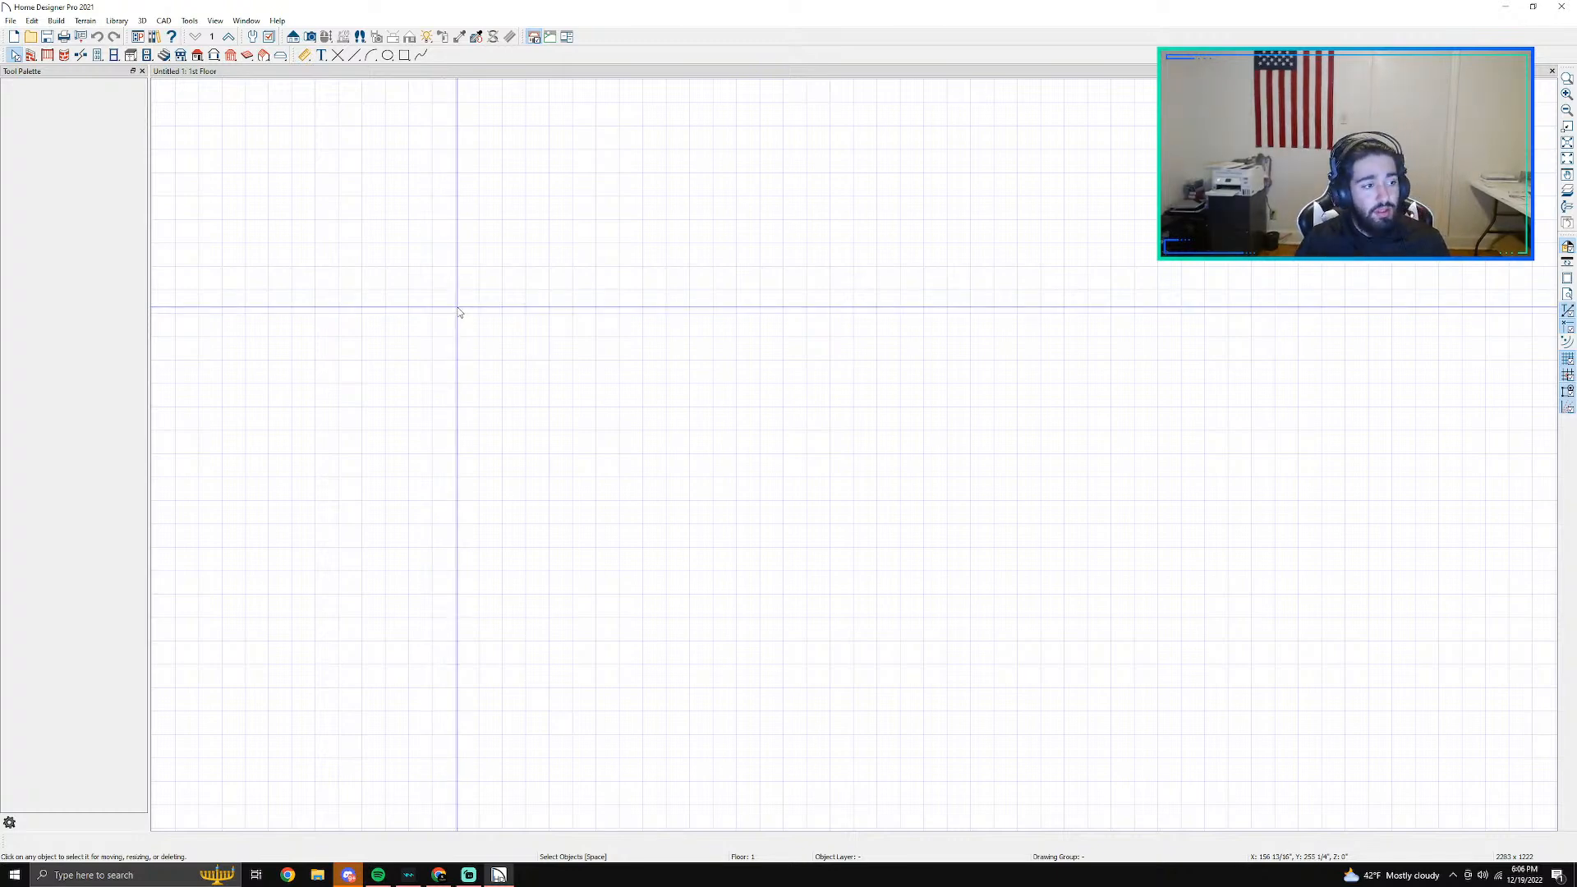
- Close the Discord window running in the background
right_click(352, 874)
click(353, 859)
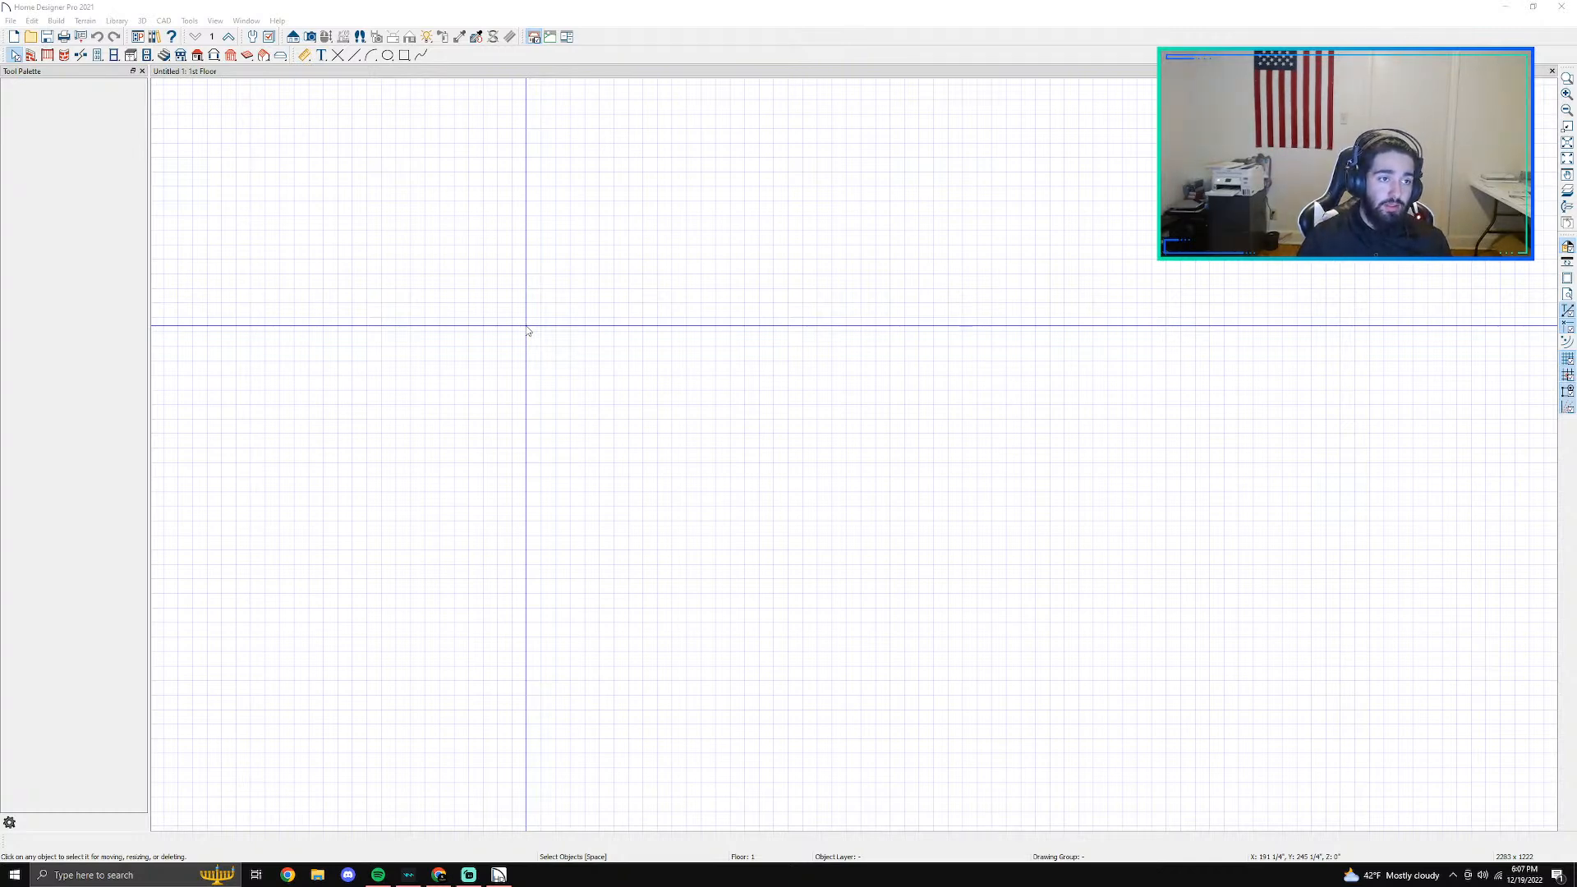
- Draw four straight interior walls forming a closed rectangular room about 6'-6" wide and 6'-0" deep
middle_drag(528, 330, 610, 351)
scroll(610, 353, up, 2)
scroll(610, 353, up, 3)
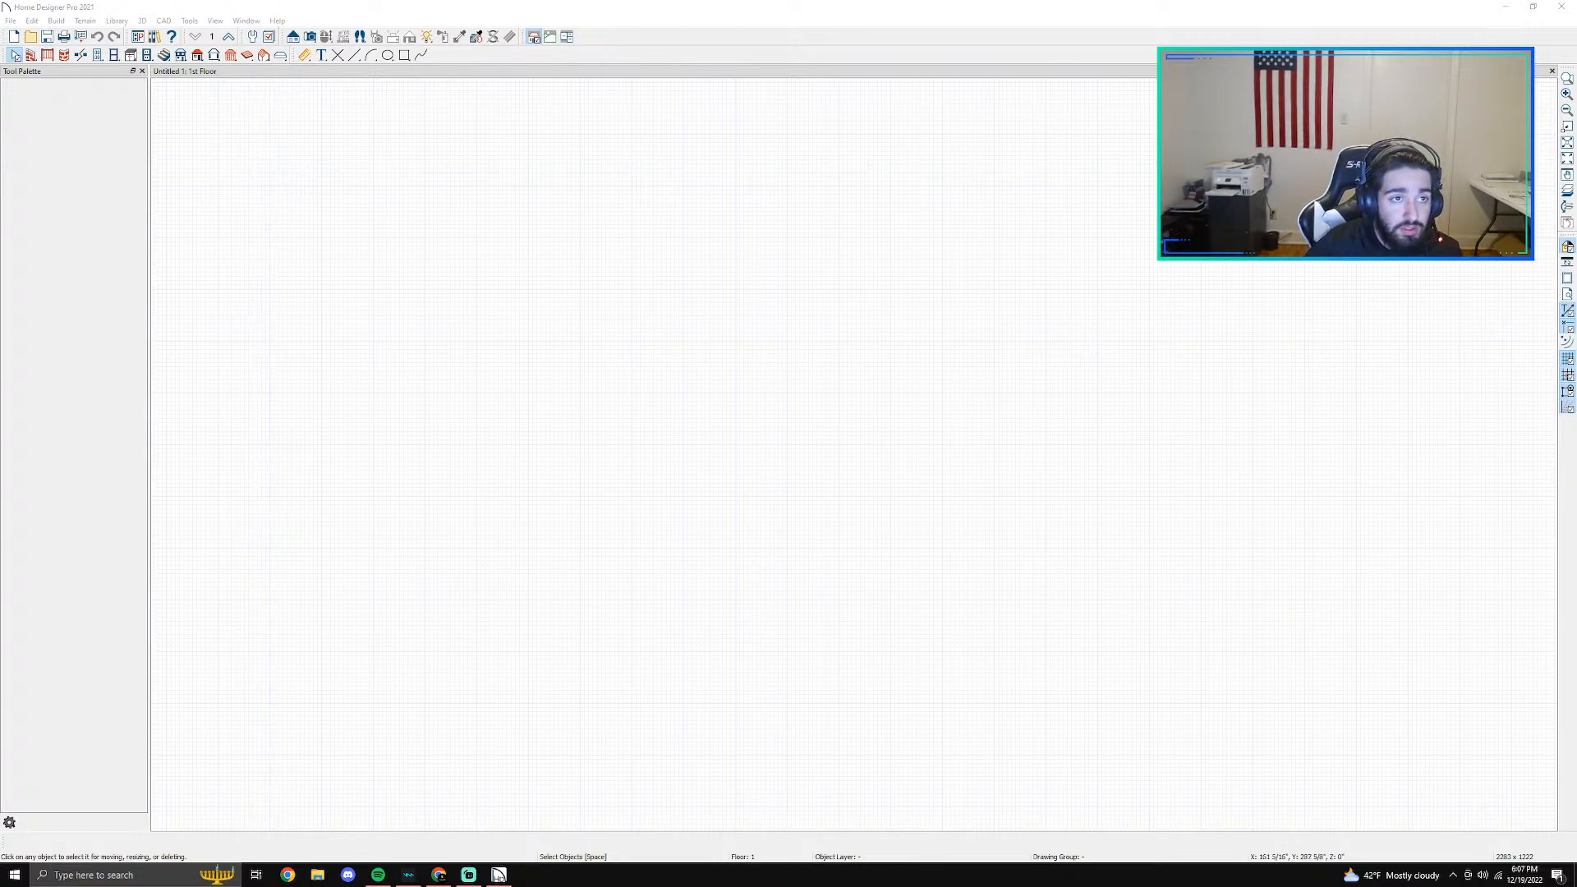
click(31, 55)
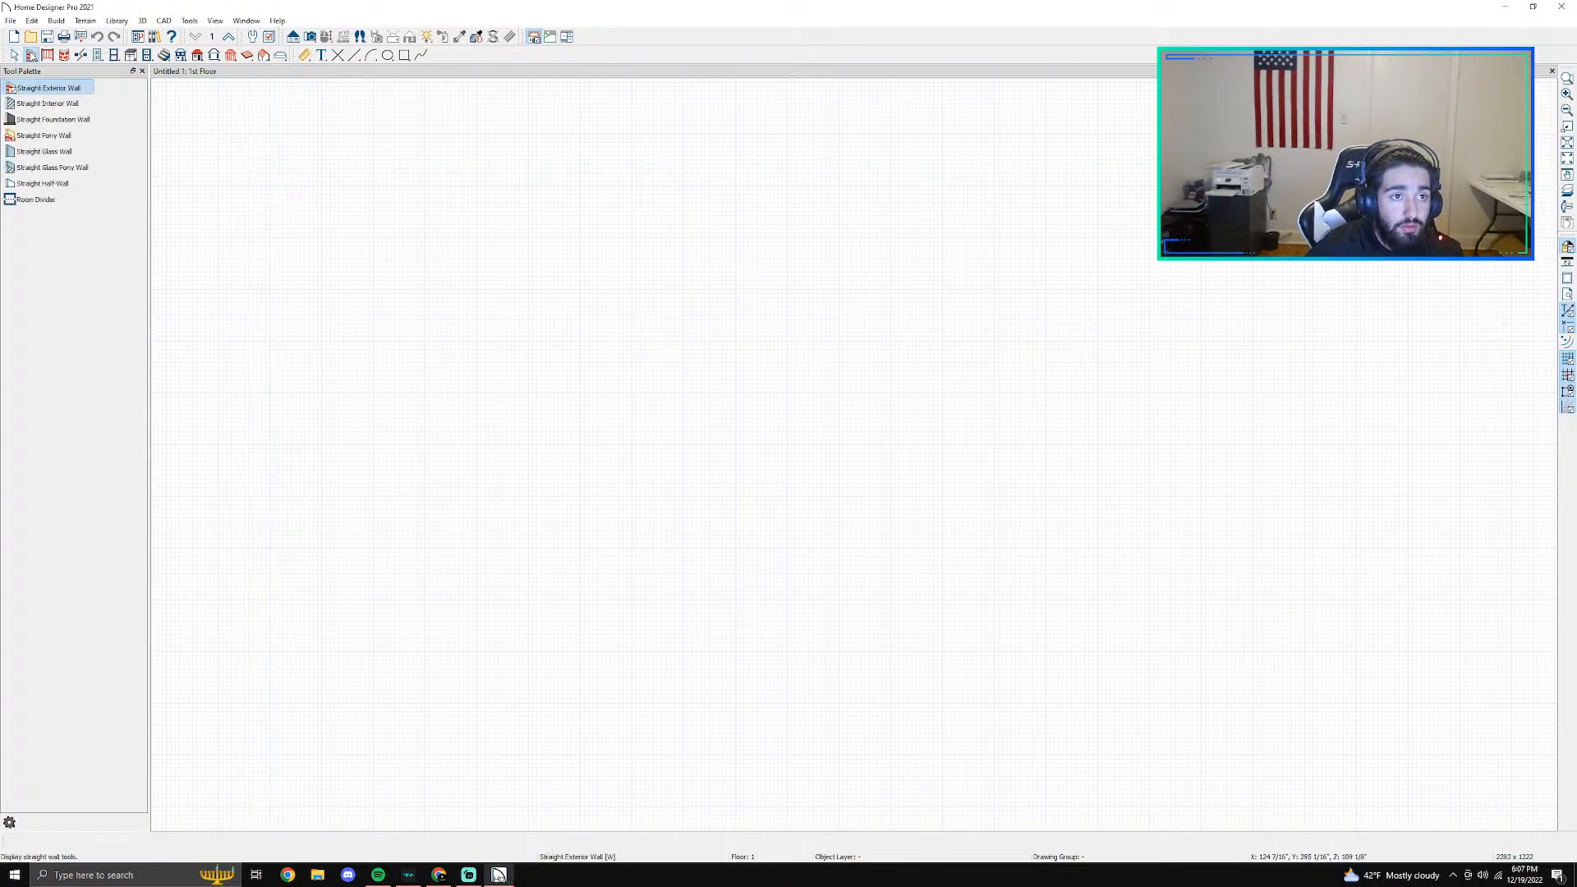
click(49, 104)
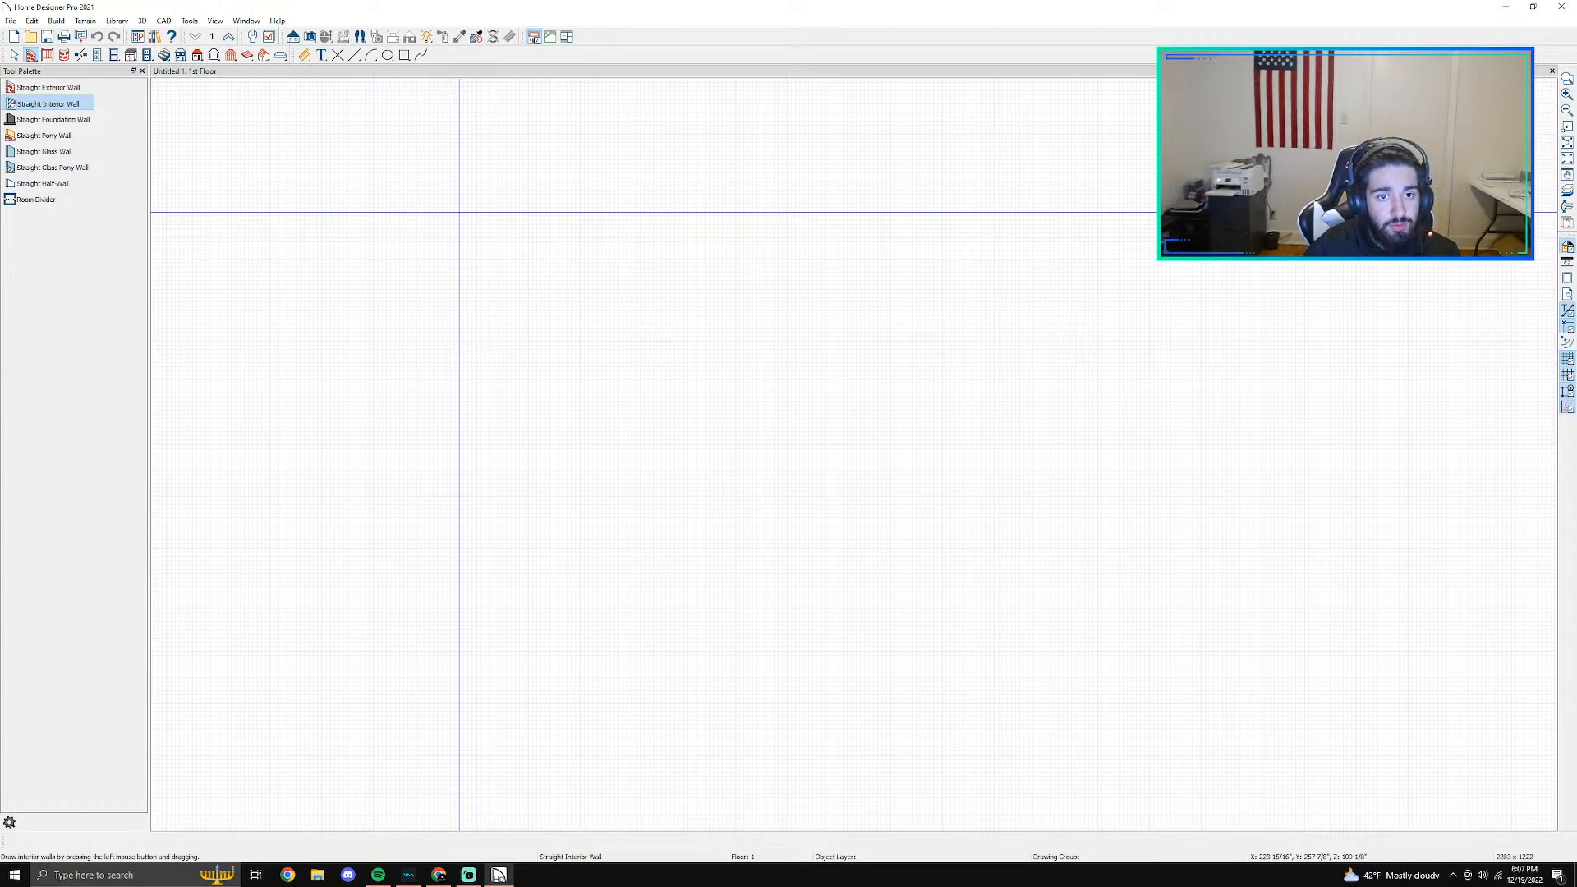
drag(458, 212, 458, 488)
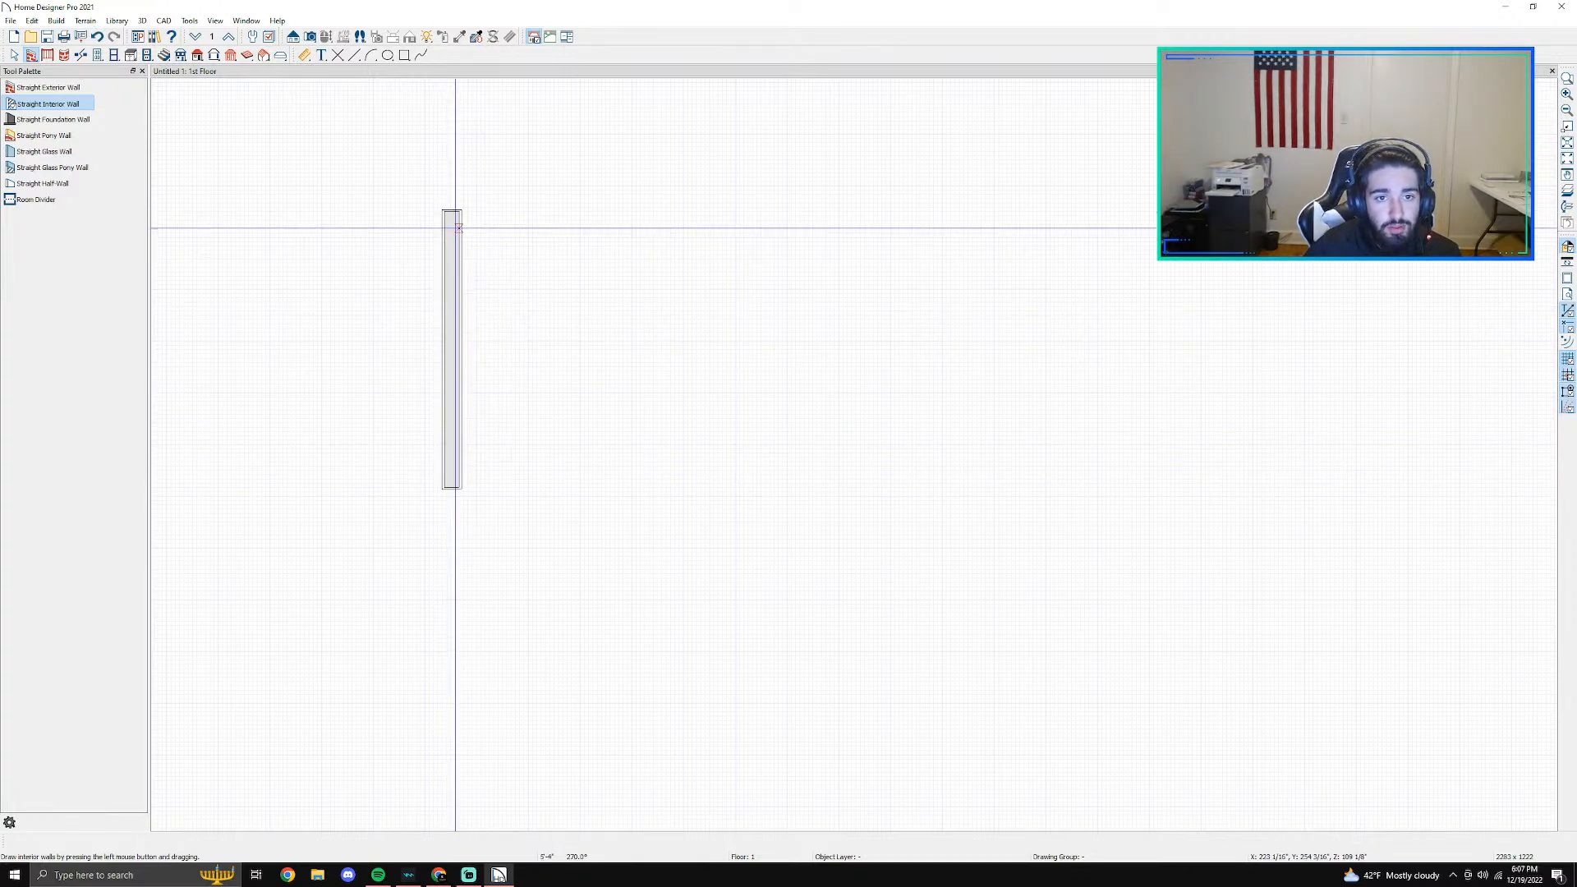
drag(454, 220, 457, 506)
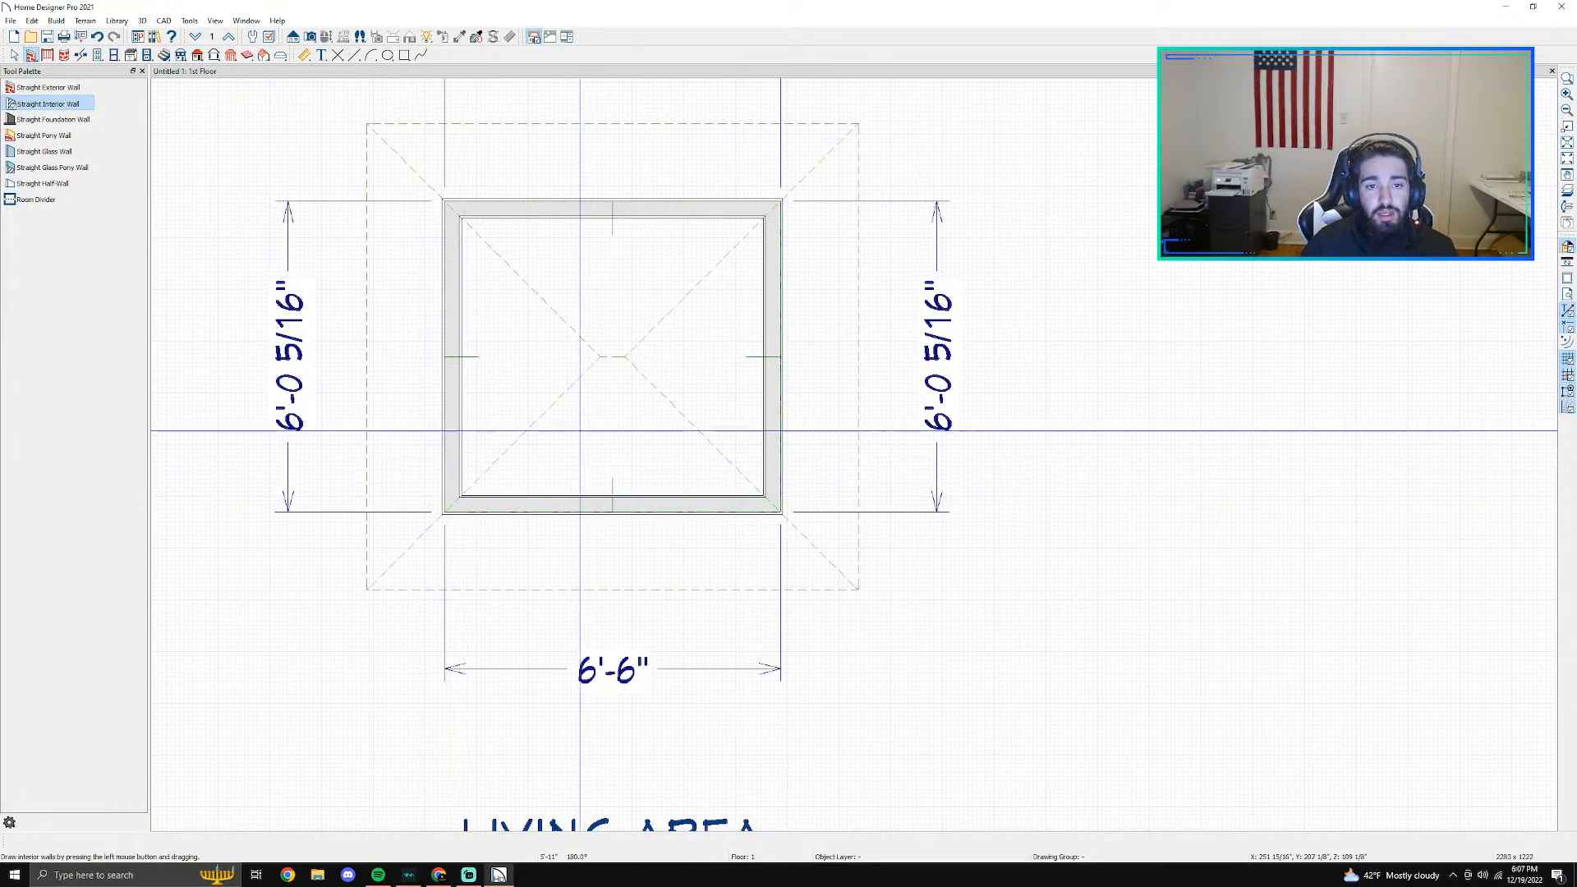
- Create a full camera view of the small building and orbit around it to inspect the roof and walls
key(space)
click(610, 358)
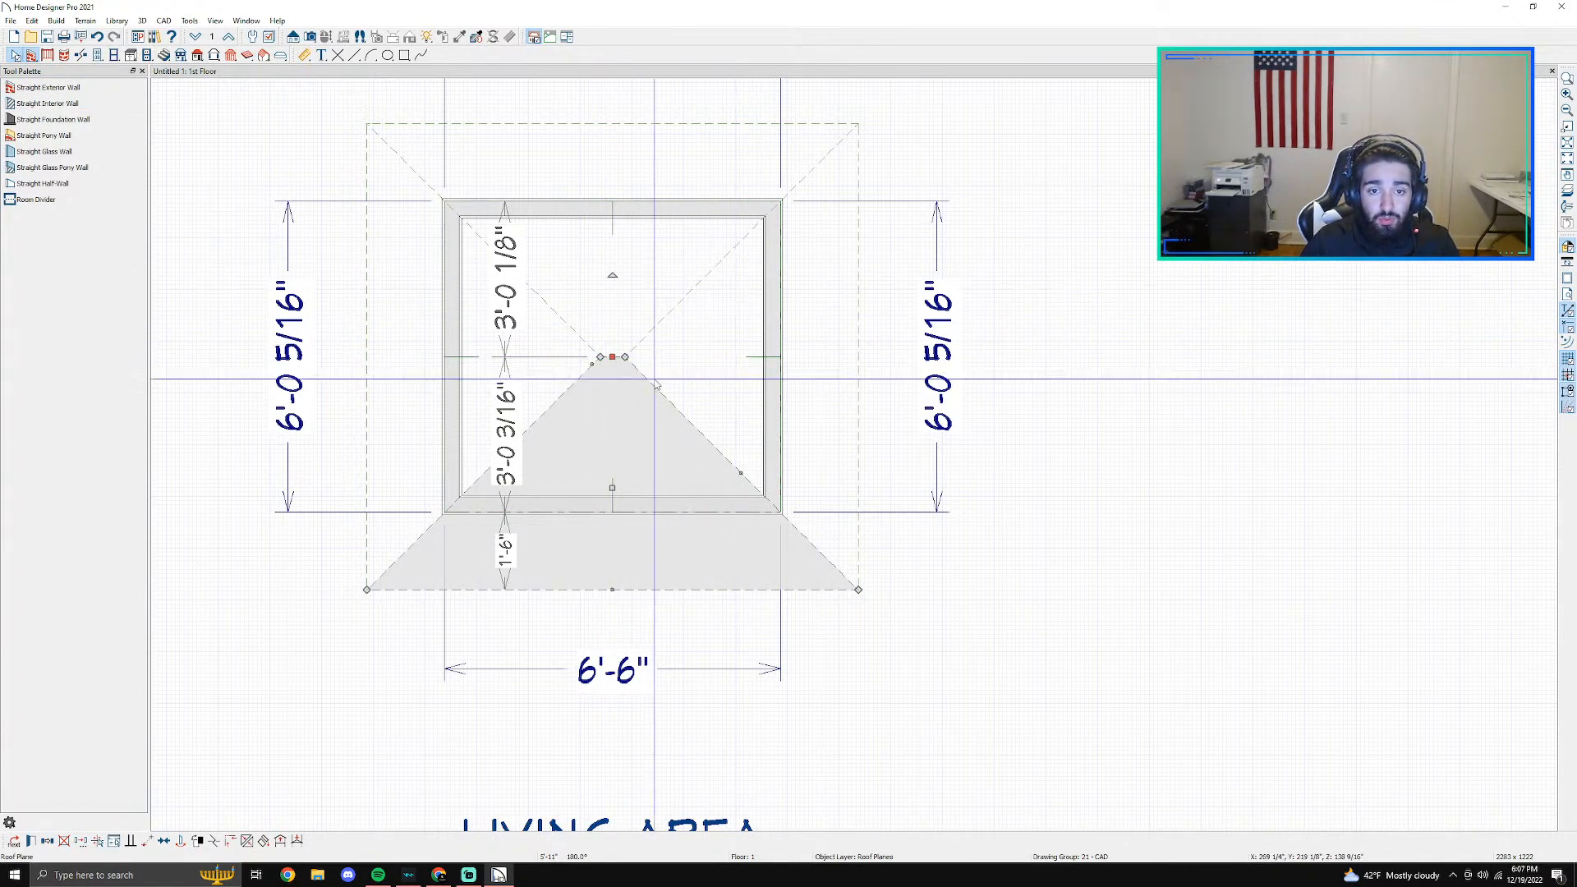
click(311, 37)
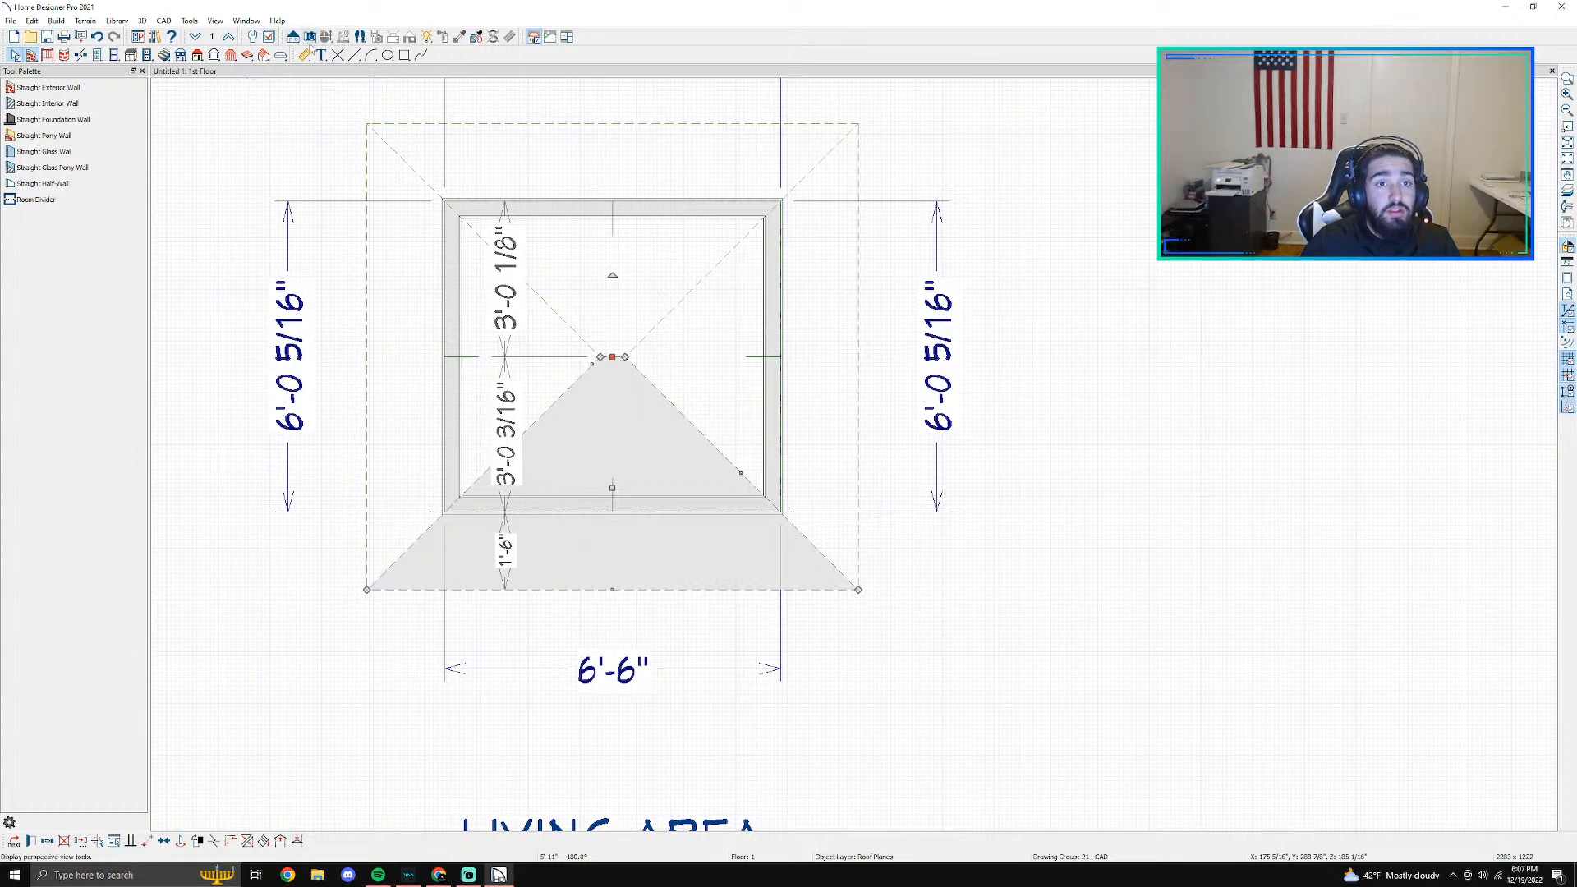
drag(1302, 438, 996, 418)
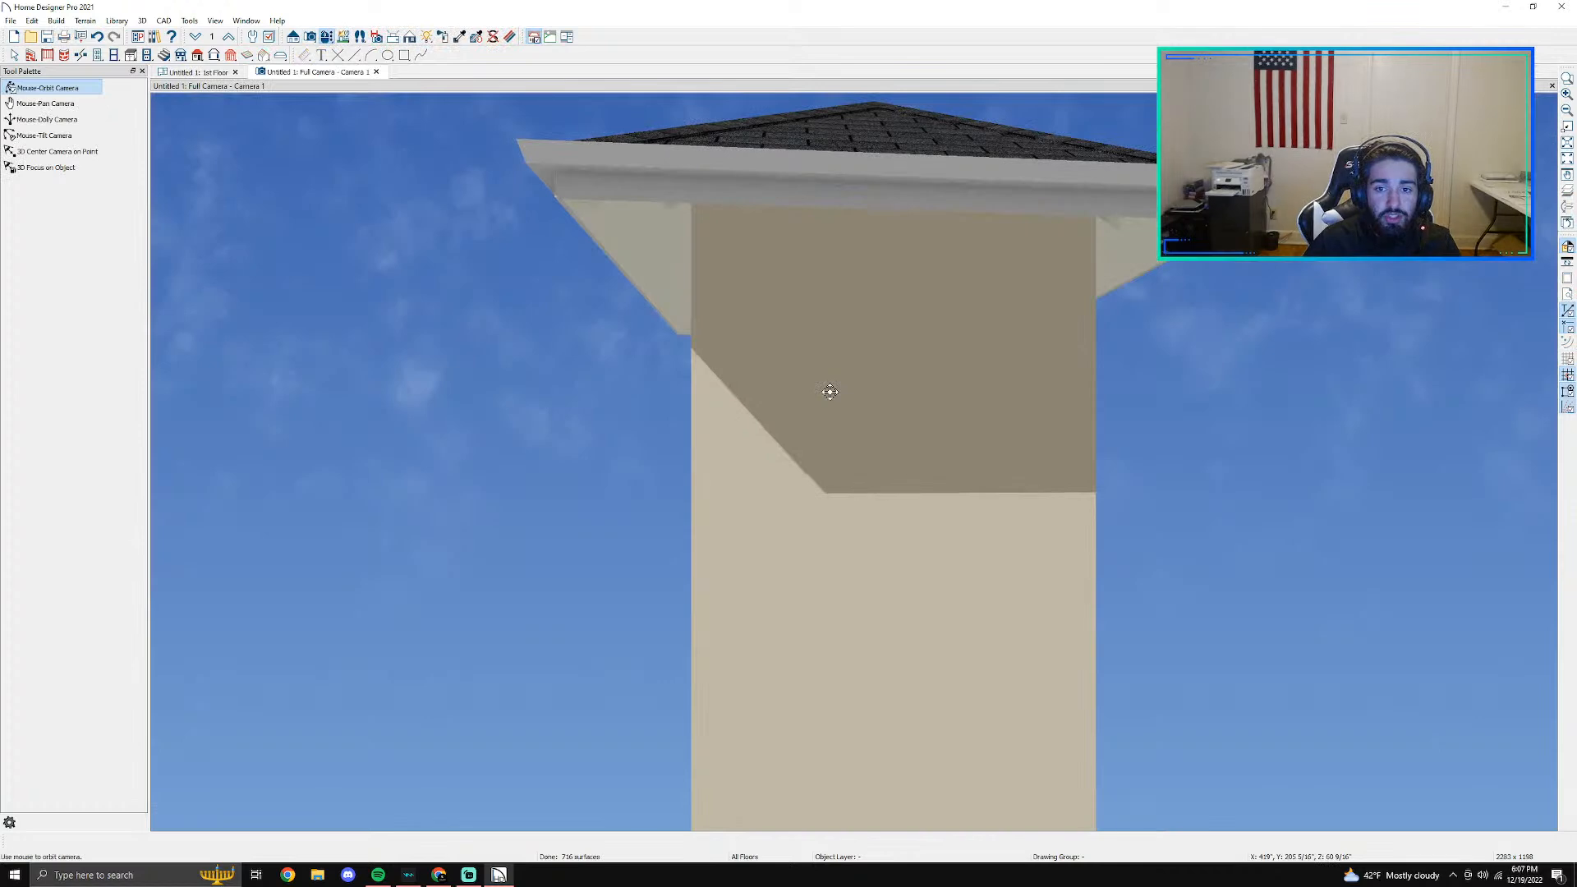
mouse_move(777, 274)
mouse_down()
mouse_move(879, 341)
mouse_move(753, 285)
mouse_up()
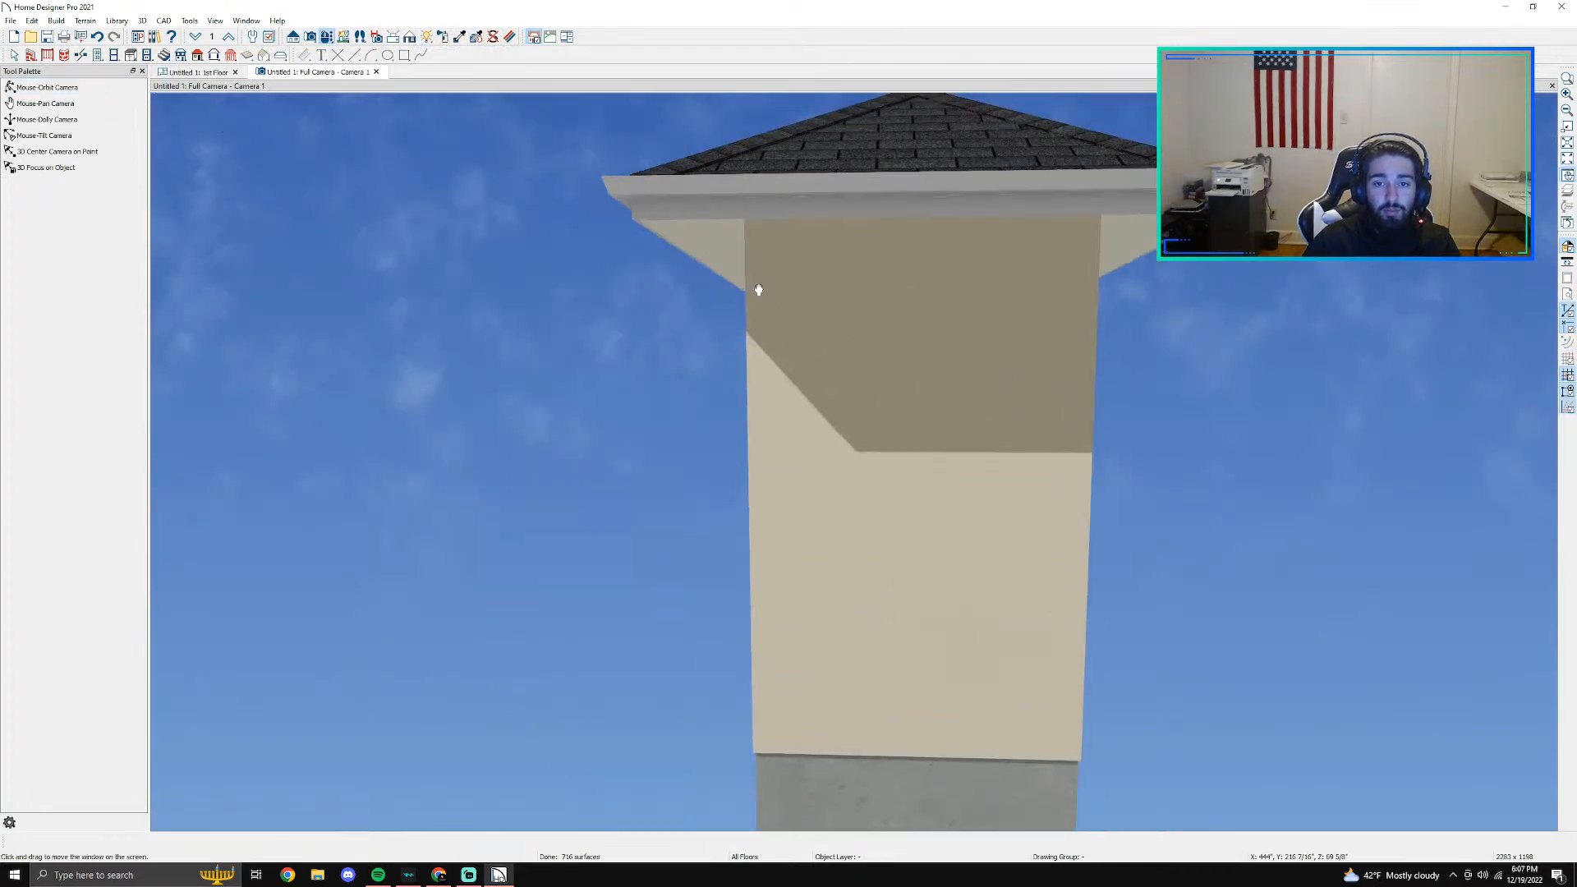
middle_drag(753, 285, 1398, 454)
drag(1059, 375, 1272, 399)
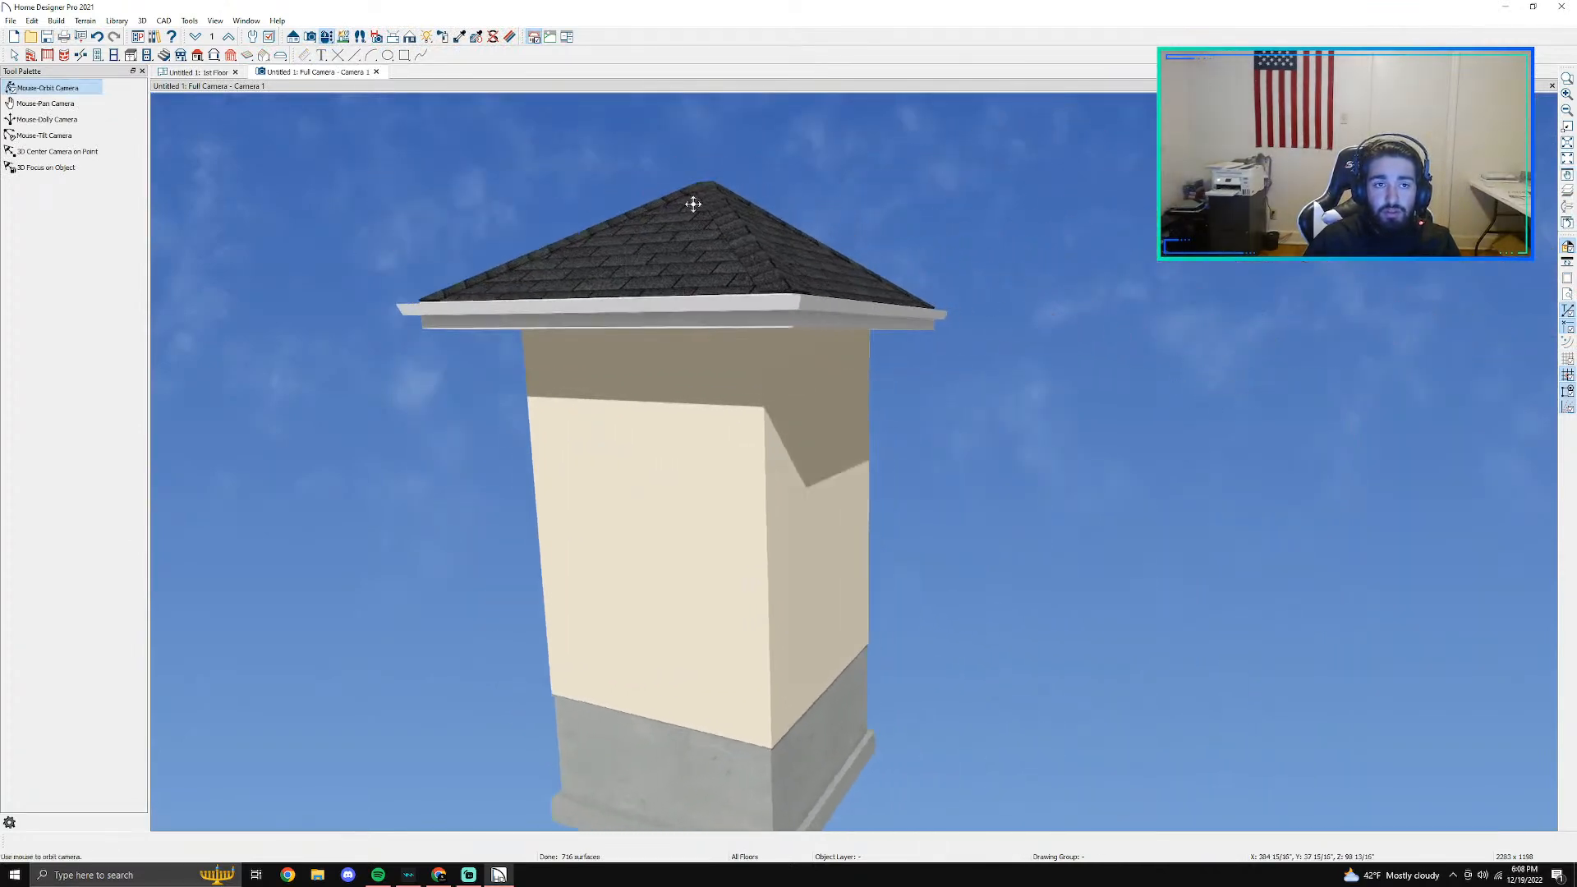
- Delete all roof planes from the 1st floor plan, allowing Auto Rebuild Roofs to be turned off
click(215, 72)
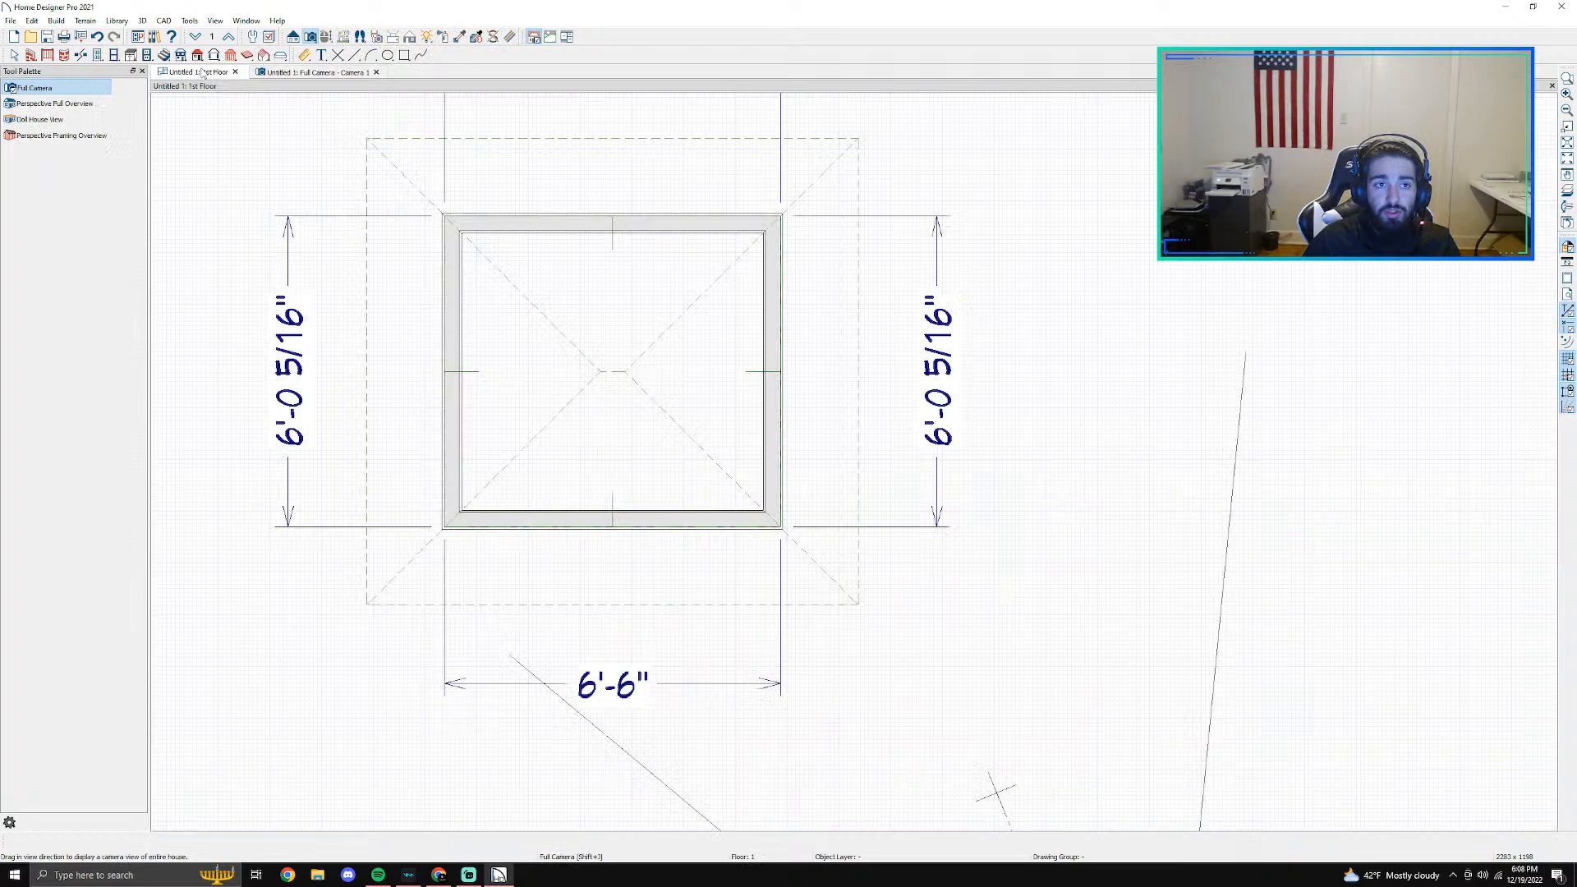
key(space)
click(643, 400)
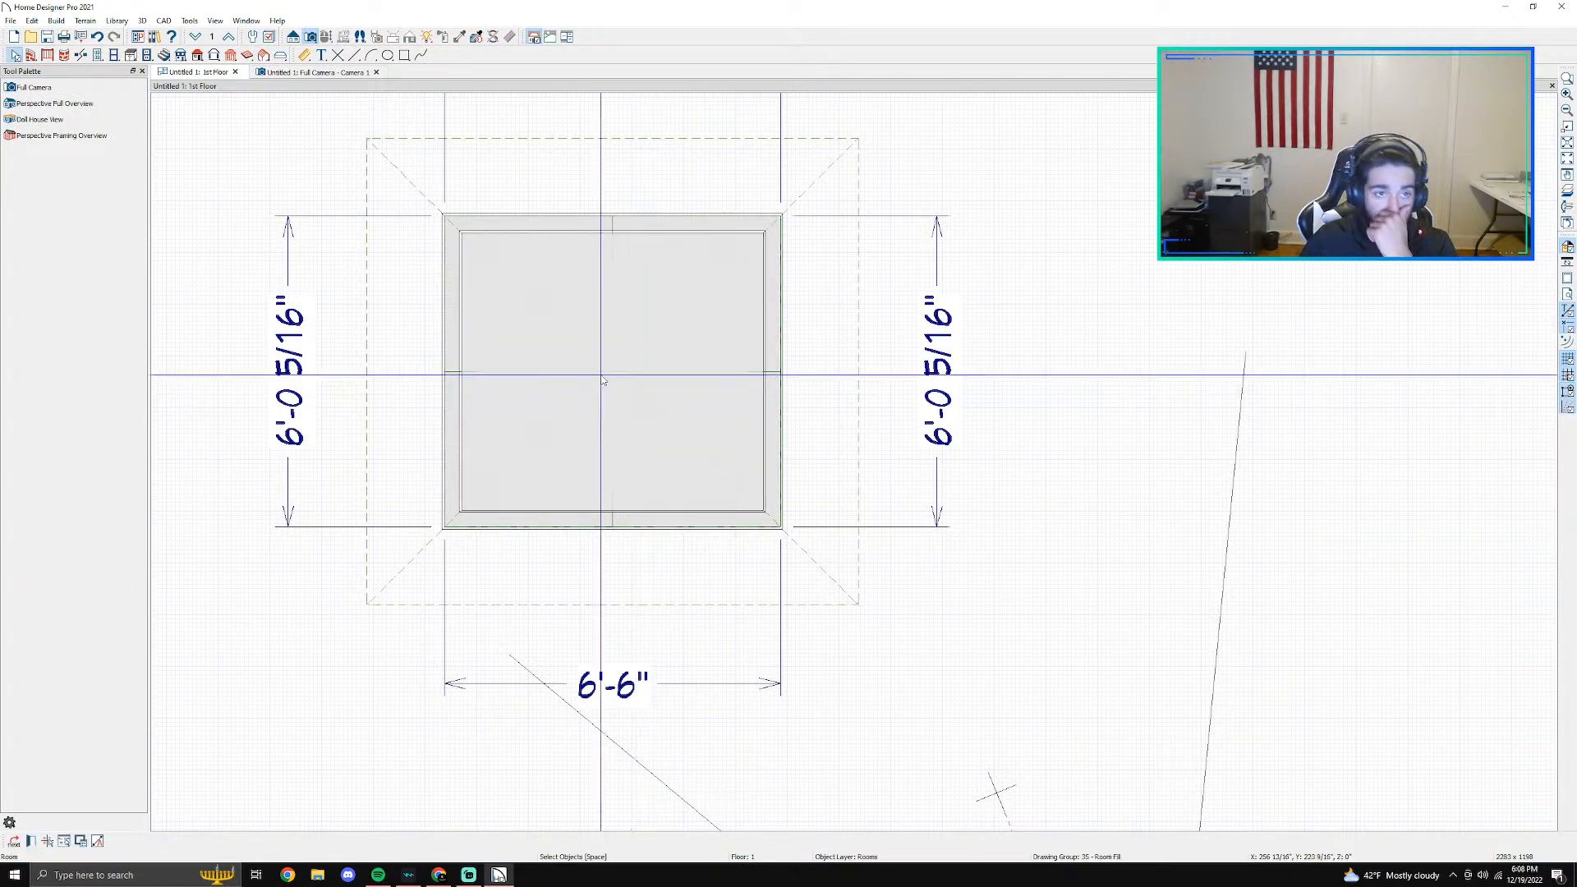
click(198, 55)
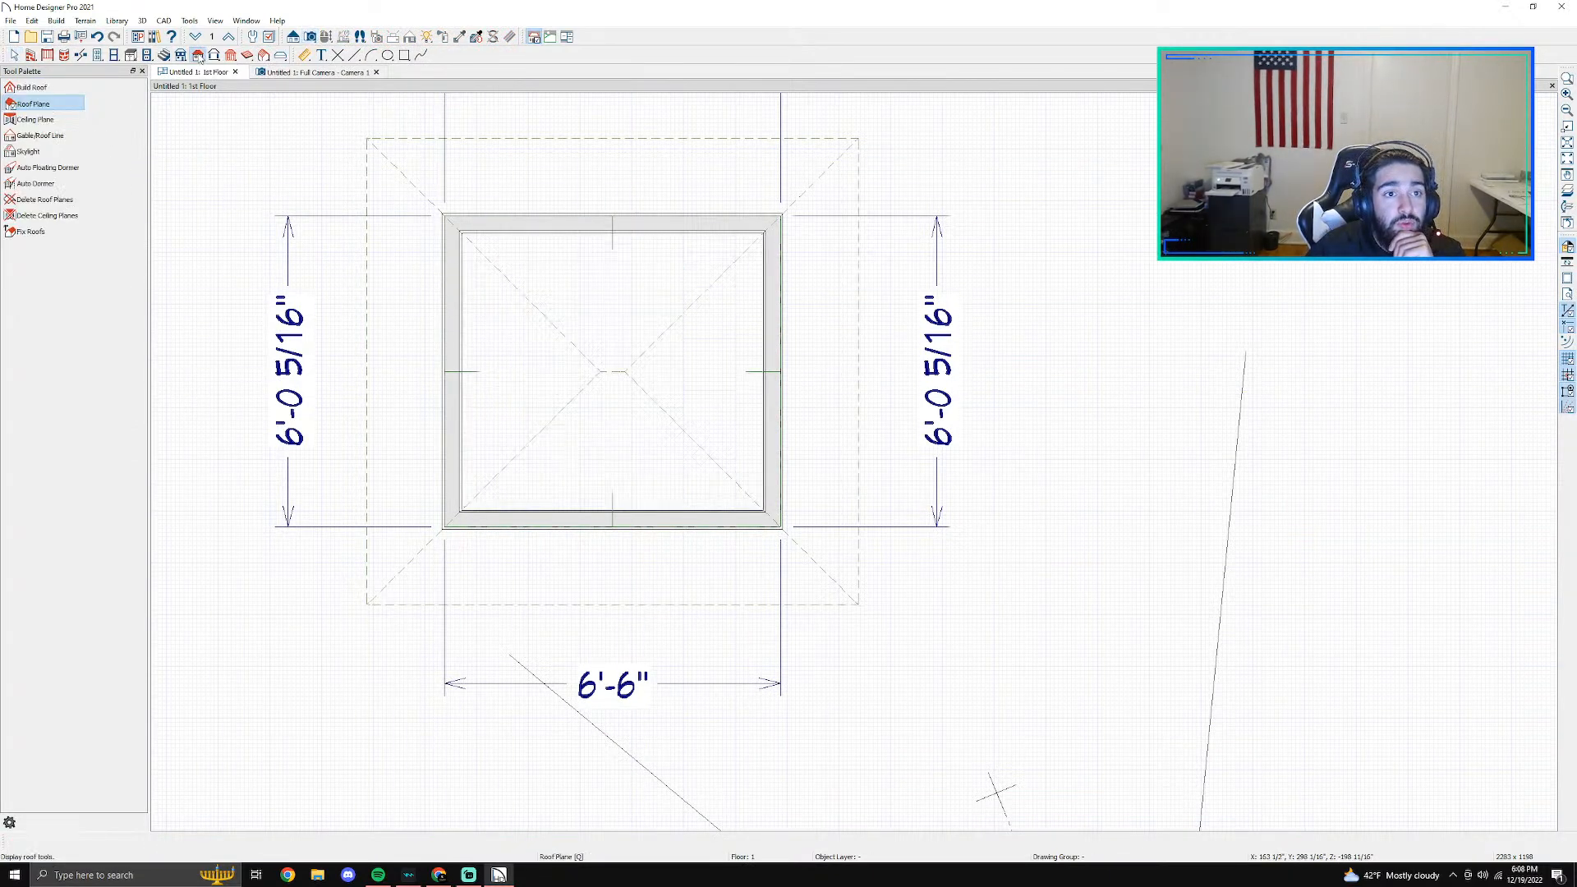
click(37, 202)
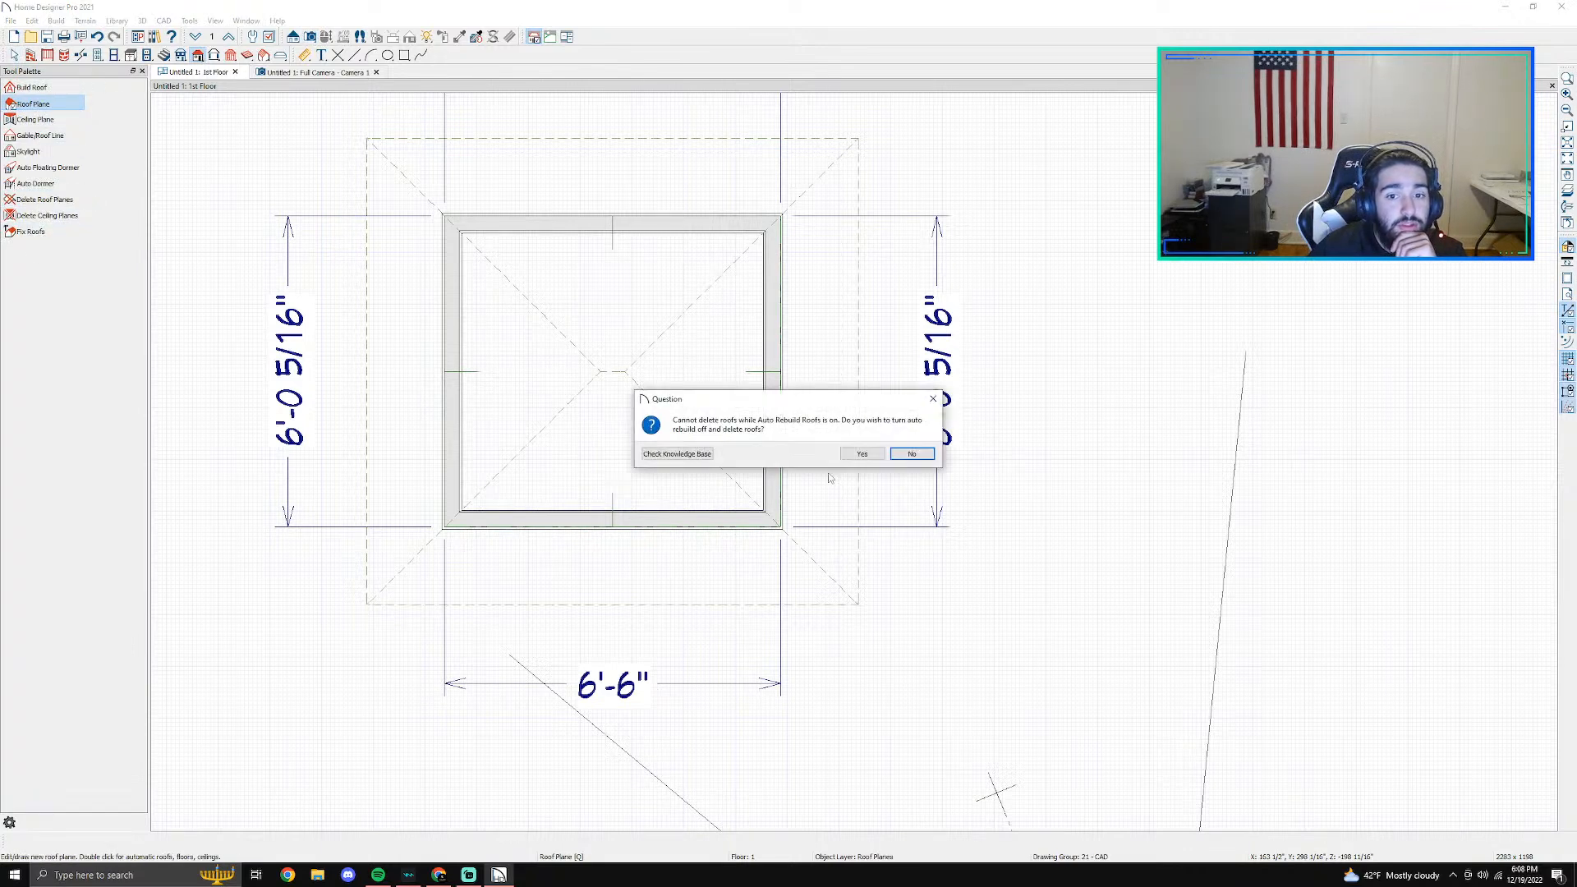
click(862, 454)
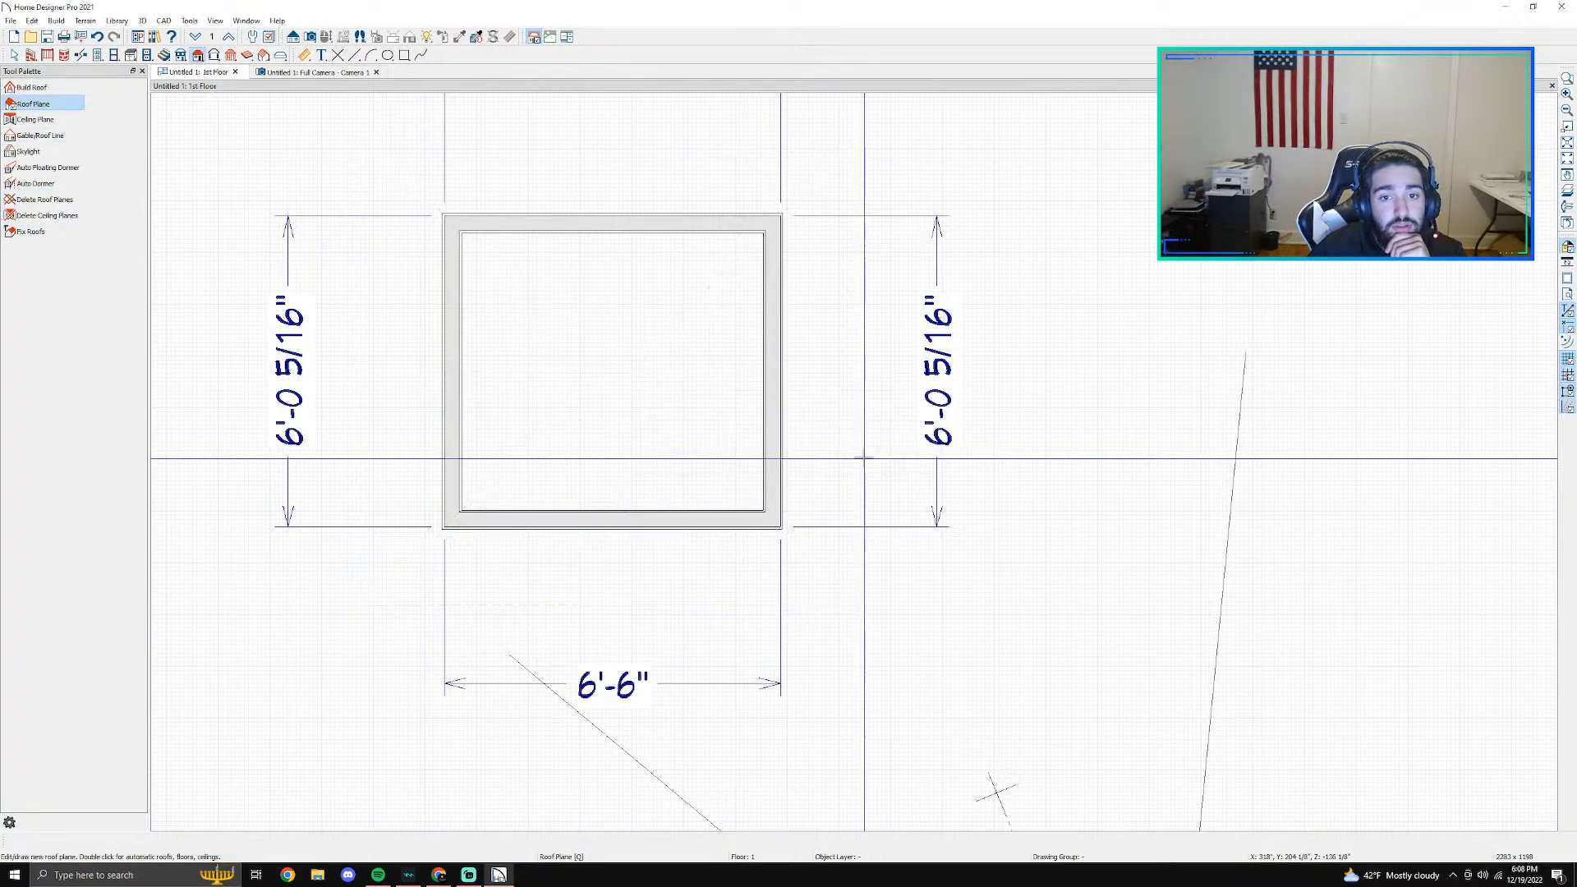
- Set the room's finished ceiling height to 10'4" in its structure specification
key(space)
click(605, 376)
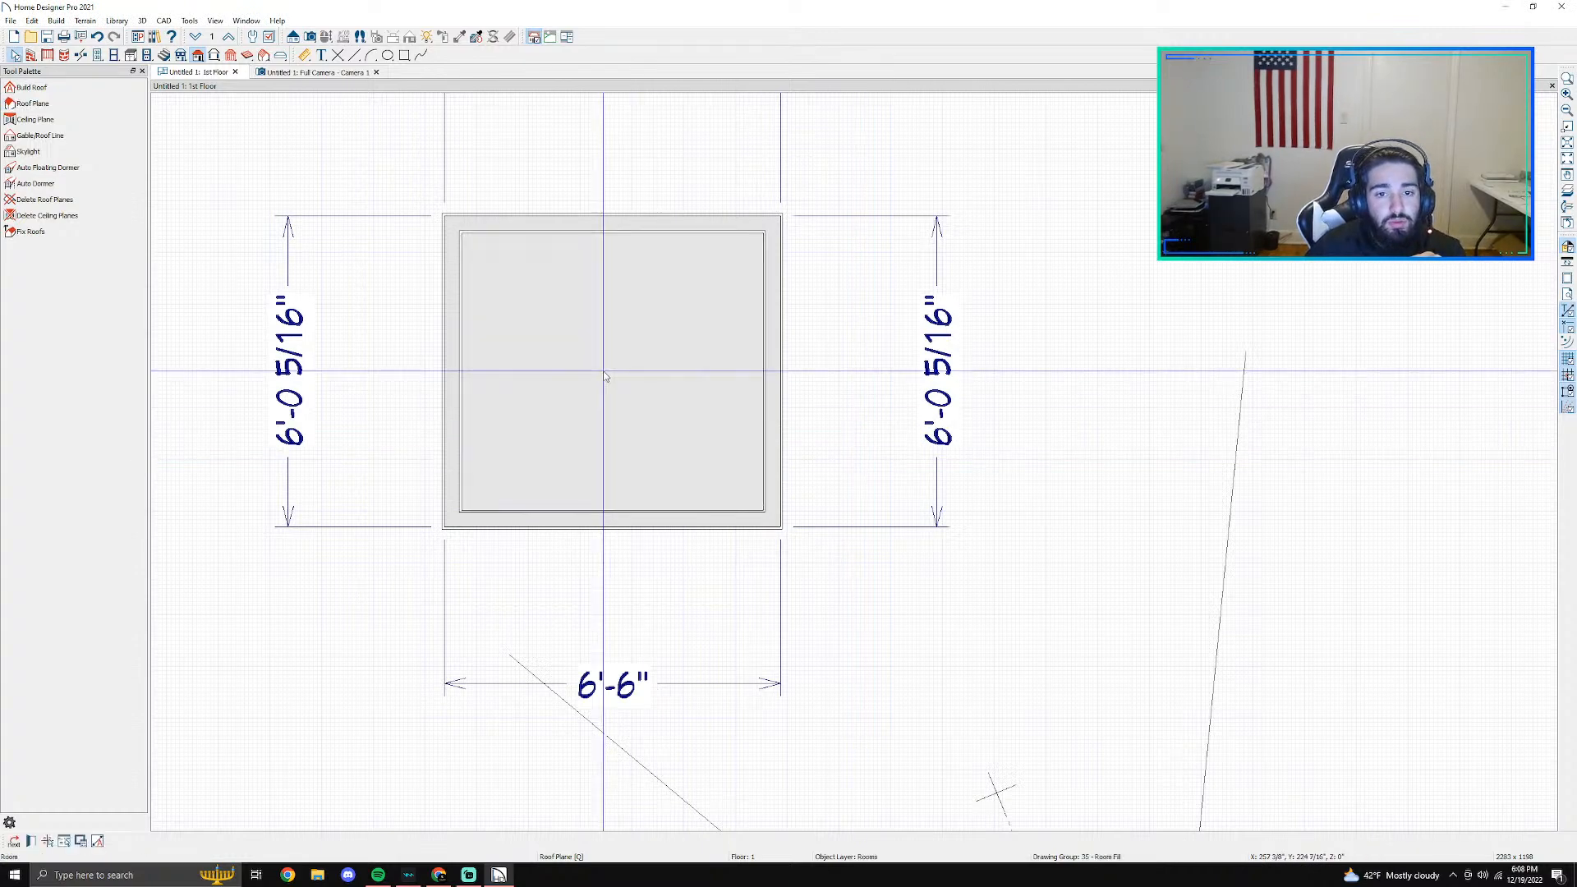
double_click(605, 376)
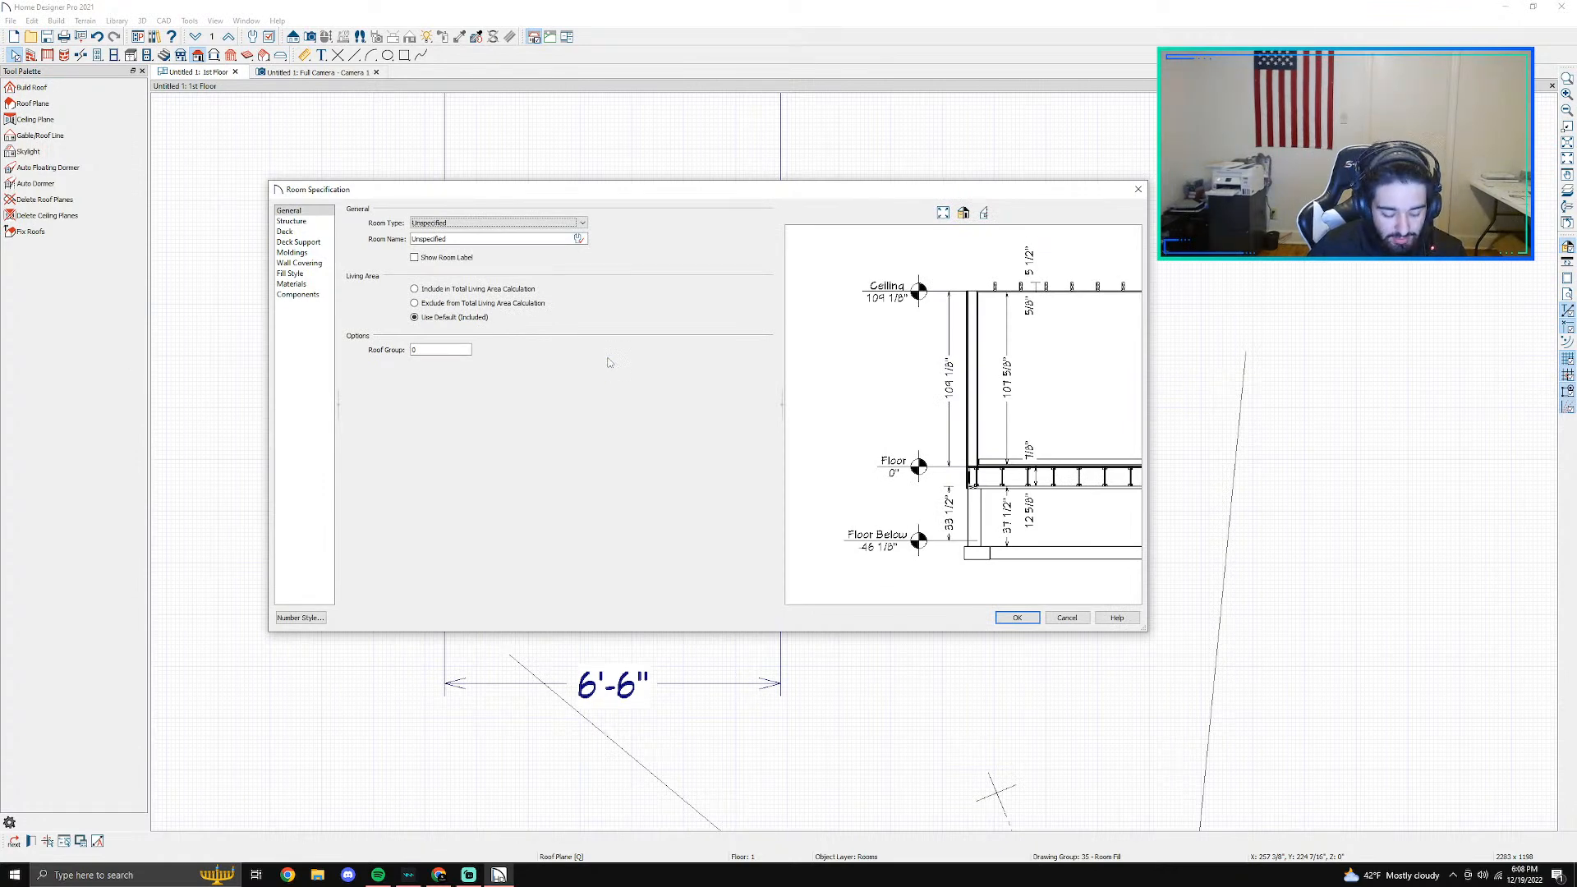
click(312, 264)
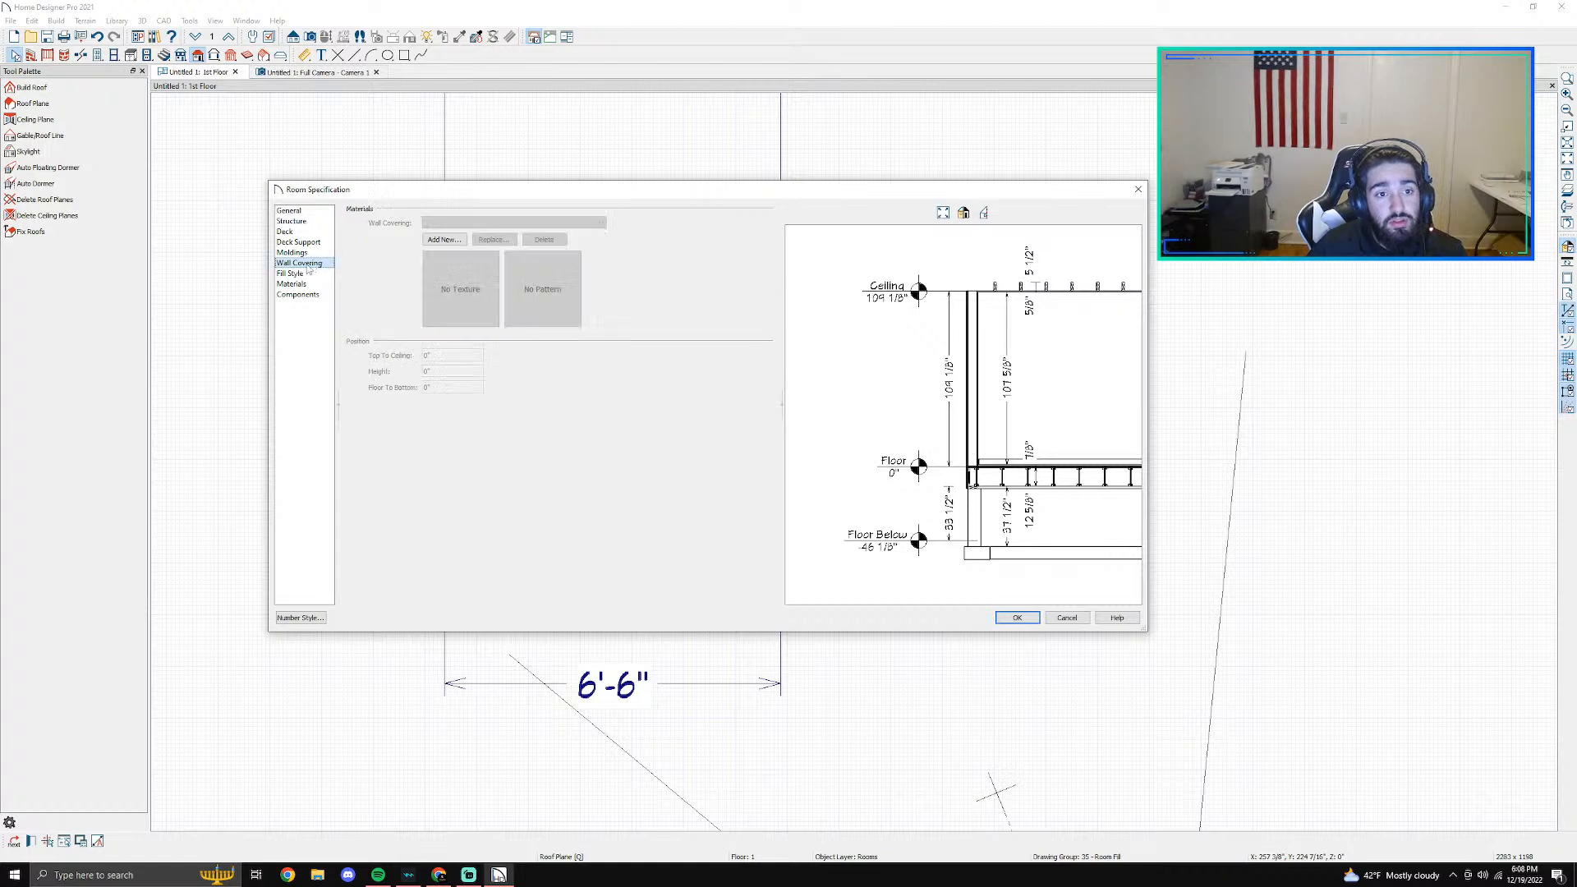
click(311, 274)
click(300, 222)
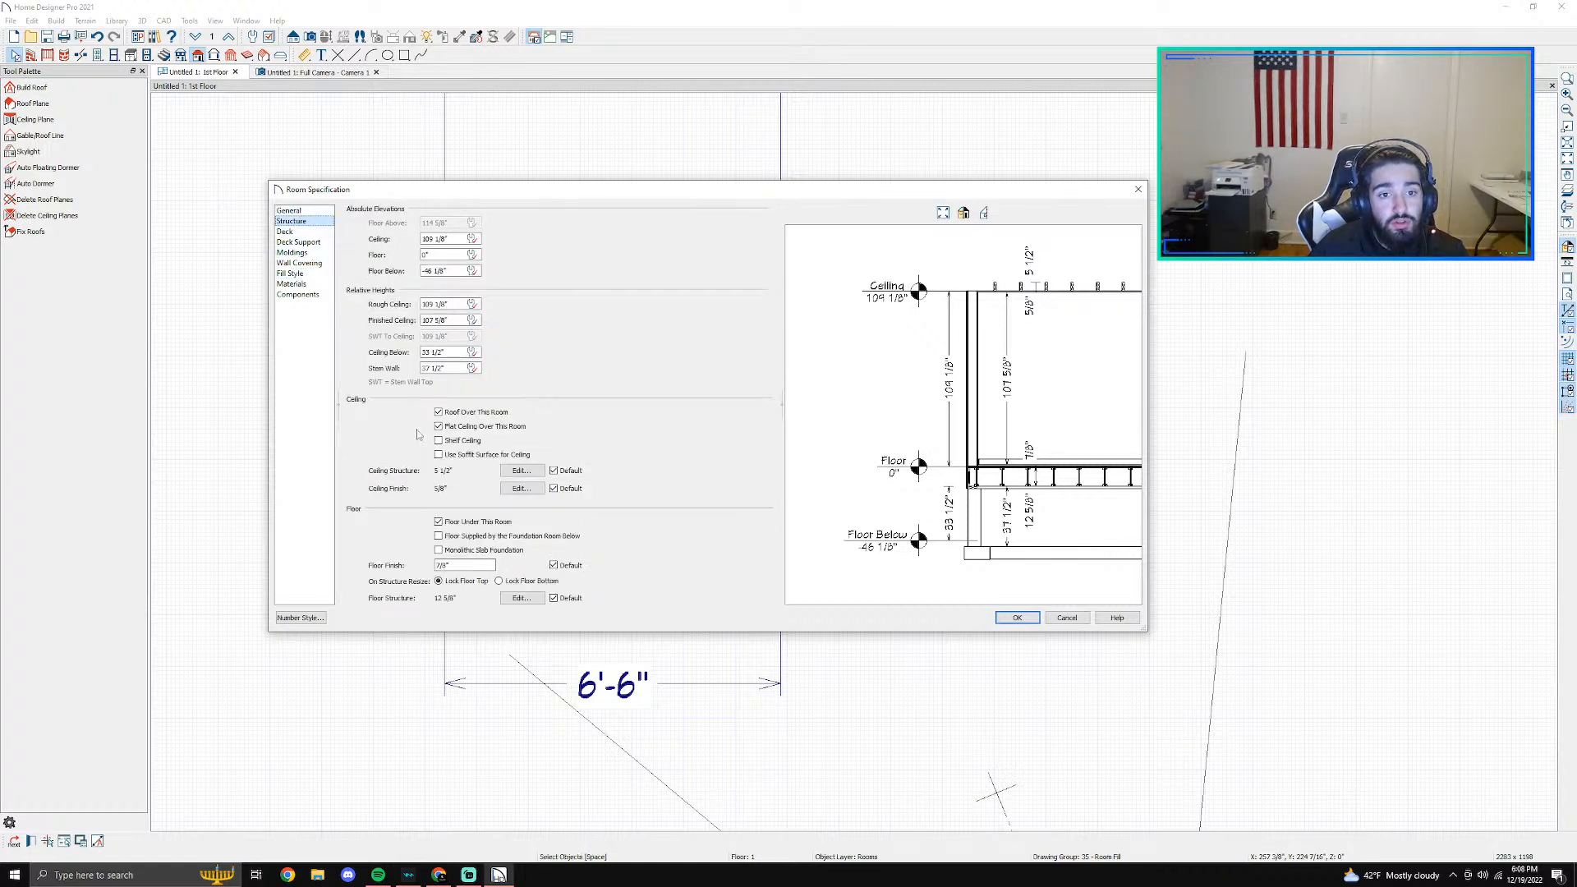
click(446, 320)
double_click(449, 320)
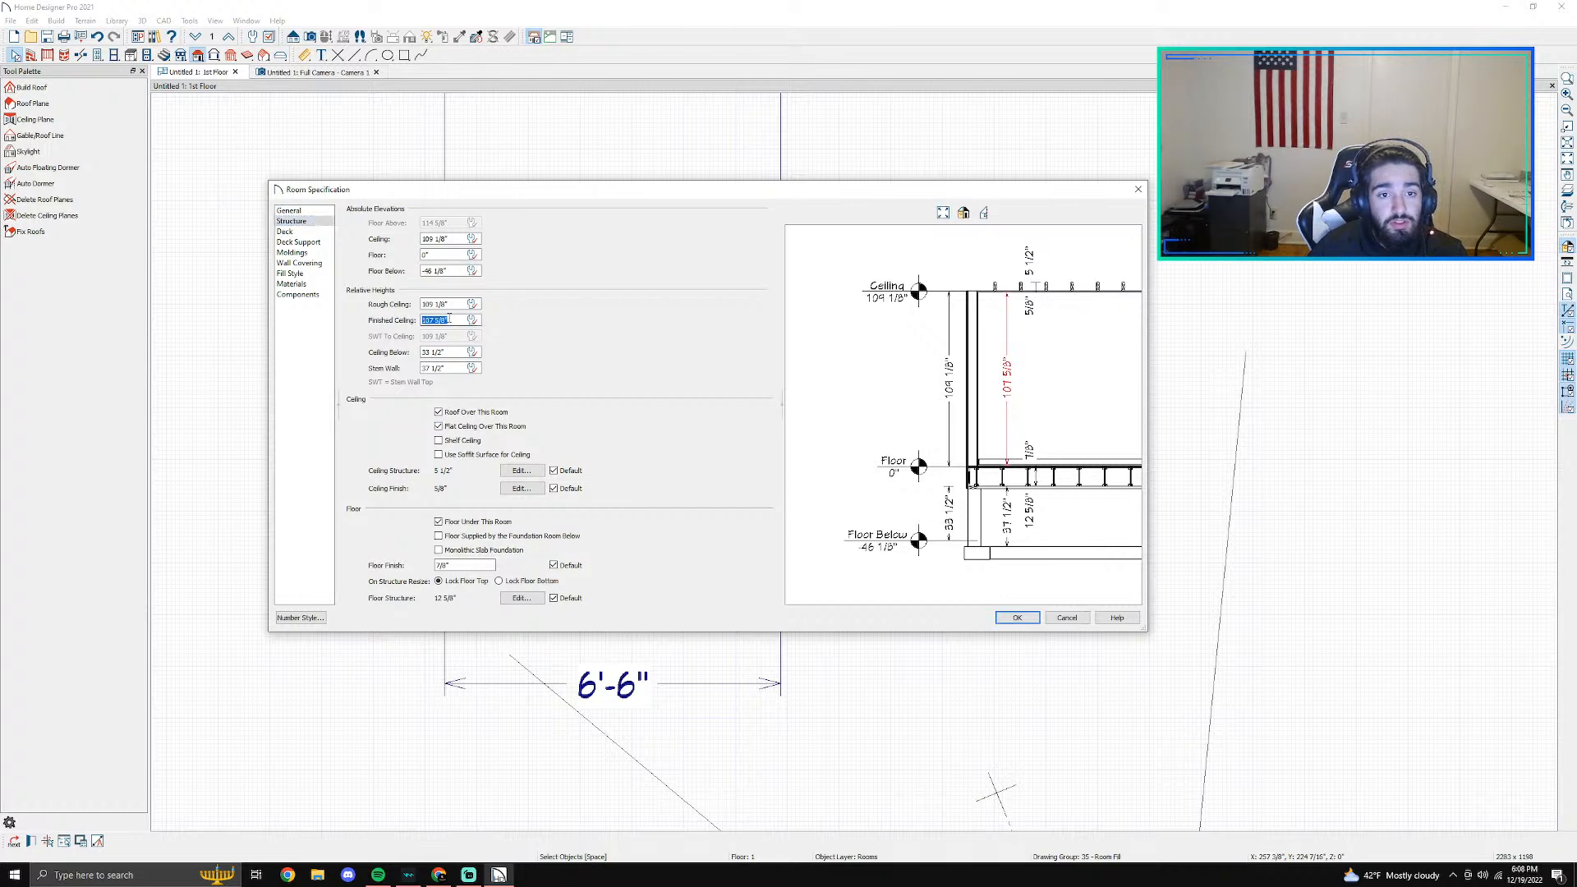
text(10'4)
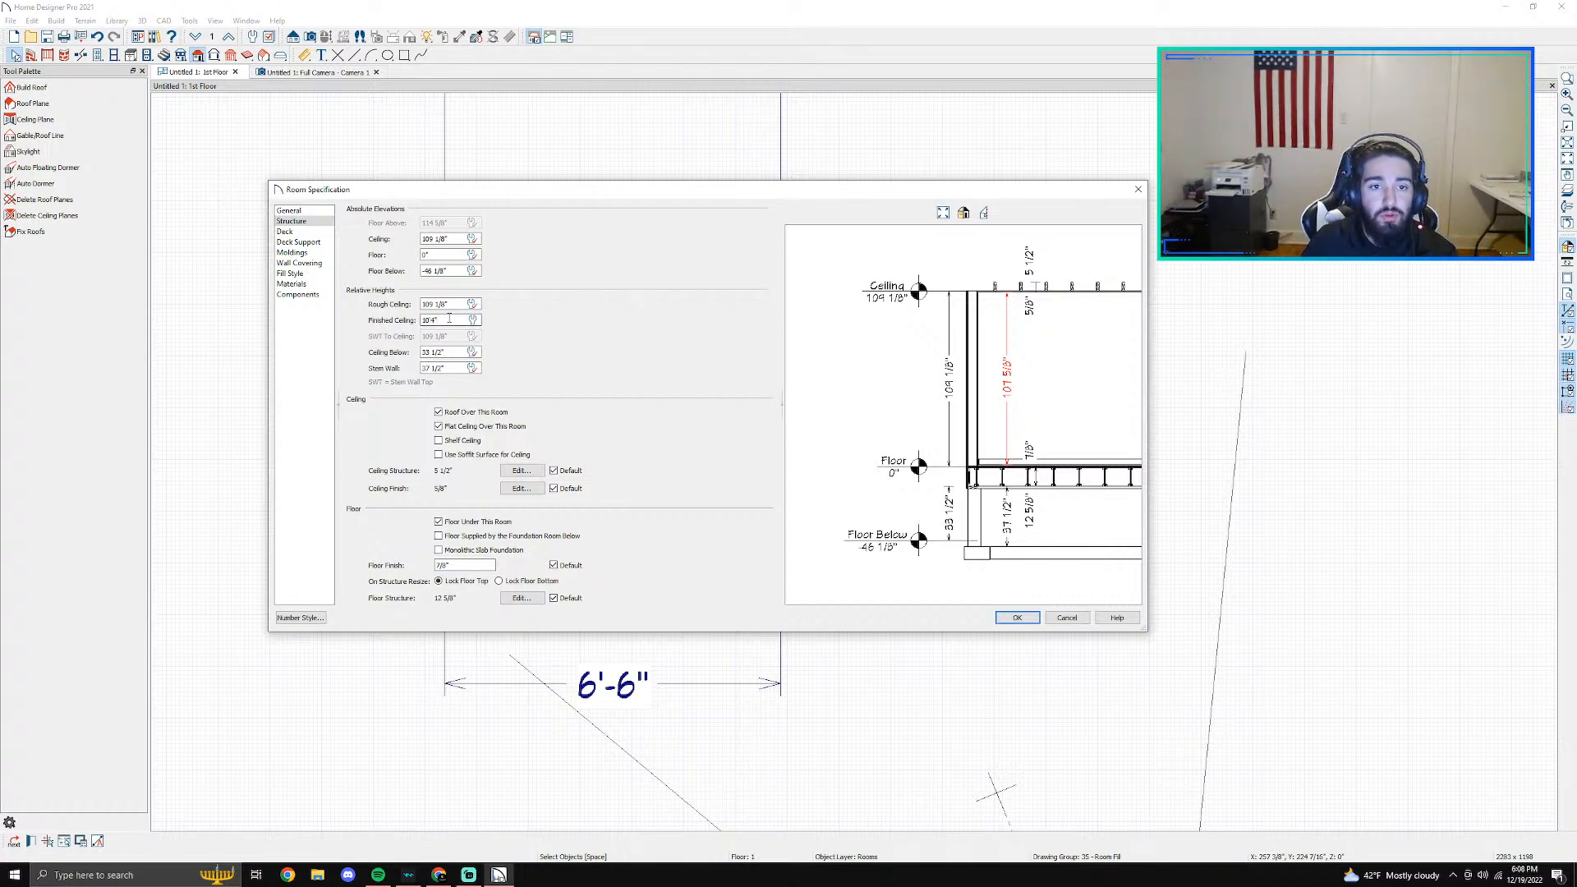
key(Return)
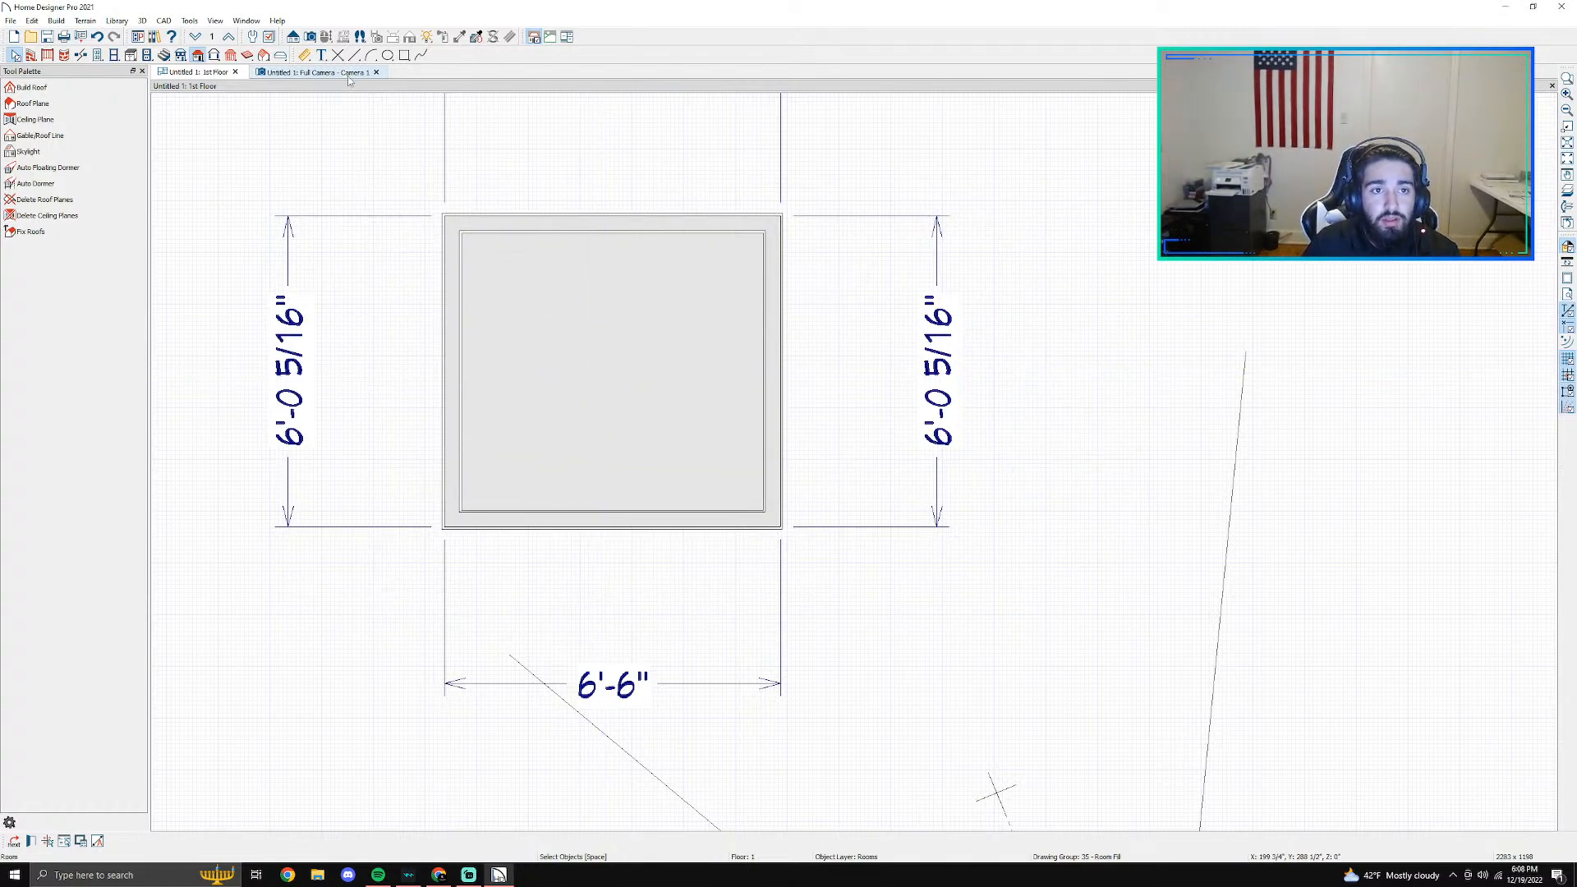
- Examine the roofless building in the full camera view, orbiting to look at its ceiling from above
click(349, 73)
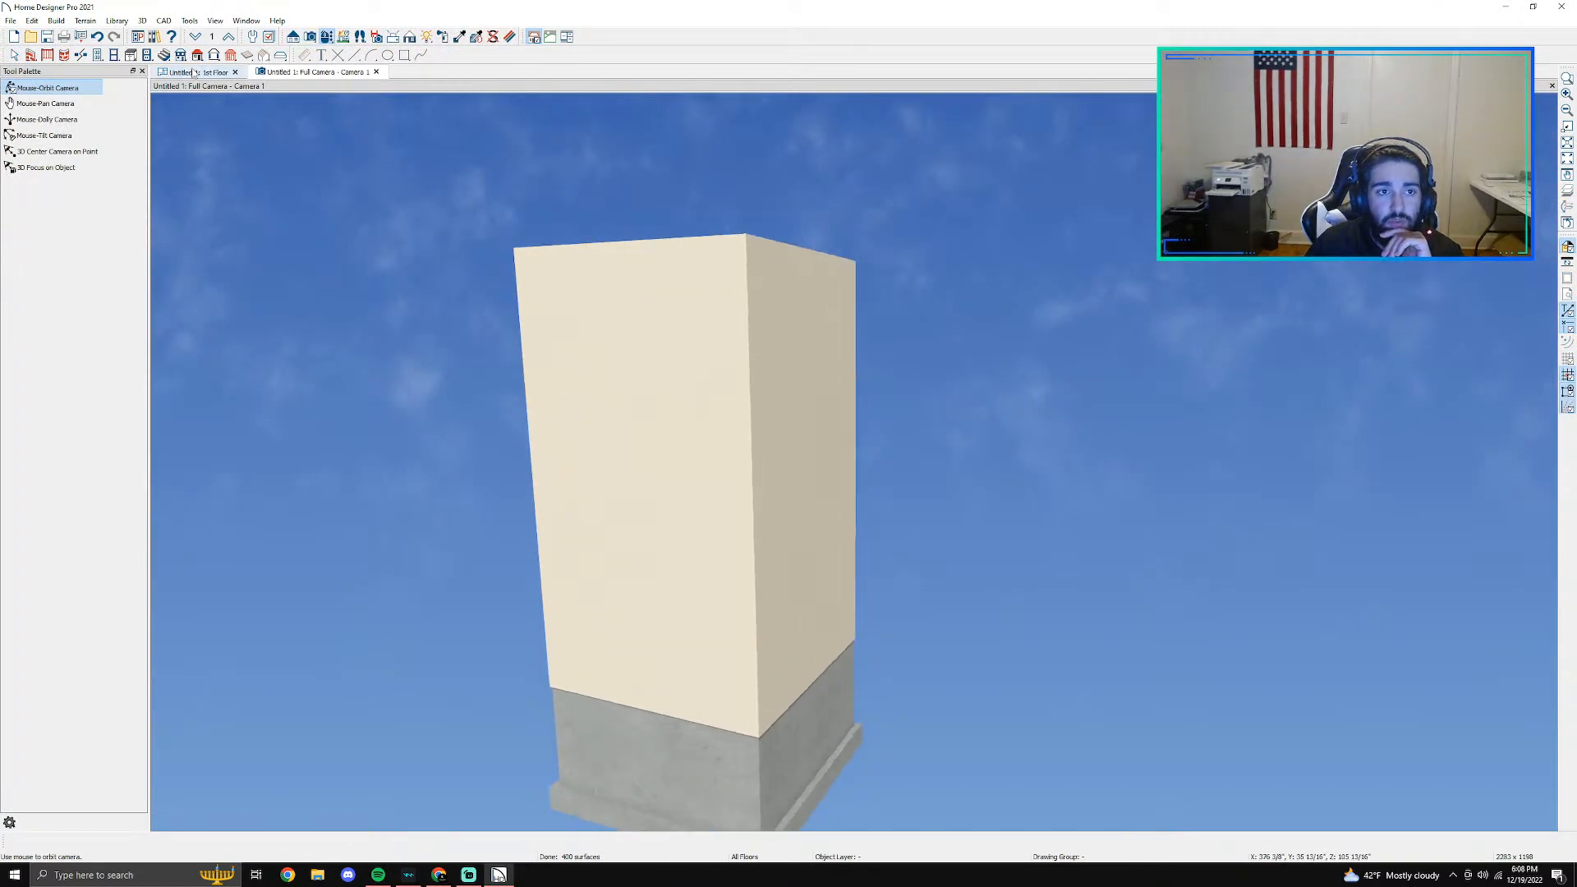
click(197, 72)
click(565, 343)
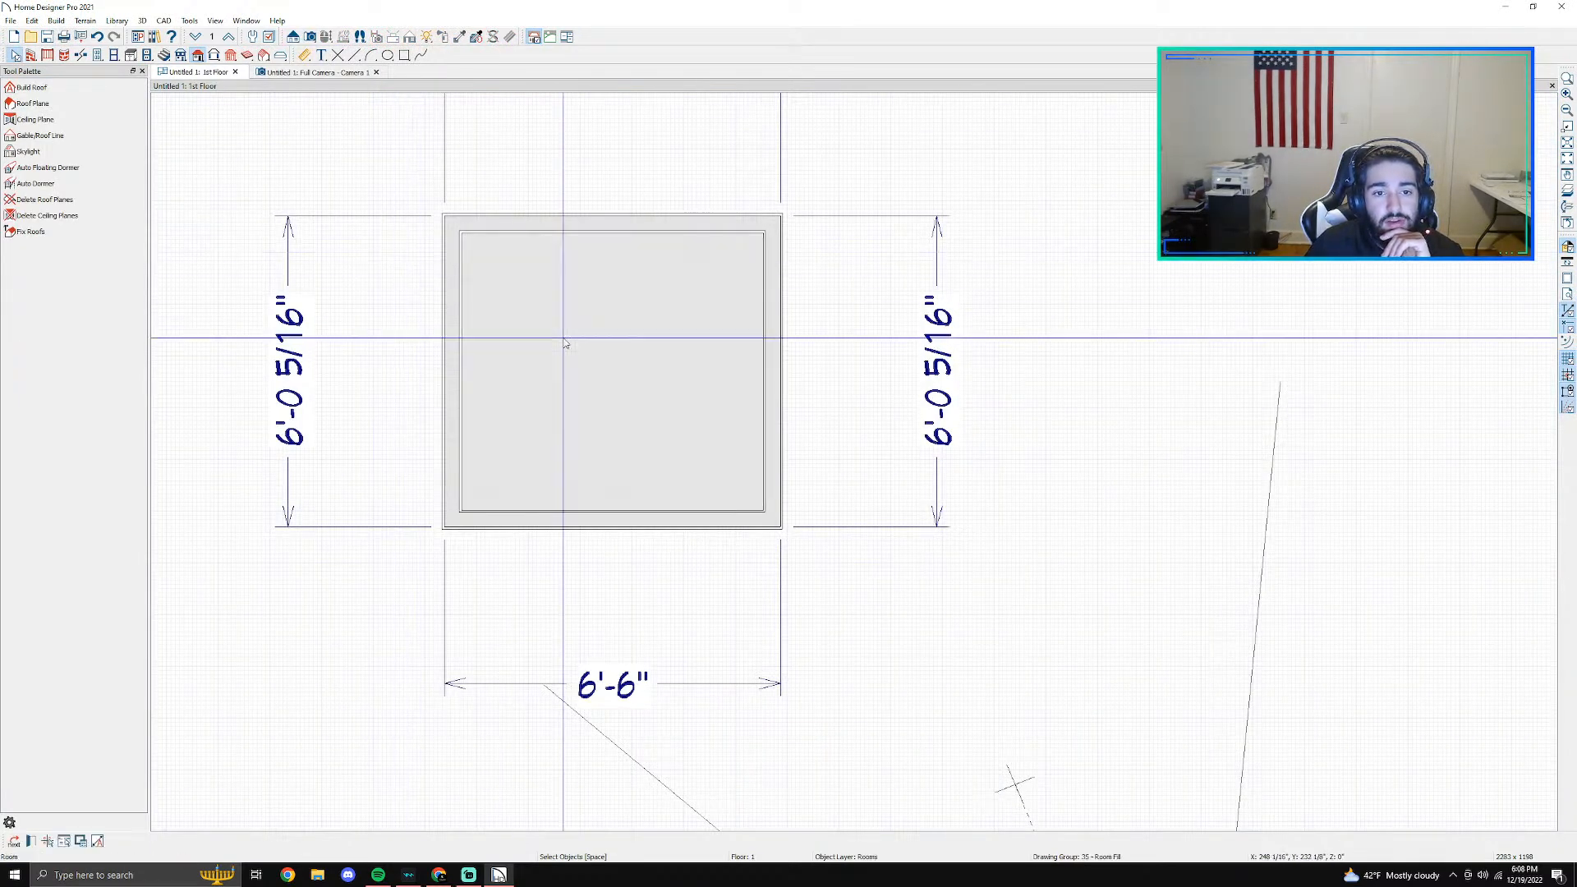
double_click(565, 343)
click(1016, 618)
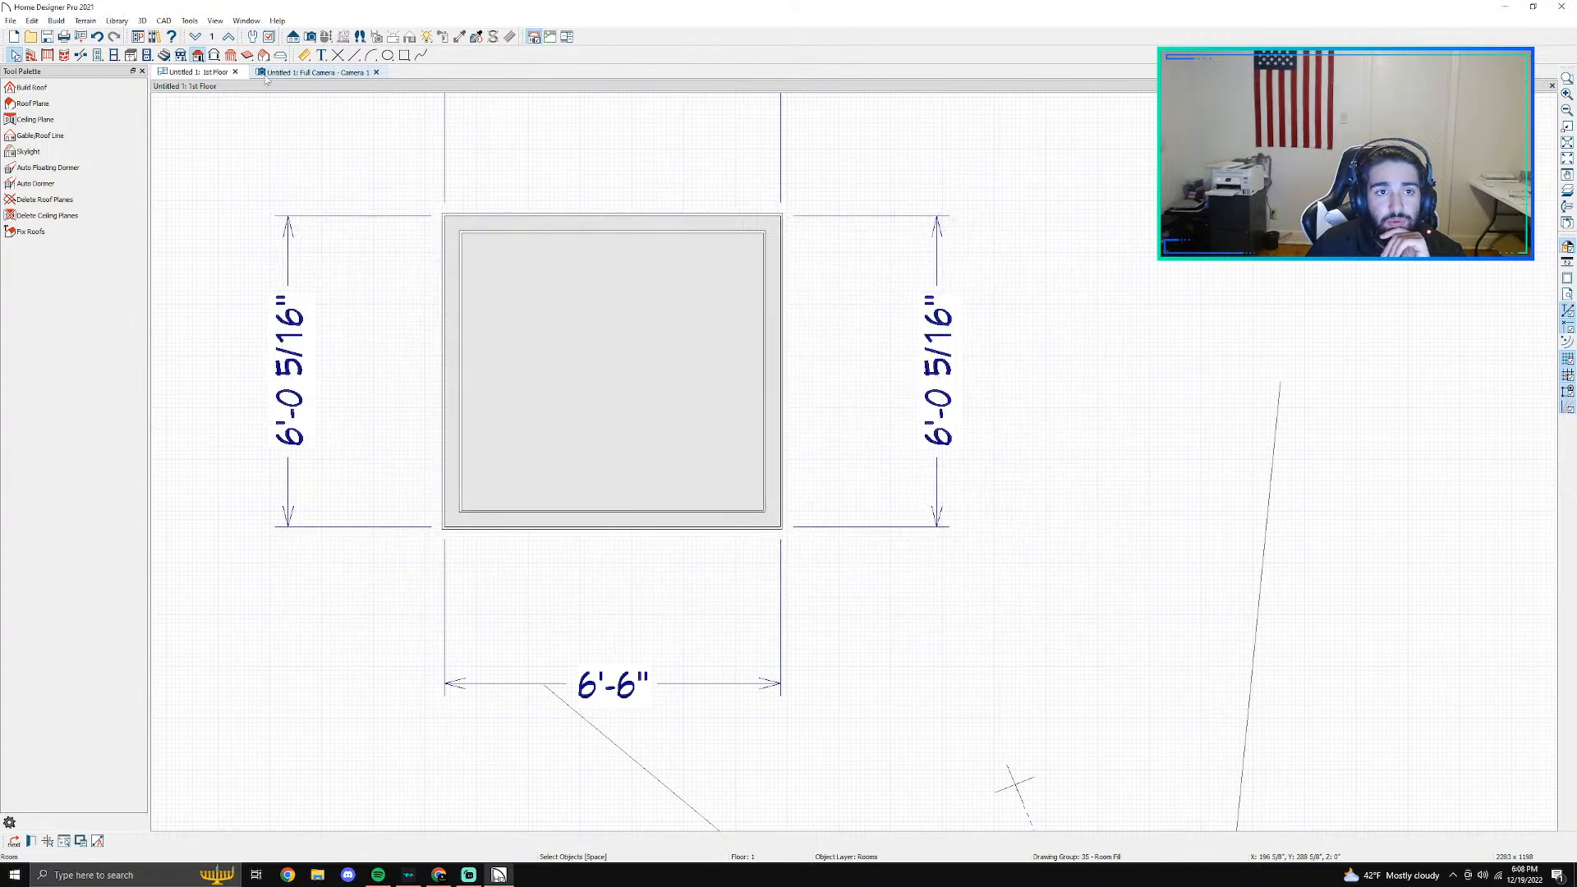
click(268, 75)
scroll(454, 159, up, 4)
drag(637, 191, 790, 472)
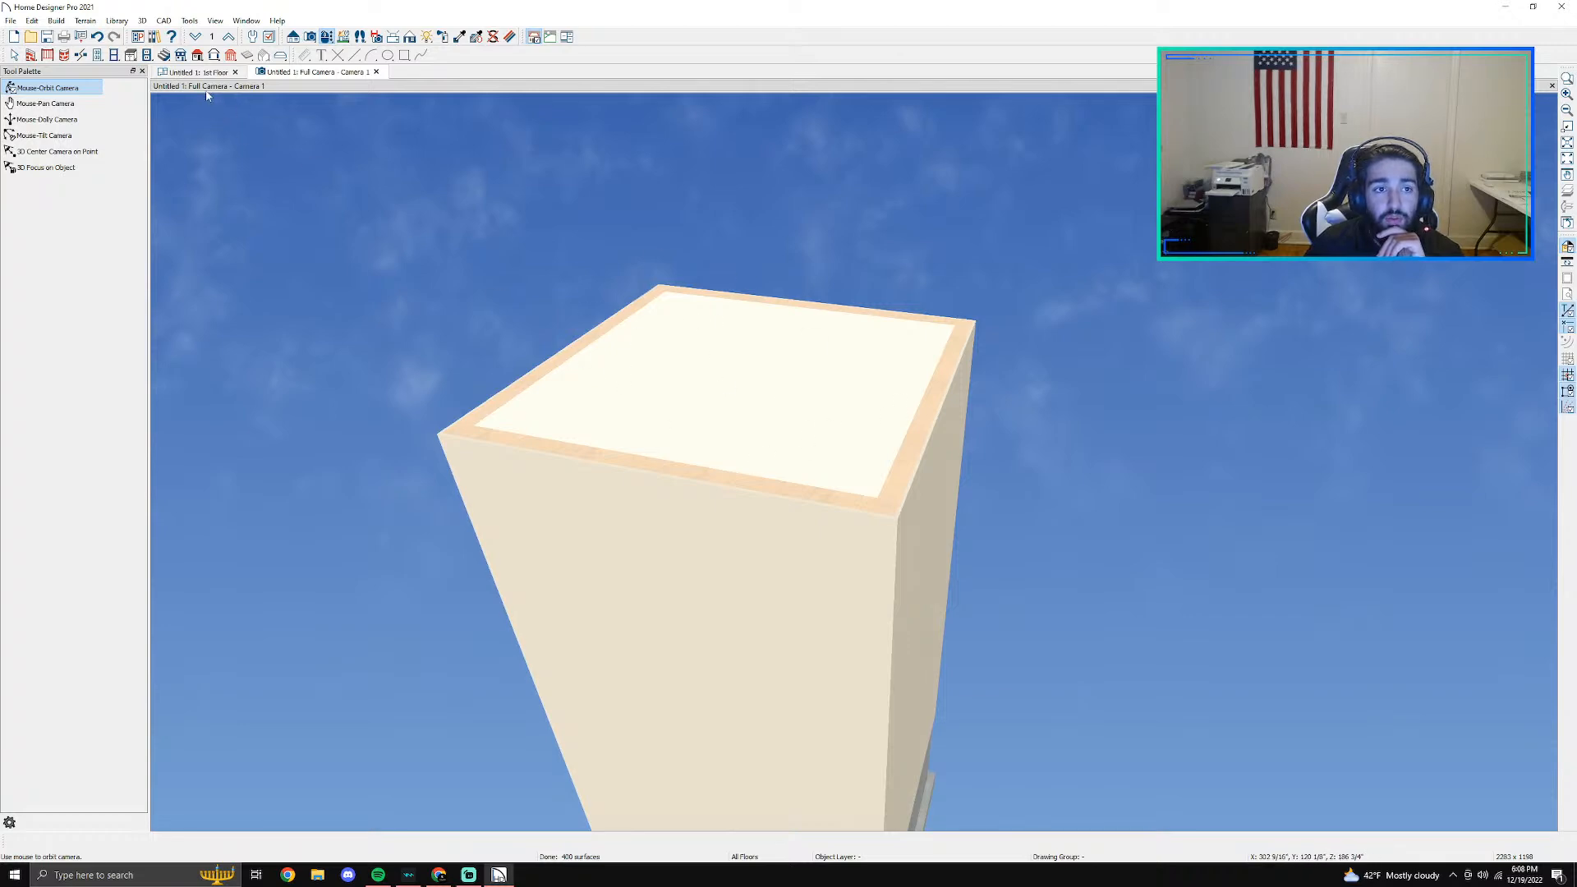
- Turn off the flat ceiling and the roof over the room, and check the open top in the camera view
click(197, 72)
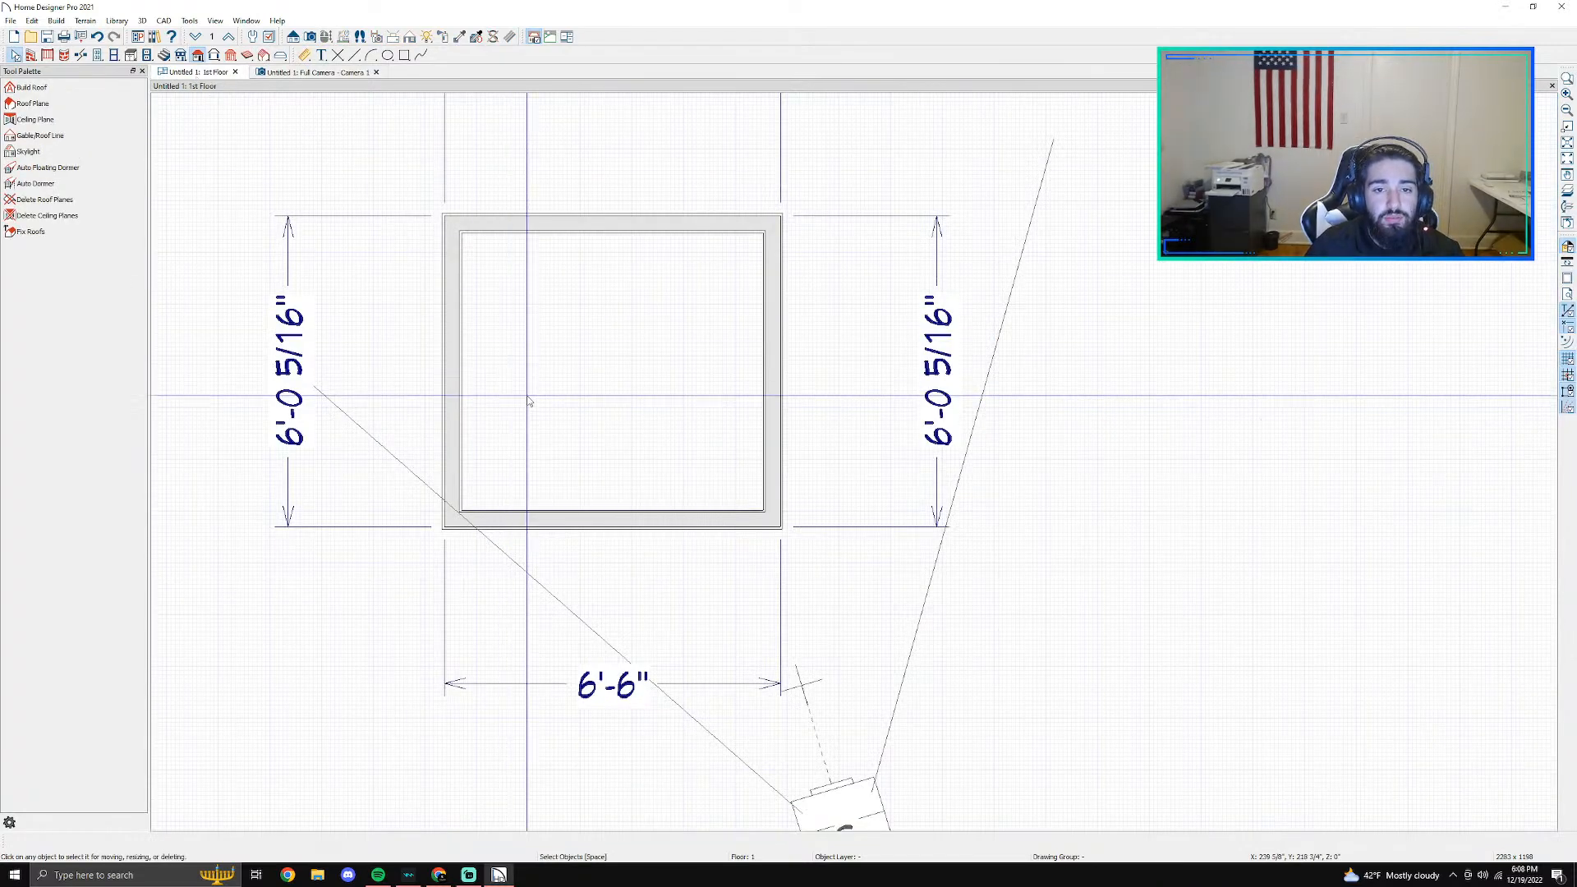
double_click(528, 400)
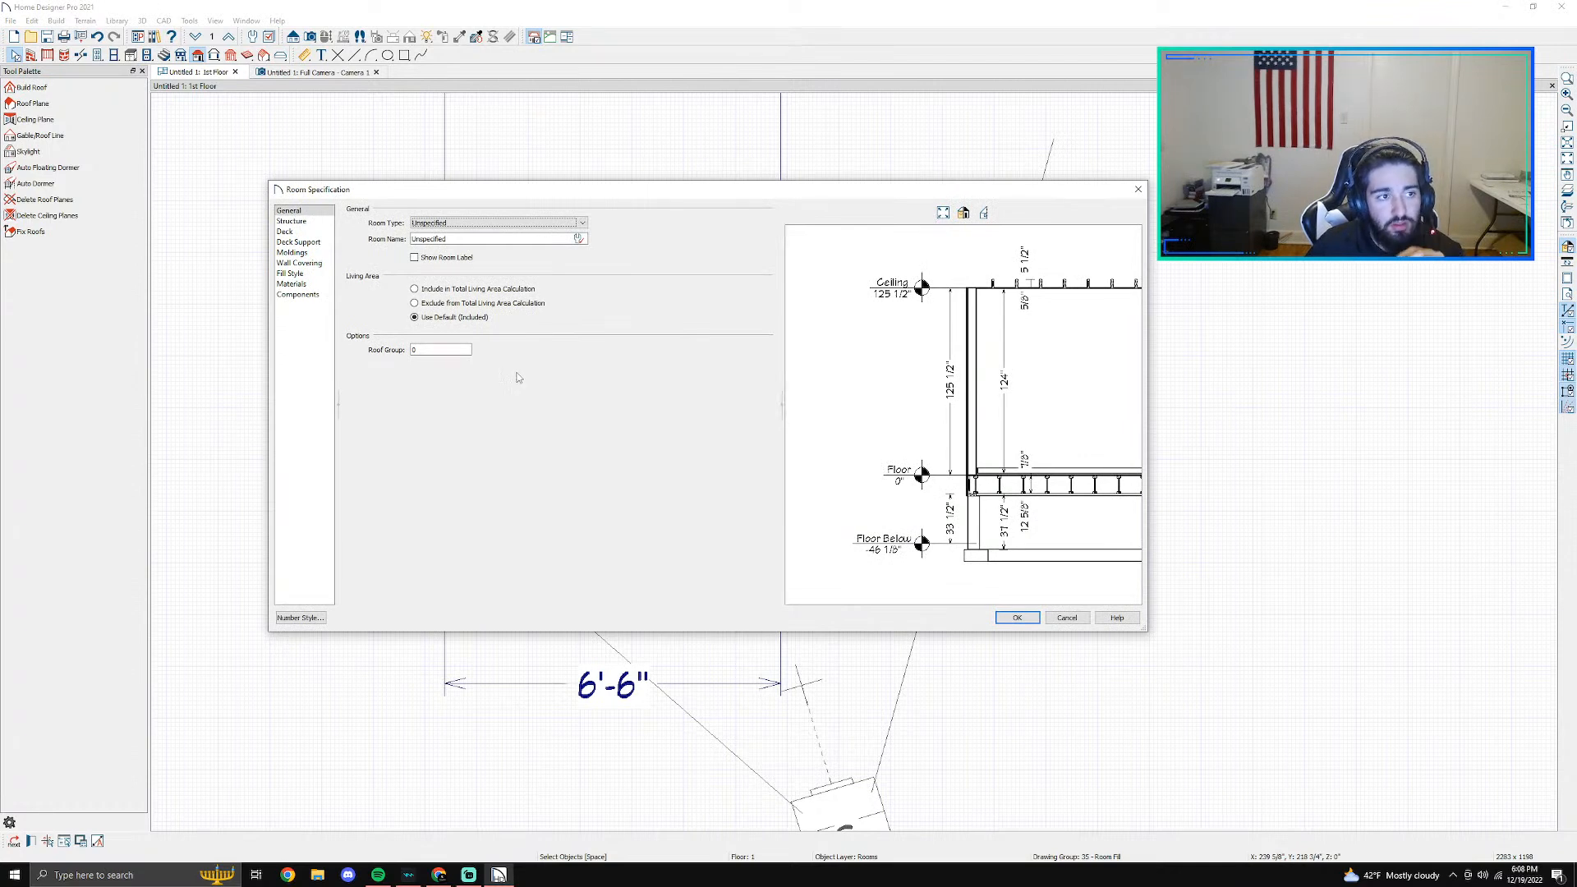
click(292, 222)
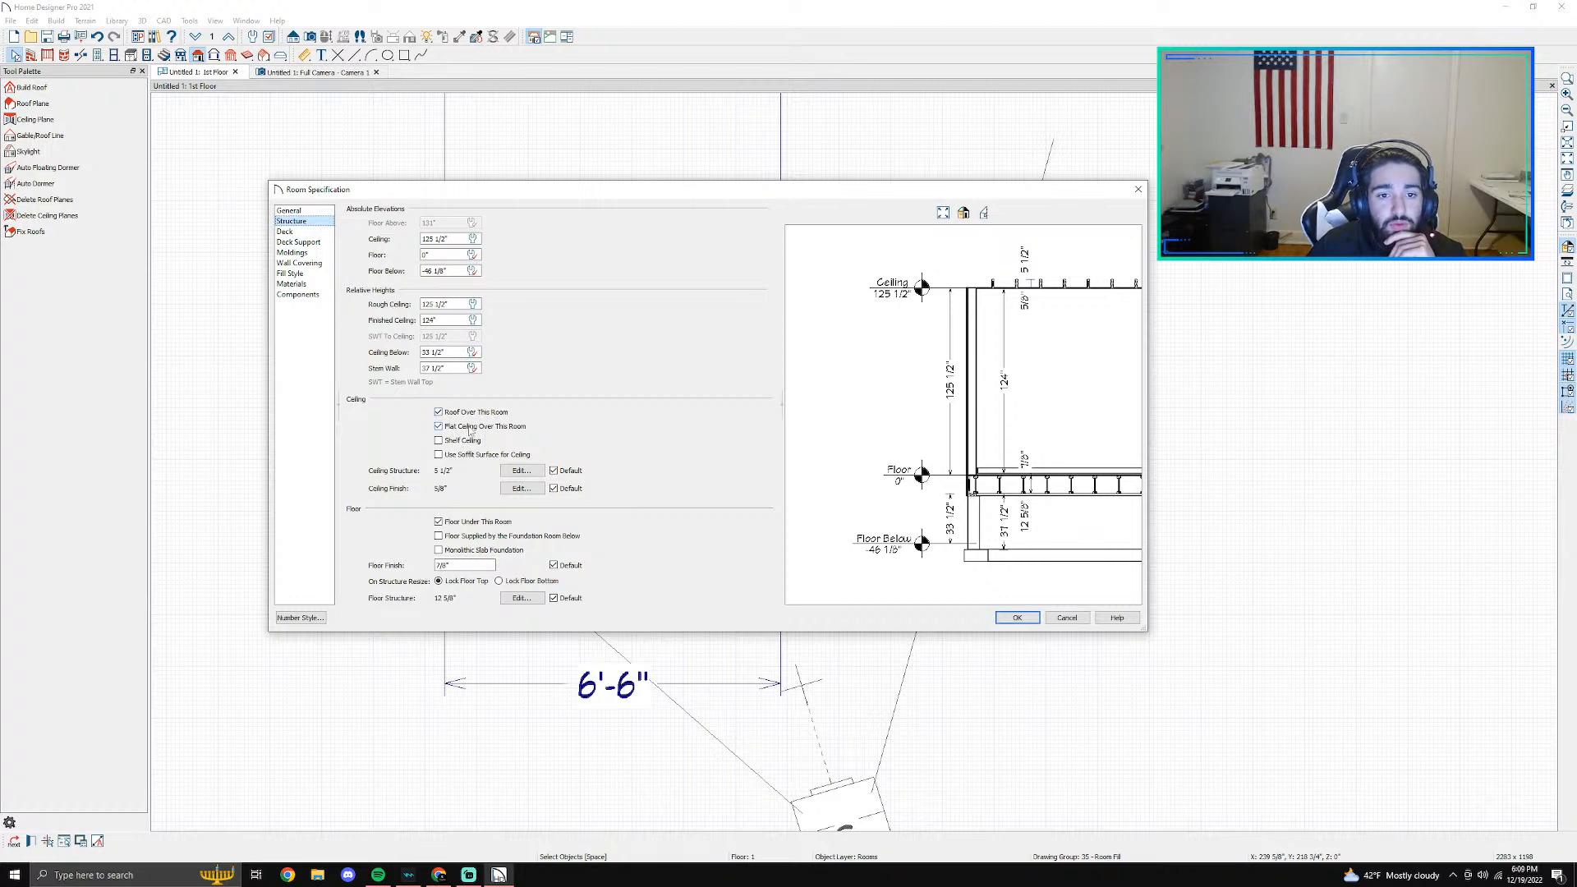
click(472, 430)
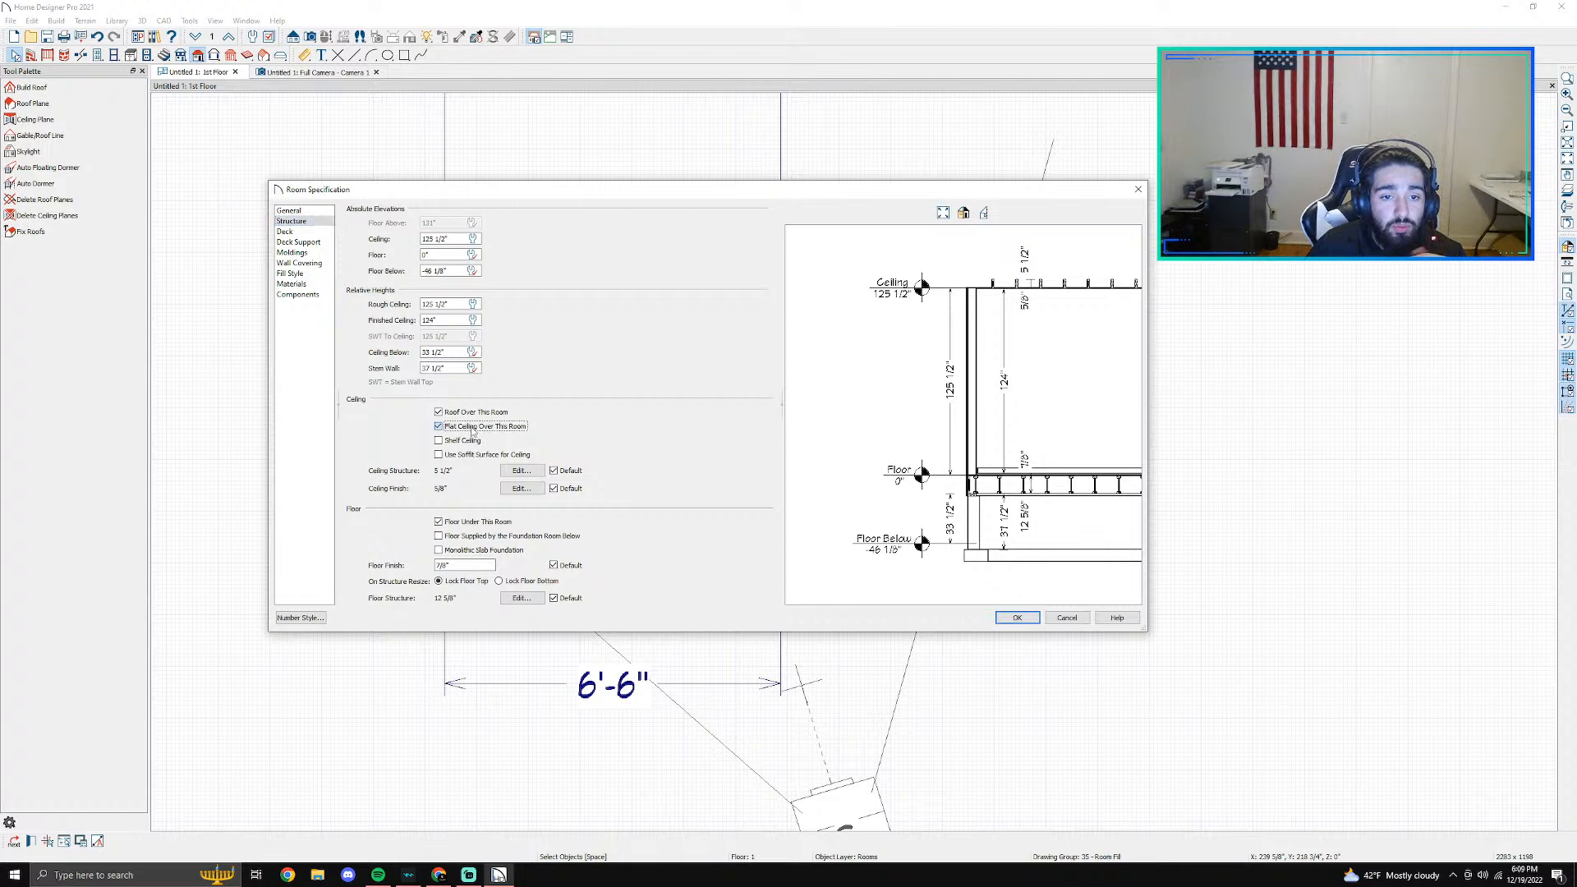
click(472, 430)
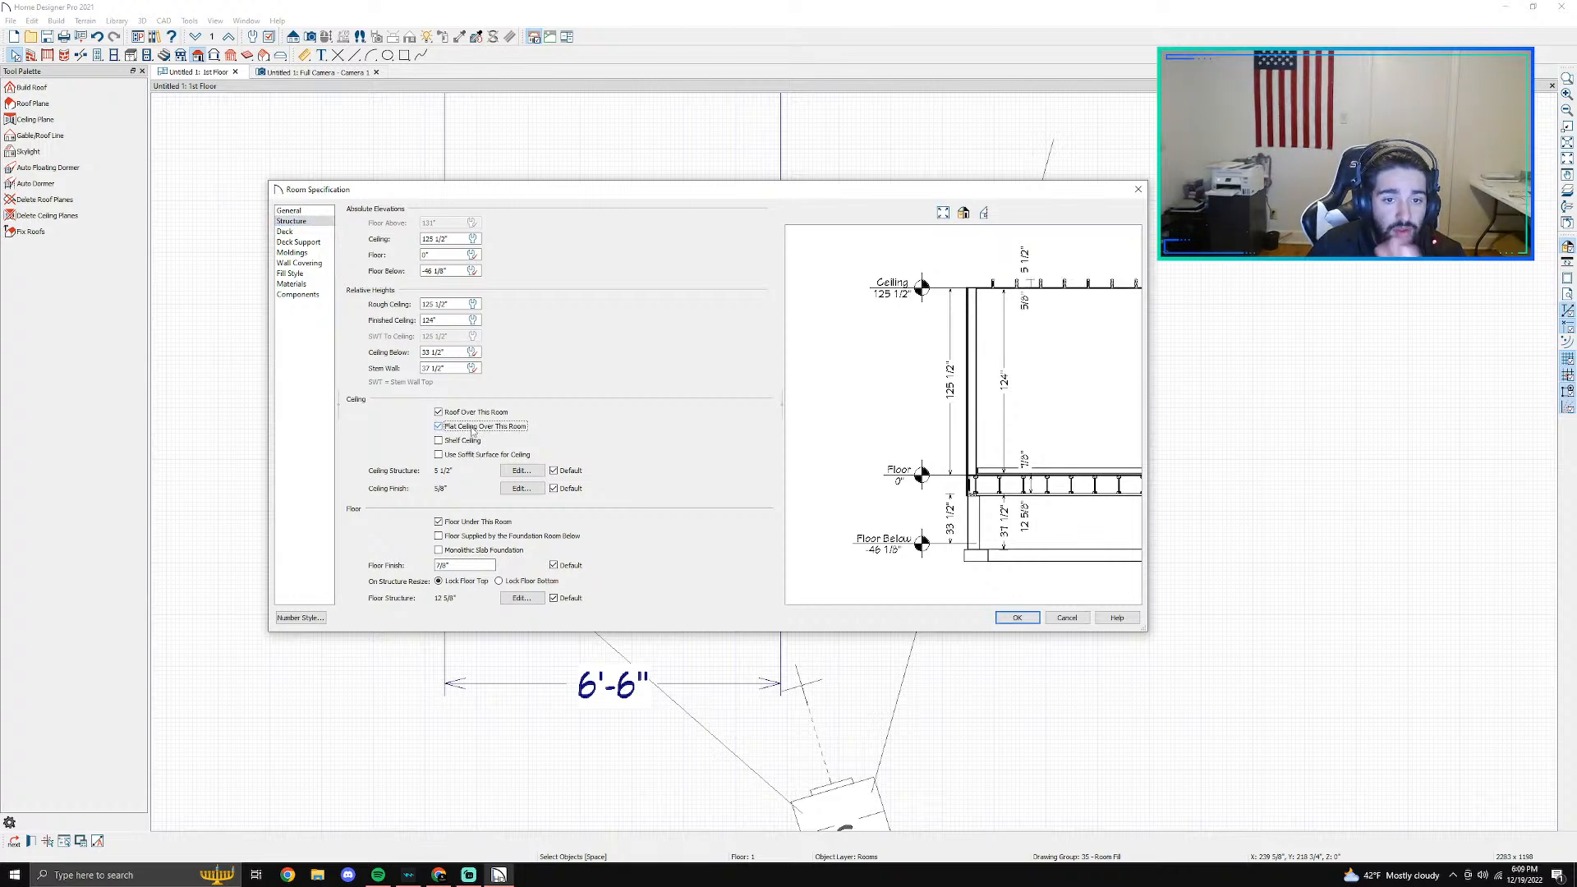
click(491, 414)
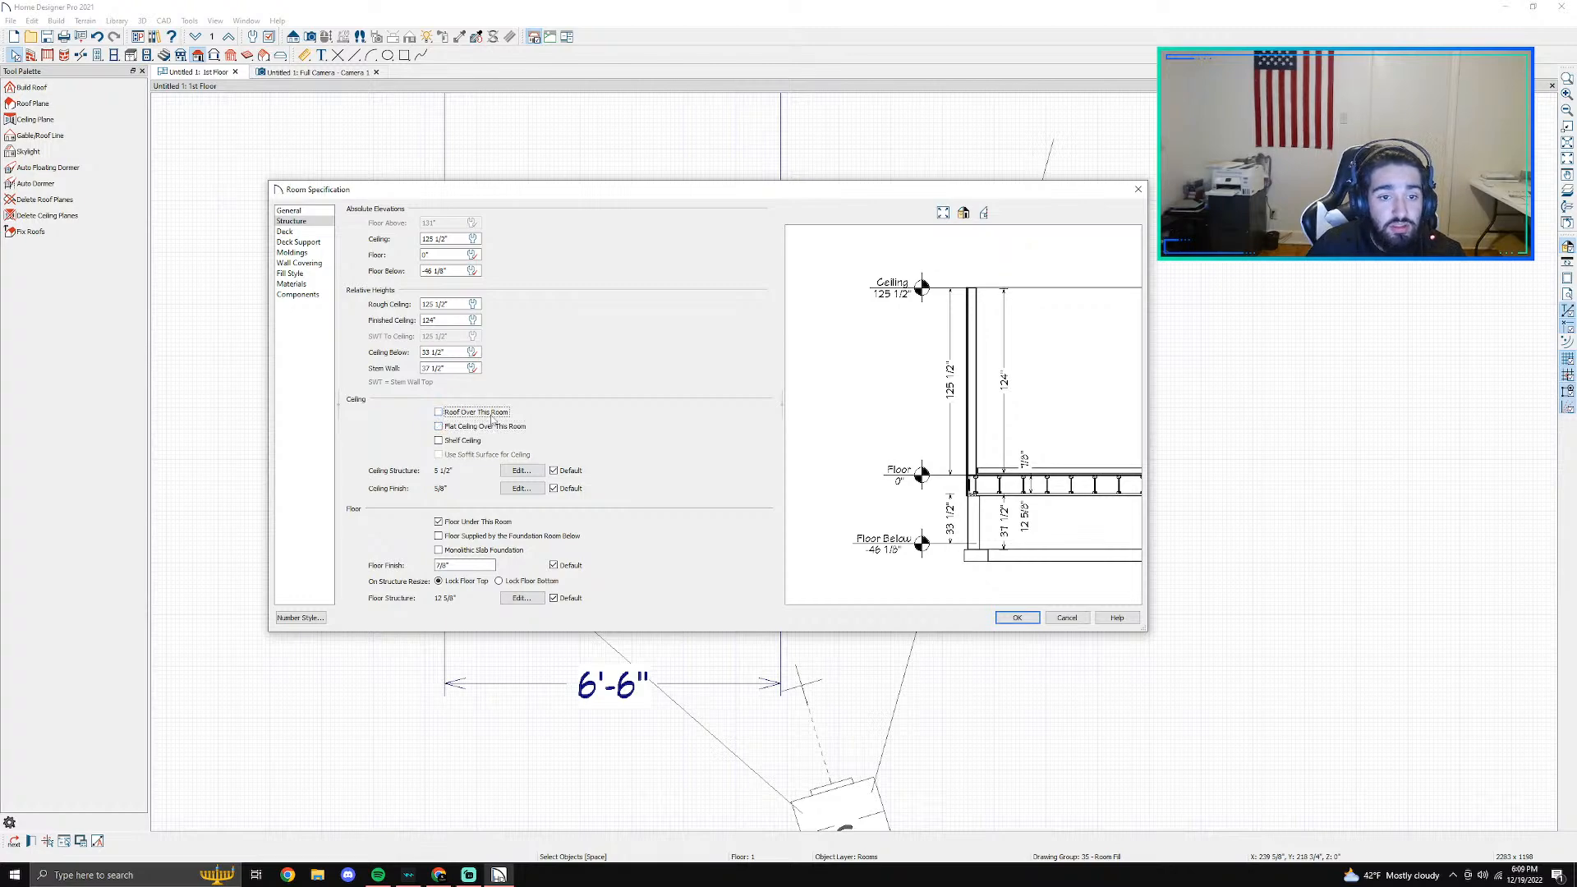
click(1017, 618)
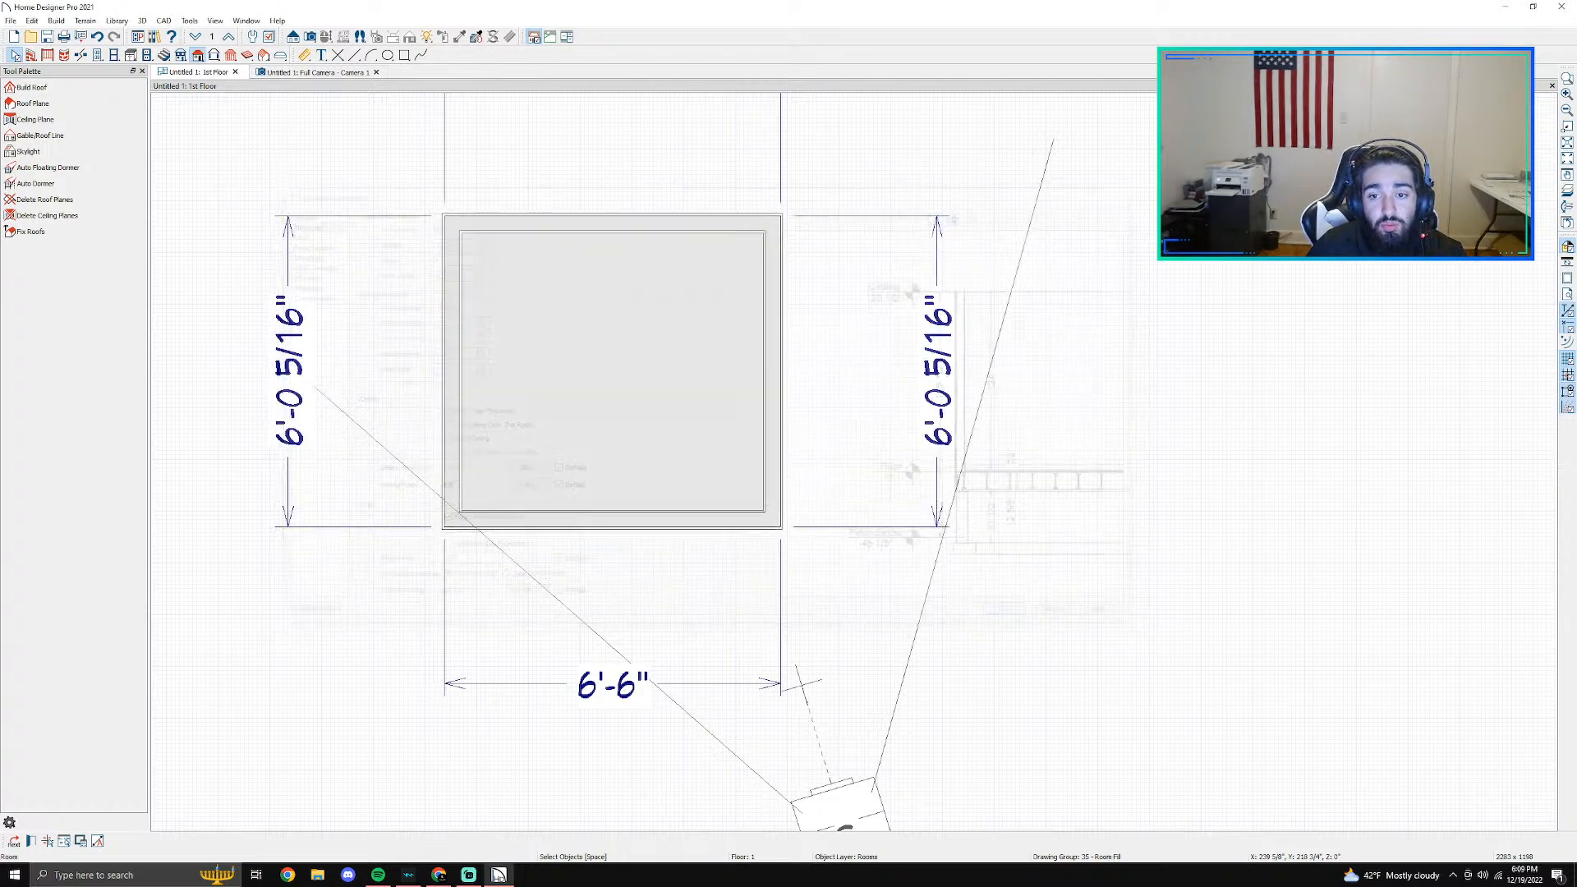
click(314, 72)
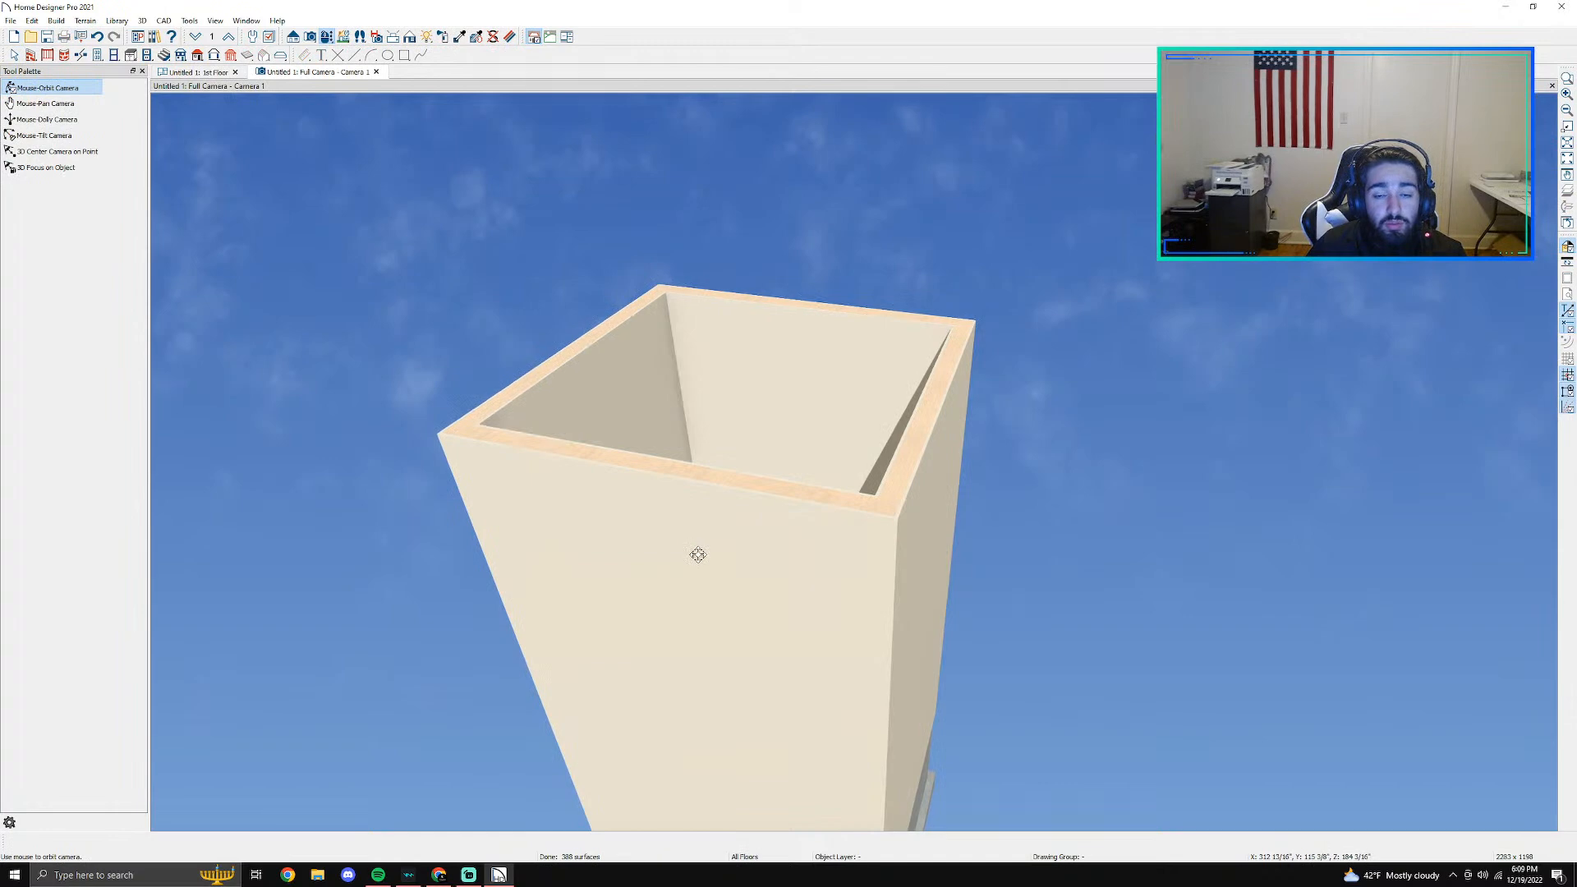
- Return to the 1st floor plan and delete the full camera symbol at the room's lower wall
drag(722, 485, 868, 363)
click(201, 73)
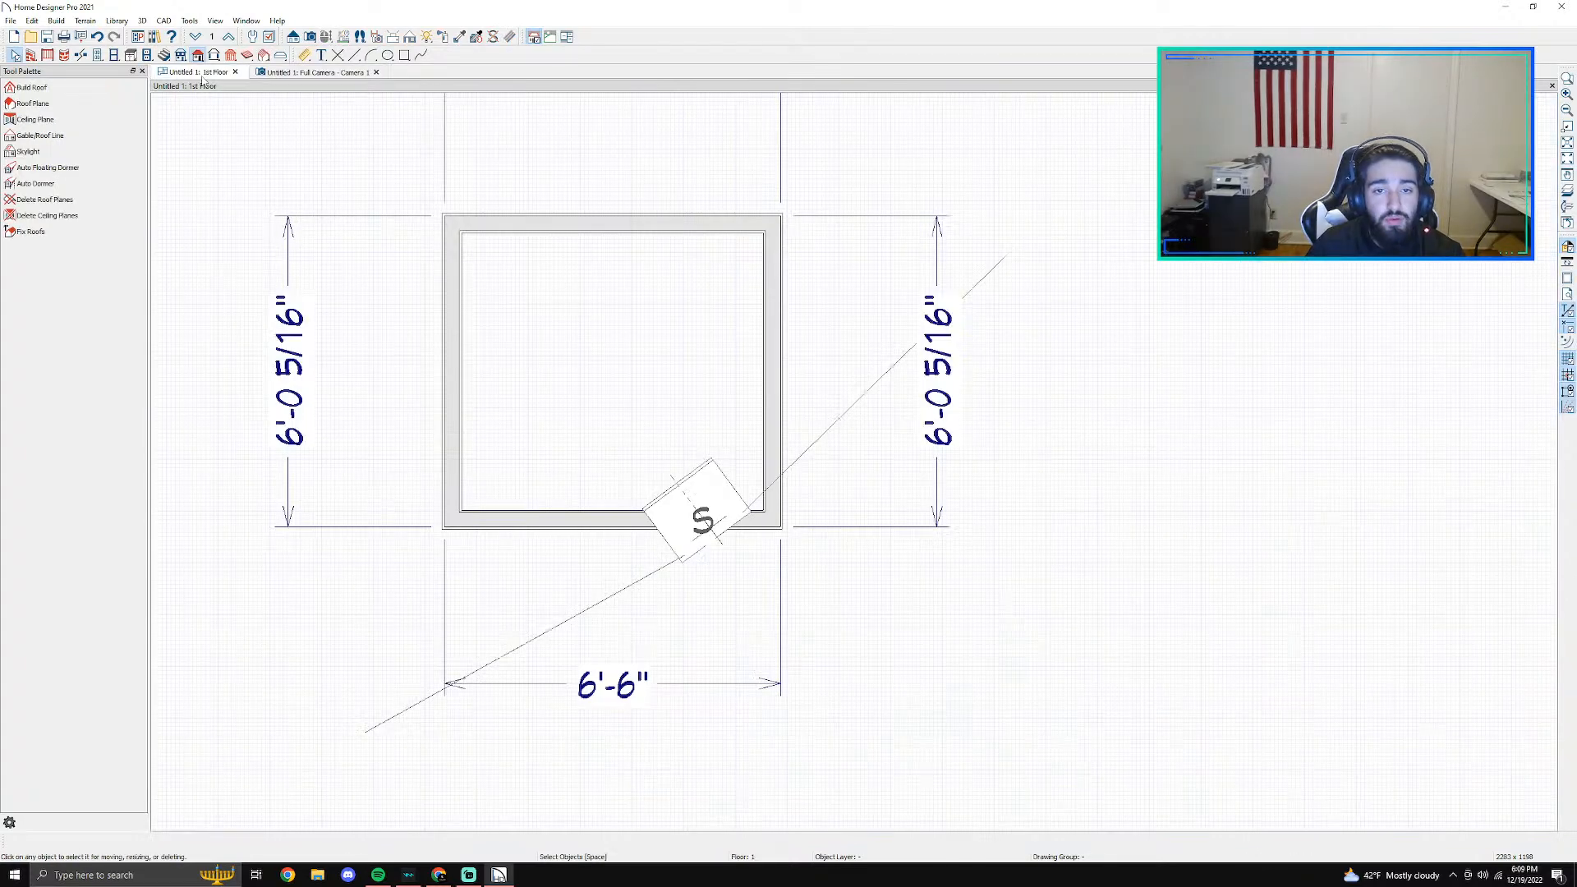
scroll(660, 310, down, 4)
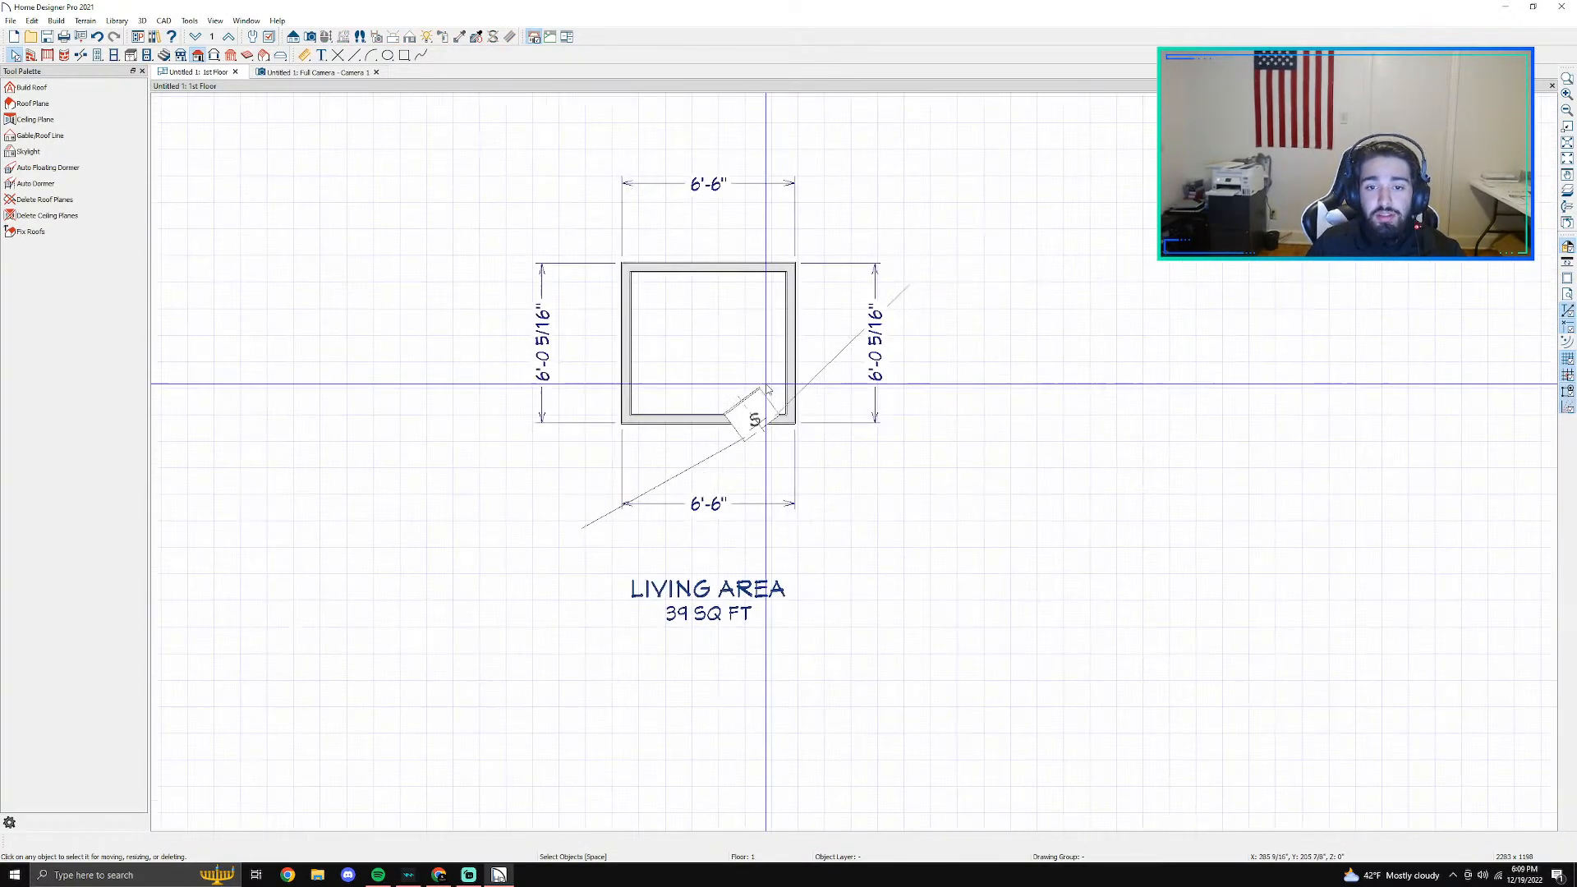
click(756, 420)
key(Delete)
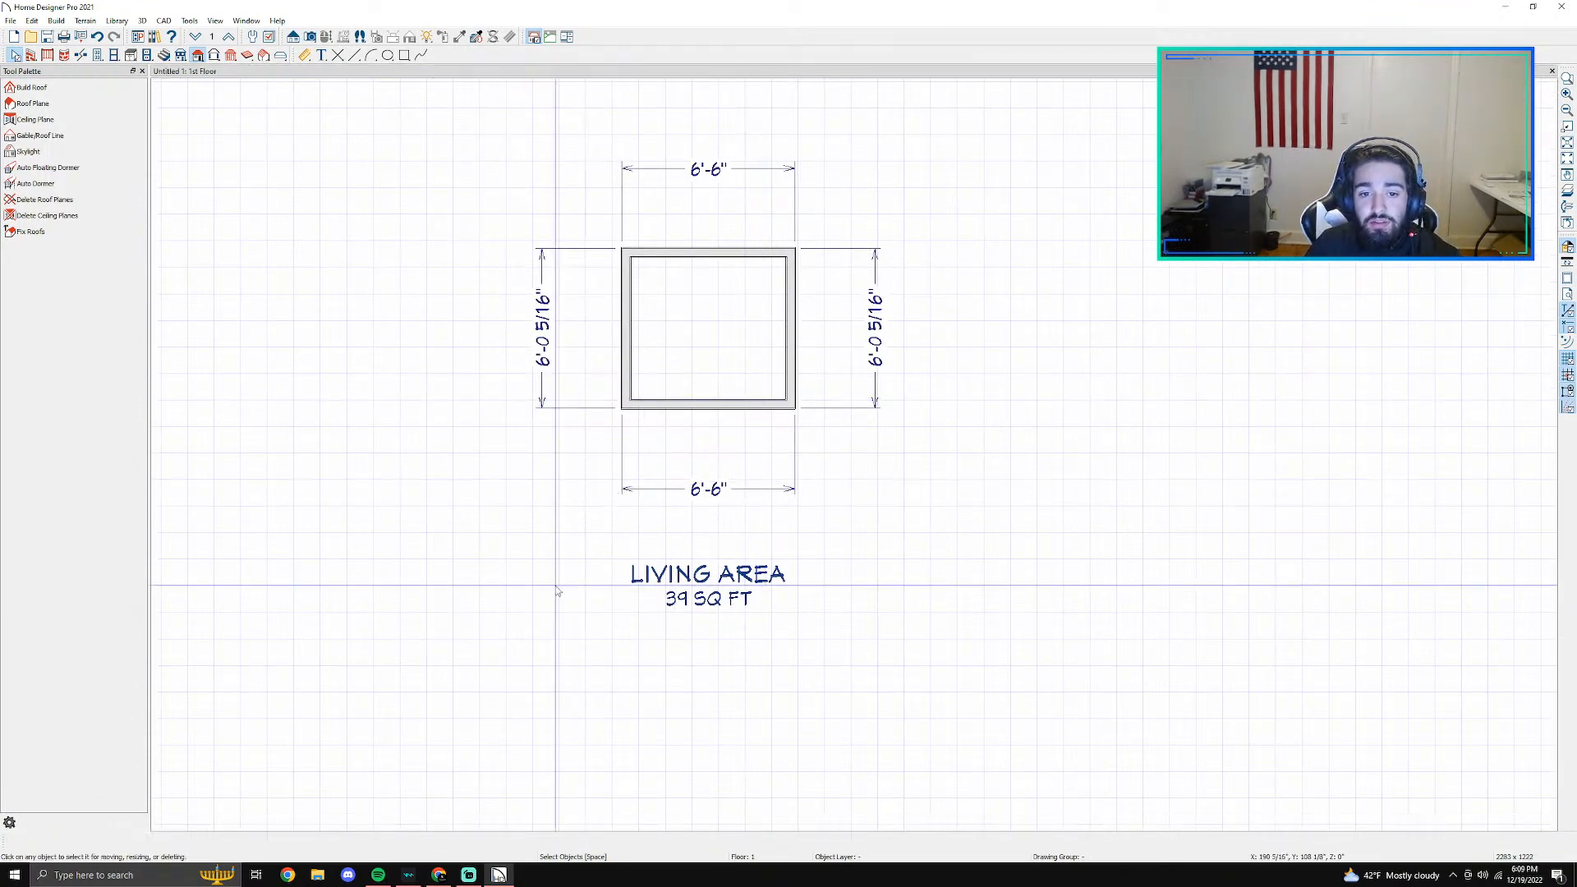
- Delete all four automatic exterior dimension lines around the room, allowing Auto Refresh Dimensions to be turned off
click(873, 326)
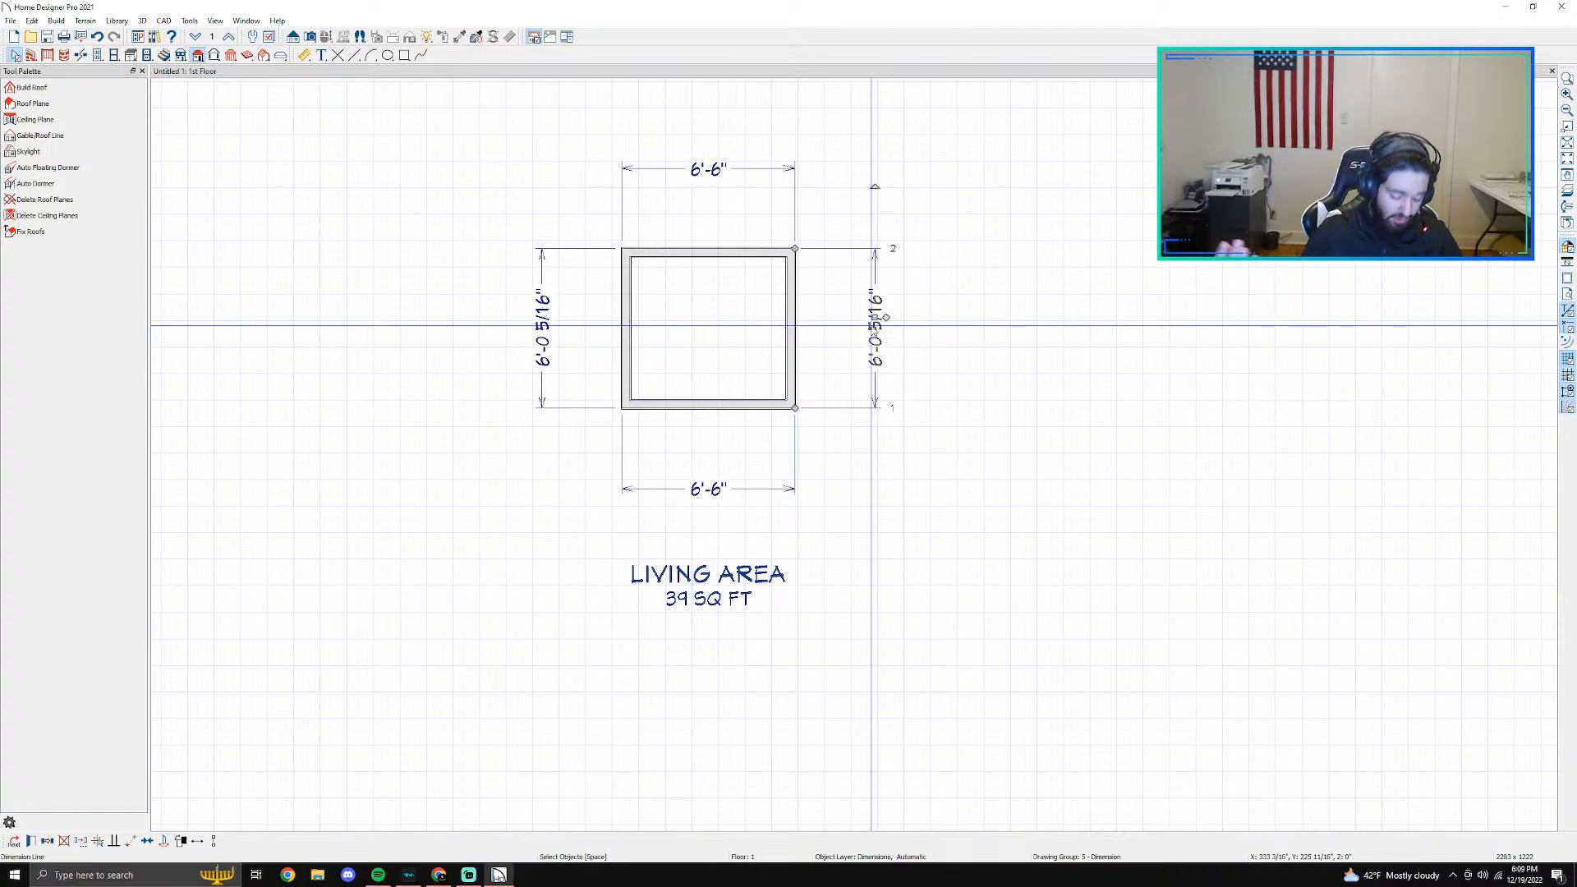
key(Delete)
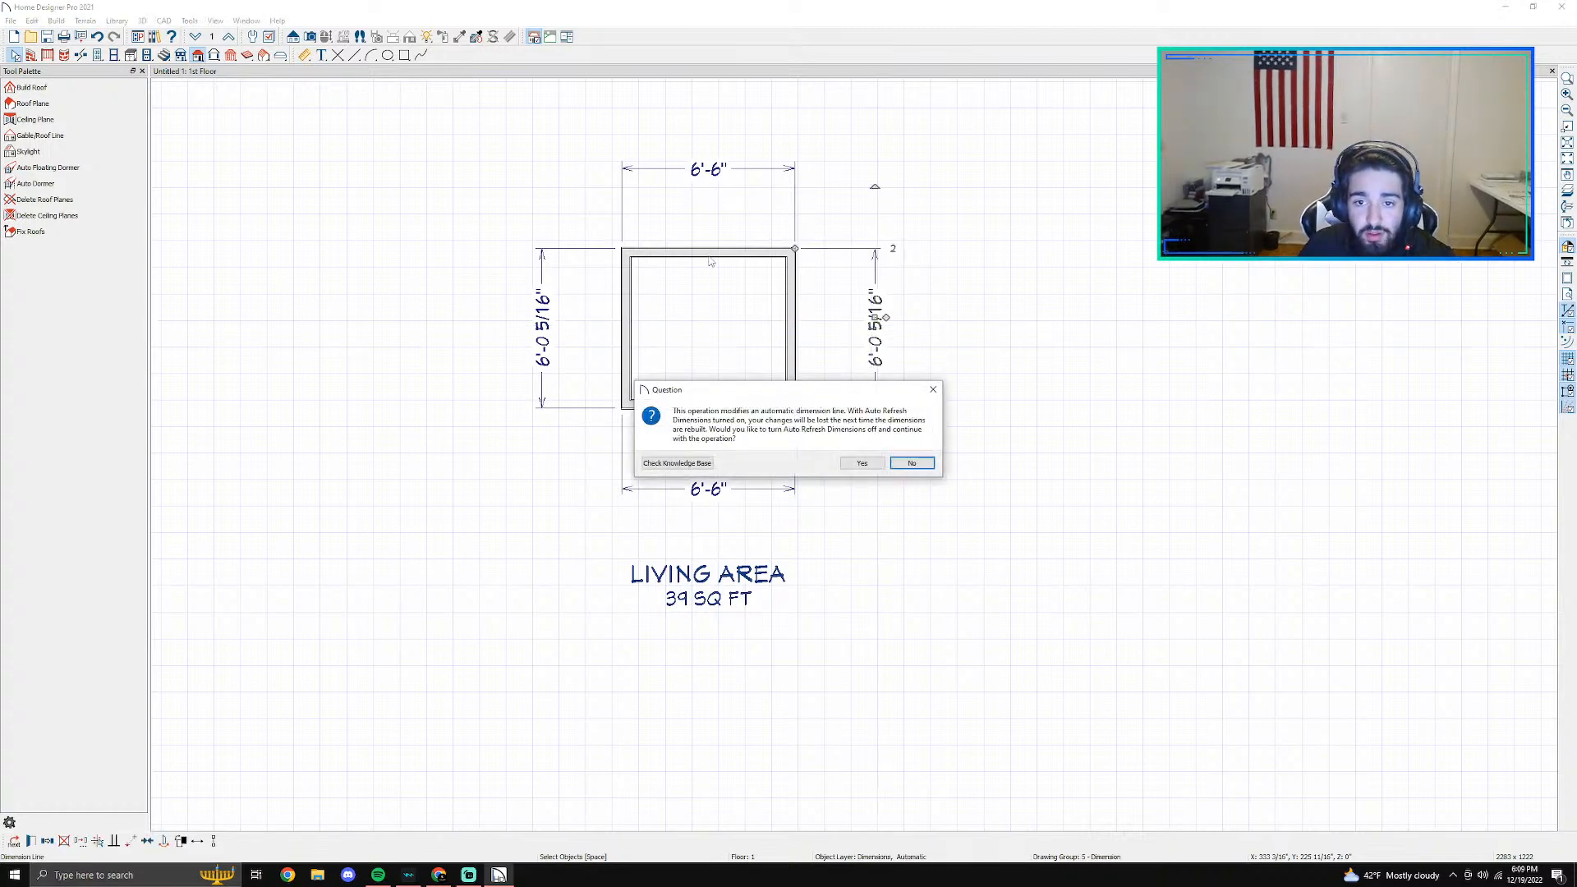
click(862, 464)
click(694, 168)
key(Delete)
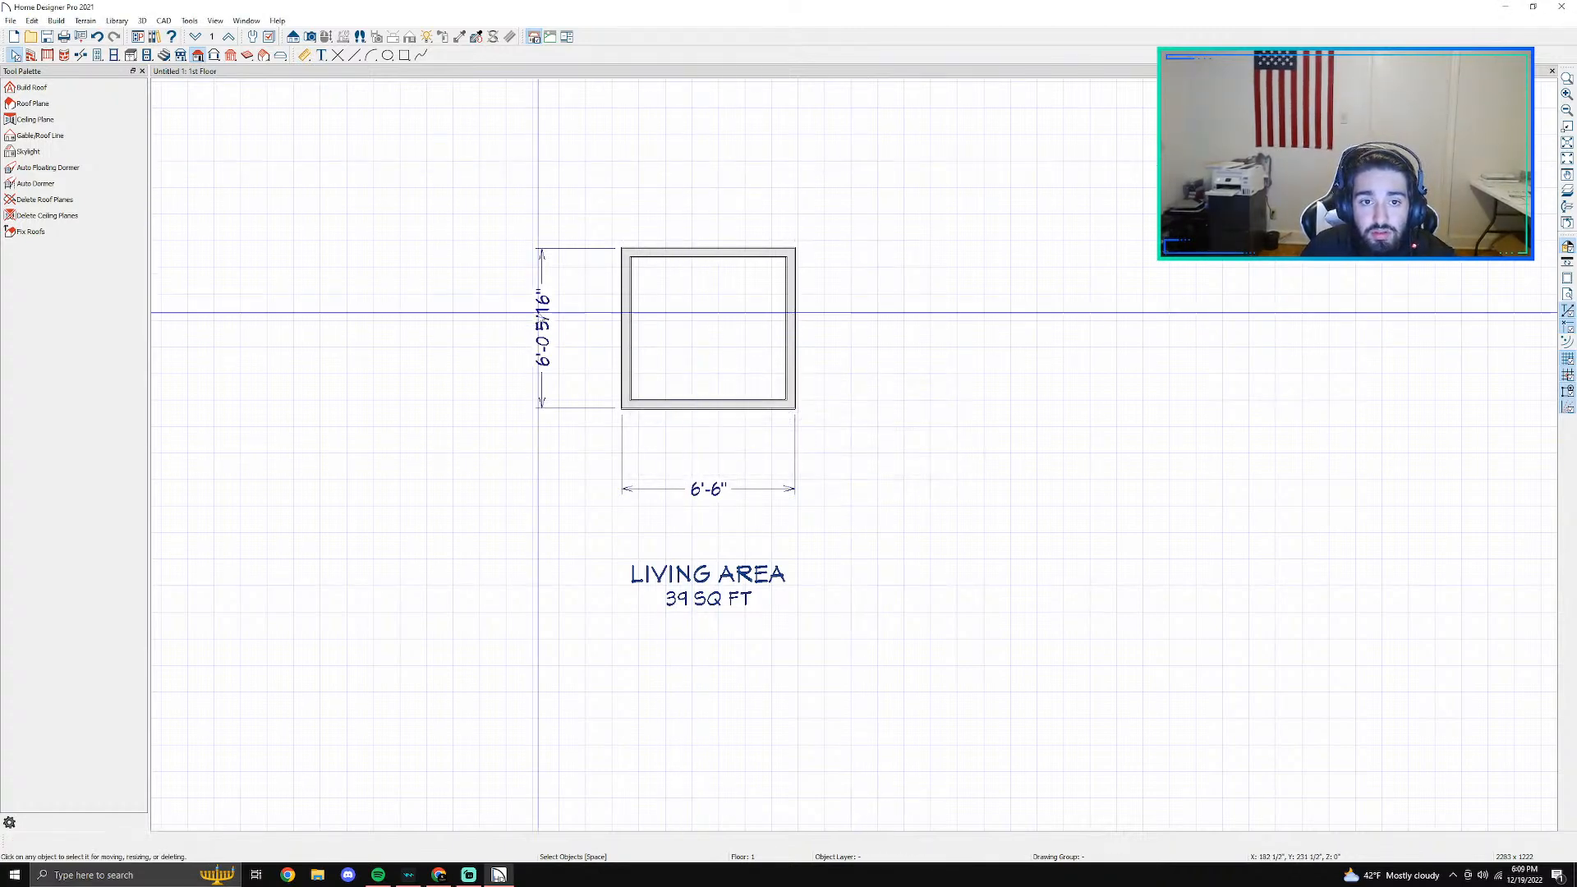
click(554, 328)
key(Delete)
click(723, 487)
key(Delete)
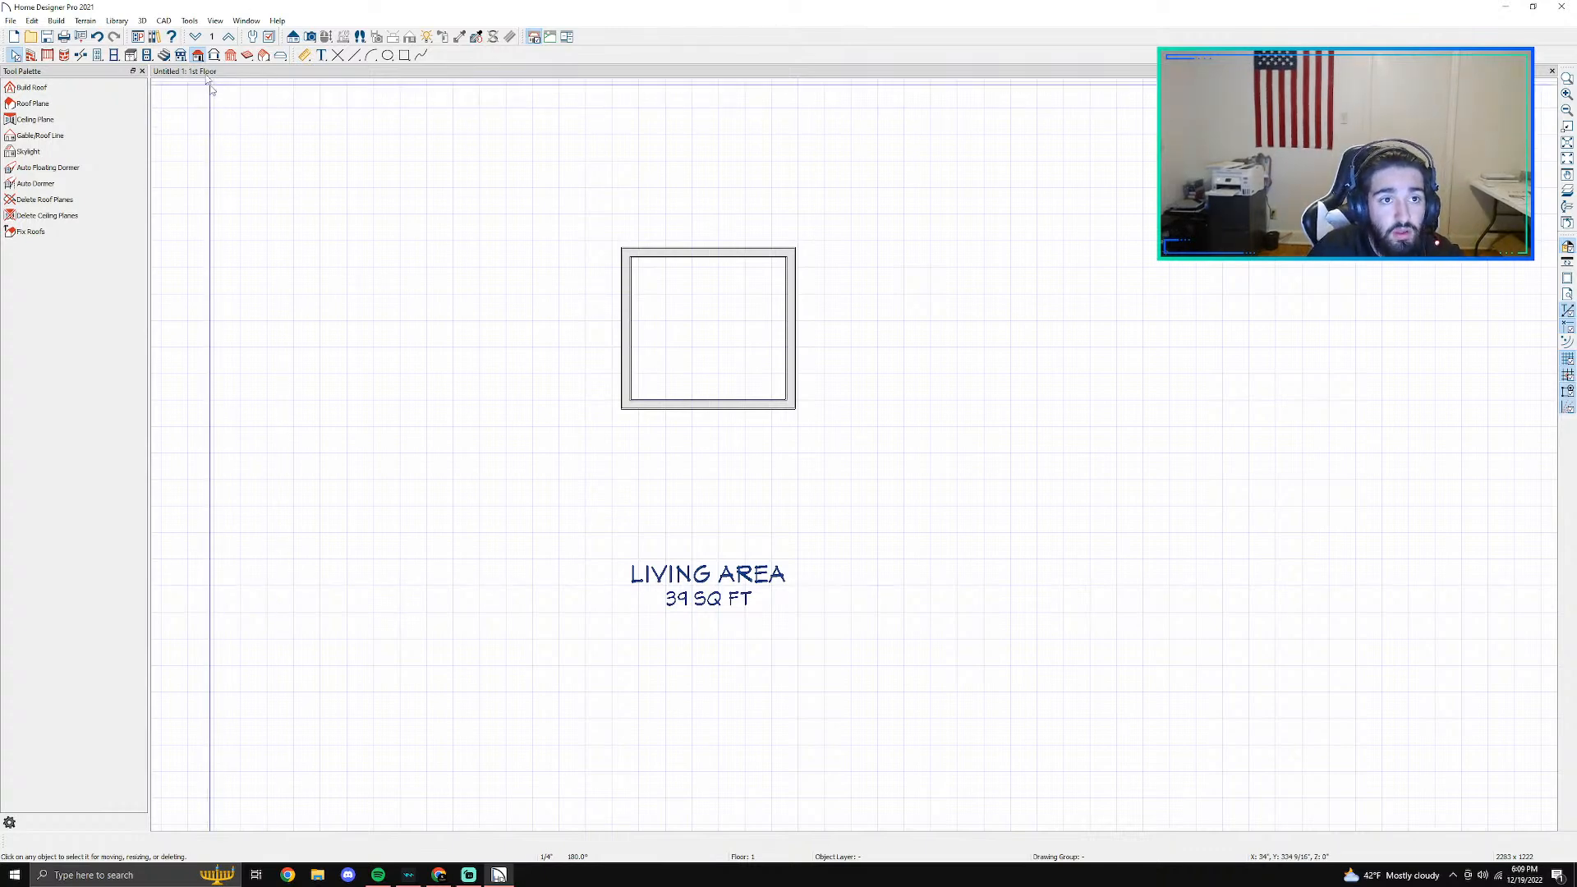
- Add a vertical point-to-point dimension between the inner faces of the room's upper and lower walls, near the left wall
click(307, 55)
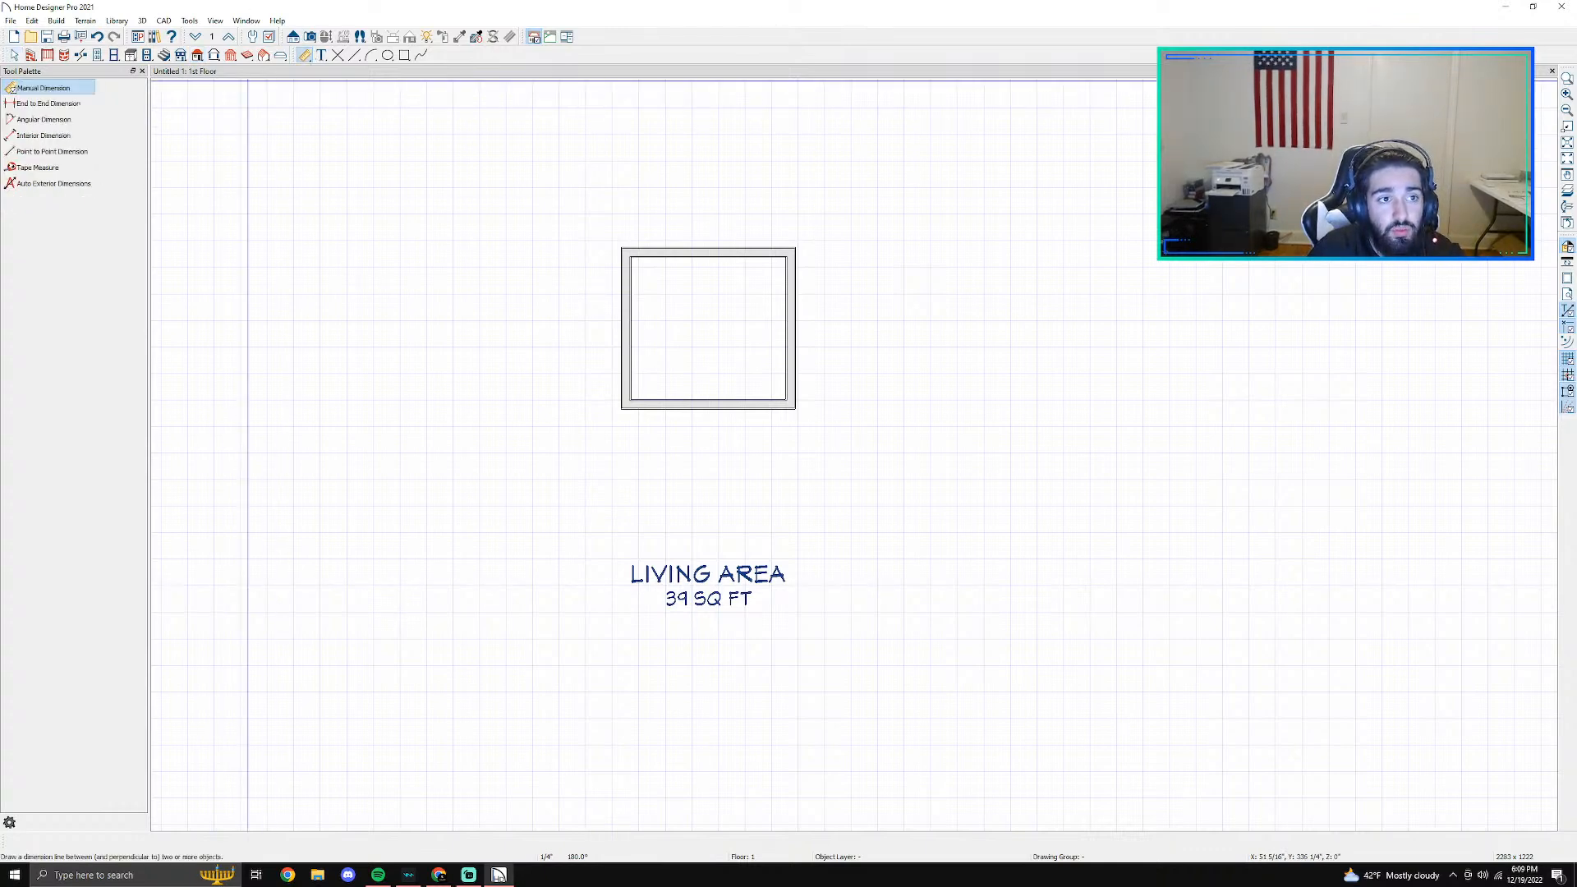
click(64, 152)
scroll(575, 336, up, 2)
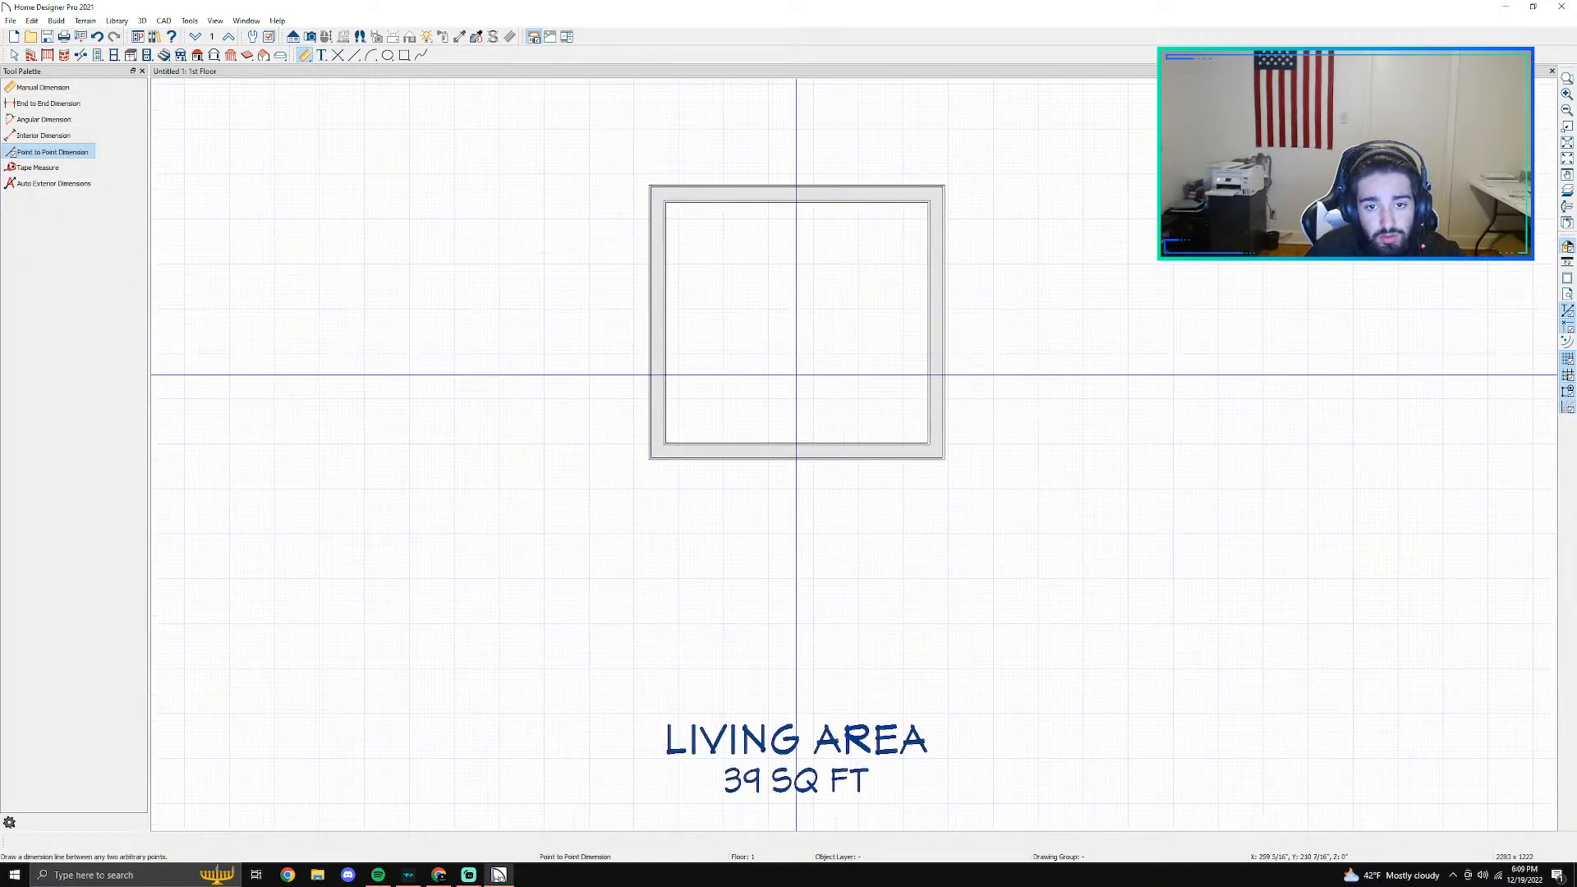
scroll(795, 375, up, 1)
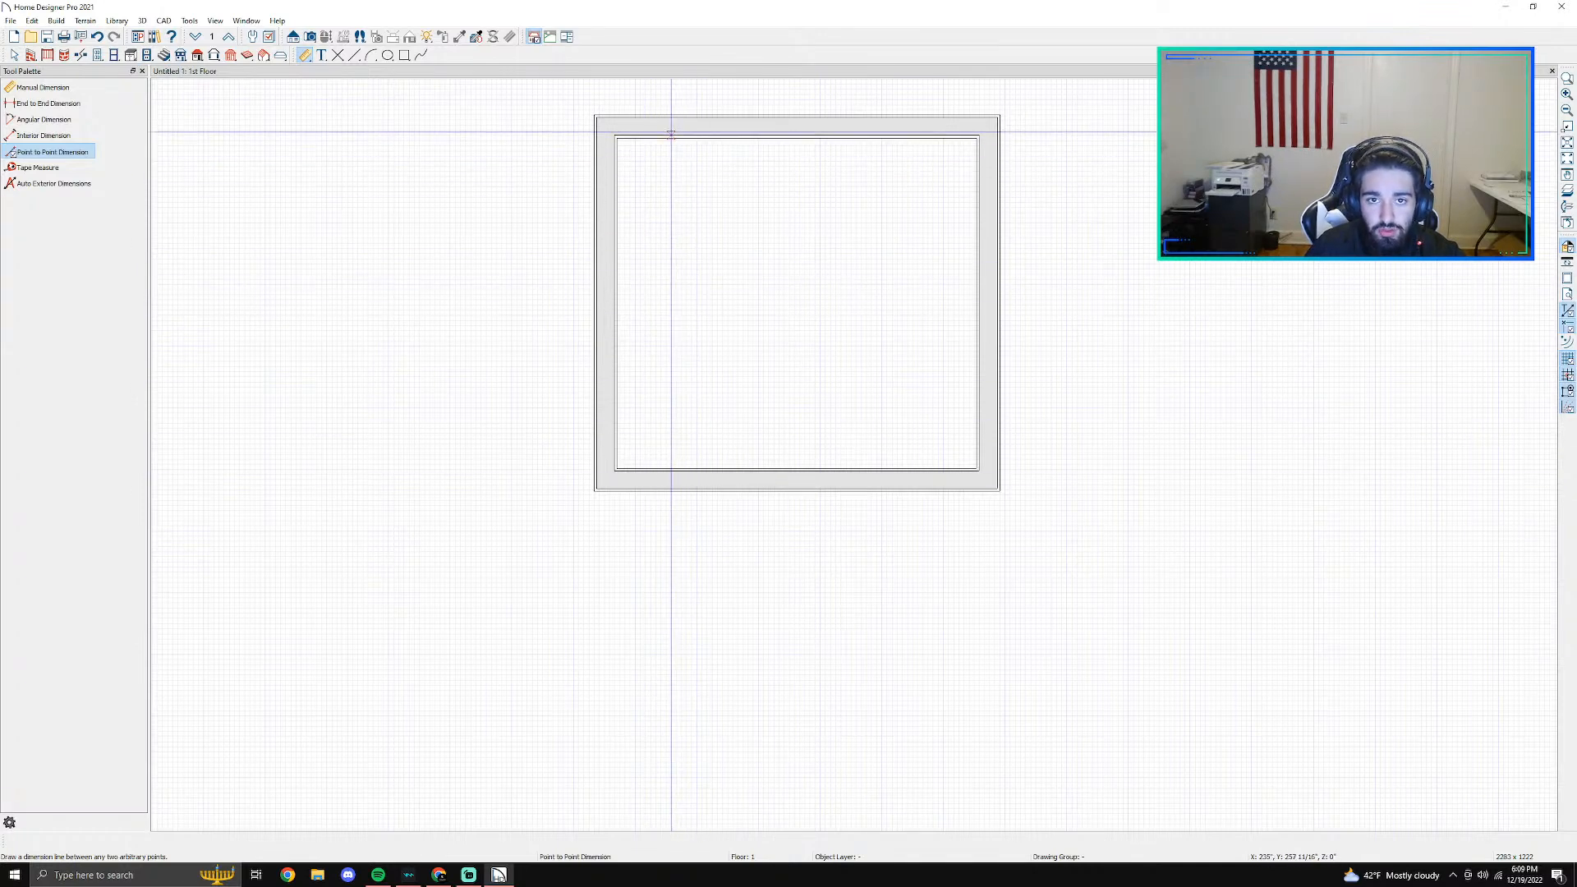
drag(671, 133, 672, 460)
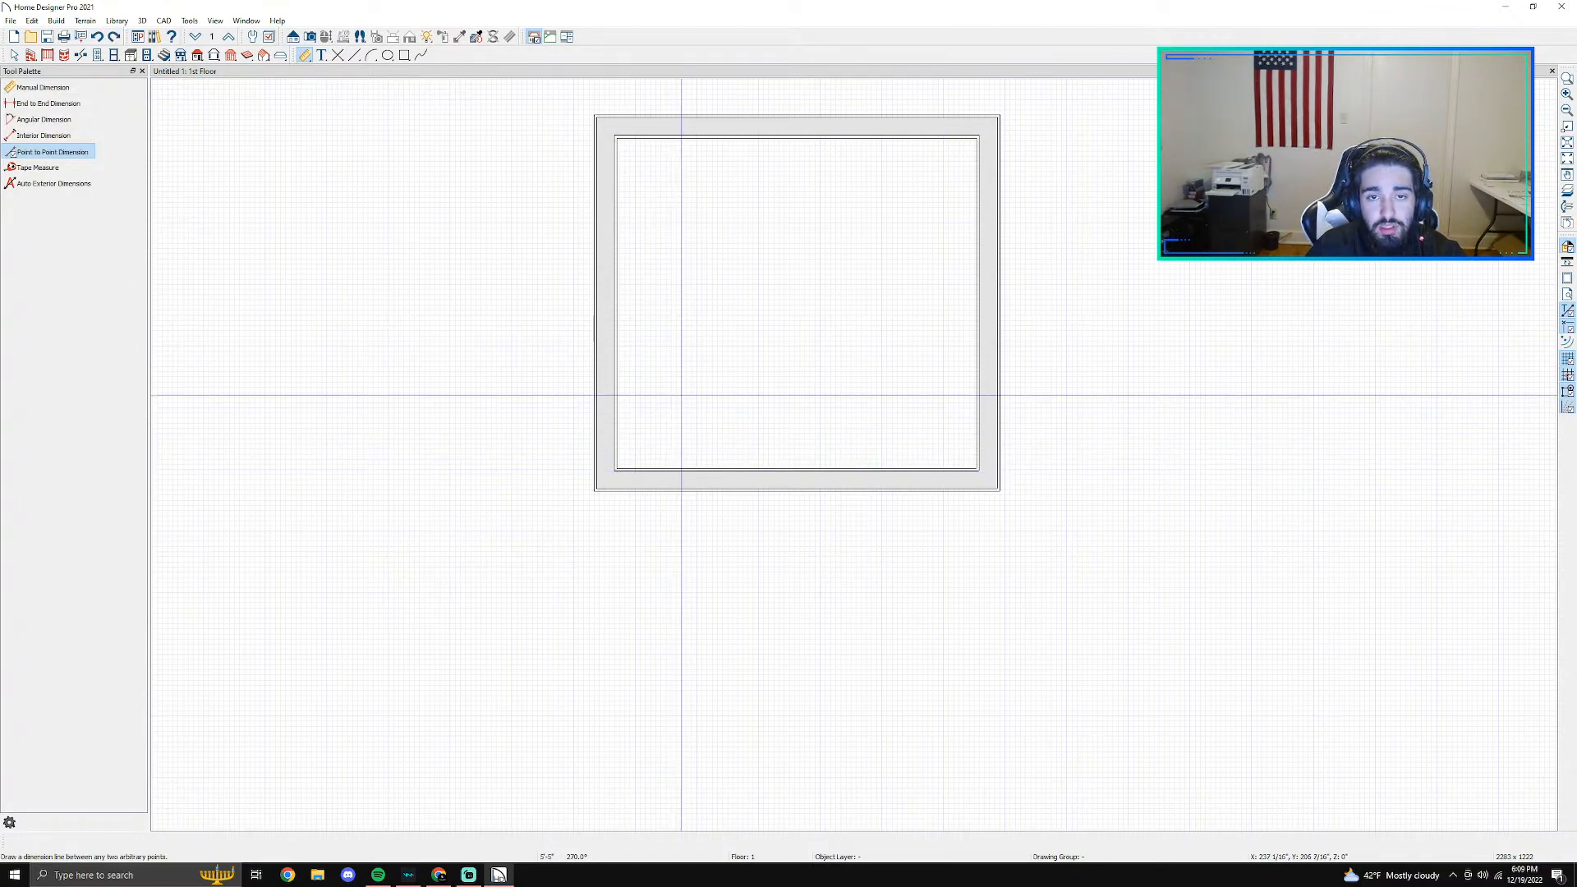
scroll(675, 401, up, 3)
middle_drag(622, 172, 592, 735)
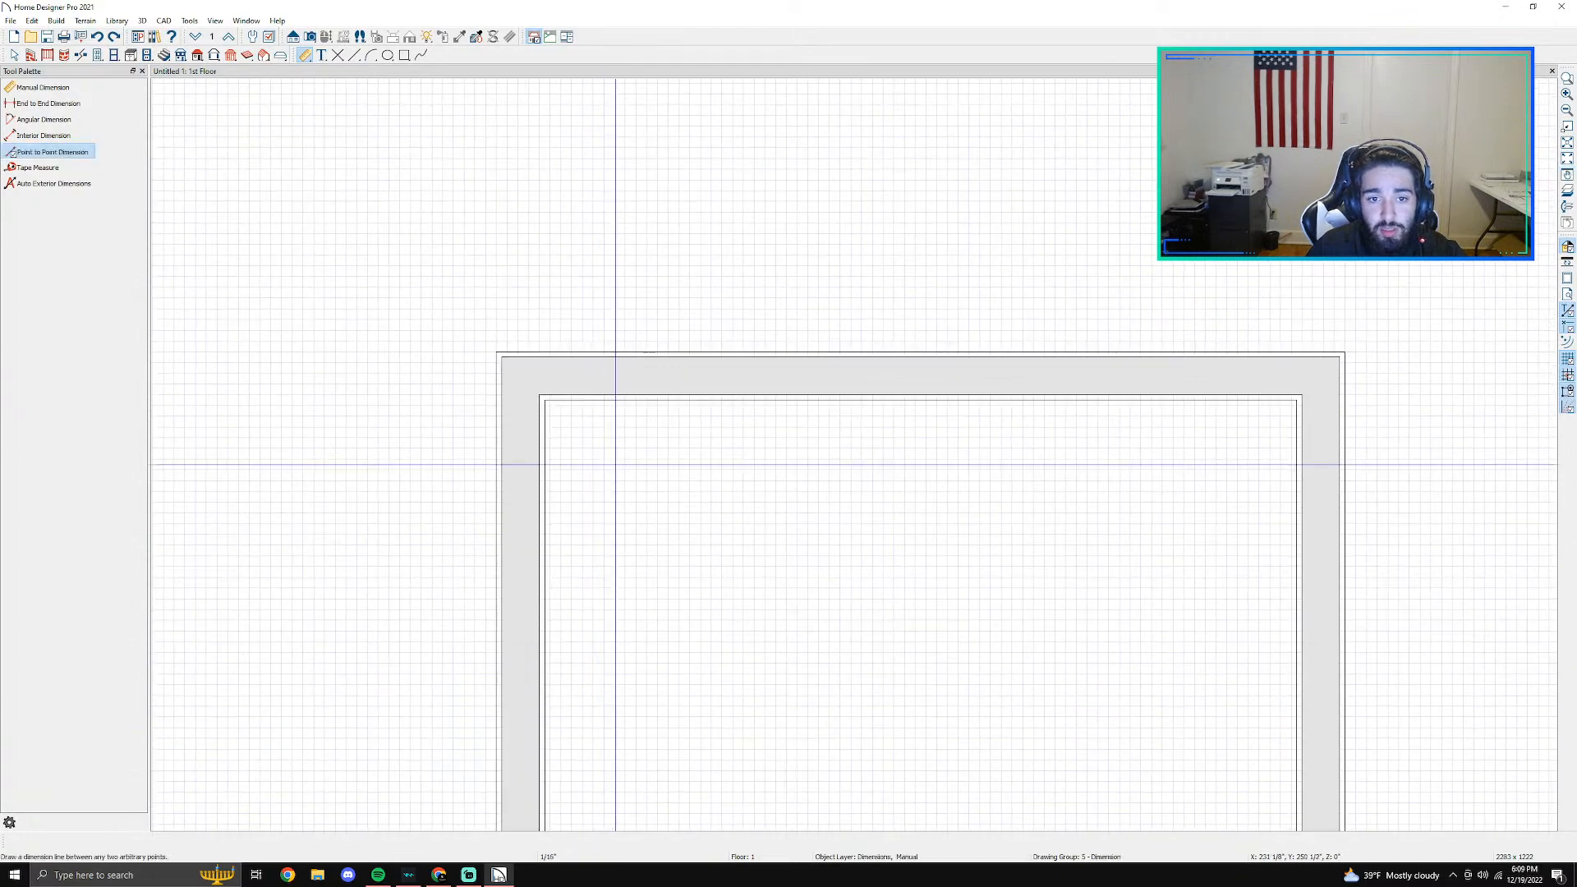
scroll(628, 400, up, 5)
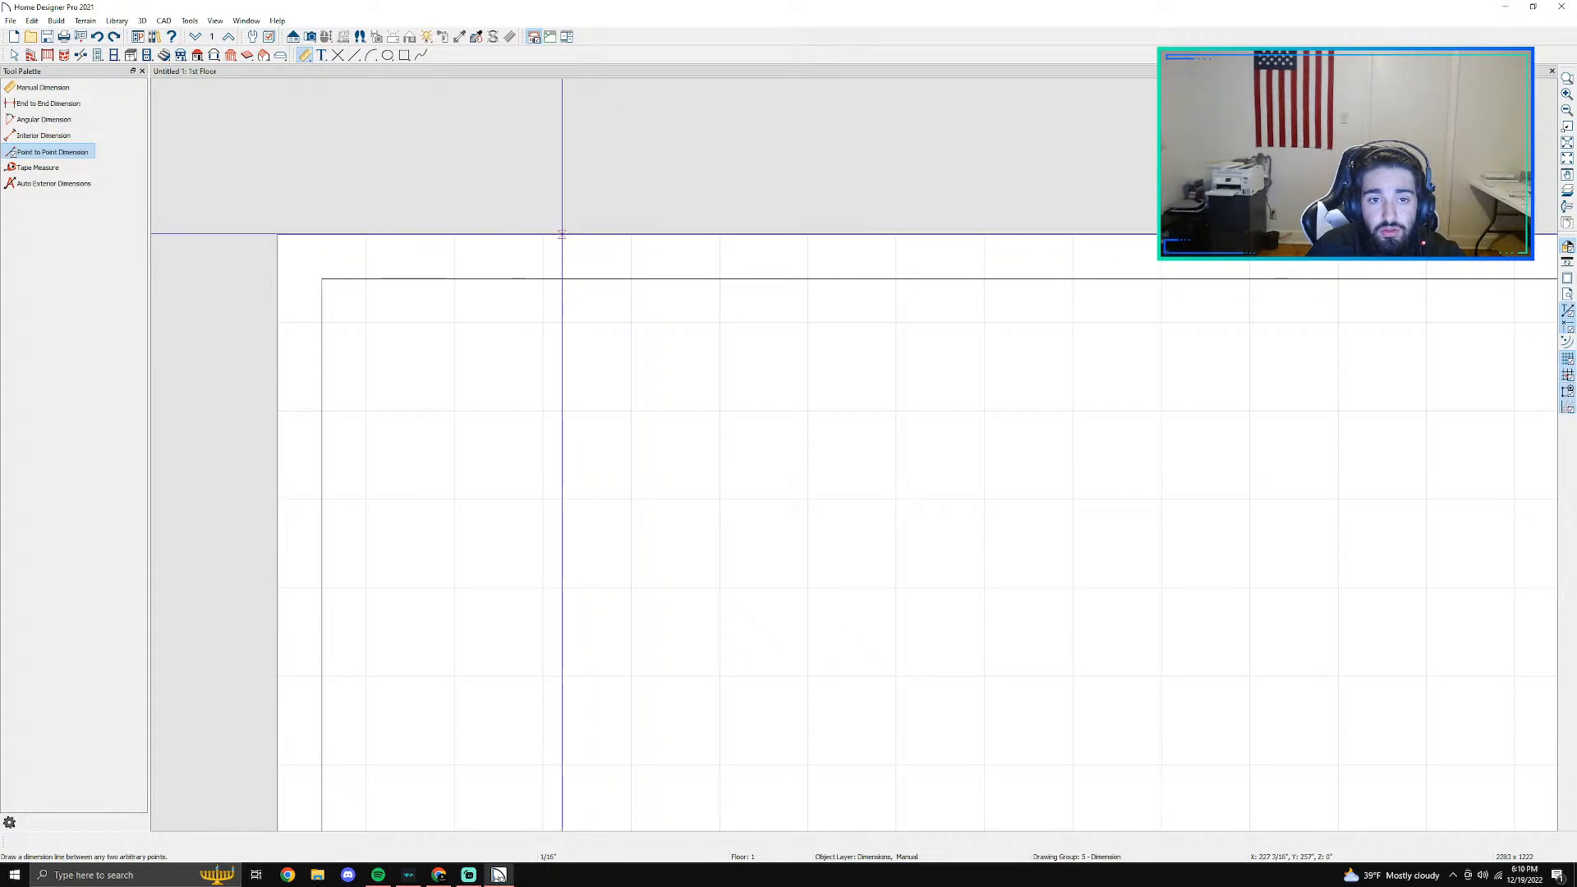
scroll(562, 234, down, 4)
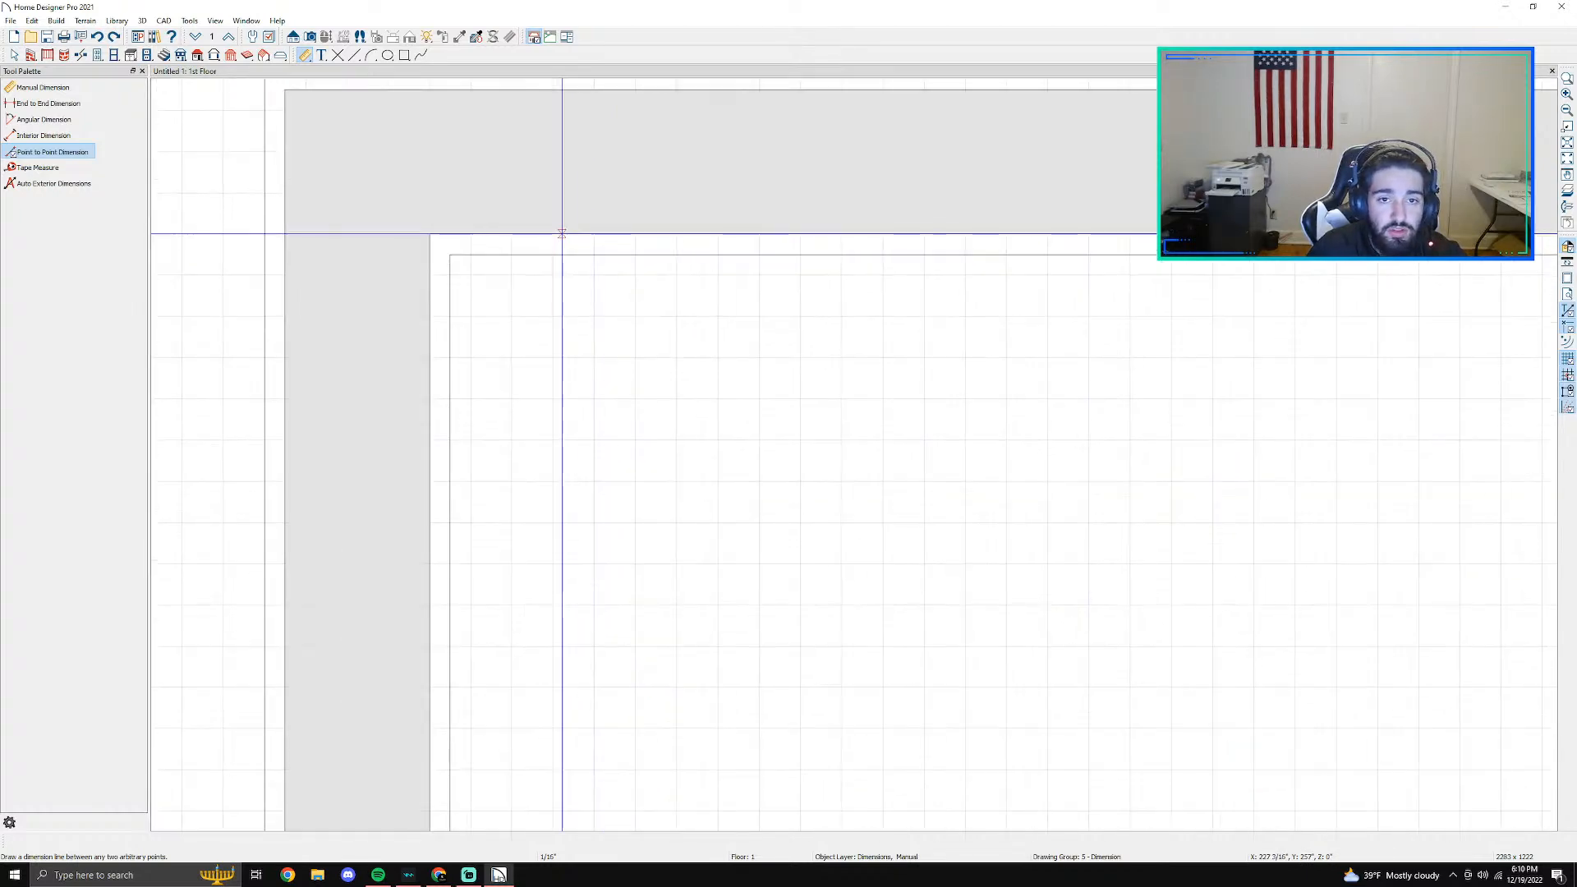
scroll(561, 234, down, 4)
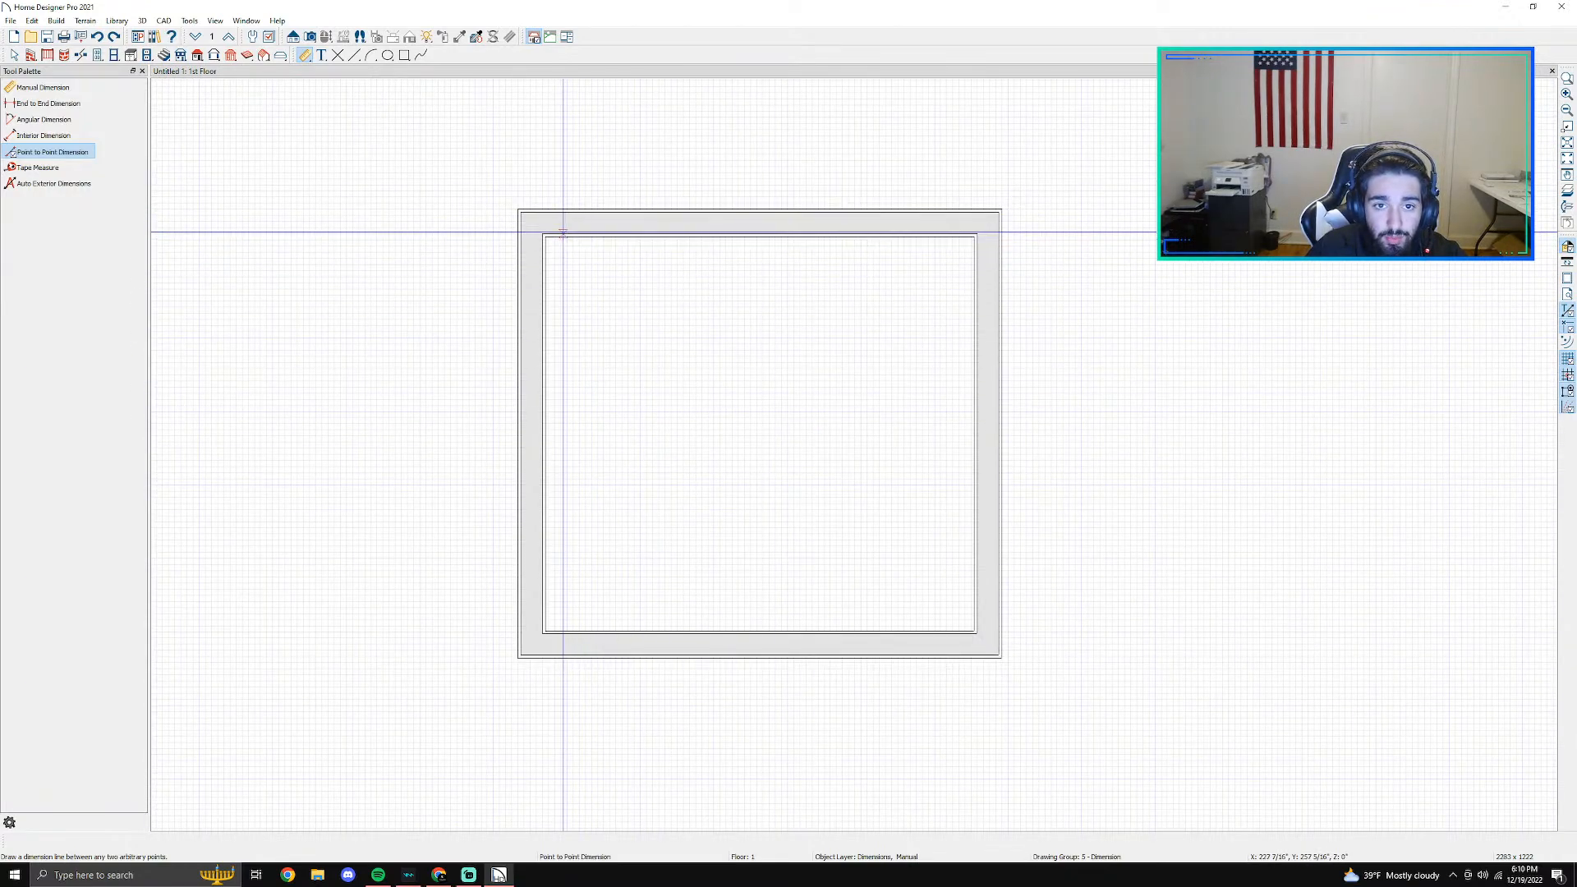
drag(562, 232, 563, 635)
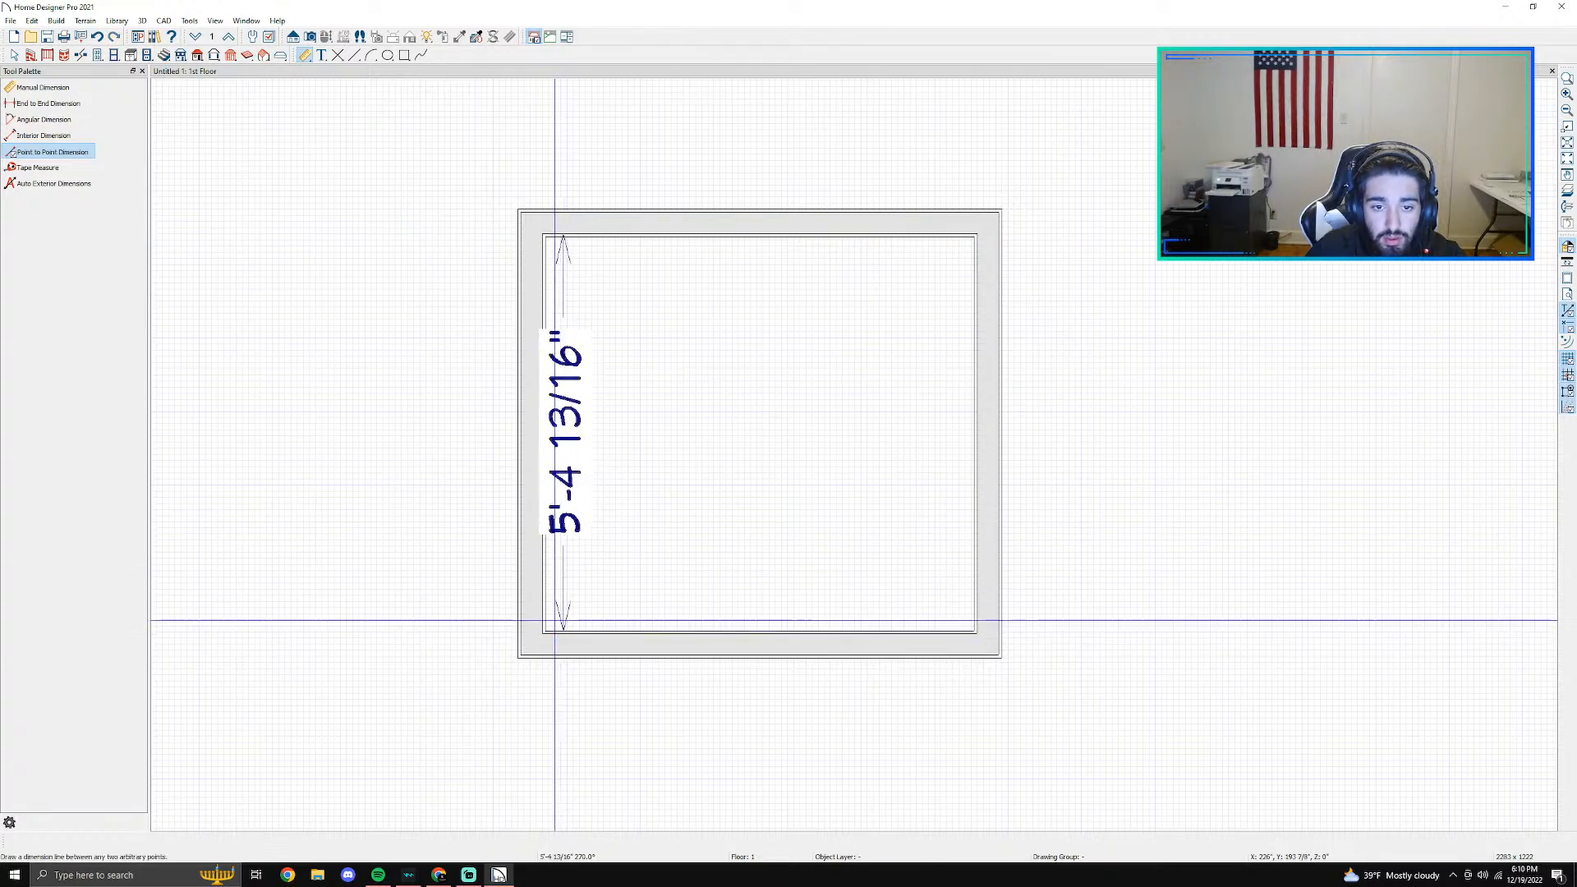
- Set the room's interior length between the upper and lower walls to 10'11" using the left wall's dimension
key(space)
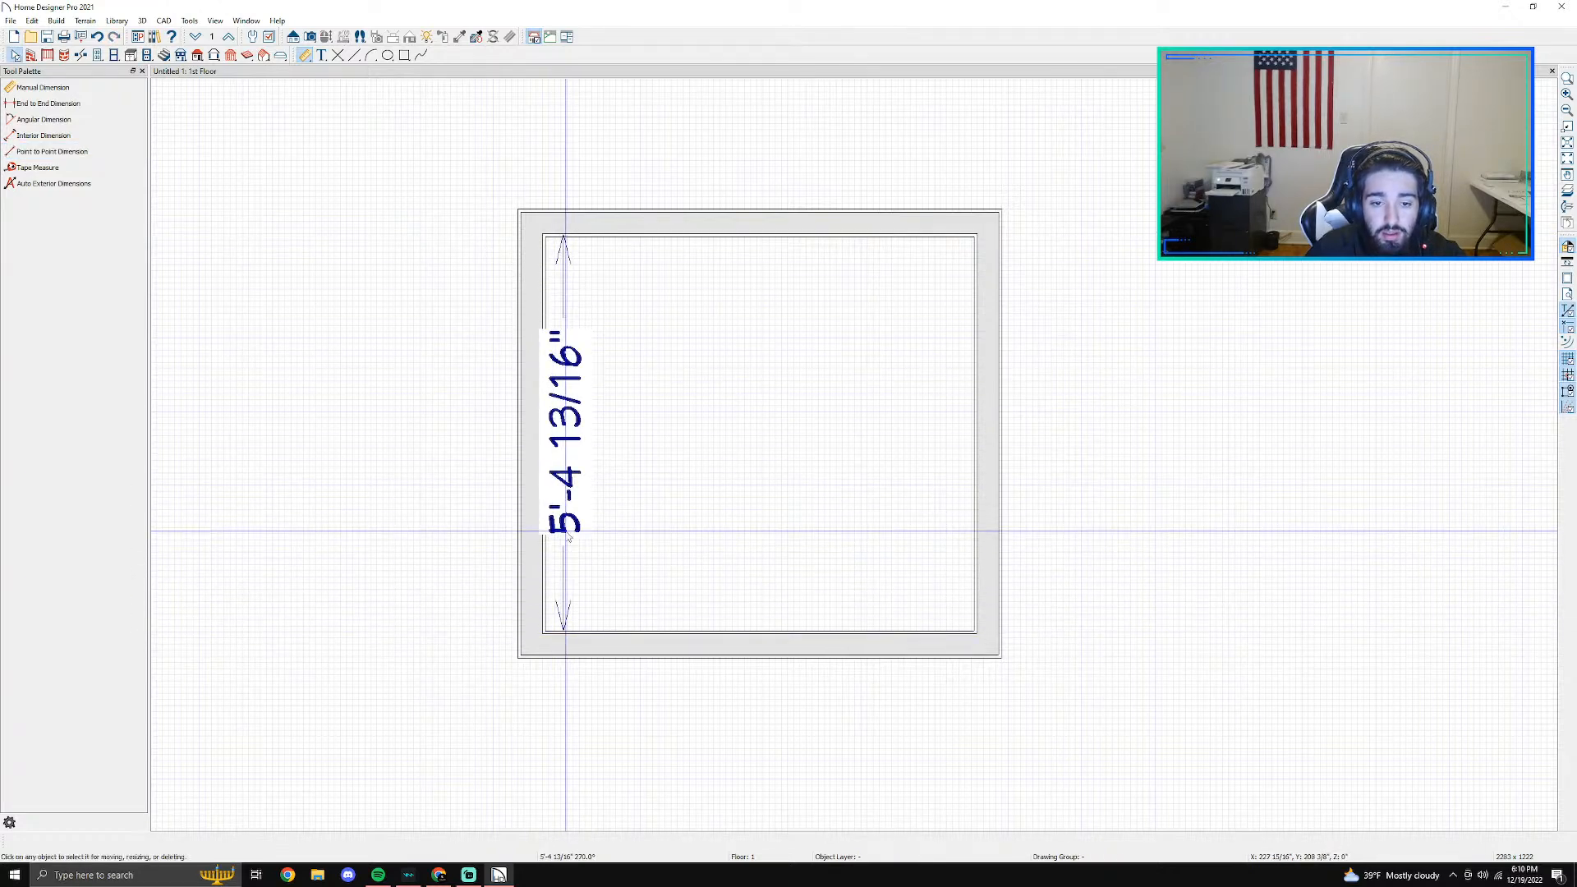
click(527, 573)
click(580, 392)
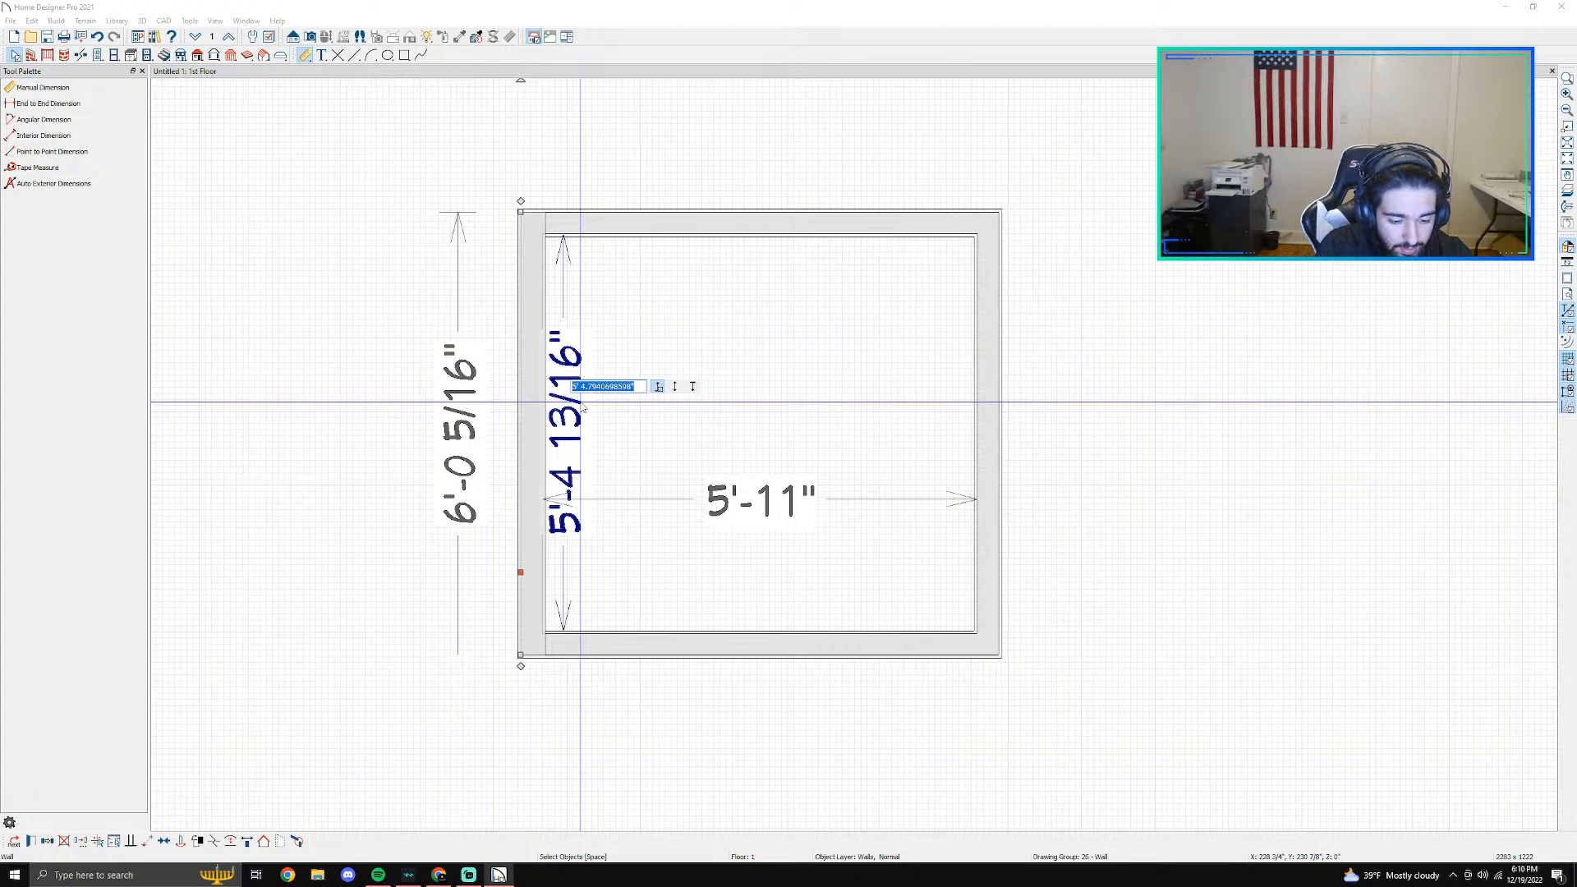
text(10'11)
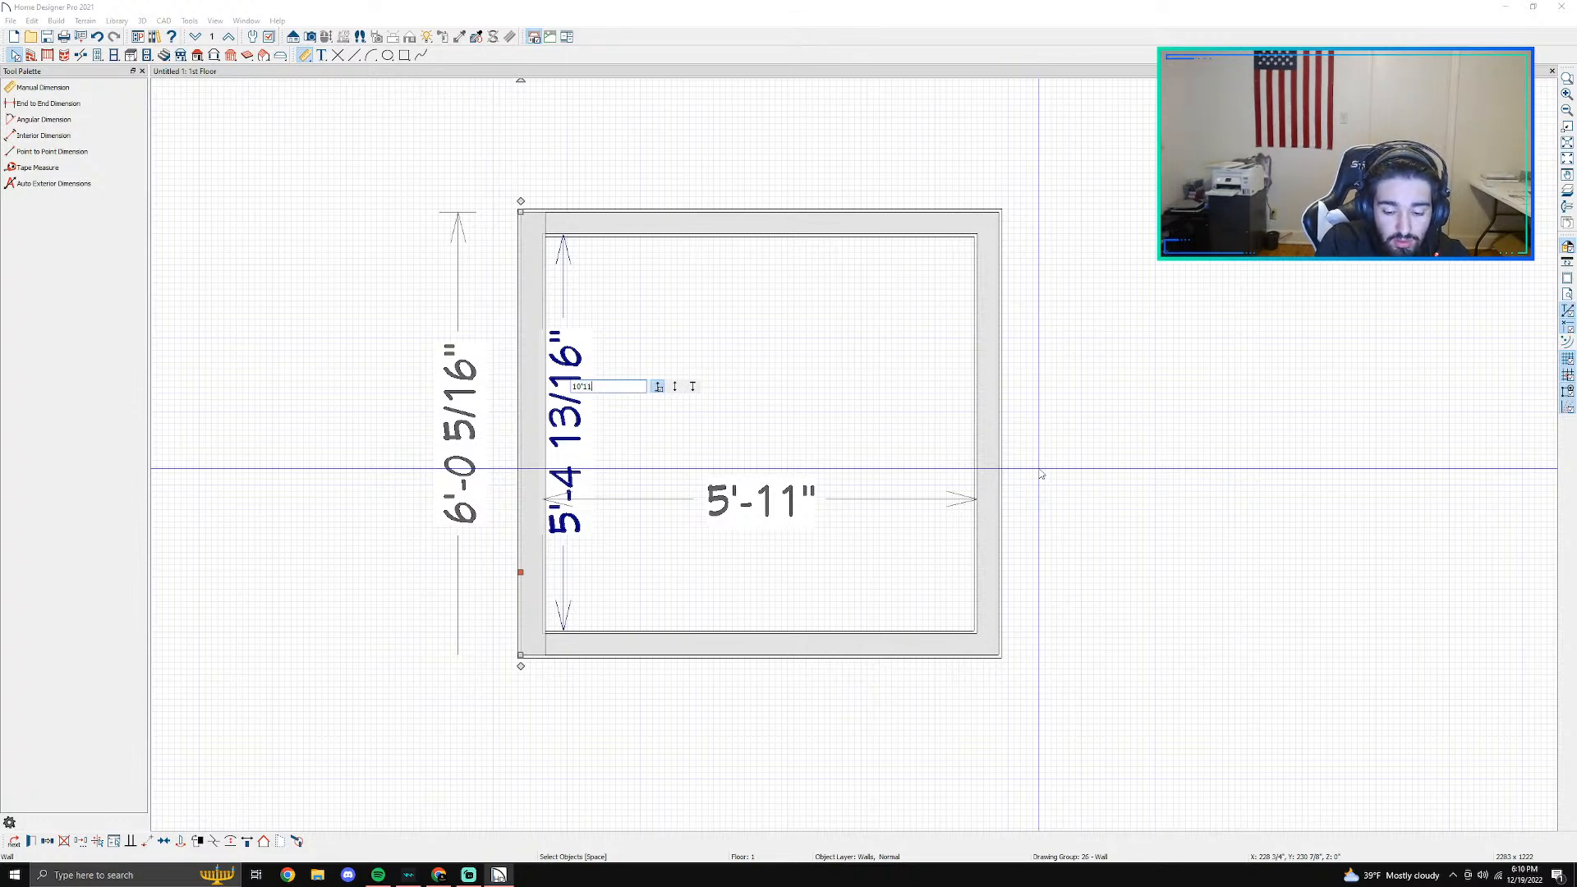
key(Return)
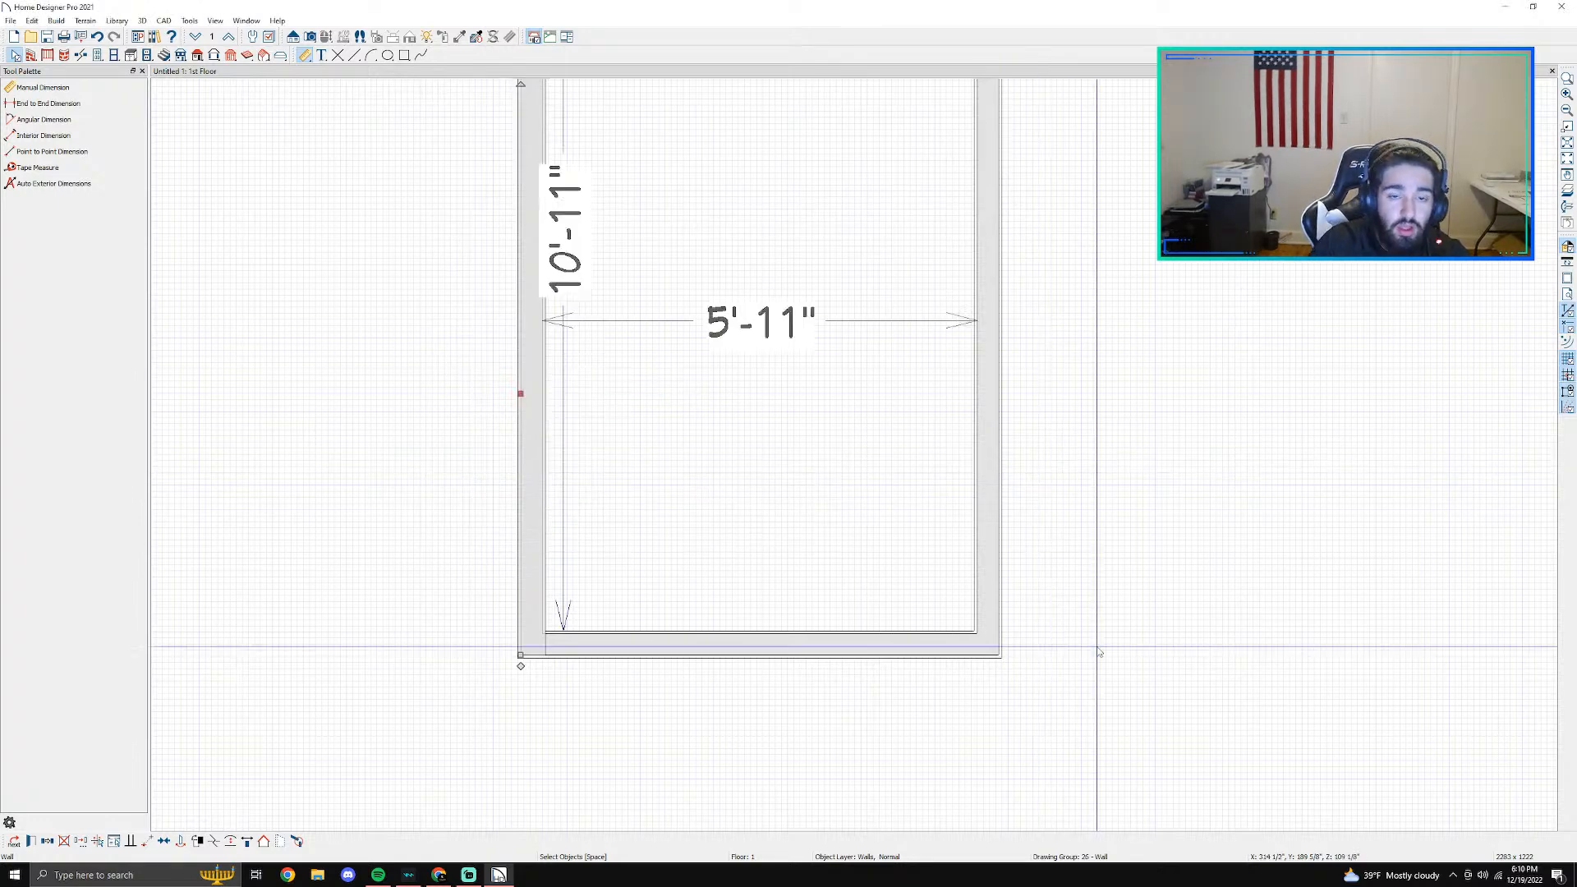
scroll(999, 541, down, 2)
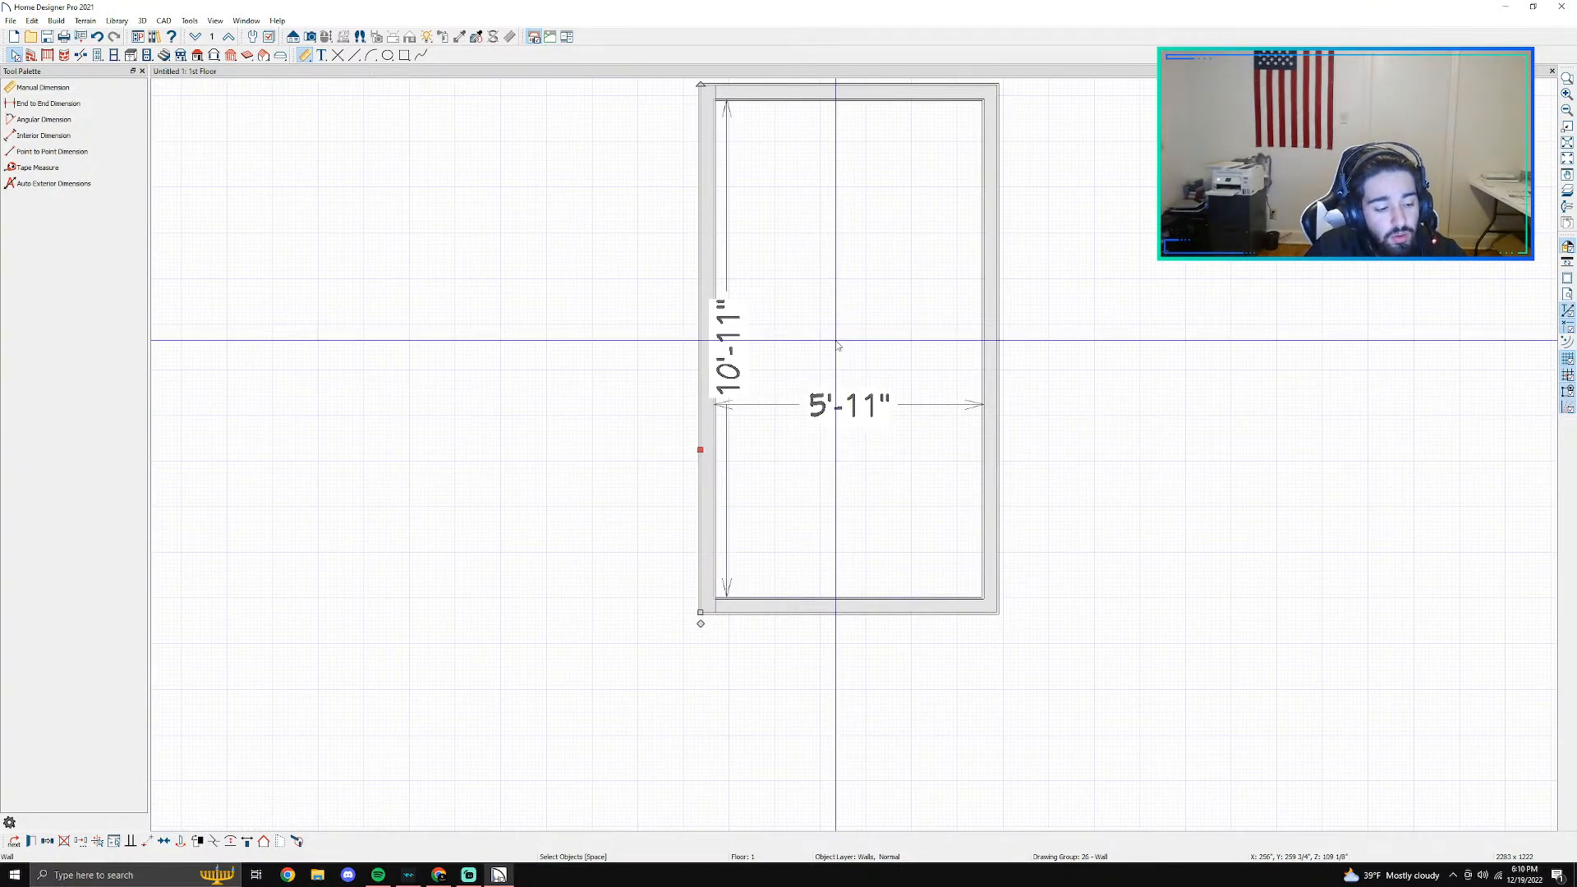
scroll(838, 345, down, 1)
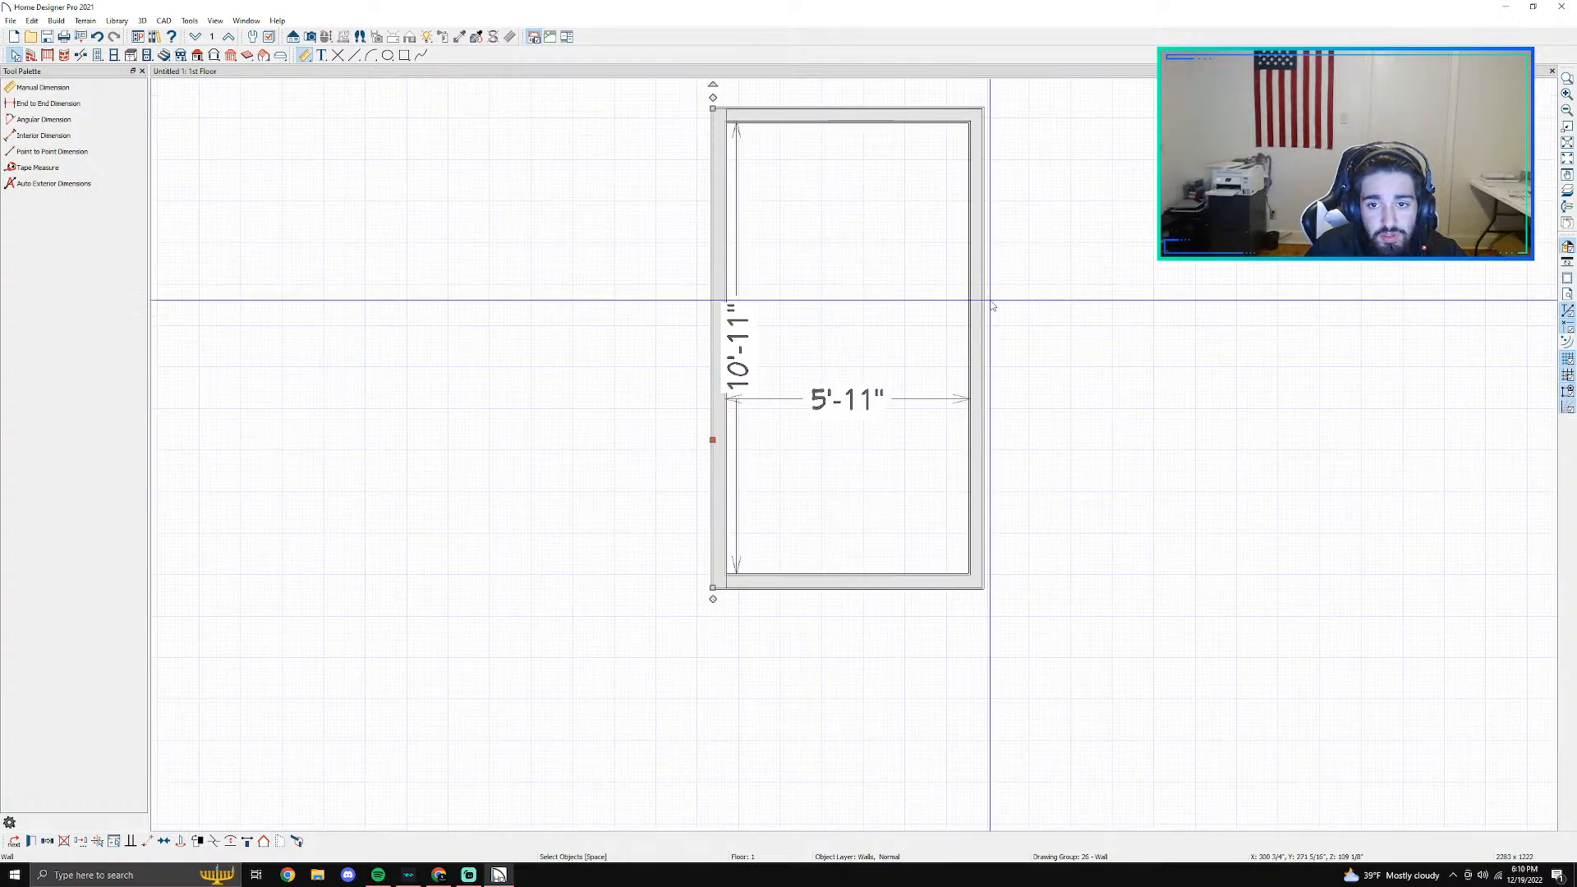
middle_drag(988, 309, 750, 429)
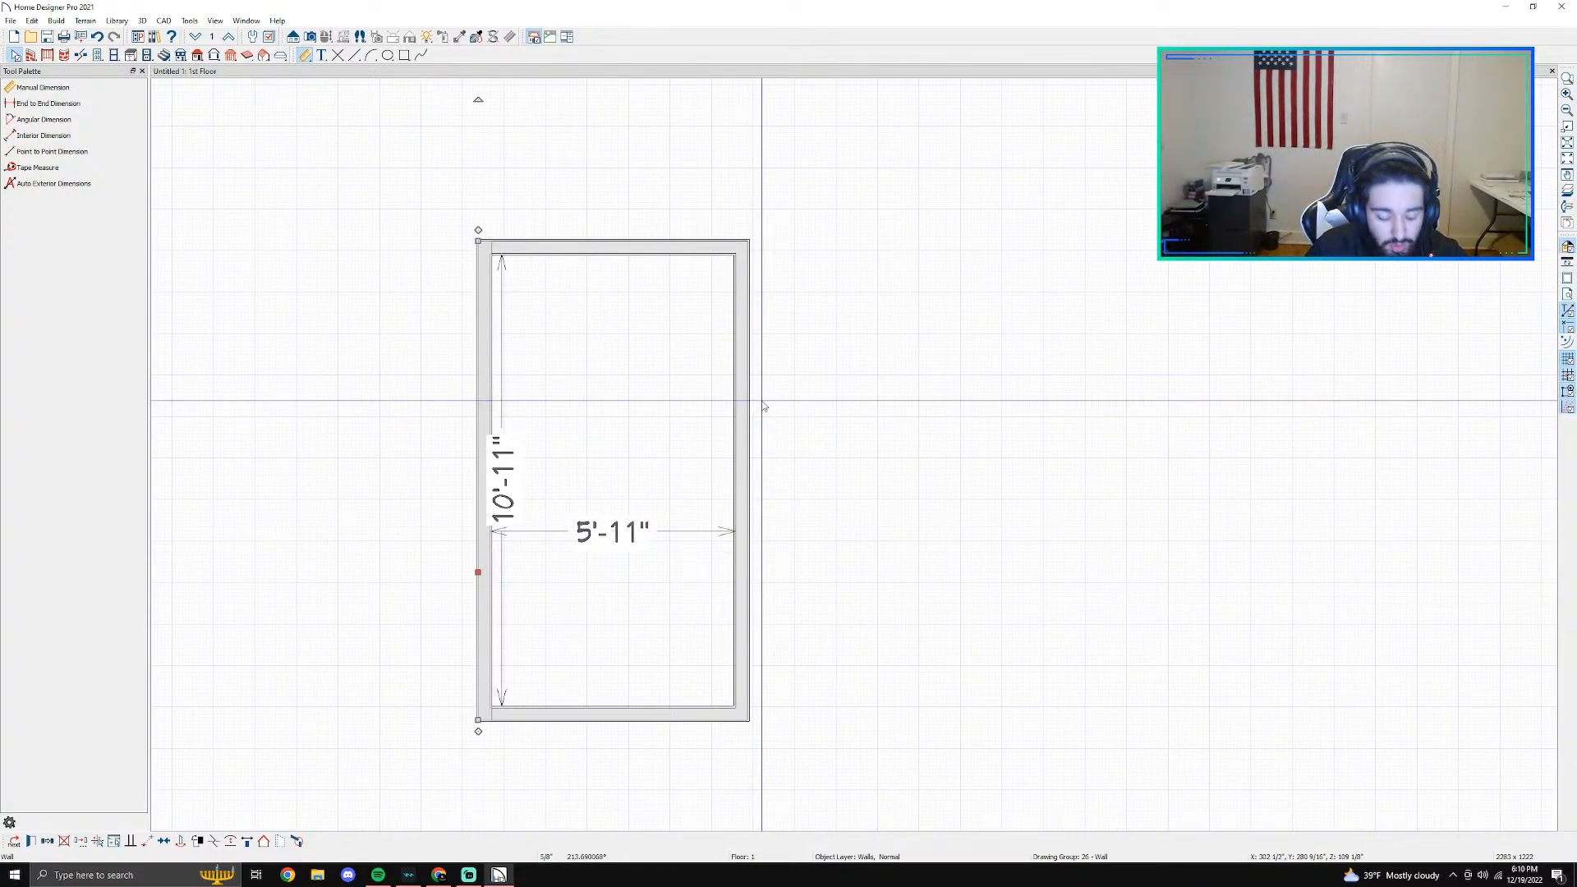
scroll(688, 435, up, 1)
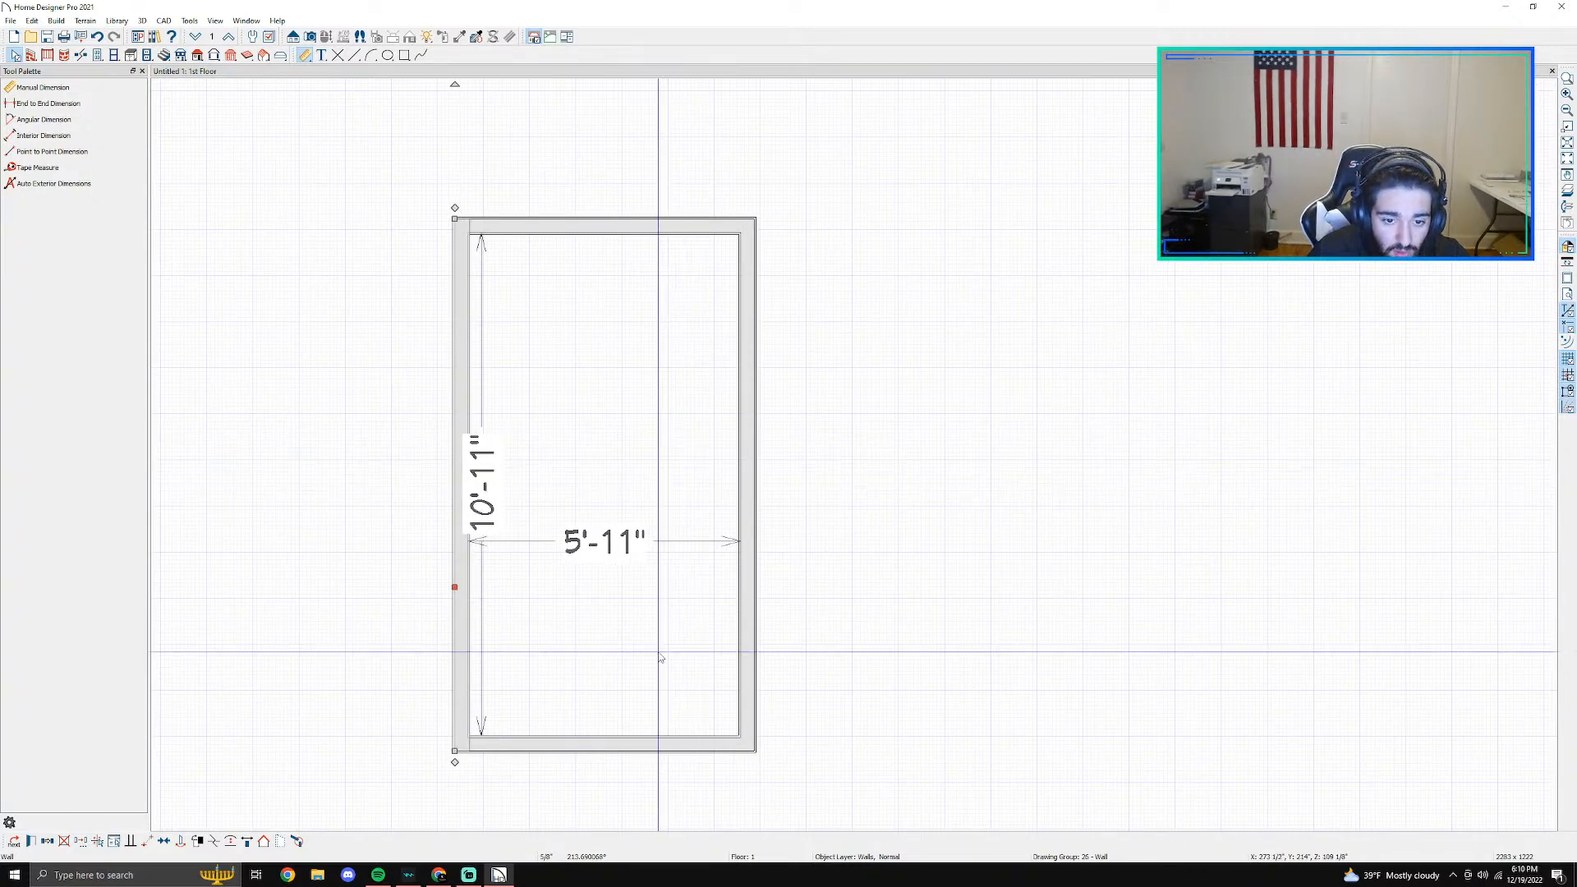
key(Escape)
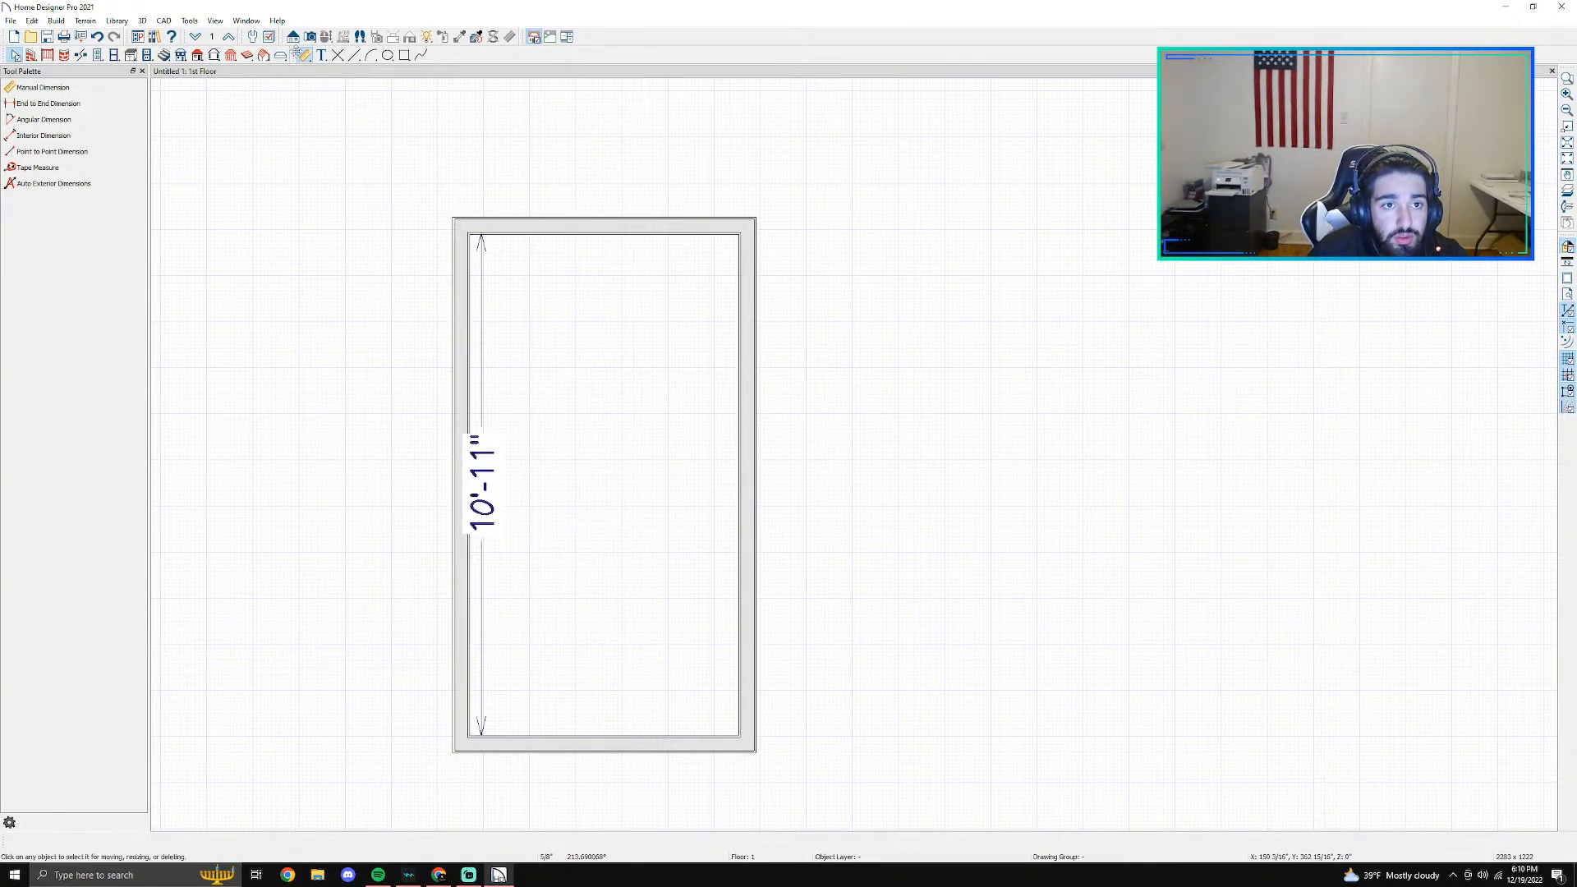
- Add a horizontal point-to-point dimension between the inner faces of the left and right walls, just above the lower wall
click(303, 56)
click(39, 152)
scroll(489, 764, up, 3)
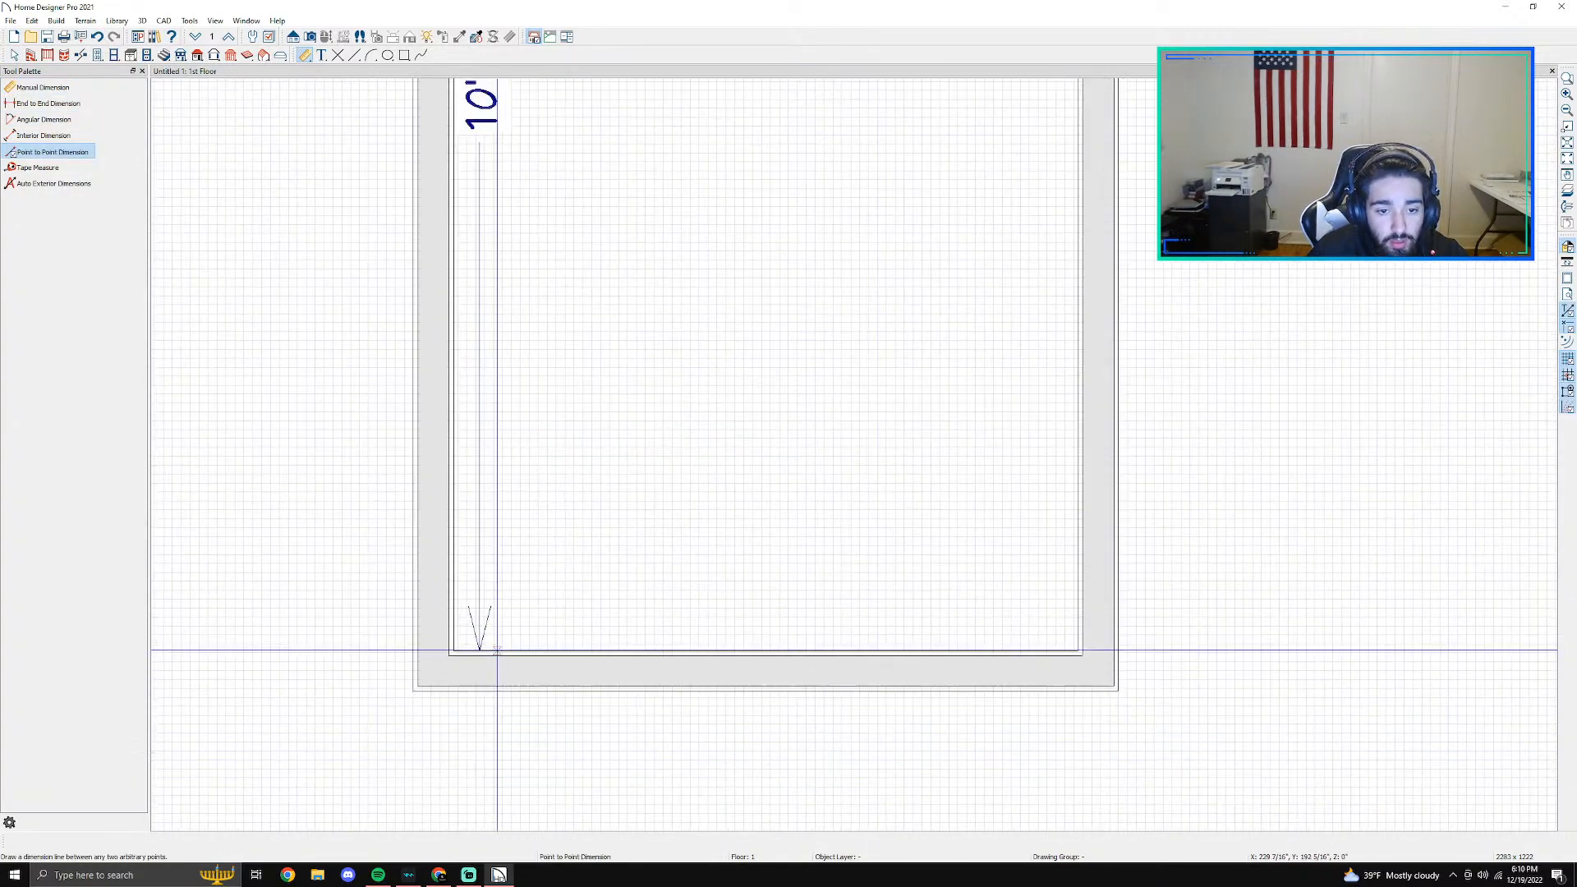
drag(453, 571, 1079, 568)
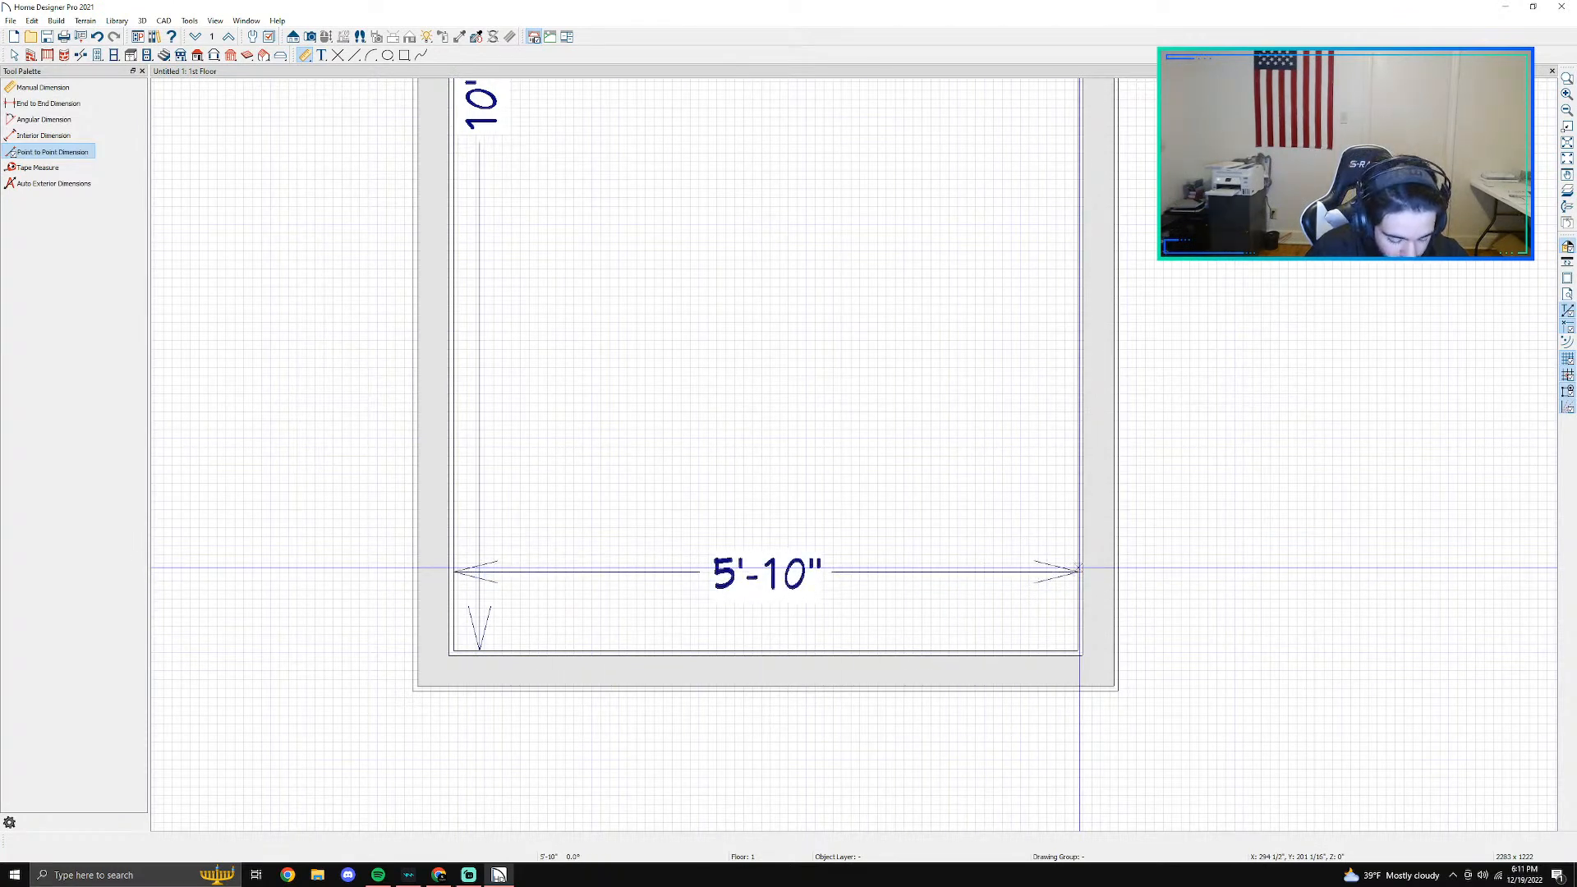
key(space)
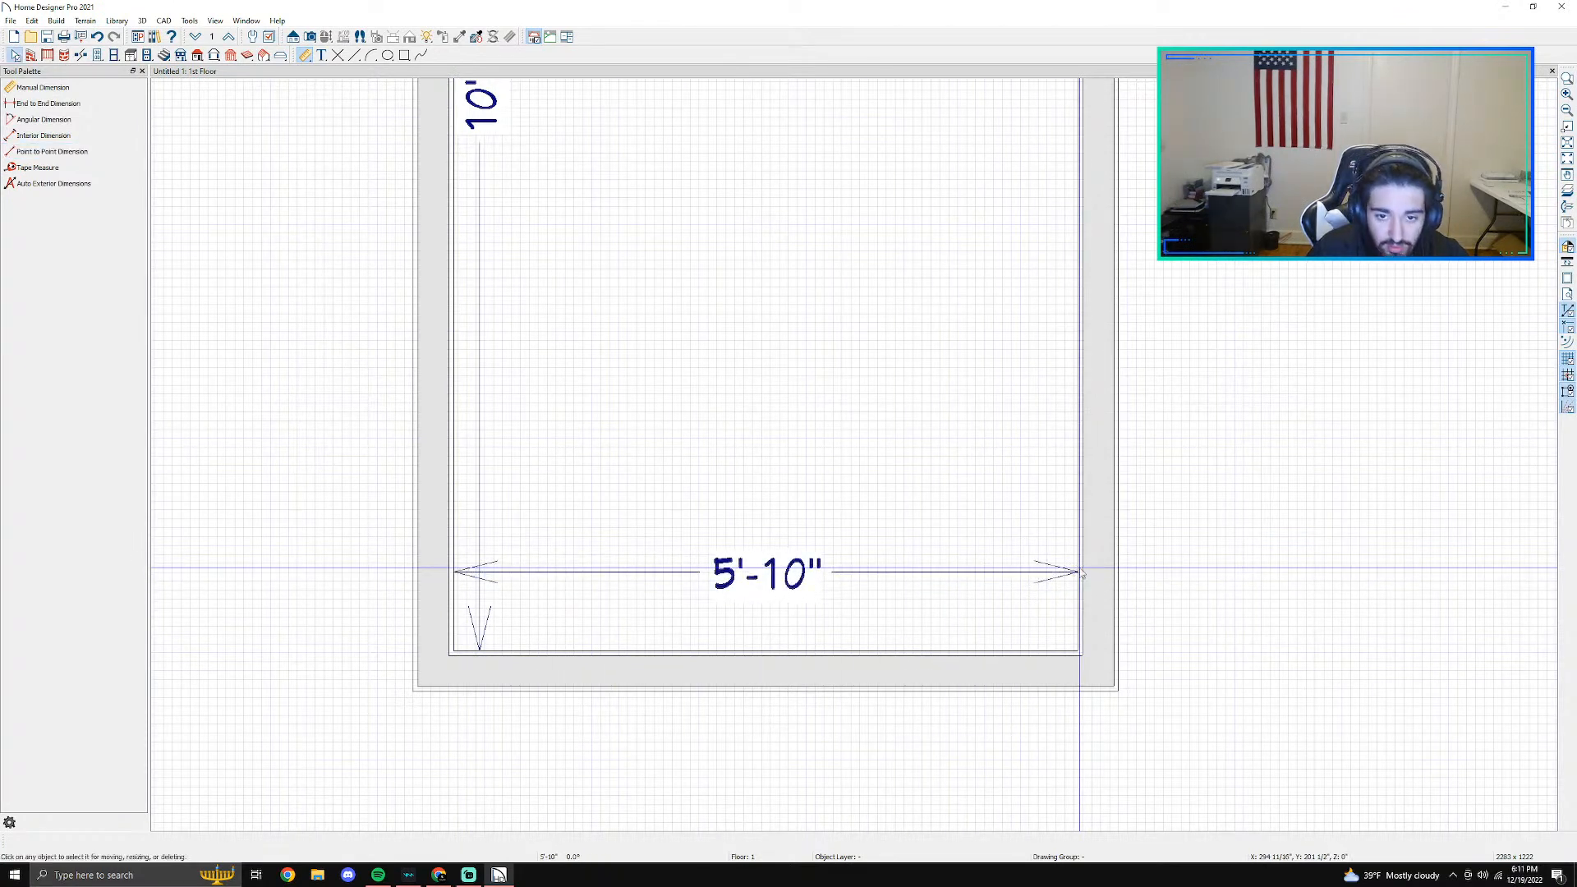
- Set the room's interior width between the left and right walls to 5'1" using the lower wall's dimension
double_click(780, 573)
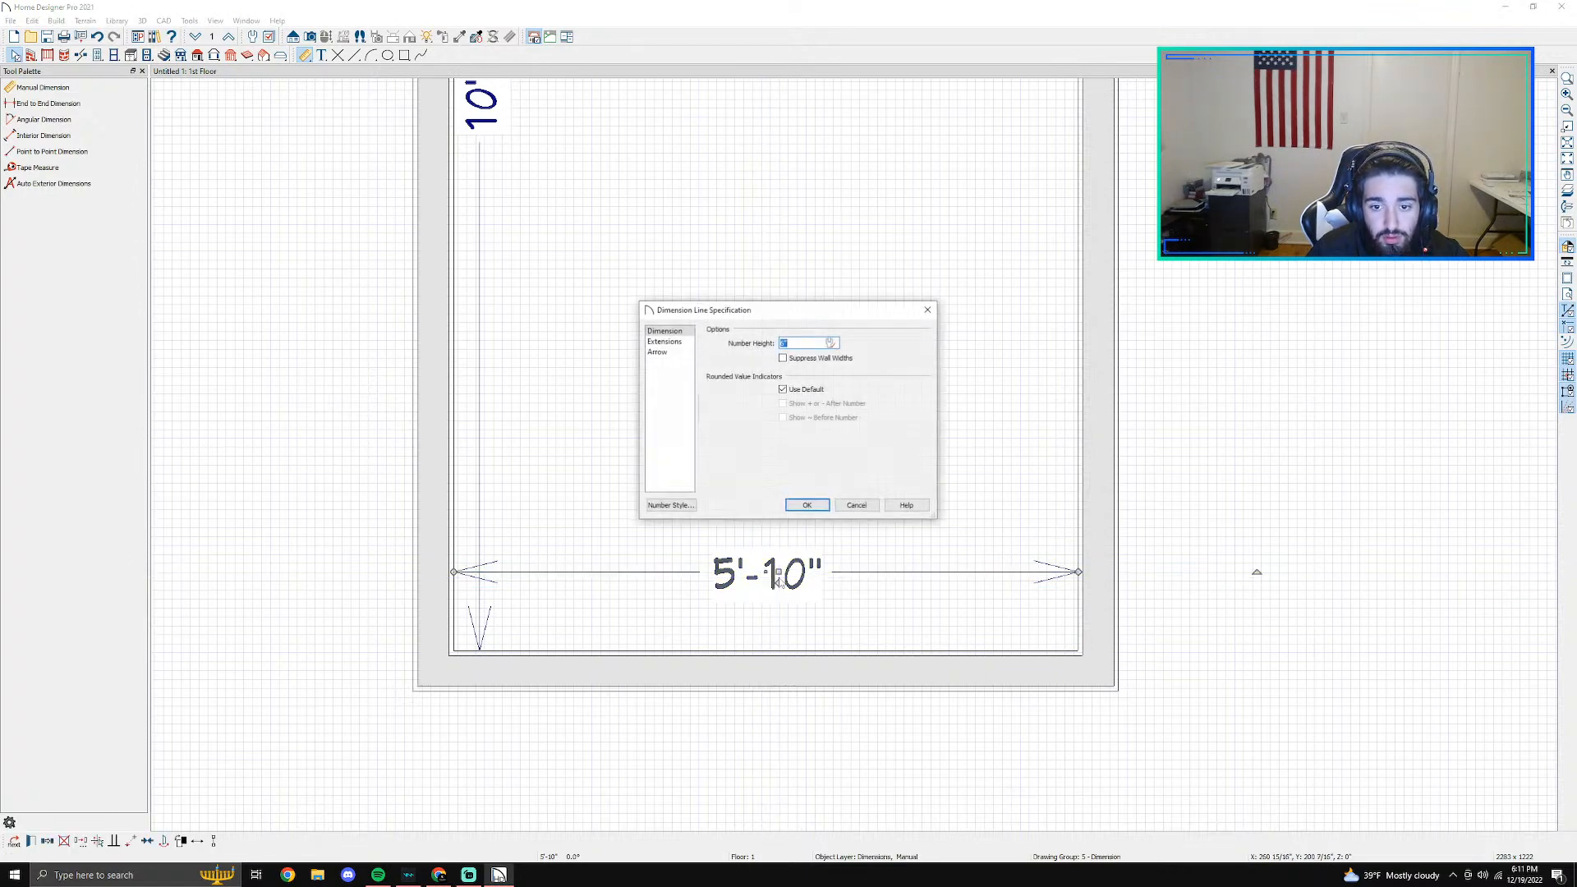
click(842, 508)
click(788, 673)
click(805, 573)
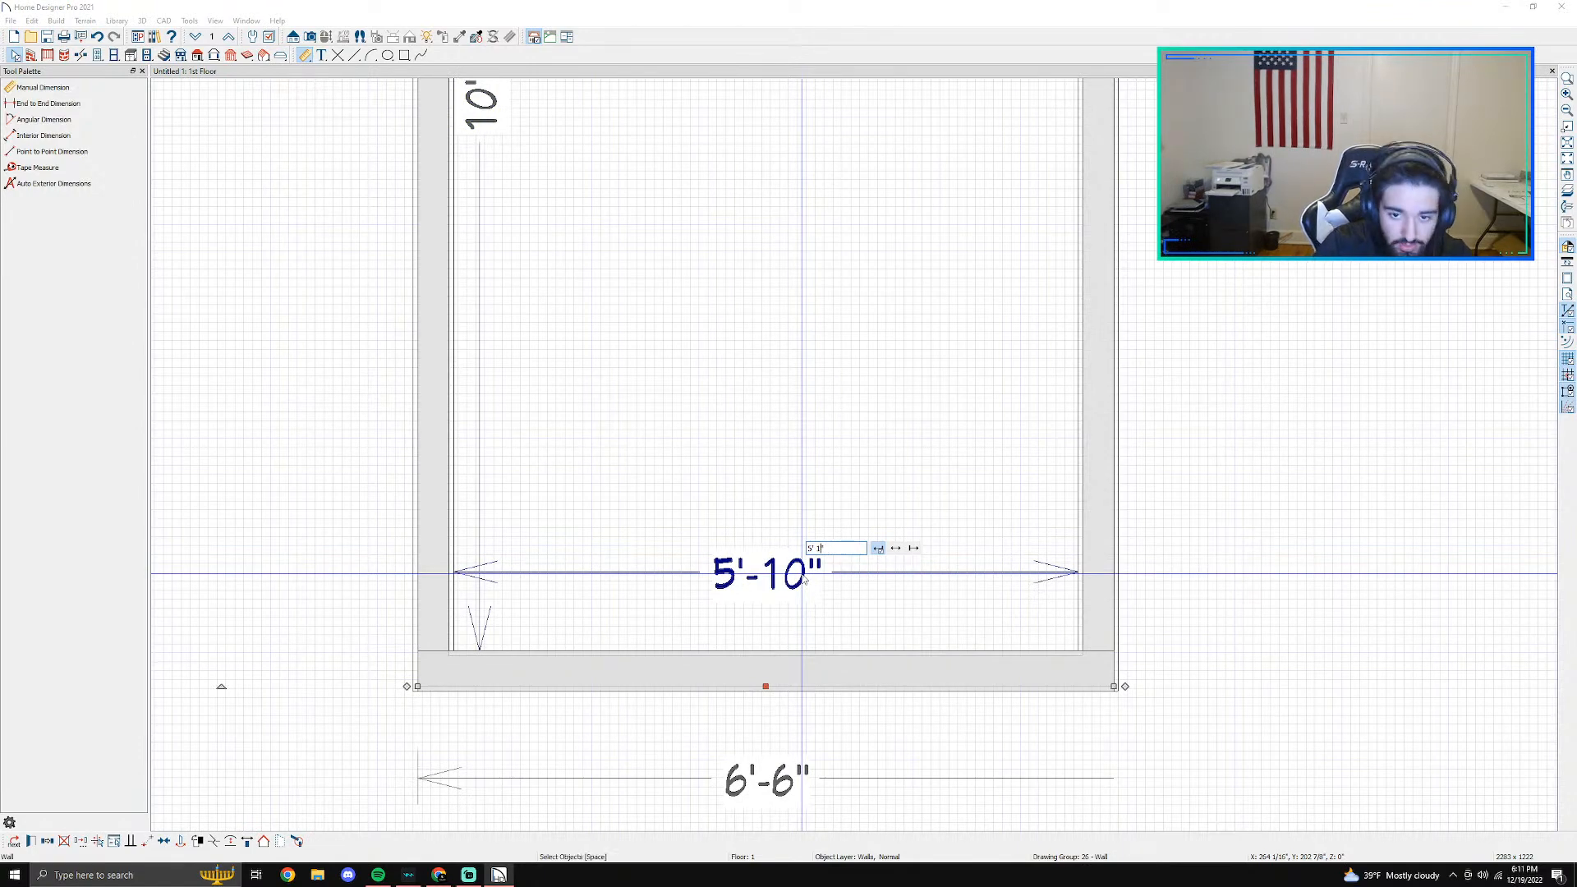
text(5' 1")
key(Return)
scroll(803, 579, down, 3)
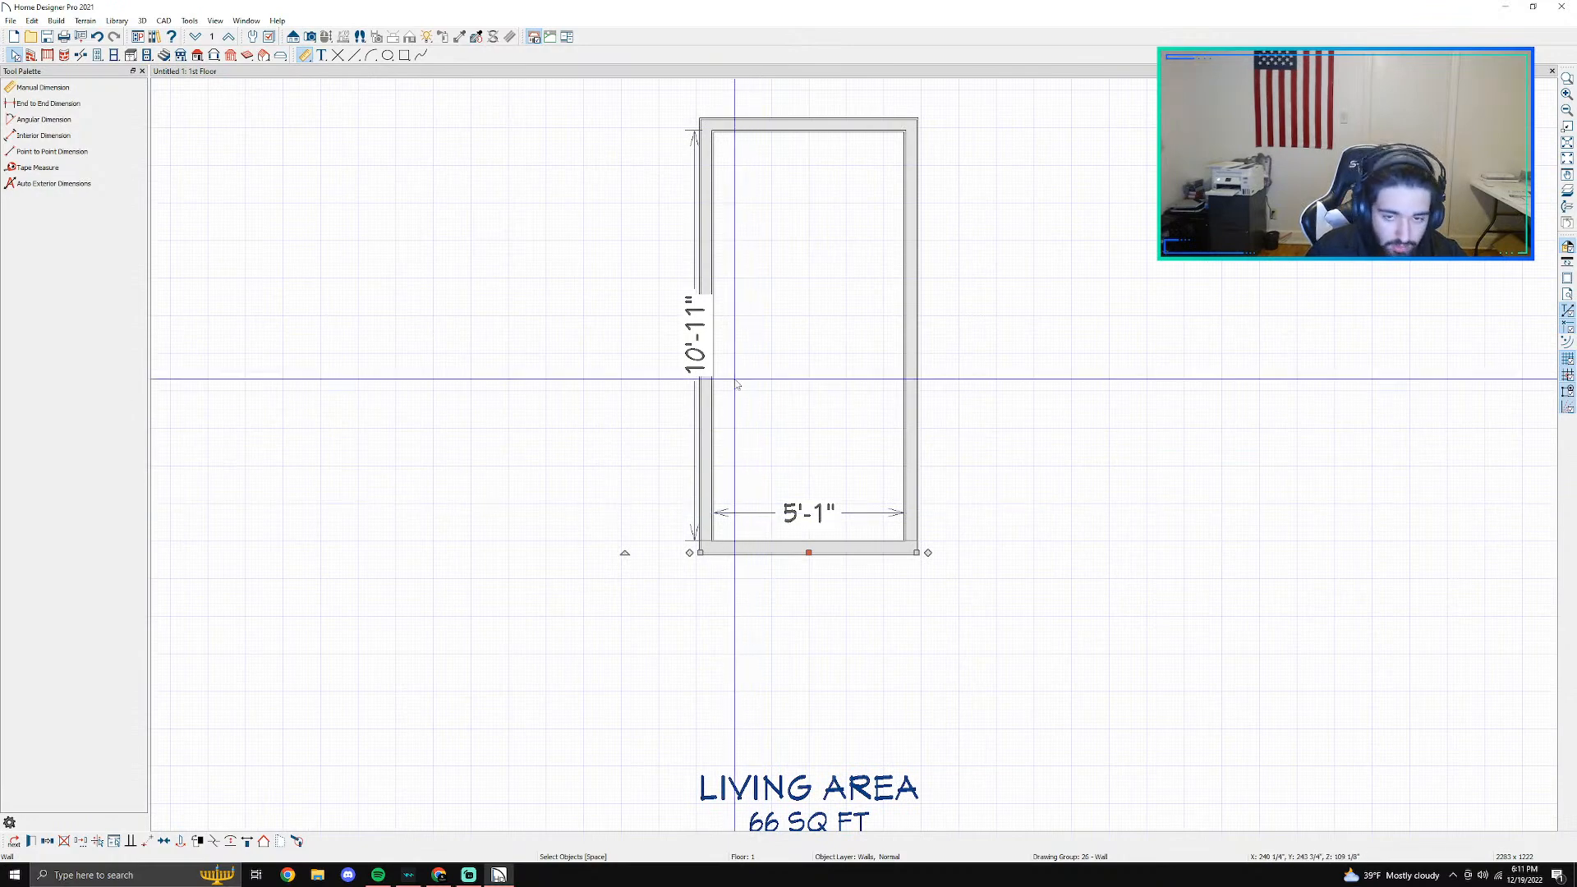
click(903, 524)
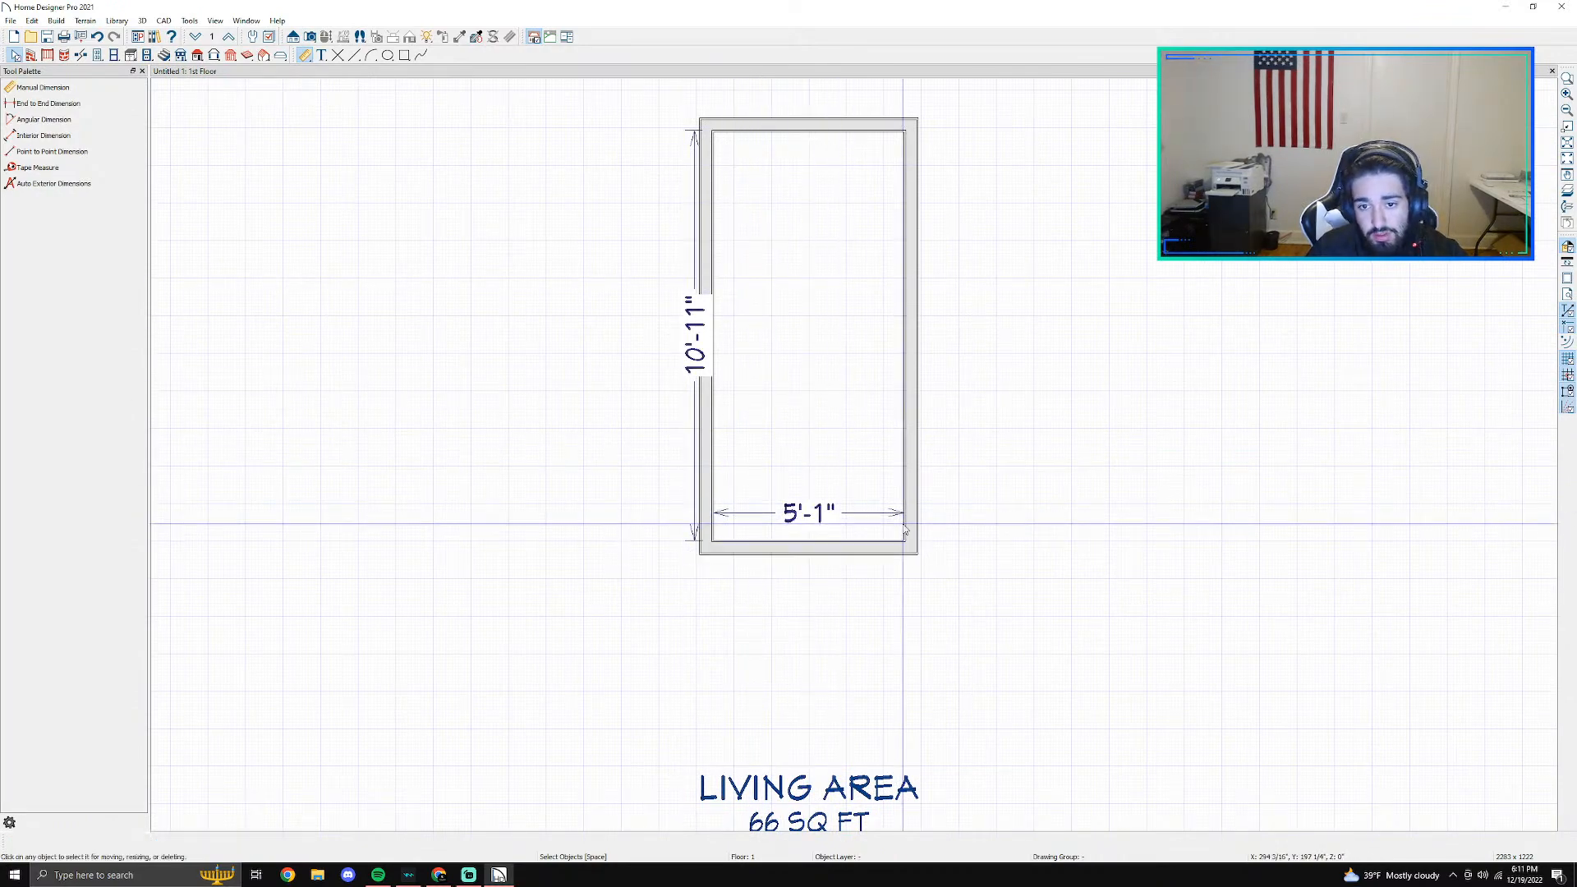
- Move the interior width dimension line about 2'-8" down so it sits outside the room, below the lower wall
scroll(904, 529, up, 3)
click(772, 513)
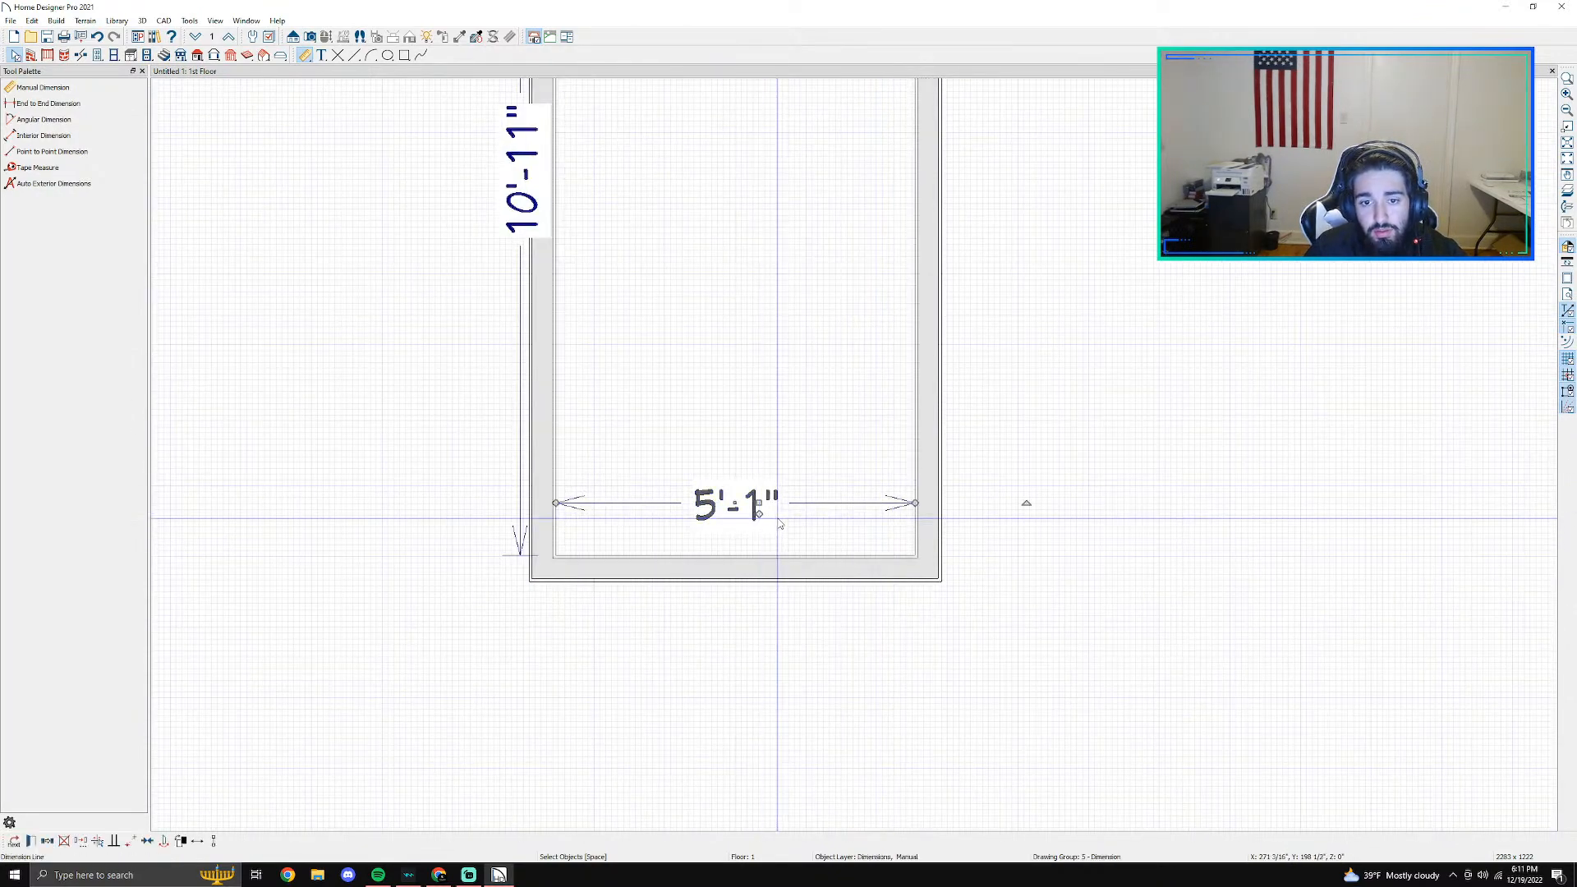
click(764, 520)
click(761, 506)
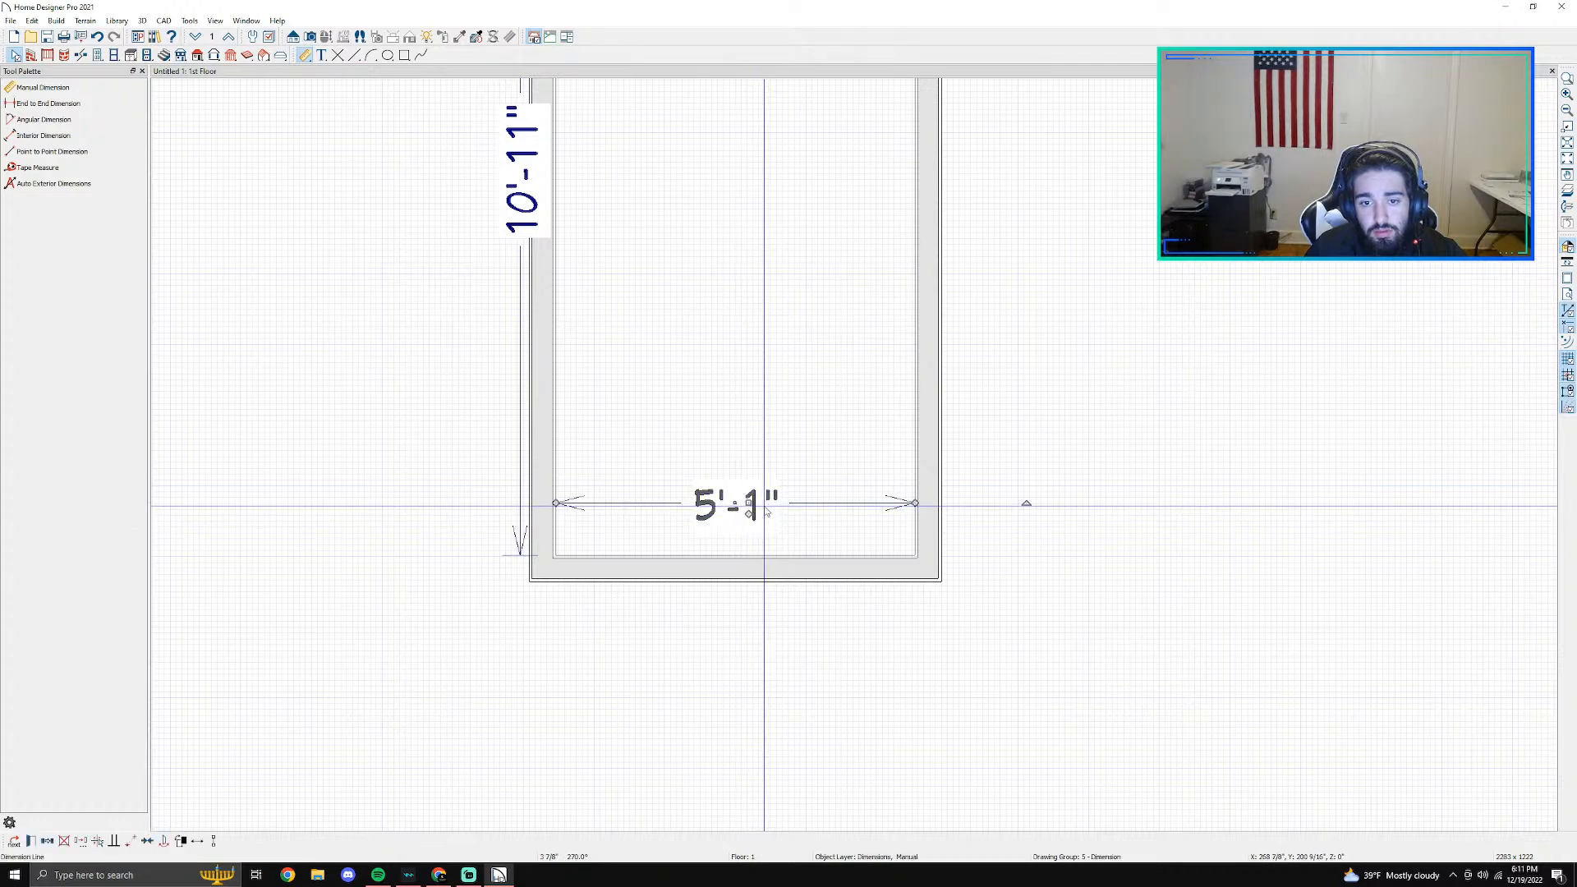
drag(747, 501, 726, 693)
scroll(720, 466, down, 1)
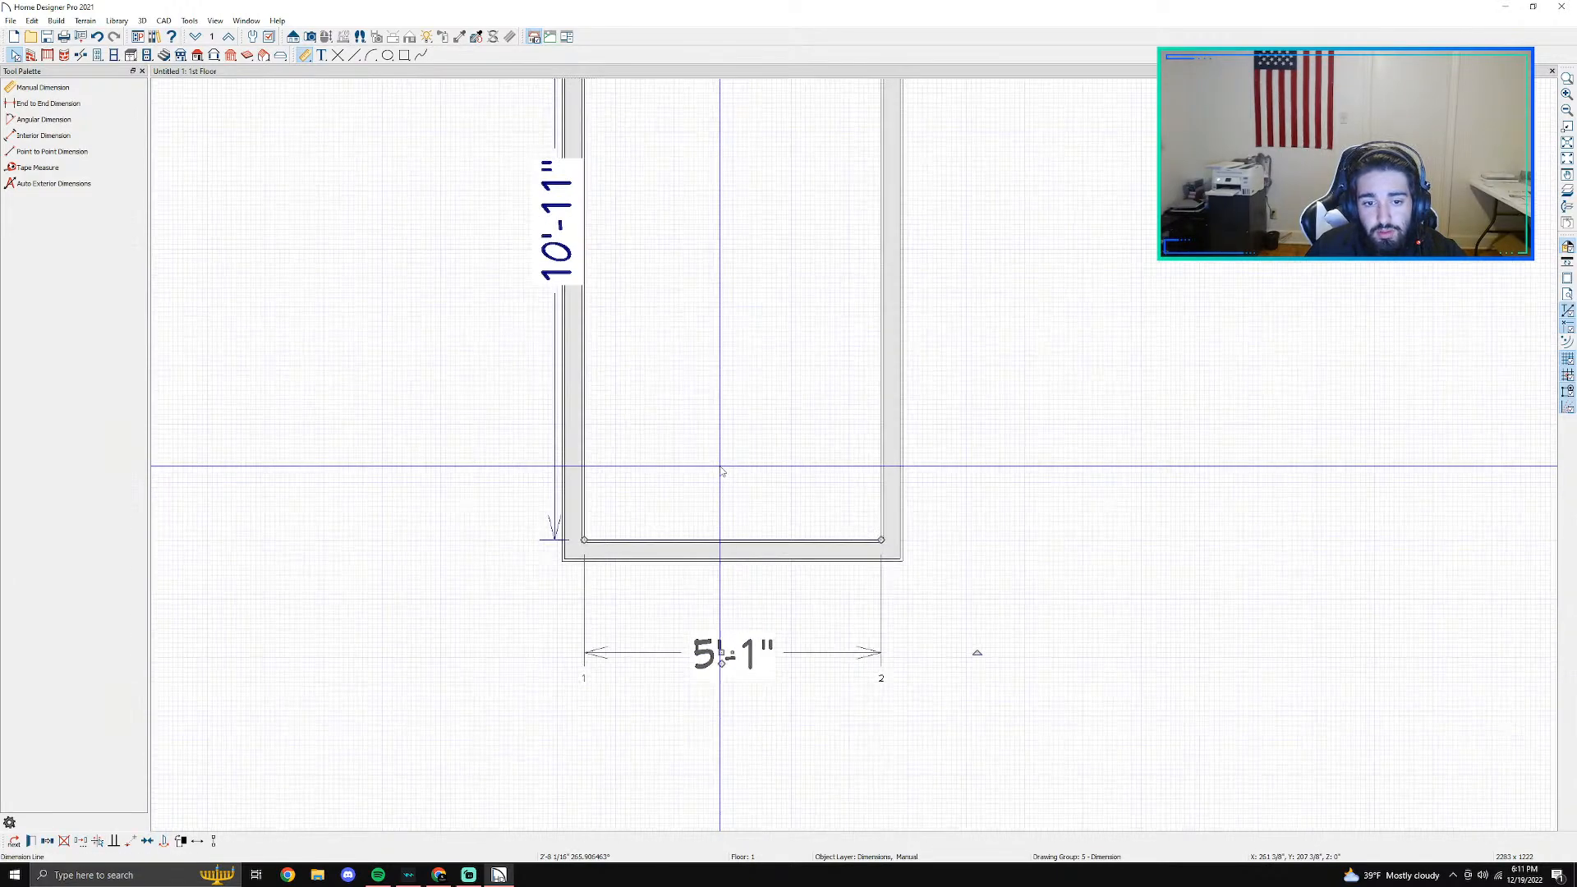
- Move the interior length dimension line out to the left of the room and the width dimension line about 1'-8" farther down
scroll(717, 459, down, 2)
click(610, 328)
drag(609, 326, 414, 324)
click(736, 575)
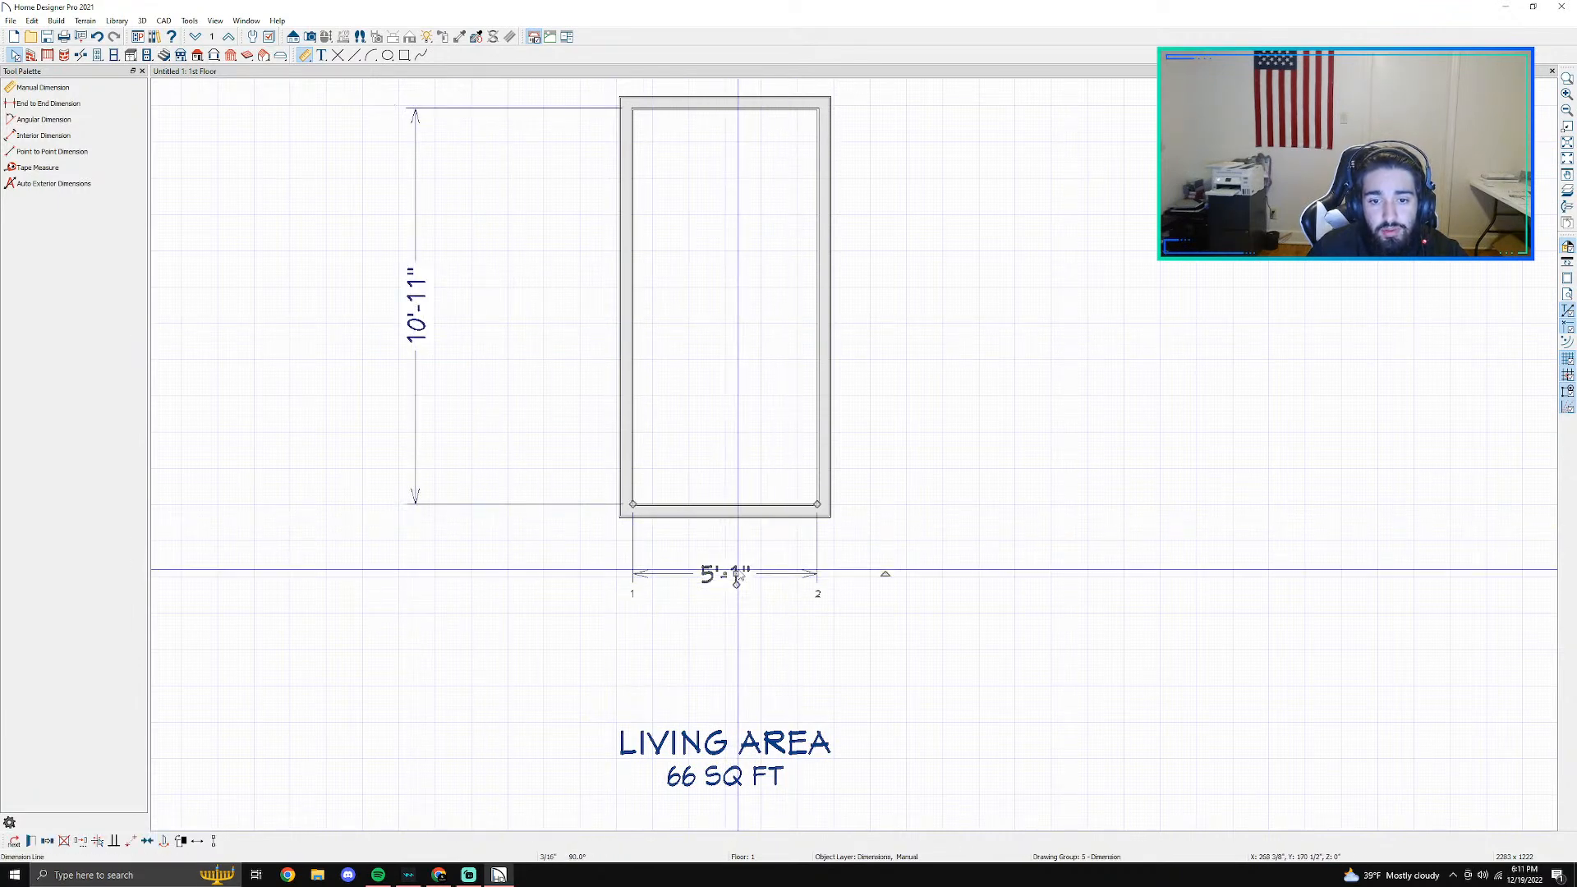
drag(733, 575, 730, 631)
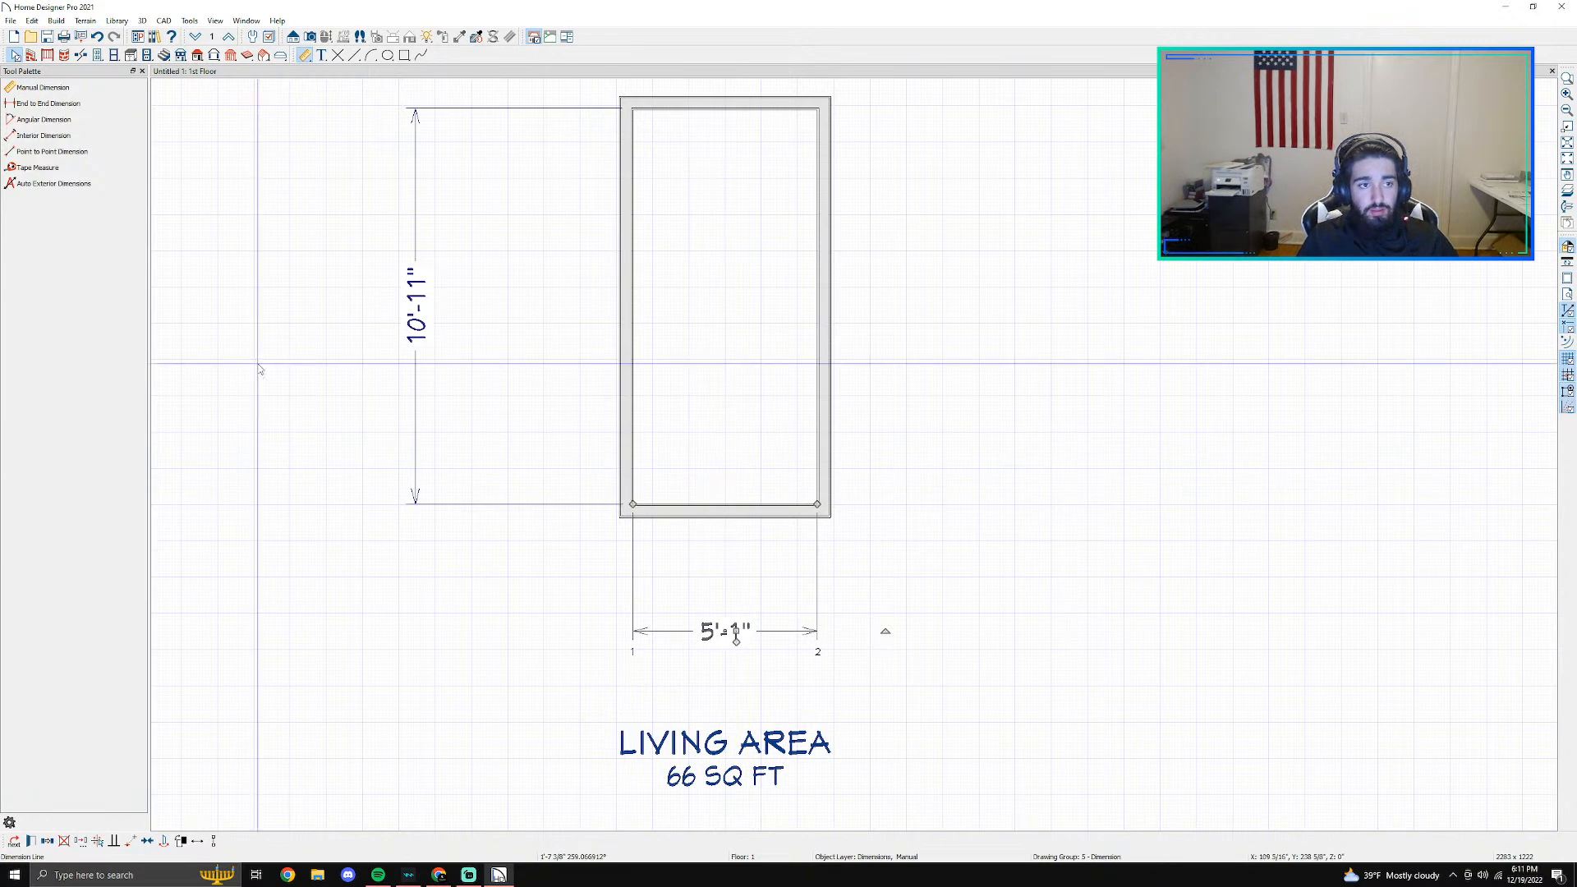
- Place a hinged door in the lower wall near the room's left corner and open its specification
click(97, 55)
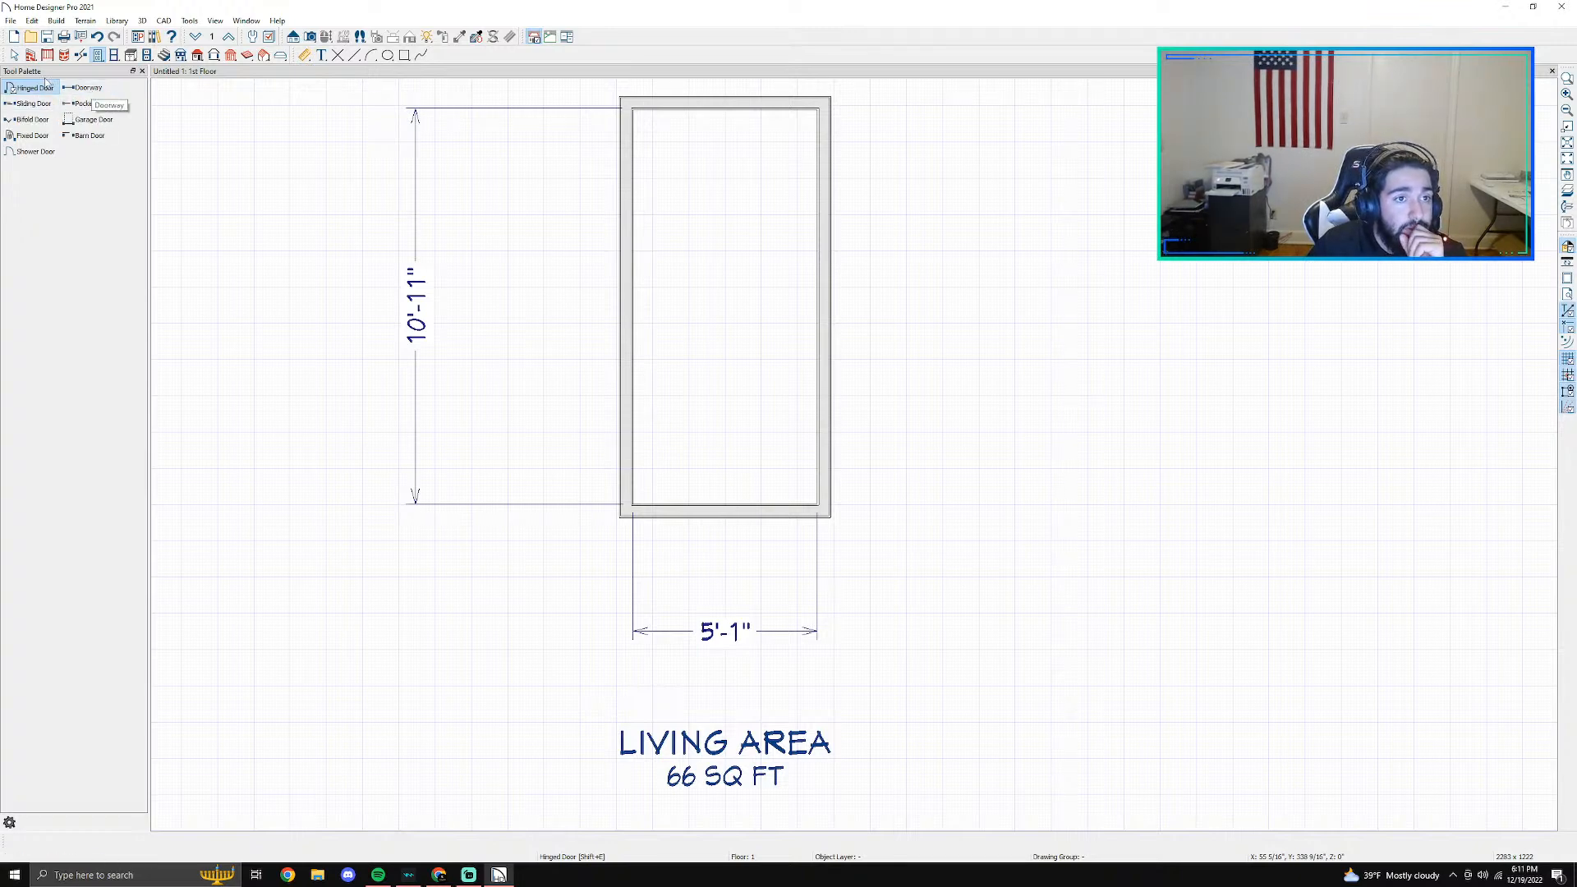
click(644, 509)
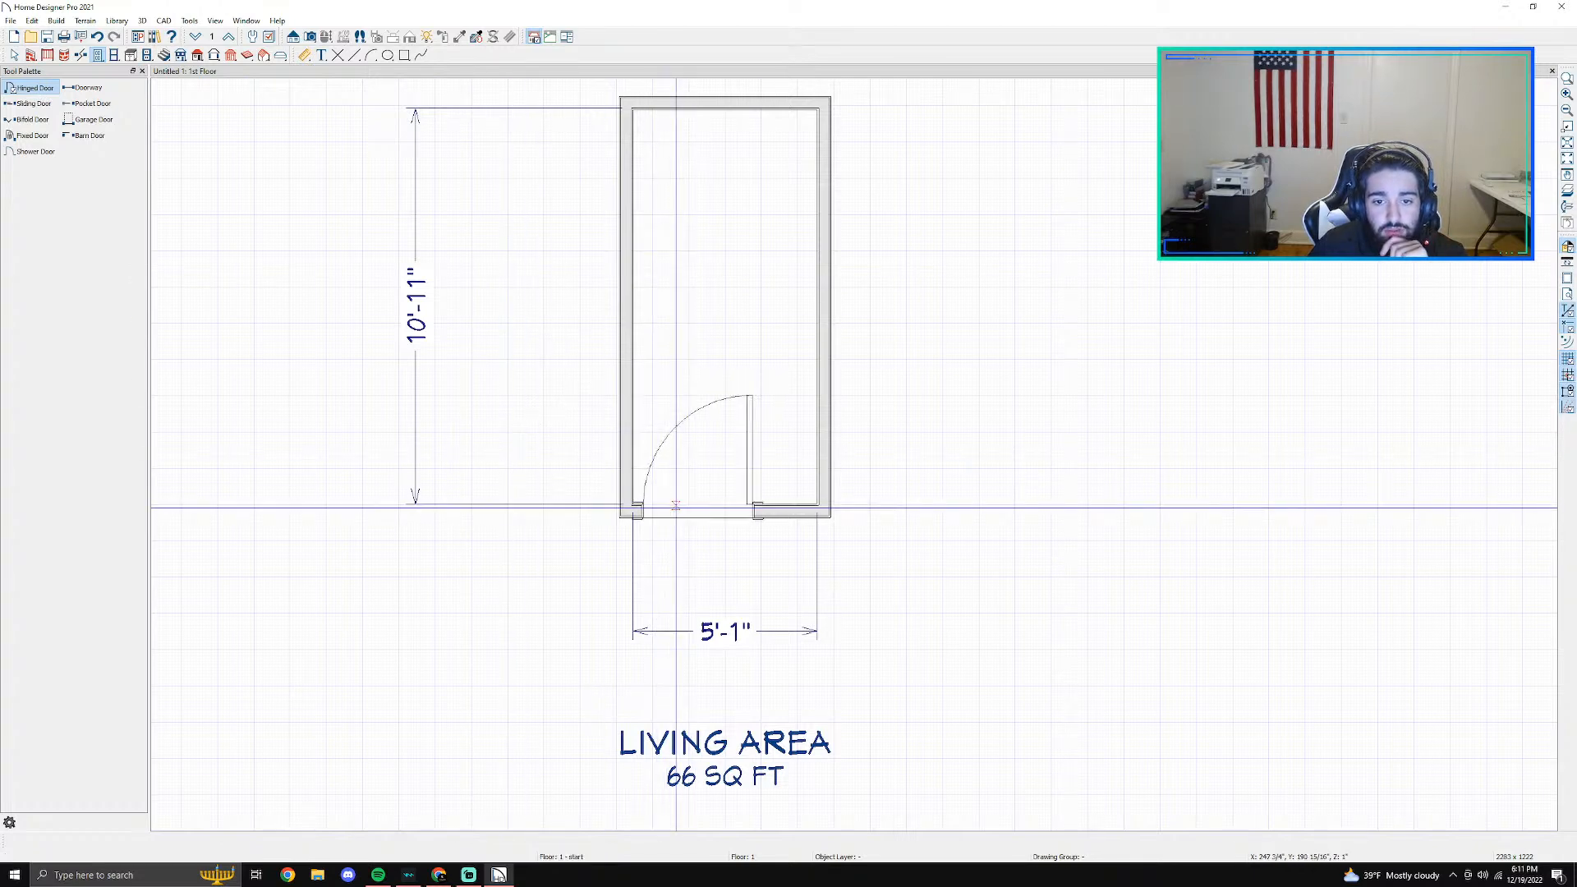
key(space)
double_click(677, 508)
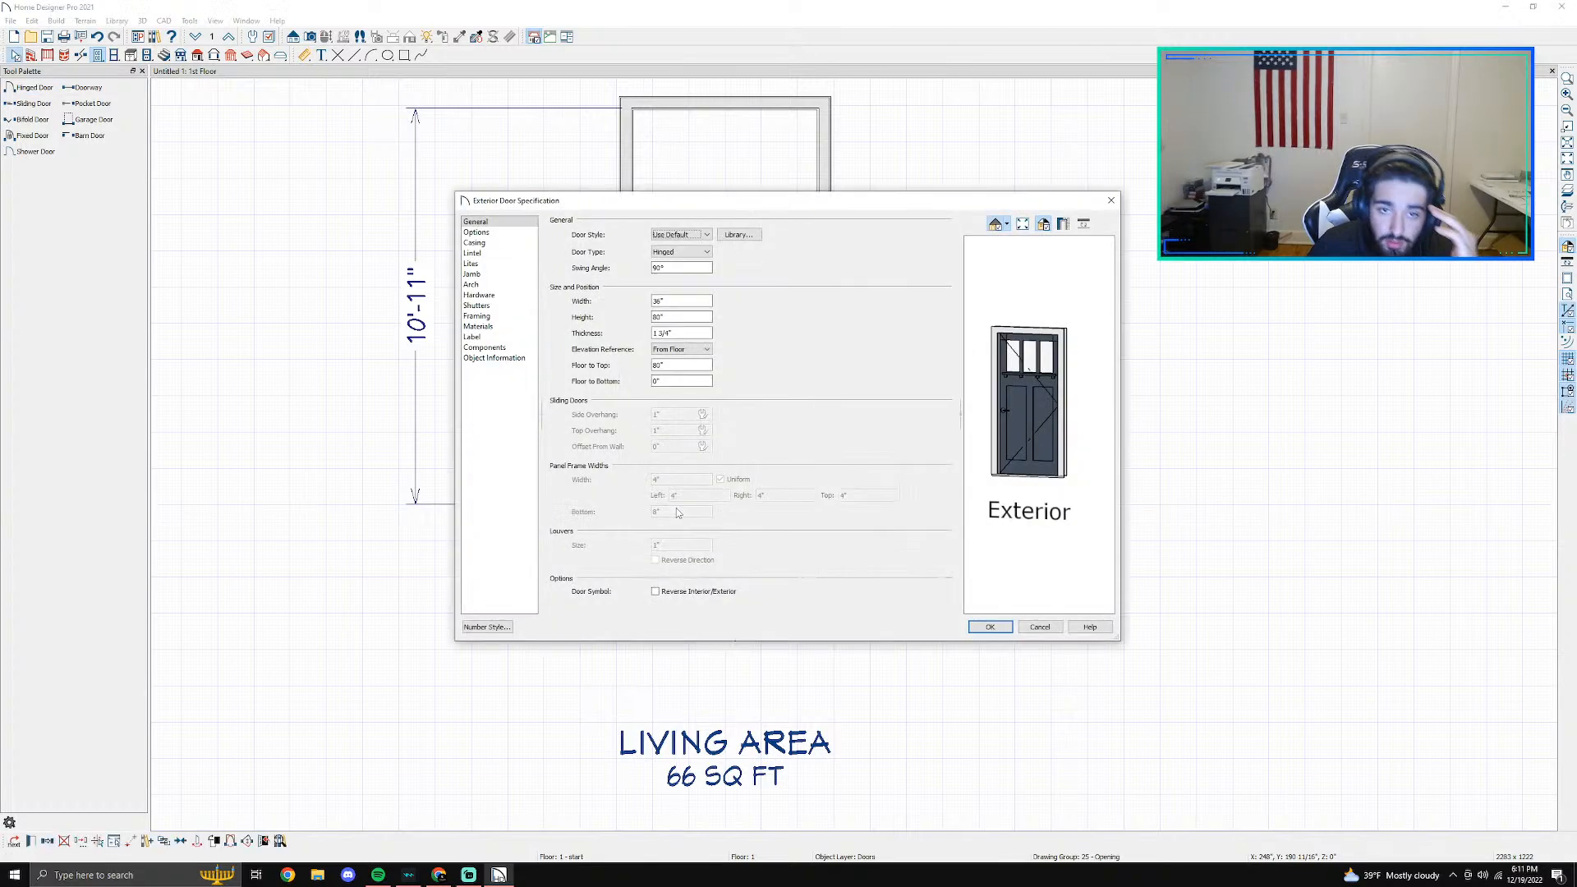
- Set the door's style to Panel
click(680, 235)
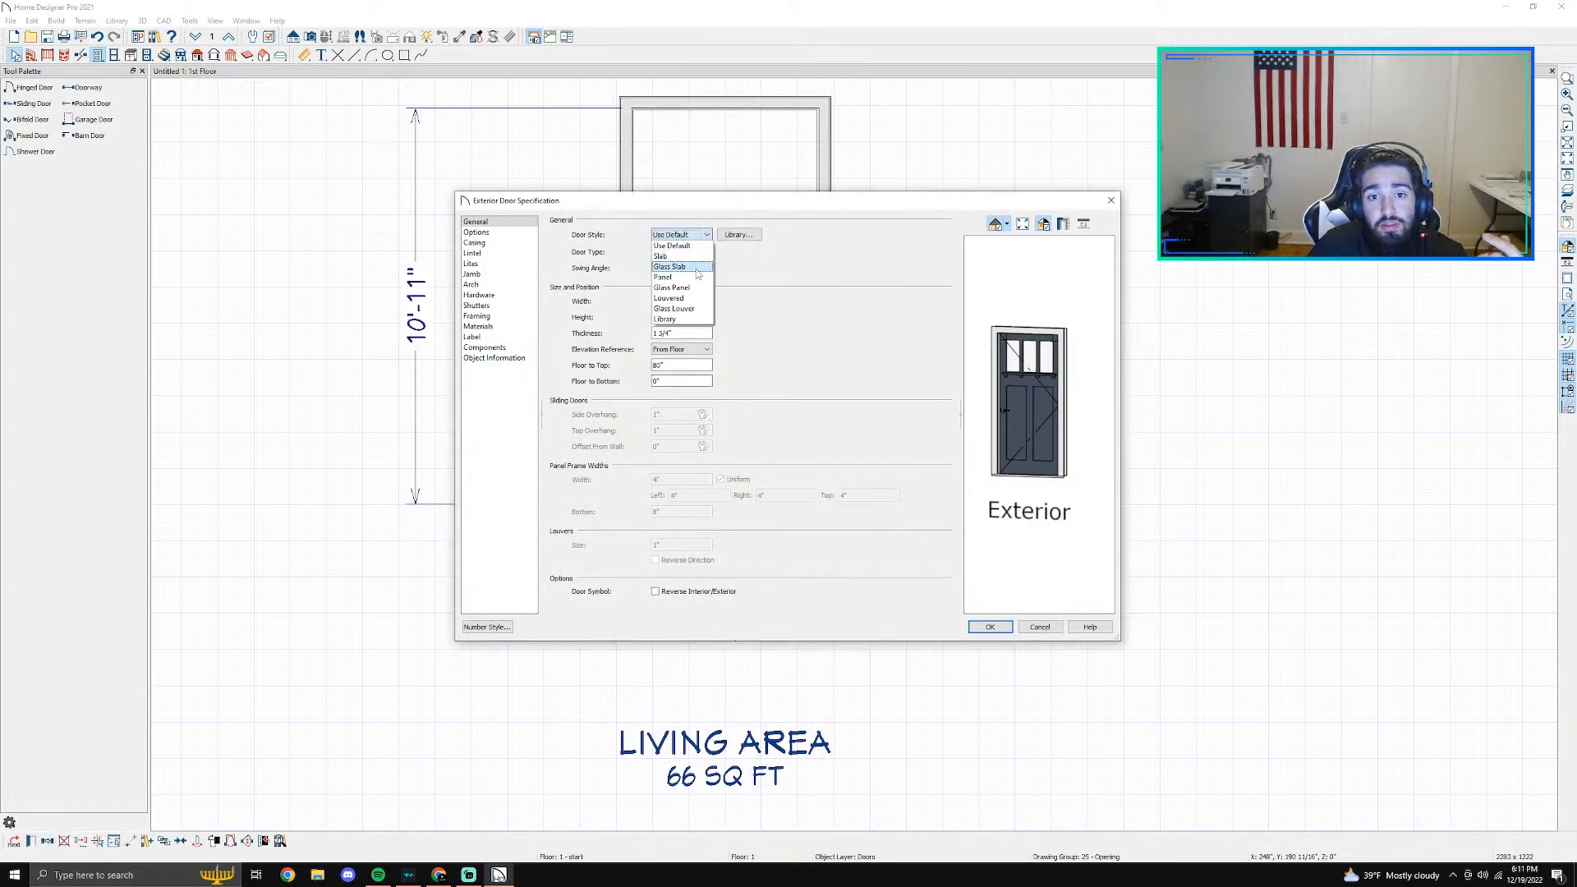
click(693, 280)
click(698, 236)
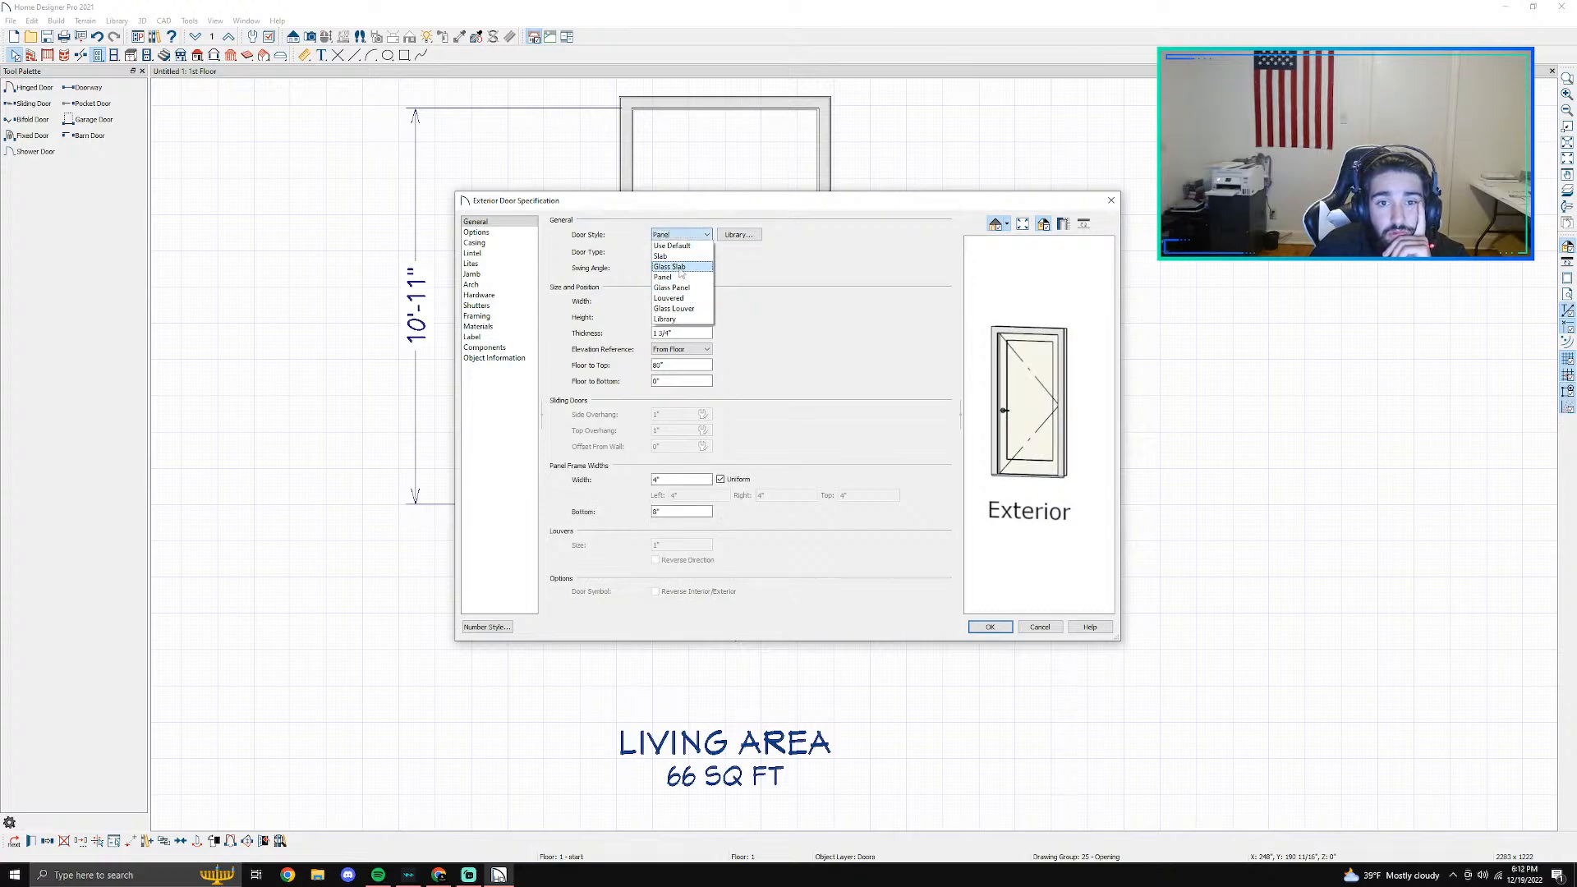
- Open the library for the door style and expand Home Designer Core Catalogs, Architectural, Doors and Doorways
click(739, 236)
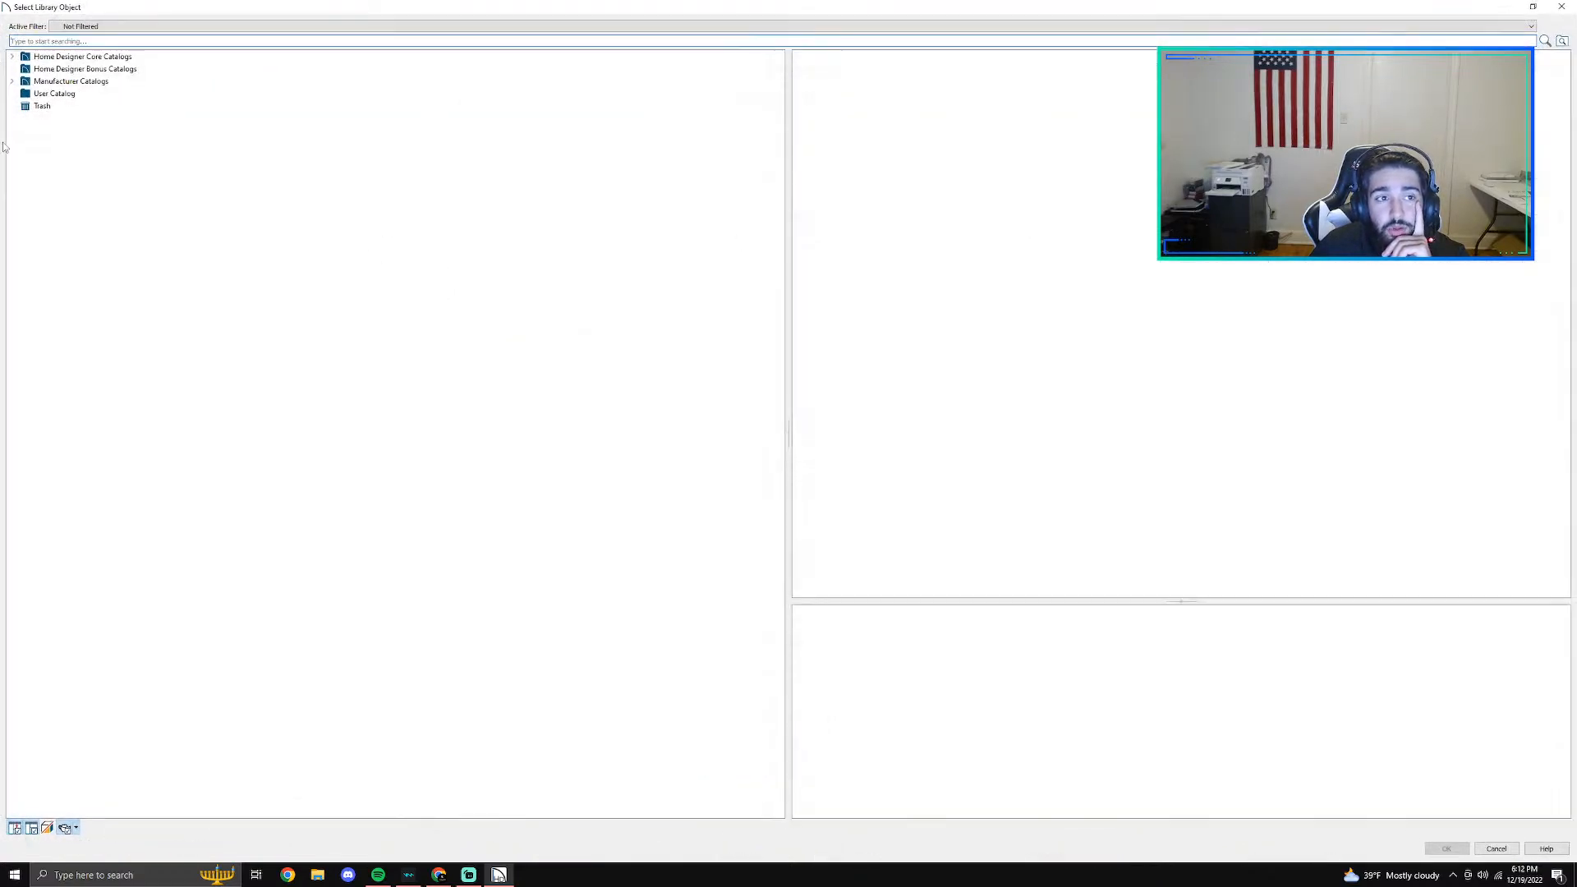
click(13, 56)
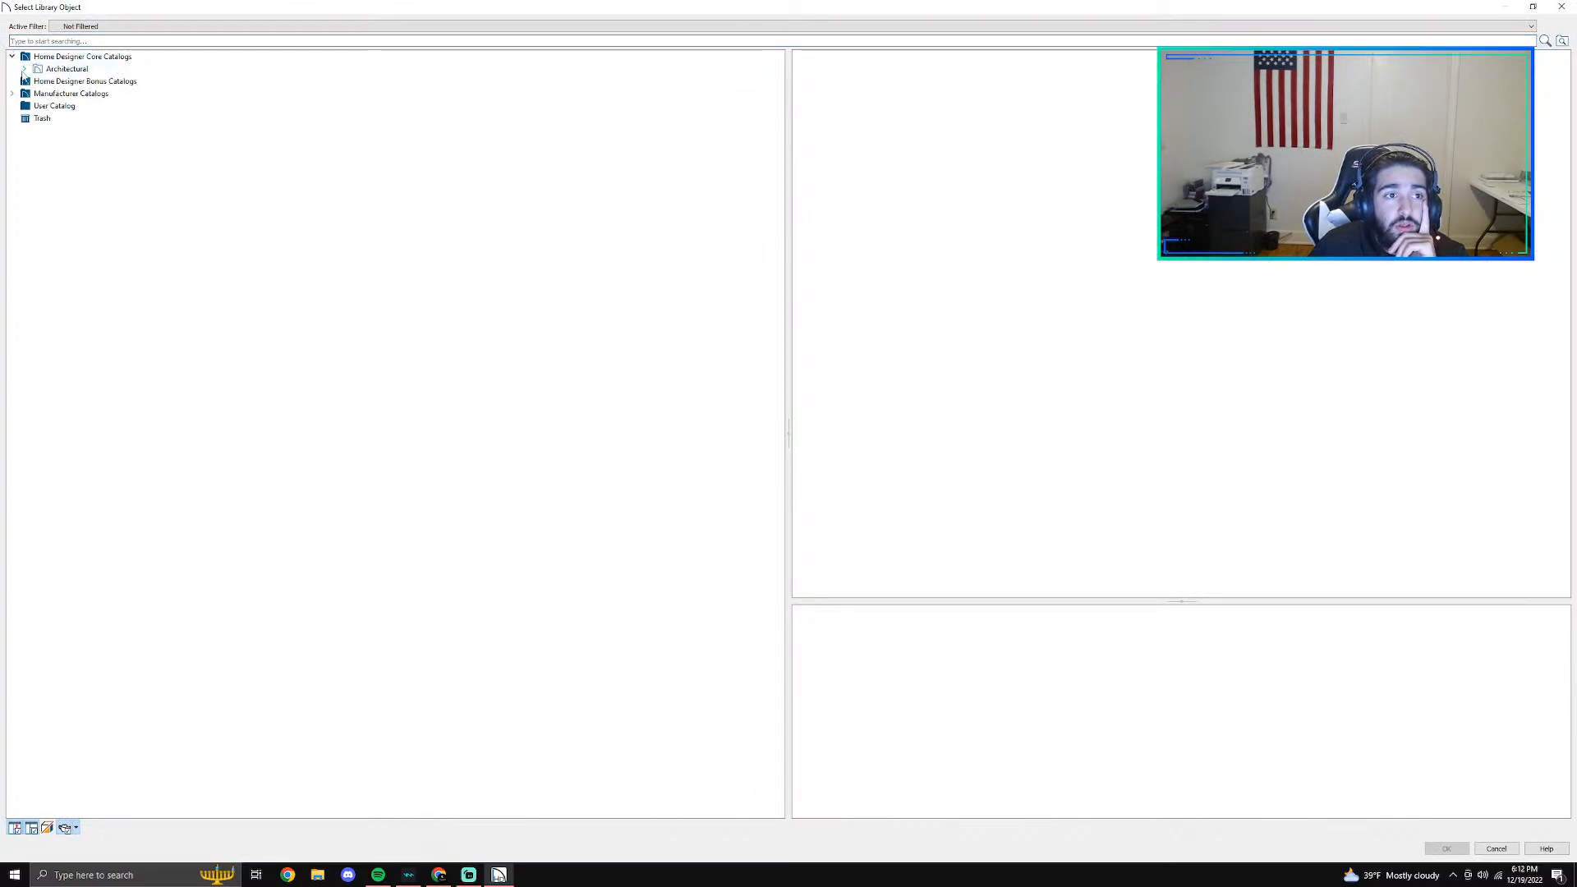
click(24, 69)
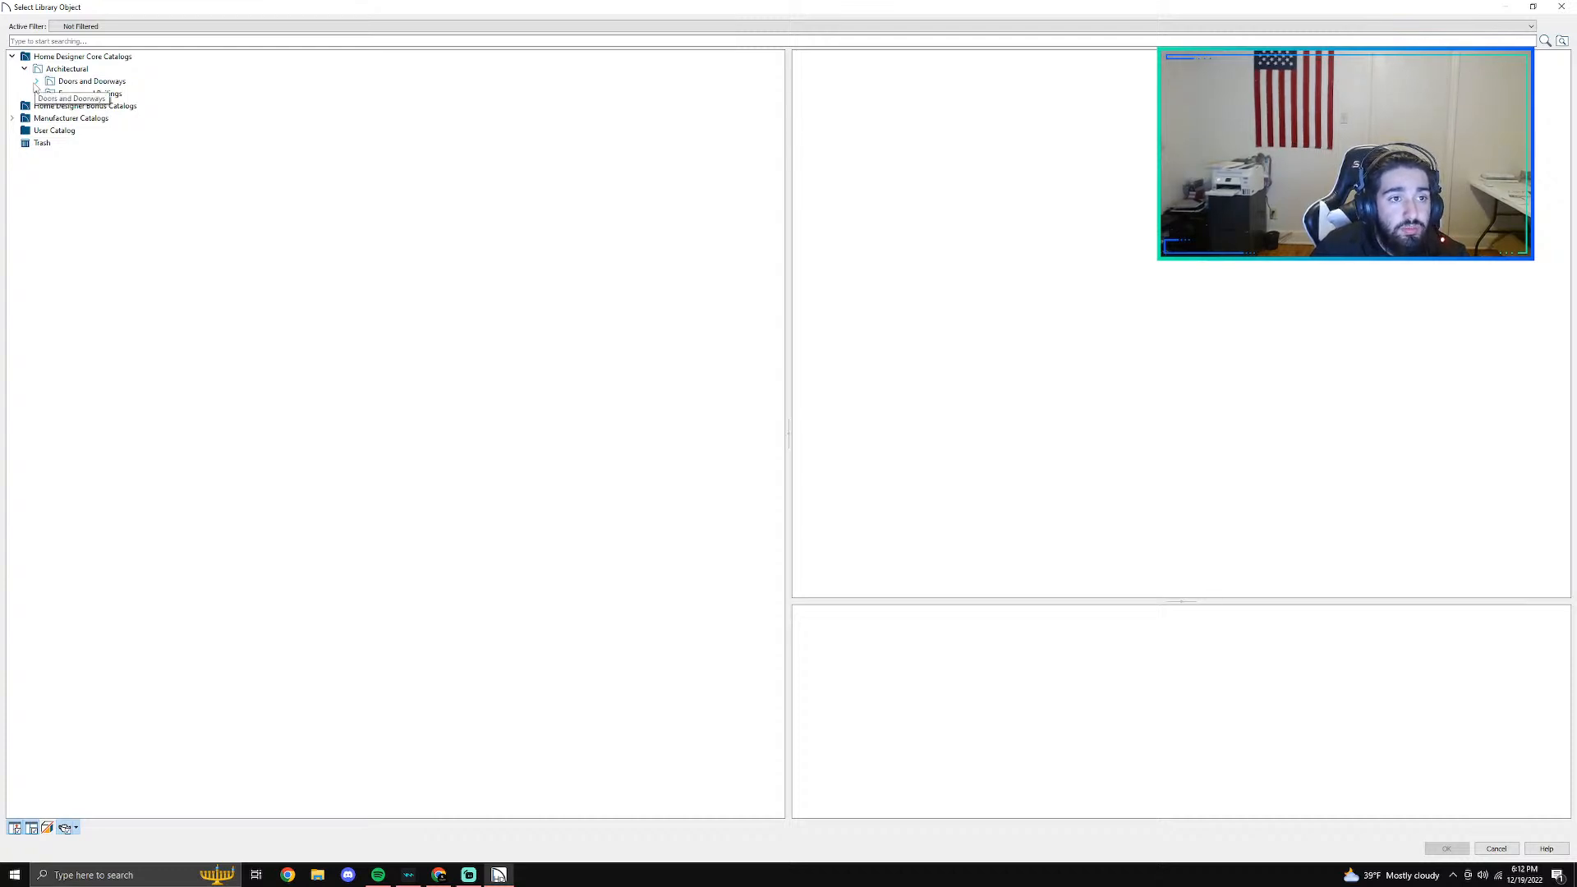
click(36, 82)
- Examine the door categories from Bi-Fold through Slab, including the rectangular panel doors, for a suitable door style
click(80, 95)
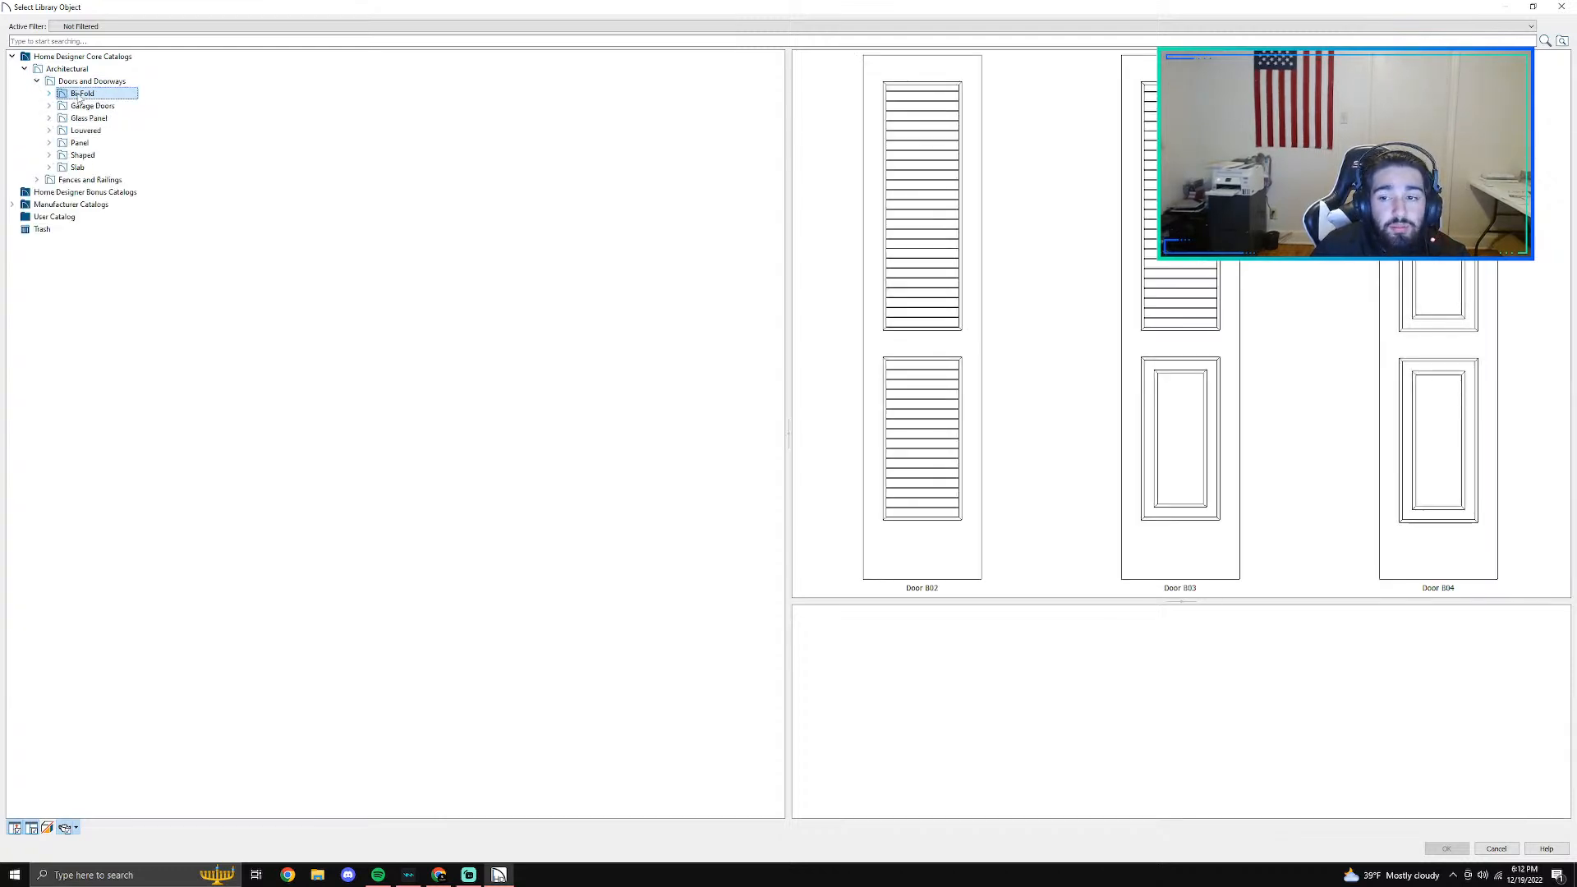
click(94, 107)
click(99, 120)
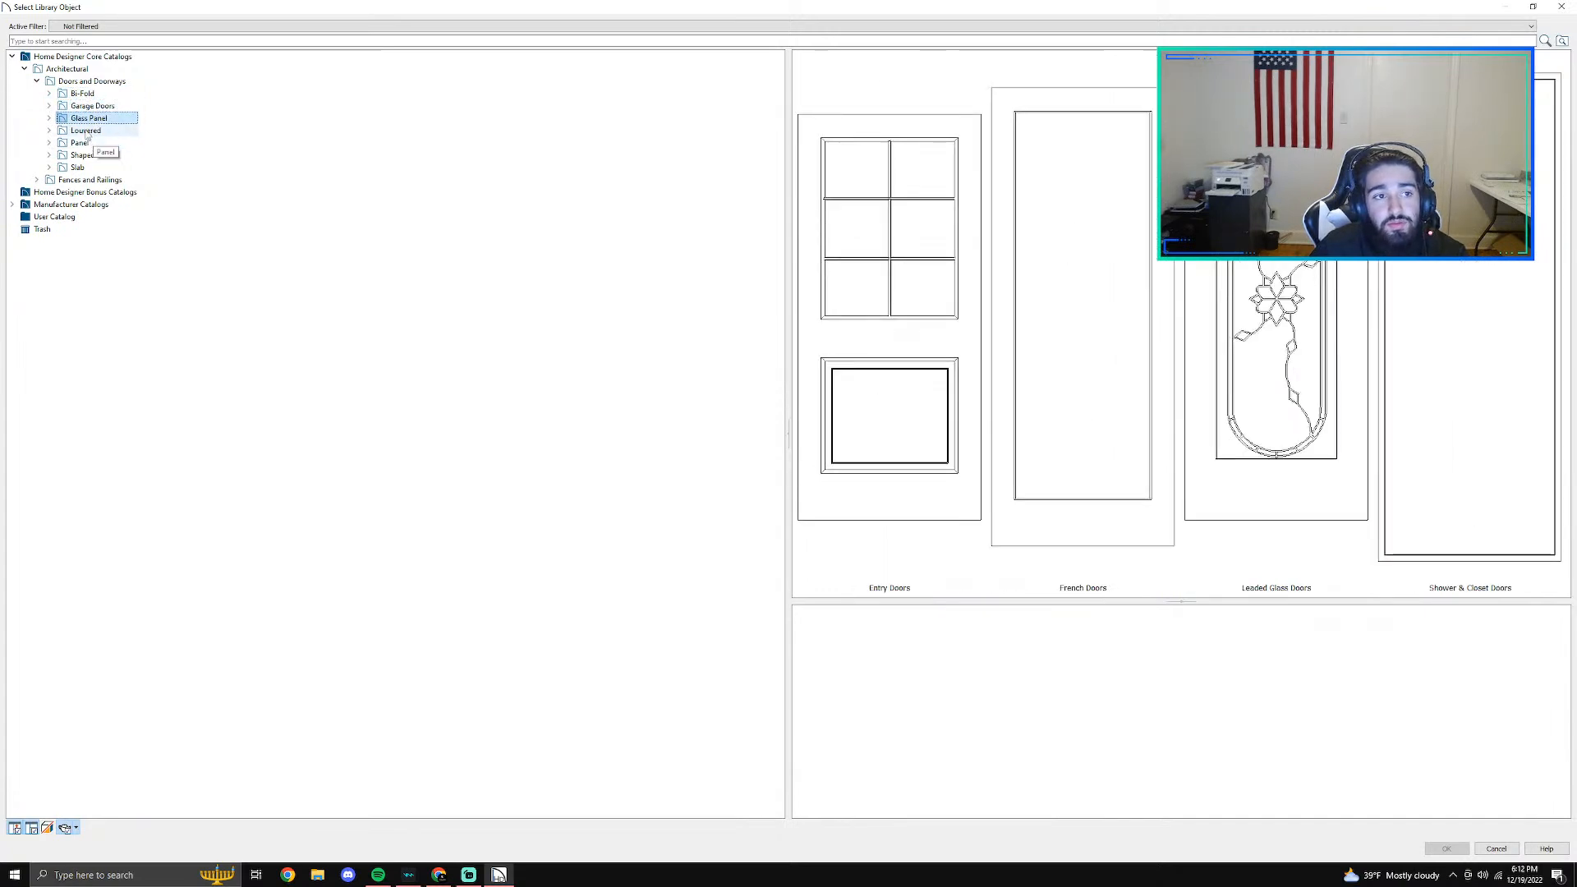
click(86, 131)
click(88, 144)
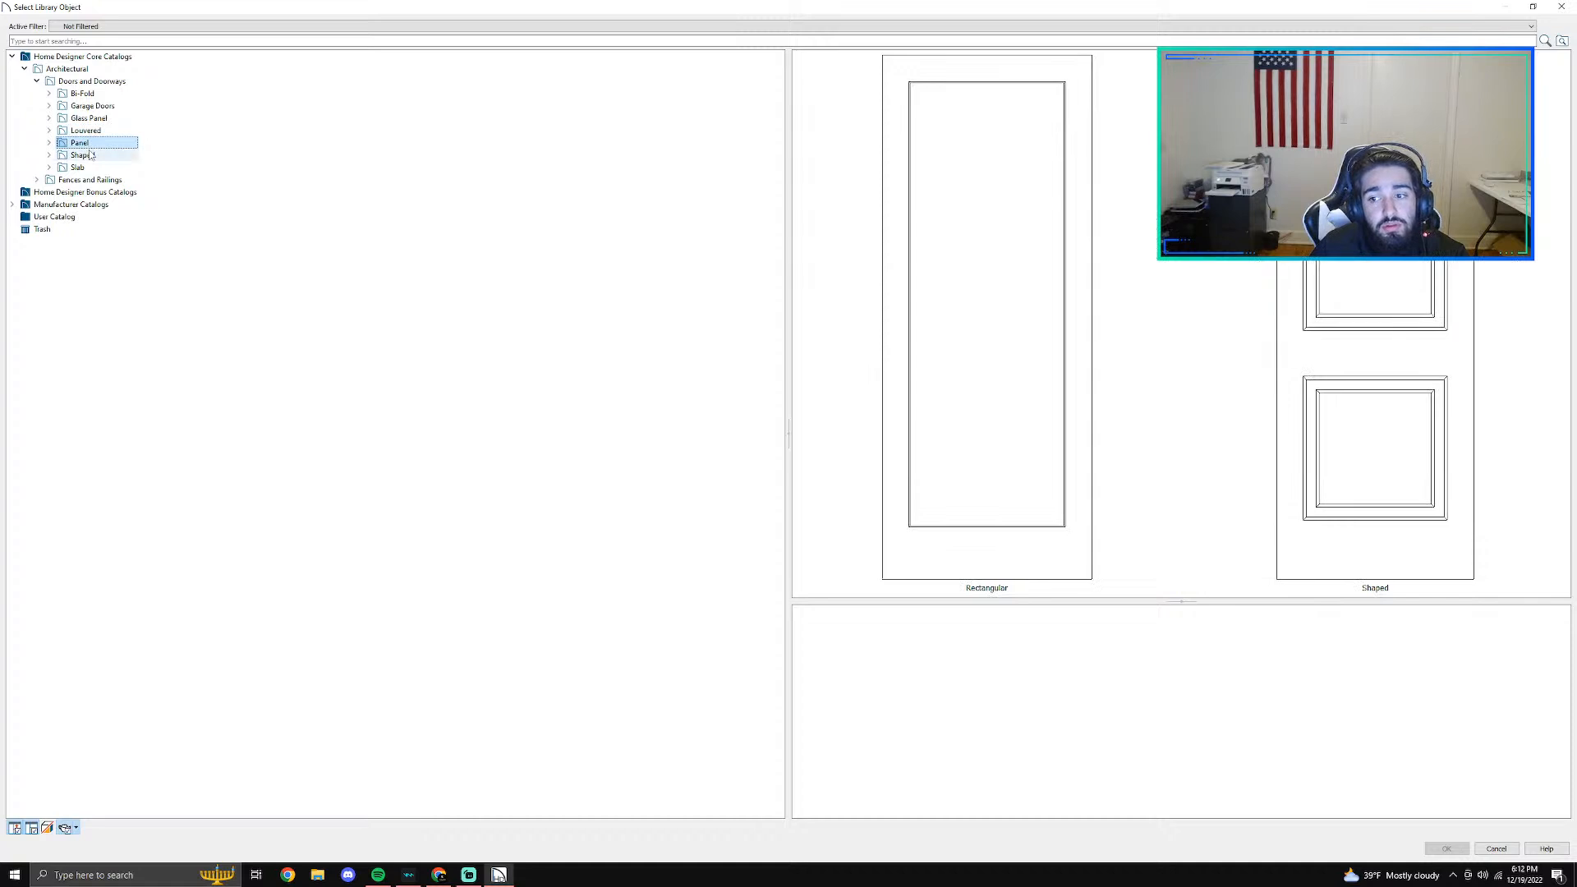
click(85, 155)
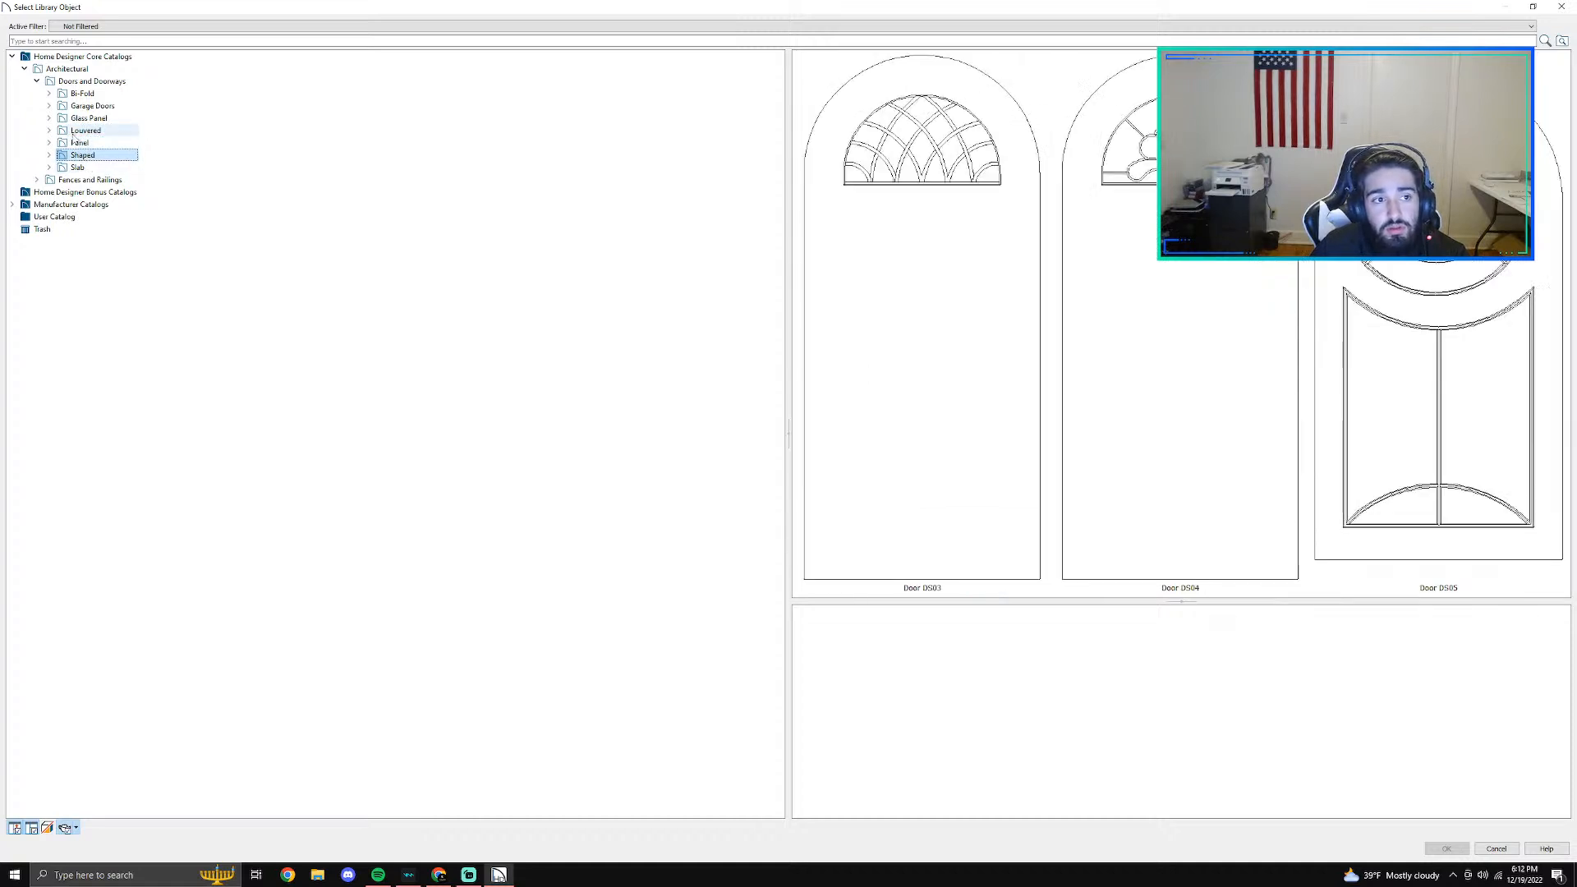
click(49, 142)
click(76, 191)
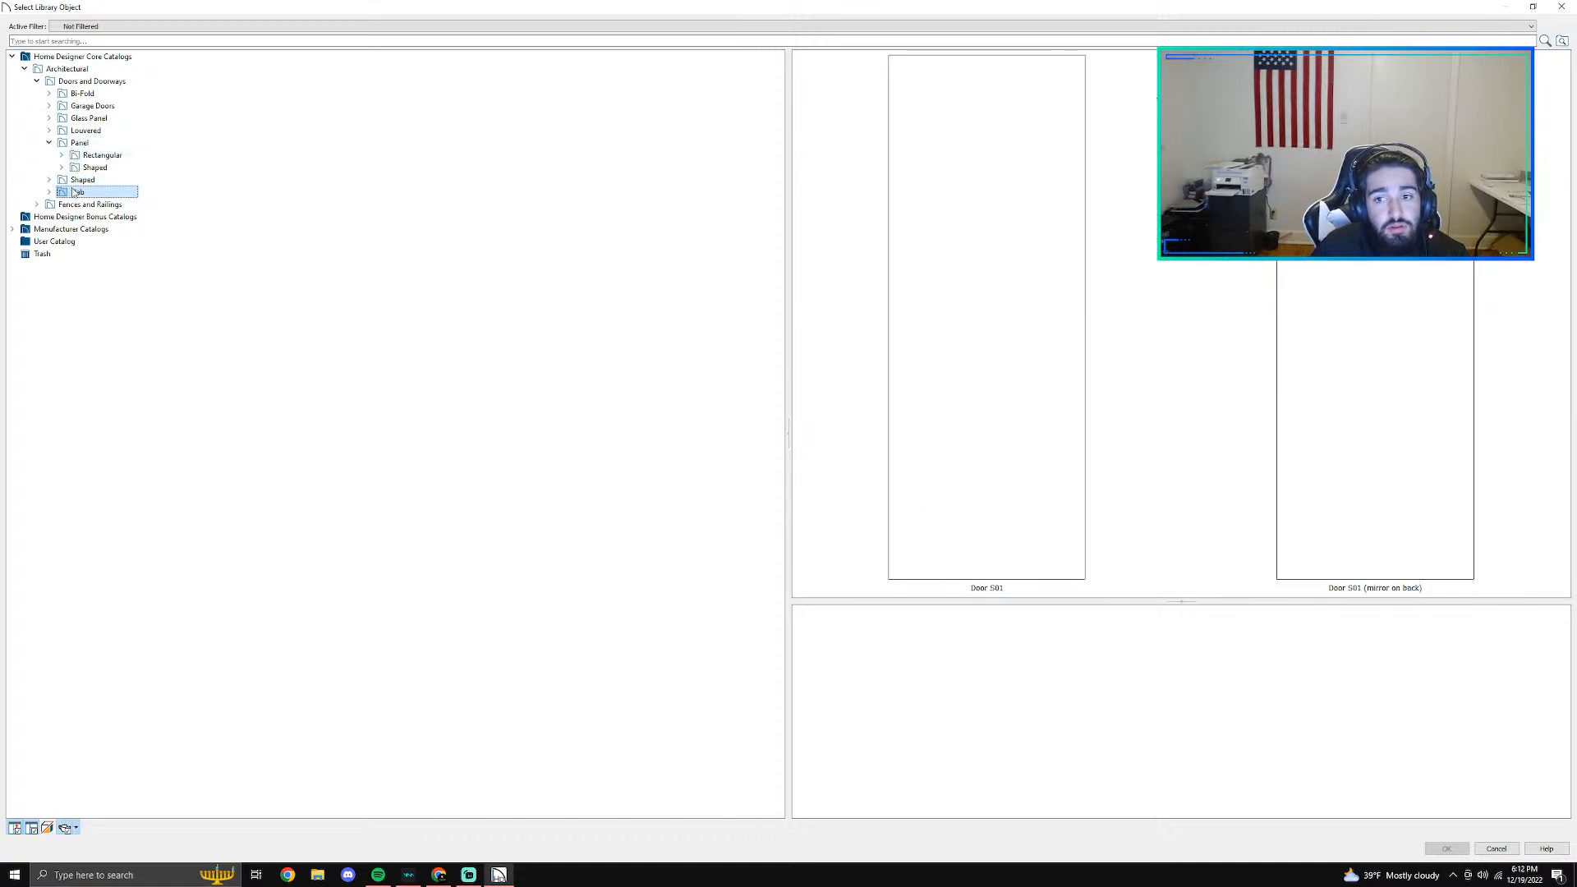
click(78, 143)
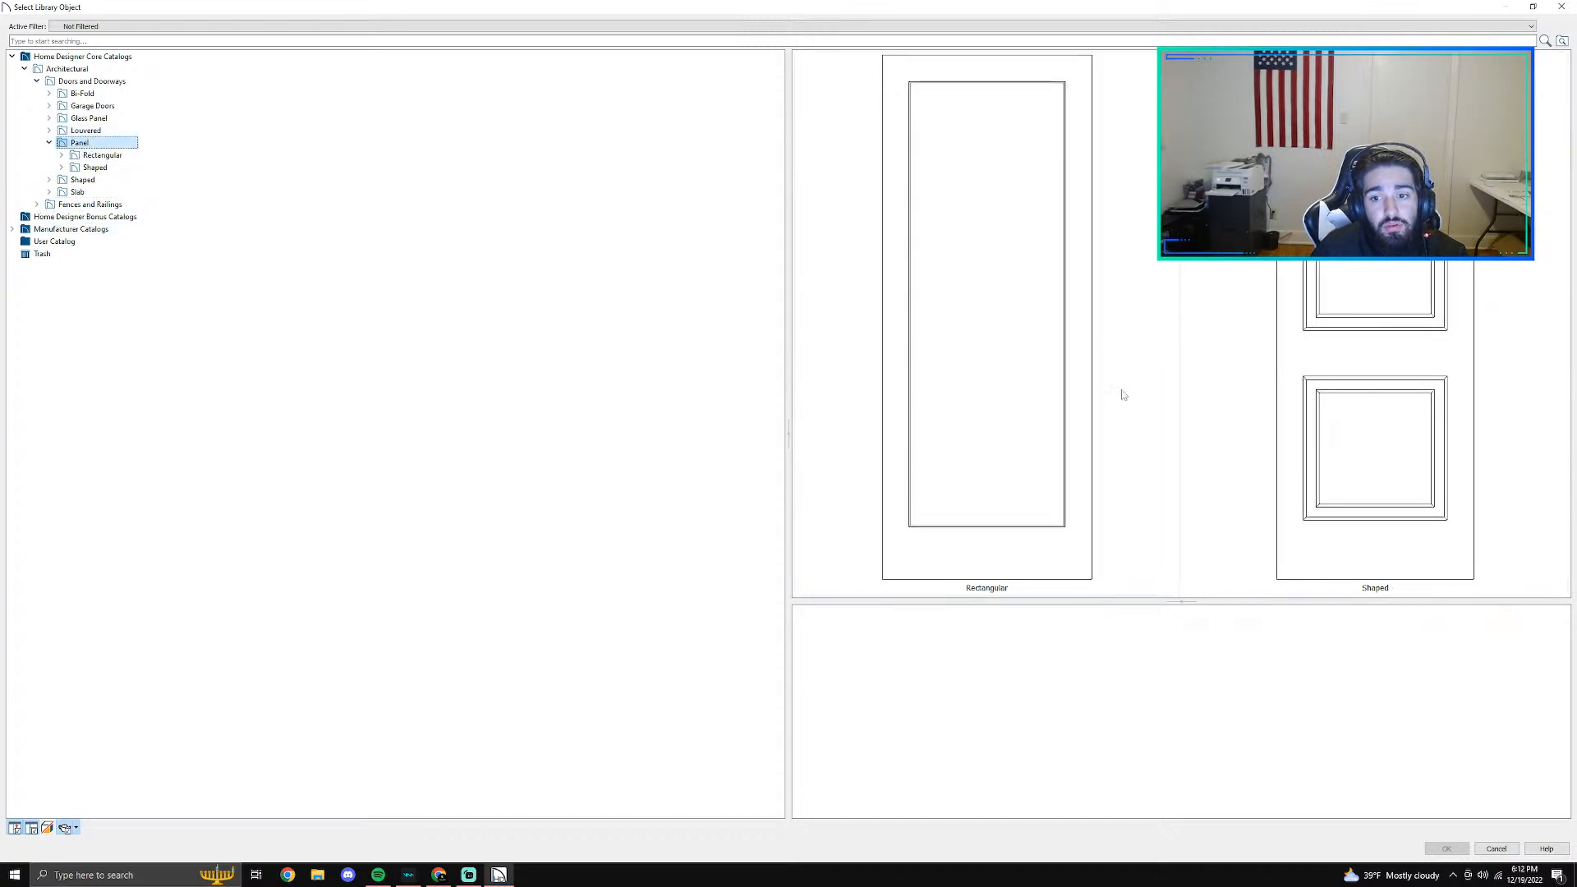
click(74, 156)
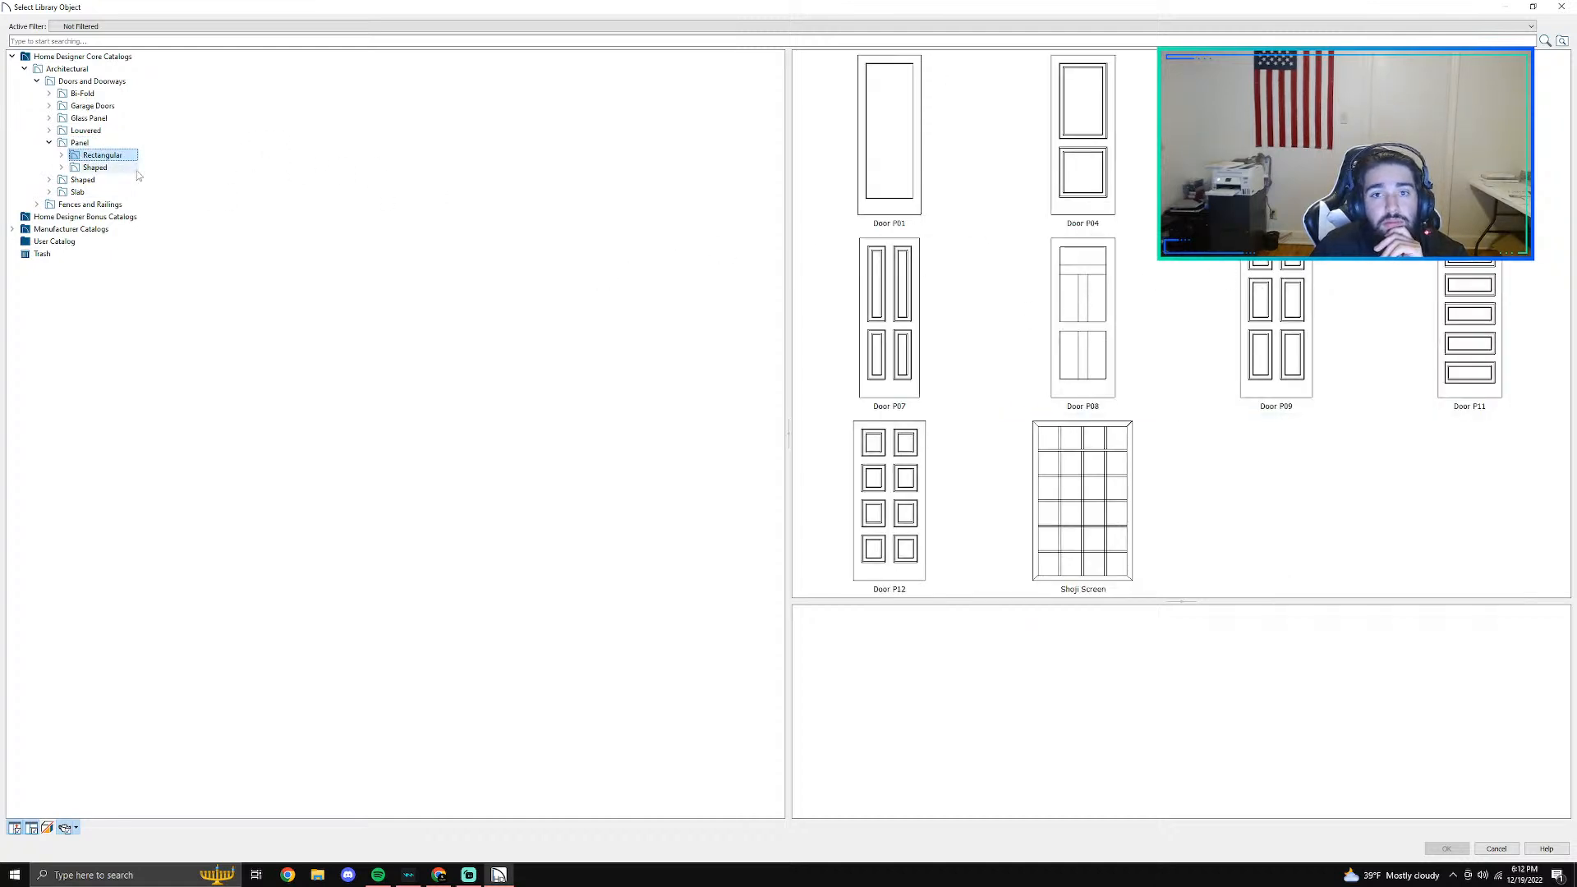
click(1469, 164)
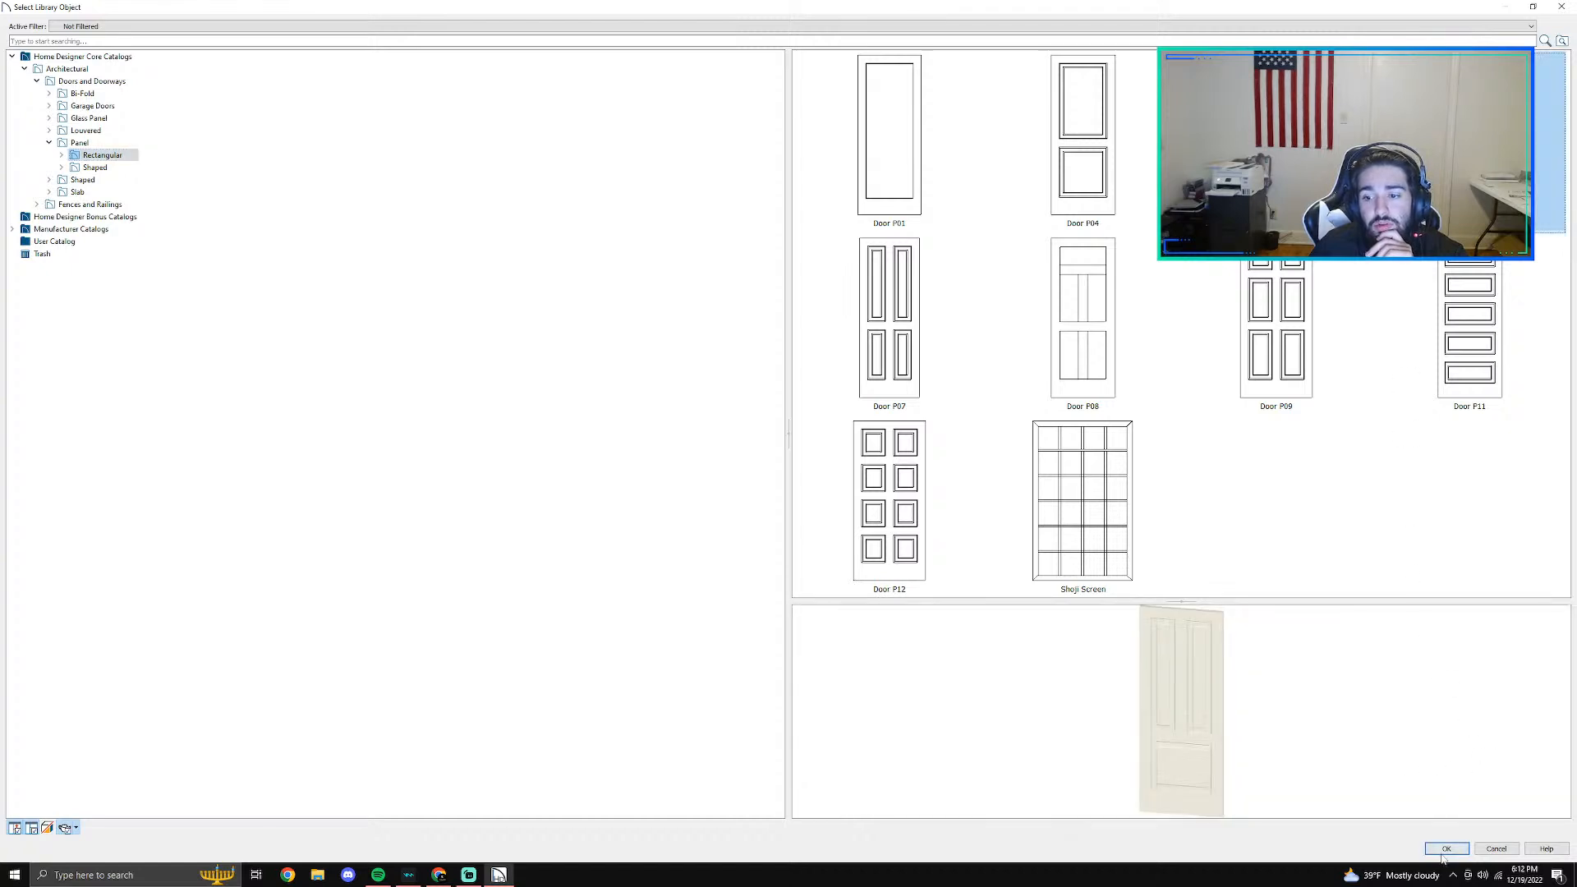
- Choose Door PS02 from the Shaped panel doors as the door's style and apply it
click(94, 167)
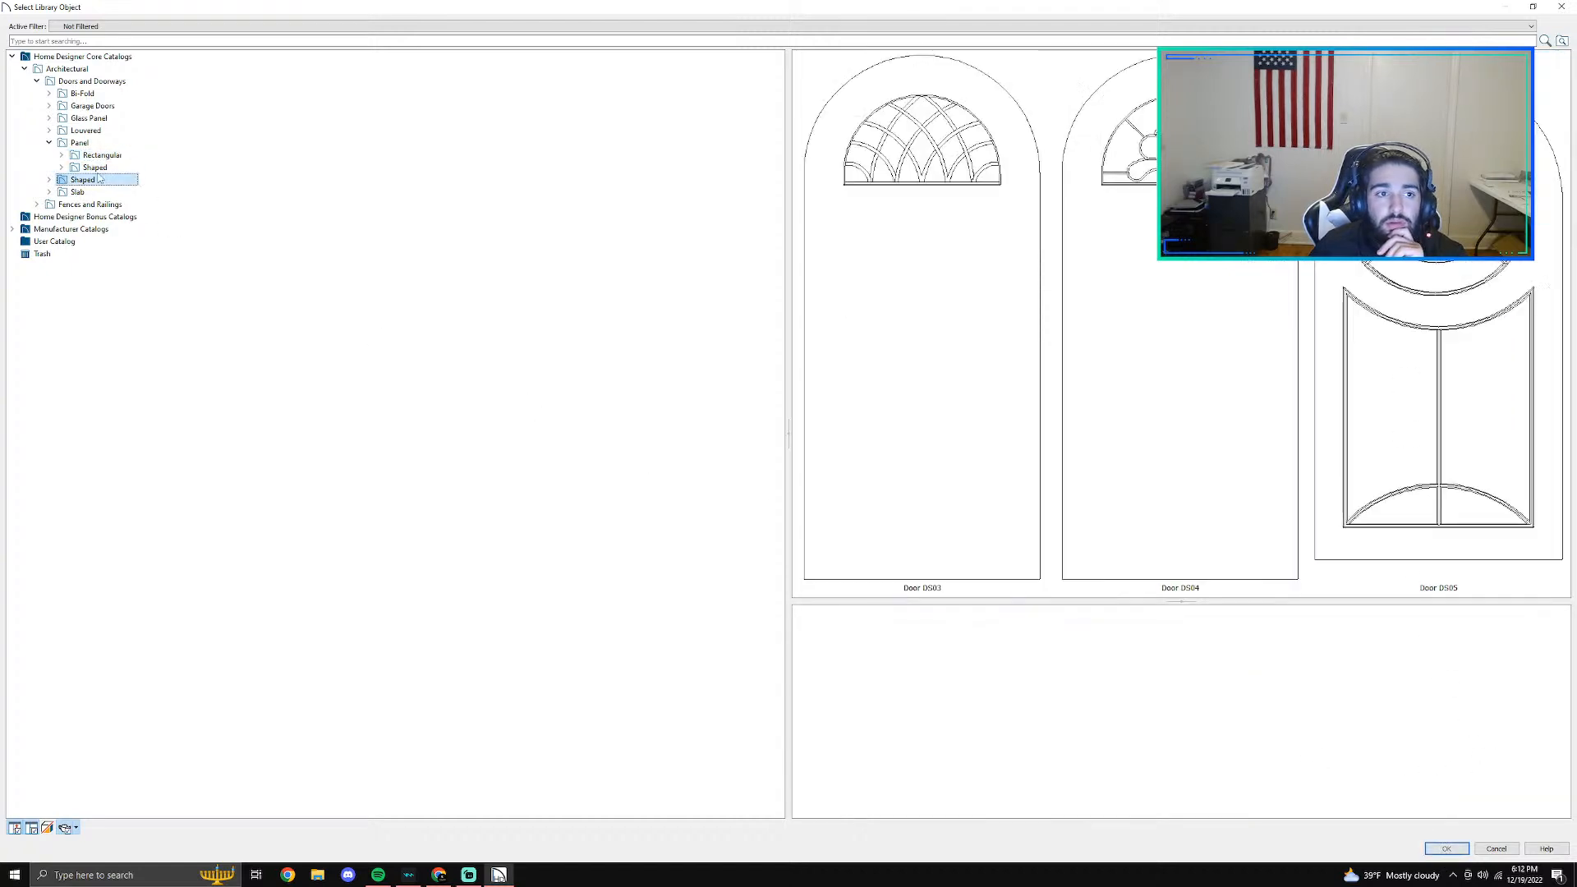
click(61, 168)
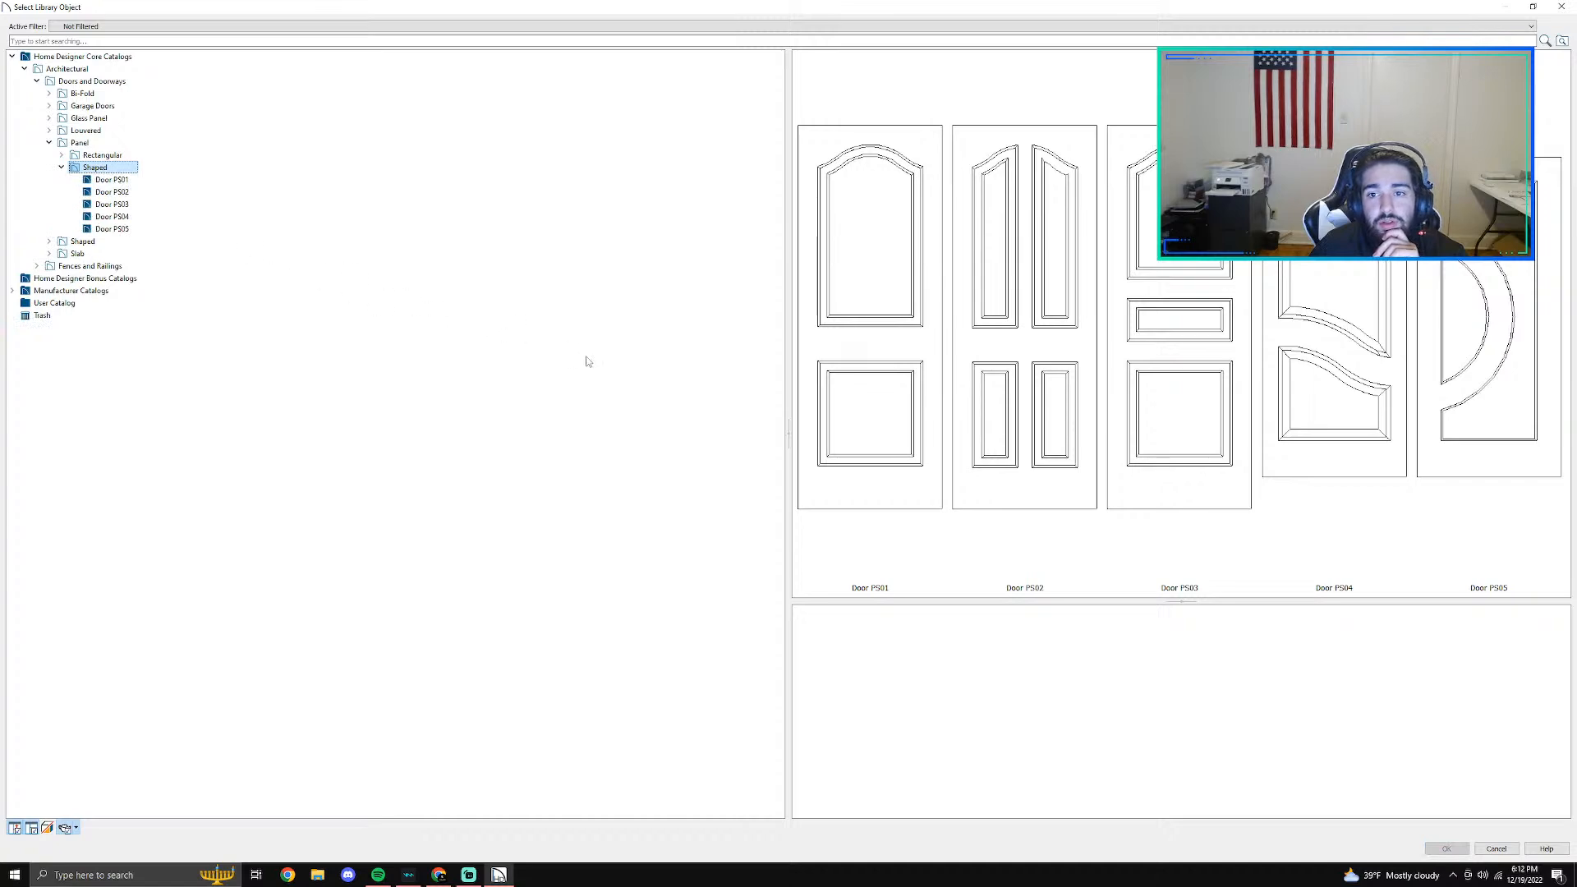
click(1019, 322)
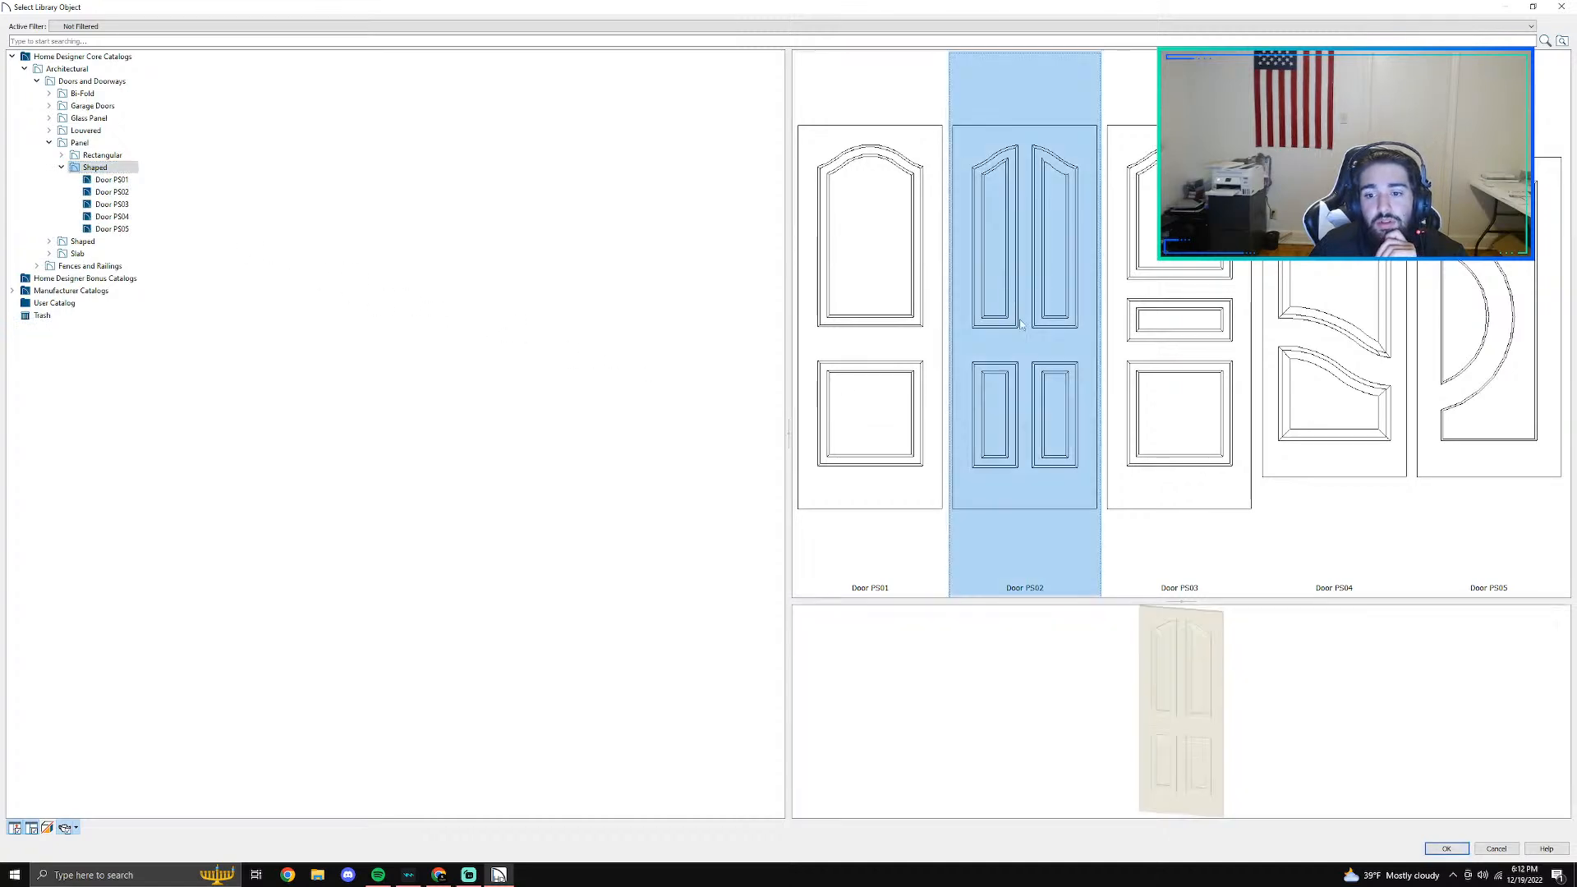
click(1447, 849)
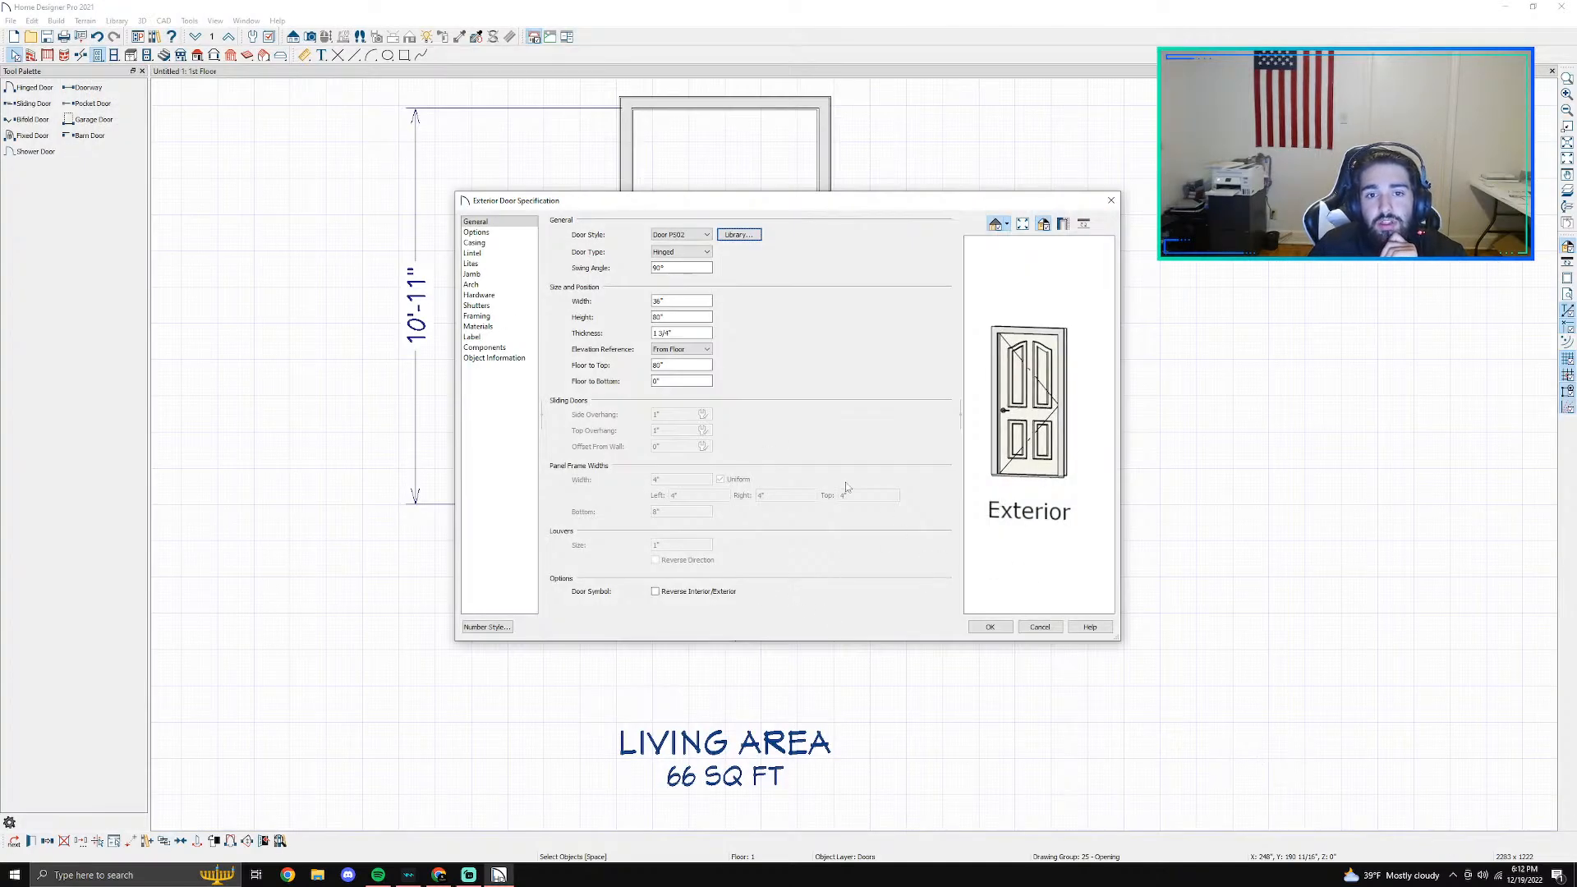
click(1007, 629)
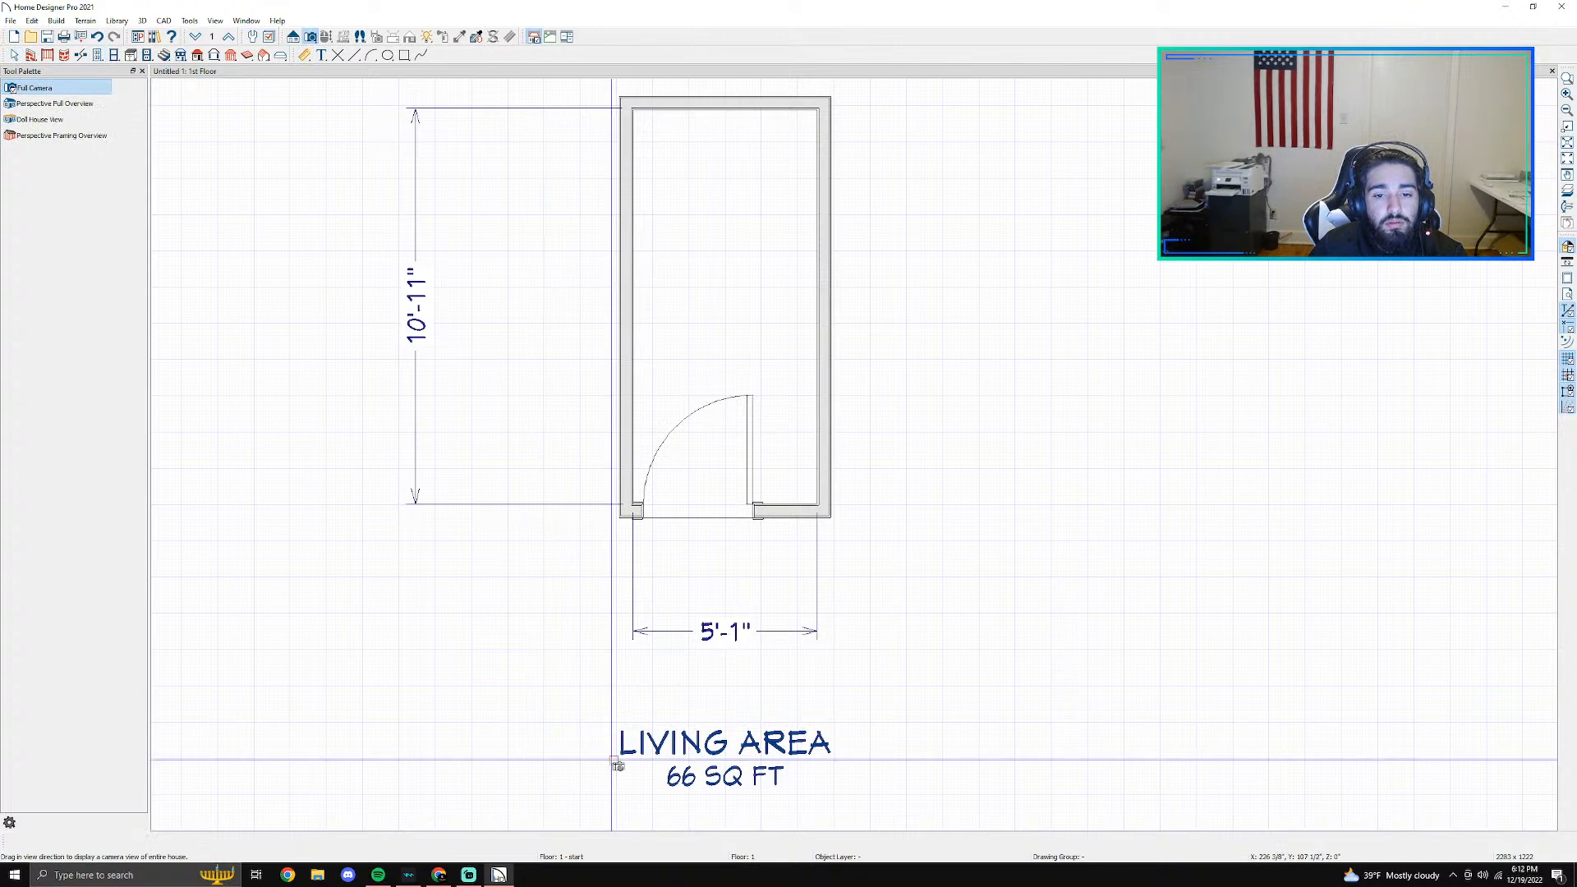
- Create a full camera view from the upper part of the room looking toward the door in the lower wall
drag(707, 169, 711, 399)
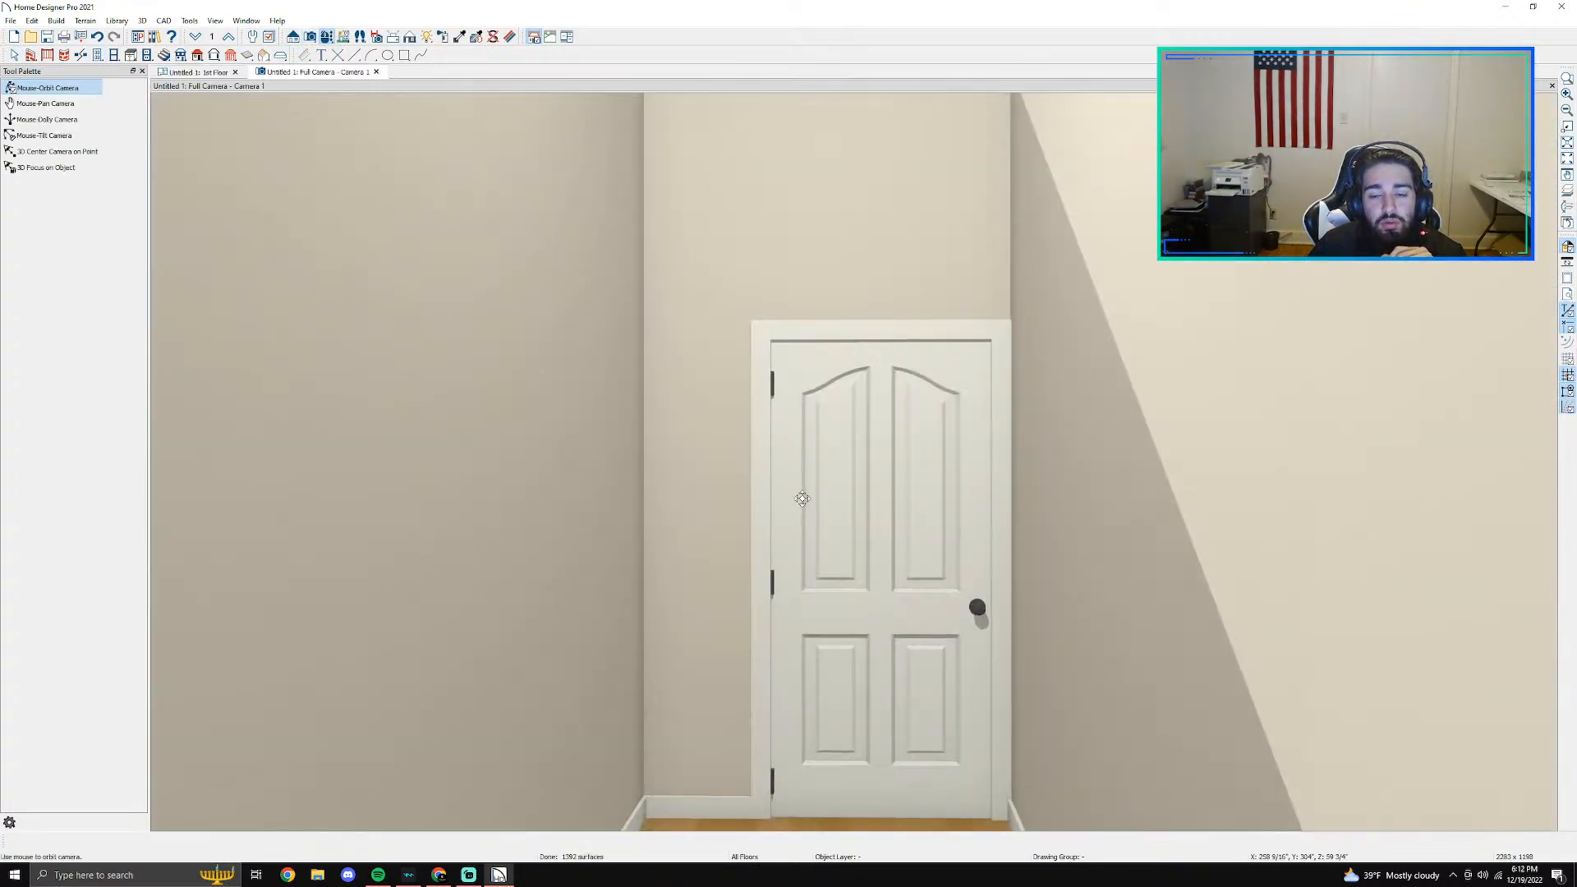
scroll(821, 500, up, 2)
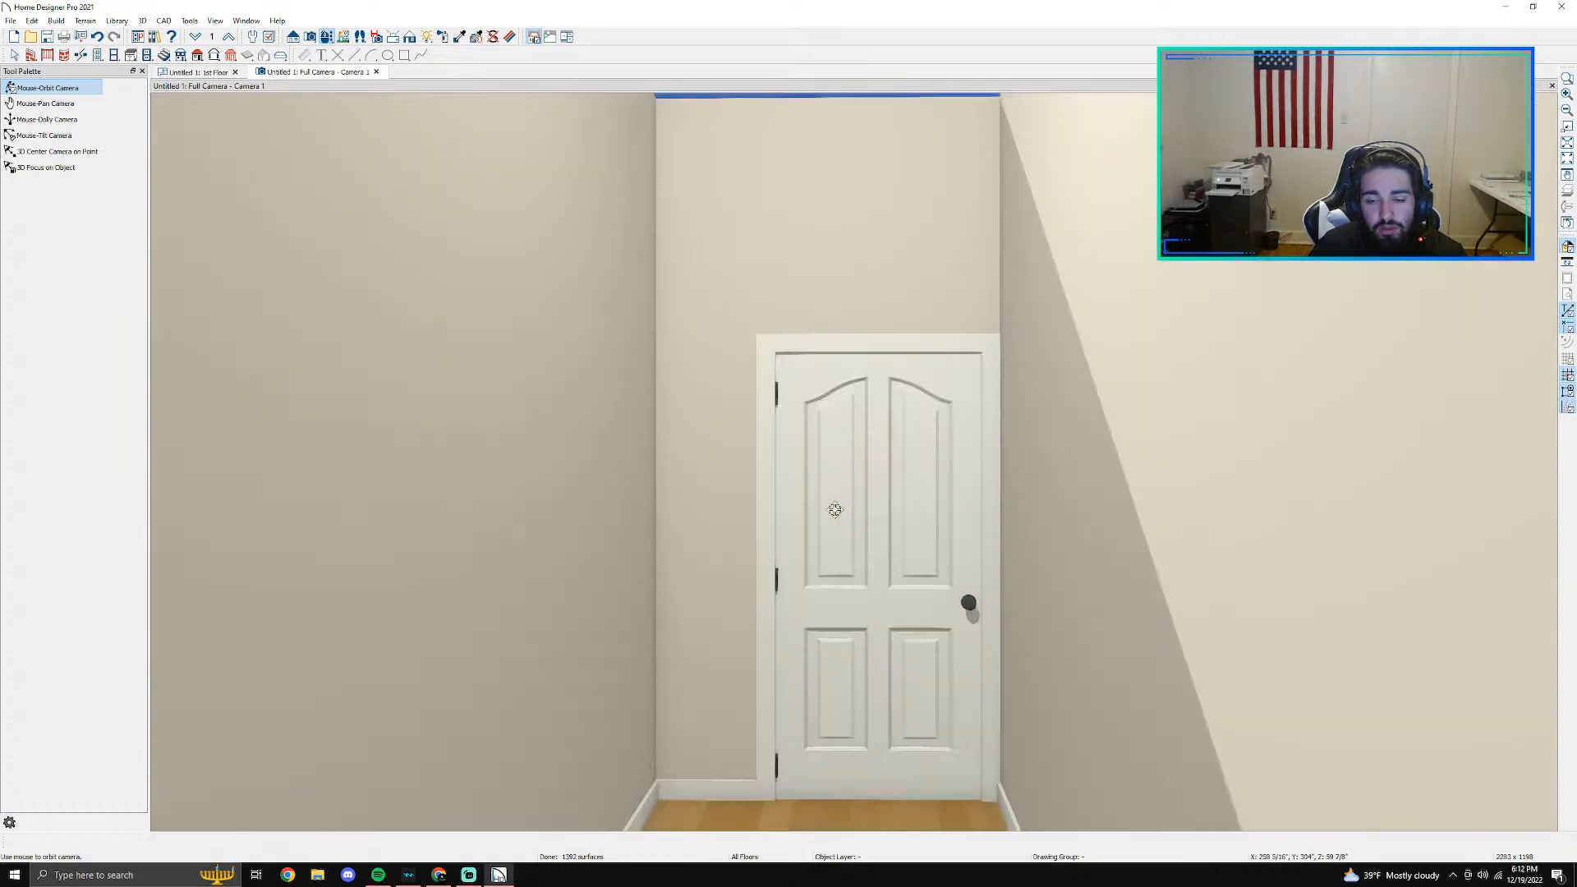
key(space)
- Try to set the door's width to 2'8" in its specification
click(861, 535)
double_click(862, 534)
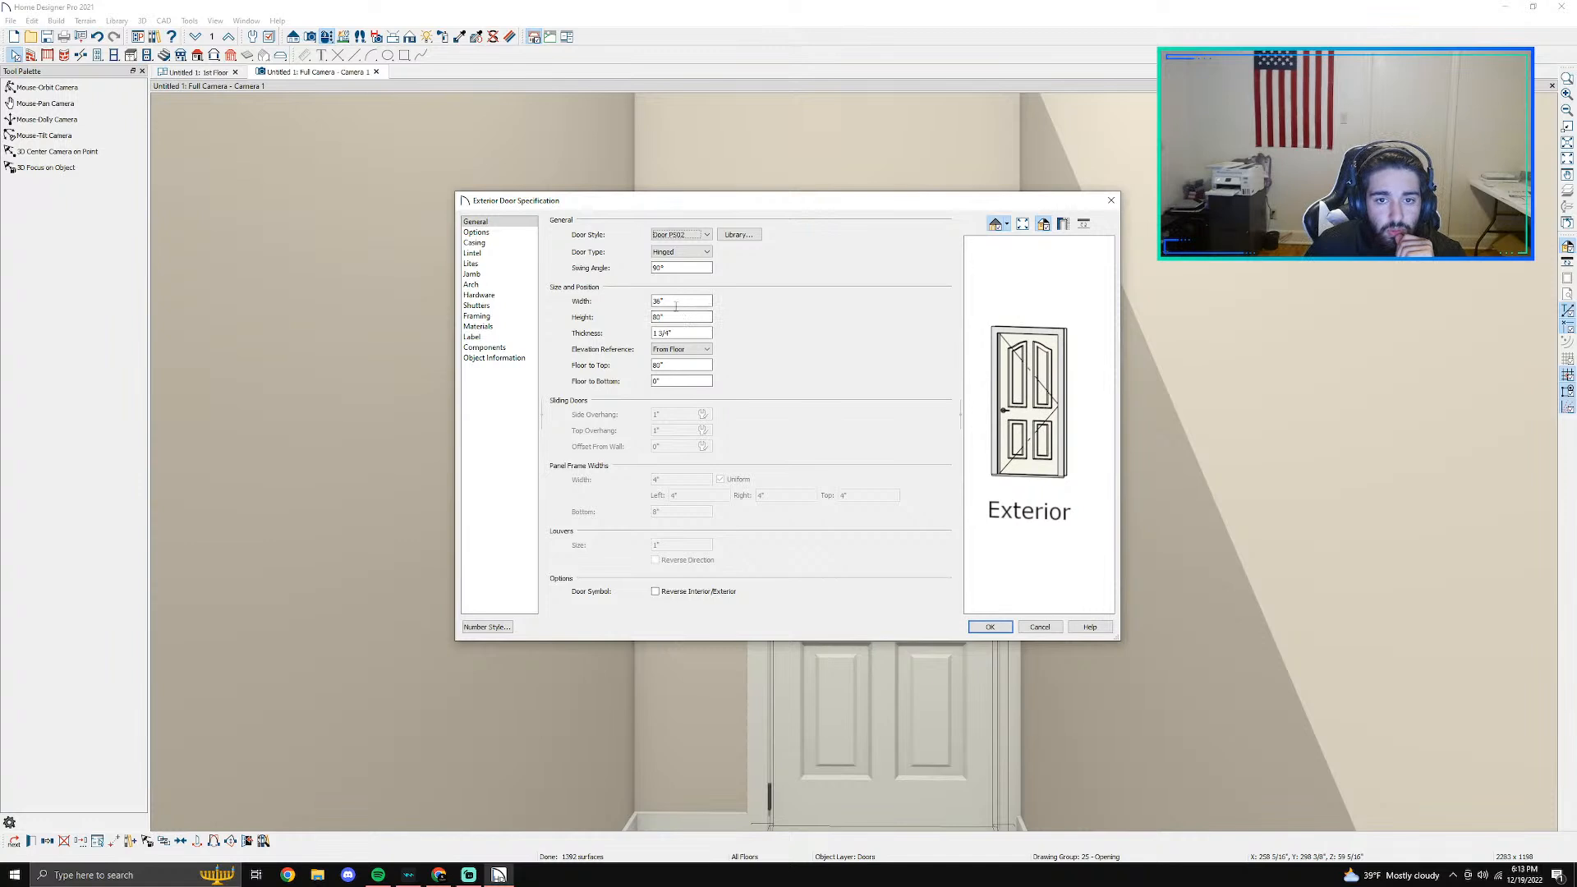
click(671, 302)
key(Left)
key(BackSpace)
key(BackSpace)
text(2)
text('8)
key(Tab)
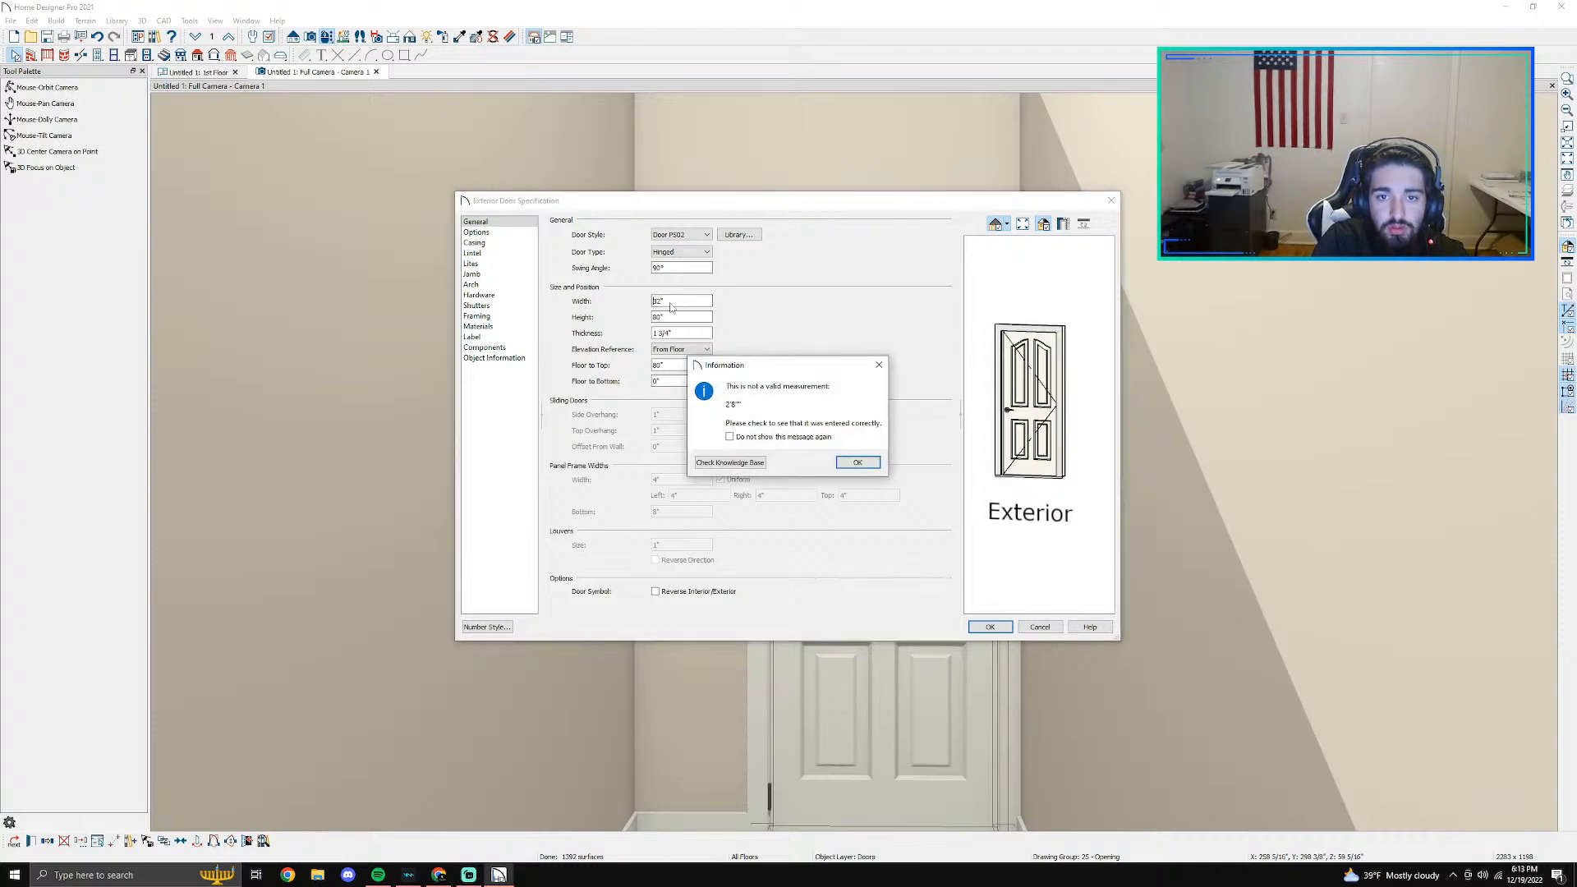
click(856, 461)
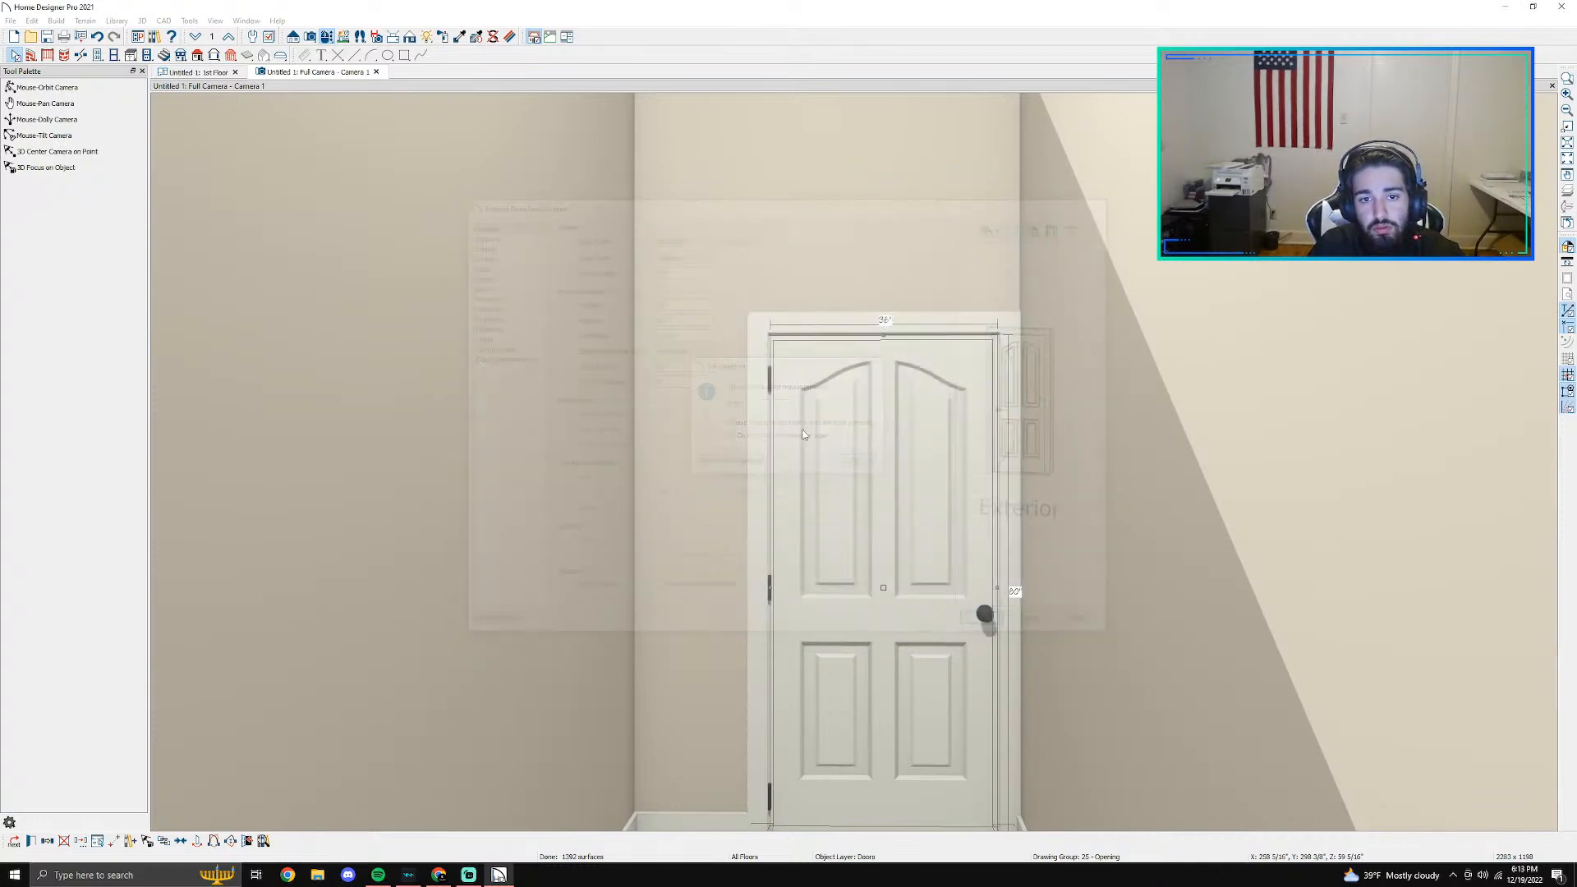
- Reopen the door's specification and enter 2'8" as its width again
double_click(903, 422)
click(682, 301)
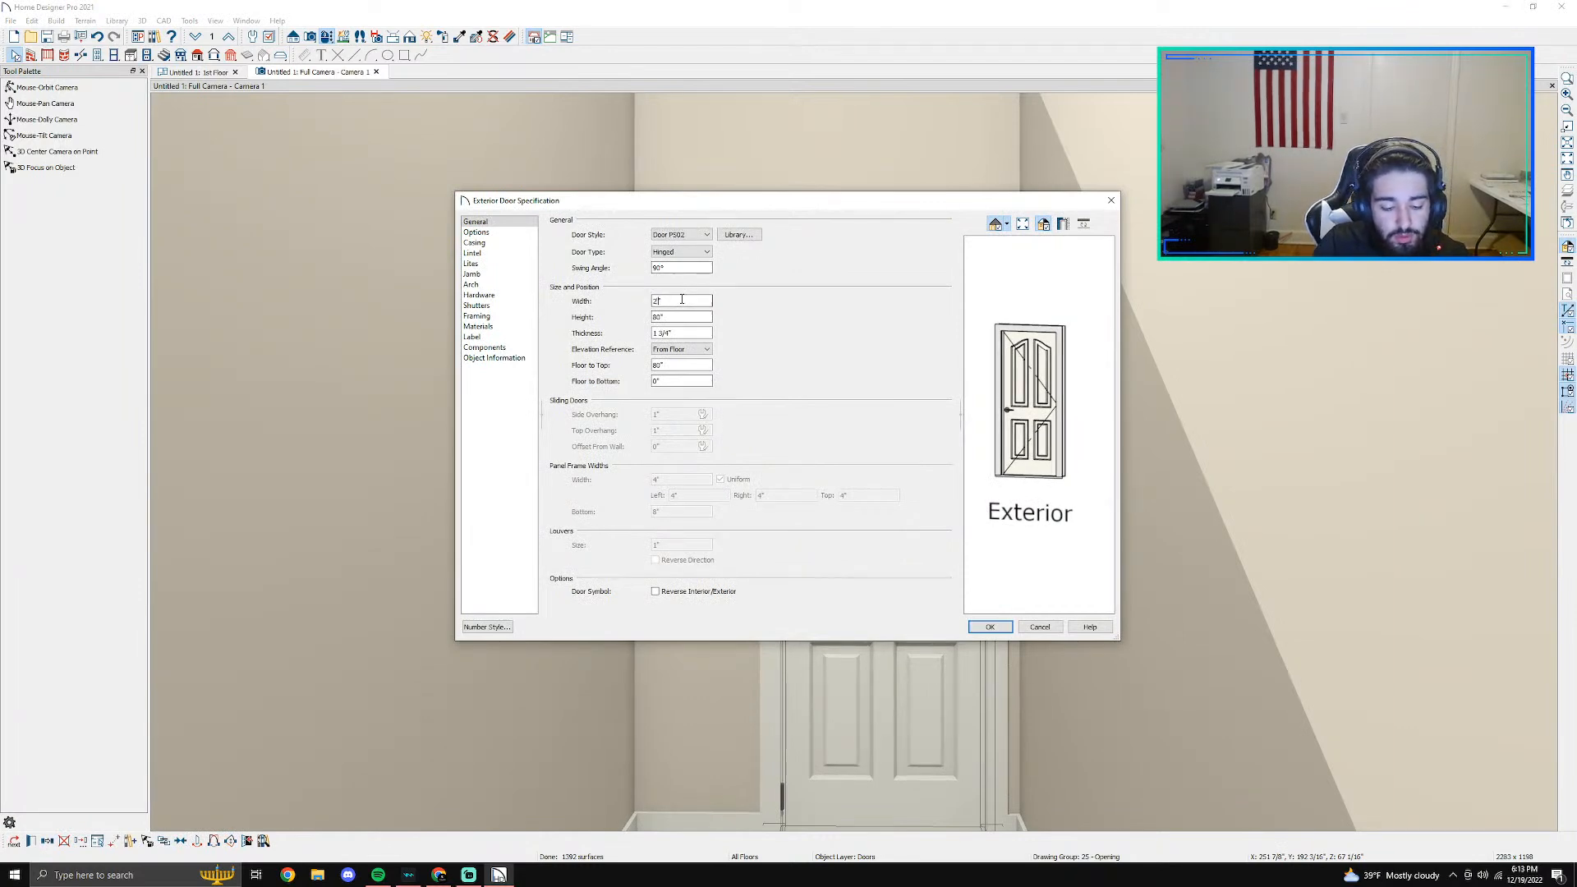
key(Return)
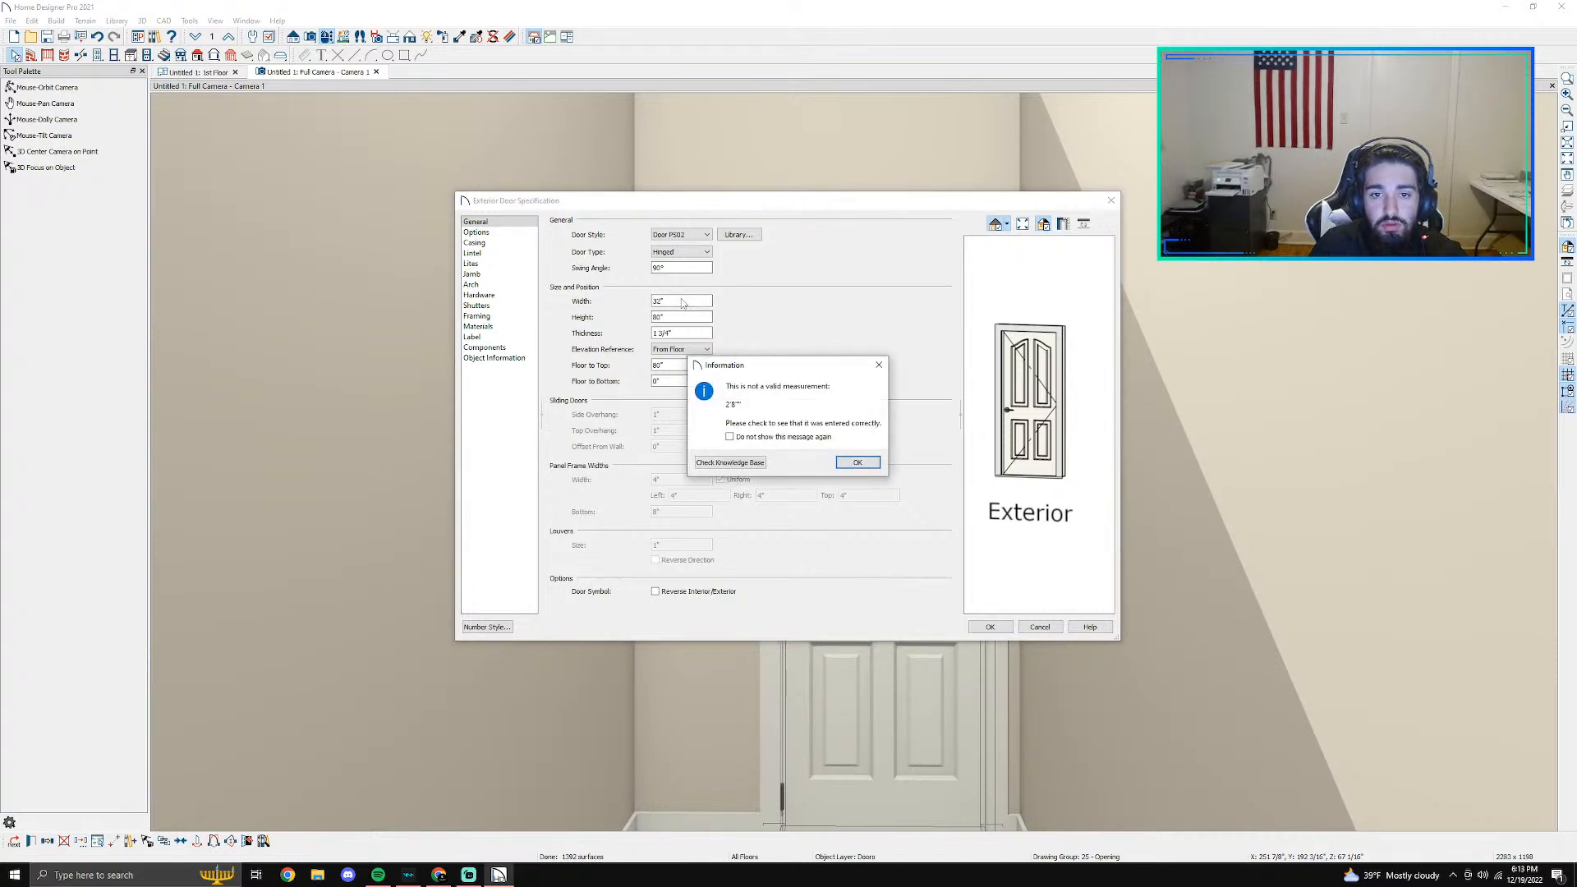
click(854, 463)
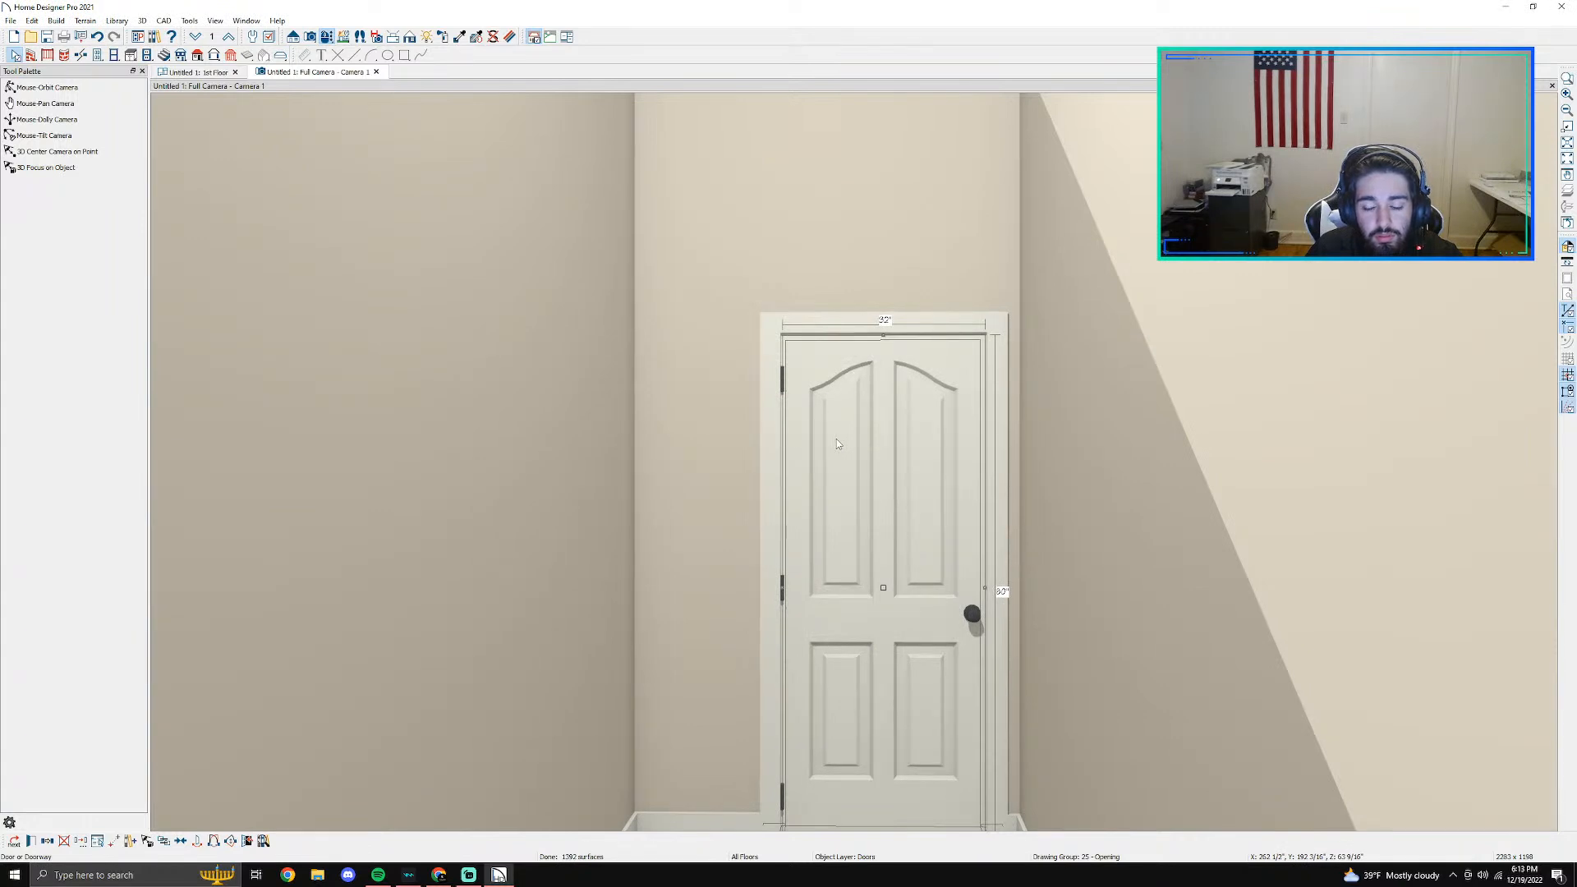
key(super)
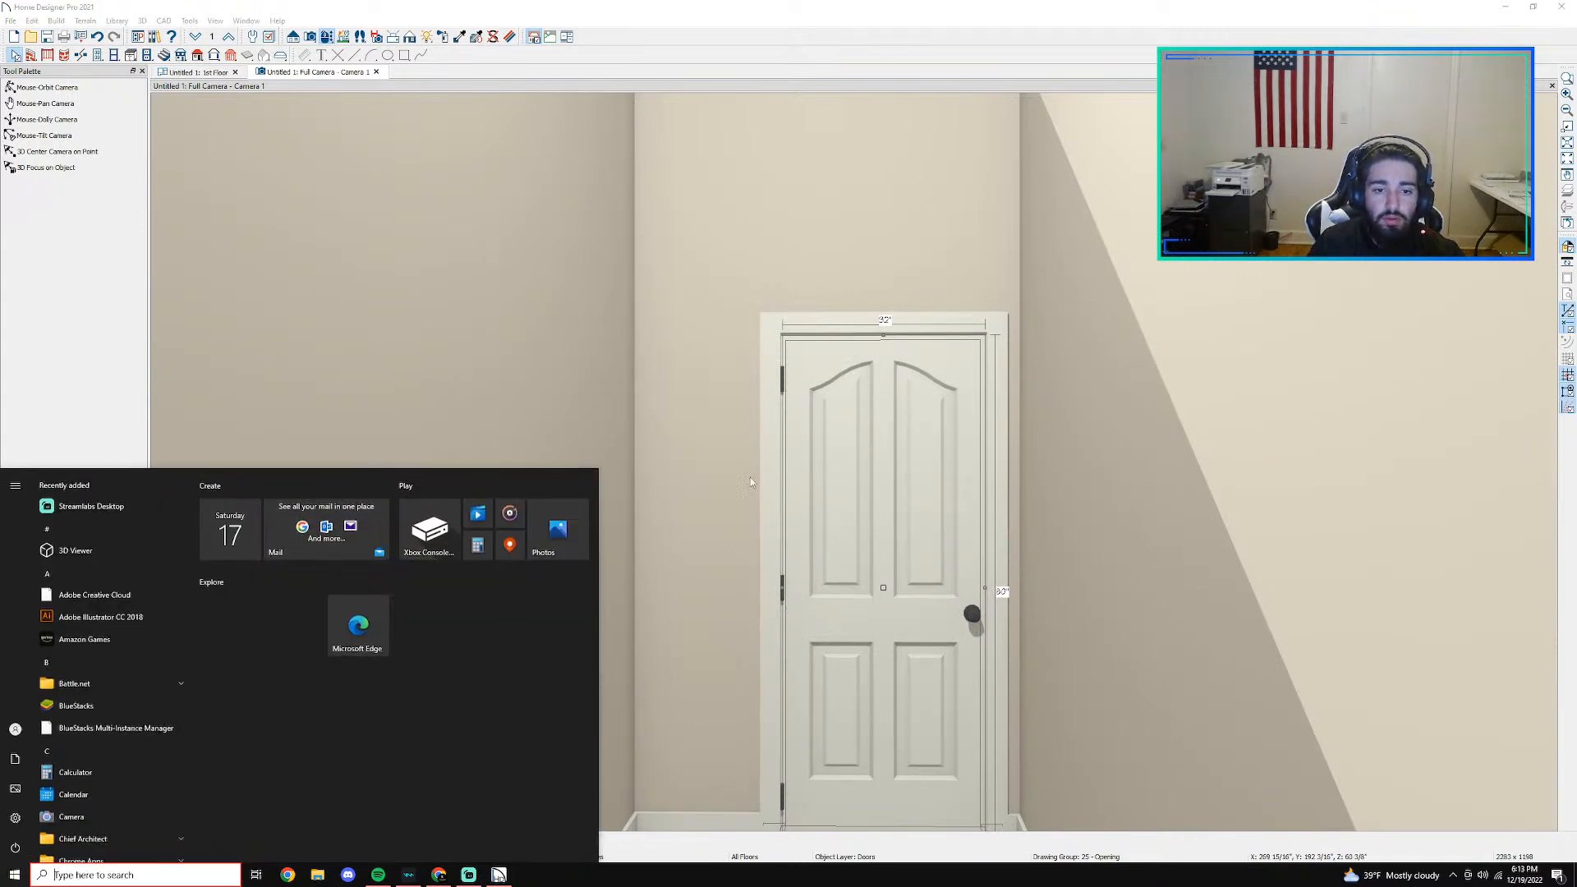
key(super)
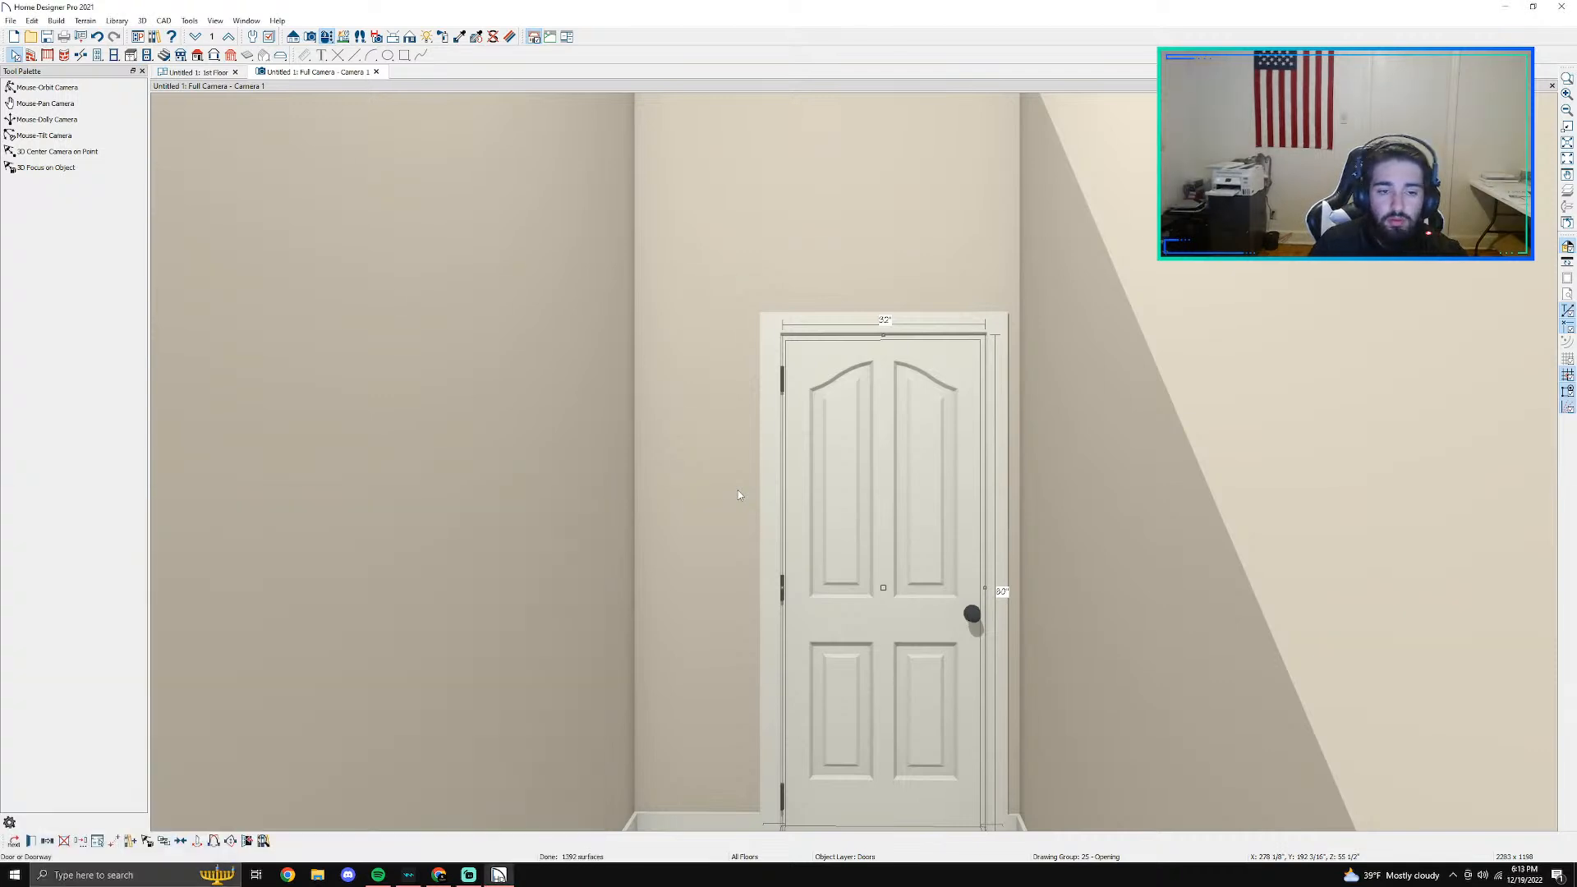
- Set the door's width to 30" in its specification
double_click(898, 507)
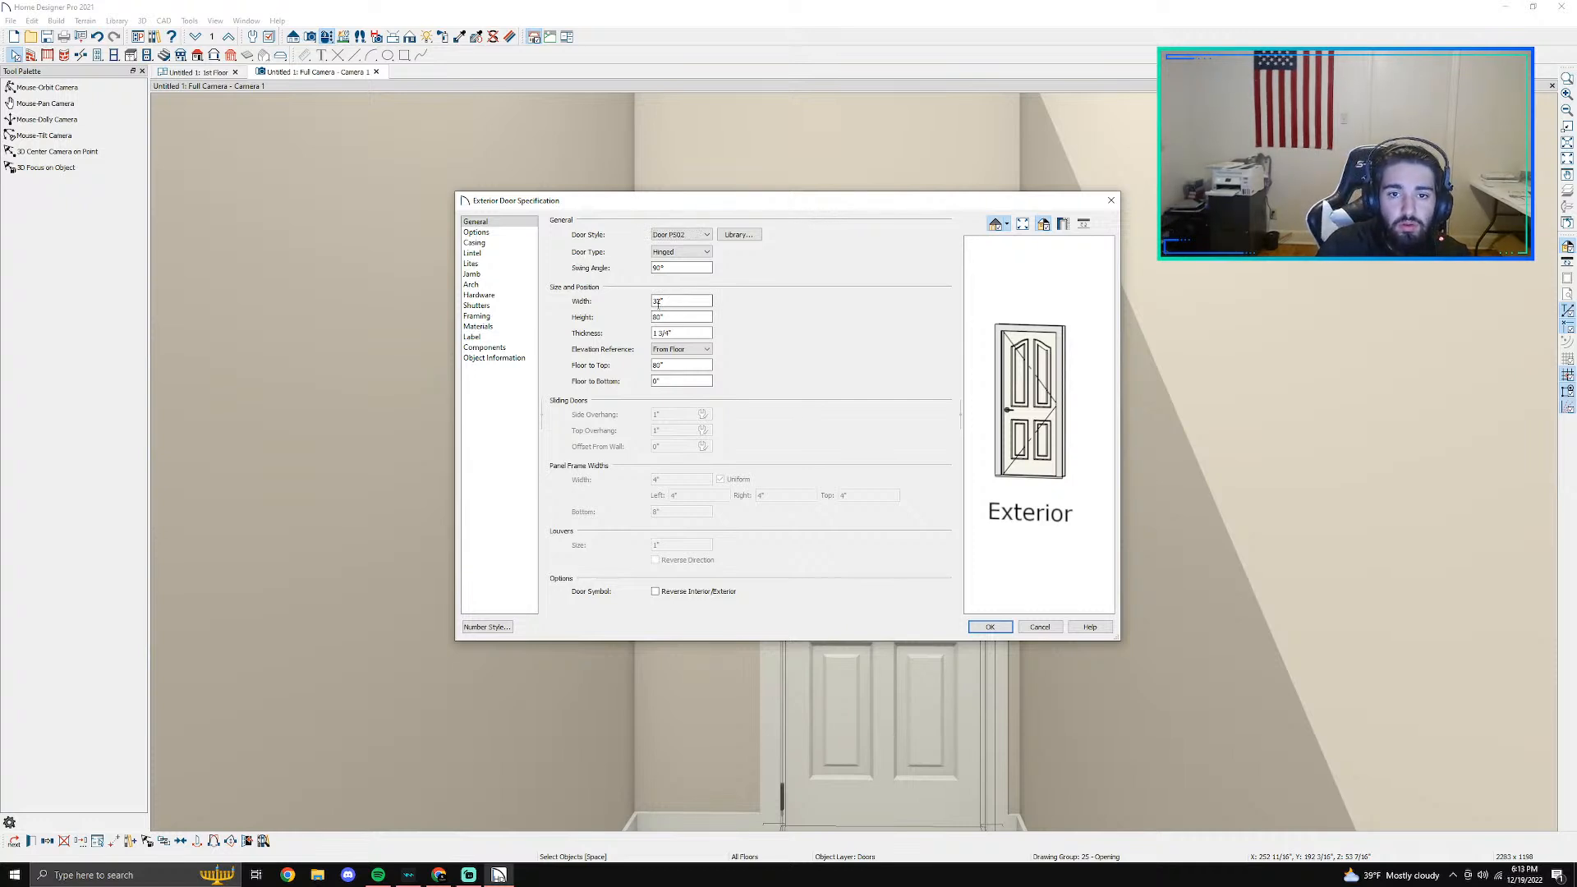
text(0)
key(Return)
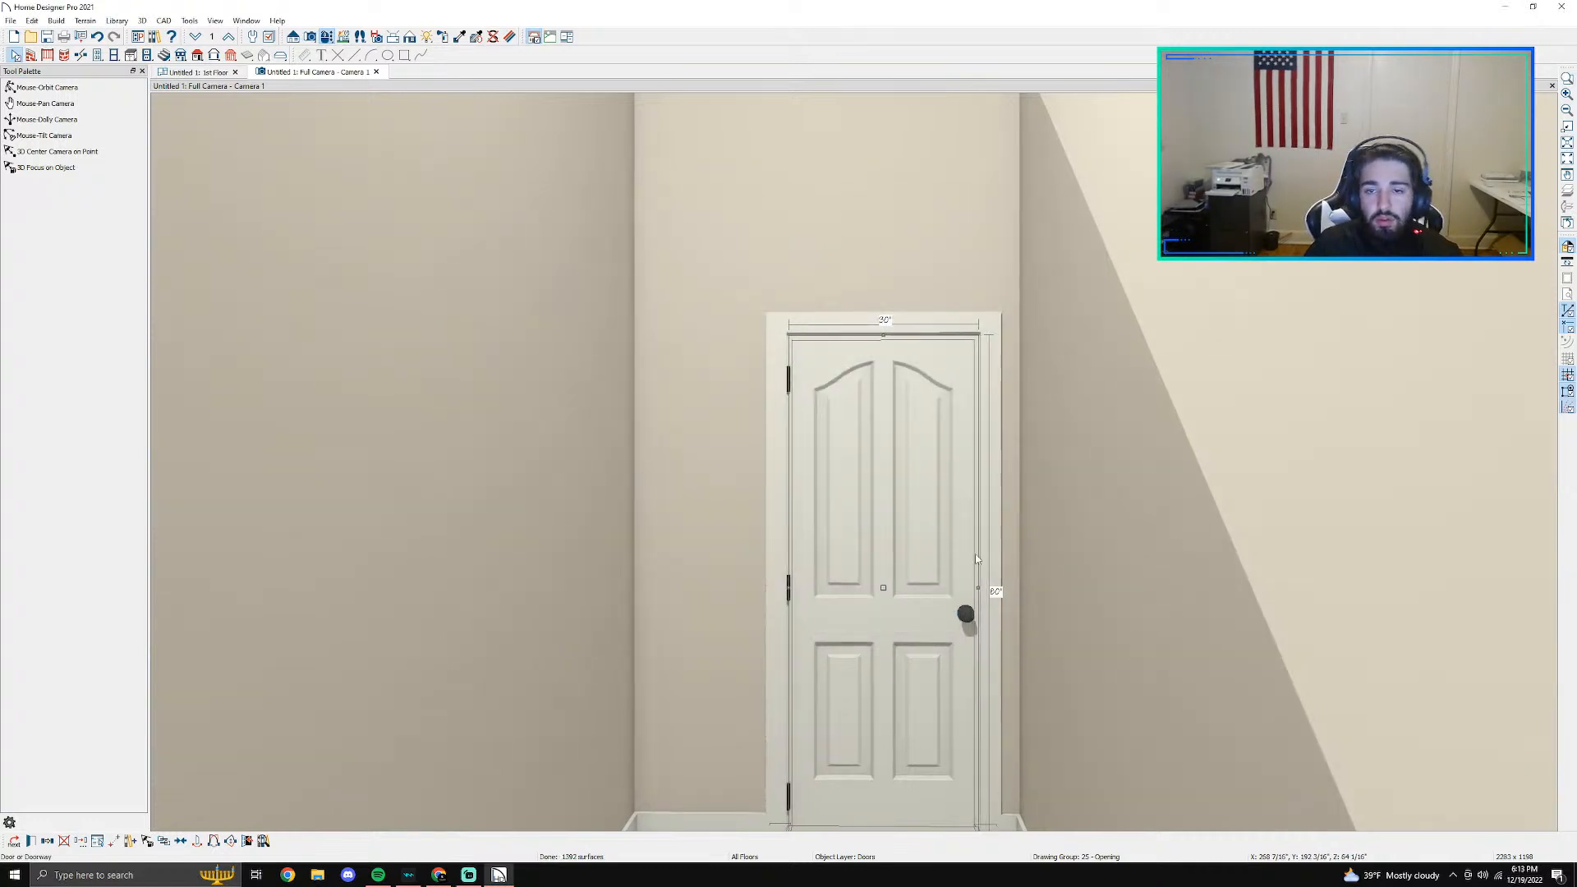
- In the floor plan, shift the door to 4" from the room's left wall and swing its leaf partly closed
click(215, 73)
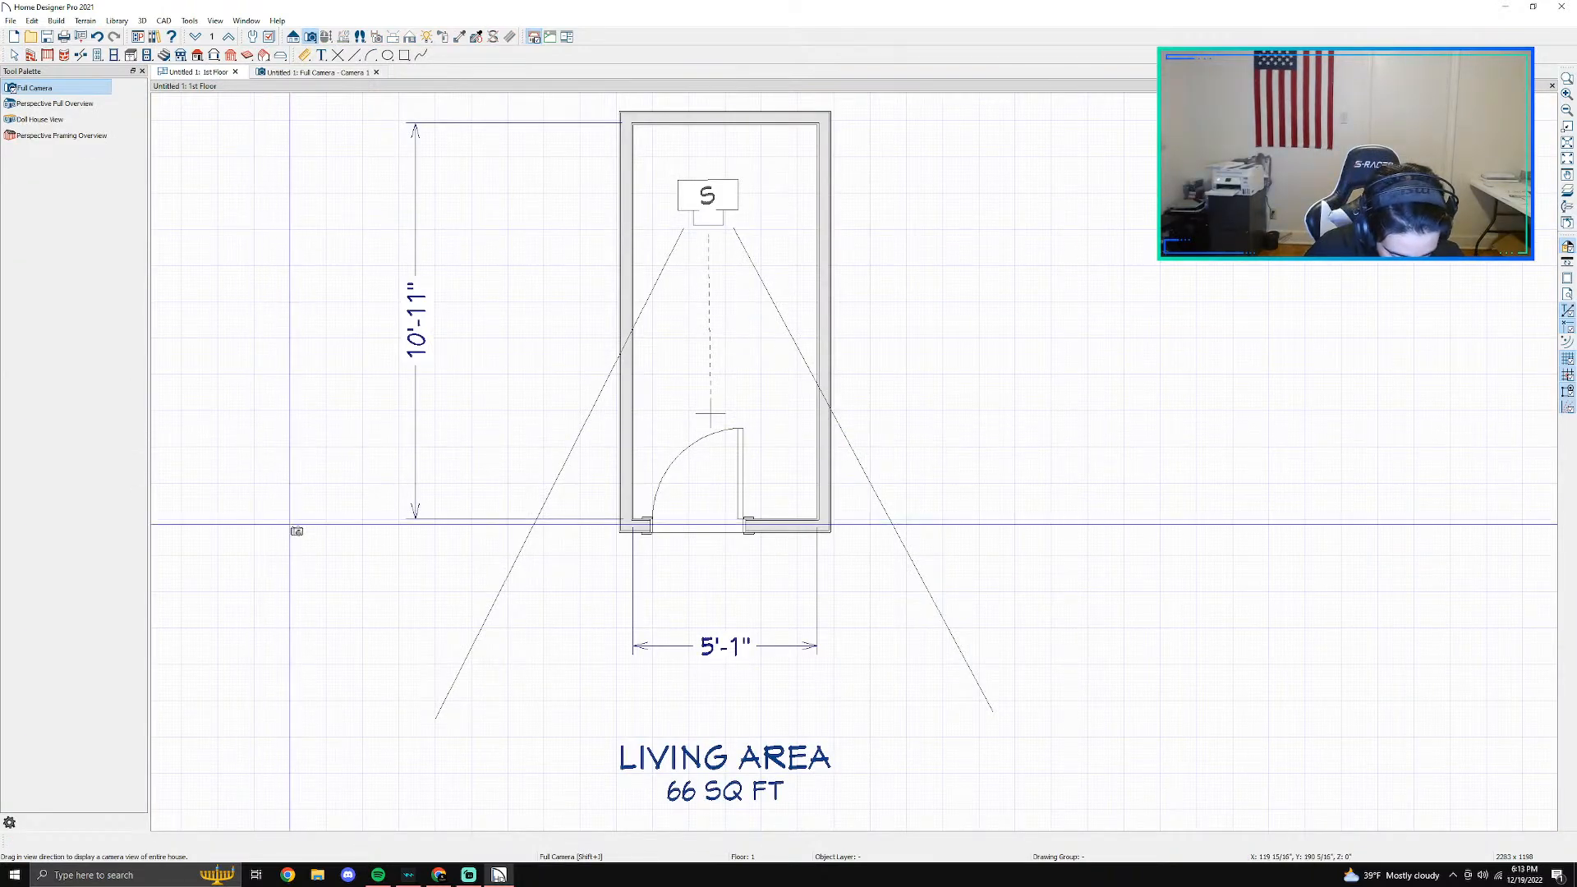
scroll(767, 457, up, 2)
key(space)
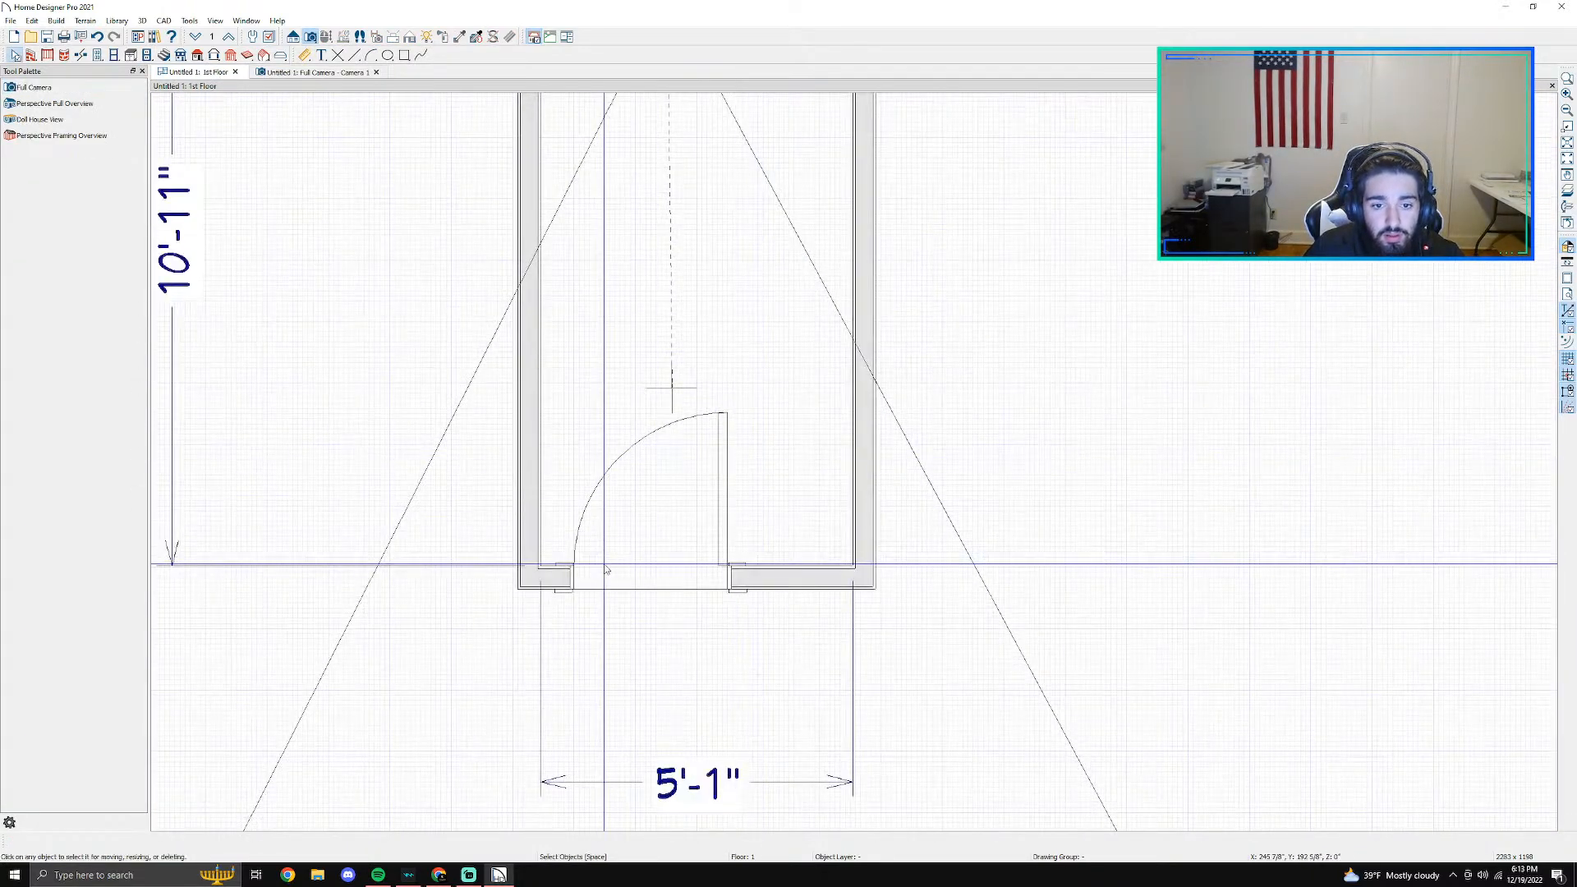
click(622, 577)
key(Left)
key(Left)
key(Left)
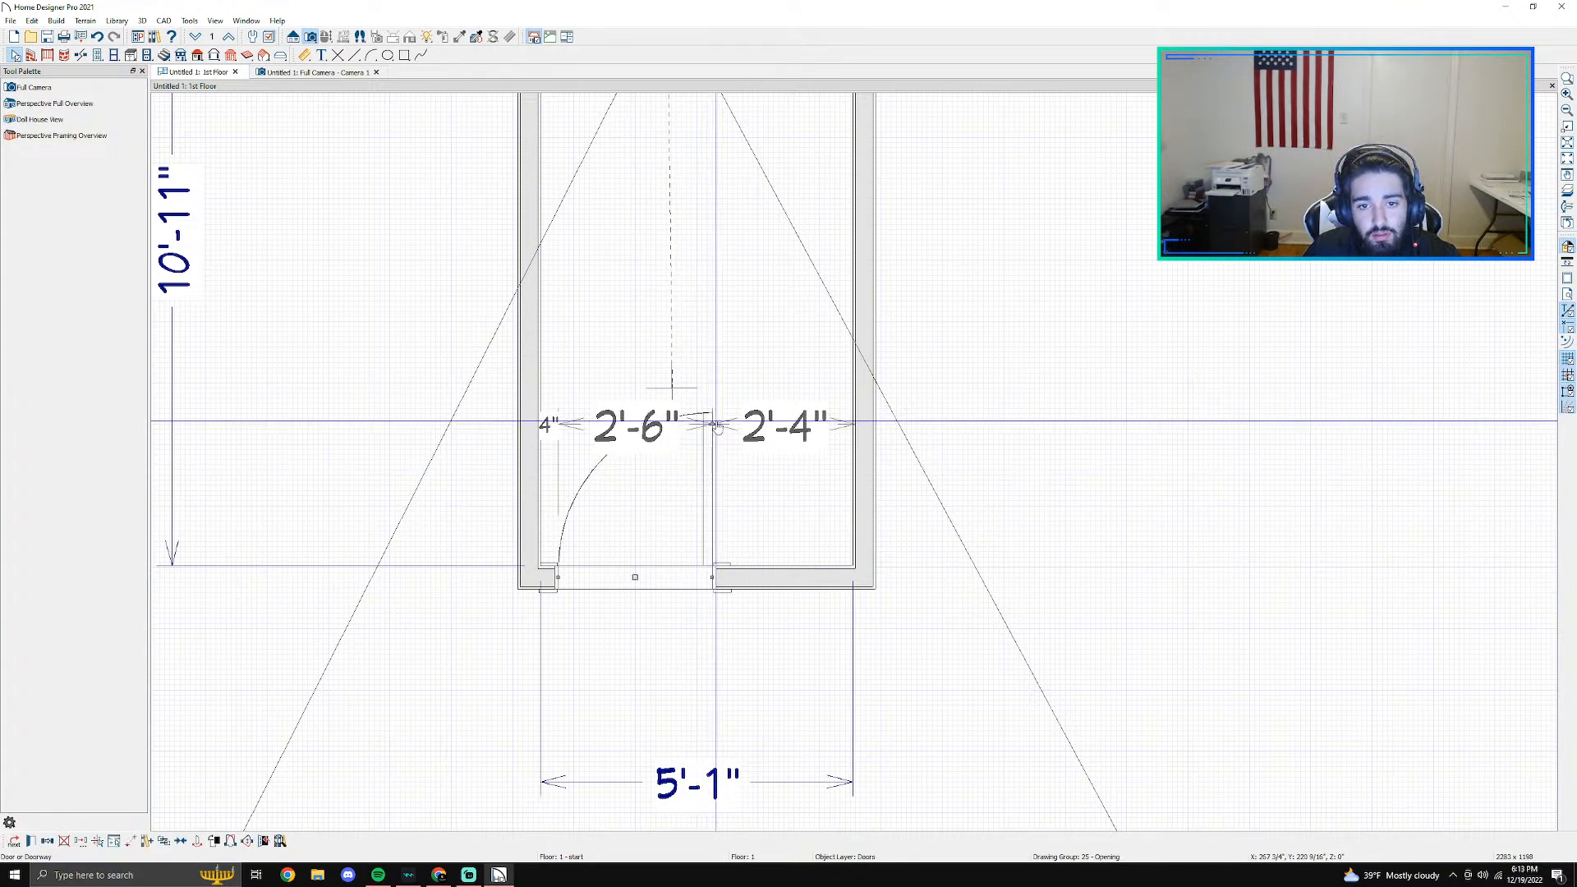
drag(712, 420, 629, 550)
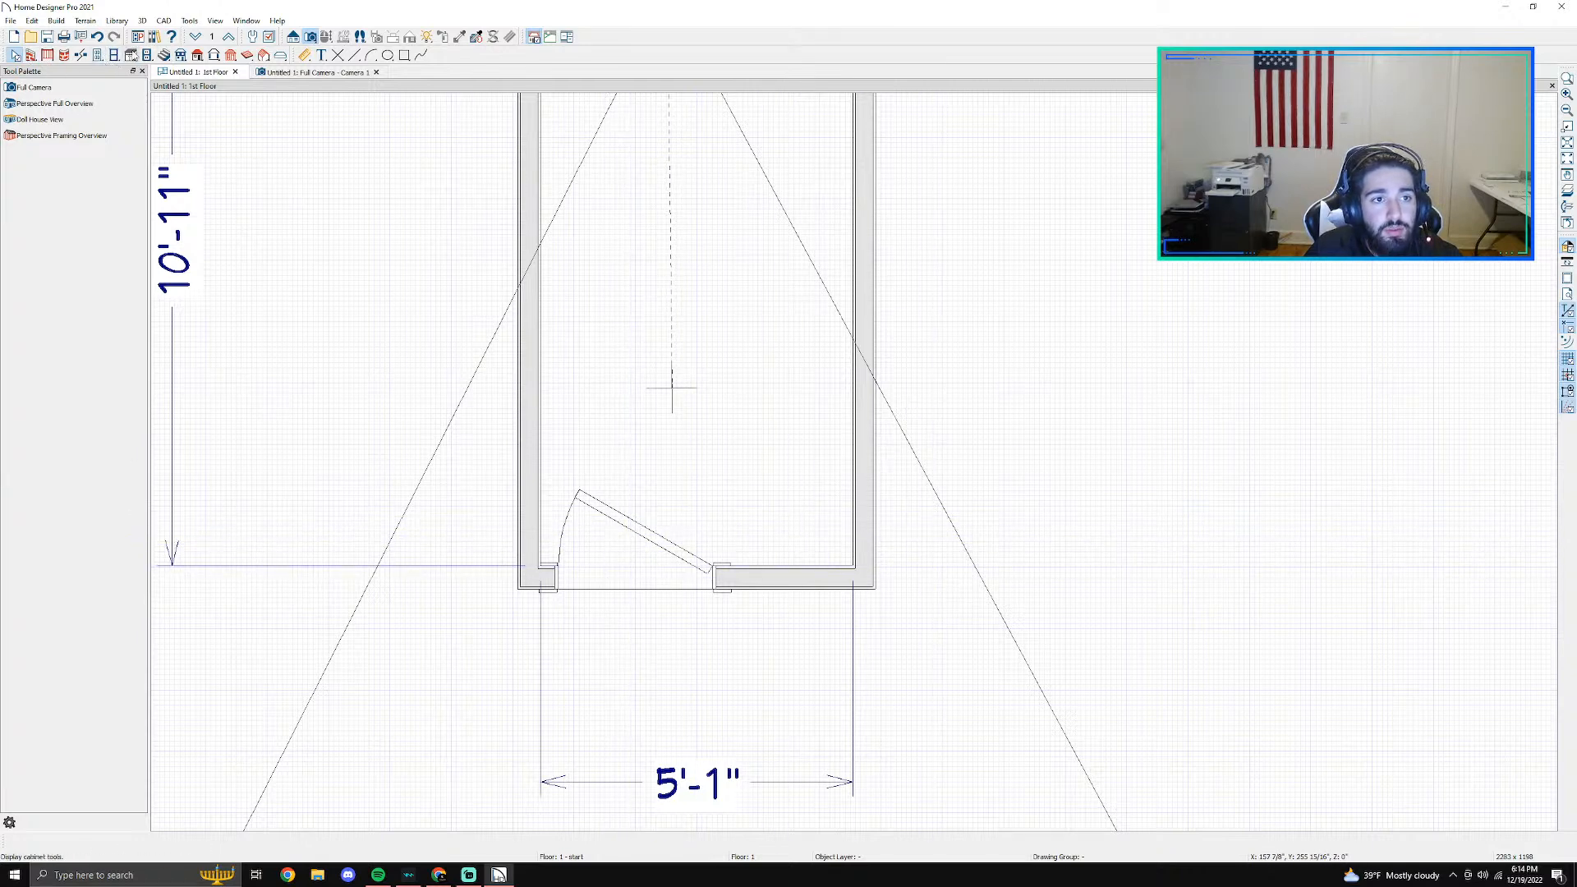
- Draw two interior walls enclosing a closet about 1'10 1/2" by 2'9" in the room's lower-right corner beside the door
click(31, 55)
click(48, 103)
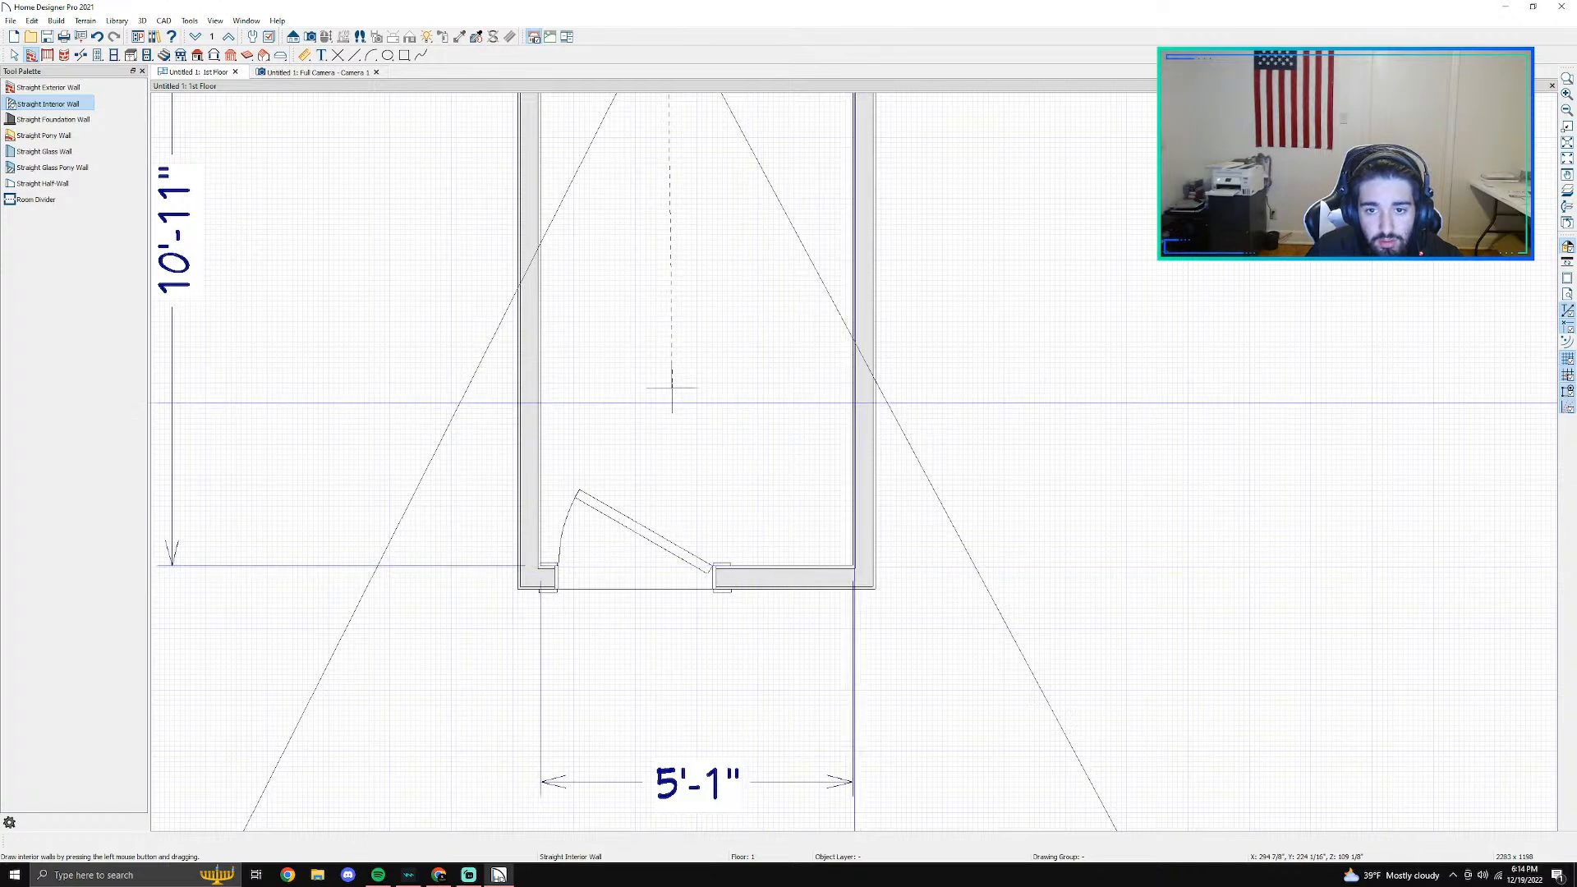
mouse_move(860, 399)
mouse_down()
mouse_move(737, 390)
mouse_move(729, 579)
mouse_up()
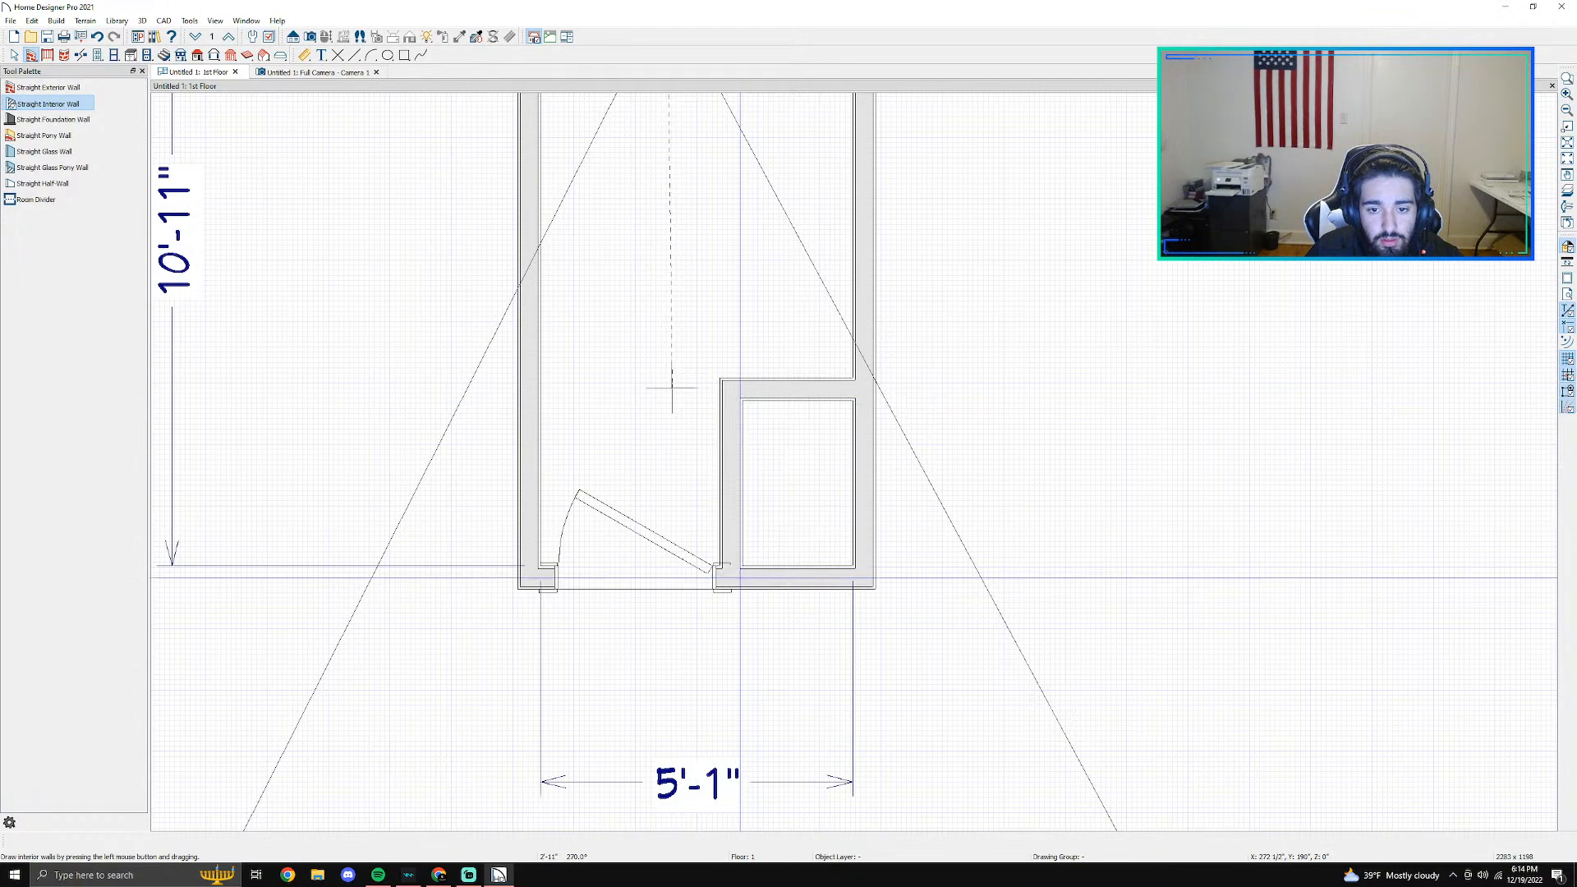
- Examine the temporary dimensions and wall faces of the closet's left and upper walls
key(space)
click(734, 491)
scroll(733, 491, up, 5)
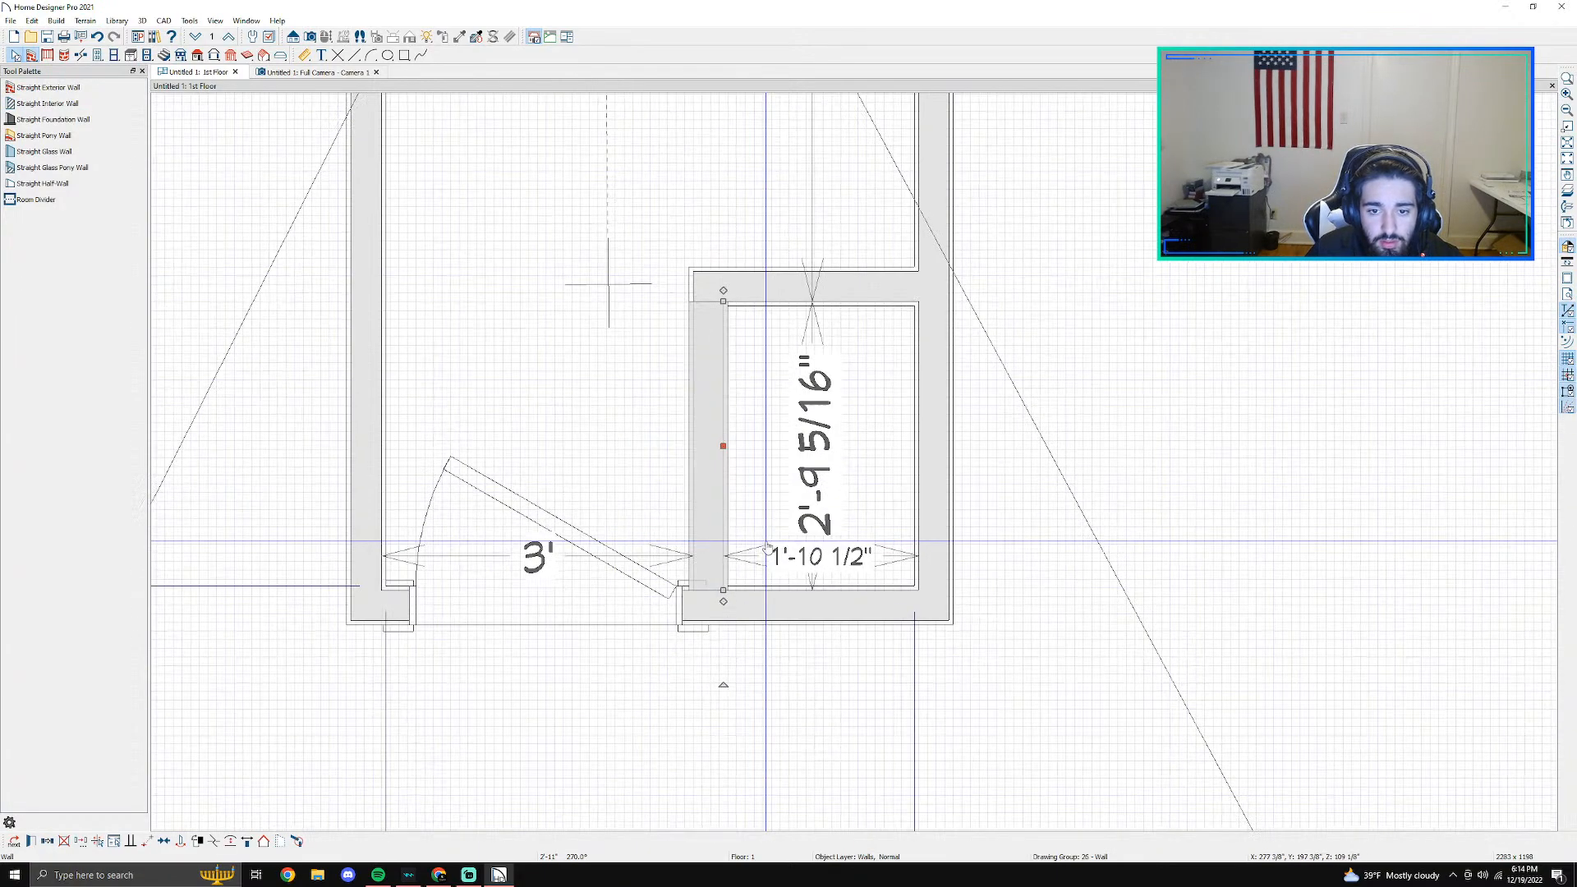
click(681, 371)
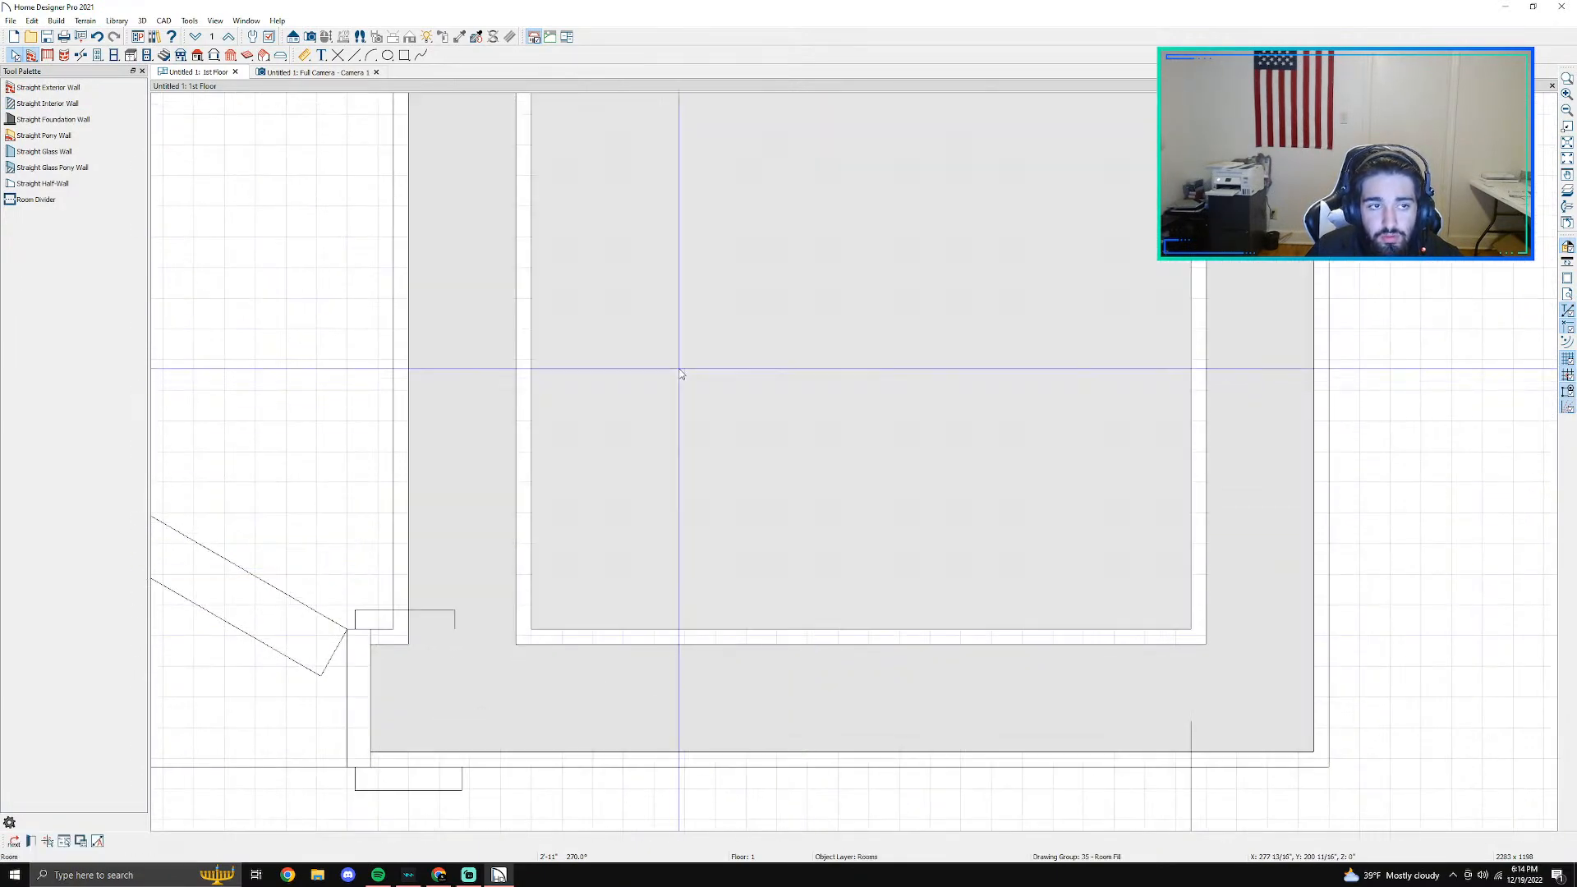
click(304, 55)
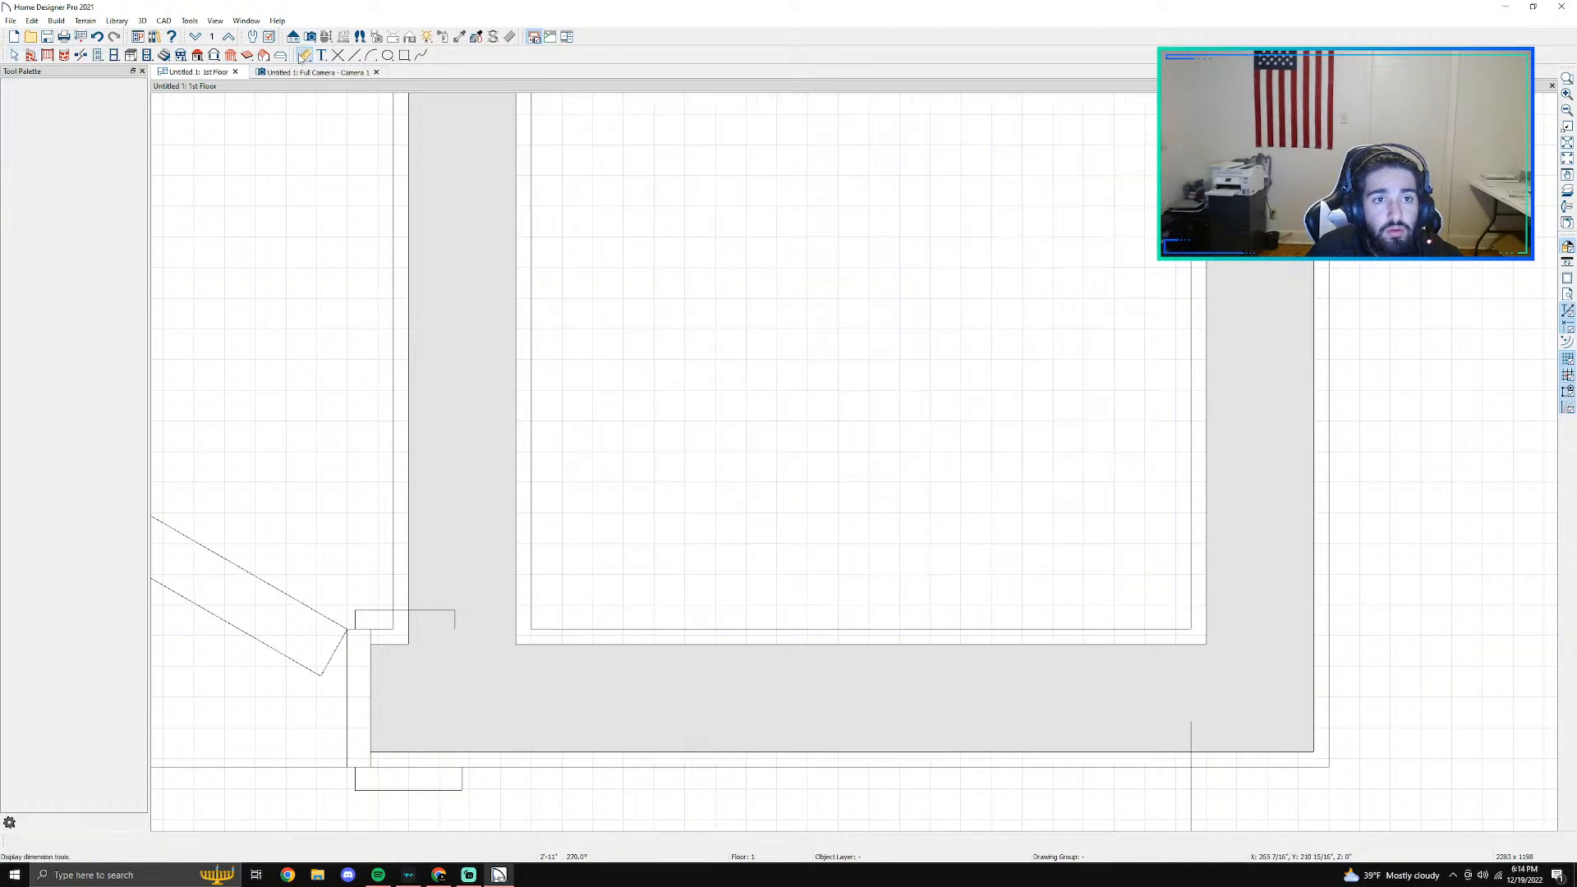
scroll(562, 413, down, 2)
scroll(562, 413, down, 3)
key(space)
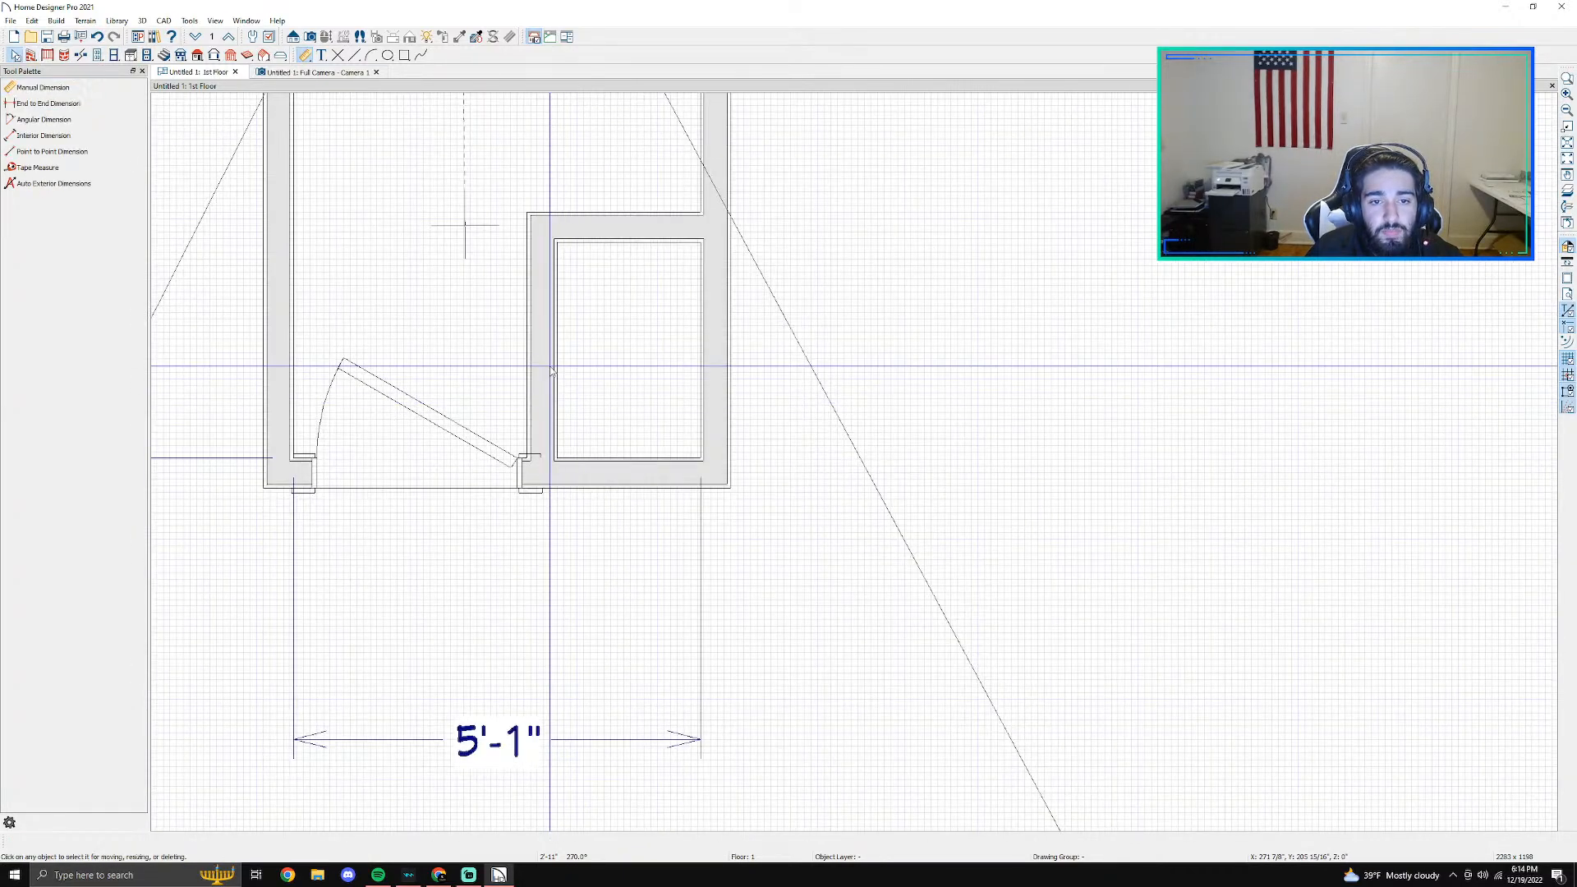
click(550, 260)
scroll(505, 263, up, 1)
scroll(511, 189, down, 10)
middle_drag(511, 183, 521, 494)
key(space)
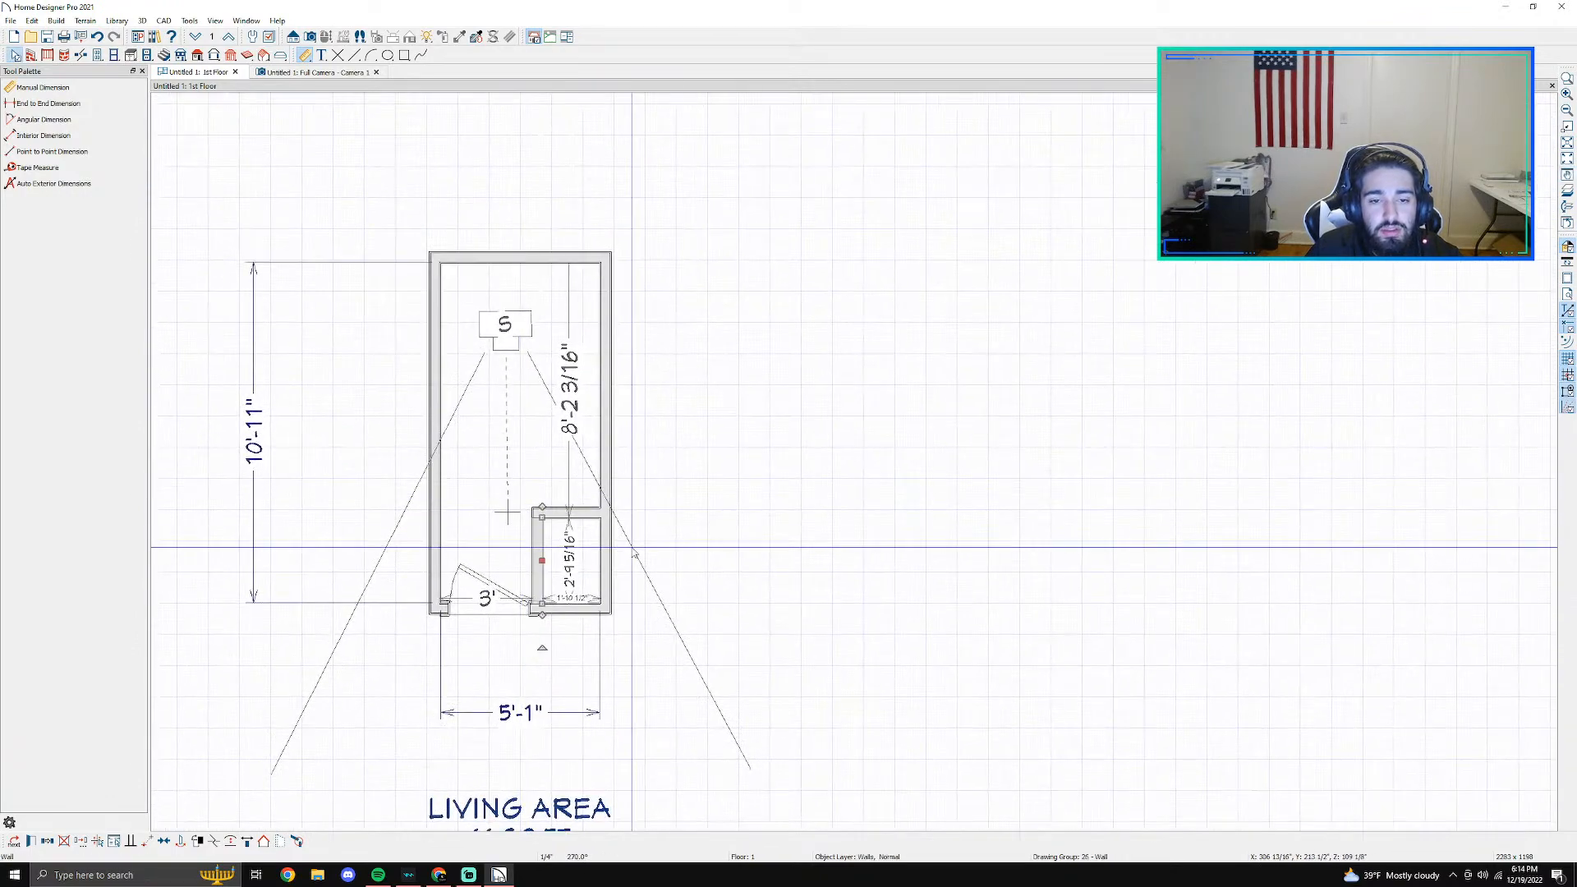
scroll(521, 494, up, 1)
click(547, 495)
key(Escape)
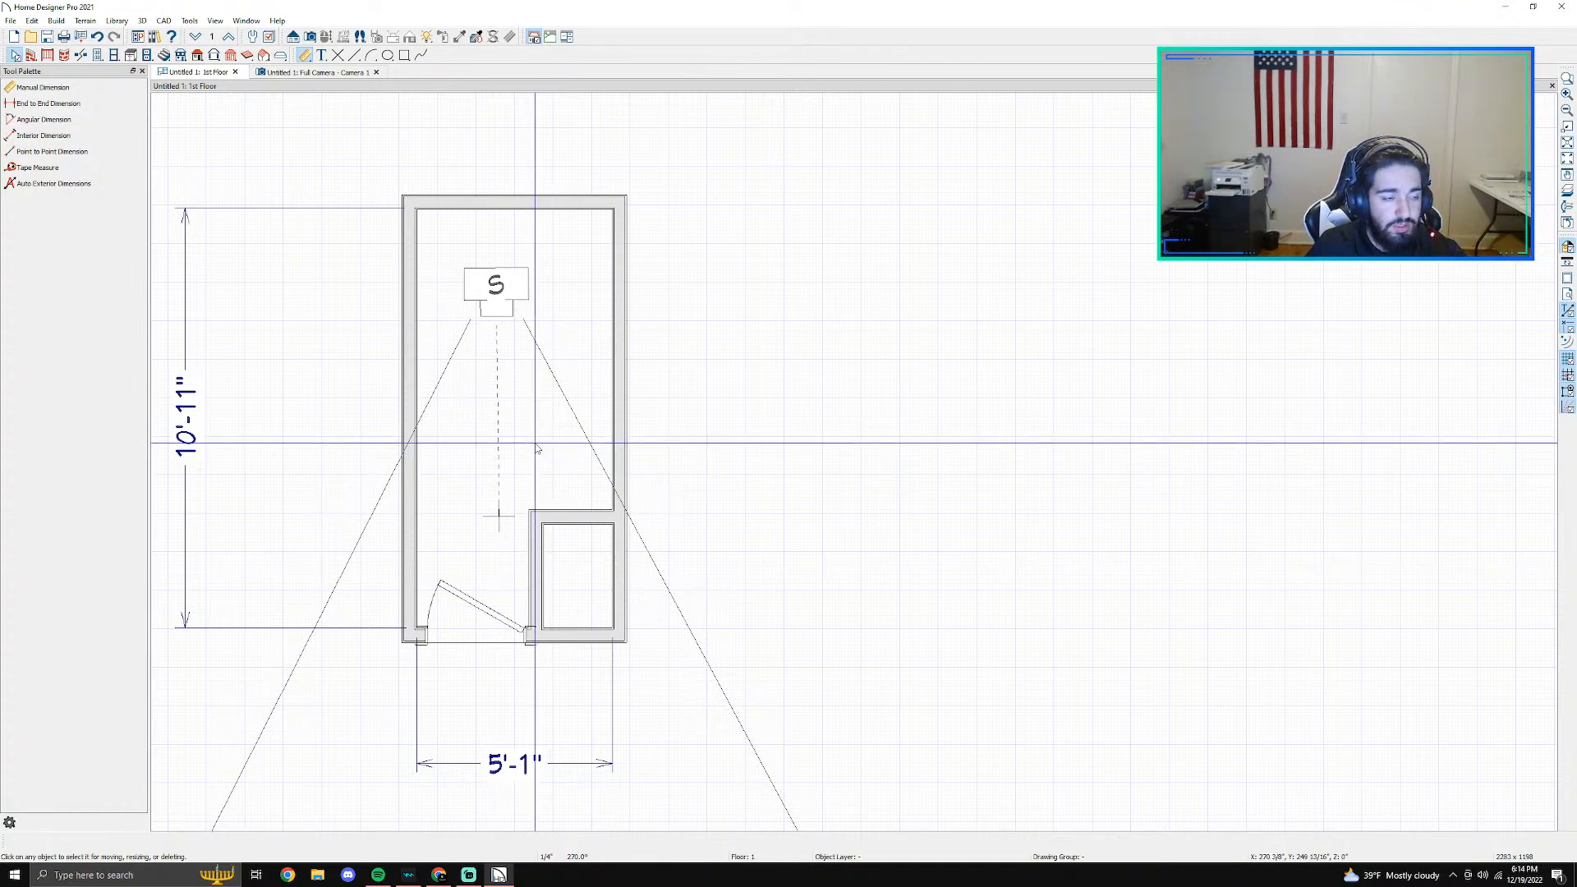
click(620, 480)
click(577, 530)
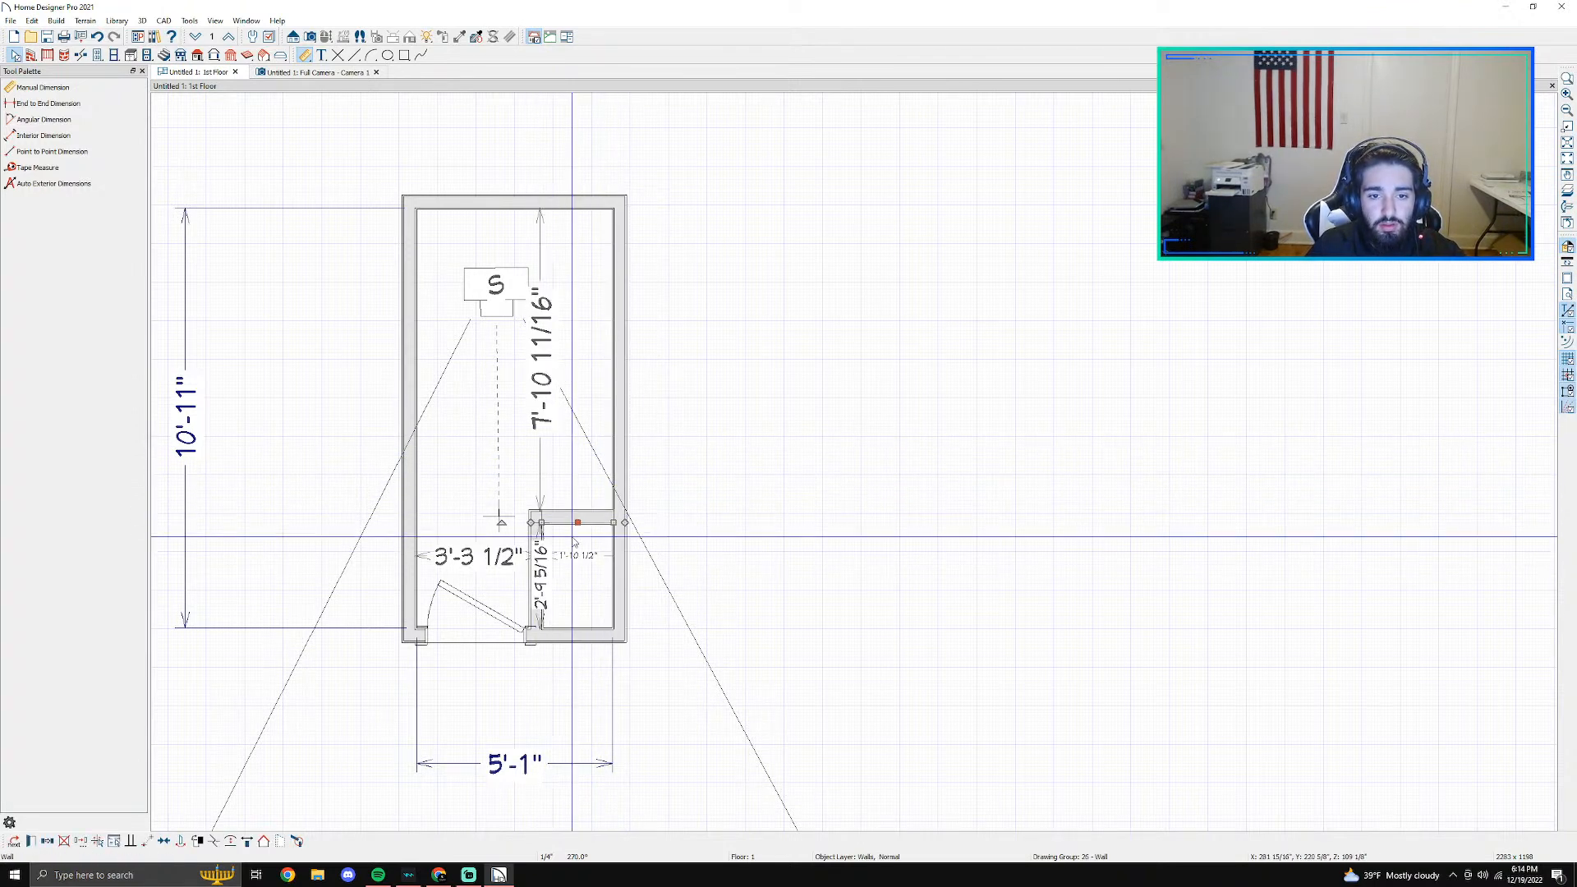
key(Escape)
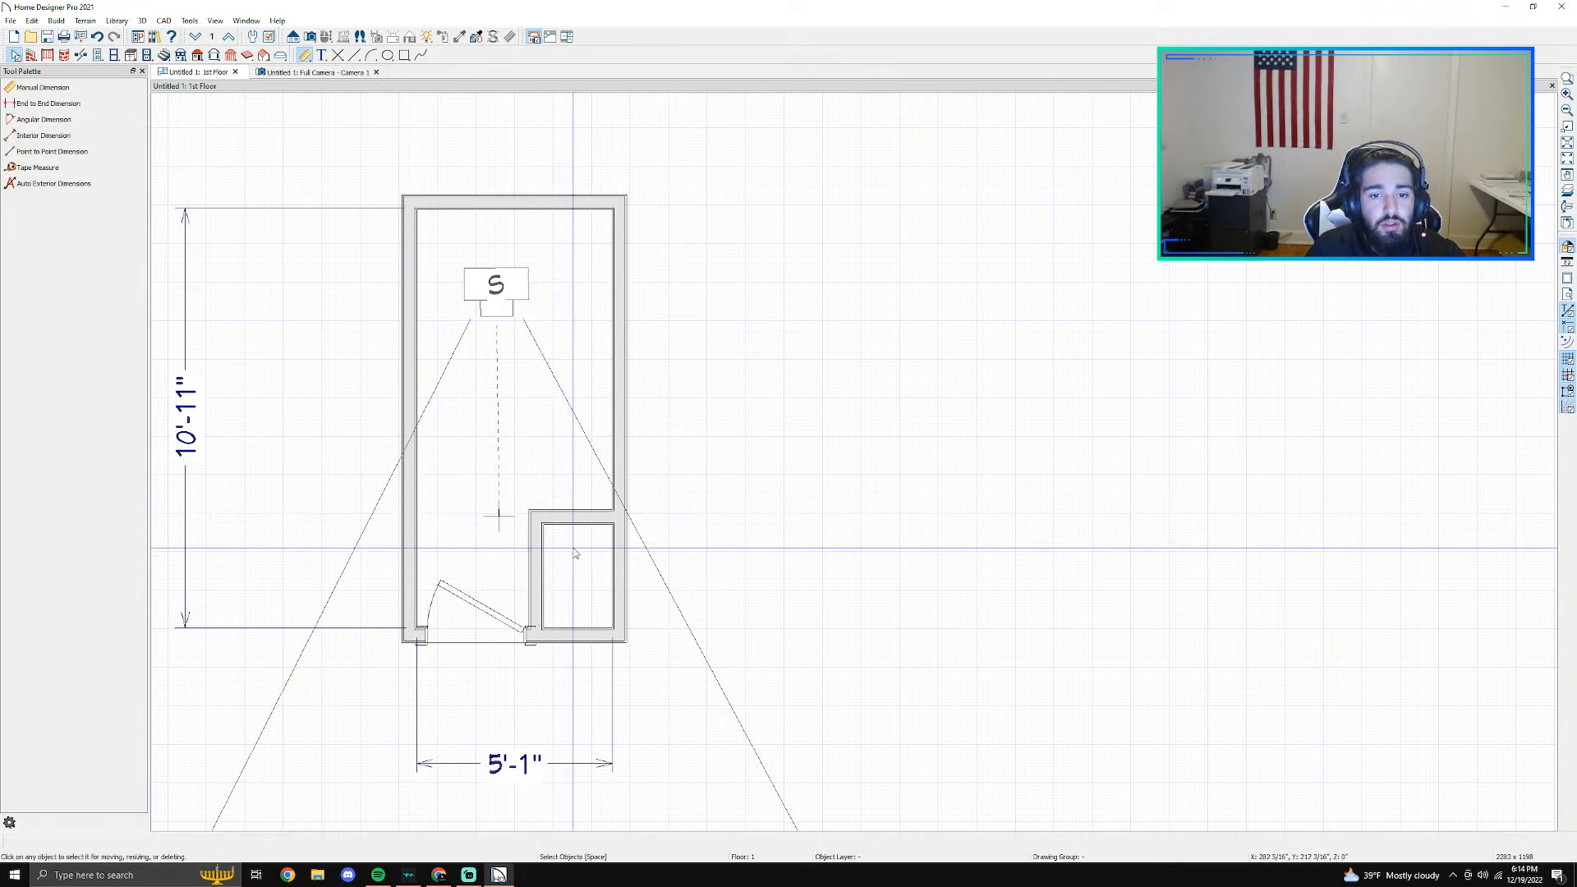
- Add point-to-point dimensions across the closet's inner width and inner depth
scroll(575, 551, up, 2)
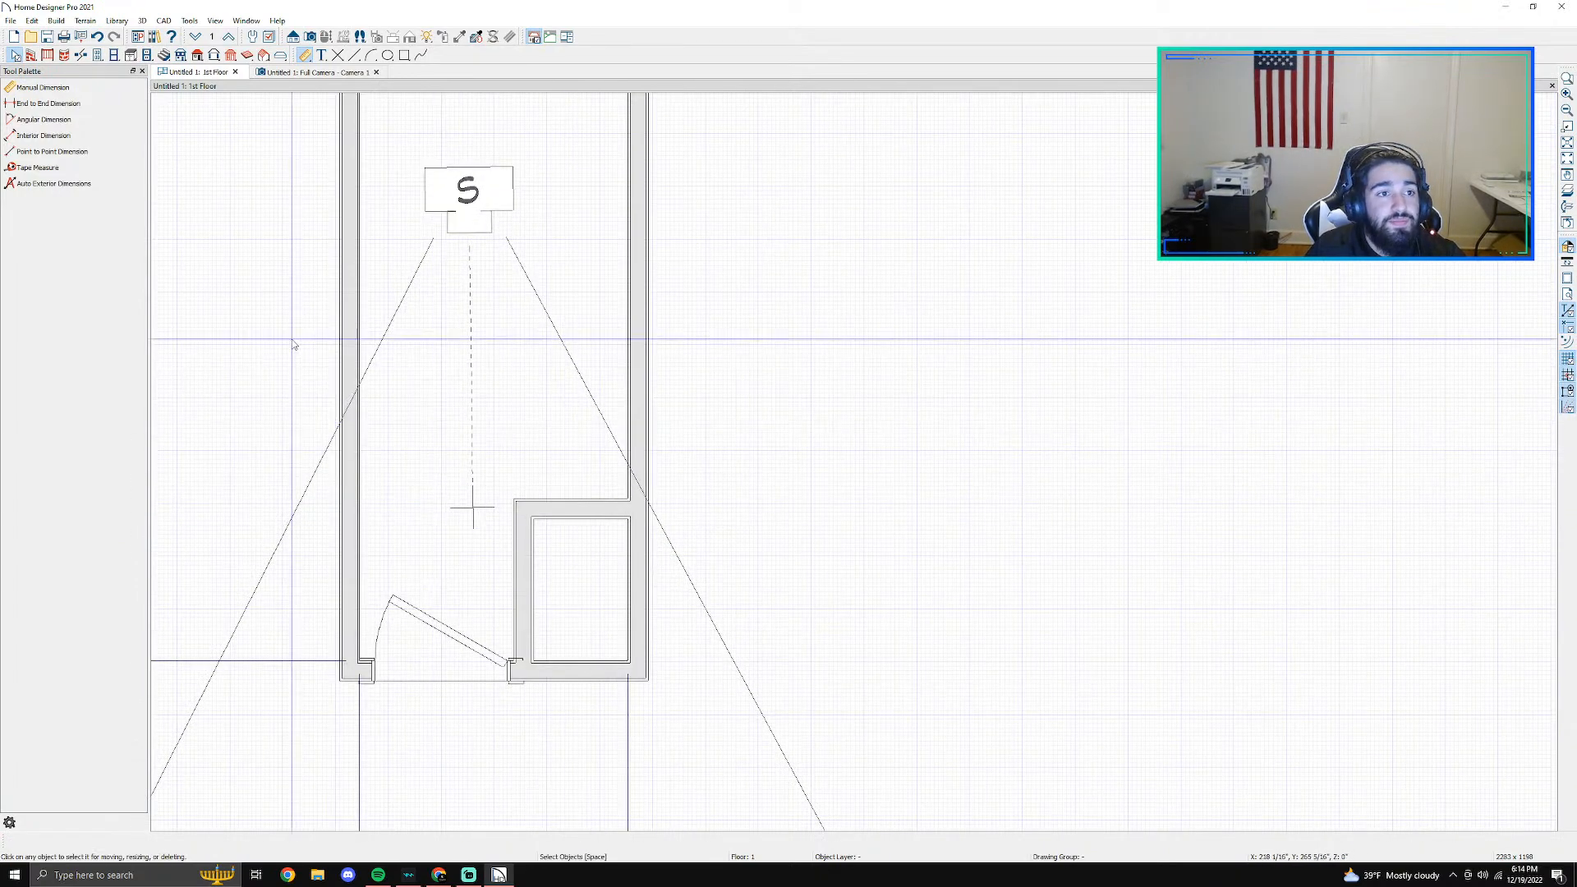
click(37, 152)
scroll(493, 447, up, 2)
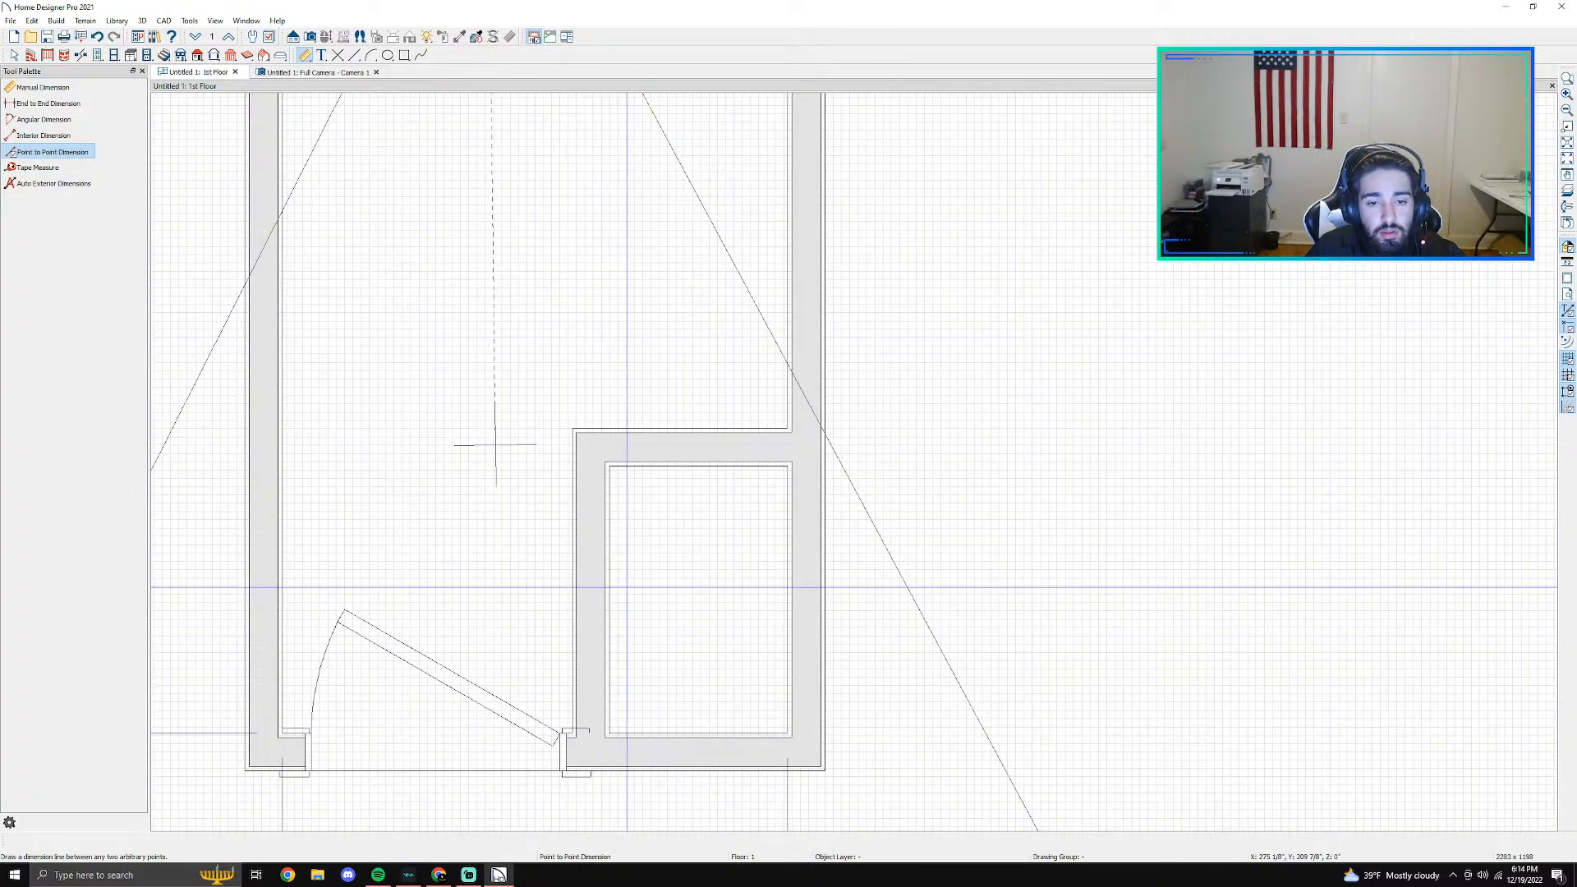
drag(606, 587, 786, 580)
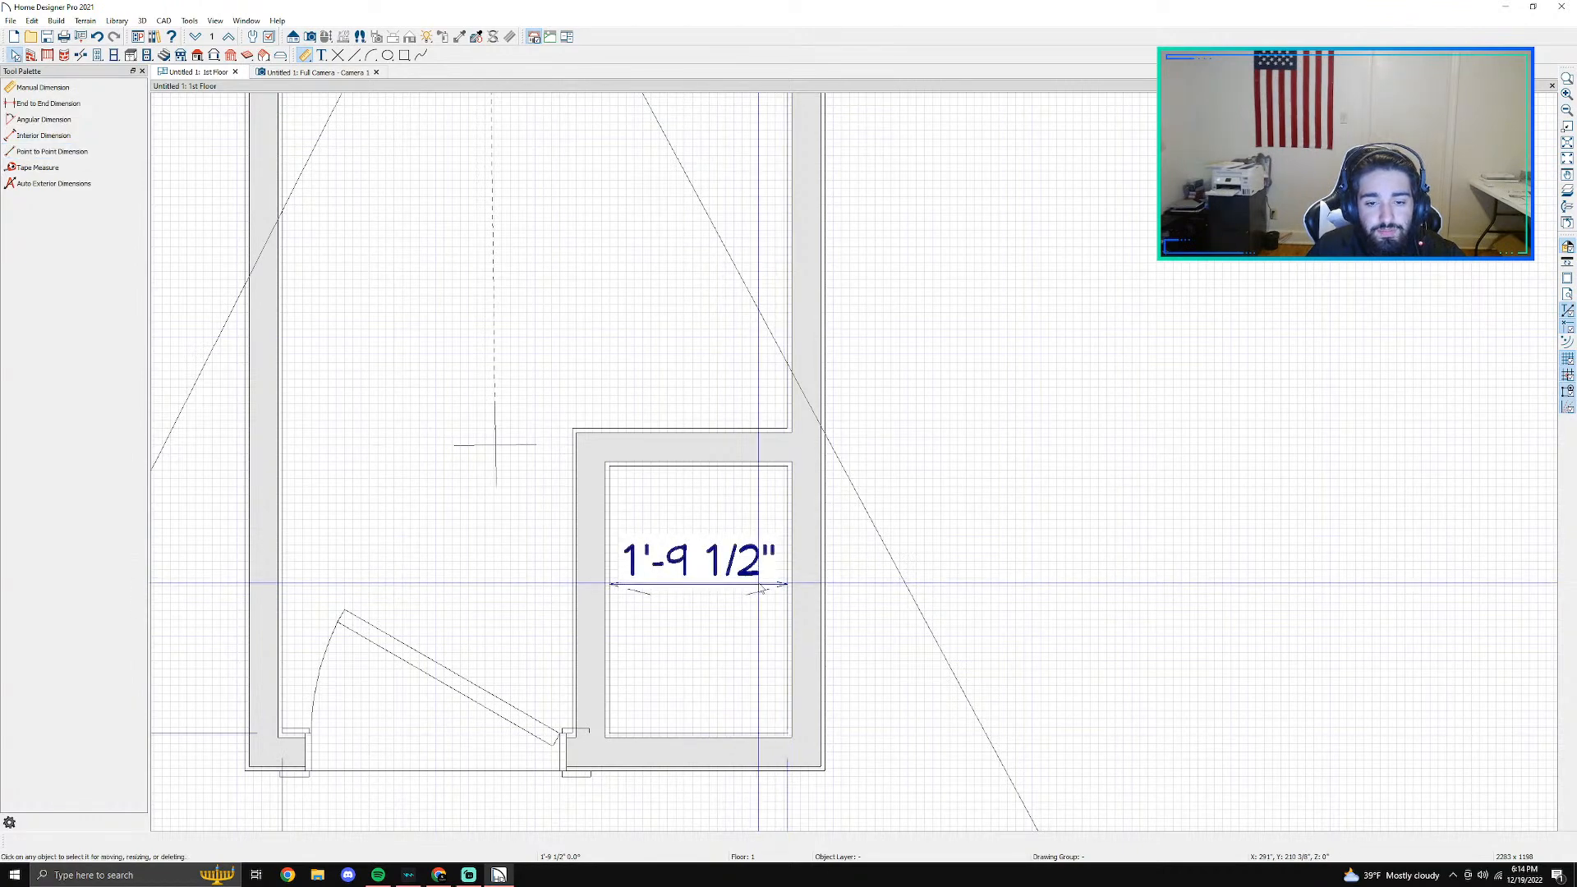
scroll(722, 595, up, 4)
scroll(722, 597, down, 3)
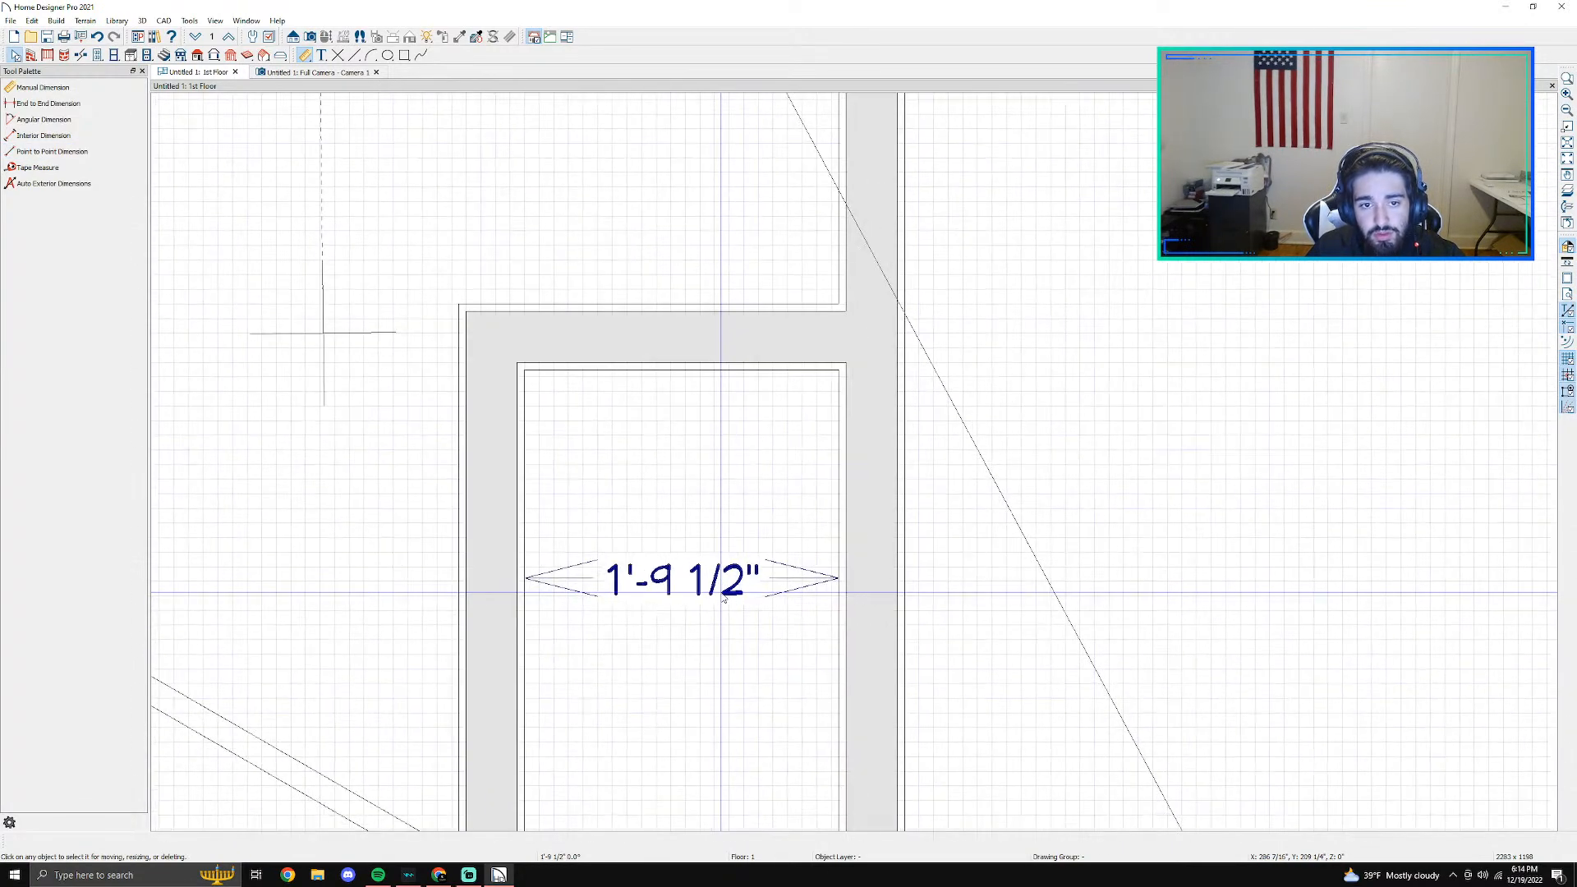
key(space)
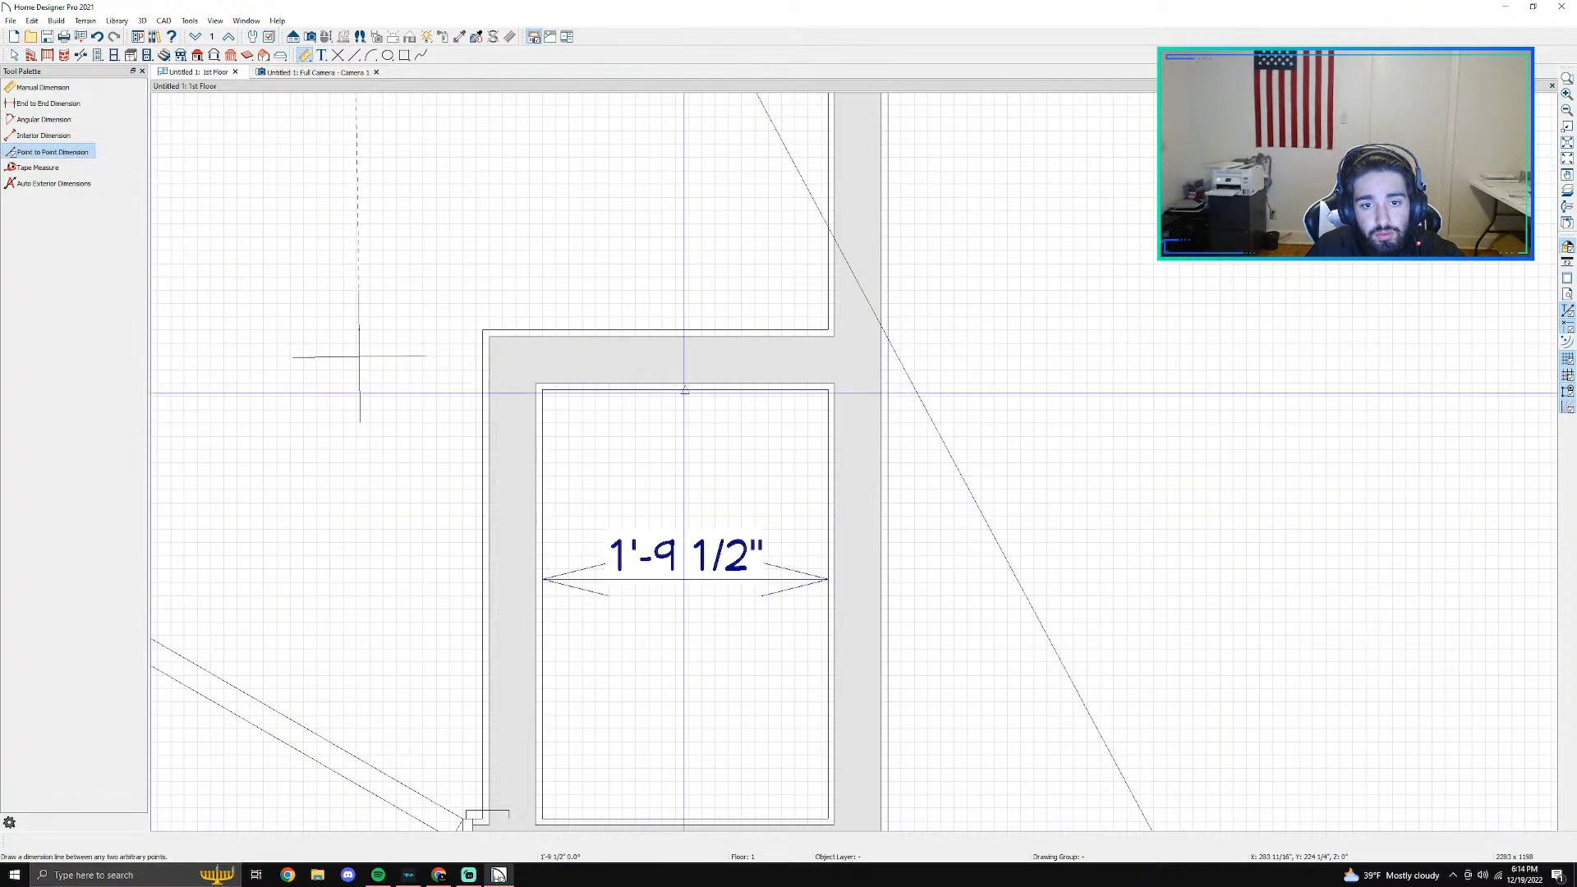
drag(683, 390, 682, 811)
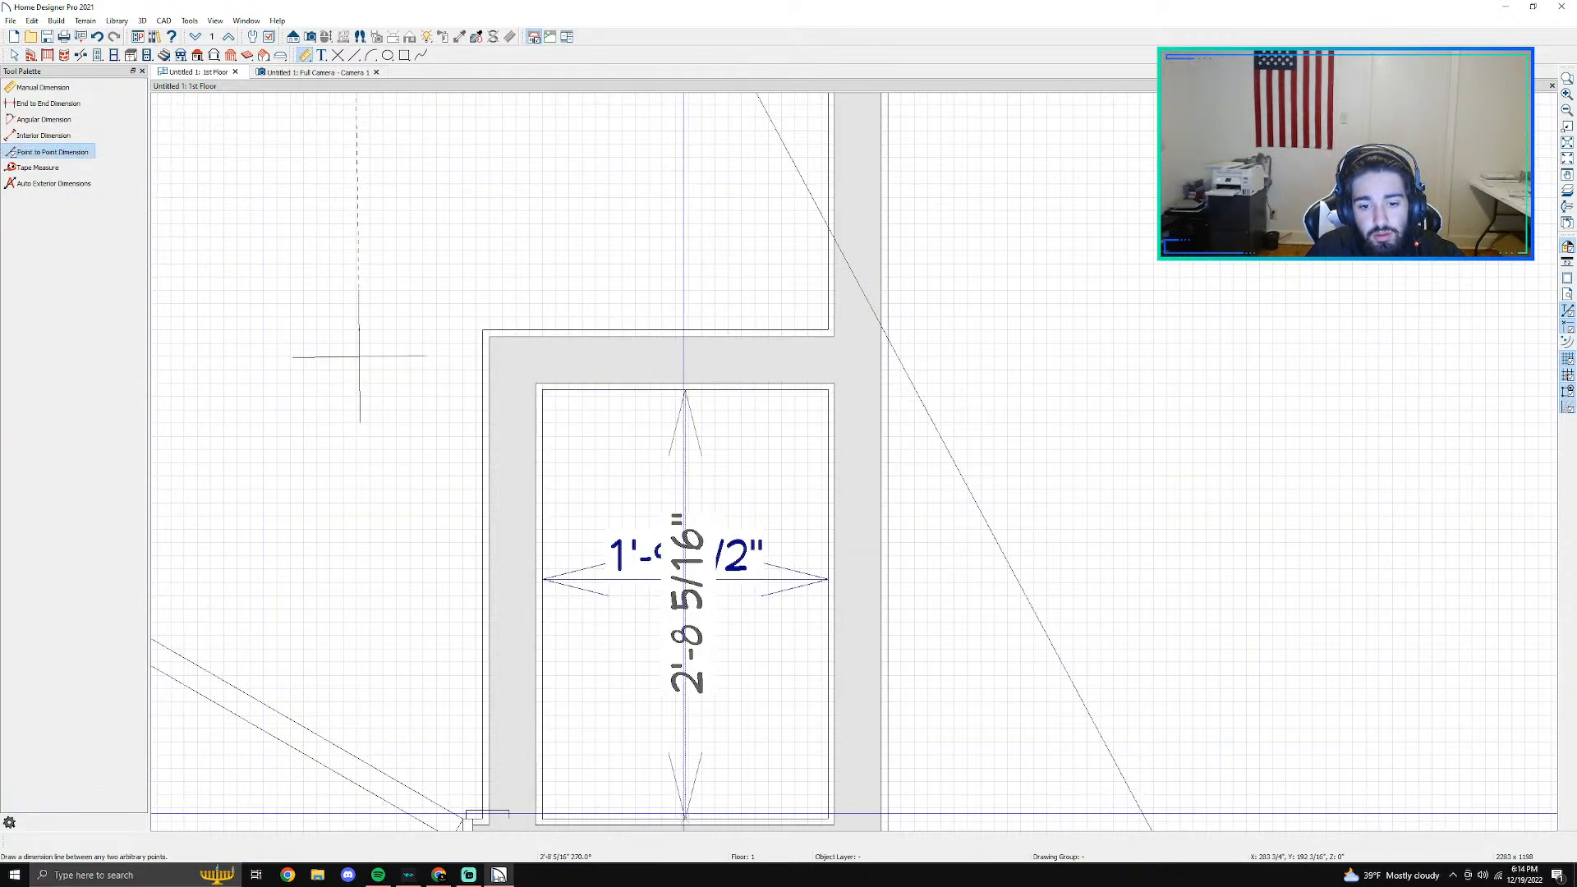
scroll(583, 629, down, 2)
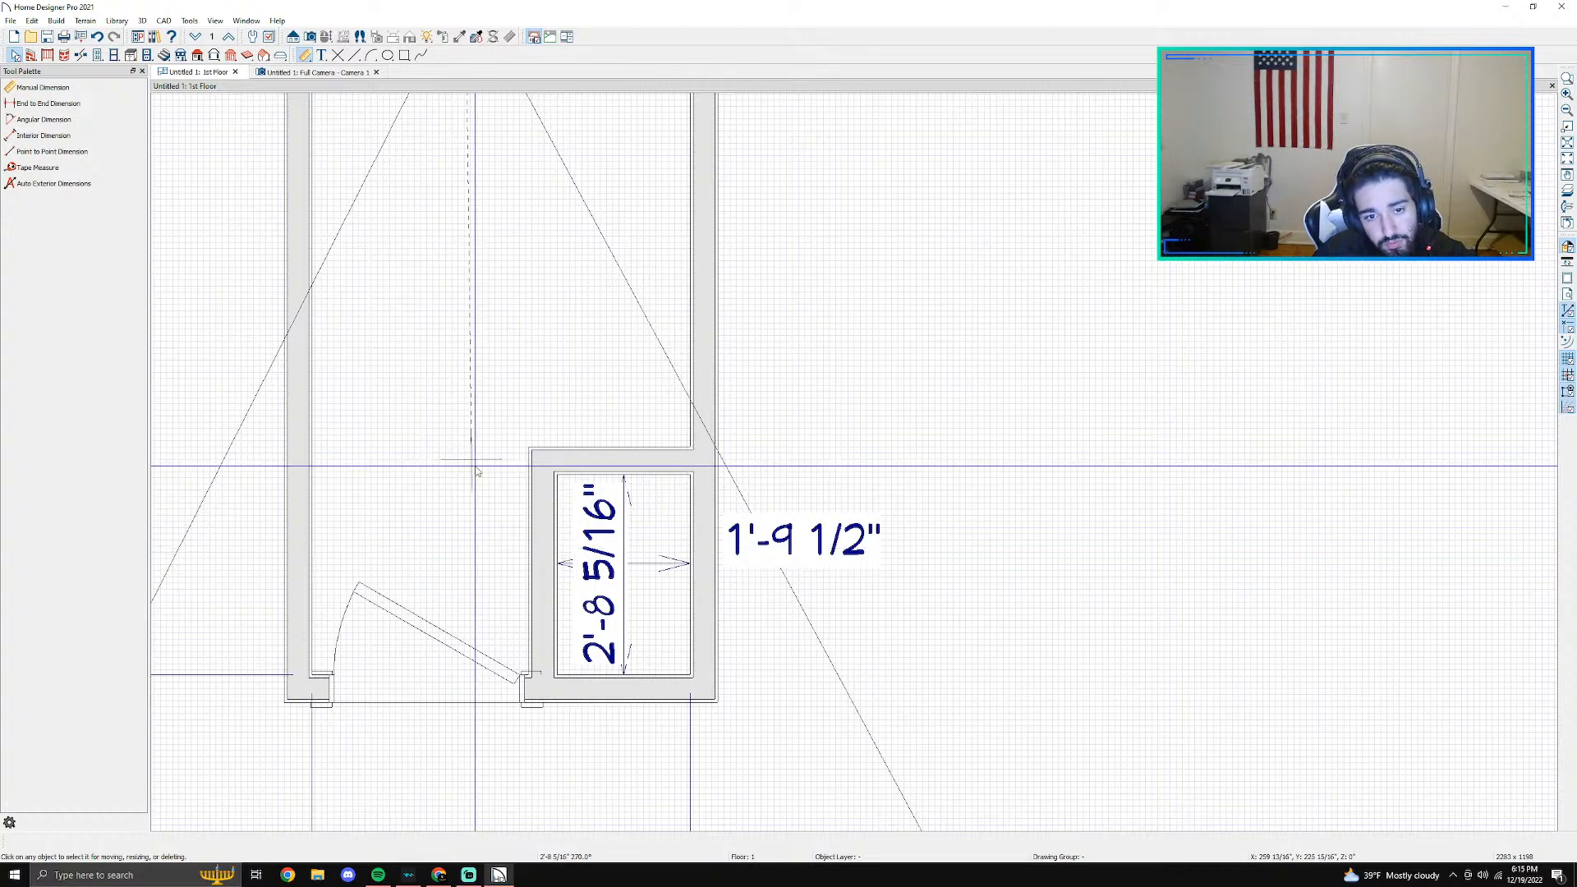
- Move the closet's upper wall by setting the closet's inner depth to 2'7"
click(552, 526)
scroll(552, 525, up, 1)
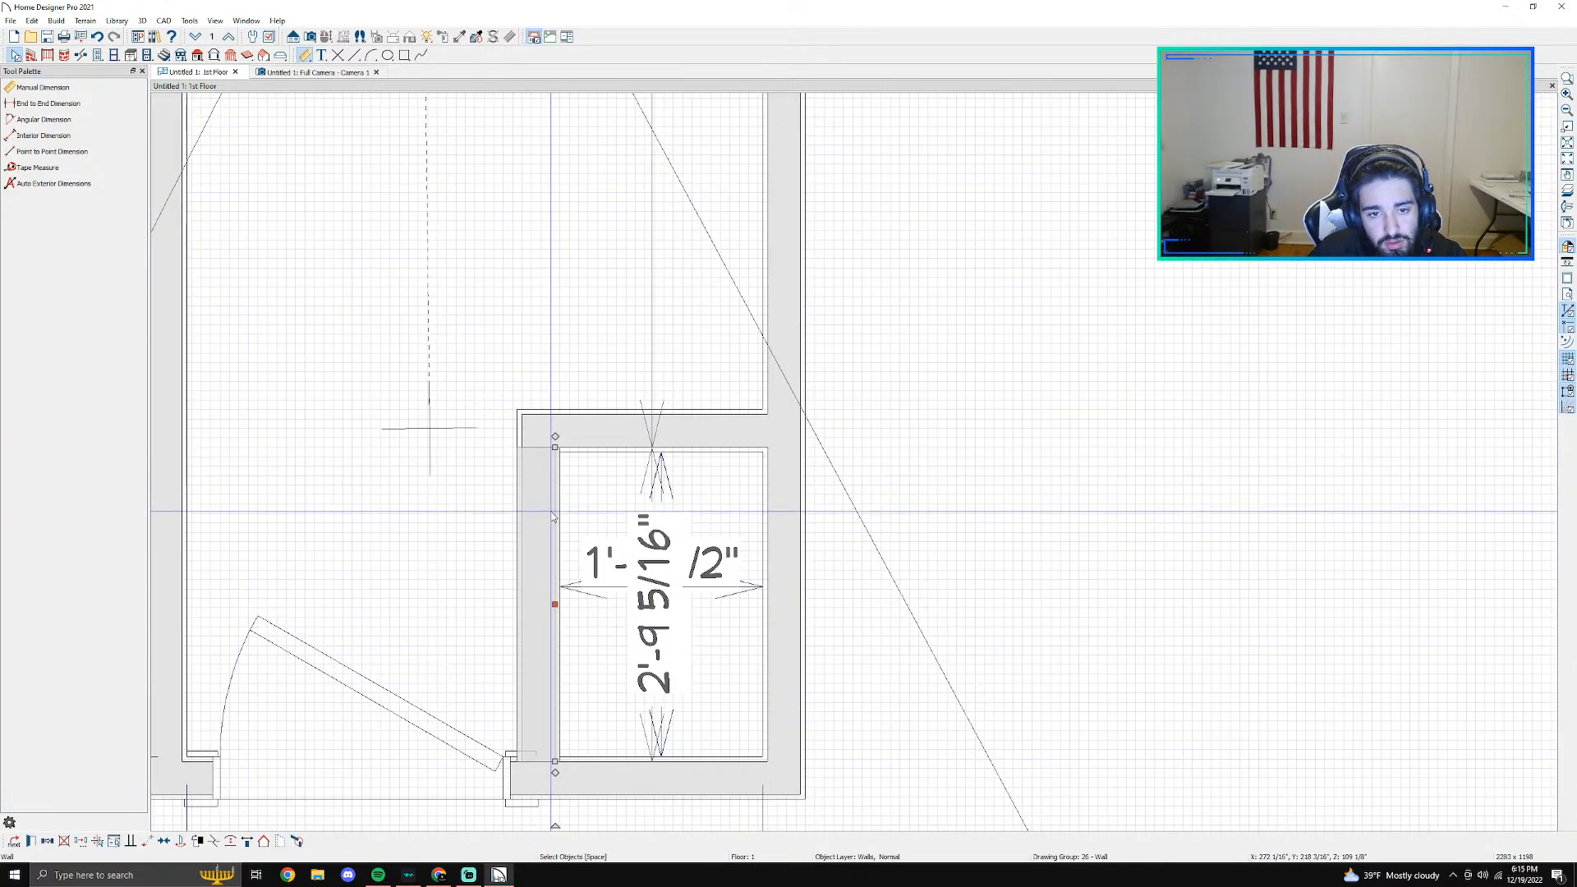
click(696, 427)
click(671, 620)
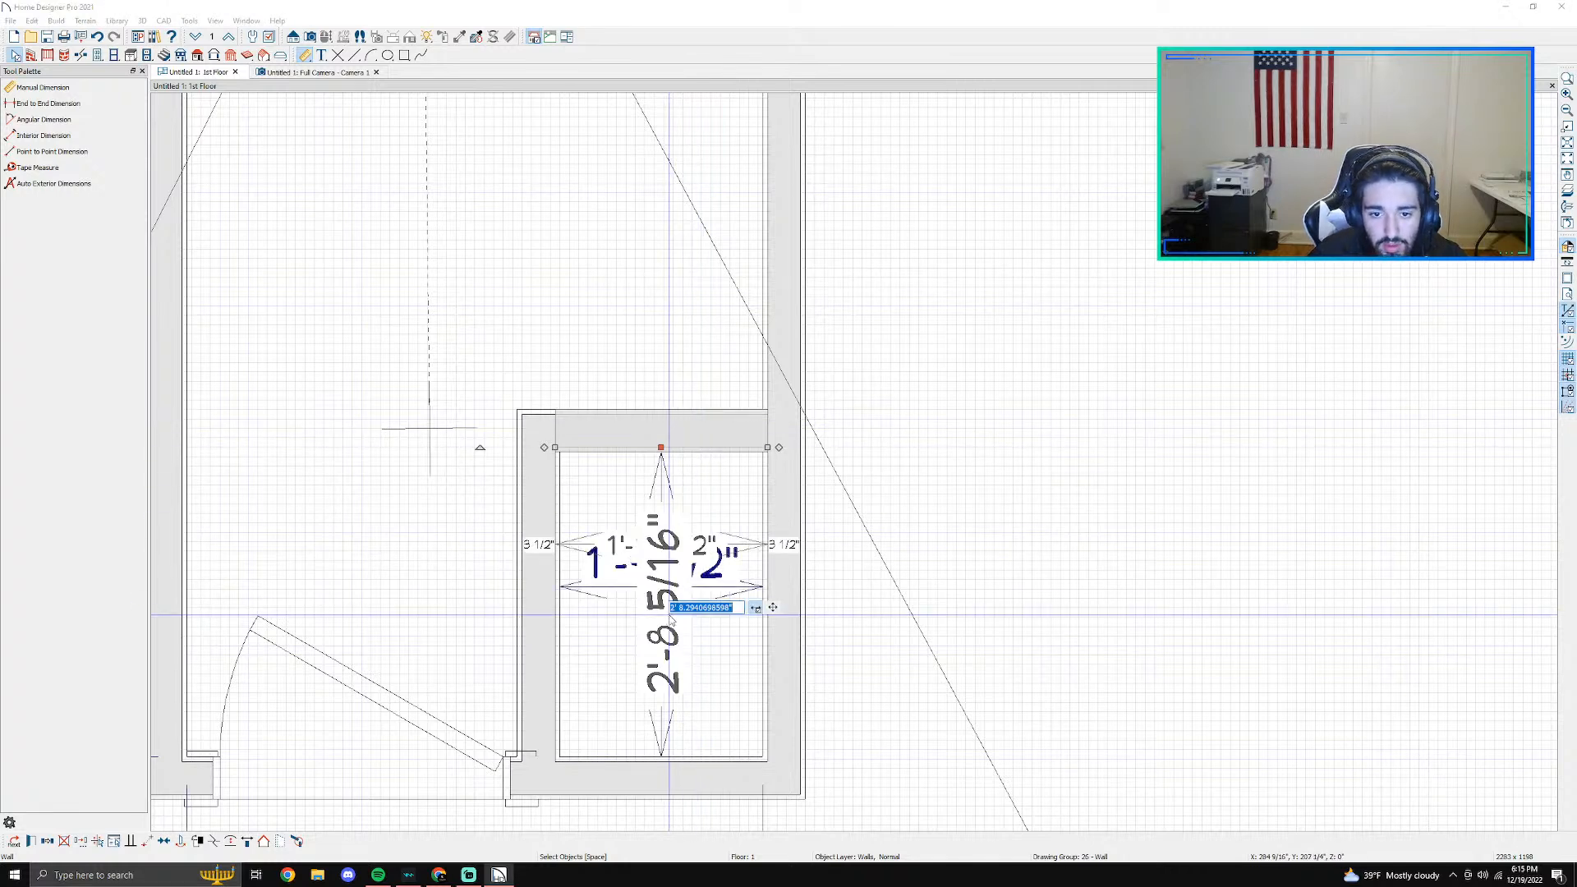
text(2')
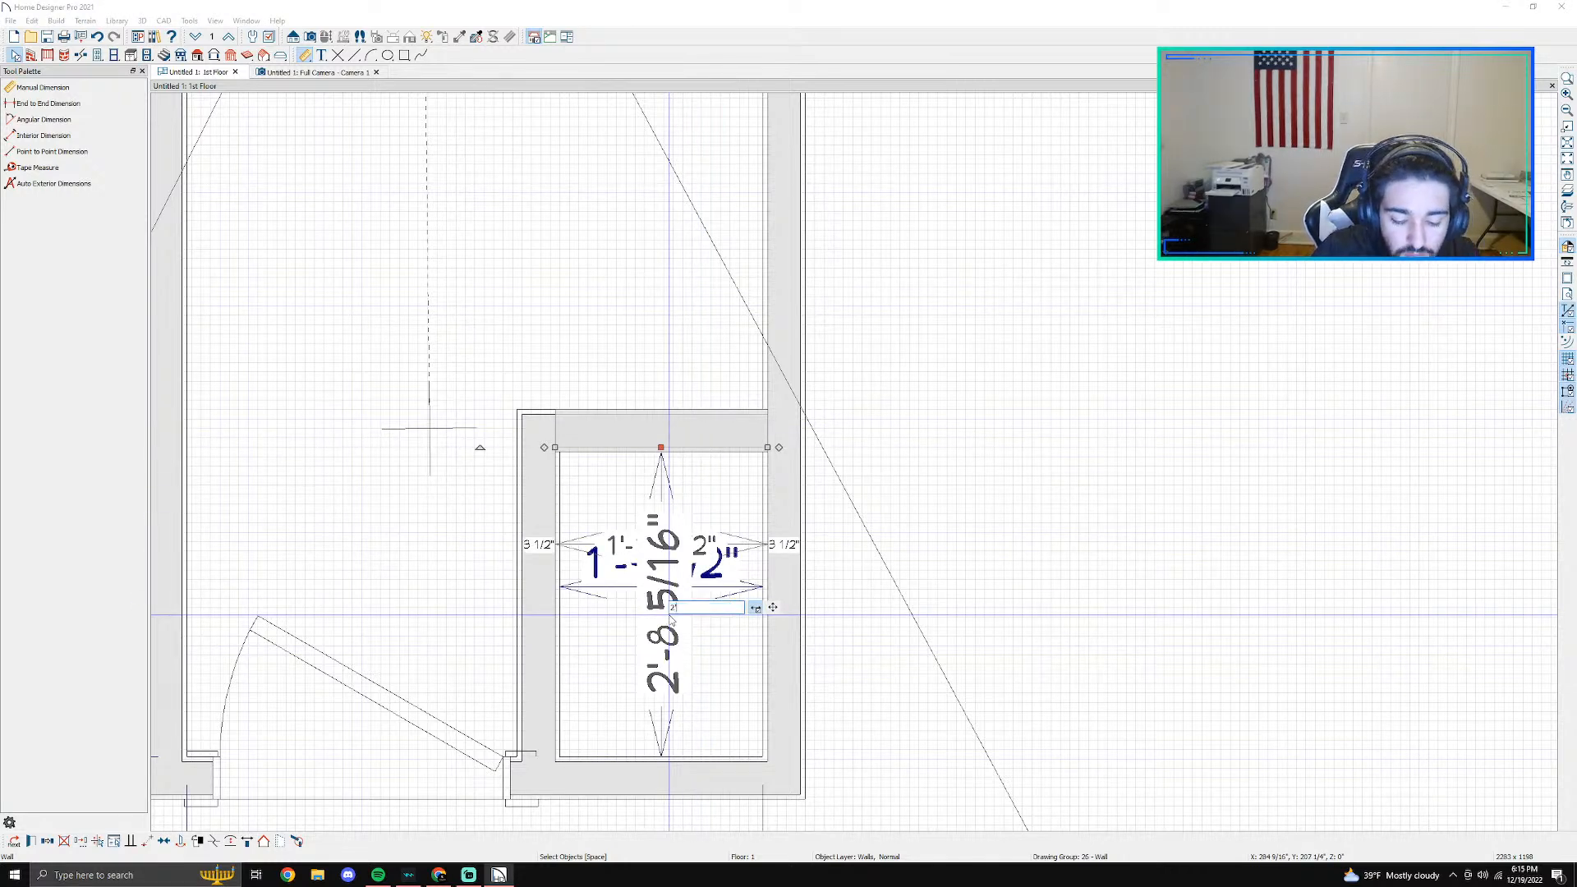
key(Return)
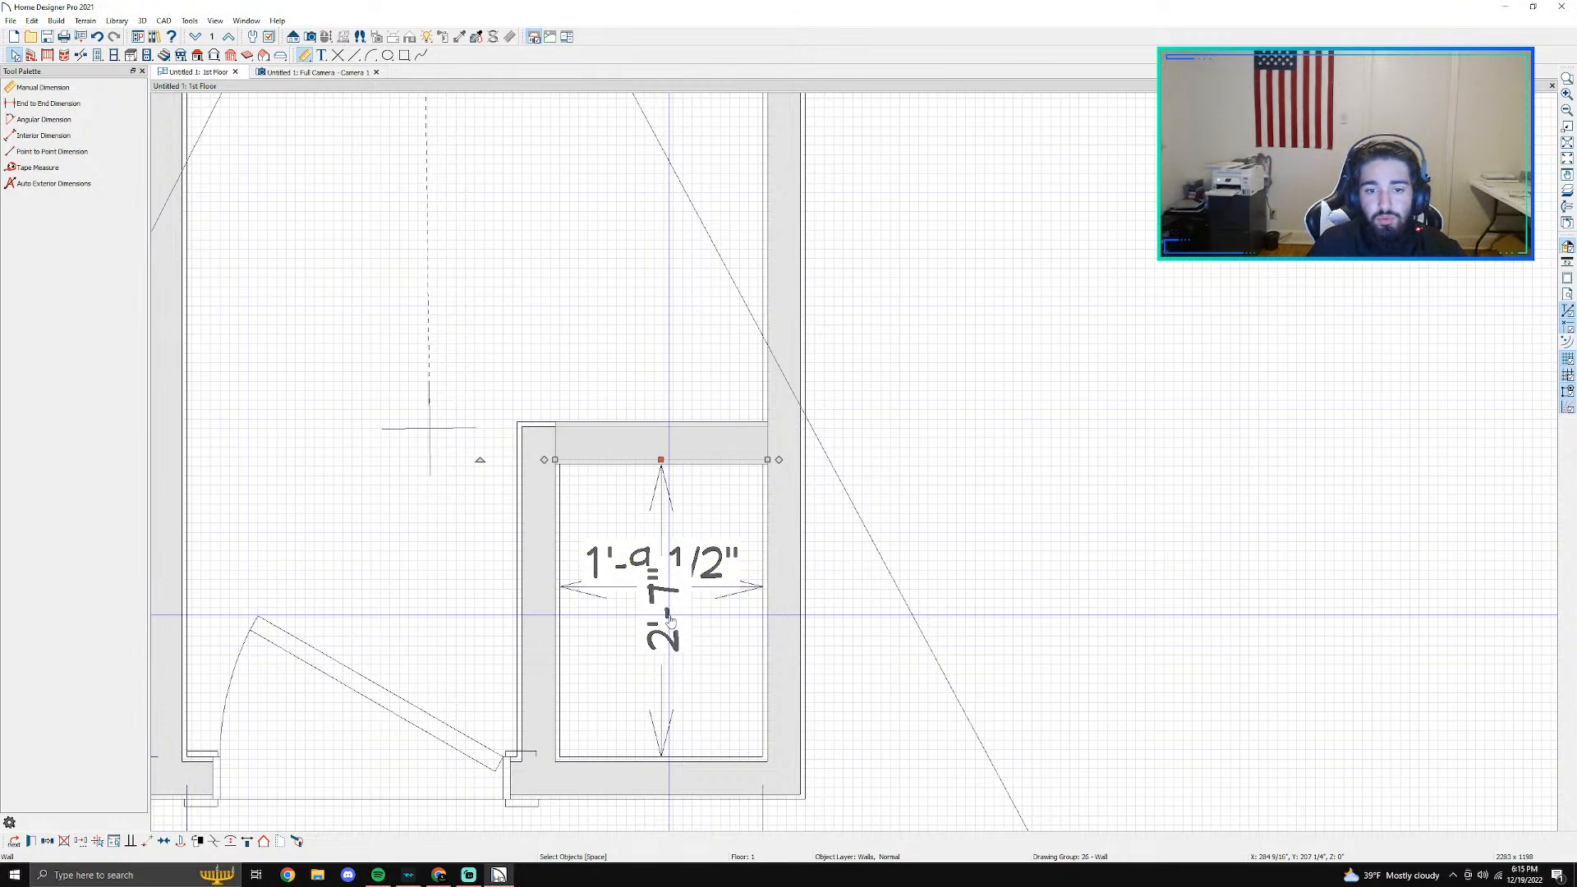
scroll(671, 621, down, 2)
scroll(661, 628, up, 2)
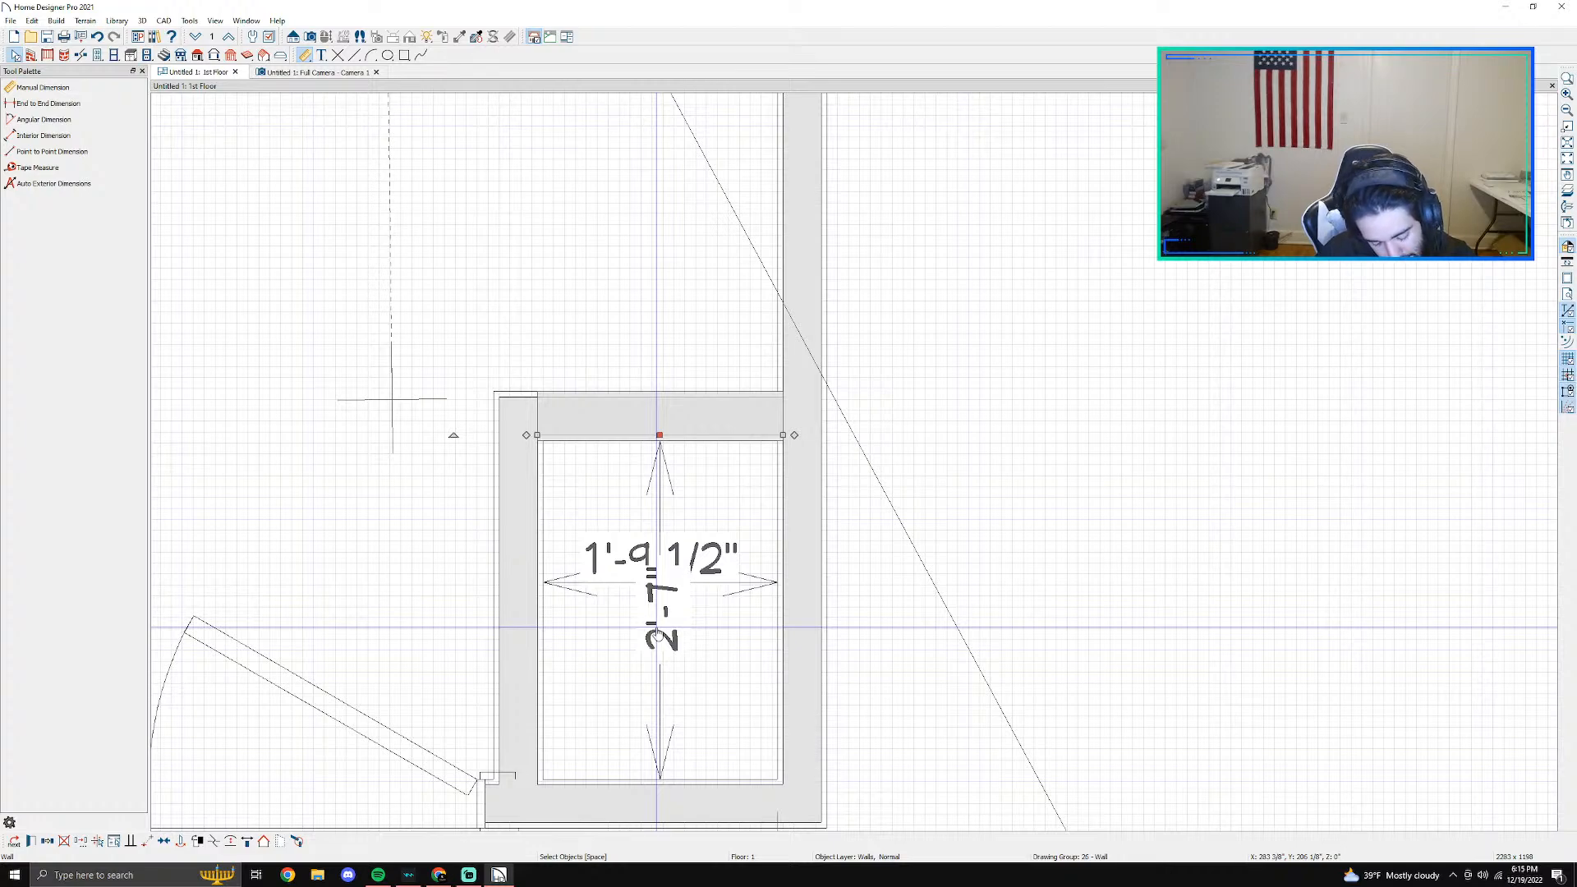
- Nudge the closet's left wall inward to narrow the closet's inner width to 1'6 1/2"
scroll(771, 707, down, 2)
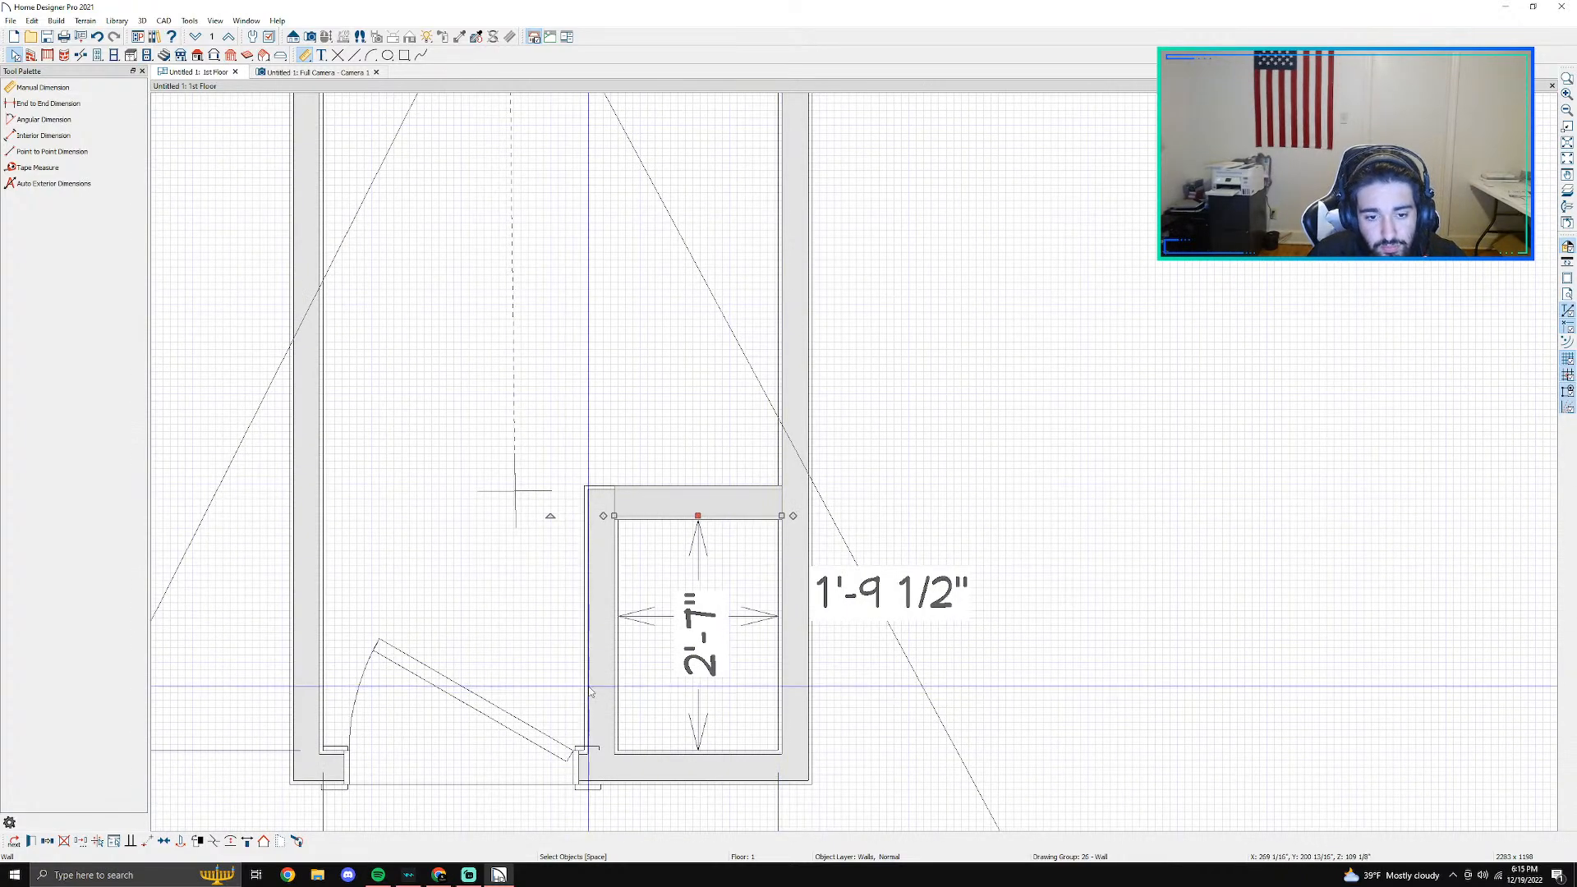
scroll(600, 688, up, 2)
click(600, 688)
key(Right)
key(Right)
key(Right)
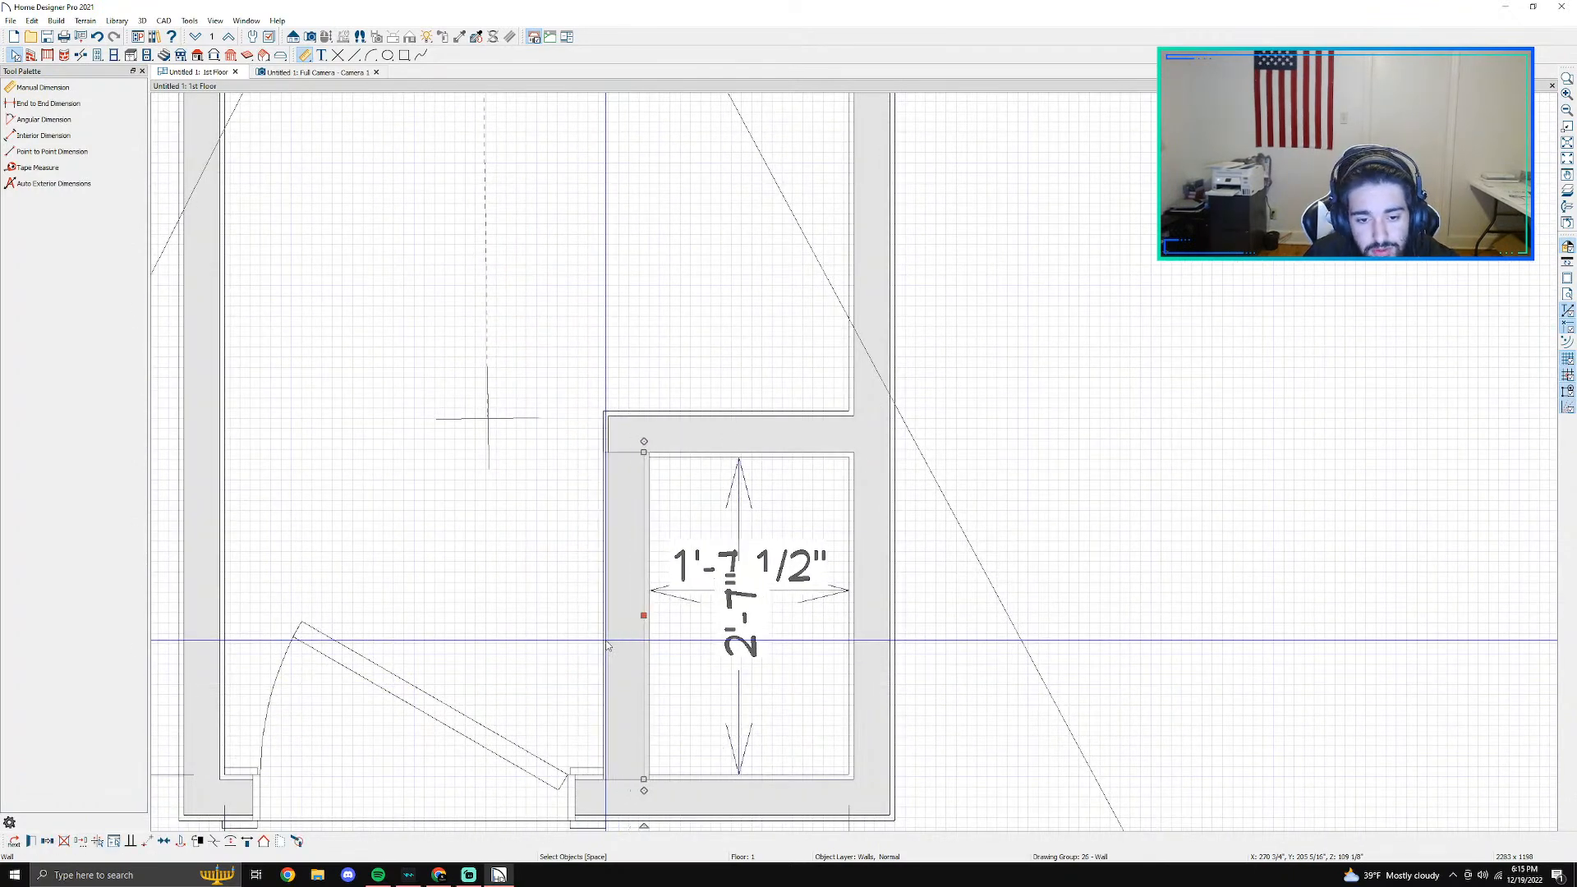
click(607, 646)
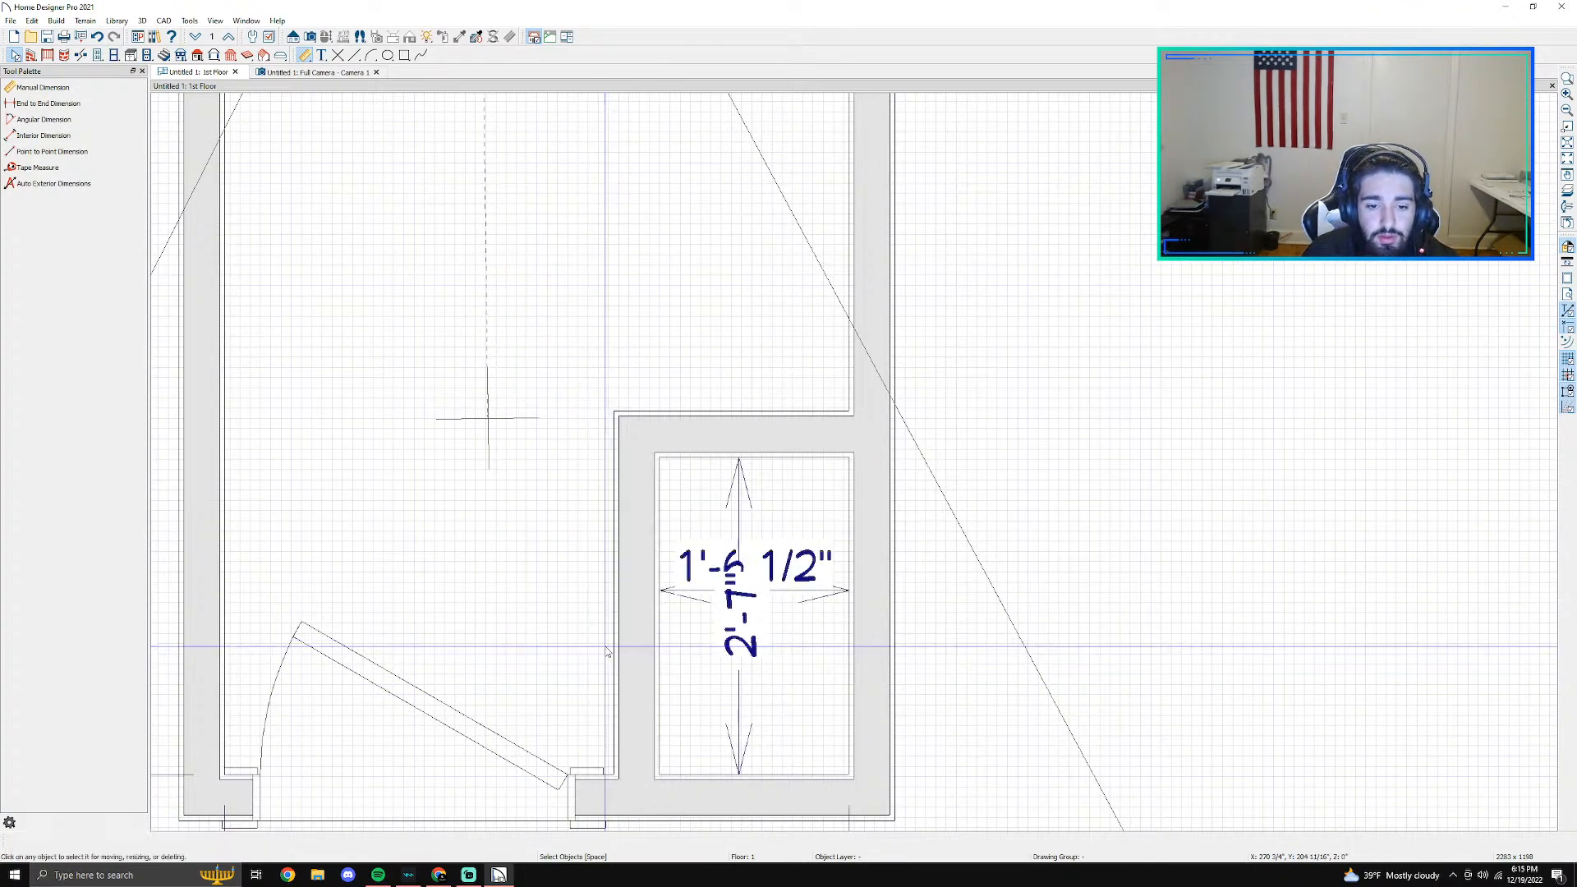
scroll(607, 646, down, 2)
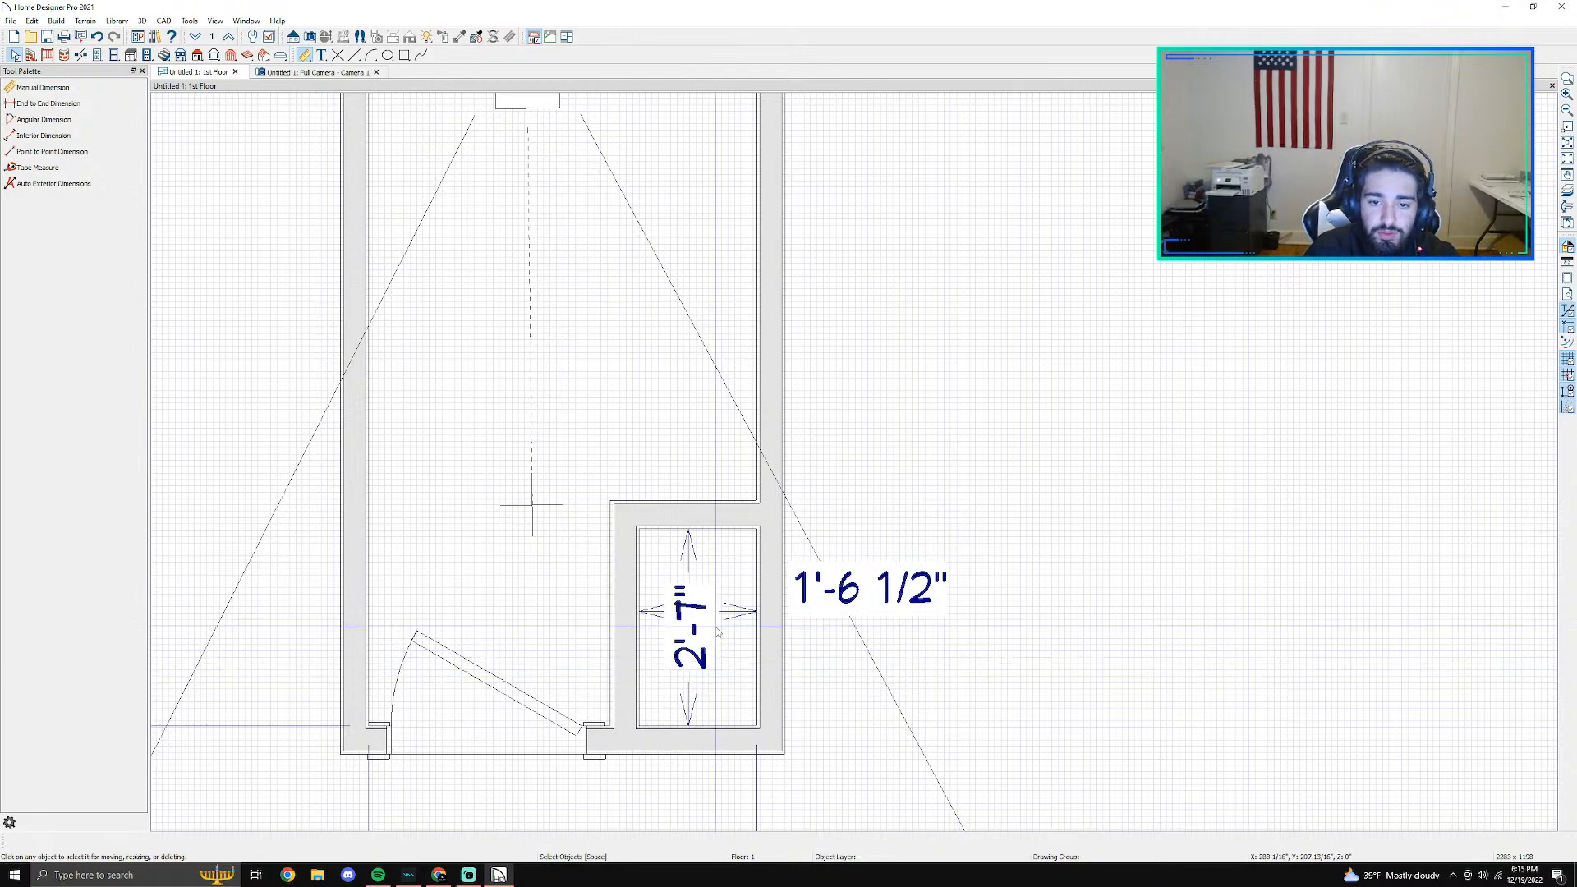
- Set the closet's inner width to 1'6" by moving its left wall
scroll(806, 637, up, 1)
click(581, 621)
click(844, 587)
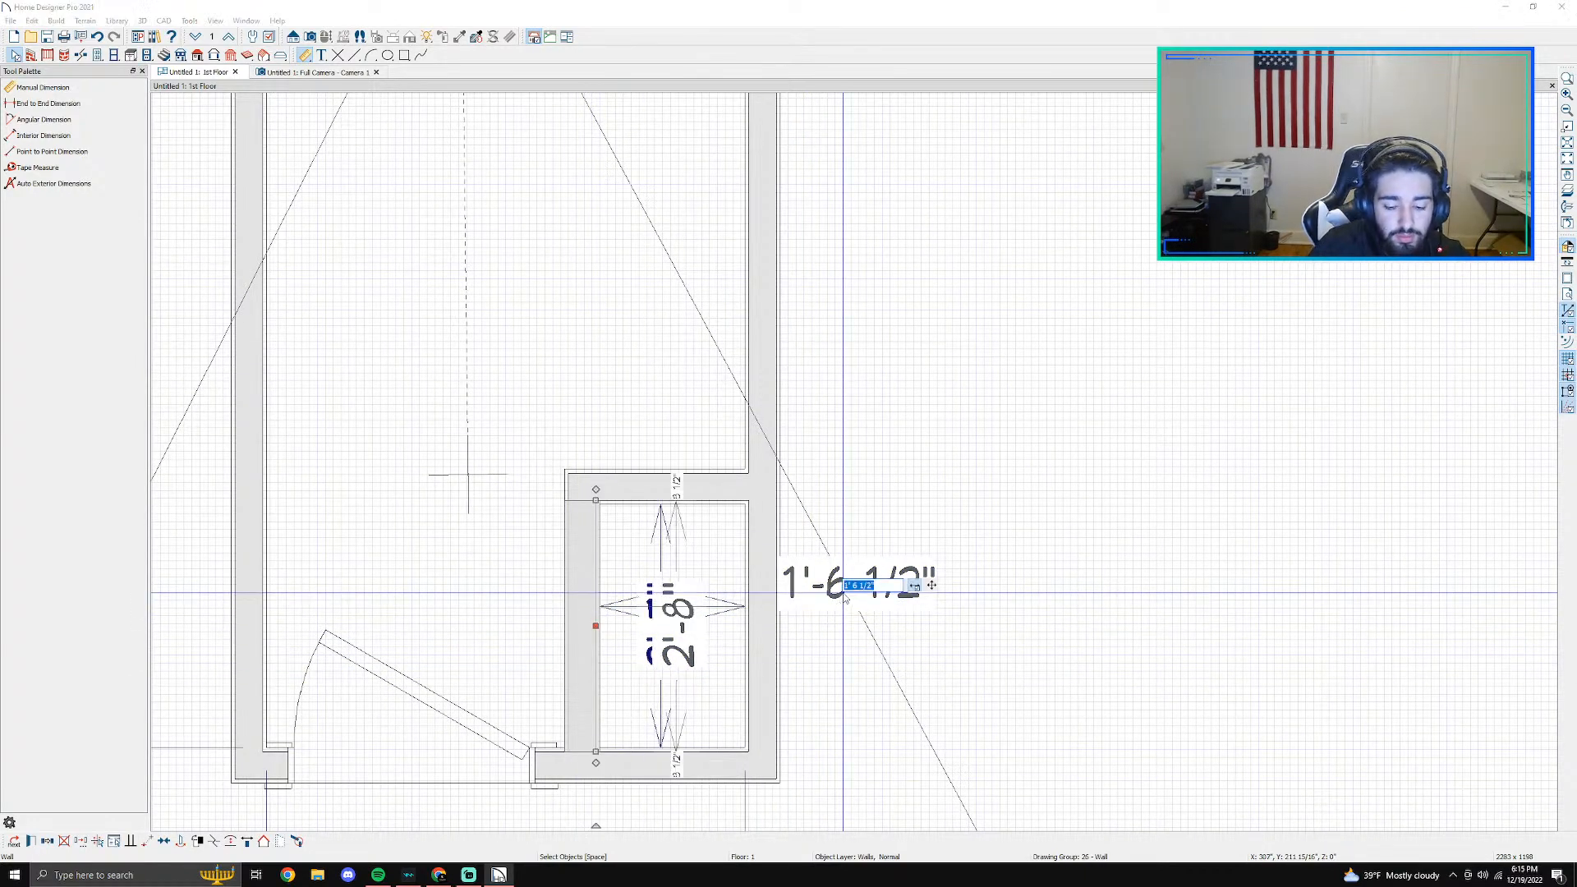
text(1'6)
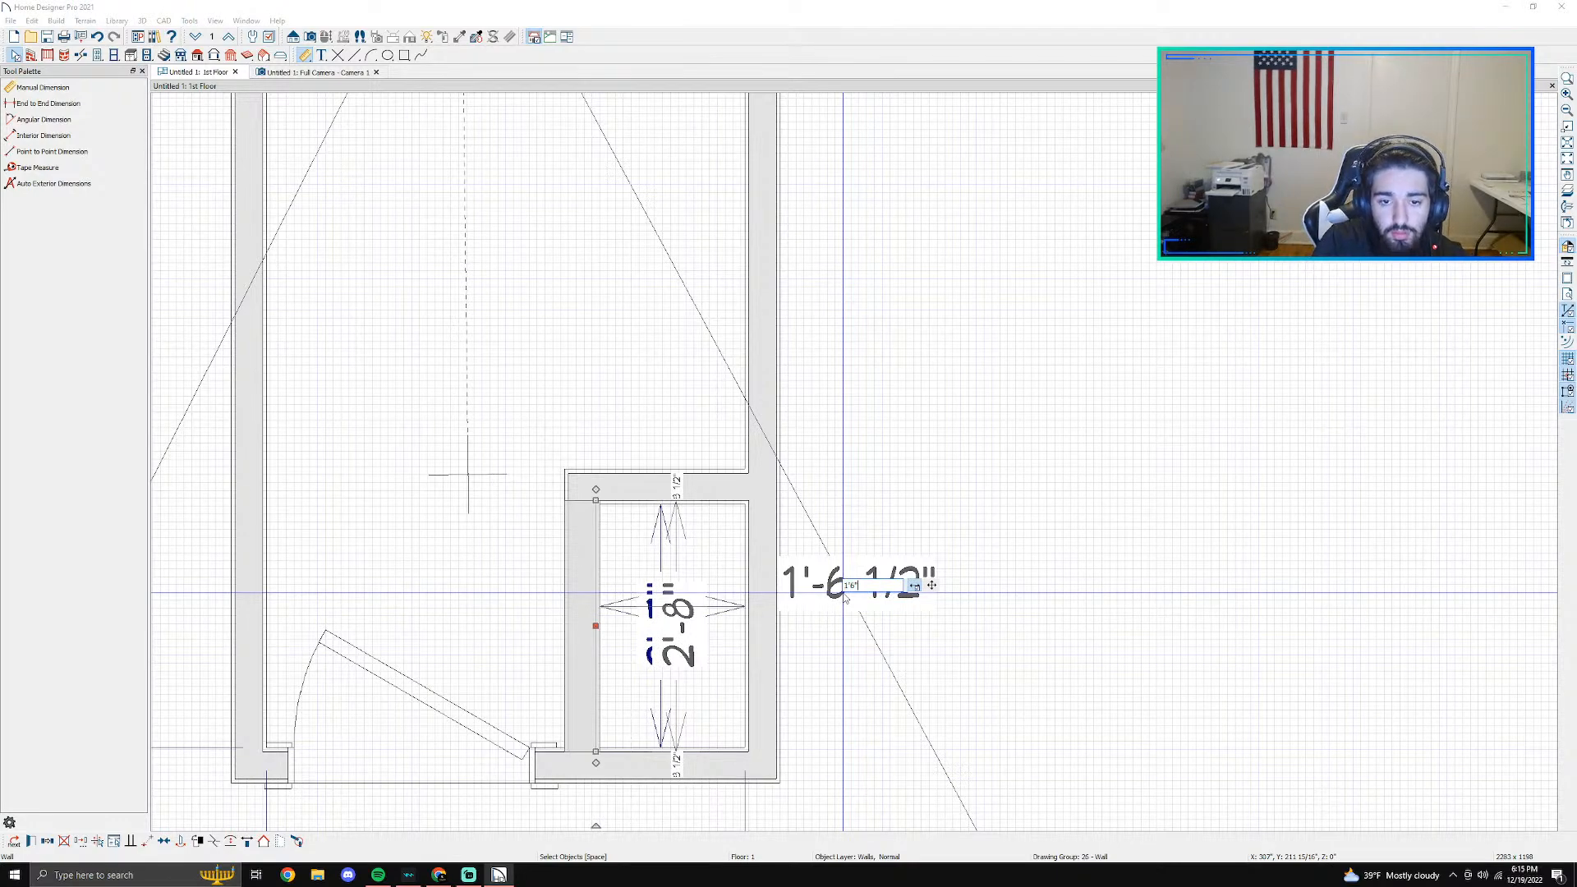
key(Return)
key(Escape)
scroll(846, 597, down, 1)
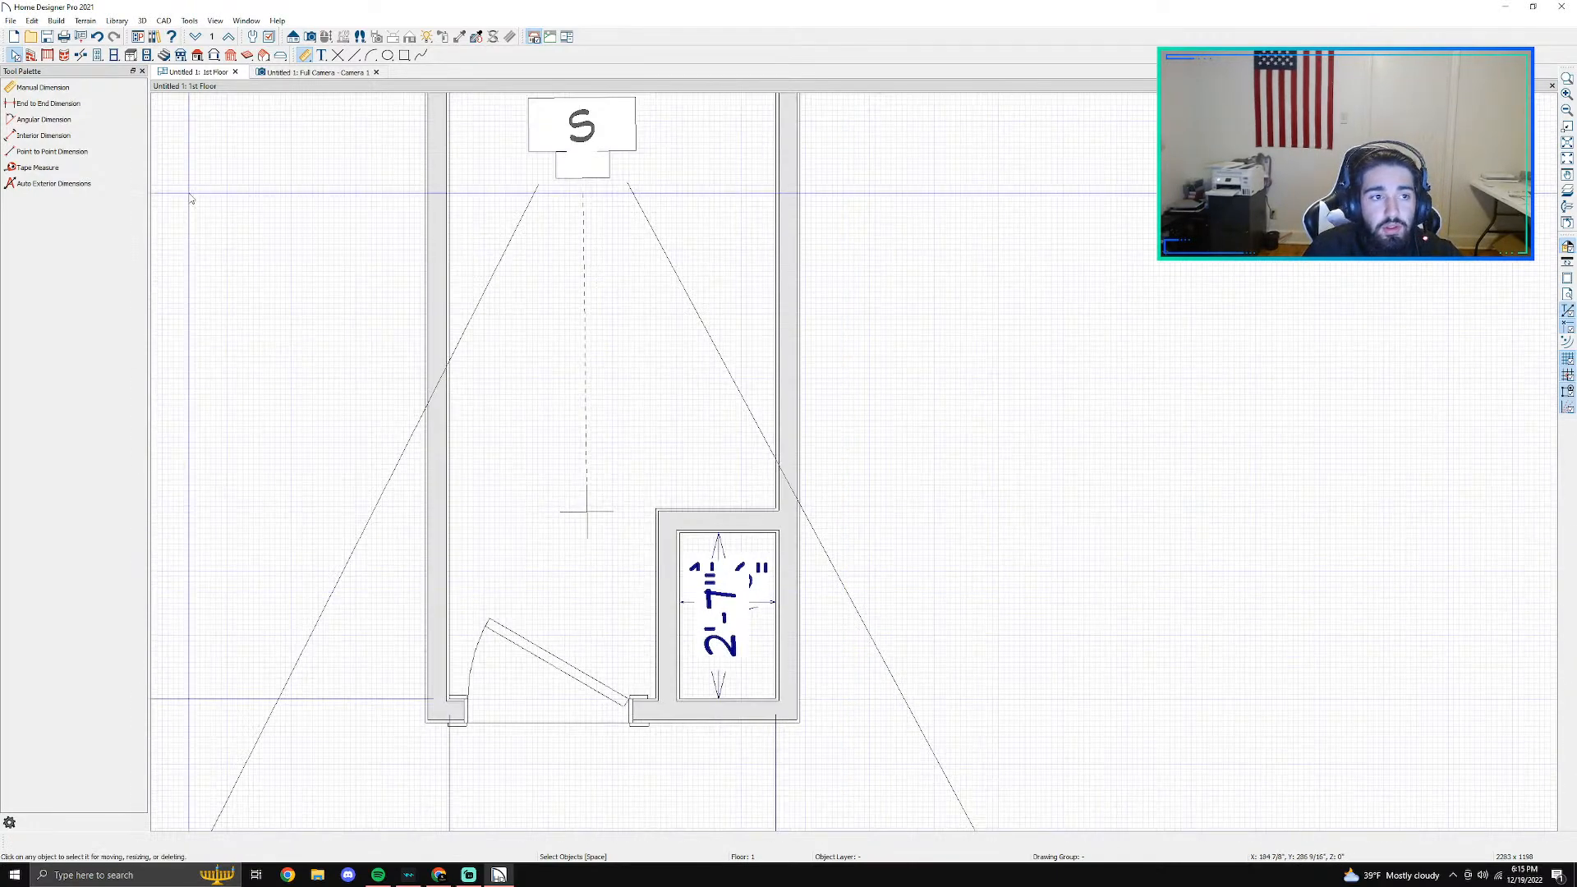
- Place a hinged door in the middle of the closet's left wall
click(98, 55)
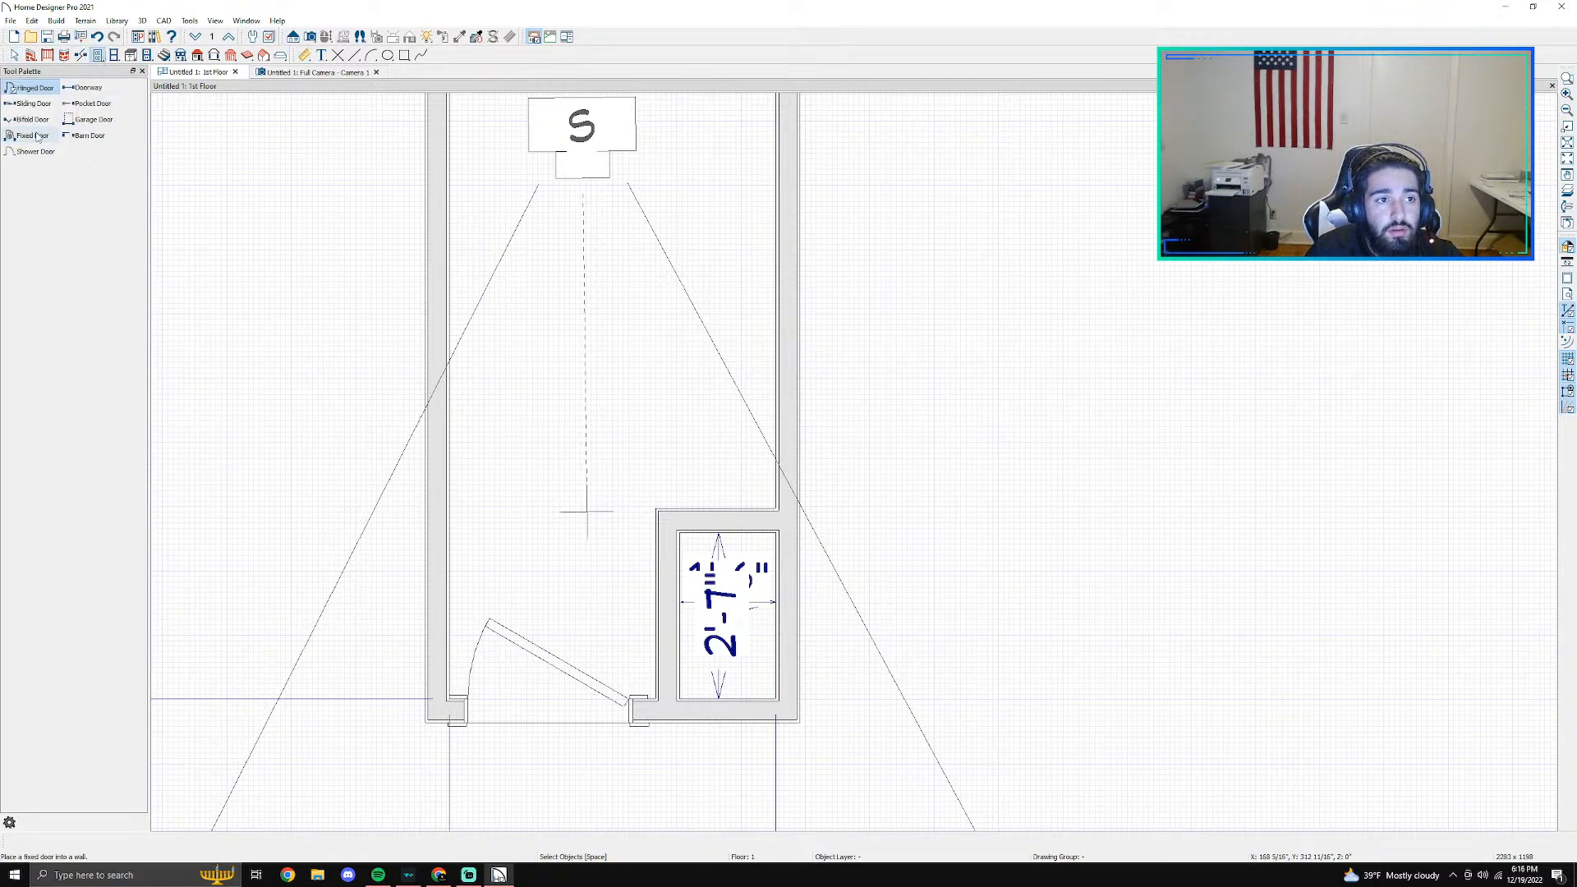
click(86, 93)
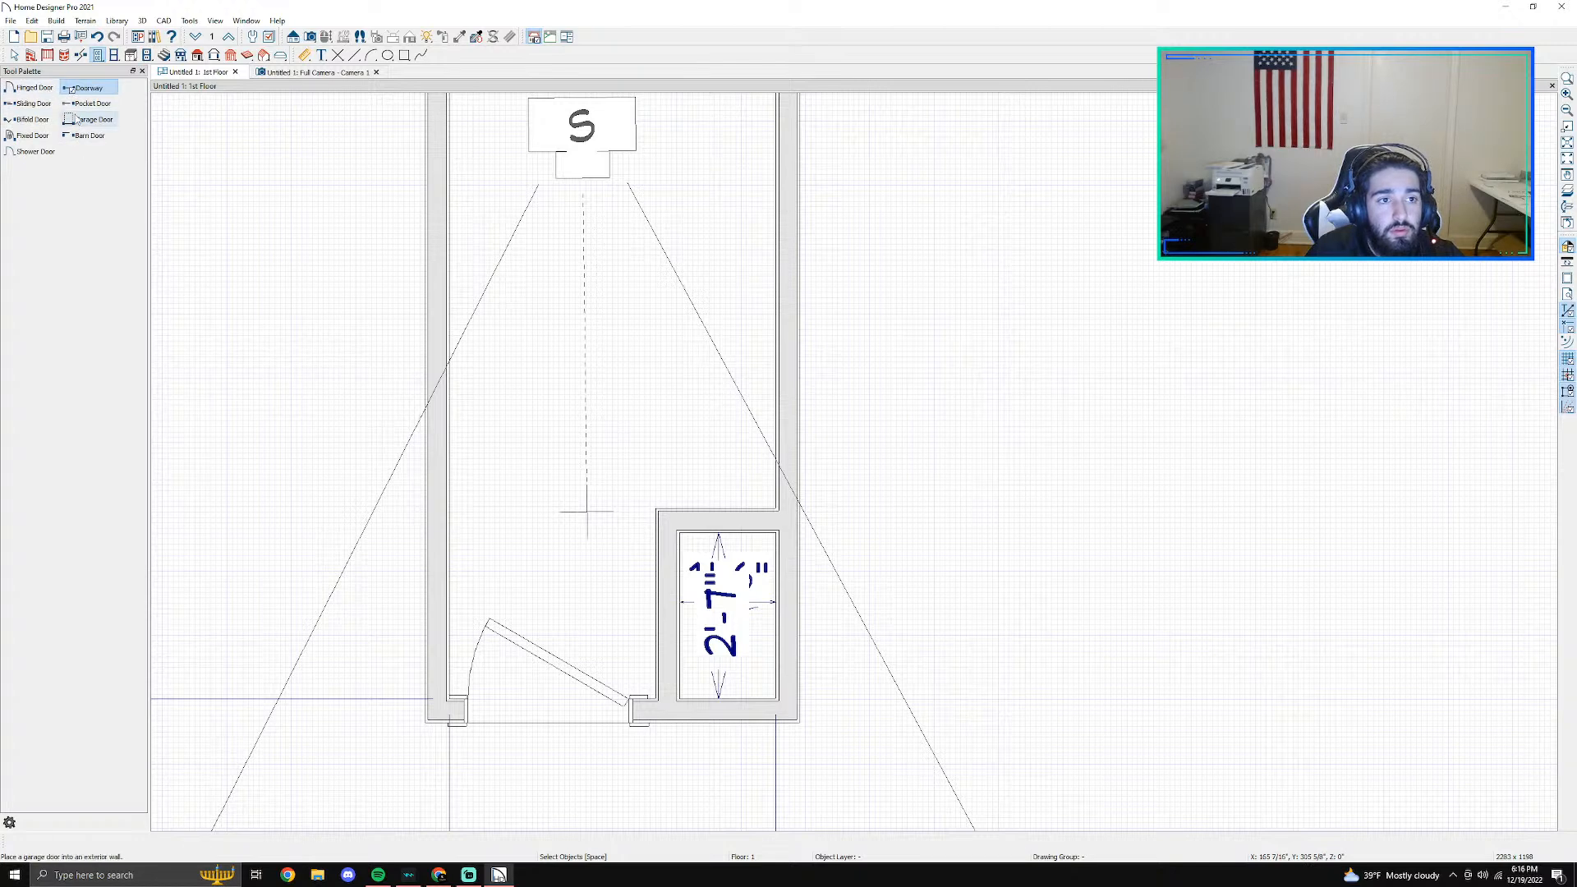
click(37, 88)
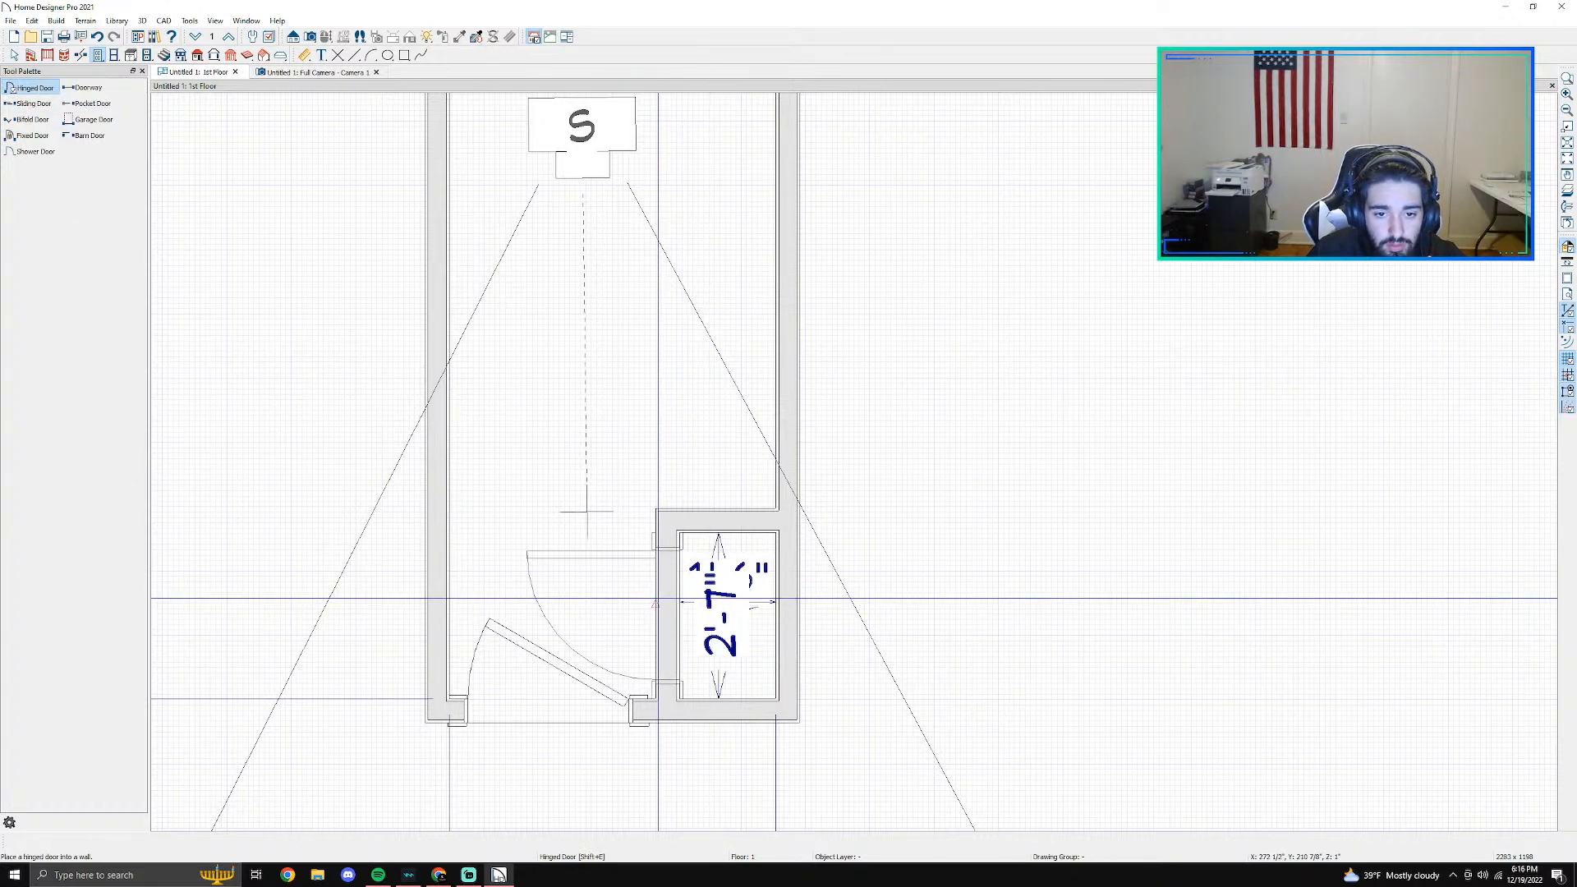
click(655, 603)
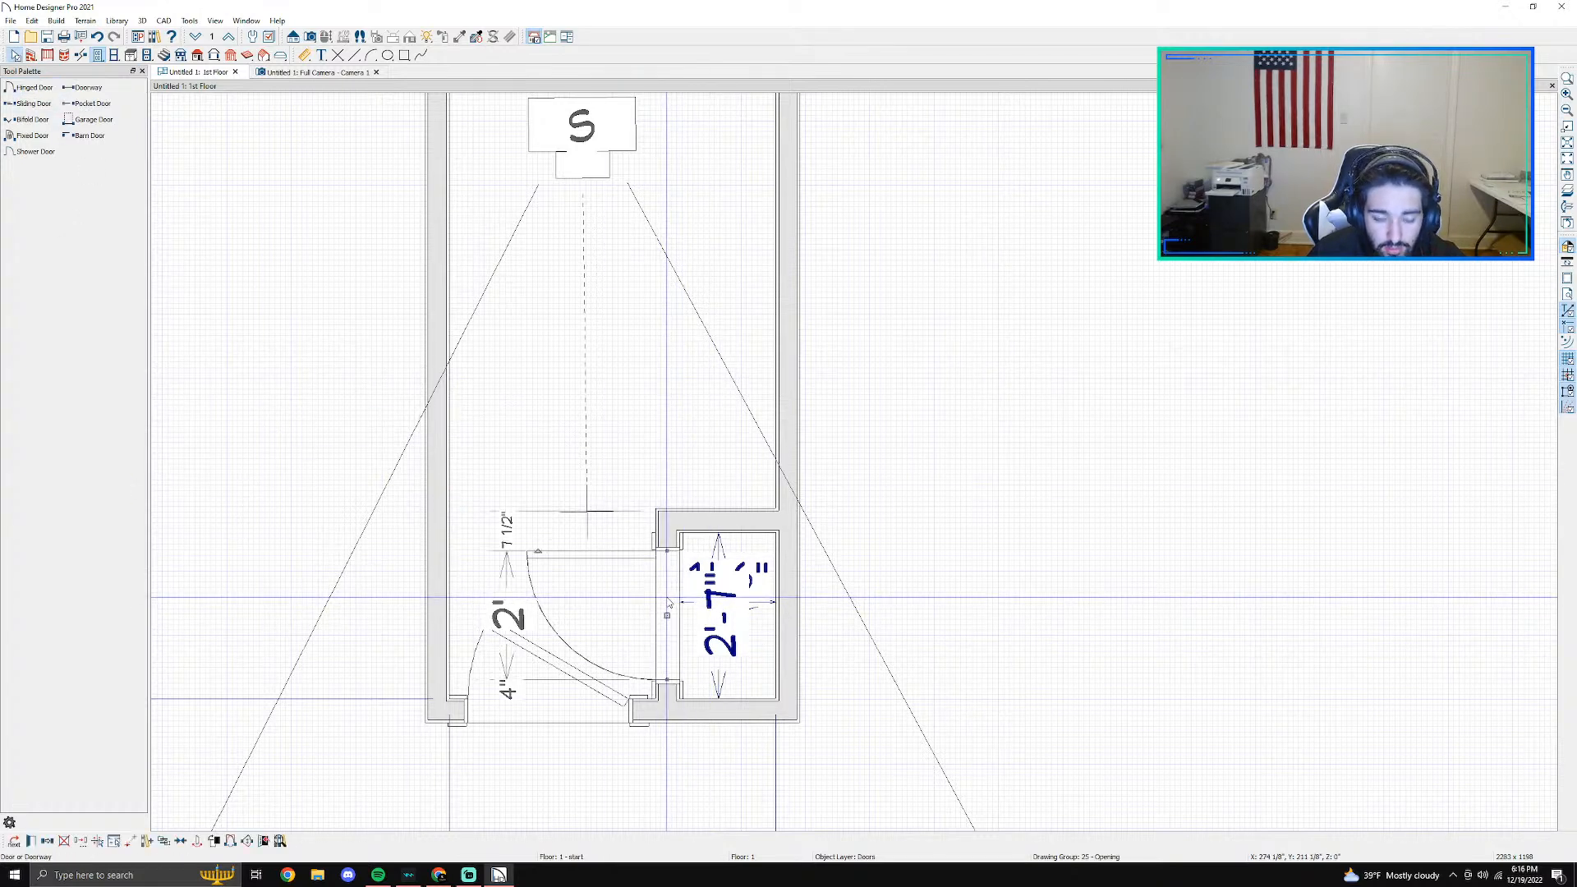
- Review the closet door's specification, keep its settings, and swing the door leaf to a partly open position in the plan
double_click(667, 603)
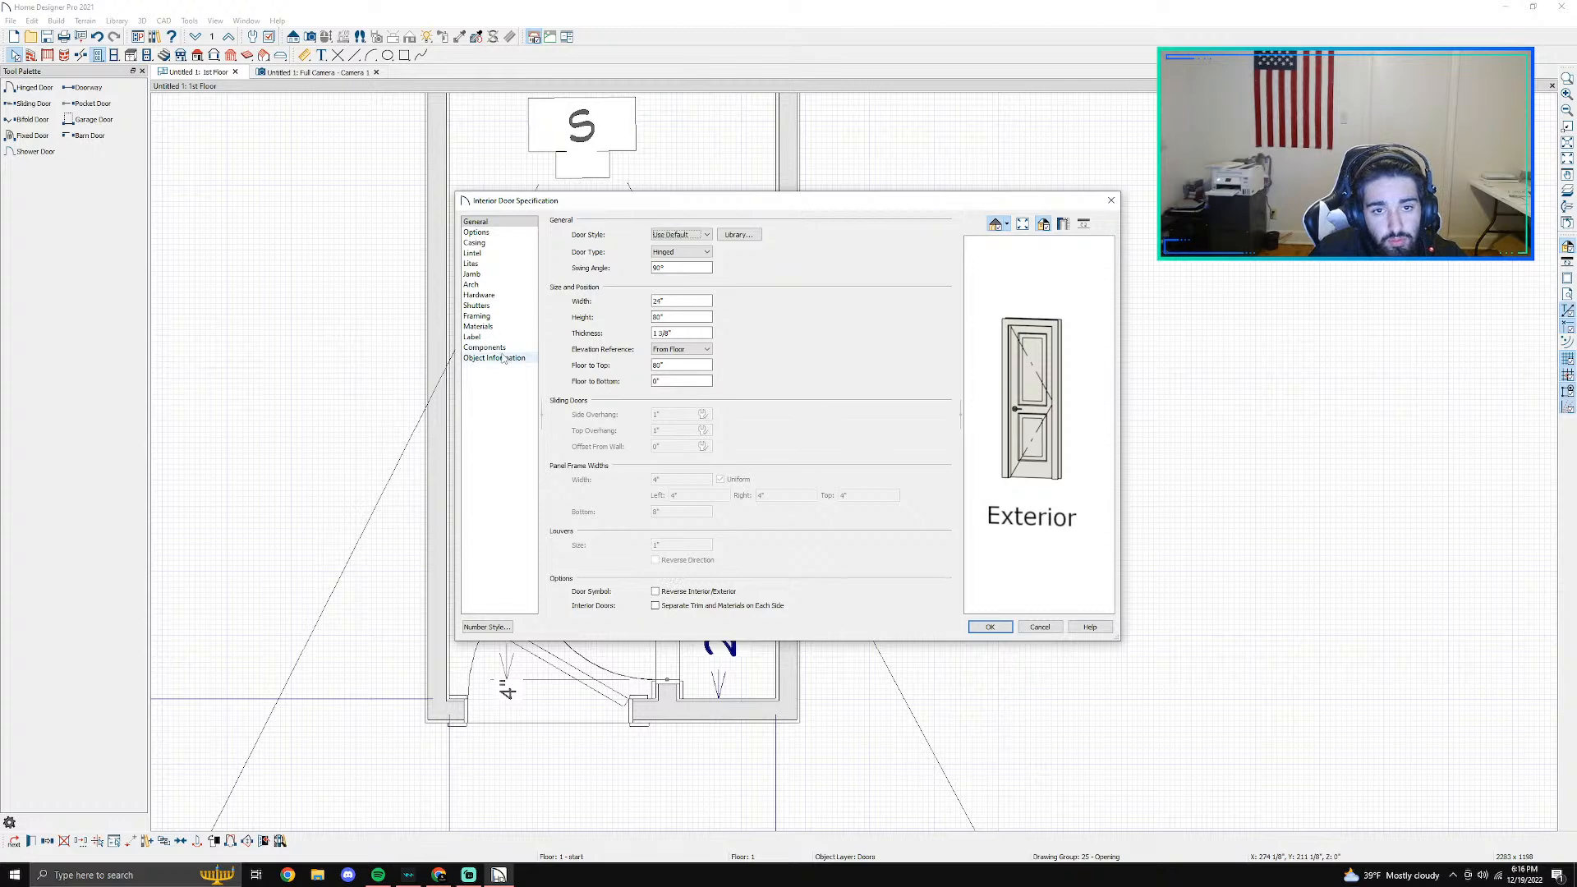
click(989, 626)
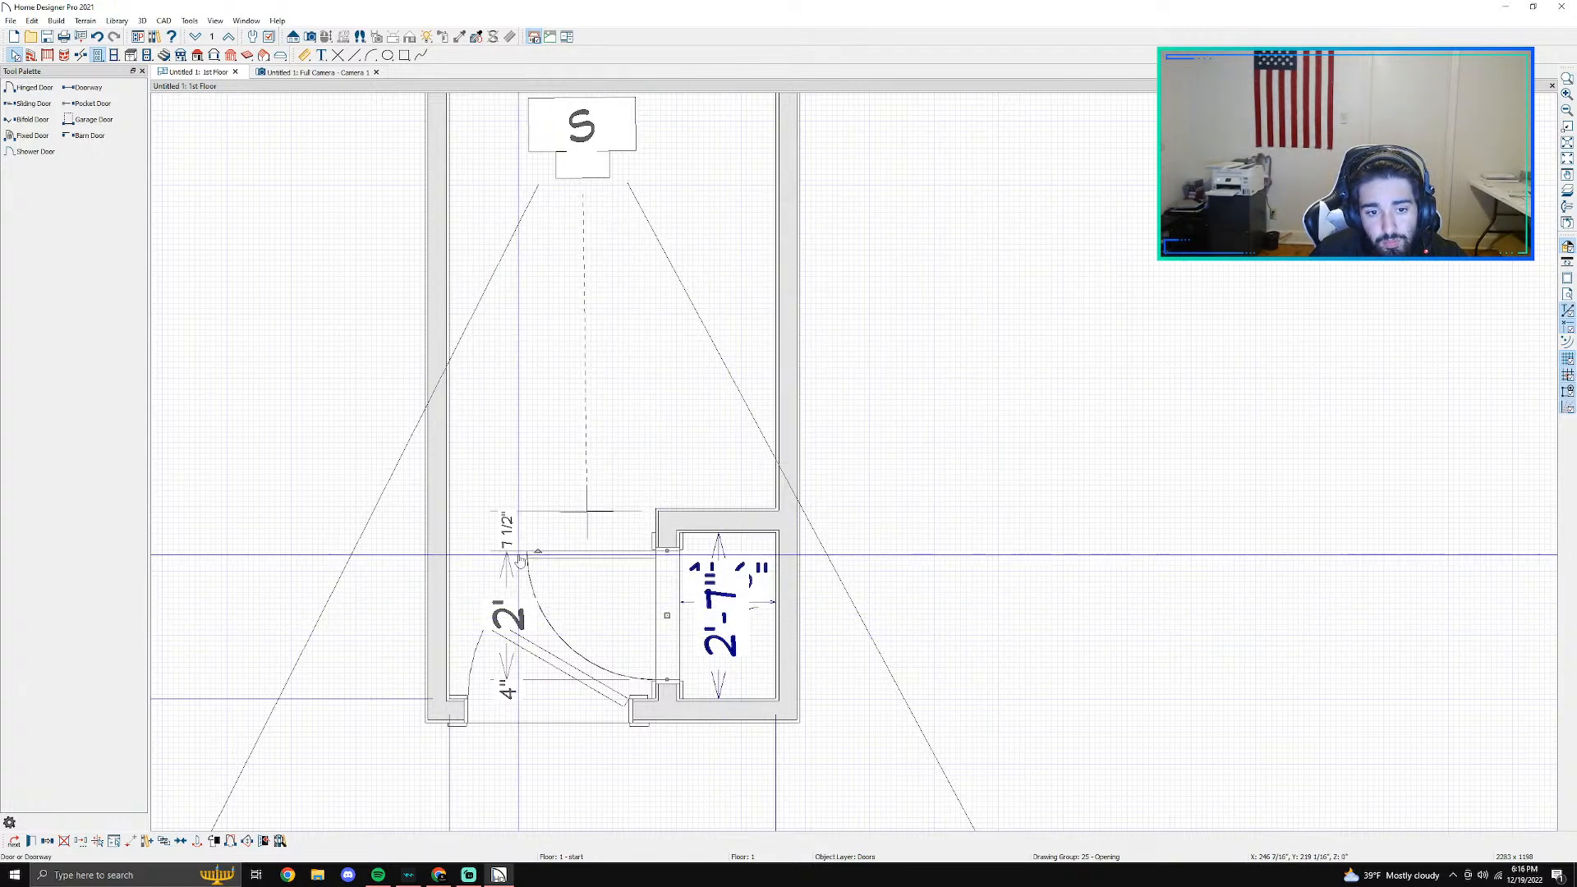
drag(537, 549, 573, 631)
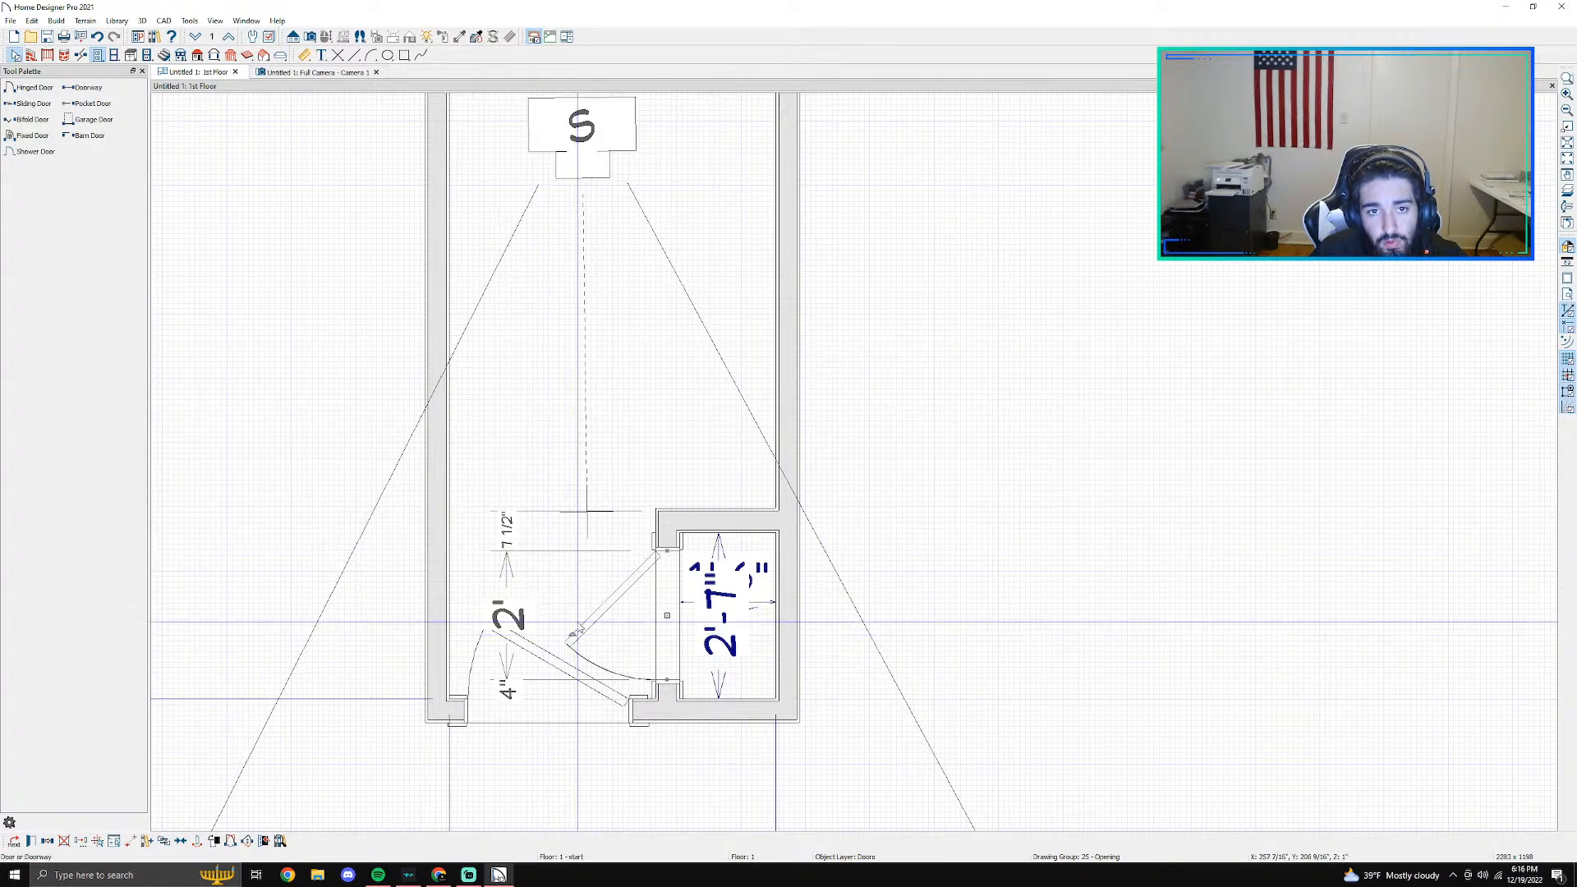
- Examine the closet door and room layout from above in the 3D camera view, and return to the floor plan
click(292, 74)
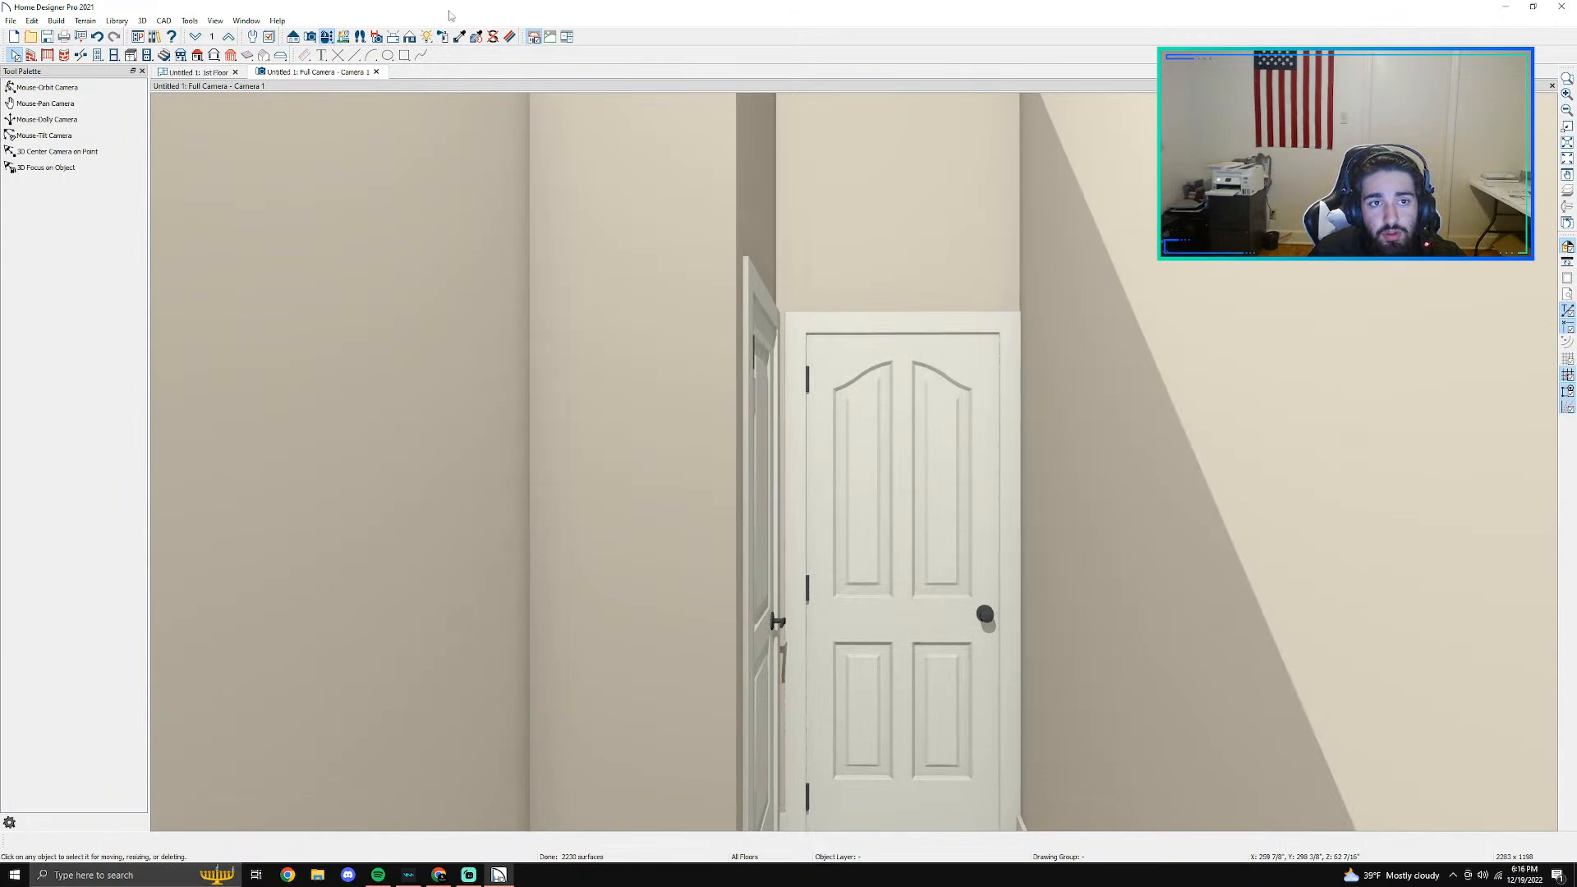
click(47, 88)
drag(858, 400, 1007, 387)
drag(807, 600, 788, 409)
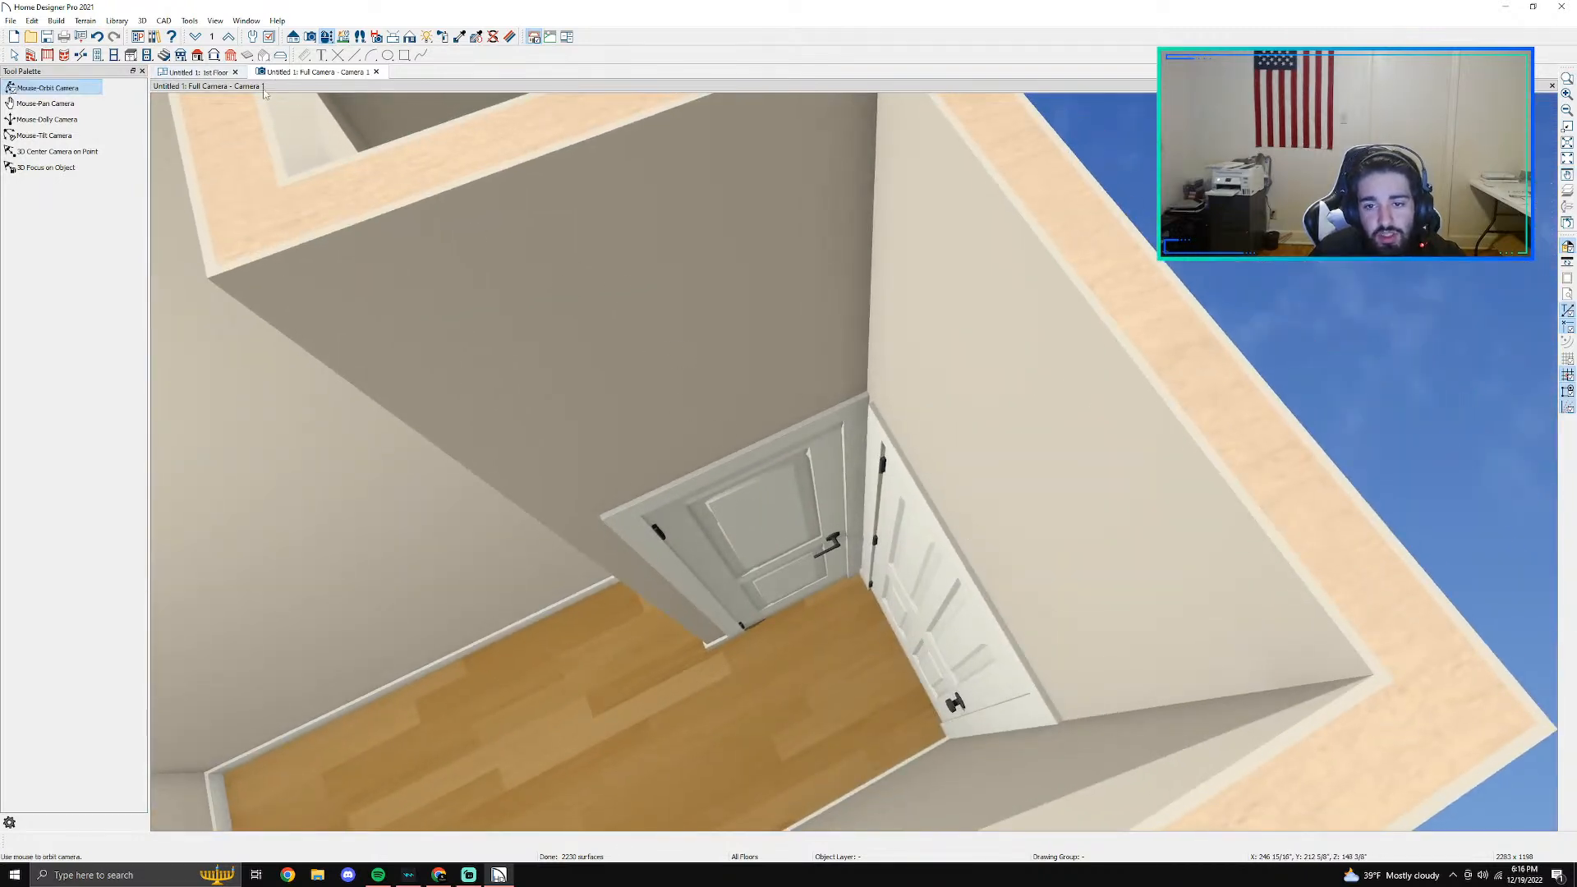
drag(925, 510, 806, 539)
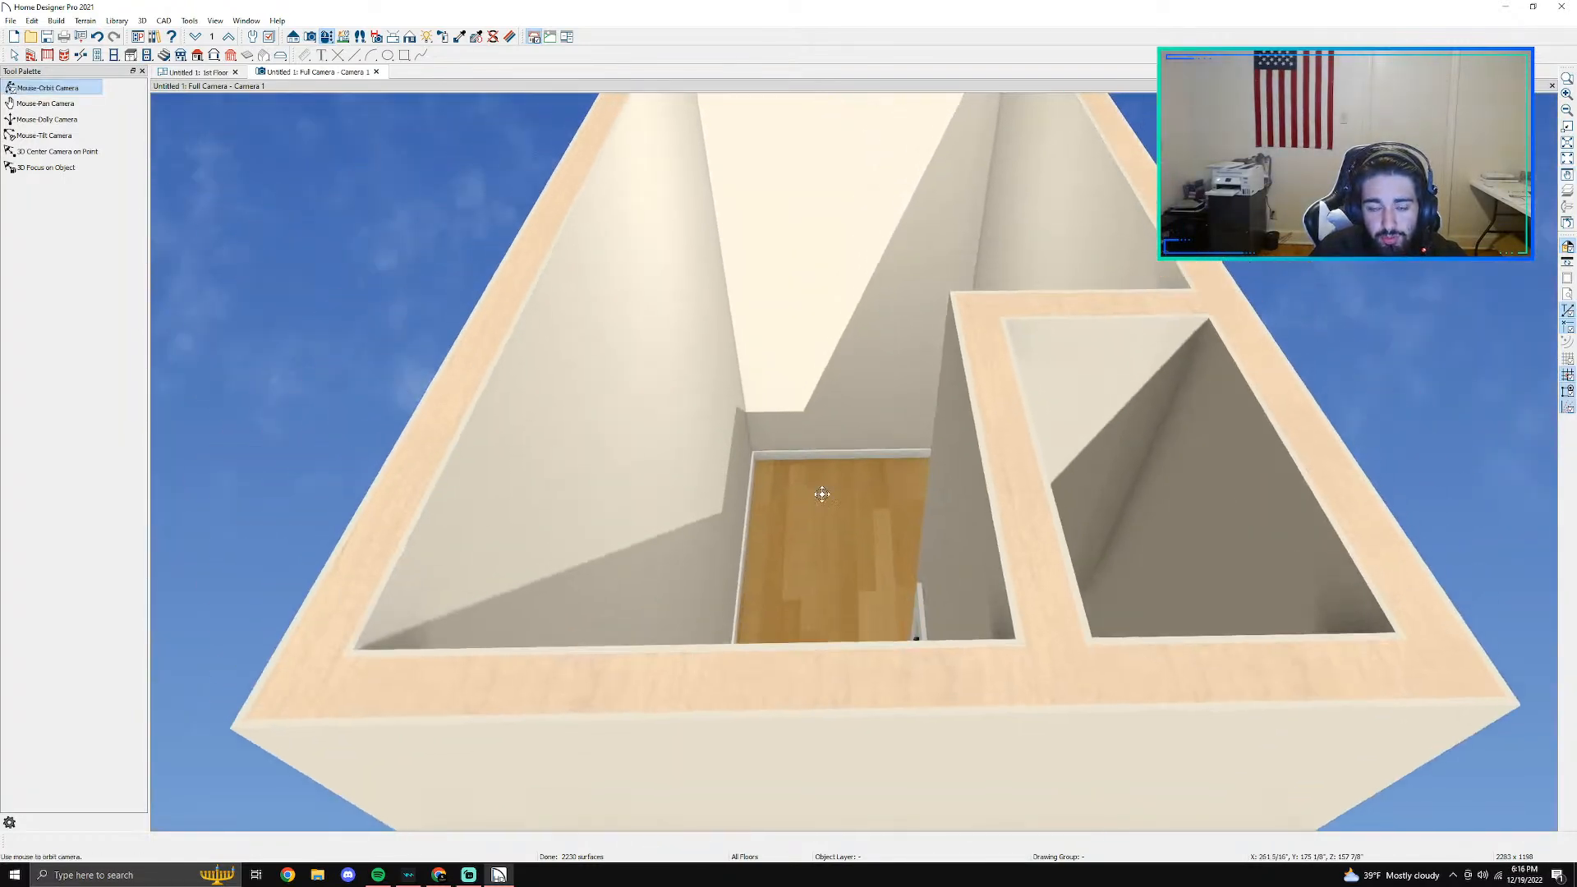
scroll(822, 548, up, 3)
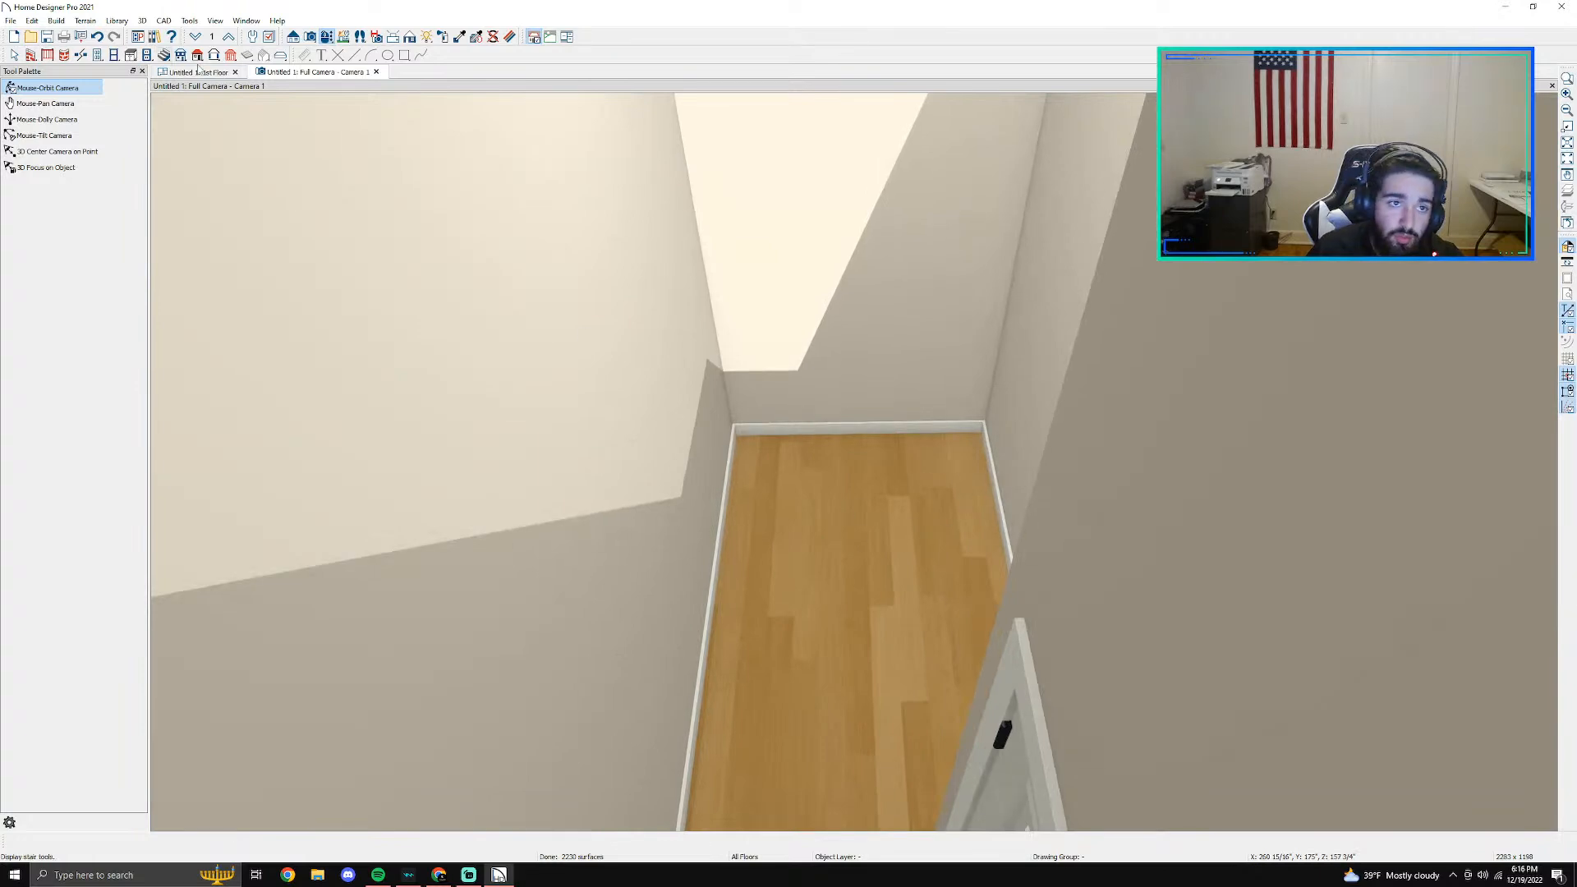
click(203, 72)
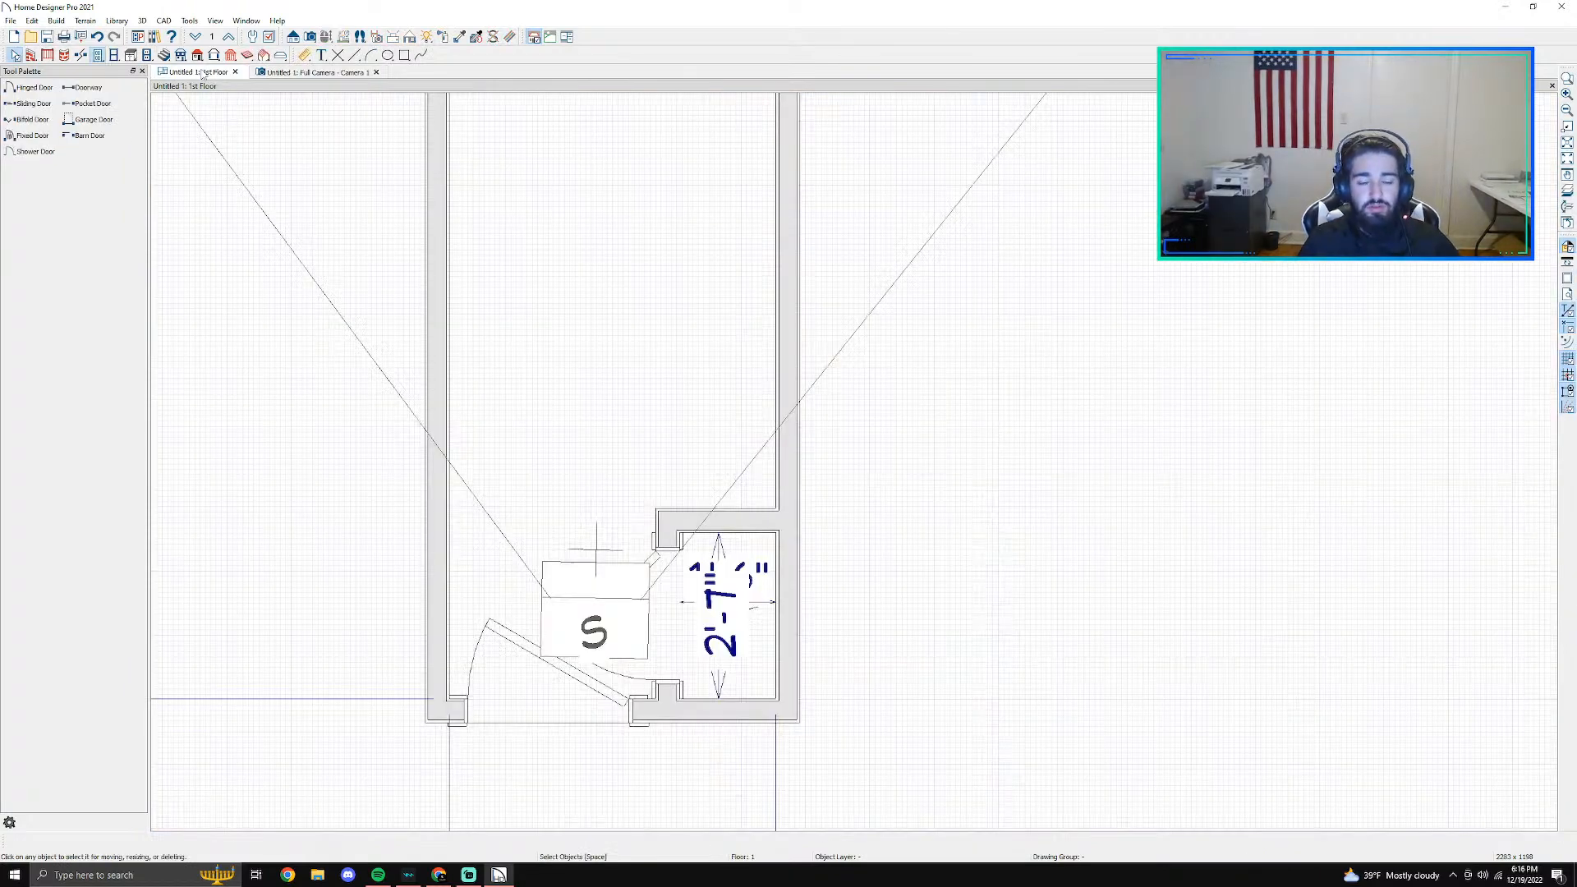
- Show the Library Browser beside the floor plan
scroll(678, 220, down, 1)
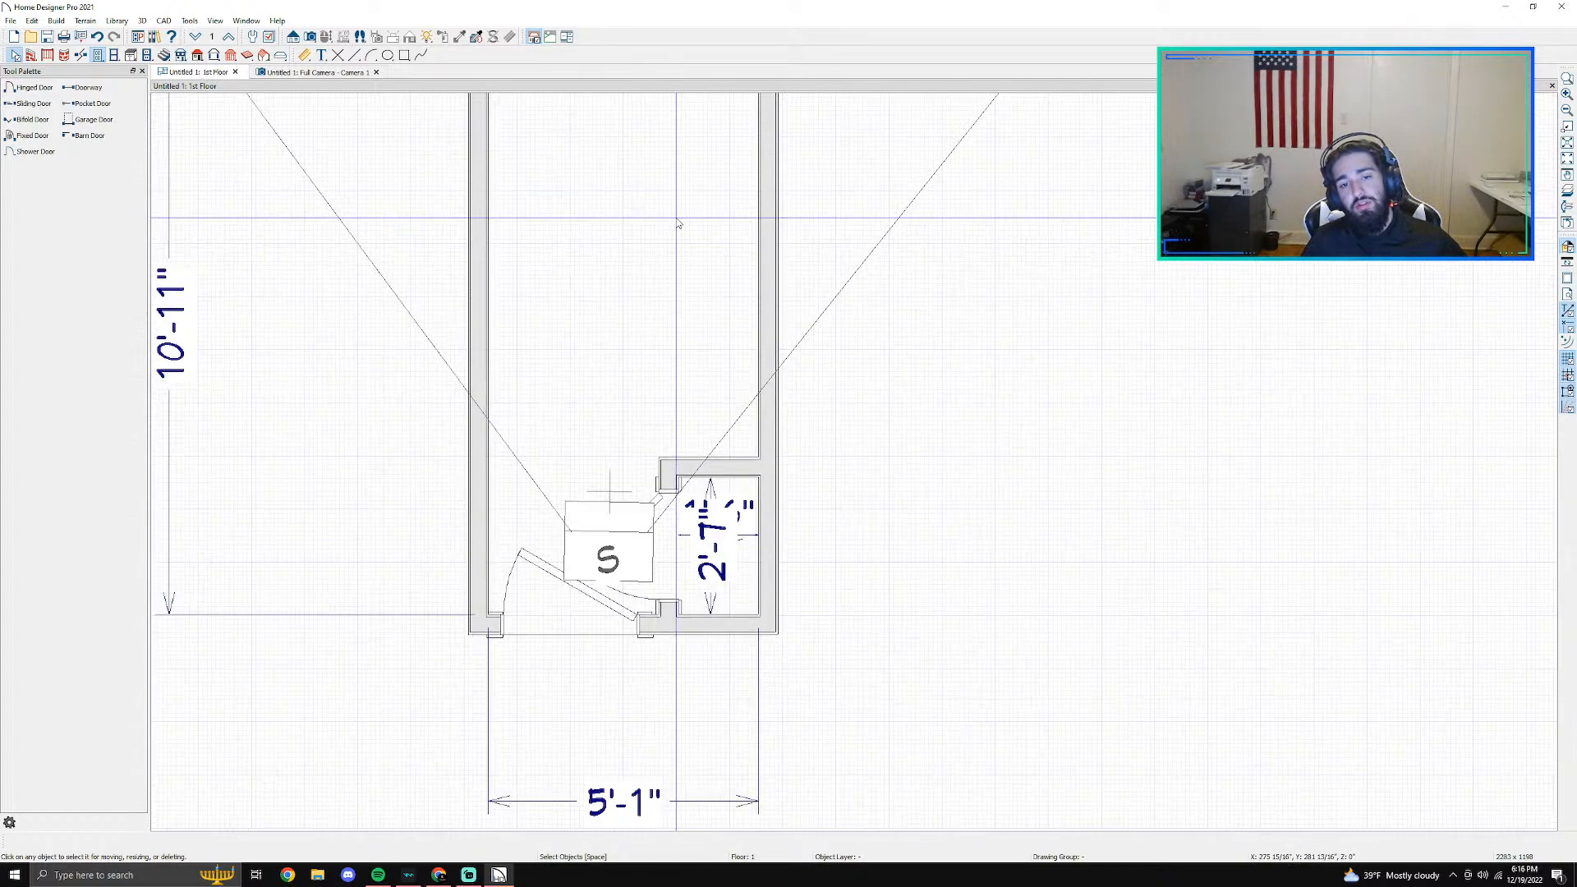
scroll(721, 289, up, 1)
middle_drag(505, 249, 654, 483)
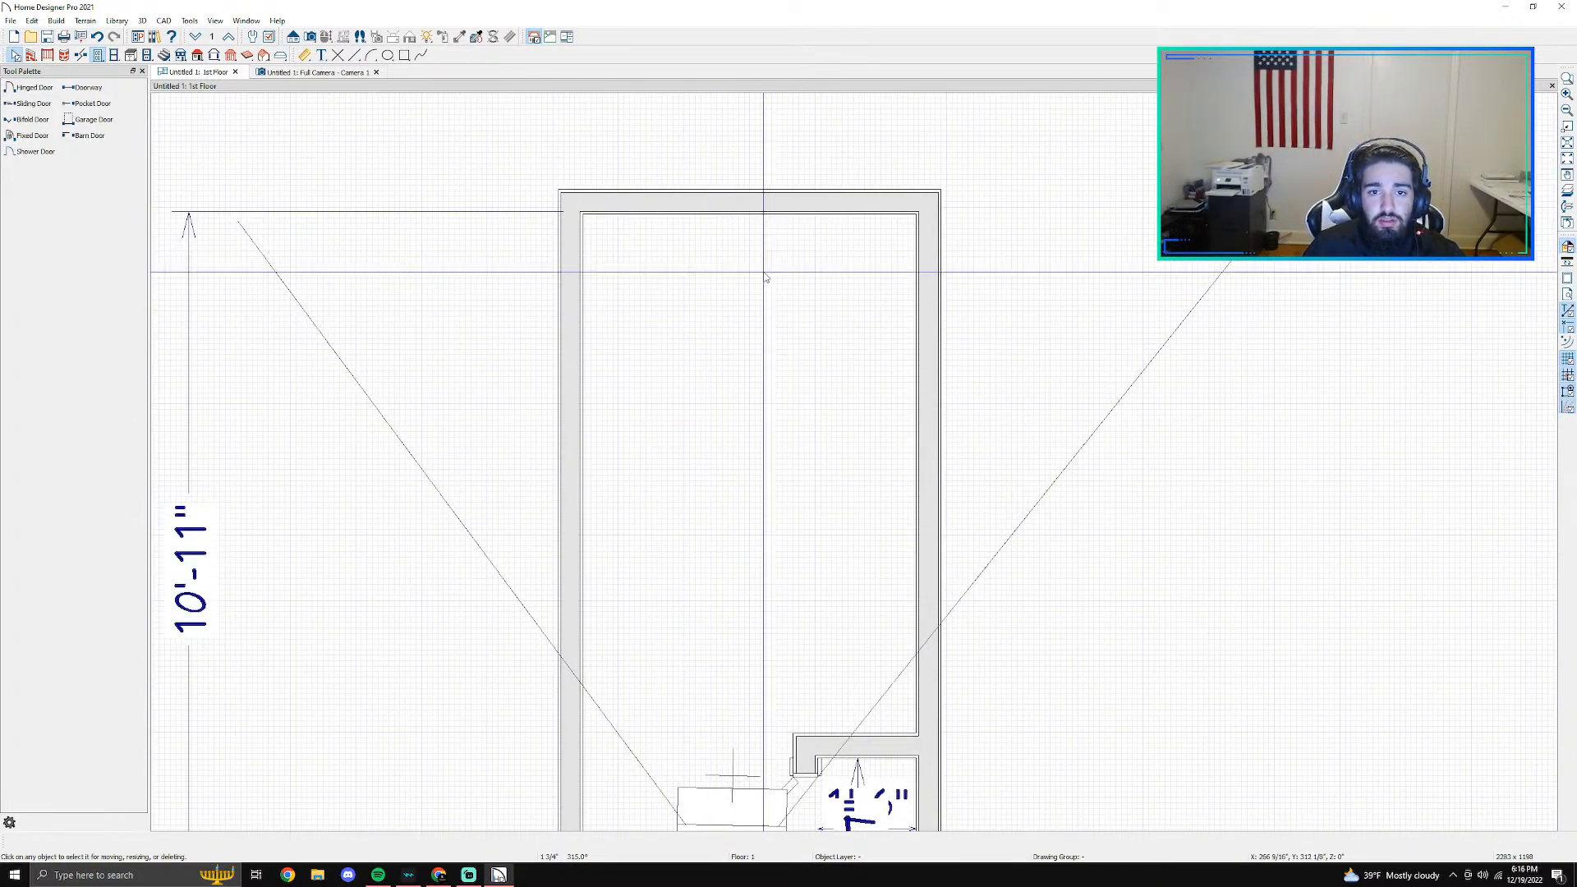
scroll(698, 308, down, 1)
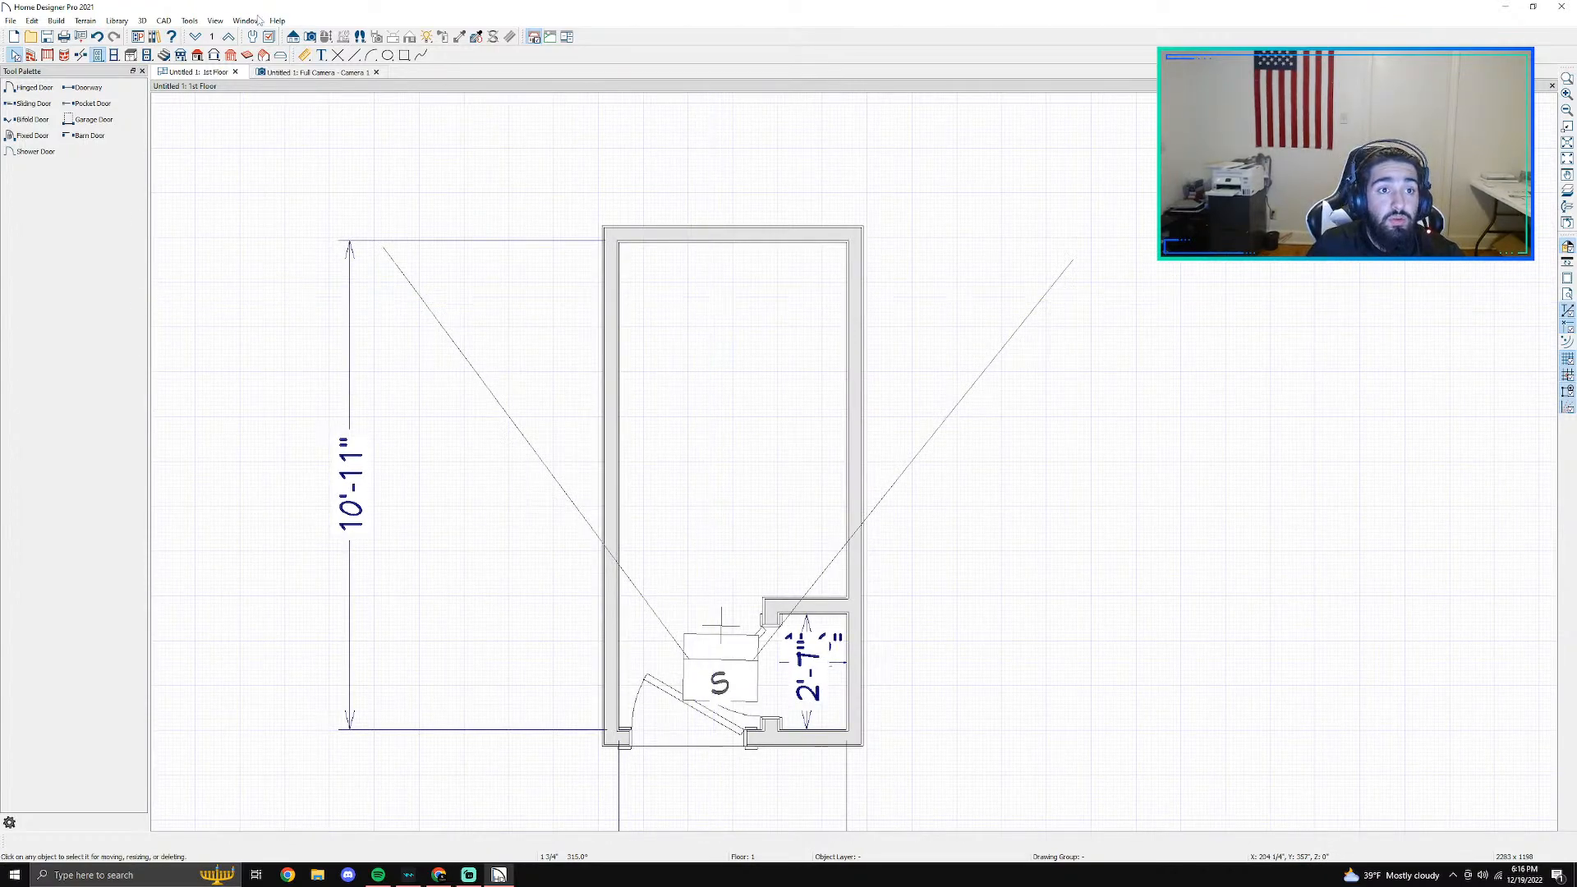
click(218, 22)
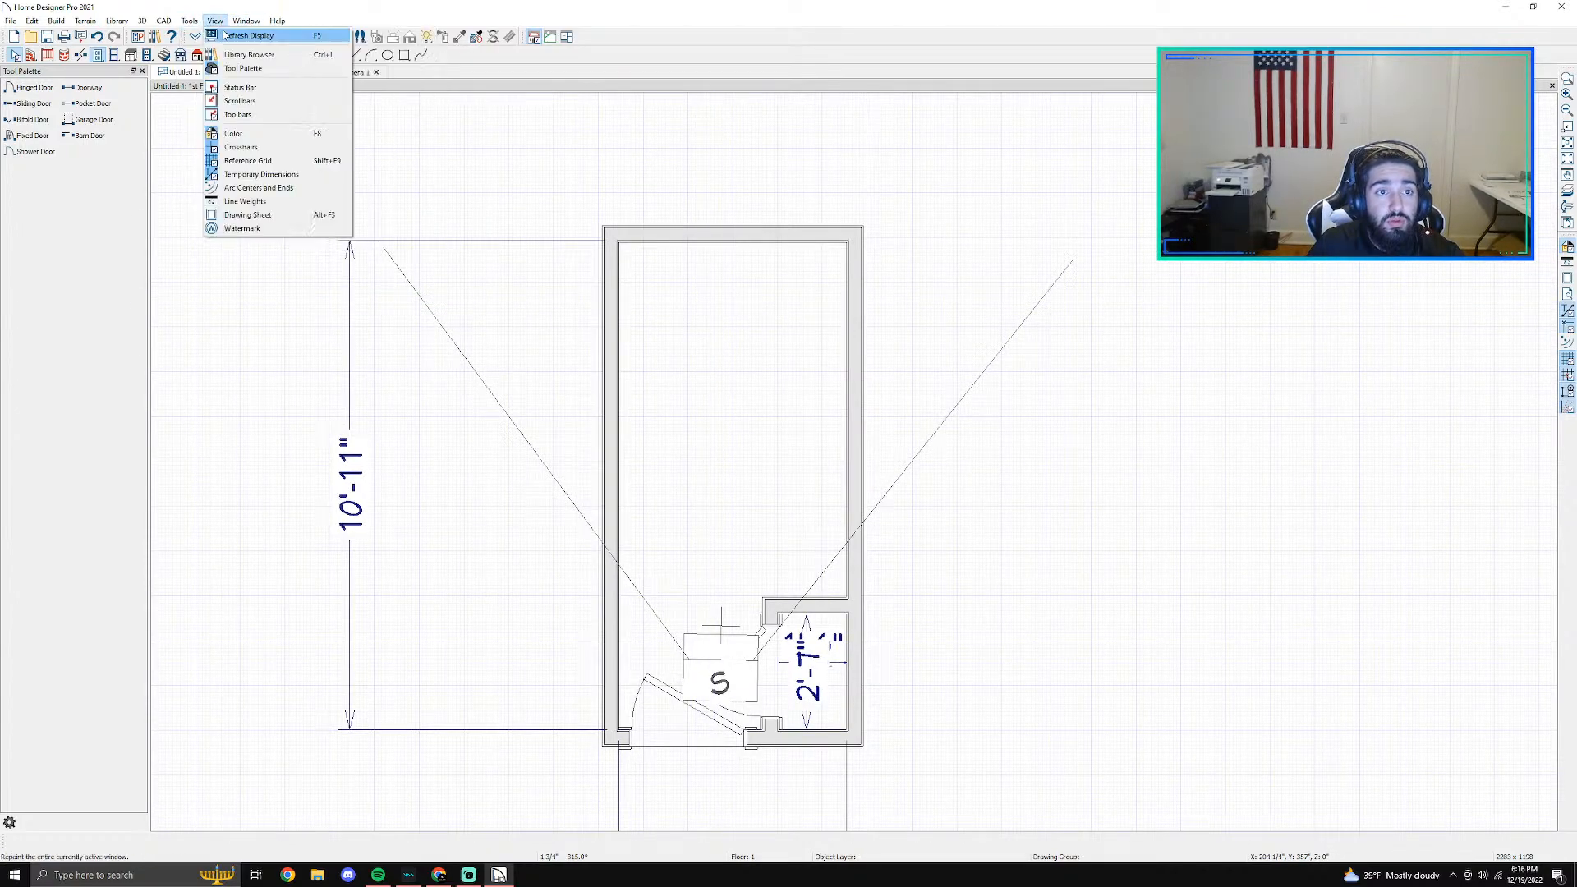
click(246, 54)
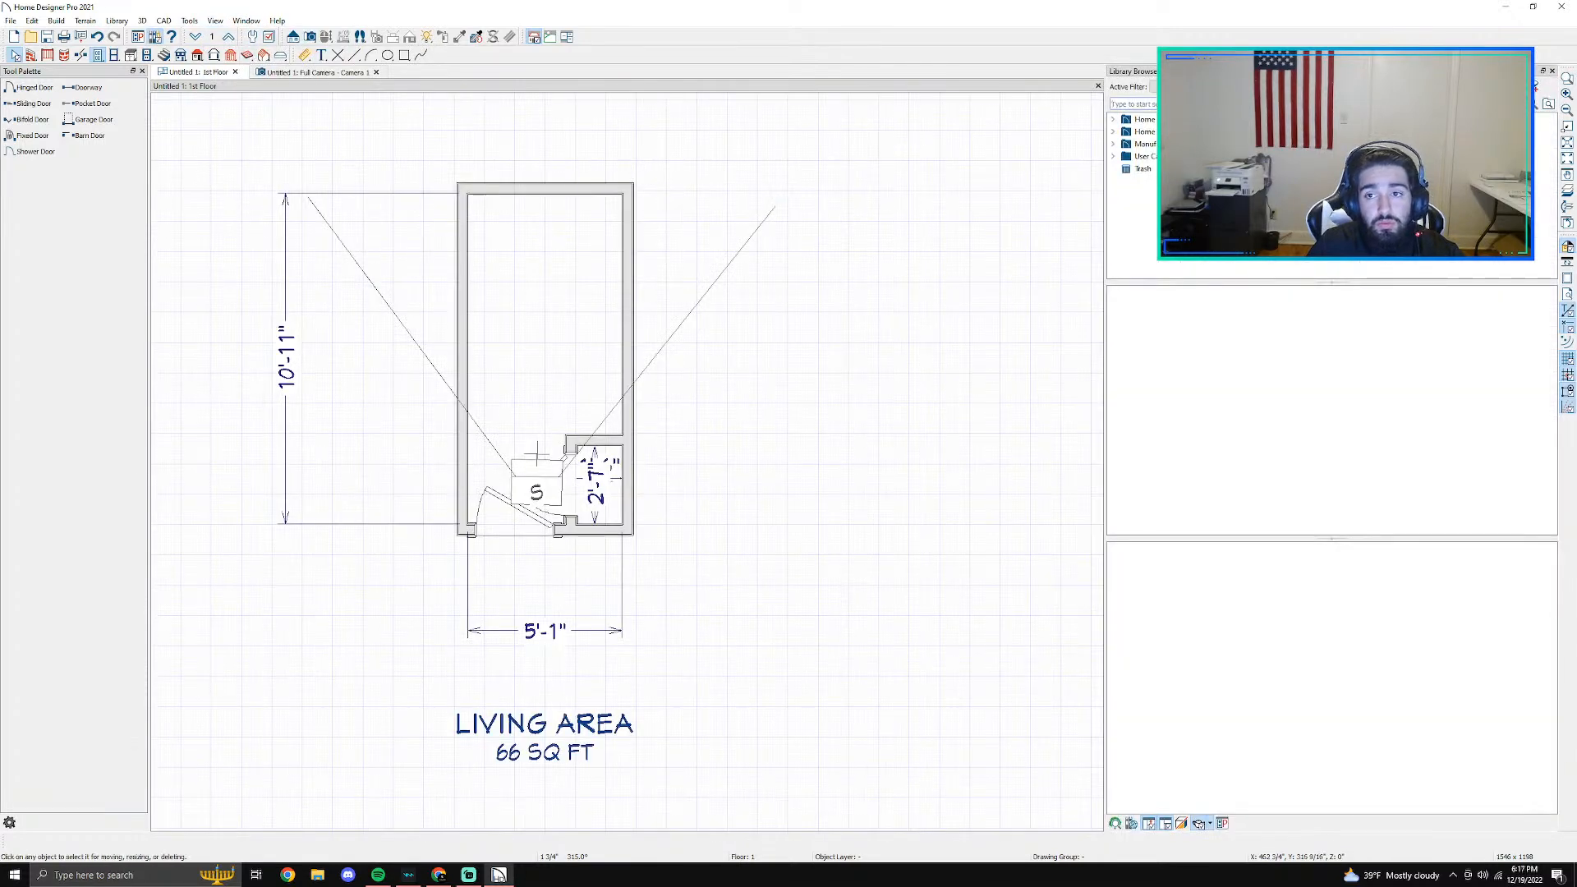
- Browse the library's manufacturer catalogs to Kohler's bathroom Bathing fixtures
click(1113, 133)
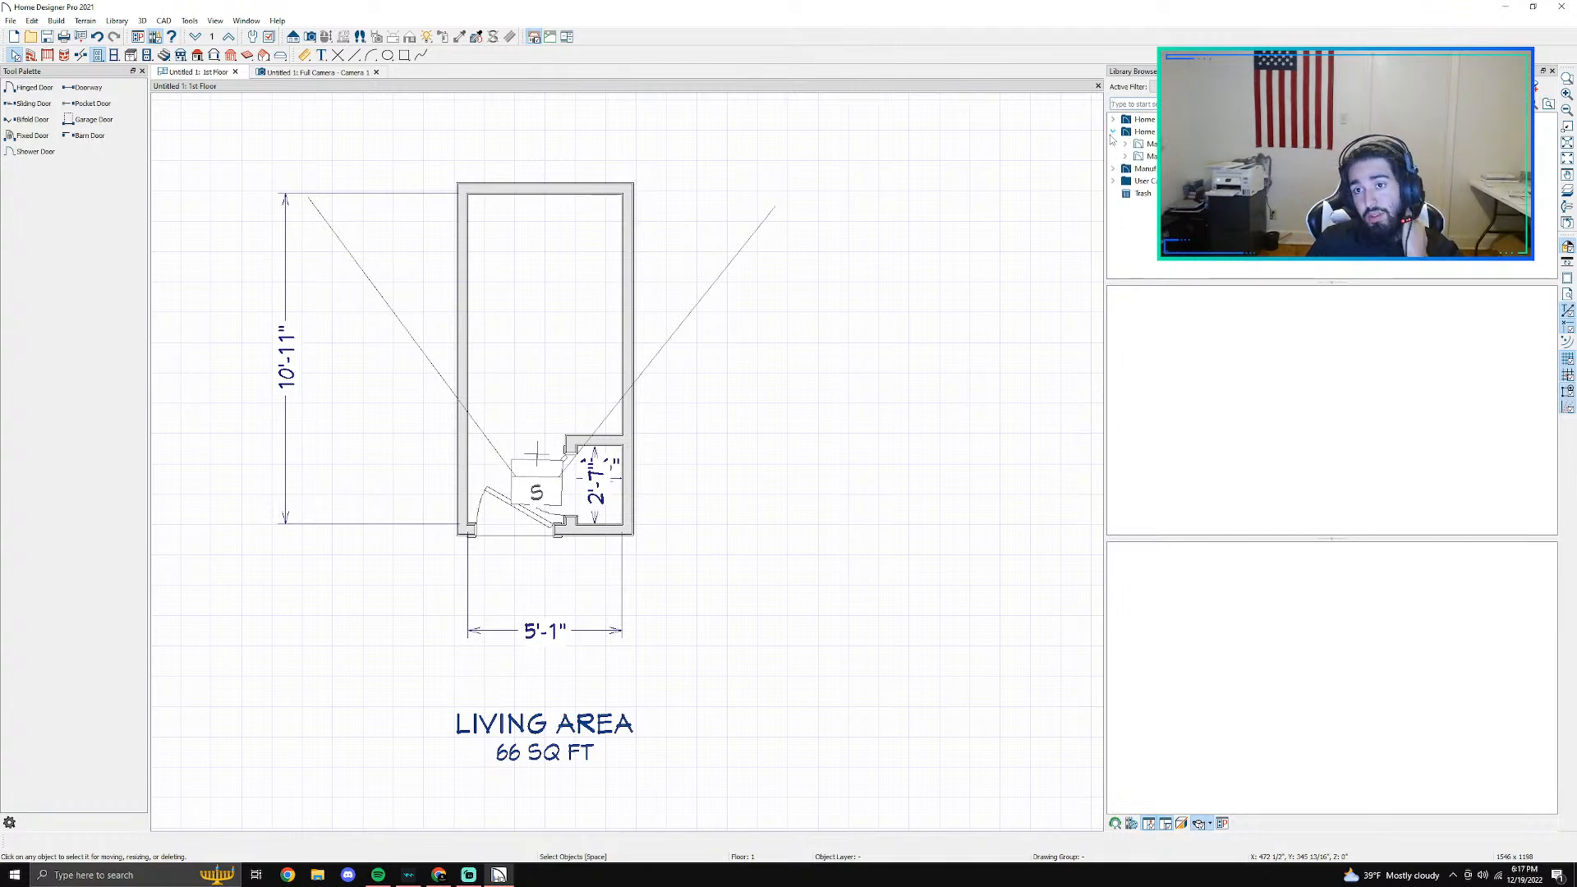
click(1115, 121)
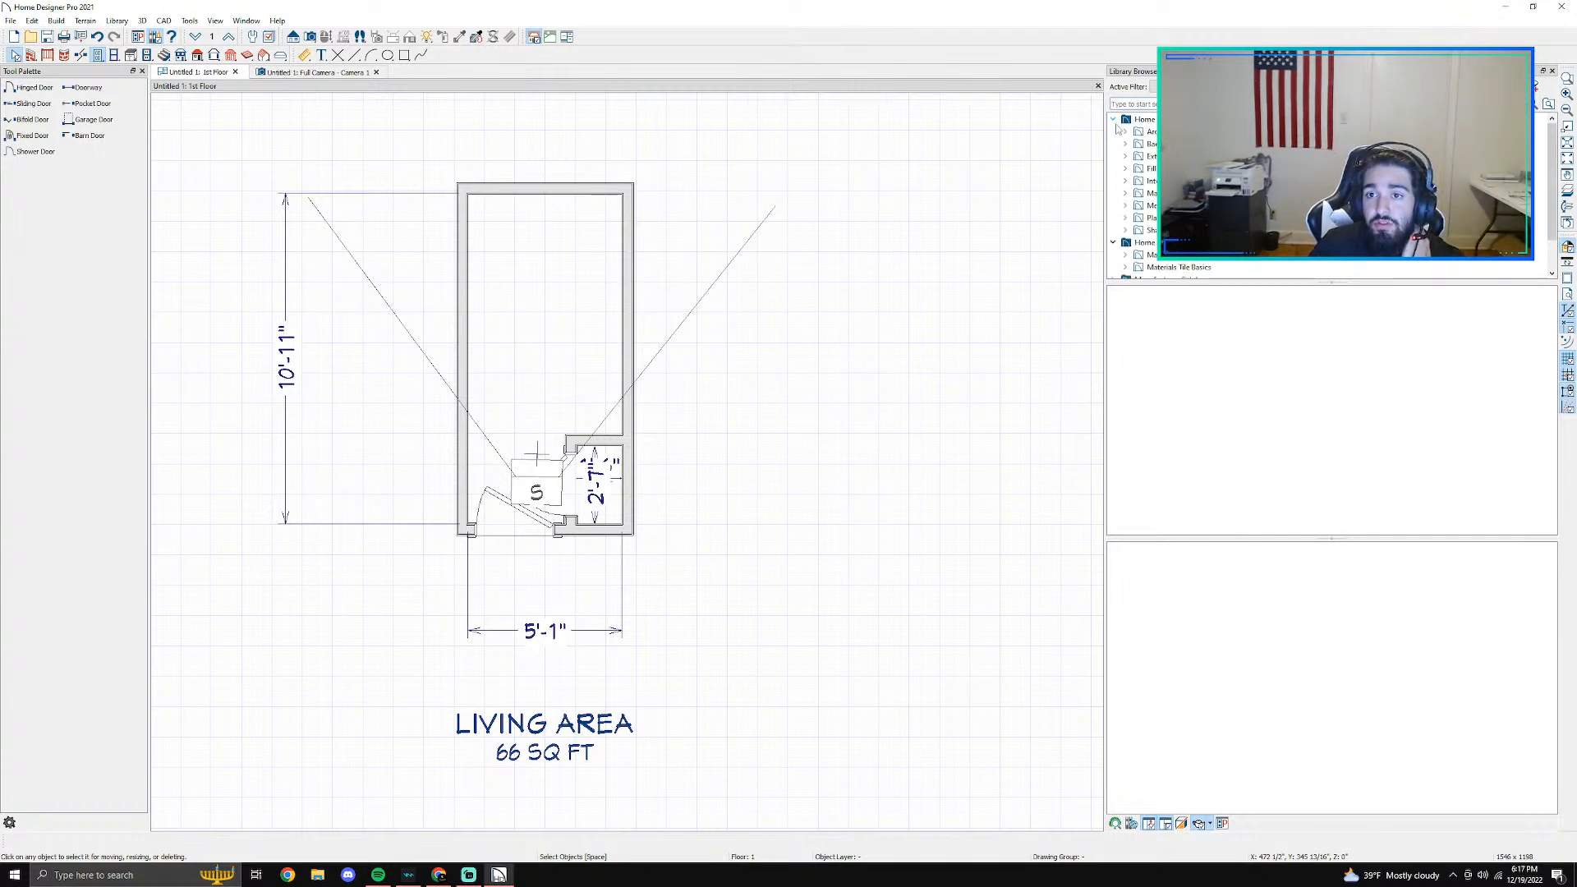
click(1114, 244)
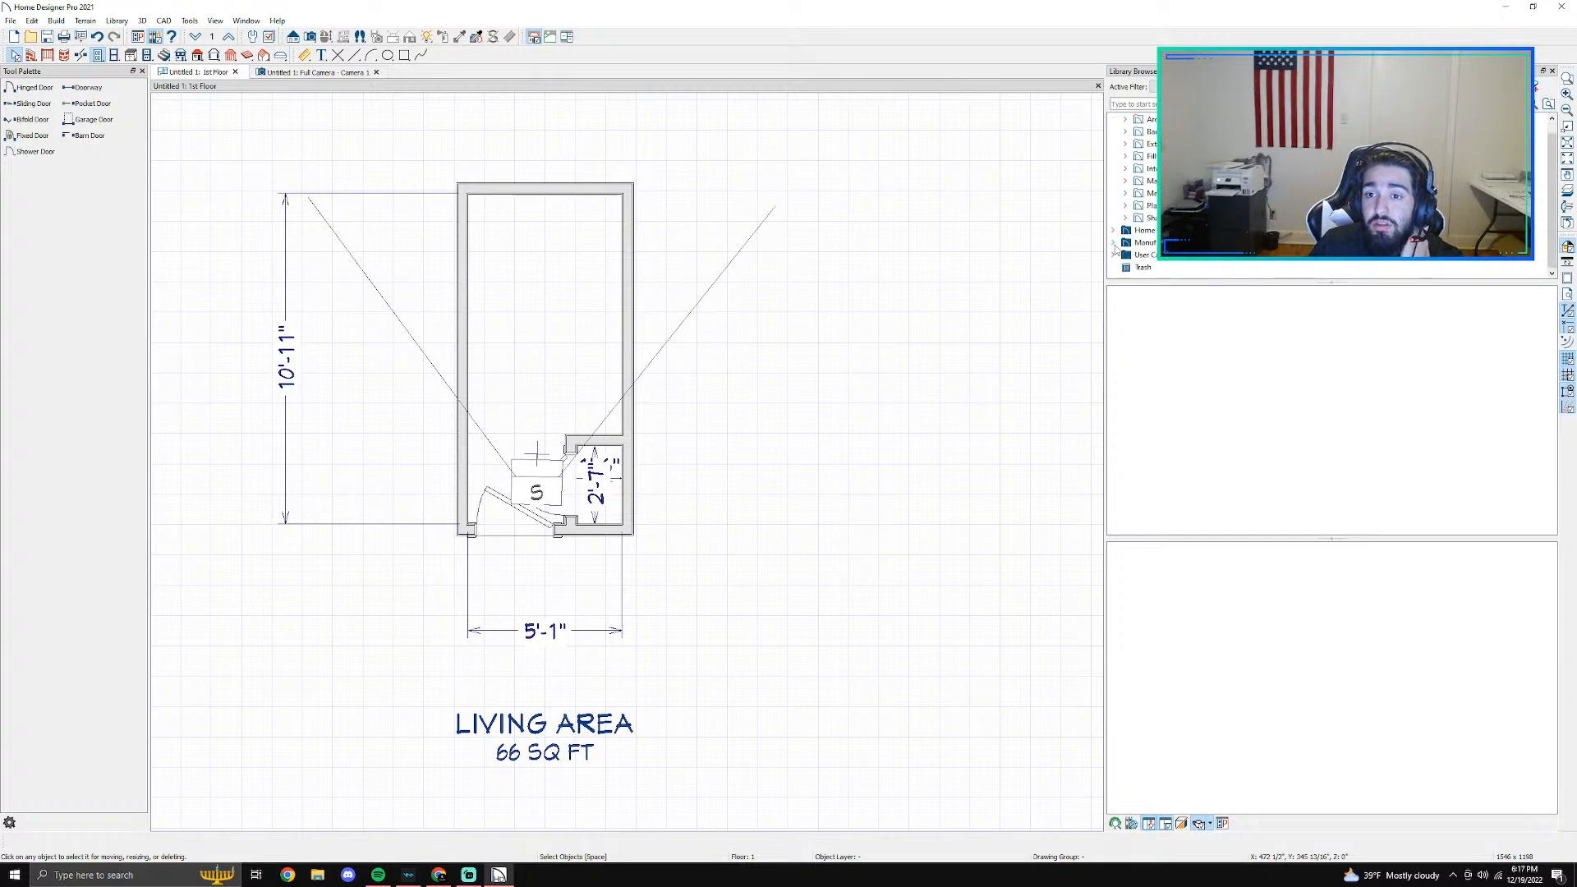
click(1113, 245)
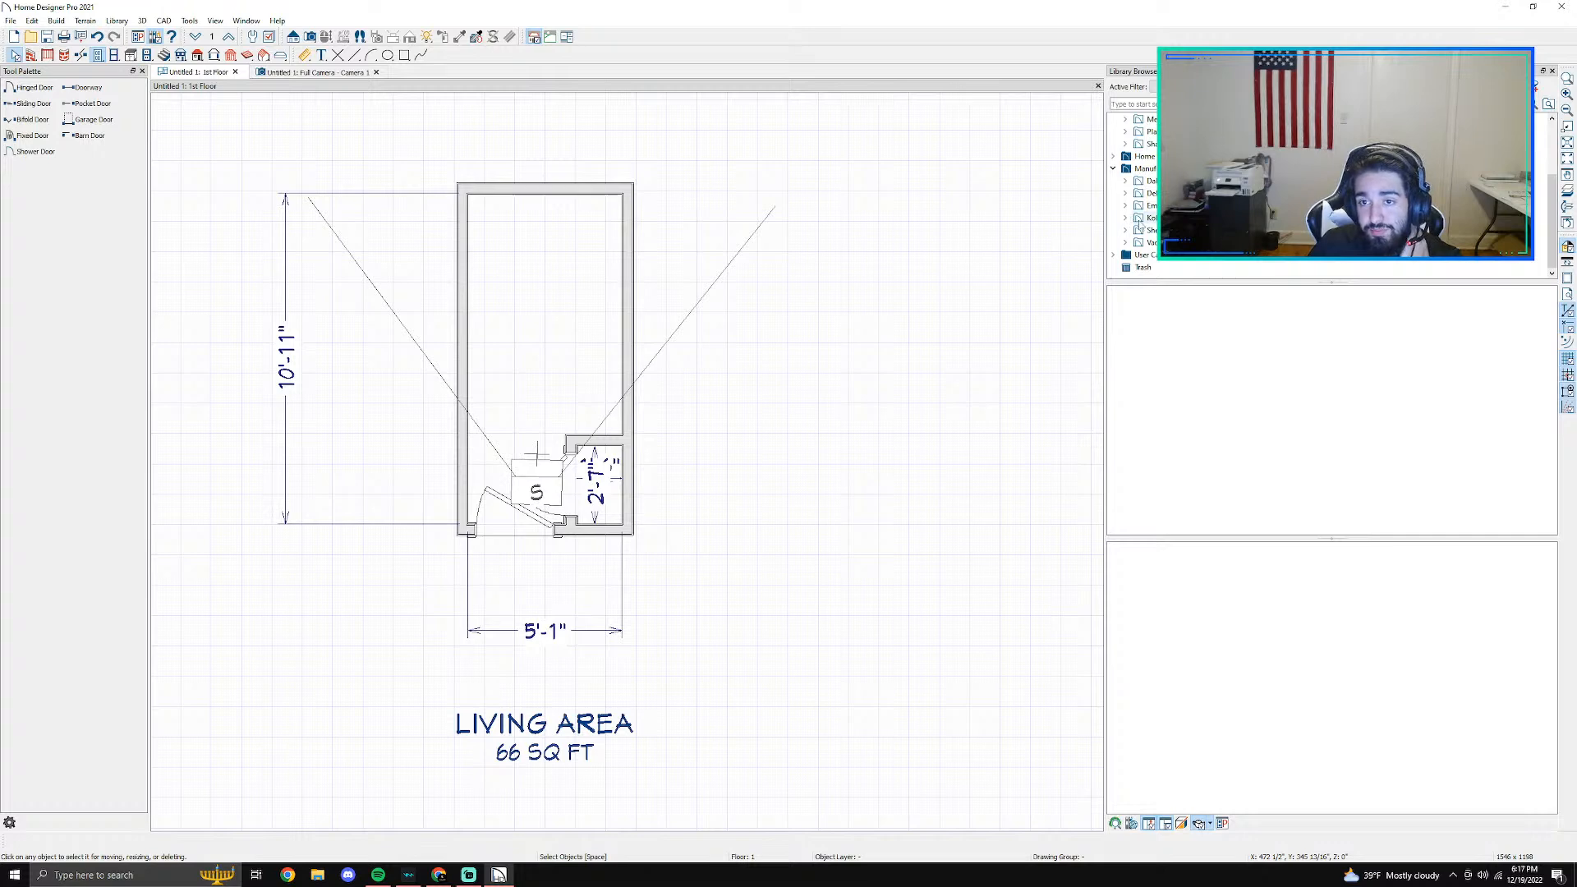
click(1141, 218)
click(1126, 218)
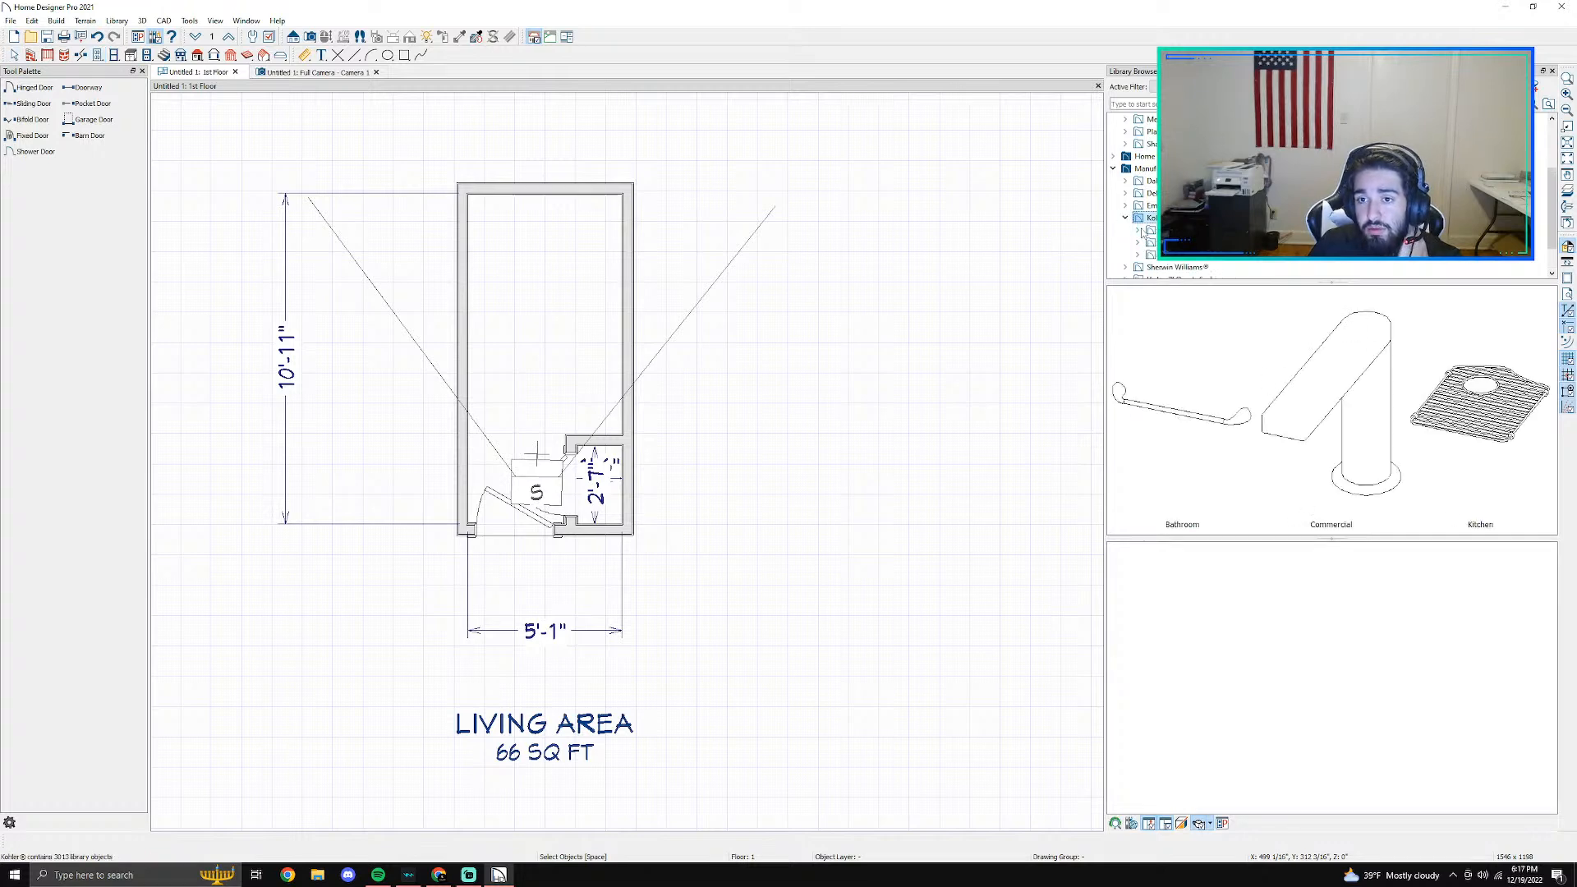
click(1152, 231)
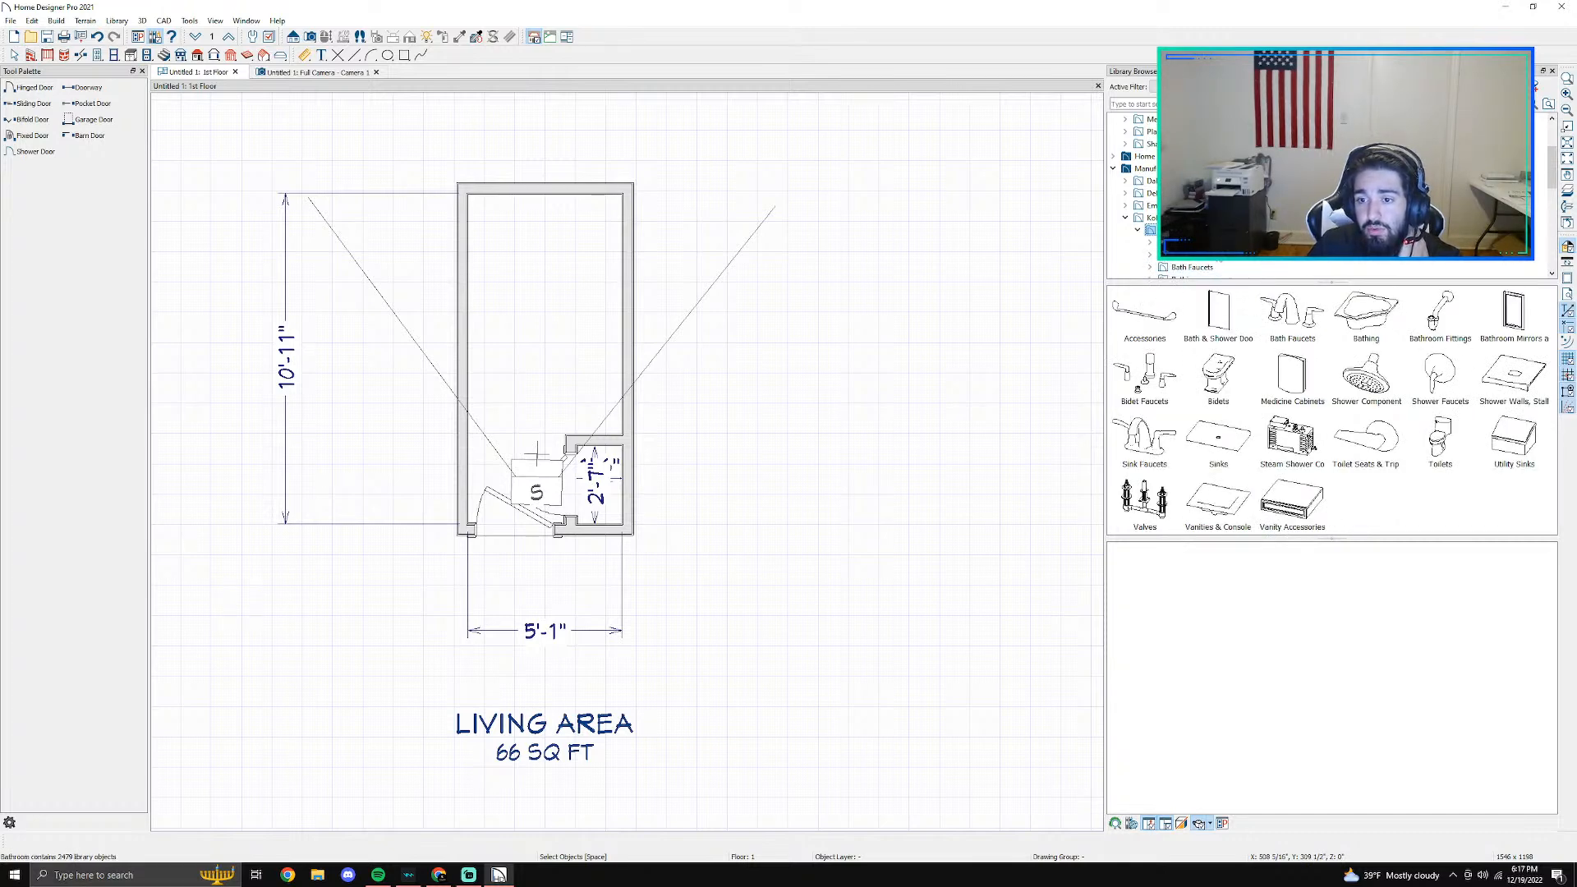
scroll(1182, 271, down, 2)
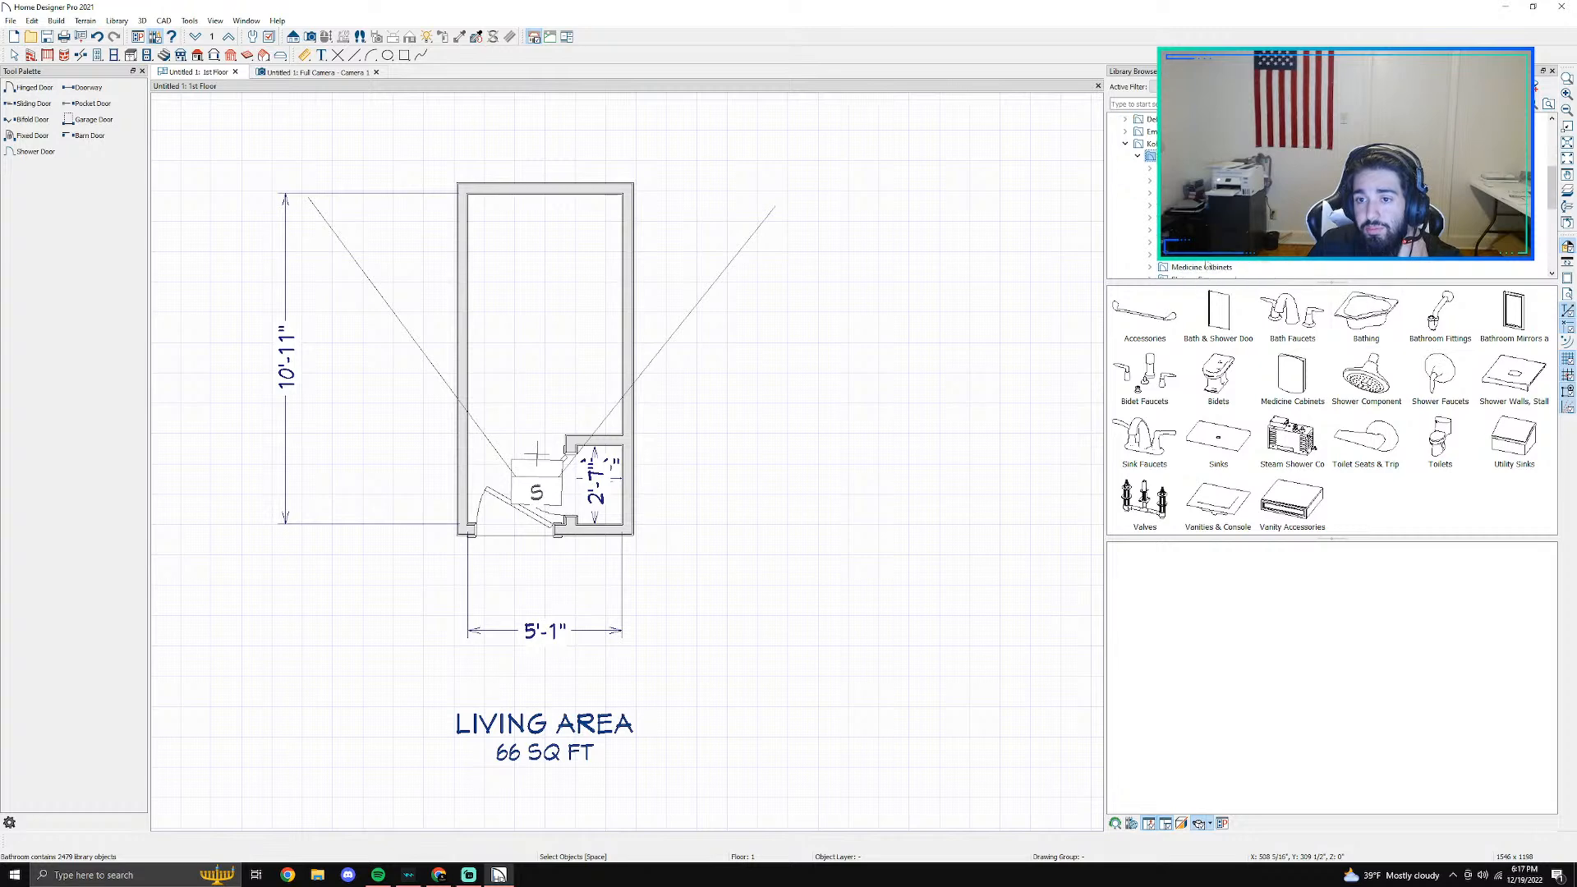
scroll(1153, 208, down, 2)
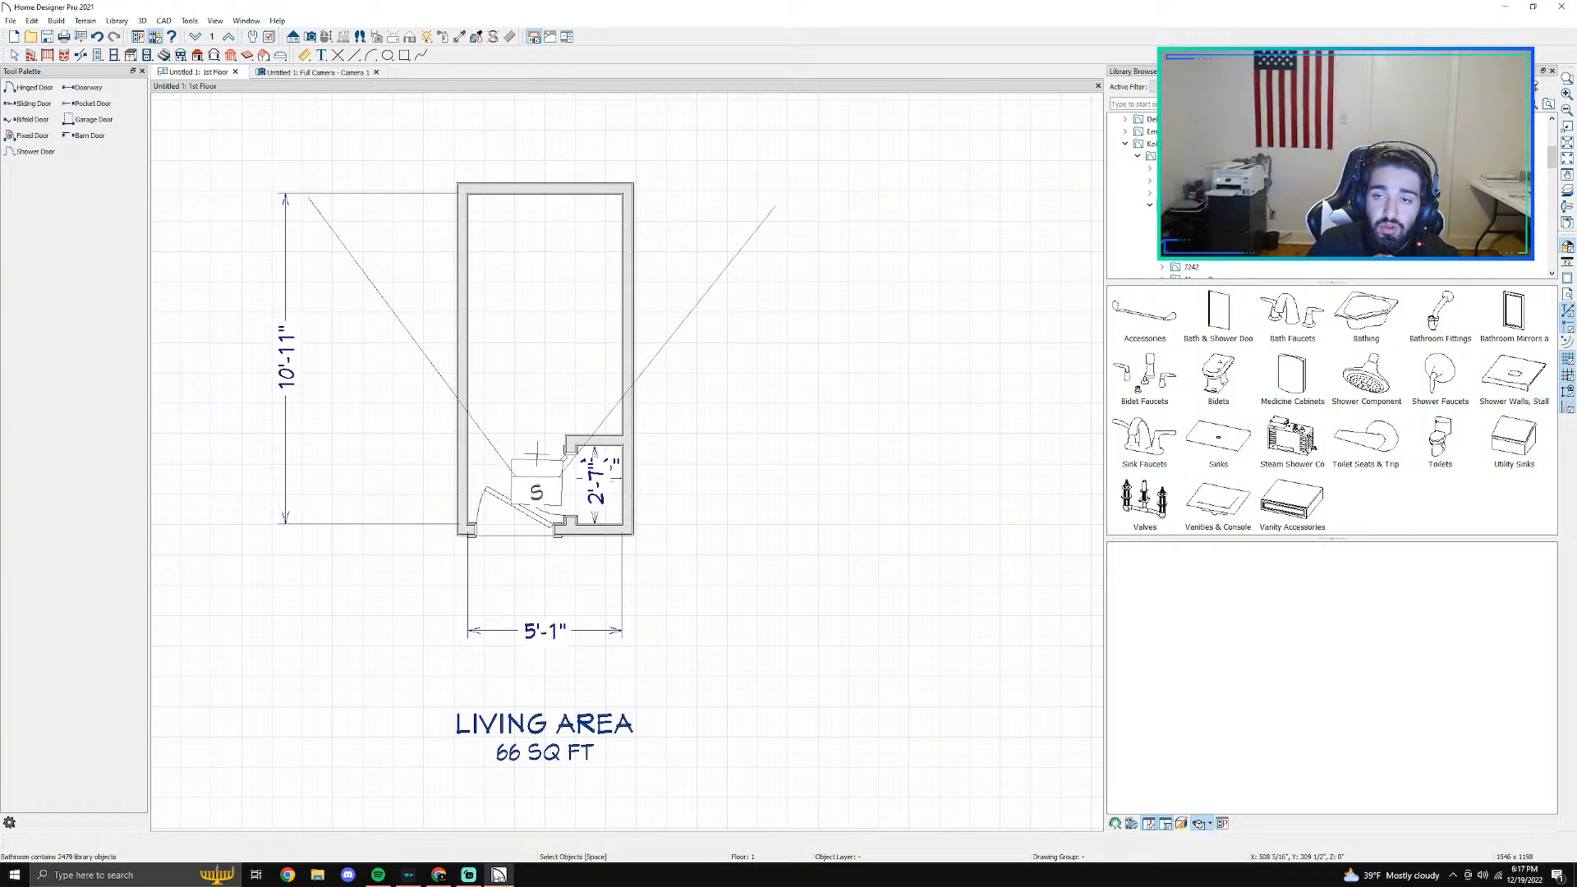
click(1179, 205)
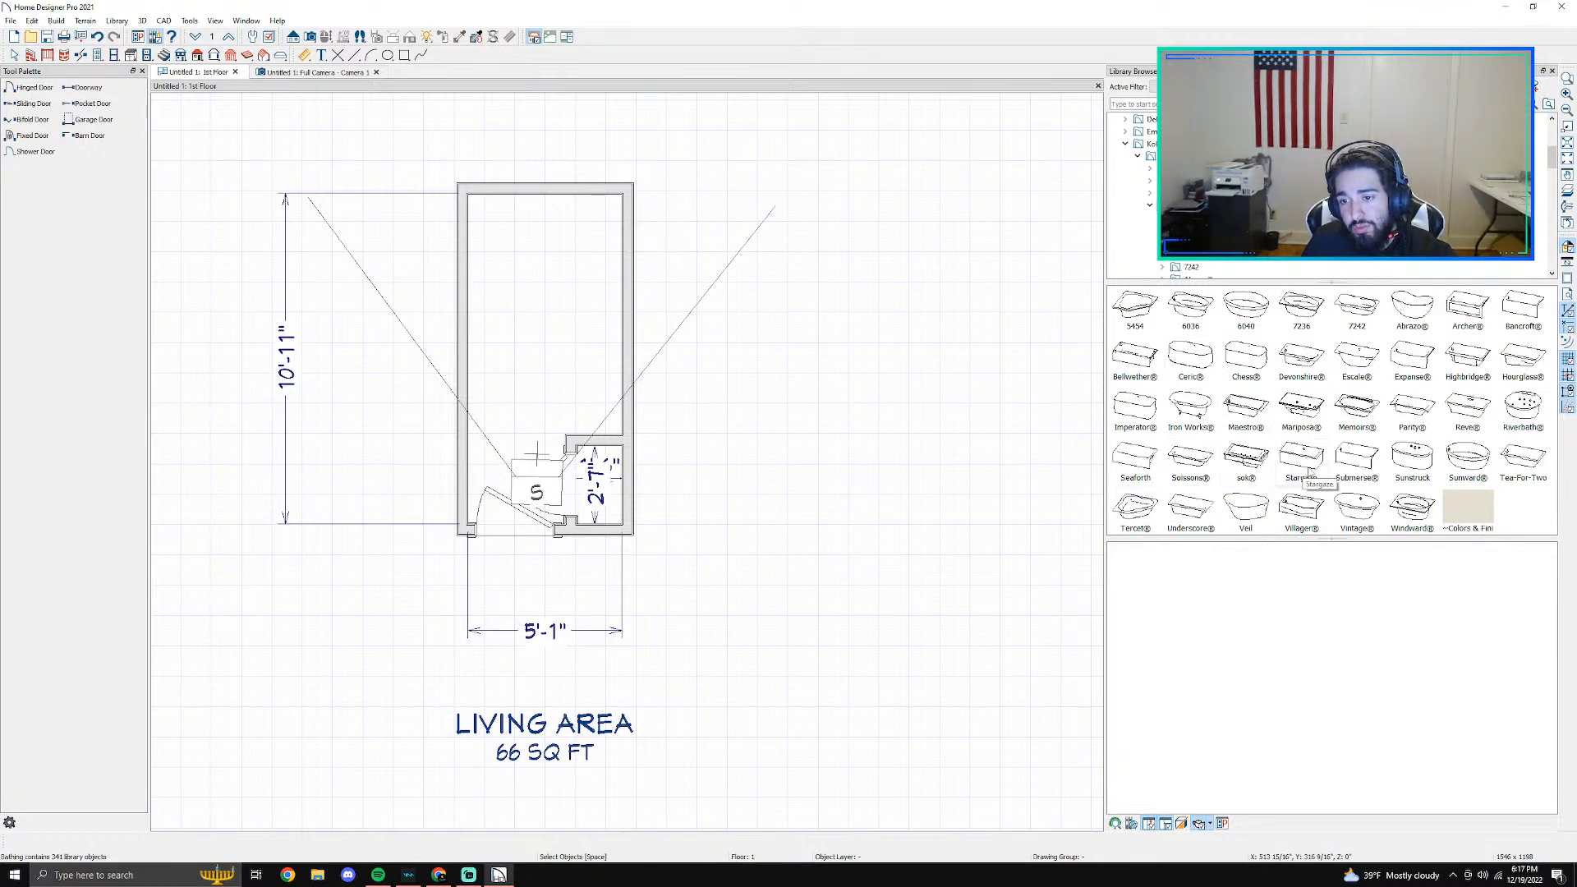
- Place the K-1100-RA Expanse 5' Bath from the Expanse collection against the room's upper wall
double_click(1413, 361)
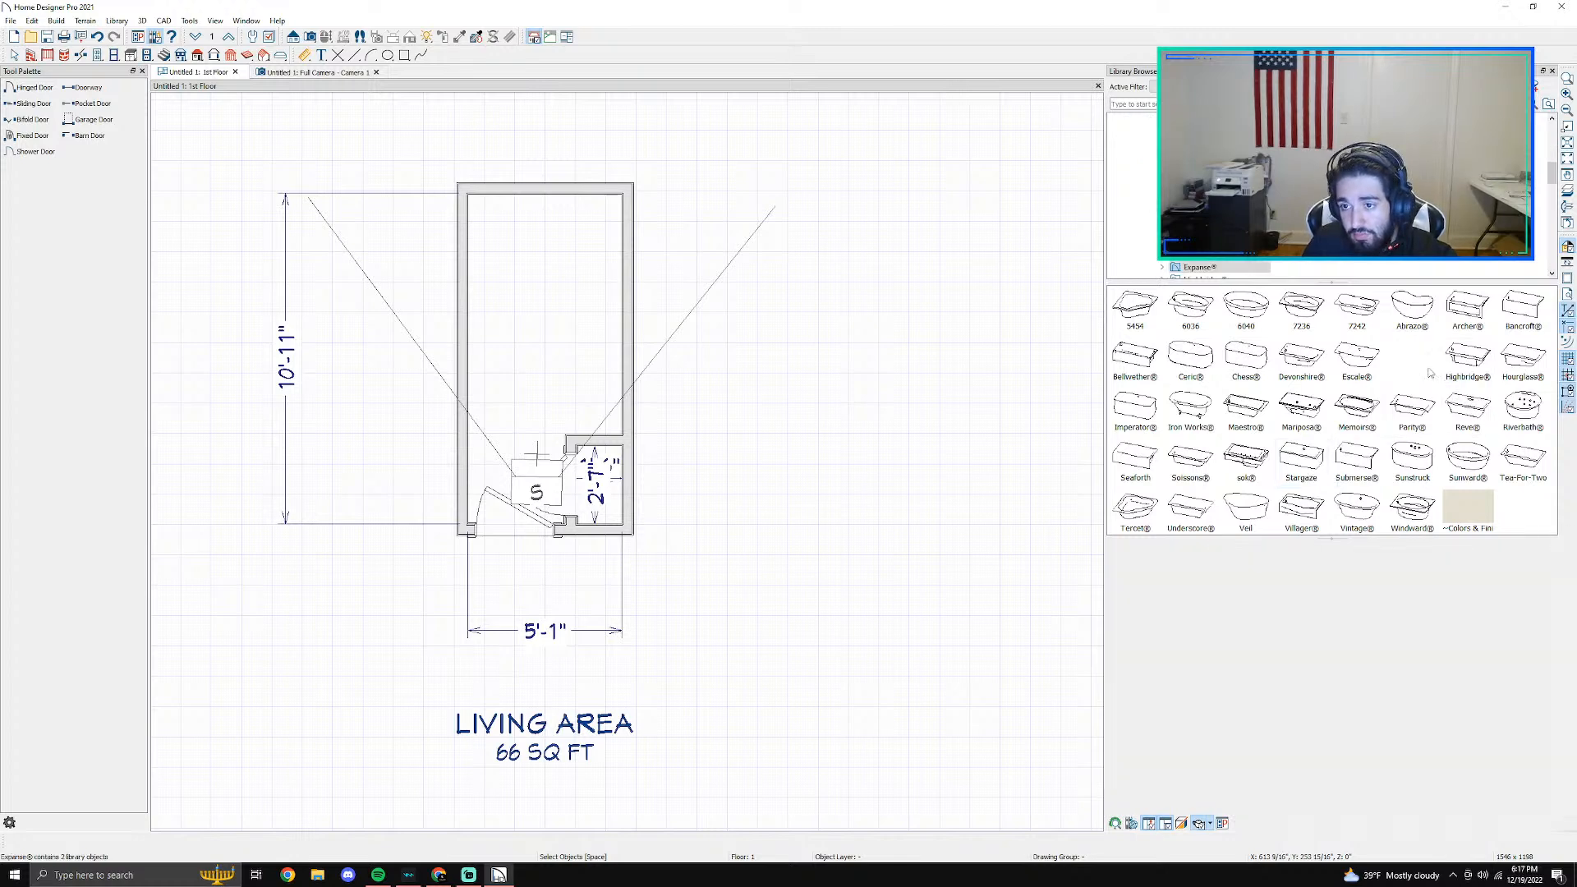
click(1409, 405)
drag(1387, 640, 1381, 722)
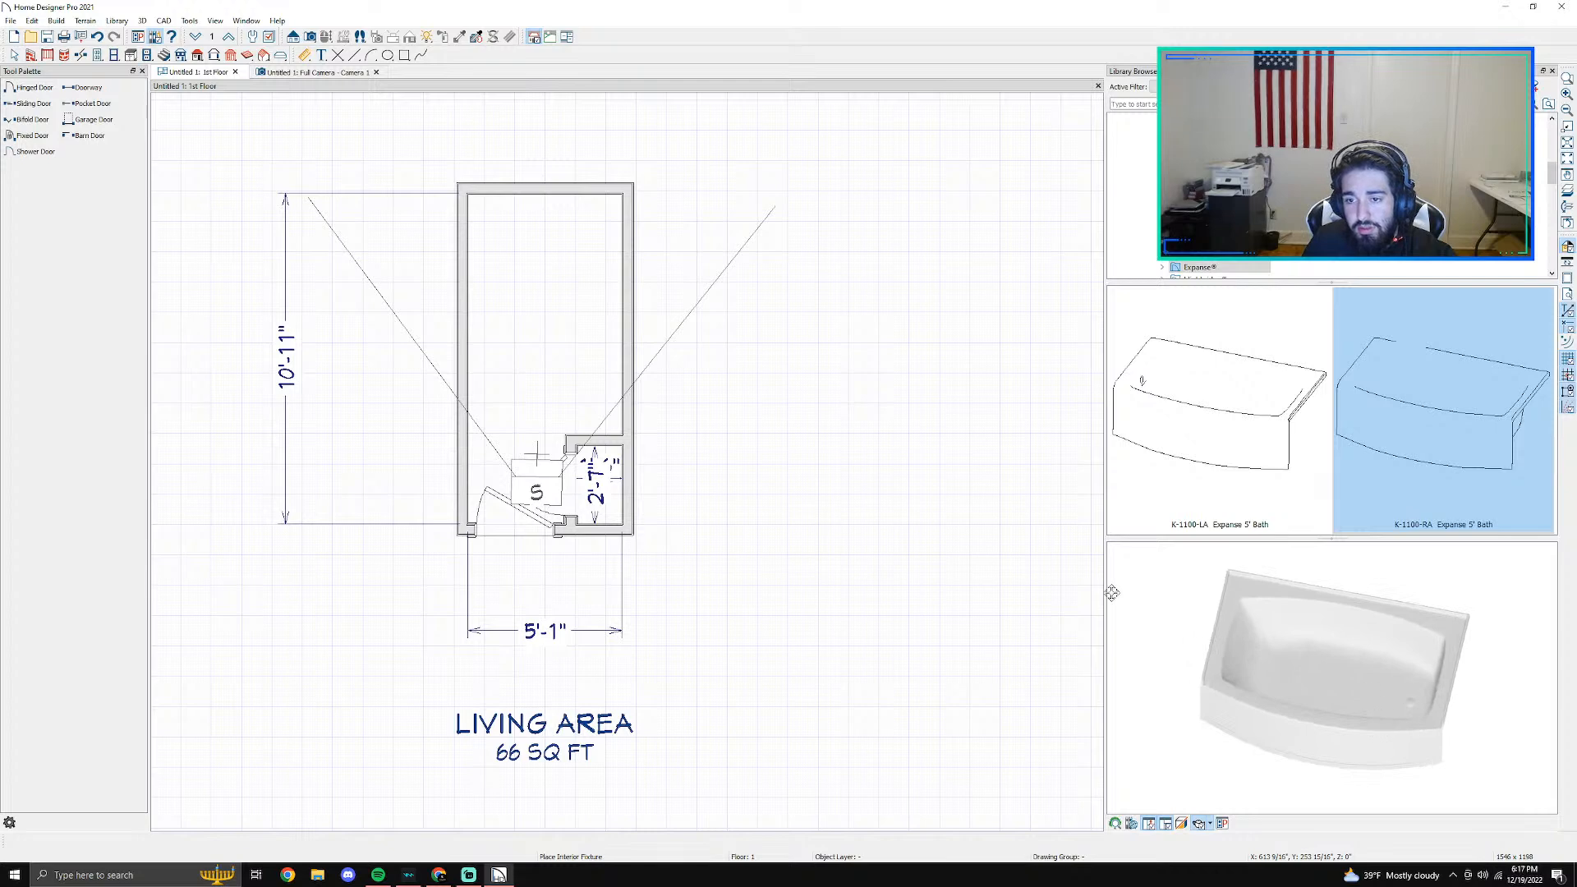
click(1240, 464)
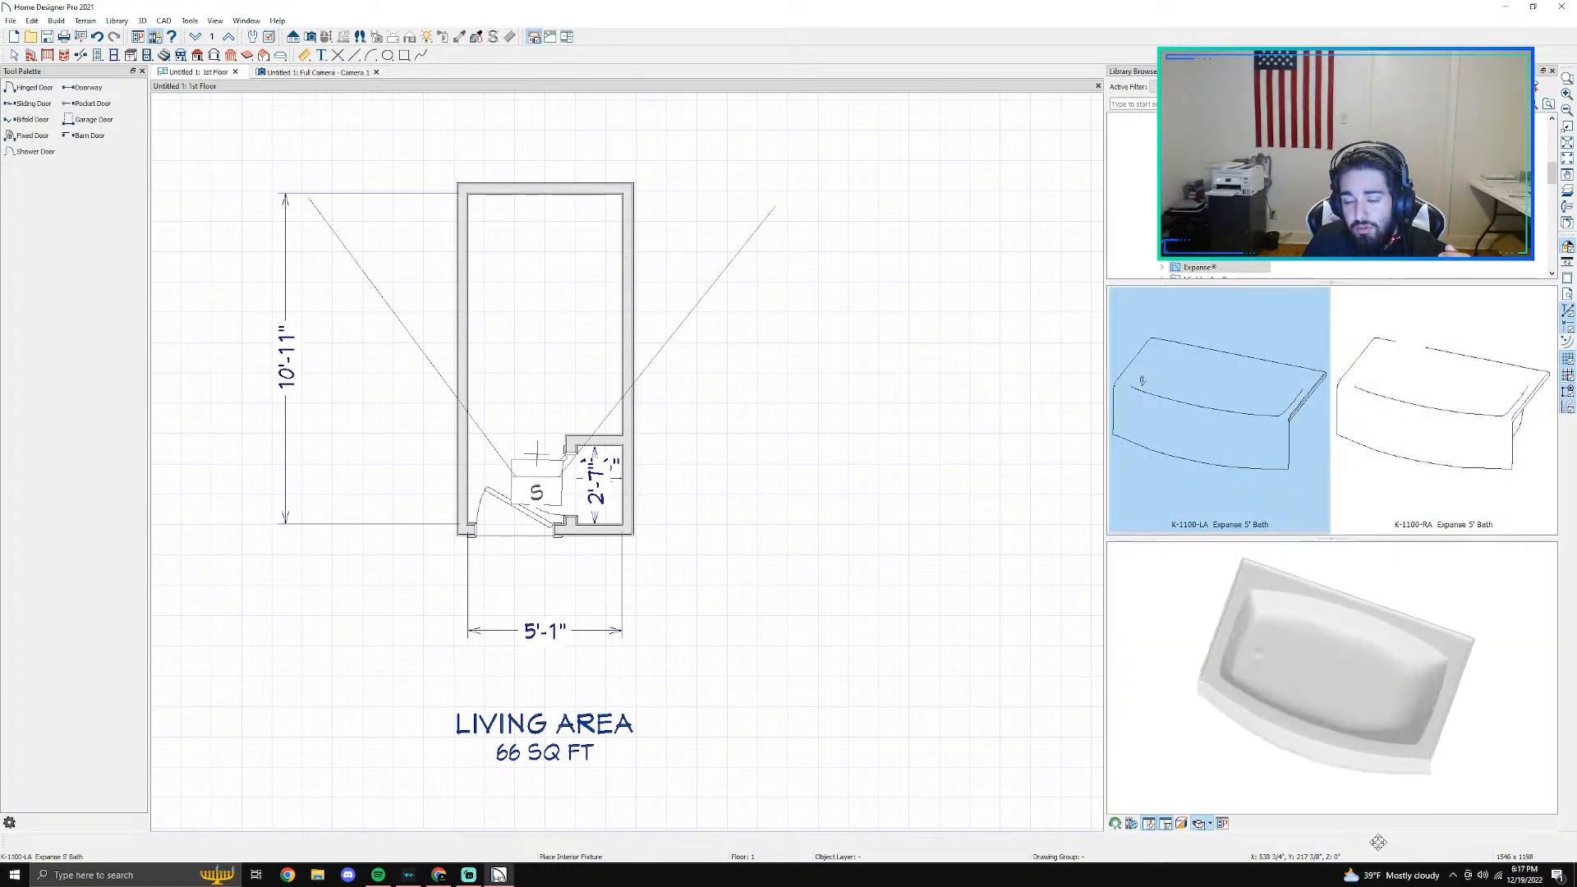
click(1408, 493)
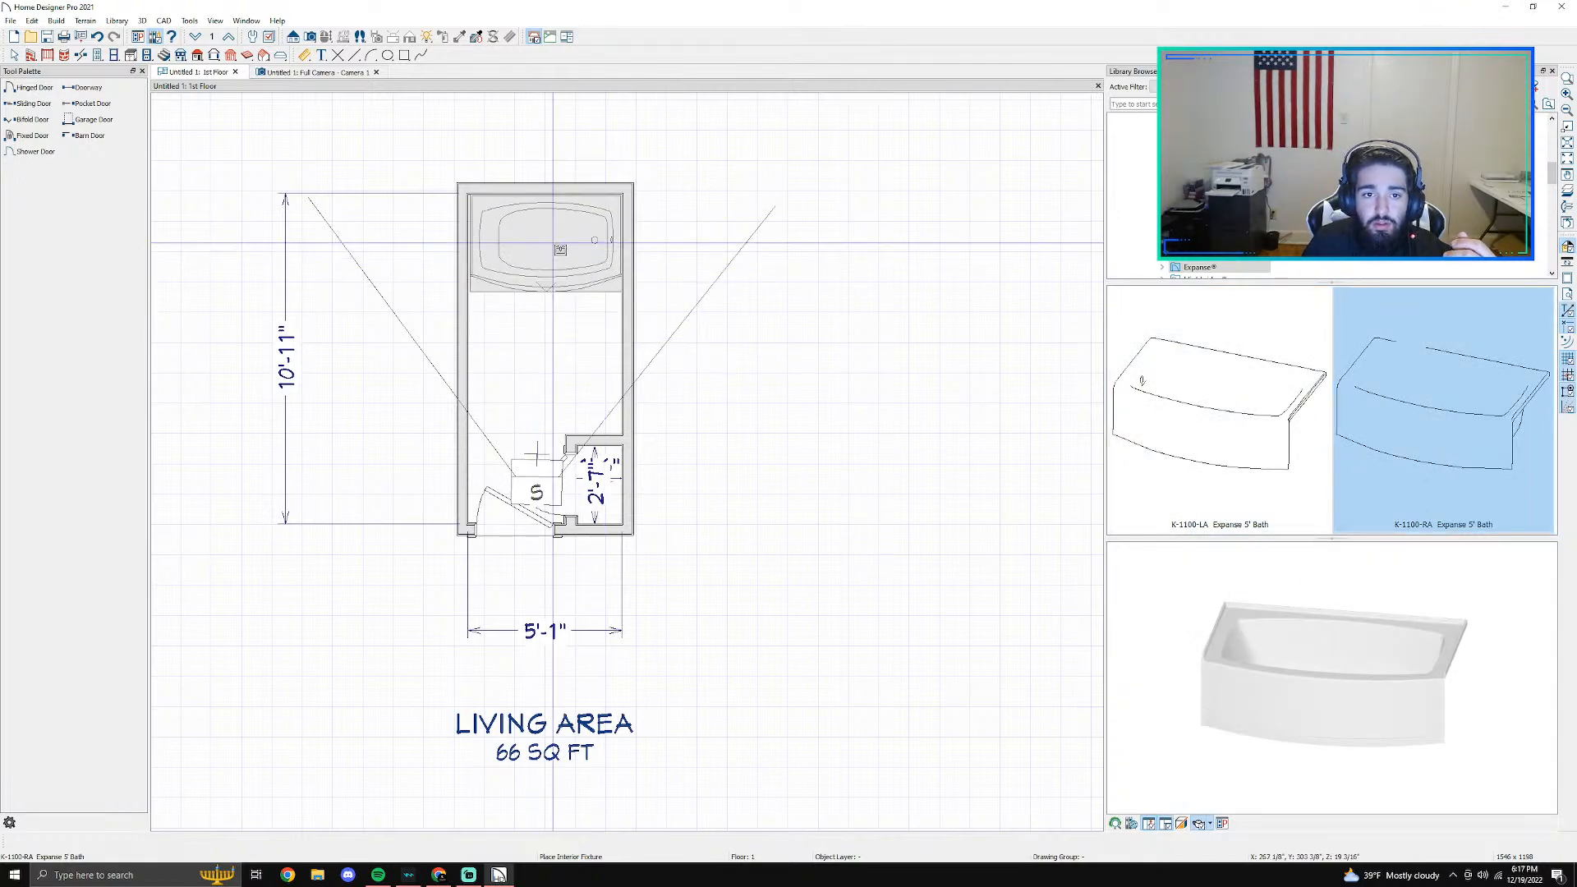
click(560, 245)
scroll(560, 243, up, 1)
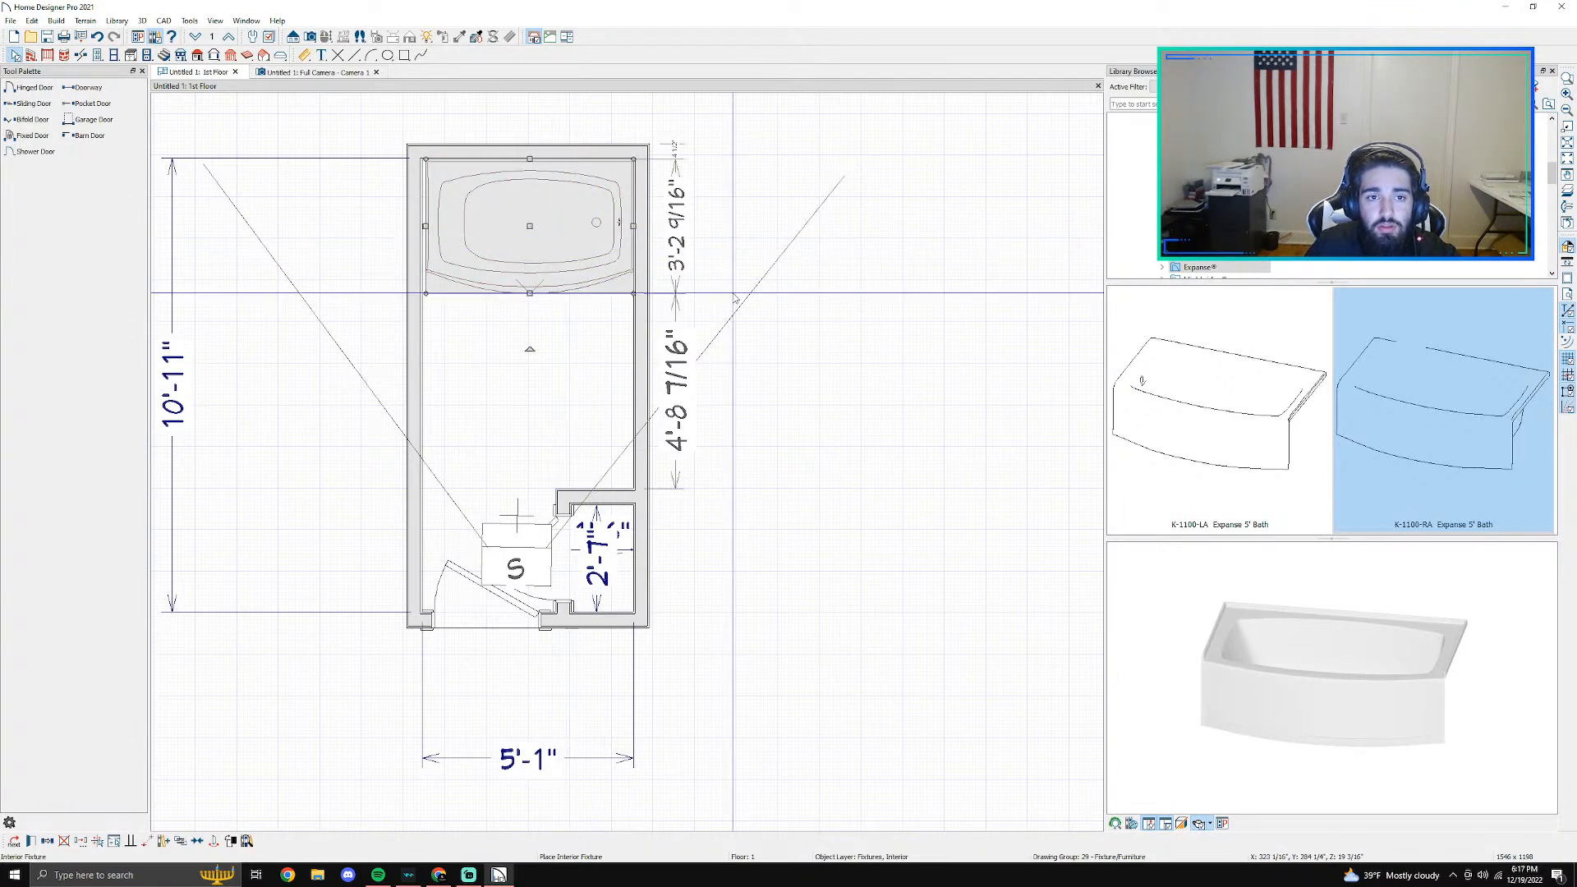
- Enter a width for the Expanse bath in its fixture specification and apply it
middle_drag(735, 293, 923, 367)
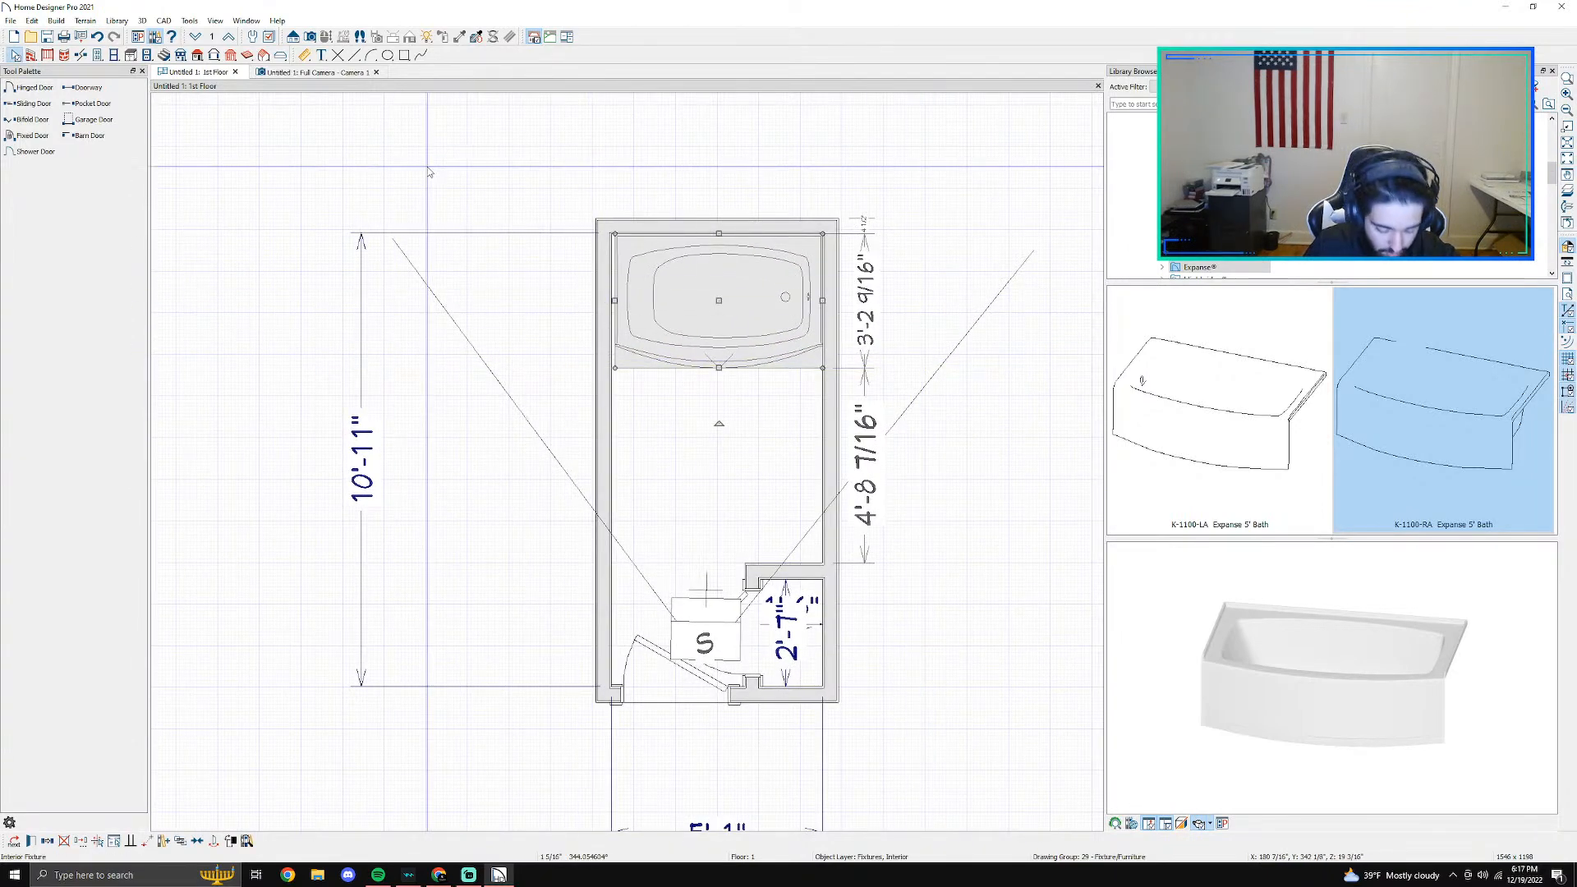
scroll(450, 174, up, 3)
scroll(687, 232, up, 2)
middle_drag(980, 661, 727, 570)
double_click(713, 322)
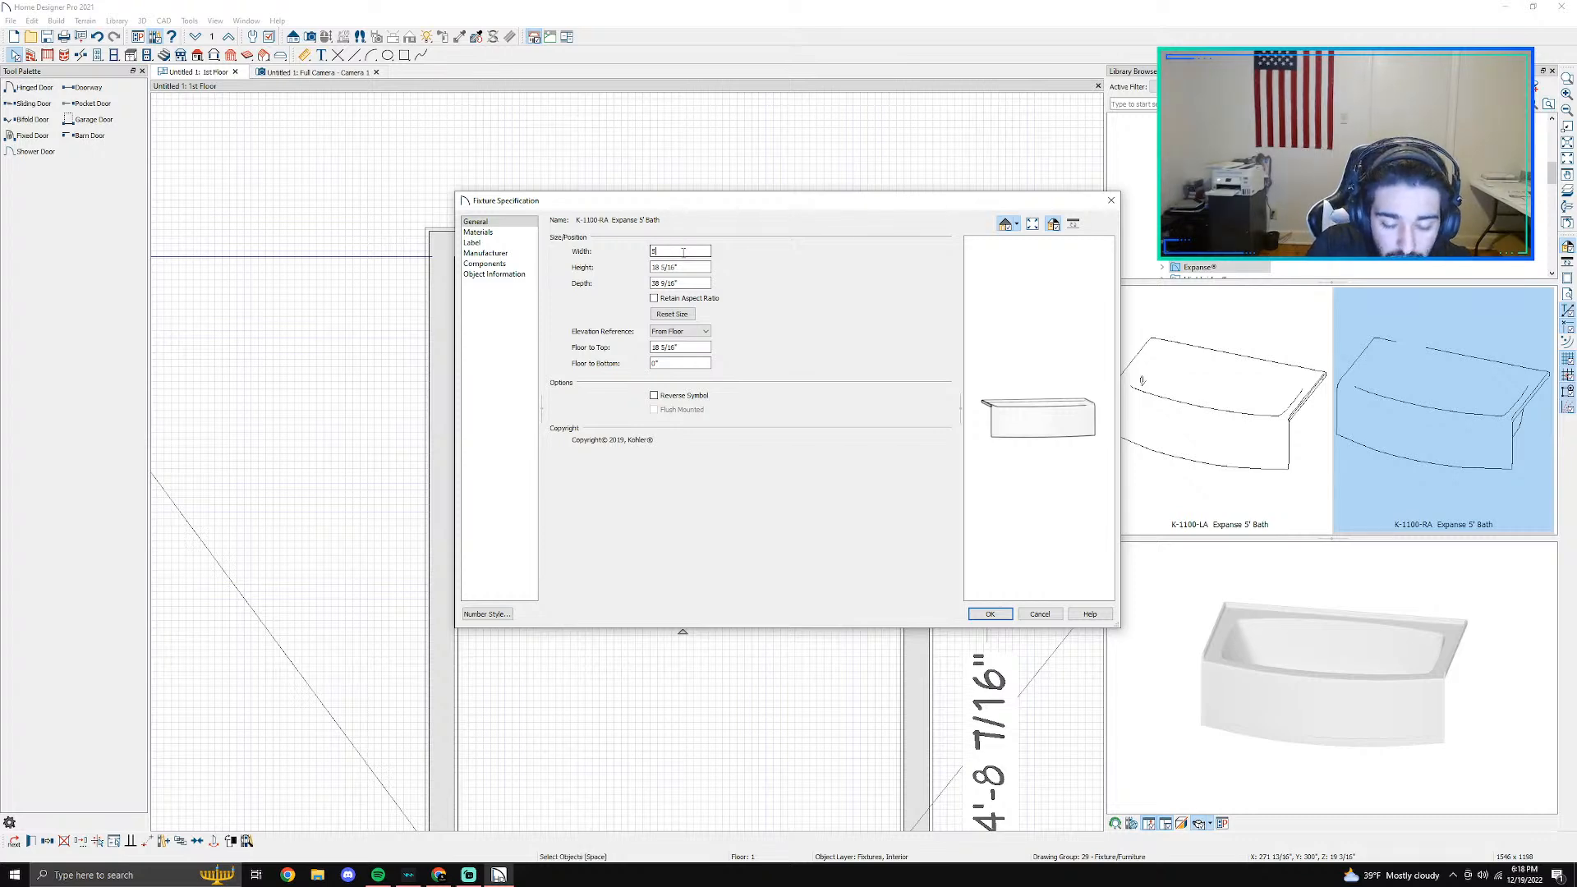
key(Return)
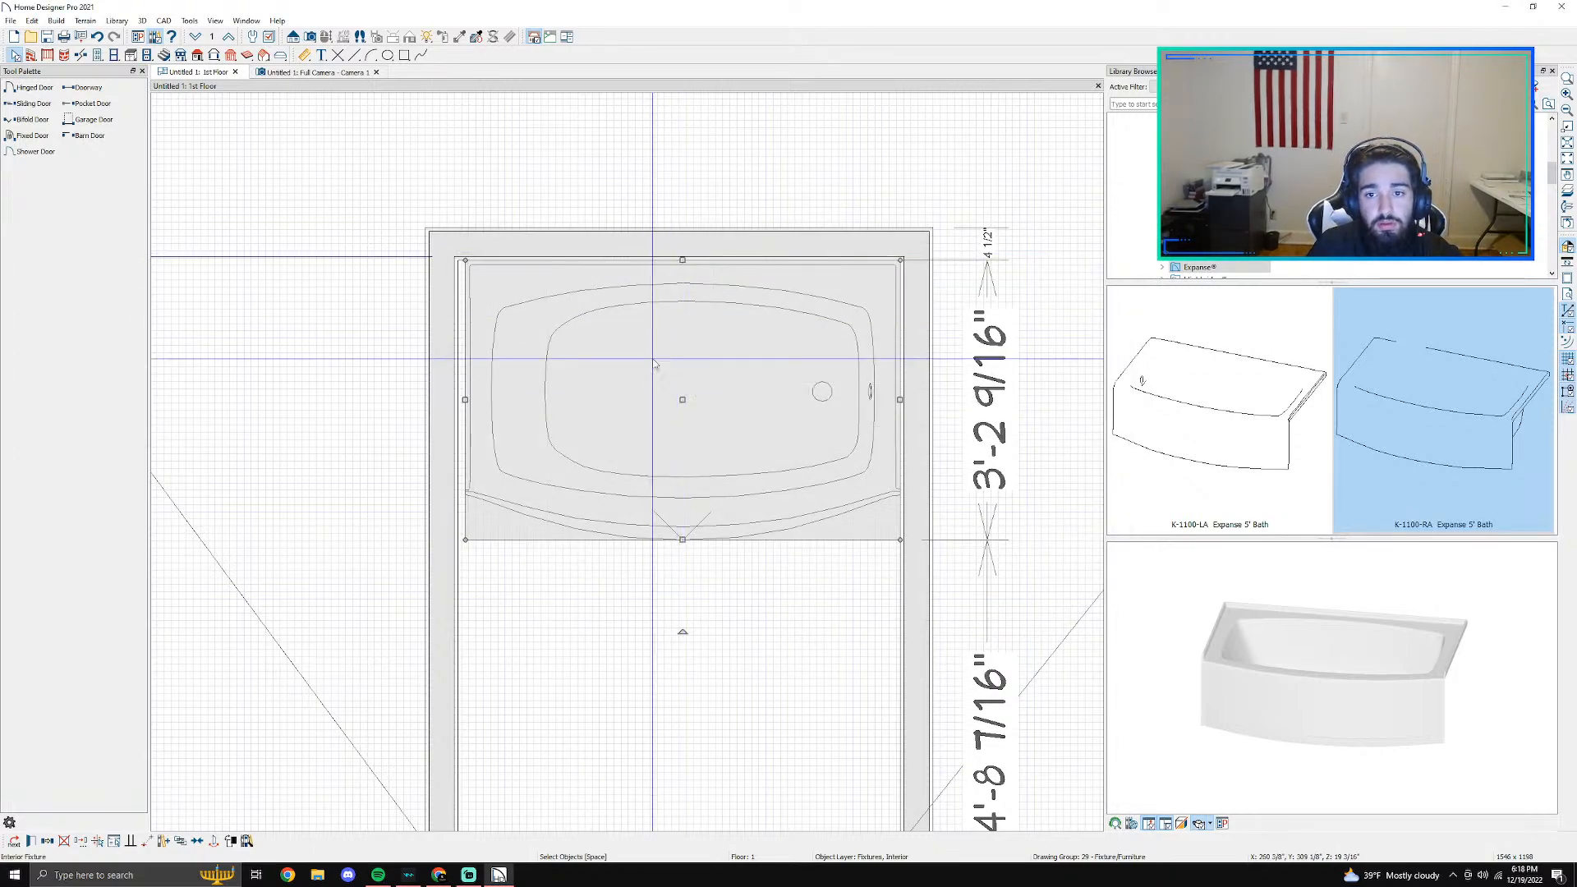
scroll(766, 511, up, 1)
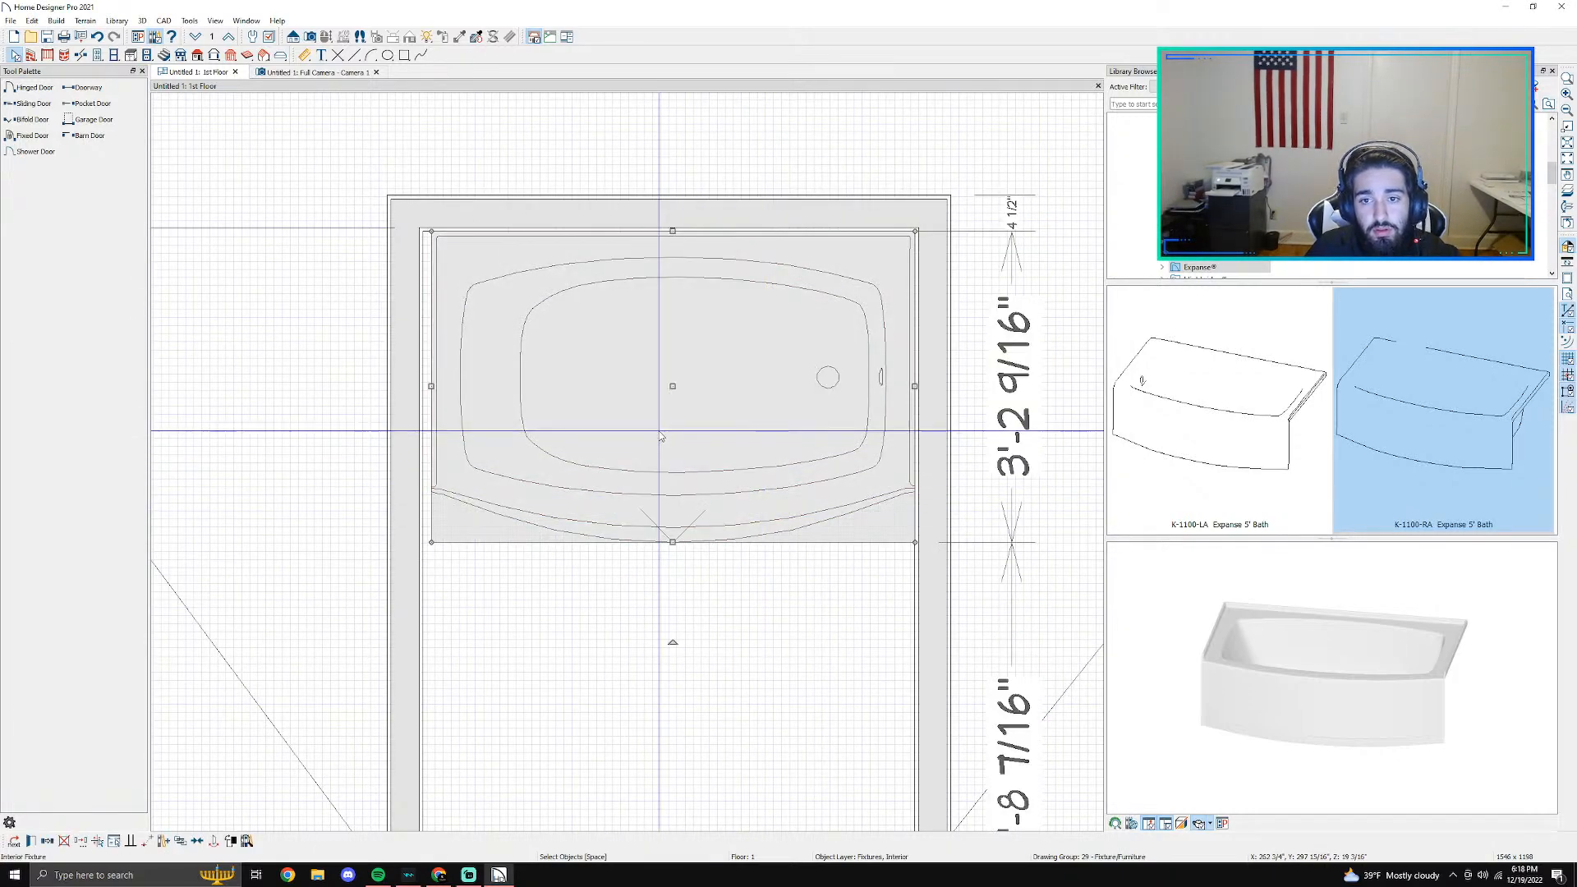
- Set the room's interior width to 5' by moving its left wall through the temporary dimension below the plan
scroll(662, 436, down, 4)
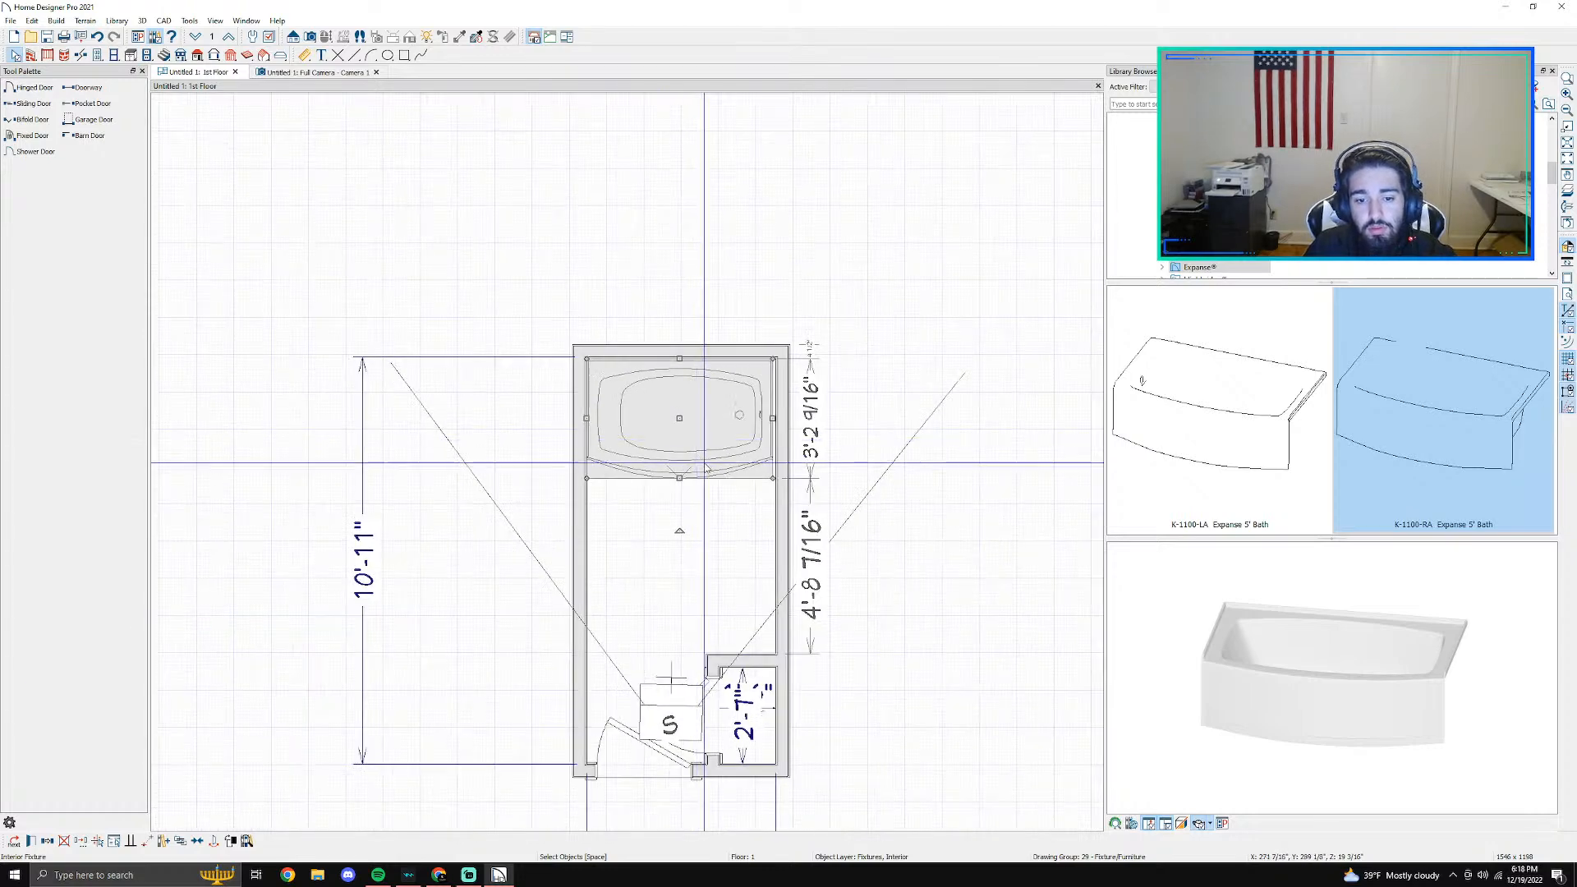
middle_drag(713, 506, 697, 439)
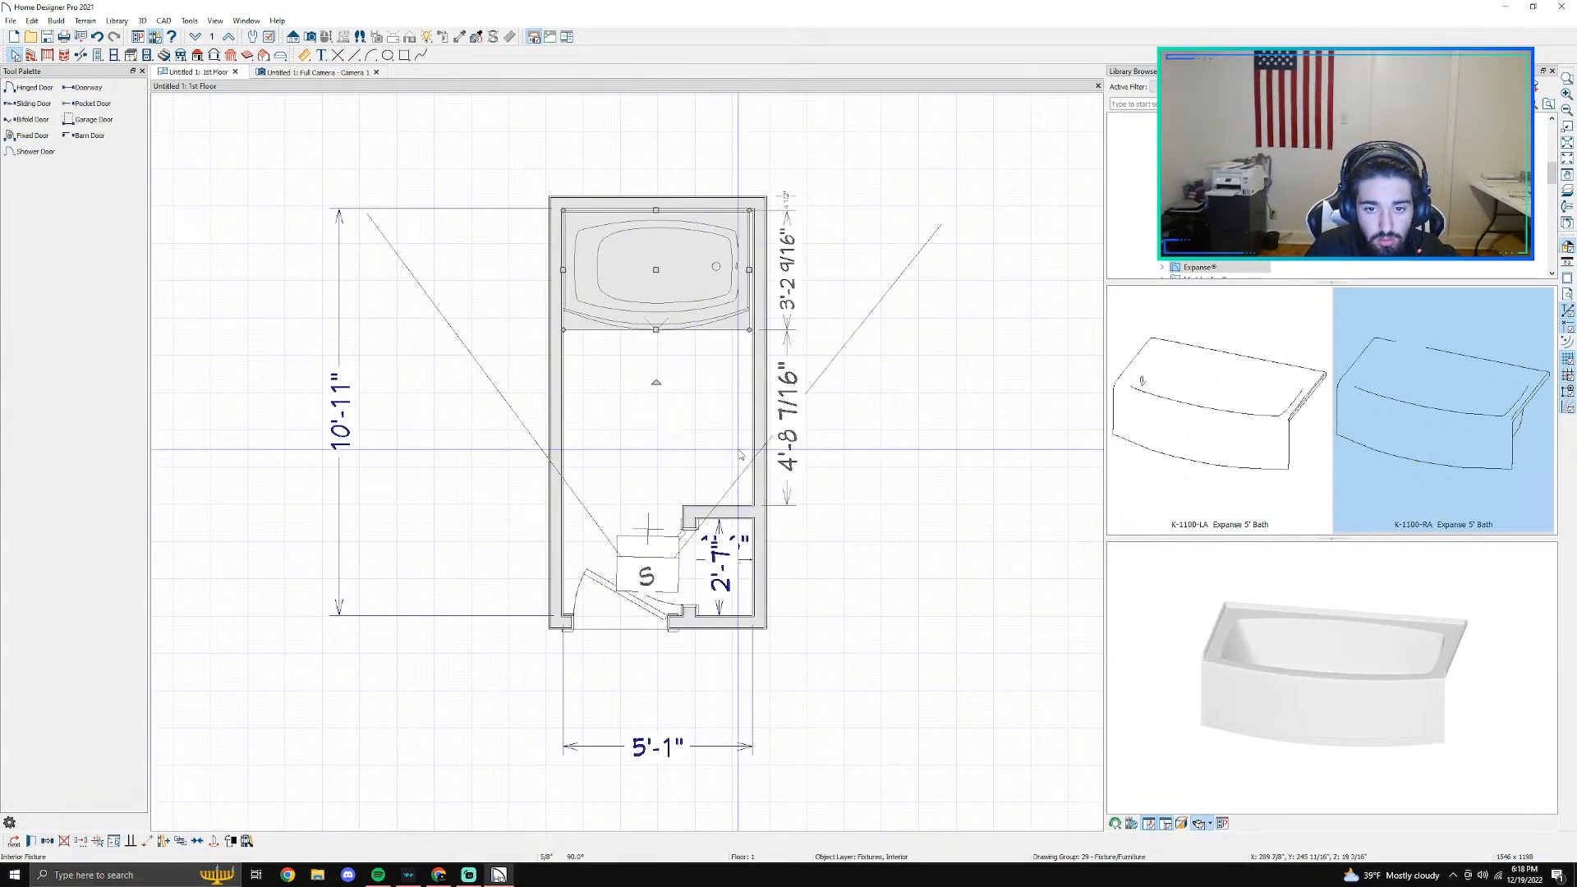
scroll(753, 470, up, 2)
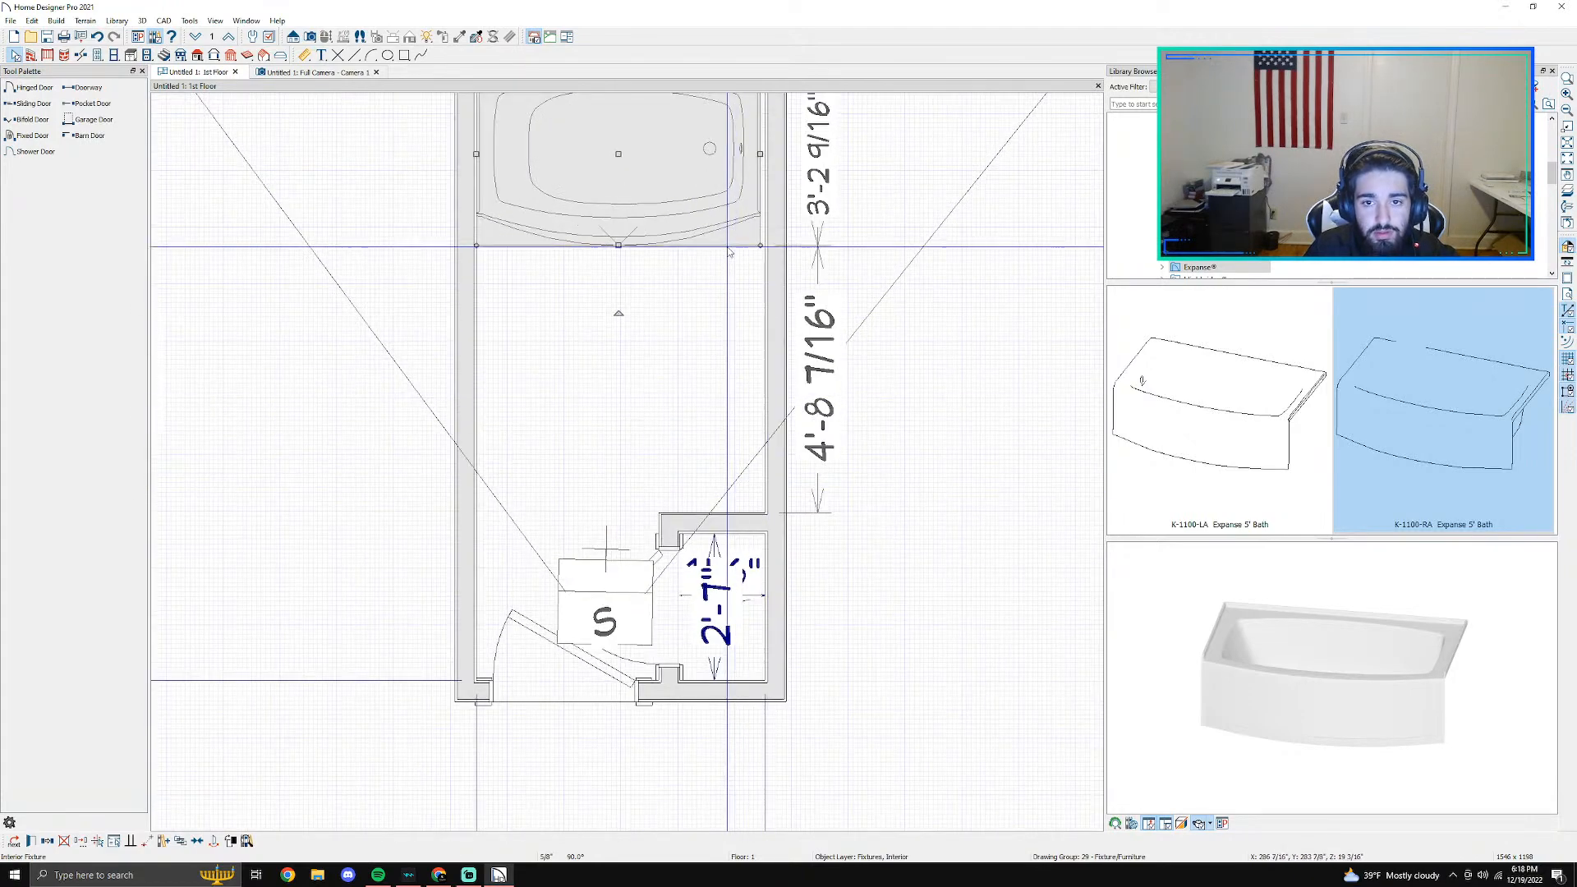
scroll(733, 427, down, 2)
scroll(690, 460, up, 2)
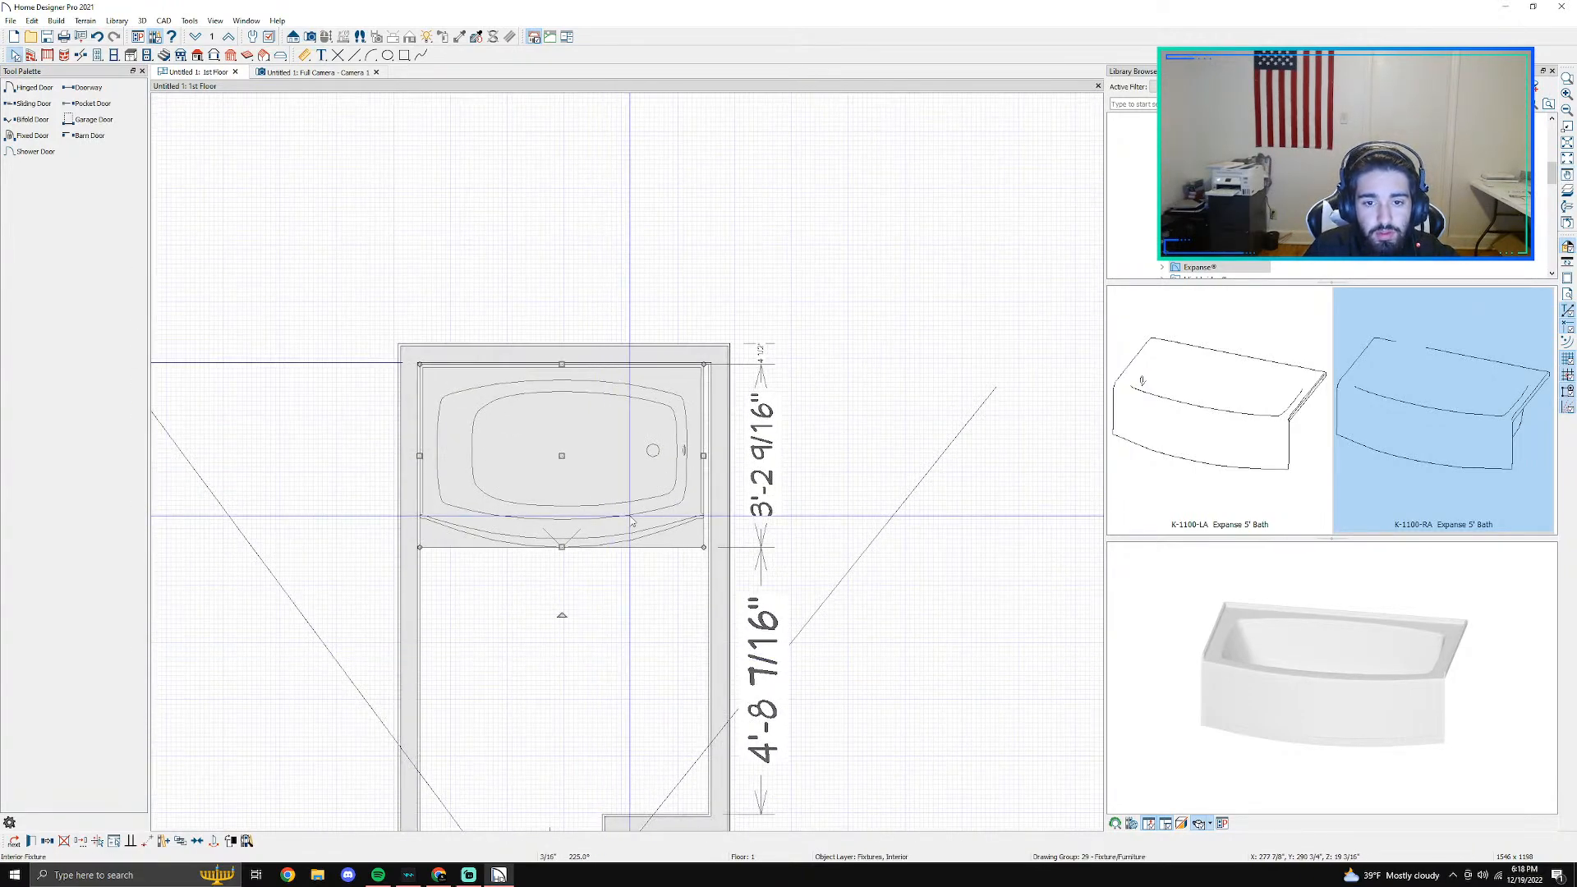
scroll(680, 479, up, 1)
scroll(680, 476, down, 2)
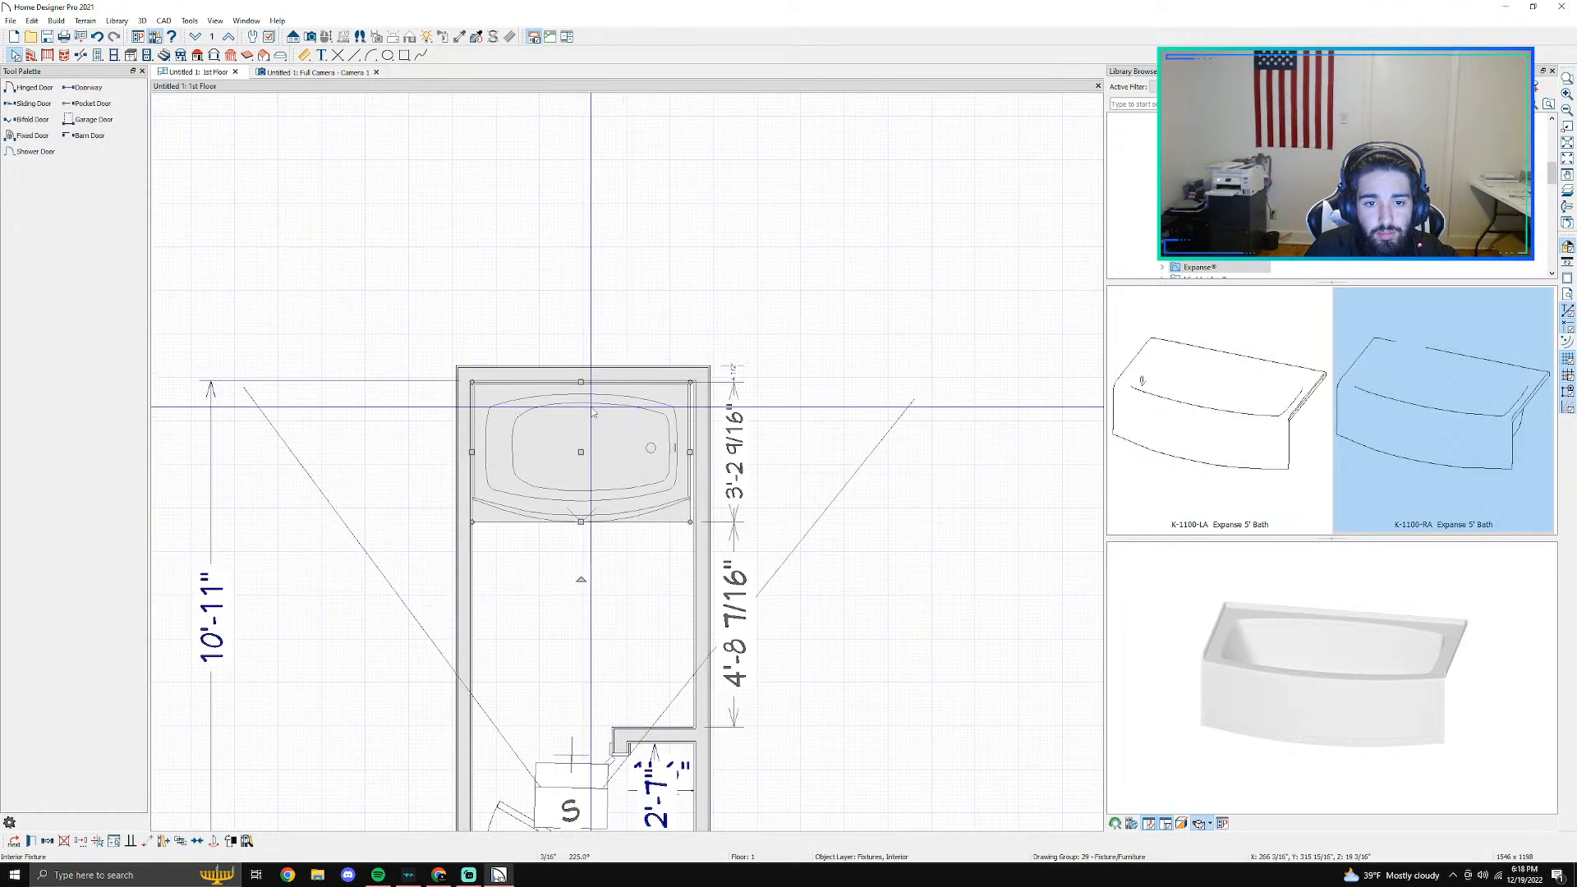
scroll(582, 401, up, 1)
middle_drag(610, 680, 623, 106)
key(Escape)
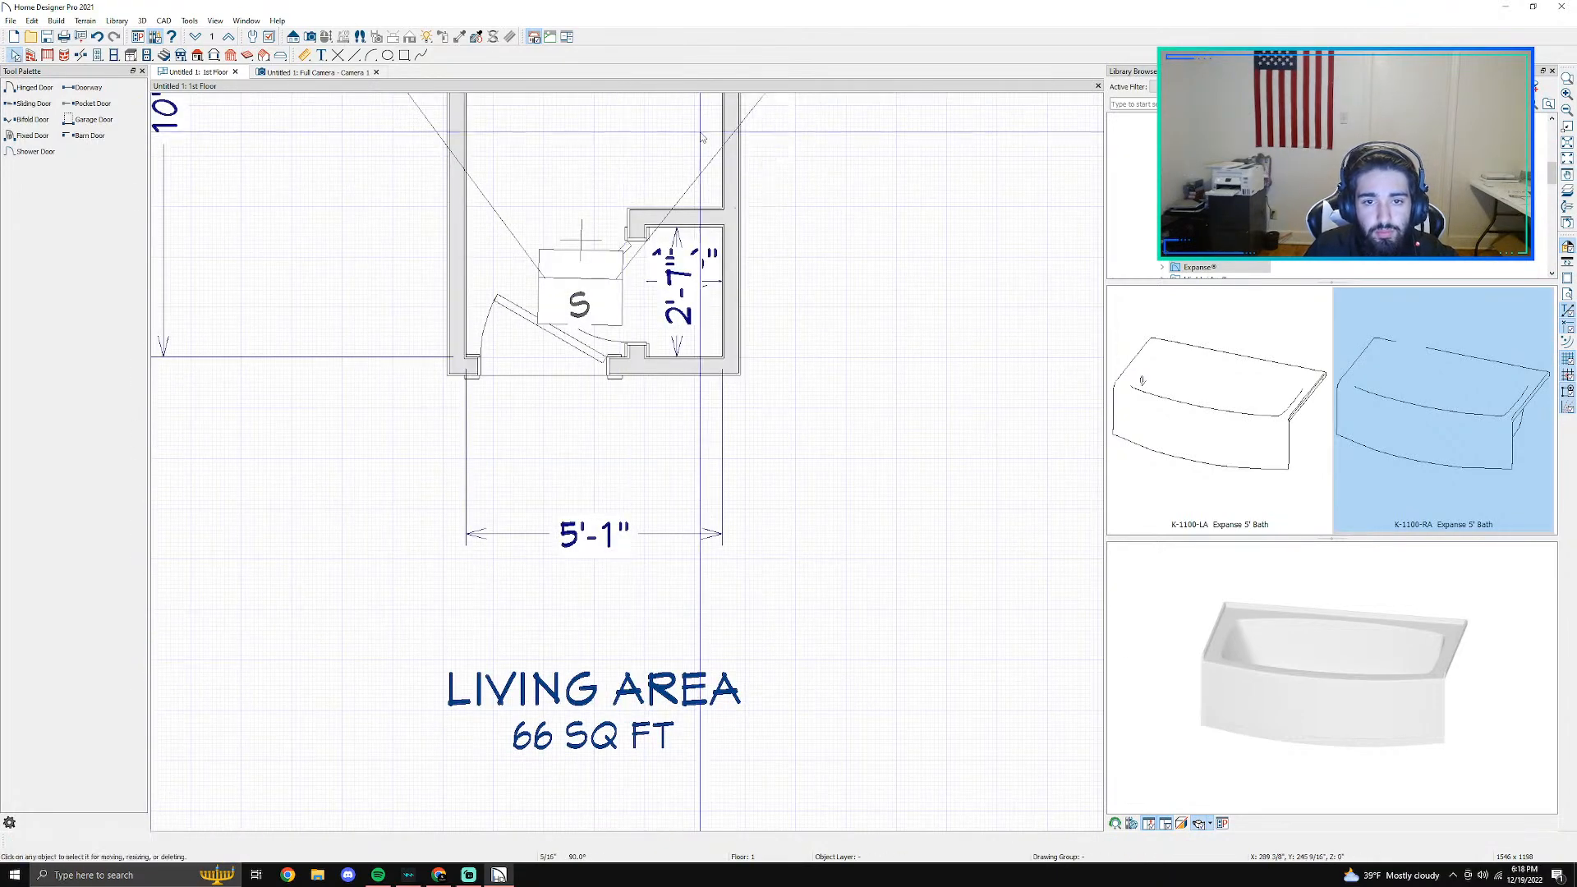
click(456, 274)
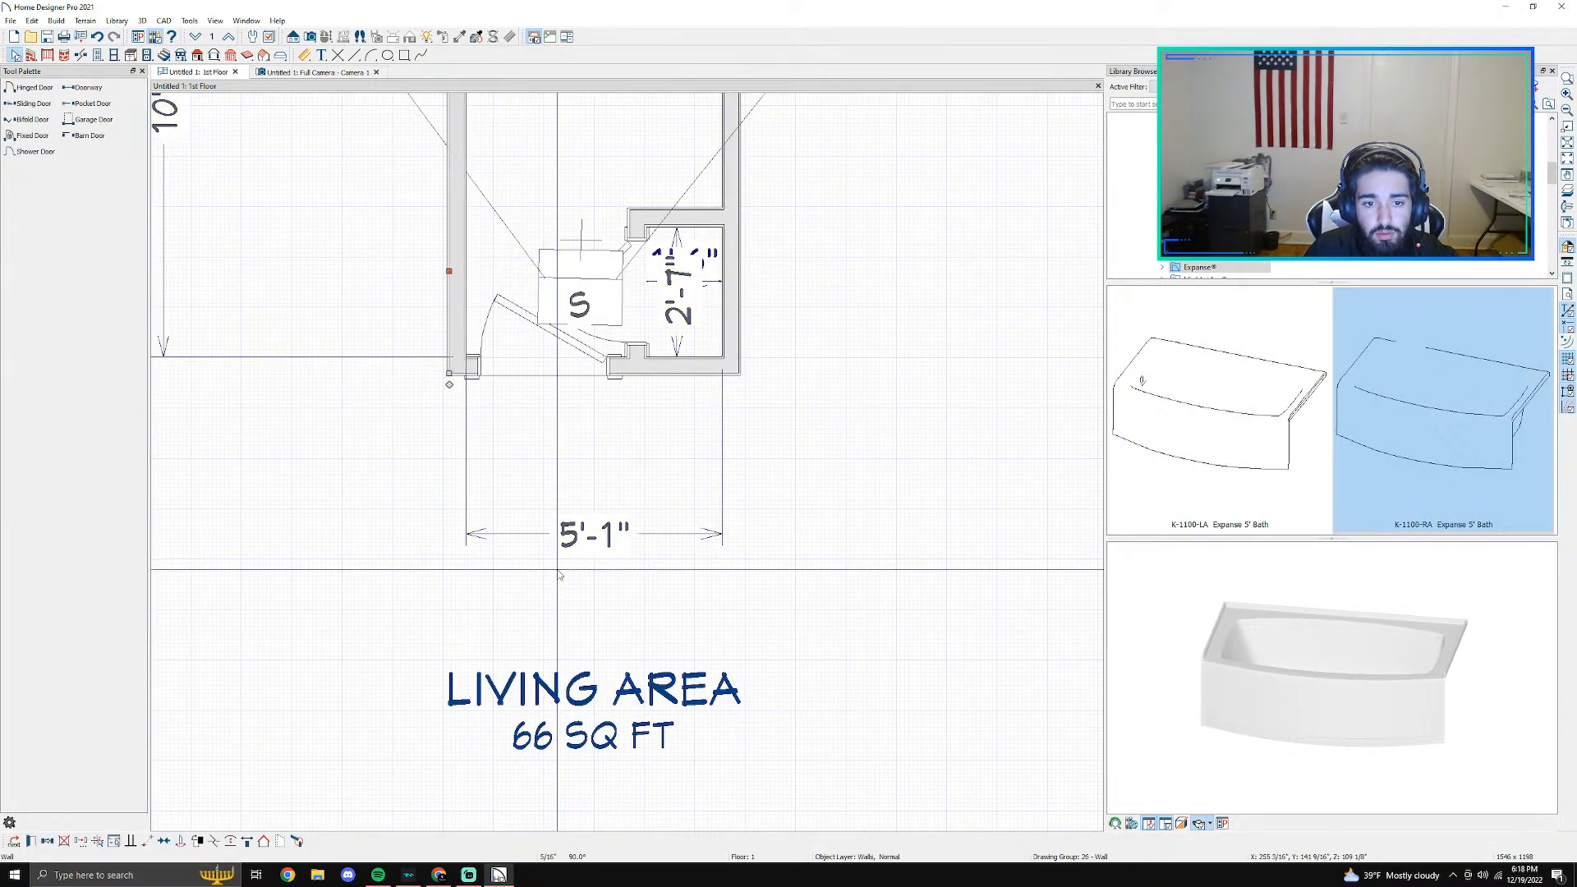
click(575, 538)
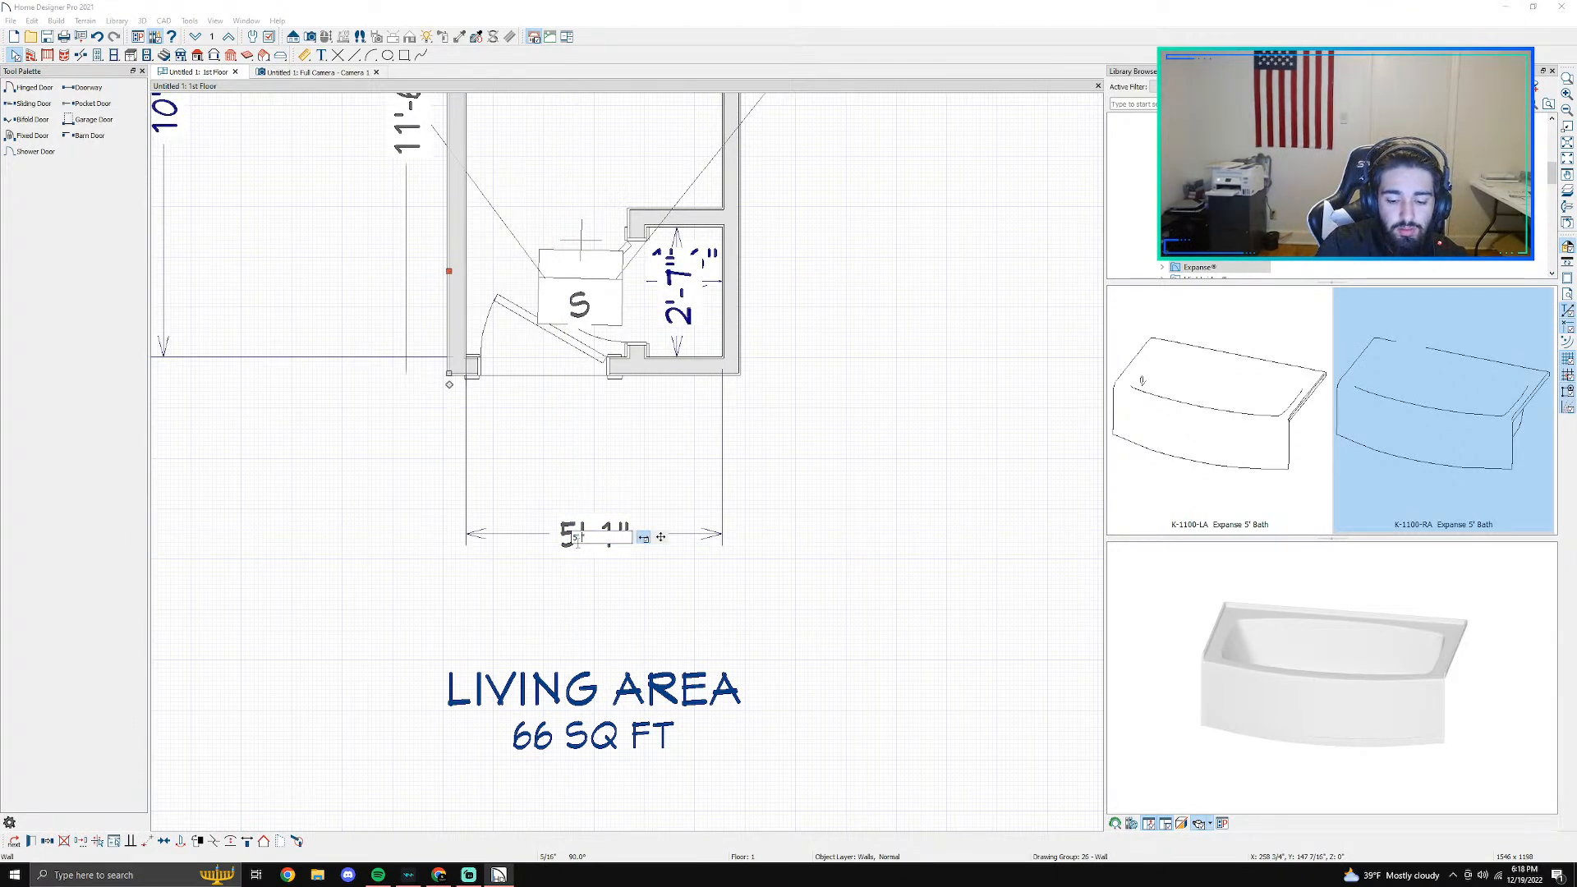
key(Return)
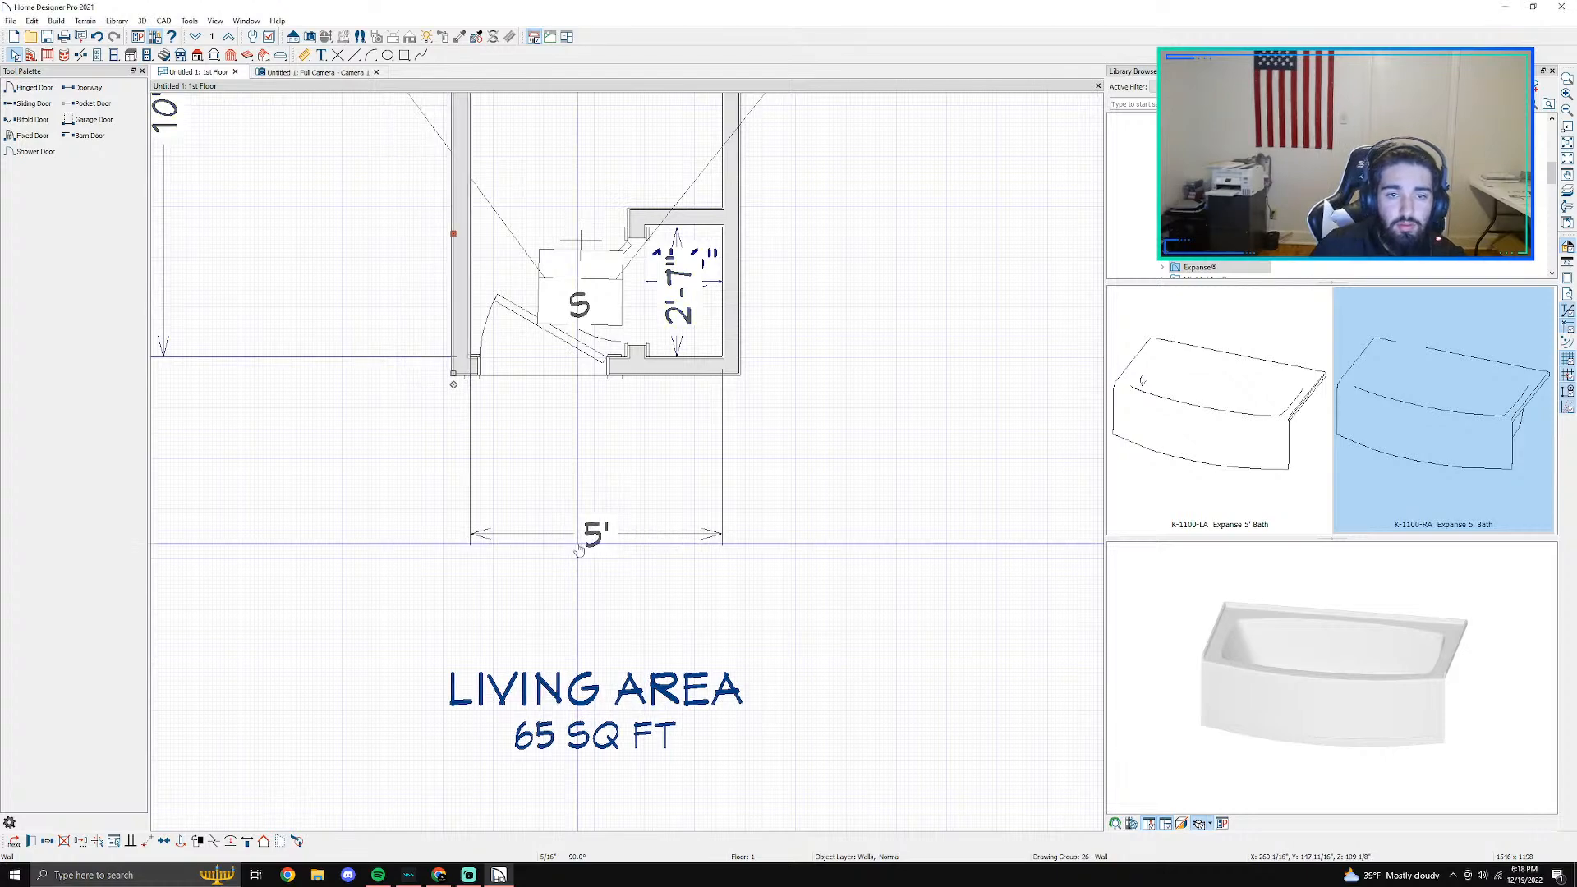
- Examine how the bath fits between the side walls in the plan and the 3D camera view, ending on the floor plan
scroll(661, 563, down, 1)
middle_drag(683, 353, 657, 791)
scroll(606, 624, up, 2)
key(Escape)
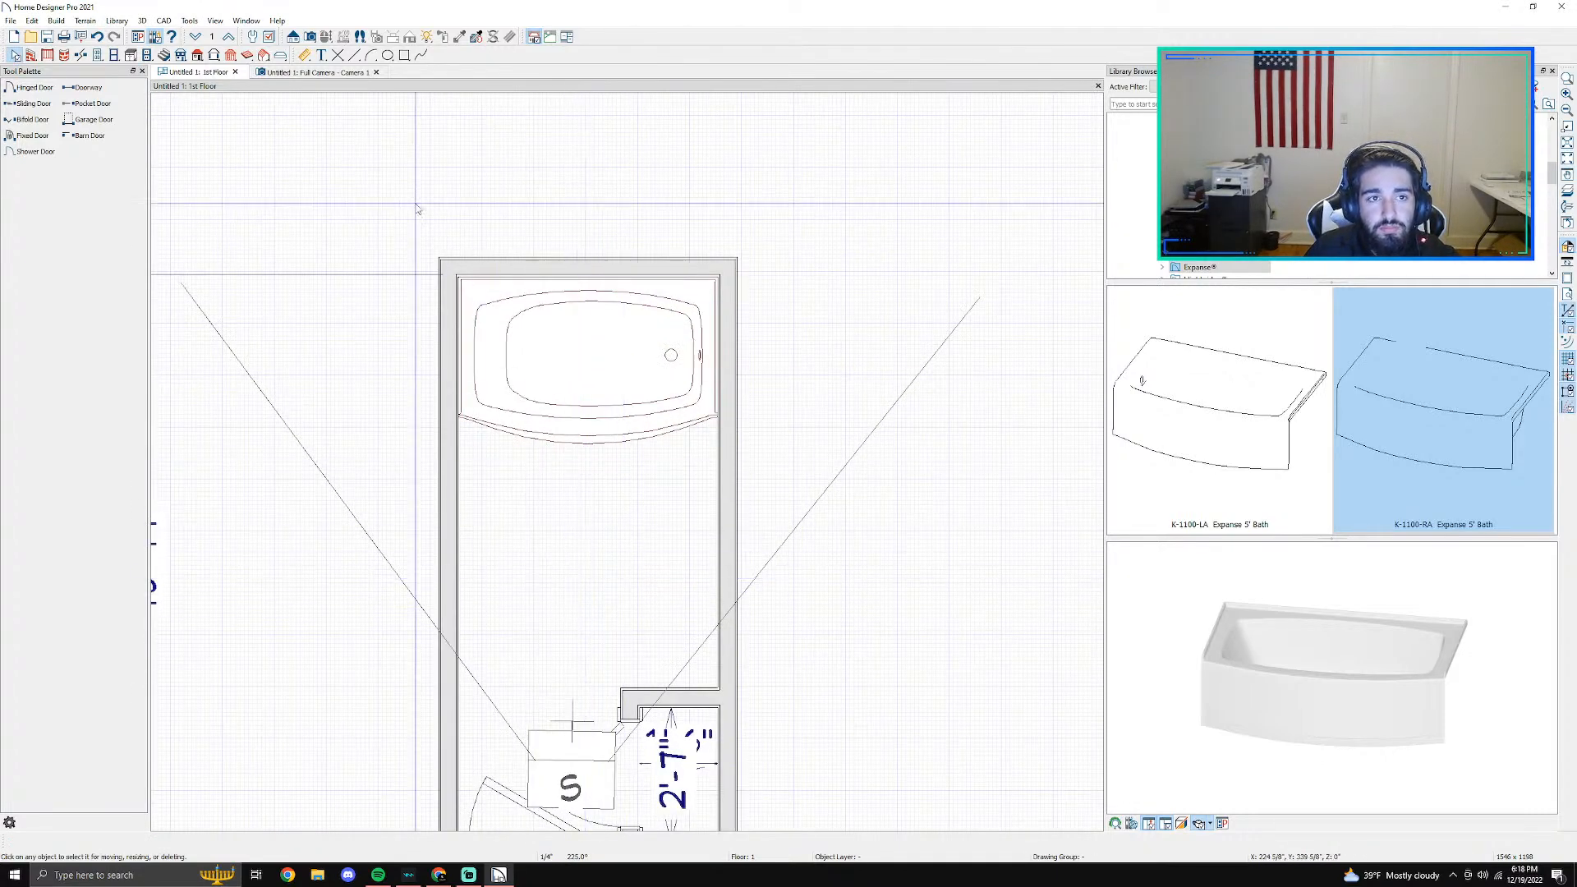
click(317, 72)
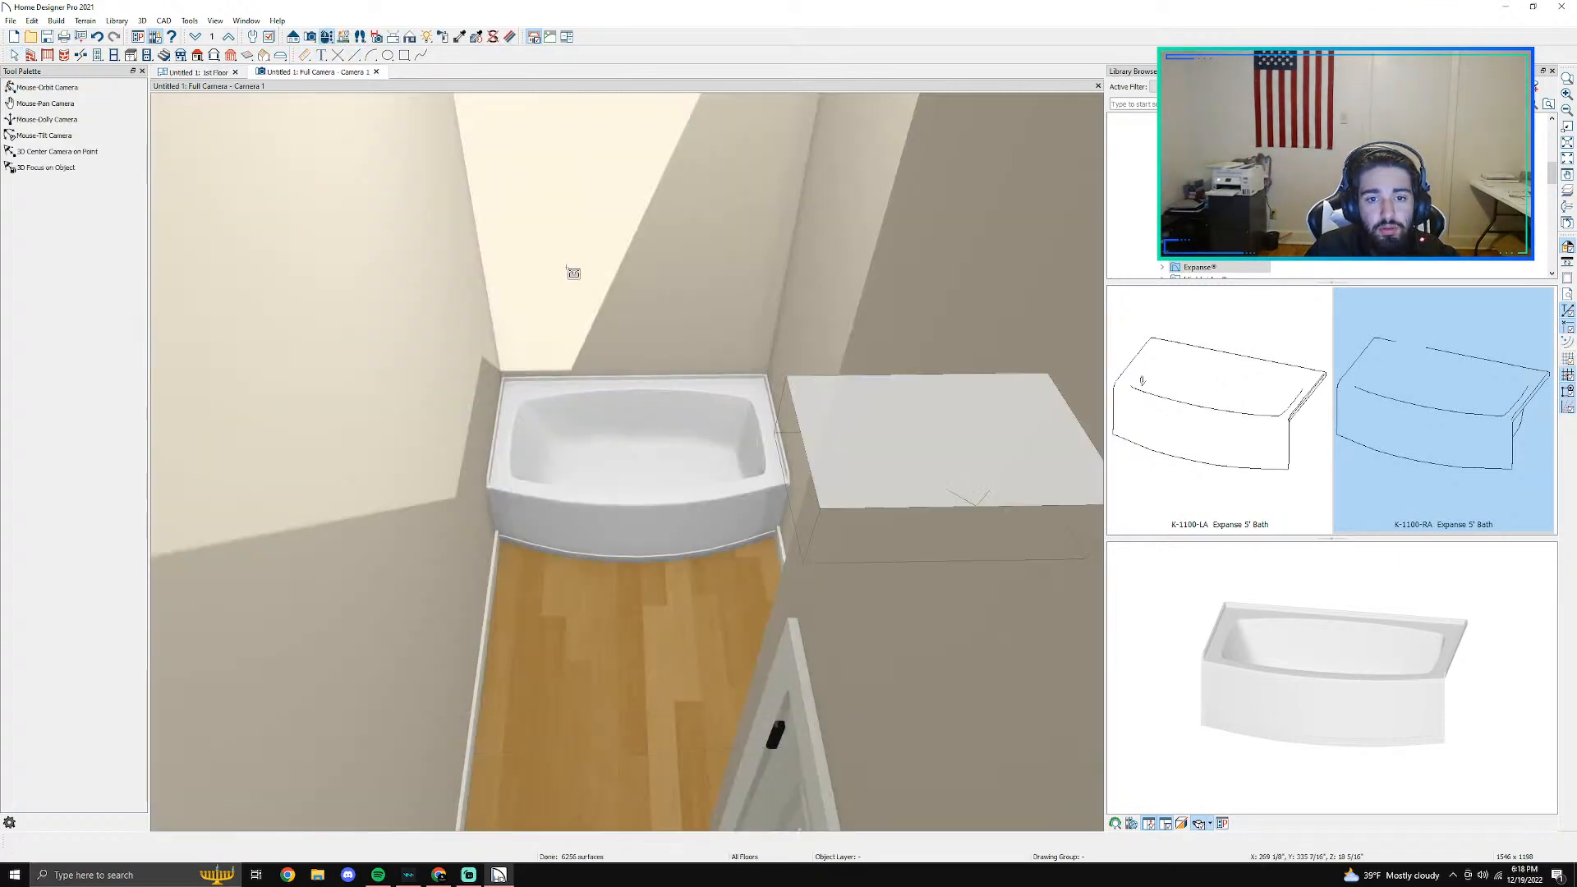
click(327, 37)
drag(651, 499, 700, 535)
click(193, 72)
scroll(680, 359, up, 4)
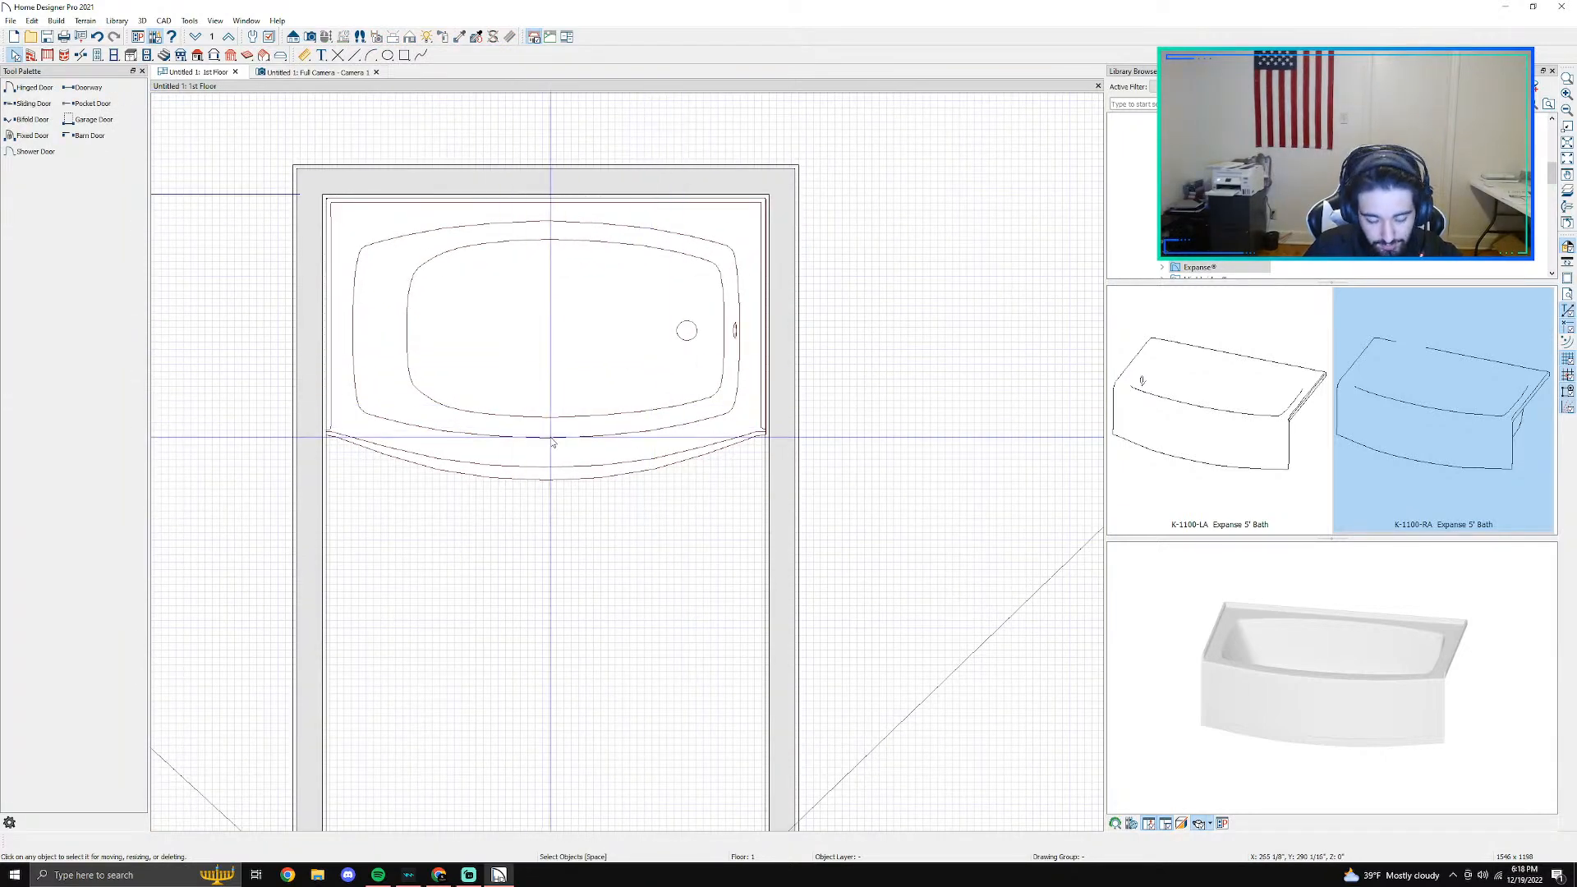
click(300, 74)
drag(645, 317, 786, 331)
middle_drag(611, 764, 669, 295)
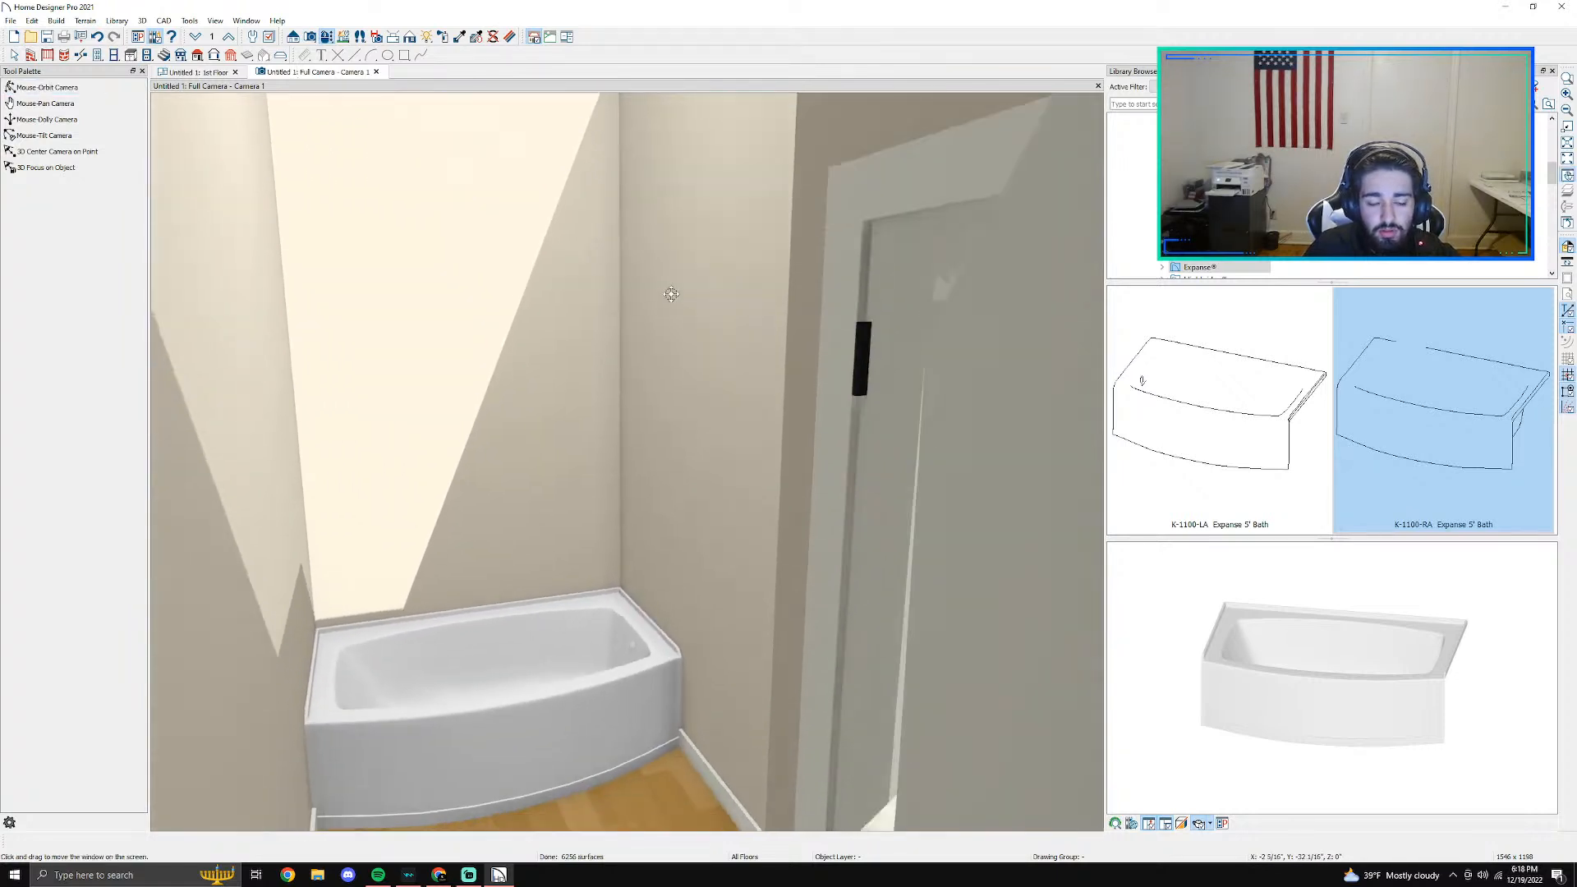
scroll(644, 514, down, 3)
middle_drag(644, 514, 729, 491)
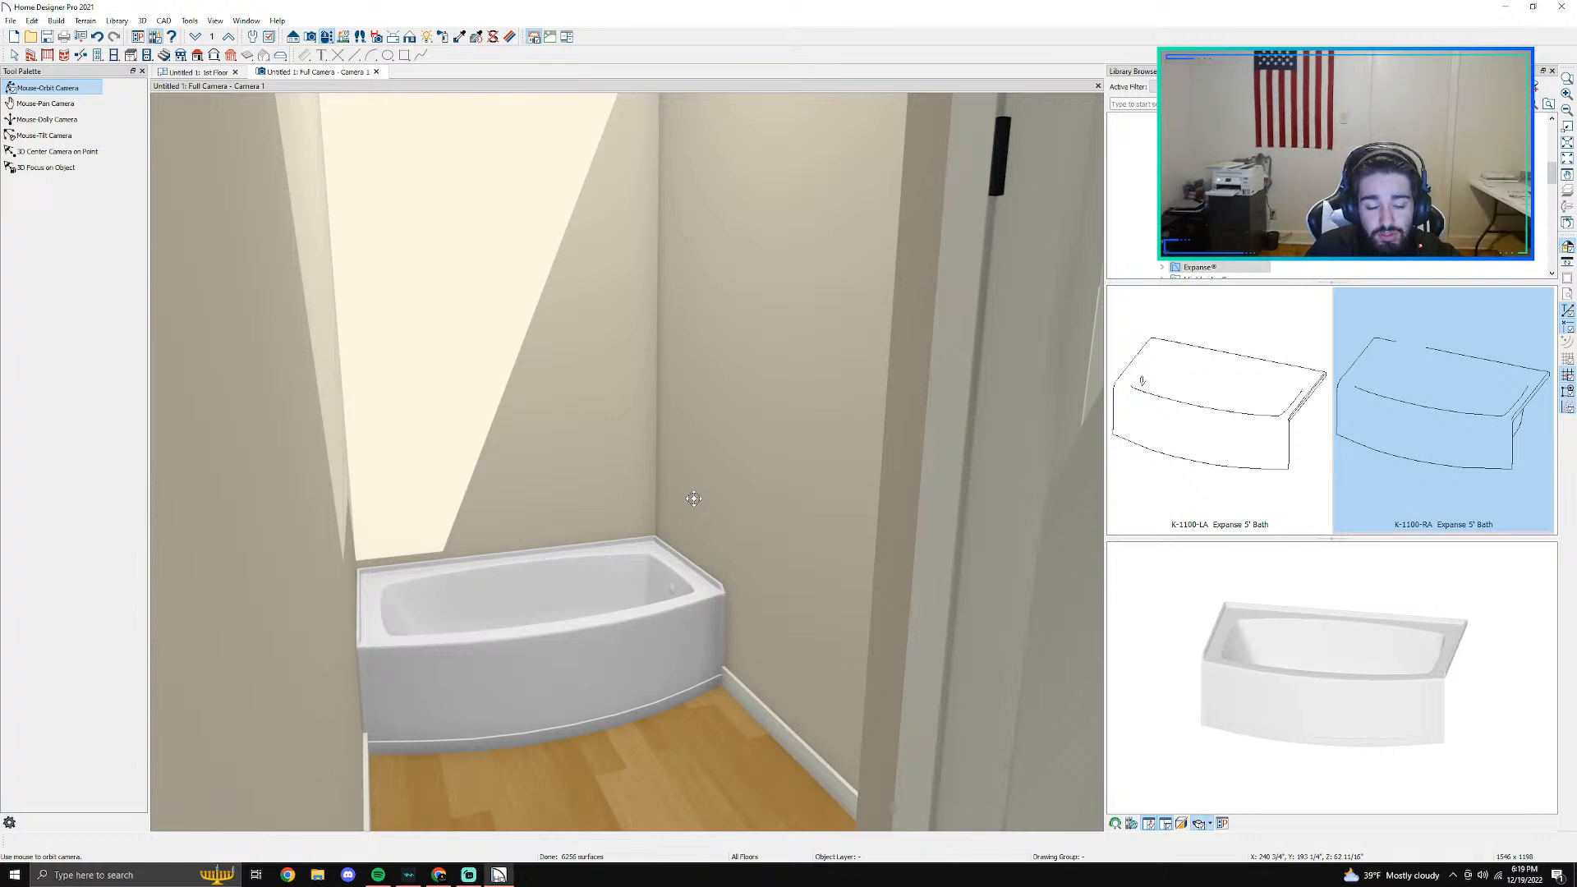
scroll(679, 592, up, 2)
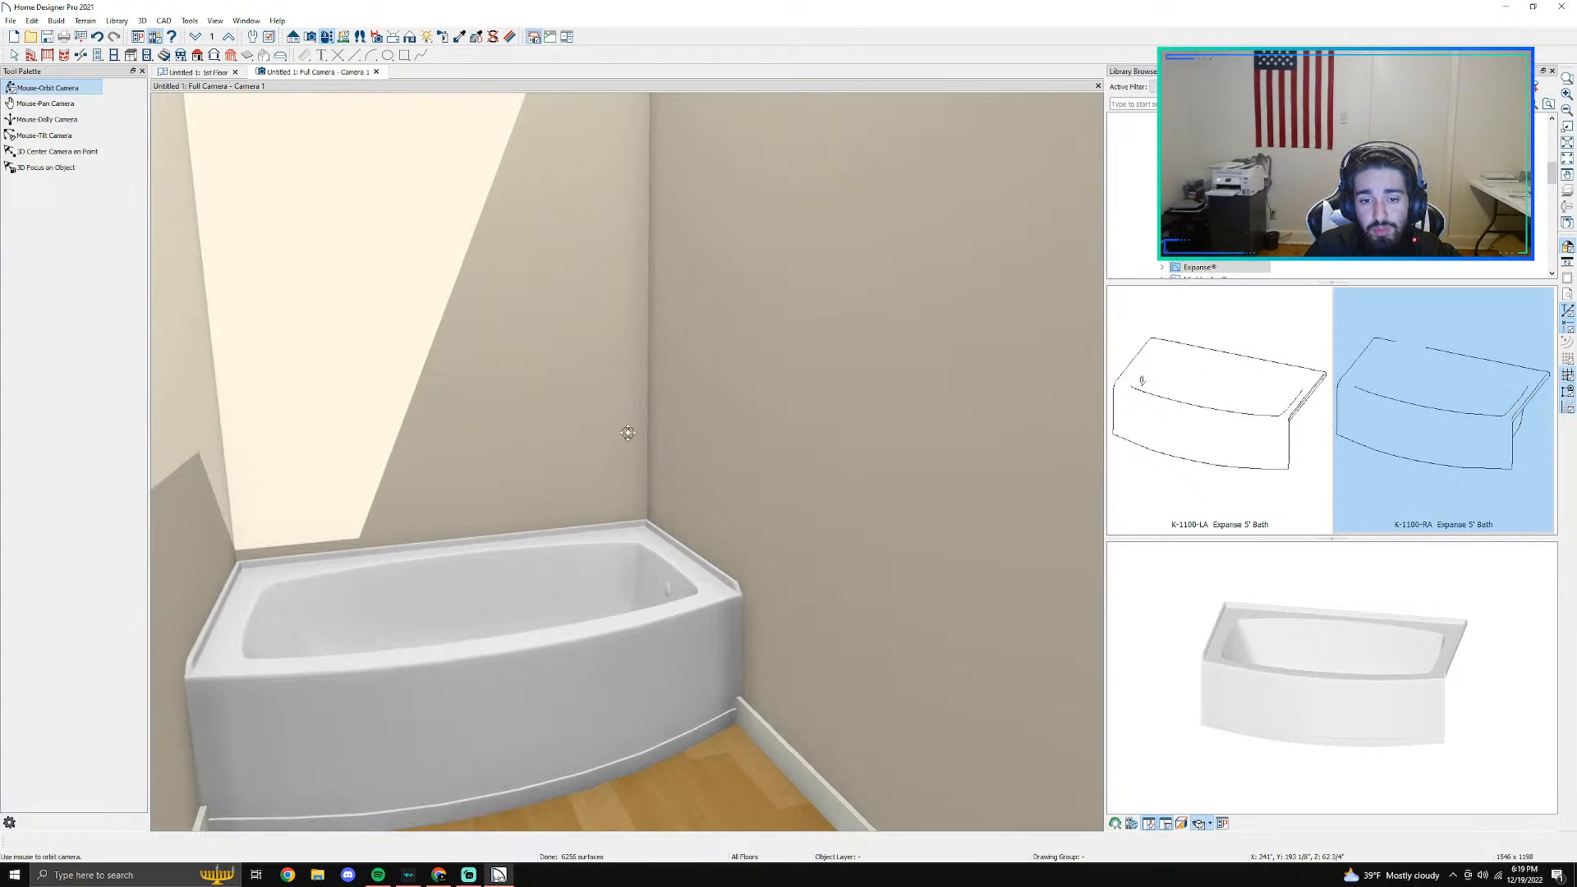
drag(506, 487, 415, 536)
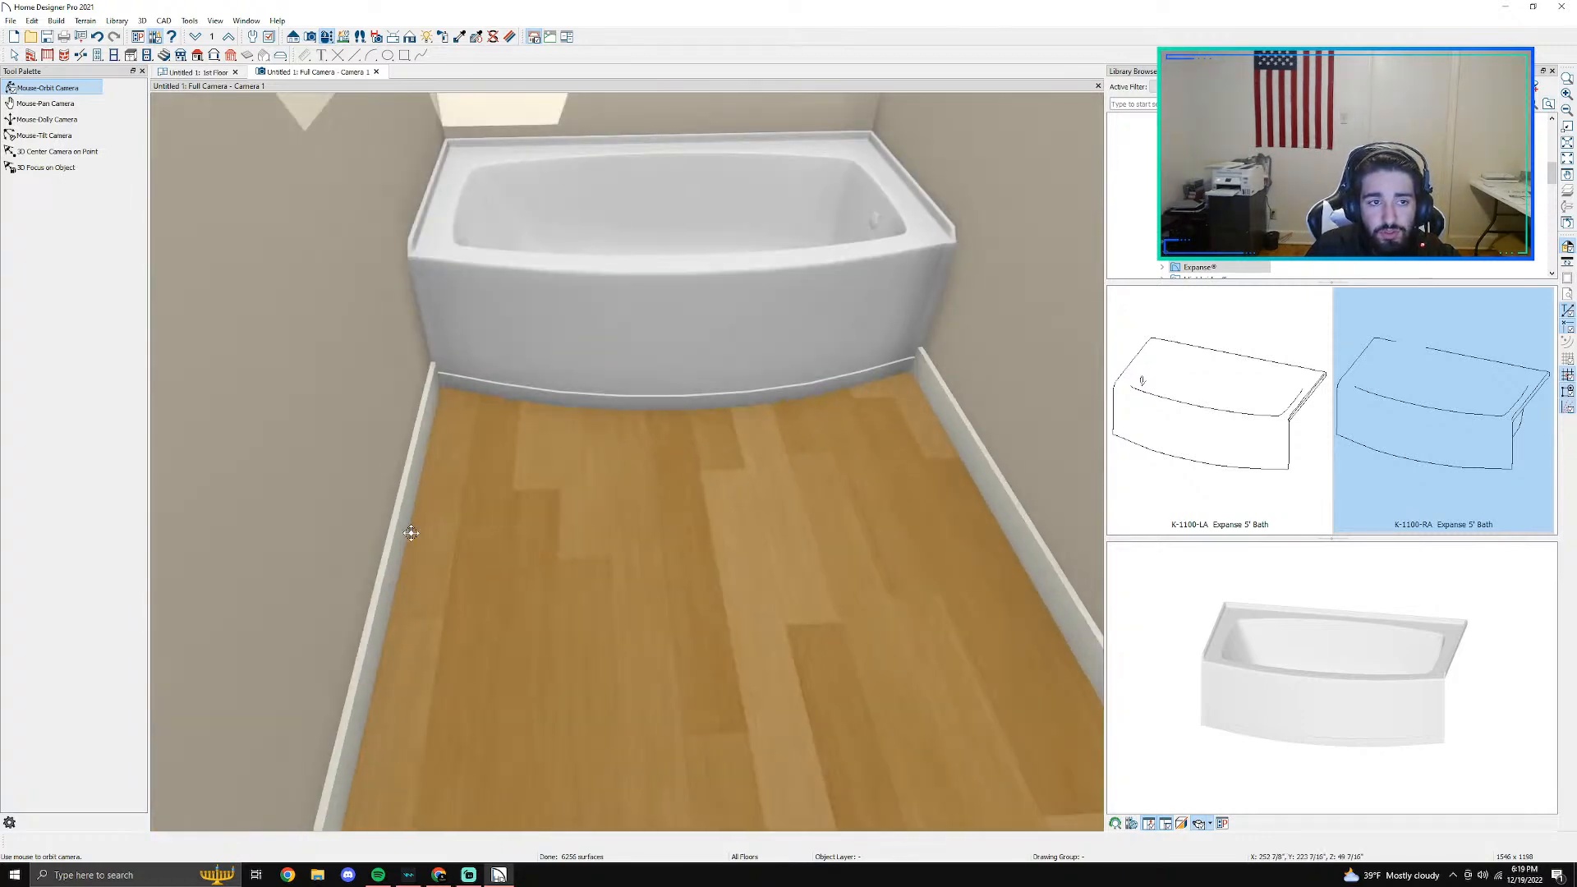
click(196, 72)
scroll(433, 574, down, 3)
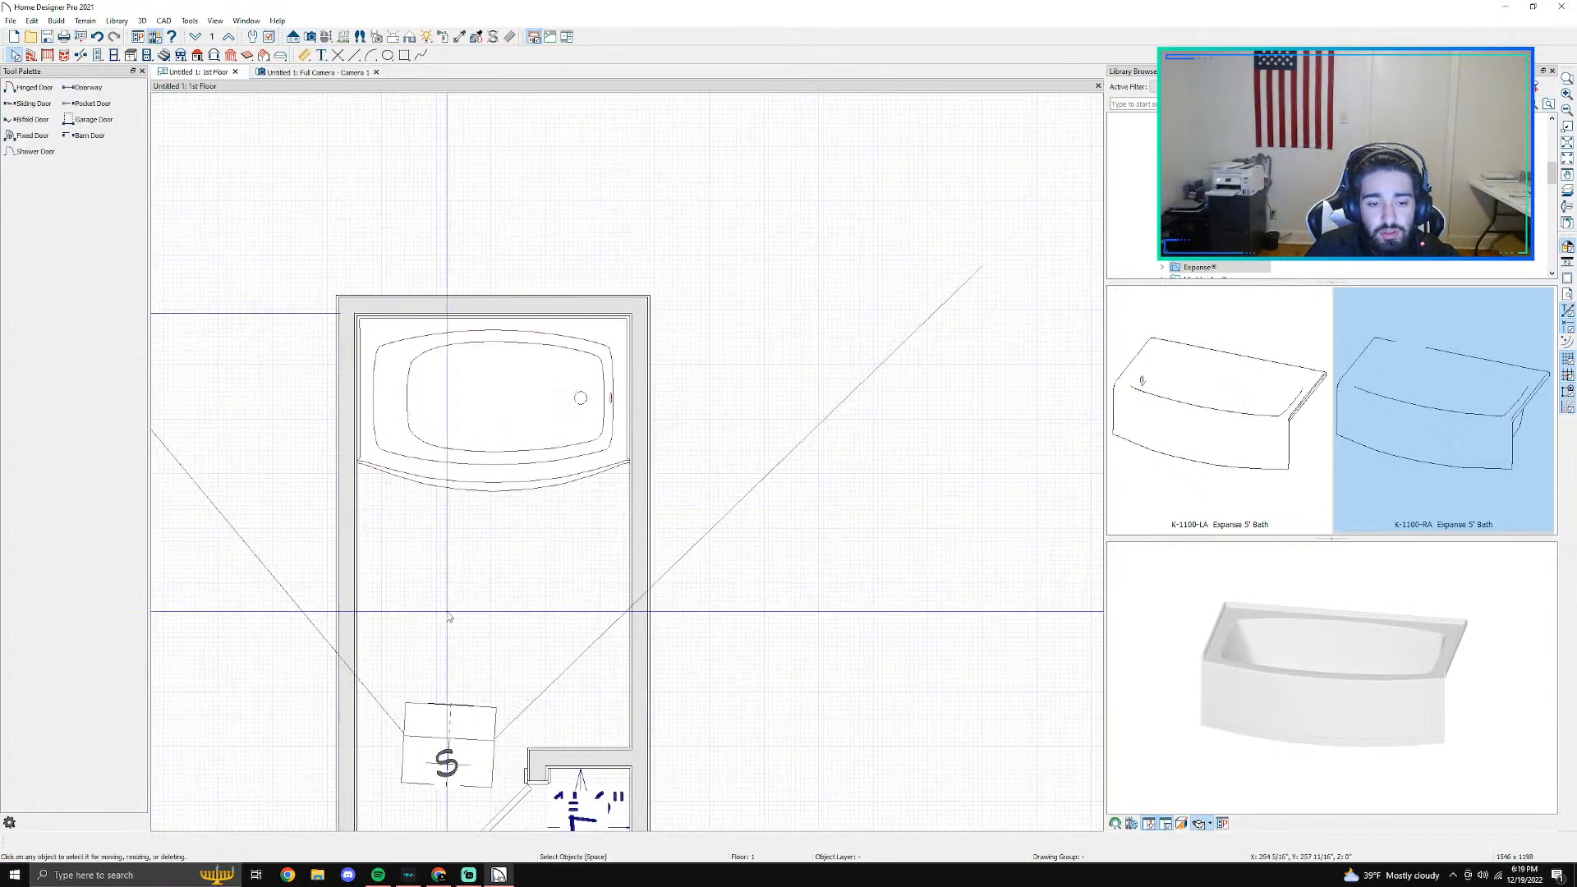
scroll(539, 597, up, 1)
double_click(539, 597)
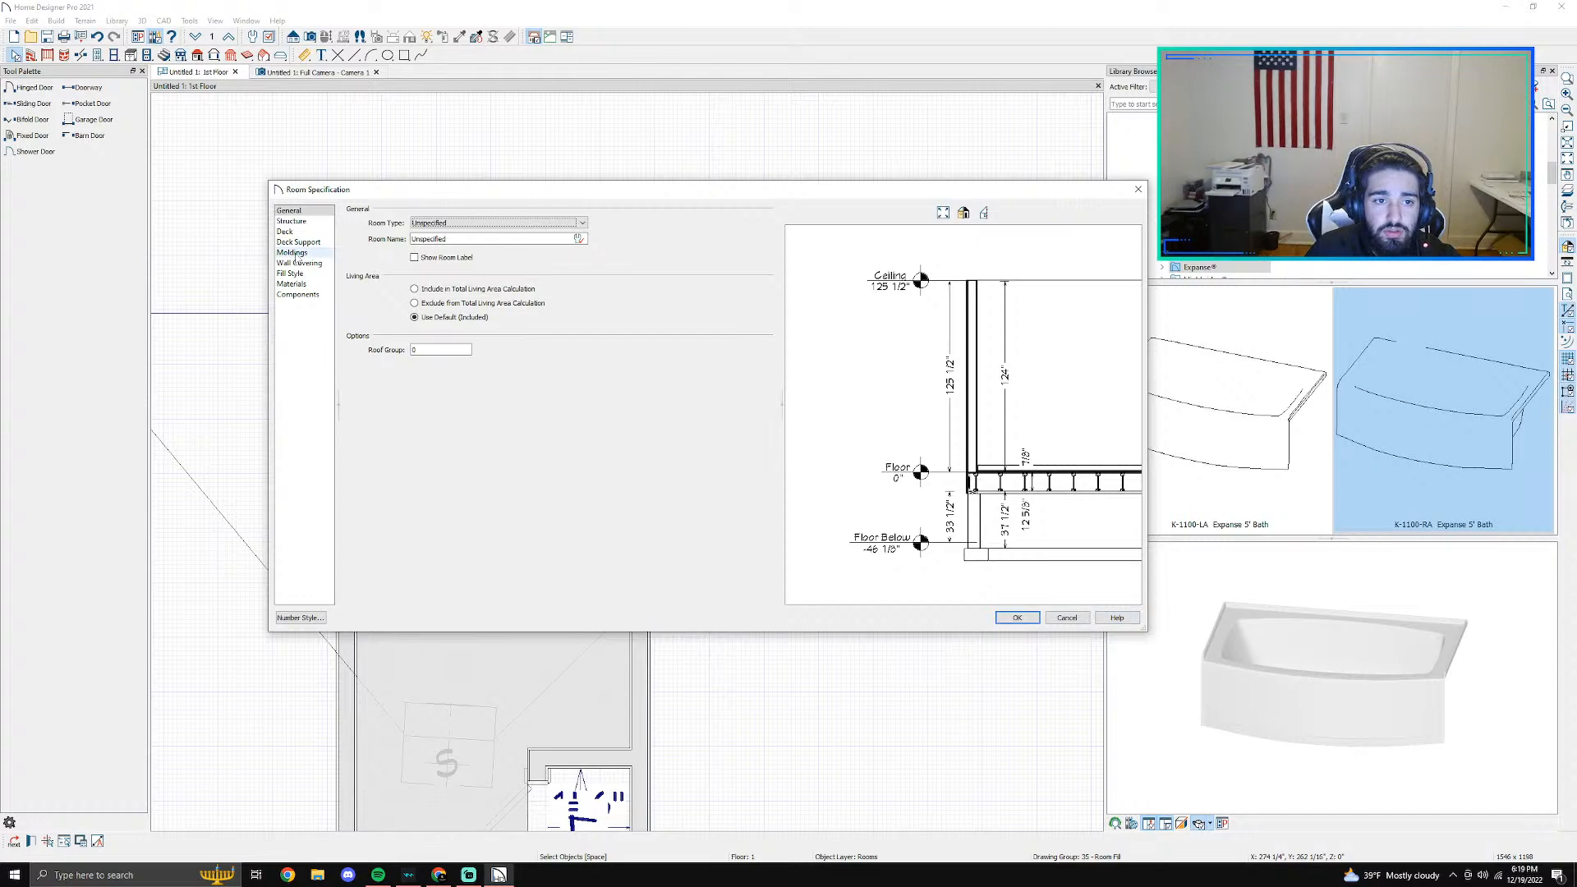
click(1068, 619)
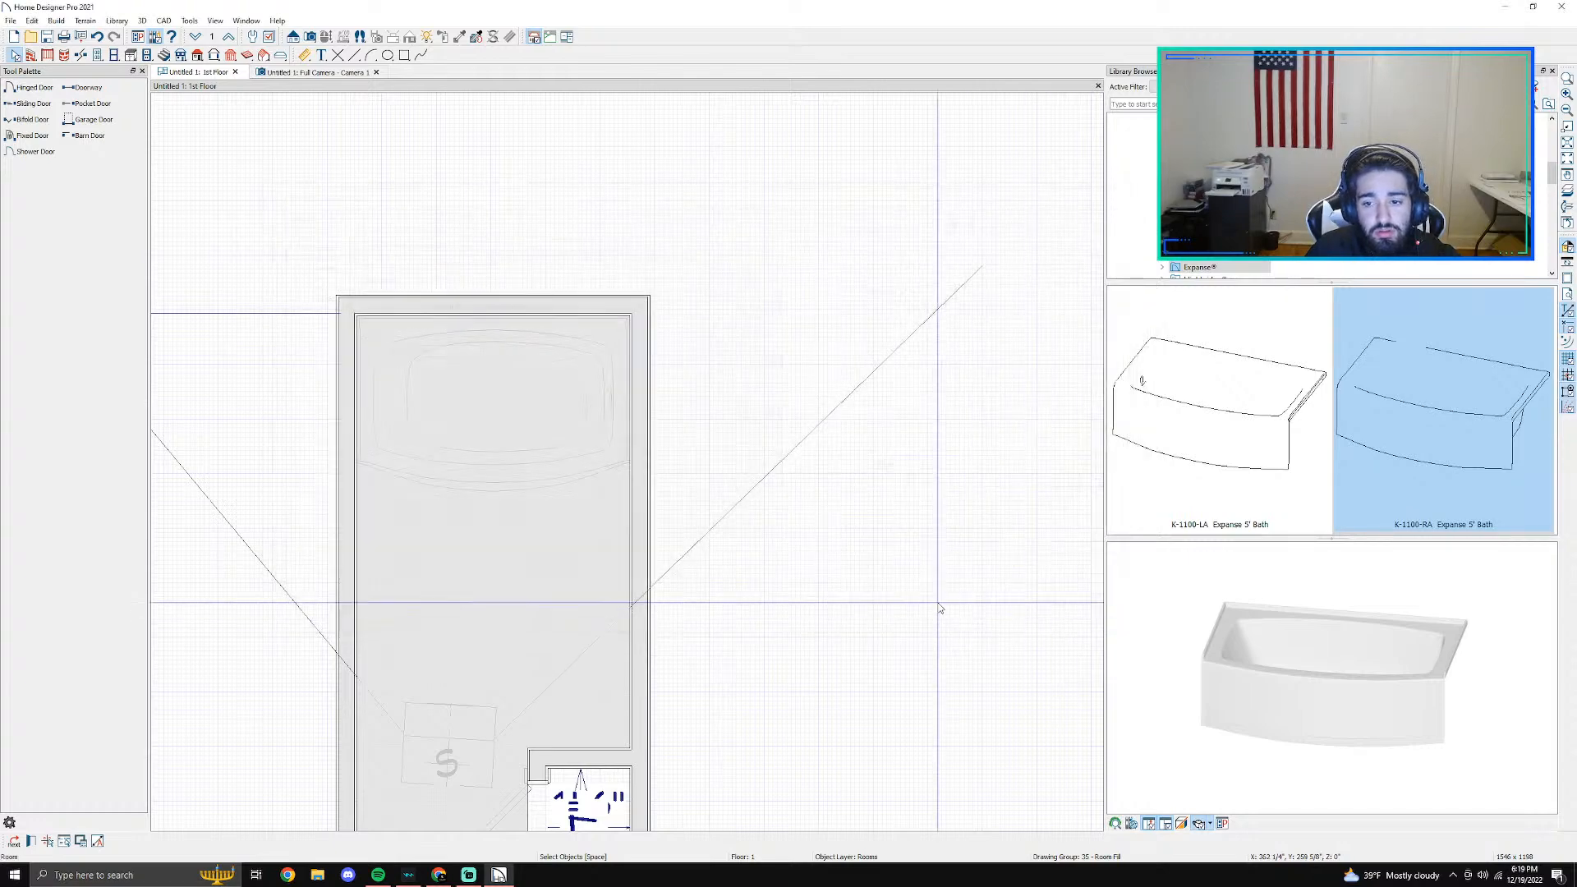
- Draw a Room Divider about 5' long from the left wall to the right wall across the bath's front corners
scroll(618, 704, down, 1)
scroll(618, 704, down, 3)
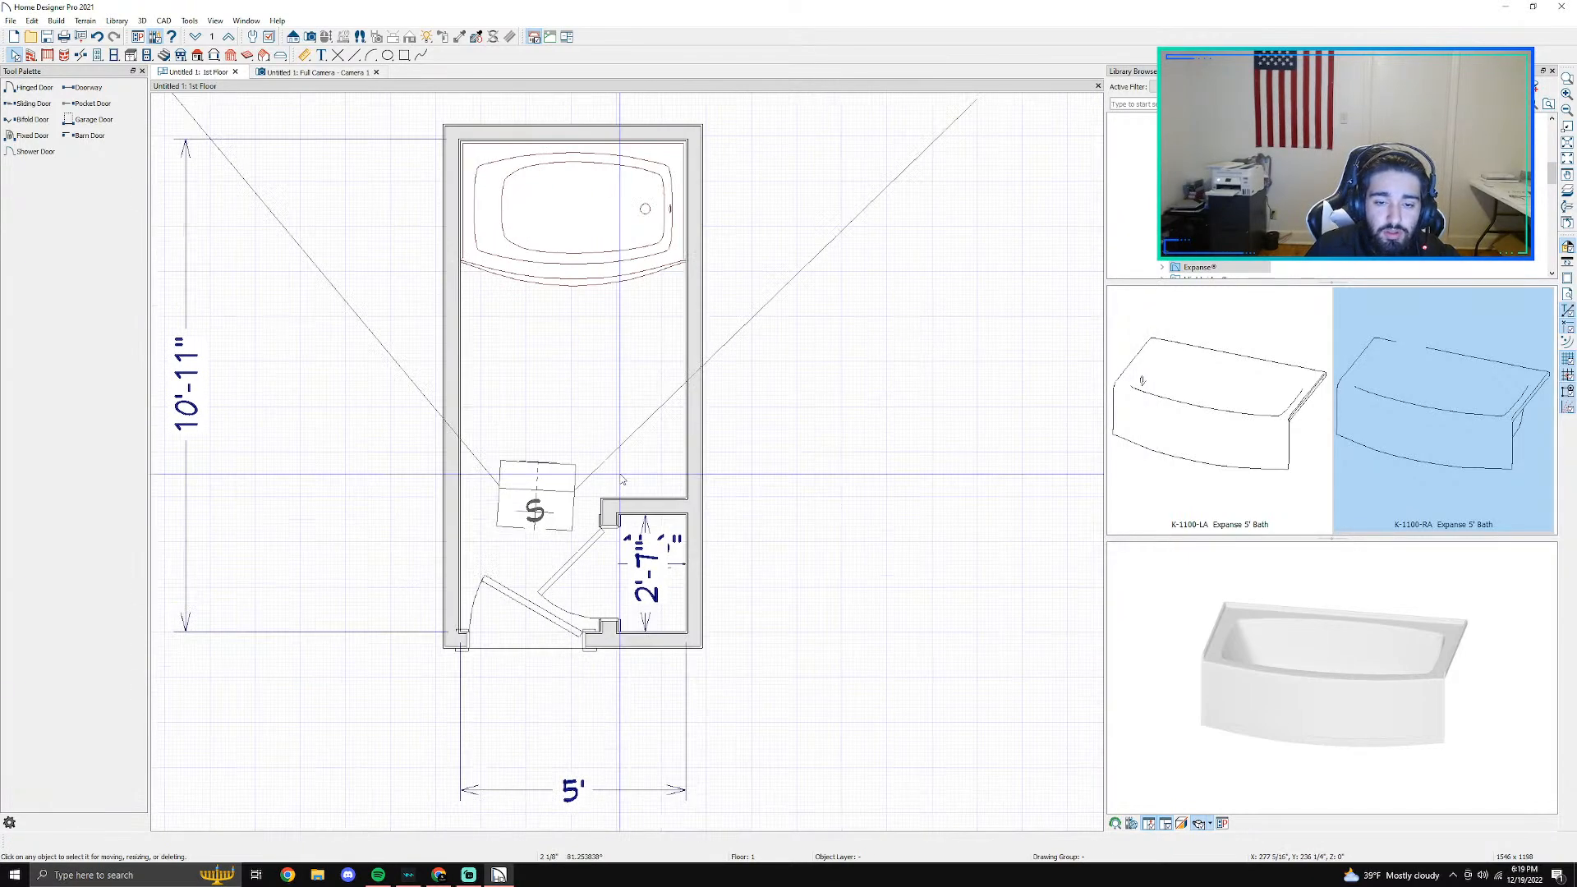
scroll(579, 674, up, 3)
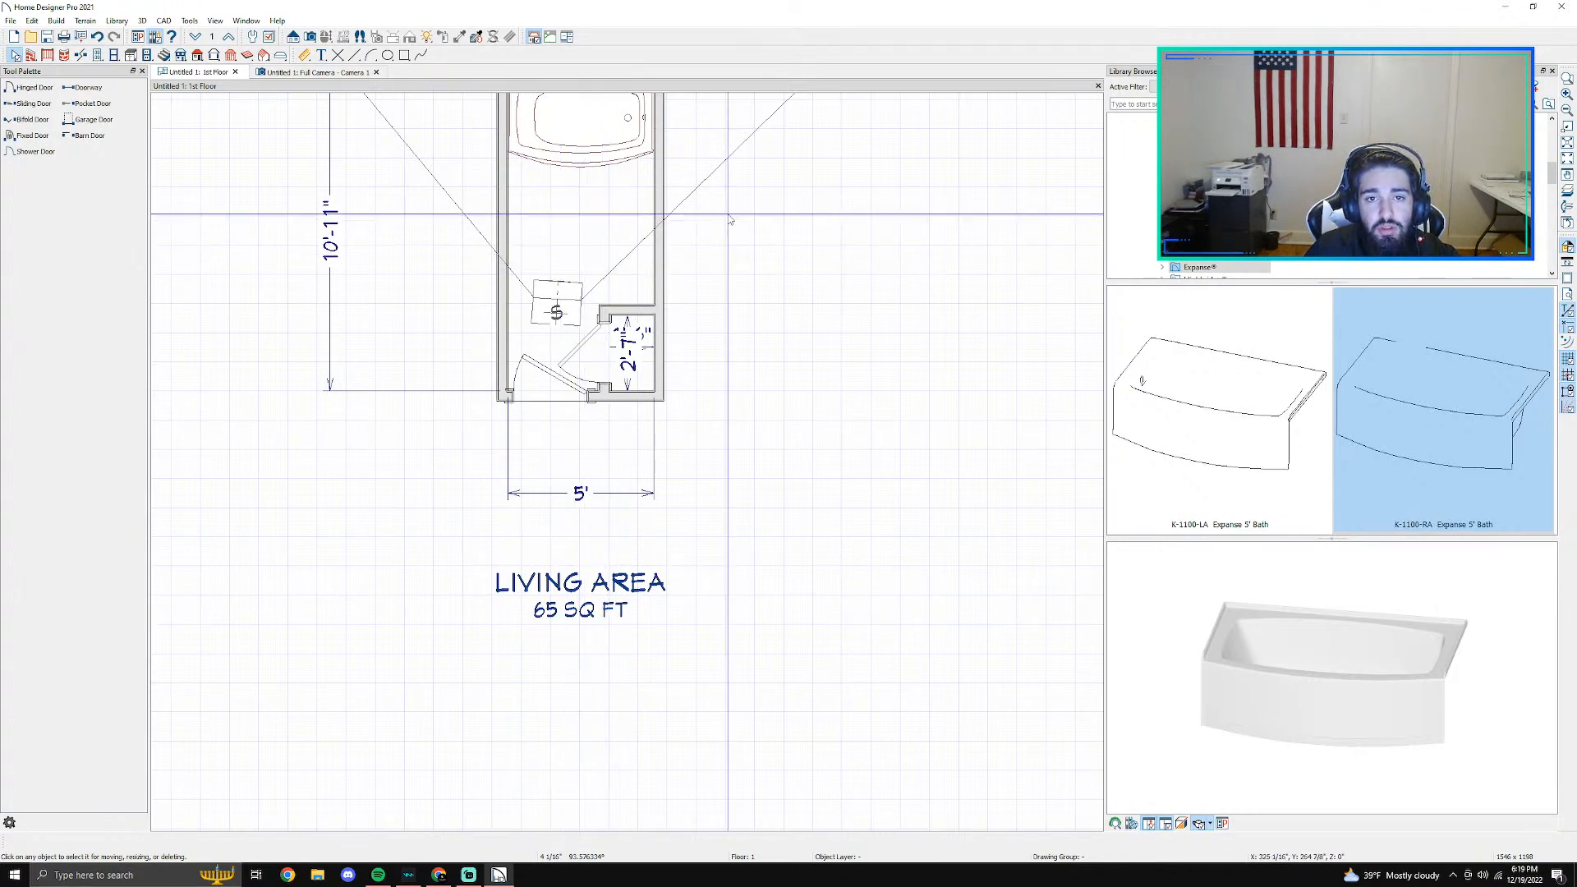
middle_drag(728, 215, 742, 356)
click(601, 367)
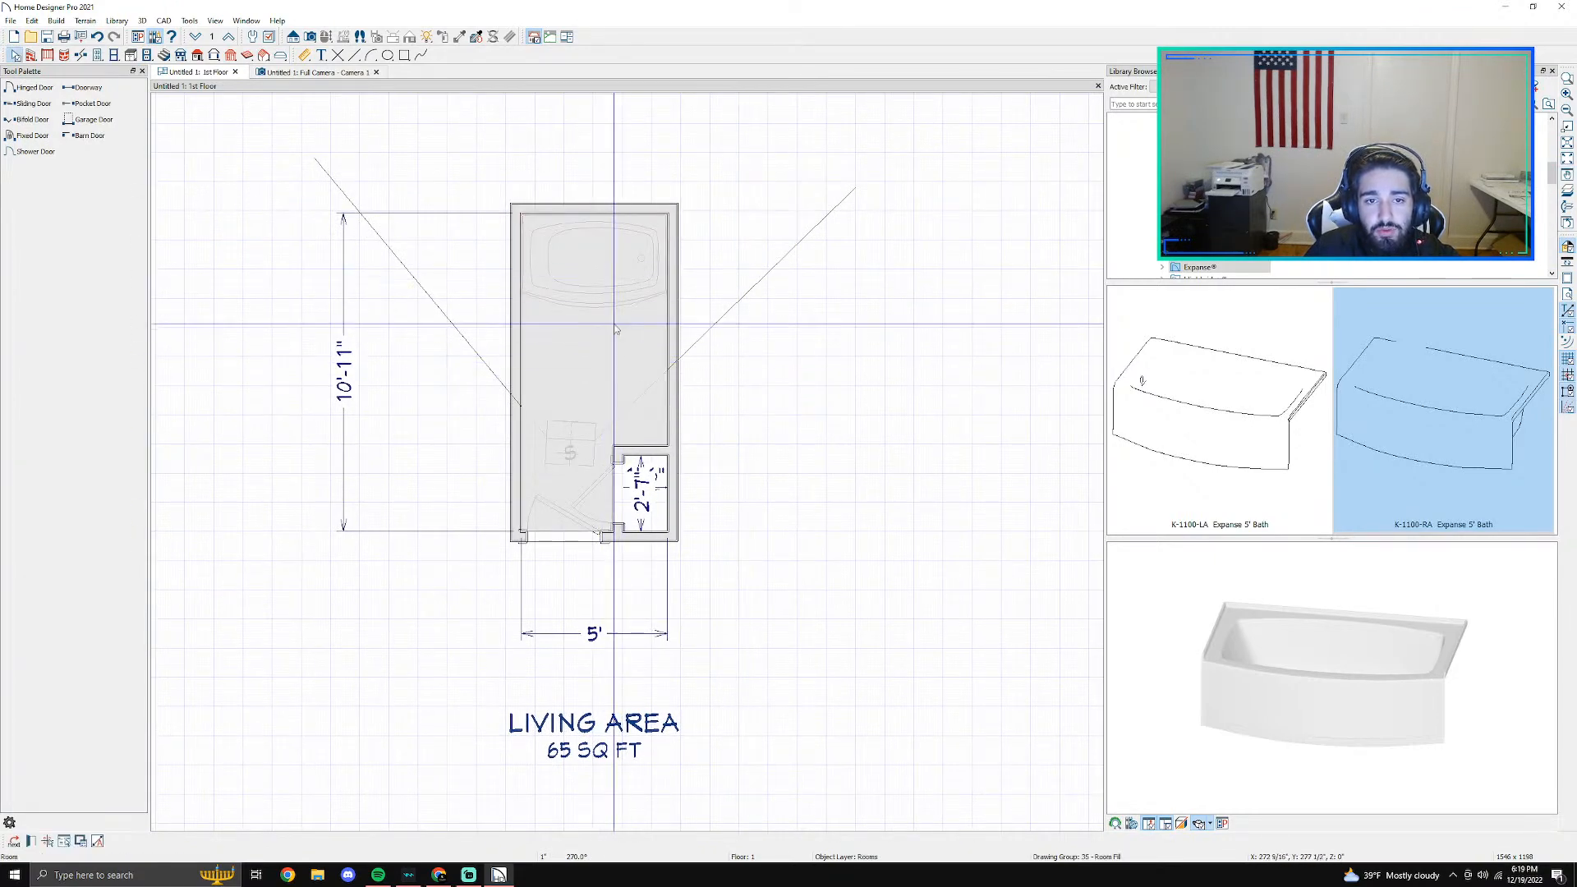
scroll(624, 335, up, 3)
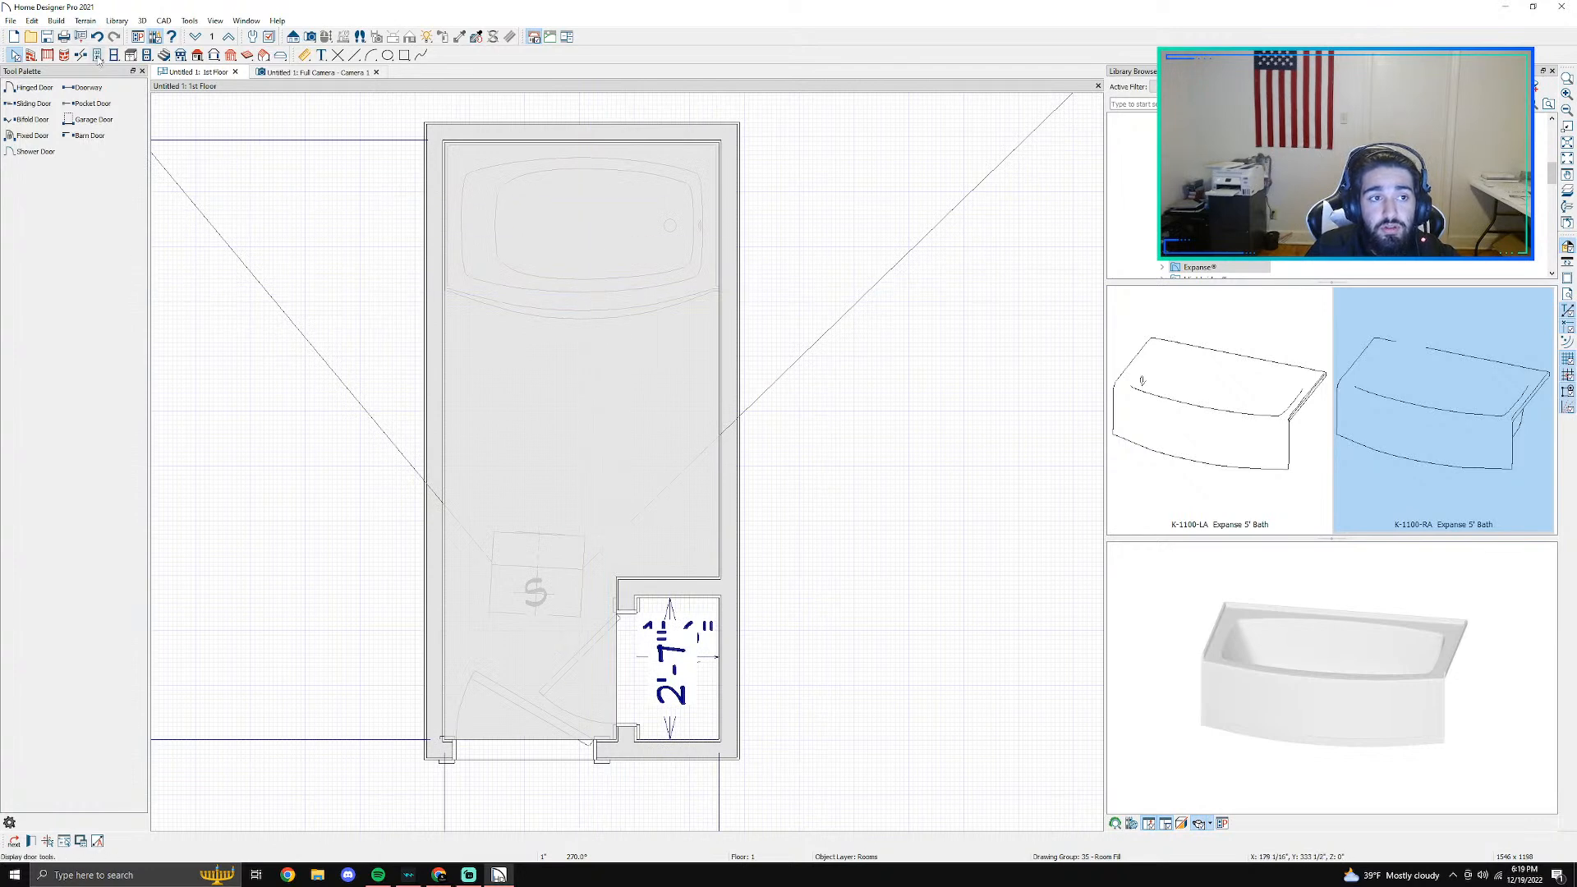
click(83, 56)
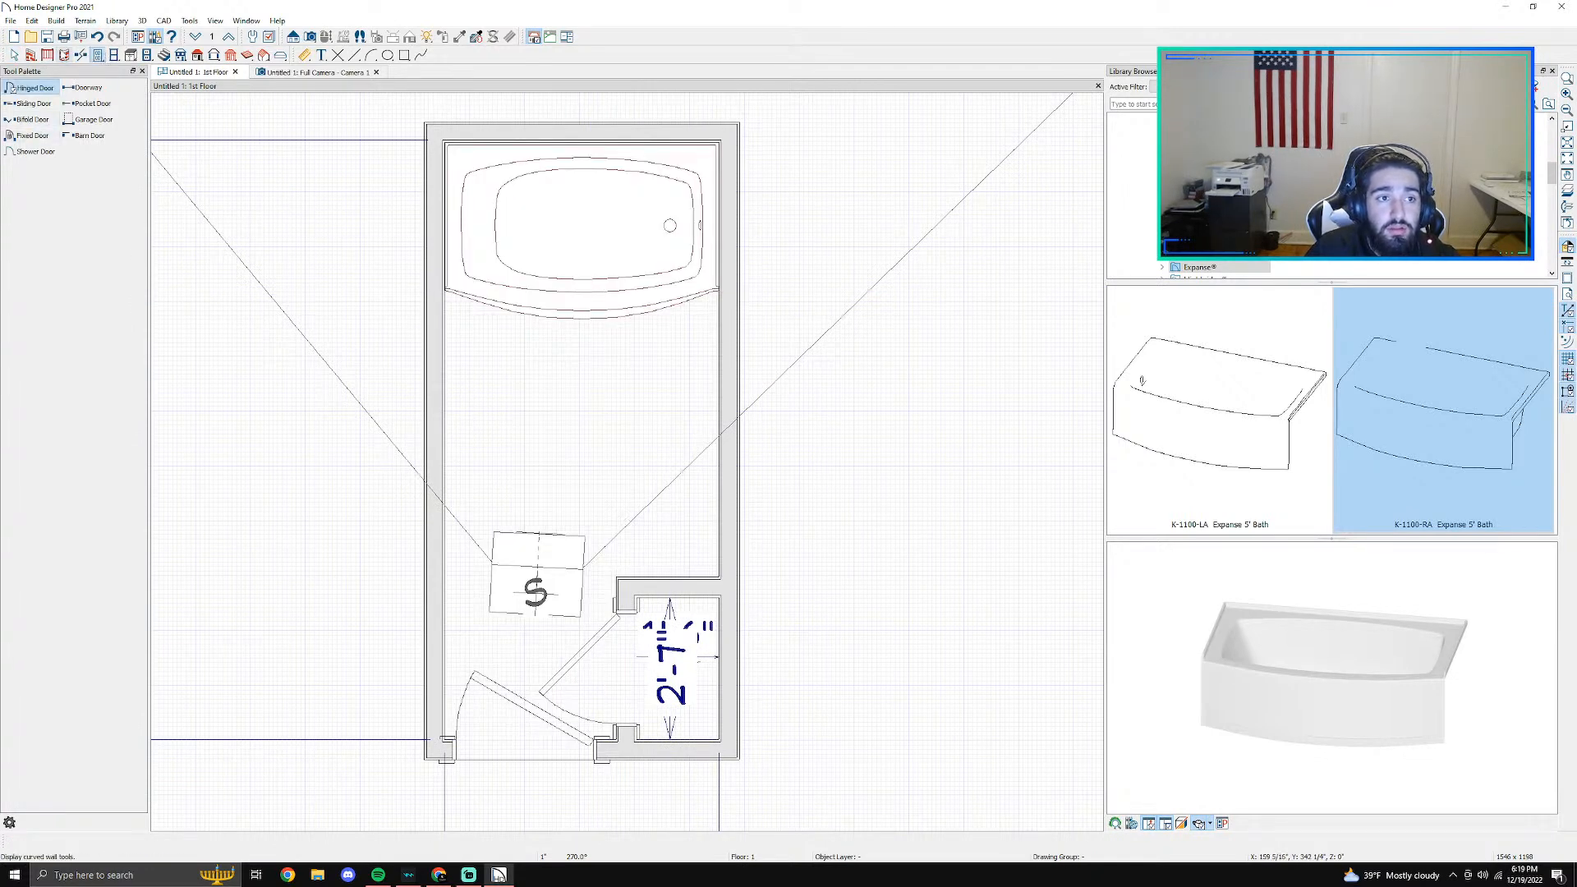
click(35, 57)
click(19, 204)
scroll(452, 297, up, 2)
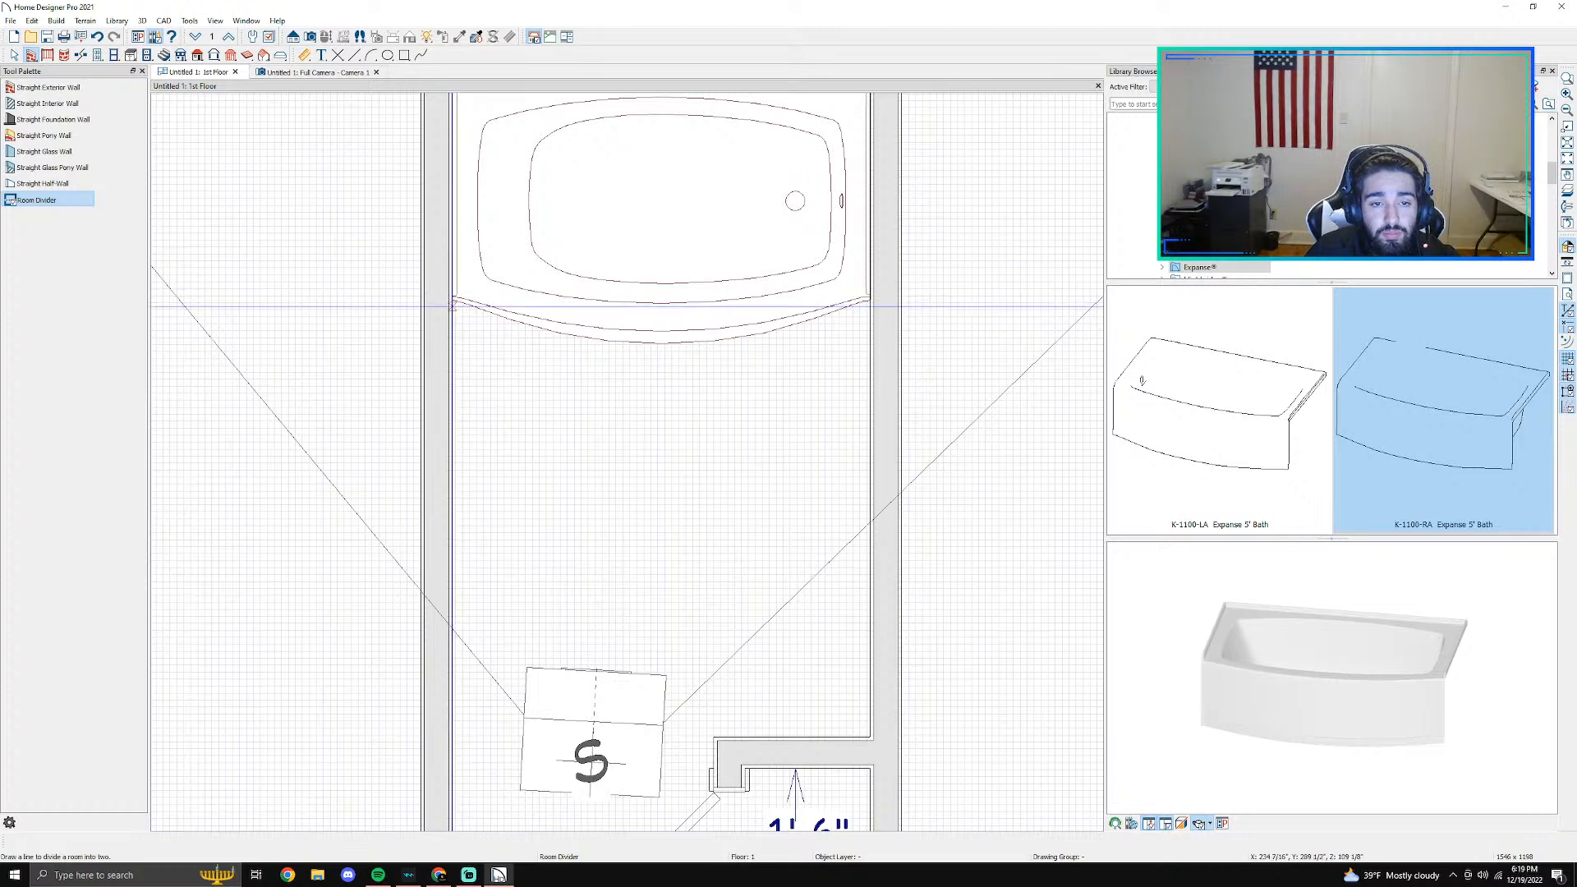
drag(452, 297, 869, 296)
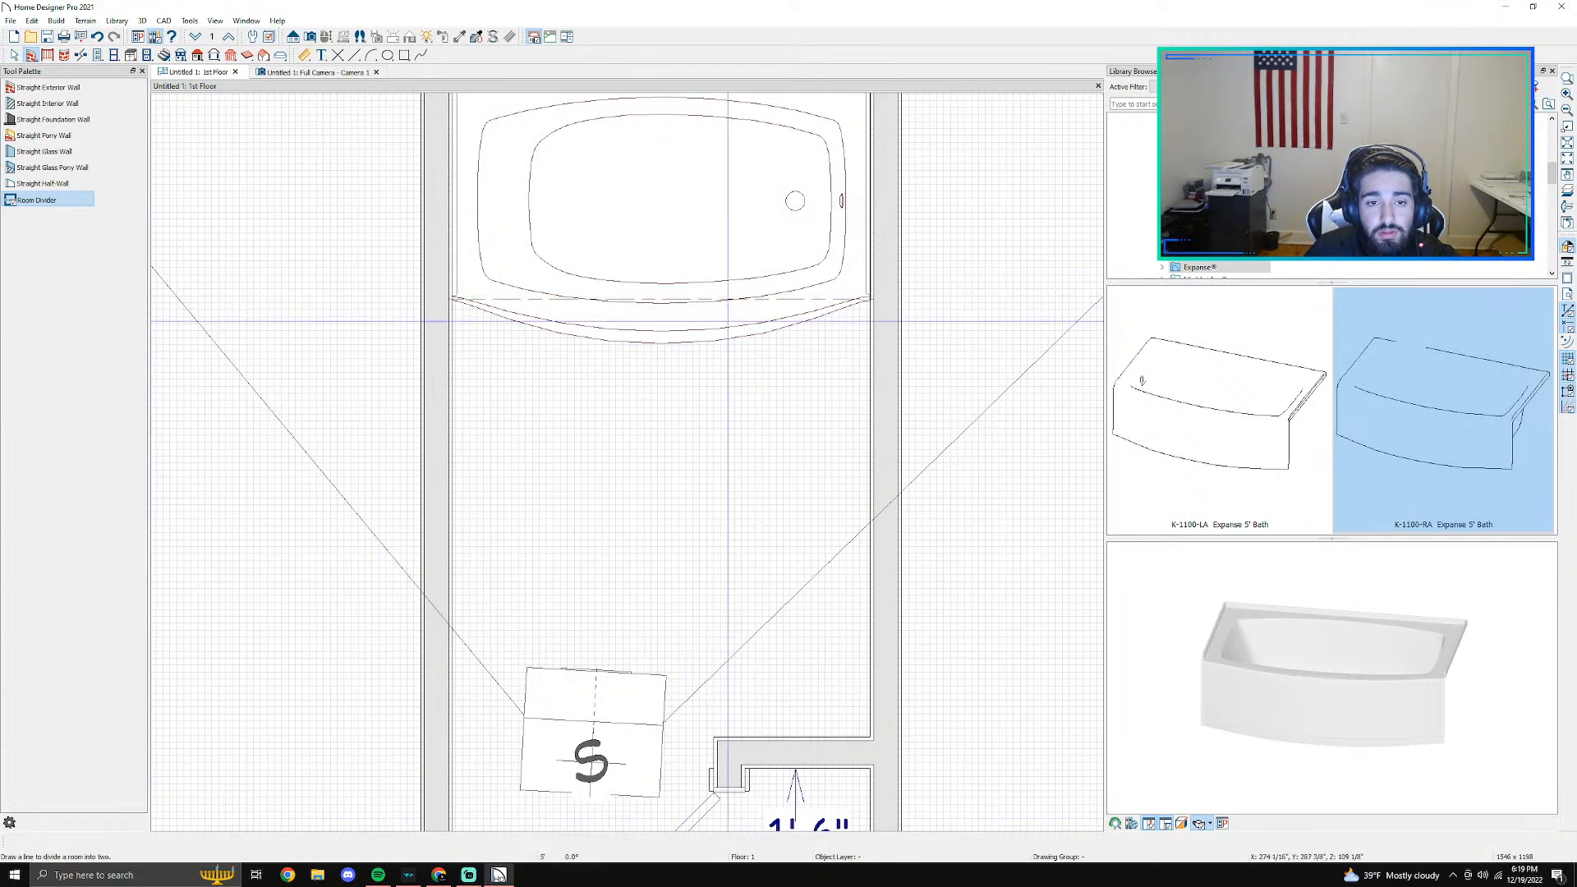
key(Escape)
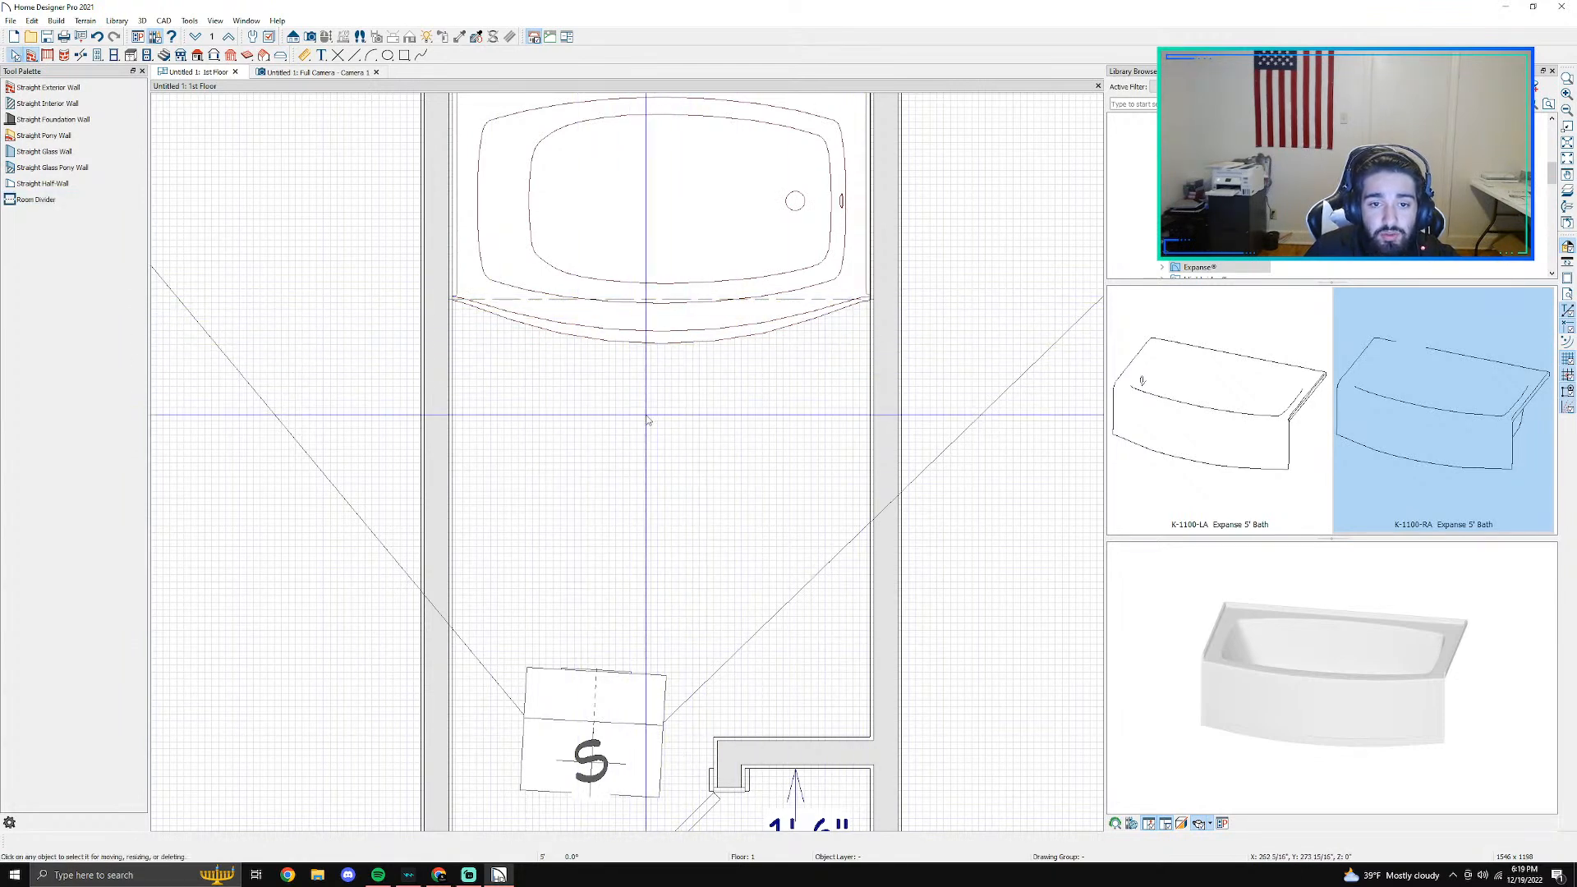
- Examine the divided floor plan by selecting the room area below the divider
click(608, 322)
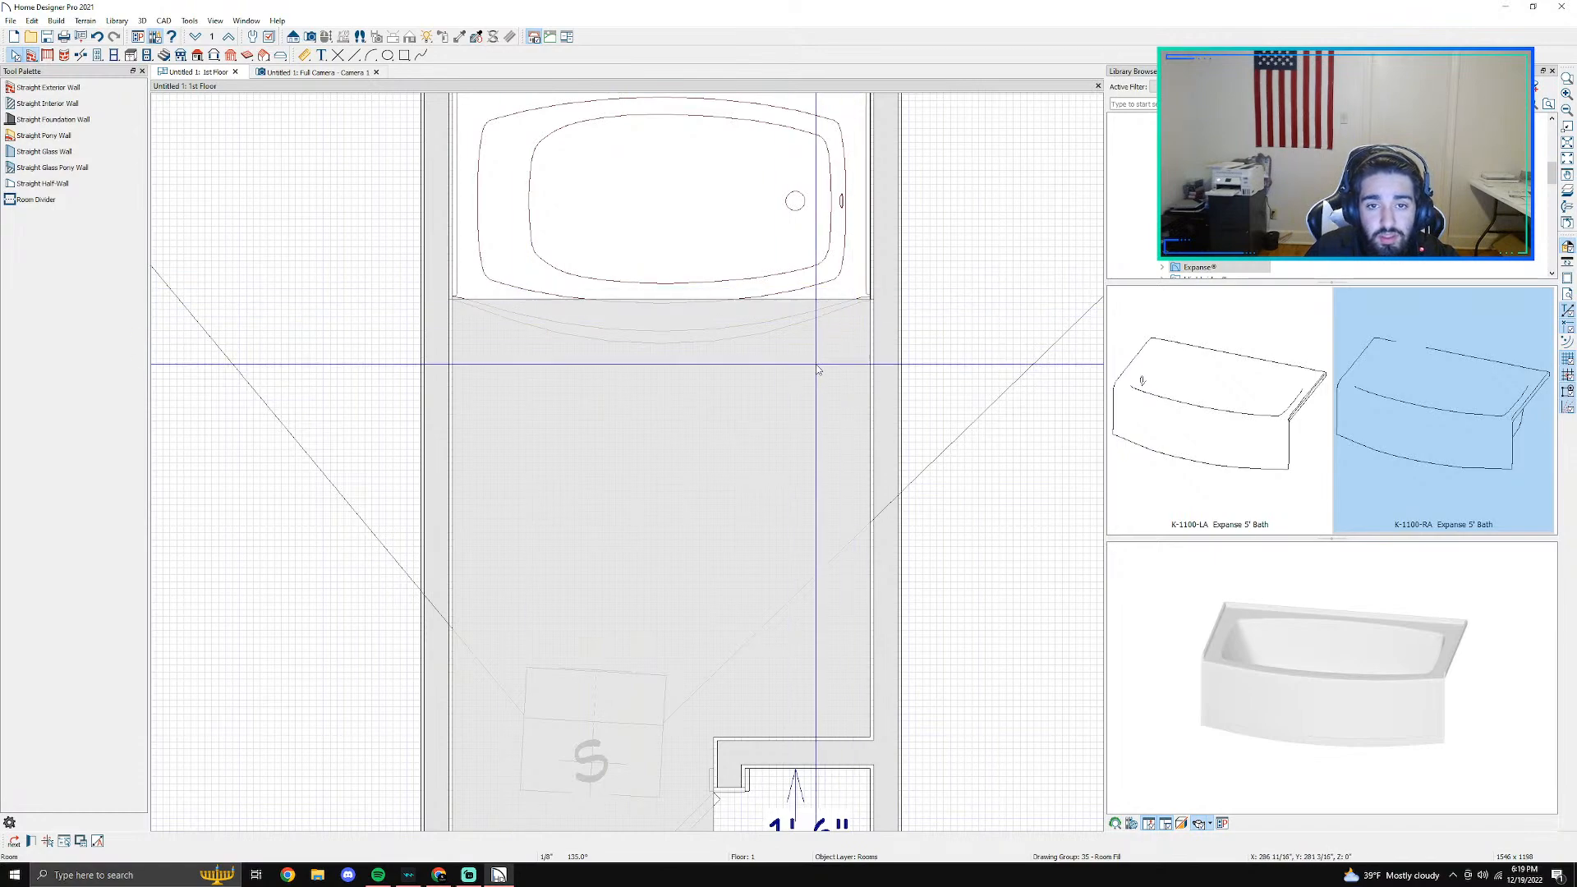
key(Escape)
scroll(657, 401, down, 1)
scroll(667, 428, down, 3)
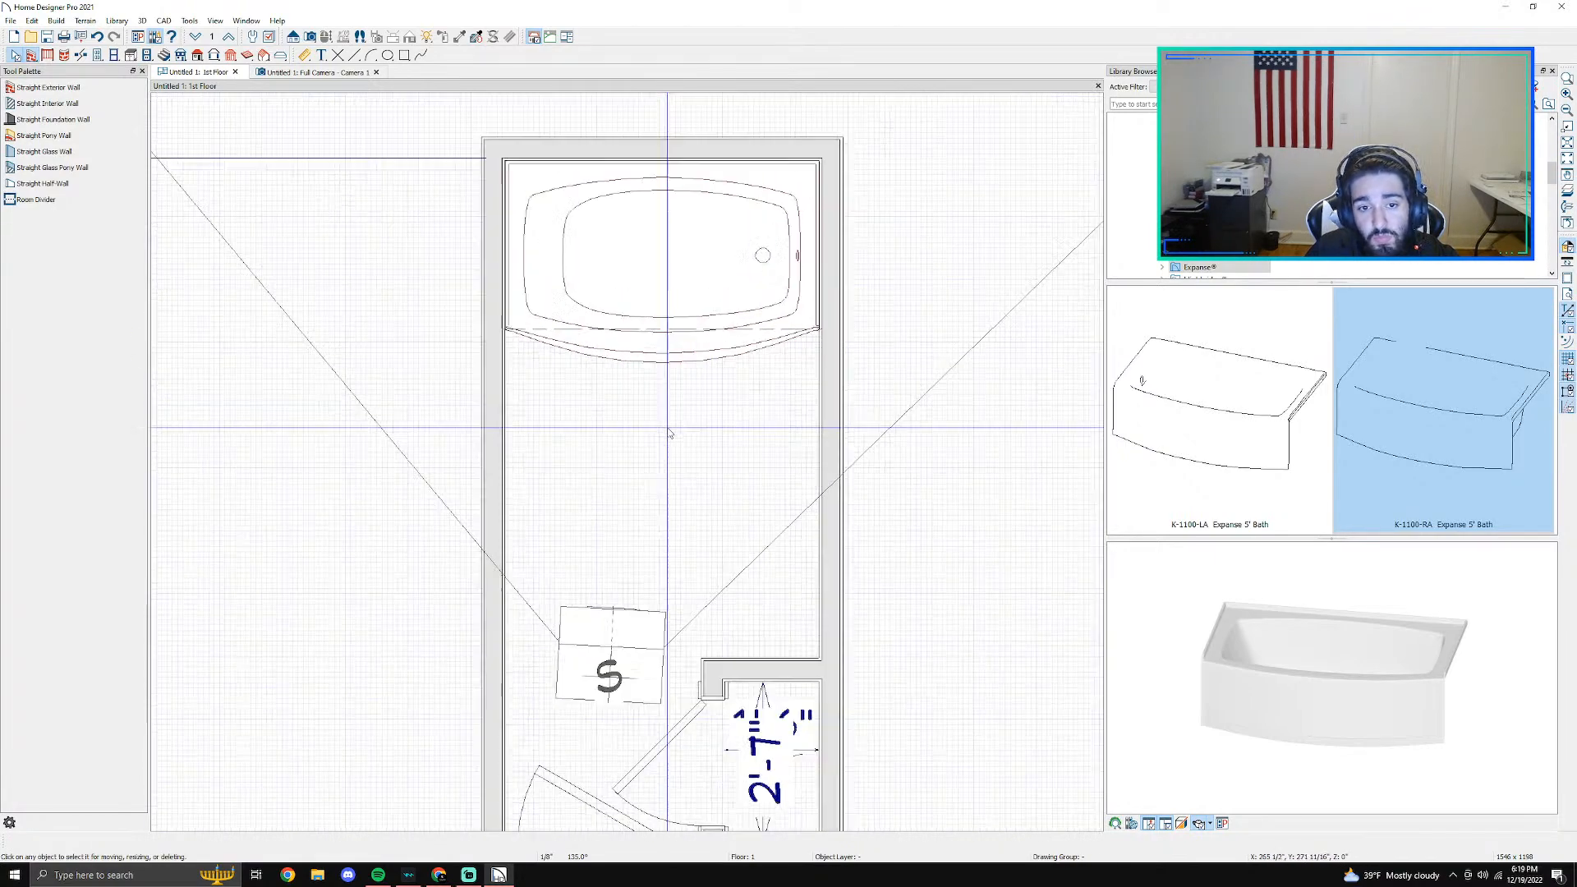
middle_drag(916, 690, 758, 197)
scroll(627, 440, down, 5)
middle_drag(636, 271, 684, 465)
click(661, 427)
scroll(624, 406, up, 5)
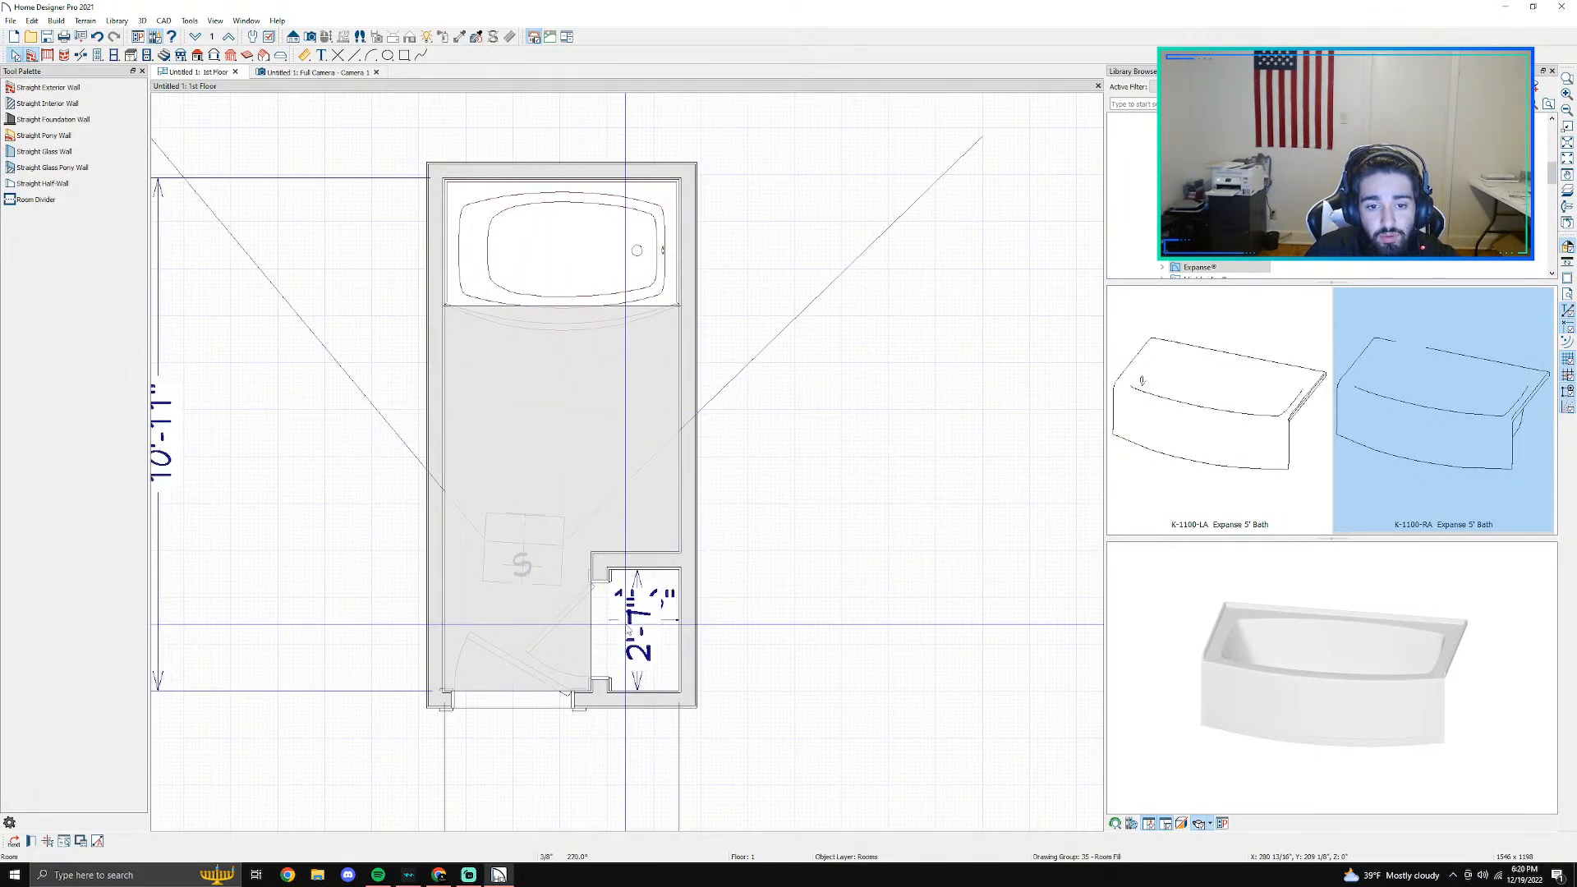
- Delete the manual width and depth dimensions inside the closet
click(622, 579)
scroll(649, 661, up, 1)
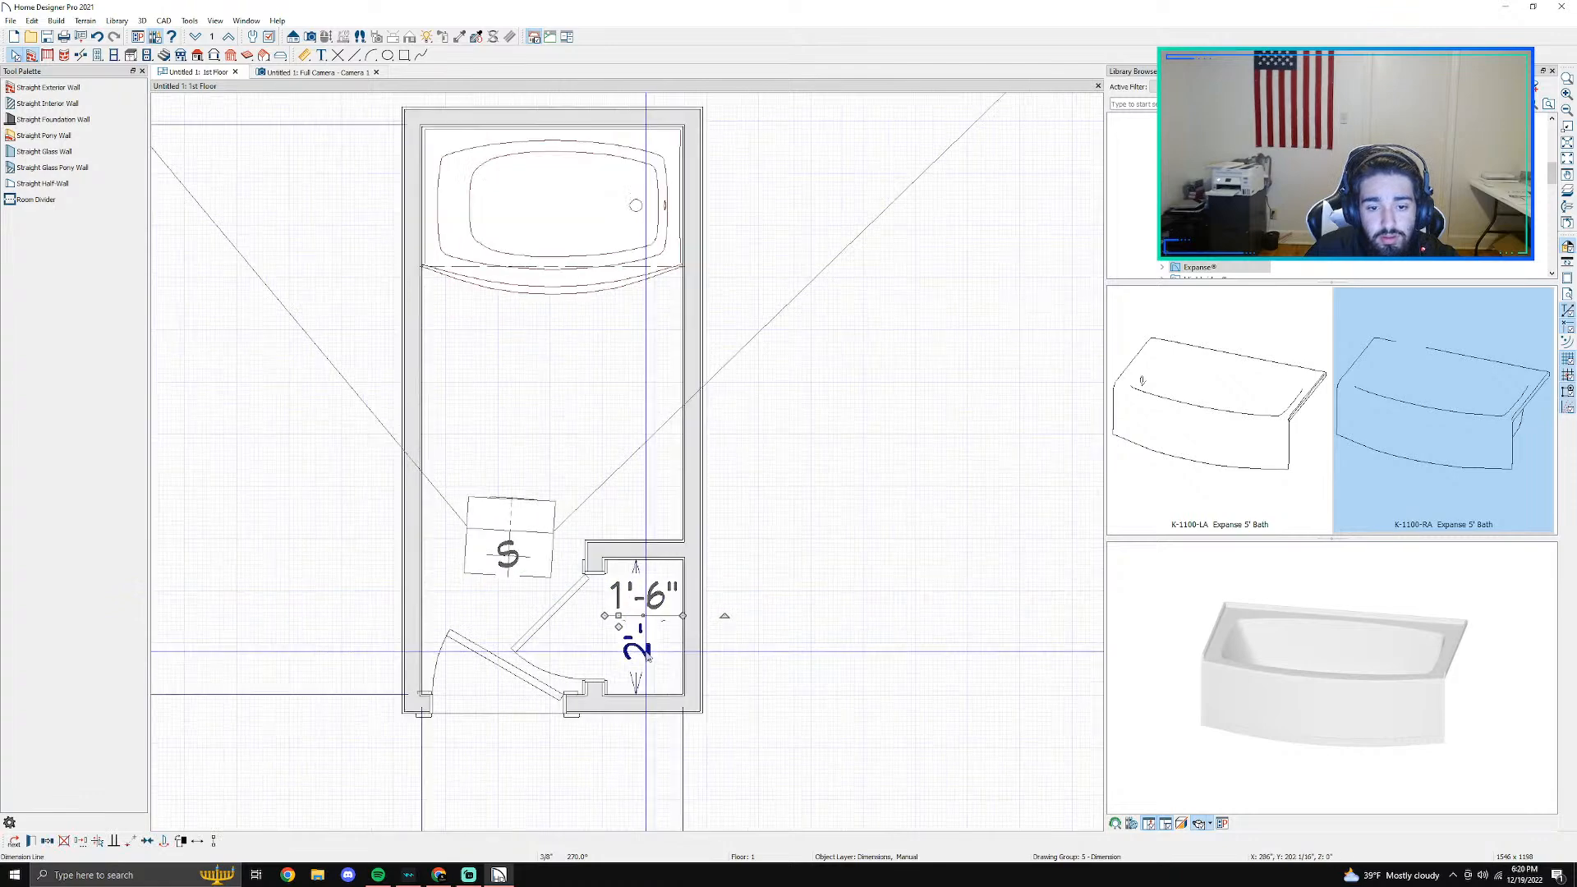
key(Delete)
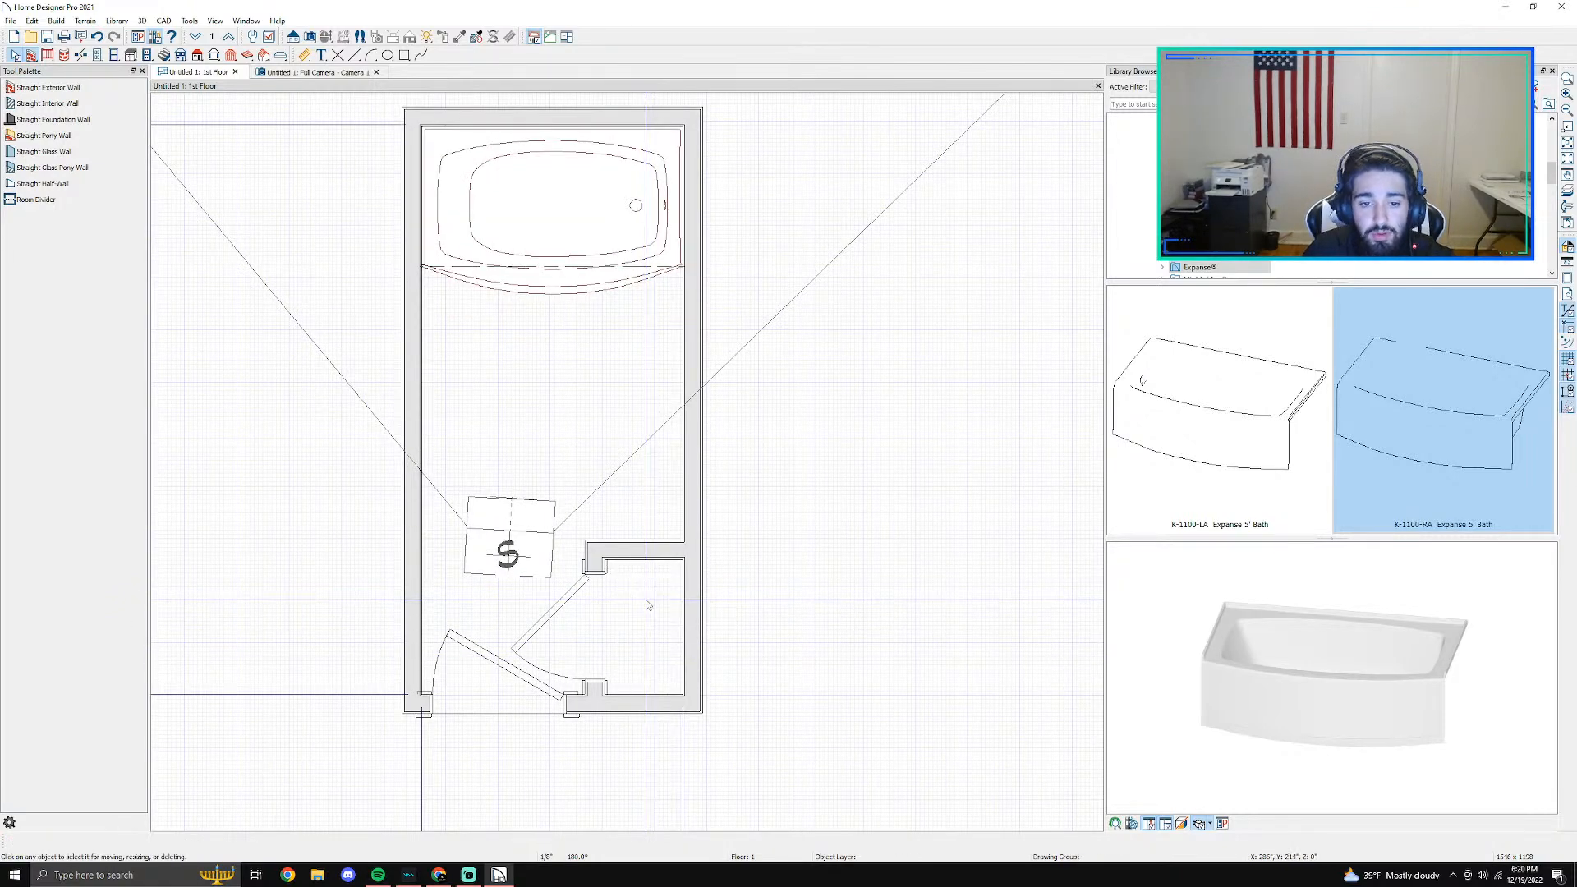
- Examine the bath and the left wall beside it by selecting each in the floor plan
scroll(578, 480, down, 2)
scroll(574, 517, down, 2)
scroll(566, 447, up, 2)
drag(572, 420, 607, 564)
scroll(589, 424, up, 3)
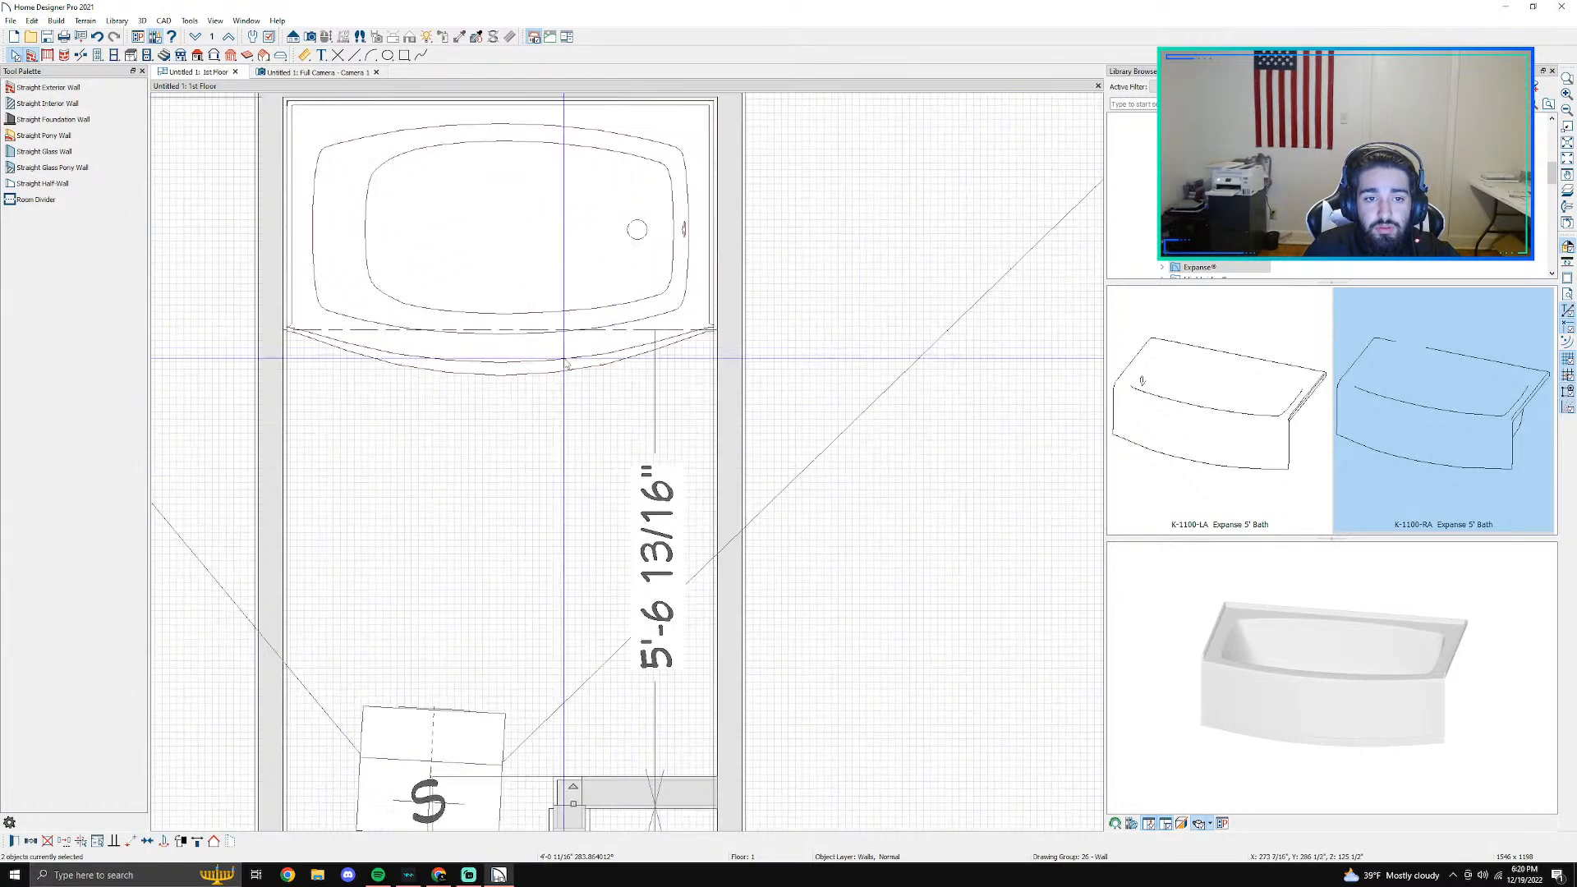
click(278, 293)
click(286, 312)
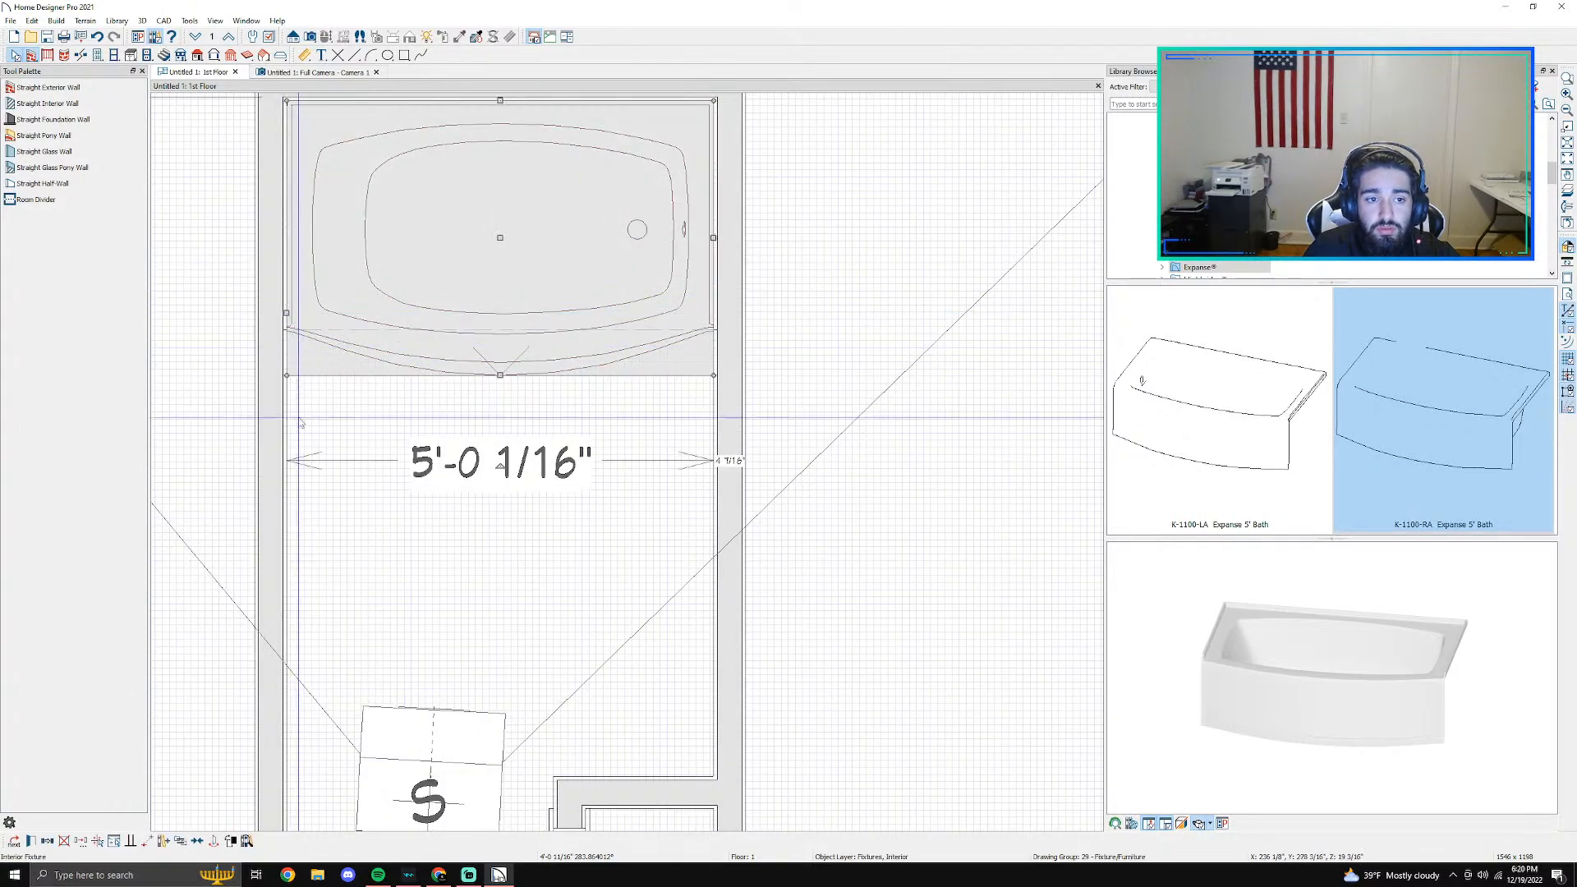
click(14, 841)
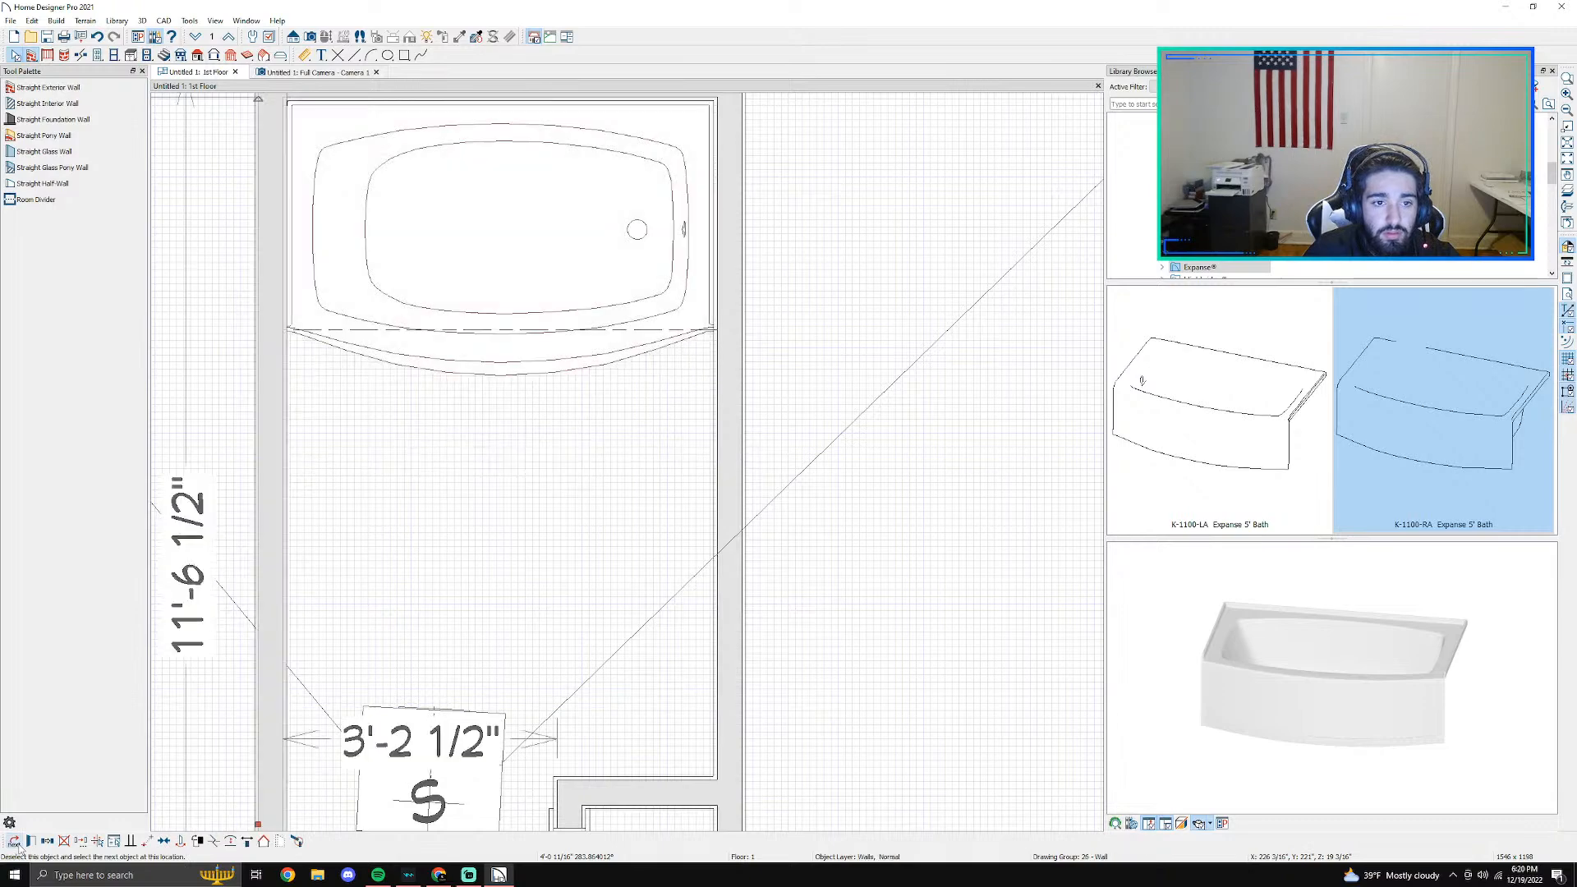
scroll(343, 400, down, 1)
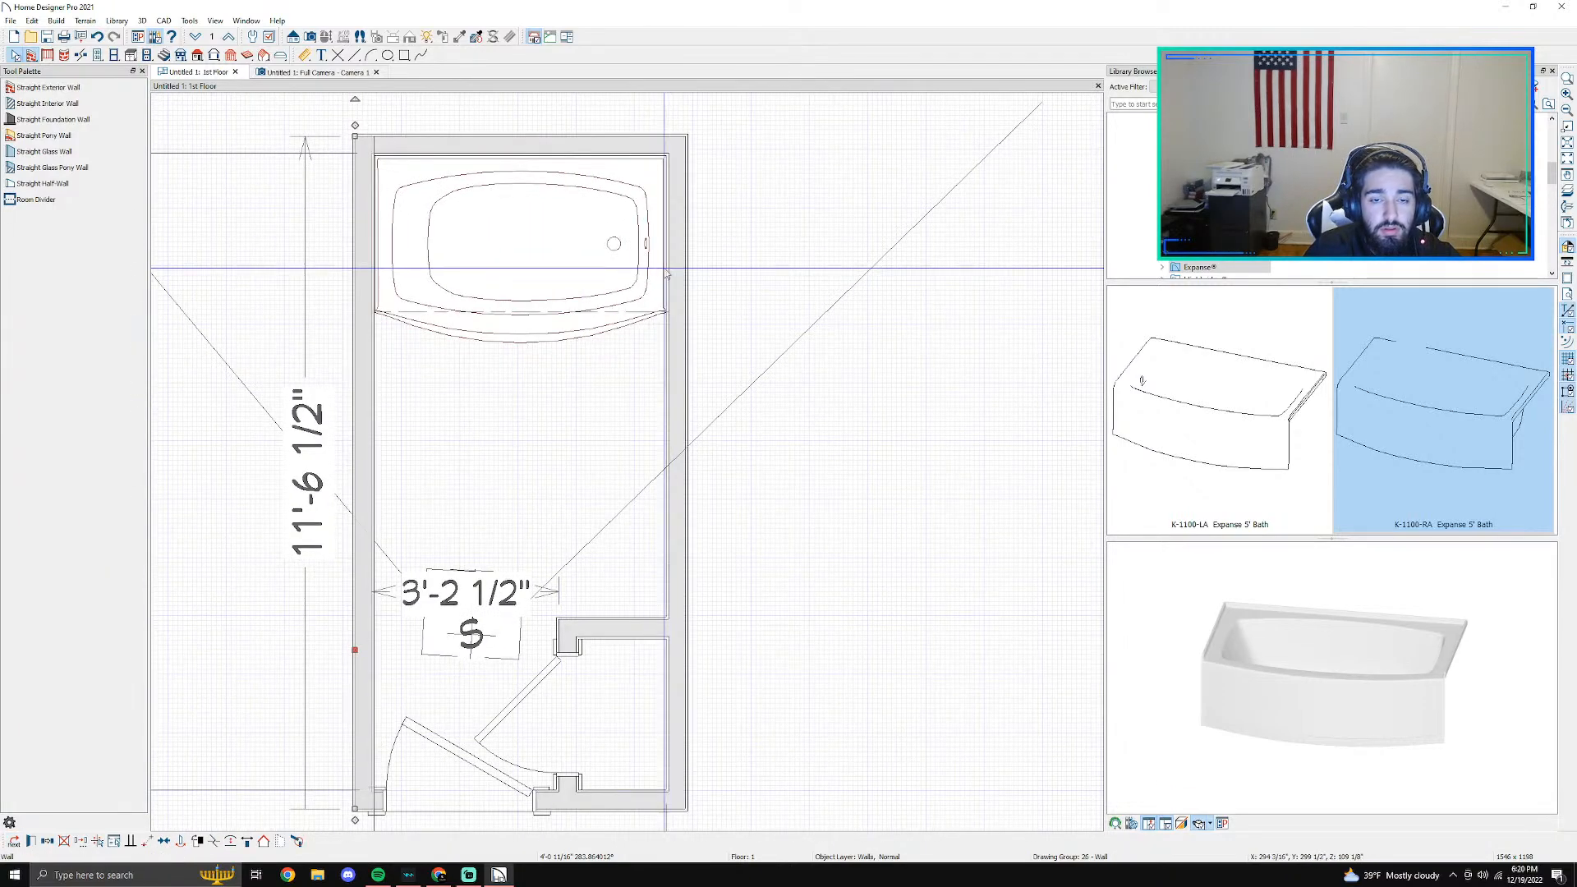
scroll(666, 273, up, 1)
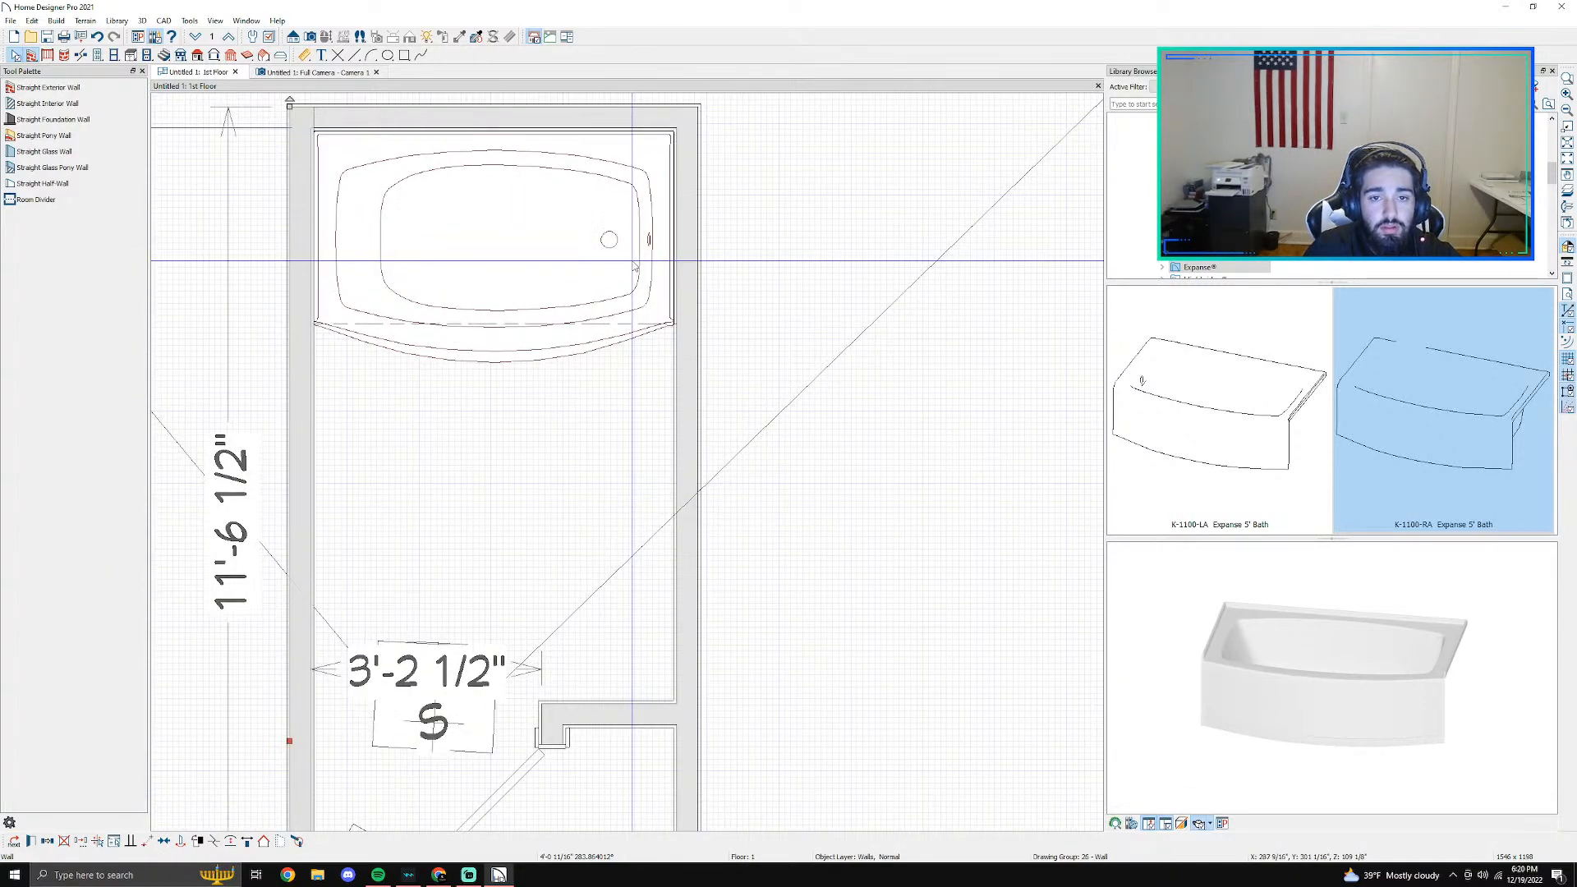
scroll(632, 261, up, 2)
middle_drag(332, 223, 545, 310)
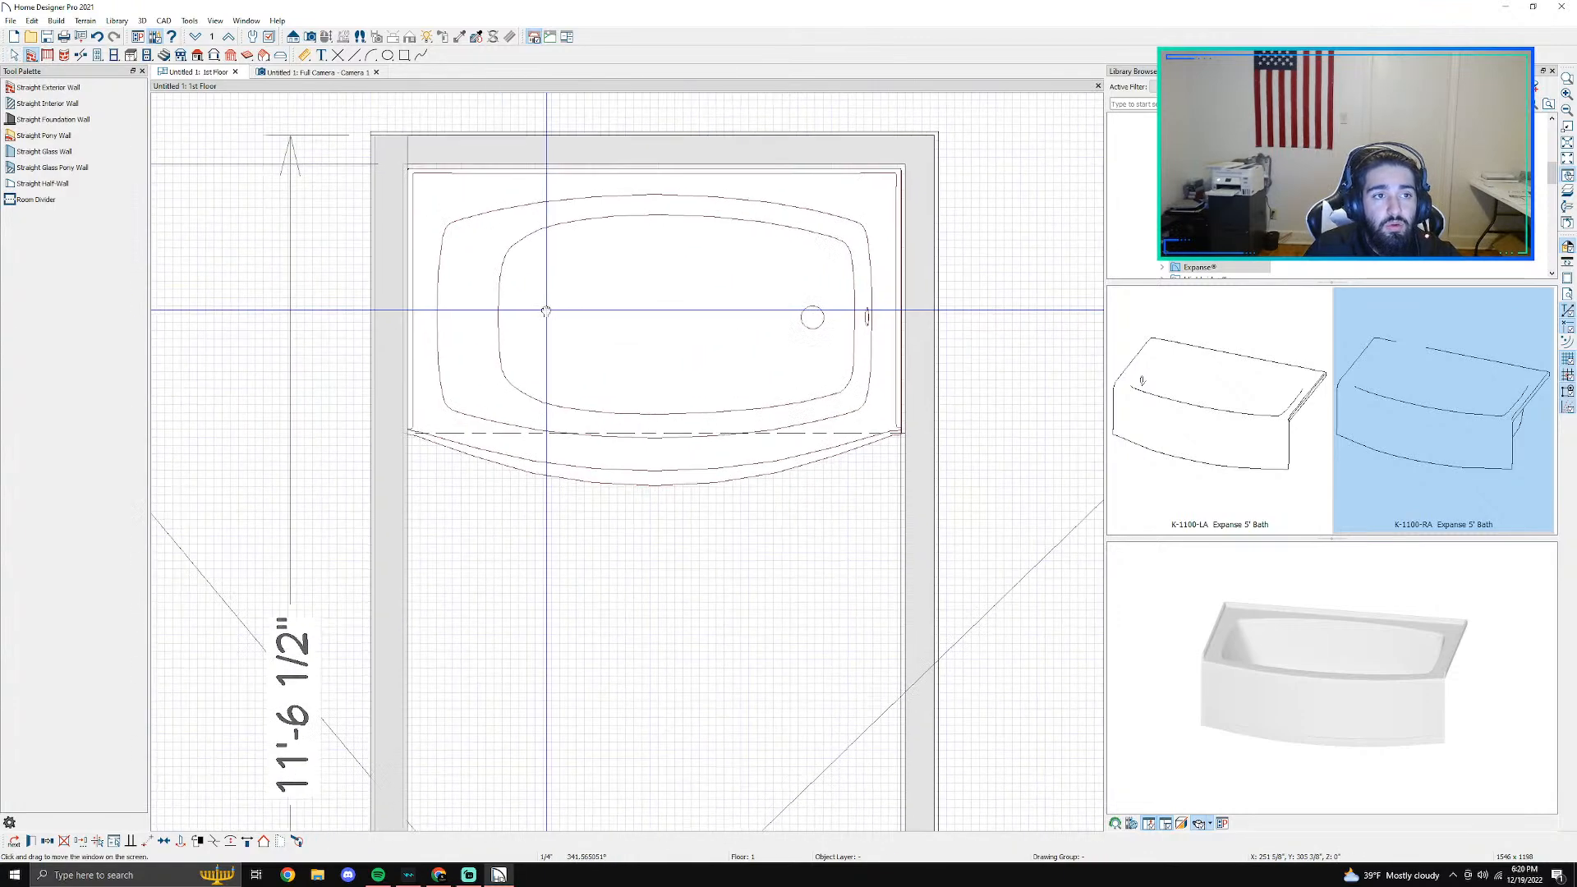
- Break the left wall a short distance below the bath with the Wall Break tool
click(81, 55)
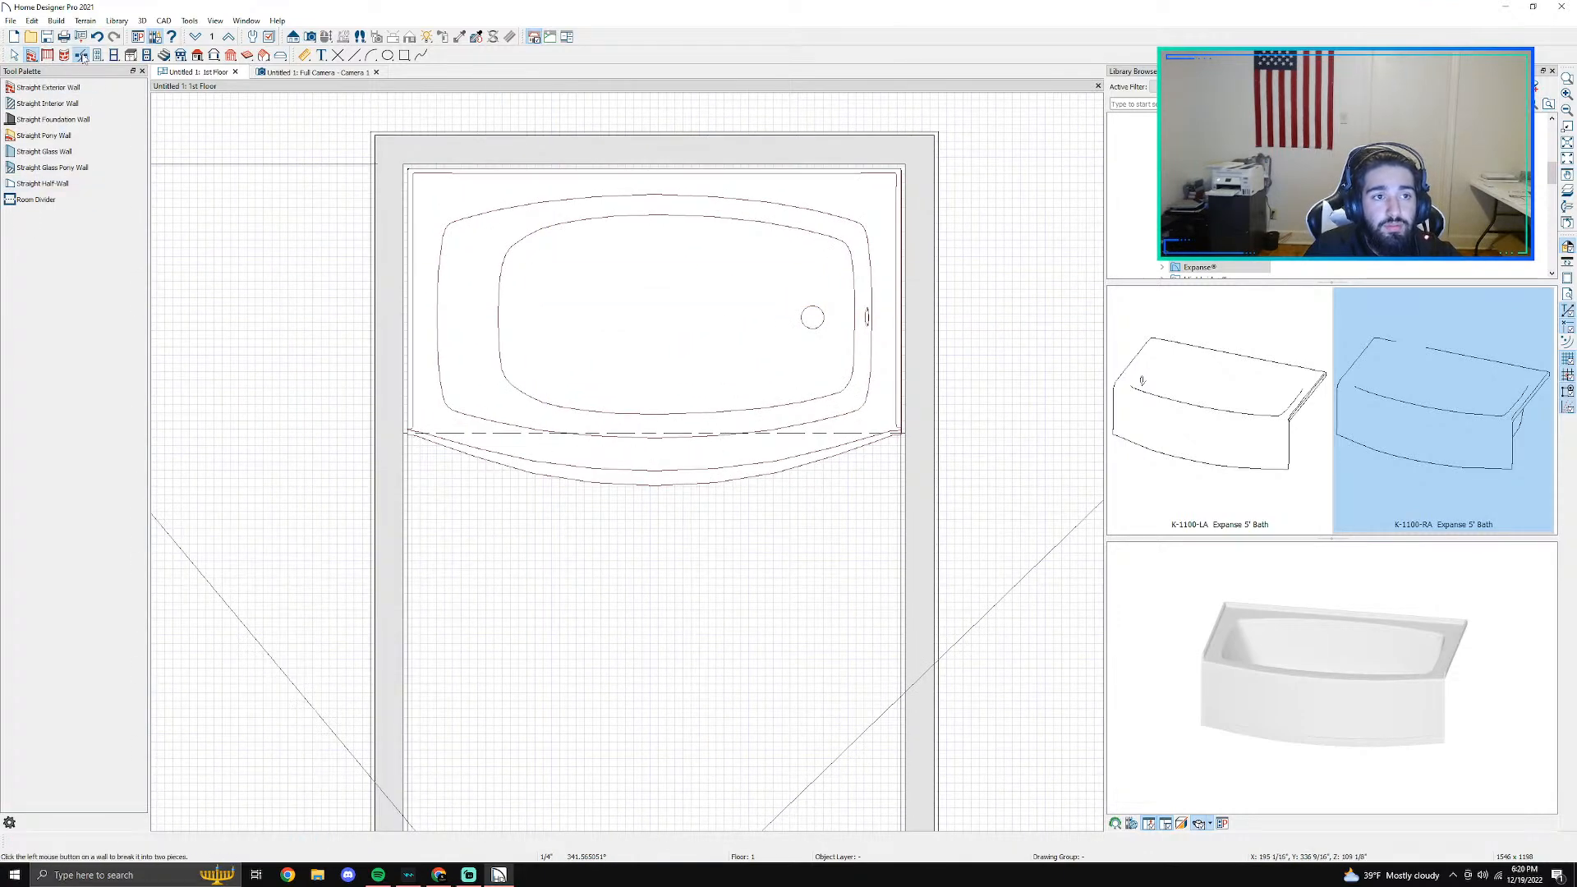
scroll(360, 312, down, 2)
middle_drag(439, 581, 471, 383)
click(415, 233)
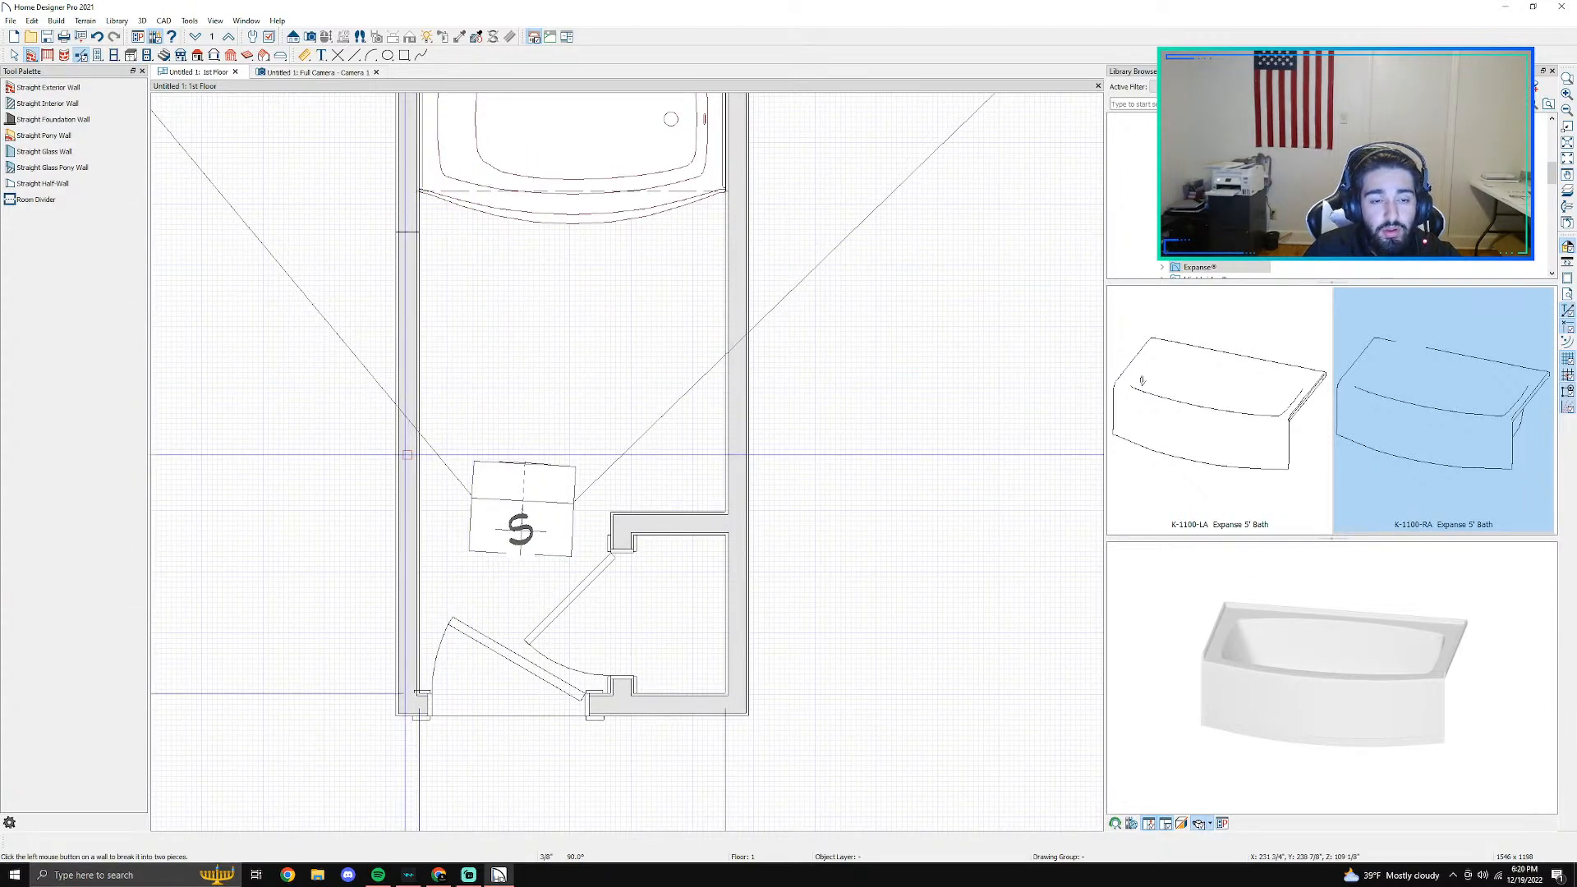
- Delete the middle segment of the left wall between two breaks, and undo the deletion
scroll(408, 454, down, 1)
key(space)
click(410, 383)
key(Delete)
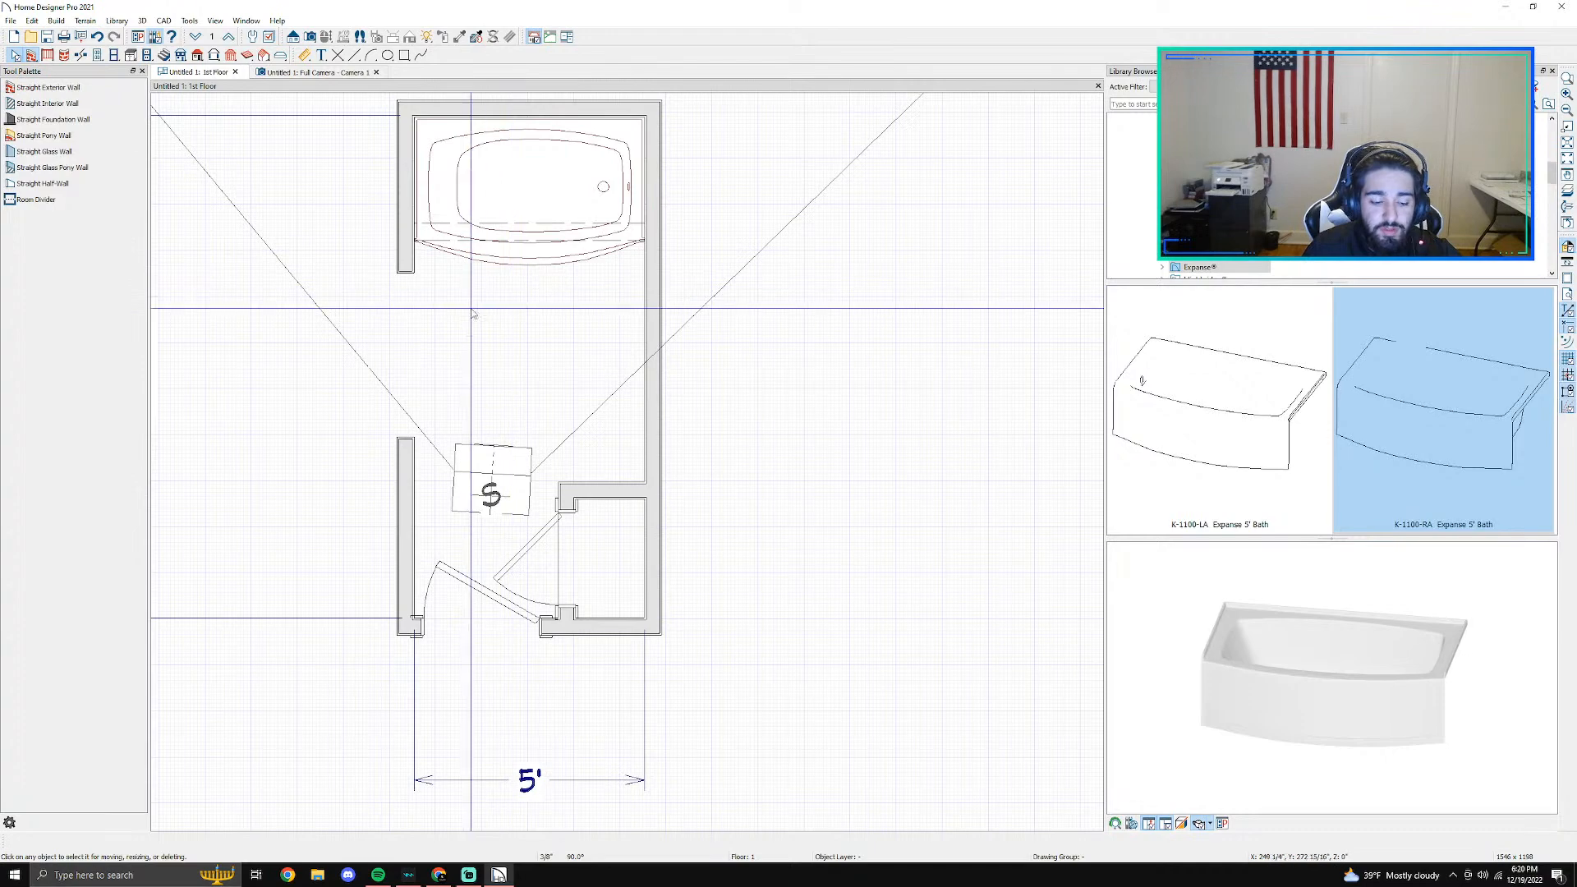
key(ctrl+z)
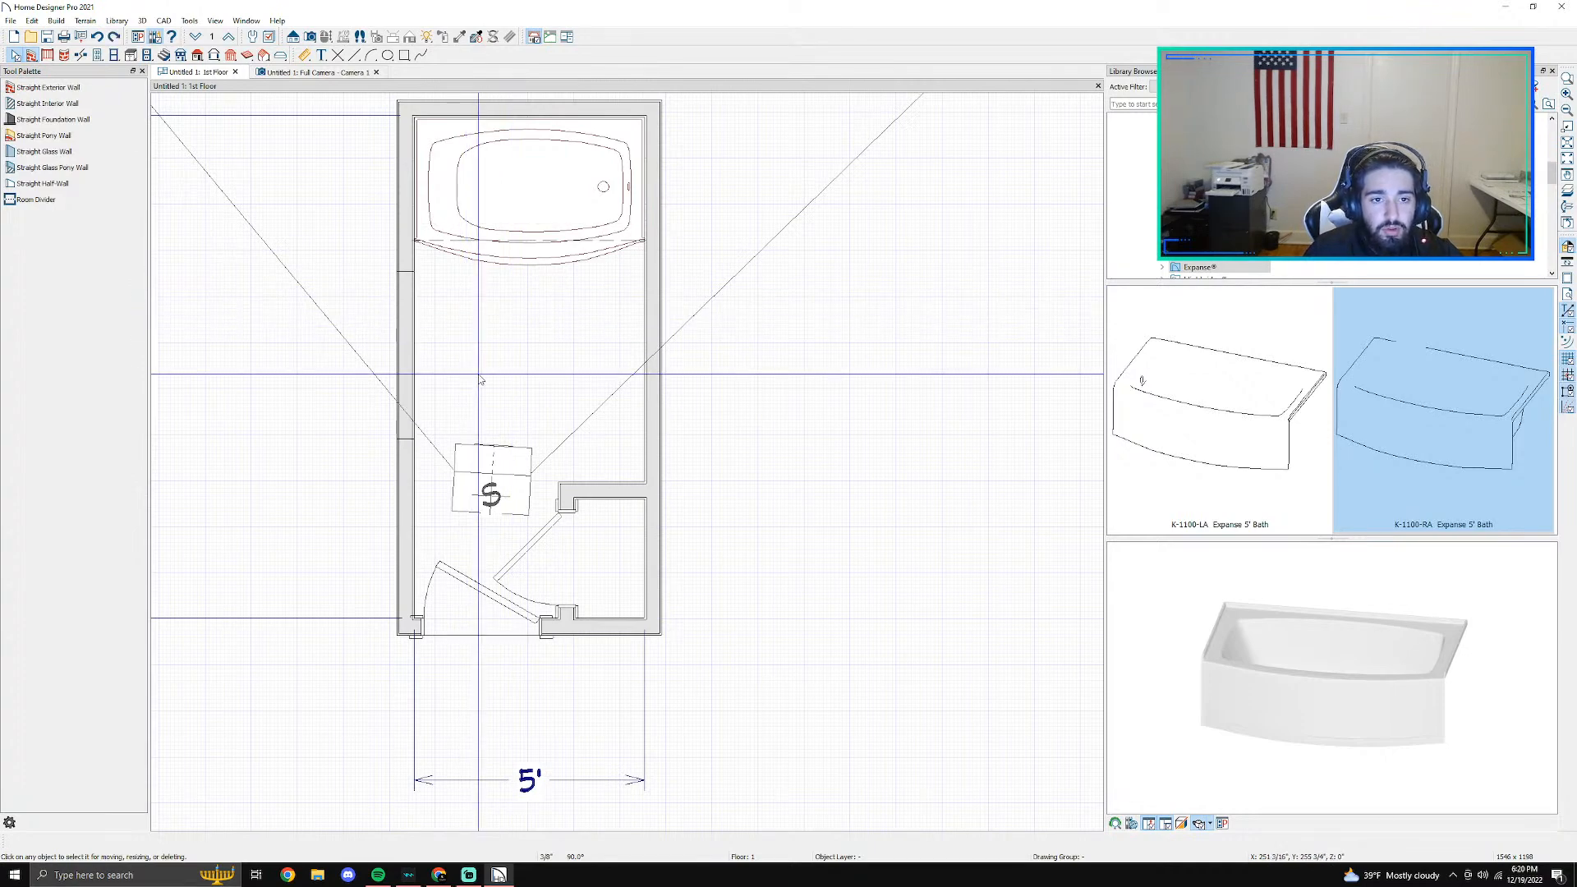
- Break the left wall in line with the room divider and select the wall at the break
scroll(434, 329, up, 2)
middle_drag(402, 179, 428, 468)
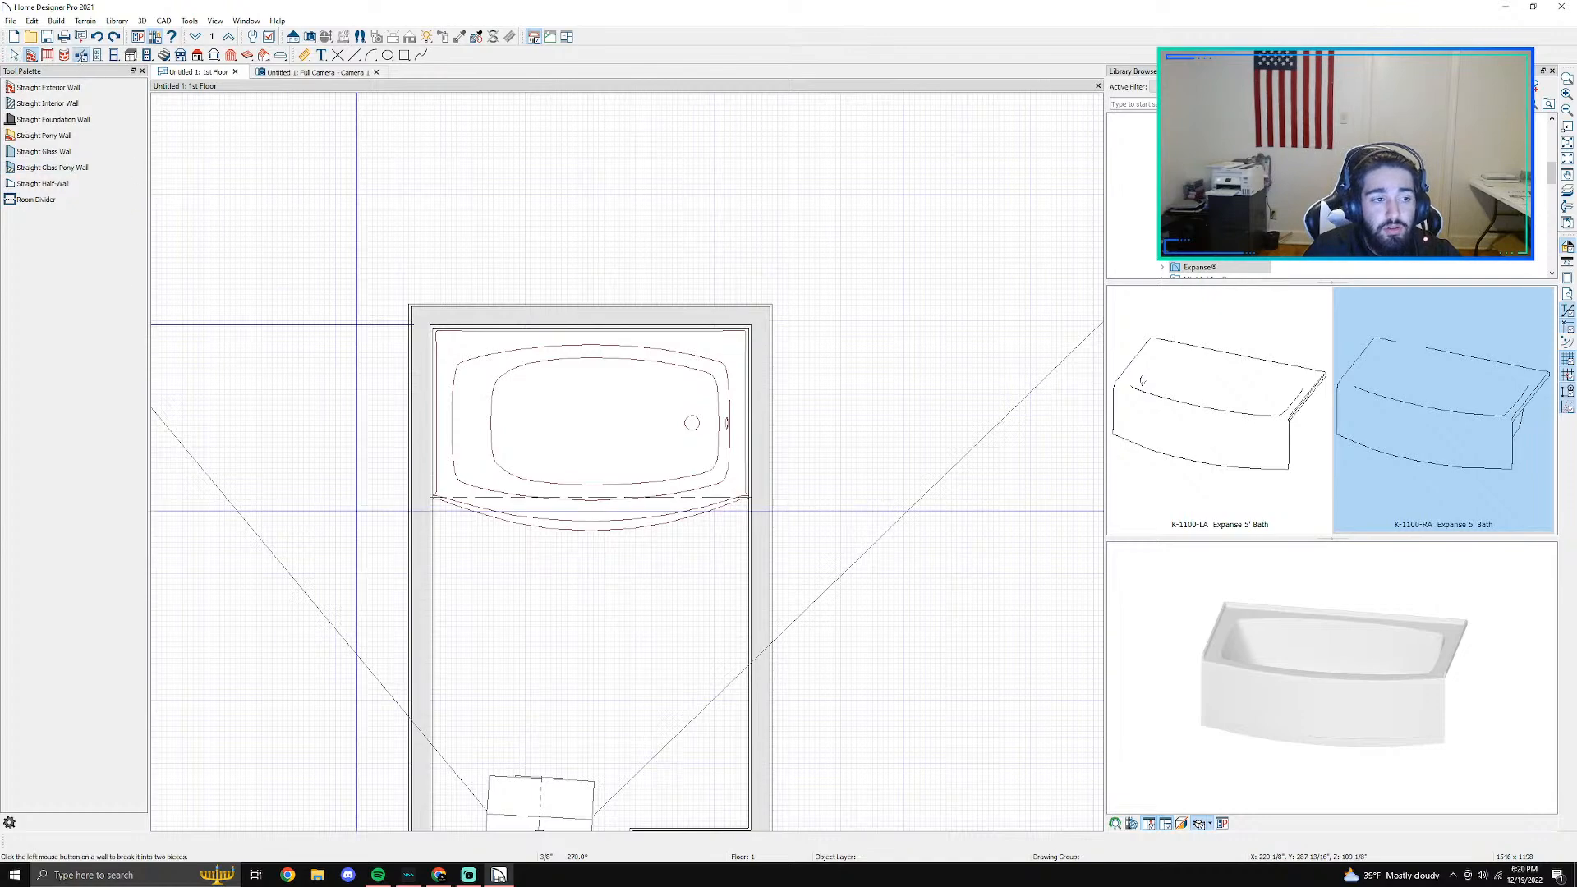
scroll(414, 481, up, 7)
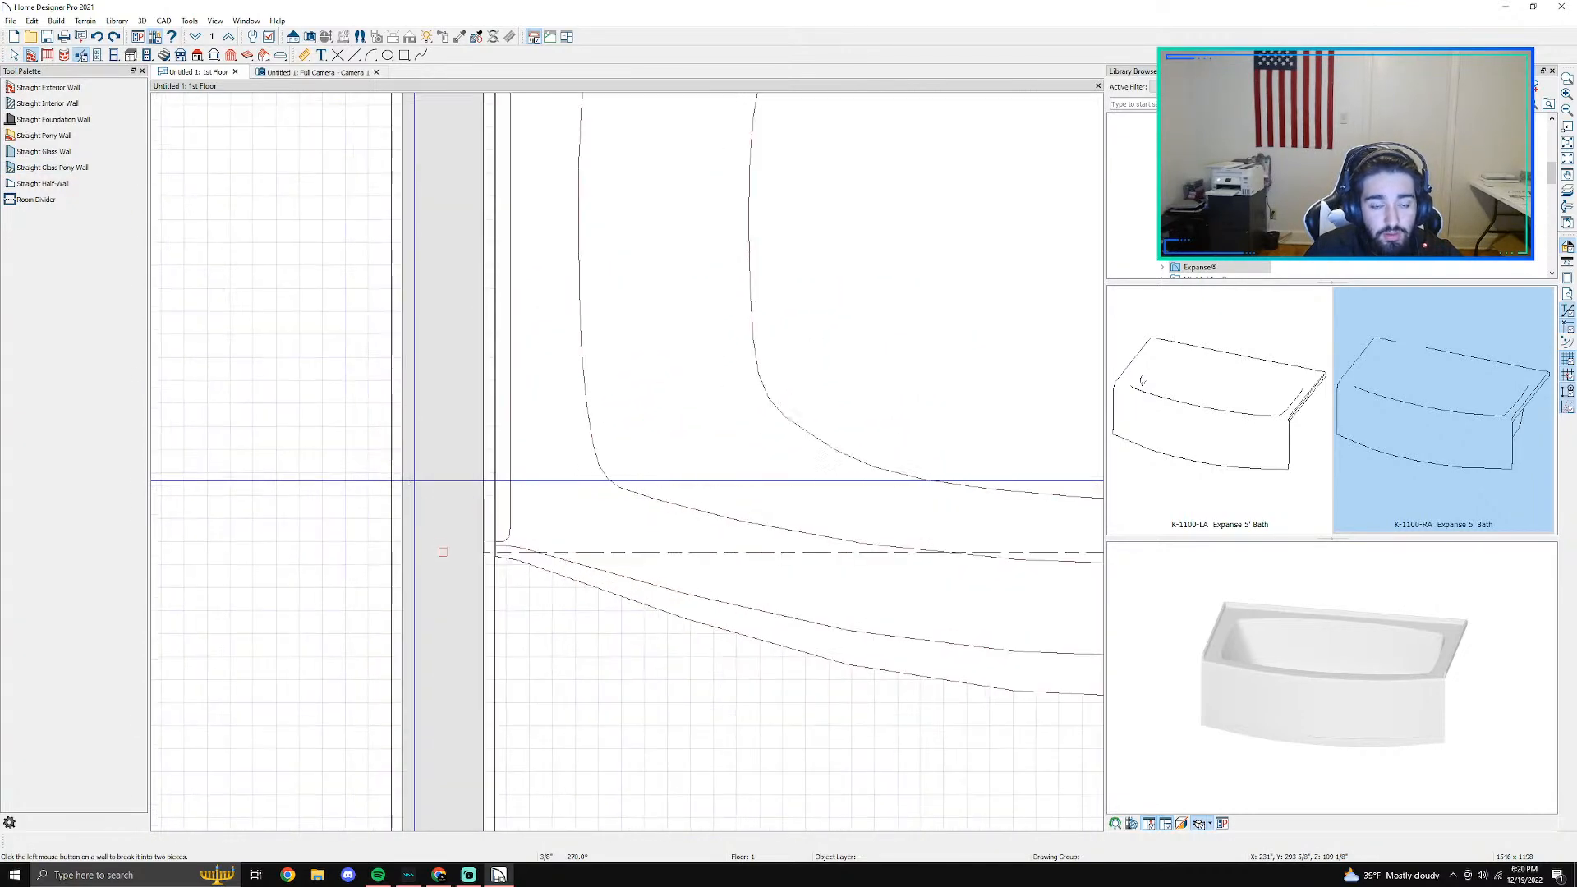
middle_drag(440, 633, 448, 388)
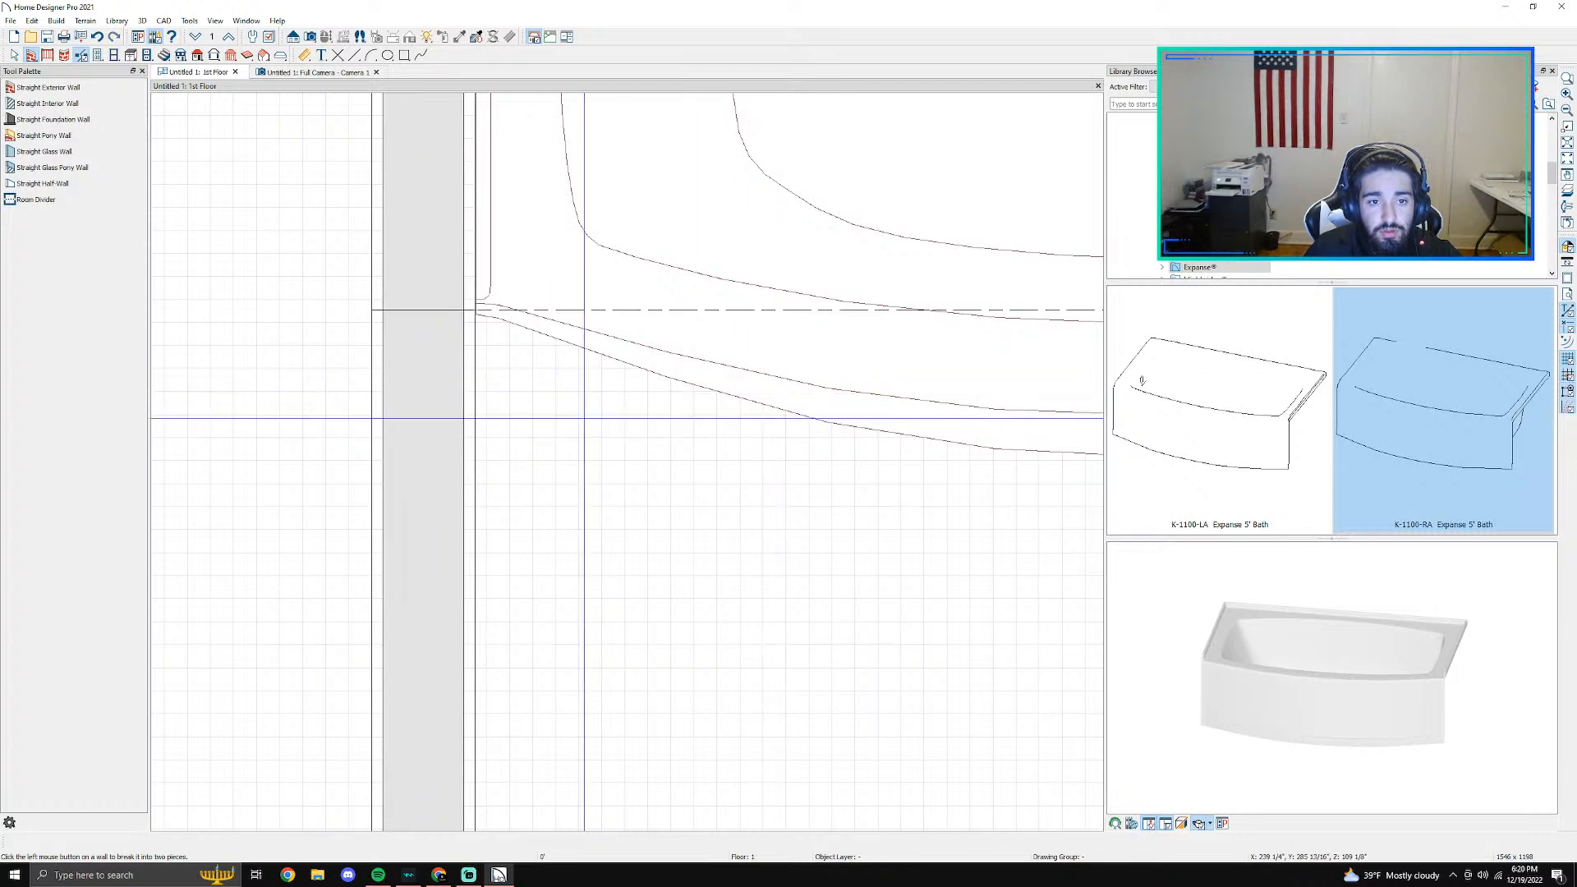
key(space)
click(430, 314)
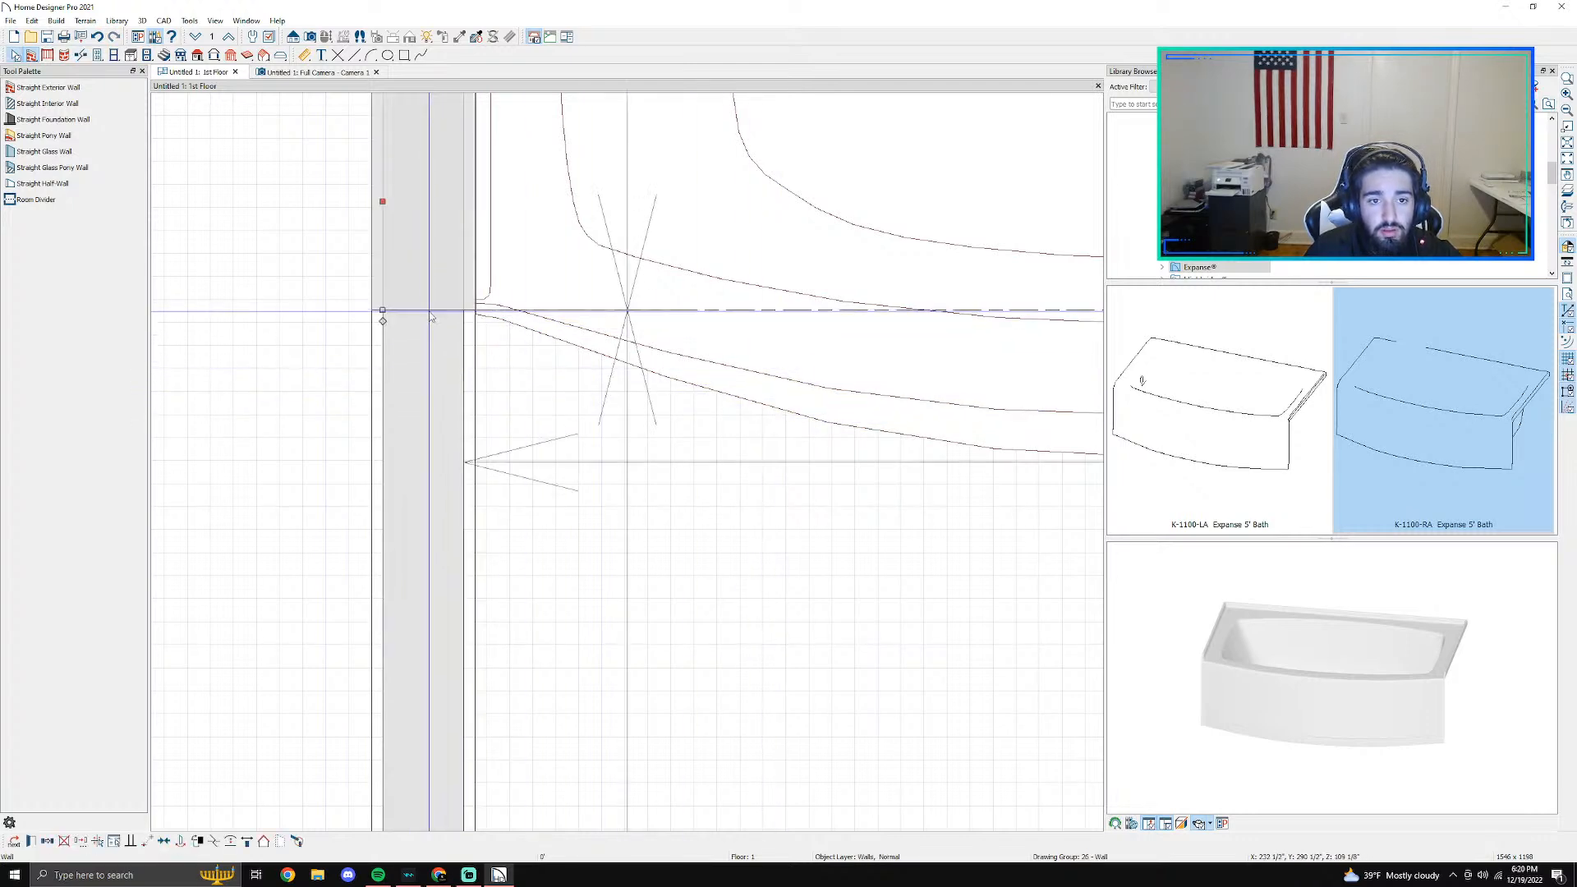
- Try to lower the left-wall break by shortening the lower segment about 5" and extending the upper one to meet it, undoing the join
drag(382, 311, 382, 416)
scroll(644, 462, down, 2)
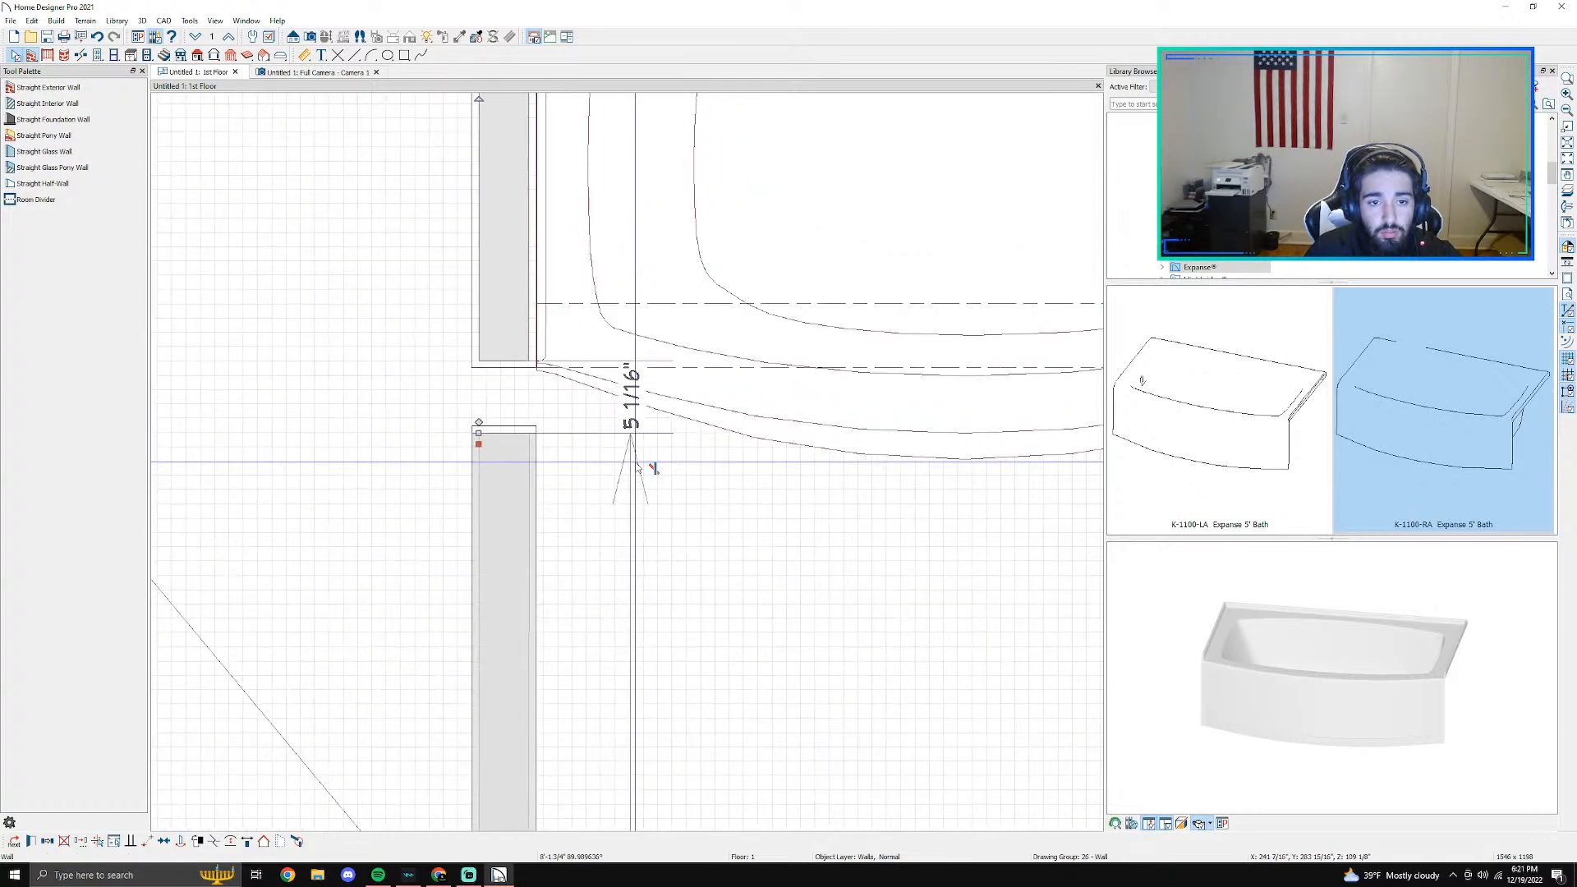
click(483, 343)
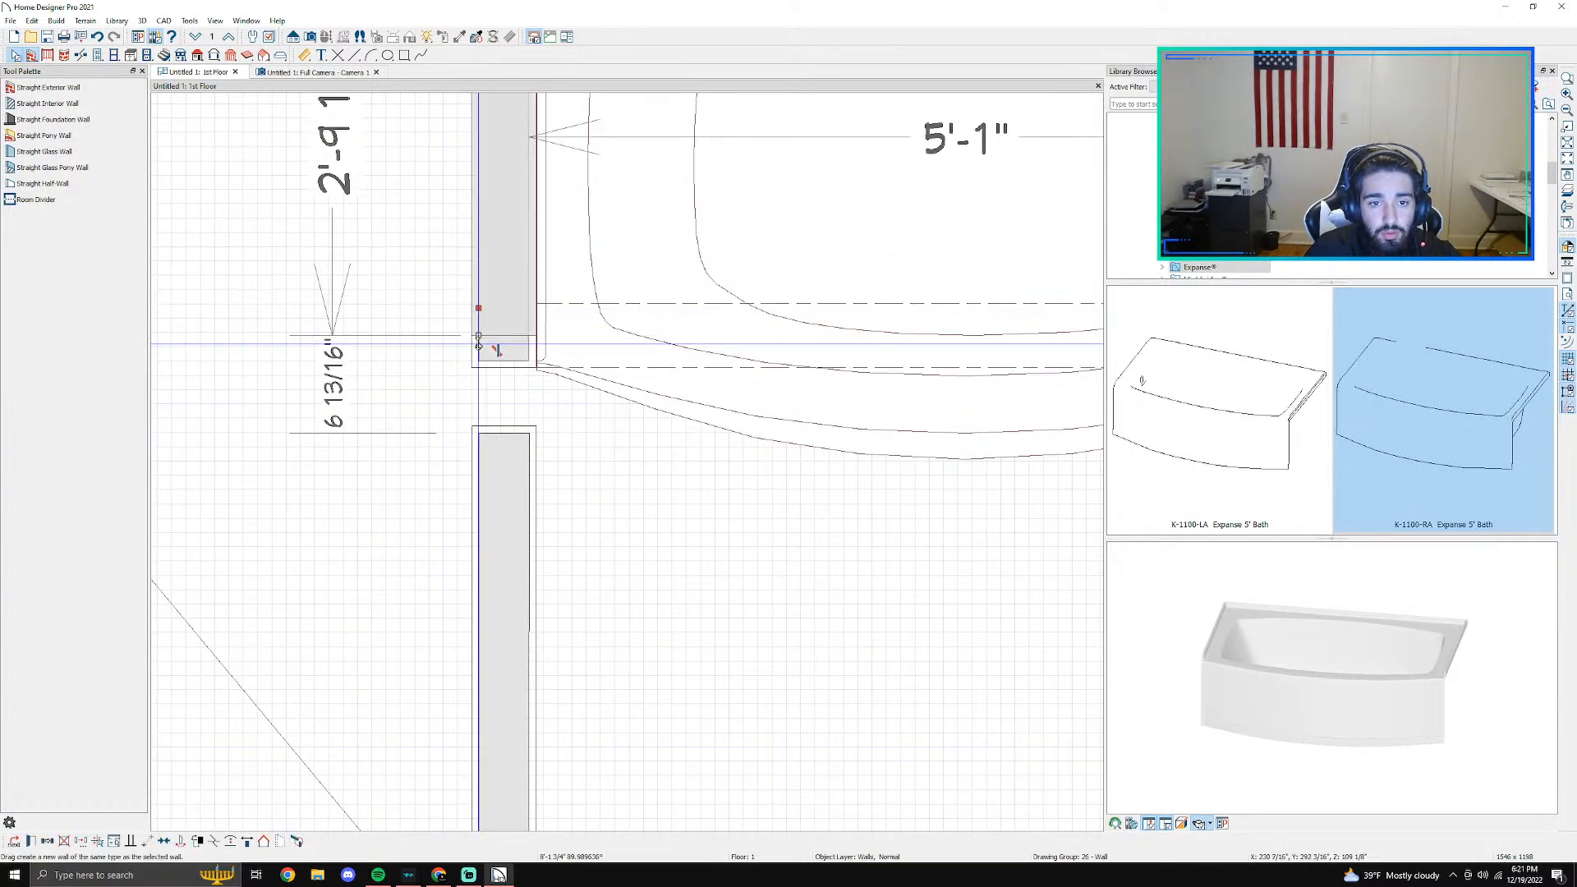
drag(483, 343, 482, 434)
click(640, 434)
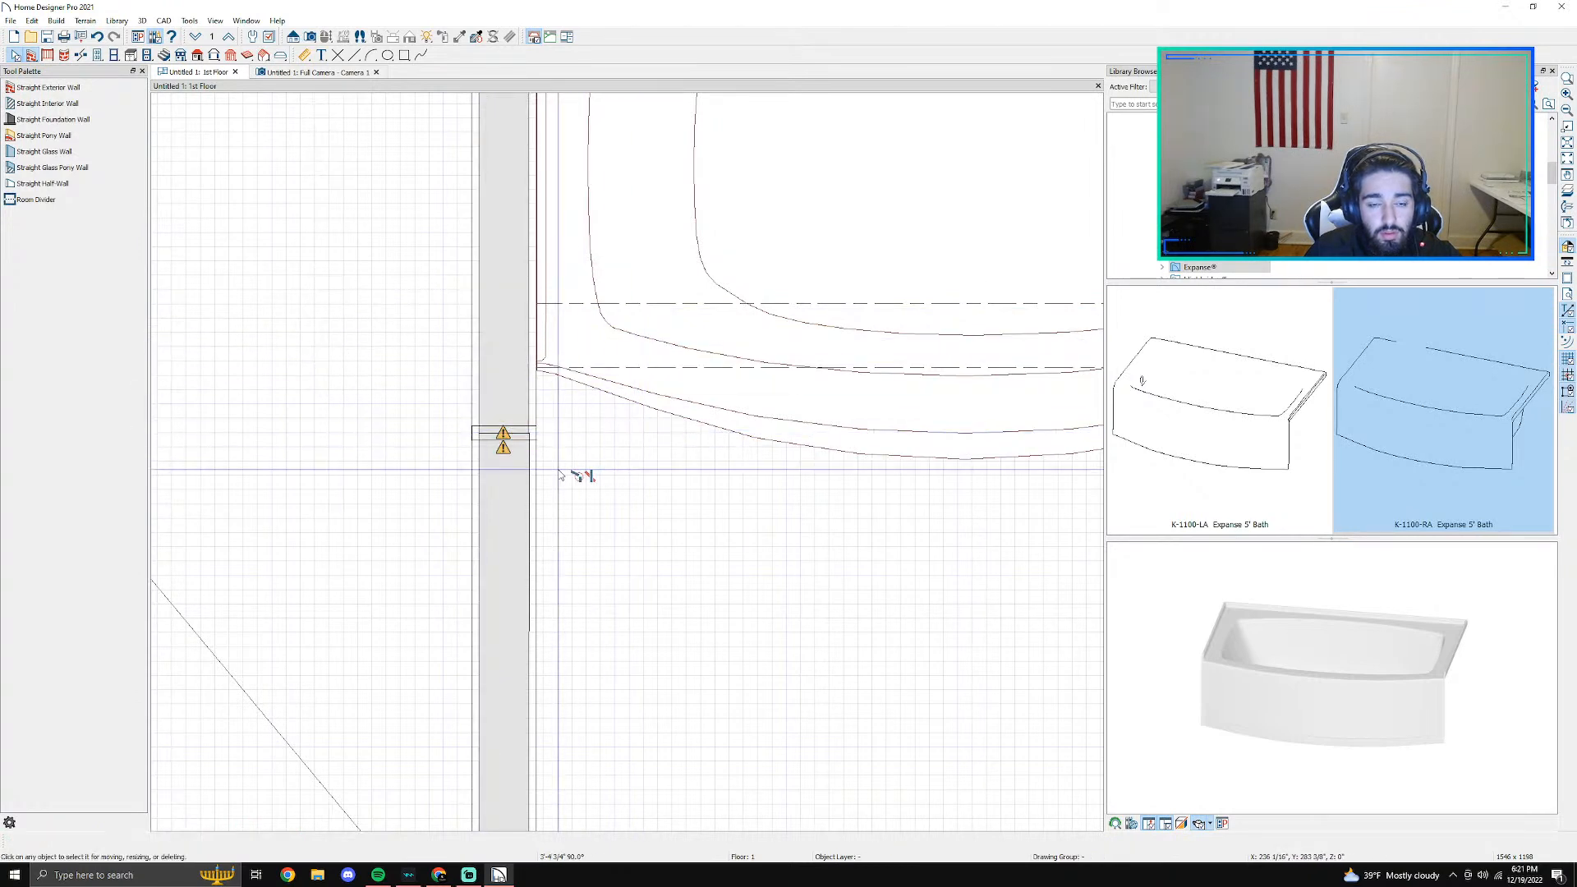
scroll(520, 460, up, 2)
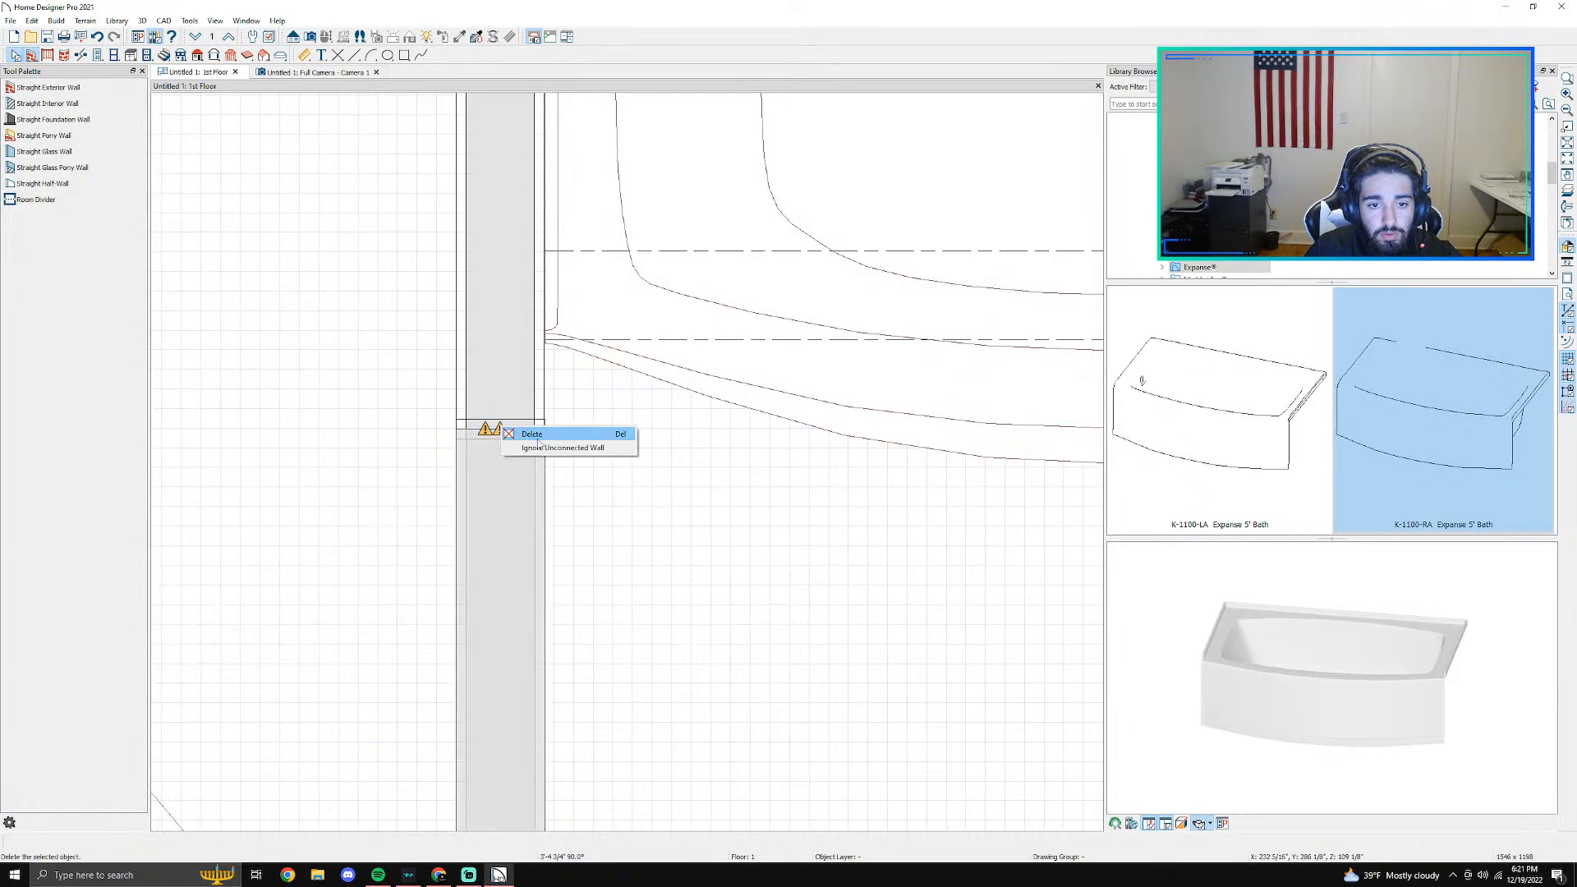
key(Delete)
scroll(509, 456, down, 2)
key(ctrl+z)
key(ctrl+z)
scroll(516, 460, up, 1)
- Try extending the upper left-wall segment down toward the lower segment again, and undo the wall edits
click(492, 341)
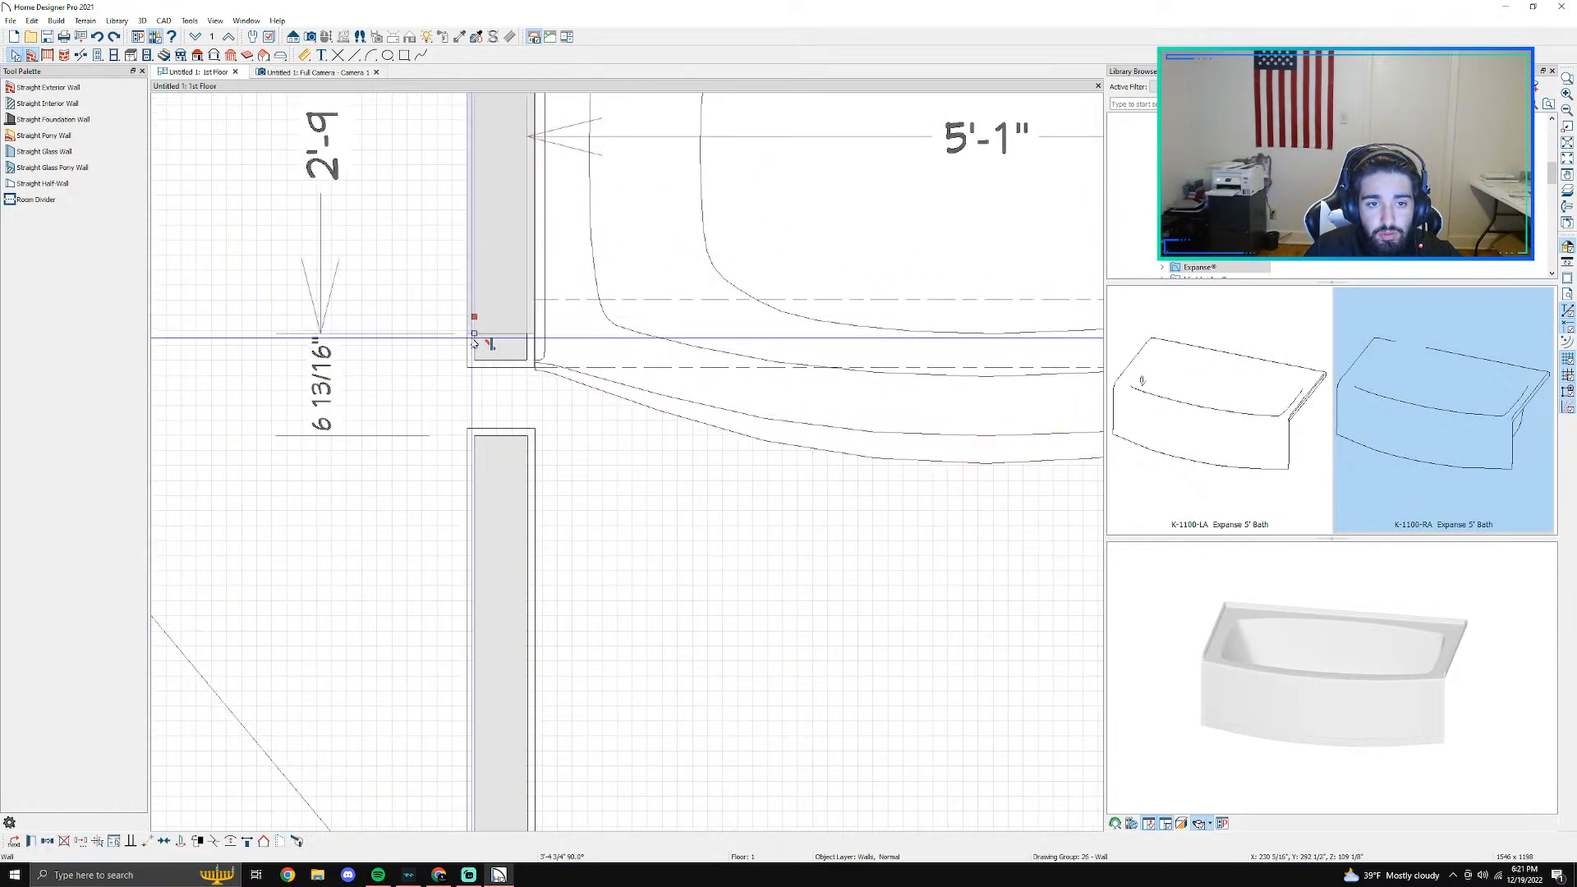
drag(475, 333, 475, 422)
scroll(504, 427, up, 4)
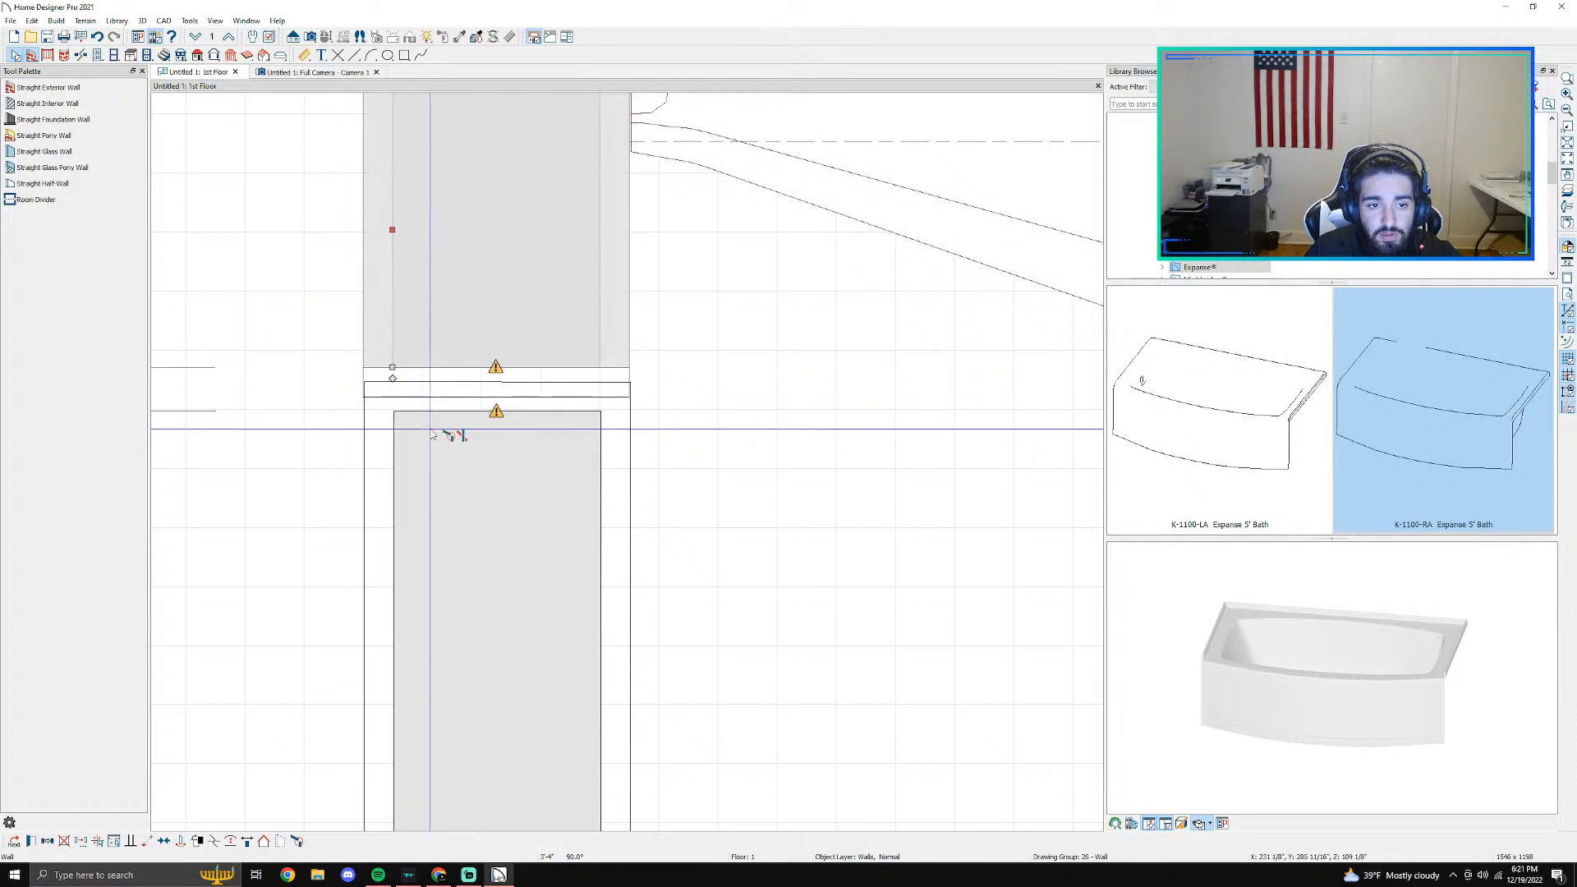
key(ctrl+z)
key(ctrl+z)
scroll(441, 437, down, 4)
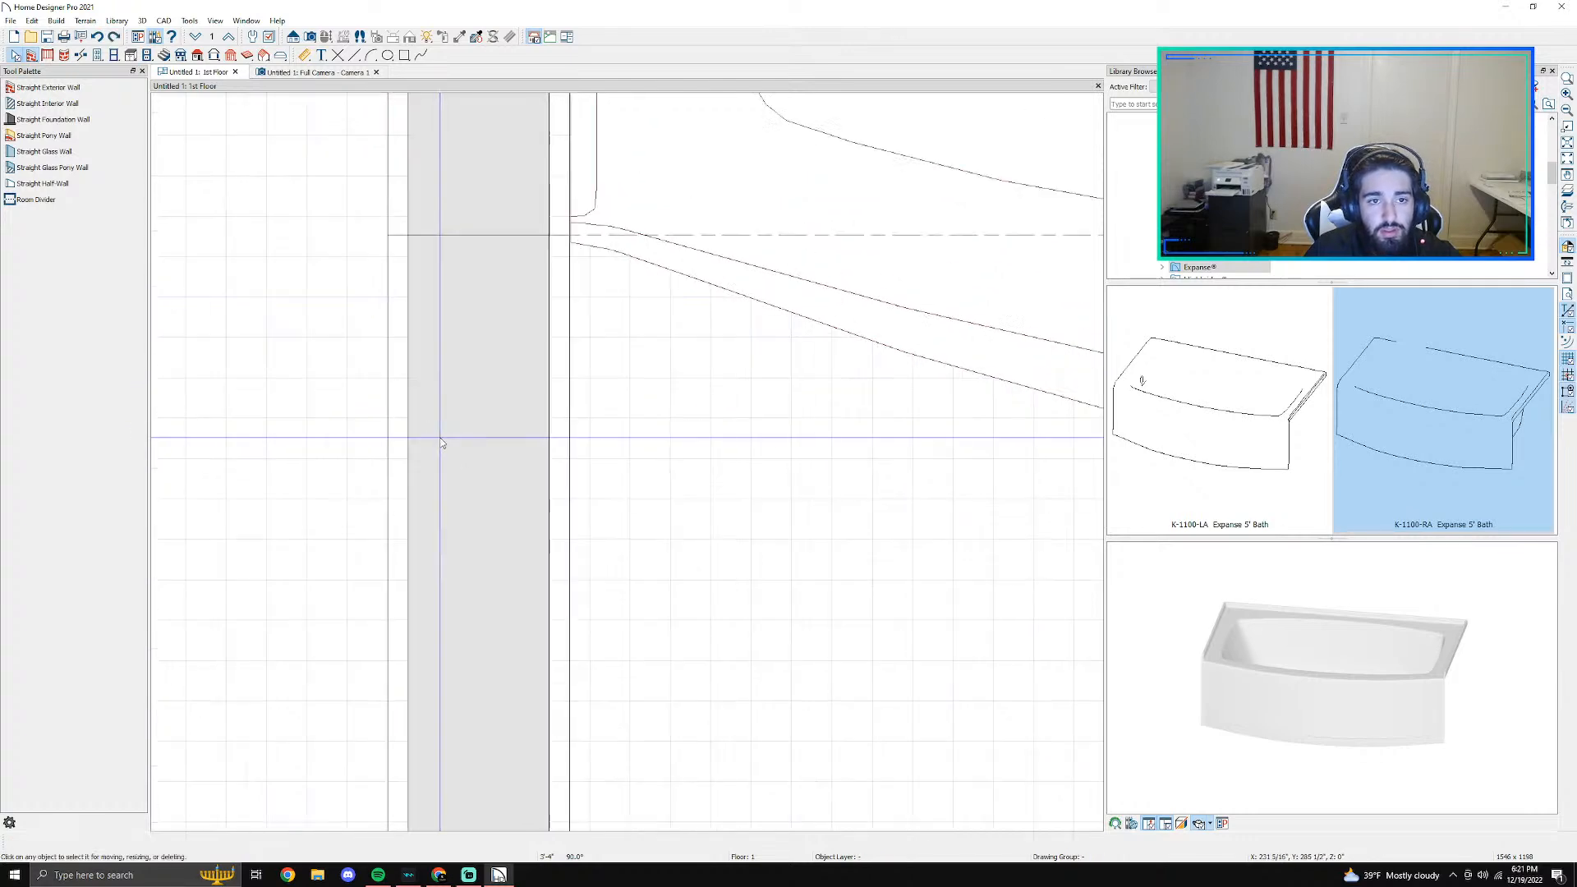
- Try moving the end of the left-wall segment down from the divider line, and undo the move and the break
scroll(441, 438, down, 2)
scroll(472, 372, up, 2)
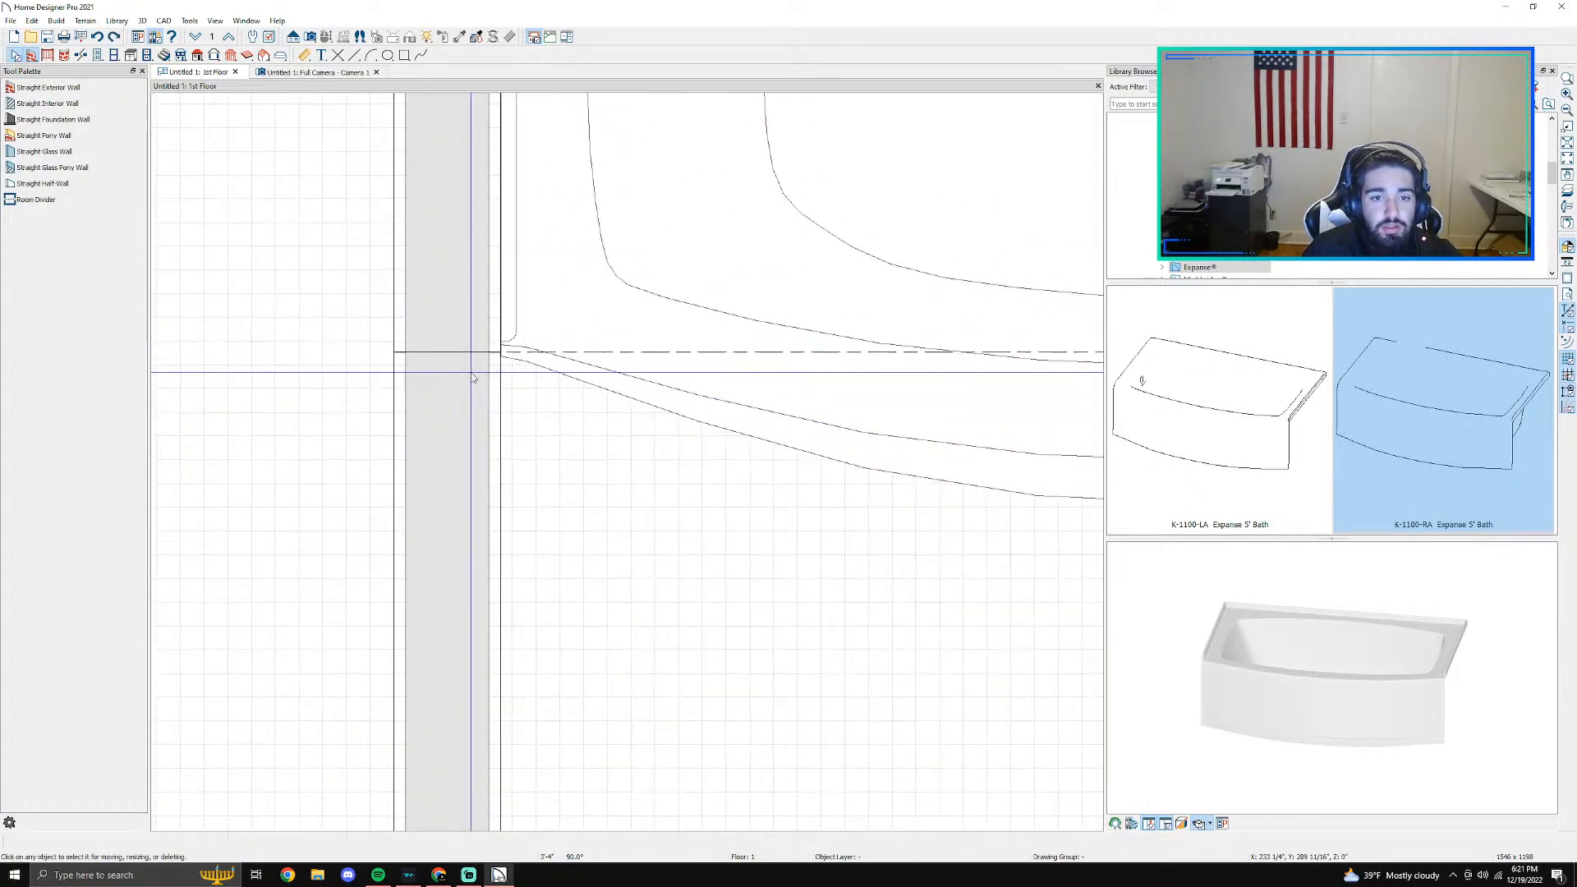
click(464, 347)
drag(406, 352, 406, 416)
scroll(466, 448, down, 4)
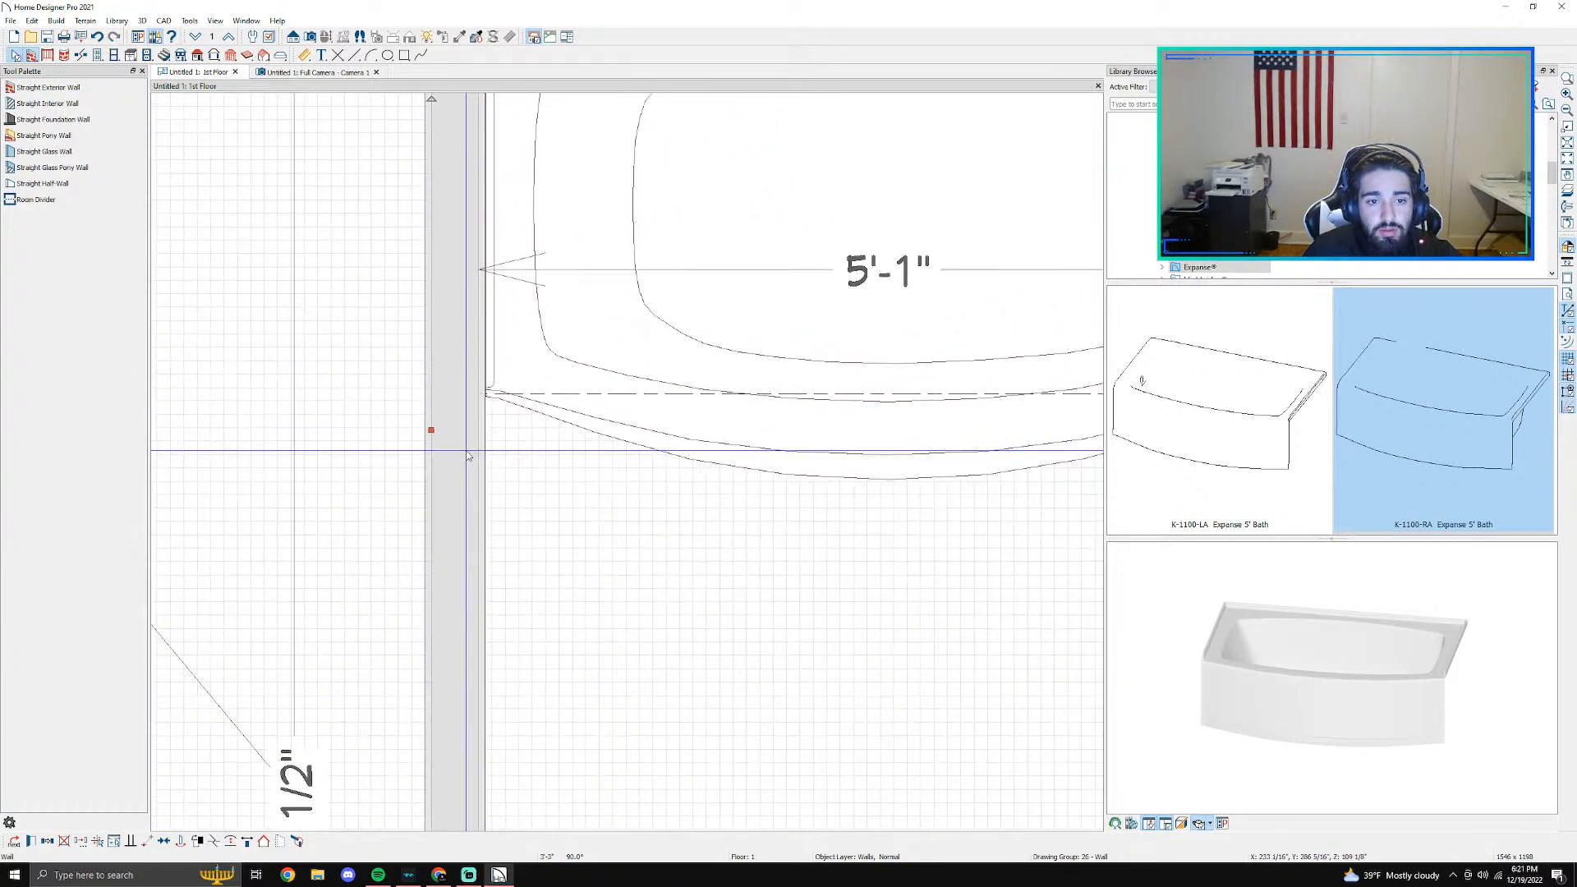
key(ctrl+z)
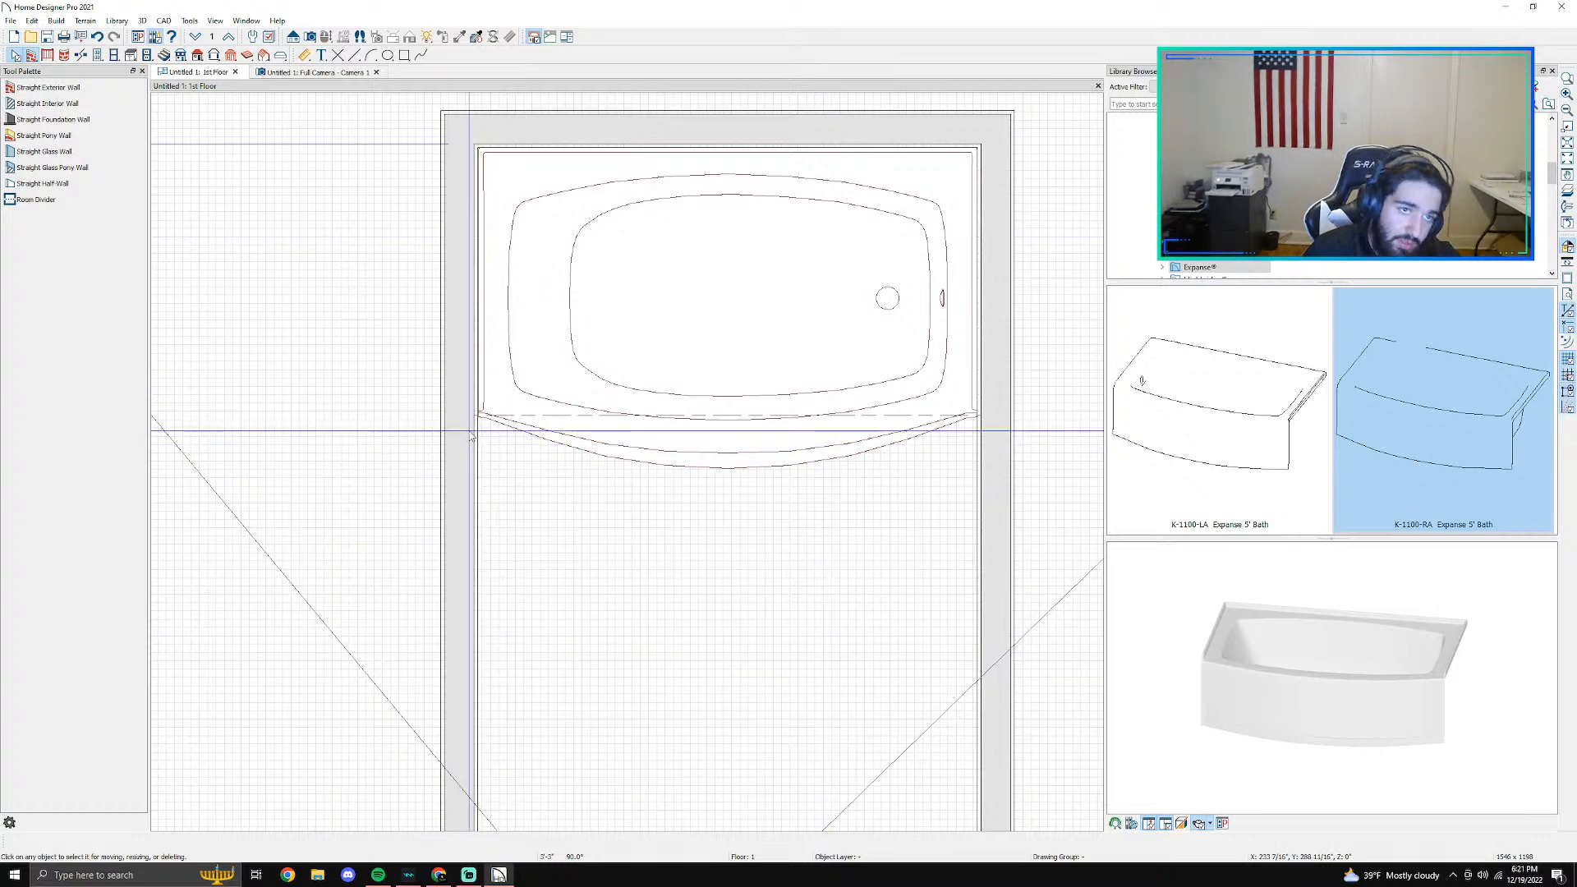
- Break the left and right walls at the same level just below the room divider, about 3'-3" from the back wall's outer face
scroll(455, 419, up, 3)
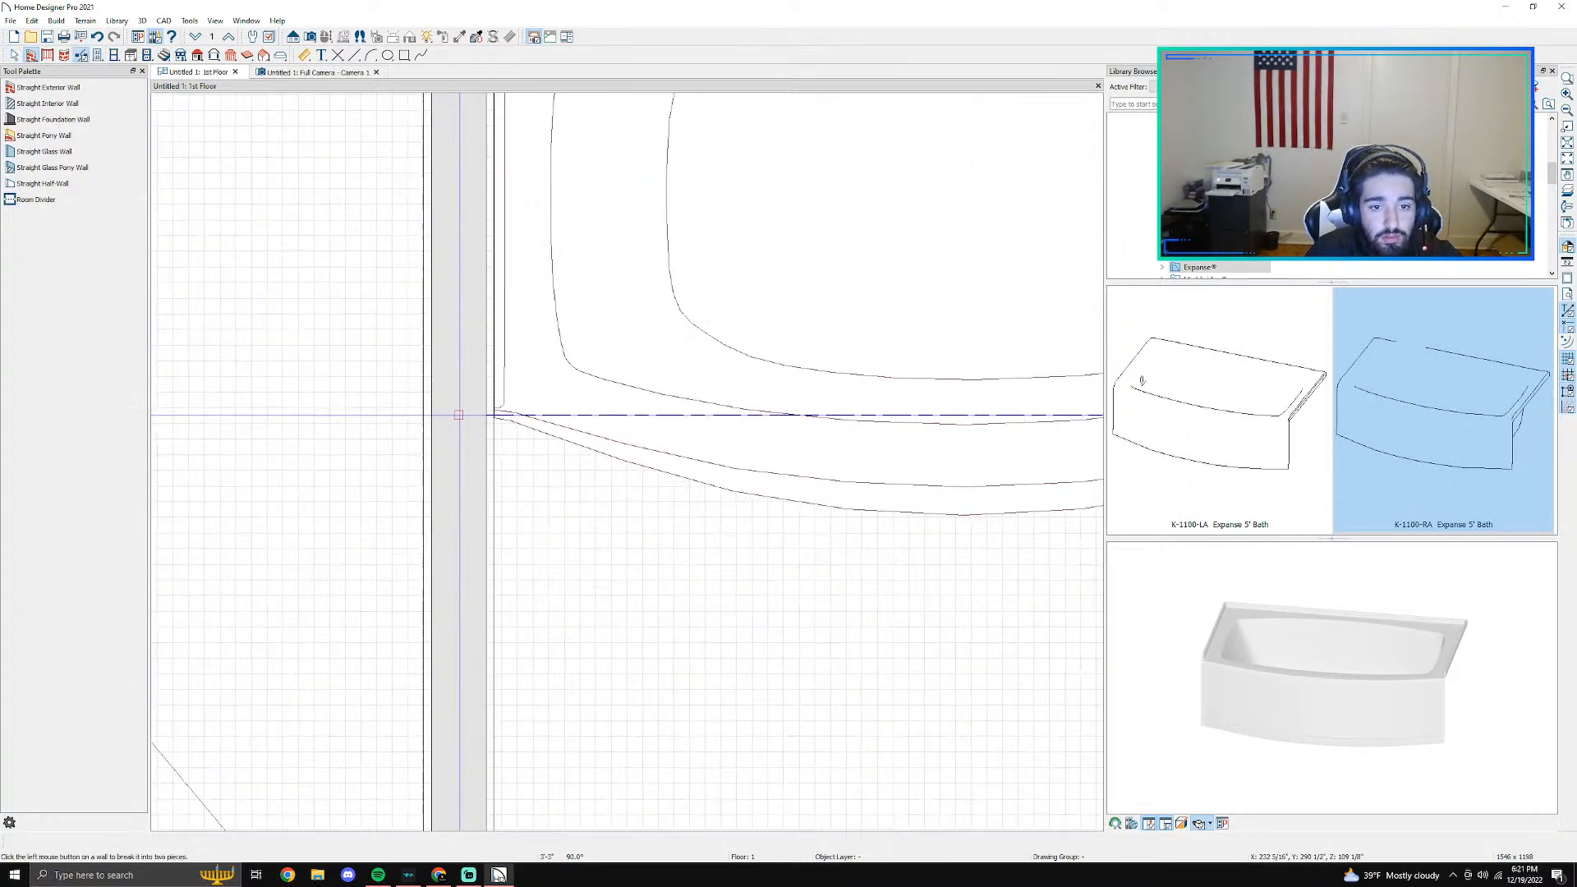
scroll(464, 475, down, 1)
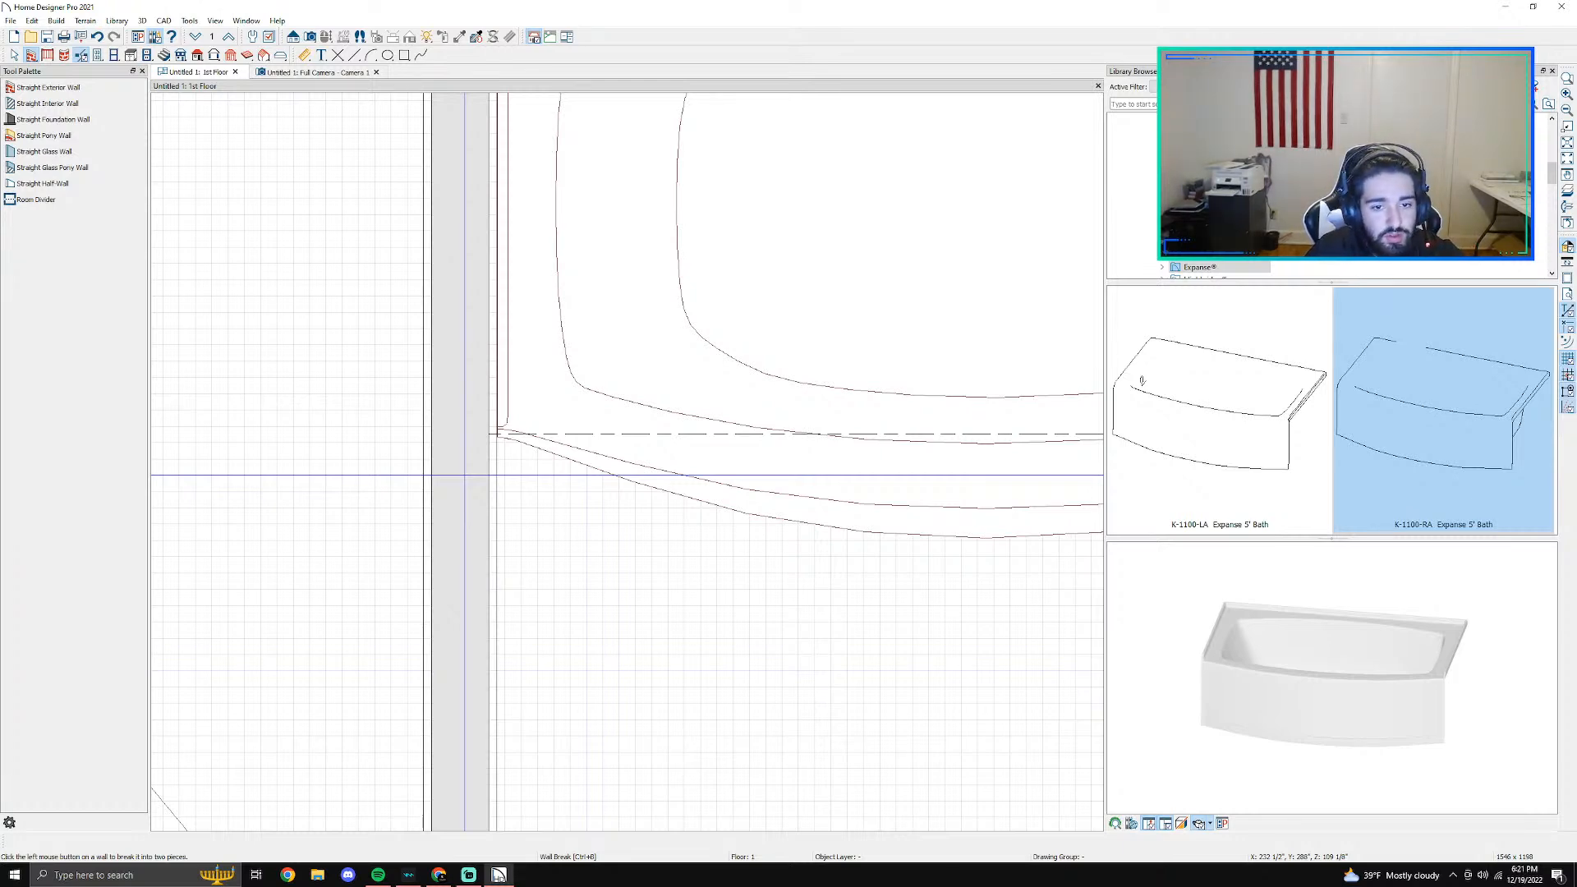
click(468, 474)
scroll(502, 498, down, 2)
middle_drag(767, 558, 575, 513)
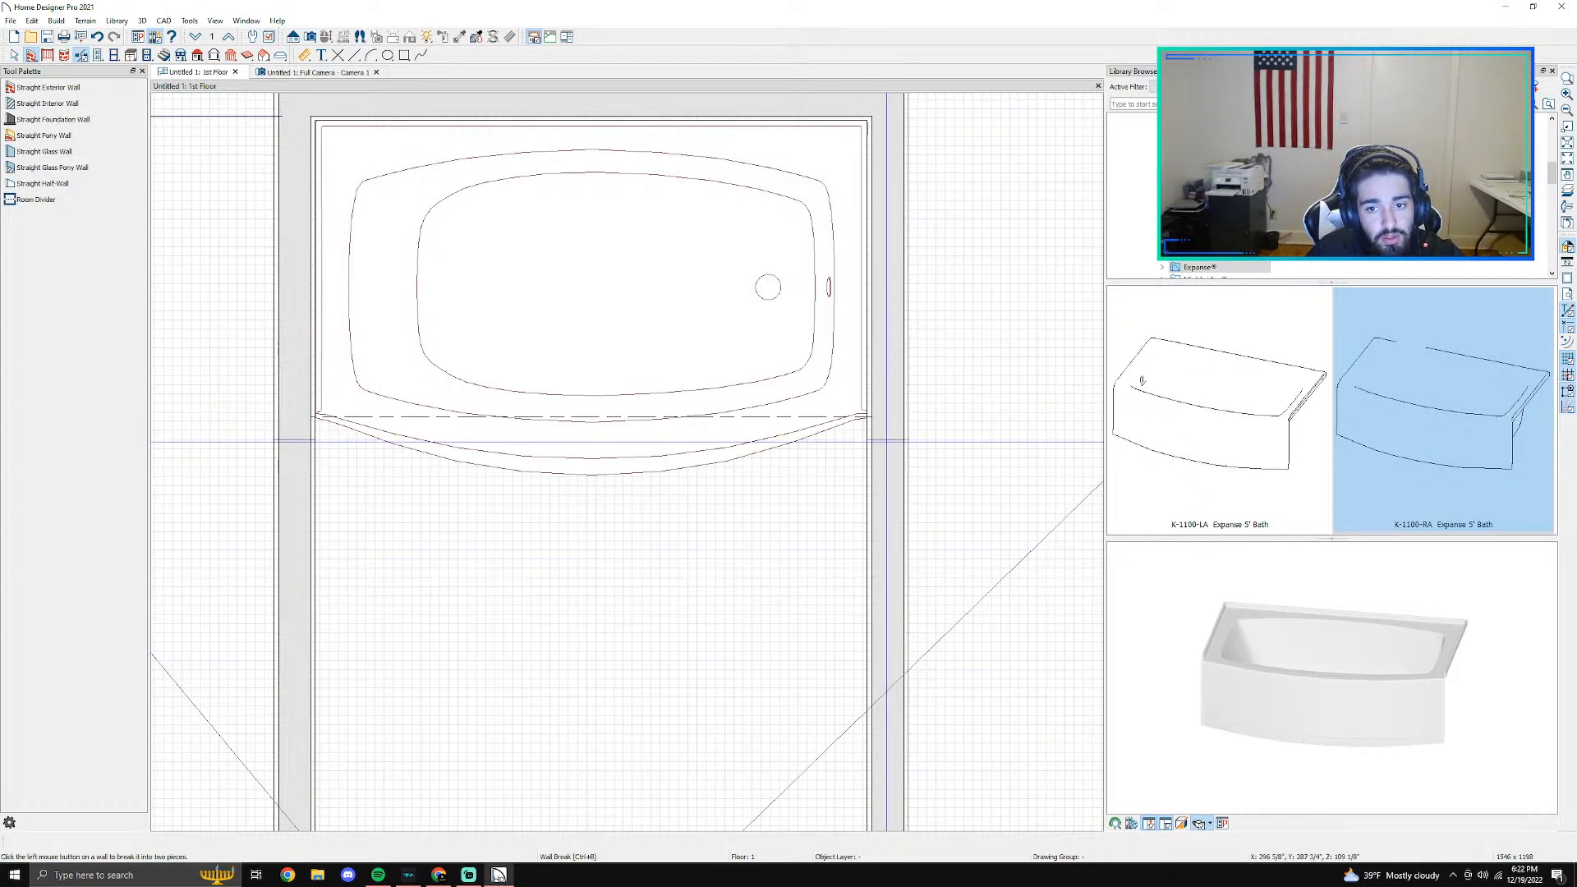
key(Escape)
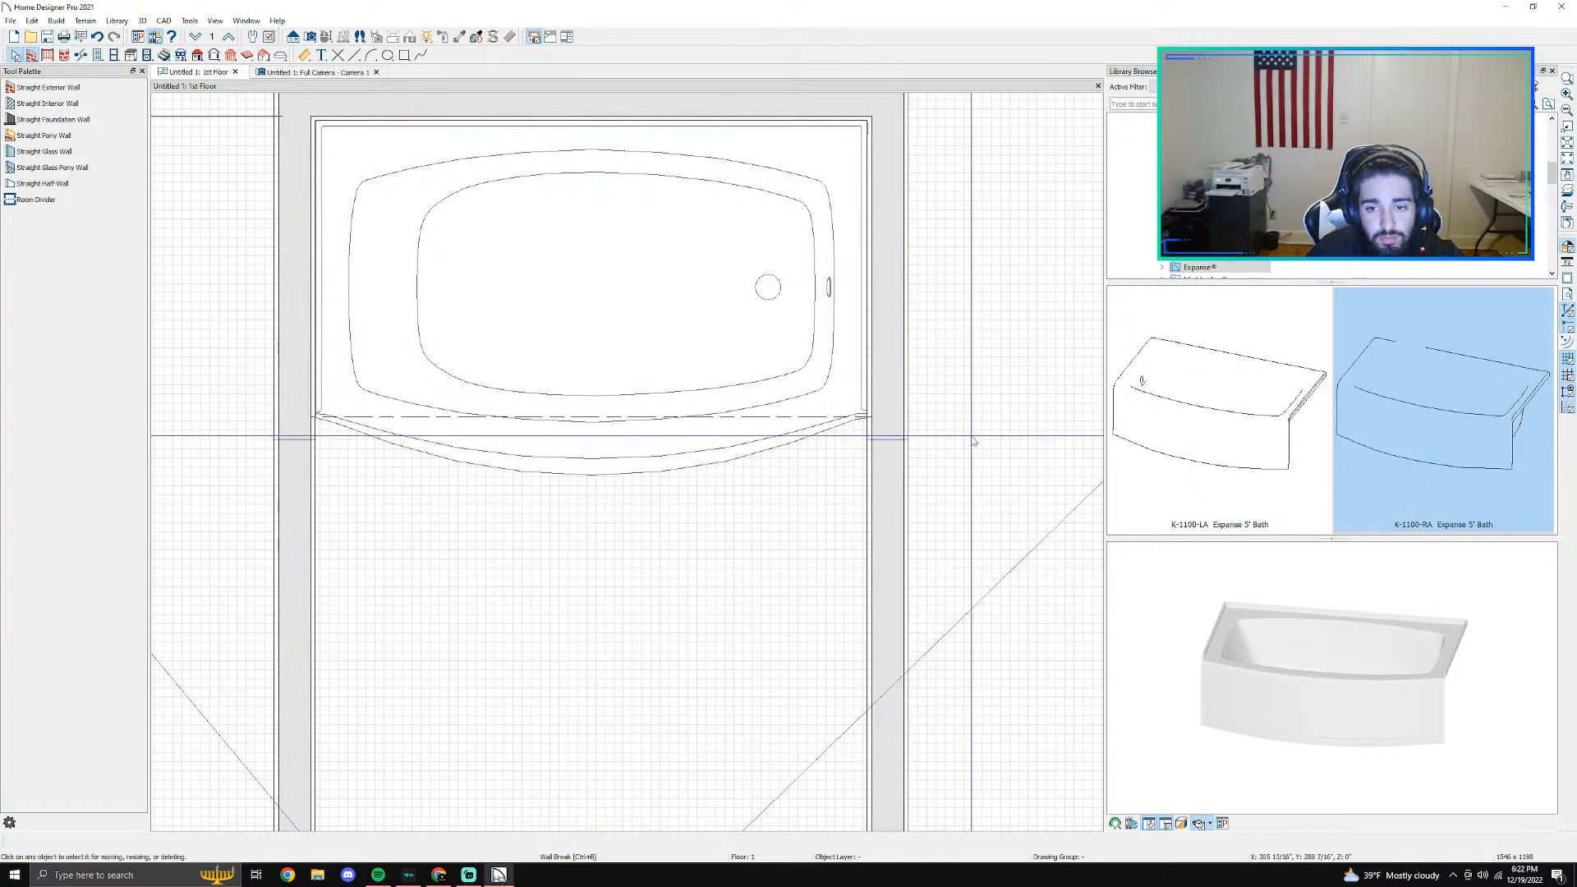
- Review the size and position settings in the bath's Fixture Specification
scroll(899, 438, down, 2)
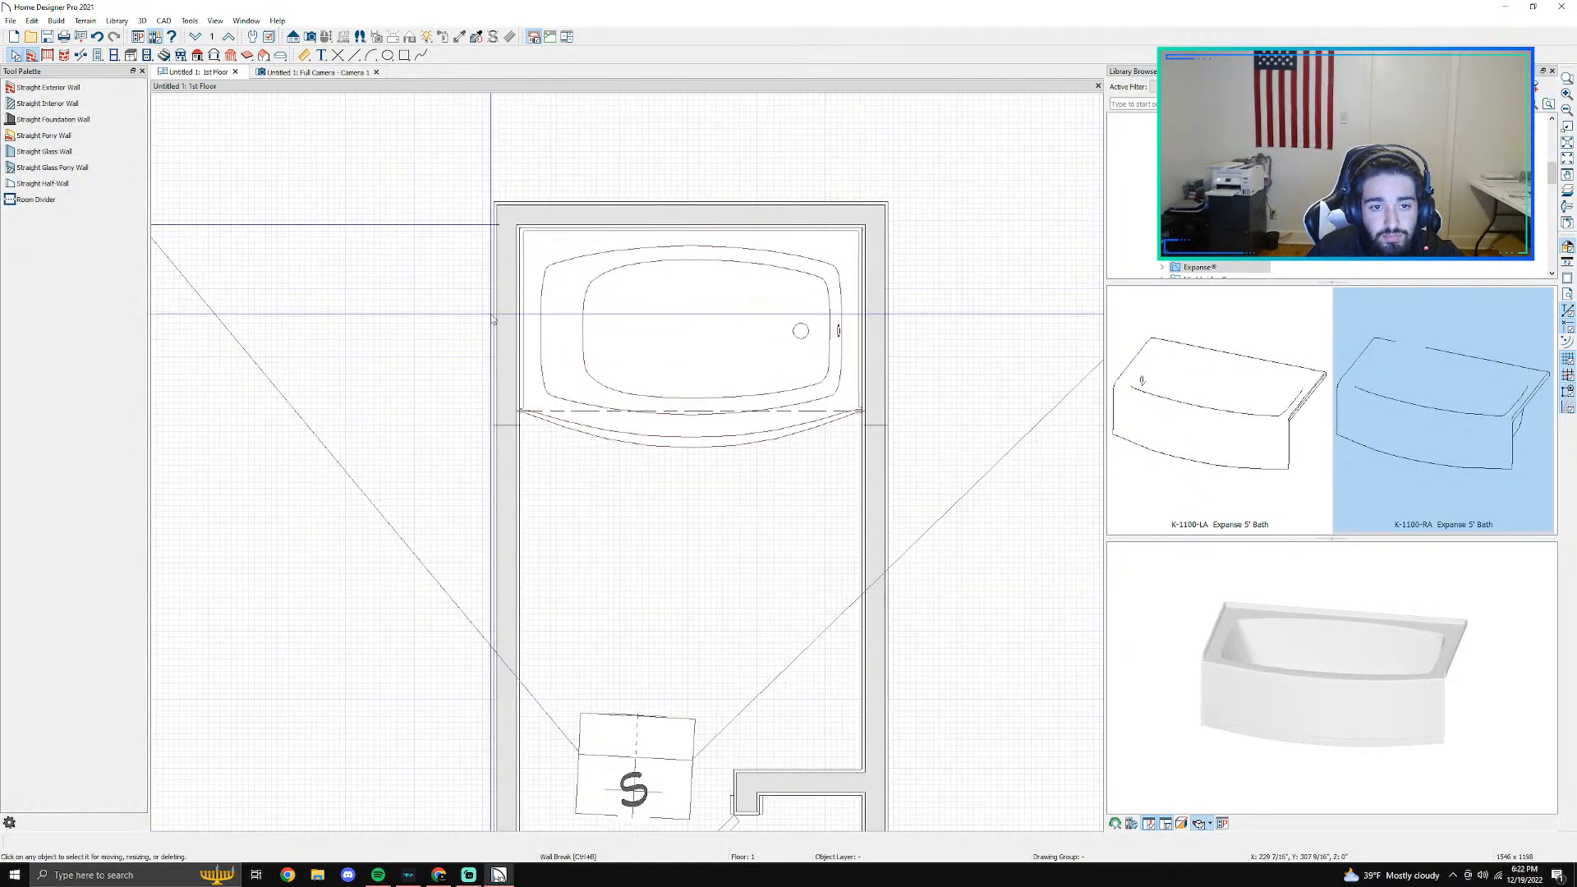
scroll(494, 318, up, 2)
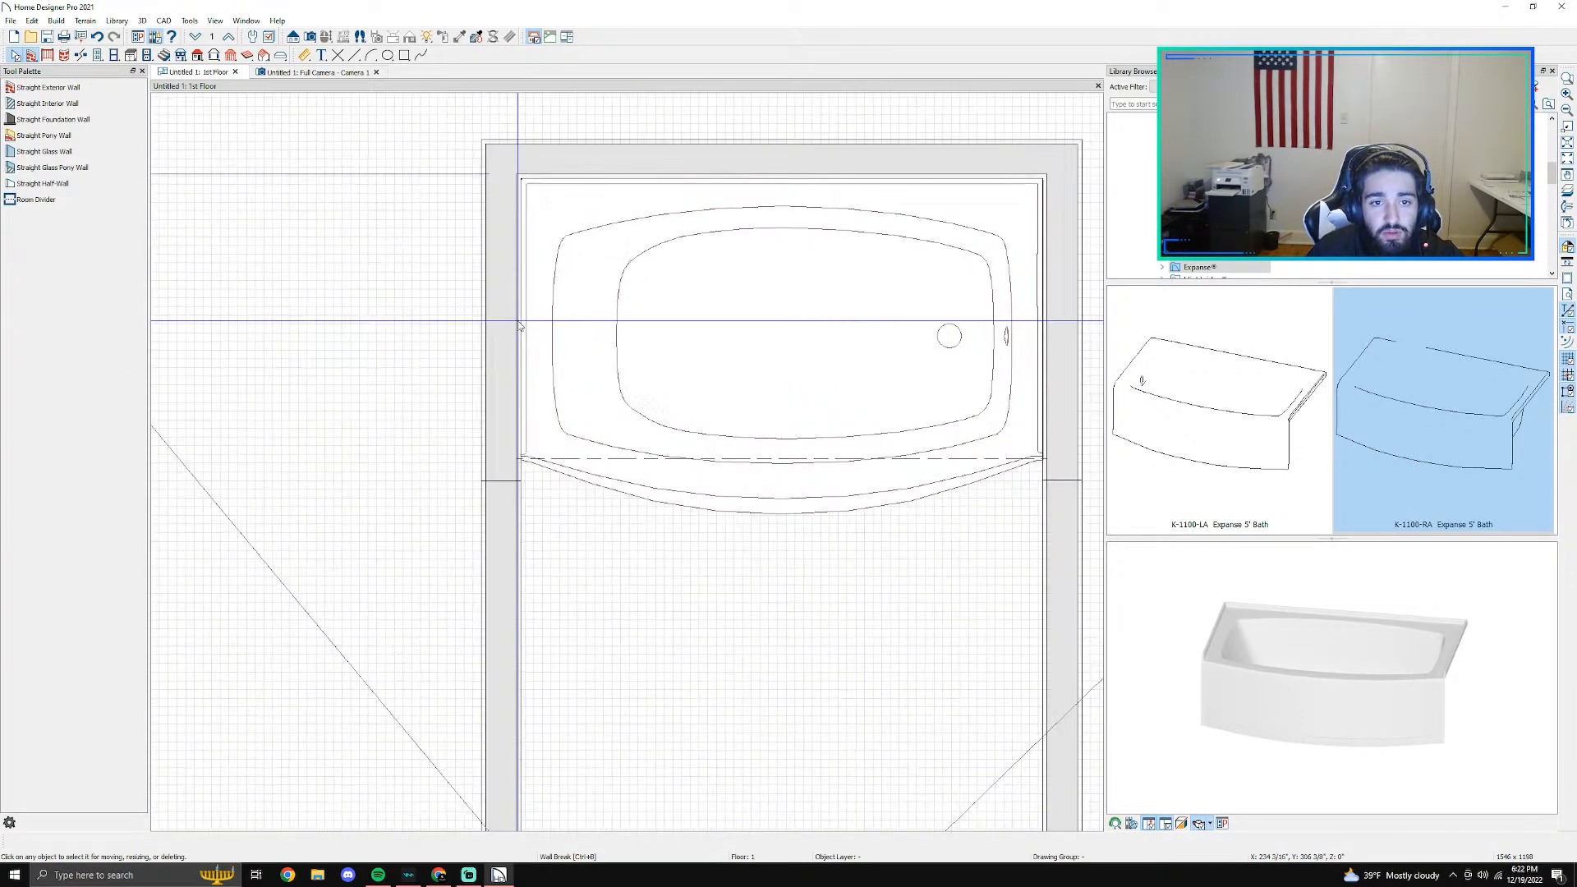
double_click(620, 328)
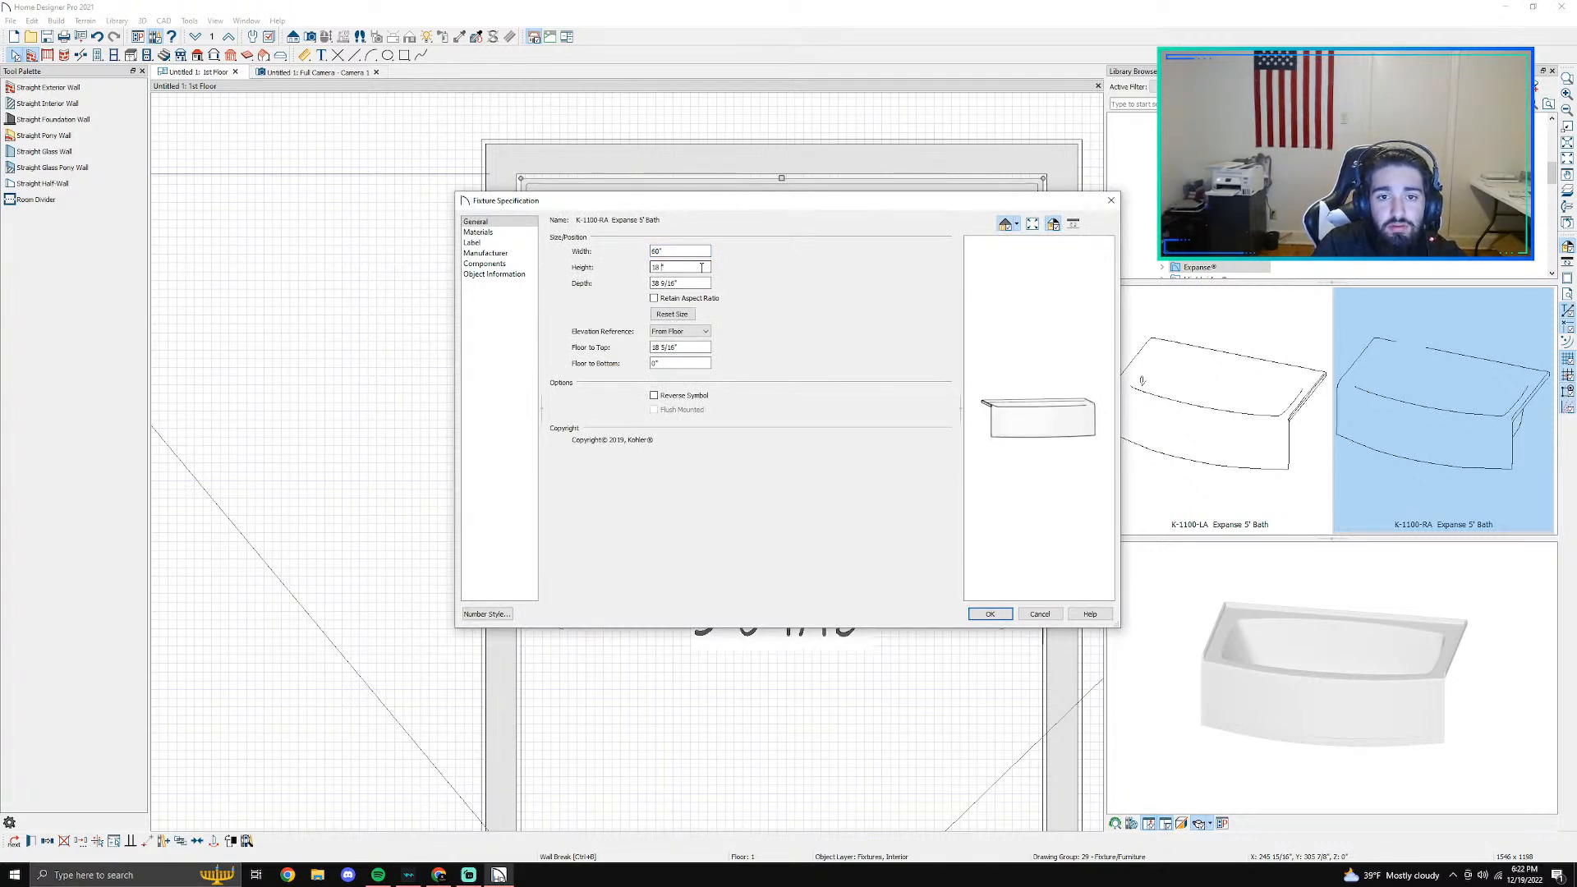
key(Return)
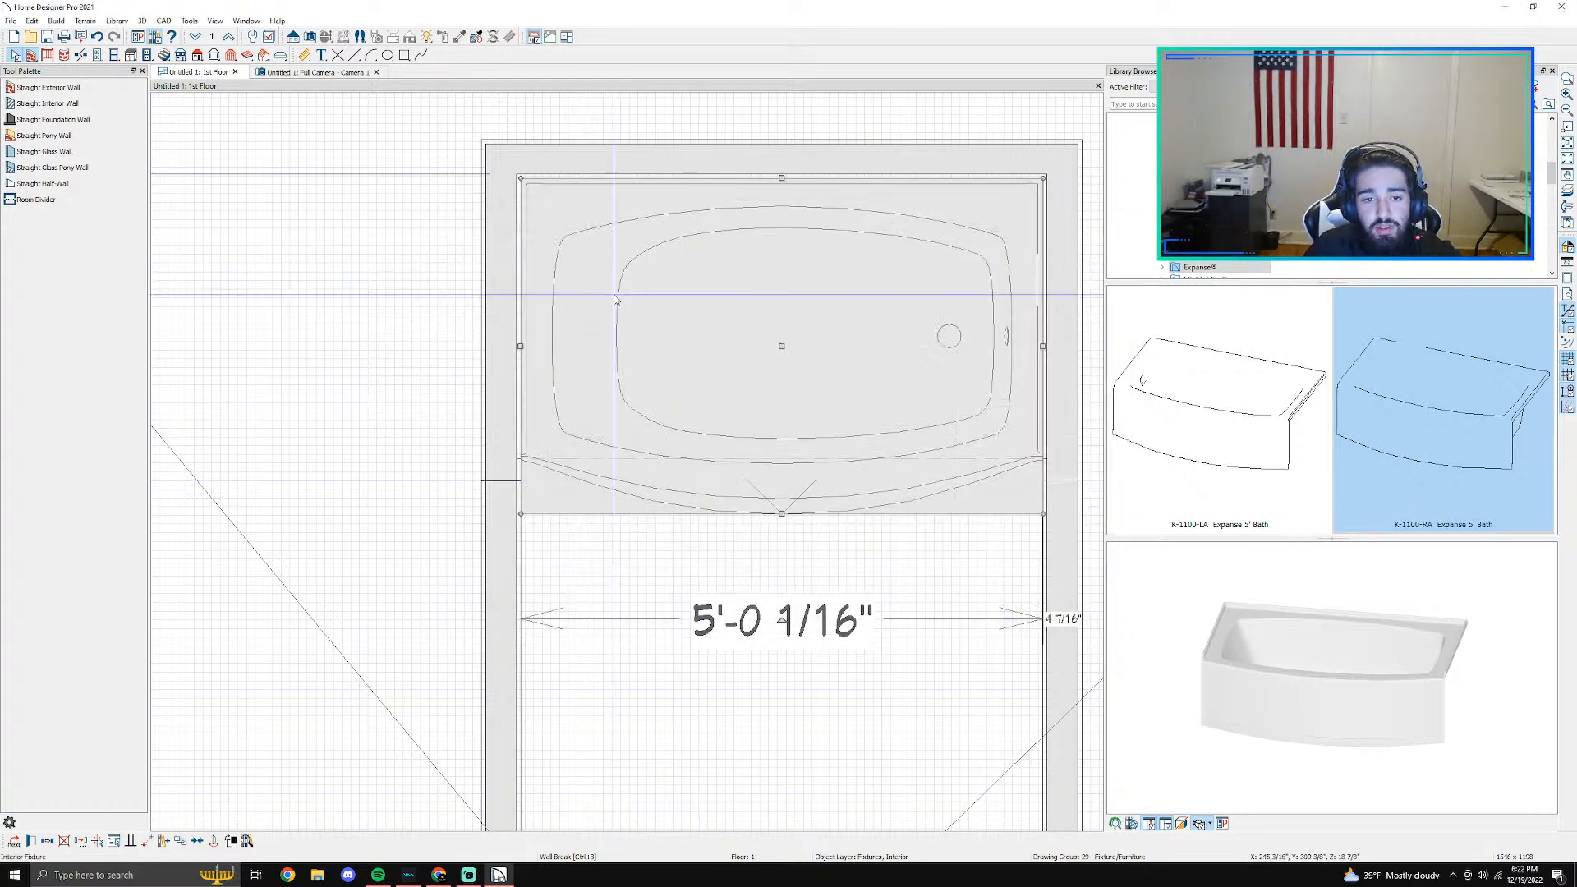
- Add Subway Tile 4-1 as a new wall covering on the back wall behind the tub, searching the materials for "subway"
double_click(497, 372)
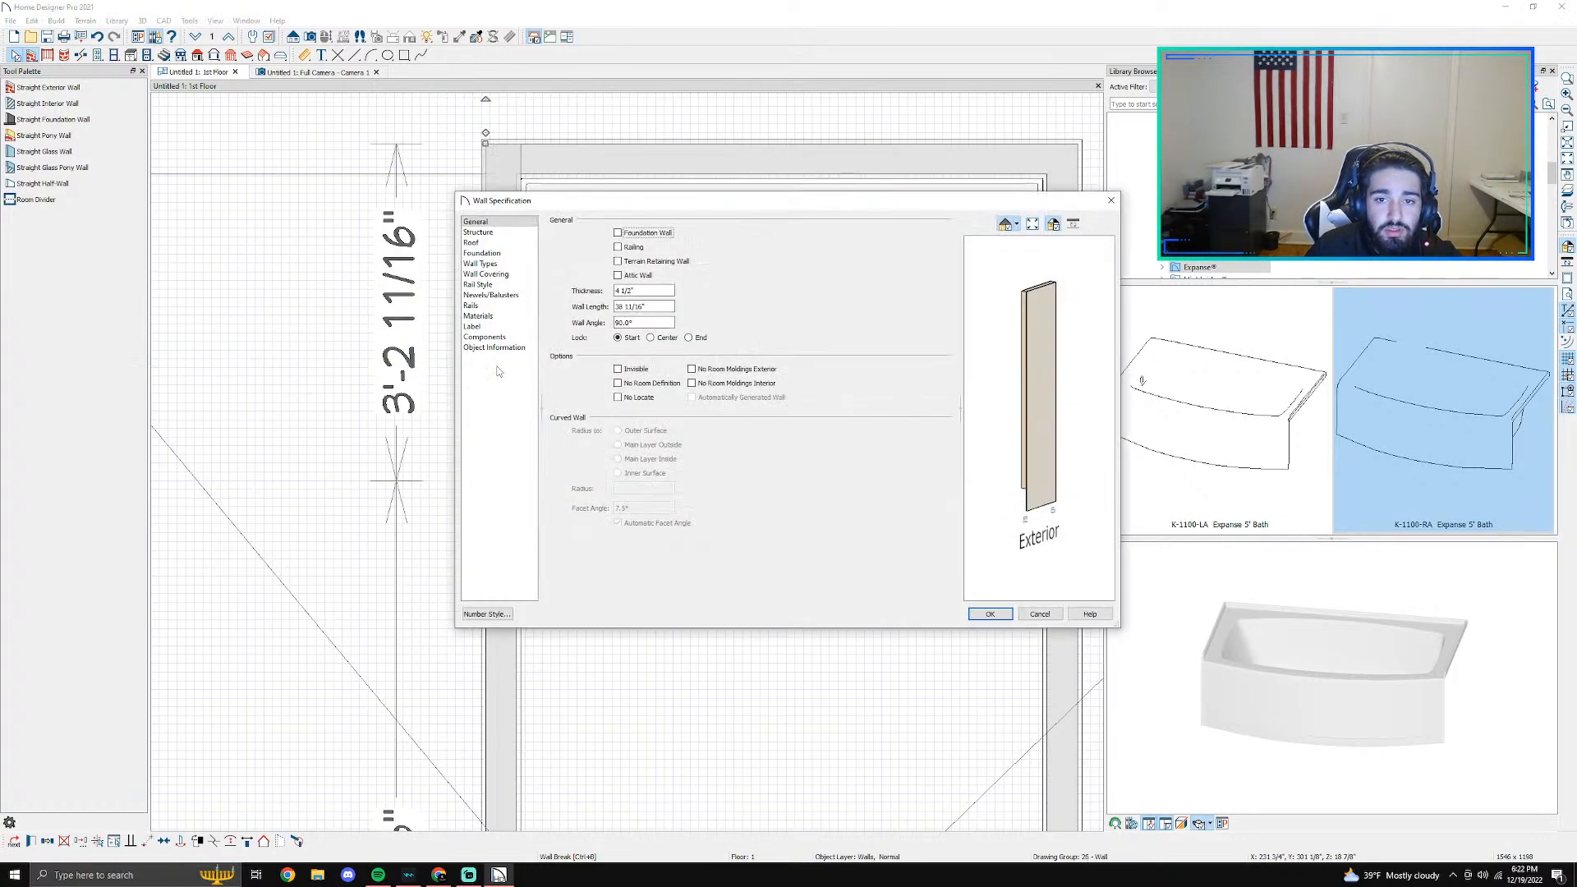
click(1039, 614)
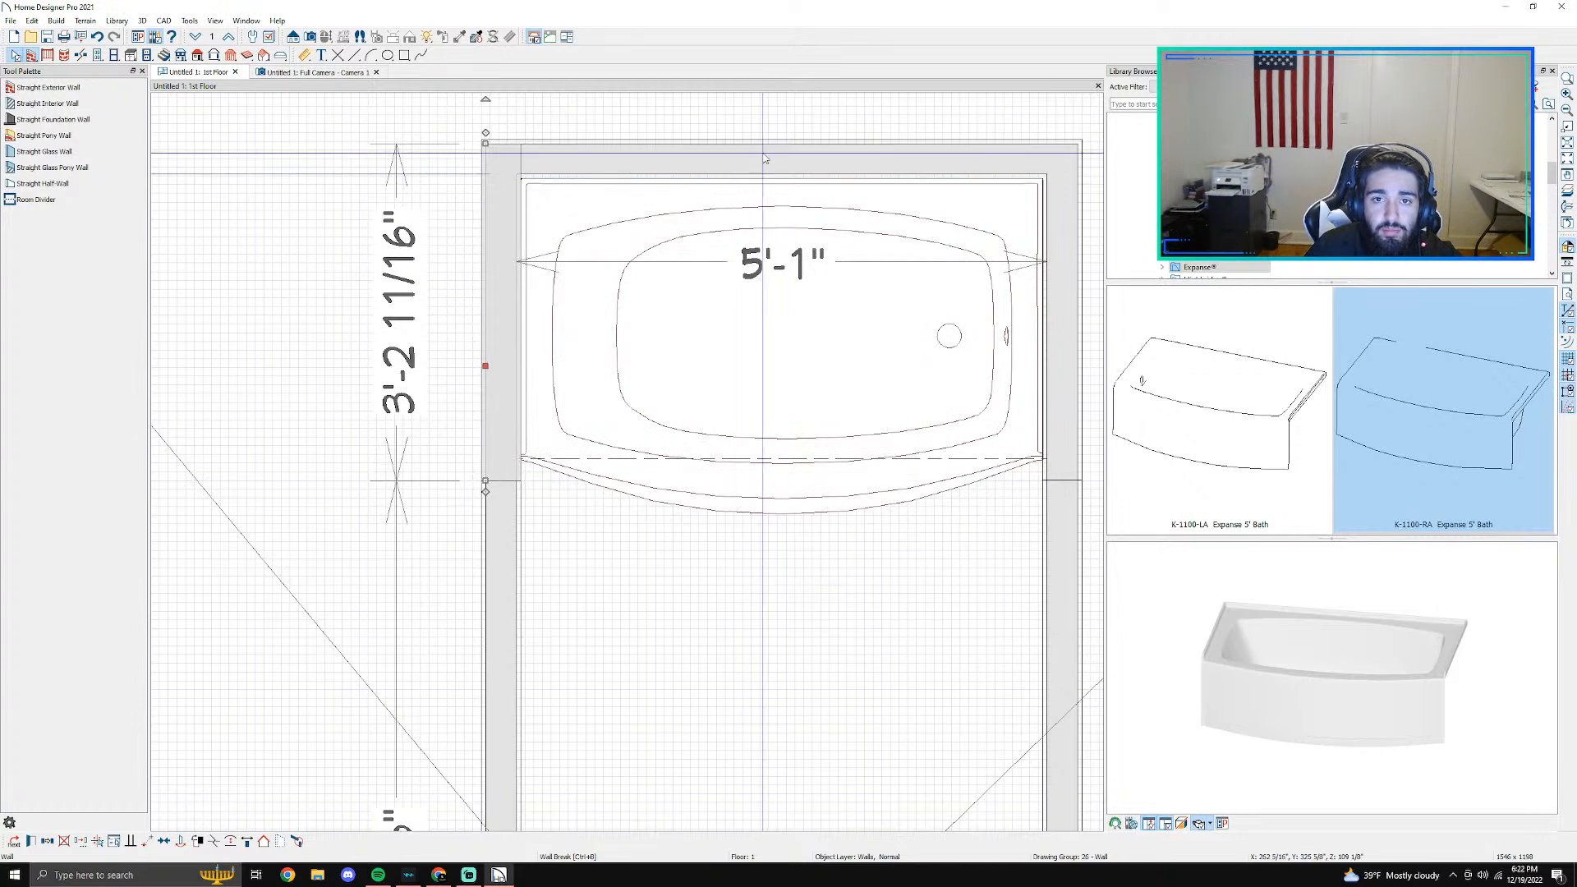
double_click(764, 157)
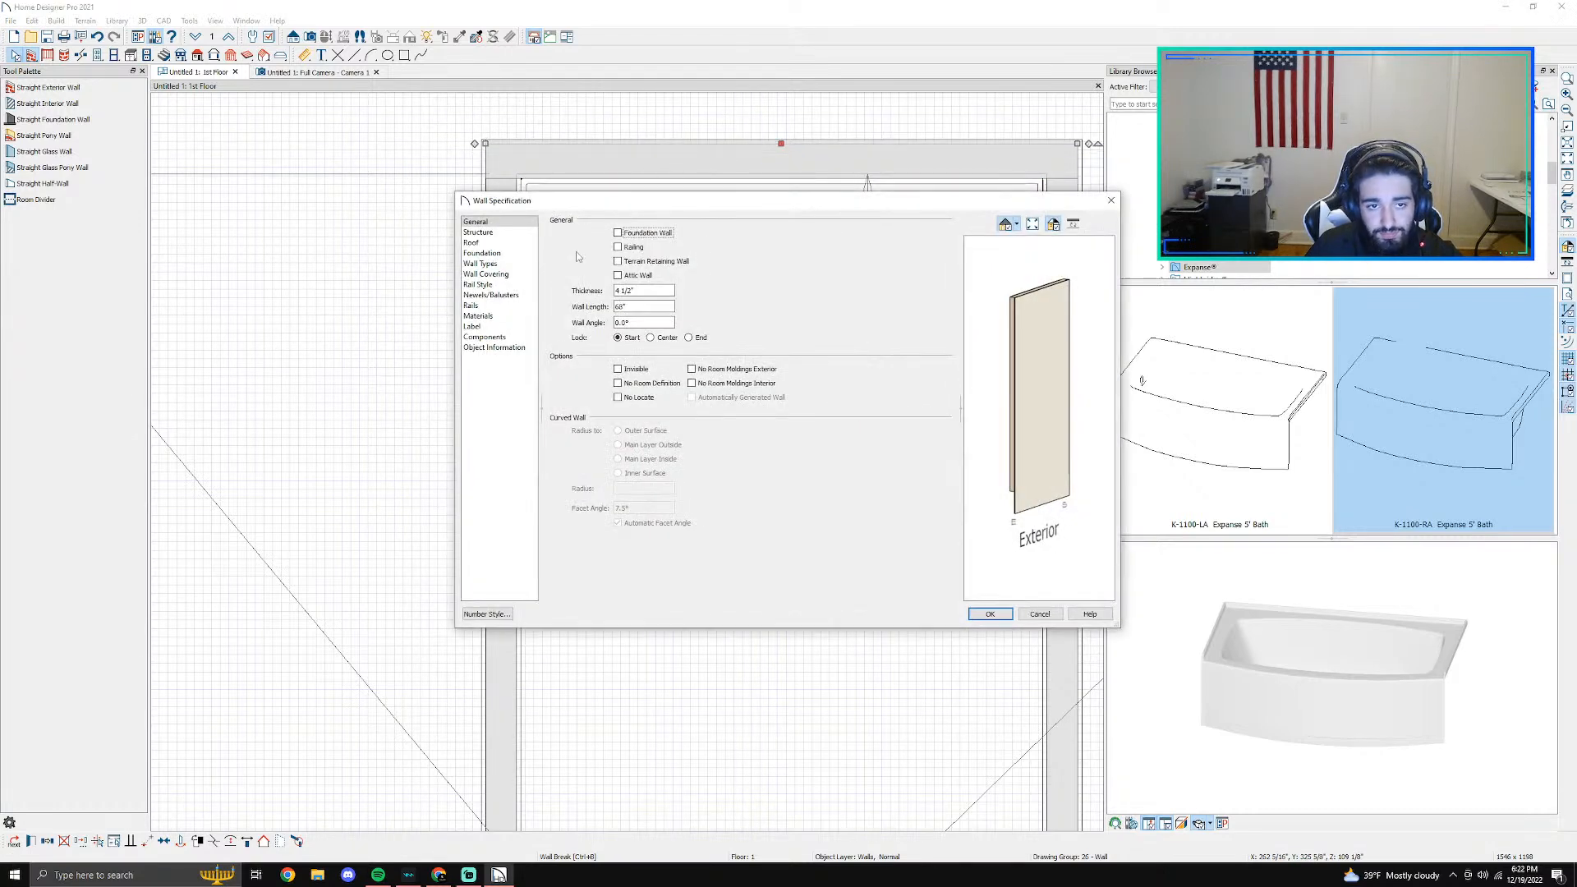
click(491, 274)
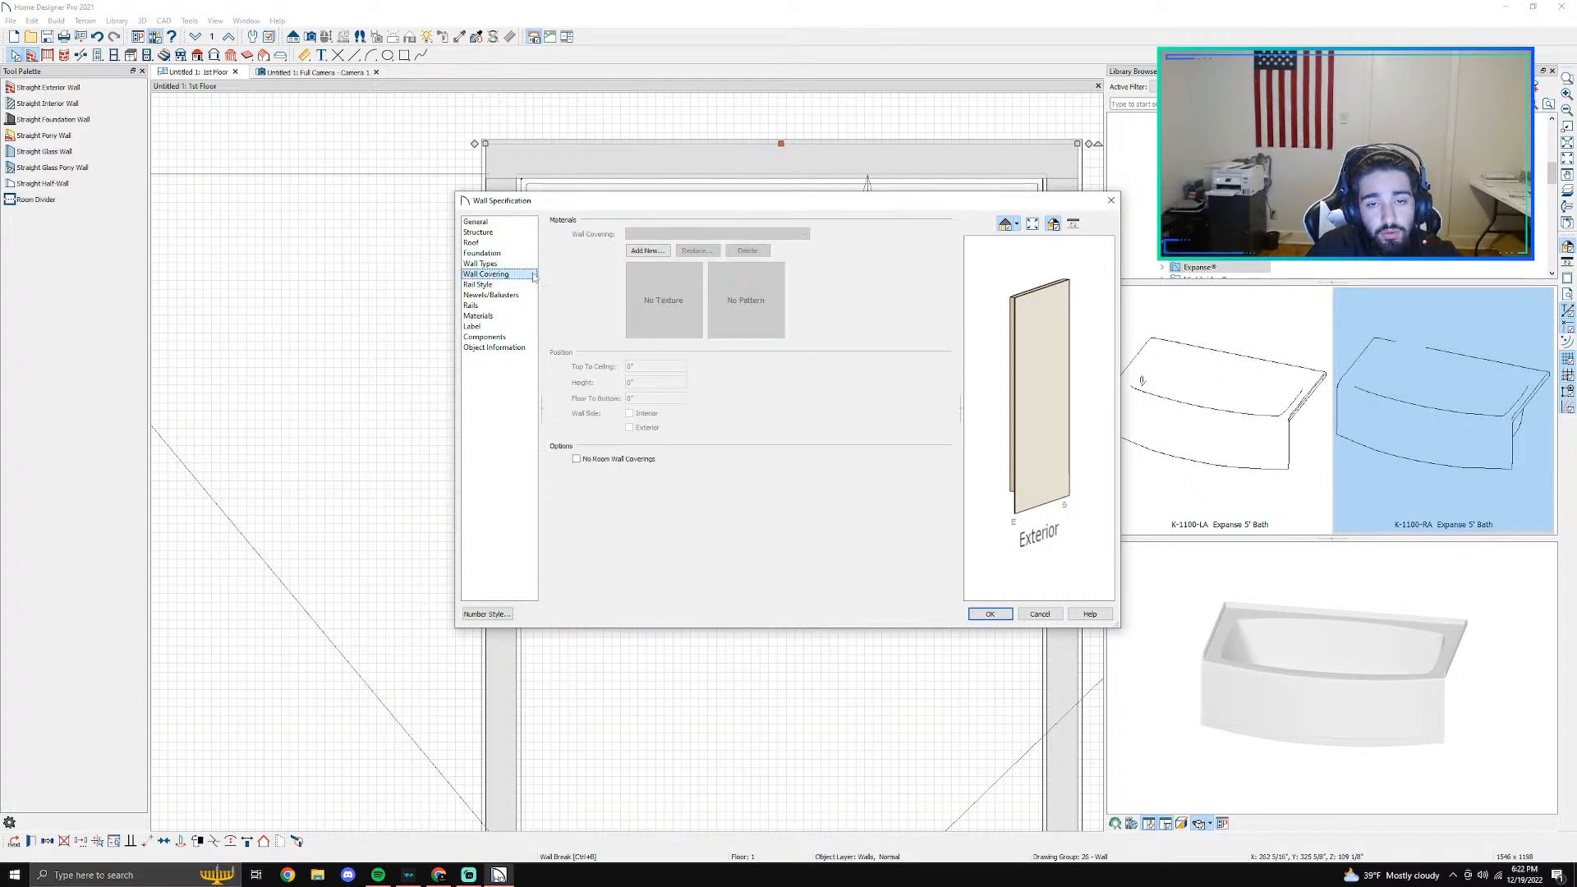
click(645, 250)
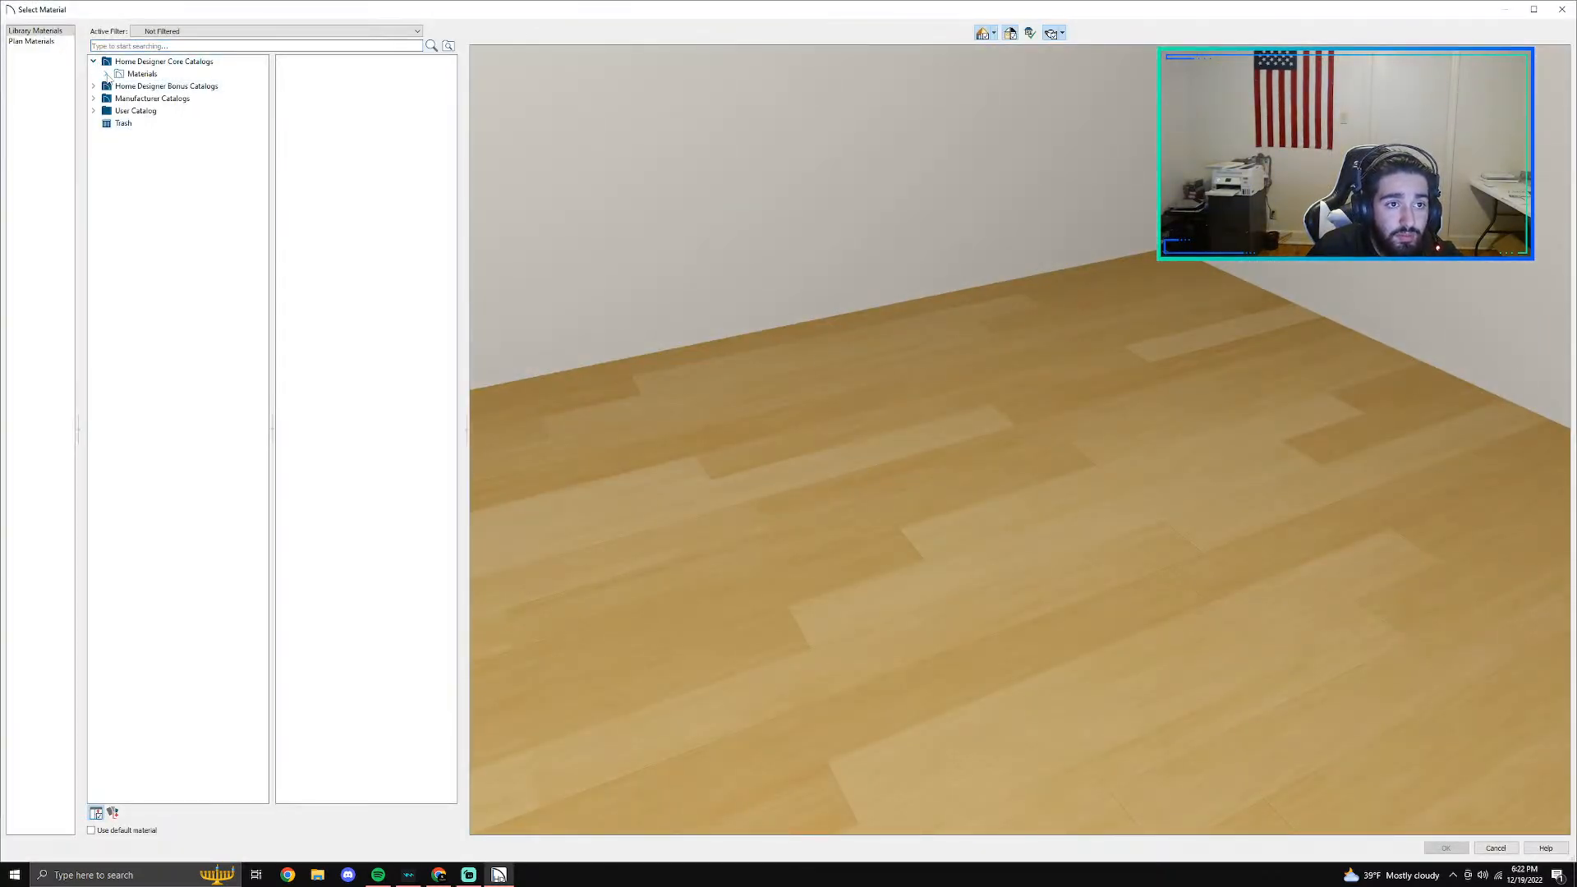
click(106, 74)
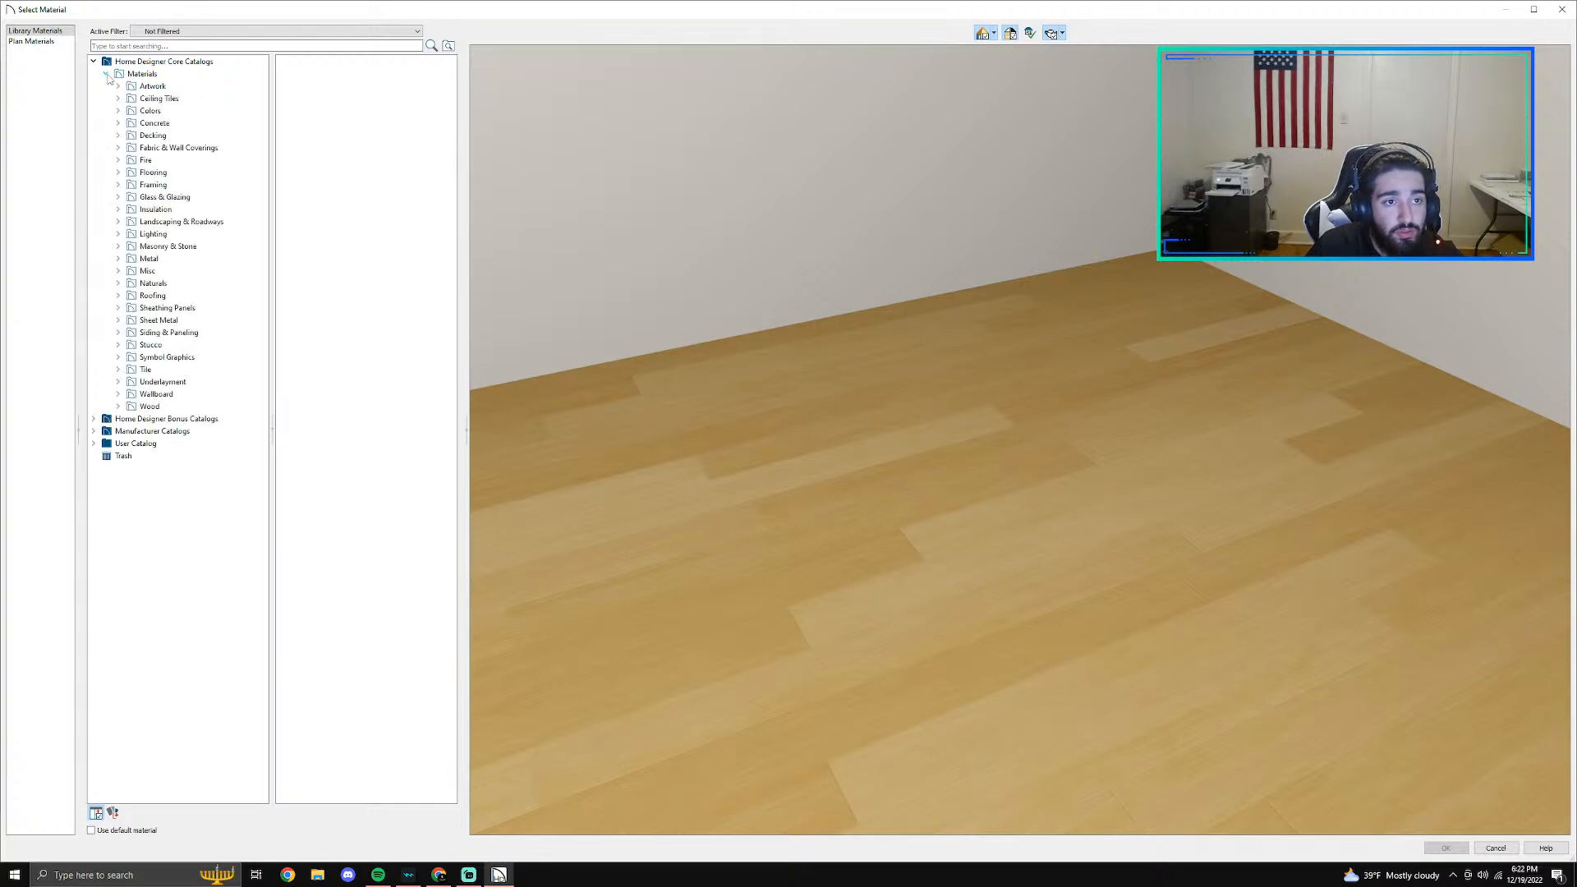
click(107, 75)
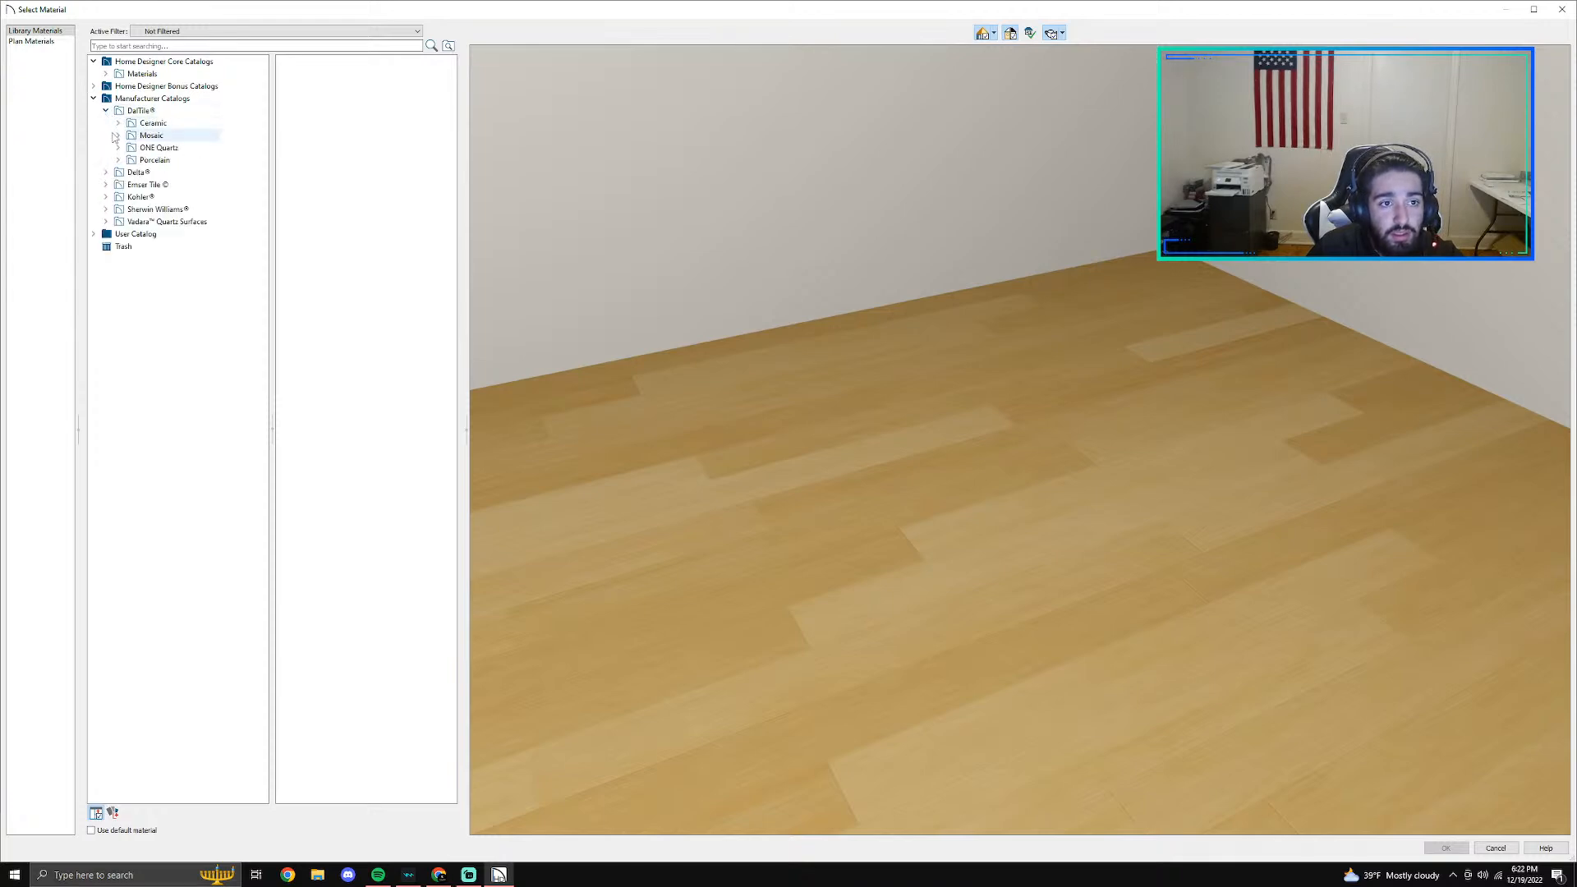
click(118, 161)
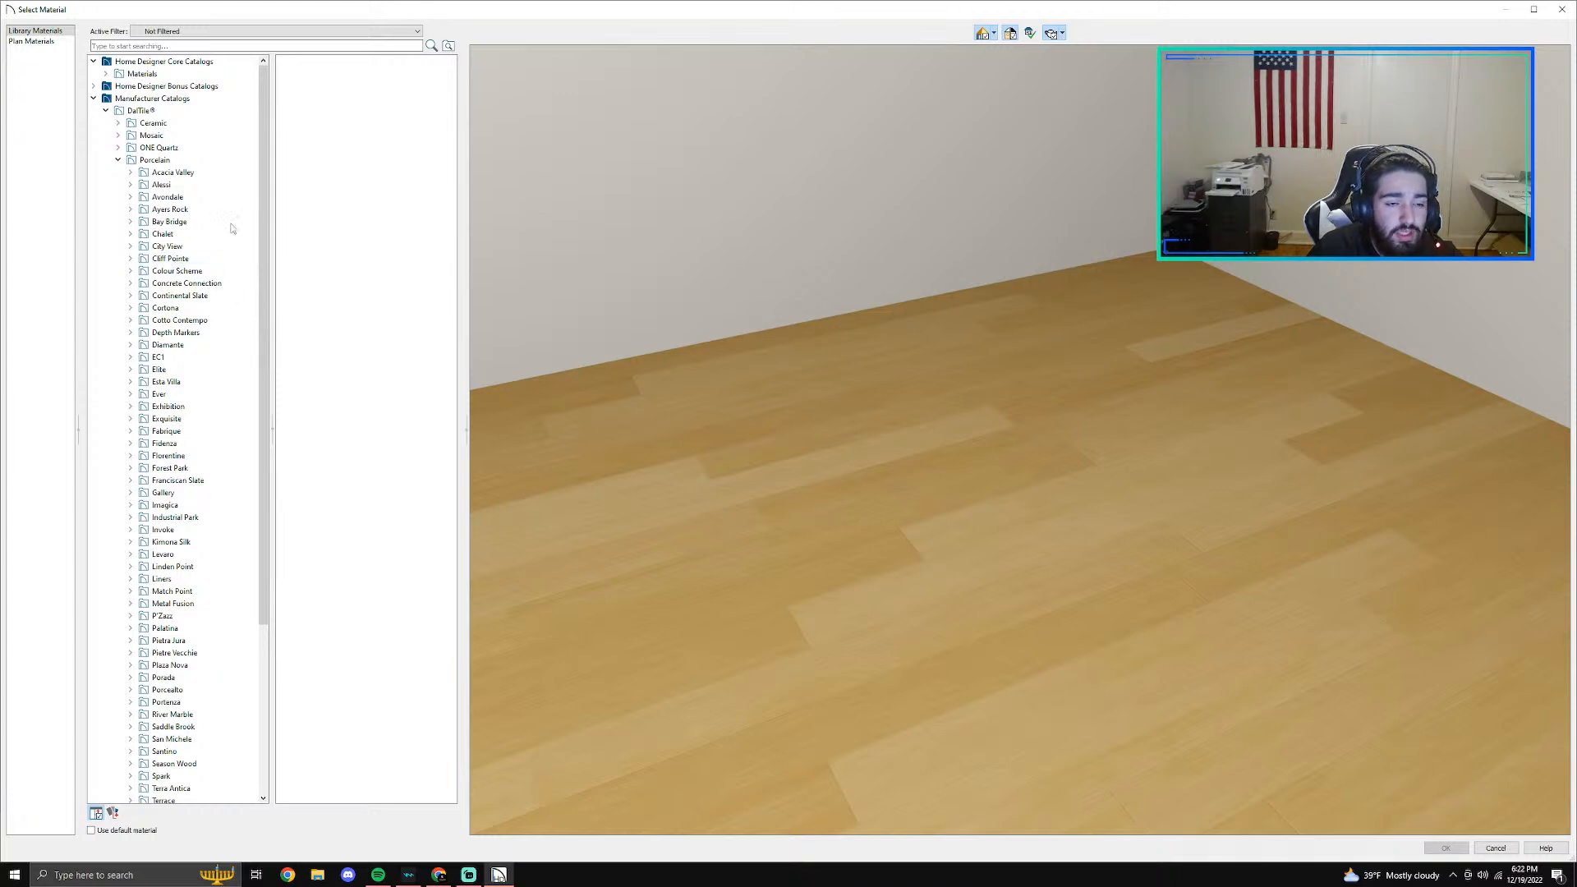
text(subway)
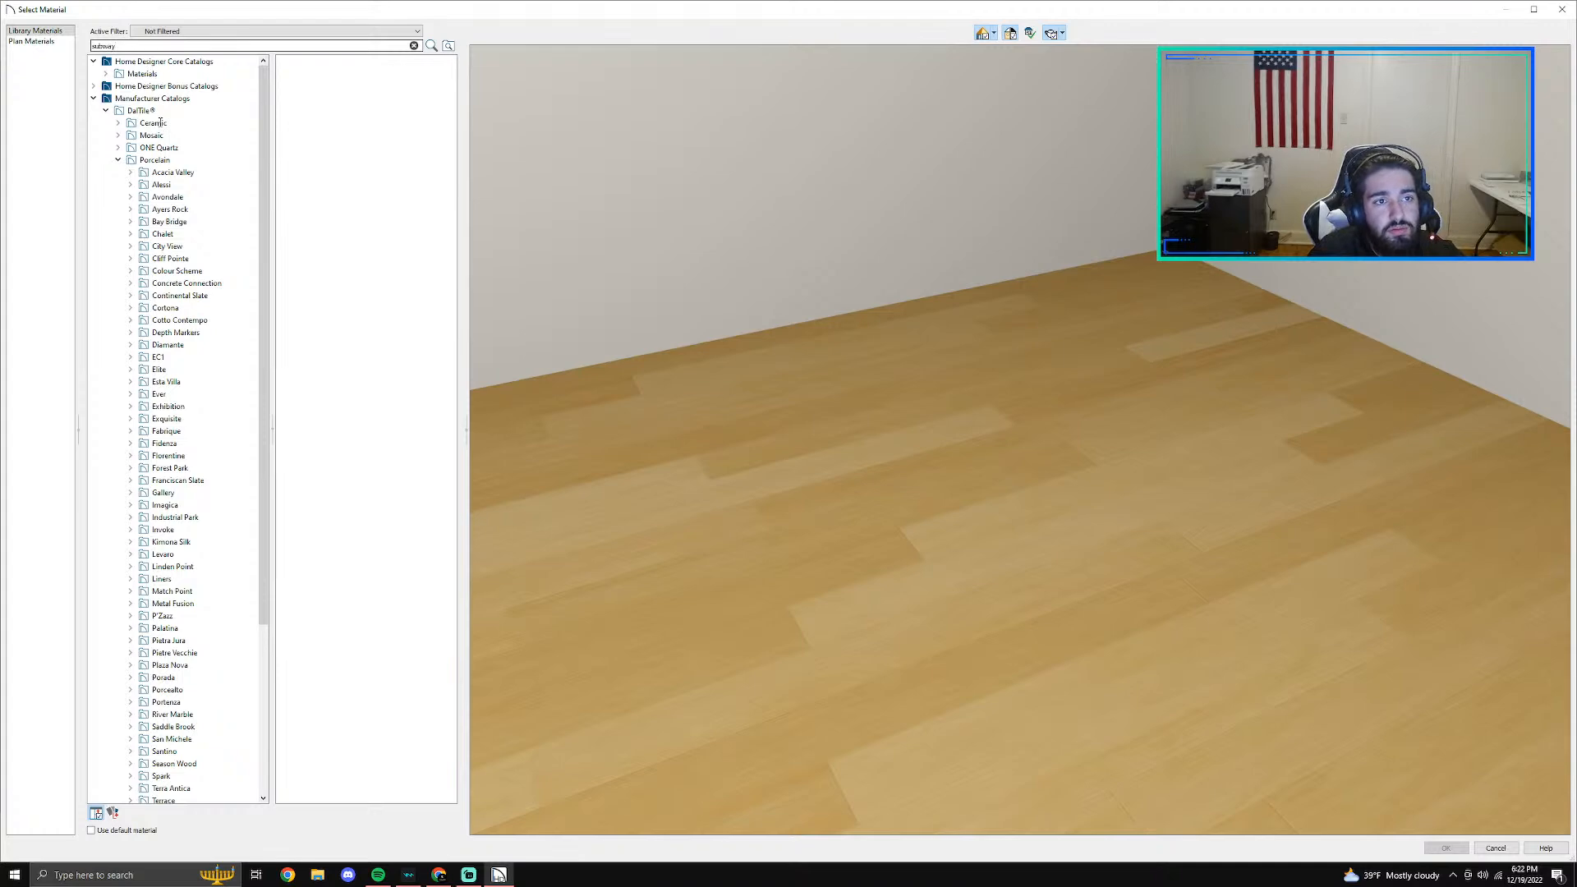
key(Return)
click(168, 197)
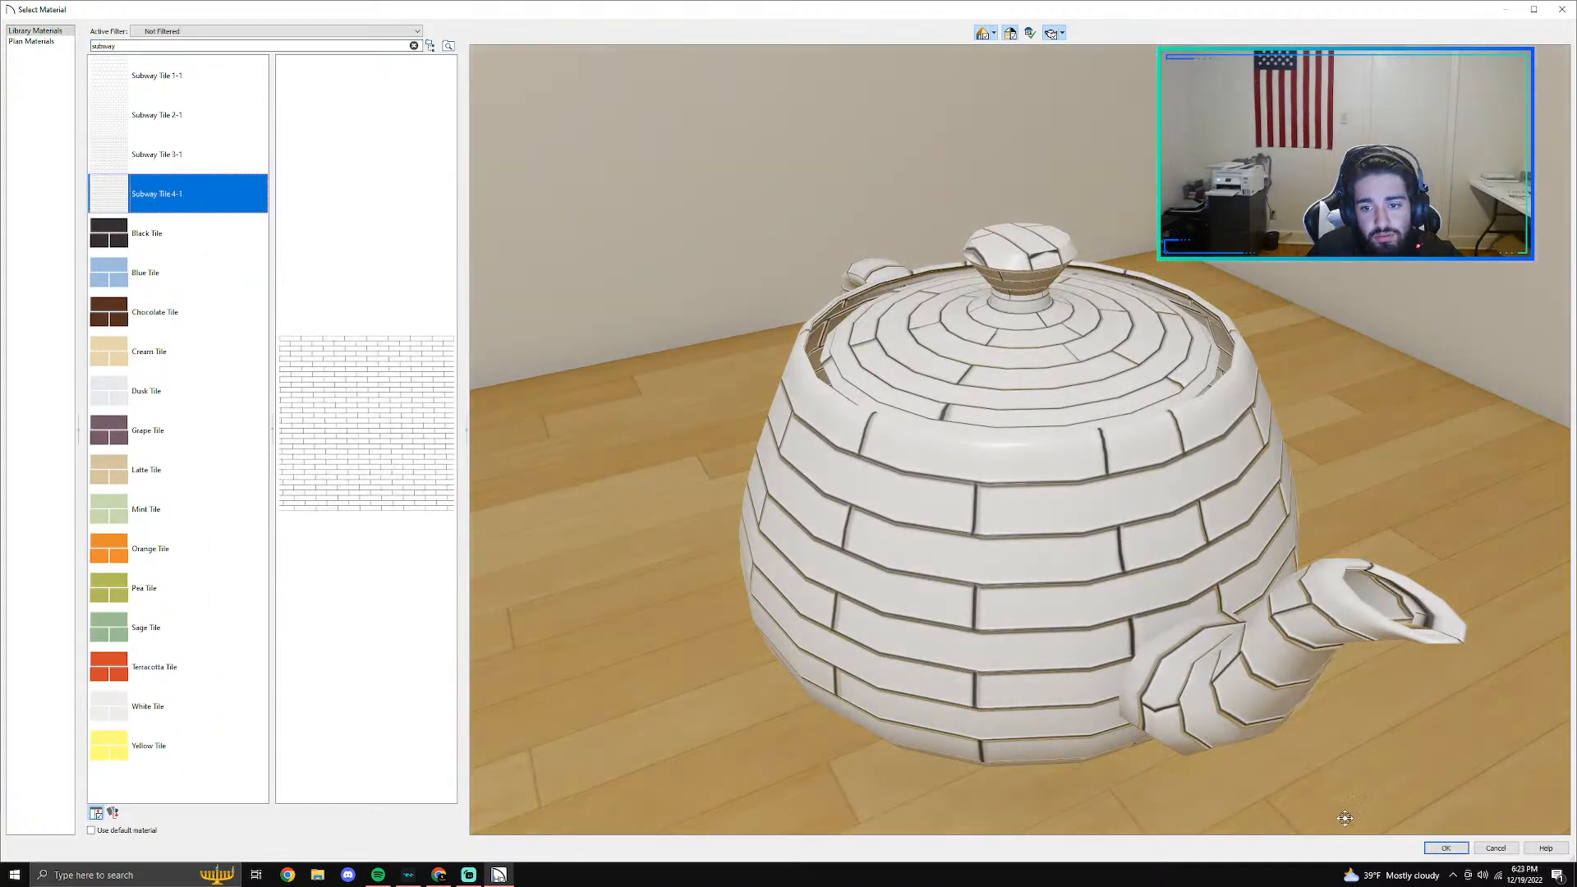
click(1445, 848)
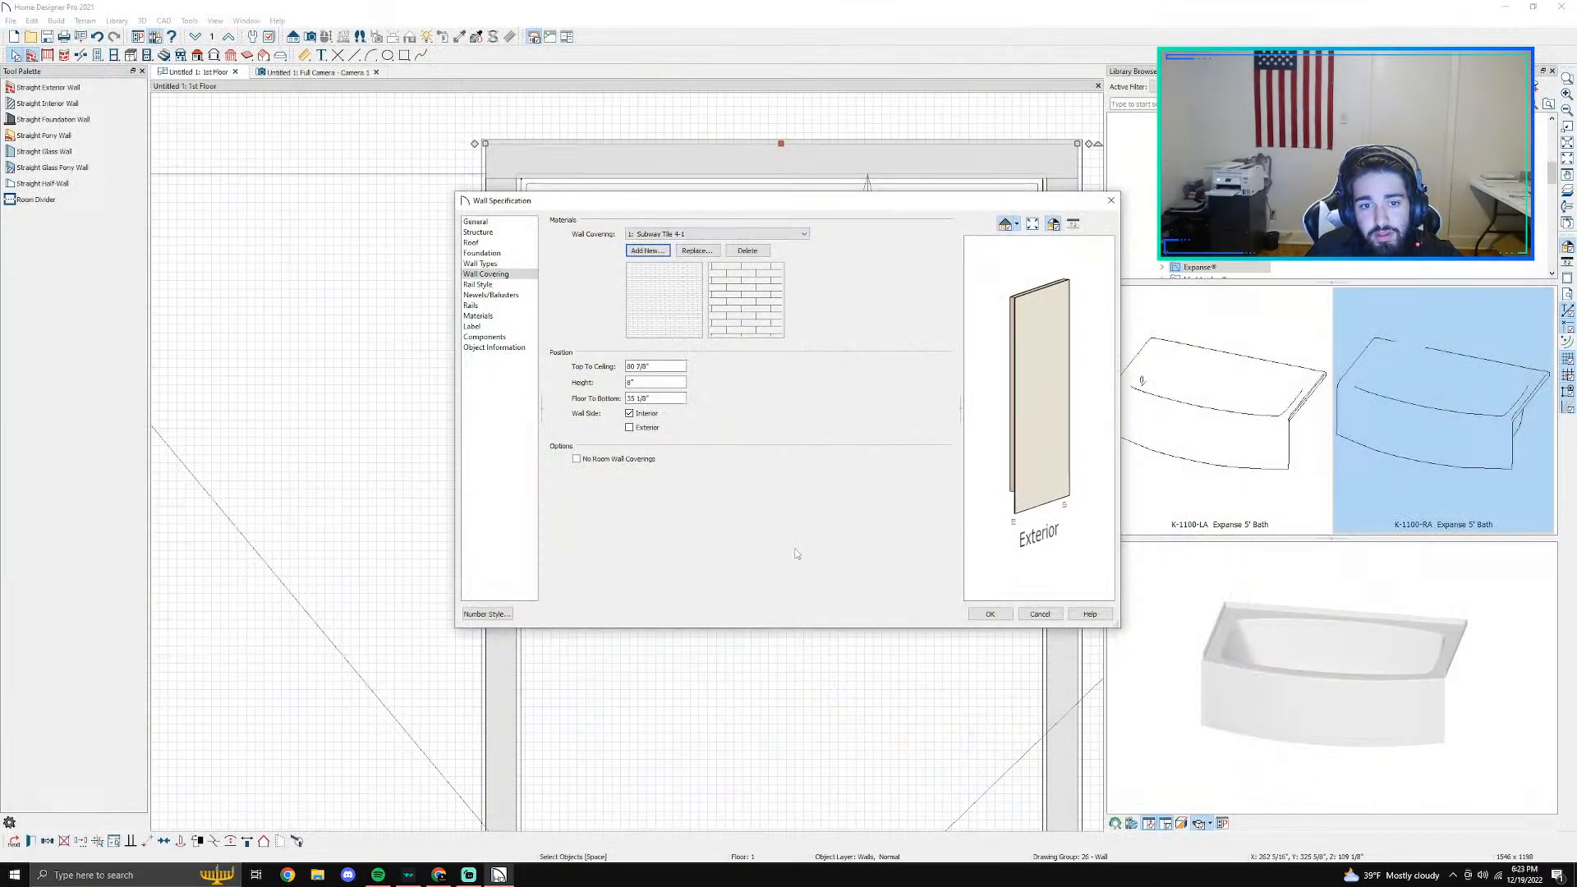
- Set the back wall's subway tile covering to begin 18" above the floor and increase its height
click(647, 398)
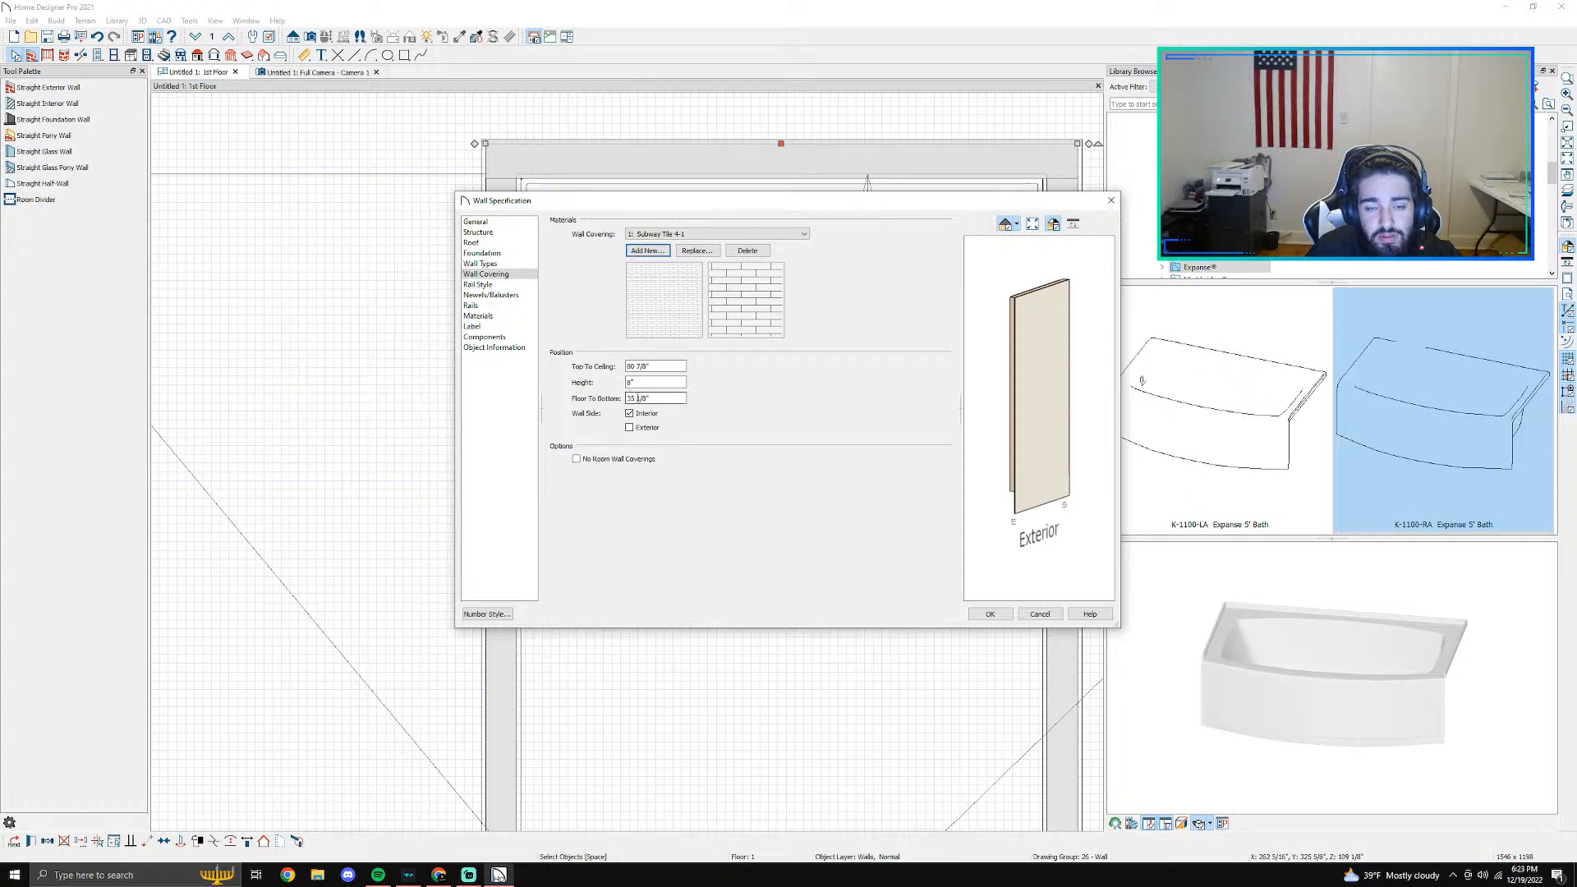
double_click(659, 400)
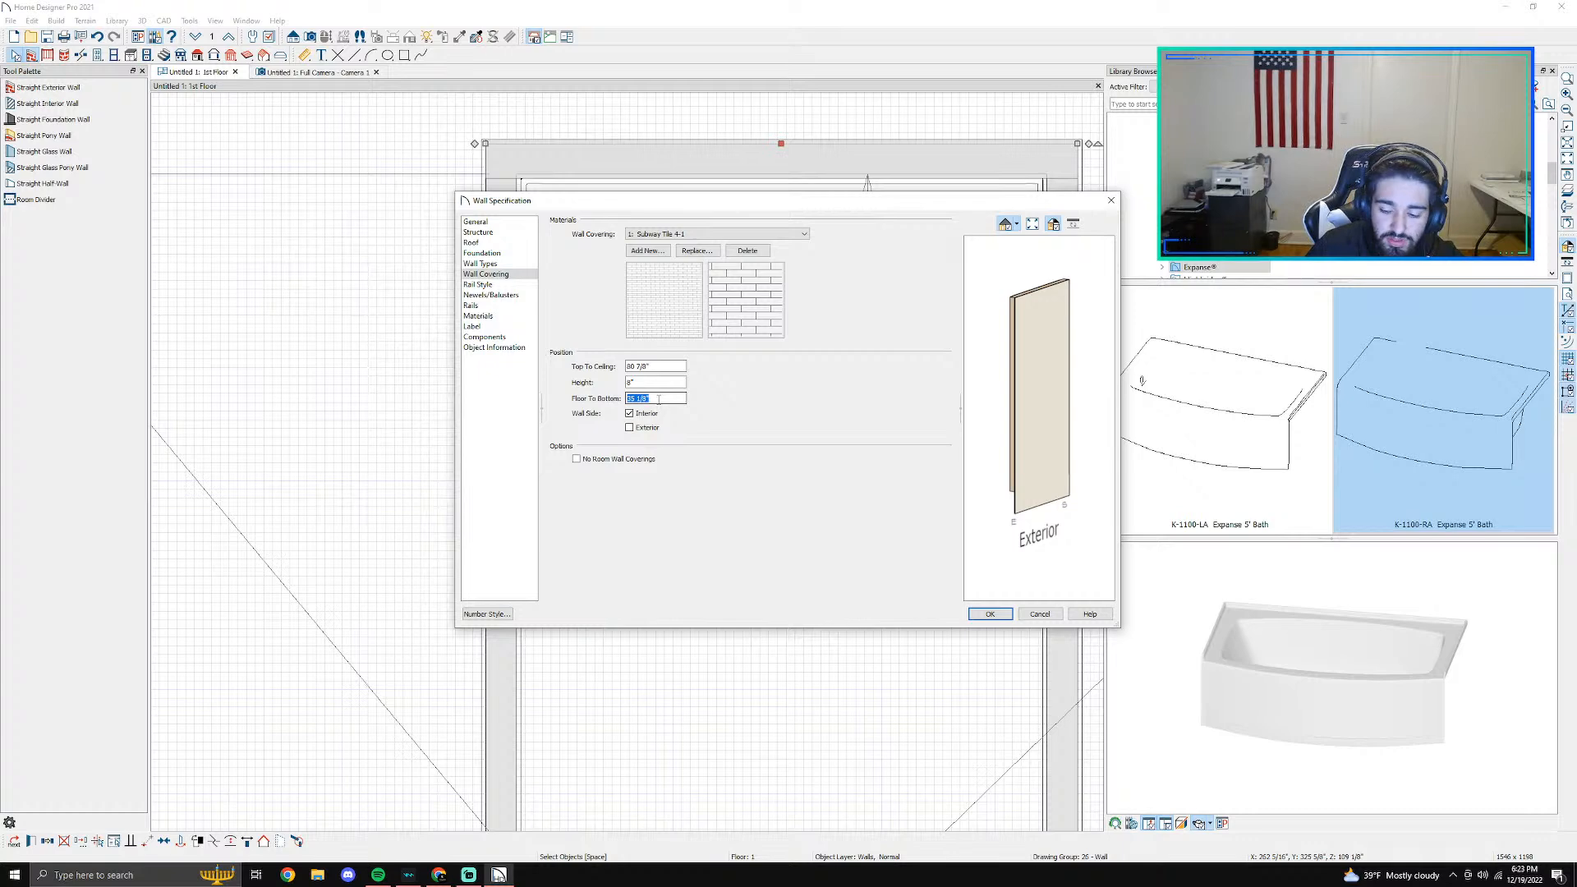
text(18)
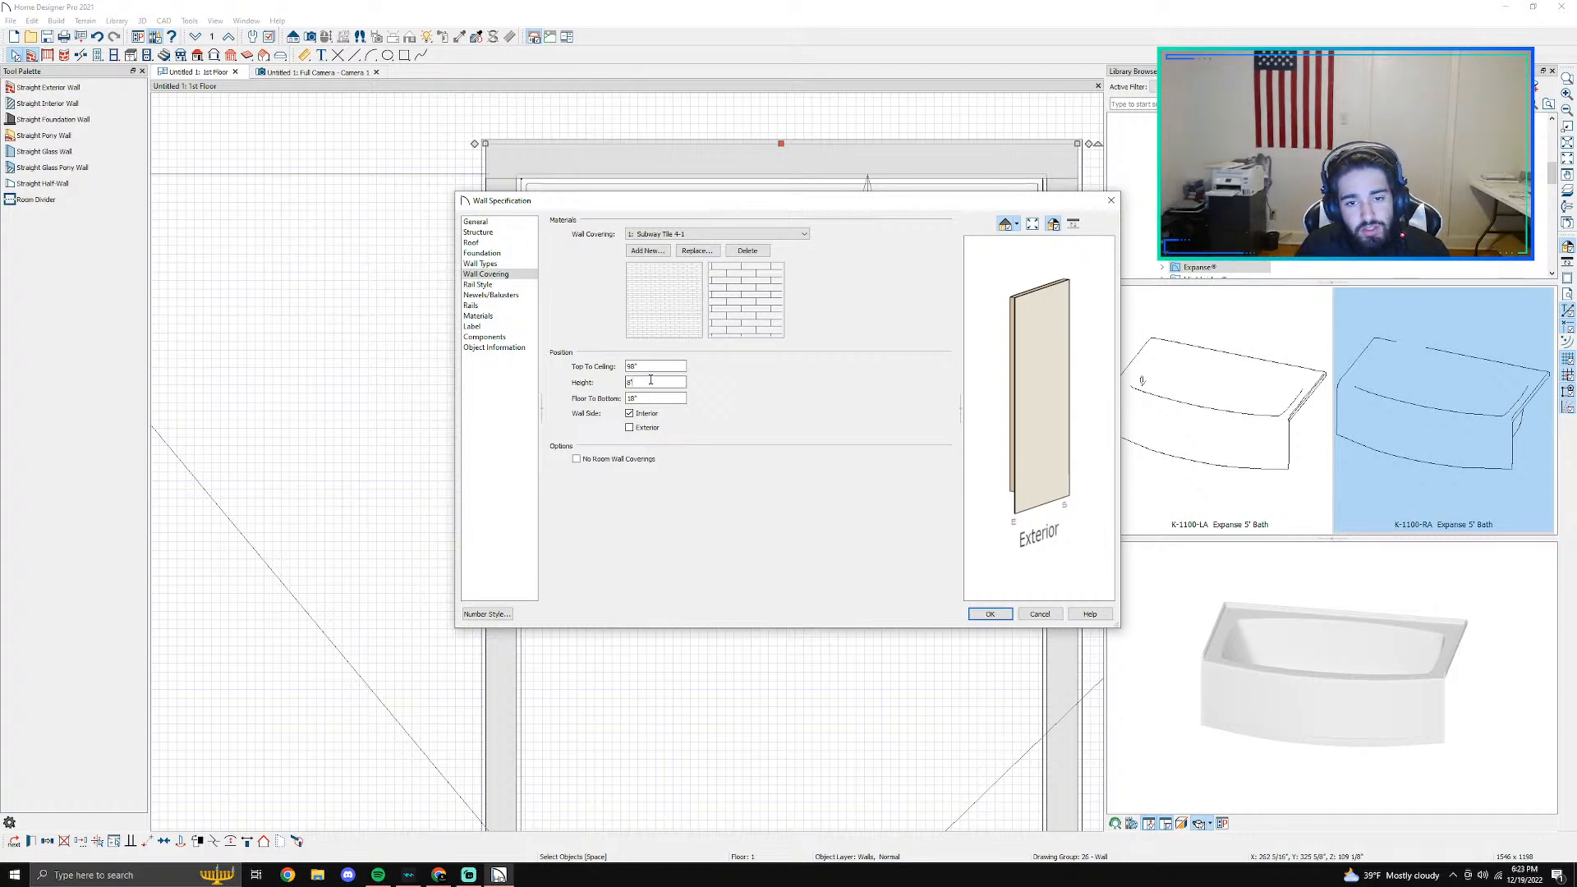
click(654, 397)
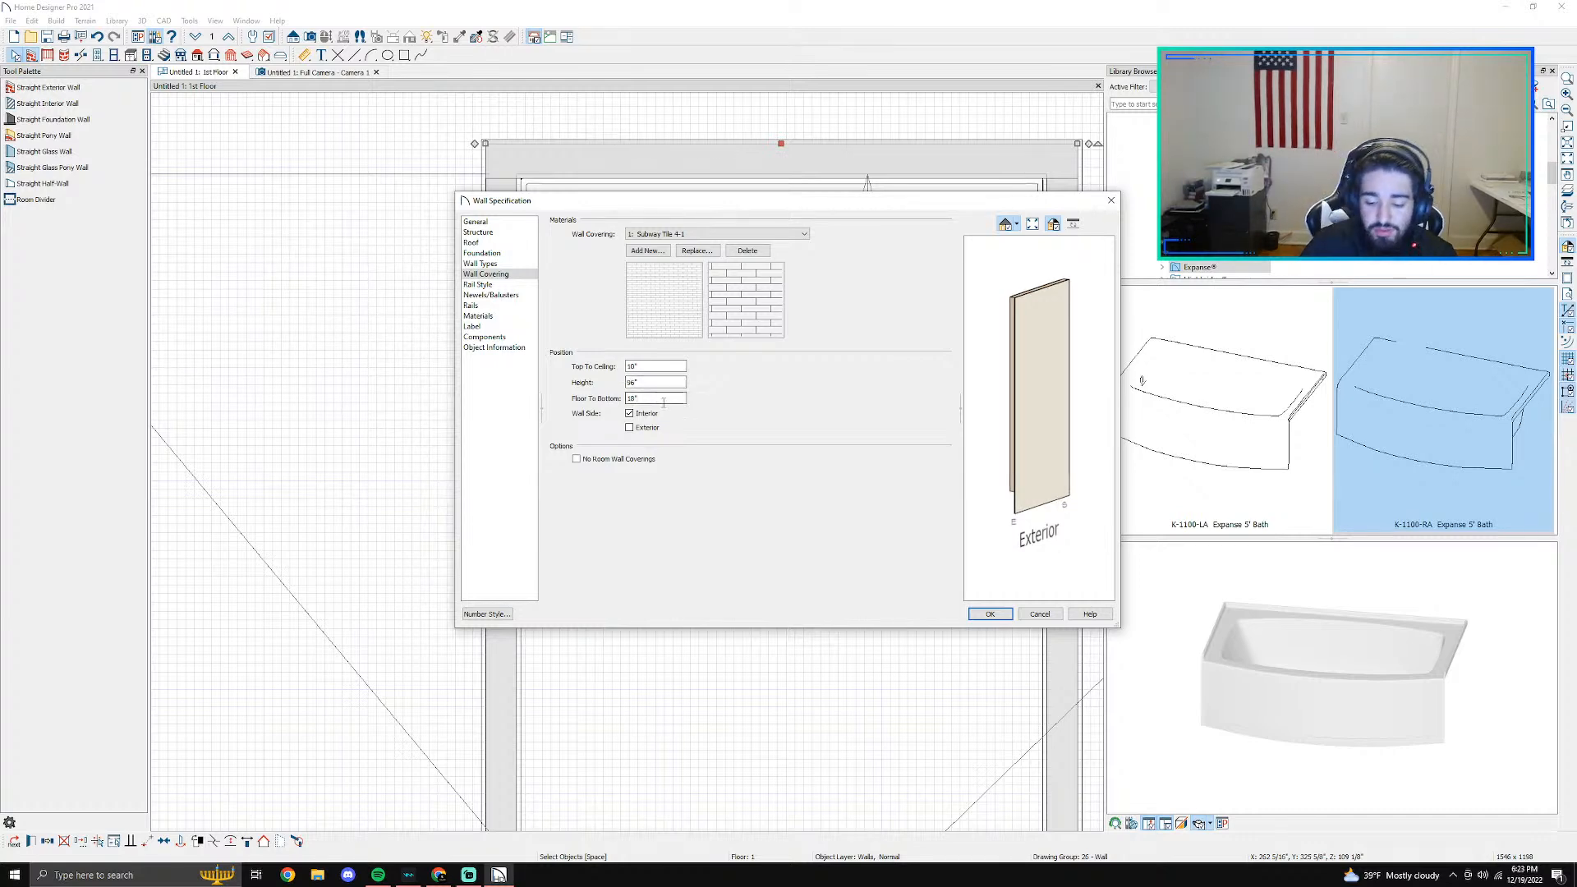
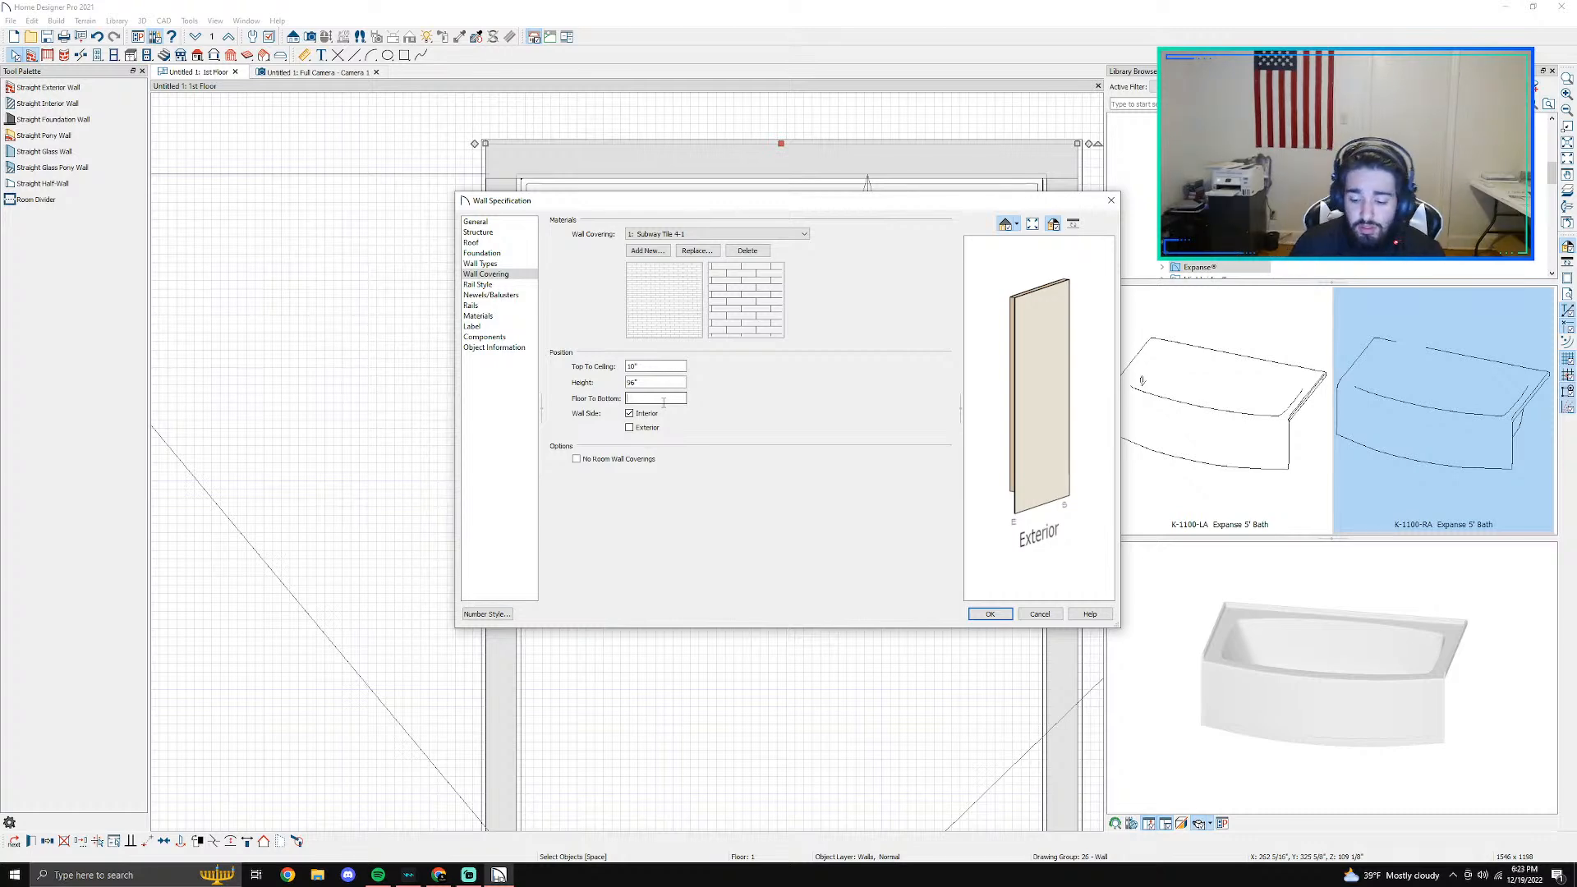
- Apply the back wall's subway tile covering and inspect the tub surround and left wall in the 3D camera view
key(Return)
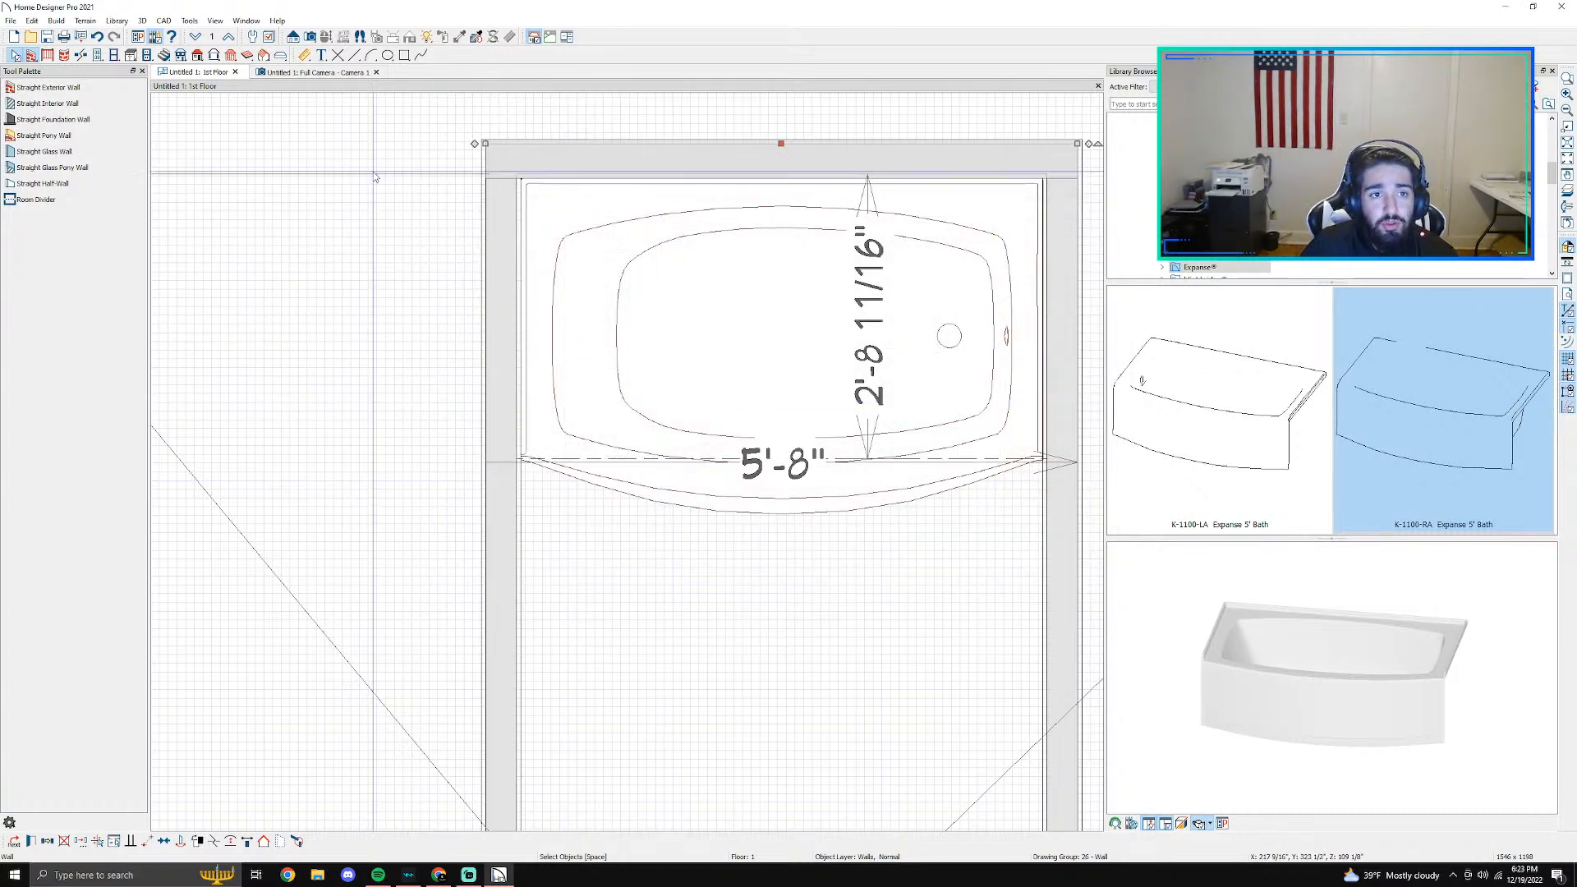
click(312, 73)
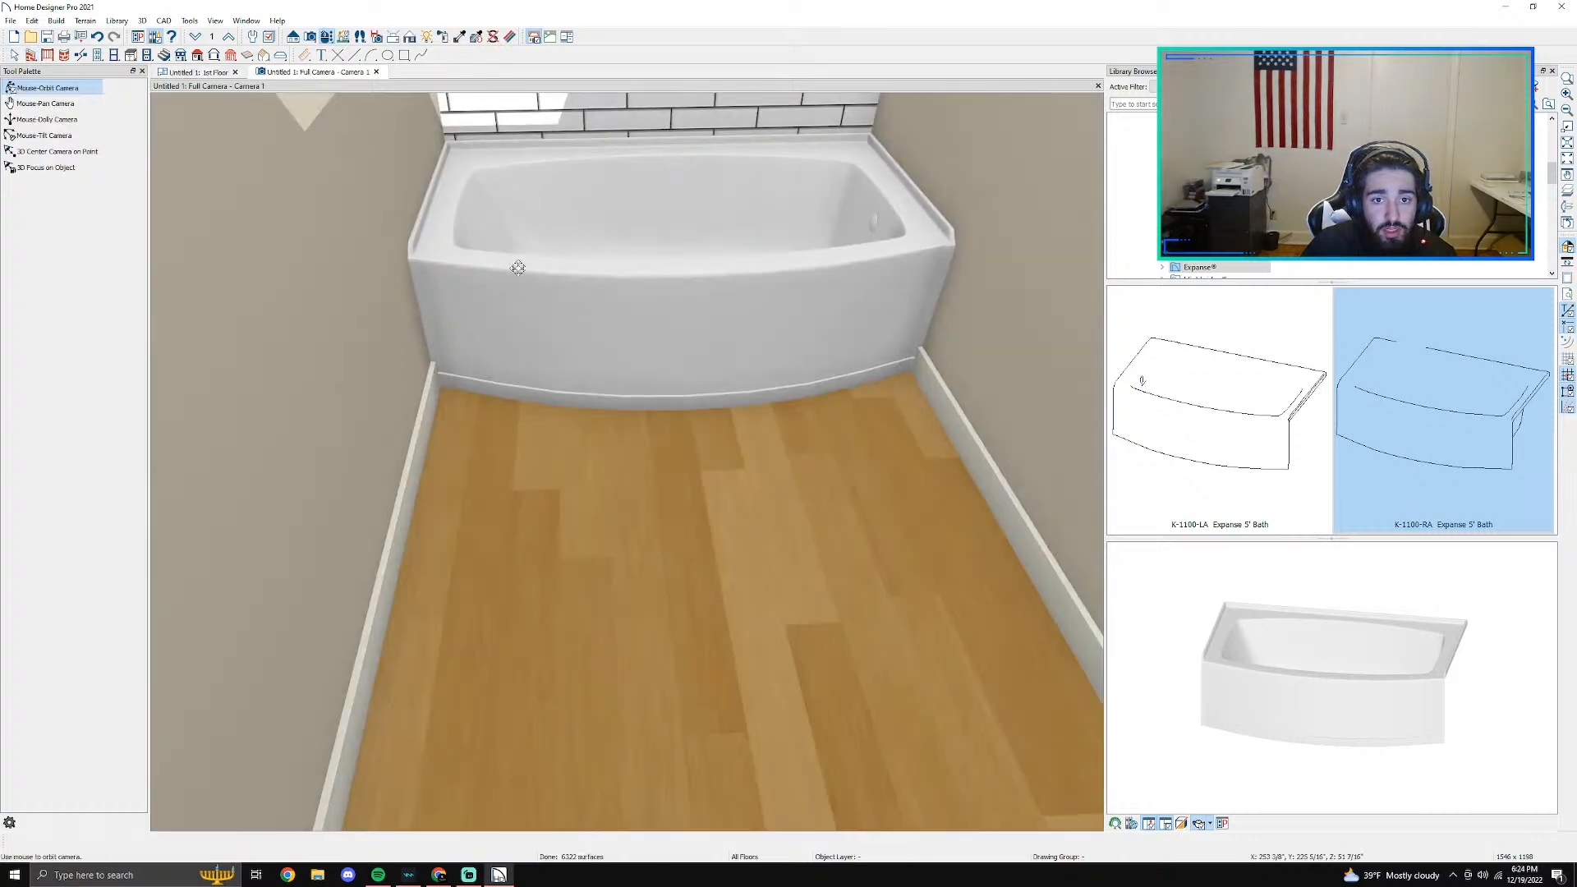
drag(674, 394, 689, 481)
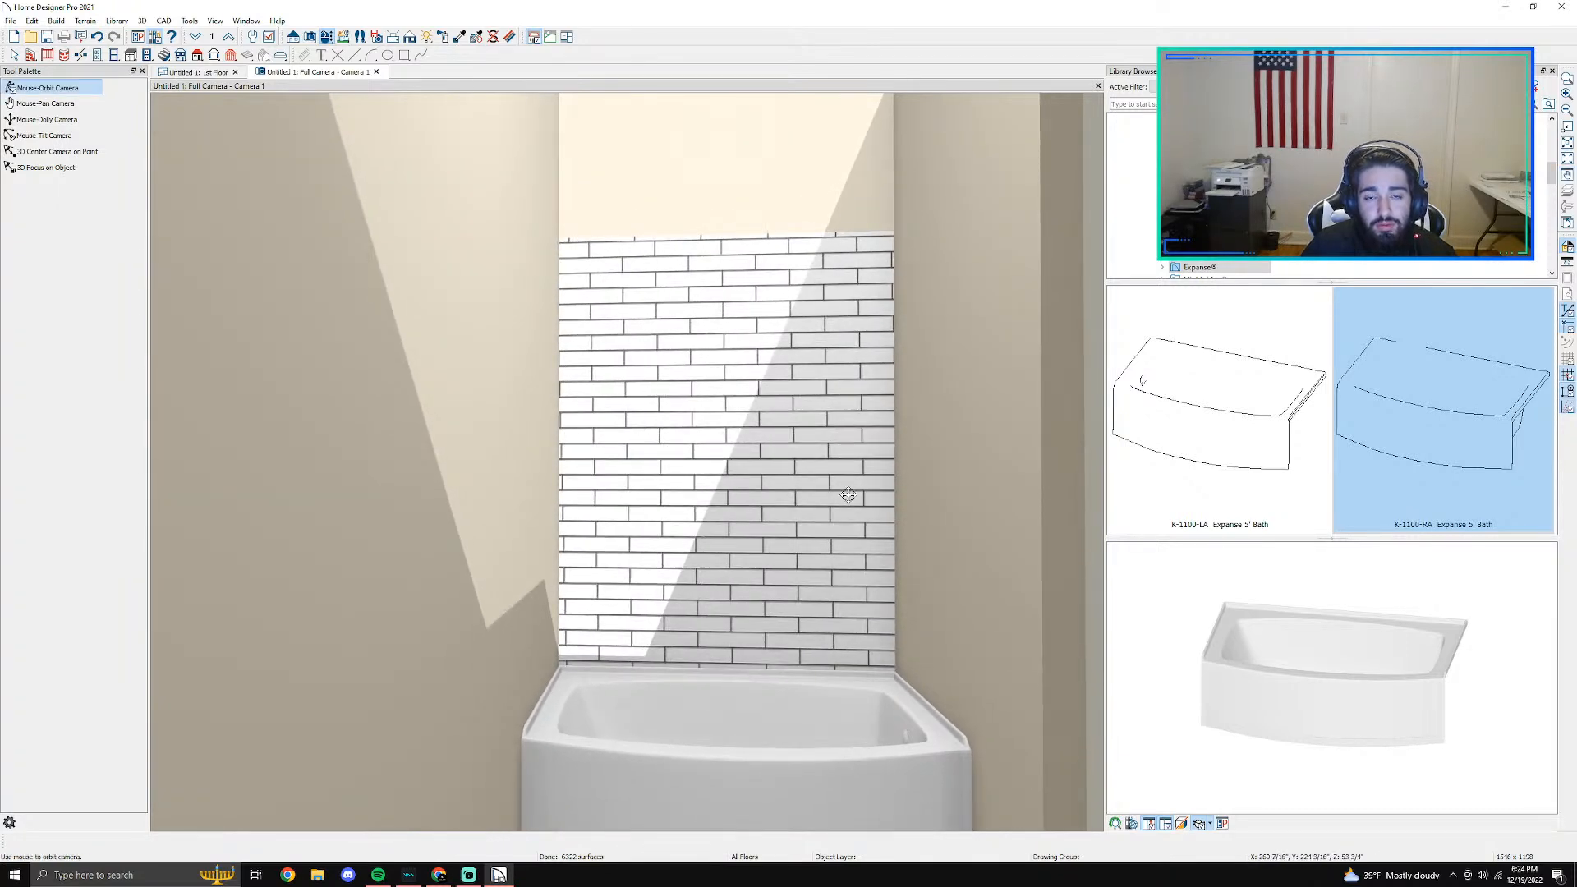
scroll(792, 421, down, 1)
scroll(793, 421, up, 2)
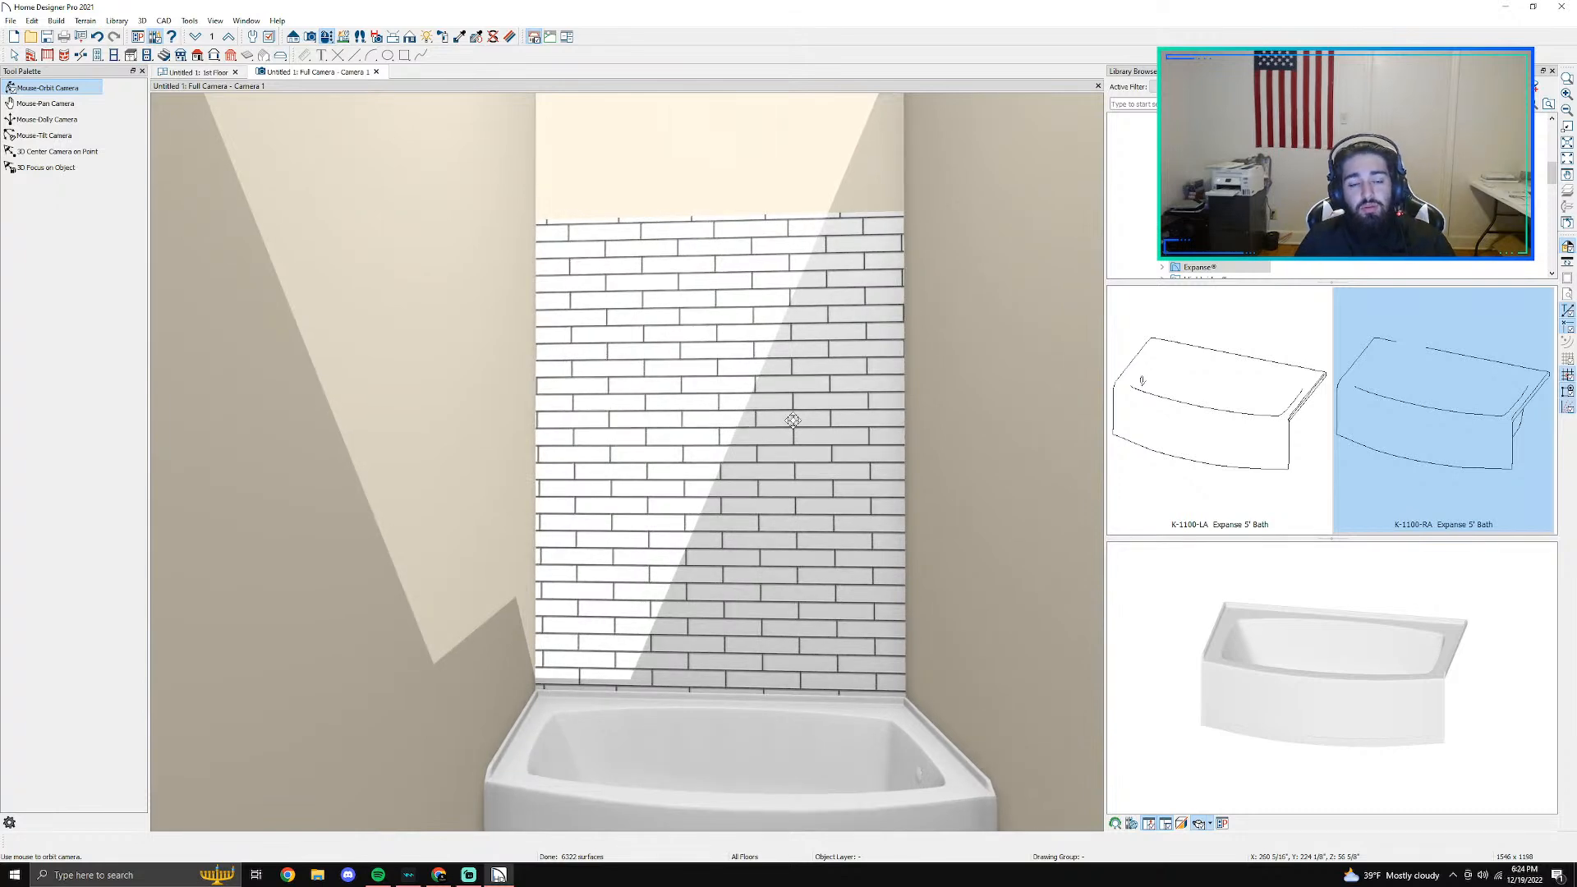
key(space)
click(482, 304)
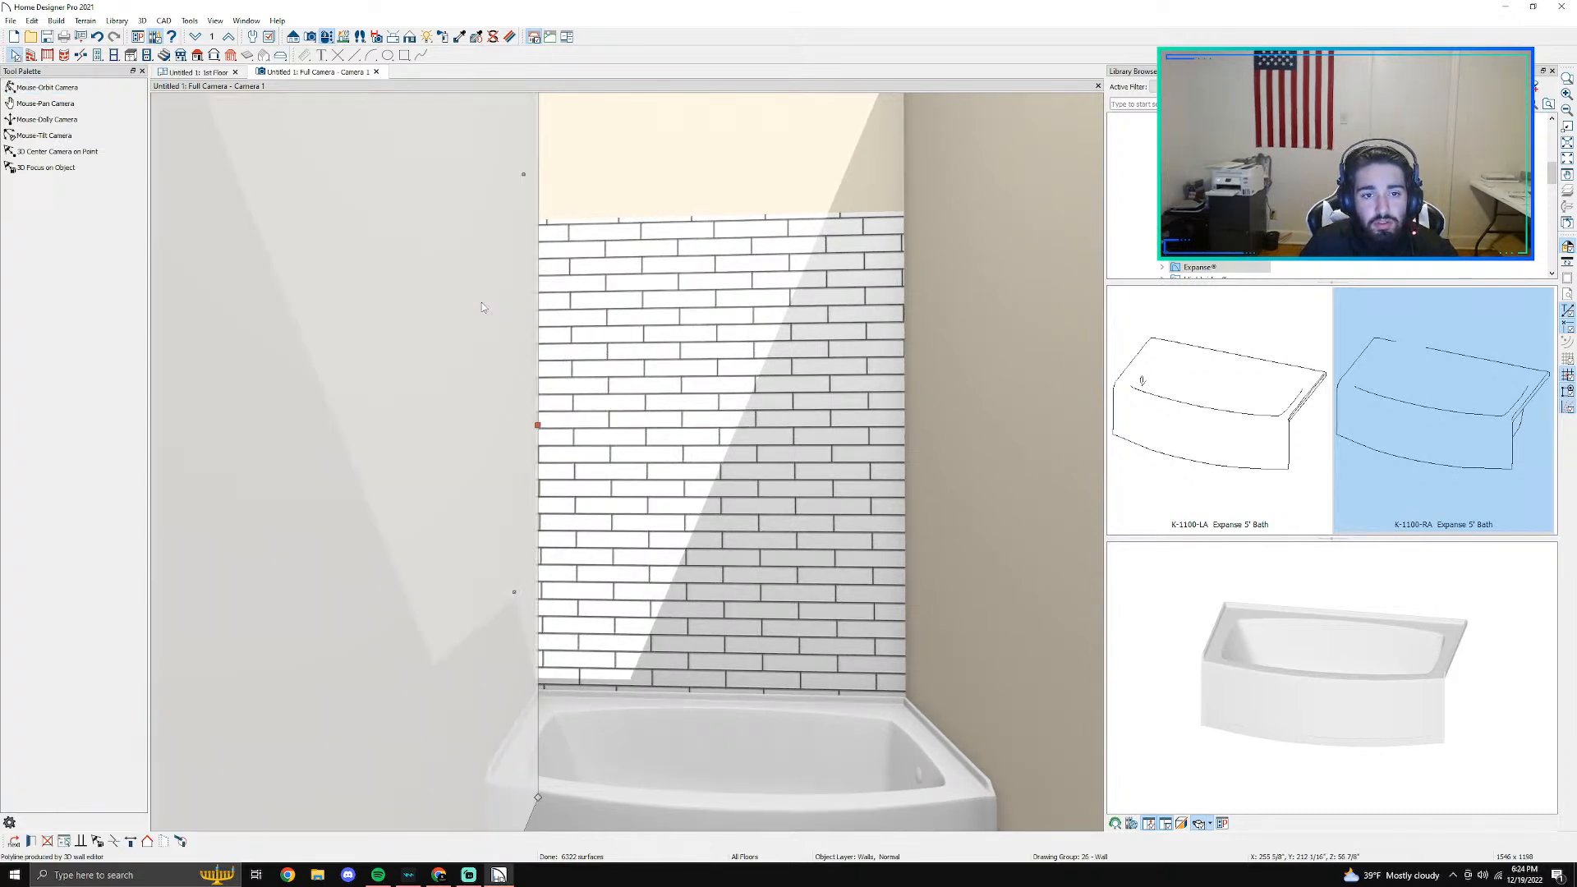
- In the floor plan, break the left and right walls just below the room divider, about 3'-4" from the back wall's outer face
click(198, 73)
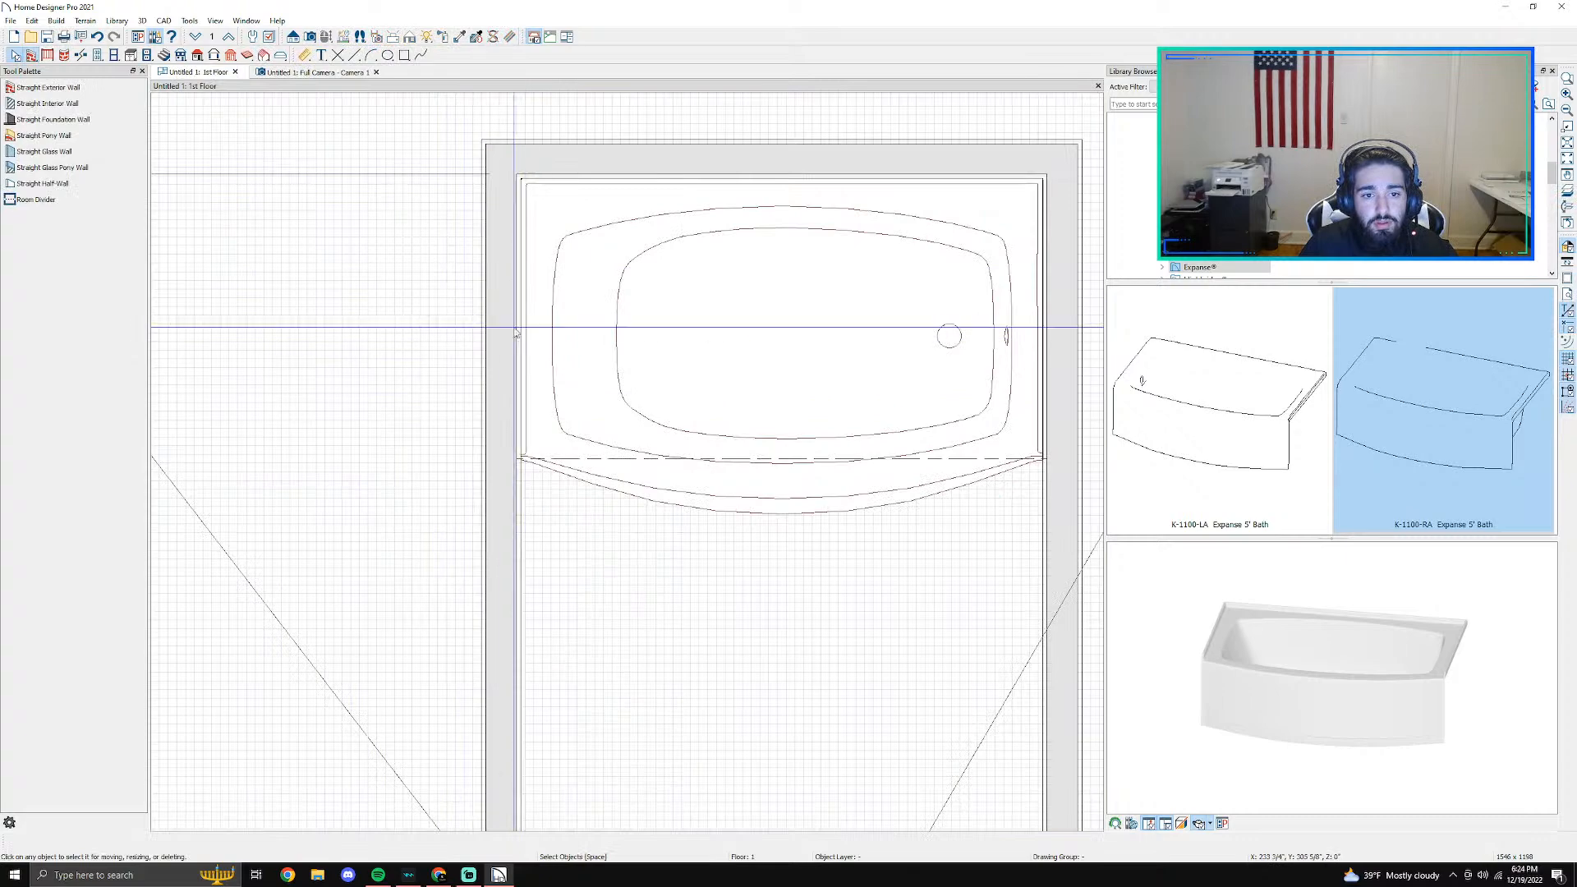
scroll(494, 343, down, 3)
scroll(504, 462, up, 5)
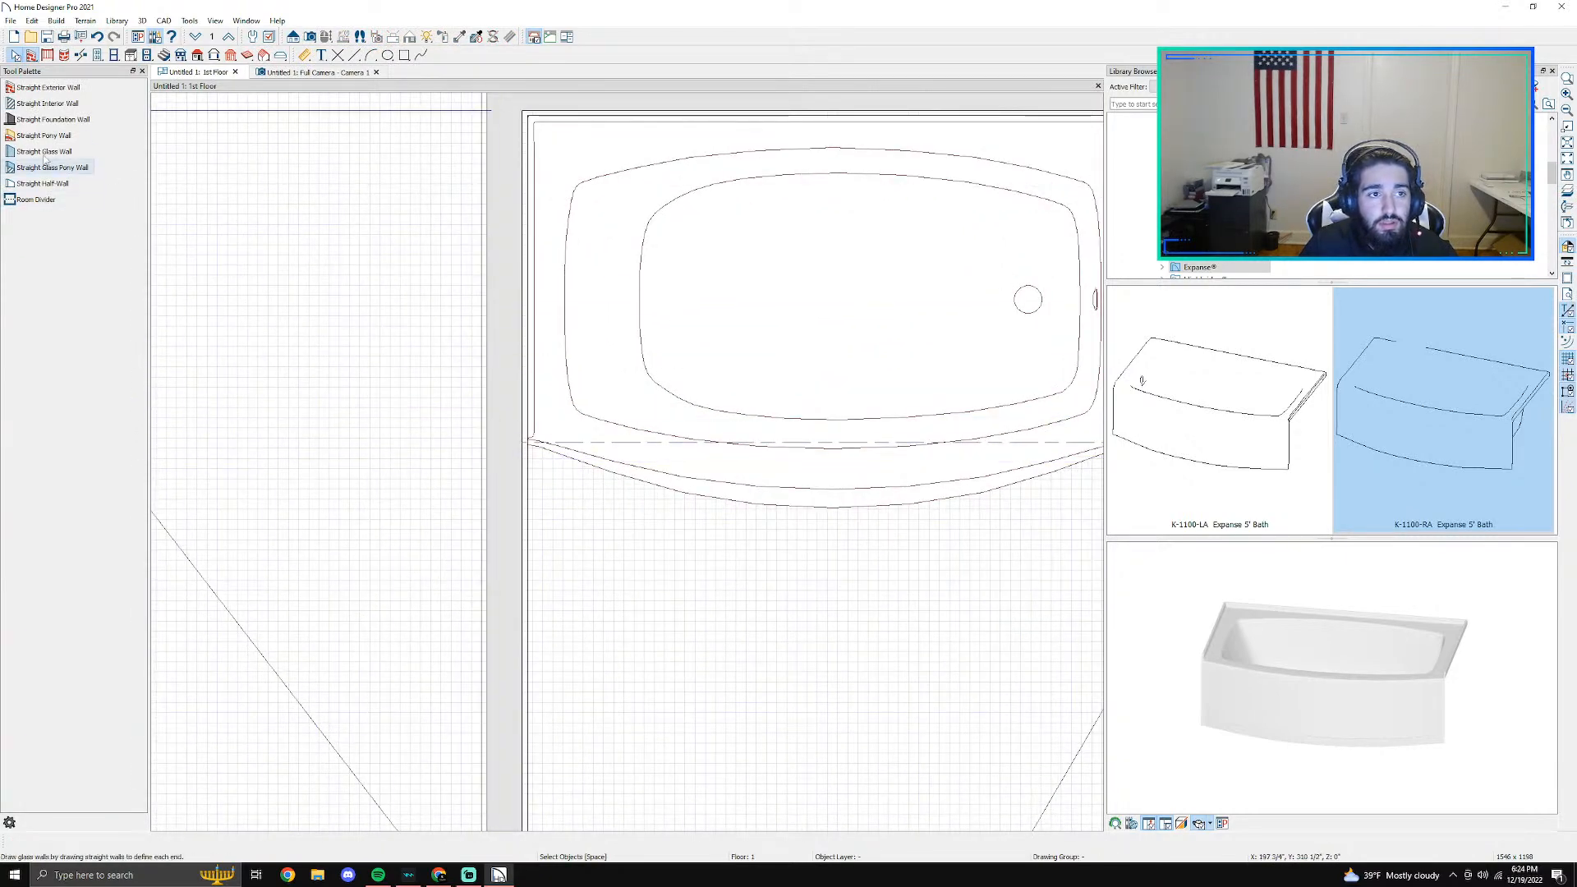
click(81, 55)
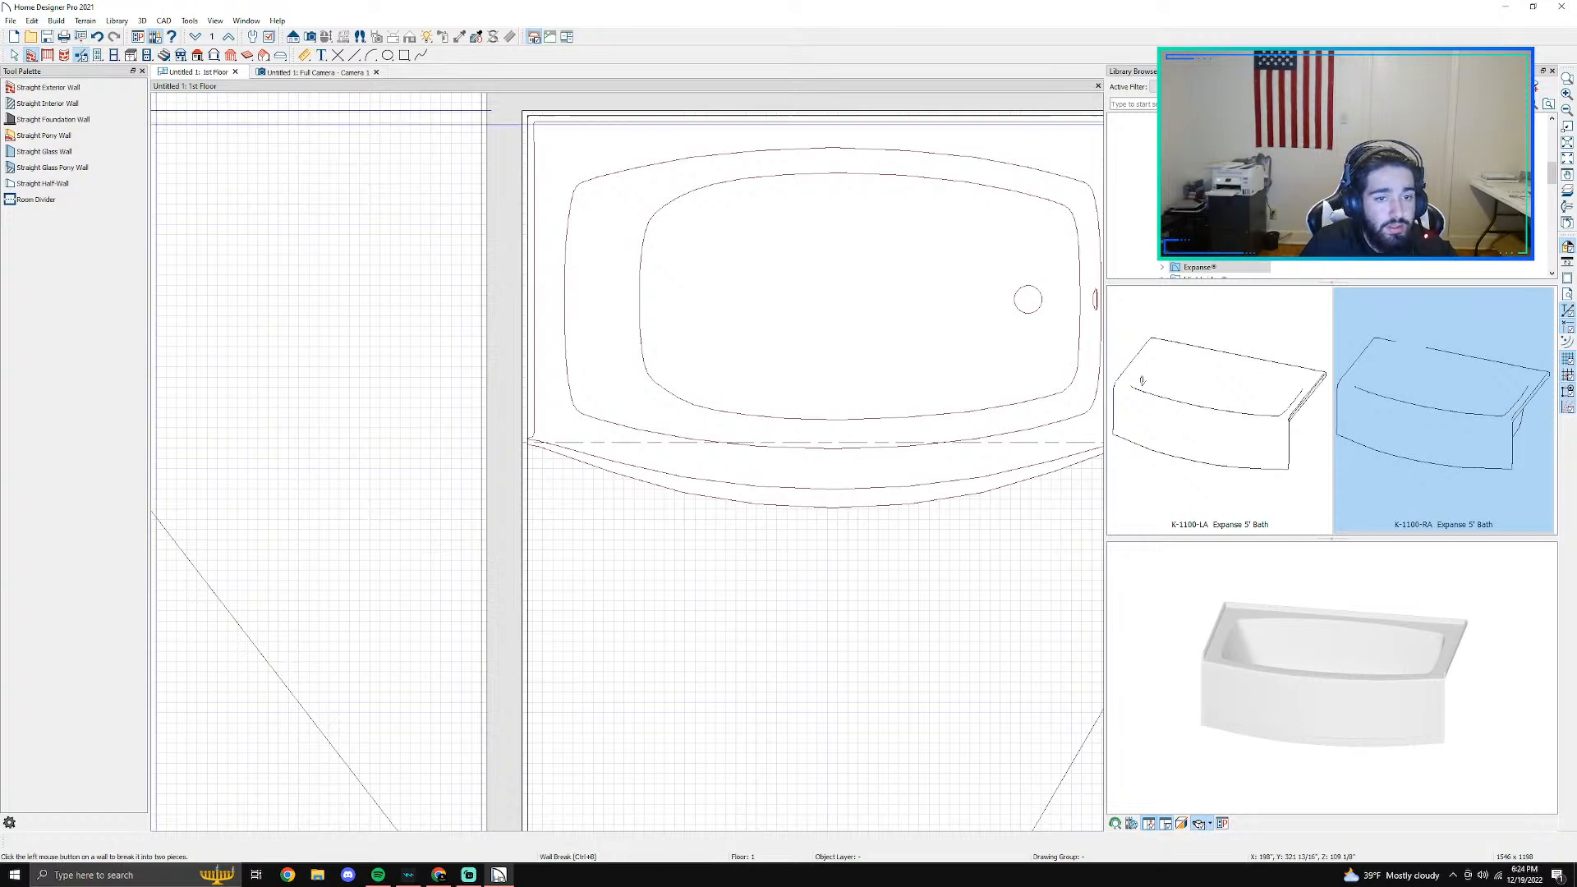
scroll(568, 465, up, 2)
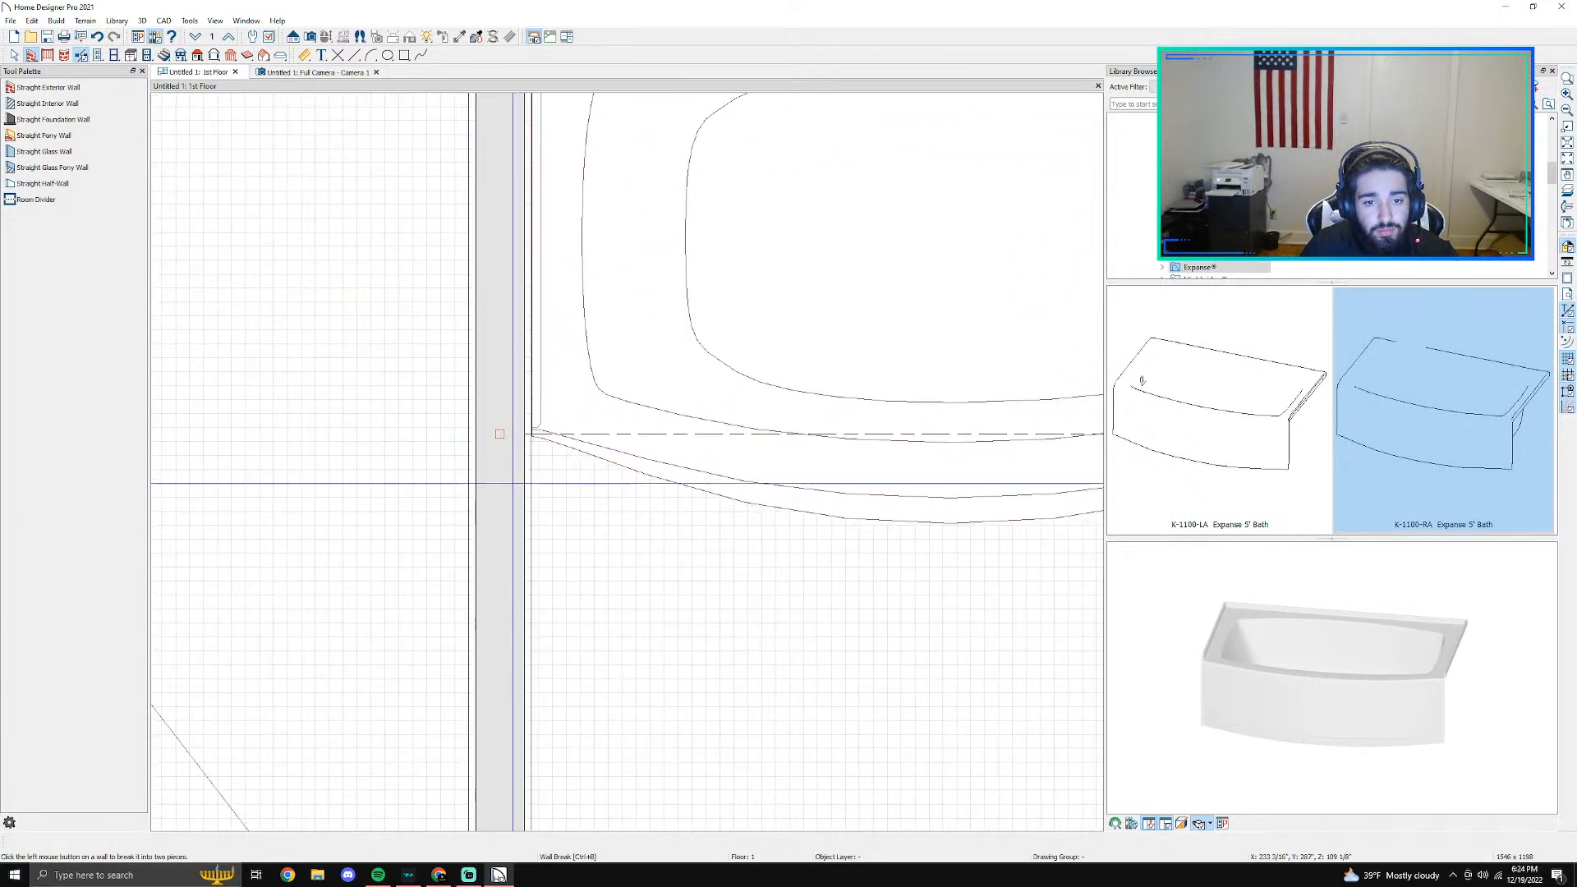
click(513, 482)
scroll(820, 491, up, 1)
middle_drag(820, 491, 407, 468)
scroll(415, 464, down, 5)
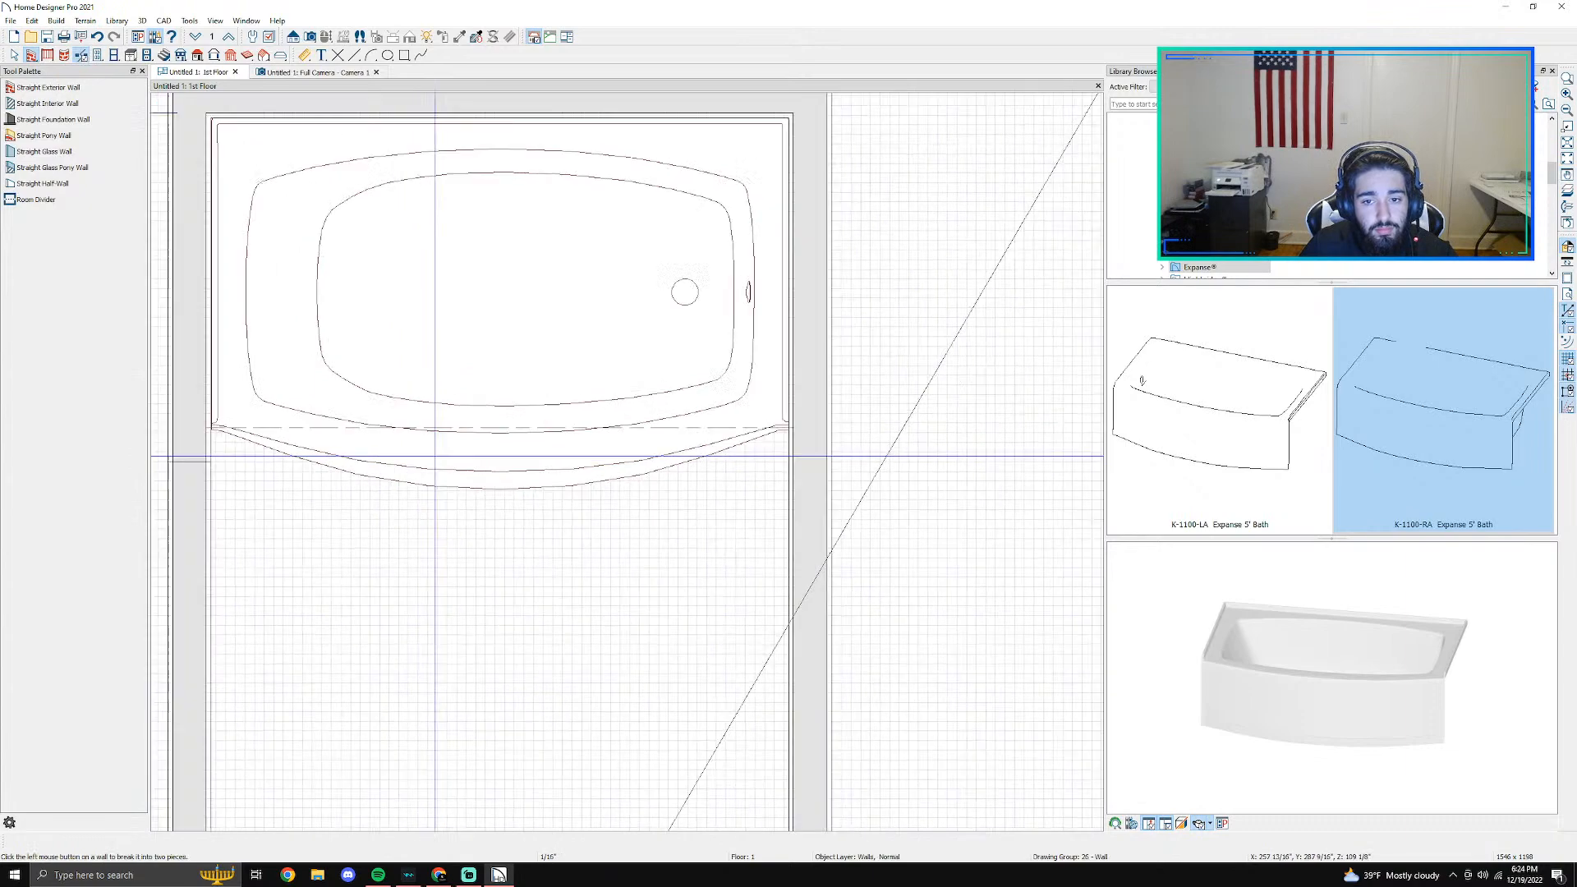
click(815, 461)
- Add Subway Tile 4-1 as a new wall covering on the left wall segment beside the tub, searching the materials for "subway"
middle_drag(398, 331, 687, 411)
key(Escape)
double_click(507, 373)
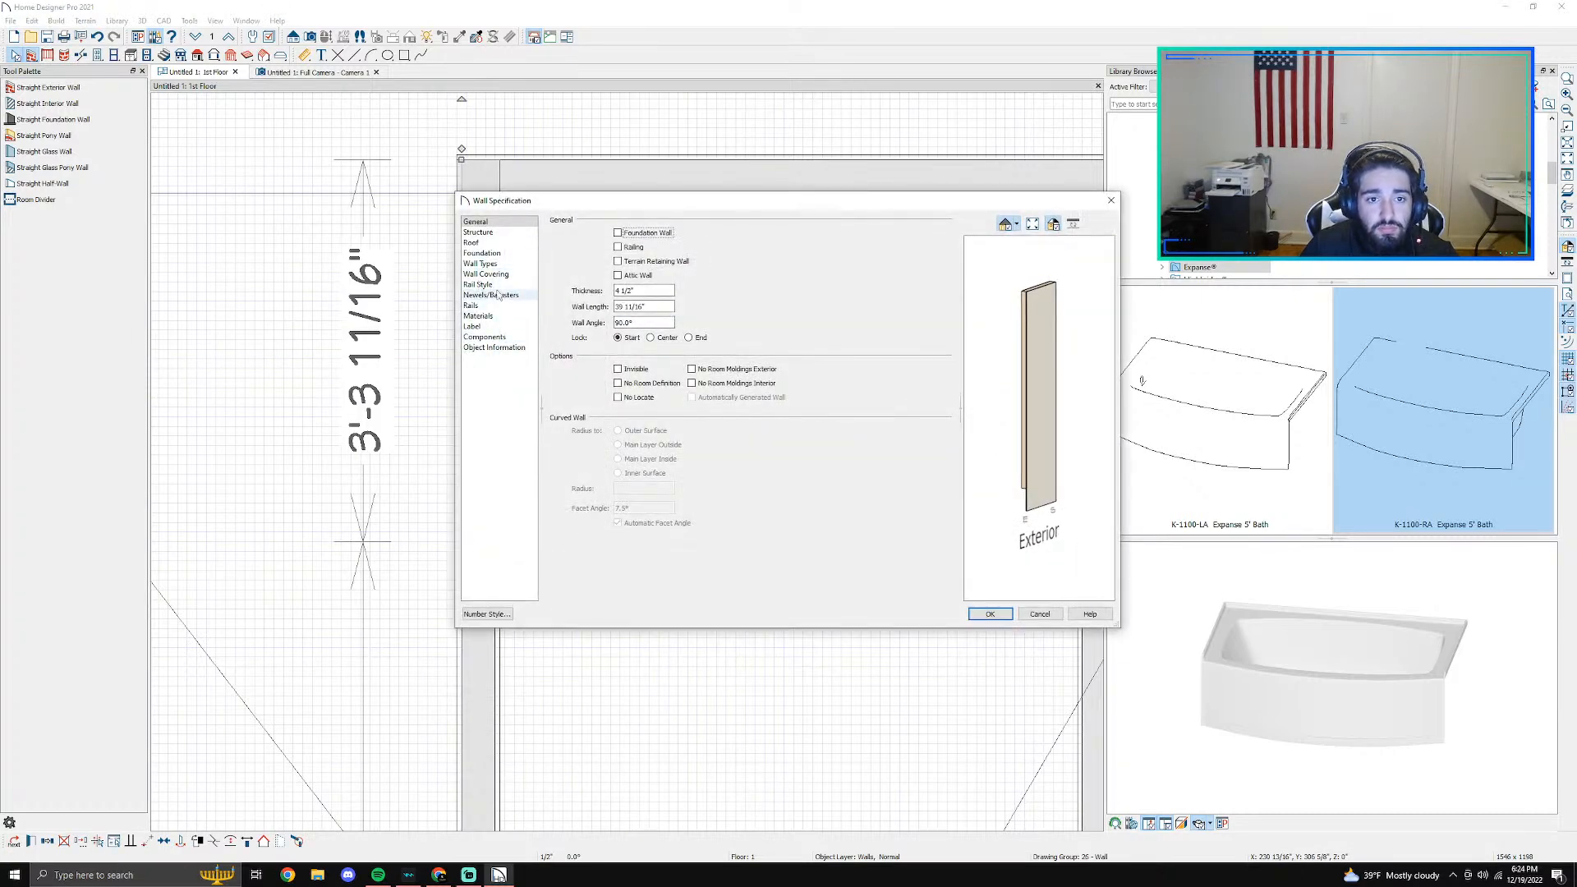
click(505, 275)
click(645, 251)
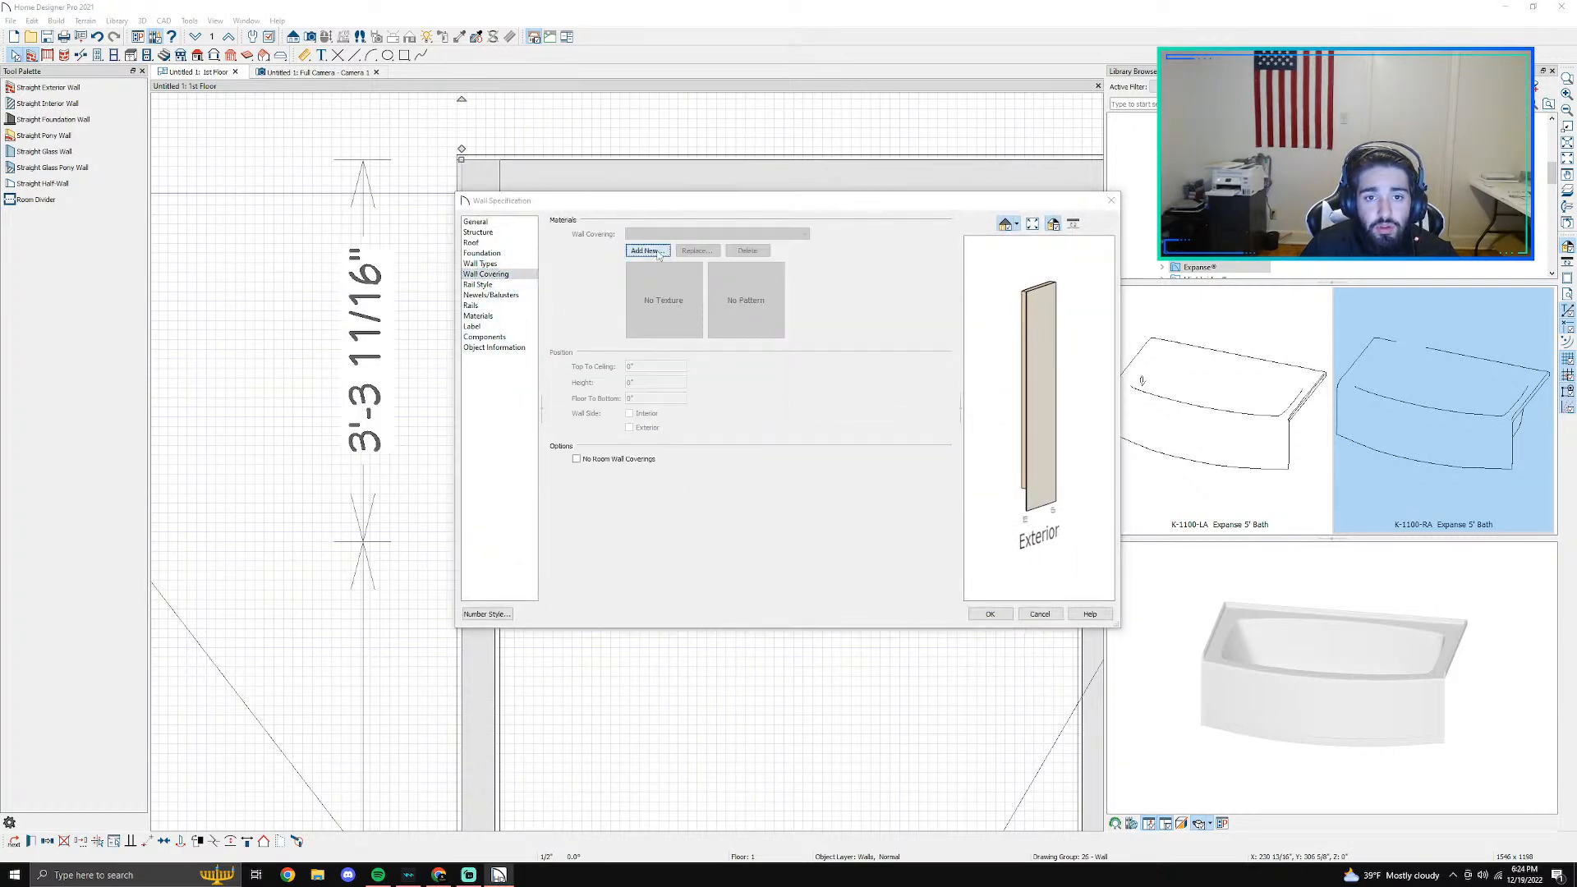
text(subway)
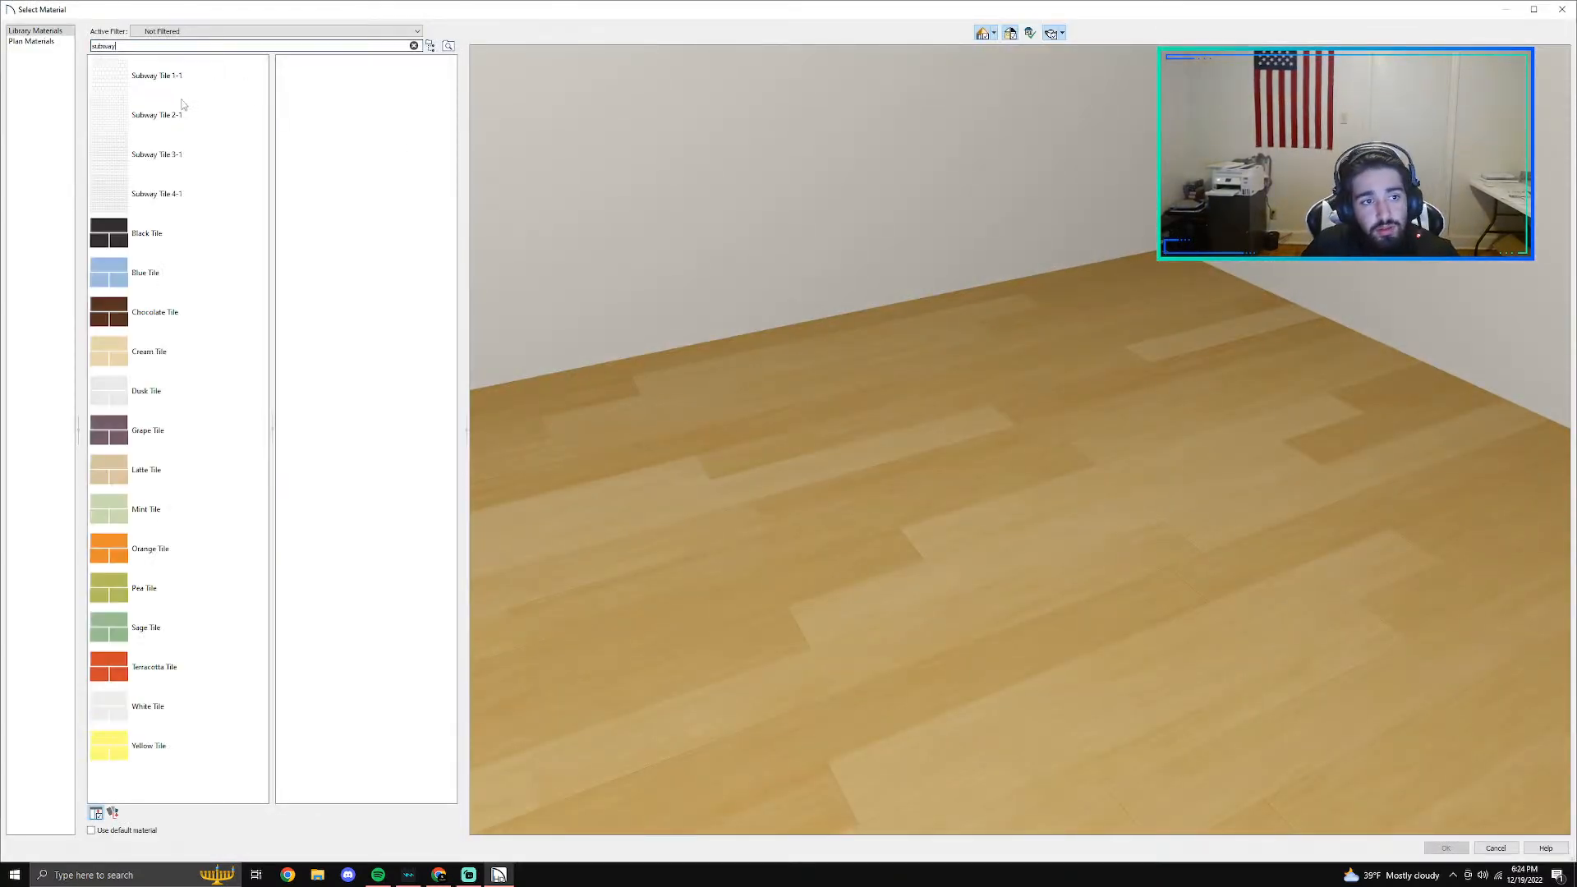
click(165, 197)
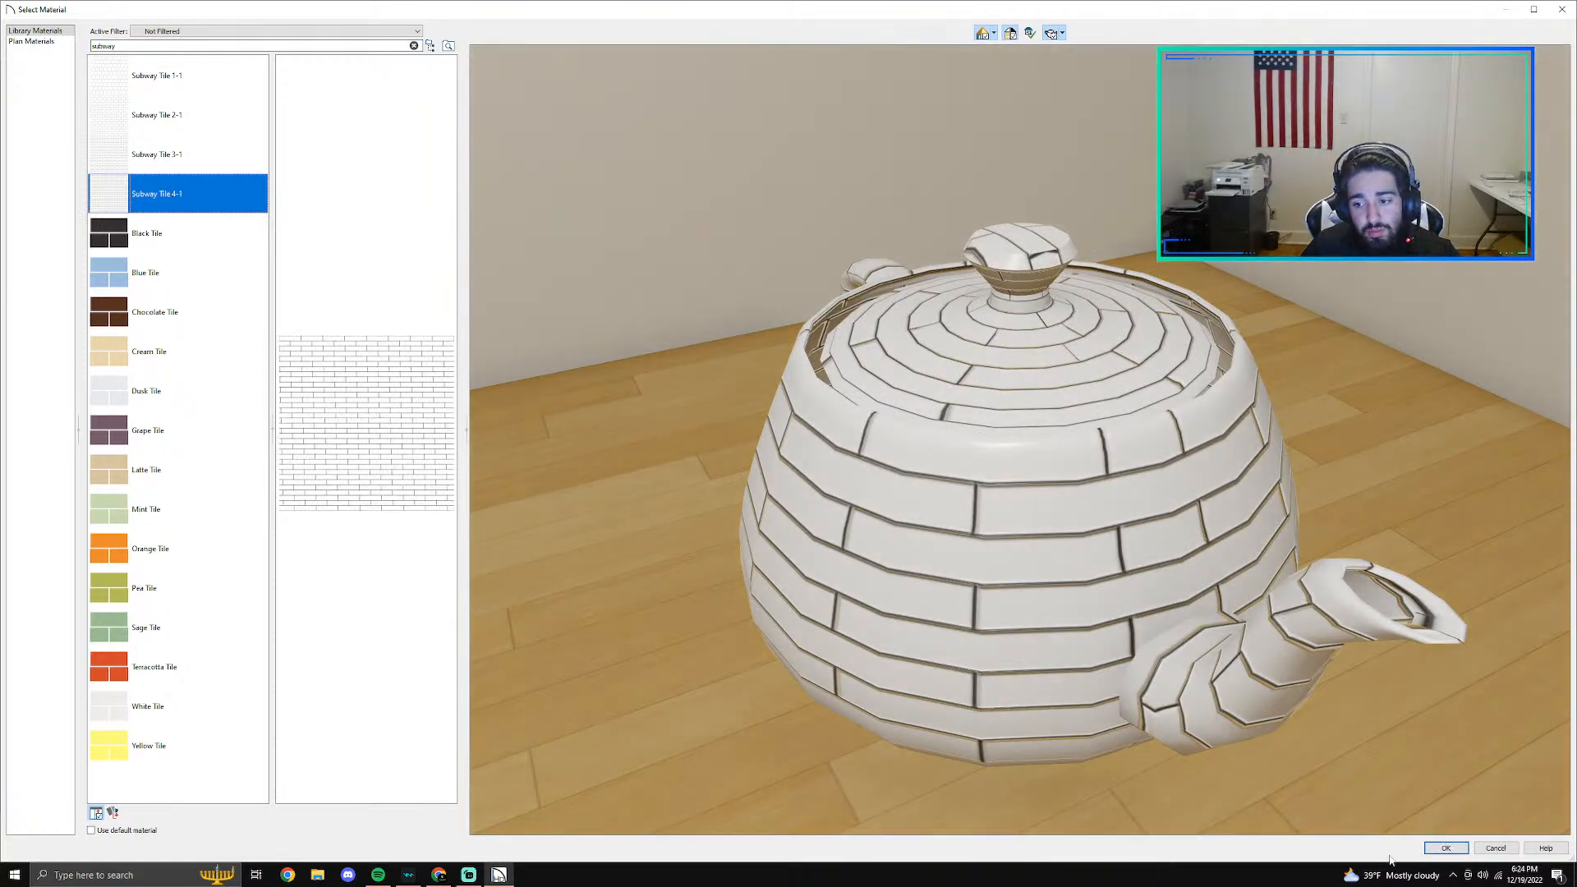
click(1446, 848)
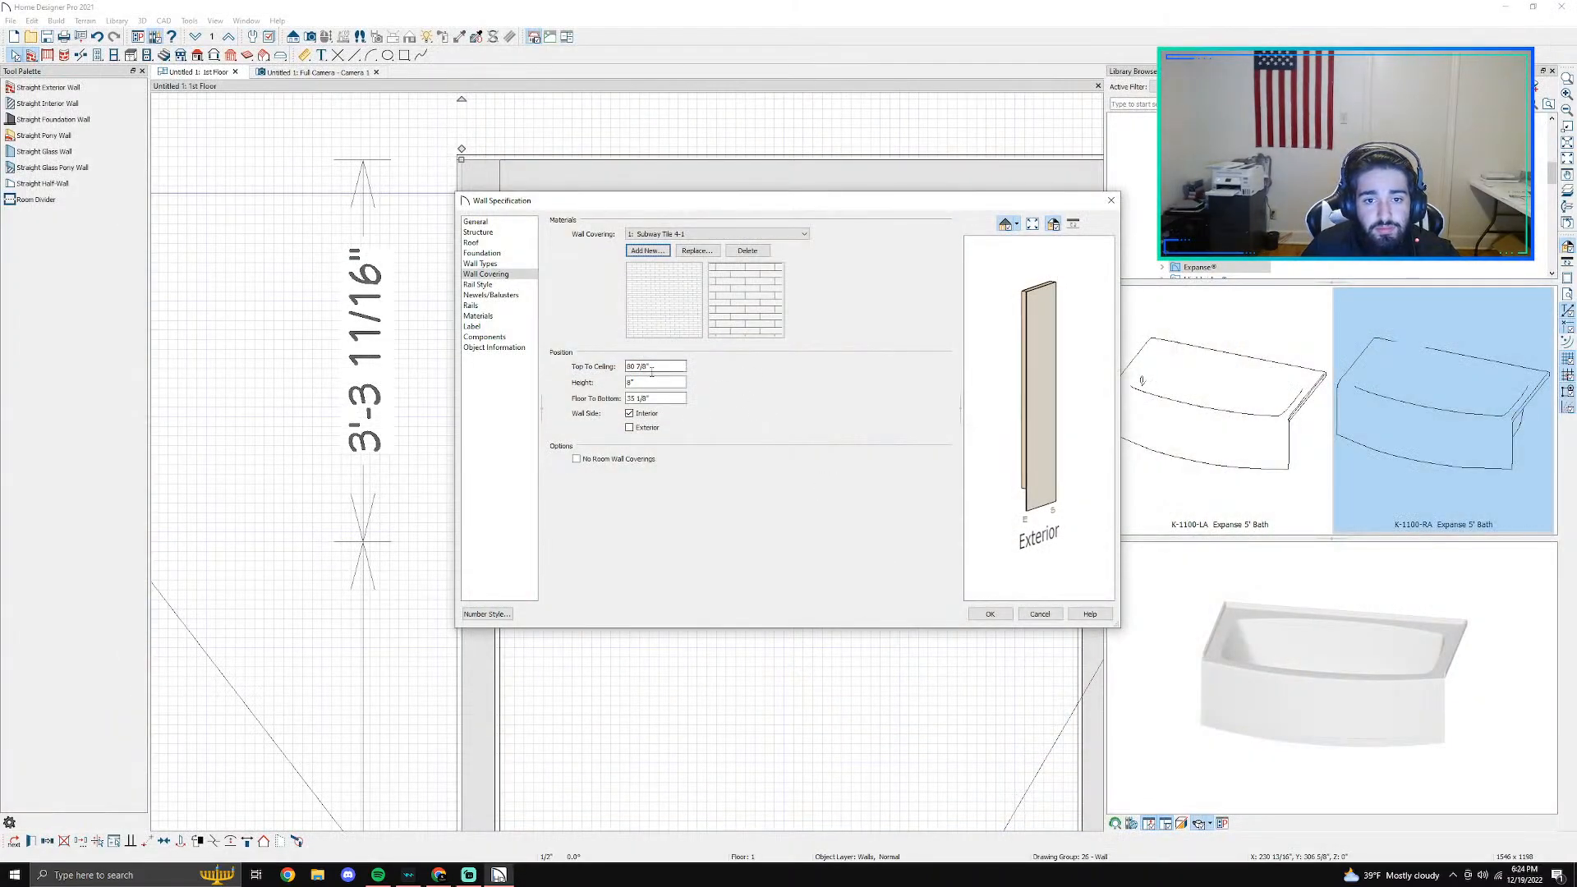
- Set the left wall's tile covering to begin 0" above the floor, increase its height and apply it
double_click(658, 402)
text(0)
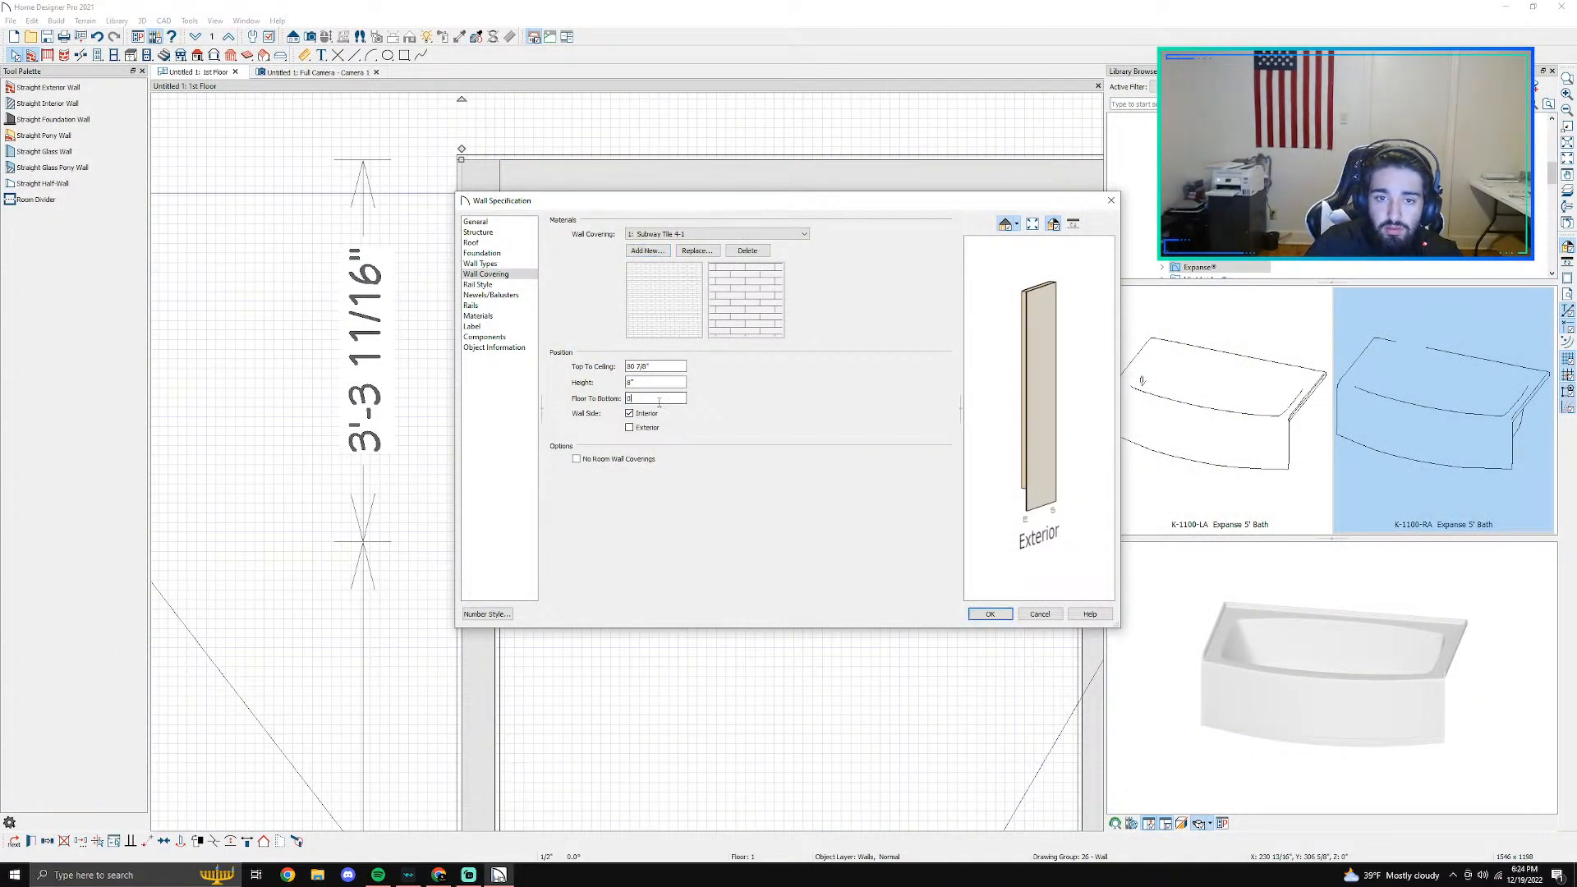
click(665, 384)
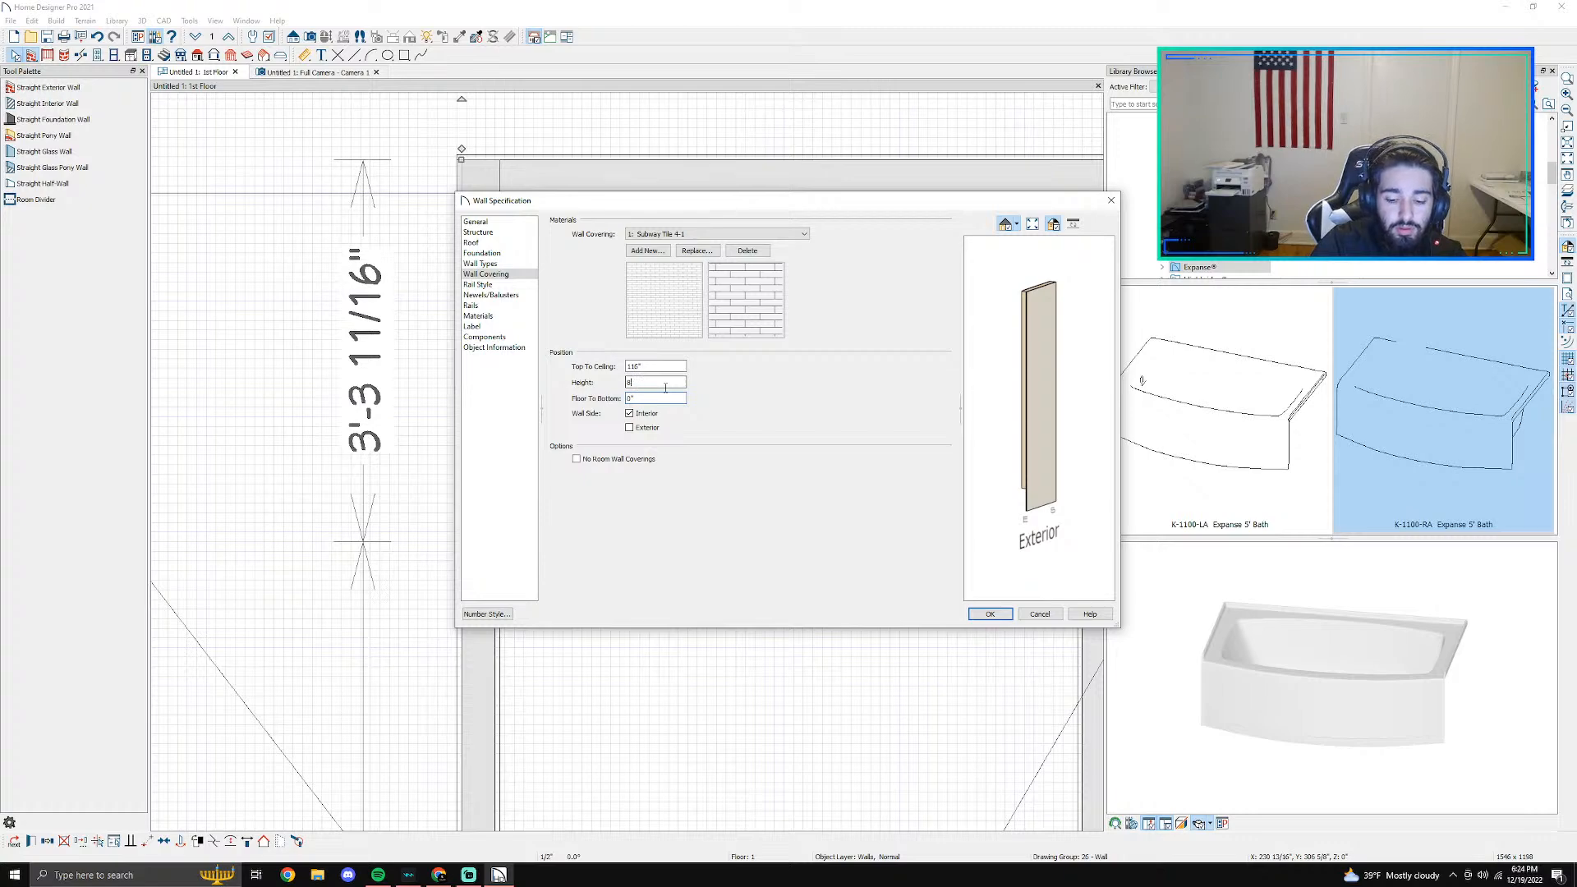
key(Return)
scroll(666, 389, down, 2)
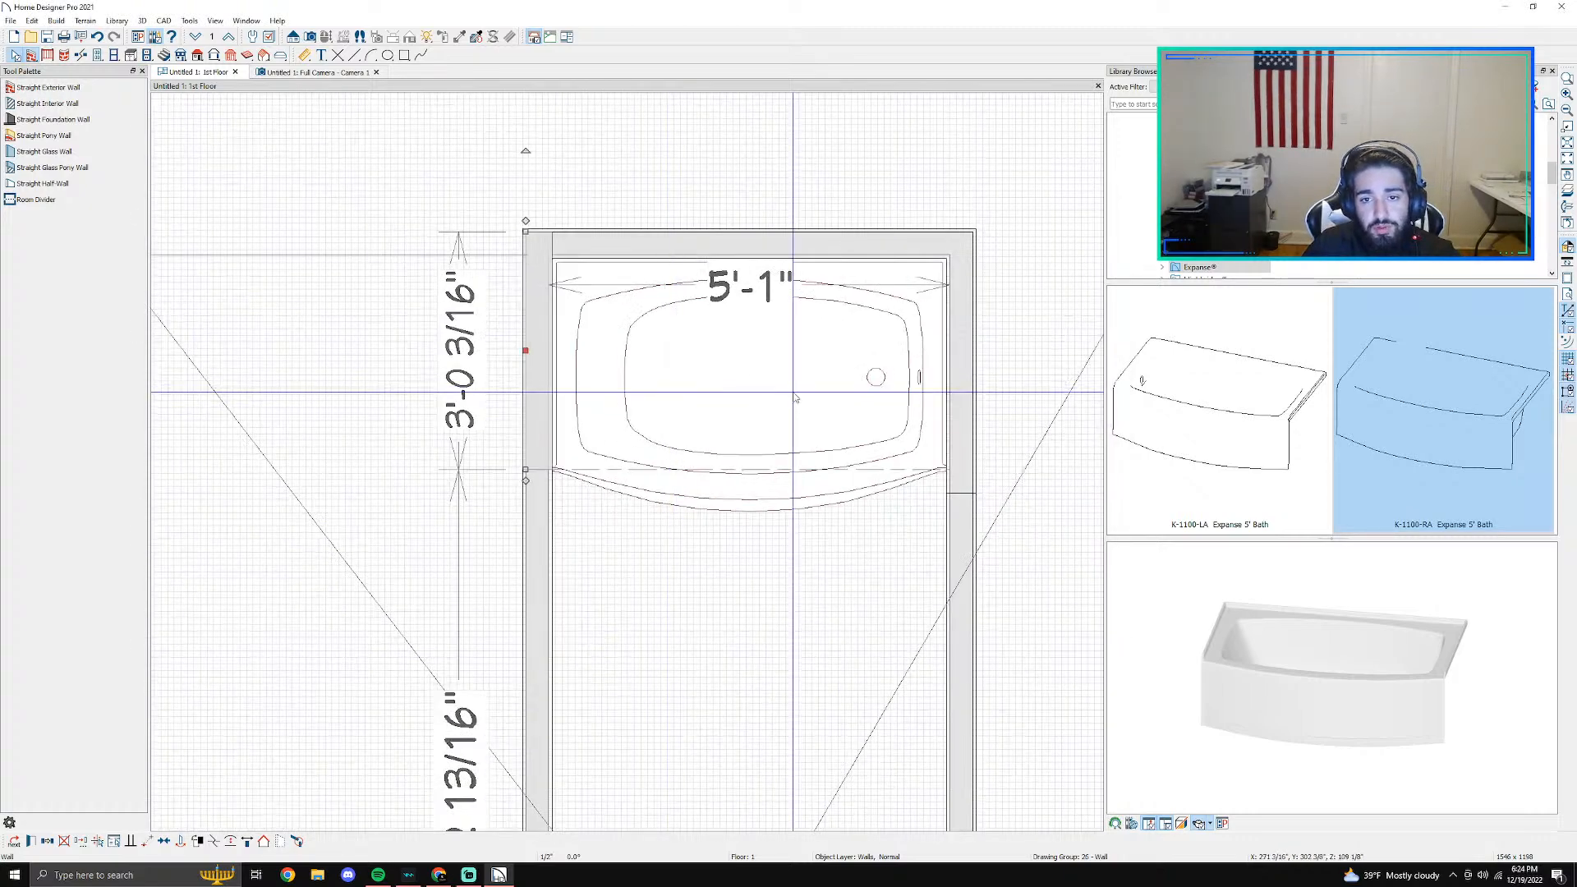
- Add Subway Tile 4-1 as a new wall covering on the right wall segment beside the tub, searching the materials for "subway"
double_click(958, 340)
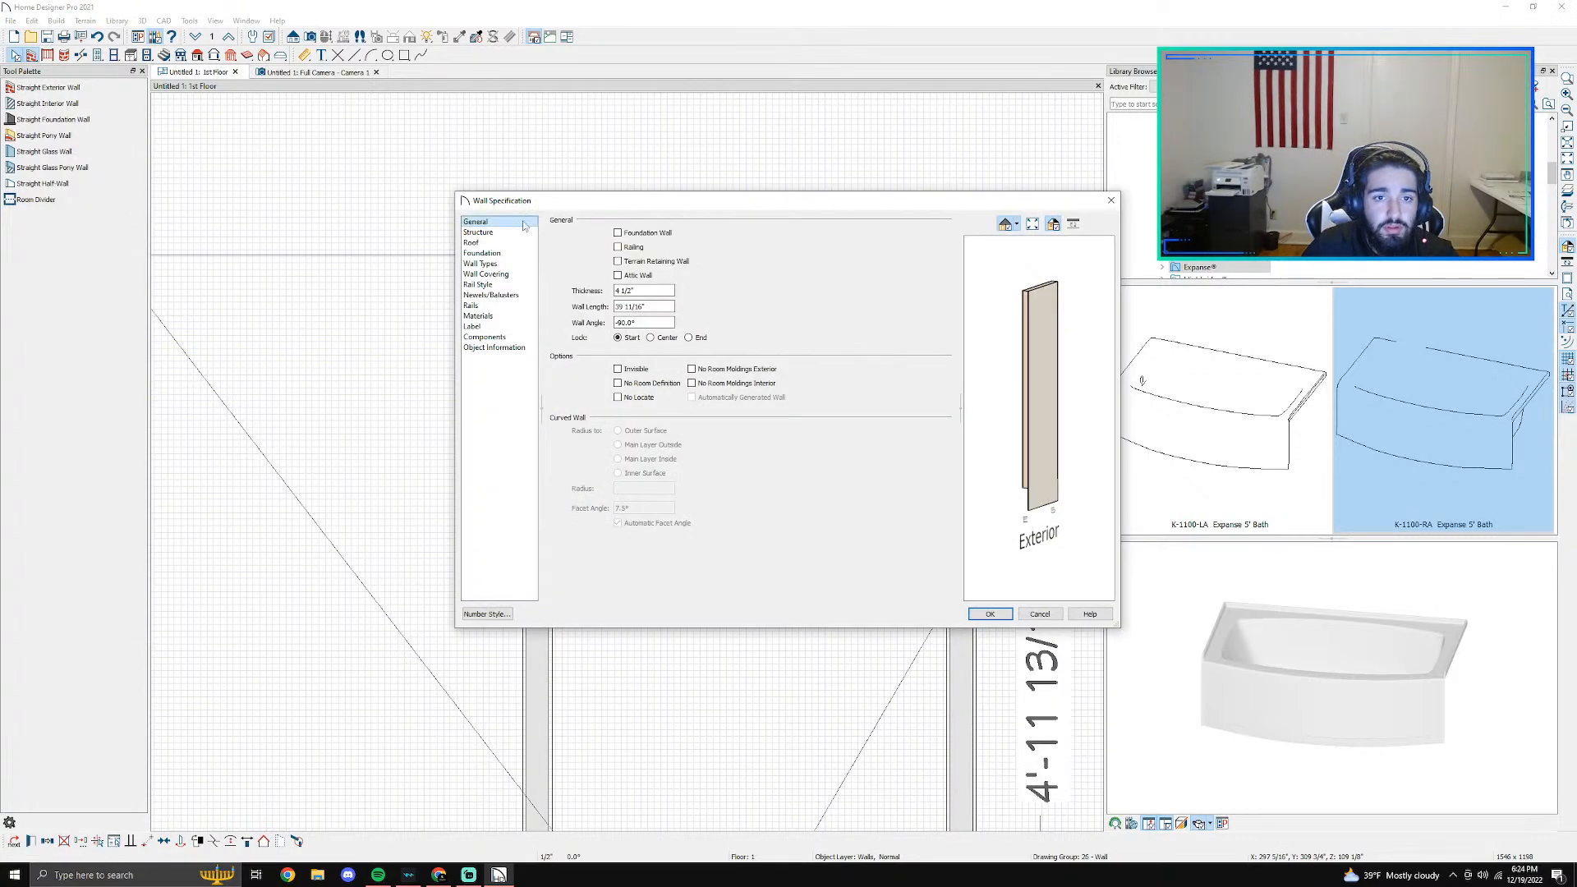
click(495, 254)
click(504, 275)
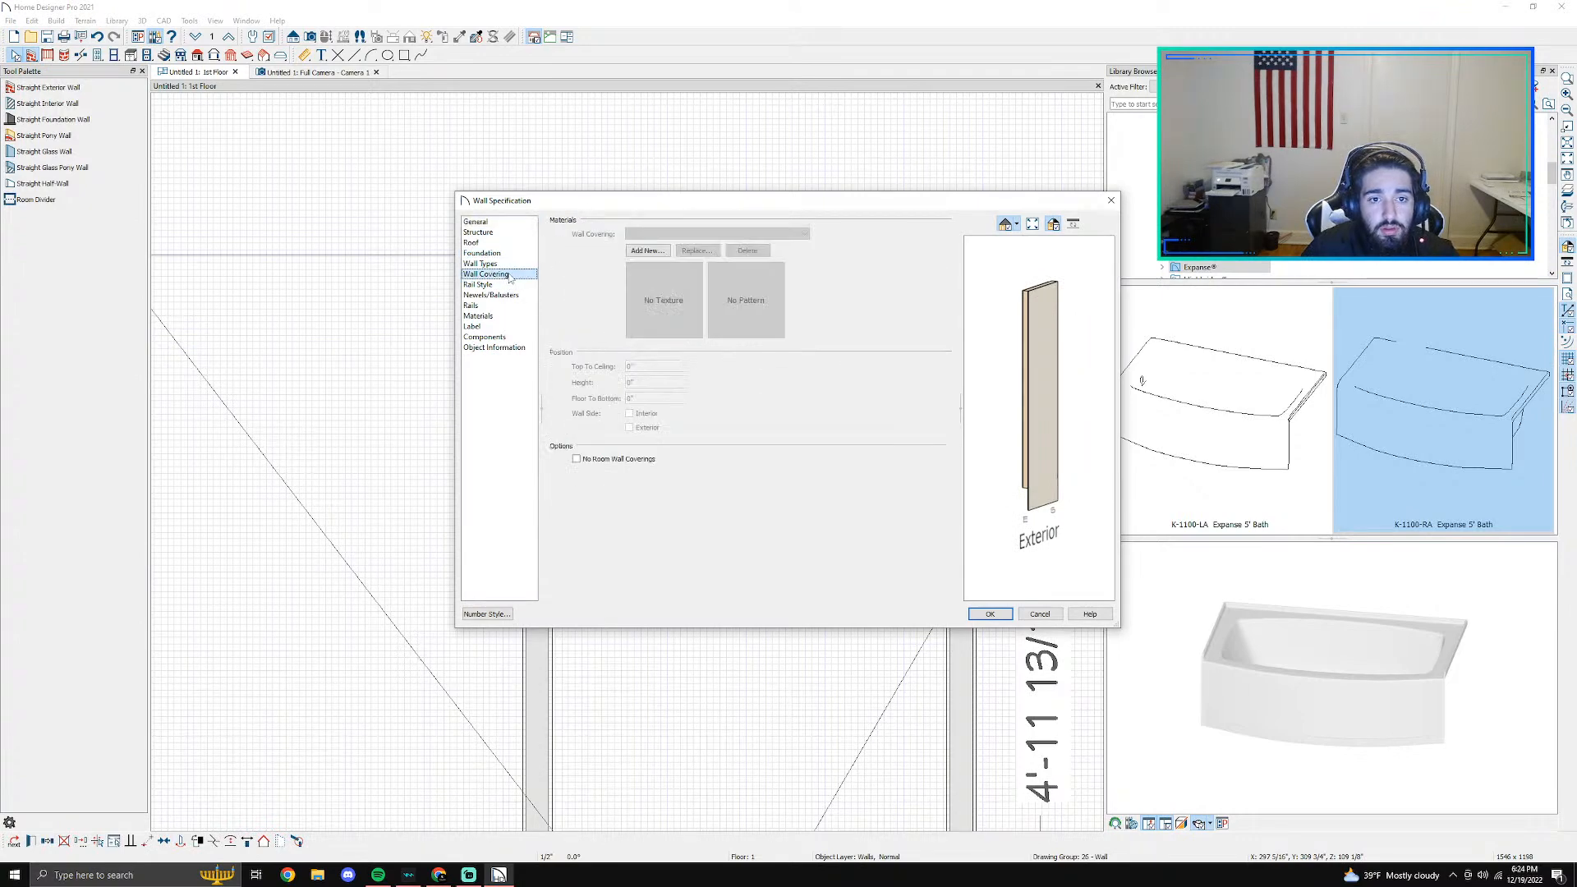
click(643, 252)
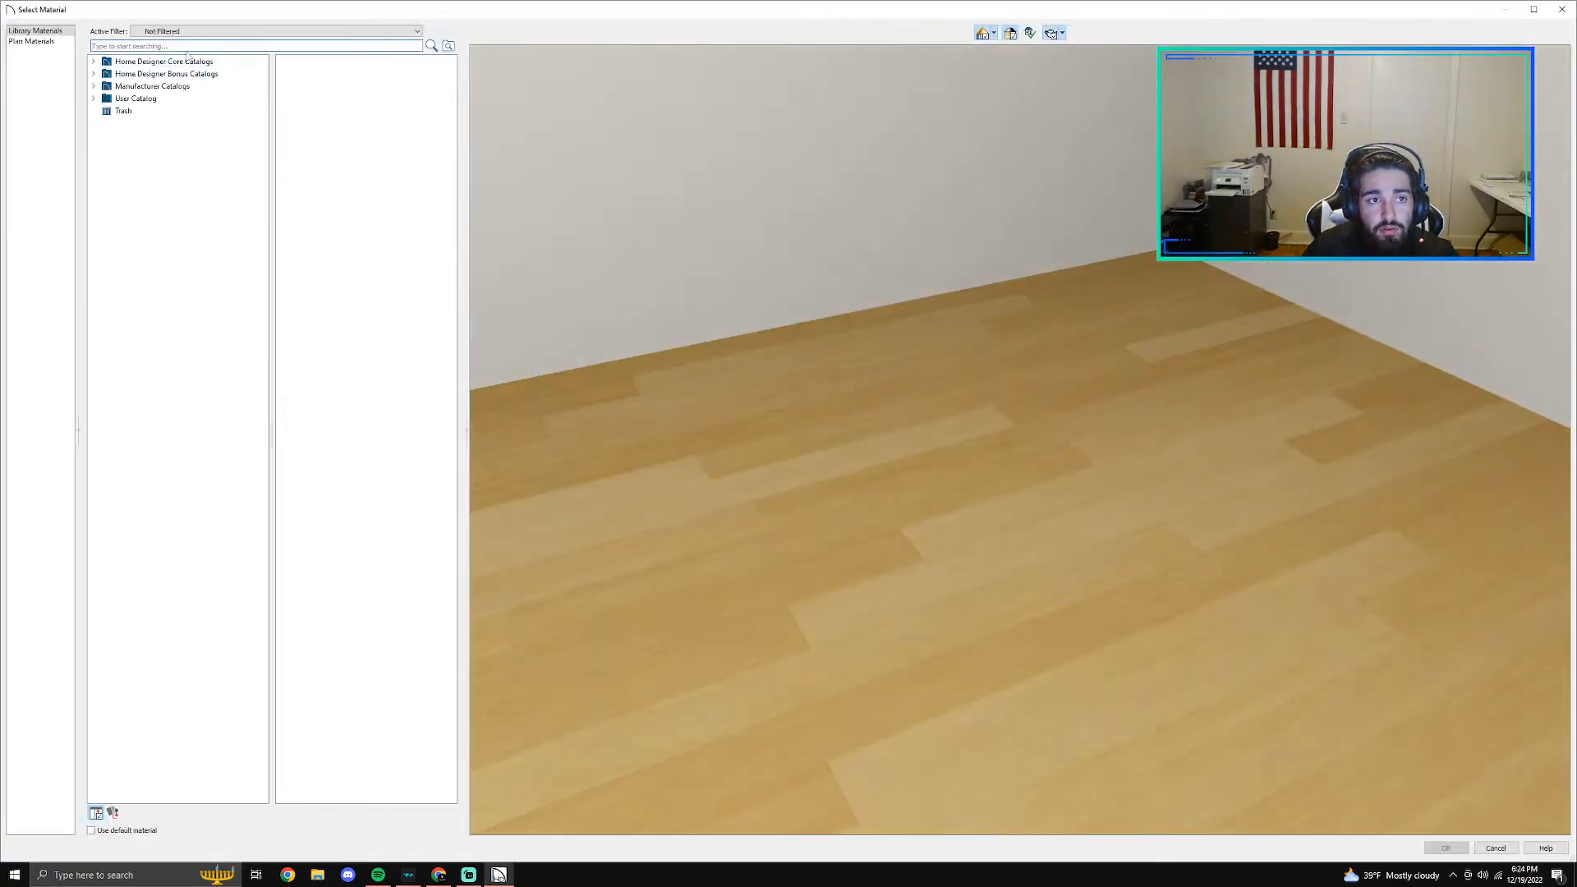
text(subwya)
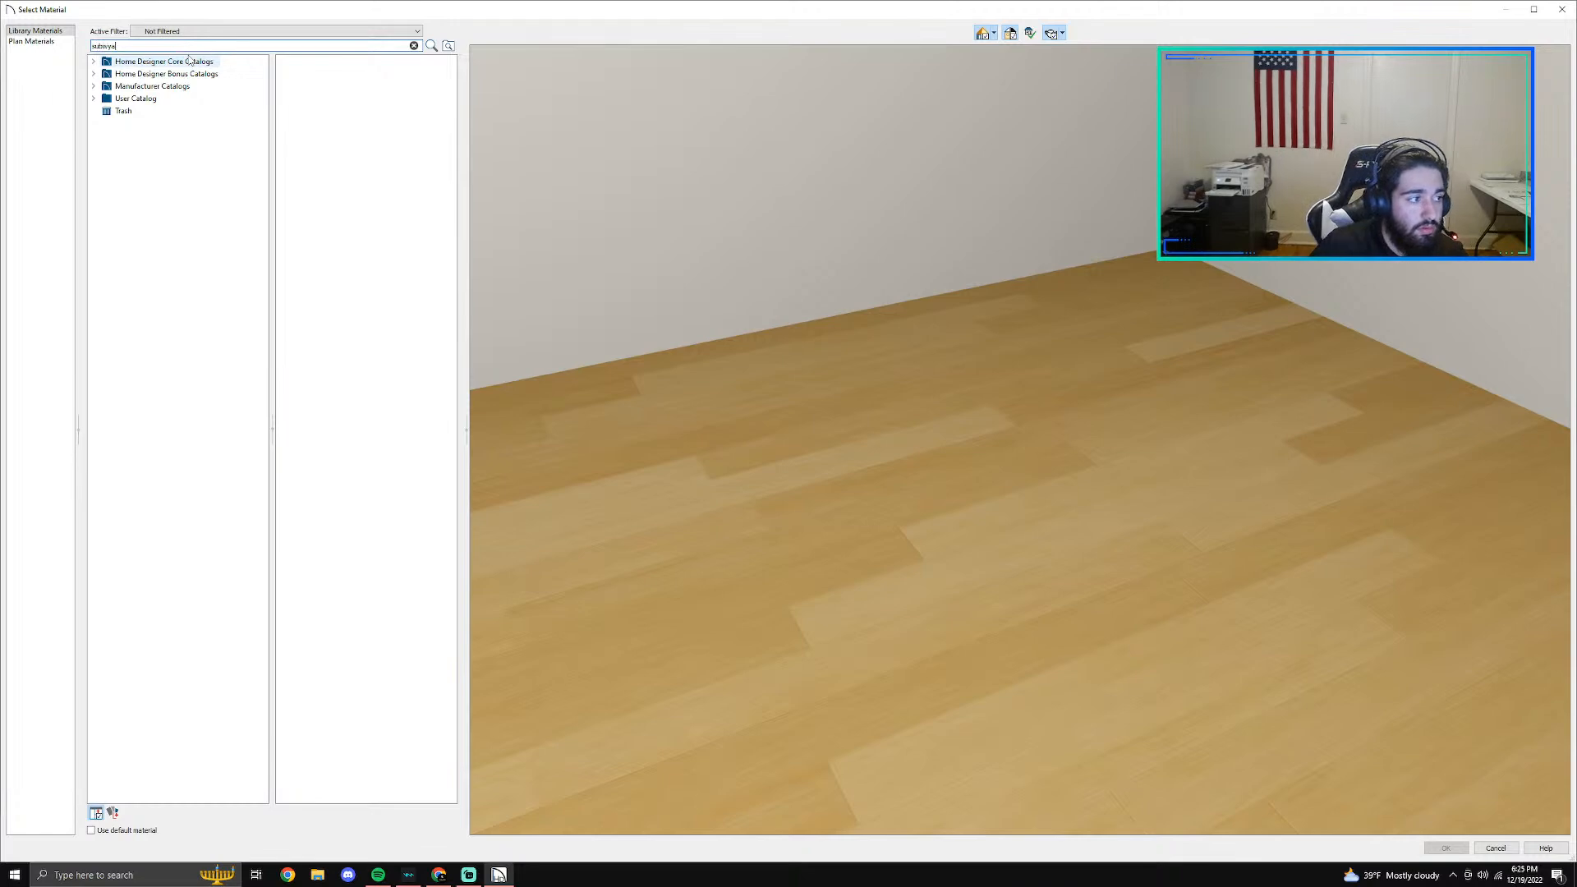
key(Return)
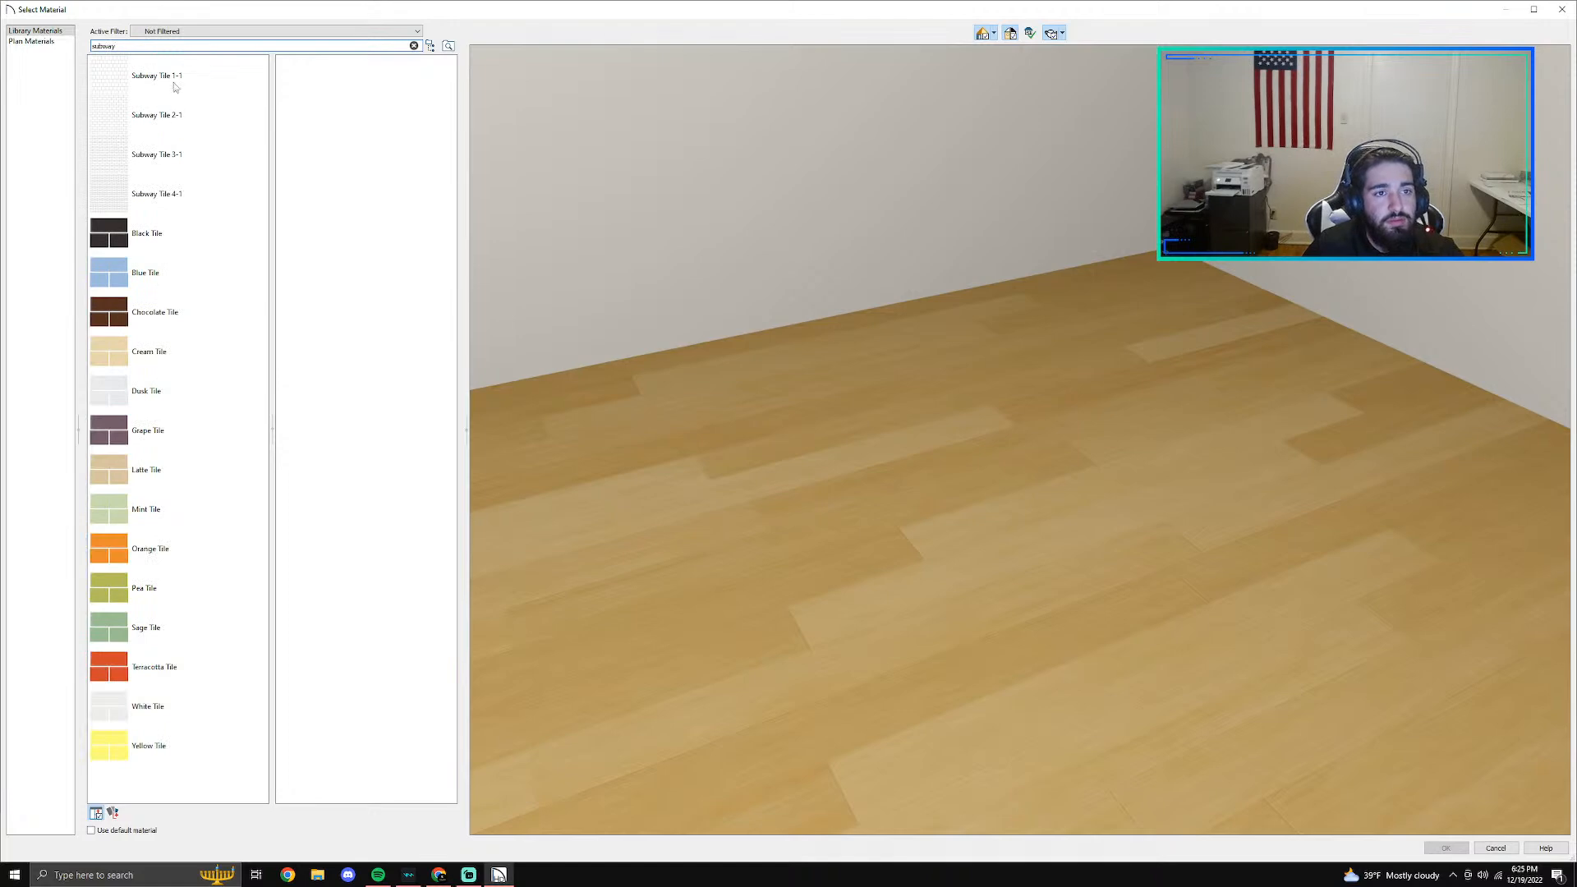
click(164, 194)
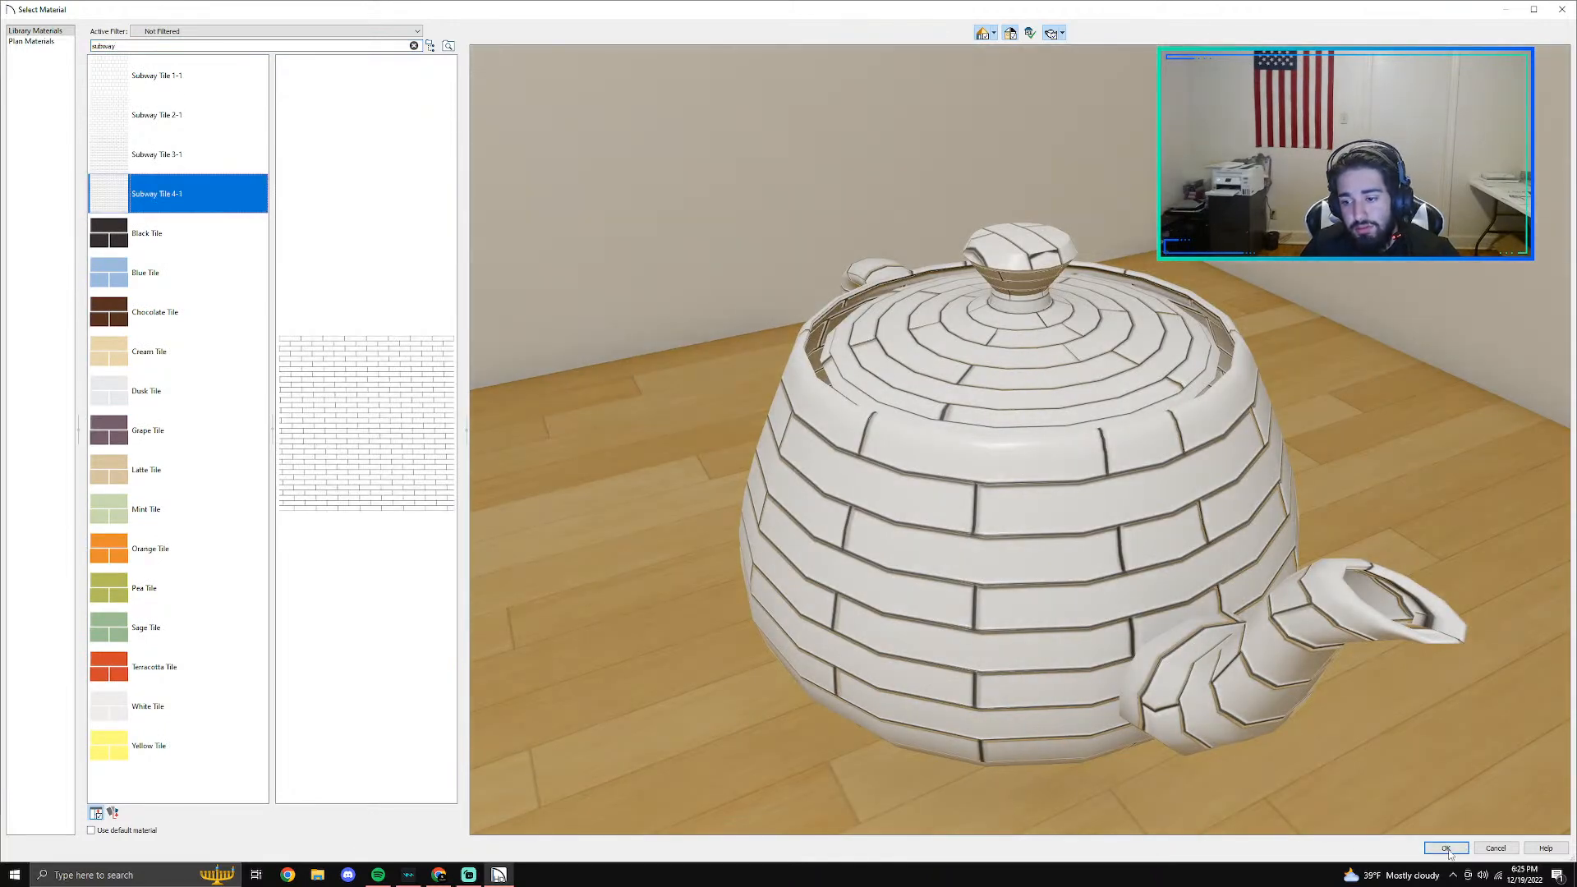
click(1444, 848)
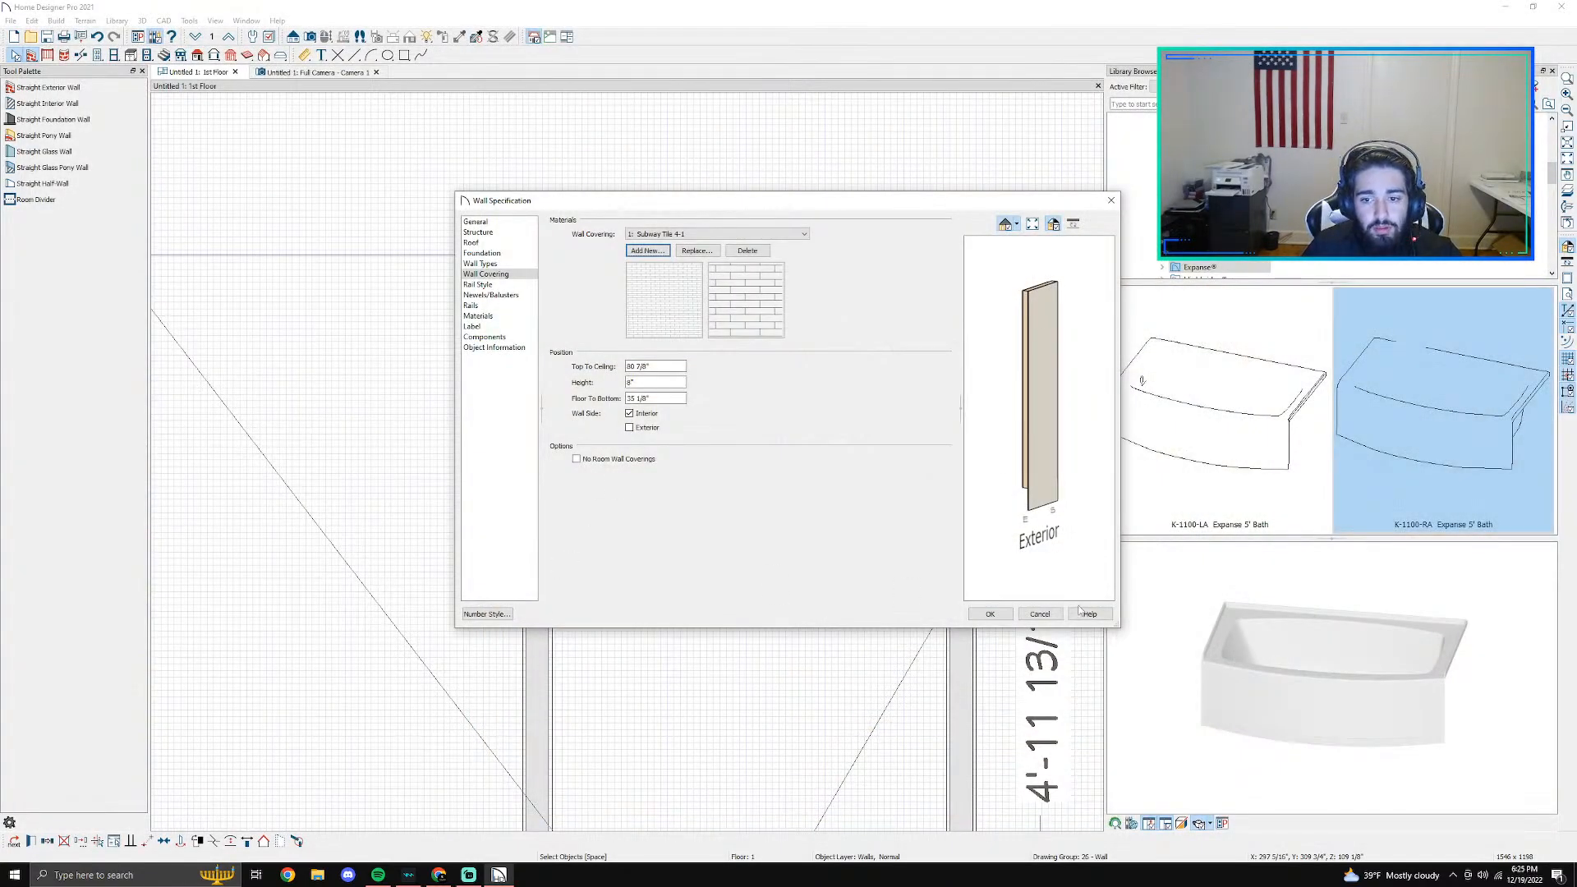
- Set the right wall's tile covering to begin 0" above the floor, increase its height and apply it
double_click(656, 400)
text(0)
click(639, 382)
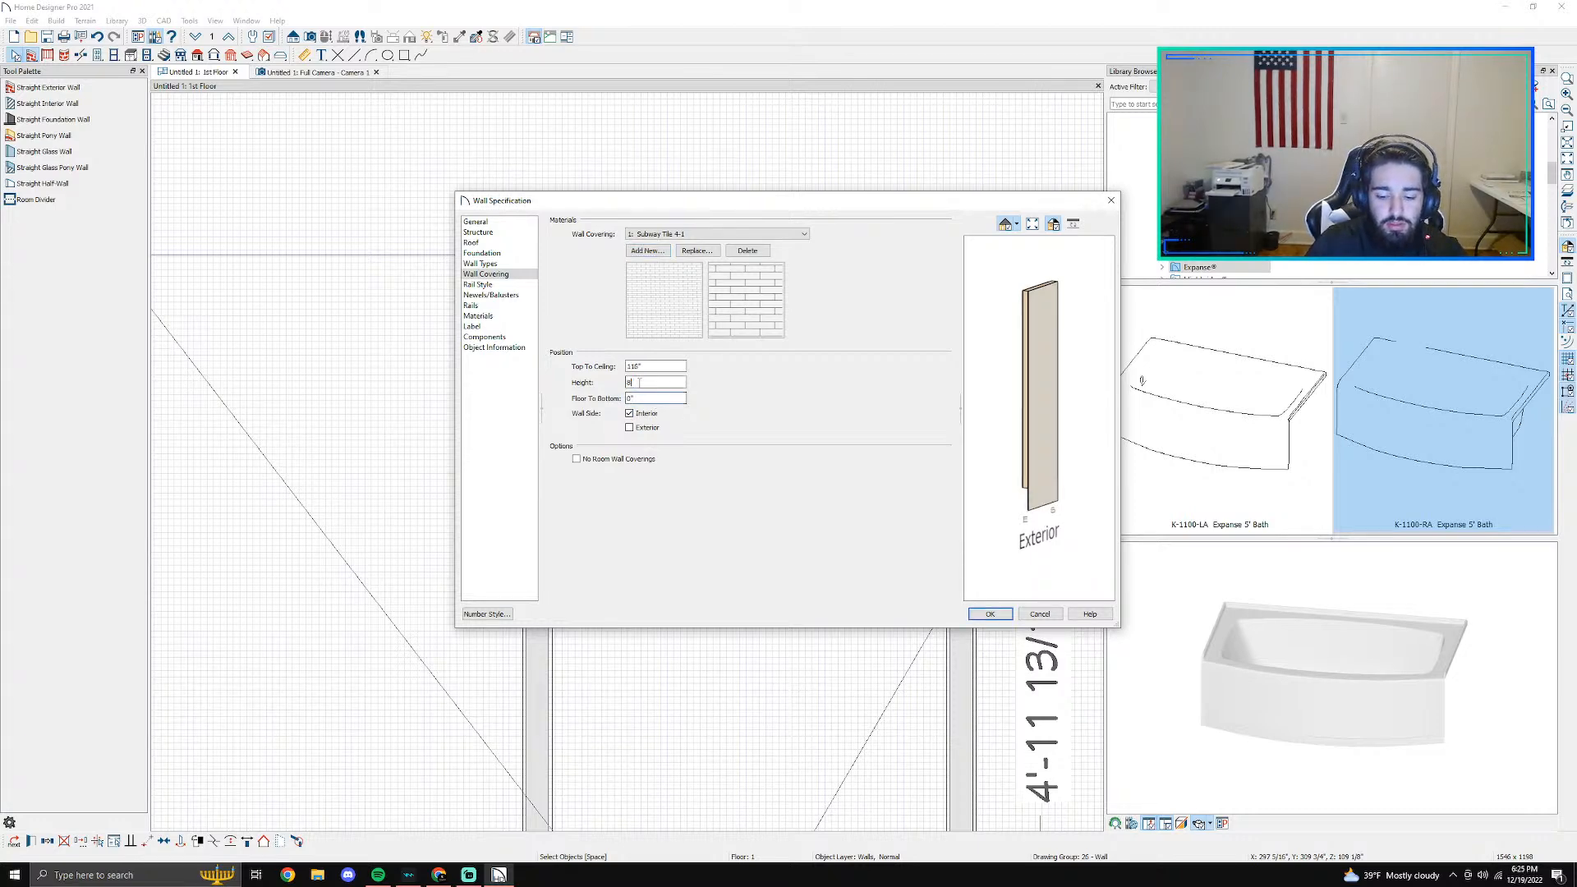
key(Return)
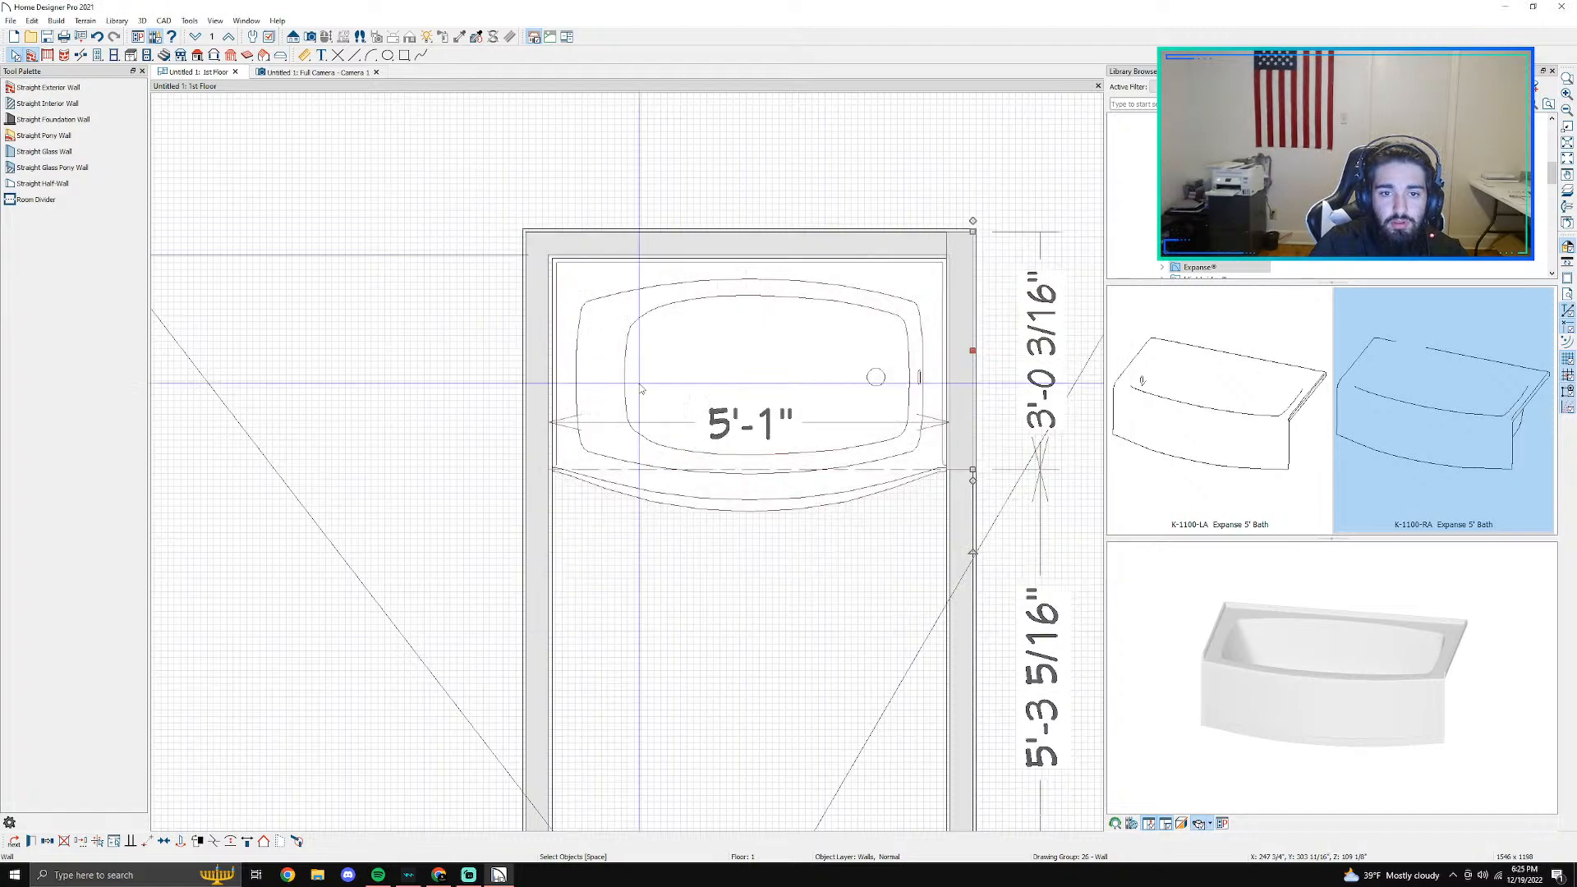
- Inspect the tiled walls and both front corners of the tub in the 3D camera view
click(316, 73)
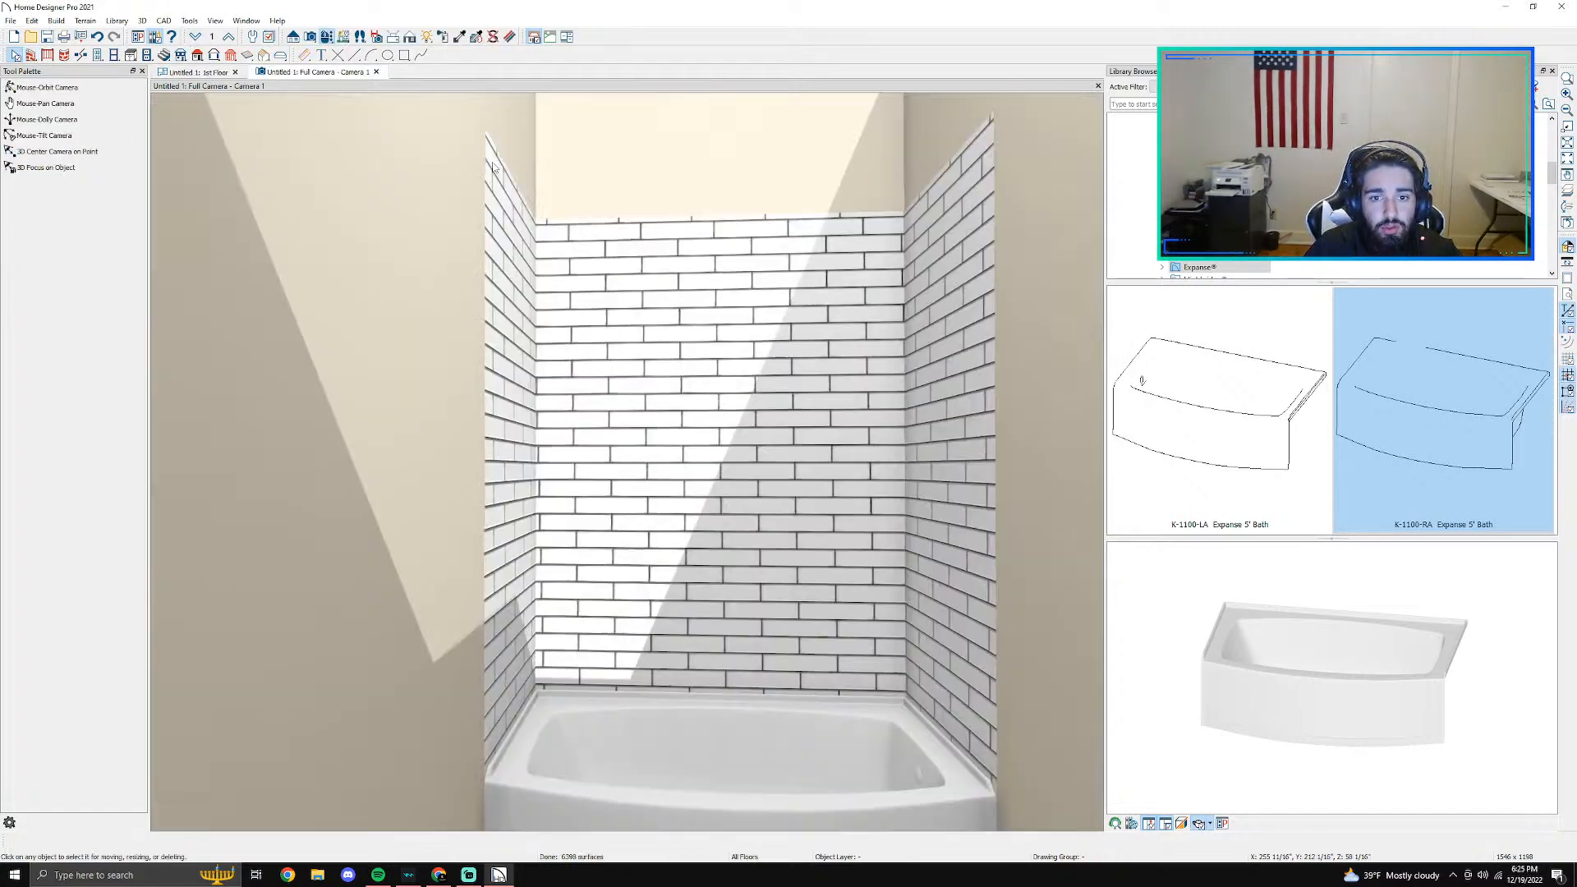
click(47, 87)
drag(705, 386, 773, 456)
scroll(657, 449, up, 4)
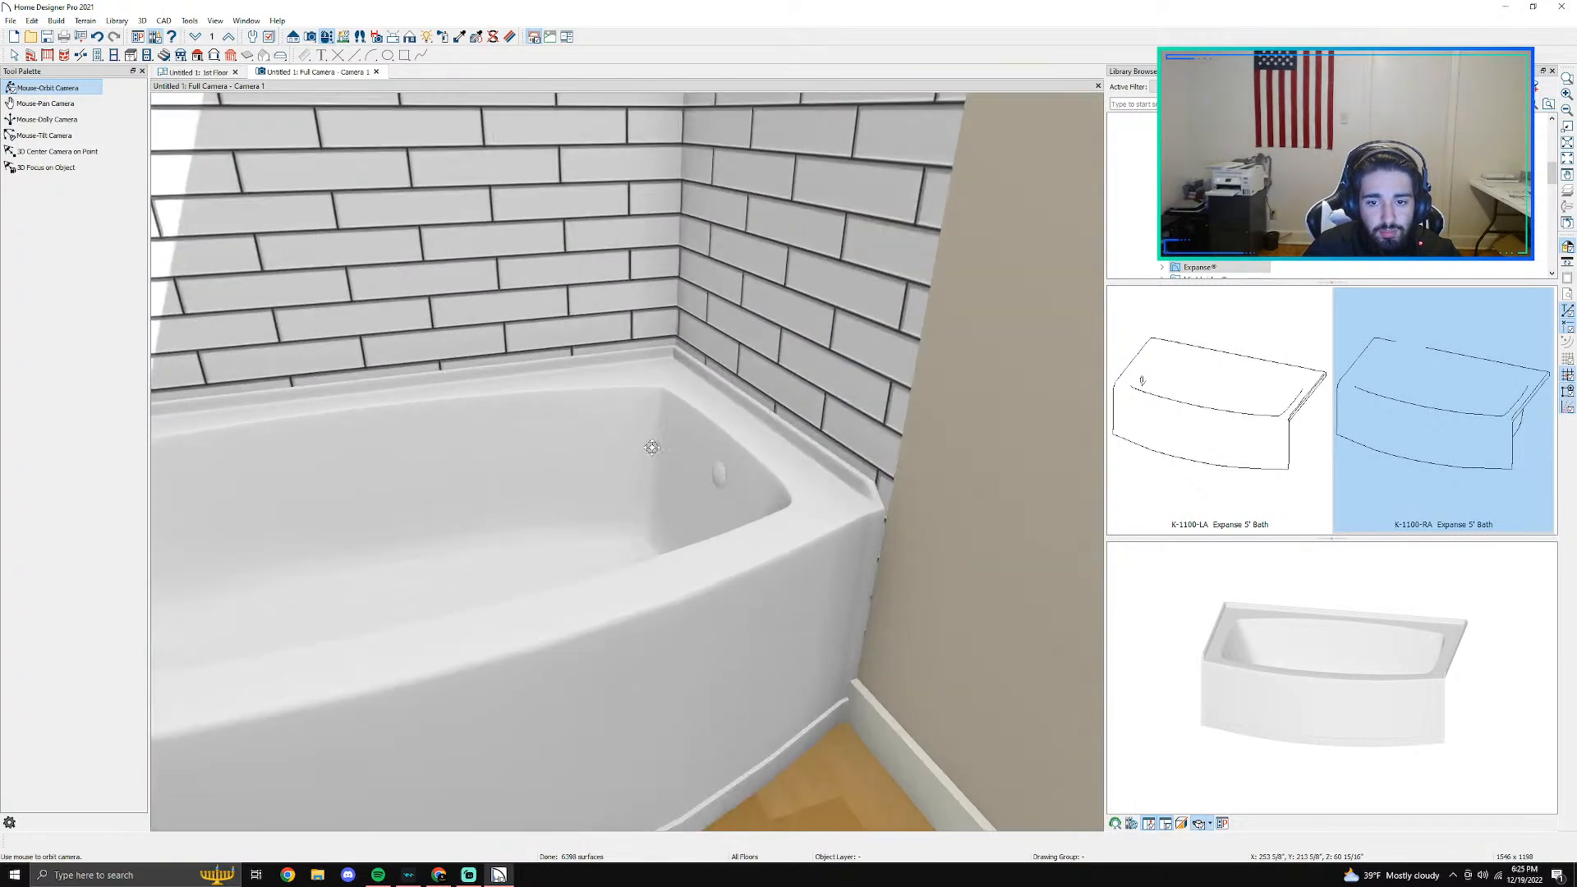
drag(405, 448, 258, 450)
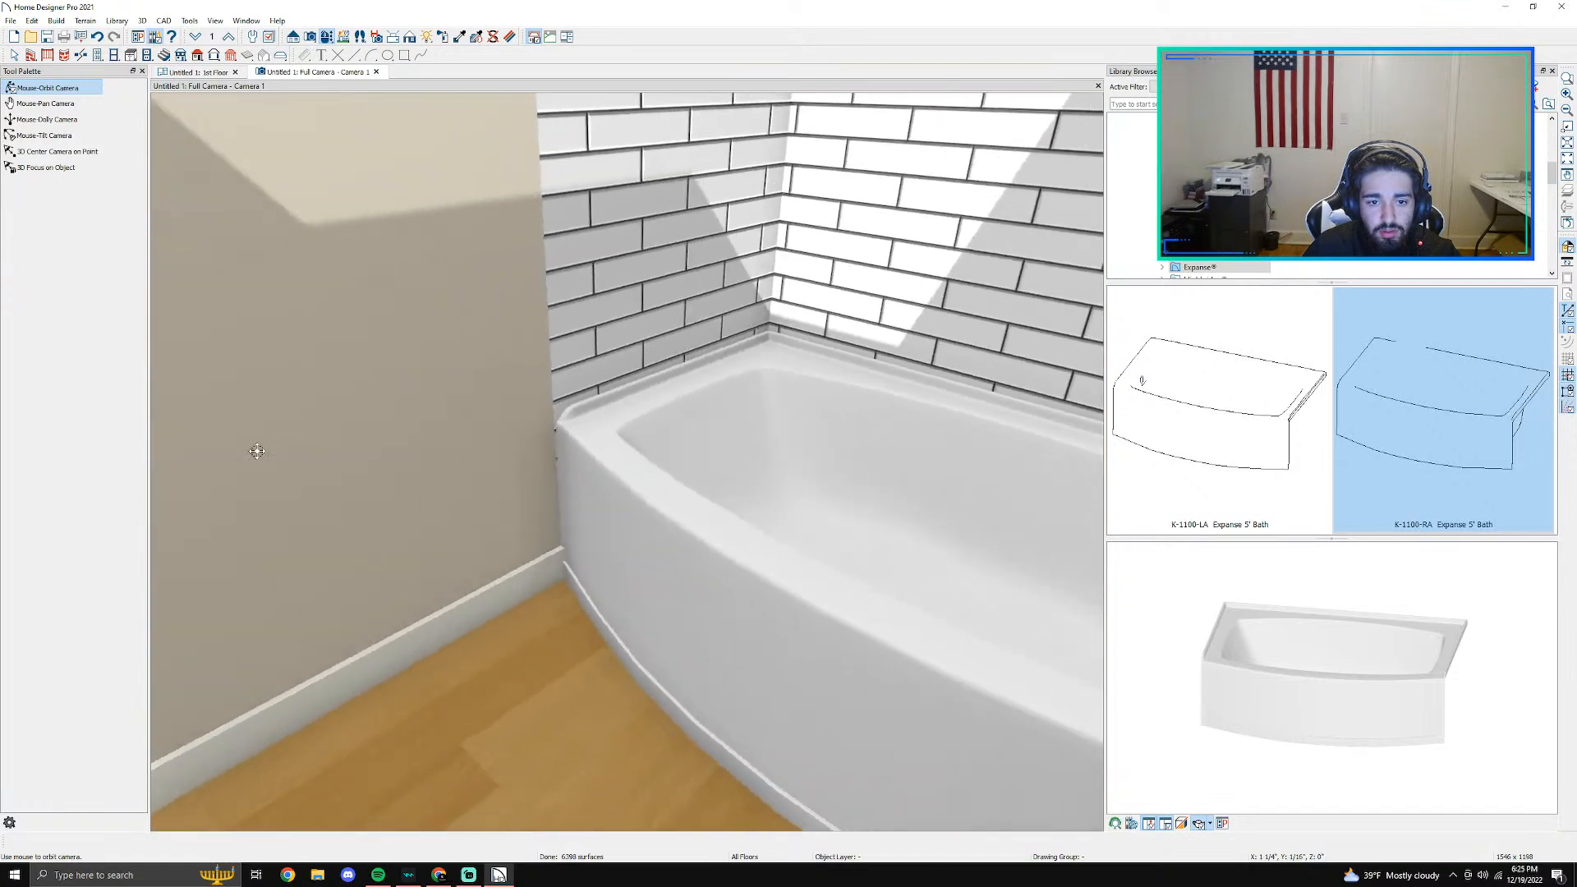
- Extend the left tiled wall segment past the tub's front corner to about 3'-5" long and check it in 3D
click(191, 72)
scroll(530, 473, up, 3)
click(530, 472)
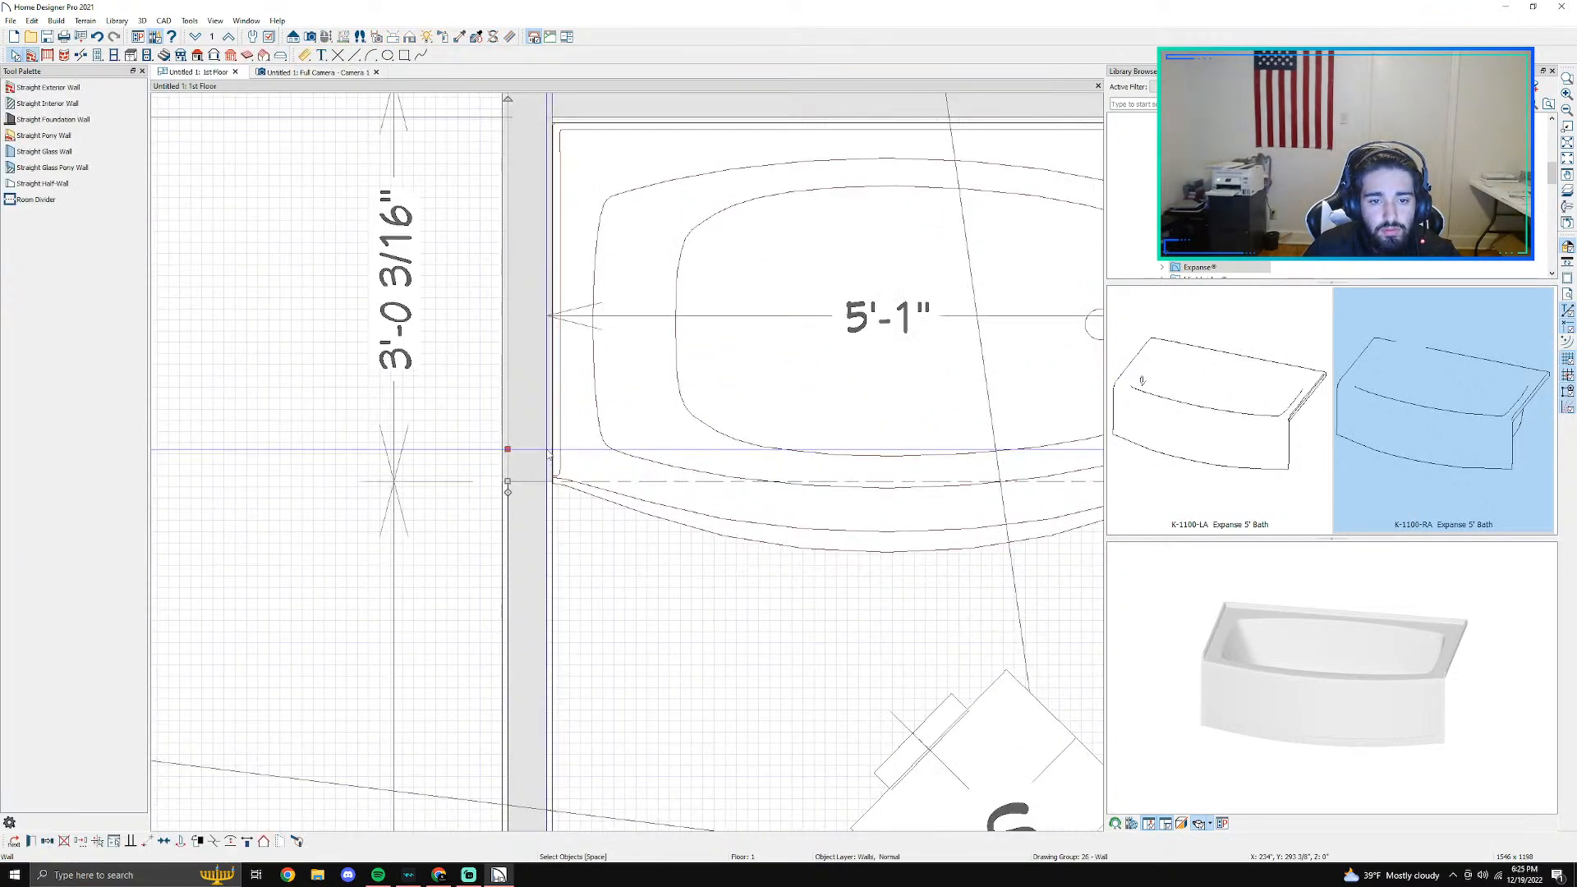
scroll(530, 472, up, 2)
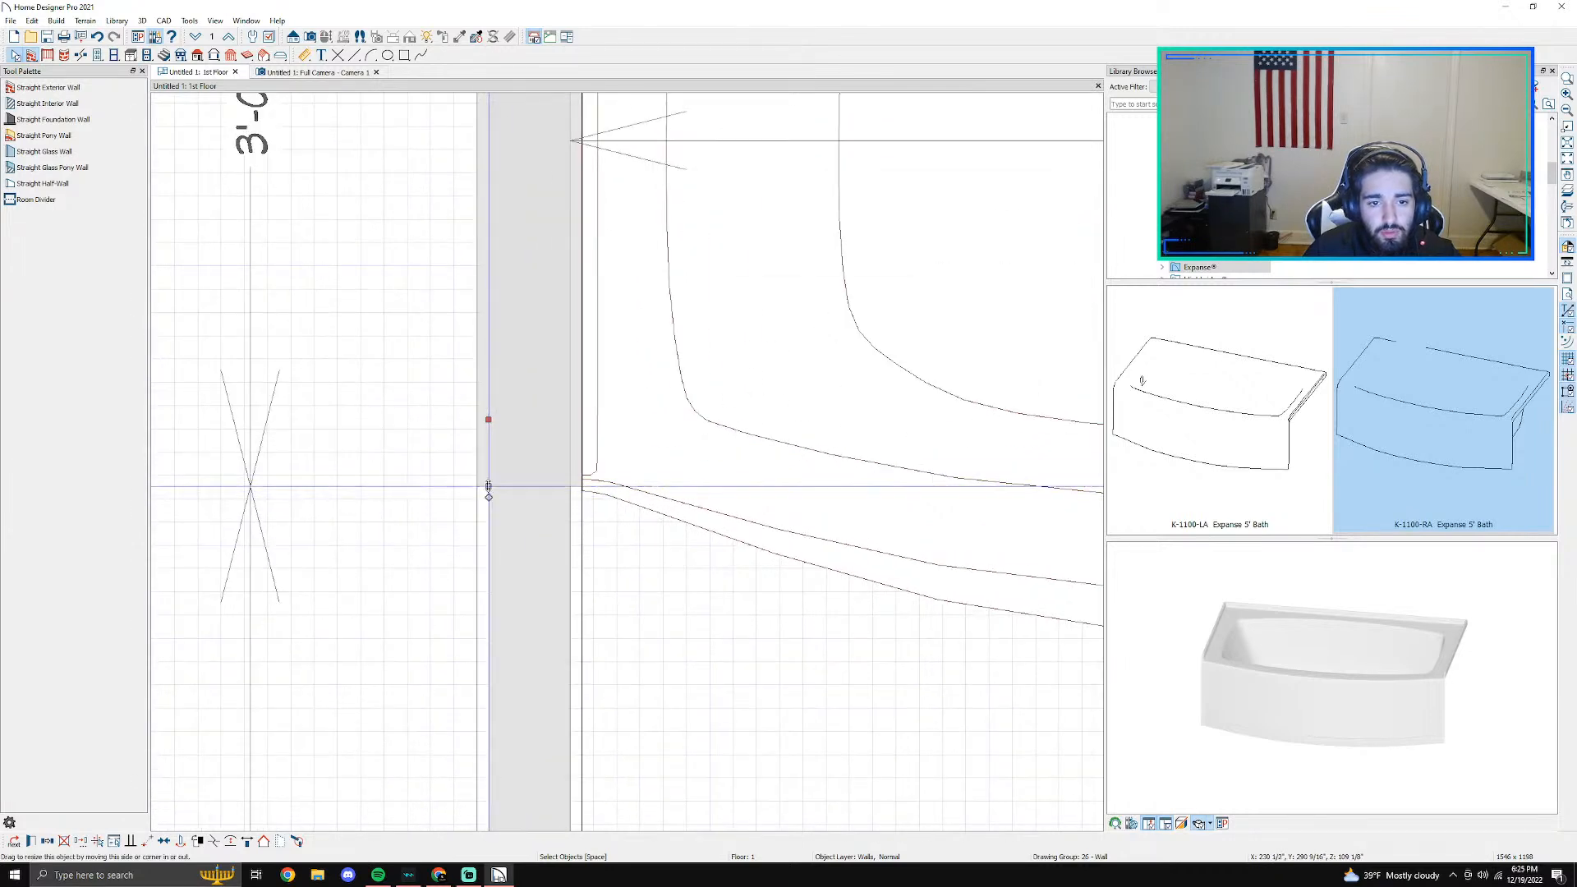
drag(486, 488, 481, 590)
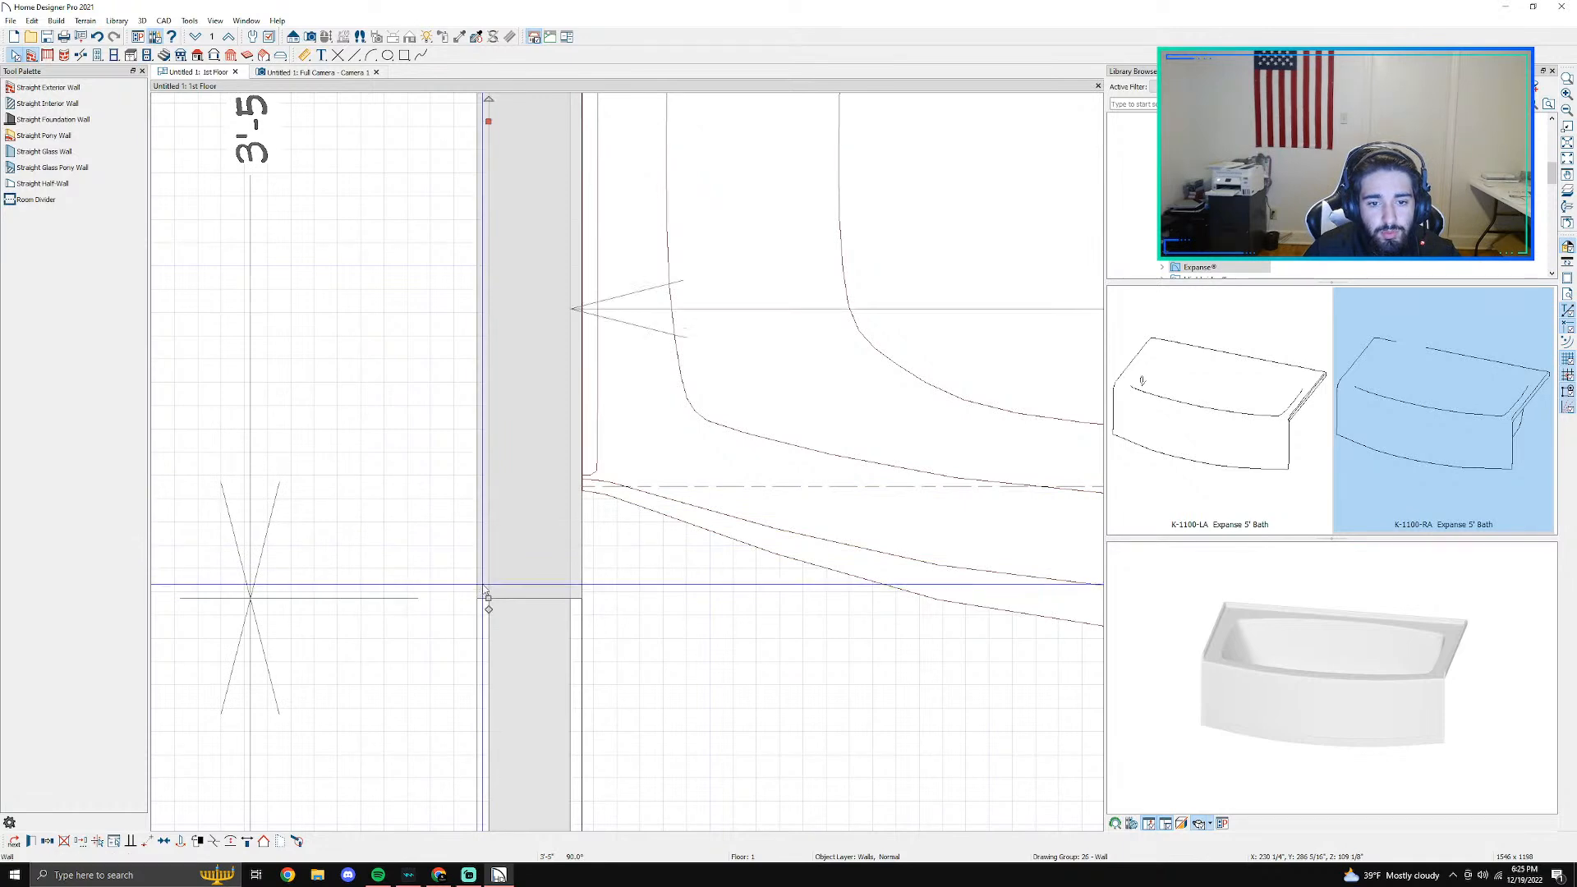
click(346, 77)
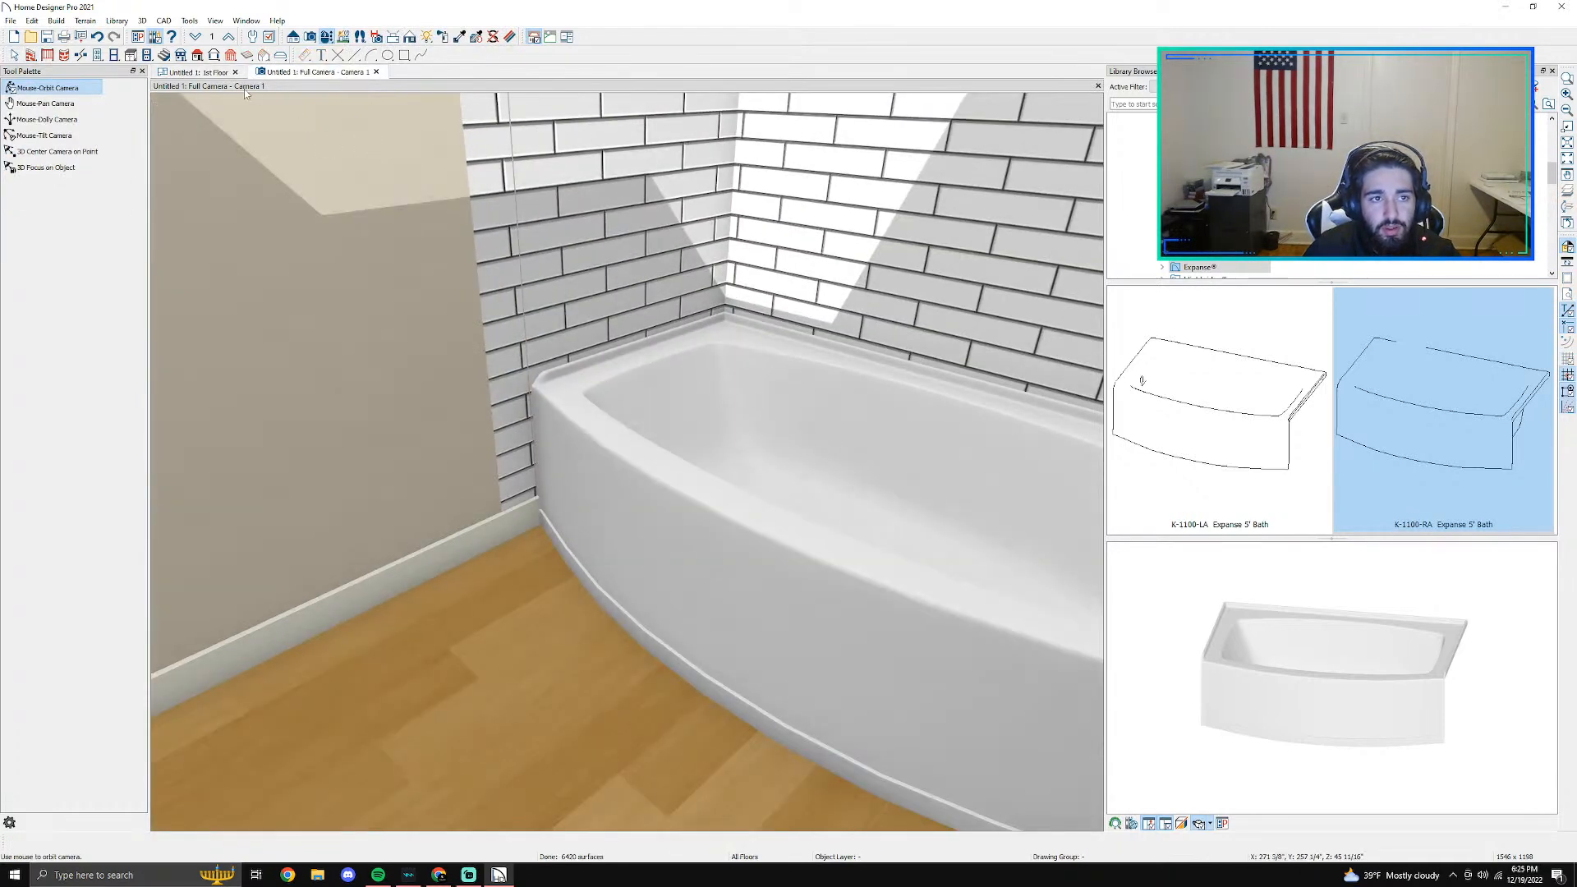
click(204, 74)
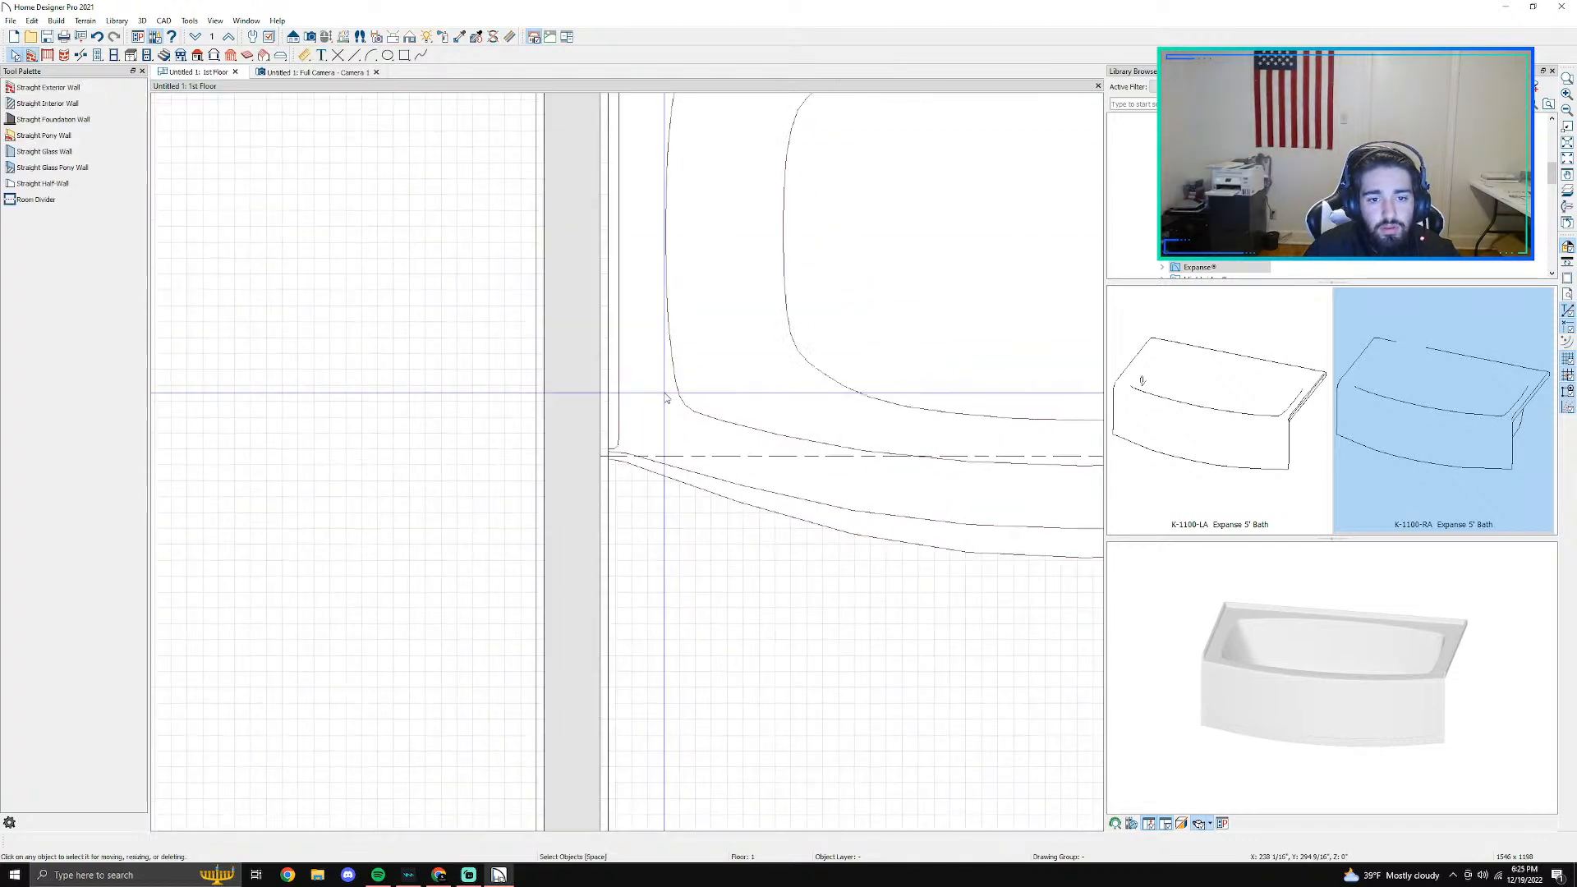
- Try to extend the right tiled wall segment past the tub's front corner to about 3'-6" long in the floor plan
middle_drag(794, 538, 444, 459)
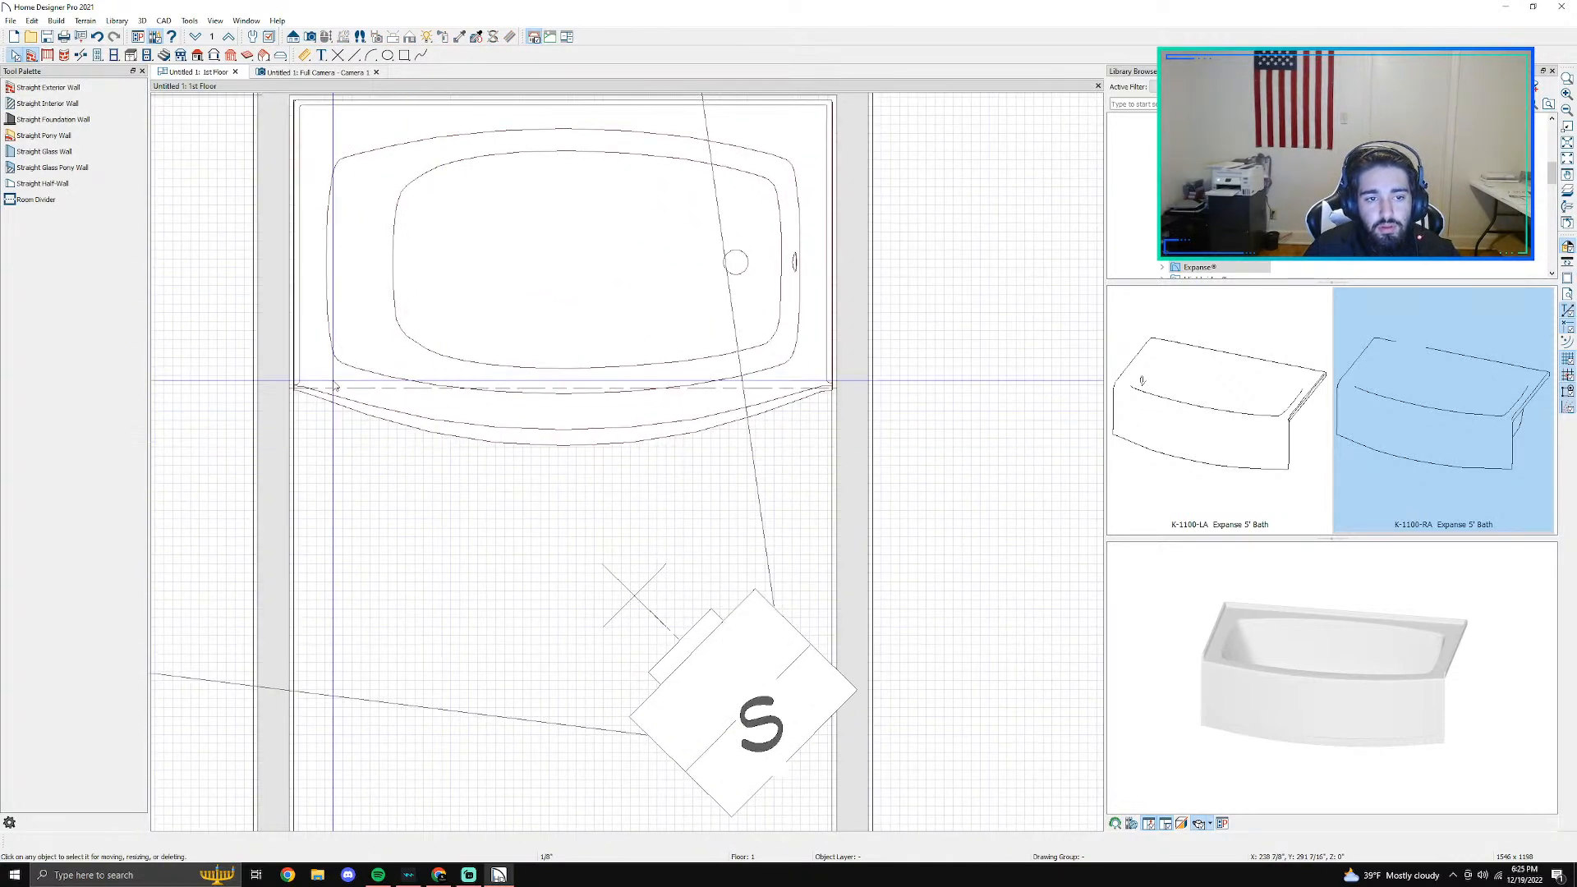
click(265, 311)
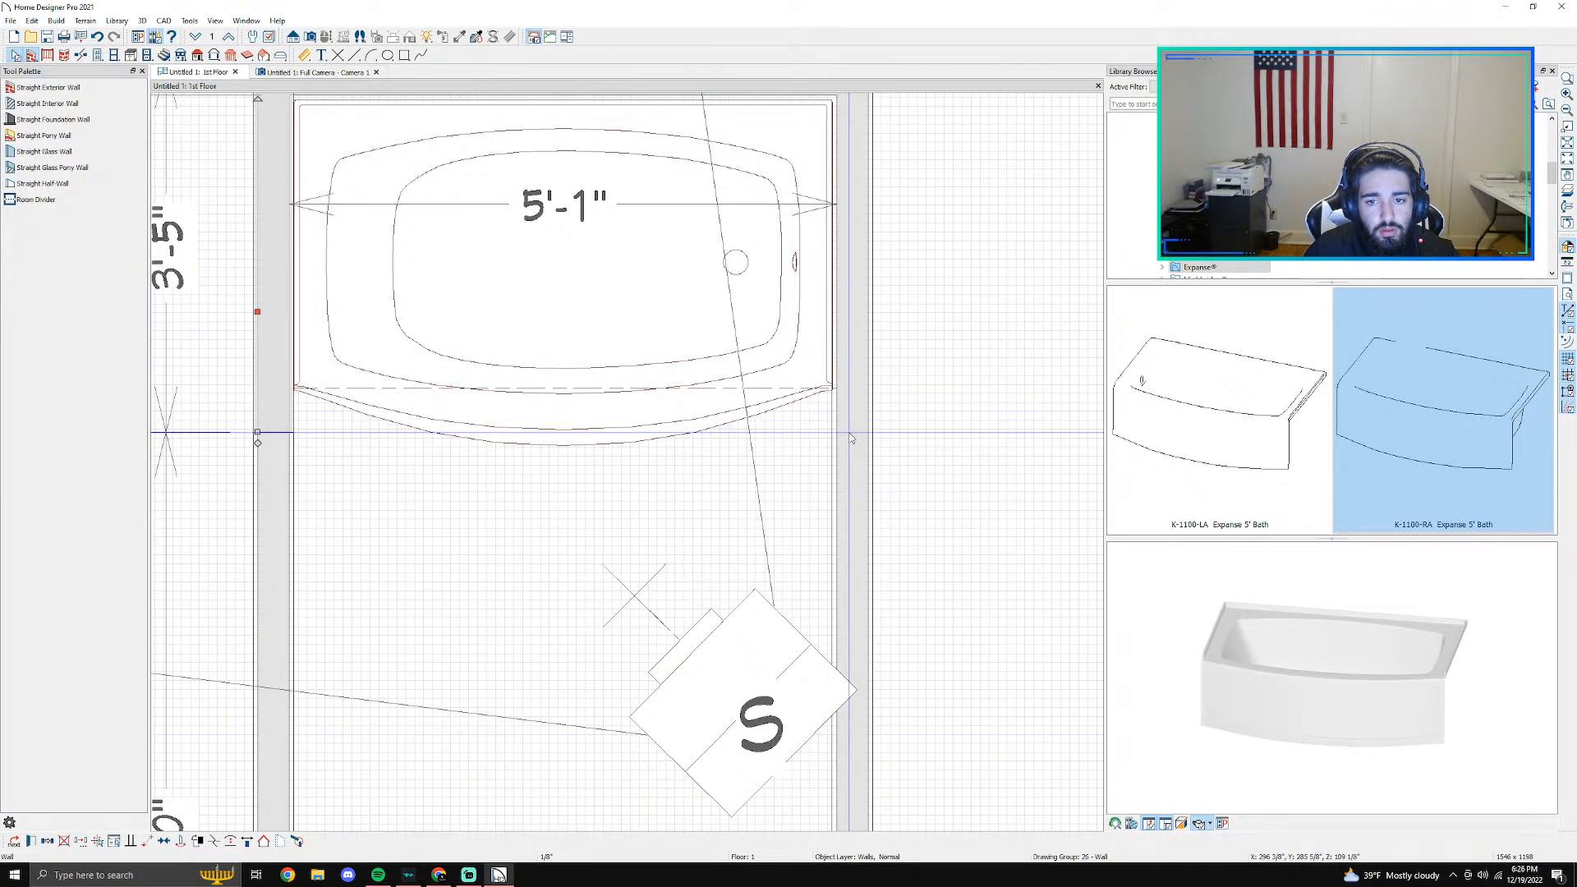
click(862, 407)
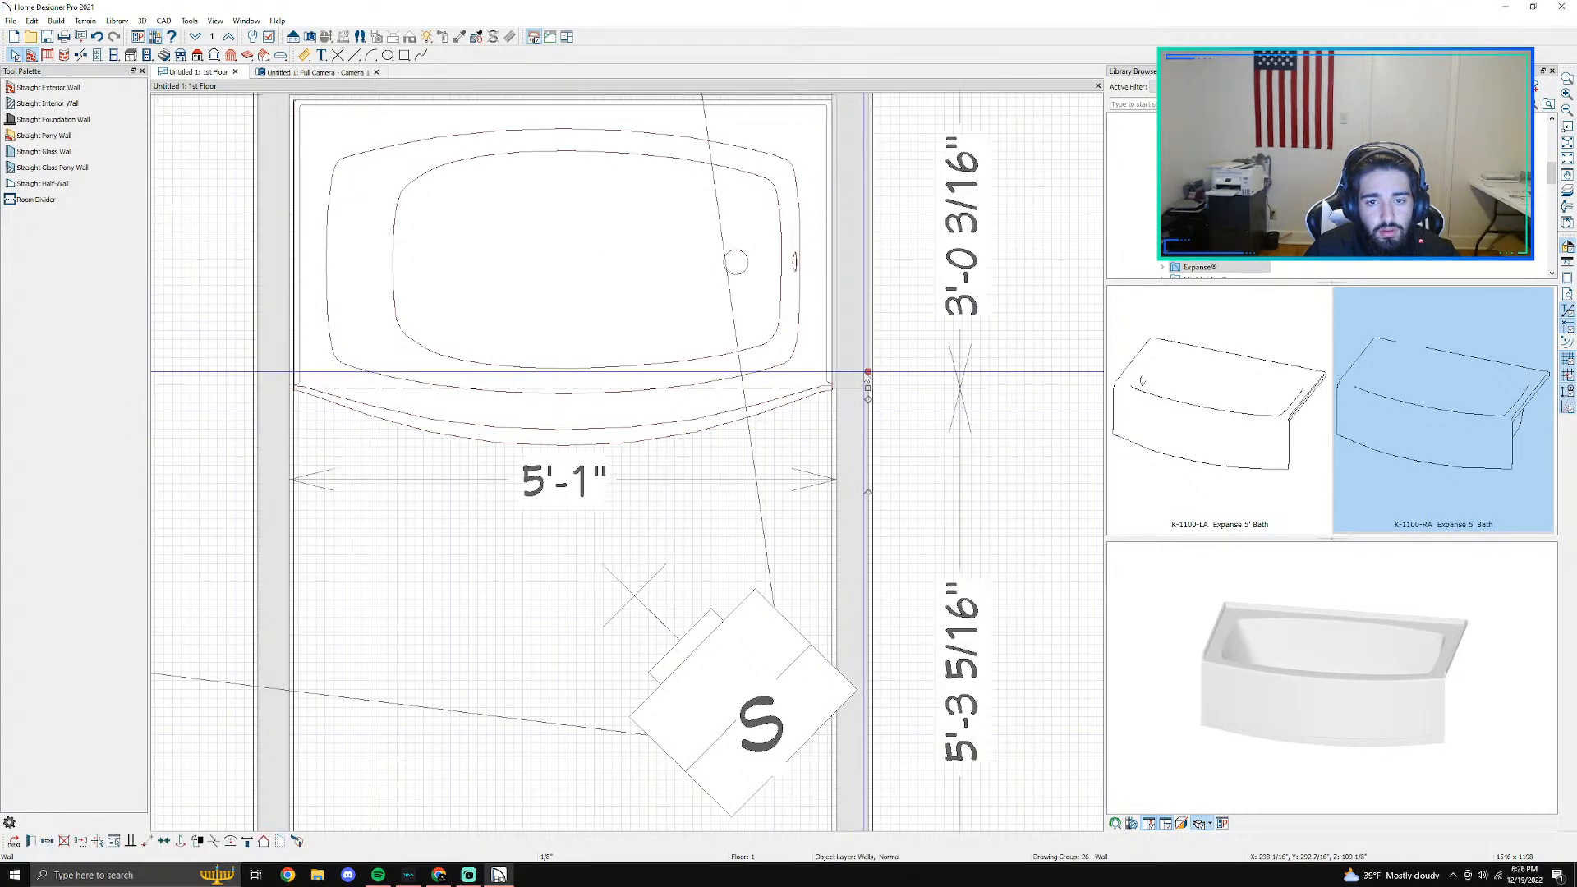
drag(867, 394, 866, 444)
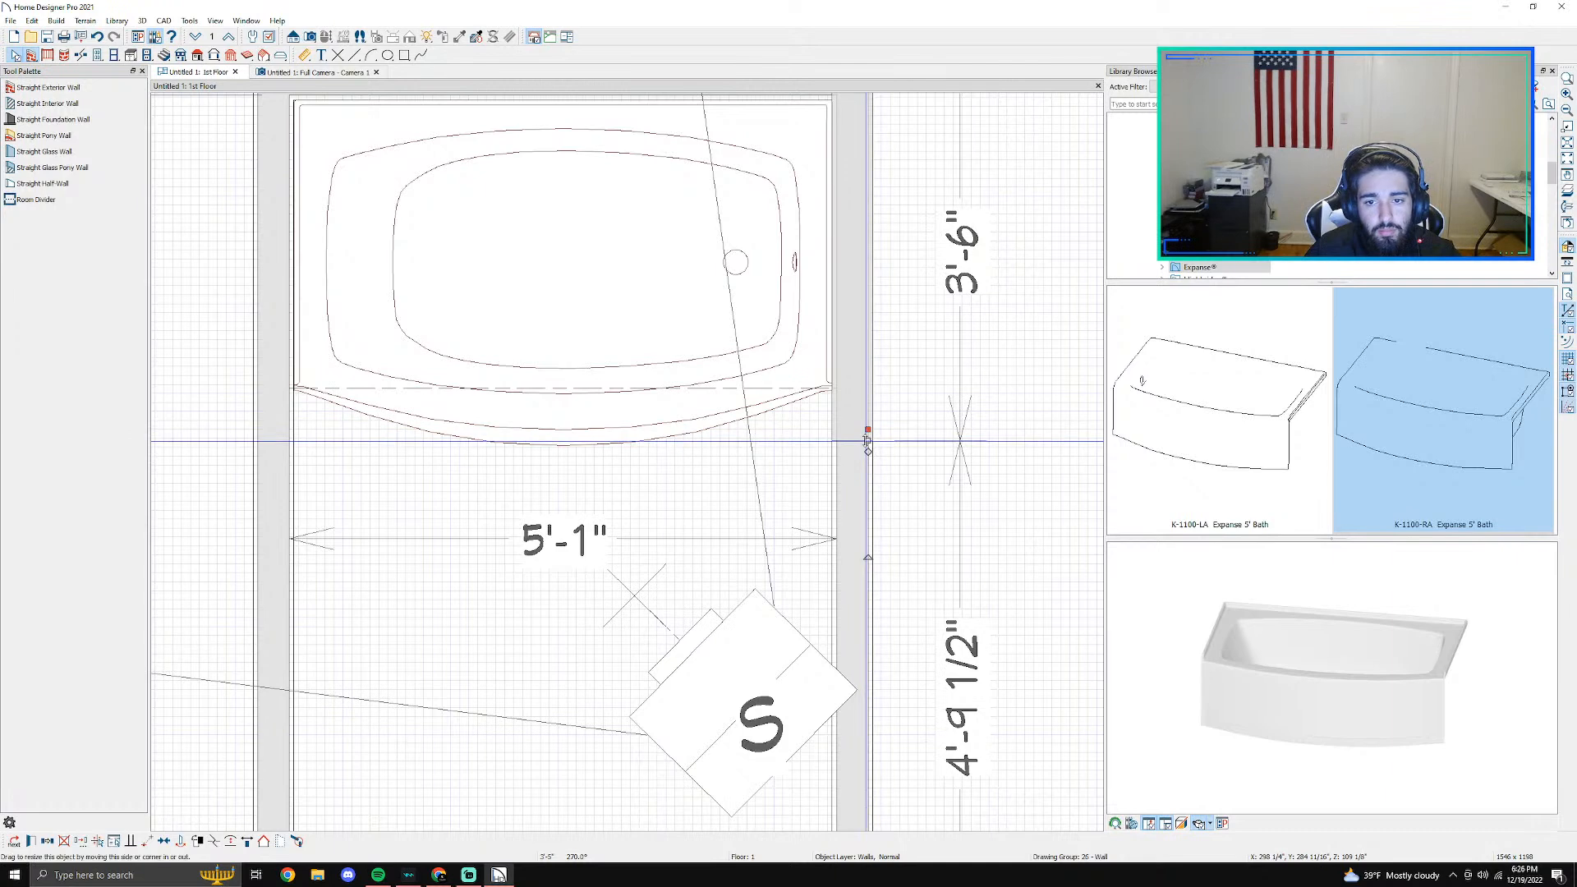
click(867, 430)
drag(867, 429, 867, 454)
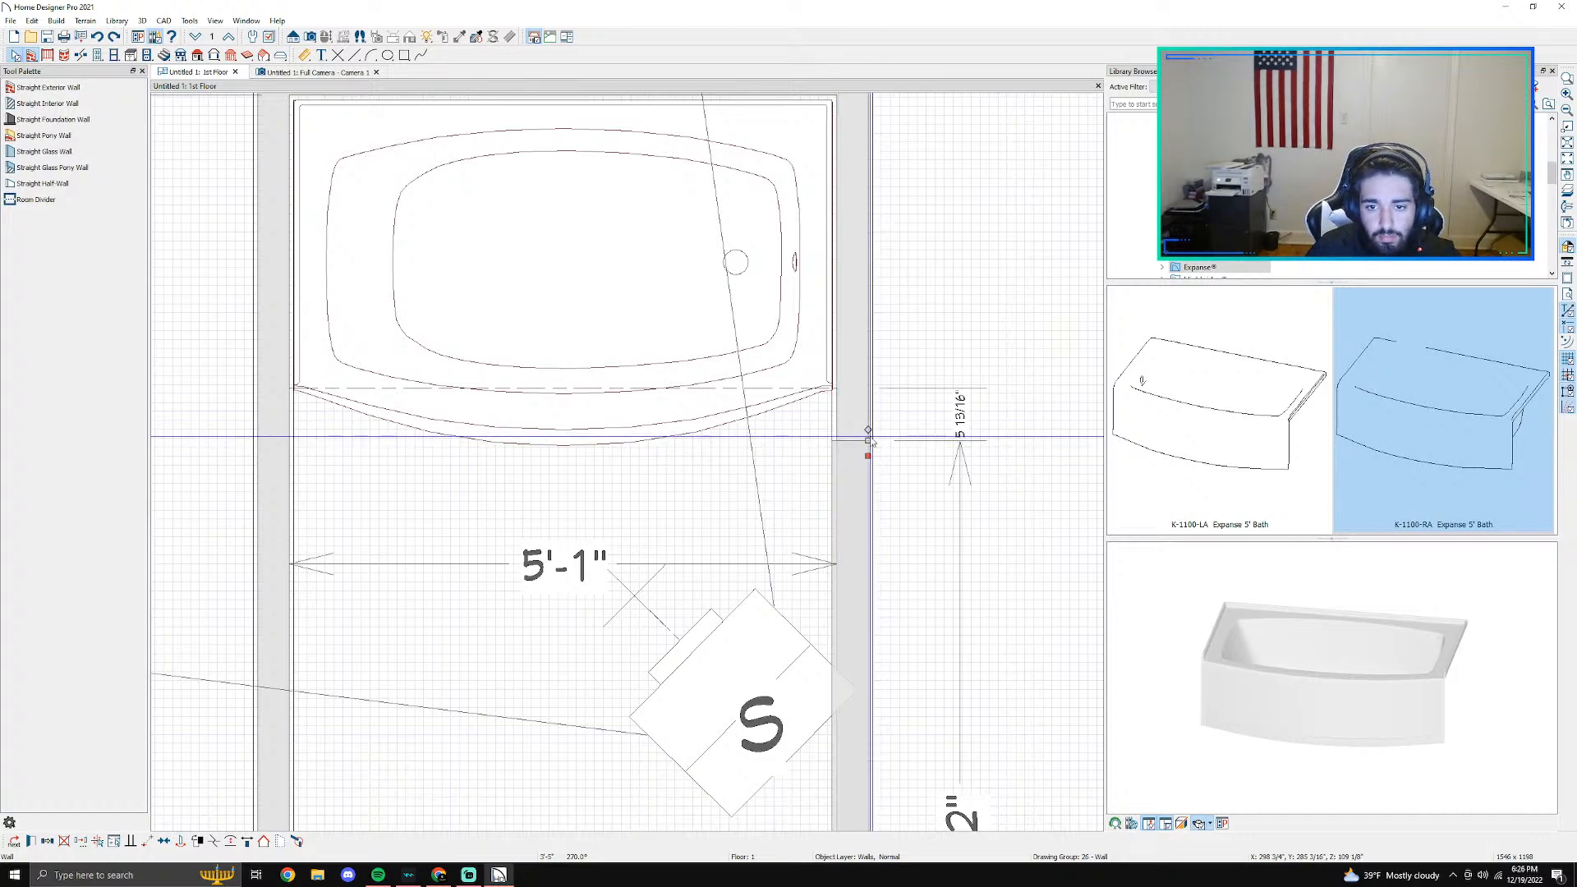
drag(865, 444, 867, 430)
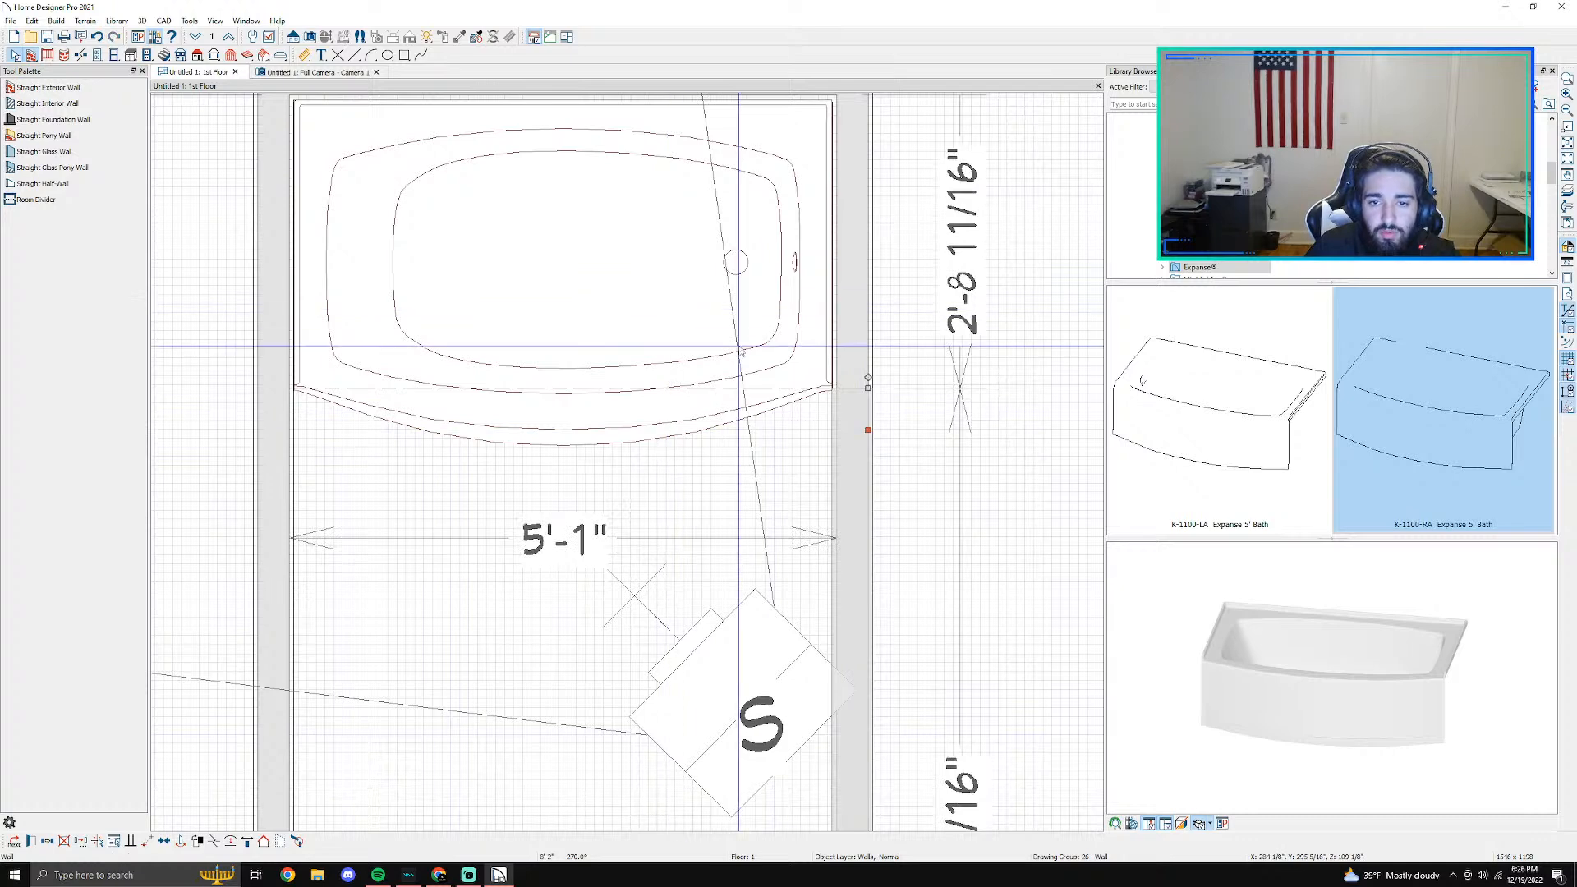
drag(867, 389, 866, 427)
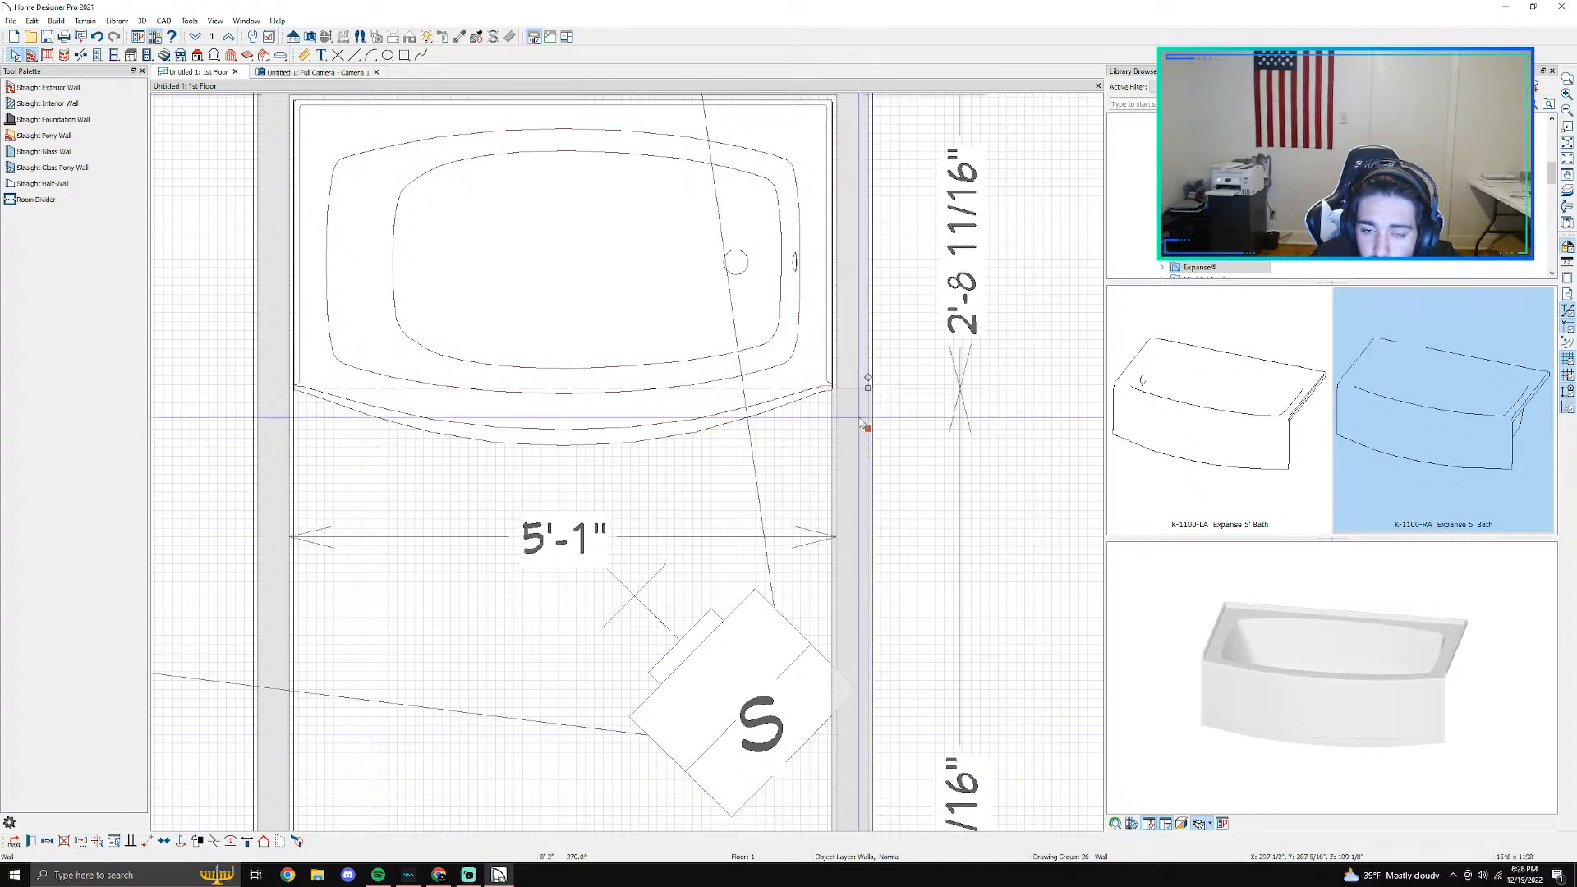
- Try to nudge the front end of the right tiled wall segment in small increments in the floor plan
scroll(867, 409, down, 5)
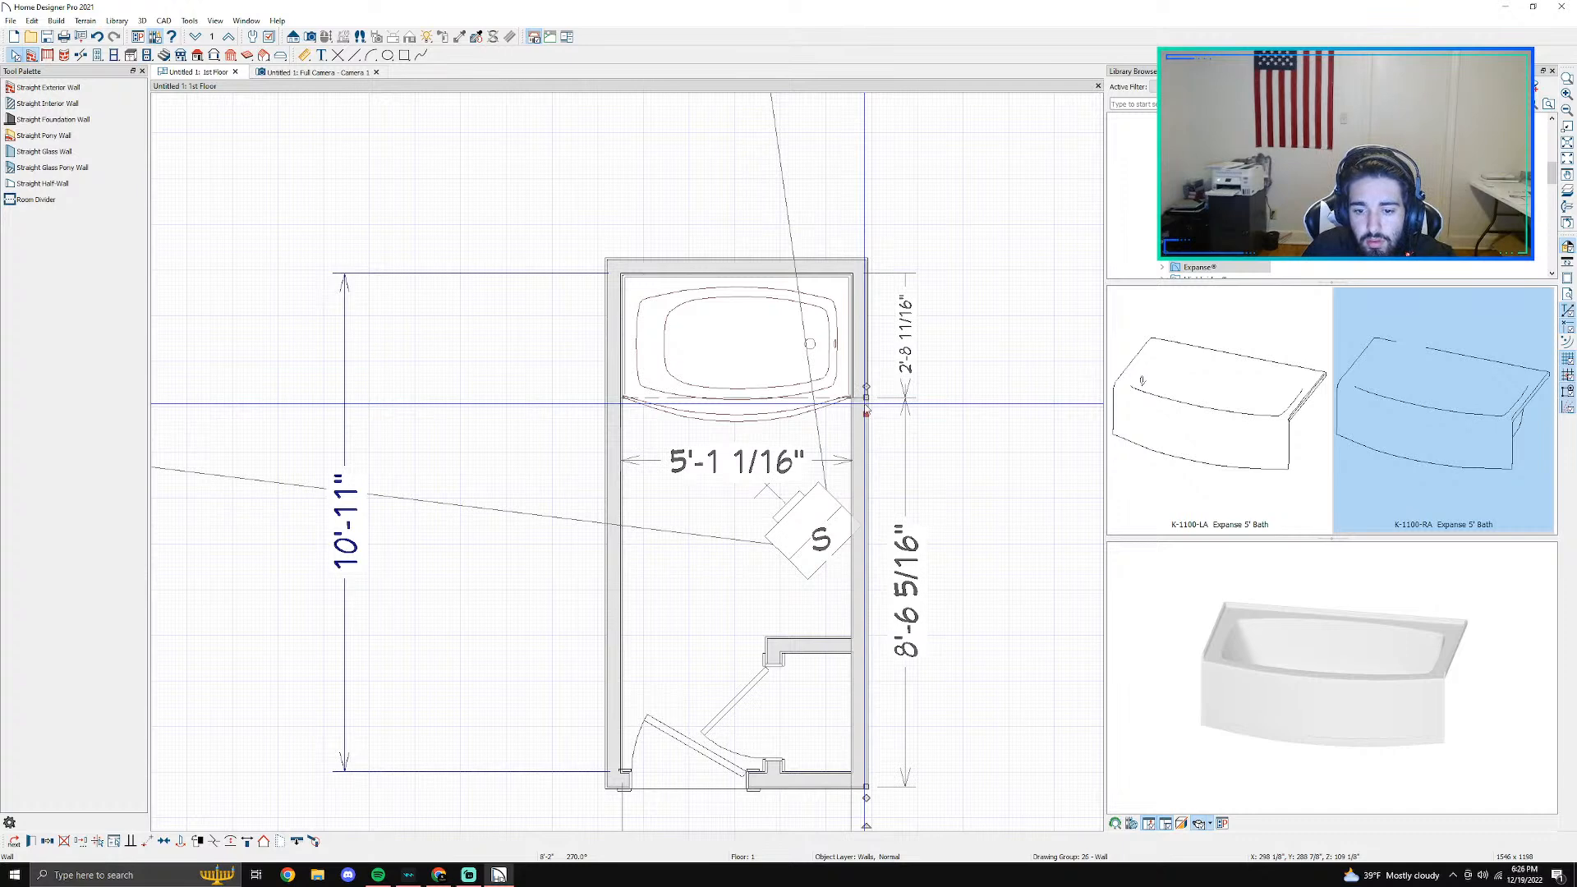
click(865, 391)
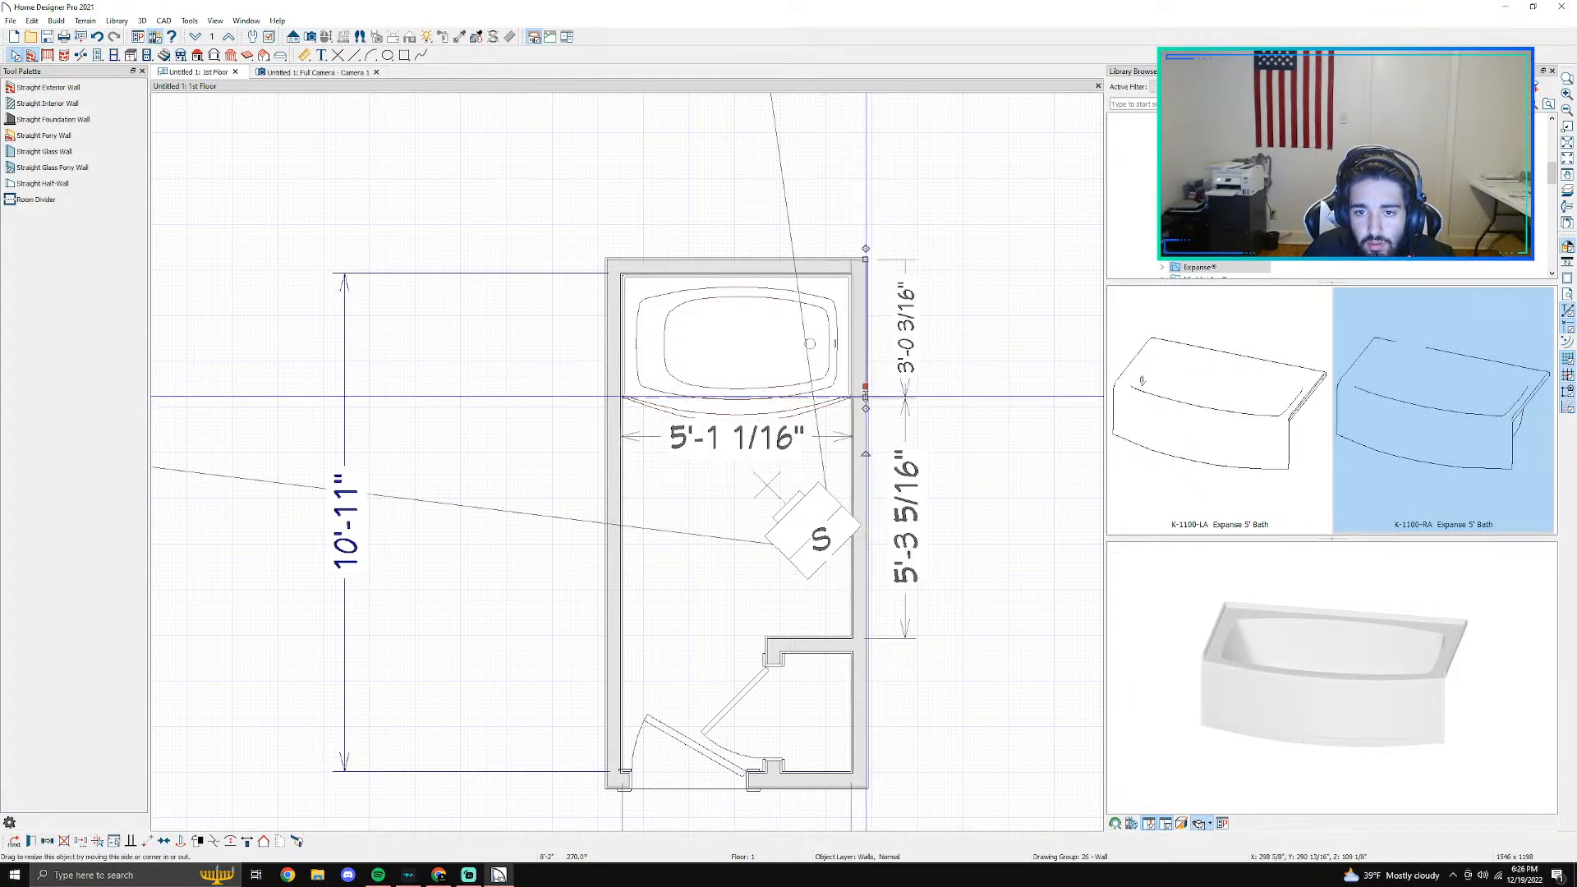
key(Down)
key(Up)
key(Up)
key(Up)
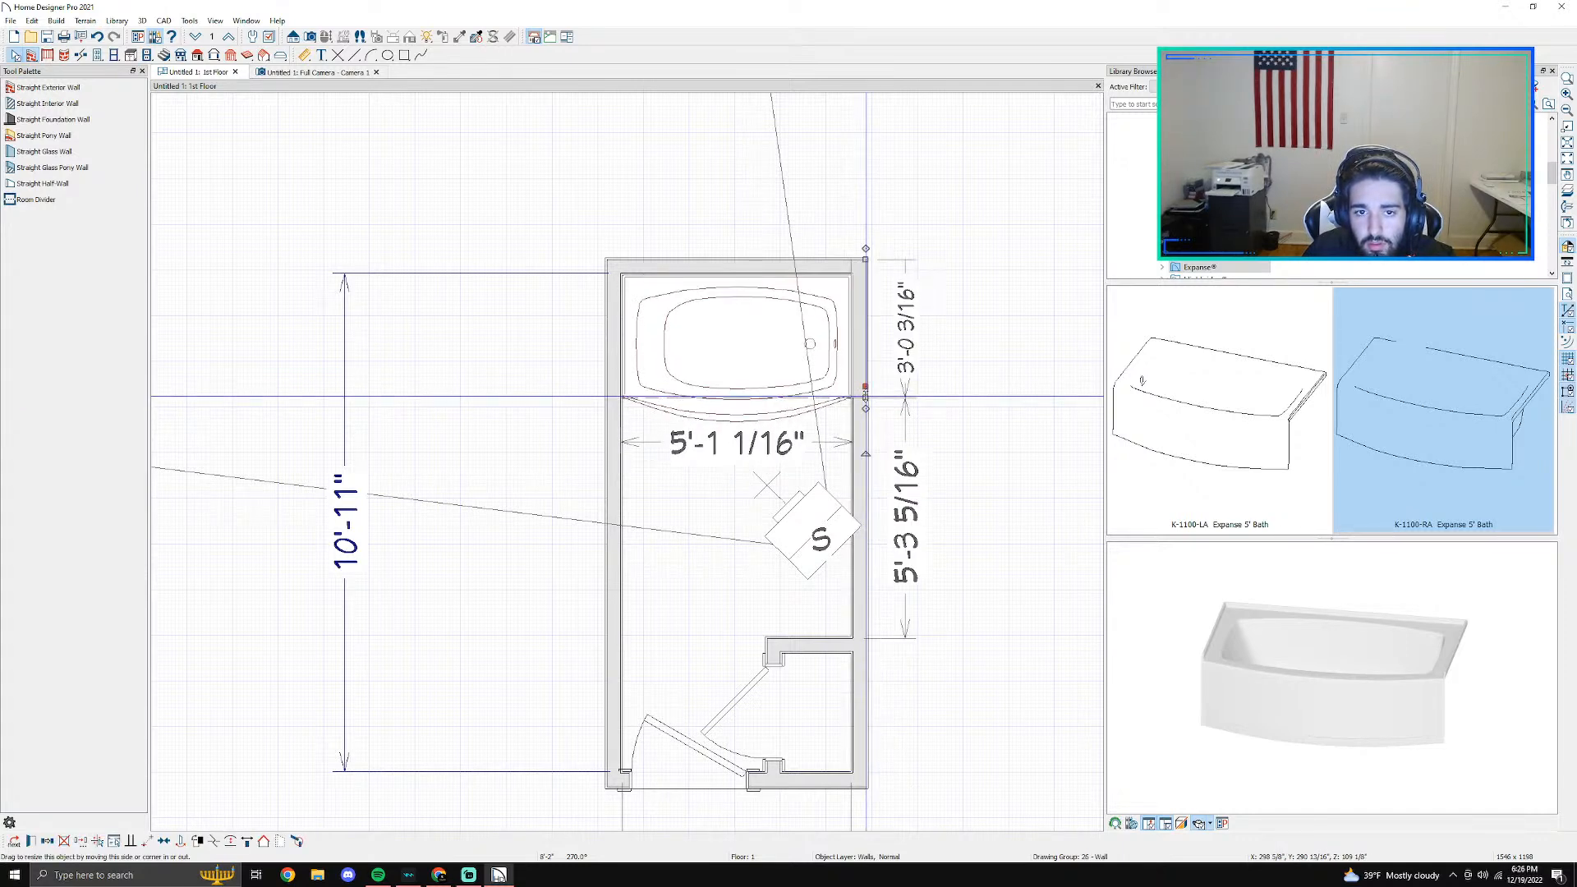
key(Down)
scroll(854, 415, up, 5)
scroll(845, 420, up, 1)
click(958, 335)
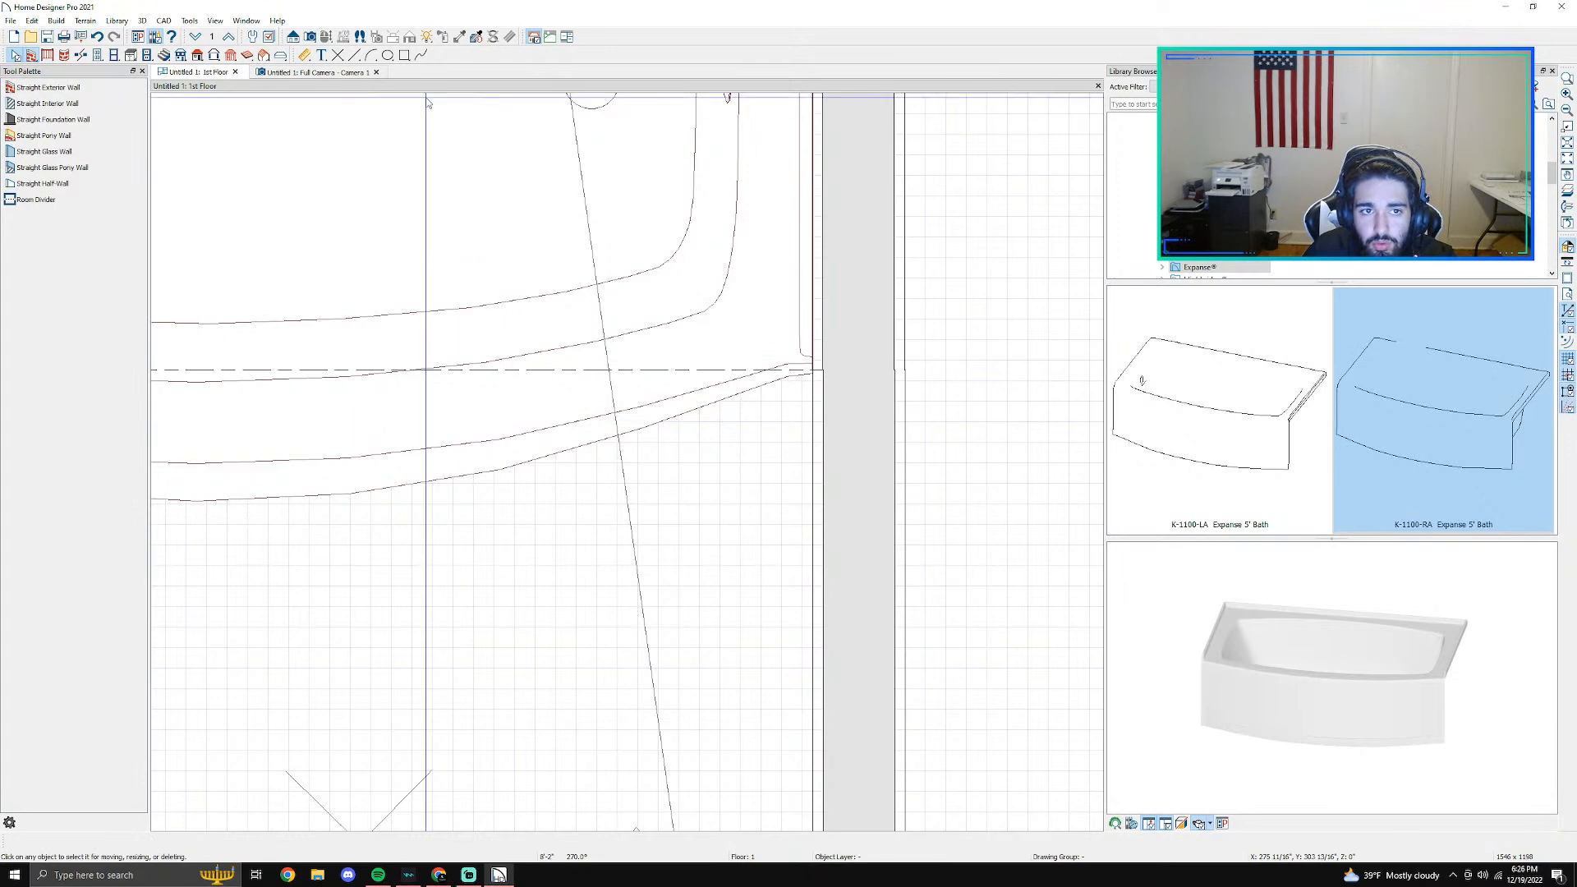
click(835, 422)
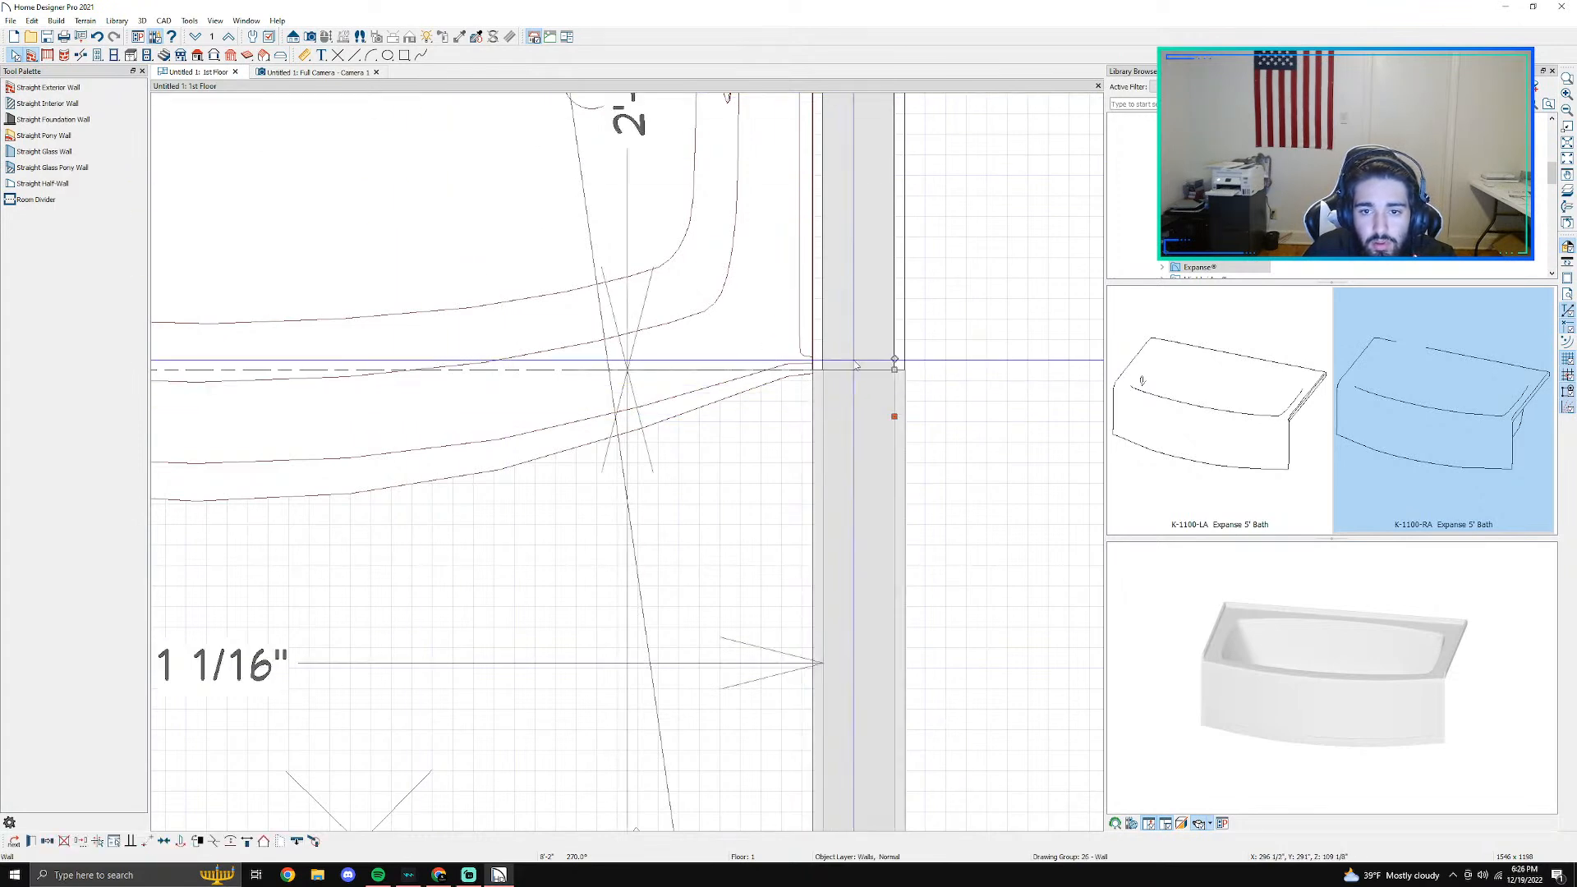
- Extend the right tiled wall segment past the tub's front corner in the 3D camera view and check it from above
click(353, 73)
drag(368, 101, 505, 141)
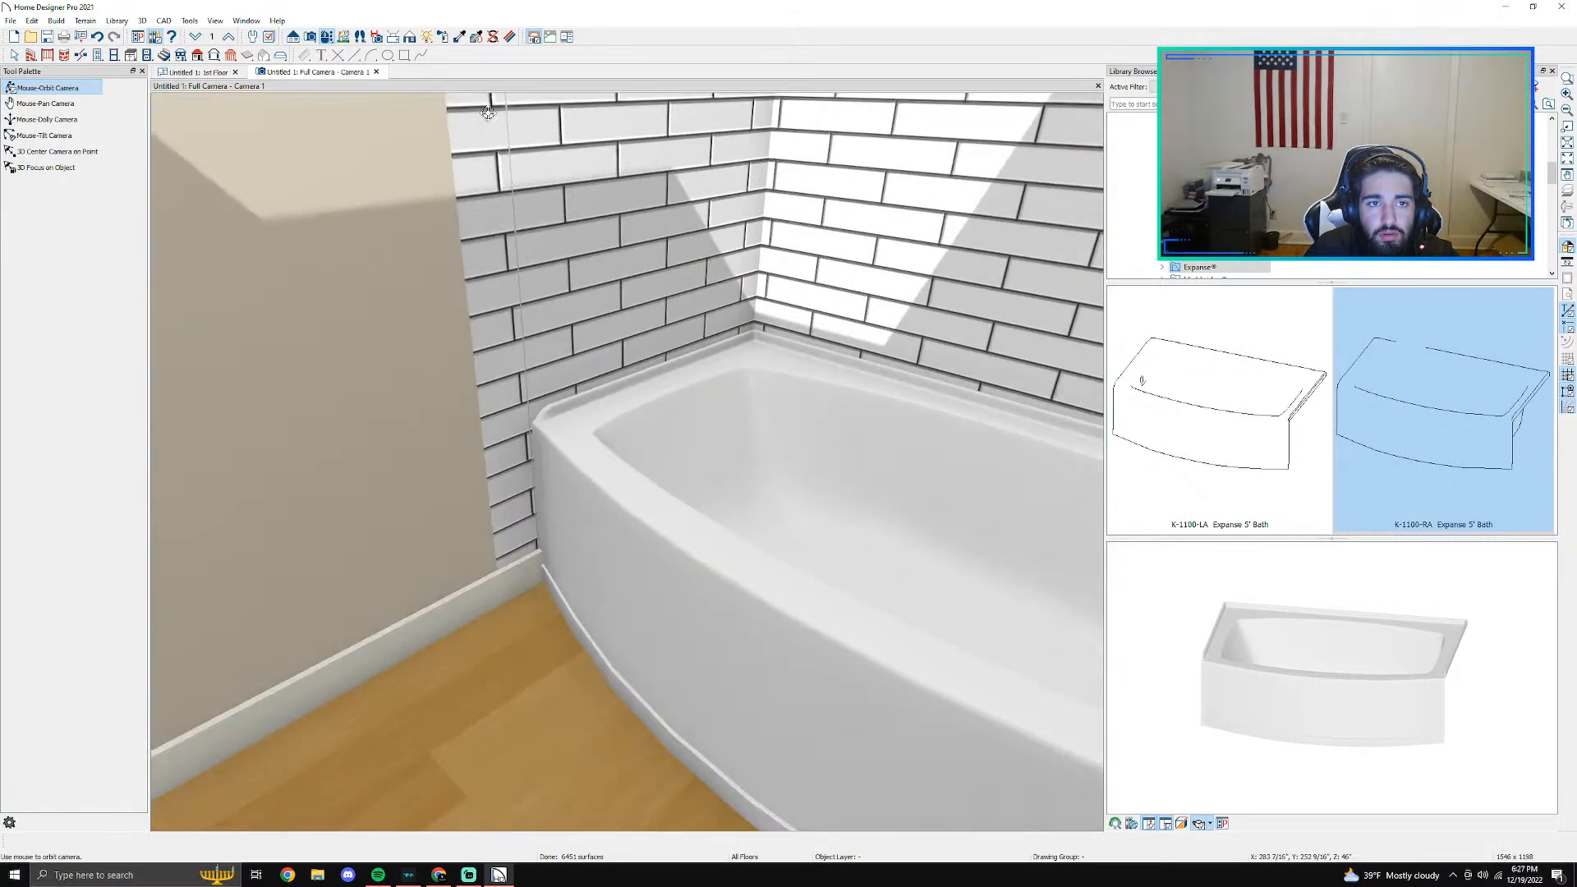
drag(494, 310, 703, 252)
key(space)
click(646, 335)
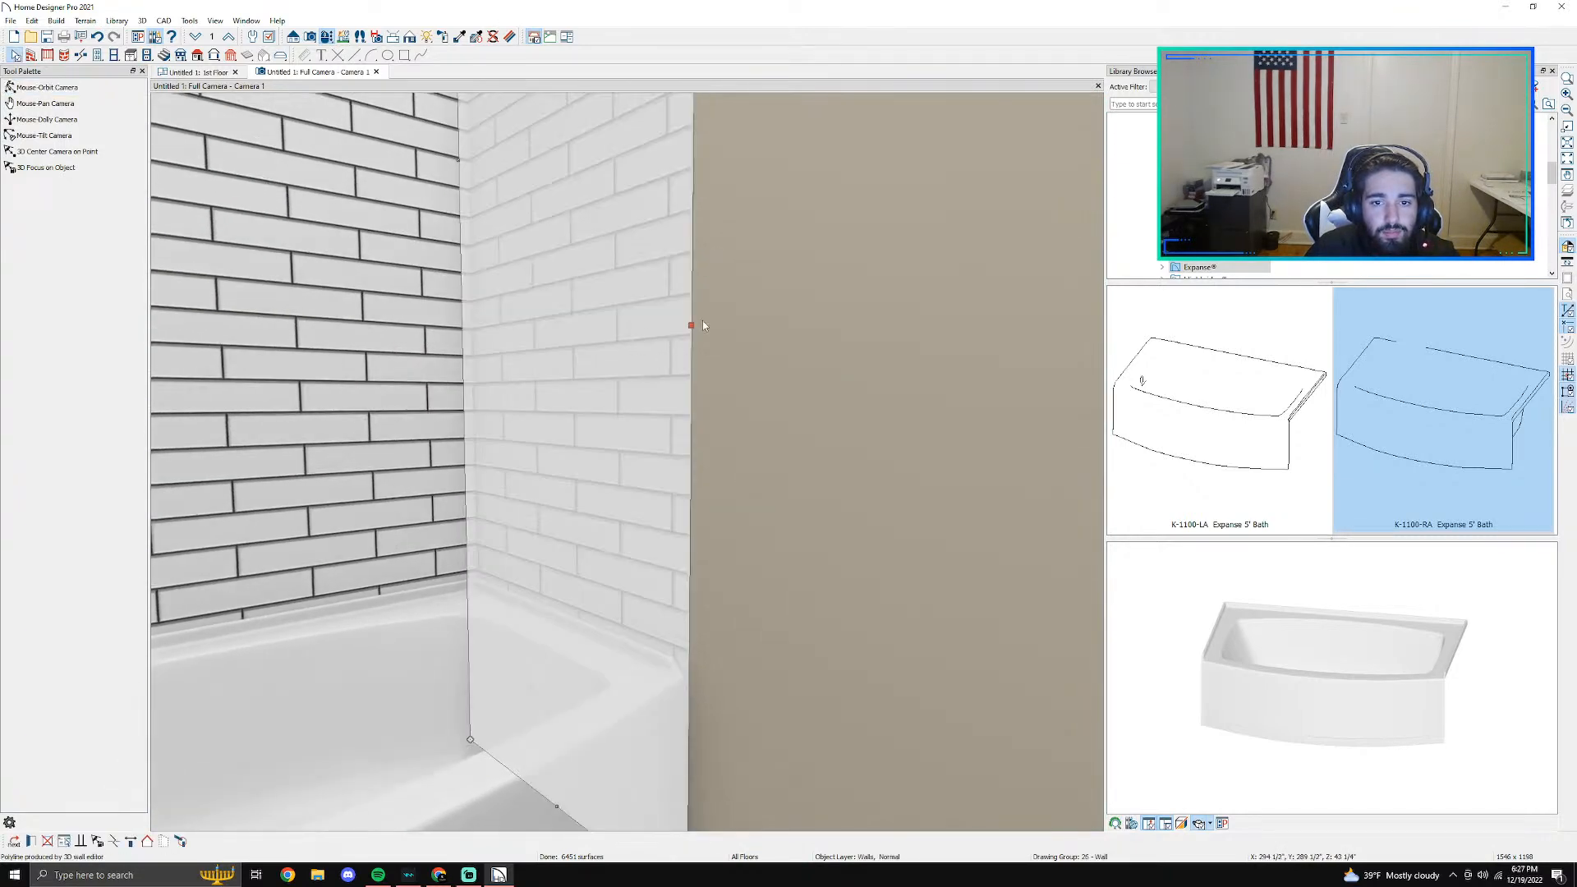
mouse_move(735, 332)
mouse_down()
mouse_move(711, 337)
mouse_move(751, 342)
mouse_up()
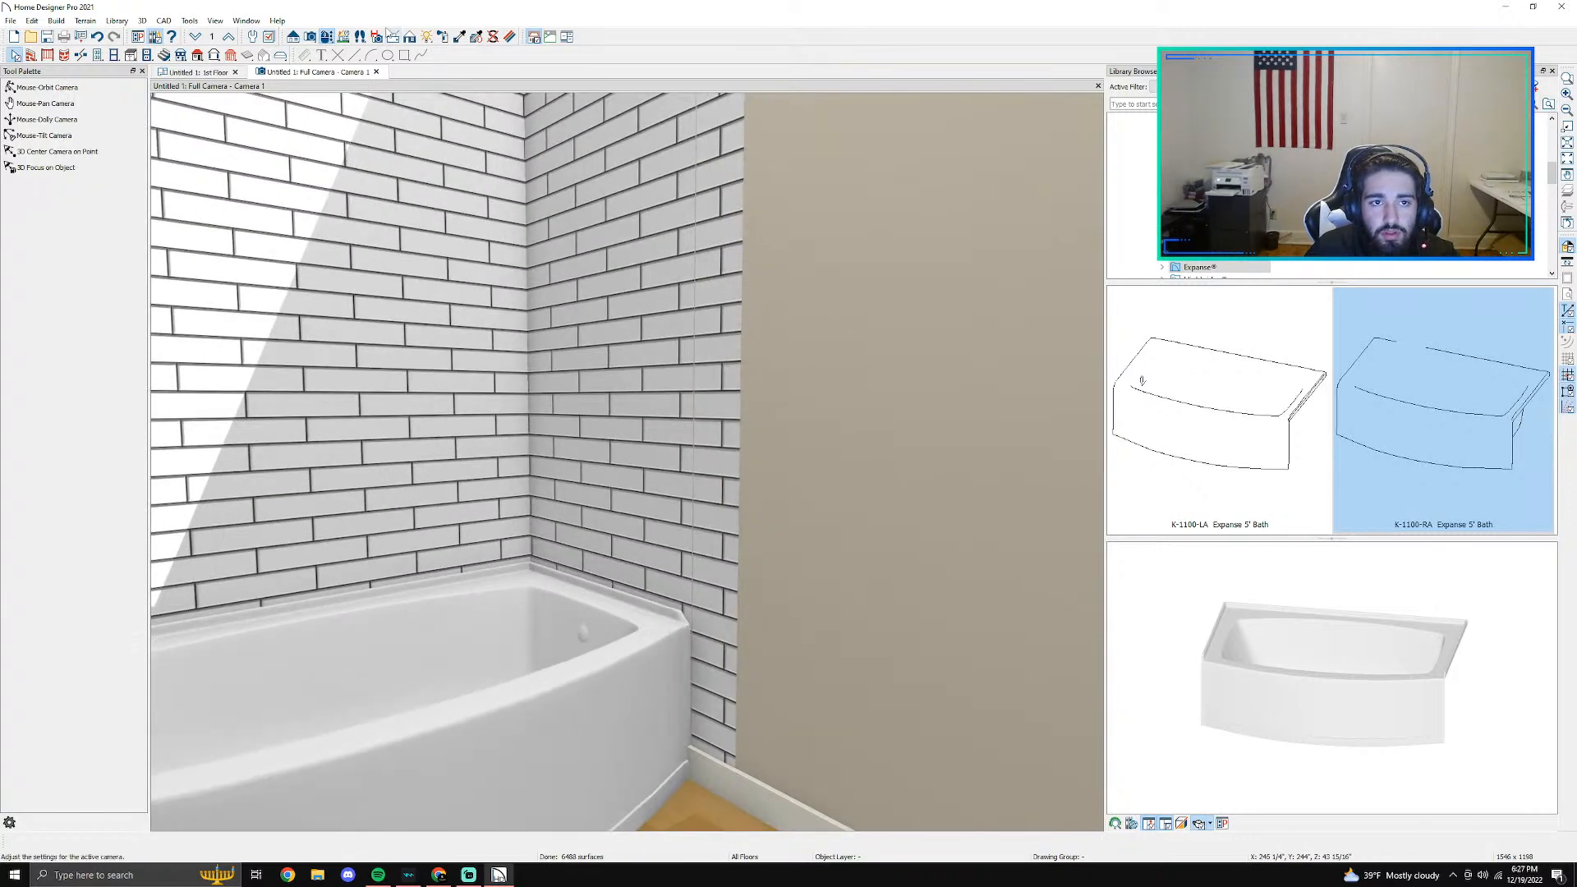
click(48, 88)
drag(479, 271, 677, 508)
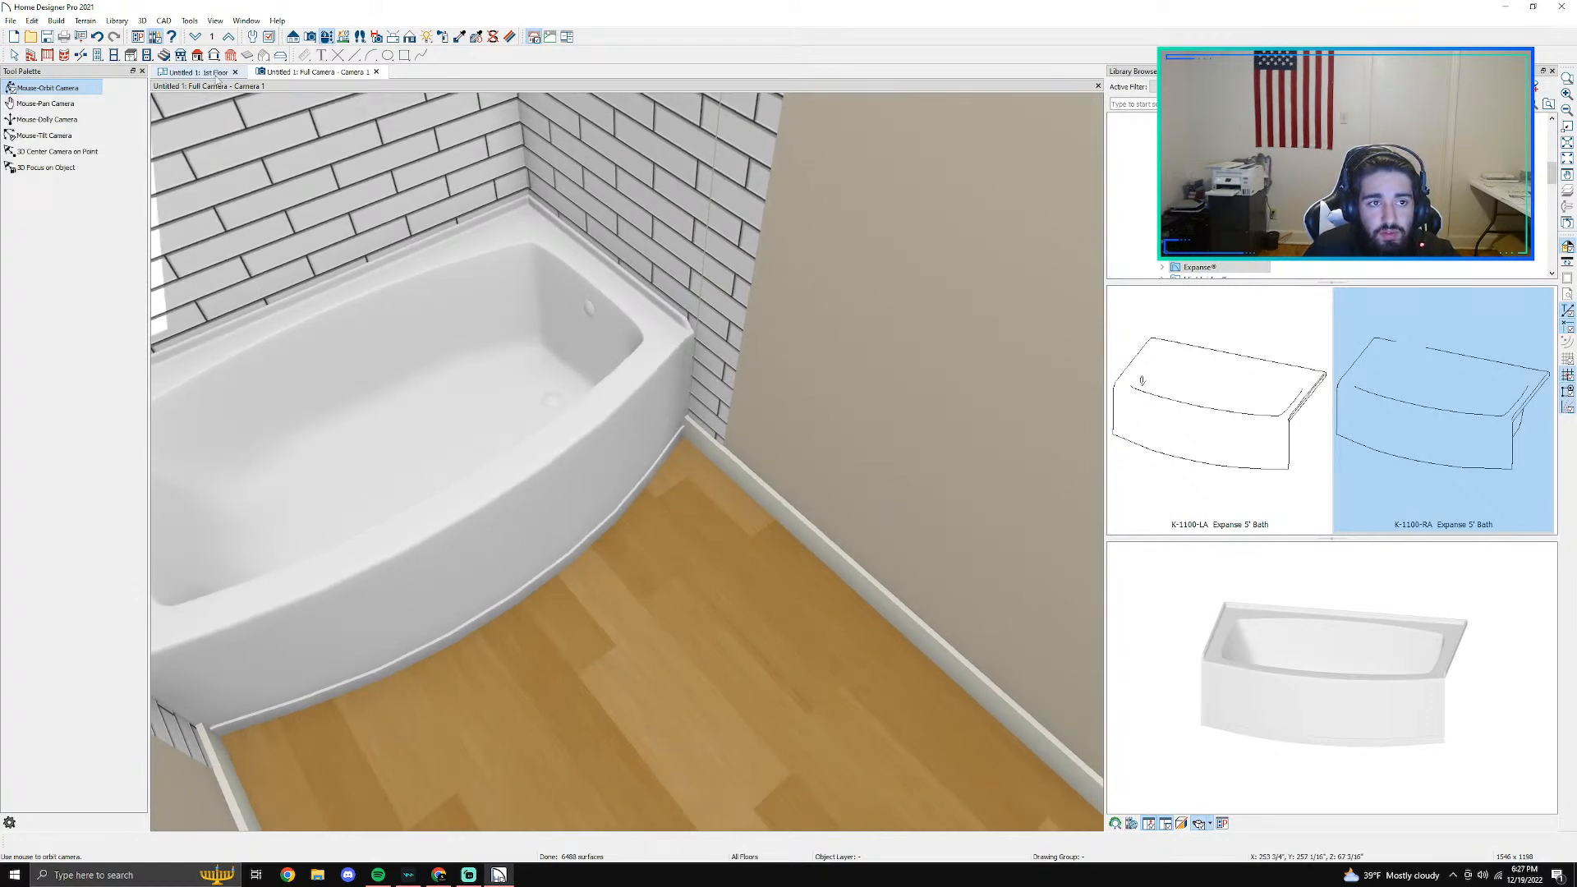
- Open the bathroom's room material settings in the floor plan and start choosing a replacement material for the Floor Finish
click(220, 75)
scroll(482, 345, down, 3)
click(506, 494)
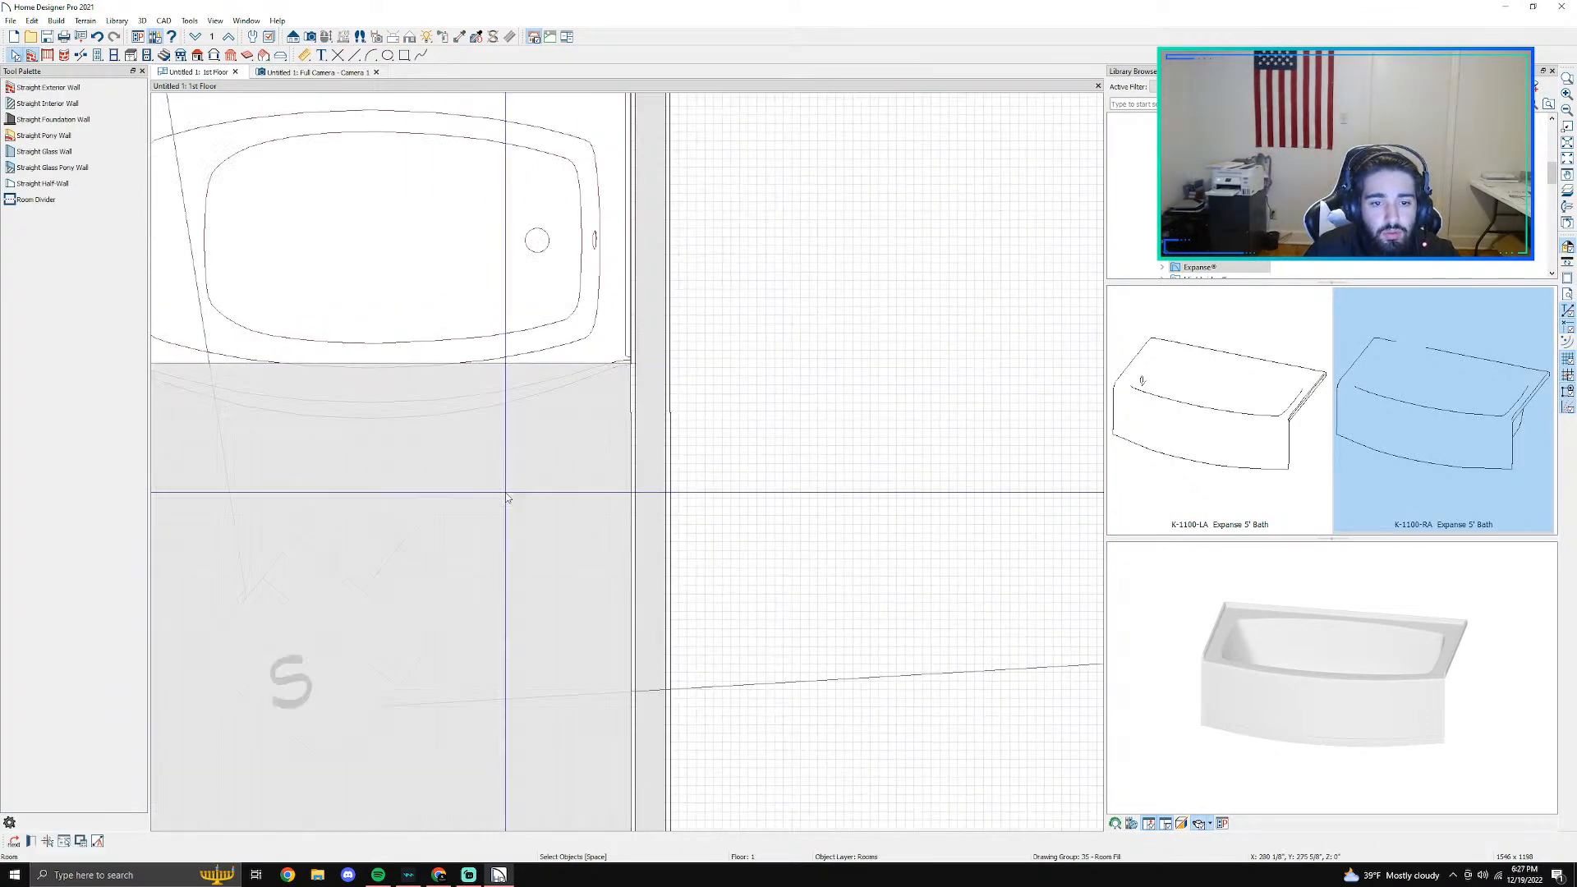
double_click(506, 496)
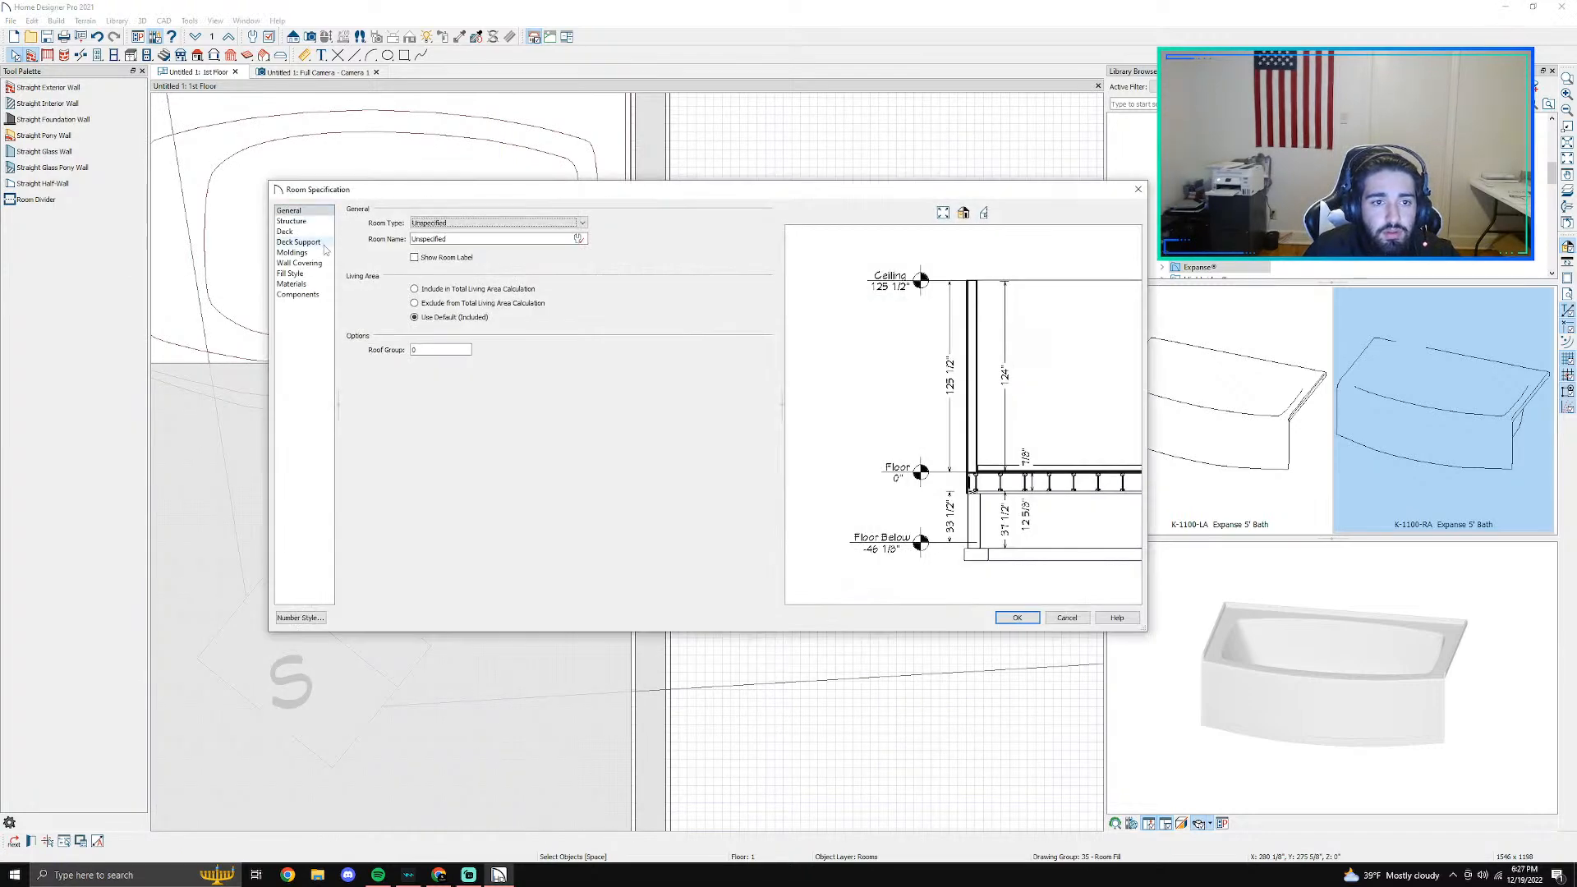
click(292, 284)
click(432, 253)
click(432, 263)
click(427, 276)
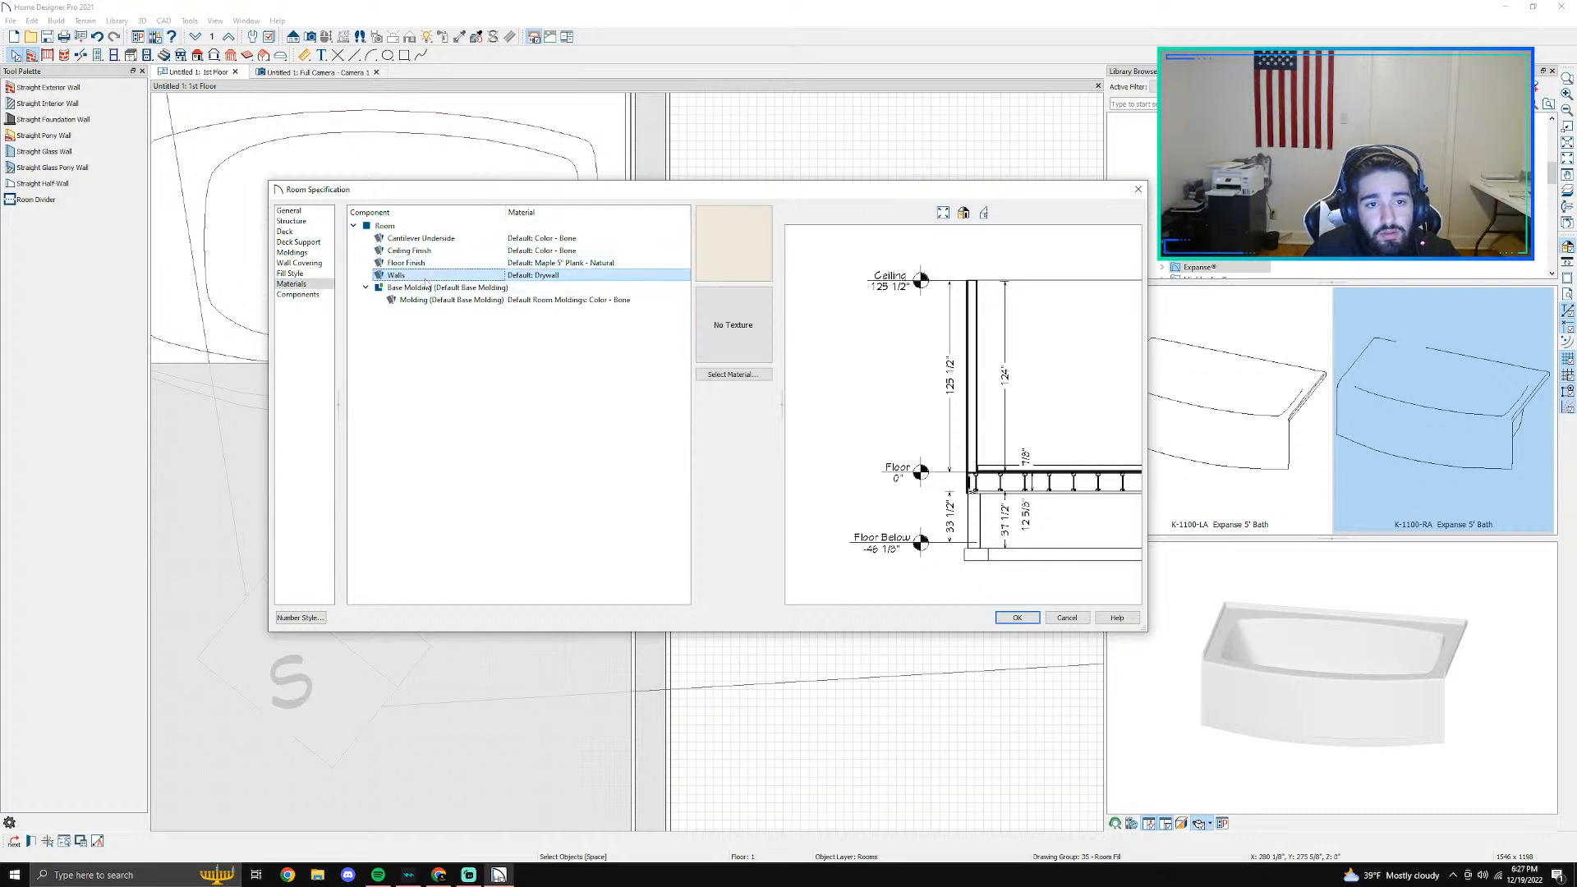
click(434, 300)
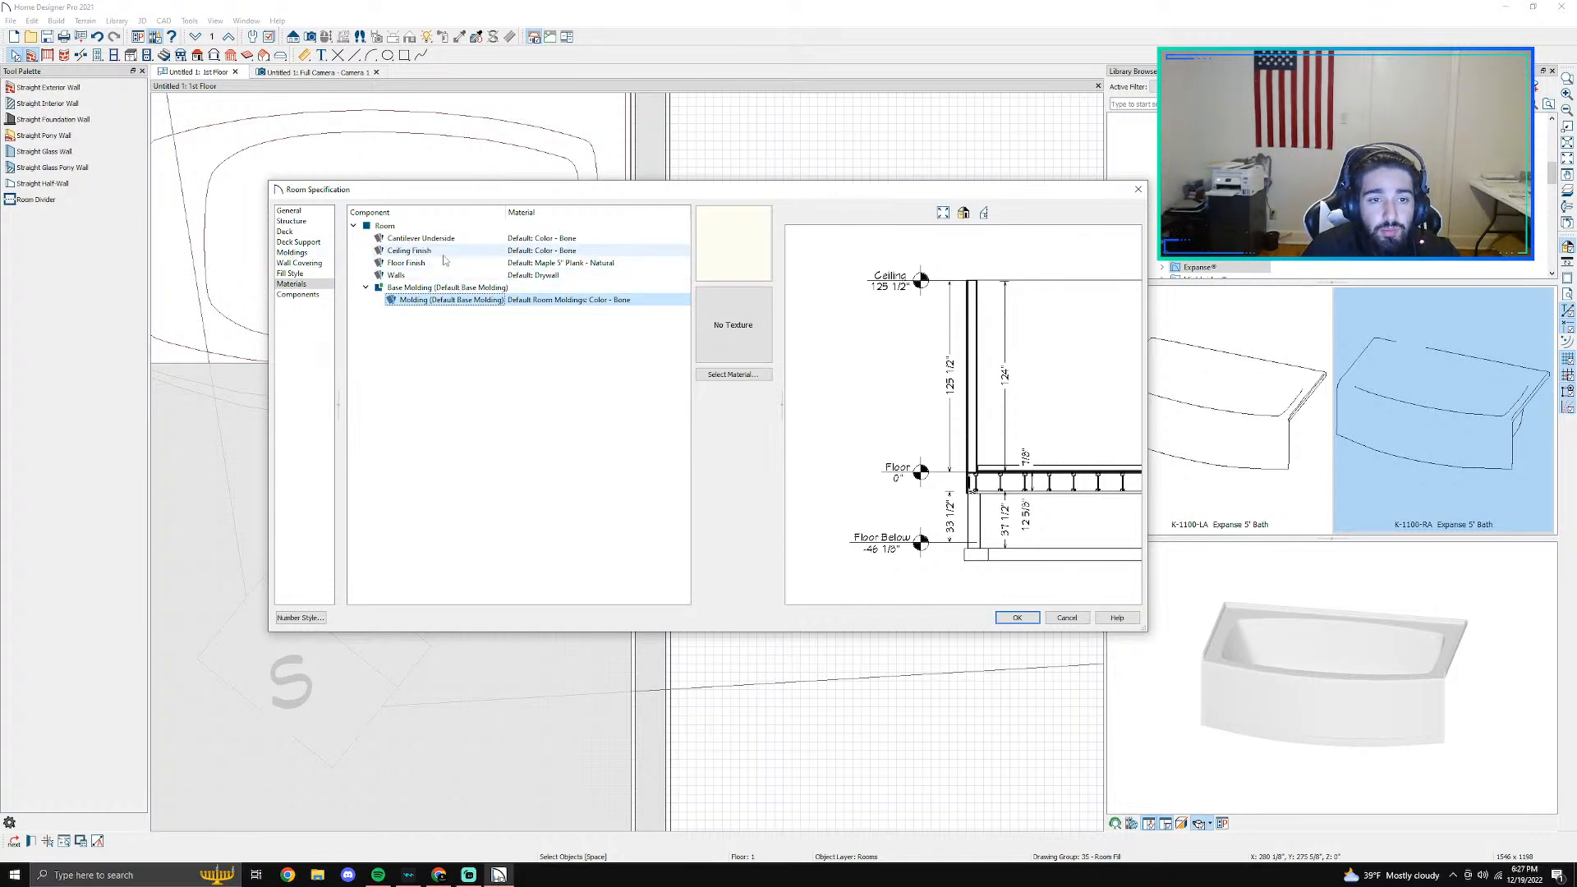
click(415, 263)
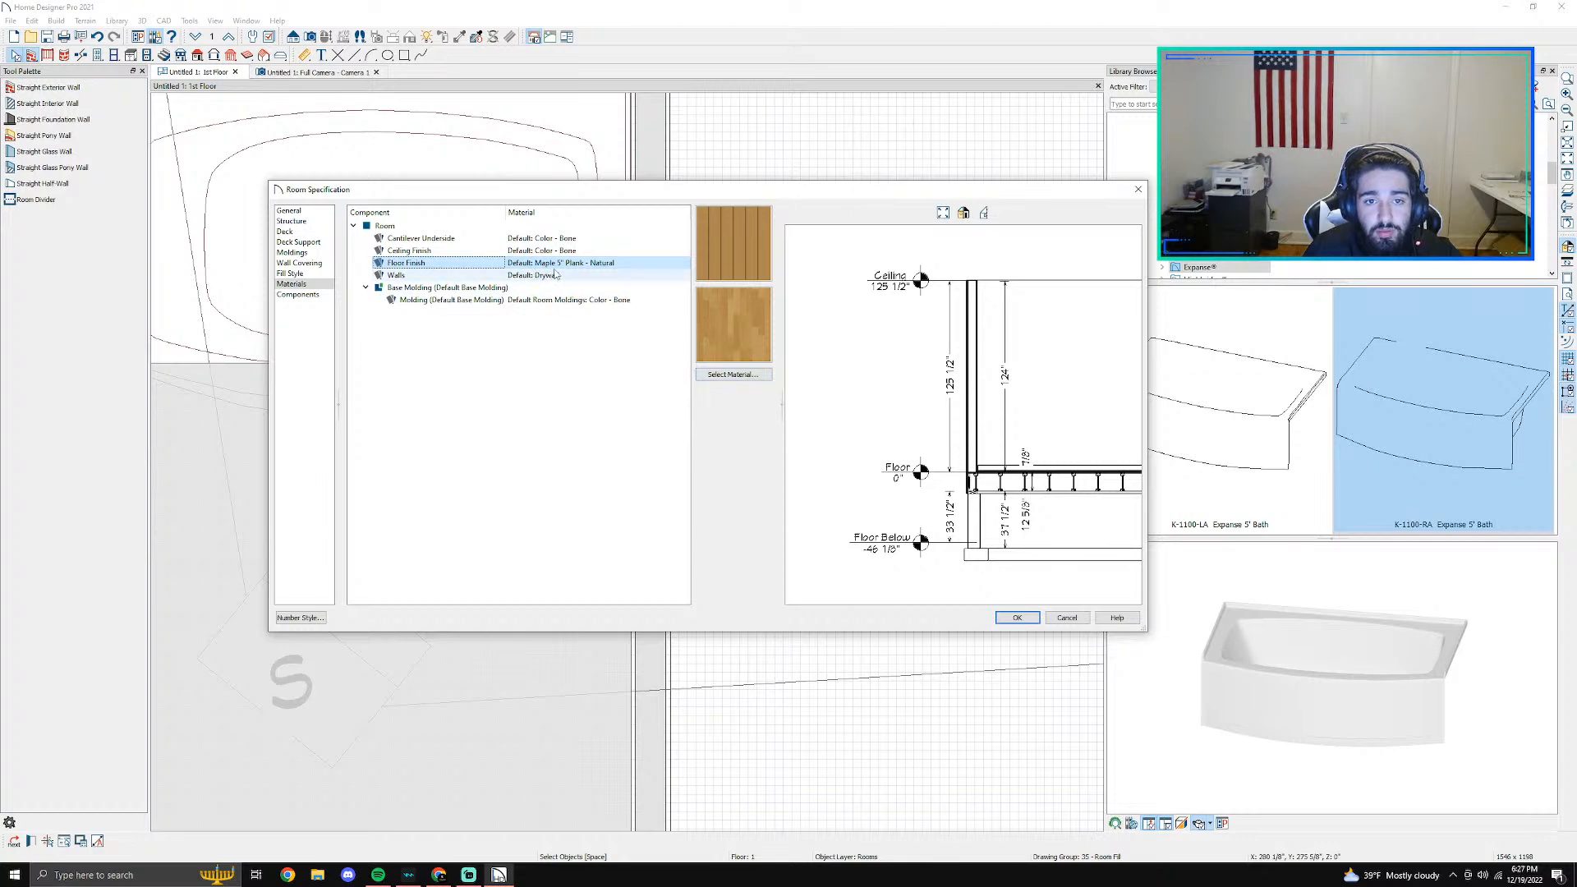
click(732, 374)
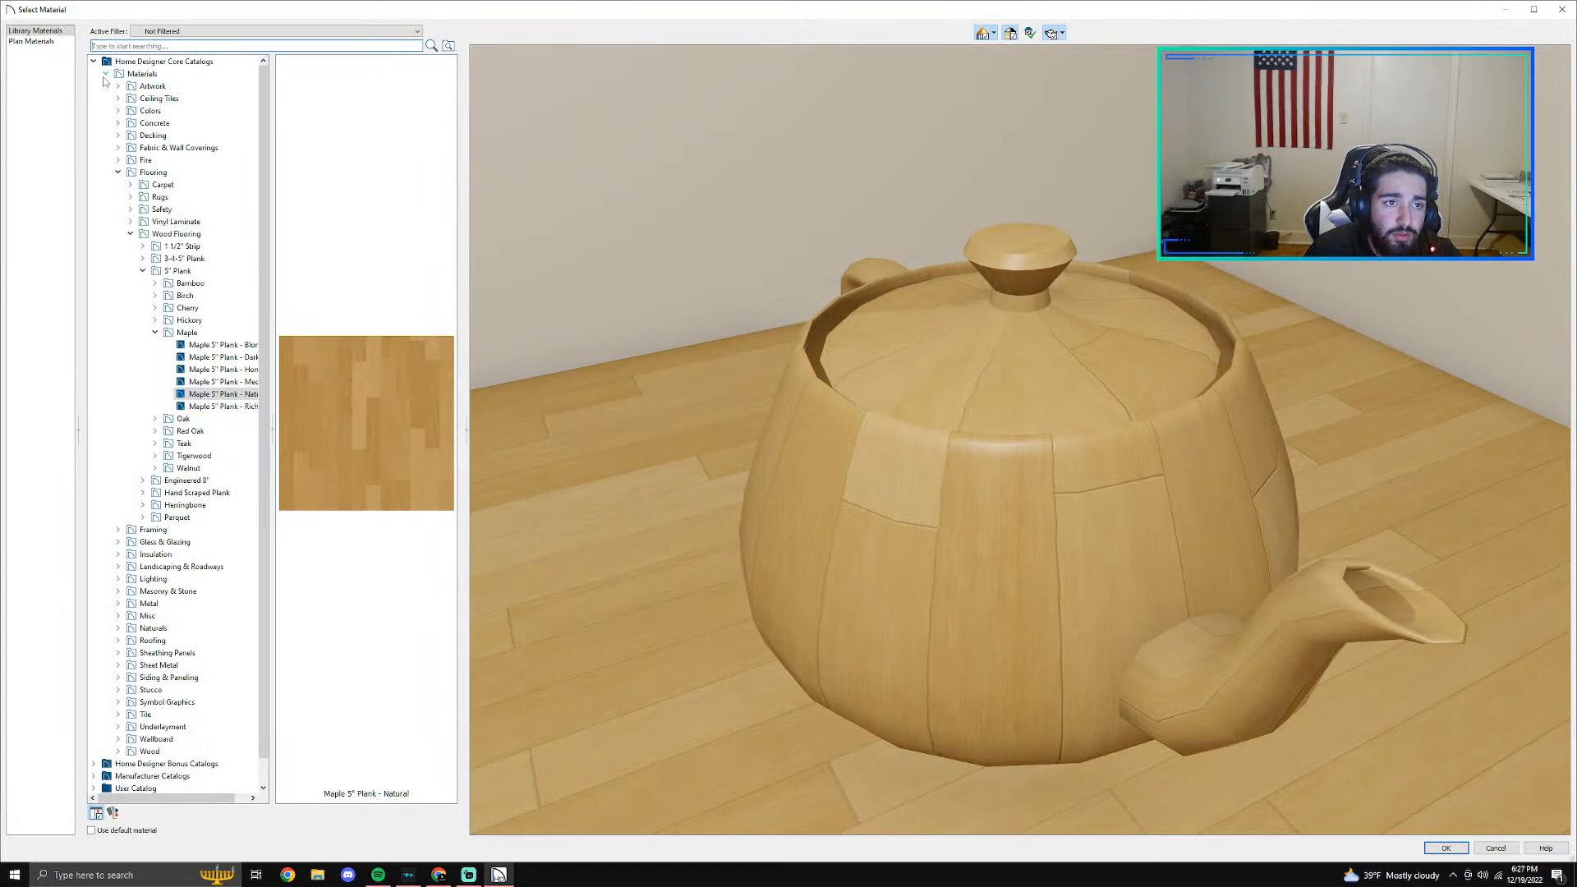
- Browse the material library's manufacturer catalogs to the DalTile Porcelain collections
click(106, 73)
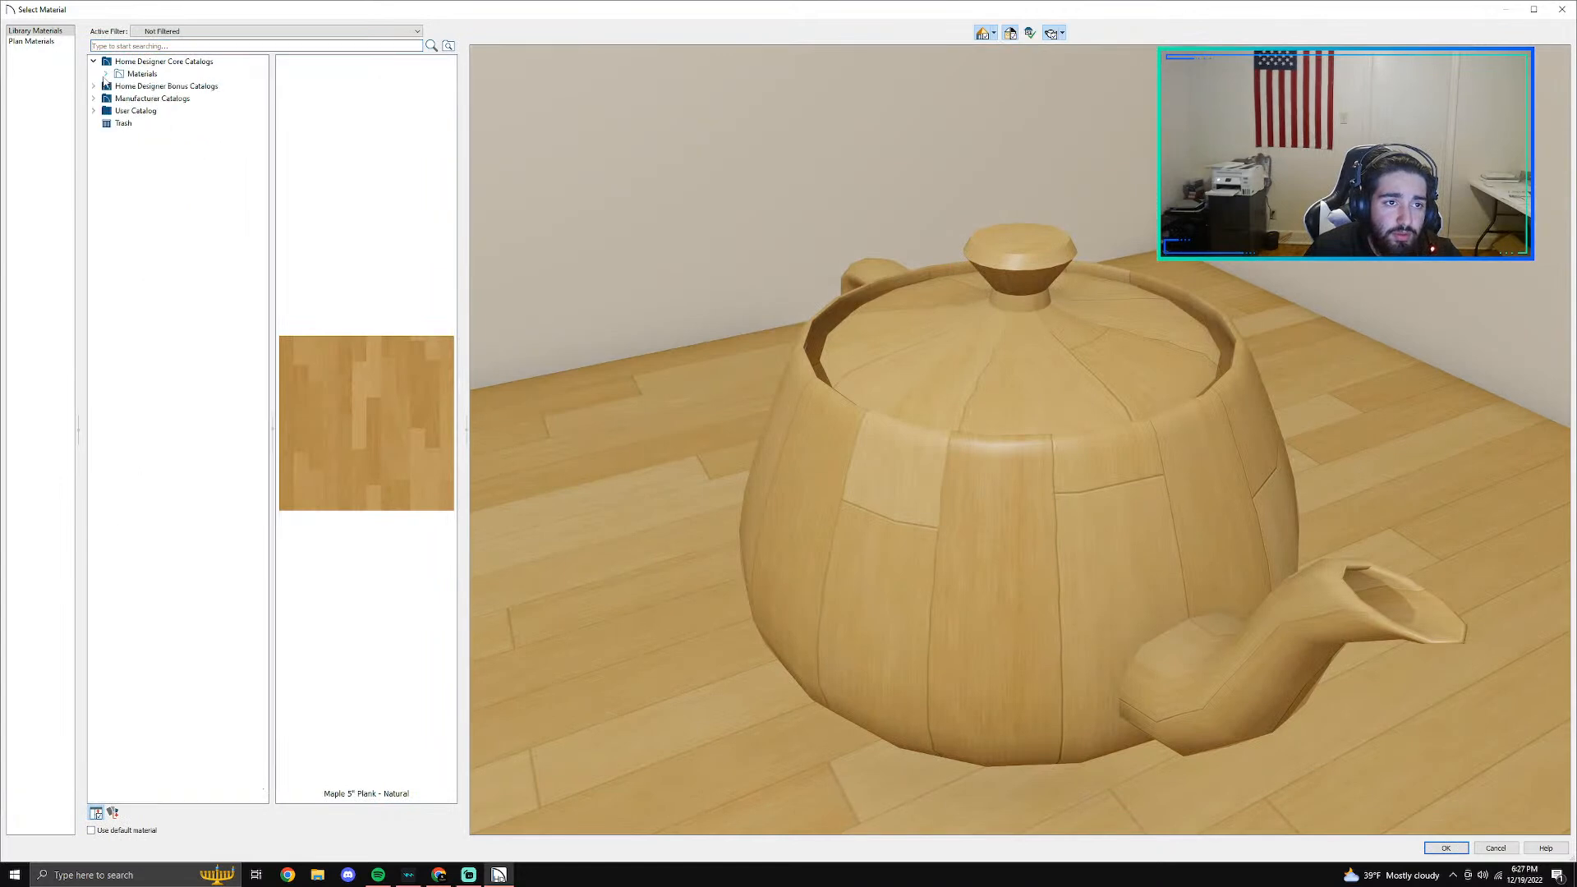
click(94, 63)
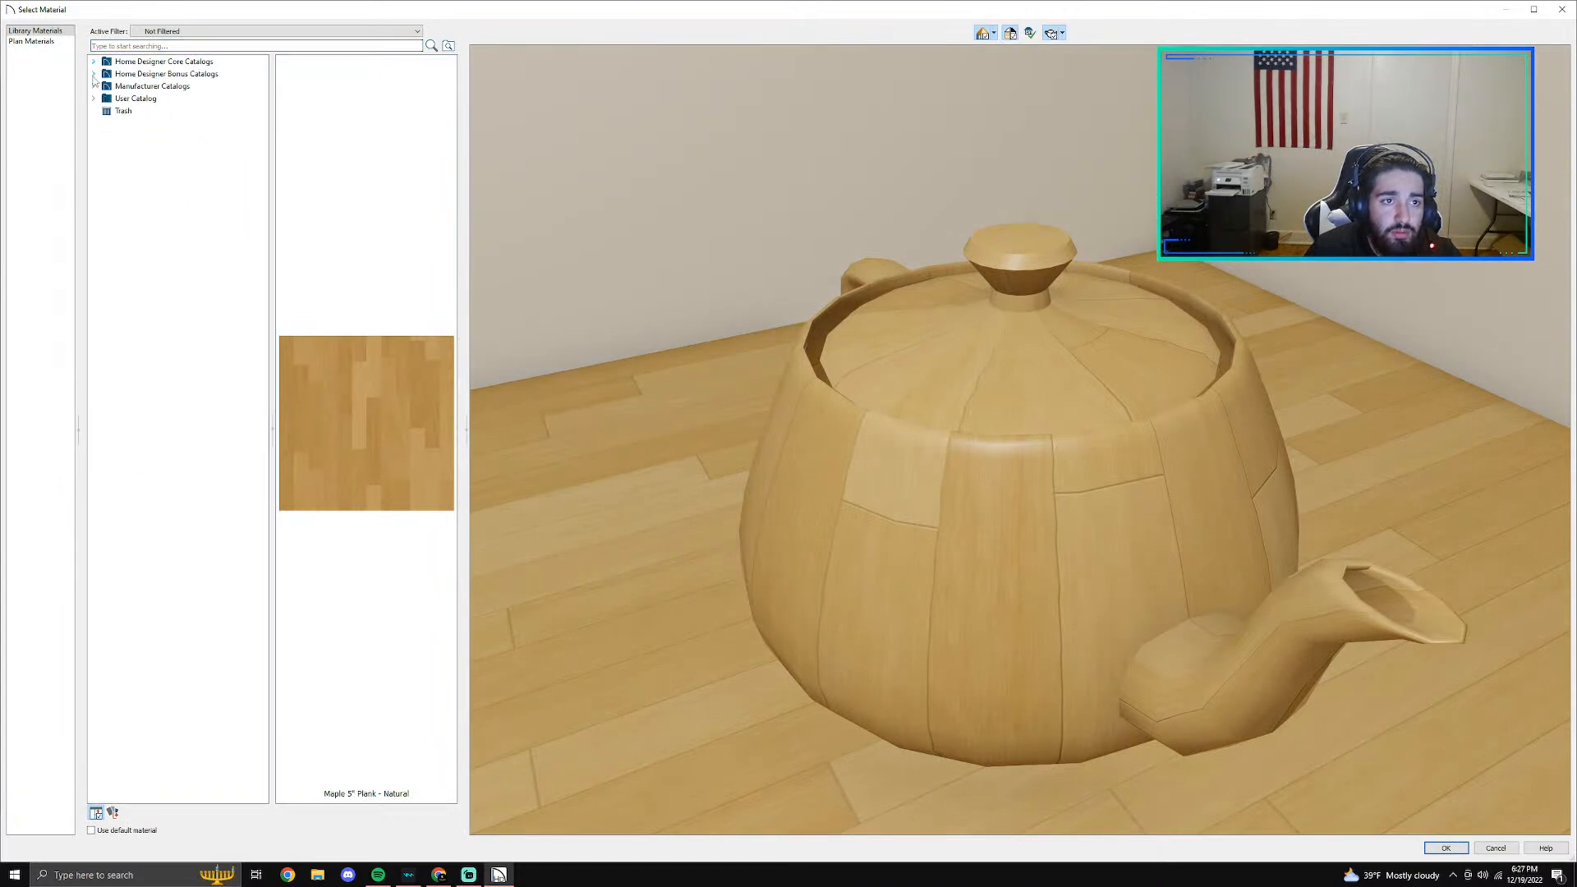
click(94, 75)
click(94, 111)
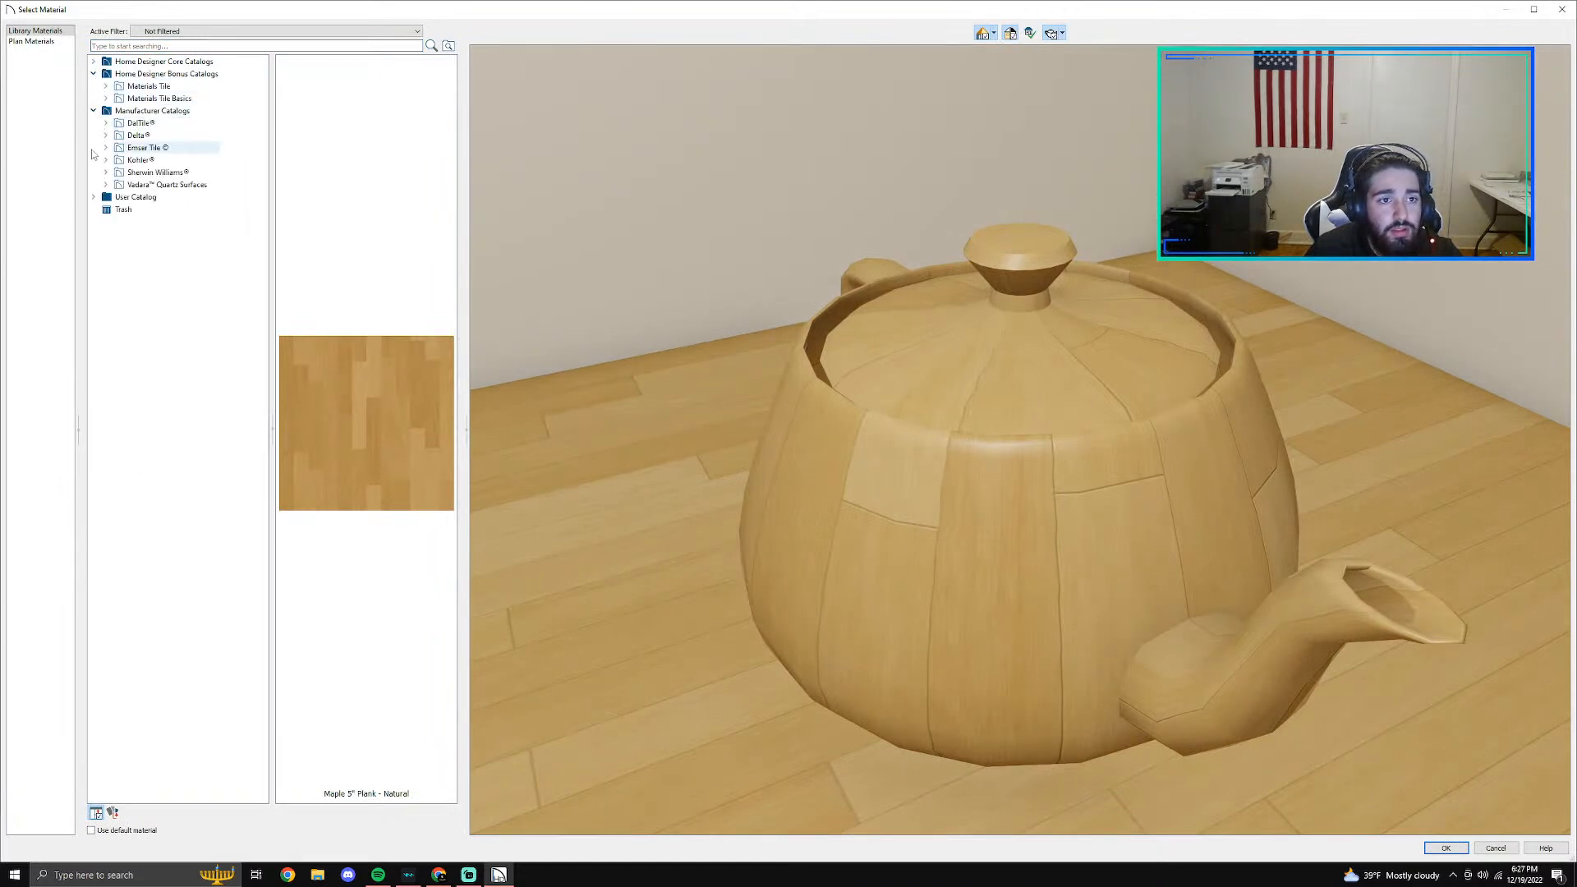
click(105, 125)
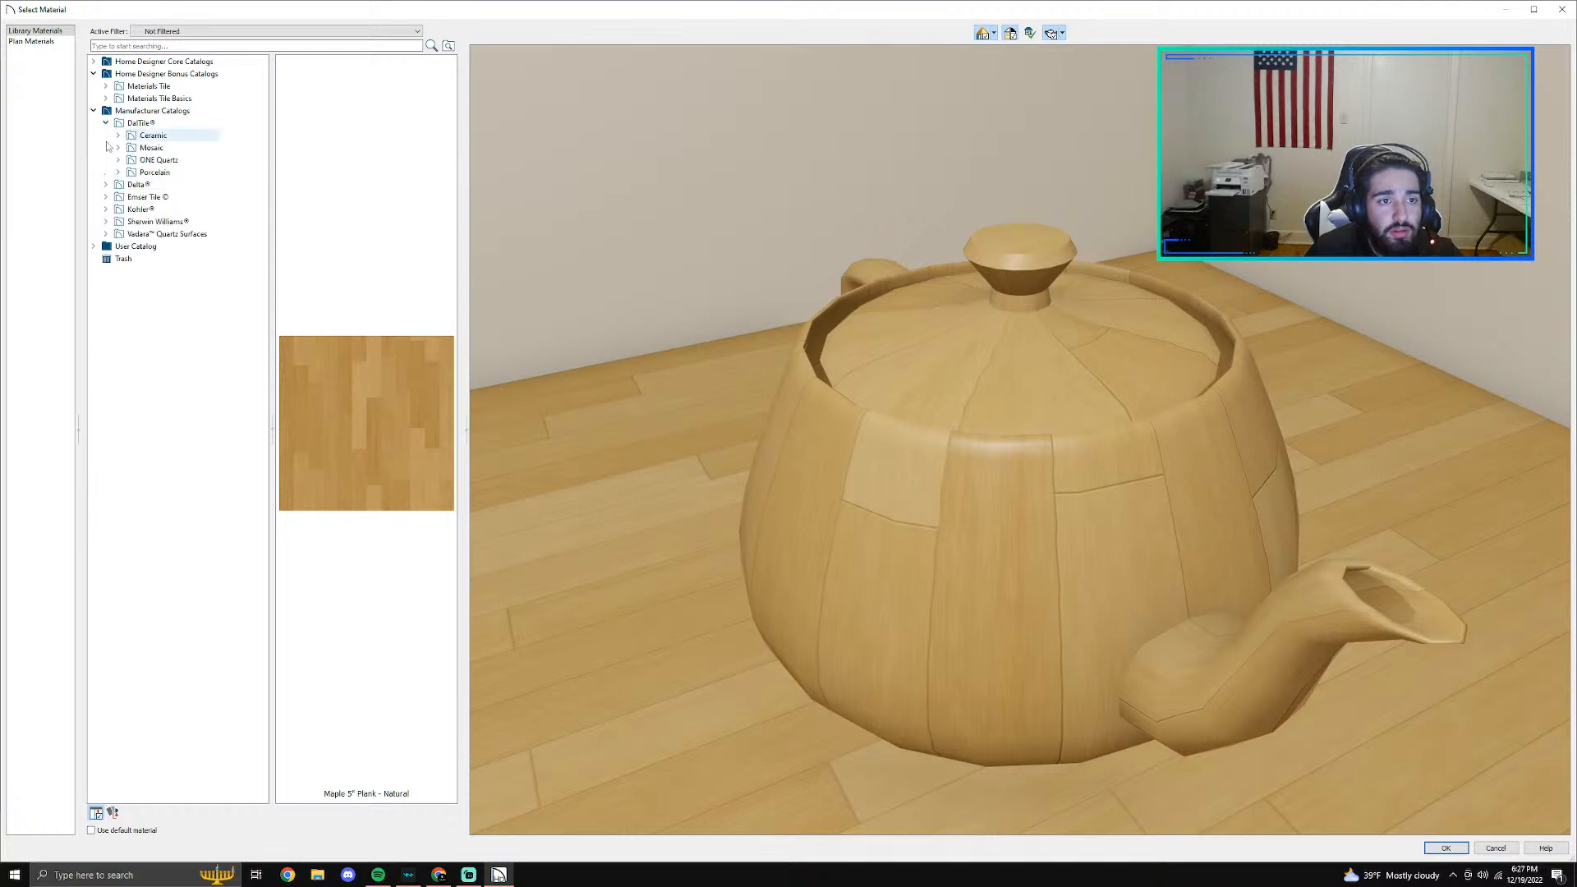
click(117, 173)
scroll(123, 238, down, 3)
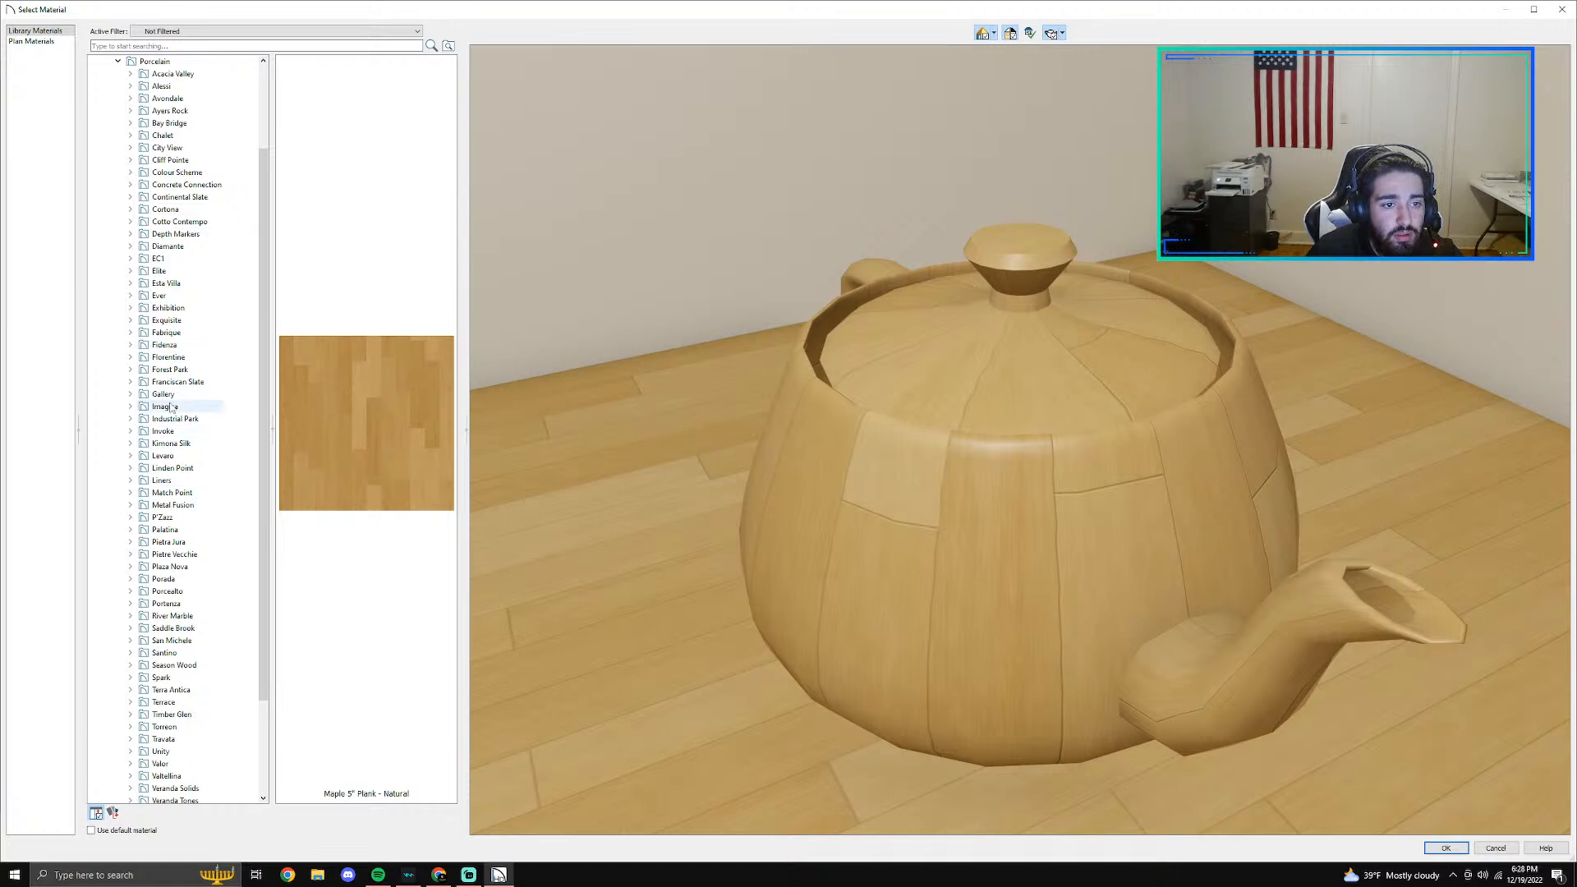
- Preview the wood-look tiles in the Forest Park collection and pick Timberland FP97 for the floor
click(133, 370)
click(189, 382)
click(190, 395)
click(191, 407)
click(184, 431)
click(188, 419)
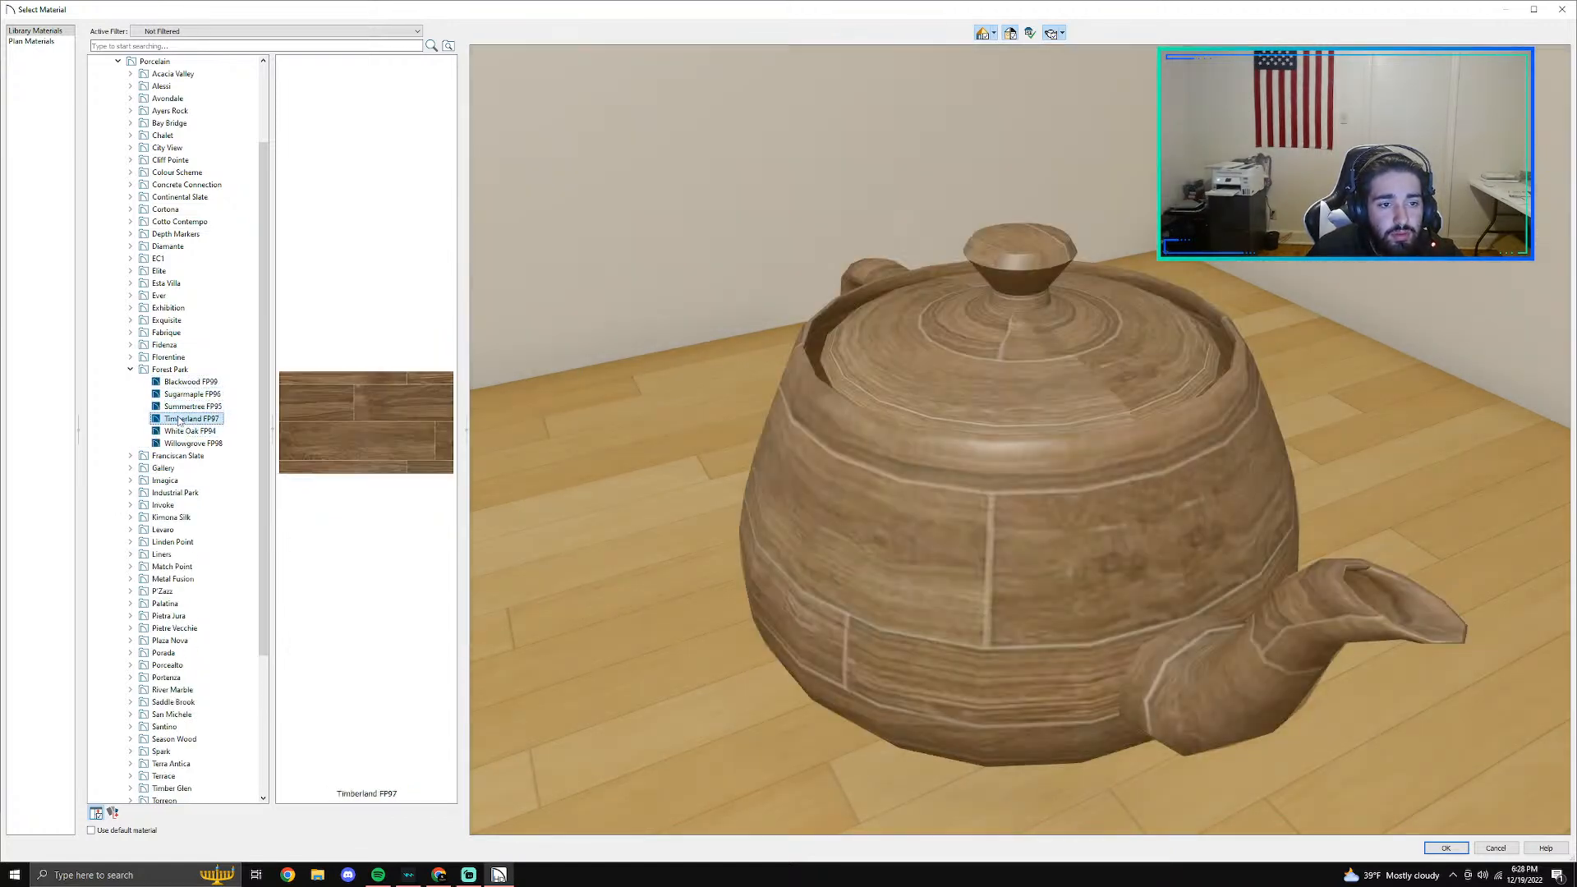
click(219, 443)
click(215, 430)
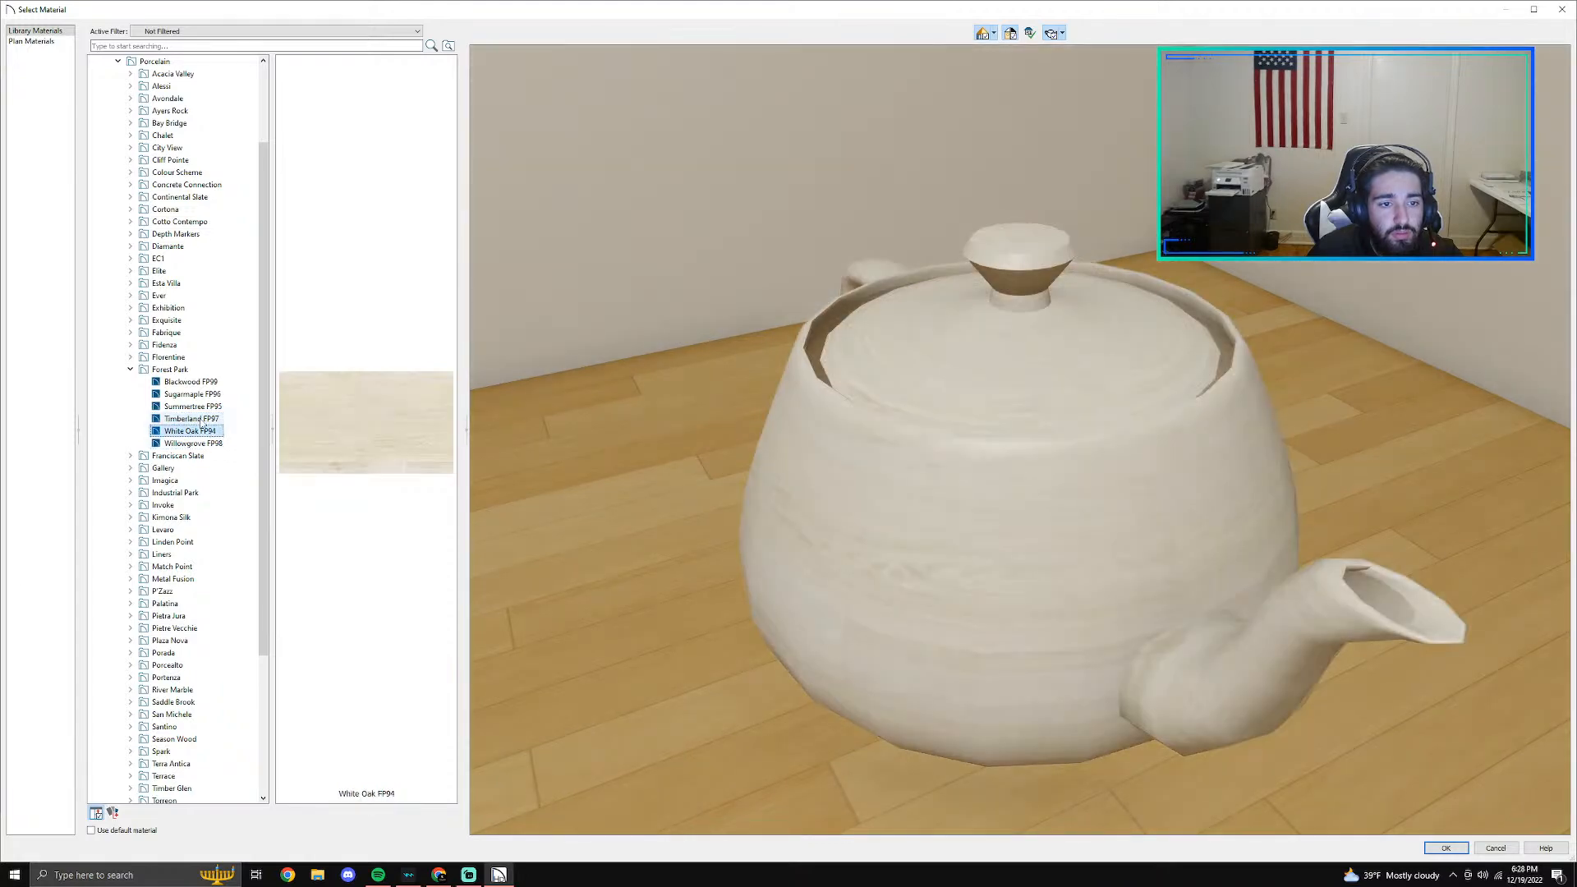
click(218, 419)
- Apply the chosen floor finish to the room and inspect the new floor in the 3D camera view
click(1446, 846)
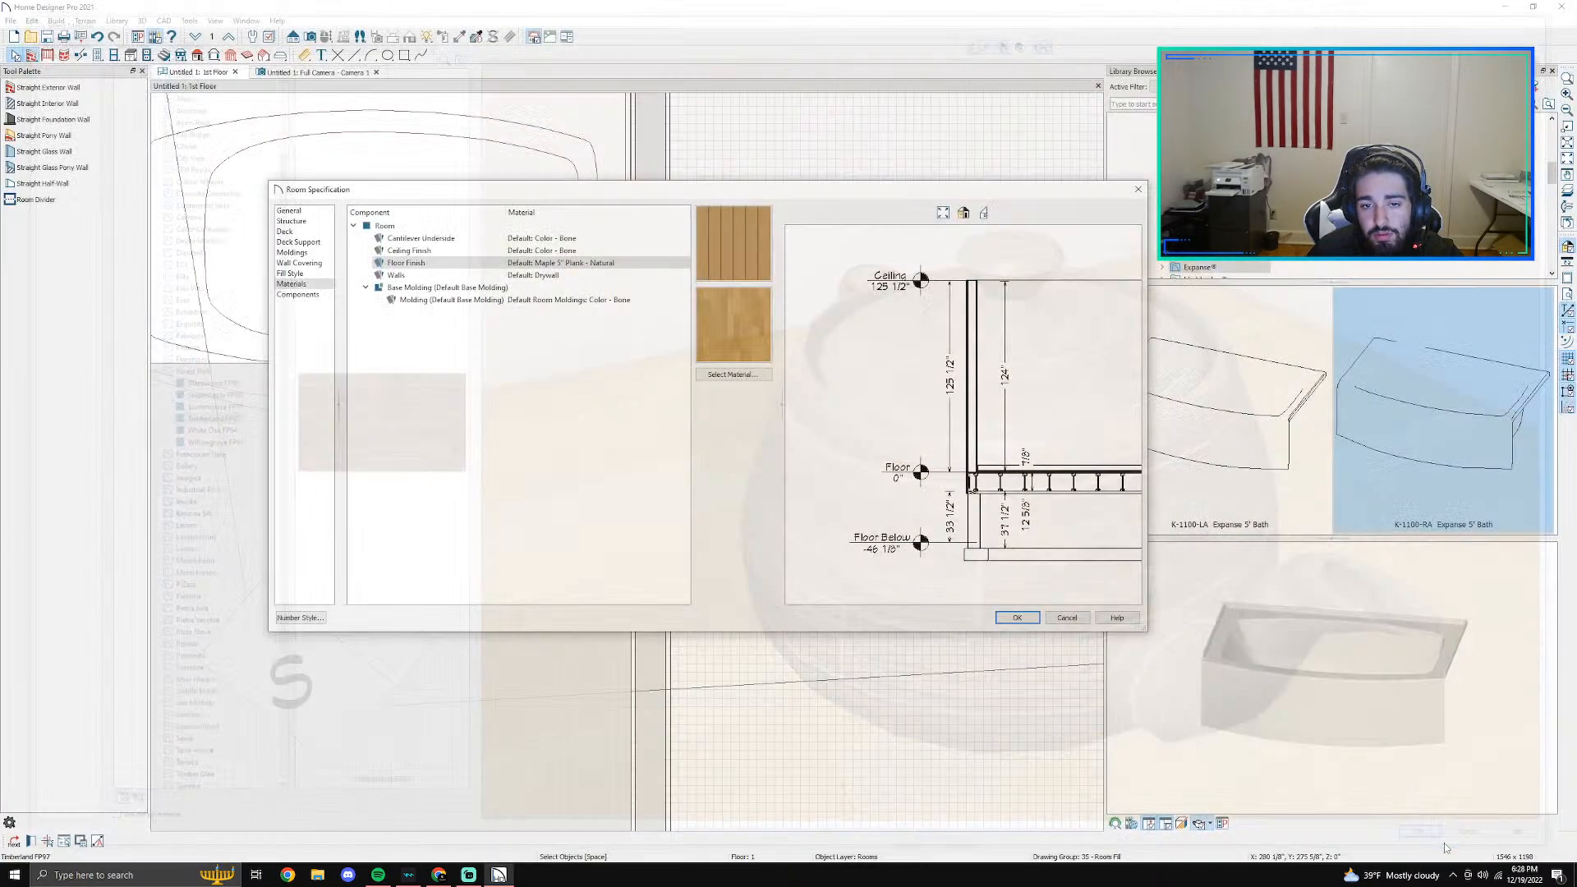
click(1016, 618)
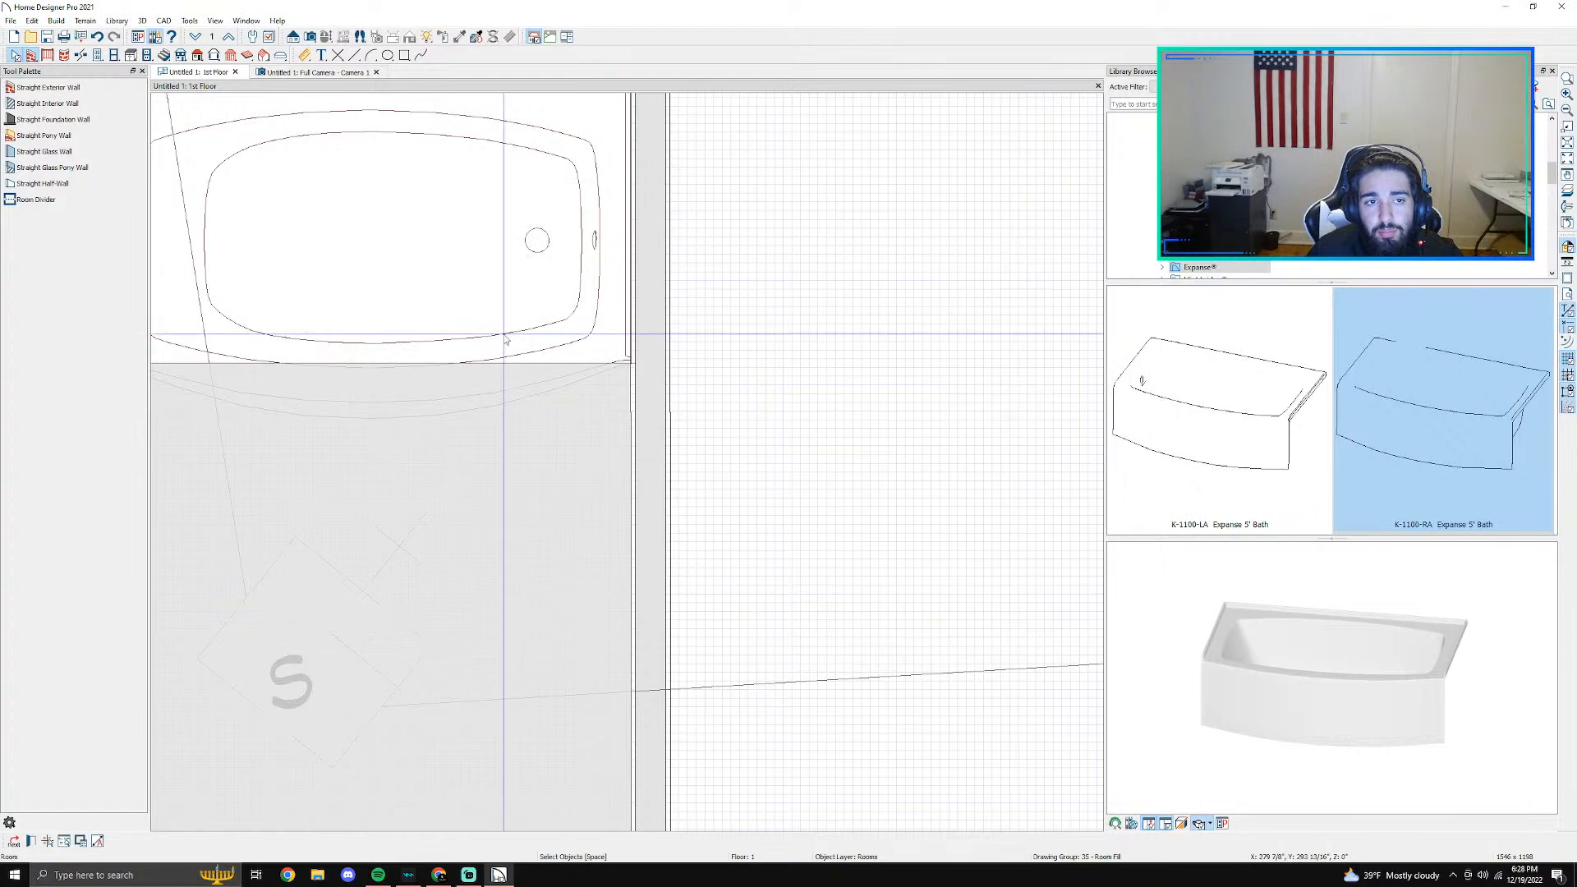
click(307, 72)
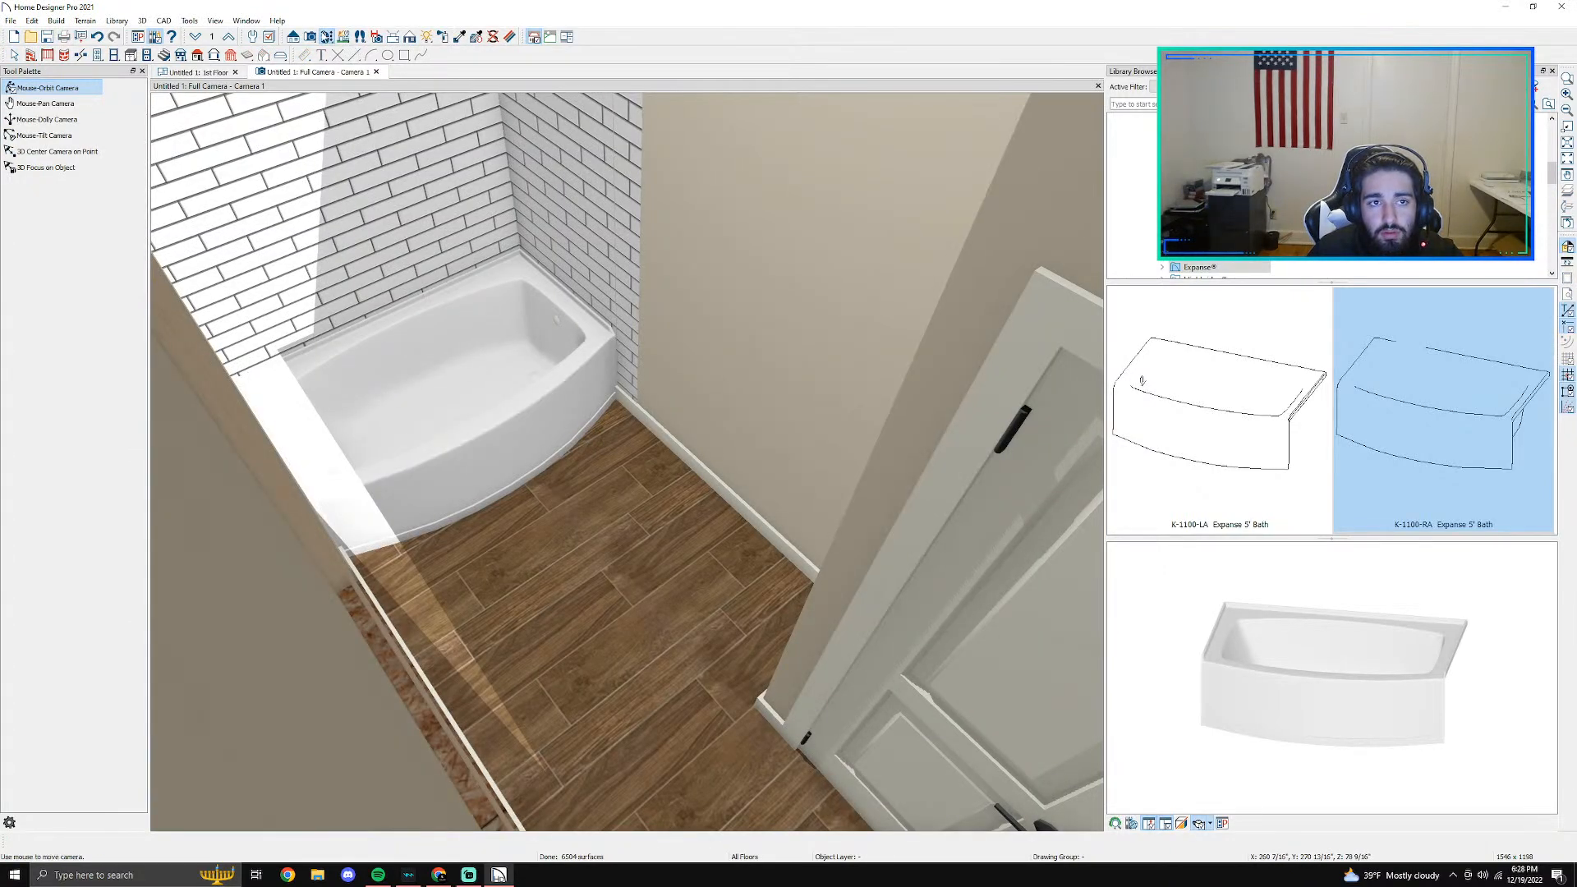
drag(611, 331, 614, 520)
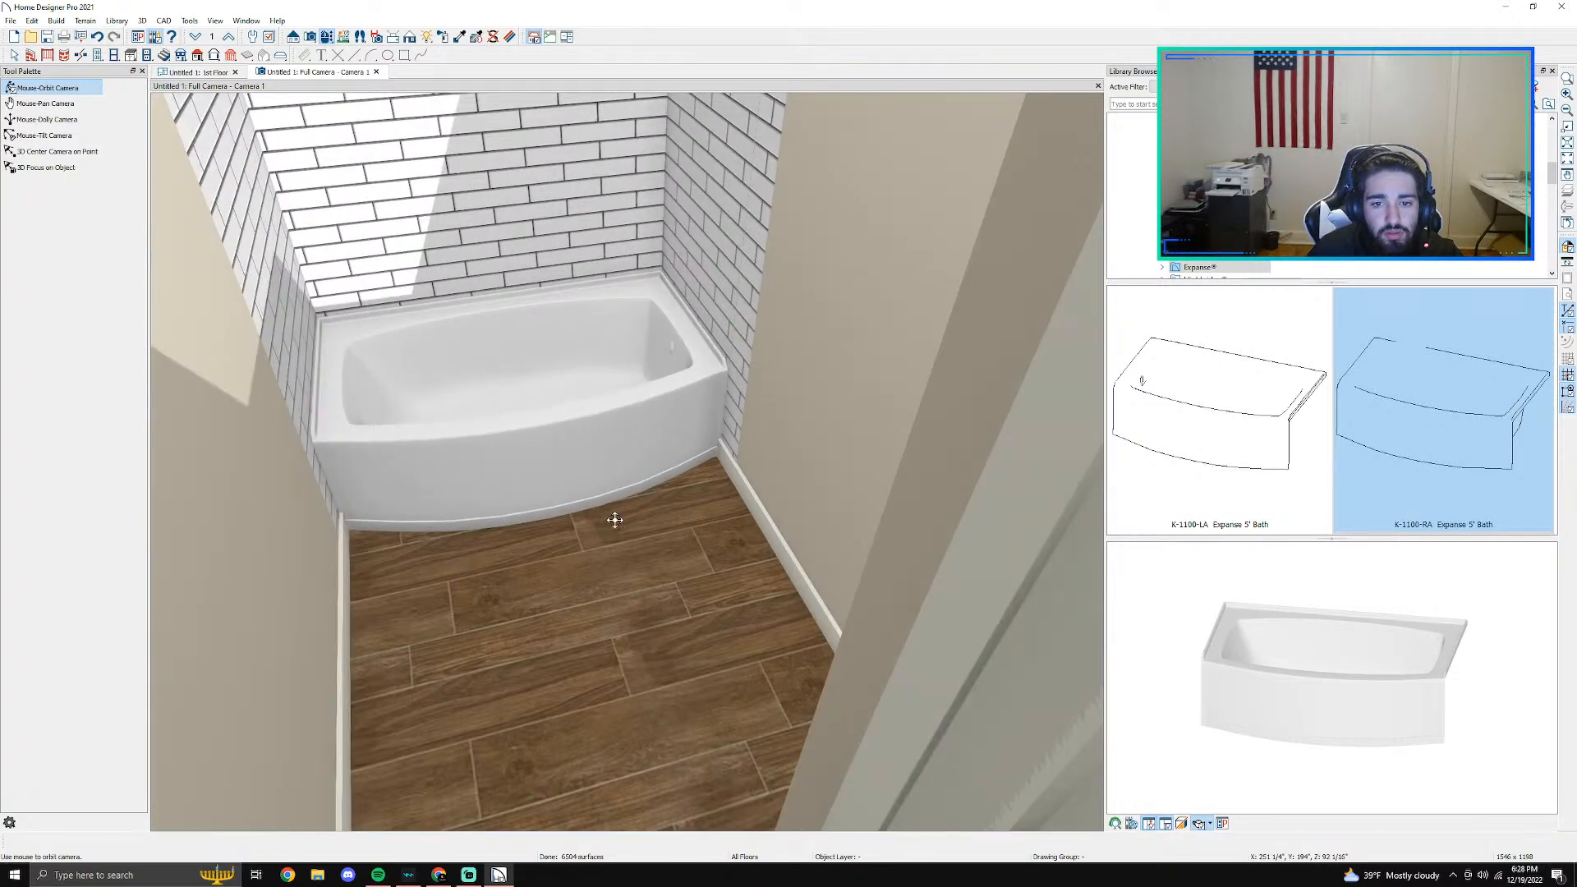
- Replace the bathroom's Floor Finish material with Willowgrove FP98 from the DalTile Porcelain Forest Park collection
key(space)
double_click(657, 661)
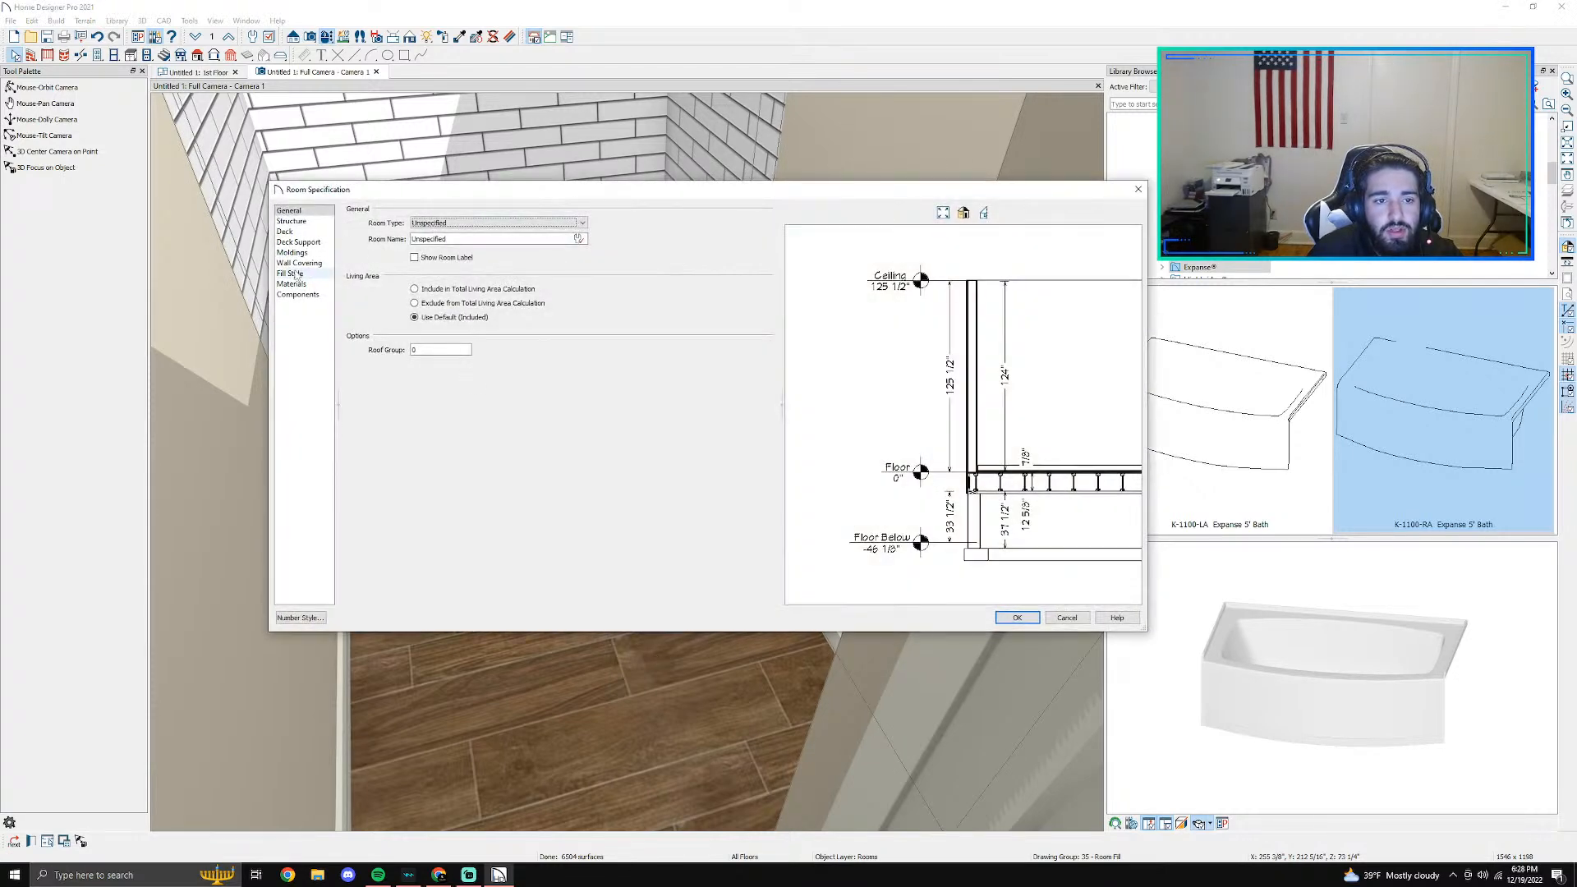
click(292, 283)
click(572, 251)
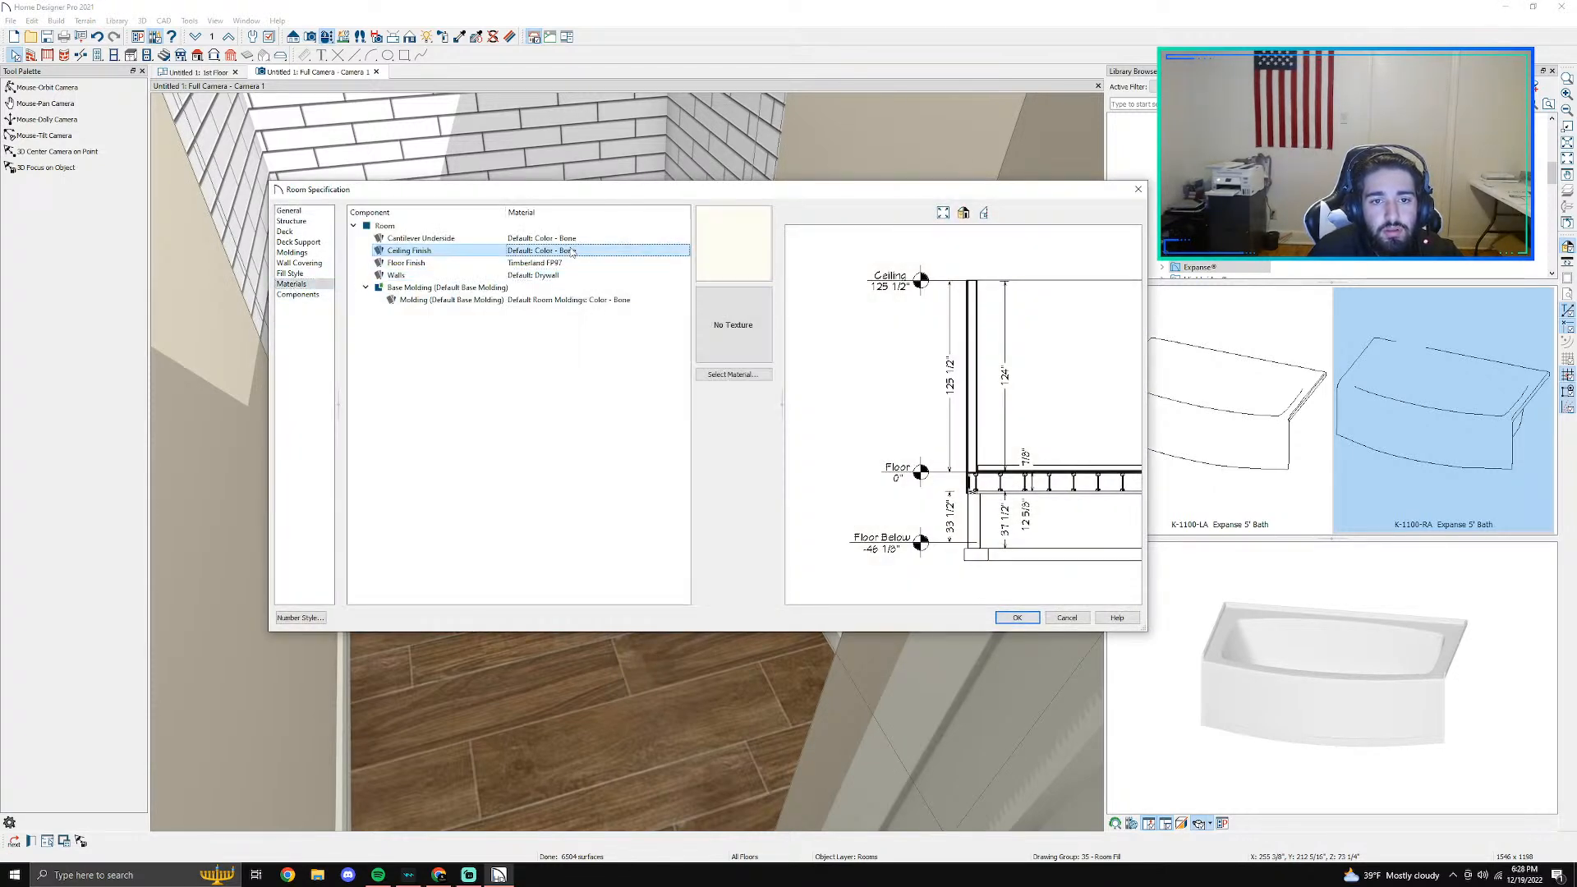
click(542, 262)
click(733, 374)
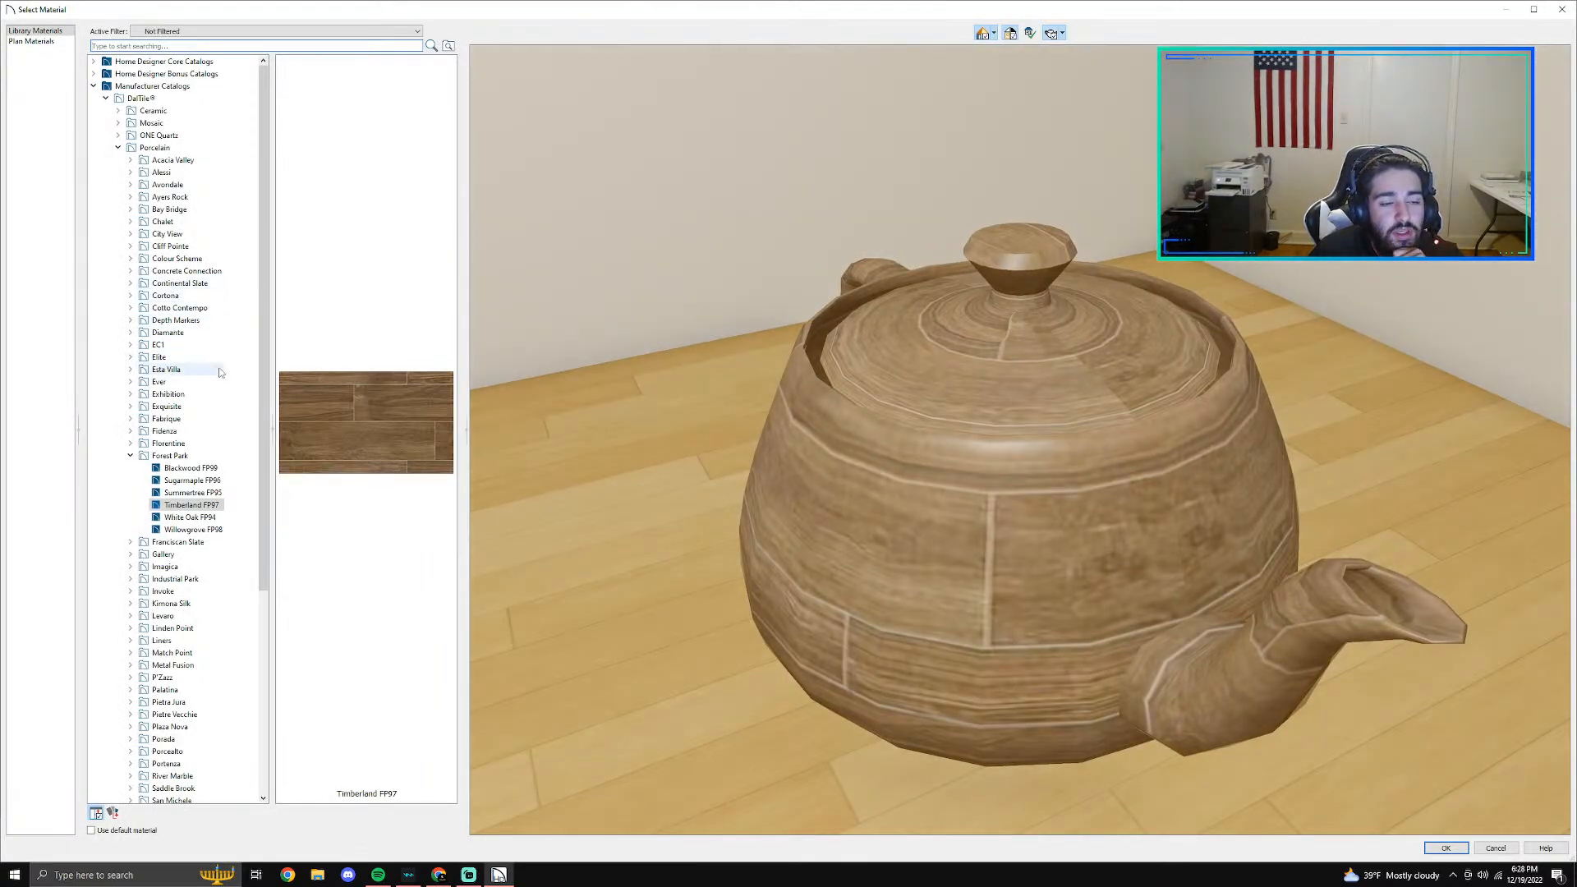
click(192, 518)
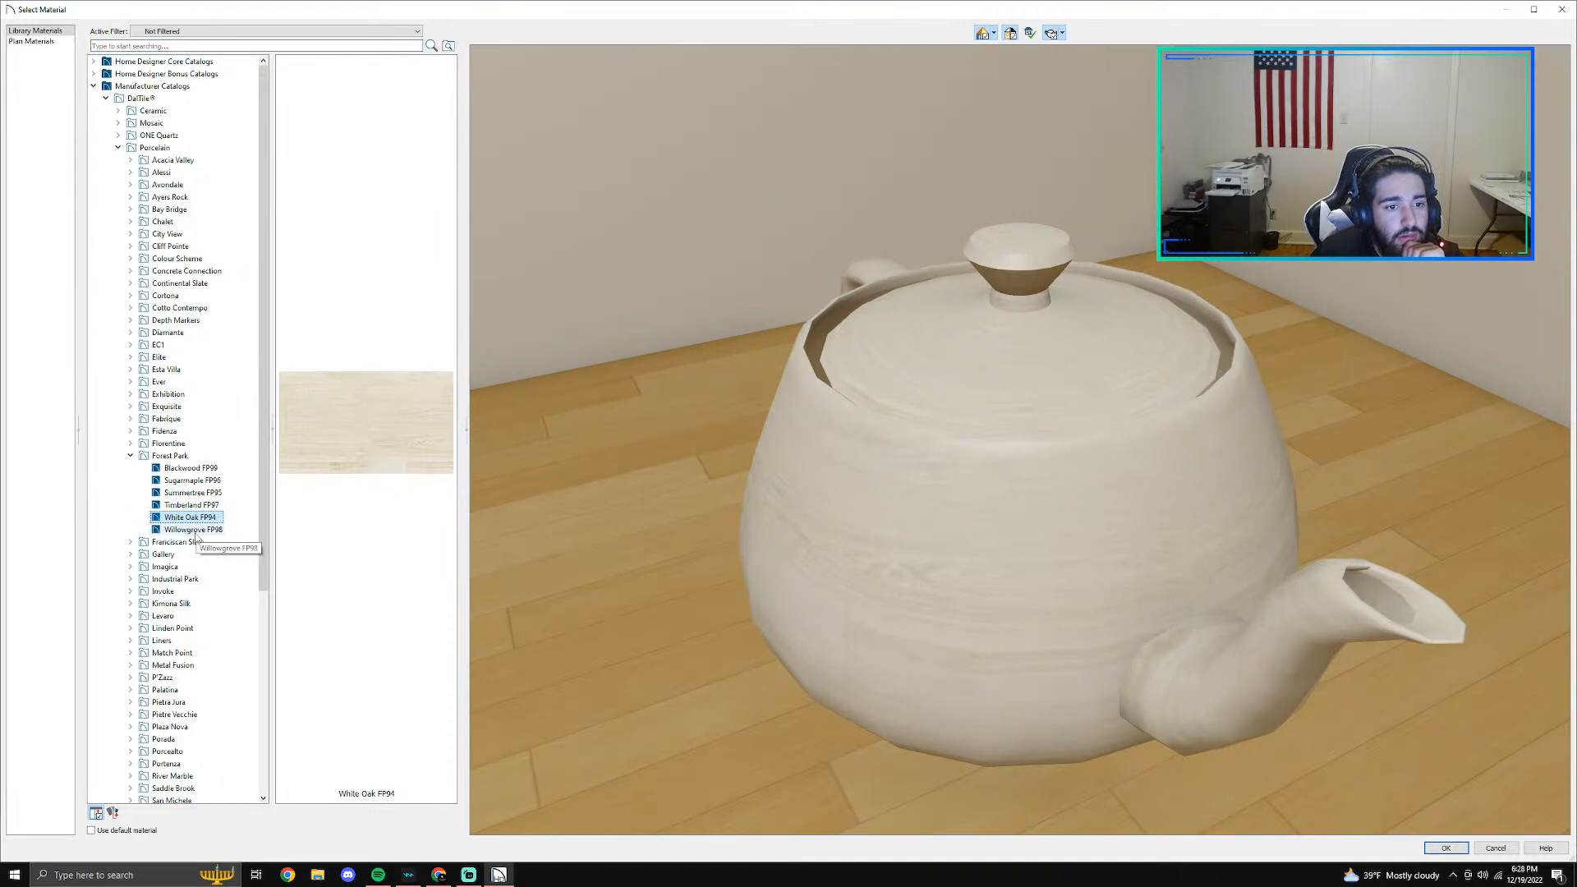
click(194, 530)
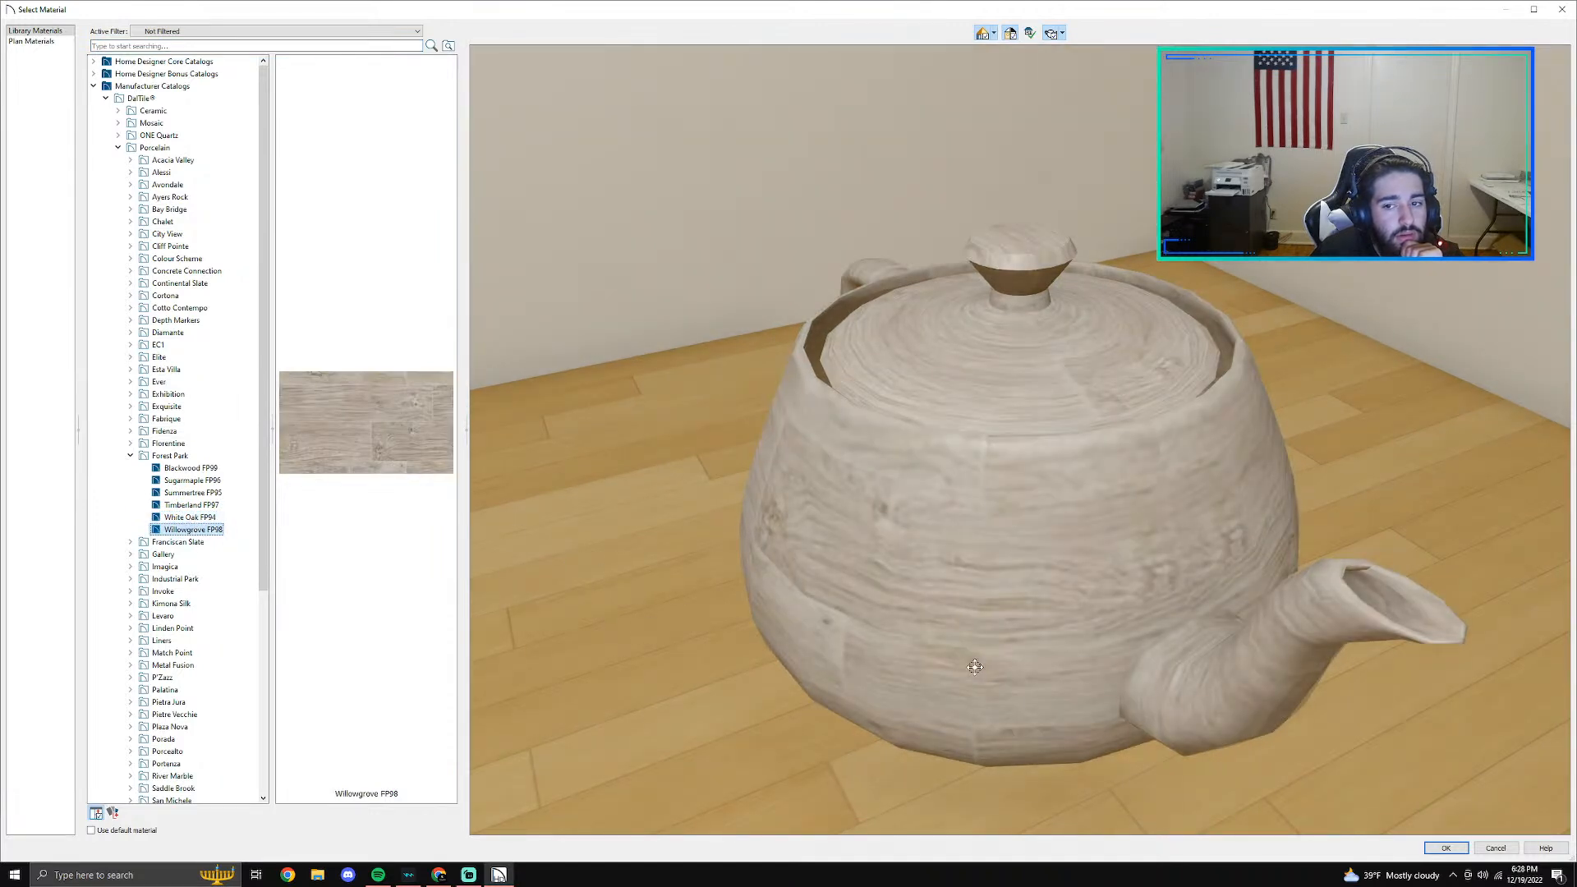
click(1467, 849)
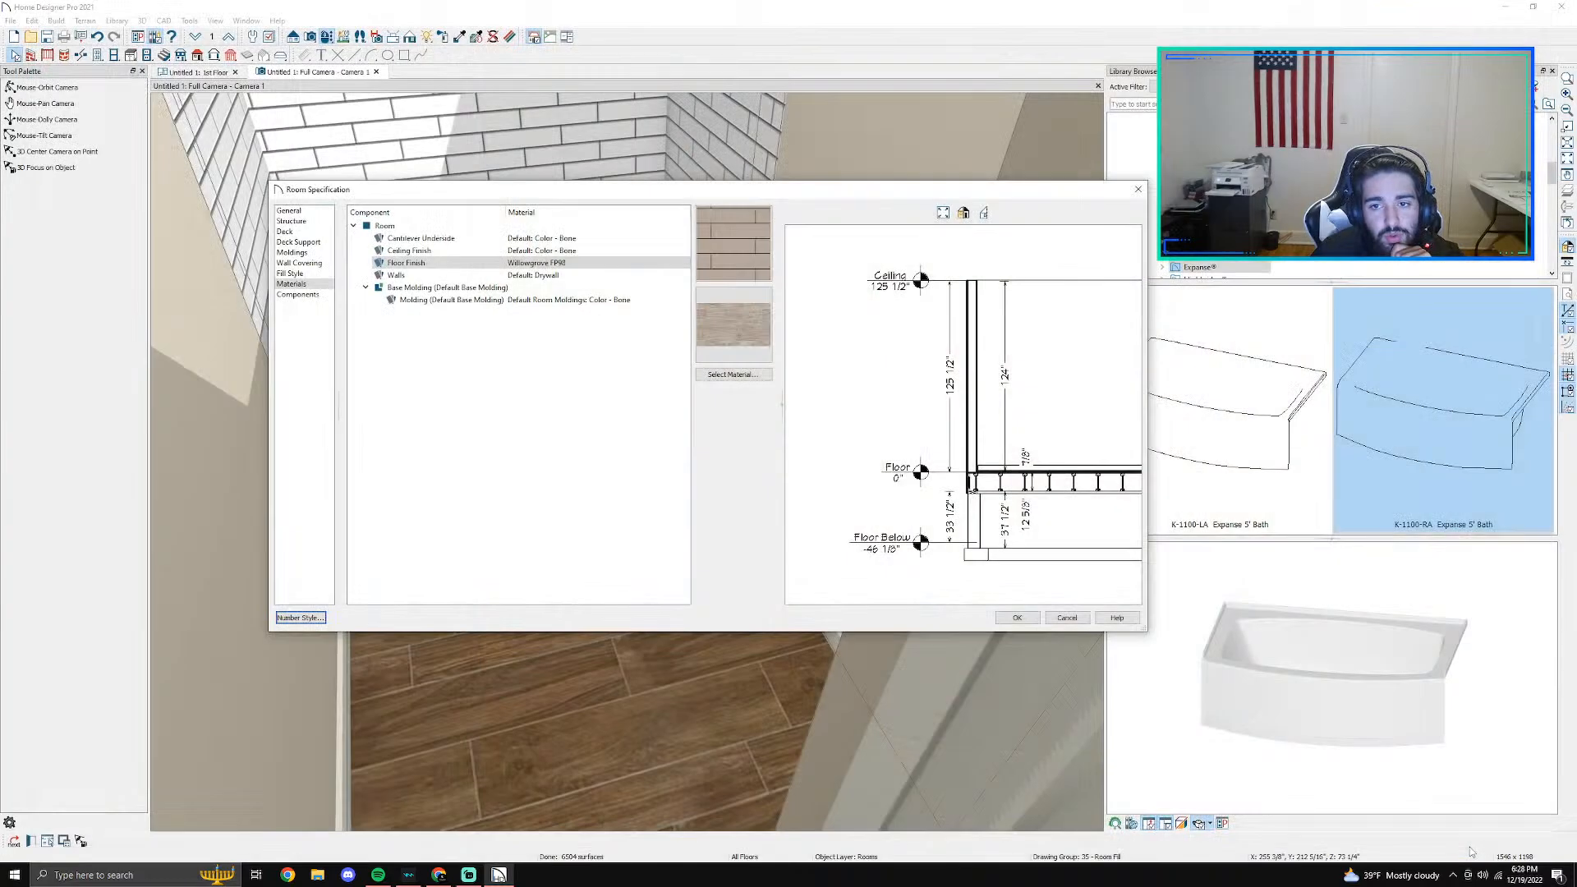
click(1018, 616)
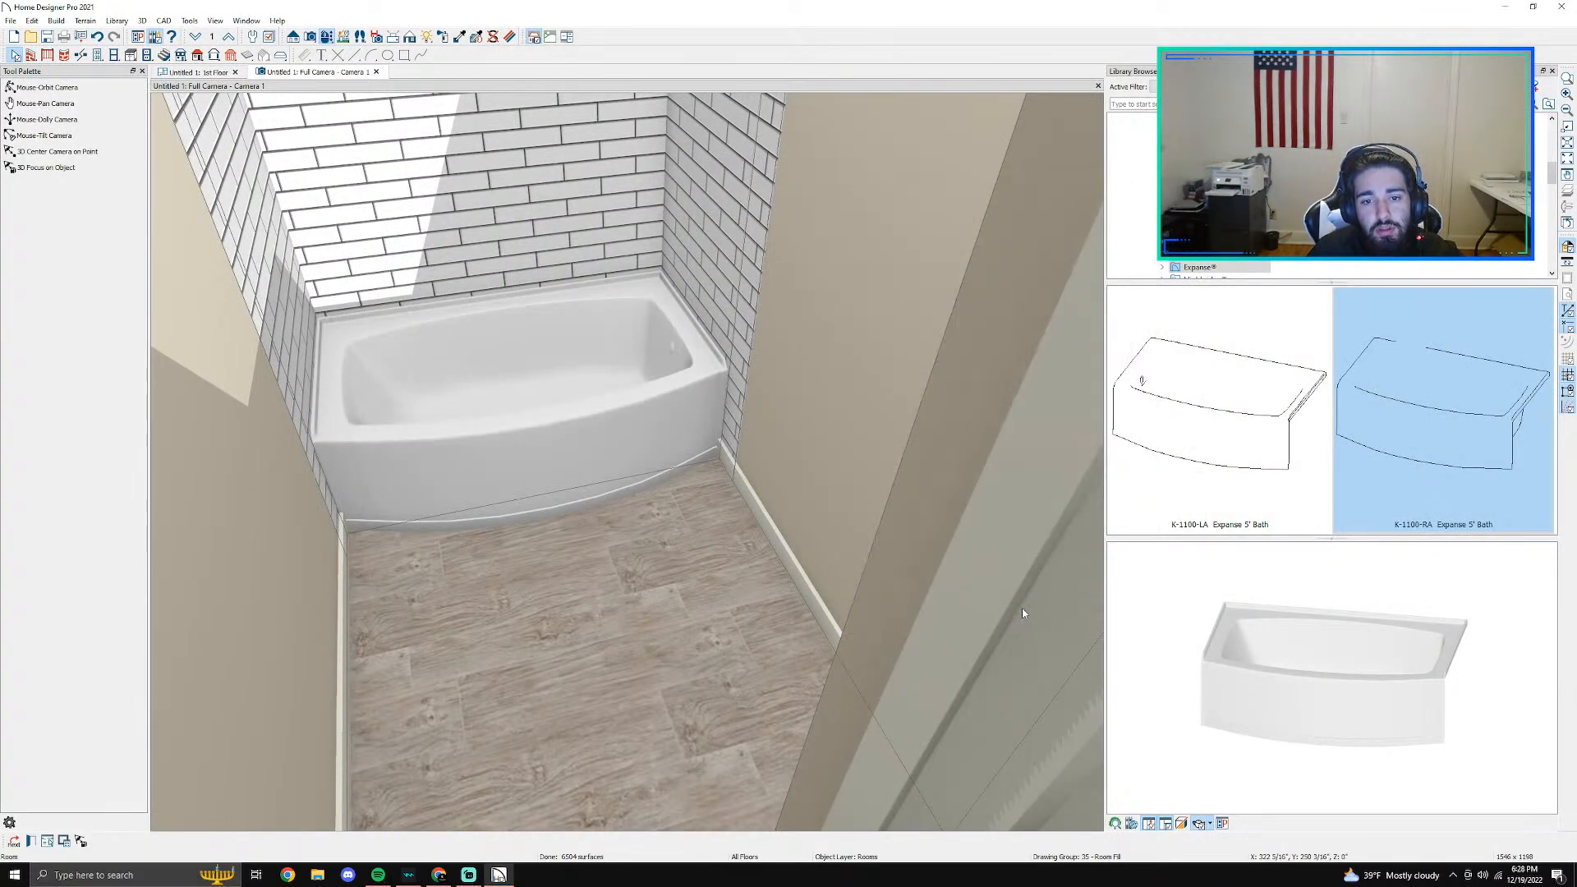
- Search the library for "toilet" and place the ADA Toilet in the floor plan, against the right-hand wall beside the bathtub
scroll(649, 531, down, 2)
scroll(652, 528, up, 2)
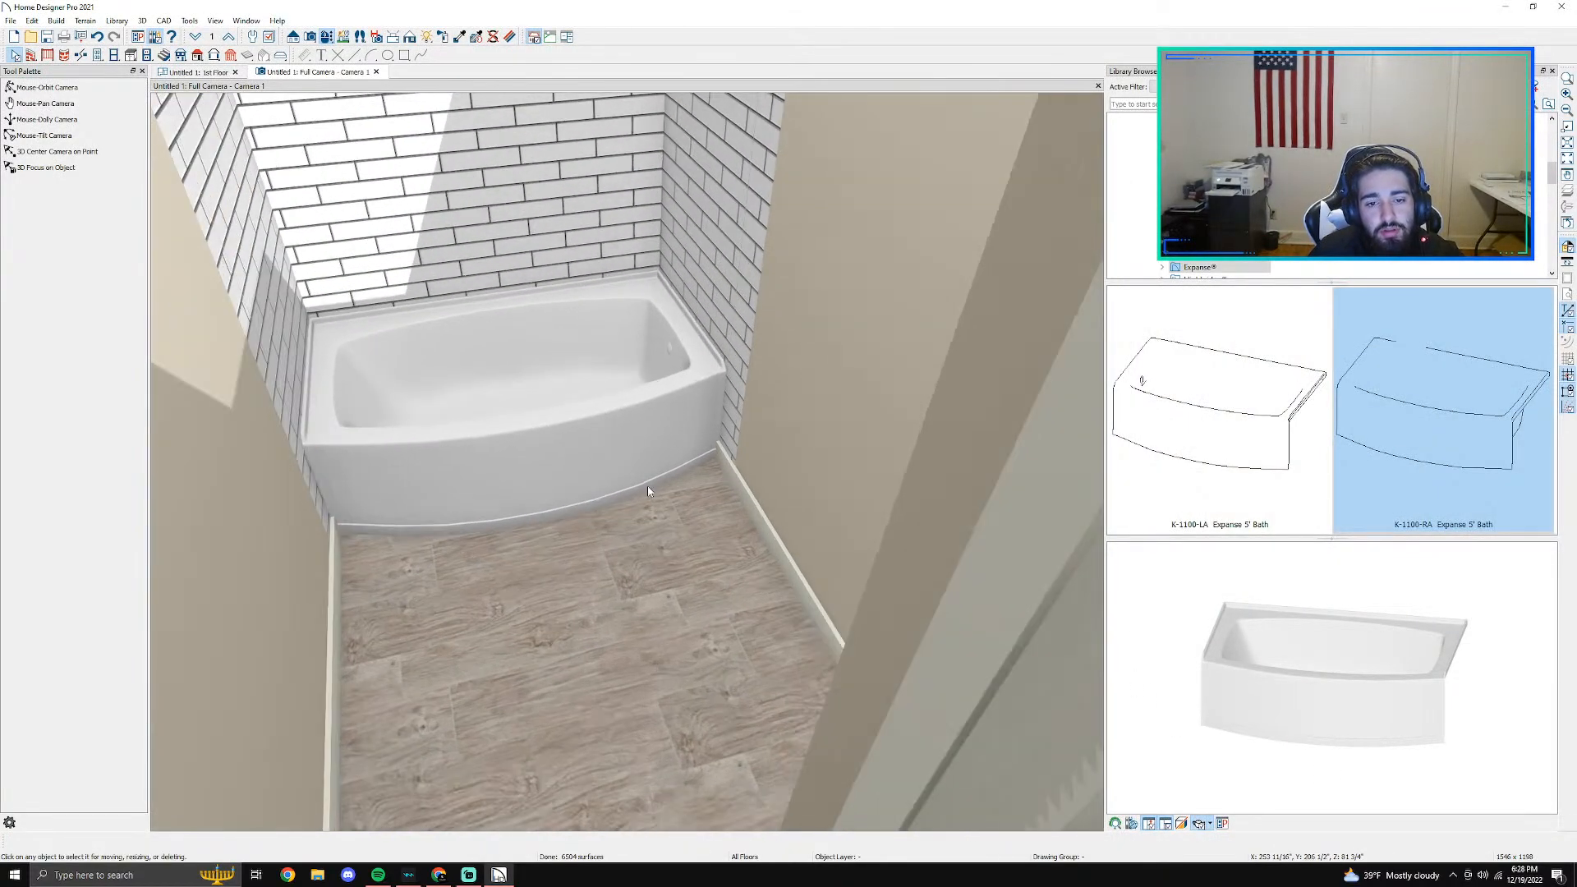
click(48, 88)
drag(317, 248, 535, 414)
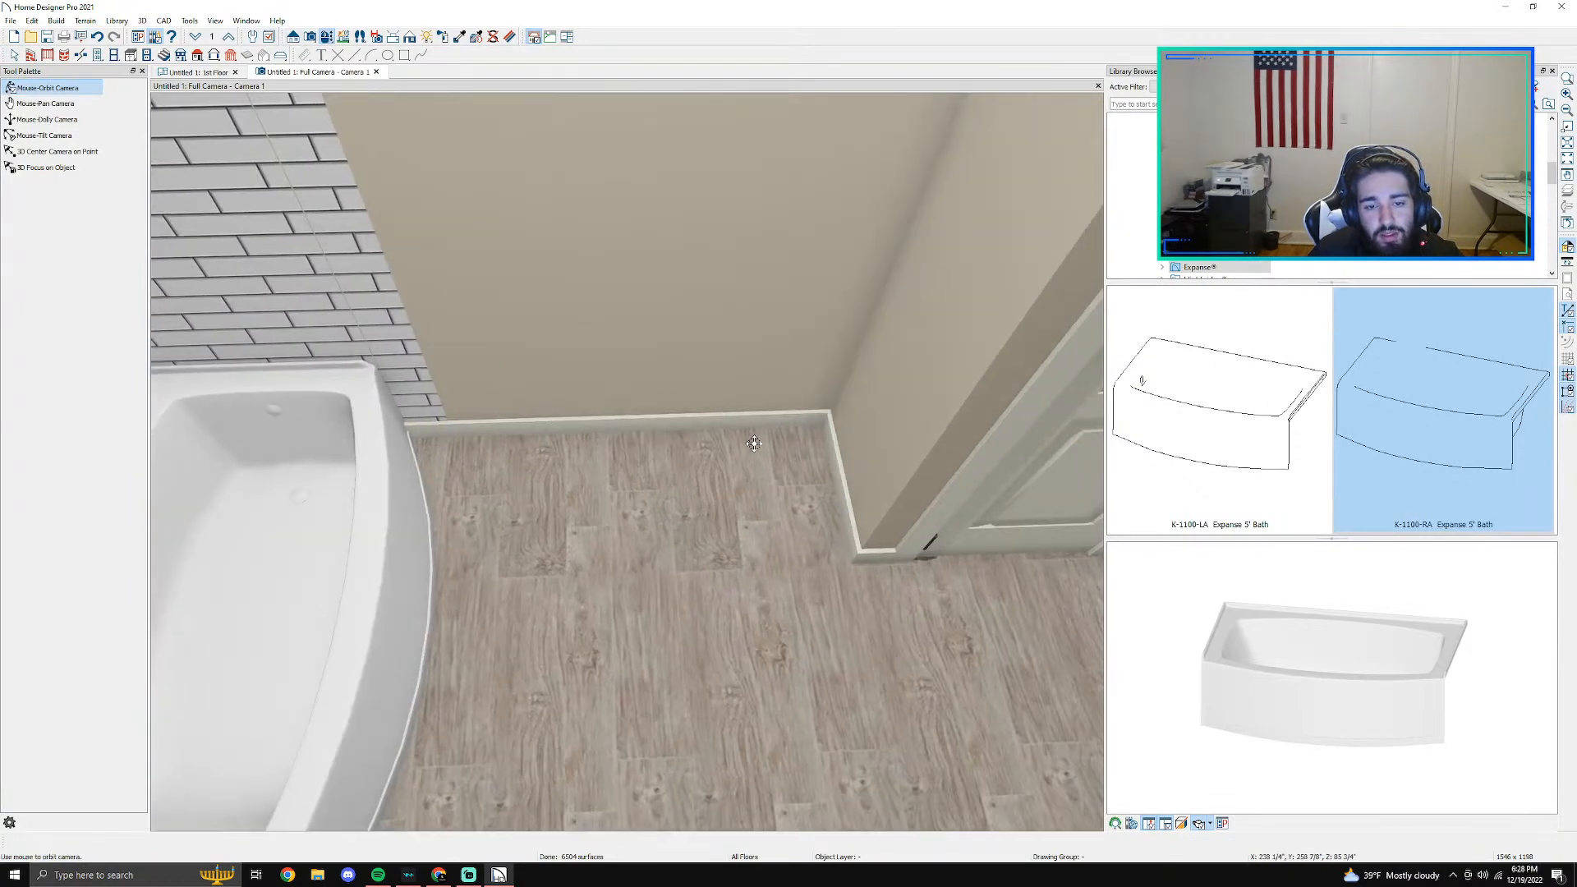
drag(787, 465, 123, 472)
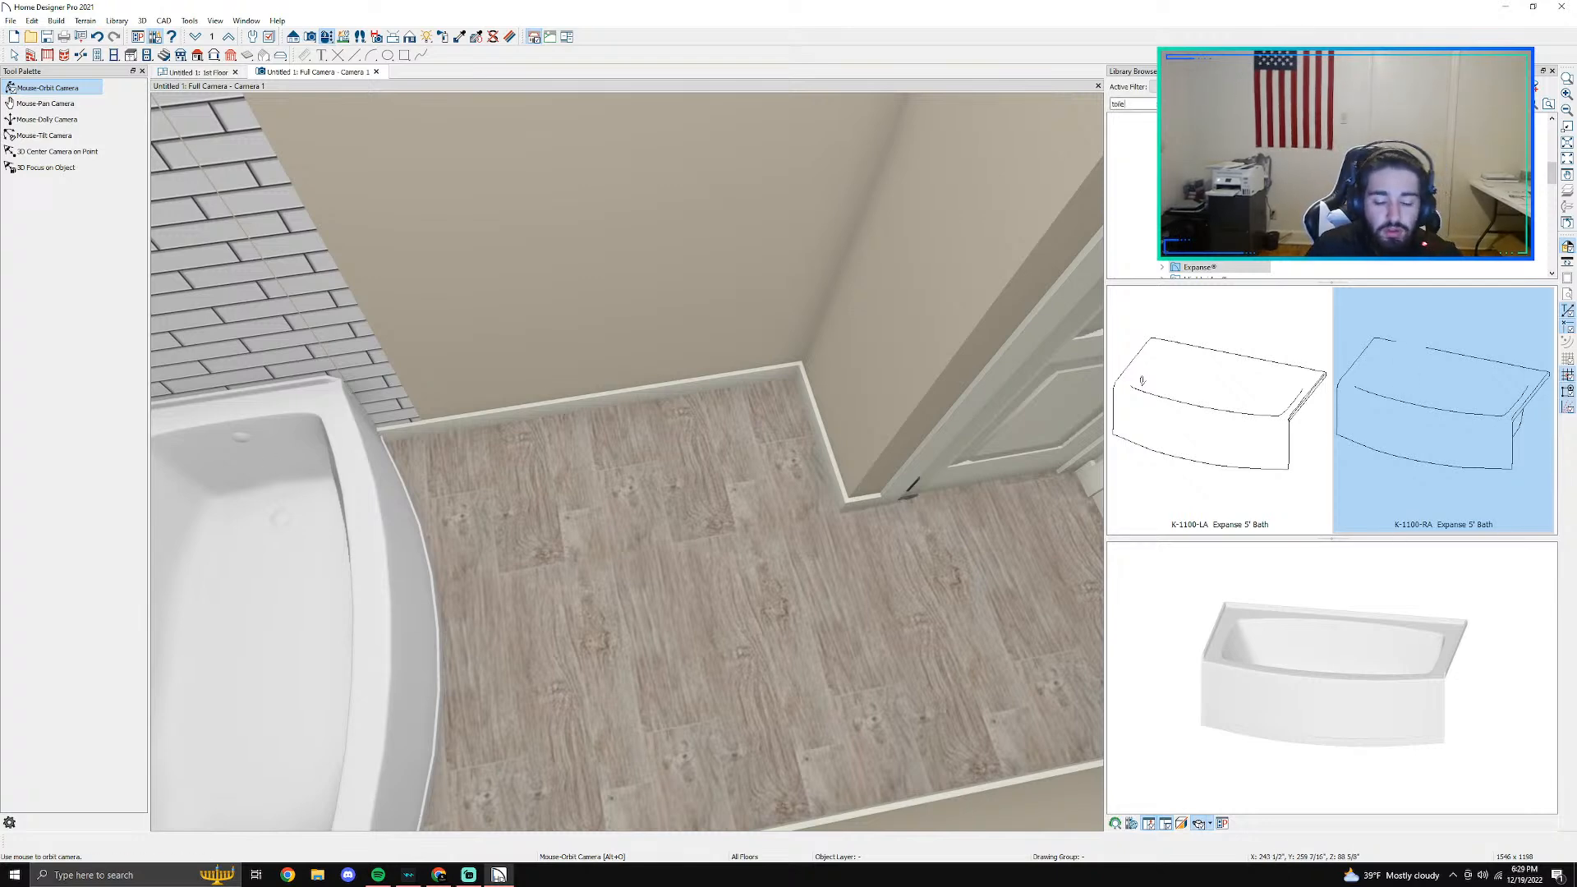
key(Return)
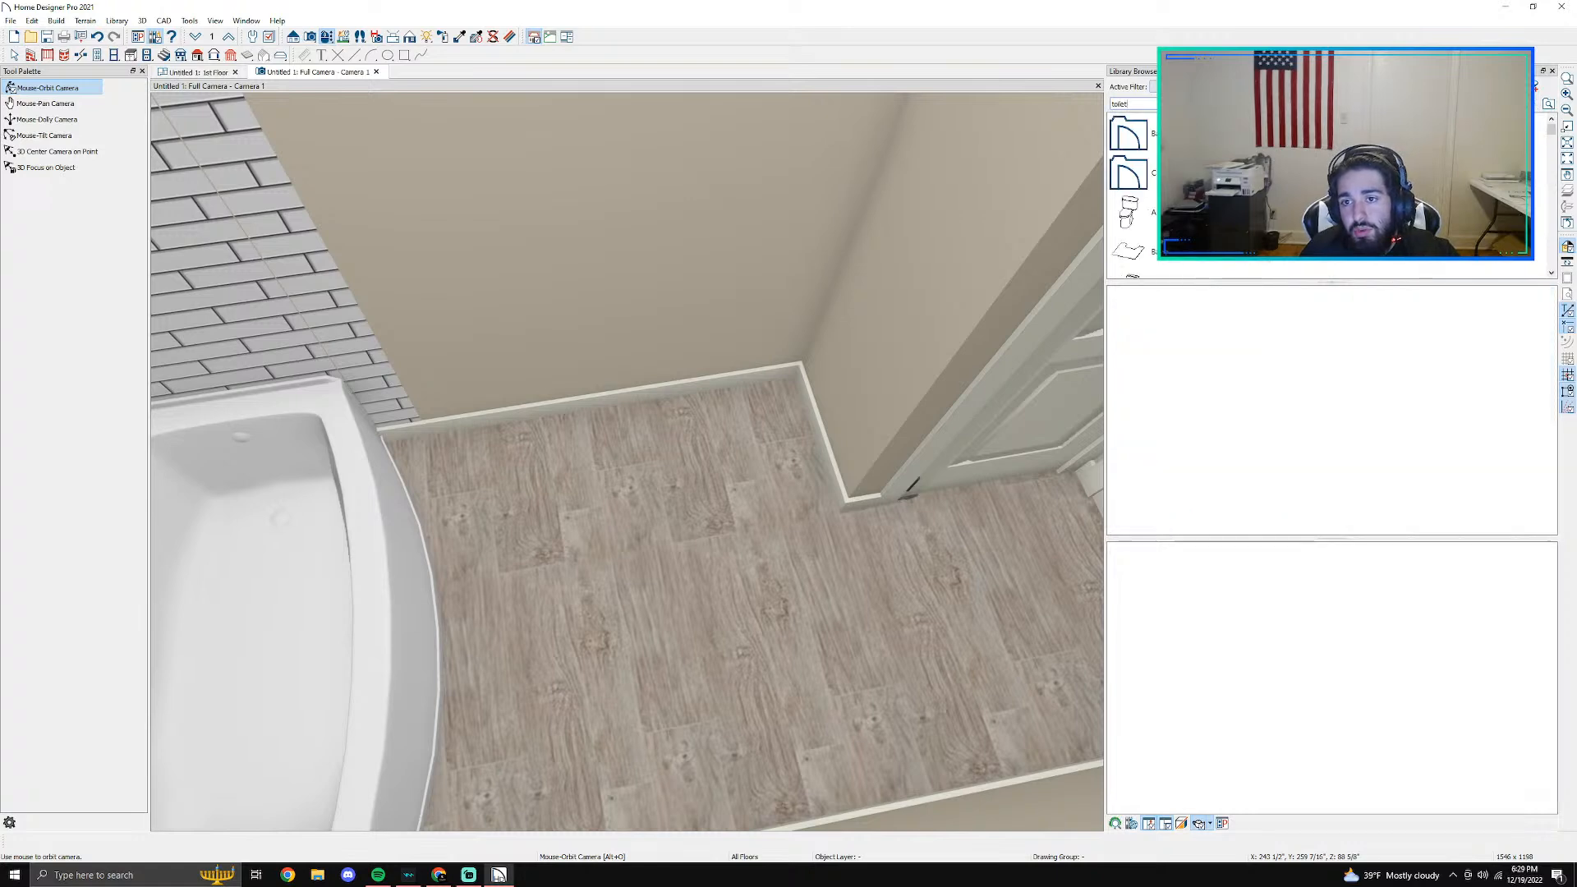
click(1153, 210)
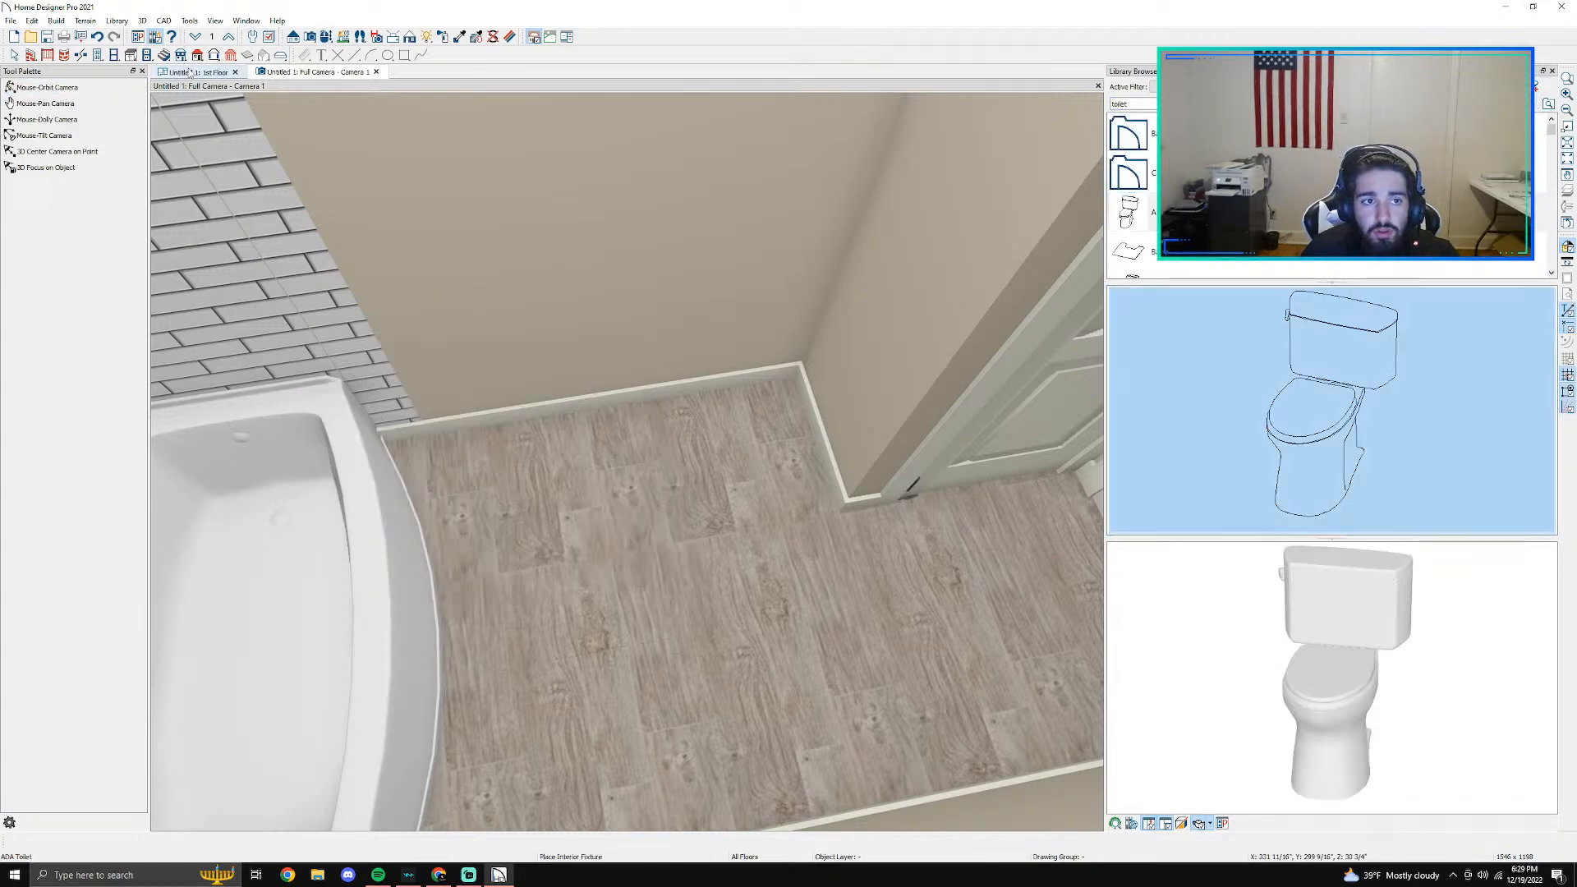
click(189, 72)
click(574, 561)
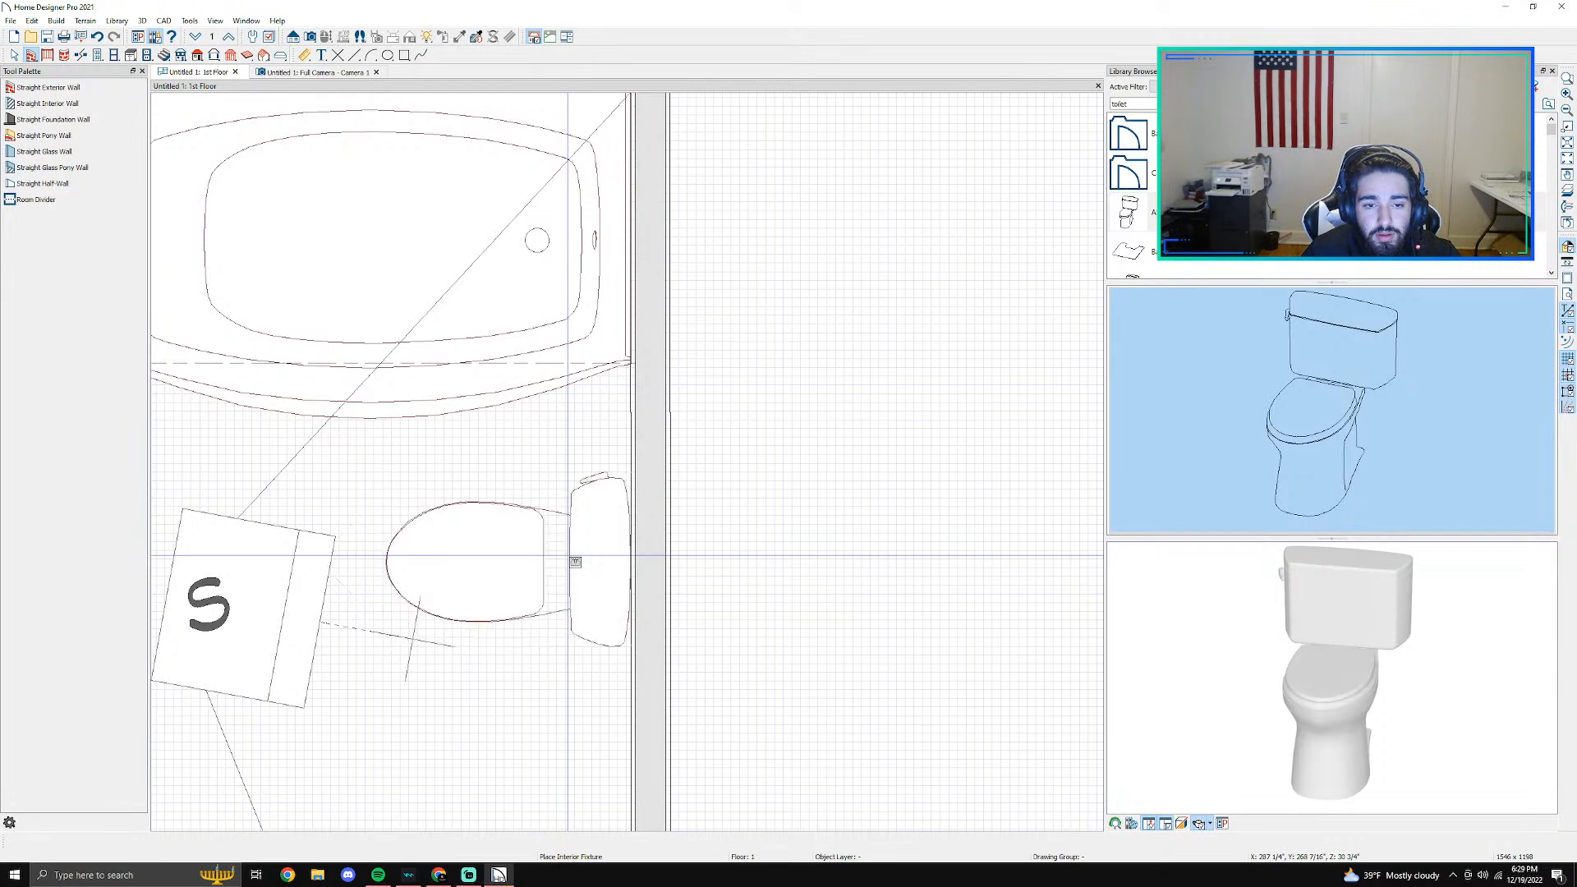
- Tape-measure the clearance between the toilet and the bathtub in the floor plan, and check the toilet in the 3D camera view
middle_drag(465, 552, 655, 557)
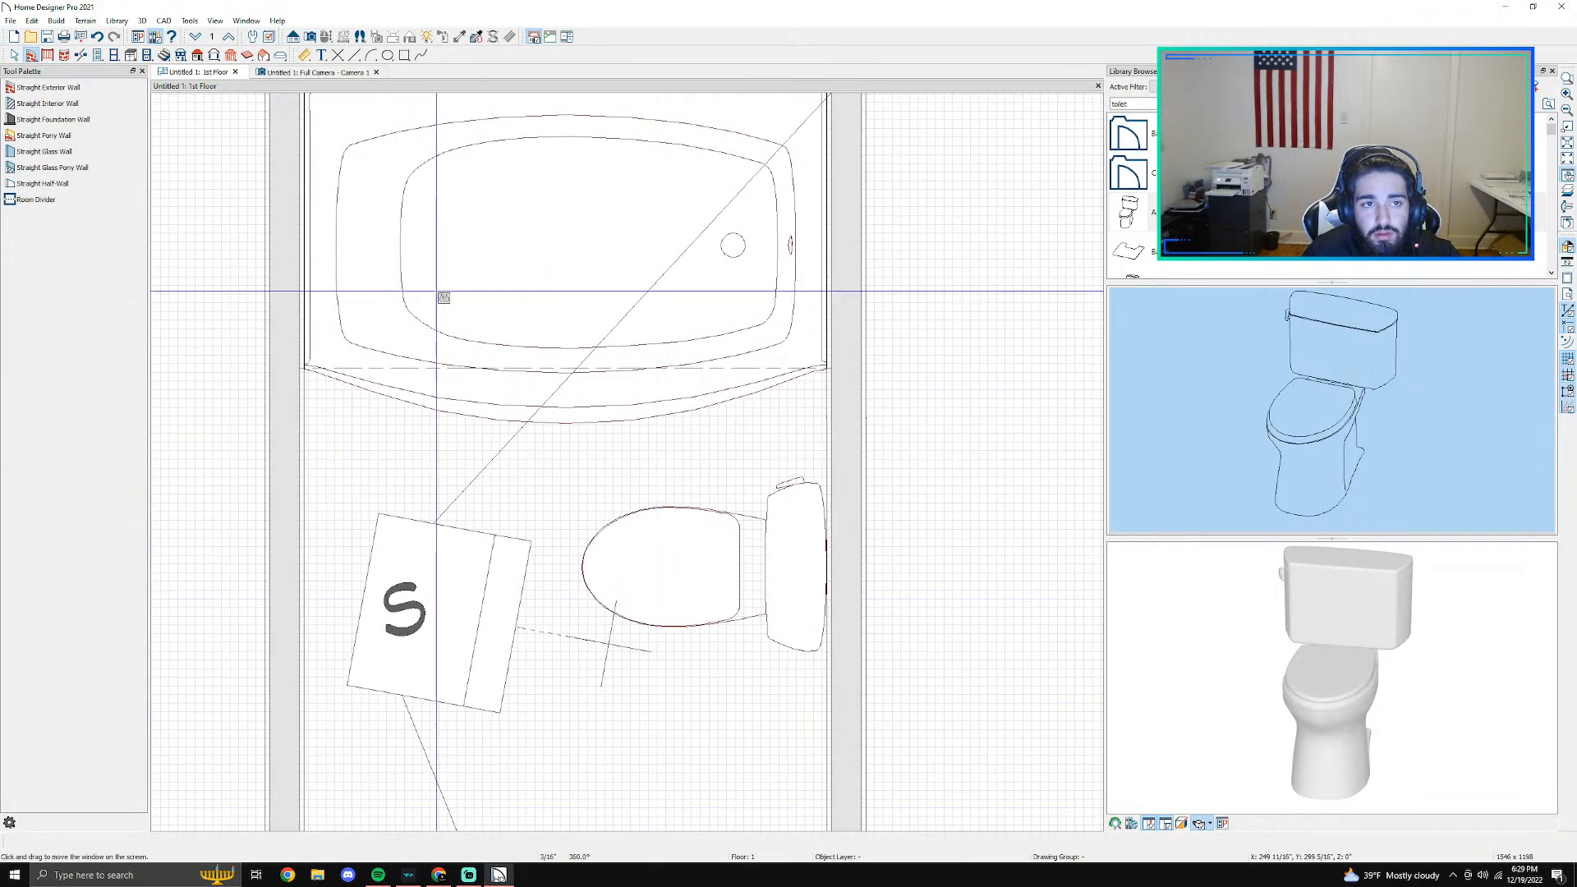
click(306, 55)
click(38, 167)
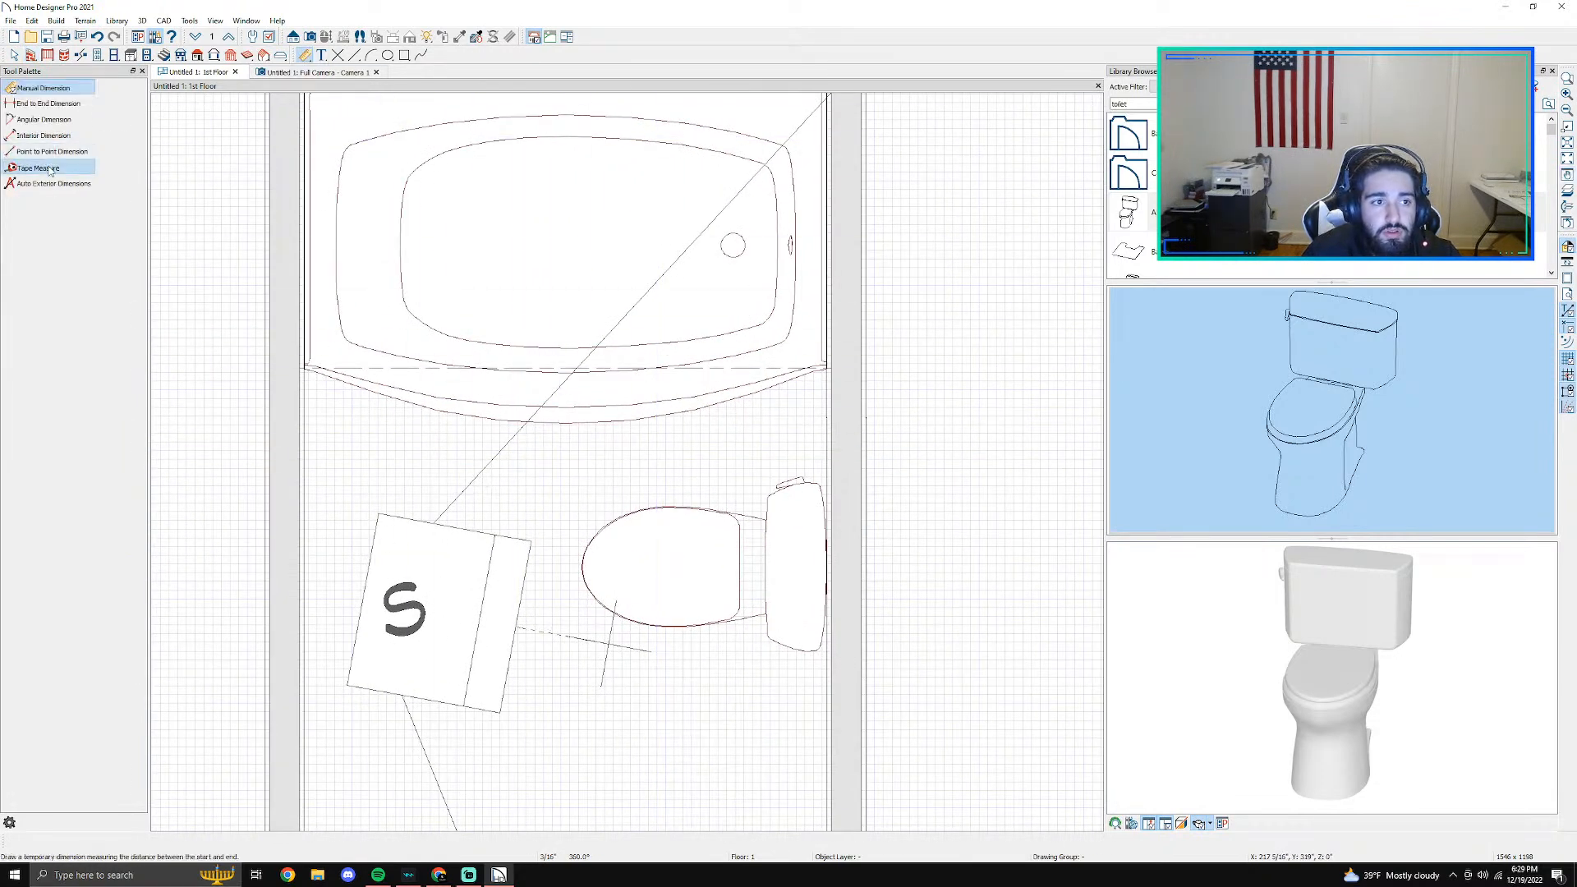
drag(686, 574, 649, 423)
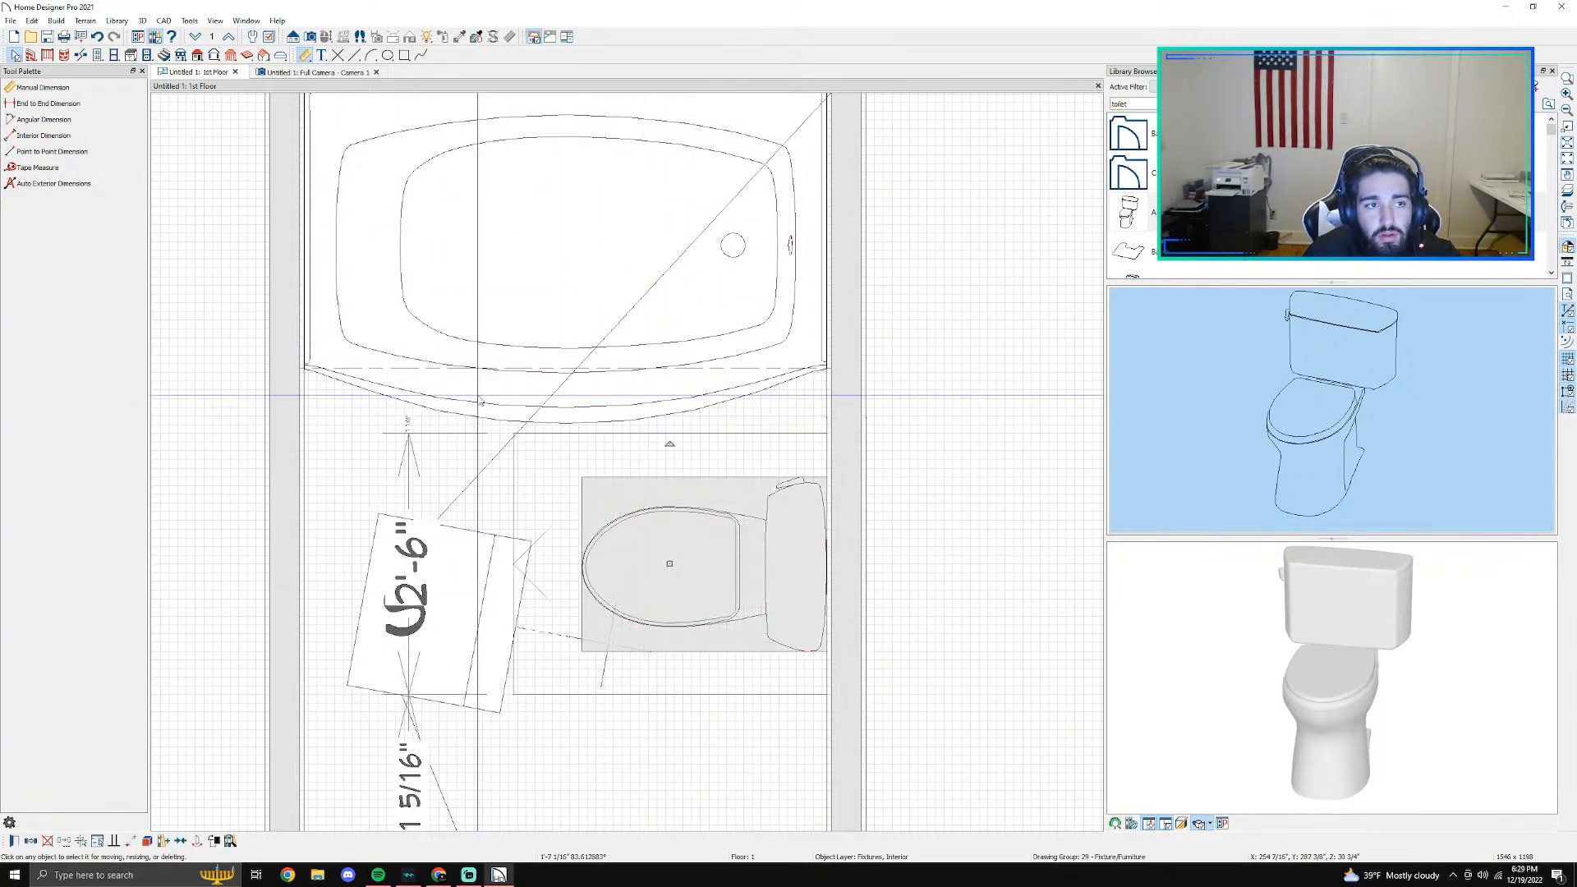
click(38, 167)
drag(690, 475, 690, 407)
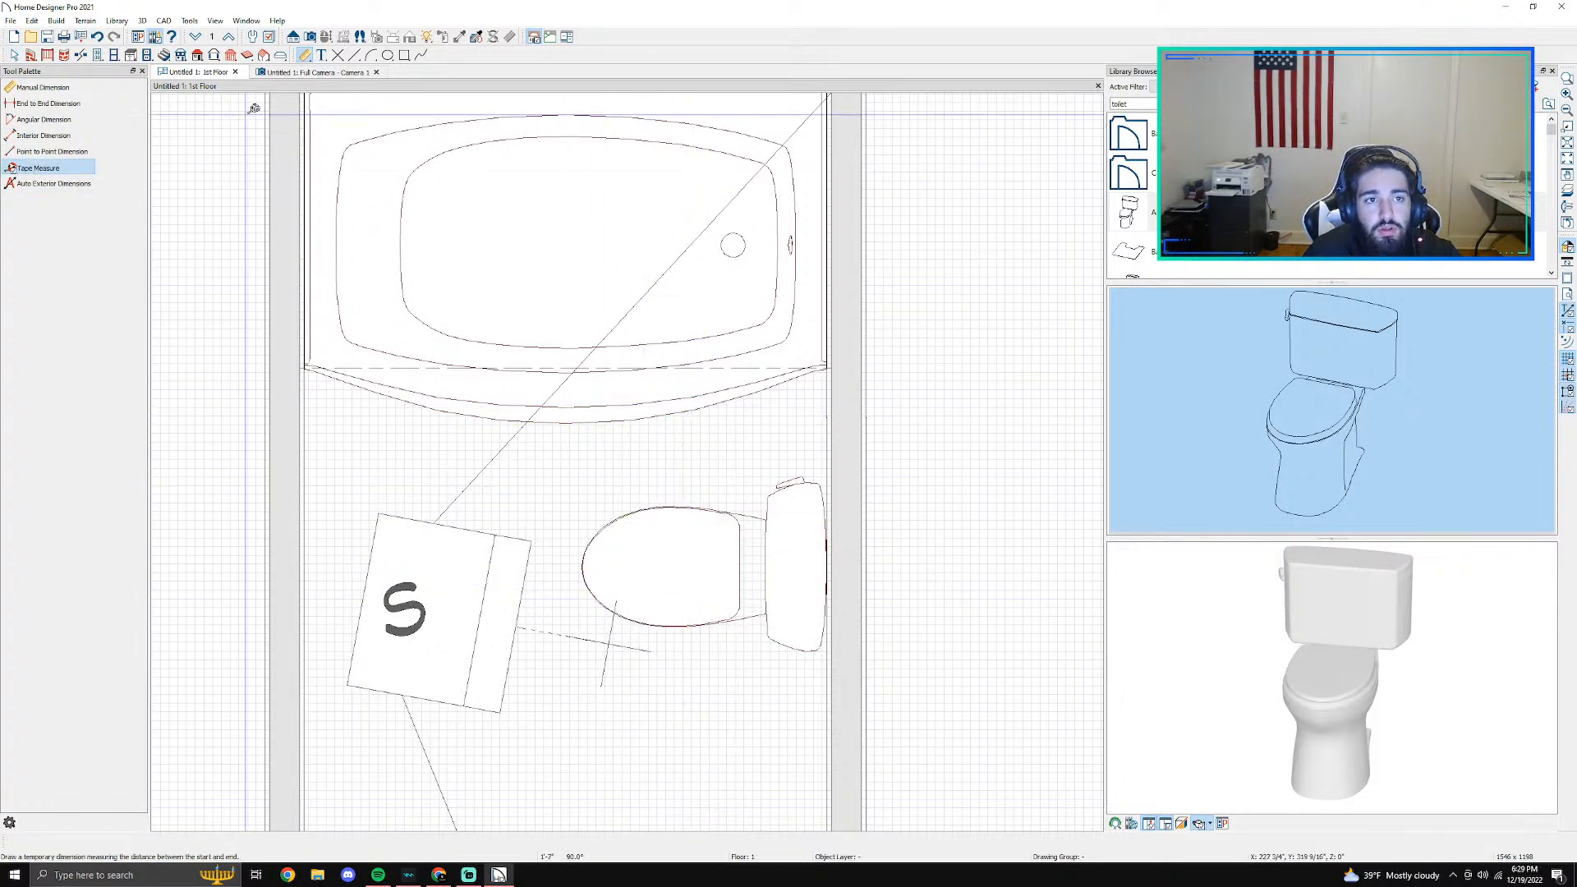
click(289, 73)
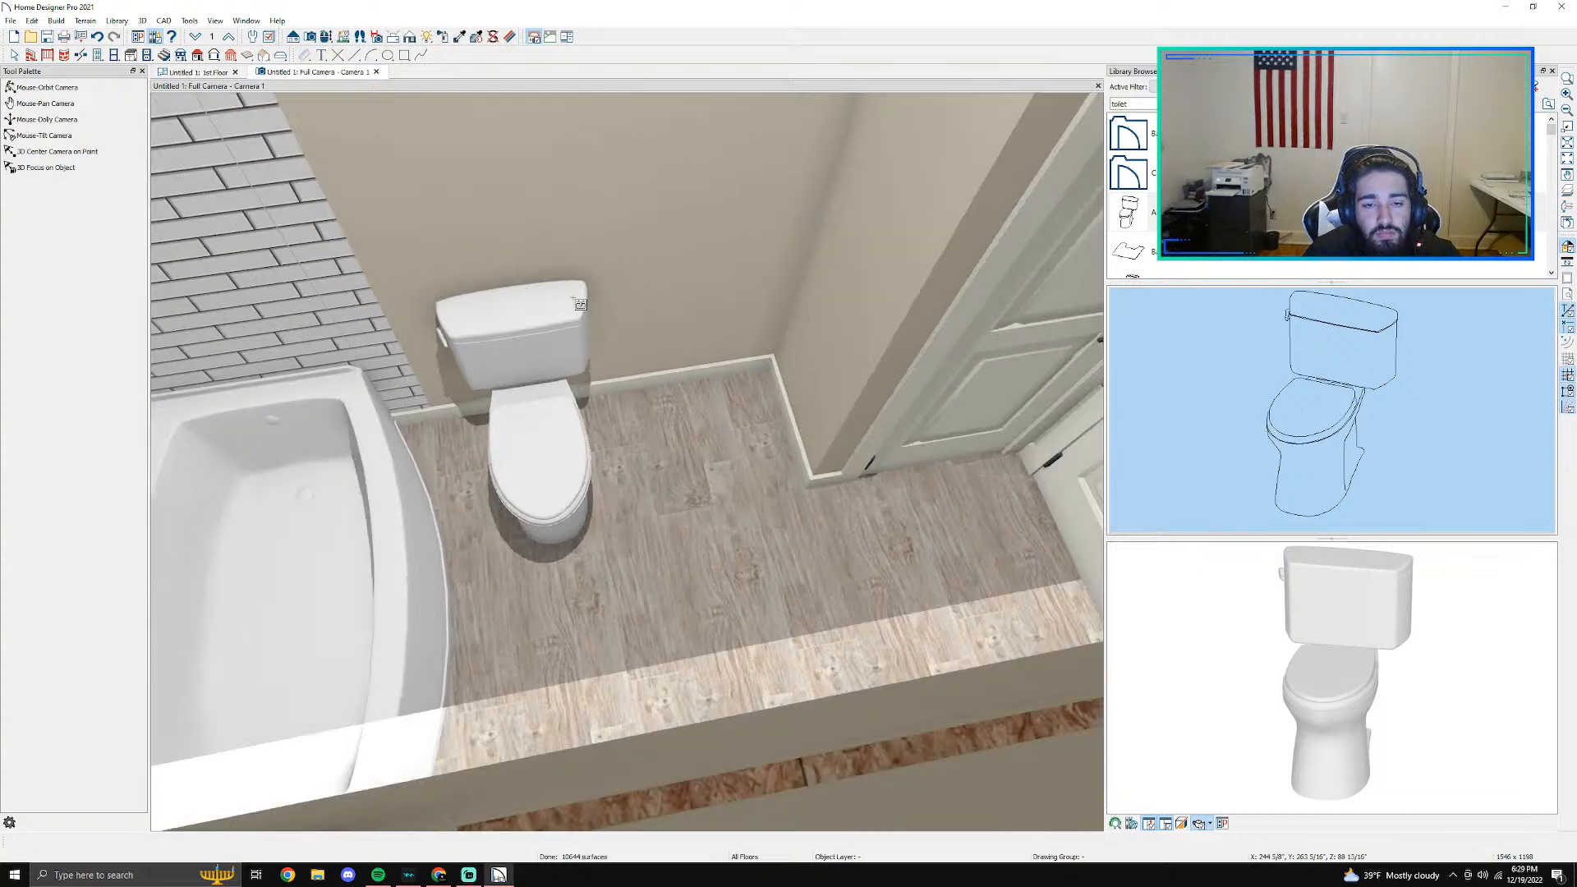
- Place a base cabinet in the floor plan between the toilet and the closet wall, and reduce its depth to 1'-6"
click(191, 74)
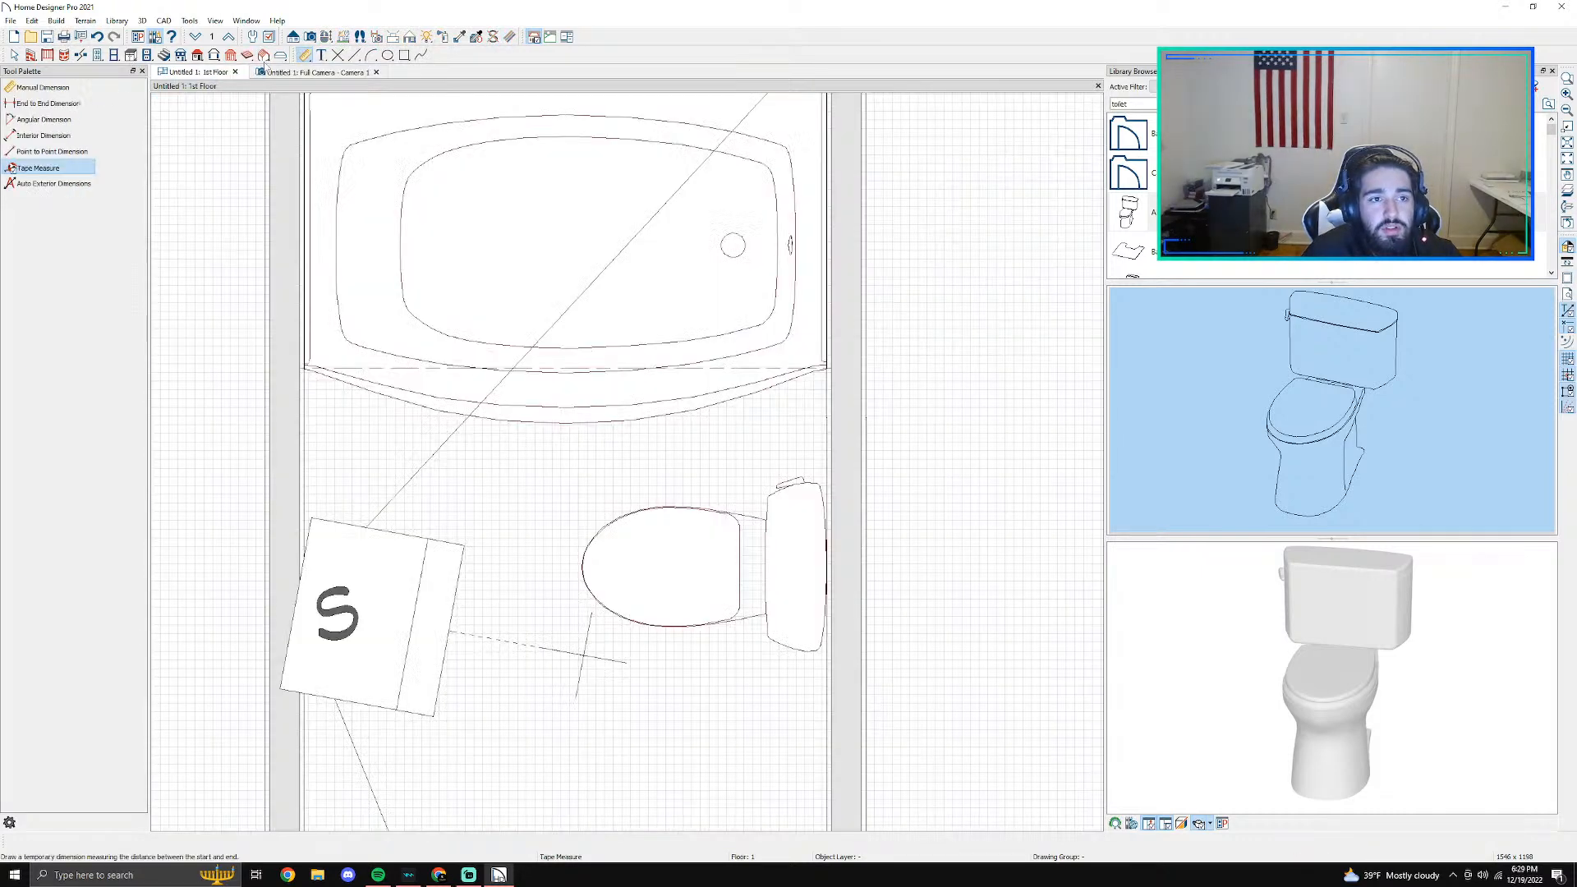
click(130, 57)
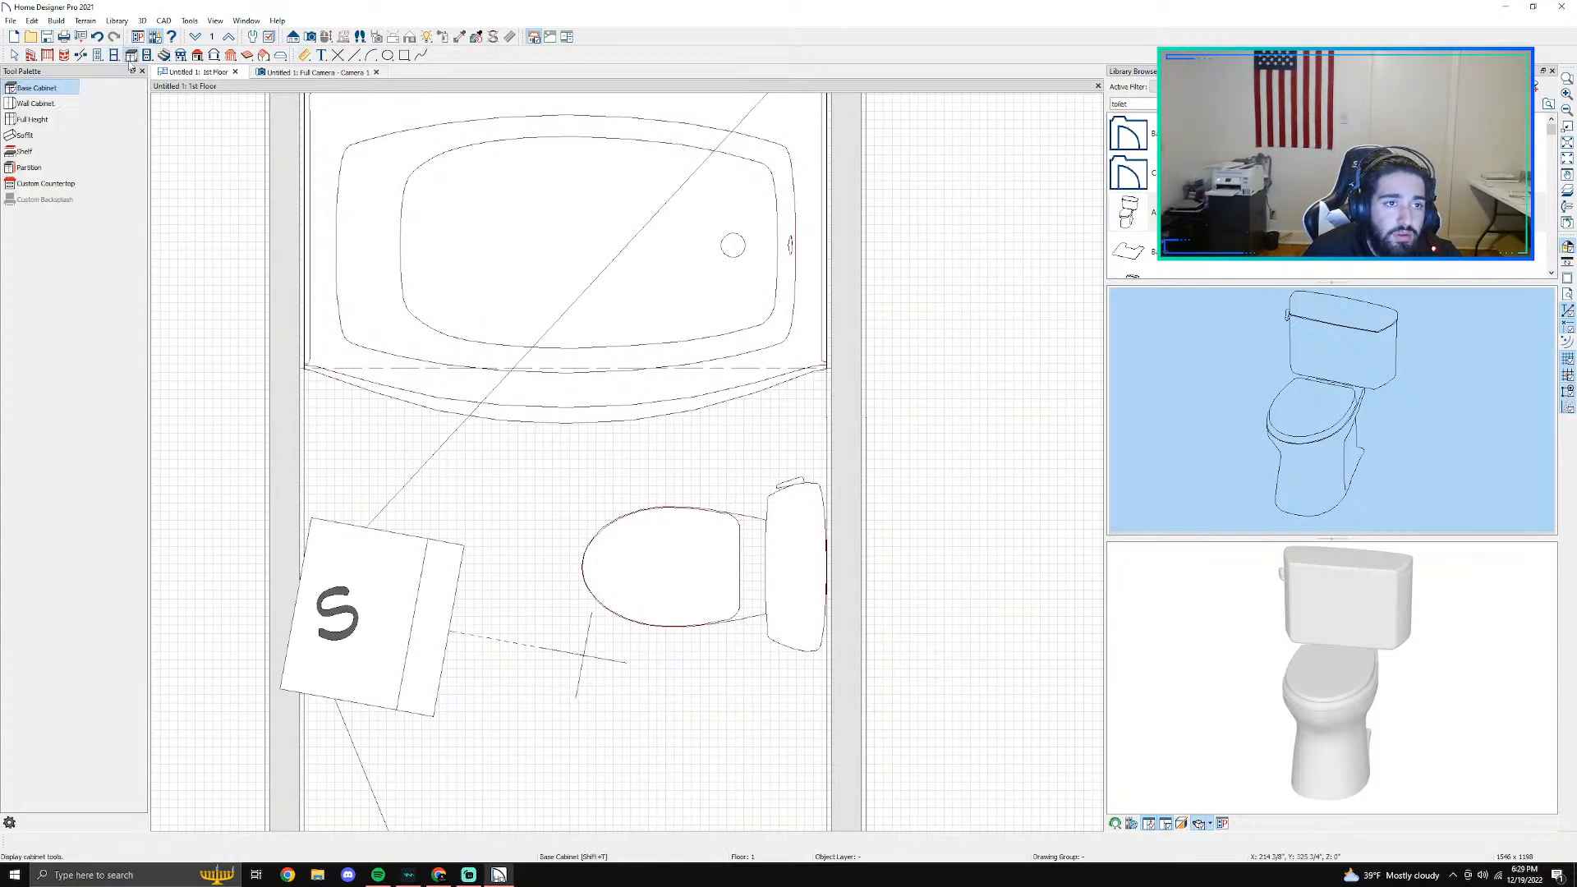
middle_drag(797, 641, 709, 331)
click(695, 460)
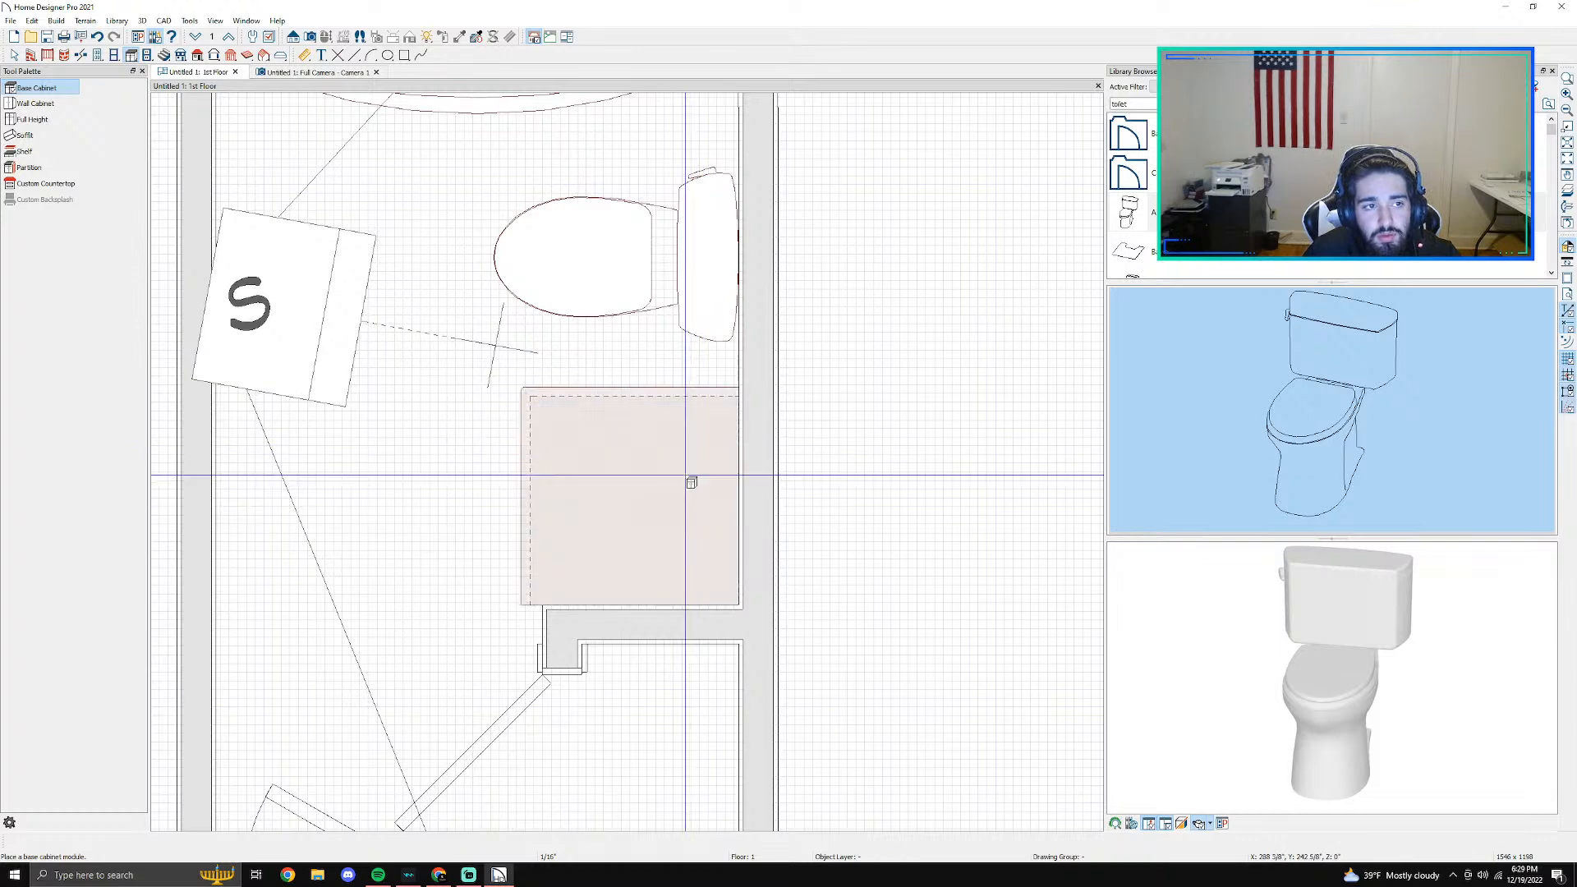
key(space)
click(564, 511)
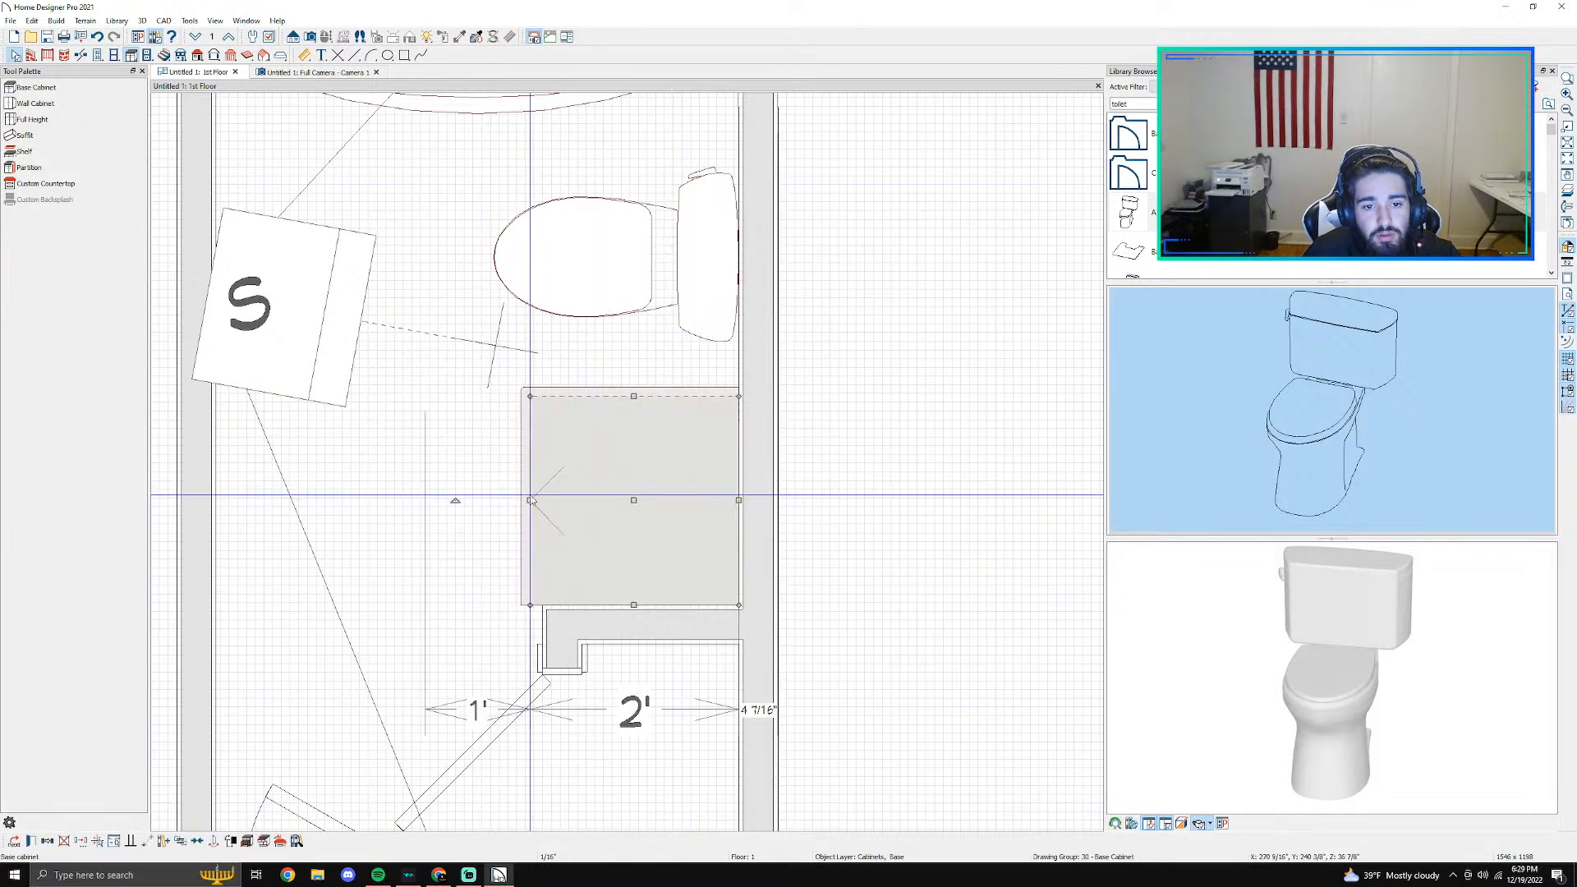
drag(530, 501, 570, 505)
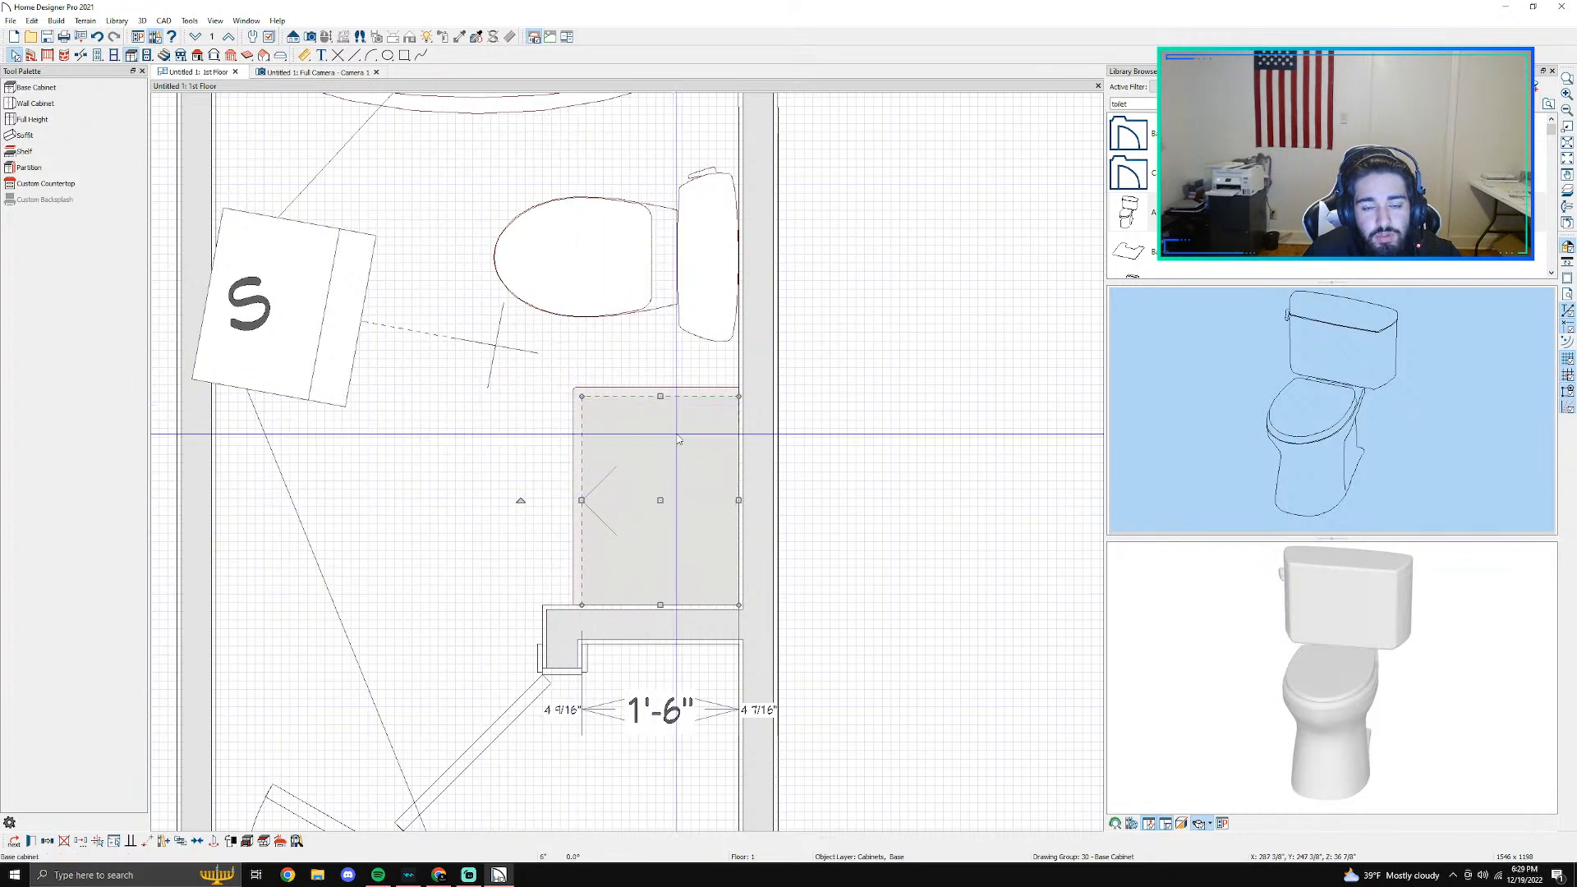
- Try to widen the base cabinet toward the toilet in the 3D camera view, and restore its width to 24"
click(344, 72)
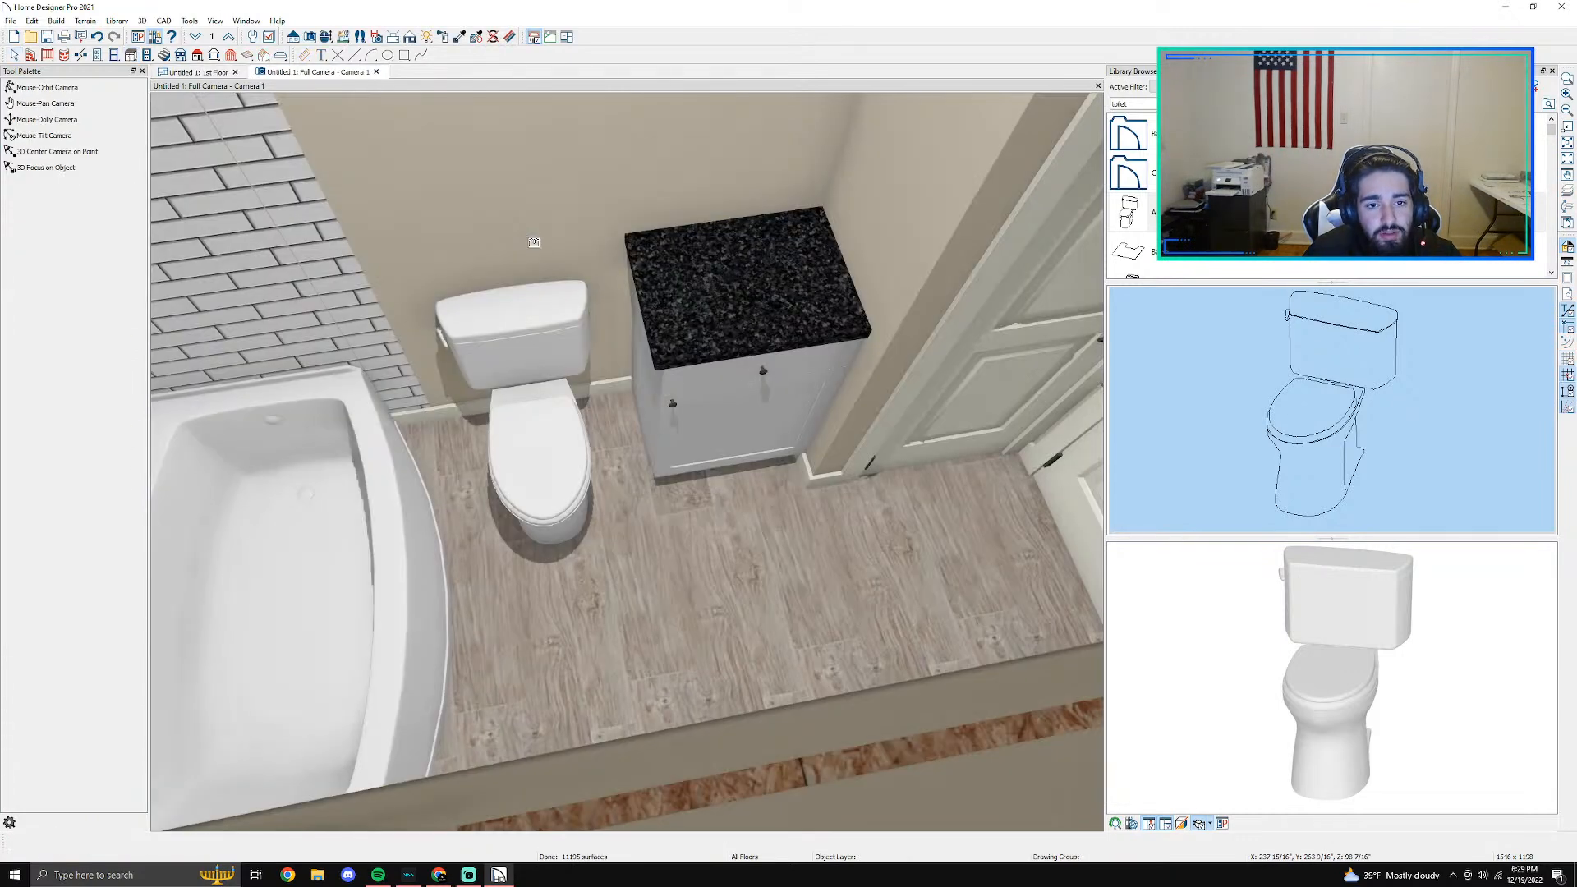
scroll(711, 334, up, 2)
middle_drag(804, 429, 627, 267)
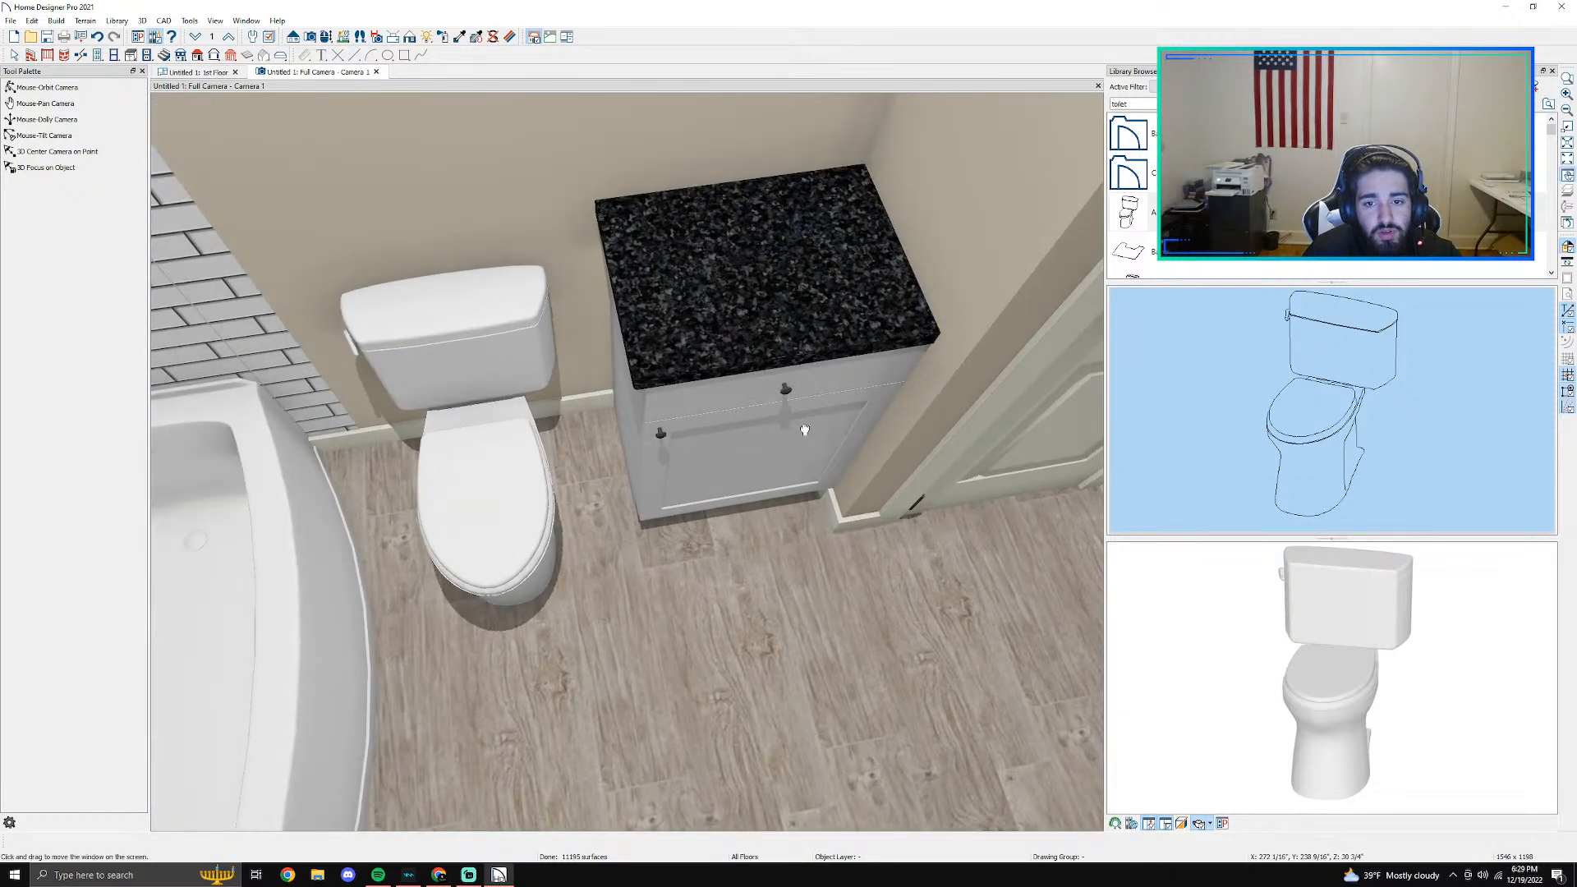
scroll(594, 317, up, 2)
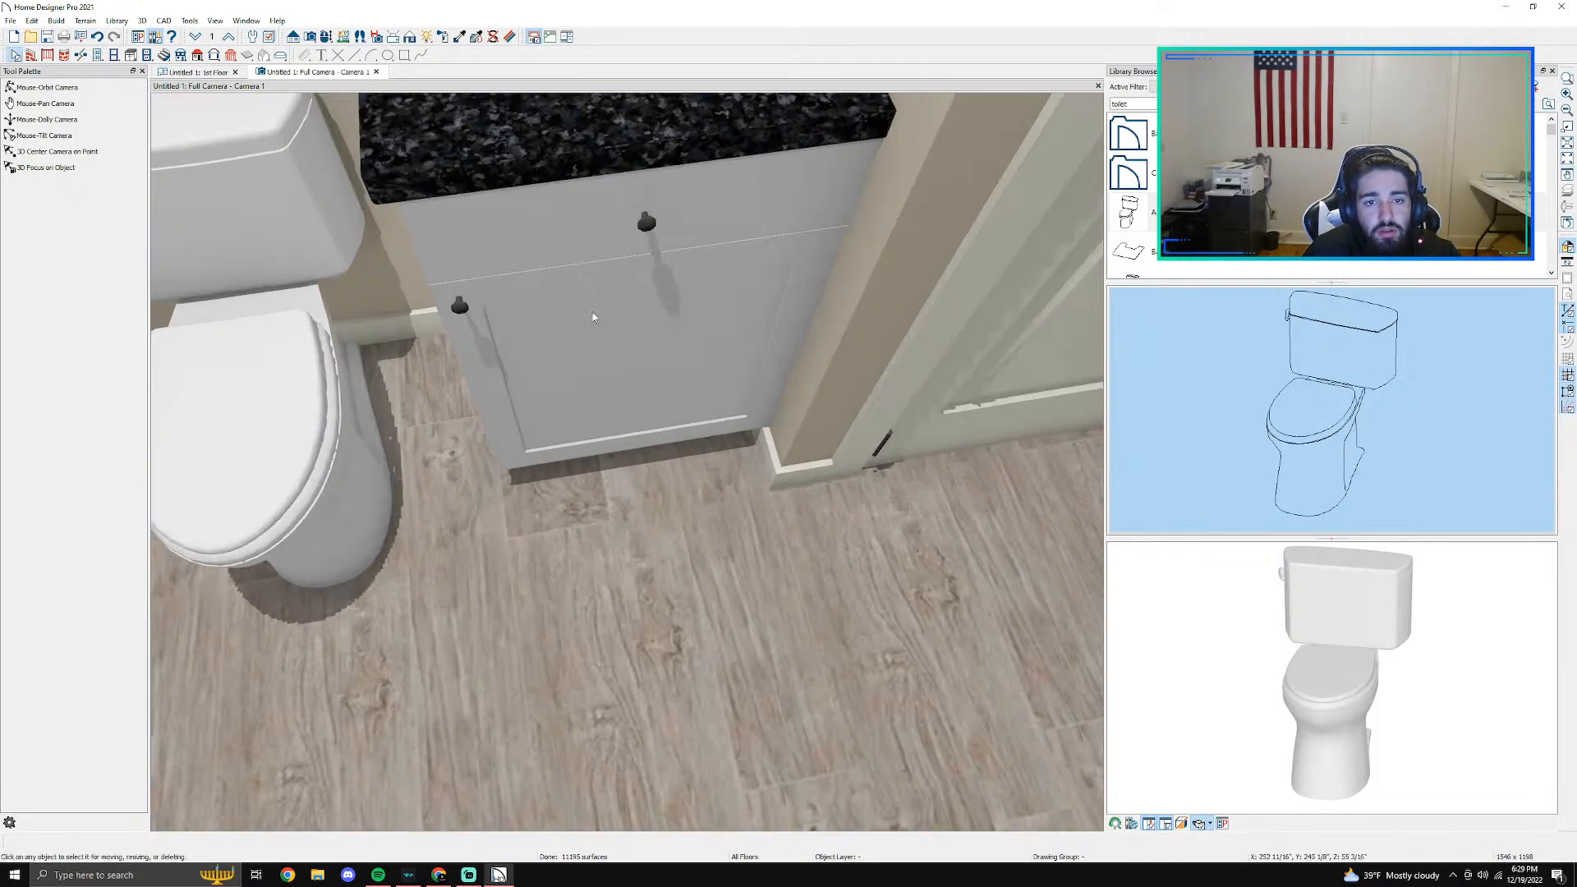
click(593, 317)
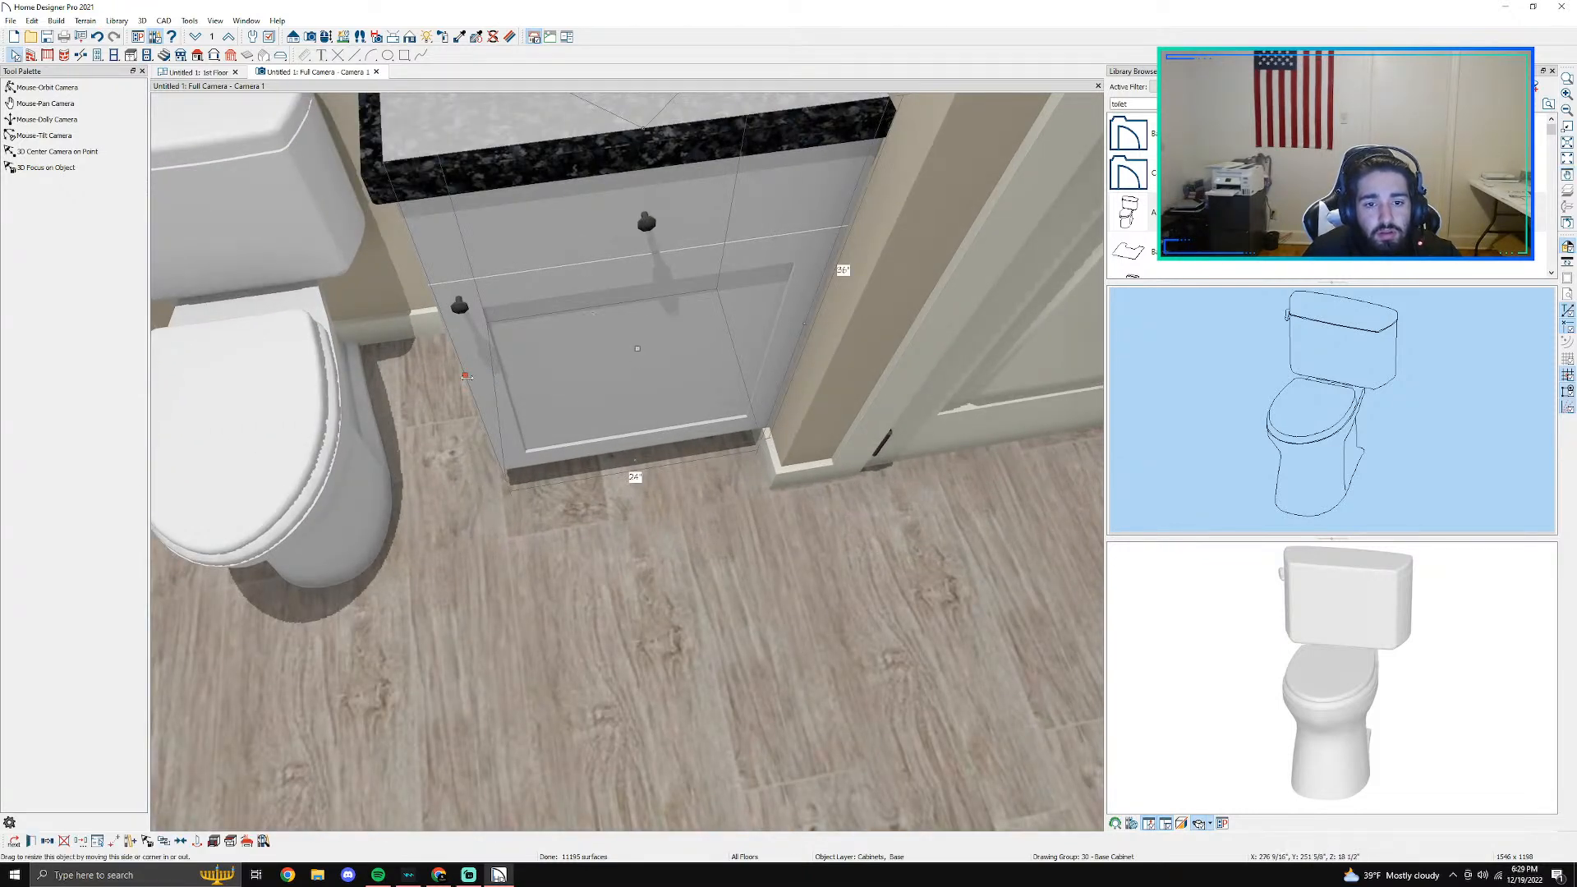
drag(466, 377, 441, 378)
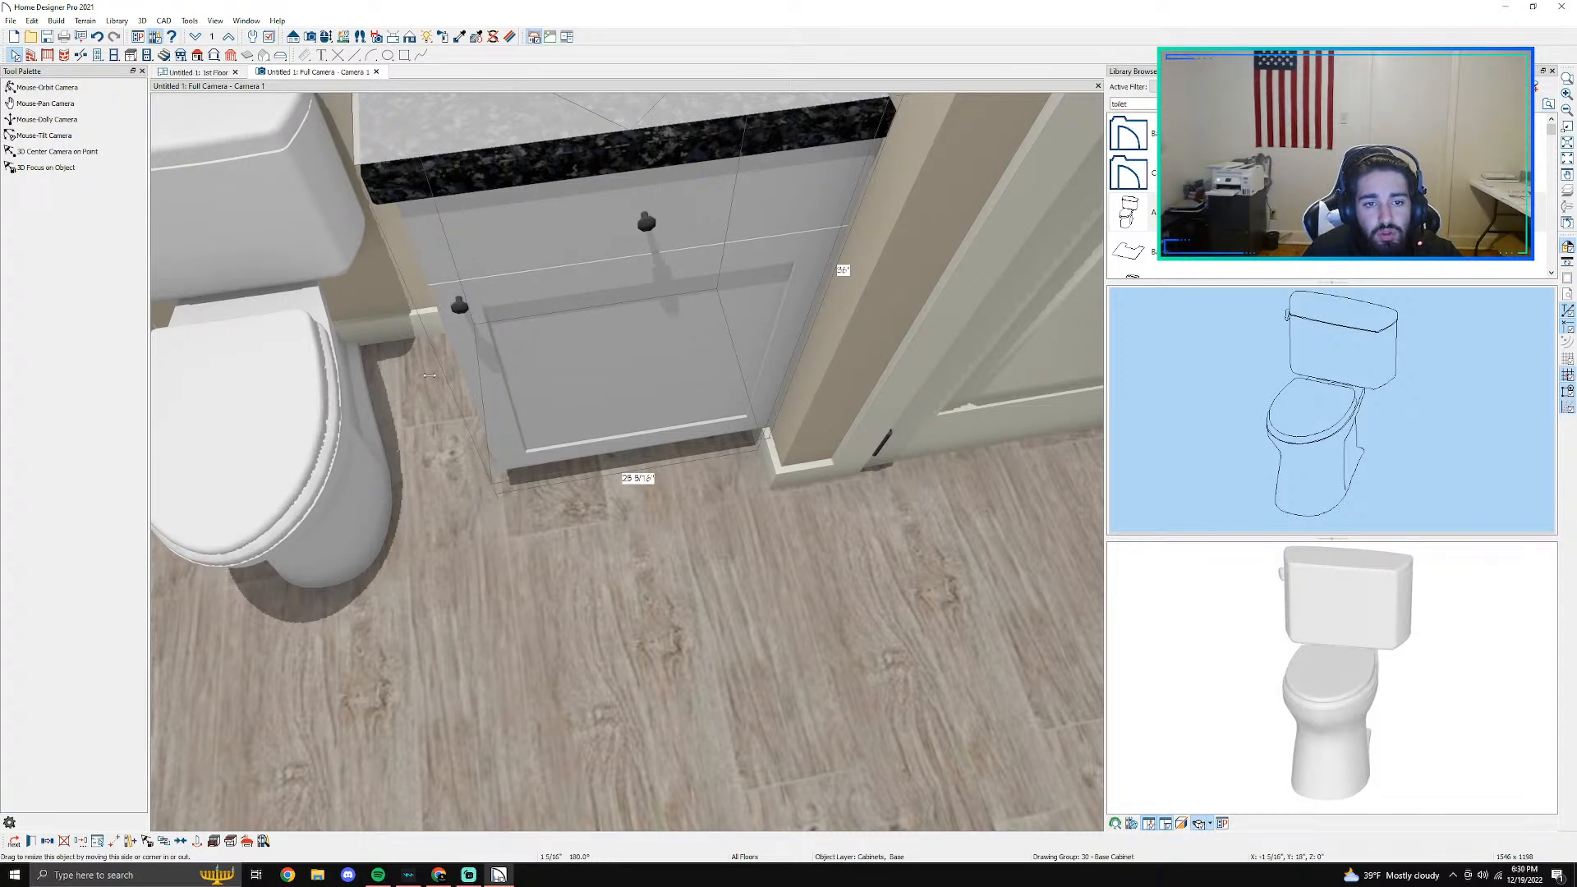
drag(427, 375, 461, 376)
- Set the base cabinet's box construction to Frameless with a Traditional Overlay for its doors and drawers
scroll(655, 382, down, 3)
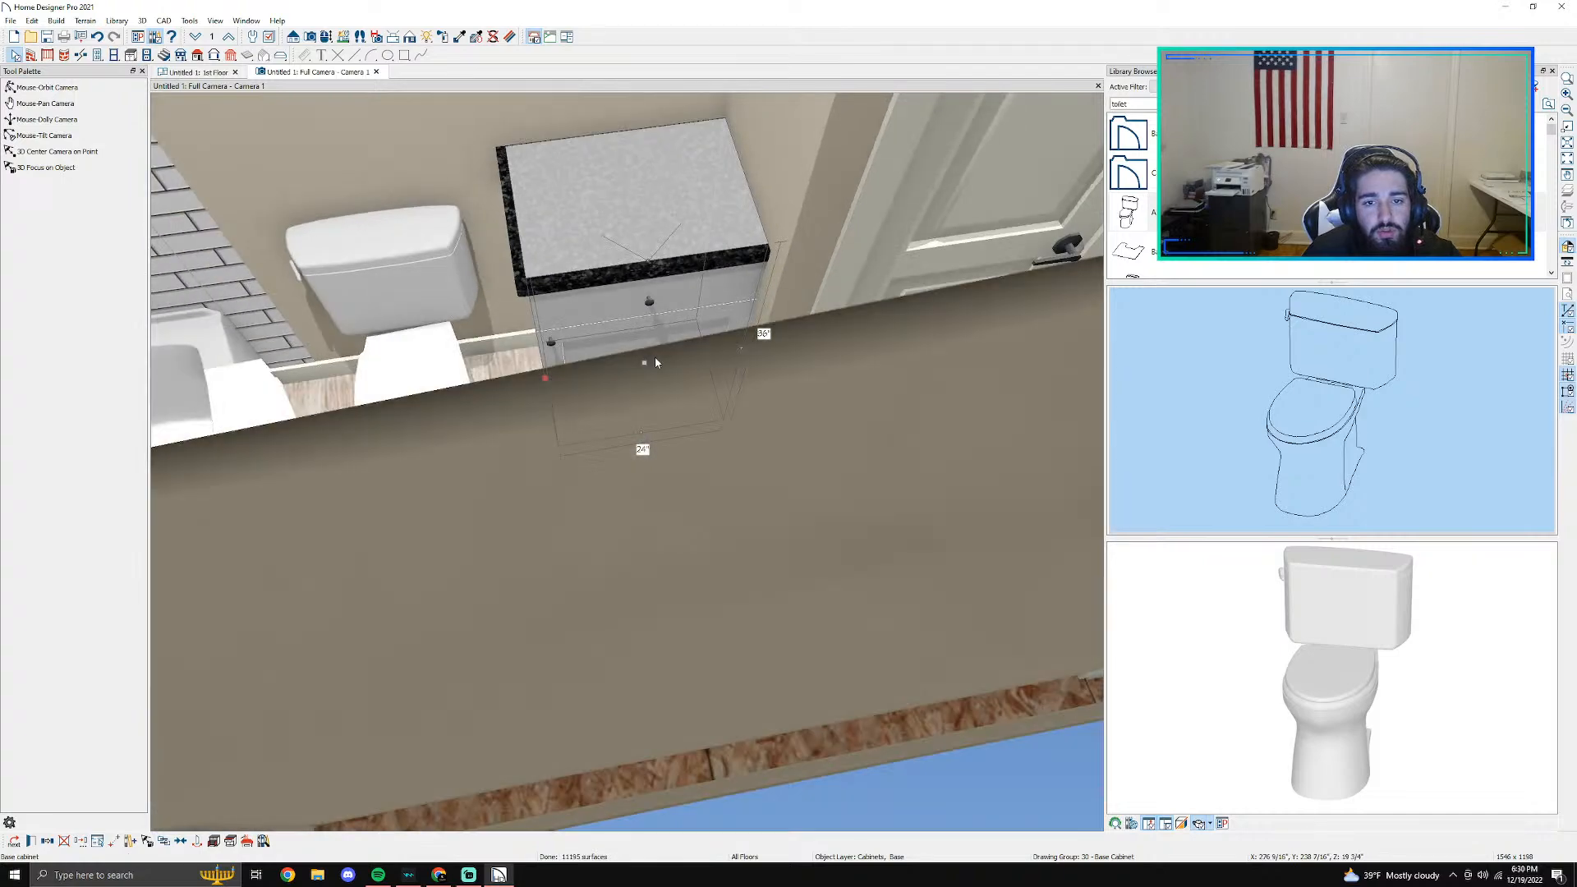
scroll(654, 363, up, 3)
double_click(626, 485)
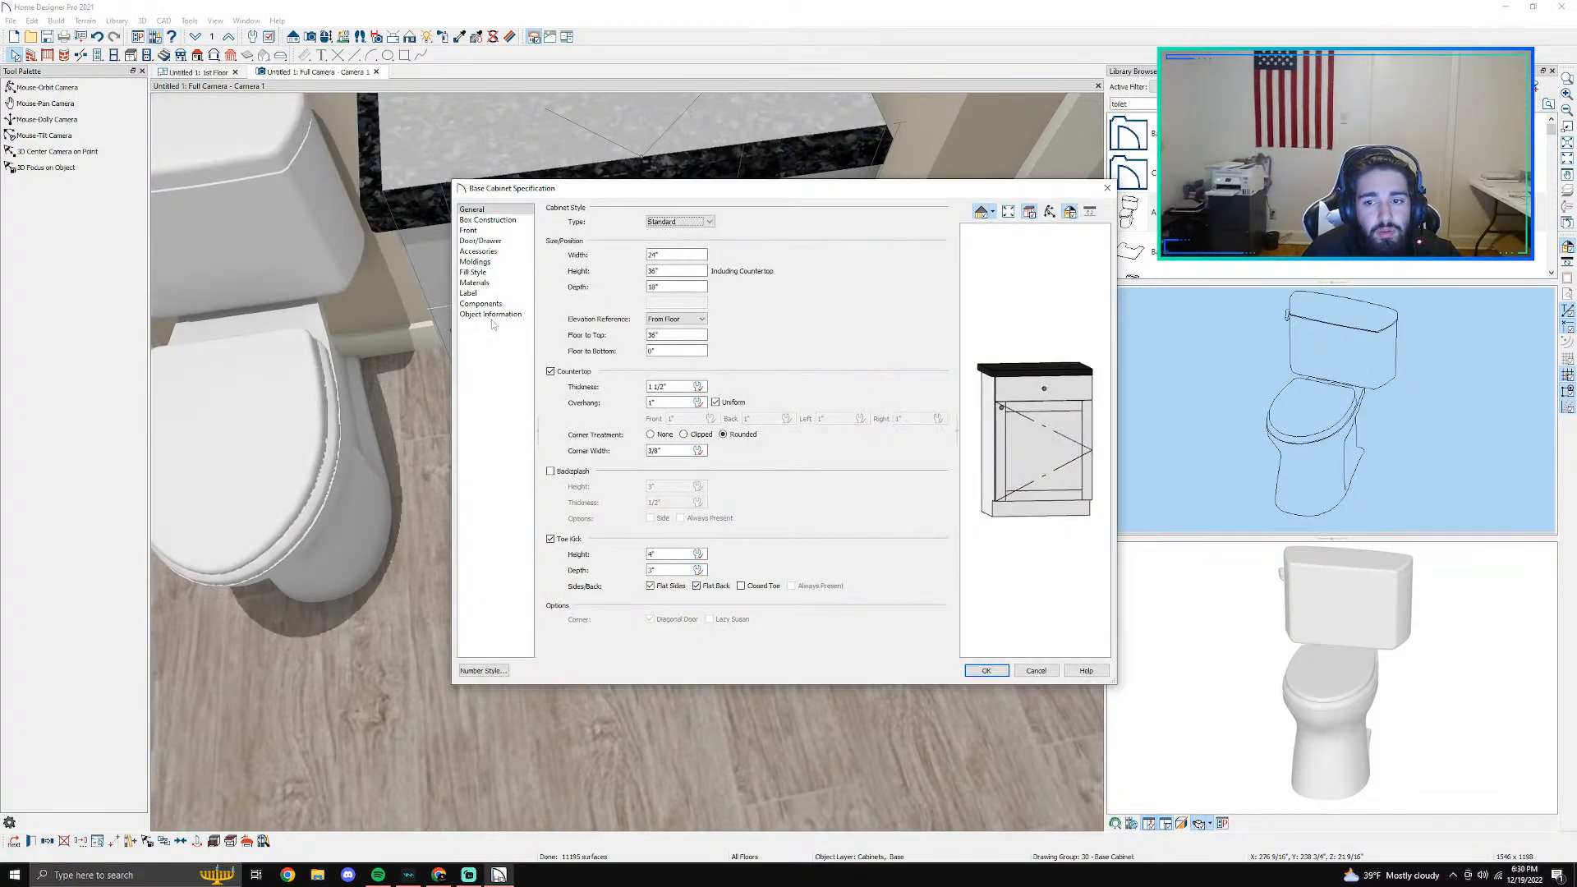
click(699, 221)
click(695, 233)
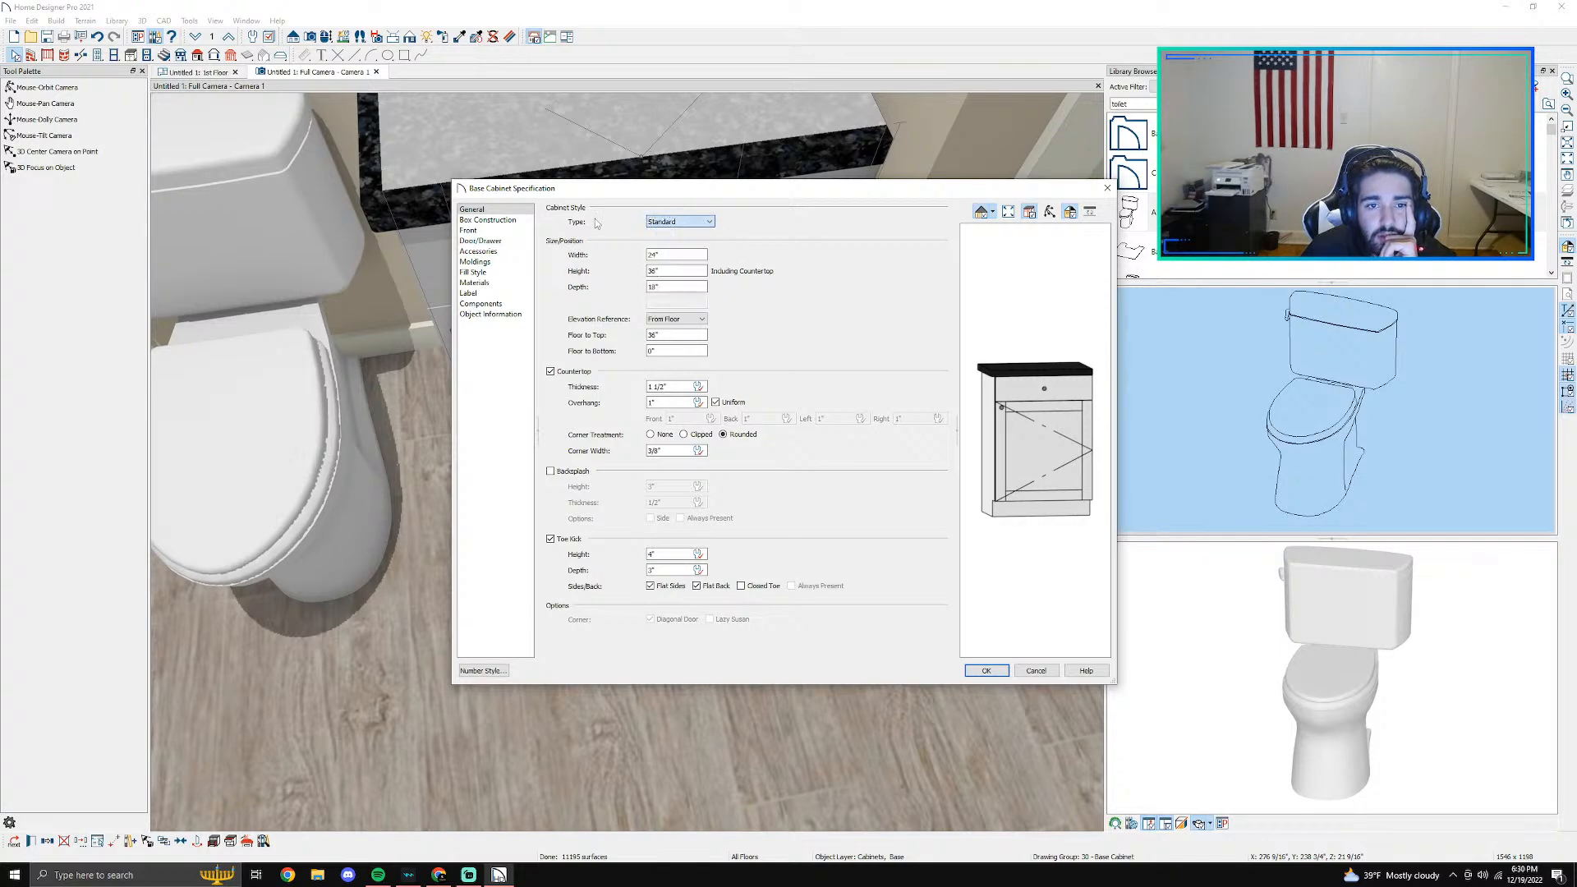
click(476, 230)
click(501, 219)
click(586, 229)
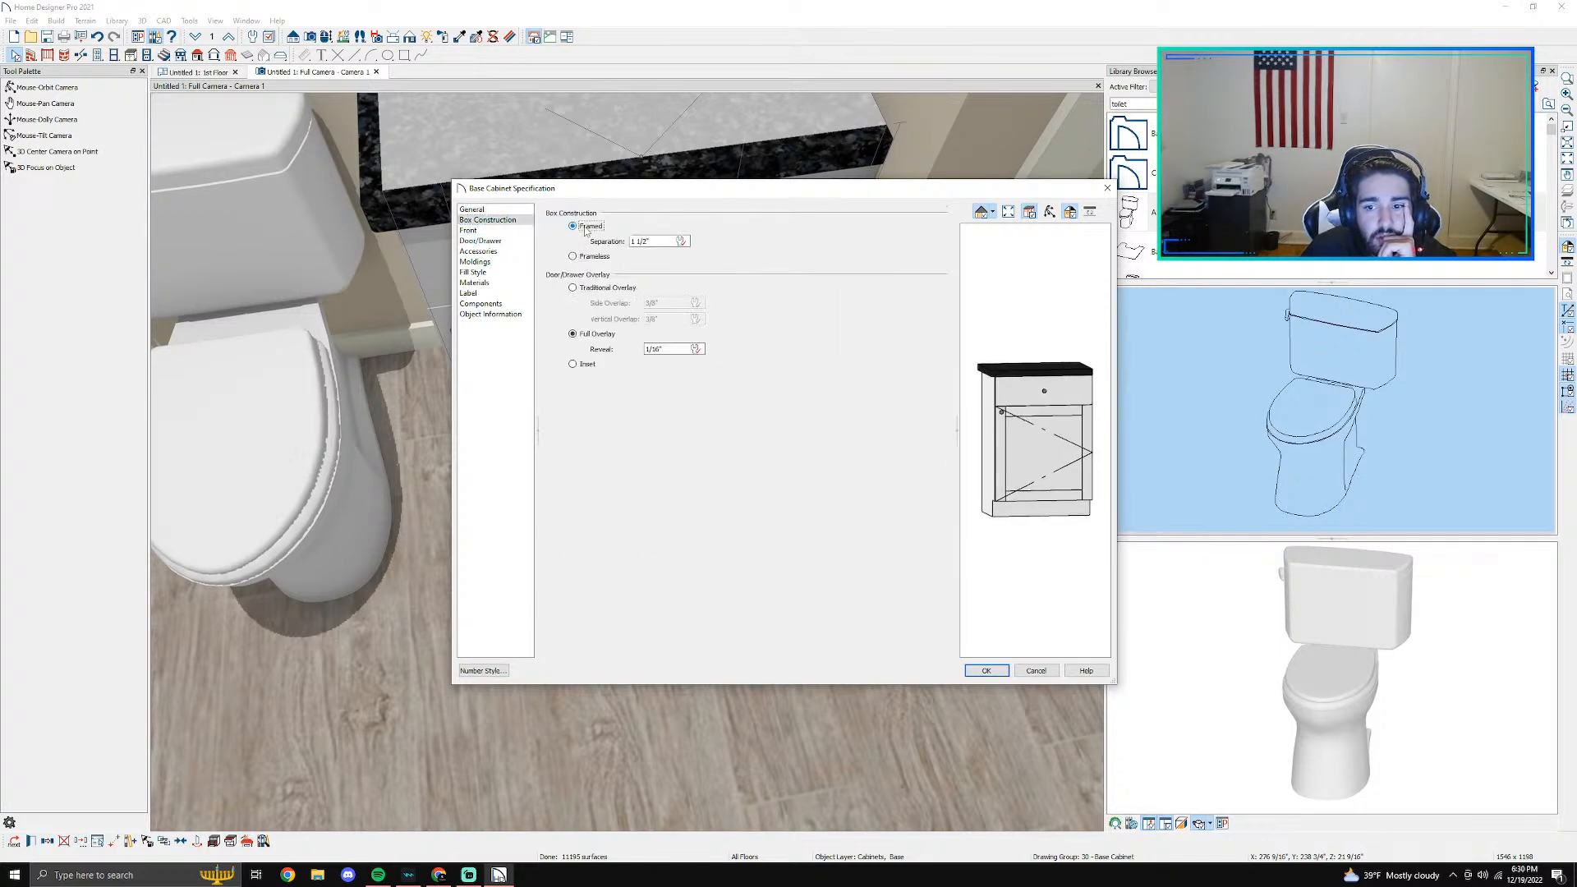
click(592, 257)
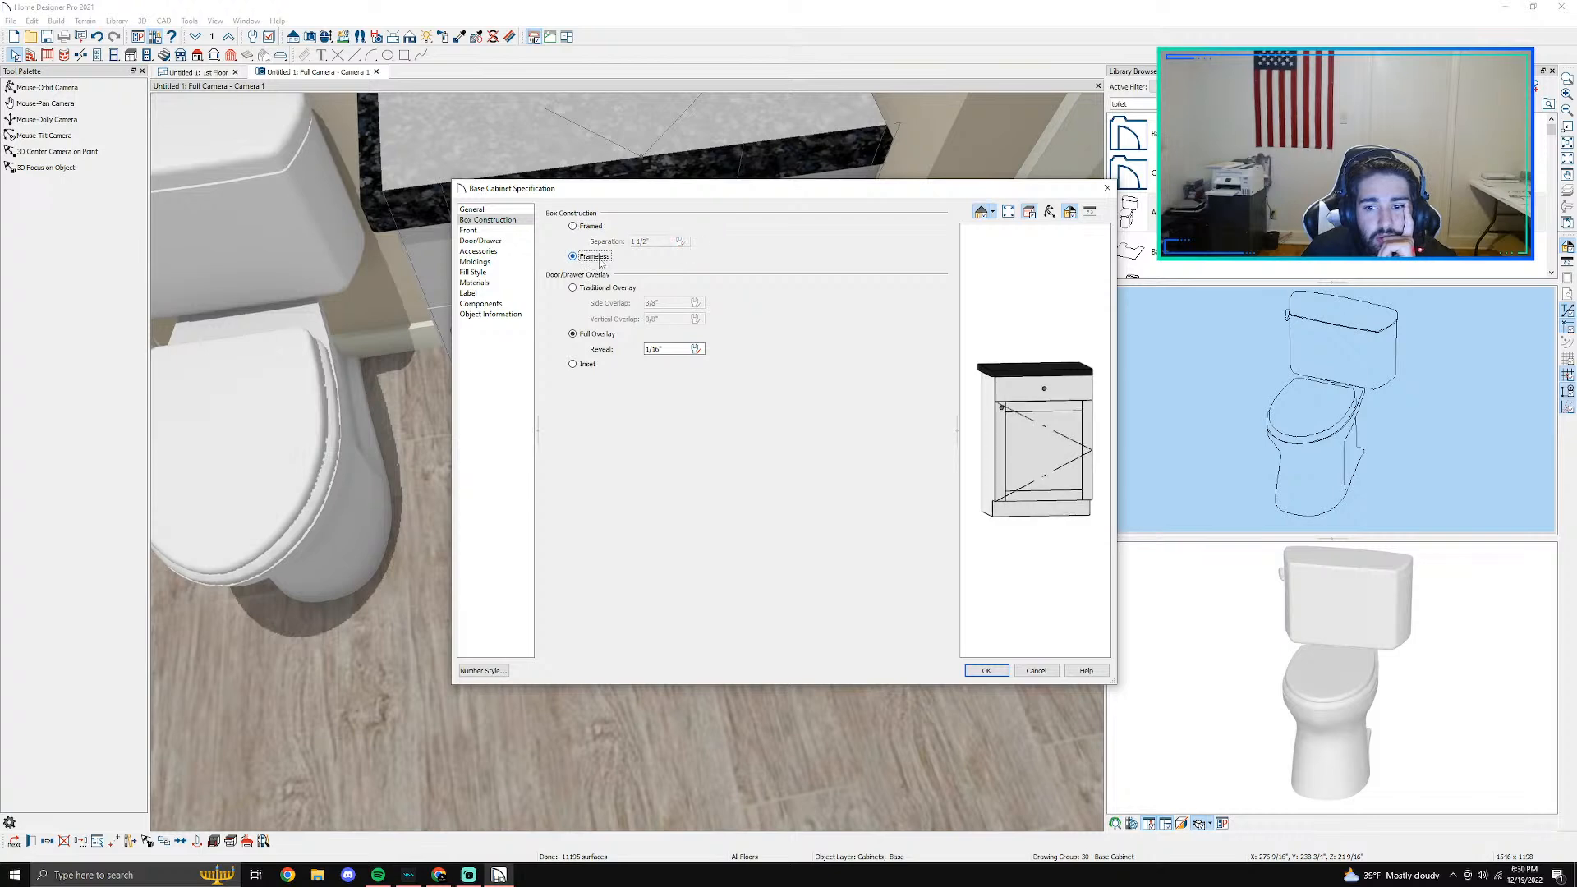
click(600, 287)
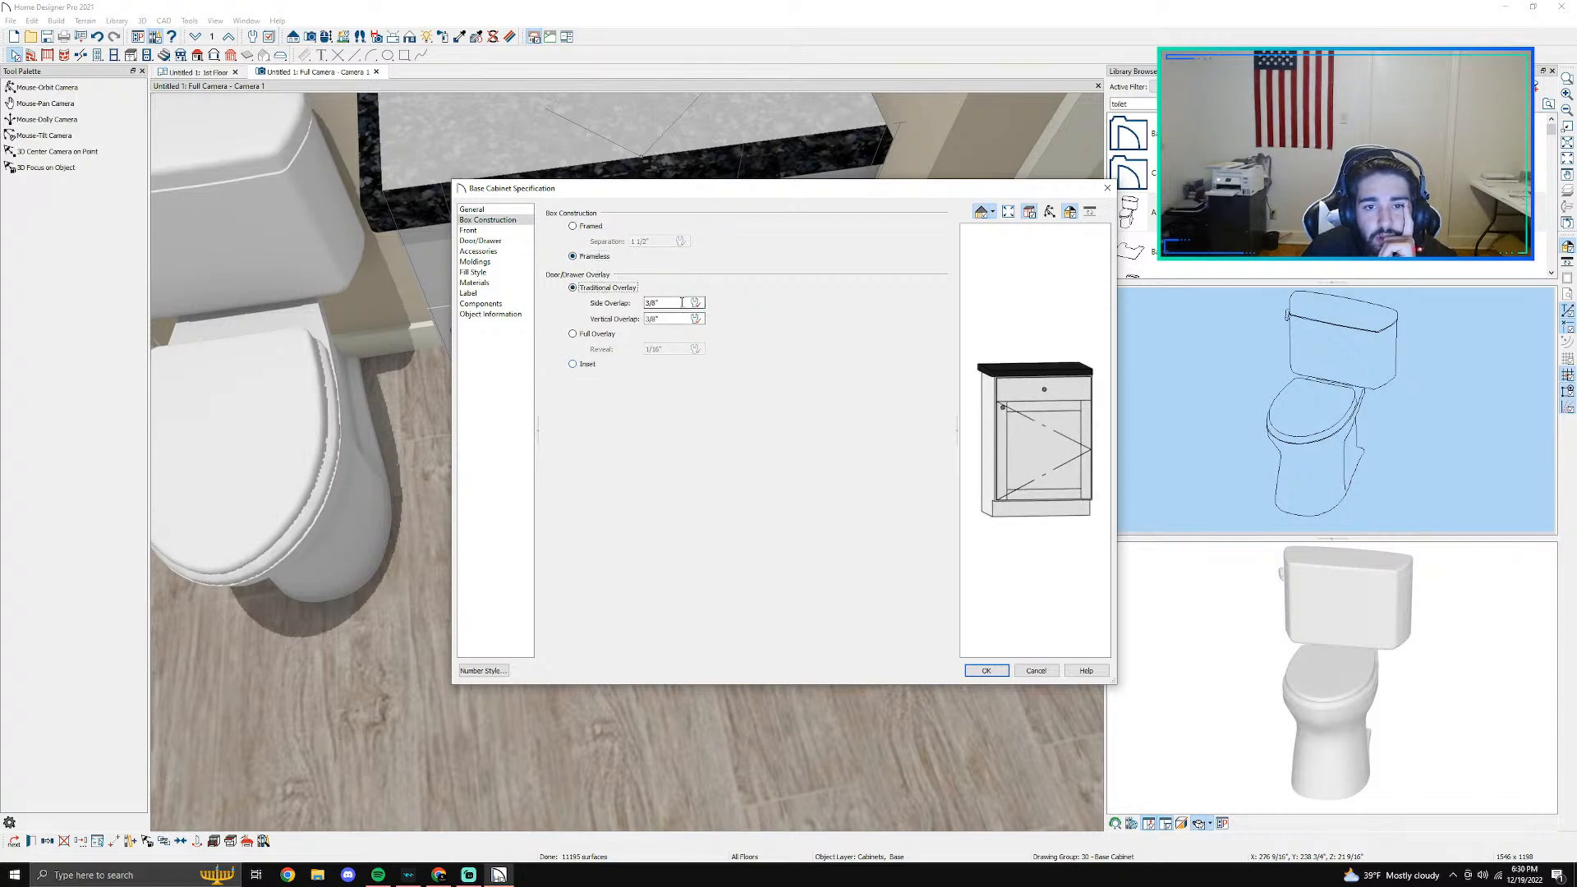
- Review the cabinet's front layout and set its door style to Framed Doors
click(467, 230)
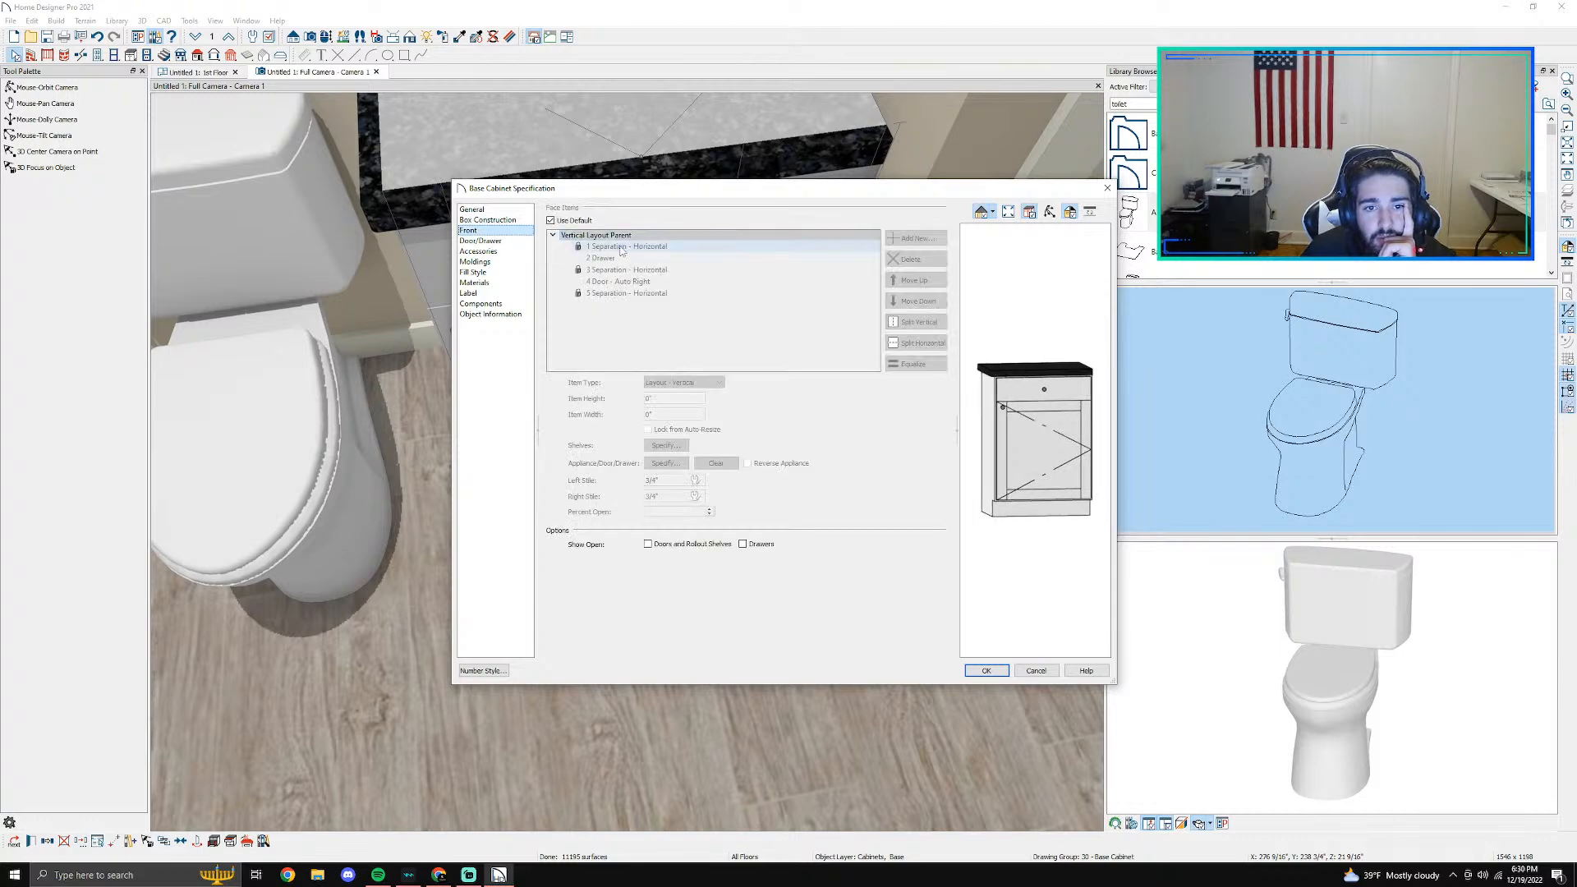
click(503, 241)
click(667, 225)
click(669, 237)
click(665, 222)
click(663, 260)
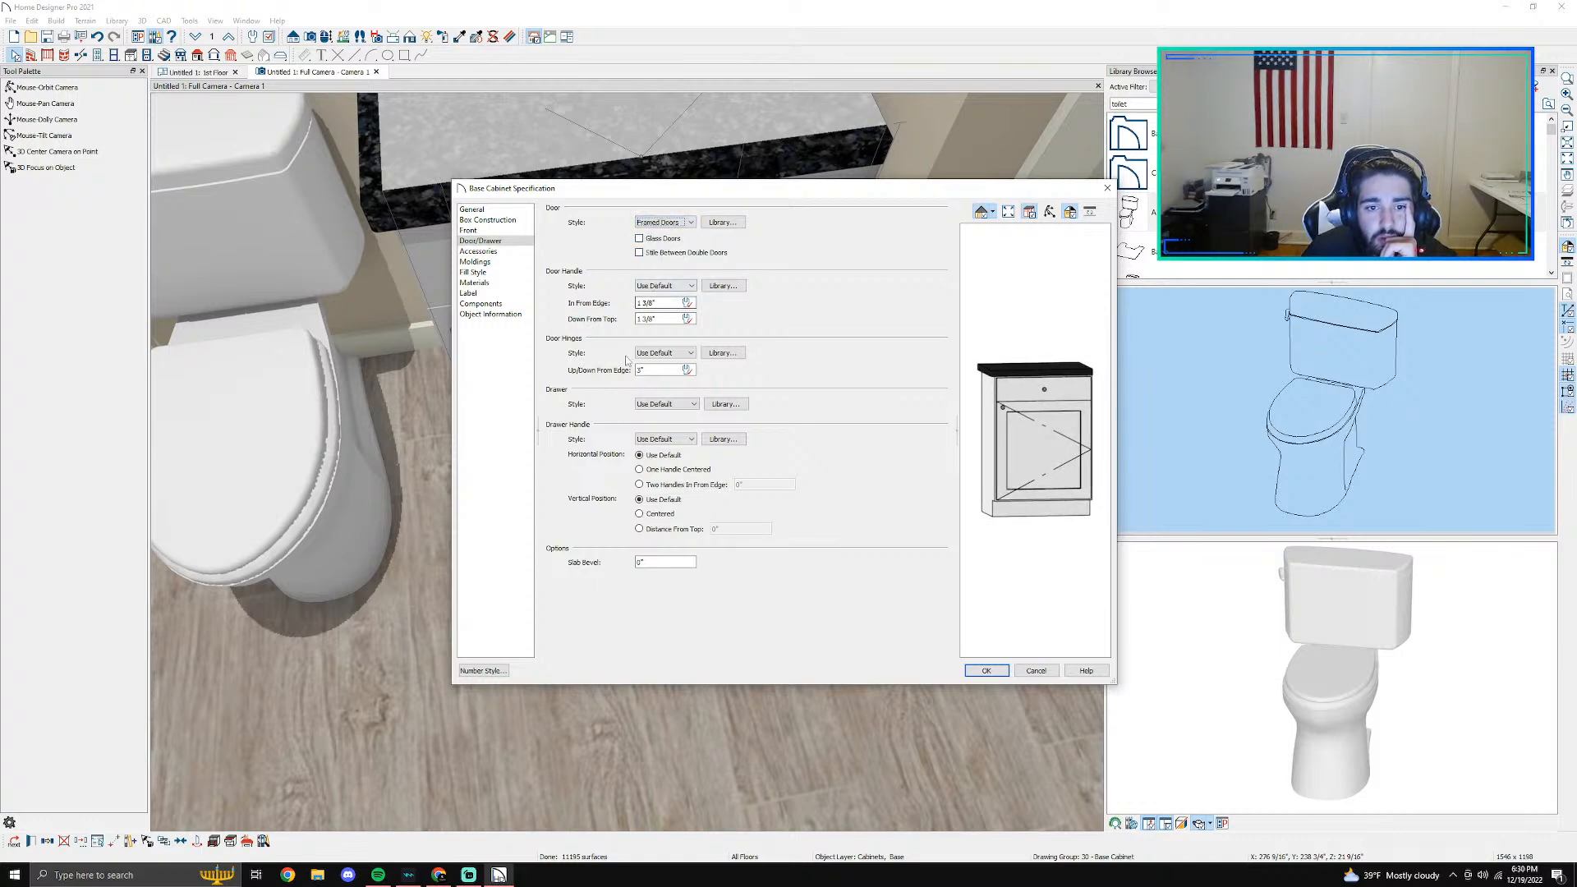
- Set the base cabinet's drawer style to Framed Drawers and its drawer handle to the library's Bar Pull Long h
click(676, 406)
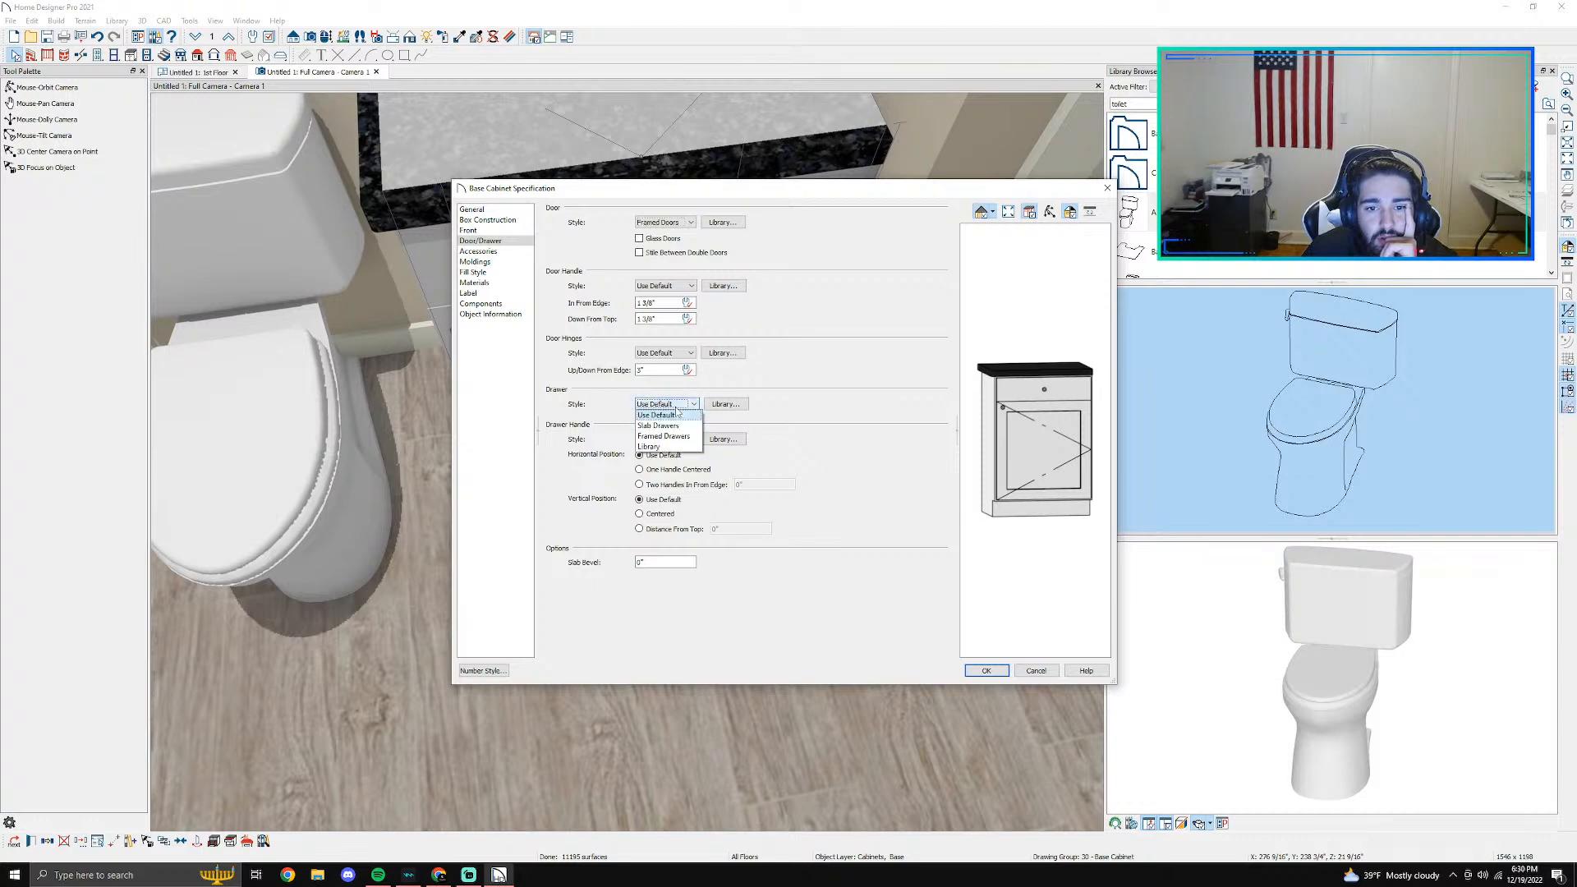
click(671, 437)
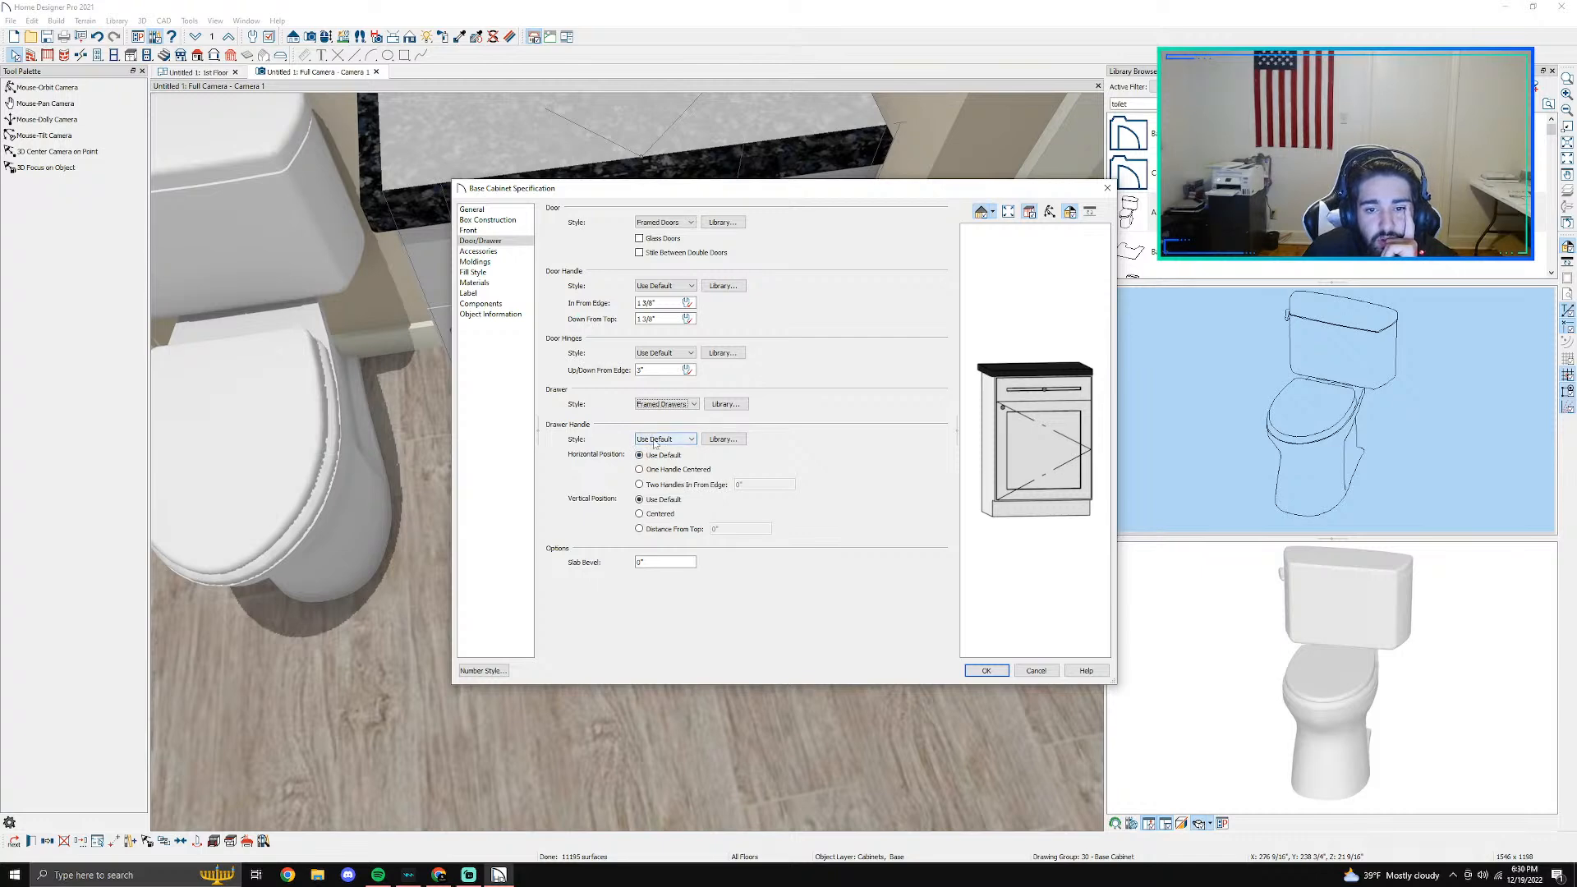
click(722, 439)
click(12, 56)
double_click(38, 71)
click(37, 81)
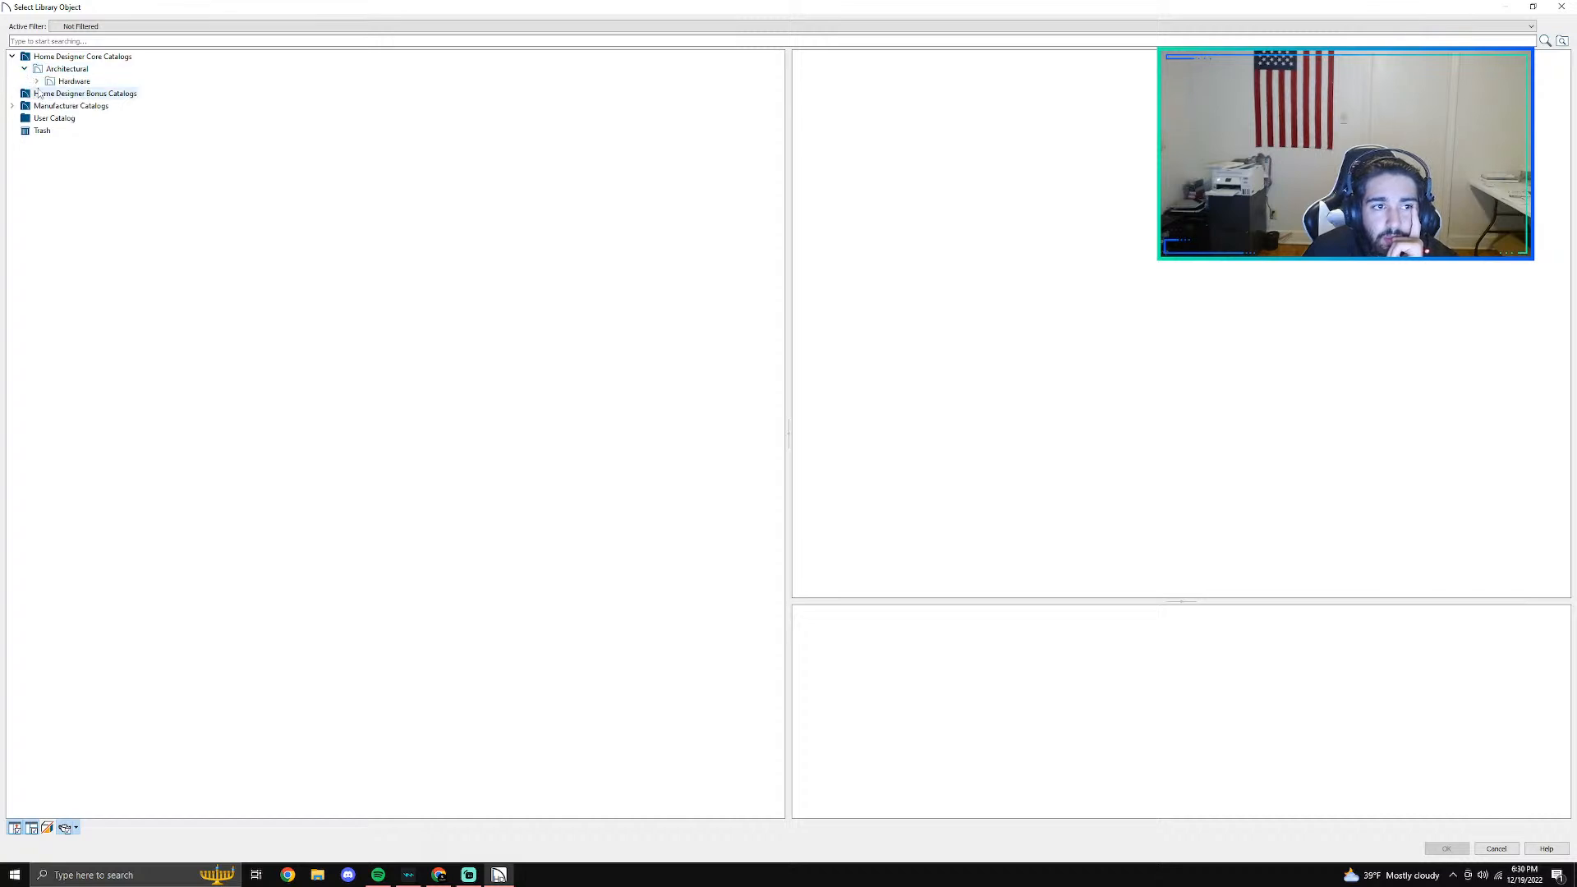
click(49, 93)
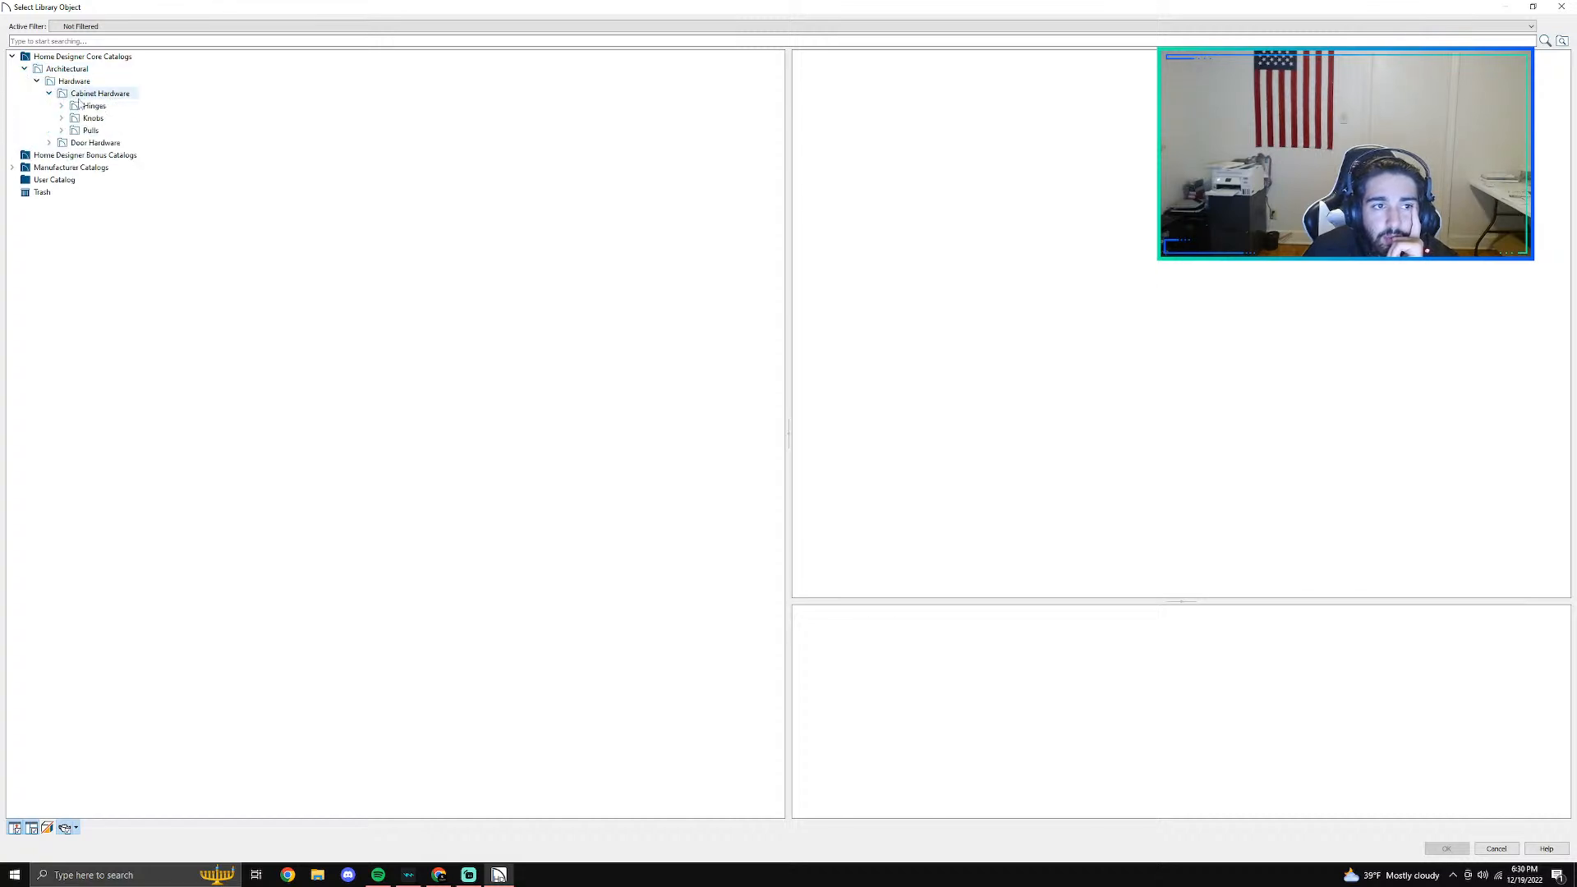
click(61, 129)
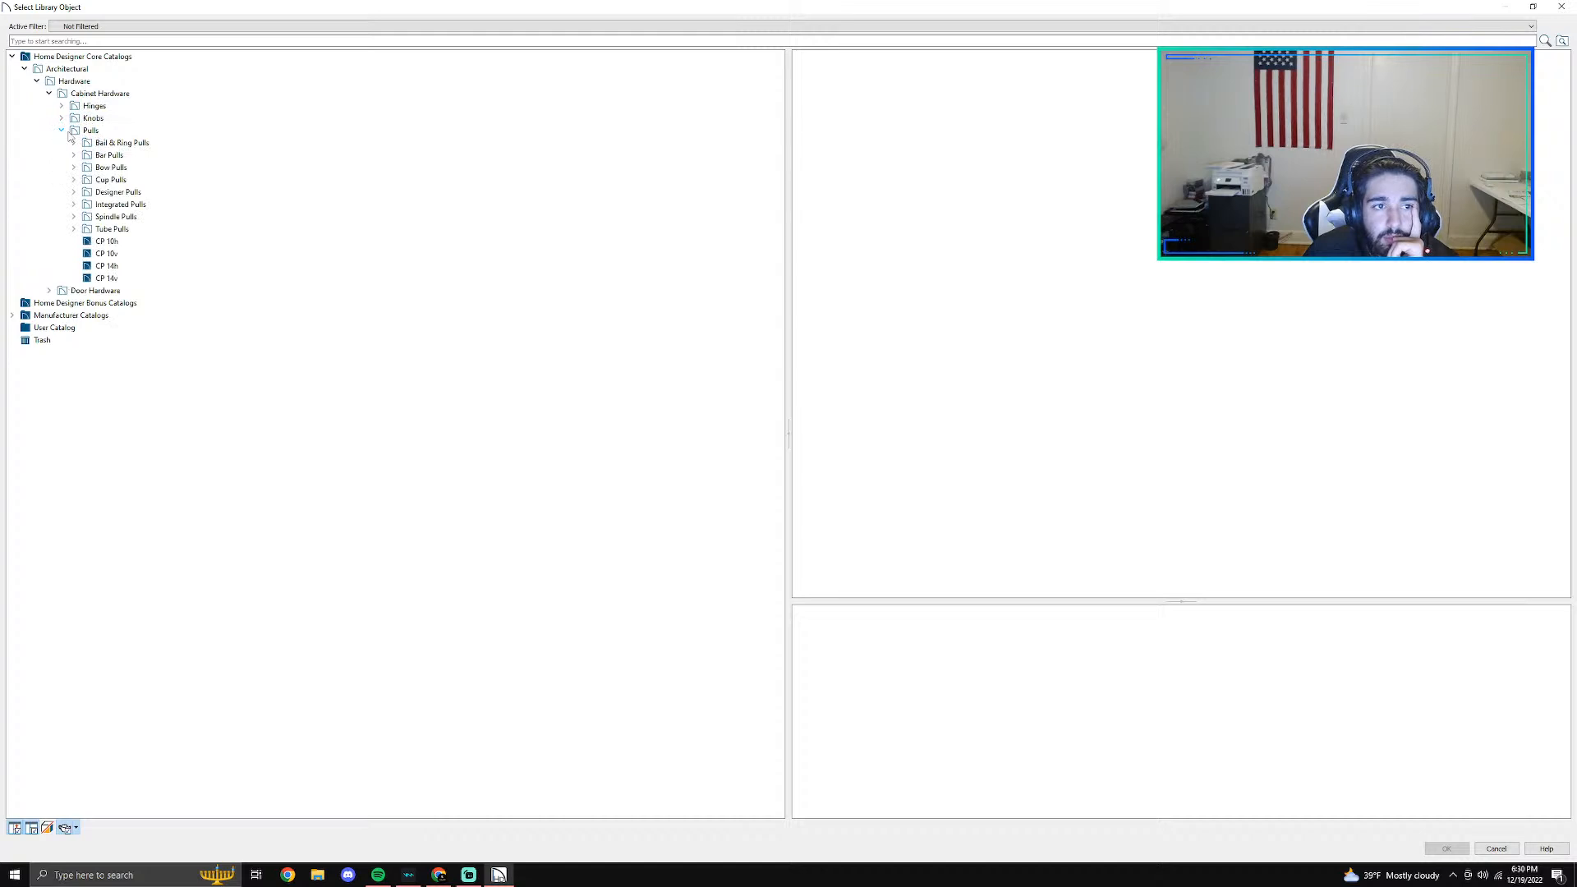
click(92, 132)
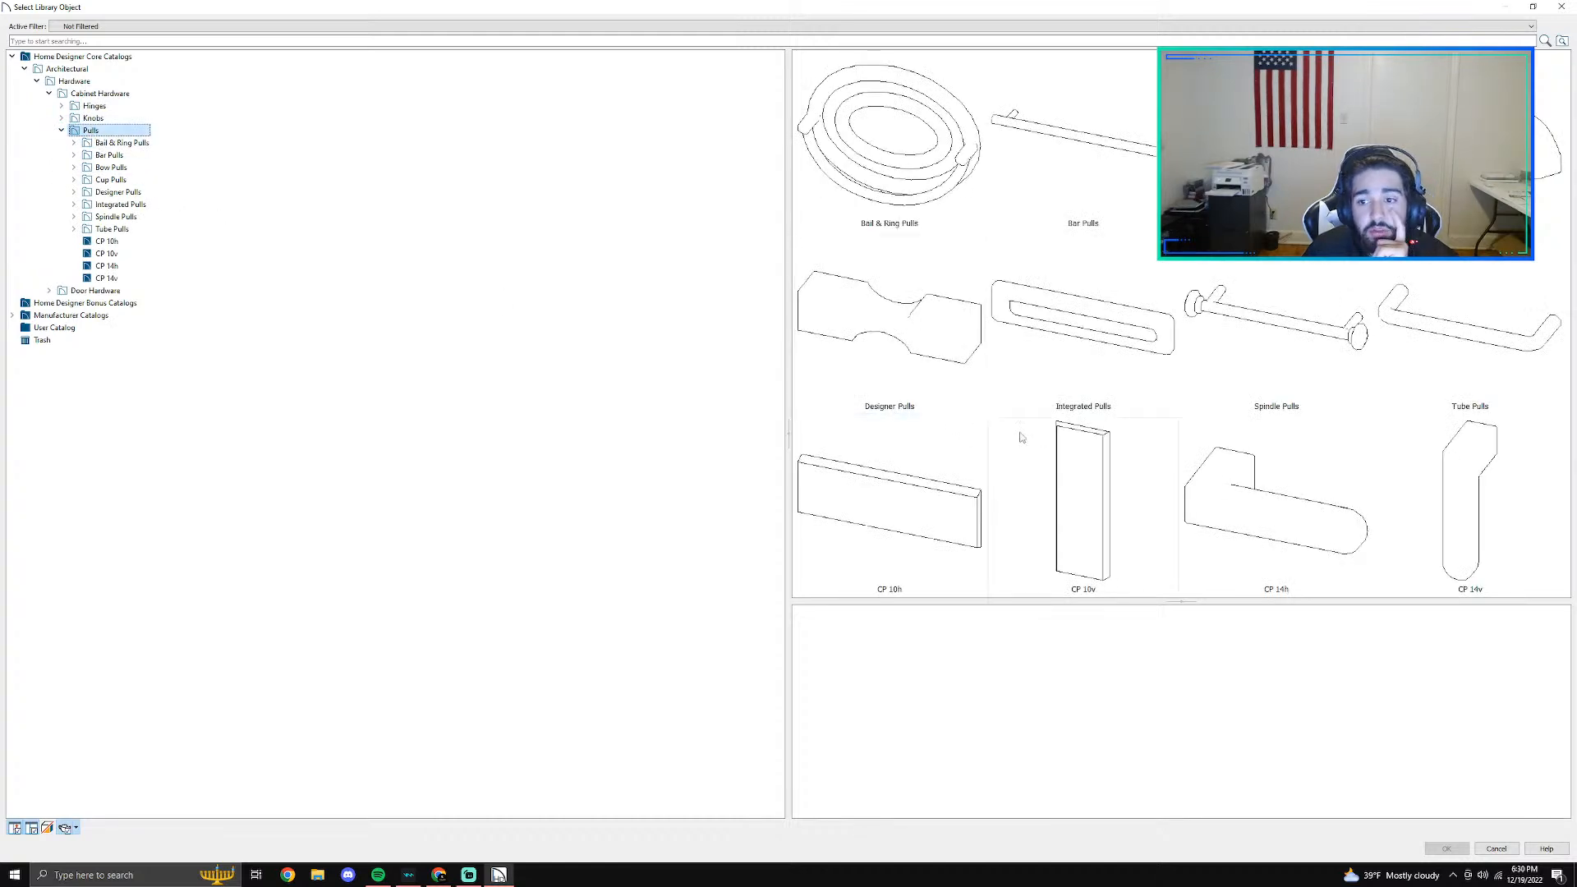
double_click(1057, 214)
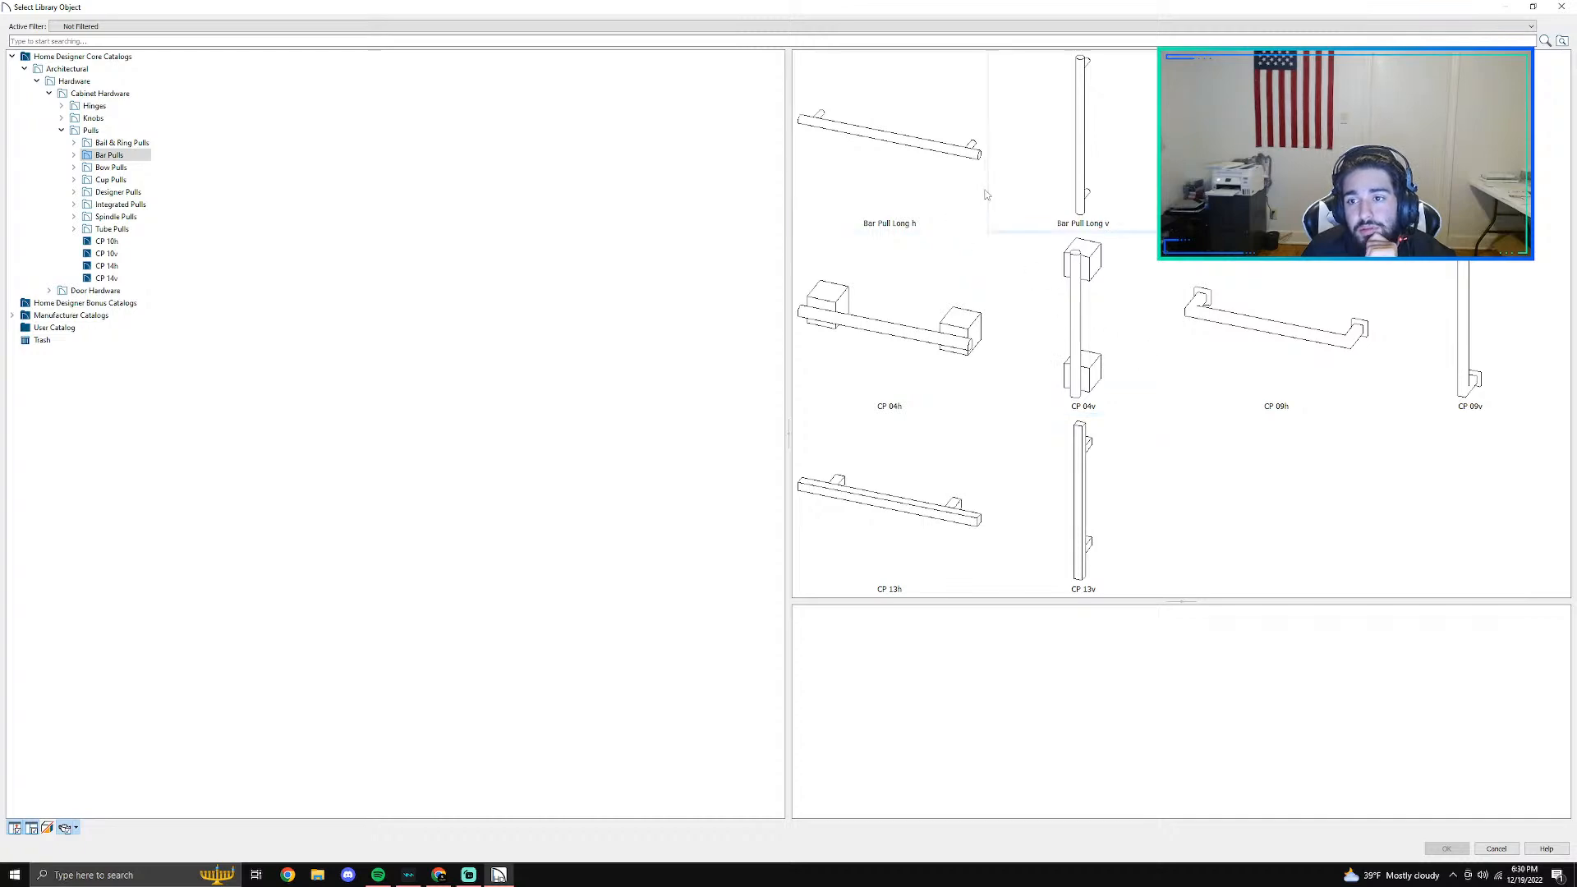
click(928, 213)
click(1447, 848)
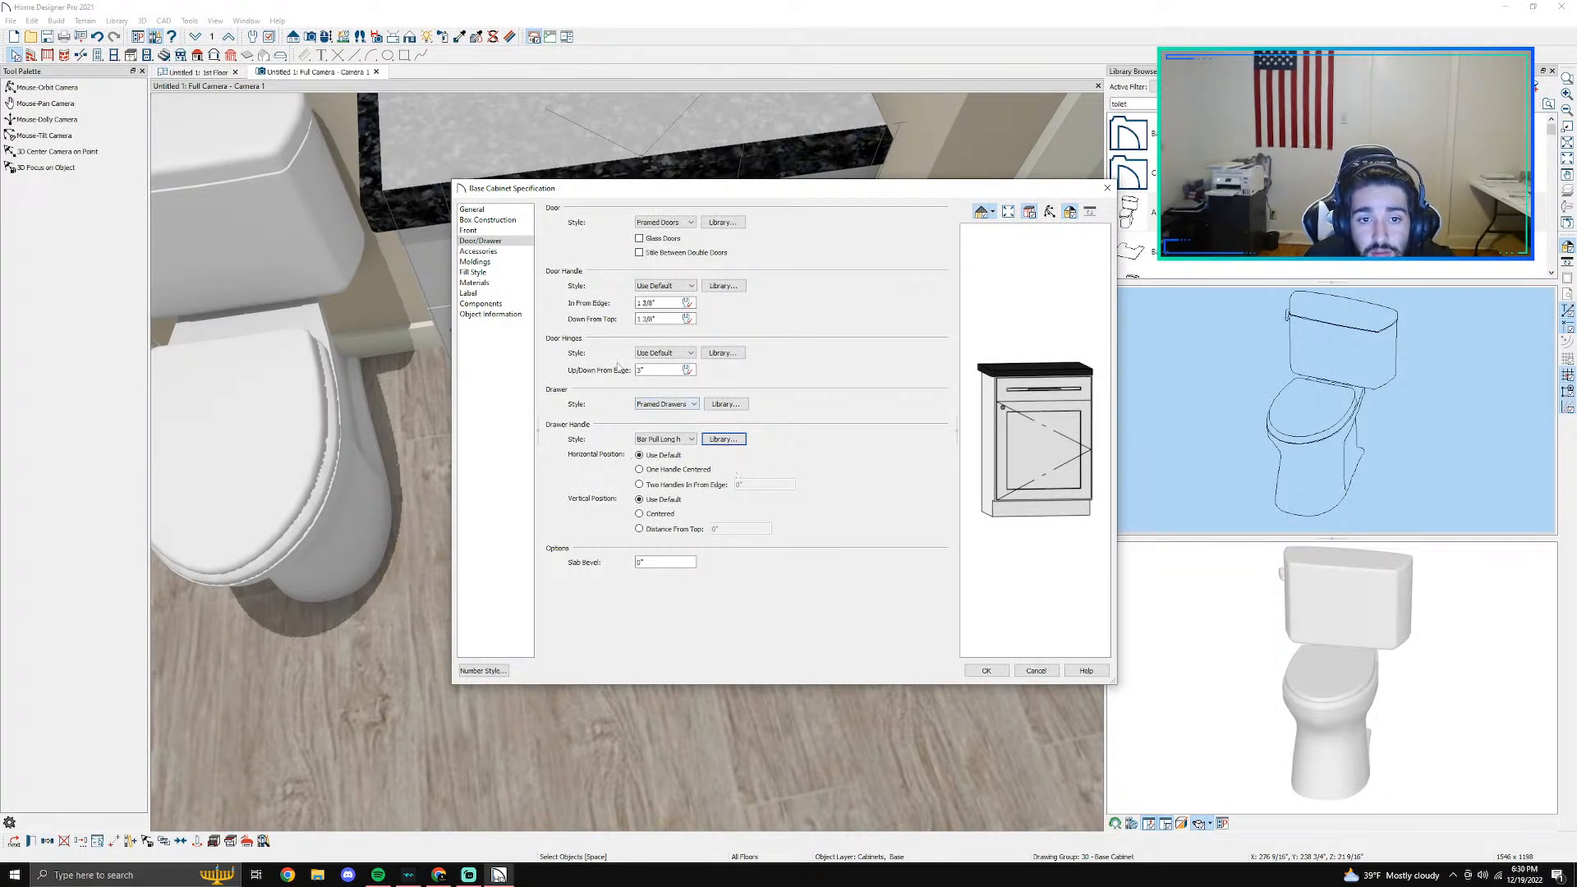
- Set the base cabinet's door handle to Bar Pull Long h from the library's bar pulls and apply the specification
click(691, 285)
click(722, 287)
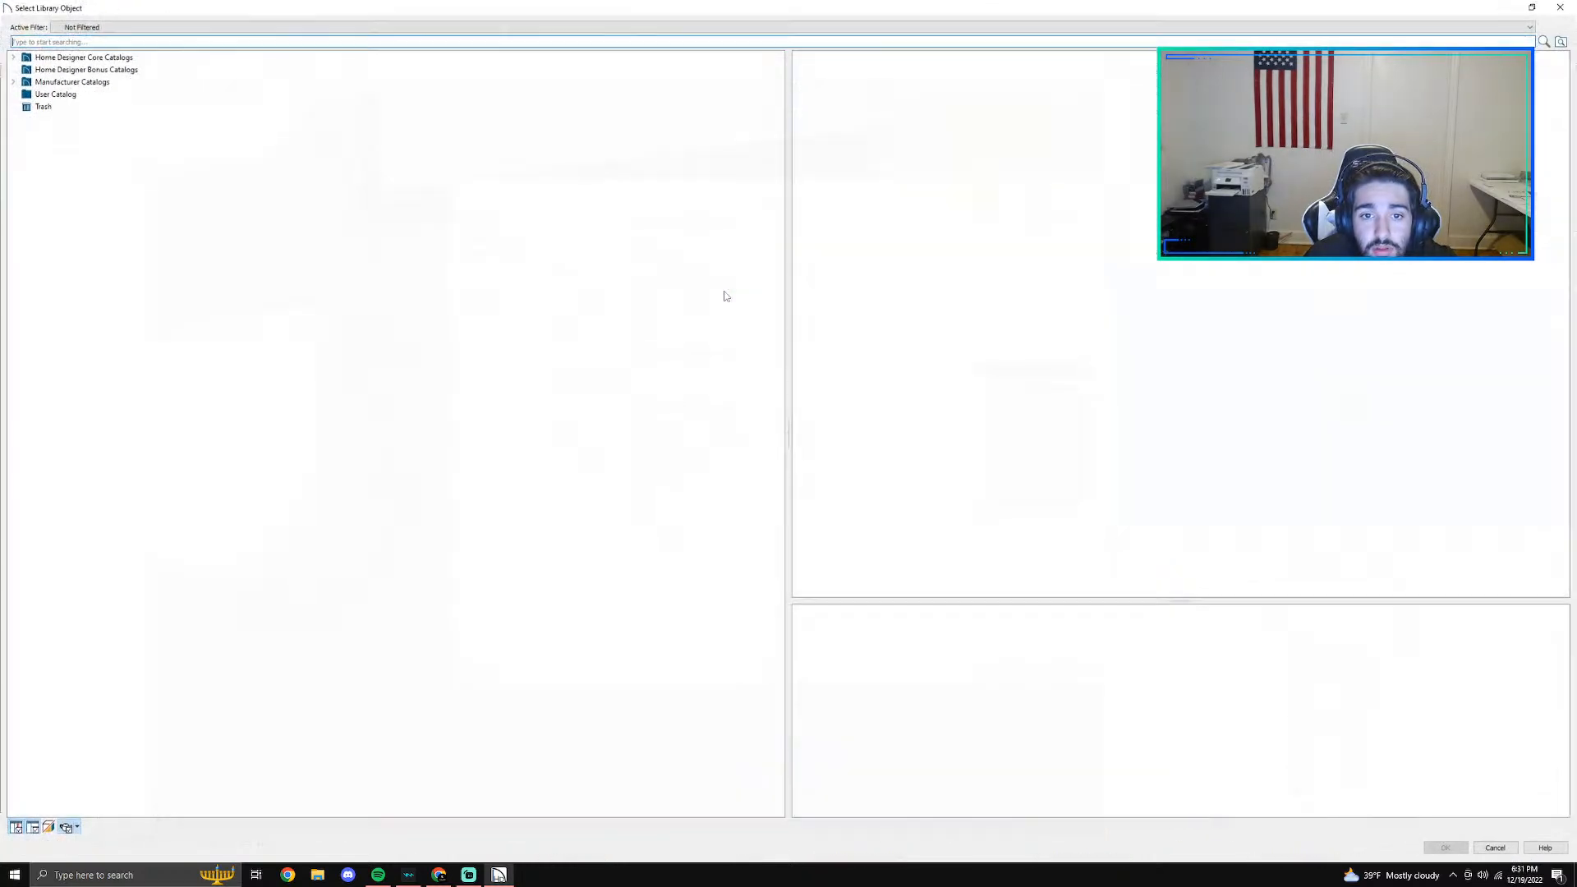
click(24, 69)
click(36, 81)
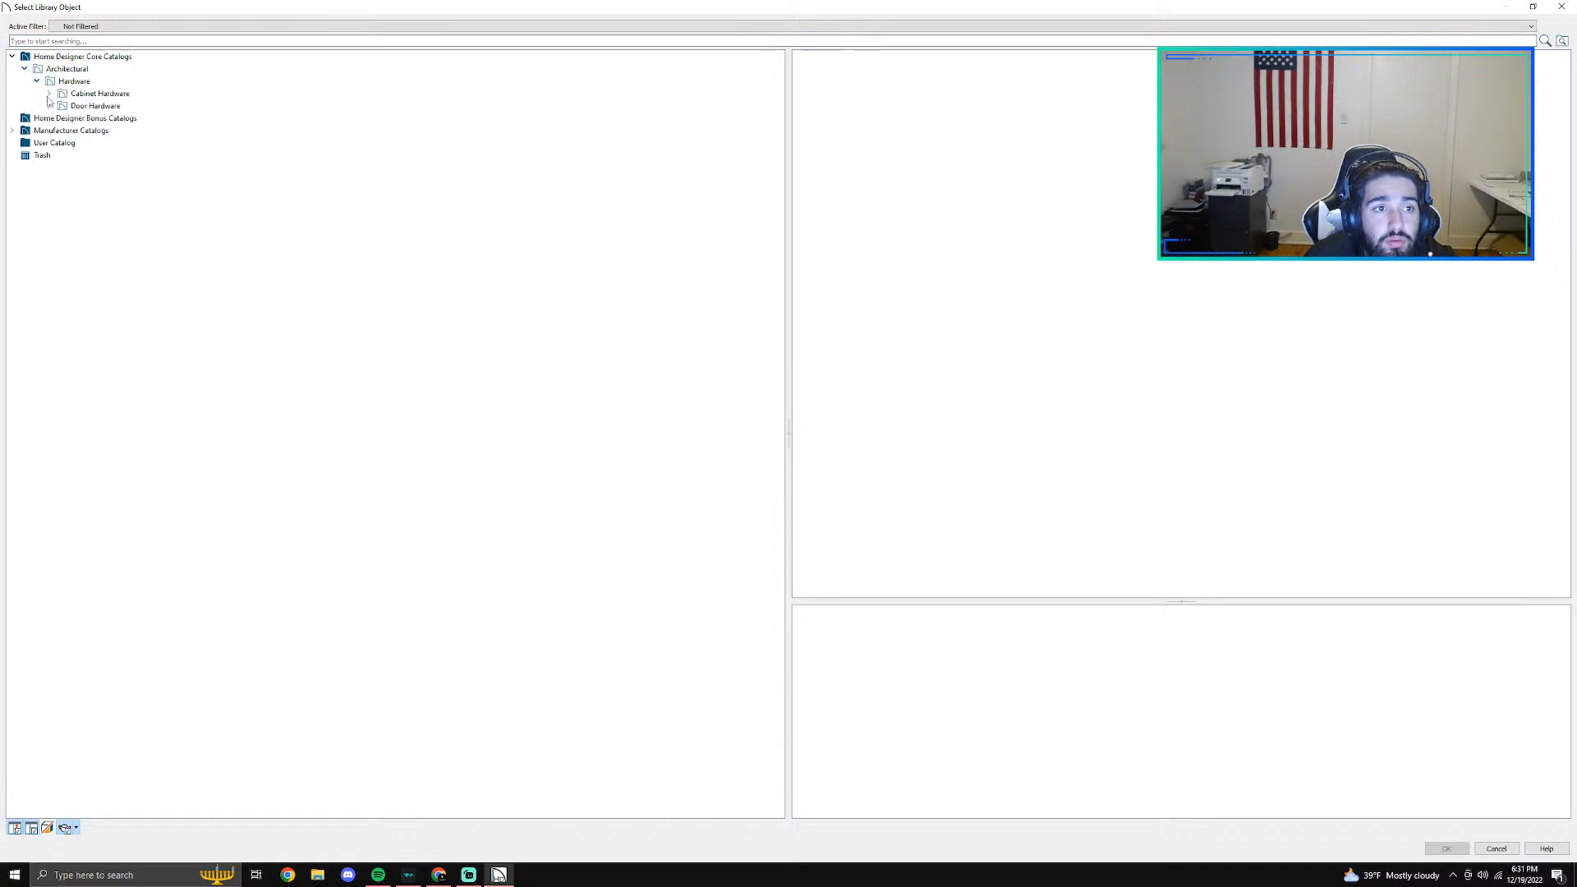
click(50, 93)
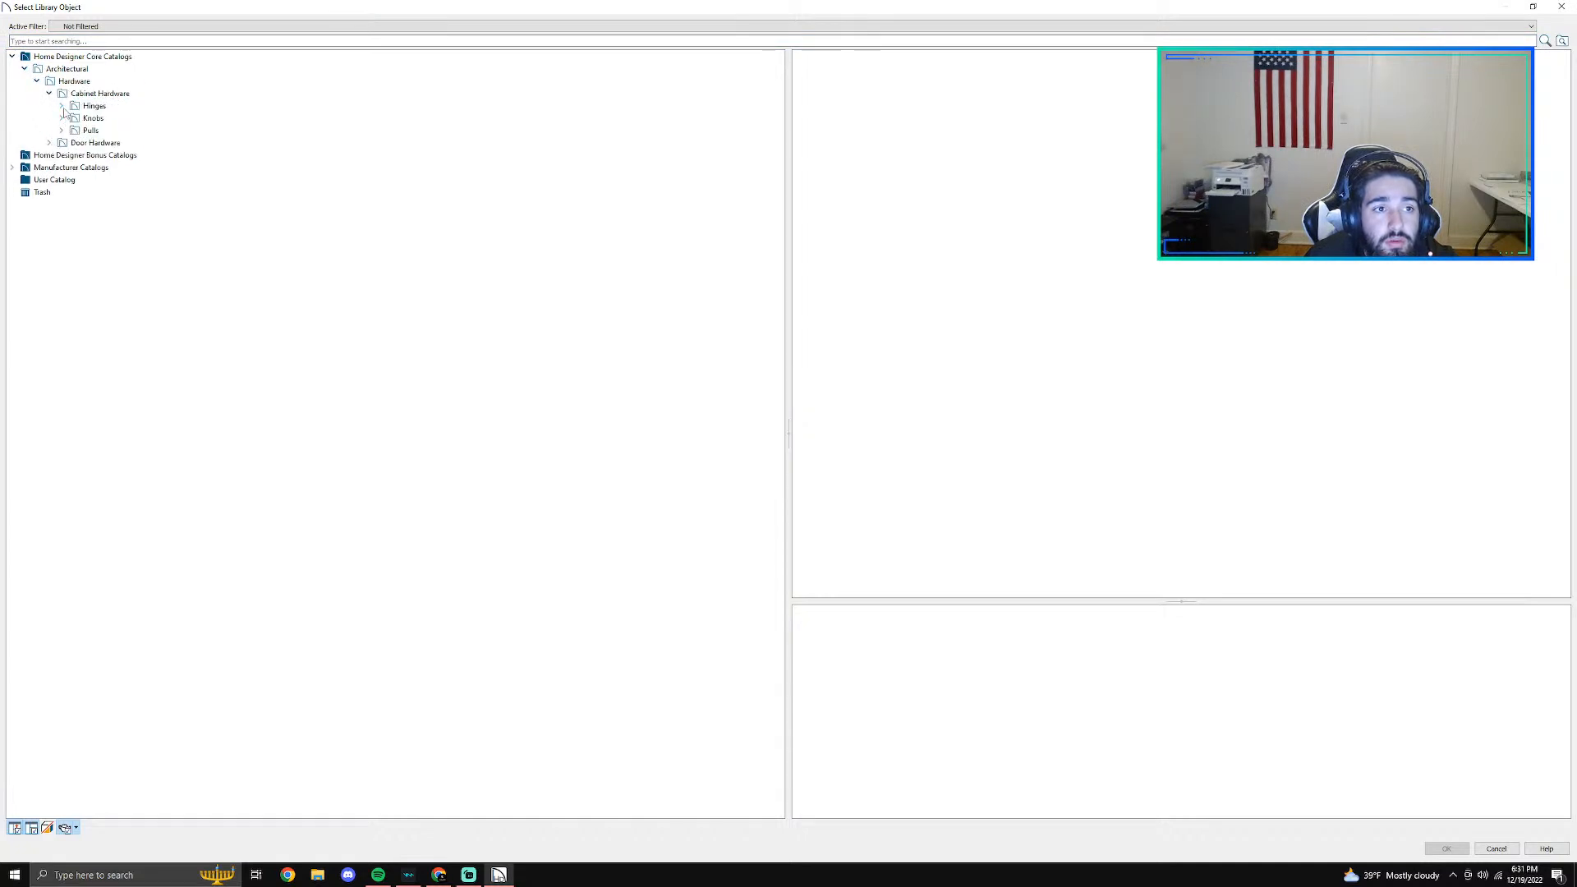
click(63, 107)
click(63, 107)
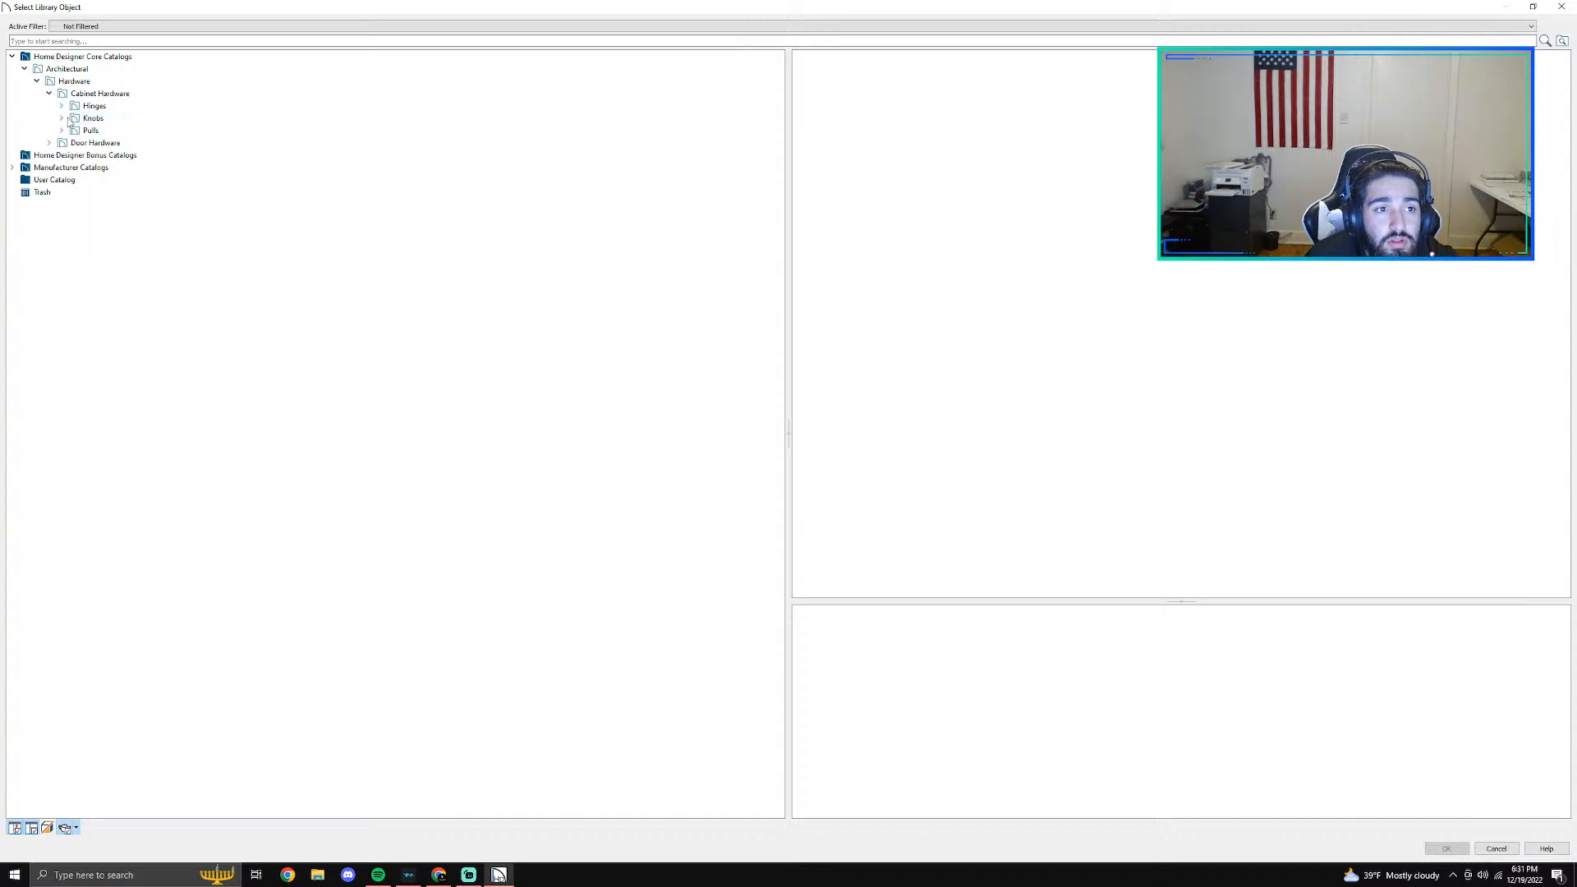
click(62, 130)
click(90, 130)
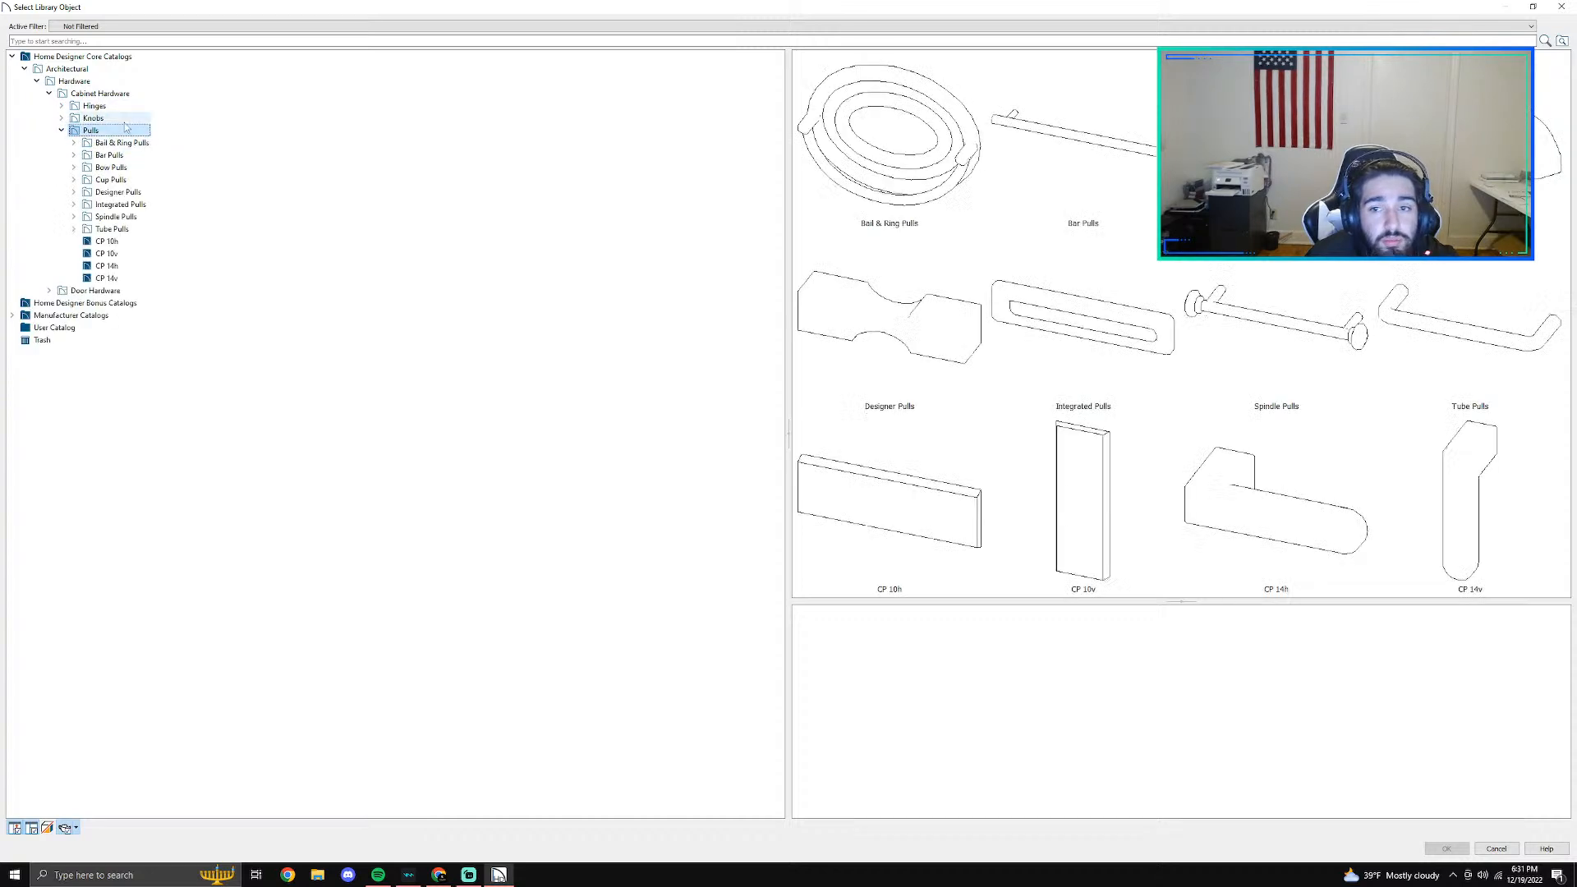
click(108, 155)
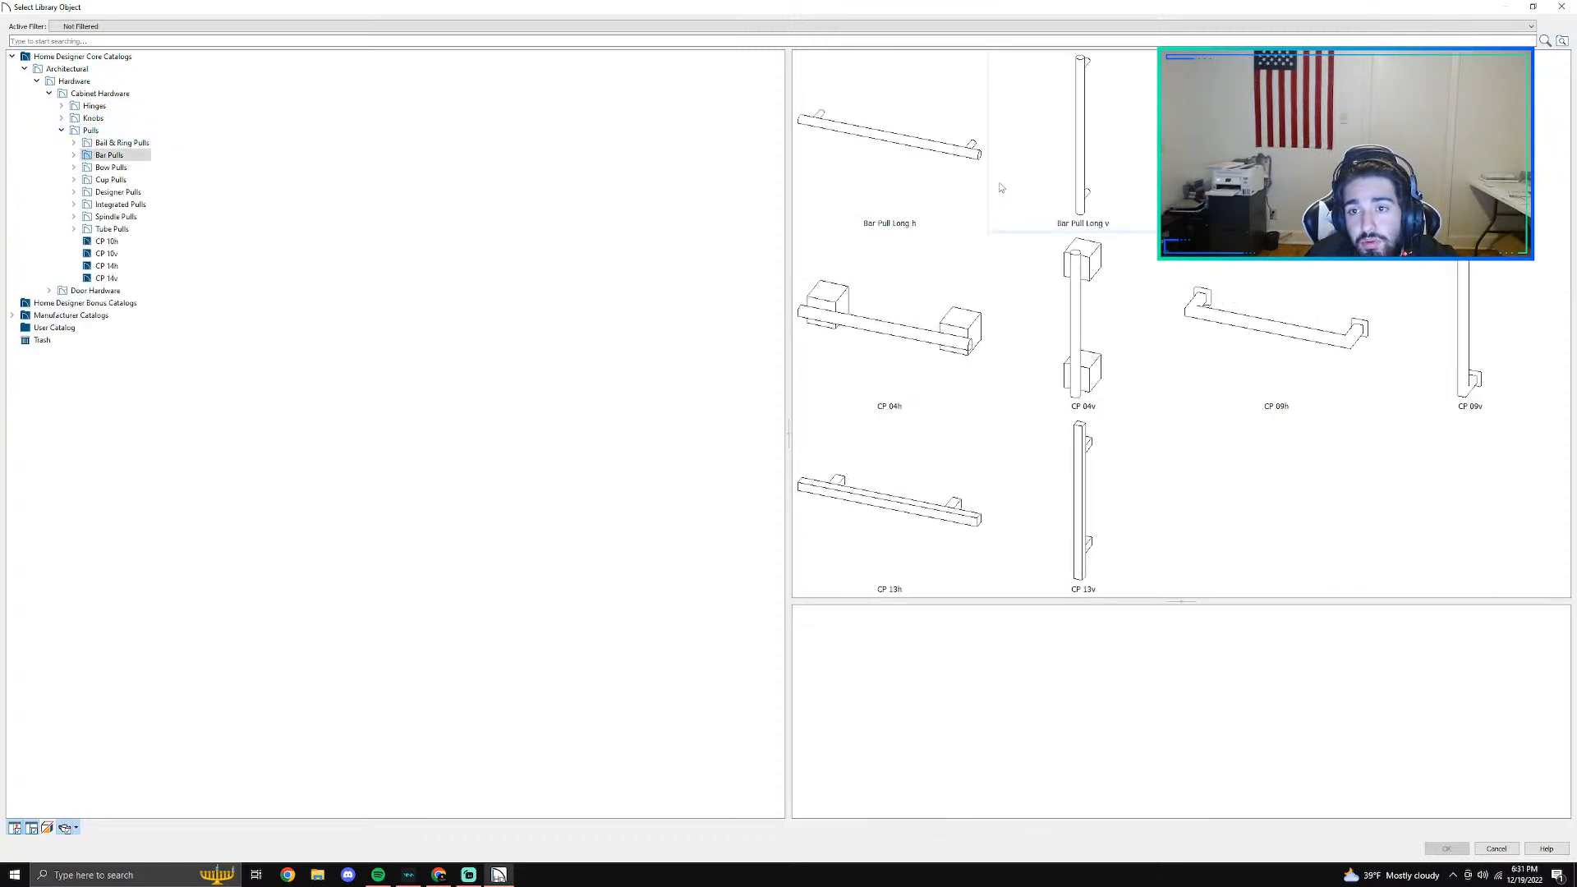
click(946, 175)
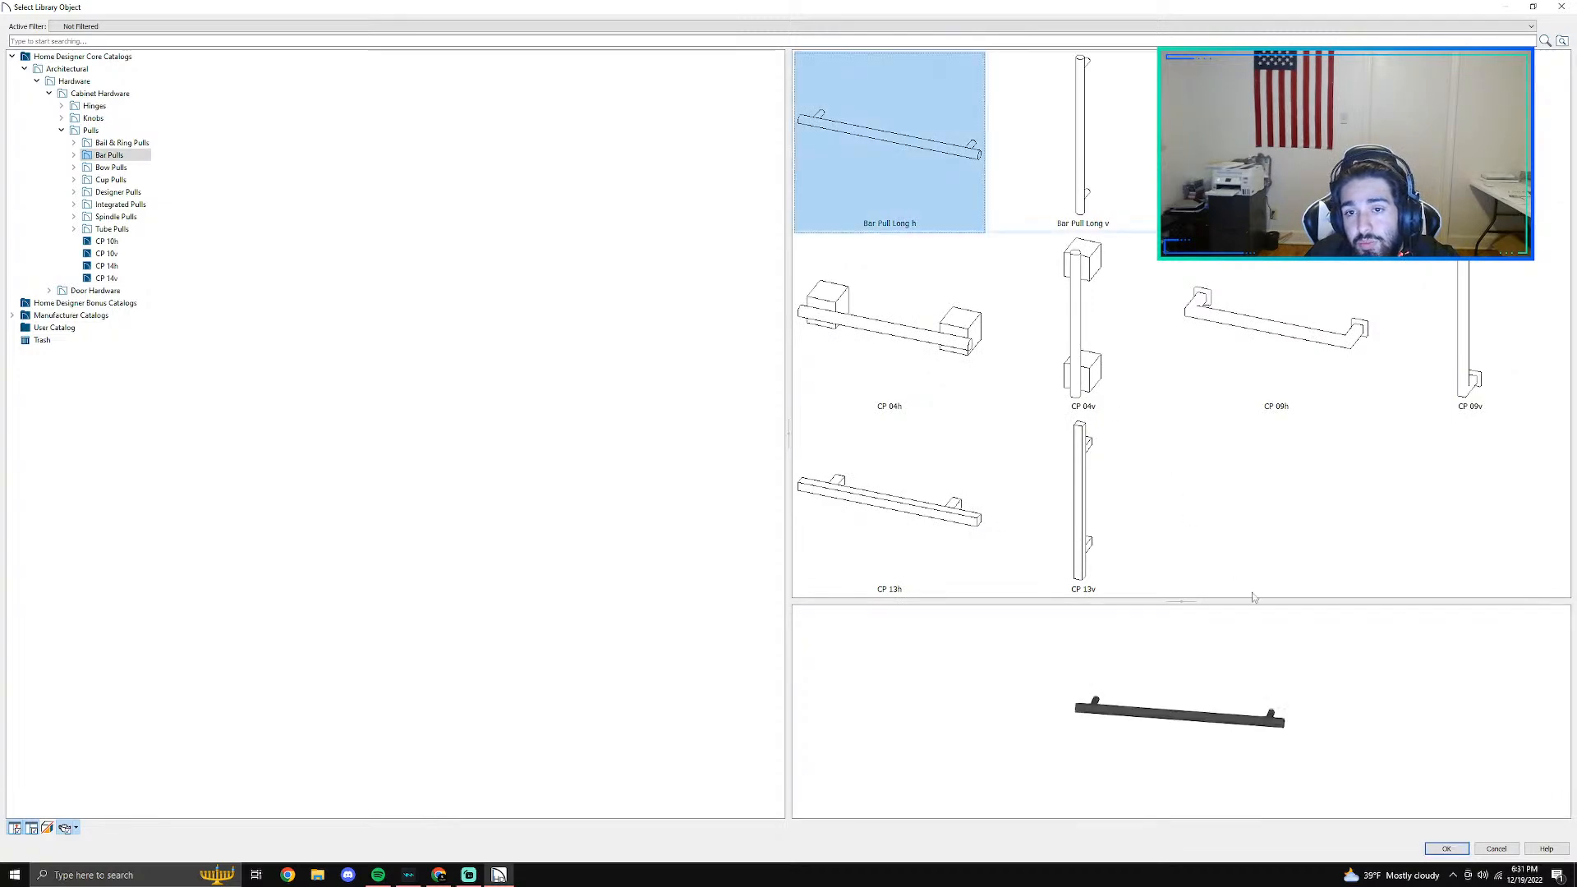
click(1433, 850)
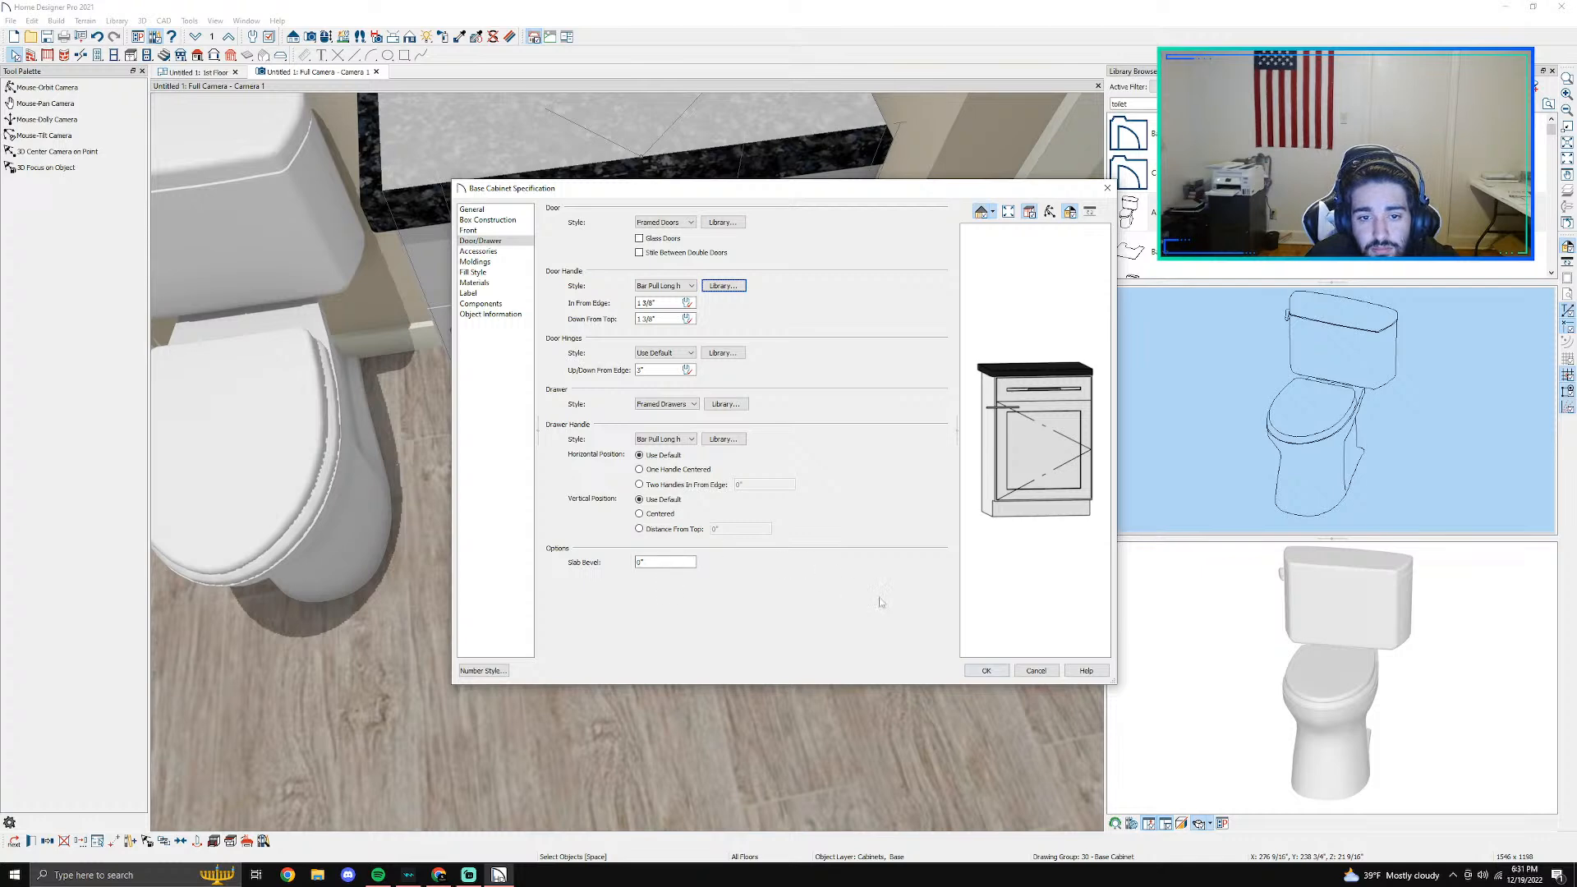
click(1002, 670)
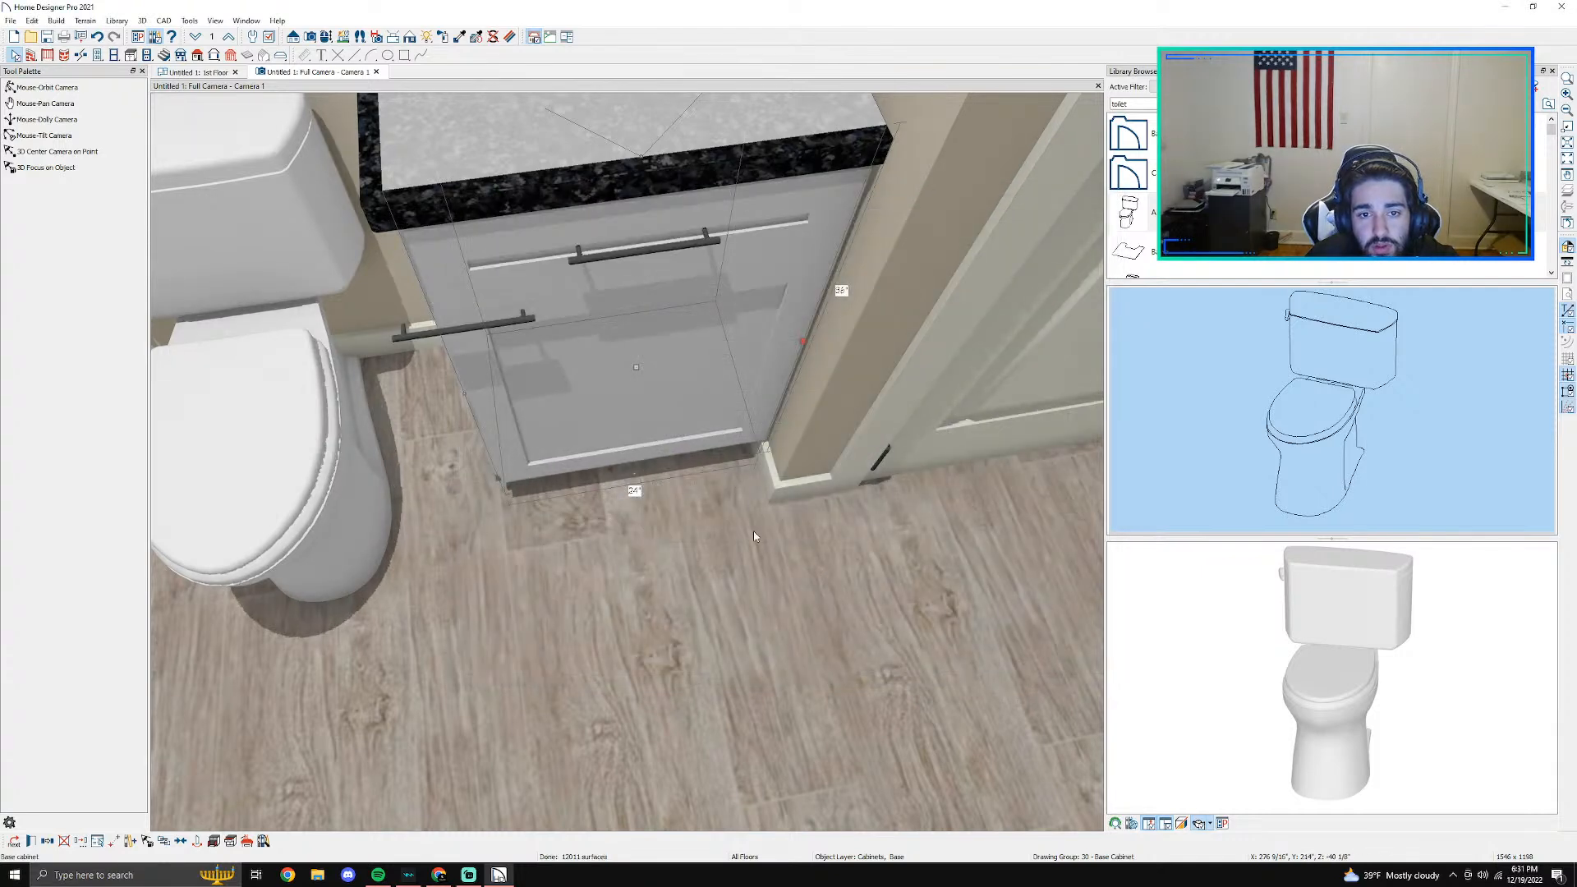
- Change the base cabinet's door handle to Pull (Vertical), placed 1.5" down from the top of the door
scroll(591, 454, up, 2)
middle_drag(591, 454, 708, 450)
double_click(703, 457)
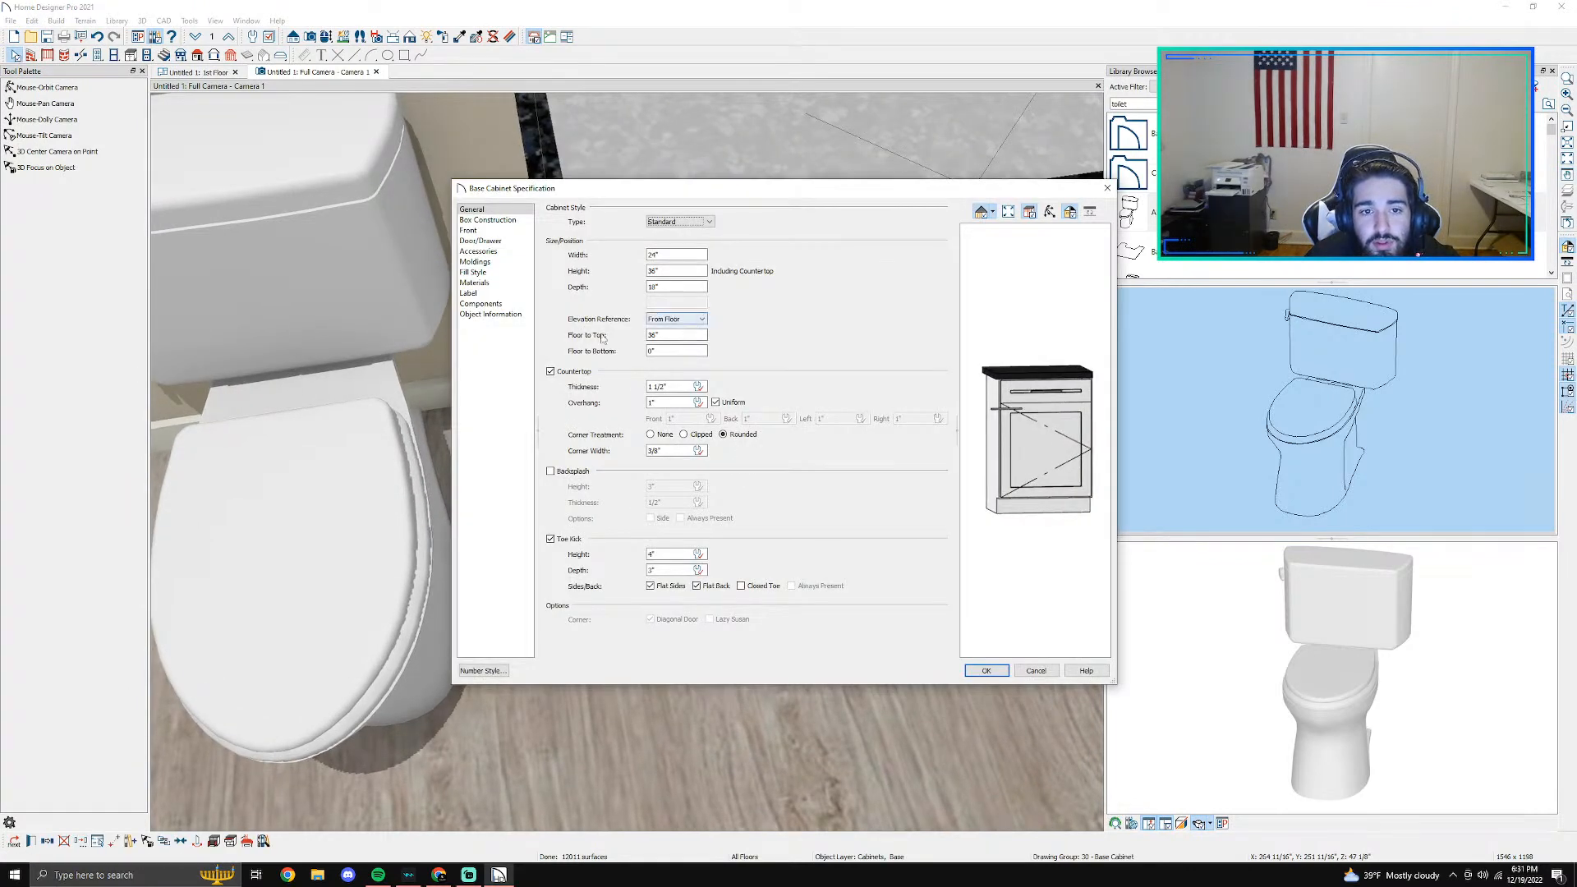
click(484, 241)
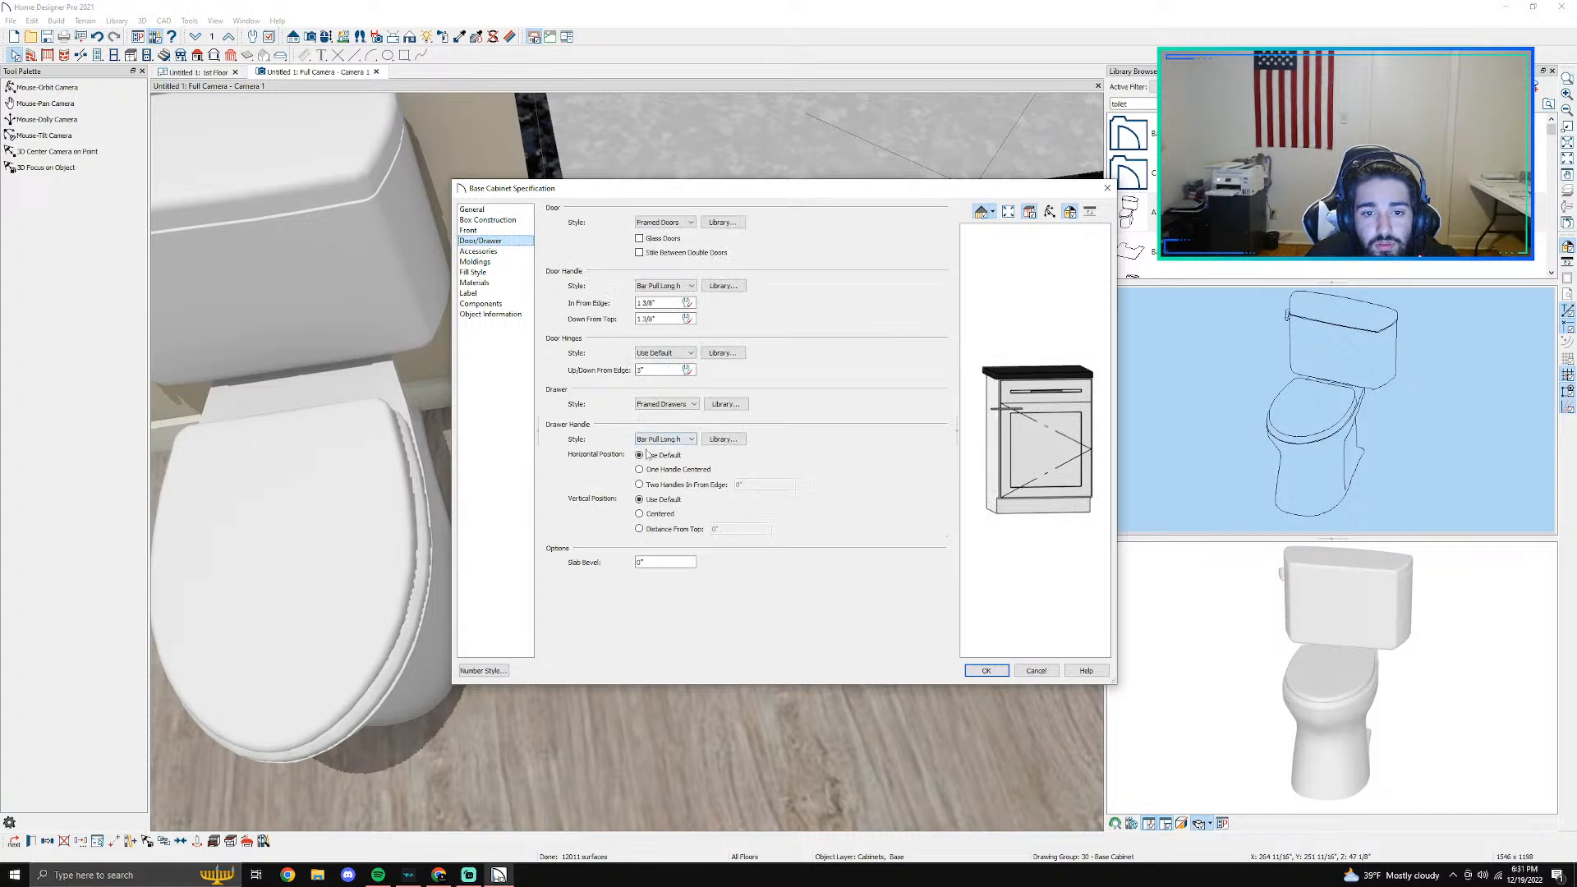
click(674, 286)
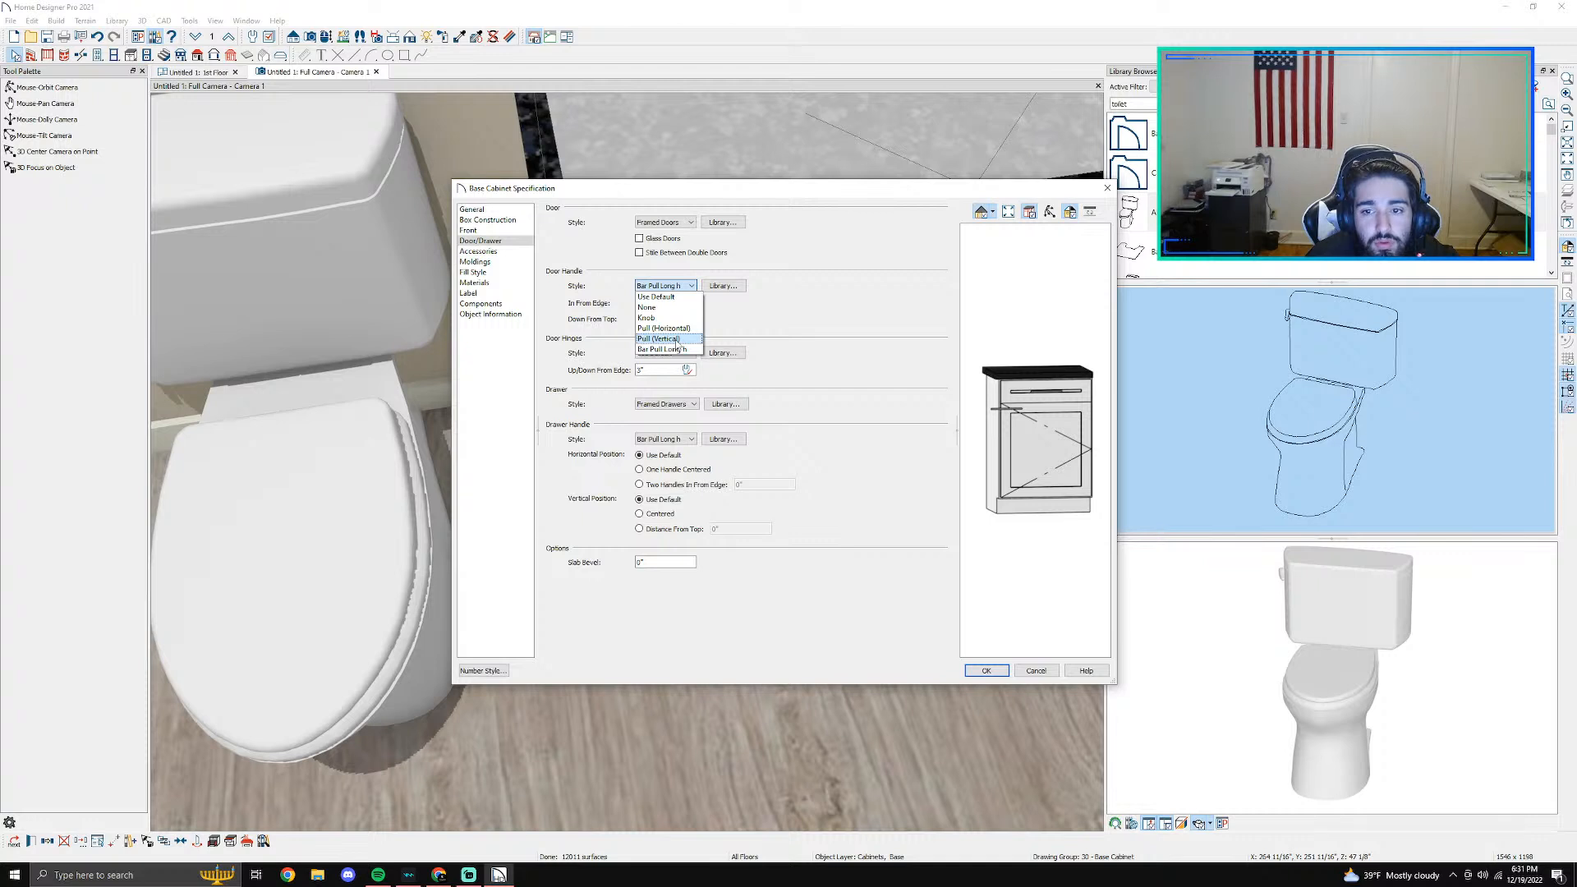
click(667, 338)
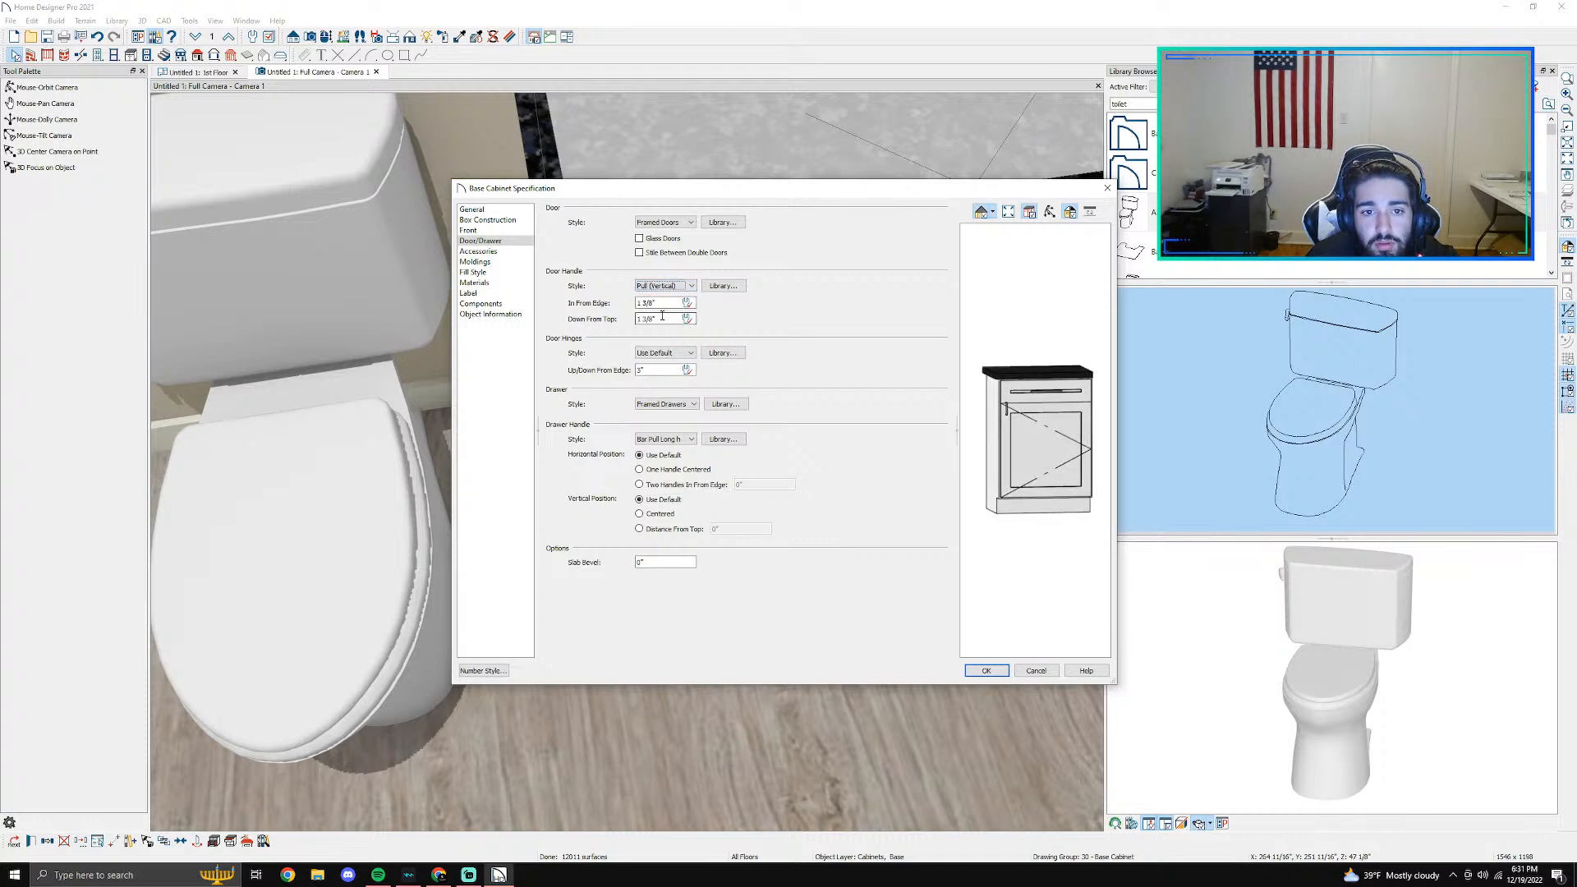
click(663, 319)
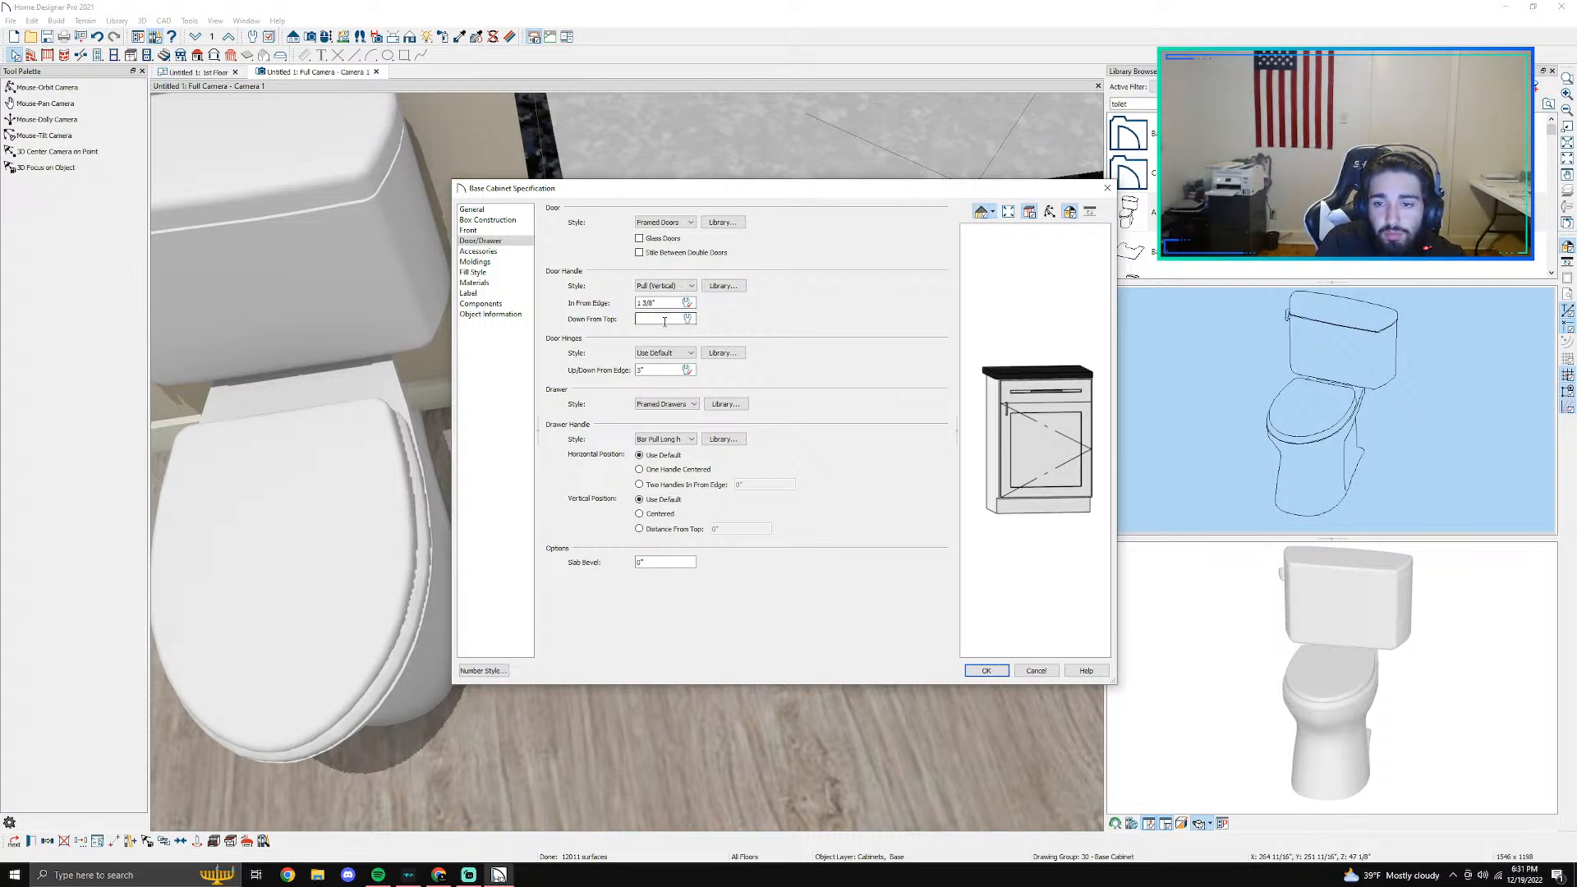
text(1.5")
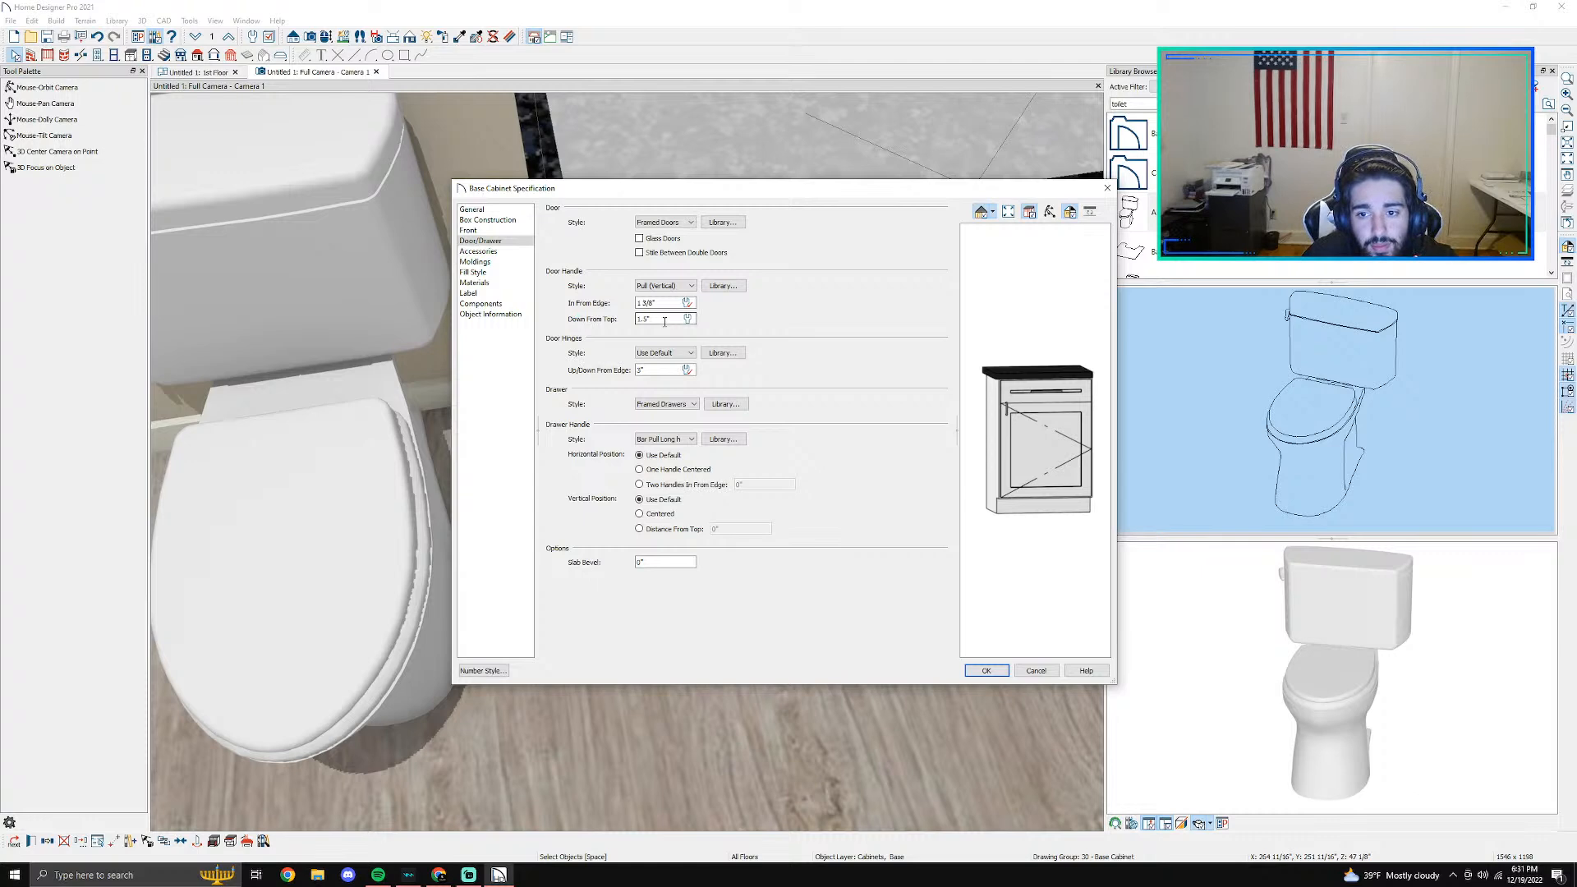
click(981, 670)
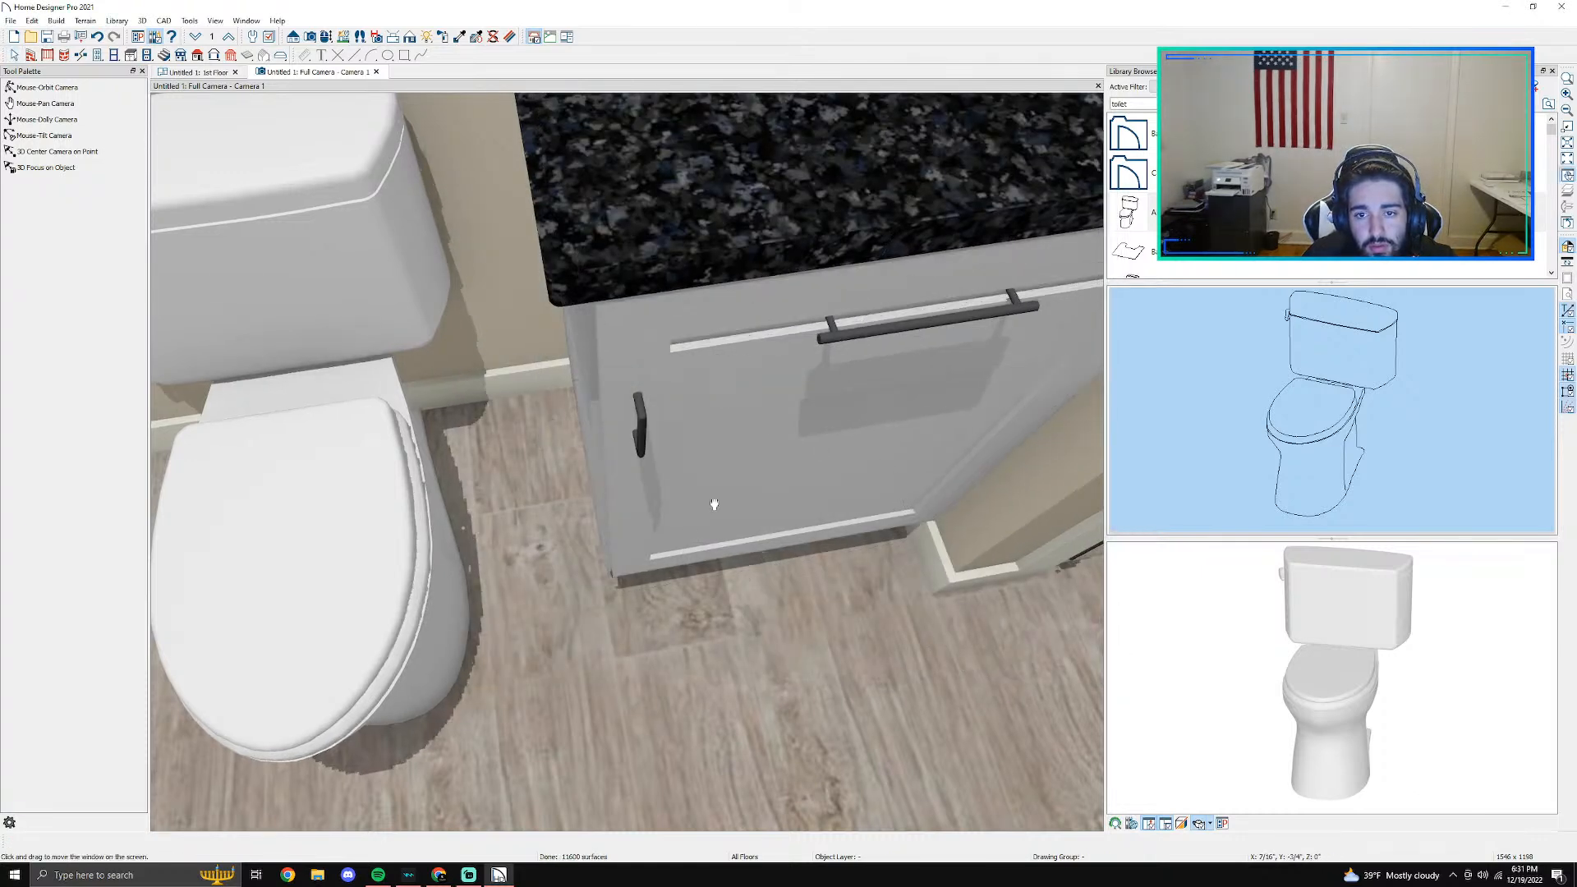
- Set the base cabinet's door and drawer overlay to Full Overlay in its box construction
middle_drag(690, 535, 940, 369)
click(327, 36)
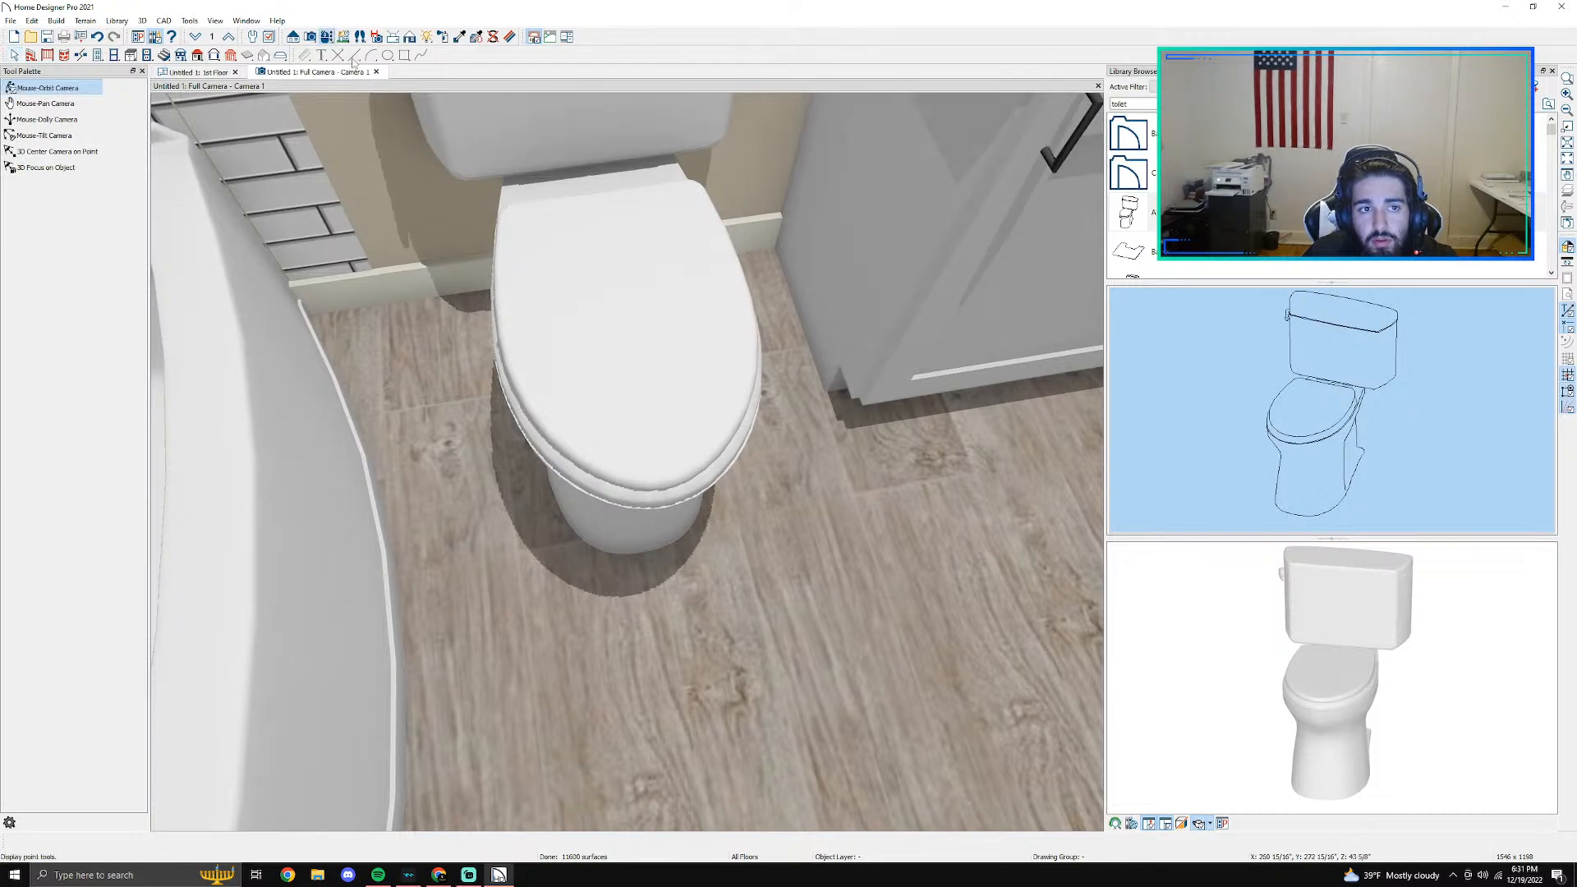
drag(668, 253, 802, 151)
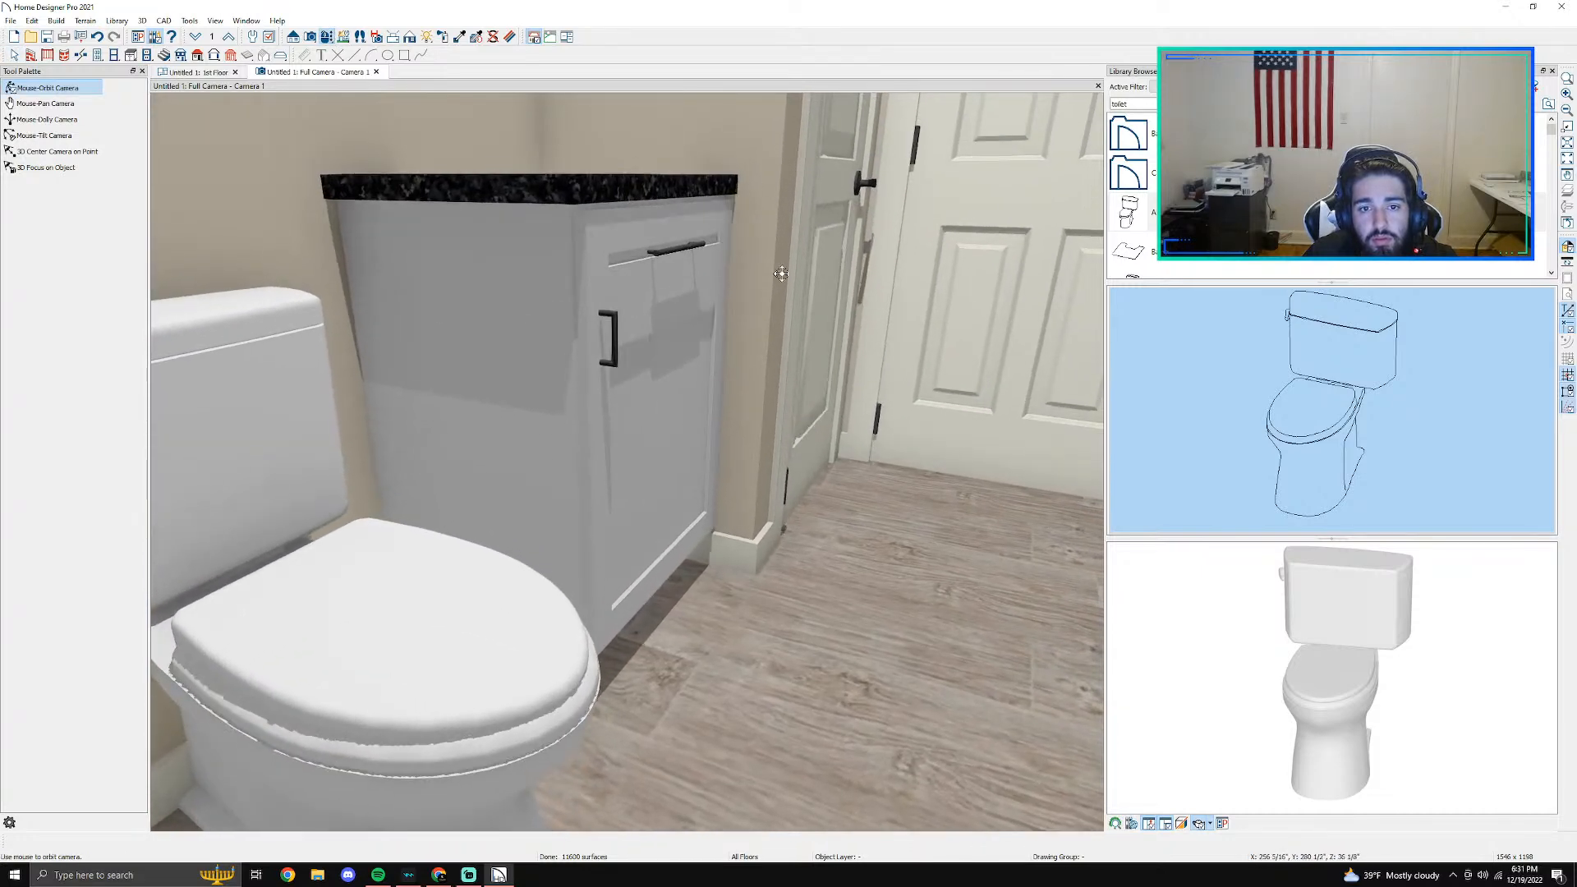
middle_drag(711, 317, 553, 299)
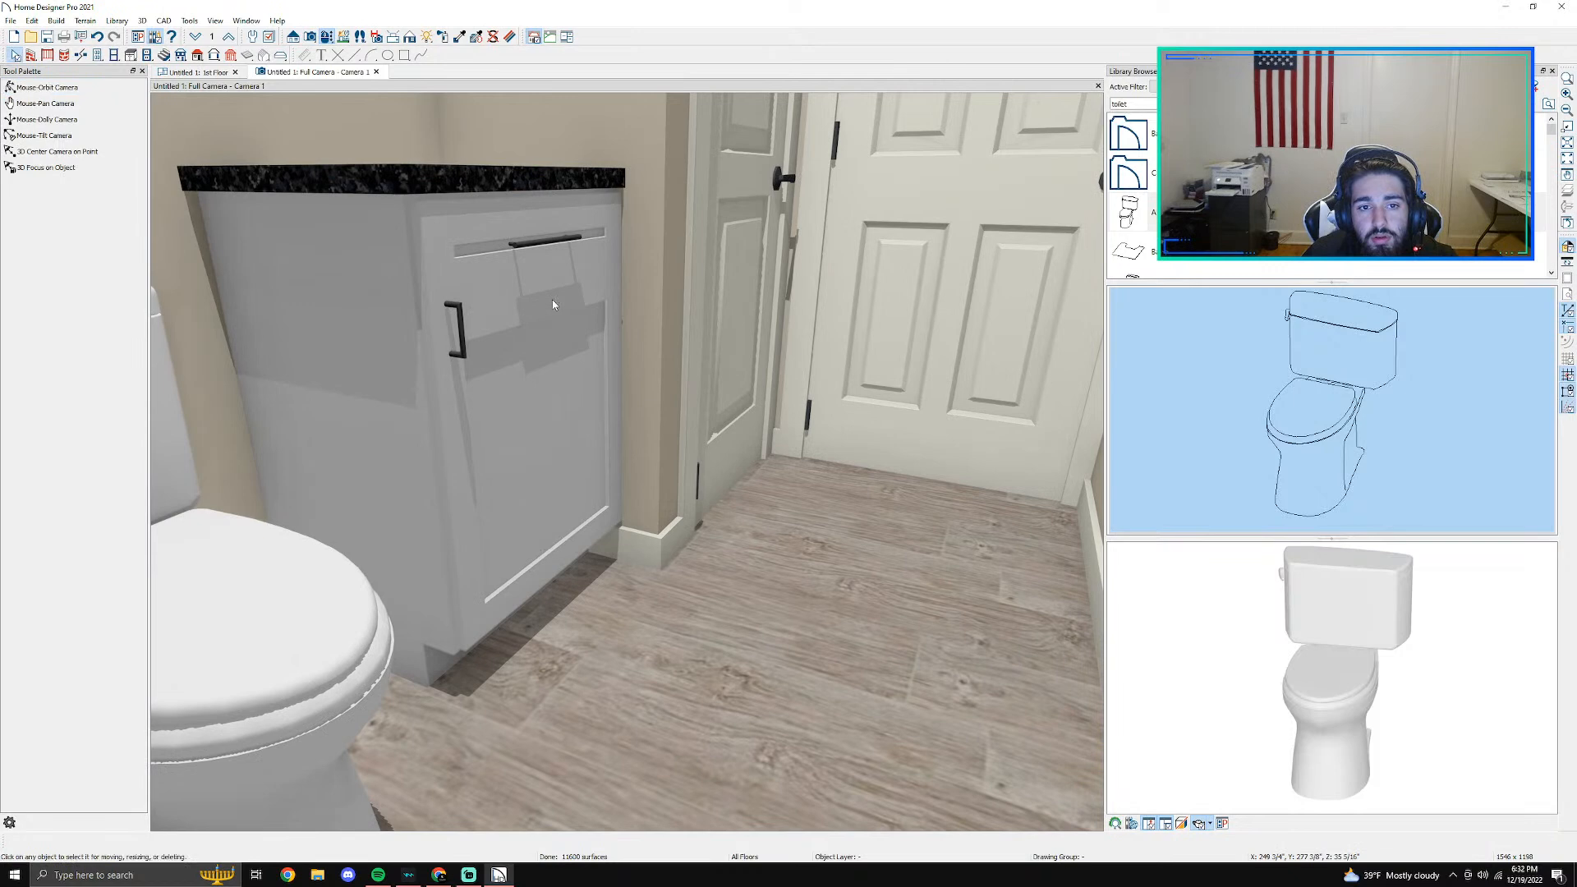
double_click(552, 298)
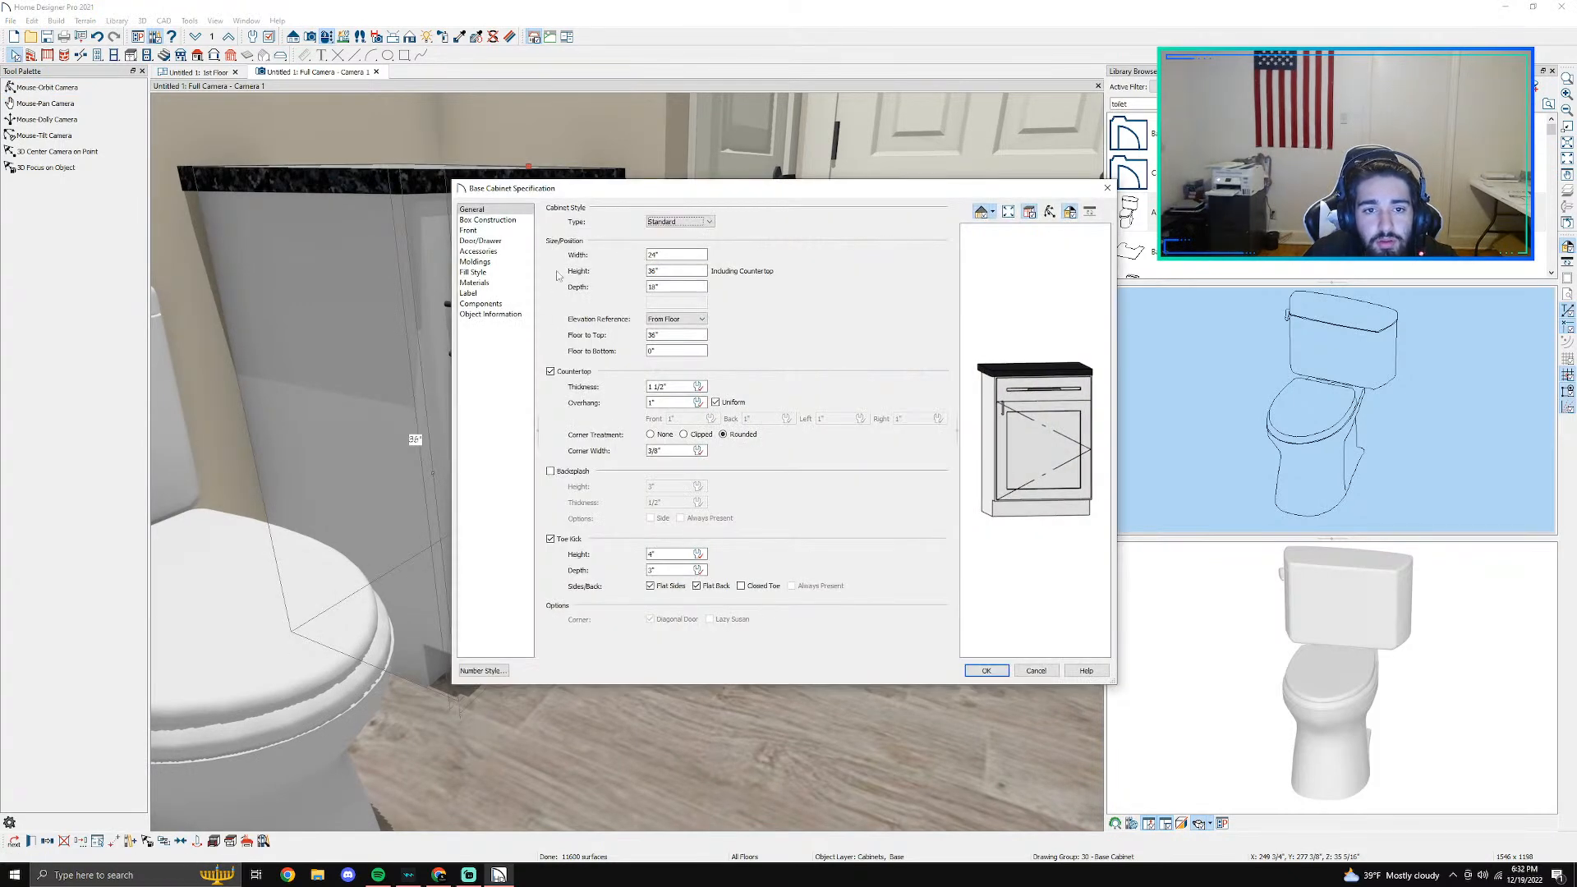
click(482, 241)
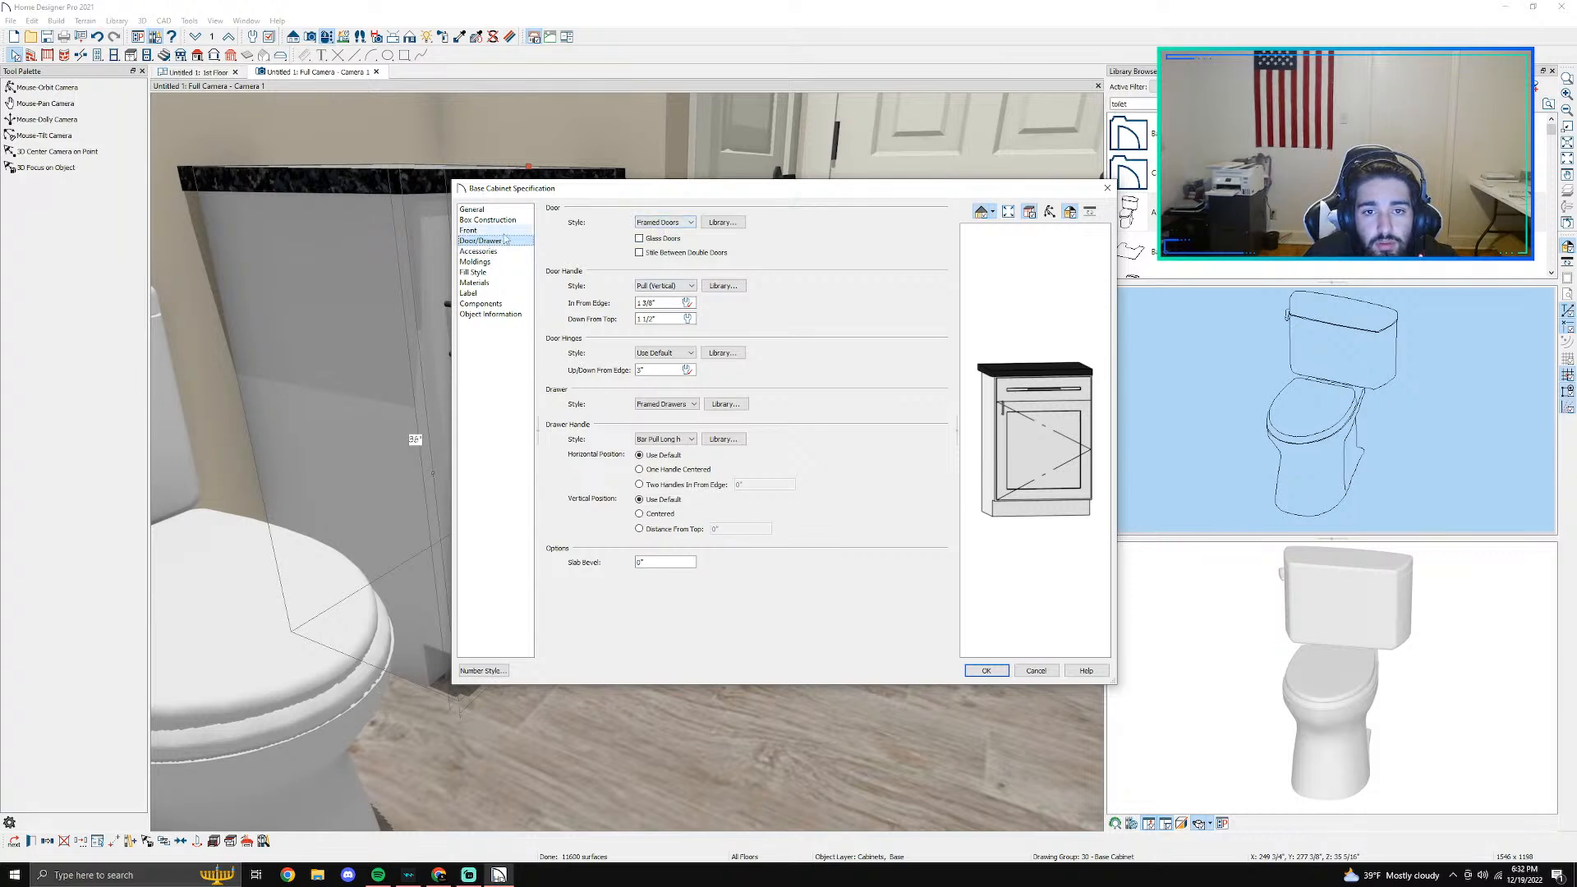
click(645, 253)
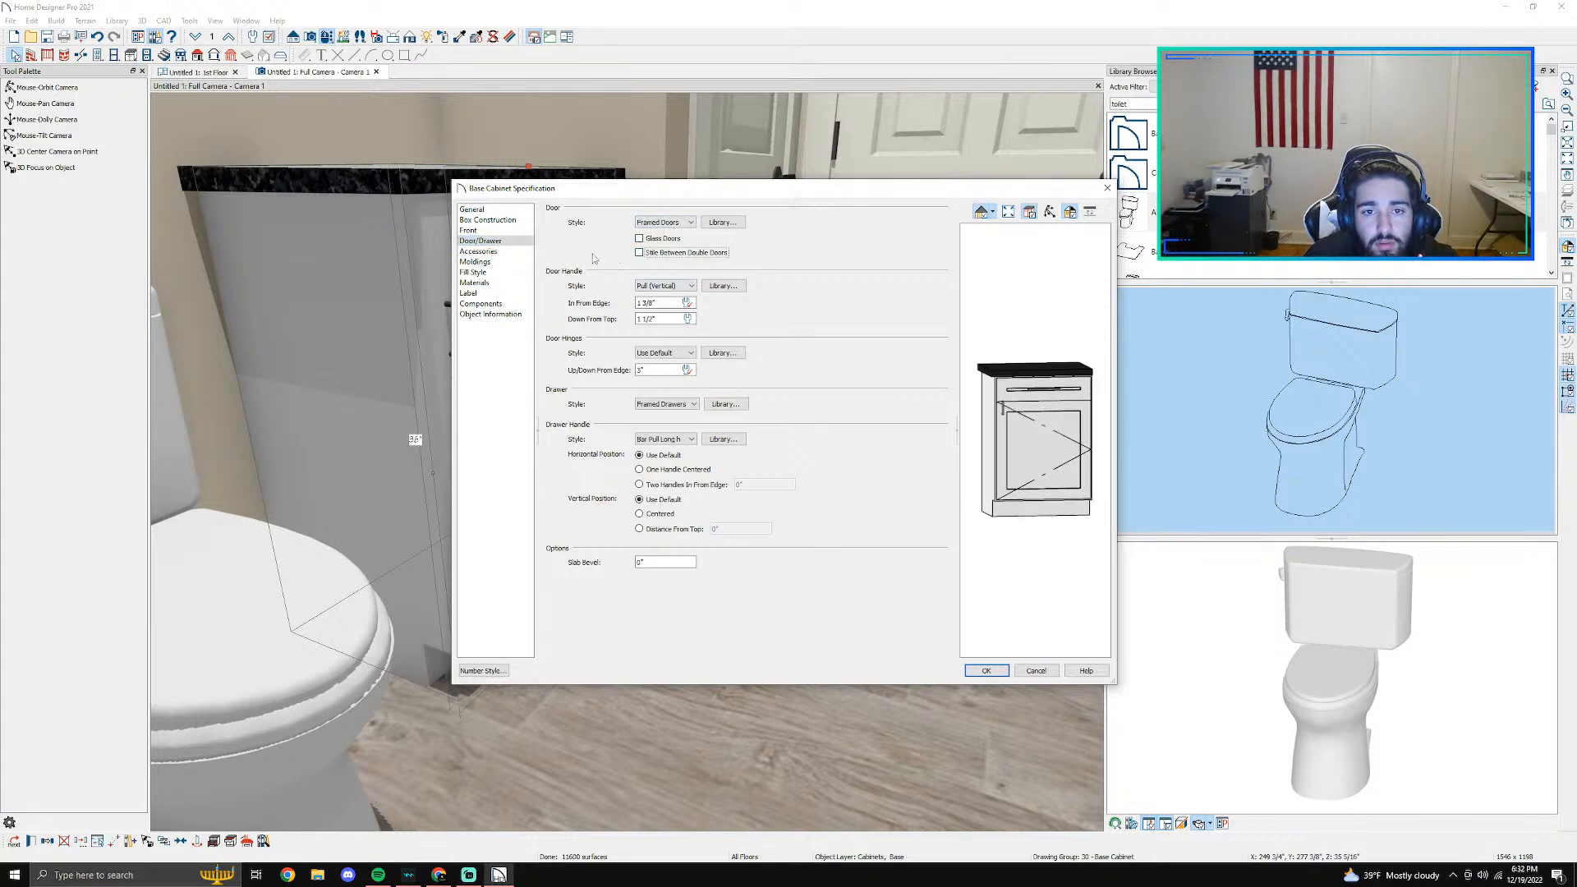
click(488, 220)
click(469, 231)
click(488, 222)
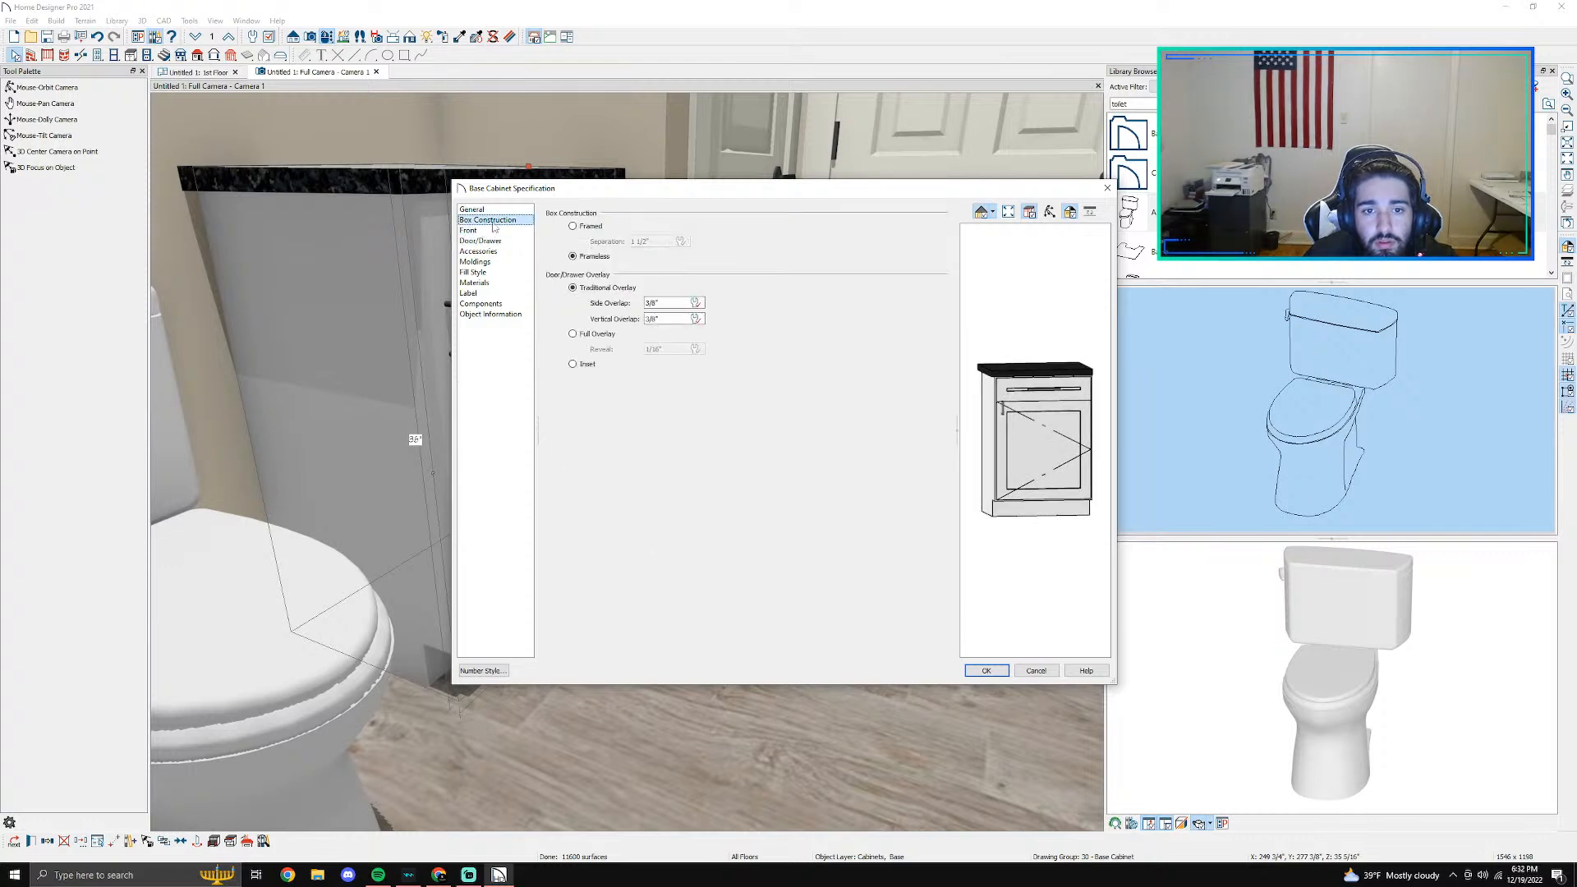
click(585, 334)
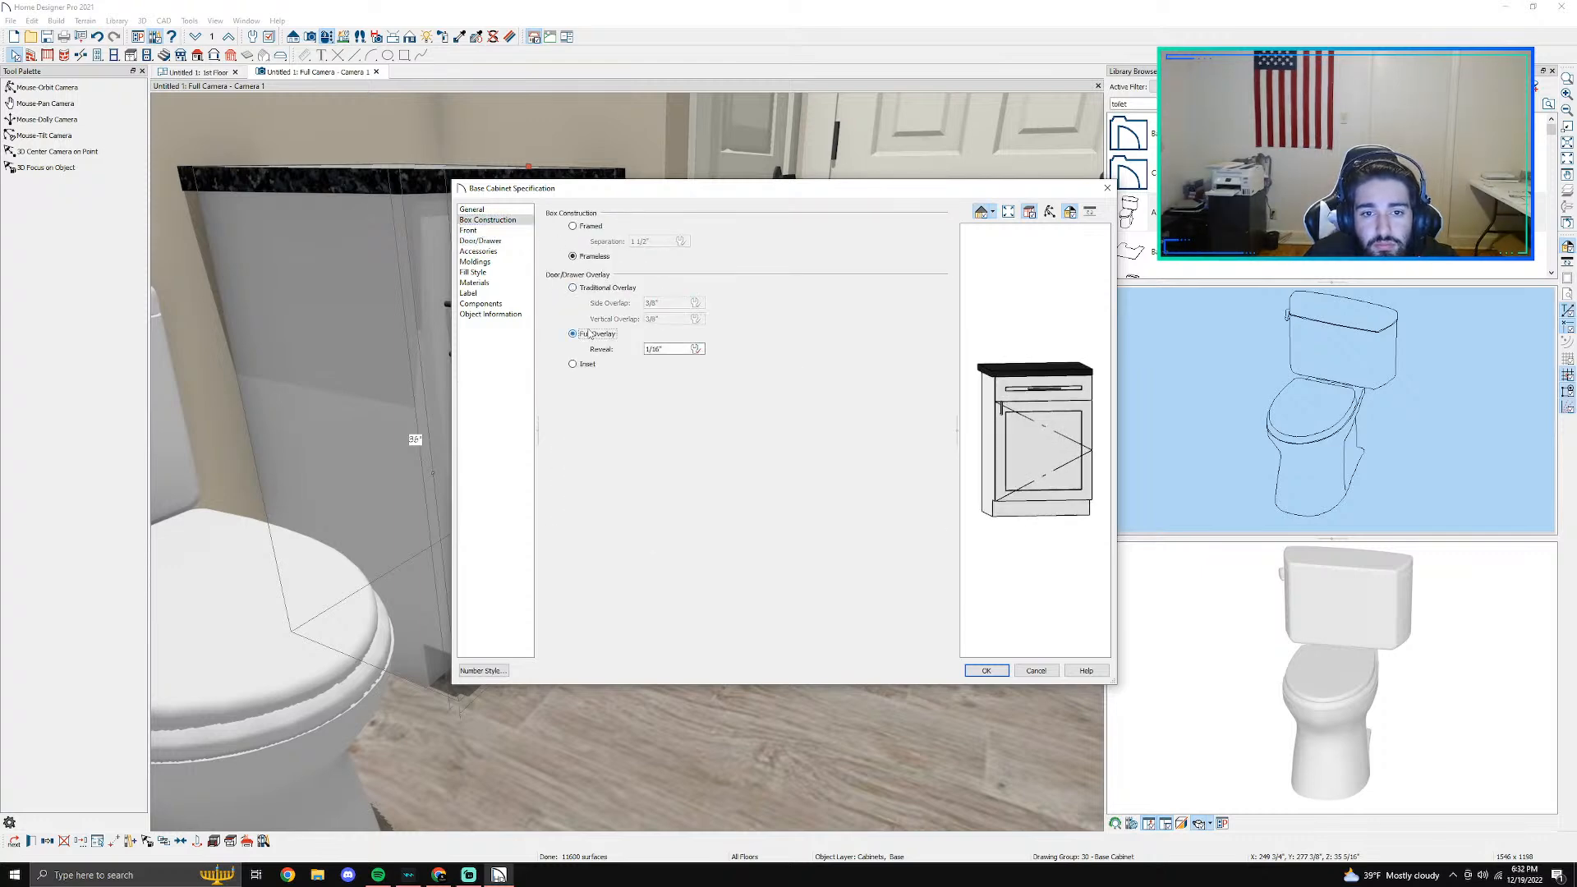
scroll(1055, 487, up, 2)
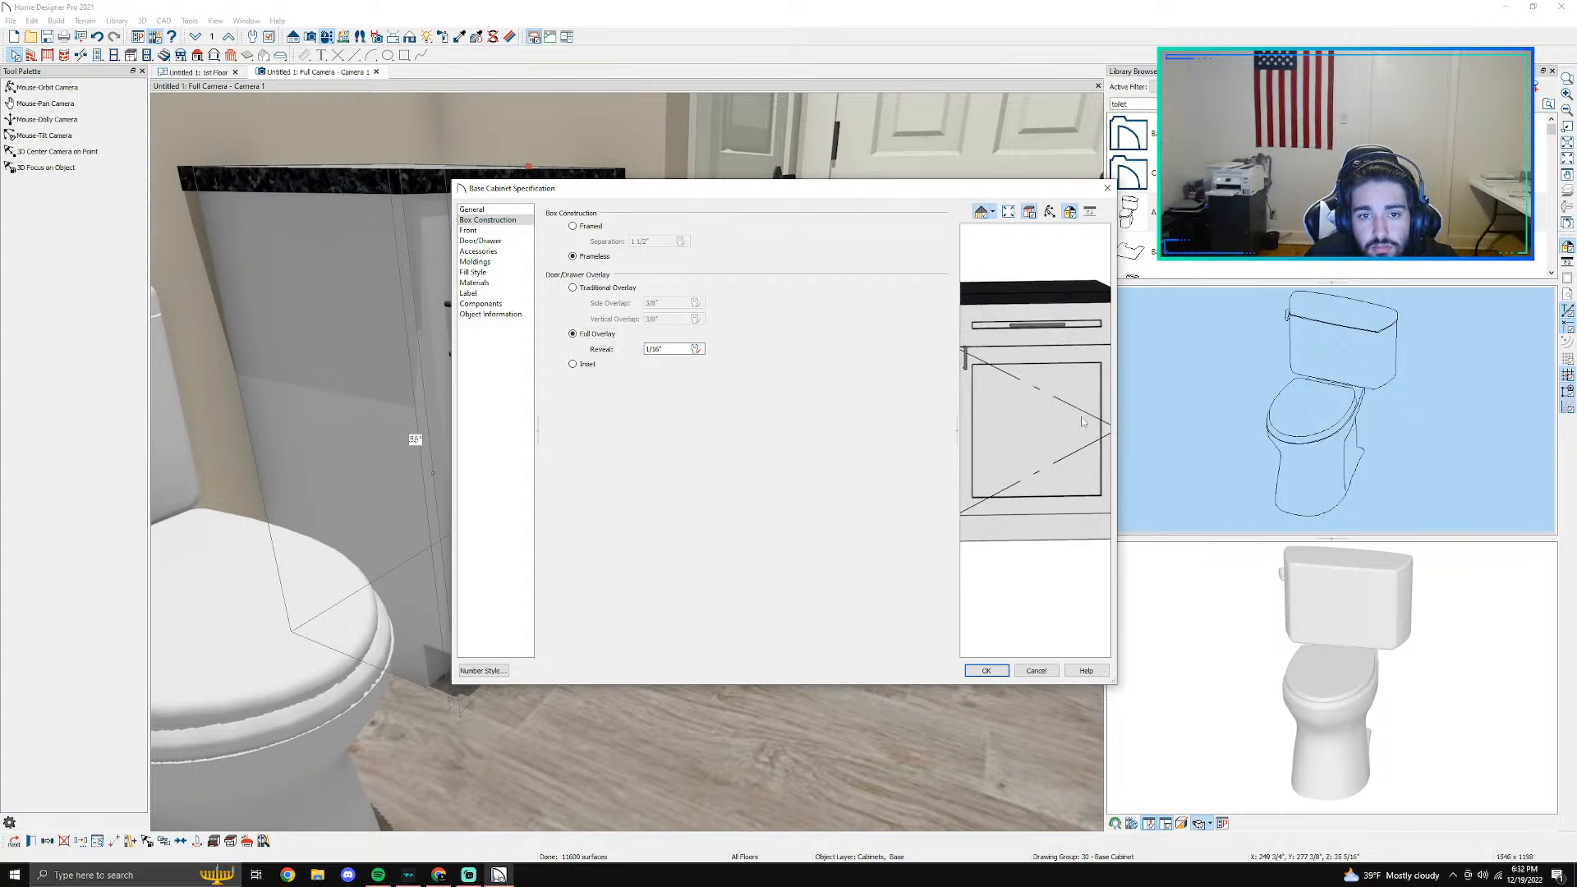
- Try Framed box construction in the cabinet preview, and return the construction to Frameless
click(593, 233)
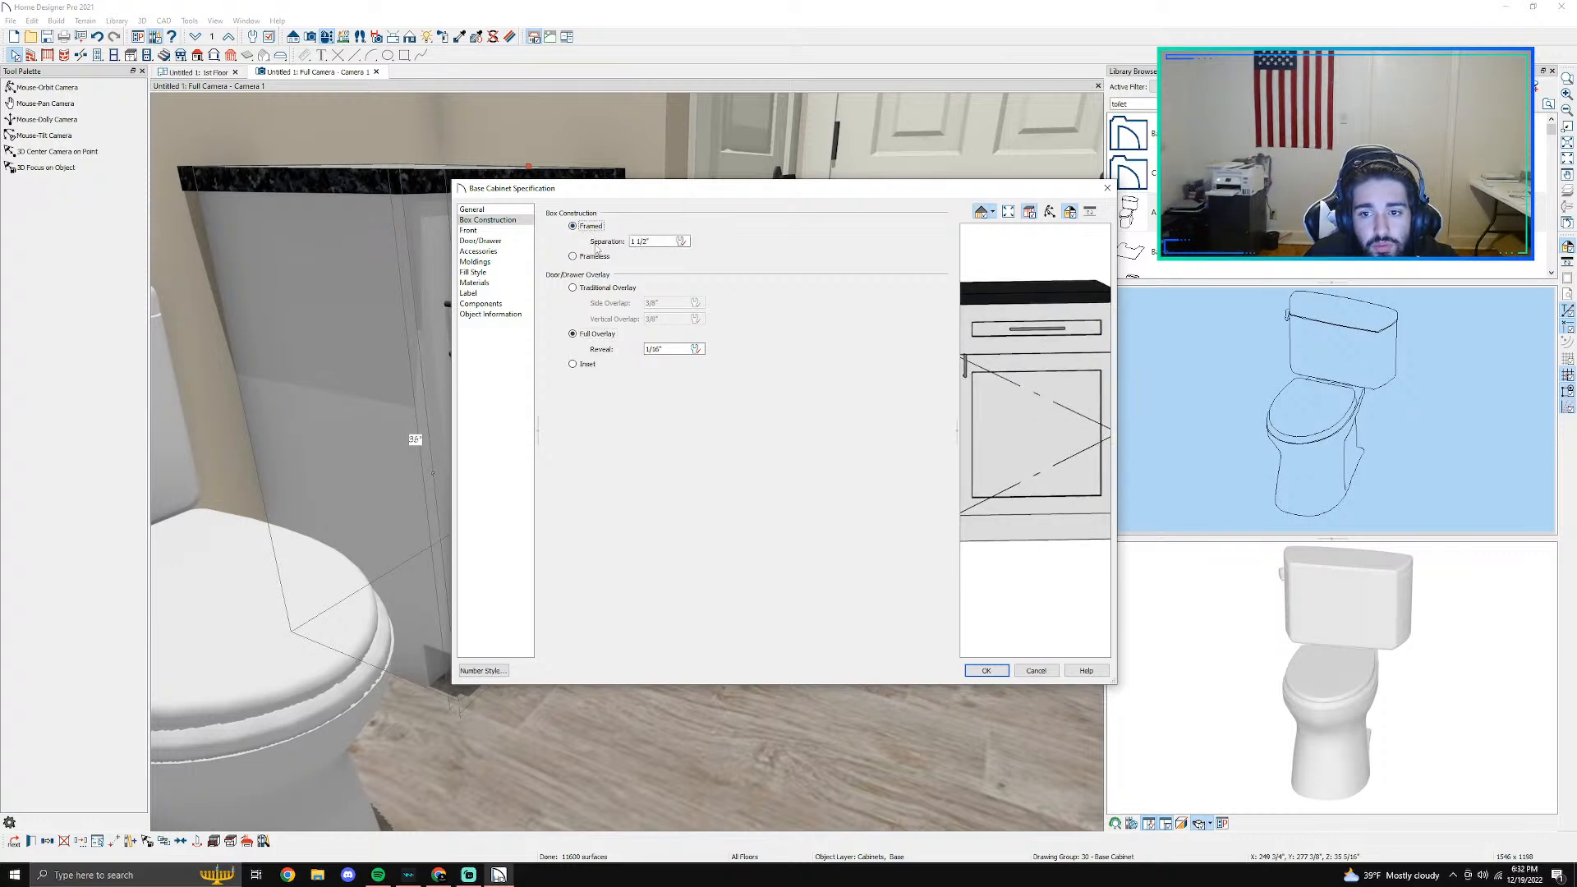
middle_drag(1013, 403, 1031, 422)
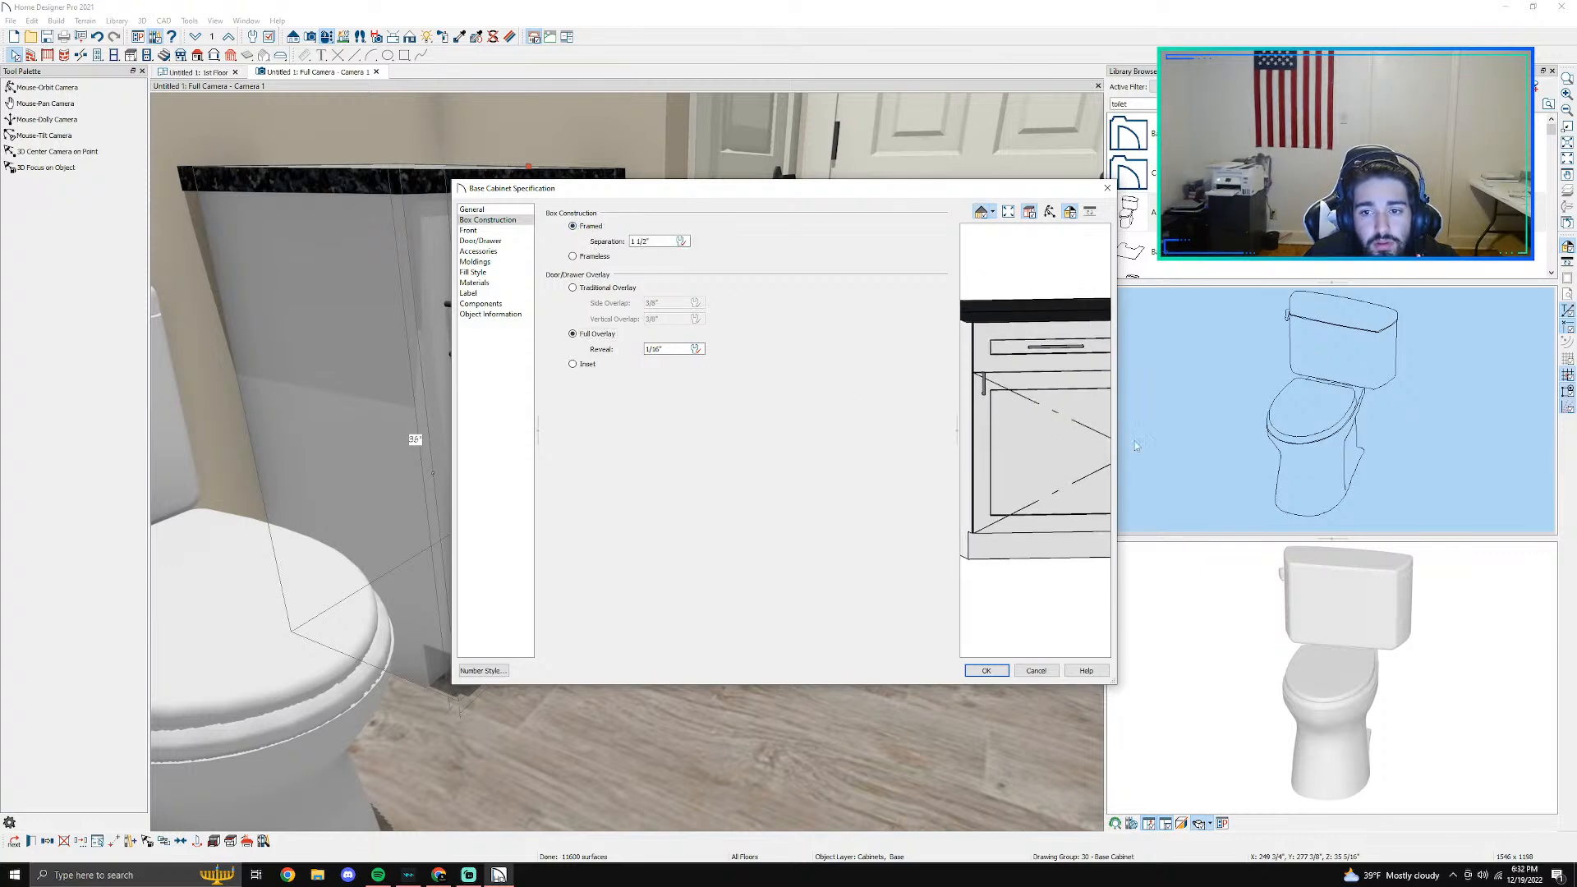
click(587, 257)
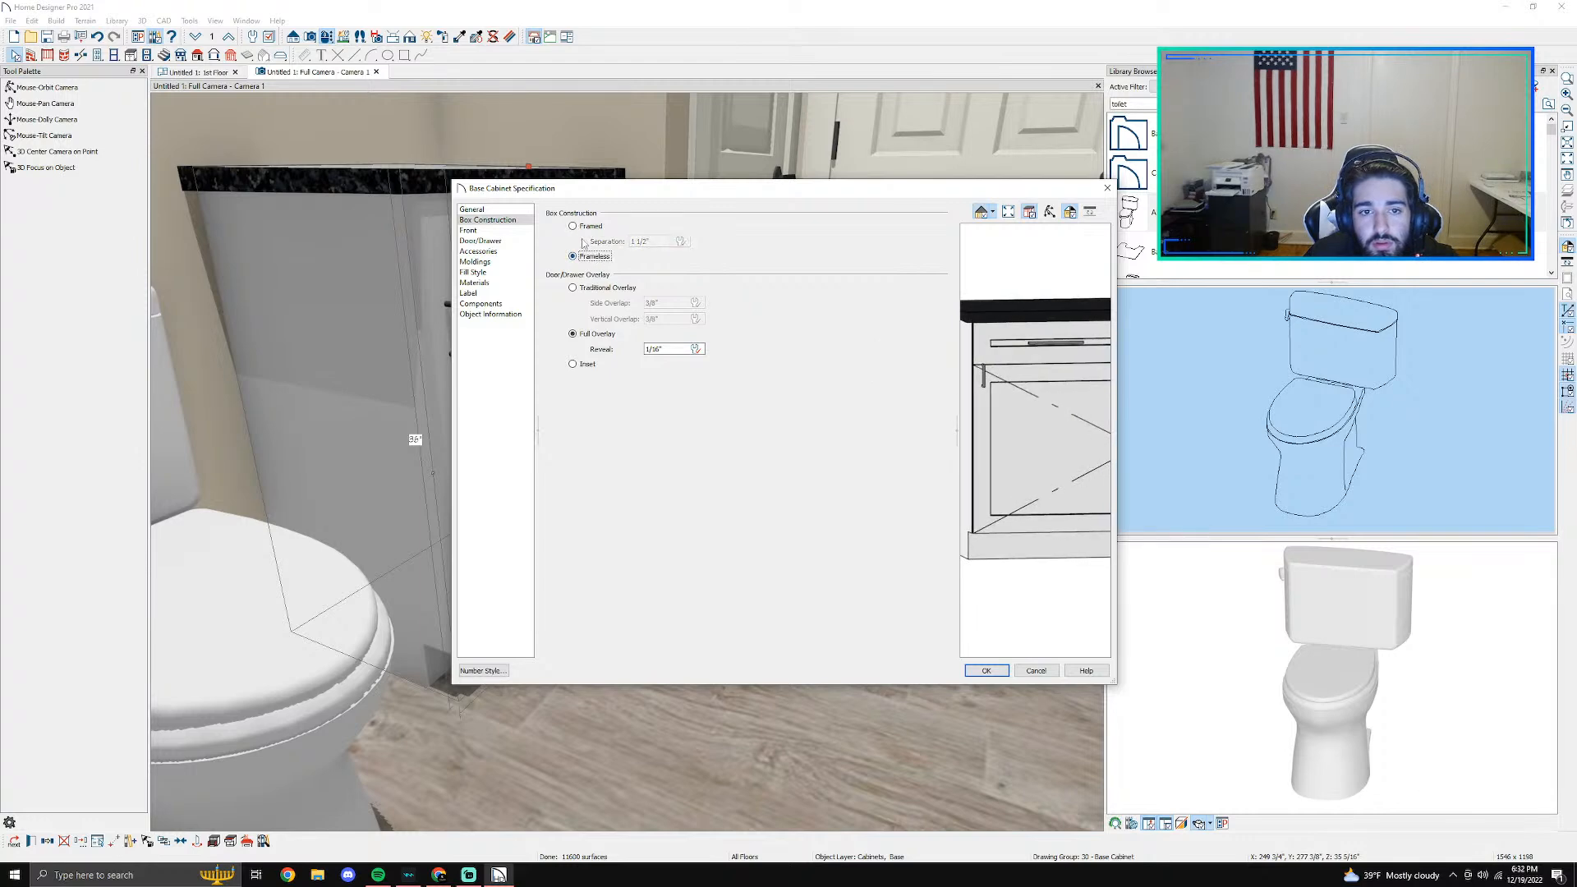
- Set the base cabinet's box construction to Framed with Traditional Overlay and apply the specification
click(582, 229)
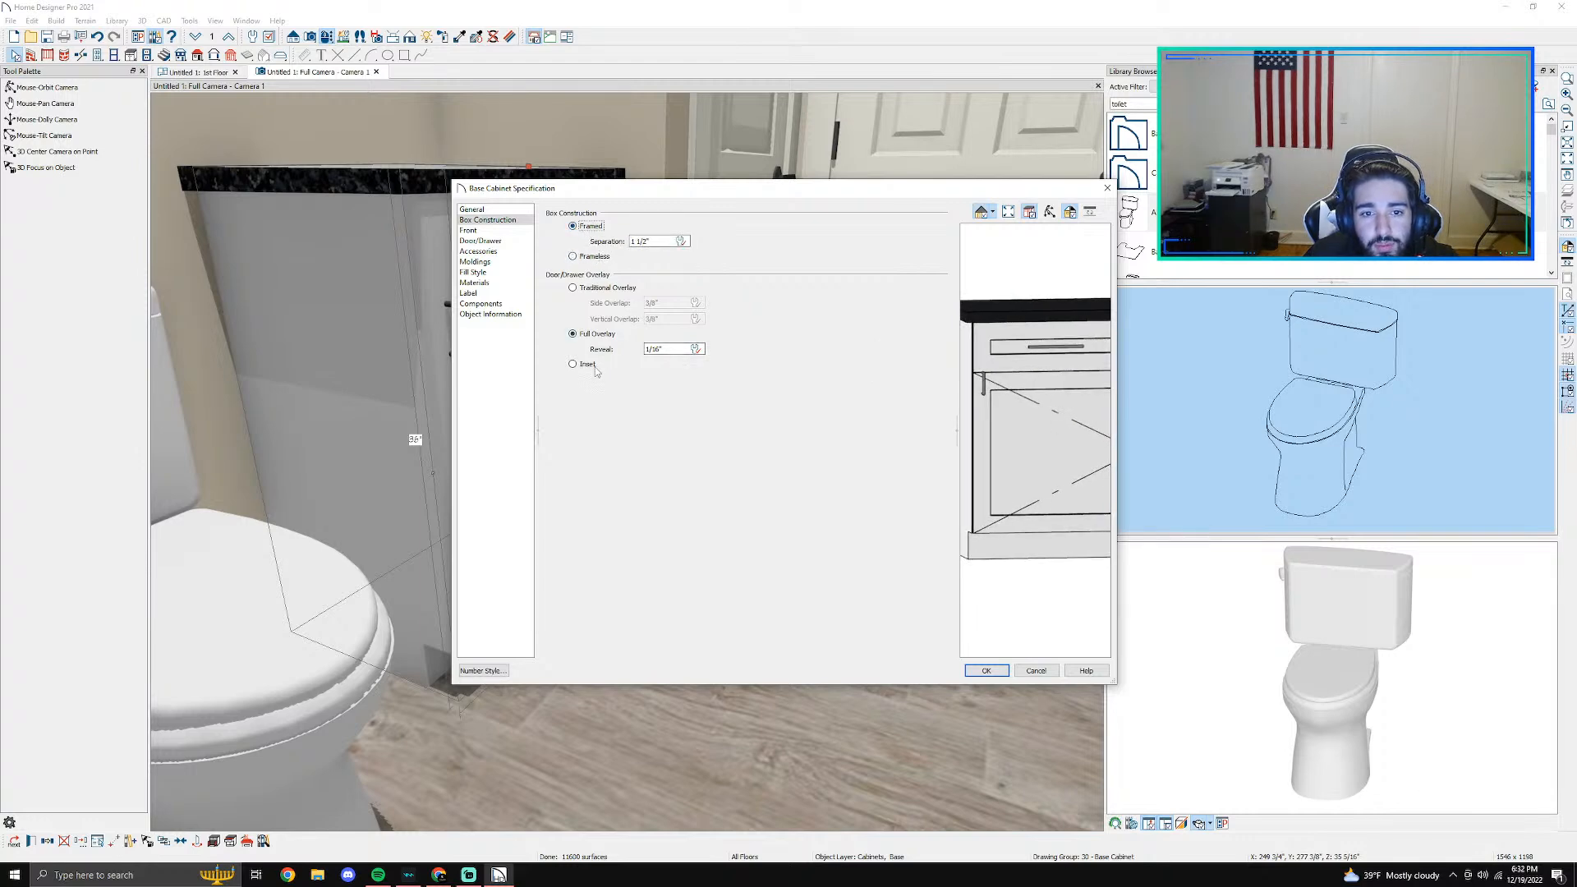
click(594, 366)
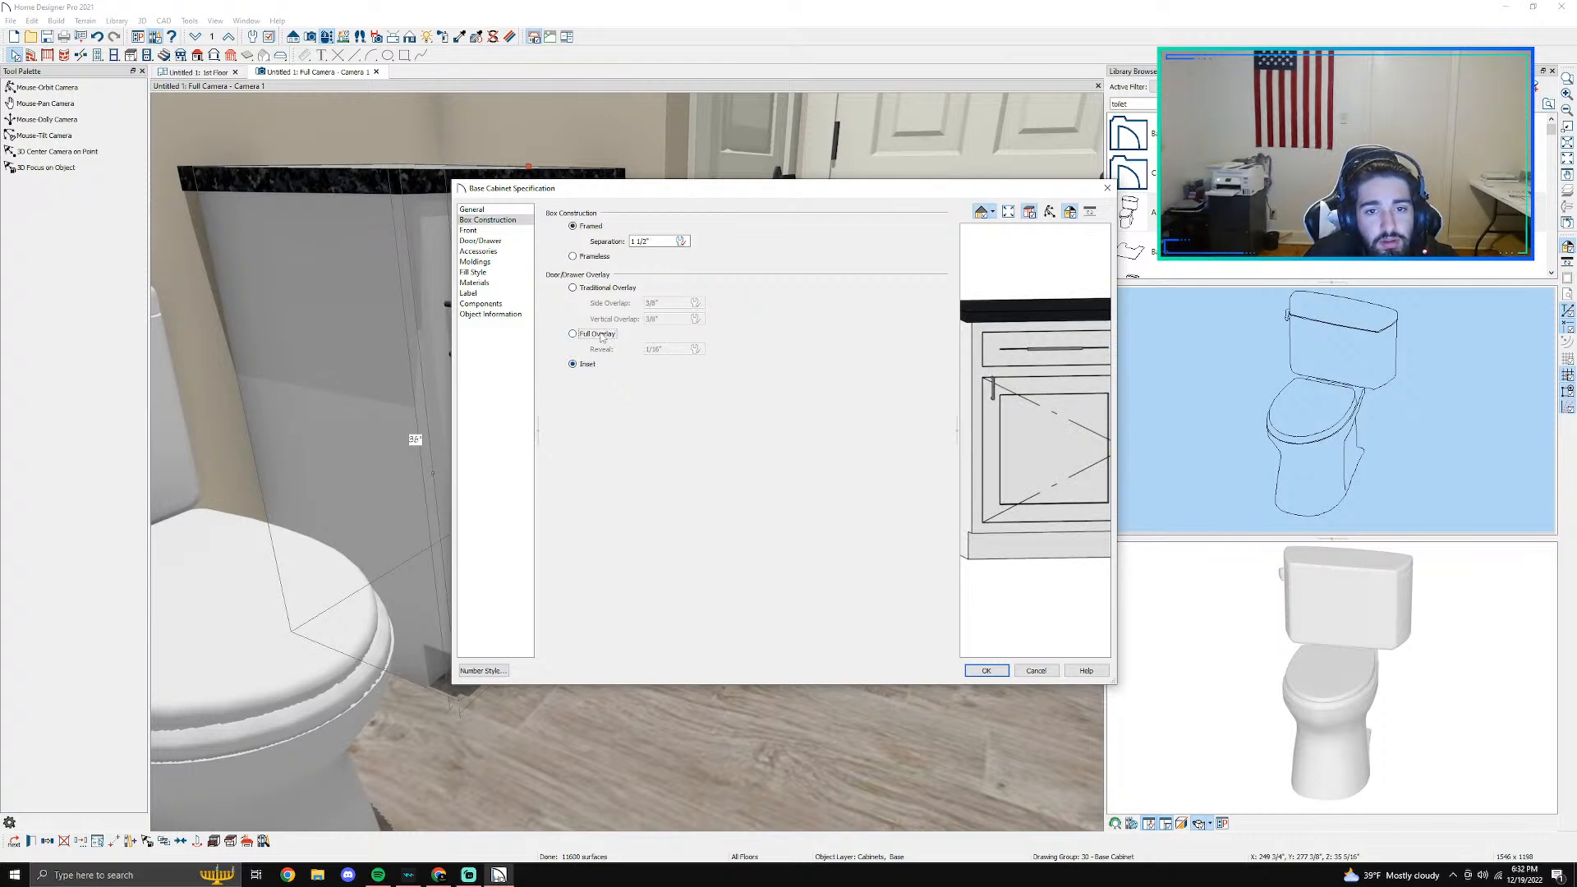
click(601, 335)
click(604, 289)
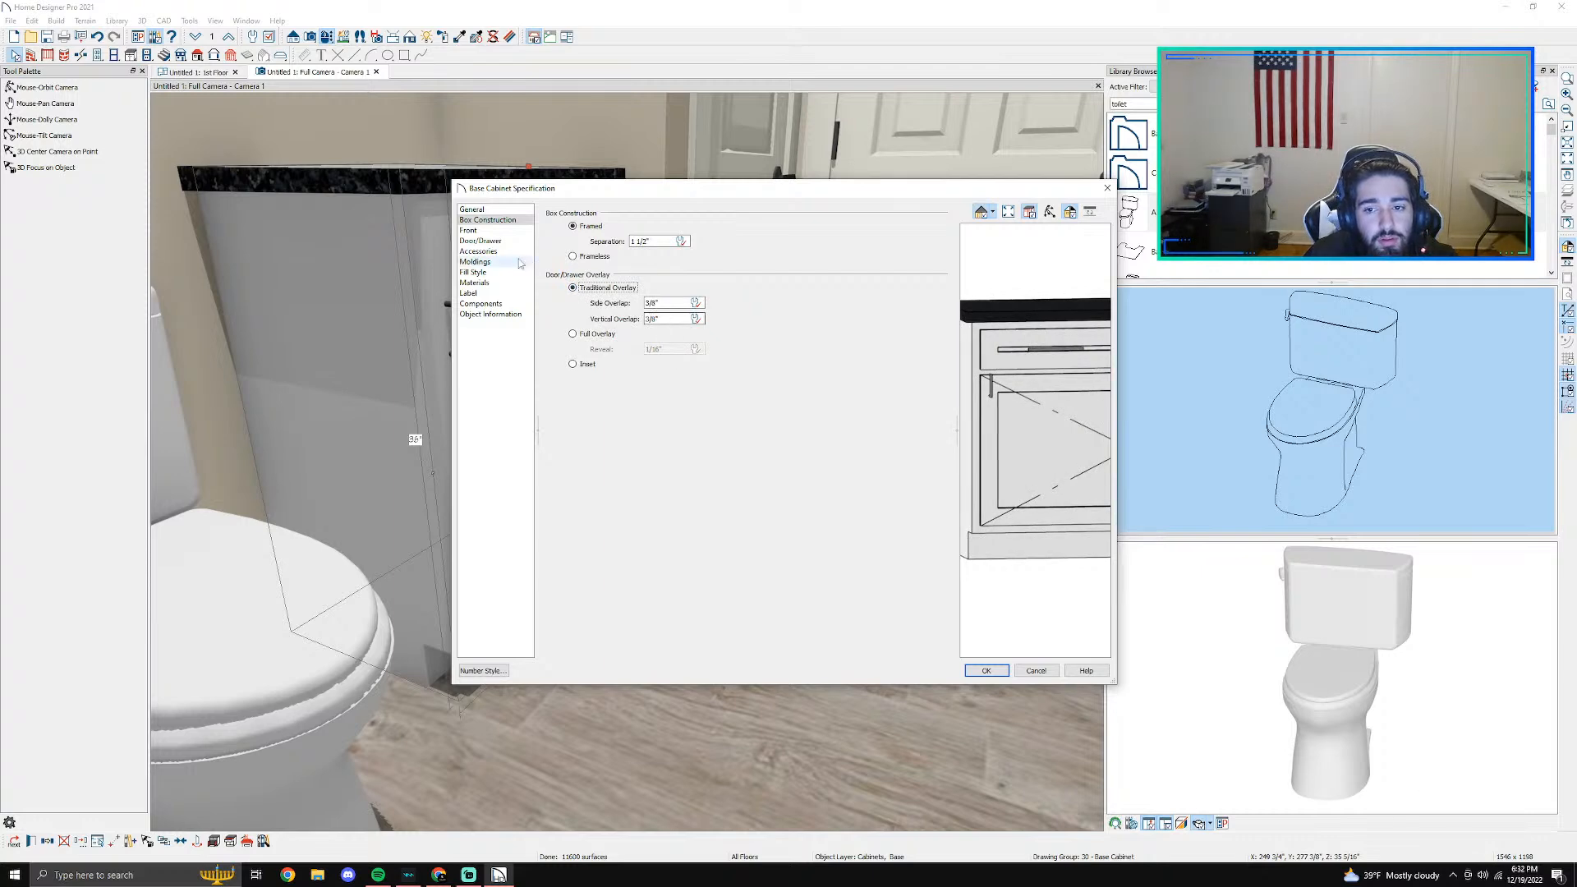
click(996, 670)
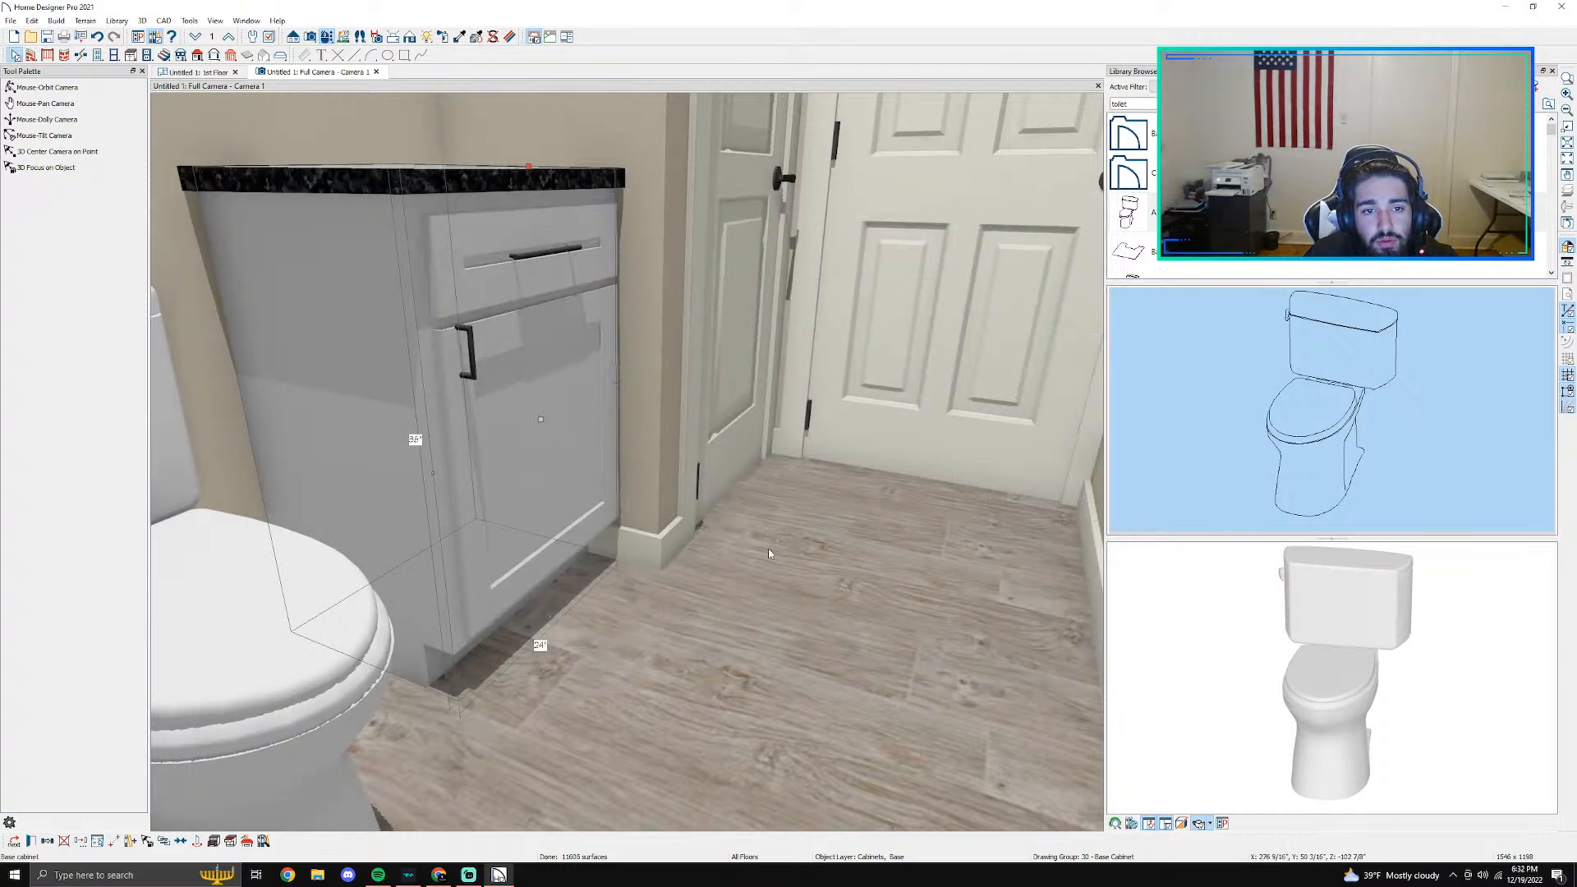
- Lower the top of the base cabinet to a height of about 33"
scroll(583, 415, up, 3)
scroll(581, 416, down, 5)
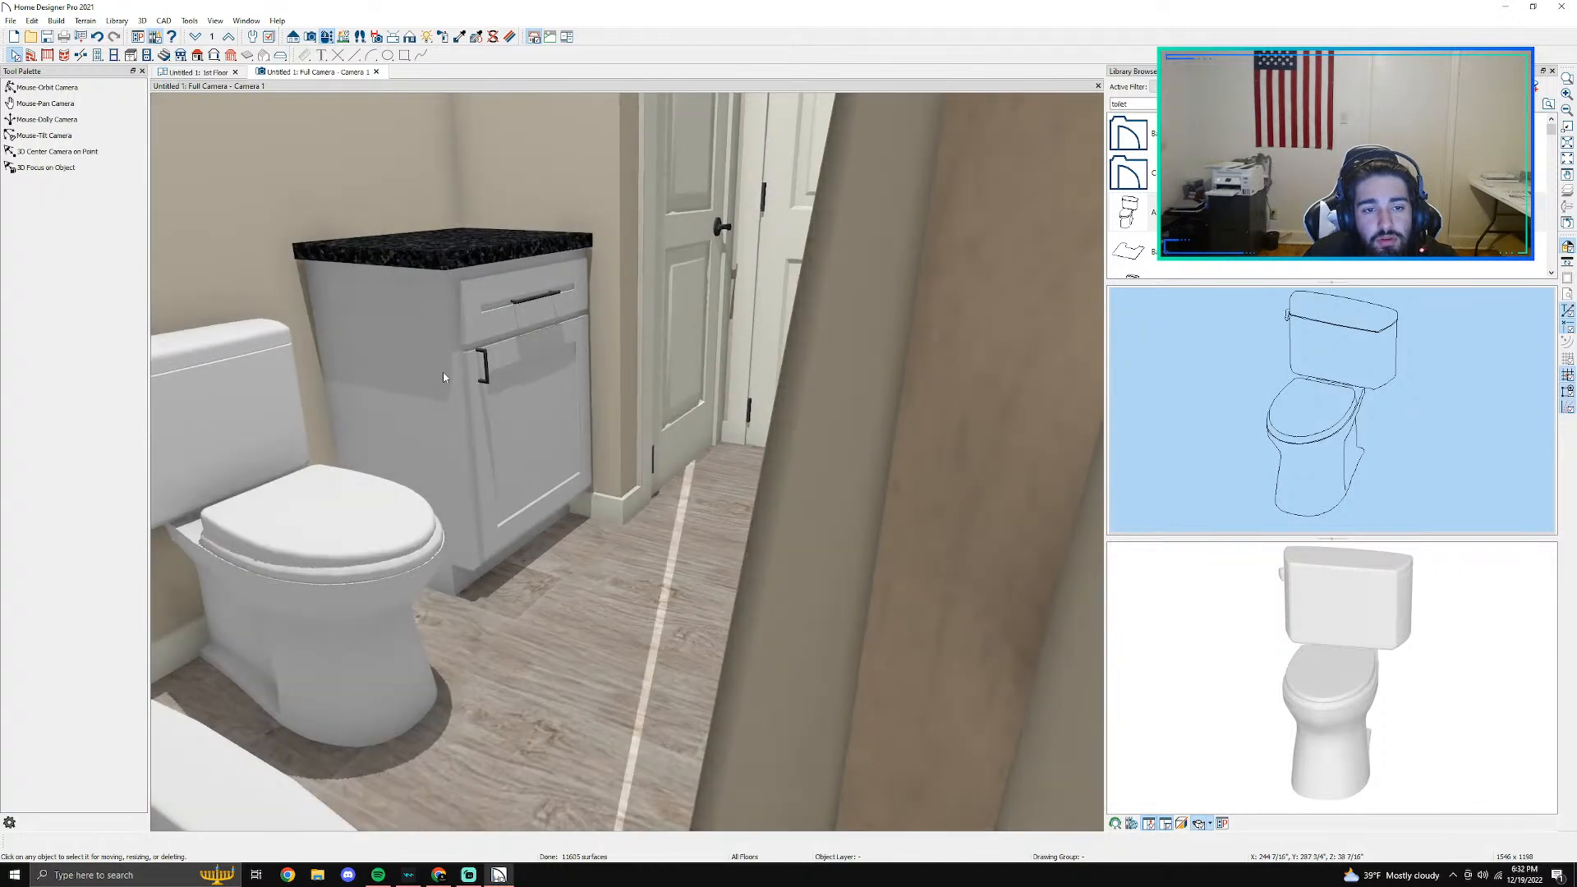
click(443, 377)
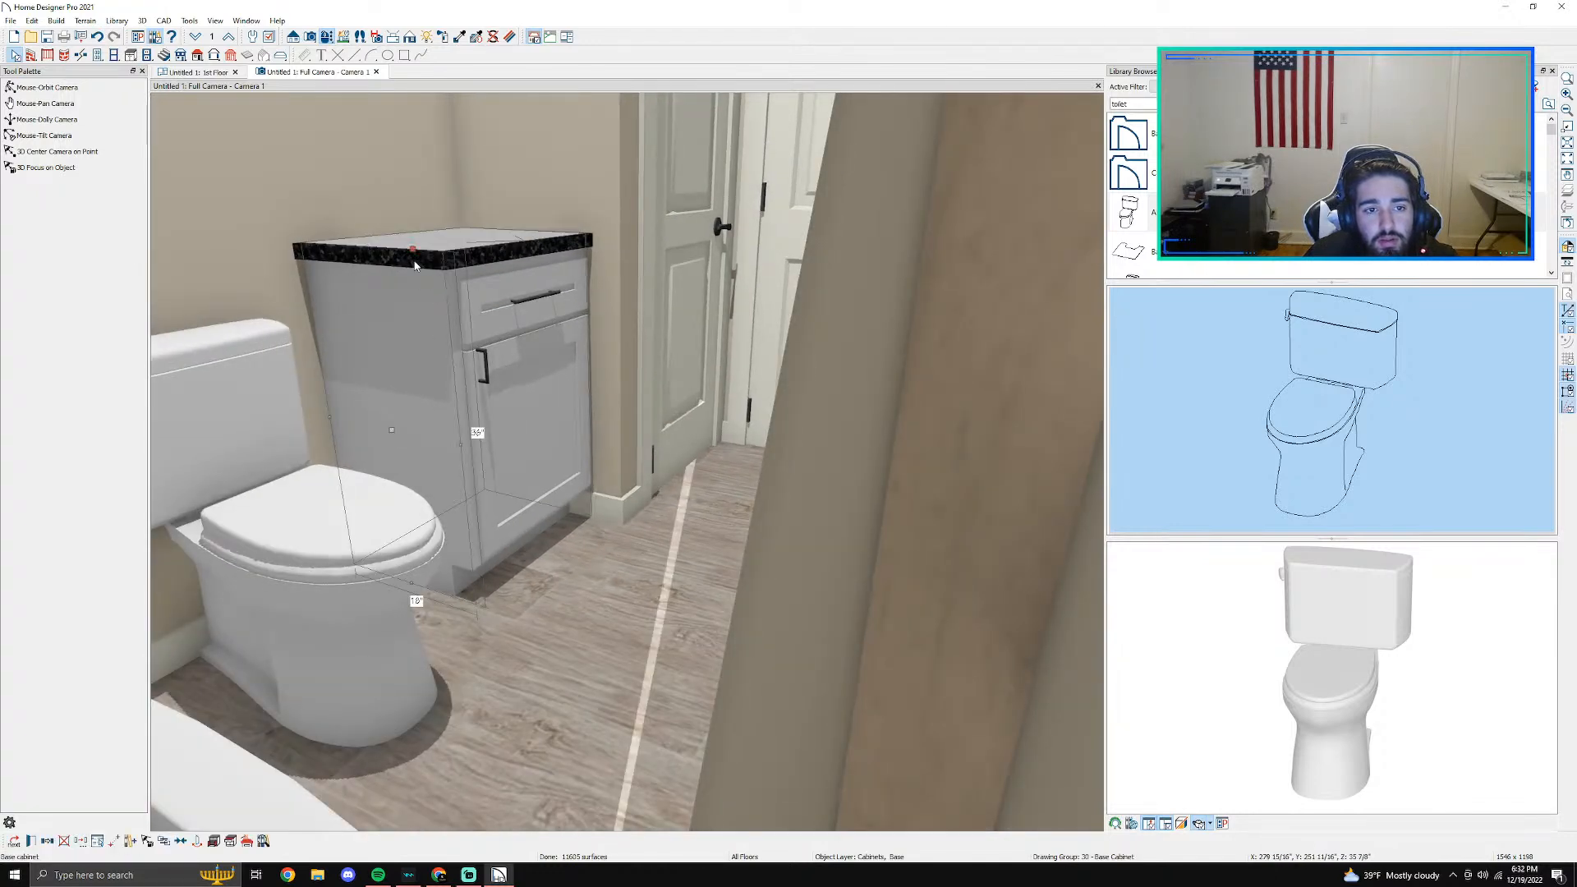
drag(417, 254, 415, 291)
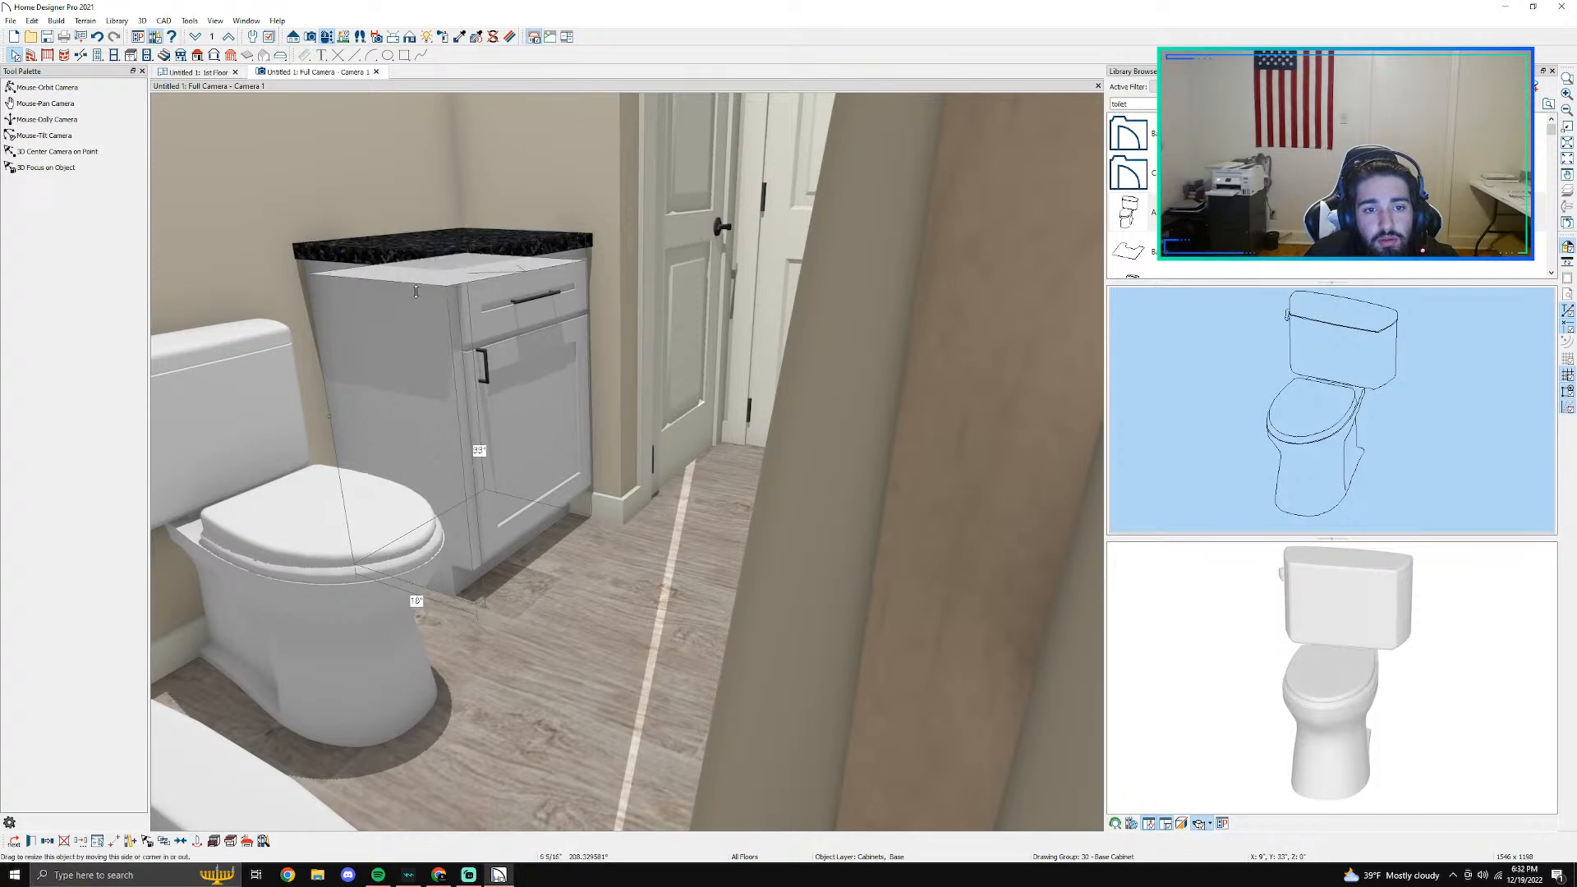
- Change the base cabinet's countertop material to Calacatta Belleza and apply the specification
click(453, 283)
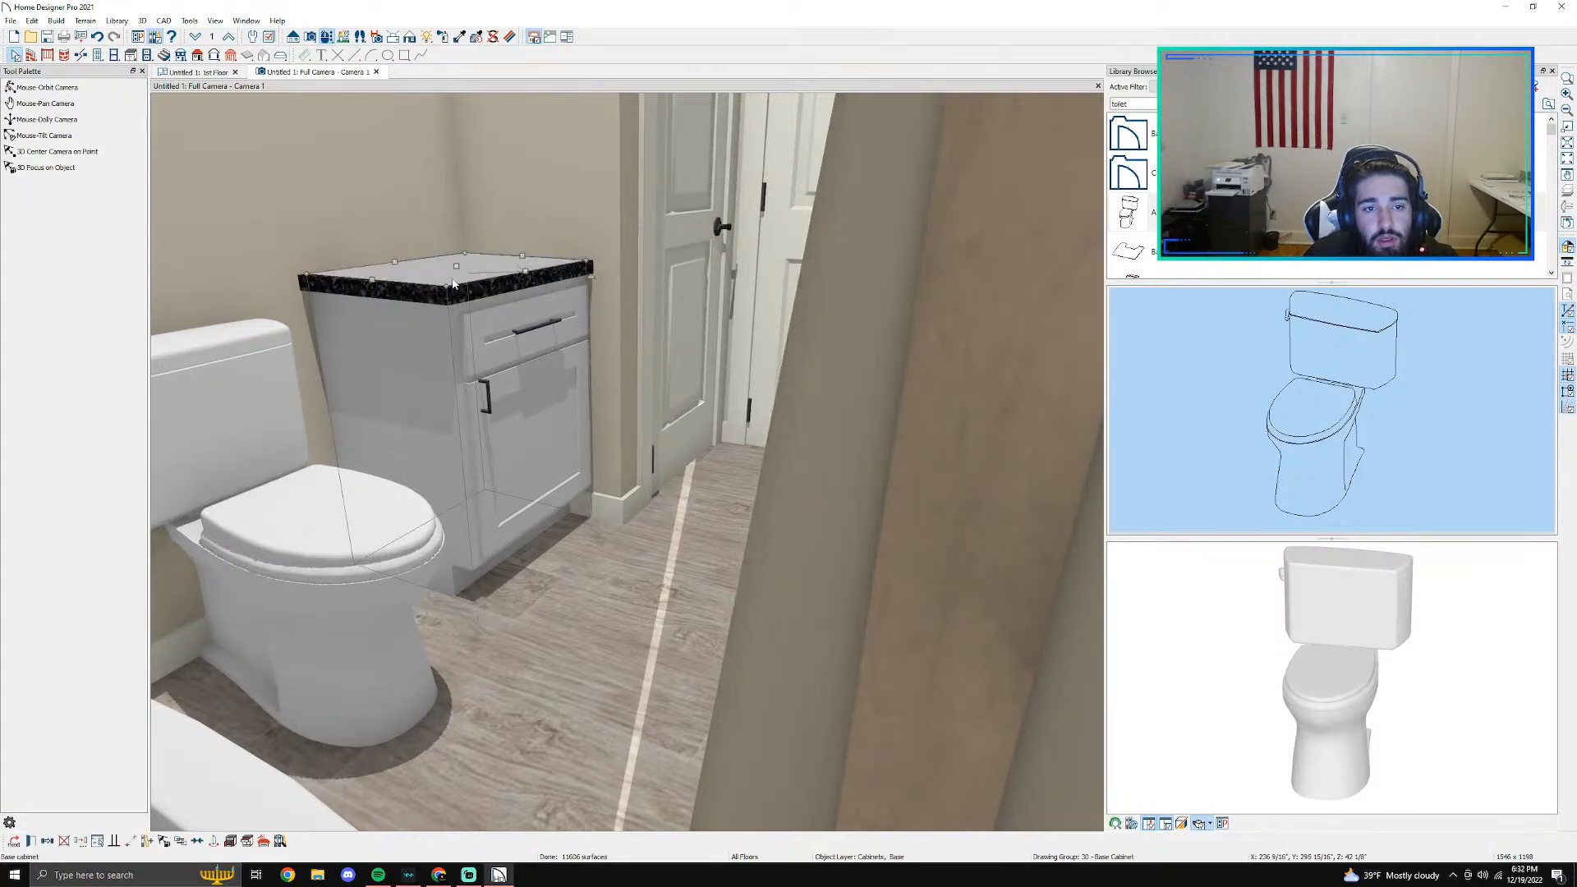
double_click(453, 283)
click(473, 282)
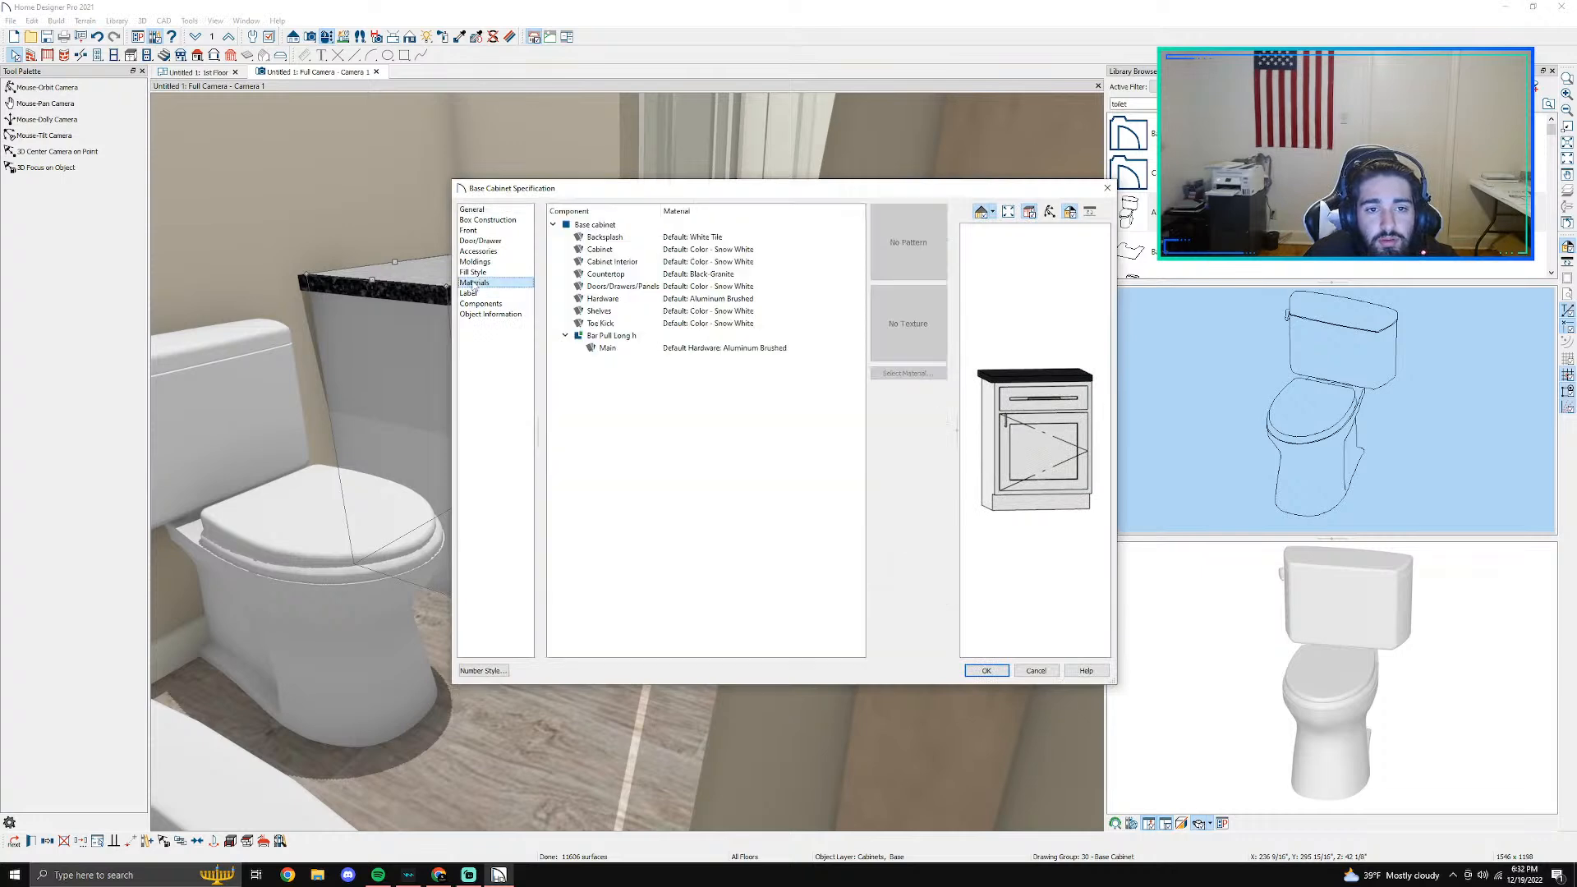
click(624, 274)
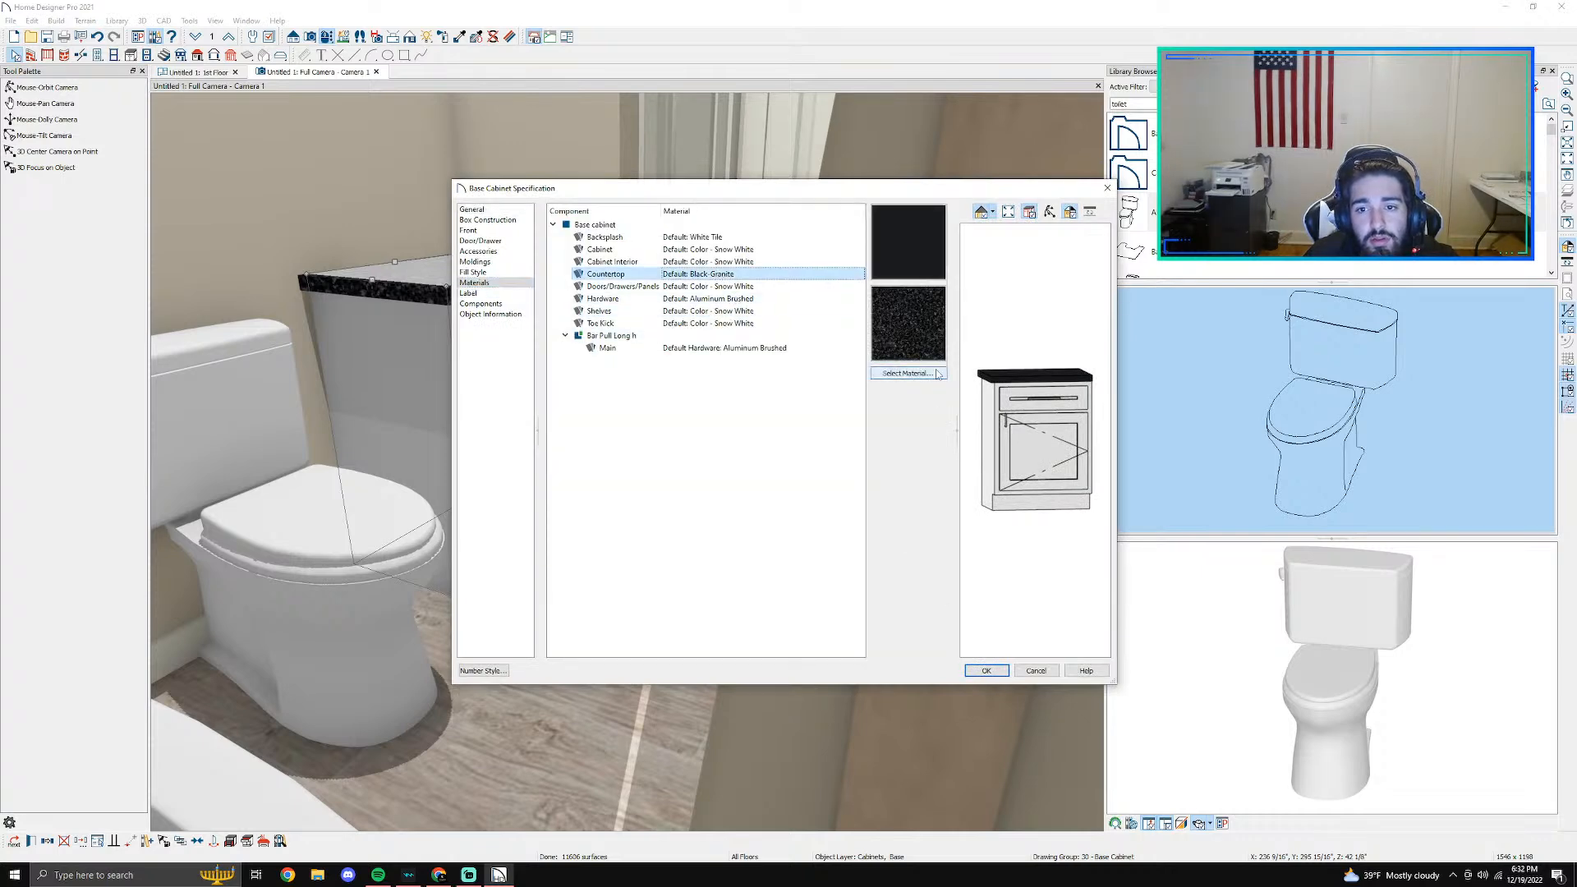
click(906, 374)
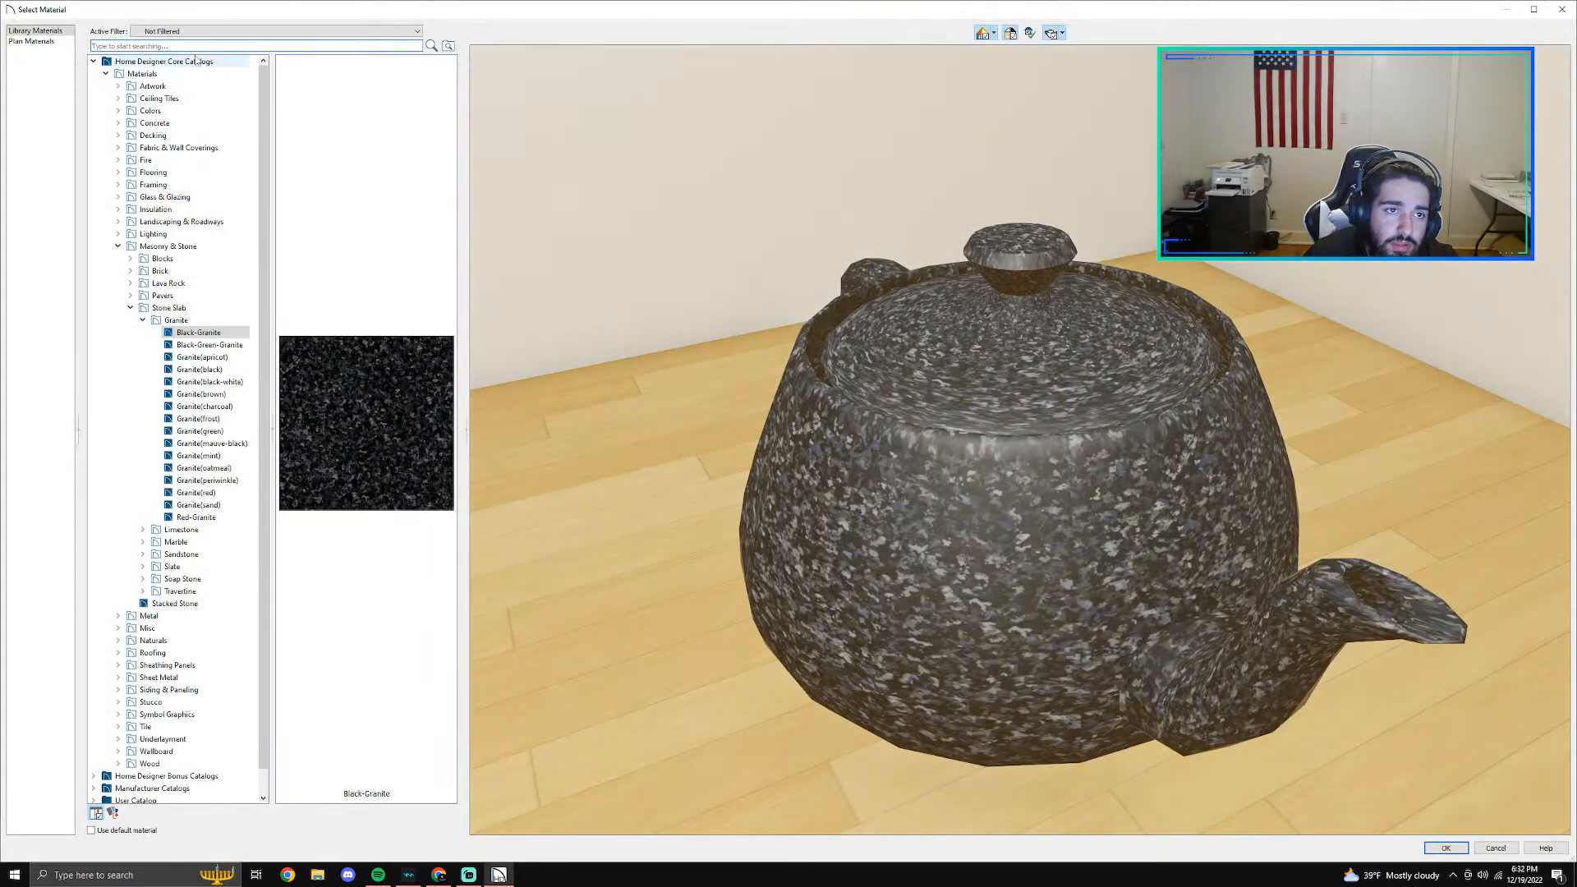
text(cala)
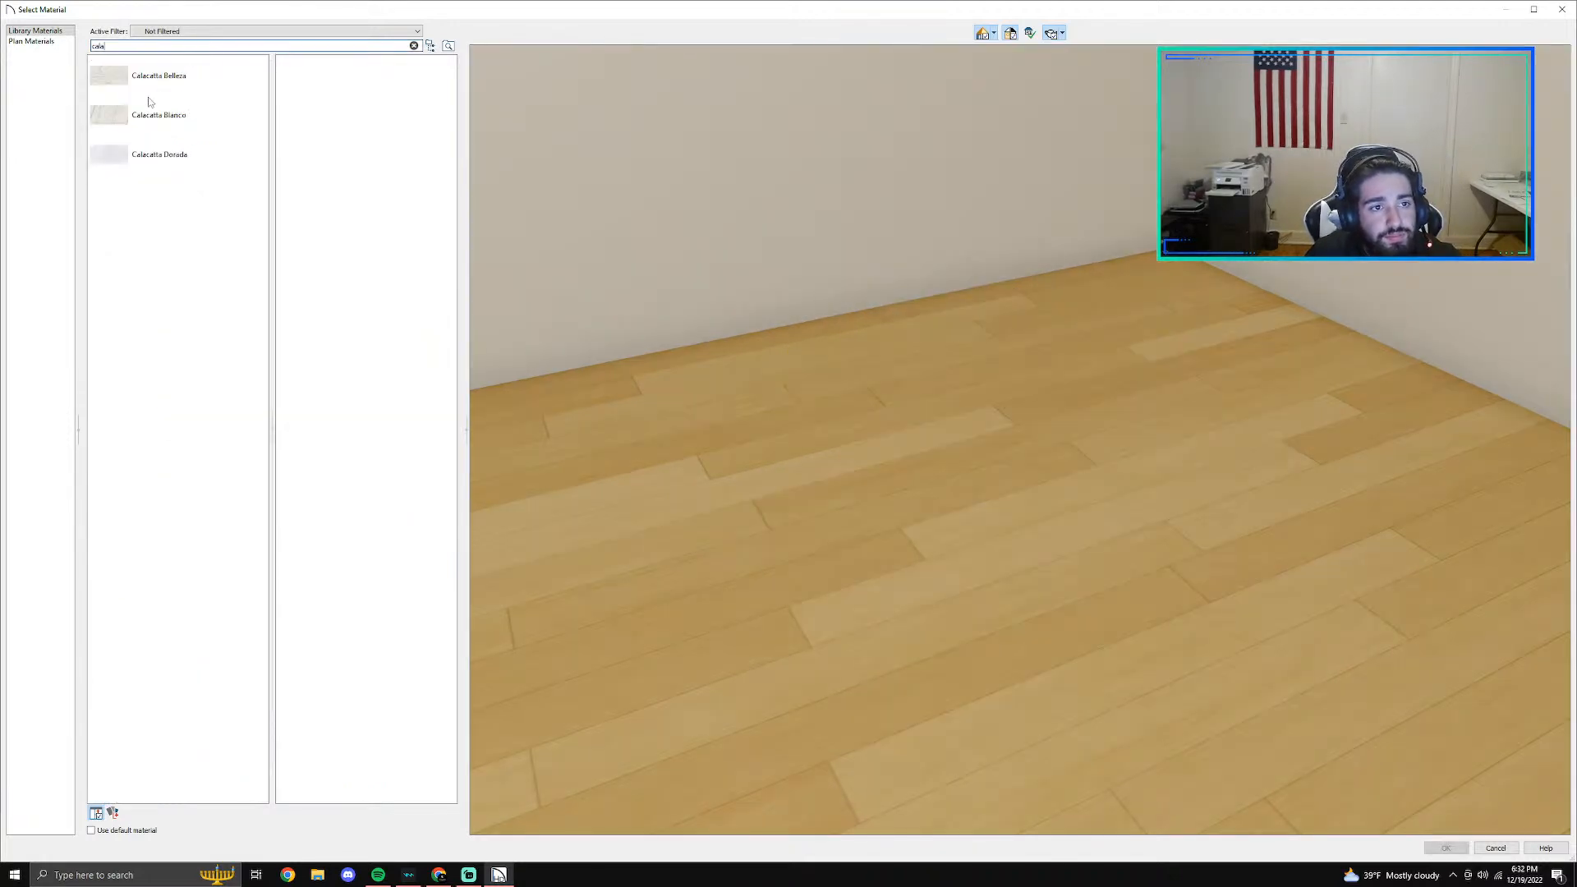
click(133, 75)
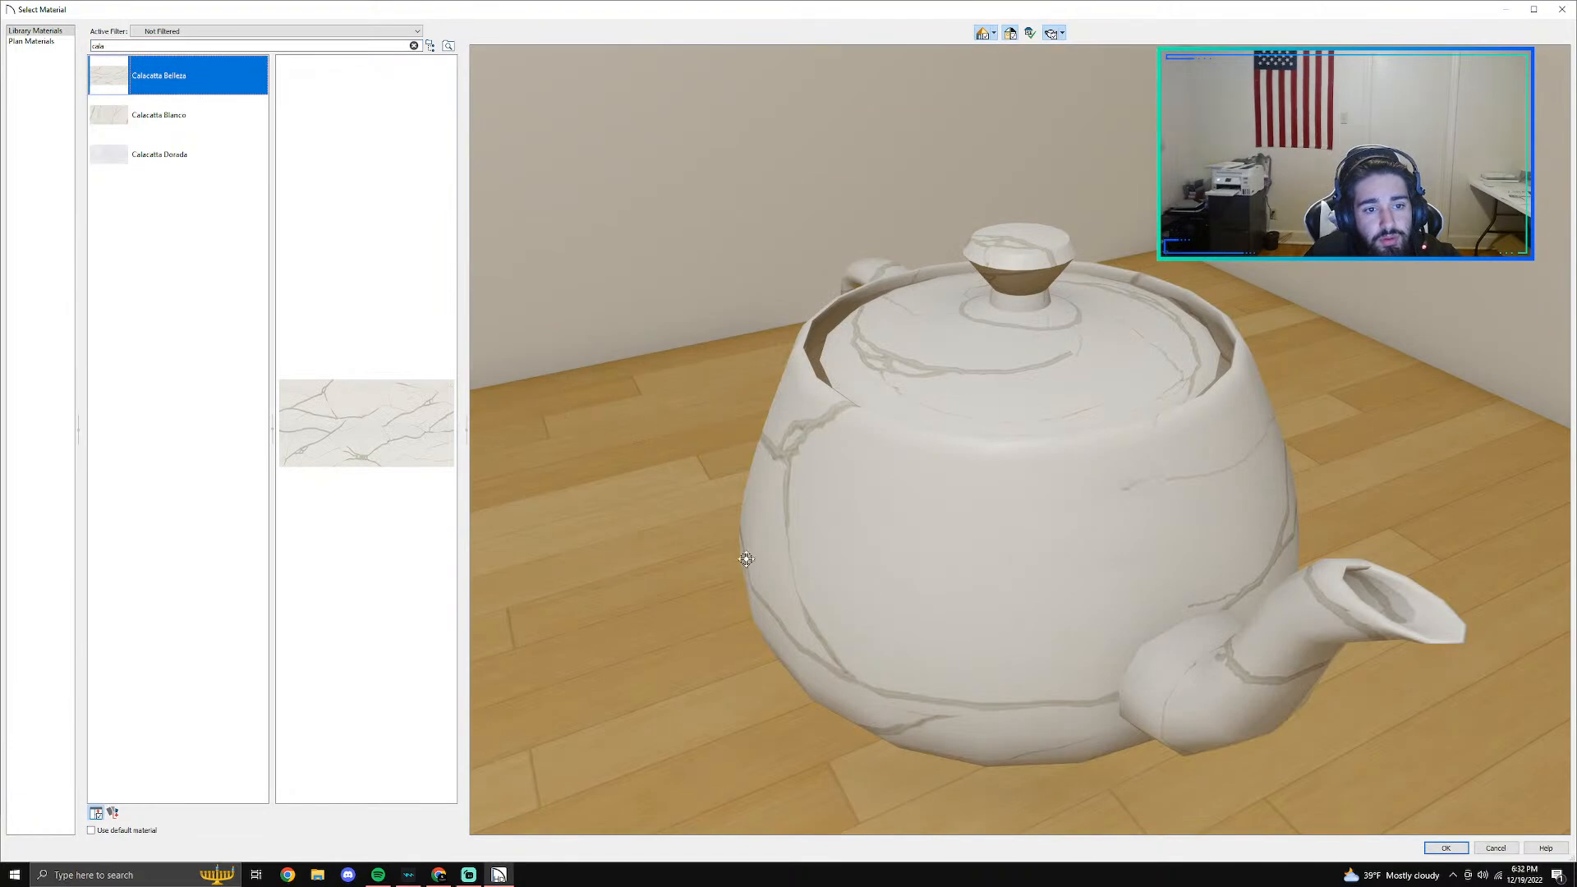
click(1447, 848)
click(986, 670)
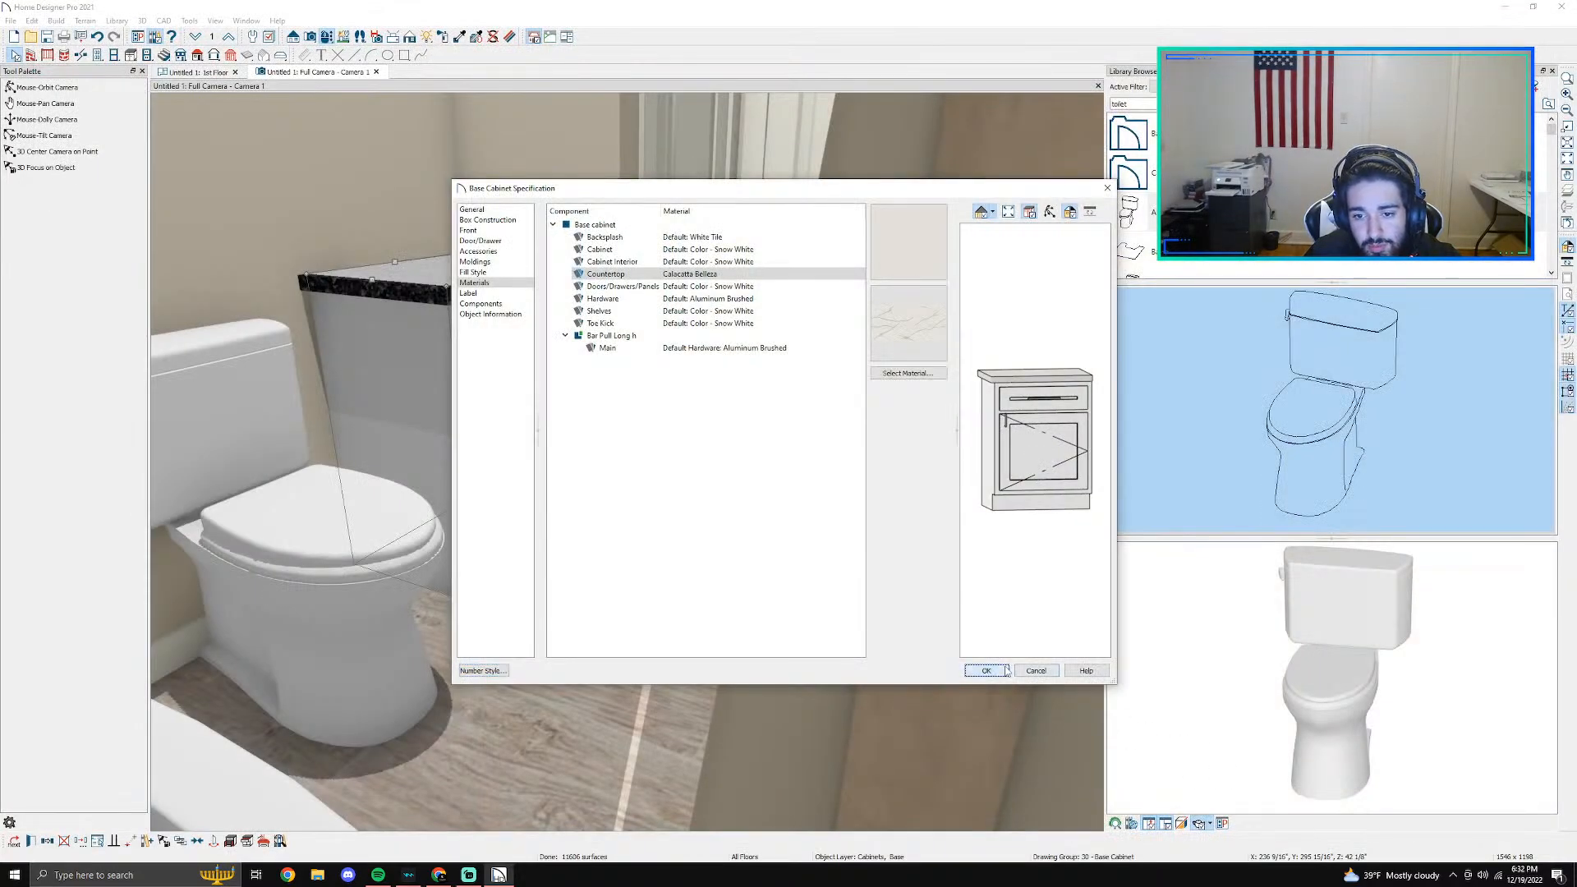
- Clear the library search and show the Sink Faucets category in the manufacturer's Bathroom catalog
click(49, 88)
drag(526, 172, 530, 275)
middle_drag(518, 244, 529, 345)
scroll(530, 345, down, 1)
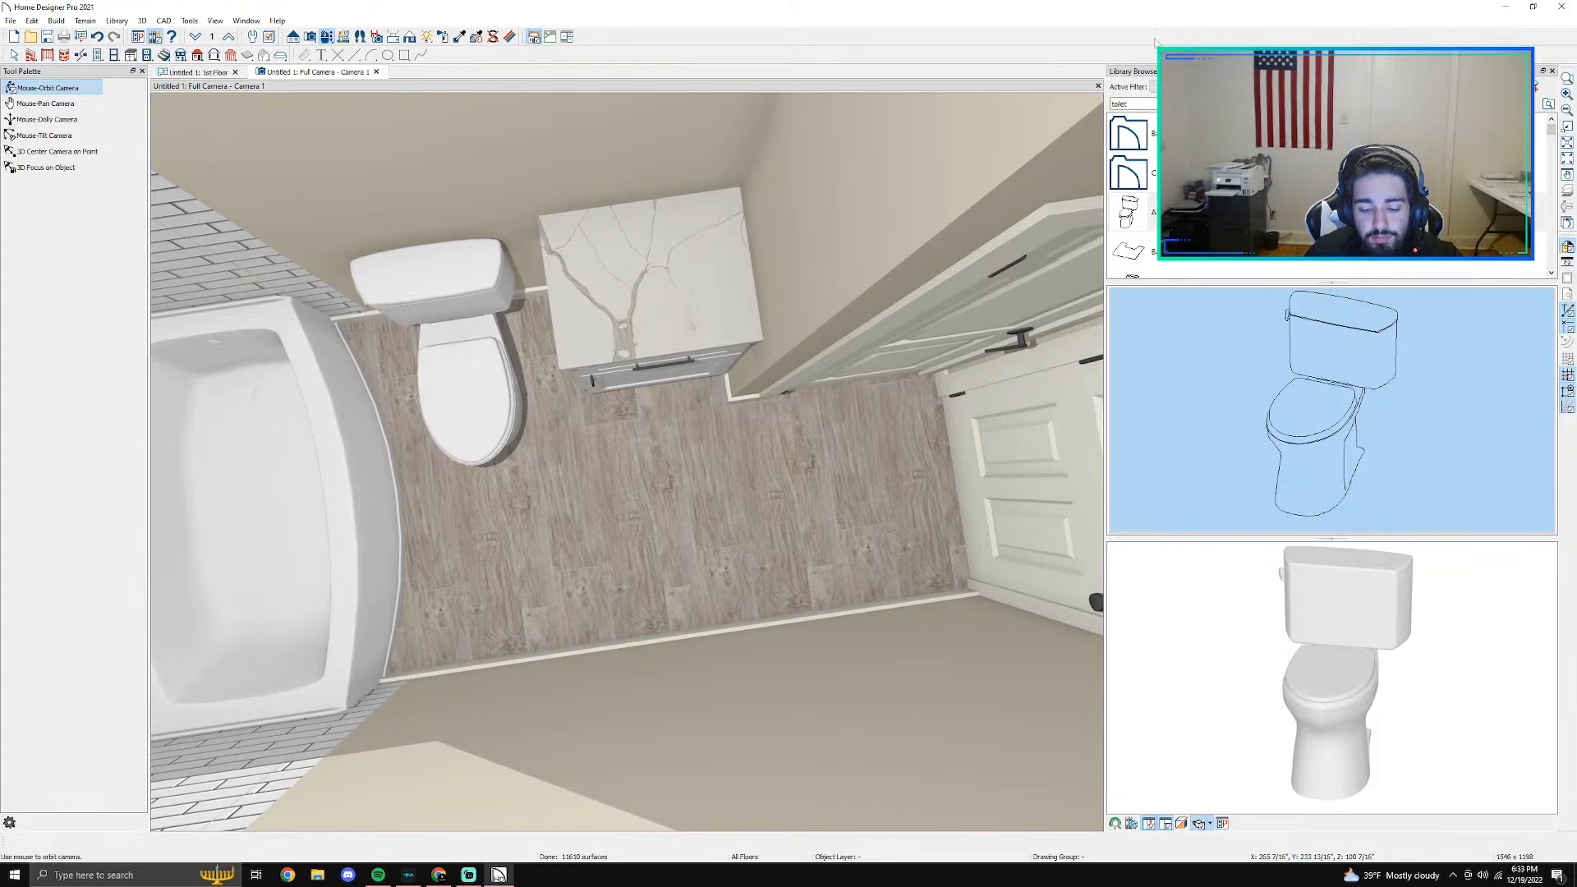
key(BackSpace)
key(BackSpace)
key(BackSpace)
key(BackSpace)
key(BackSpace)
key(BackSpace)
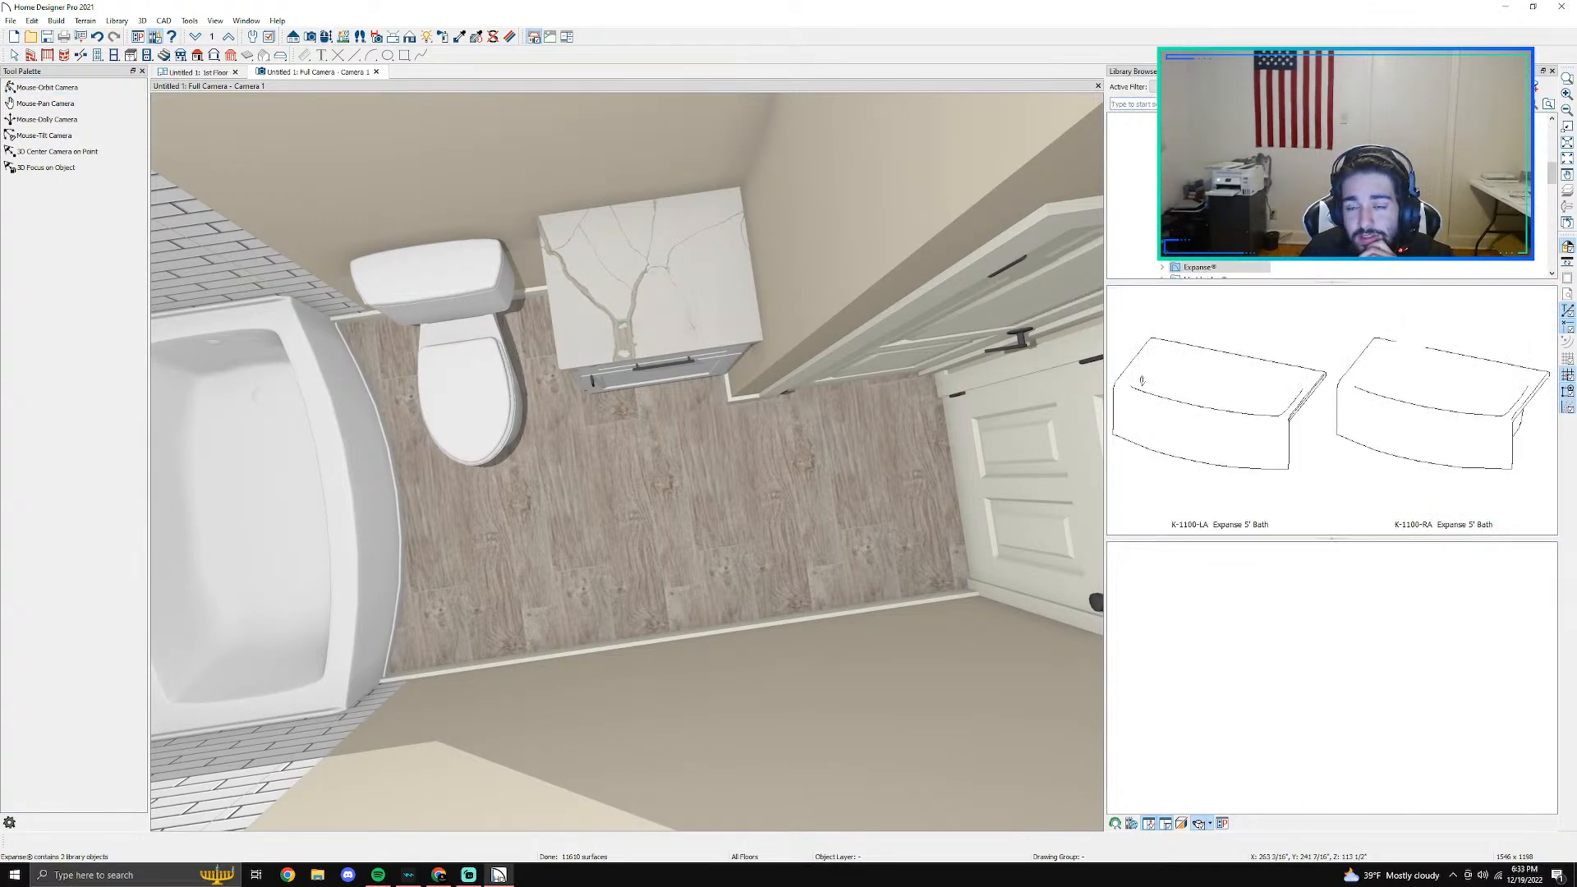
scroll(1183, 222, up, 5)
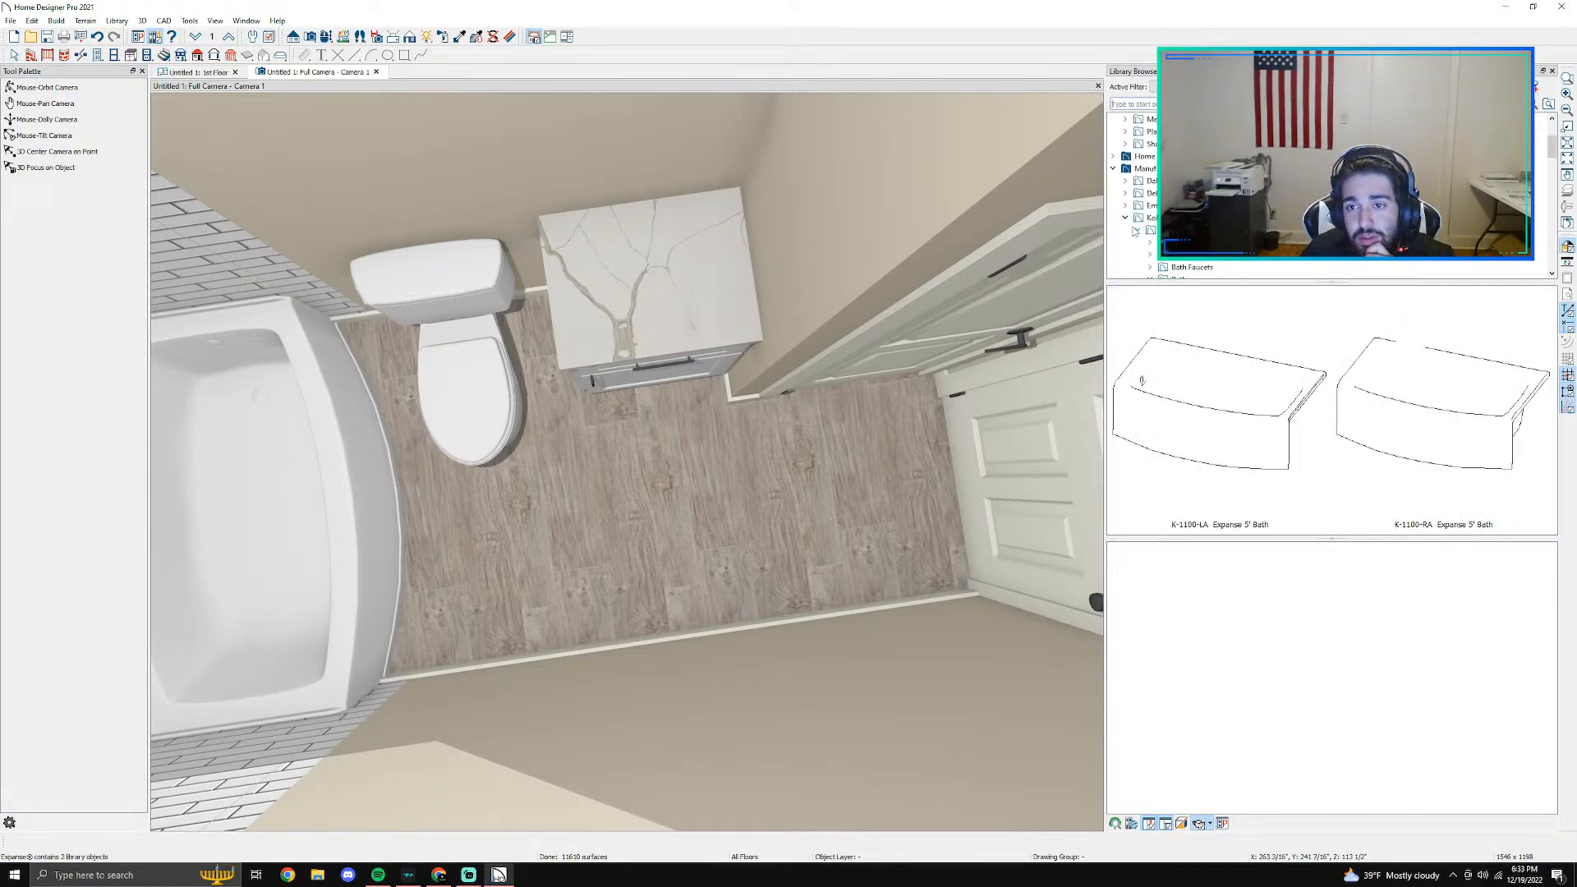
click(1148, 230)
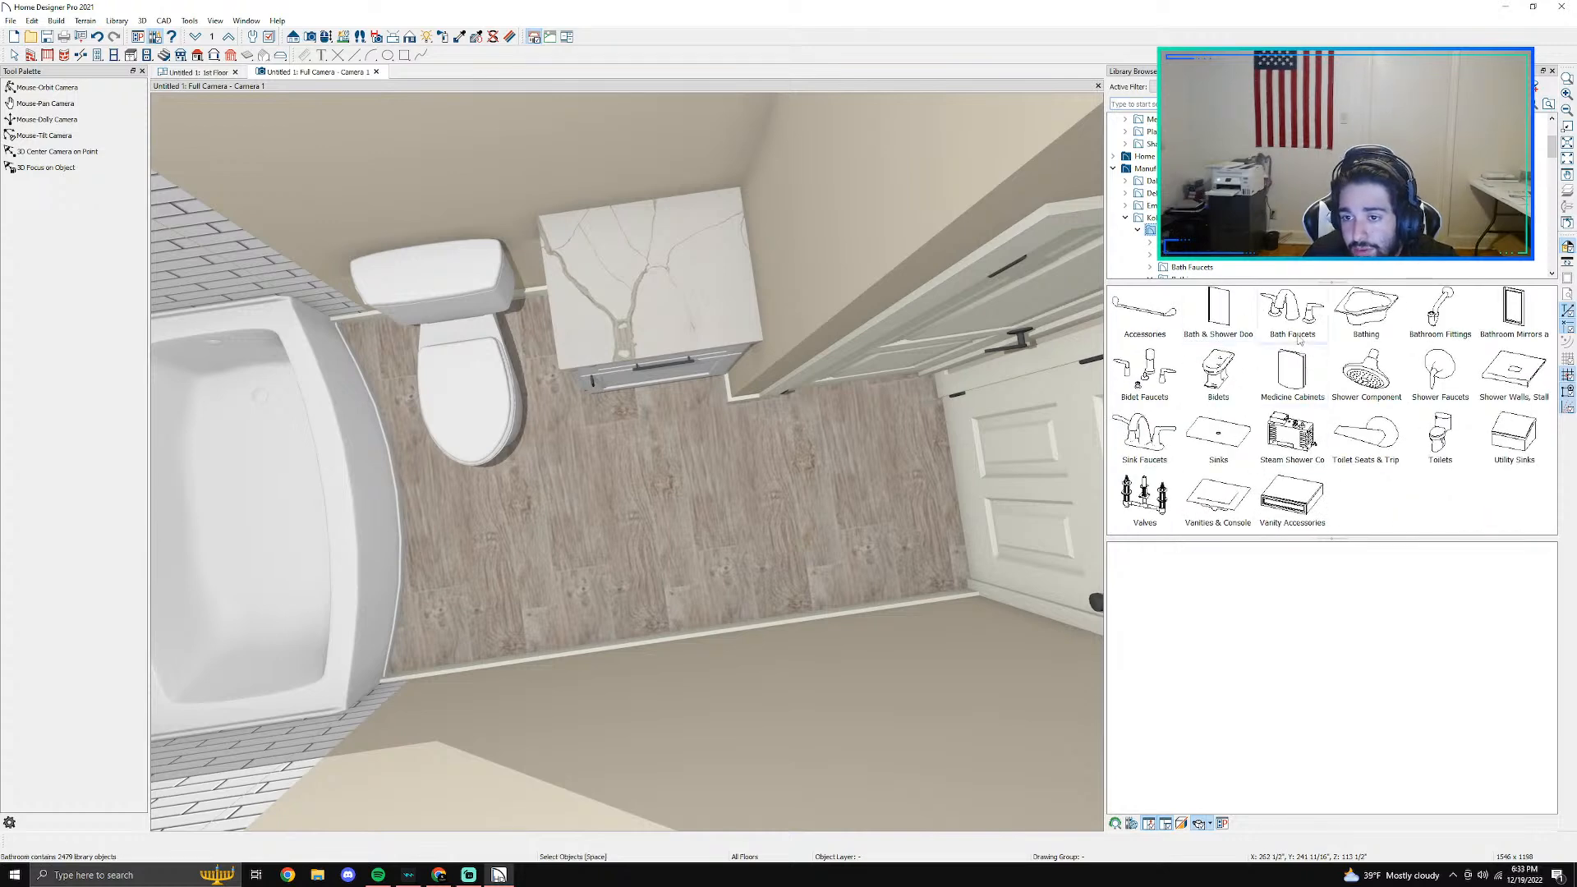
click(1172, 454)
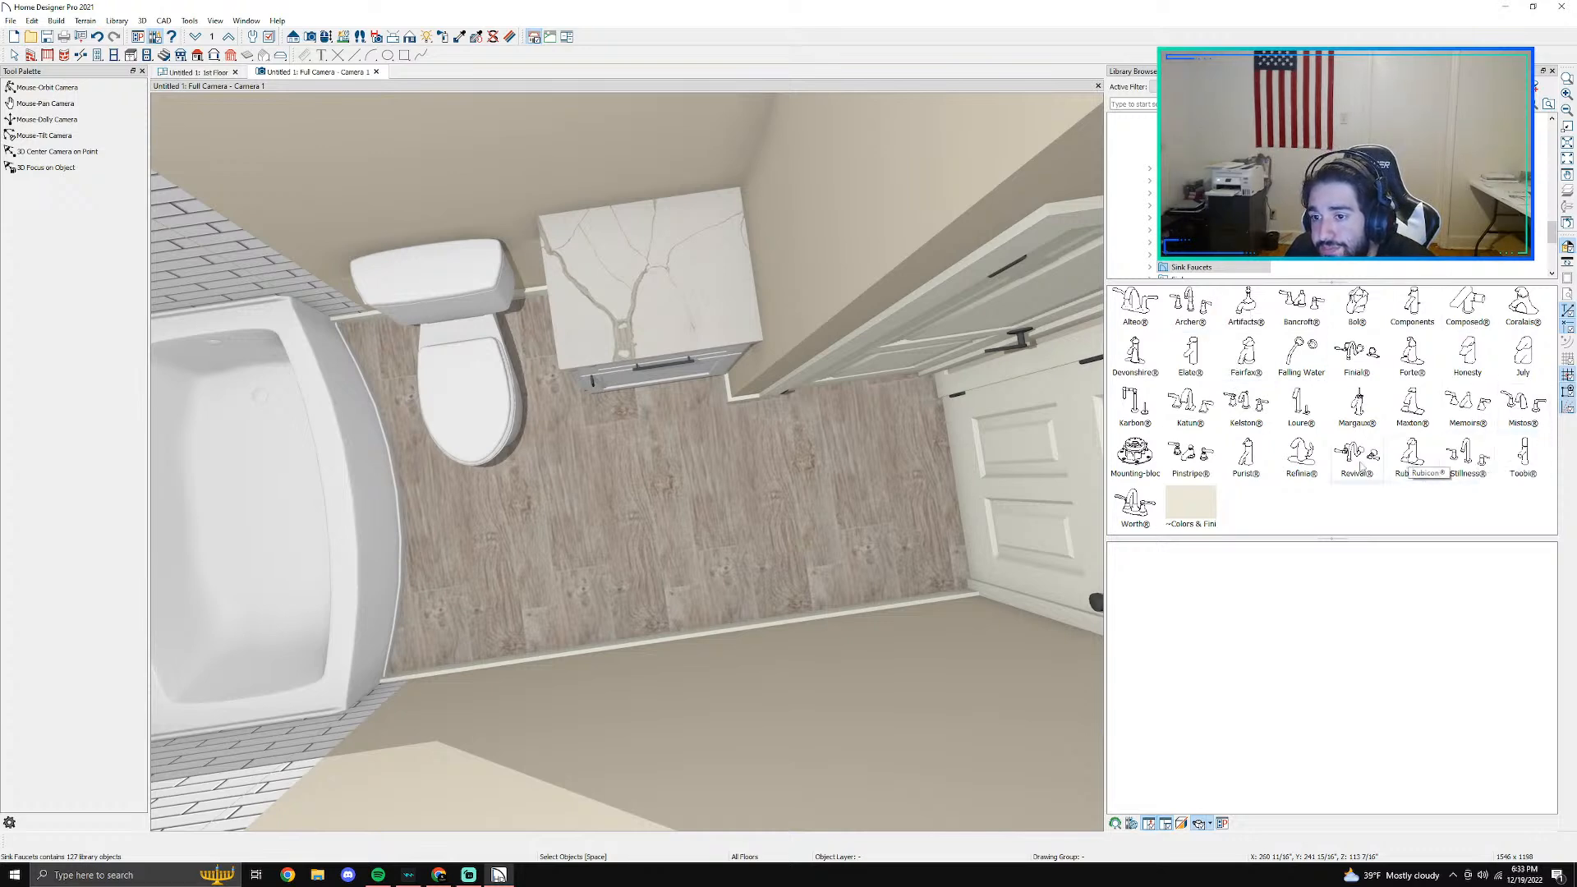
- Compare the sink faucet series in the library, including Kelston, Archer, Alteo, Artifacts, Bancroft, Bol and Components
click(1246, 402)
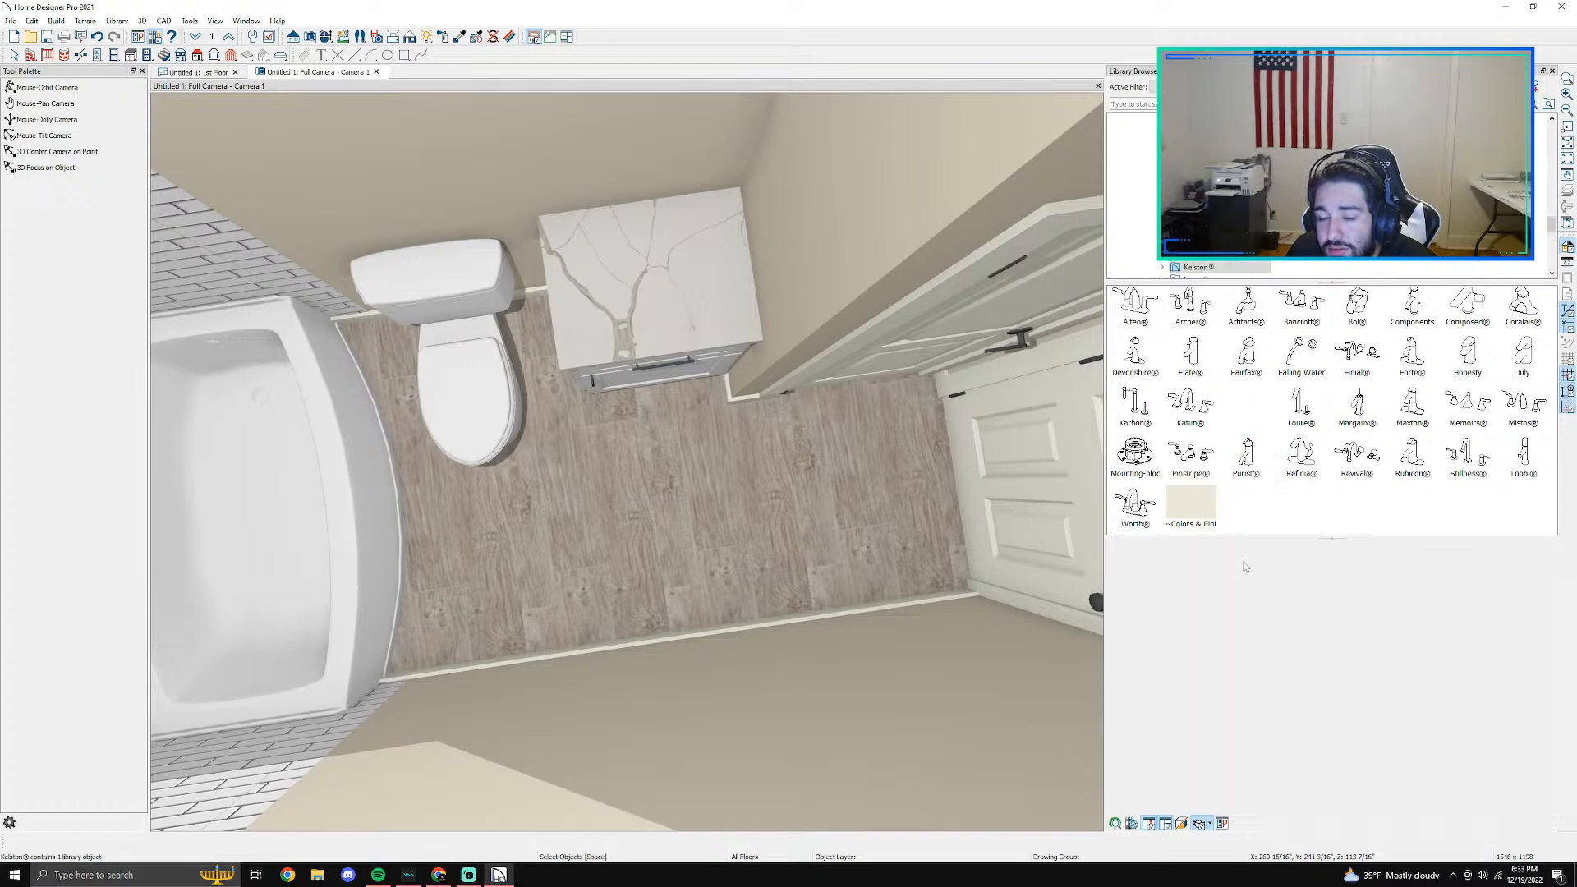
scroll(1179, 270, up, 2)
click(1188, 180)
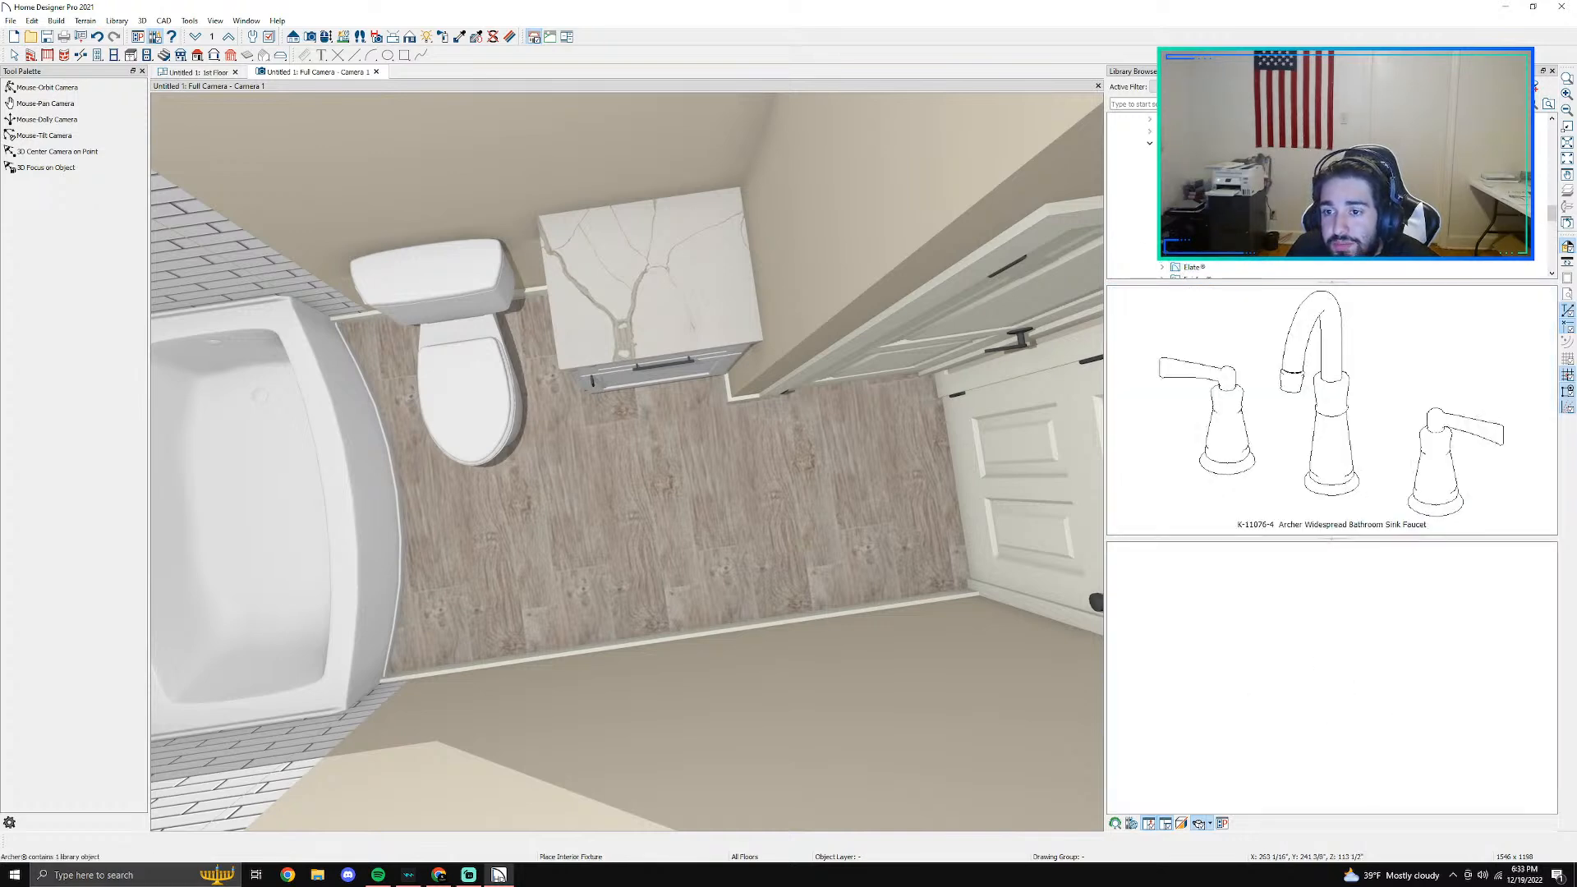
click(1194, 156)
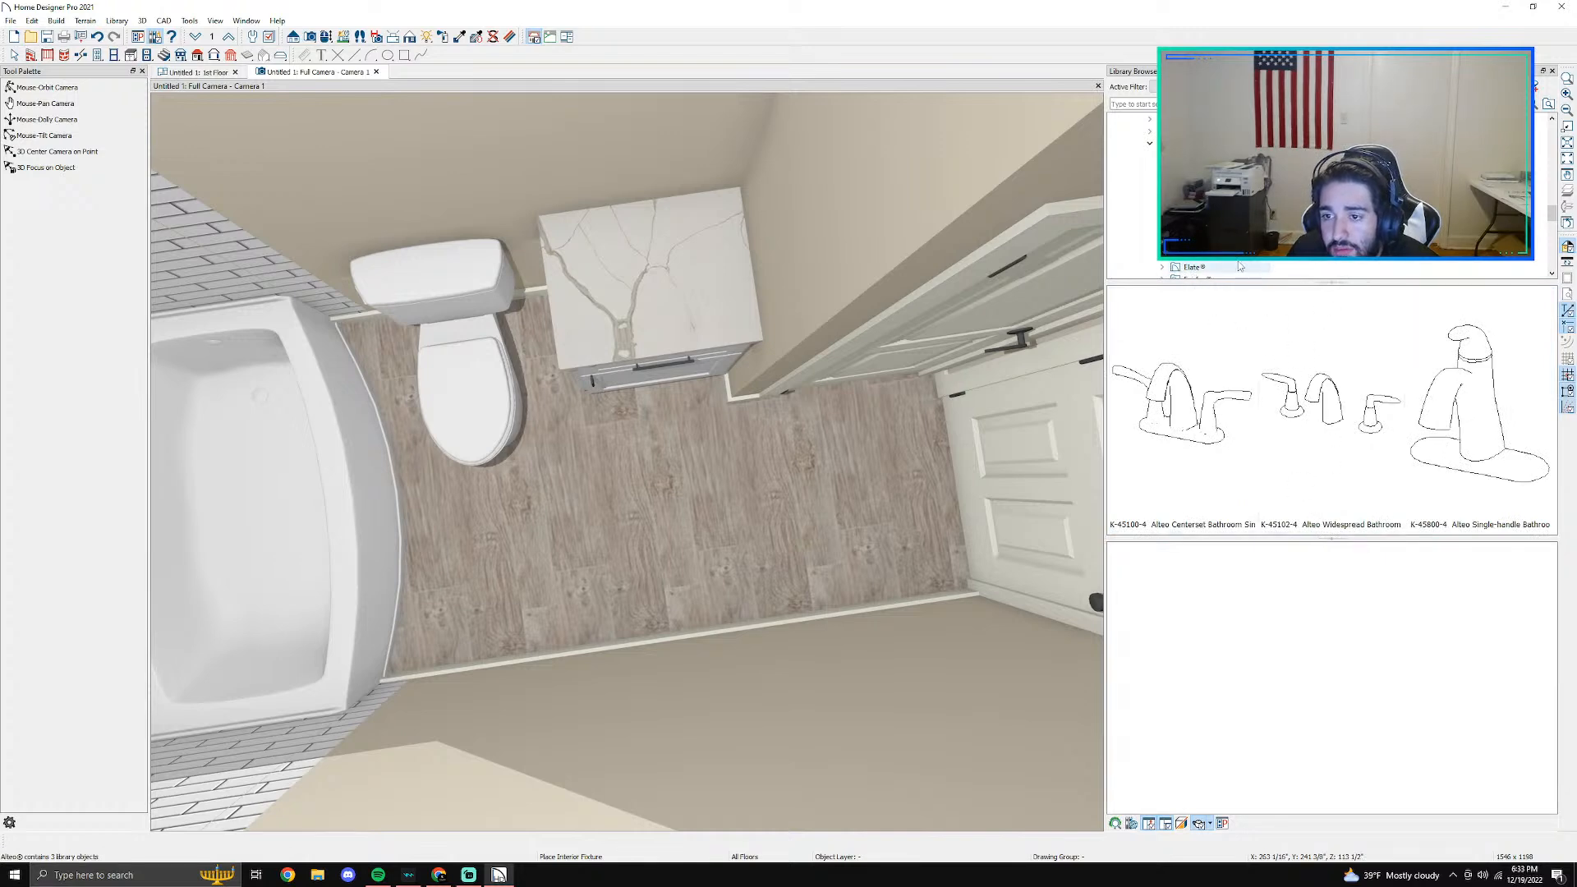
click(1192, 180)
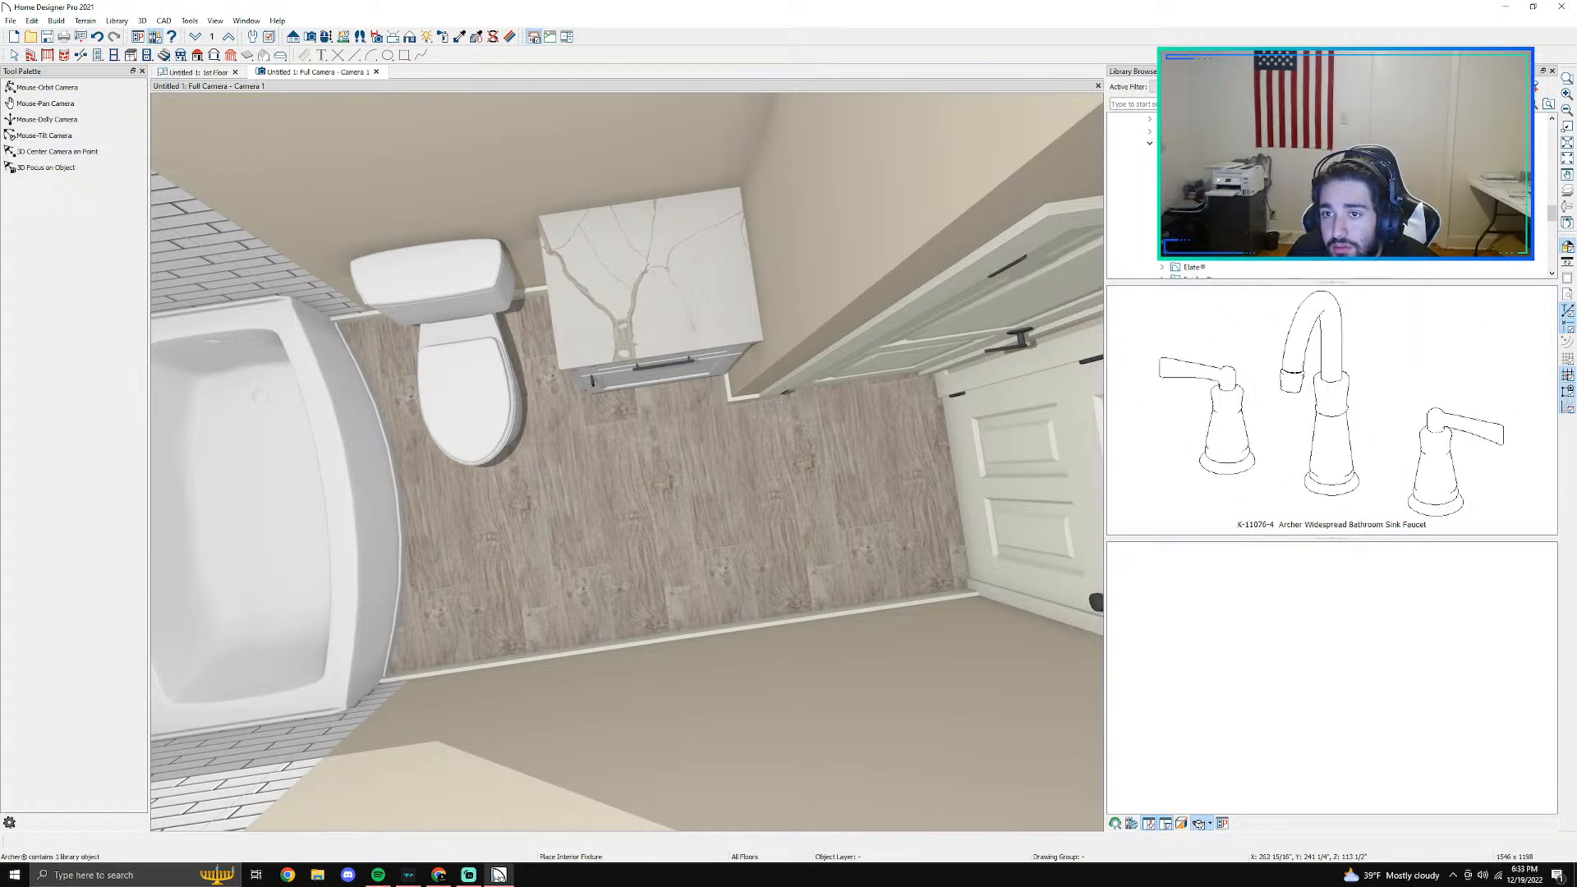
click(1194, 193)
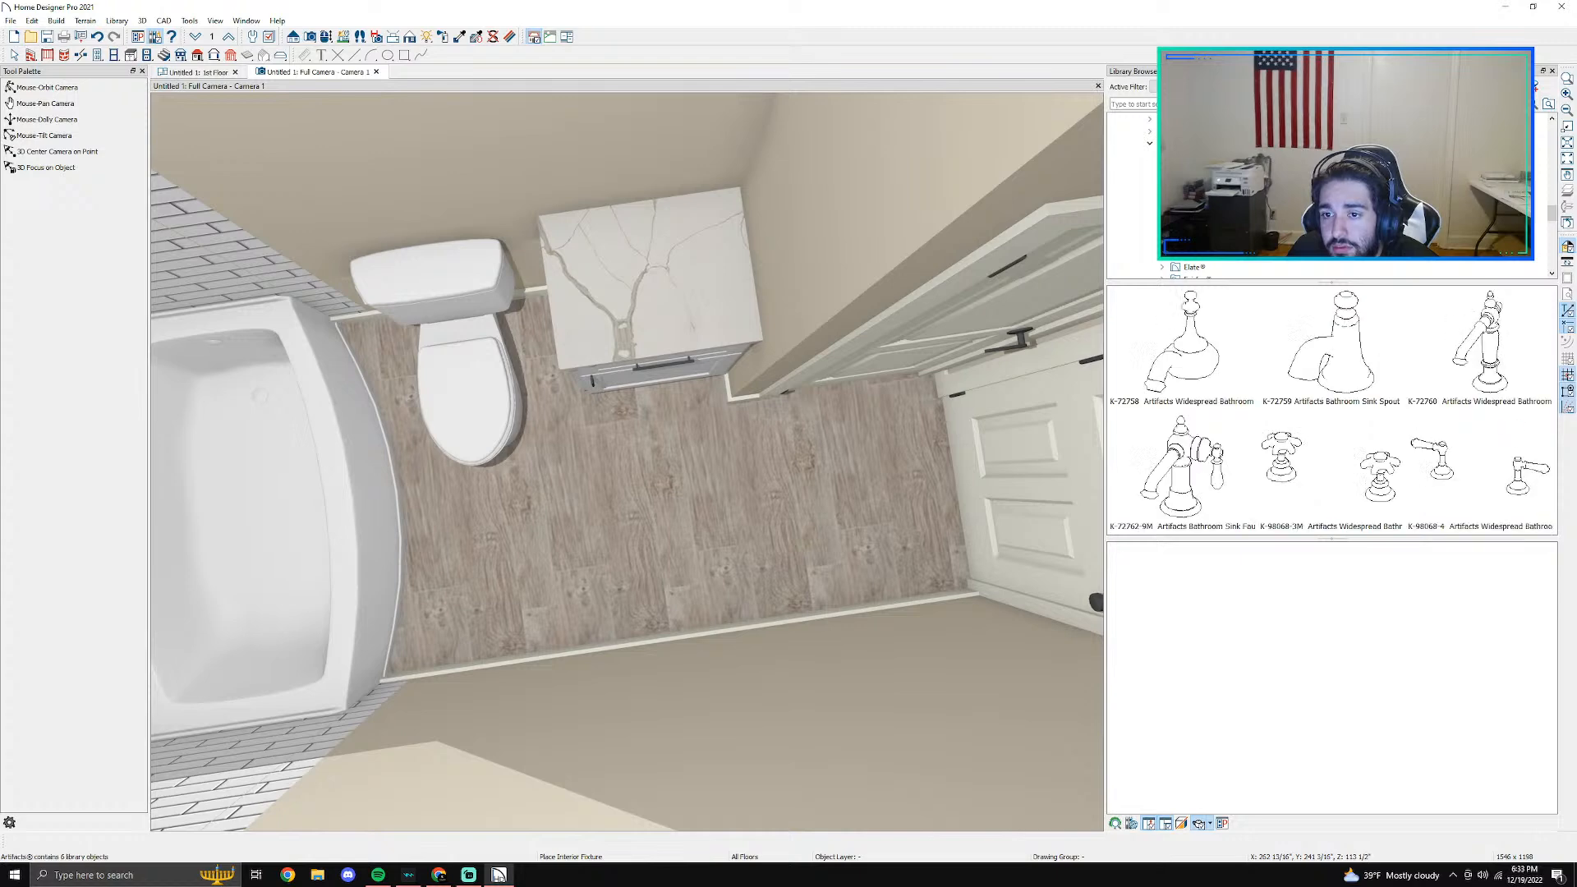
click(1194, 204)
click(1191, 217)
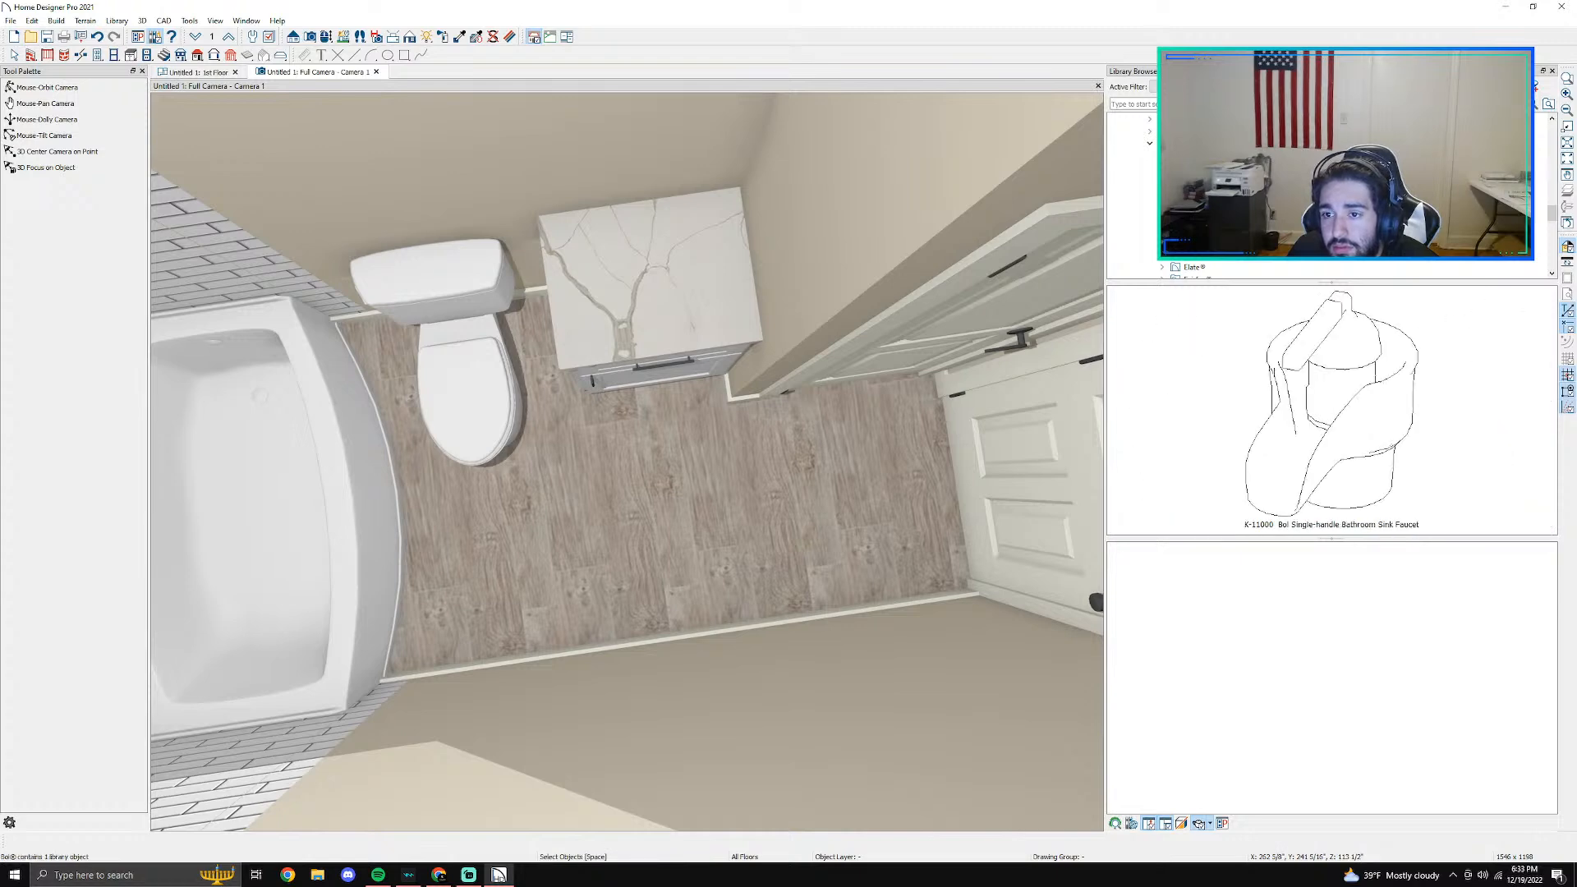
click(1198, 229)
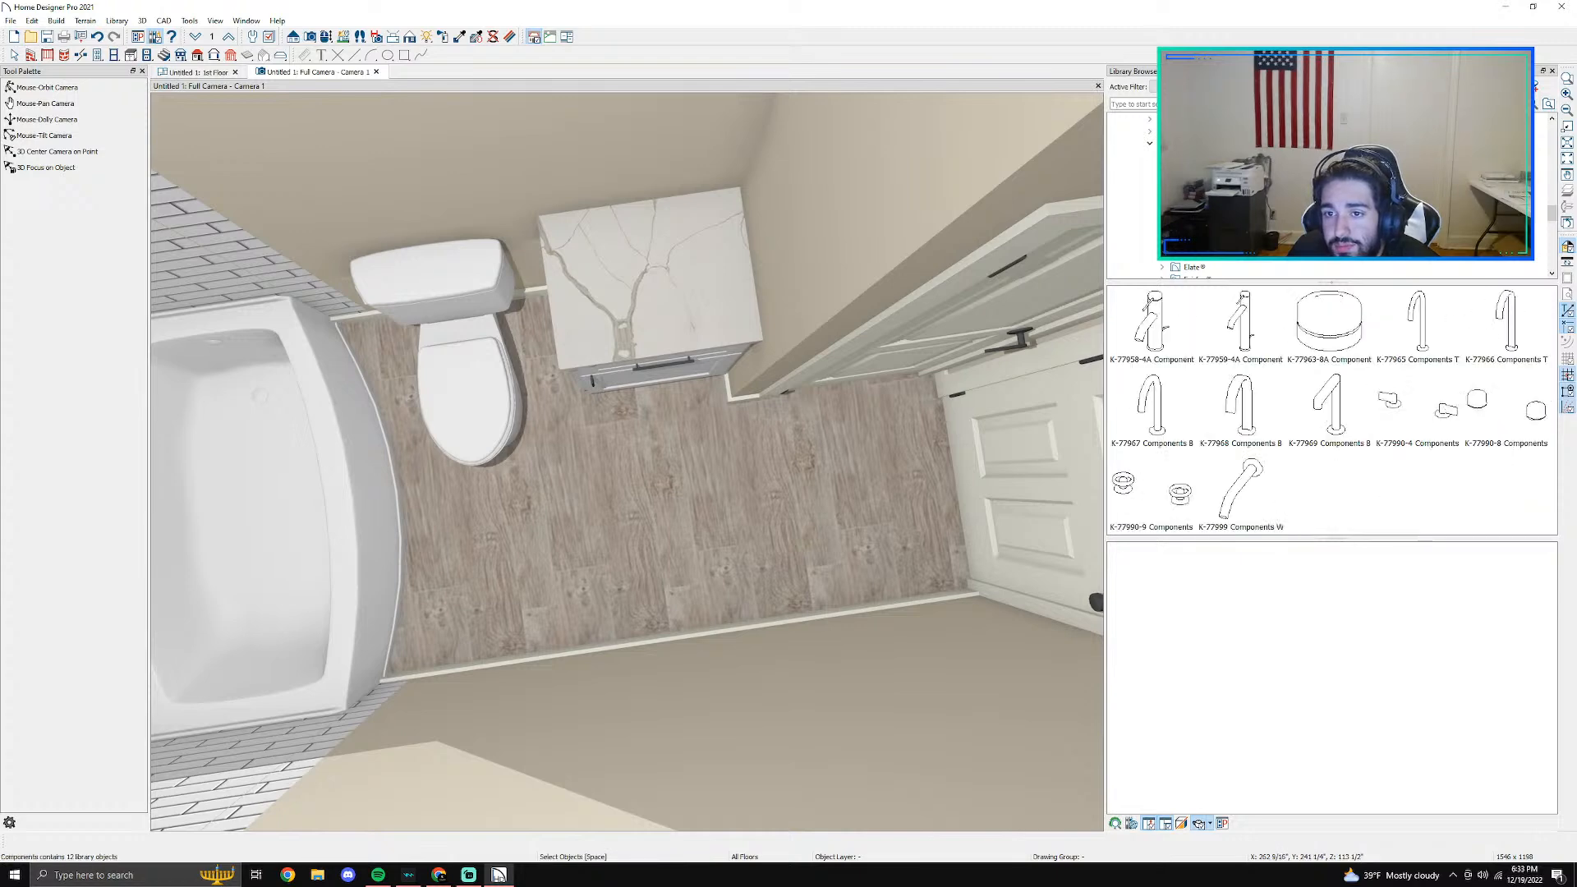
- Place the K-73060-4 Composed widespread bathroom sink faucet at the wall side of the vanity countertop in the 1st floor plan
click(1196, 241)
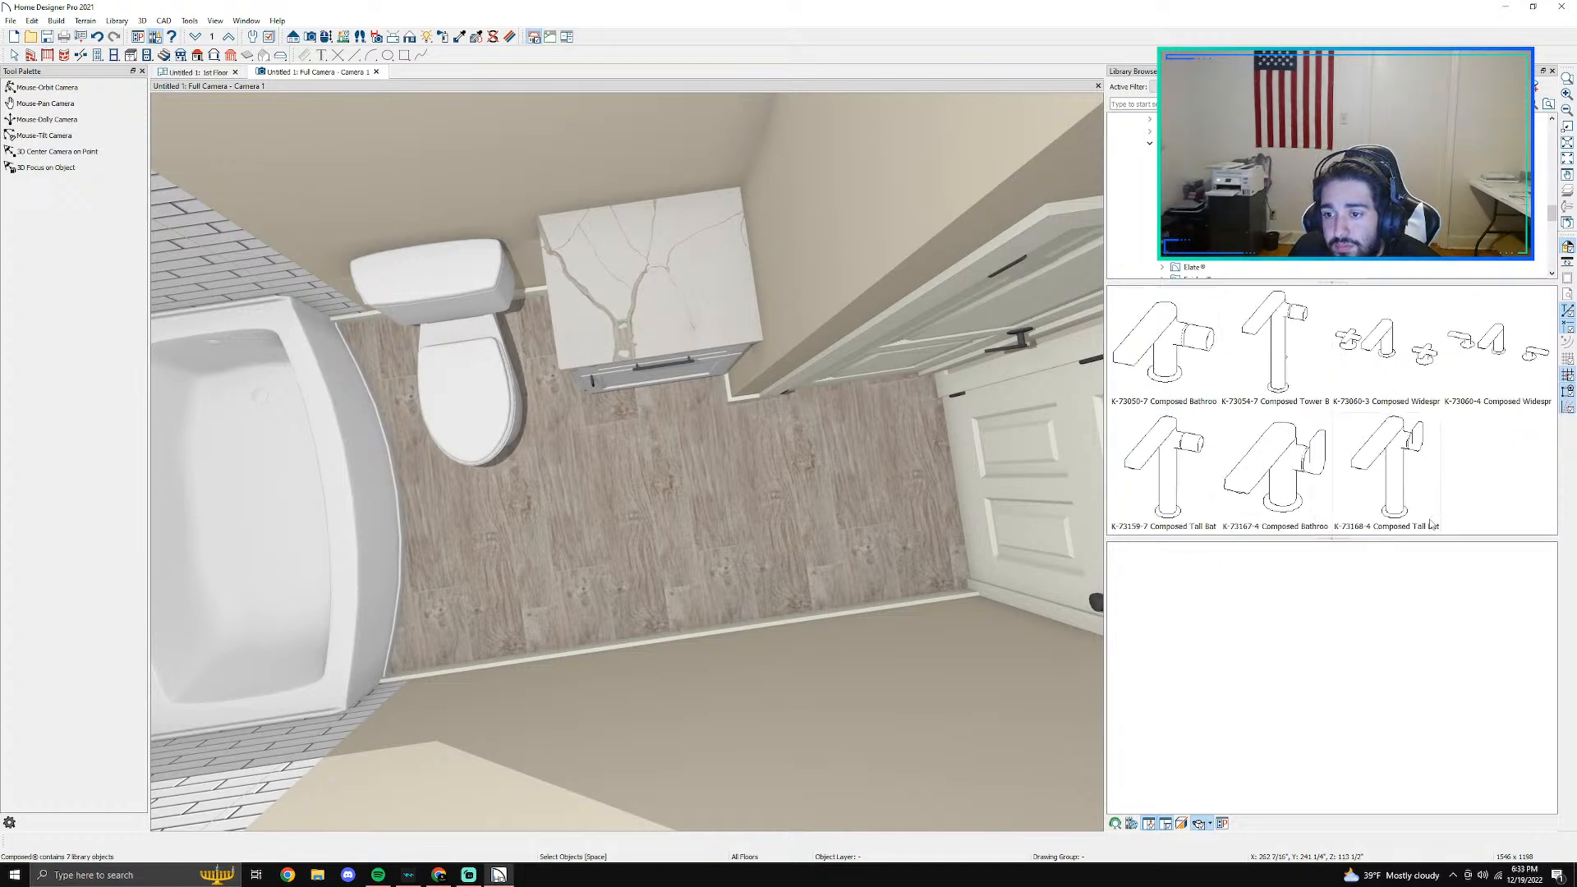
click(1517, 371)
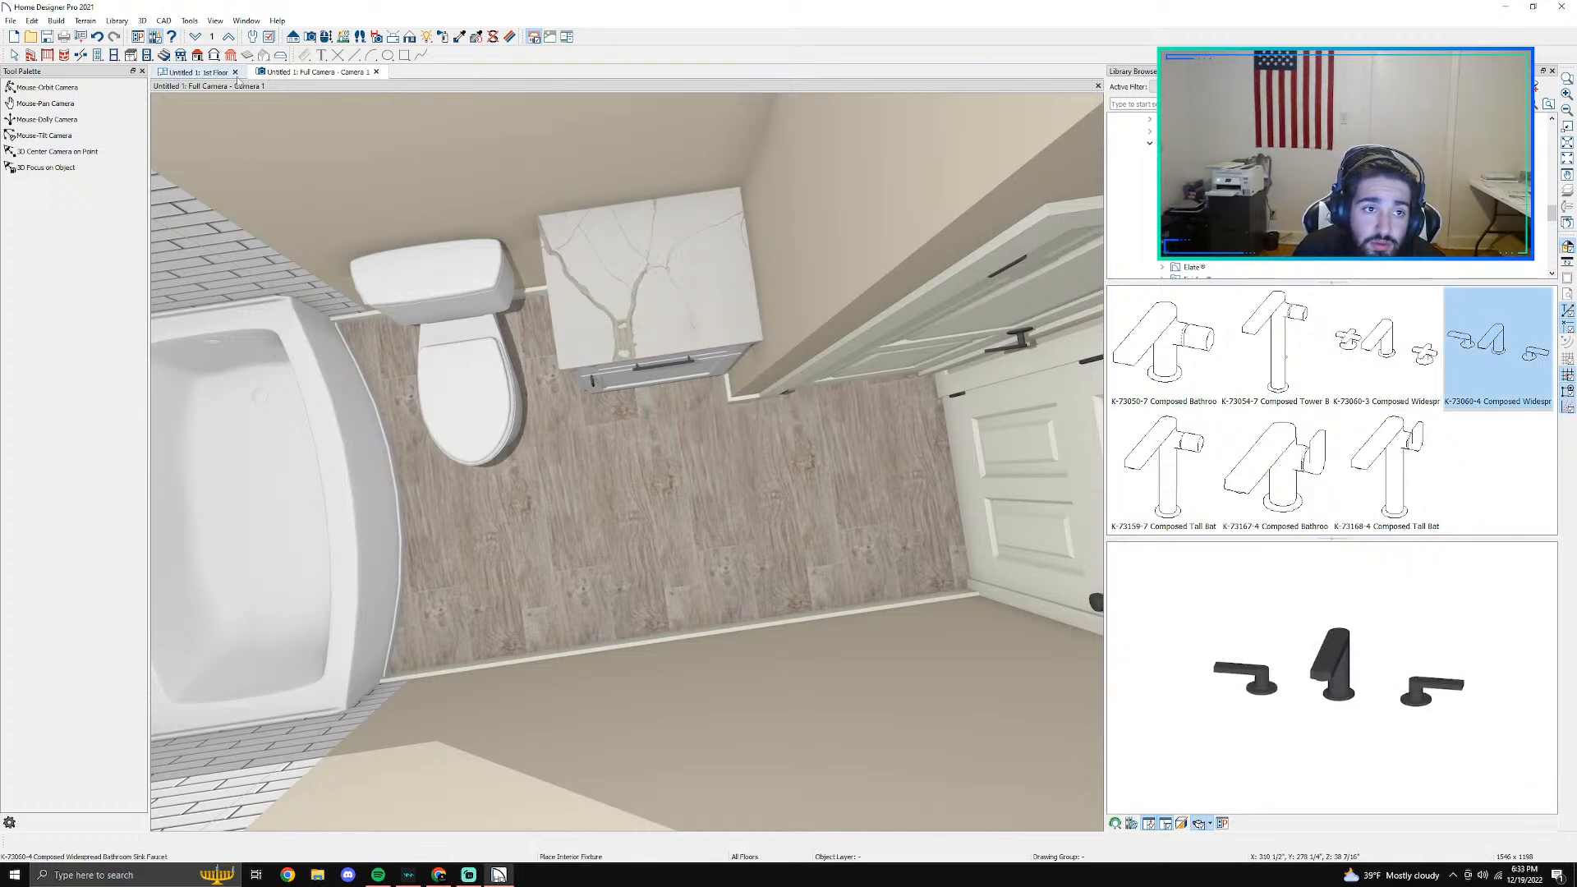
click(207, 73)
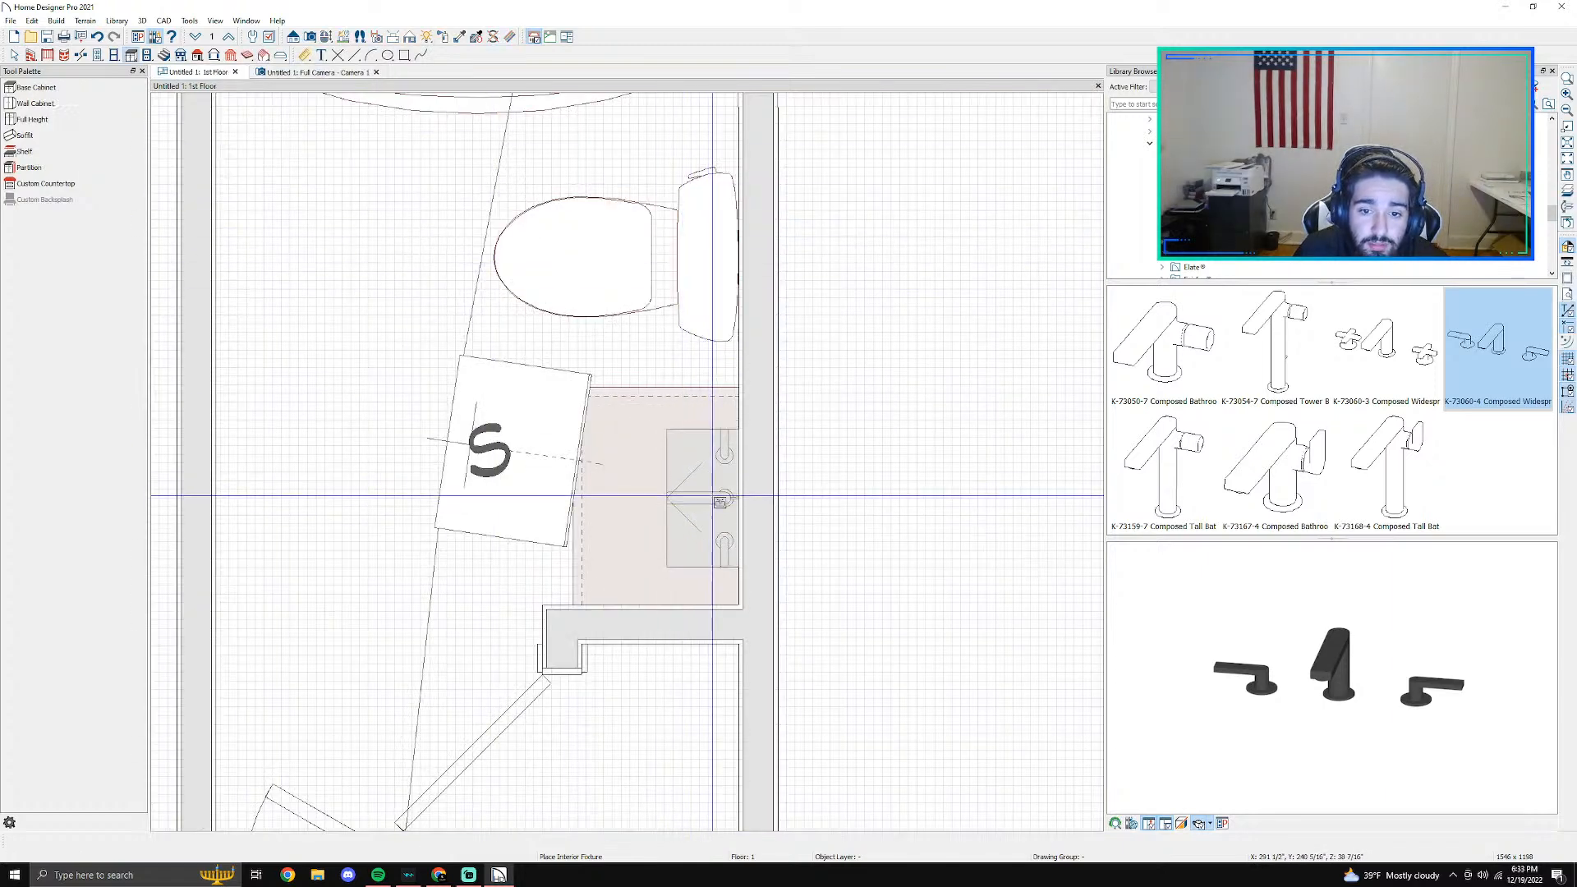
click(719, 502)
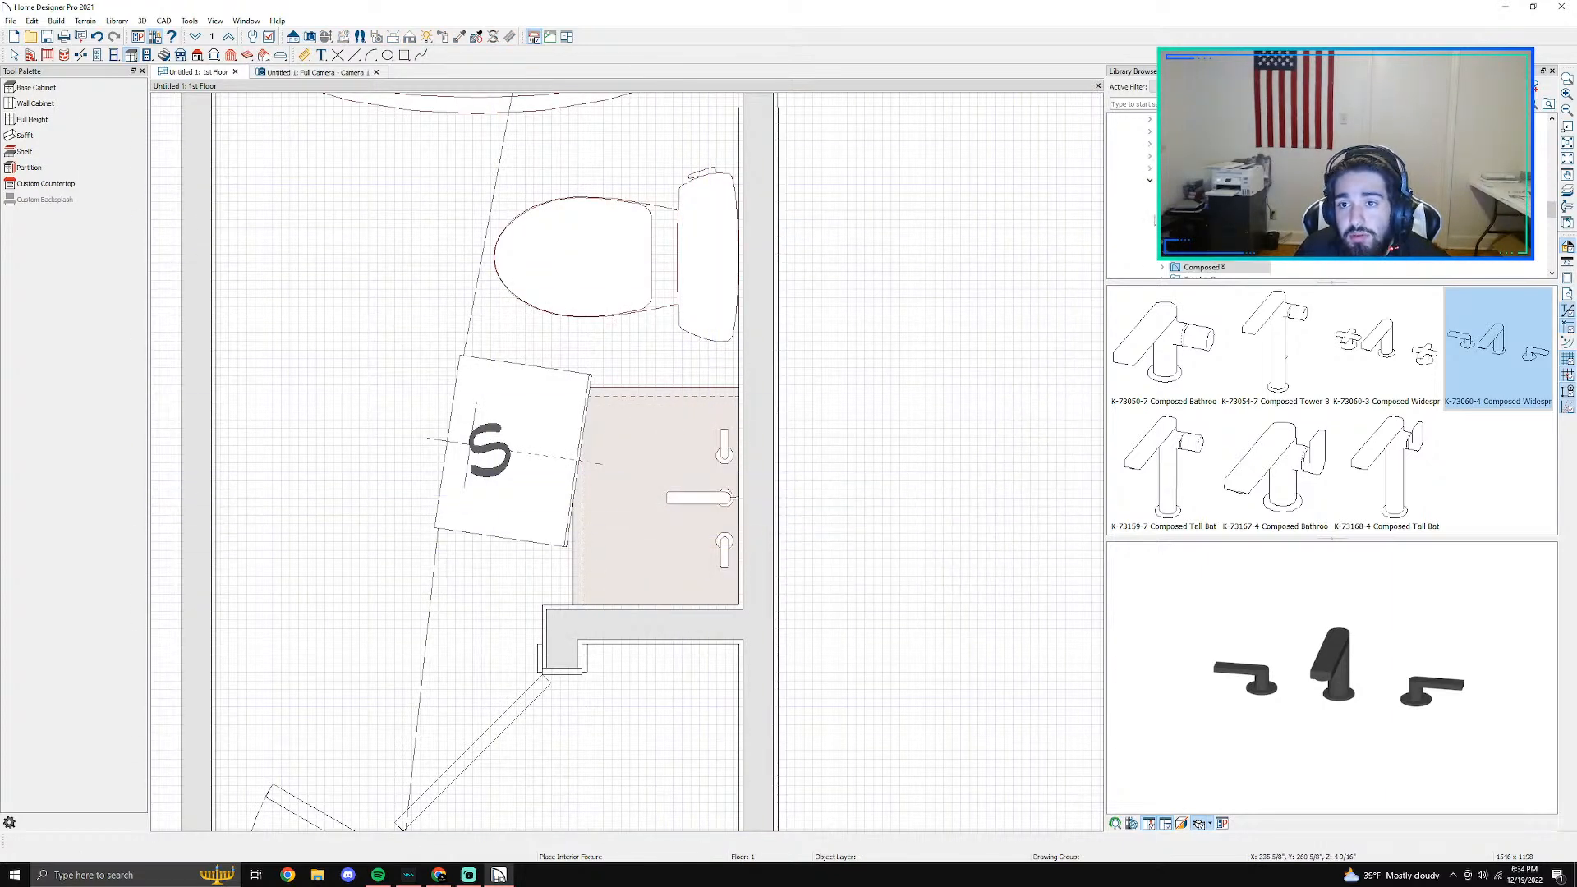
- Place the K-2215 Ladena under-mount bathroom sink on the vanity countertop in front of the faucet in plan view
click(1149, 182)
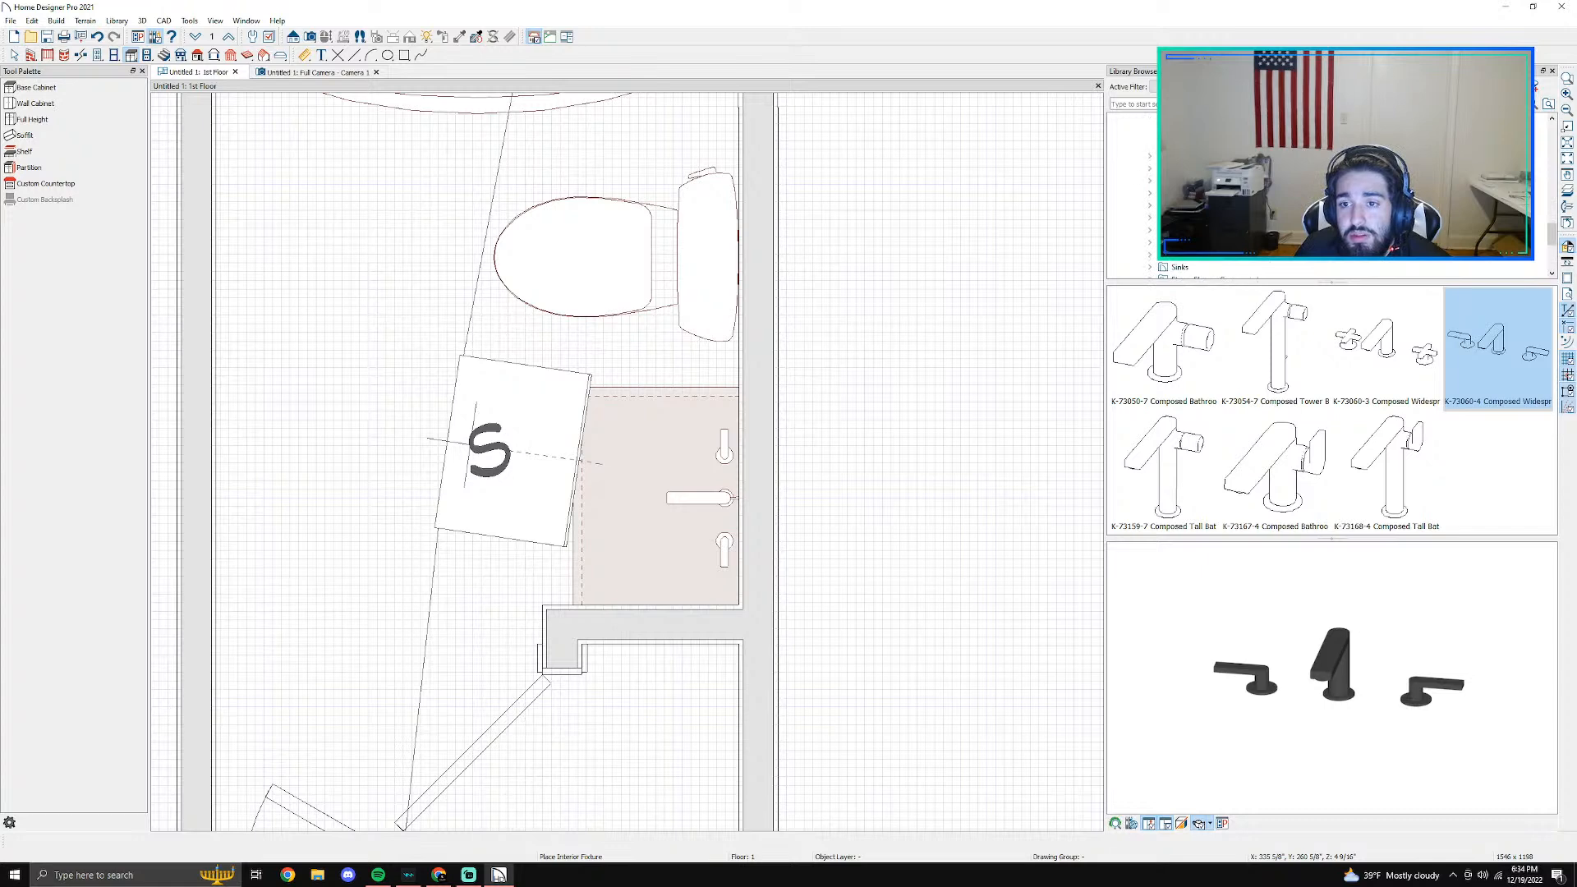
click(1149, 230)
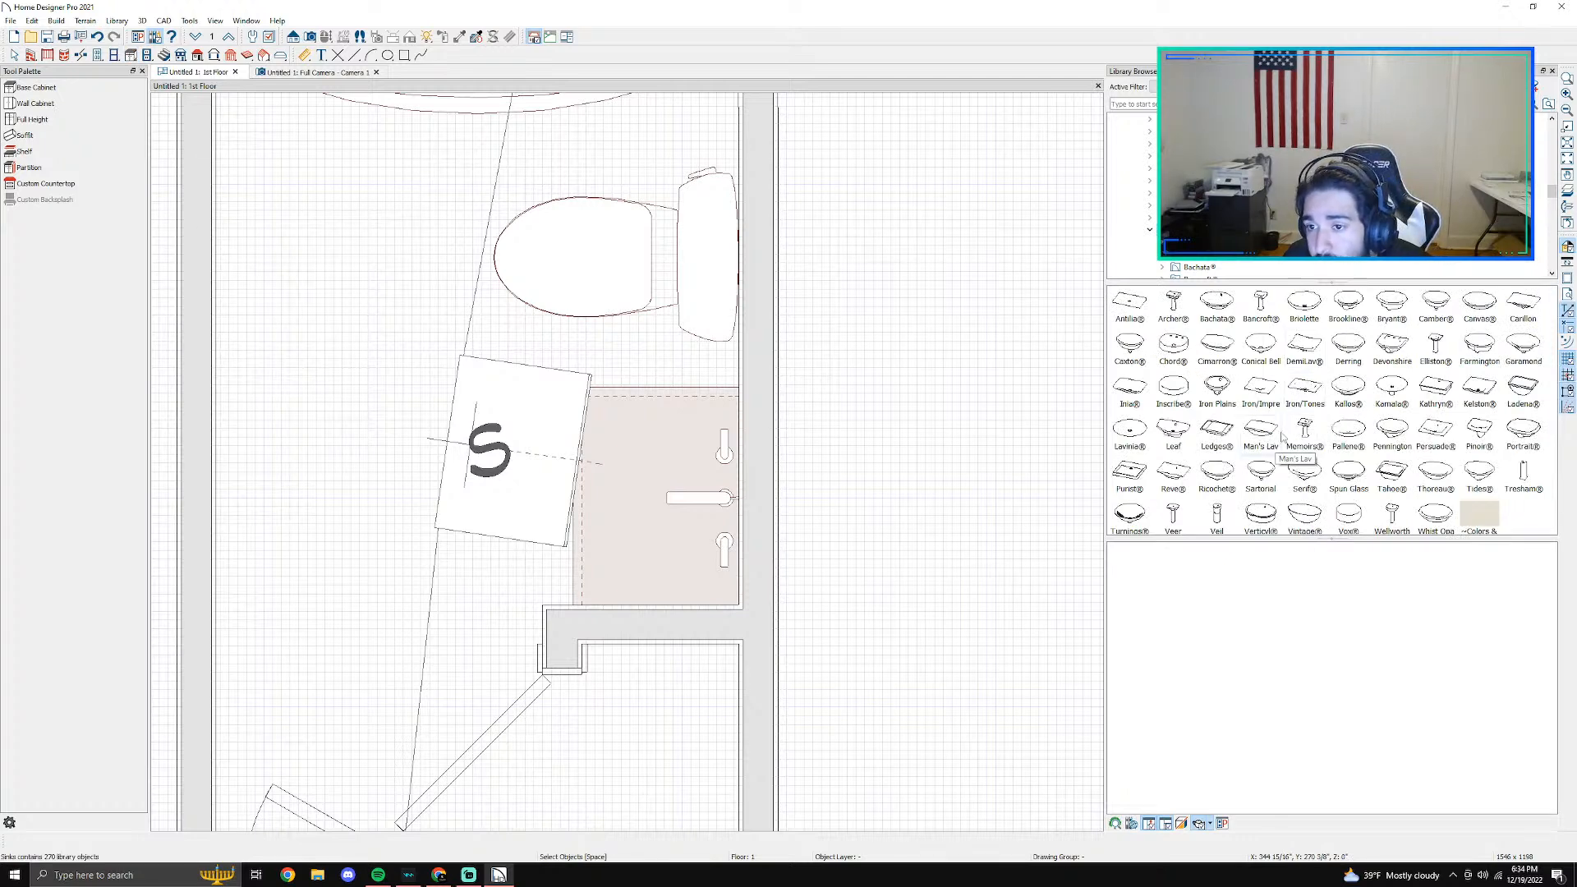
double_click(1524, 398)
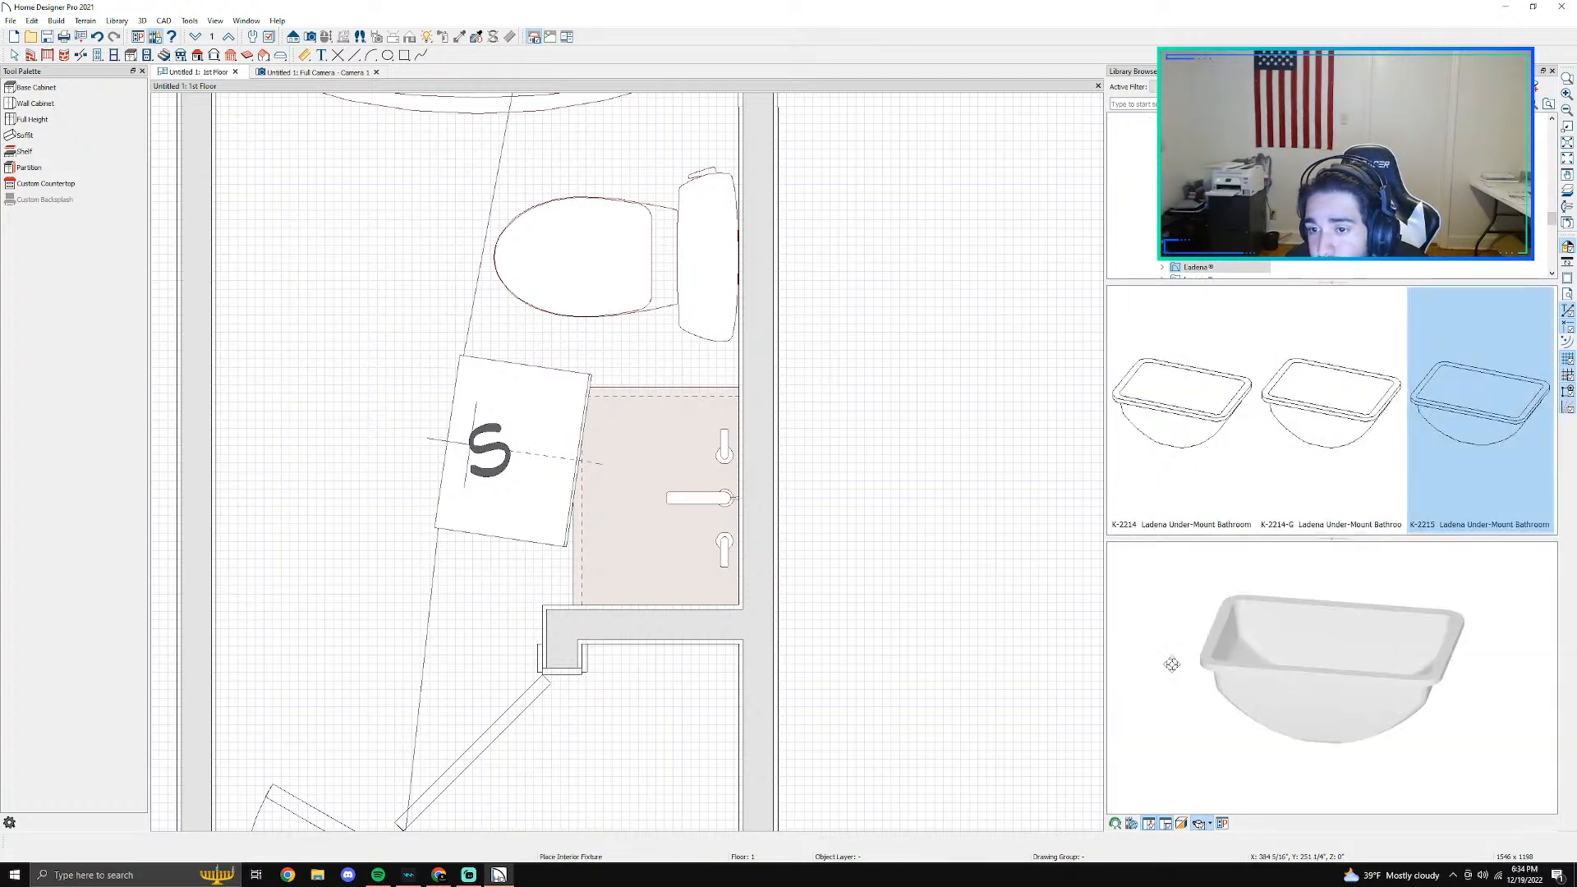
drag(1338, 640, 1335, 569)
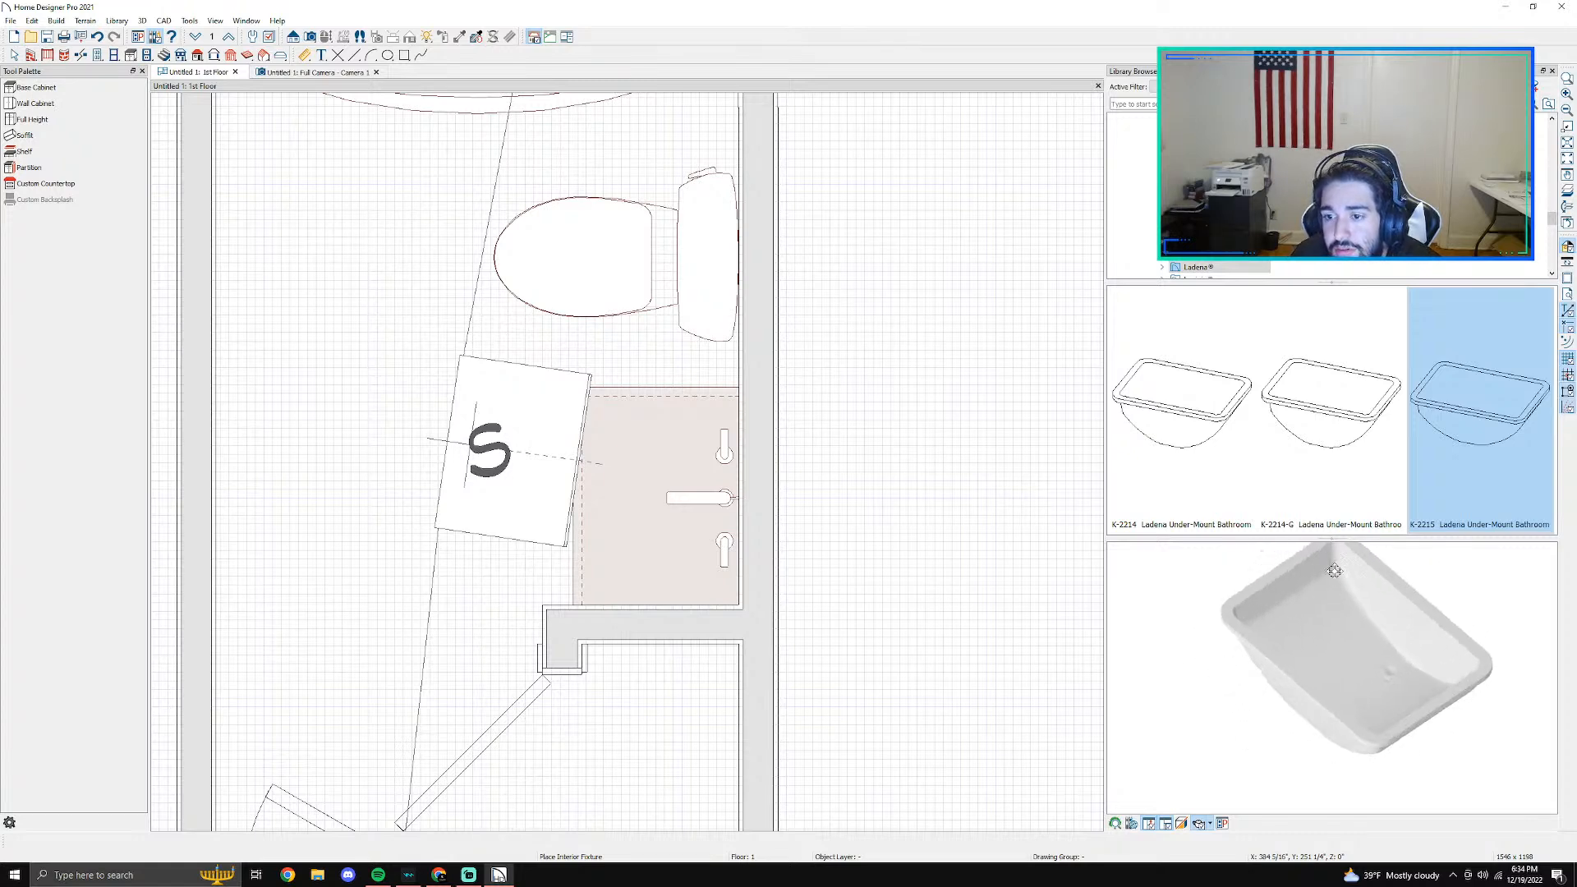
click(661, 503)
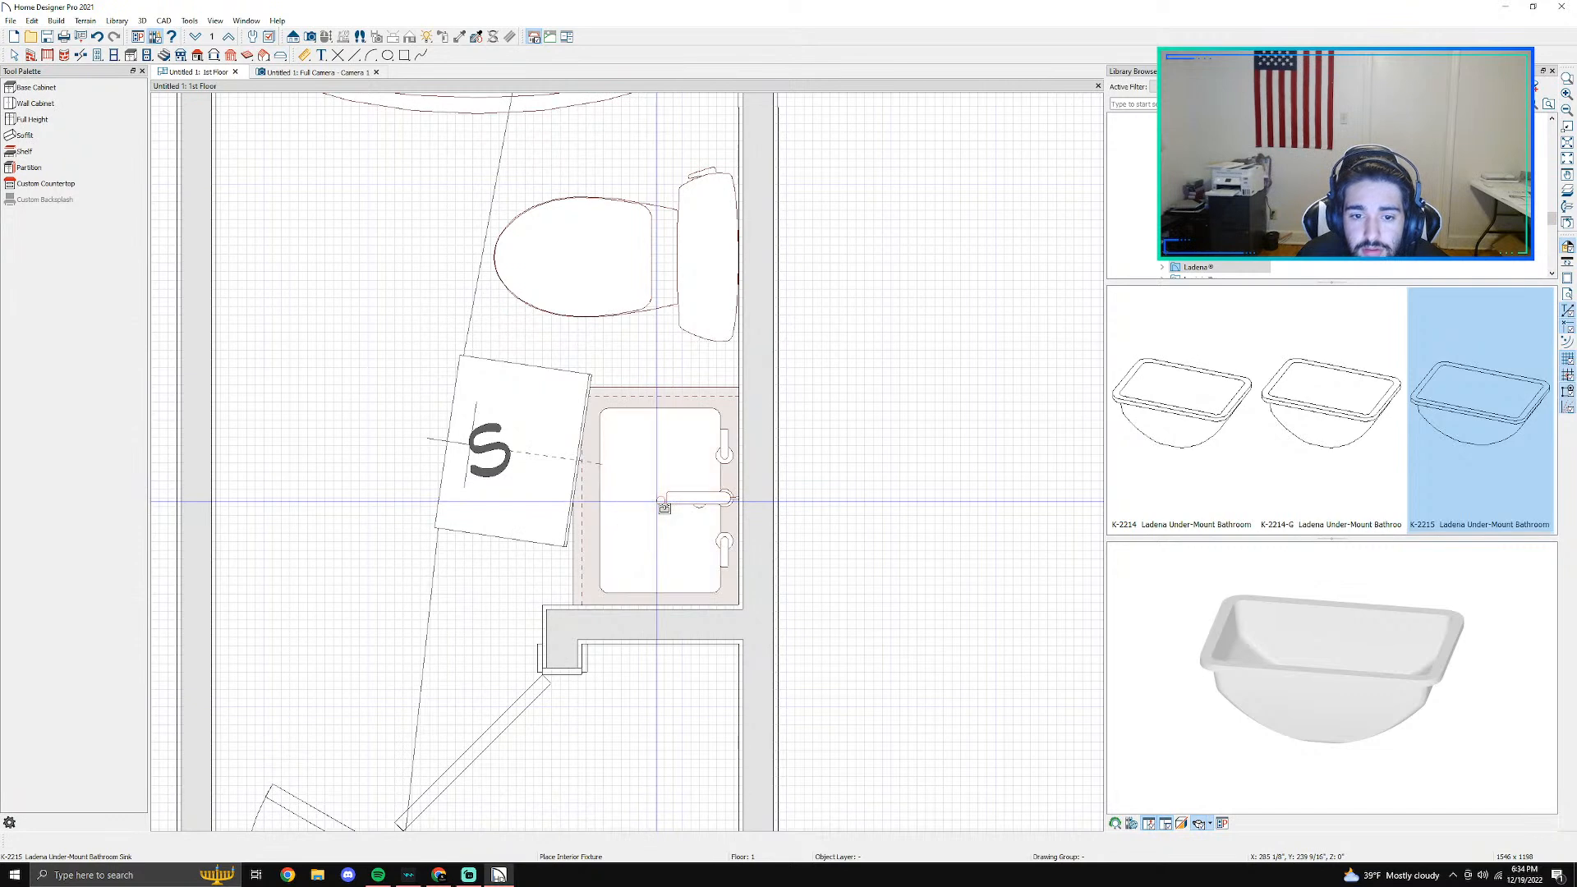
- Undo the K-2215 sink and place the K-2214 Ladena under-mount bathroom sink on the vanity countertop in front of the faucet
click(283, 72)
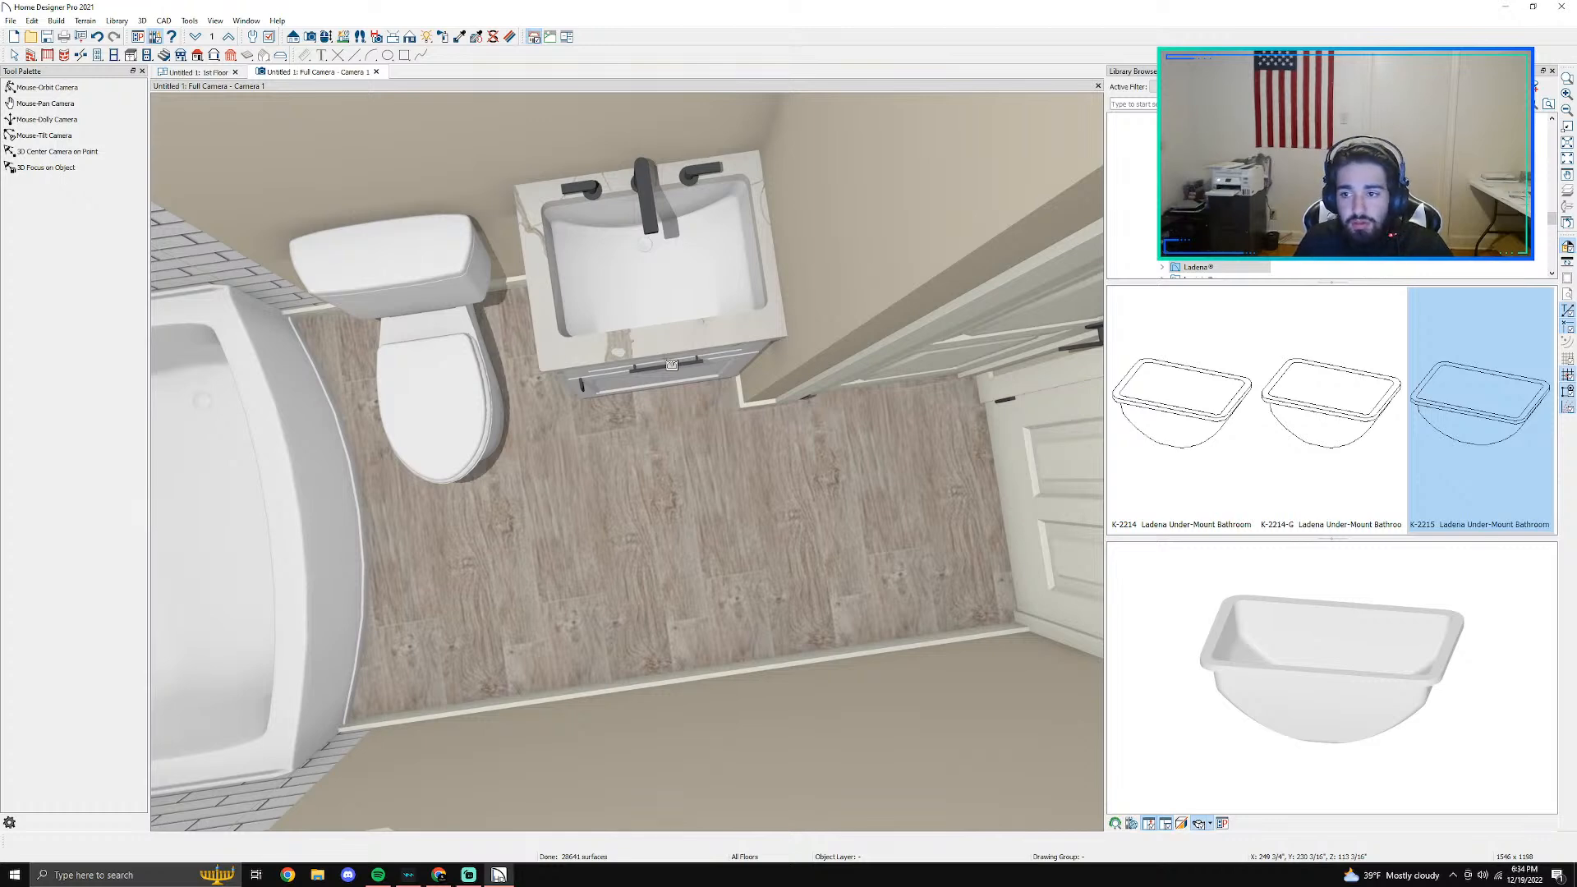
key(ctrl+z)
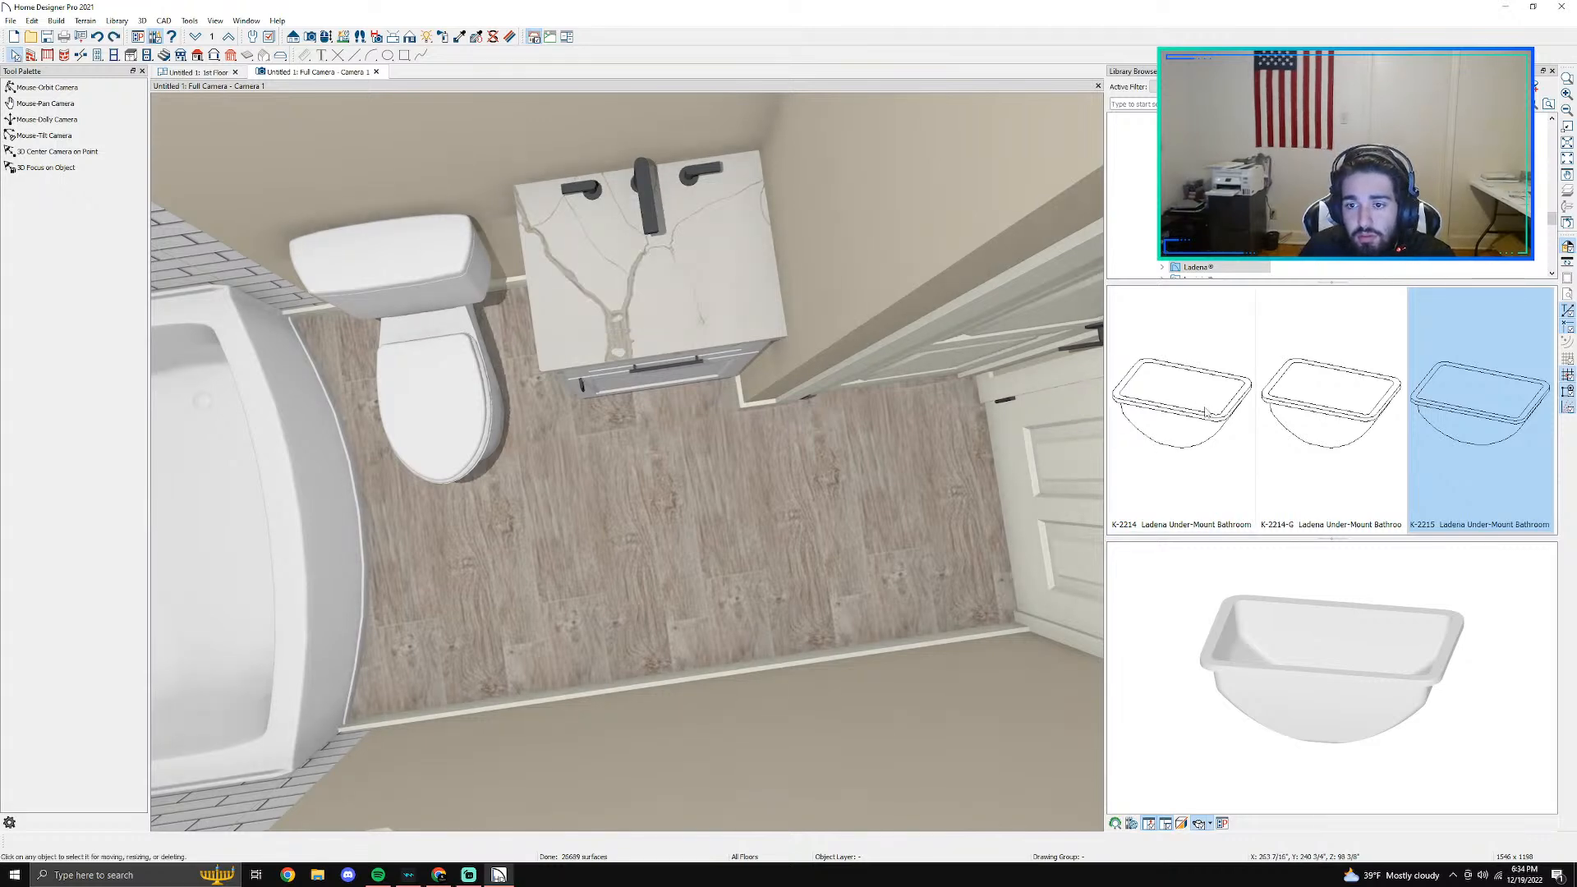
click(1205, 413)
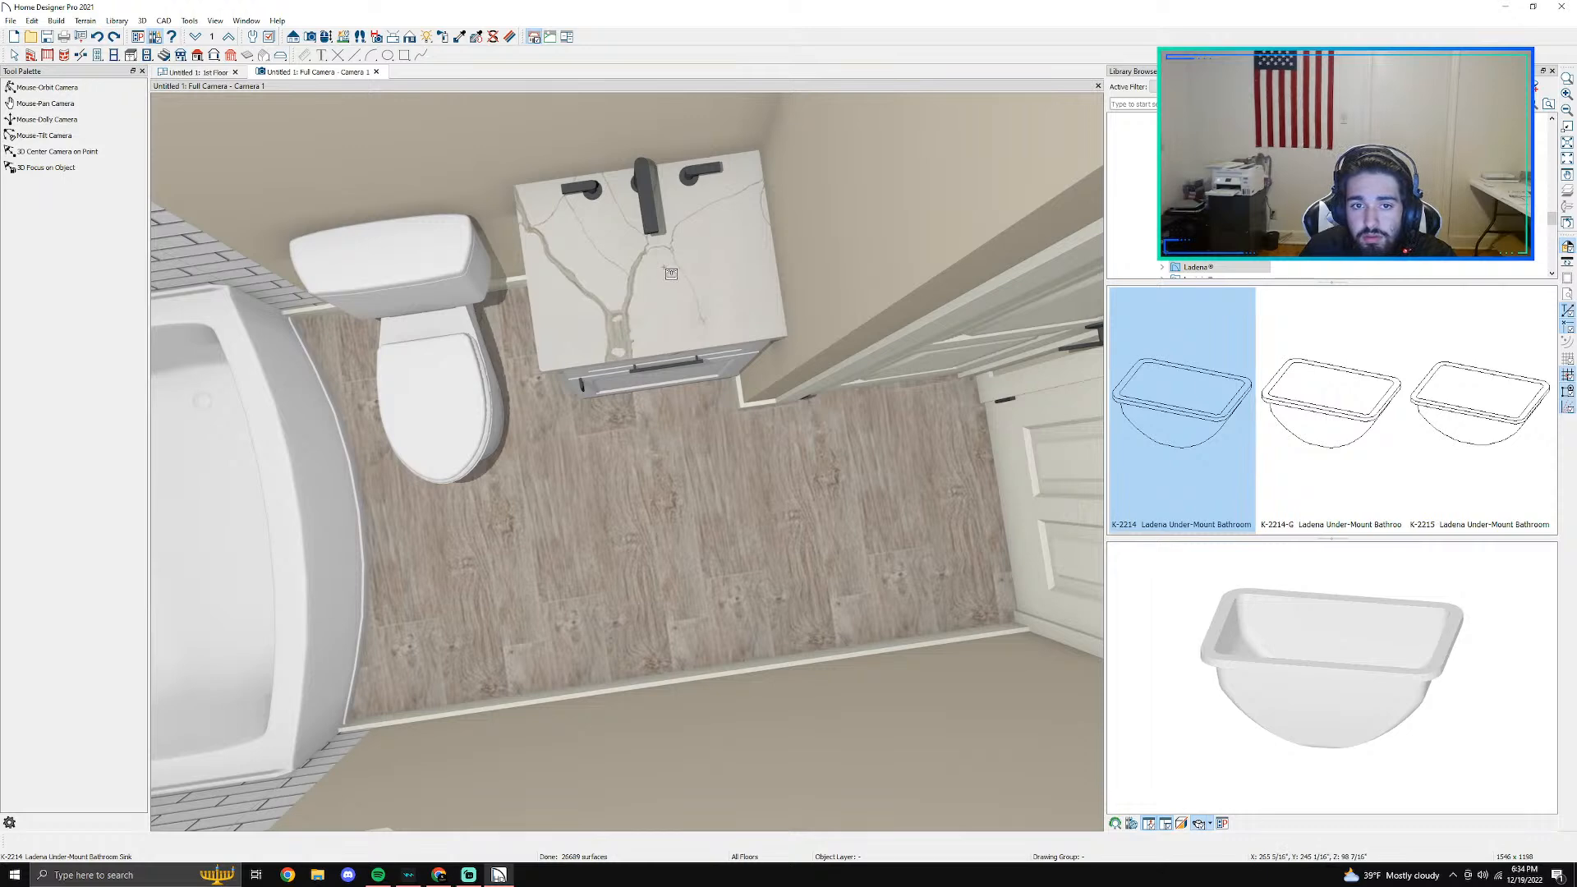
click(197, 73)
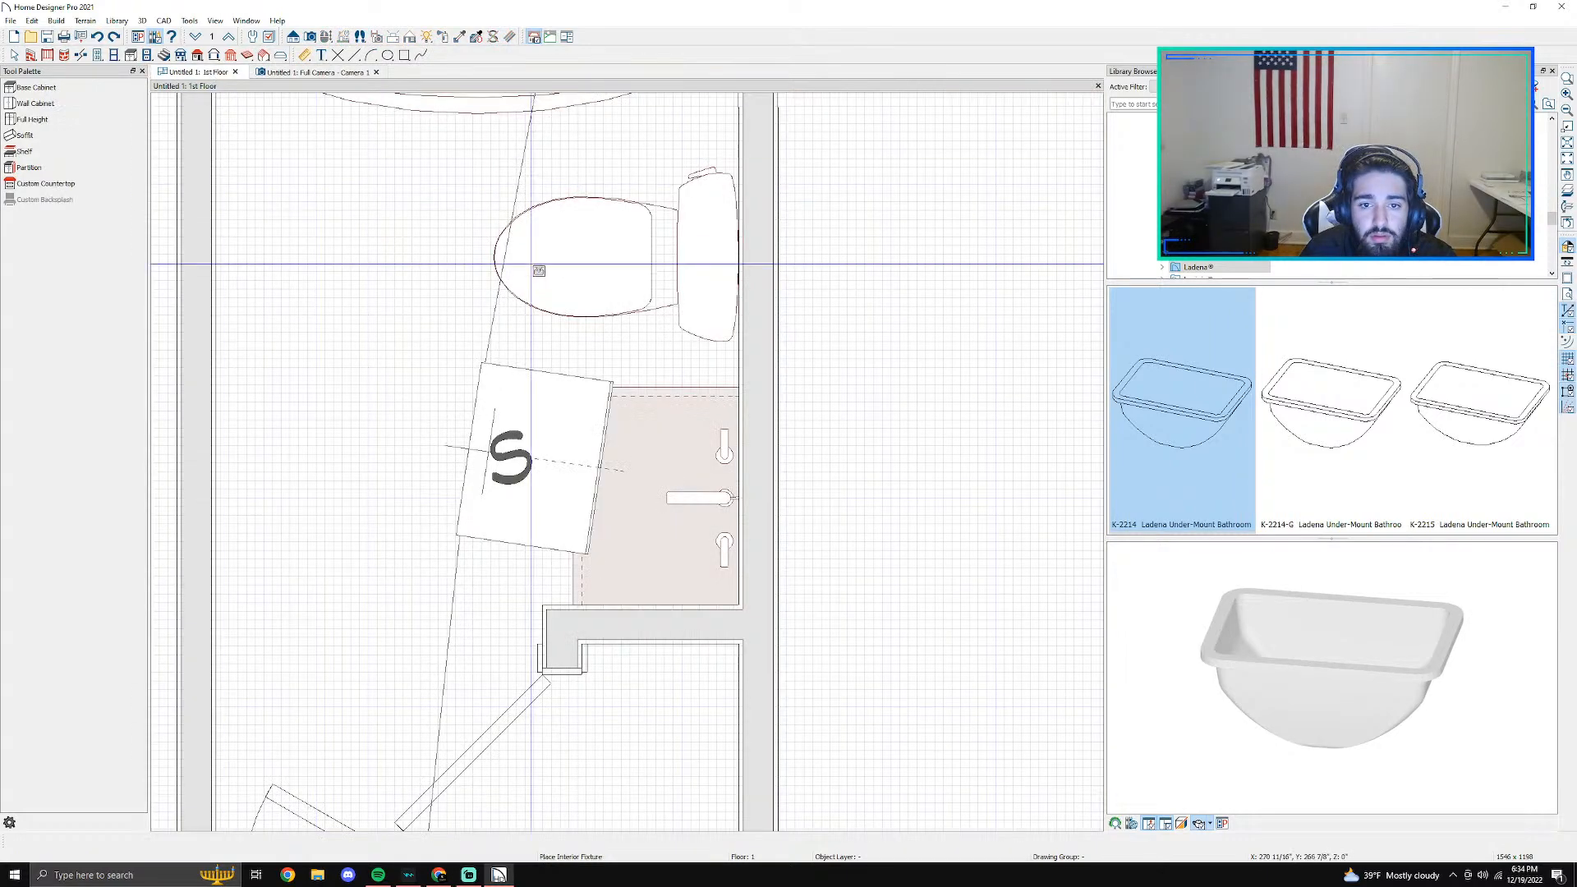
click(658, 502)
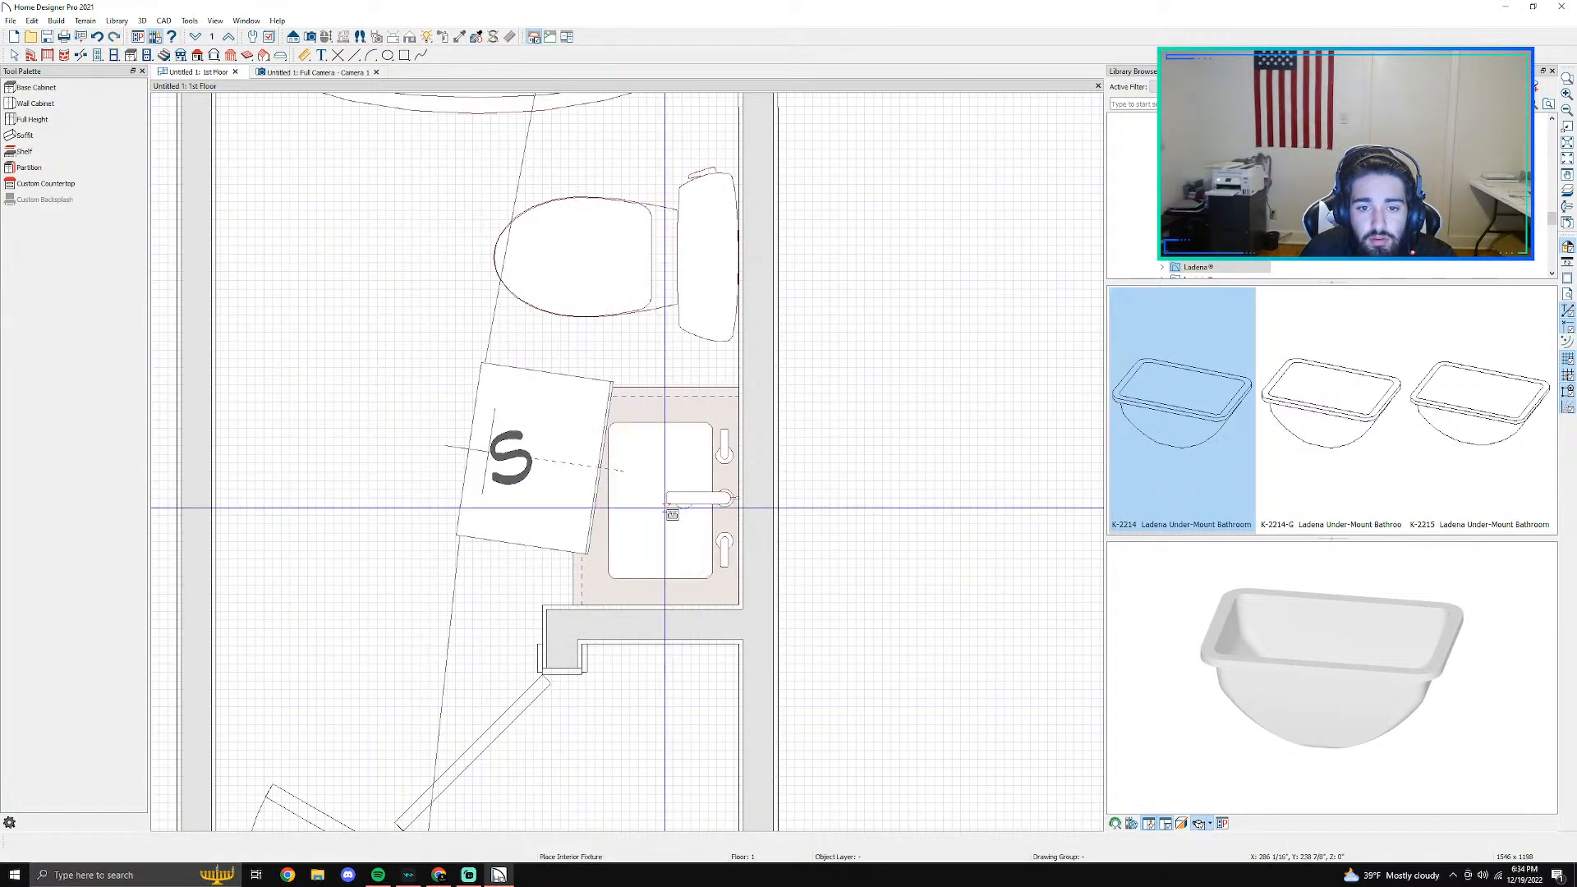
click(314, 72)
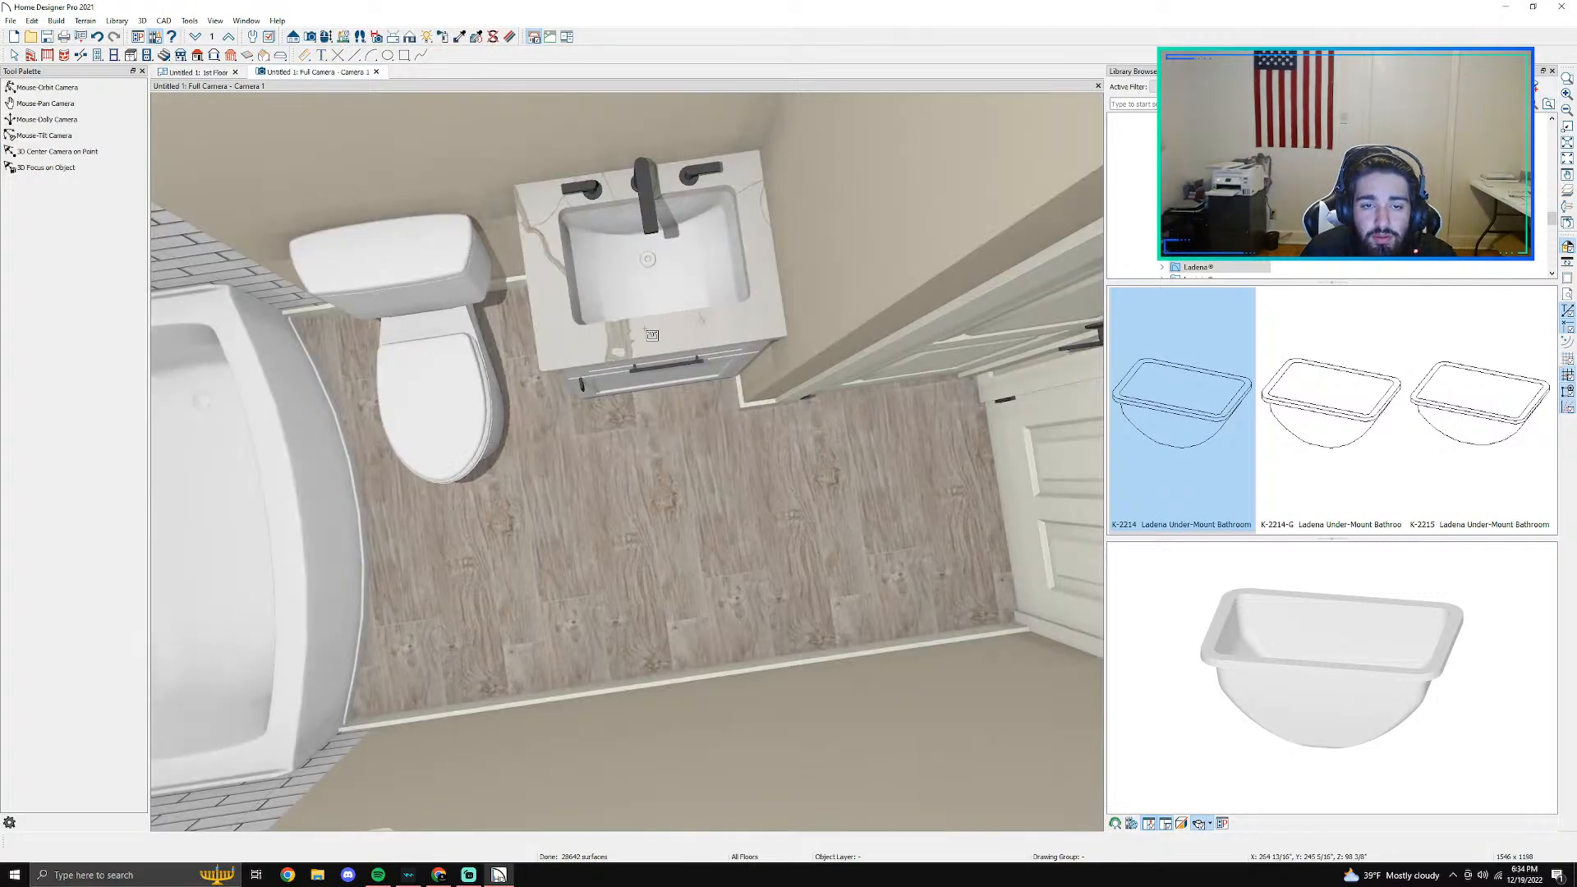
scroll(627, 300, up, 2)
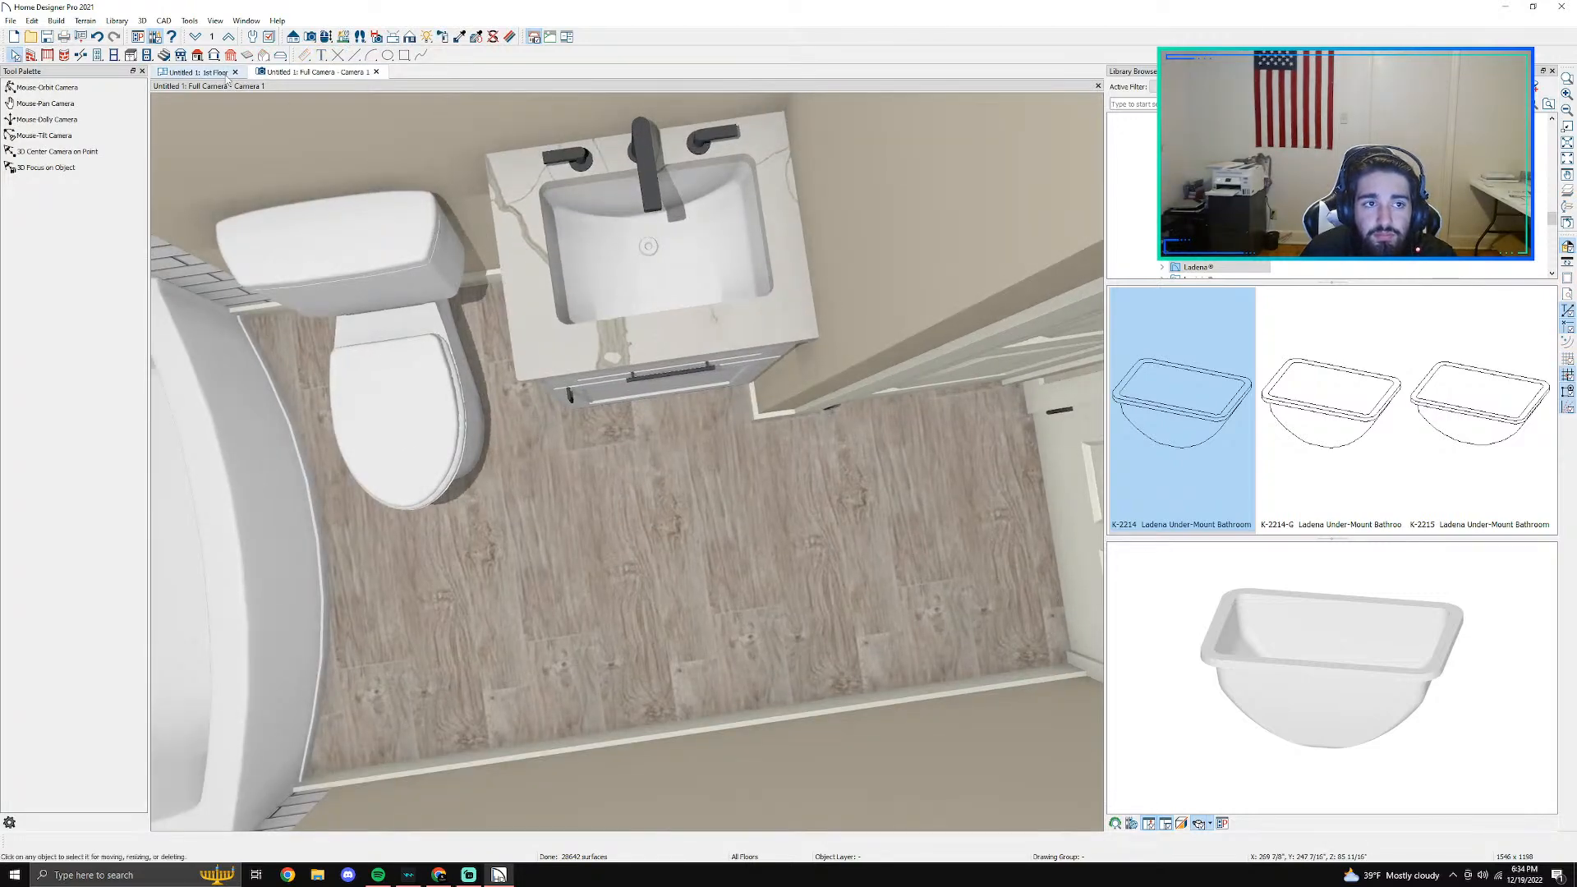
- Move the camera symbol farther away from the vanity in the 1st floor plan and return to the camera view
click(199, 73)
key(space)
click(501, 456)
drag(514, 466, 409, 465)
click(650, 521)
scroll(649, 520, up, 3)
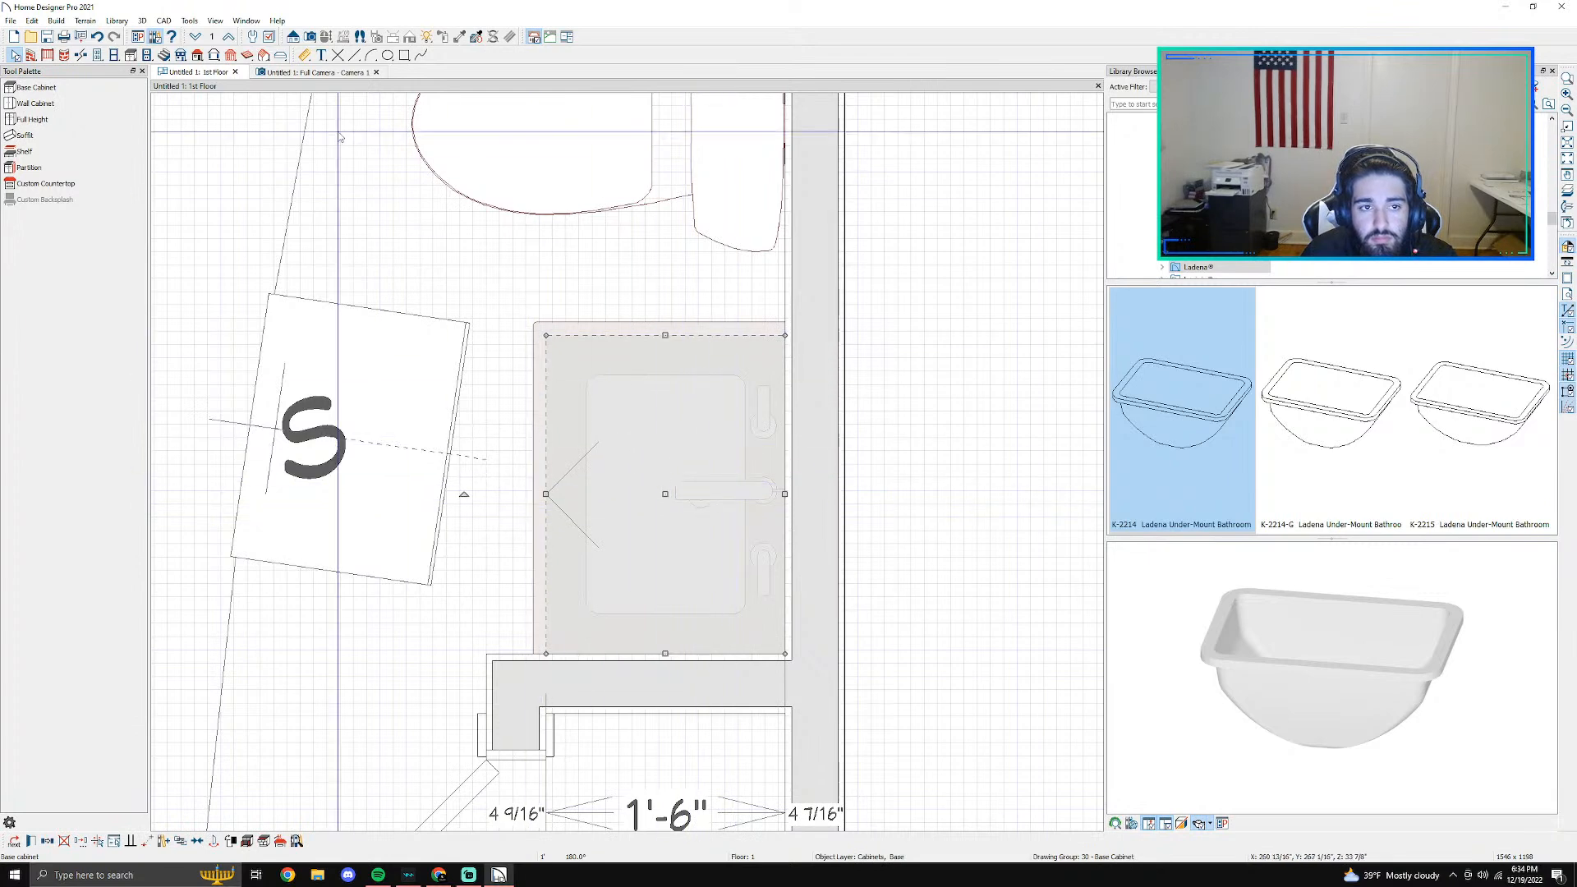
click(289, 73)
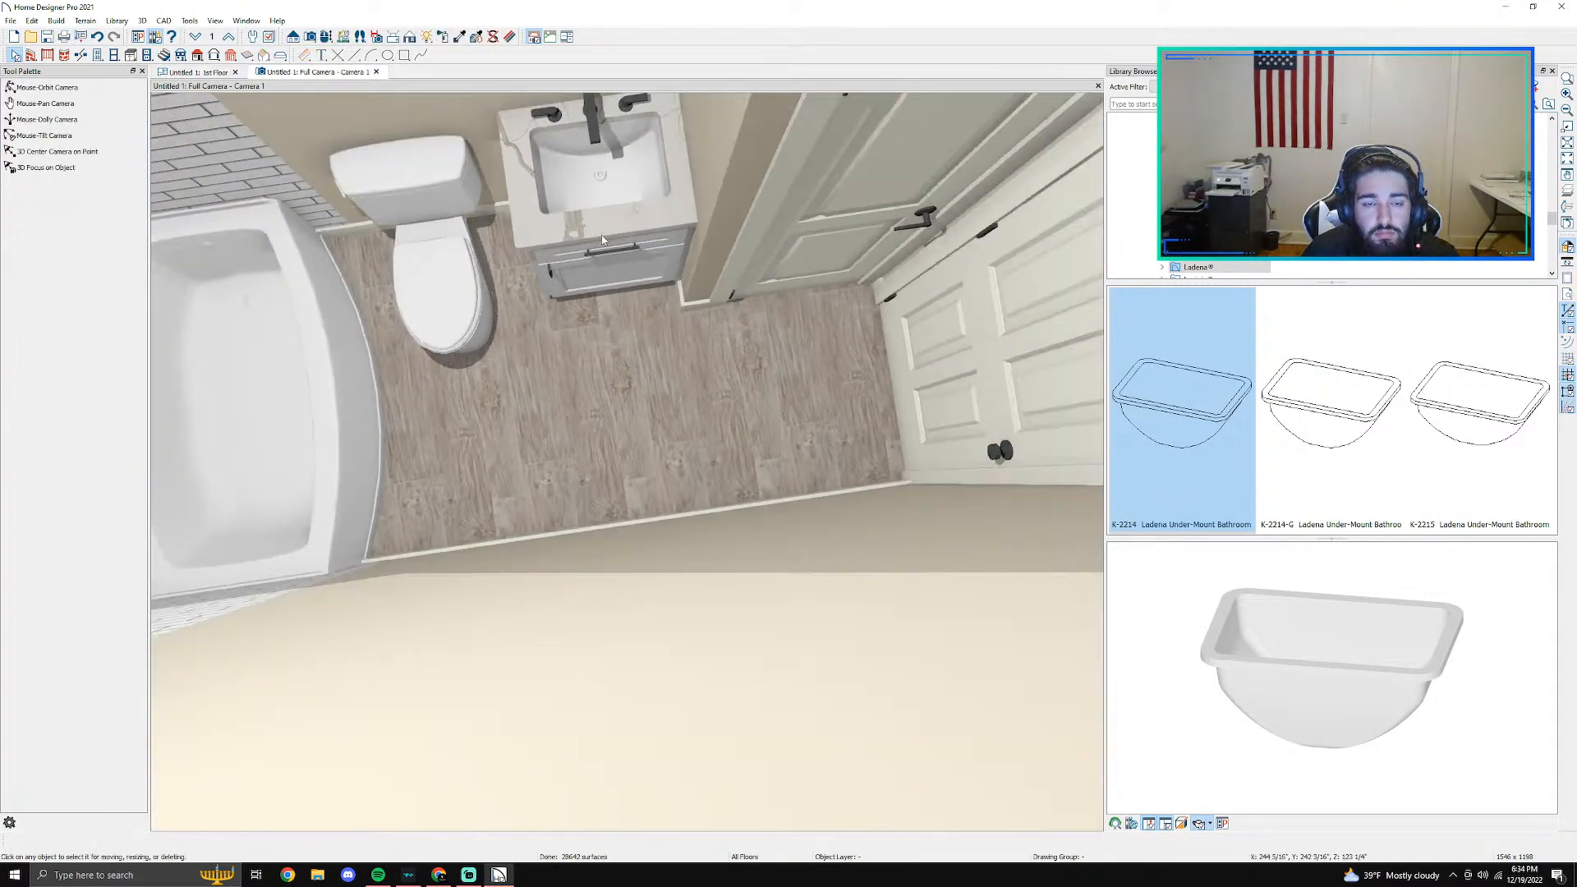
- Collapse the Bathing category and show the Sinks category in the manufacturer's library
scroll(1240, 264, up, 10)
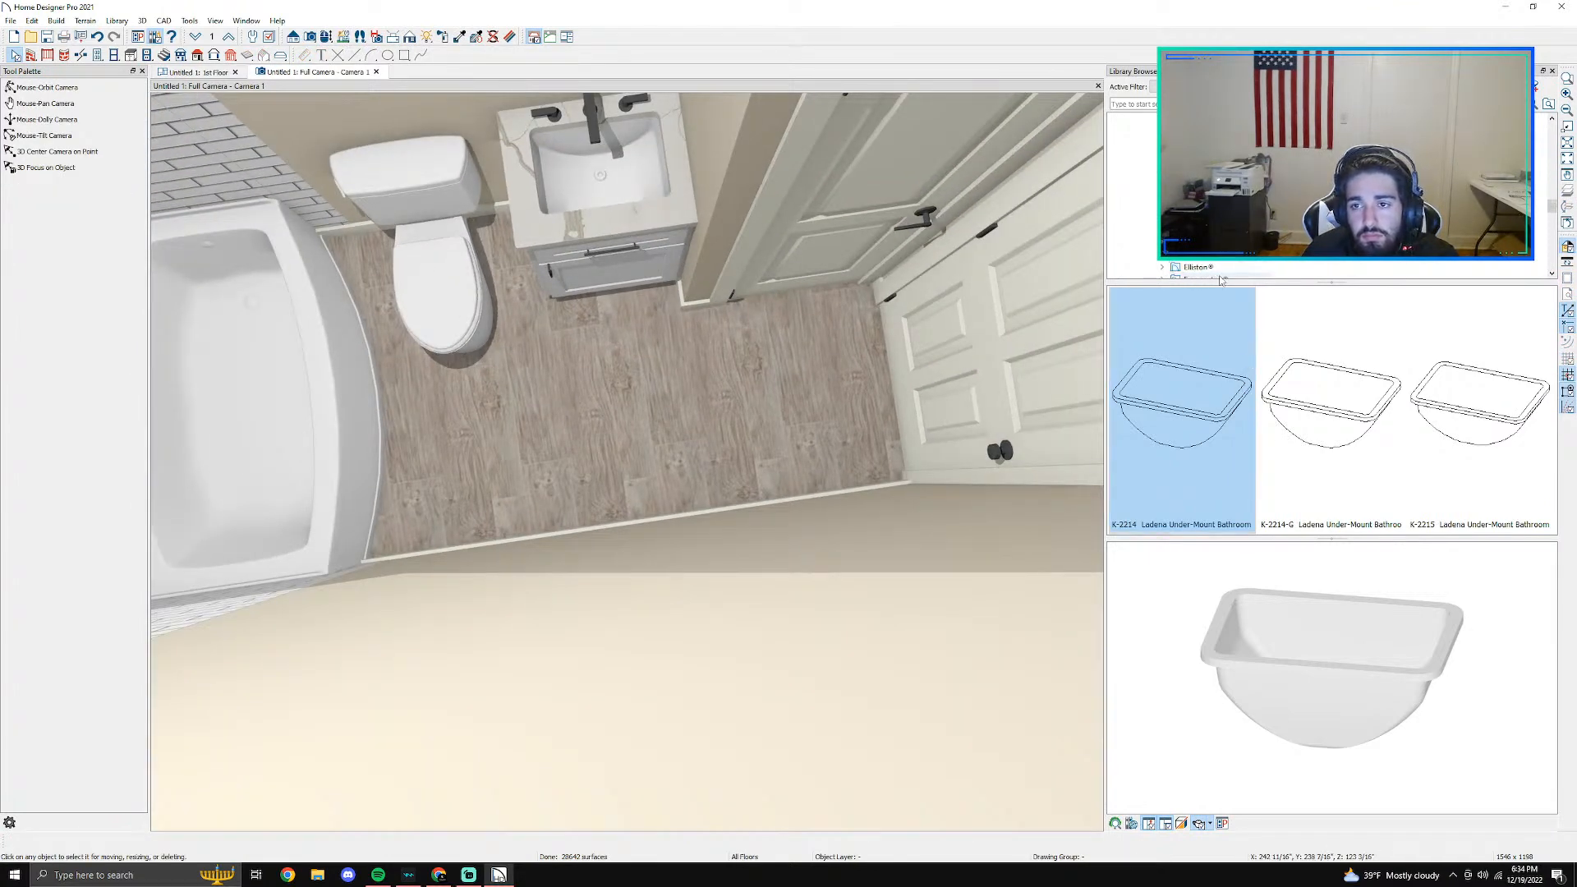
scroll(1148, 203, up, 5)
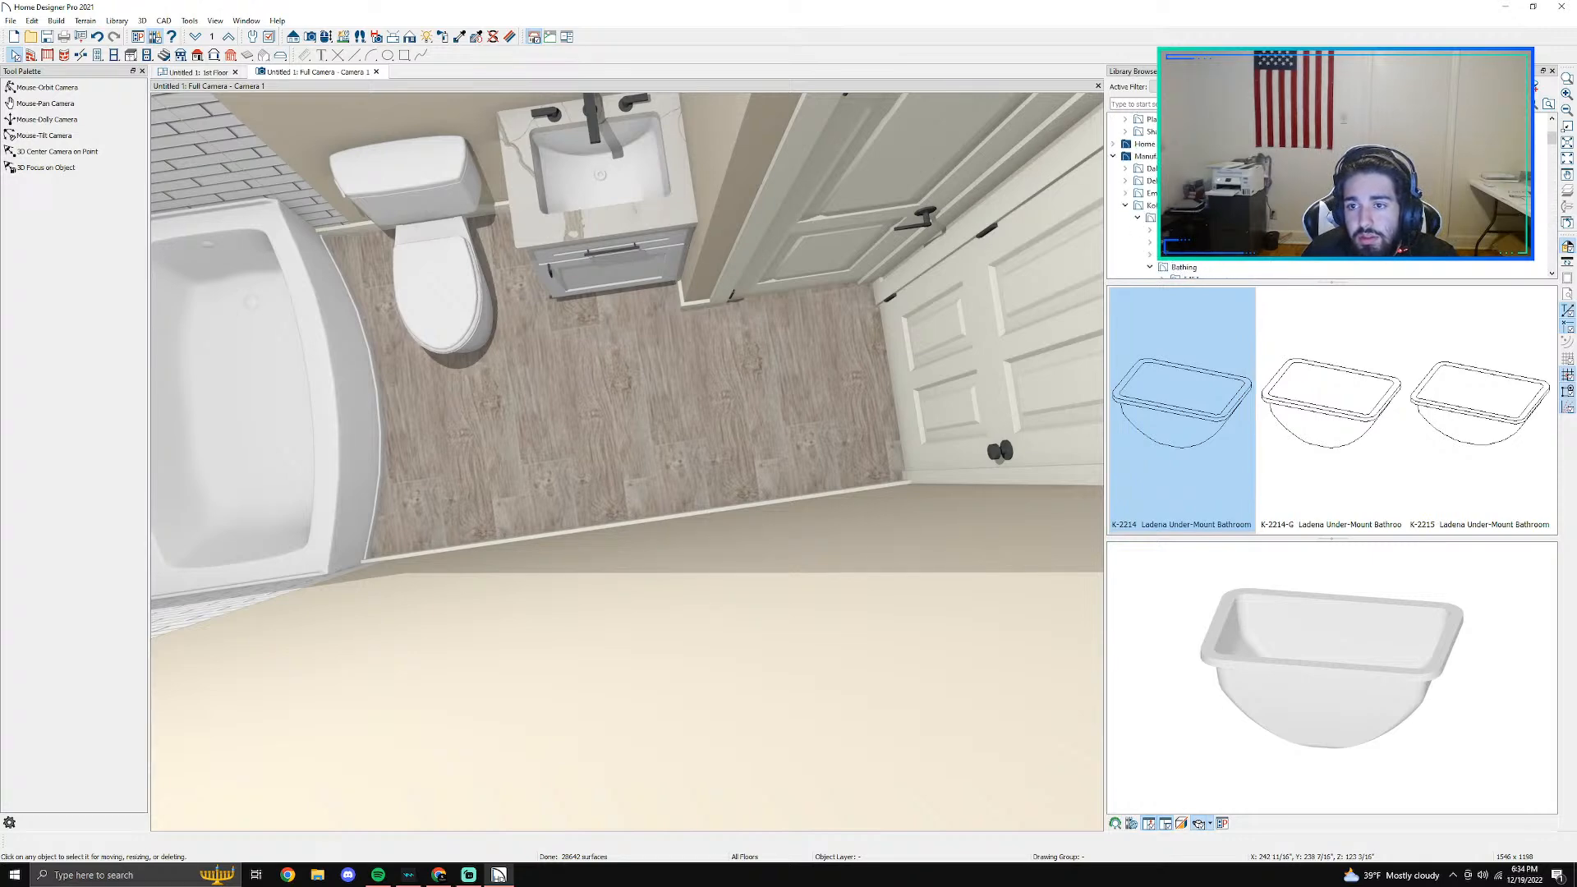
click(1149, 193)
click(1150, 193)
scroll(1182, 205, down, 1)
scroll(1182, 205, up, 1)
click(1190, 206)
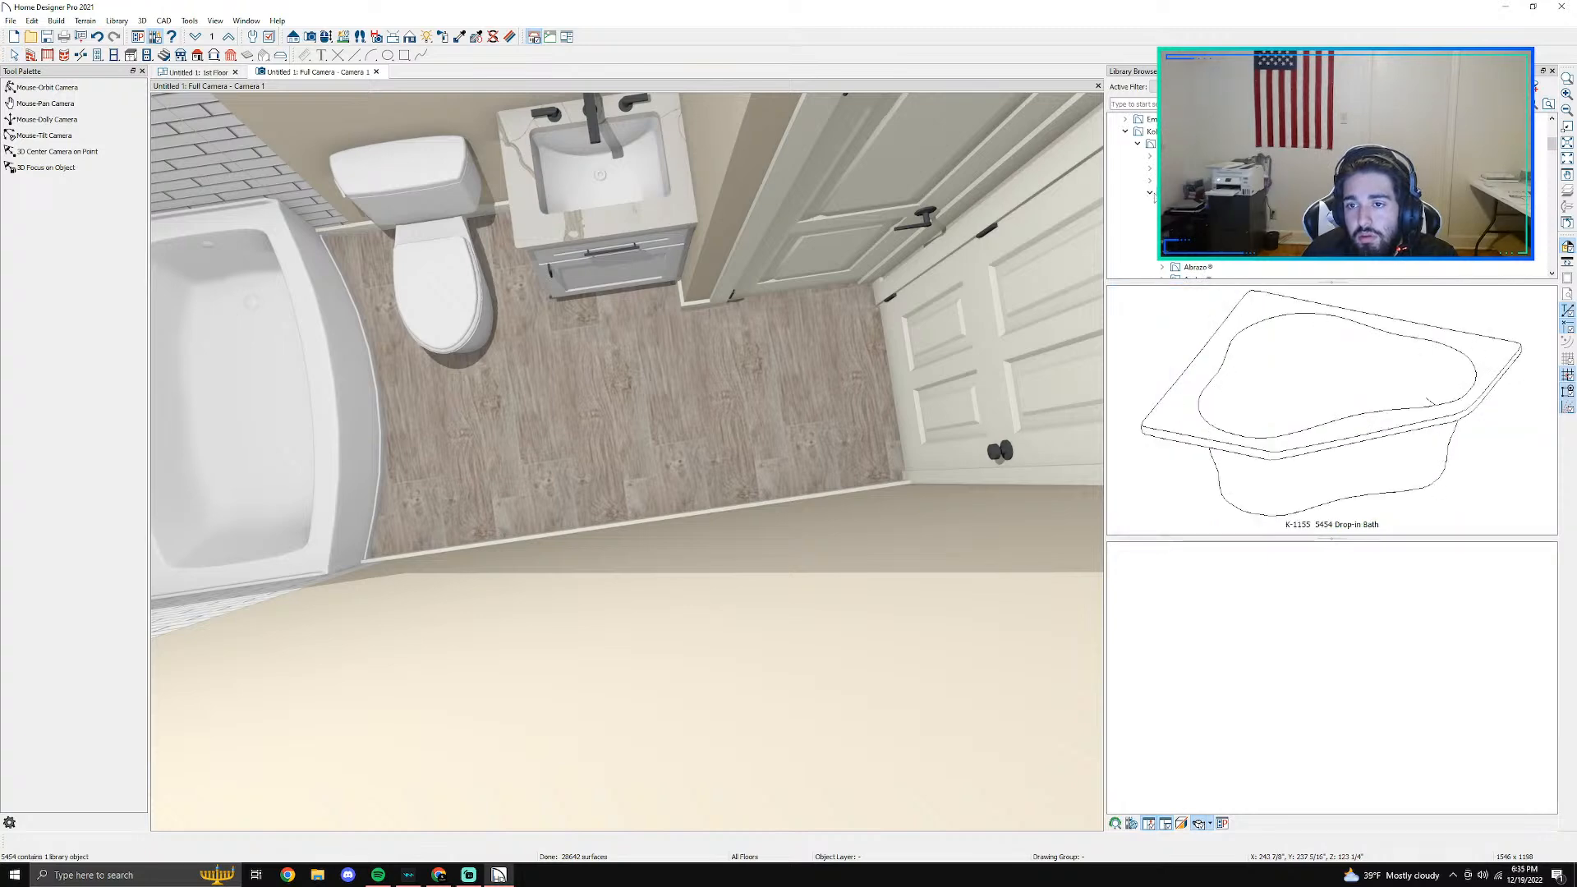
click(1150, 193)
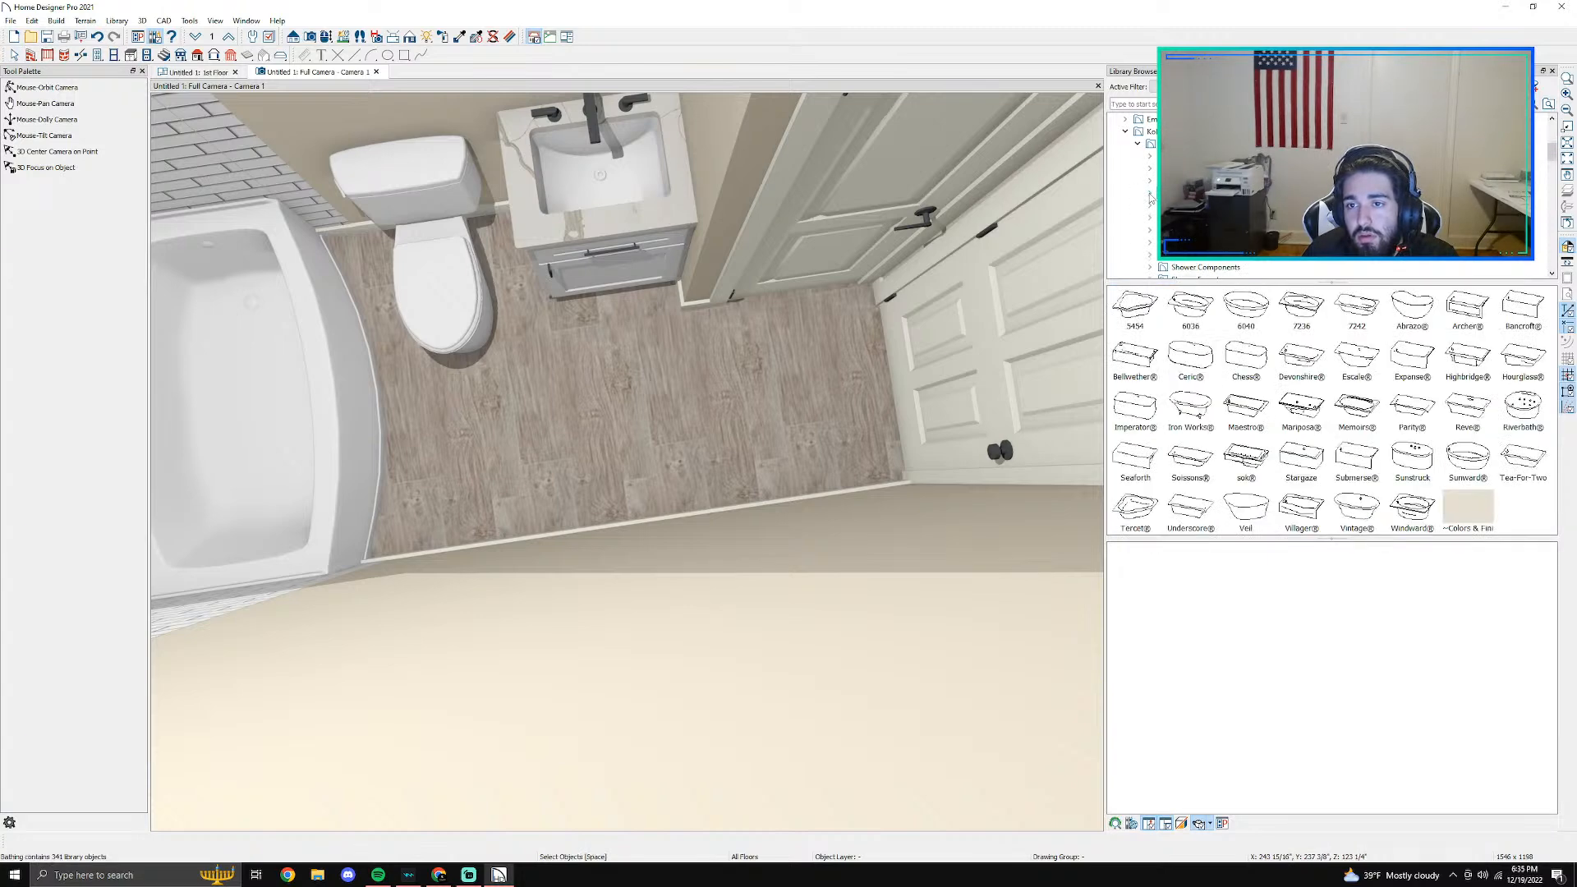
scroll(1232, 197, down, 1)
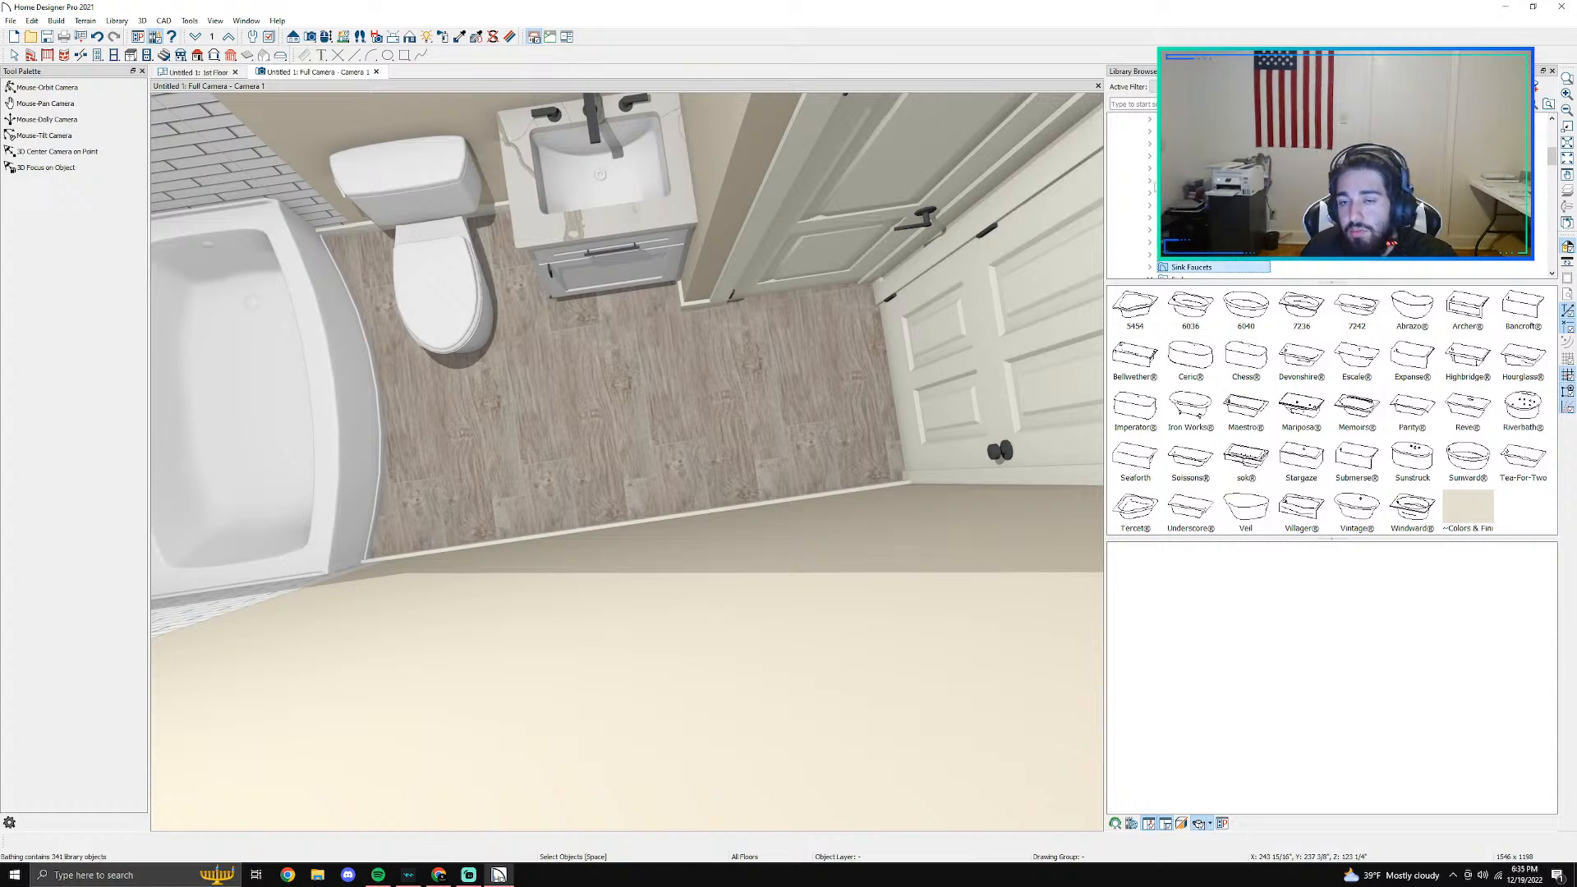
click(1191, 267)
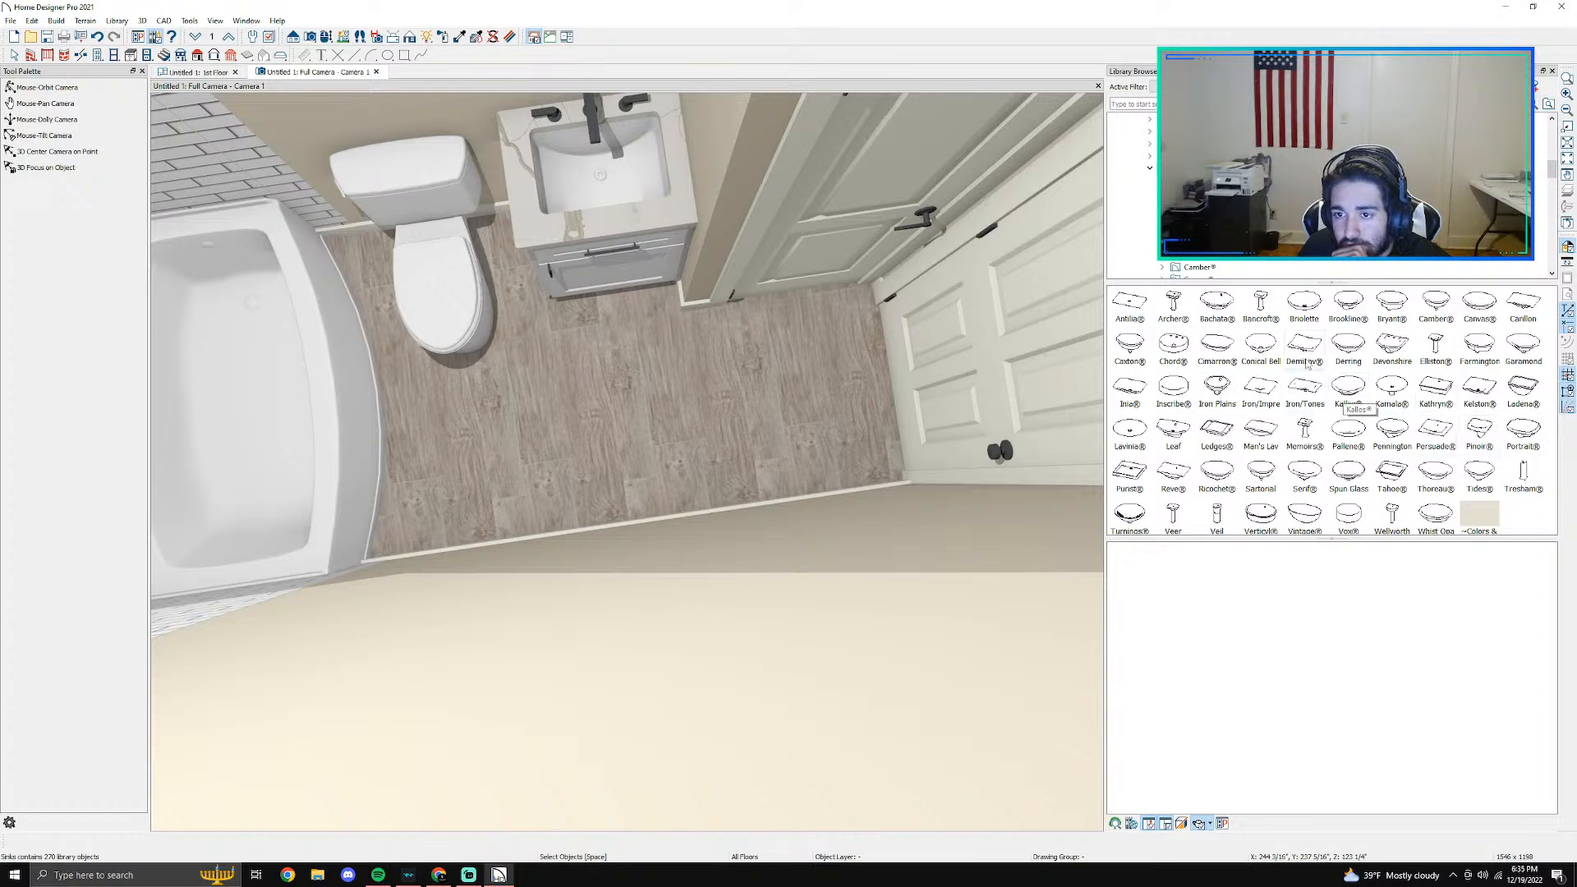
- Preview the K-2874 Canvas sink, the Antilia series and the K-2355 Archer under-mount sink in the library
double_click(1466, 310)
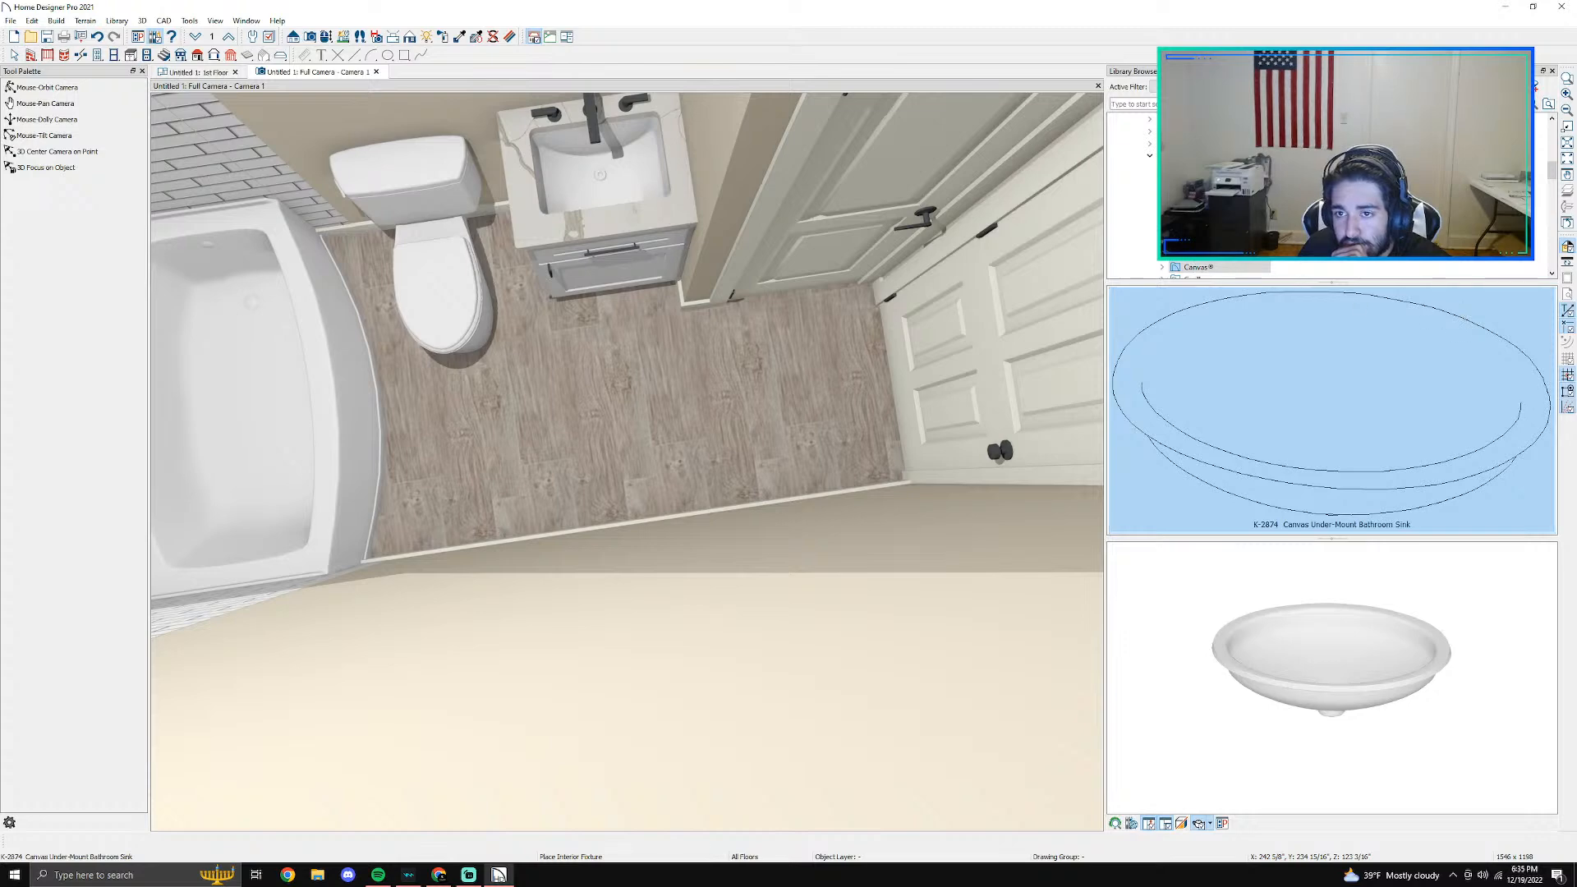
click(1201, 169)
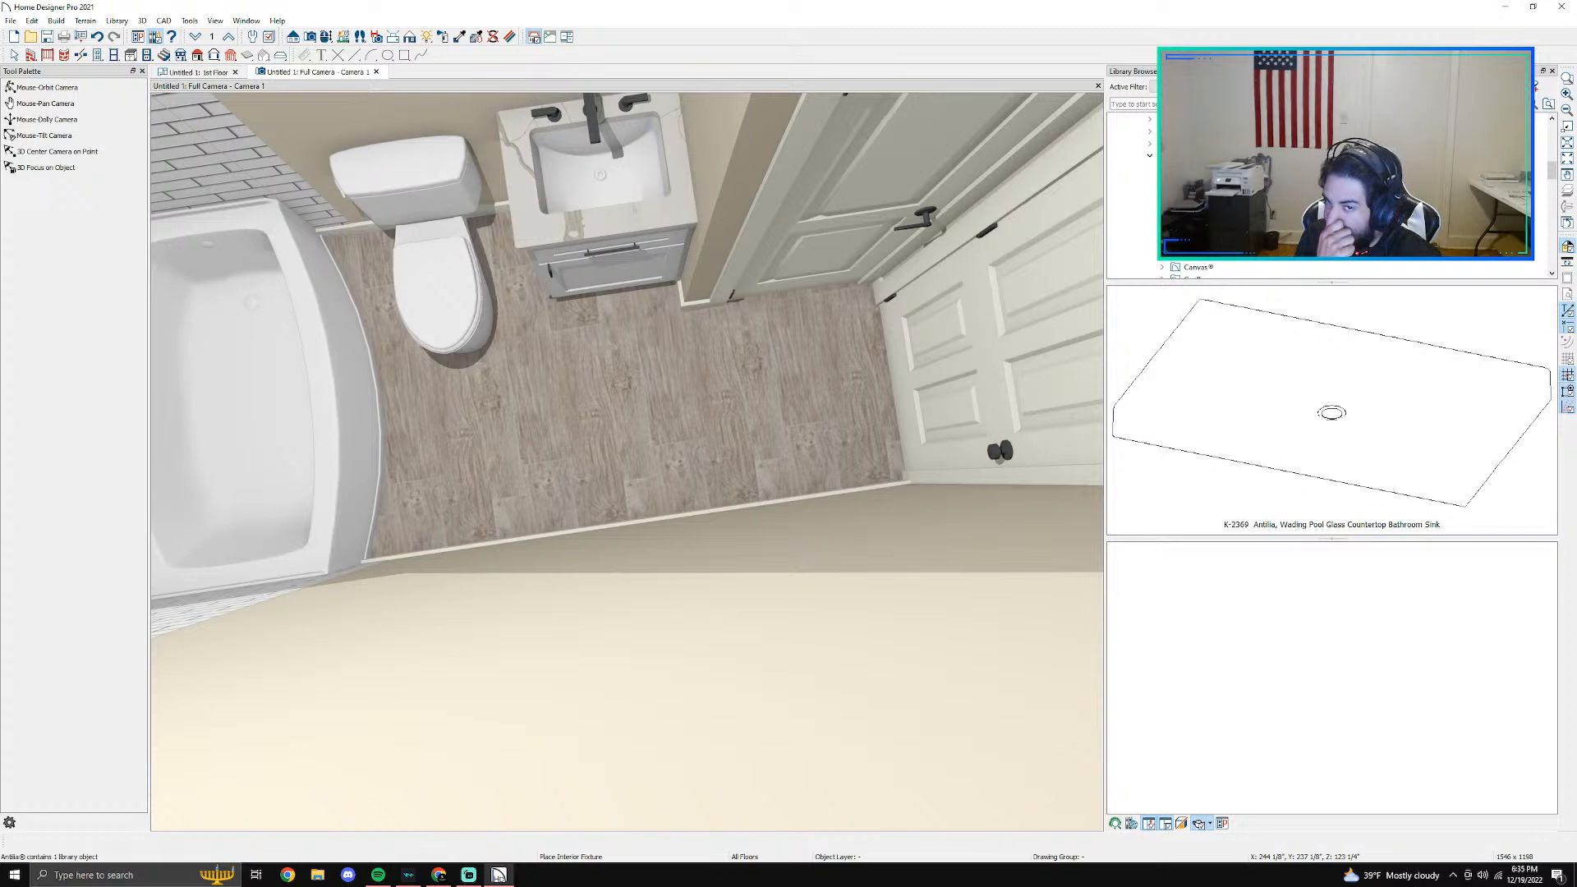
click(1199, 180)
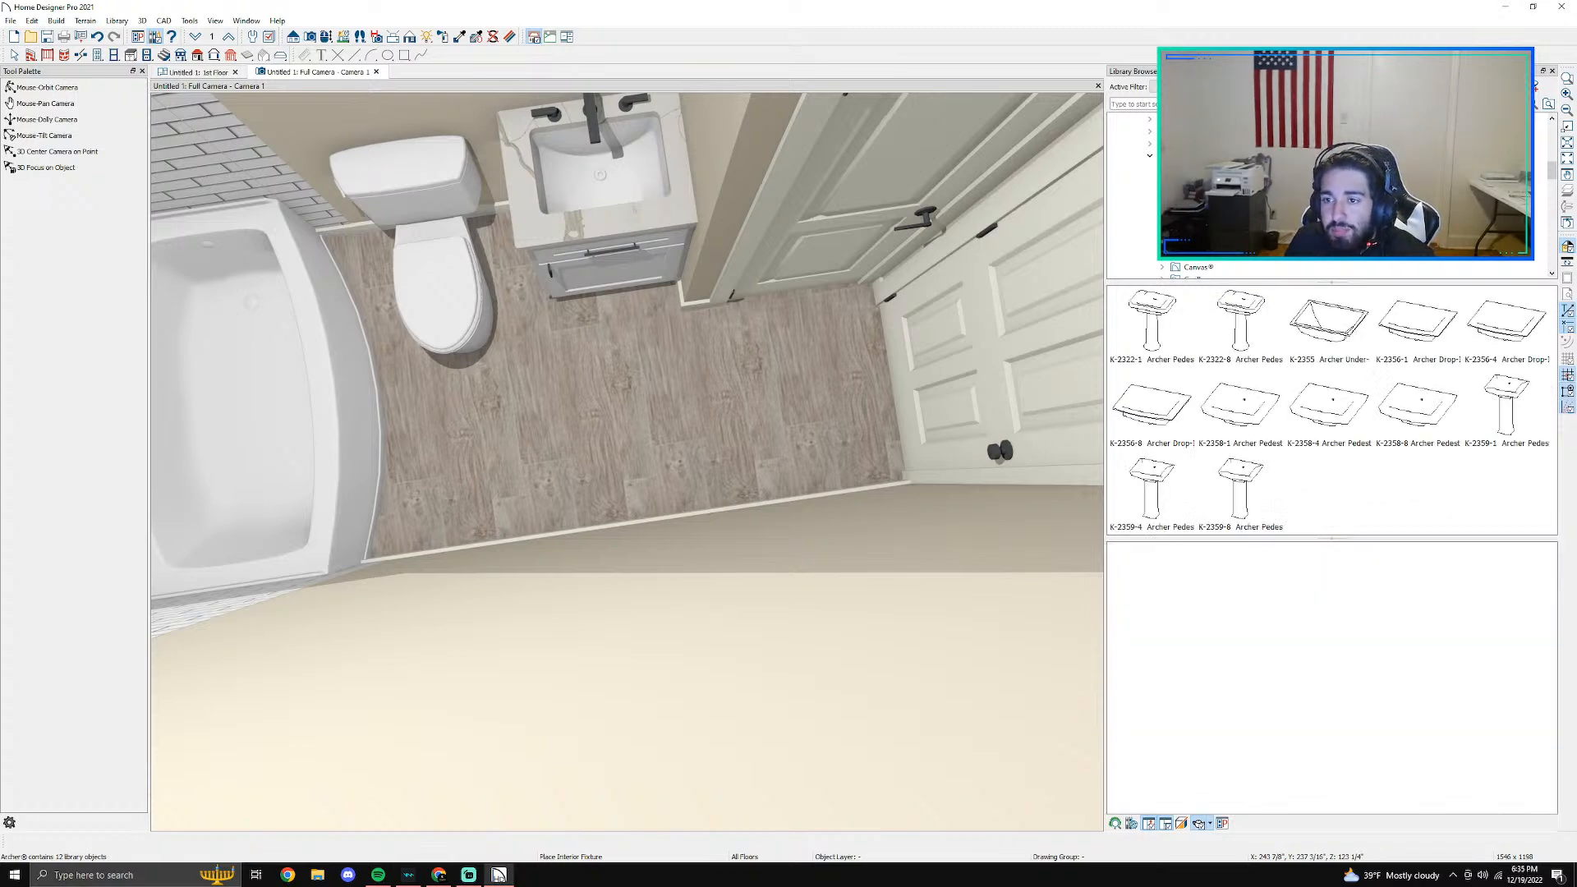
click(1328, 325)
drag(1346, 733, 1380, 621)
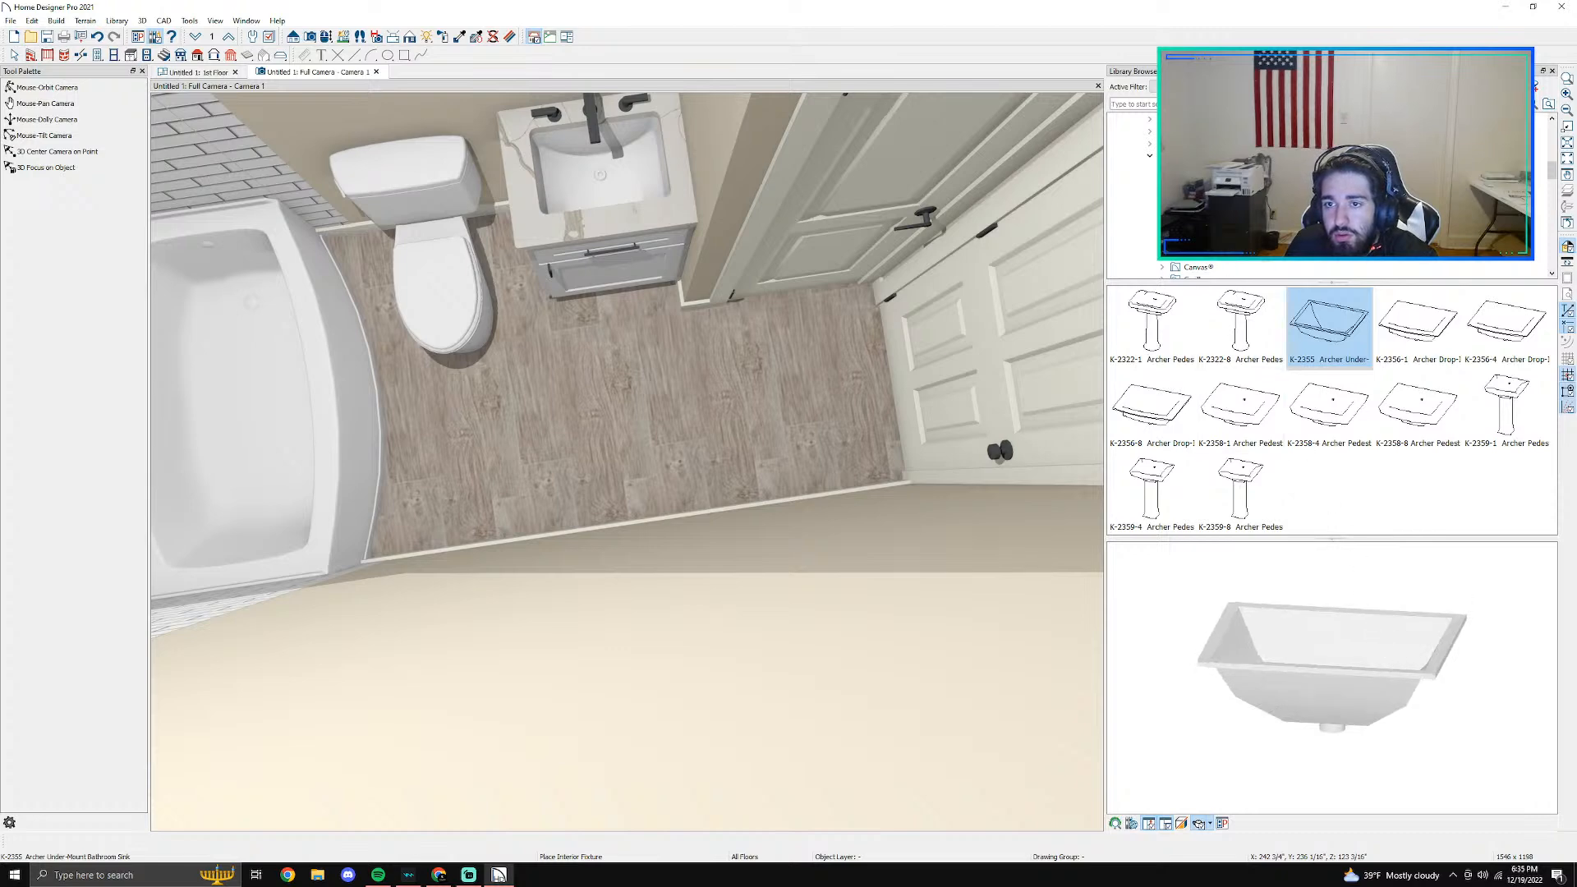
- Compare further sink series in the library, including Bachata, Briolette, Camber, Carillon and Caxton
click(1199, 193)
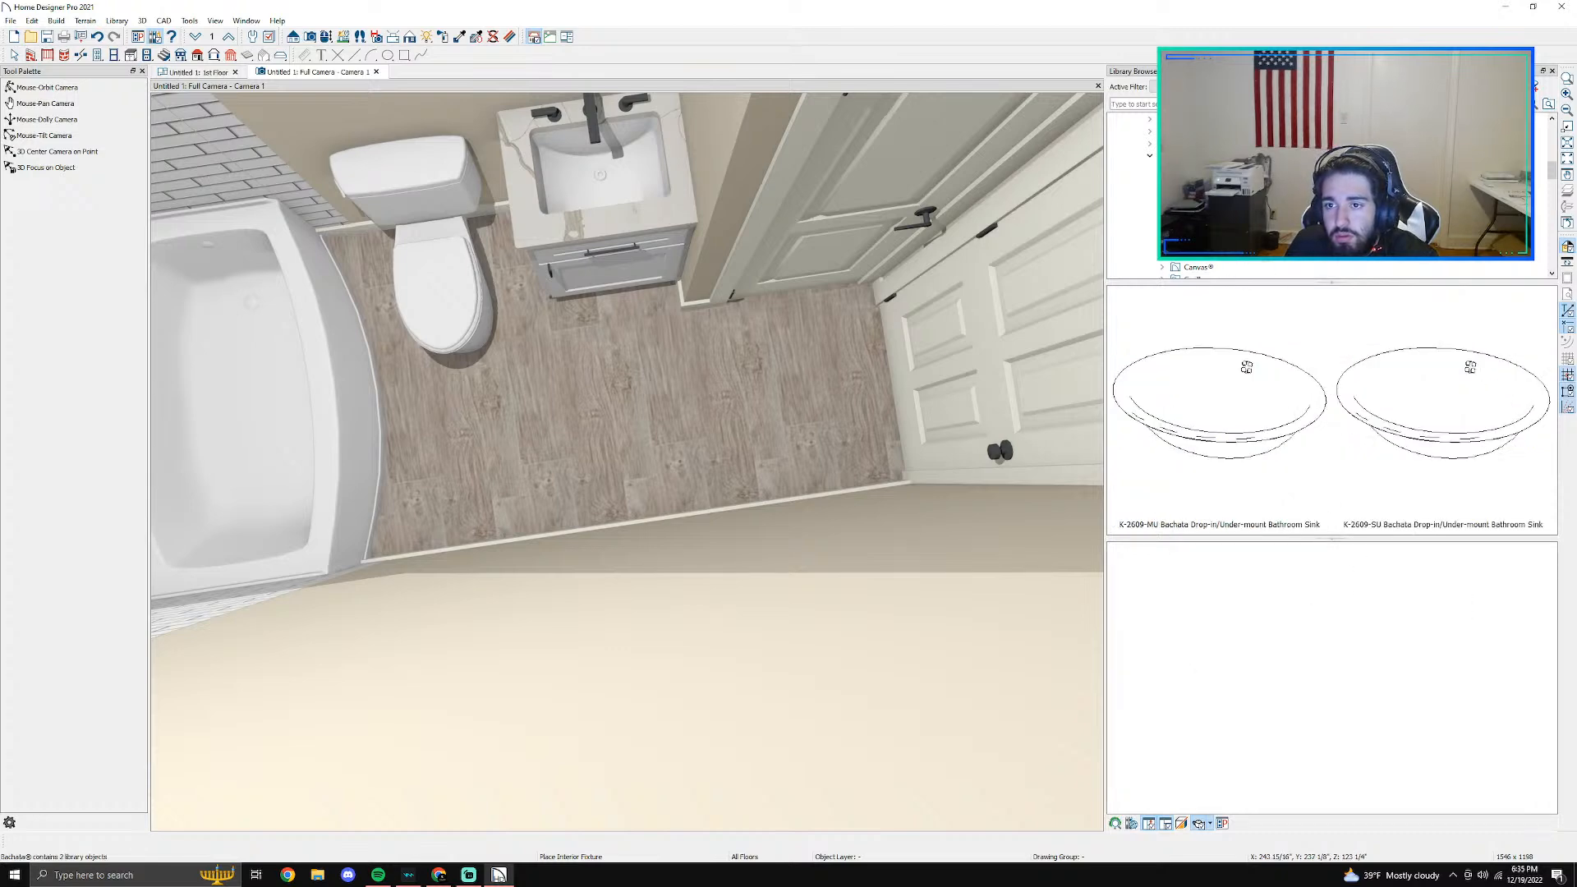
click(1199, 205)
click(1199, 230)
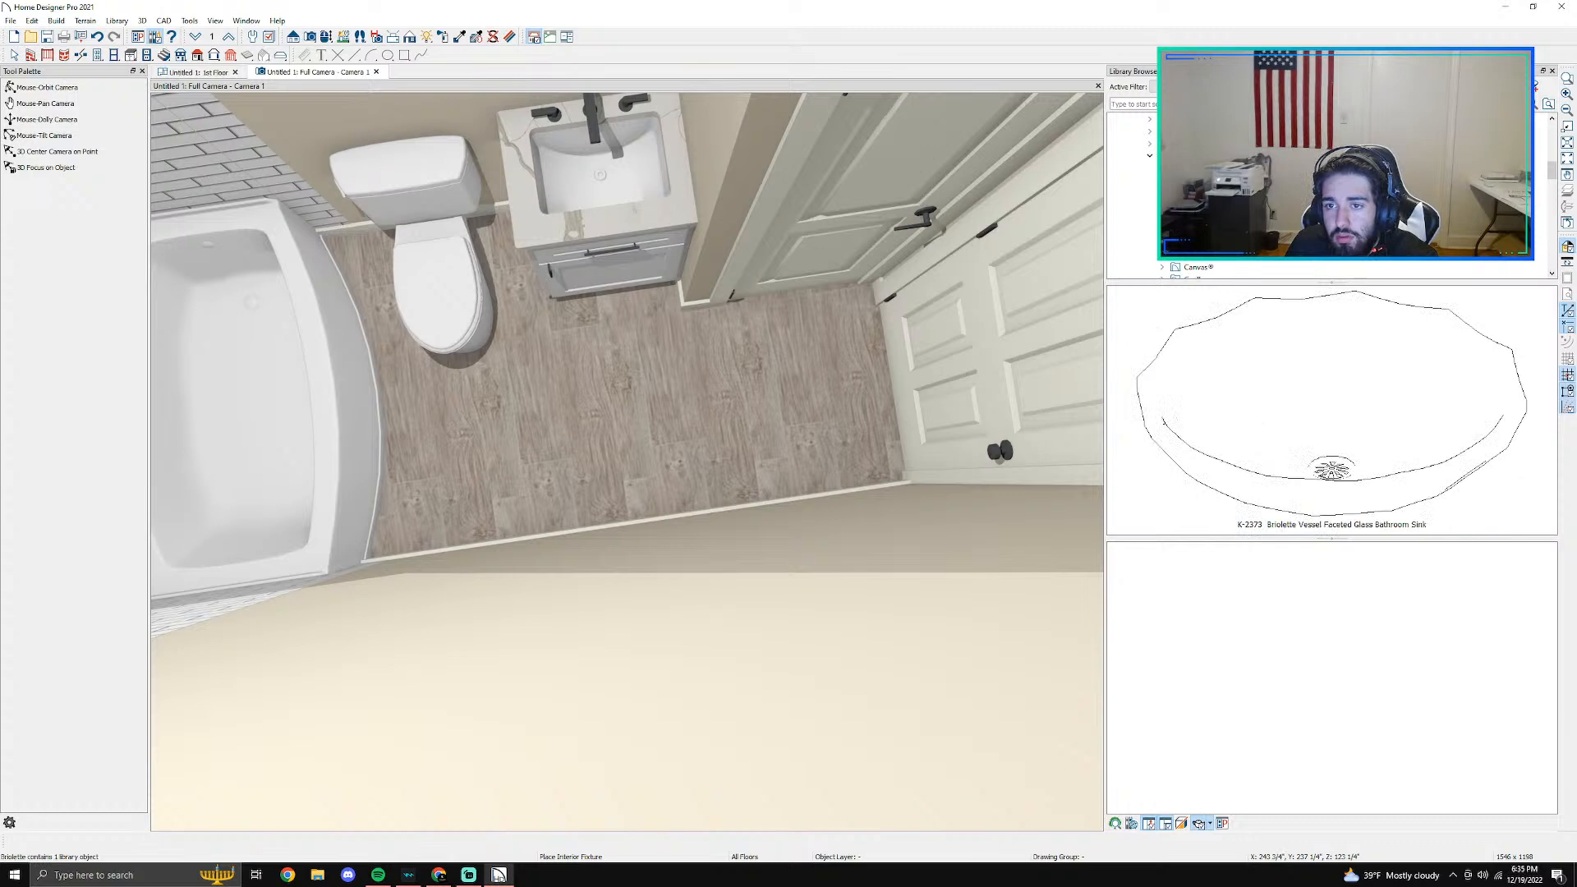
click(1211, 237)
click(1214, 248)
click(1221, 271)
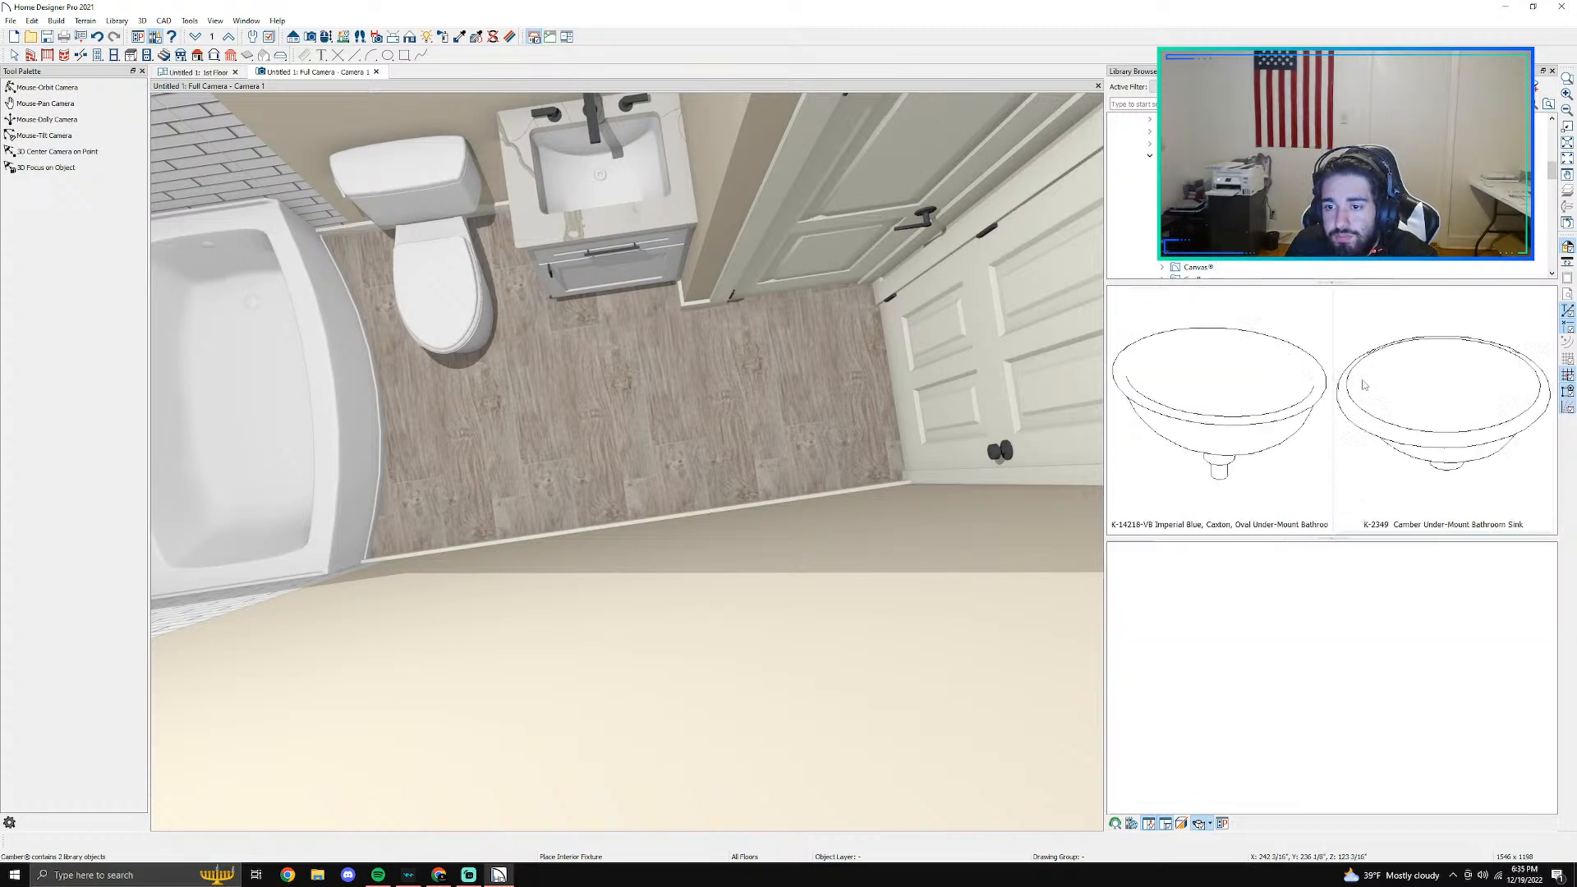
key(Down)
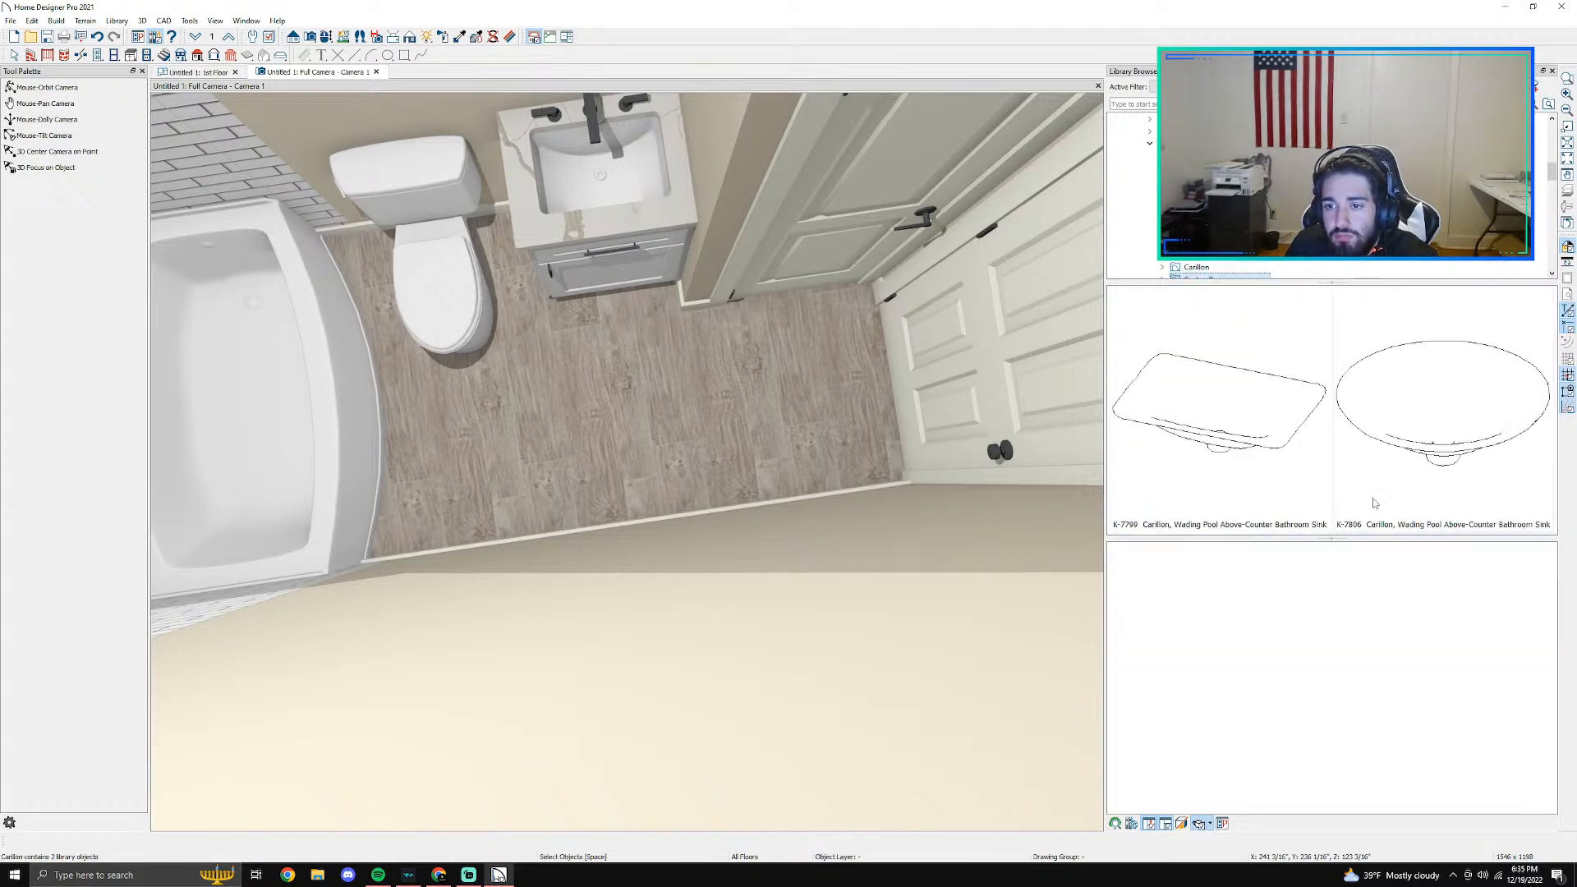
key(Down)
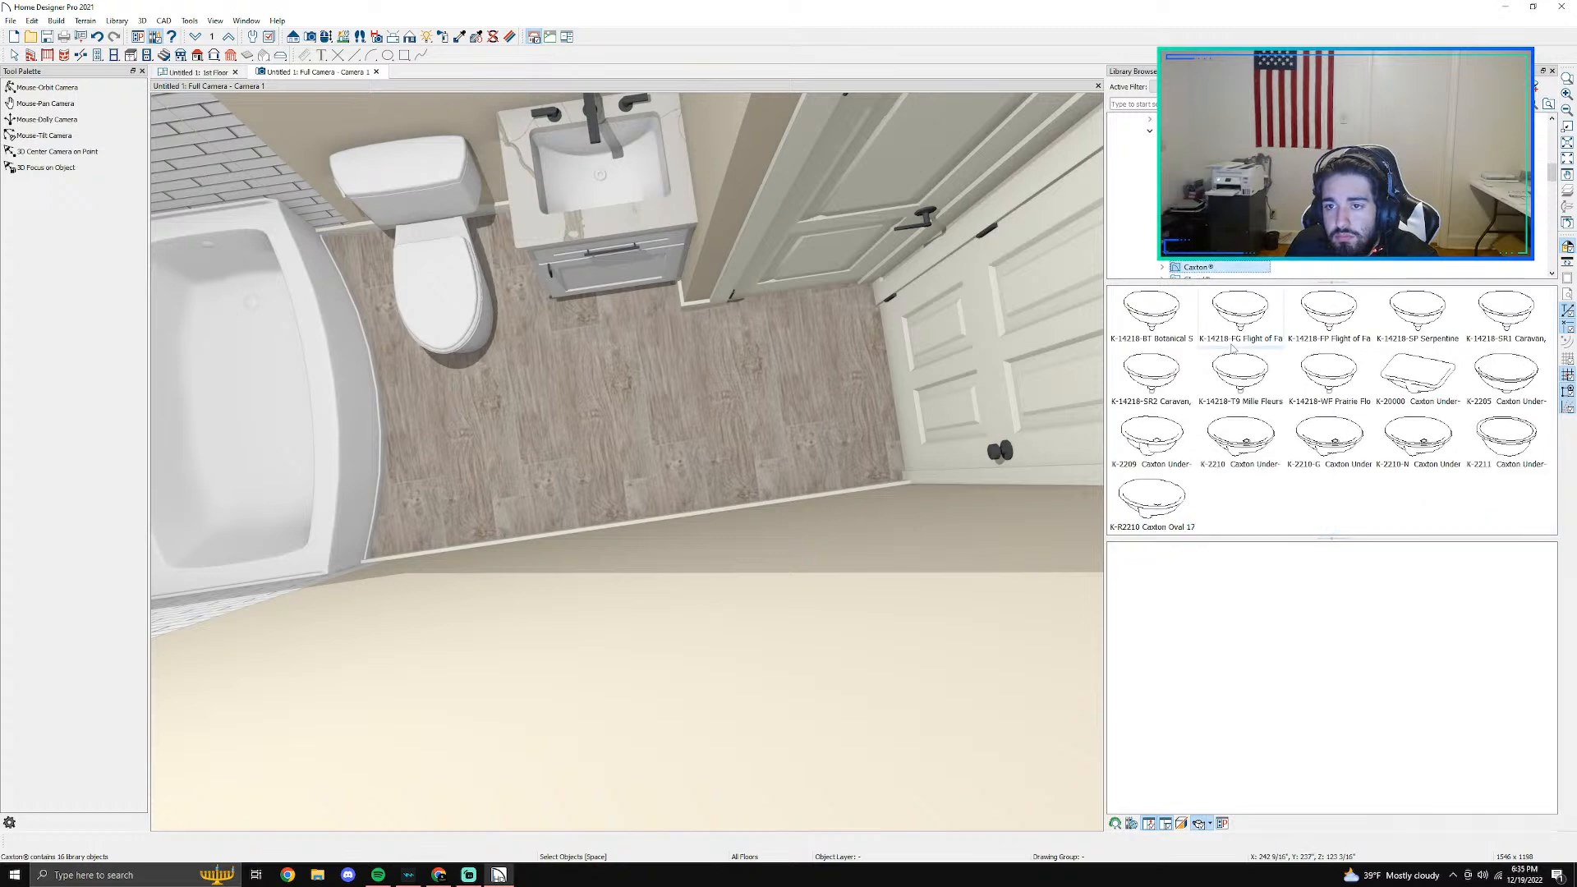
- Try the K-20000 Caxton under-mount bathroom sink on the vanity countertop and inspect it in the camera view
click(1417, 376)
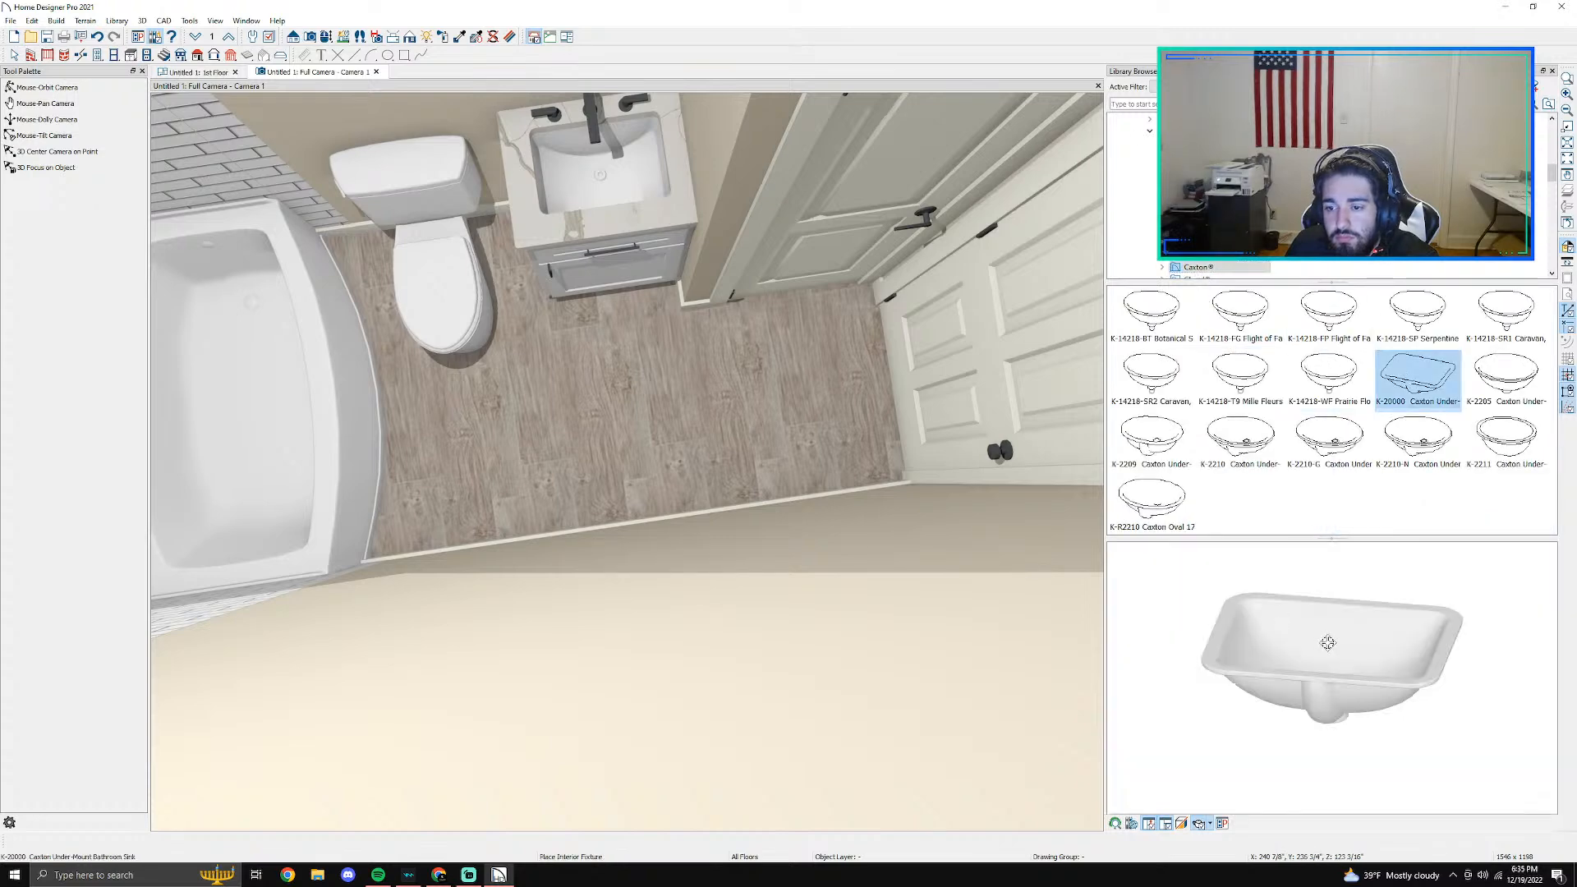
drag(1356, 727, 1457, 750)
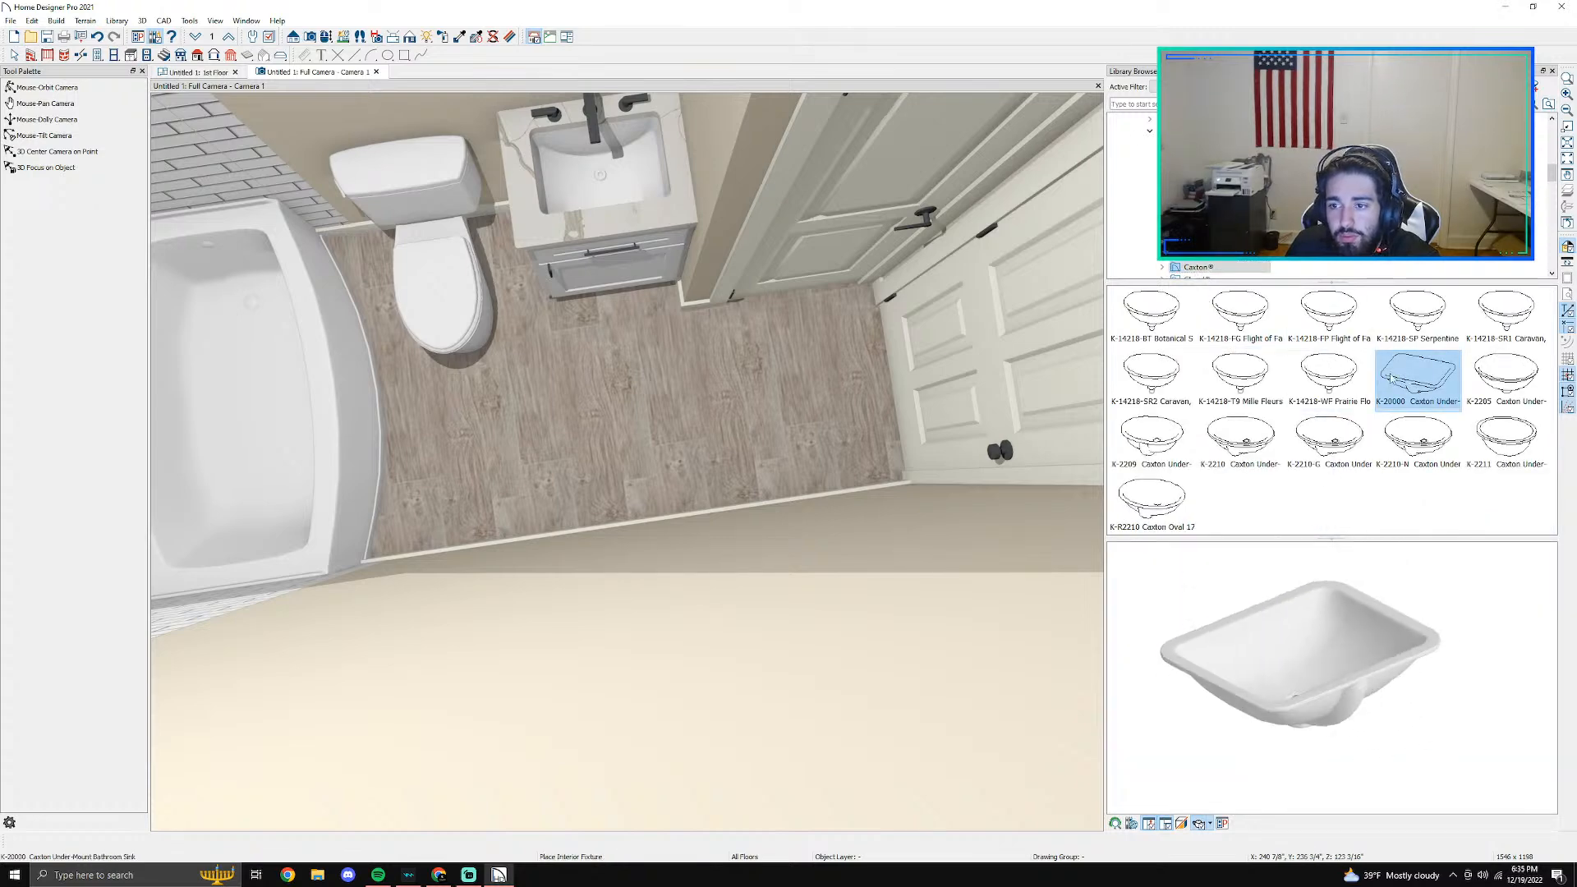
click(209, 72)
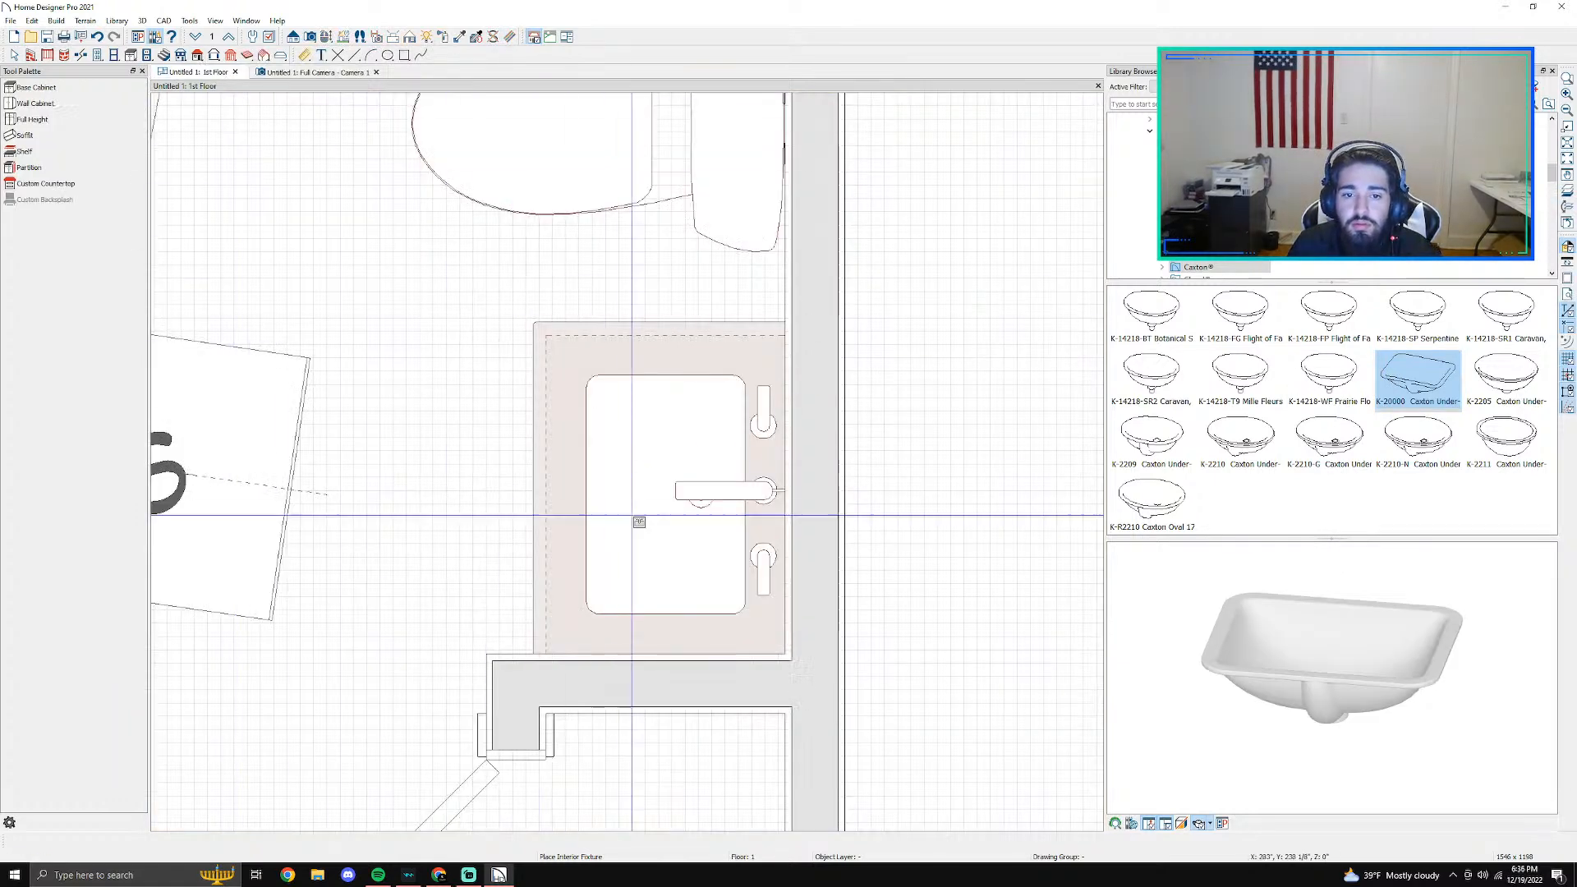
click(672, 490)
click(862, 461)
key(Escape)
scroll(650, 510, up, 2)
click(666, 483)
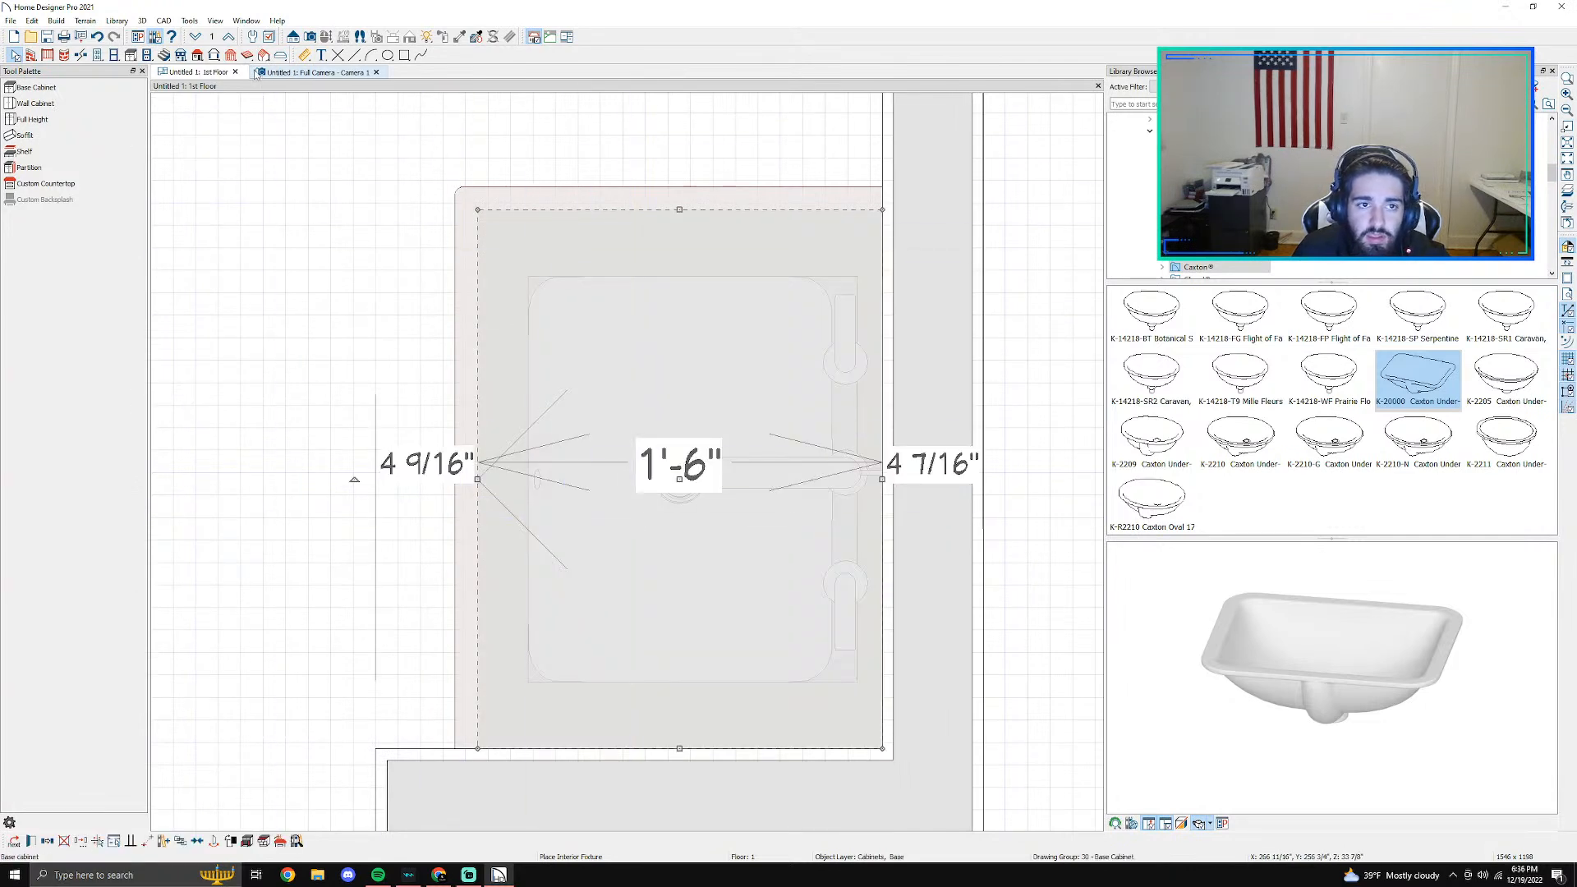
click(316, 72)
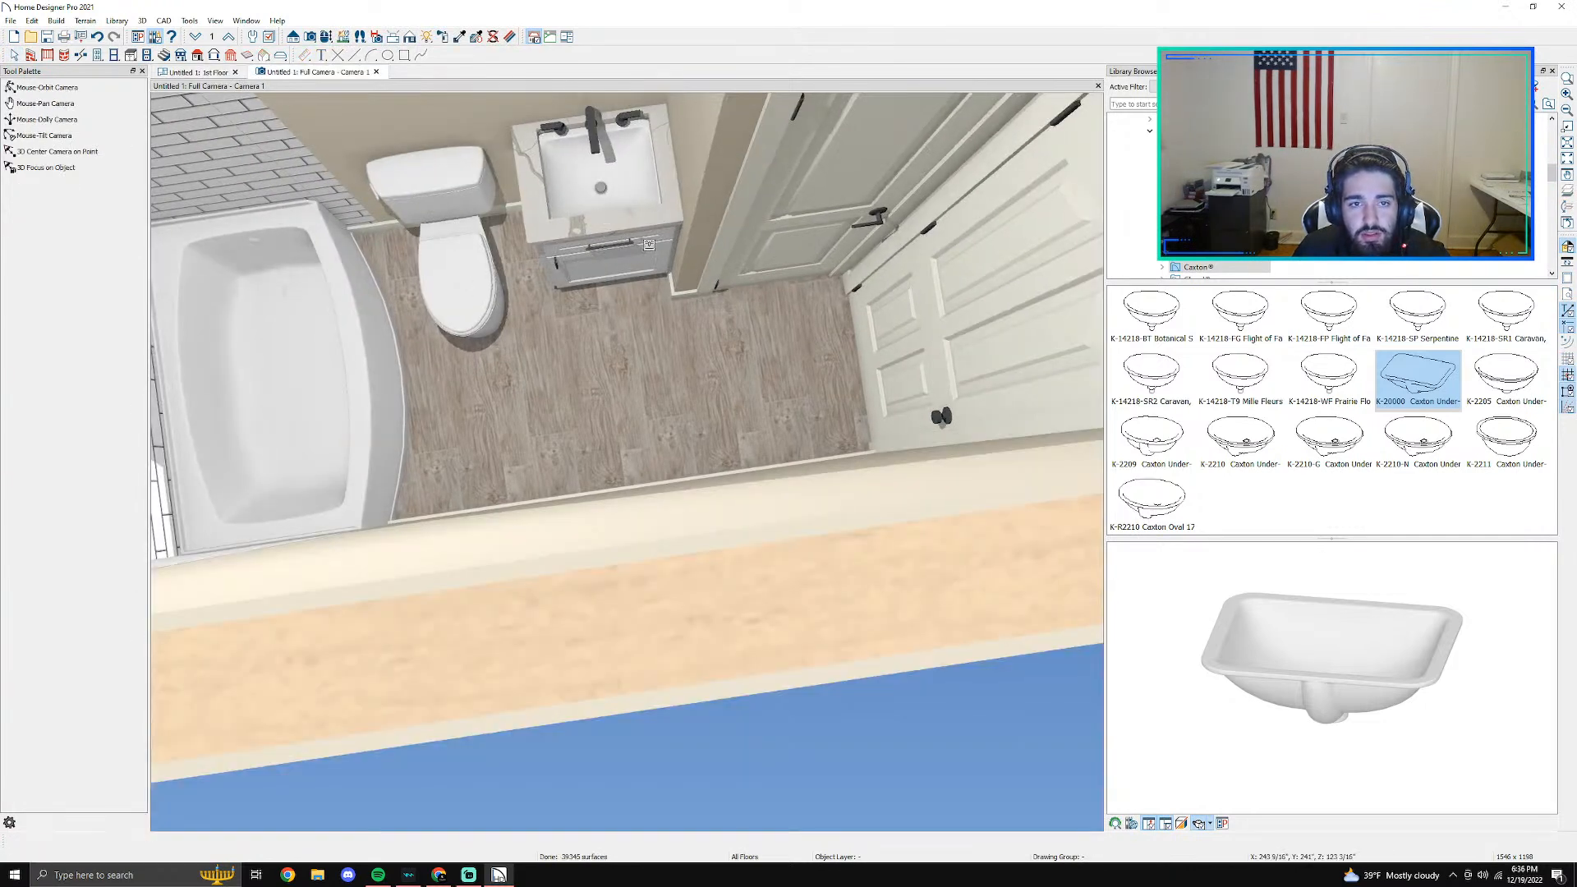
click(649, 244)
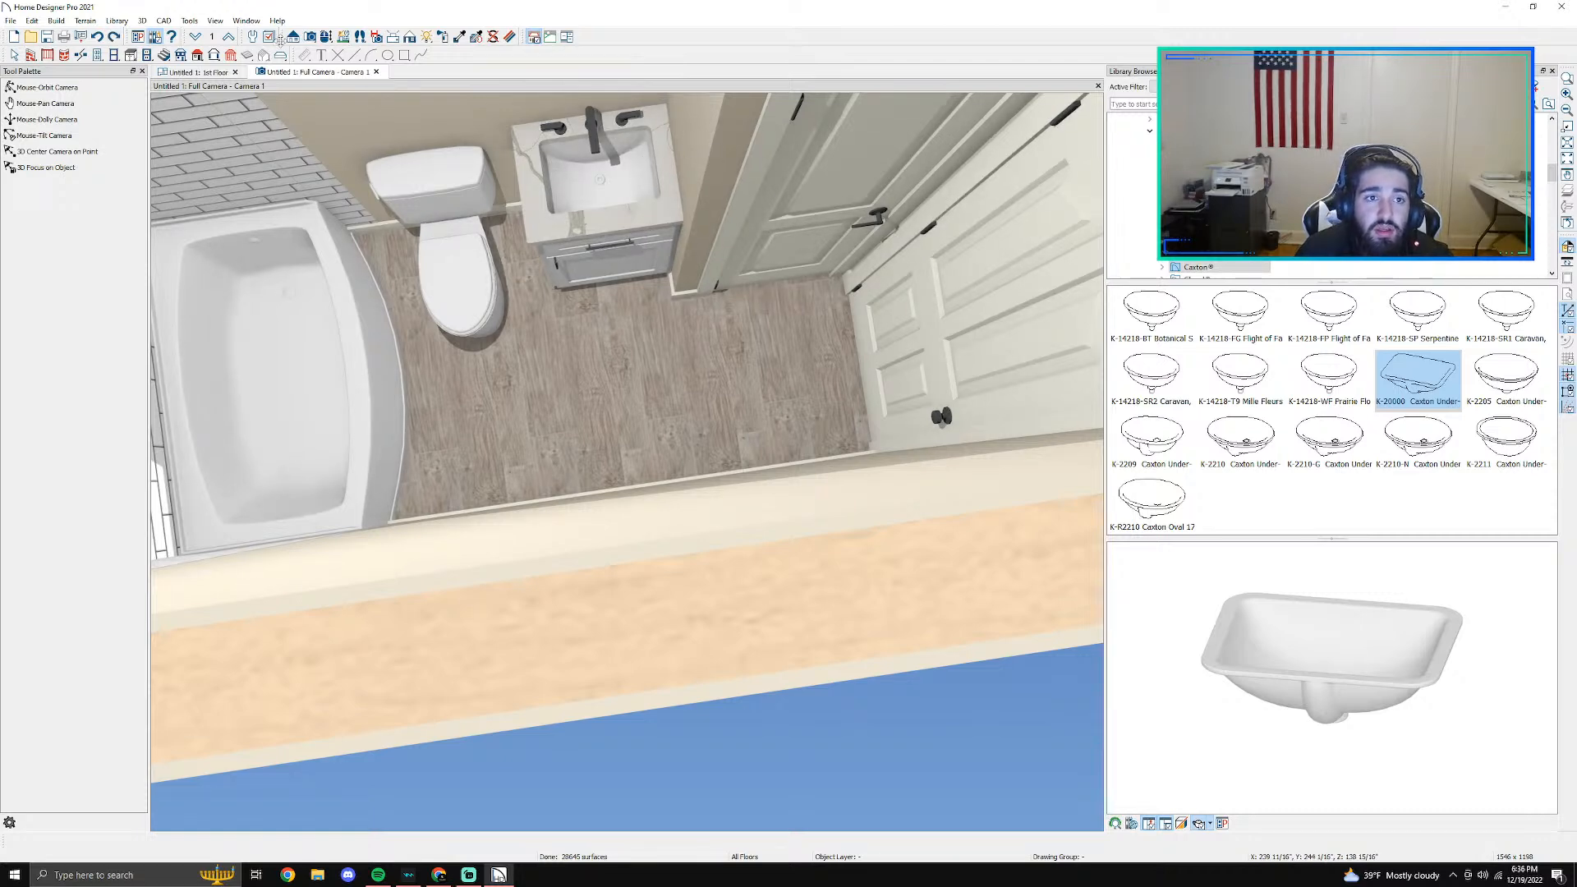
- Examine the bathroom from above in the camera view, covering the tiled tub walls, toilet, vanity, closet and door
click(47, 87)
drag(582, 195, 363, 192)
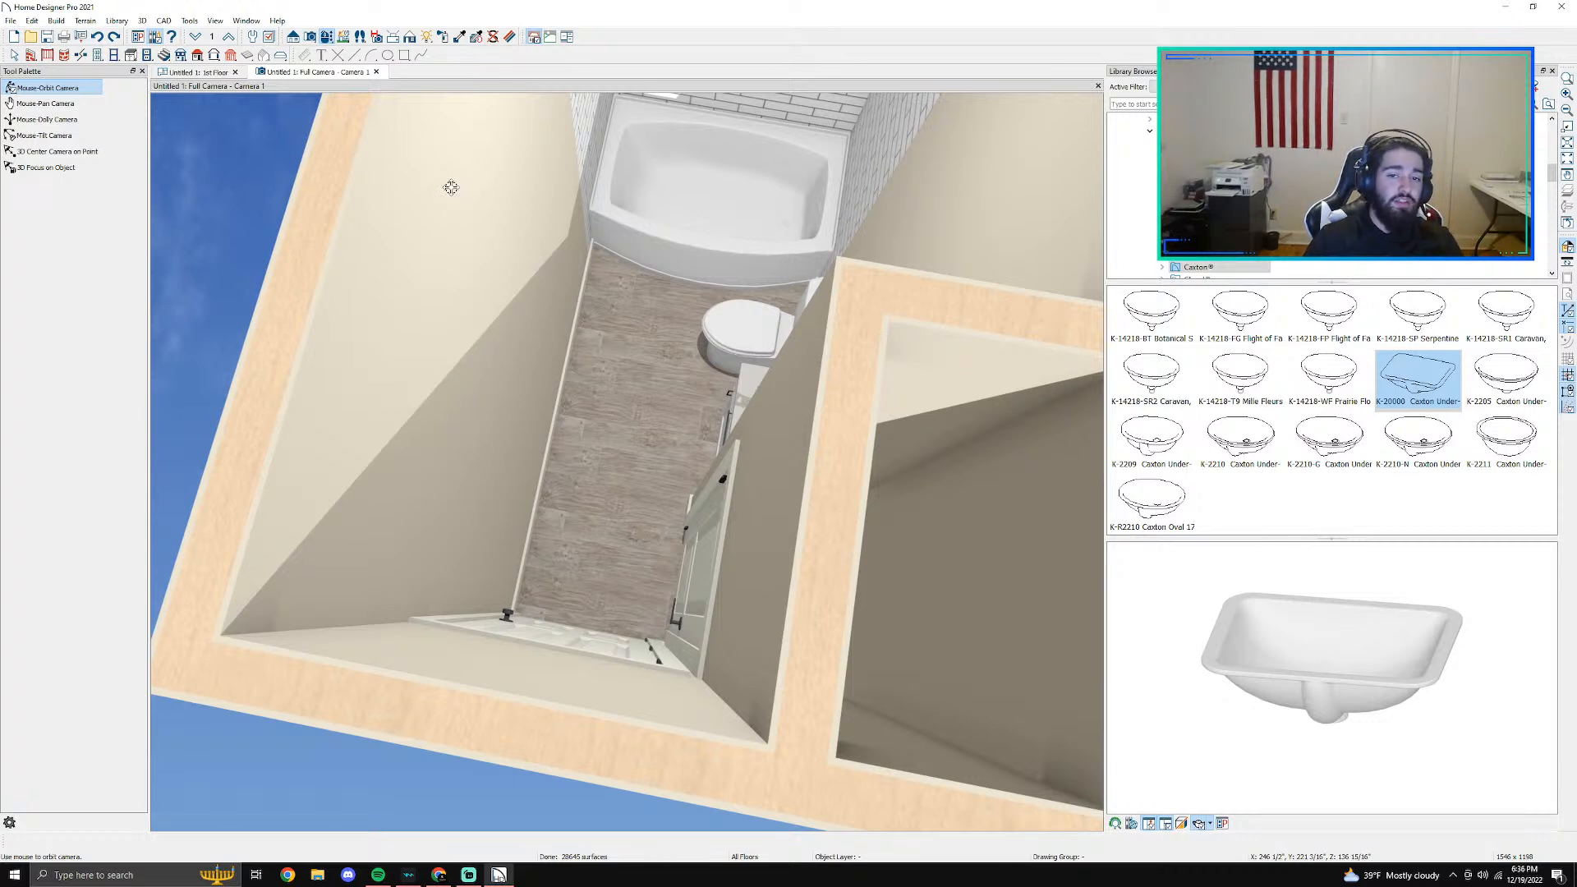
drag(651, 326, 618, 559)
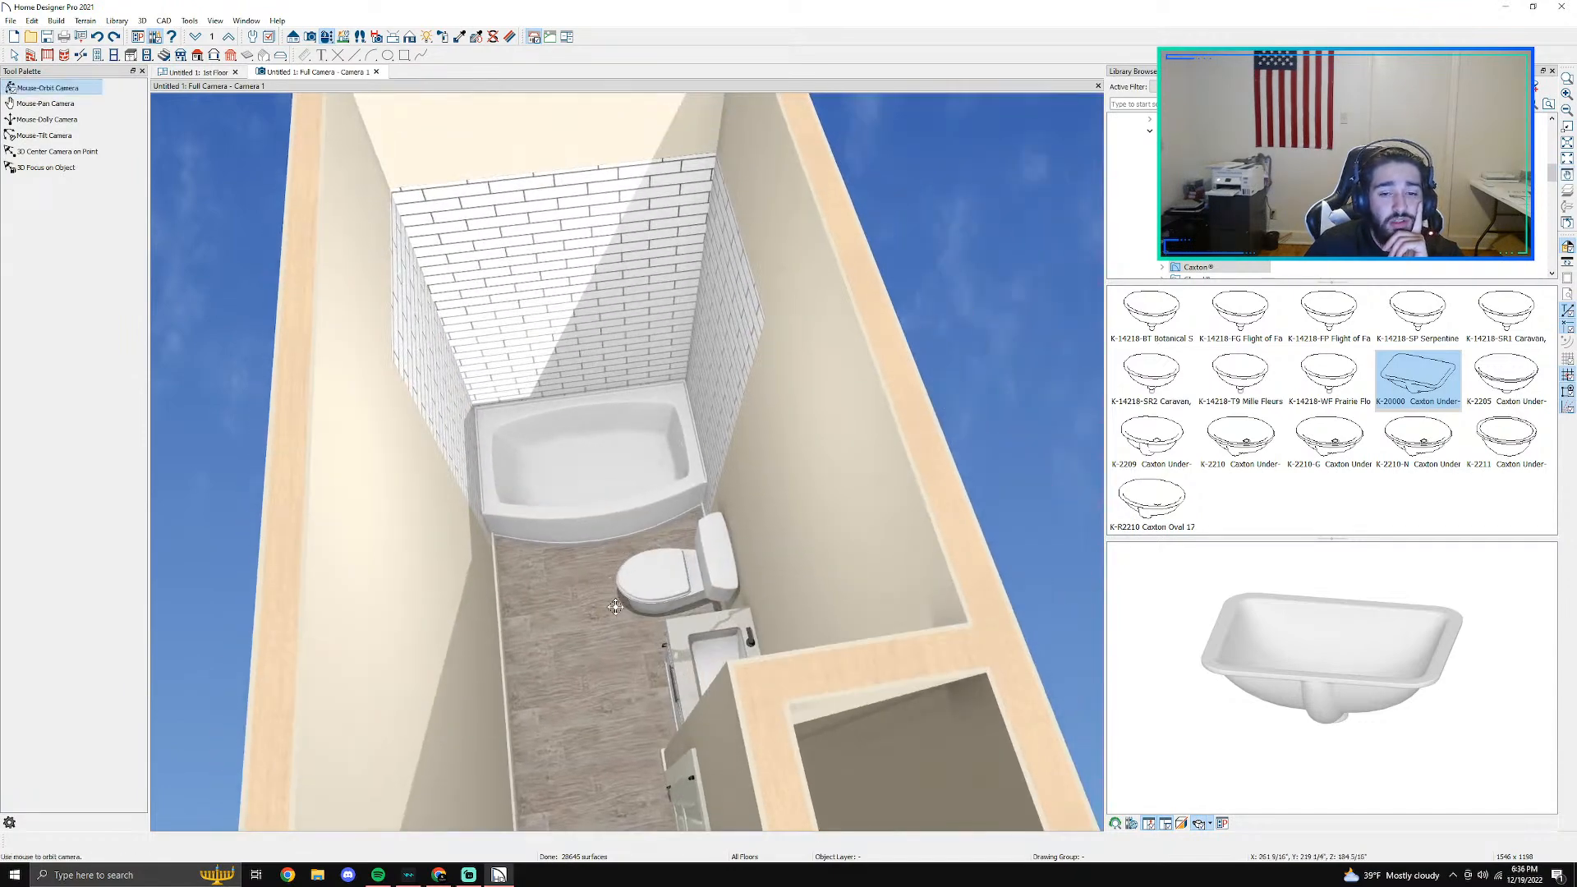
scroll(574, 372, up, 5)
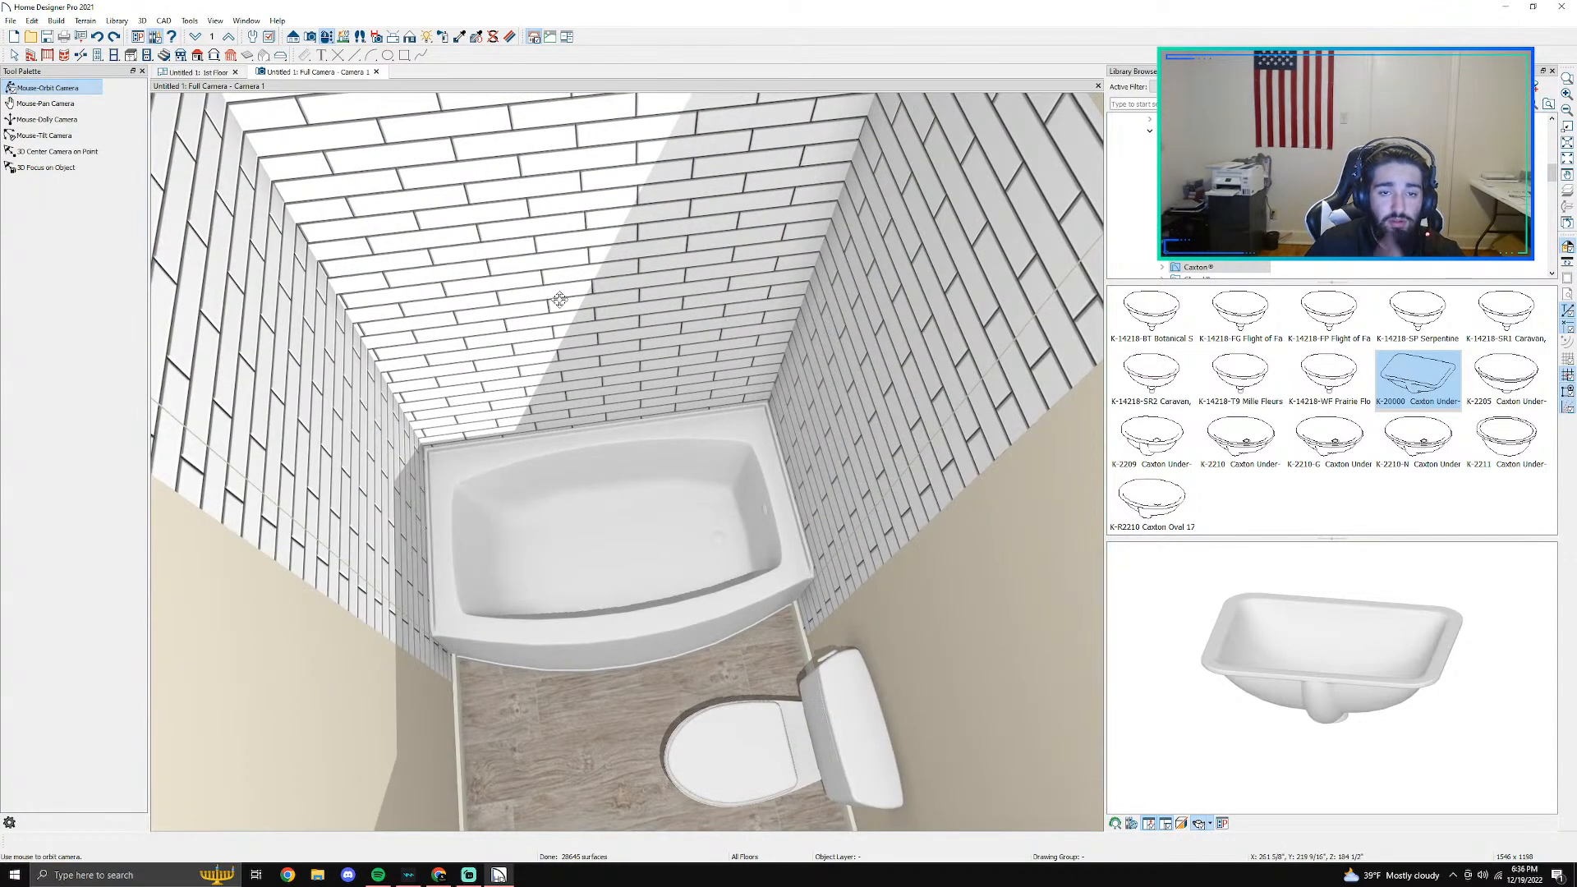
drag(629, 723, 616, 759)
middle_drag(630, 695, 655, 272)
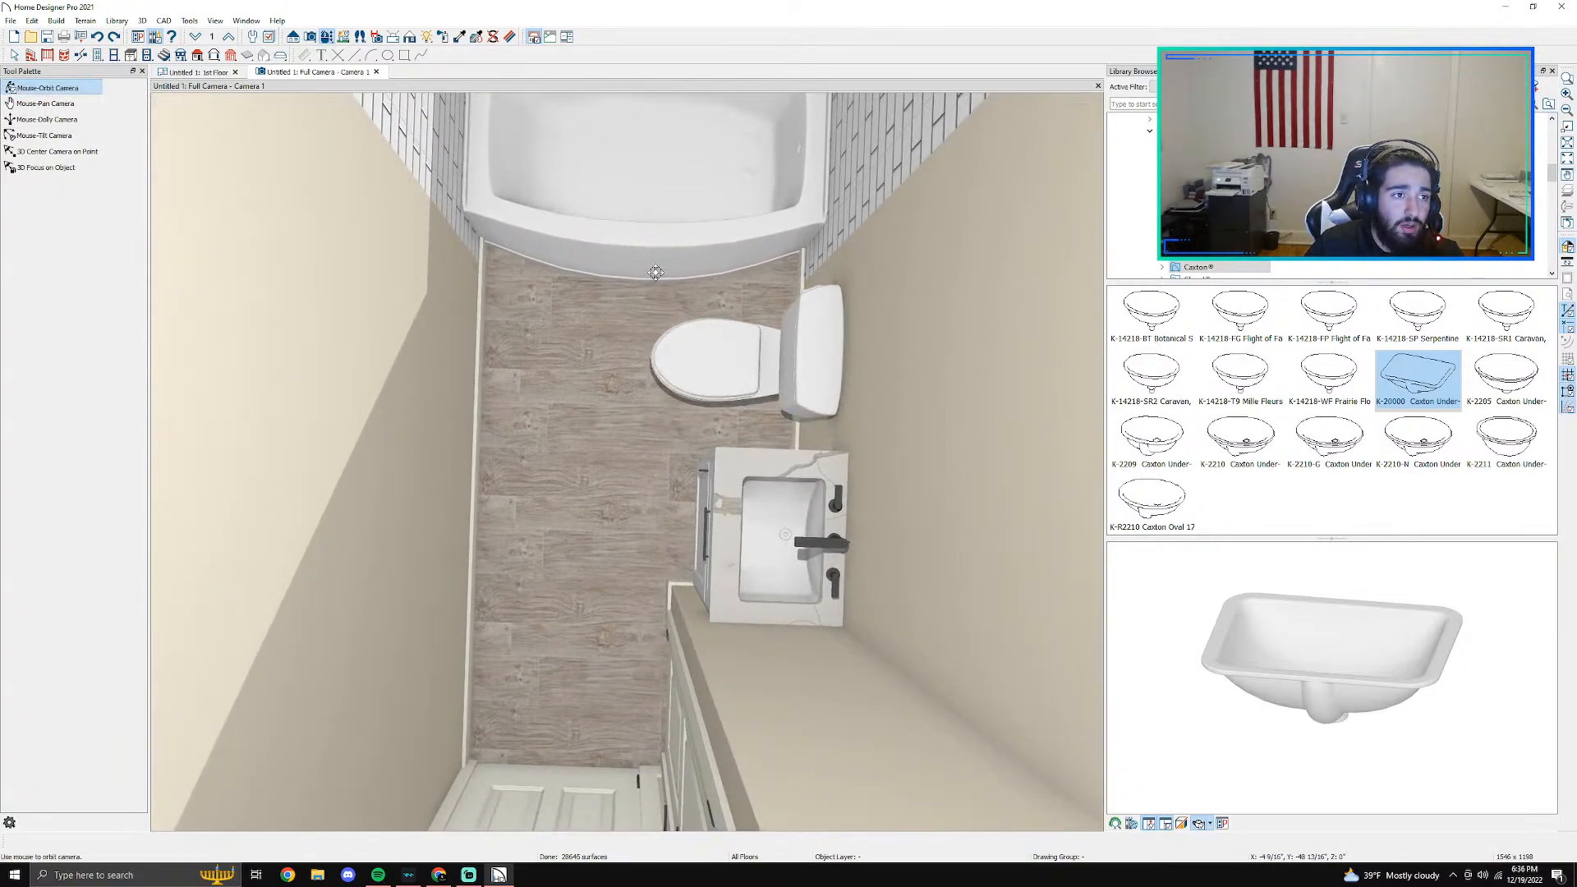
scroll(657, 279, down, 3)
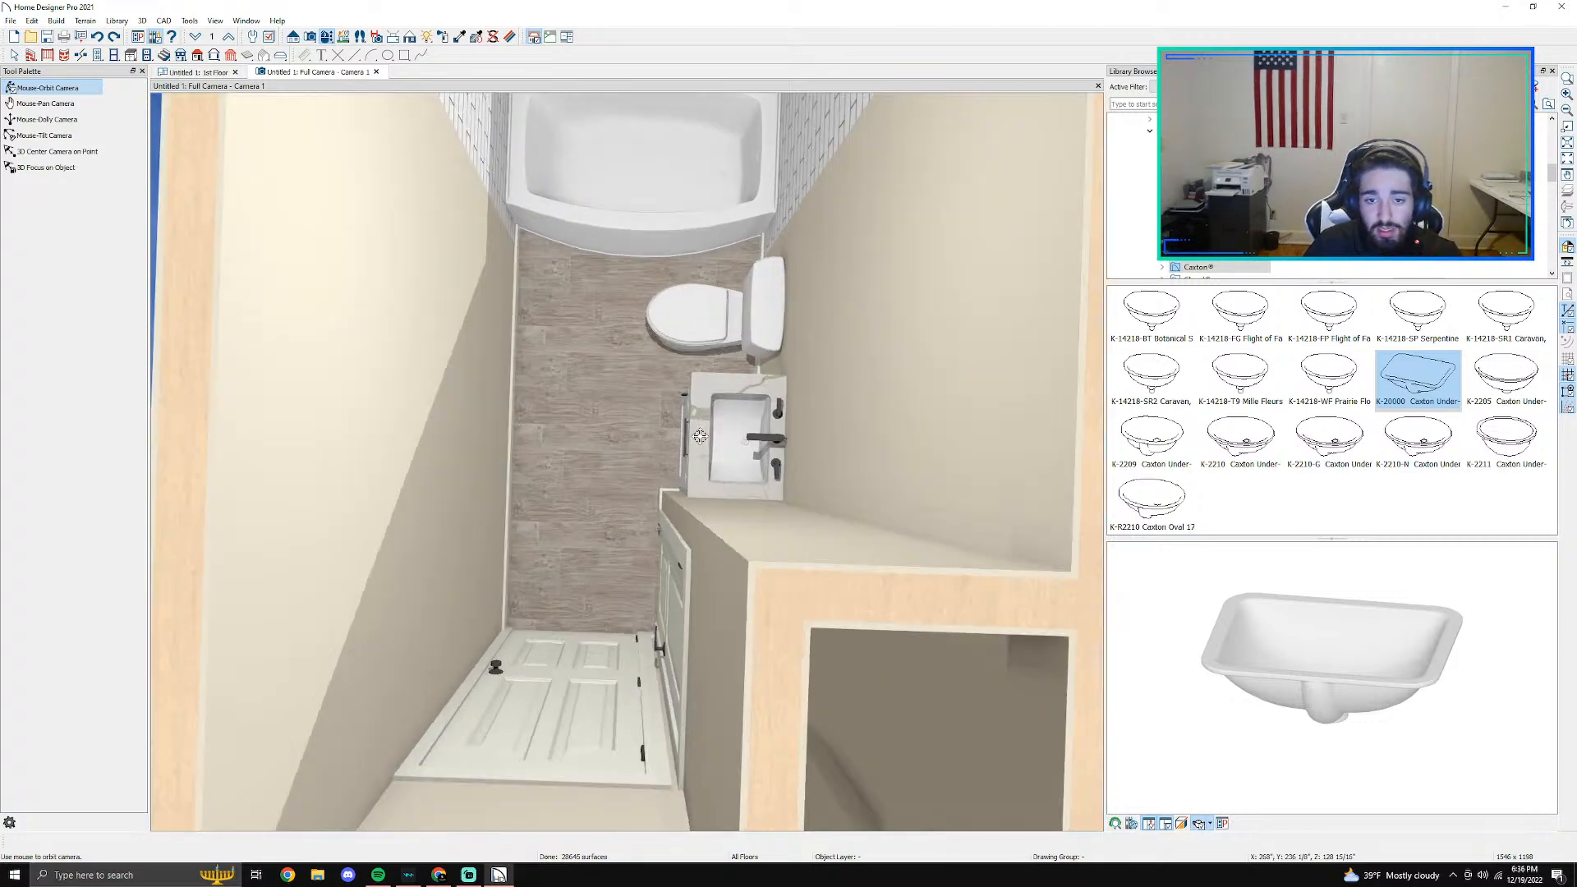
- Return to the first-floor plan and delete the camera symbol in front of the vanity
scroll(702, 427, down, 3)
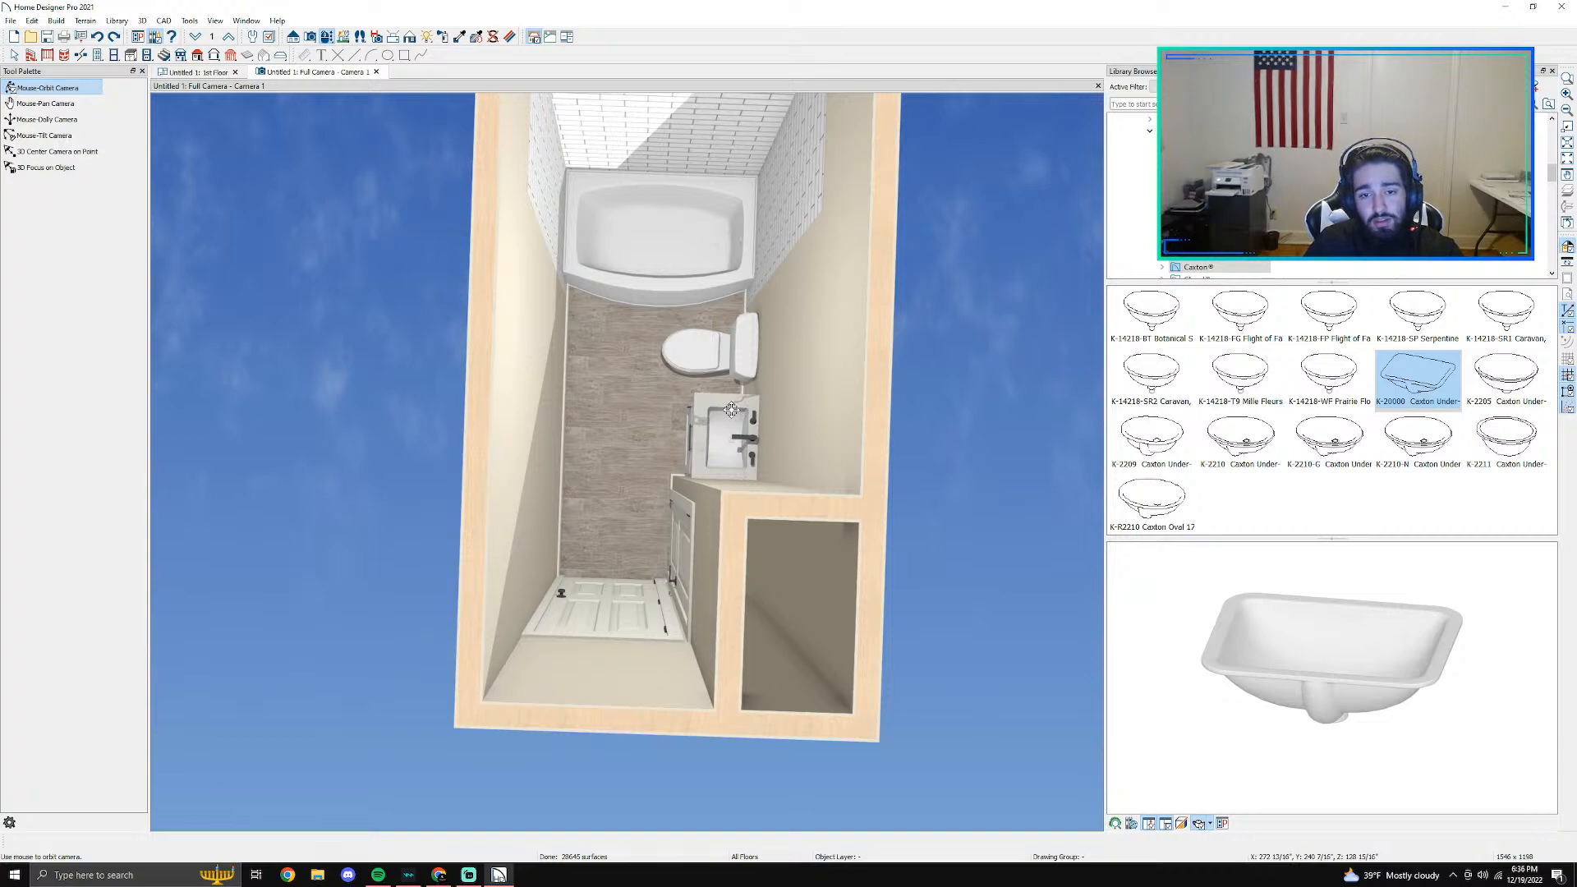
click(215, 72)
scroll(600, 341, down, 5)
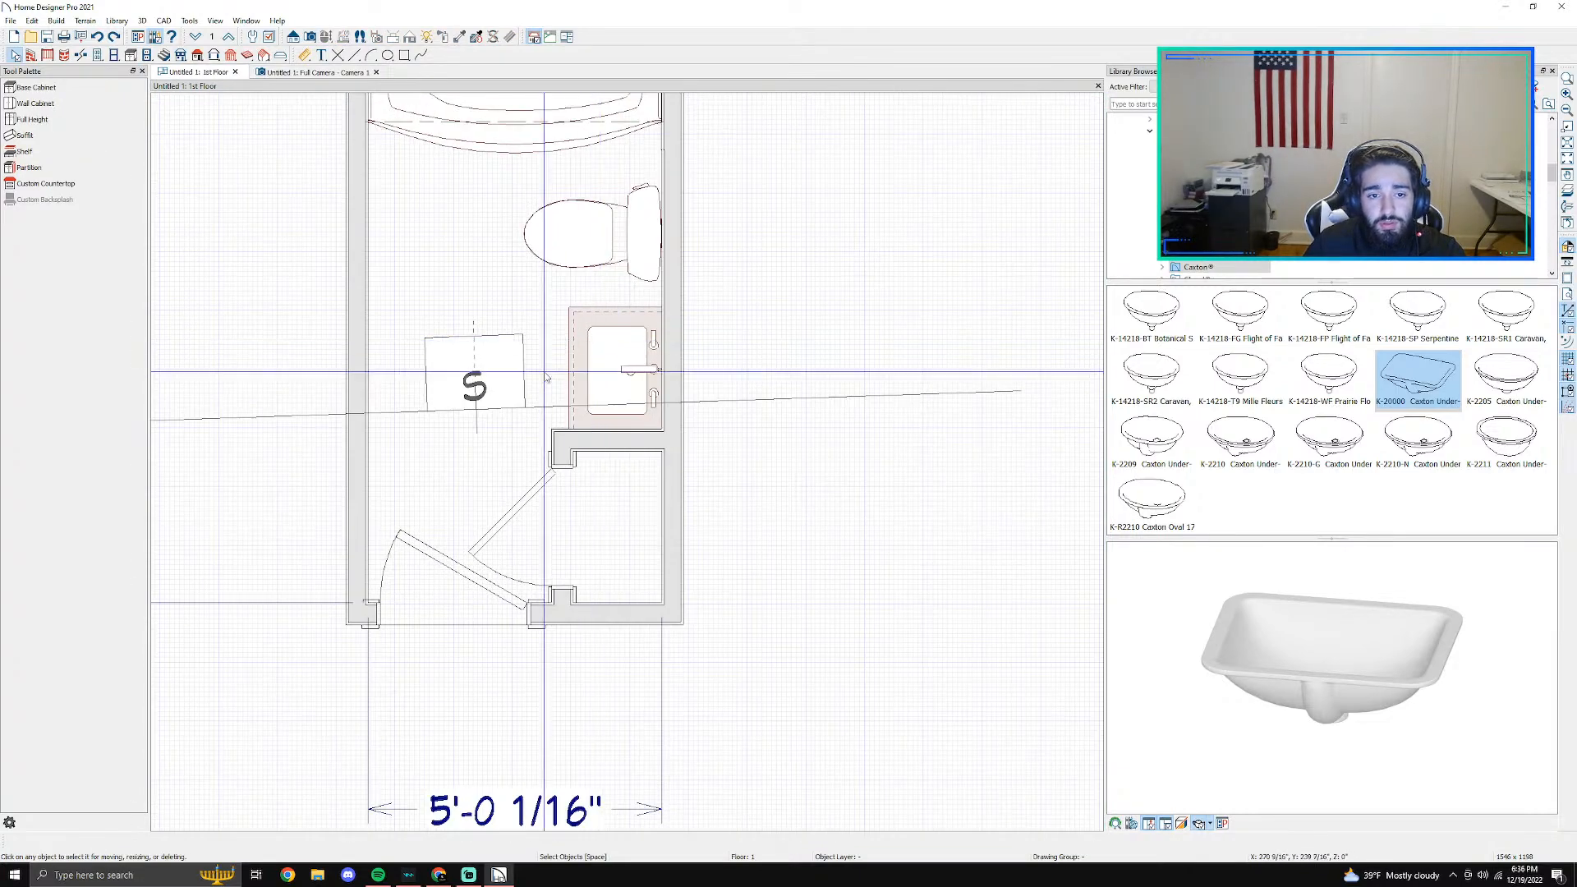
click(476, 395)
key(Delete)
scroll(483, 371, down, 4)
middle_drag(508, 333, 566, 352)
scroll(566, 352, up, 2)
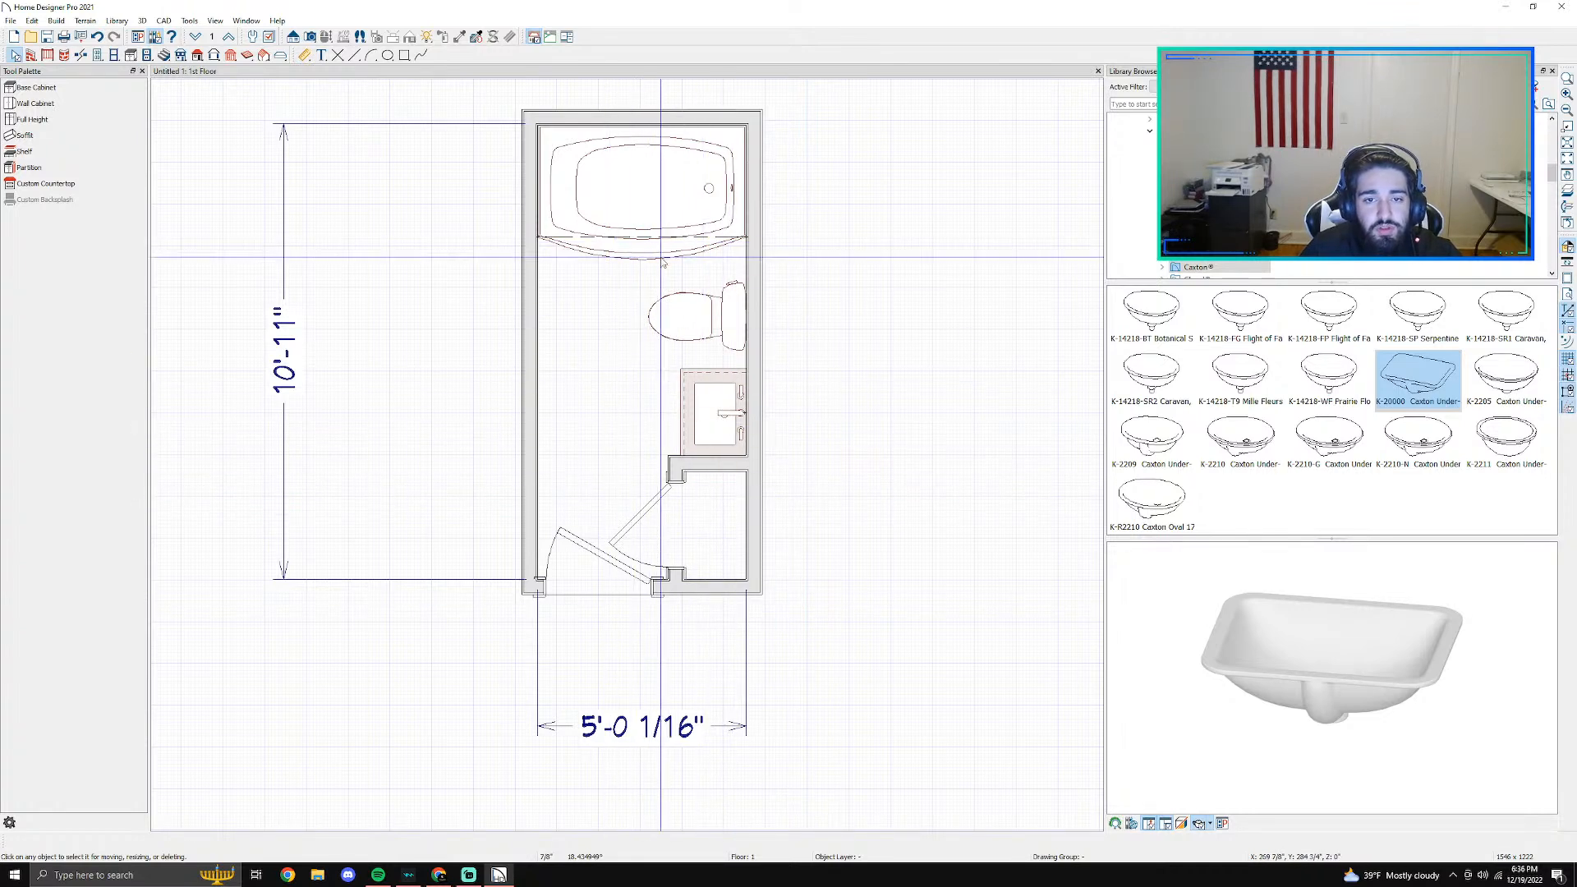
- Delete the bathroom's overall length and width dimensions from the floor plan
scroll(687, 319, down, 2)
click(379, 362)
key(Delete)
click(681, 624)
key(Delete)
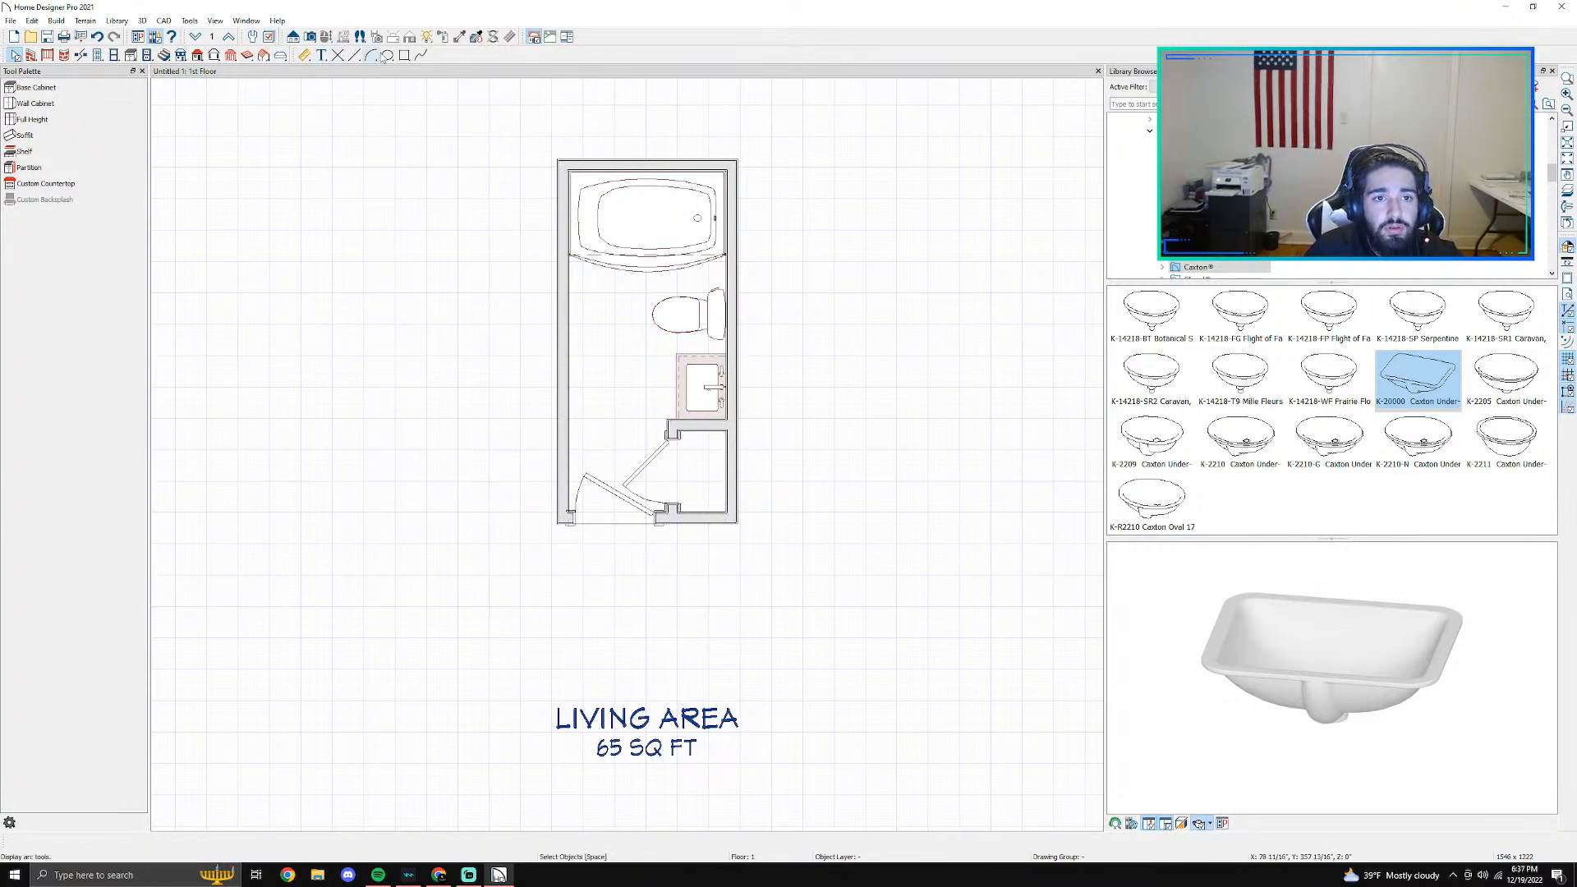
- Draw a rectangular polyline over the bathtub, spanning between the side walls and about 3'-1 7/8" deep from the end wall
click(404, 55)
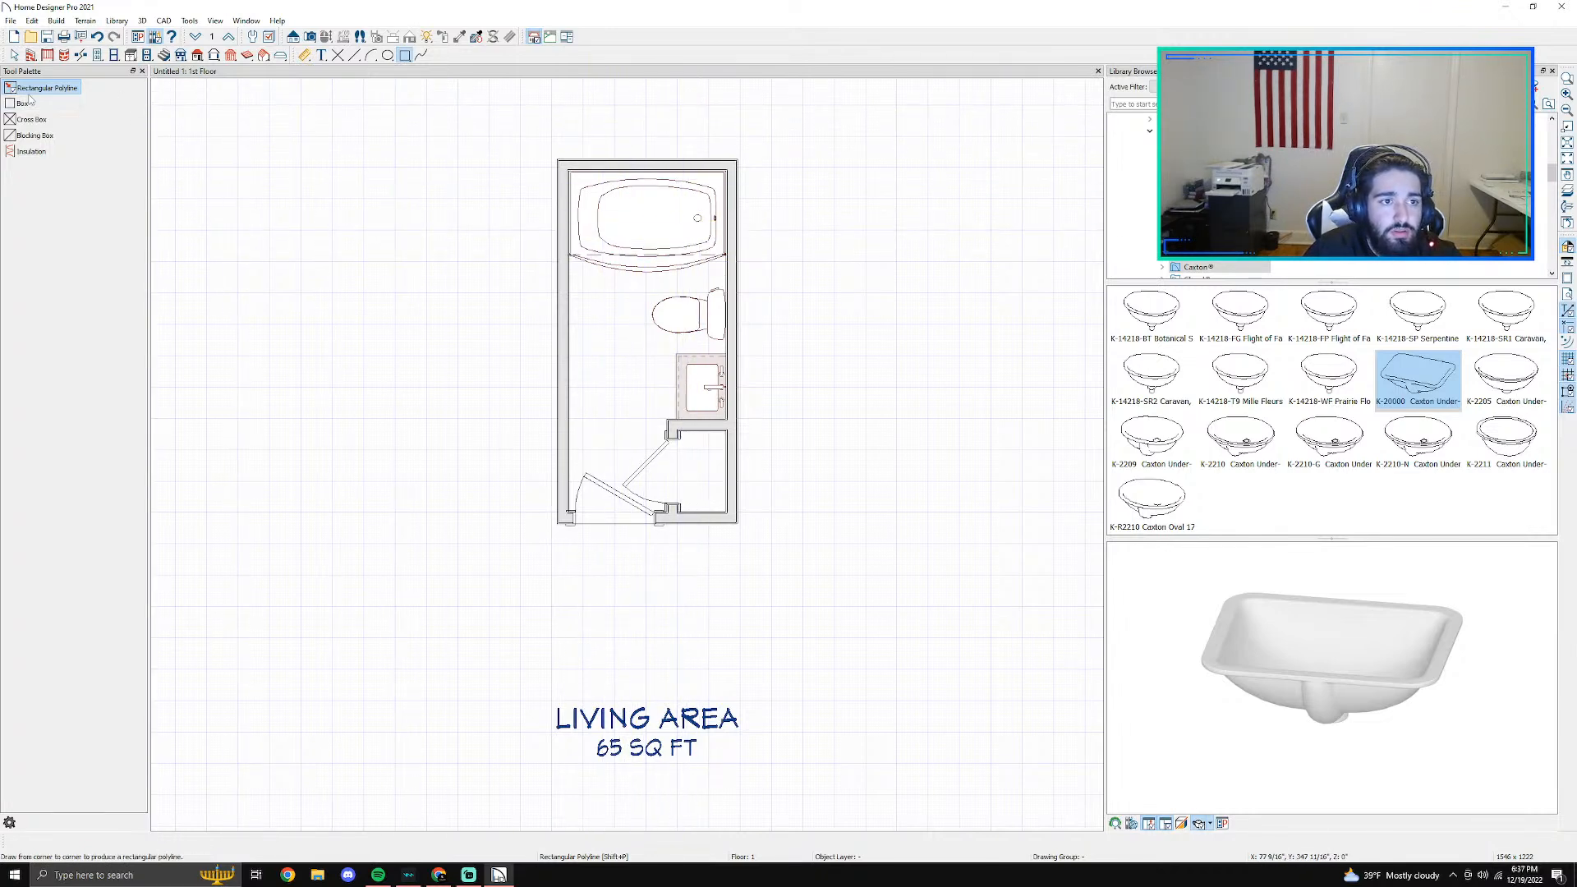
scroll(509, 270, up, 1)
scroll(509, 270, up, 1)
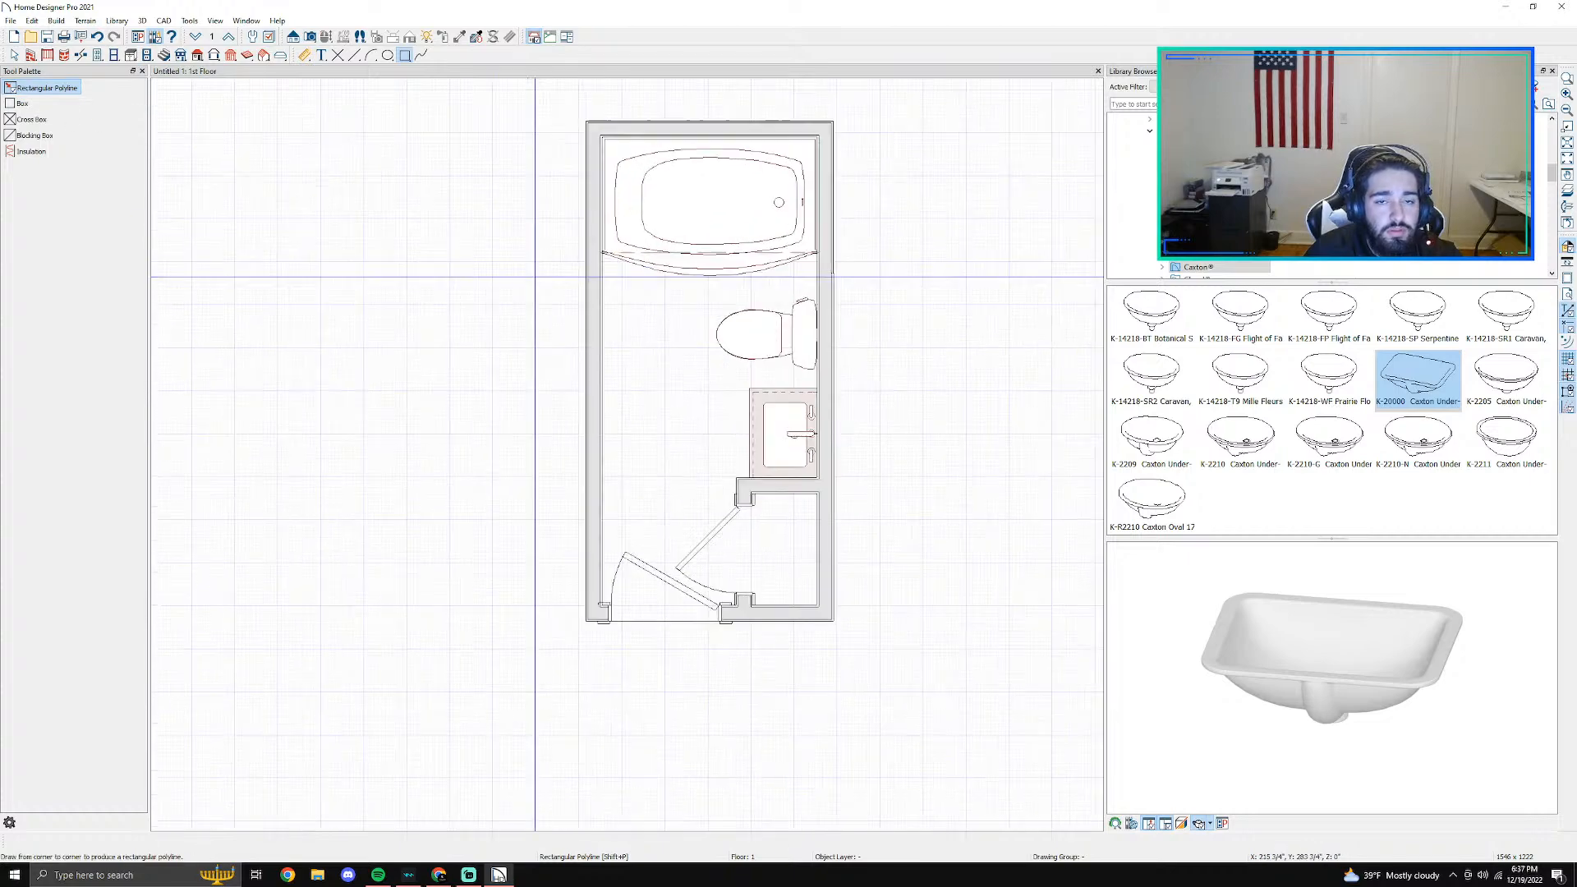
drag(713, 228, 815, 259)
scroll(771, 270, up, 2)
key(Escape)
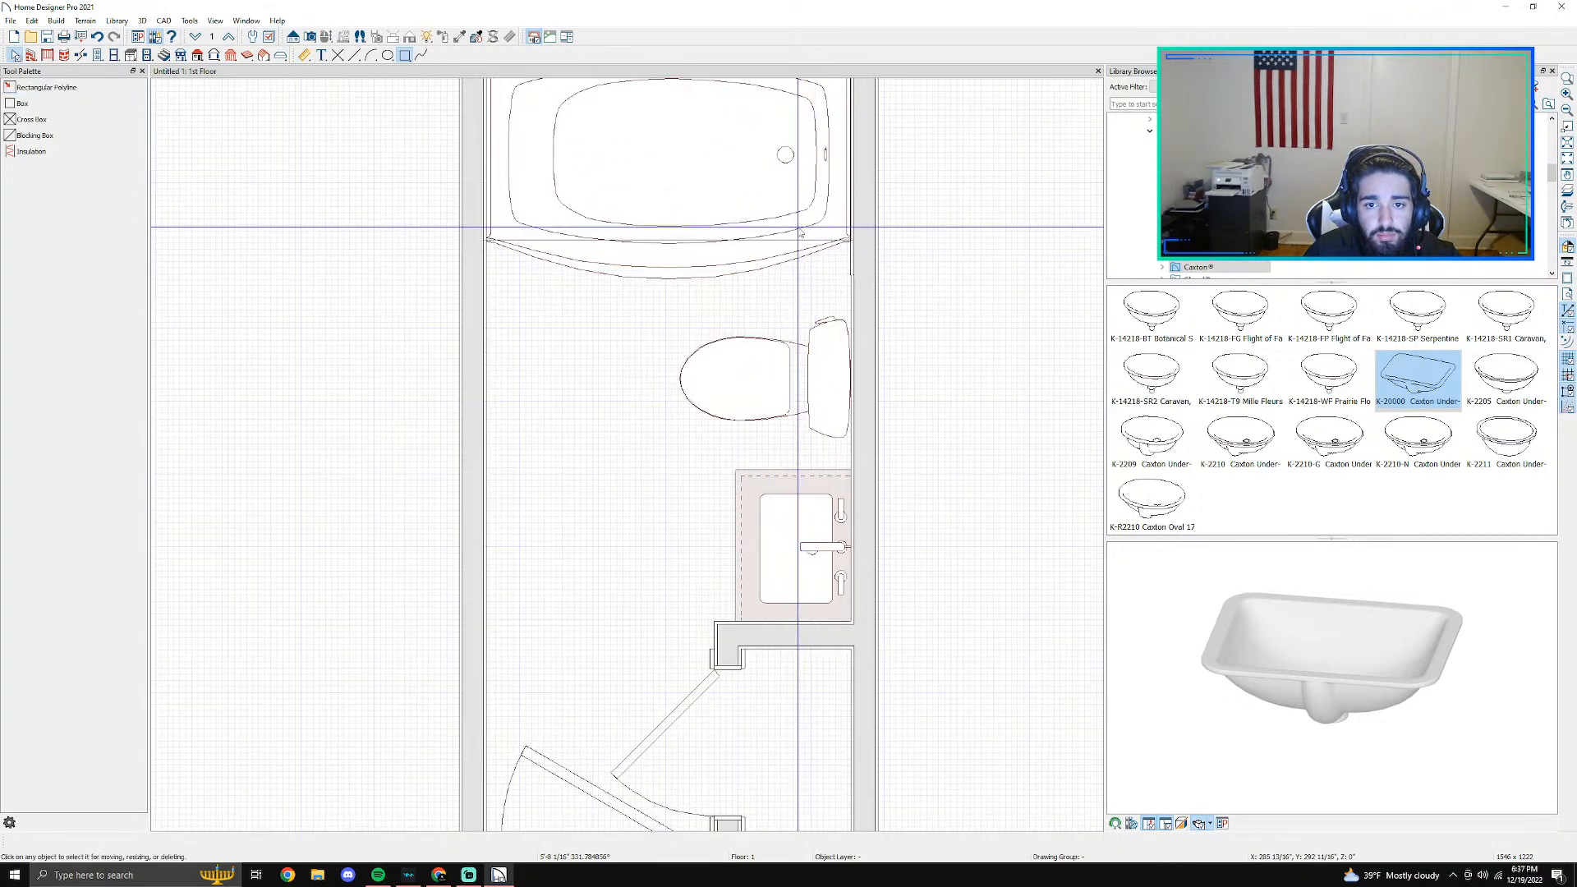
scroll(804, 239, up, 2)
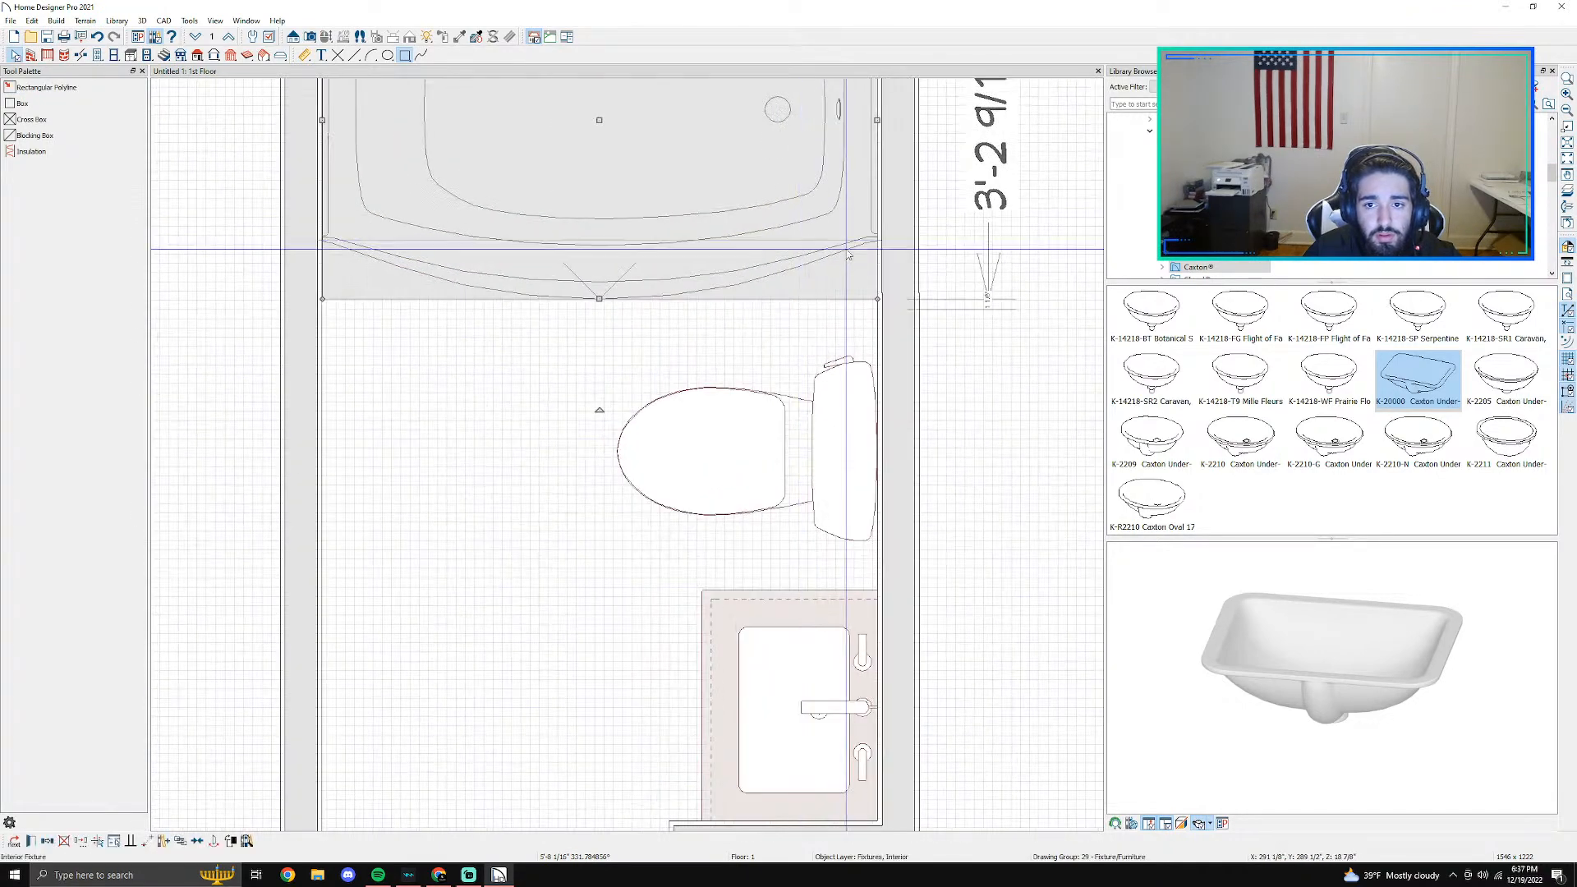
click(840, 244)
key(Escape)
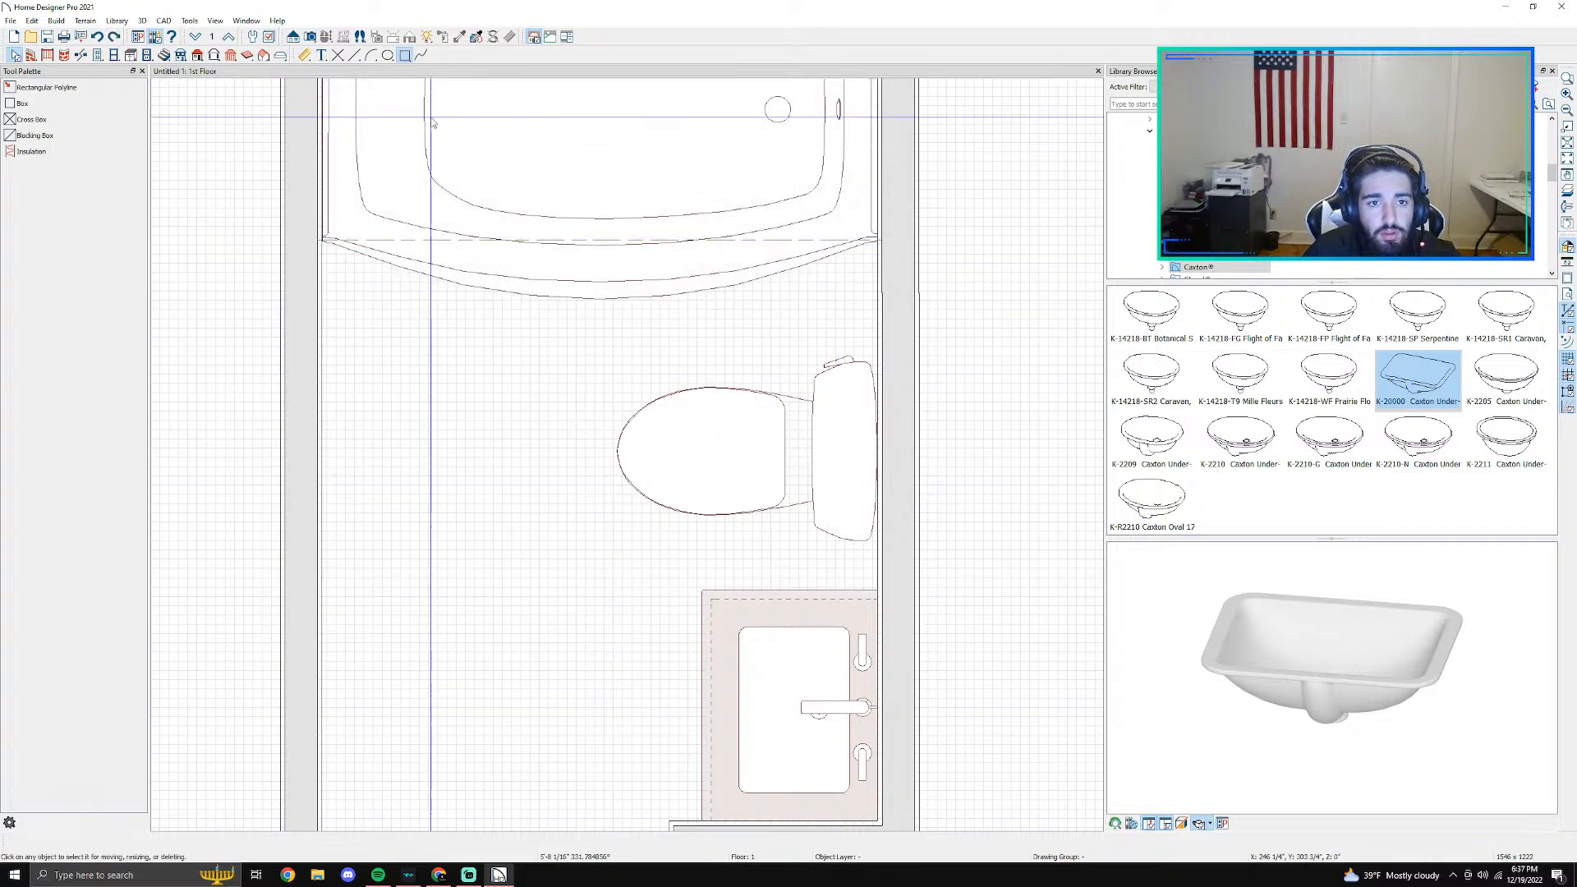
scroll(194, 112, down, 3)
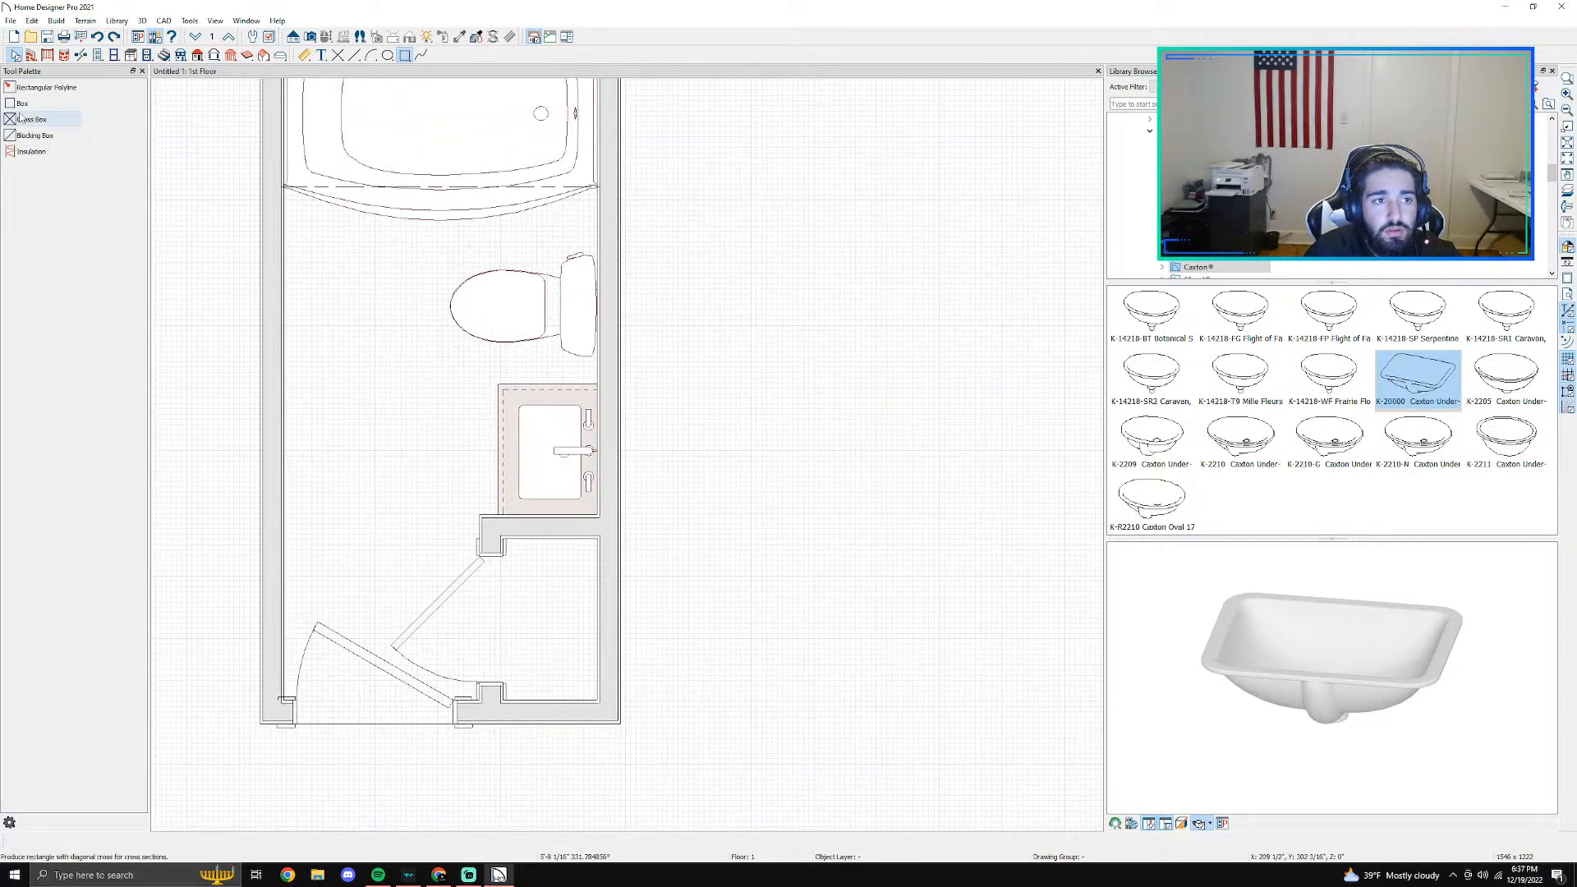
click(46, 88)
middle_drag(435, 199, 506, 388)
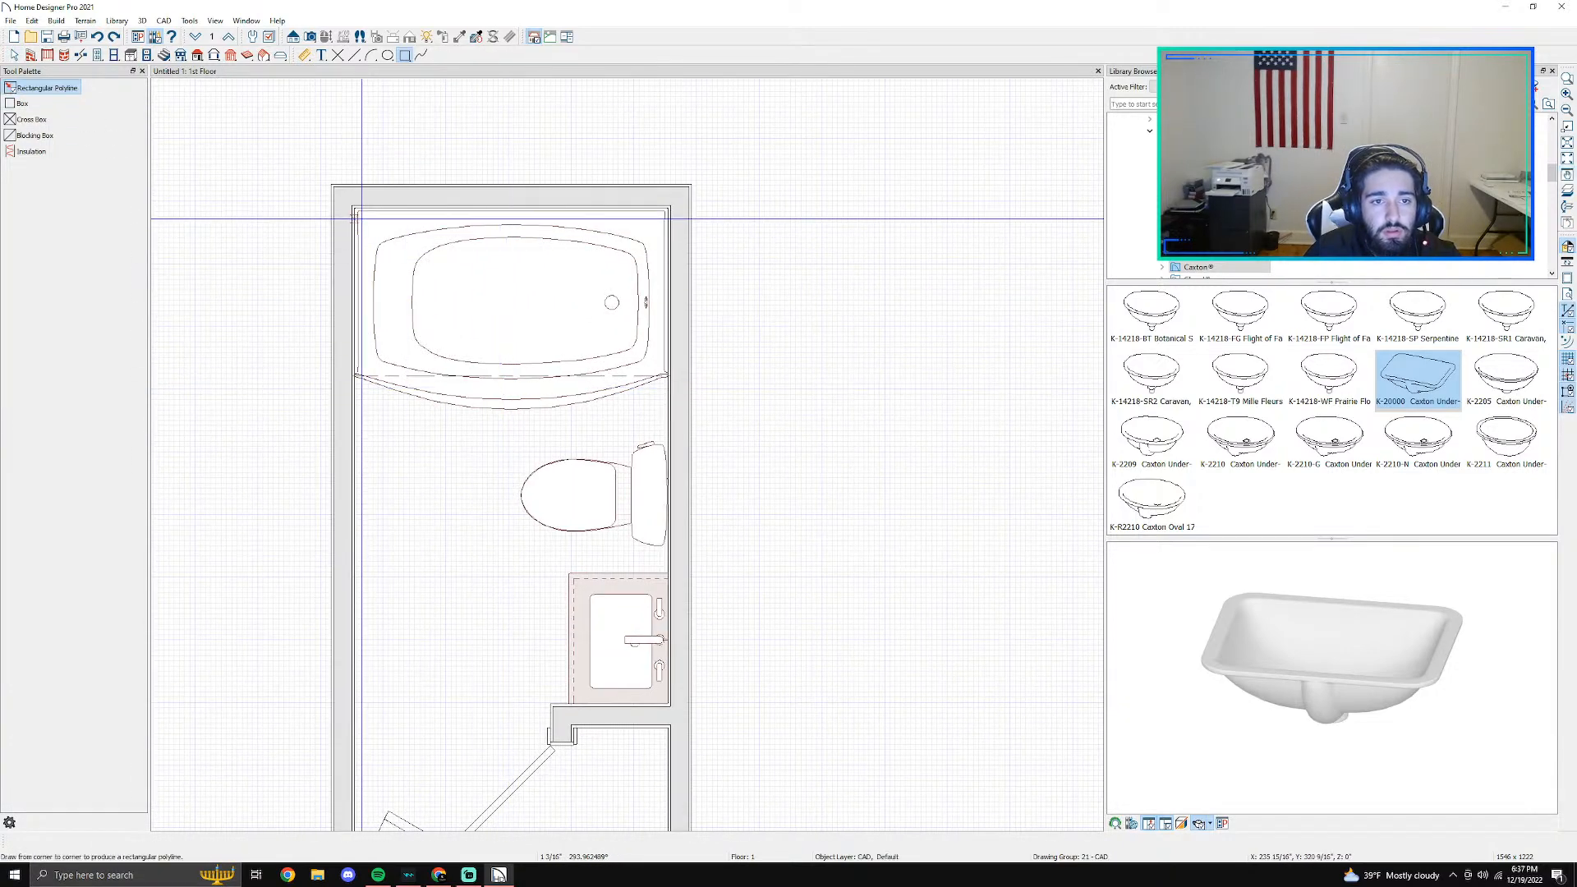
drag(354, 211, 668, 406)
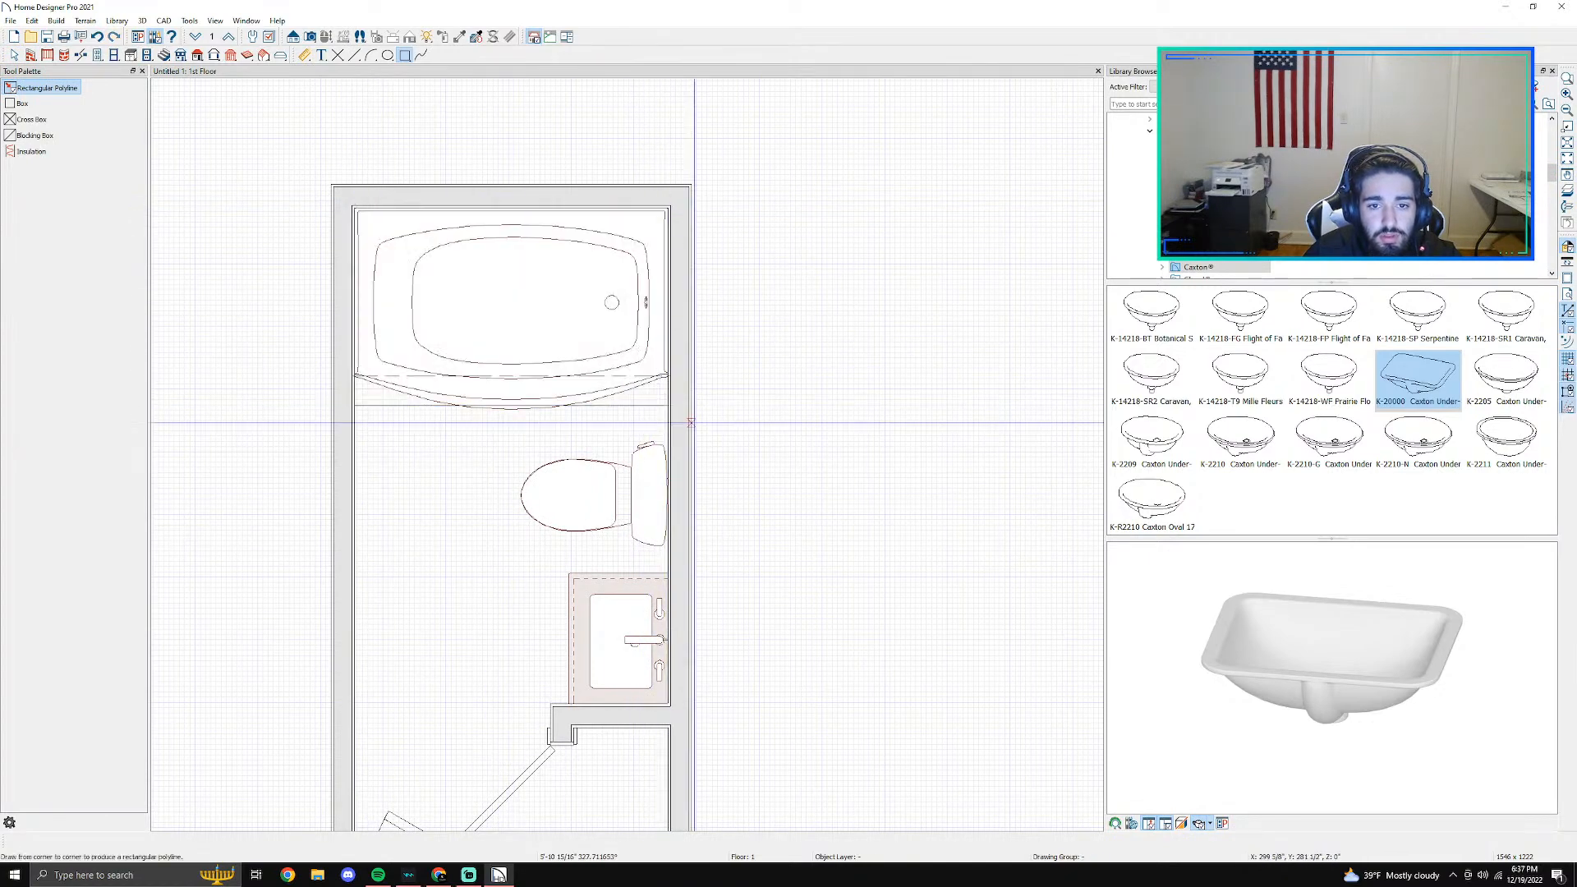
scroll(730, 444, up, 2)
key(space)
click(590, 384)
double_click(590, 385)
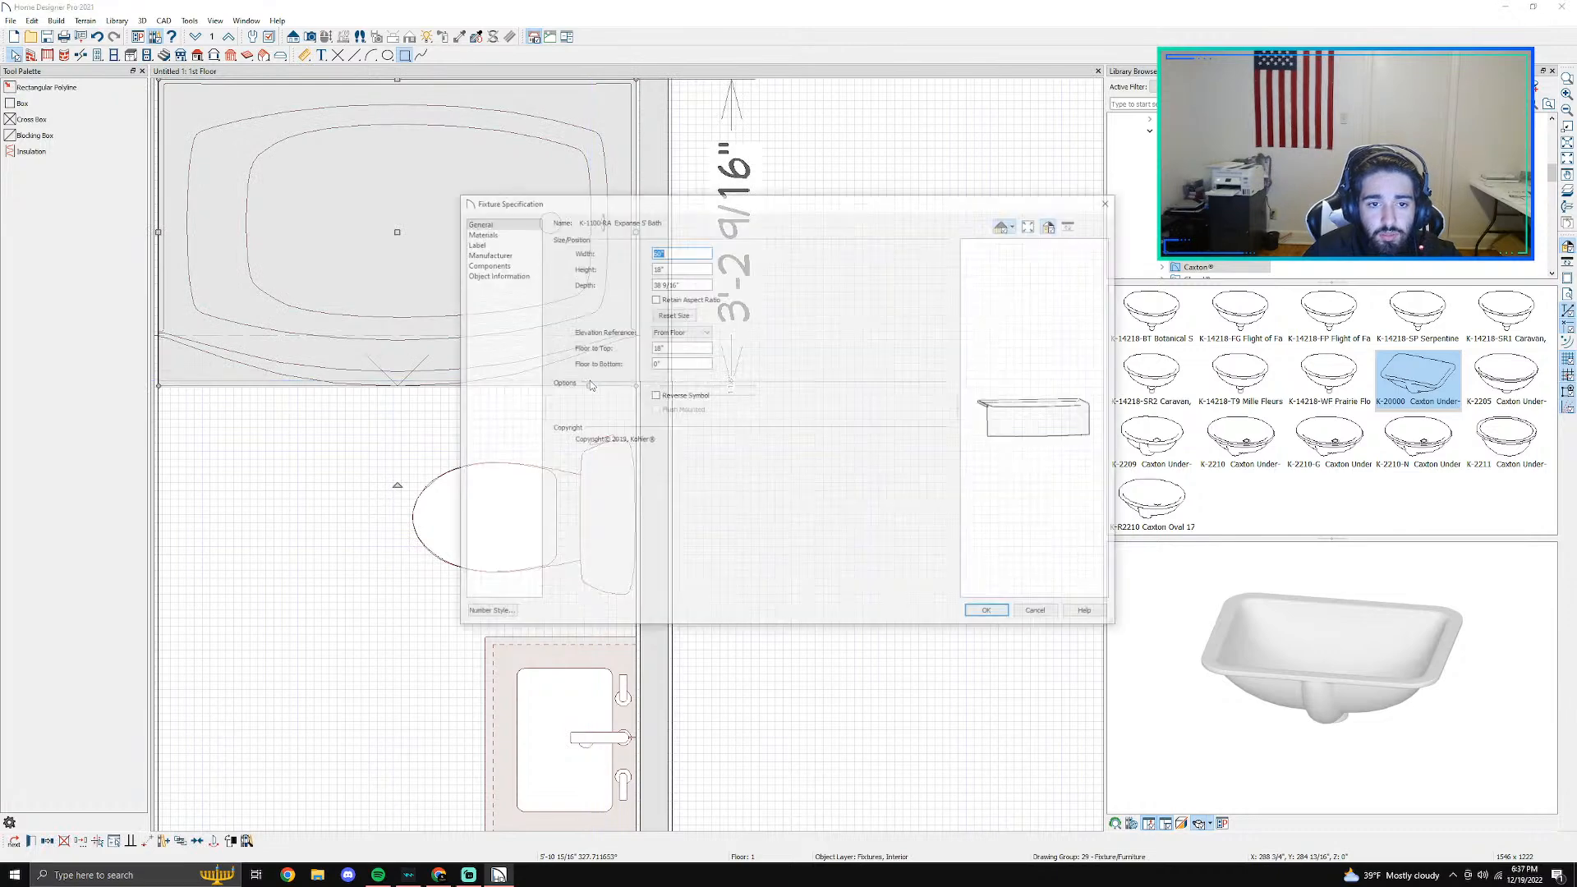
click(1040, 615)
scroll(626, 336, up, 5)
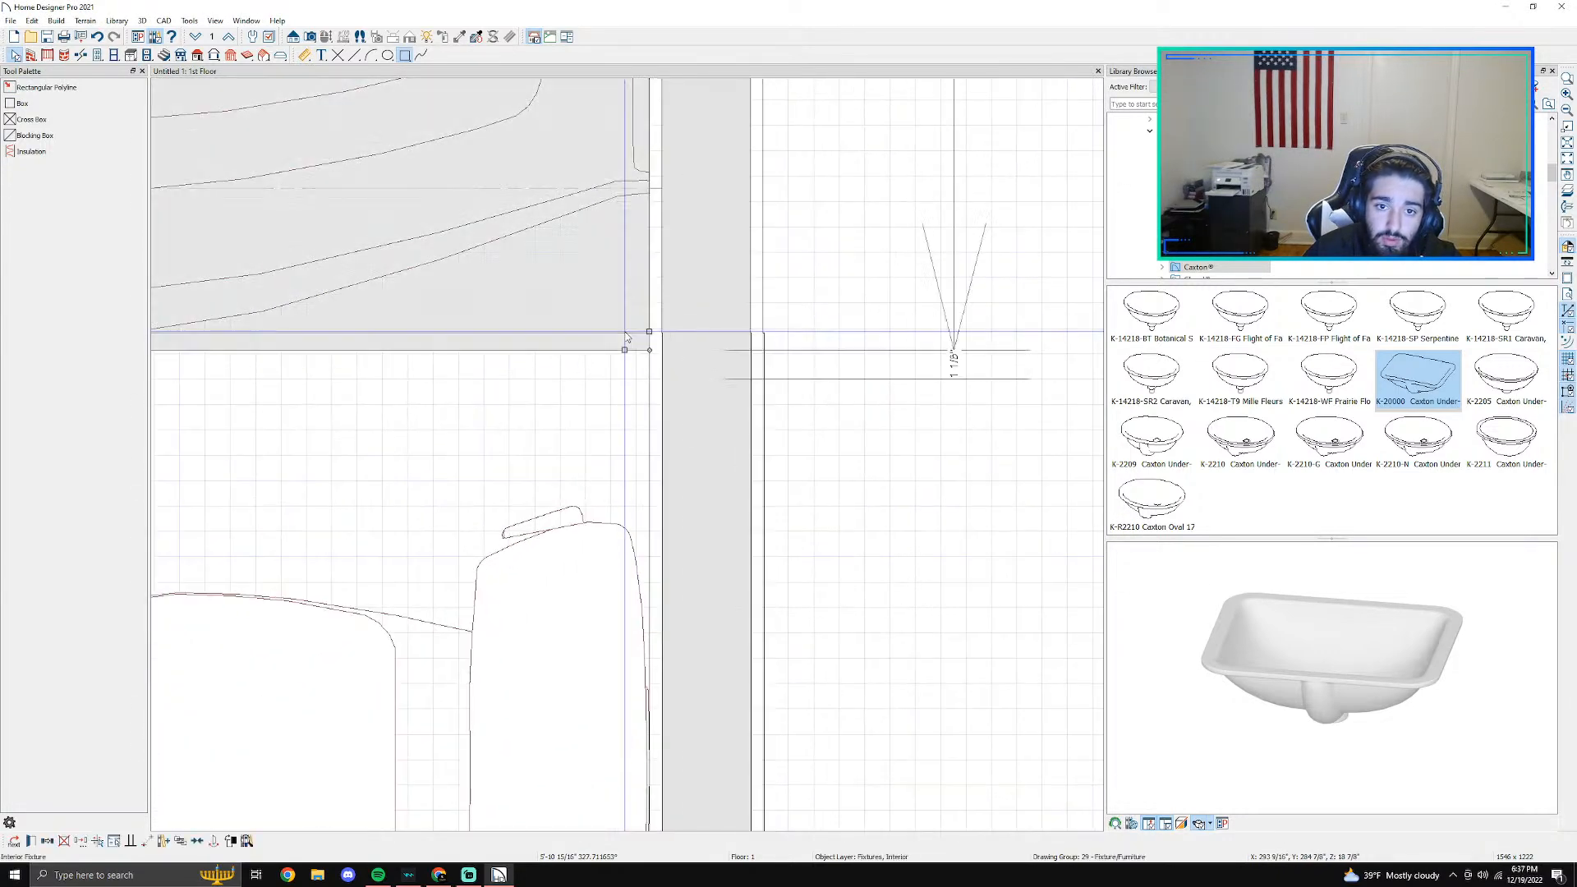
click(14, 844)
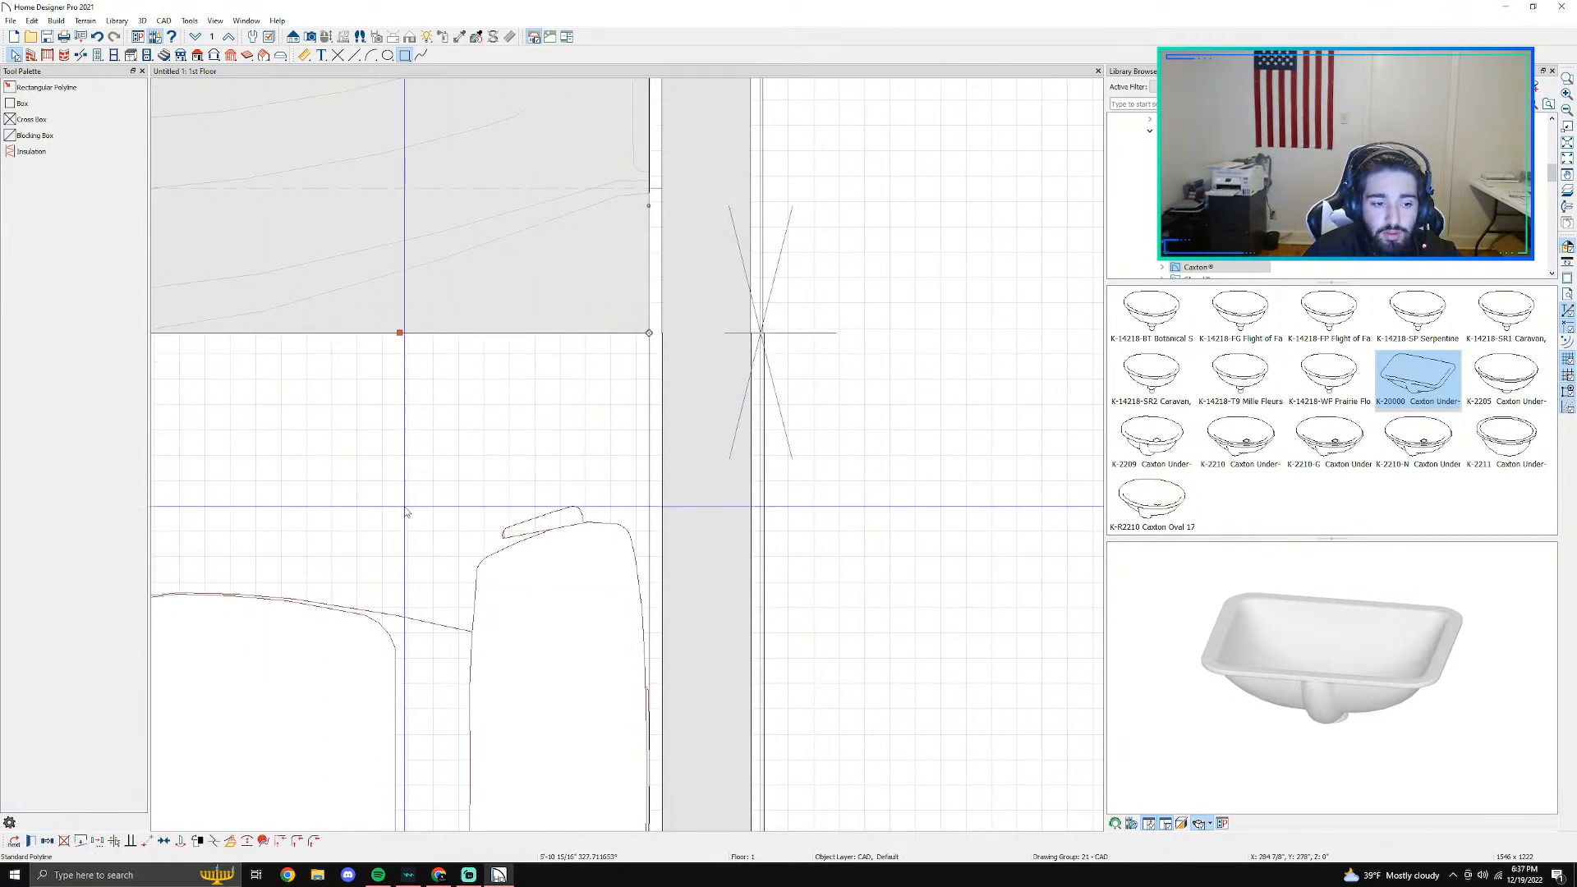
click(15, 842)
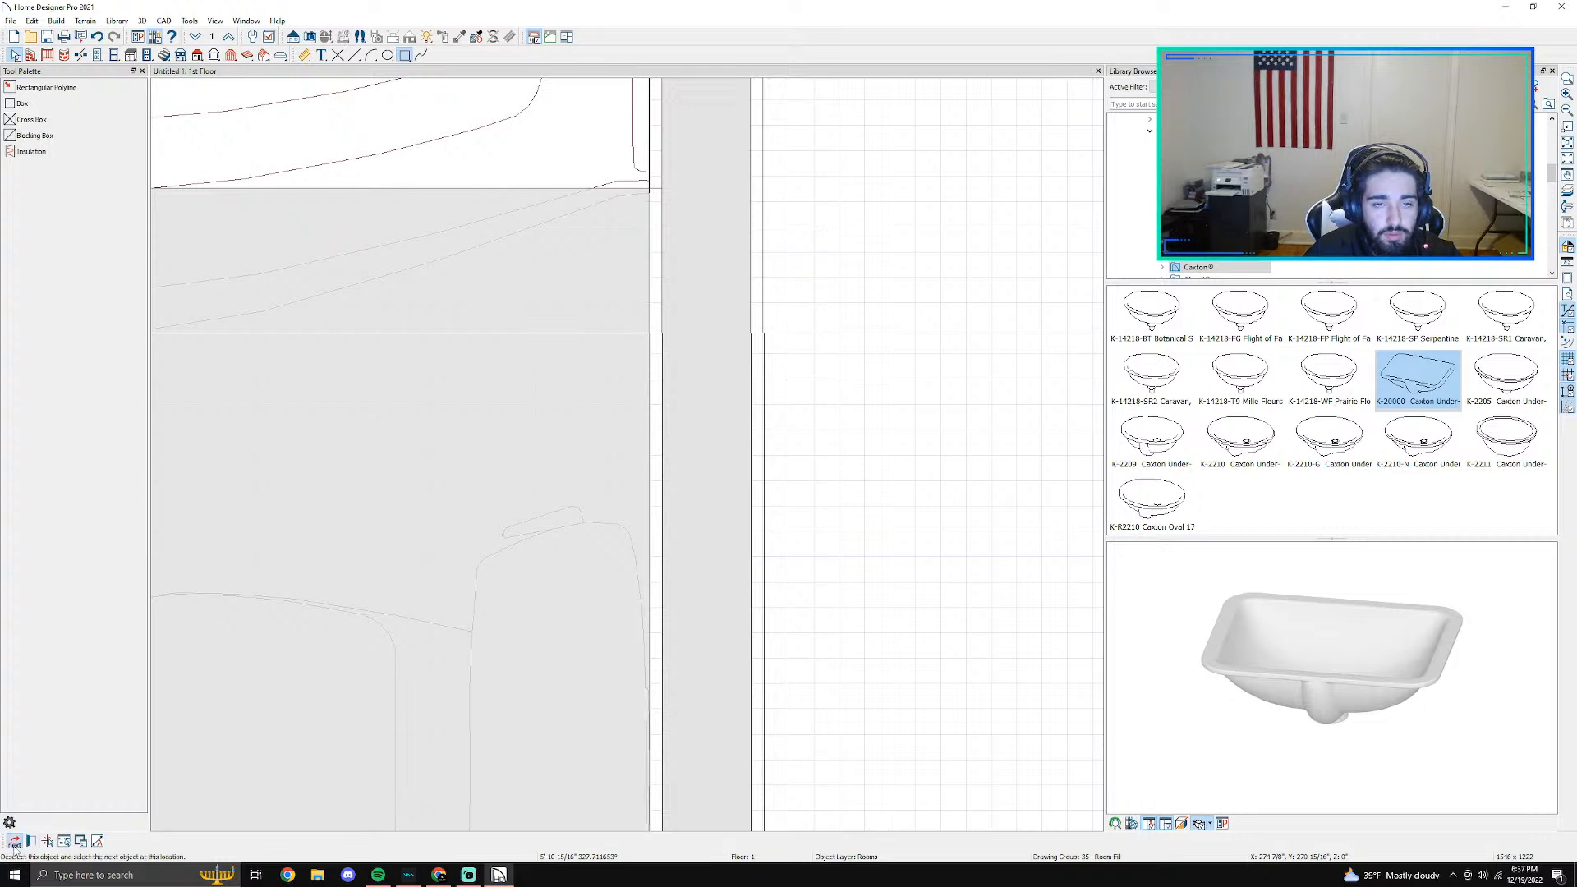
click(15, 845)
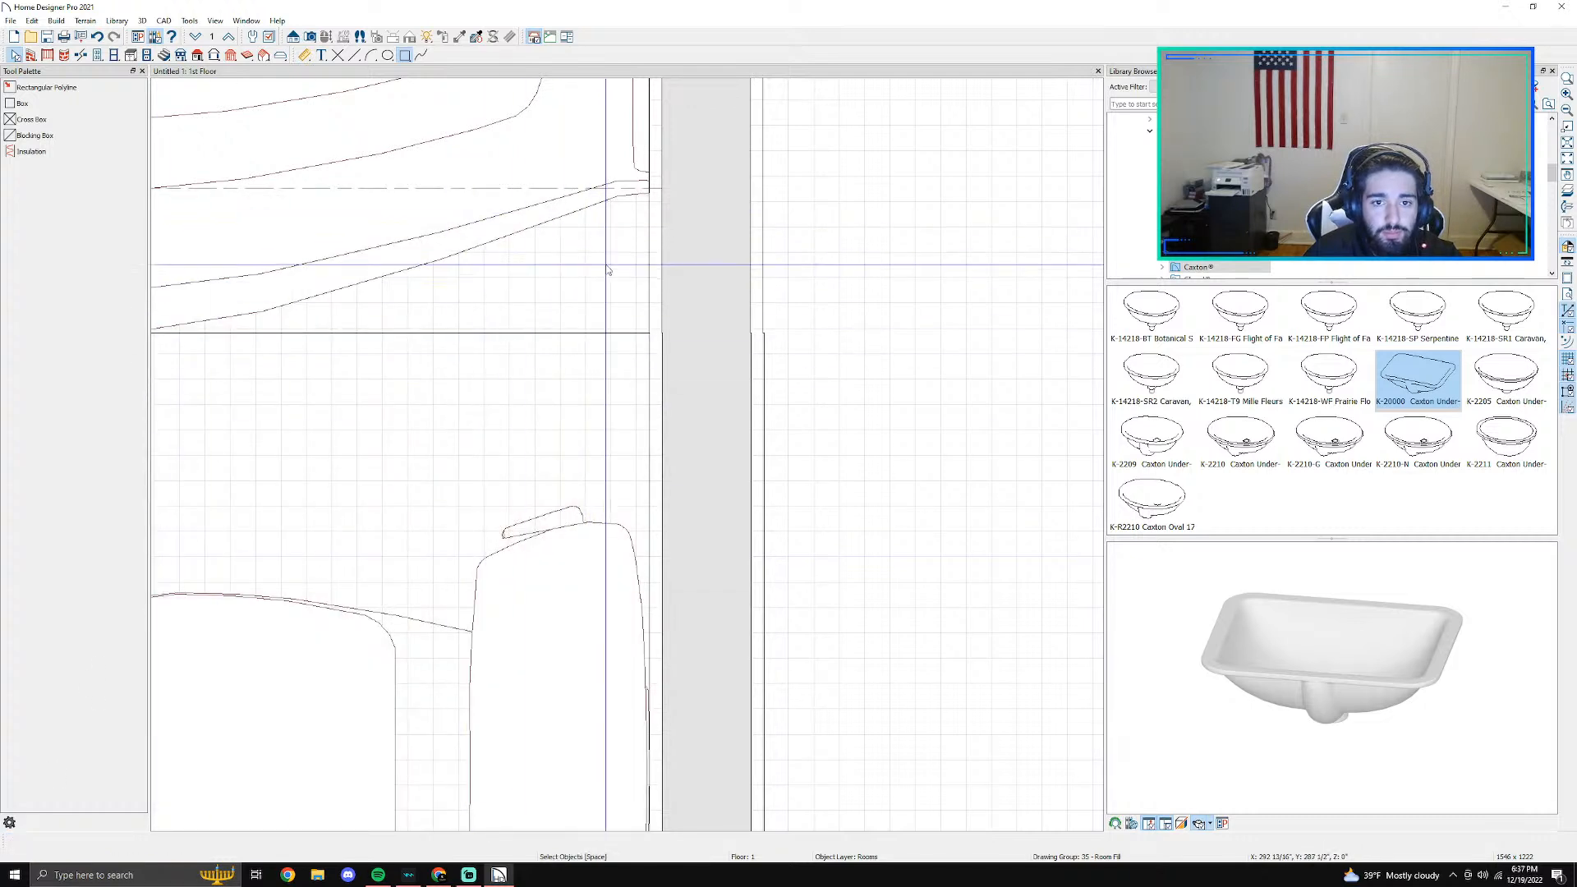
- Set the bathtub rectangle's fill pattern to Hatch, Angle2, after previewing the Grid and Hatch, Vertical patterns
click(607, 335)
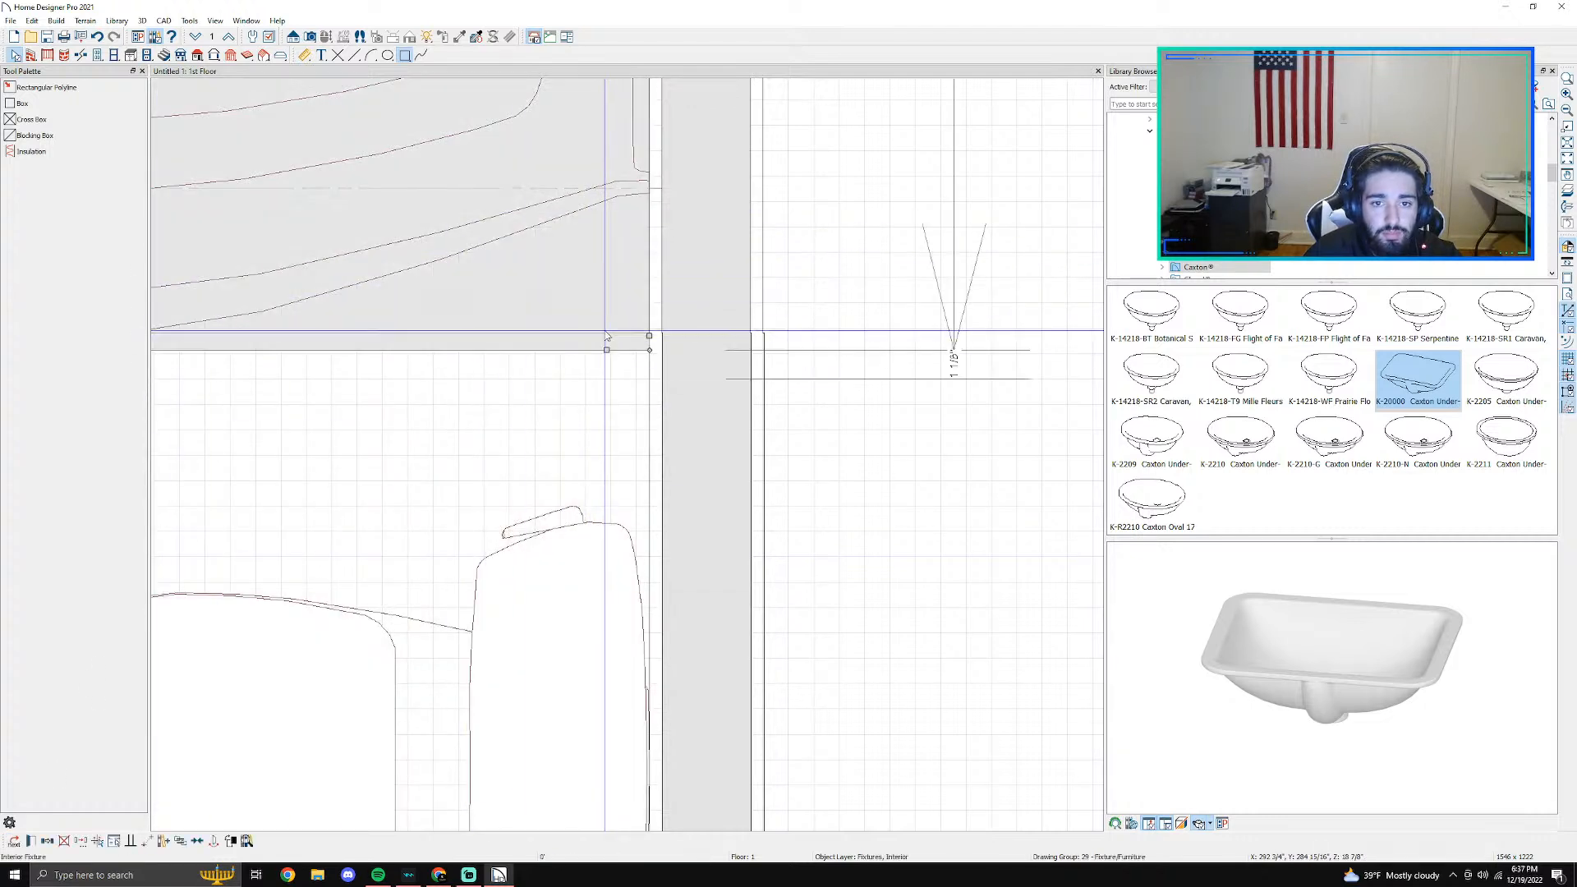
click(15, 842)
click(31, 842)
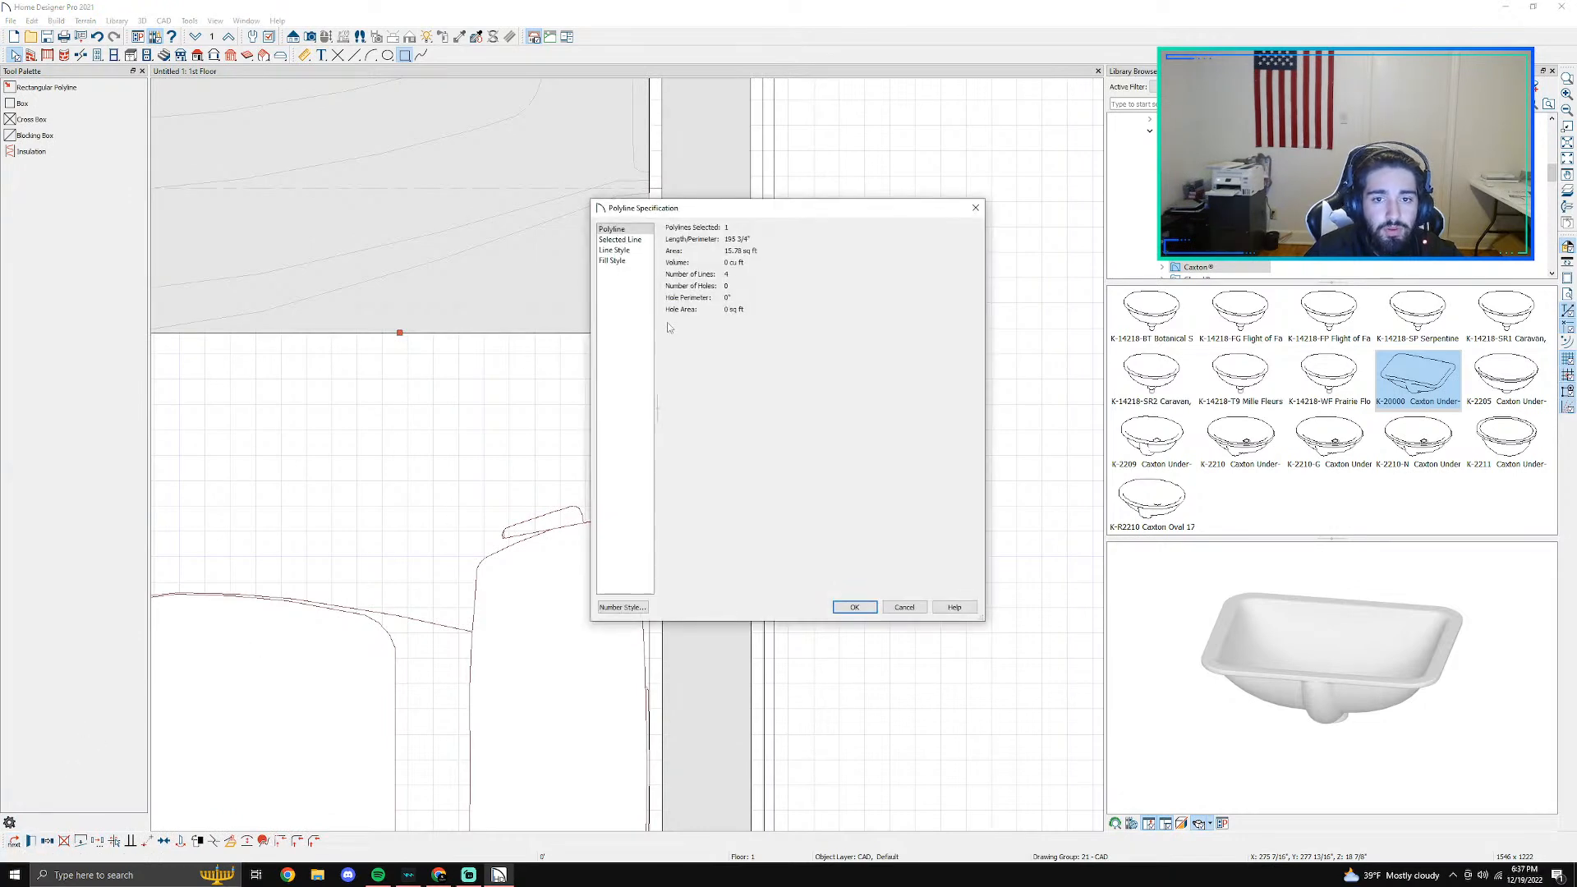
click(612, 260)
click(776, 242)
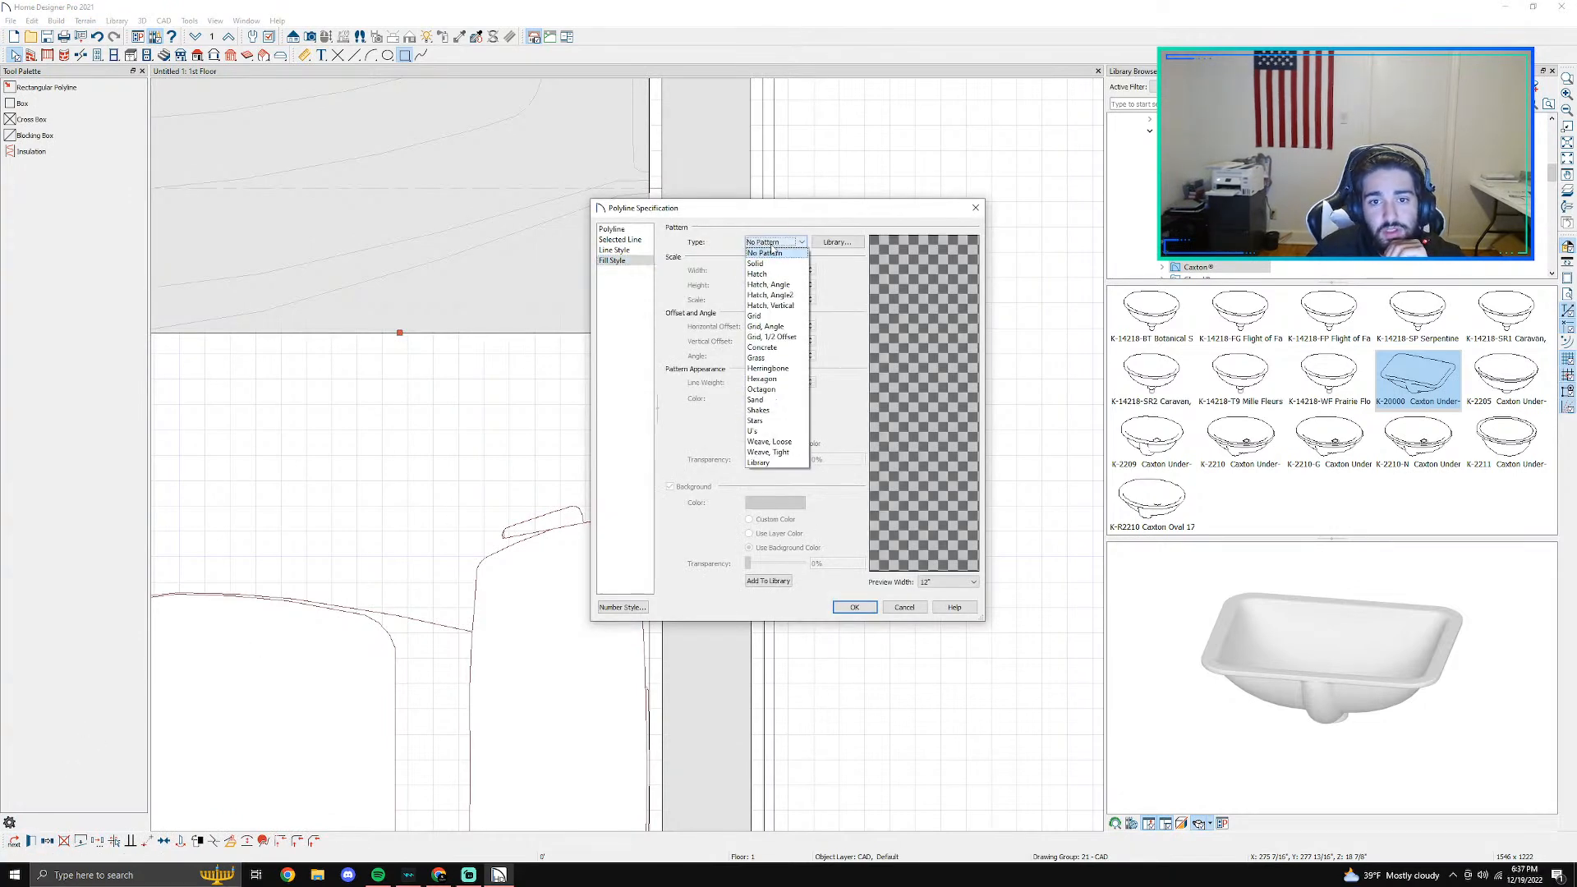
click(781, 317)
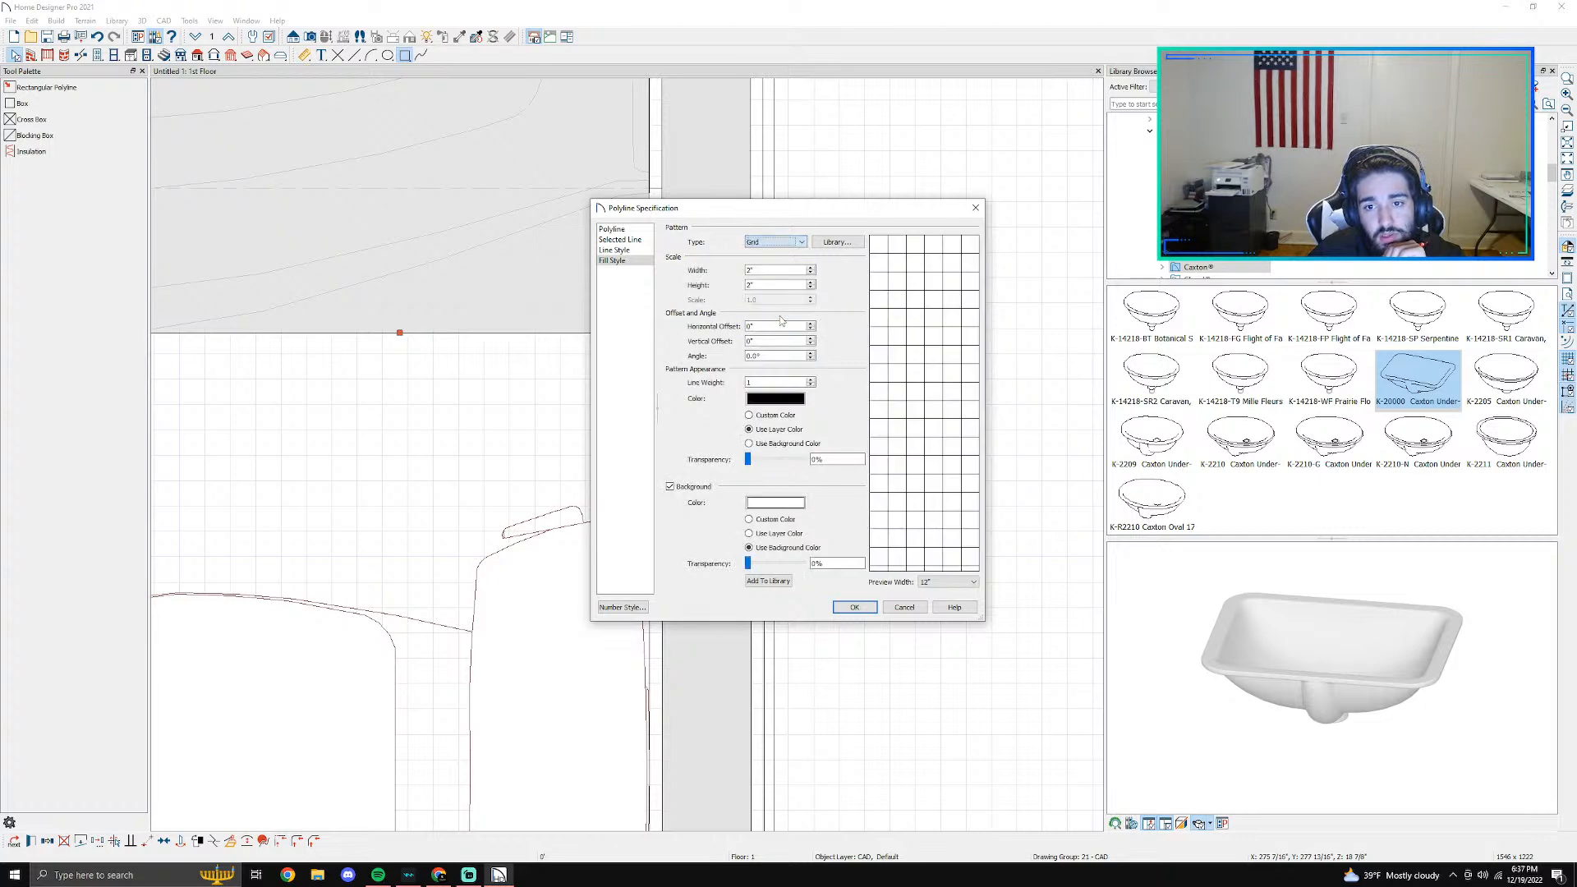
click(775, 242)
click(789, 306)
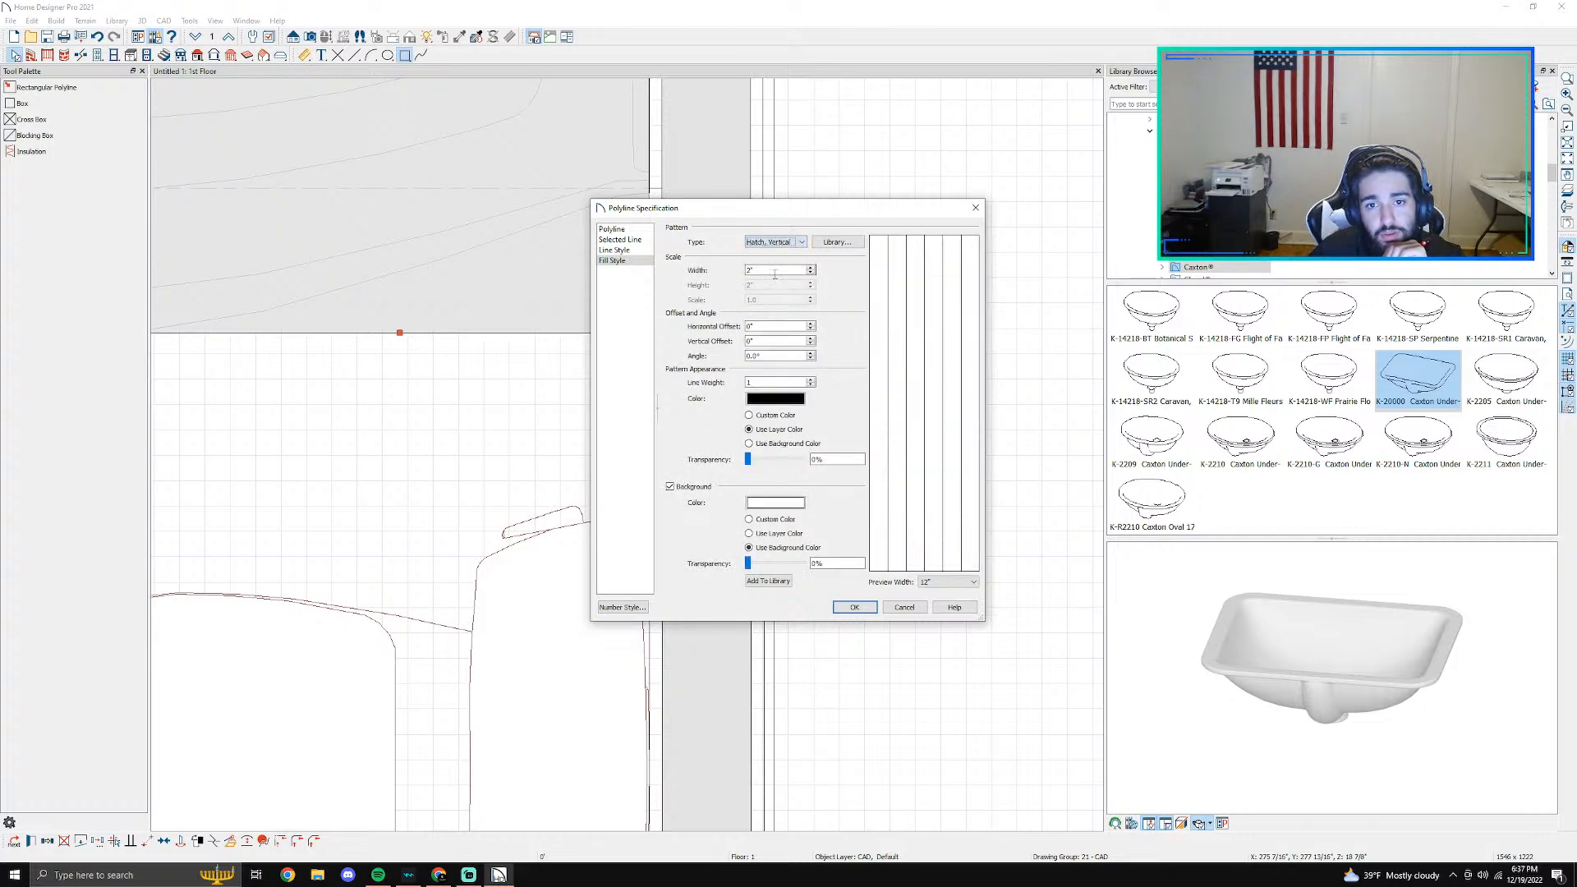
click(775, 242)
click(787, 295)
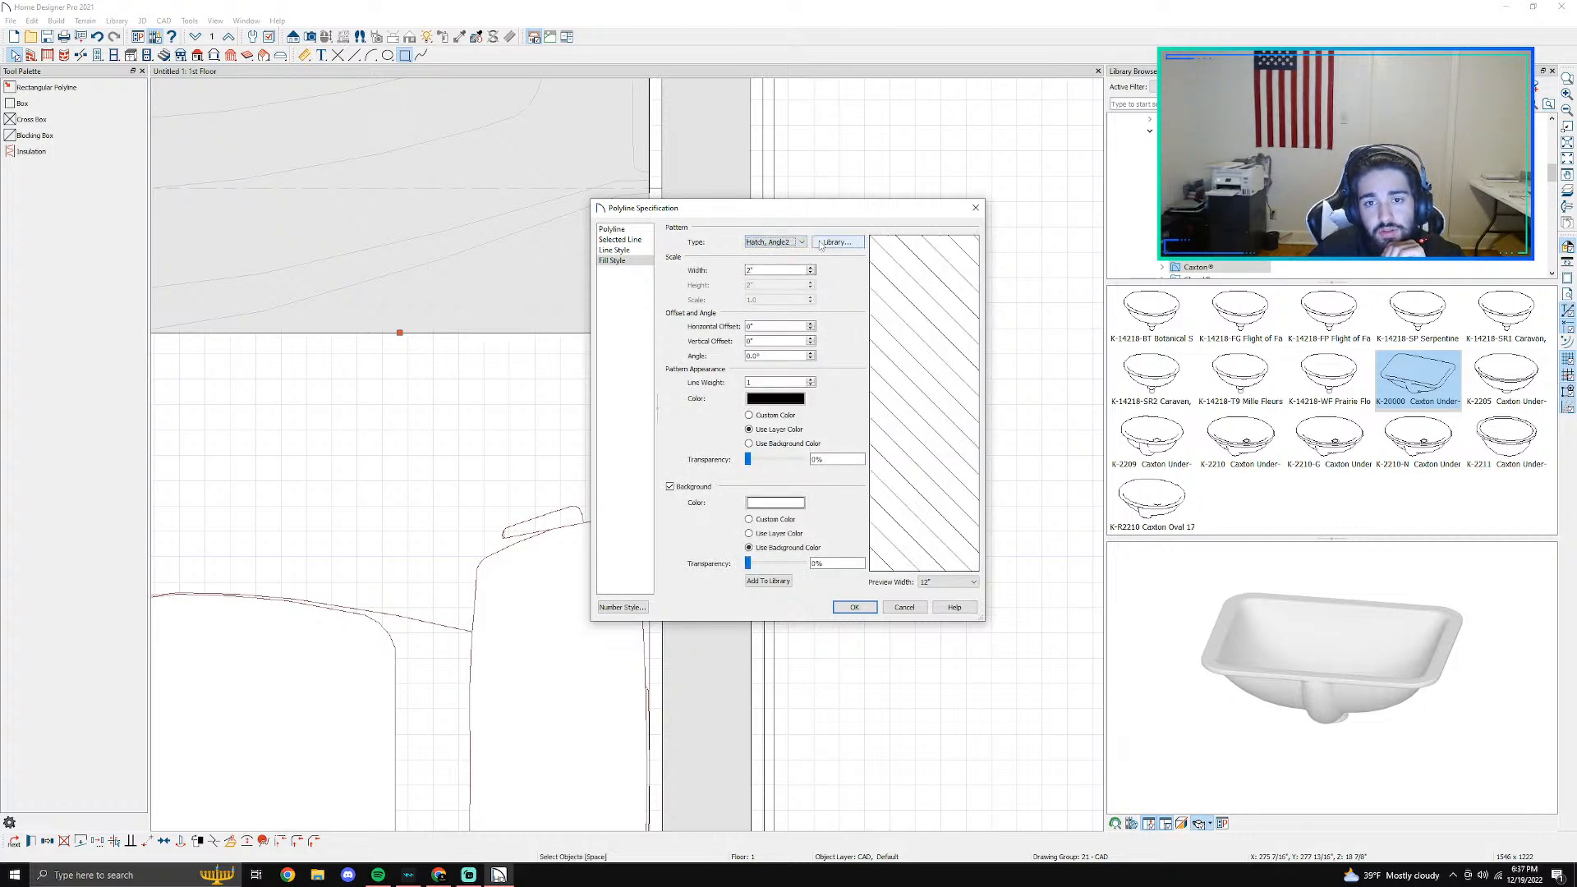
- Set both the hatch line color and the background color of the rectangle's fill to red
click(775, 399)
click(649, 354)
click(810, 510)
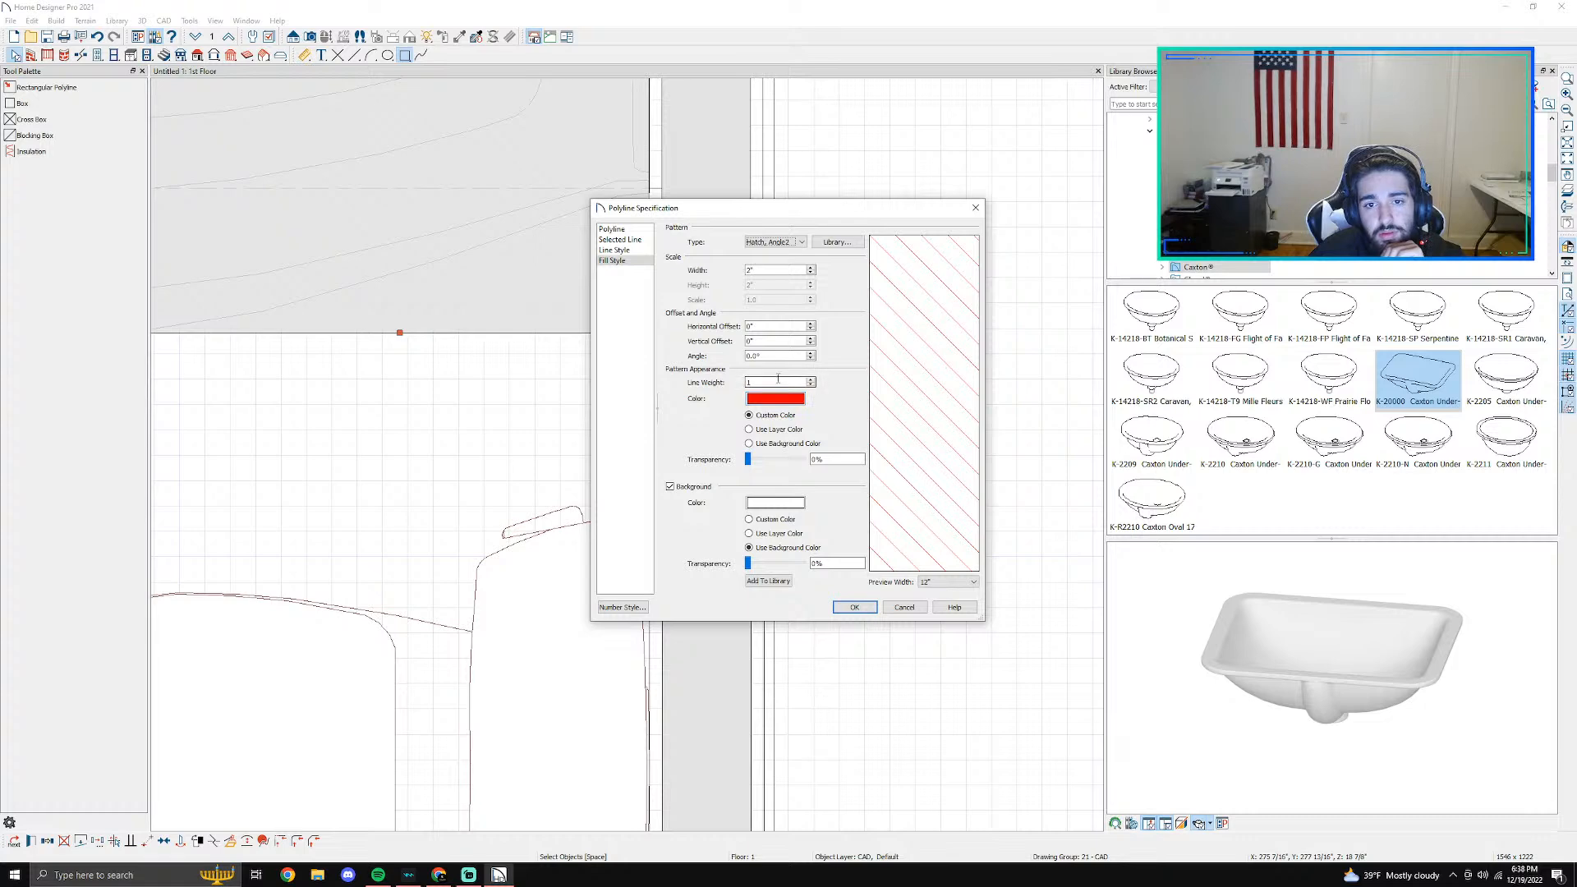
click(760, 504)
click(649, 352)
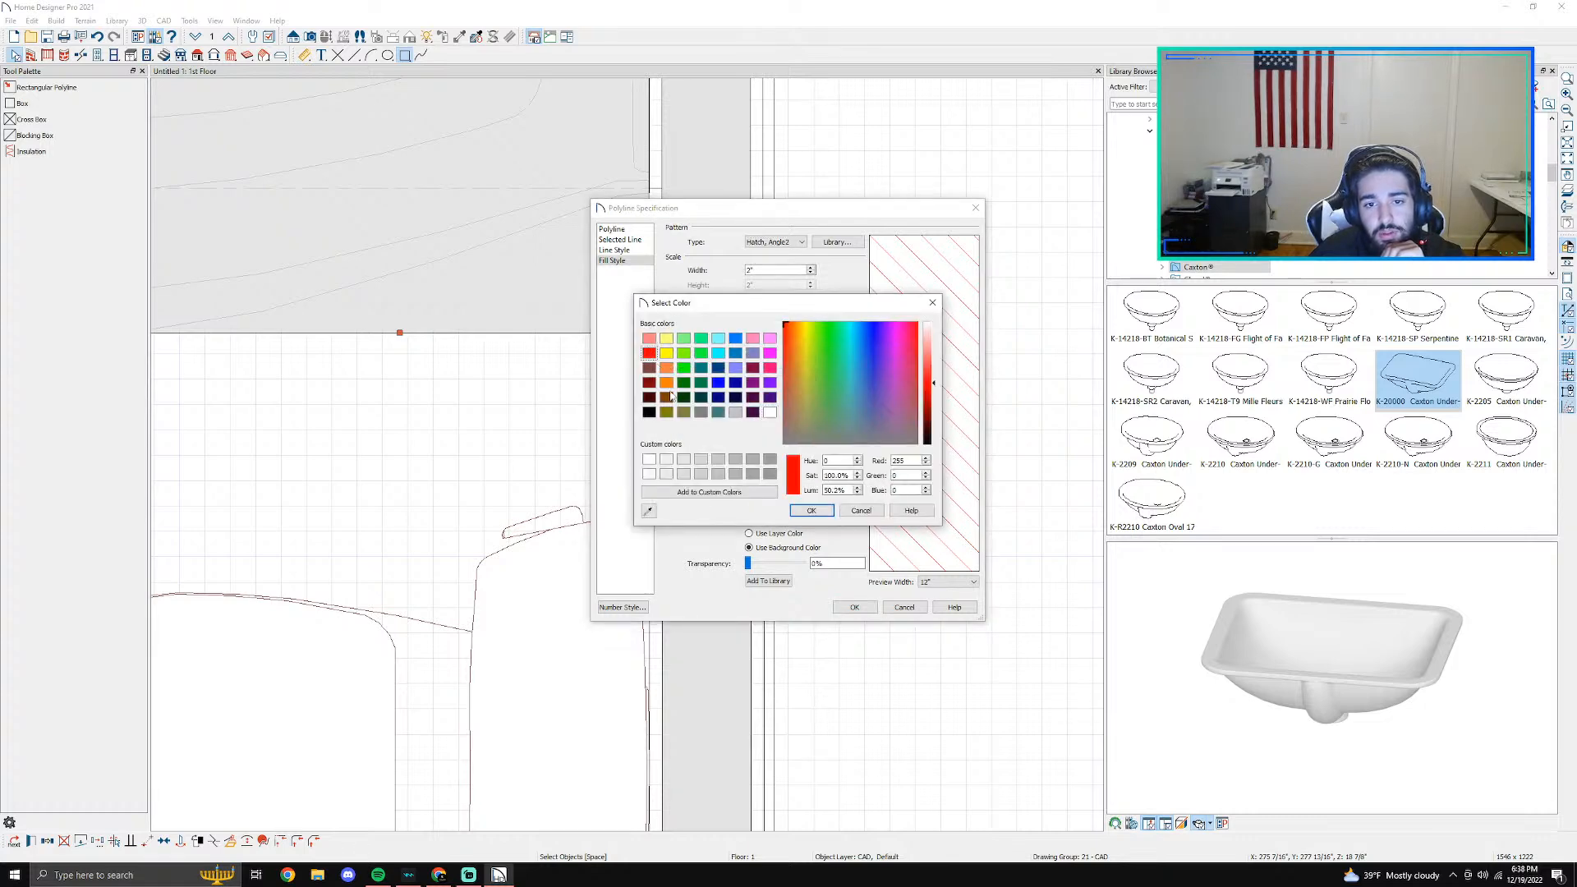
click(810, 510)
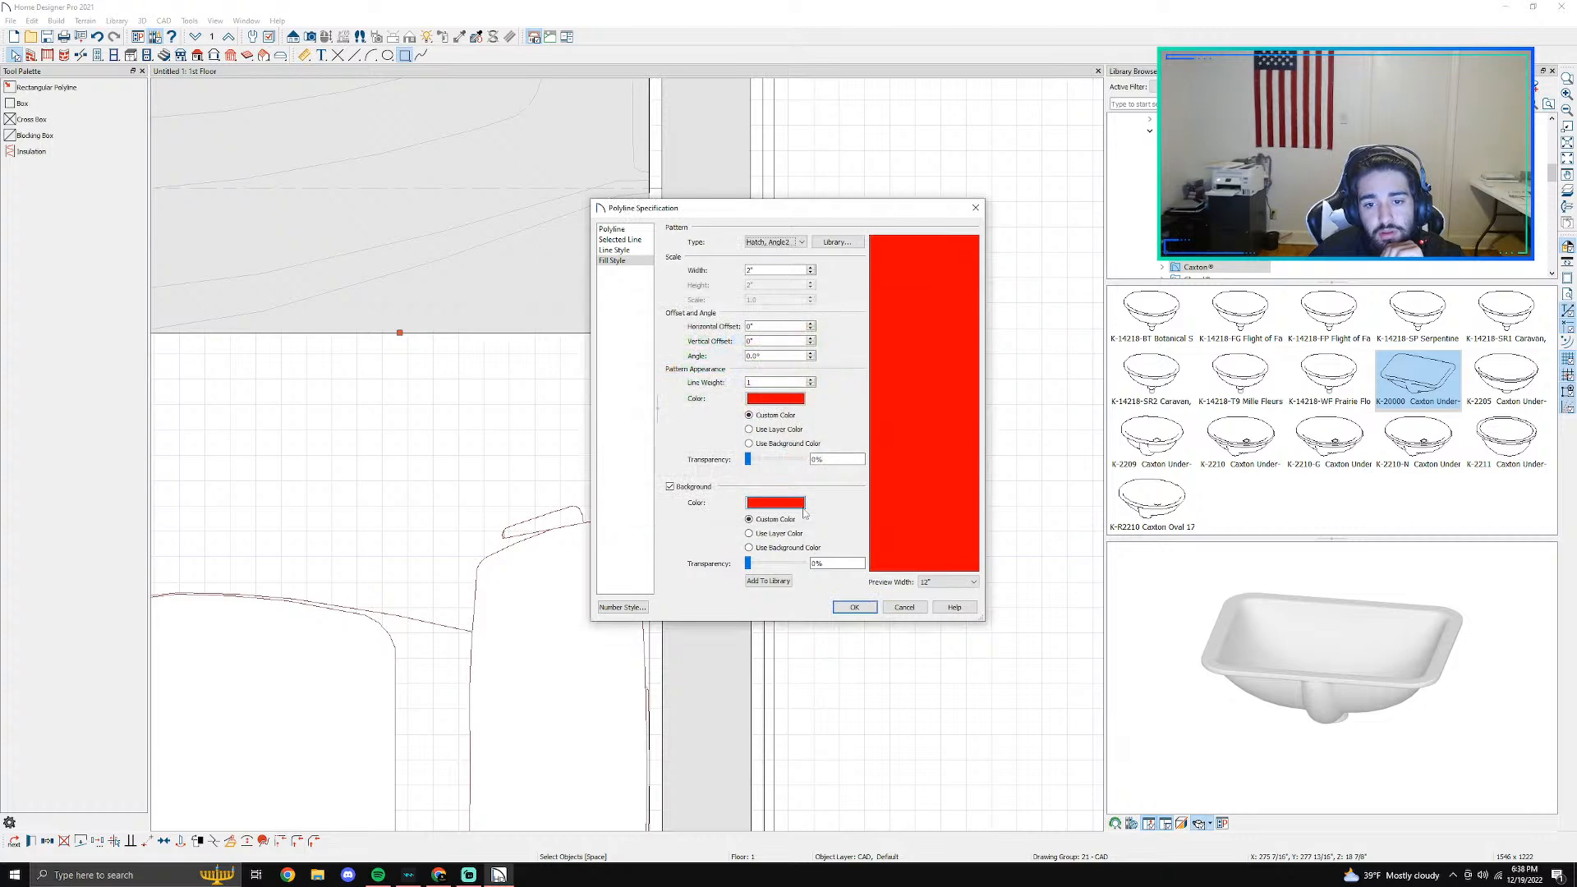
- Change the hatch line color to light red and apply the fill to the bathtub rectangle
click(775, 398)
click(649, 338)
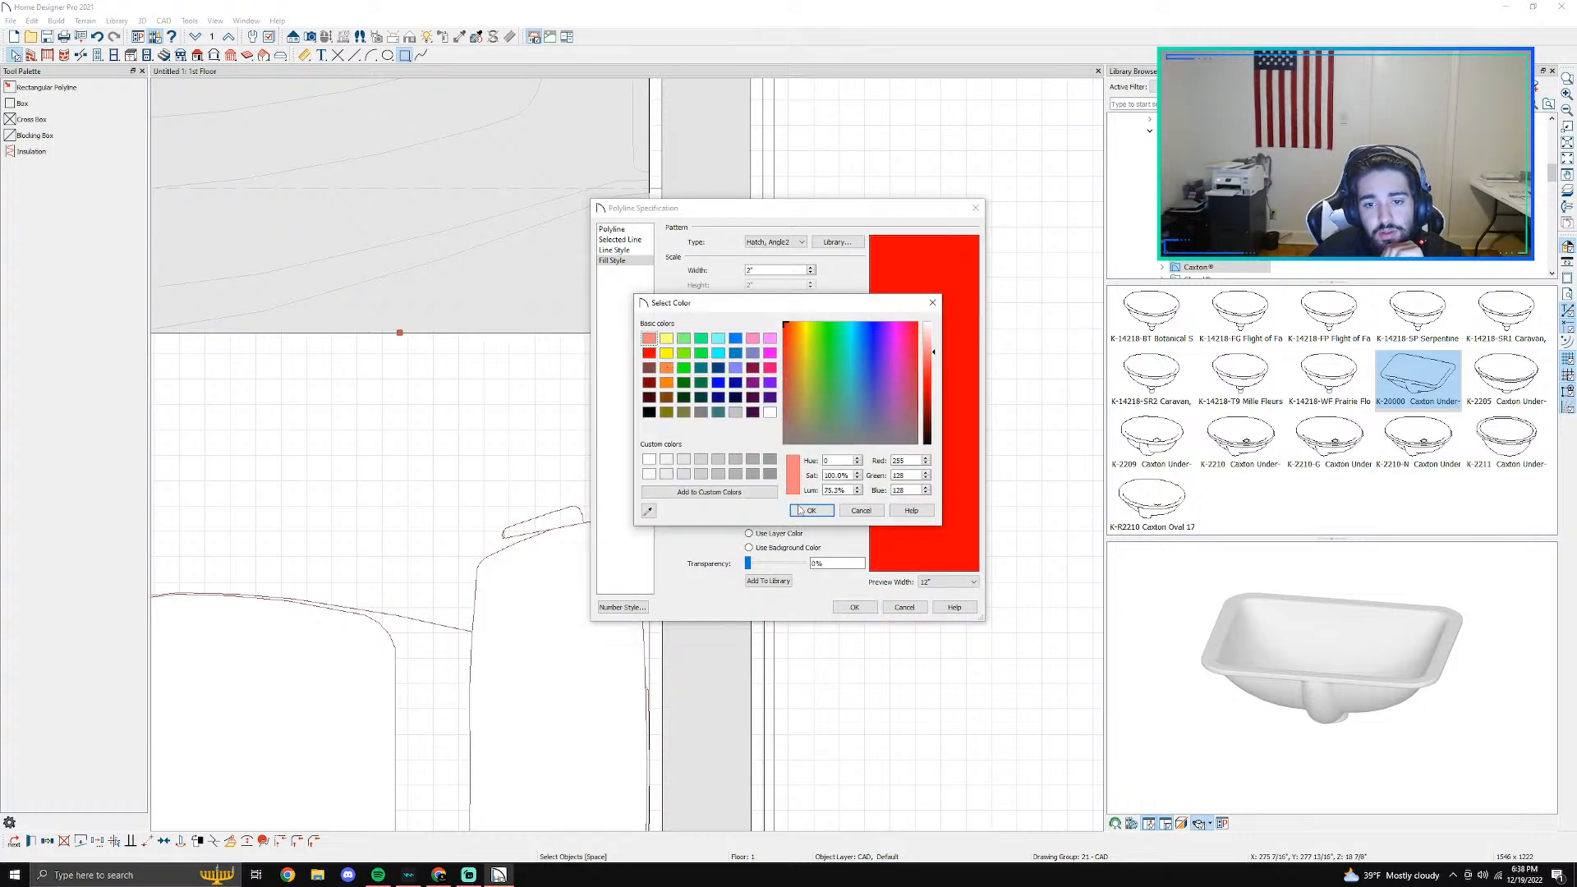
click(800, 510)
click(748, 460)
mouse_move(748, 460)
mouse_down()
mouse_move(790, 461)
mouse_move(727, 473)
mouse_up()
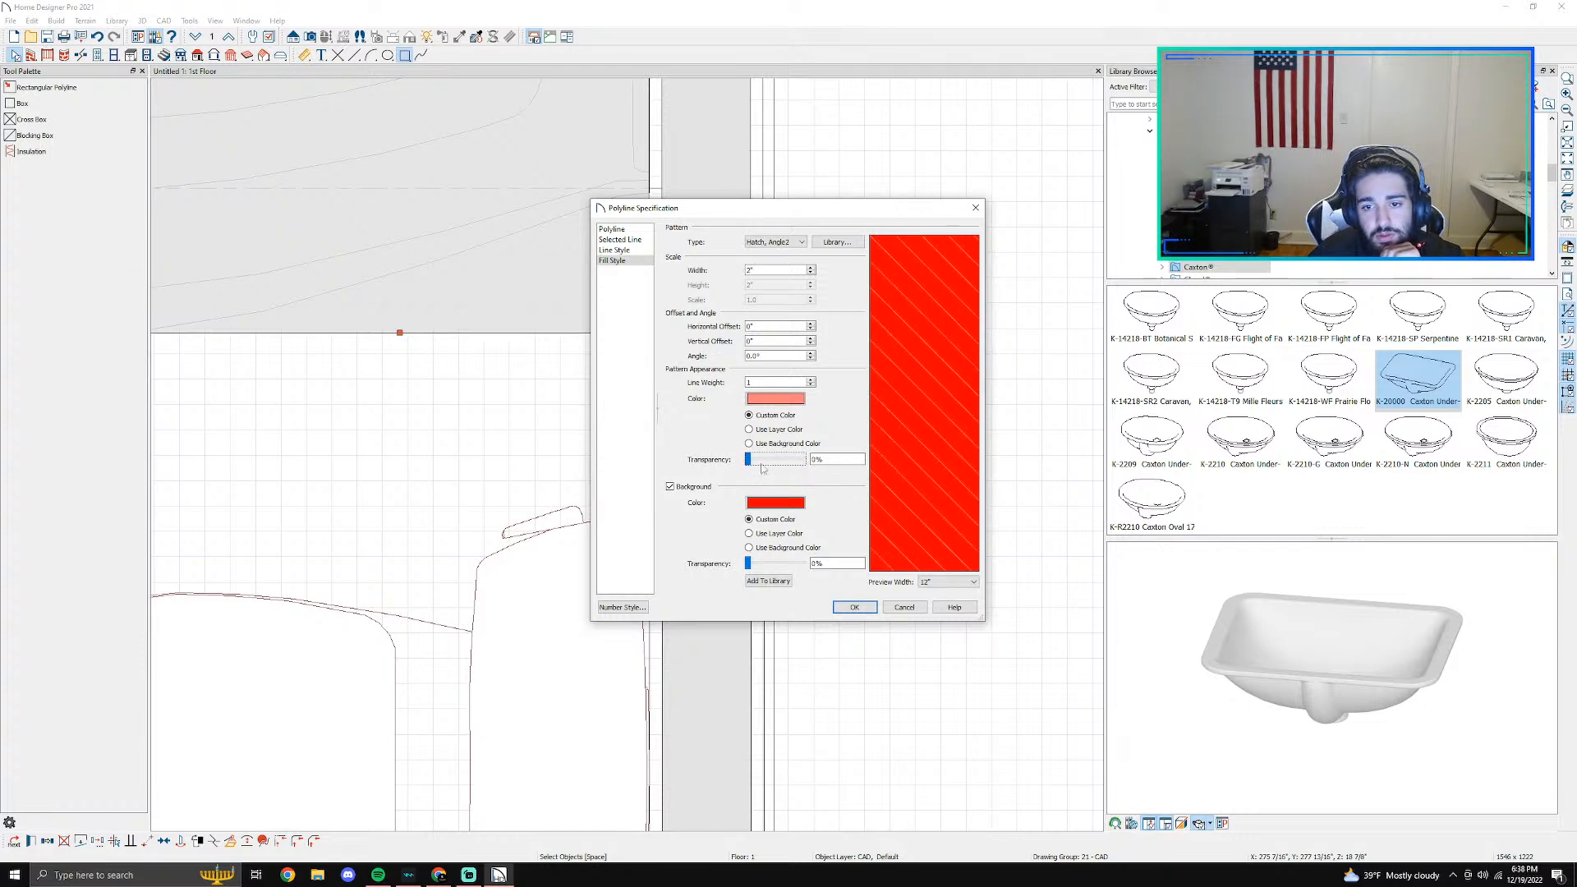
click(853, 608)
- Reopen the fill style settings of the red rectangle covering the bathtub
scroll(862, 539, up, 5)
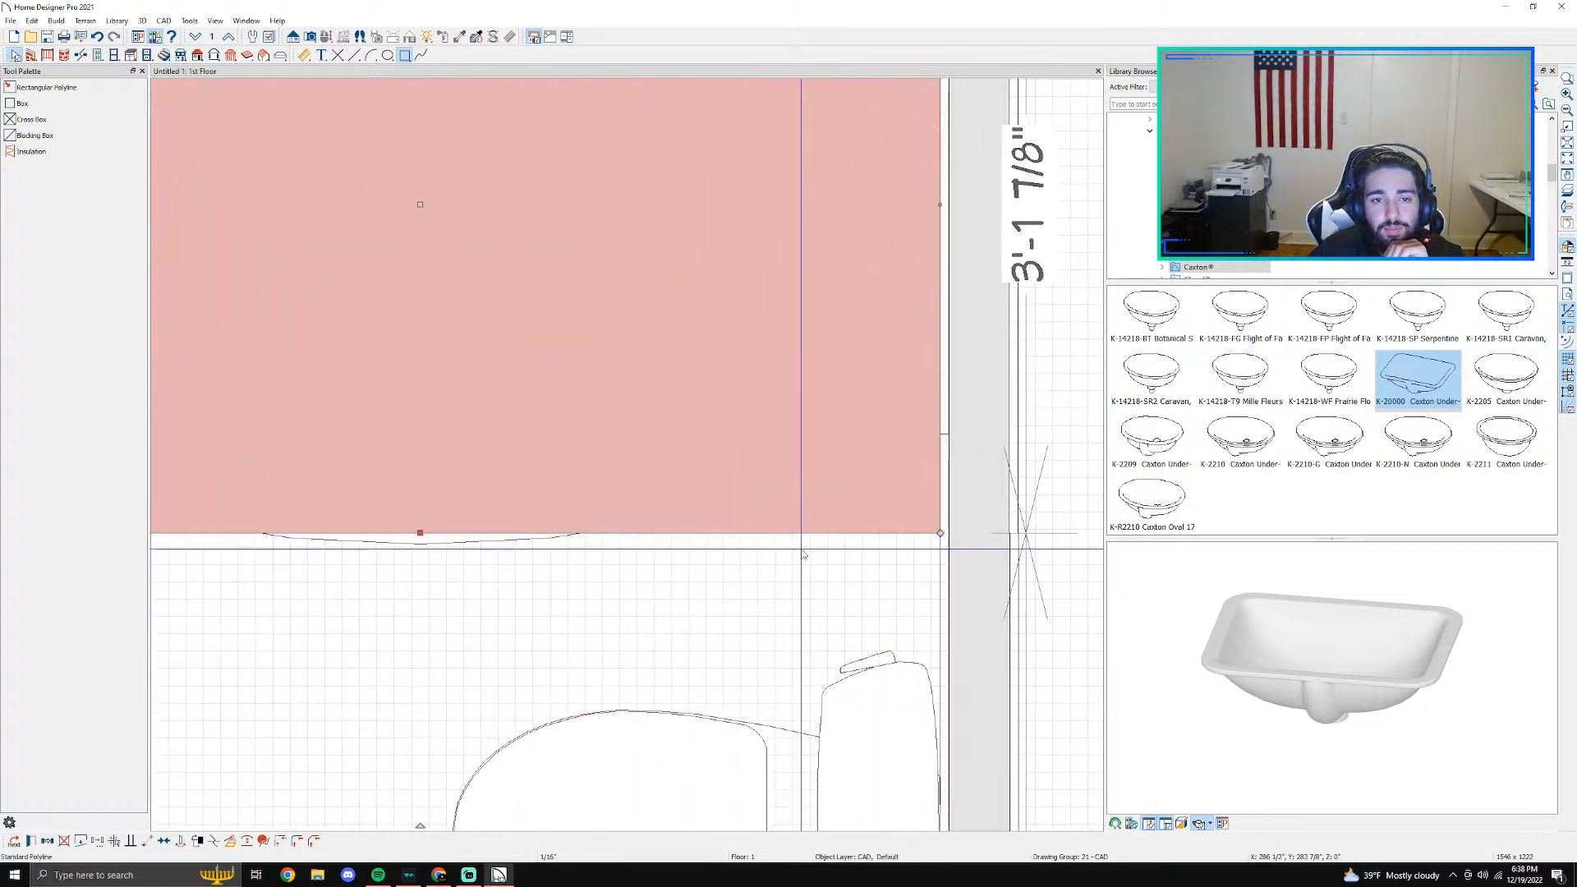
scroll(864, 540, down, 5)
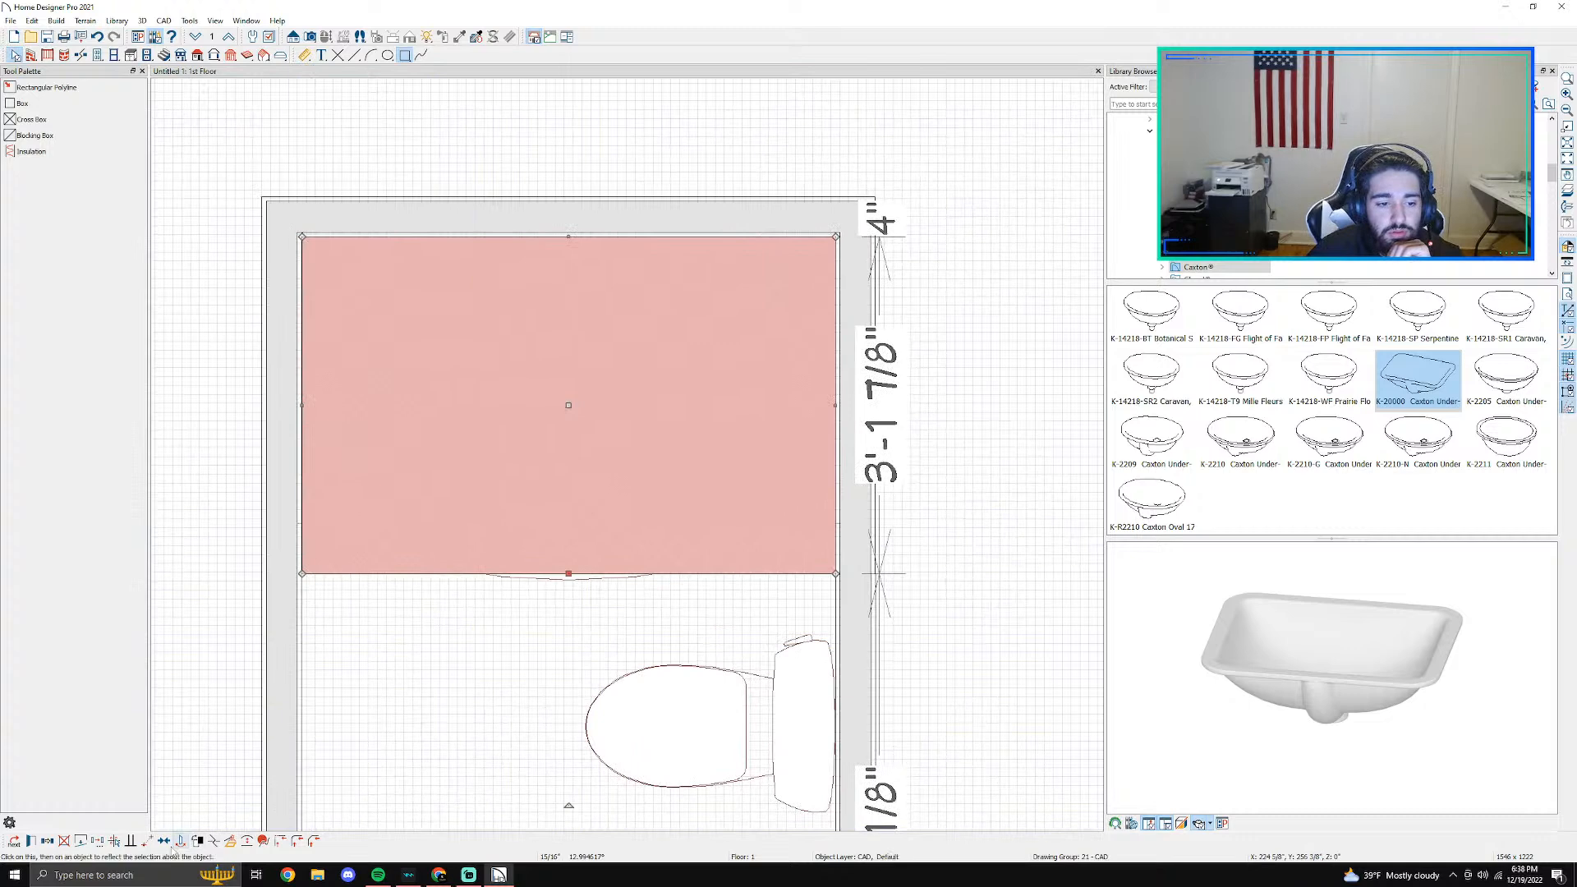
click(32, 841)
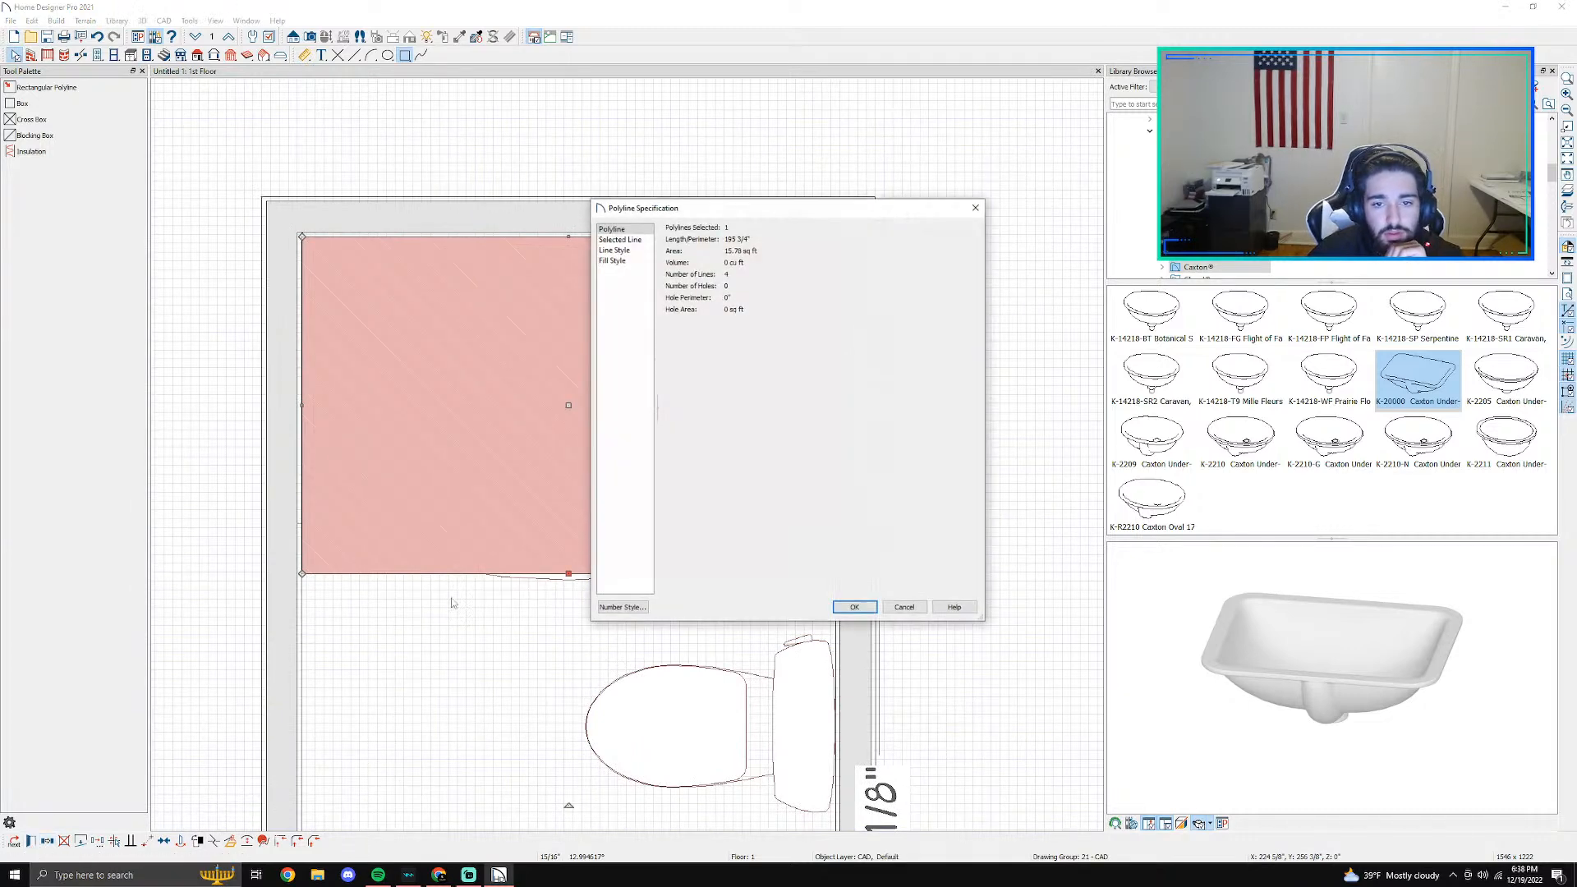
click(616, 250)
click(618, 261)
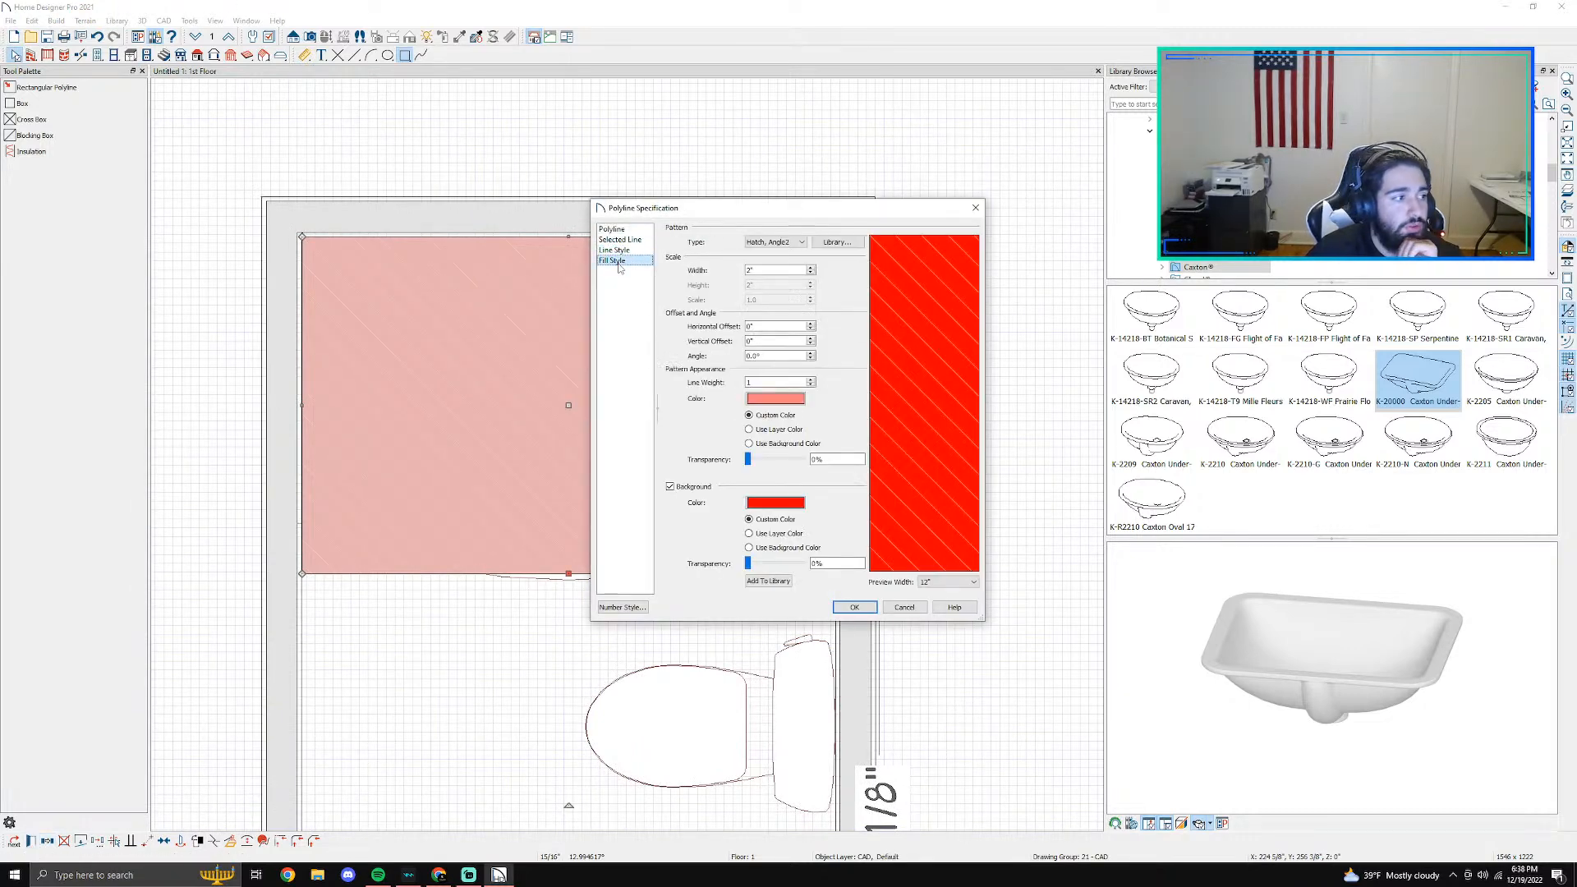
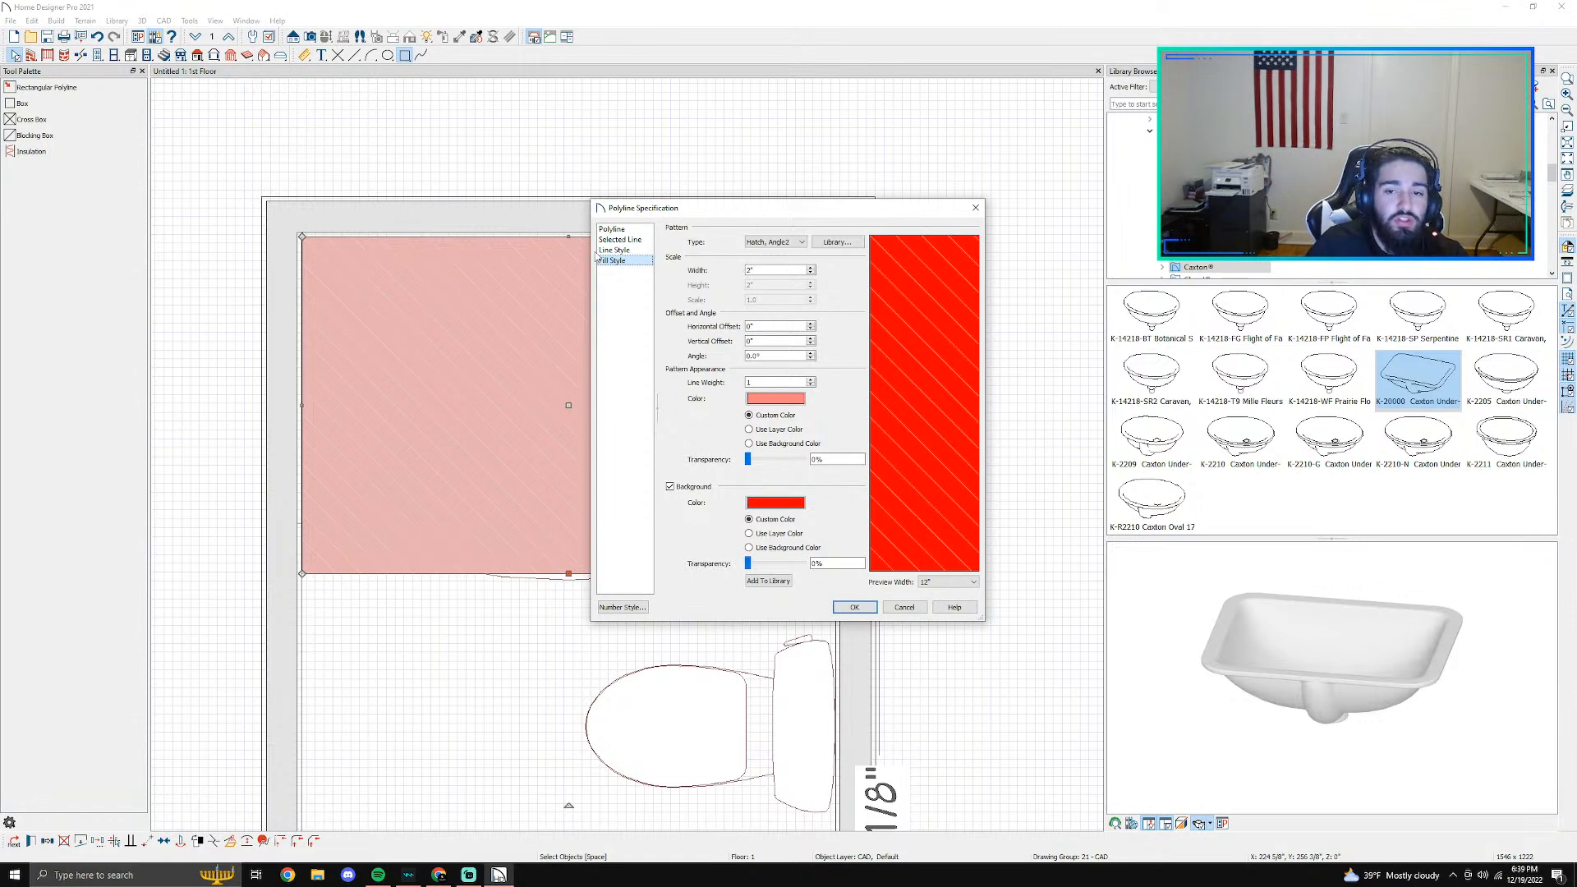
- Set the hatch line color of the bathtub rectangle to black with 52% pattern transparency and apply the fill
click(770, 400)
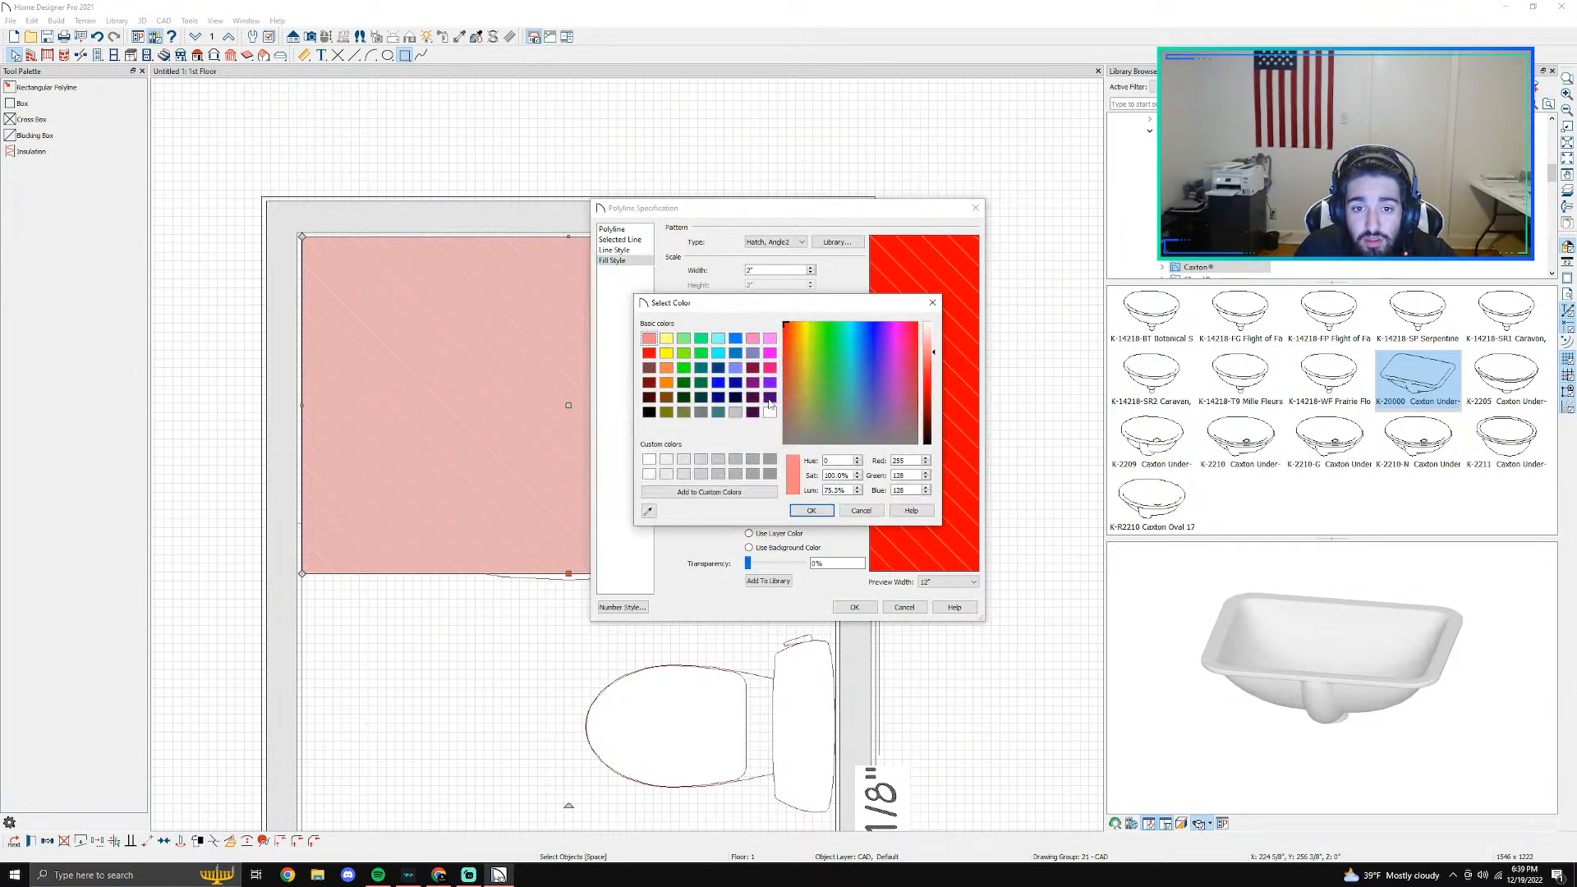
click(649, 412)
click(810, 511)
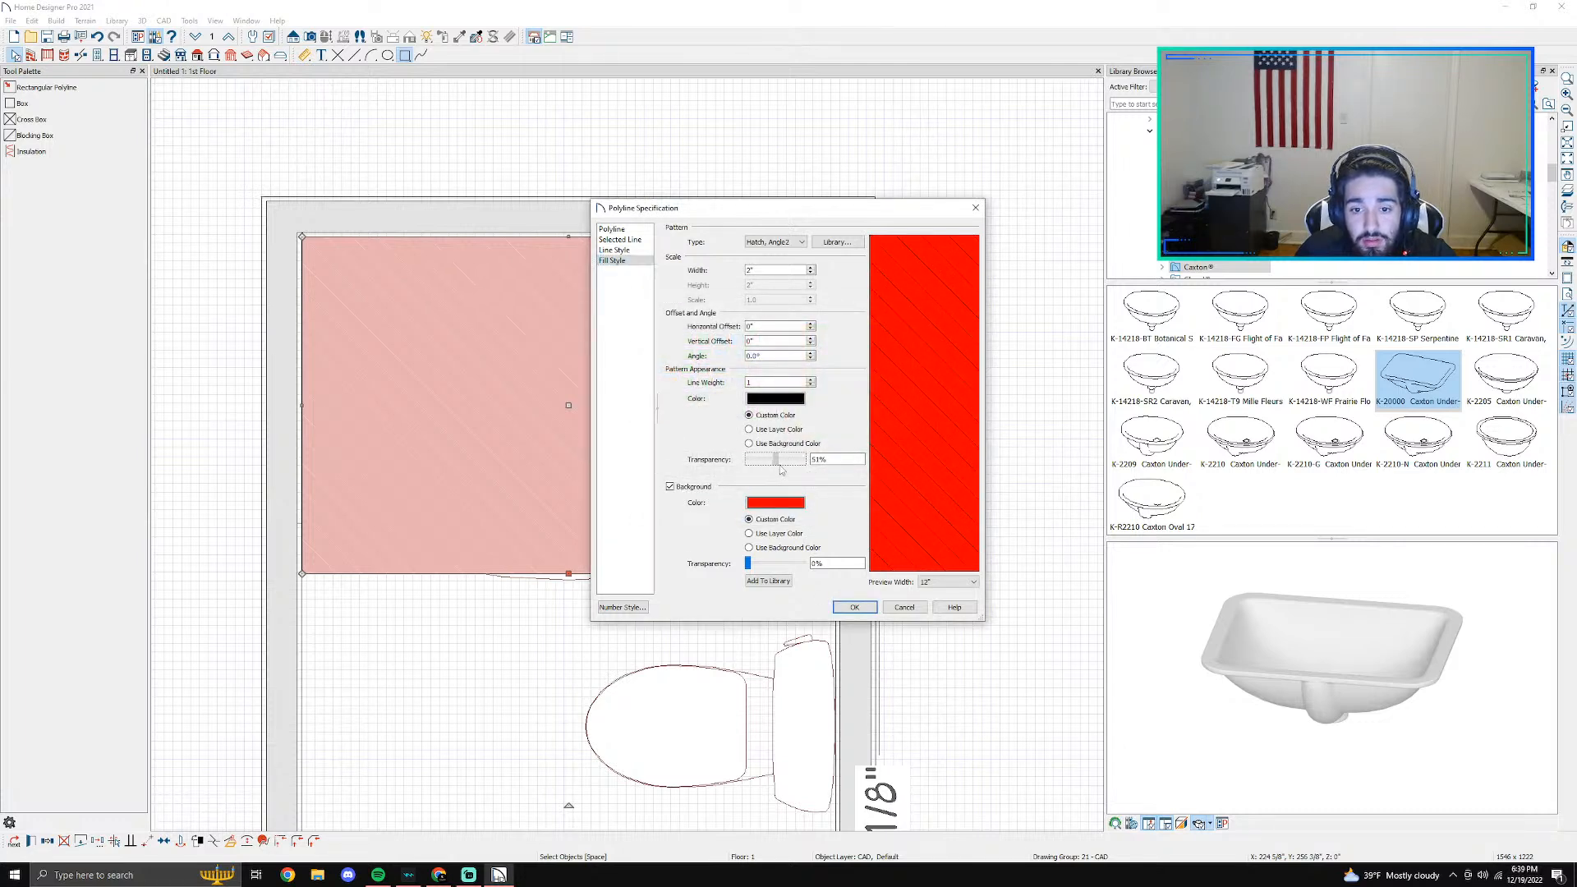
click(855, 607)
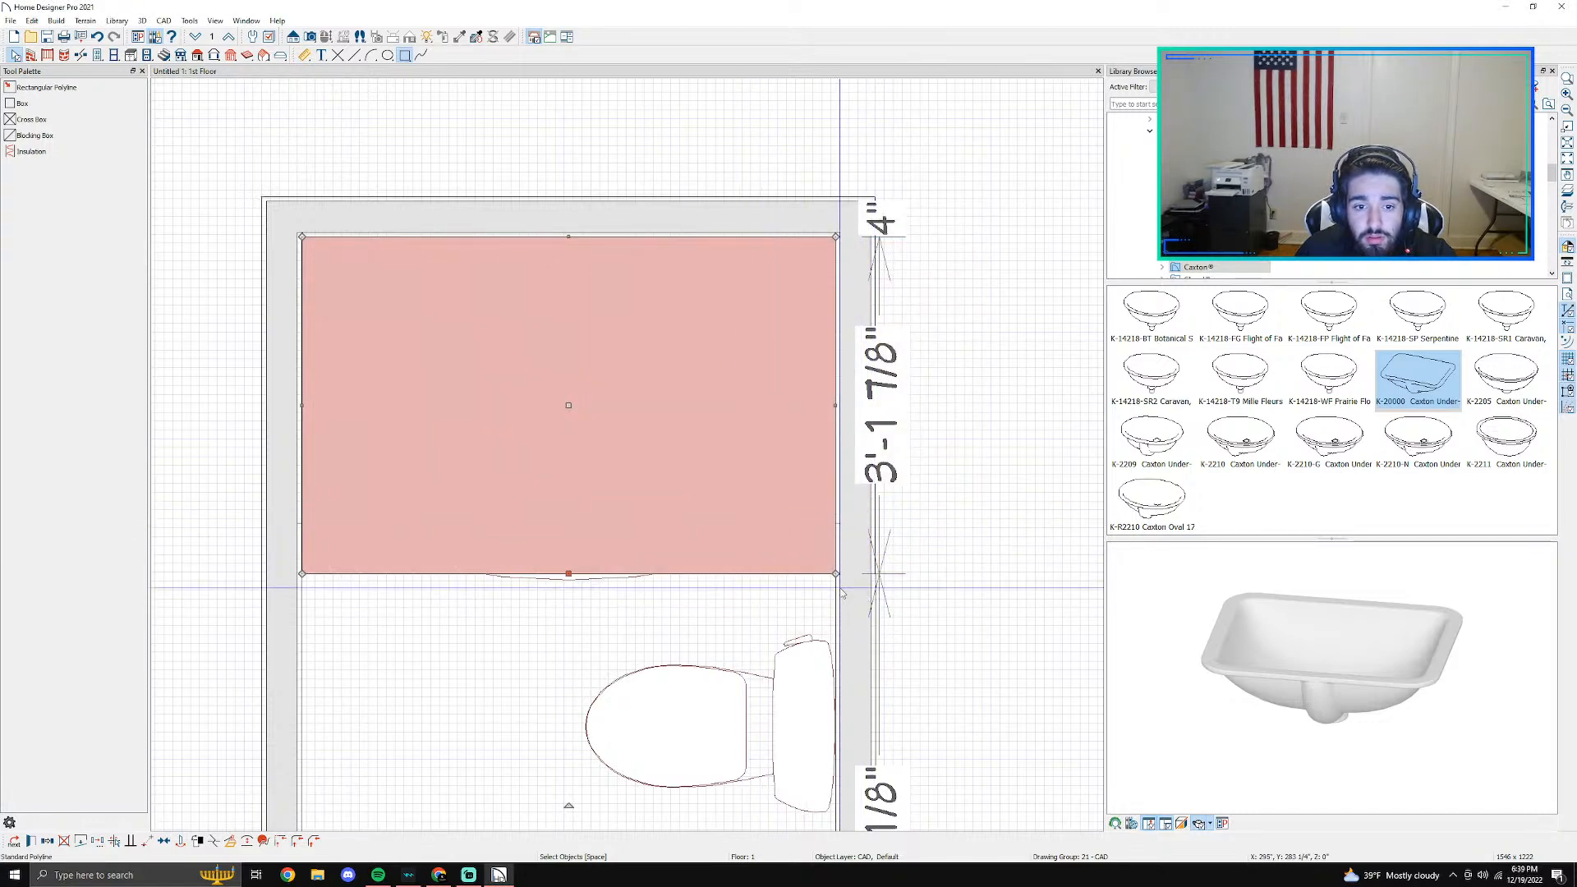
click(813, 578)
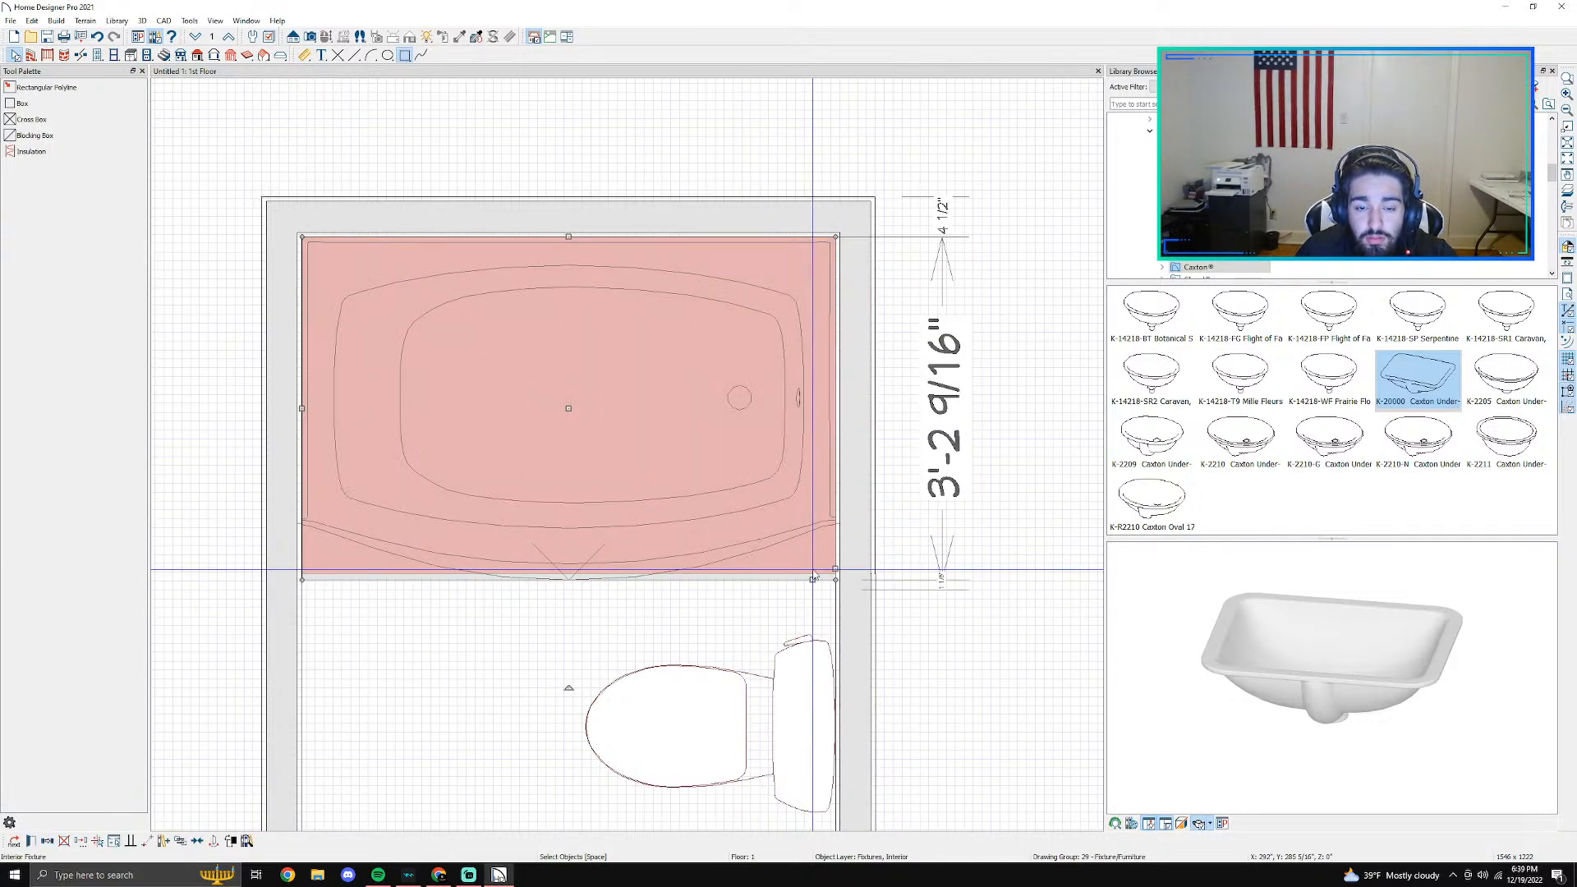
scroll(813, 575, up, 2)
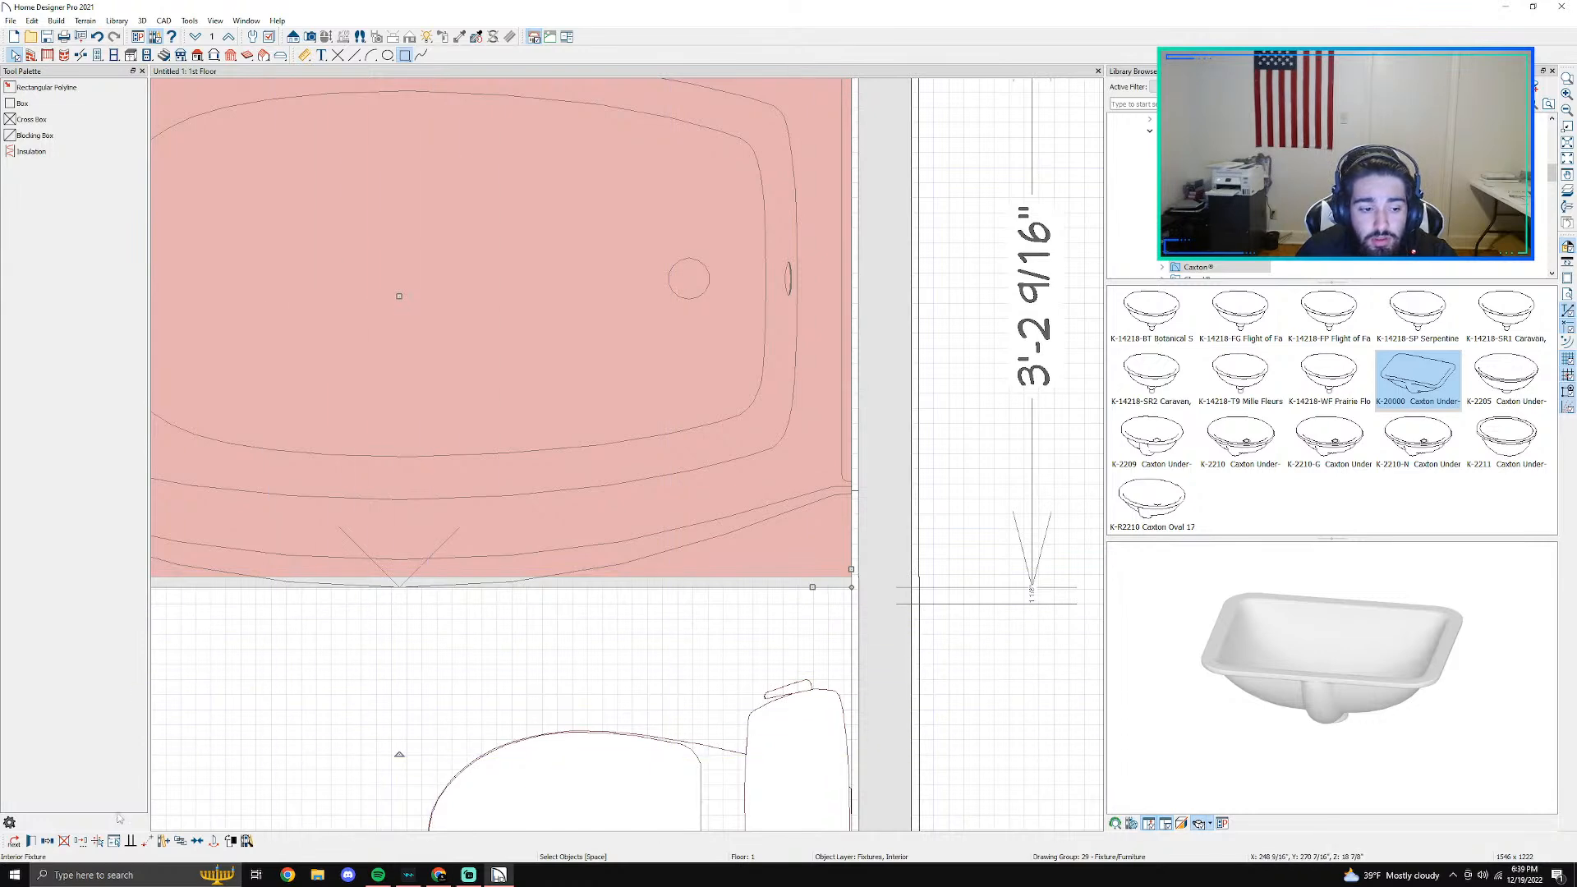
click(33, 841)
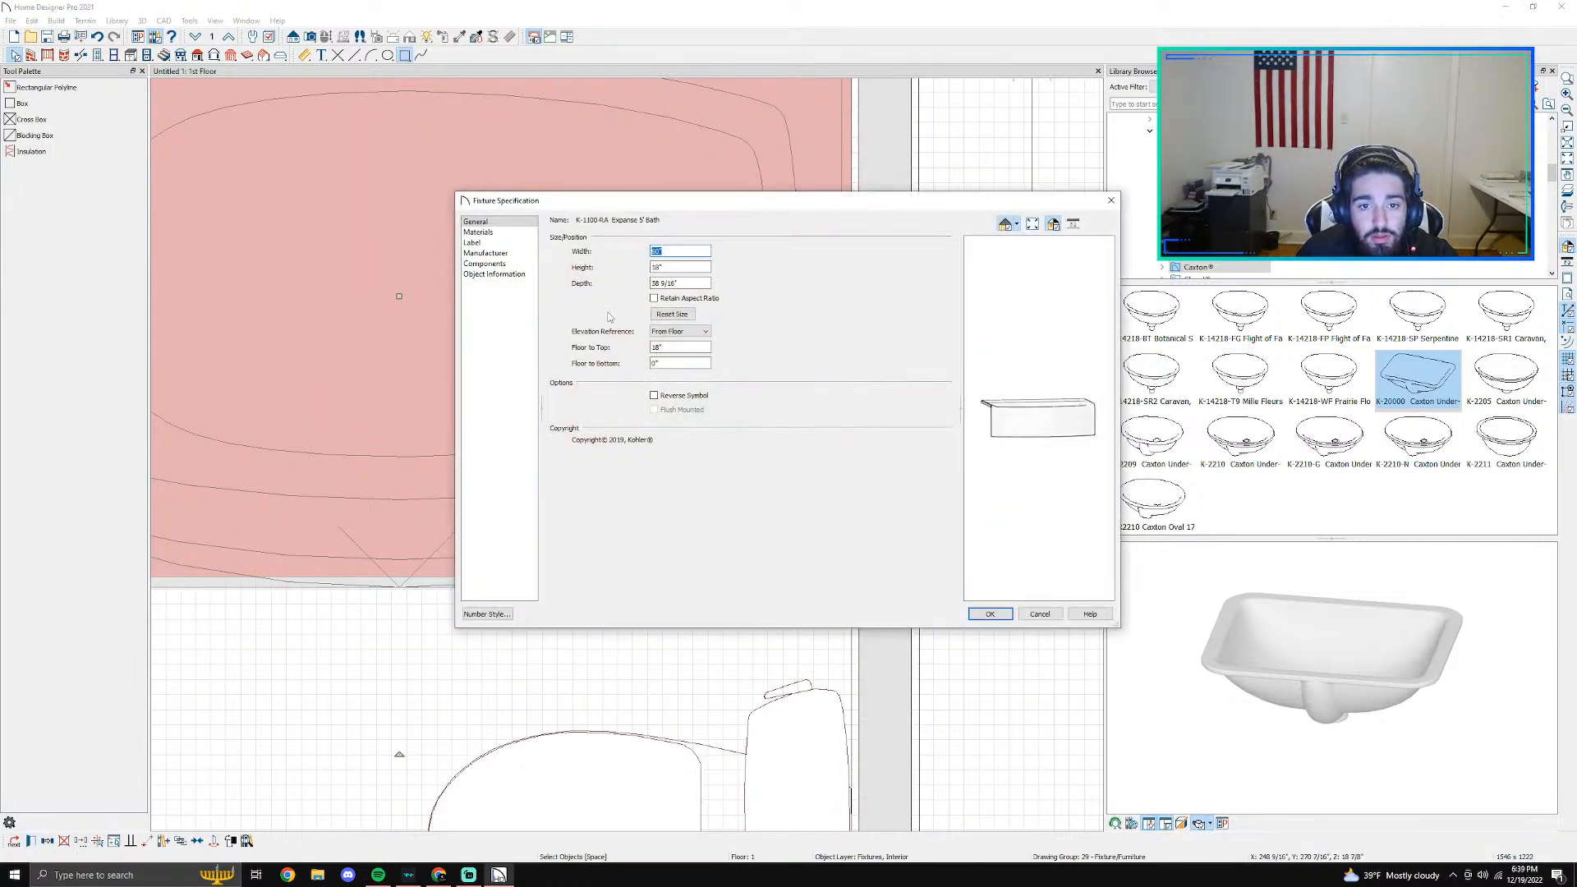
click(1041, 616)
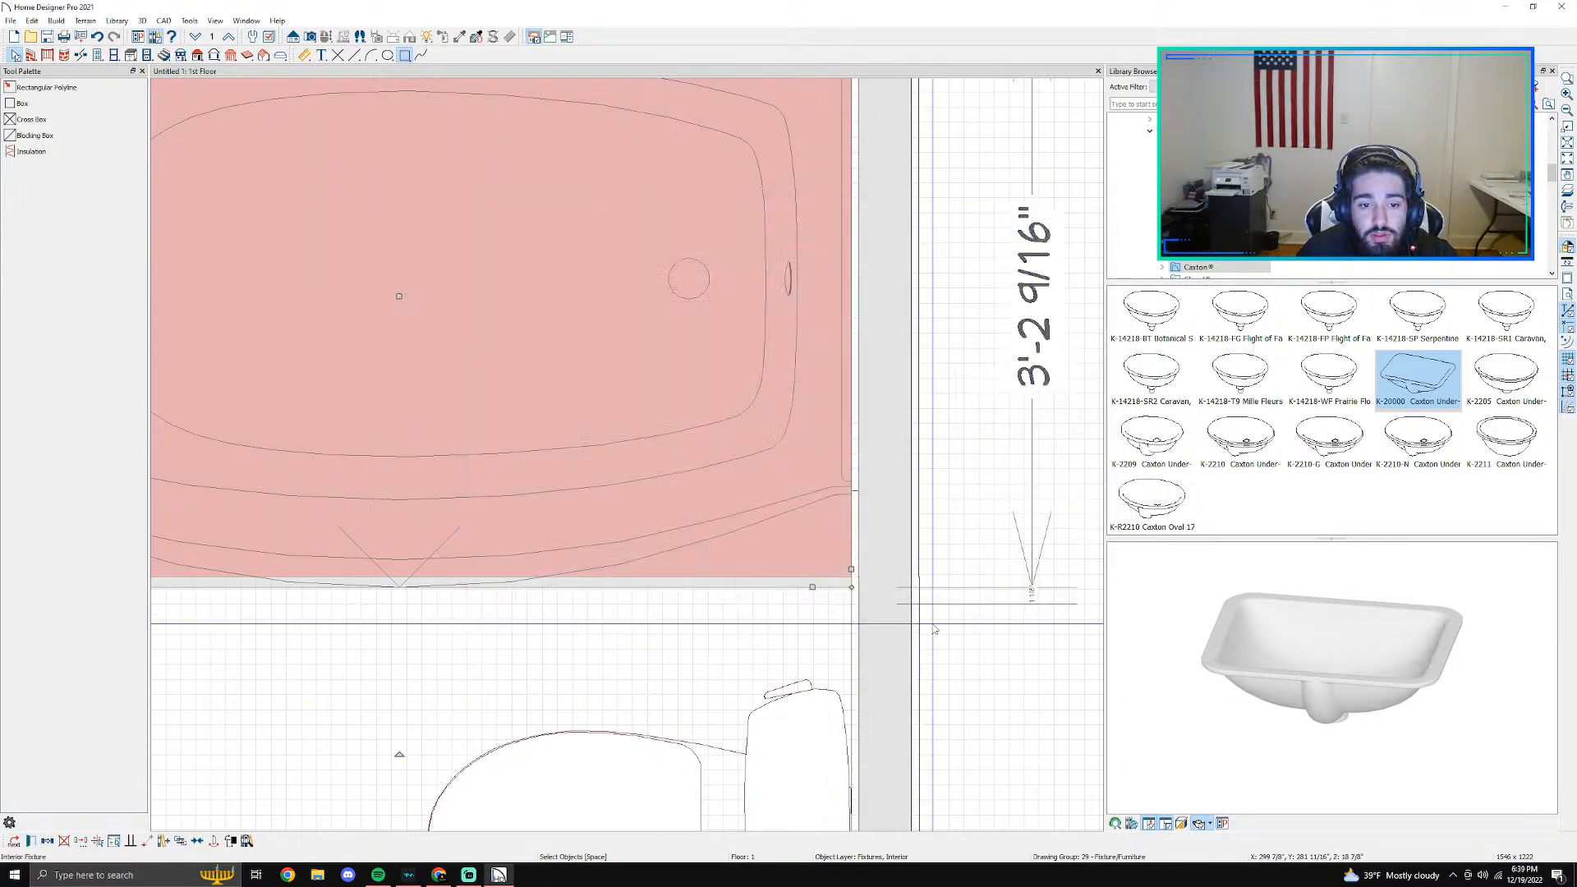
- Set the bathtub rectangle's pattern transparency to 0% and its red background transparency to about 71%
click(14, 841)
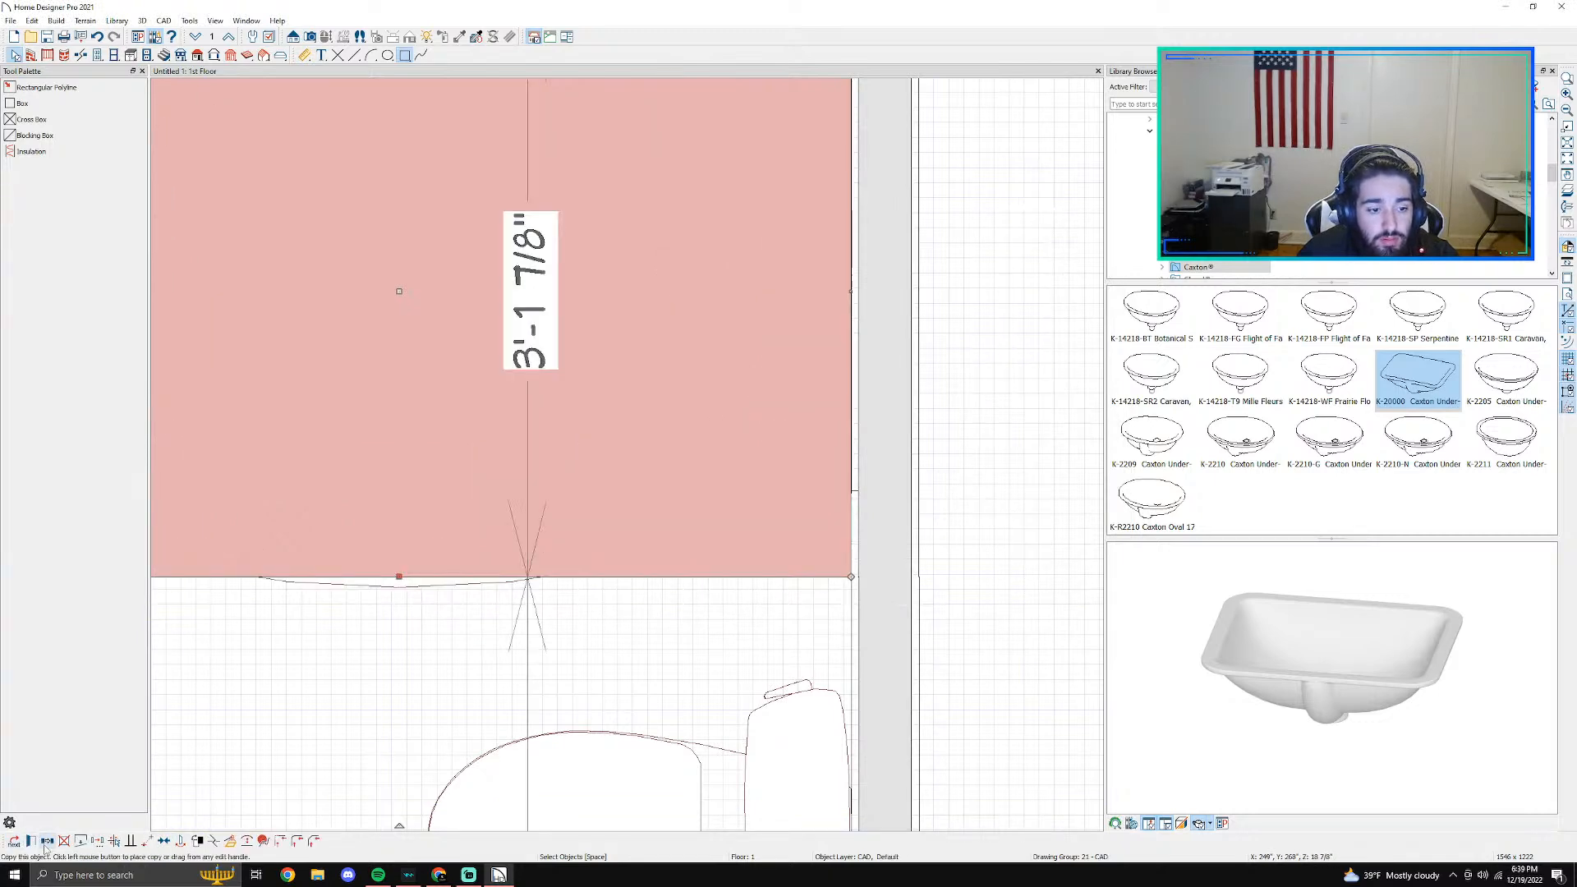
click(30, 841)
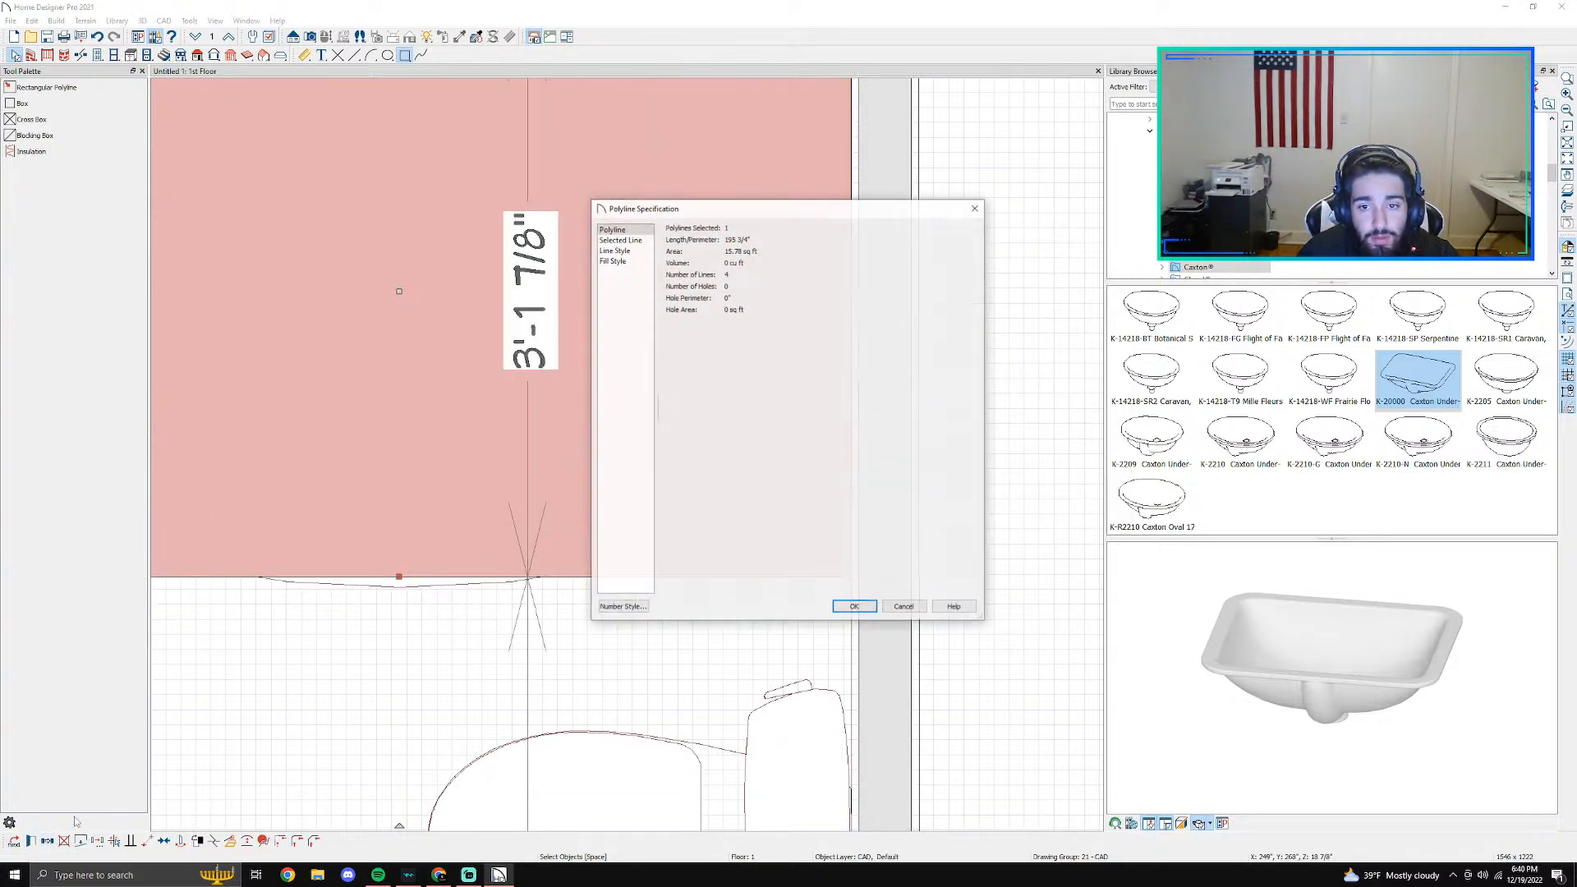
click(613, 251)
click(629, 261)
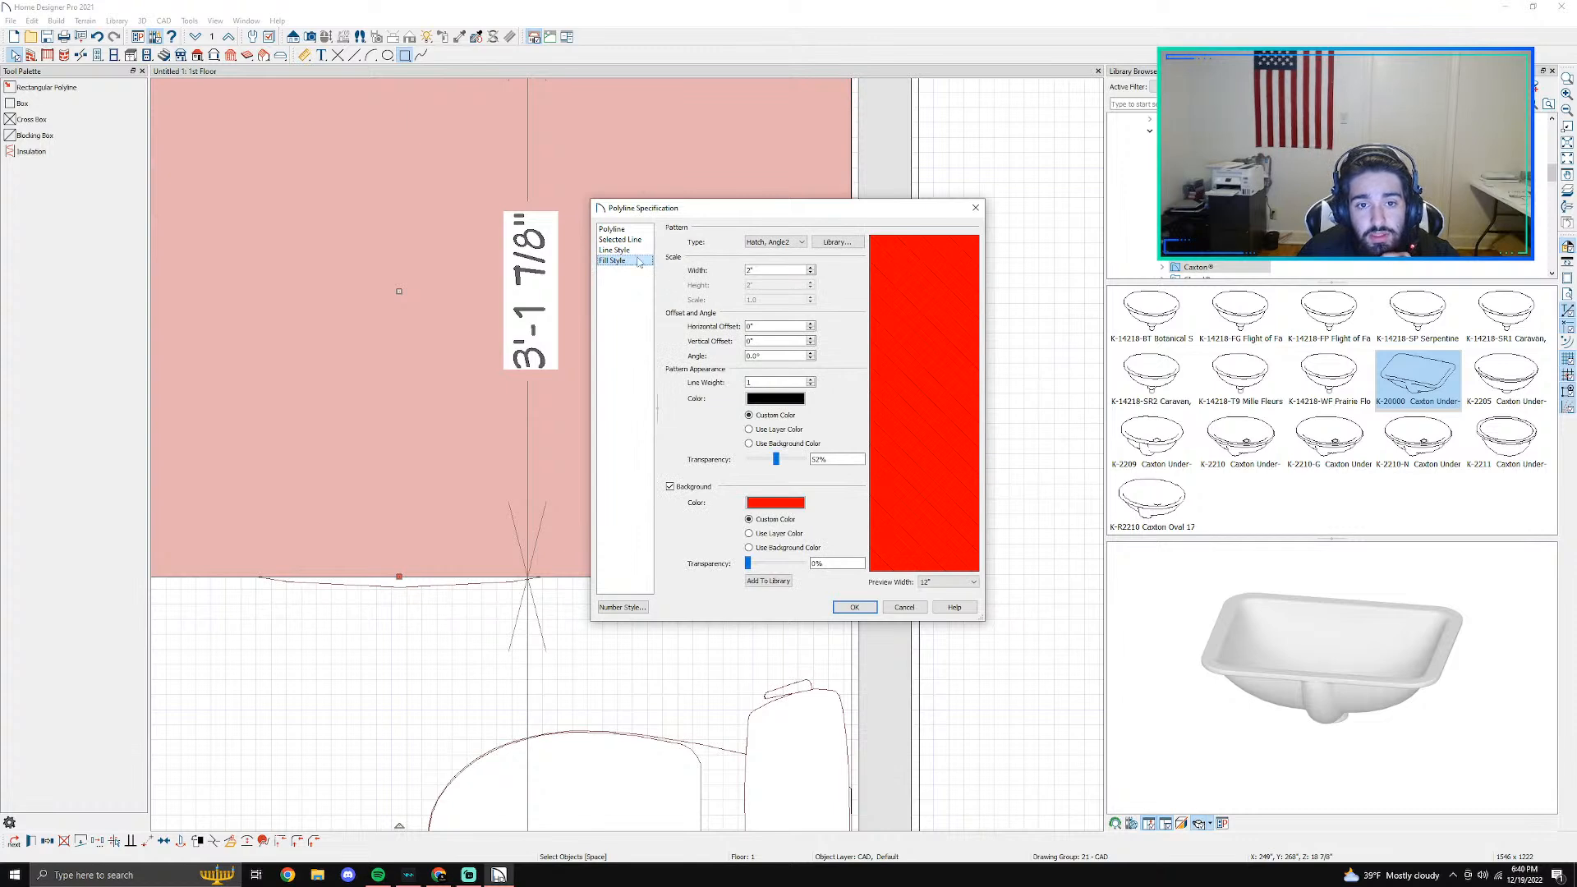
click(629, 251)
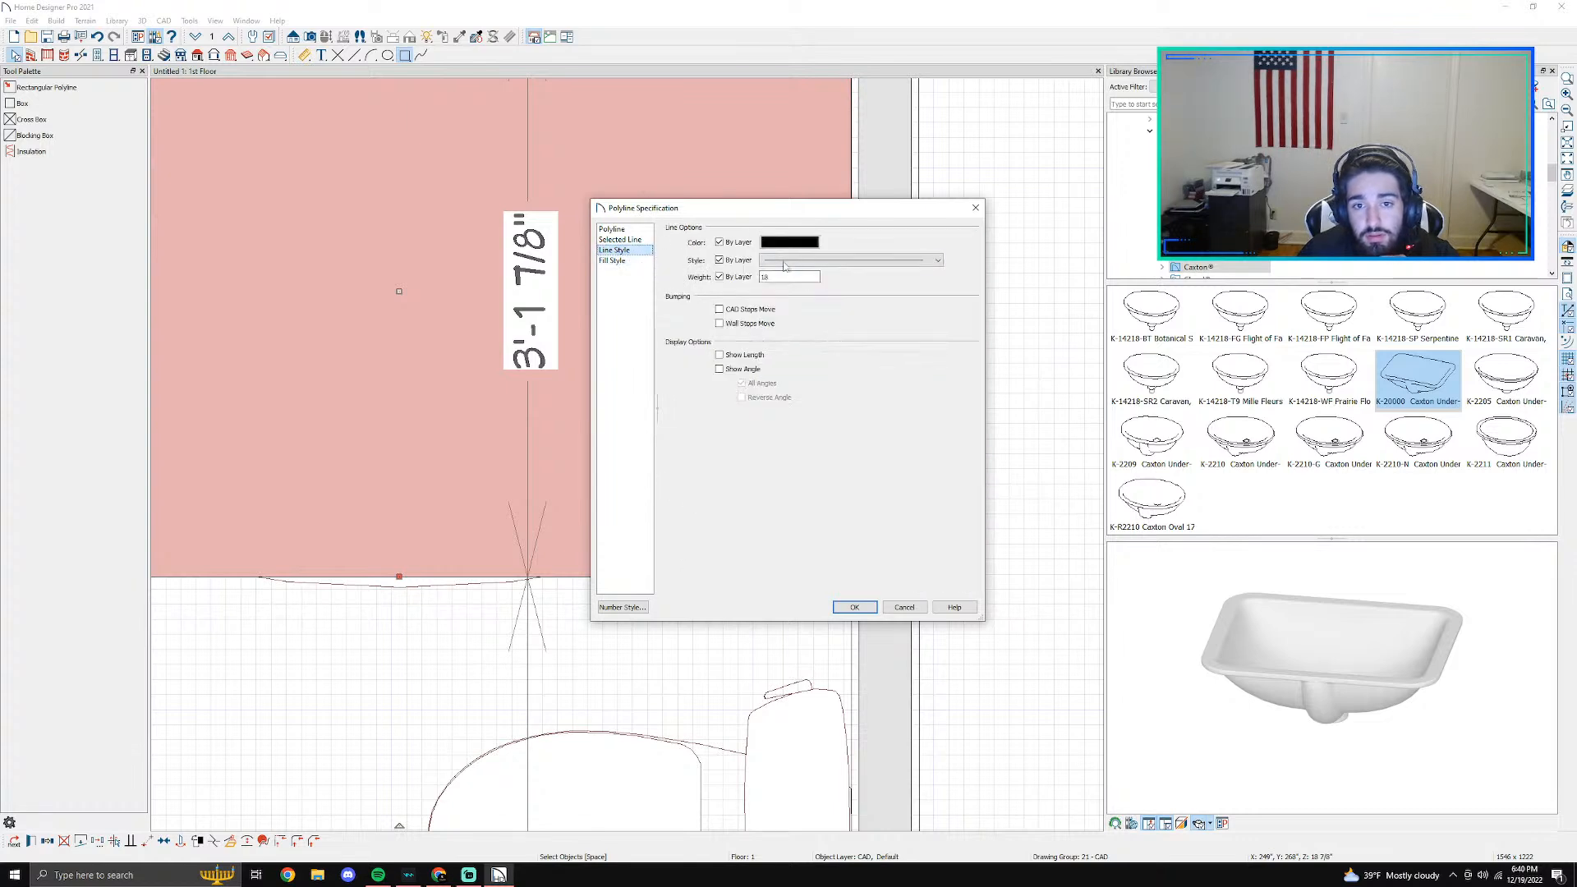
click(631, 261)
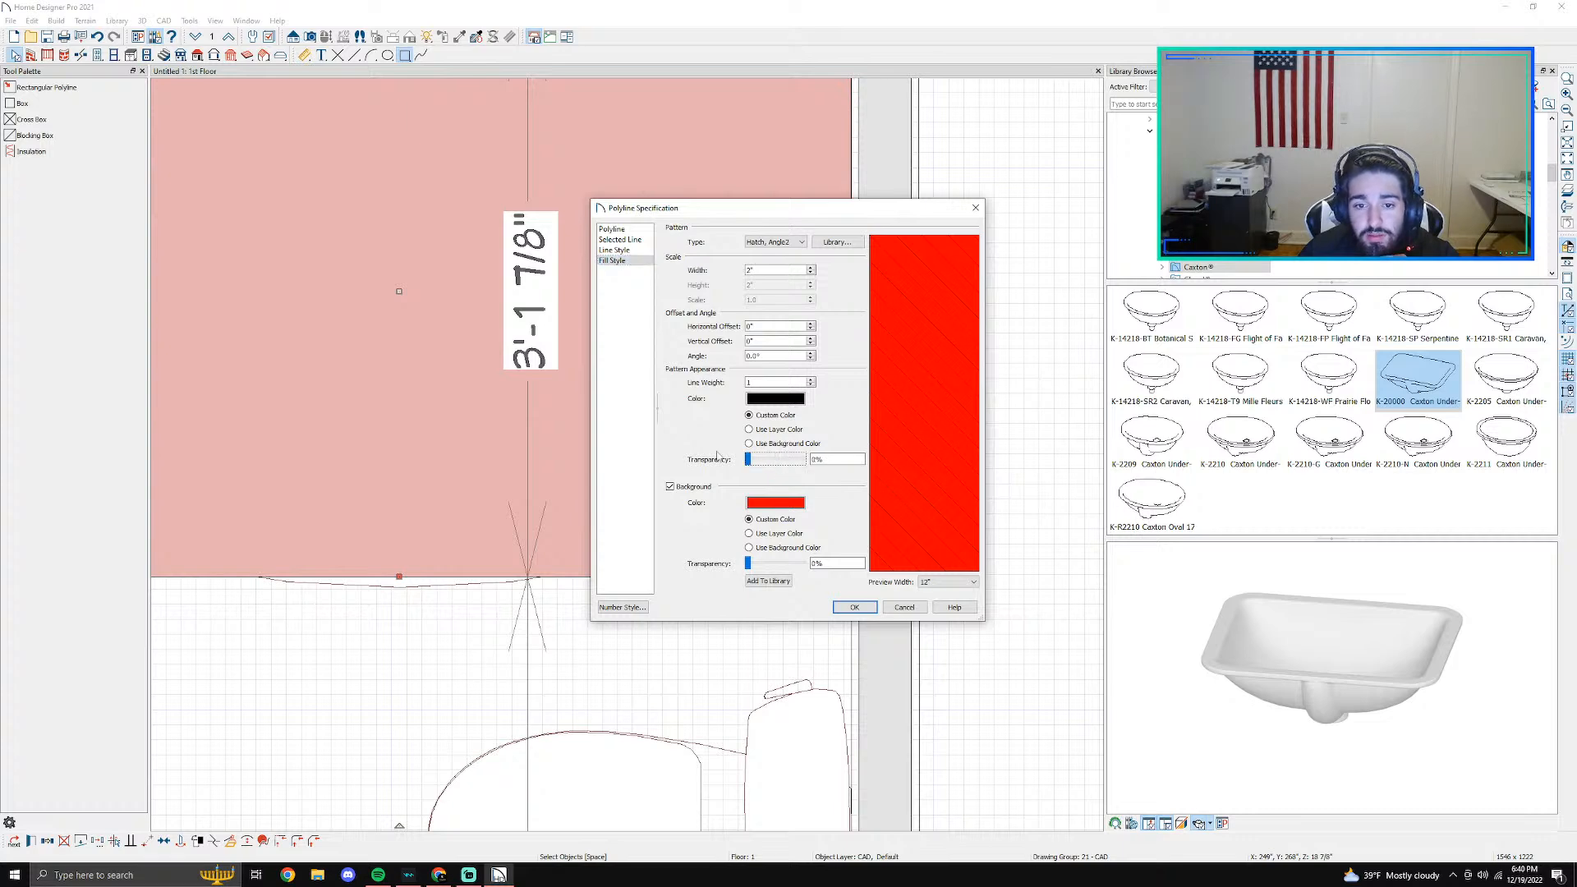
drag(748, 566, 787, 562)
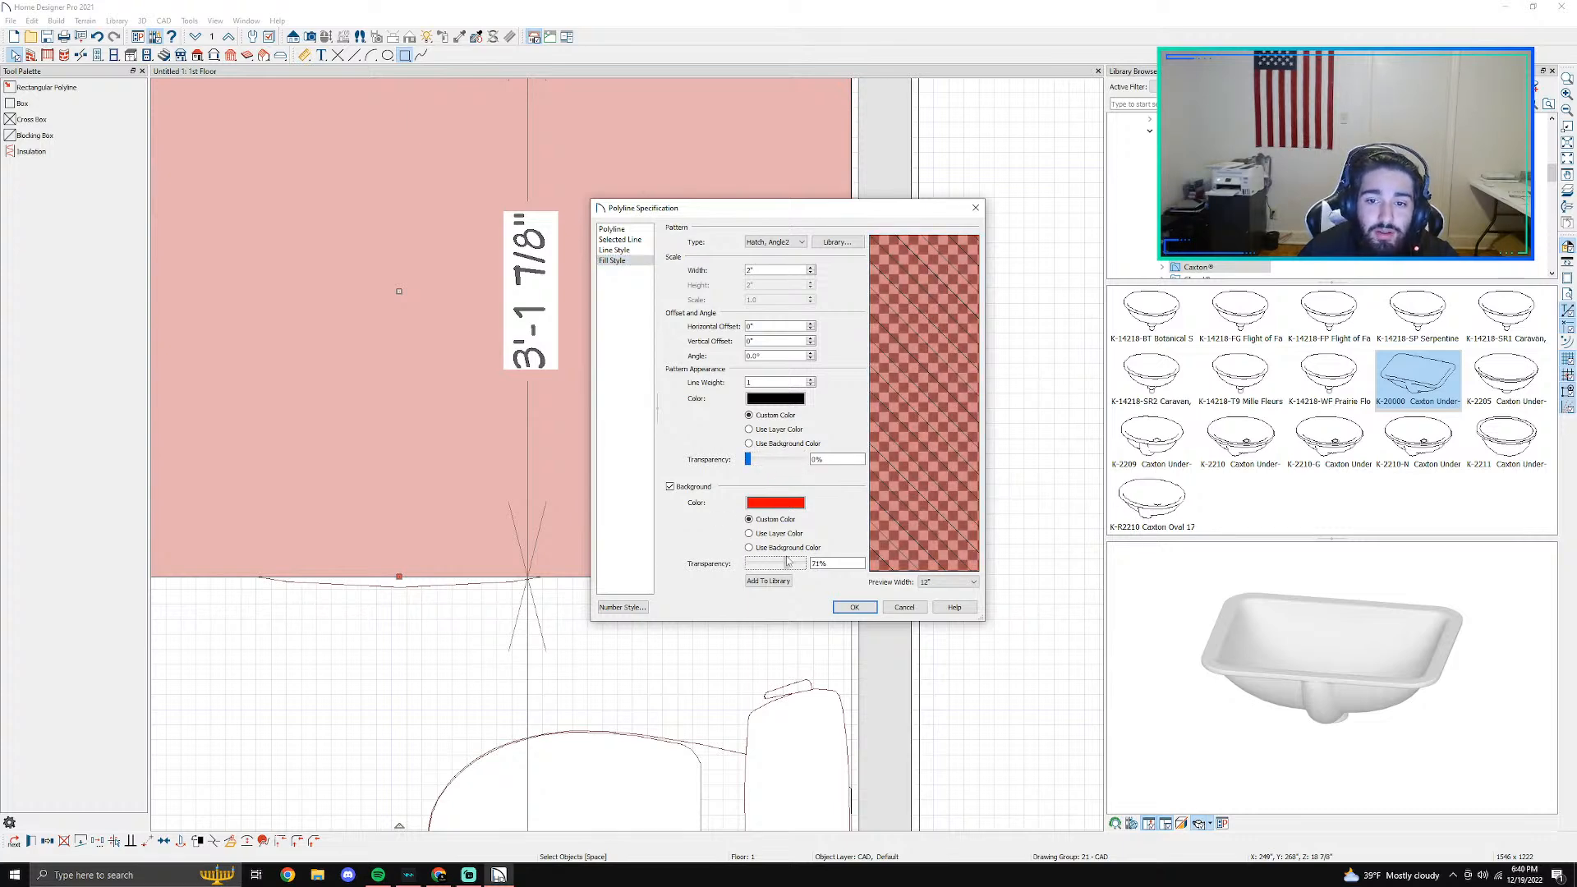
click(854, 607)
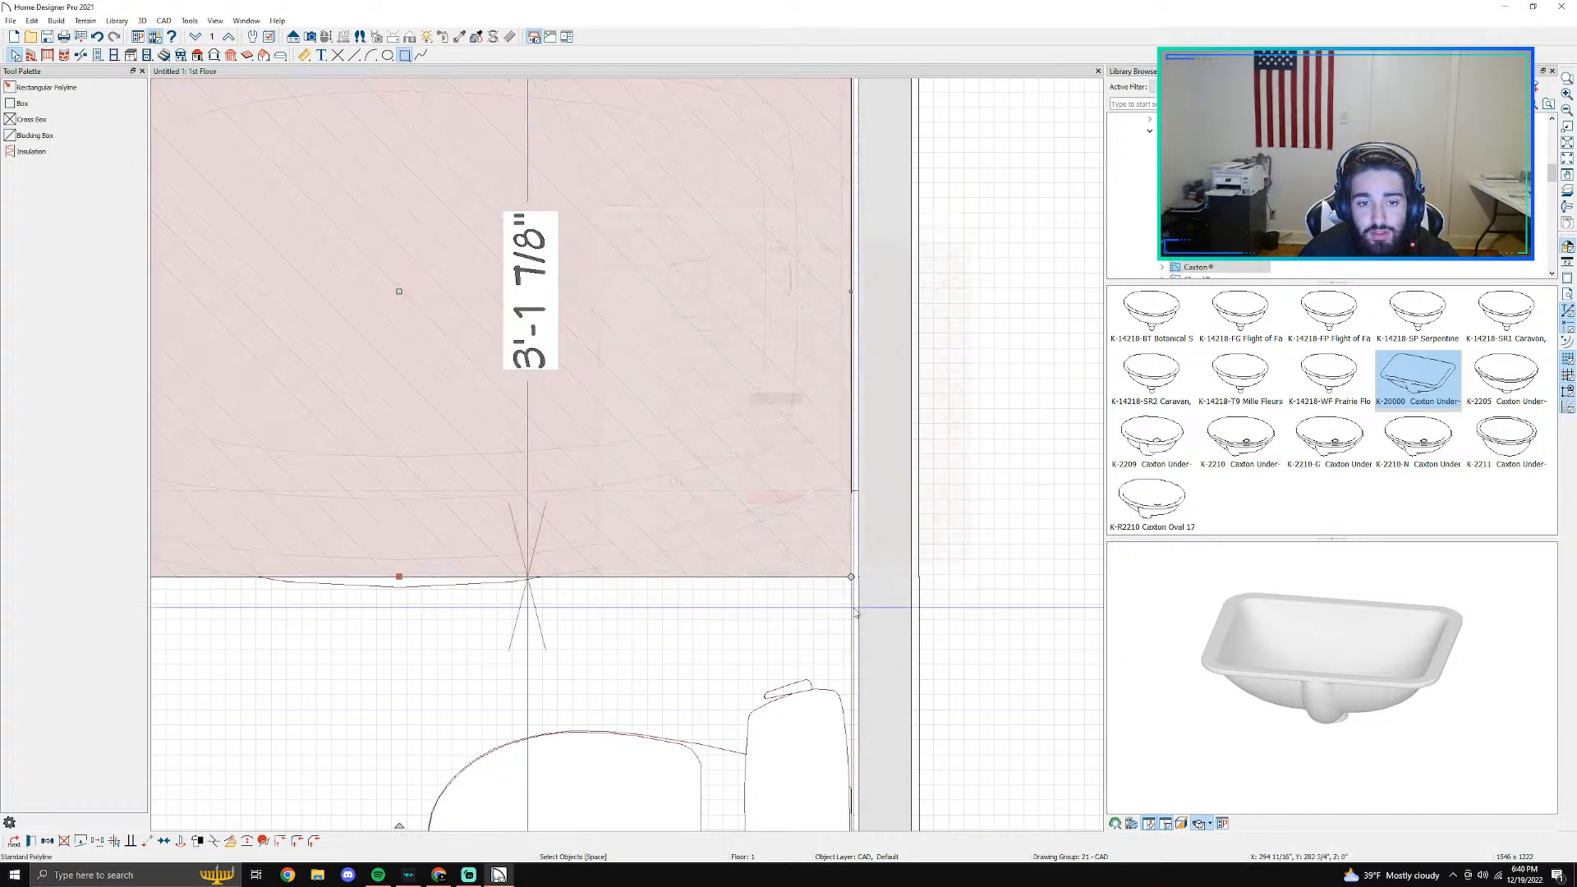
- Place a copy of the hatched bathtub rectangle in the empty area outside the right-hand wall
scroll(838, 553, down, 5)
scroll(838, 552, up, 1)
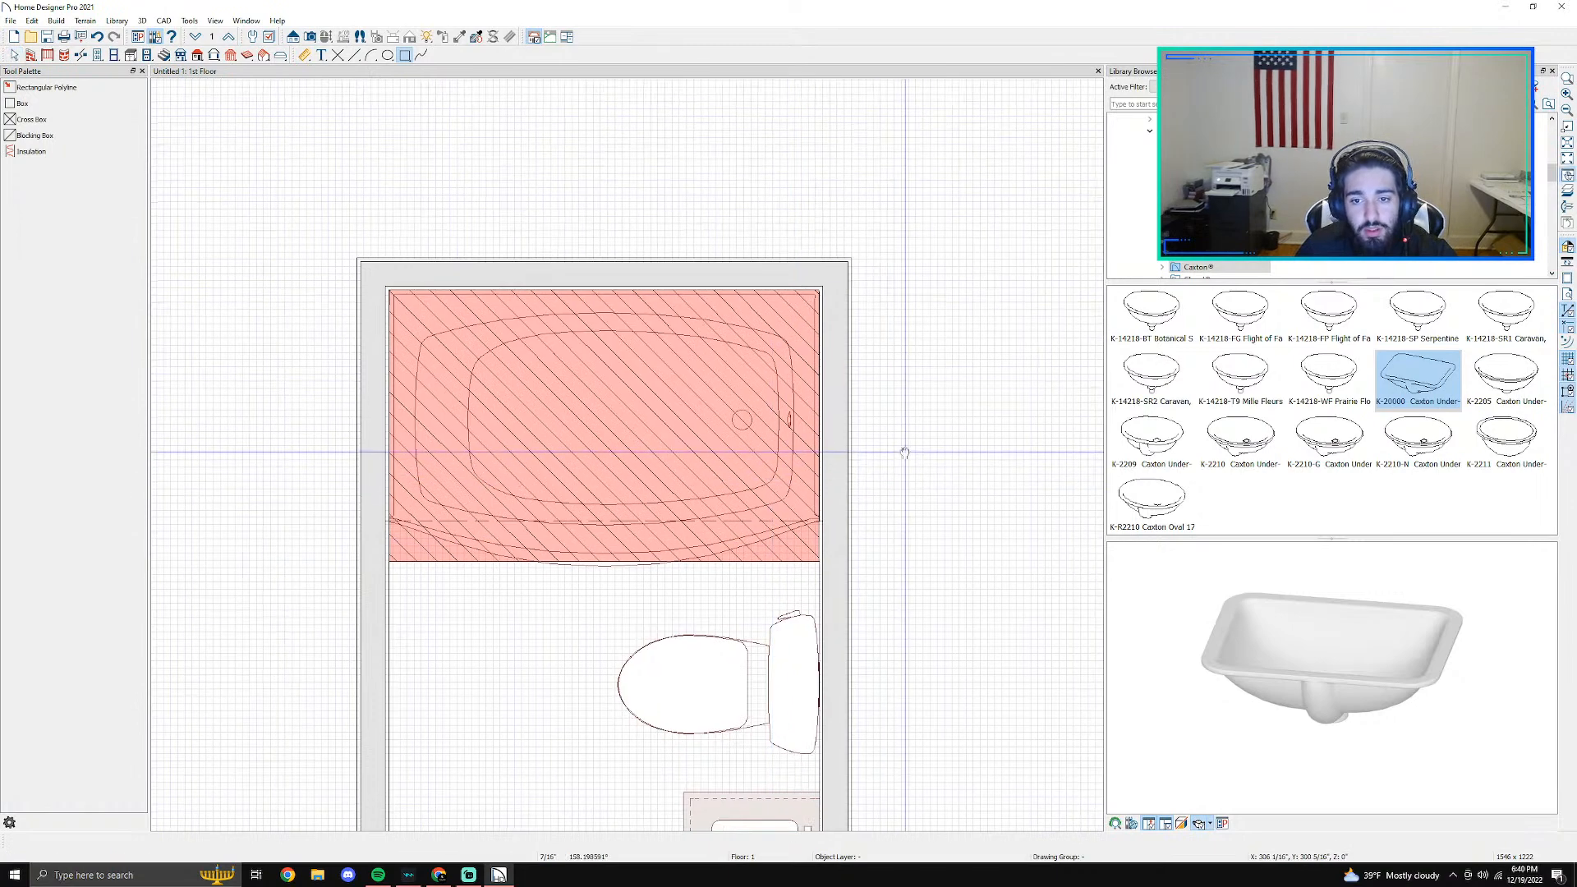
middle_drag(907, 446, 746, 450)
scroll(651, 558, up, 2)
click(651, 564)
click(643, 556)
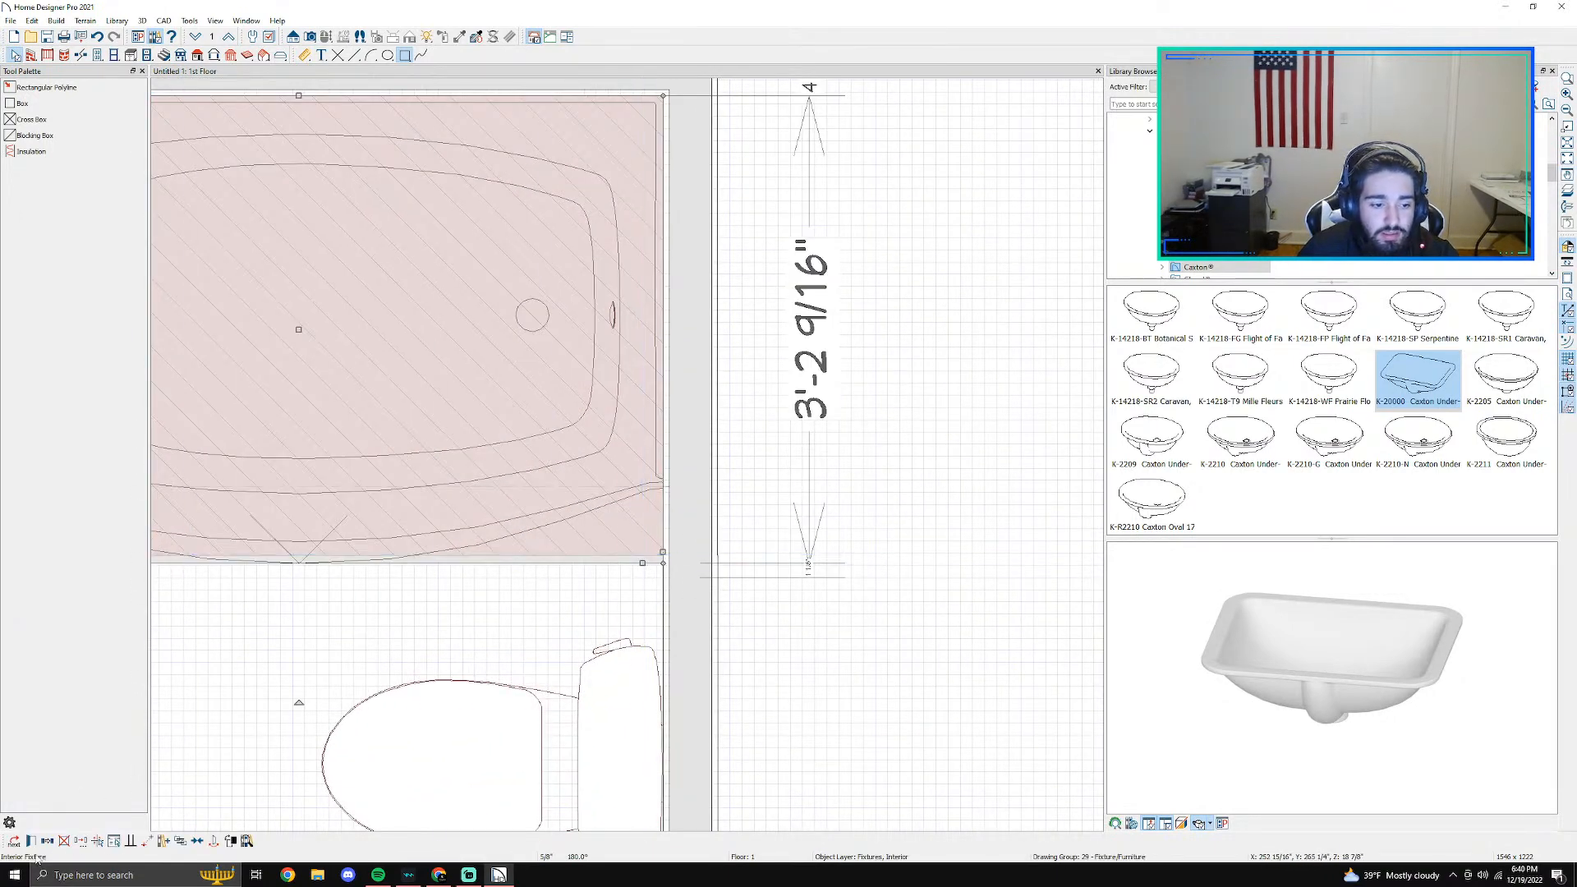
click(14, 841)
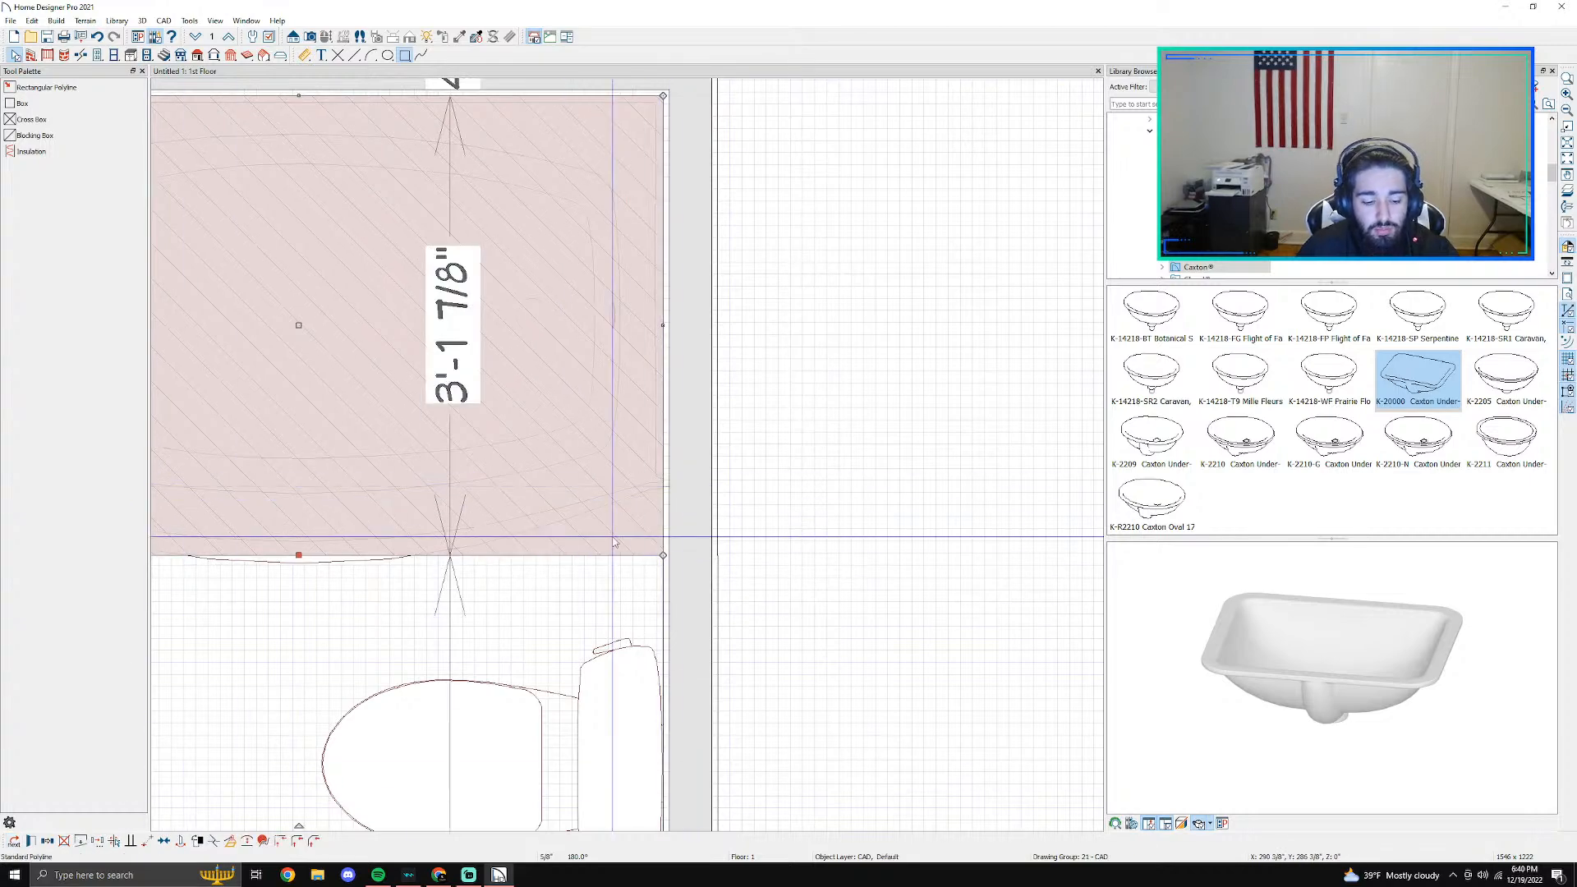
scroll(615, 543, down, 5)
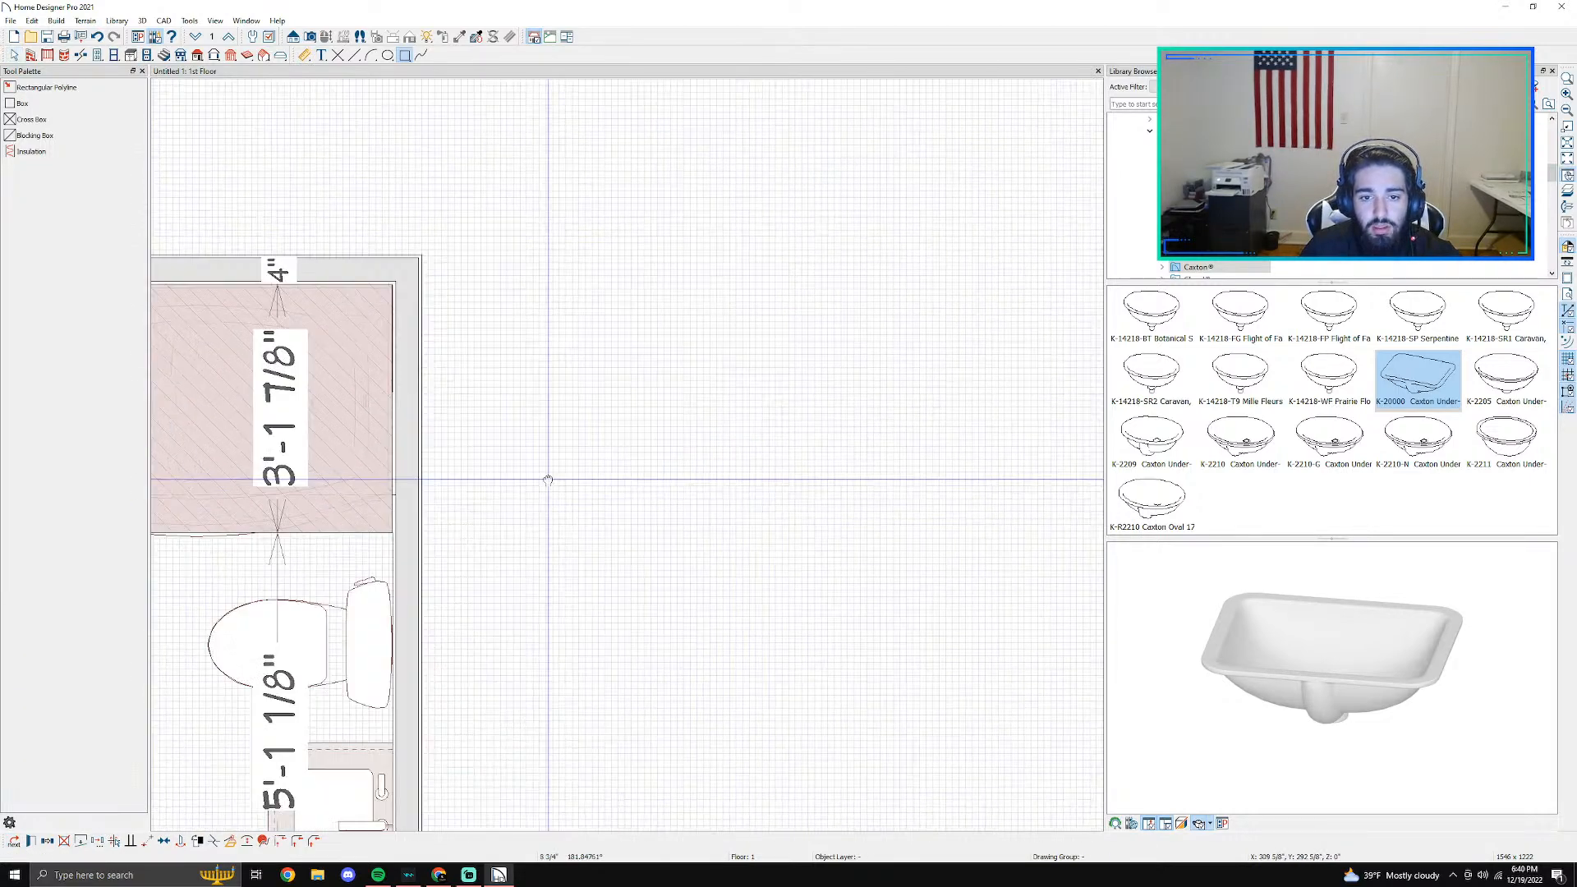
click(639, 405)
click(631, 402)
key(Escape)
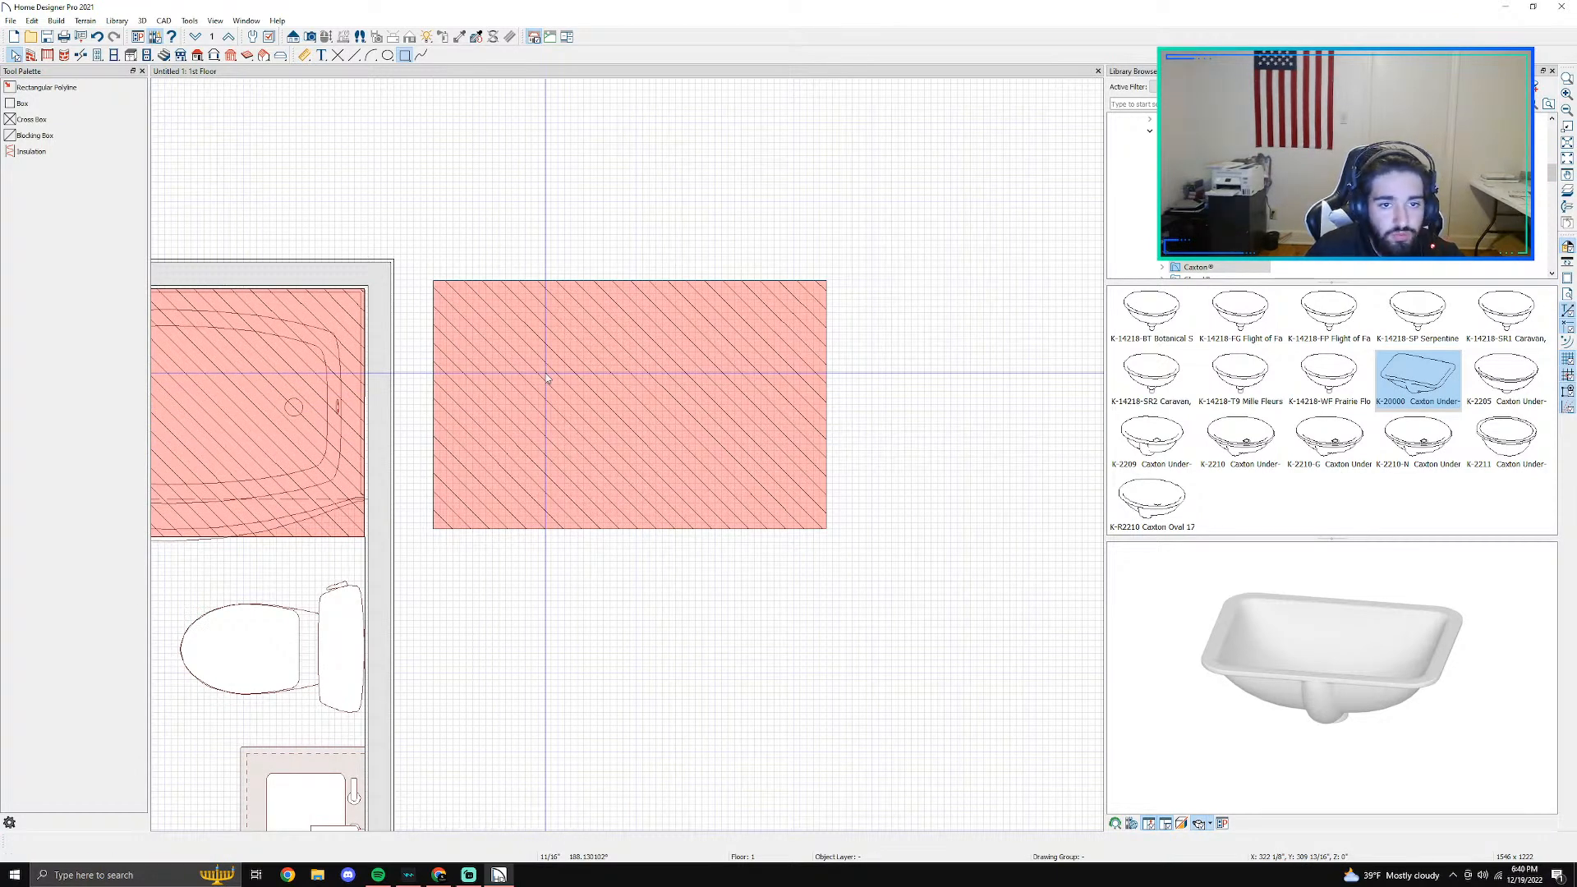
- Shrink the copied rectangle to a legend swatch about 5" high and move it beside the bathtub, outside the room
click(546, 374)
drag(435, 282, 776, 524)
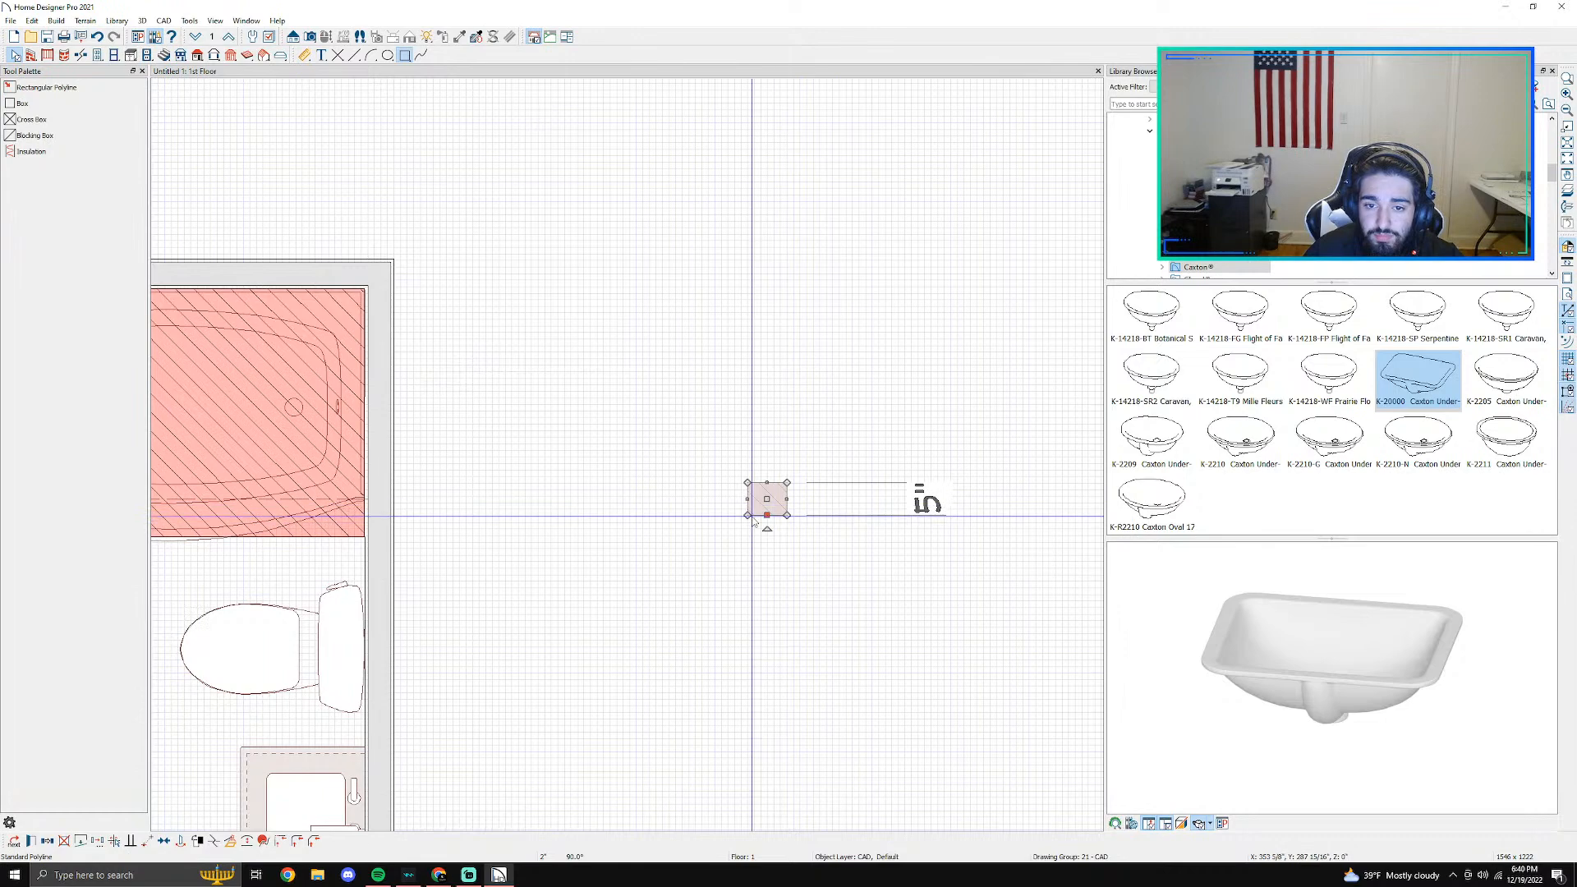
scroll(777, 526, up, 3)
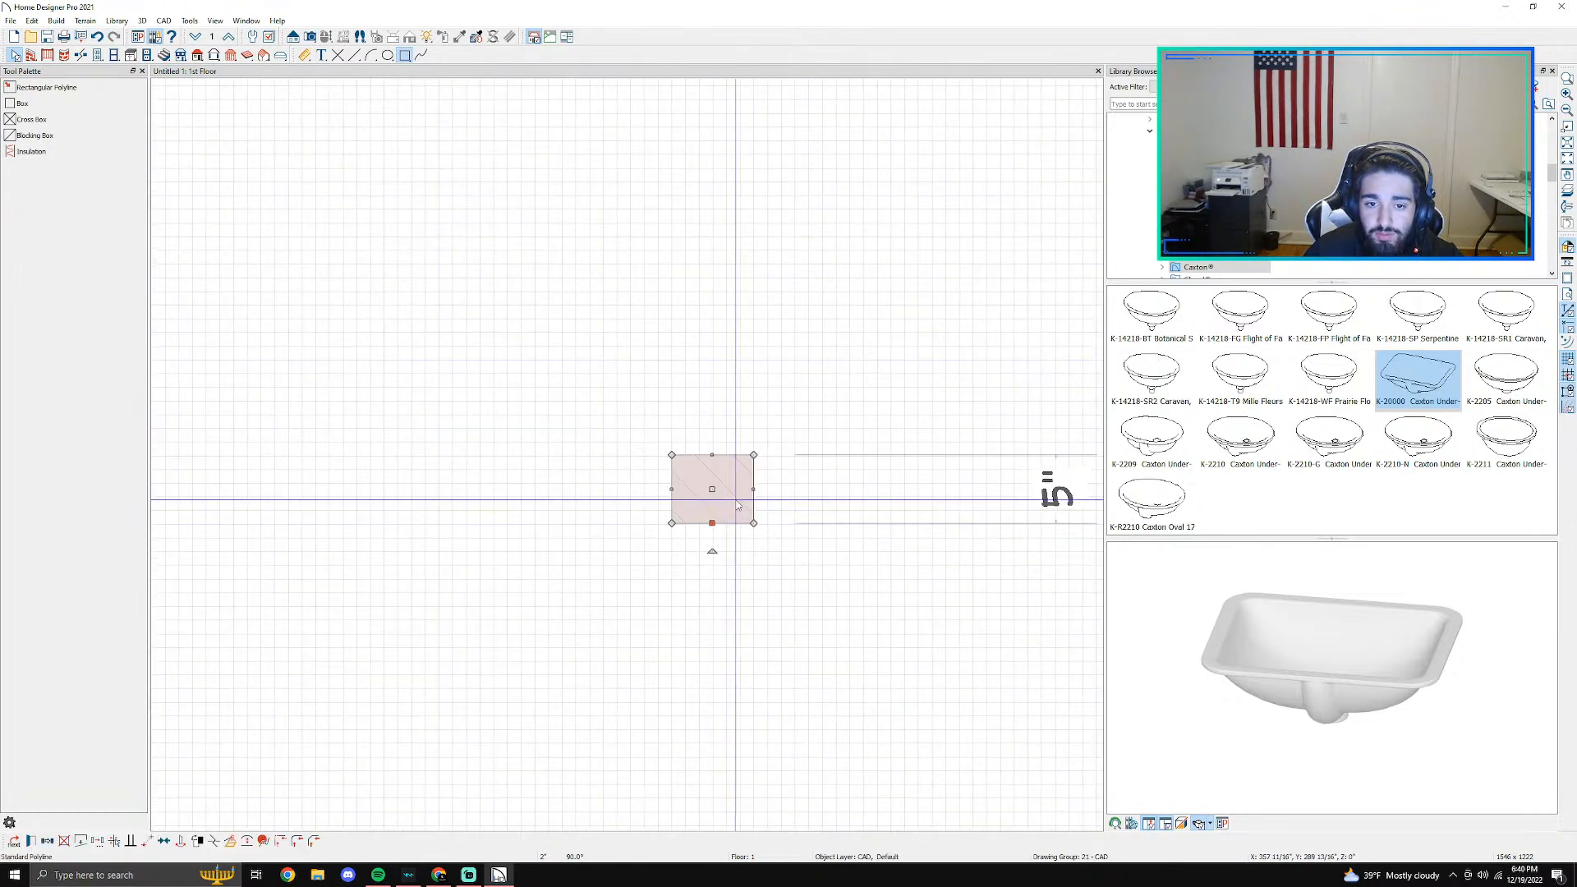
drag(713, 490, 359, 167)
scroll(462, 257, down, 3)
middle_drag(461, 253, 727, 389)
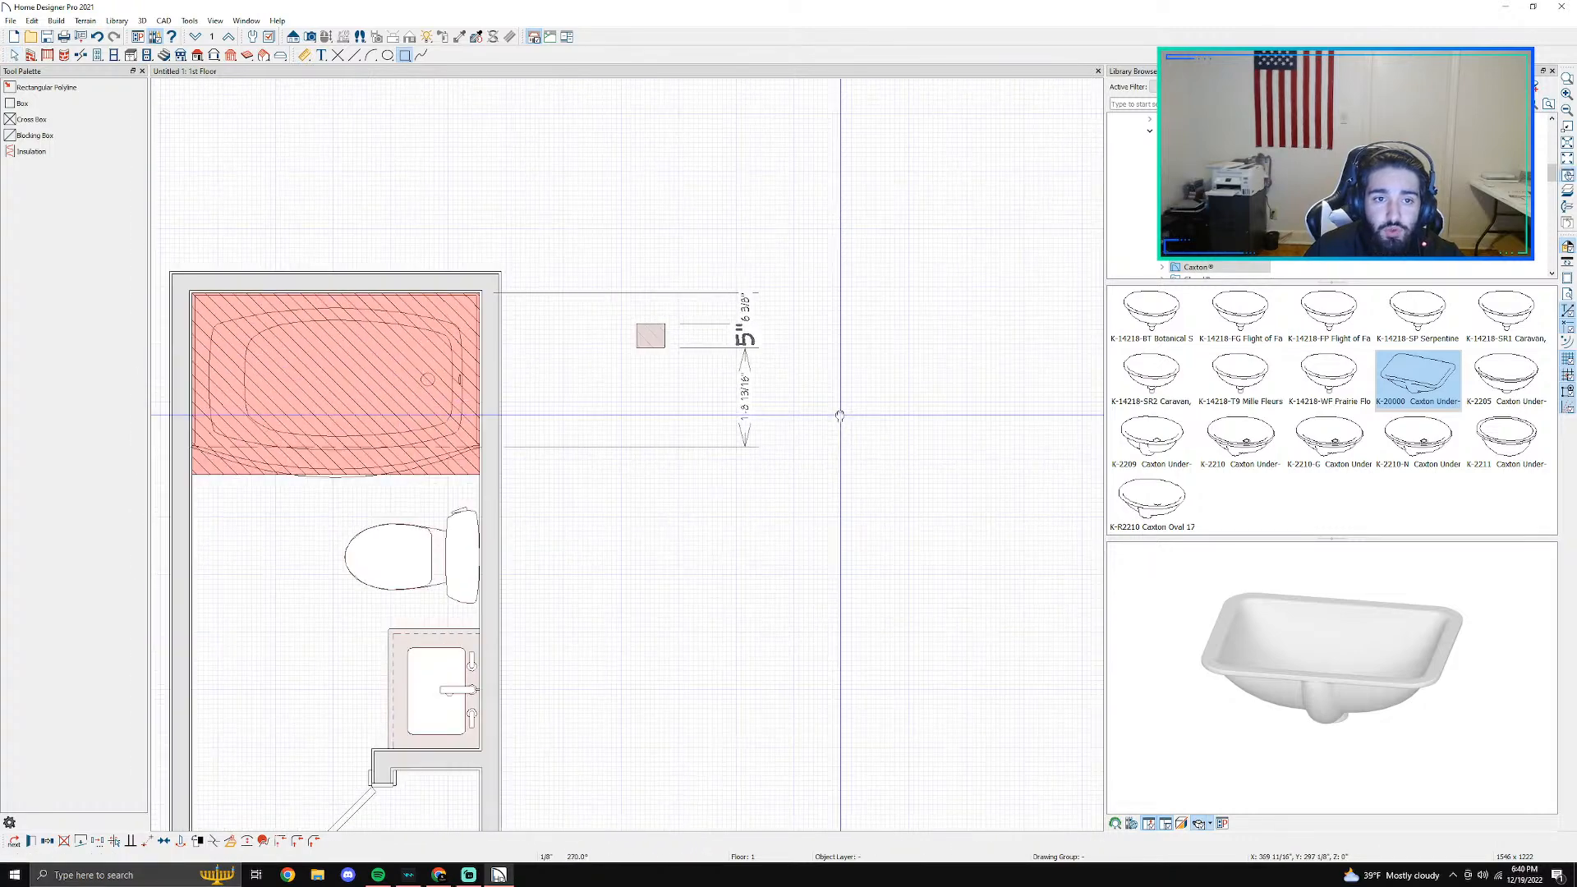
click(839, 416)
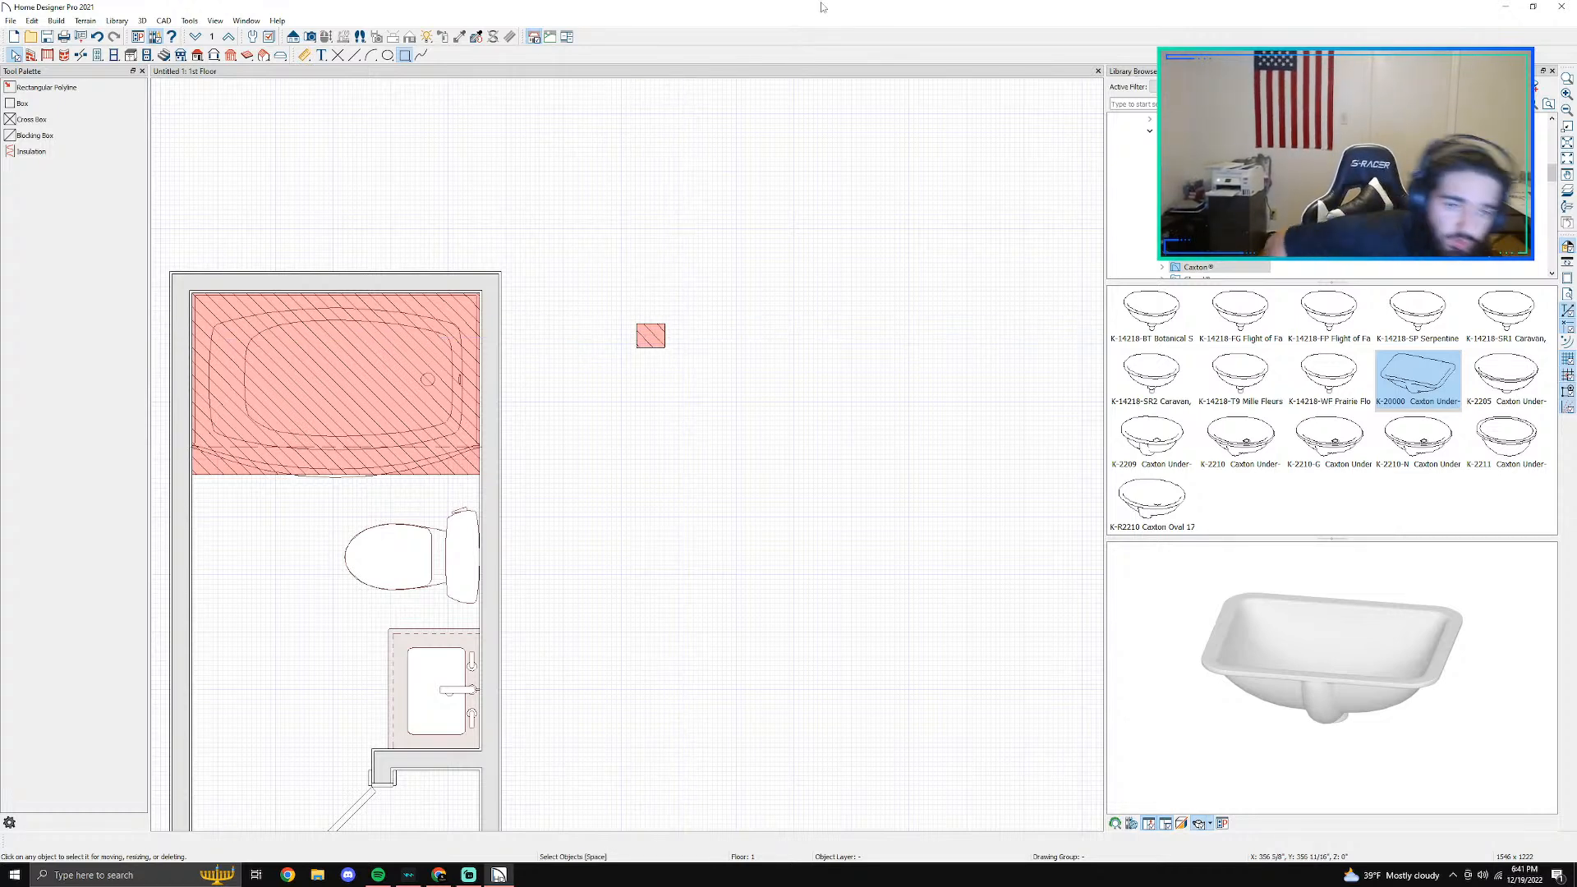
- Add a rich text label reading "Demo Tub" near the small hatched swatch
click(317, 57)
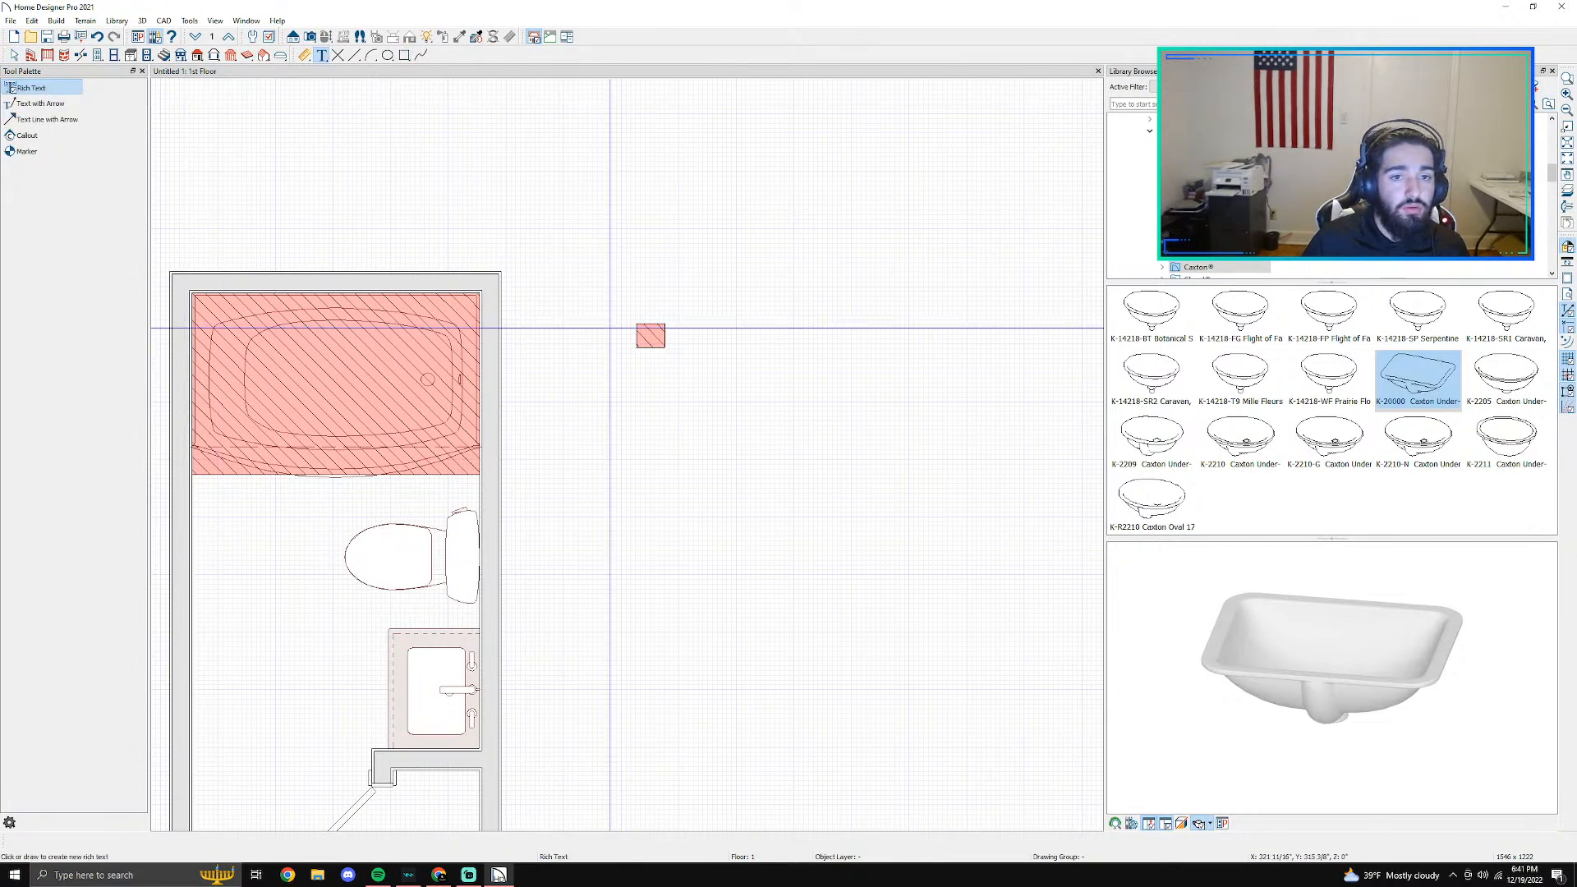
drag(690, 317, 873, 328)
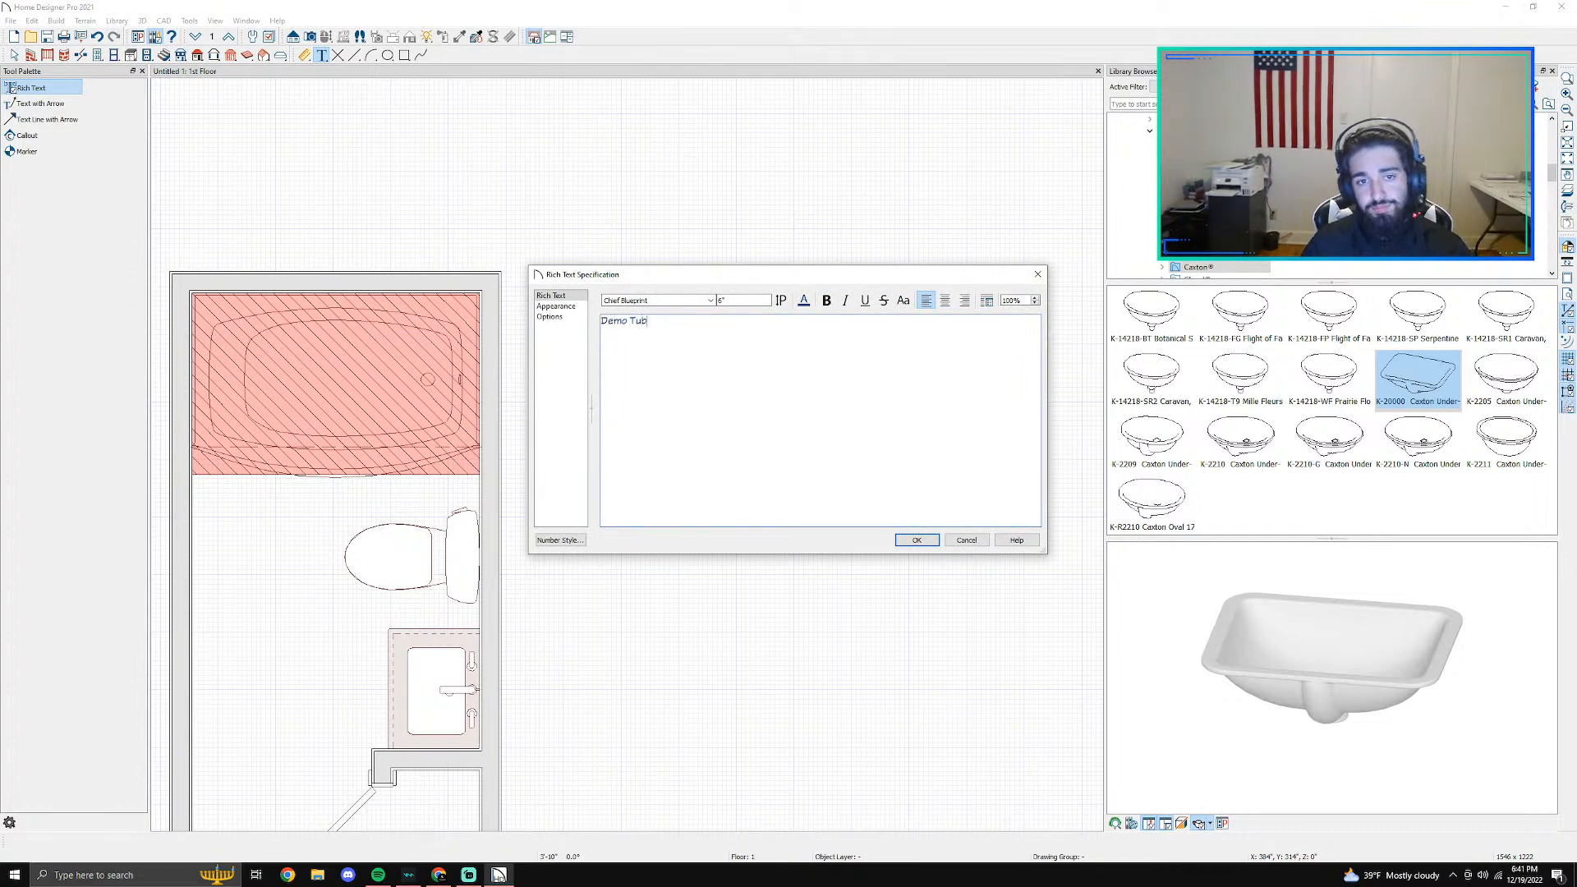
click(917, 540)
key(space)
- Move the "Demo Tub" label directly to the right of the small hatched swatch
click(684, 374)
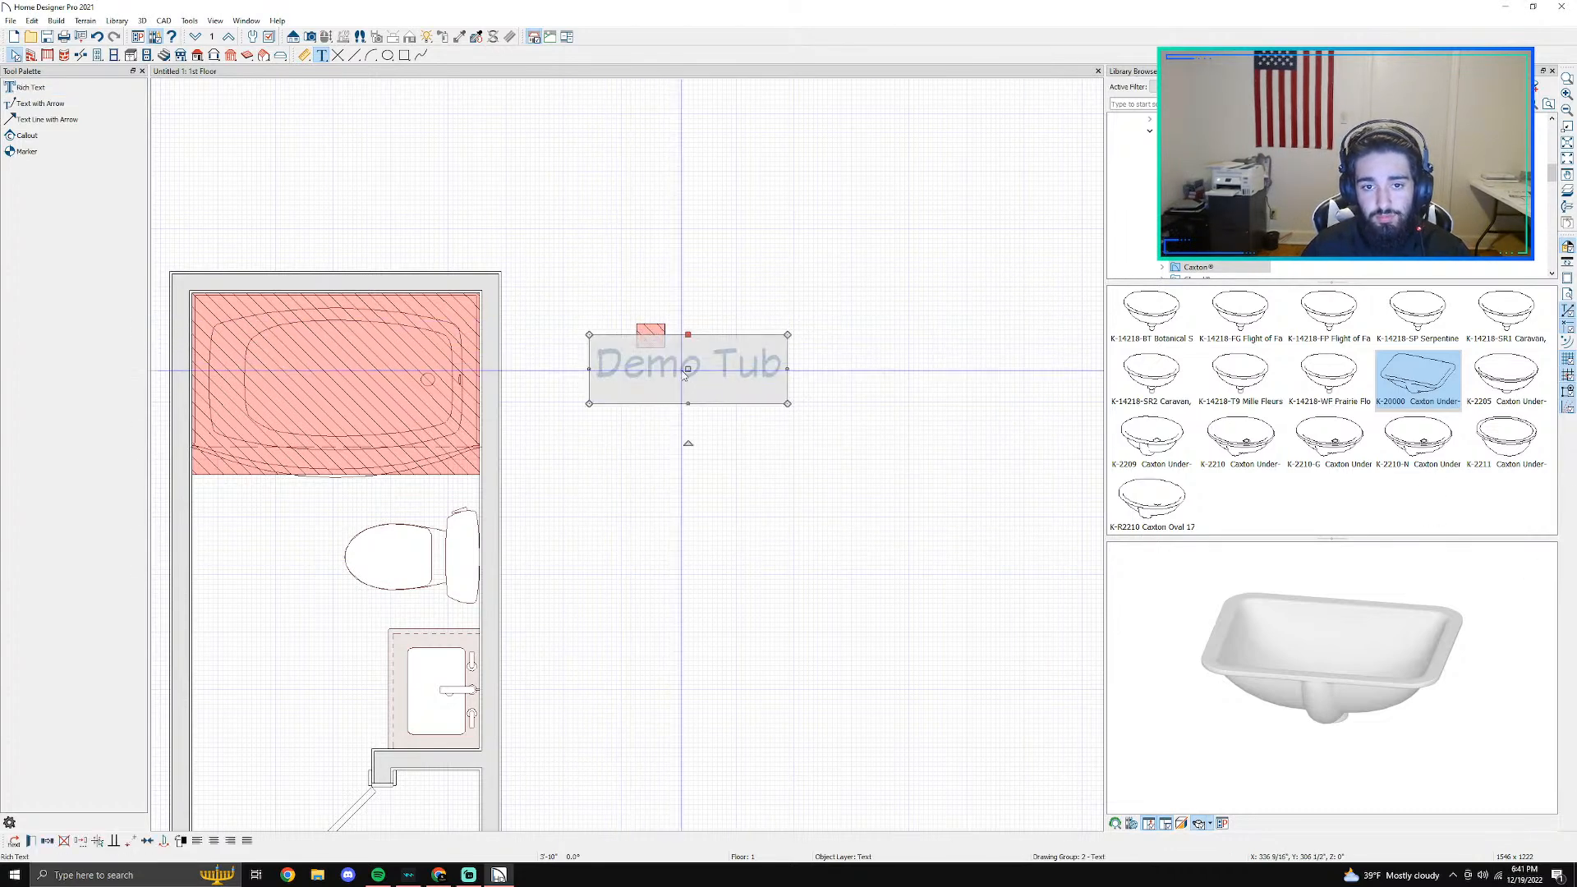
drag(683, 374, 777, 337)
scroll(781, 376, down, 3)
middle_drag(728, 591, 799, 425)
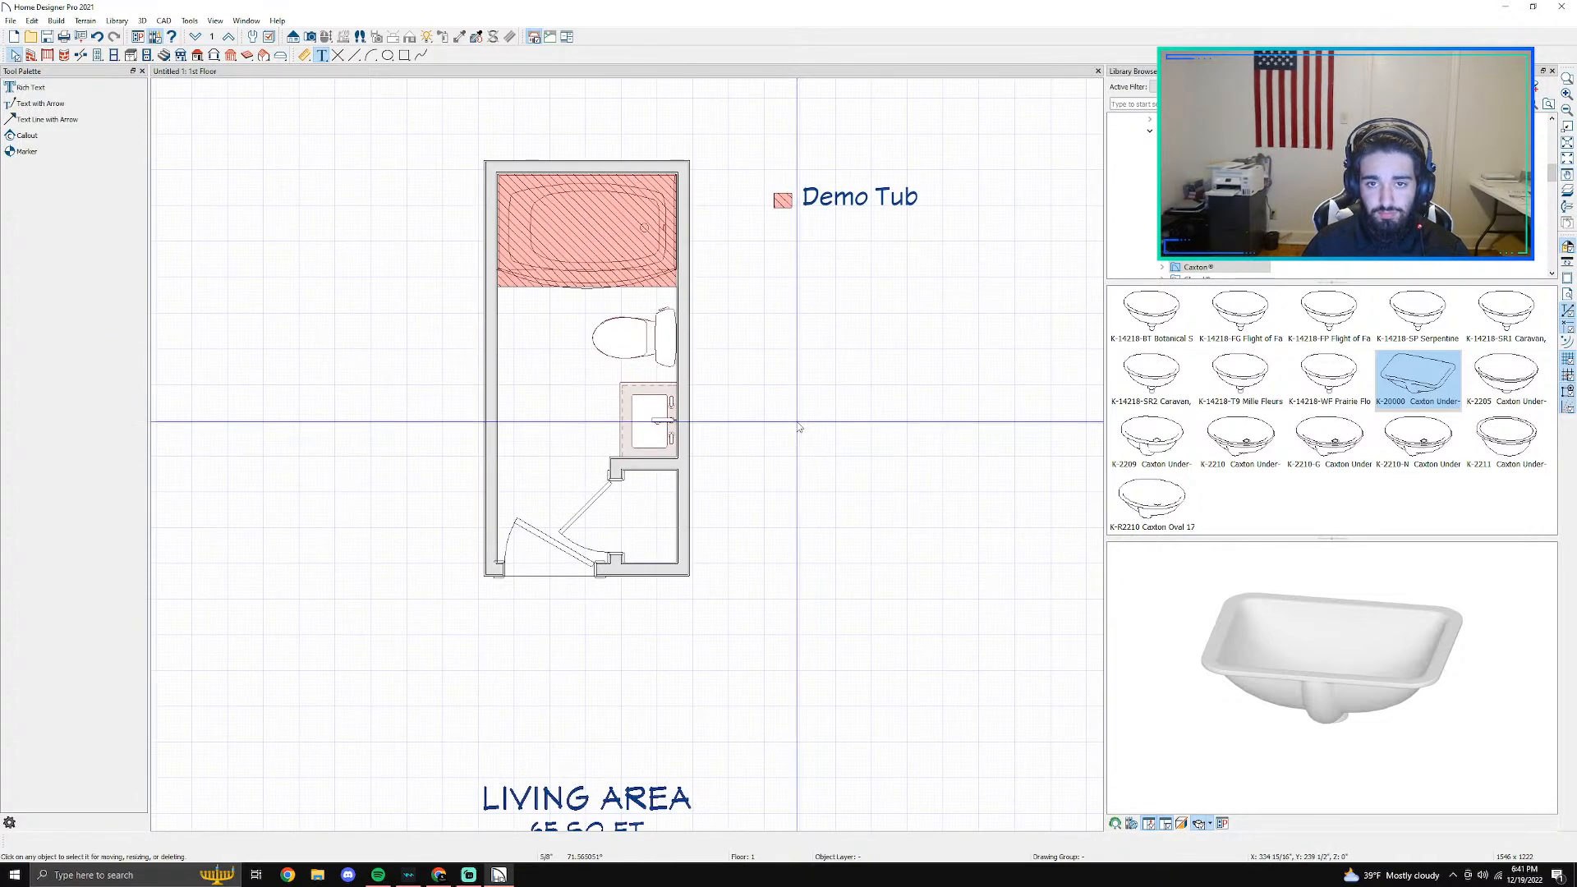
- Draw a box about 99" wide by 73" high around the swatch and "Demo Tub" label
middle_drag(842, 330, 680, 465)
scroll(680, 465, up, 1)
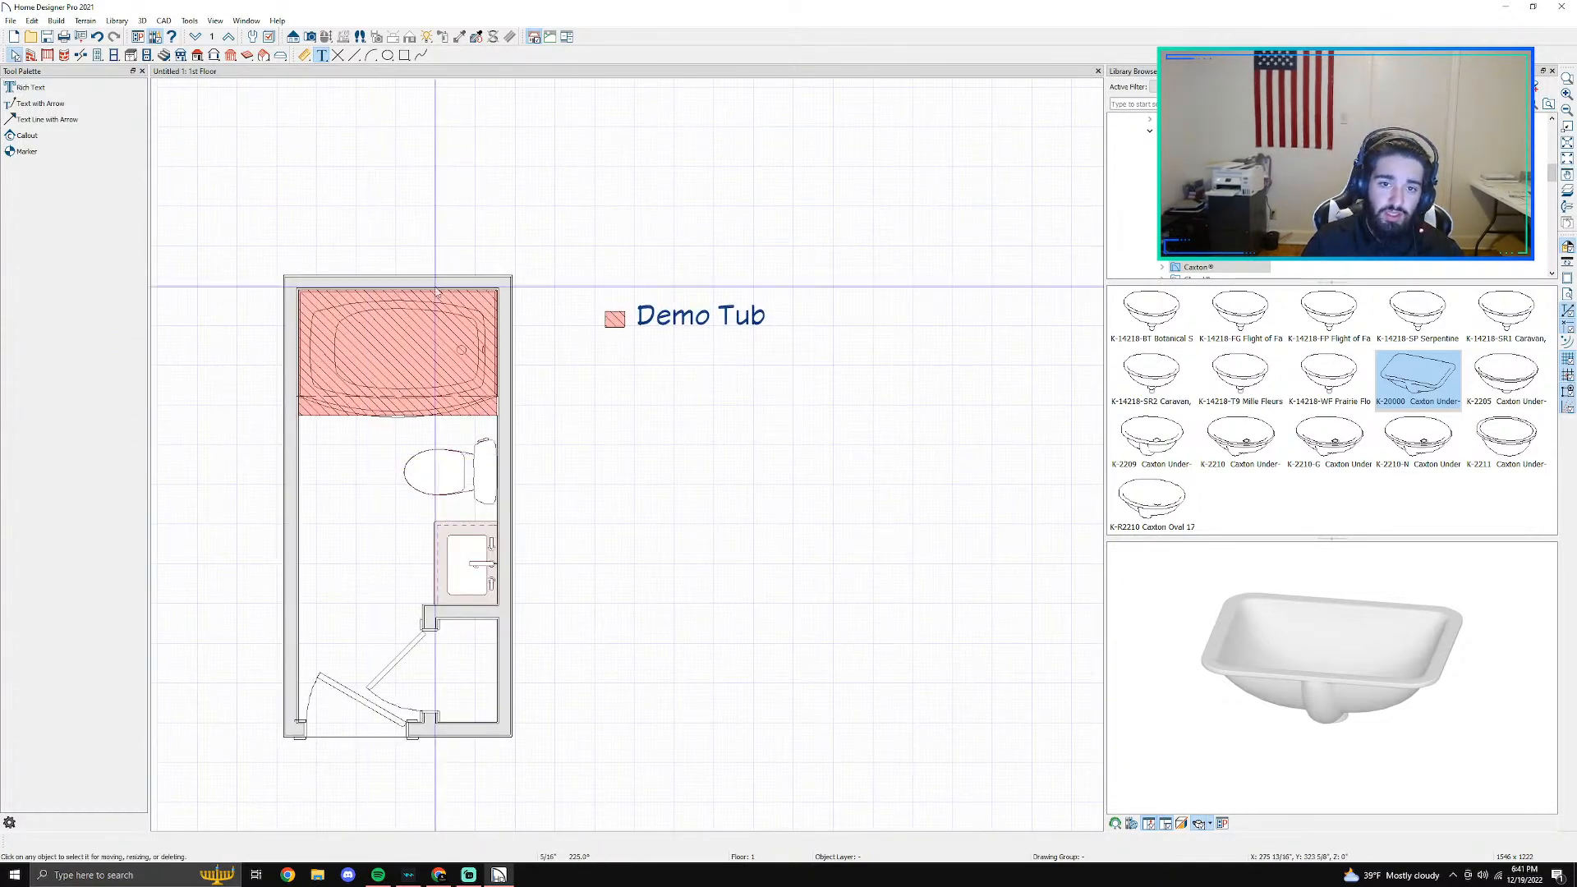
click(404, 55)
click(34, 104)
drag(591, 256, 918, 497)
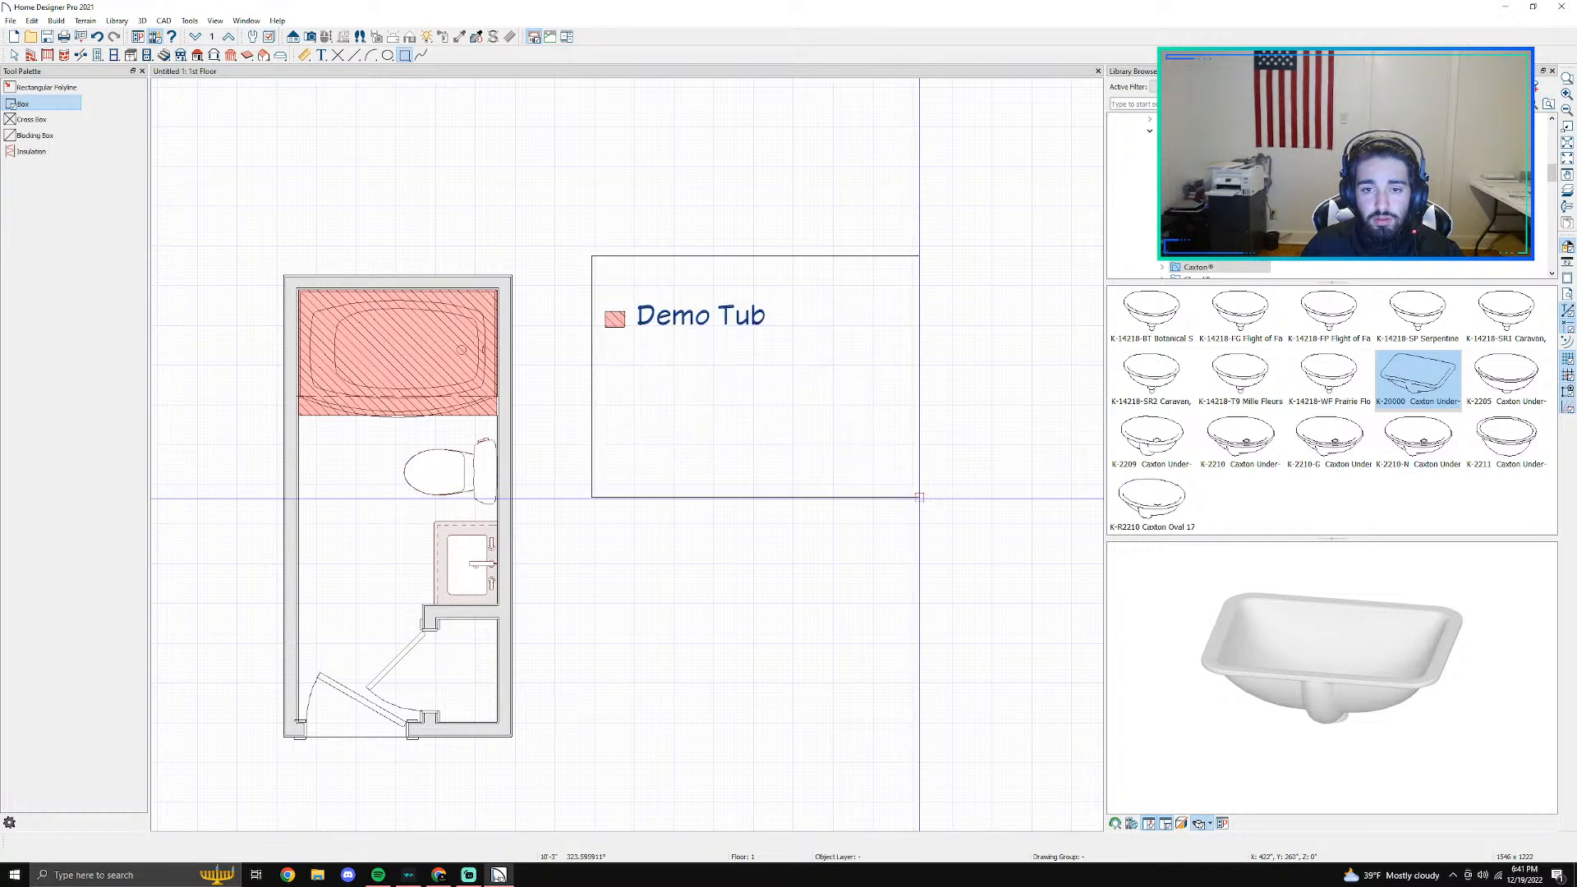
- Give the legend box a Solid fill pattern in white
double_click(909, 496)
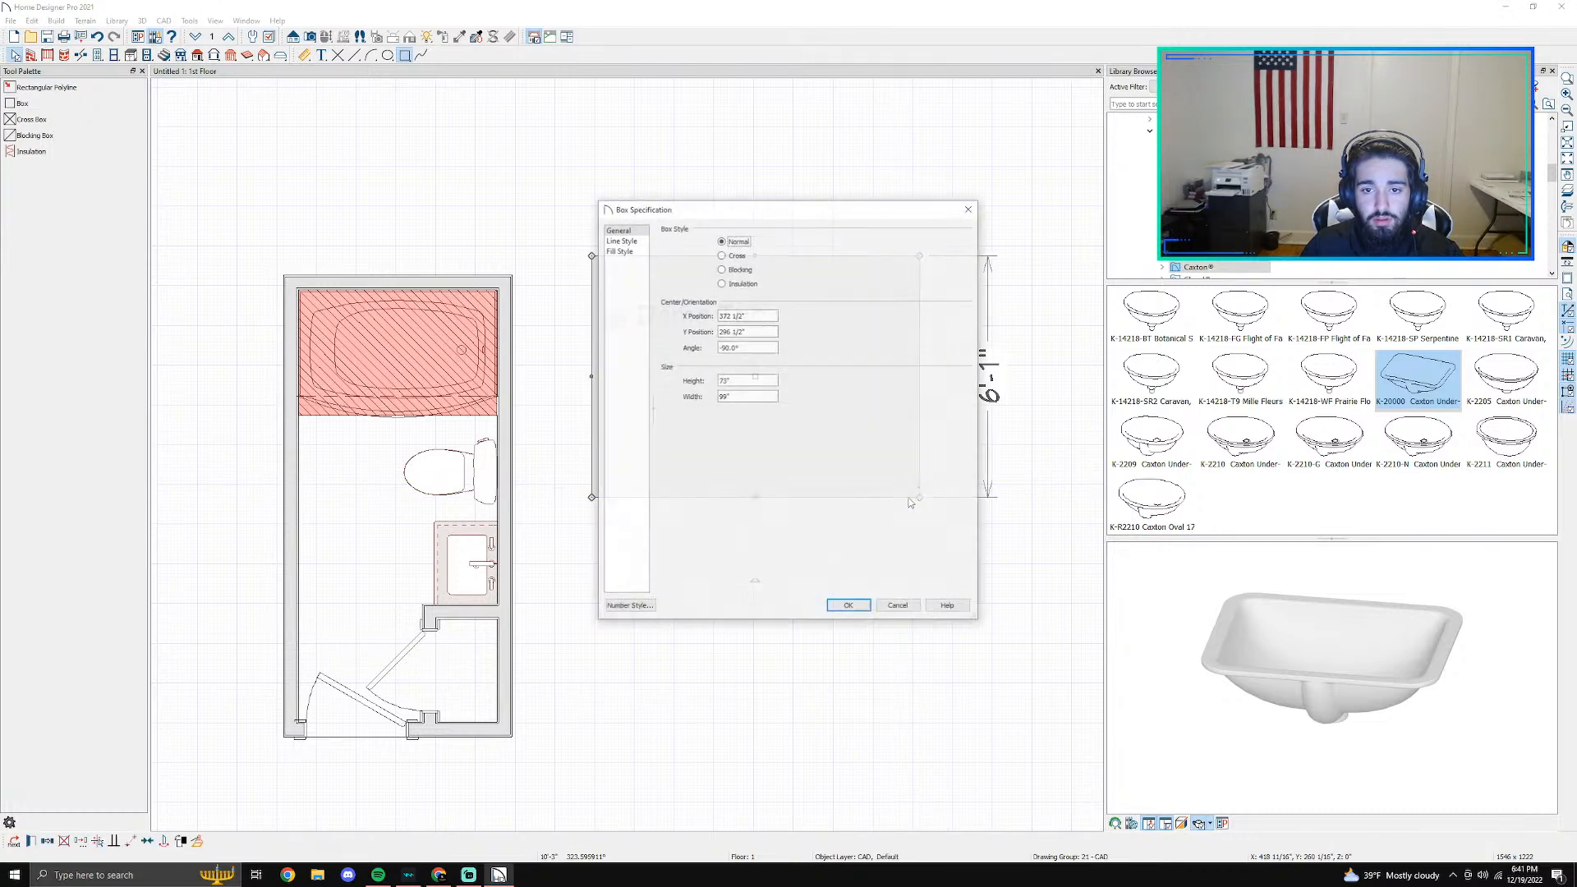
click(622, 240)
click(619, 251)
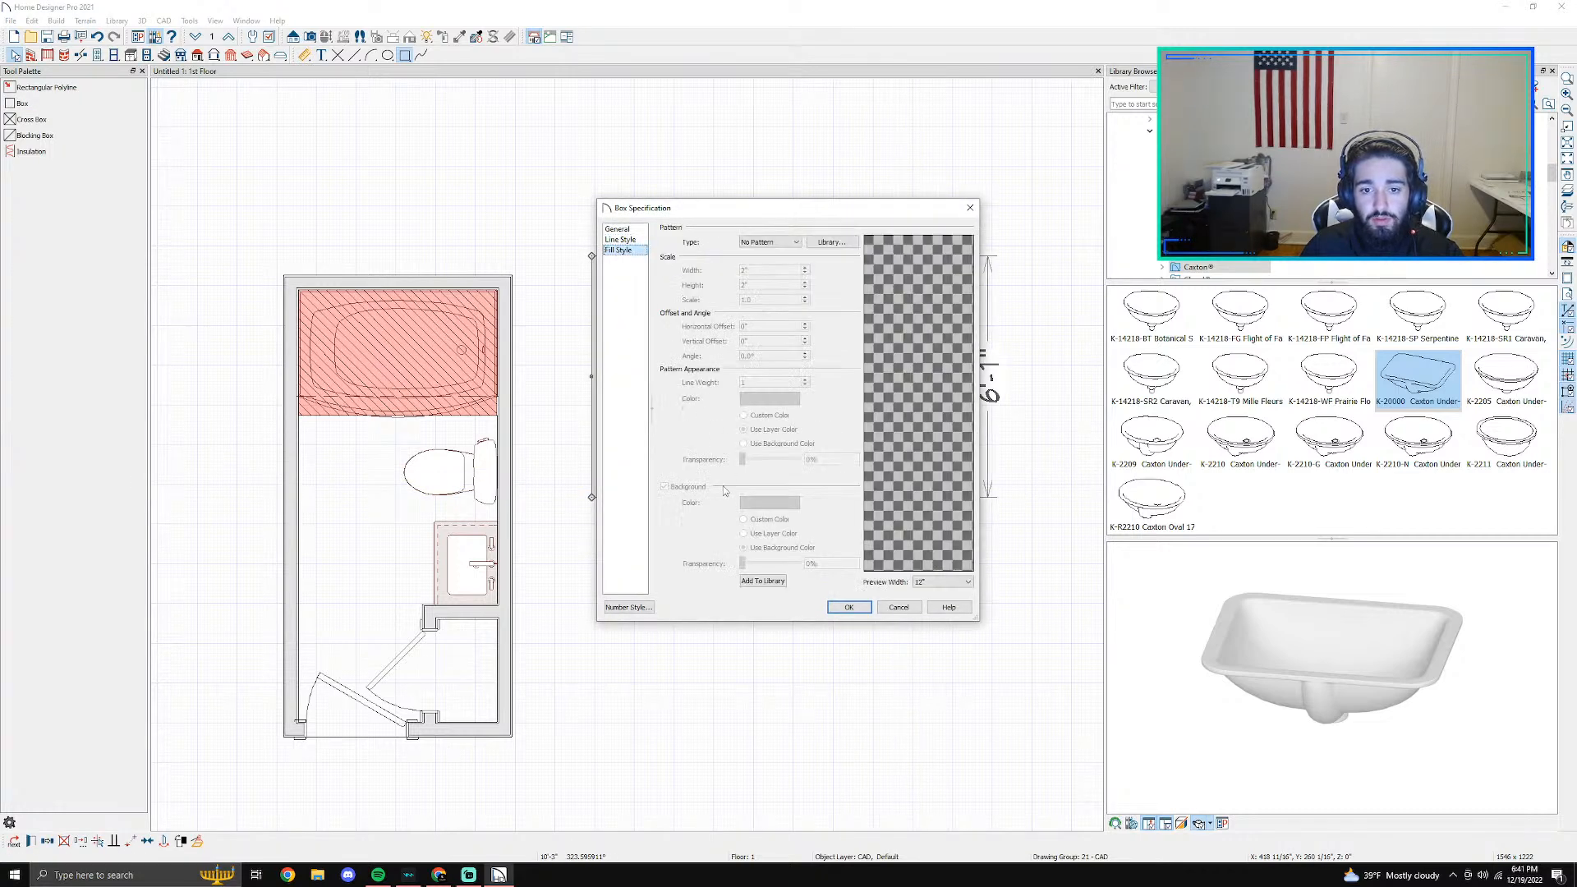
click(776, 245)
click(763, 265)
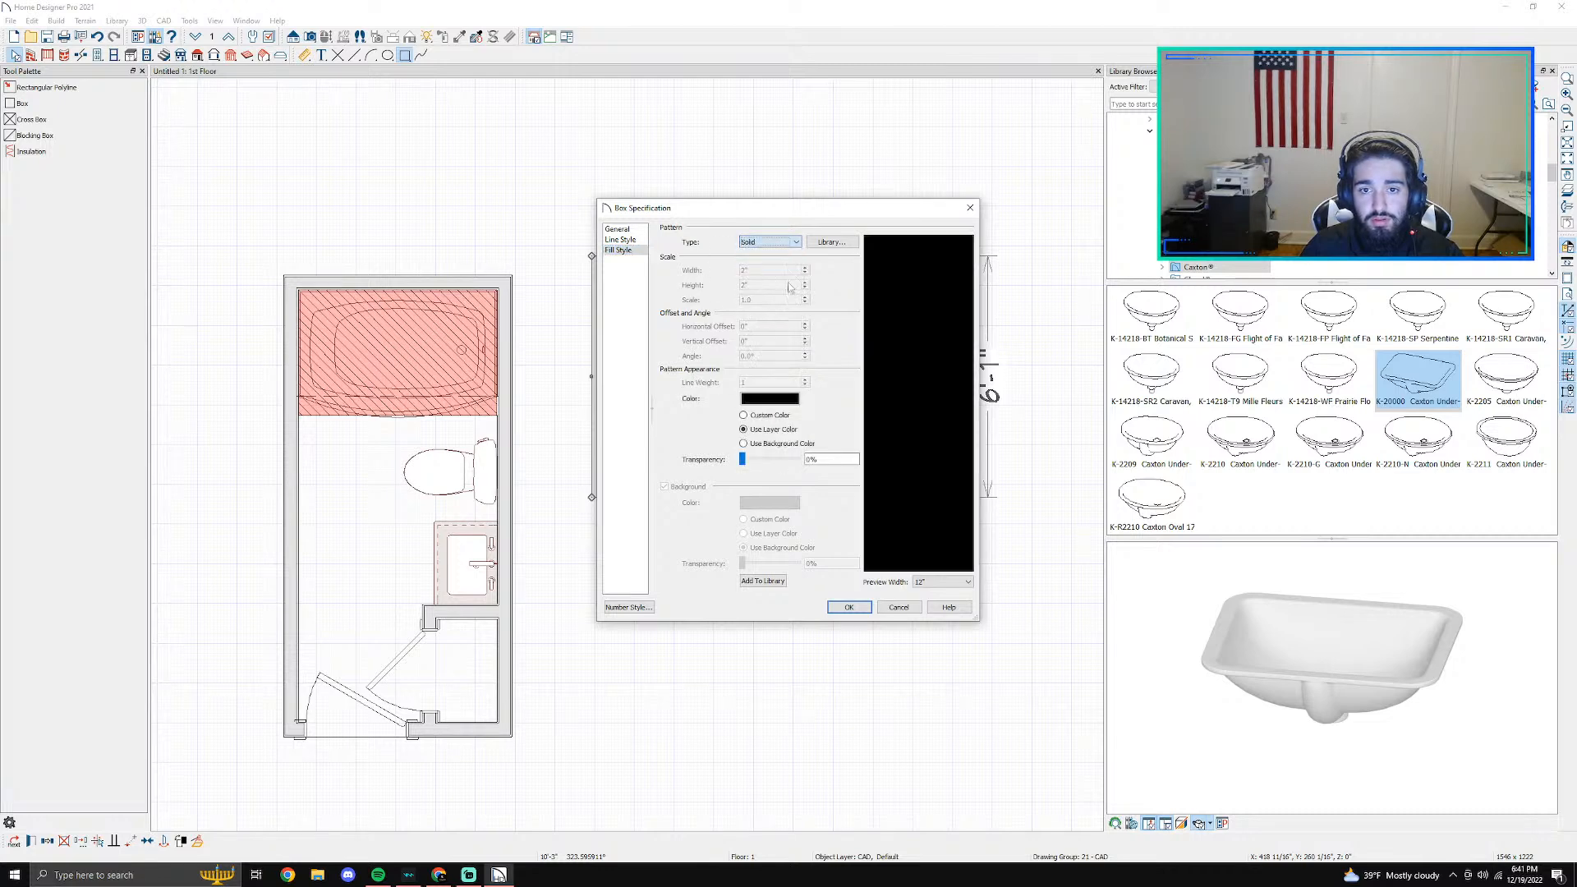
click(781, 401)
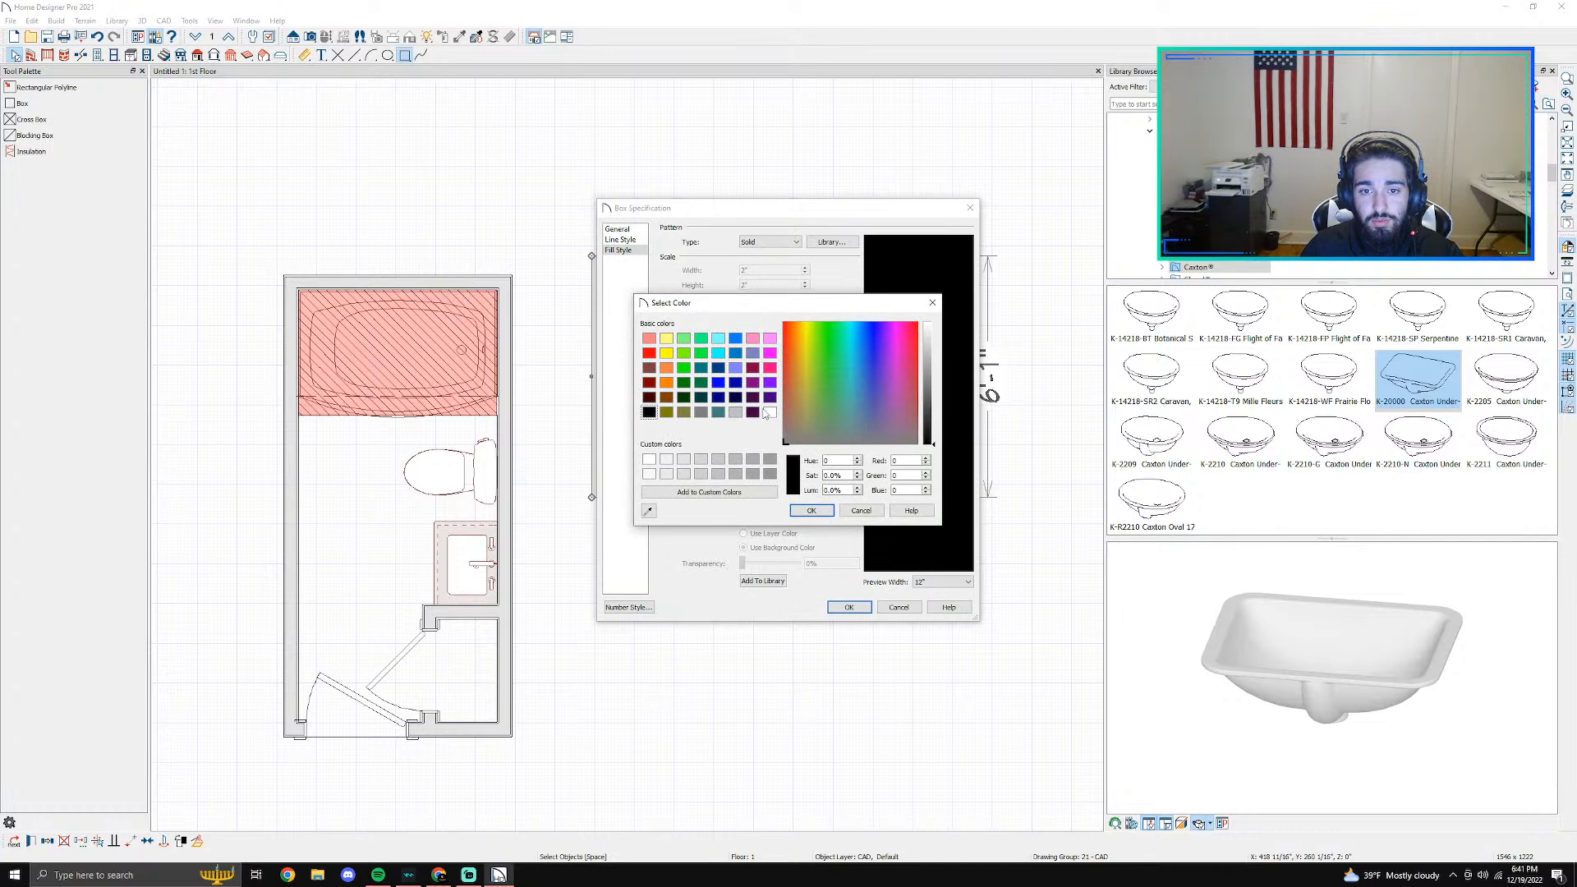
click(809, 510)
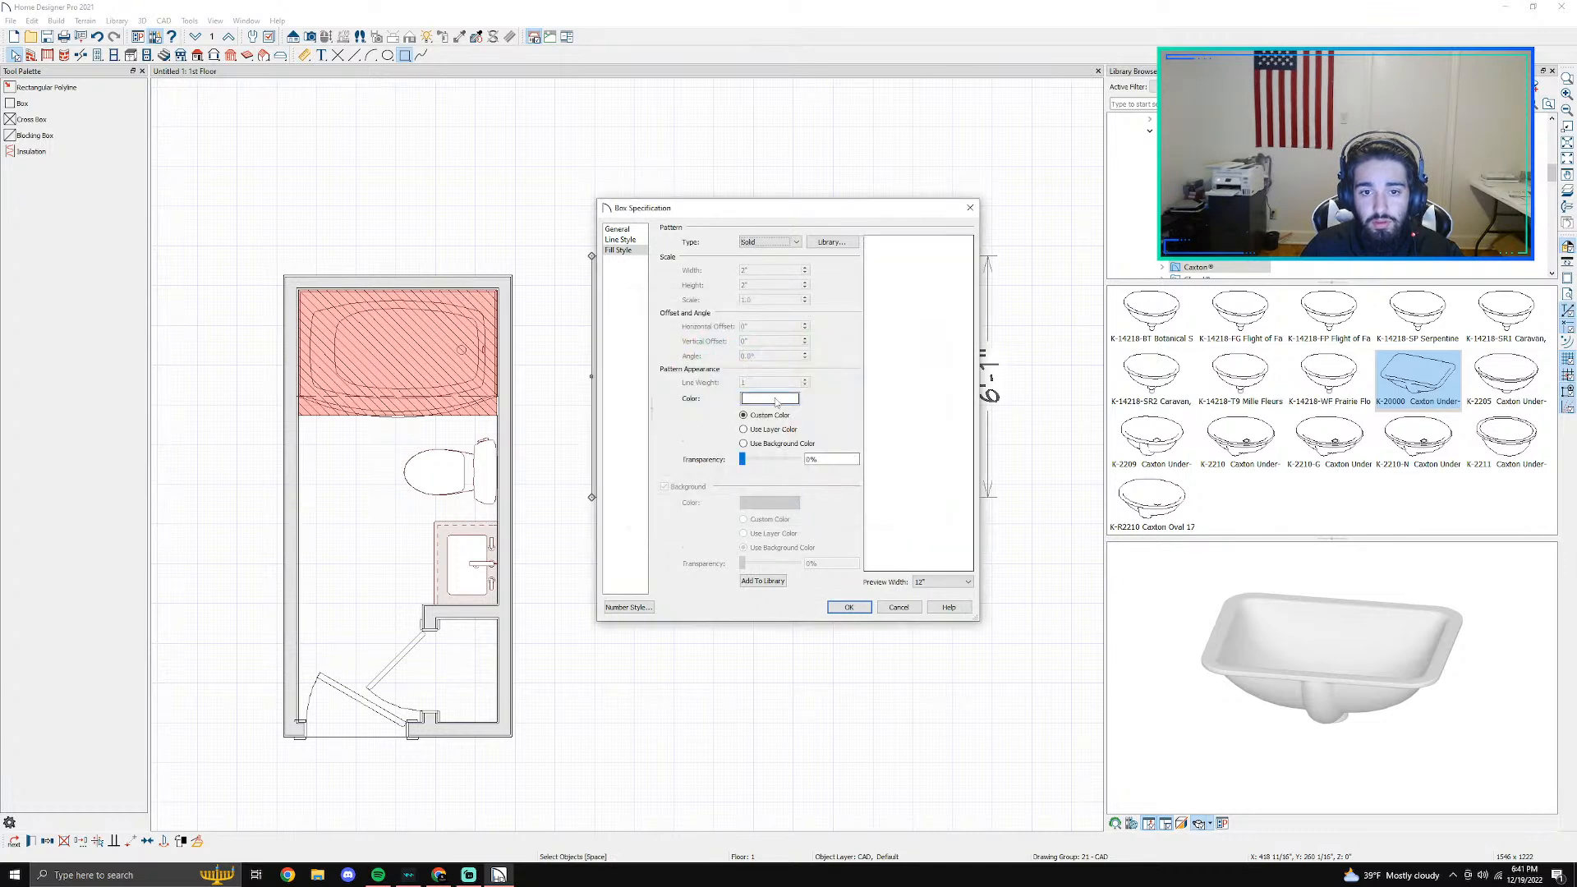
click(849, 607)
click(894, 556)
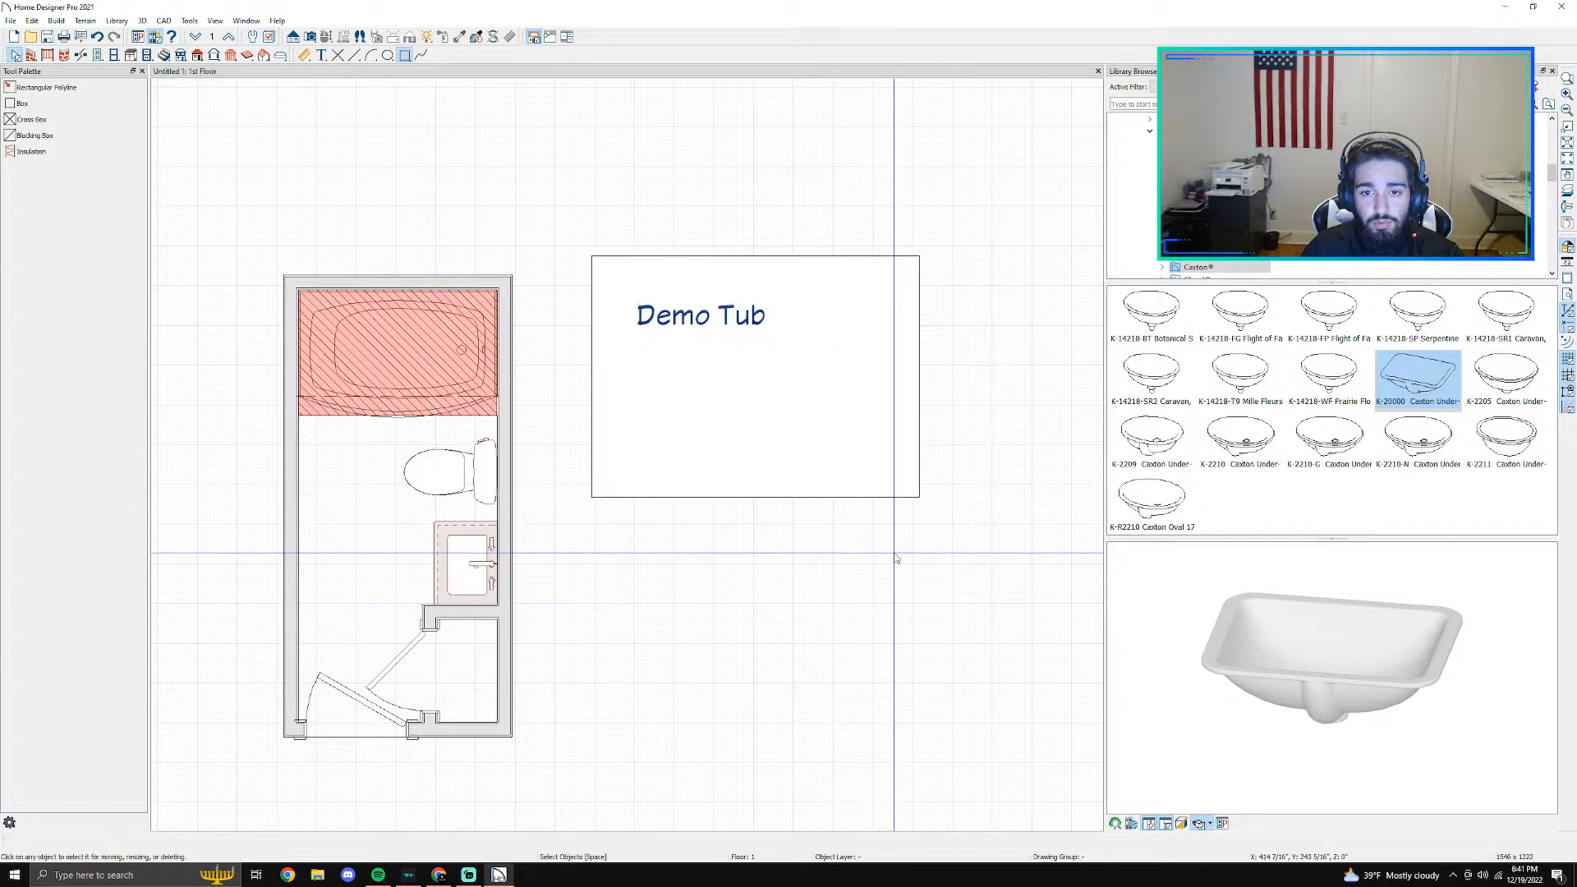
- Move the white legend box about 3'-9" to the right to uncover the small hatched swatch
click(772, 396)
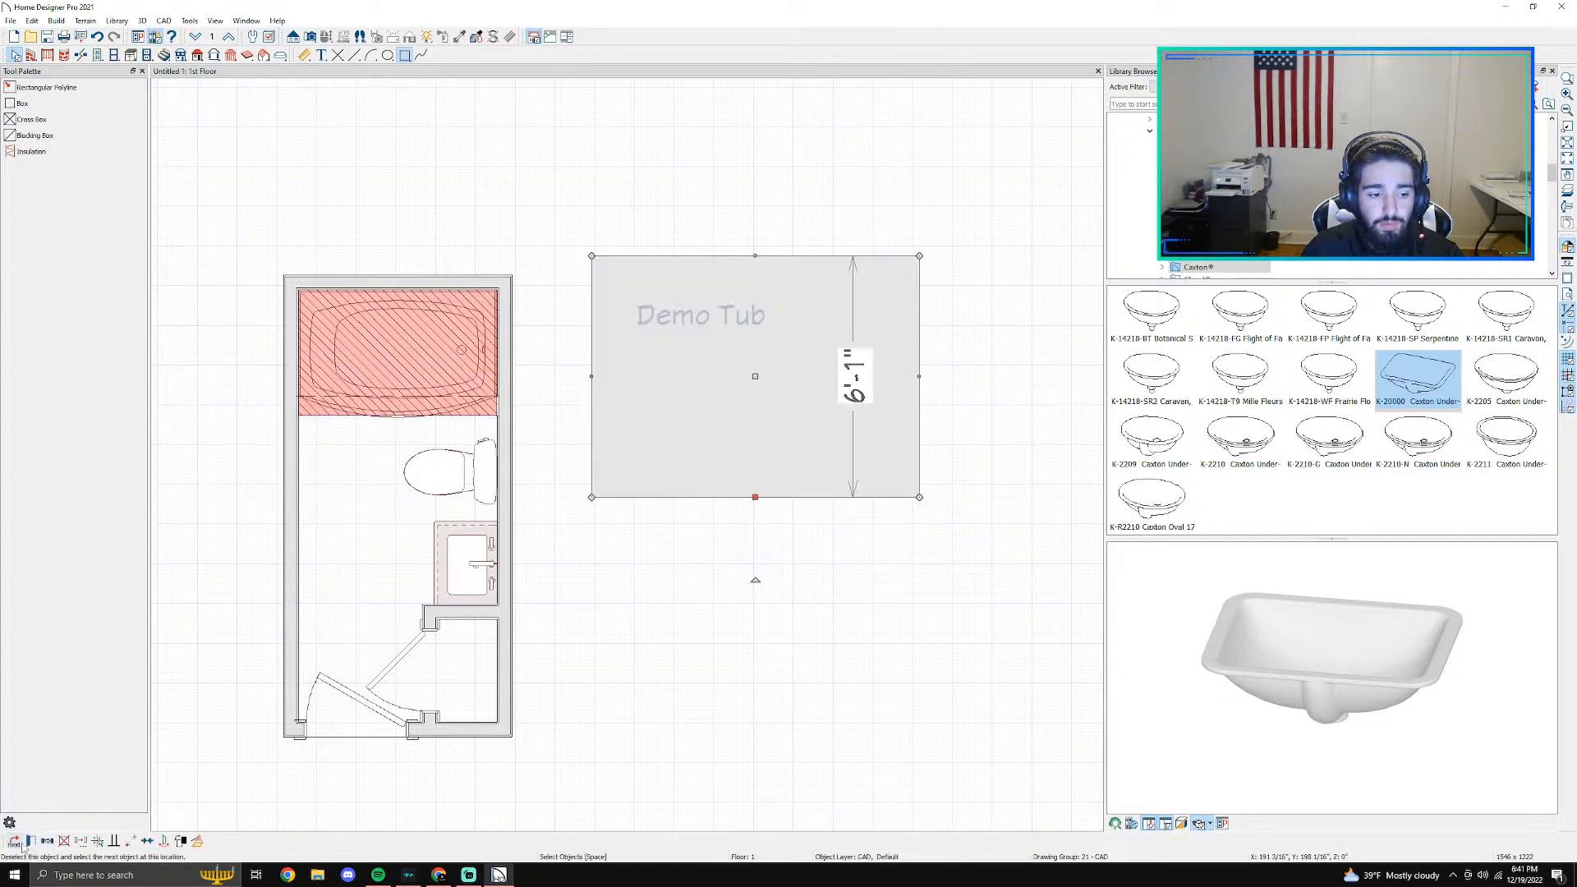
click(17, 843)
click(749, 380)
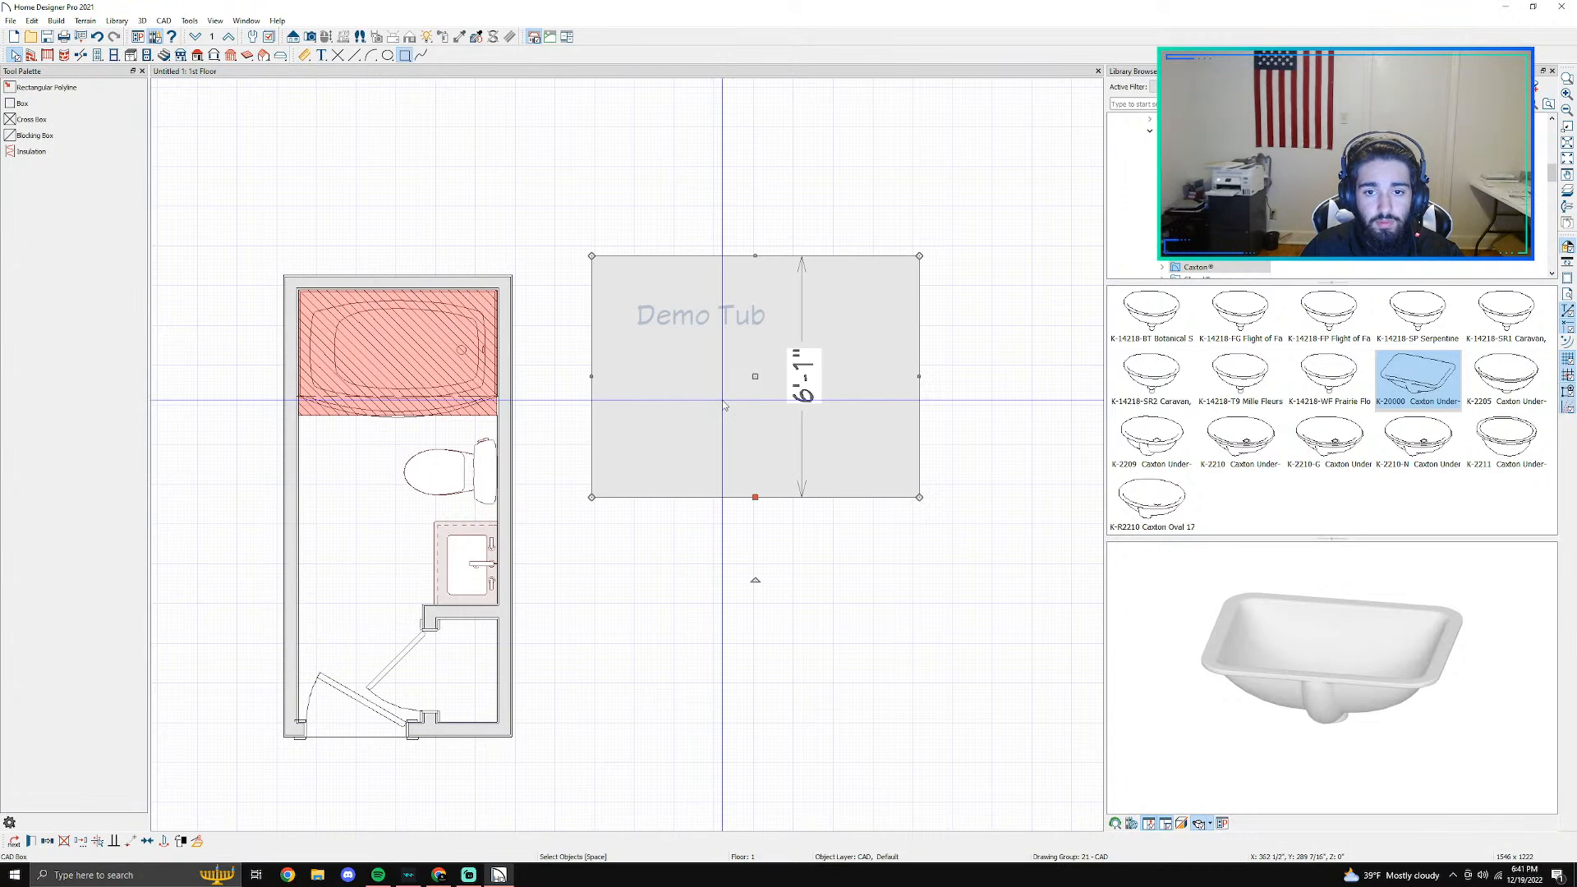
drag(756, 377, 904, 377)
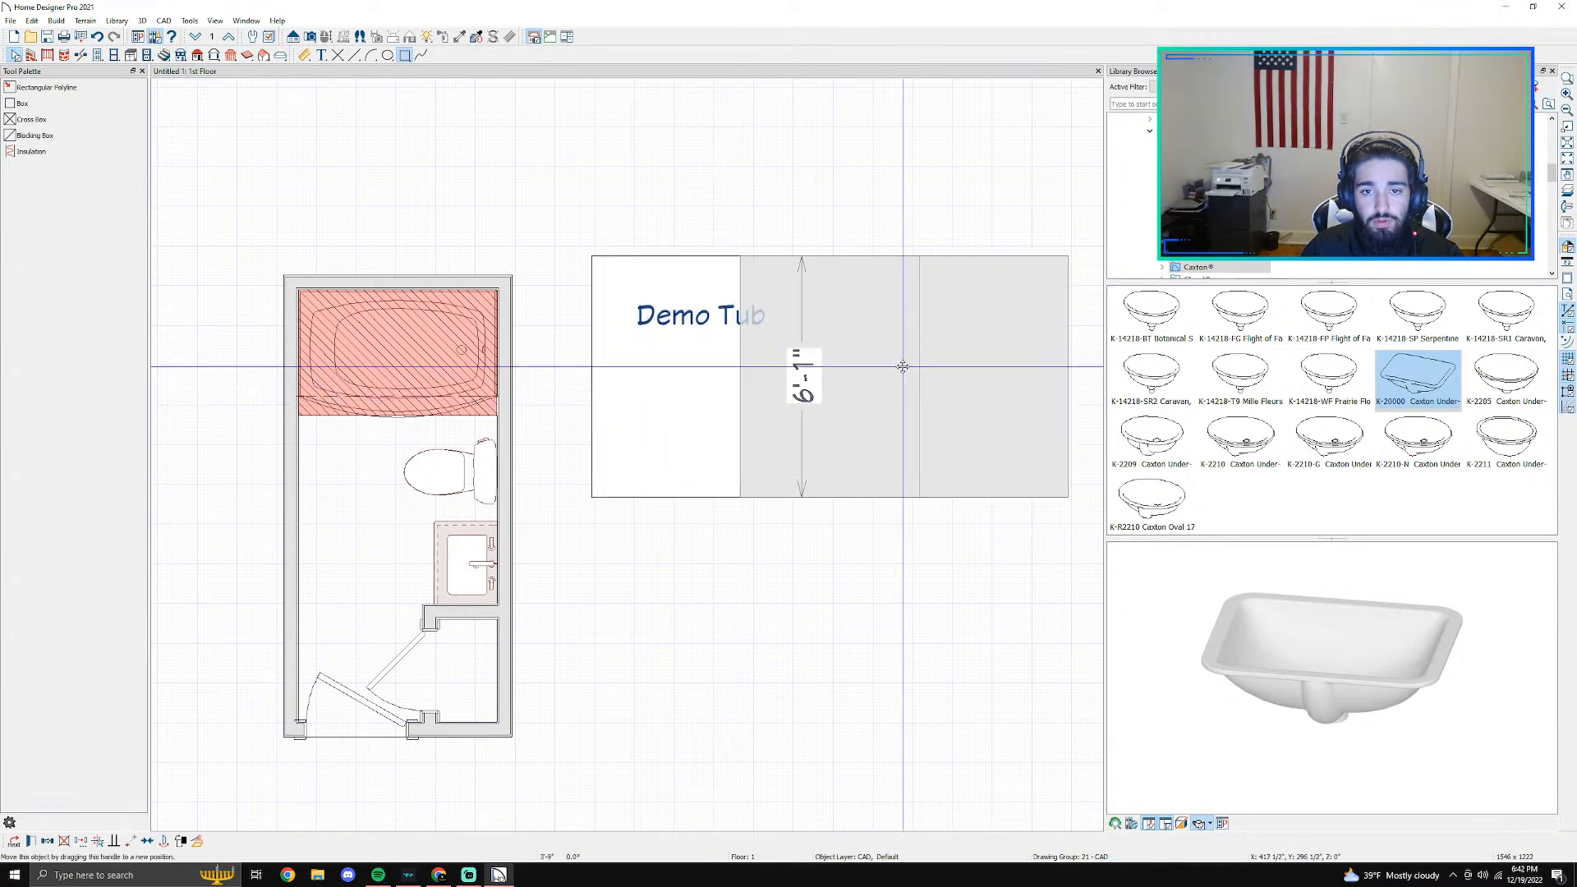
- Try to move the small hatched swatch onto the white legend box, and check the "Demo Tub" label's placement
drag(646, 322, 780, 308)
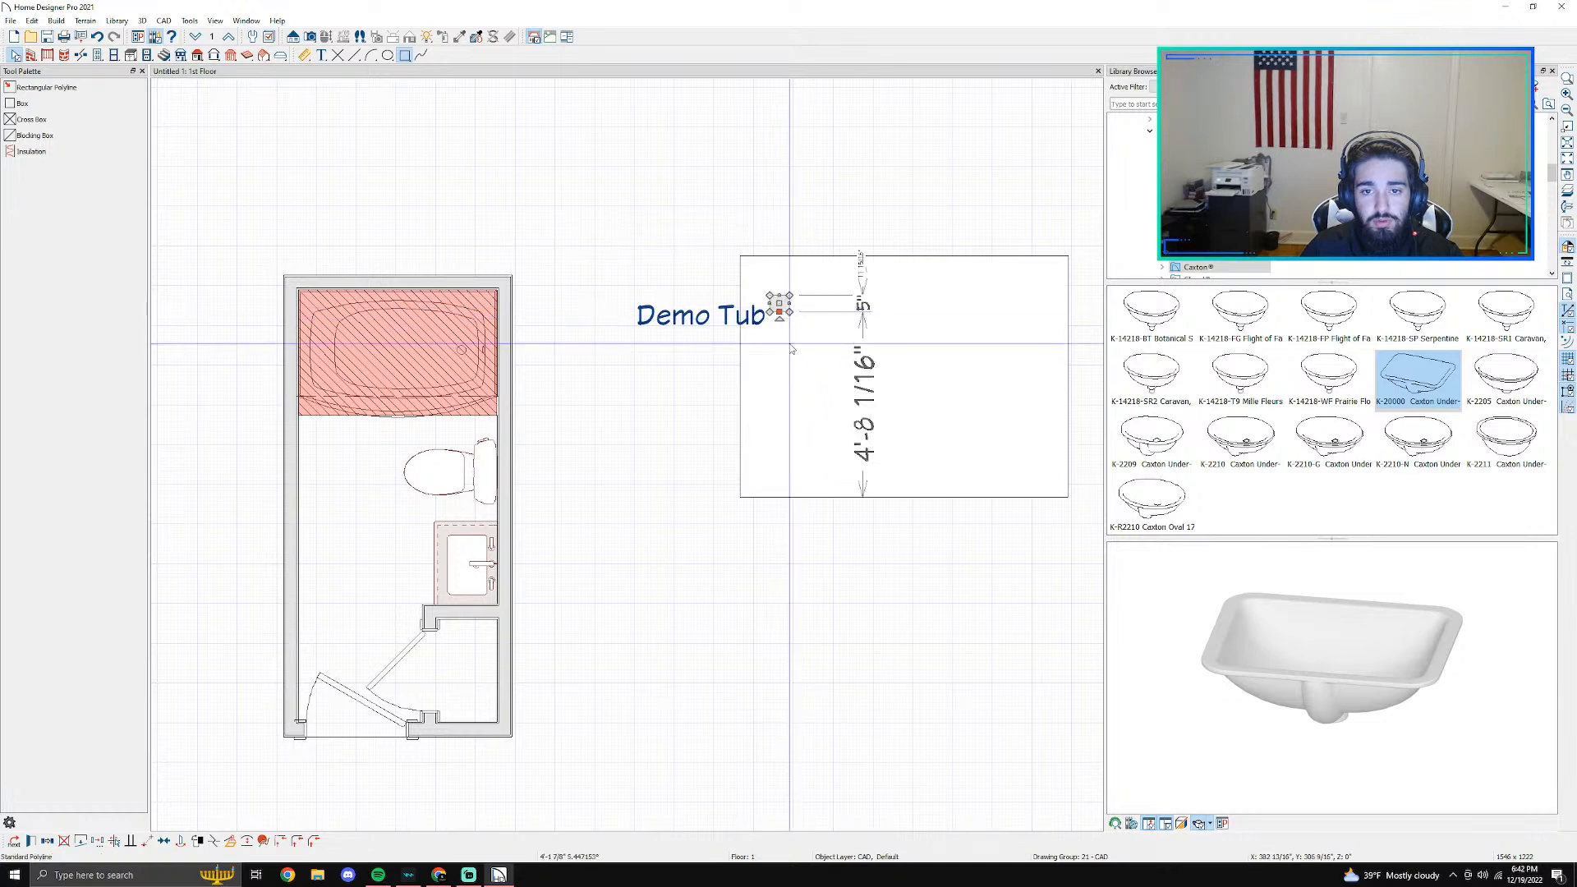
click(687, 317)
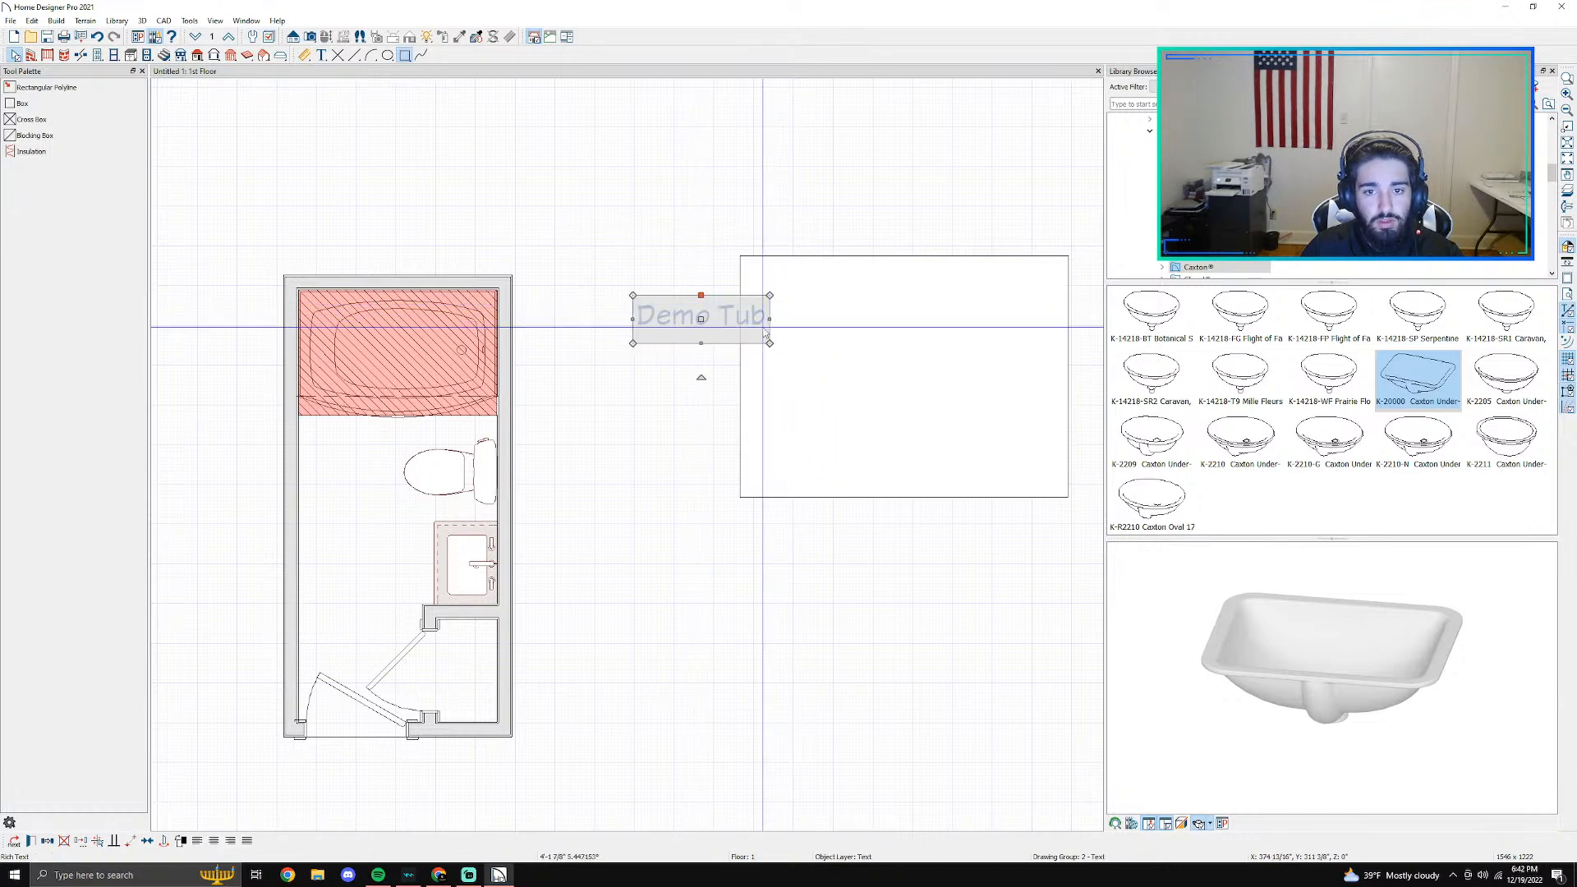
click(707, 348)
click(770, 353)
- Move the white legend box about 4'-5" to the left, back over the "Demo Tub" label
right_click(793, 365)
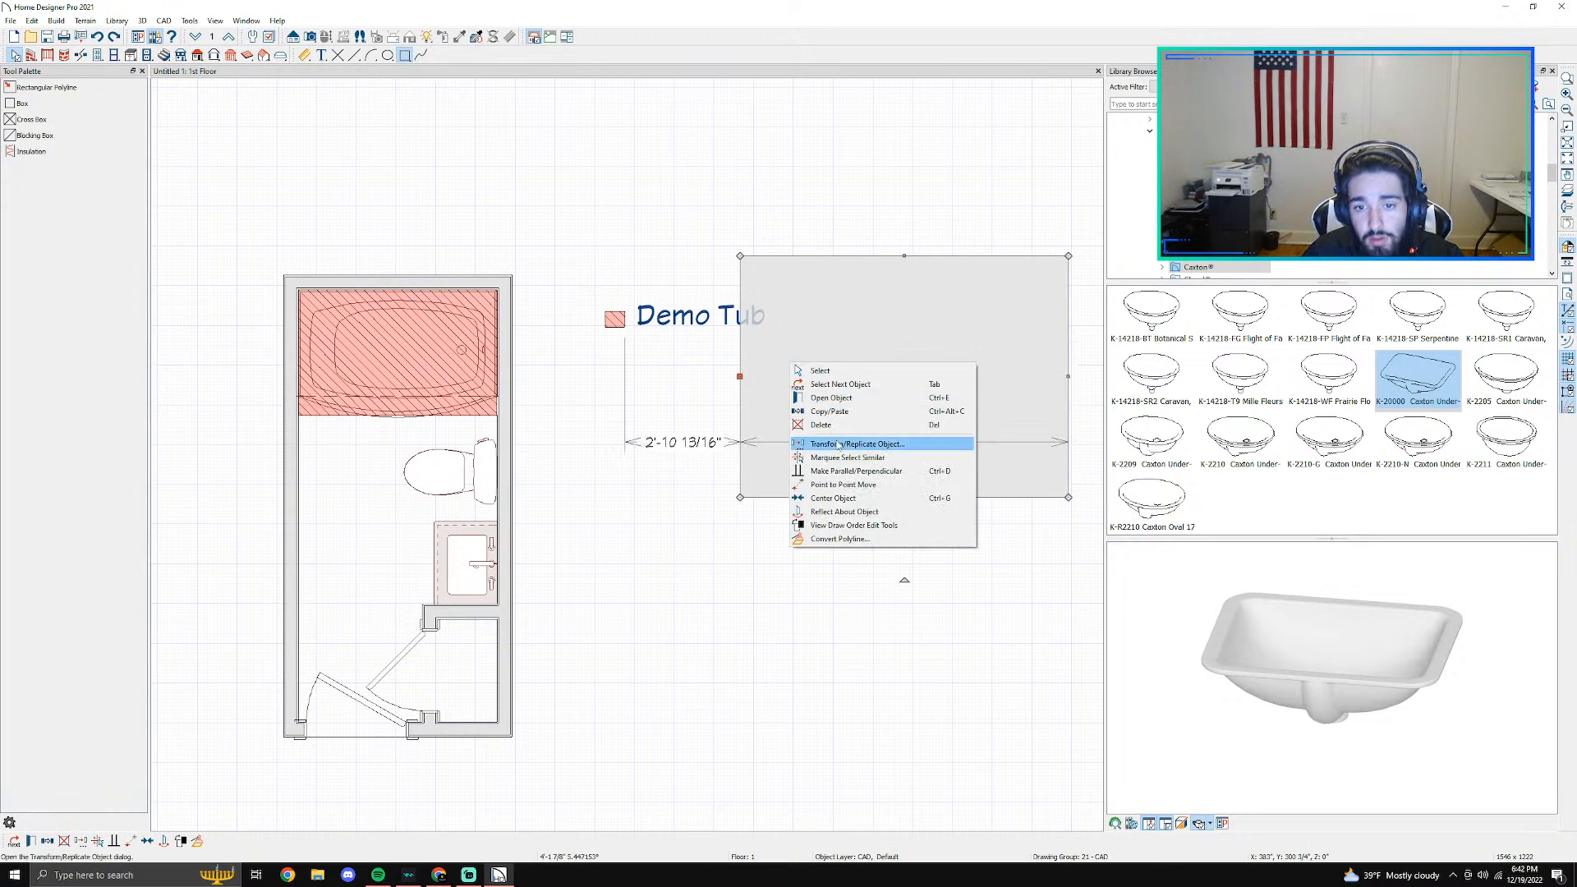
click(895, 445)
click(844, 571)
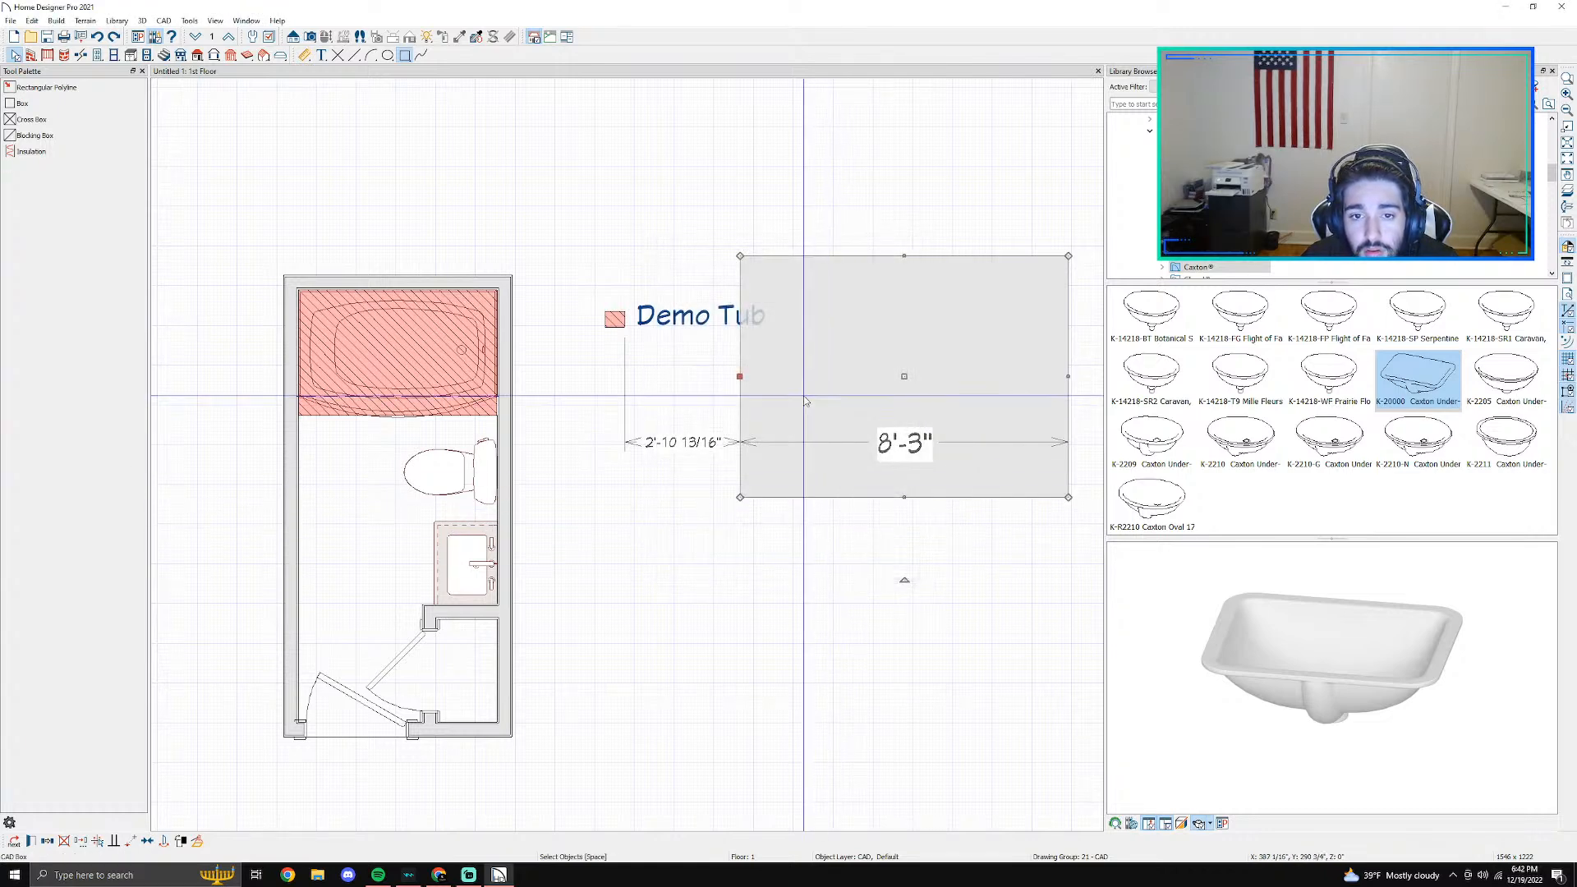
drag(903, 377, 728, 358)
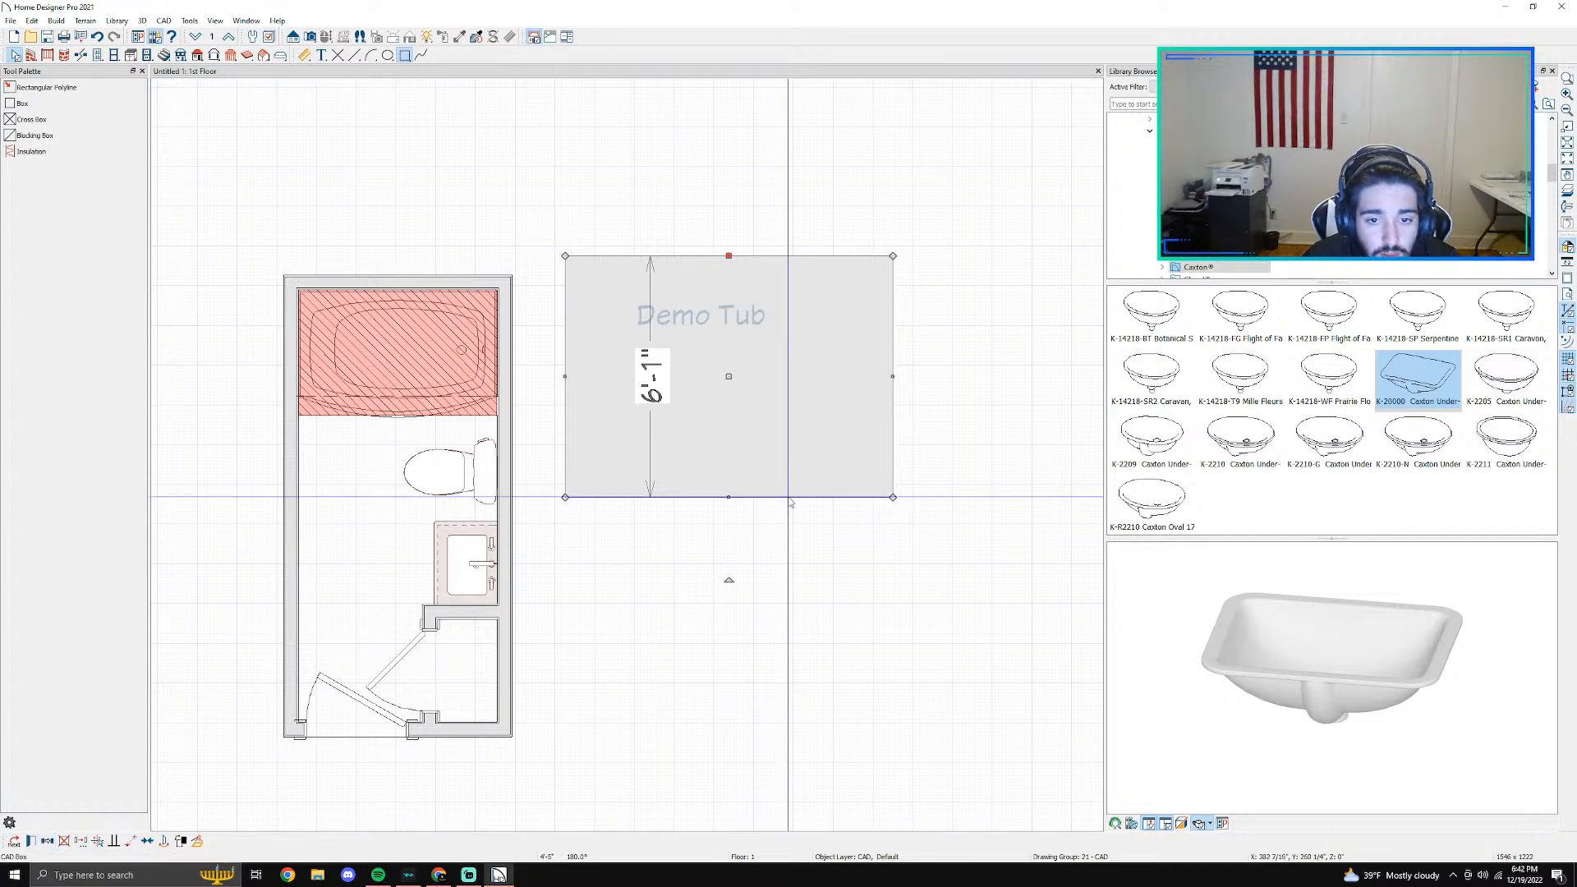
- Remove the white legend box around the swatch and "Demo Tub" label
right_click(817, 452)
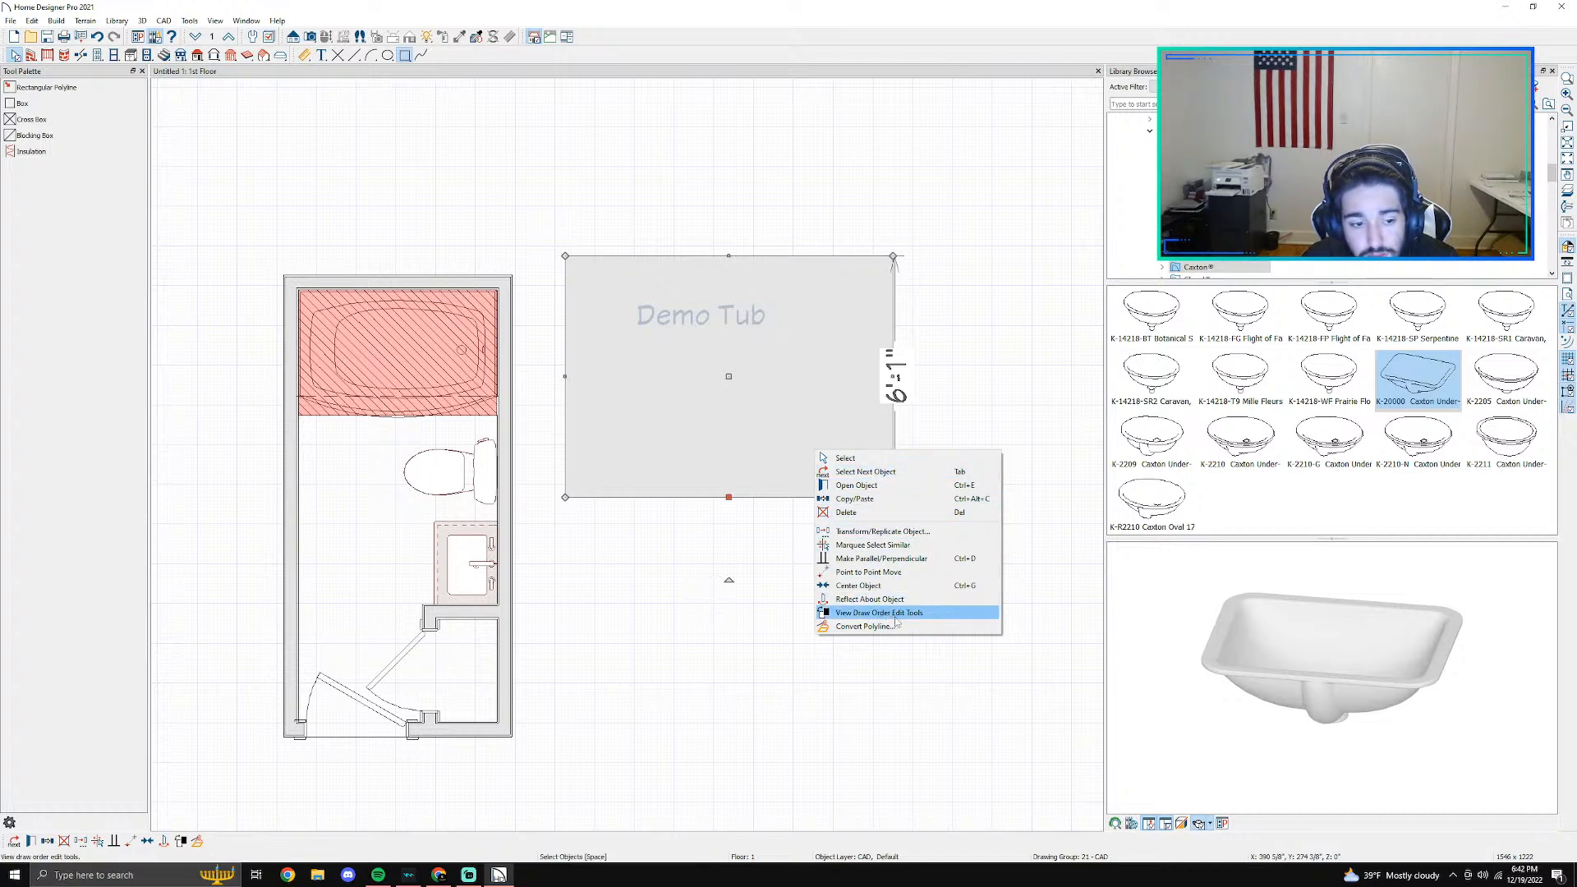
click(842, 391)
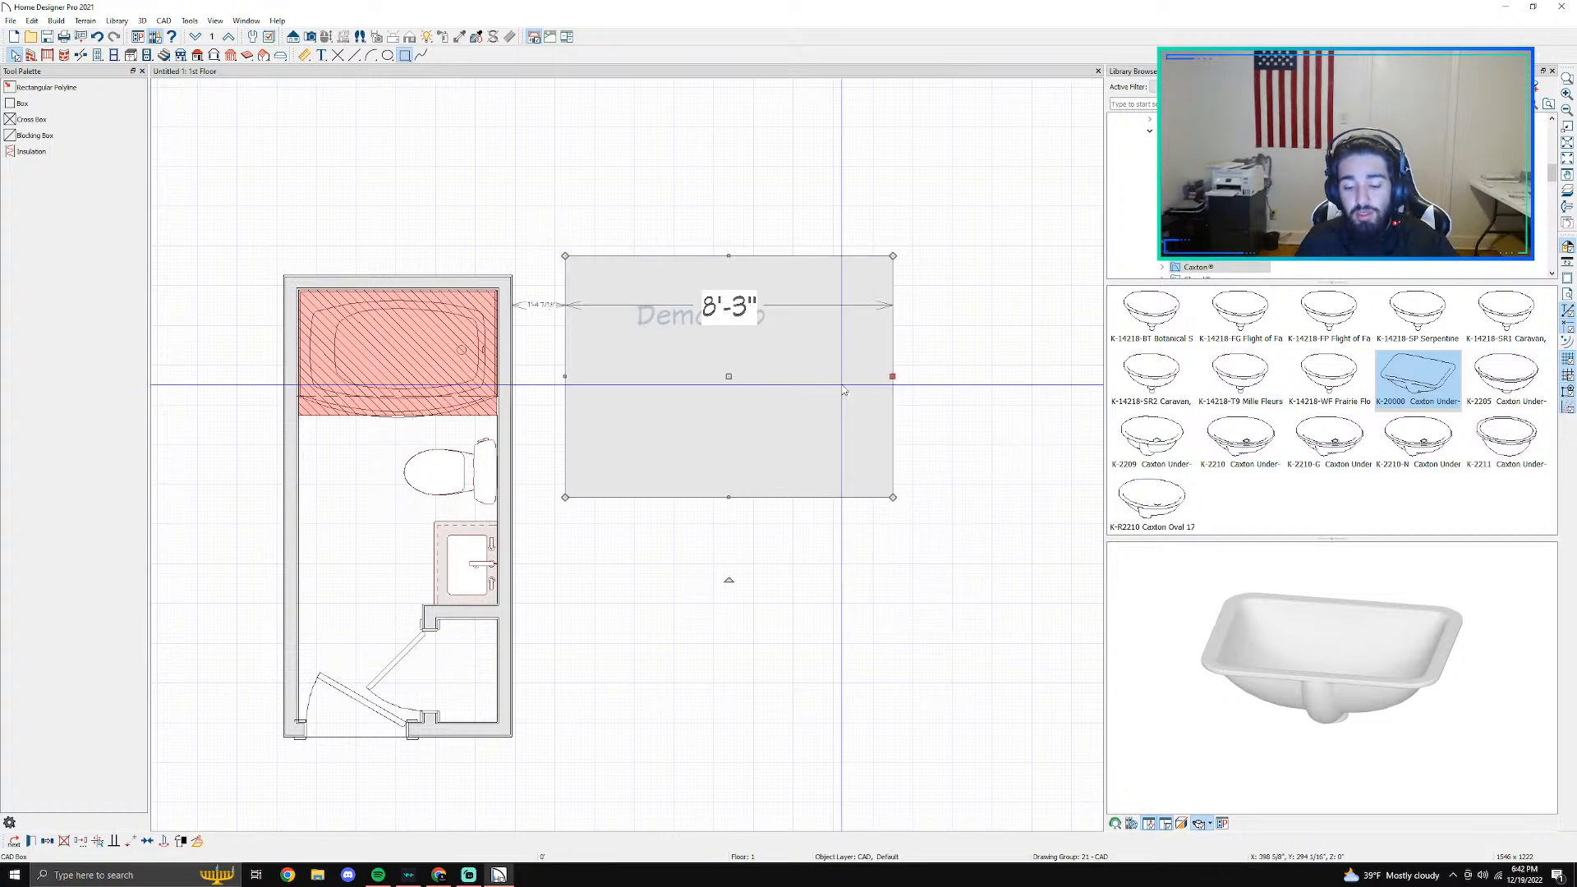
key(Escape)
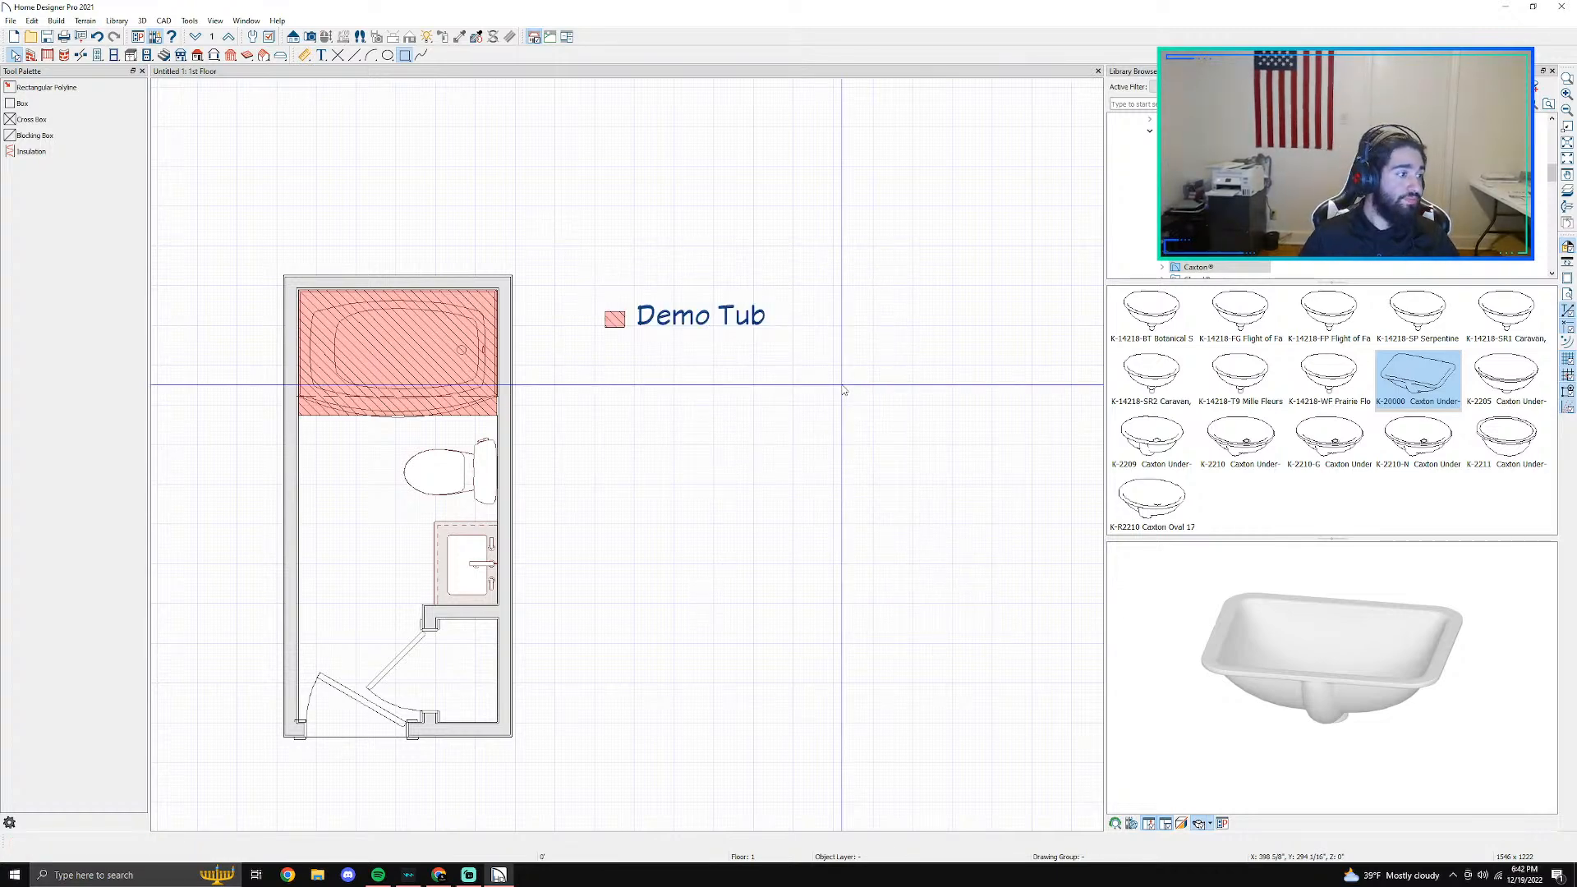
- Draw a rectangular polyline about 2'-8" wide by 1'-11 1/2" high around the toilet
middle_drag(613, 540, 746, 491)
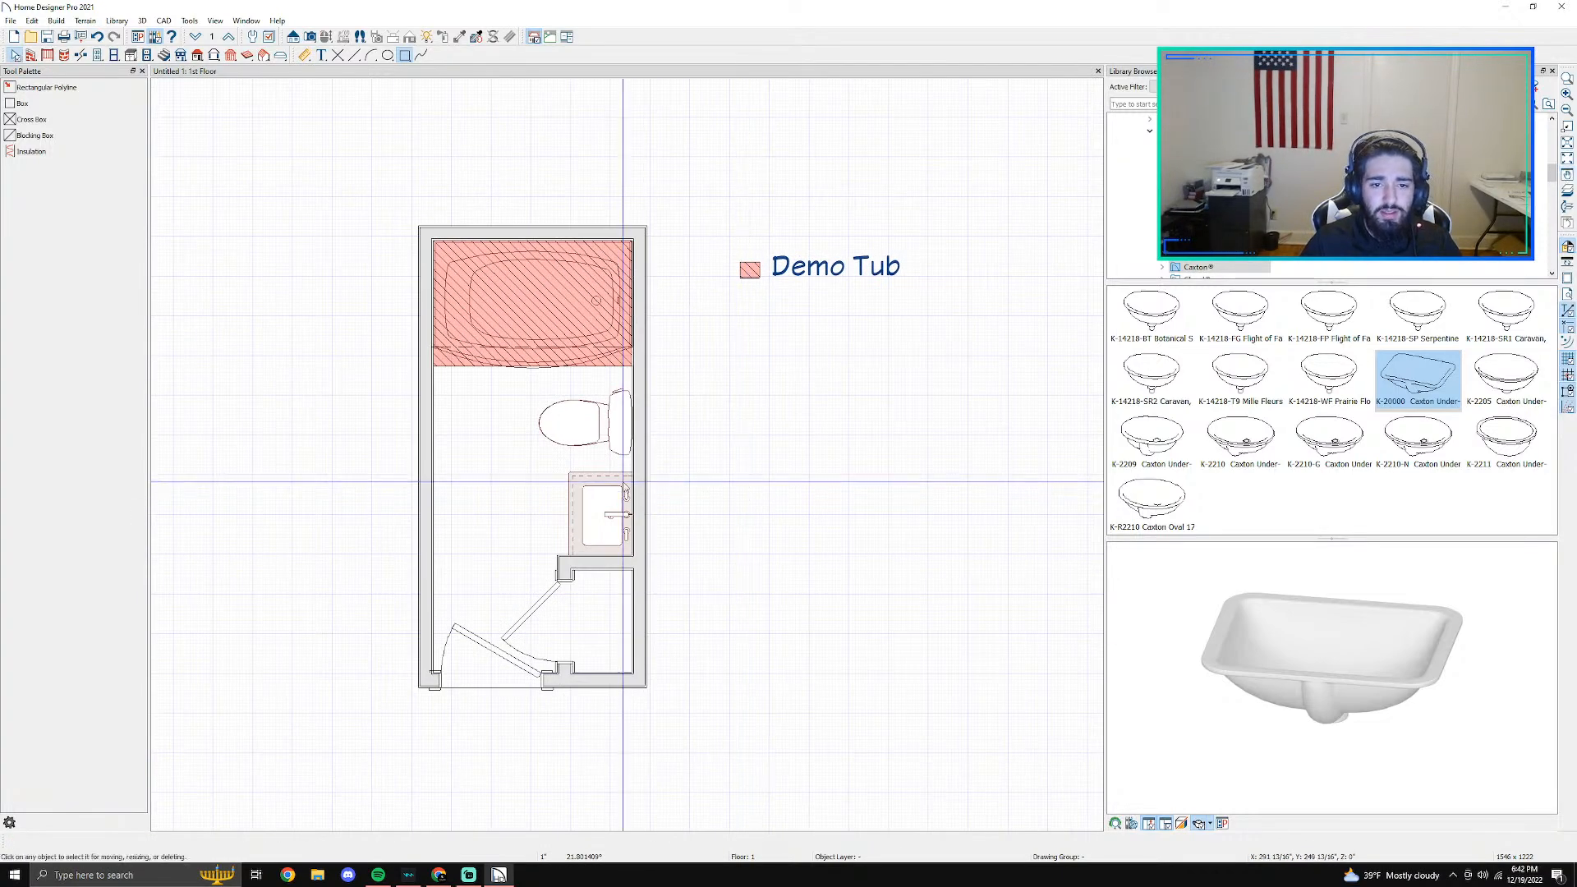
scroll(637, 487, up, 2)
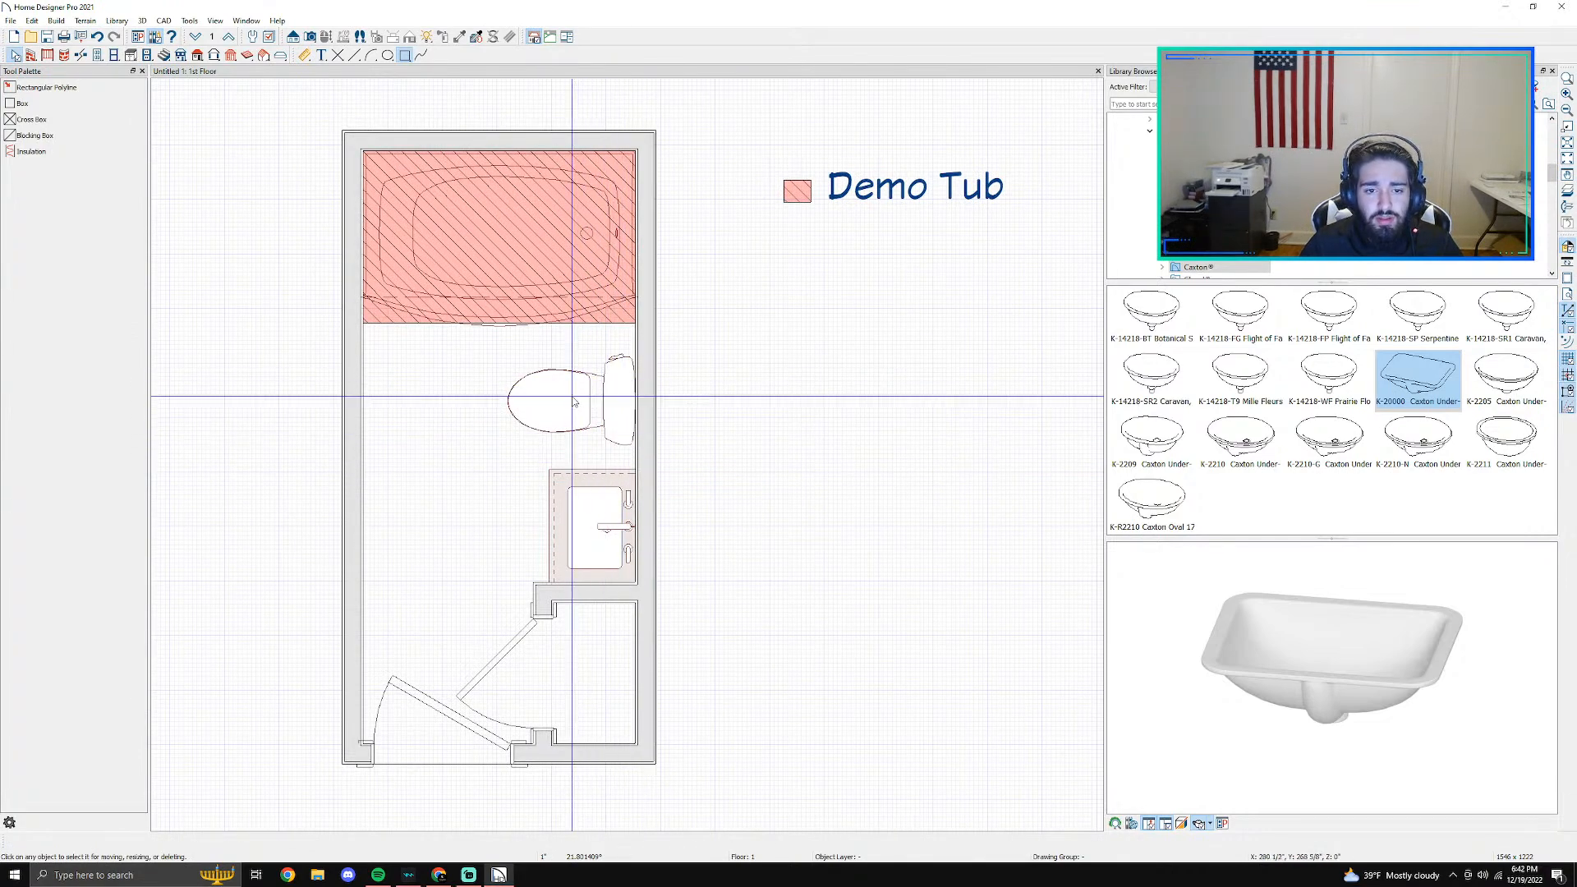
scroll(578, 403, up, 5)
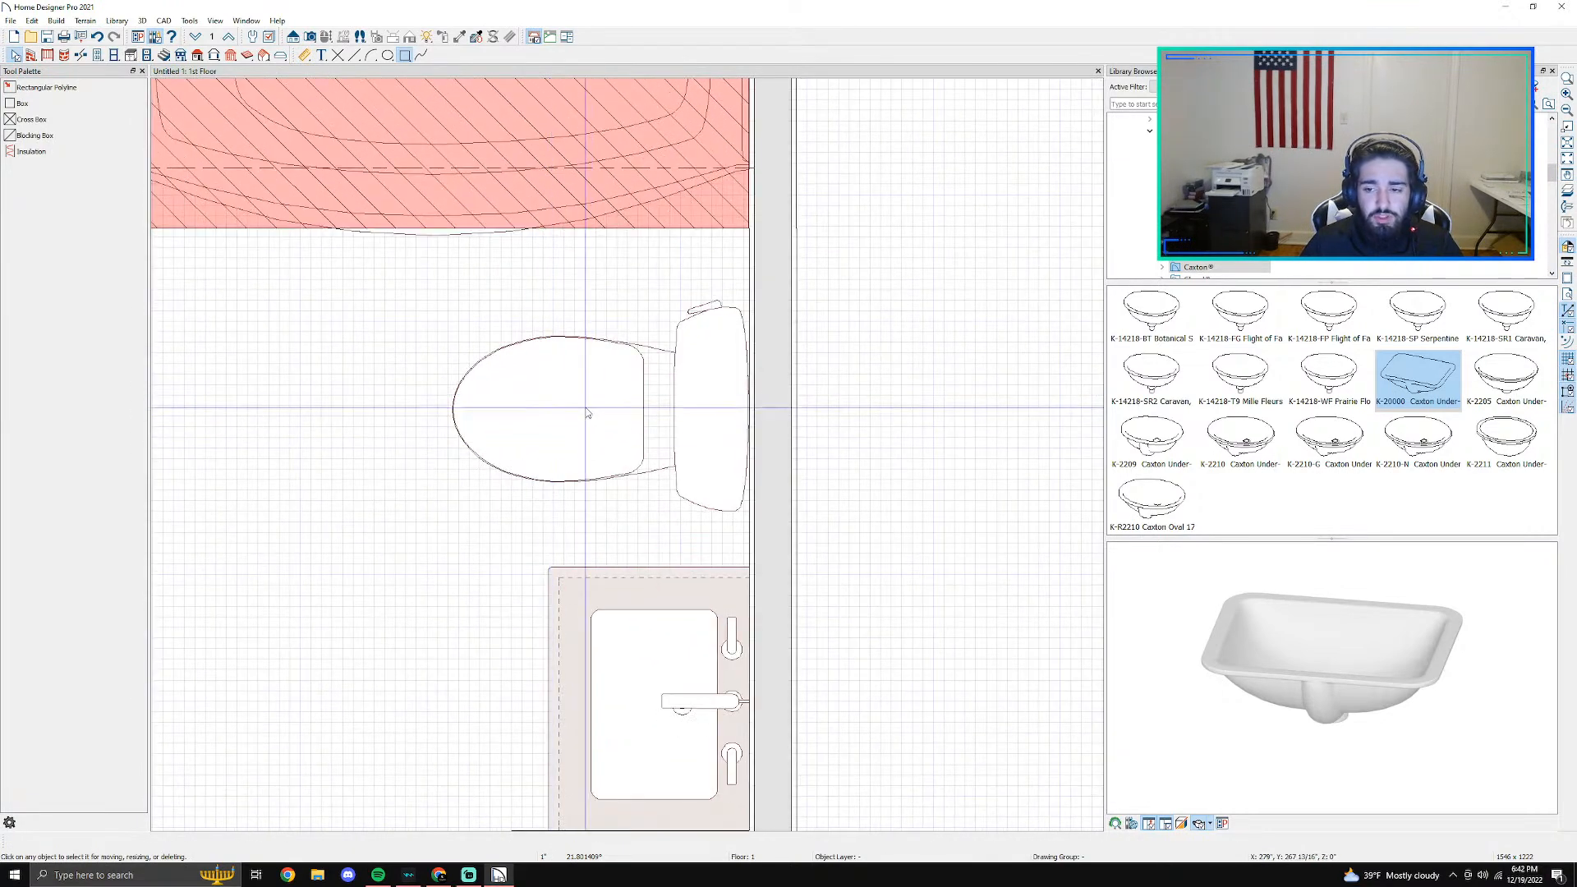
scroll(592, 422, down, 6)
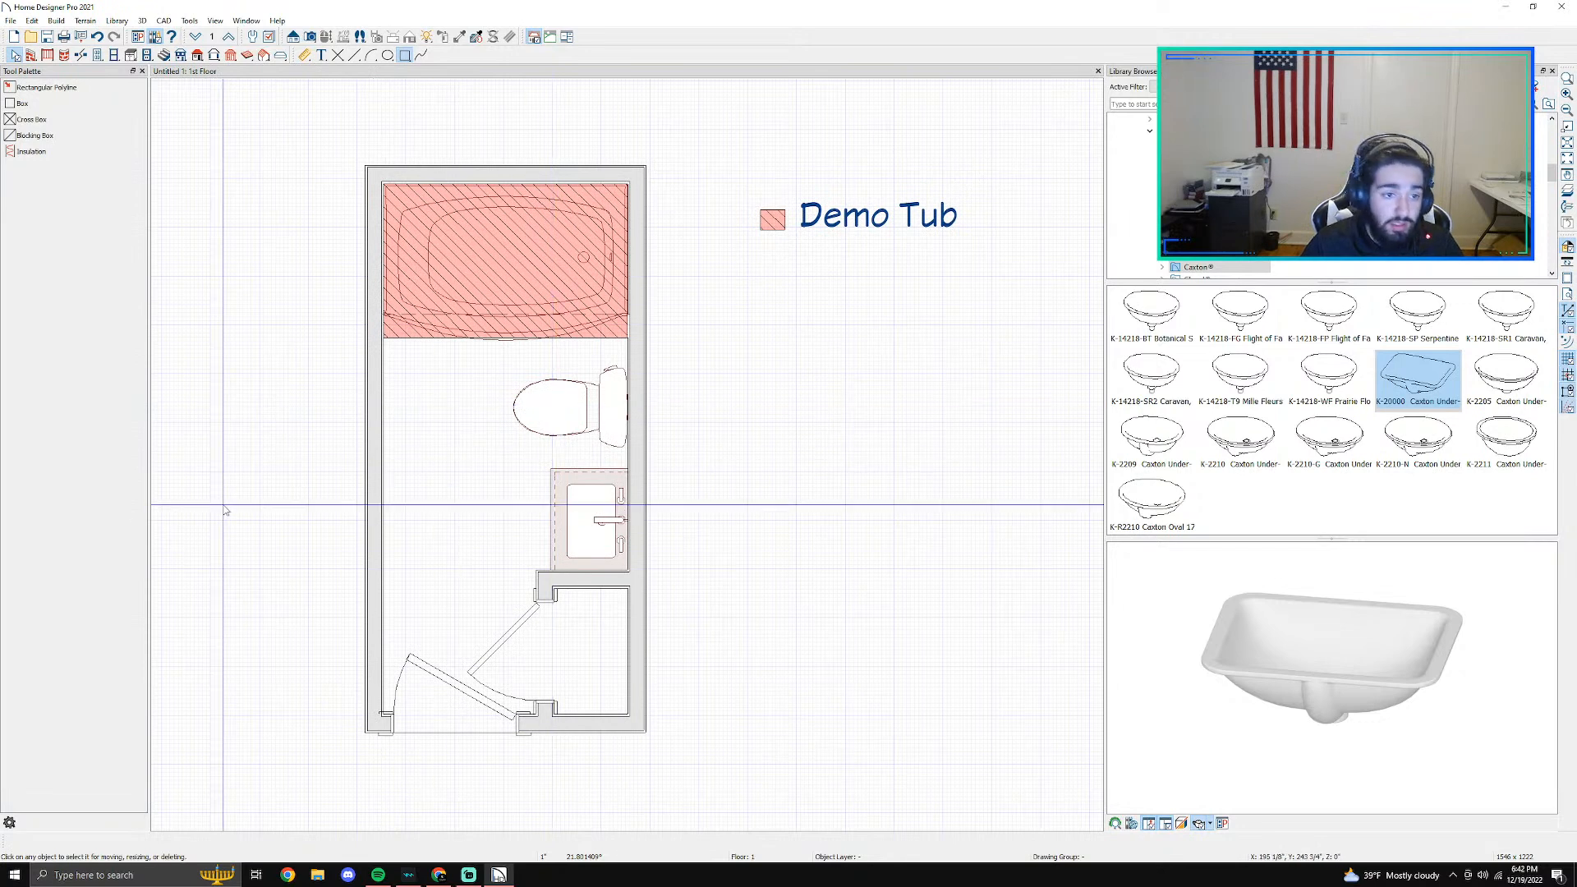
click(41, 105)
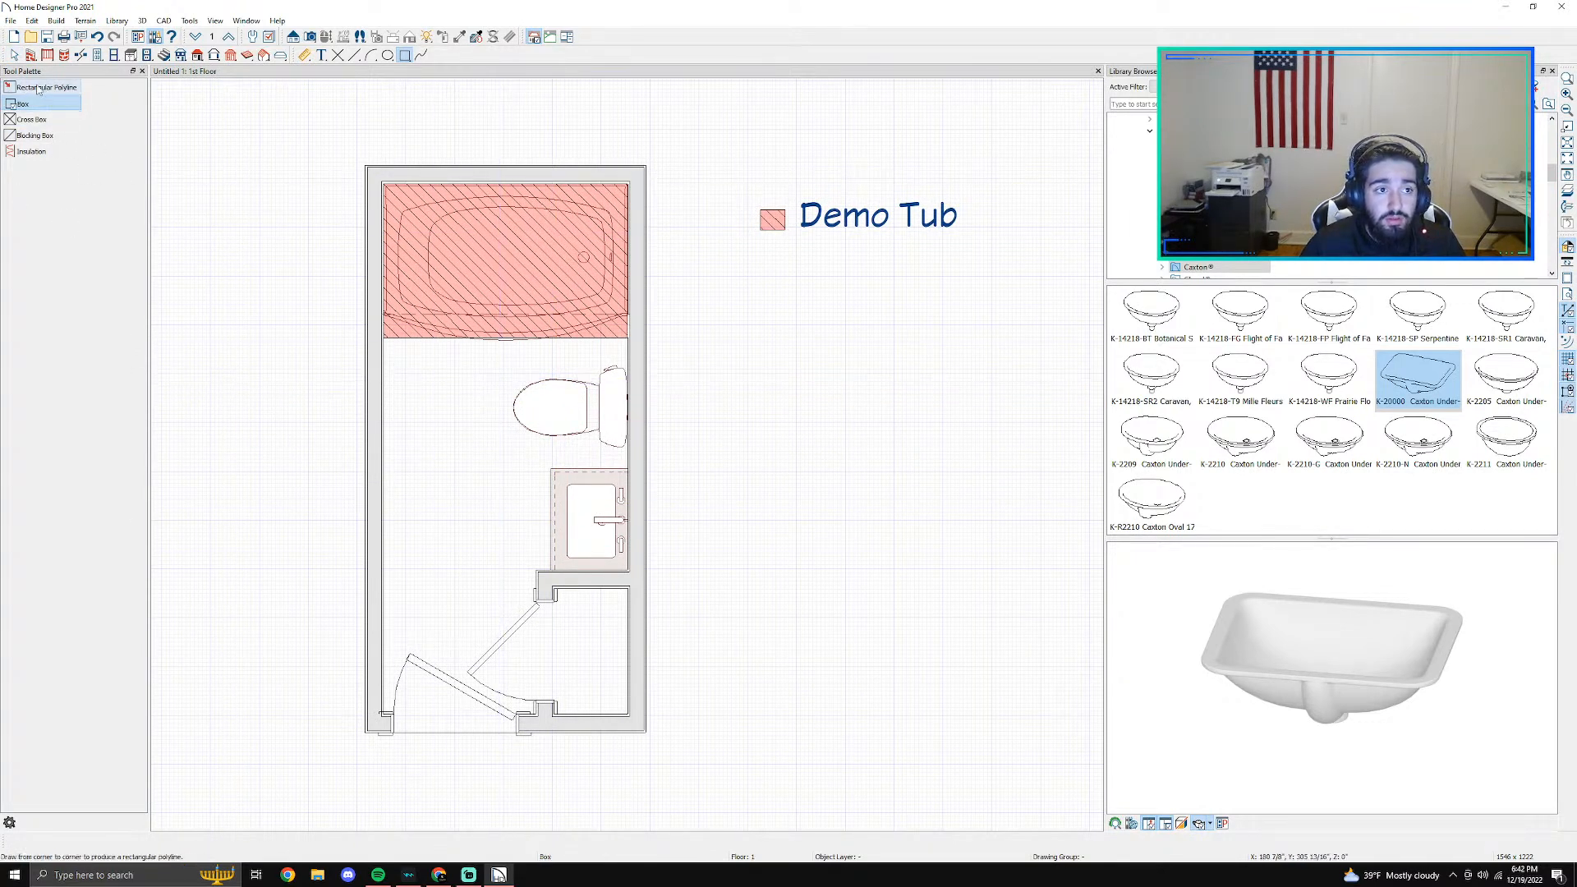
click(38, 88)
drag(523, 383, 632, 453)
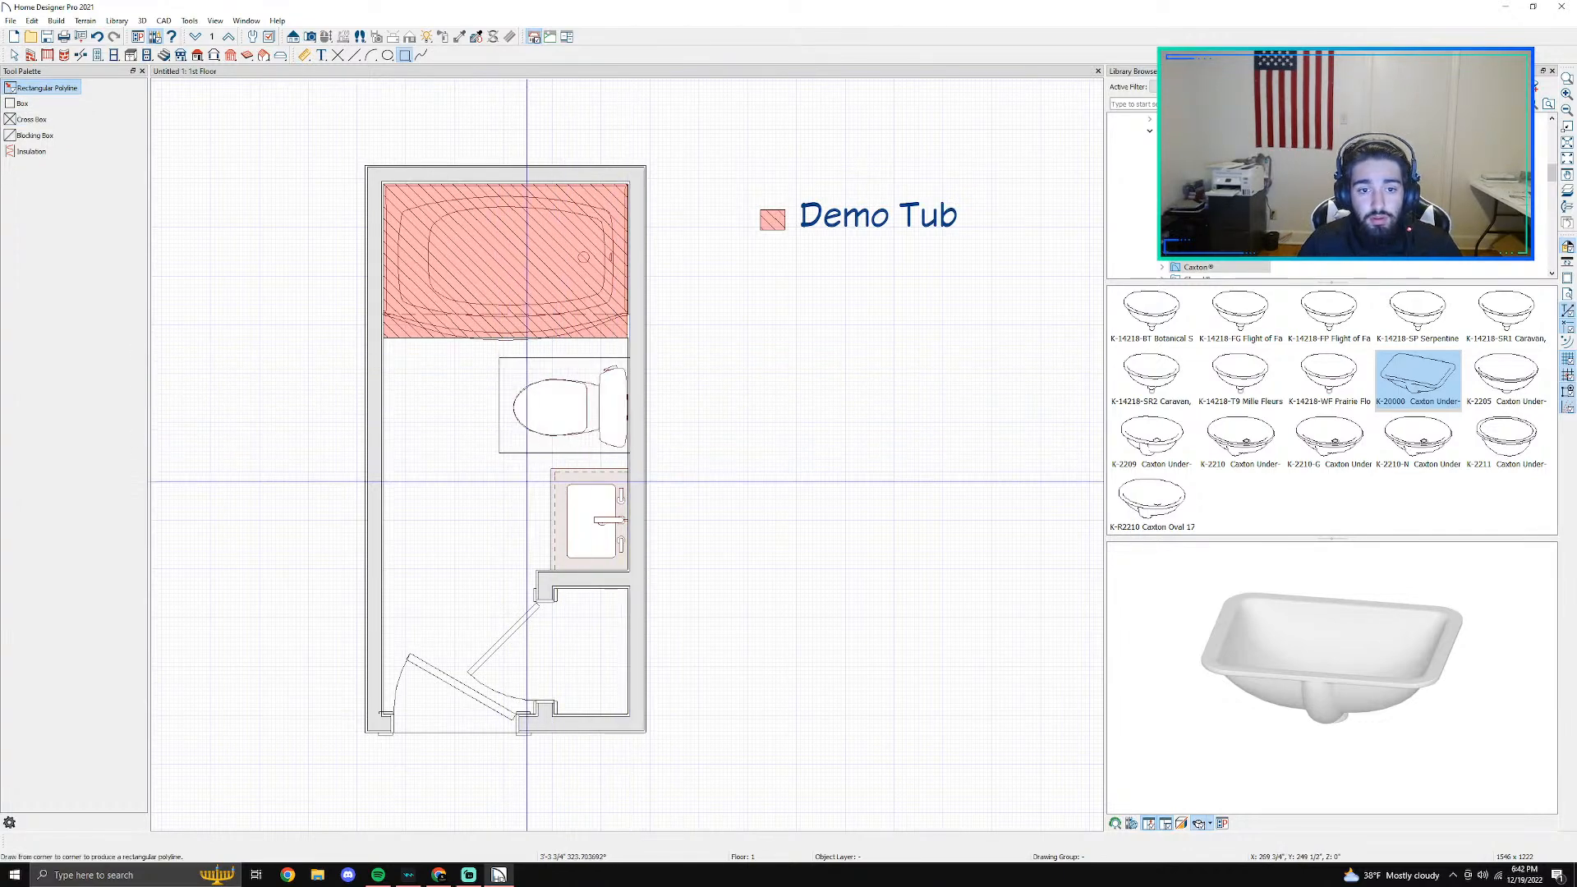
key(Escape)
- Set the fill pattern of the polyline around the toilet to Grid, Angle
scroll(493, 467, up, 2)
click(508, 451)
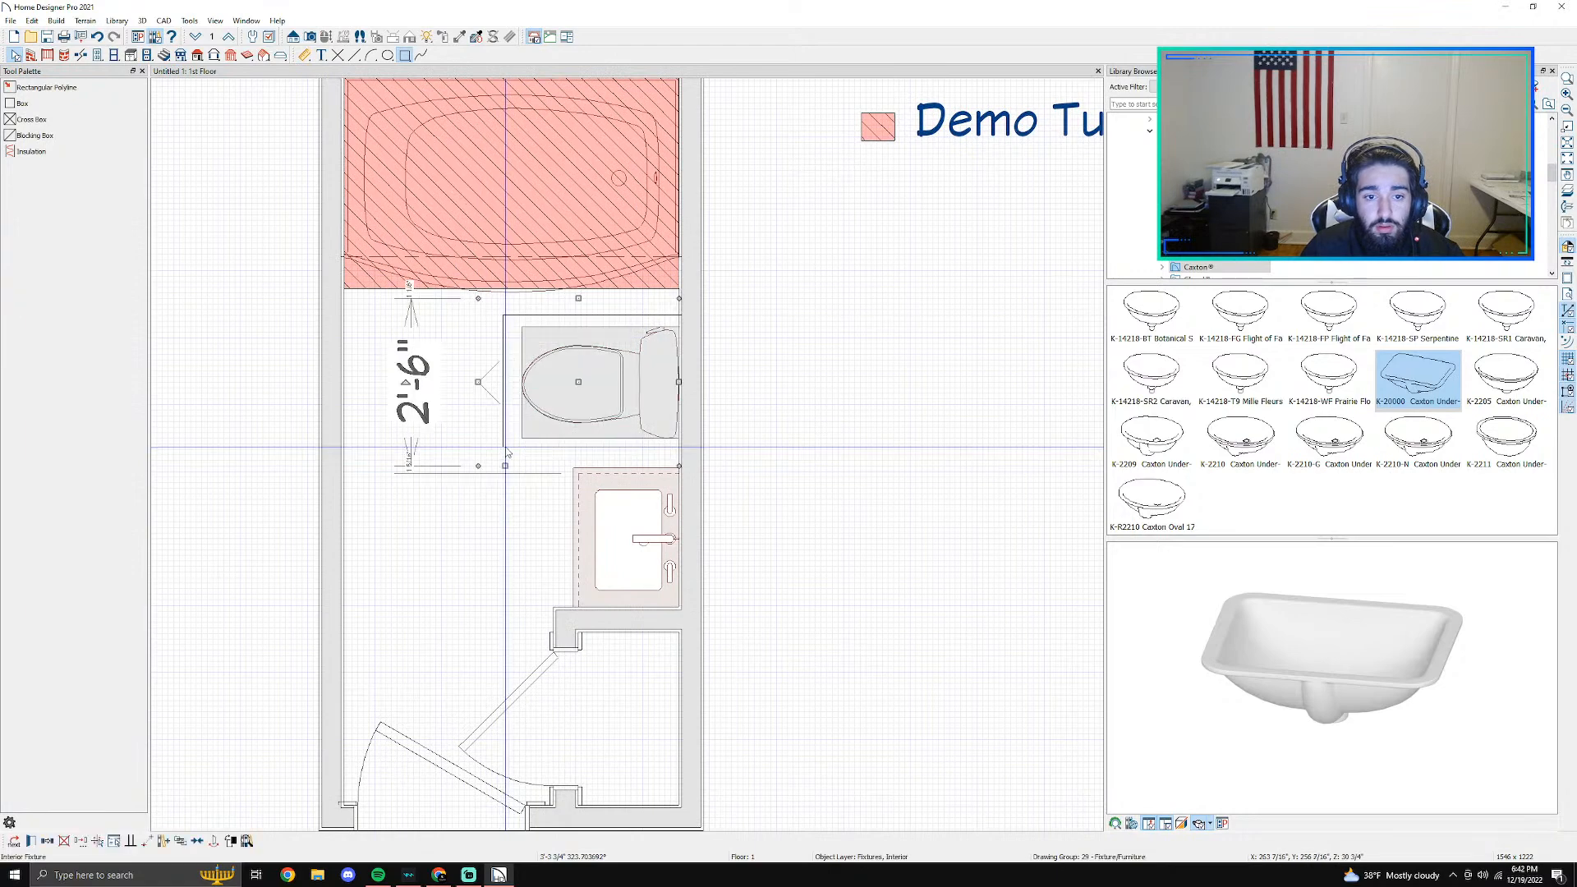
scroll(508, 451, up, 3)
key(Tab)
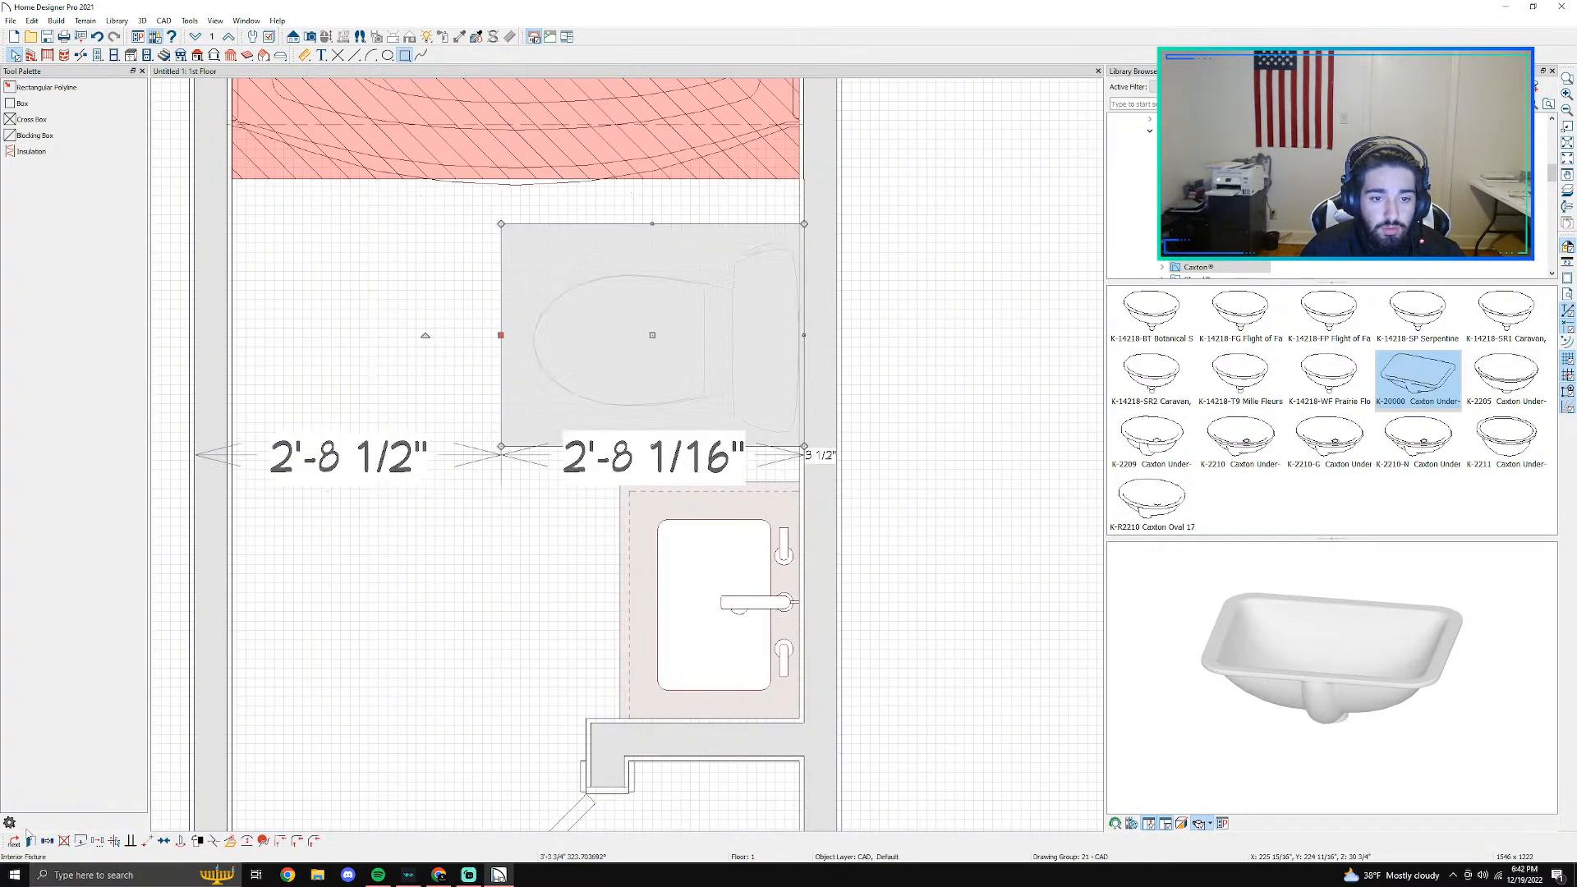
click(30, 841)
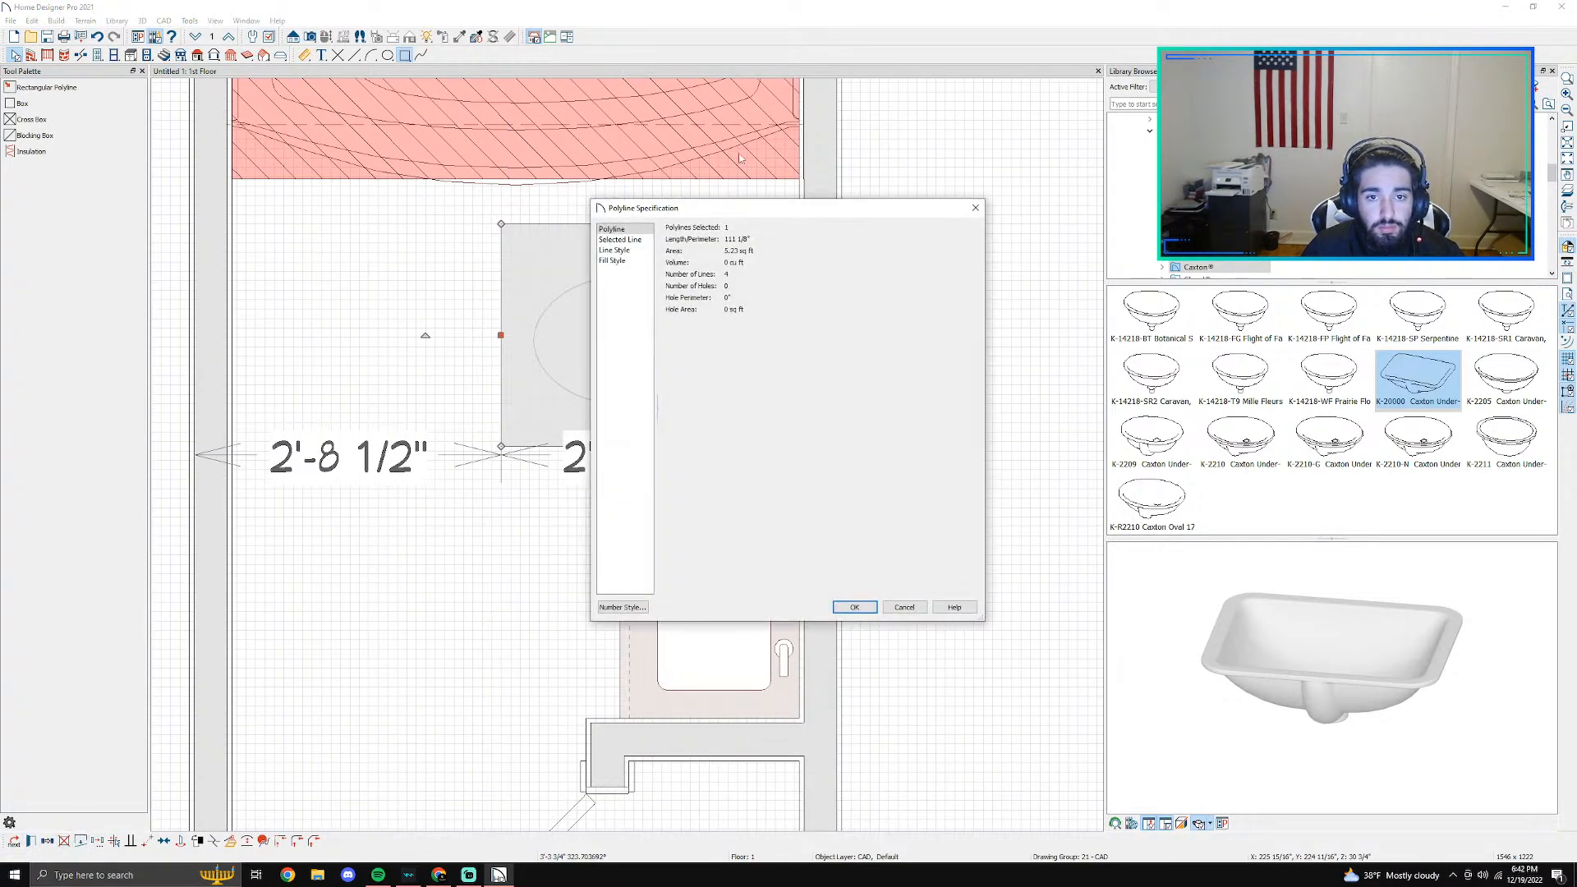
click(624, 260)
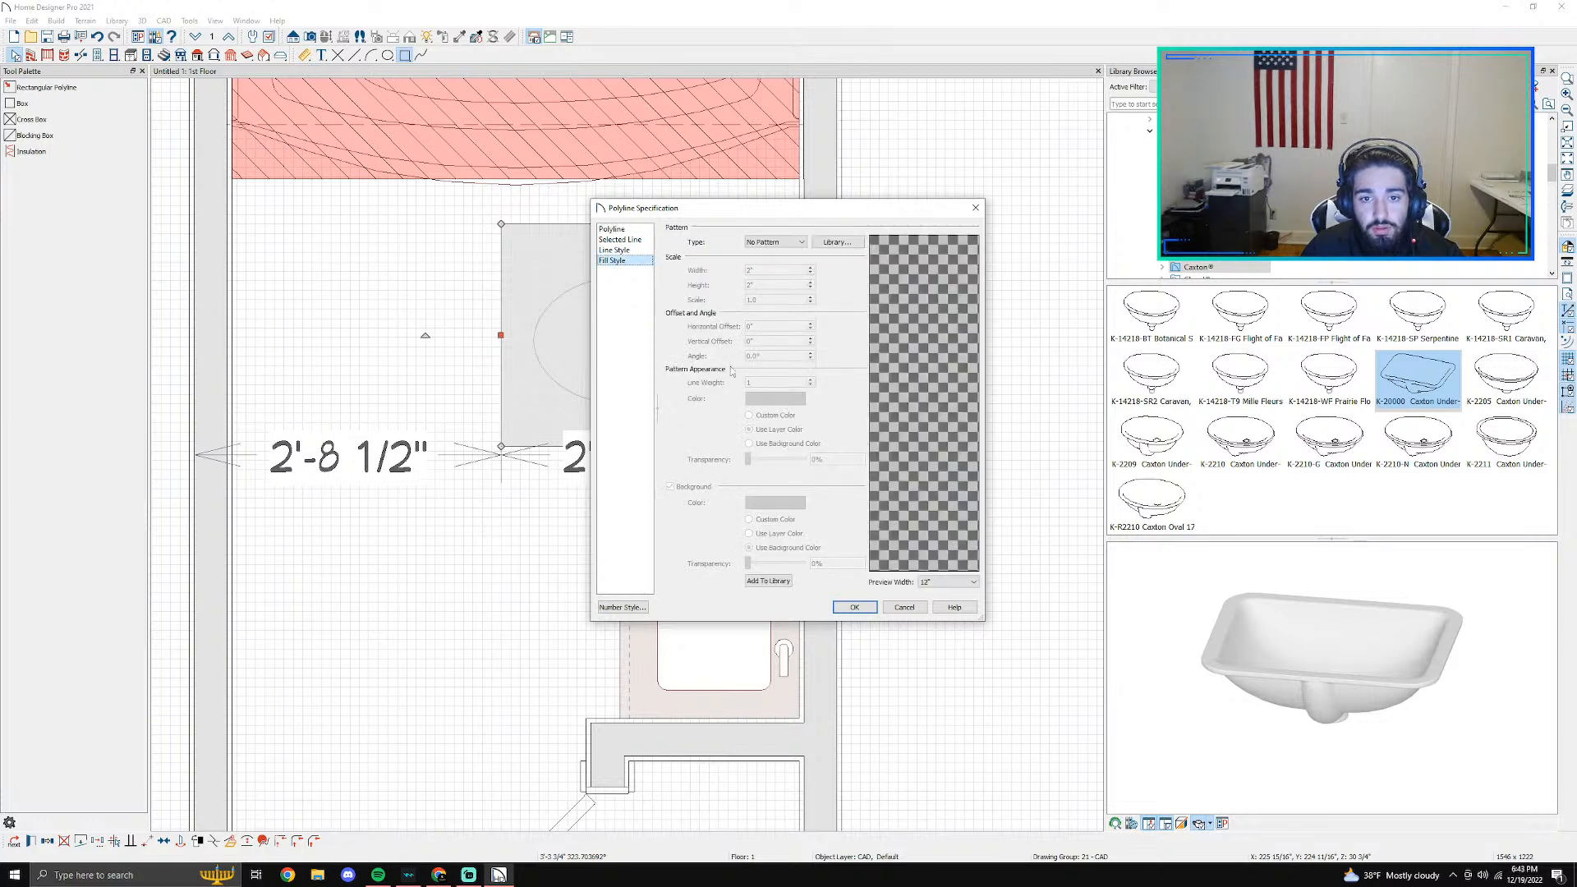
click(803, 242)
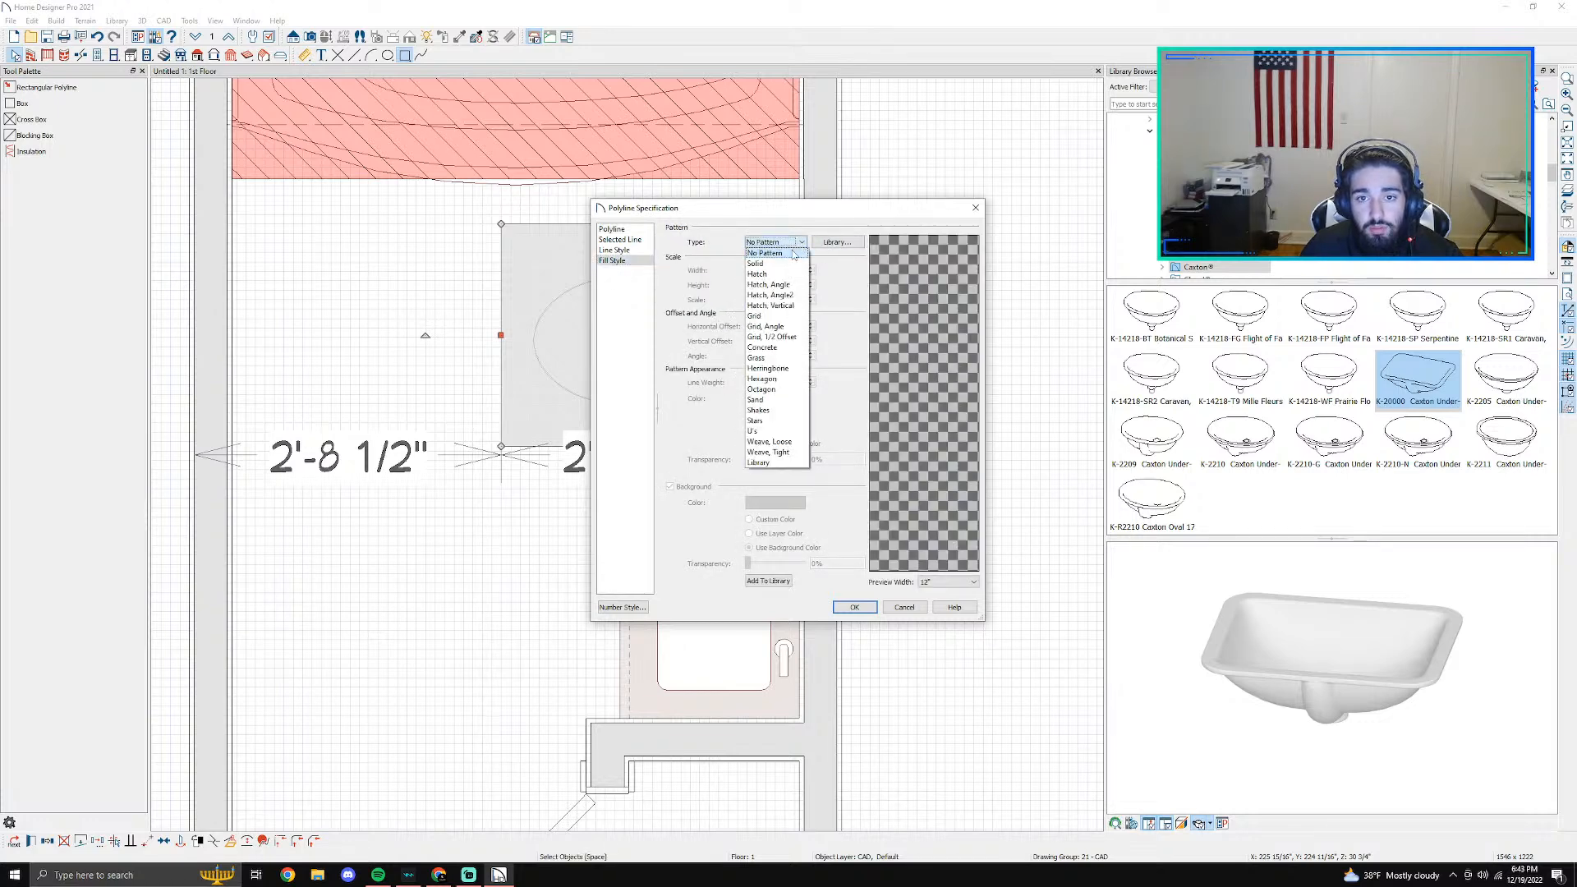
click(778, 356)
click(776, 242)
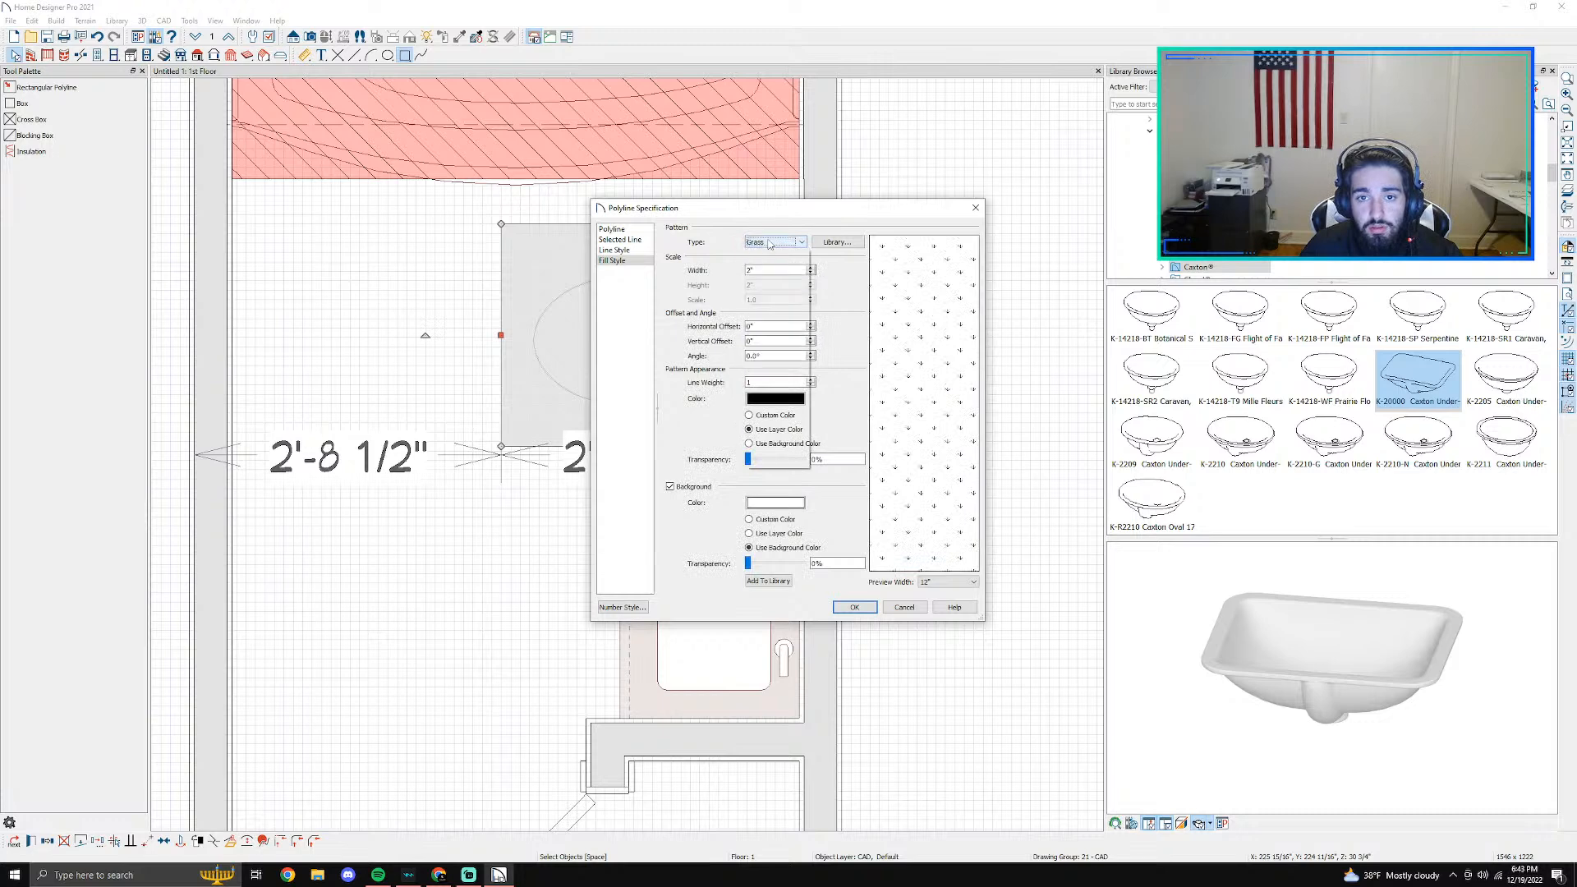
click(771, 336)
click(784, 242)
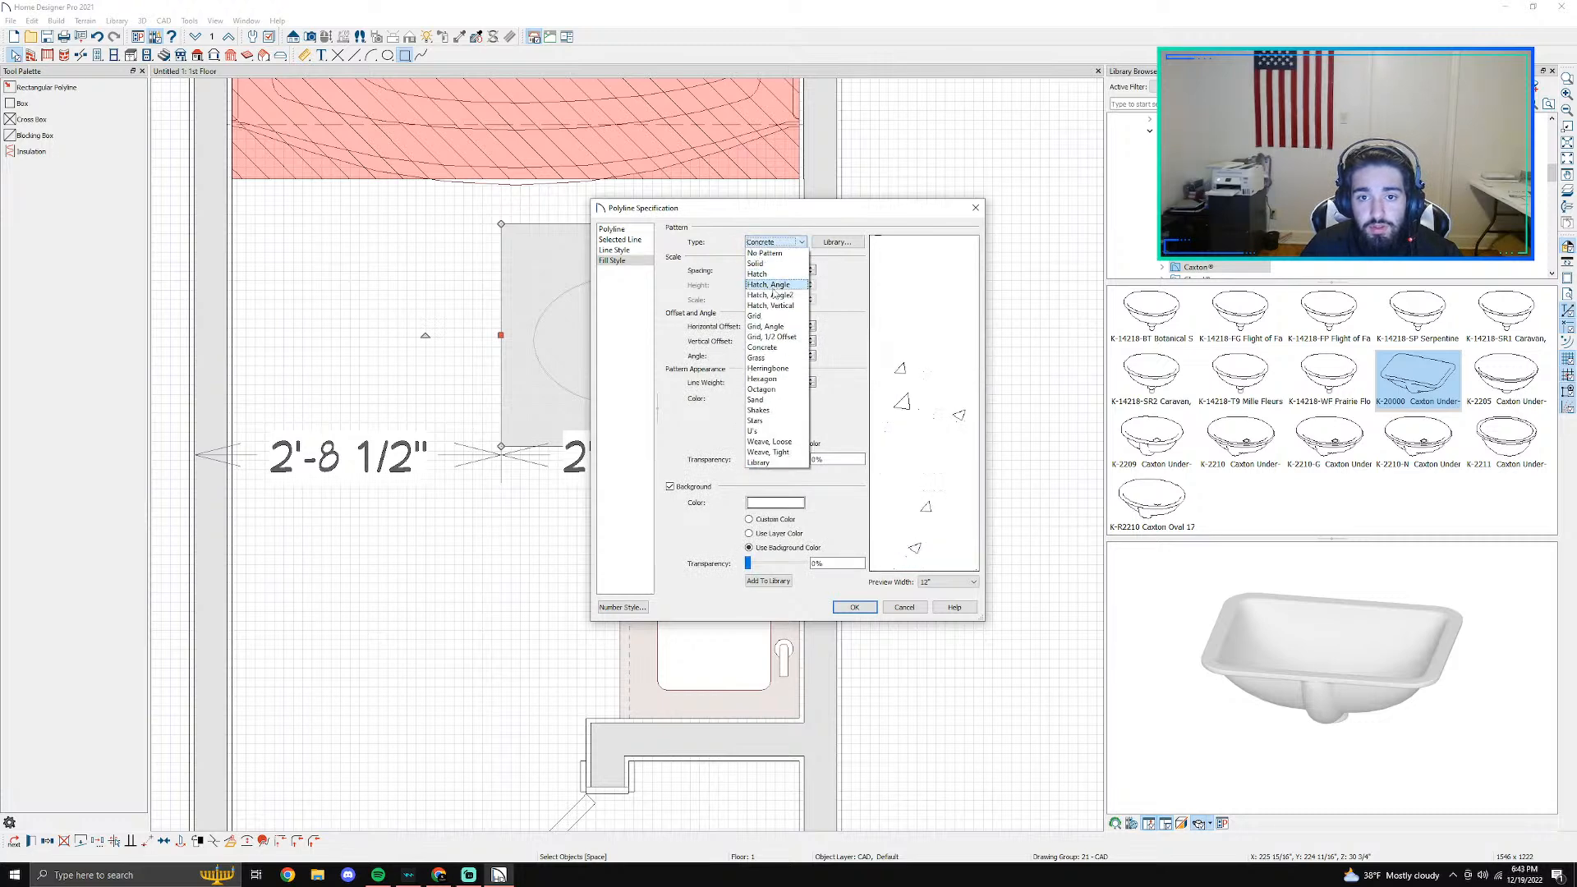
click(772, 328)
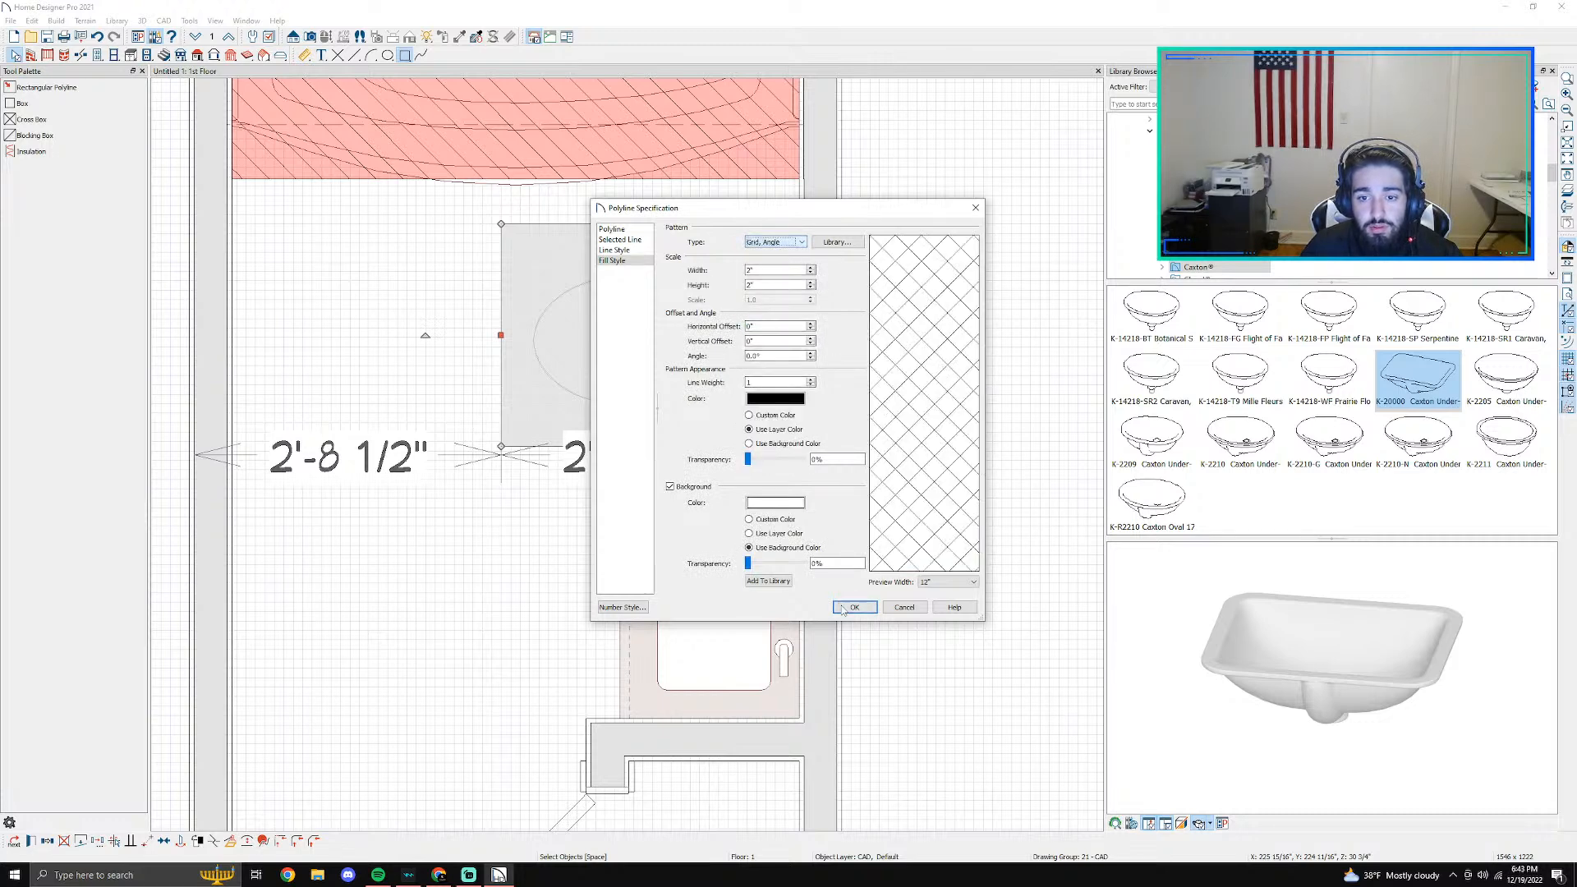
- Give the toilet polyline's fill a yellow background colour with 55% transparency and apply it
click(763, 504)
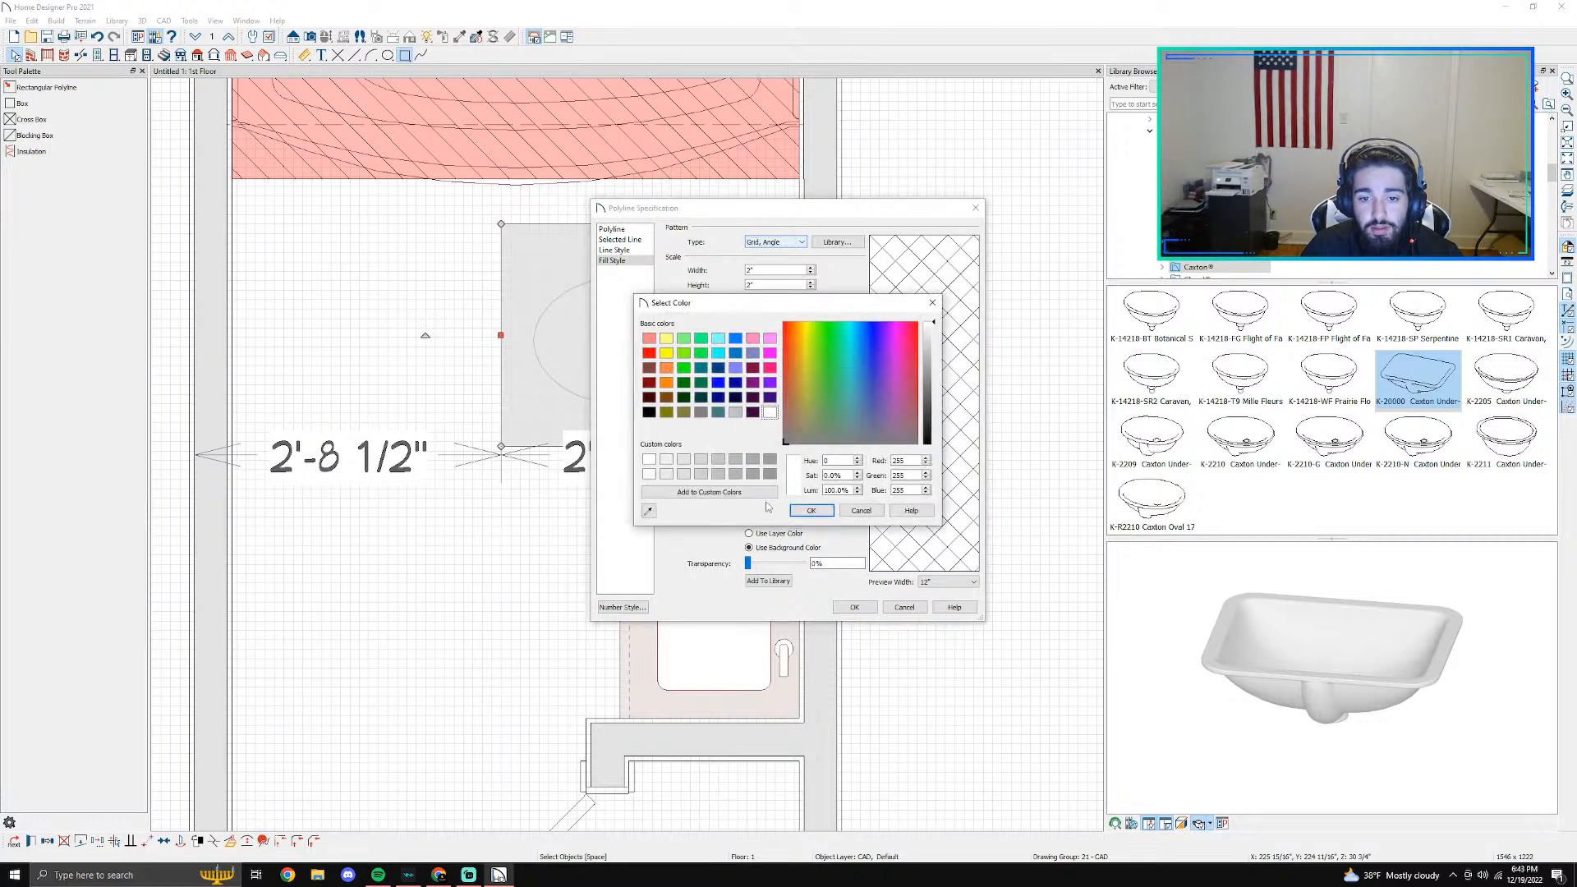
click(666, 353)
click(807, 510)
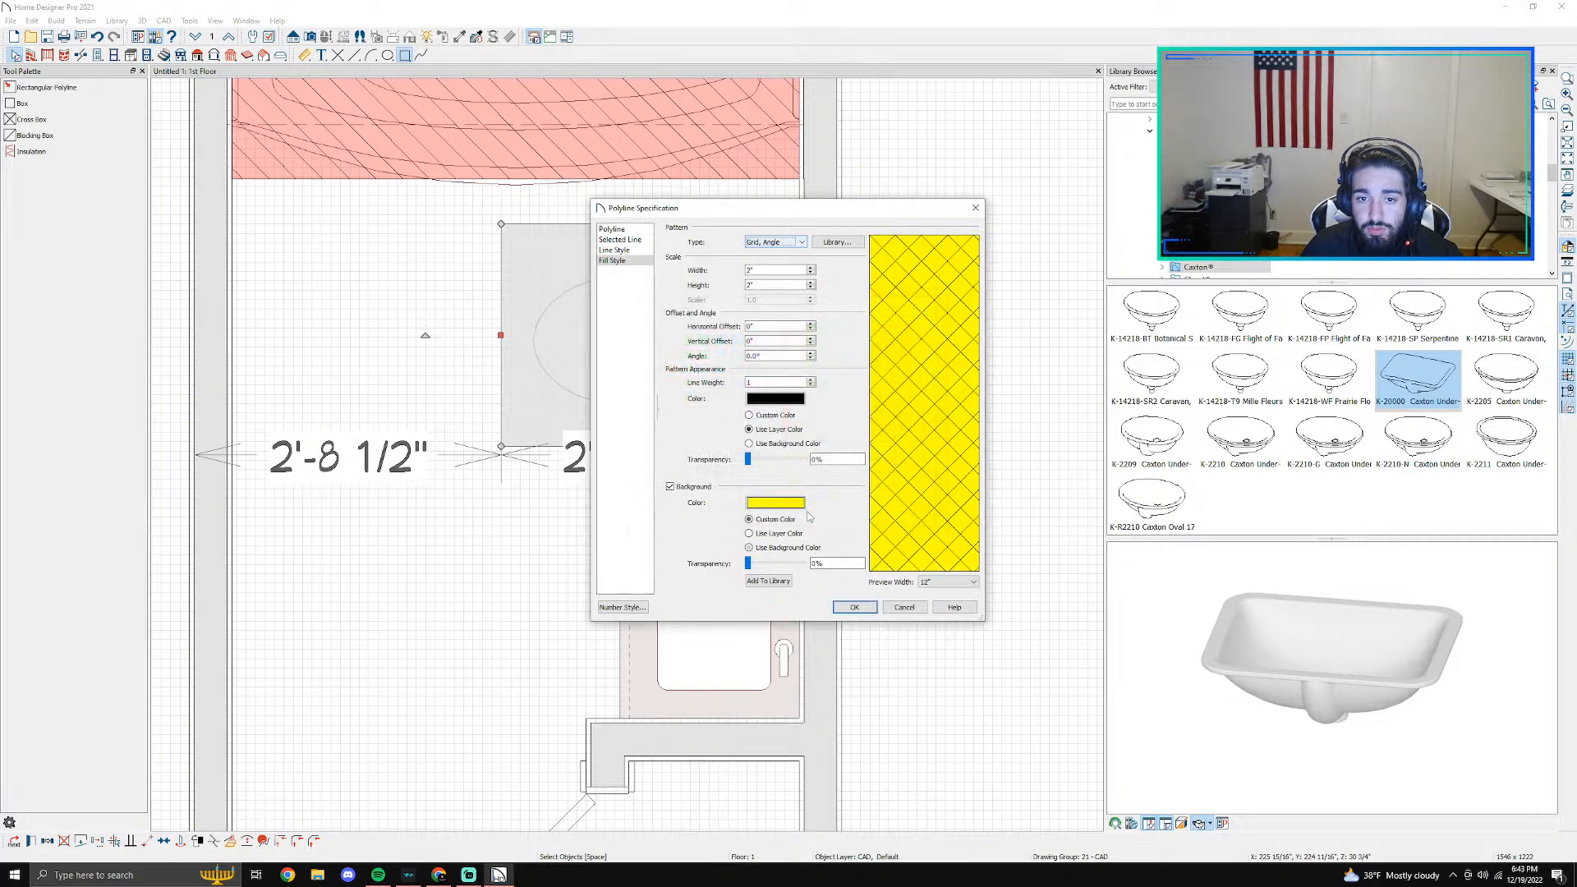
drag(762, 565, 781, 571)
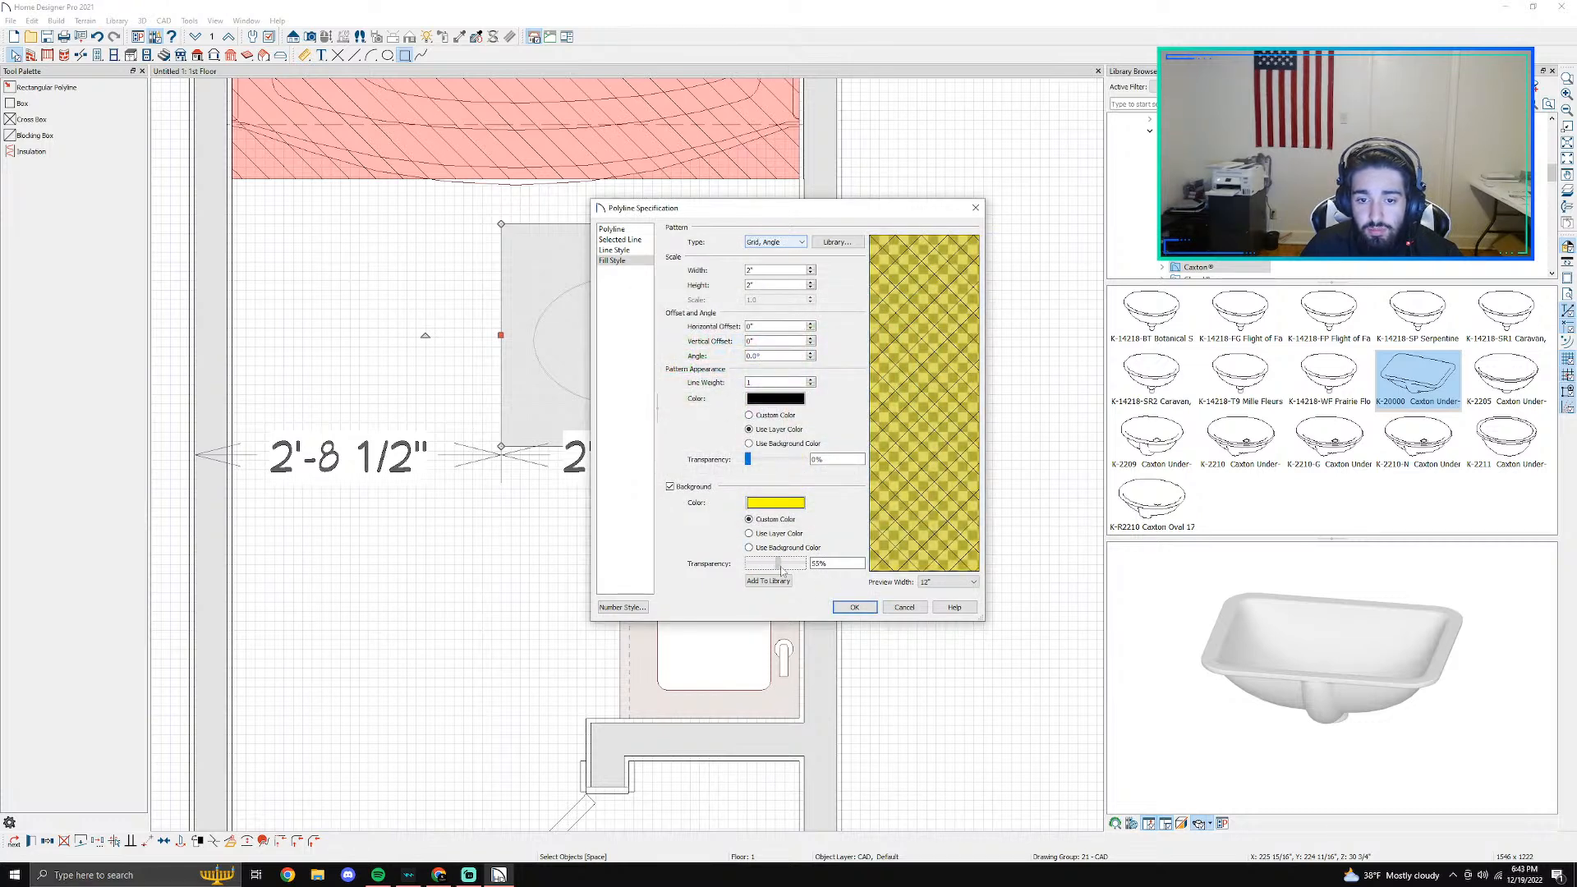
click(854, 606)
click(854, 609)
- Copy the yellow hatched toilet polyline and place the copy in the legend area below the red swatch
scroll(846, 575, down, 3)
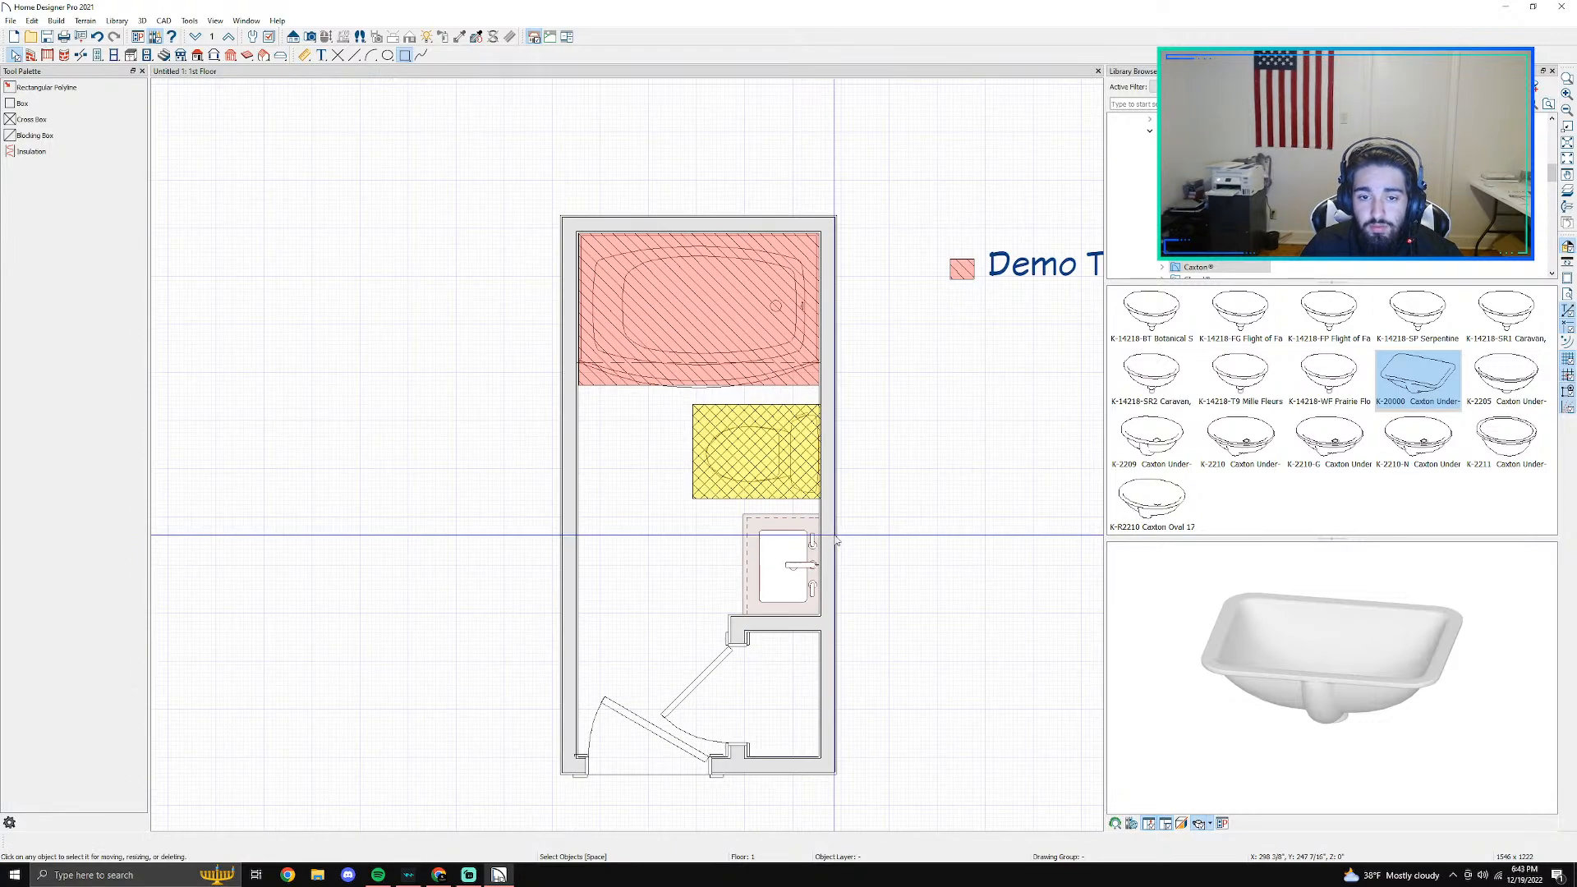
scroll(711, 497, up, 2)
click(686, 503)
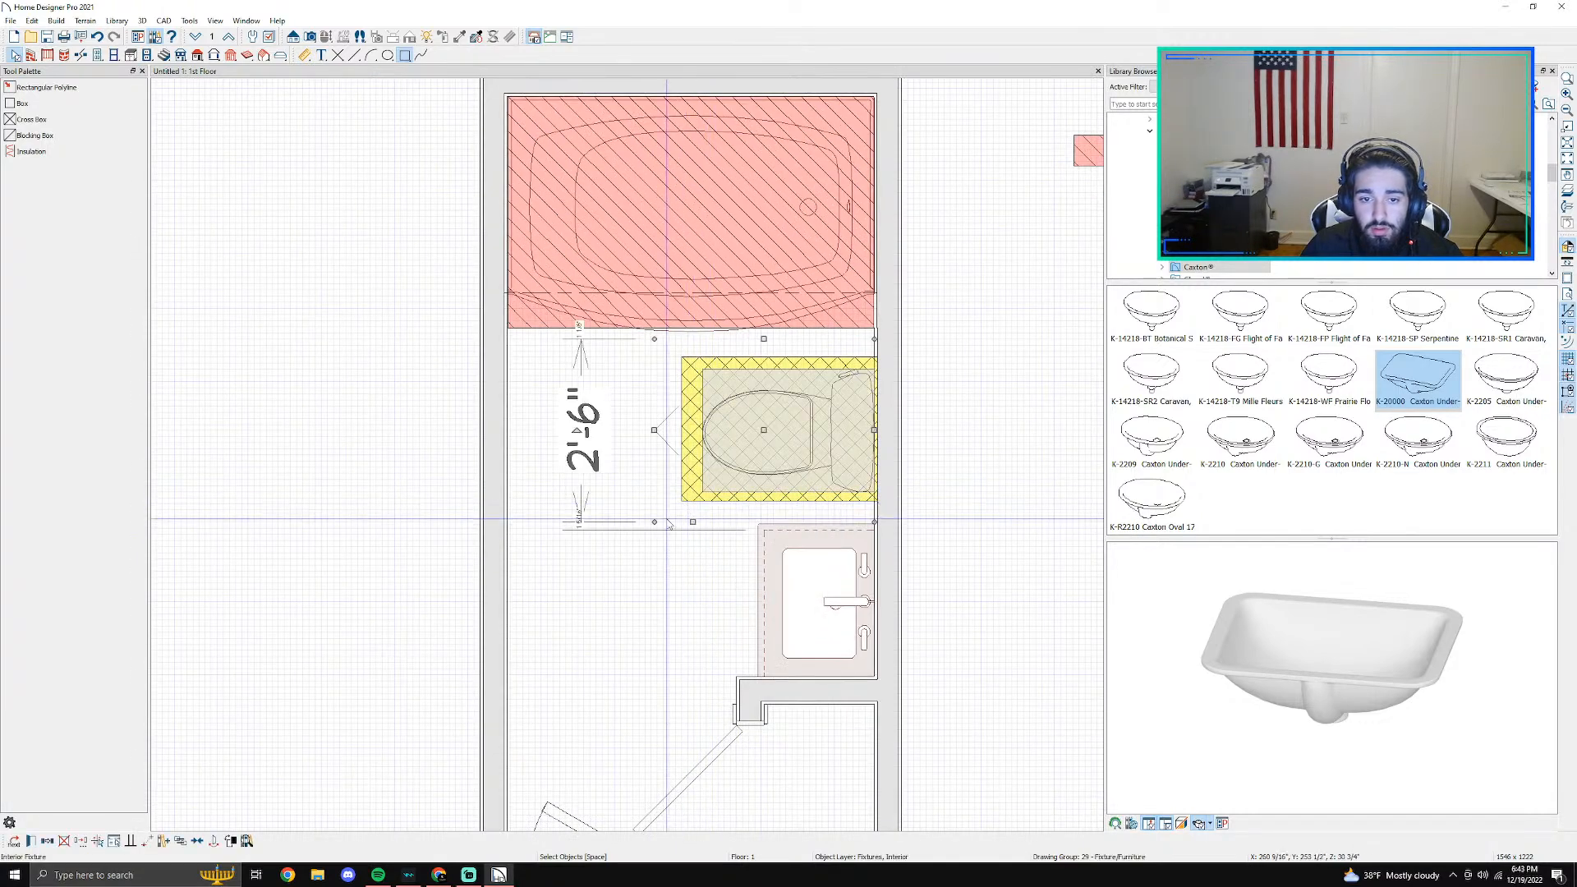
key(Tab)
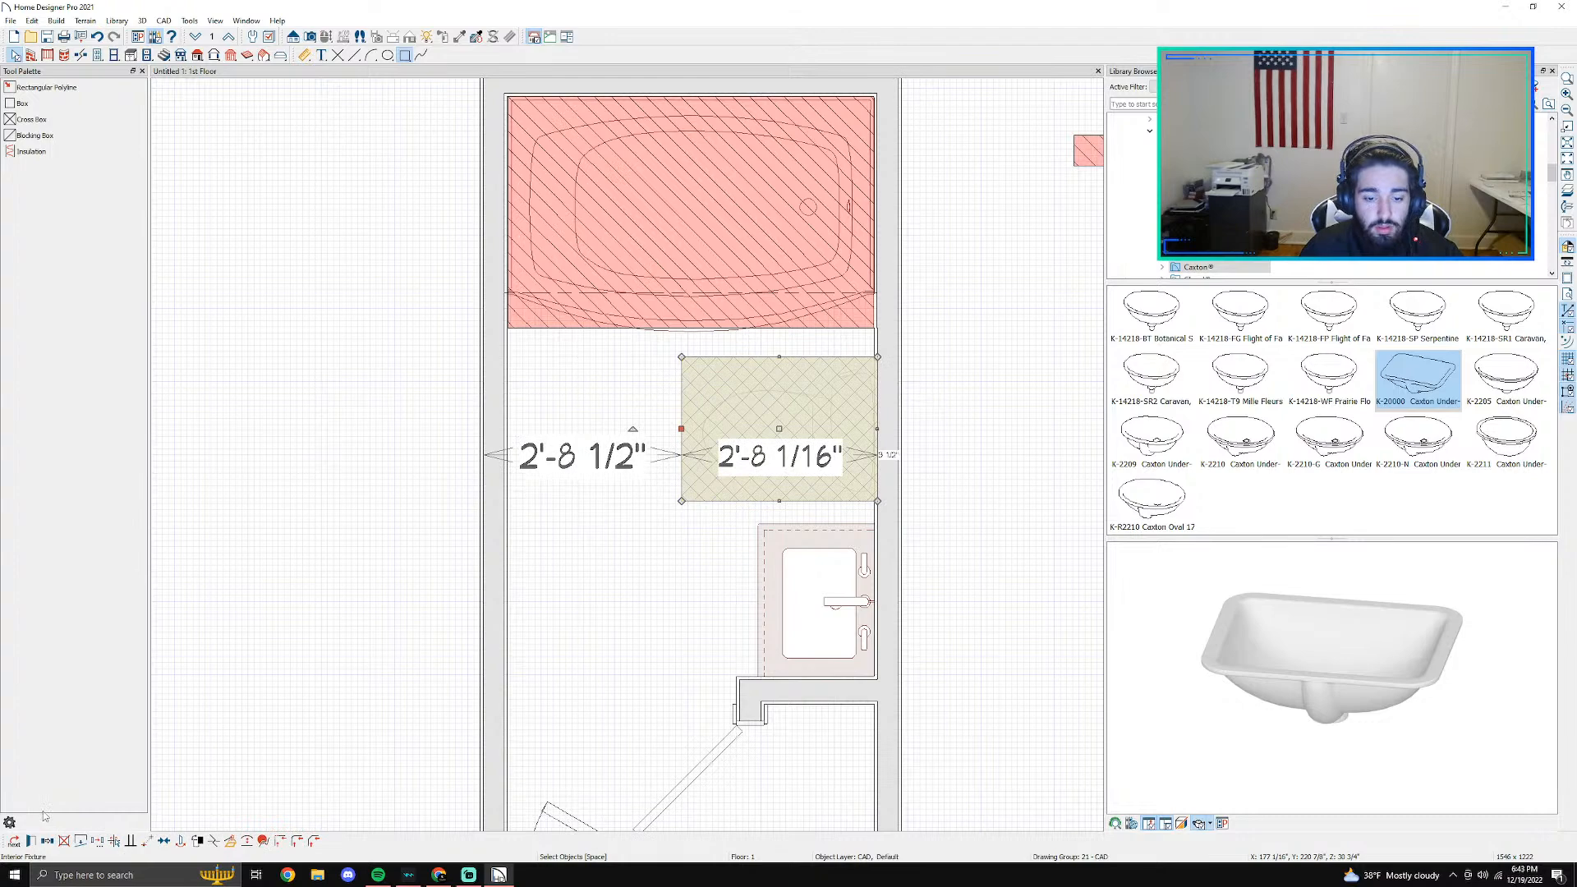
middle_drag(1005, 344, 615, 487)
click(656, 469)
click(657, 470)
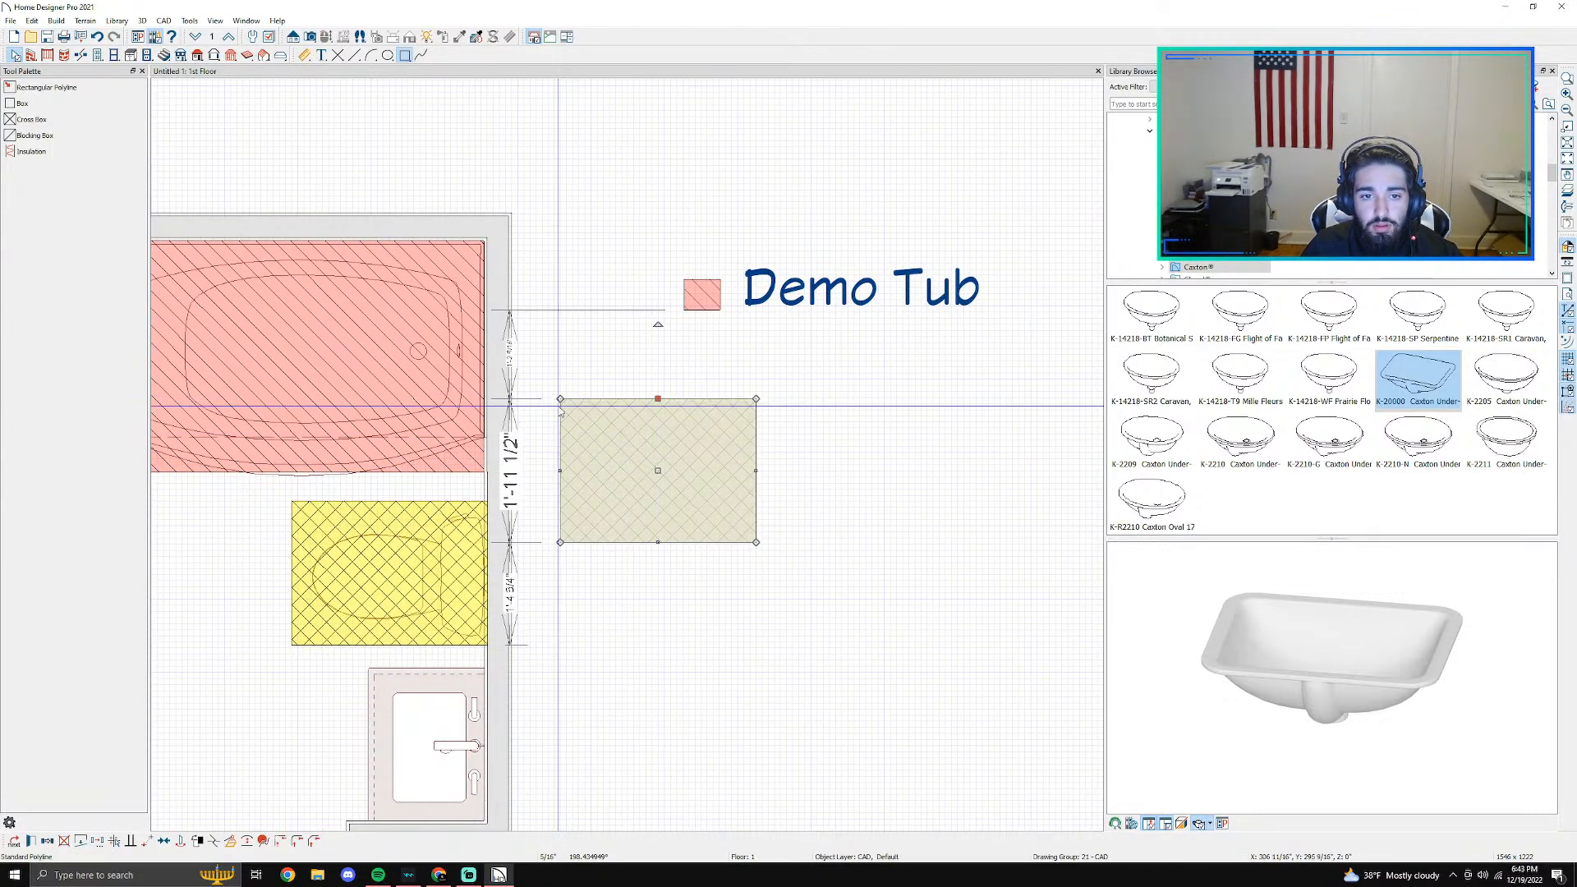
- Shrink the yellow hatched copy to the red swatch's size and align it directly below that swatch
drag(561, 470, 694, 466)
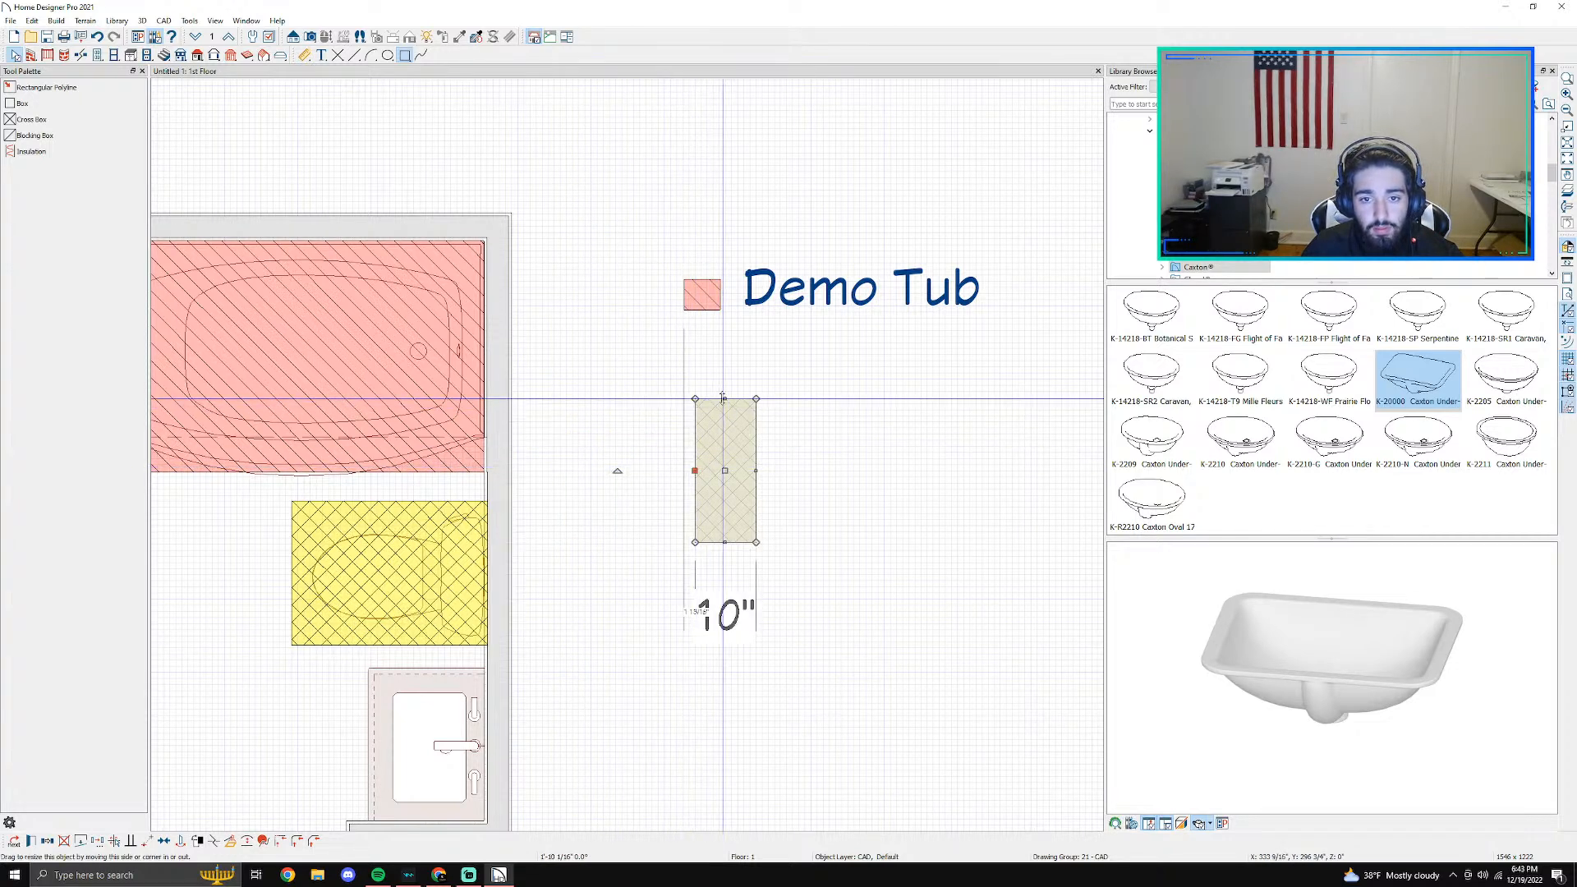
mouse_move(726, 400)
mouse_down()
mouse_move(725, 499)
mouse_move(756, 533)
mouse_move(724, 542)
mouse_move(704, 345)
mouse_move(704, 377)
mouse_up()
scroll(557, 444, down, 2)
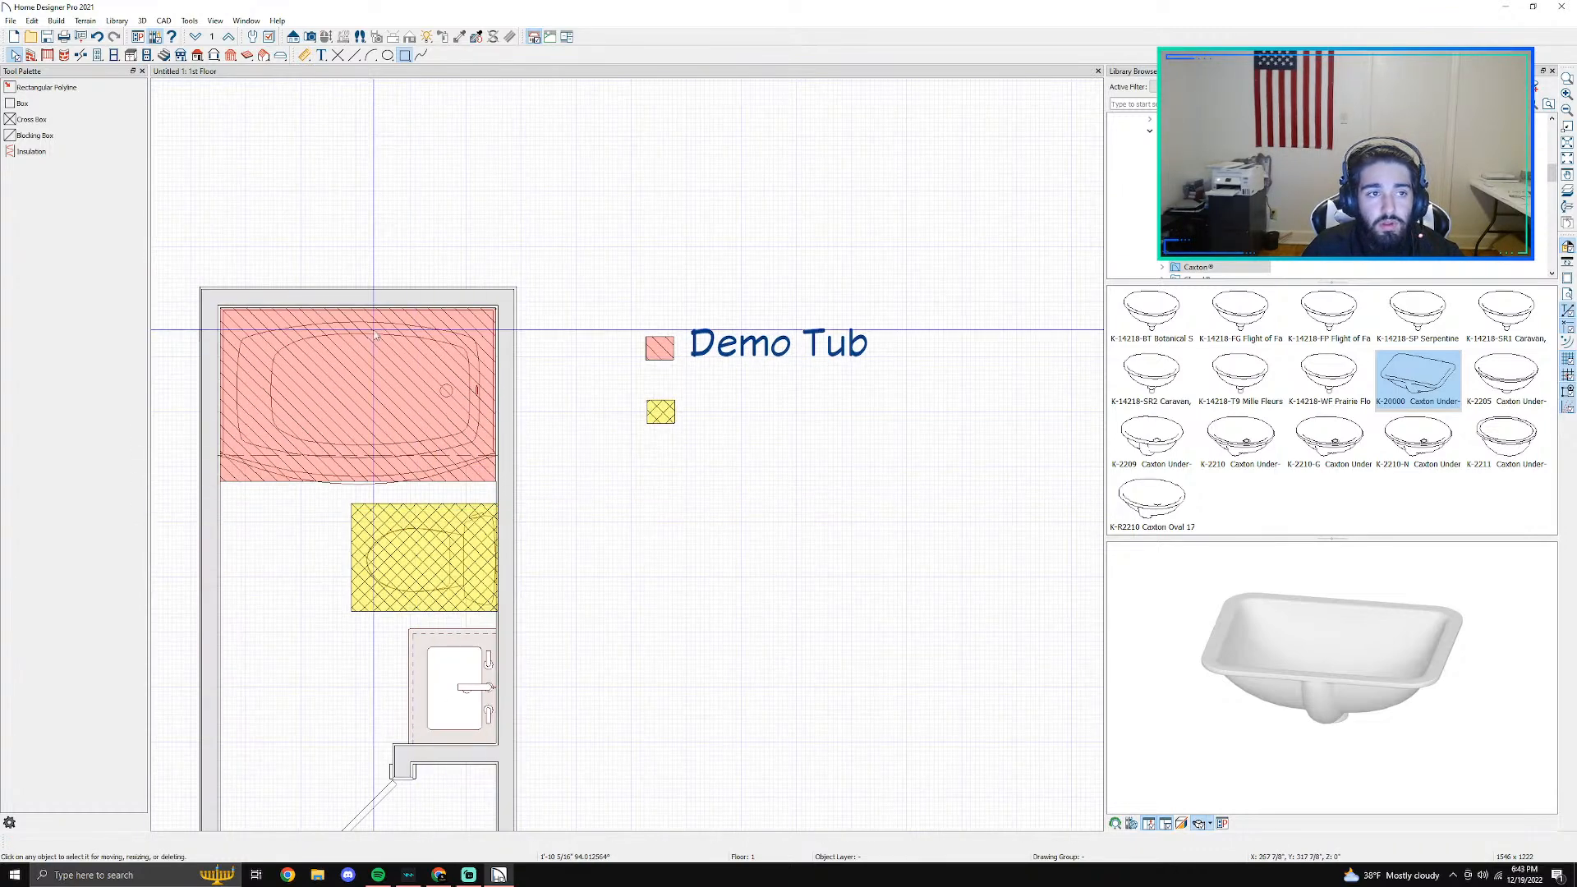
- Add a rich text label reading "Demo Toilet" and place it beside the yellow swatch in the legend
click(321, 55)
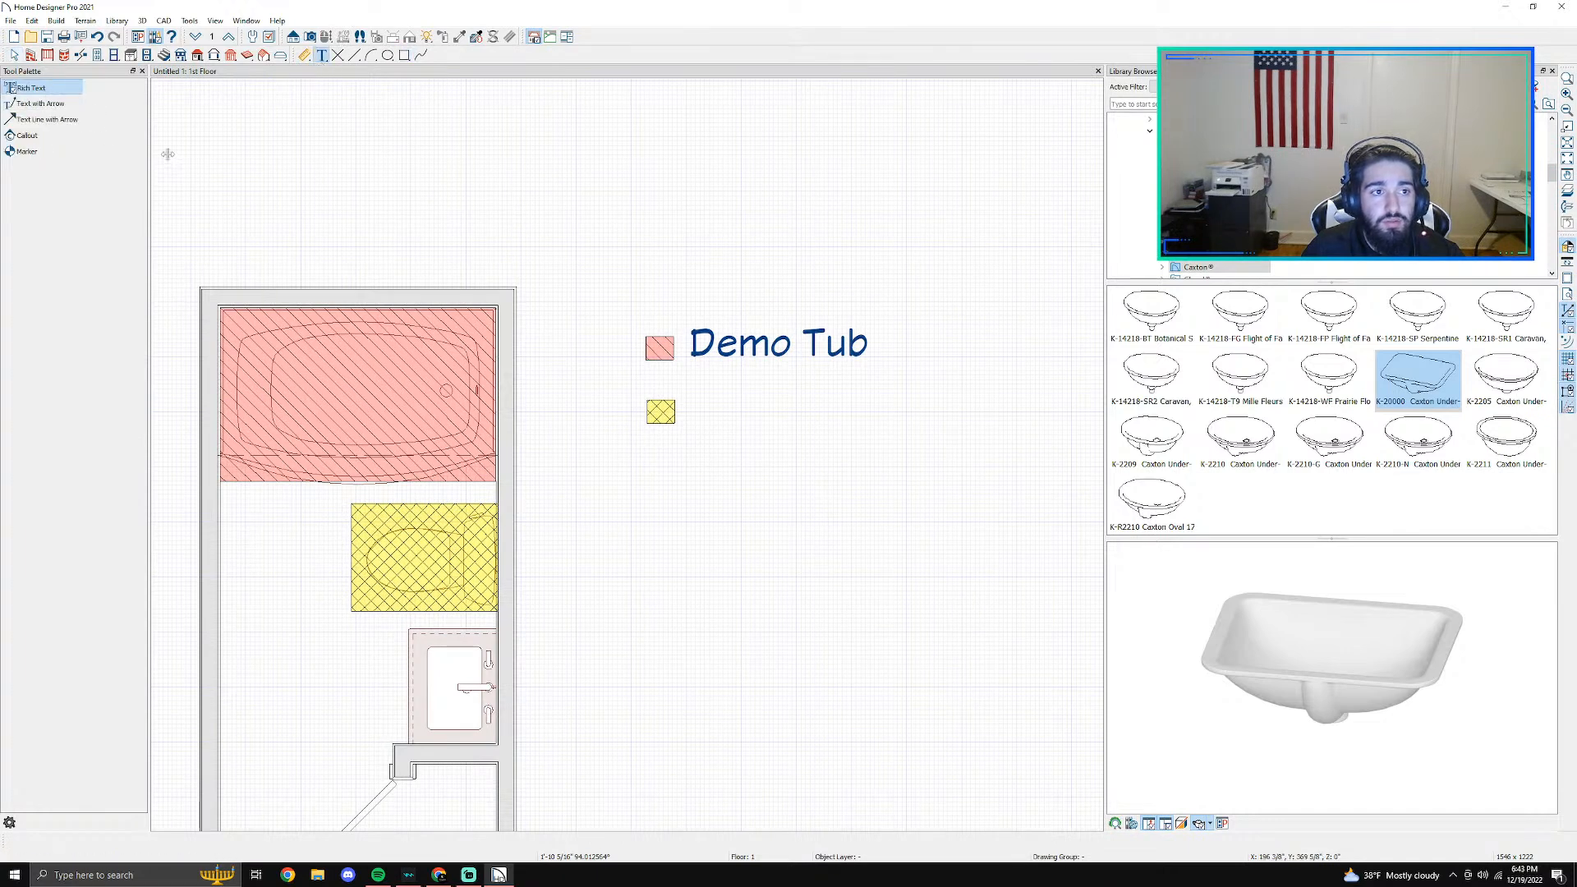
drag(686, 405, 868, 444)
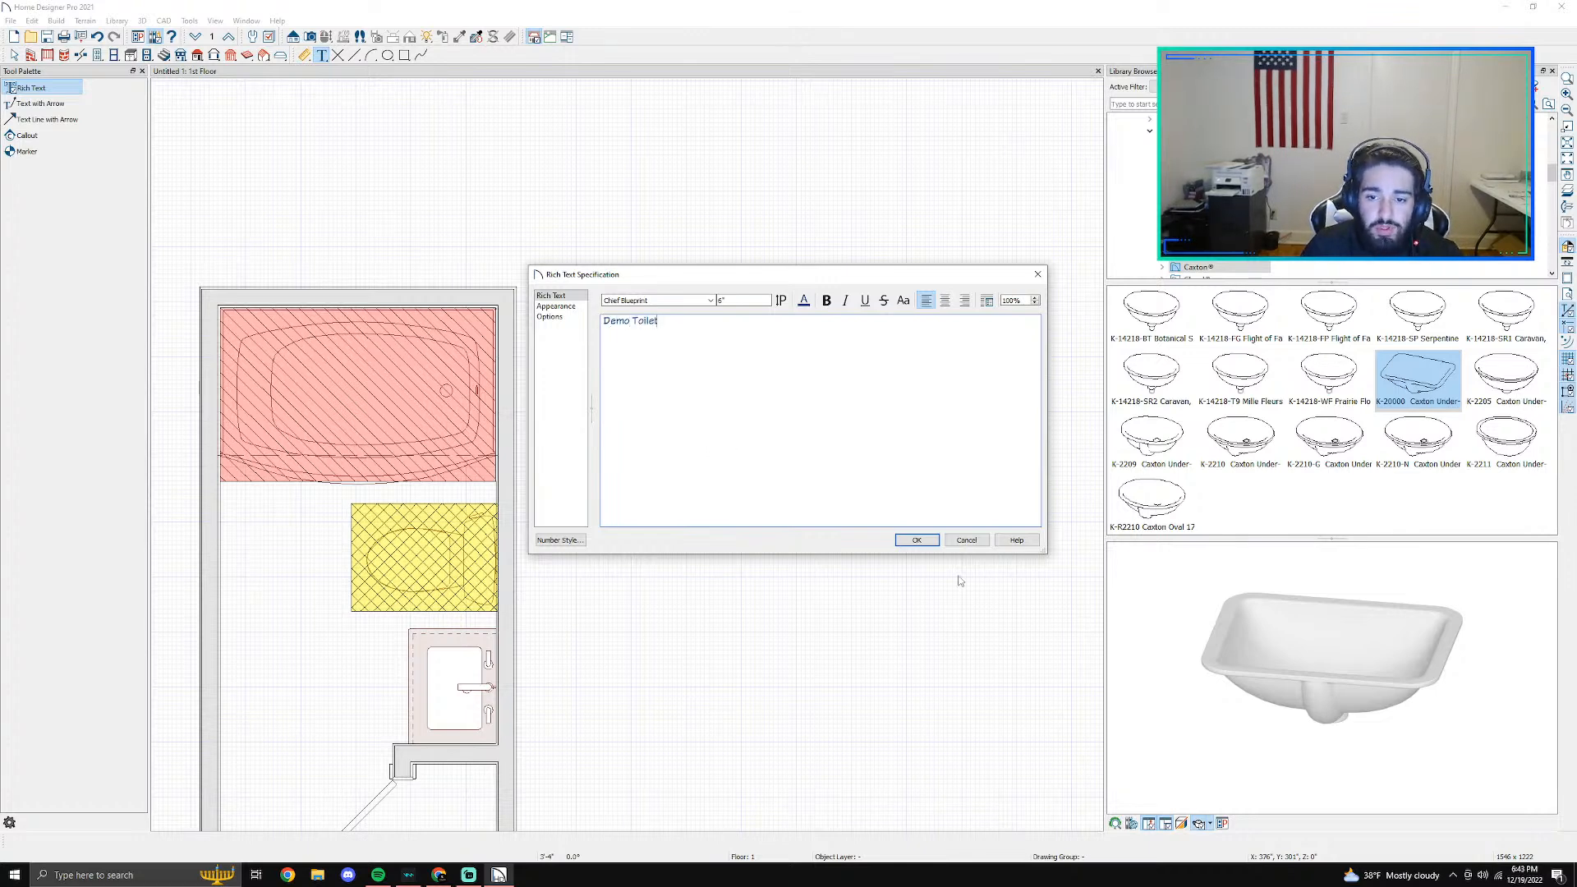
click(904, 546)
key(space)
click(671, 445)
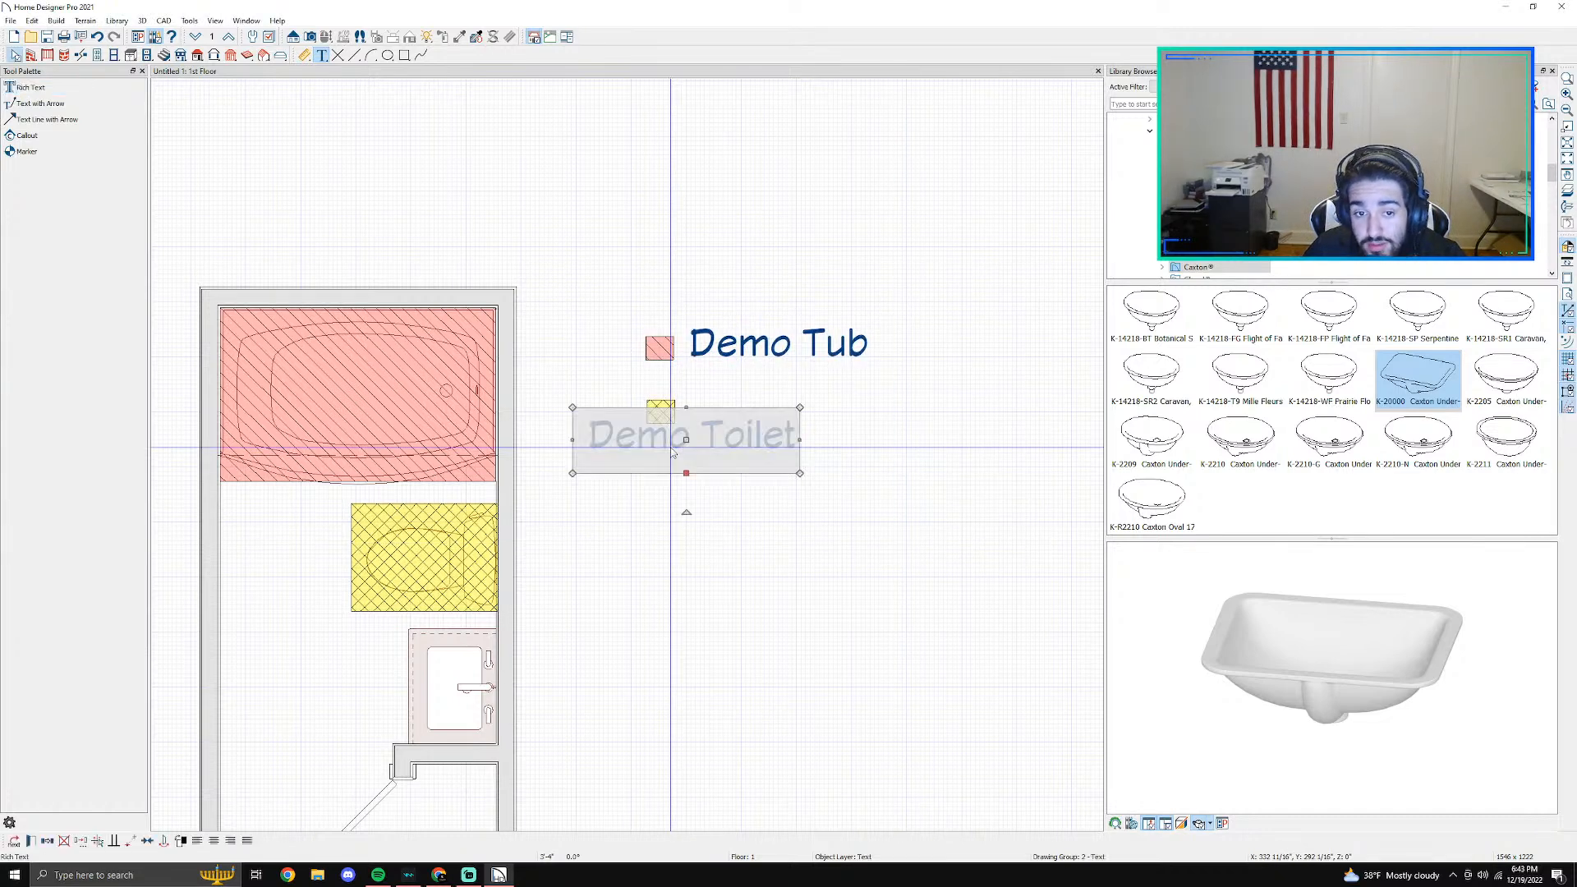
drag(686, 441, 801, 414)
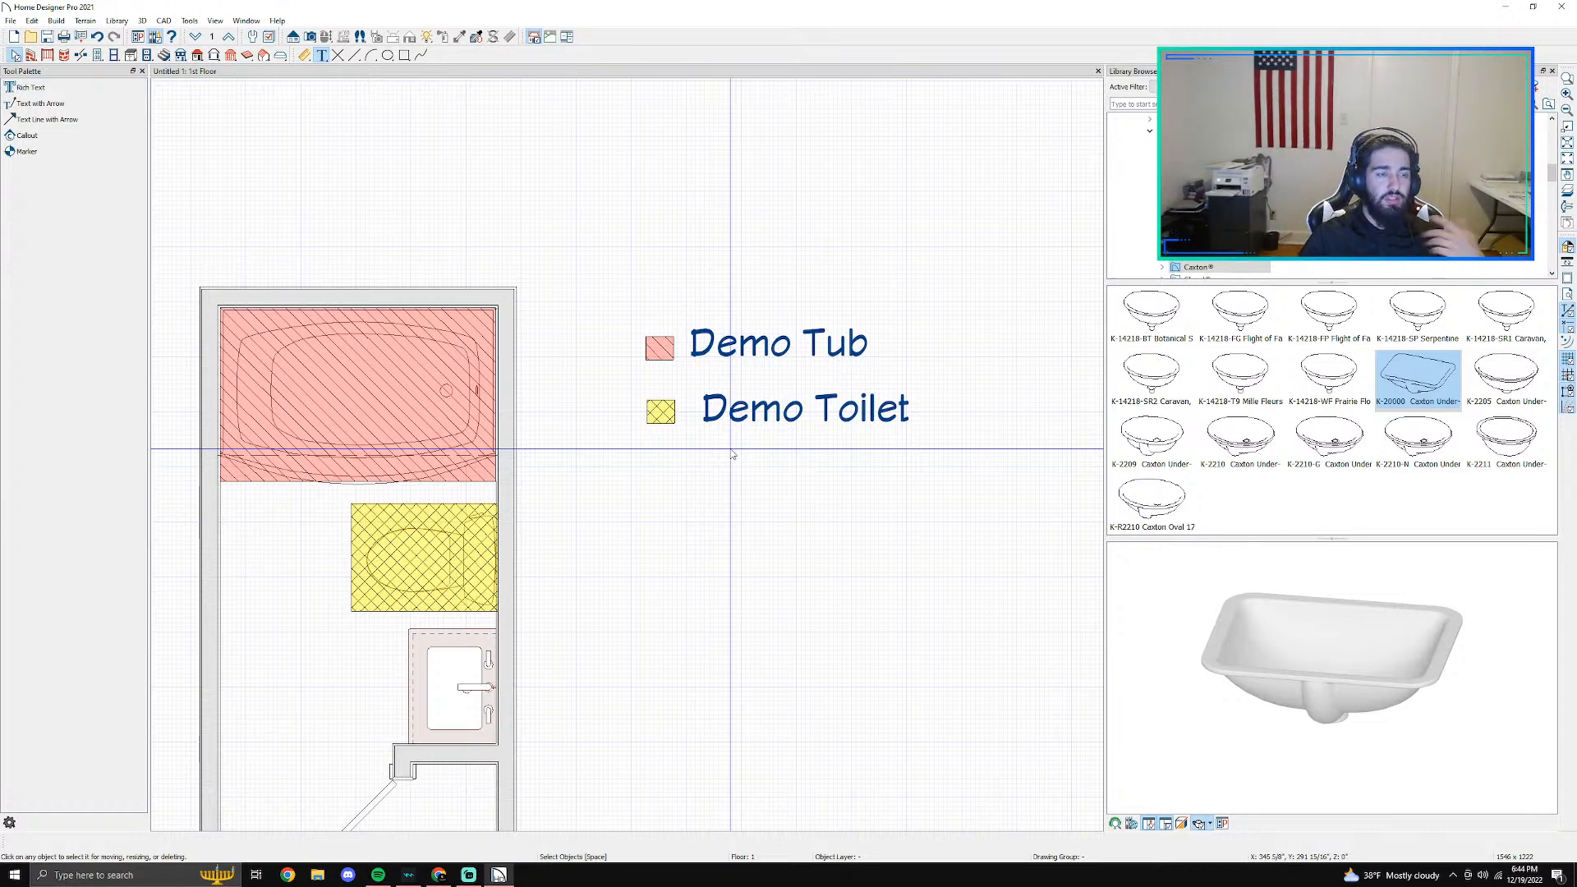
click(787, 412)
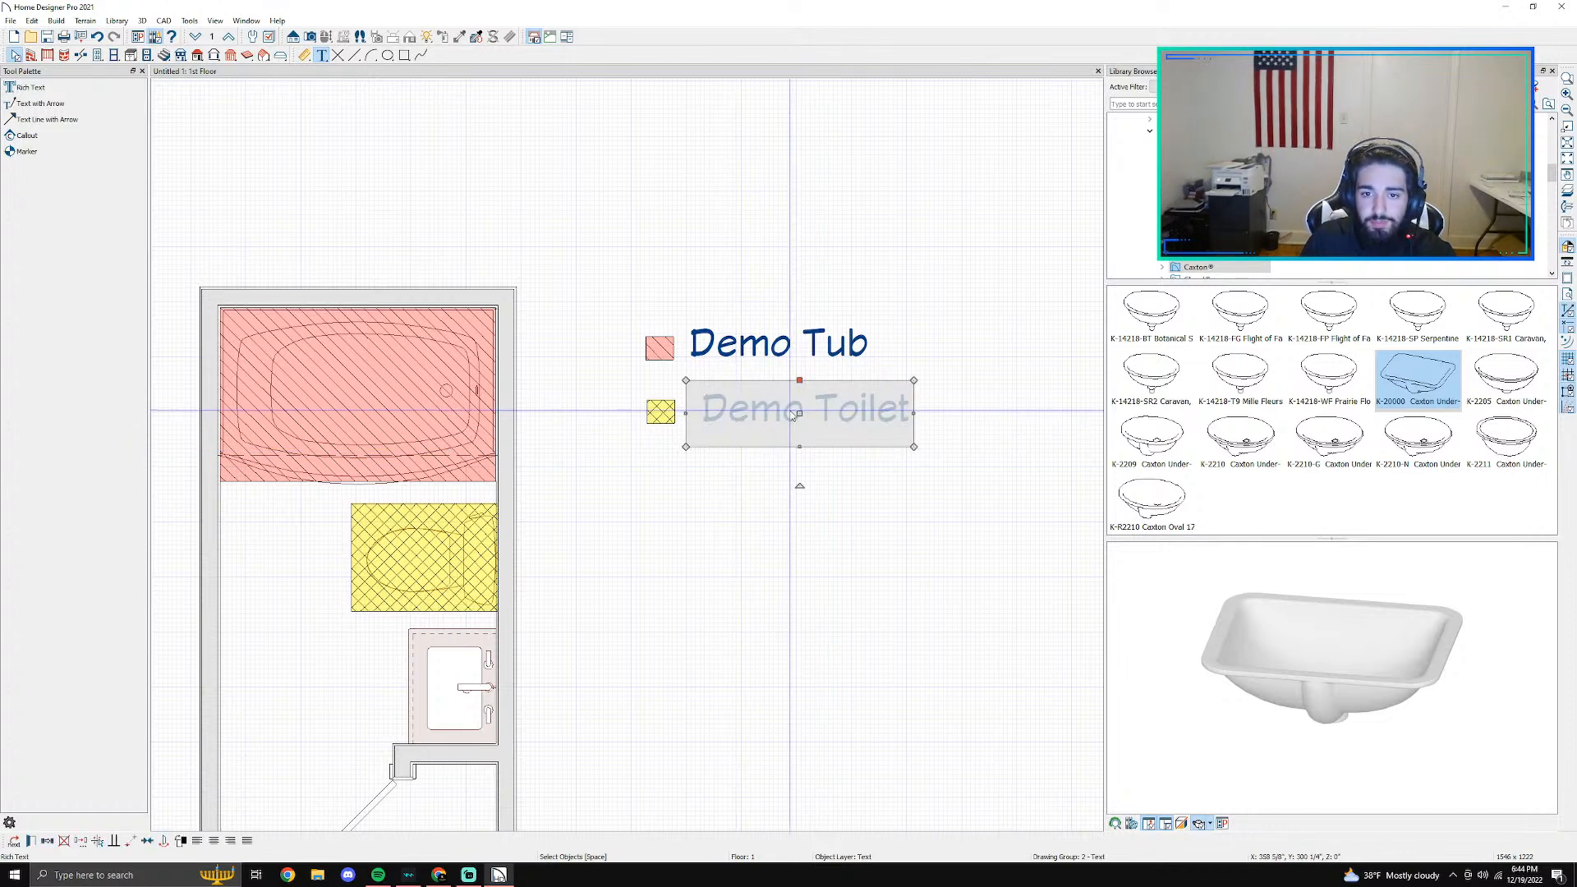
drag(787, 413, 788, 414)
- Draw a rectangular polyline about 1'-9 1/2" by 2'-4 3/4" around the vanity, between the toilet area and the closet wall
scroll(551, 615, down, 2)
middle_drag(458, 705, 641, 399)
scroll(624, 412, up, 5)
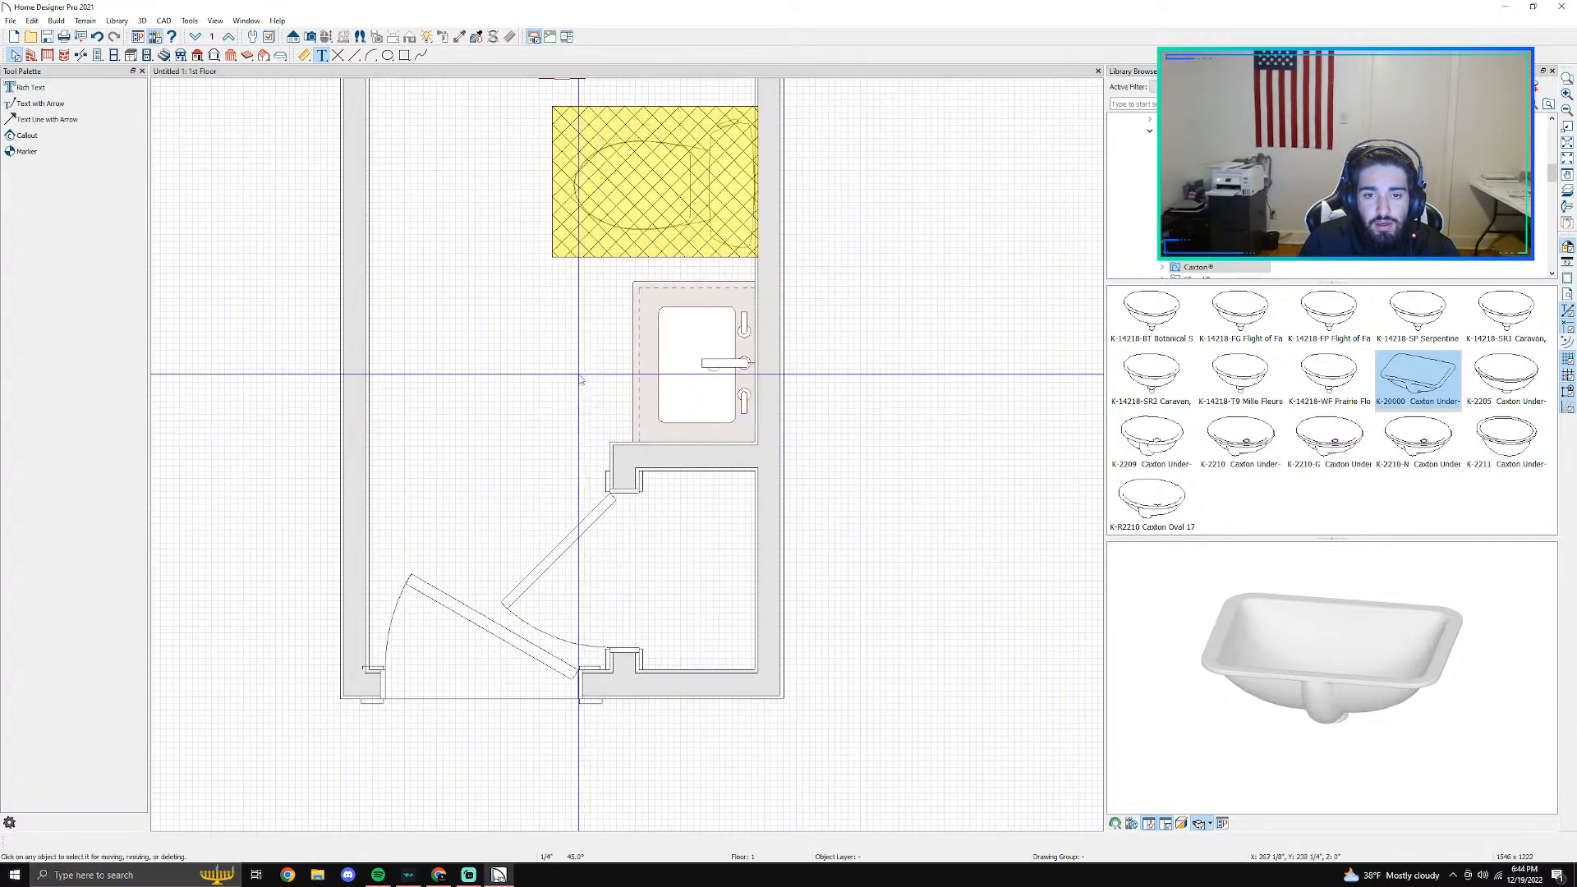
middle_drag(903, 259, 731, 386)
click(30, 87)
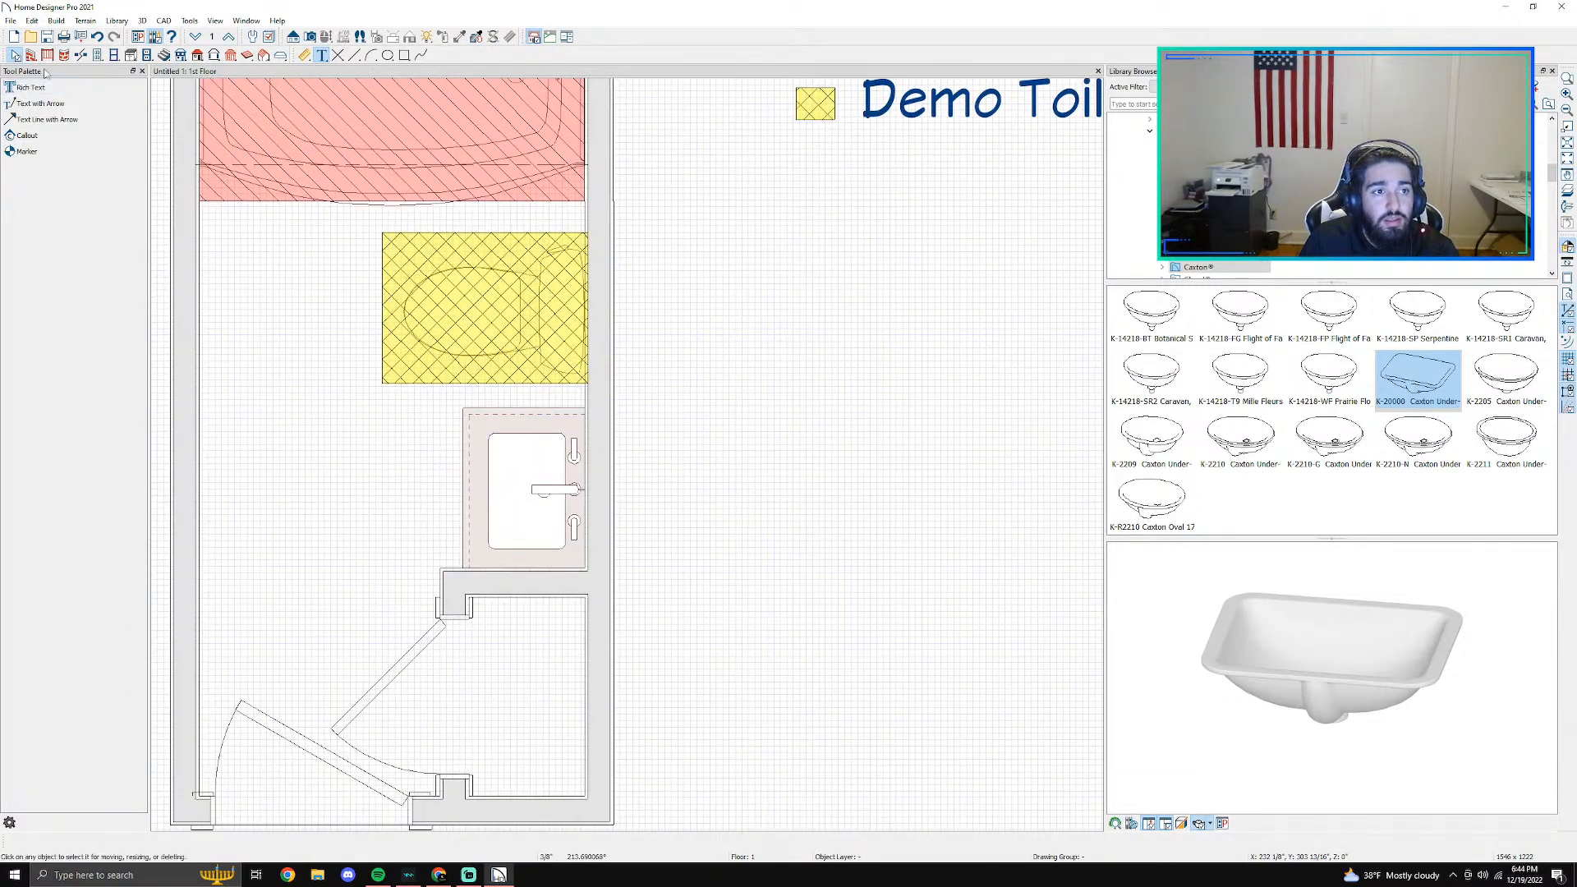
click(405, 55)
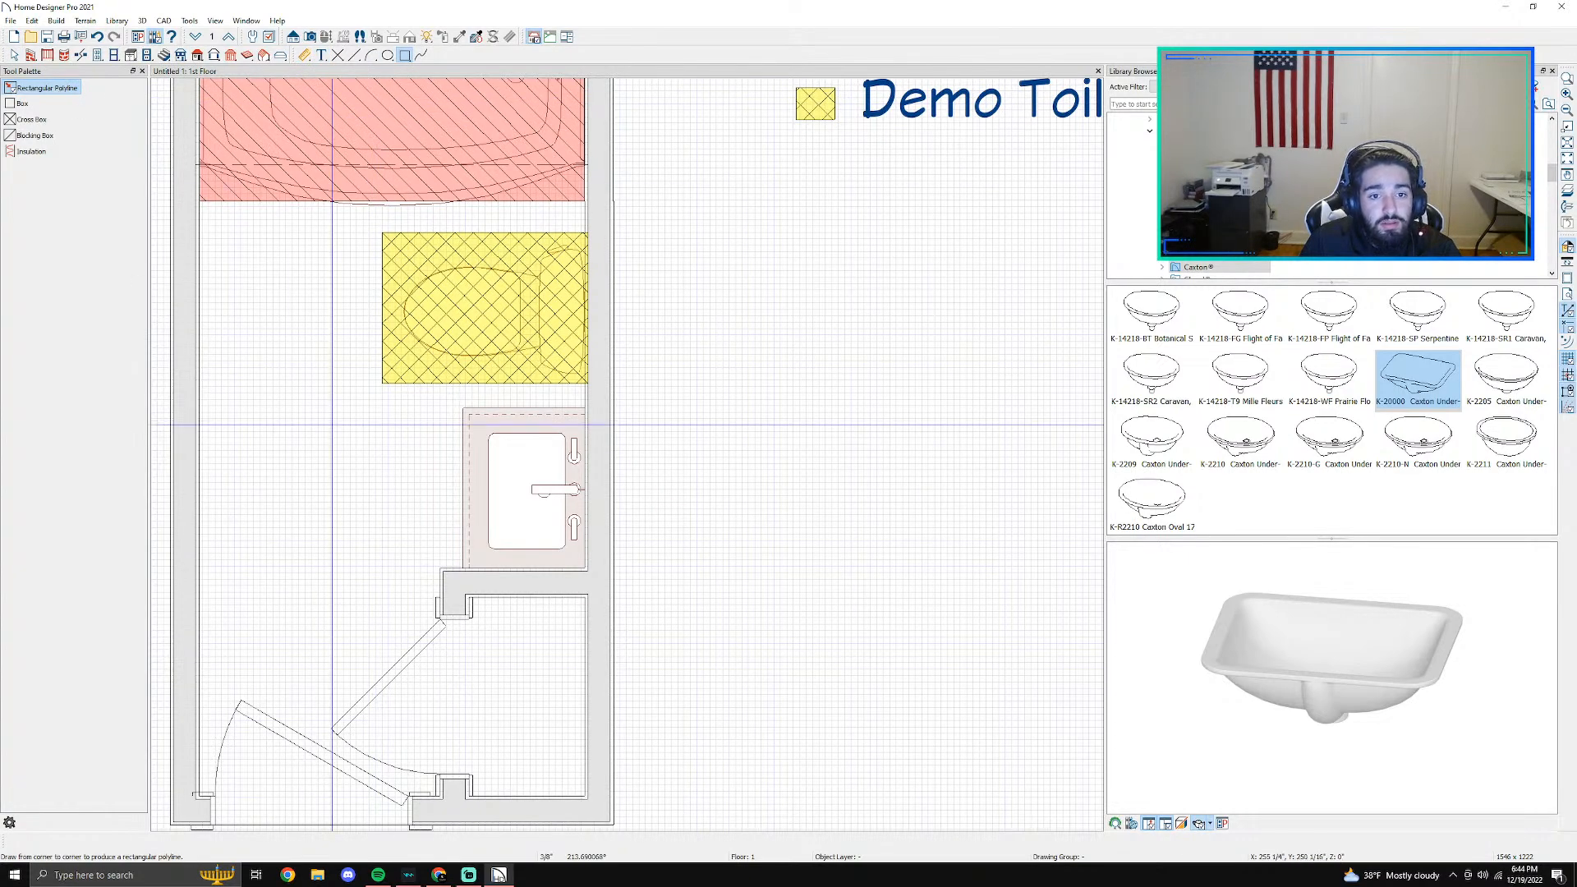
drag(446, 384, 584, 567)
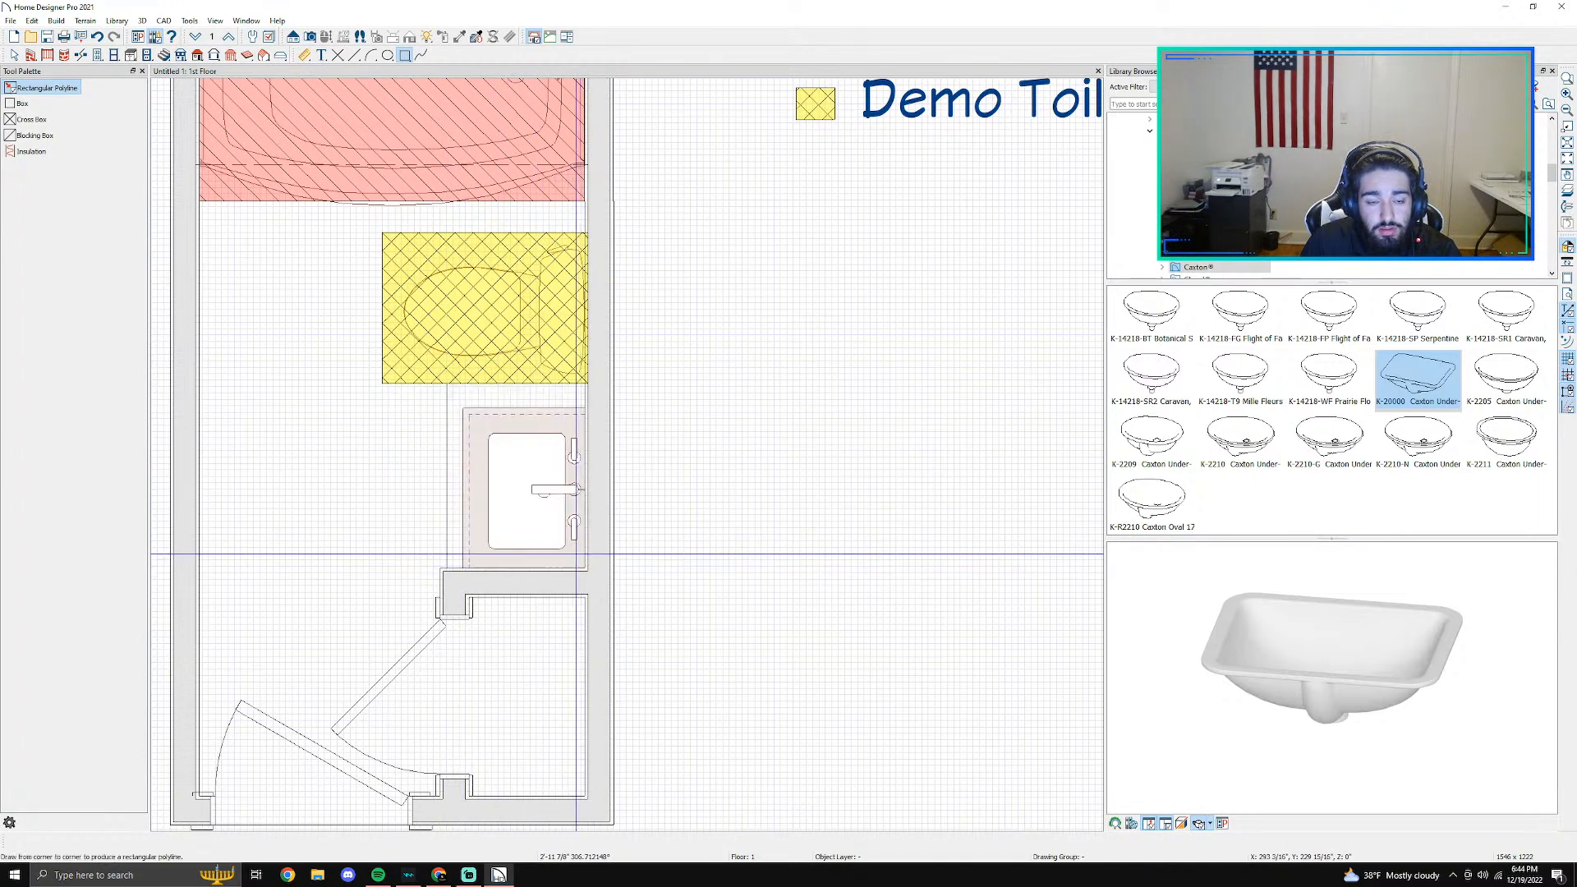
key(Escape)
- Set the fill pattern of the polyline around the vanity to Hatch, Angle
double_click(447, 419)
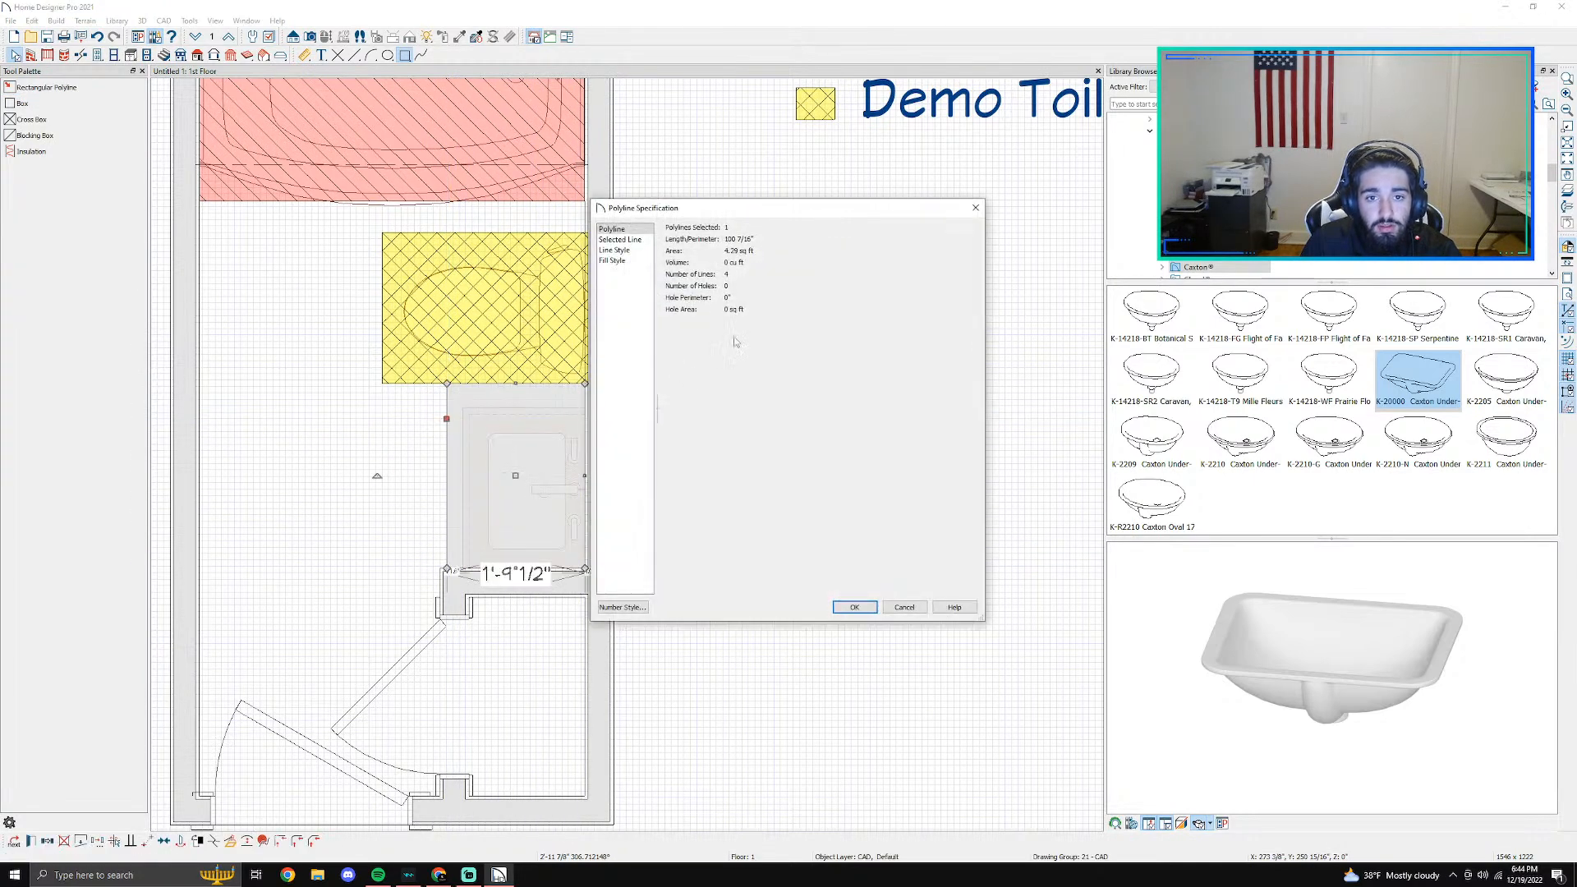
click(635, 239)
click(635, 250)
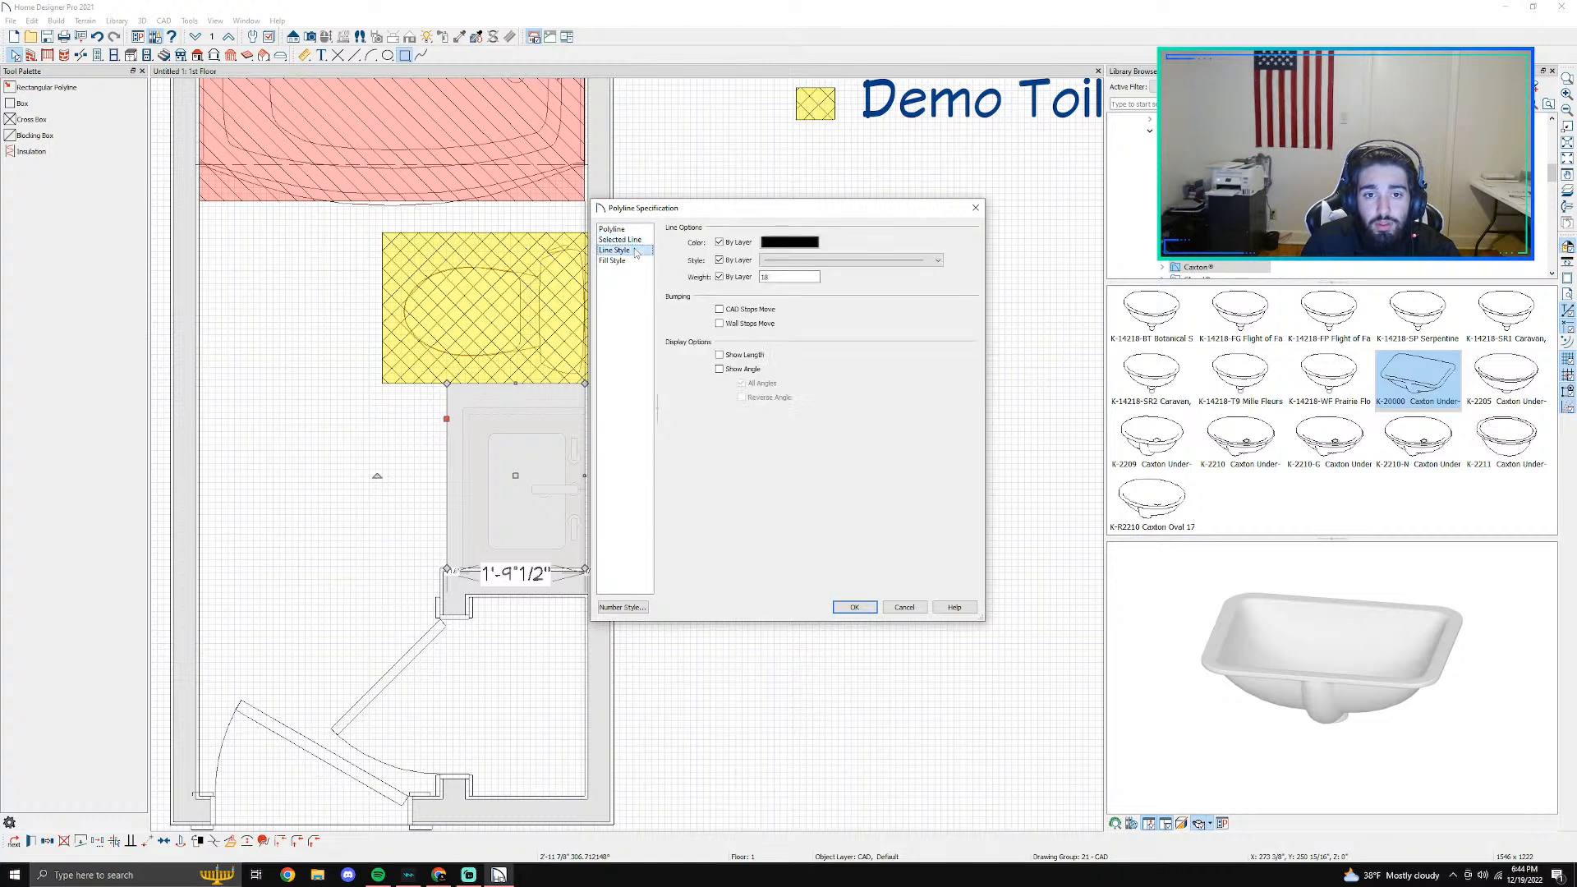
click(629, 261)
click(778, 243)
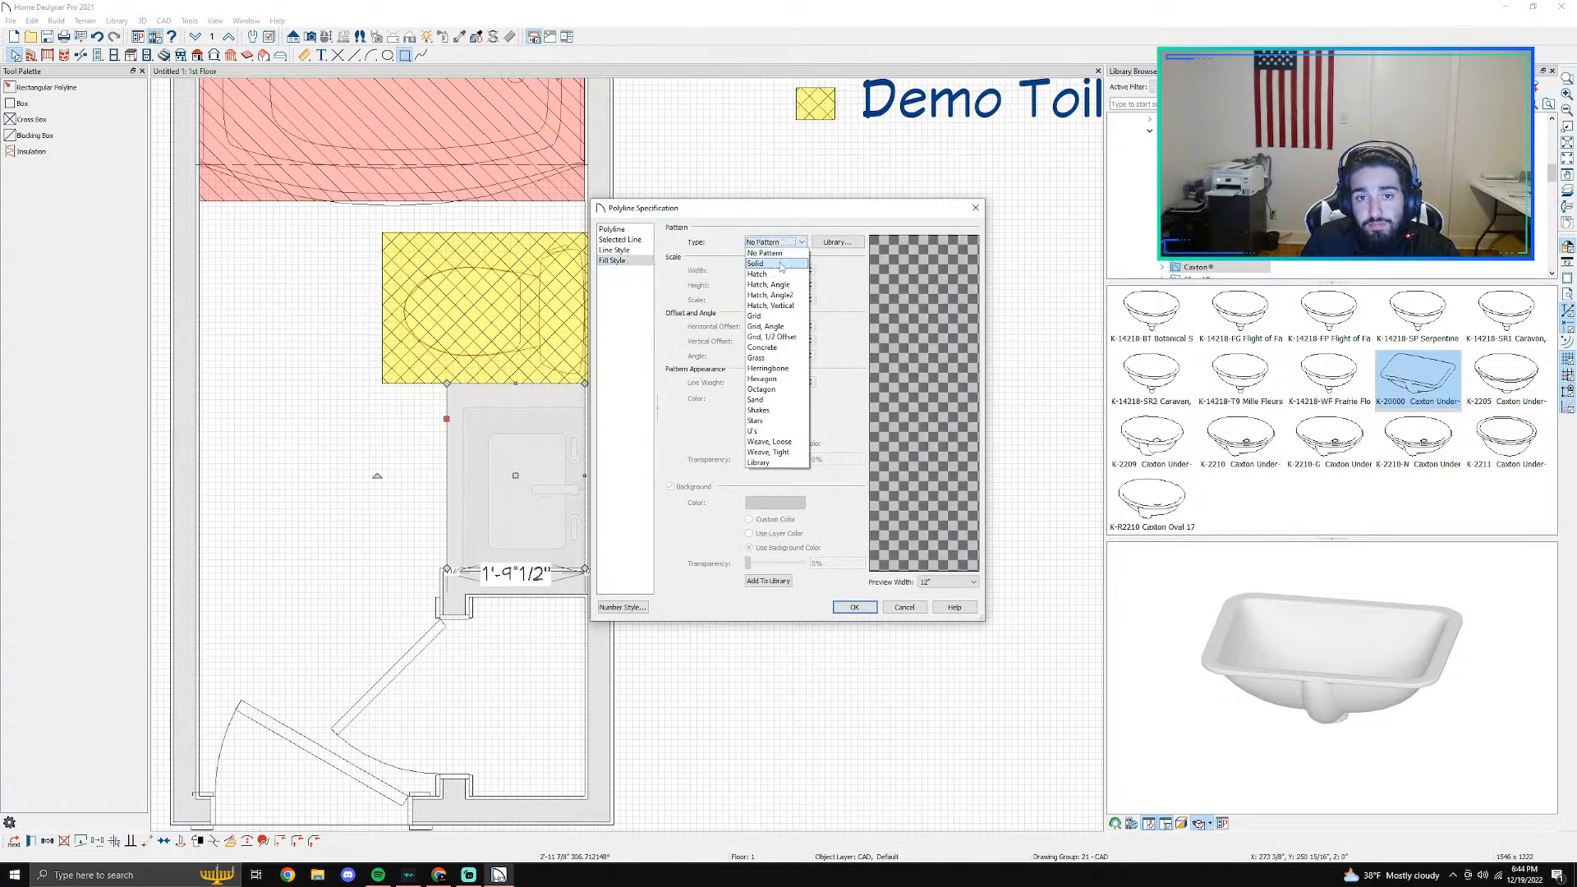
click(770, 285)
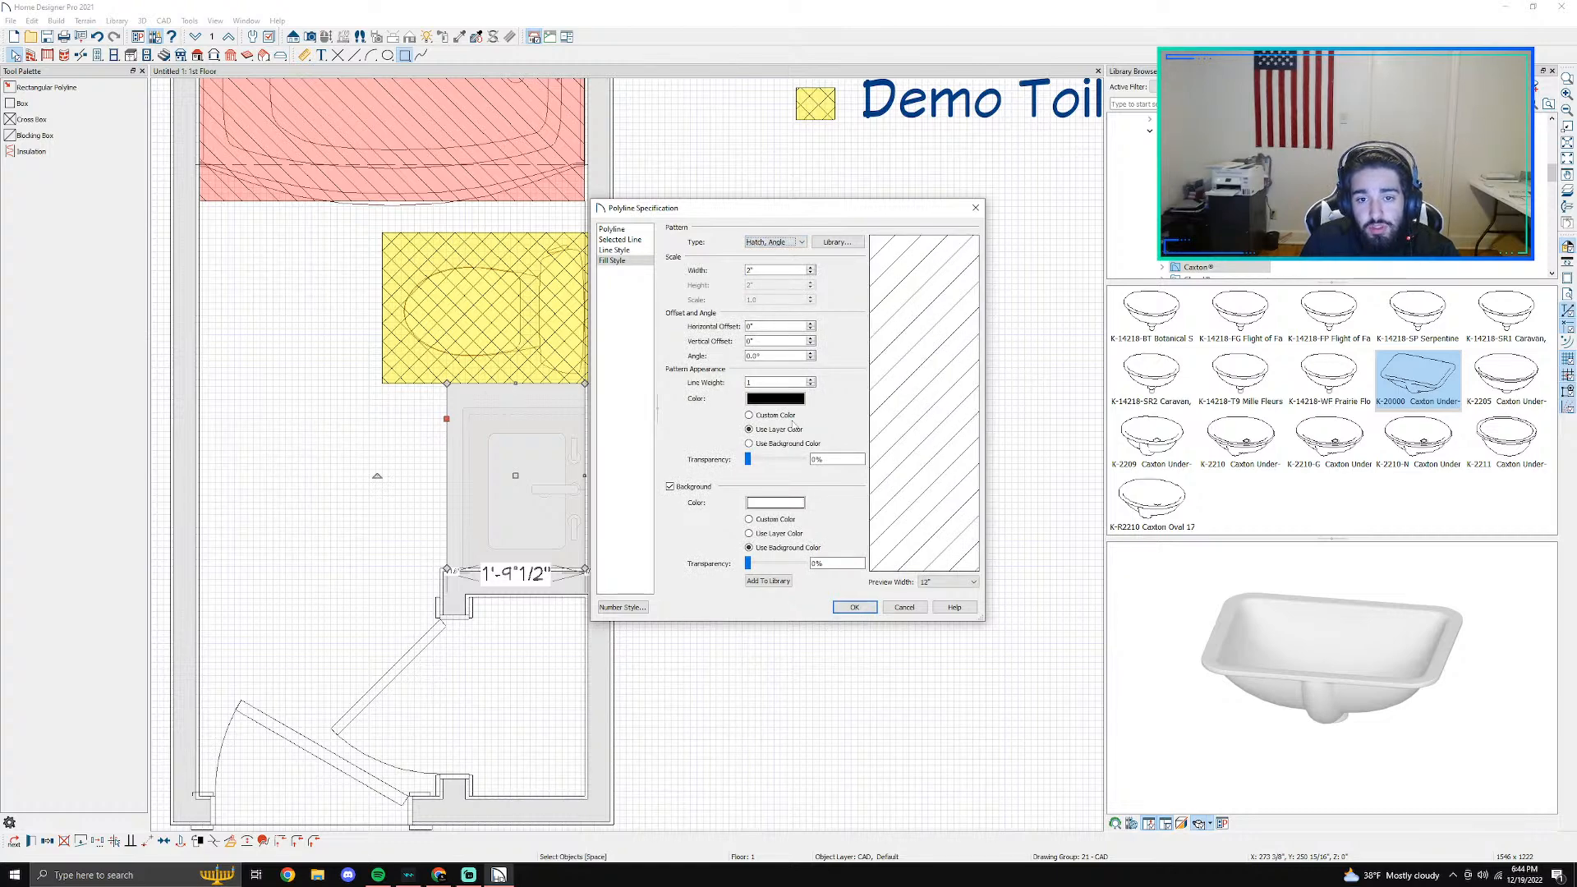
- Give the vanity polyline's fill an orange background colour with 60% transparency and apply it
click(765, 502)
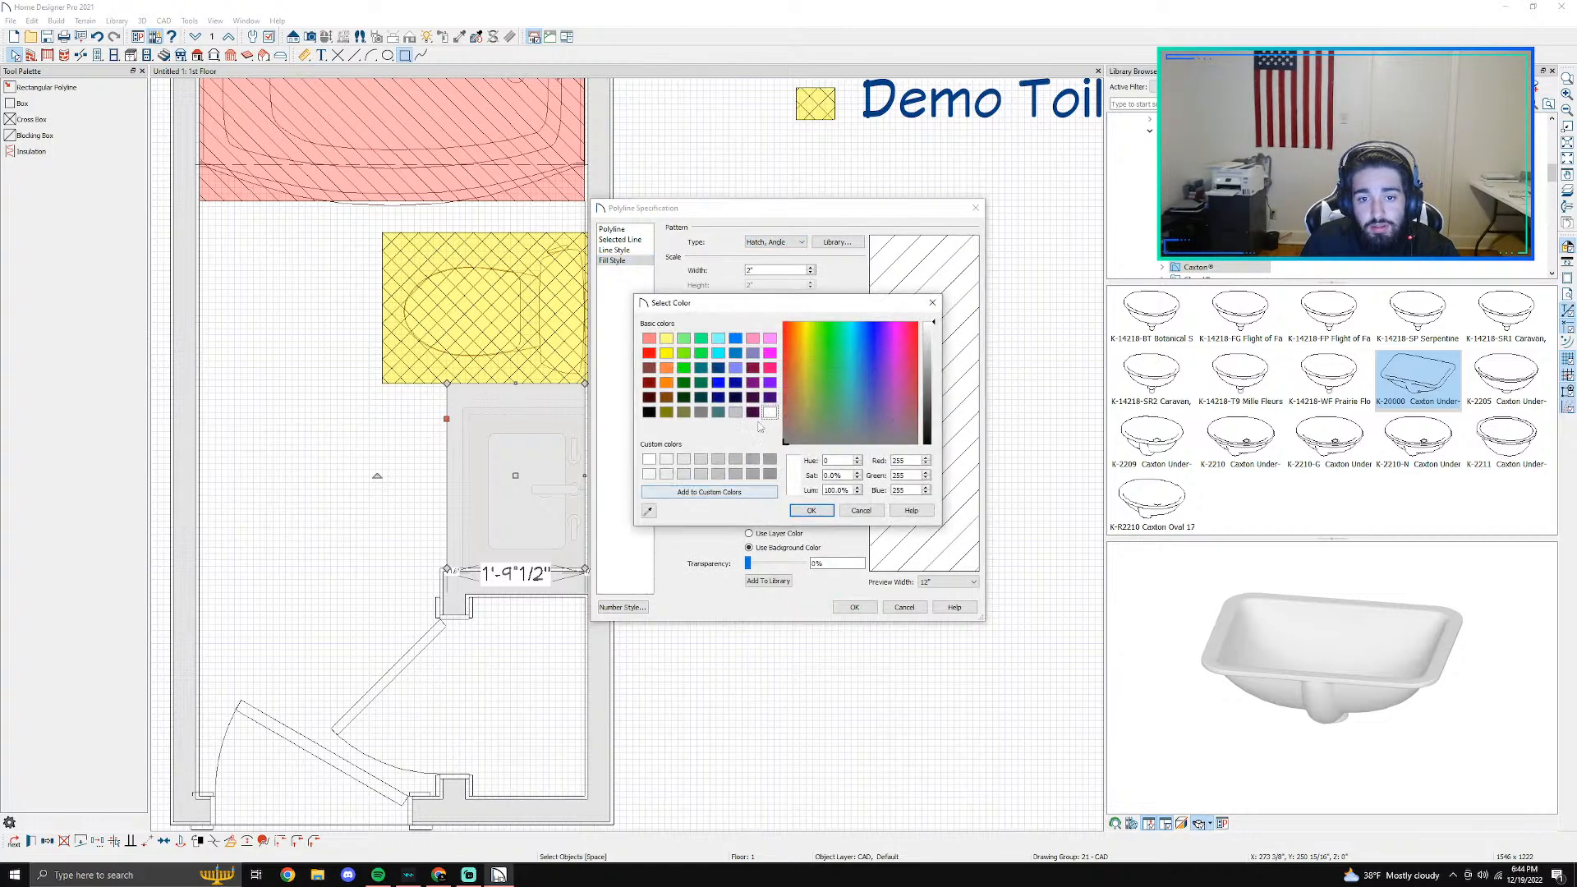
click(666, 383)
click(808, 510)
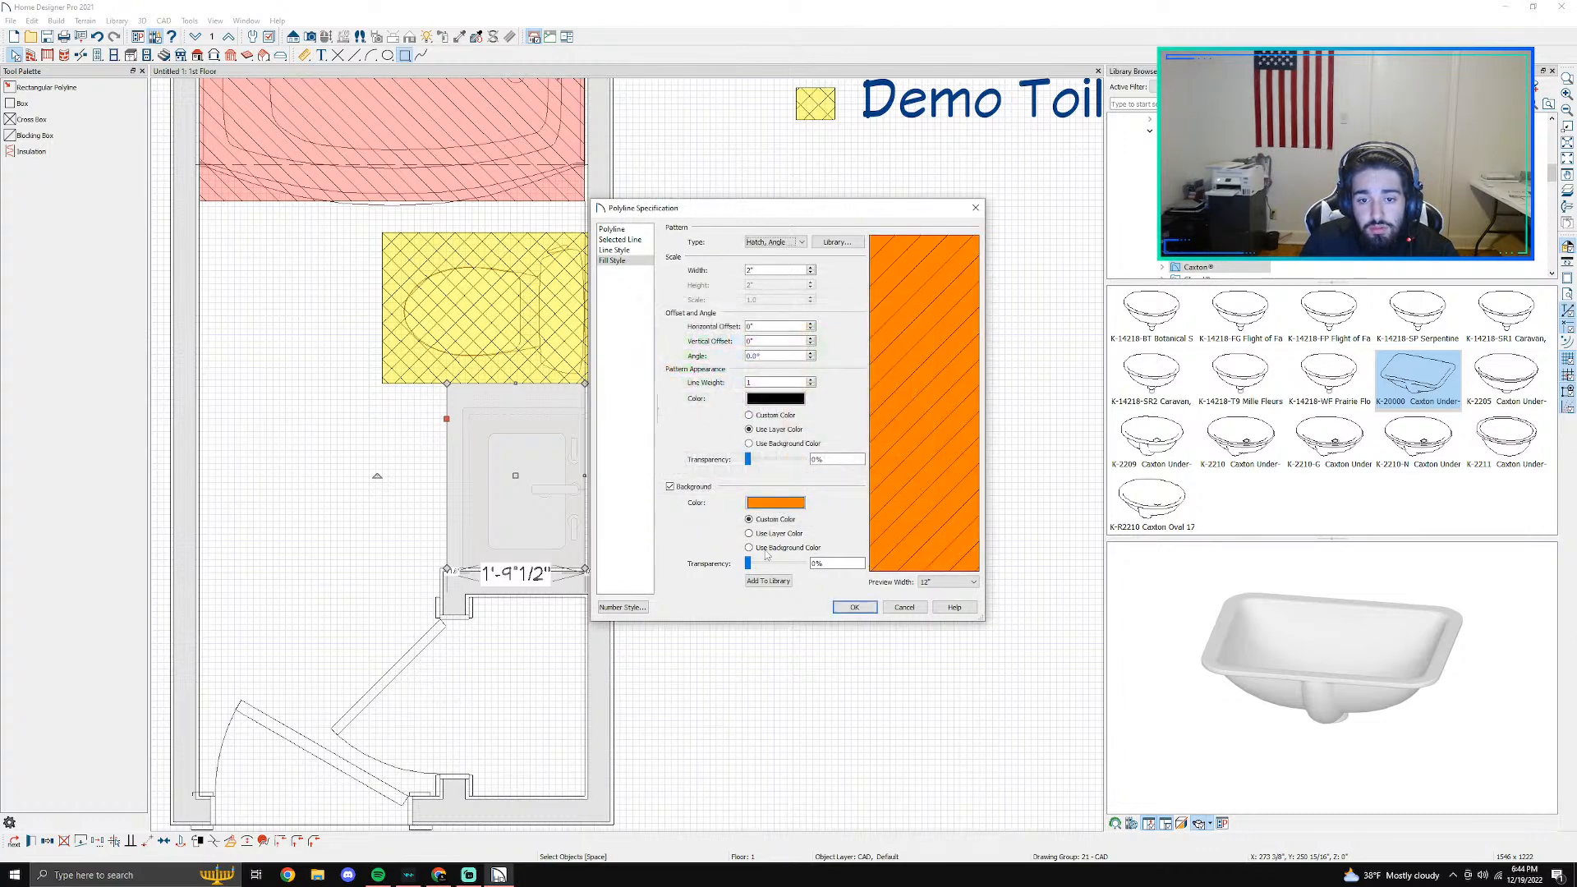
drag(766, 574, 779, 574)
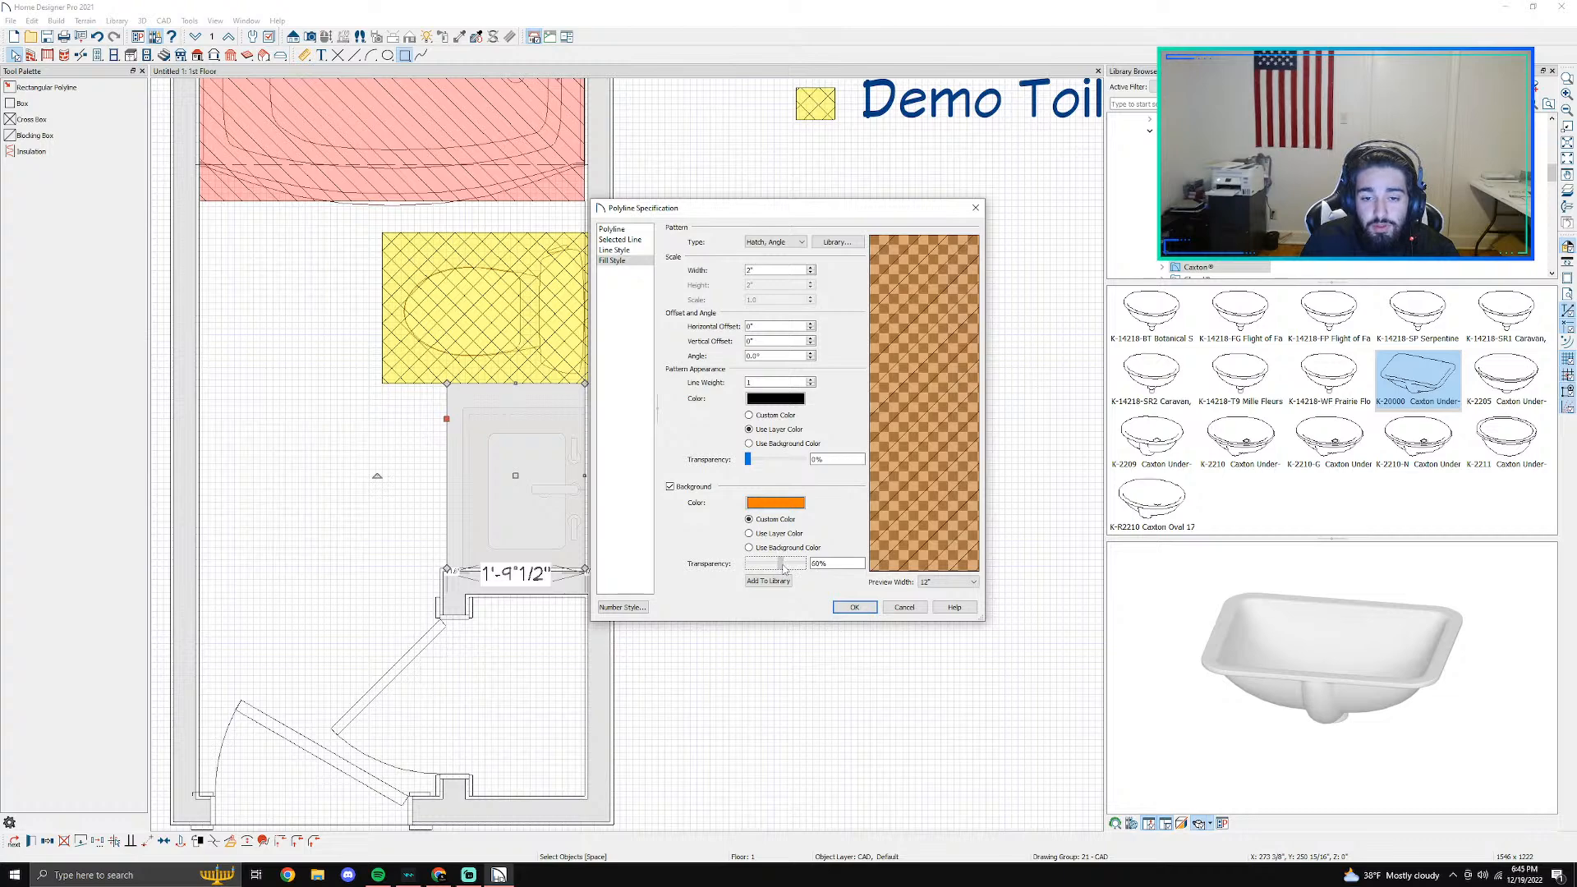
click(852, 607)
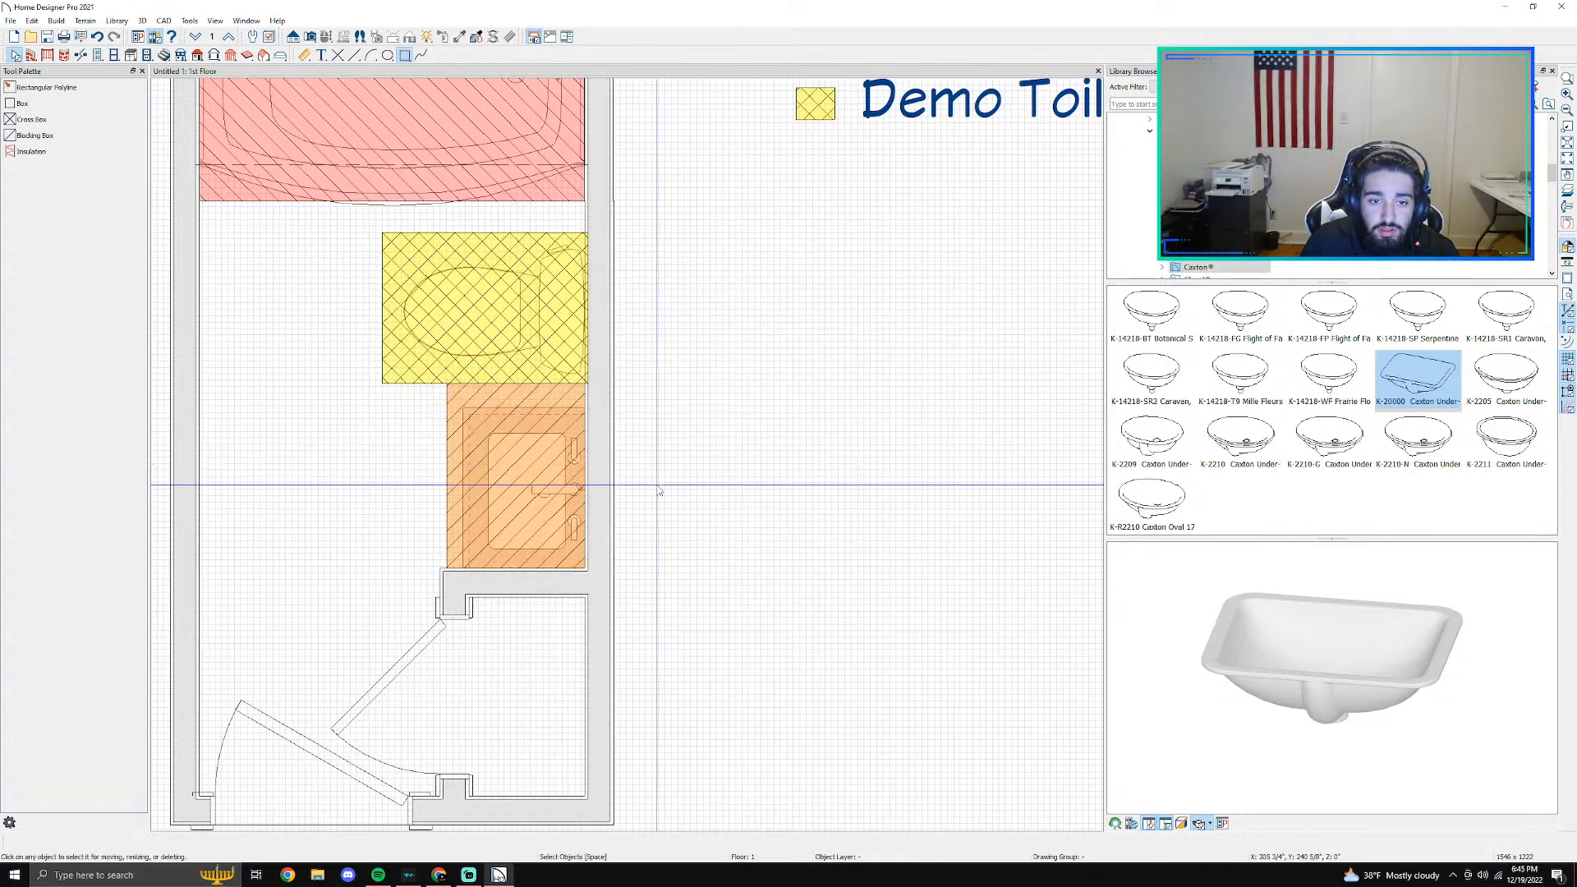
- Copy the orange hatched vanity polyline and place the copy in the legend area below the yellow swatch
scroll(638, 539, down, 2)
scroll(767, 521, up, 1)
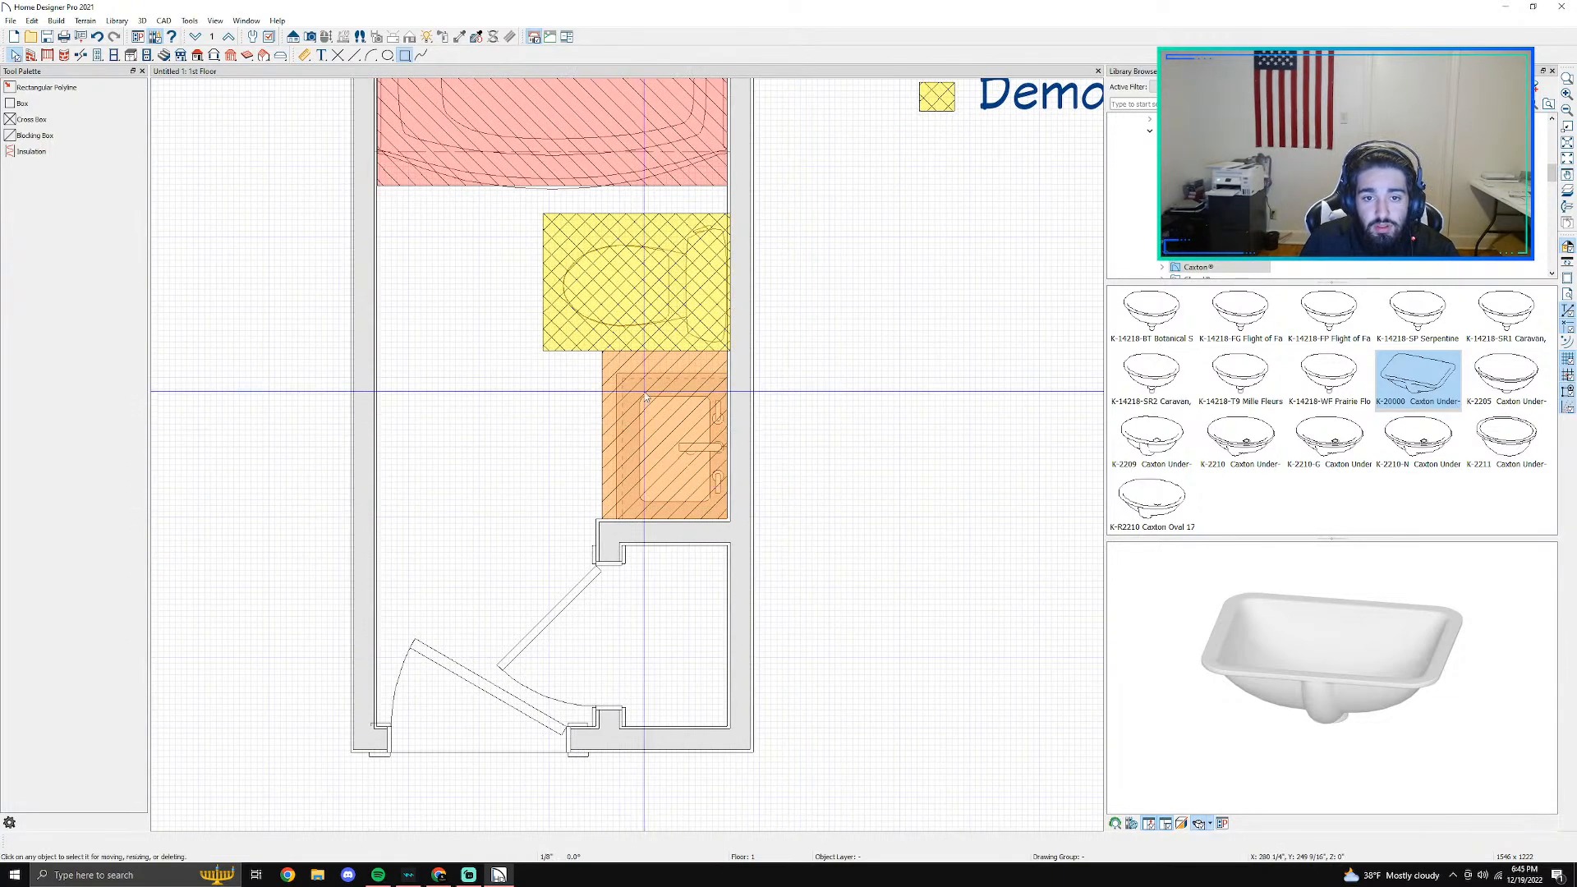
click(604, 370)
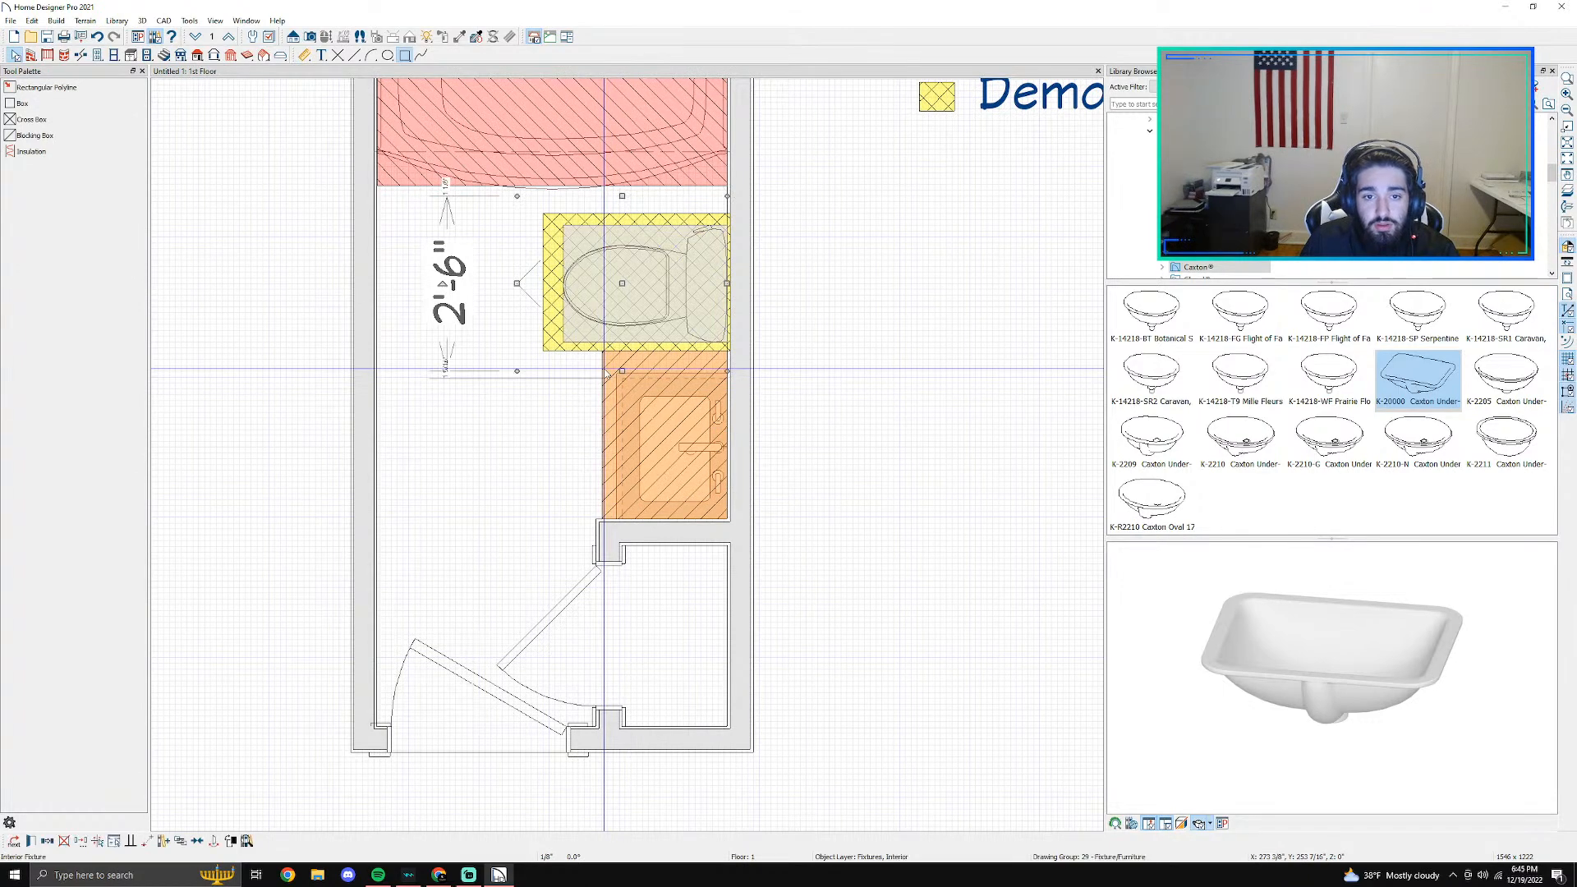
click(15, 841)
middle_drag(893, 446, 568, 677)
key(ctrl+c)
key(ctrl+v)
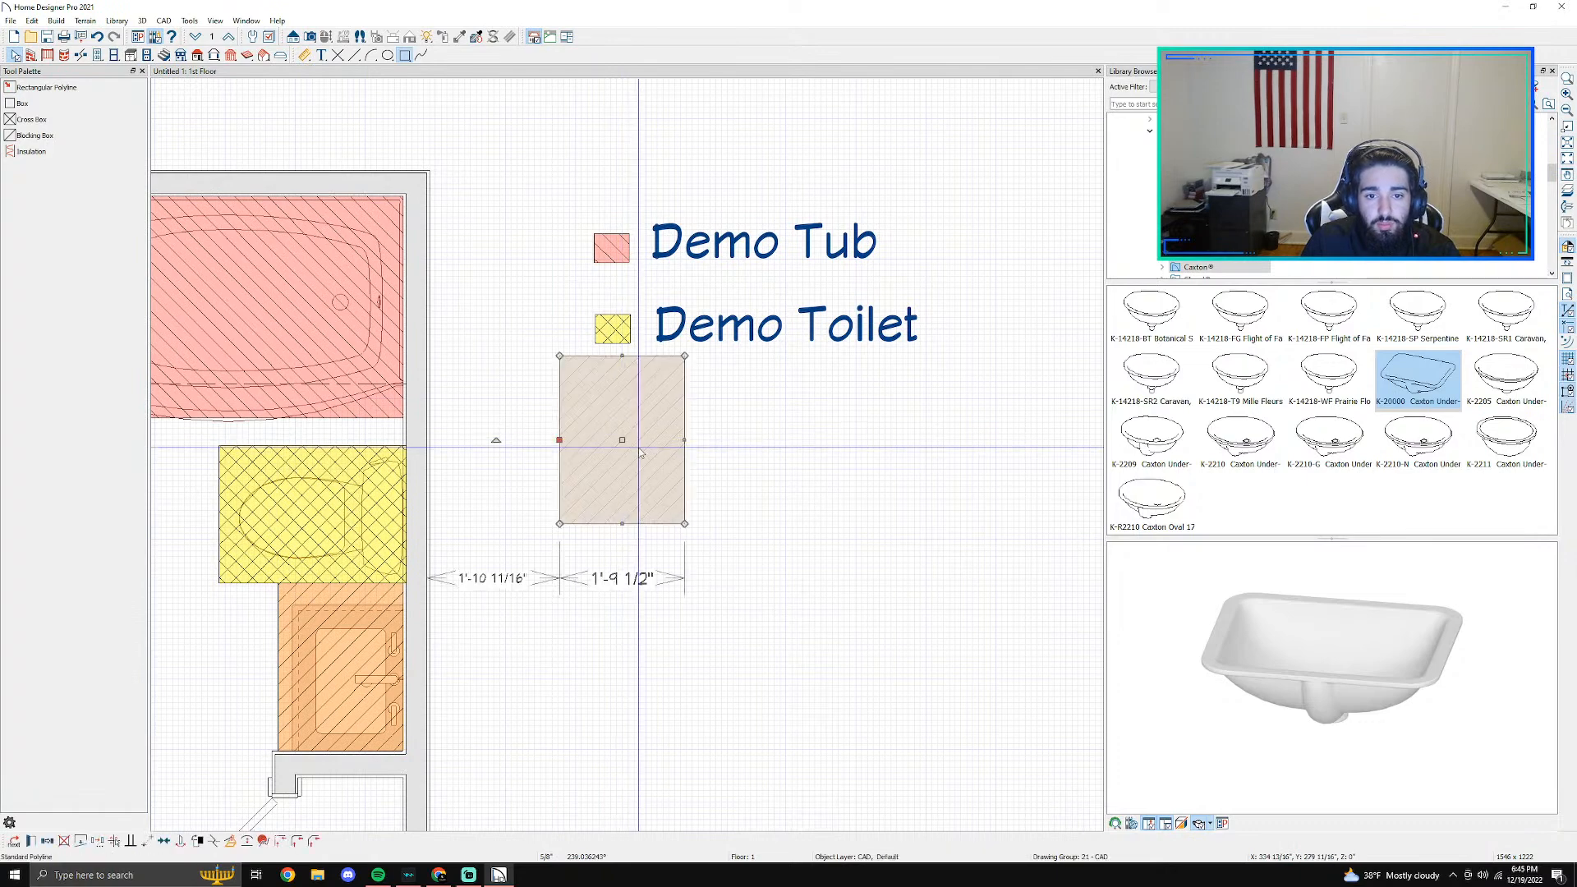
- Shrink the orange hatched copy to about the size of the other swatches and align it below the yellow one
click(561, 362)
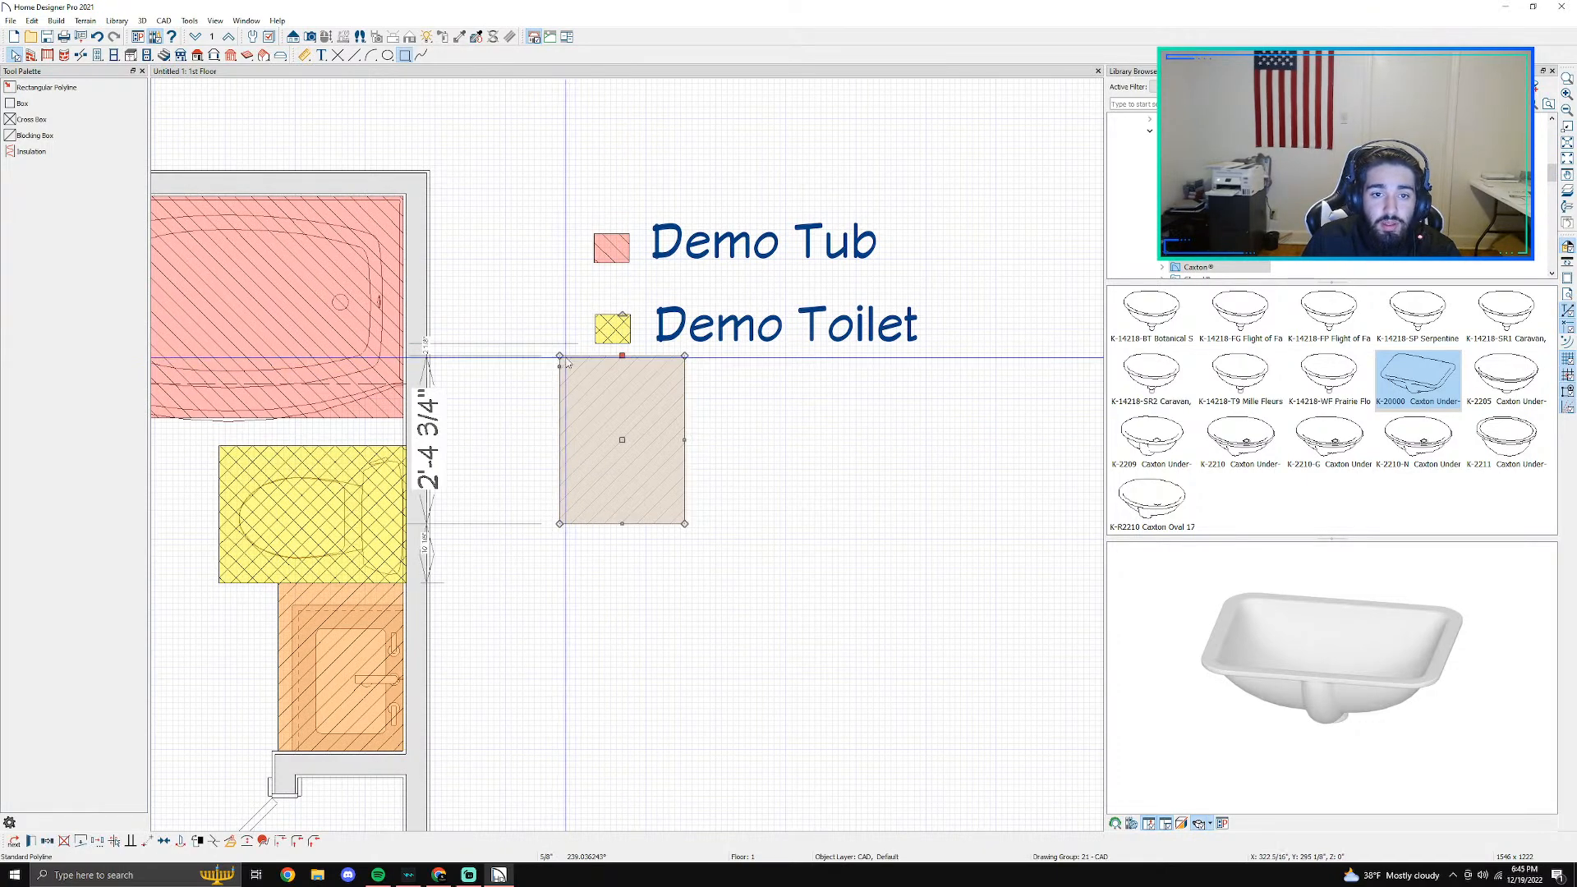
drag(621, 355, 612, 390)
click(702, 487)
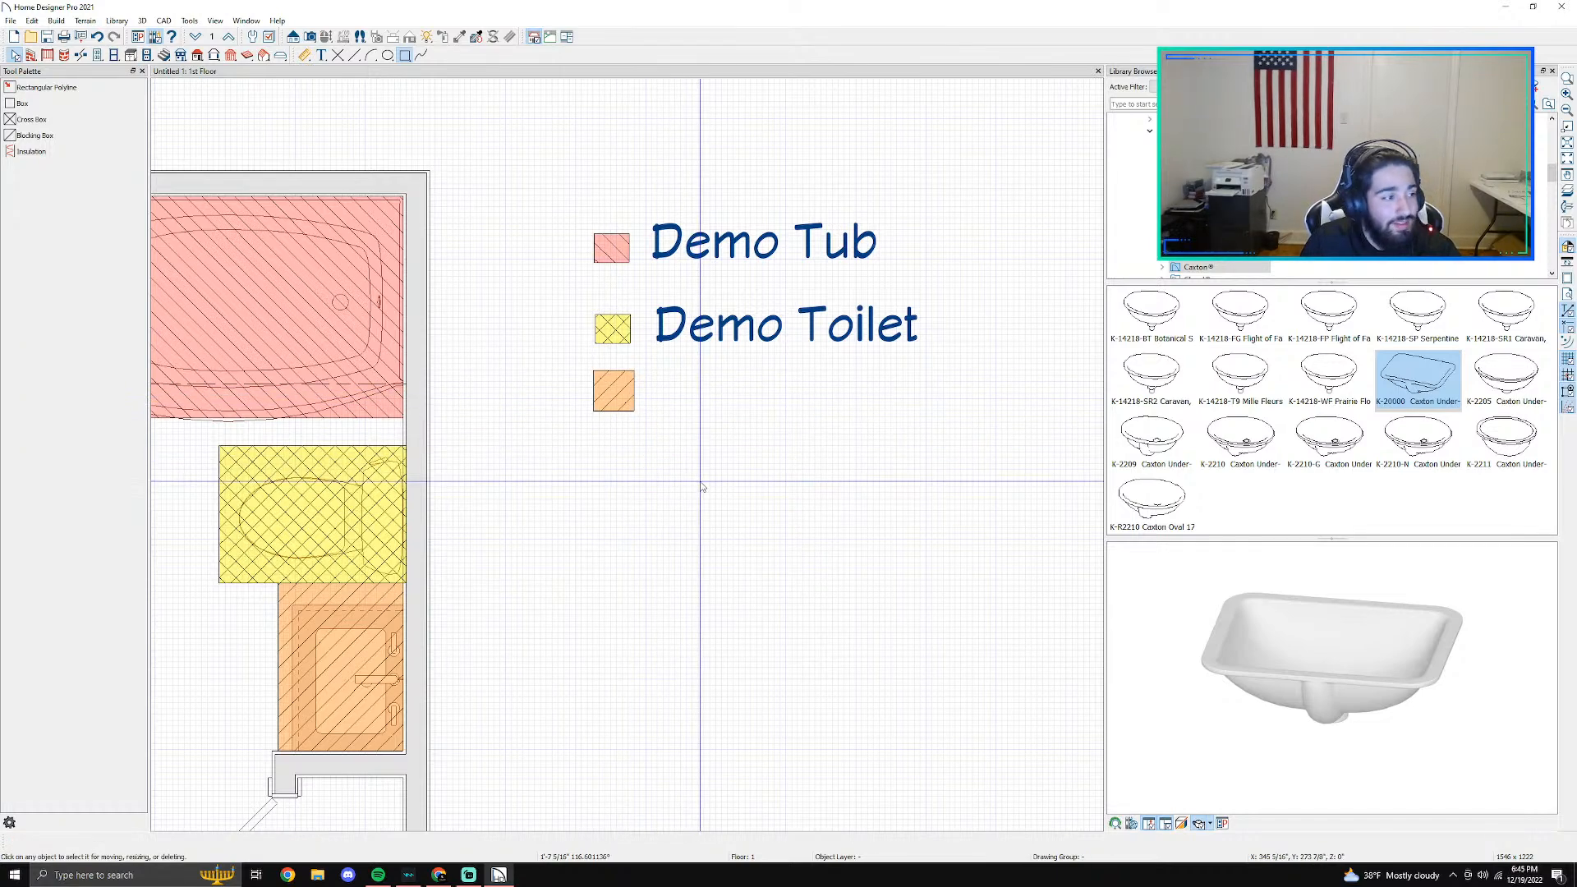
- Nudge the orange legend swatch down to widen the gap below the yellow swatch
scroll(702, 487, down, 2)
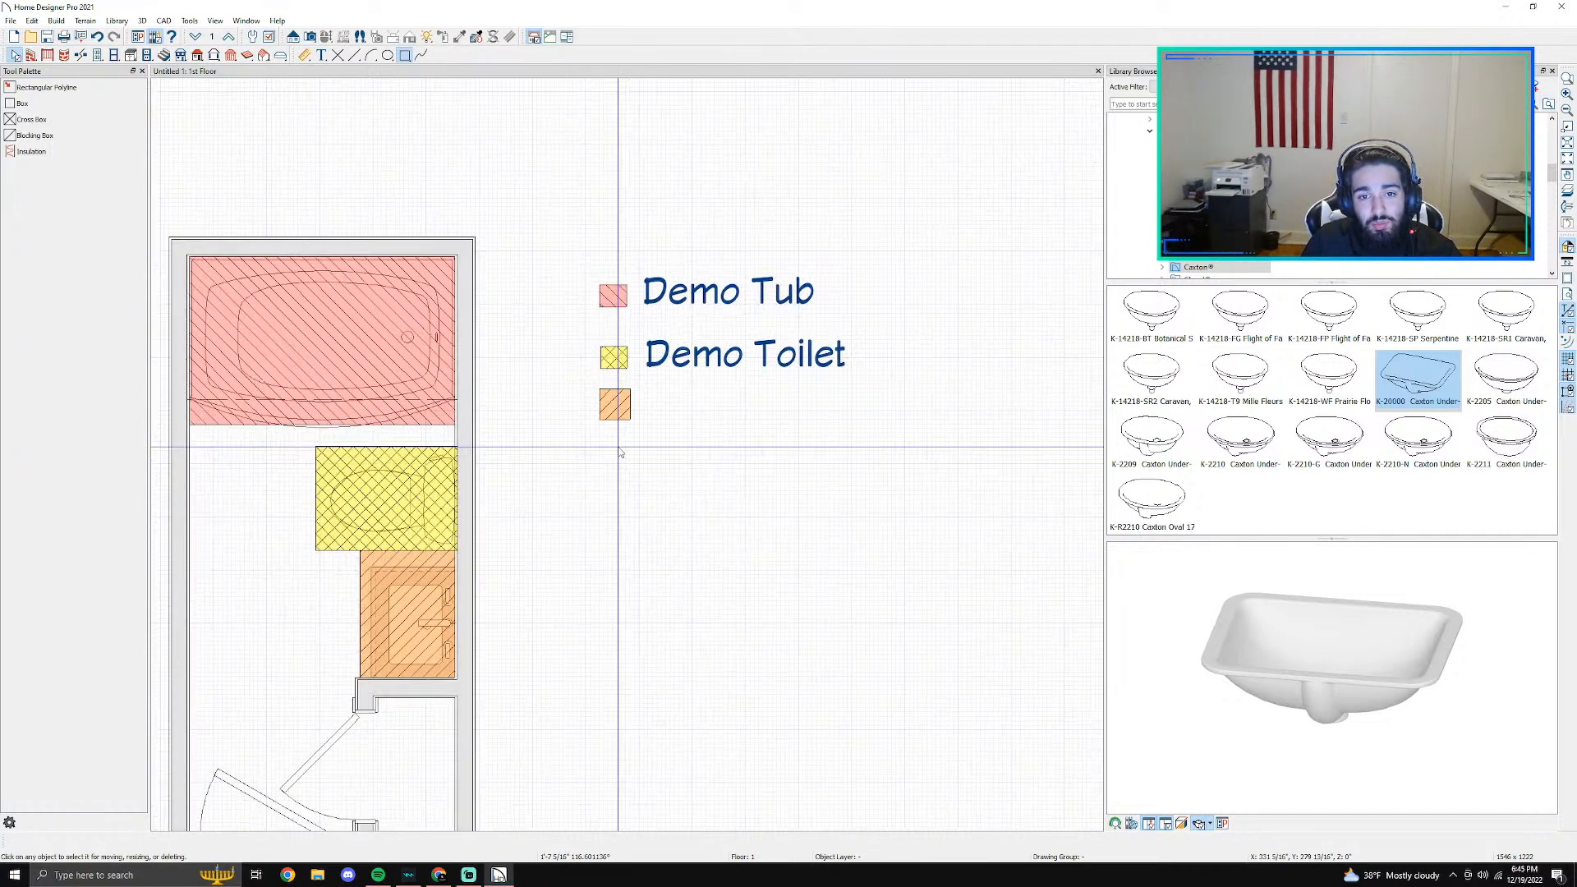
click(631, 391)
key(Down)
key(Down)
key(Down)
key(Escape)
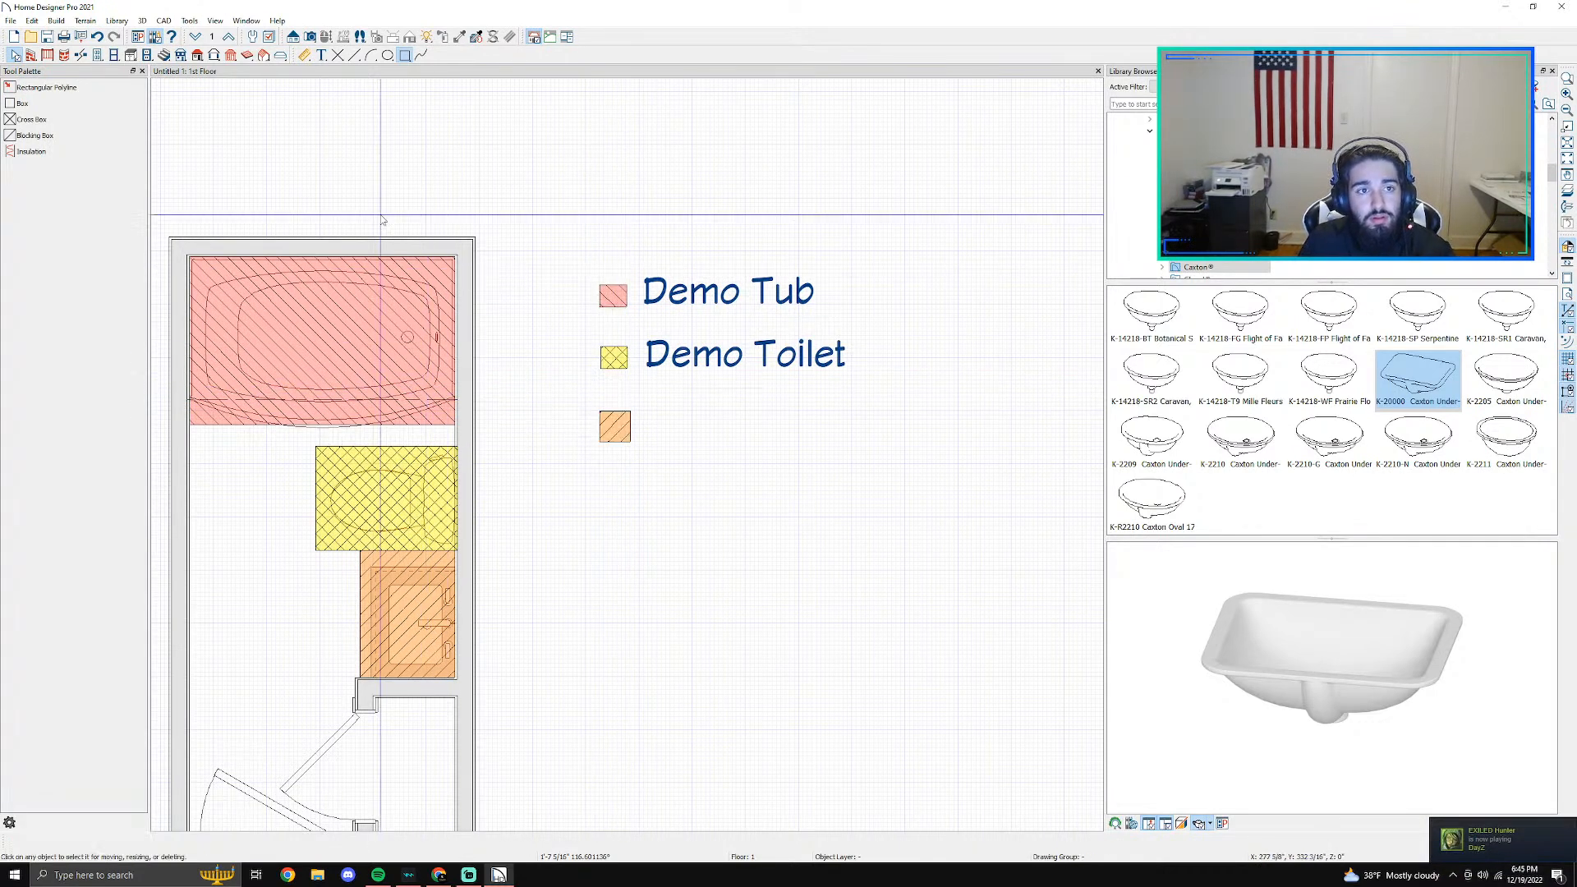
- Add a rich text label reading "Demo Vanity" and place it beside the orange swatch in the legend
click(321, 55)
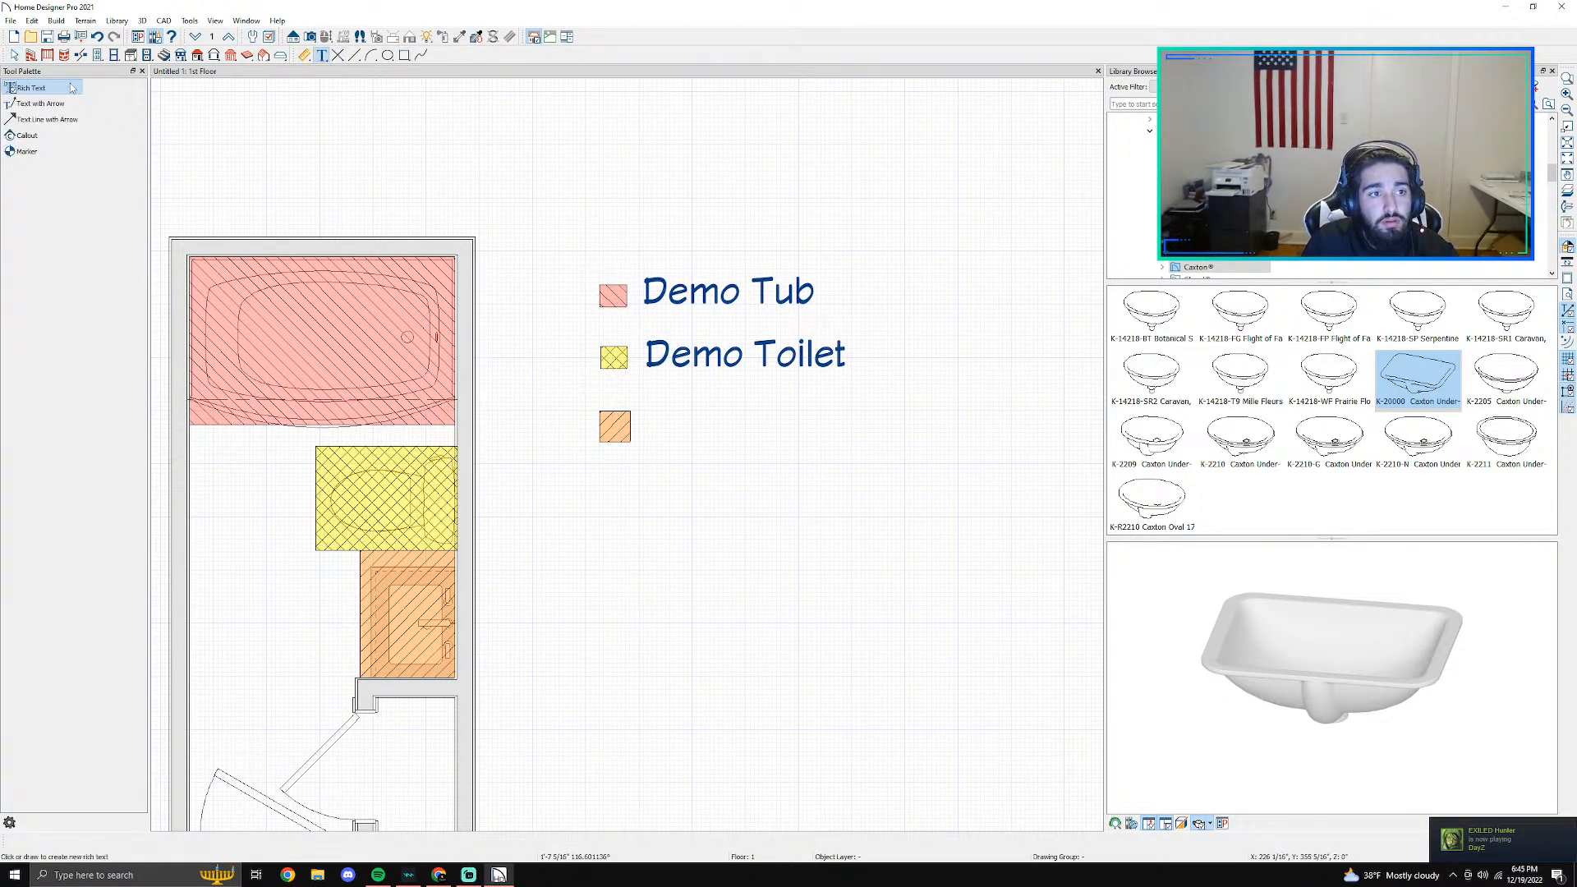
drag(651, 419, 878, 454)
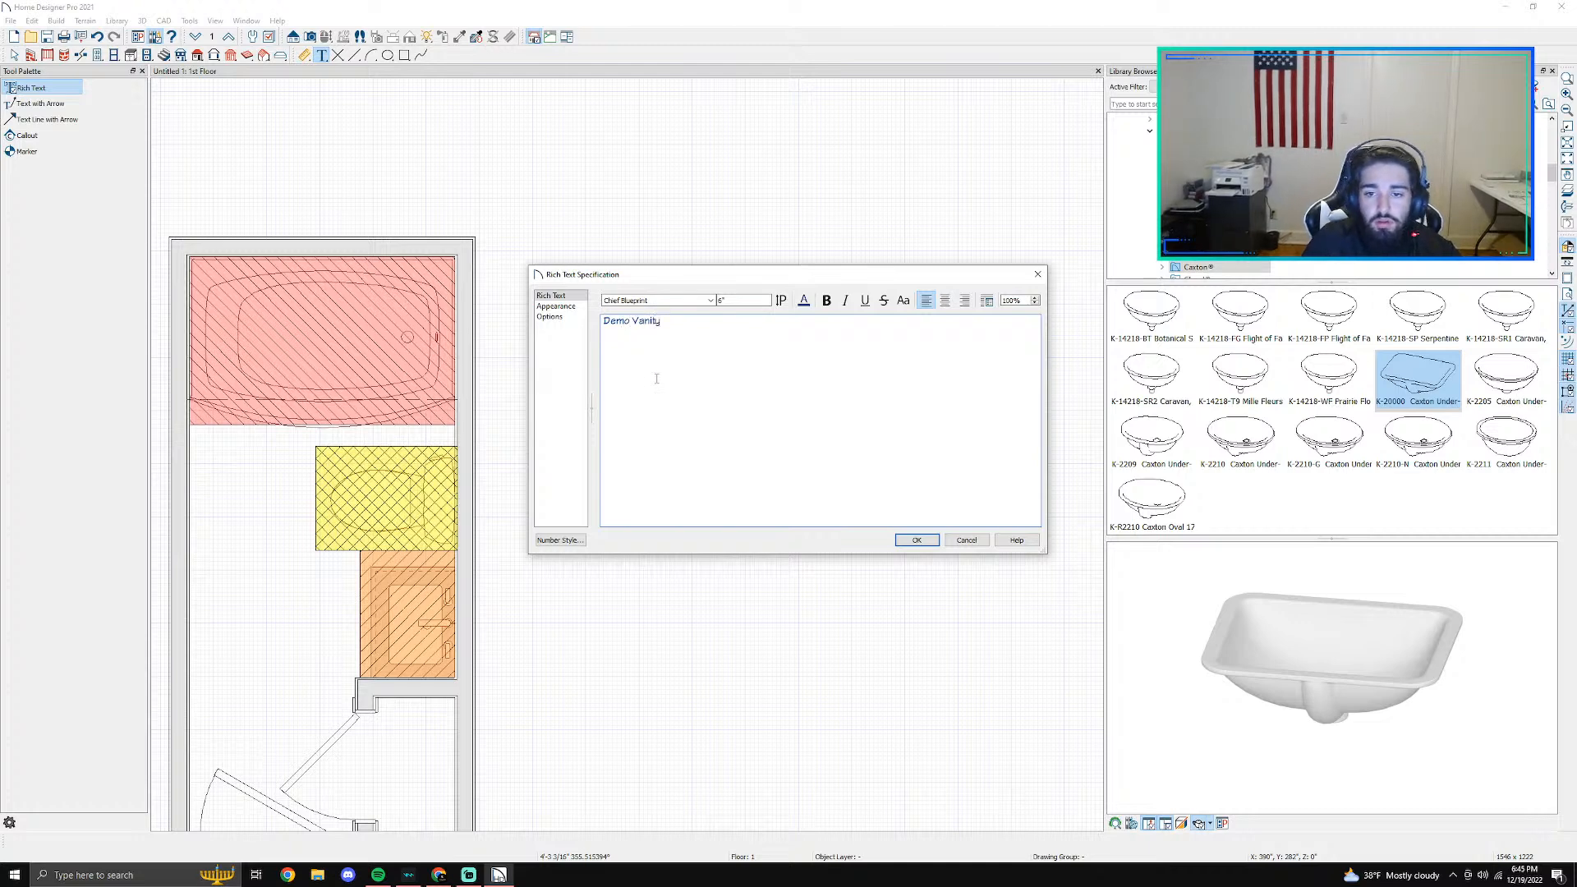
click(916, 539)
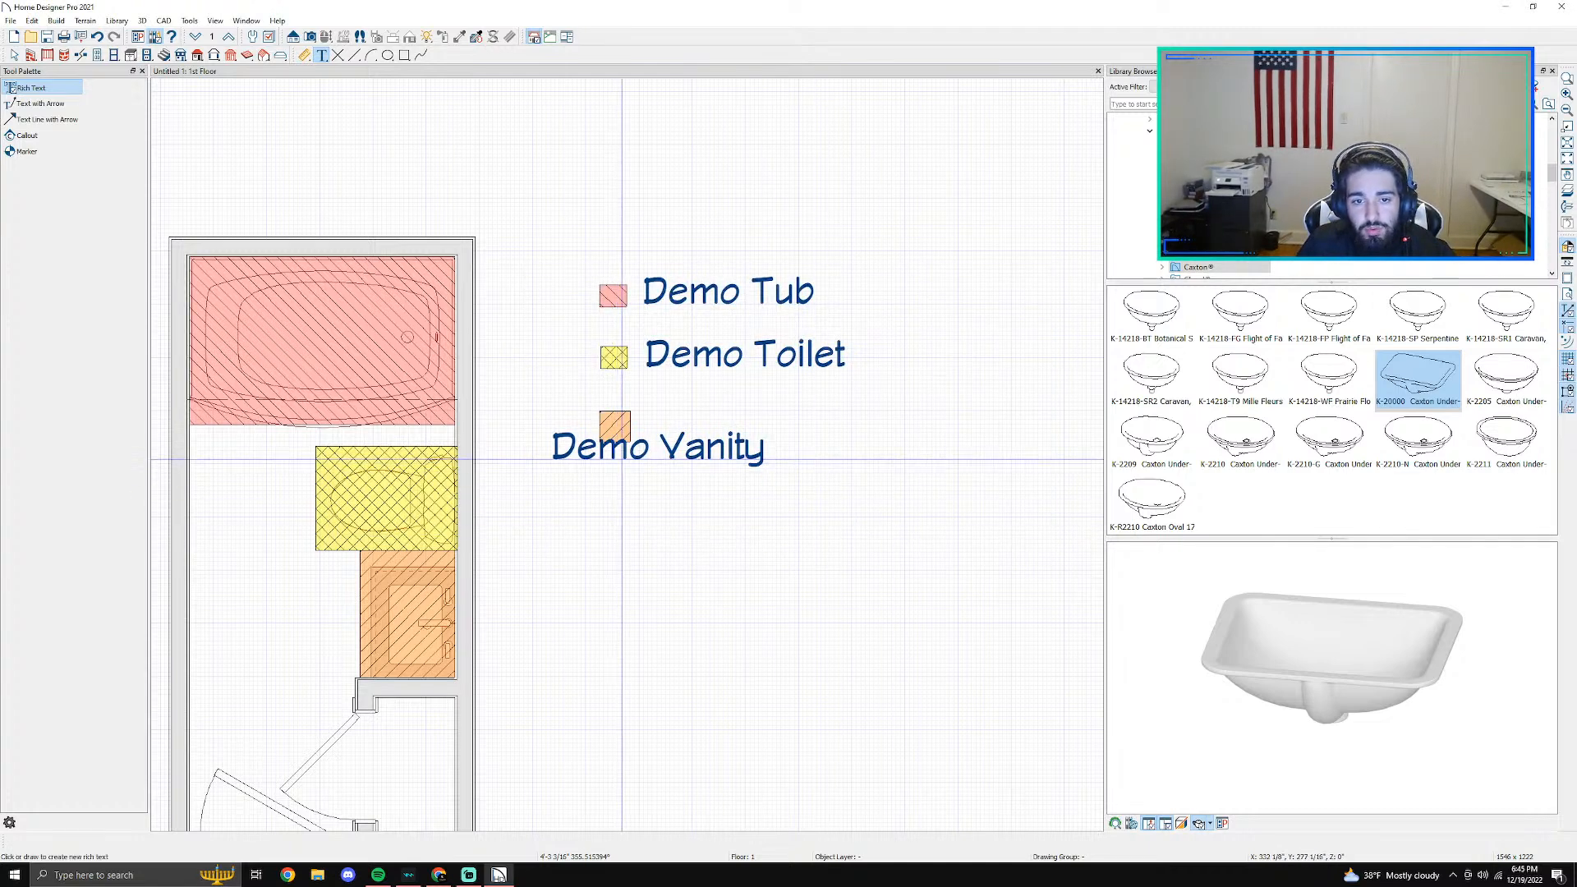
click(645, 454)
drag(652, 451, 760, 424)
click(703, 463)
- Open the main bathroom's room specification and look through the pattern types available for its fill style
scroll(701, 461, down, 2)
middle_drag(598, 616, 743, 524)
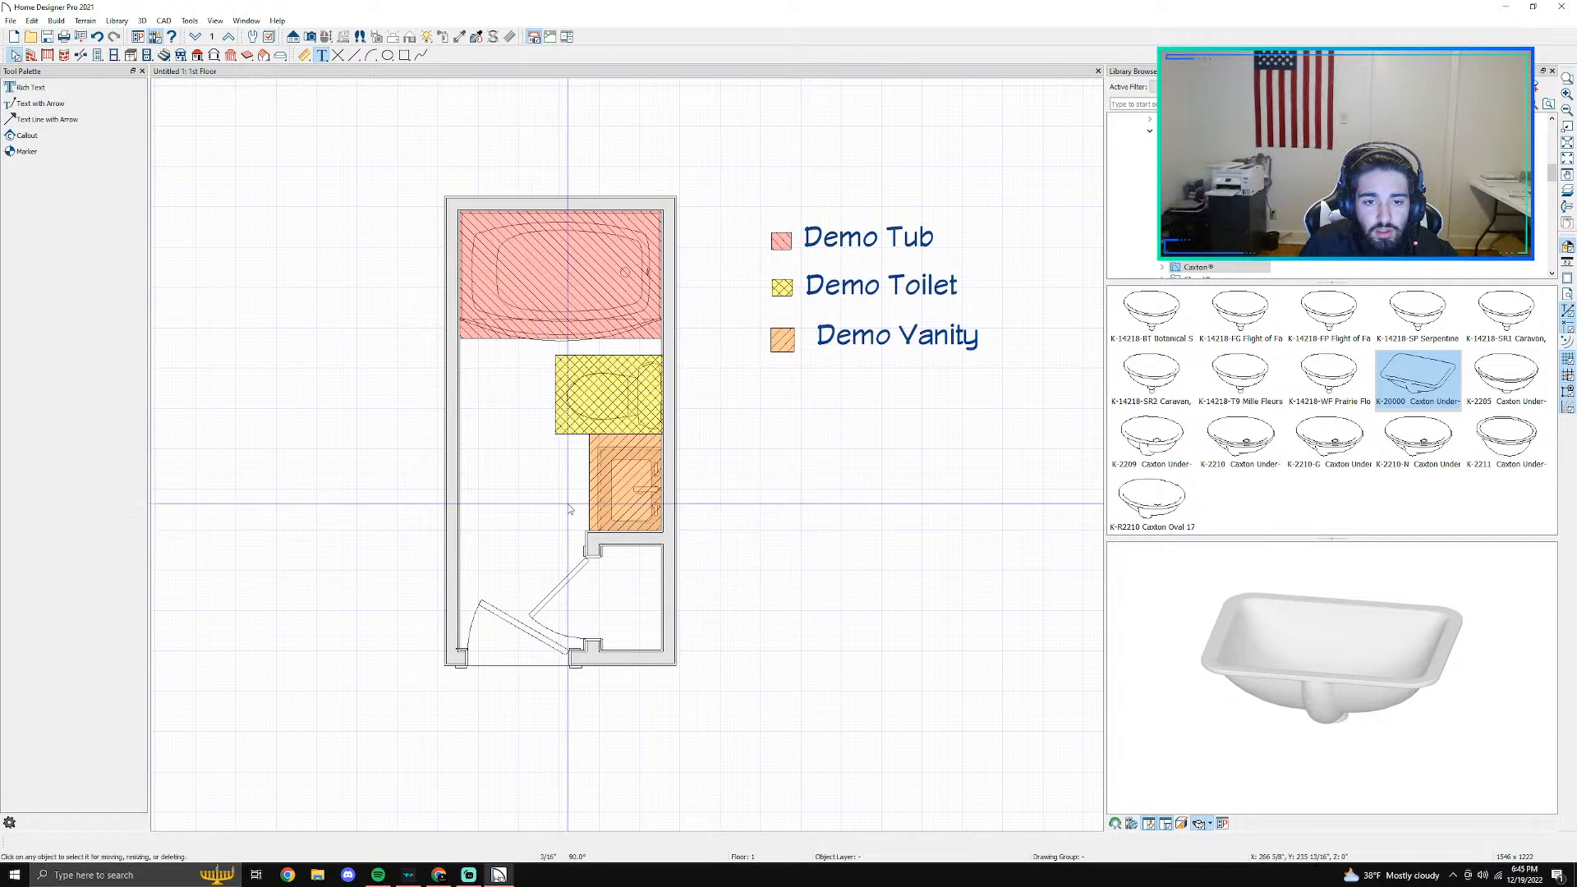
click(497, 533)
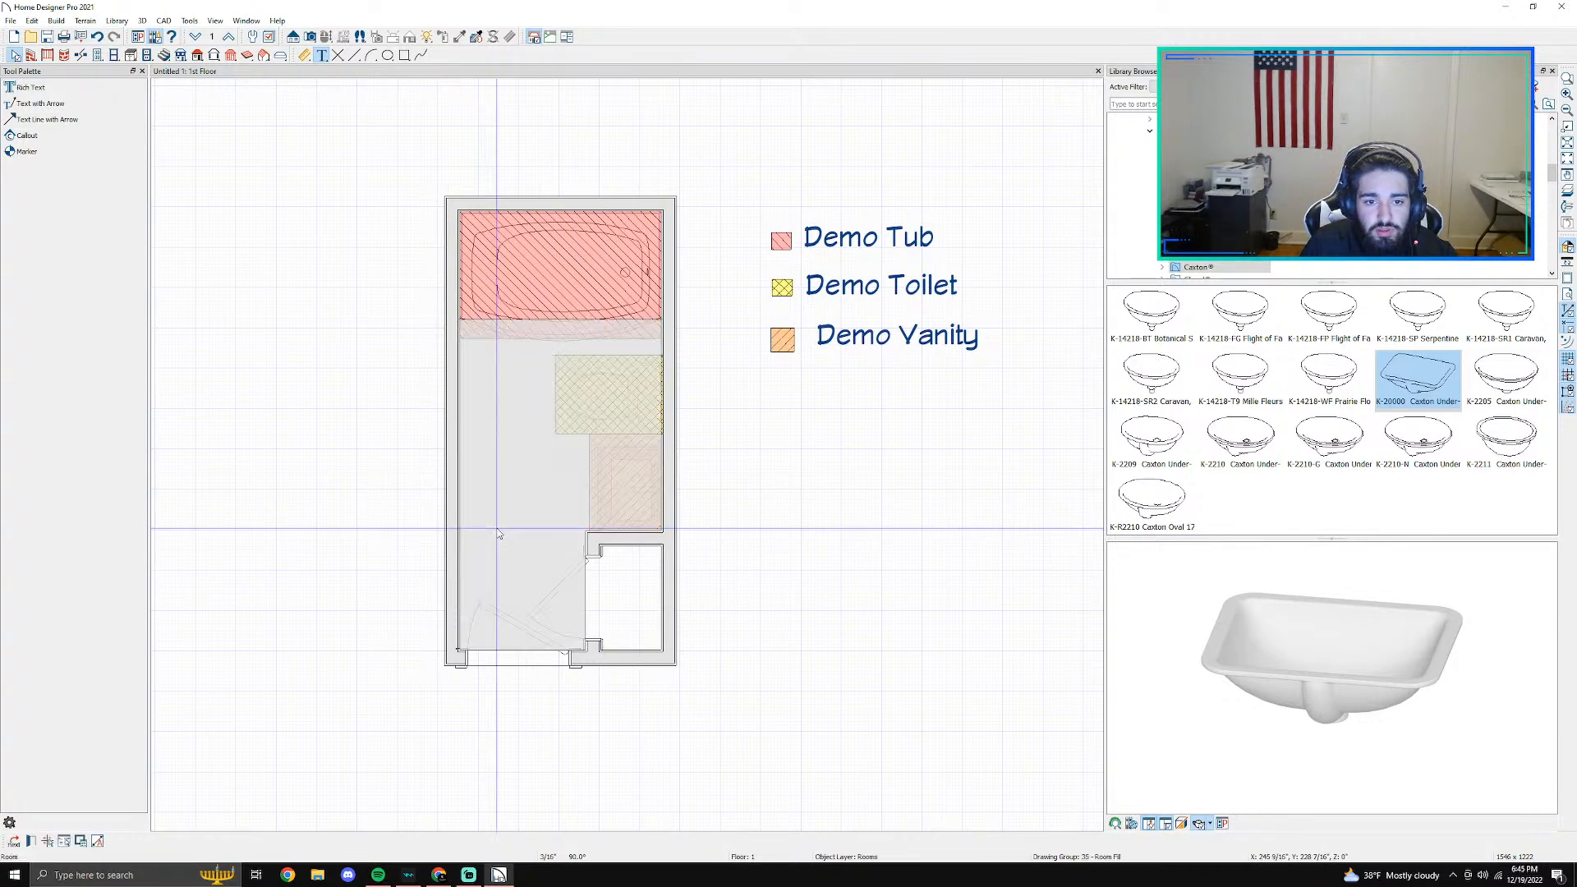
double_click(497, 534)
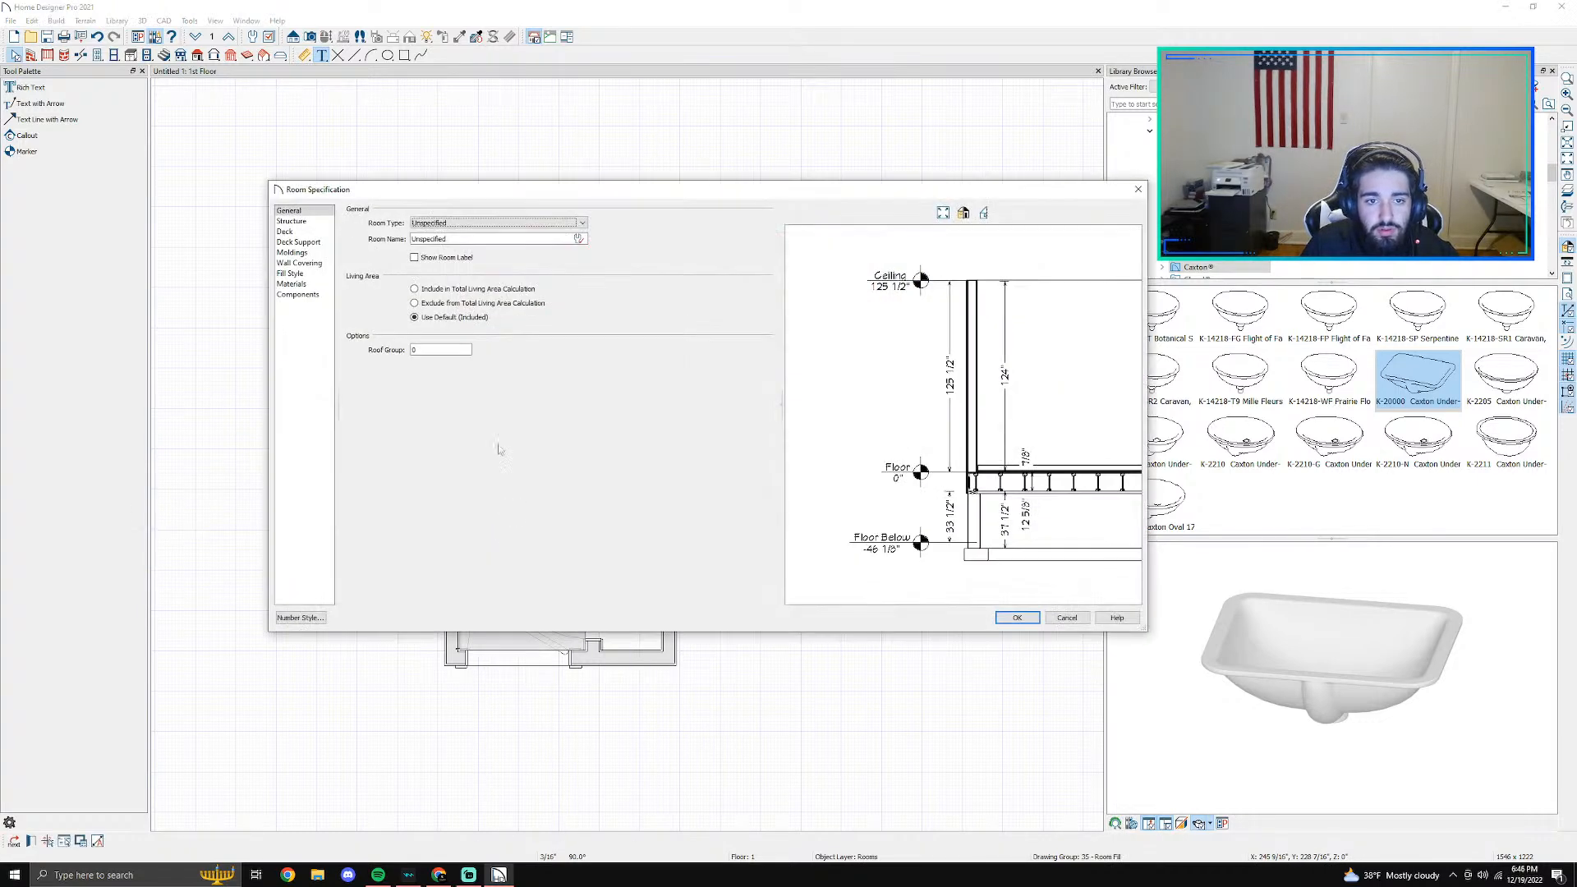
click(291, 273)
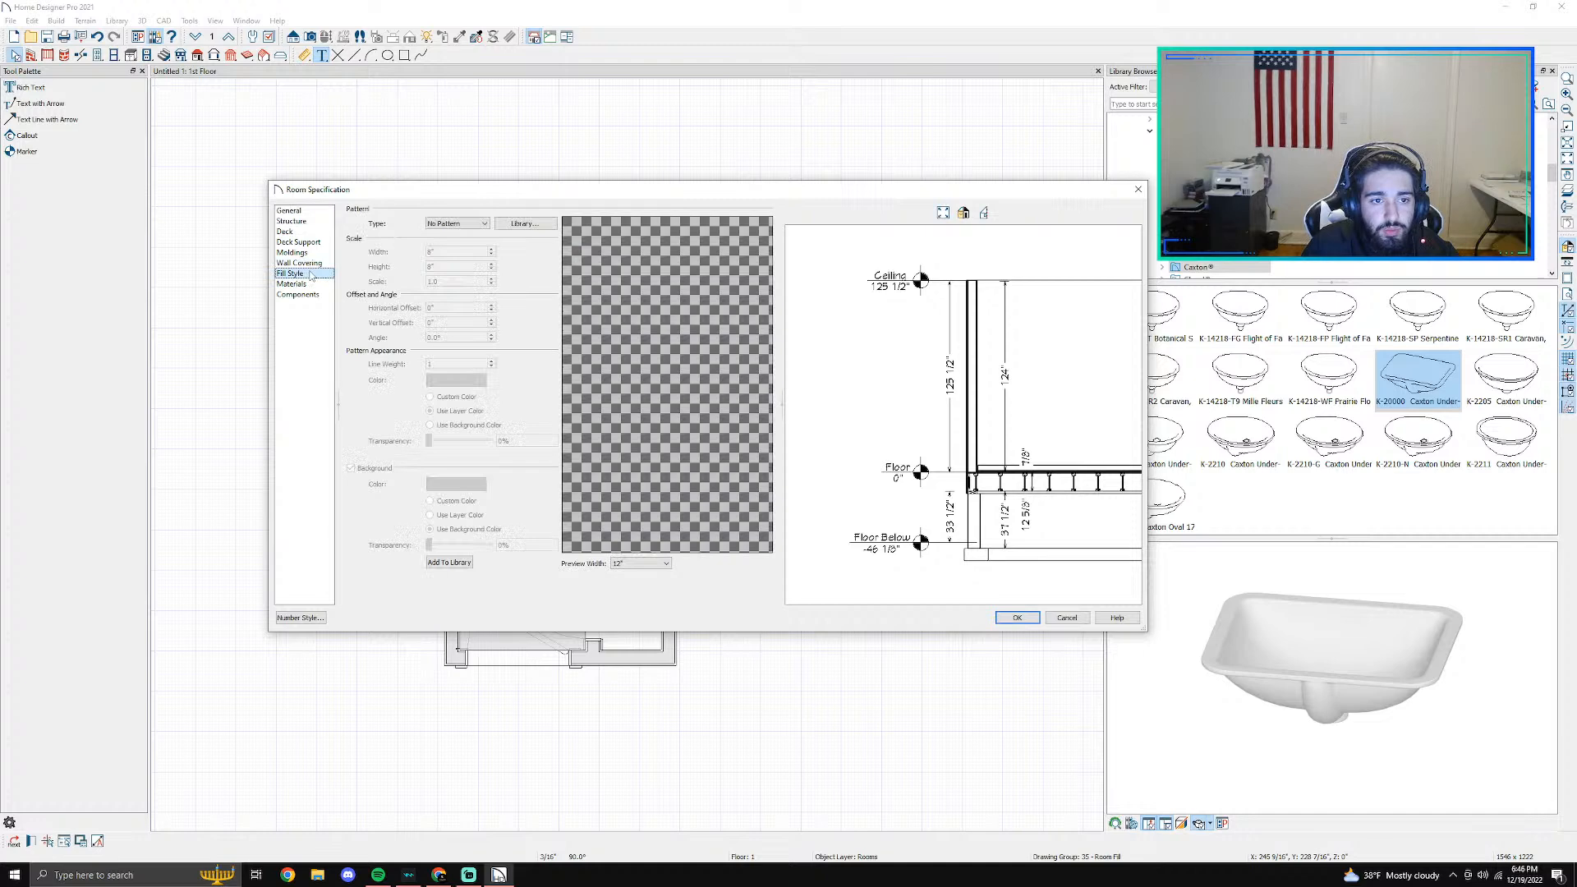
click(465, 225)
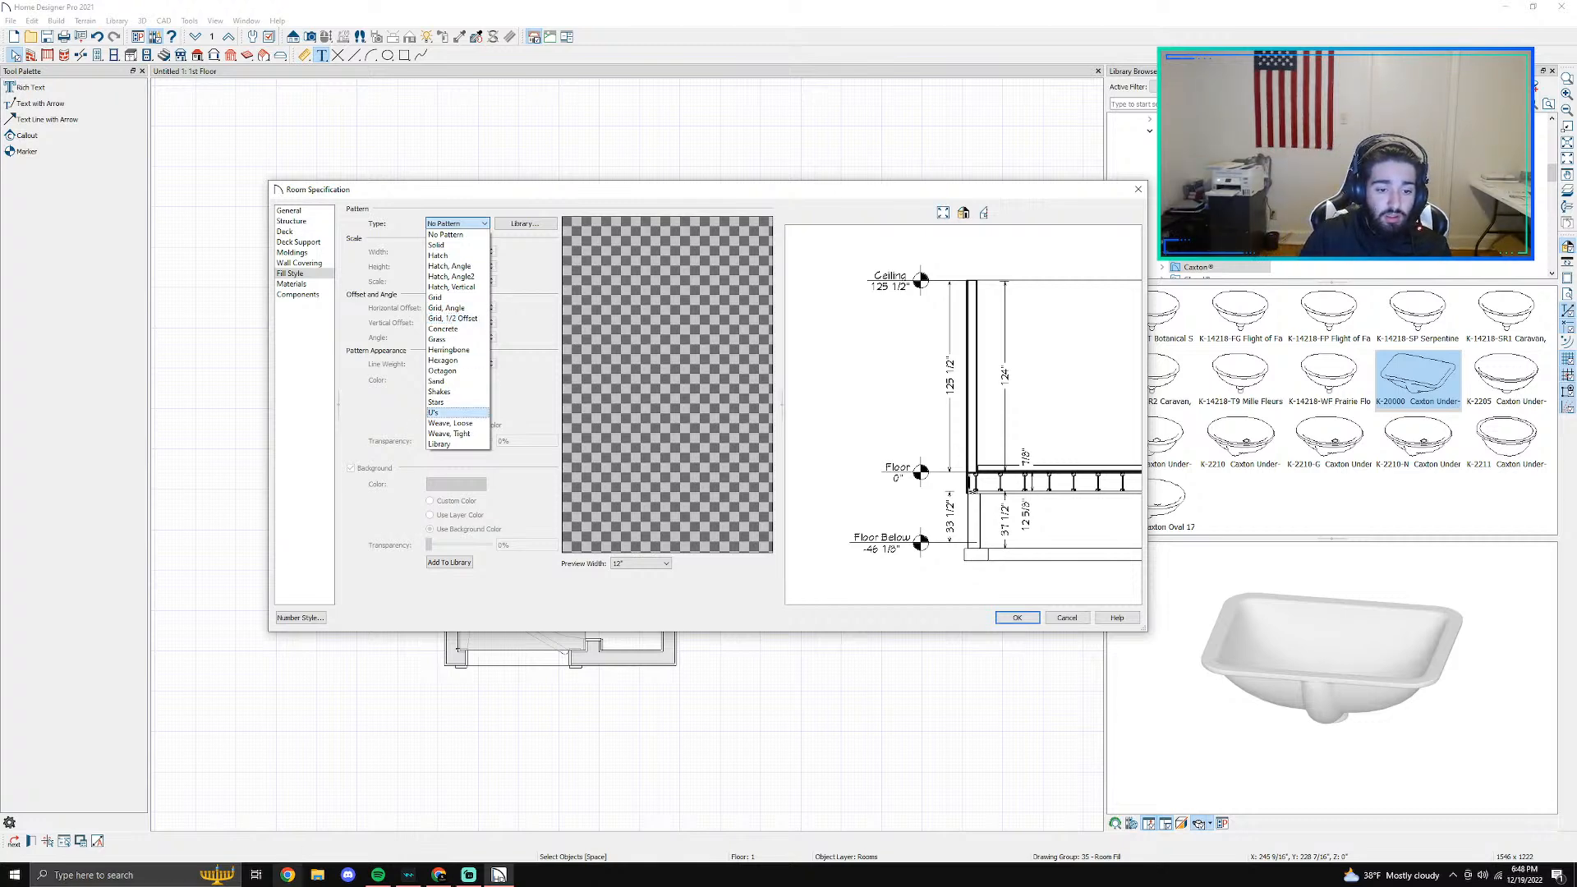
- Switch to the web browser, search for "home designer pro tutorials" and browse the Home Designer Software training videos page
key(alt+Tab)
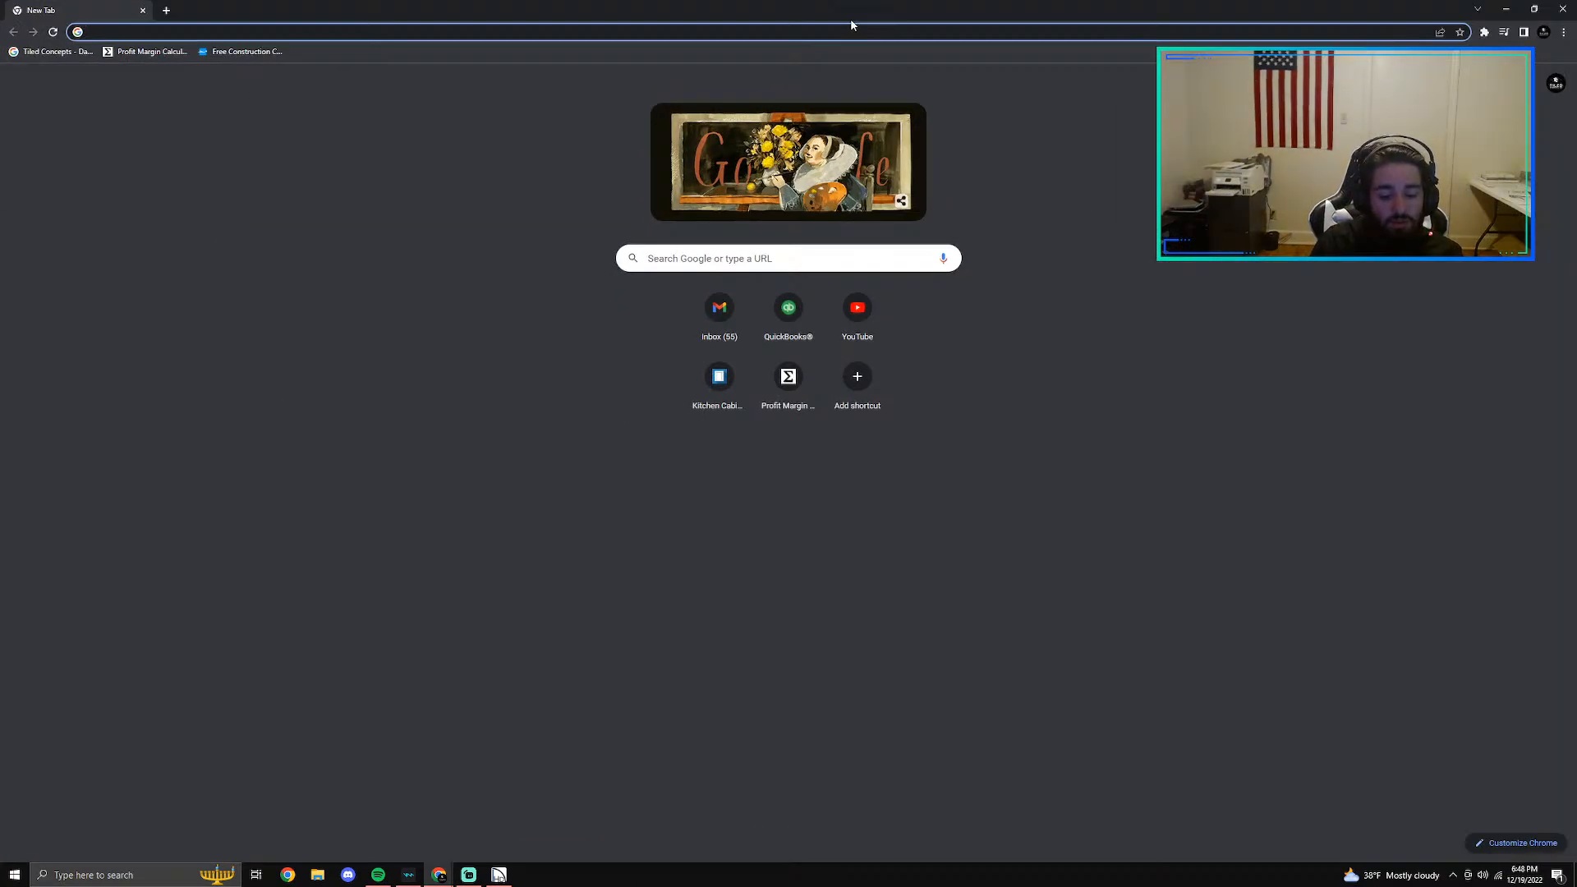
text(home designer pro tutorials)
key(Return)
click(230, 200)
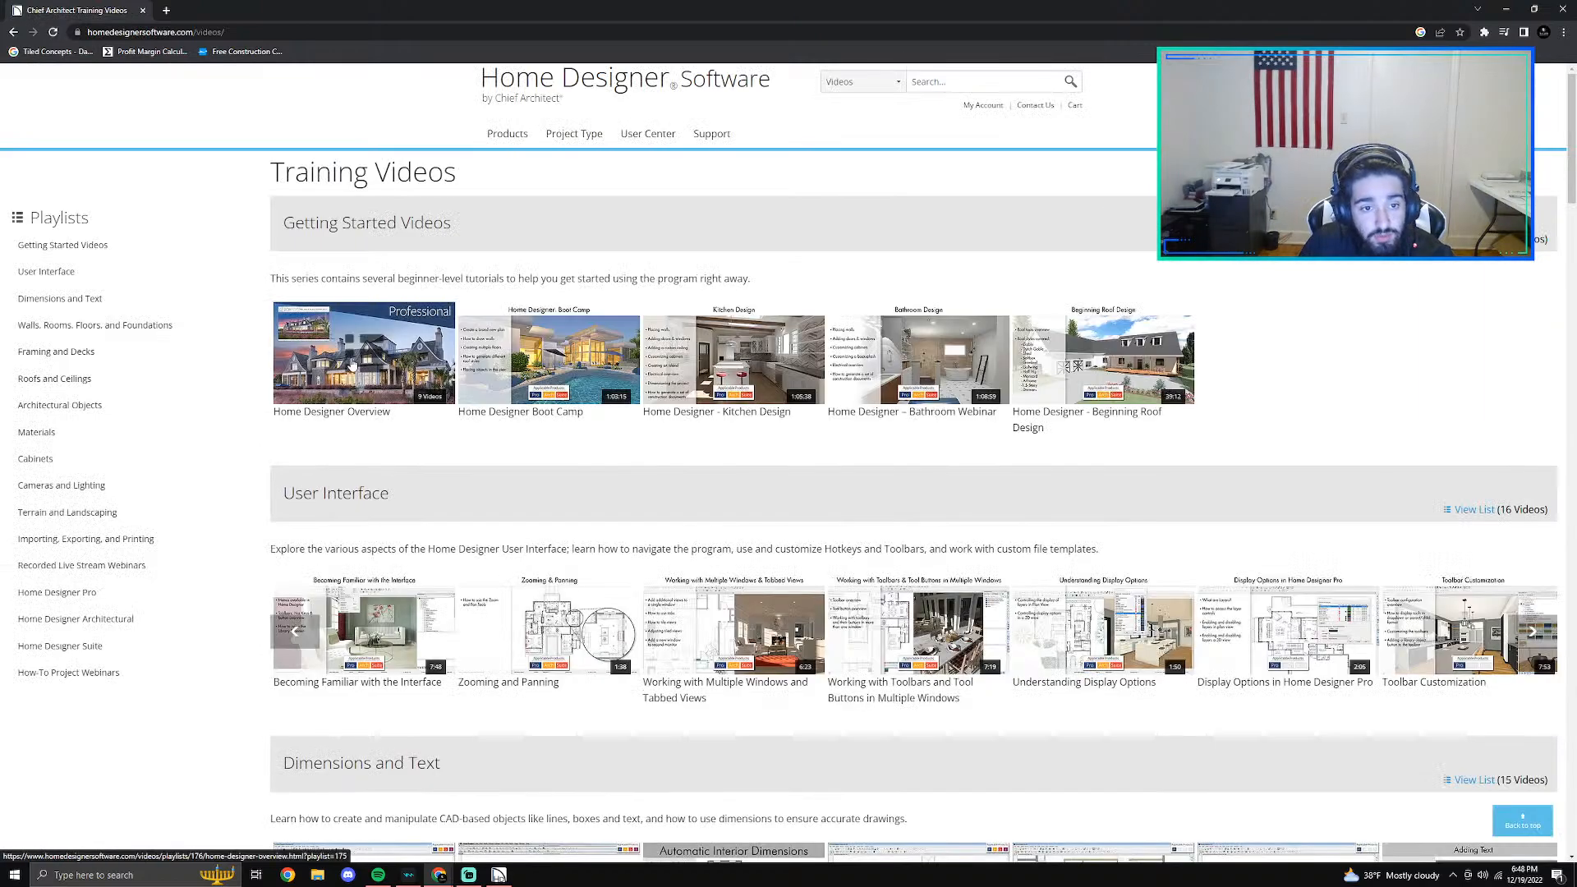
scroll(449, 464, down, 3)
scroll(449, 464, down, 7)
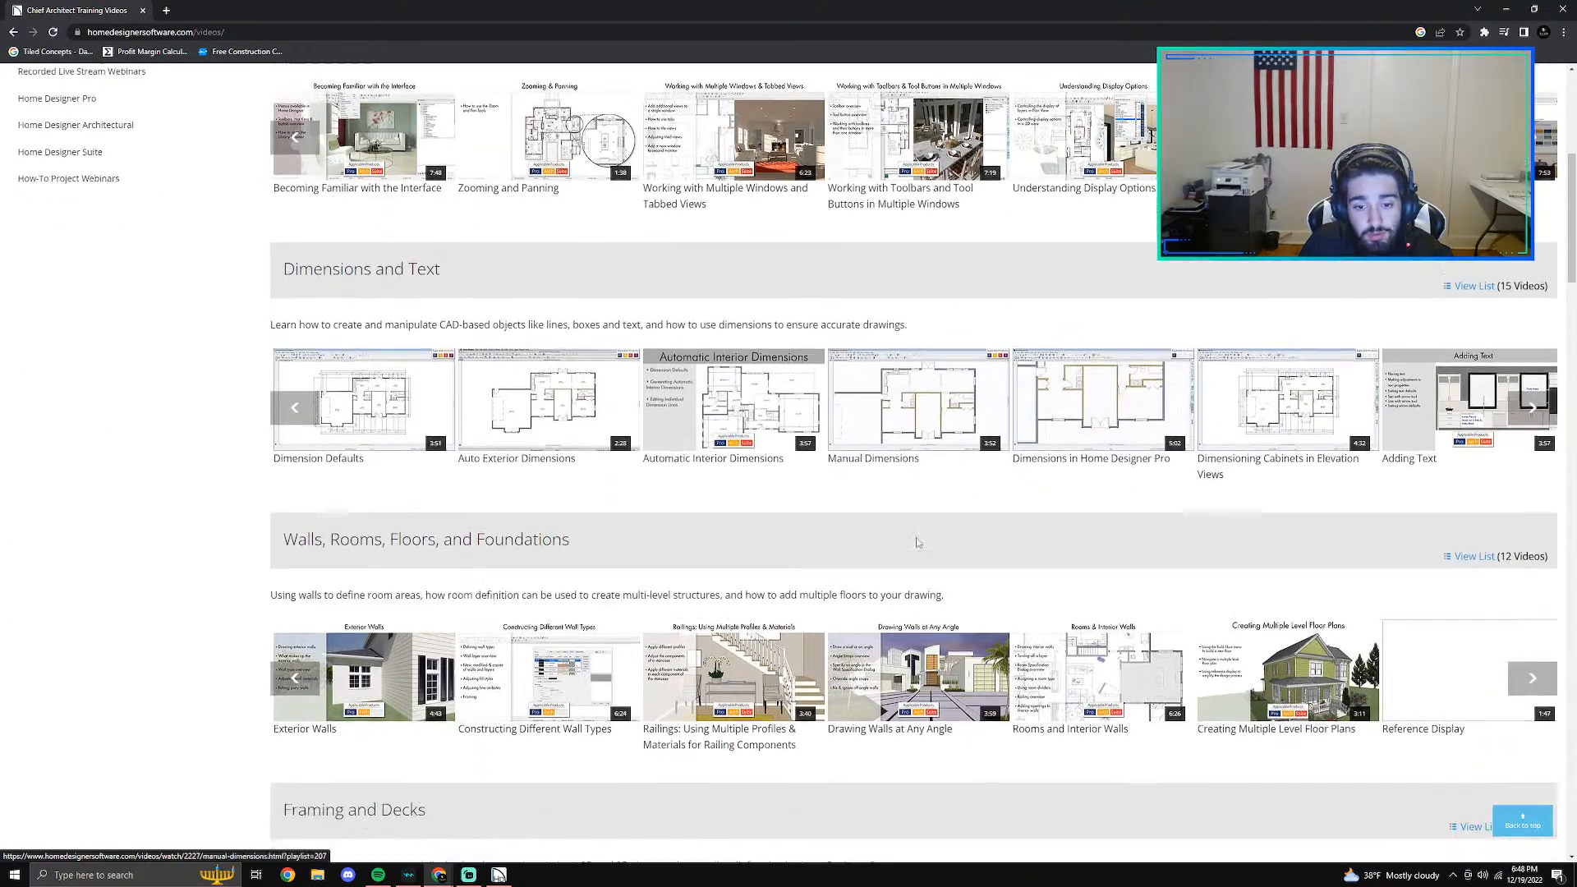
- Look through the training video categories down to the Home Designer Pro series, and switch back to Home Designer Pro
scroll(523, 585, down, 7)
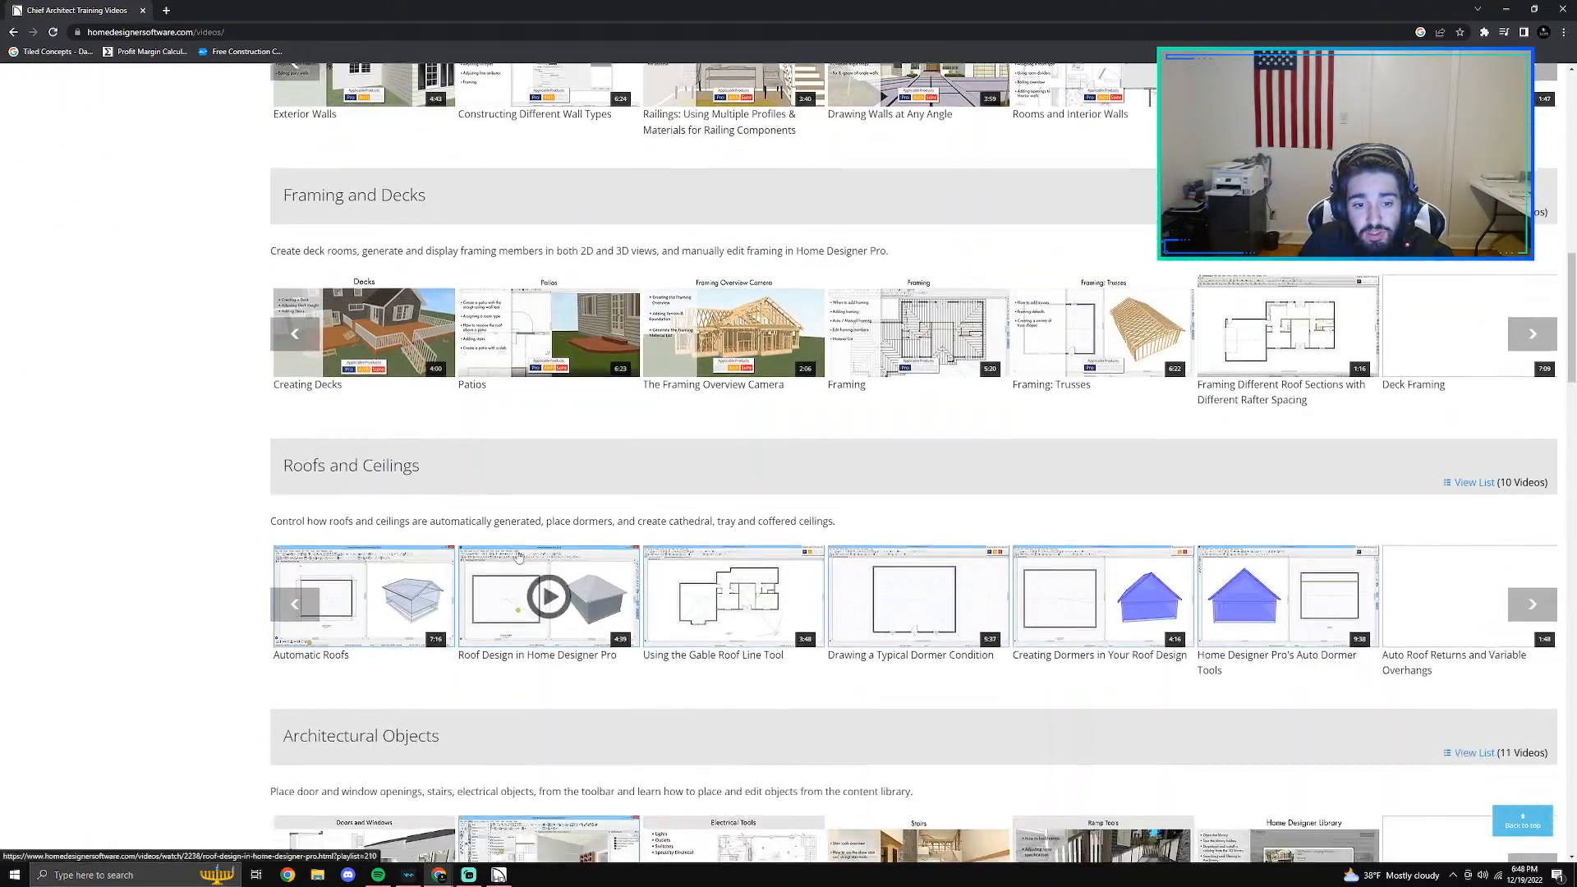
scroll(694, 563, down, 7)
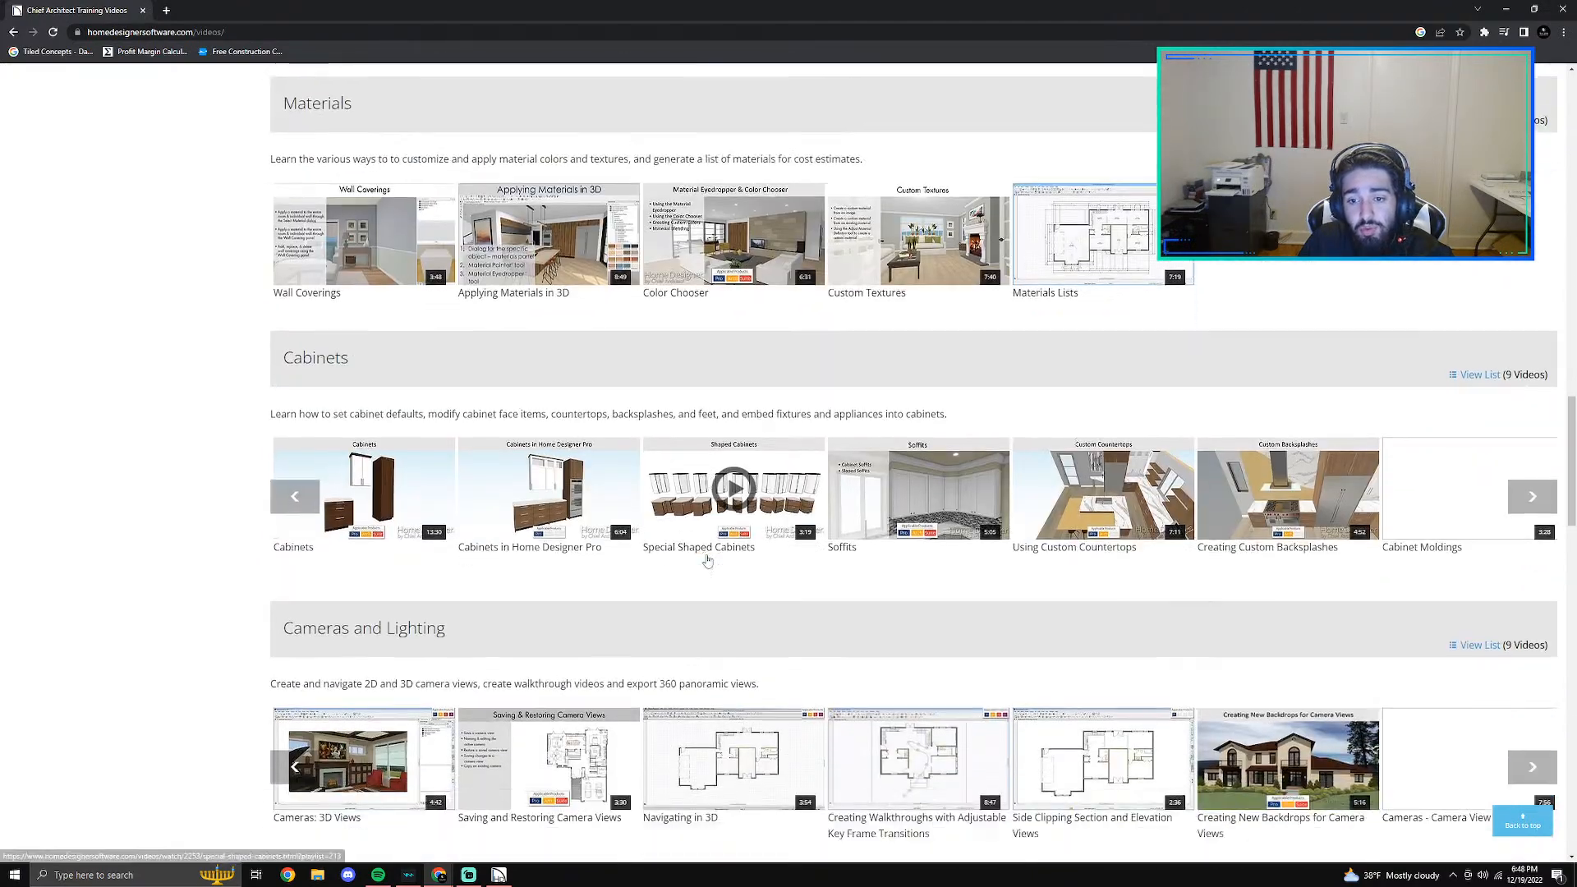
scroll(1149, 529, down, 2)
scroll(1154, 532, down, 2)
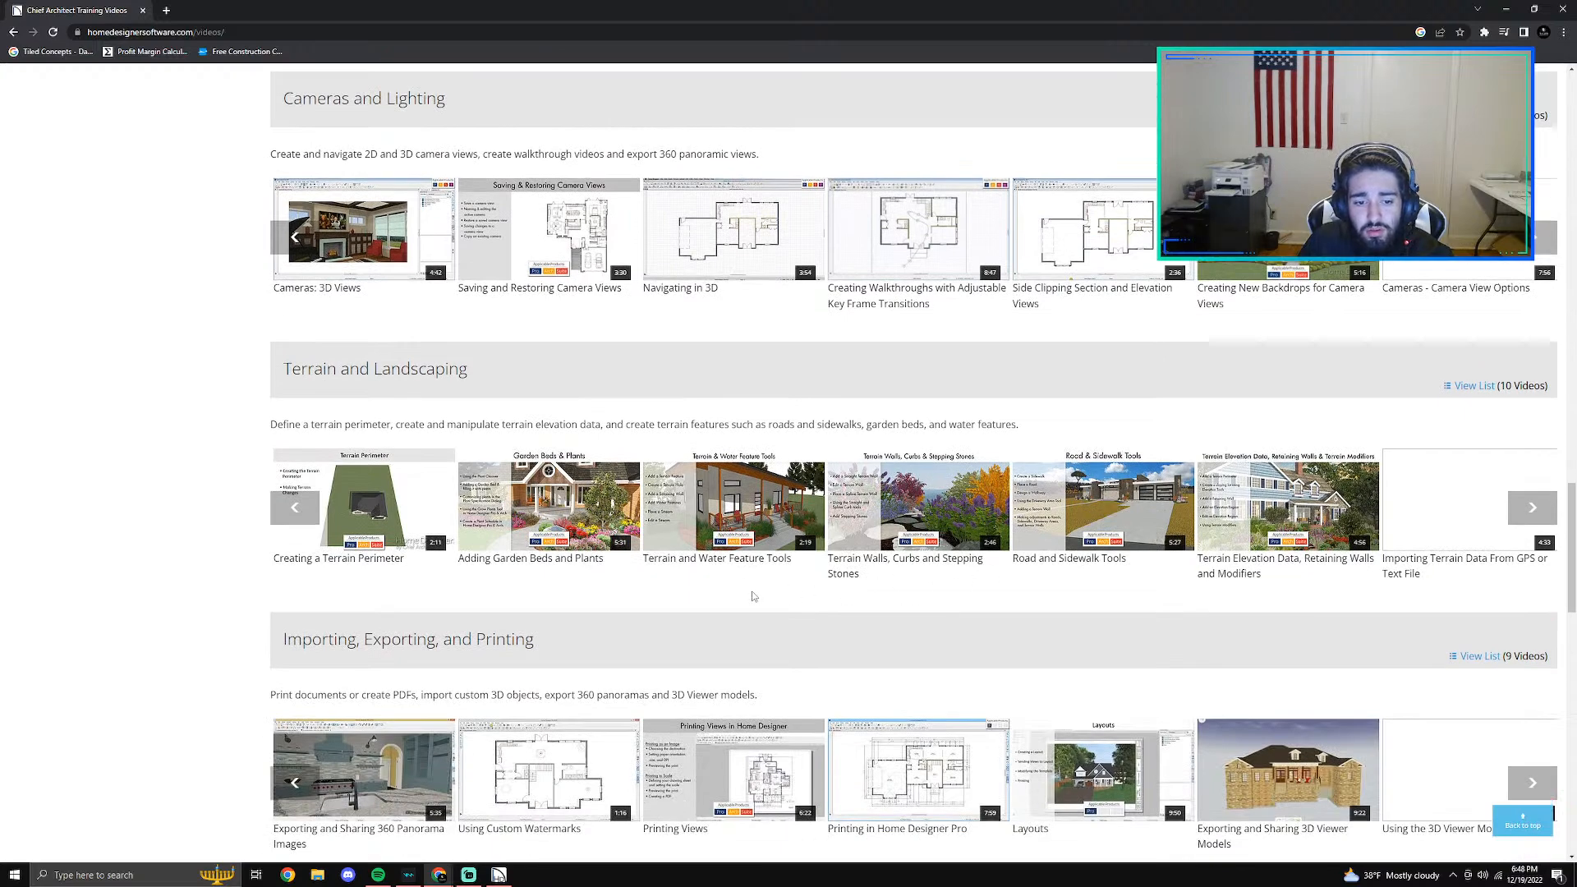
scroll(731, 601, down, 2)
scroll(731, 604, down, 3)
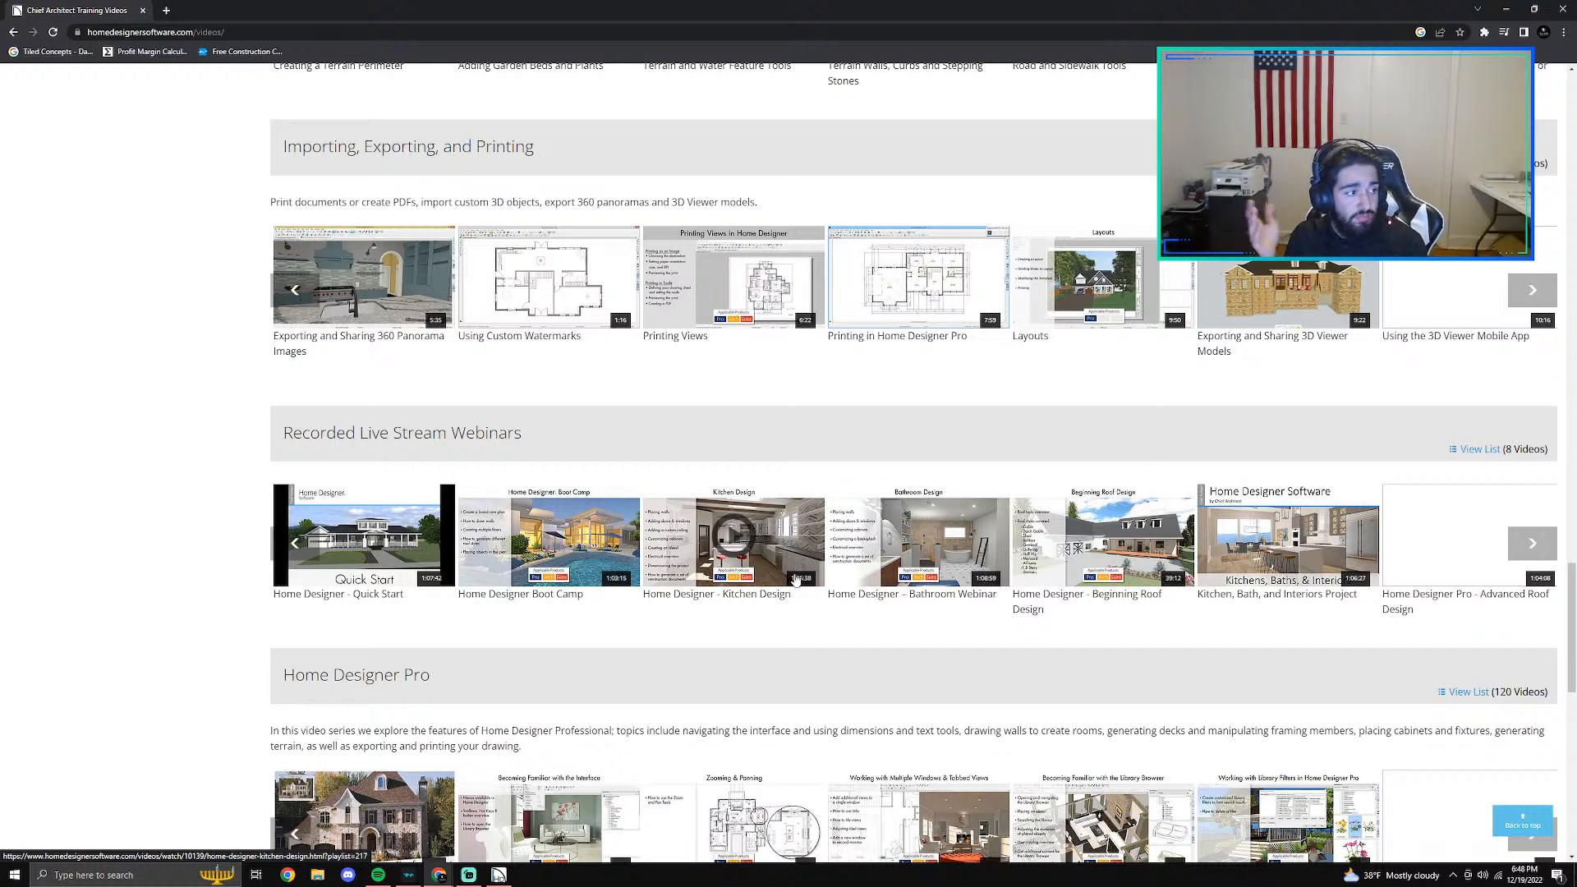
click(1562, 9)
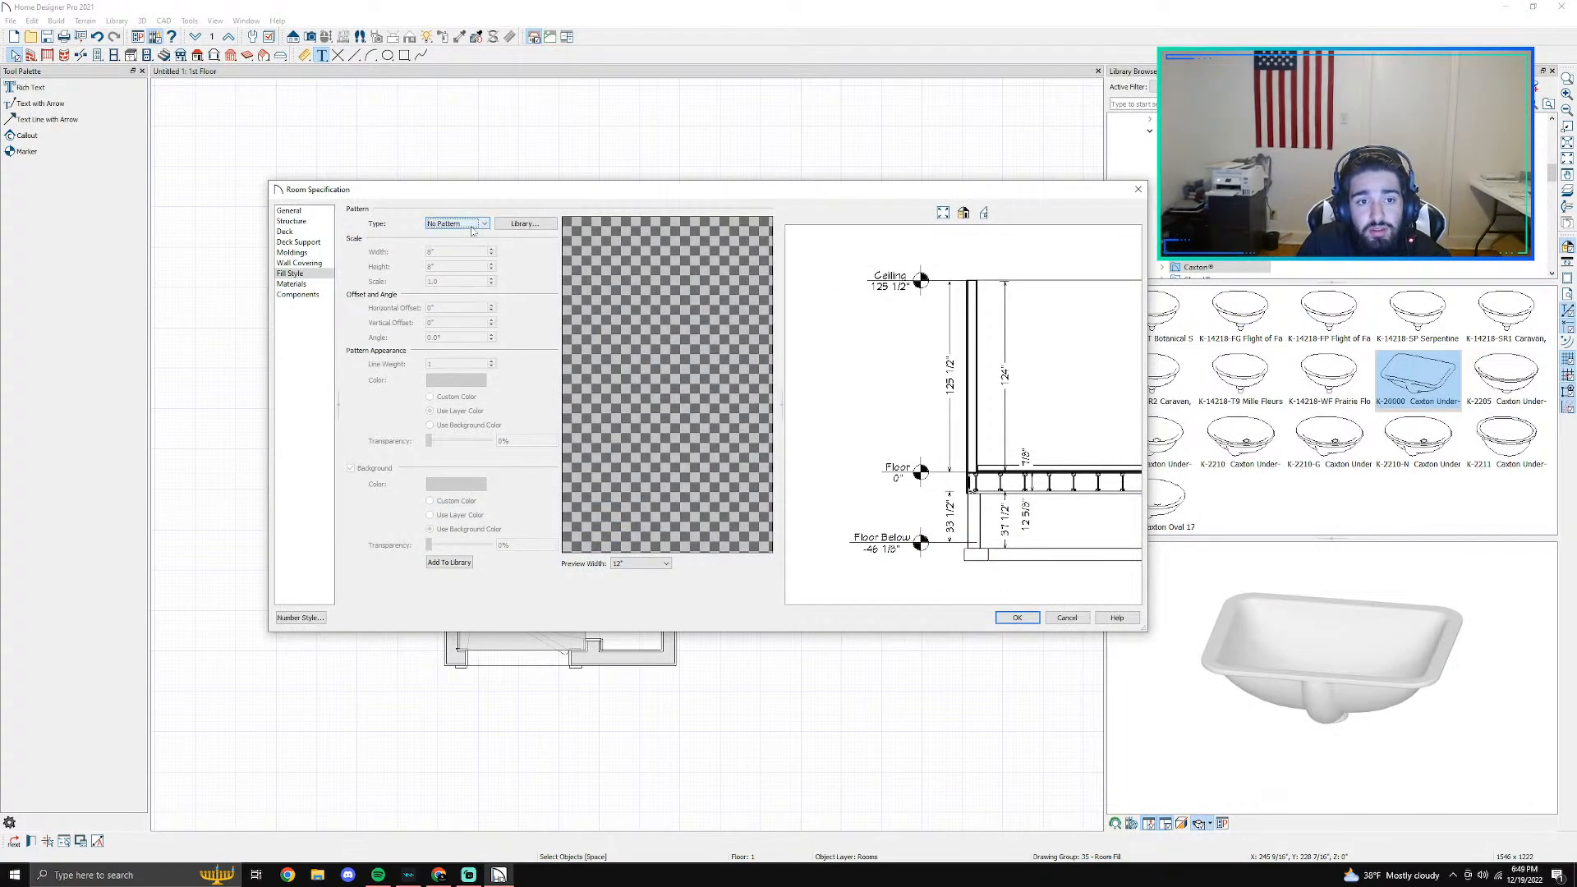
- Preview offset grid, tight weave and hatch patterns for the main bathroom's floor fill, and set the pattern type to Grid, Angle
drag(493, 195, 401, 119)
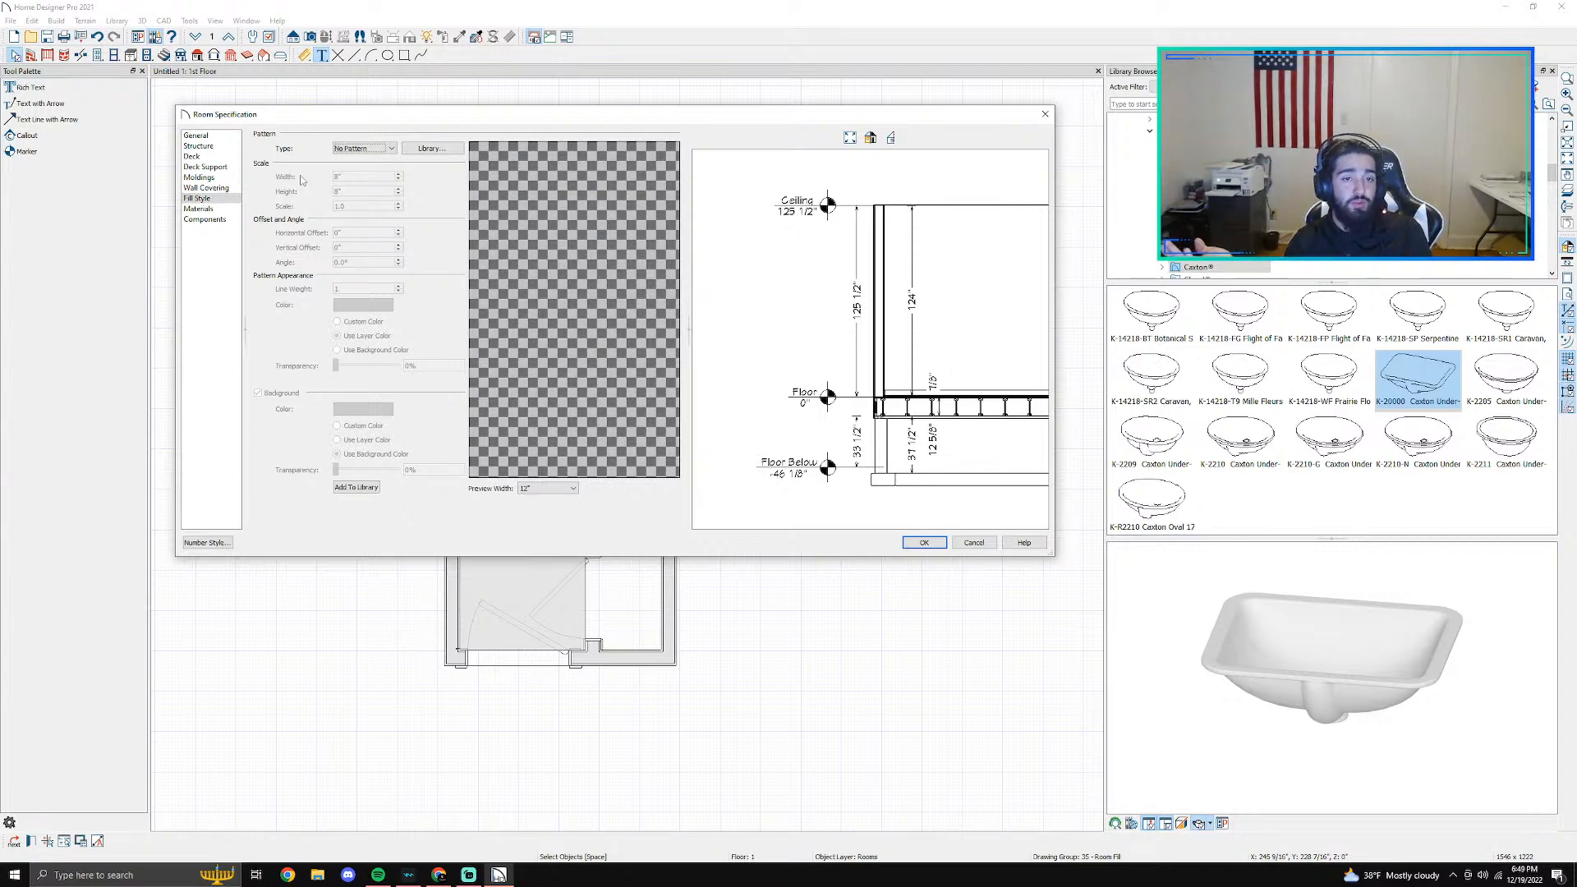
click(362, 149)
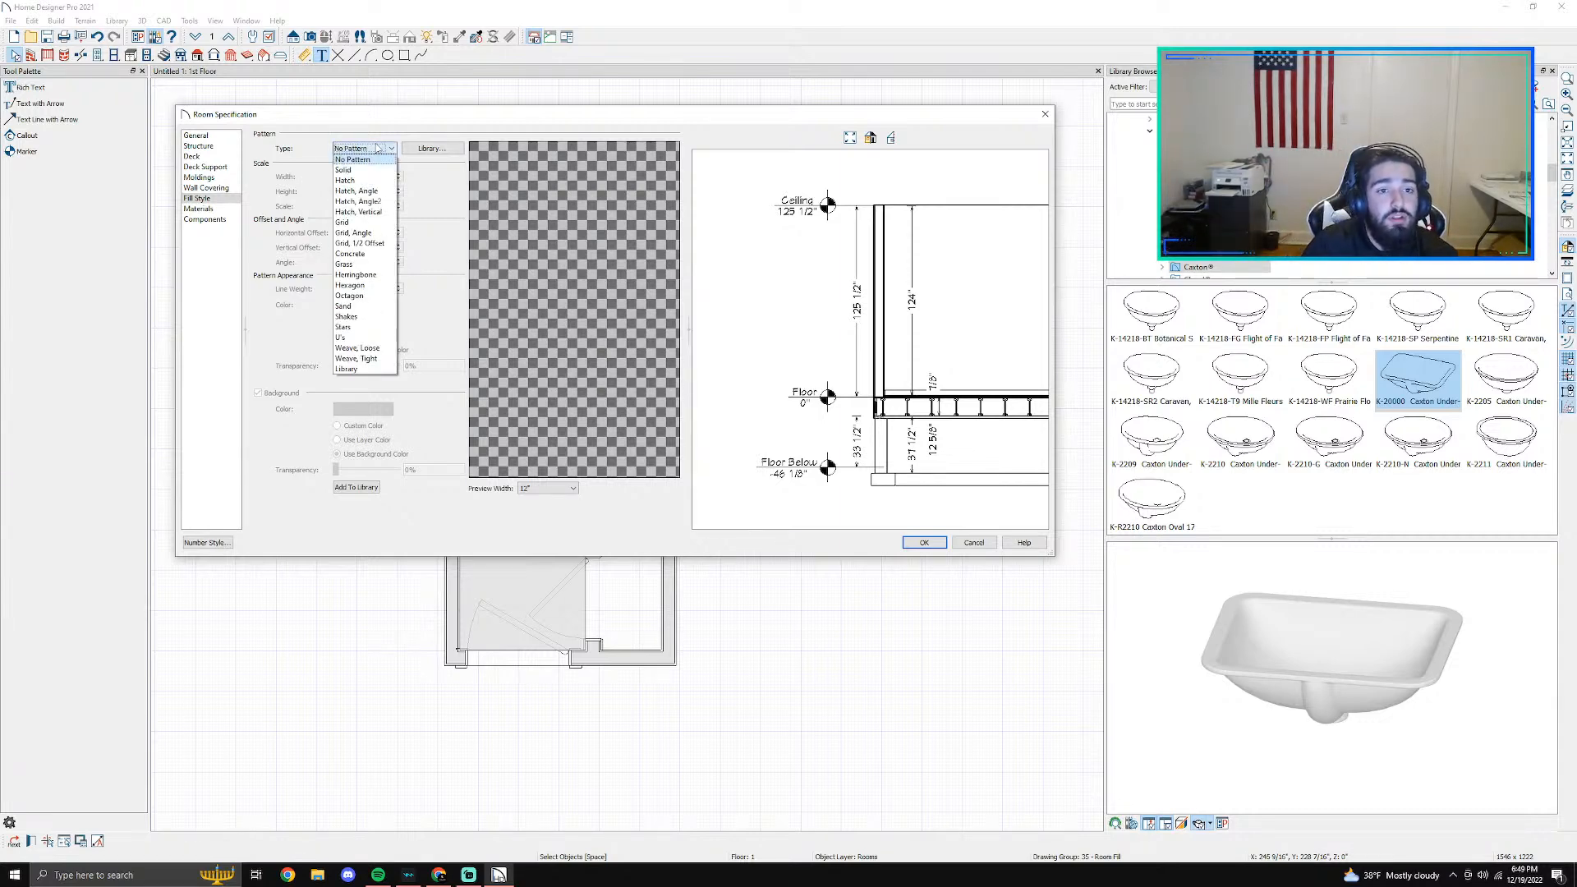
click(358, 244)
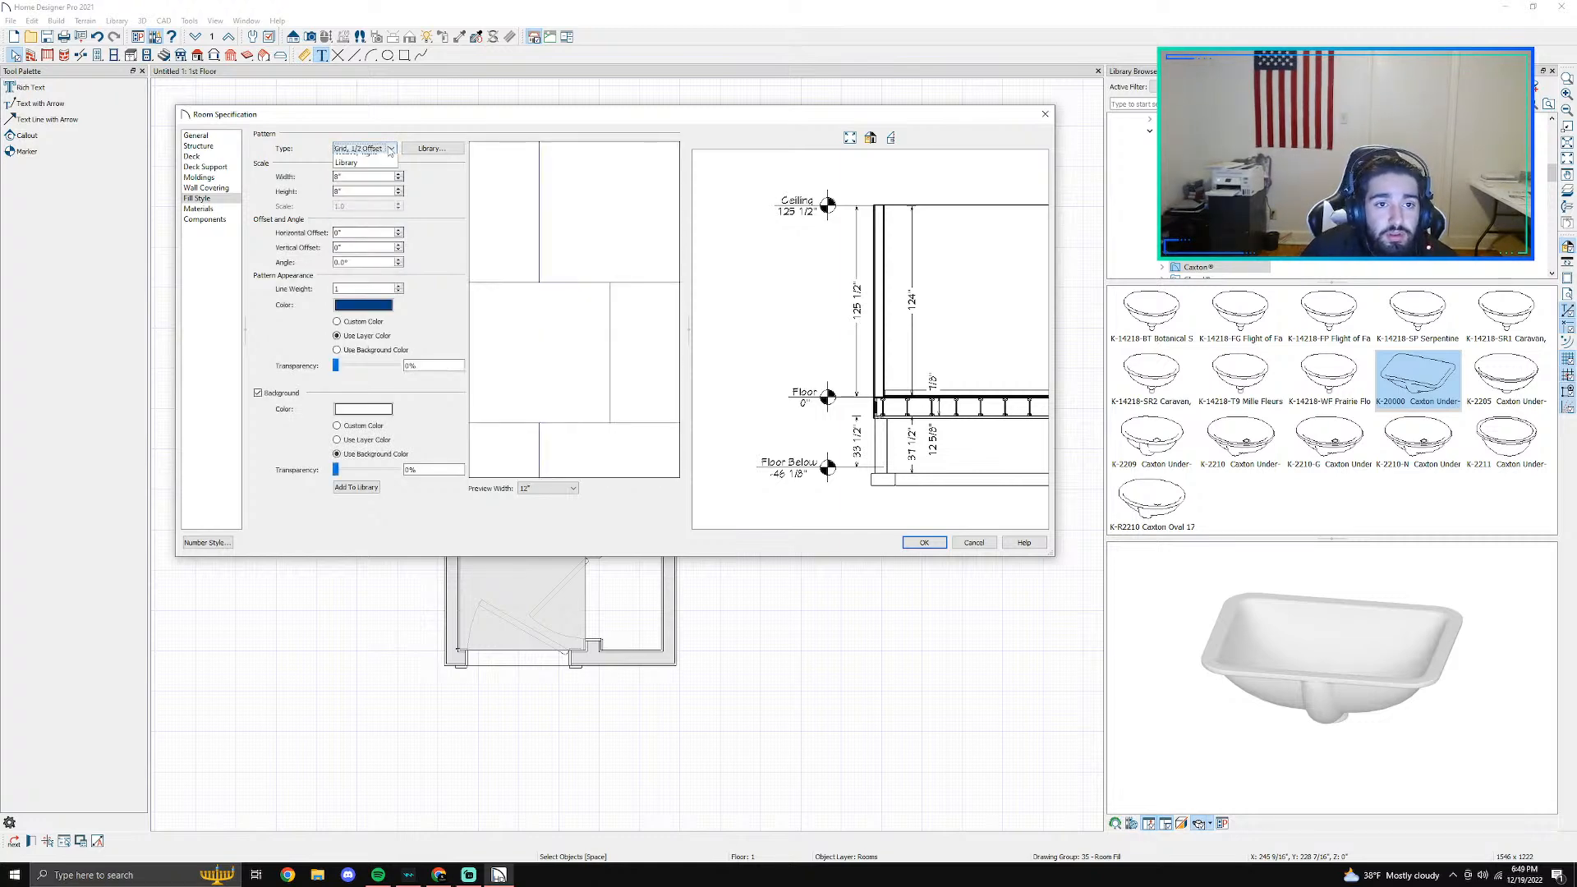
click(362, 149)
click(353, 361)
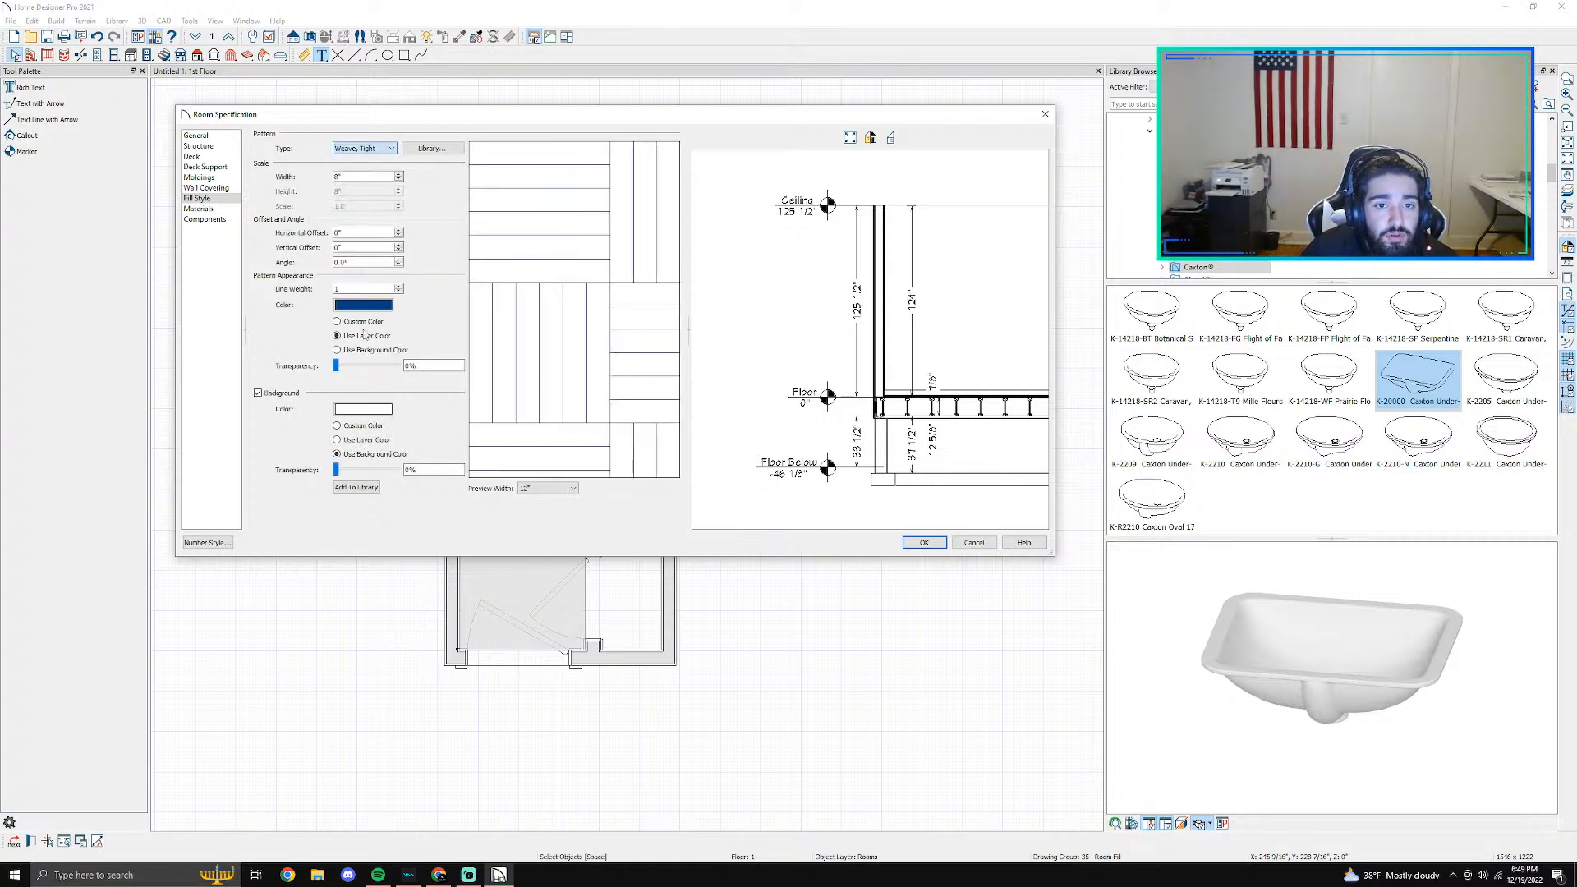
click(361, 149)
click(360, 182)
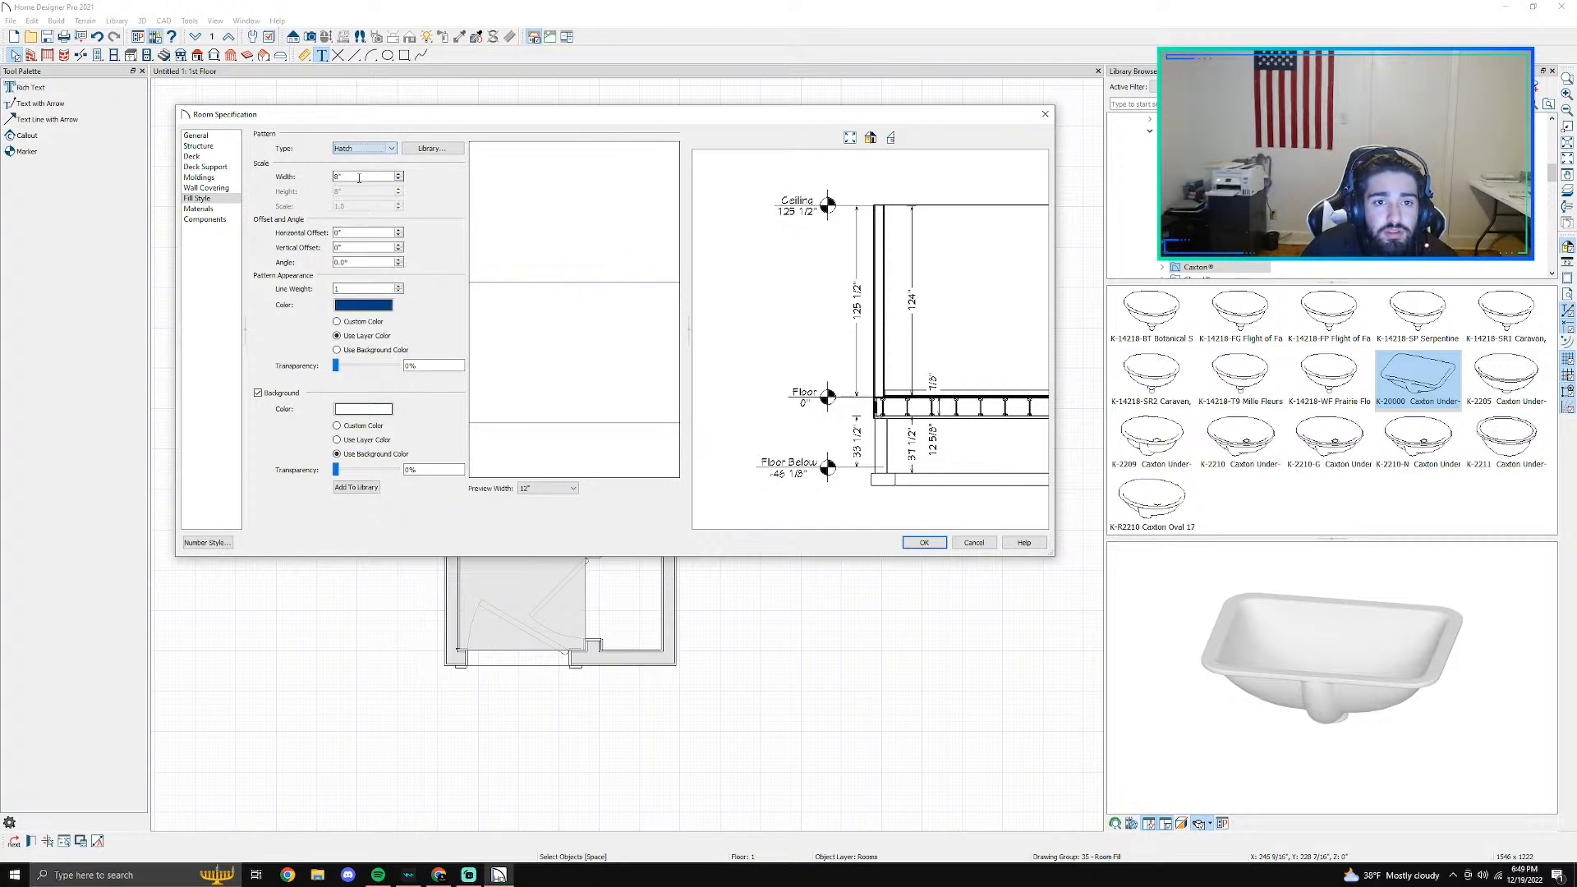
click(354, 149)
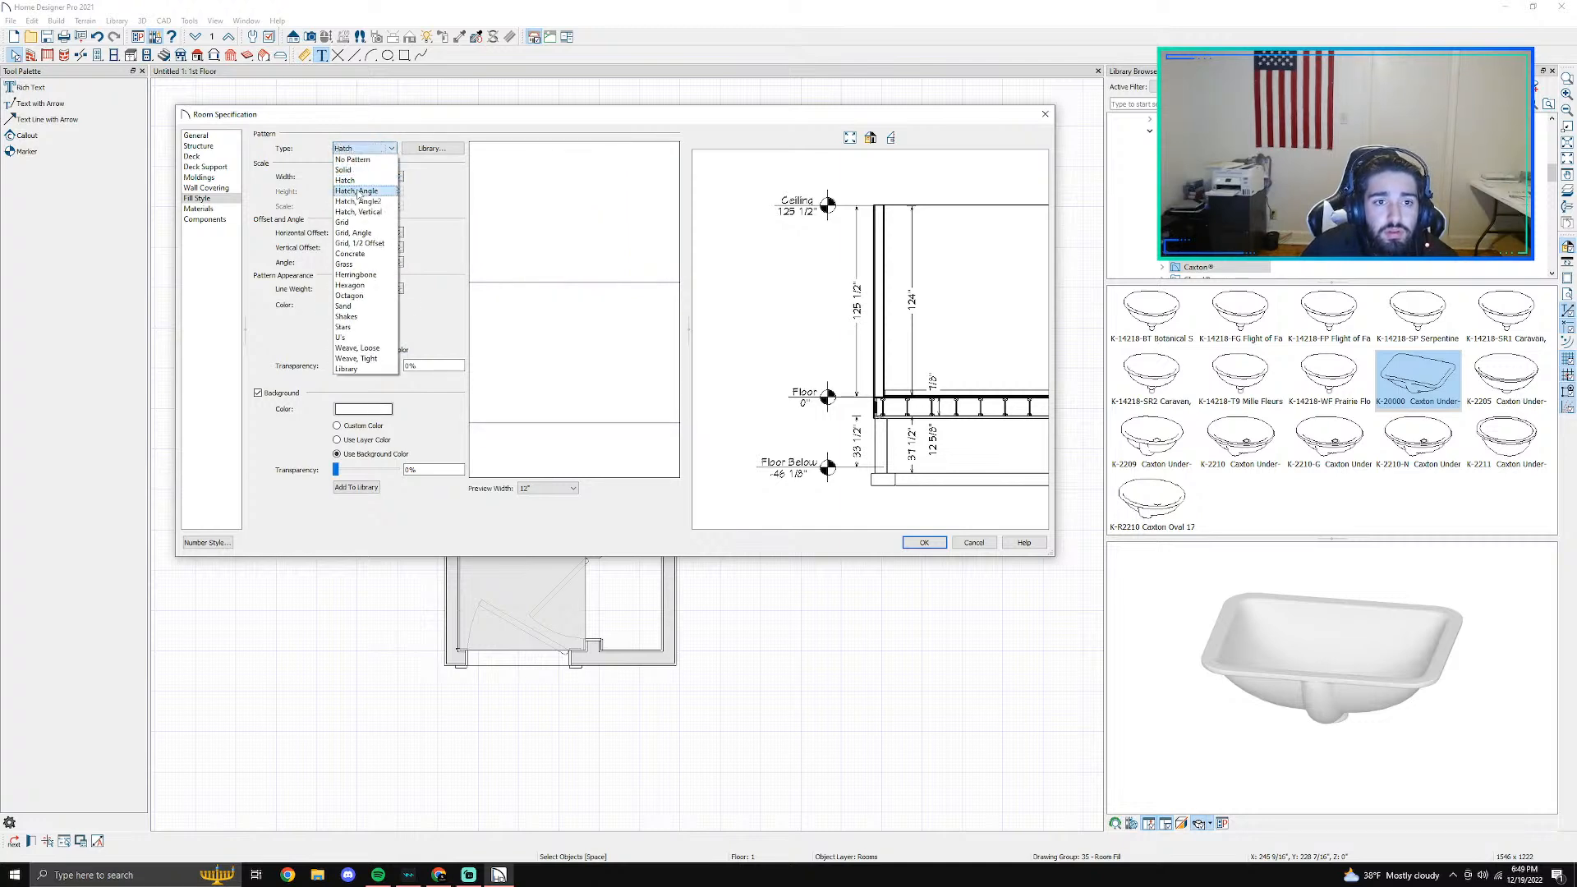
click(366, 213)
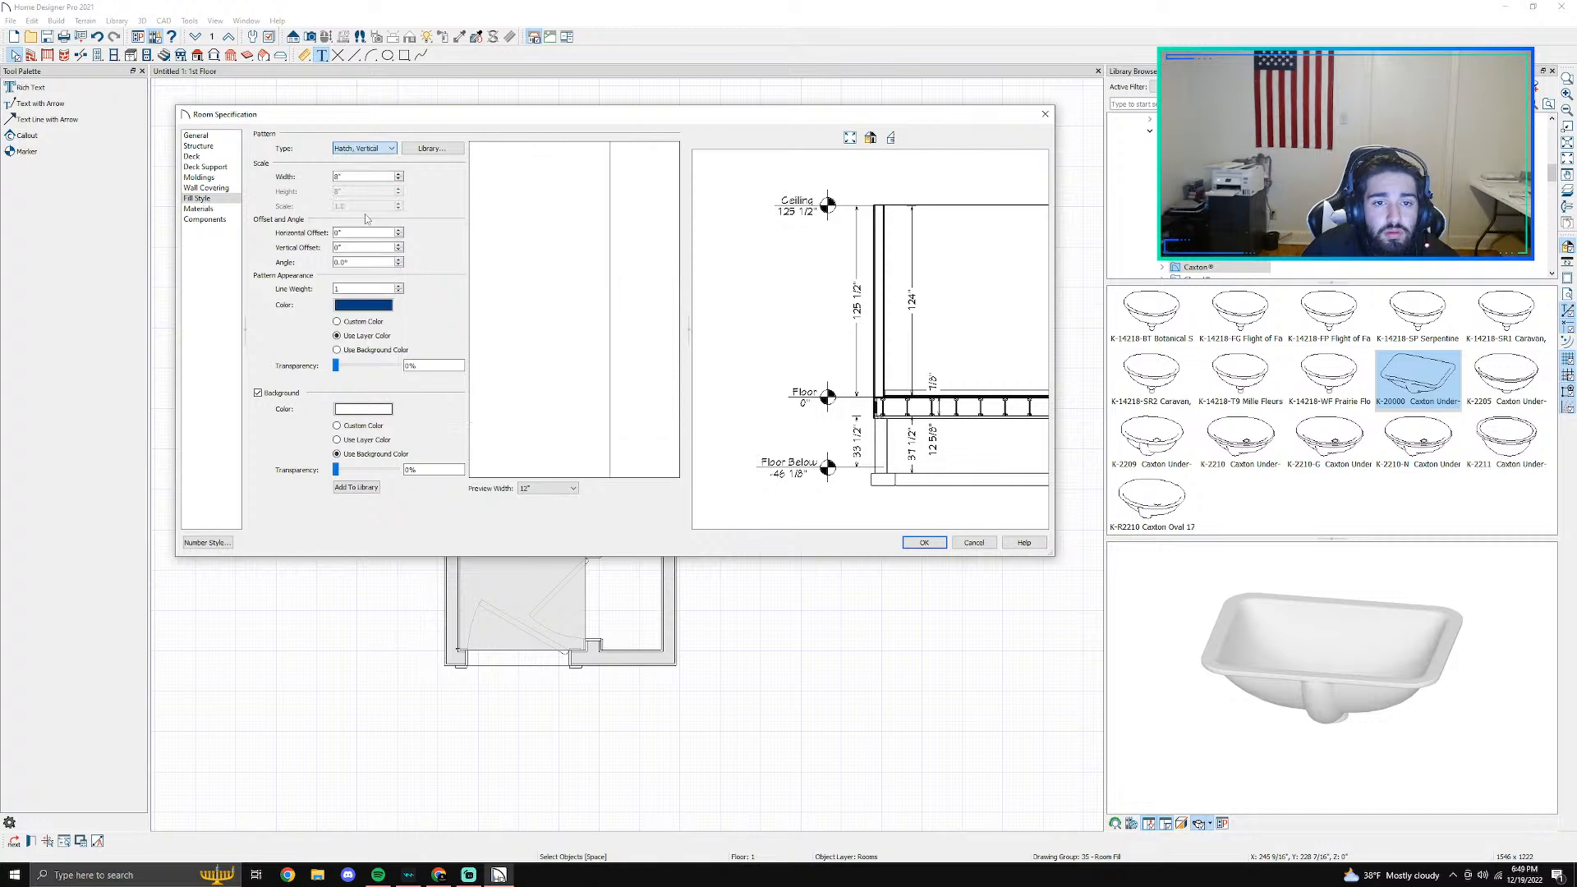
click(364, 149)
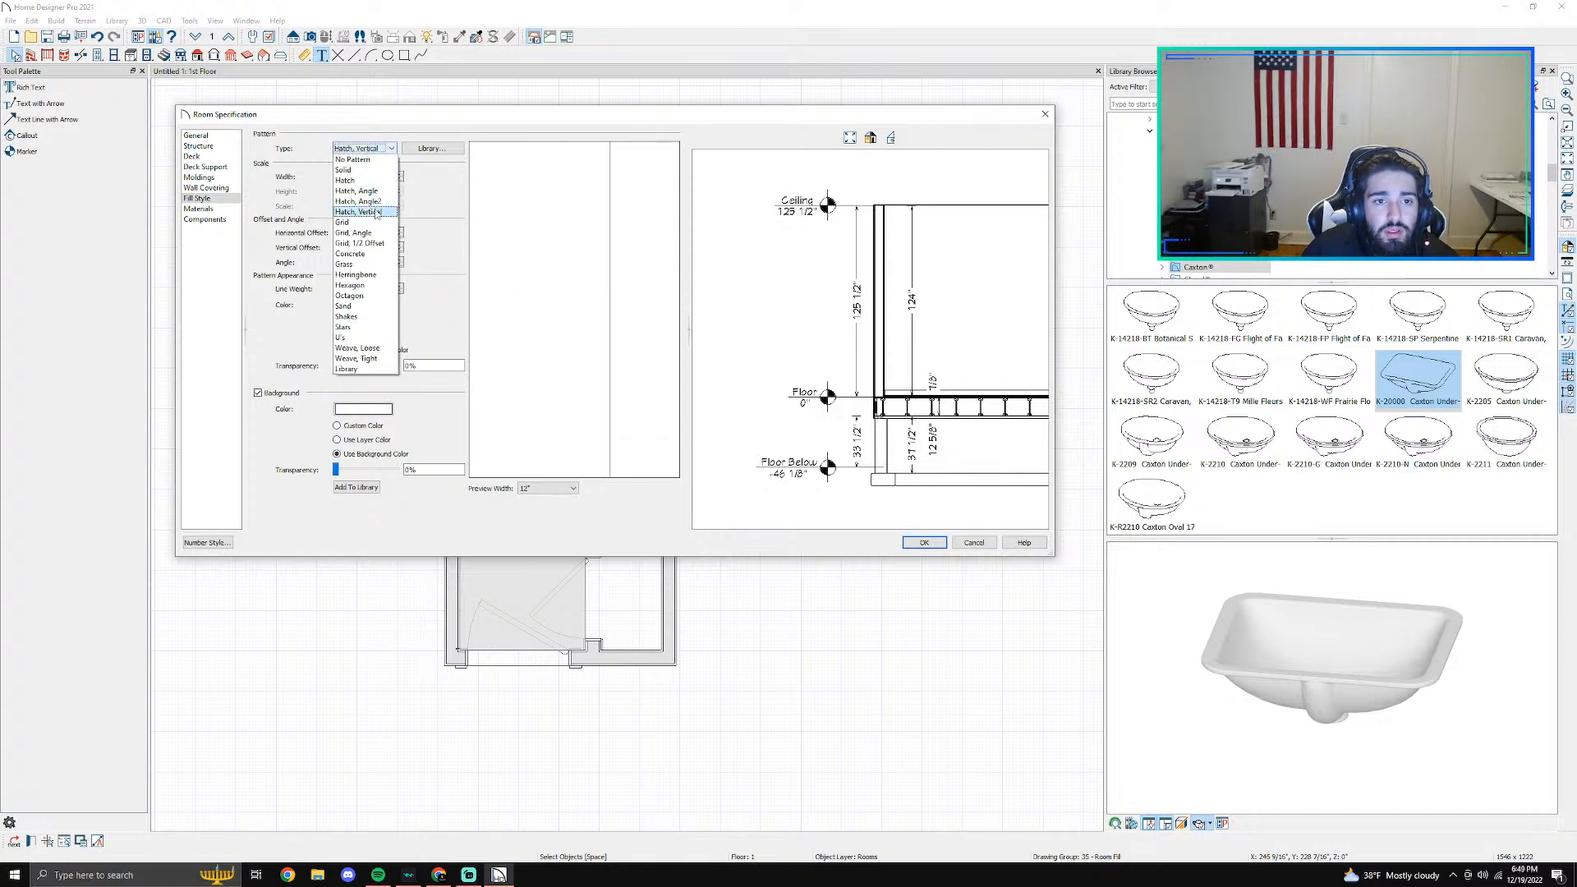
click(367, 233)
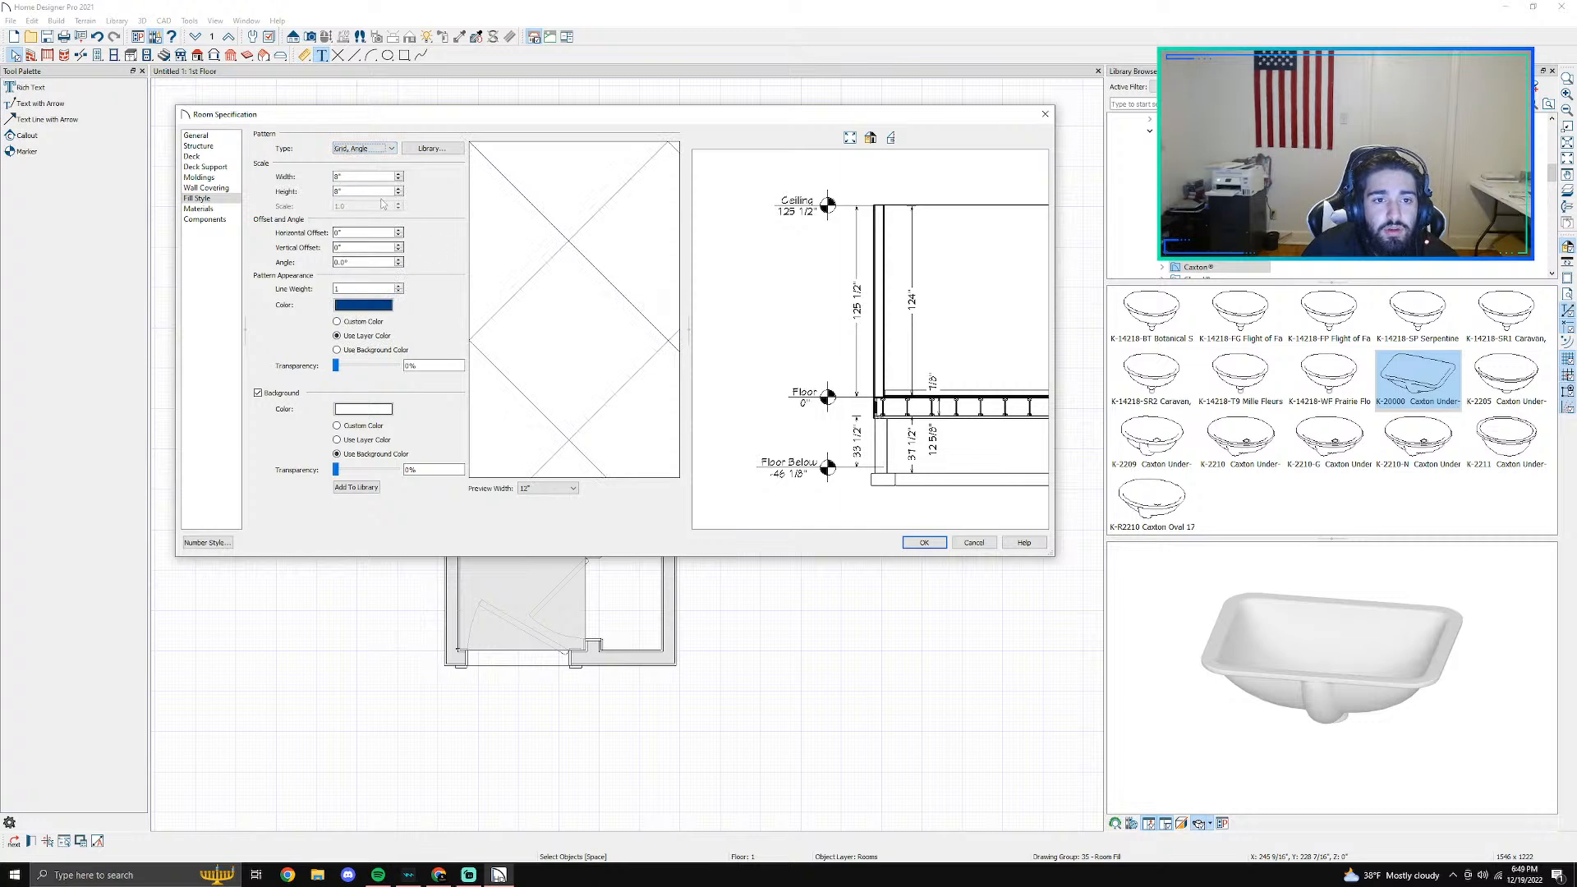
- Give the main bathroom's fill red pattern lines and an orange background at 66% transparency, and apply the specification
click(382, 306)
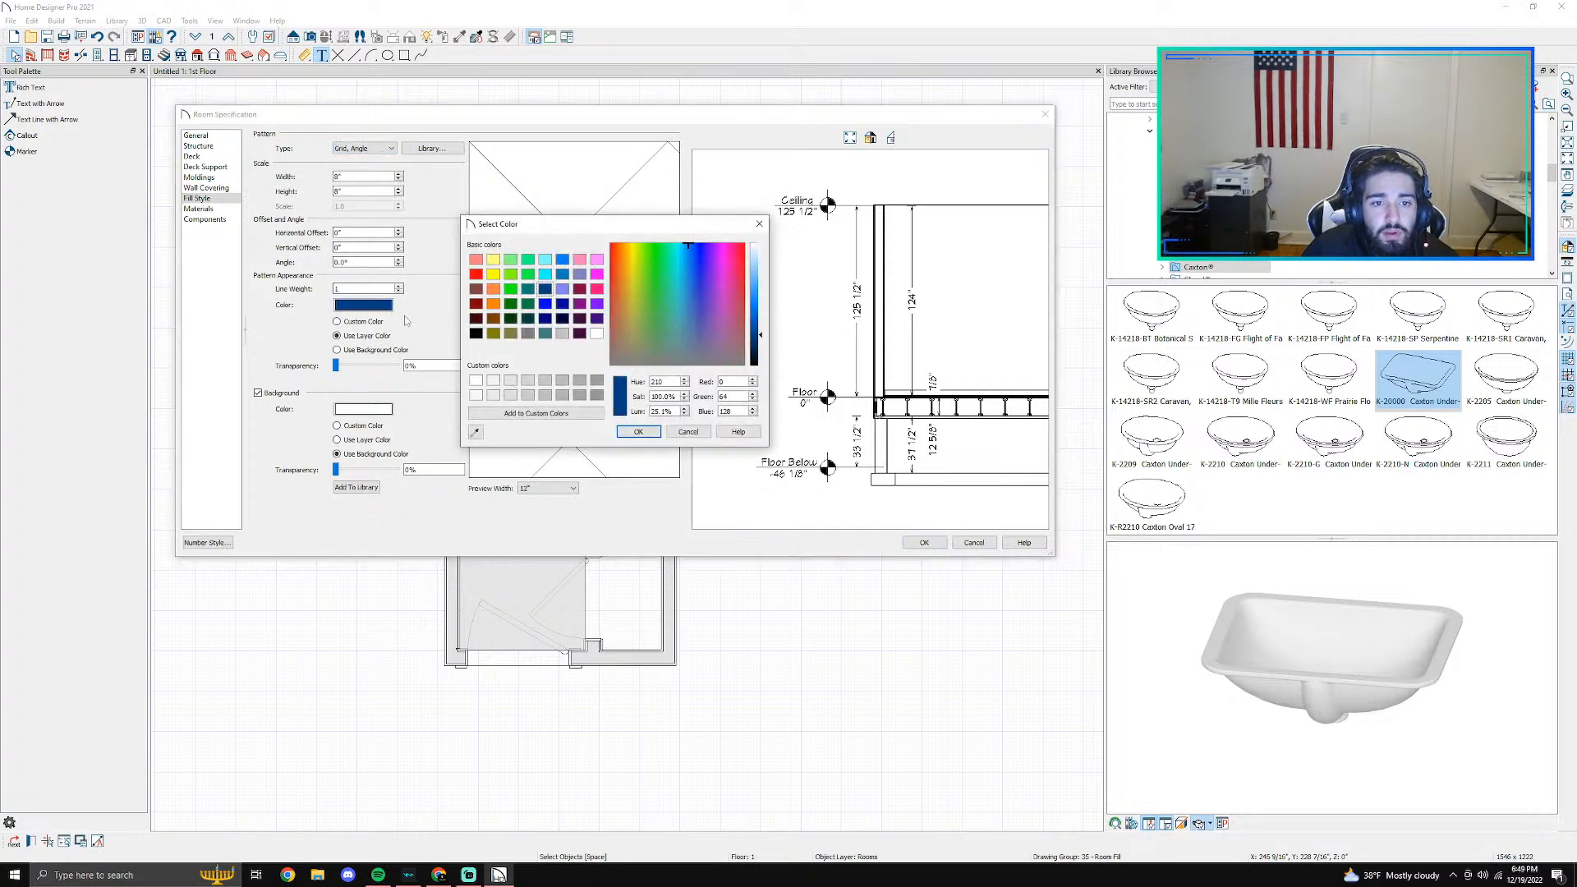
click(477, 274)
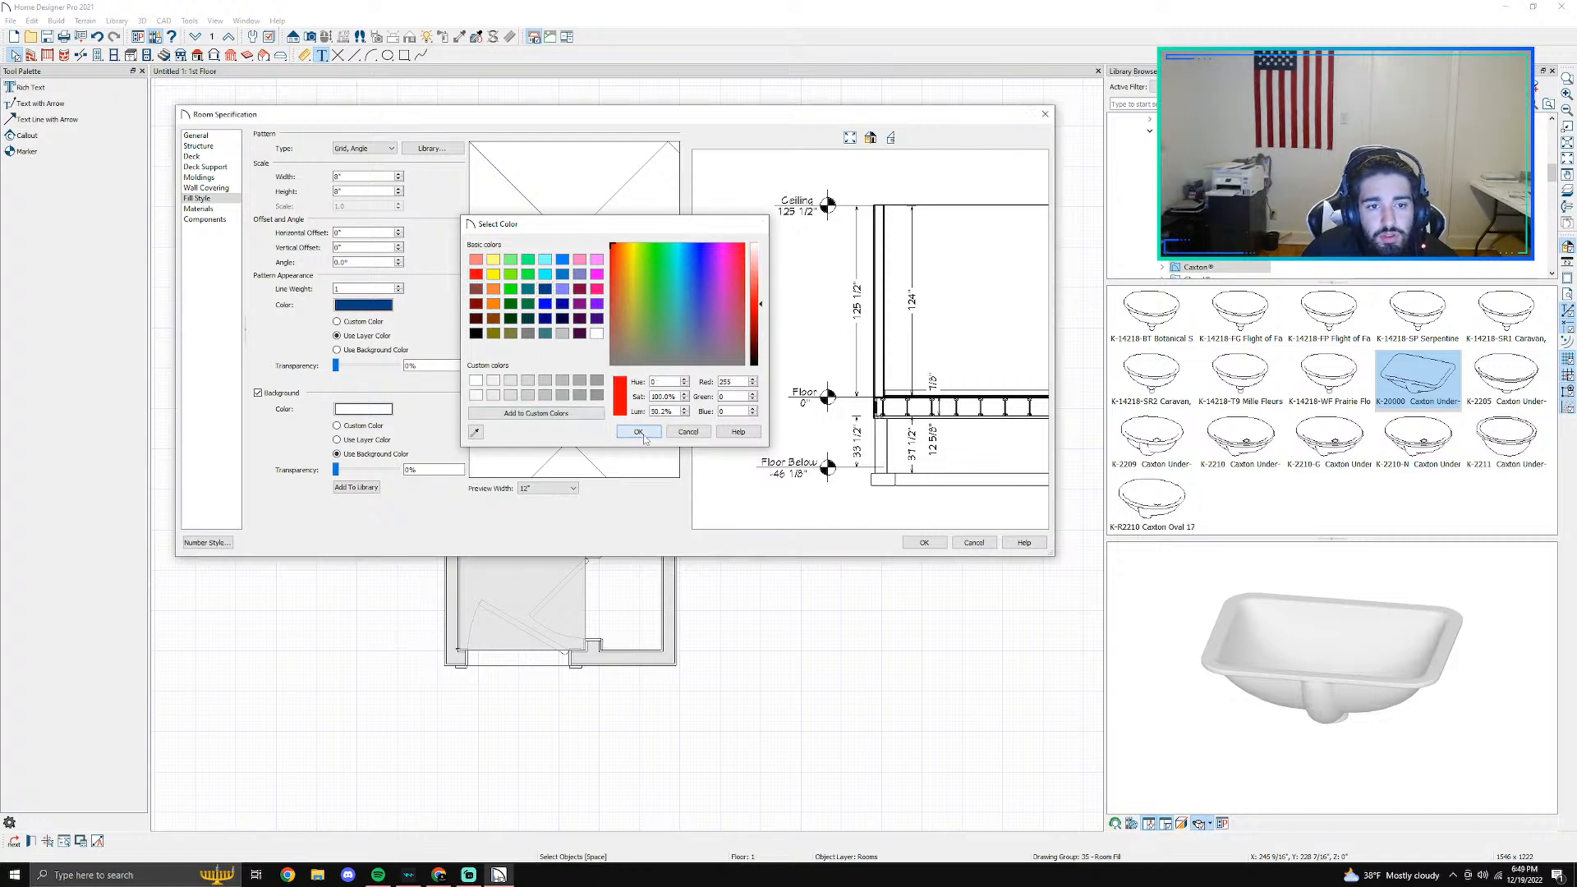
click(639, 432)
click(367, 410)
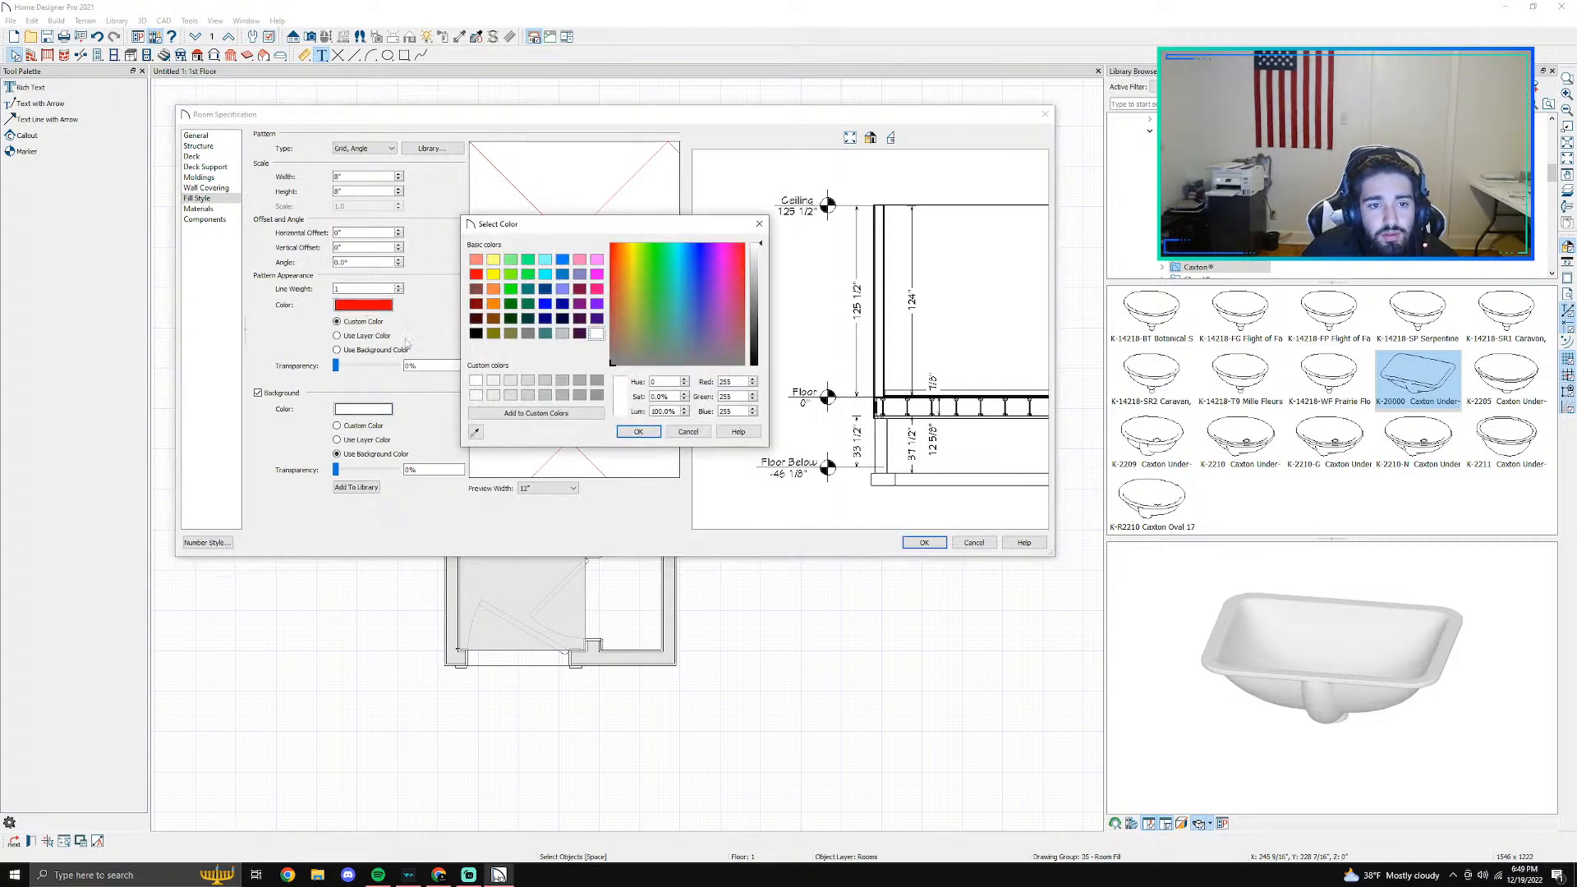
click(493, 305)
click(637, 432)
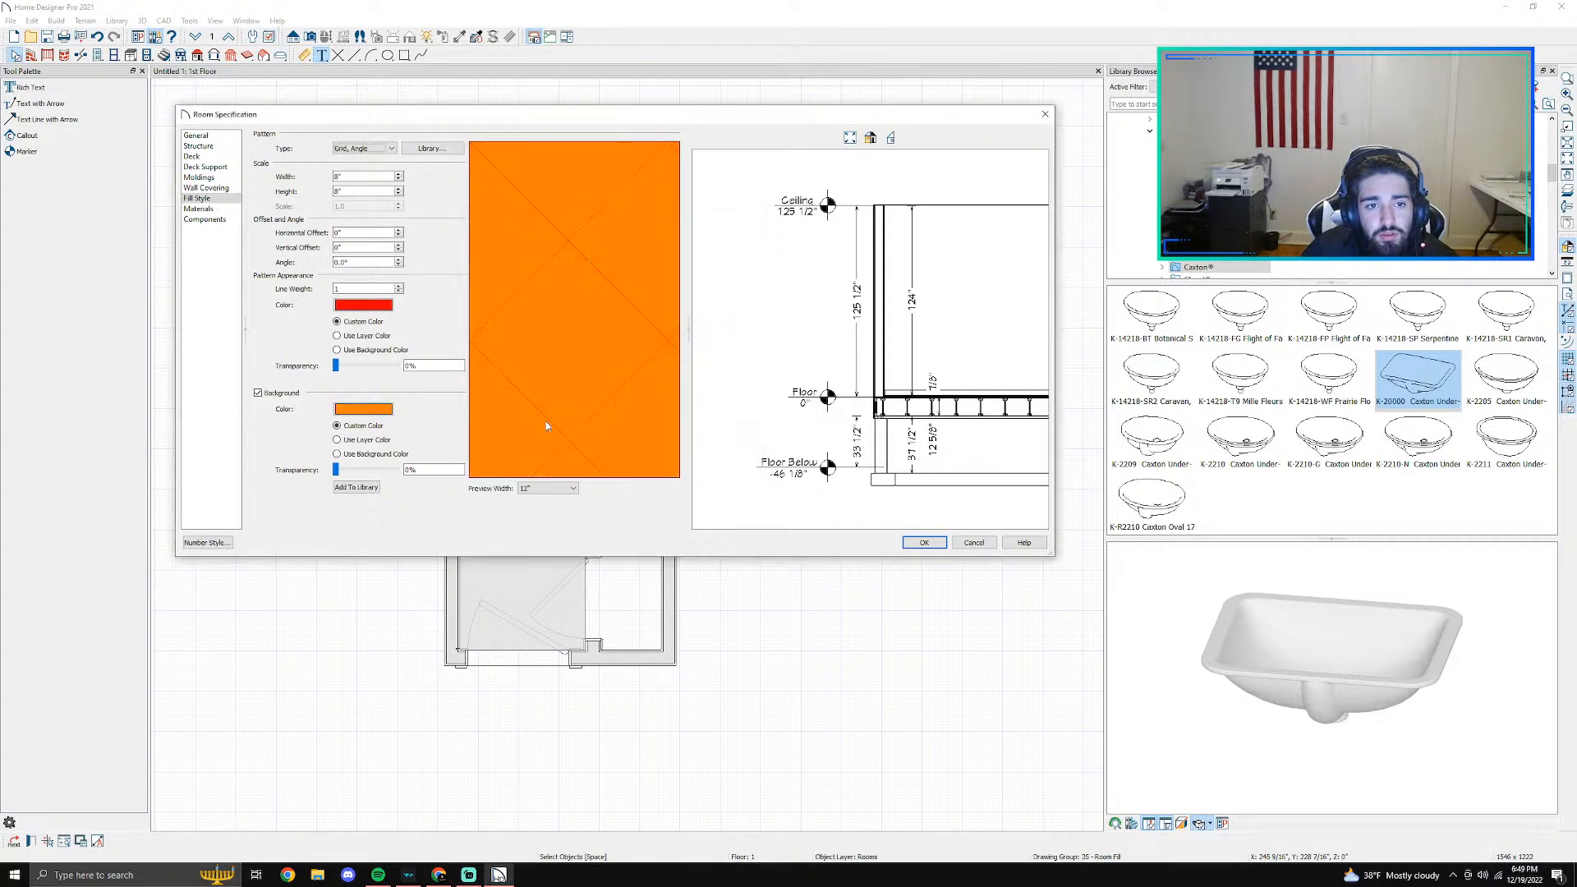
drag(336, 469, 357, 473)
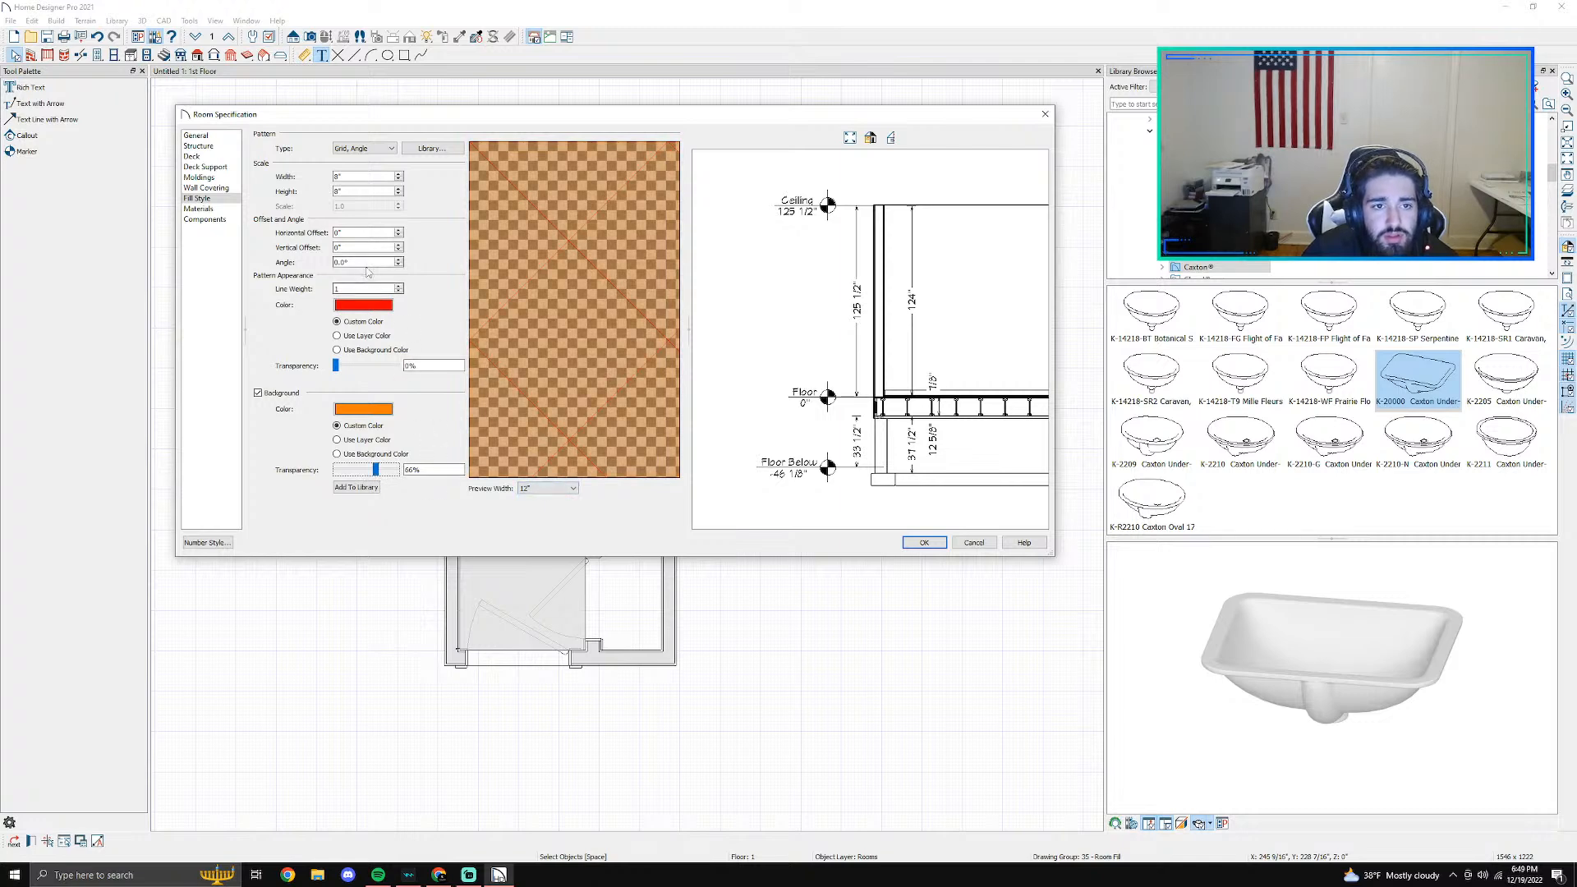
click(915, 545)
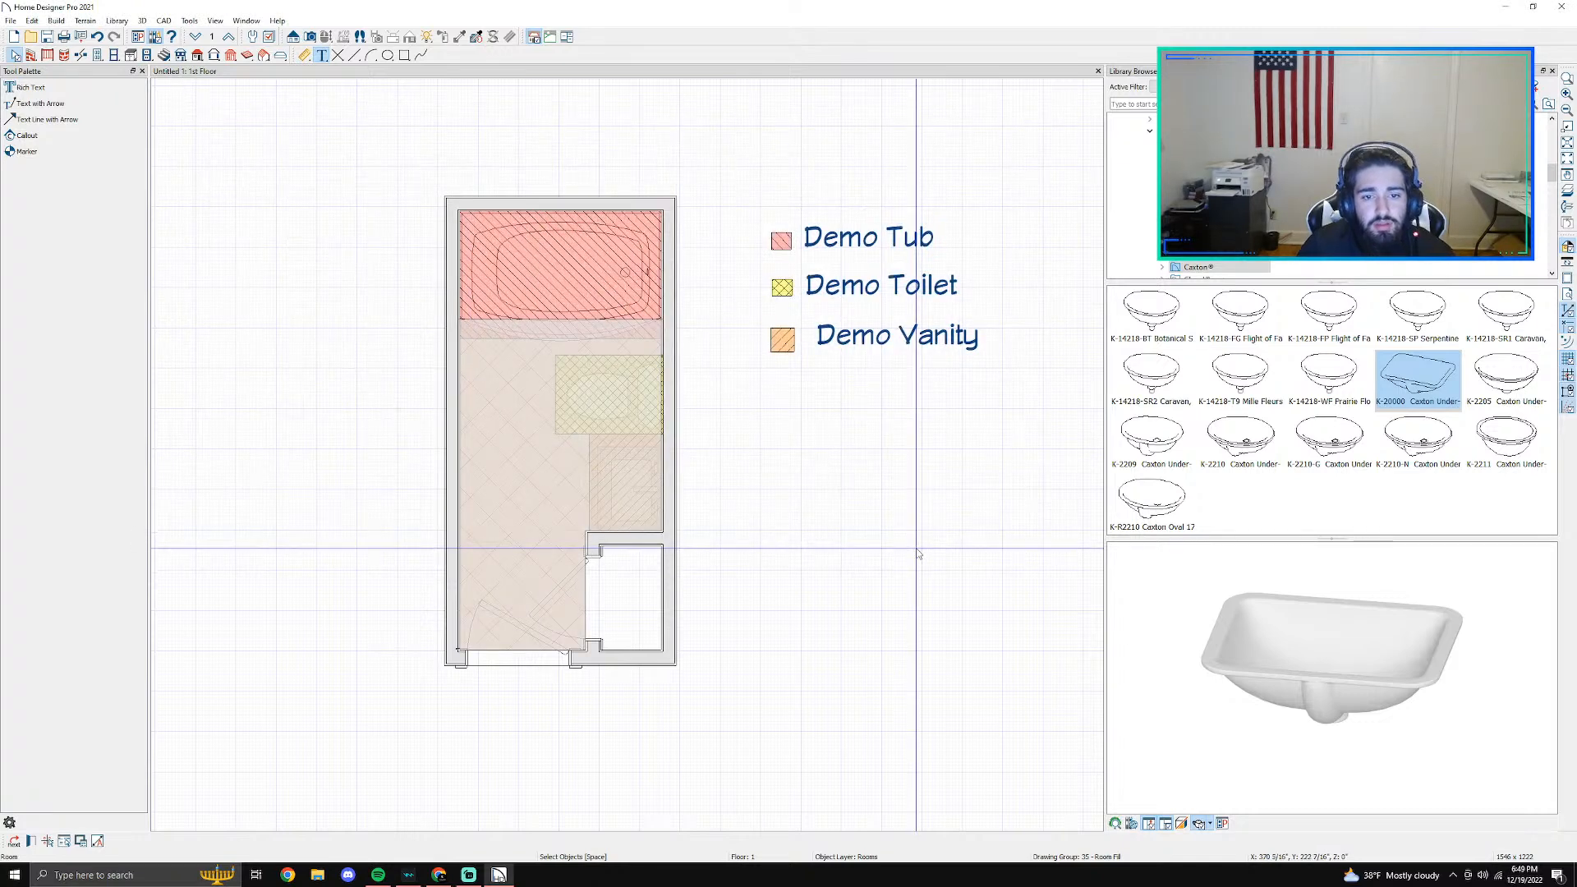
- Open the room specification of the small closet beside the entry door and set its fill pattern to Grid, Angle
scroll(691, 575, down, 1)
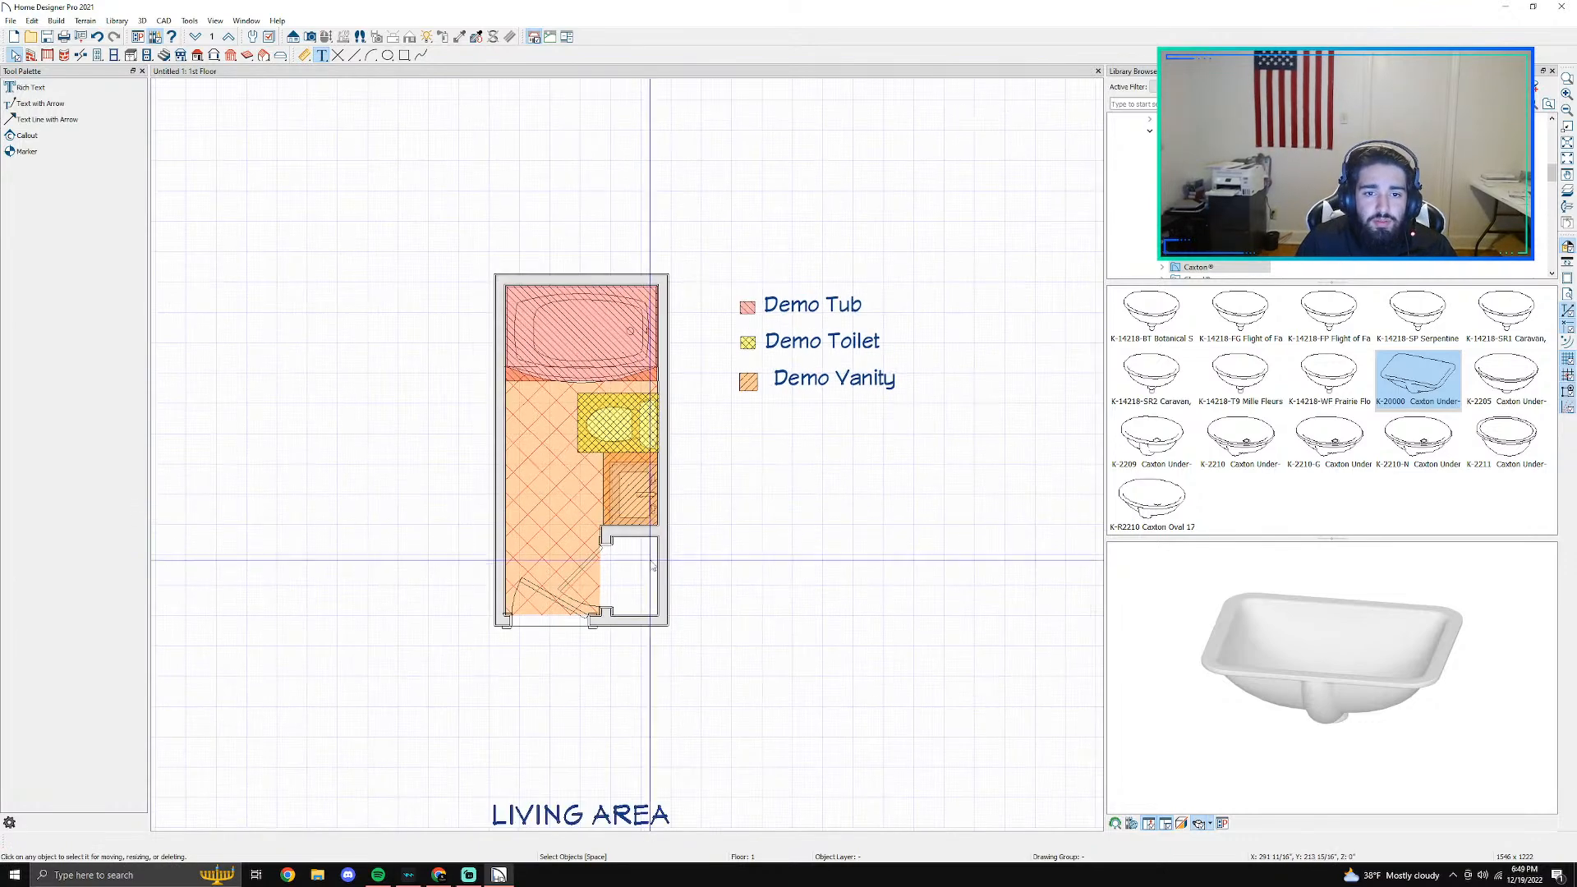
scroll(708, 510, up, 1)
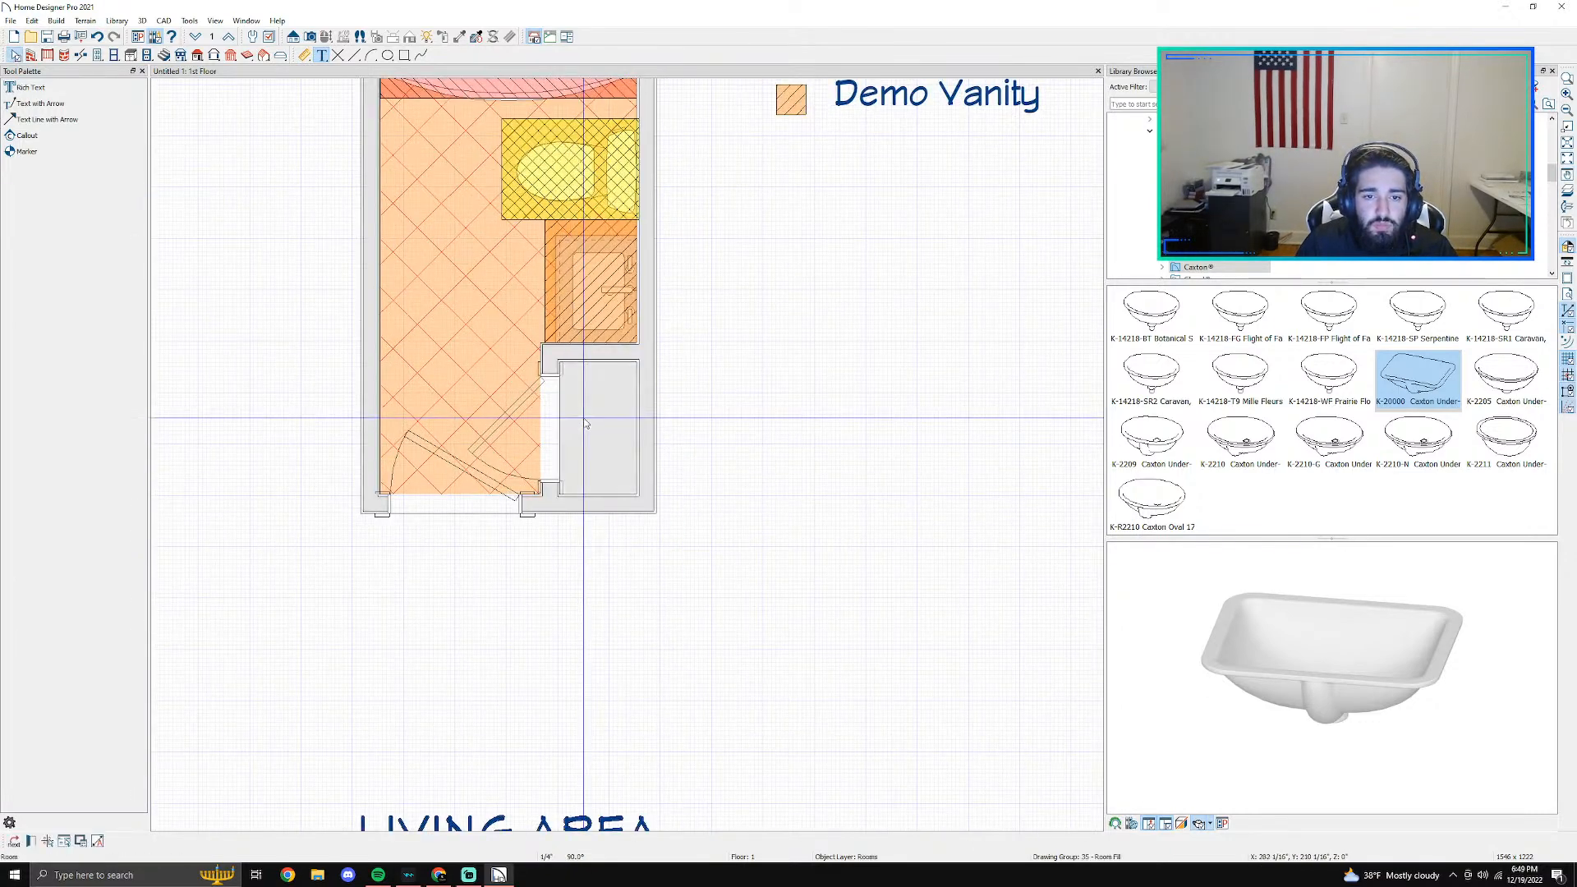
double_click(583, 417)
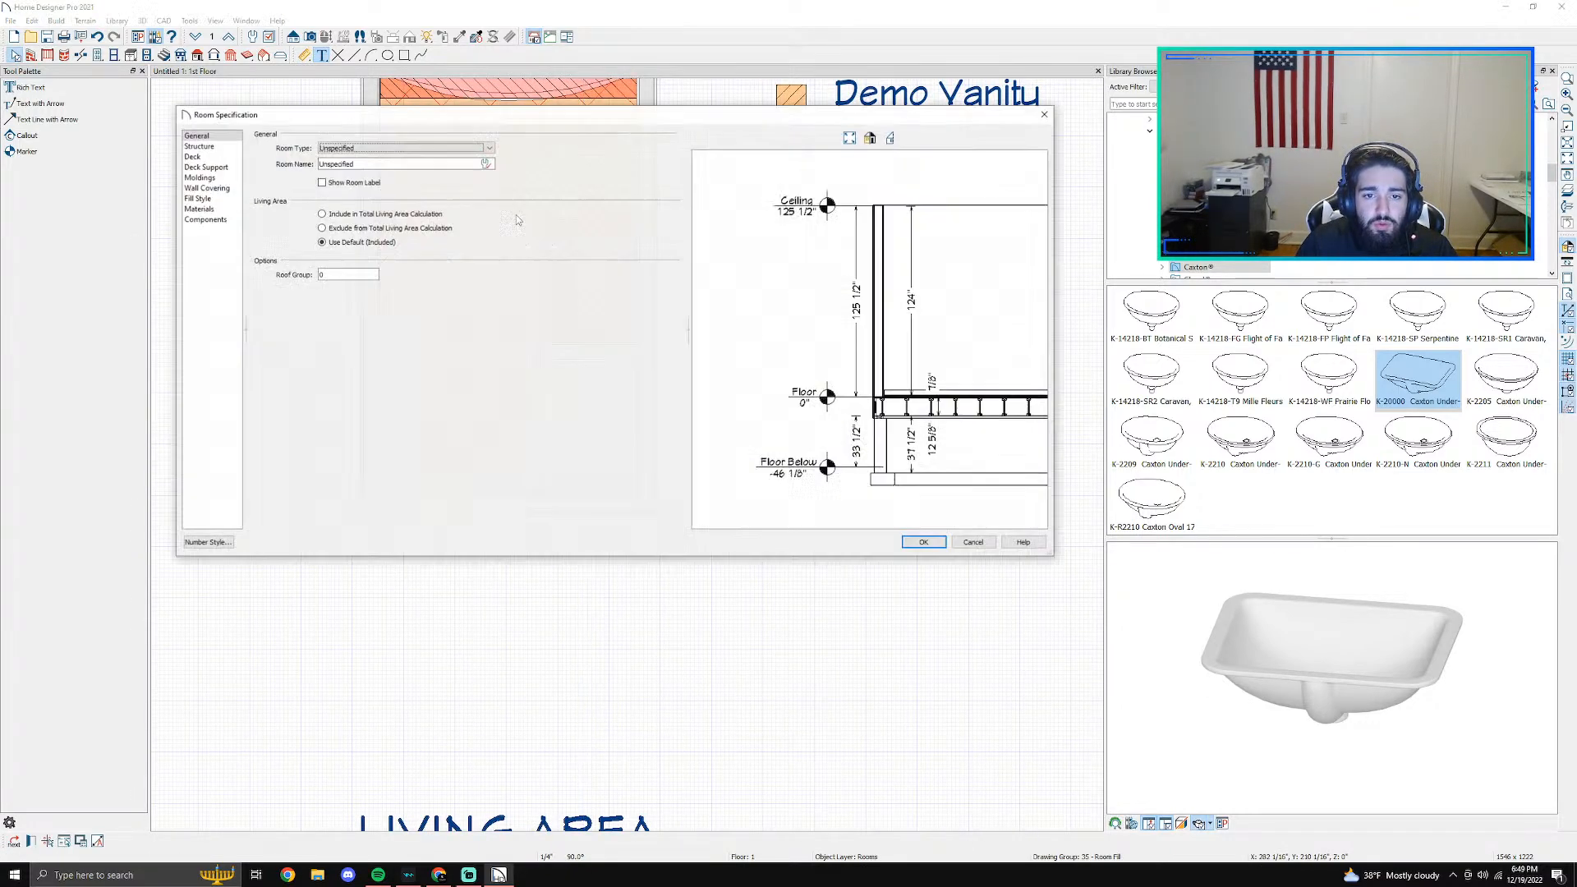
click(198, 198)
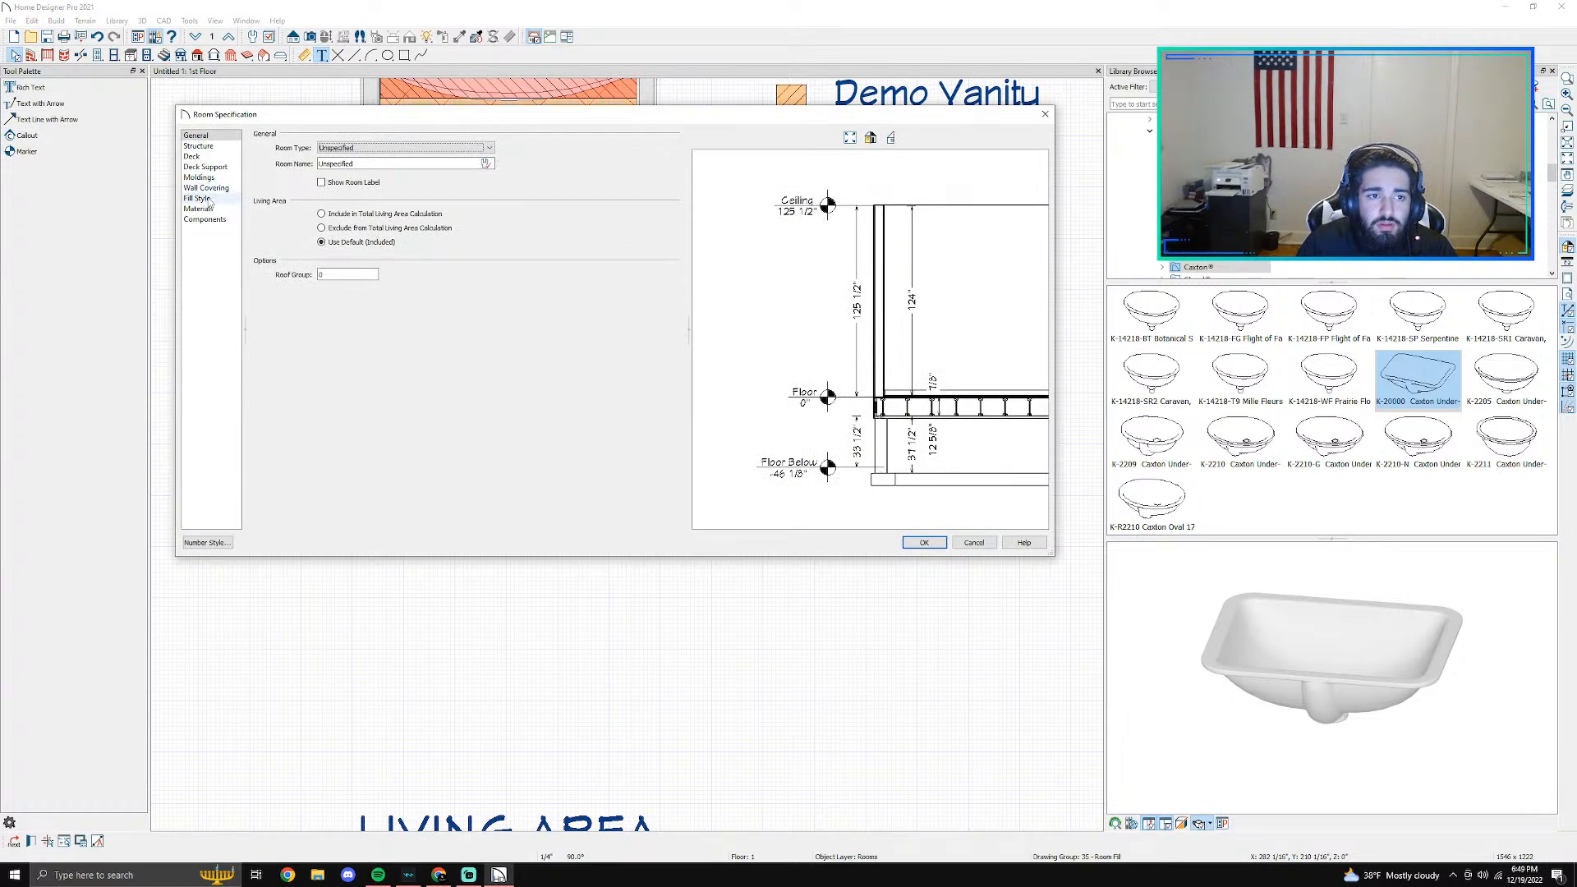
click(364, 148)
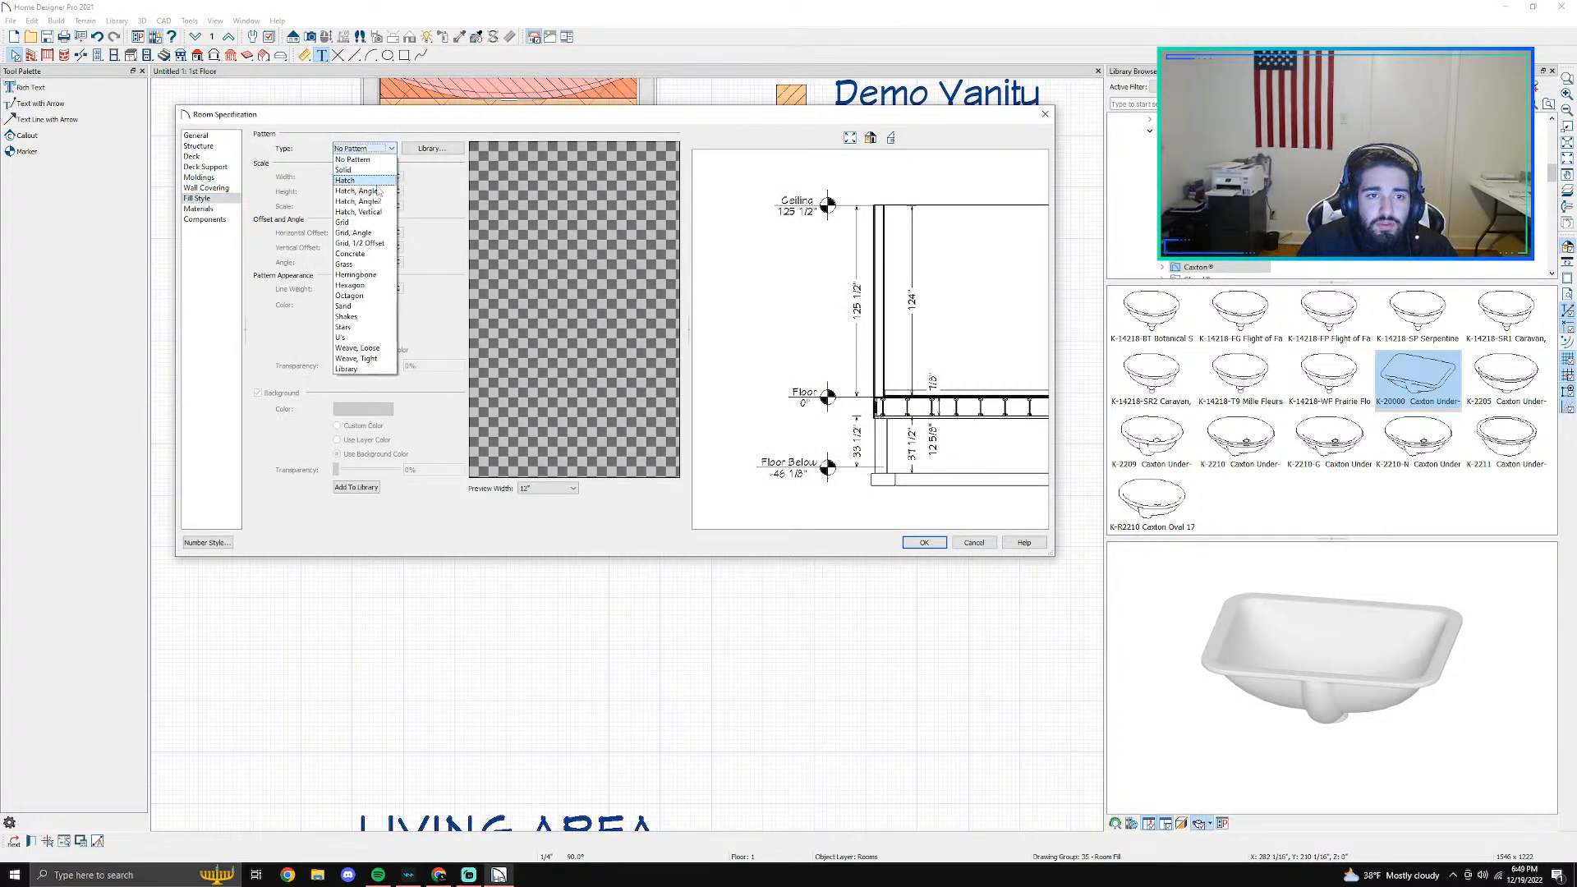
click(363, 233)
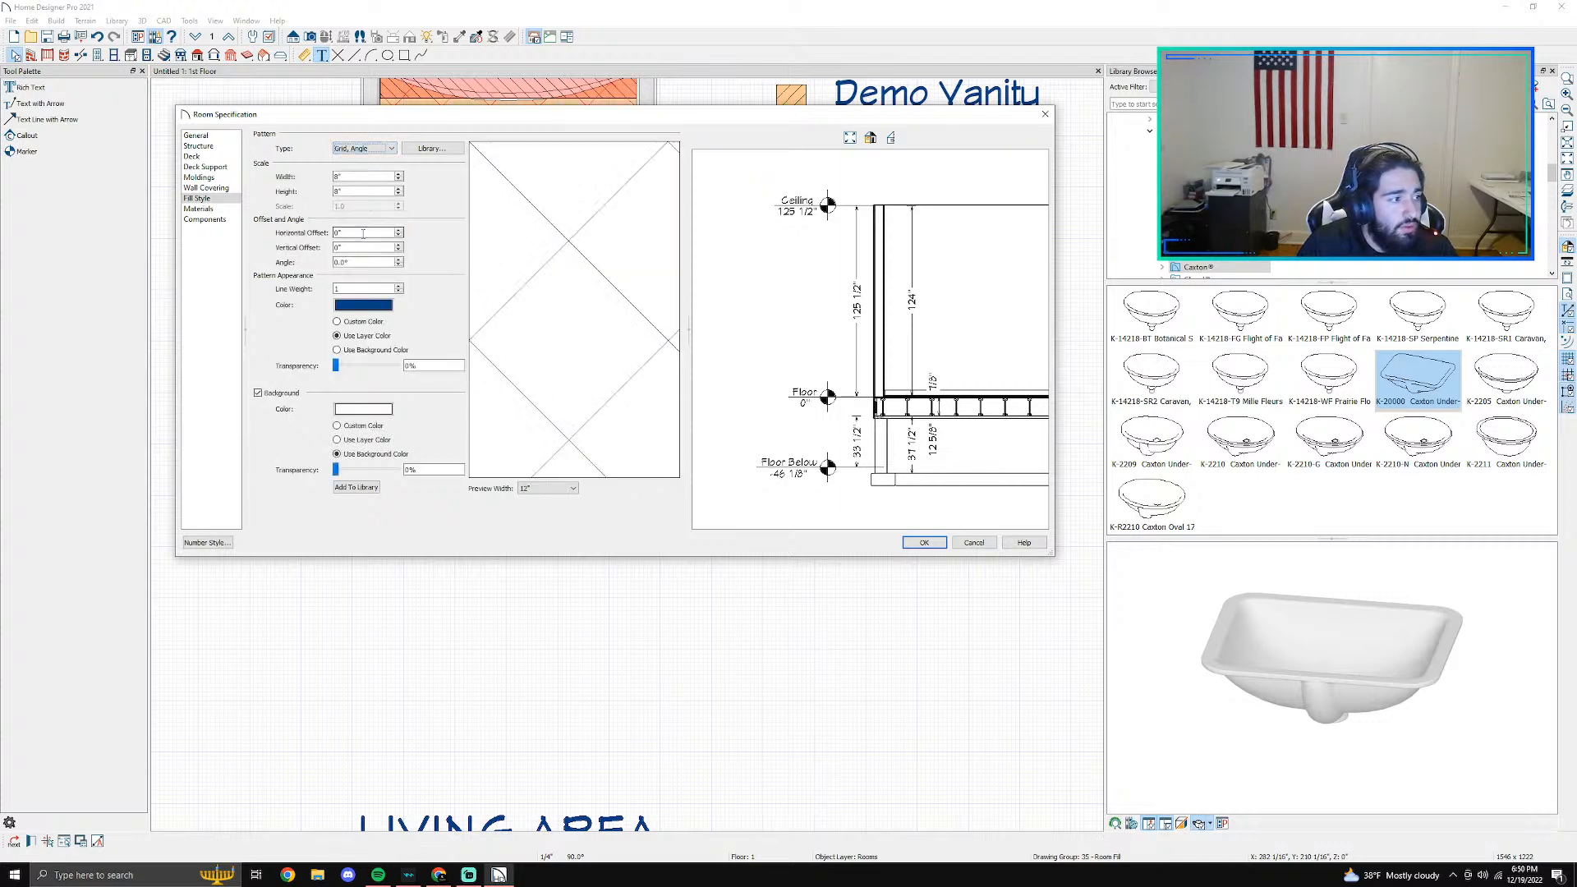
- Colour the closet's fill pattern red over an orange background at 66% transparency, and apply the specification
click(377, 306)
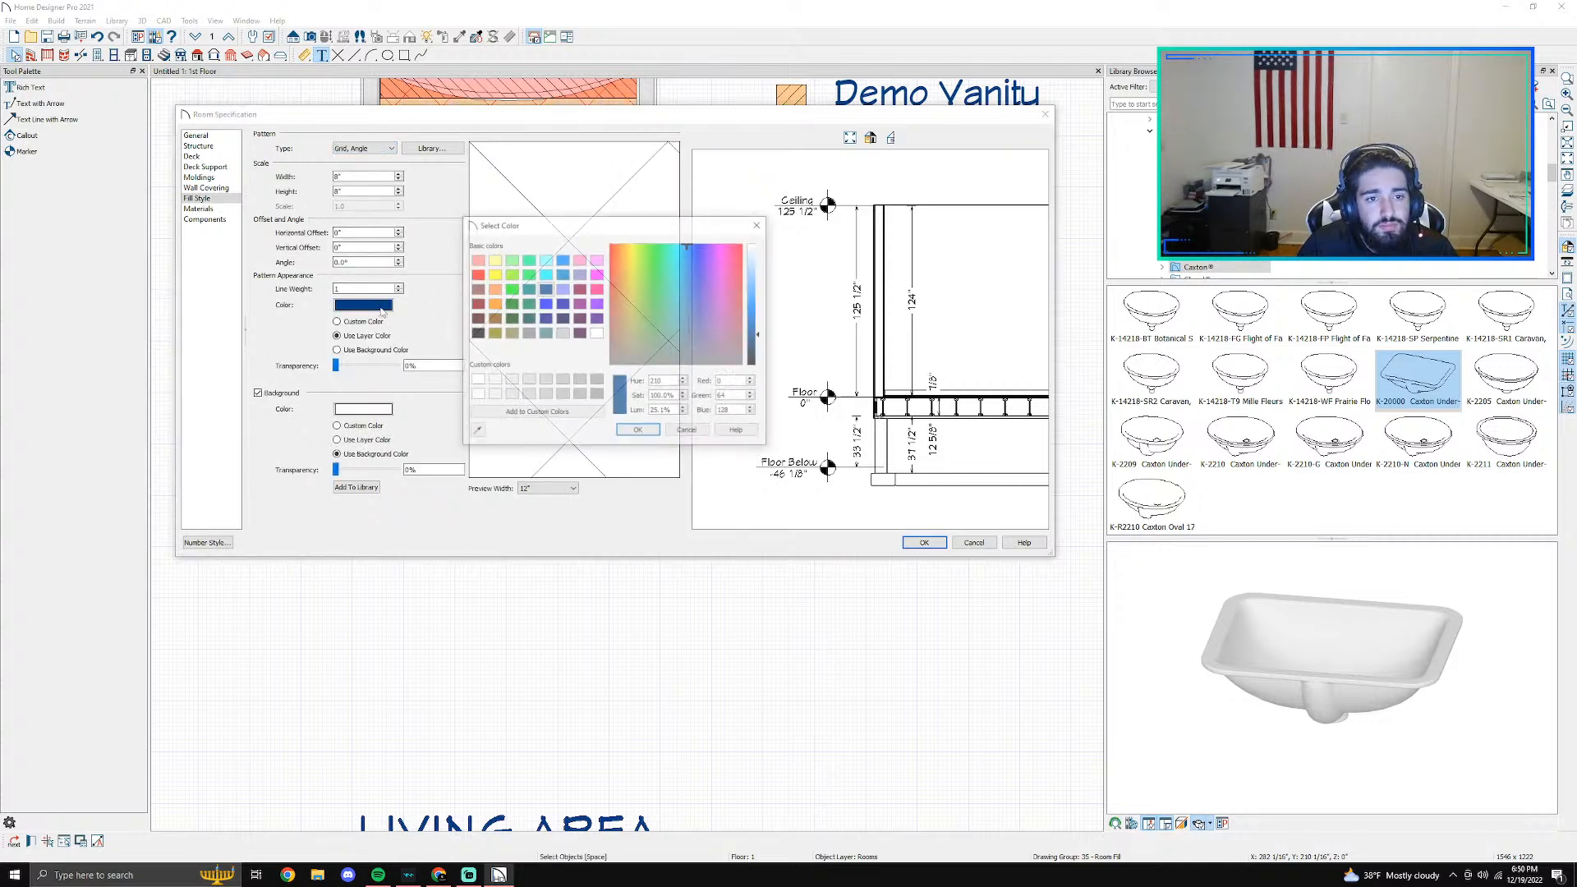
click(476, 274)
click(637, 431)
click(375, 411)
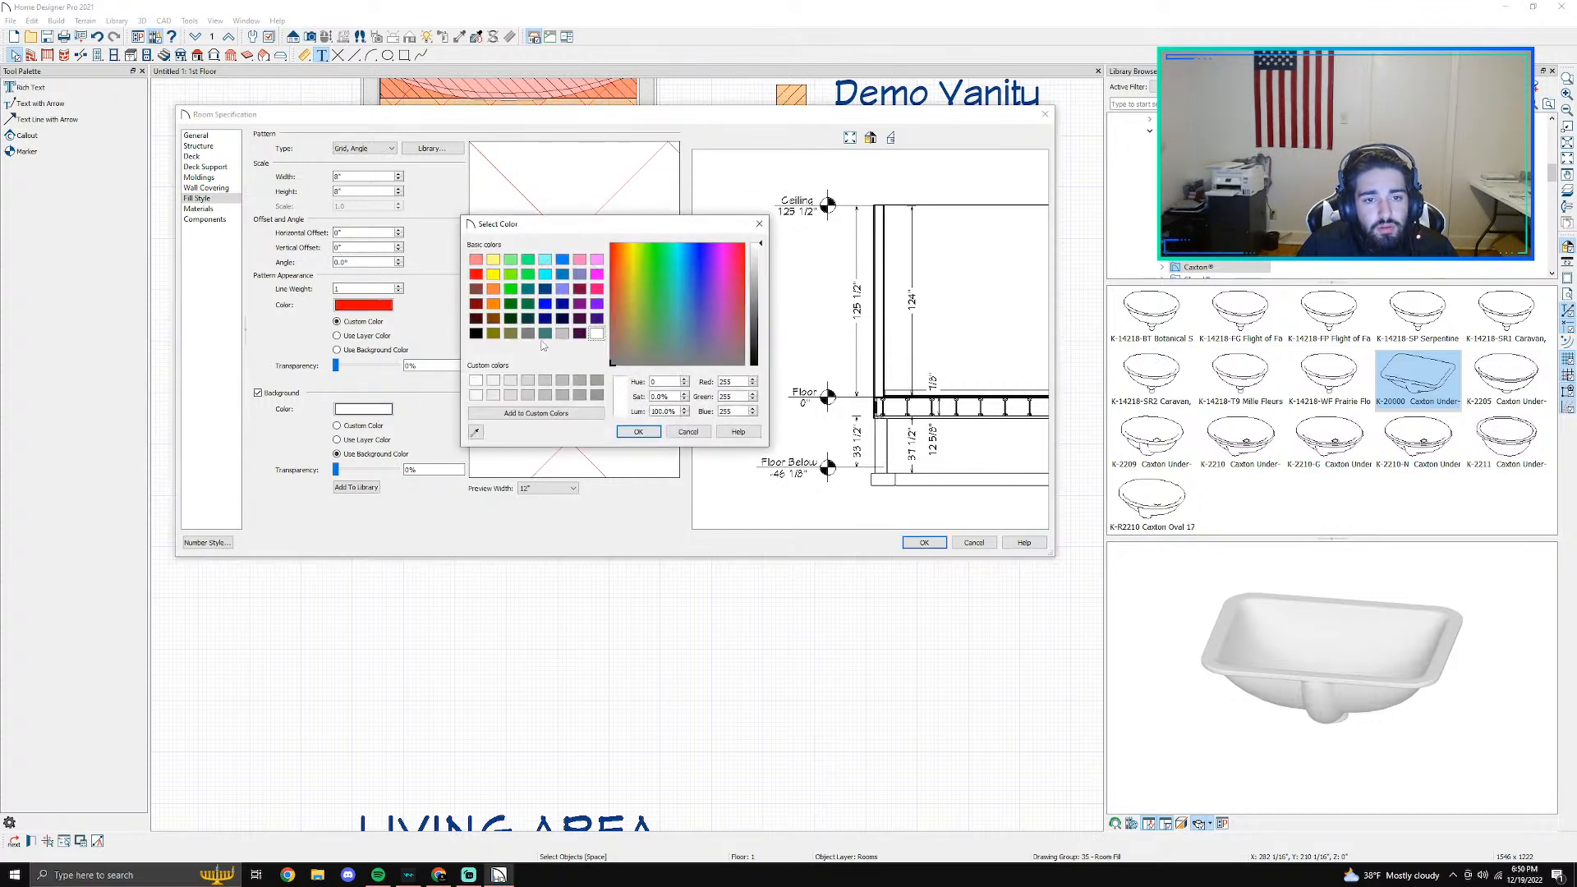
click(493, 304)
click(638, 431)
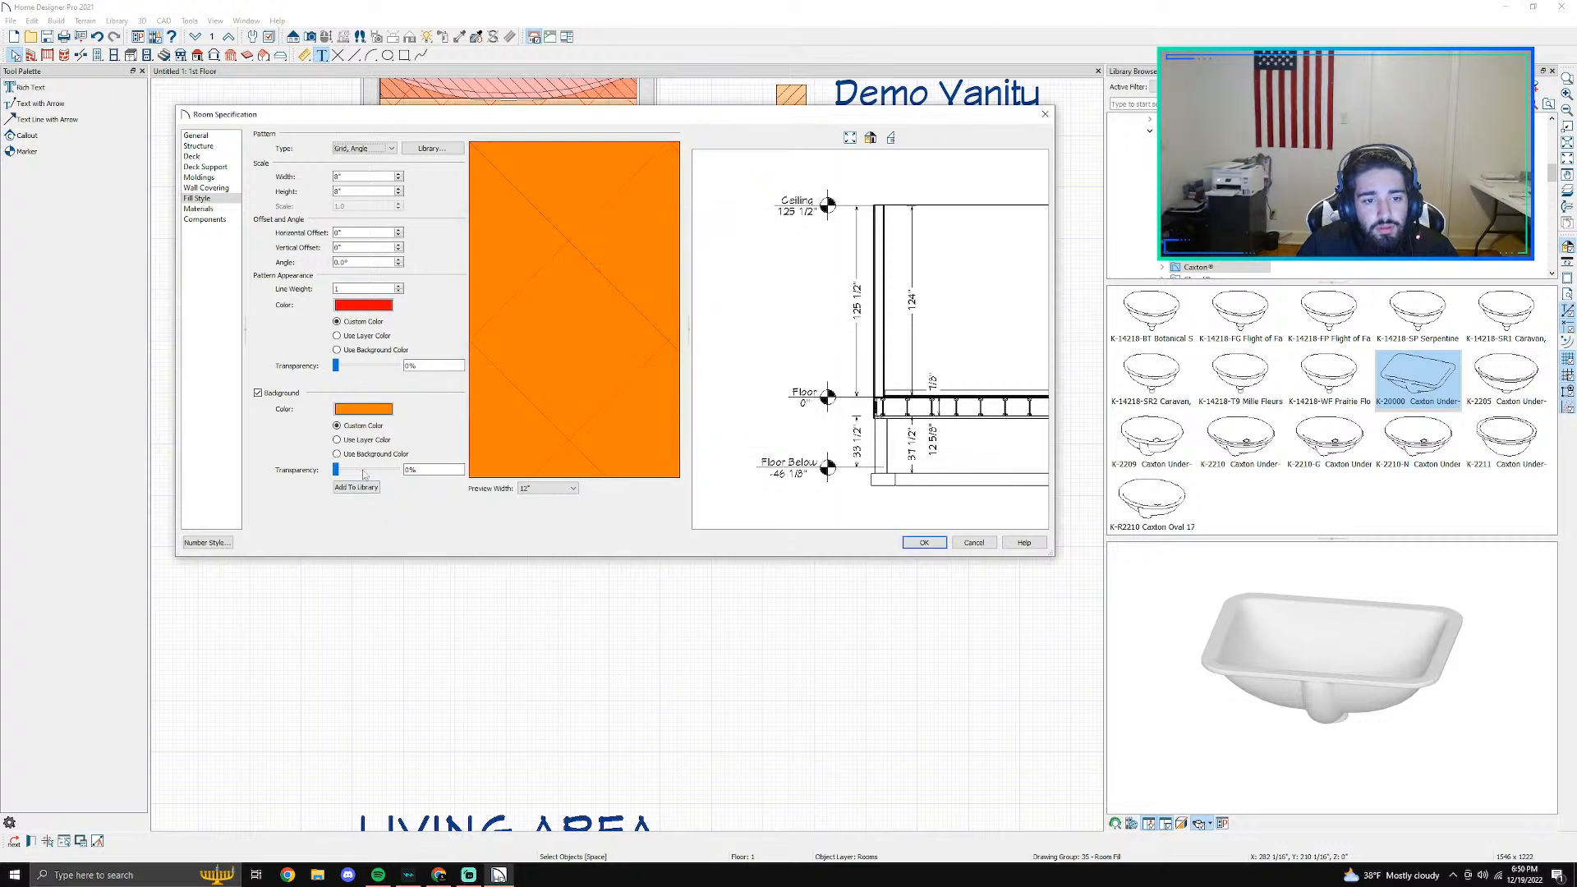
drag(336, 471, 368, 470)
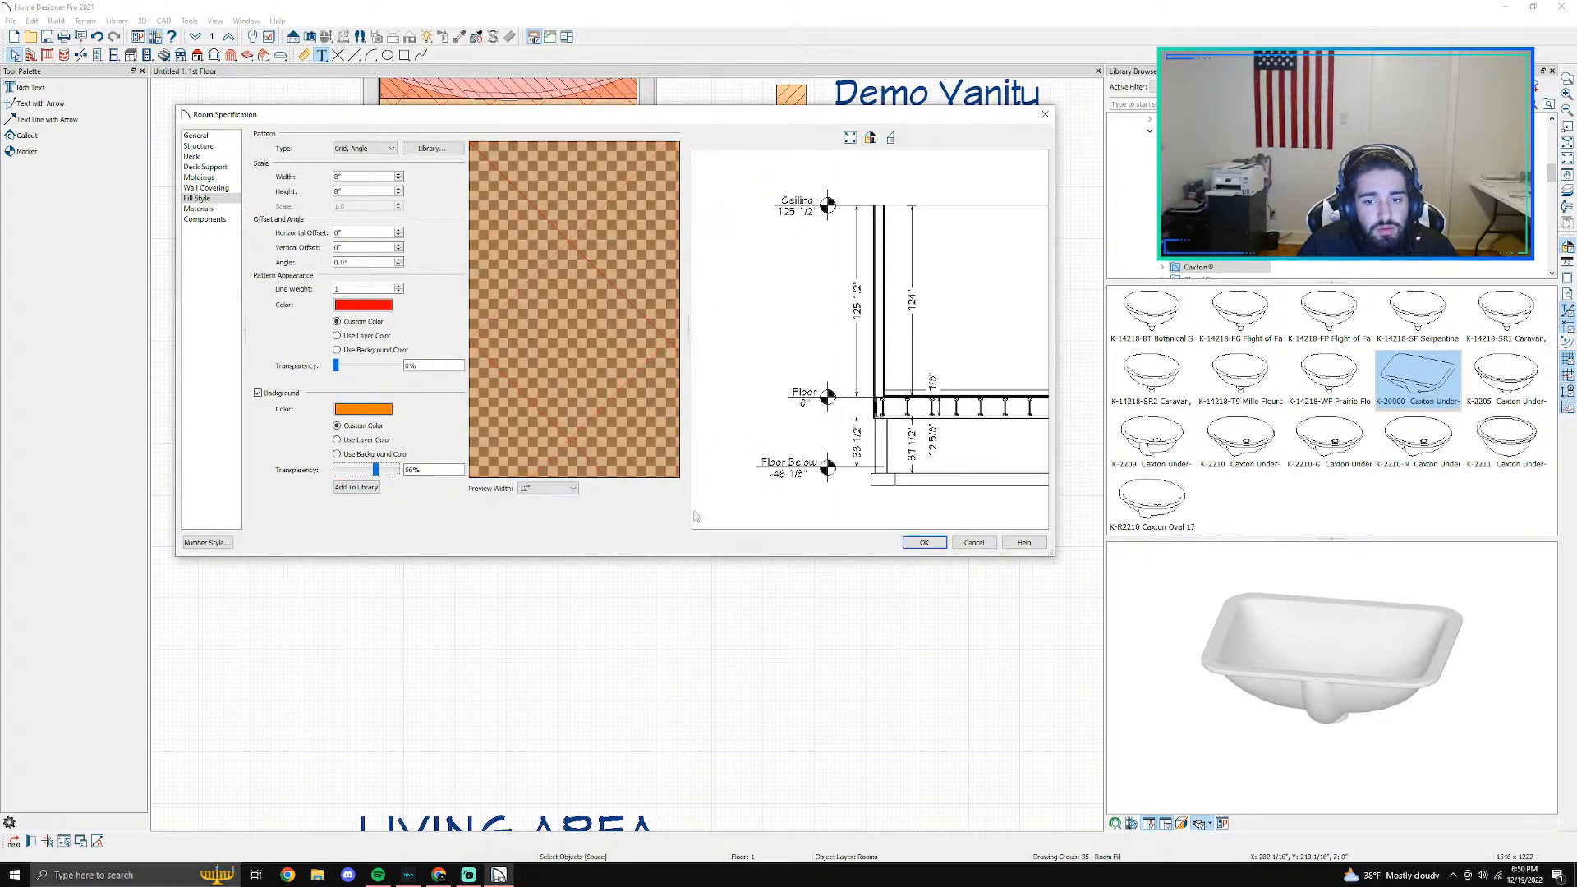
click(924, 542)
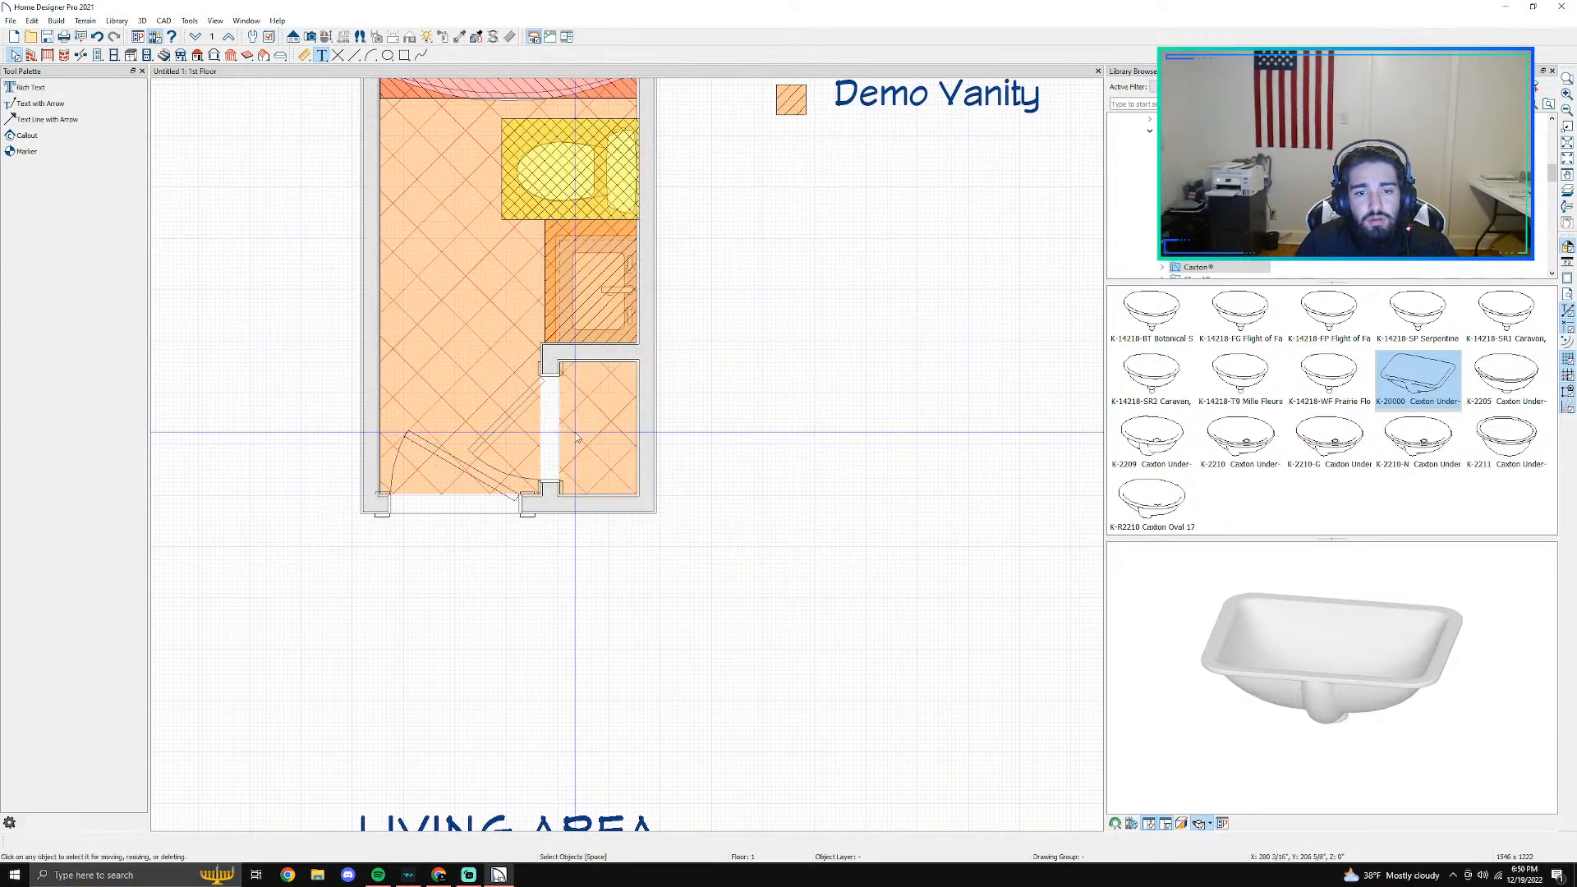
- Open the specification of the hinged door between the bathroom and the closet, and close it without changes
scroll(577, 440, up, 3)
click(527, 402)
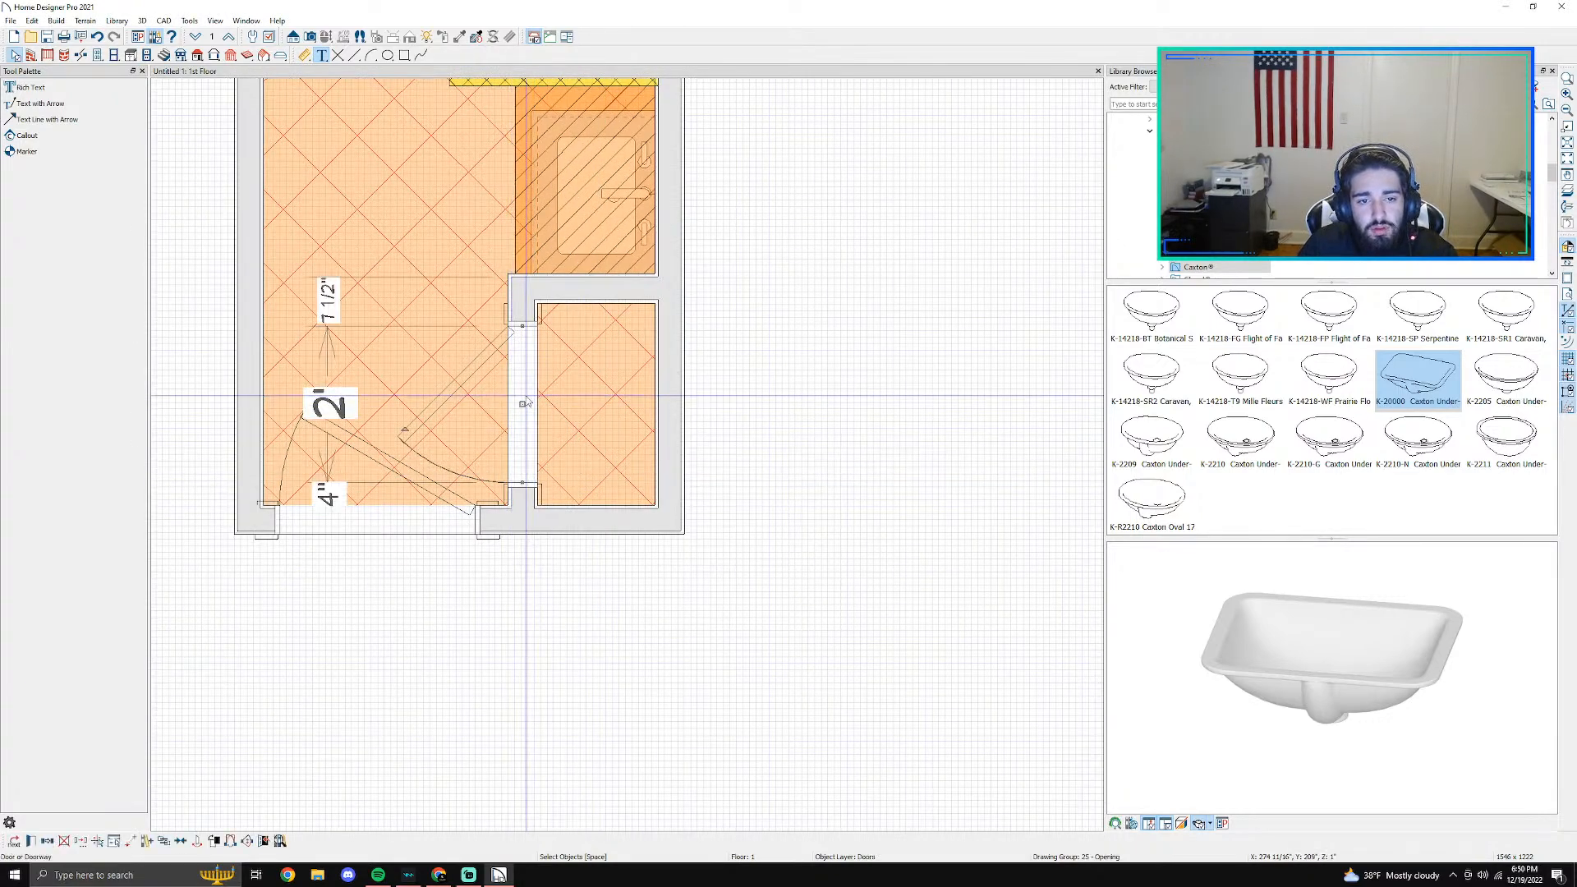
double_click(526, 403)
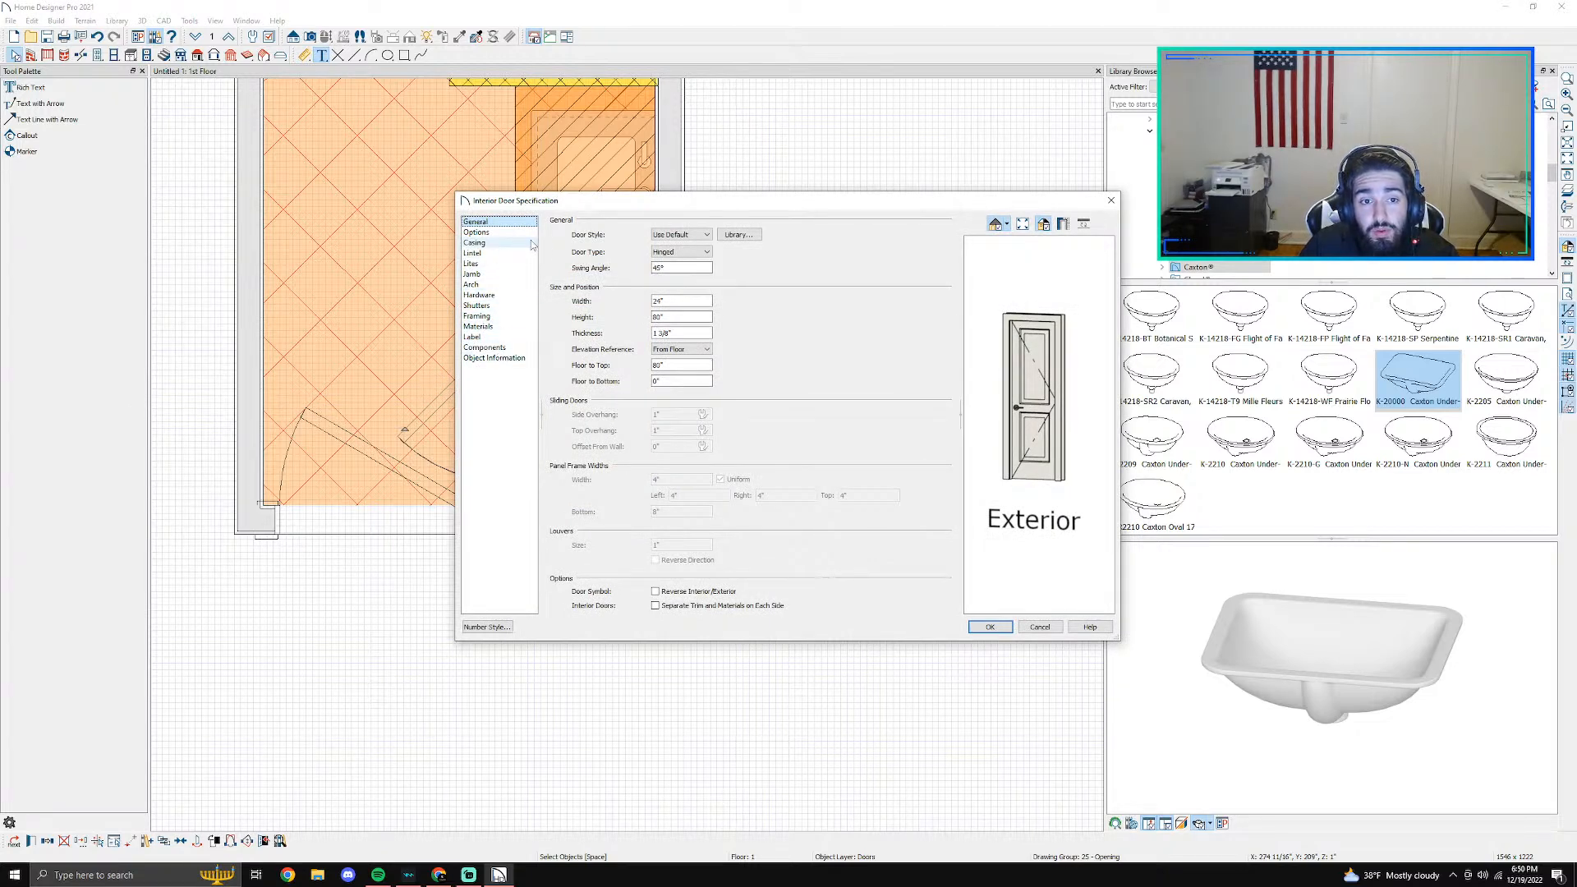
click(1110, 200)
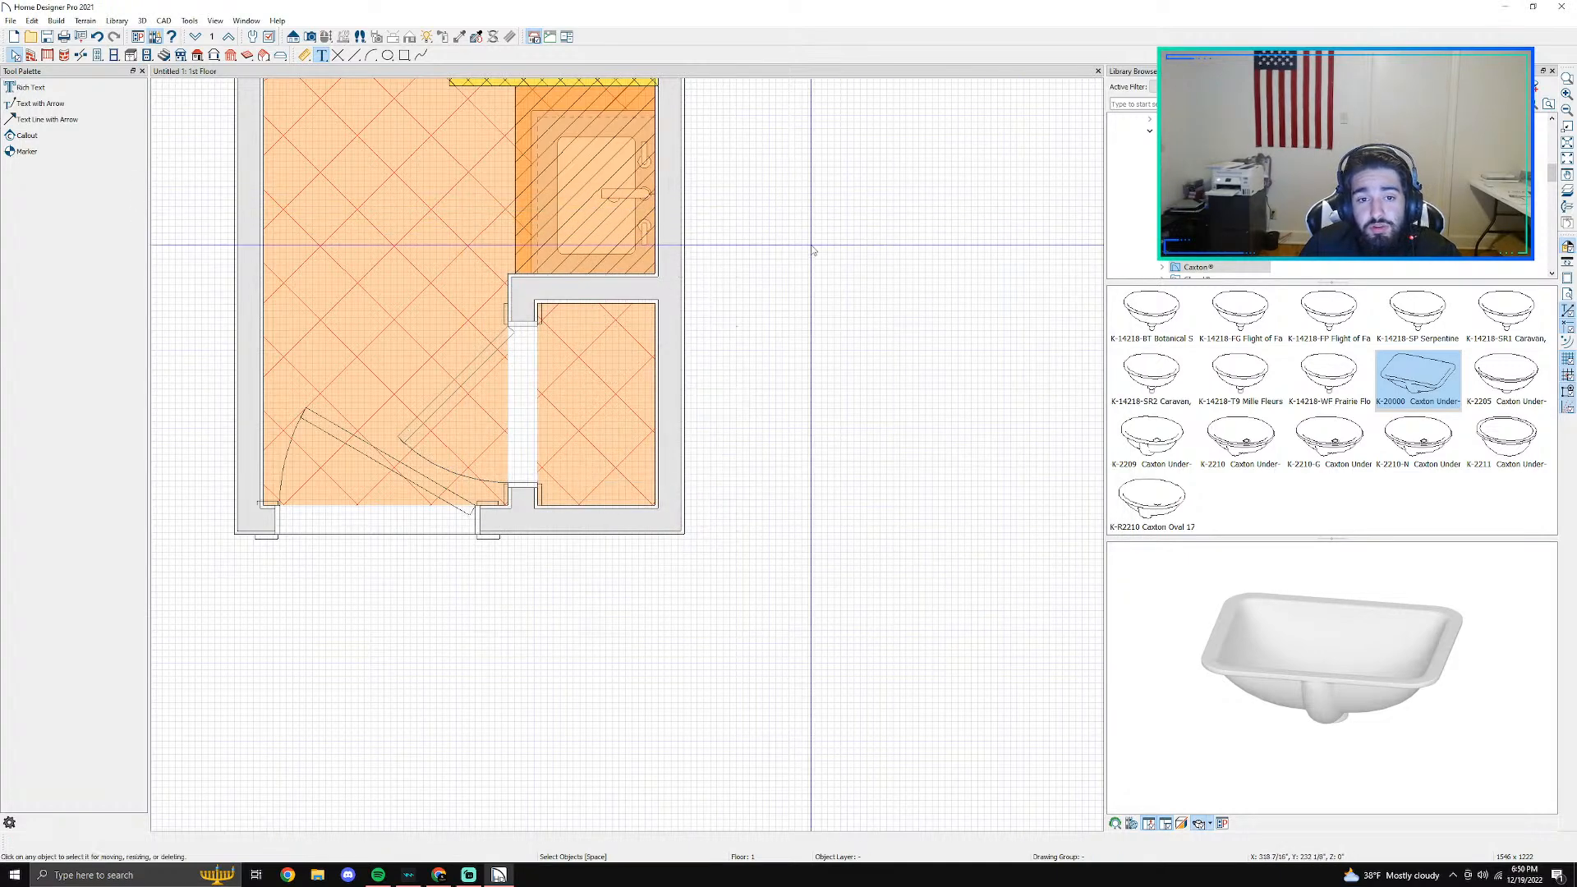
- Paste the copied hatched rectangle and move it to the empty area beside the plan, below the legend
scroll(835, 333, down, 2)
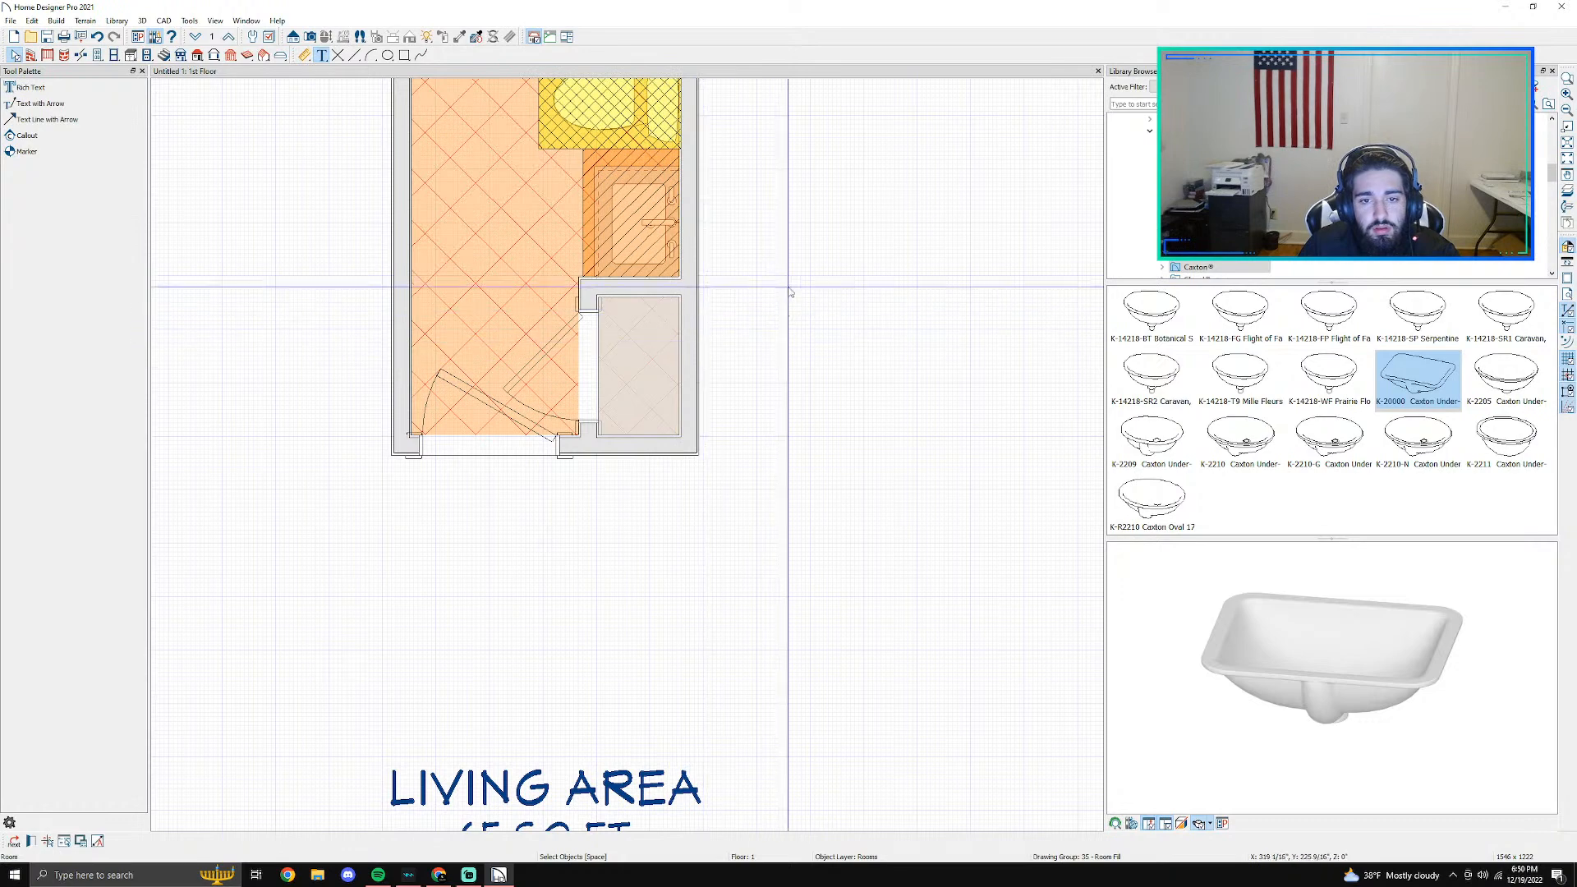
key(ctrl+v)
click(835, 272)
click(889, 257)
middle_drag(889, 258, 715, 491)
click(695, 505)
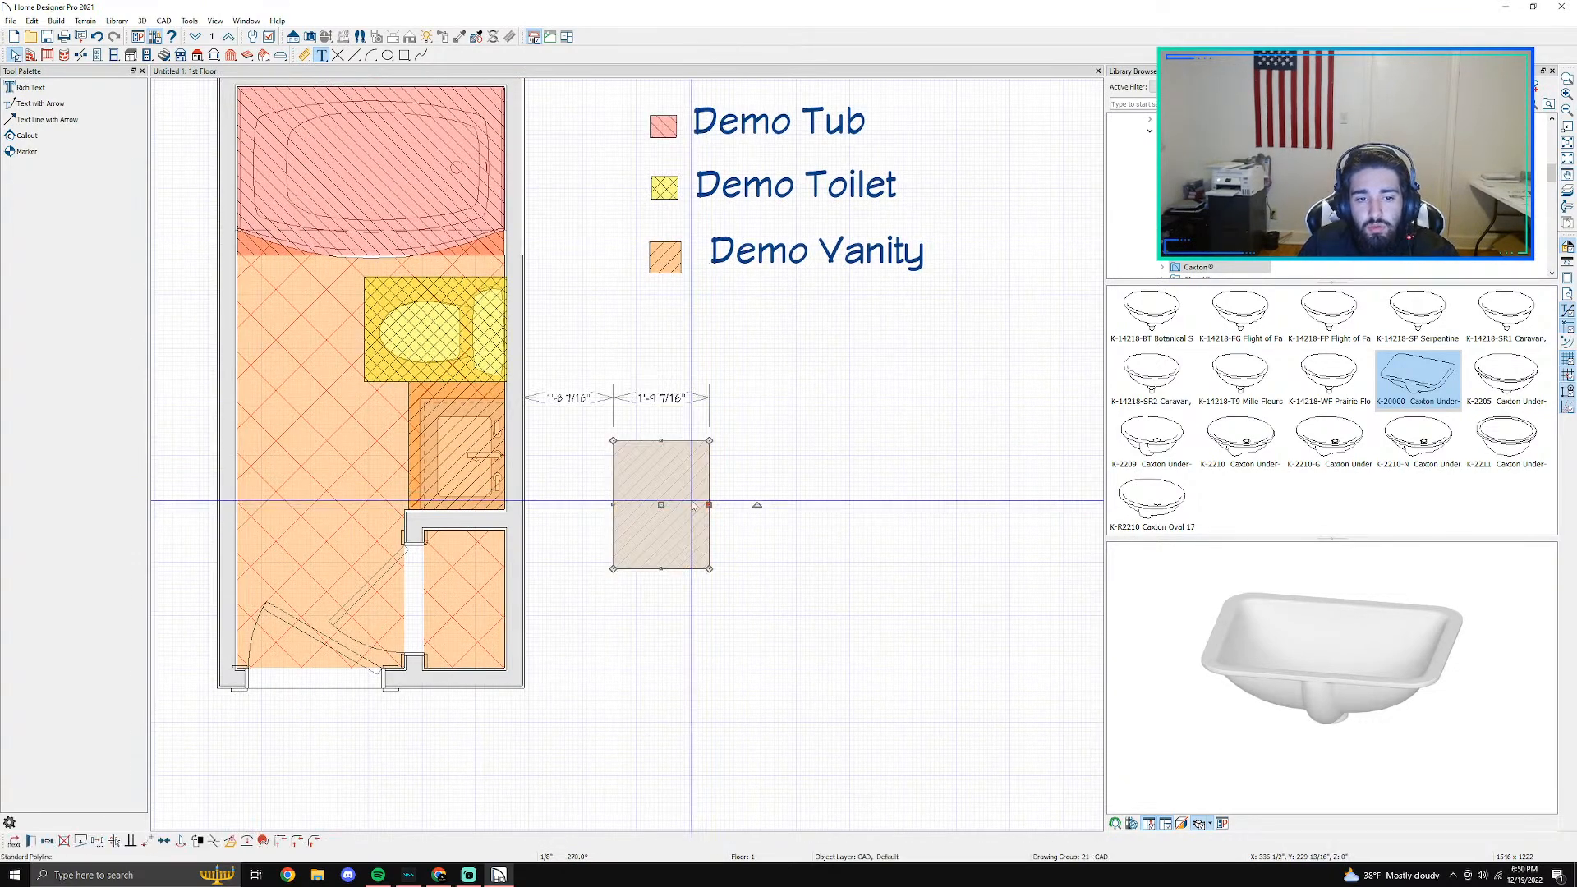
- Cut the hatched rectangle and paste it again just below the Demo Vanity legend entry
key(ctrl+x)
scroll(665, 421, up, 2)
key(ctrl+v)
click(670, 323)
- Set the rectangle's pattern colour to red and its orange background's transparency to 65%
double_click(681, 332)
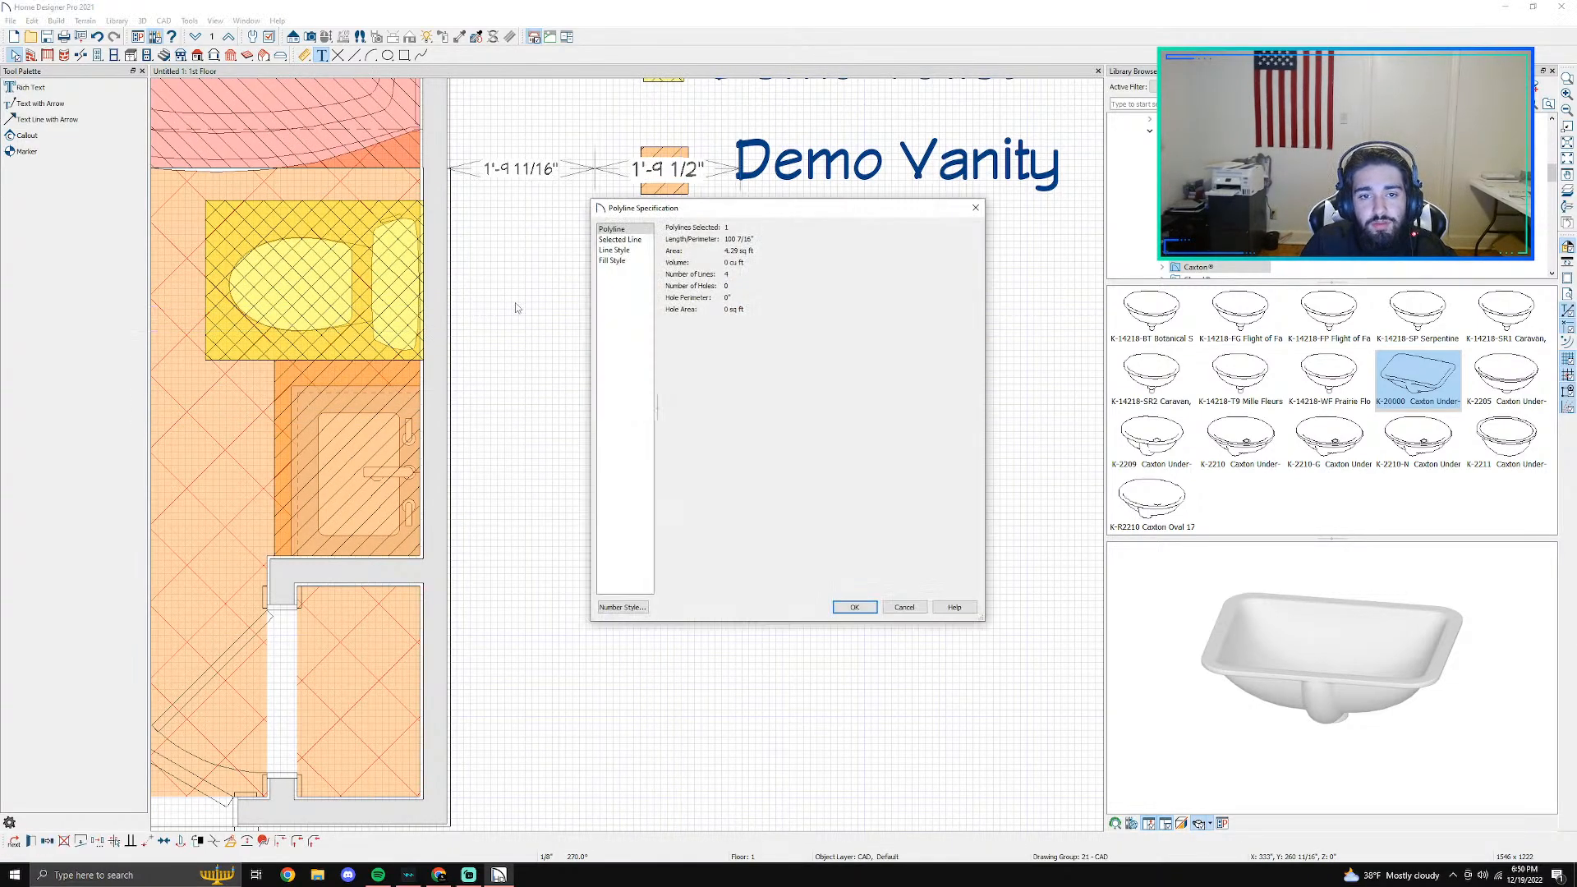
click(606, 260)
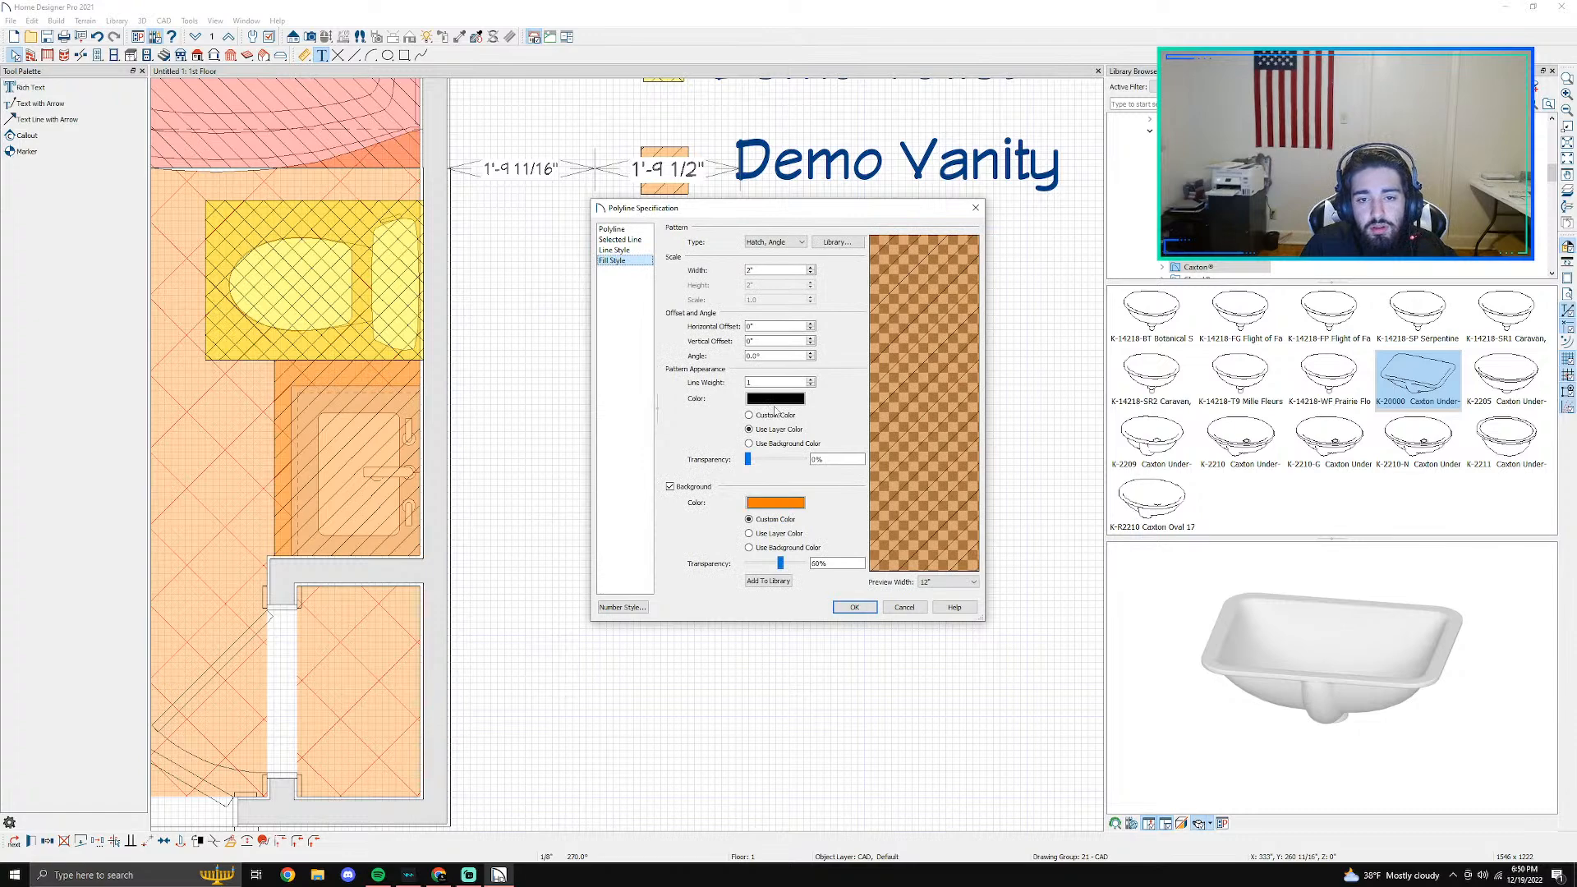
click(775, 400)
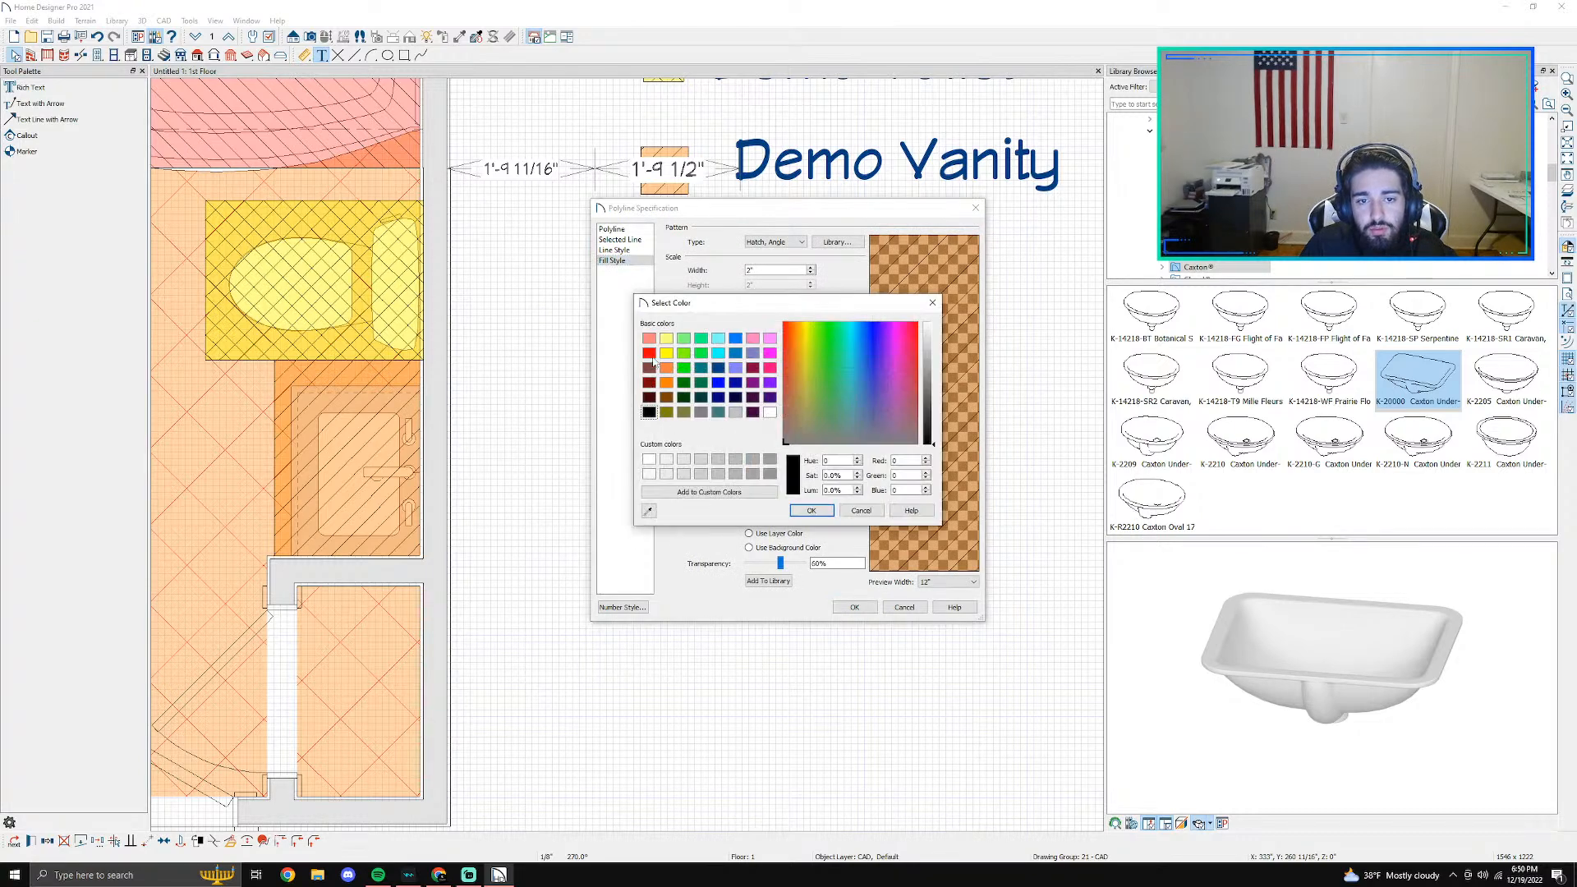
click(649, 354)
click(810, 510)
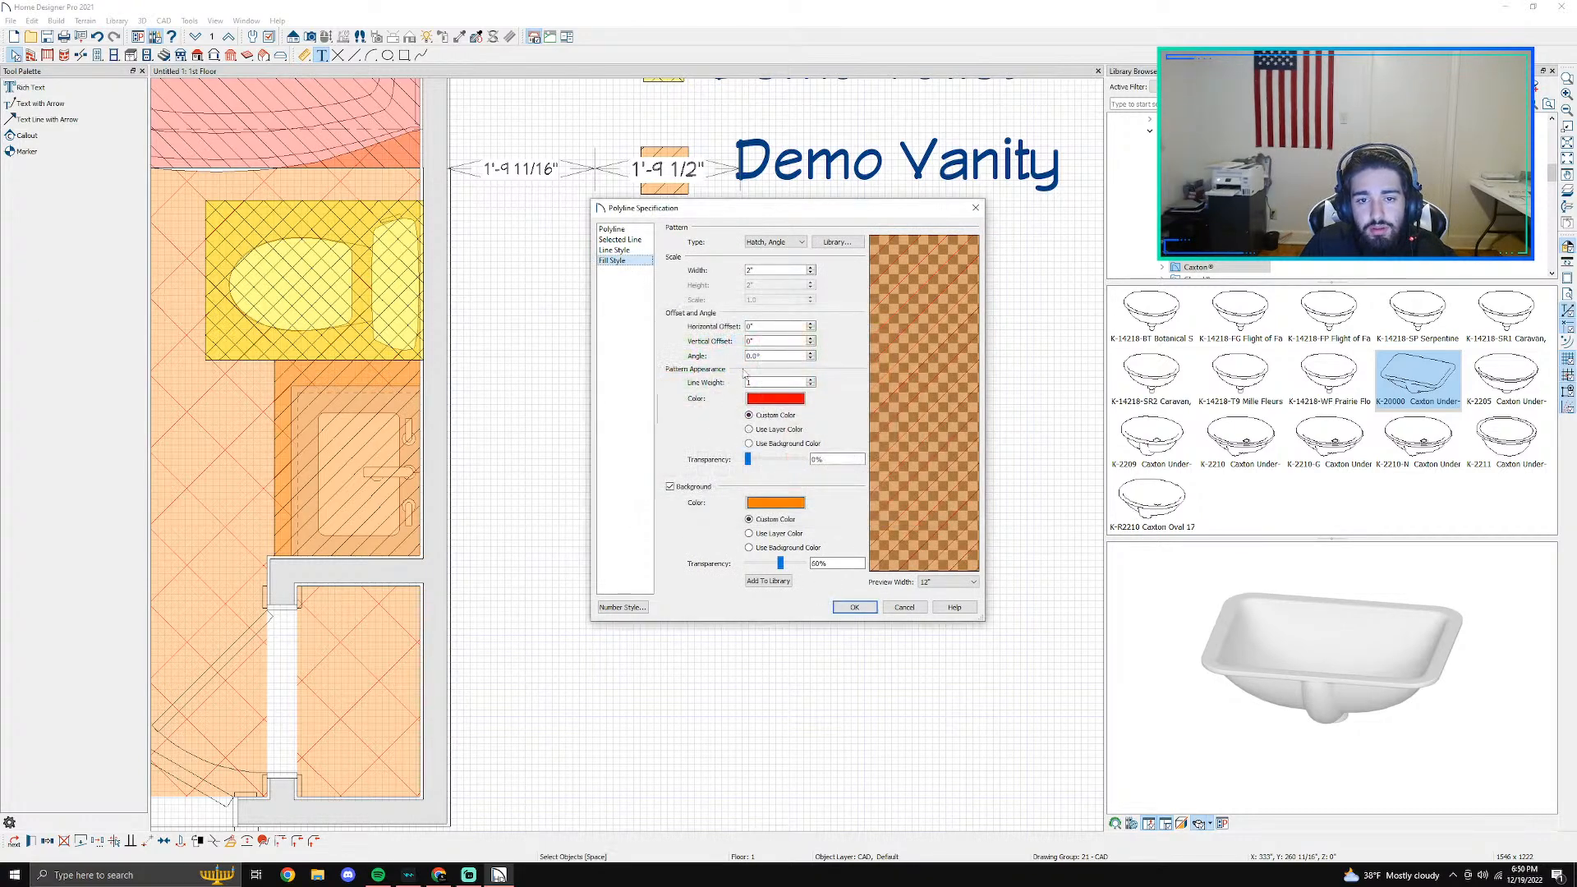
click(764, 504)
click(810, 510)
drag(781, 564, 784, 566)
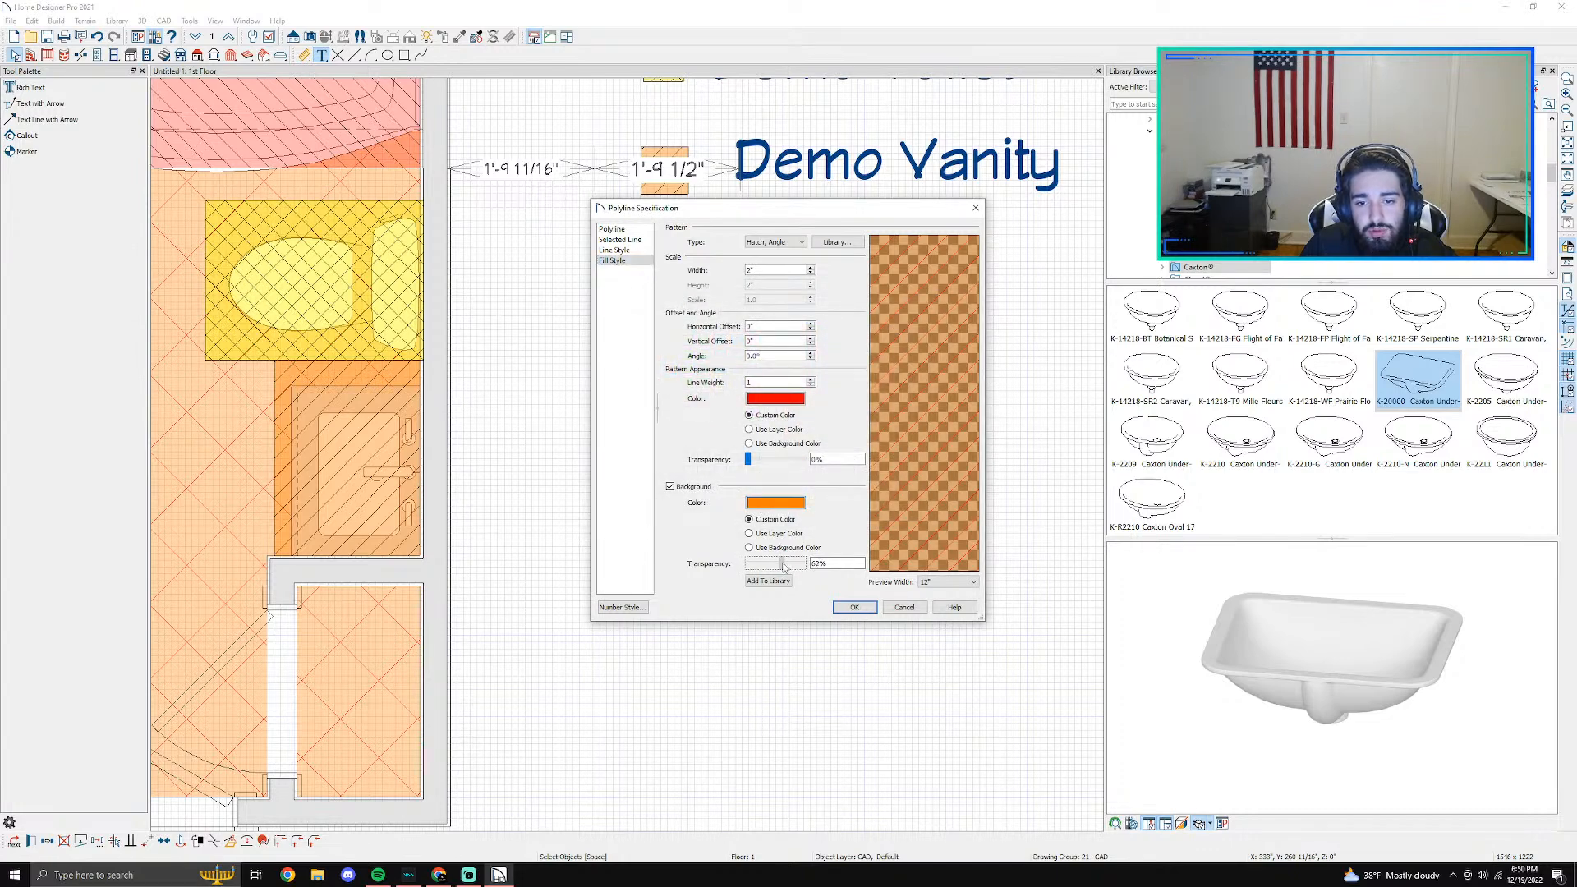
click(903, 607)
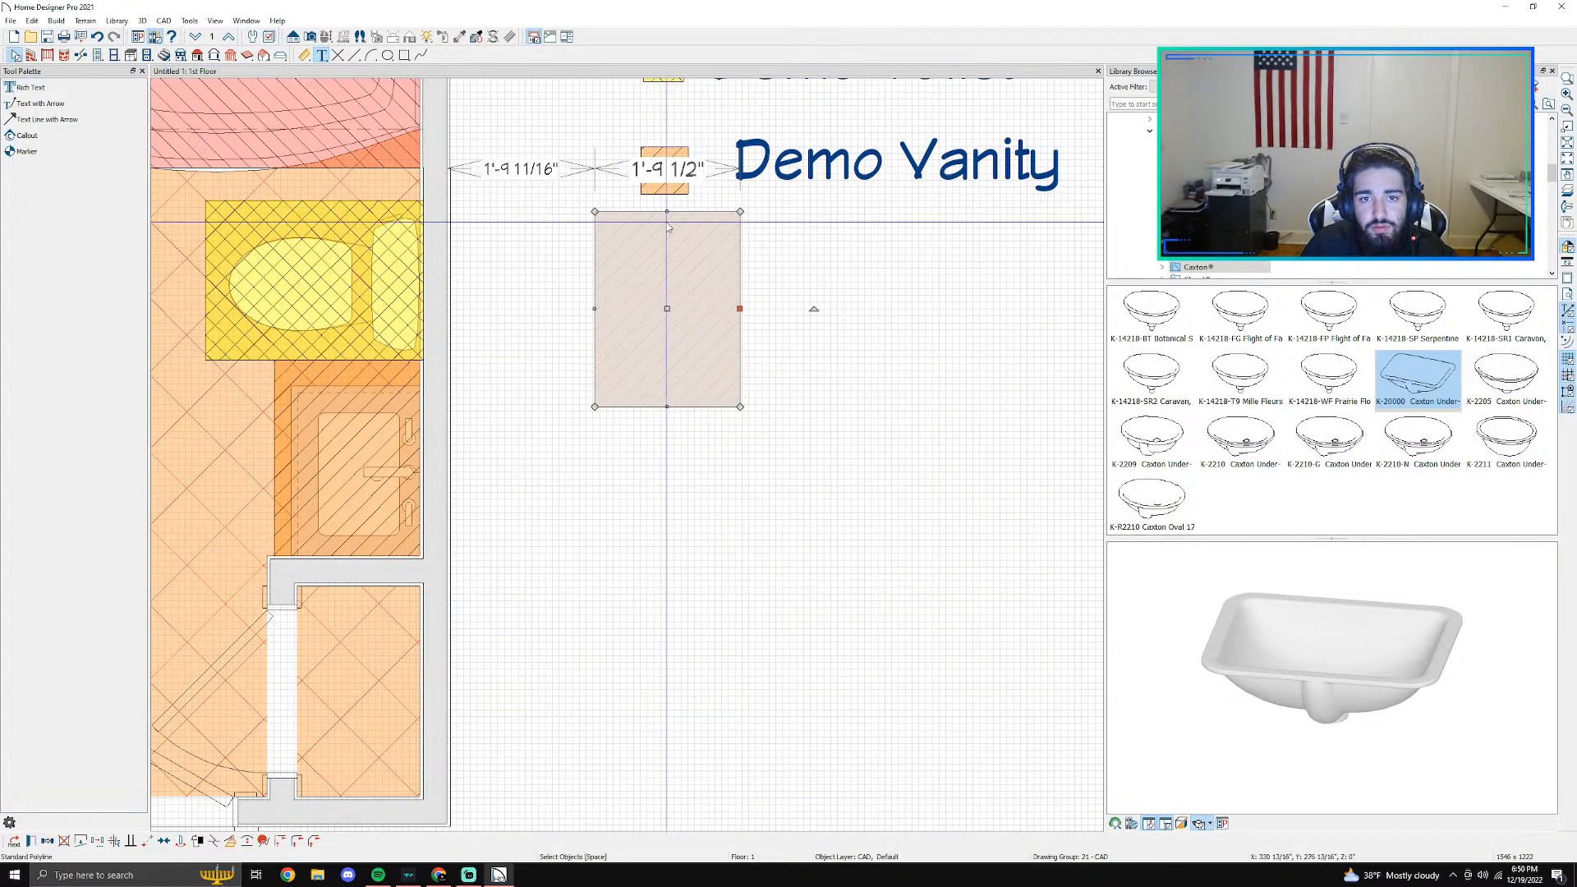
- Shrink the rectangle to a small swatch 6" high and change its fill pattern to Grid, Angle
drag(671, 219, 686, 383)
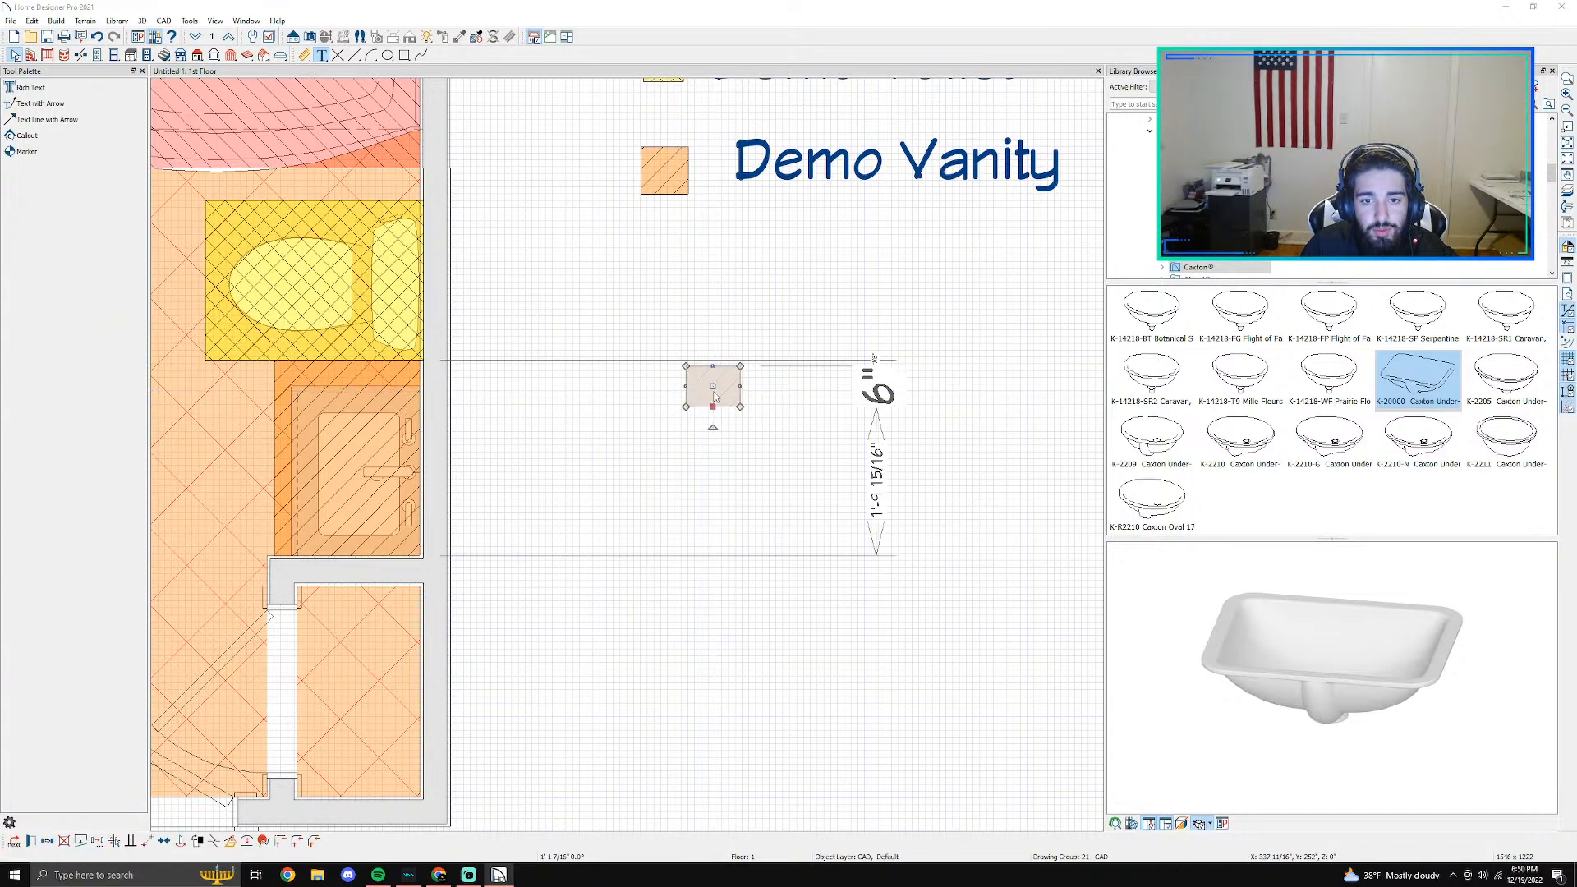
double_click(714, 397)
click(620, 239)
click(616, 249)
click(623, 262)
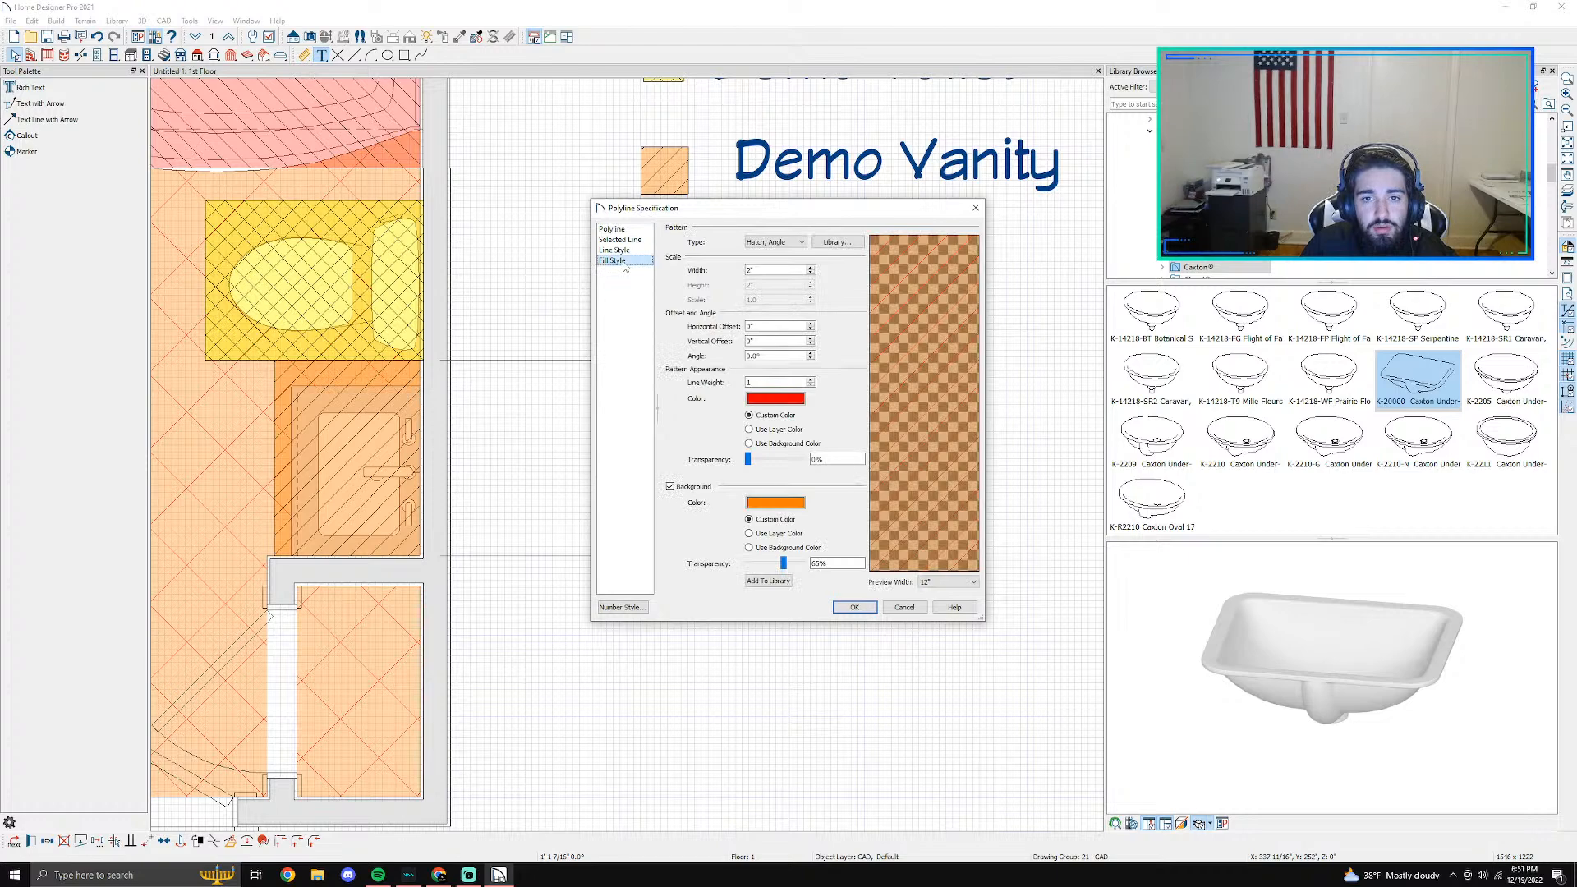
click(752, 242)
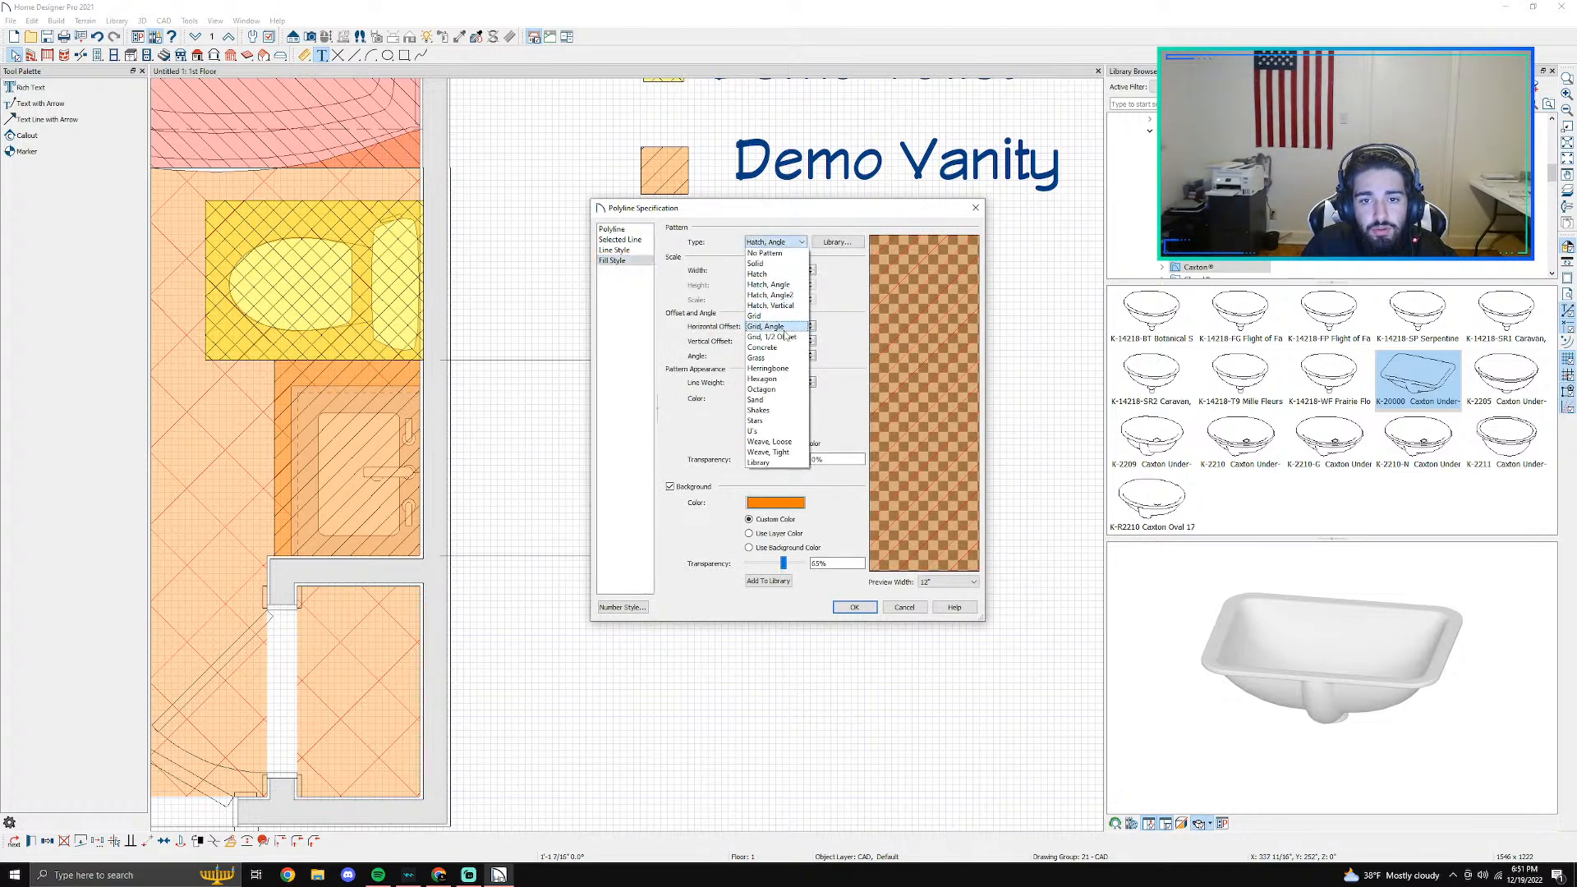
click(785, 331)
click(855, 607)
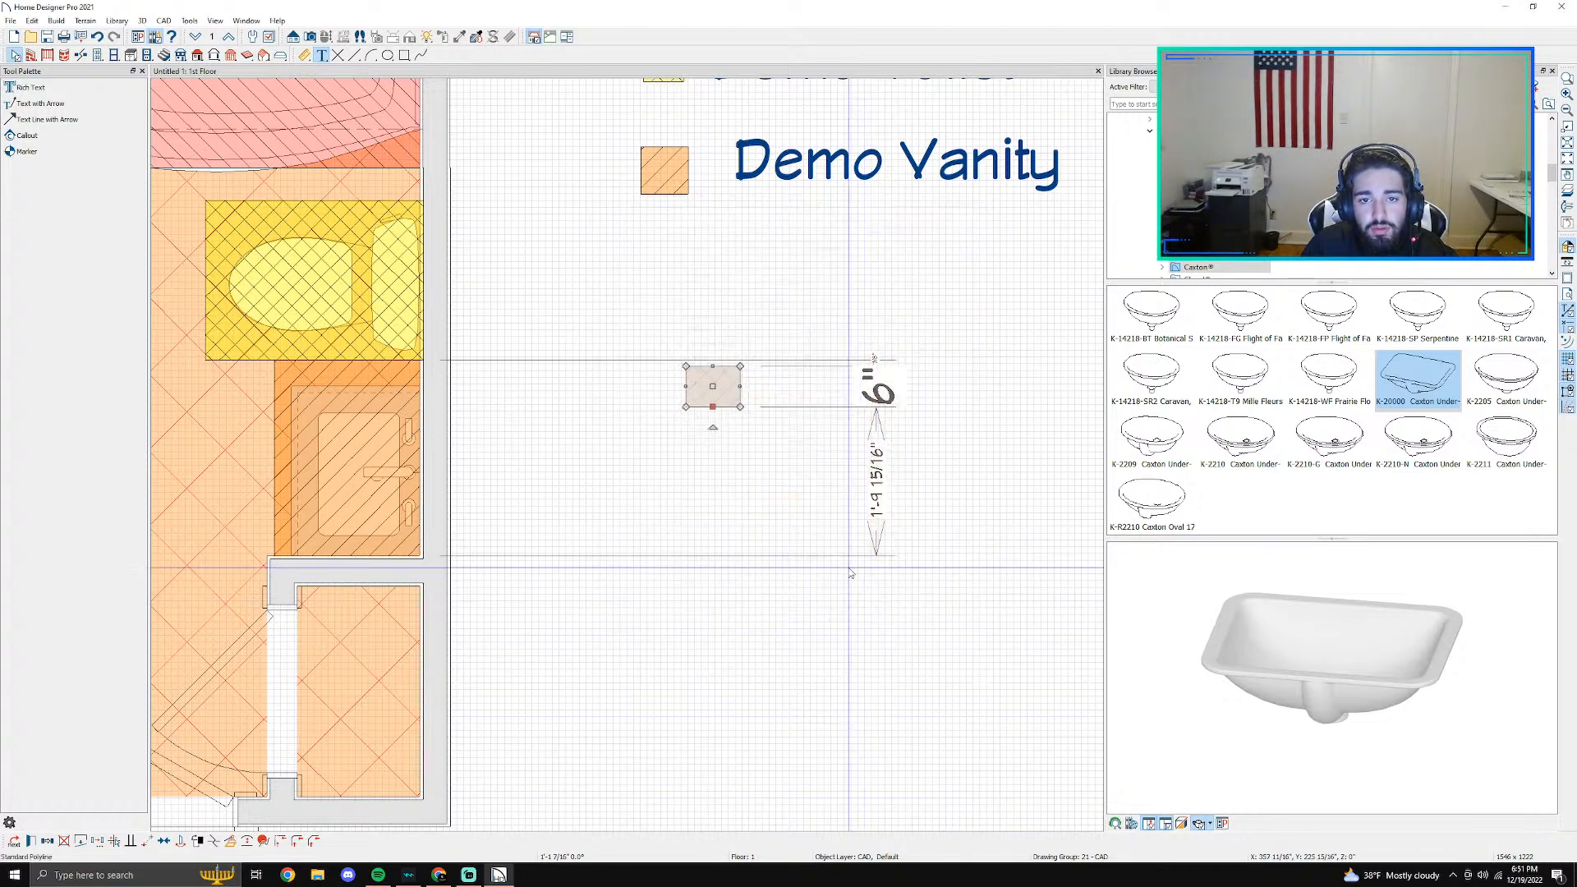
- Narrow the new swatch to a square and align it under the Demo Vanity swatch in the legend
drag(739, 387, 663, 292)
scroll(750, 276, down, 2)
middle_drag(754, 294, 667, 526)
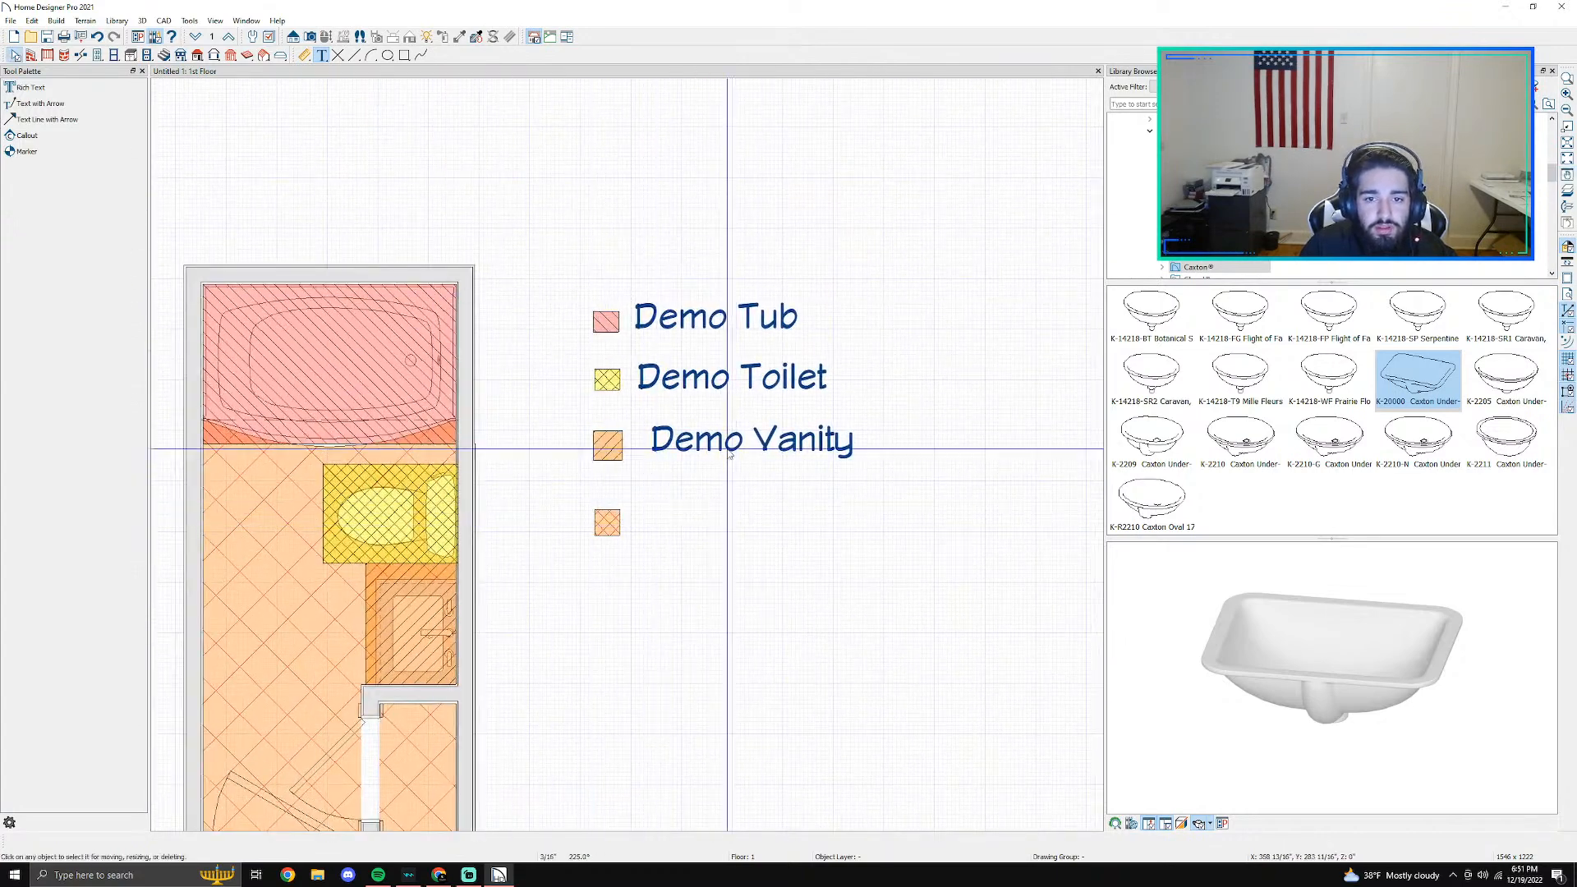
- Add the rich text label "Demo Floor Tile" and place it beside the new legend swatch
click(30, 87)
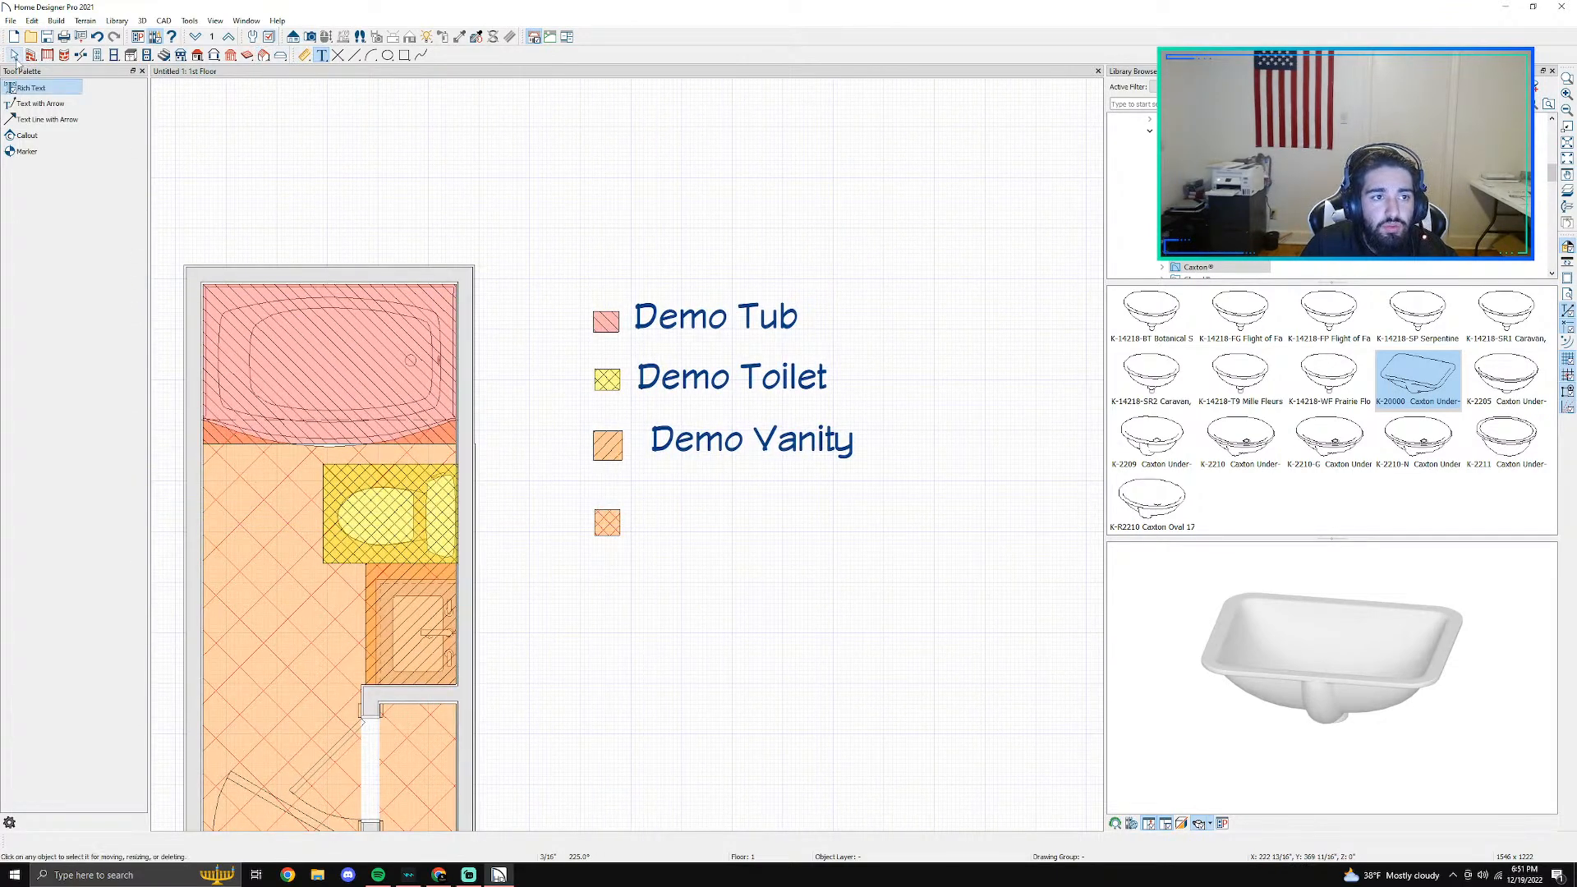
drag(652, 506, 862, 538)
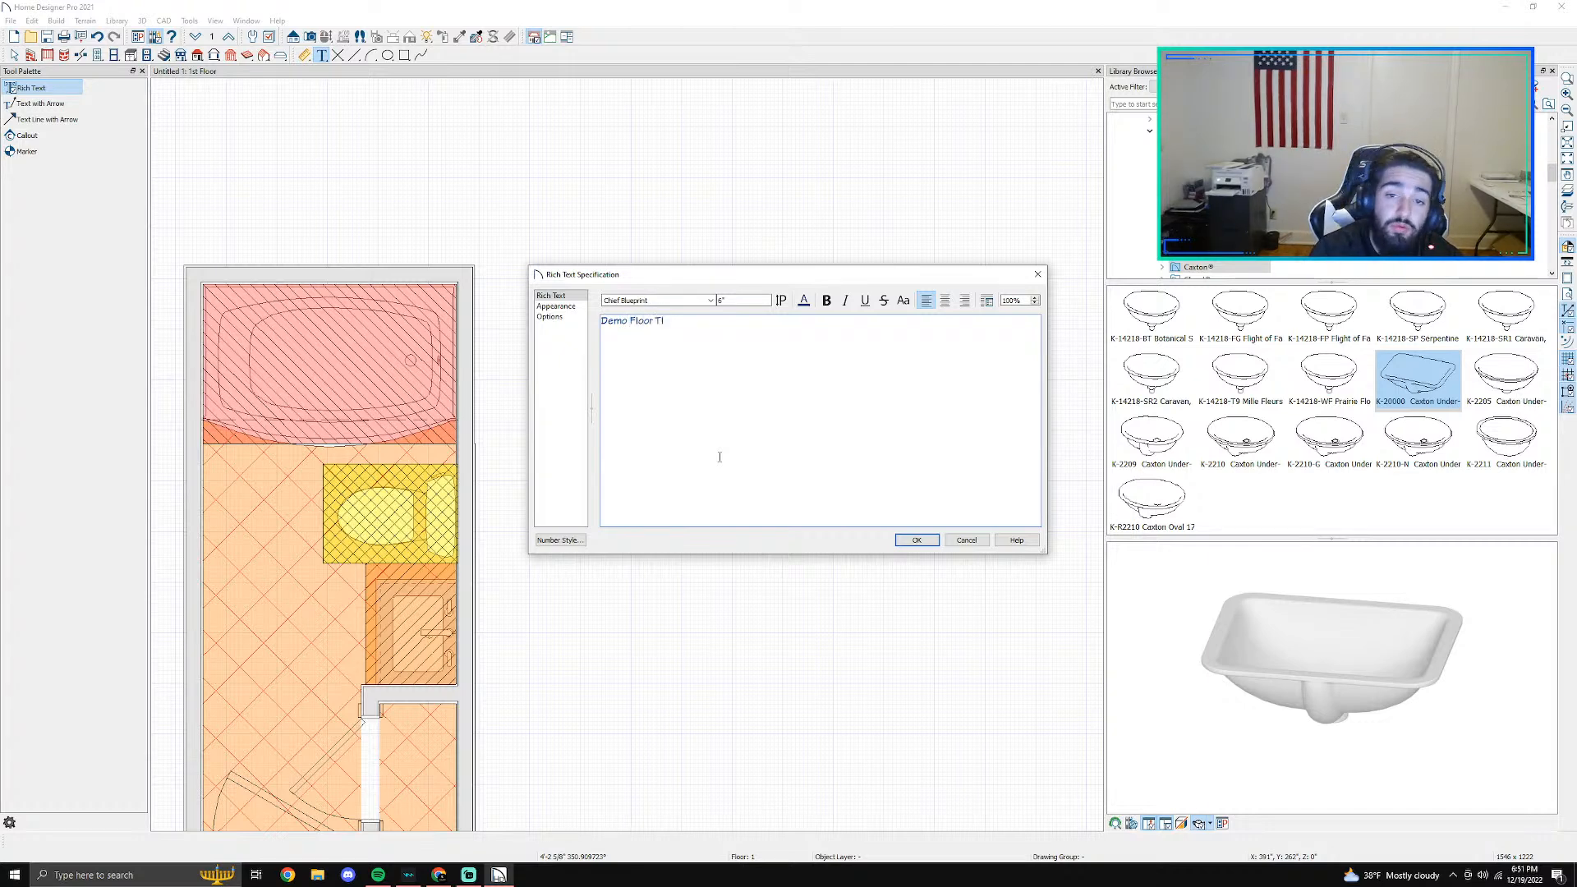
text(e)
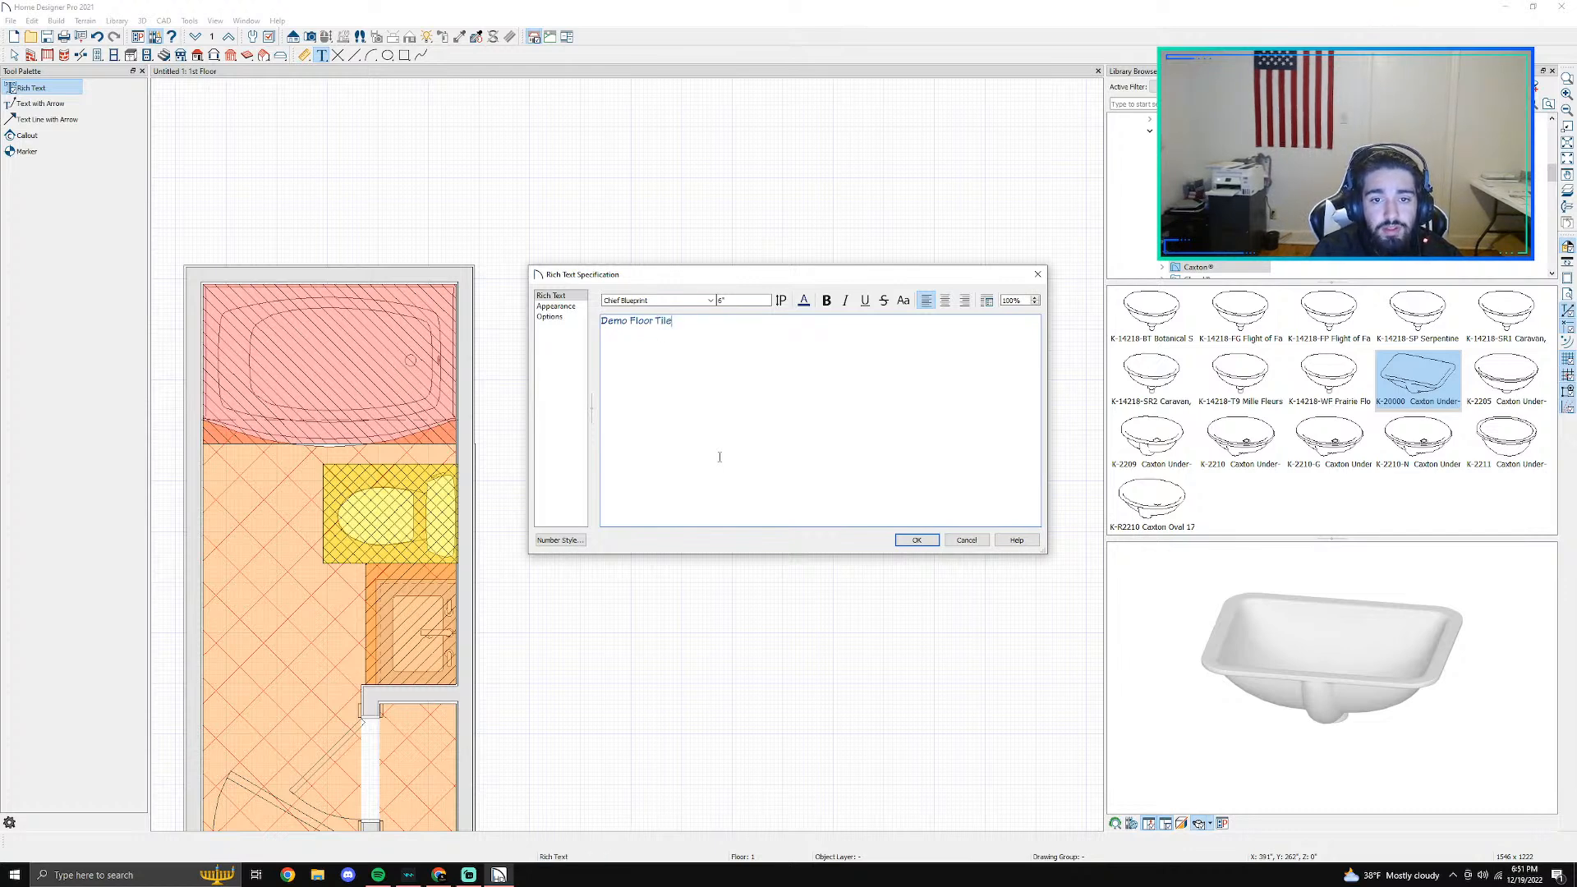
click(917, 540)
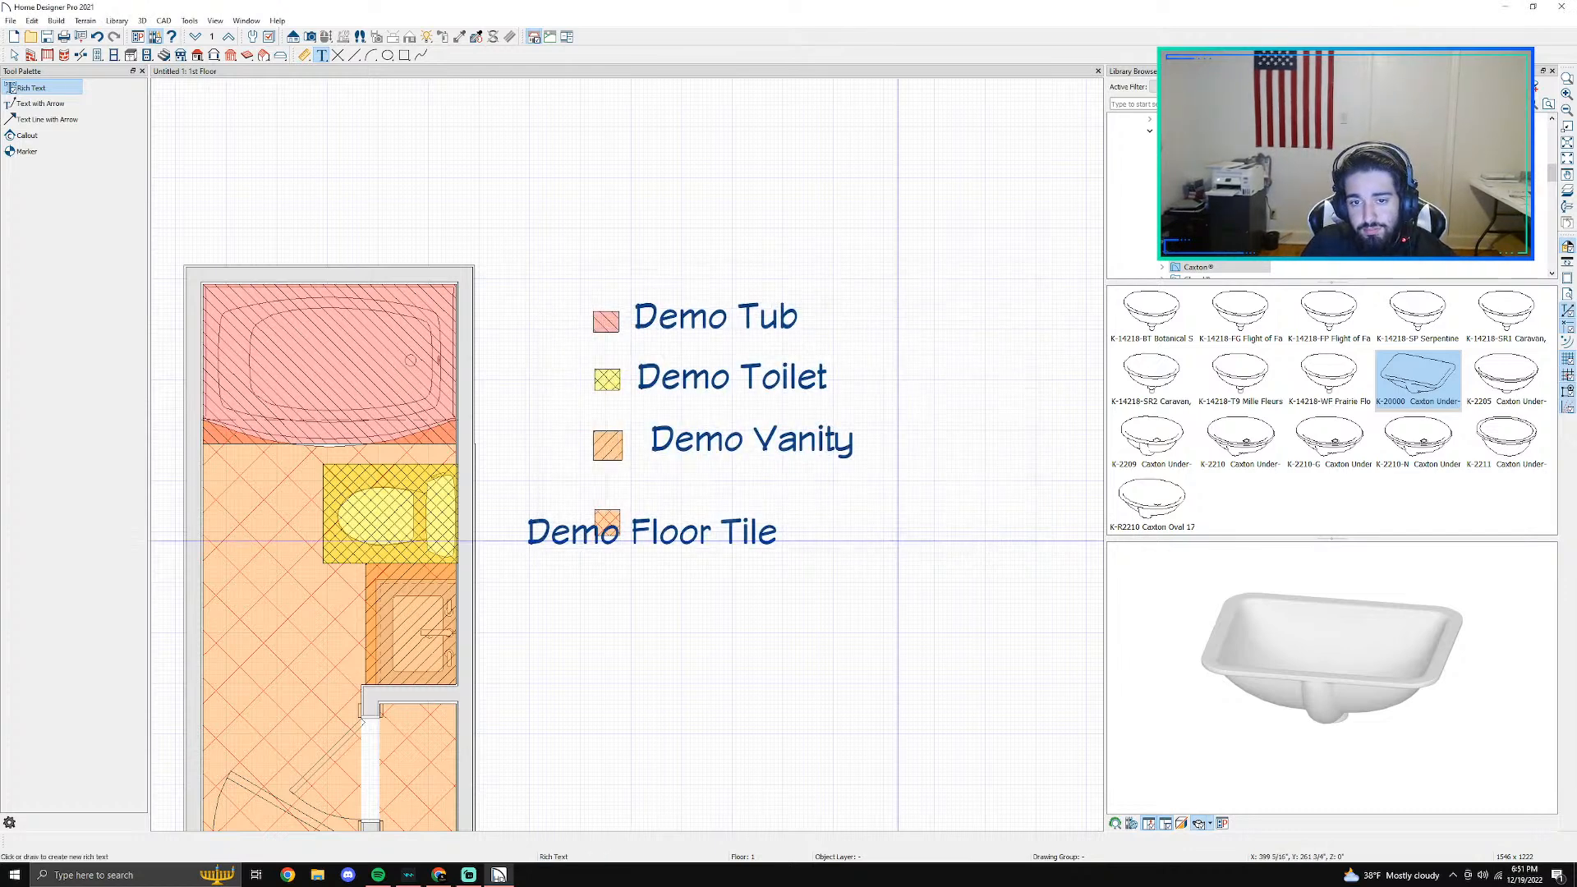
drag(651, 537, 771, 526)
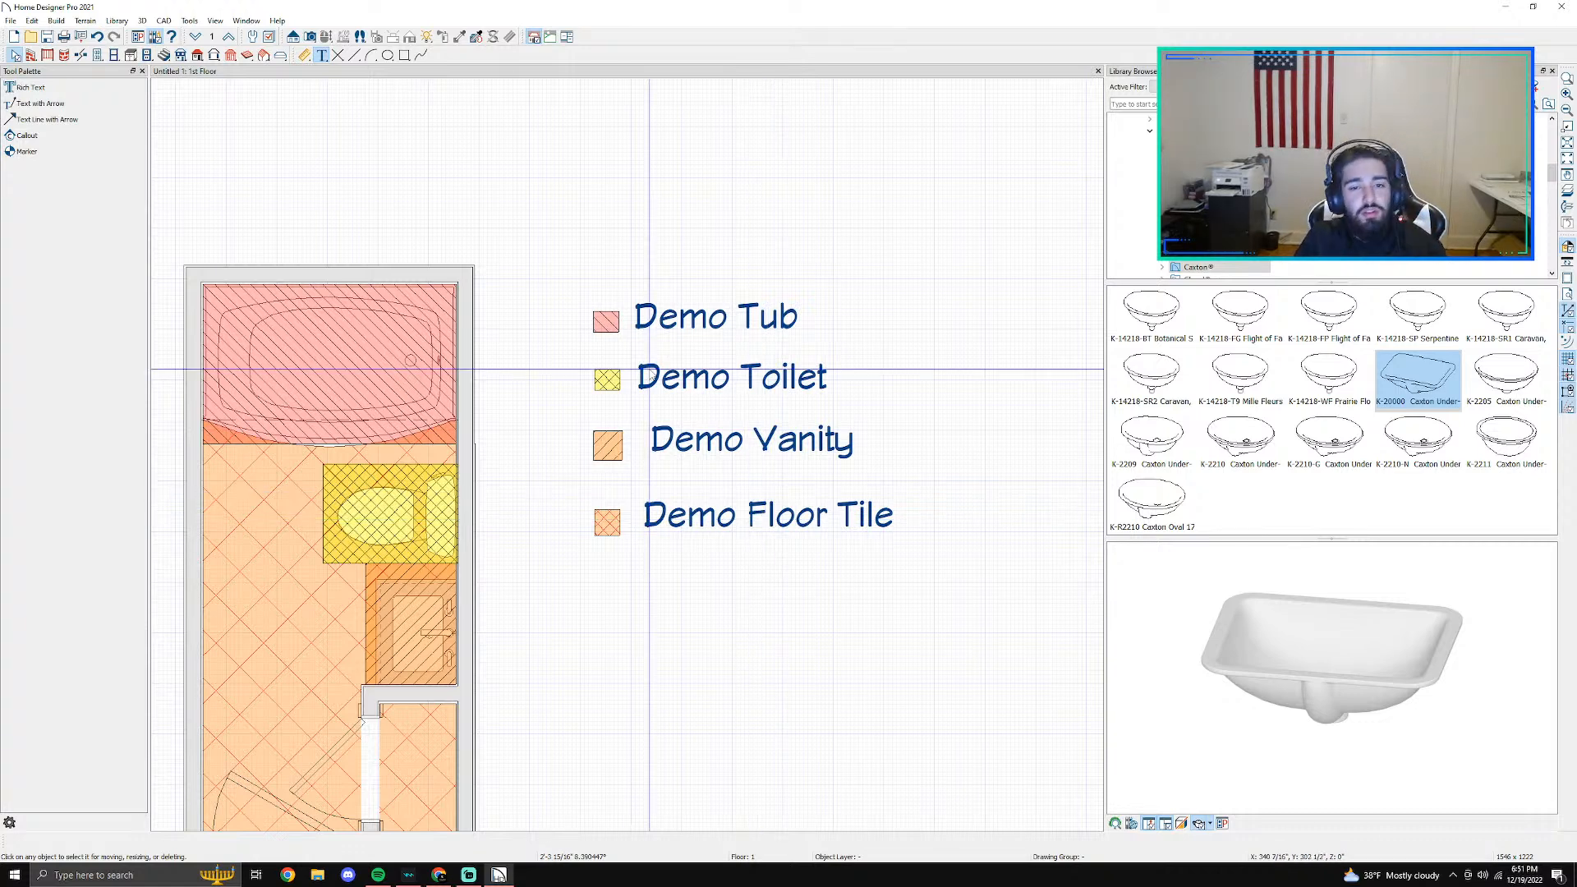
- Shrink the Demo Vanity swatch to match the other swatches and move the Demo Floor Tile swatch up in line with its label
scroll(646, 497, up, 2)
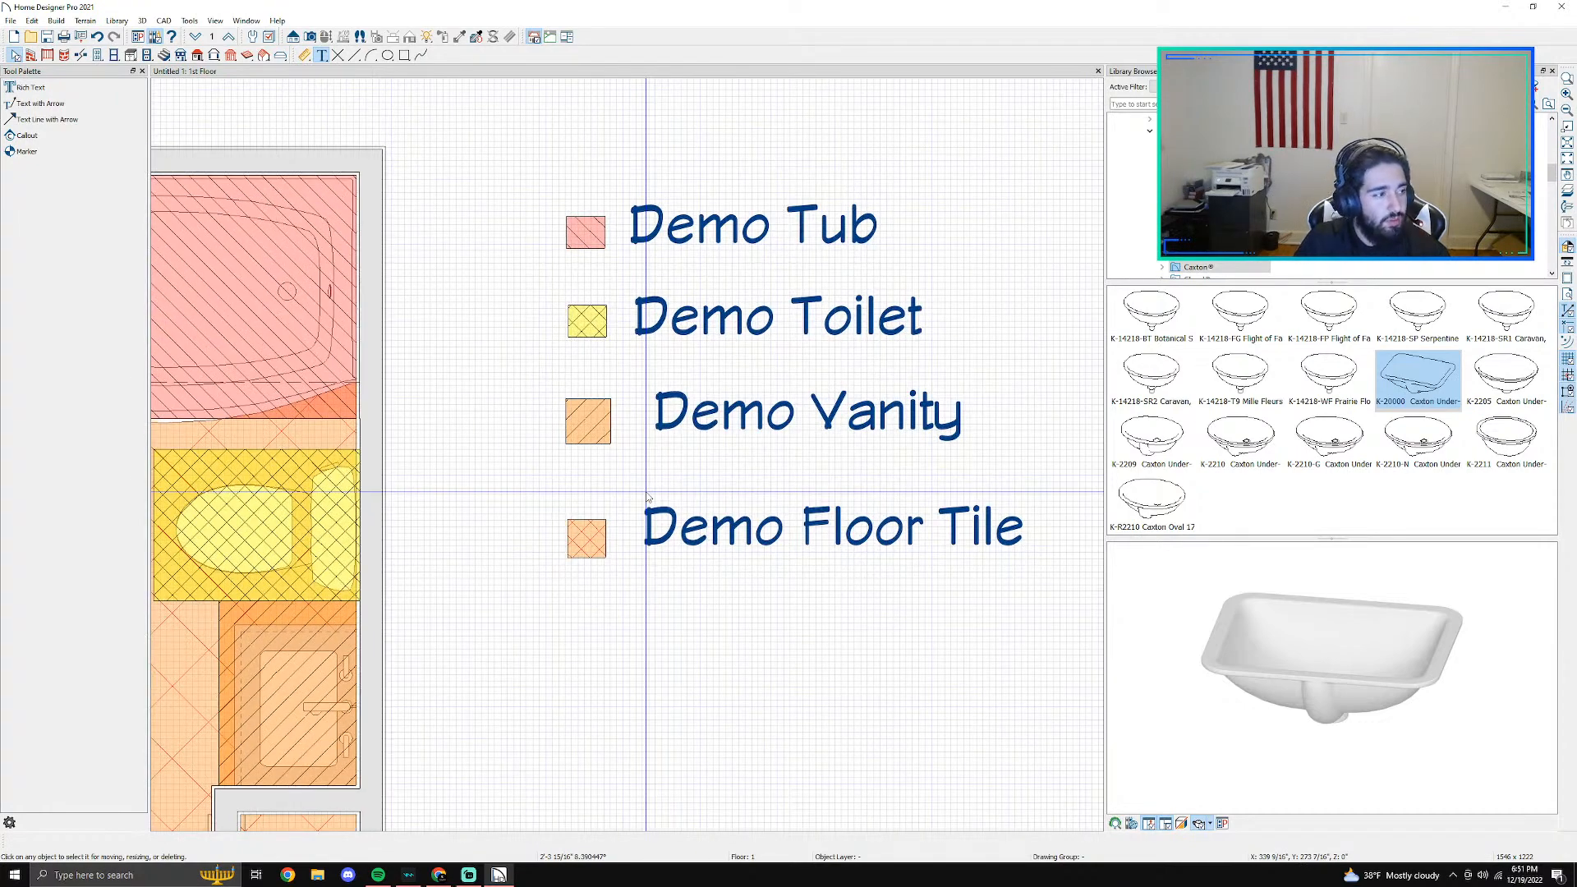
click(589, 420)
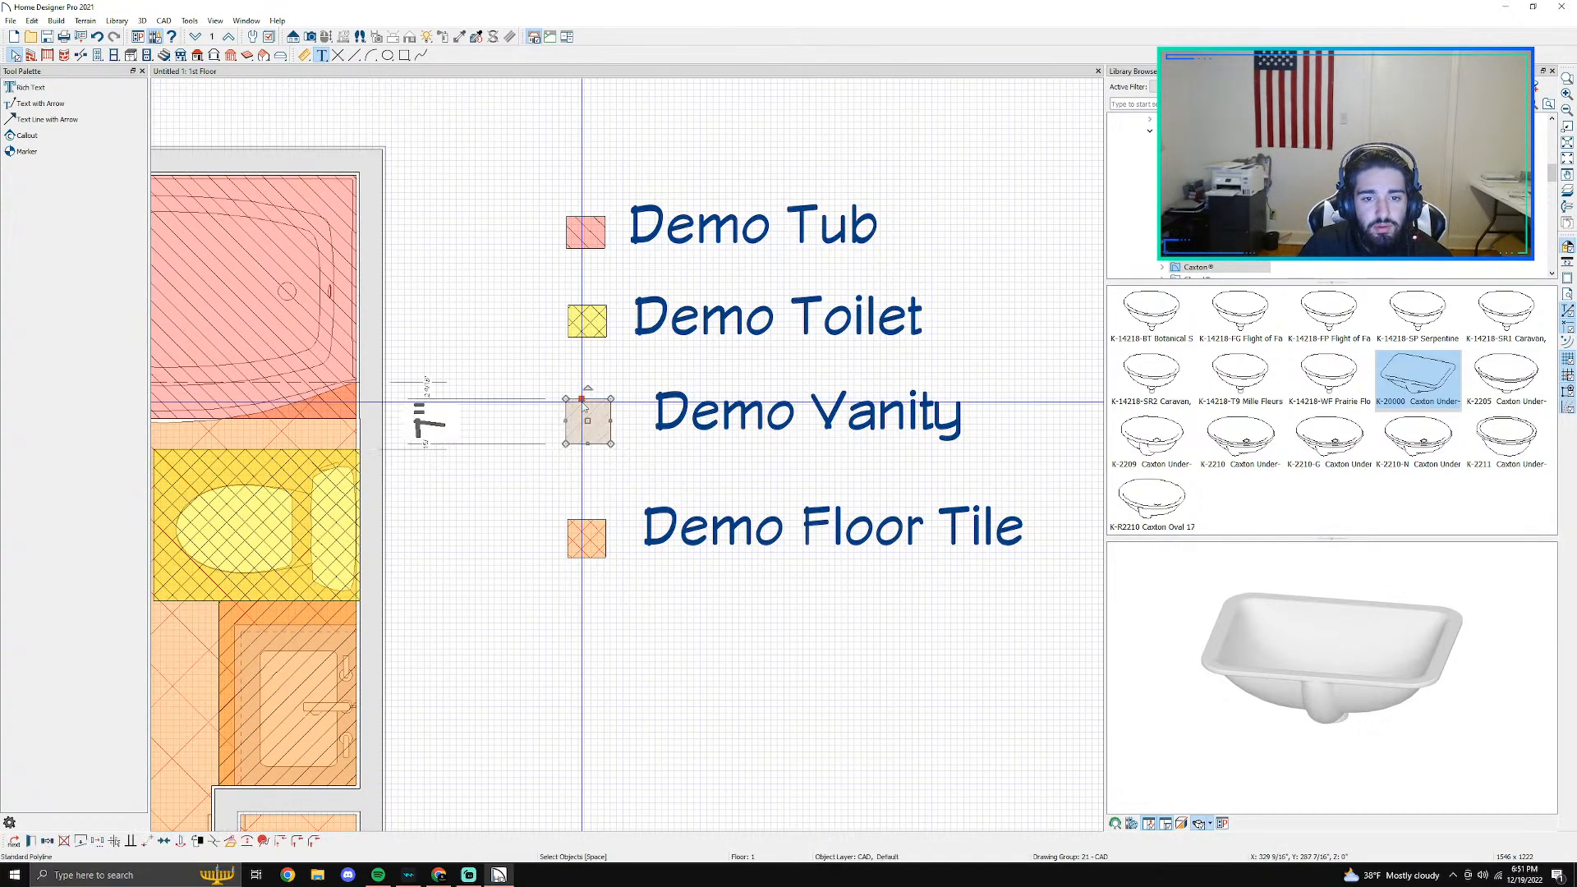
mouse_move(611, 420)
mouse_down()
mouse_move(589, 444)
mouse_move(607, 415)
mouse_move(588, 413)
mouse_up()
click(594, 539)
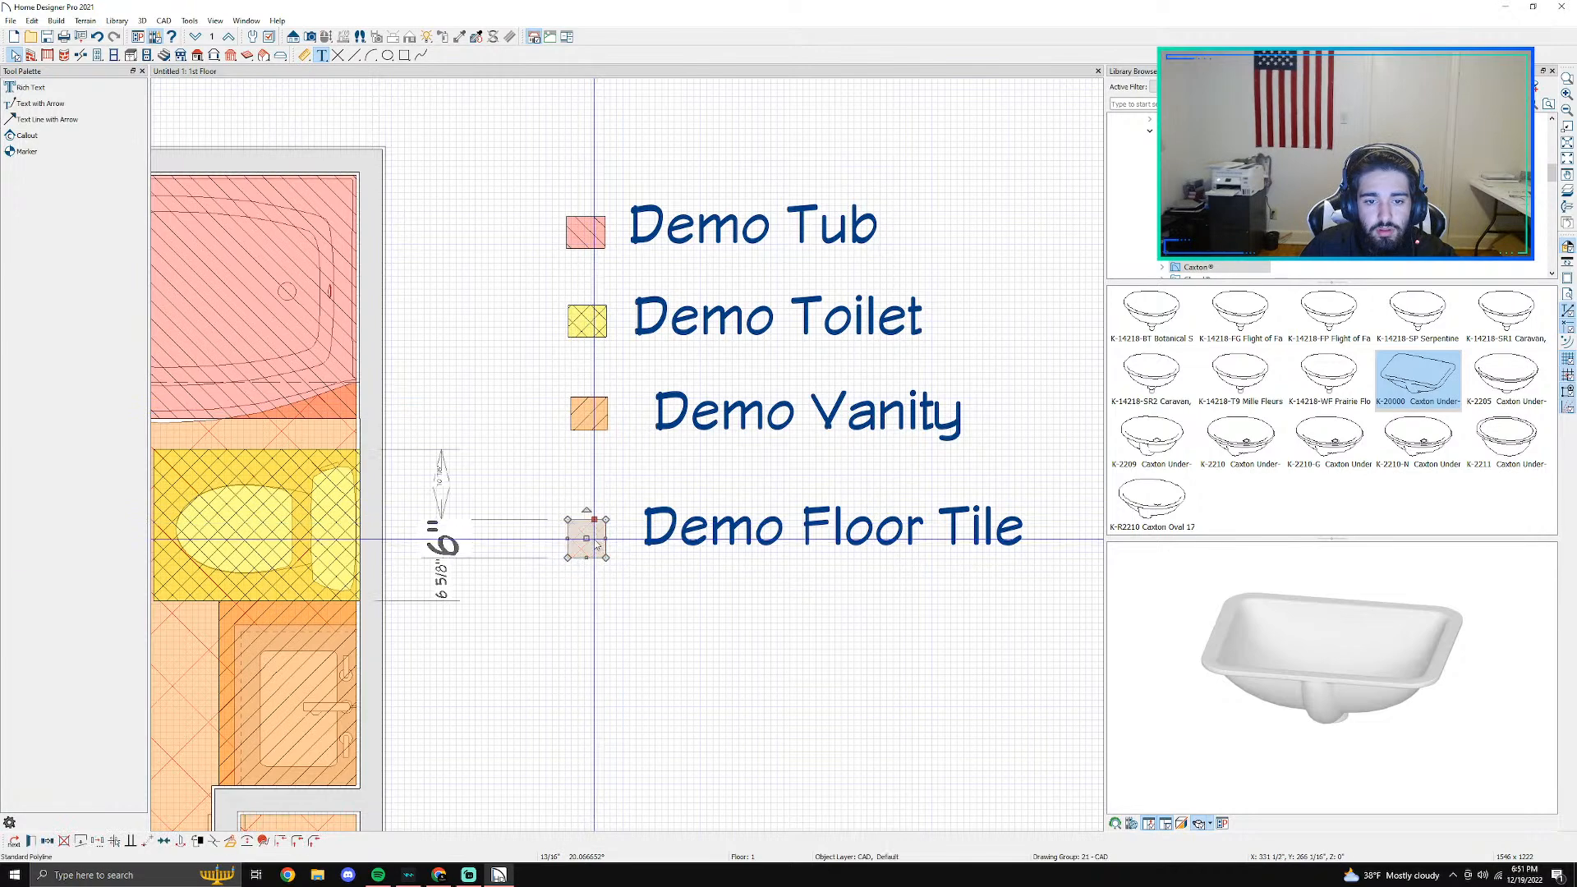
drag(586, 539, 589, 522)
key(Escape)
scroll(567, 410, down, 4)
middle_drag(591, 559, 705, 514)
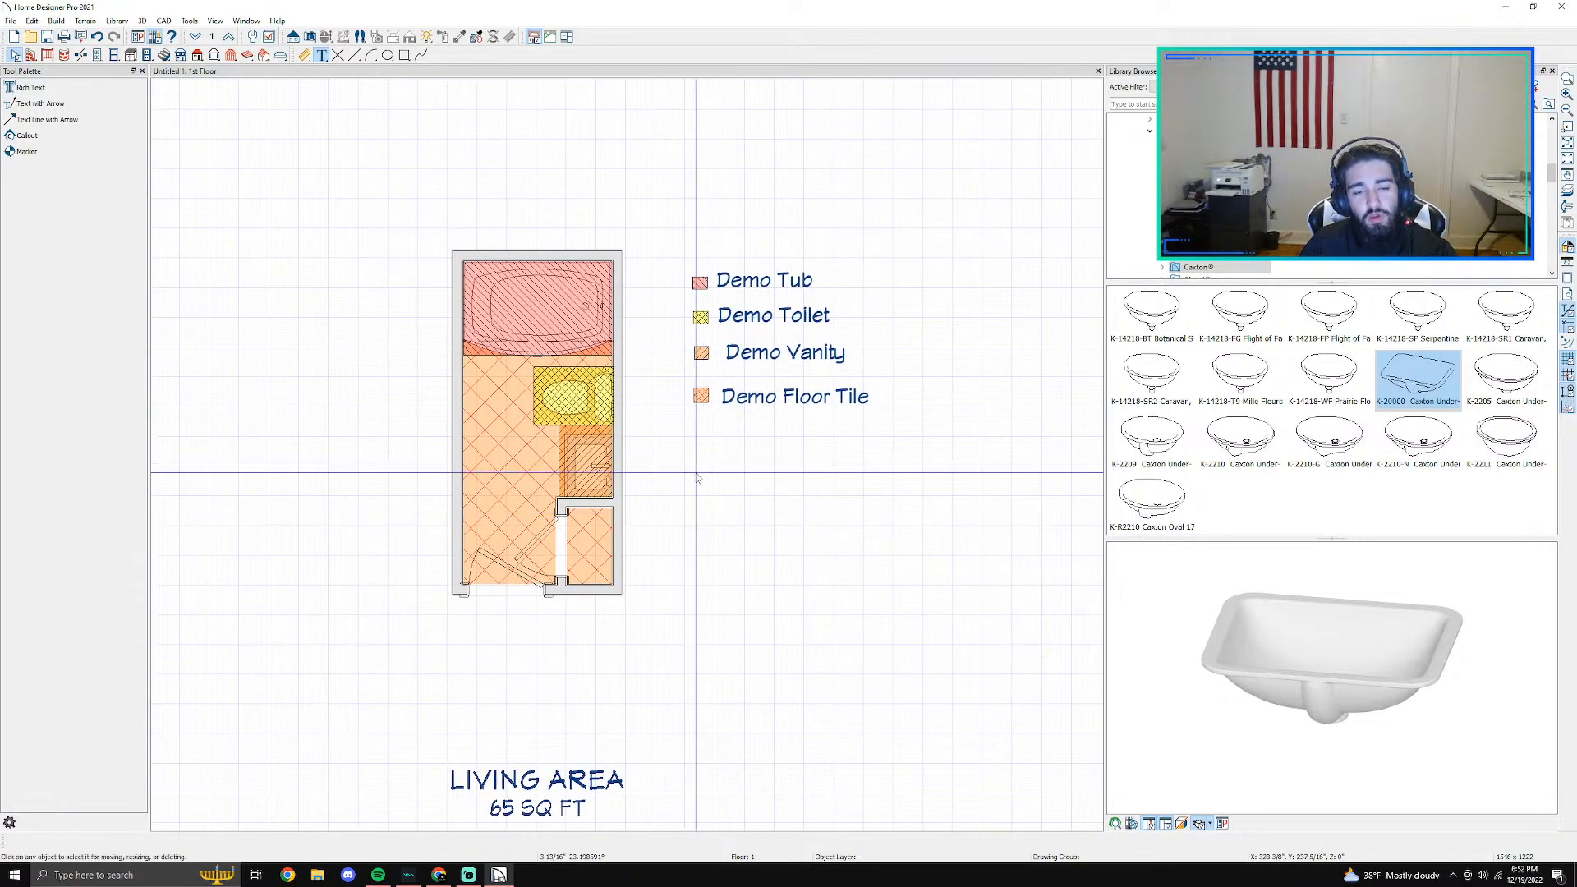
scroll(696, 472, down, 3)
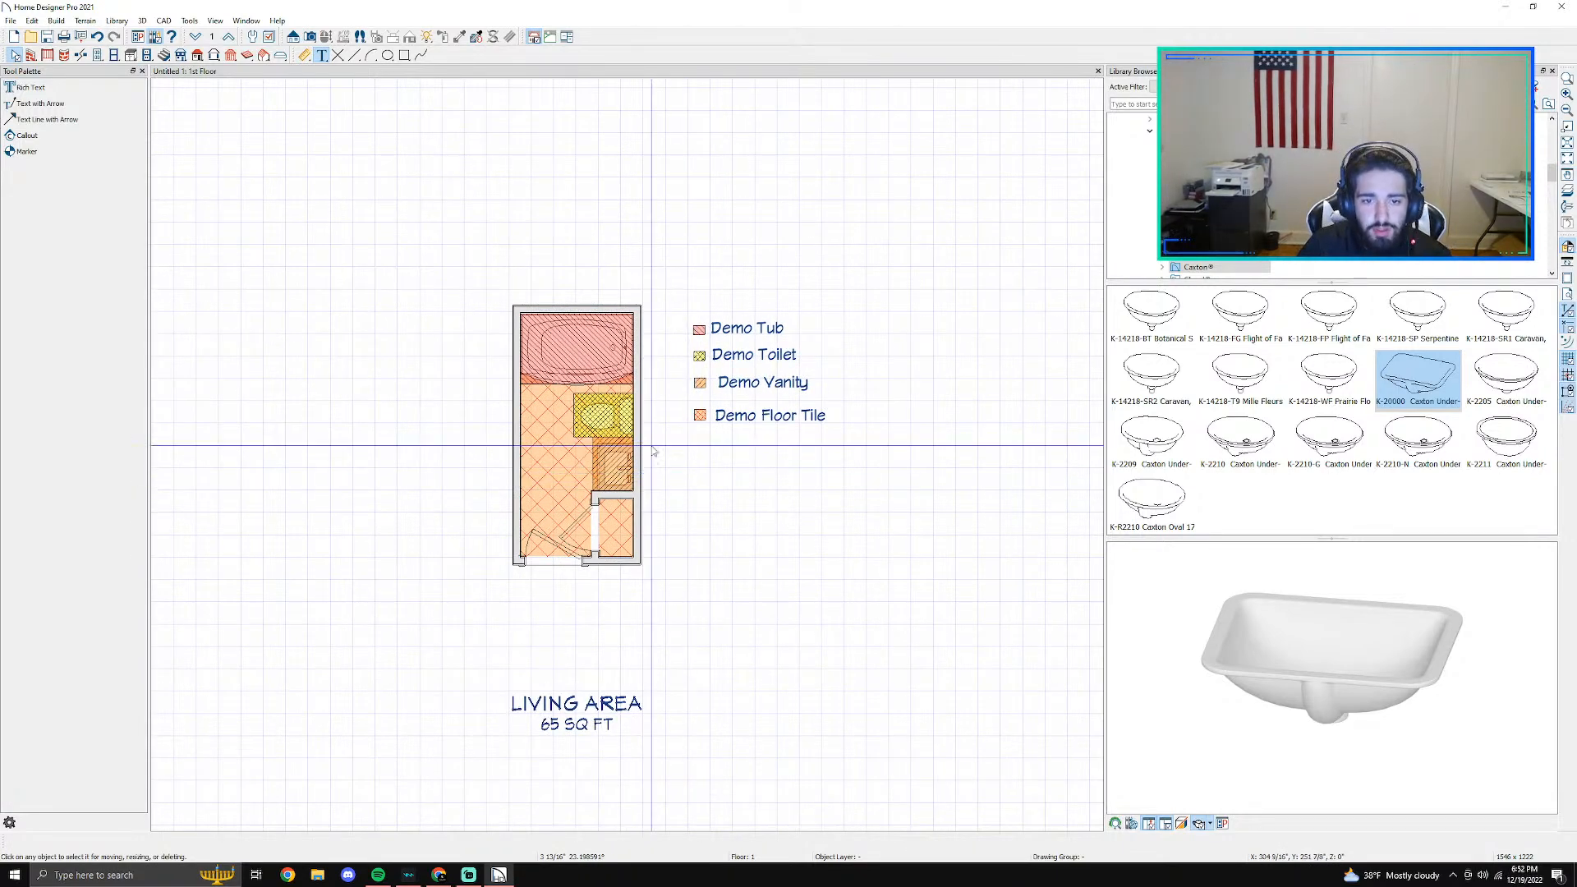
scroll(658, 447, up, 2)
click(11, 21)
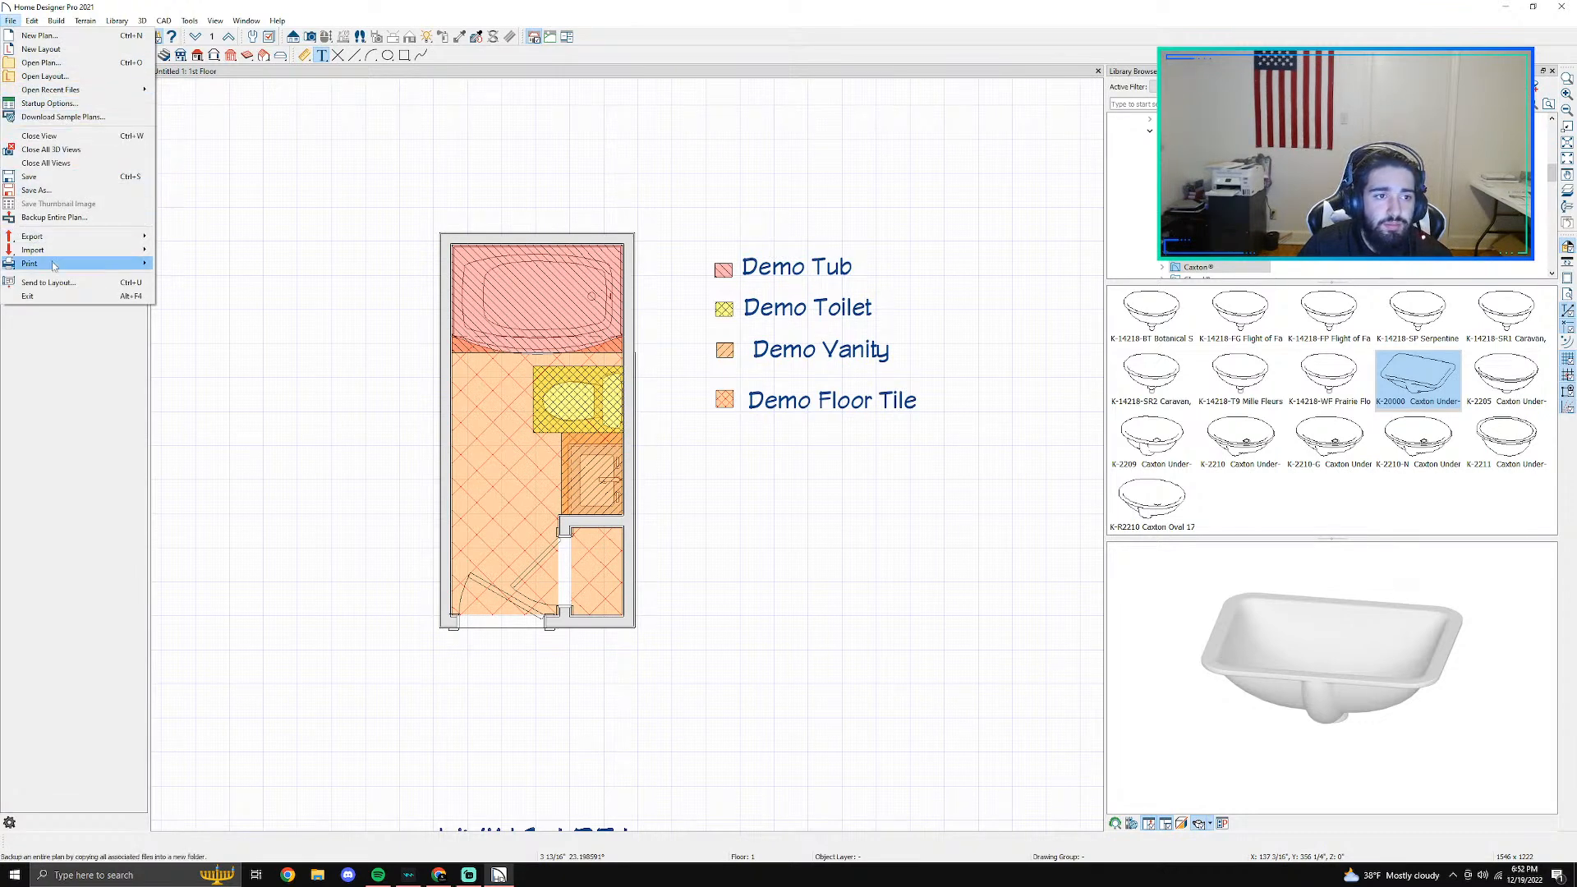
mouse_move(51, 268)
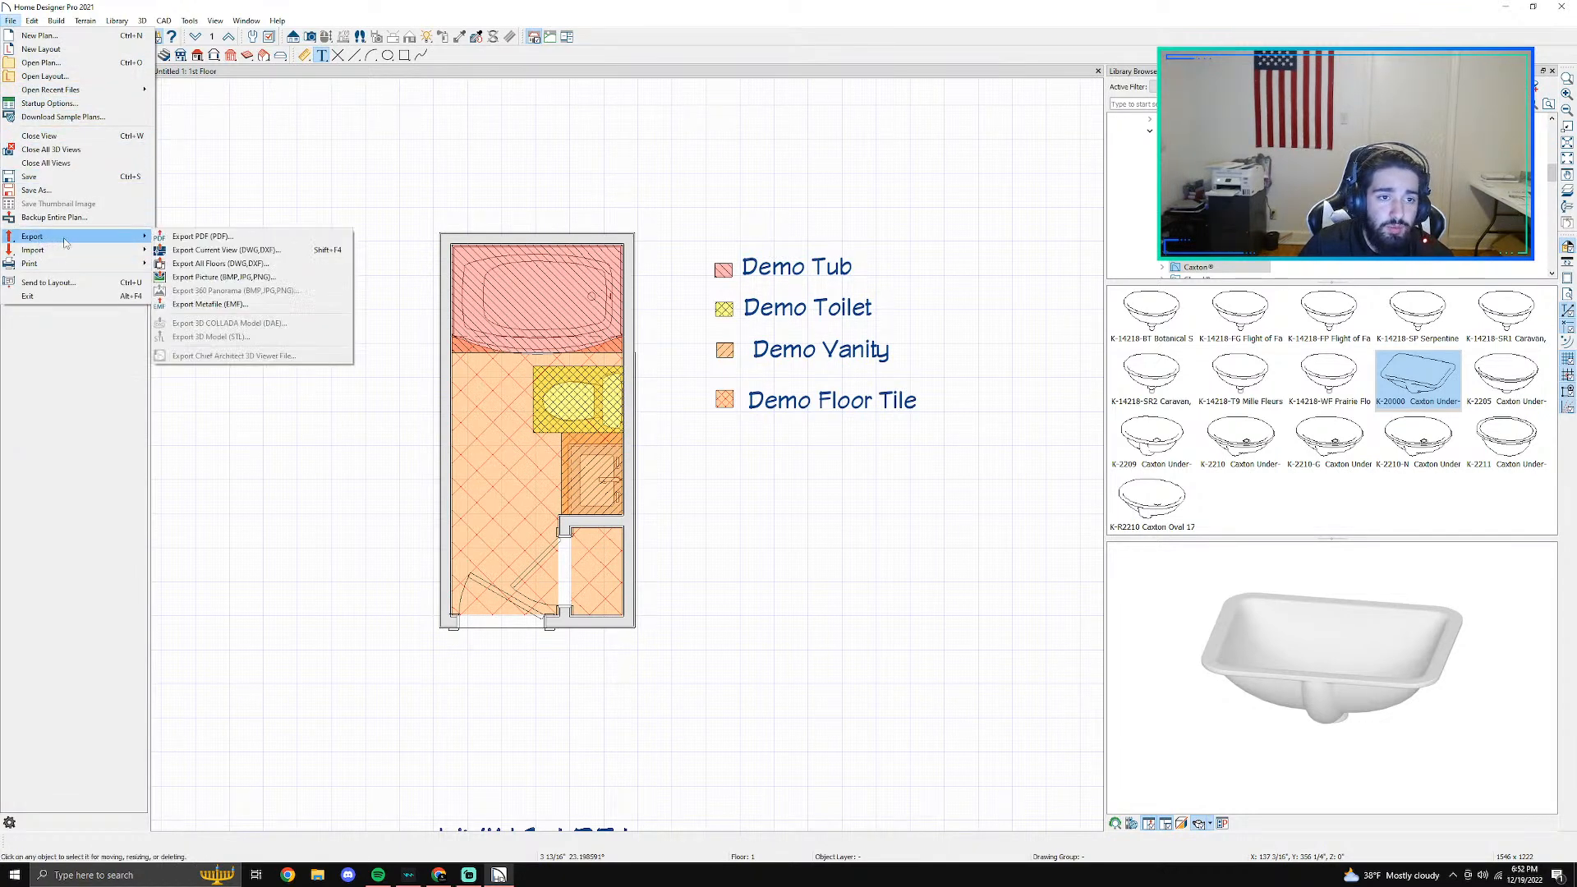
click(215, 244)
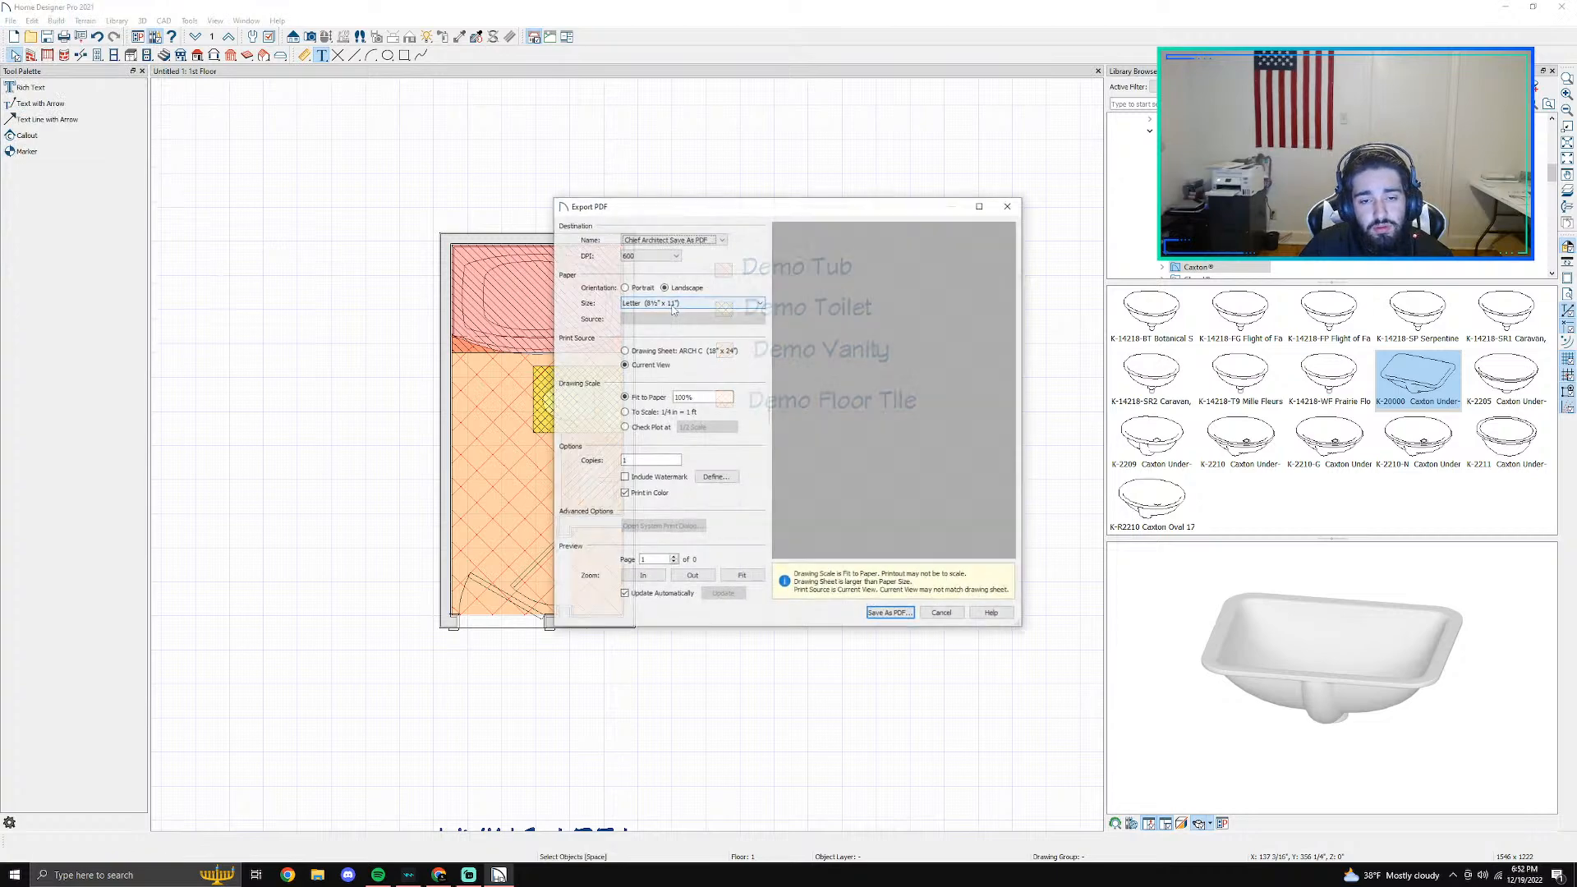
click(944, 617)
- Move the Living Area label from below the plan to the space under the legend
scroll(694, 662, down, 3)
middle_drag(589, 725, 641, 556)
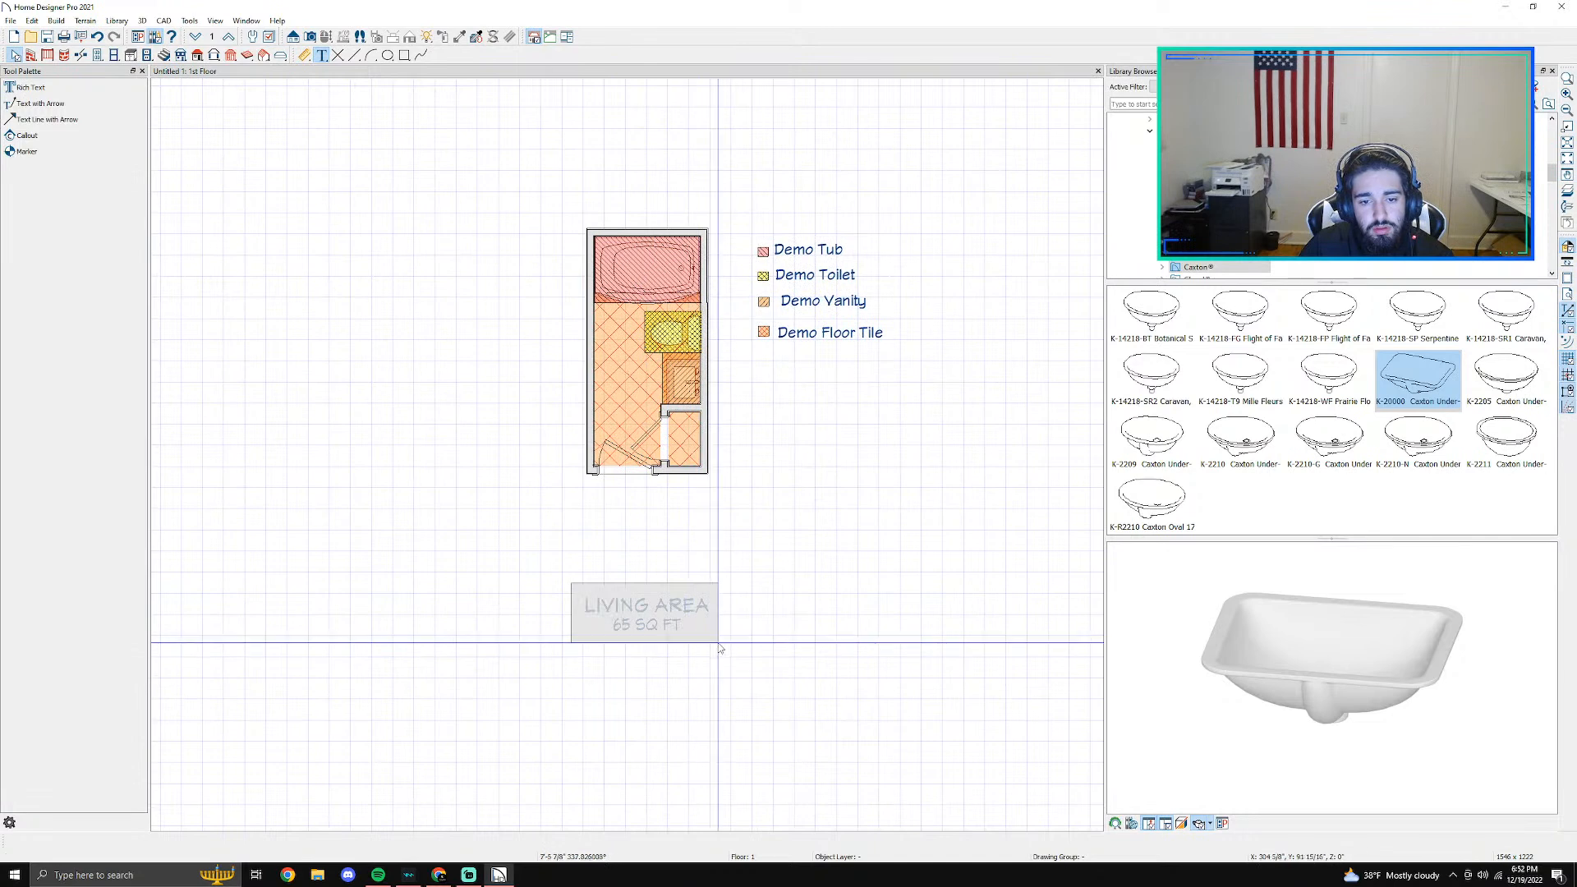
click(646, 637)
drag(646, 638, 853, 424)
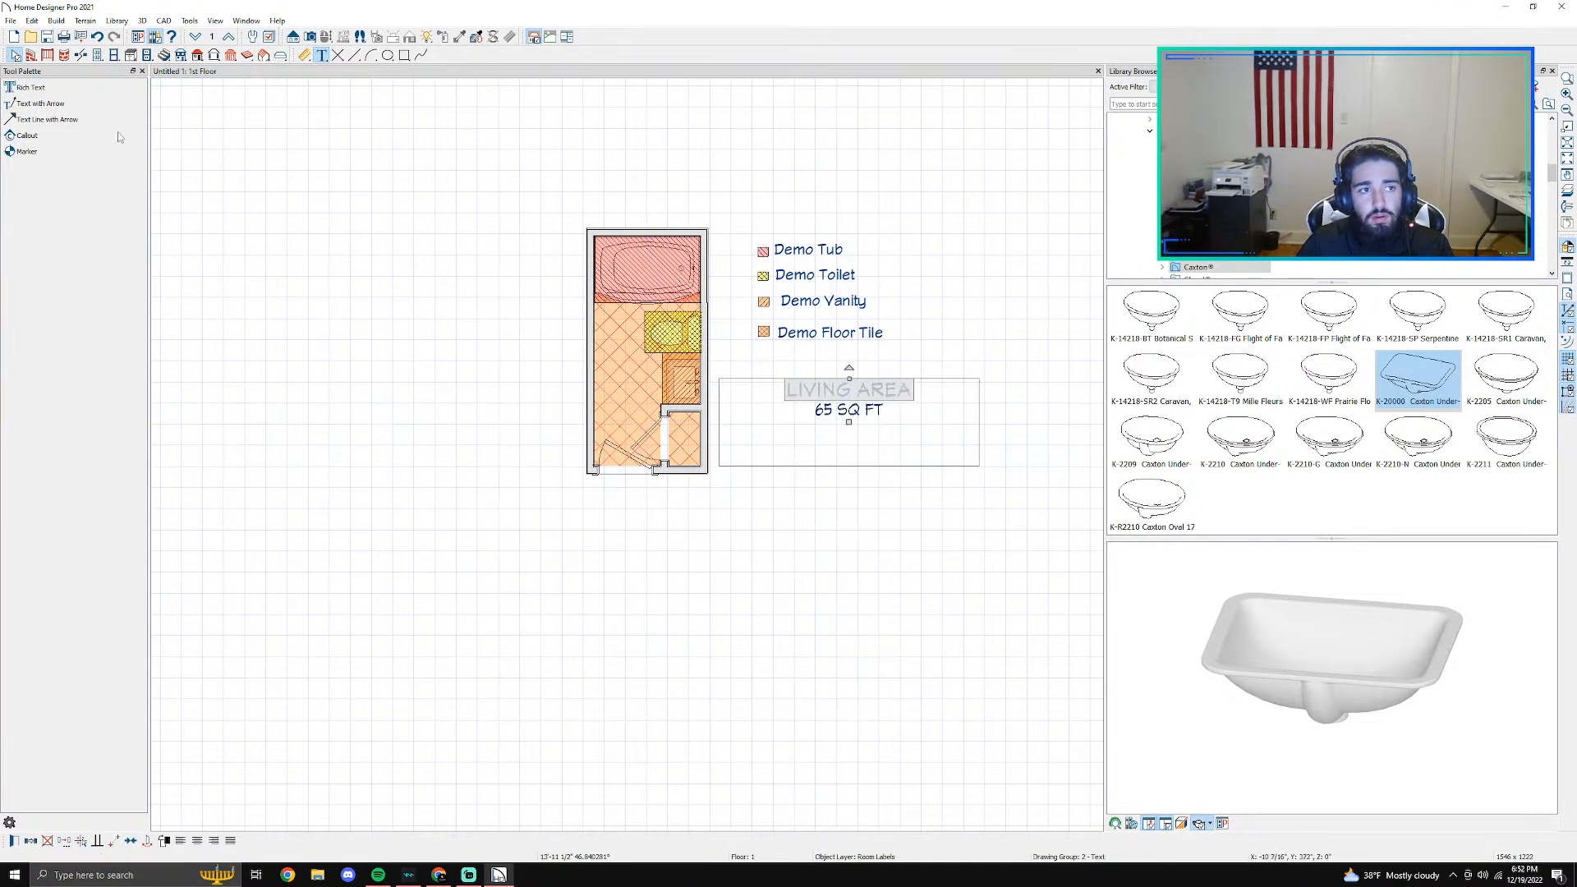
- Preview the current view as a PDF export, and close the export without saving
click(10, 20)
mouse_move(50, 236)
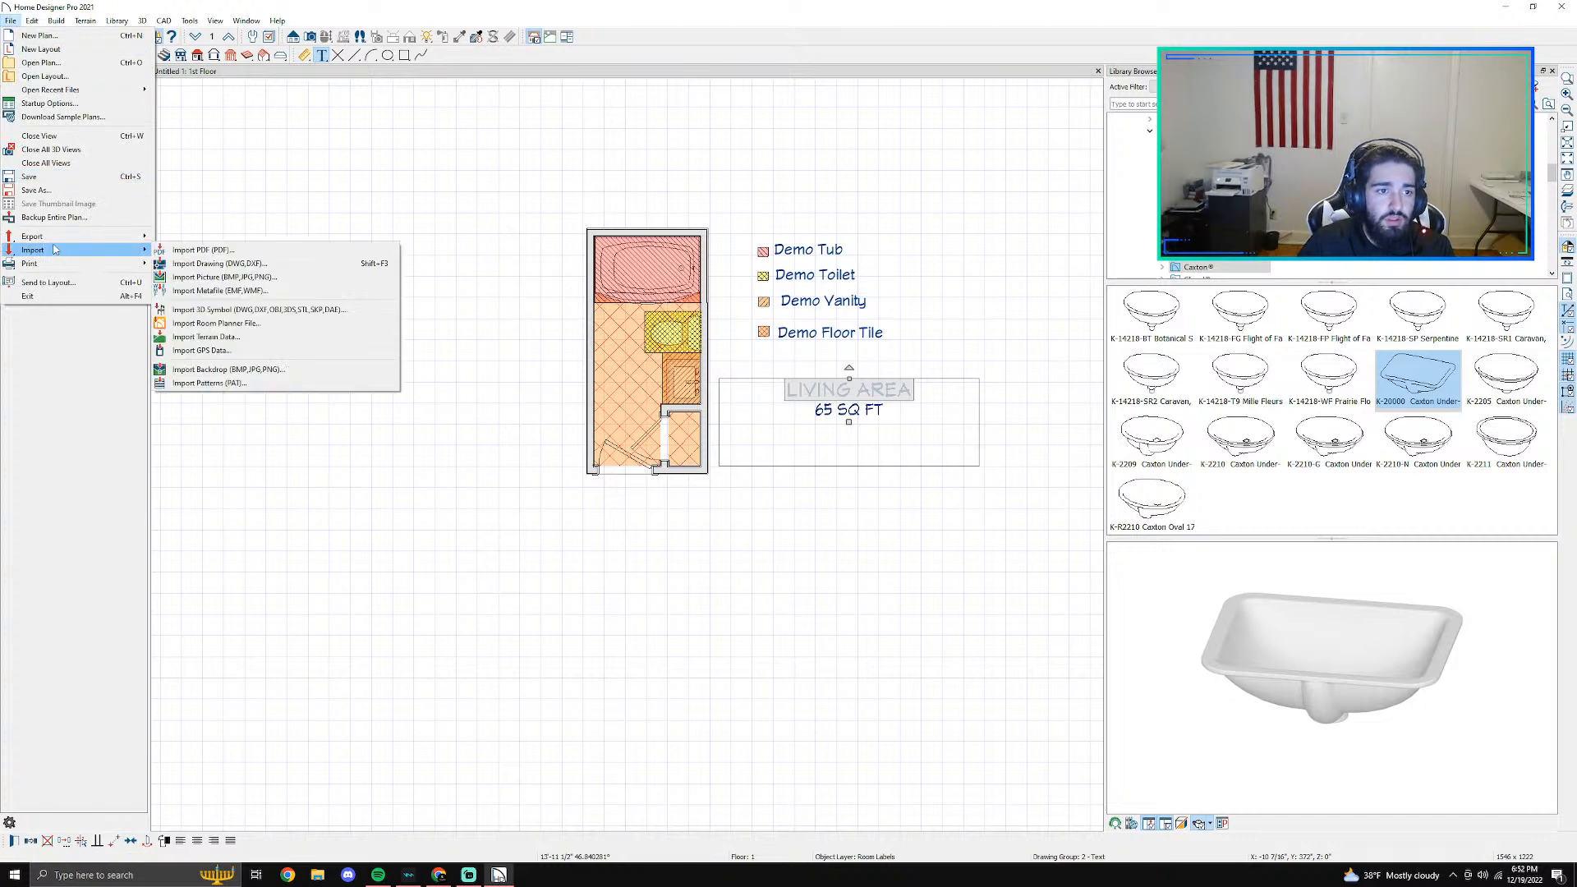
click(246, 236)
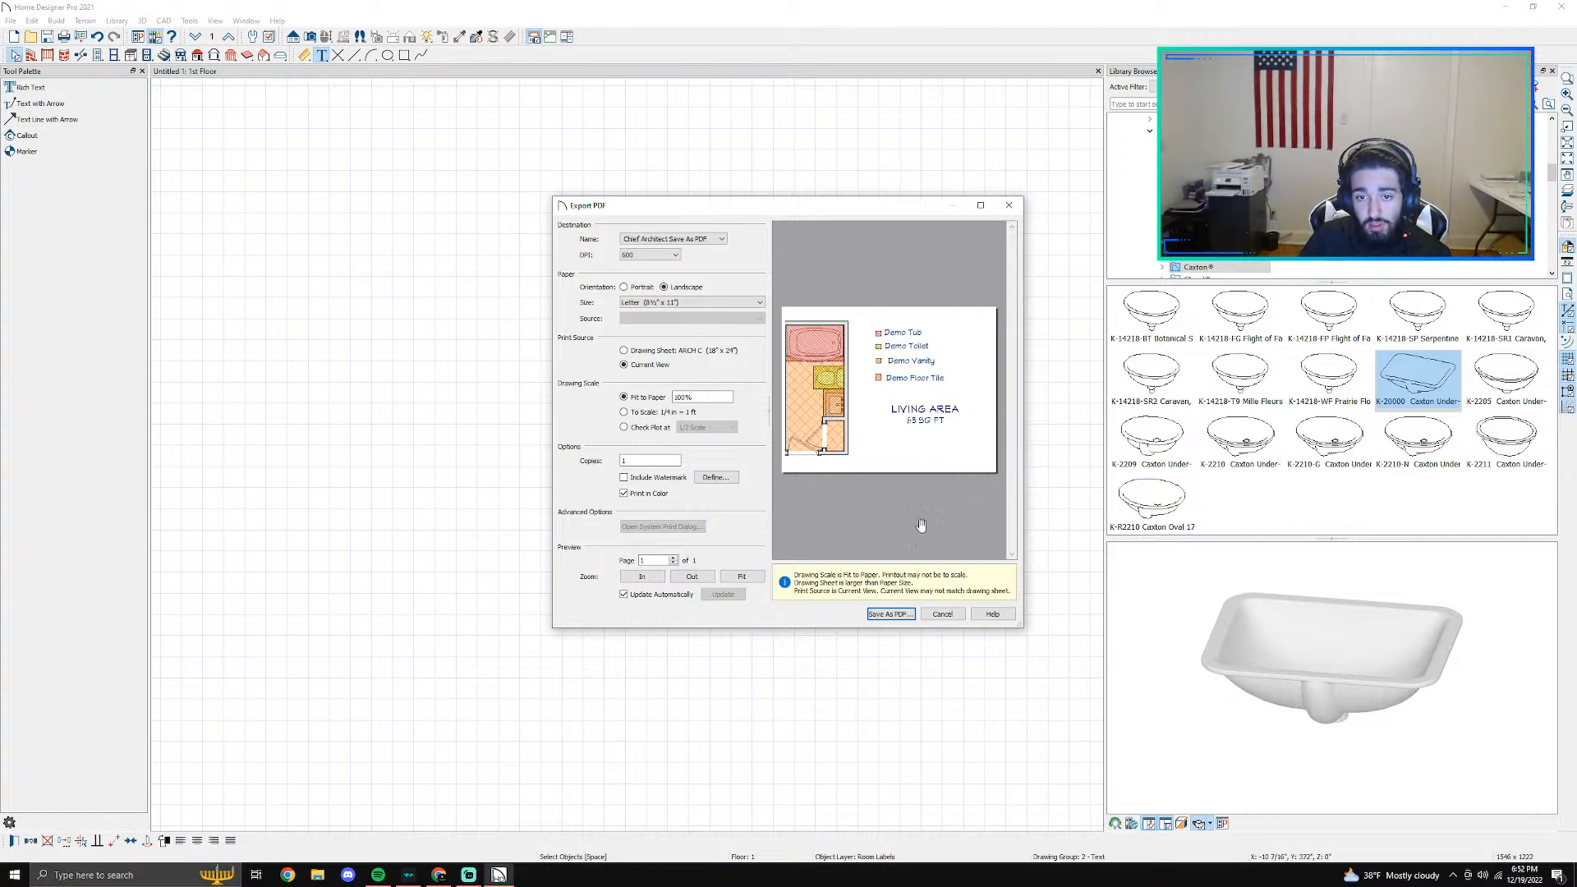
click(941, 614)
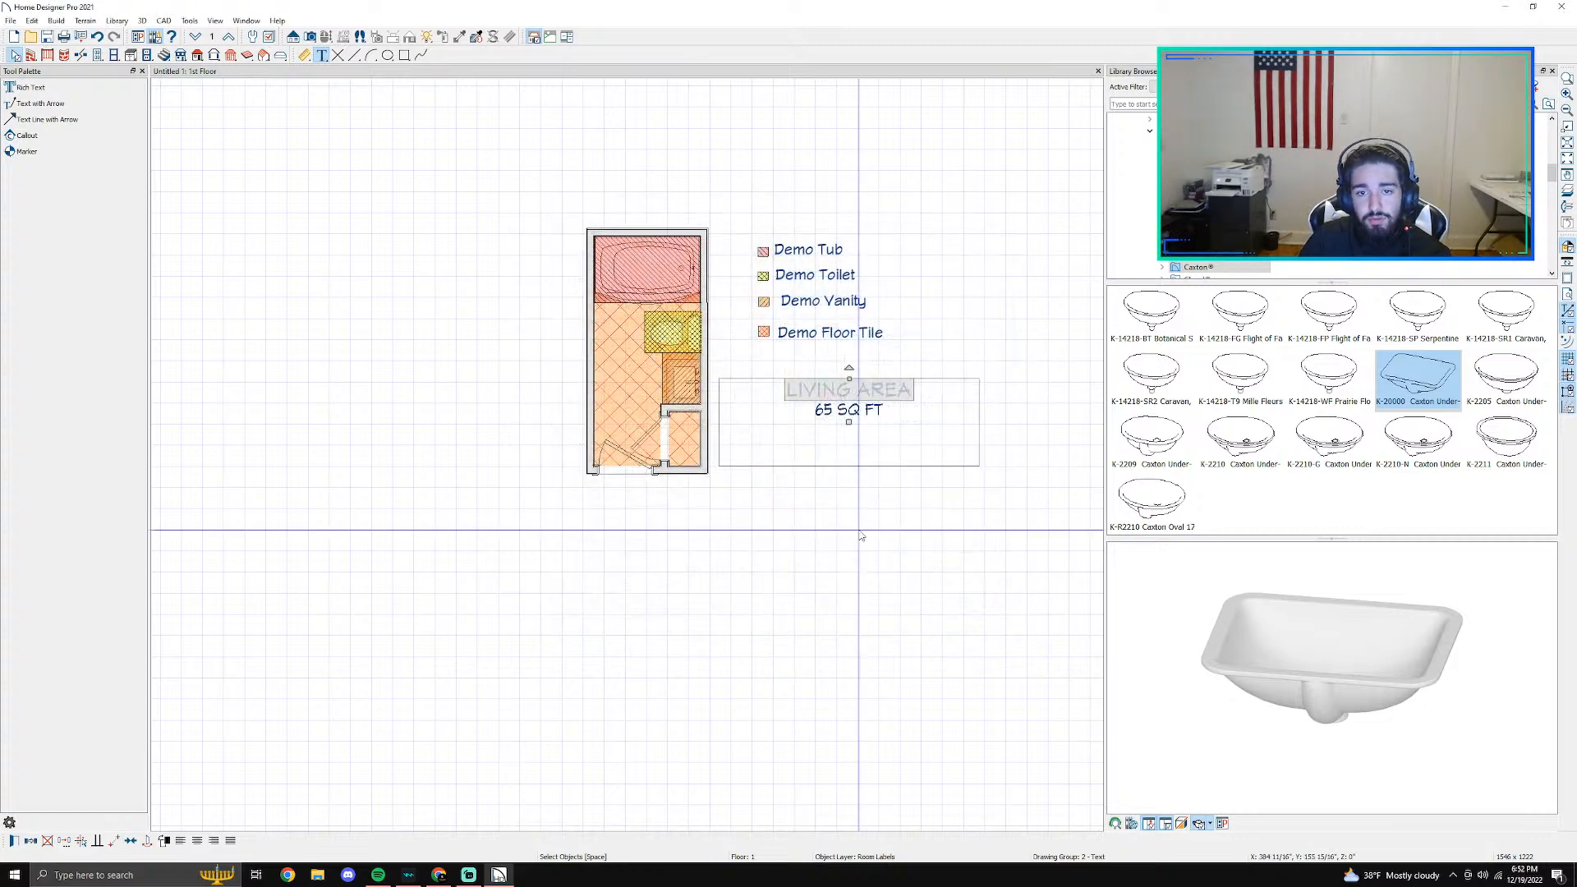
- Remove the grid fill from the small closet beside the entry door by setting its room fill pattern to No Pattern
scroll(845, 530, up, 2)
scroll(713, 345, up, 2)
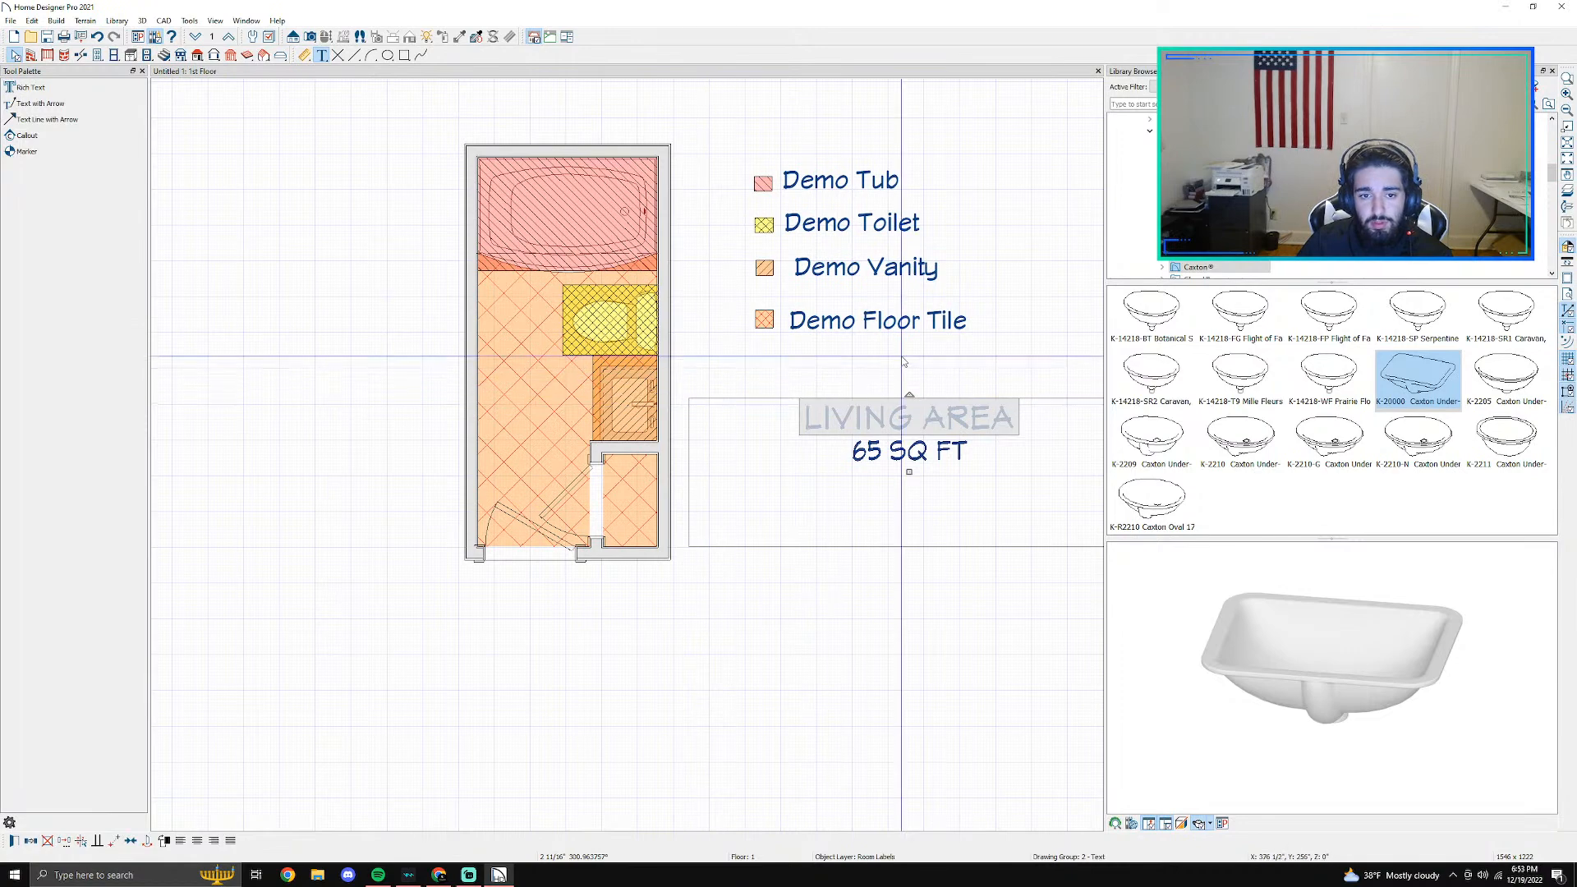
scroll(641, 445, up, 3)
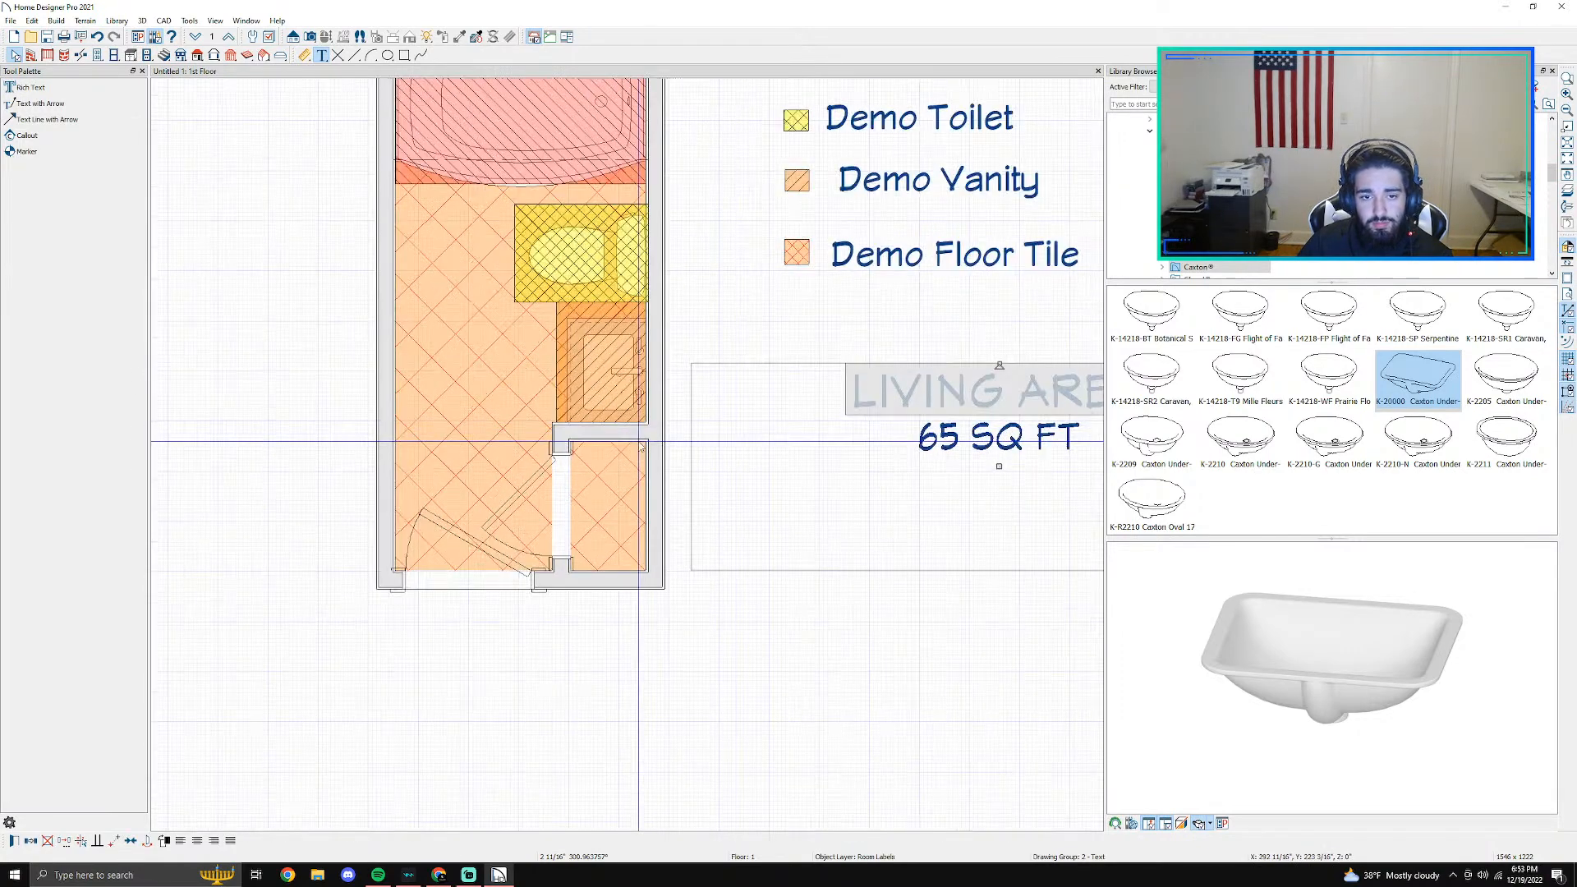
click(612, 490)
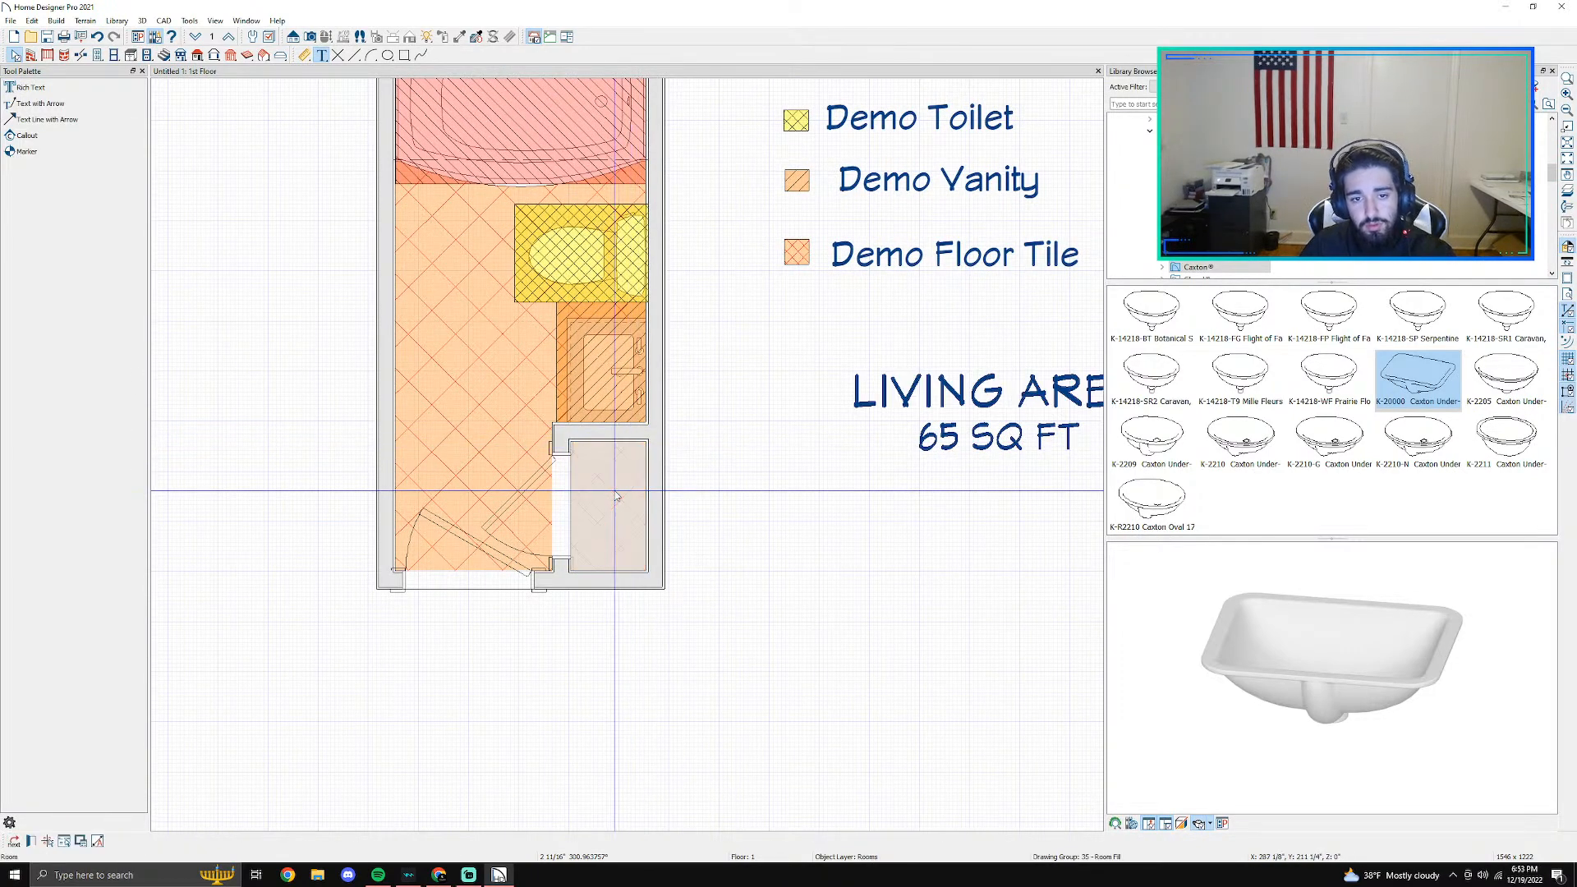
right_click(613, 543)
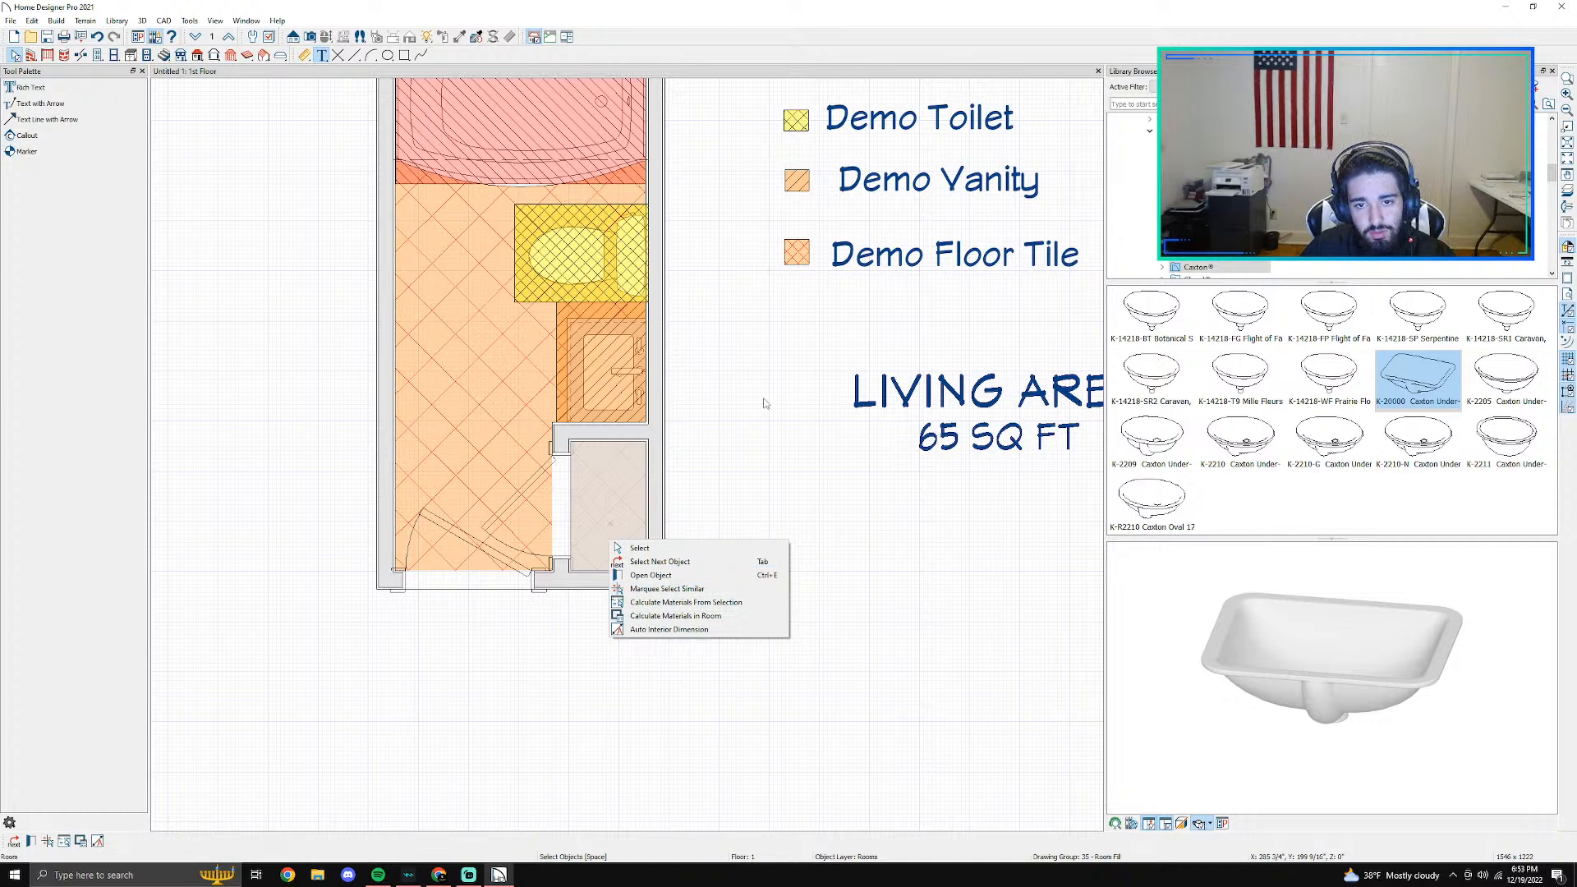
click(620, 512)
double_click(620, 518)
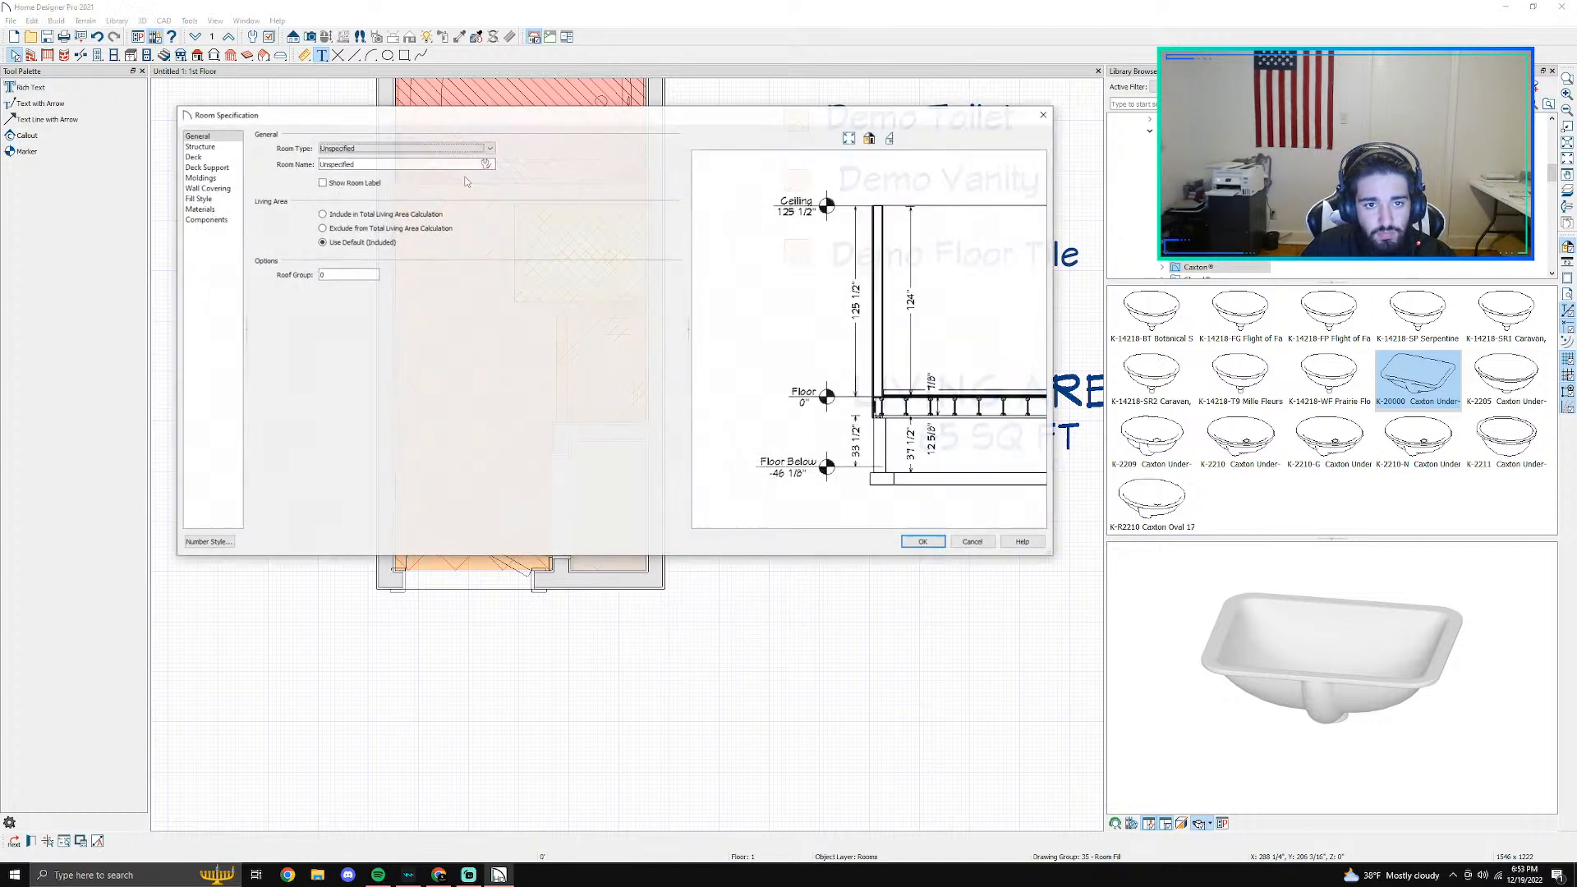
click(198, 147)
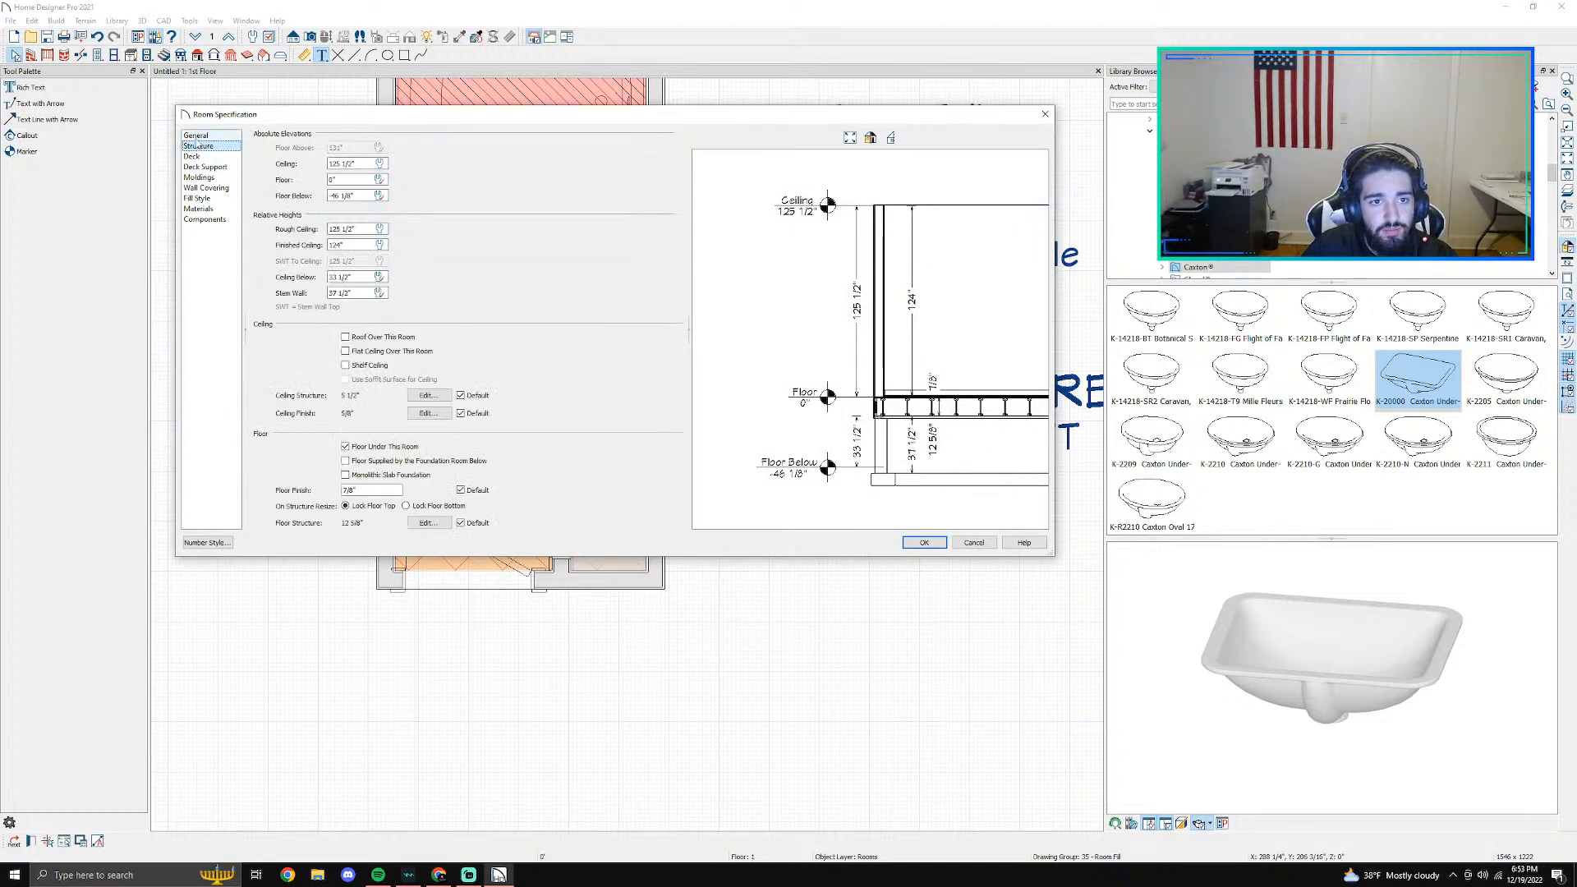
click(206, 136)
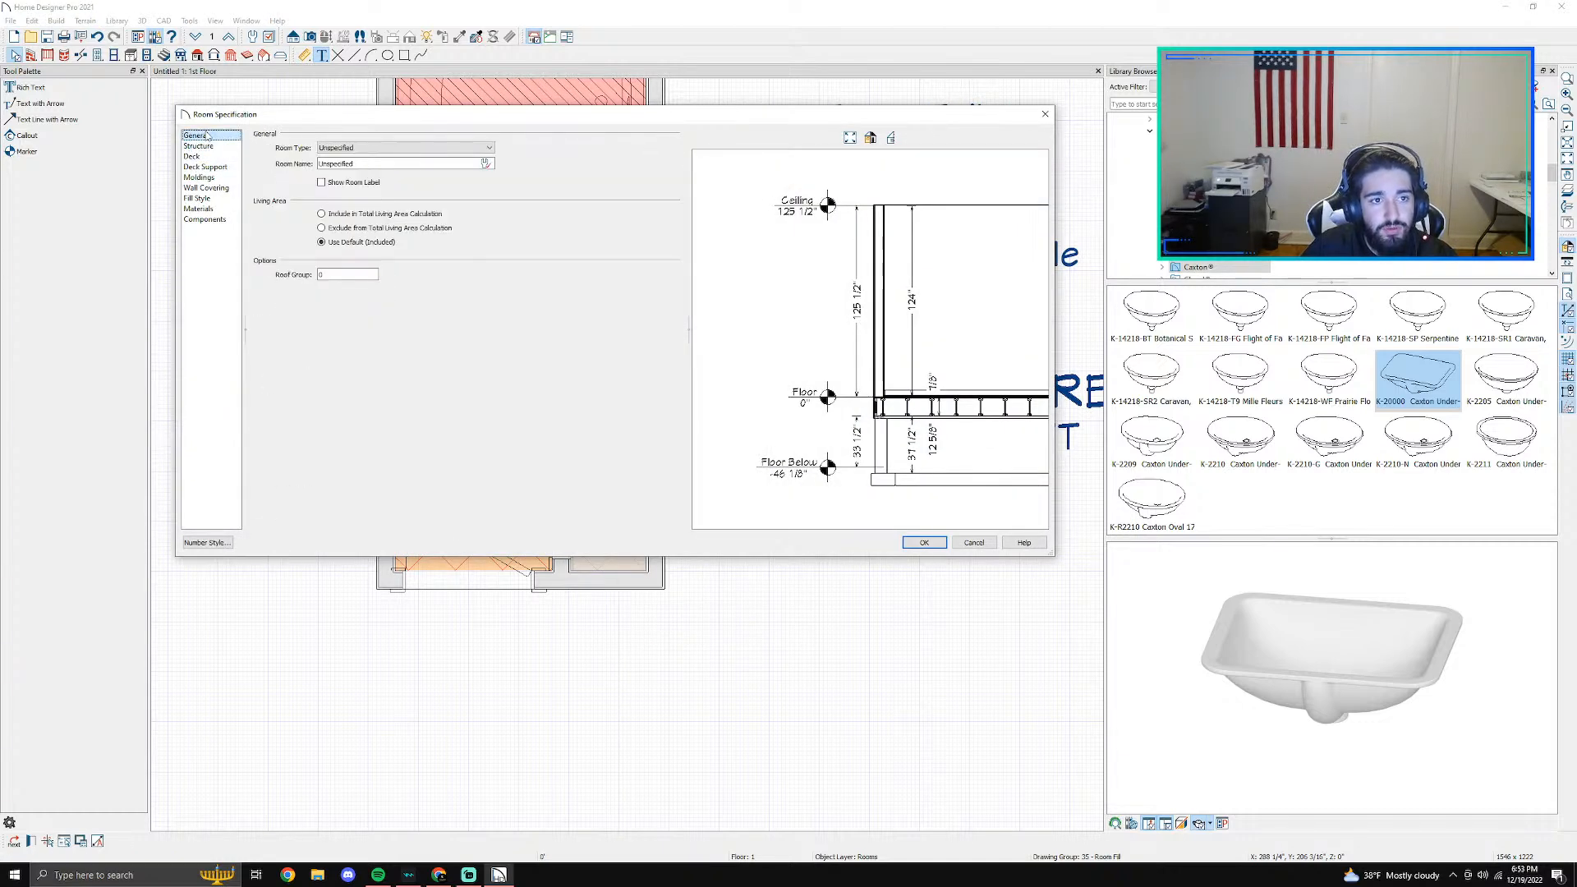
click(215, 198)
click(365, 149)
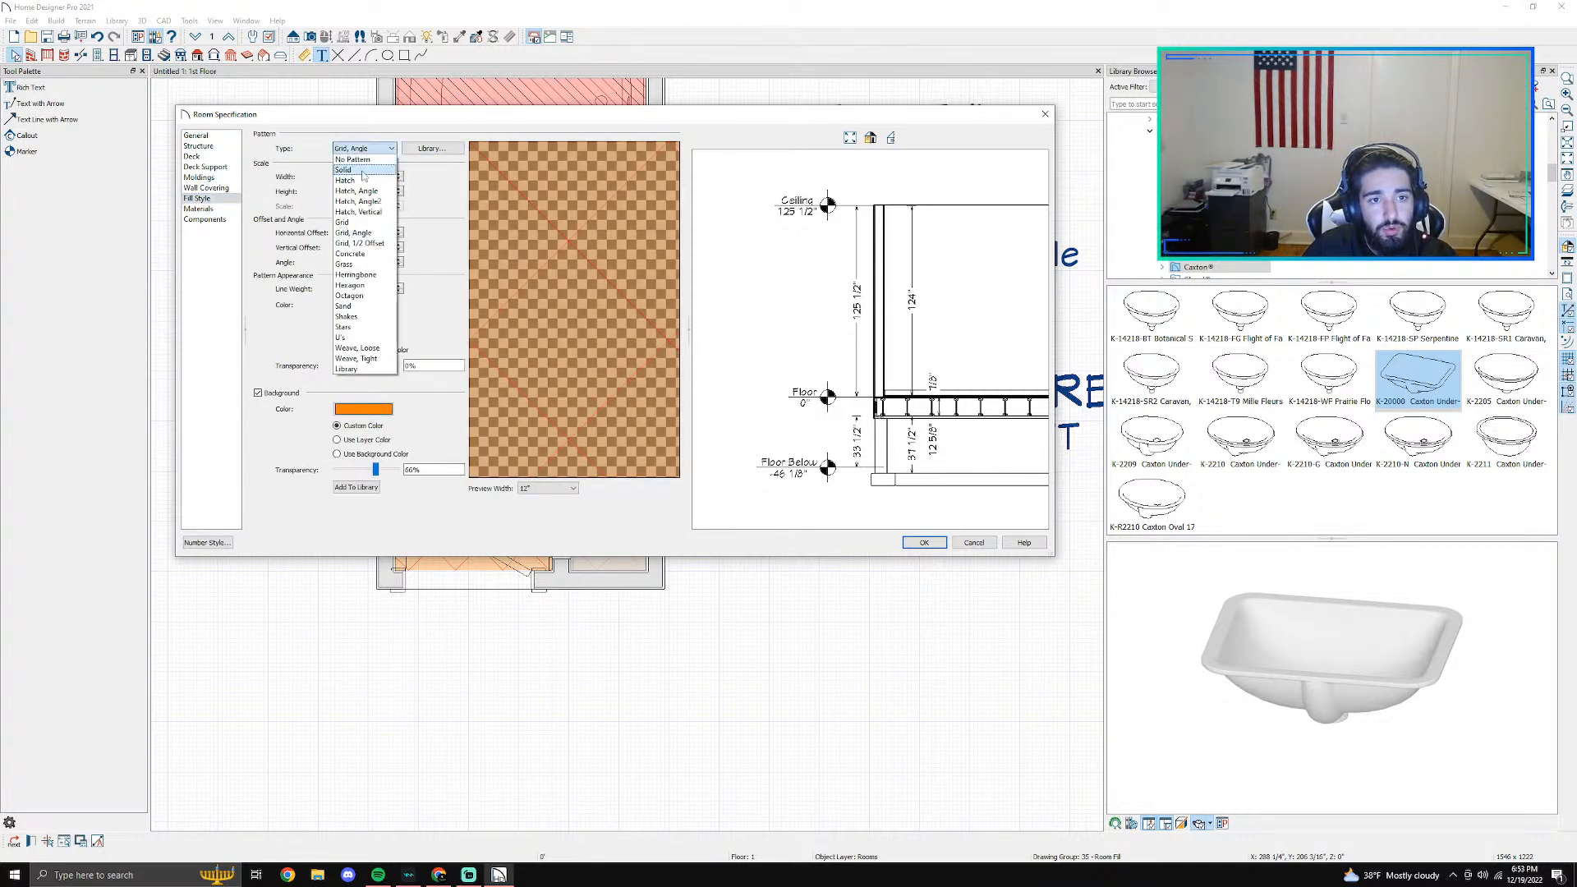
click(351, 167)
click(924, 543)
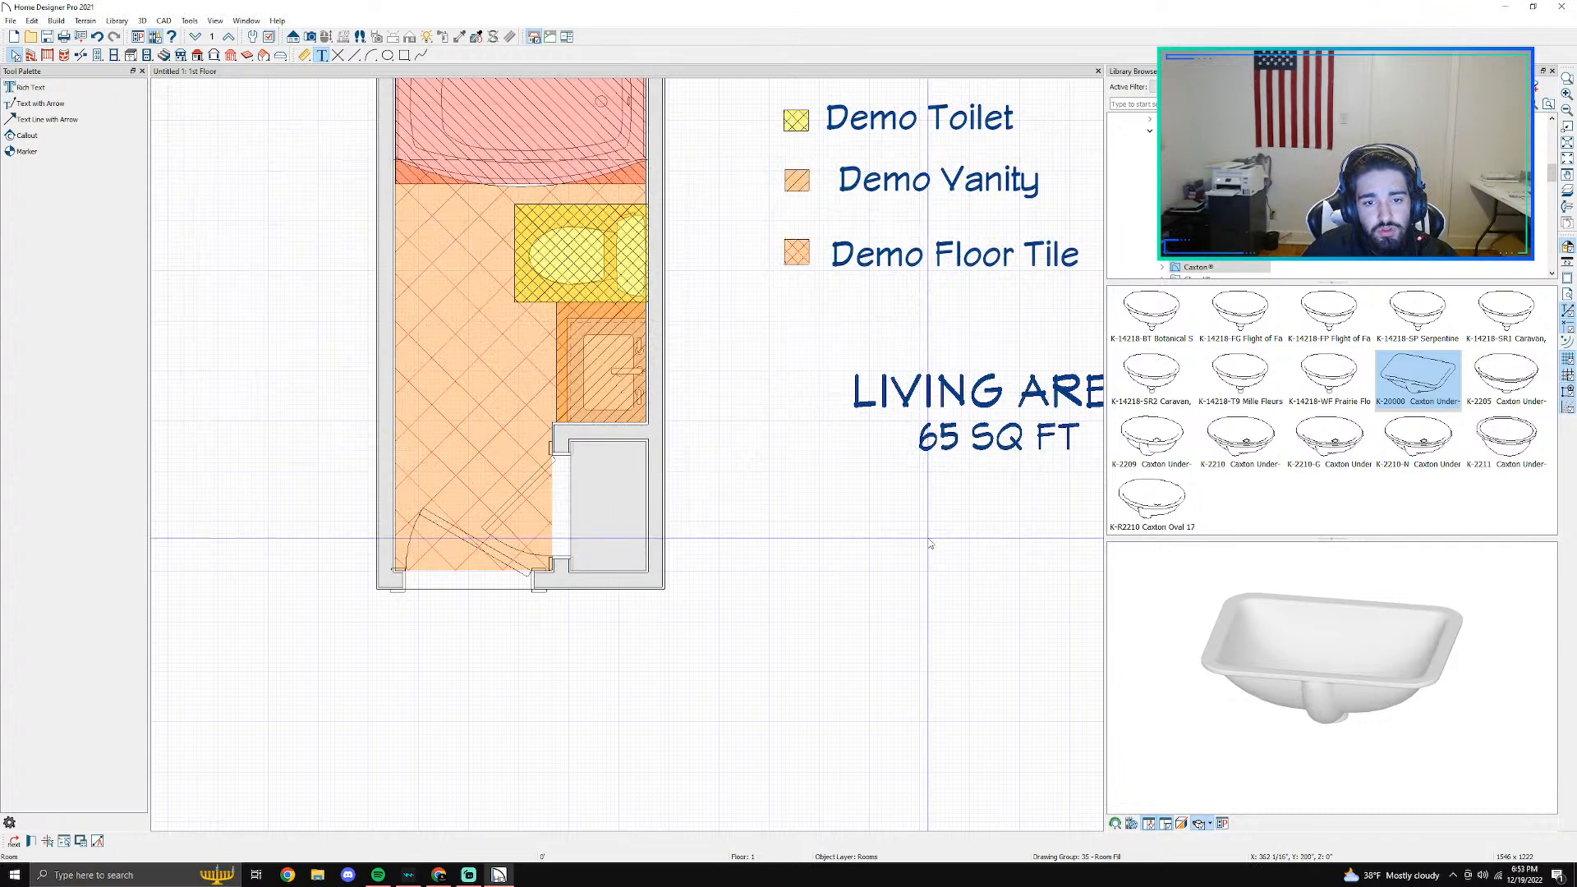
- Draw a rectangular polyline about 1'-10" wide over the closet area below the vanity
click(404, 55)
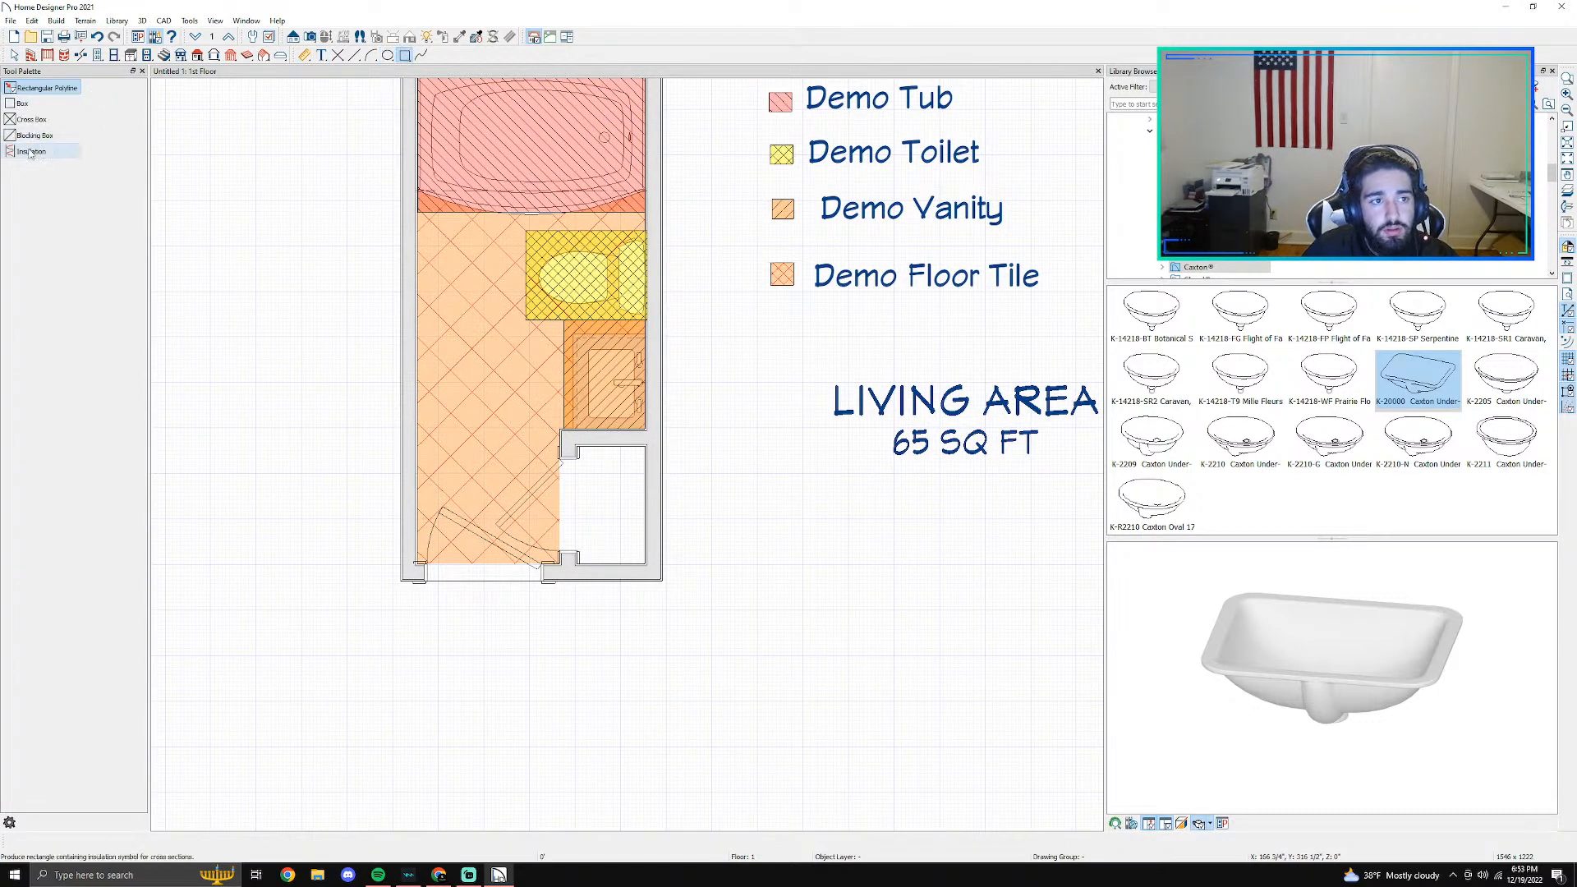
drag(561, 430, 645, 564)
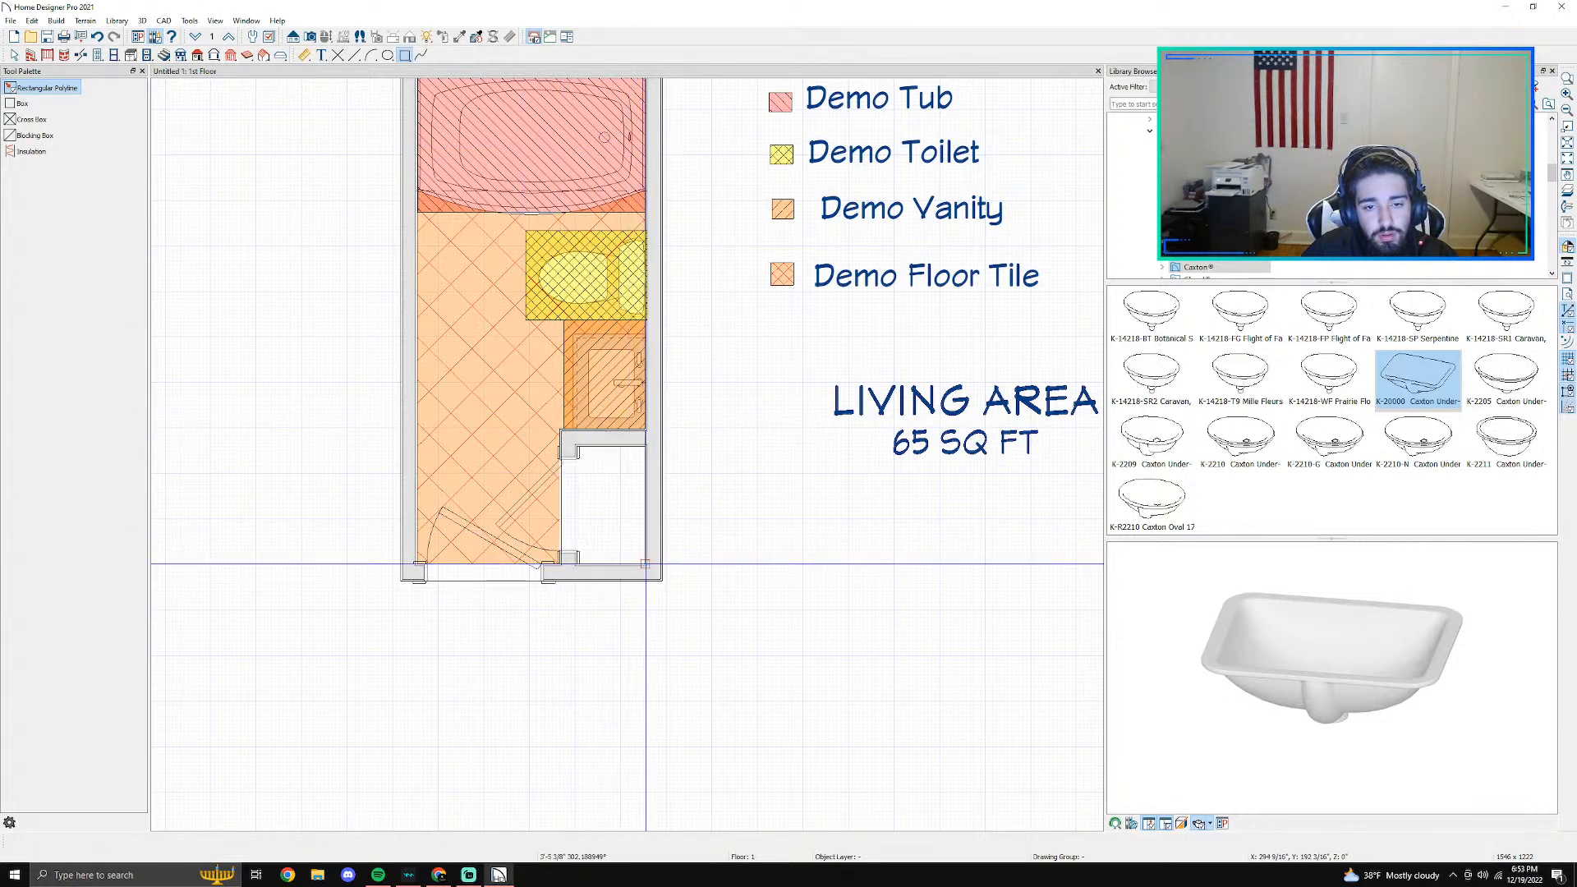
key(space)
click(630, 541)
double_click(631, 540)
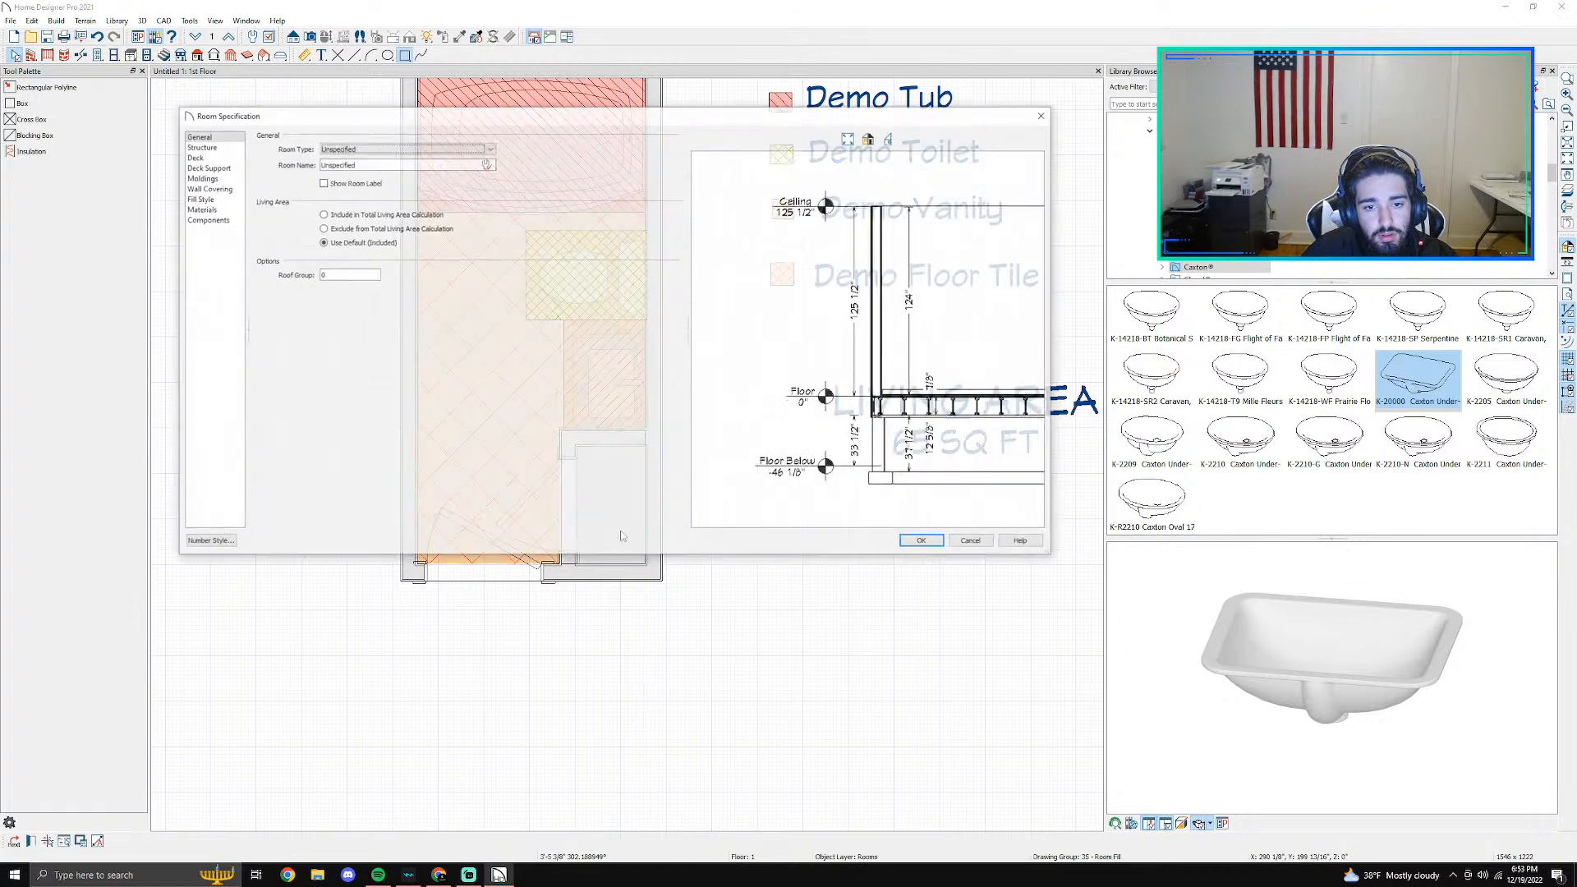
click(974, 543)
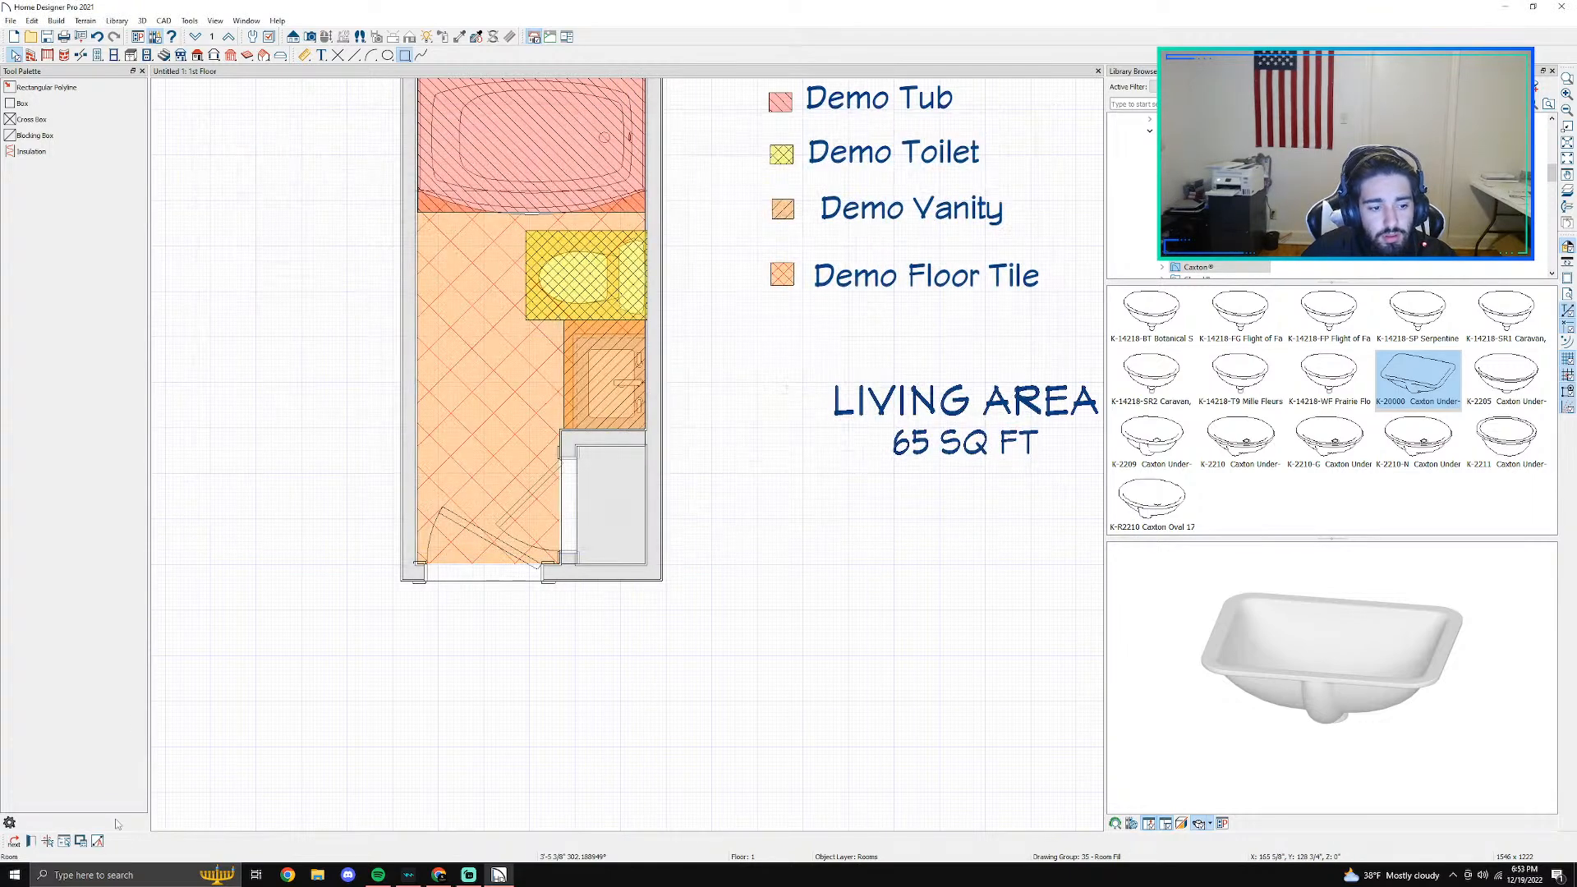
- Select the rectangular polyline over the closet and set its fill pattern to Hatch
click(17, 843)
scroll(629, 465, up, 5)
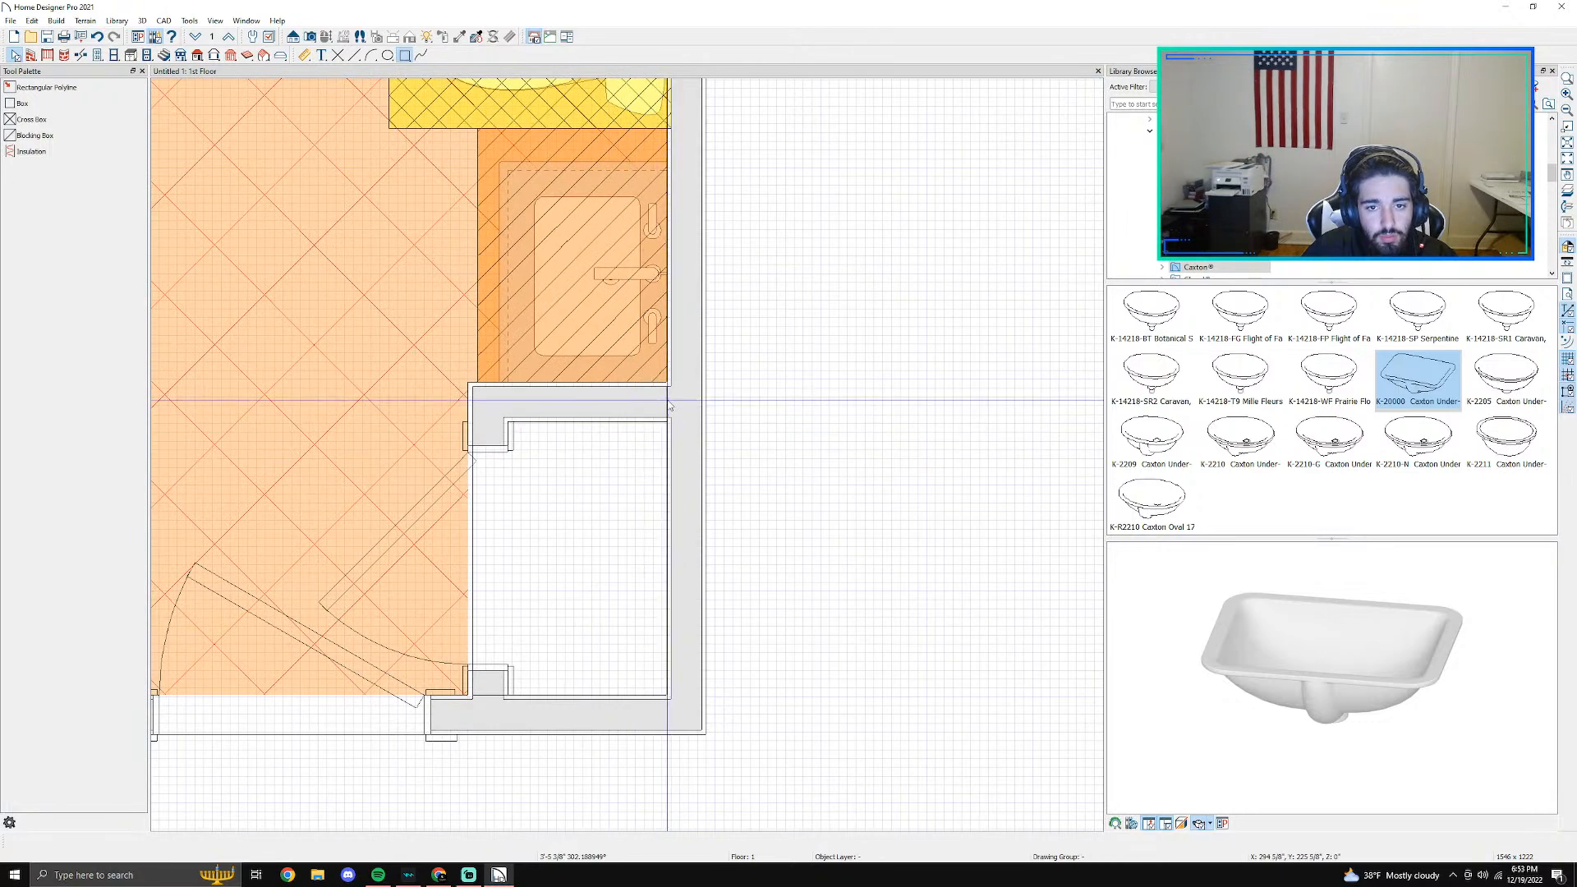
click(674, 413)
click(15, 842)
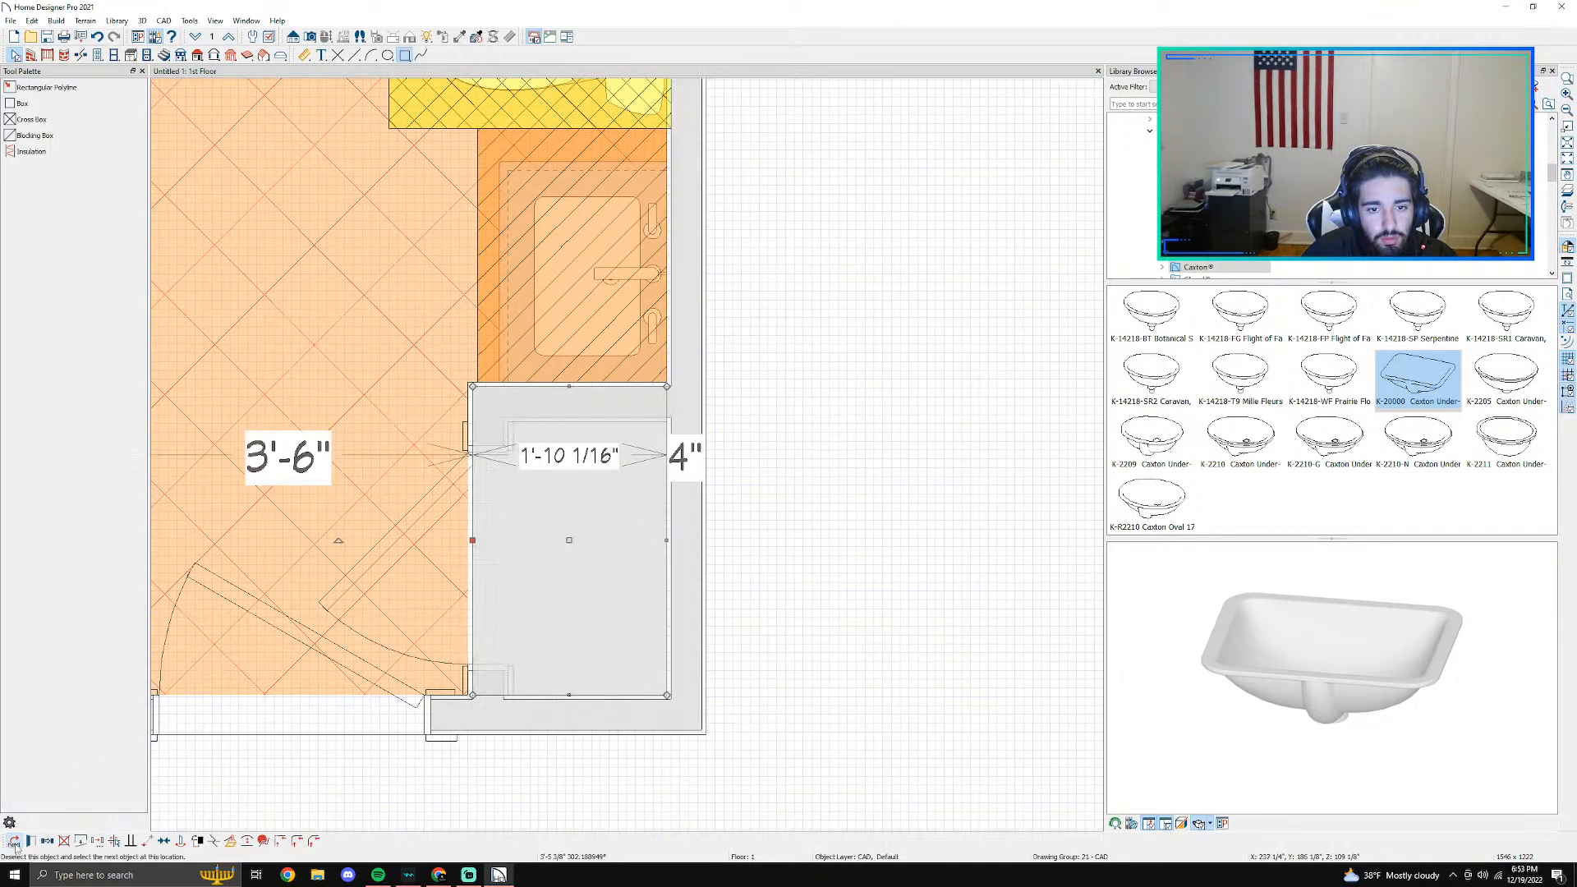
click(31, 841)
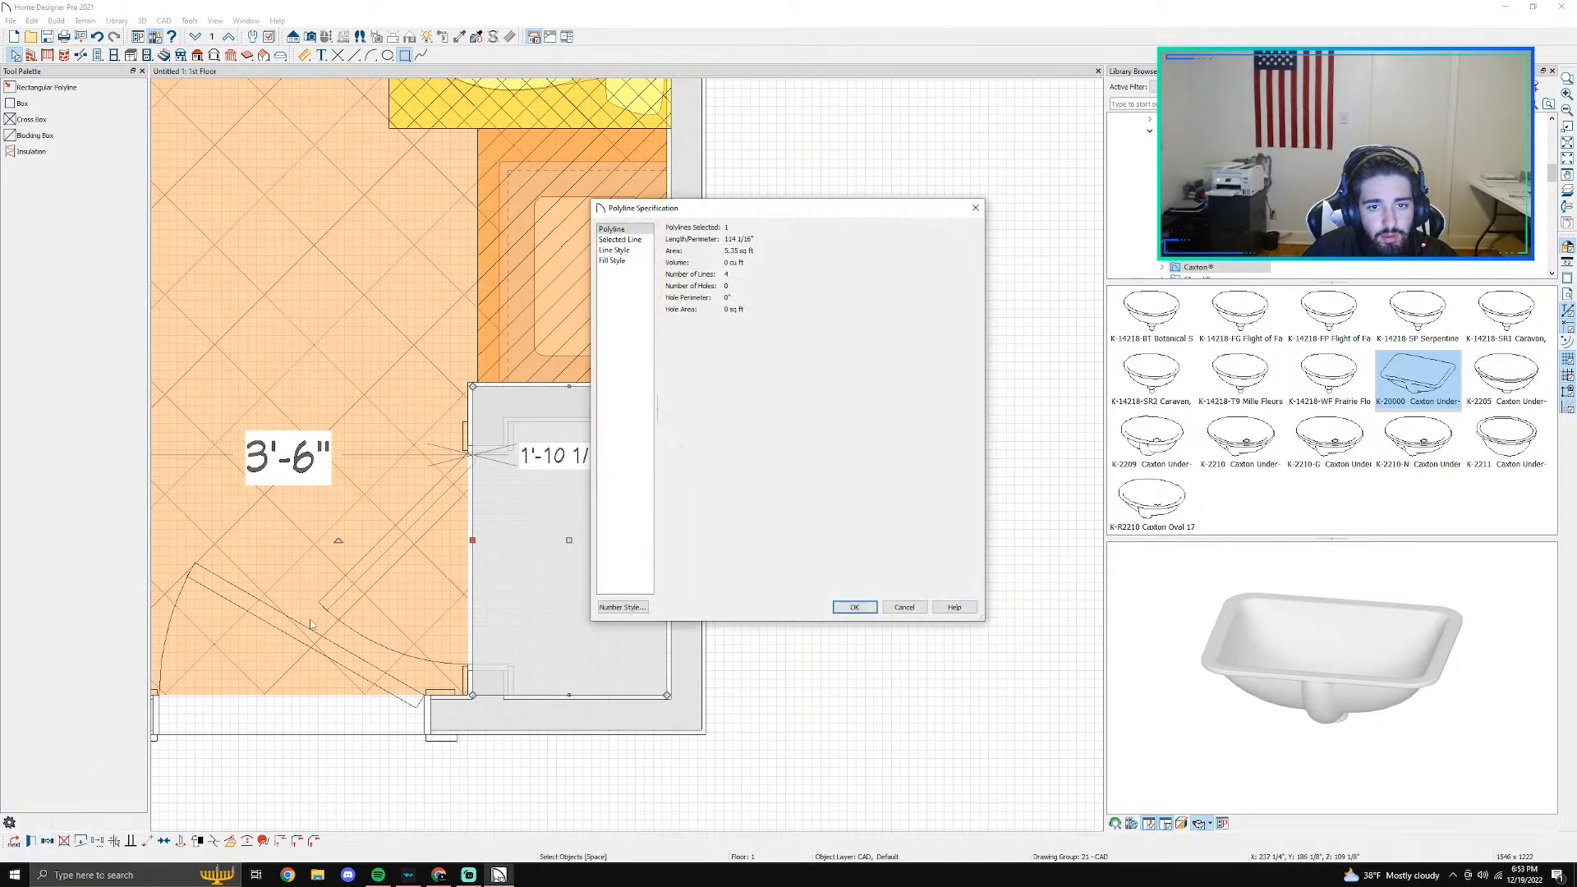
click(612, 260)
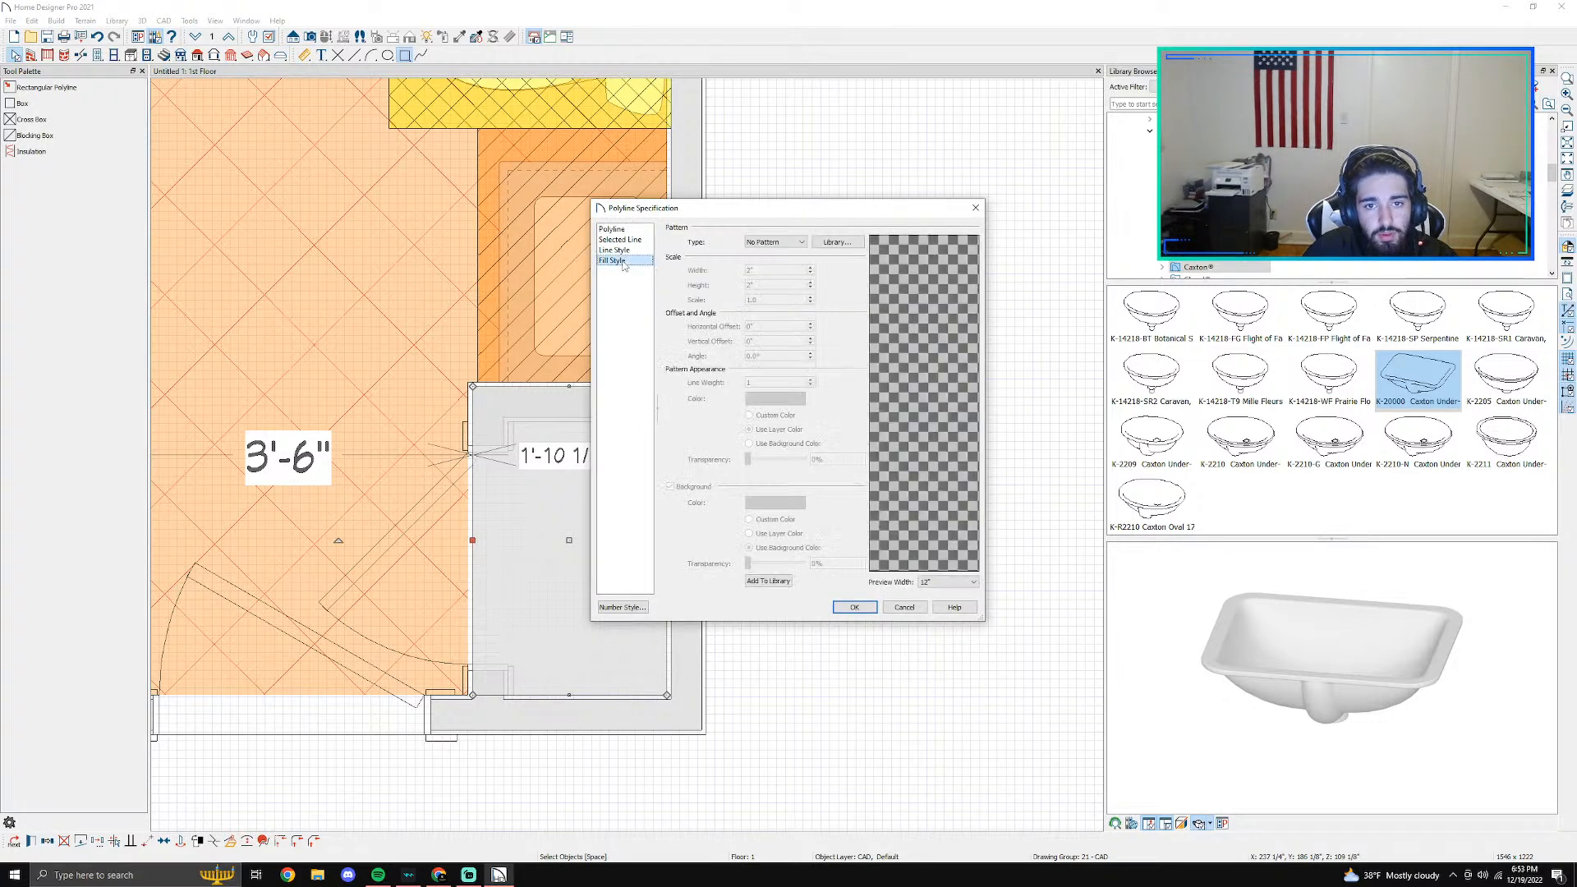
click(801, 243)
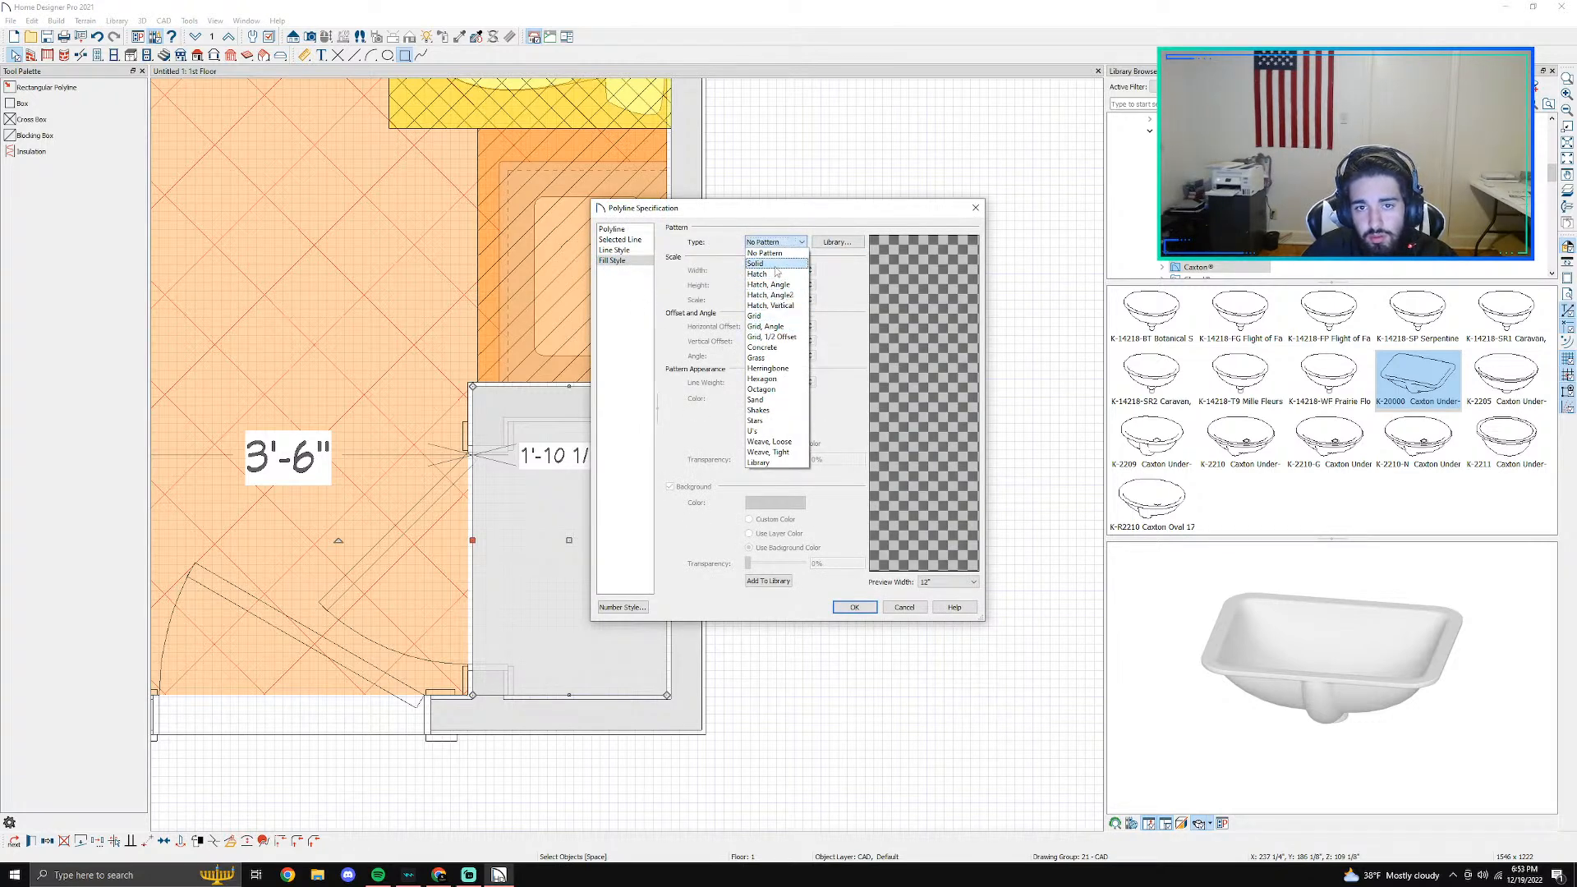
click(777, 275)
click(831, 243)
click(1564, 7)
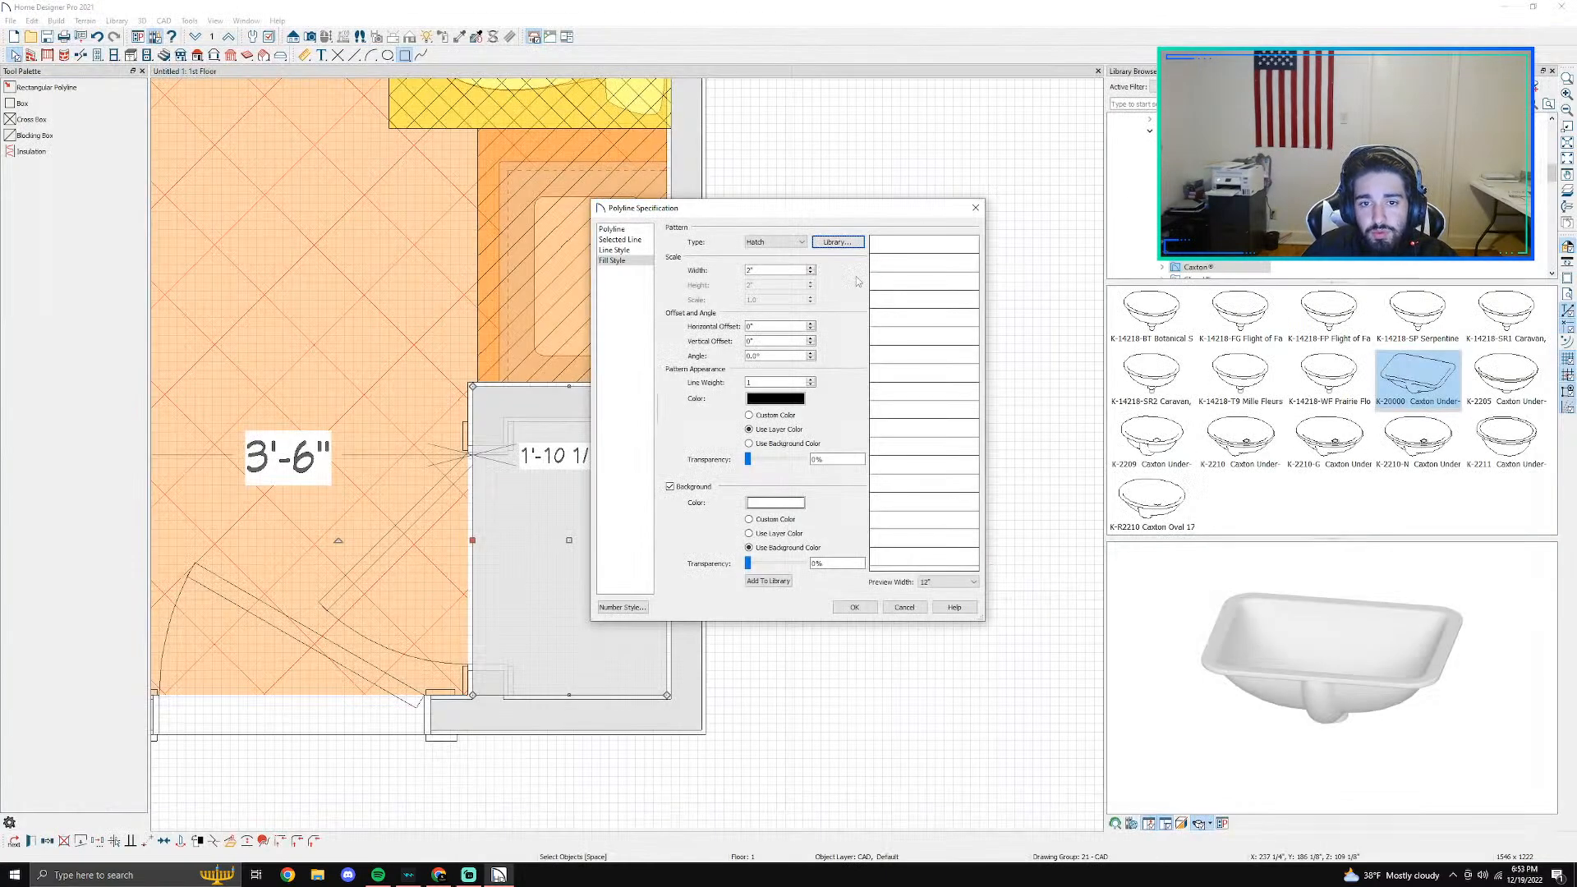
- Give the closet rectangle's hatch a red background with 56% transparency and apply the fill
click(783, 398)
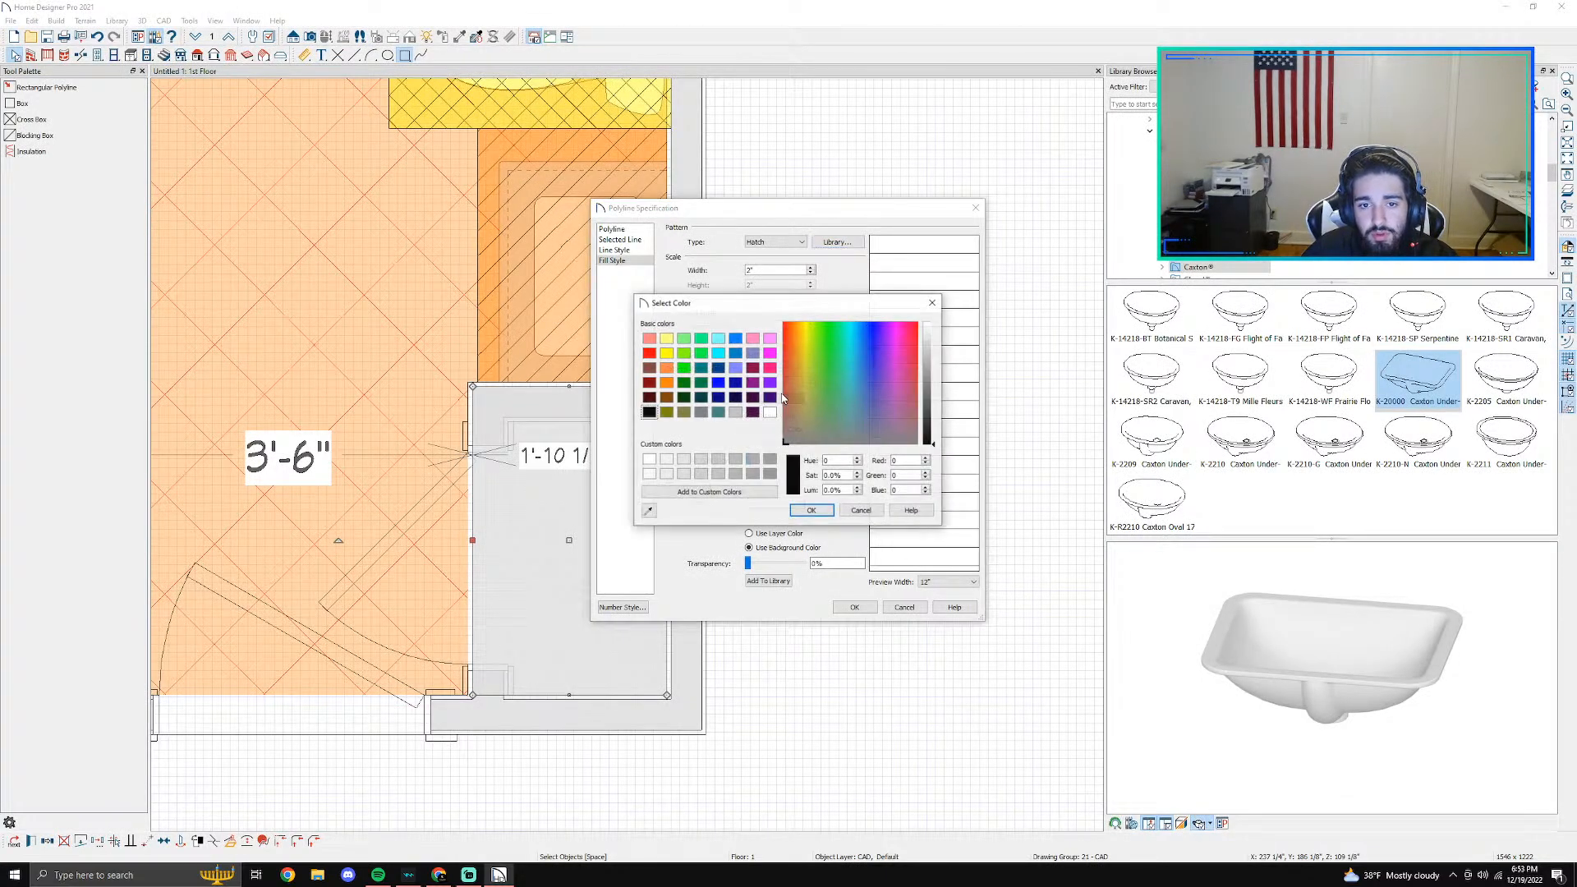
click(860, 511)
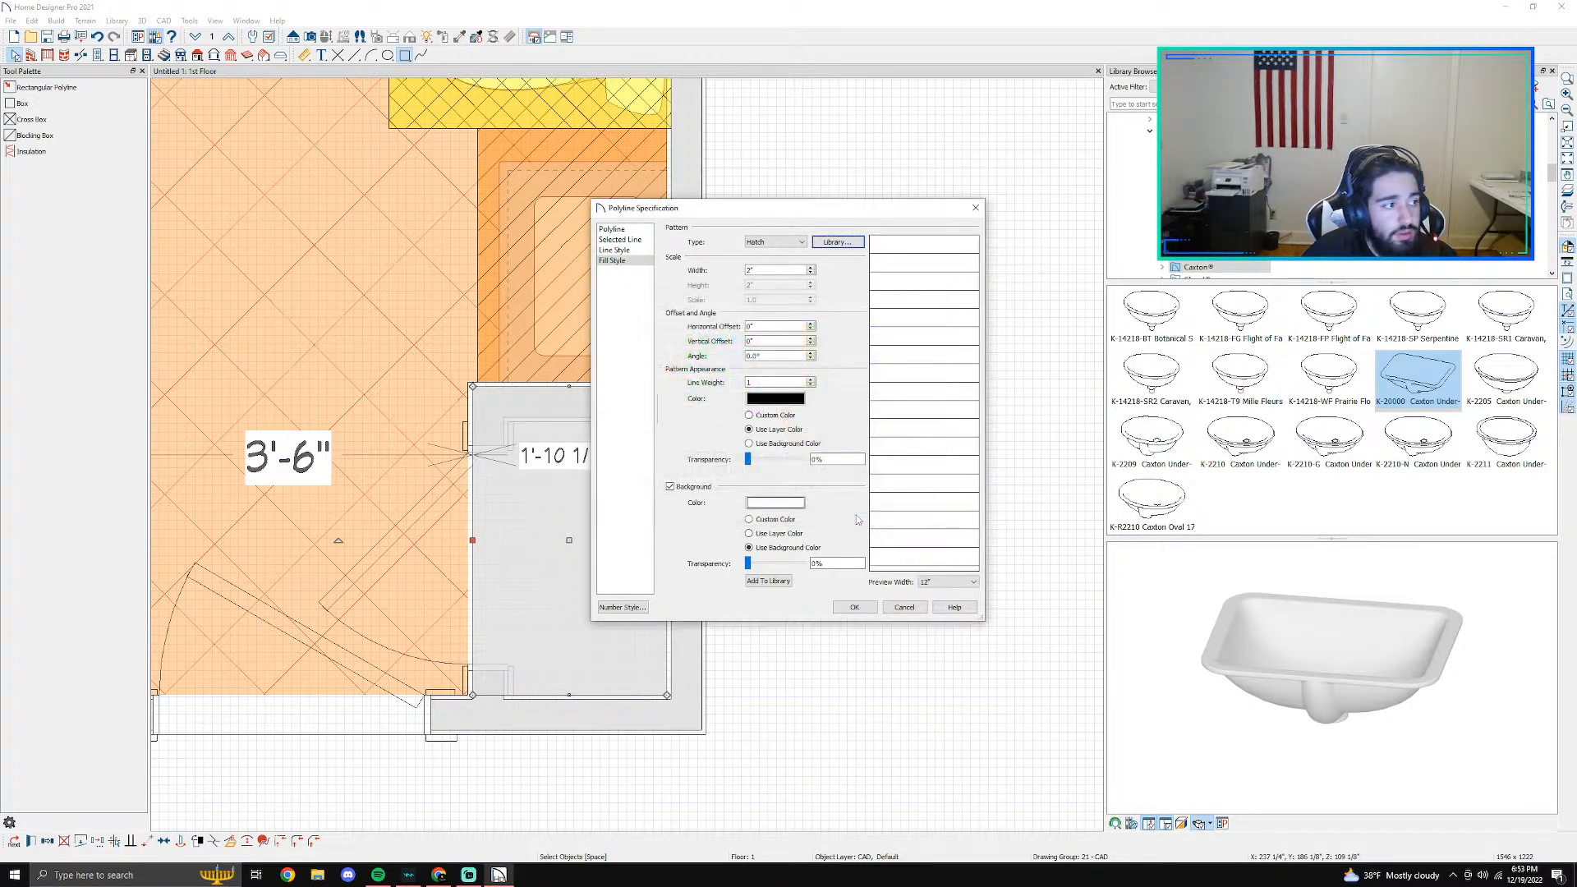
click(775, 503)
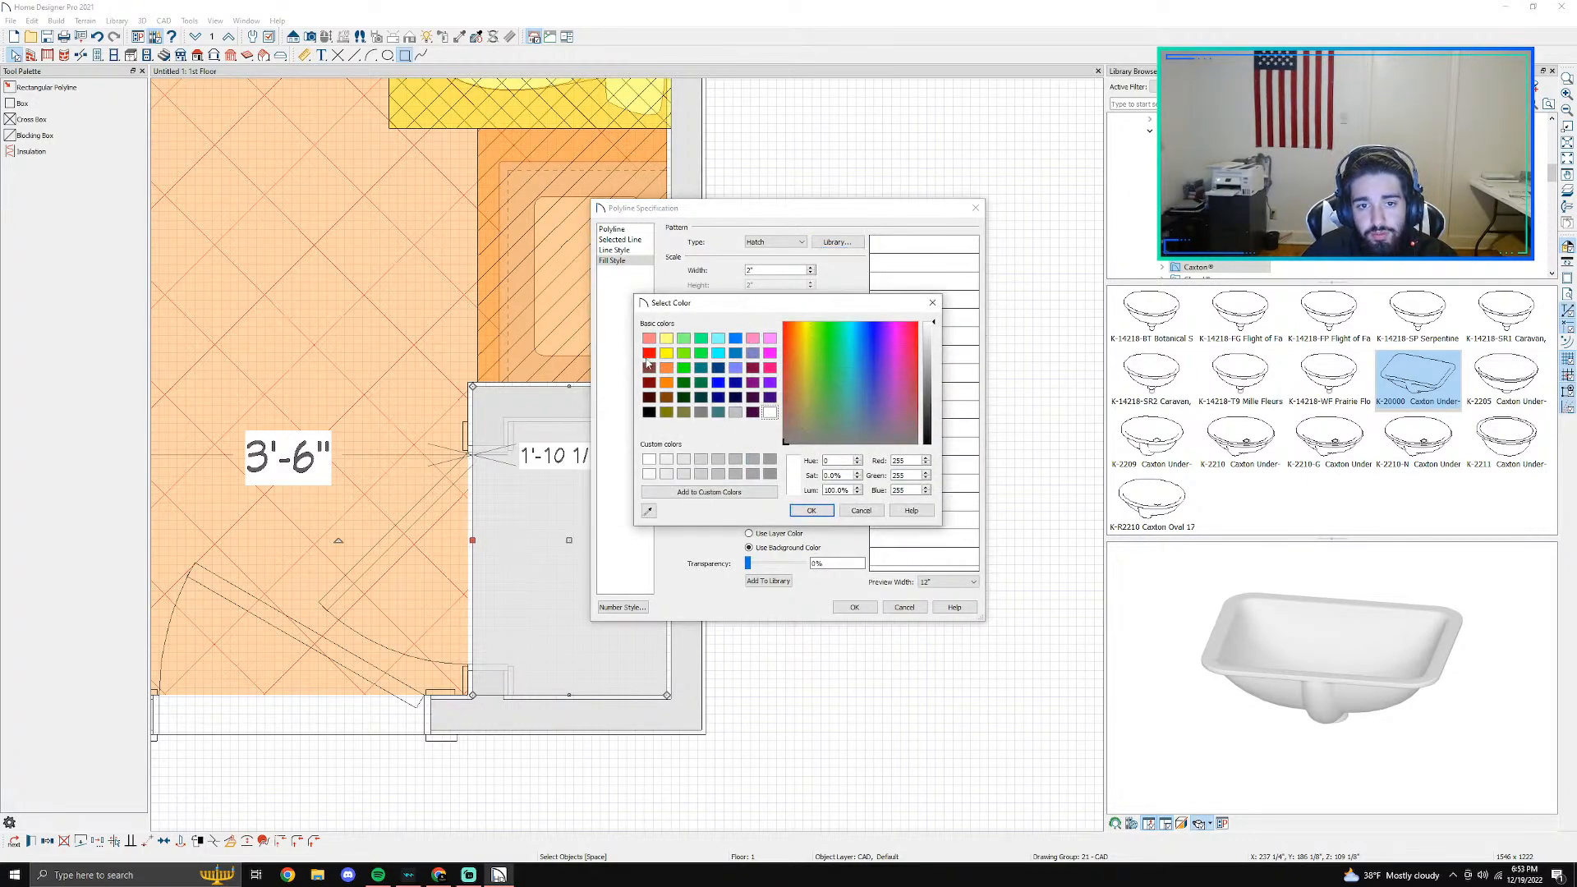
click(811, 511)
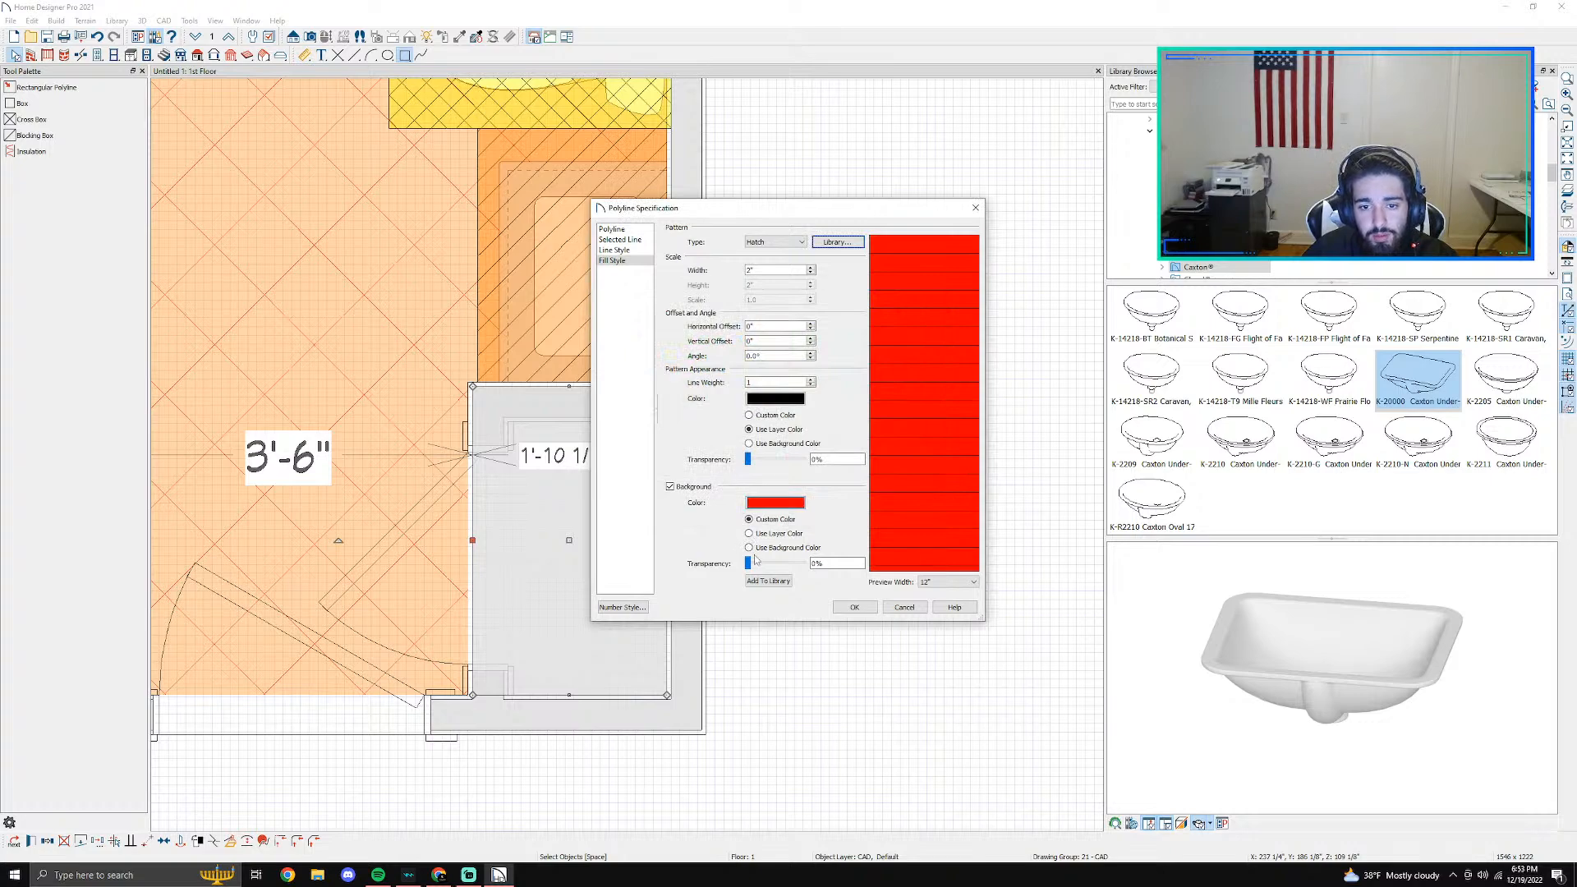
drag(750, 565, 783, 575)
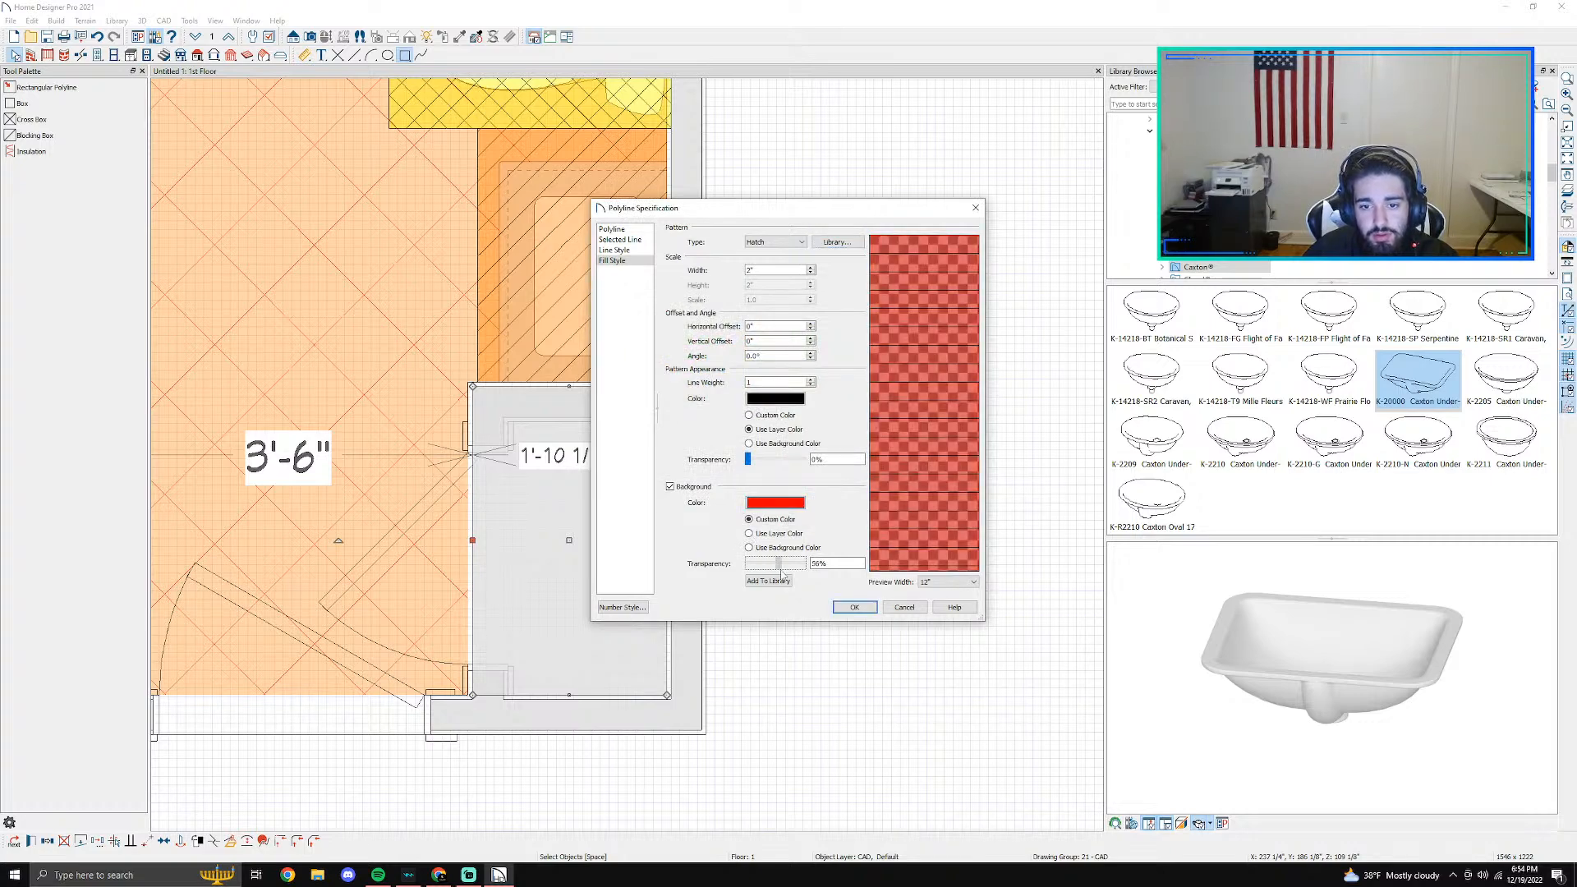
click(854, 607)
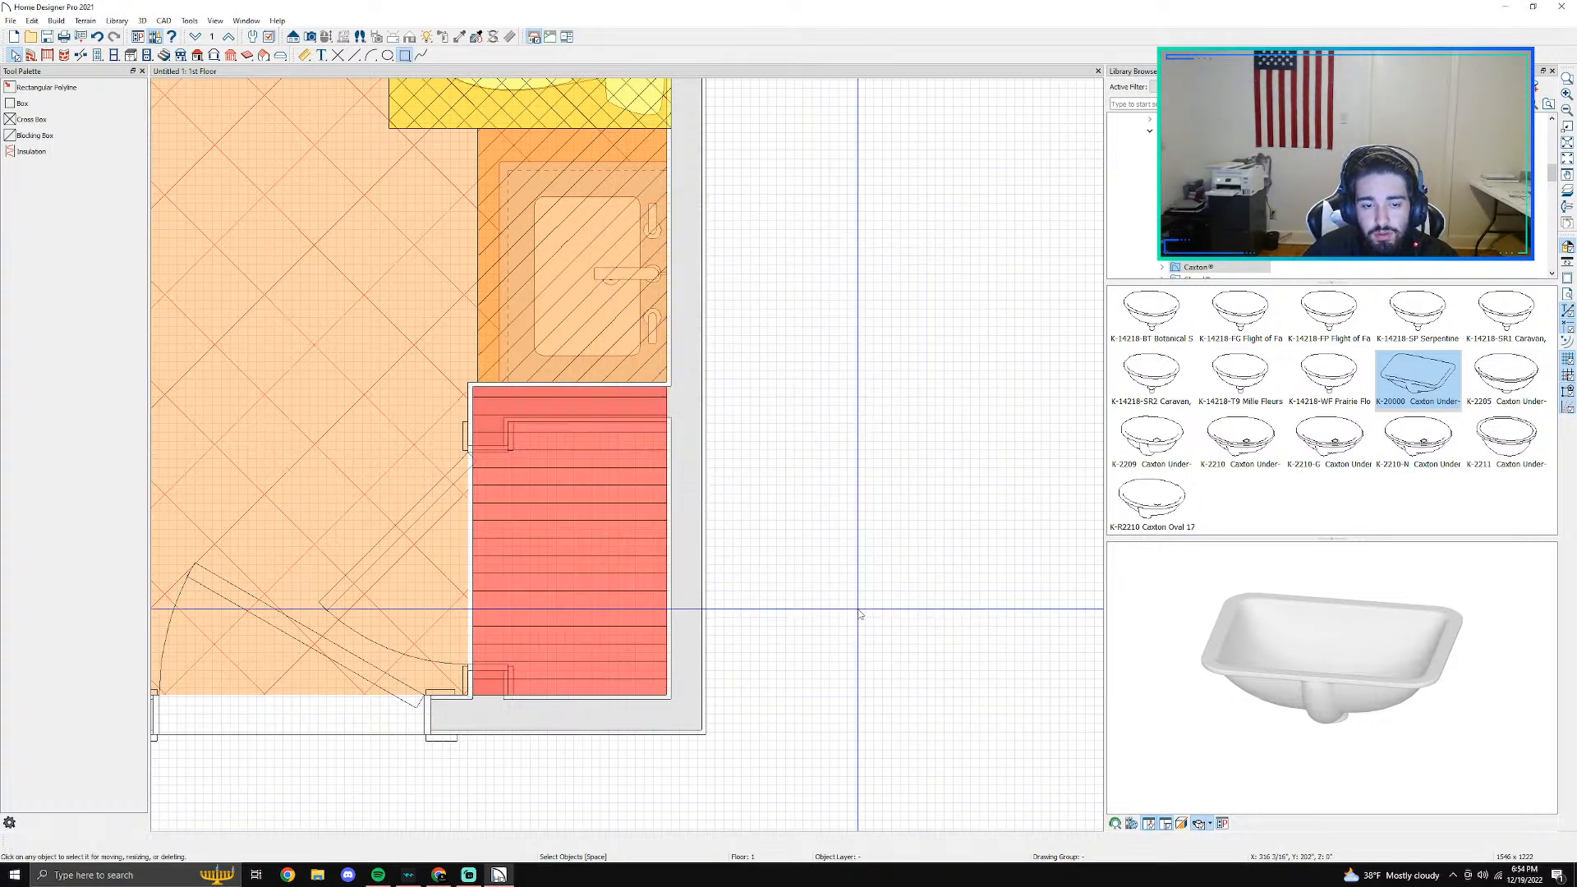
scroll(737, 474, down, 4)
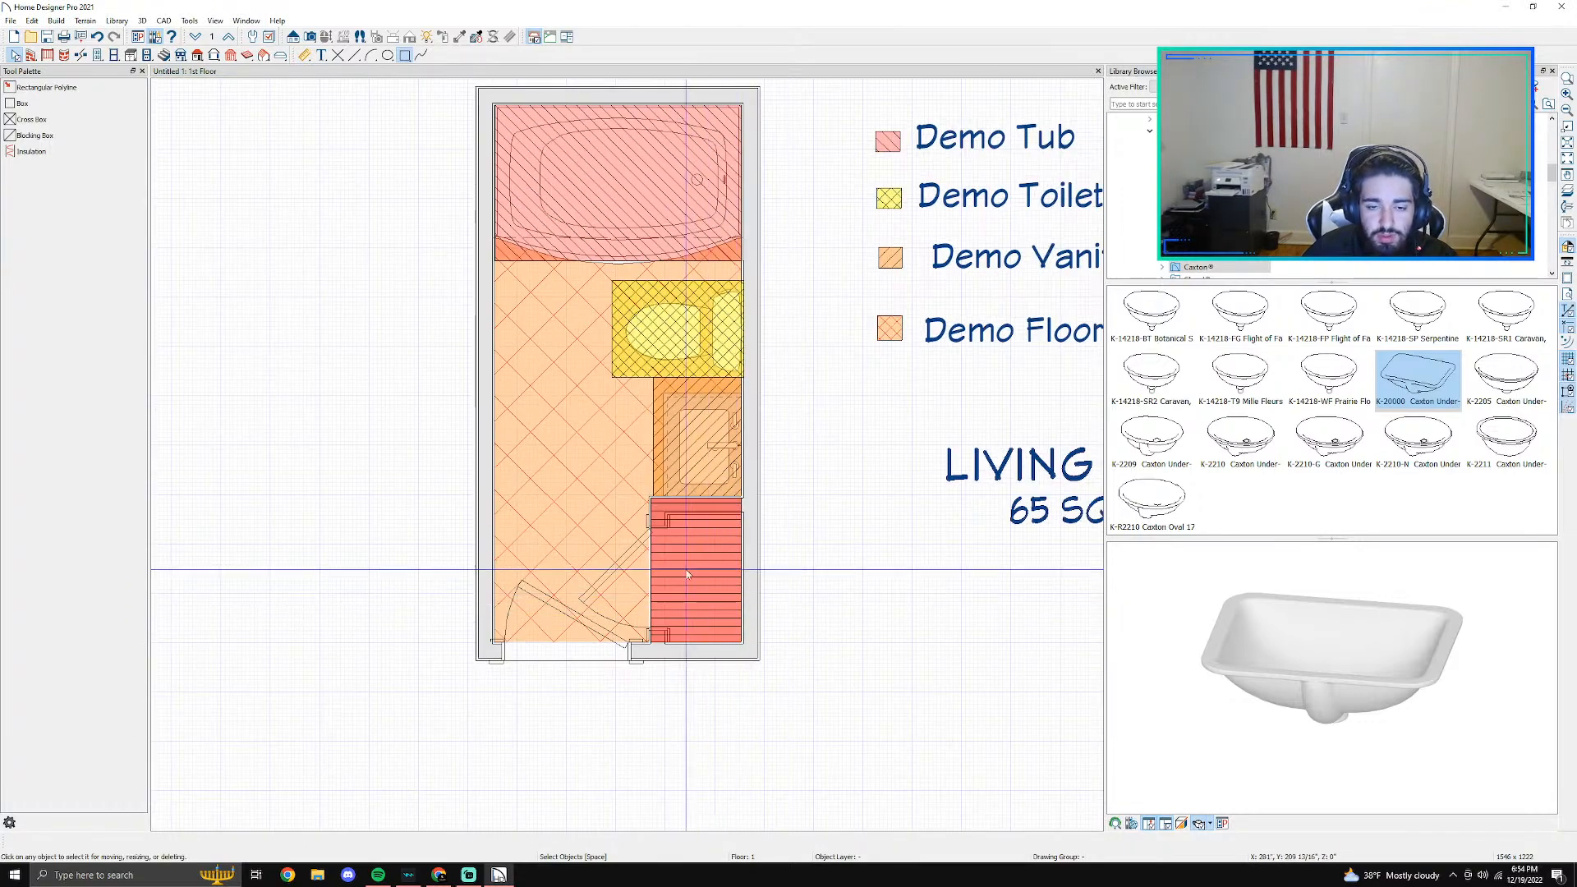
middle_drag(818, 584, 703, 546)
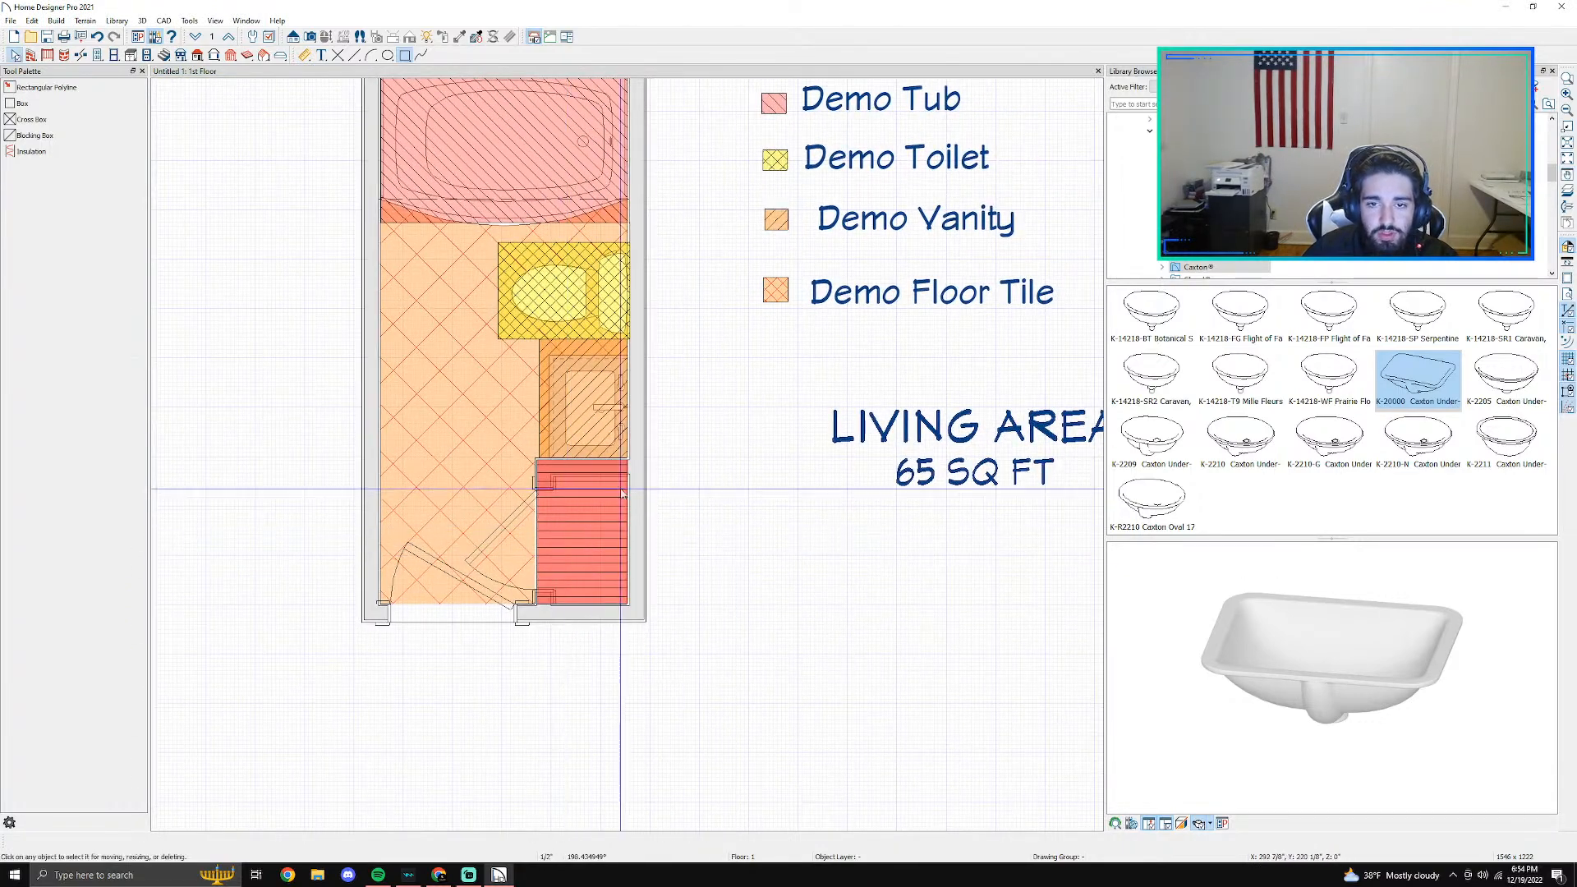
scroll(584, 516, up, 1)
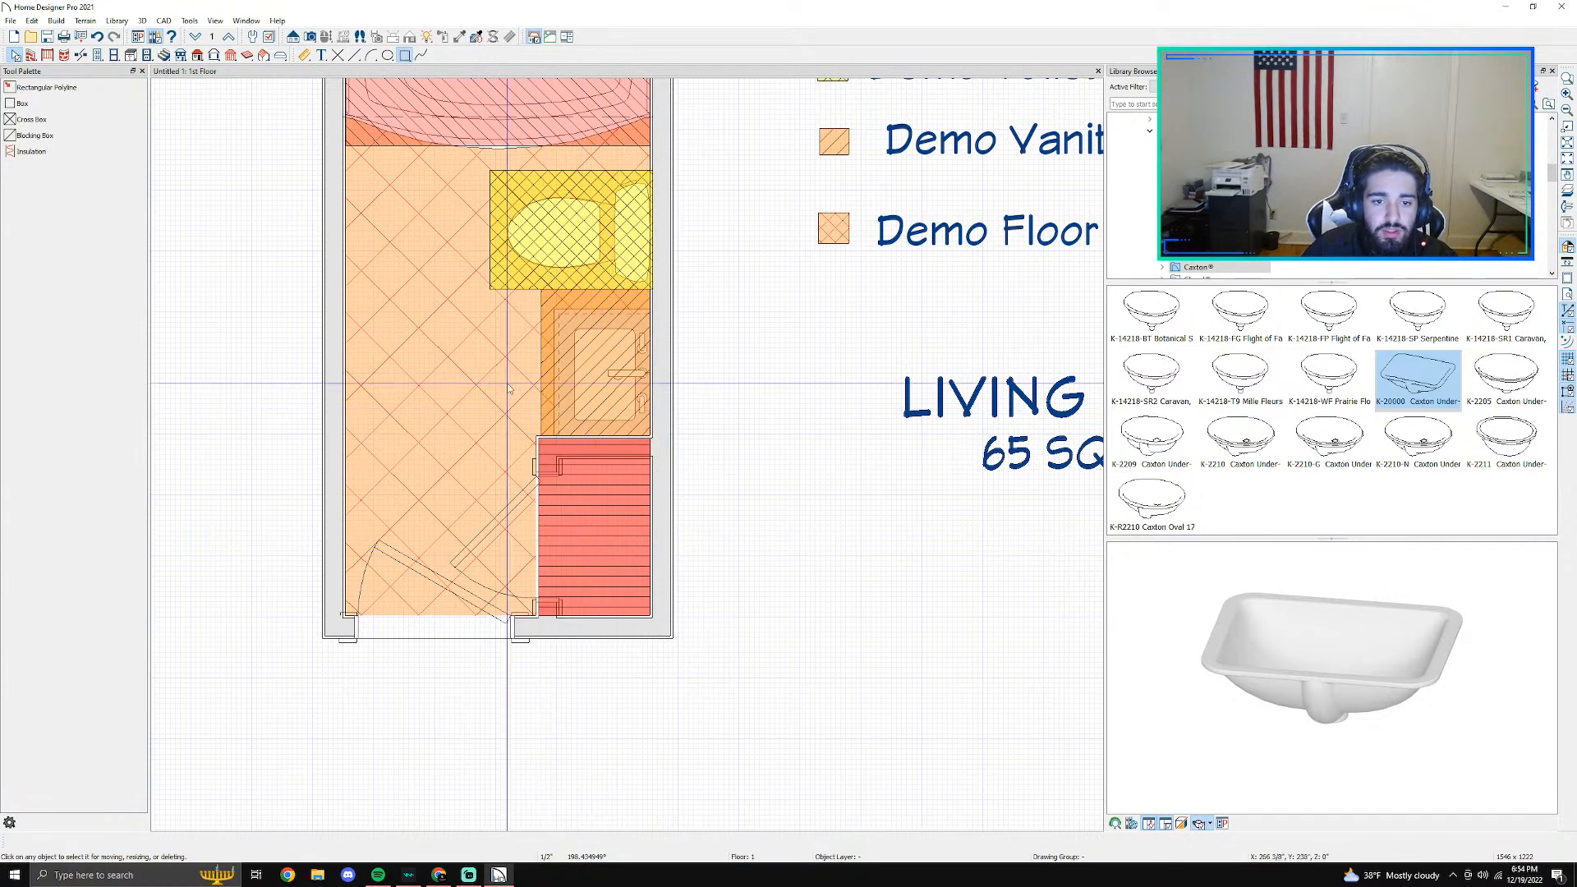
scroll(638, 474, down, 1)
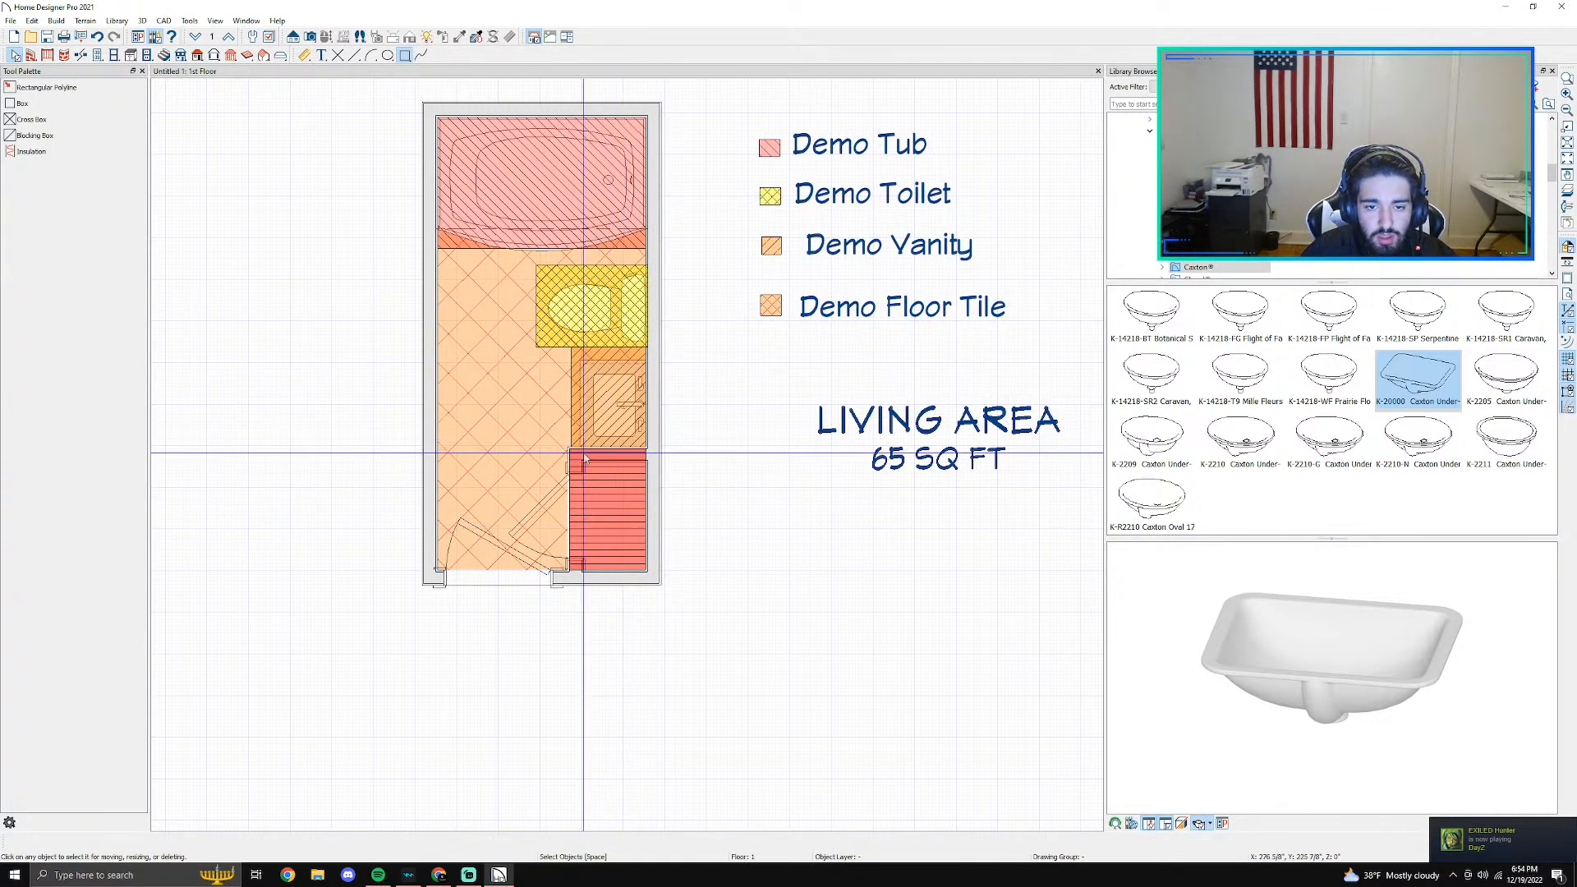
- Preview the available style templates and create a new plan in U.S. Units (Inches) with the Default Style
click(9, 21)
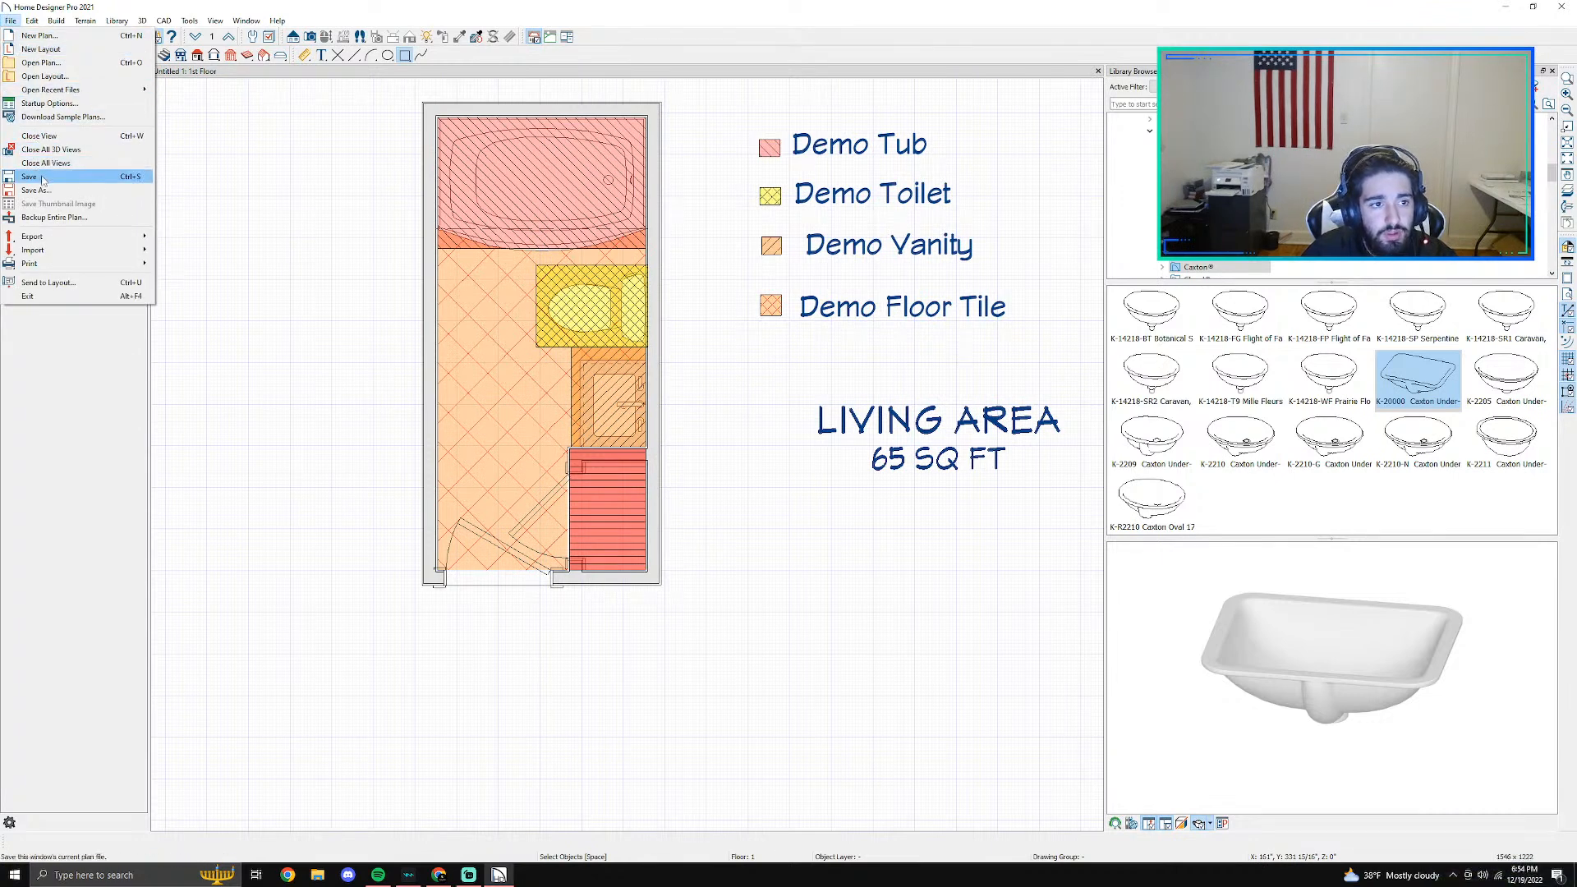
click(41, 35)
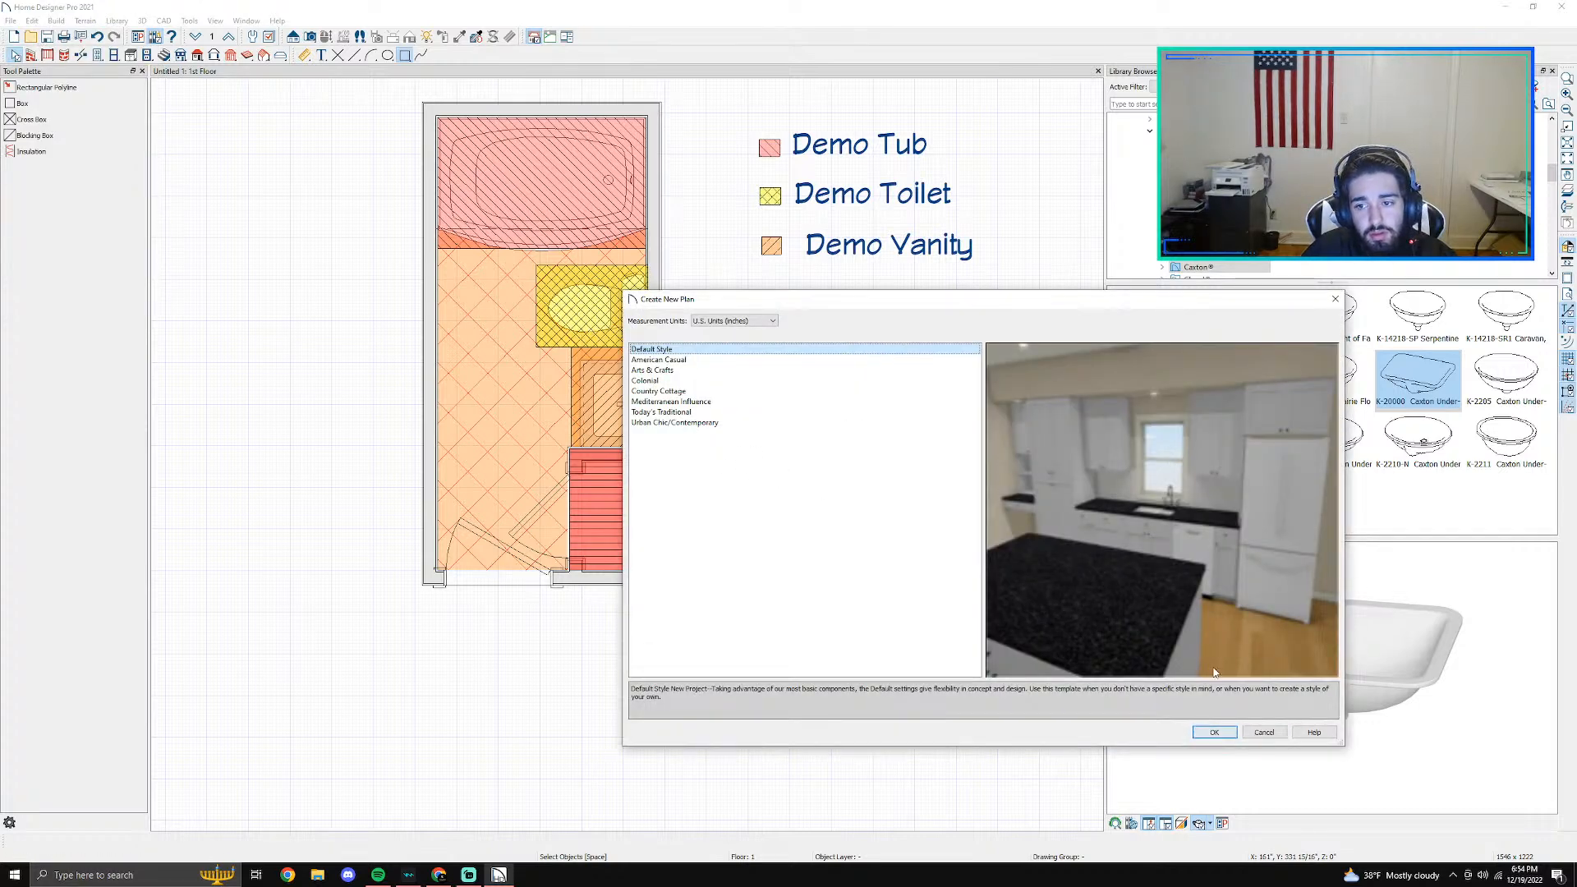
click(657, 359)
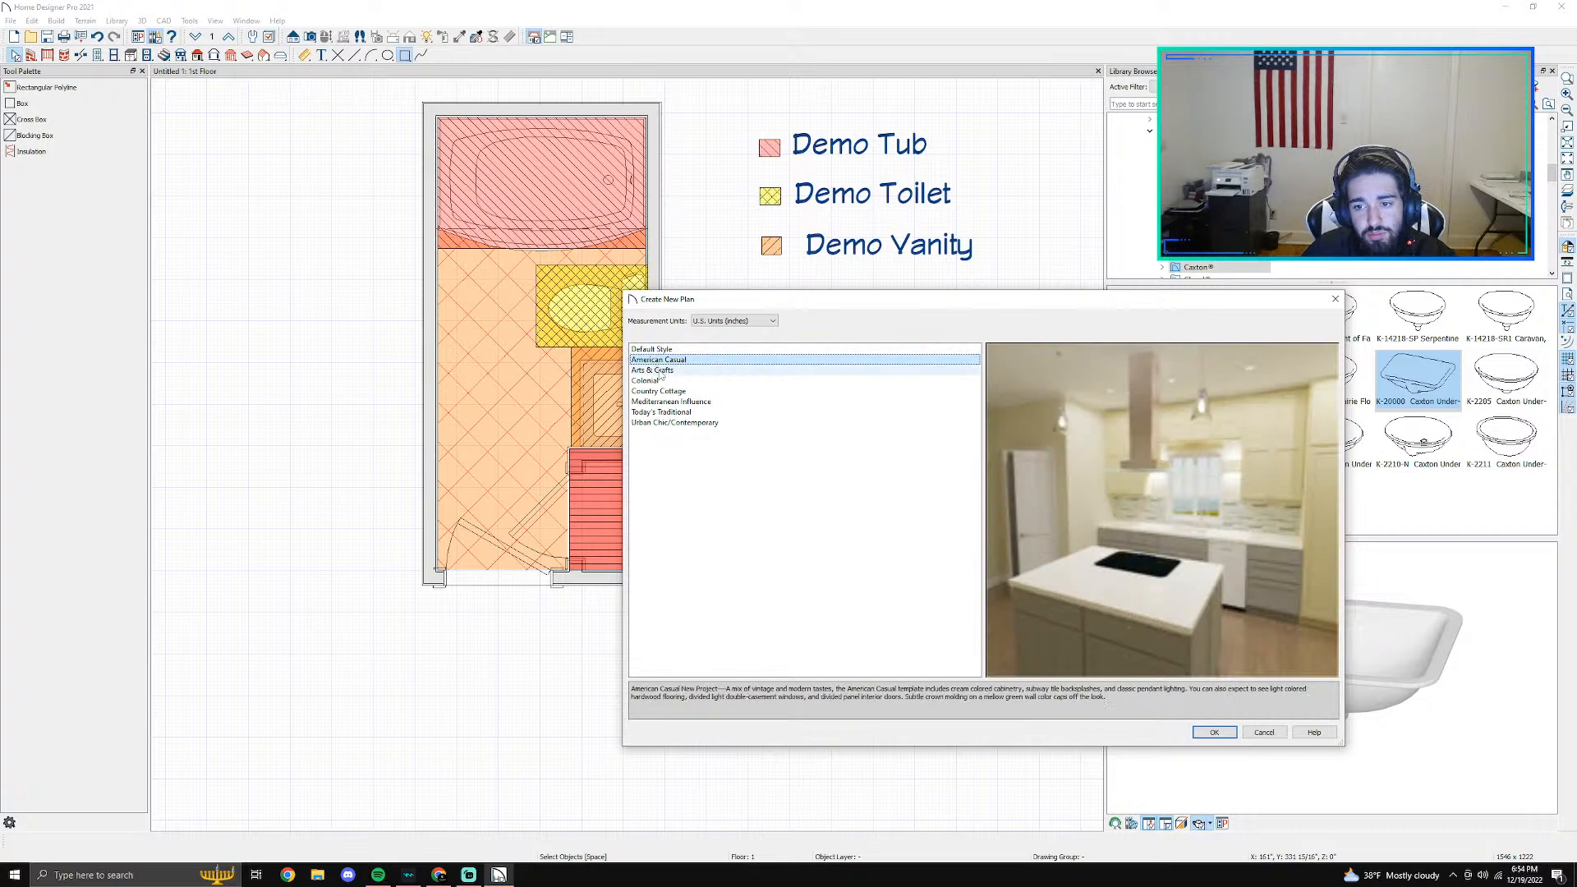
click(661, 370)
click(657, 381)
click(662, 390)
click(669, 402)
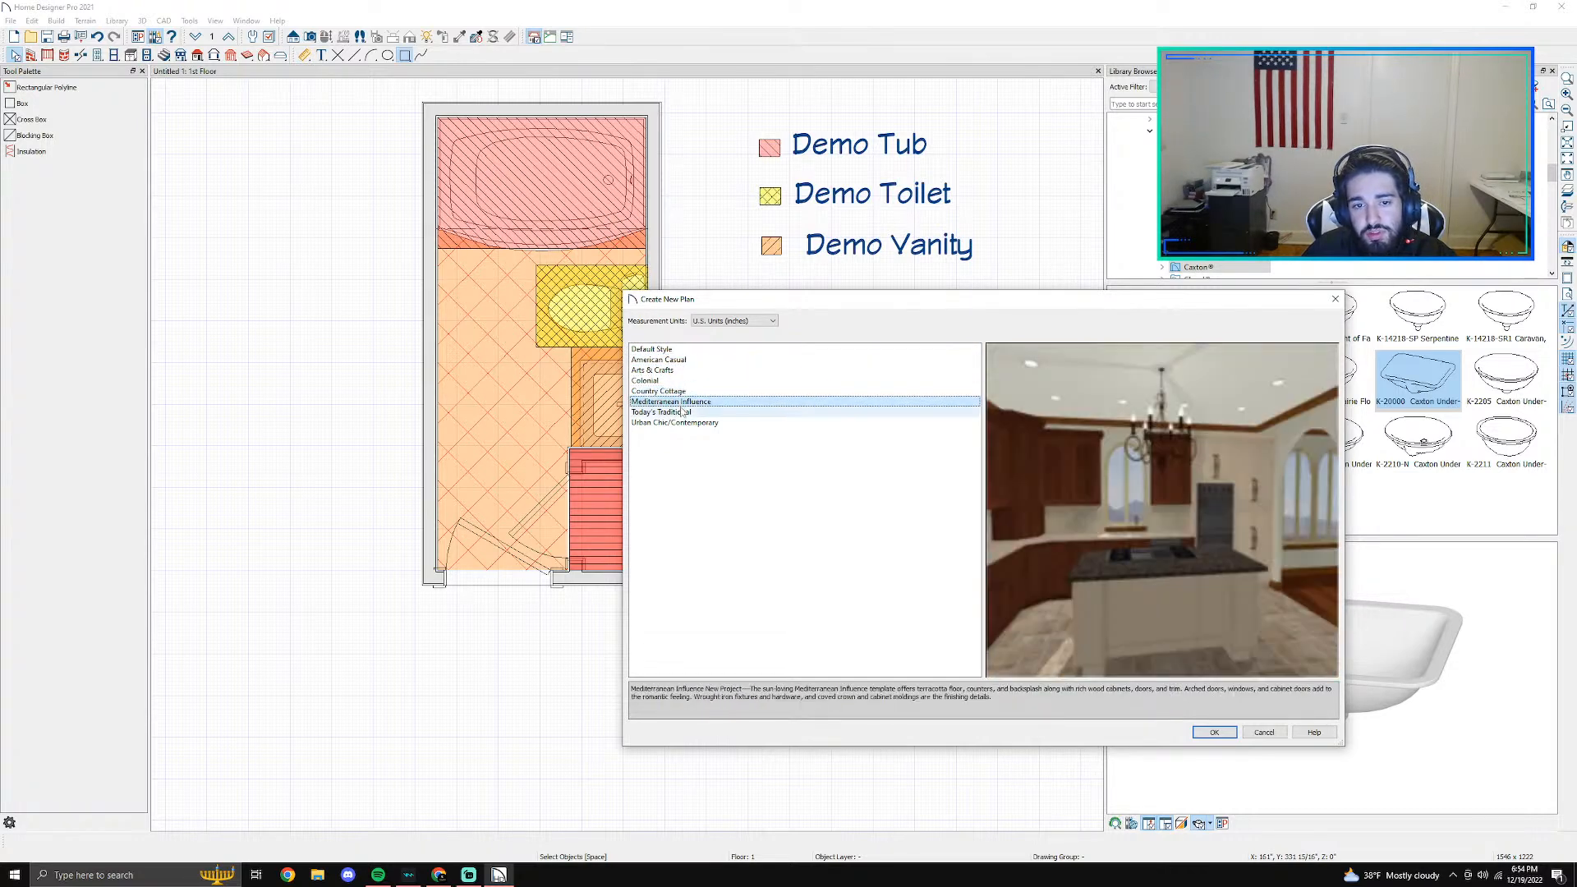
click(682, 412)
click(661, 350)
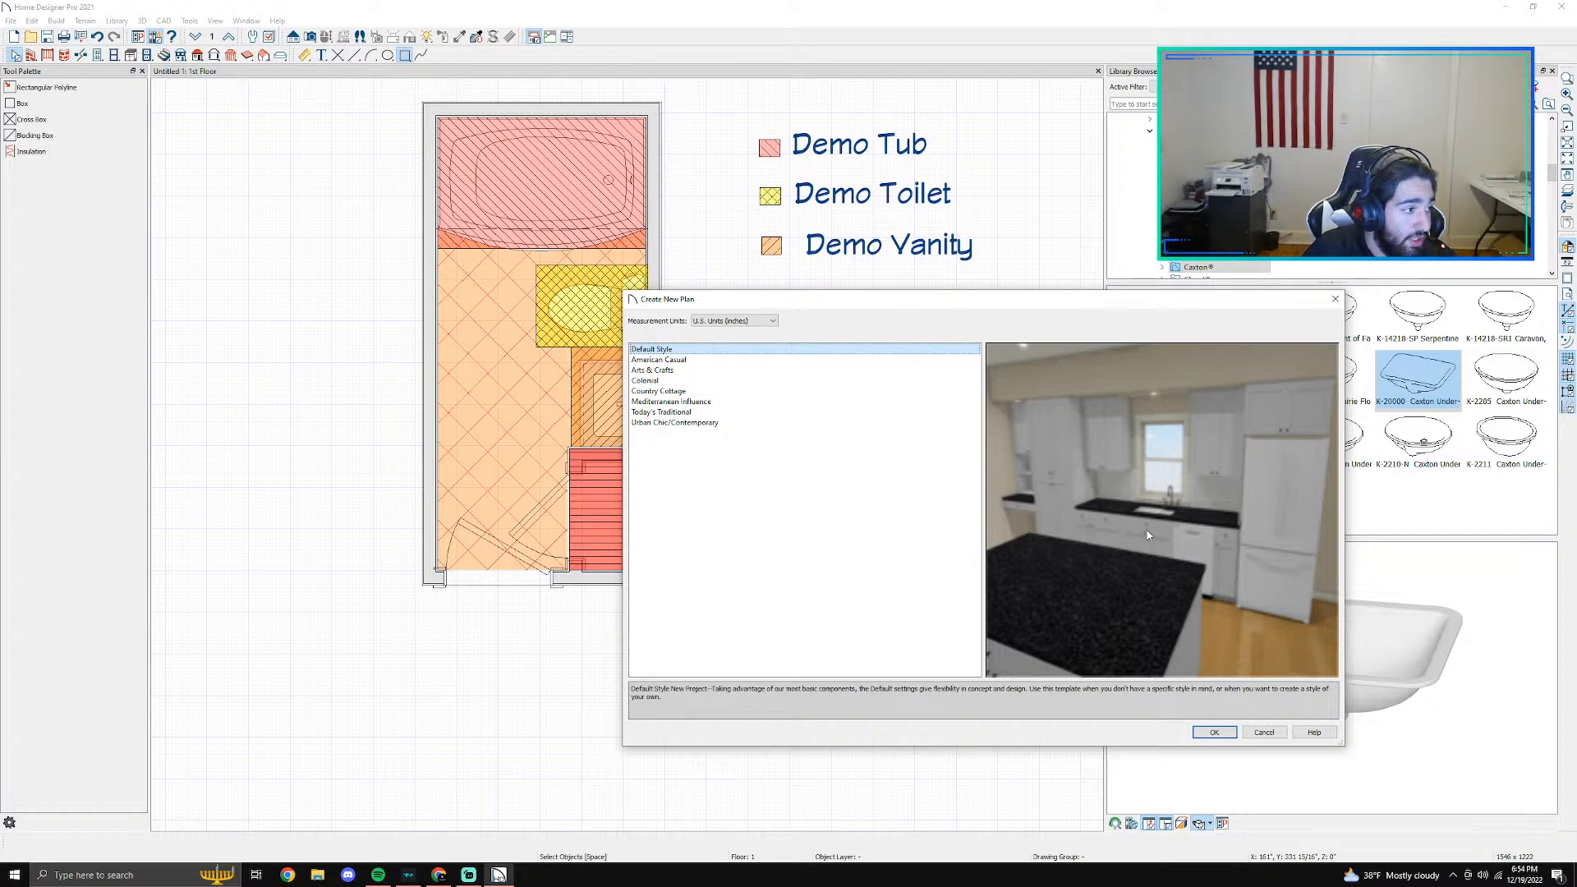
click(1217, 733)
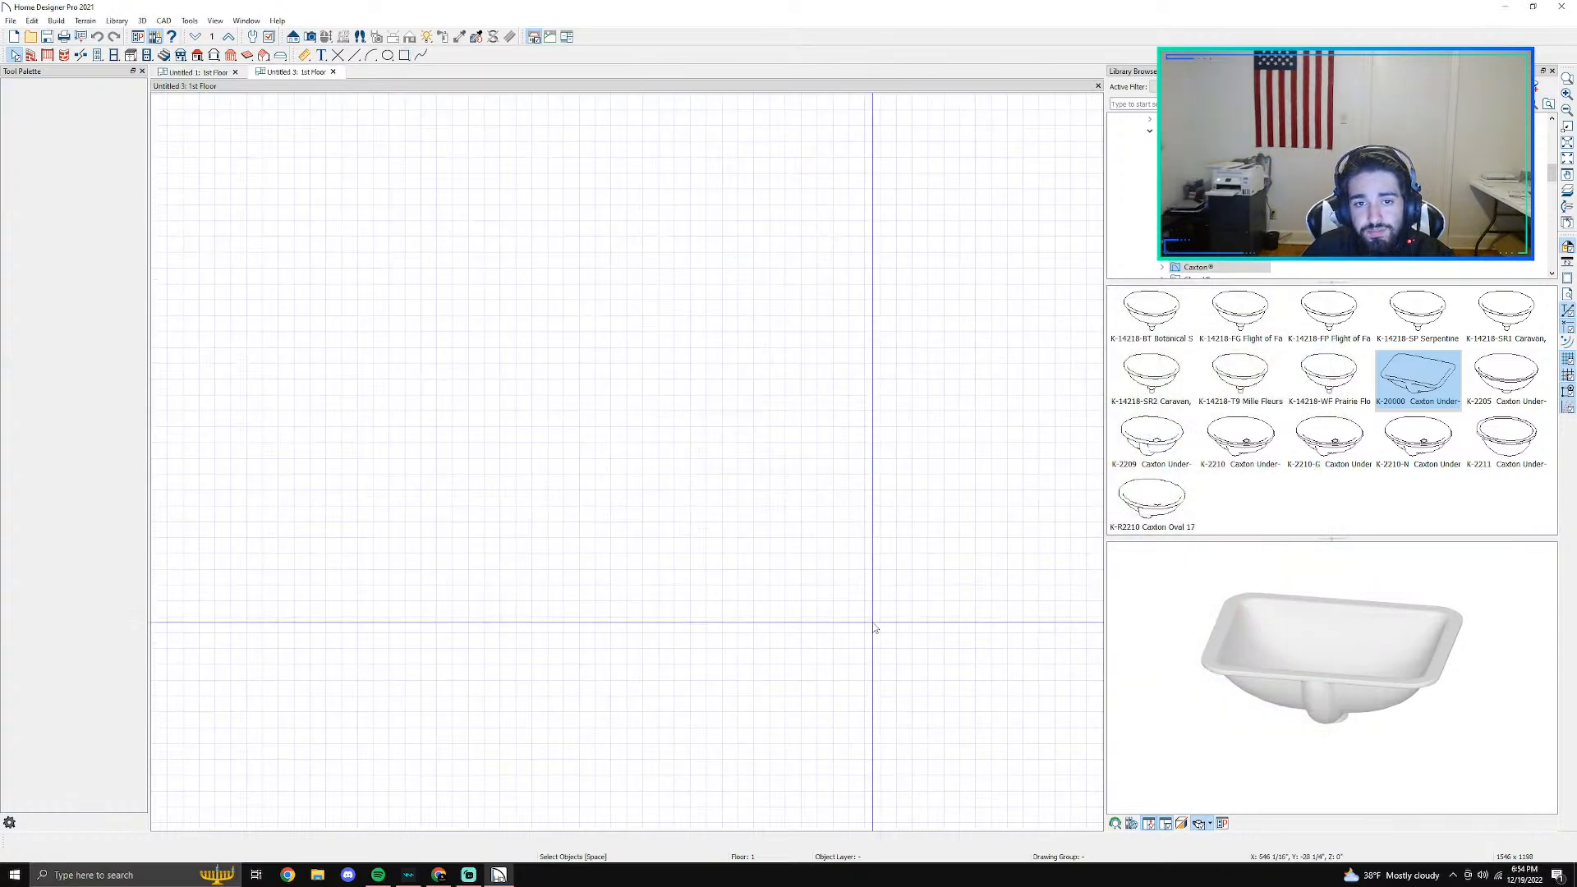
- Copy the bathroom floor plan from the original plan and paste it into the new empty plan
click(195, 73)
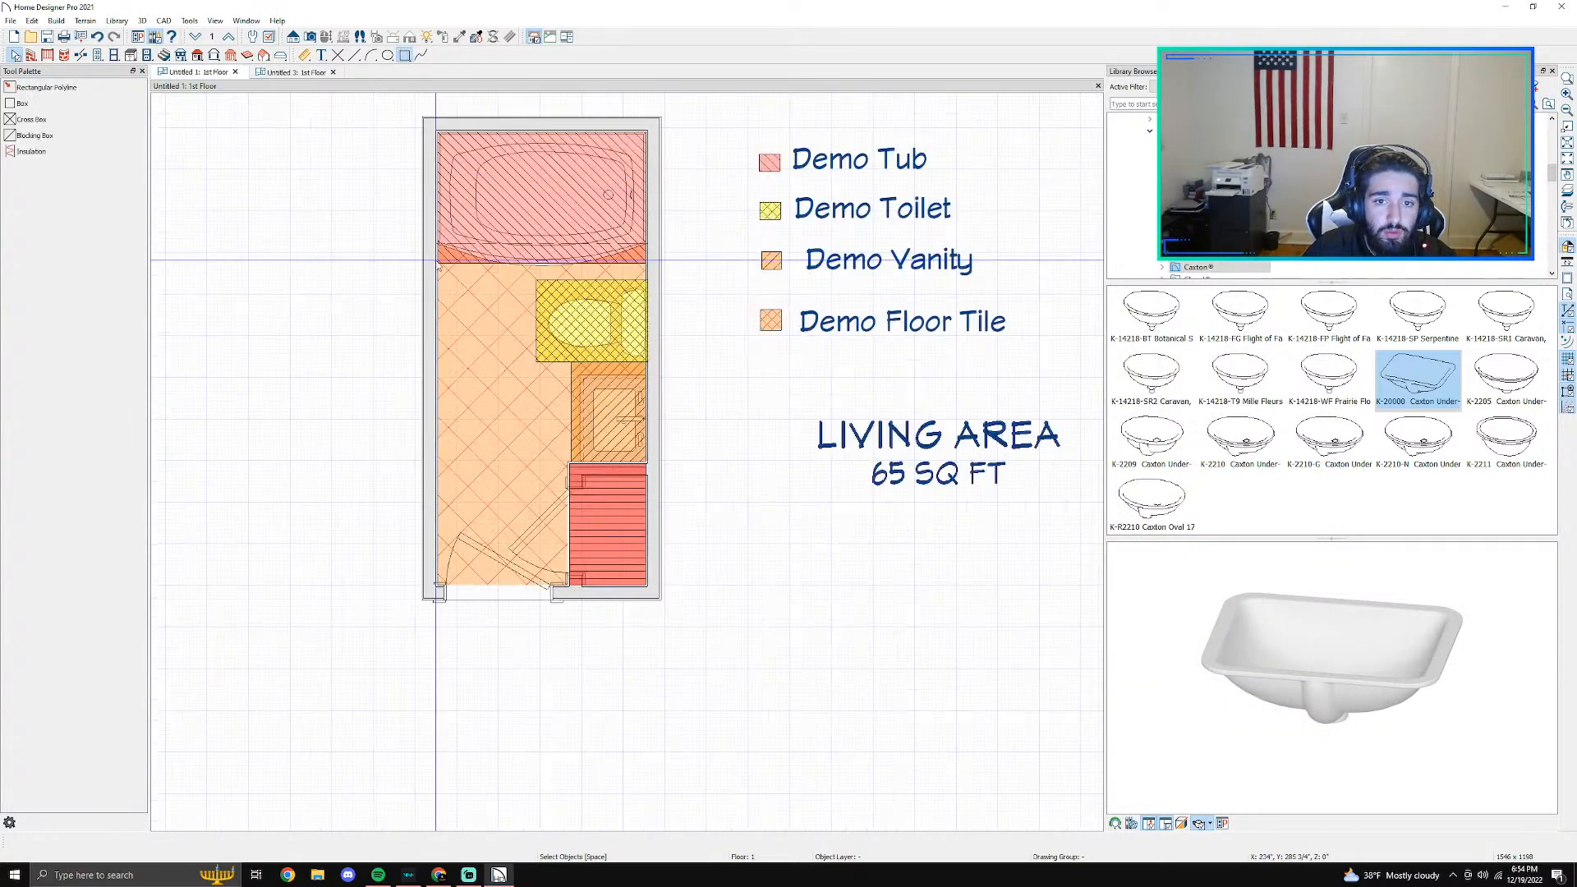
drag(438, 244, 608, 497)
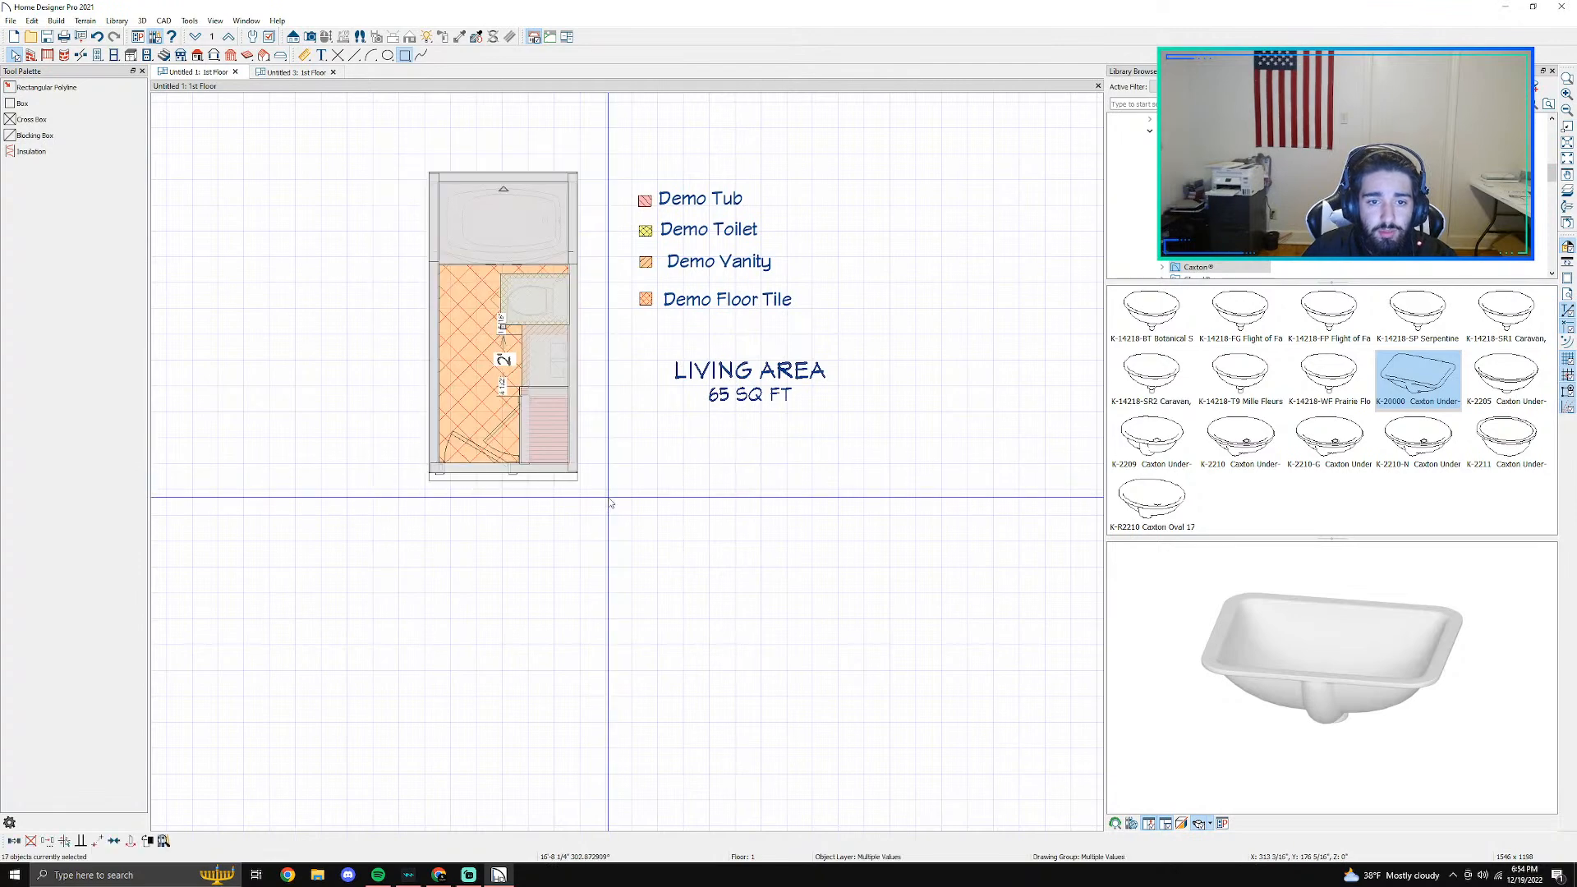
click(296, 72)
key(ctrl+v)
scroll(521, 386, up, 5)
scroll(519, 381, down, 3)
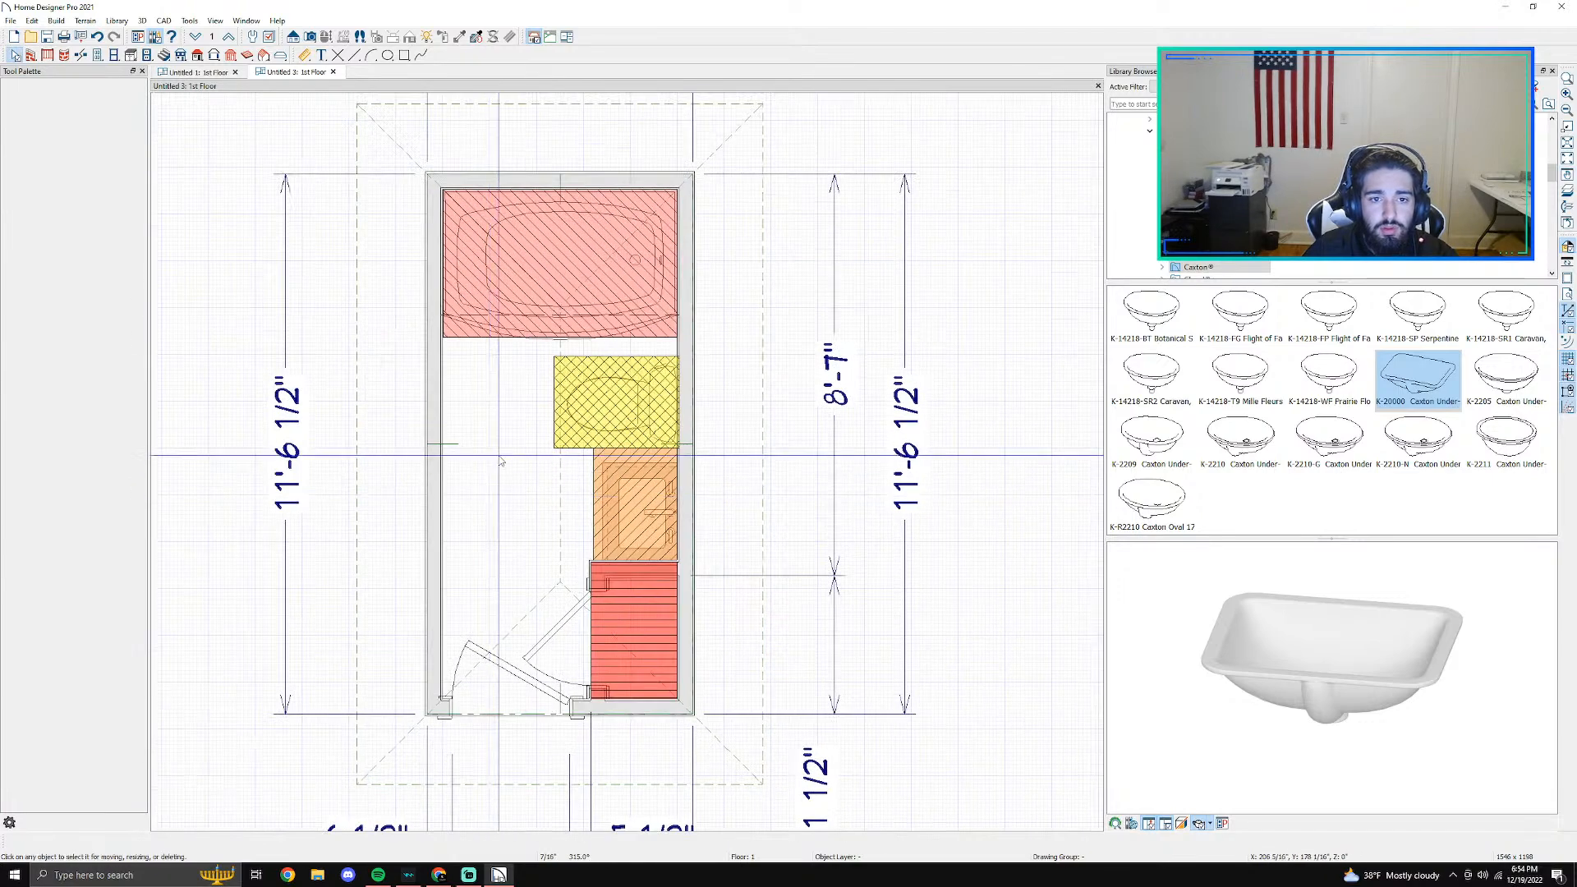
click(454, 338)
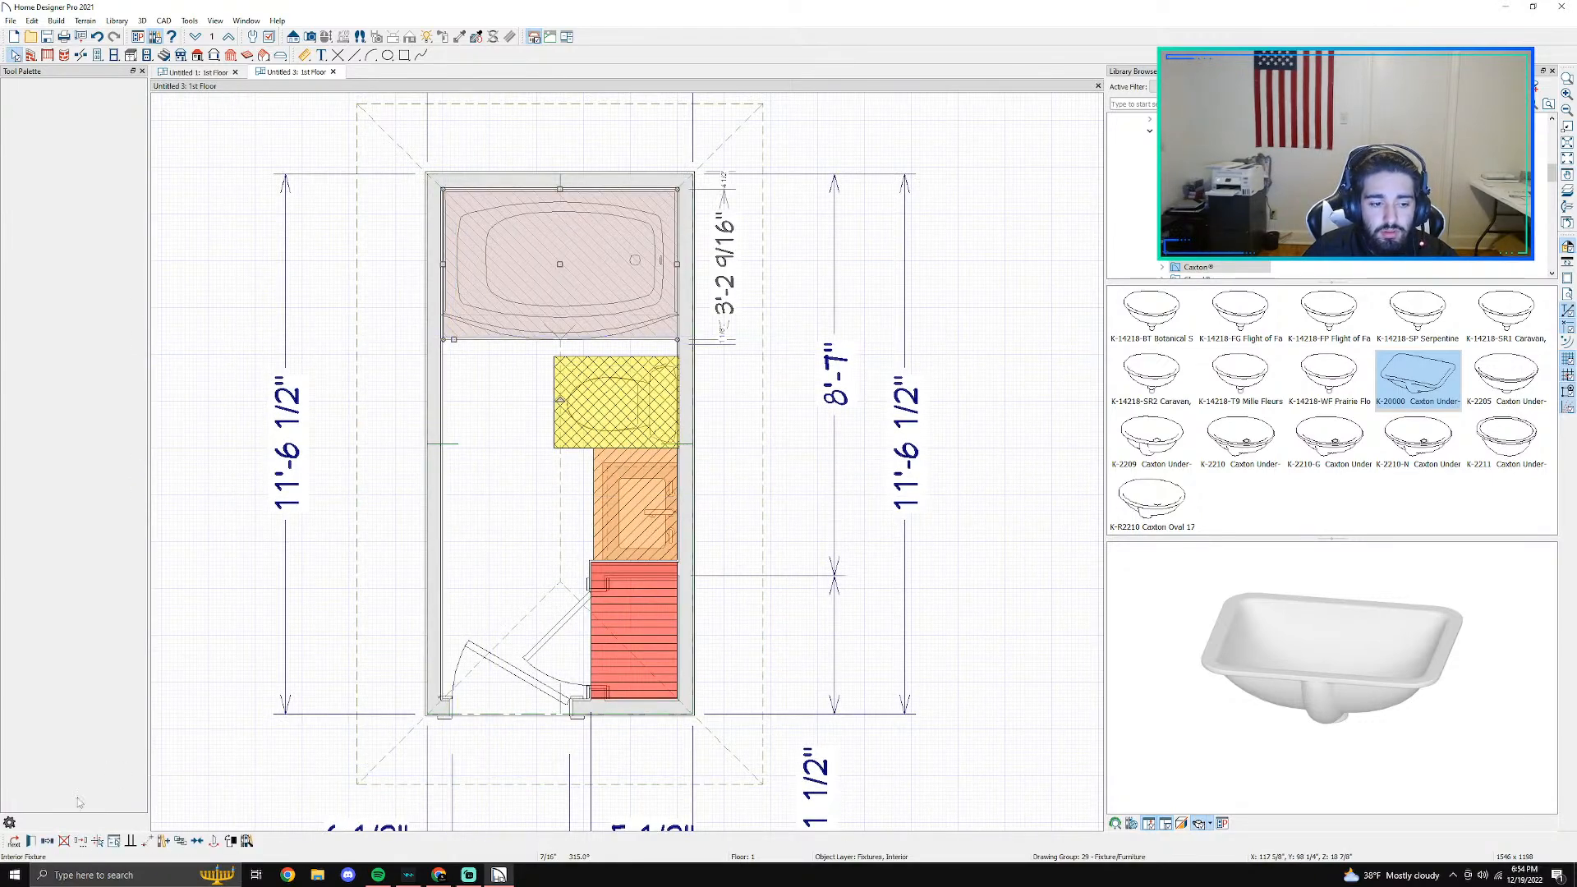
click(64, 841)
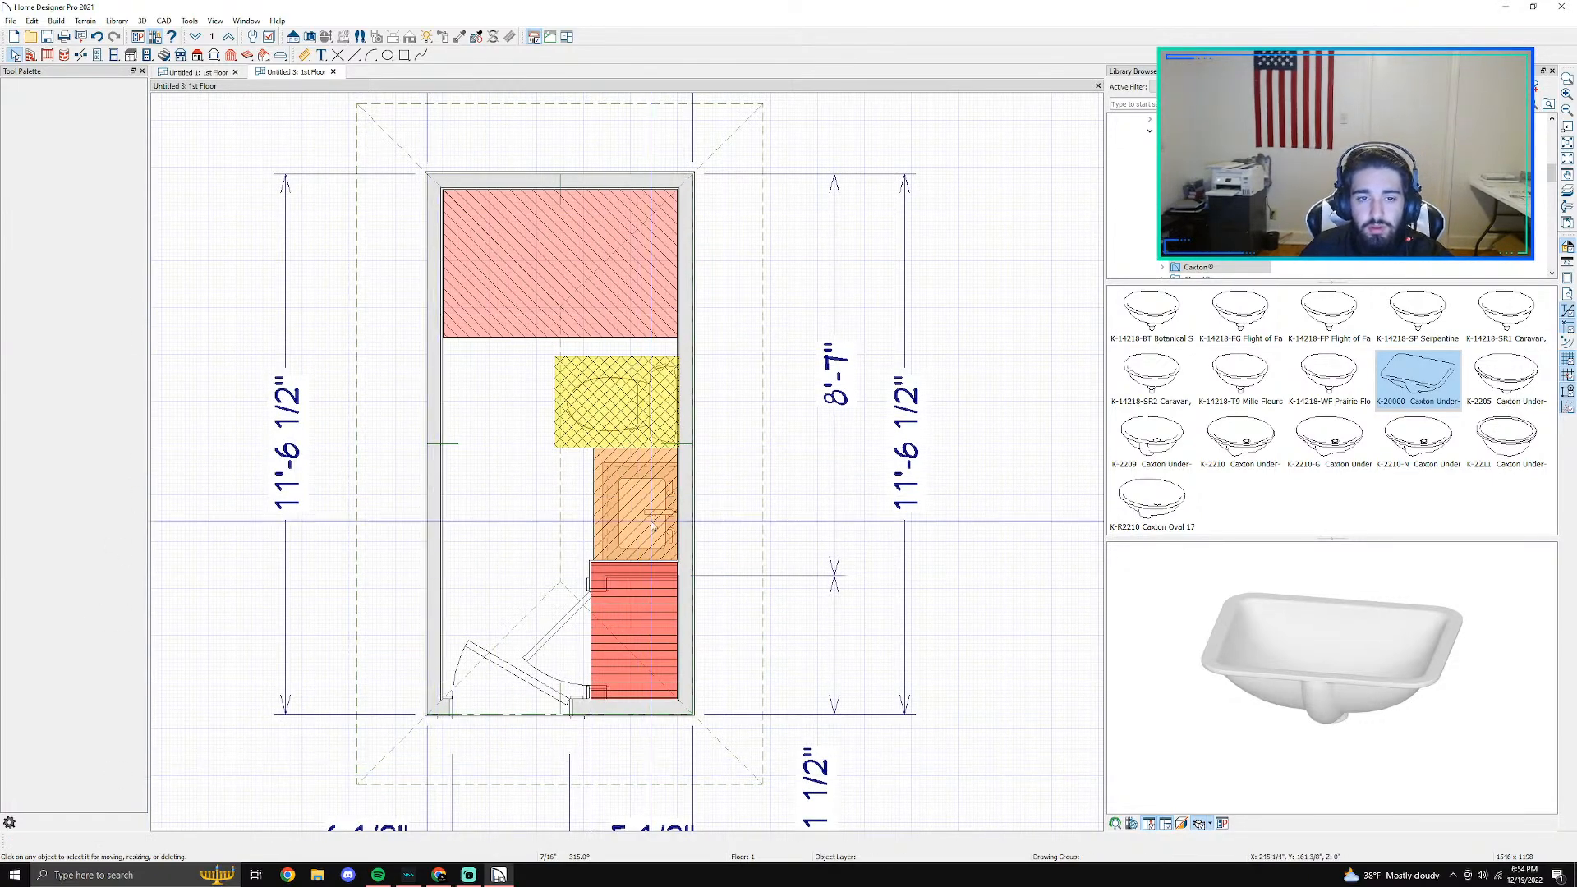
key(ctrl+z)
- Delete the bathtub and its hatched rectangle from the pasted floor plan
scroll(444, 337, up, 1)
scroll(444, 333, up, 1)
click(447, 331)
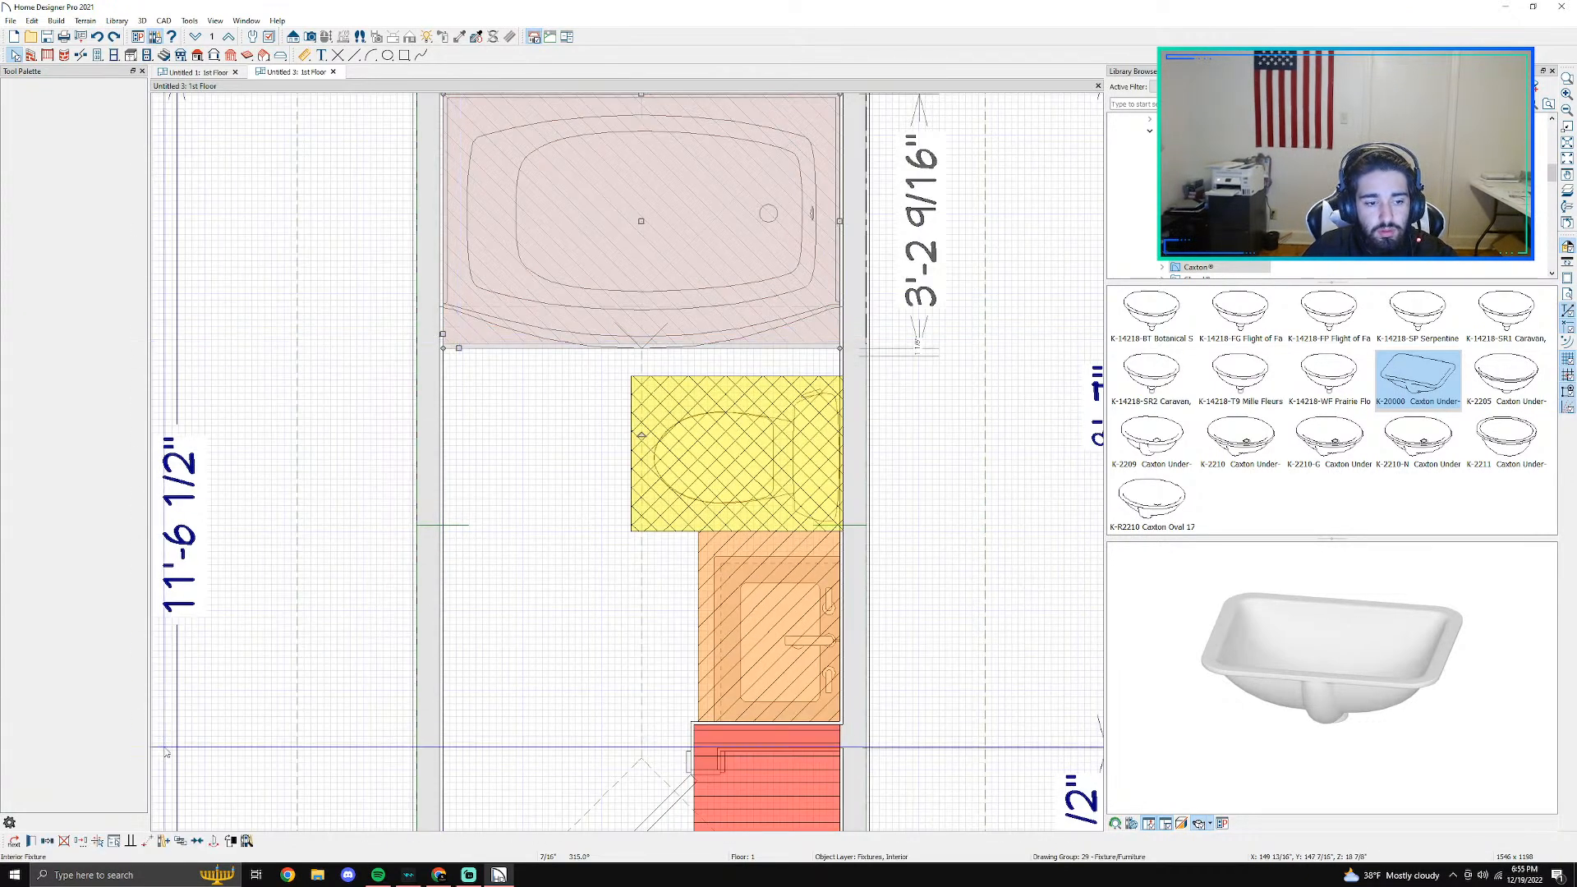
click(15, 841)
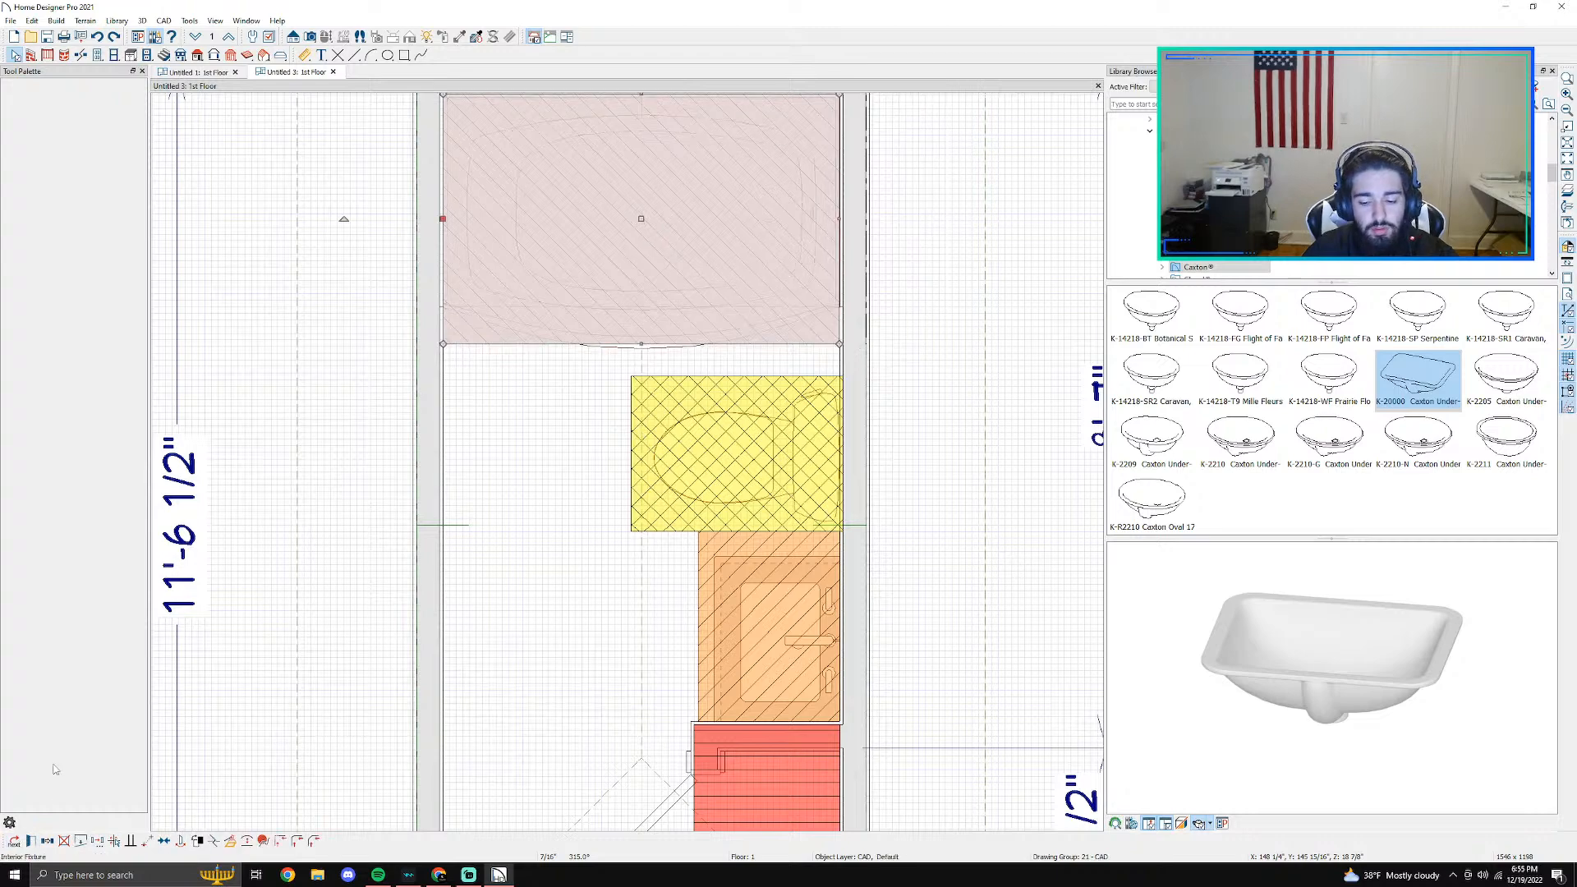
click(646, 306)
scroll(646, 306, down, 1)
key(Delete)
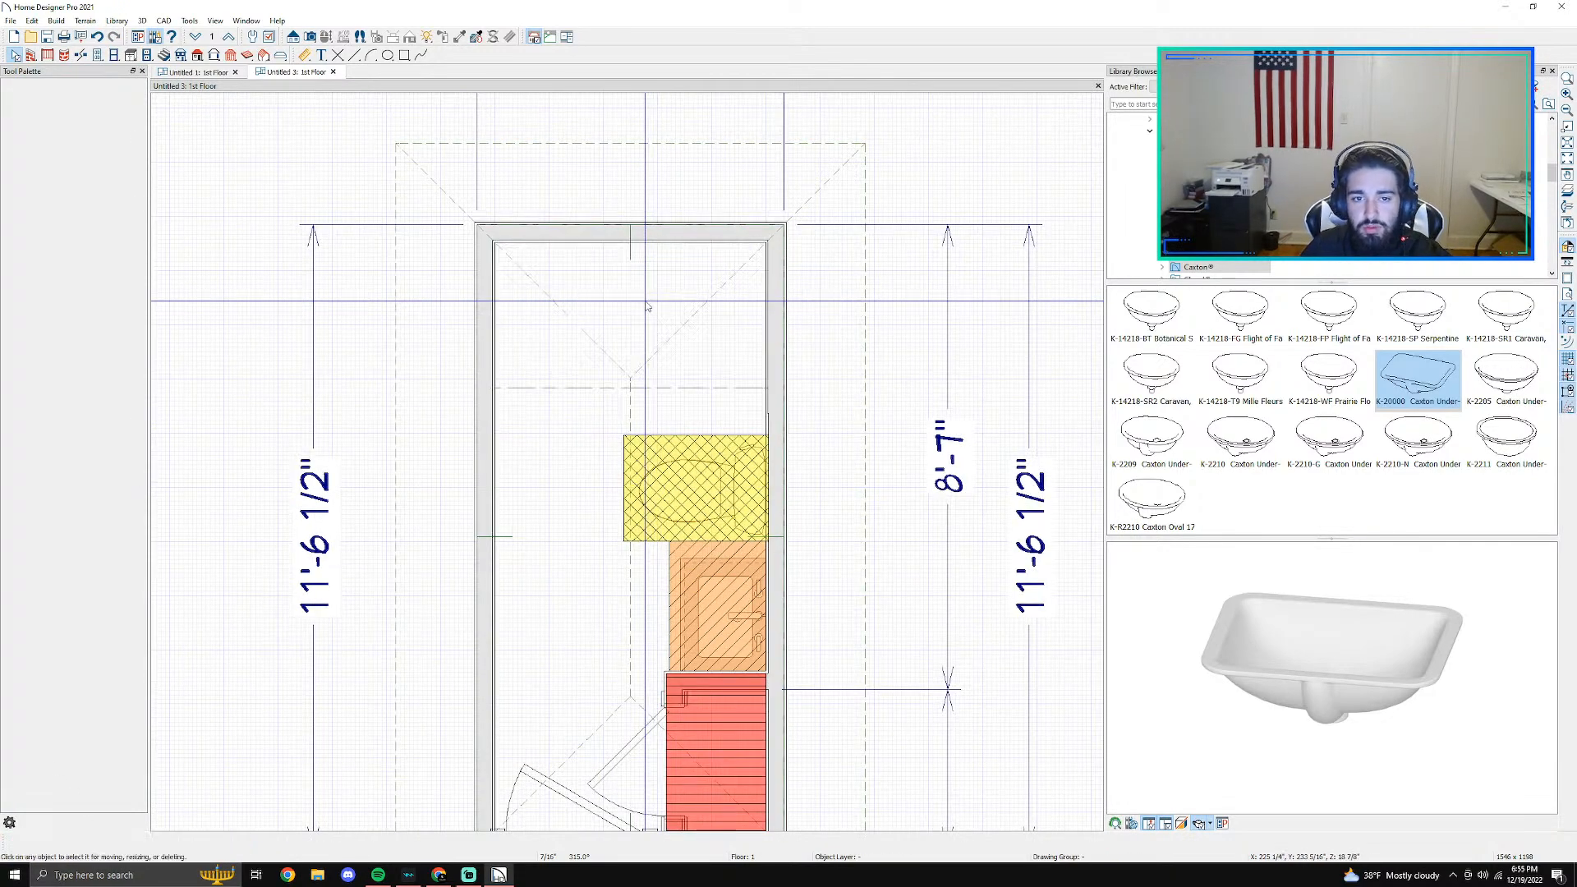
- Delete all roof planes and the room divider in front of the former tub area
click(572, 589)
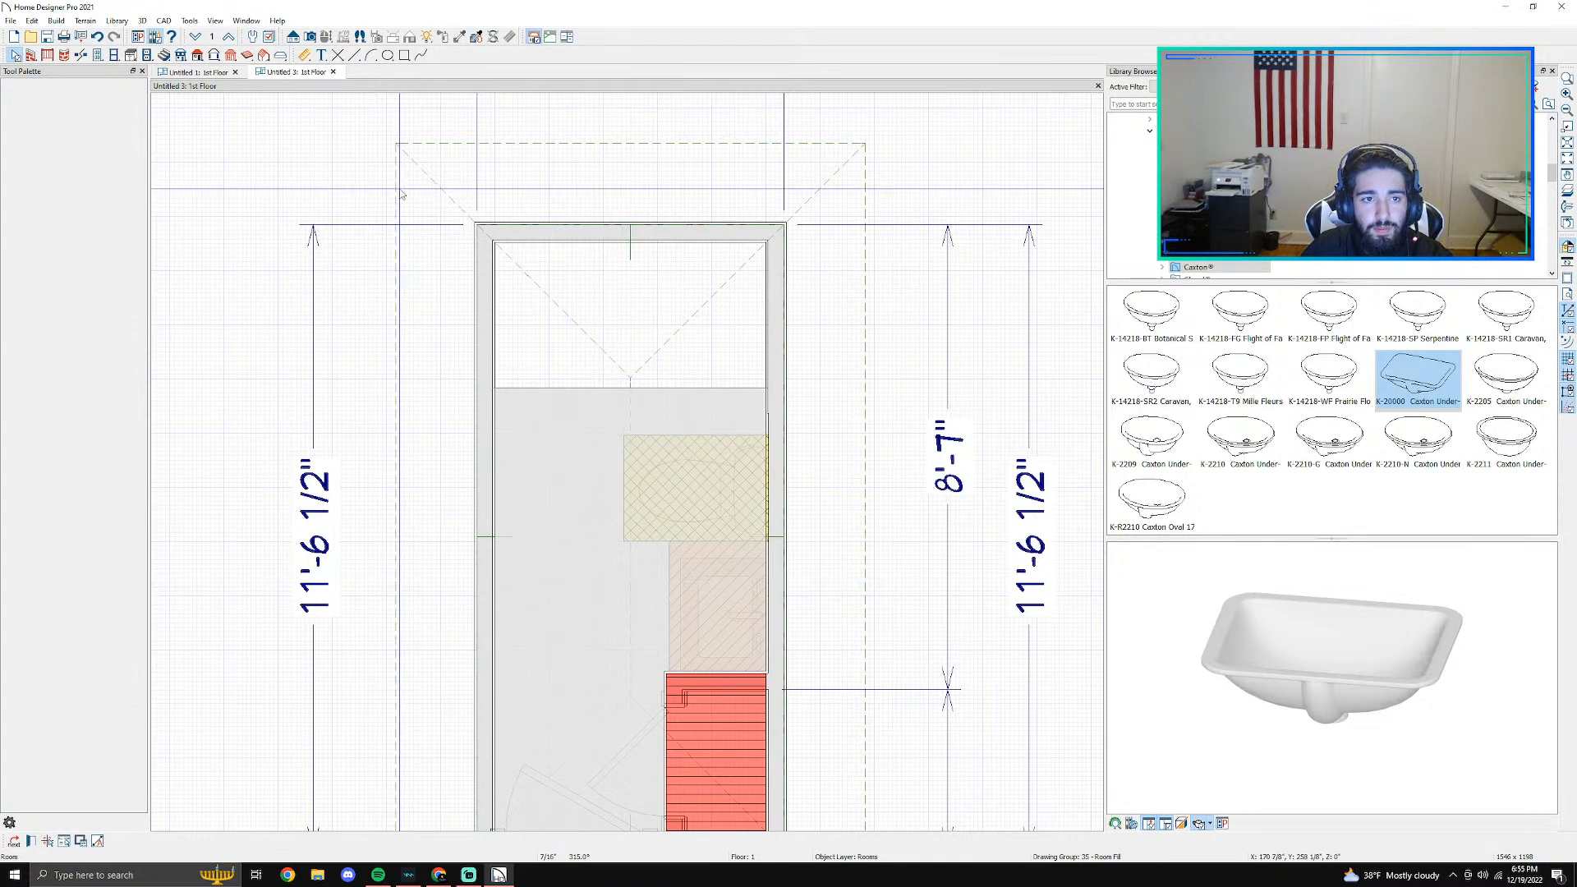
click(247, 57)
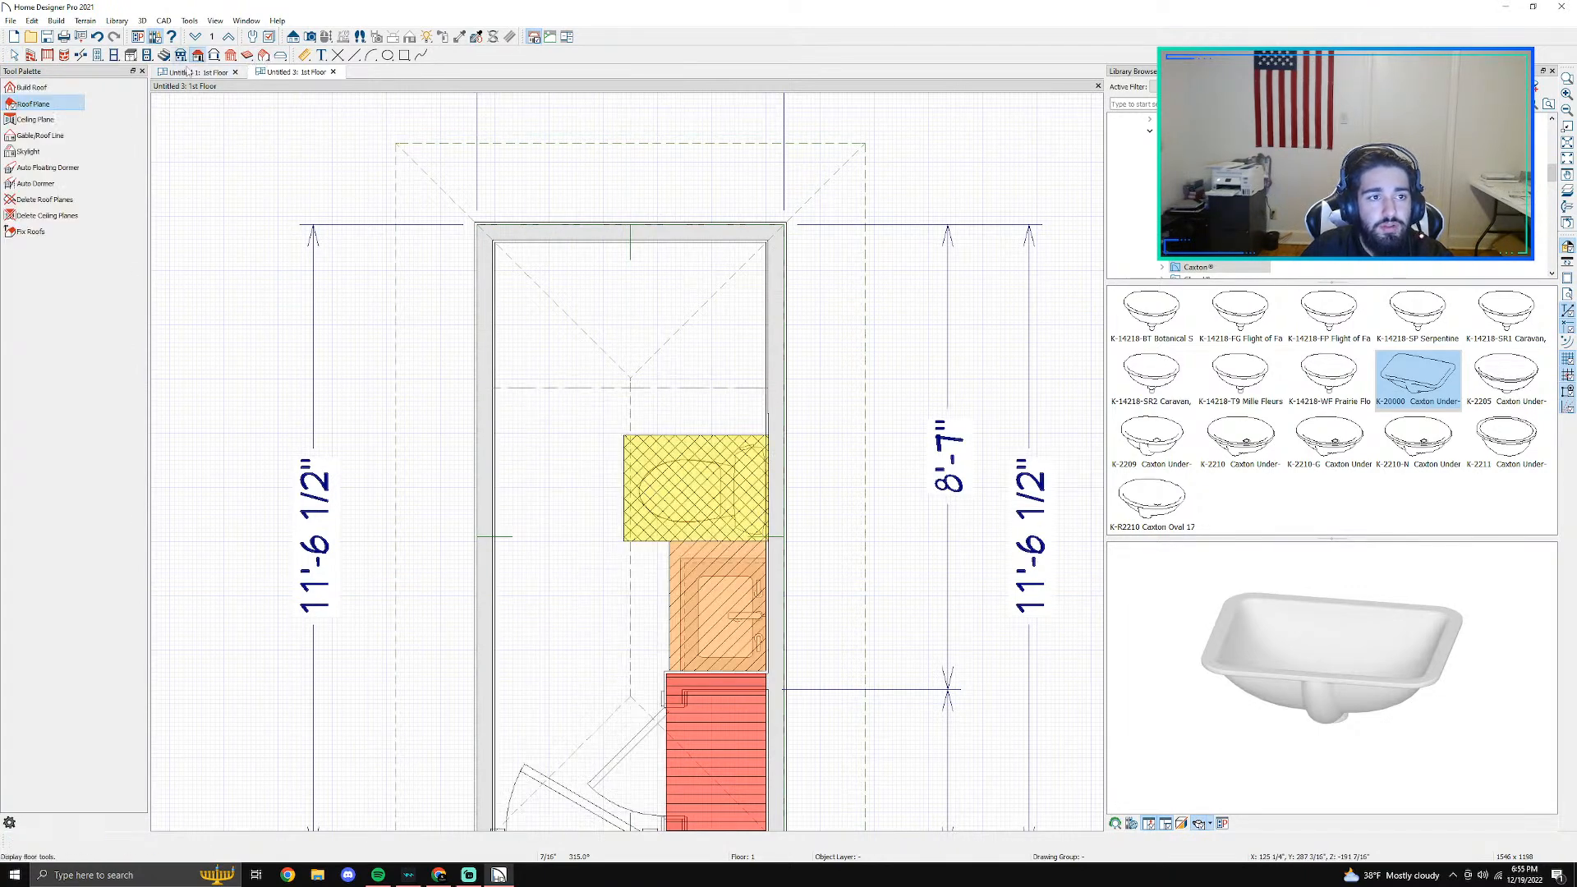
click(46, 204)
click(843, 457)
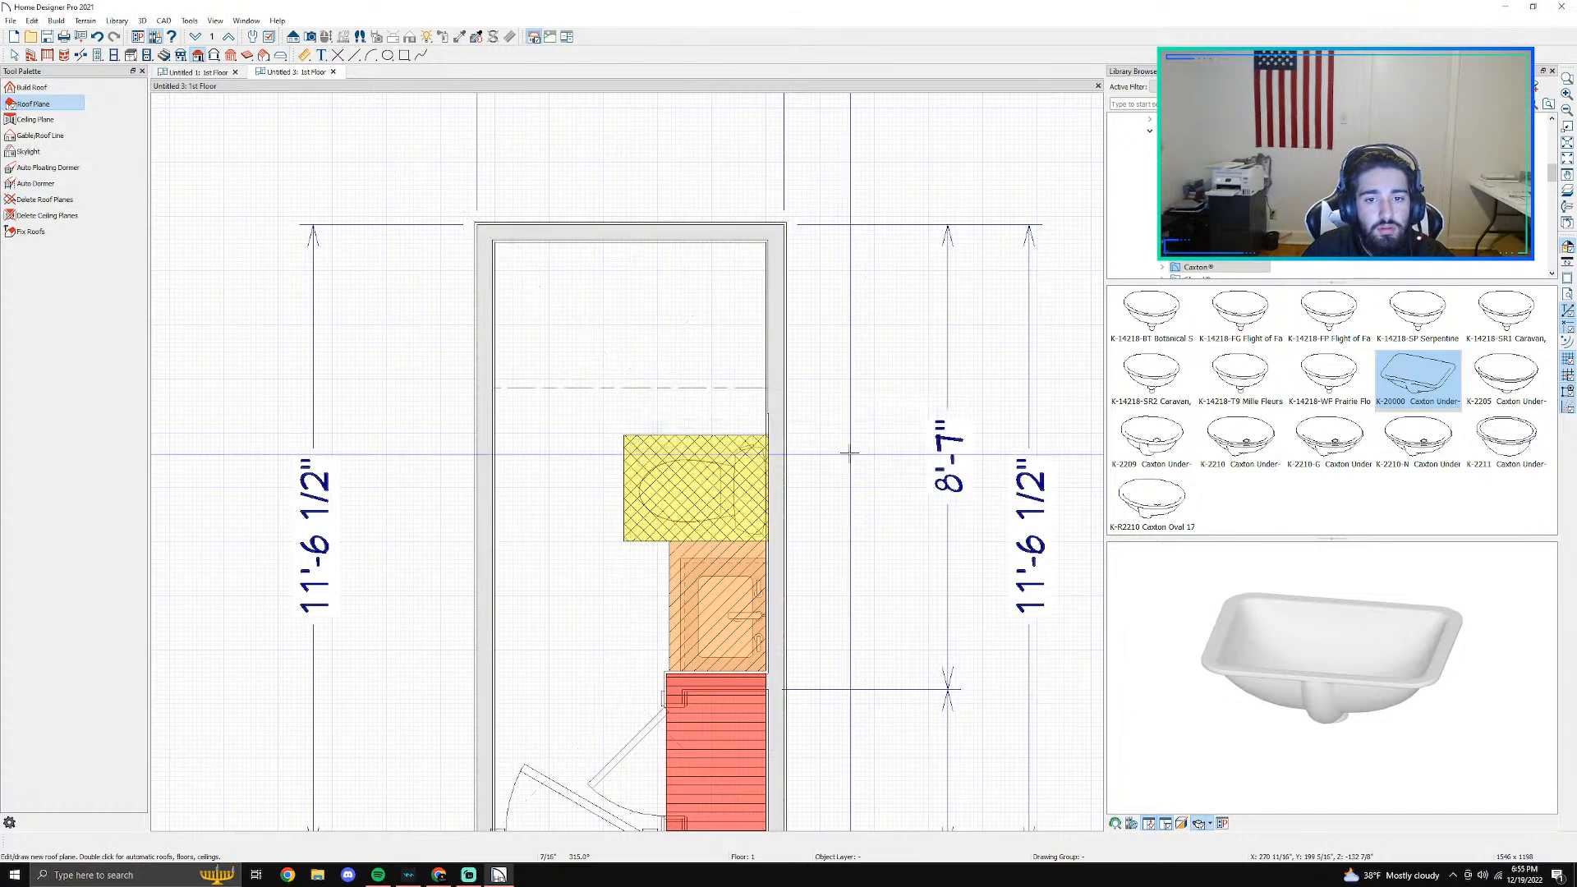
key(space)
click(632, 388)
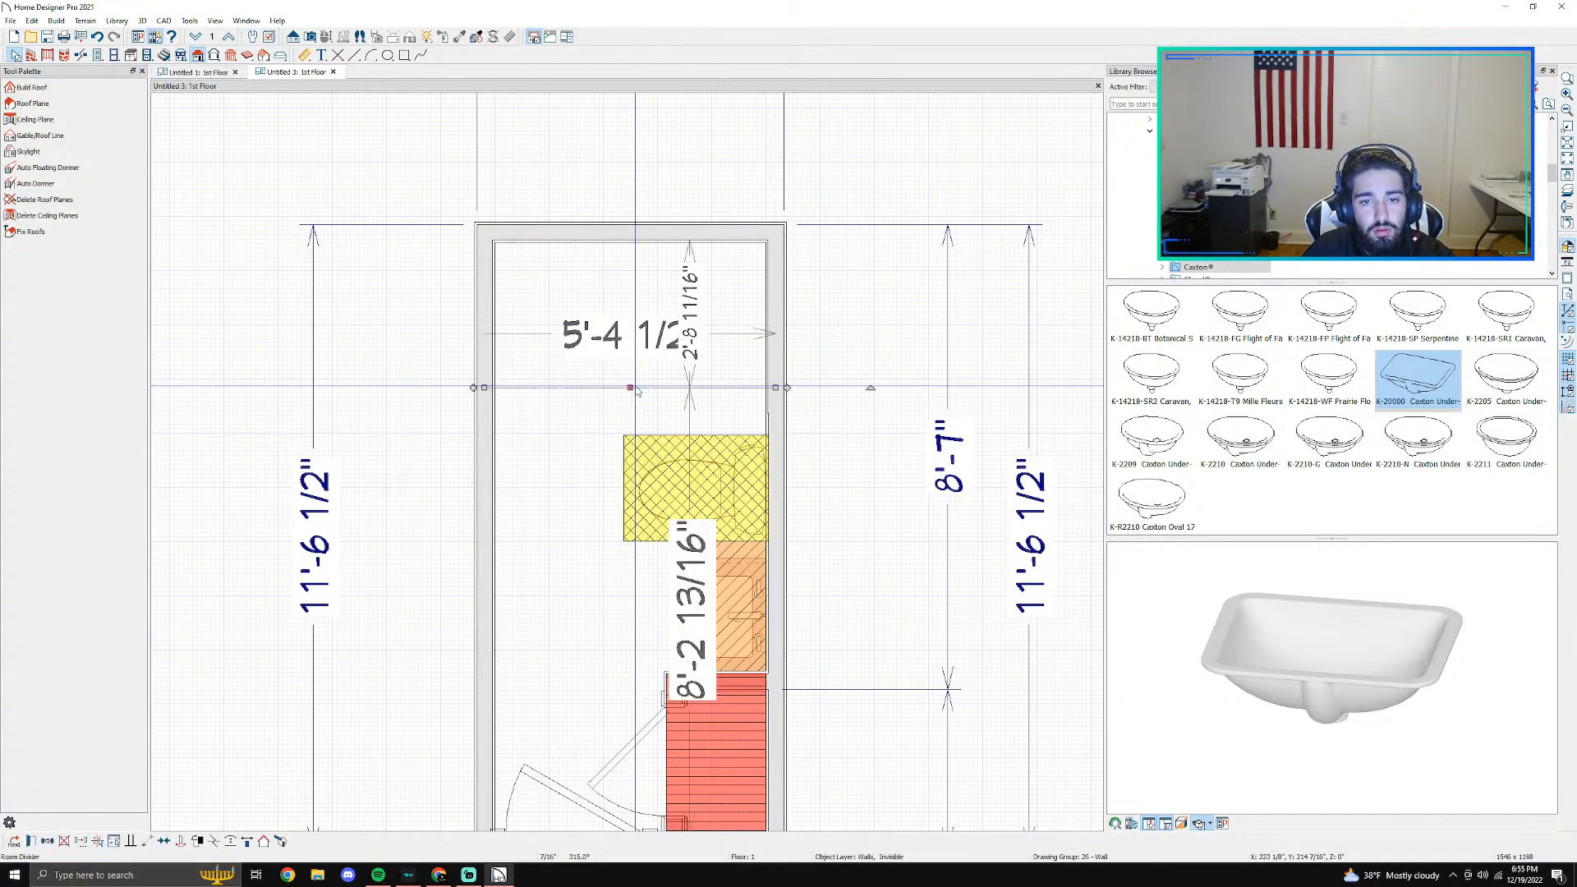
key(Delete)
- Delete the toilet, the vanity with its faucet, and the hatched rectangles over the toilet, vanity and closet
click(685, 486)
key(Delete)
click(686, 490)
key(Delete)
click(708, 608)
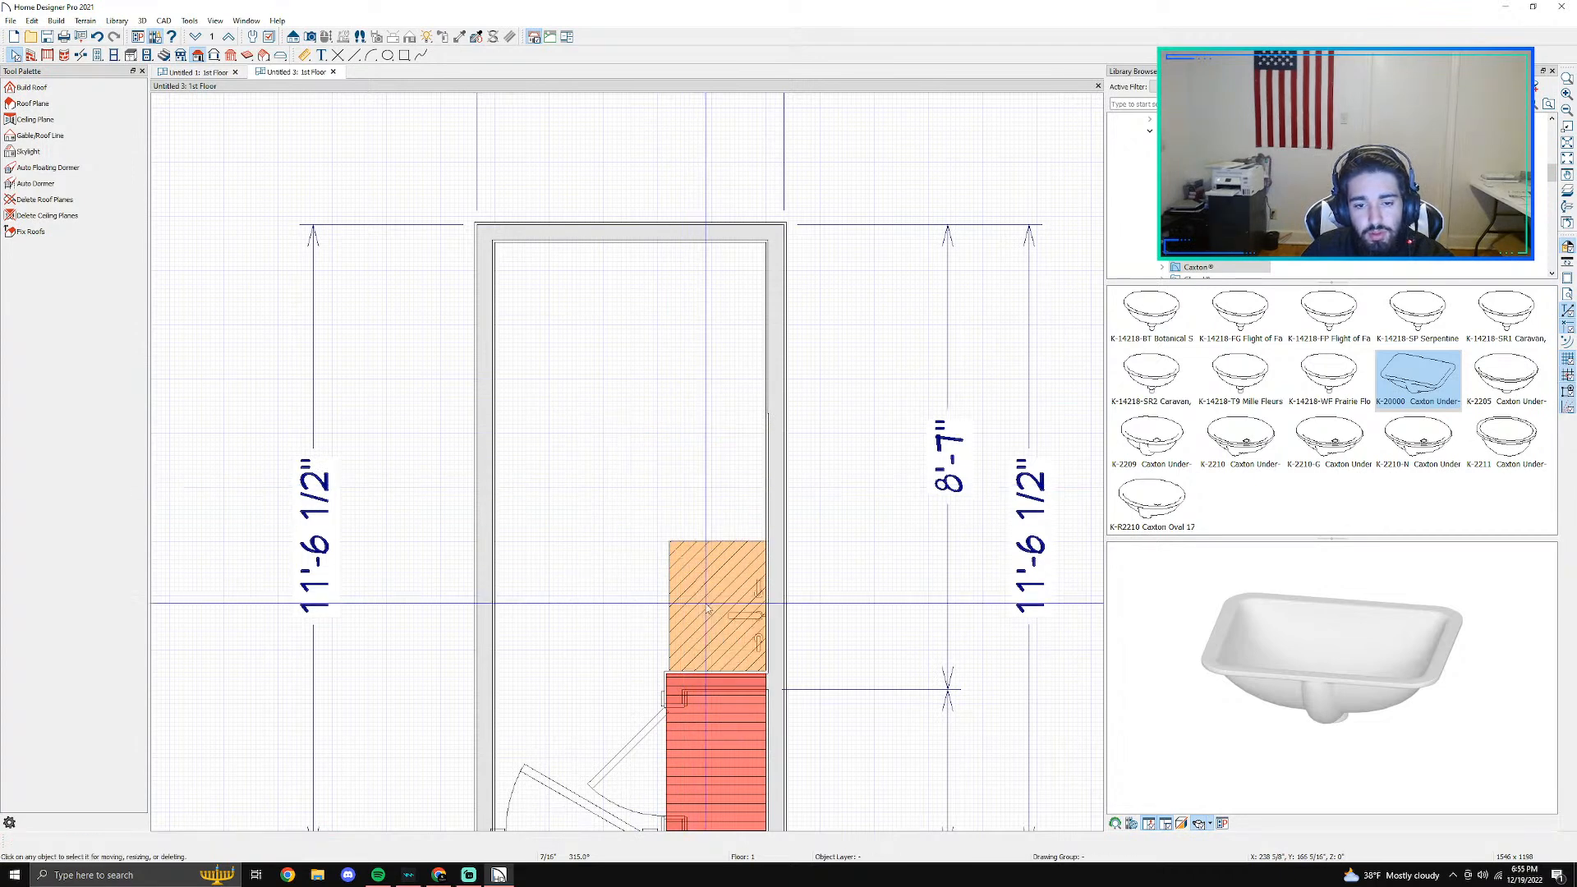
key(Delete)
click(719, 723)
key(Delete)
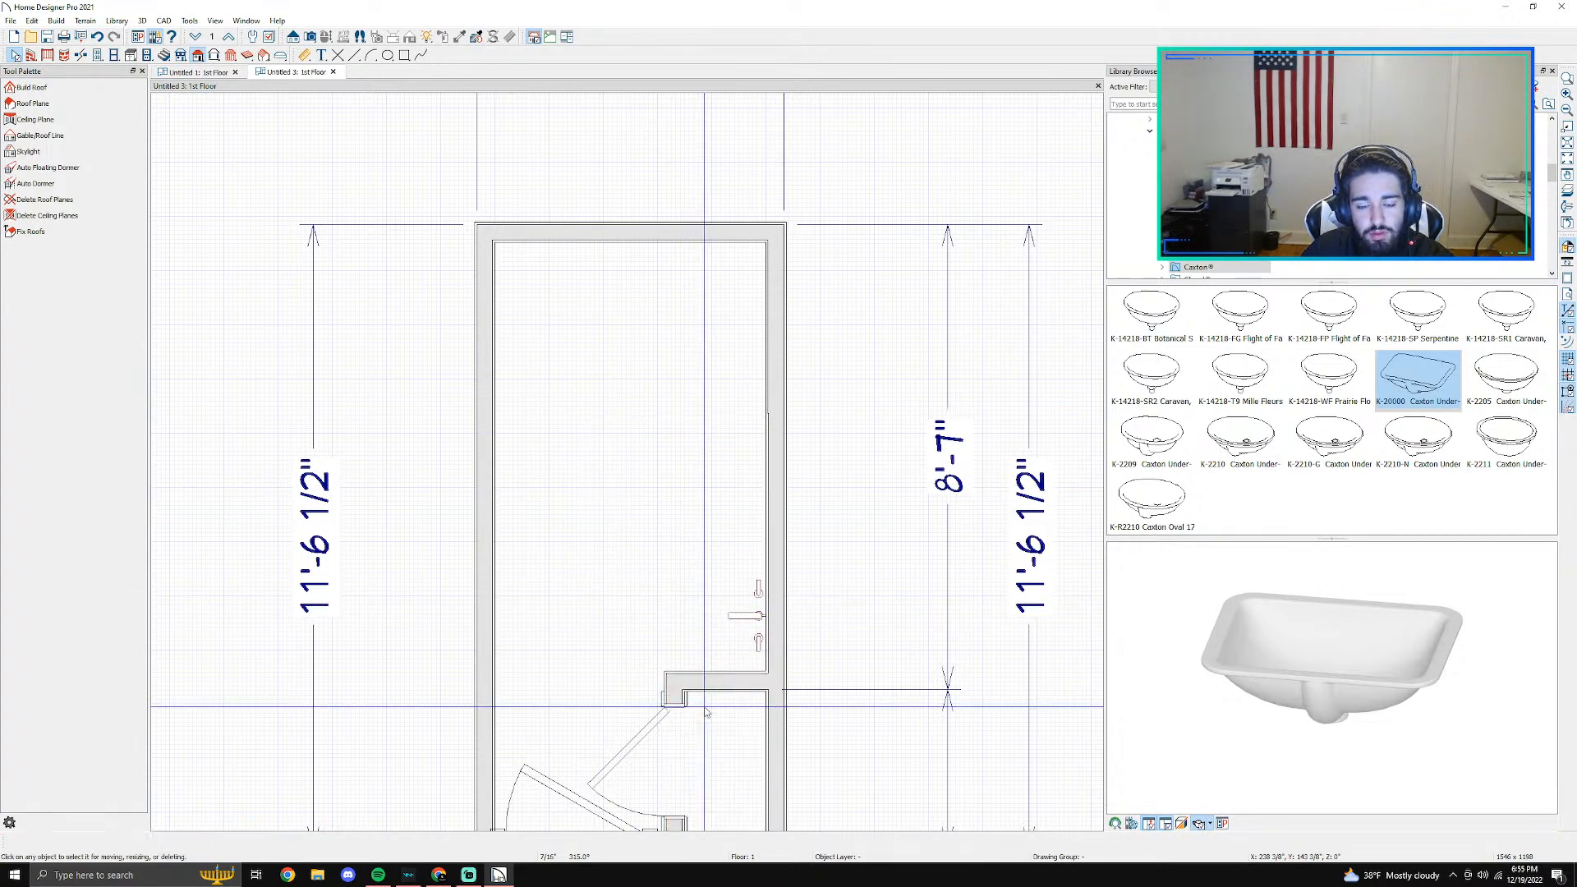
click(747, 616)
key(Delete)
- Remove the closet door and both interior closet walls so only the outer room with its entry door remains
middle_drag(841, 668, 726, 342)
scroll(566, 378, down, 2)
scroll(566, 380, up, 2)
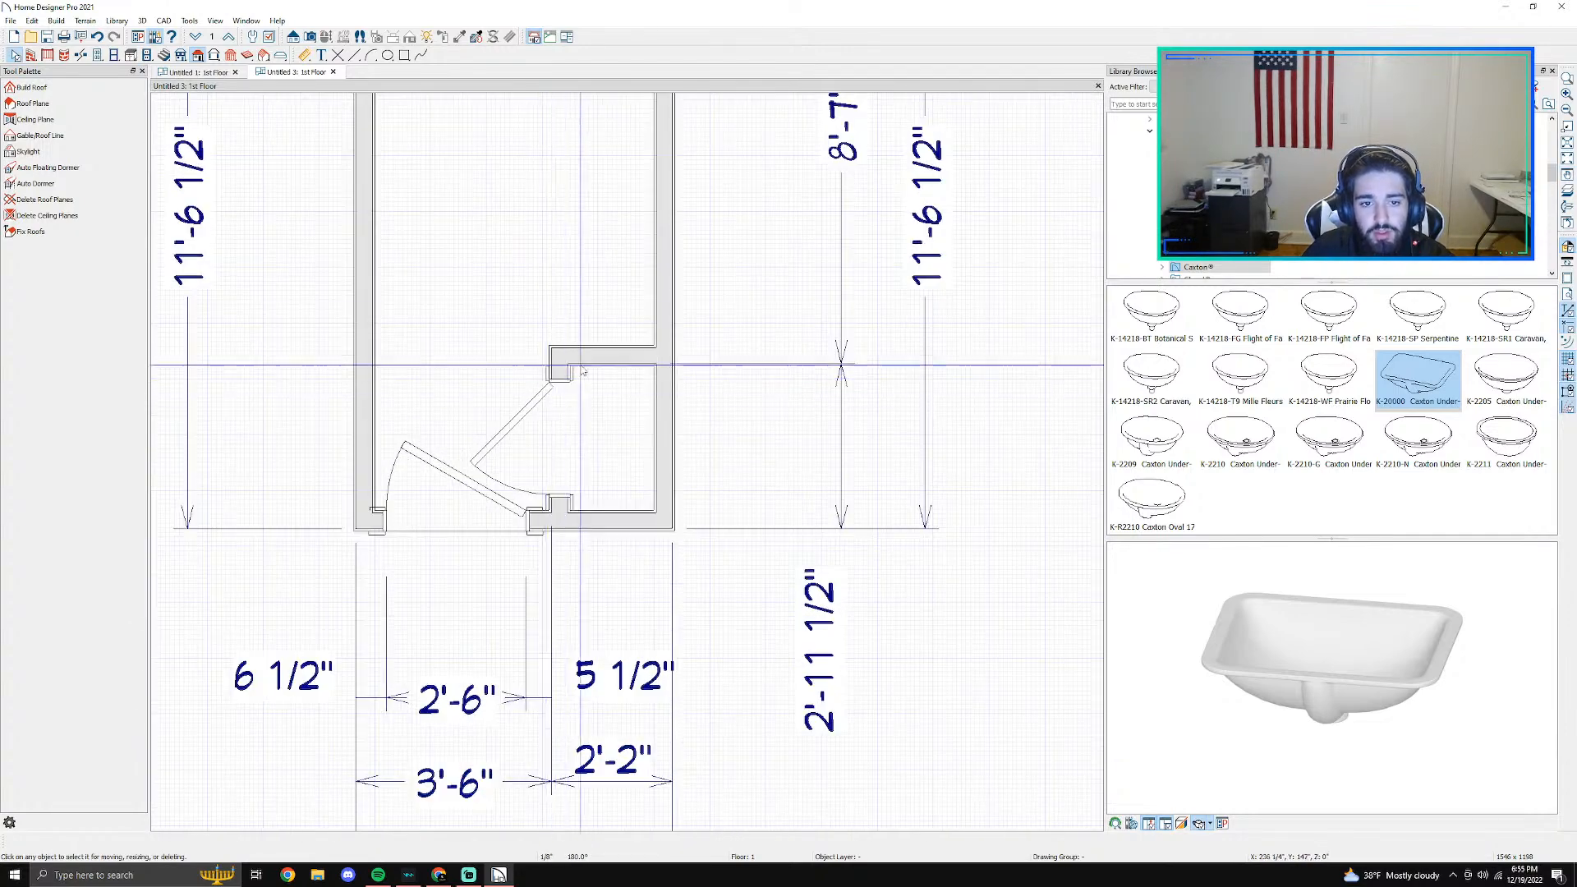
click(567, 382)
key(Delete)
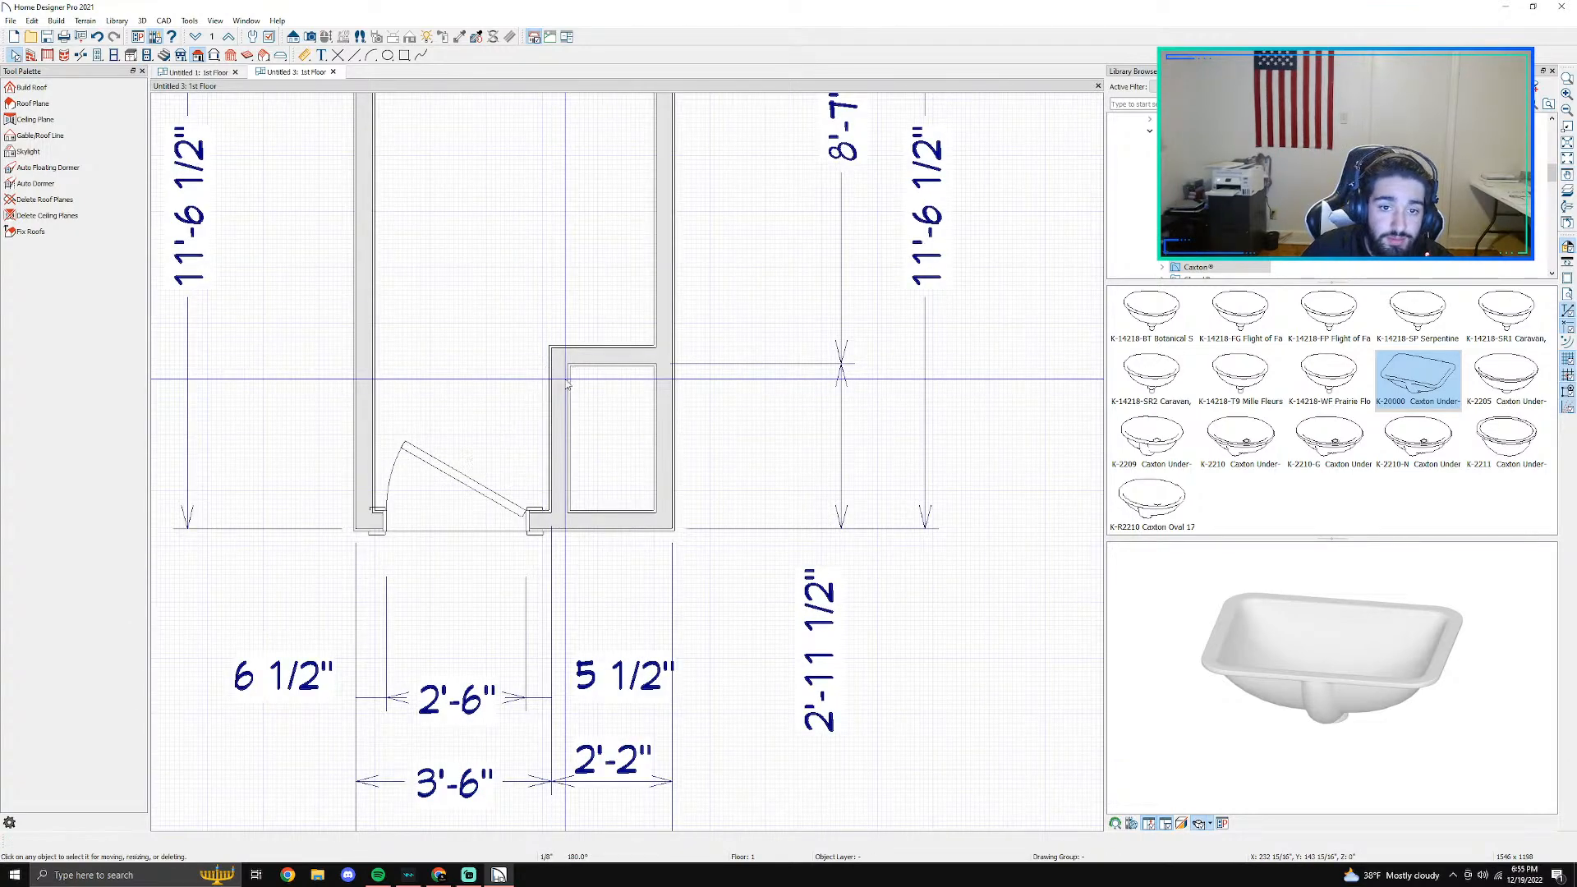
click(569, 371)
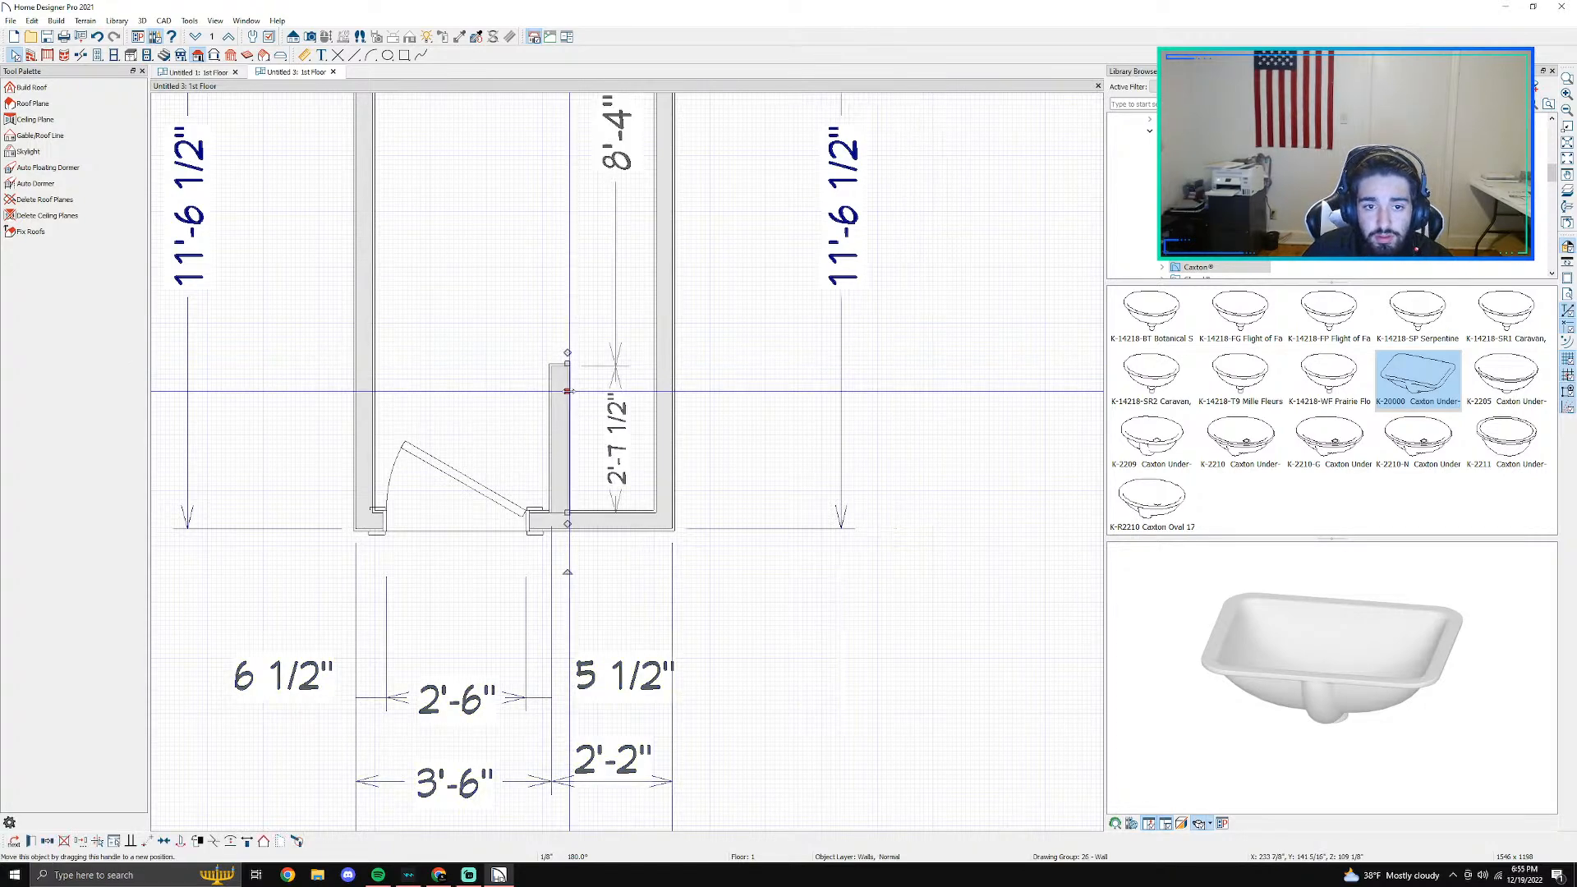
key(Delete)
scroll(562, 417, down, 1)
scroll(567, 417, down, 2)
middle_drag(582, 248, 592, 392)
scroll(605, 516, up, 2)
scroll(604, 528, down, 2)
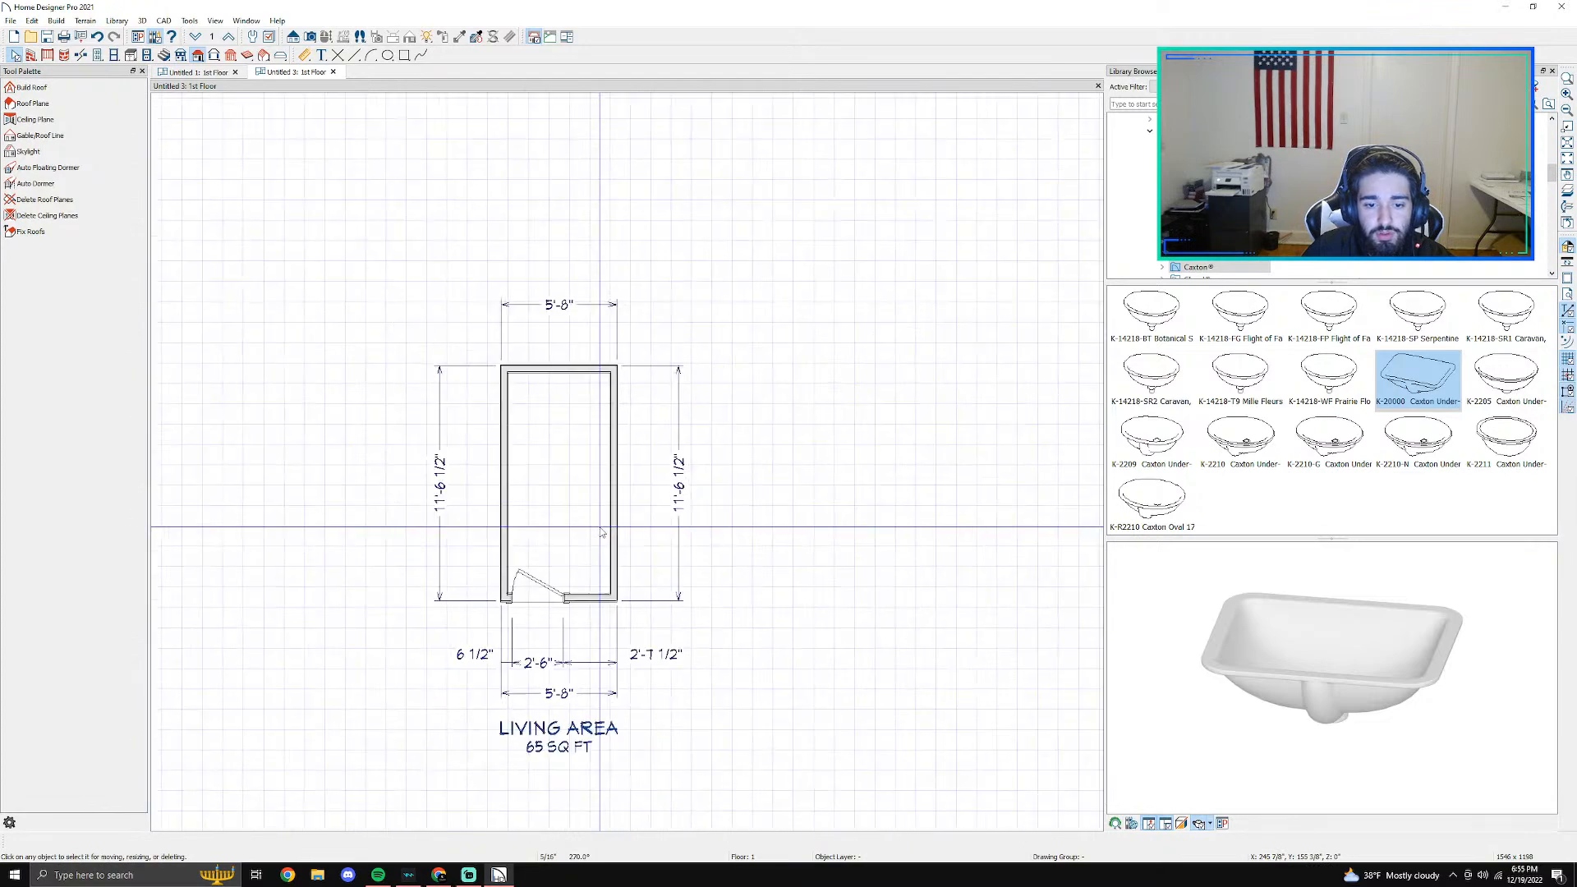
- Draw a straight half-wall about 5' long across the room, its front face about 2'-11 1/4" from the back wall
scroll(607, 527, up, 2)
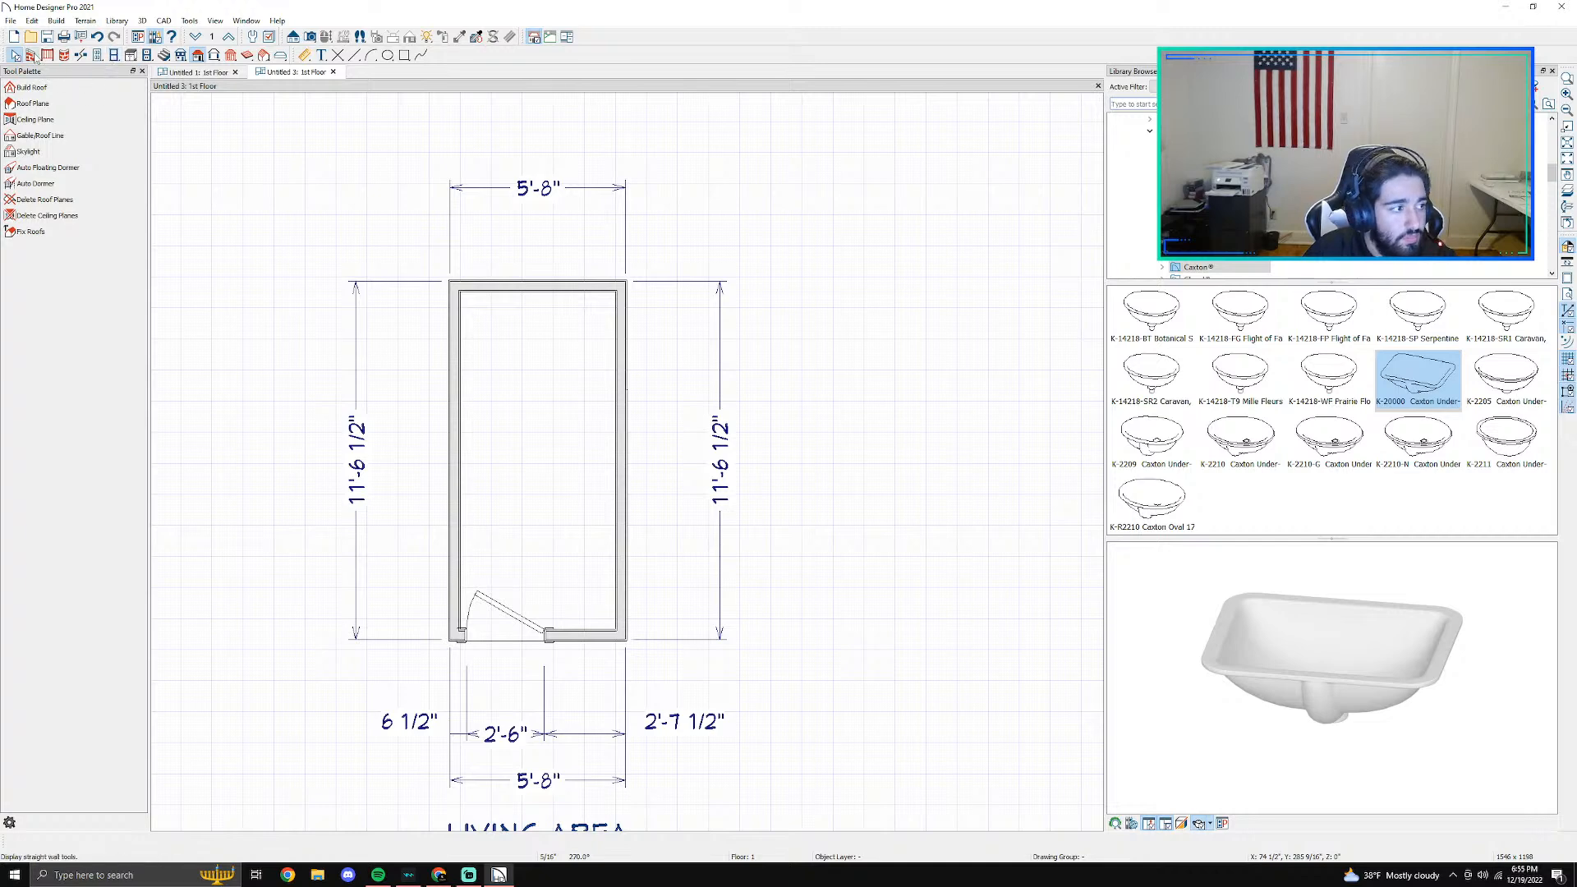
click(29, 57)
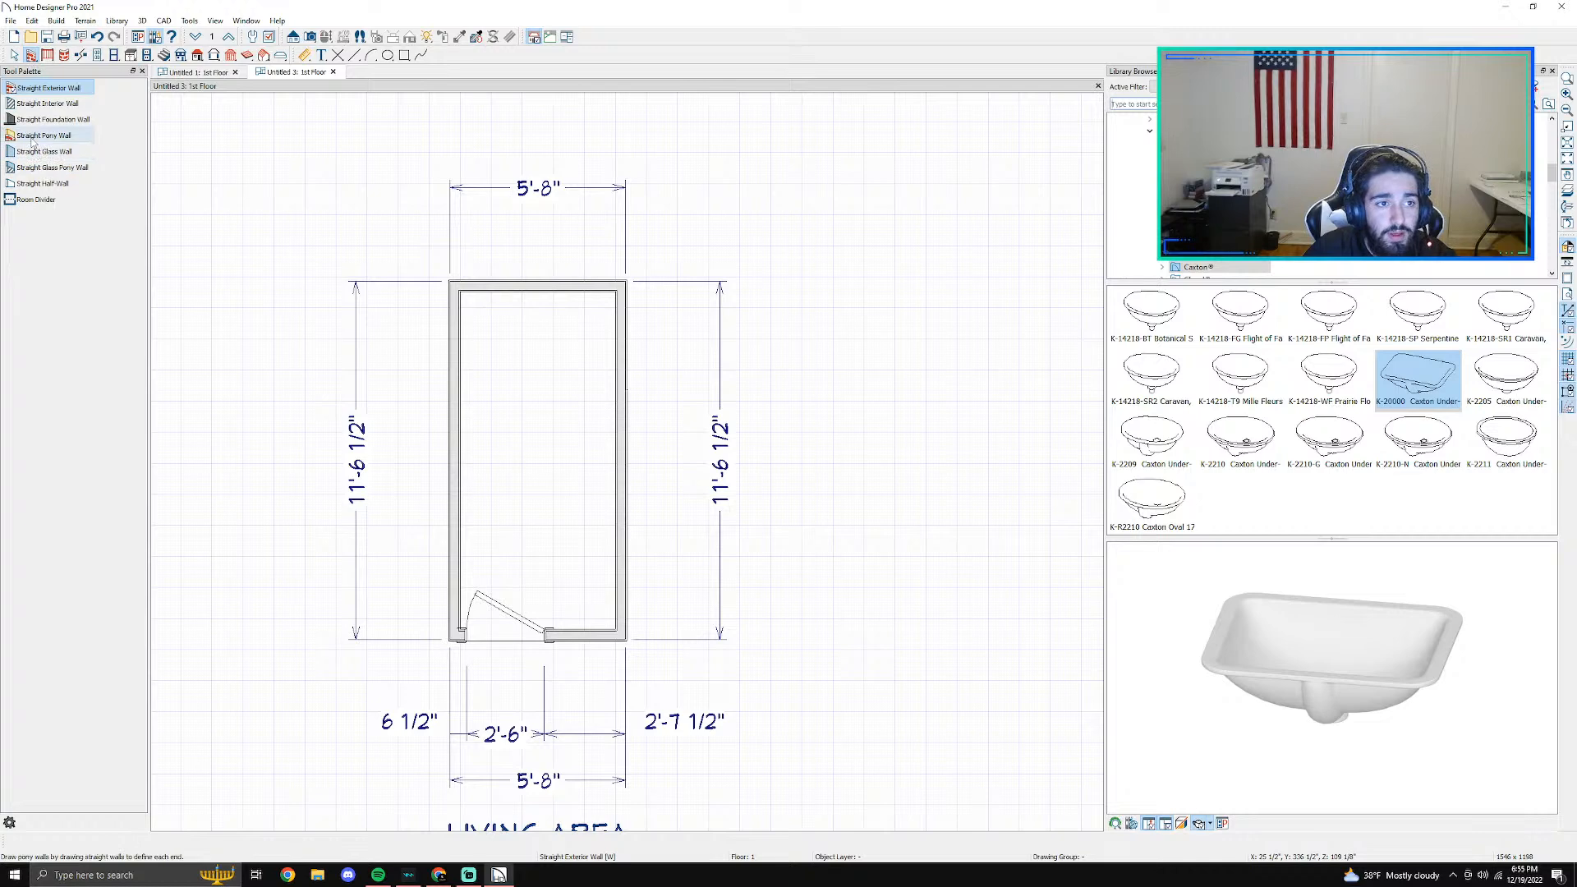
click(43, 183)
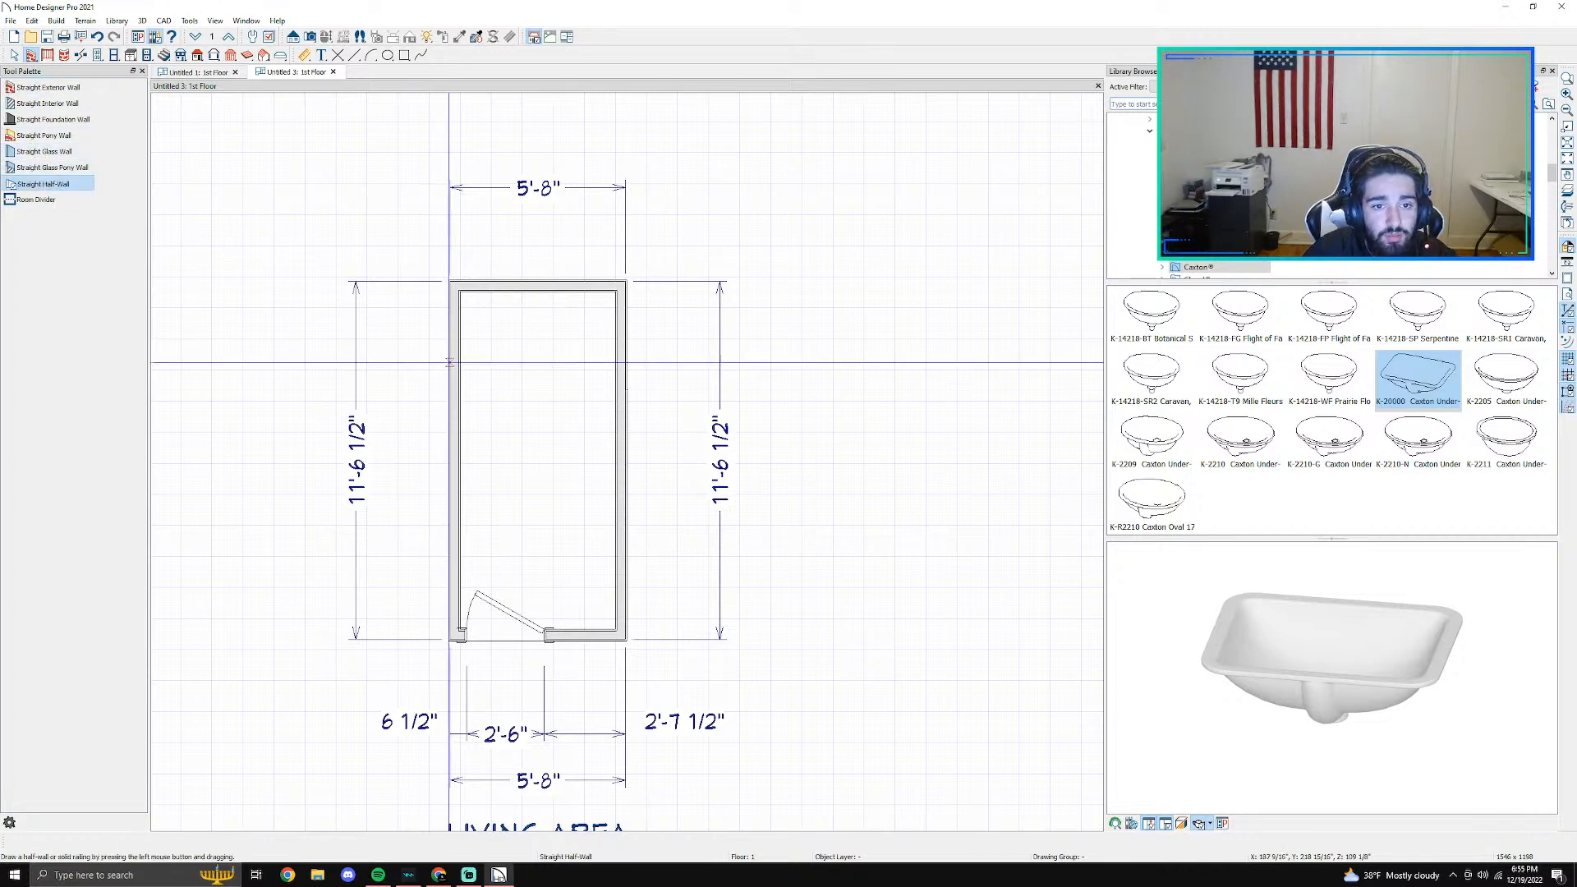
drag(461, 377, 615, 373)
key(space)
scroll(588, 379, up, 4)
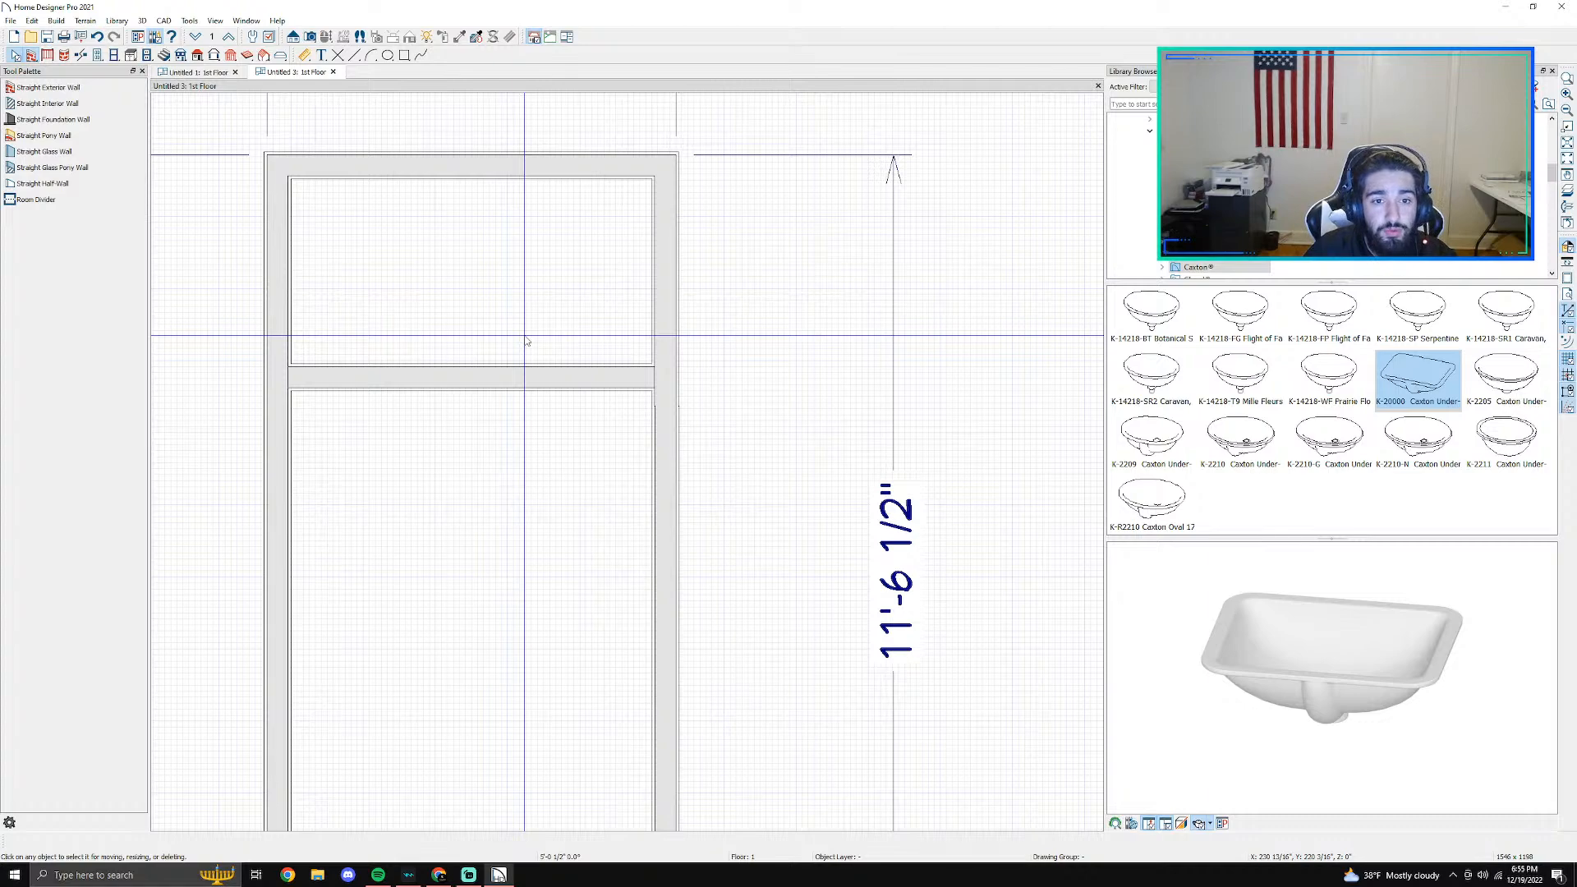
scroll(521, 338, up, 2)
scroll(515, 330, down, 3)
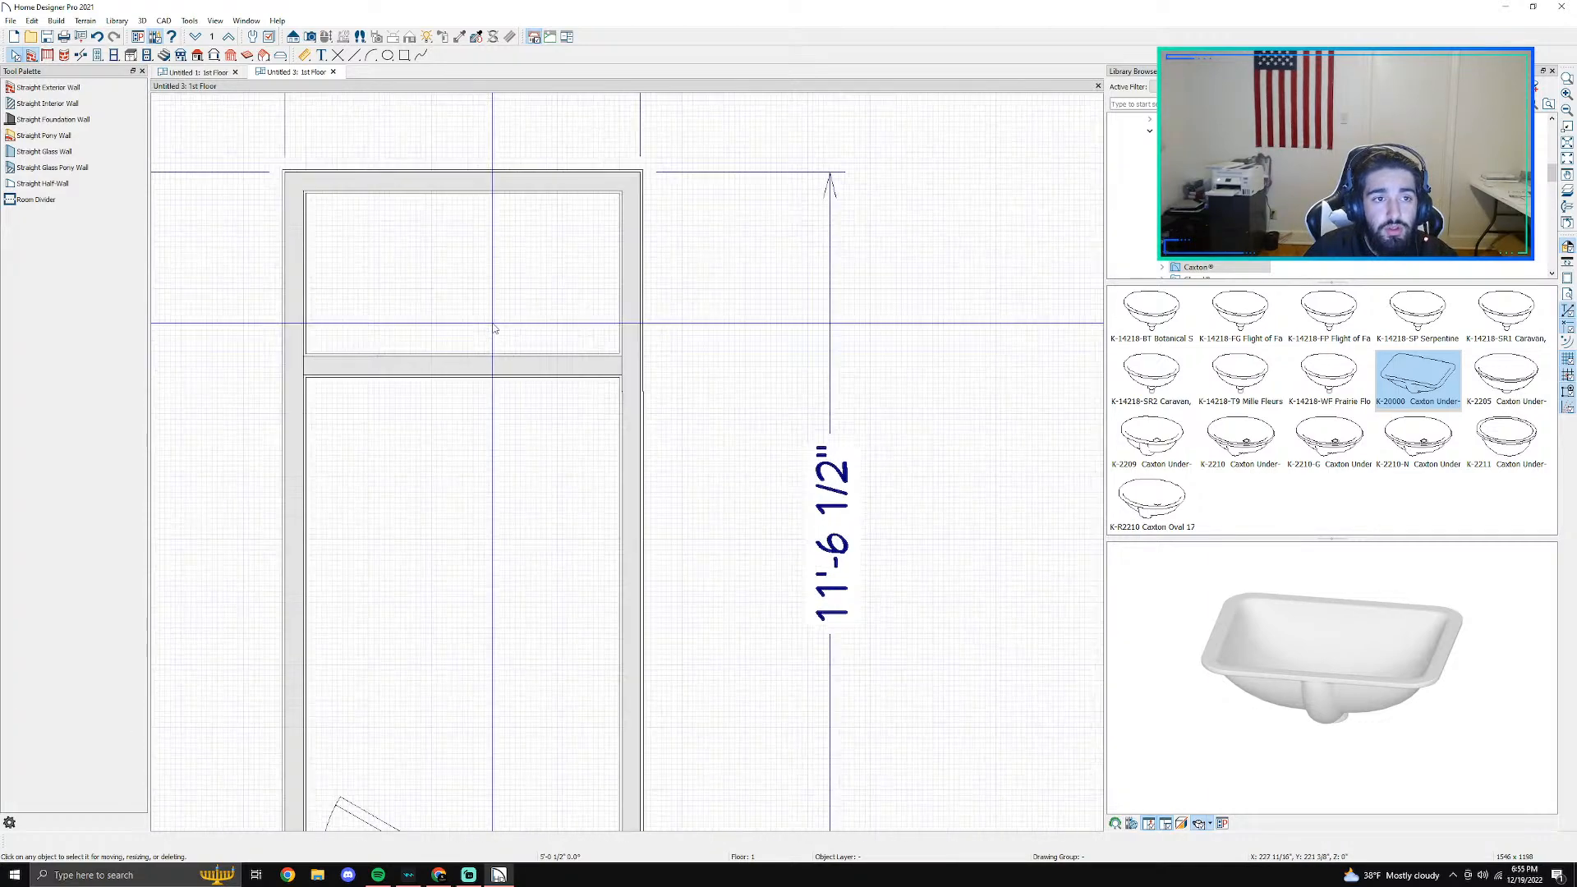
- Add a point-to-point dimension from the back wall to the half-wall's front face and set that distance to 3'
click(311, 57)
click(56, 153)
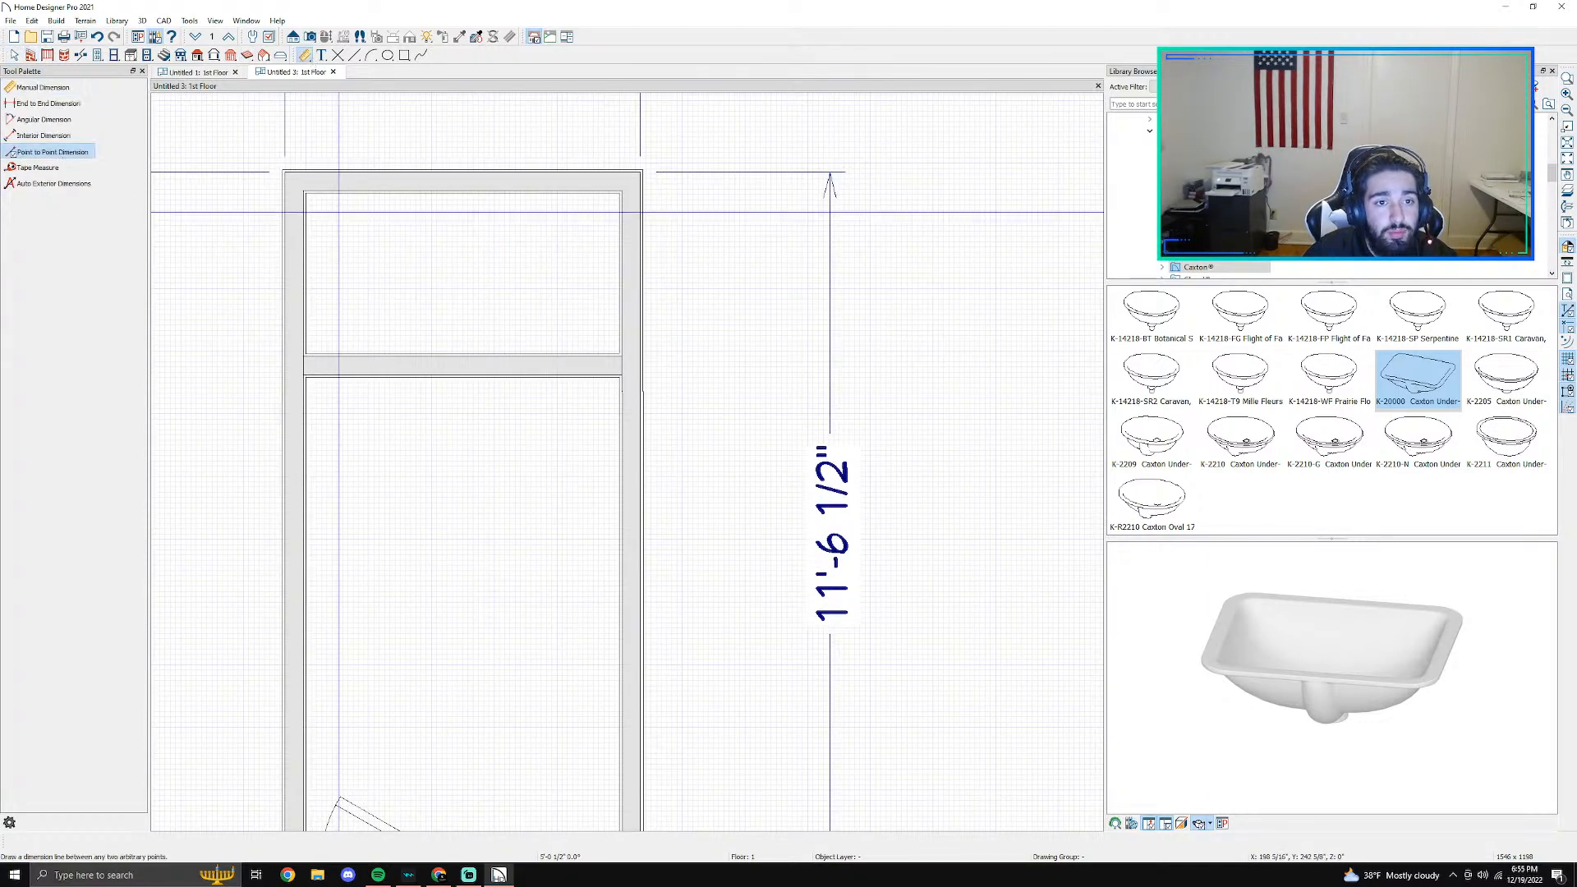
scroll(324, 189, up, 4)
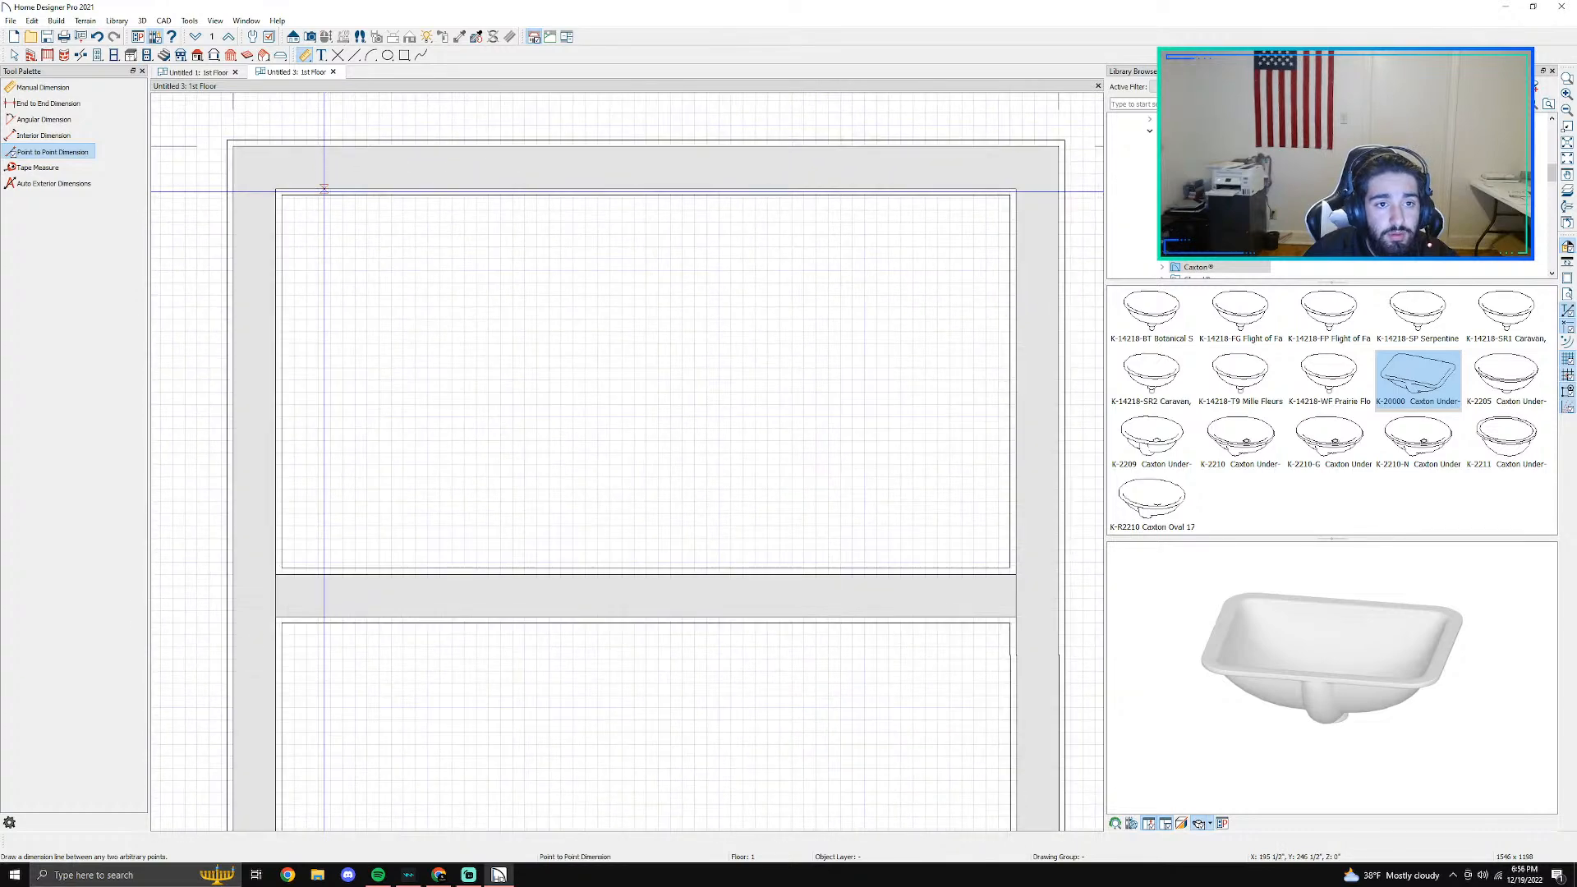
drag(324, 189, 326, 615)
key(space)
click(349, 593)
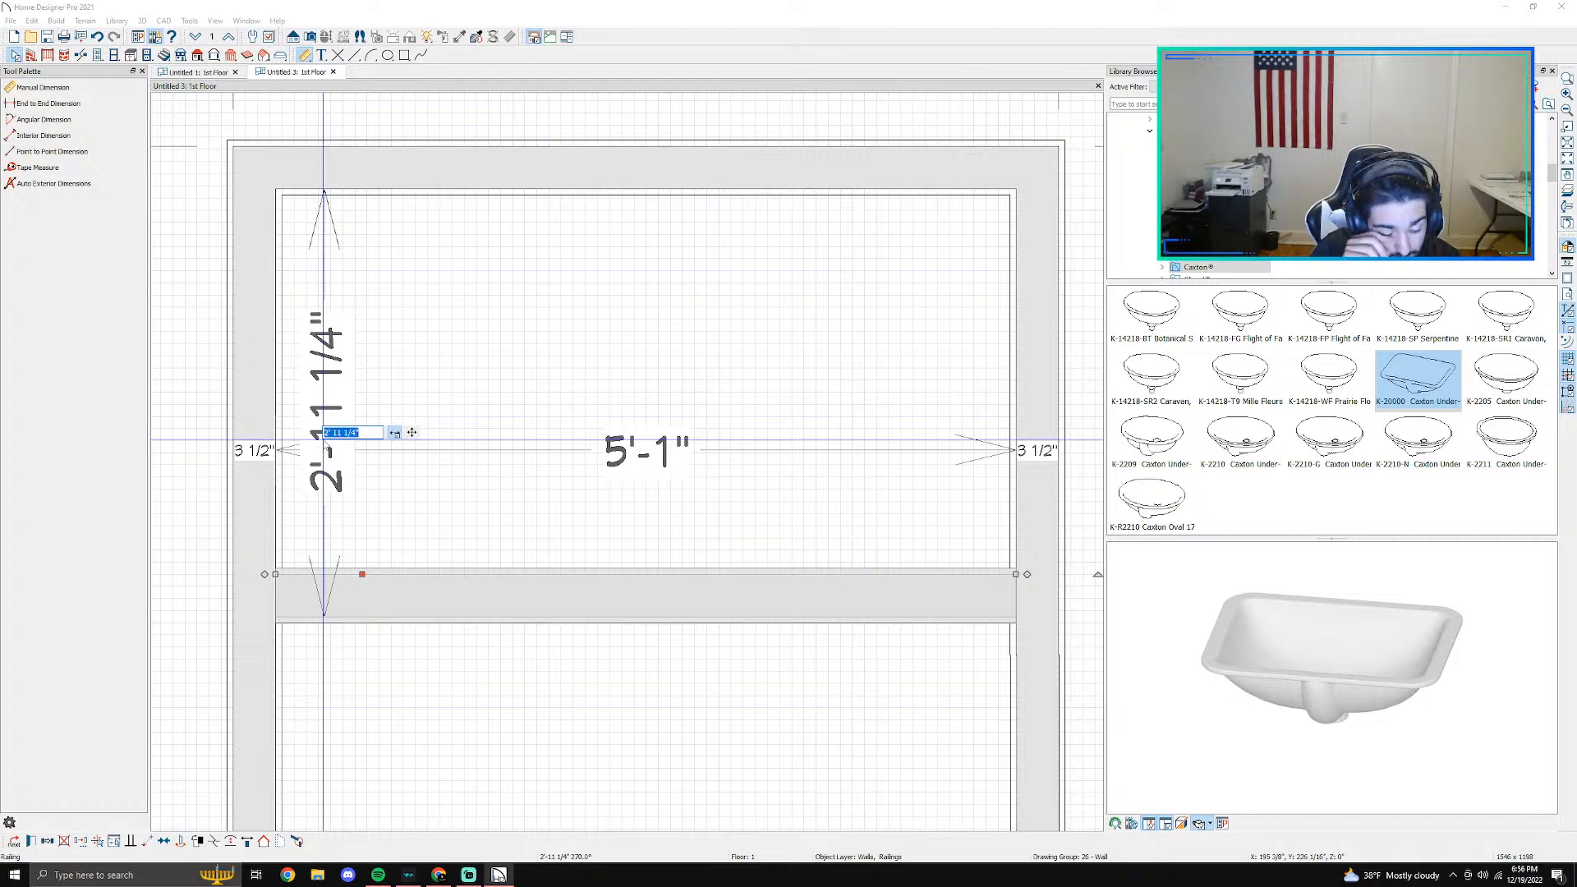
key(Return)
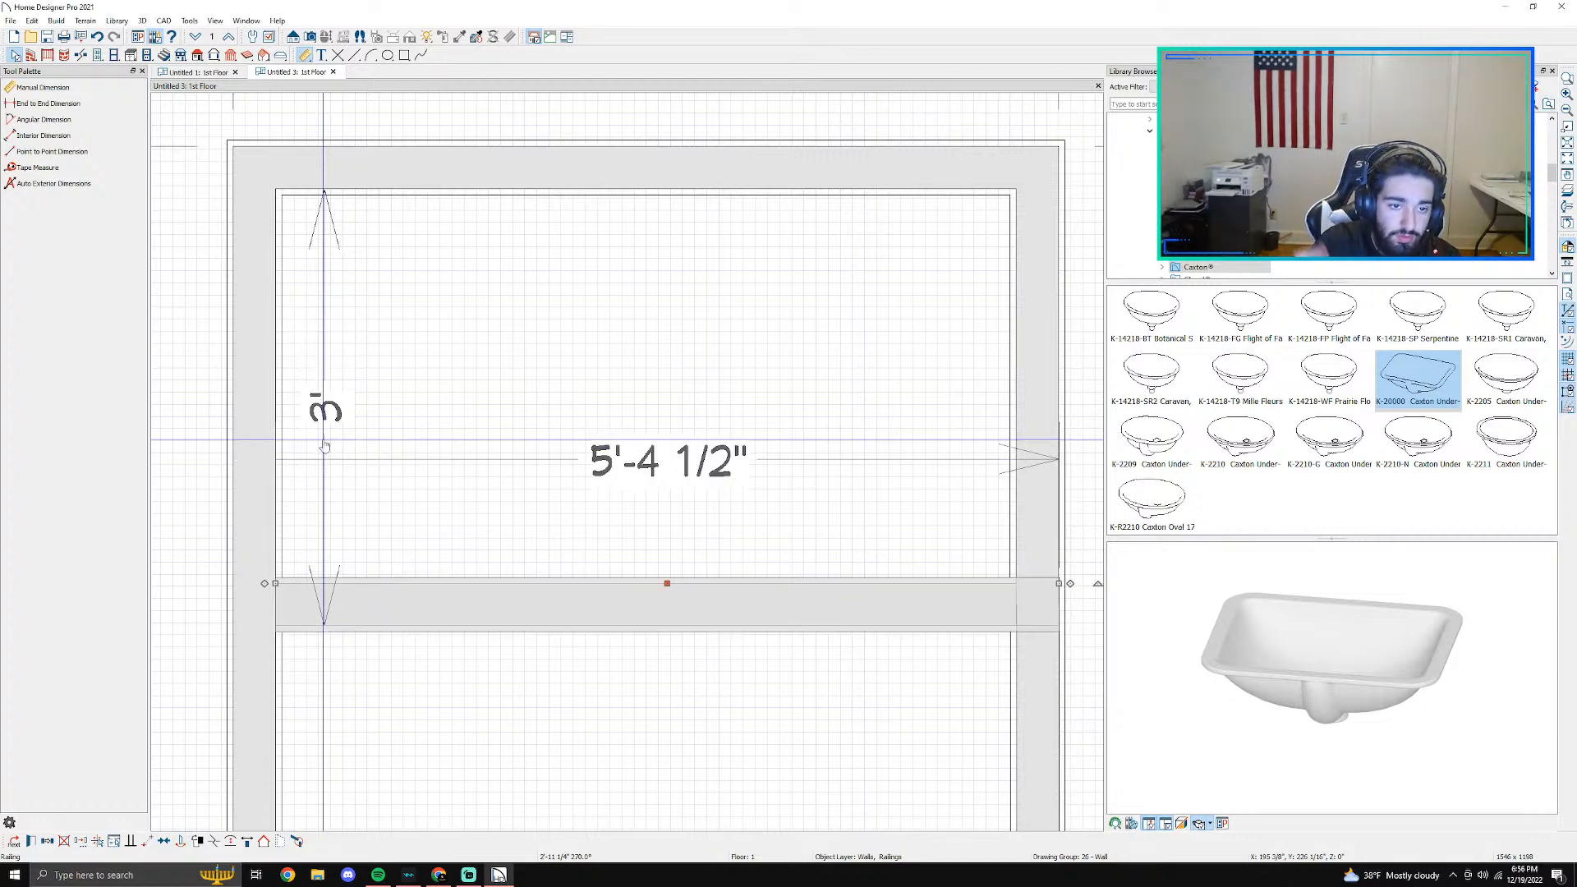
- Delete the temporary 3' dimension between the back wall and the half-wall
scroll(325, 445, down, 2)
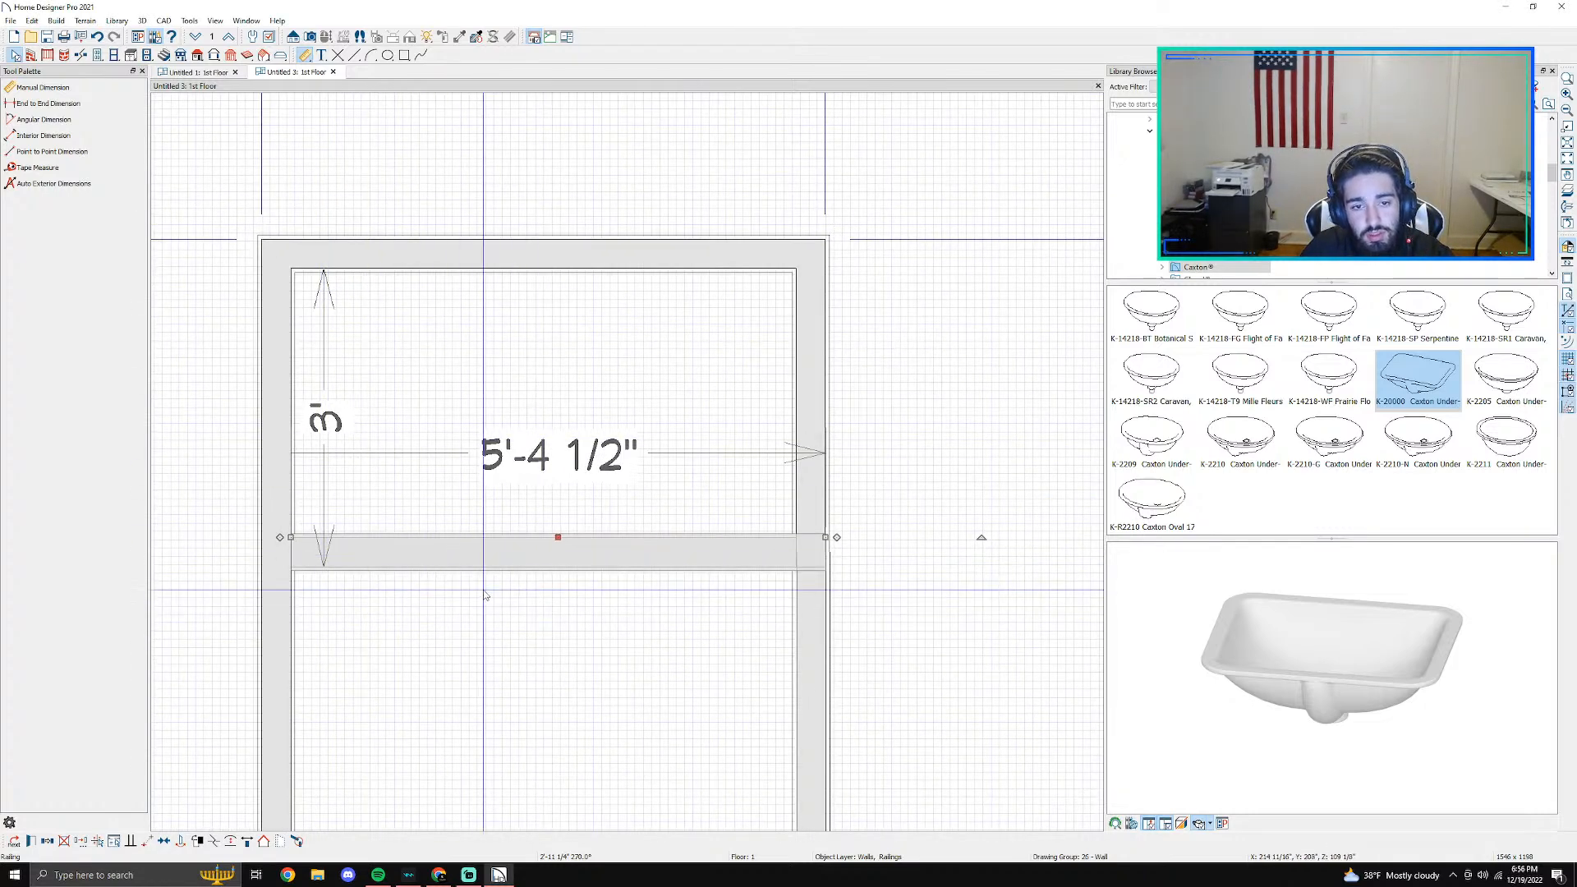
scroll(581, 507, down, 2)
scroll(610, 500, up, 1)
key(Escape)
click(354, 433)
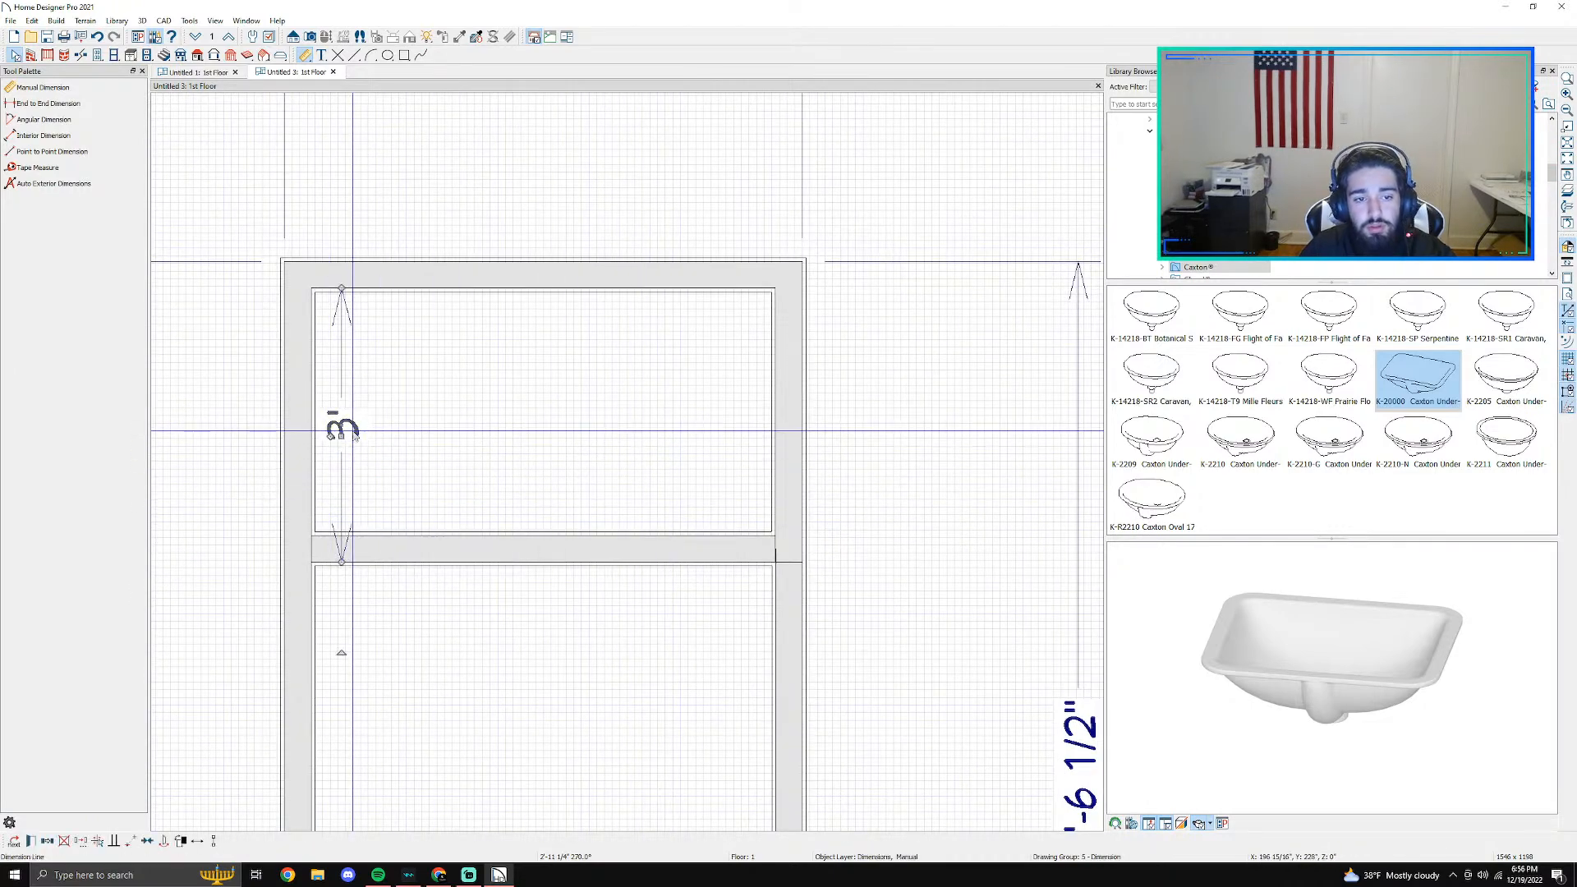
key(Delete)
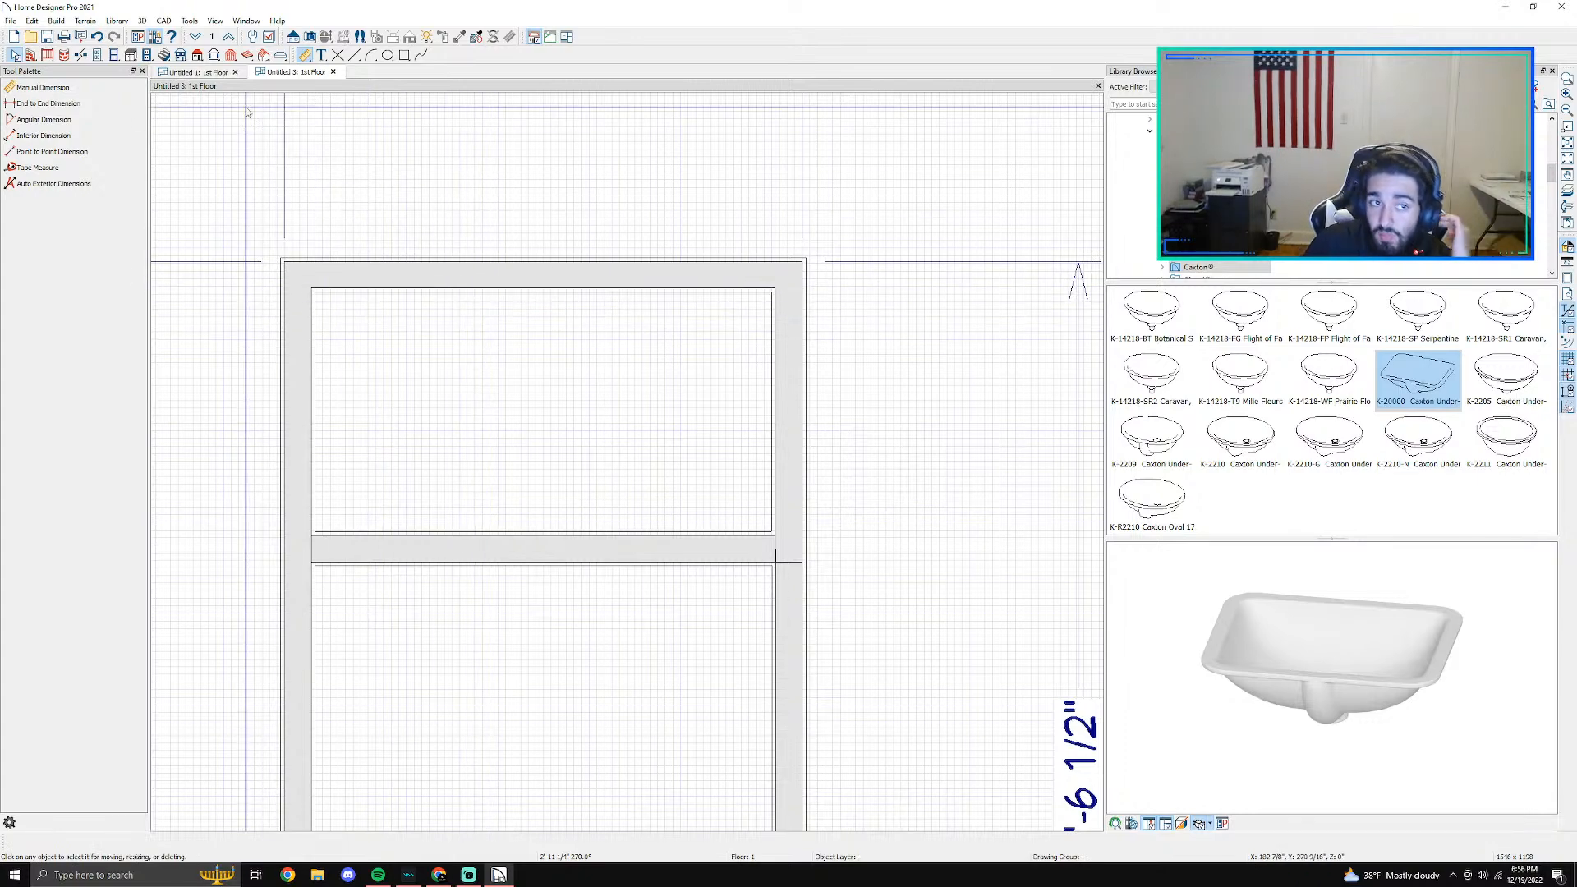
- Create a full camera view from inside the room facing the tiled alcove and look down toward the half-wall
click(310, 36)
drag(564, 788, 567, 661)
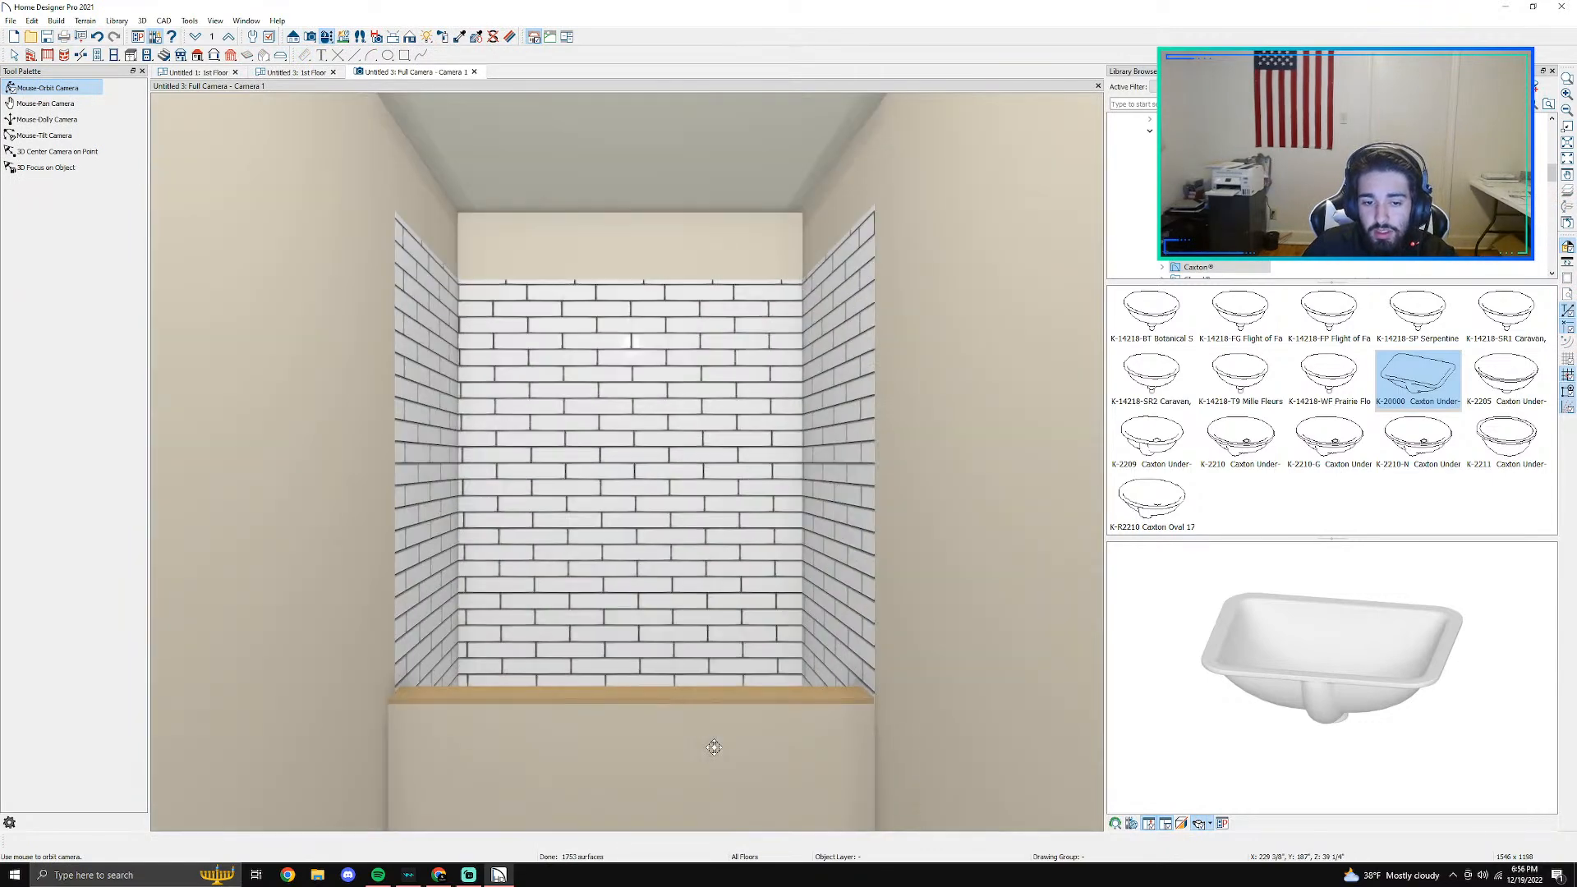
drag(714, 746, 644, 556)
- Lower the top of the half-wall close to the floor to form a low shower curb
key(space)
click(643, 483)
drag(632, 454, 626, 664)
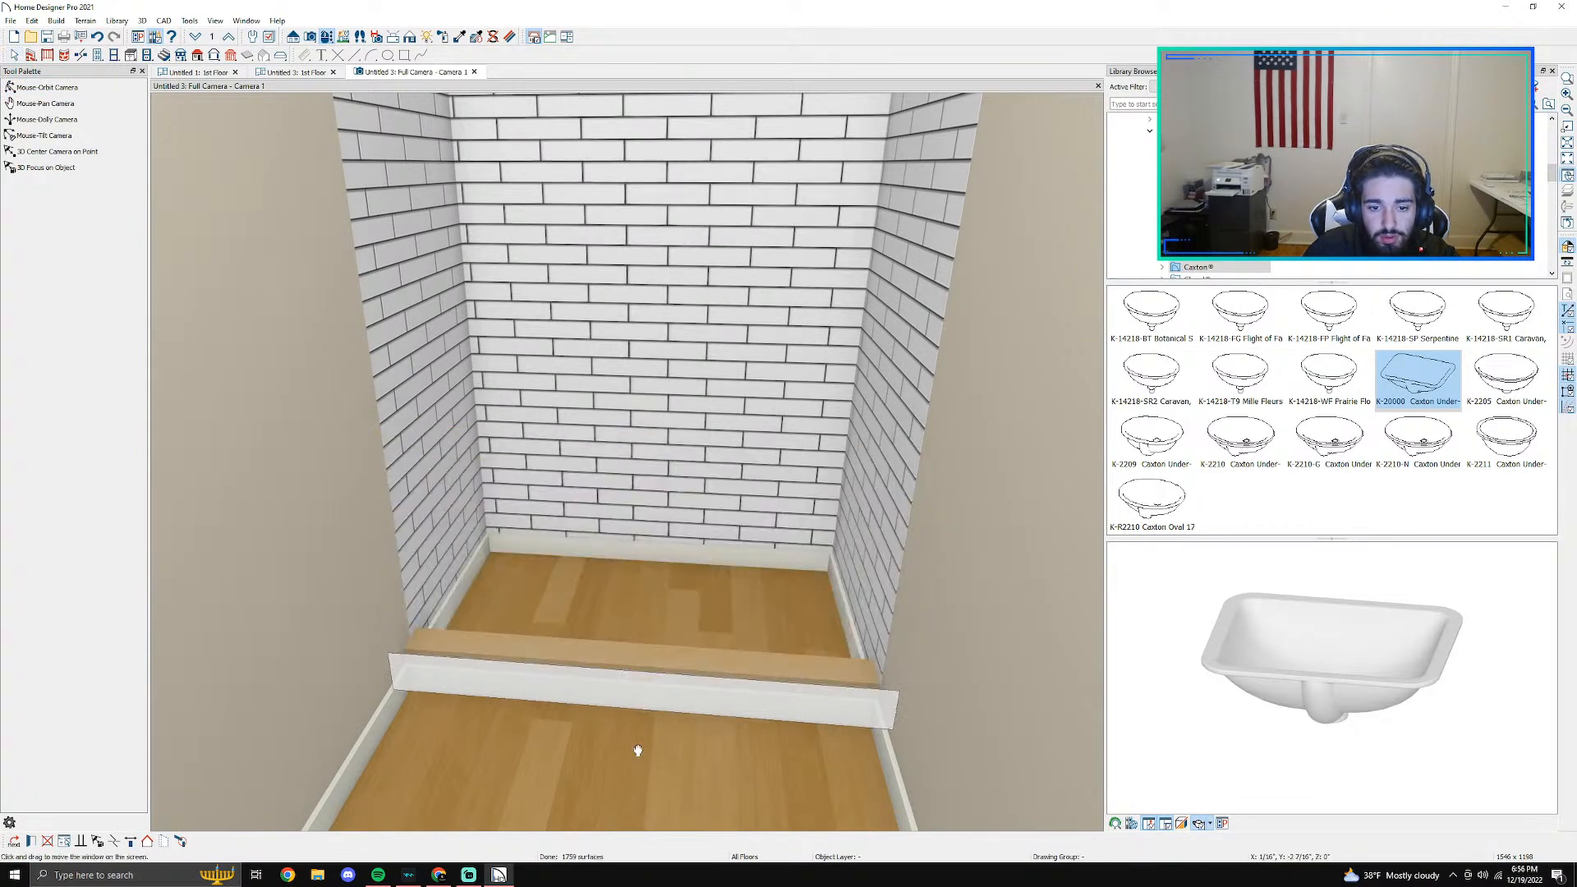
middle_drag(633, 748, 642, 526)
scroll(637, 552, up, 4)
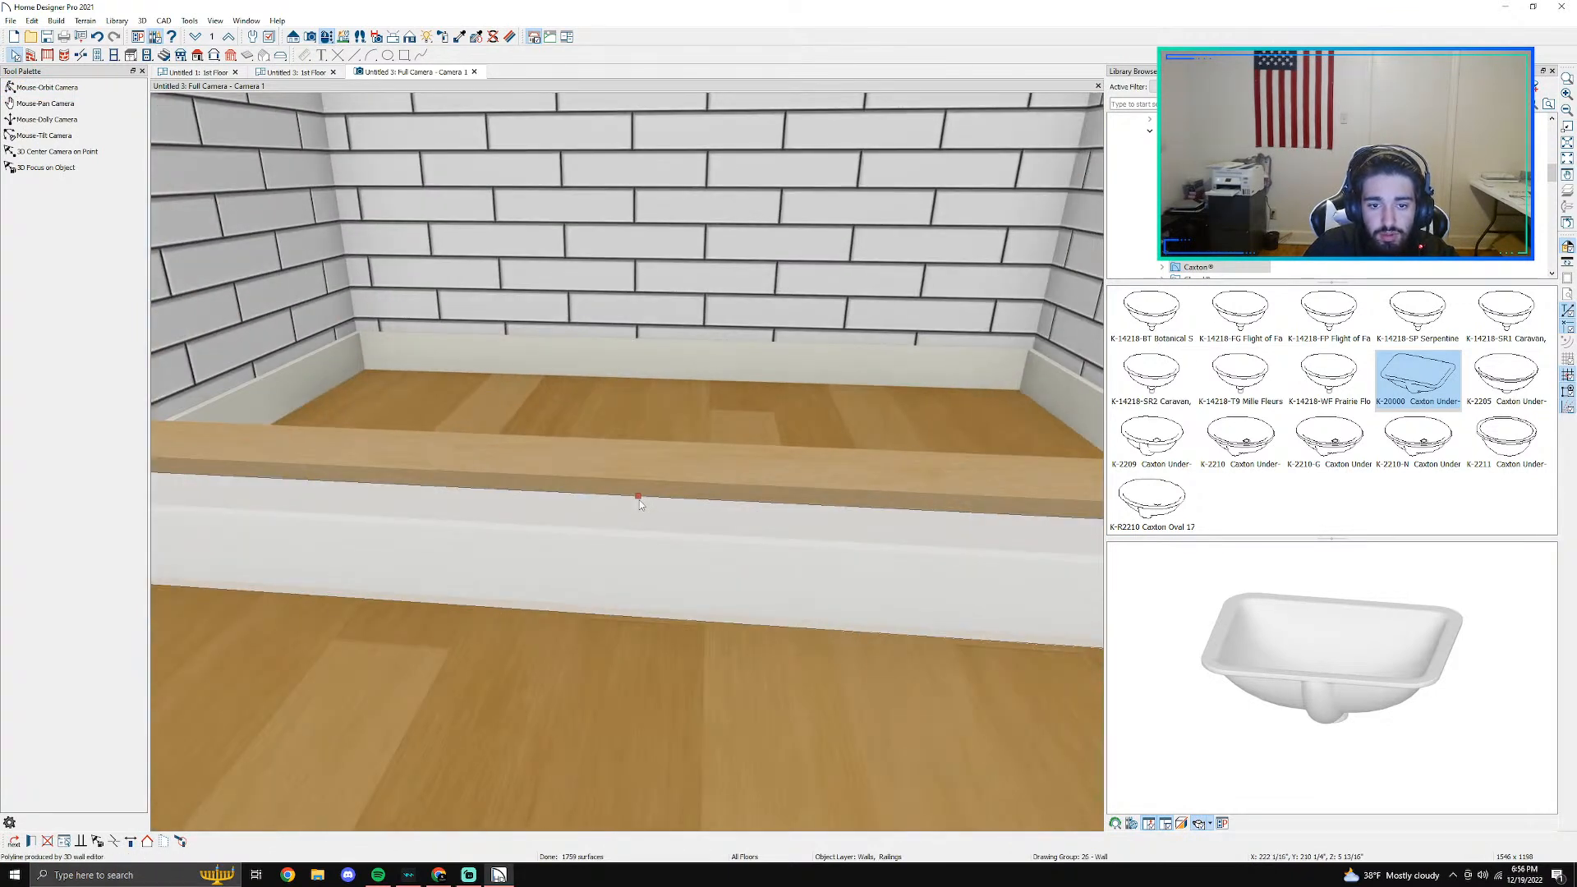
drag(638, 496, 637, 510)
key(Escape)
scroll(647, 514, down, 4)
middle_drag(647, 514, 670, 571)
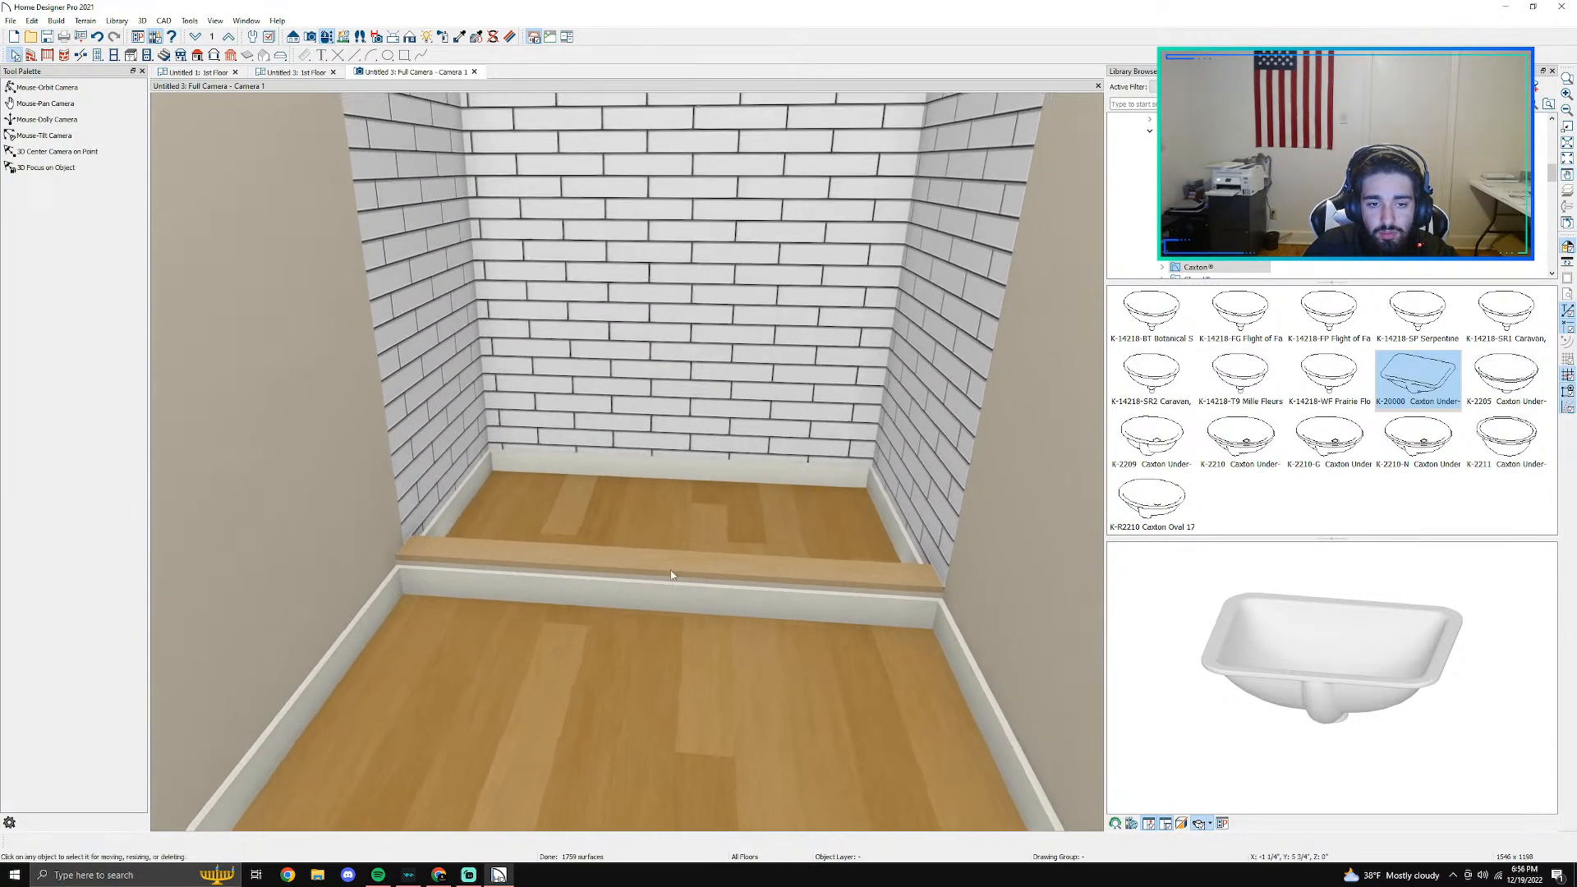
- Look at the original floor plan briefly and return to the new plan's first-floor view
click(194, 72)
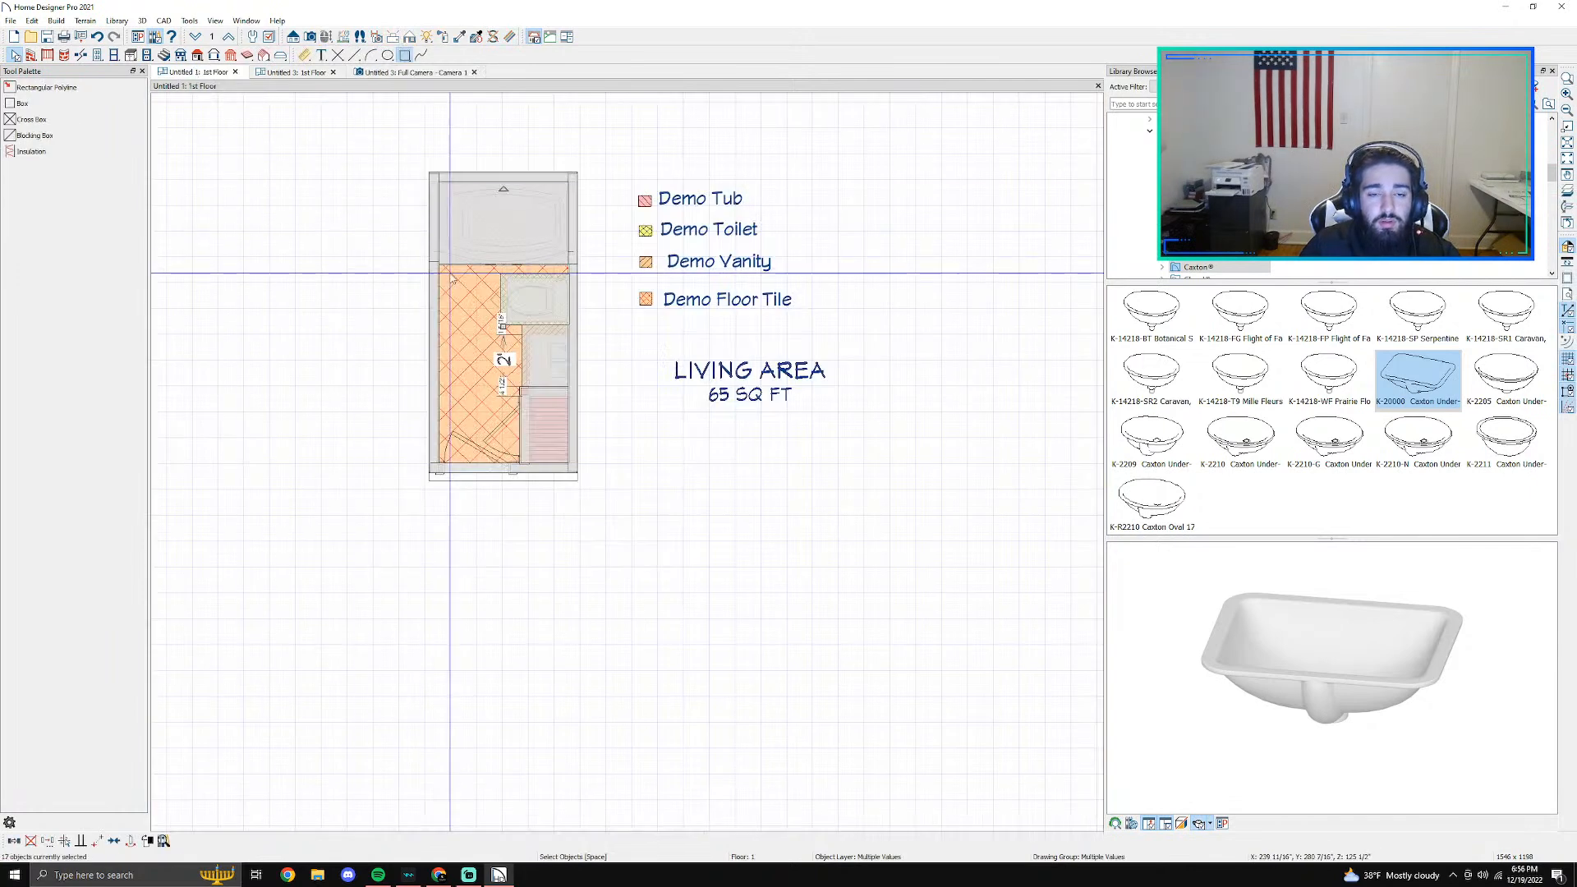
click(294, 74)
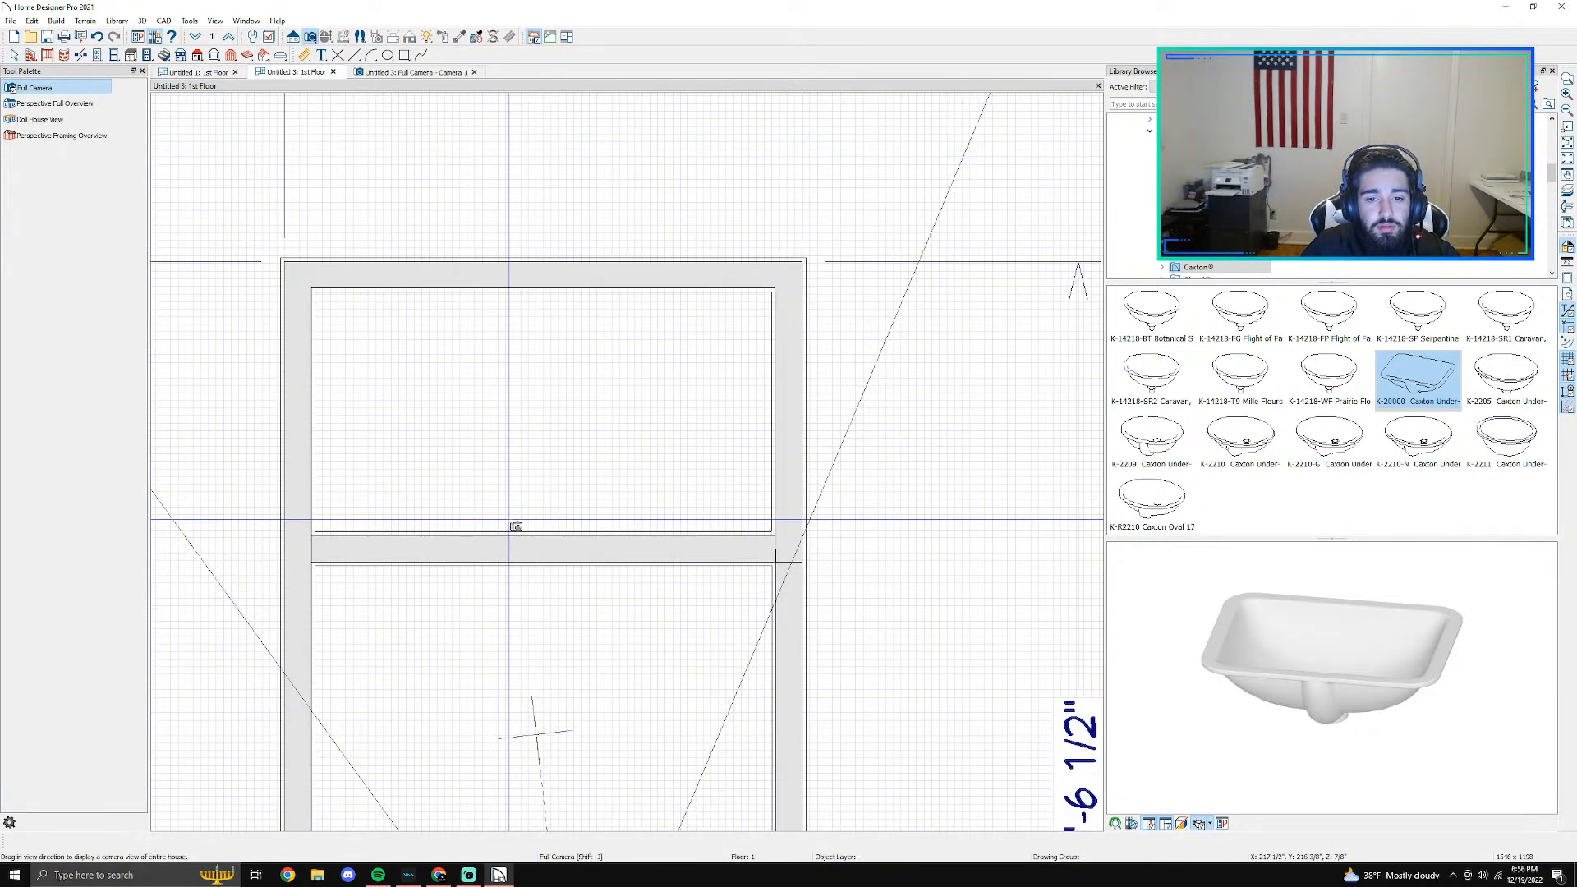
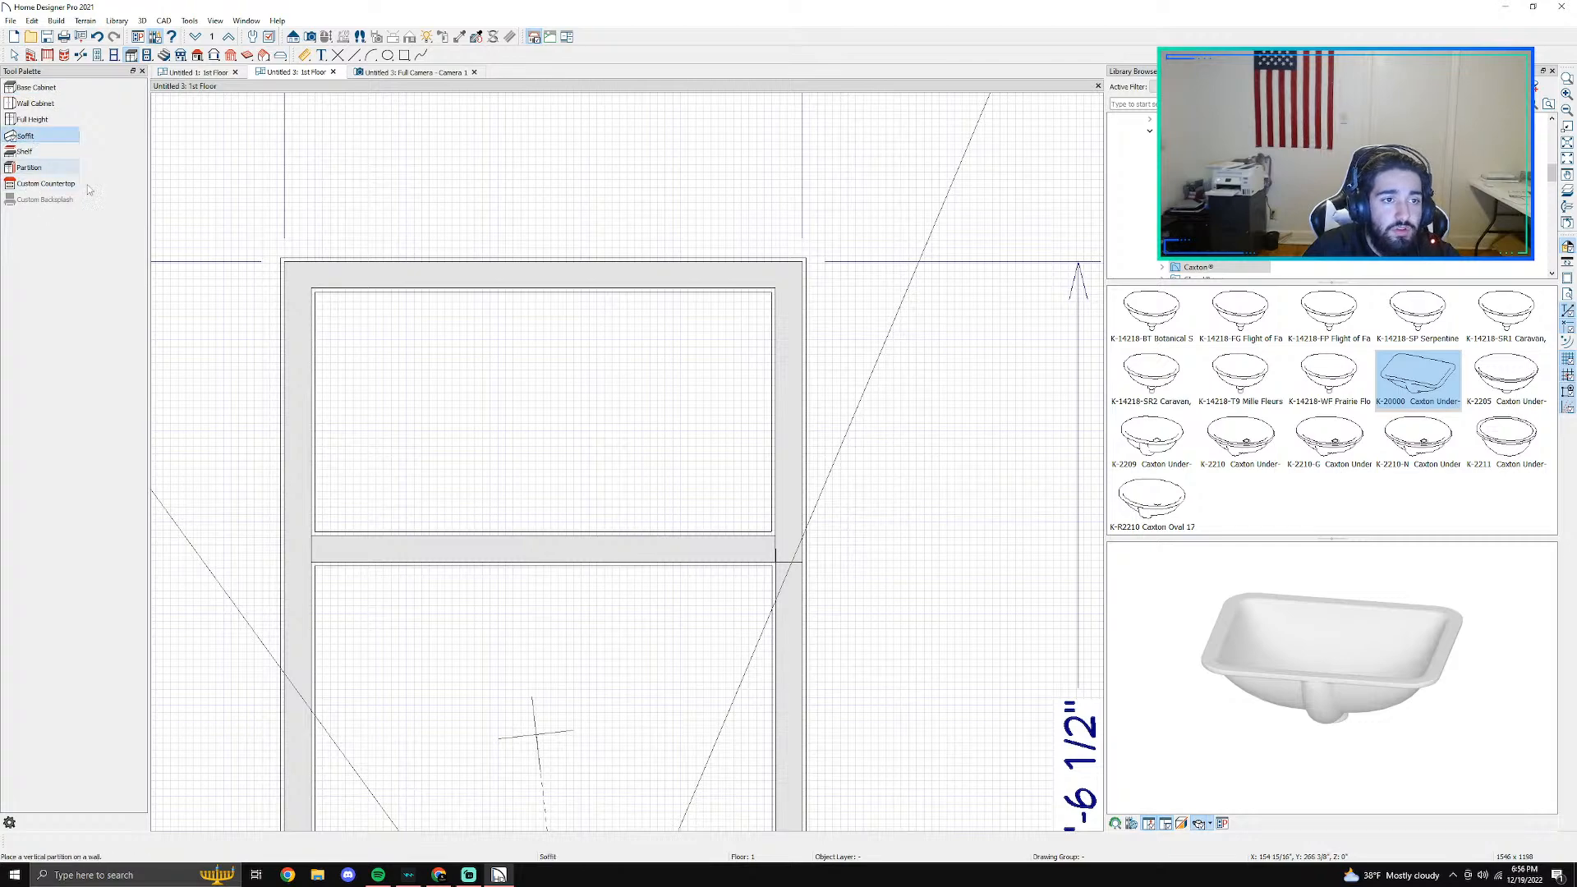
- Place a soffit in the back-left corner of the shower alcove and stretch it forward to the curb's front face
click(358, 362)
scroll(369, 492, up, 3)
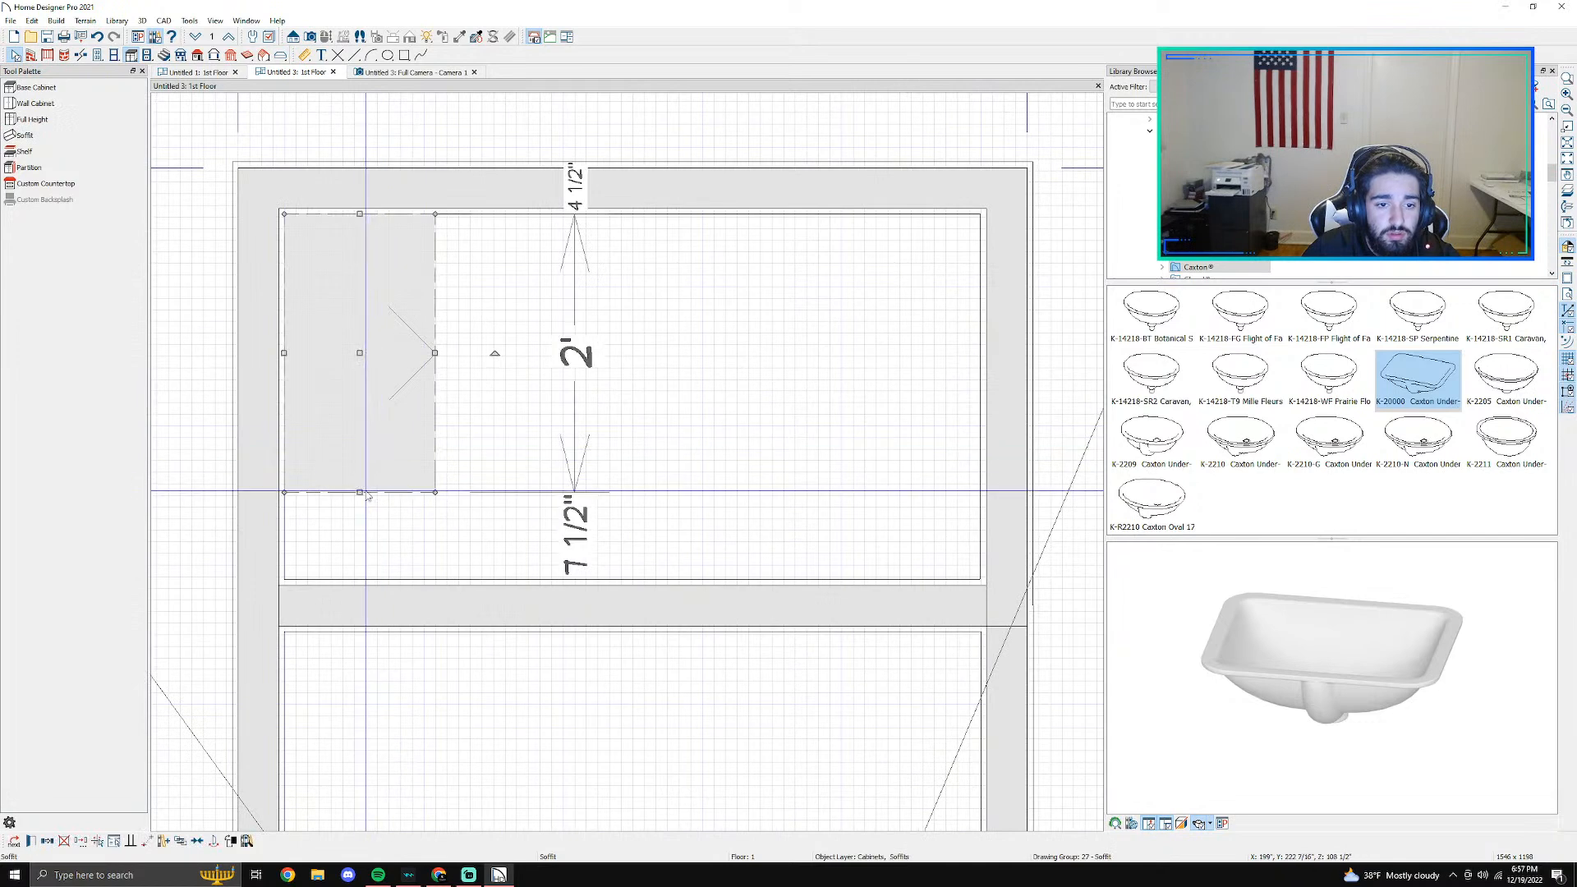
drag(360, 493, 355, 622)
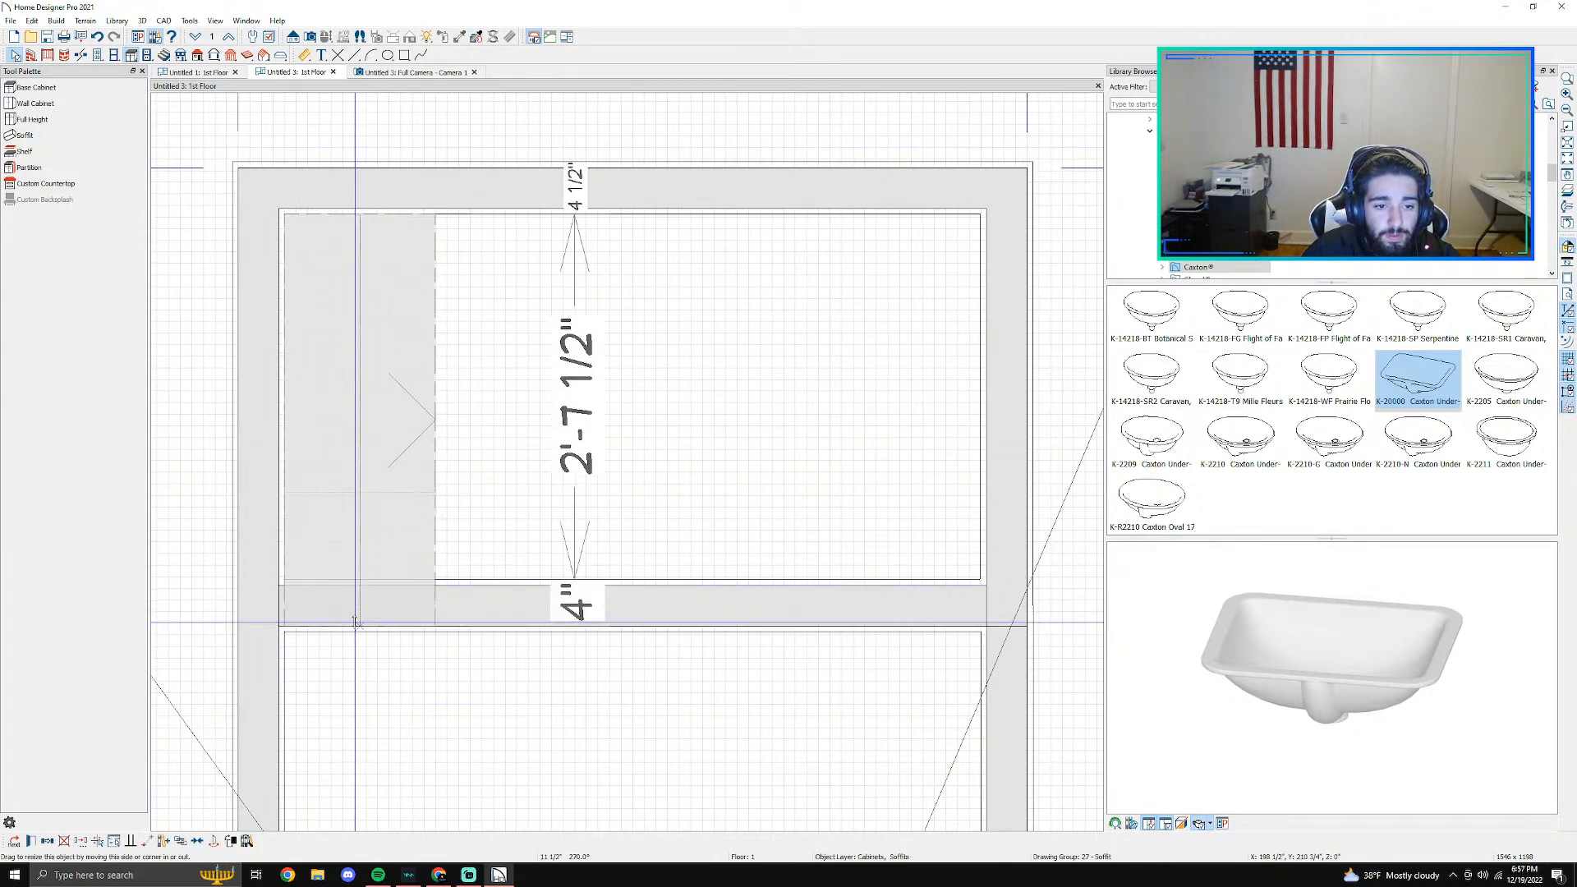
- Shorten the left end of the low curb wall so it stops at the soffit's inner edge
click(277, 586)
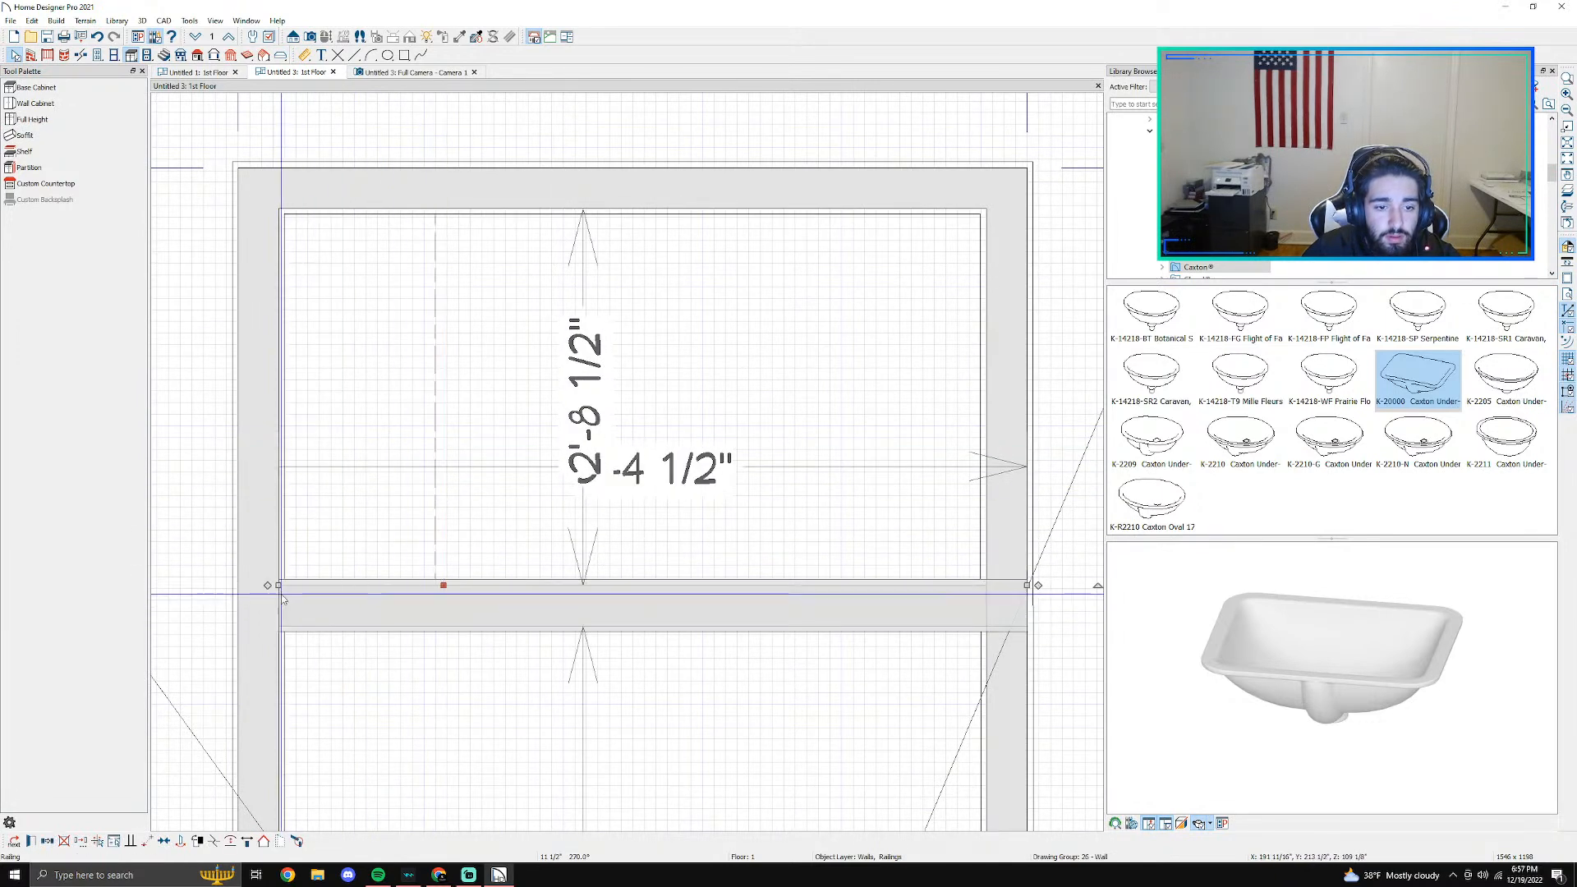
drag(278, 585, 435, 600)
key(Escape)
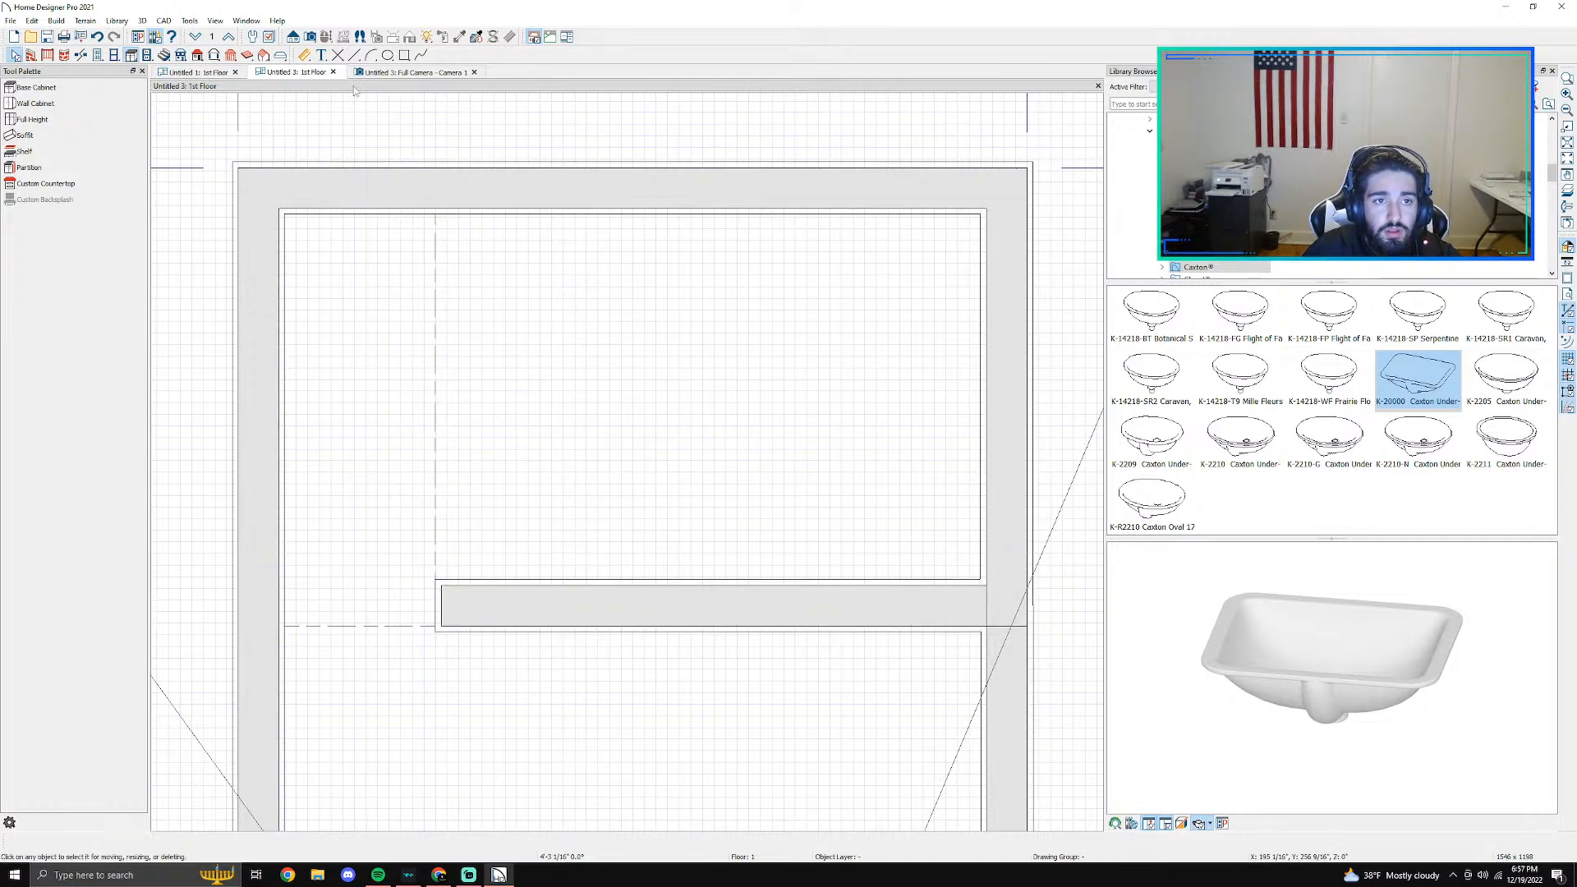
- In the camera view, lower the soffit from the ceiling to the floor to form a bench along the shower's left wall
click(382, 73)
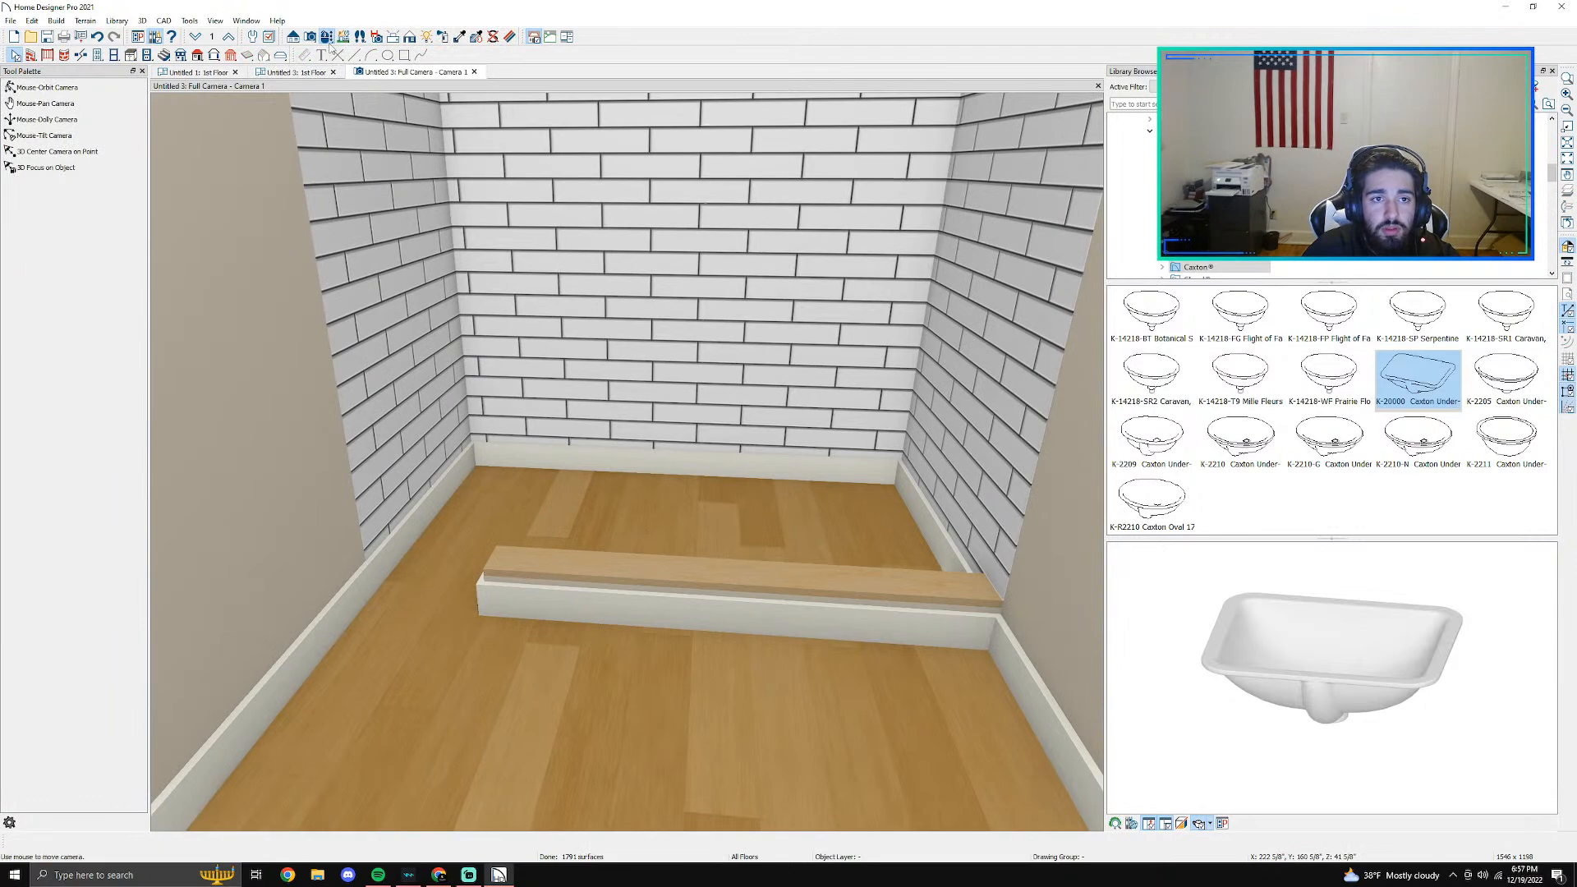
drag(524, 374, 498, 255)
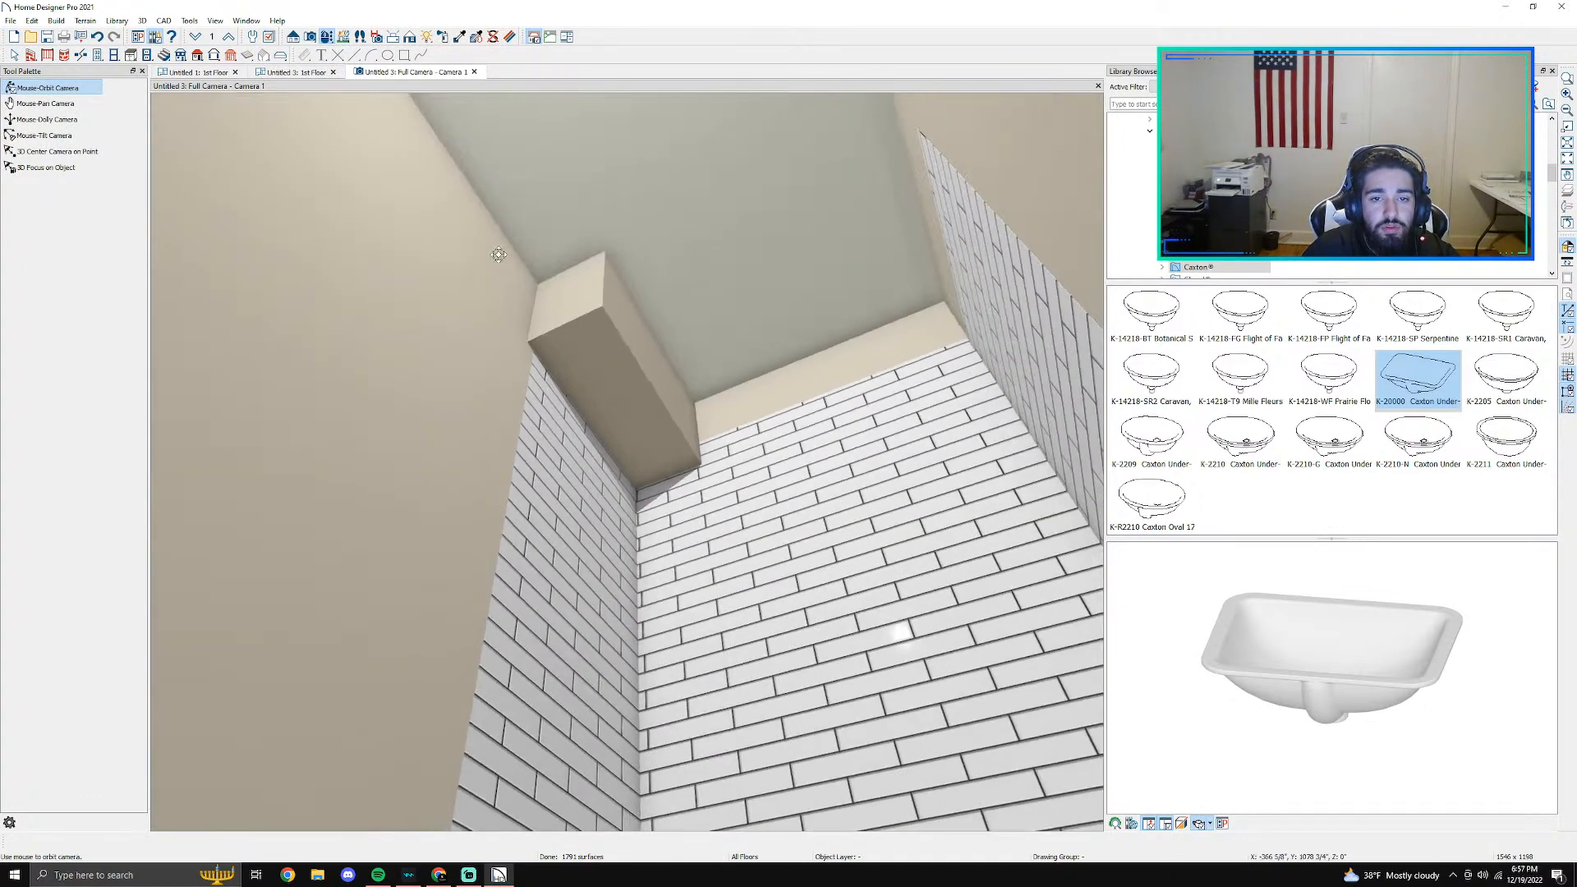
click(635, 327)
drag(657, 363, 582, 704)
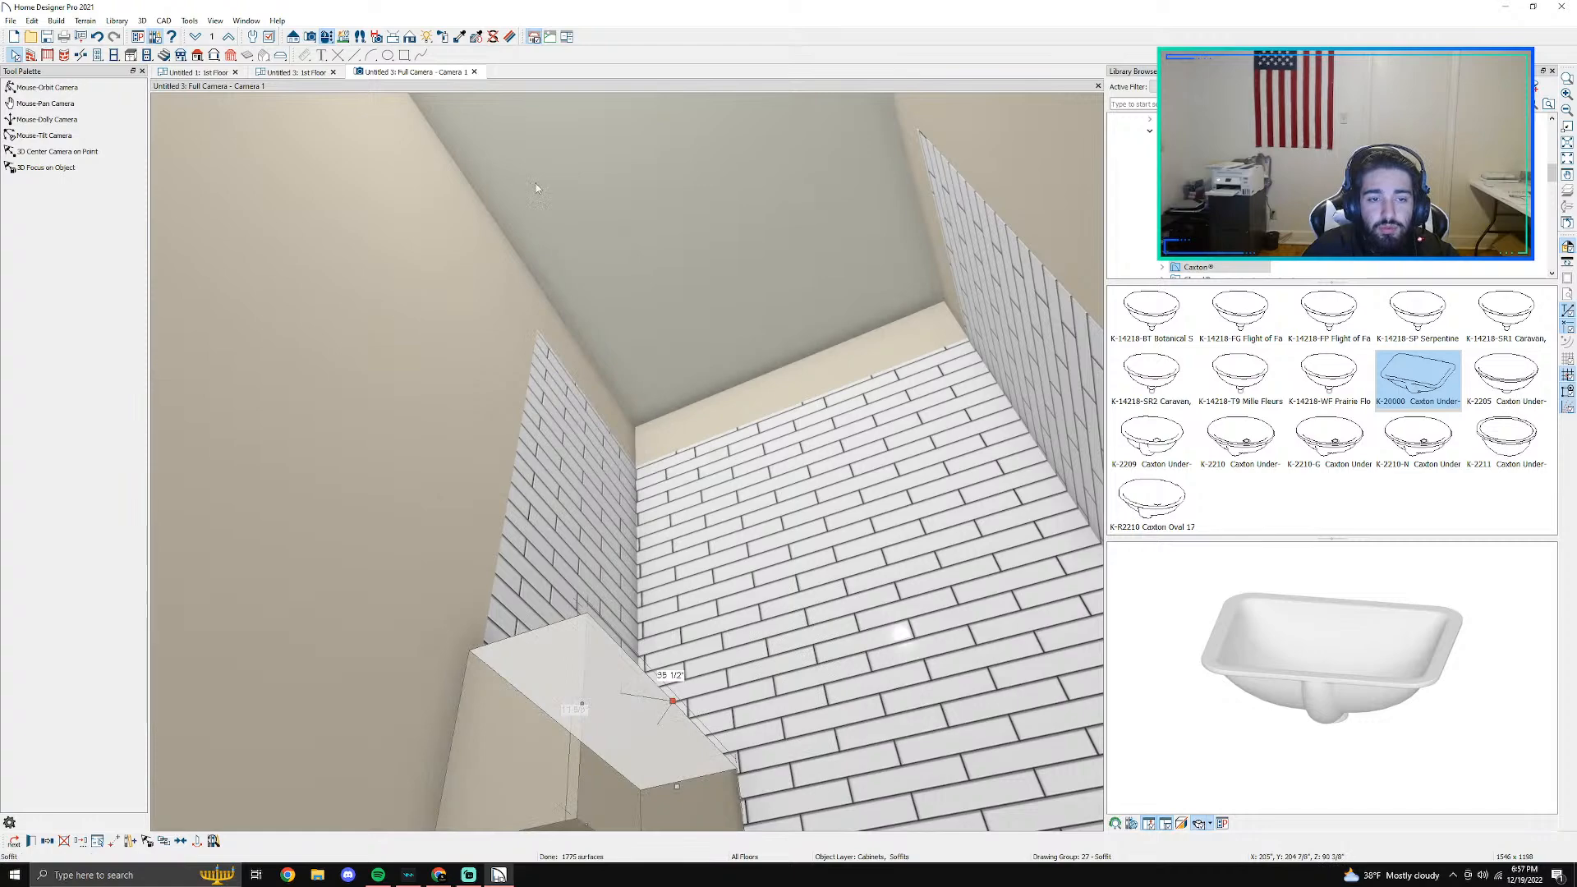
click(325, 40)
drag(656, 565, 671, 752)
key(space)
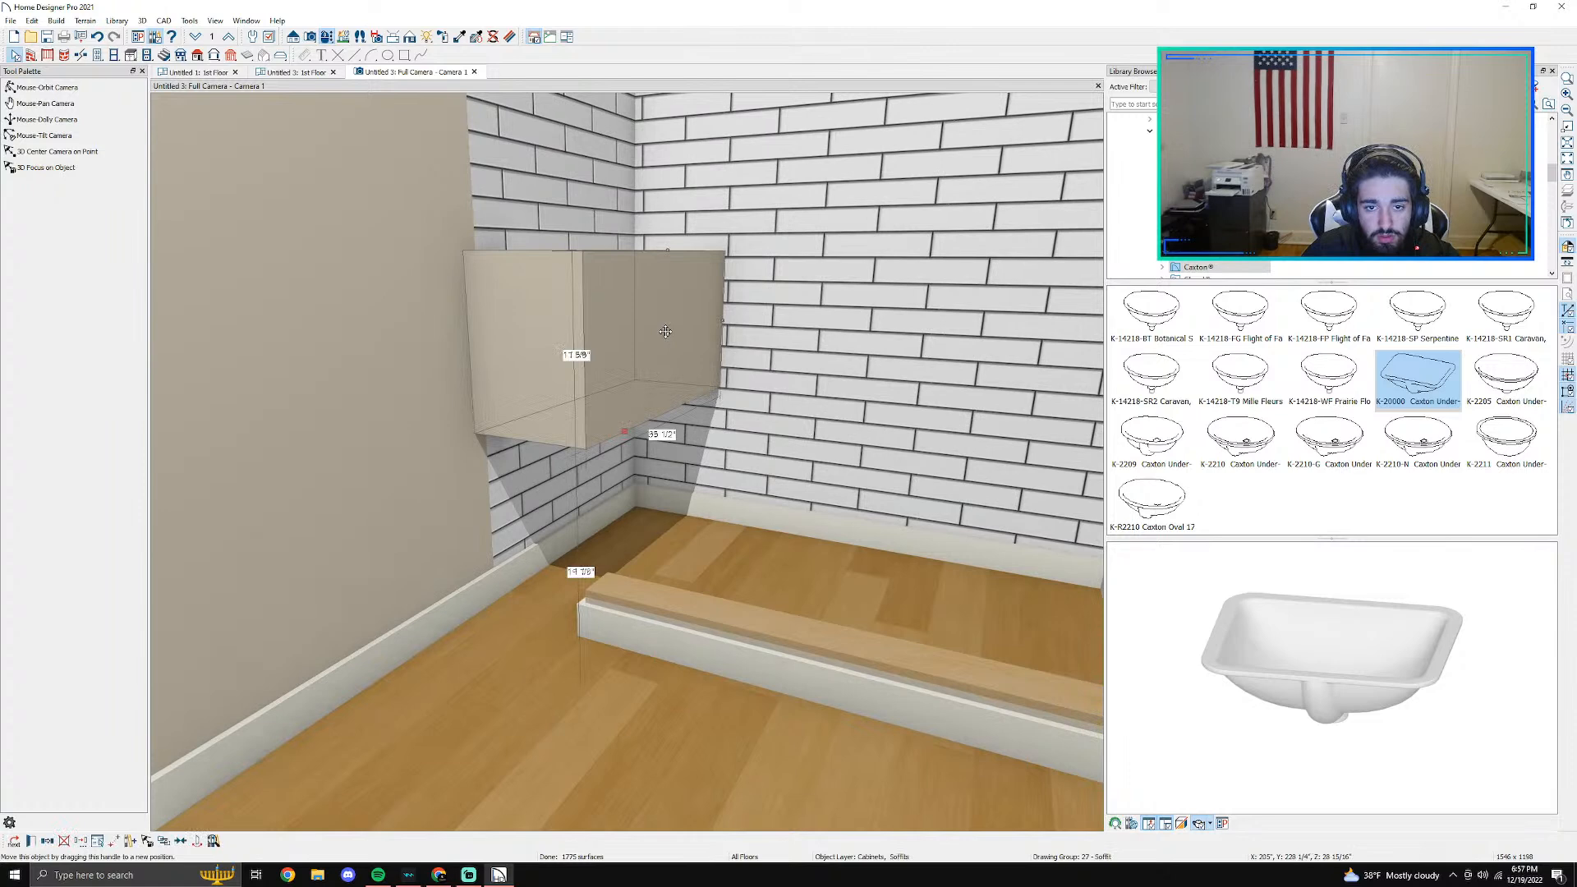
drag(668, 389, 682, 499)
key(Escape)
scroll(606, 584, up, 5)
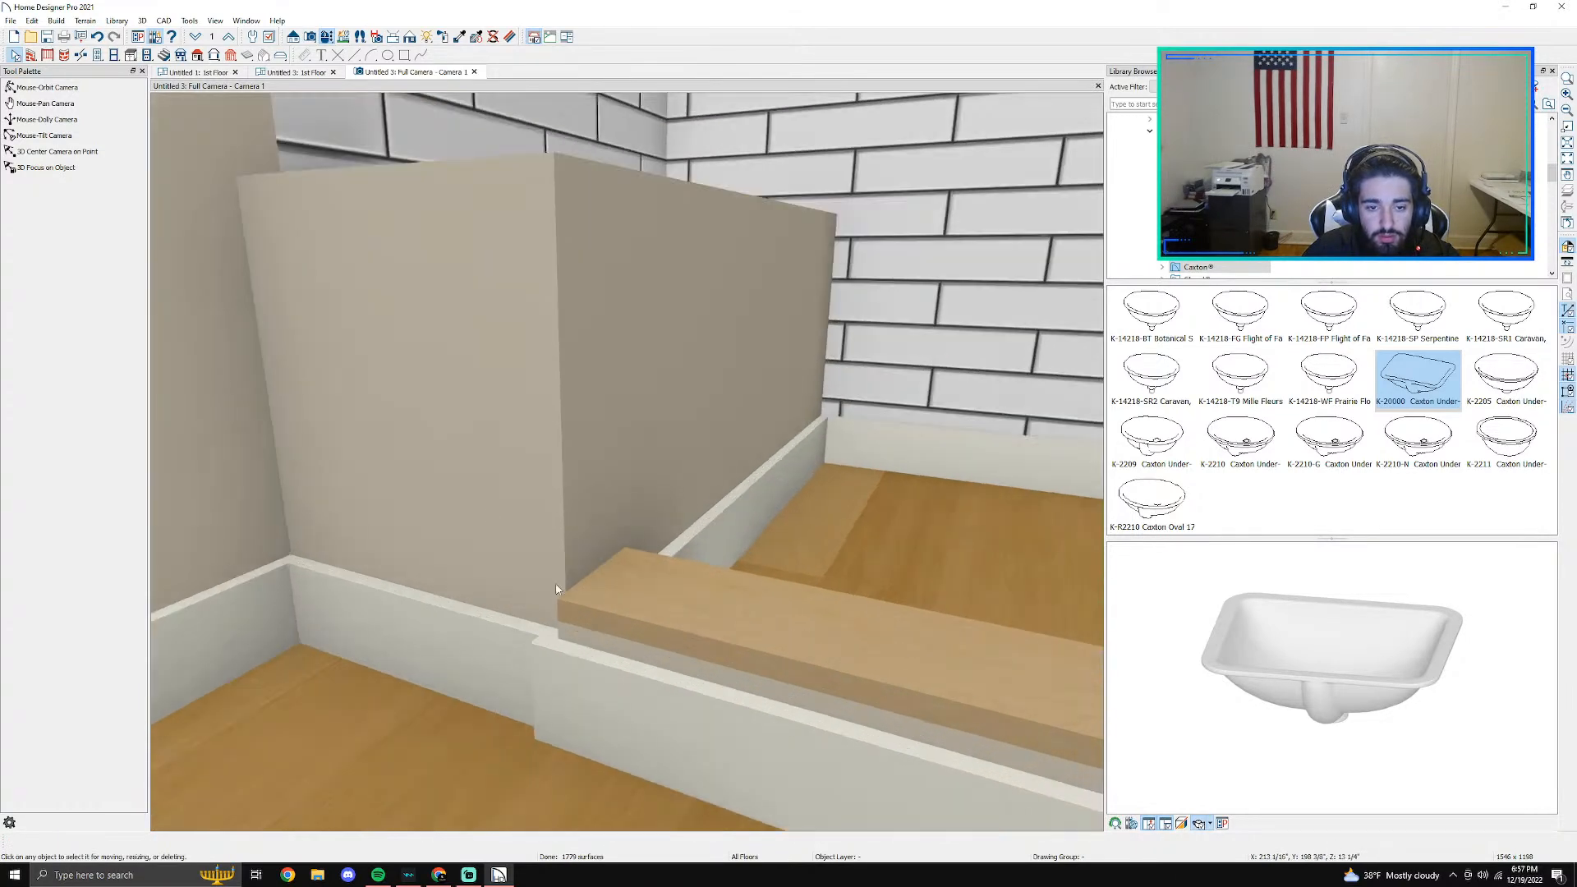
- Stretch the bench's front end slightly forward to line up with the front of the curb, and check the fit in 3D
click(483, 500)
middle_drag(622, 463, 355, 606)
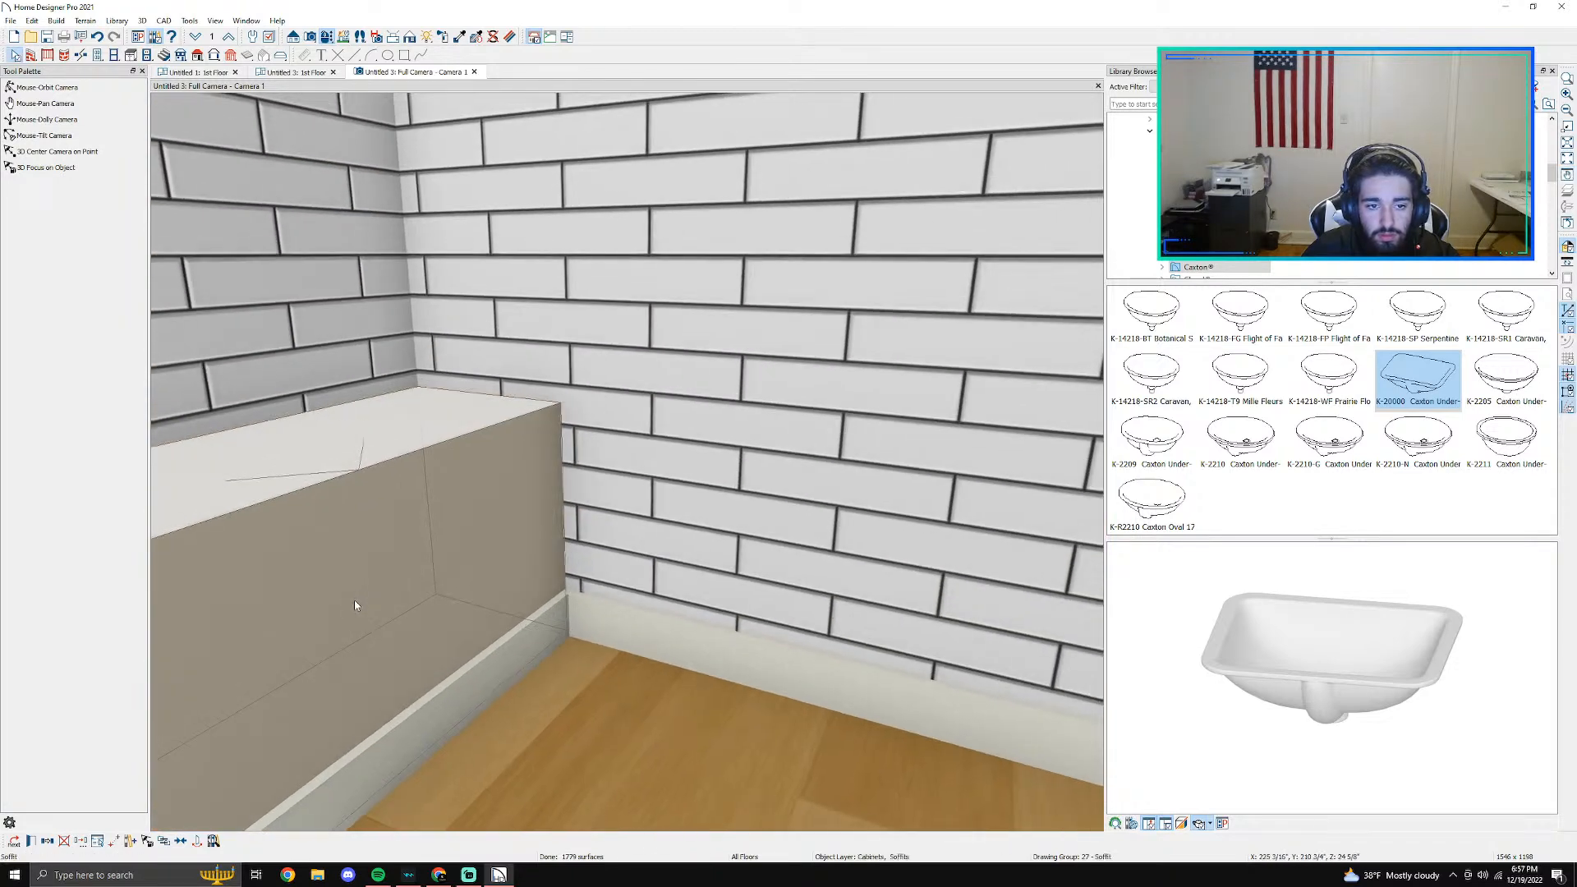
click(326, 41)
drag(411, 528, 287, 556)
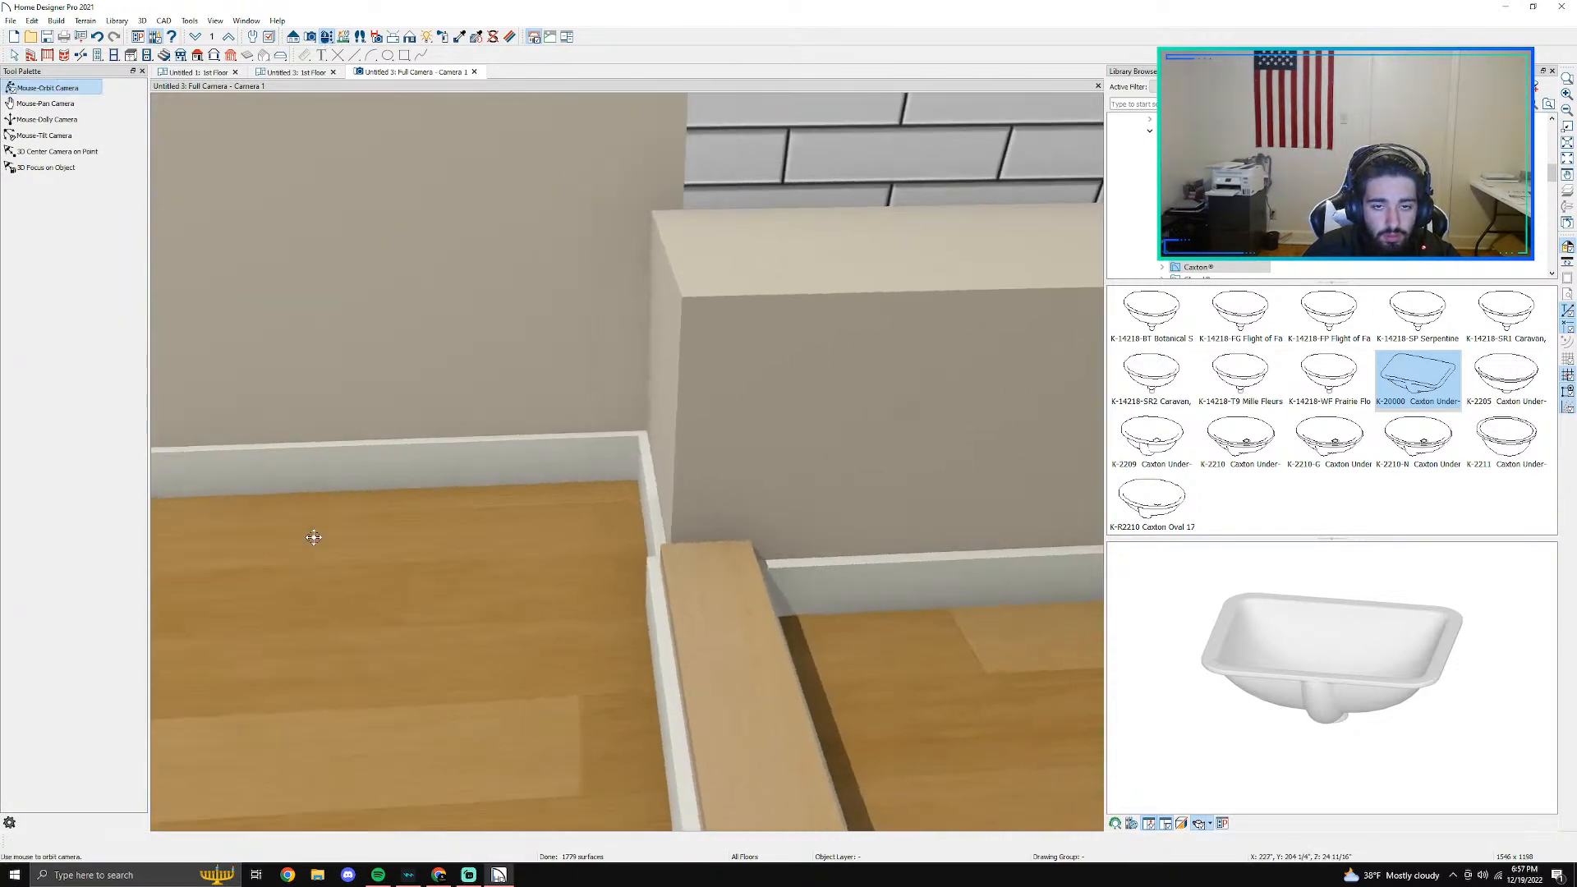
click(671, 401)
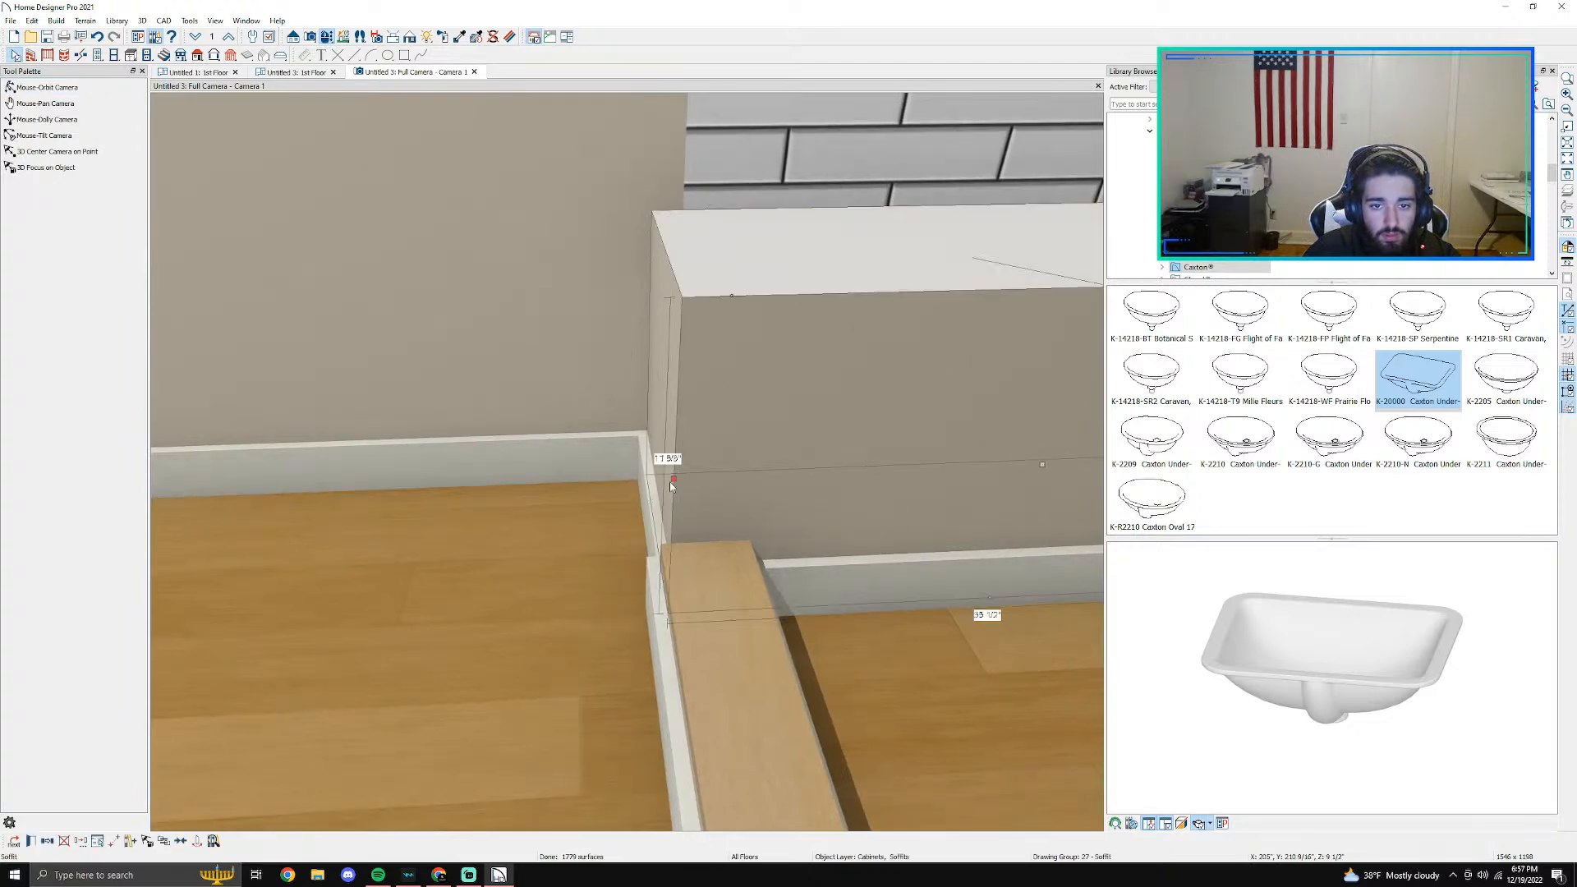
drag(661, 478, 659, 477)
key(Escape)
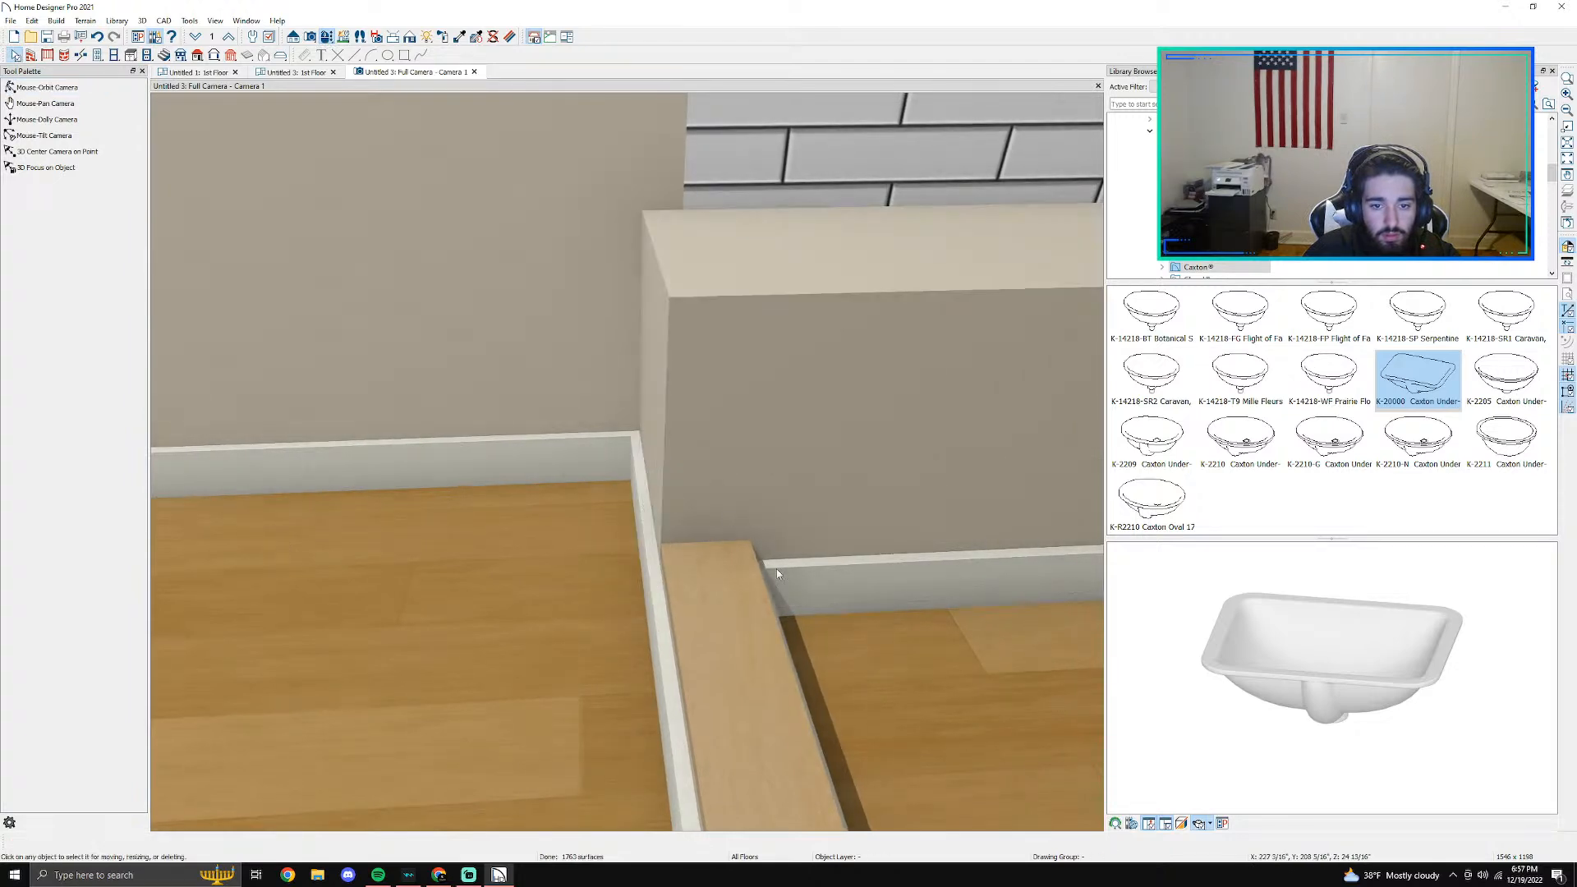
drag(652, 644, 810, 570)
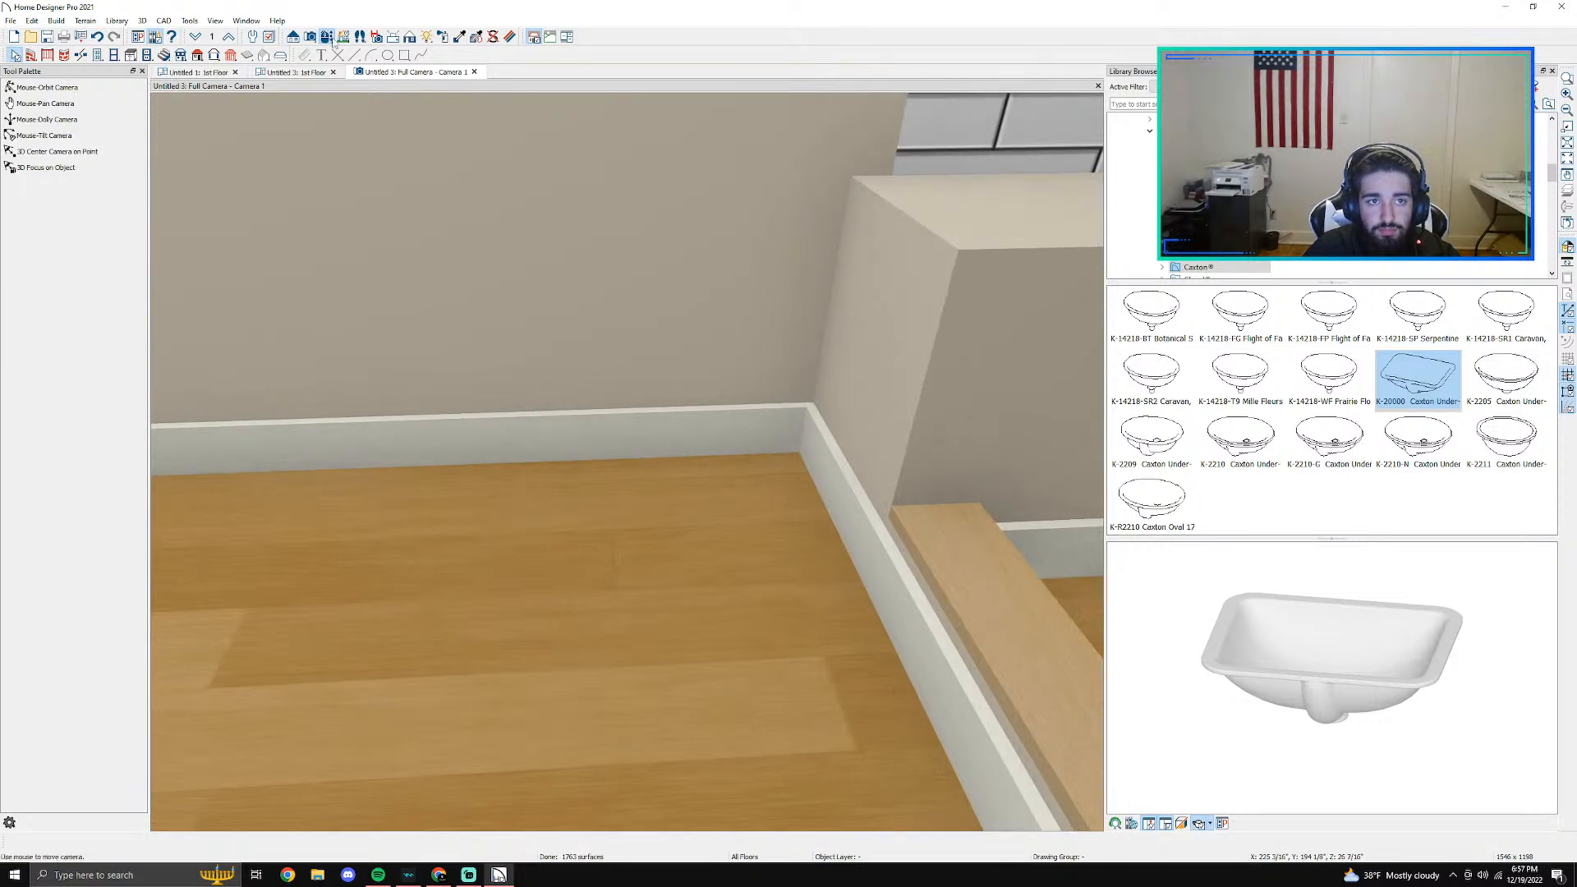
drag(506, 483, 679, 565)
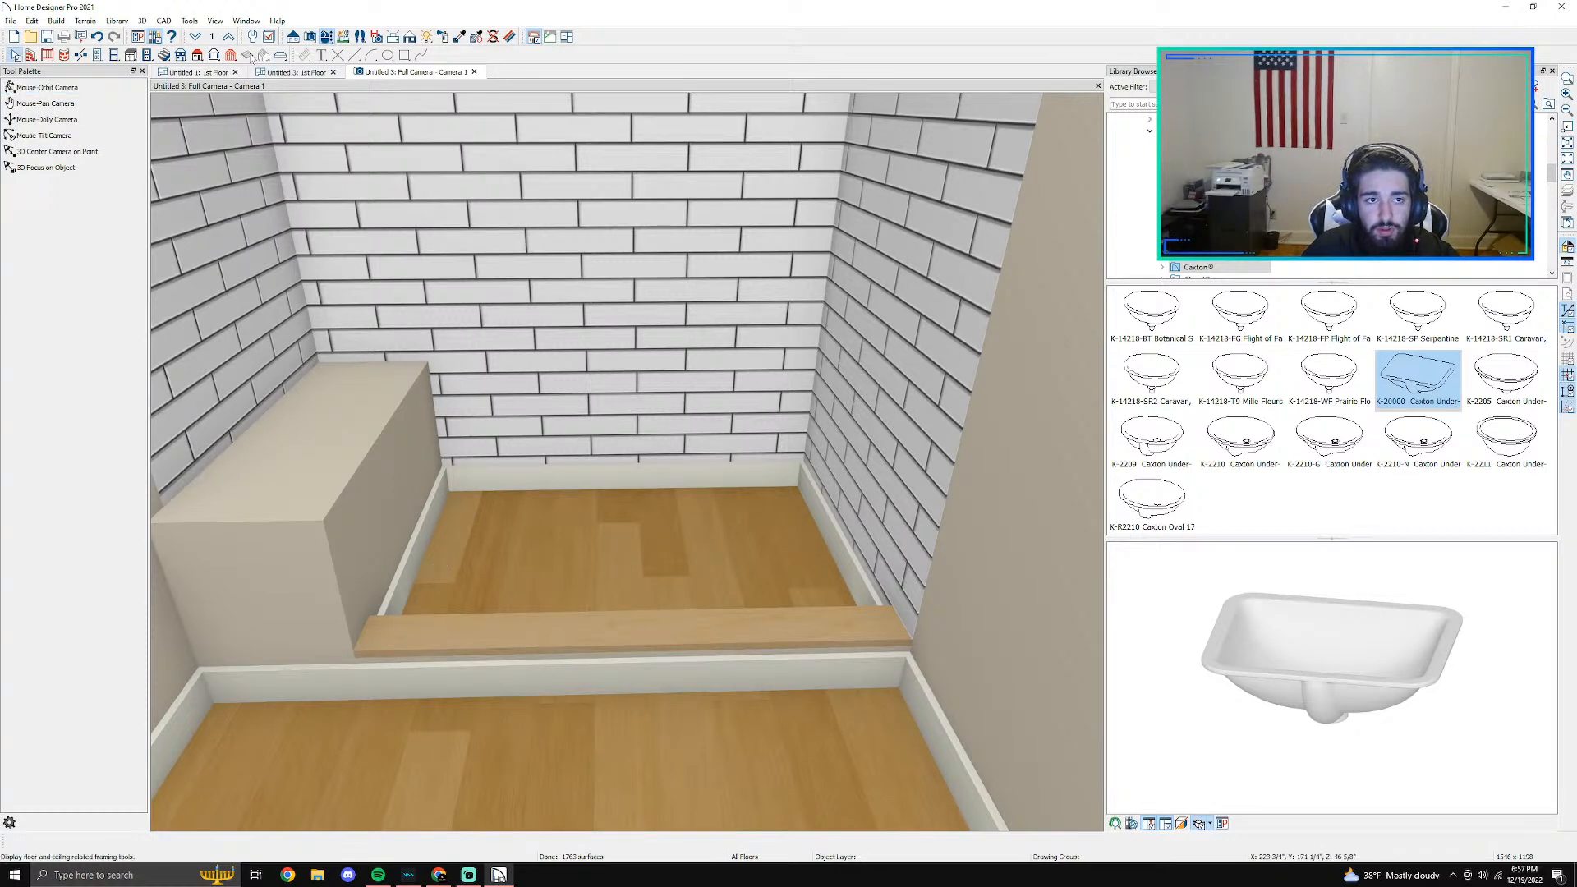
- Try to draw a room divider in the new plan along the curb's front line, starting at the left wall
click(215, 74)
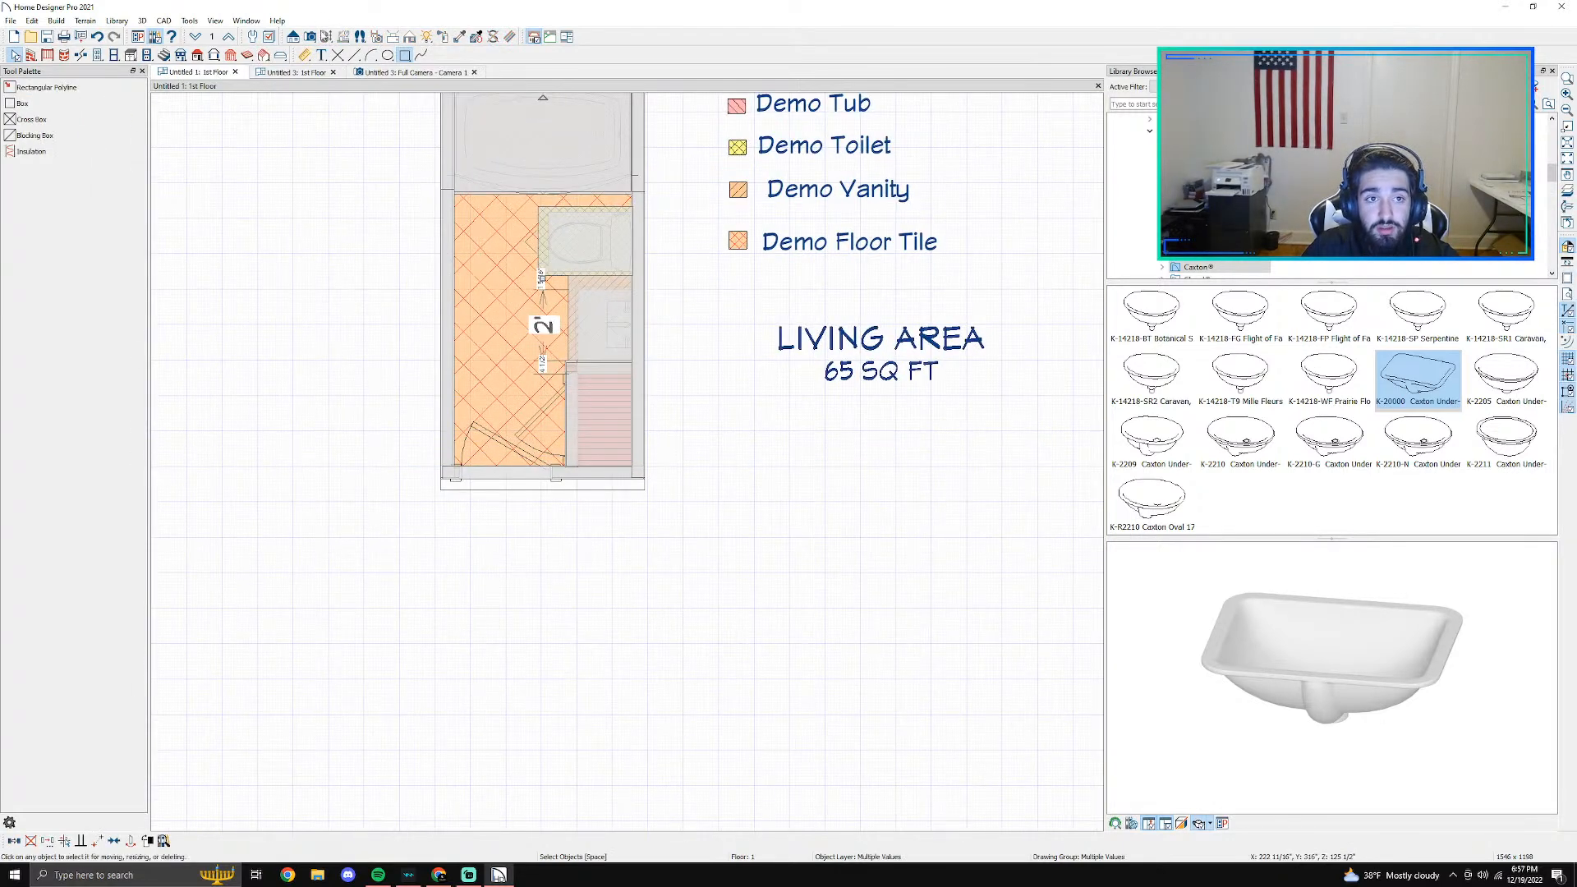
click(303, 74)
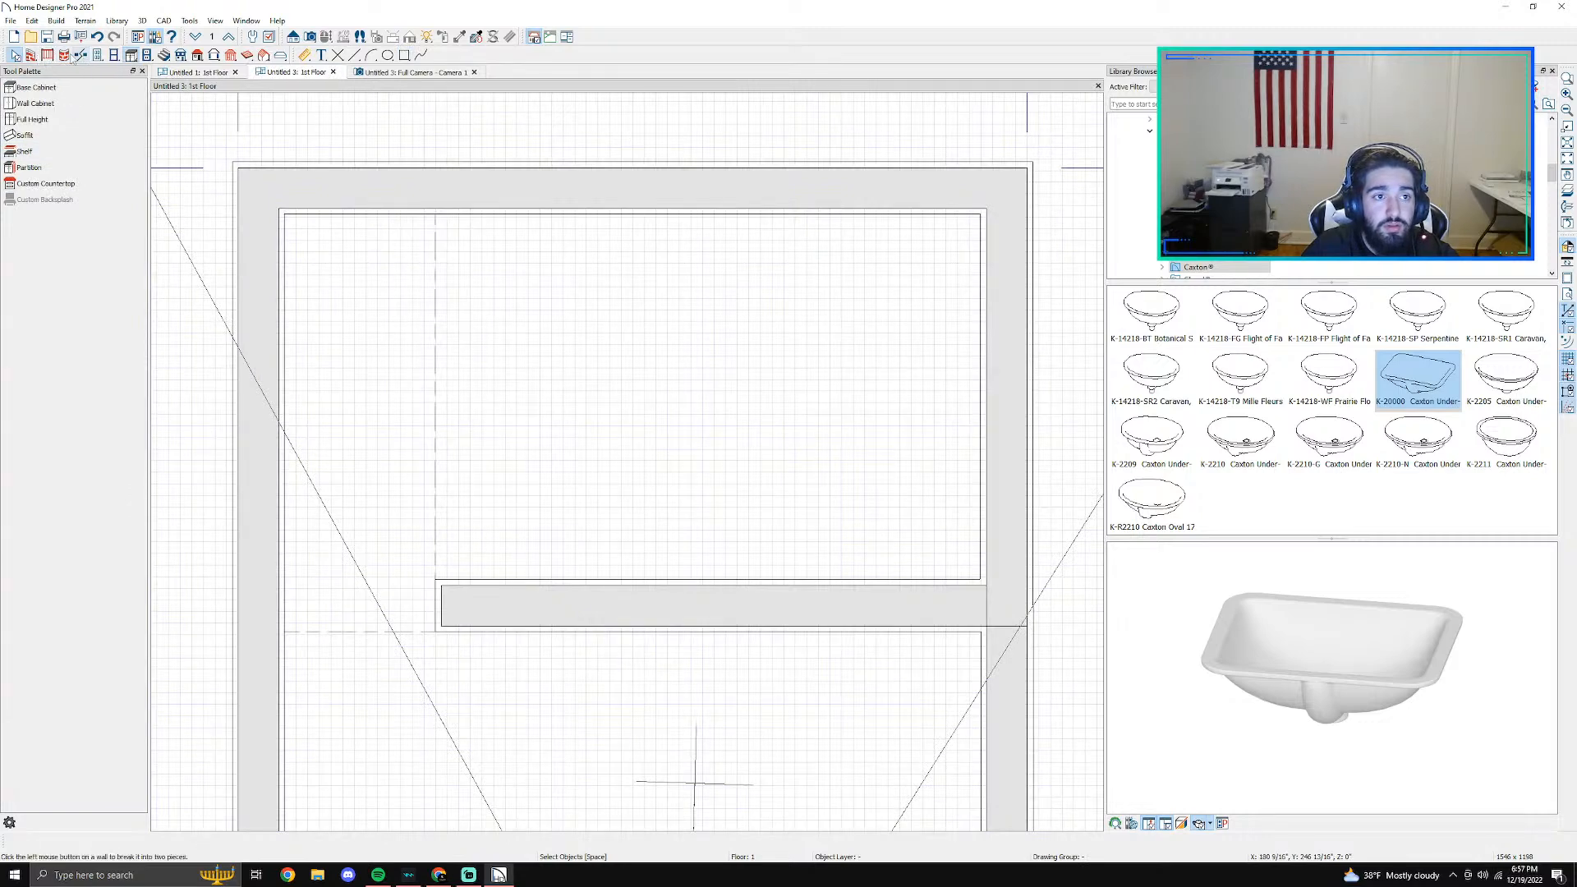
click(36, 56)
scroll(511, 626, down, 3)
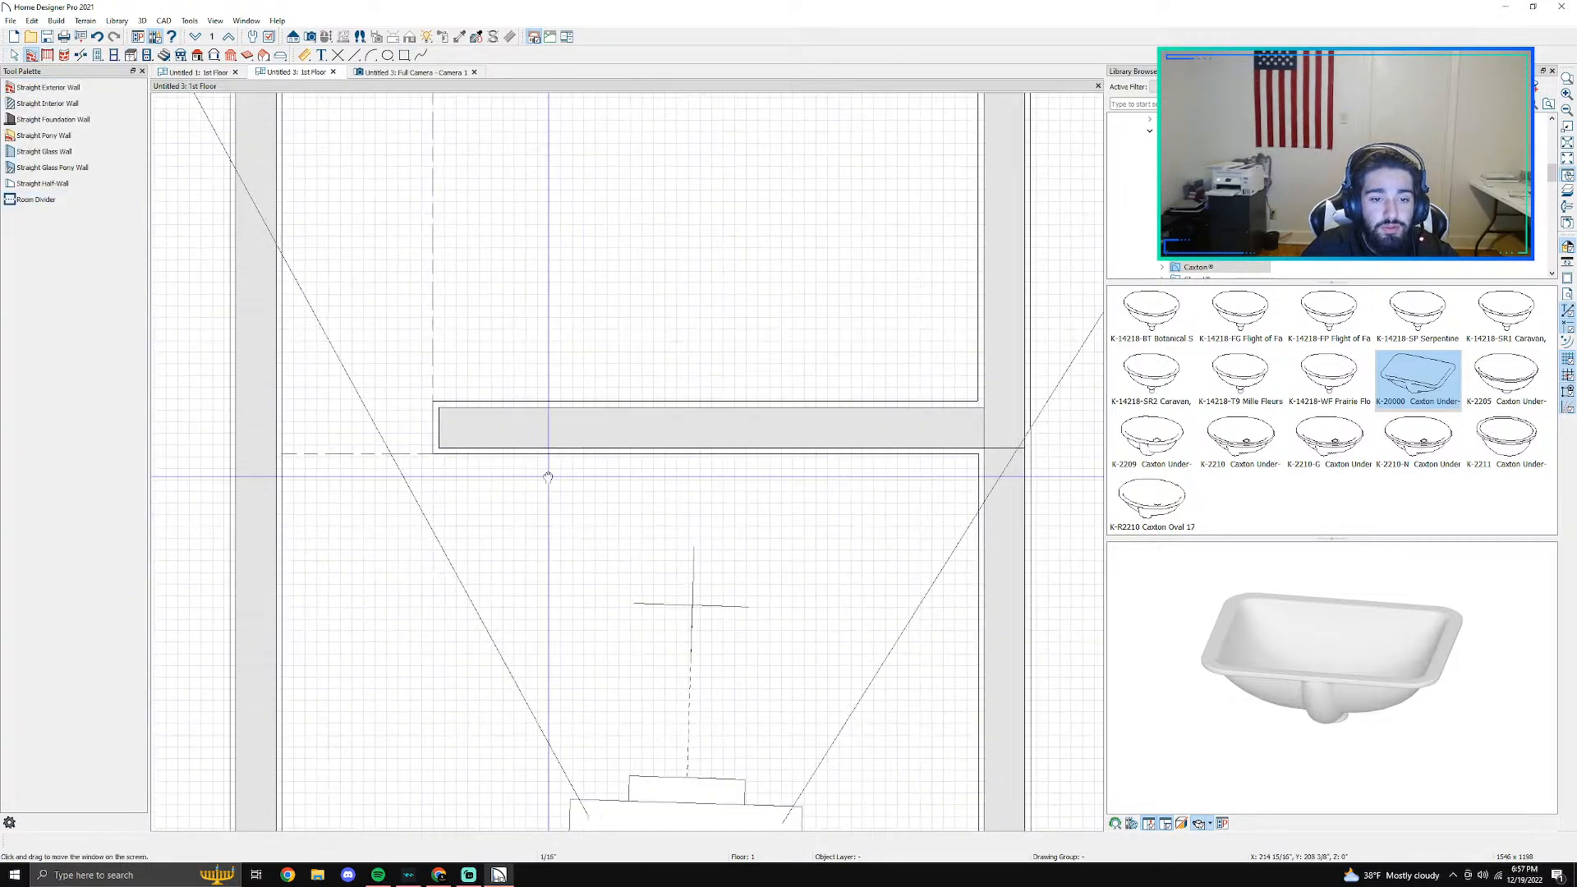
mouse_move(282, 454)
mouse_down()
mouse_move(871, 466)
mouse_move(730, 447)
mouse_up()
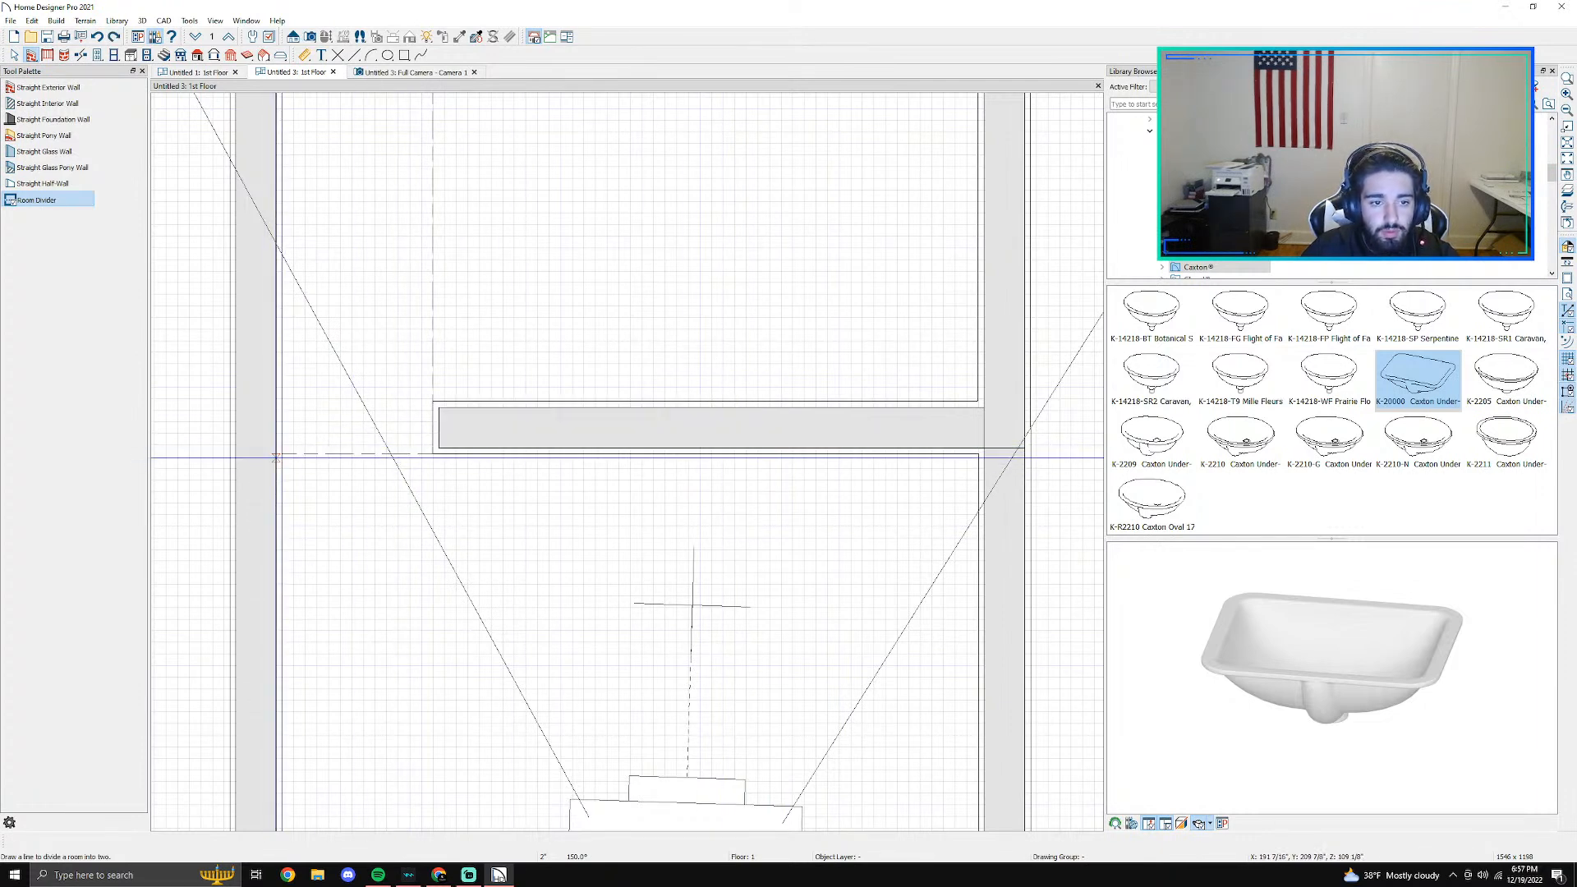
mouse_move(282, 453)
mouse_down()
mouse_move(495, 469)
mouse_move(293, 454)
mouse_up()
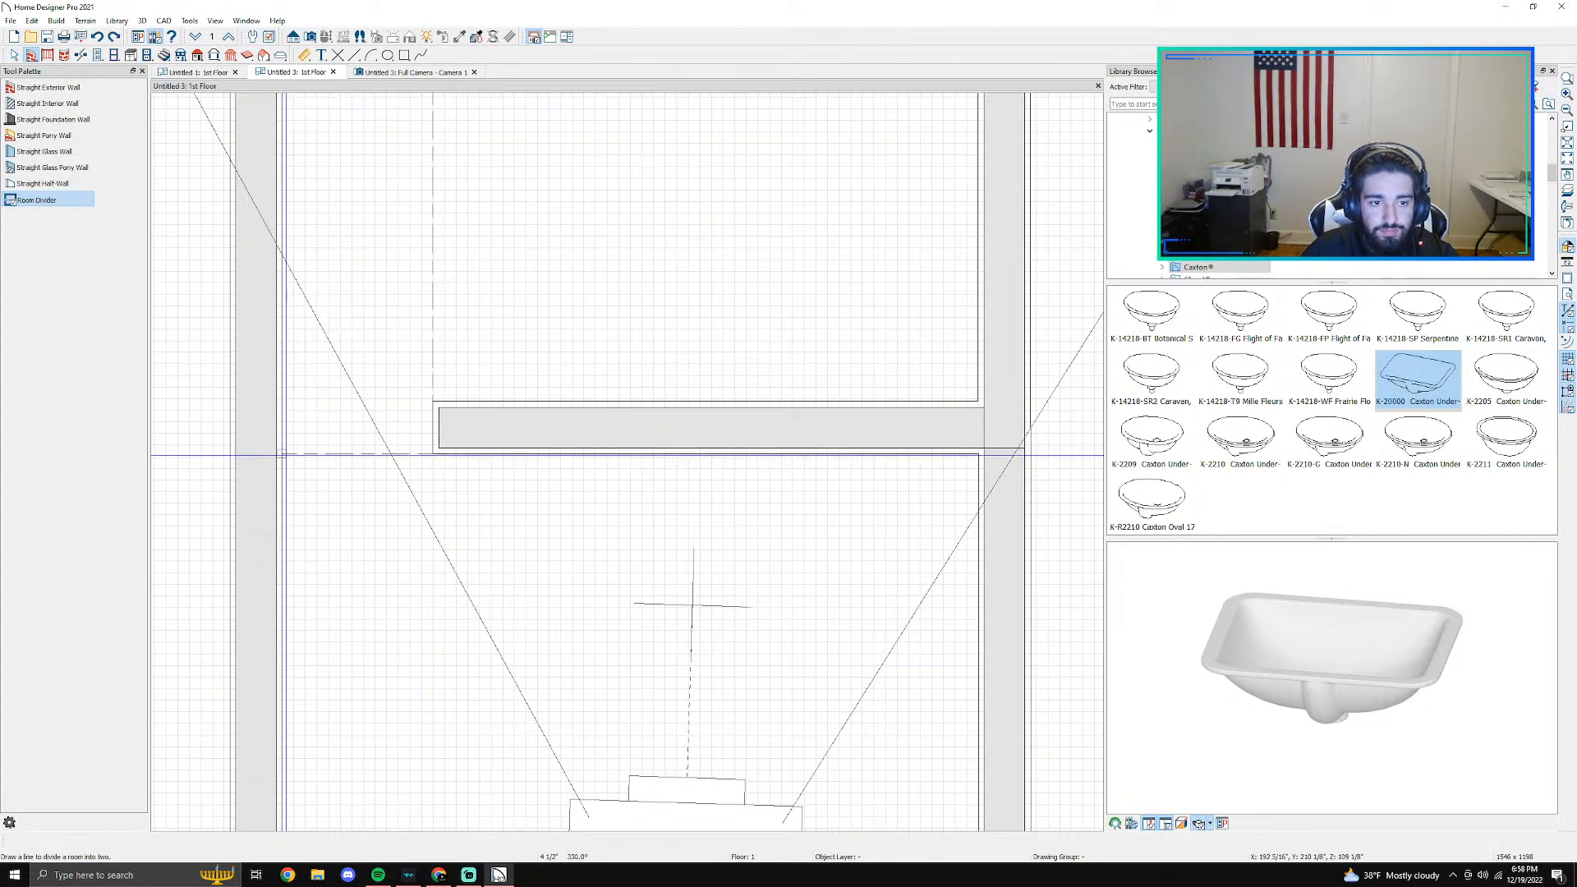
drag(287, 454, 583, 457)
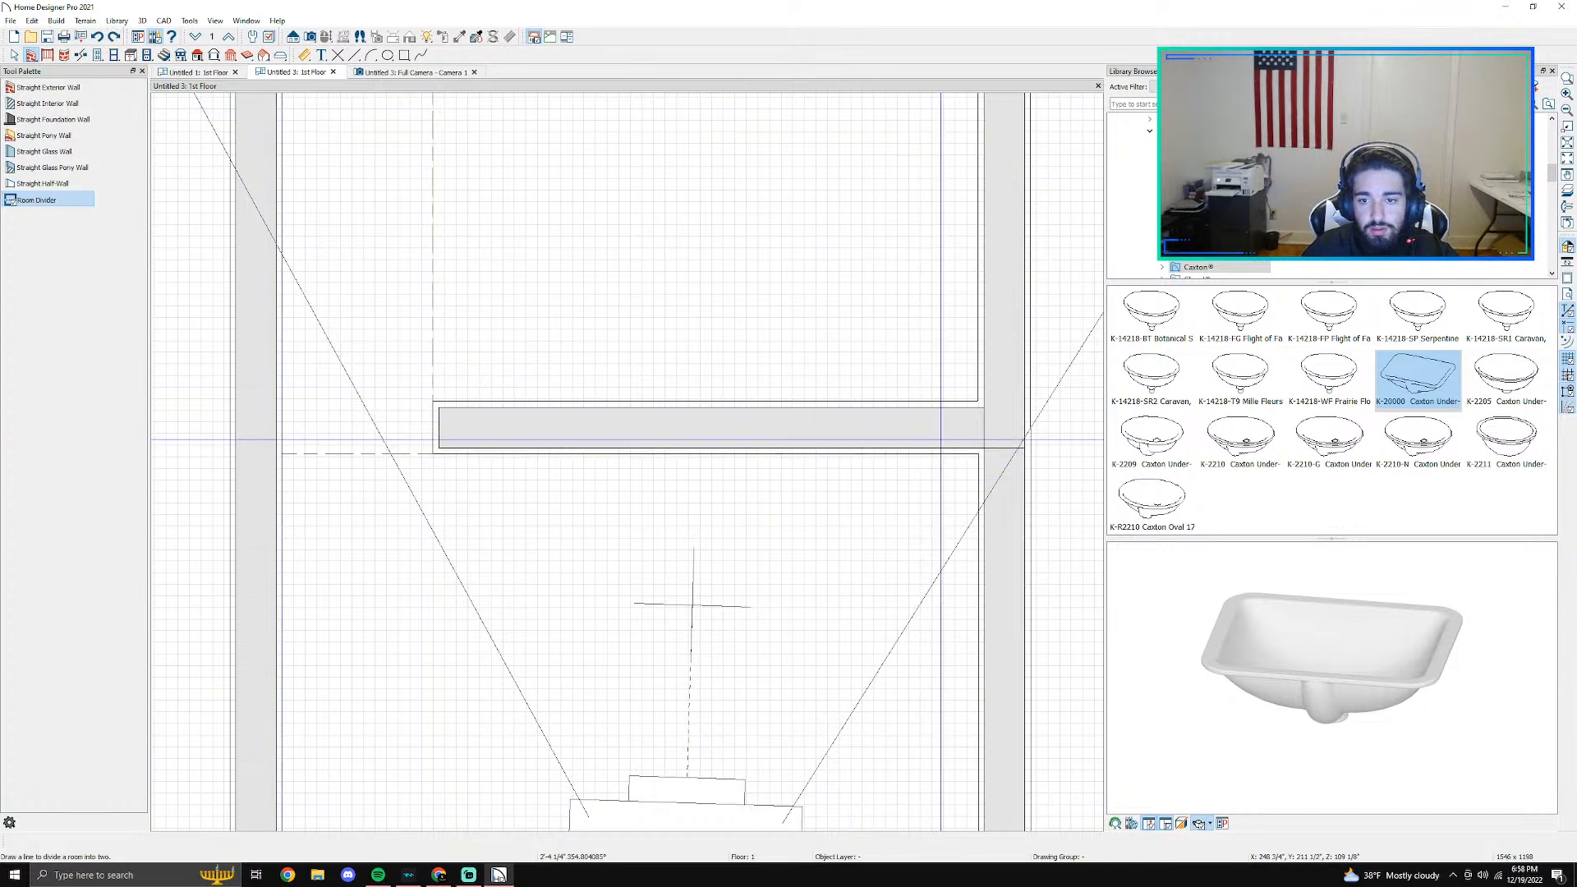
- Try to join the shower's right and left side walls to the adjoining room walls with Connect Walls
click(1007, 454)
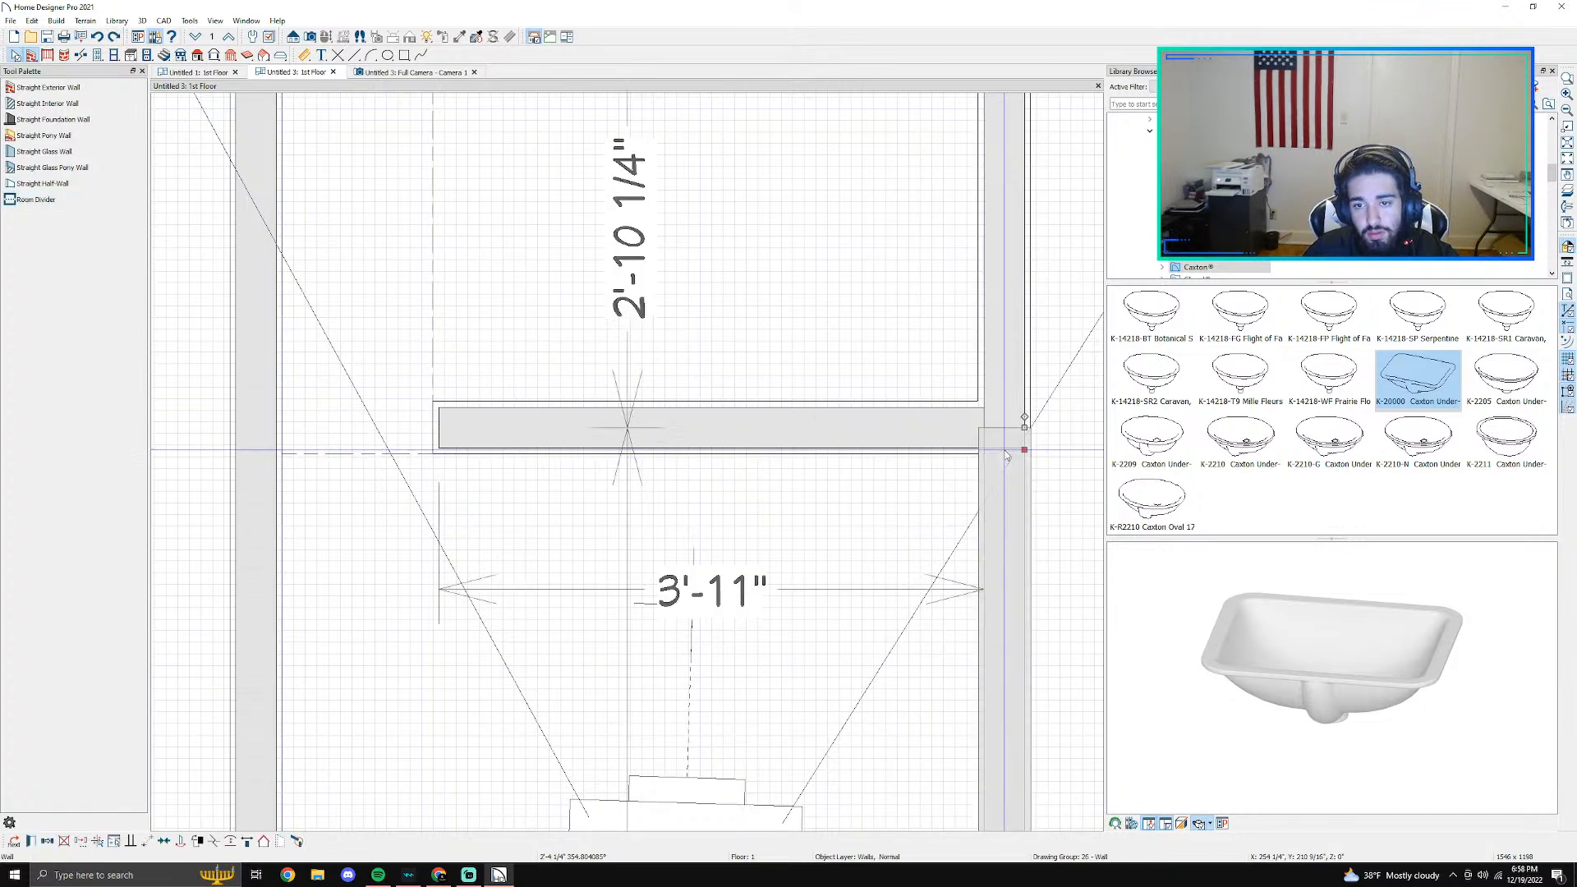
right_click(1012, 380)
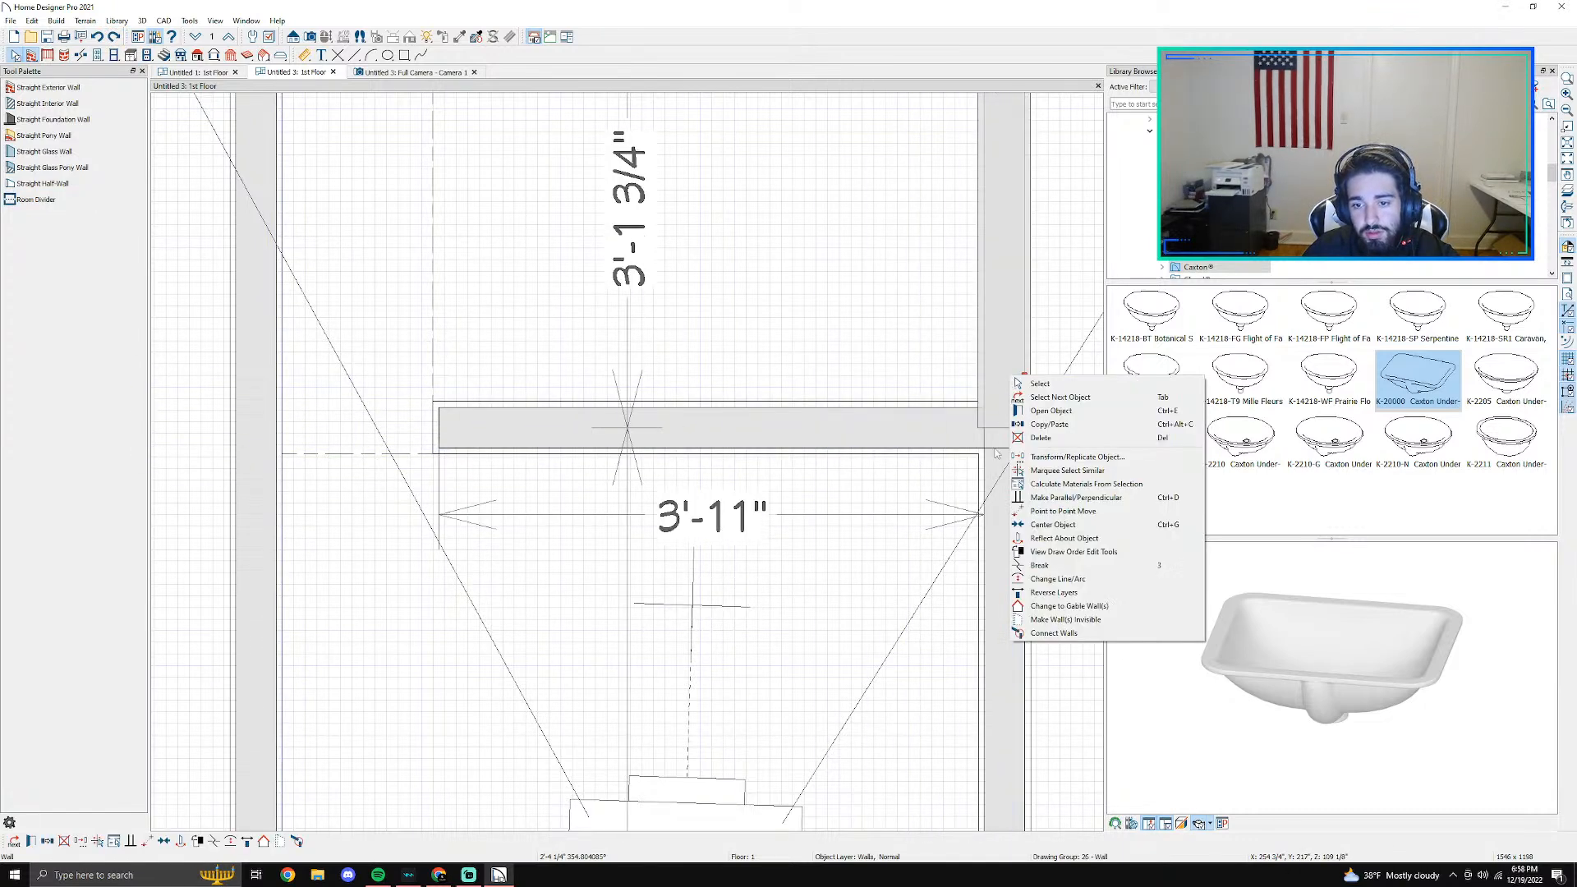
click(1067, 632)
scroll(1019, 584, down, 4)
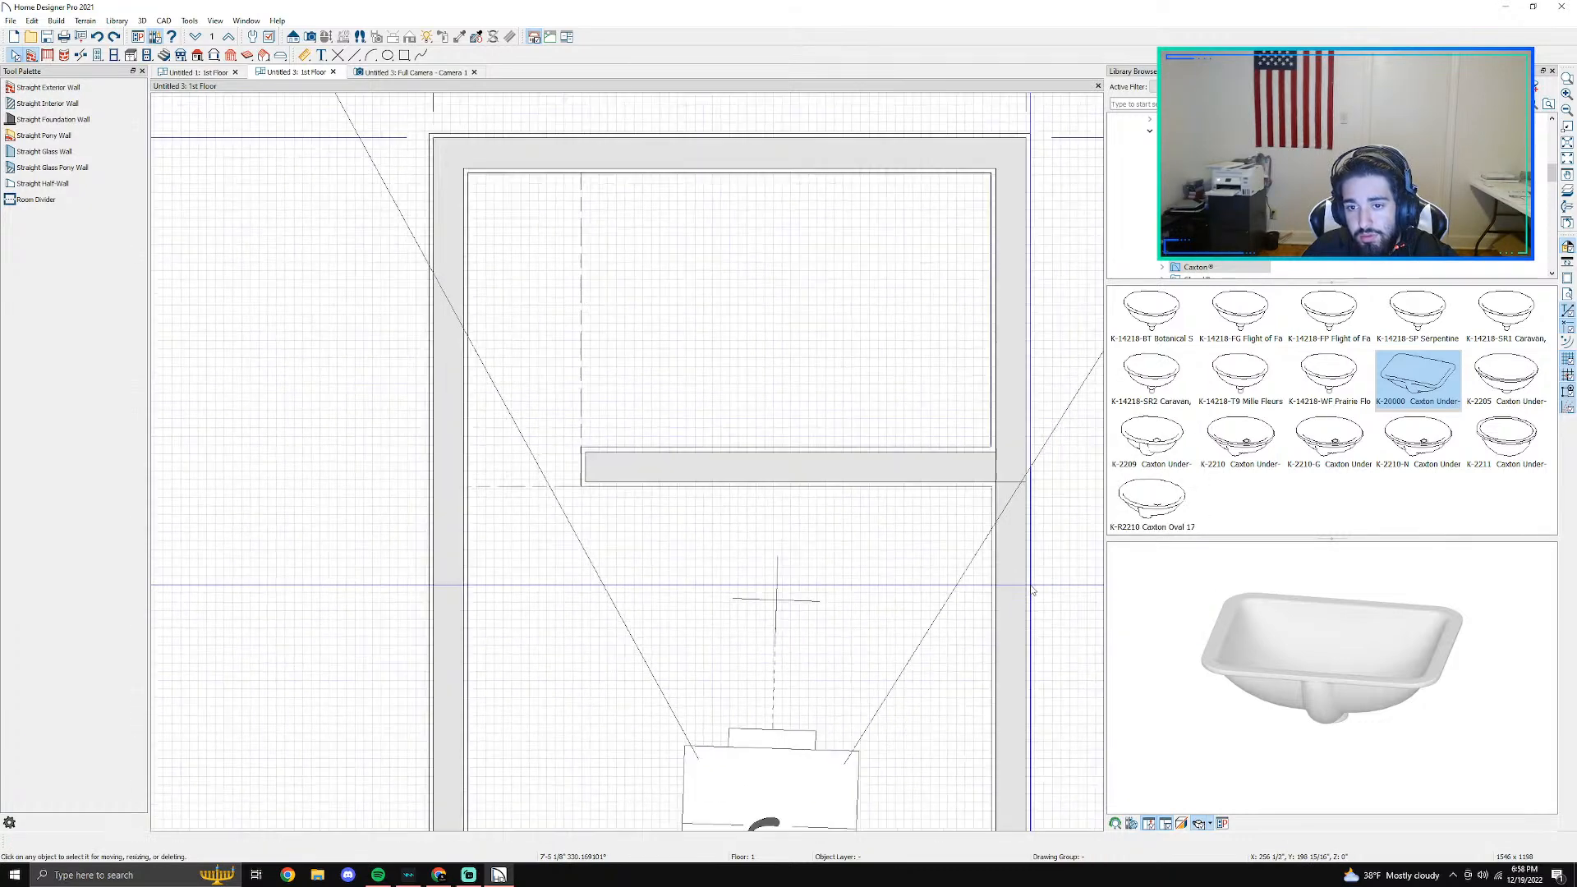
scroll(873, 565, down, 1)
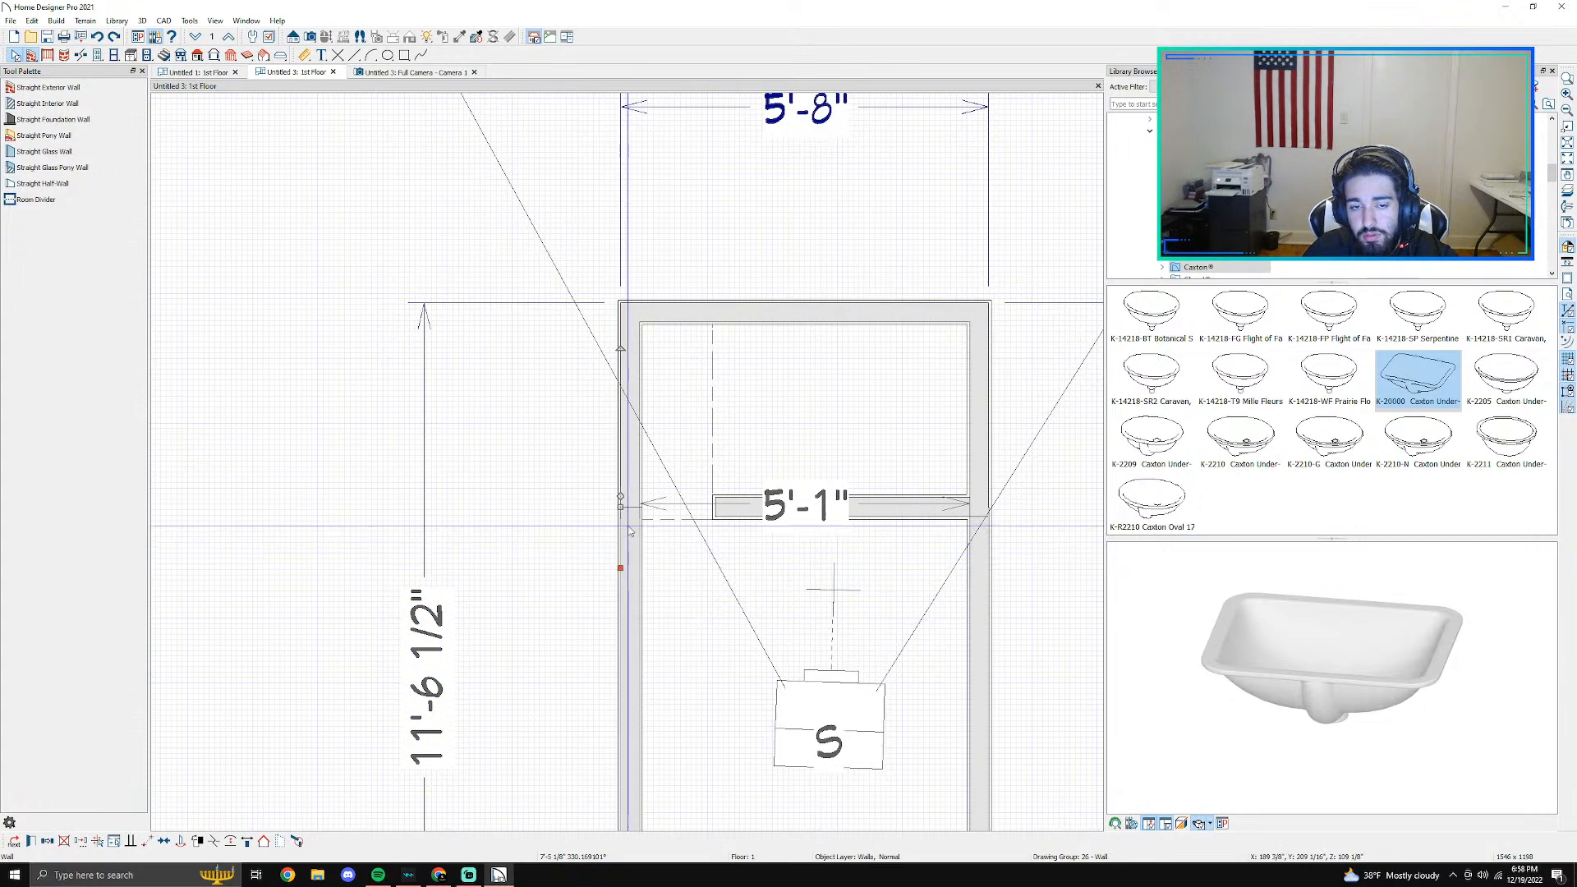
right_click(636, 469)
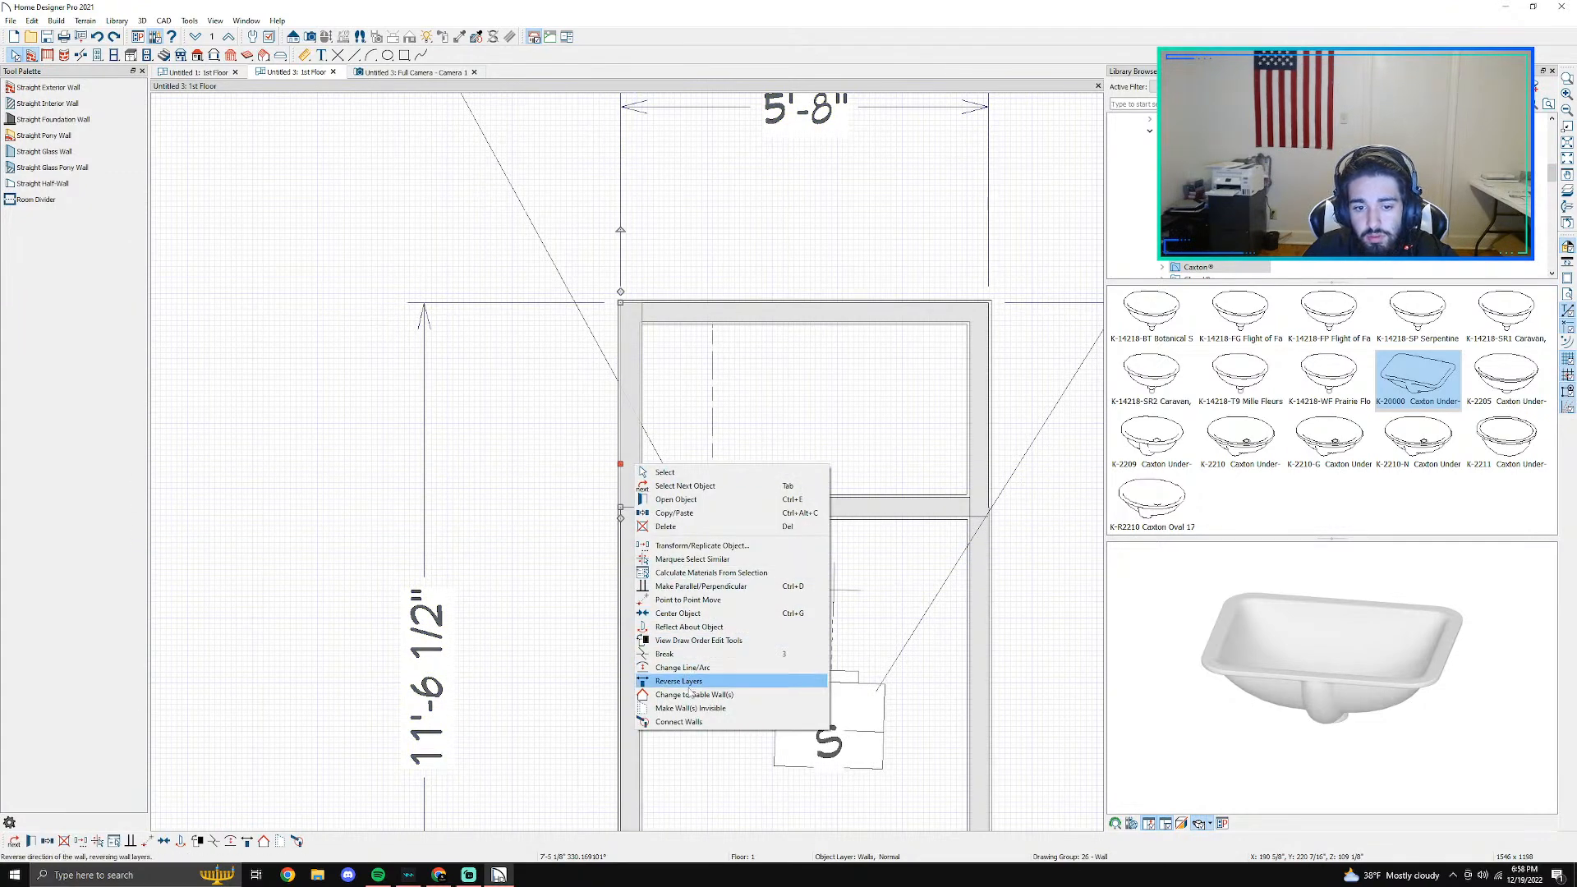
click(696, 721)
scroll(597, 400, up, 5)
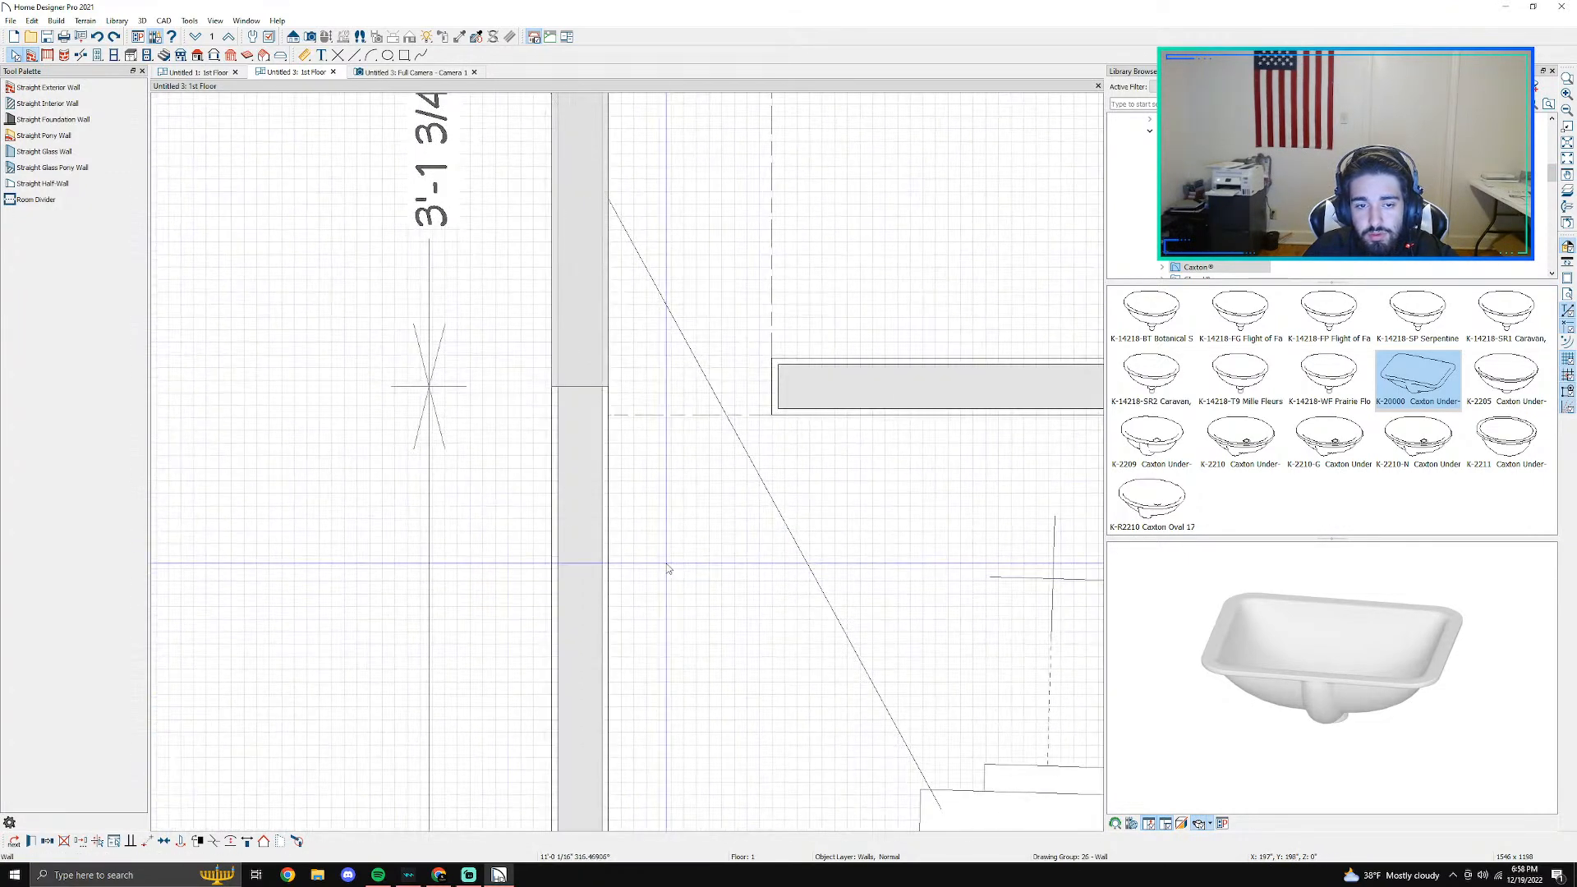
- Delete the shower's left wall segment and undo the deletion
click(586, 391)
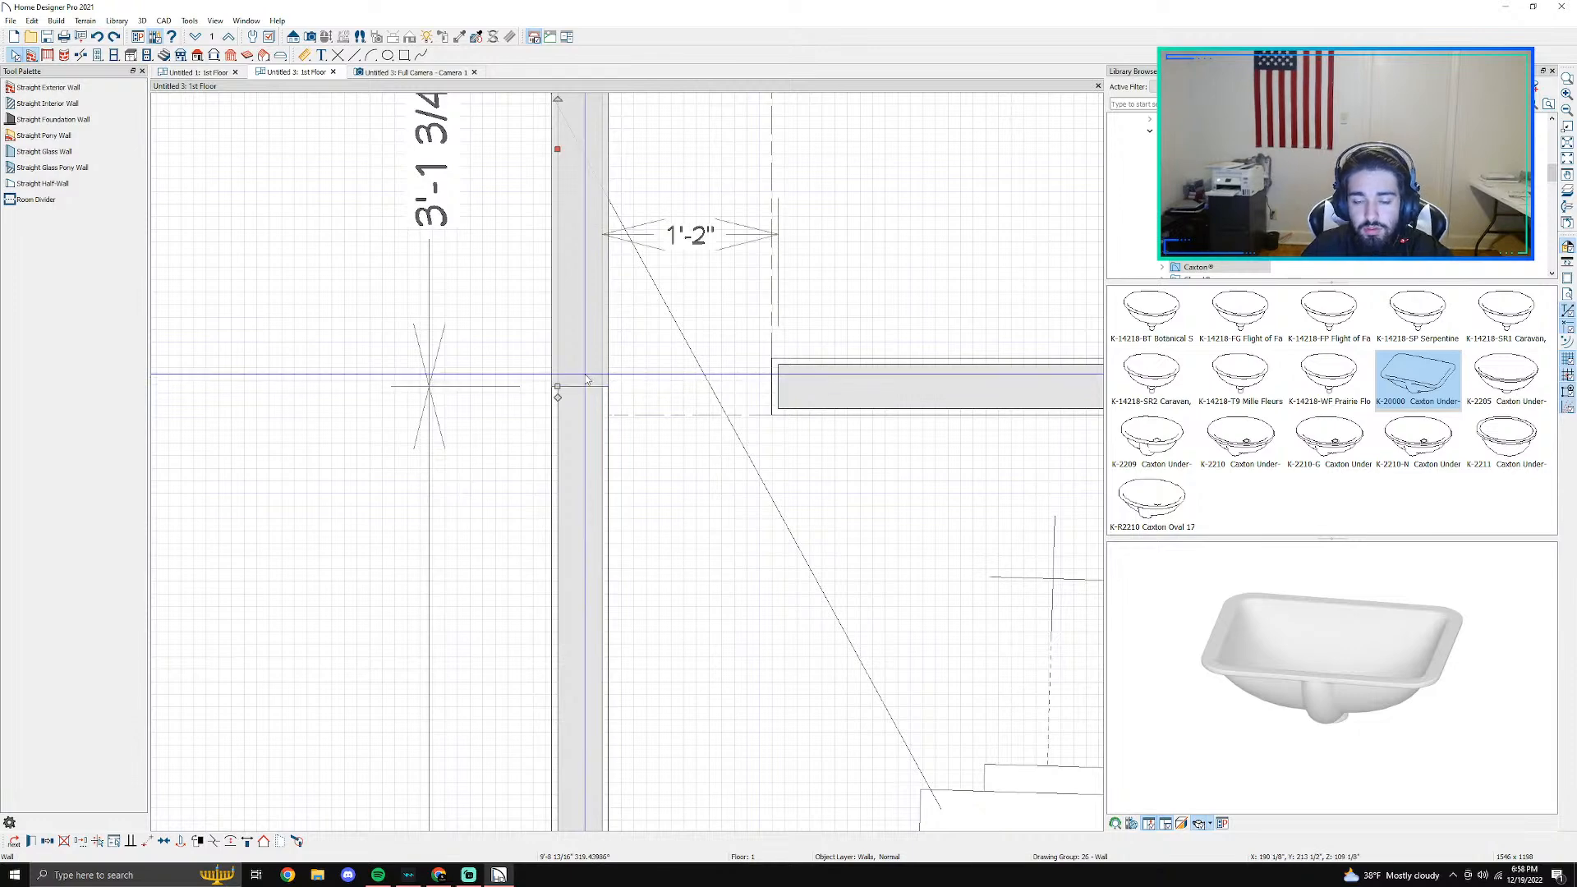
key(Delete)
key(ctrl+z)
scroll(693, 430, down, 2)
scroll(693, 429, up, 4)
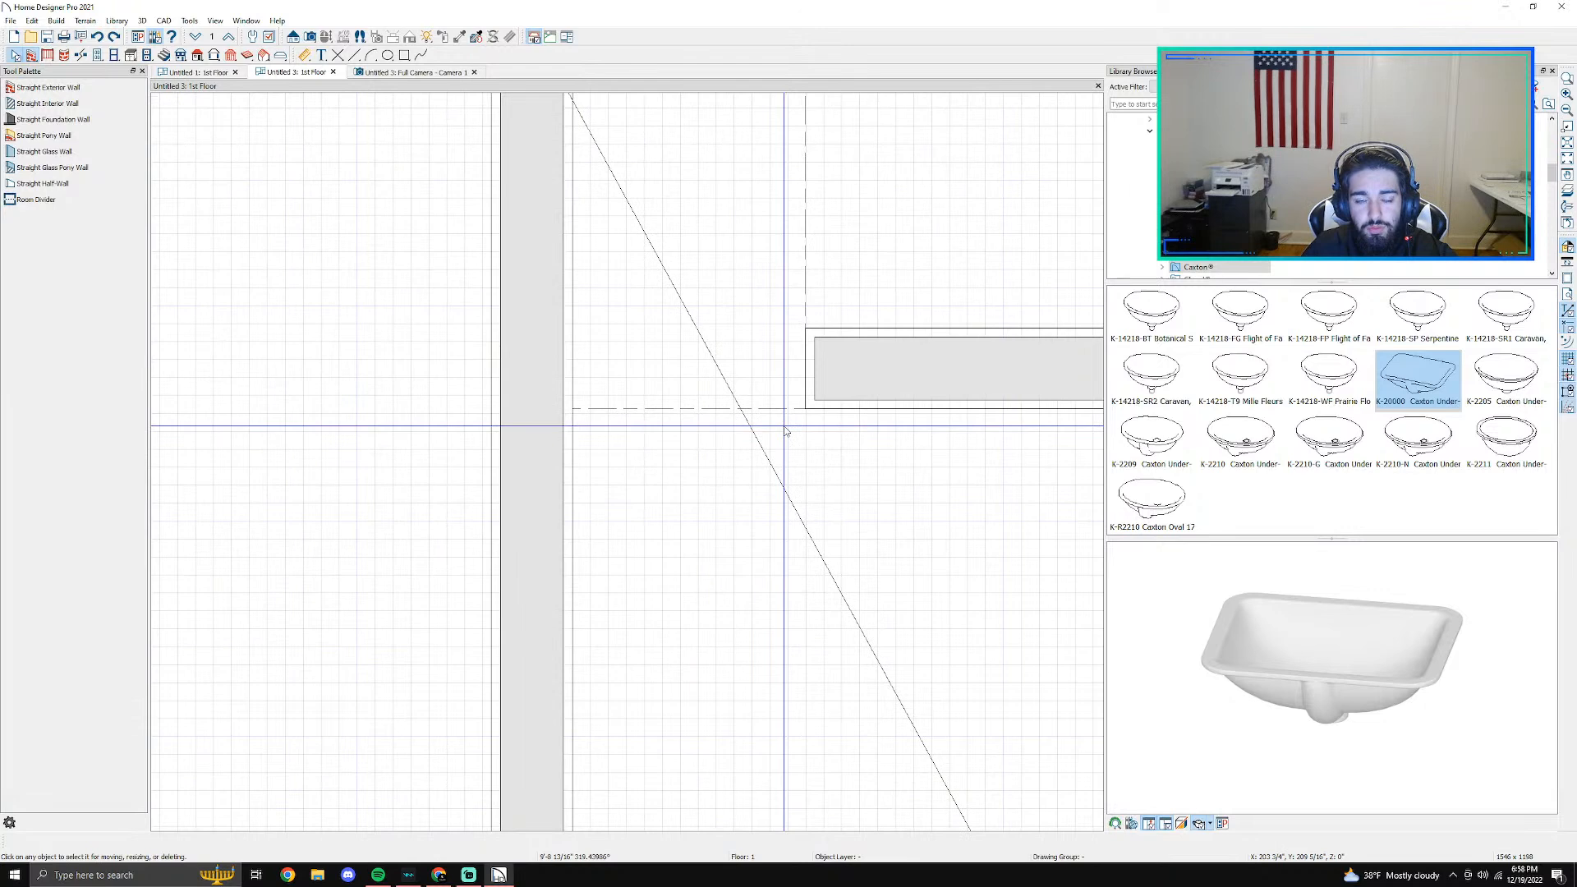
scroll(624, 395, down, 1)
- Try again to connect the two left wall segments that meet beside the curb
click(616, 393)
drag(589, 386, 594, 350)
right_click(599, 345)
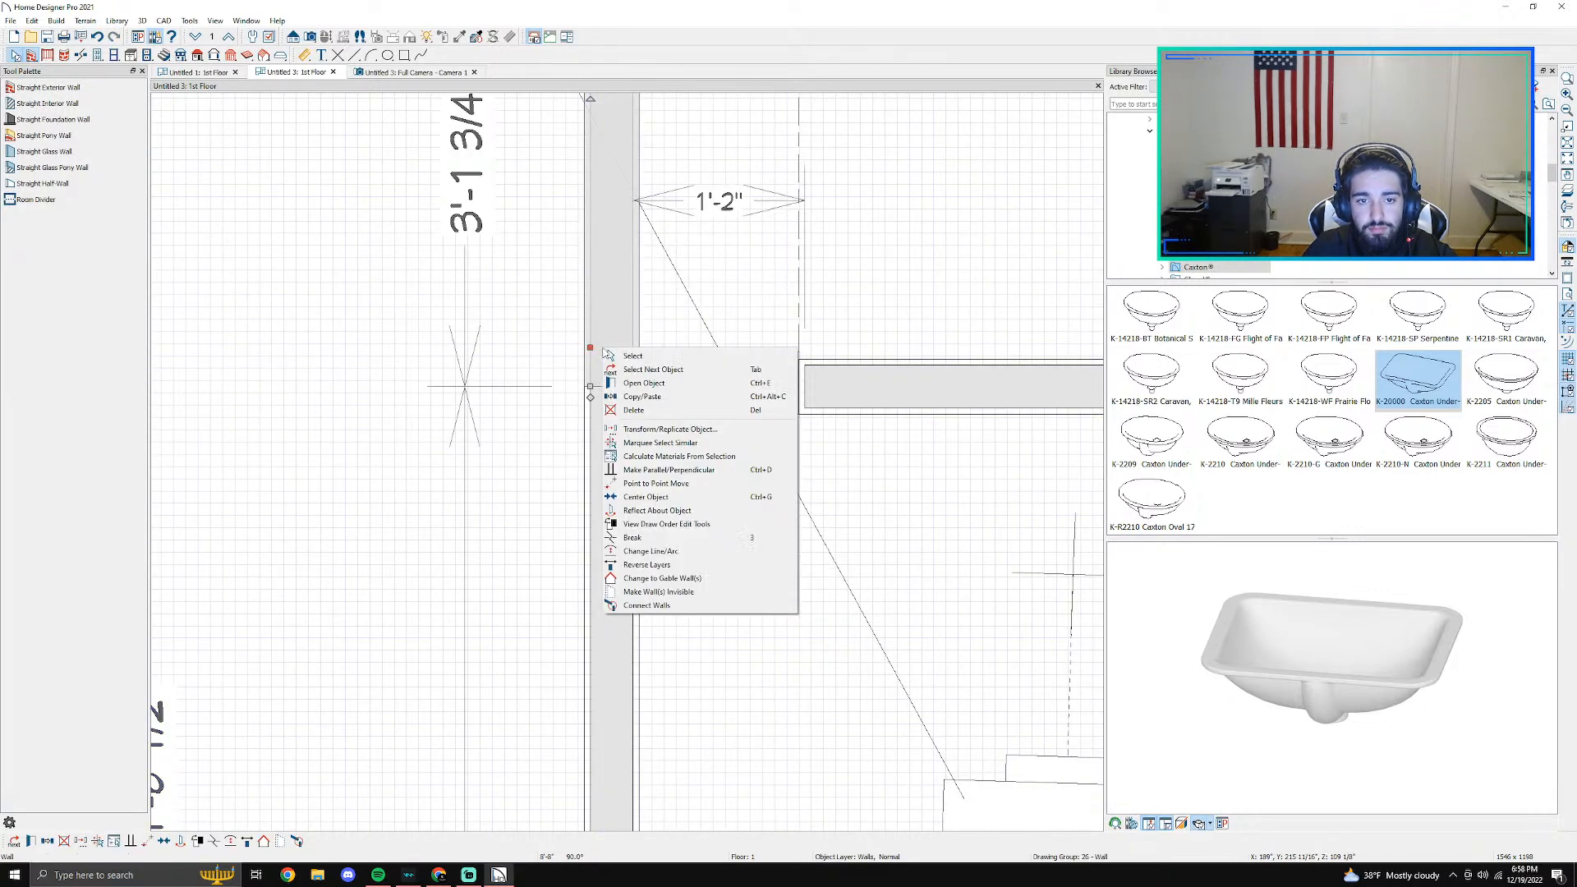
click(646, 606)
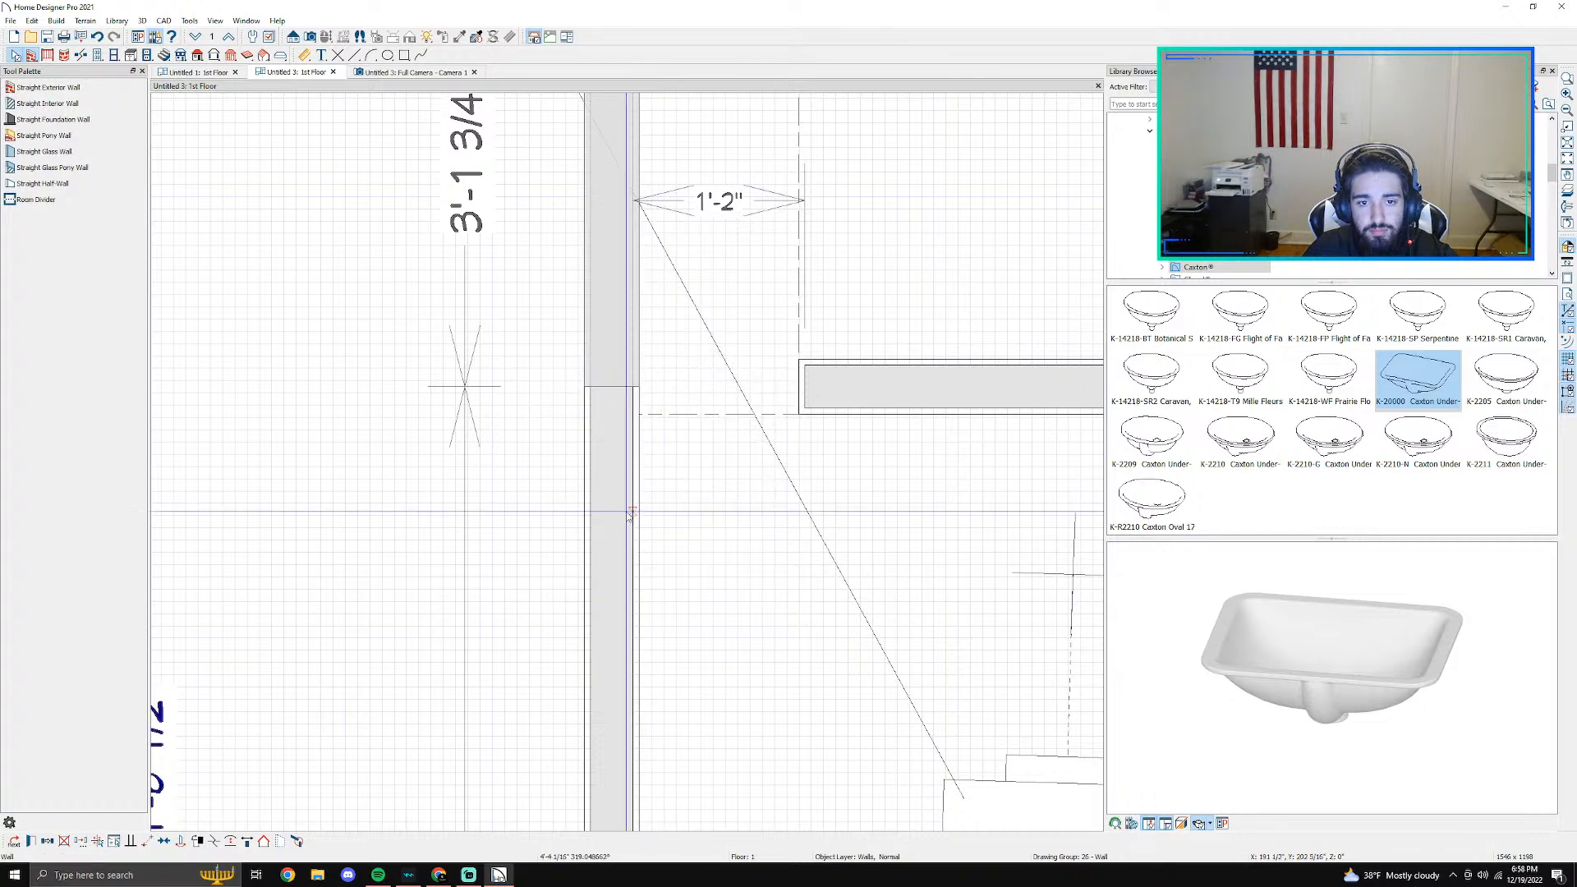
click(612, 403)
right_click(613, 404)
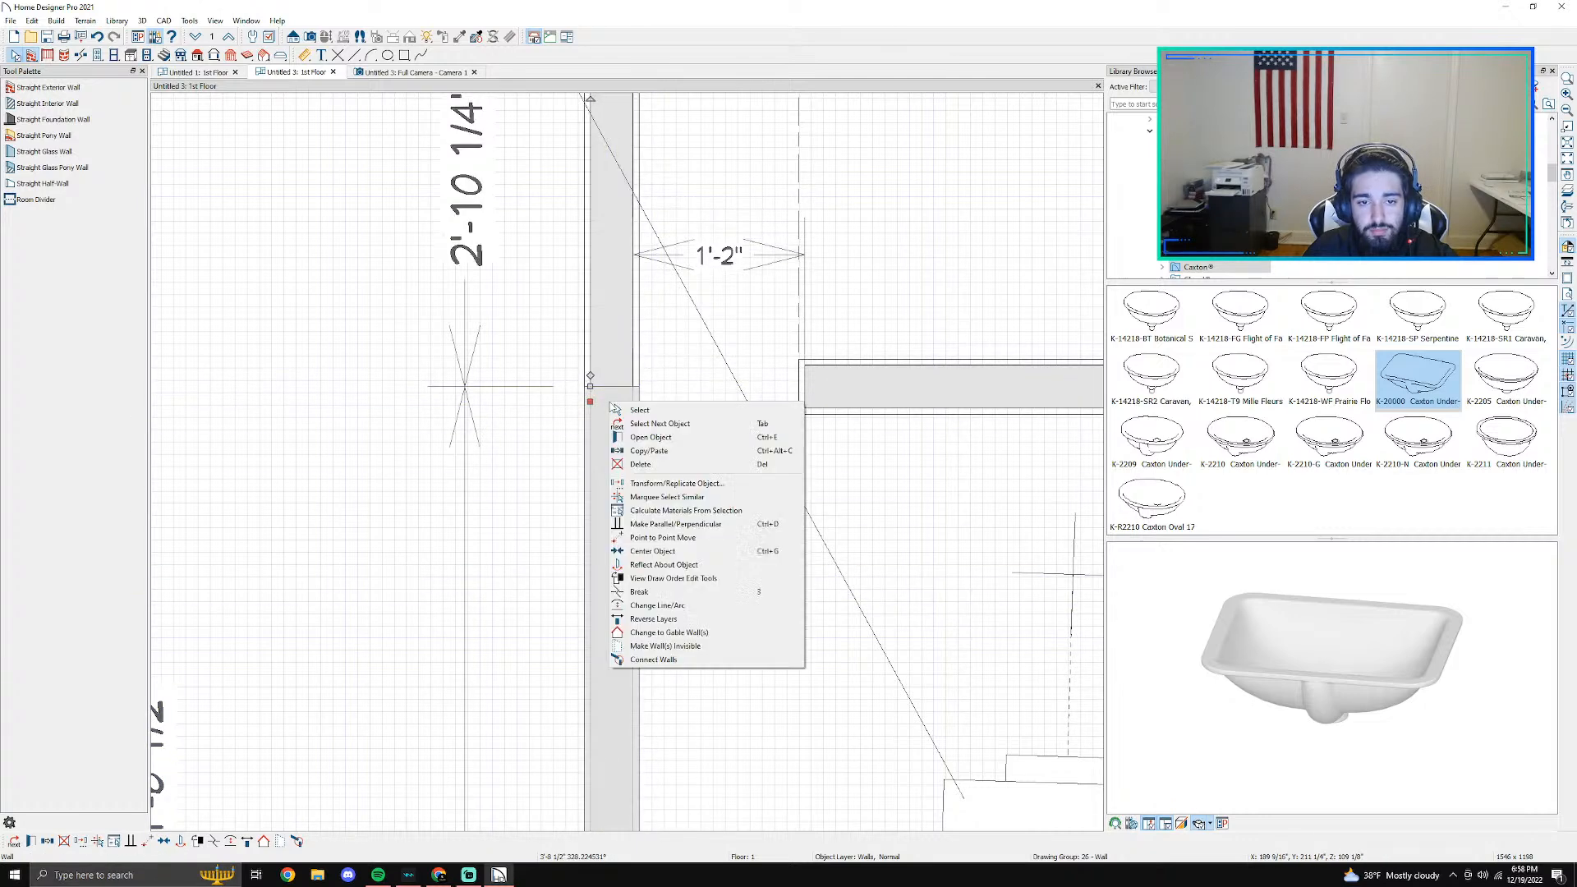
click(654, 659)
right_click(600, 345)
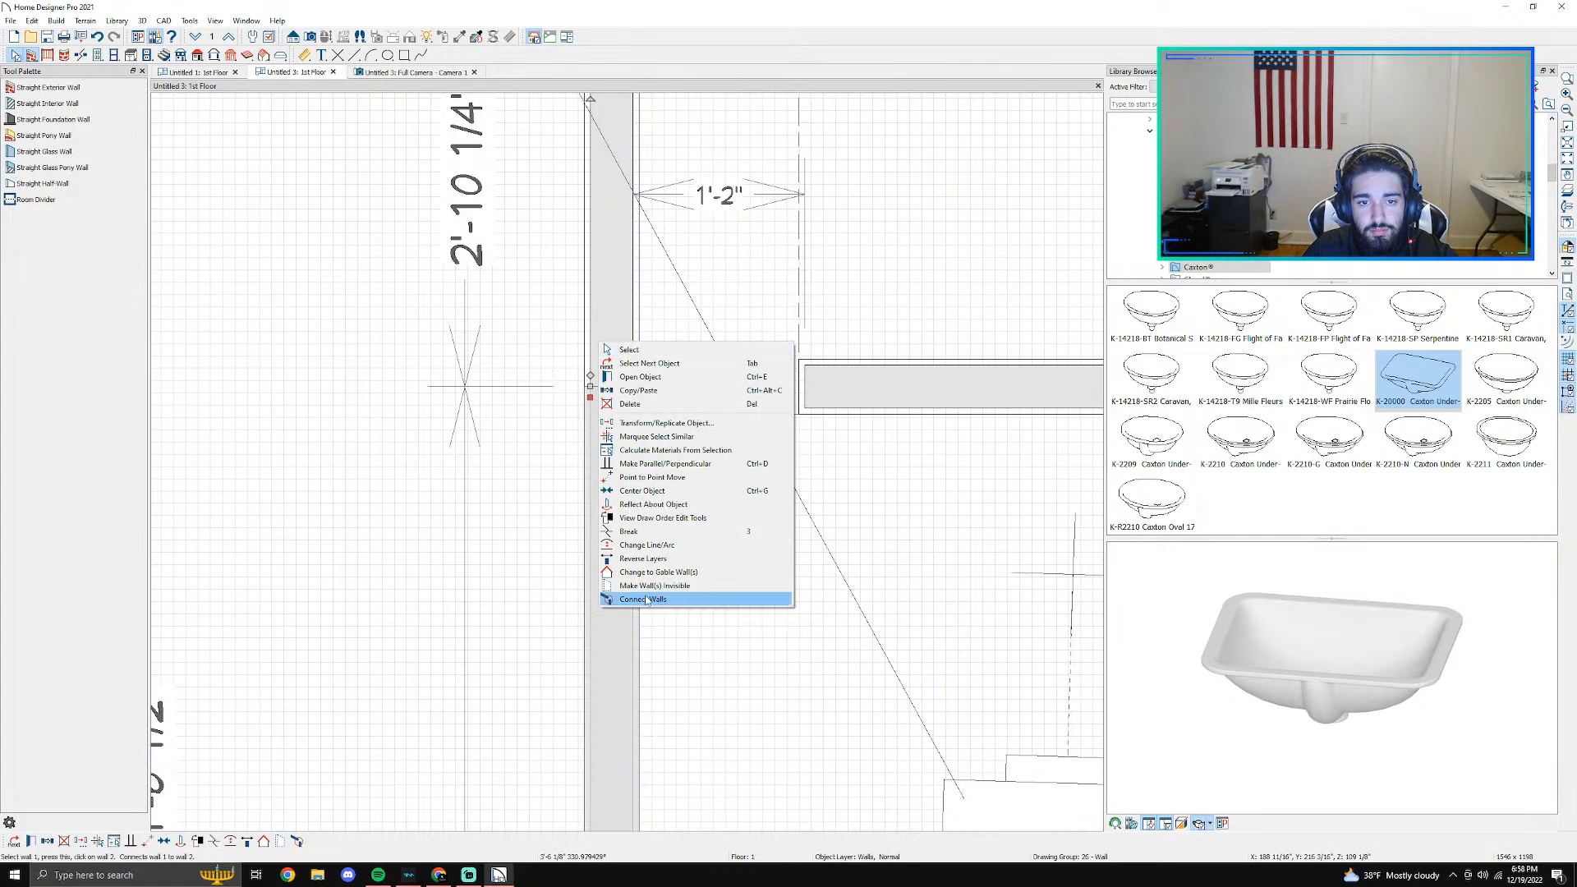
click(646, 600)
- Delete the left and right wall segments enclosing the shower alcove between the curb and the back wall
scroll(603, 375, down, 3)
scroll(603, 374, down, 1)
scroll(603, 374, up, 2)
click(596, 356)
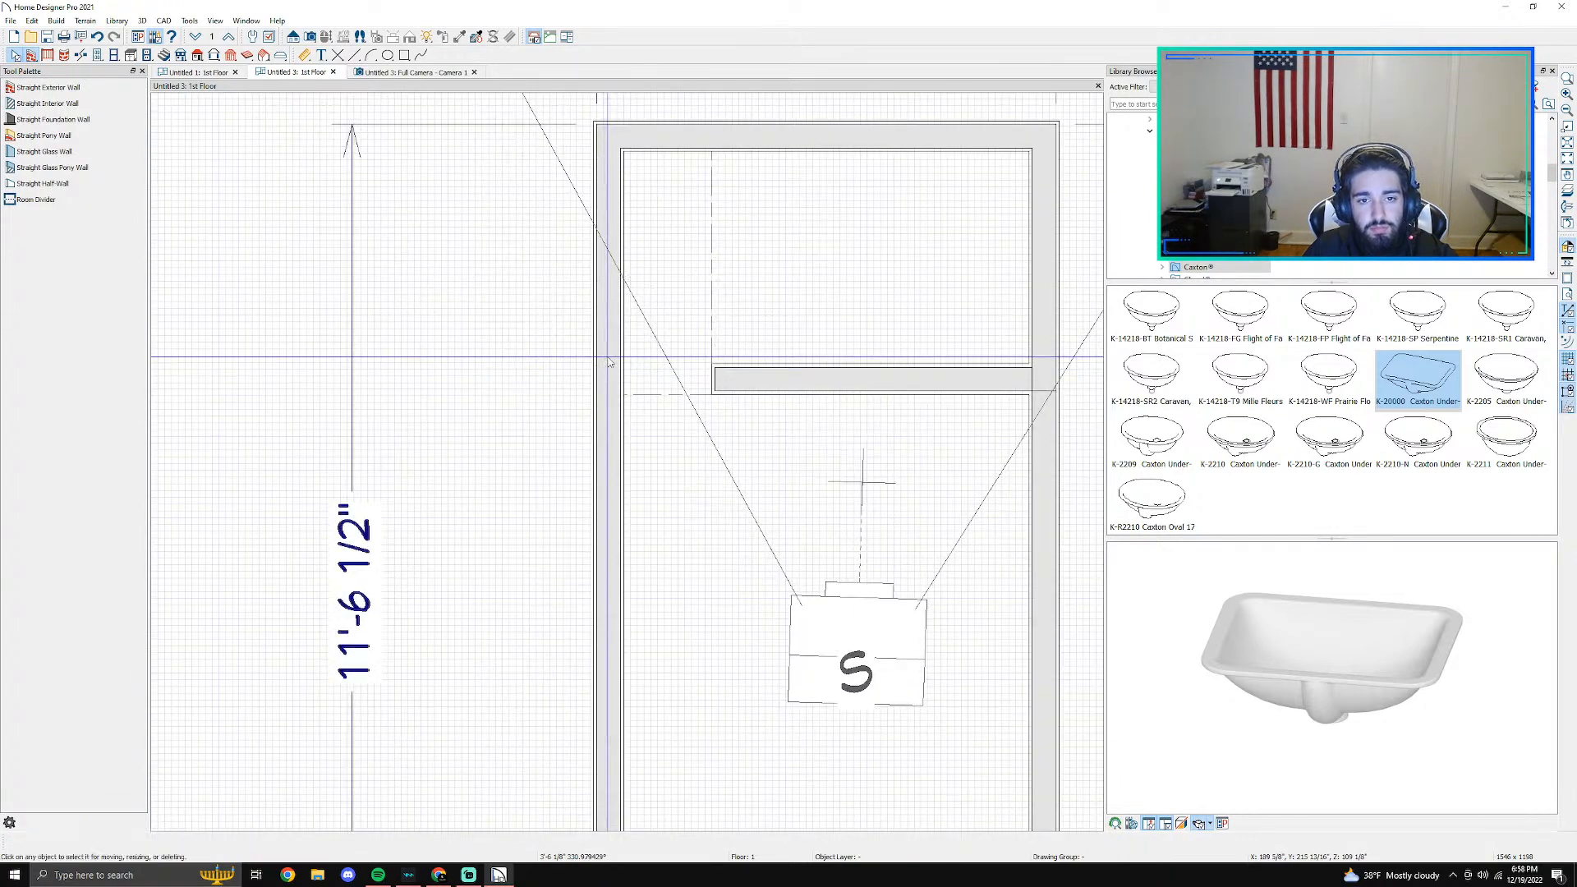
key(Delete)
middle_drag(894, 344, 678, 378)
click(828, 320)
key(Delete)
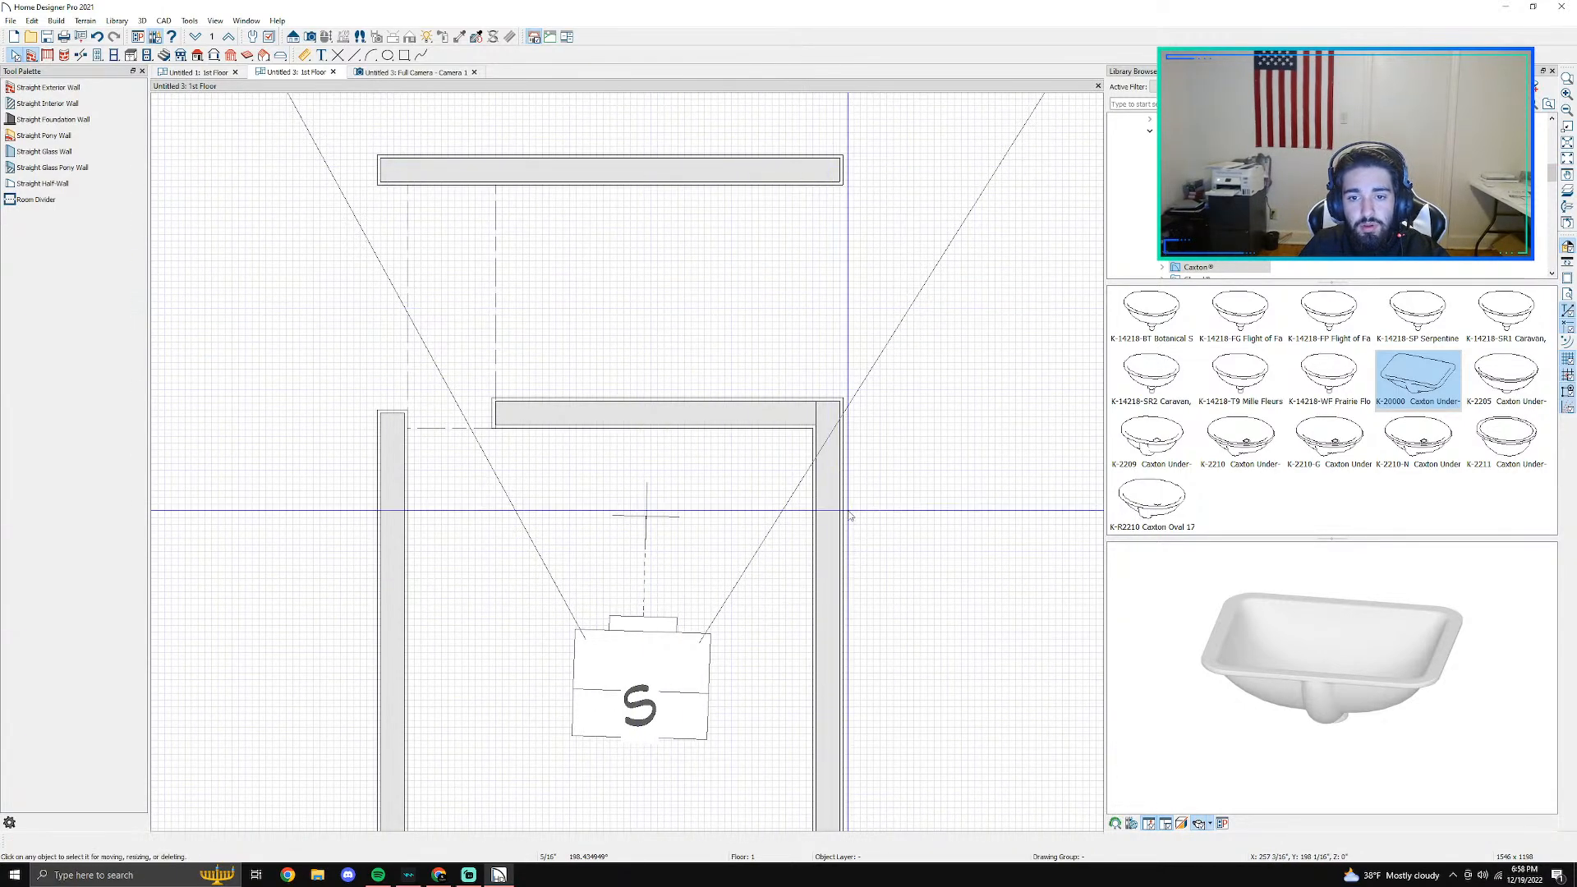
- Extend the right and left room walls up to the ends of the shower's back wall to enclose the alcove
click(838, 401)
drag(839, 402, 839, 160)
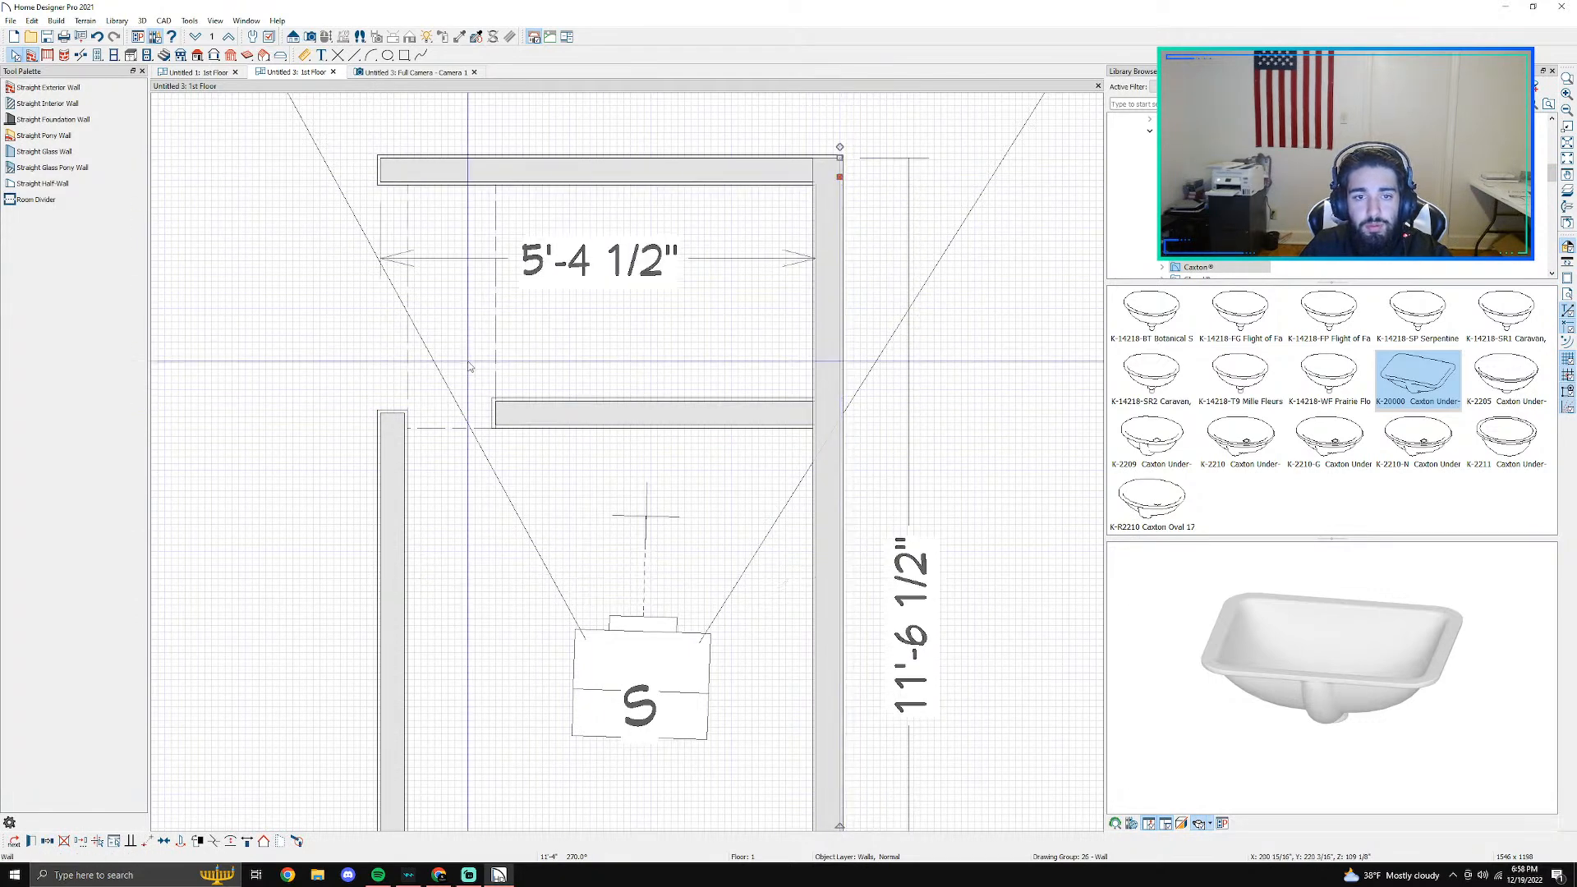
click(391, 465)
drag(380, 413, 381, 156)
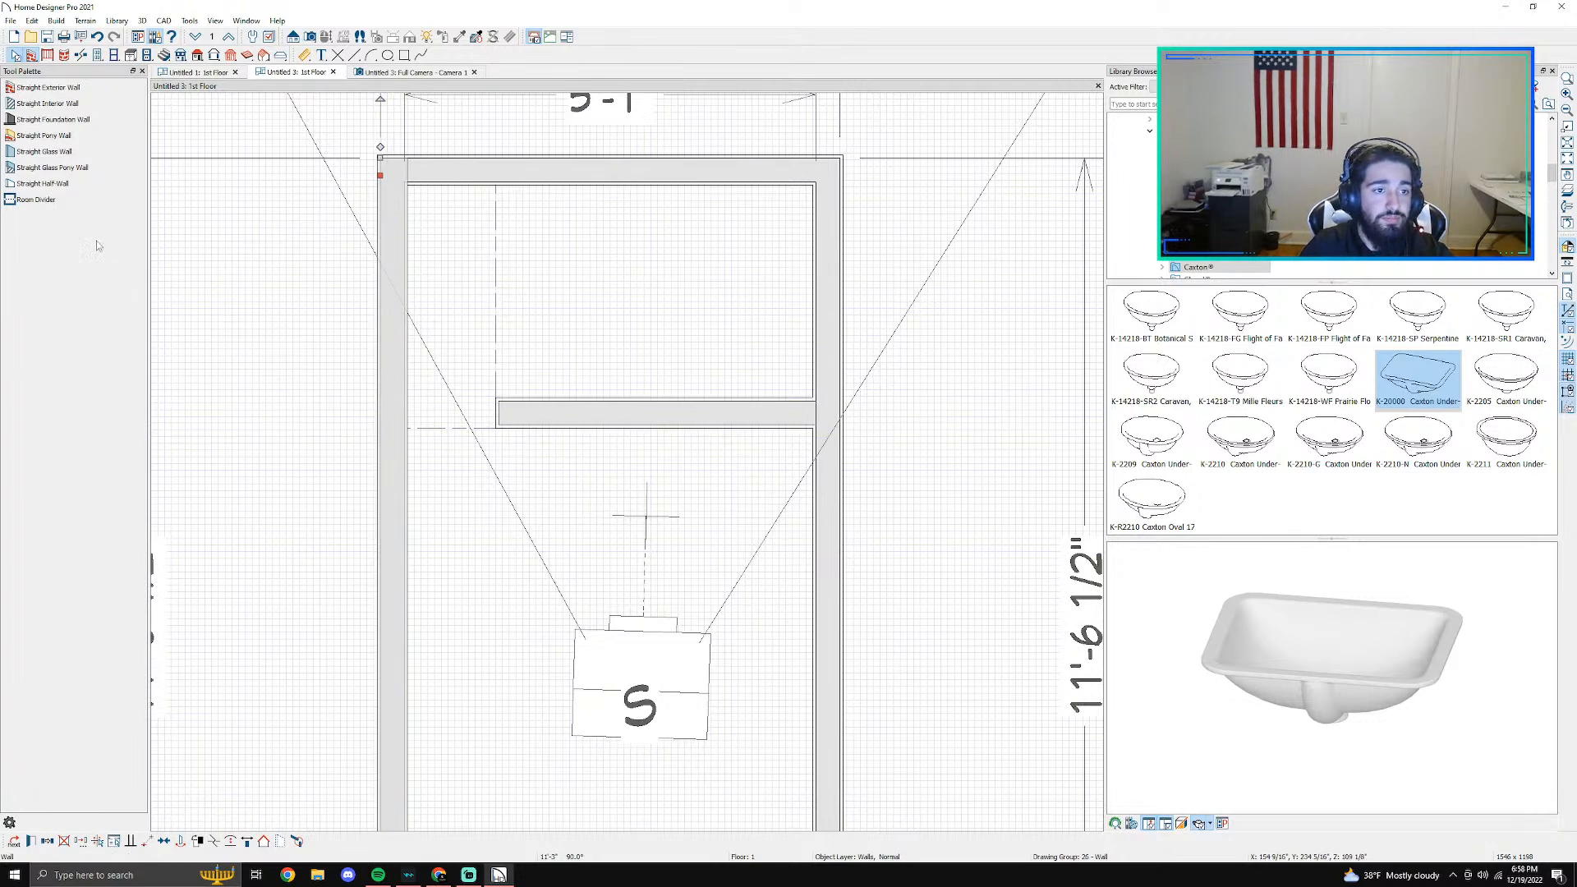
- Try to separate the shower with a room divider drawn along the curb's front edge, checking it in the camera view
click(37, 200)
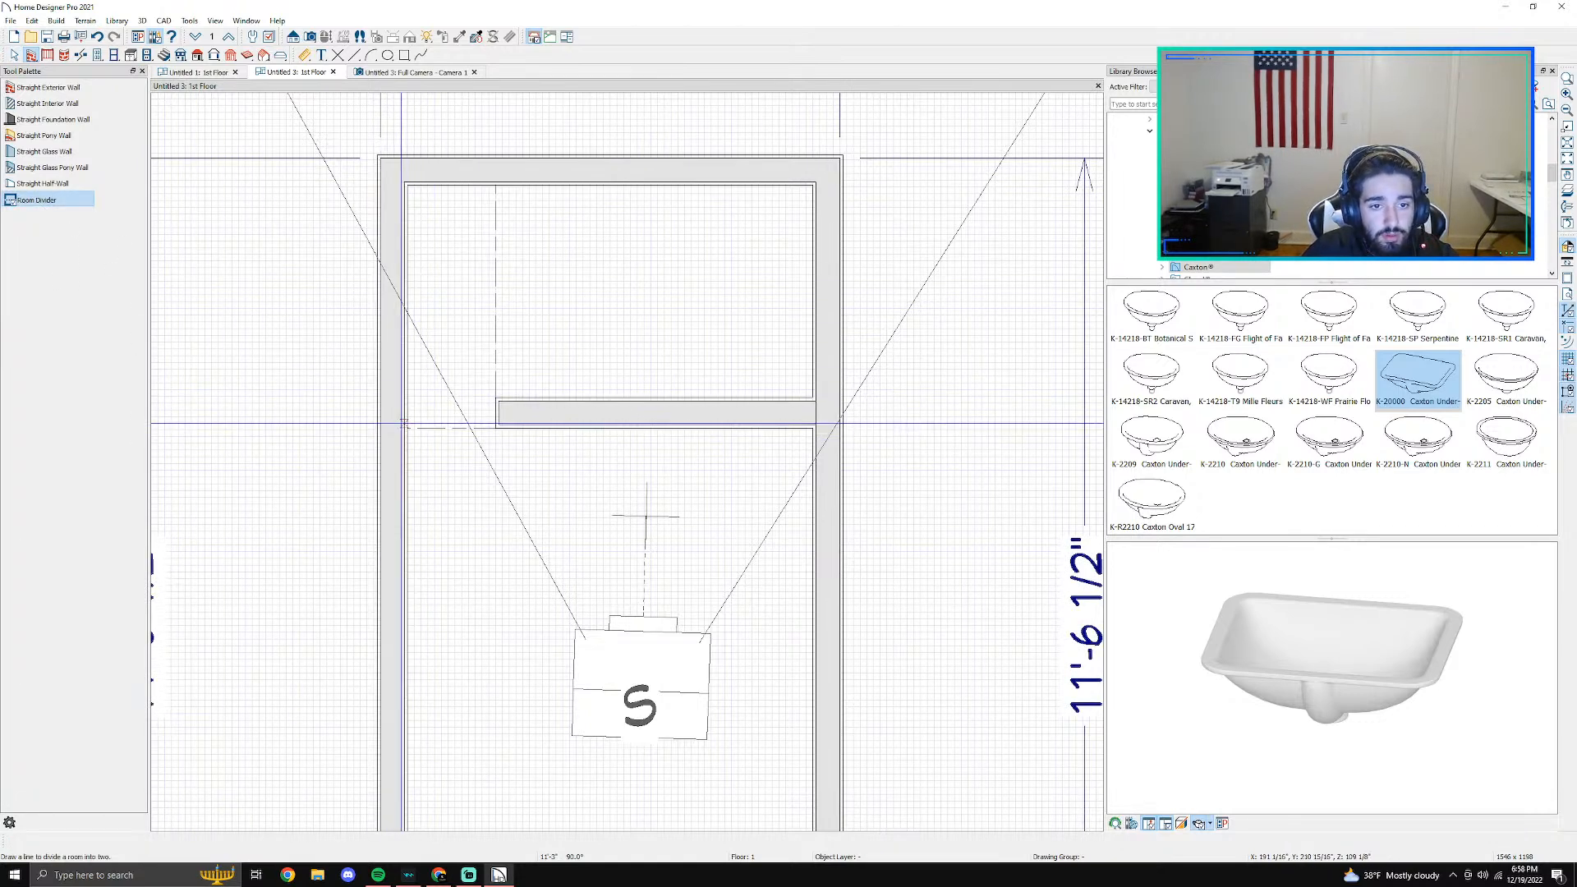
drag(403, 428, 832, 428)
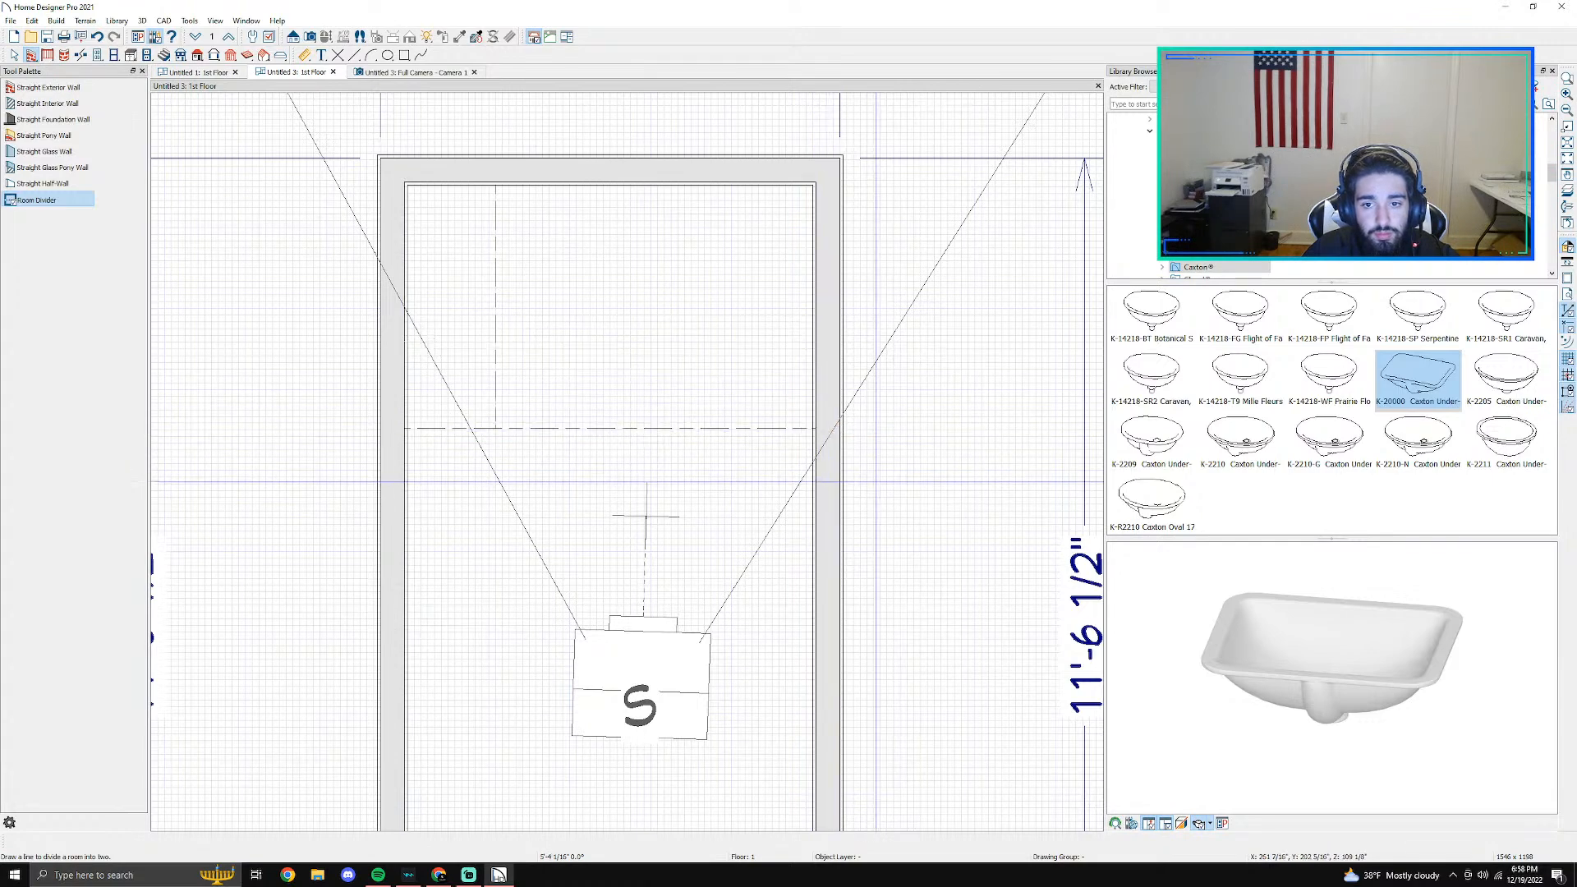
click(389, 73)
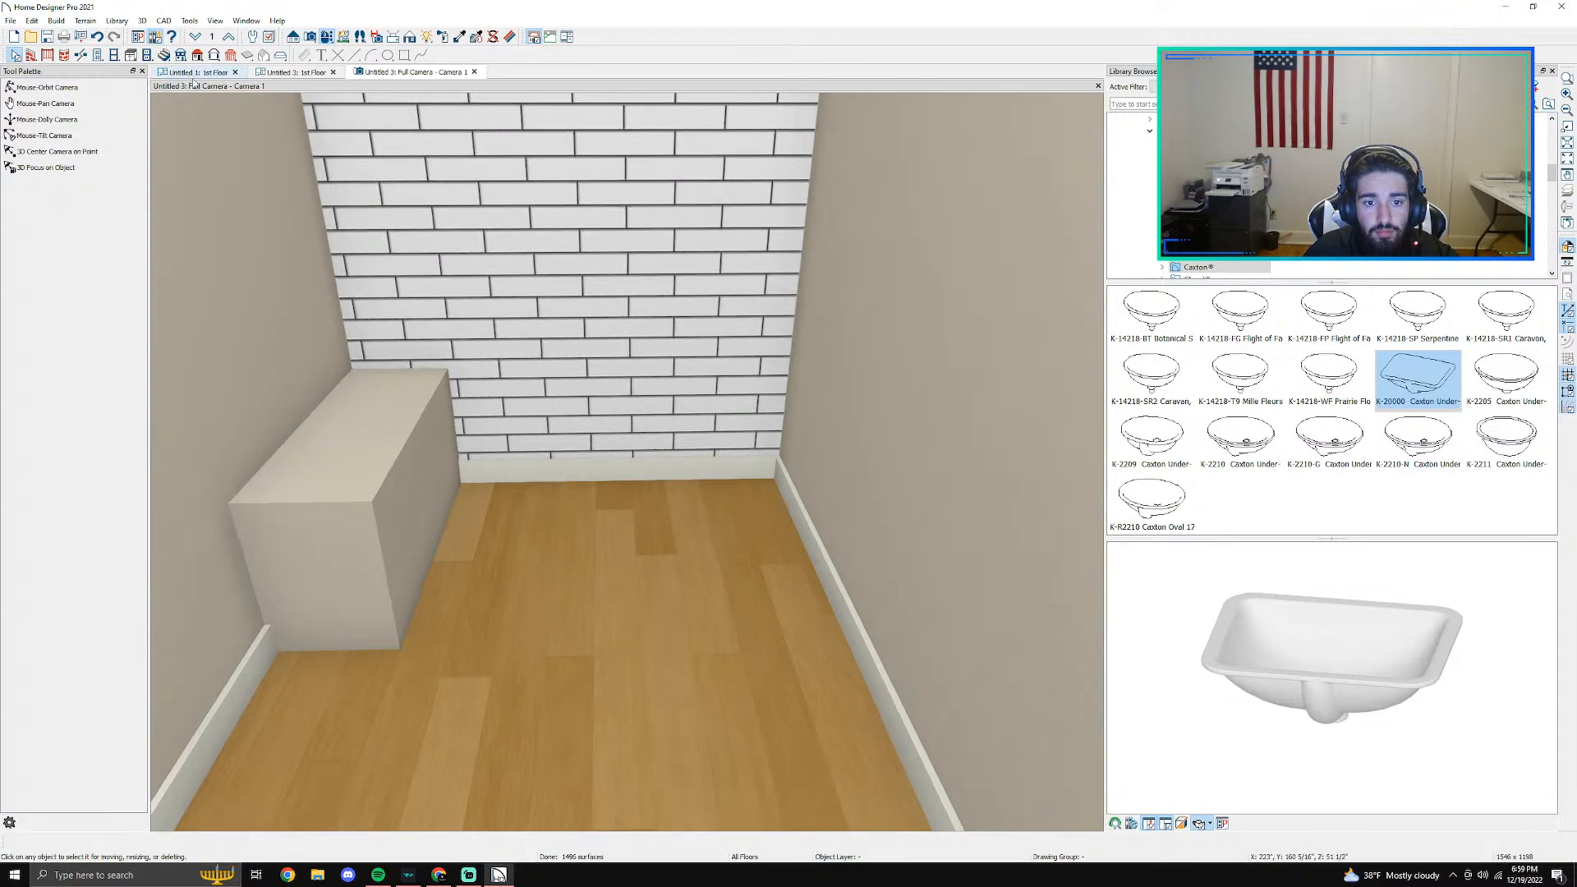
- Undo the room divider drawn over the curb in the floor plan
click(294, 72)
scroll(545, 324, up, 10)
key(space)
scroll(506, 486, up, 2)
click(506, 469)
drag(666, 502, 717, 530)
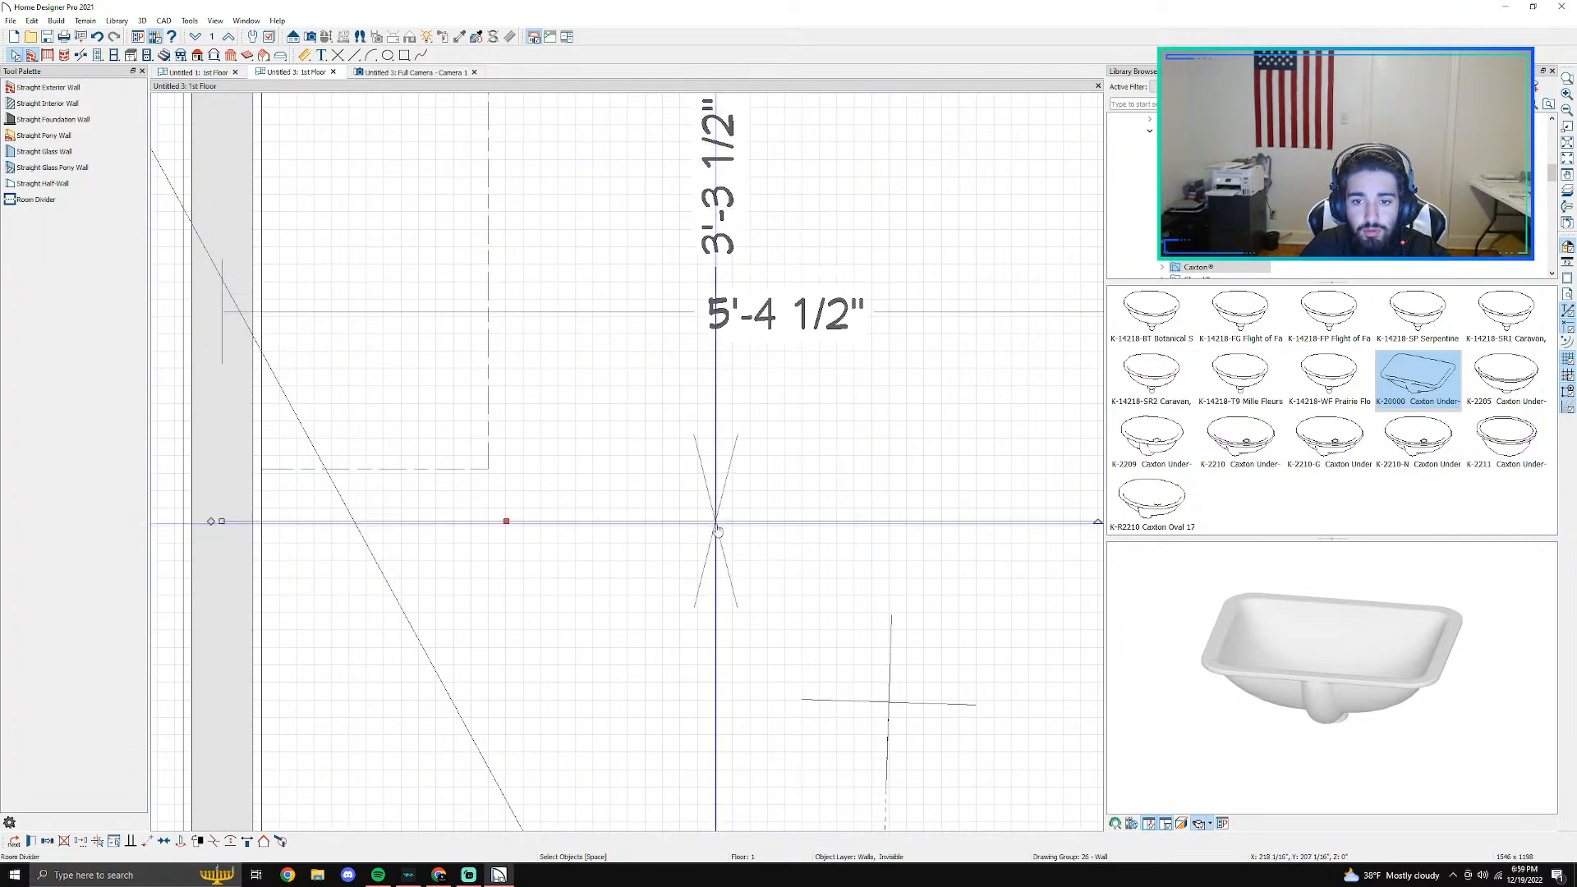
scroll(719, 472, down, 4)
key(Escape)
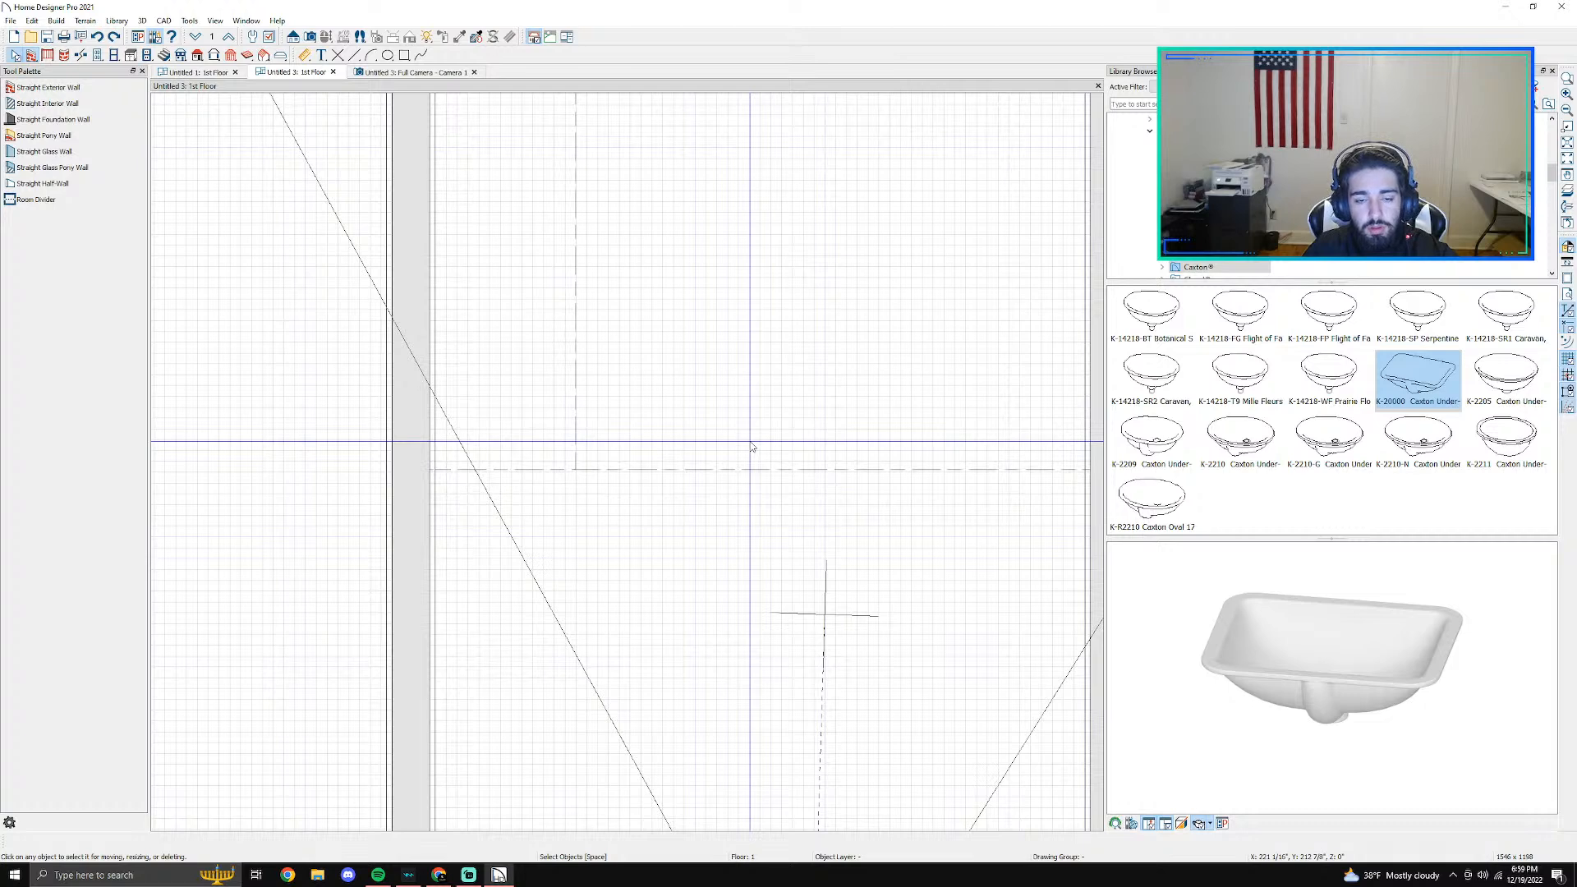
key(ctrl+z)
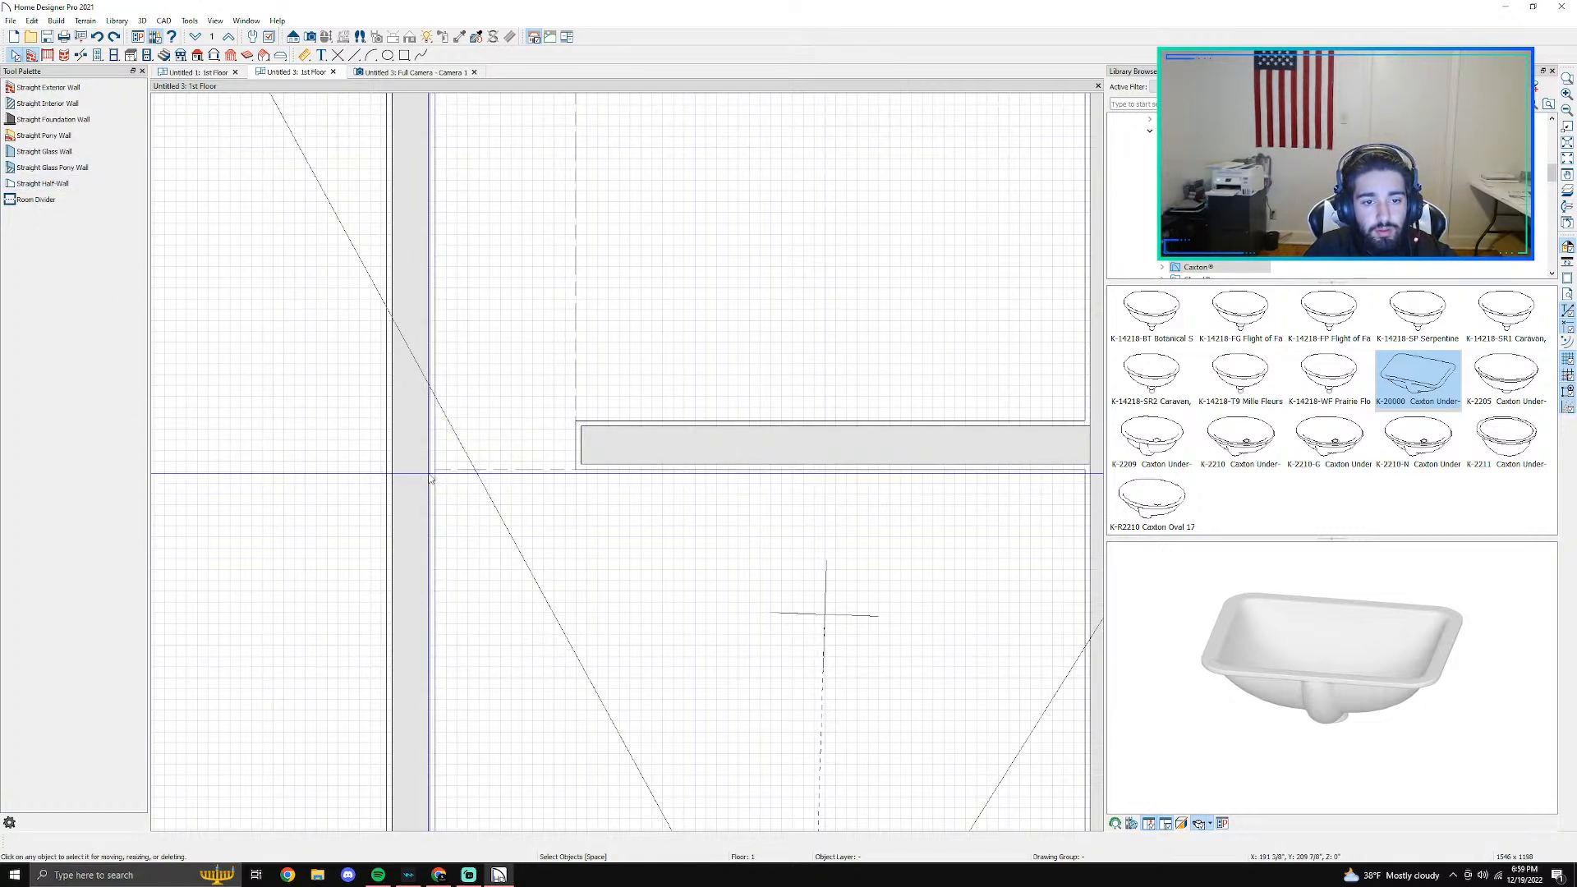
- Draw a room divider just in front of the curb, spanning from the right wall to the left wall
middle_drag(905, 507, 709, 461)
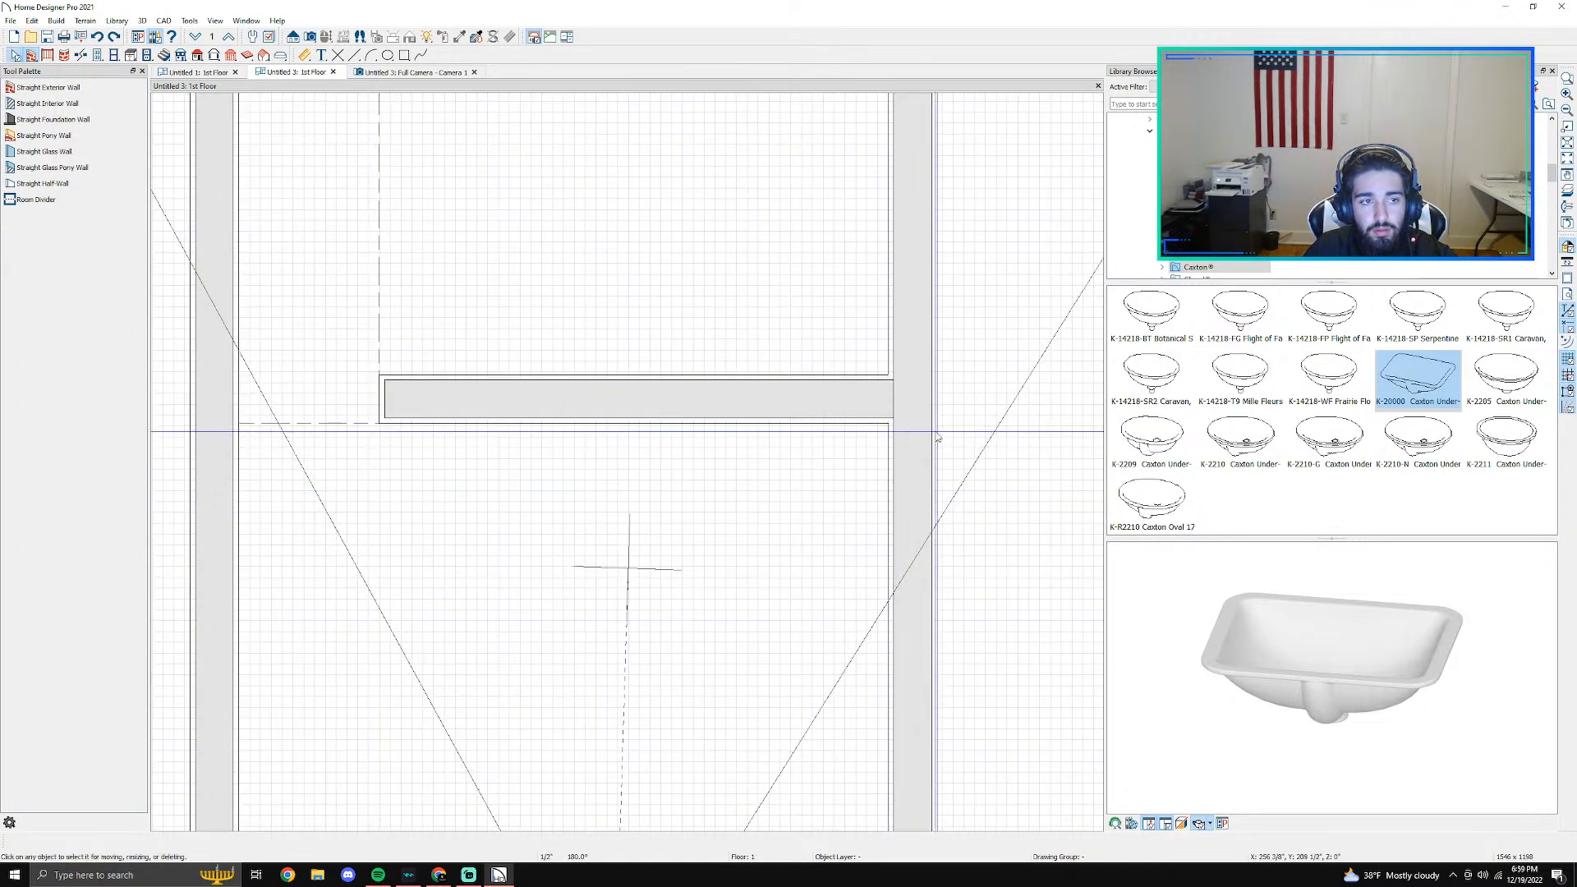
click(933, 432)
click(36, 202)
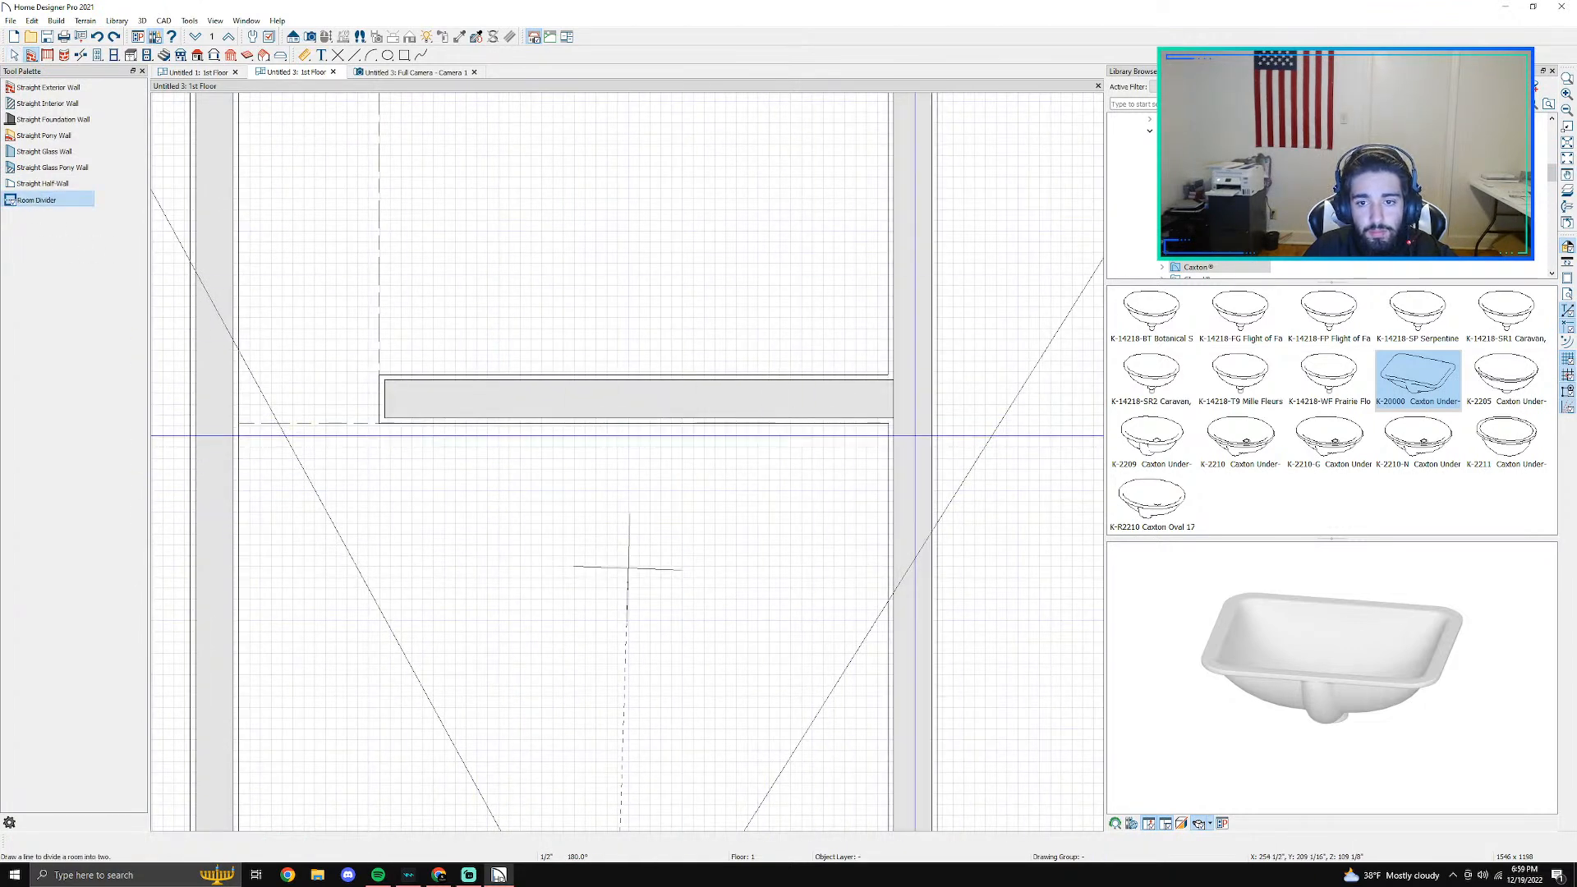
drag(891, 433, 236, 433)
key(space)
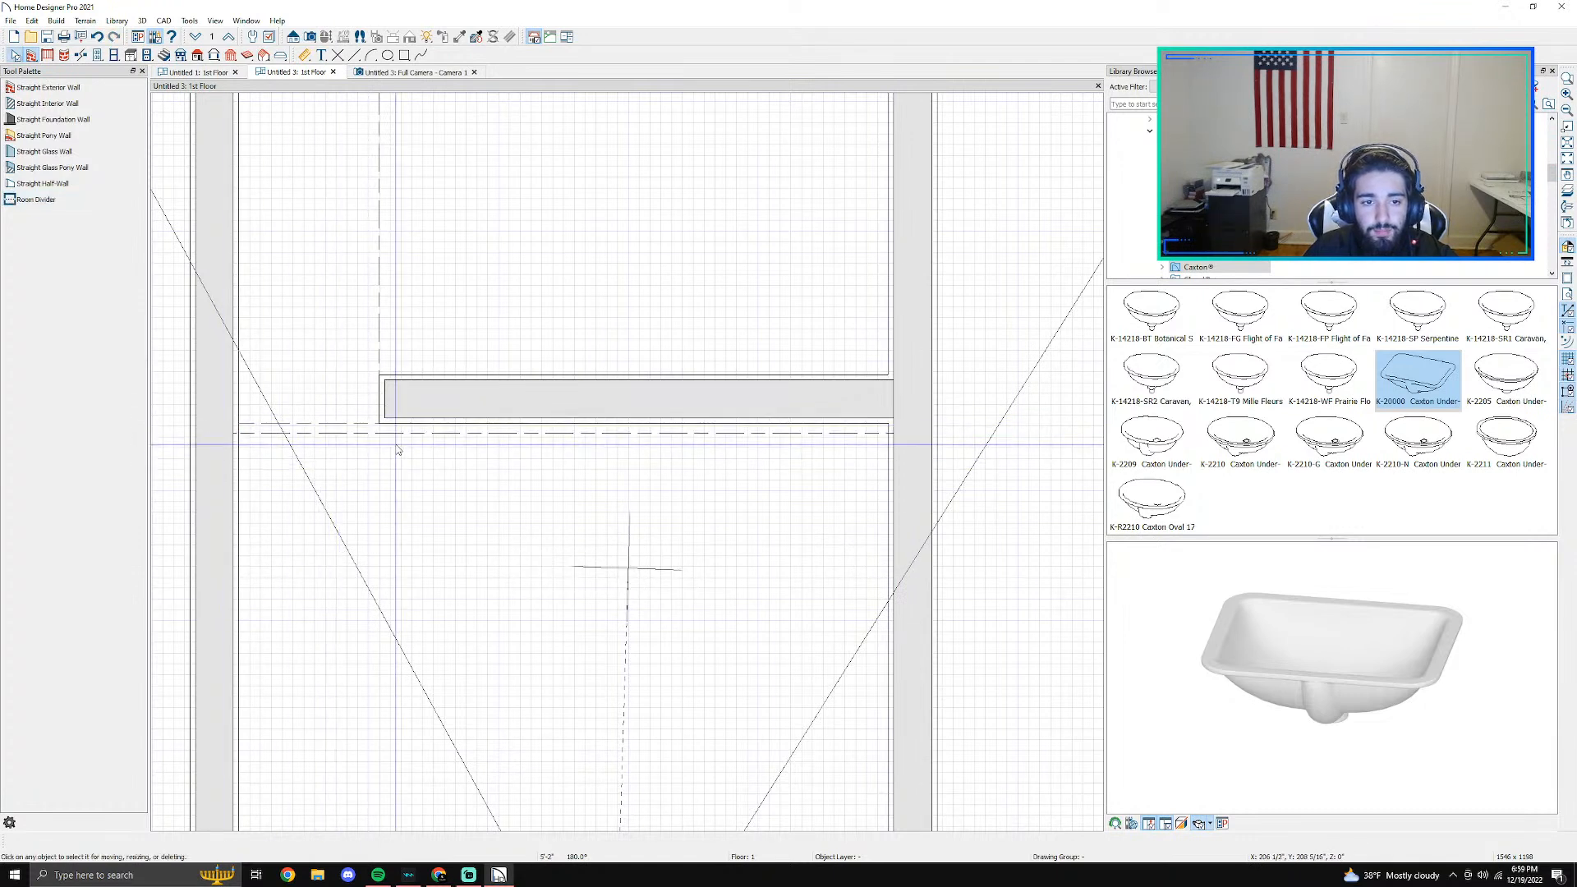
- Override the shower room's default moldings, delete its base molding and check the shower in the camera view
click(418, 432)
click(588, 143)
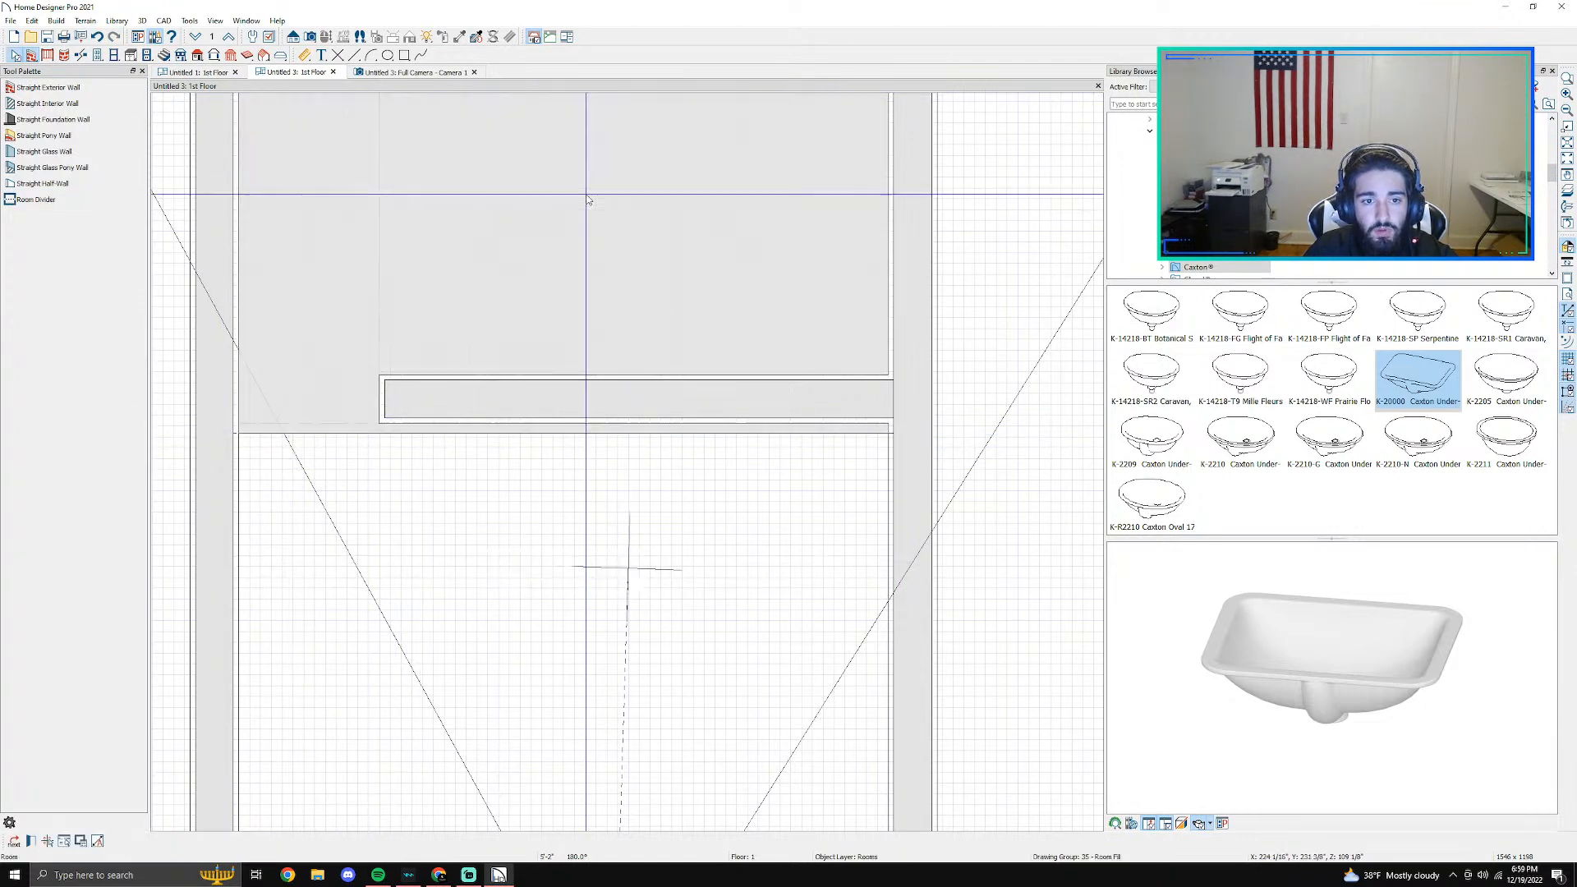
double_click(588, 239)
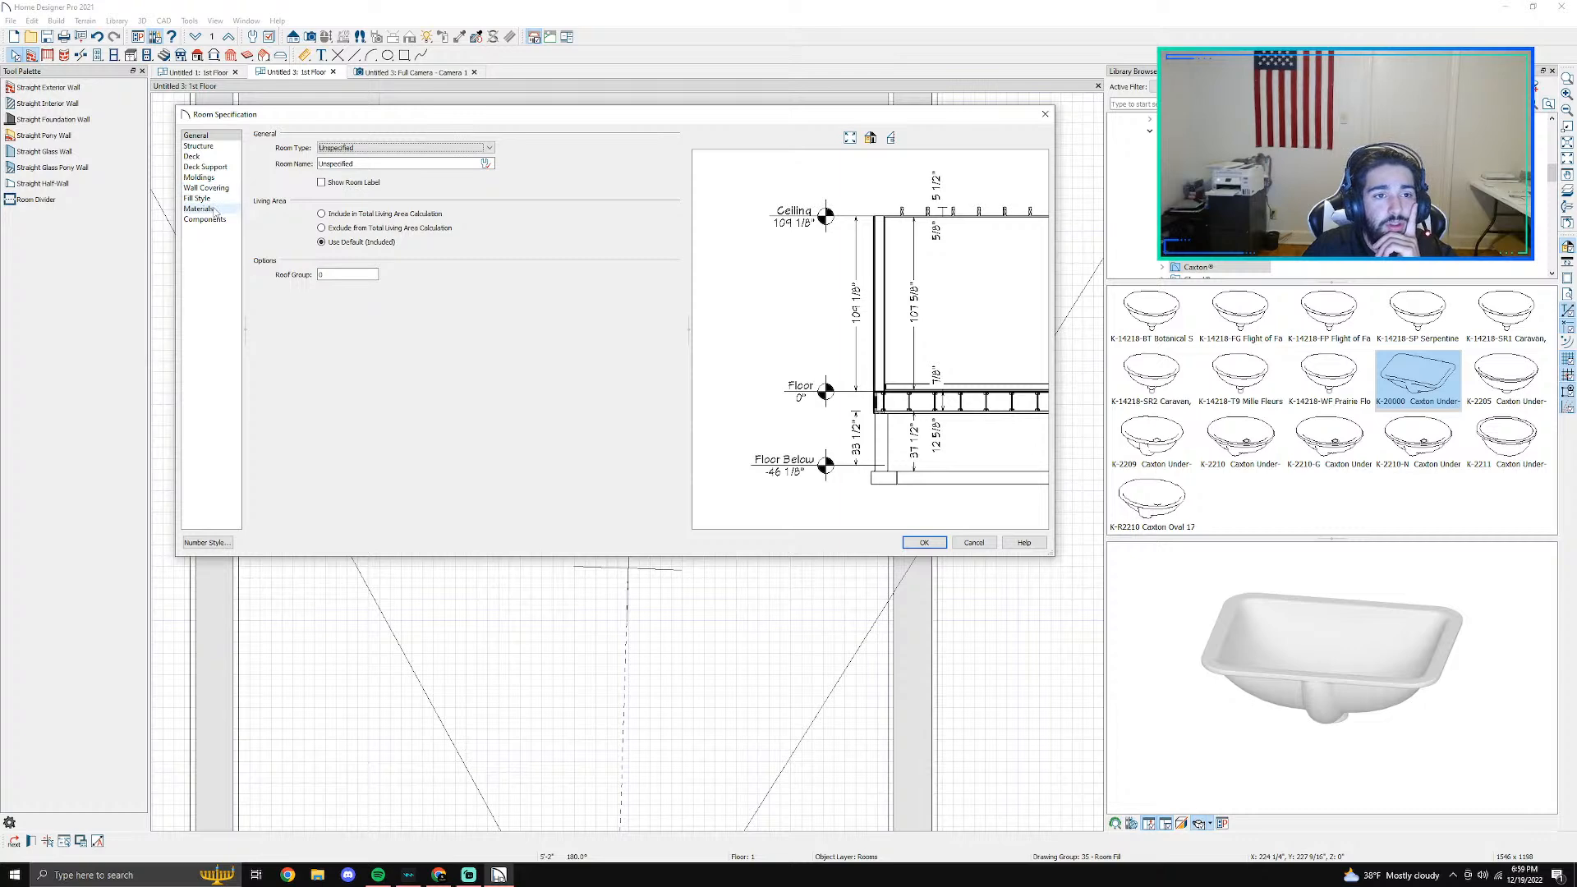
click(231, 177)
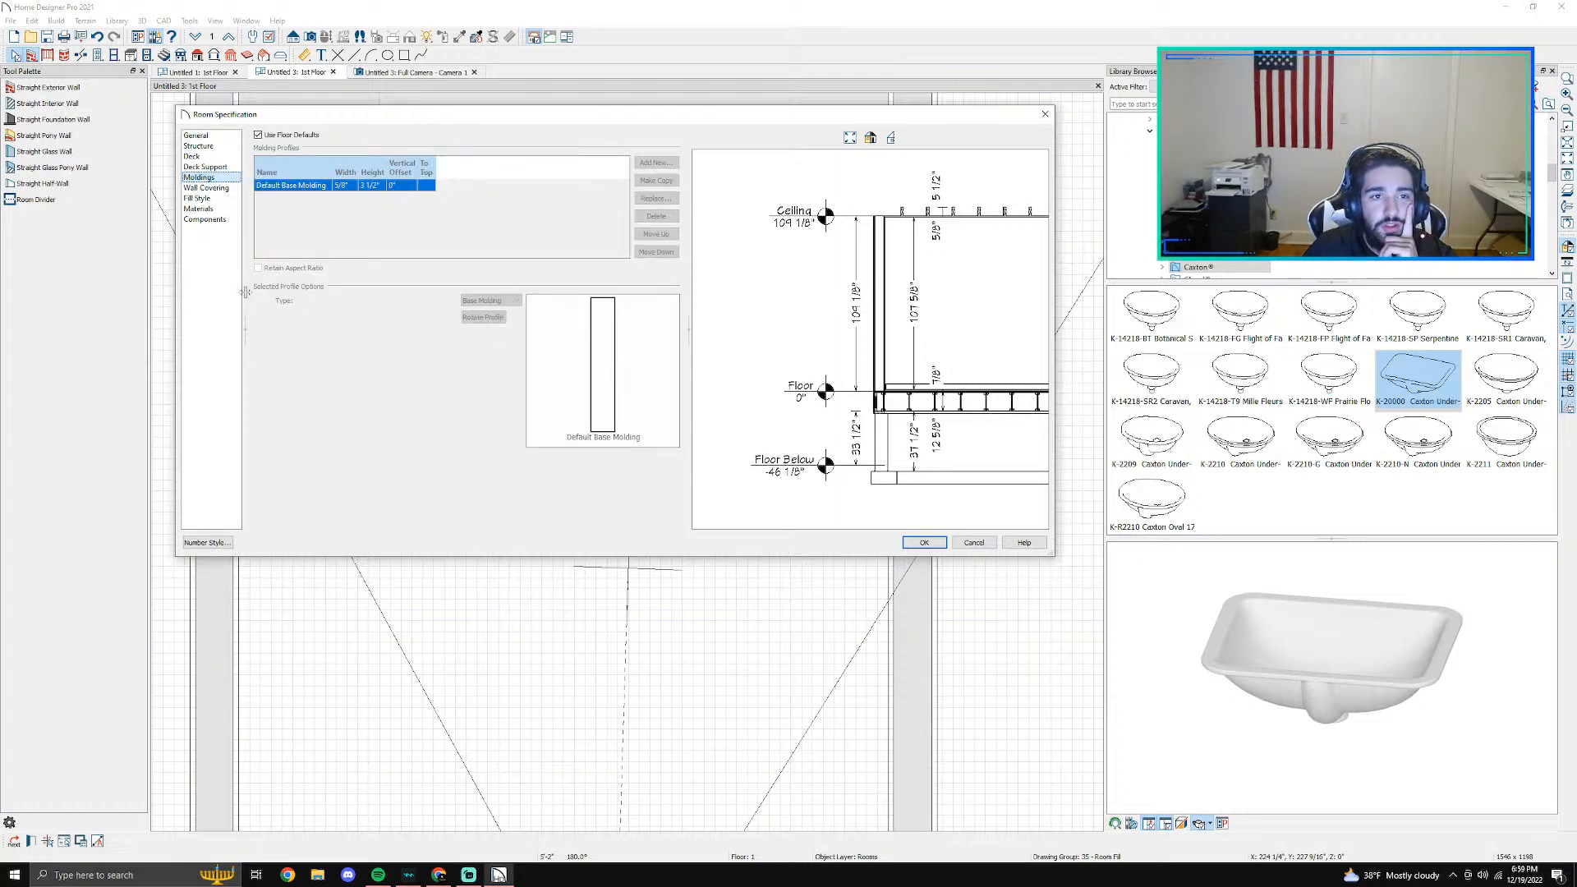
click(260, 134)
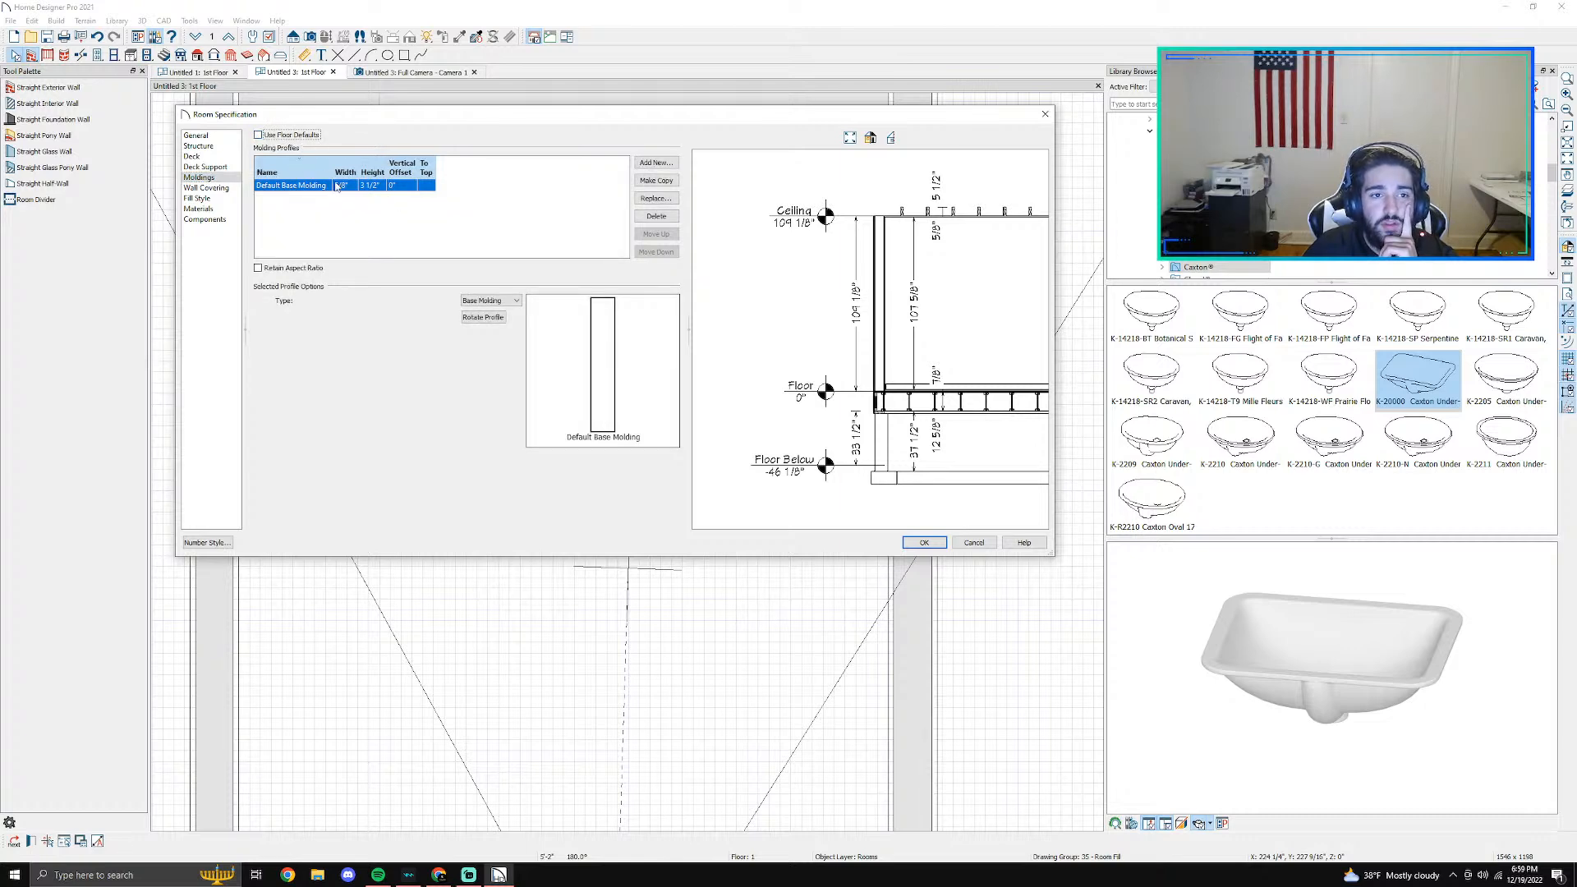
click(656, 216)
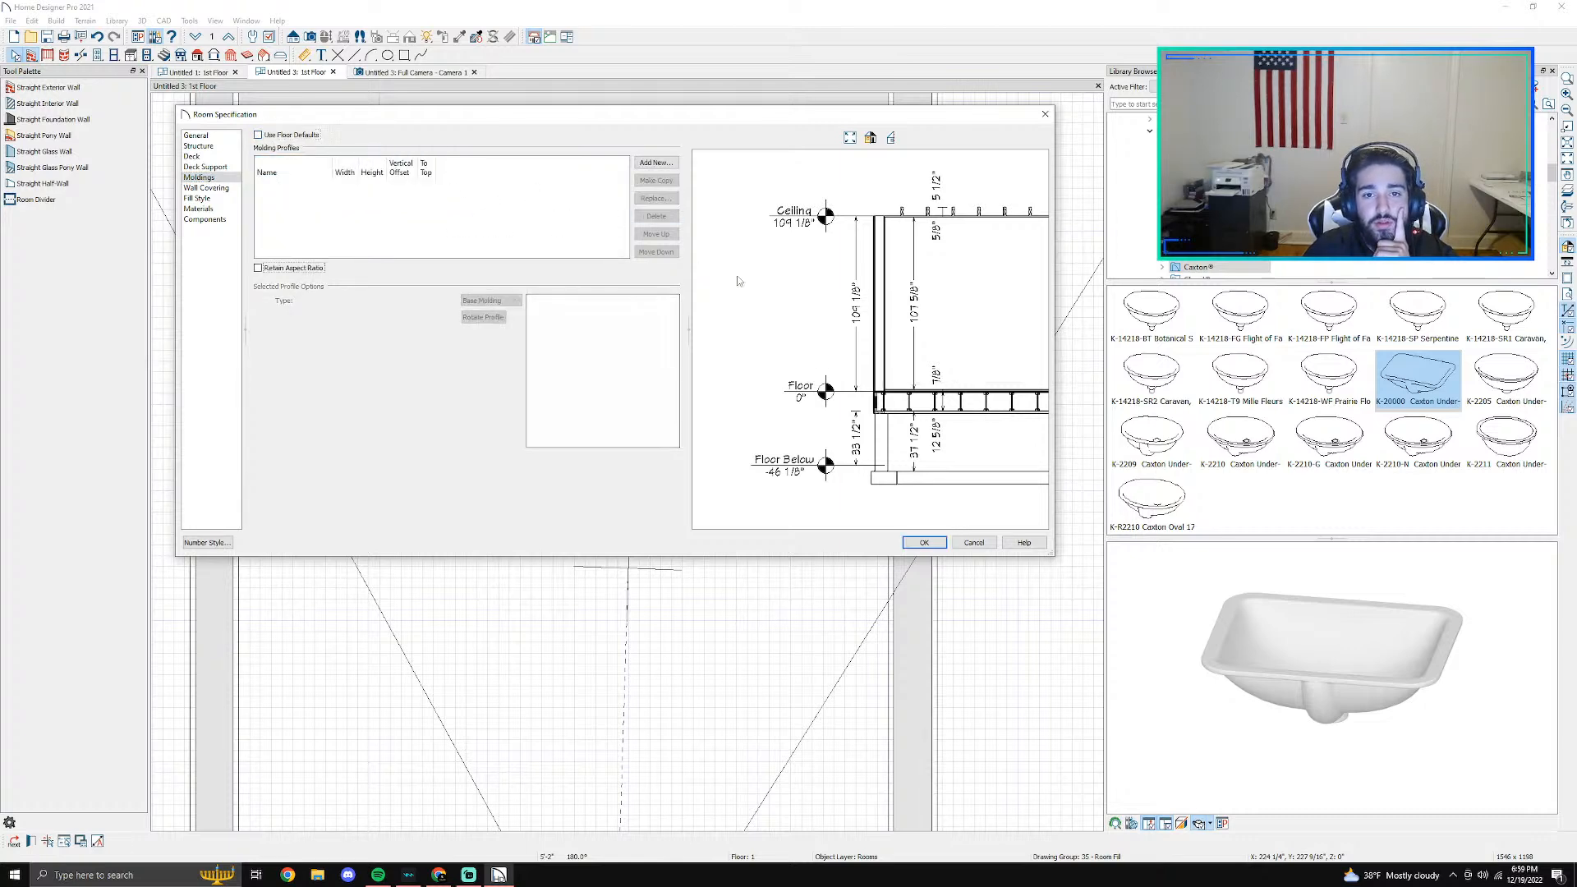
click(921, 543)
click(413, 72)
scroll(679, 416, up, 1)
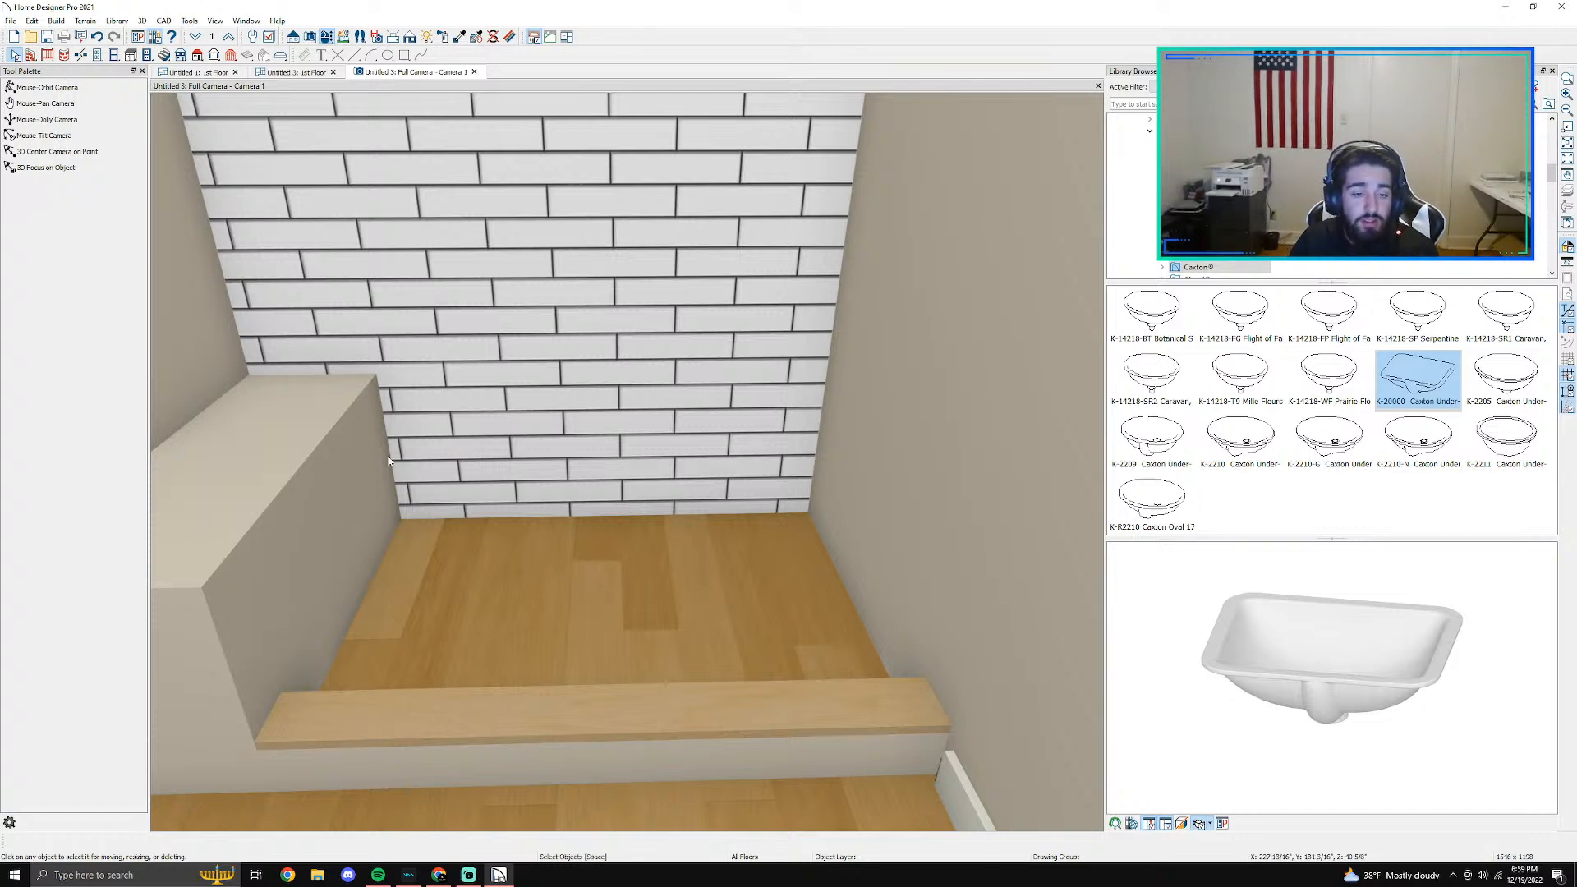
- Set the shower room's floor finish to Hexagon Tile and show it in the camera view
click(296, 72)
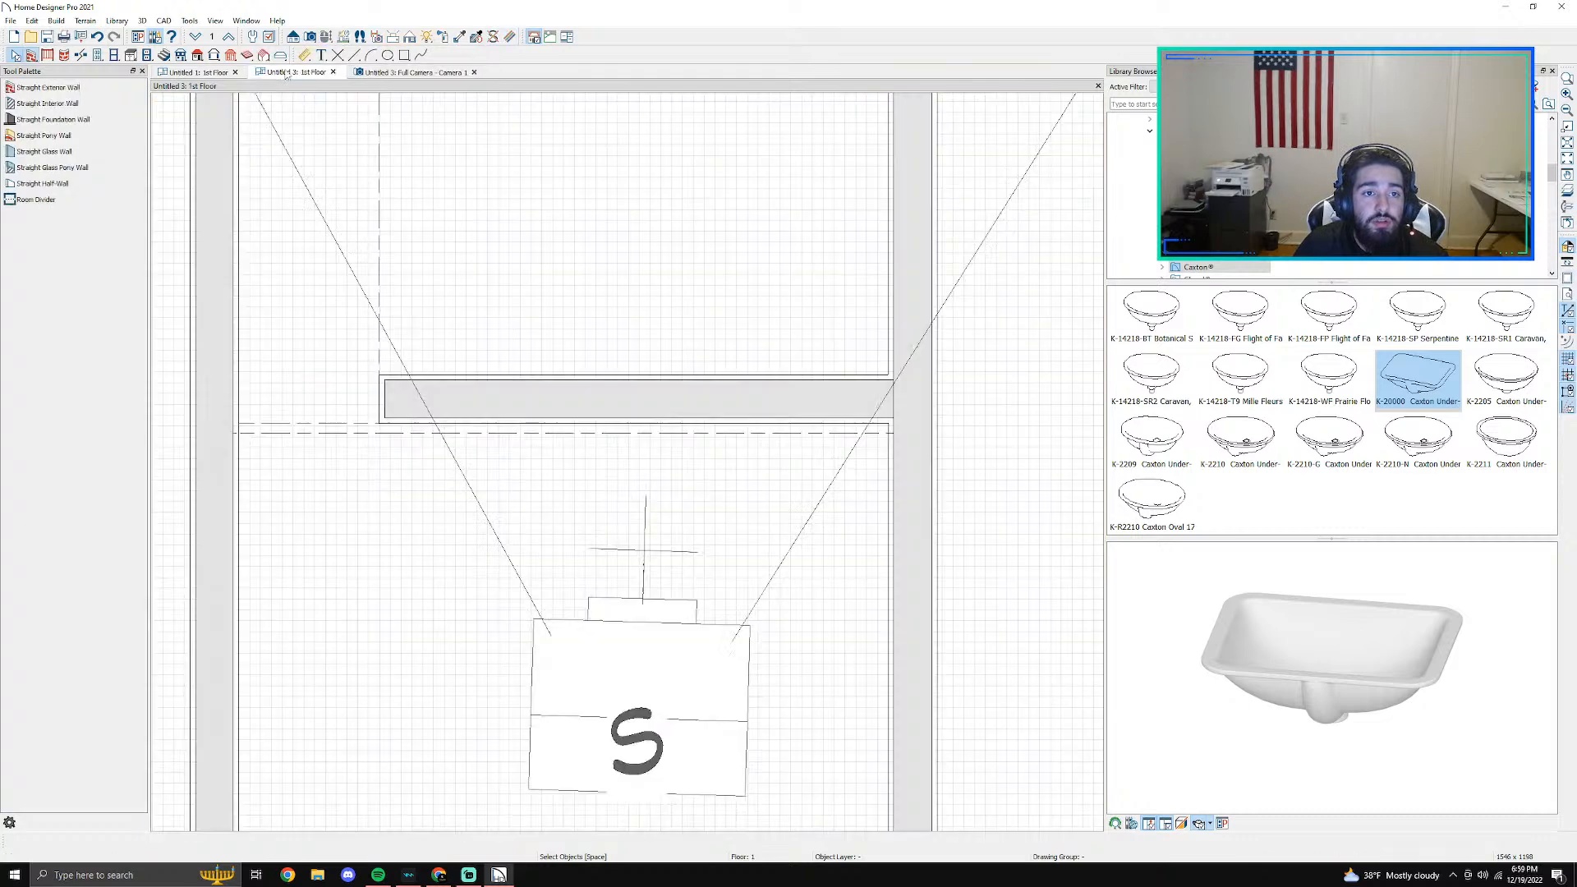
click(568, 292)
double_click(568, 292)
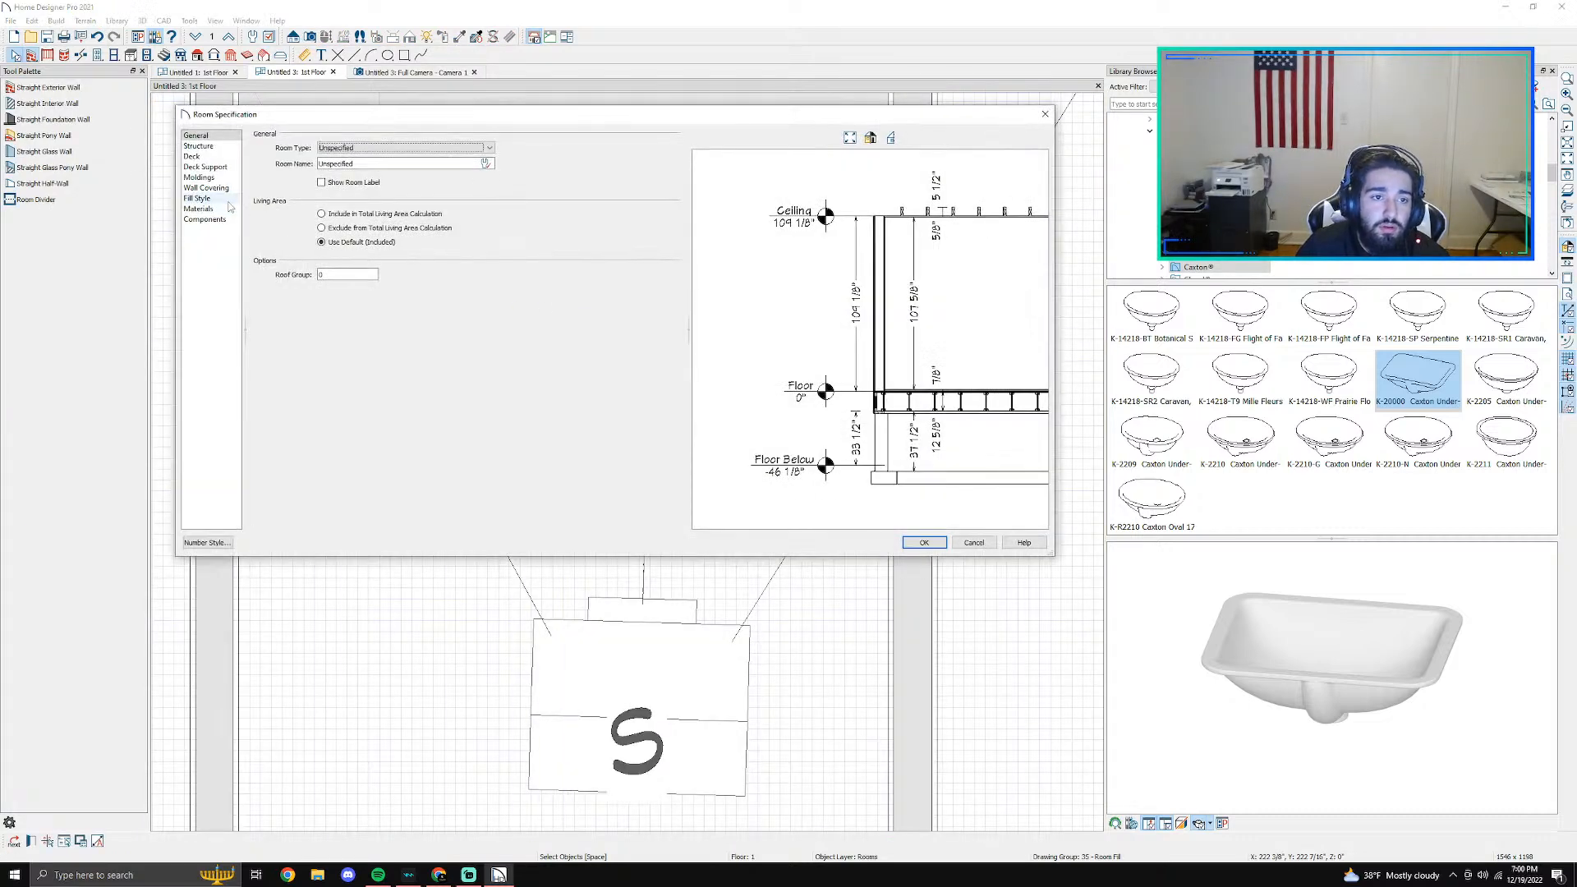
click(205, 211)
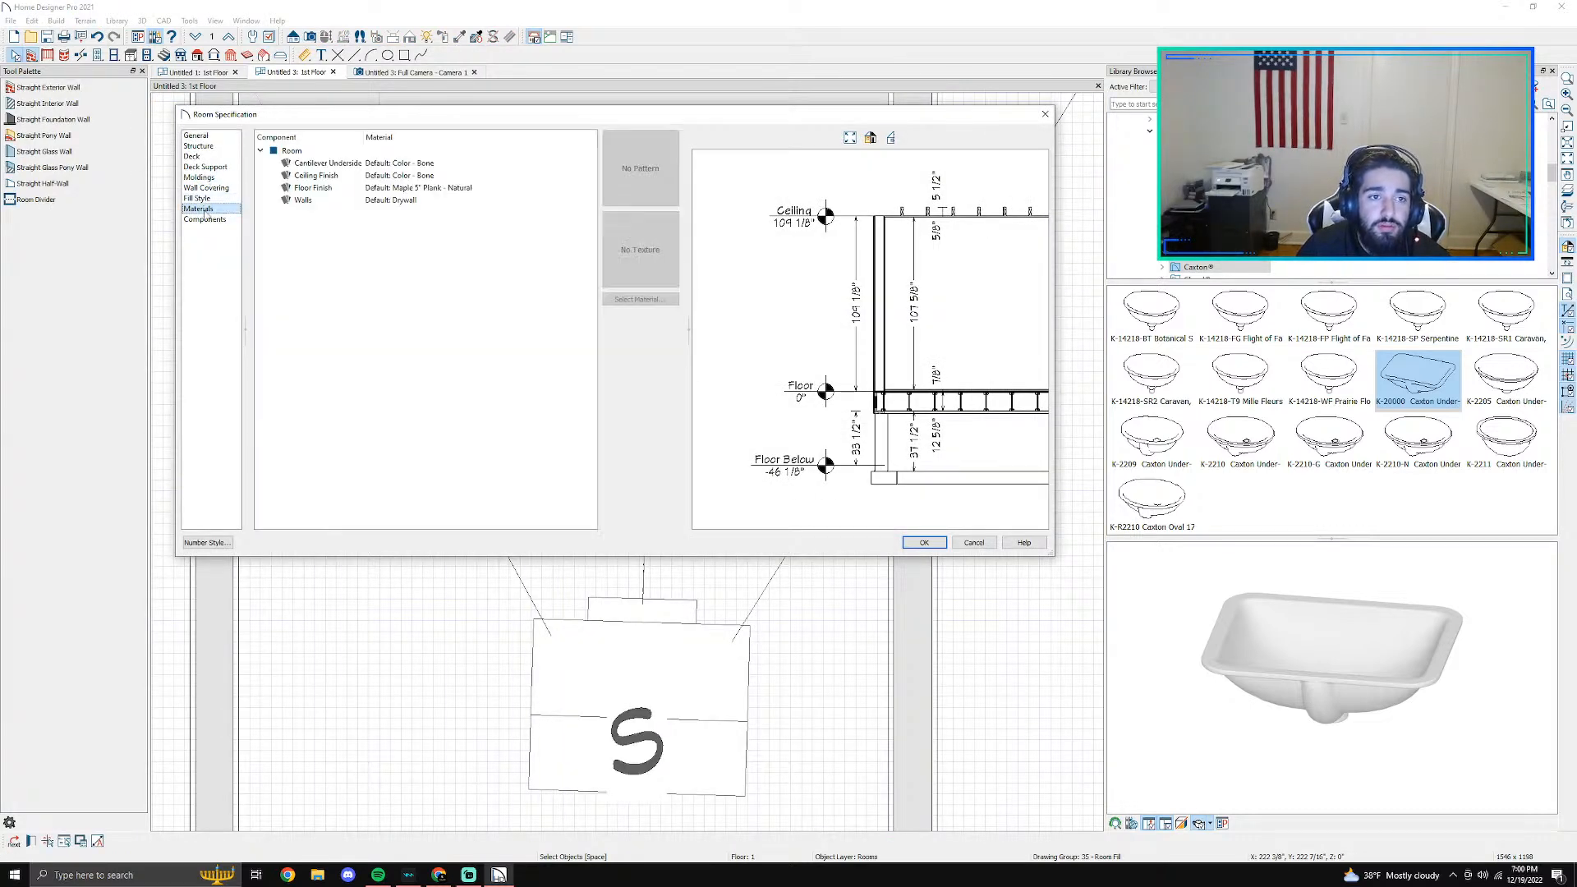
click(426, 193)
click(617, 301)
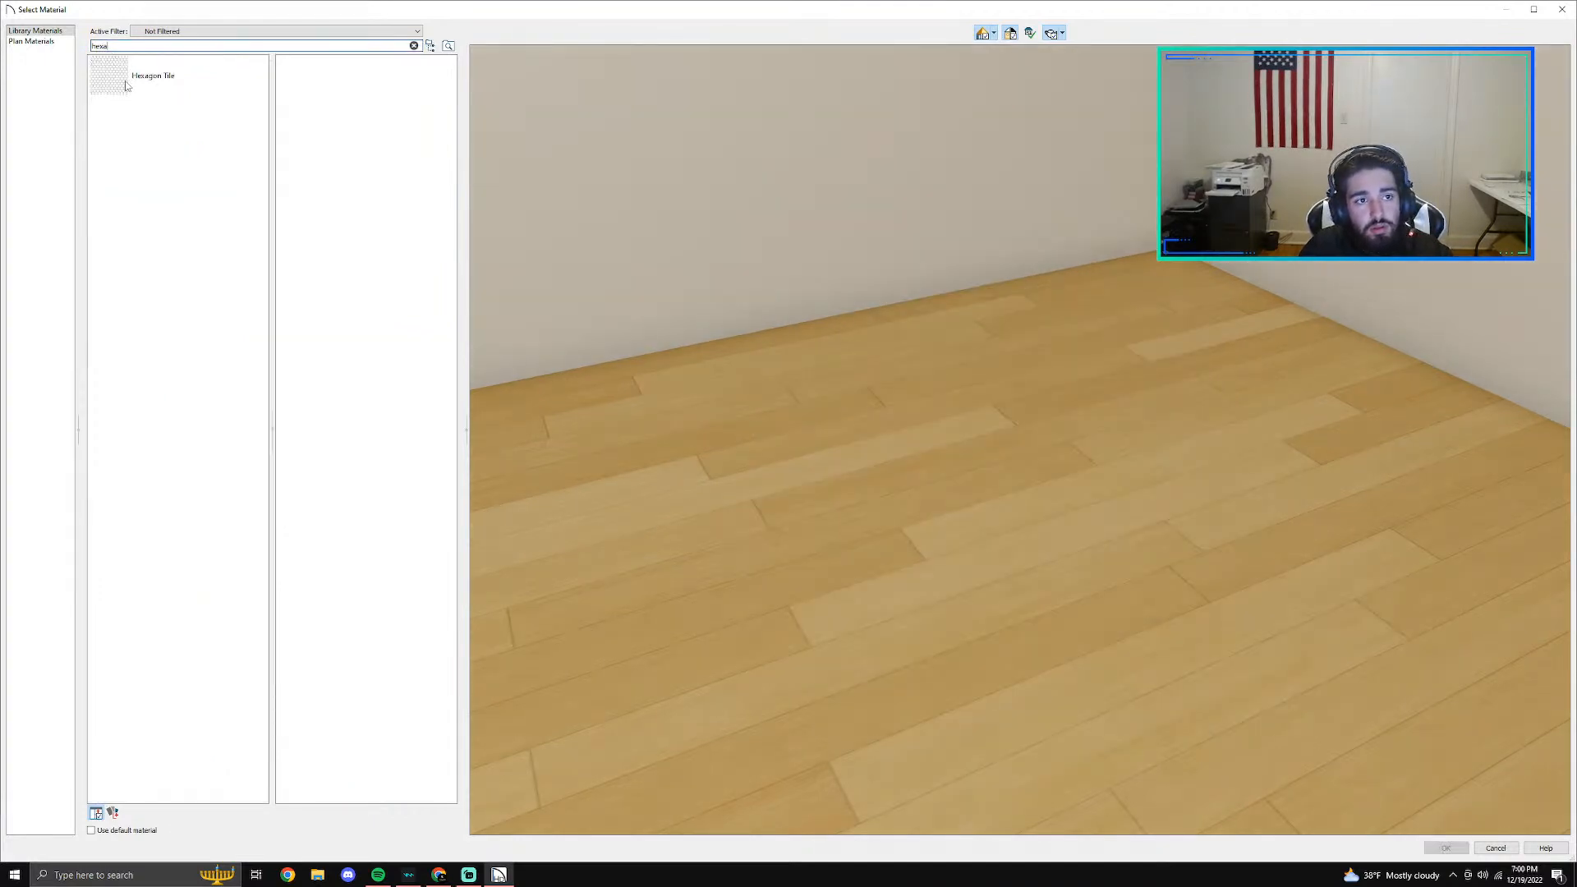
click(125, 83)
click(1437, 852)
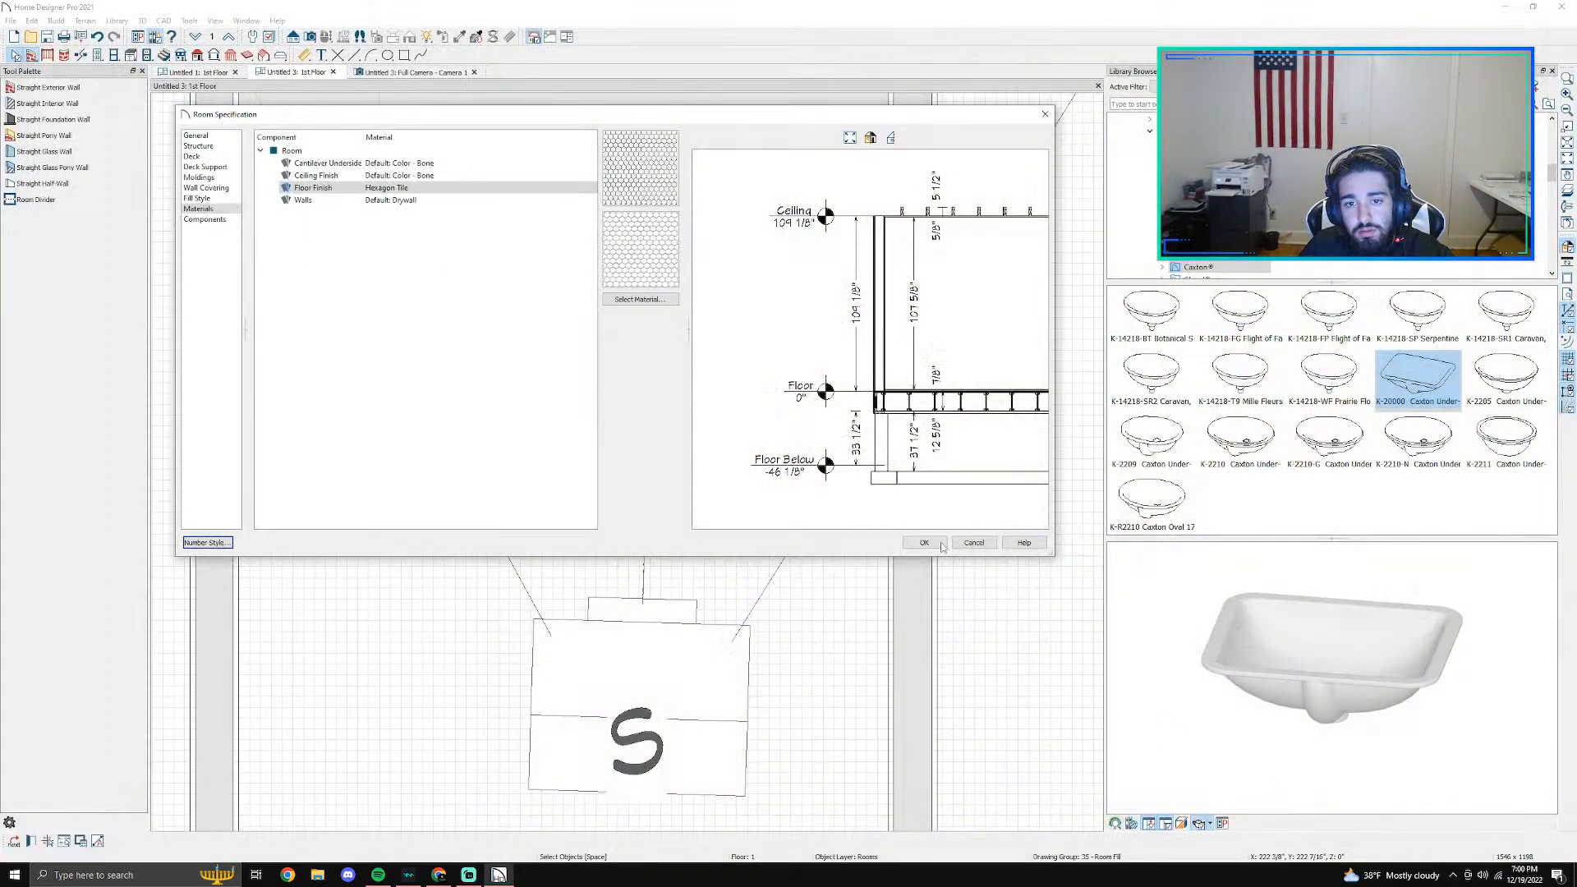
click(926, 544)
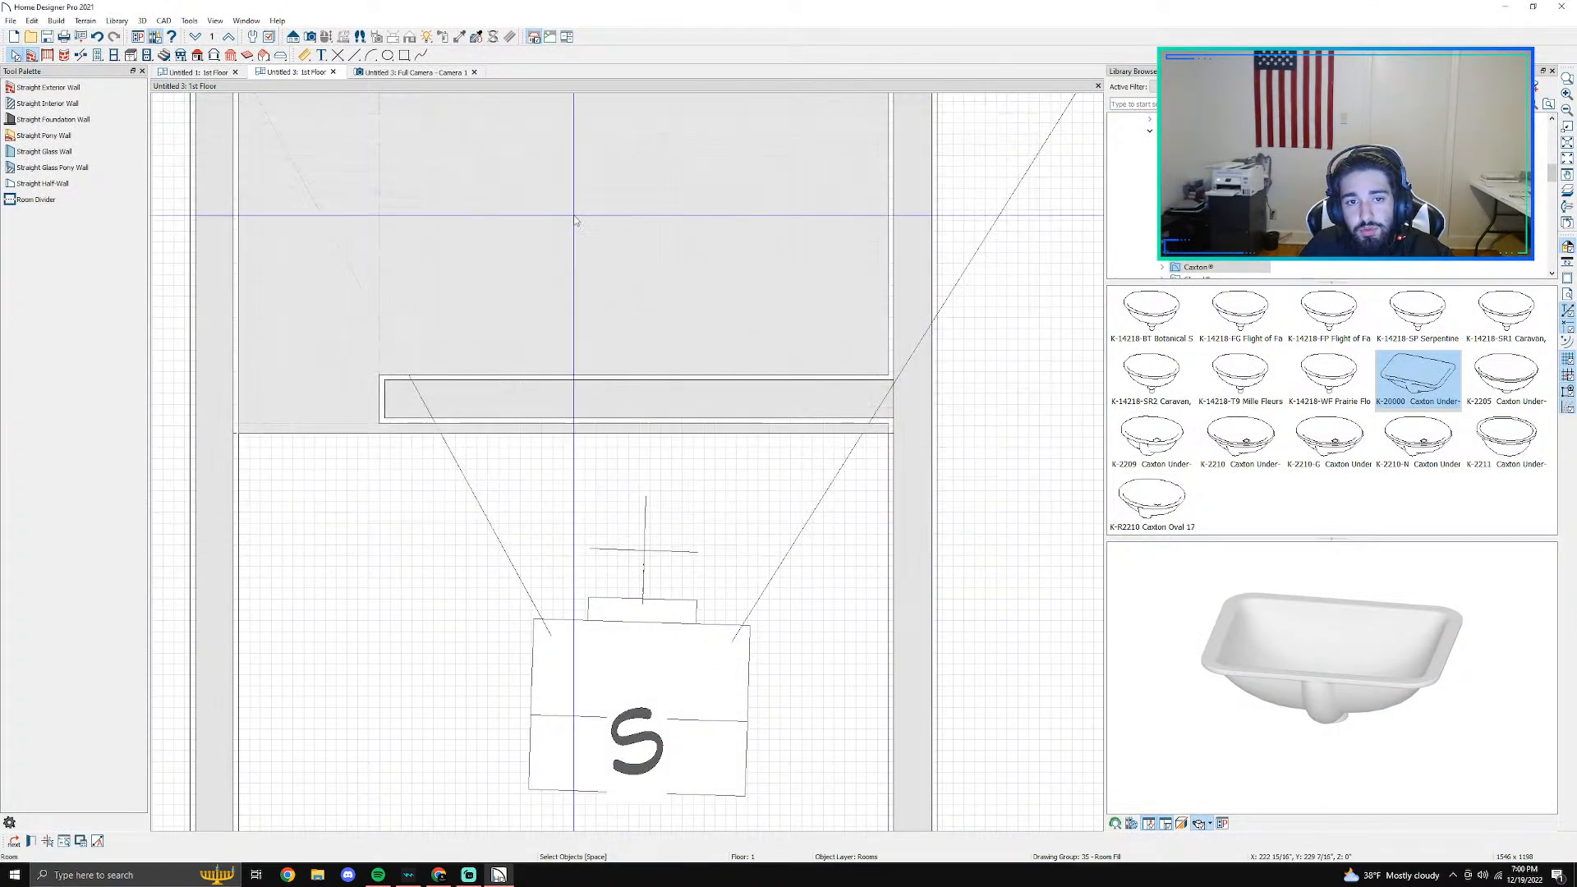
click(397, 73)
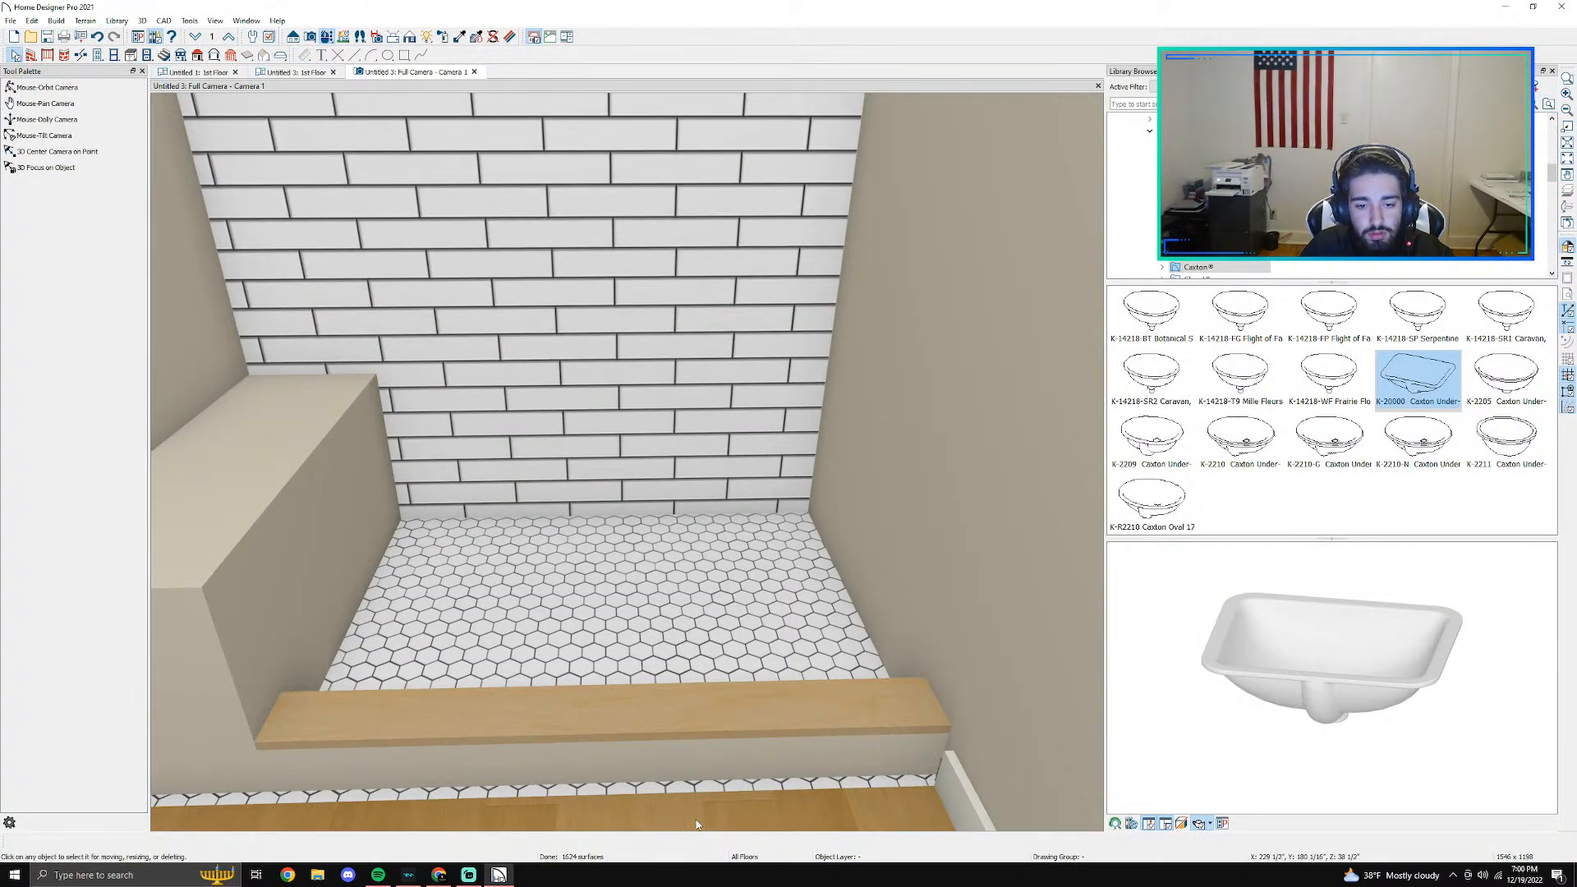
- Try to nudge the room divider in front of the curb up against it, and undo the moves
middle_drag(697, 824, 697, 584)
click(198, 73)
scroll(583, 455, up, 2)
click(294, 75)
scroll(536, 375, up, 5)
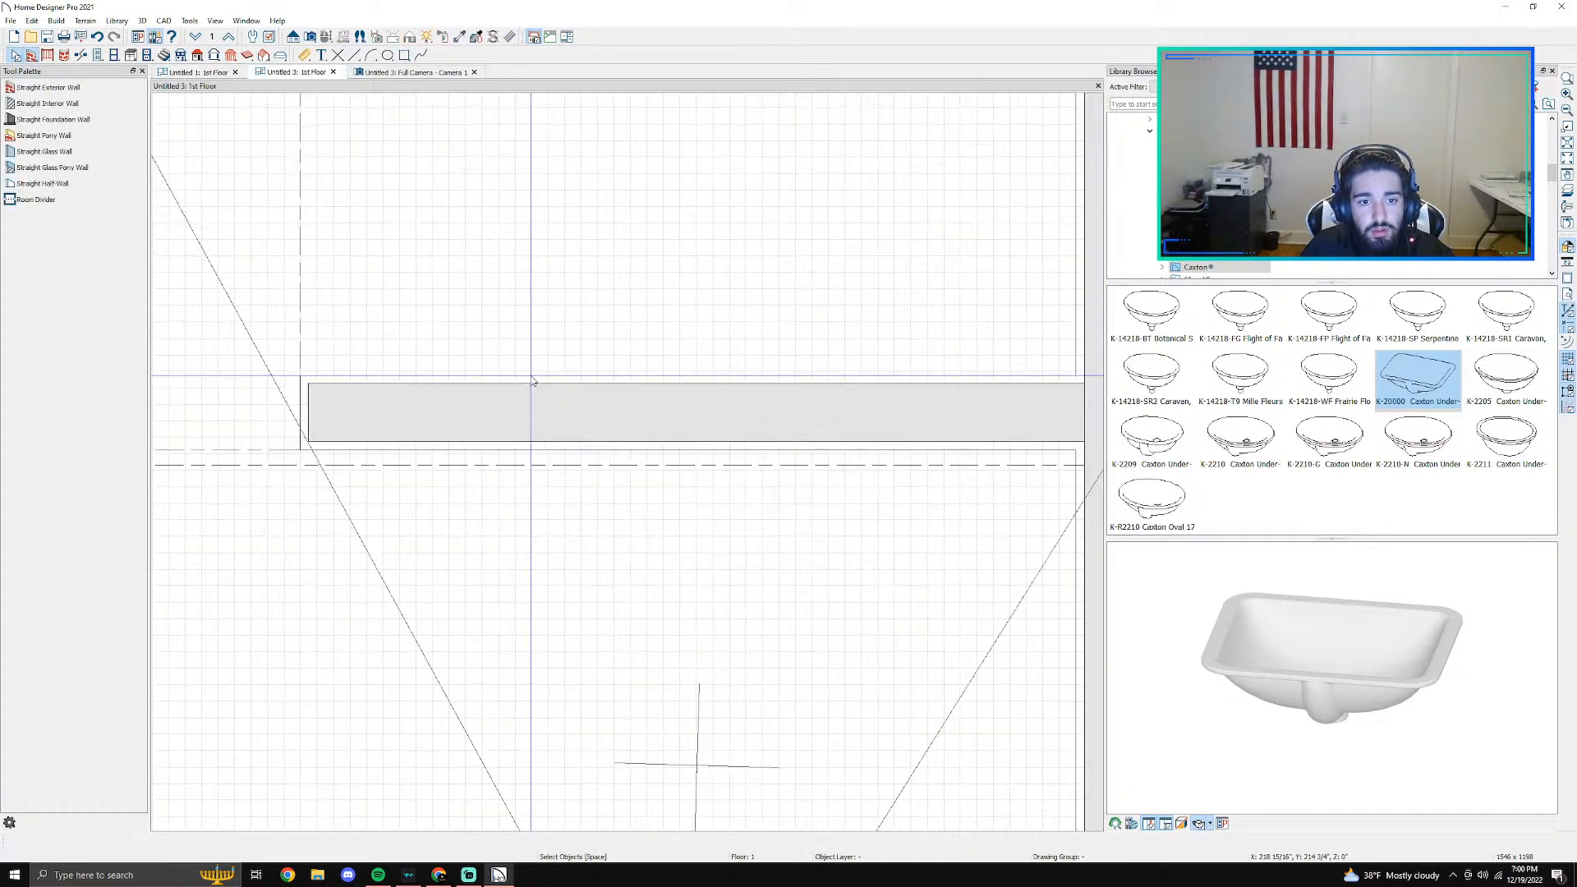
click(492, 498)
key(Up)
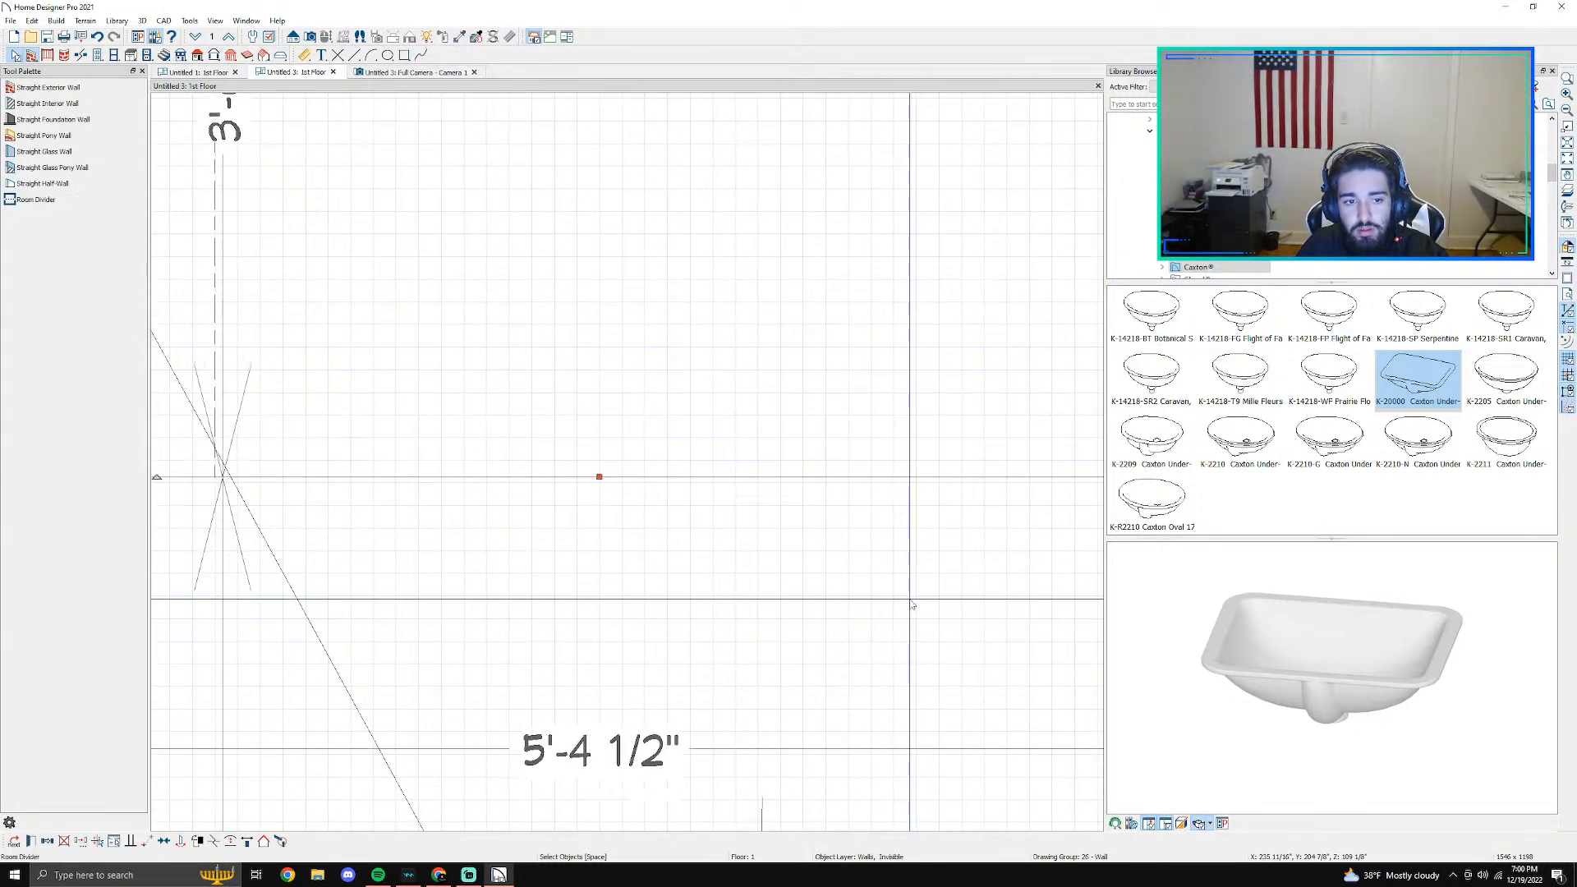
key(Down)
key(ctrl+z)
key(ctrl+z)
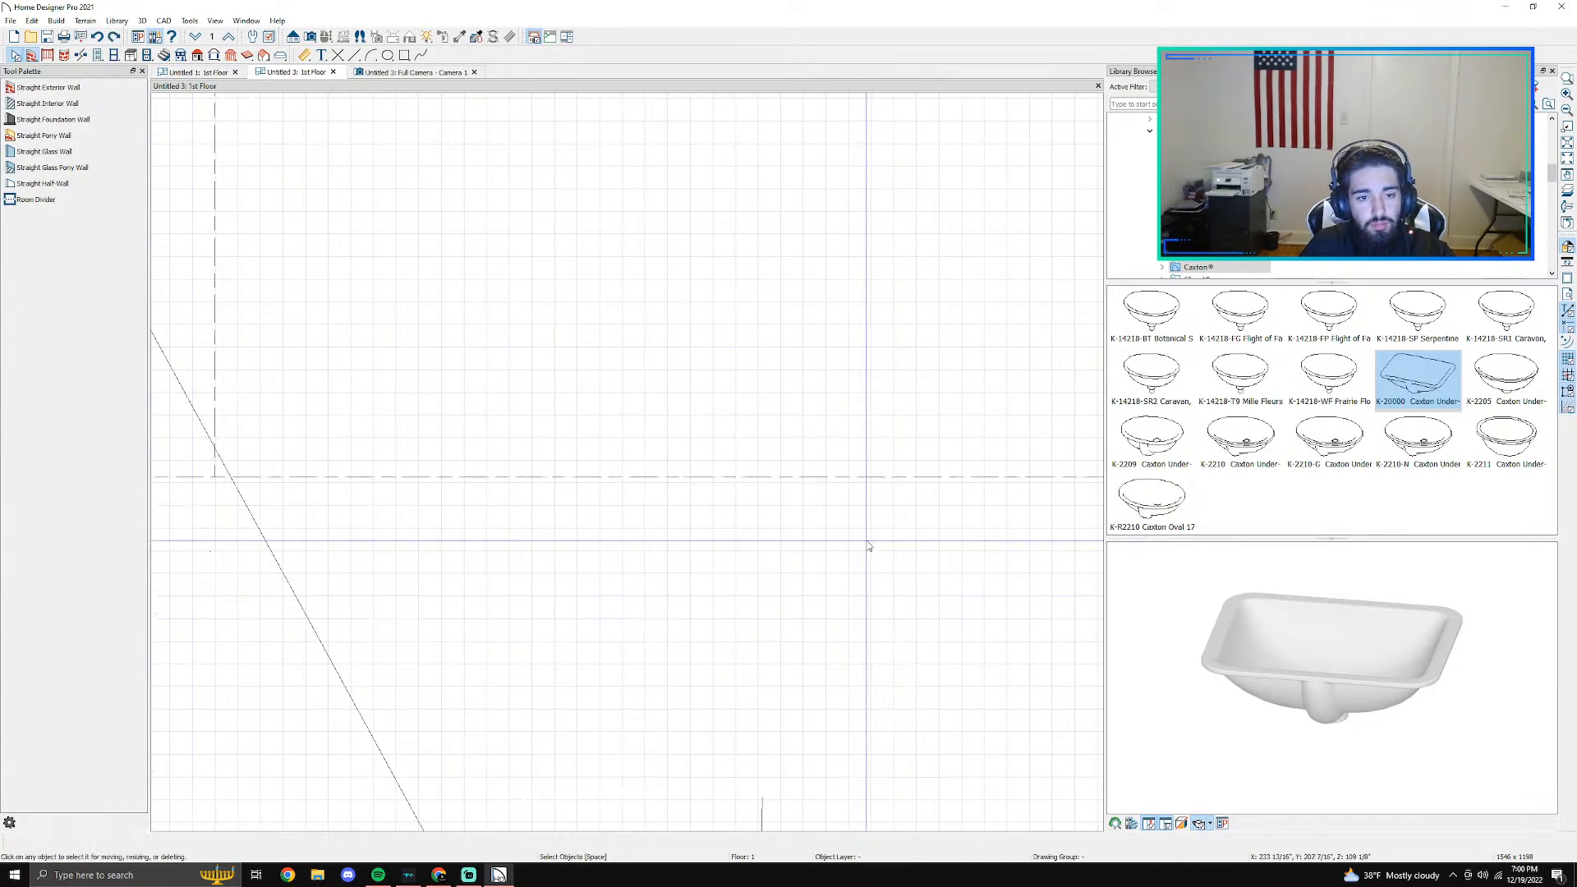
- Try again to nudge the room divider closer to the curb's front edge, and restore the curb
click(754, 500)
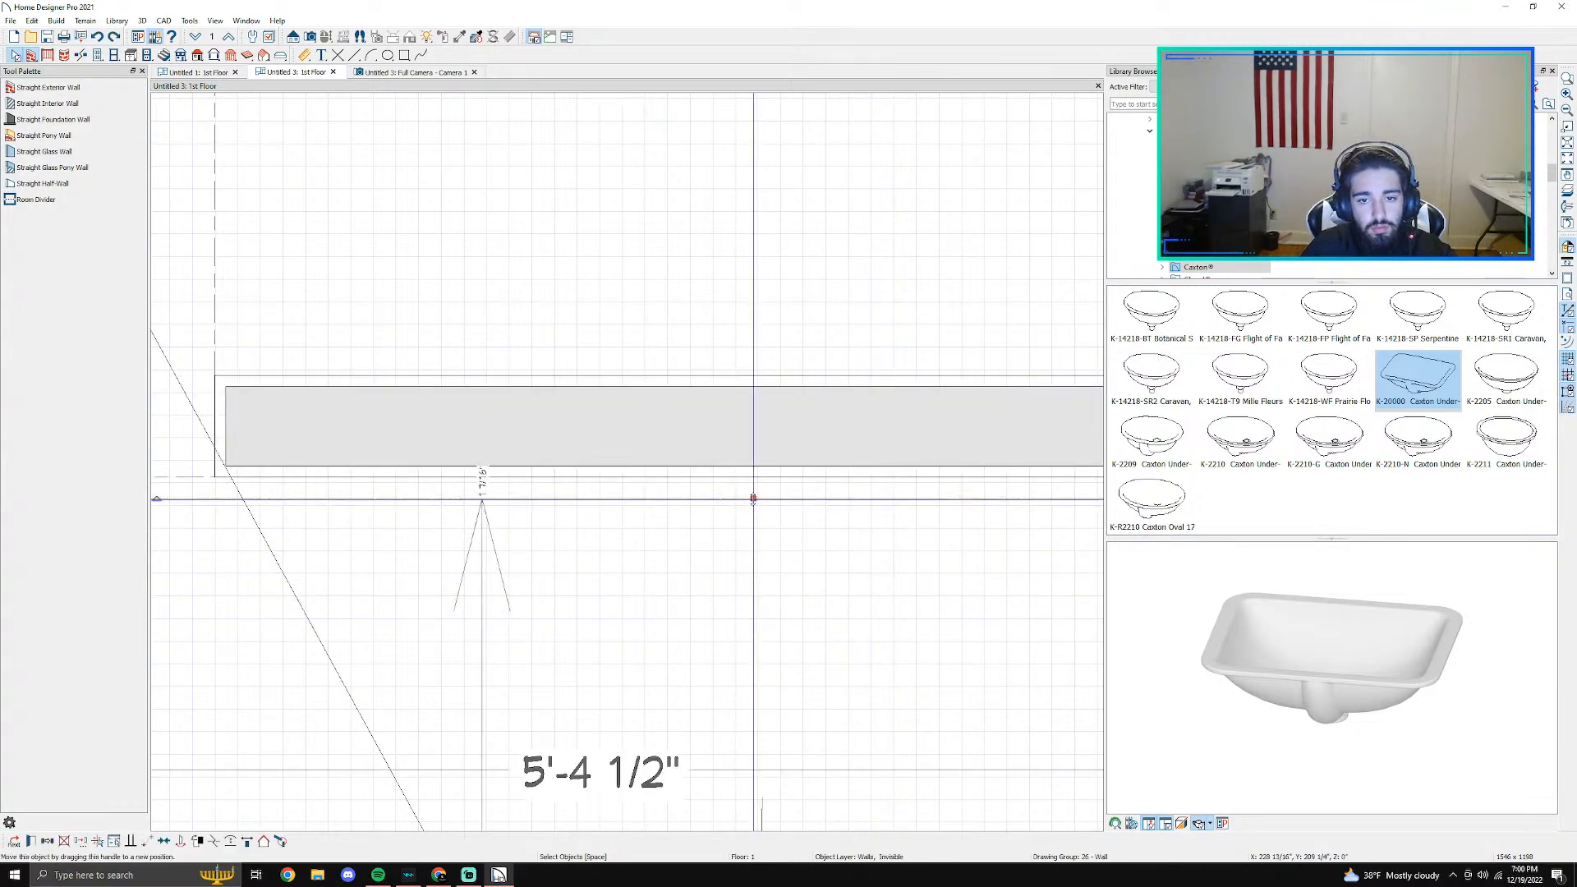
key(Up)
key(Down)
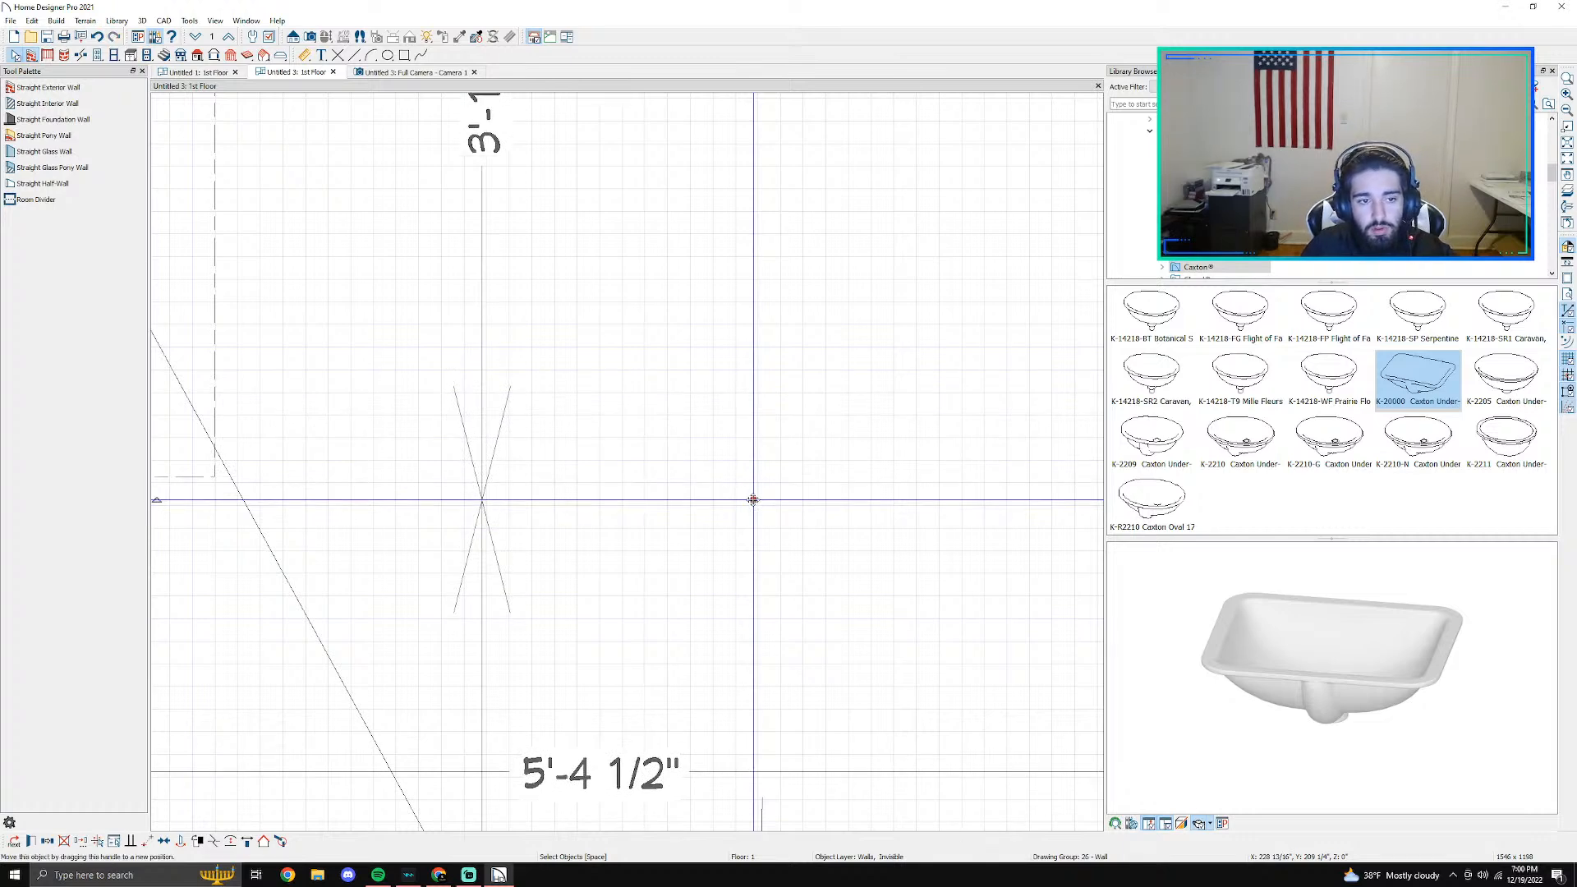
click(689, 508)
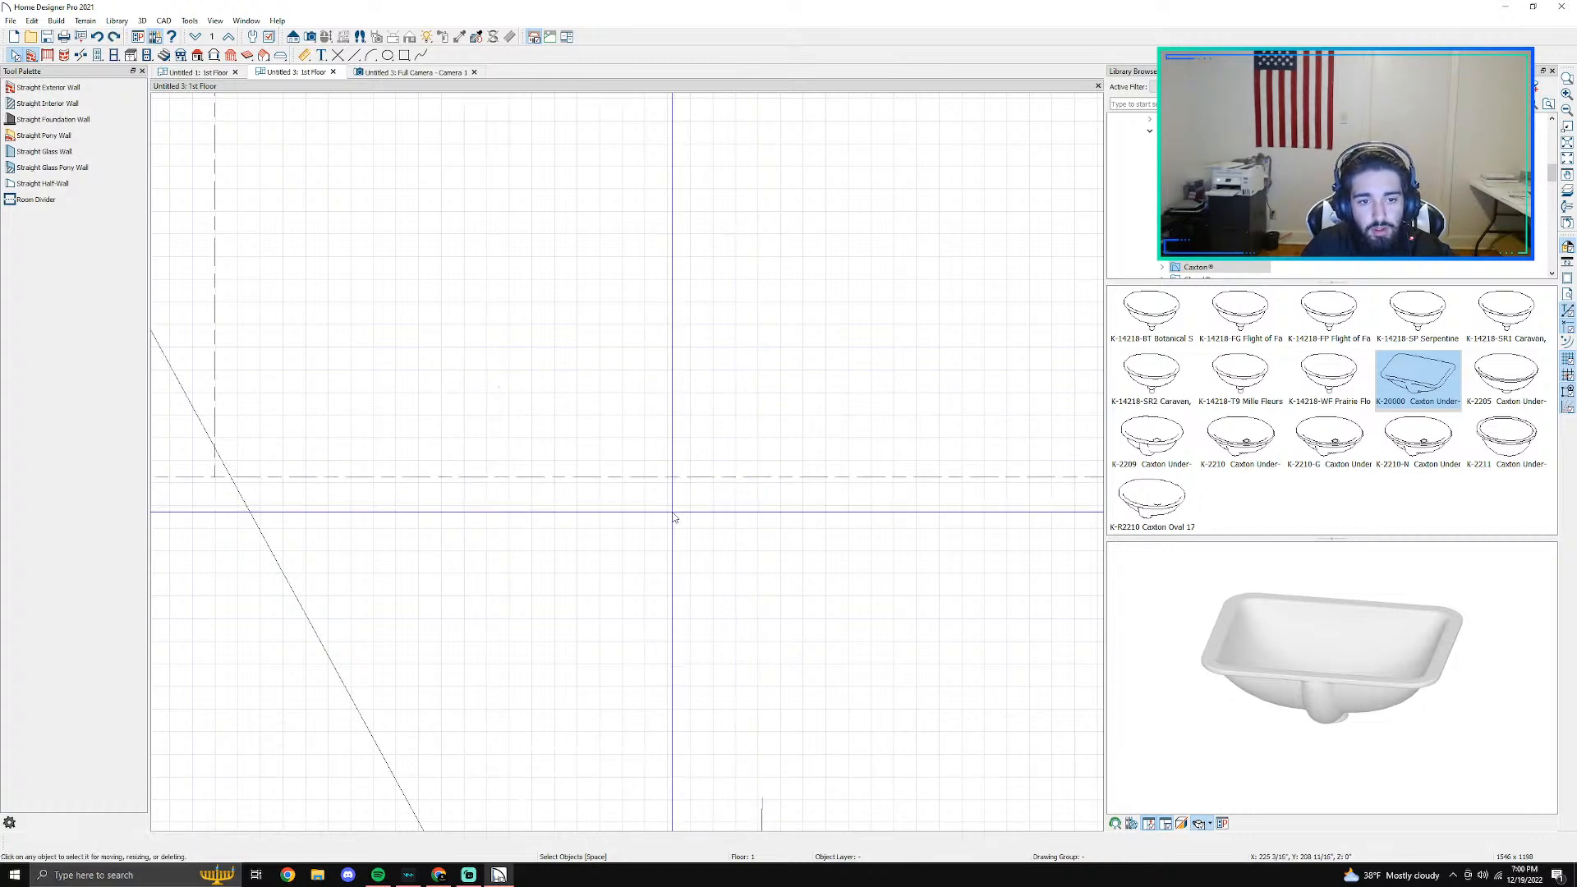
scroll(675, 517, down, 3)
scroll(545, 500, up, 1)
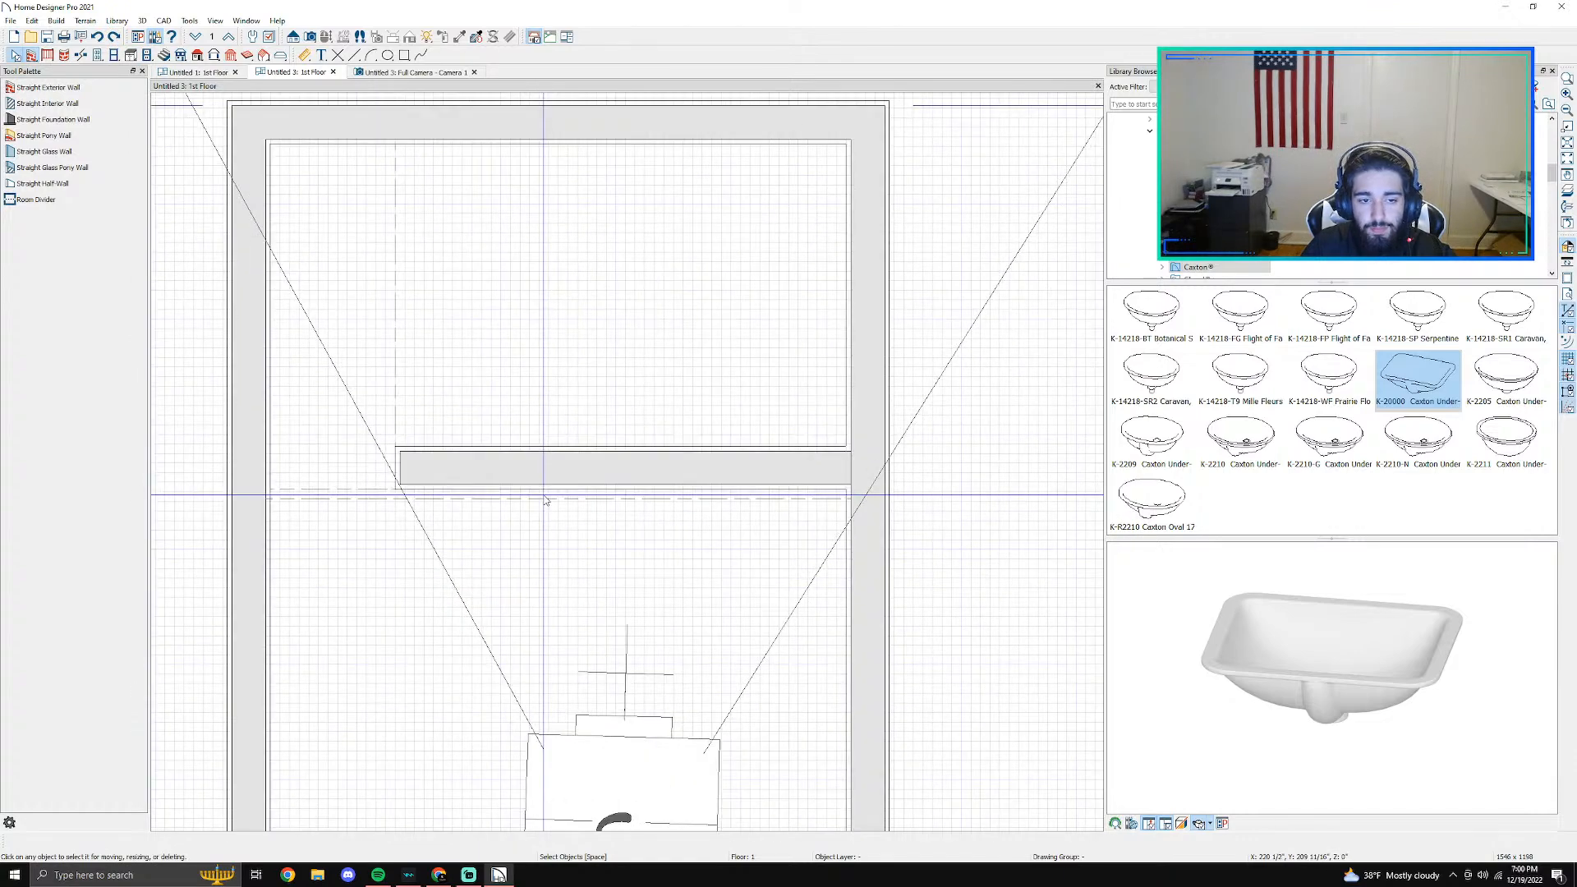
- Try to move the room divider flush with the curb's front face by its handle, and undo the move
scroll(633, 521, up, 1)
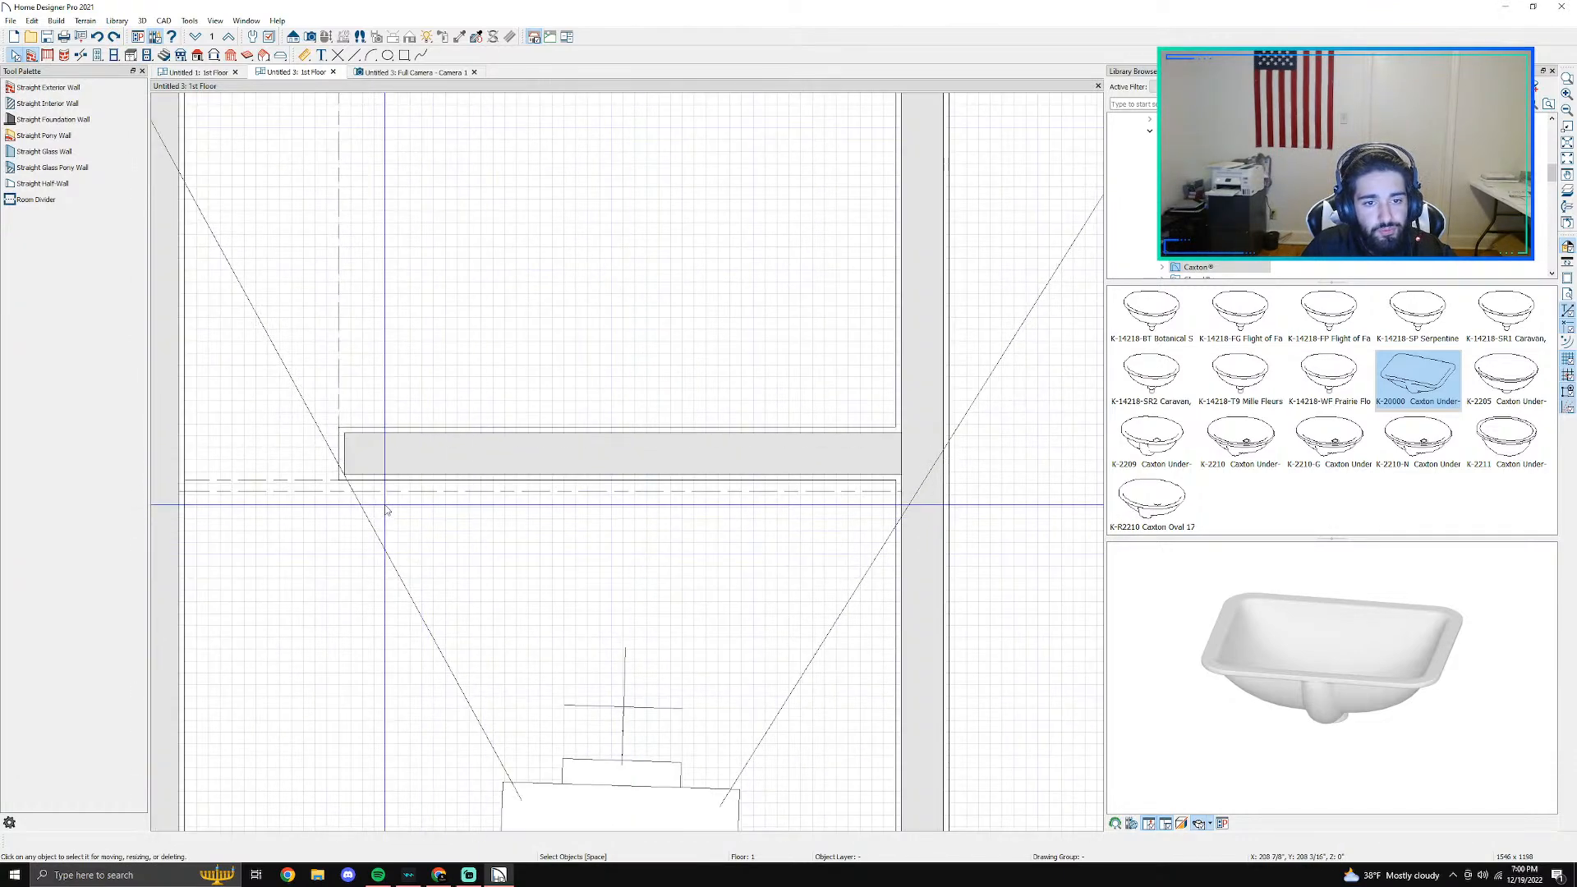
click(349, 493)
drag(348, 492, 347, 420)
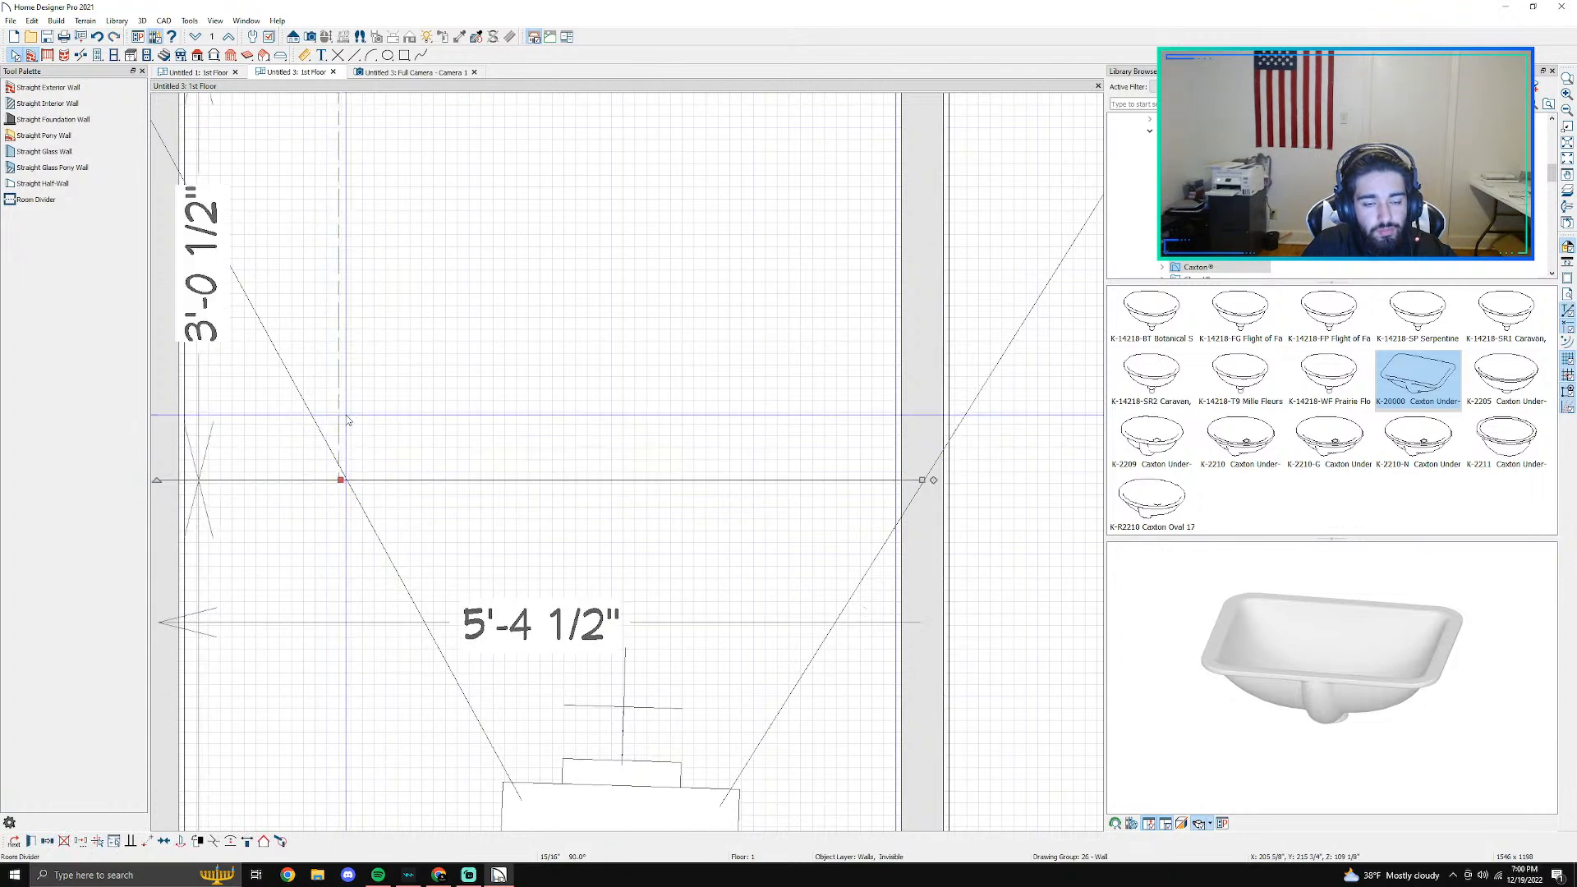
key(ctrl+z)
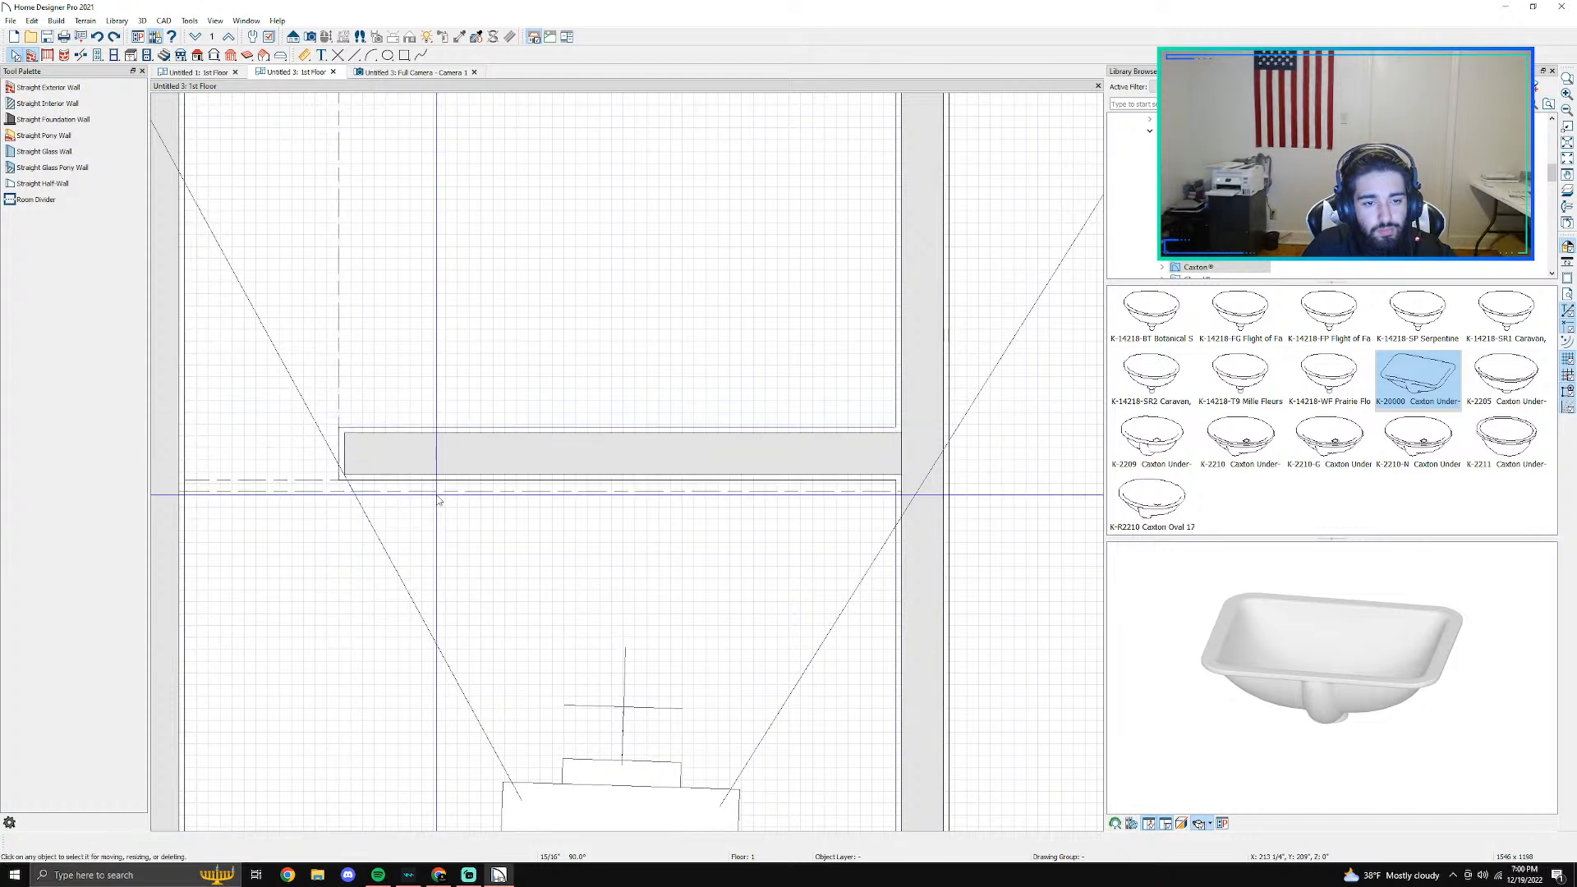
- Move the room divider up against the curb's front edge, and delete the curb
scroll(437, 499, up, 1)
click(424, 471)
drag(424, 473, 423, 474)
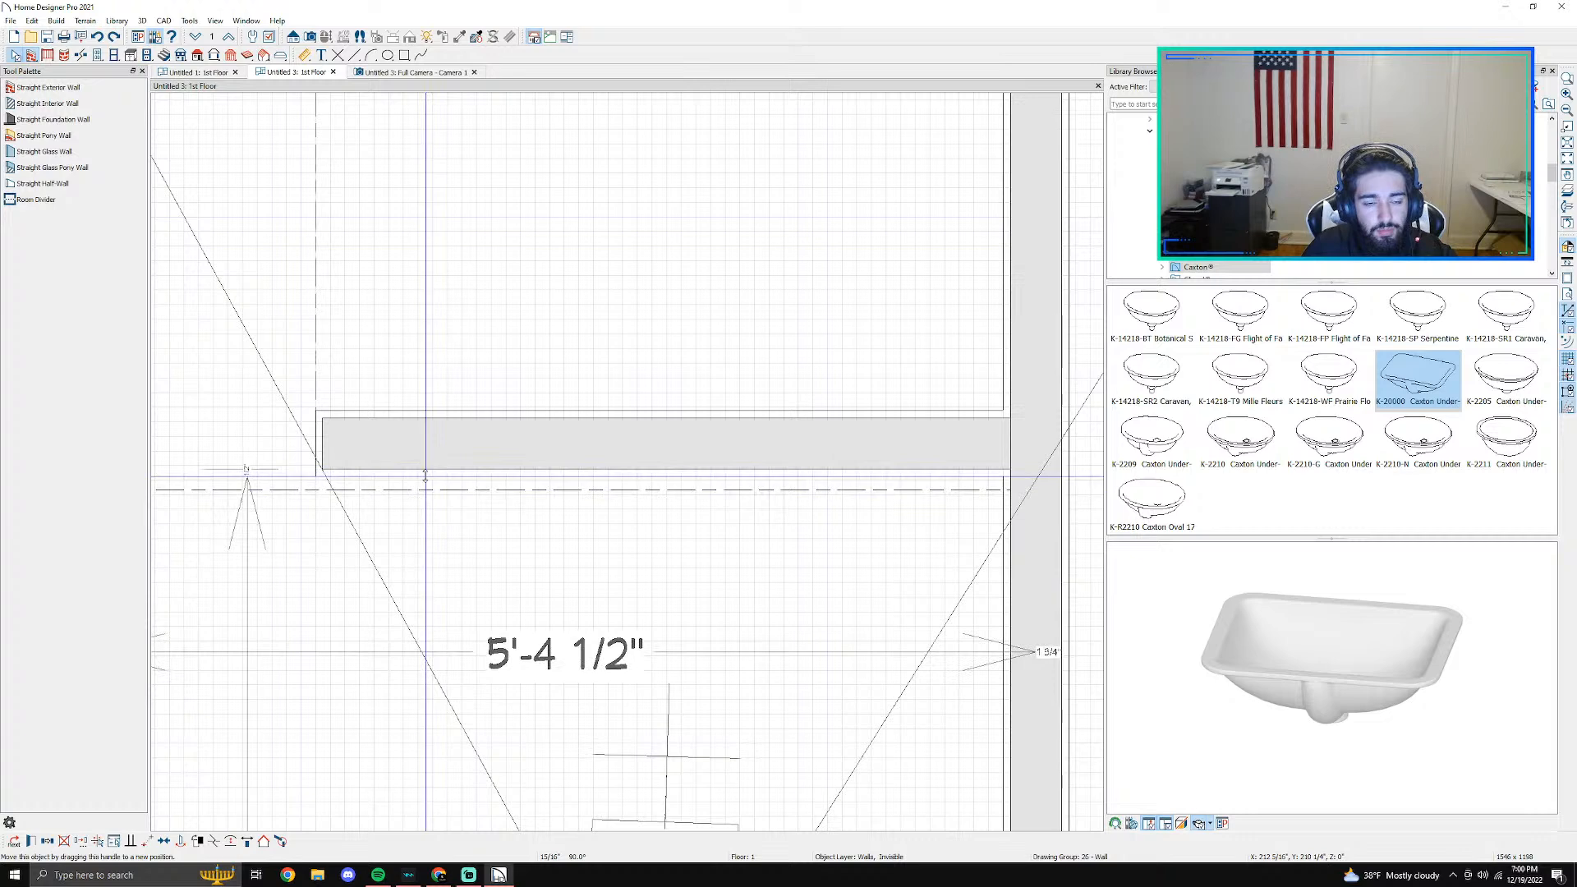
- Try to redraw the curb as a half-wall across the shower opening and shift it against the divider, and delete it
click(46, 182)
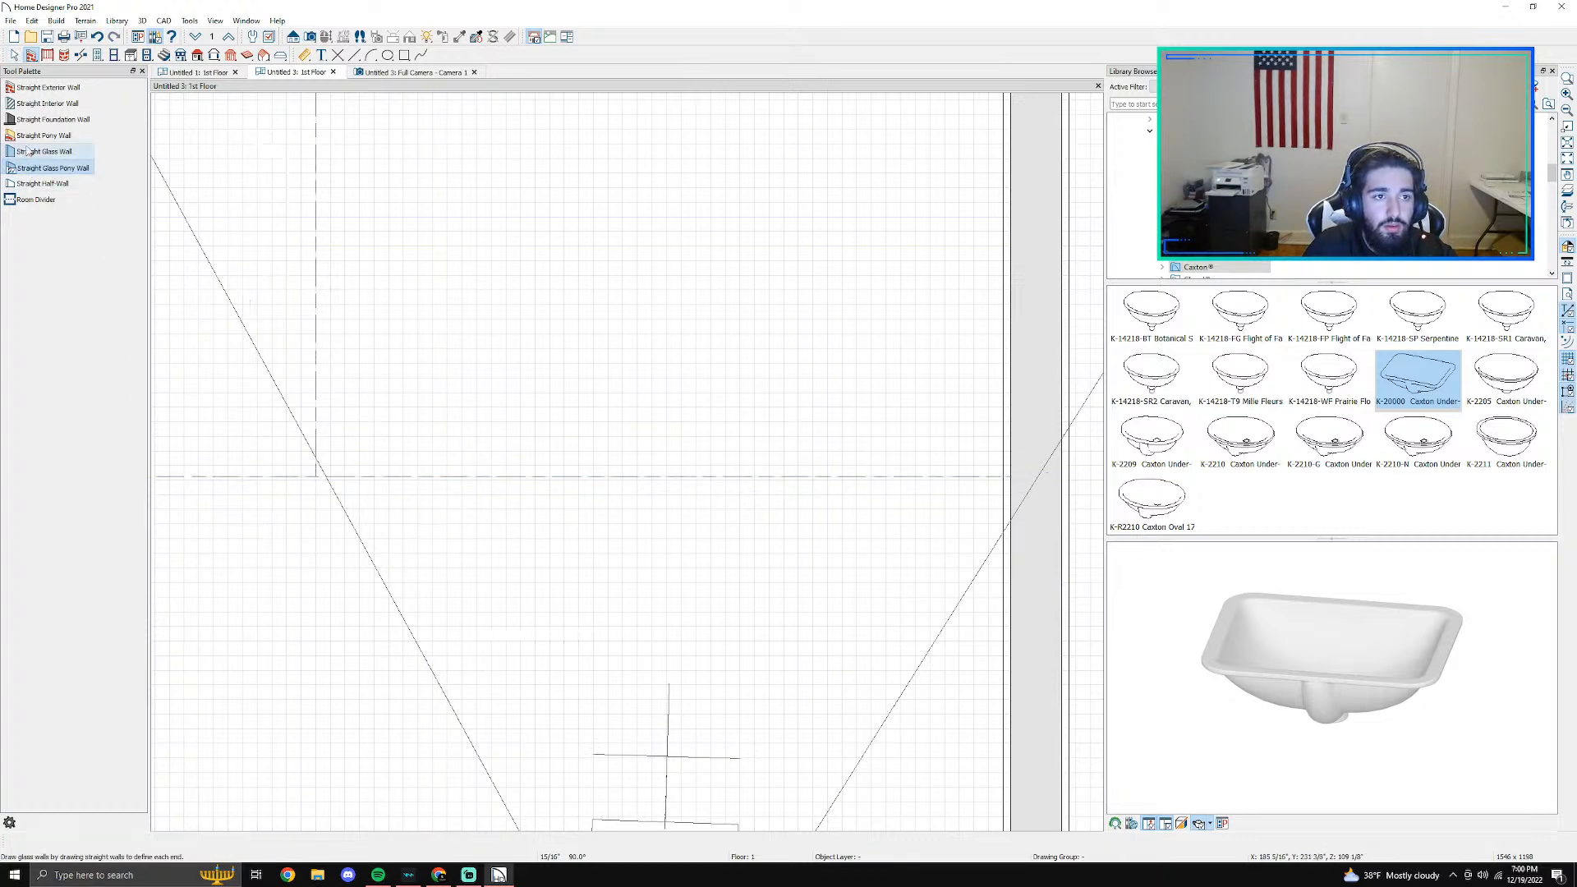
drag(1017, 446, 315, 446)
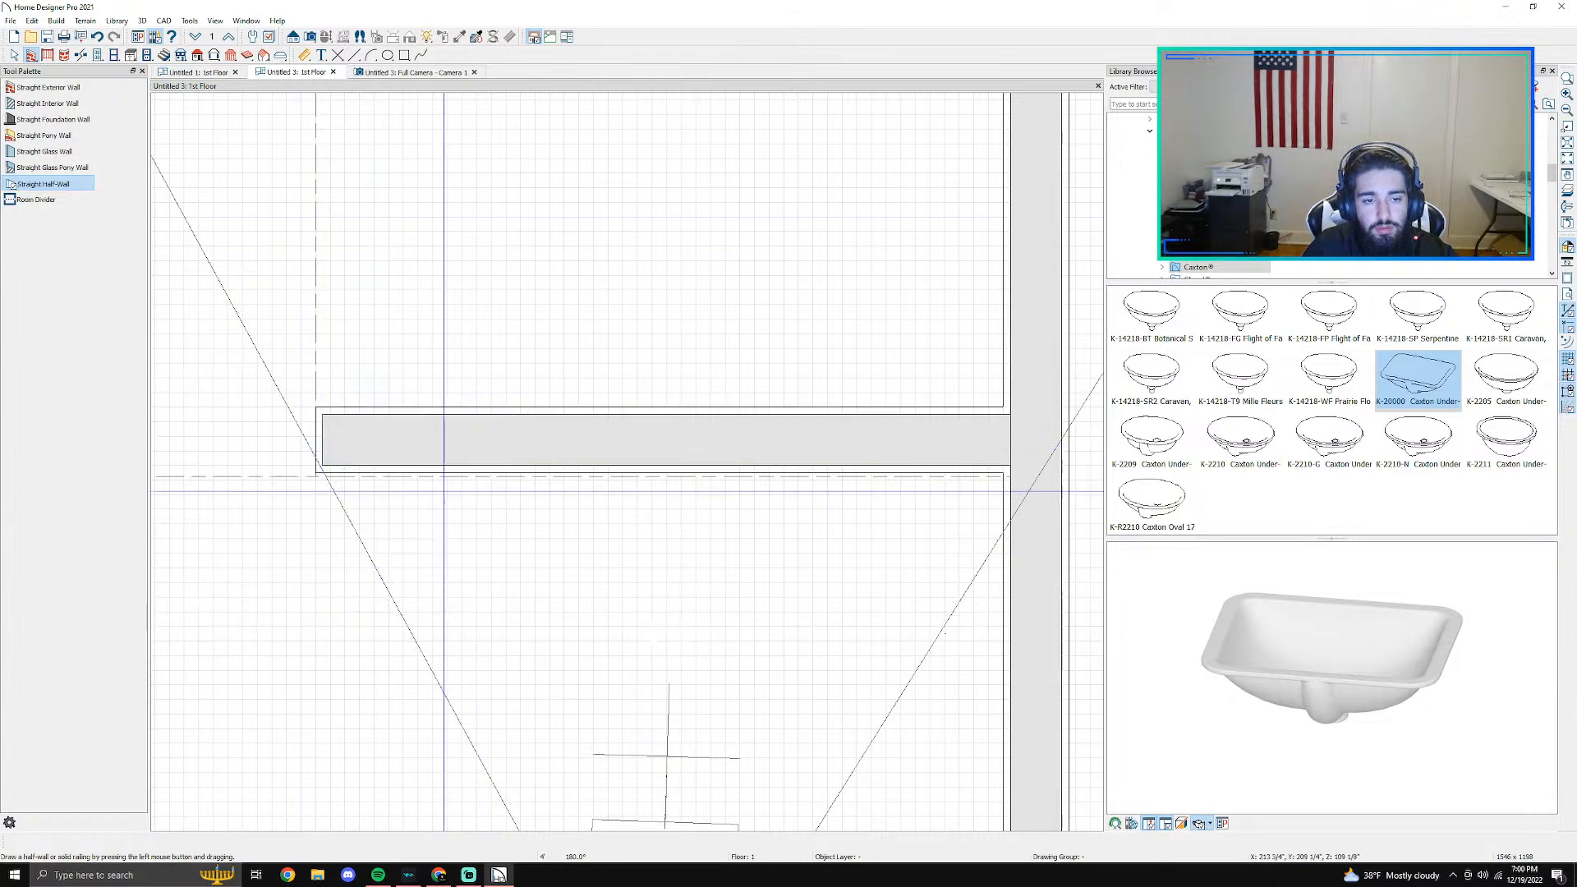
click(420, 454)
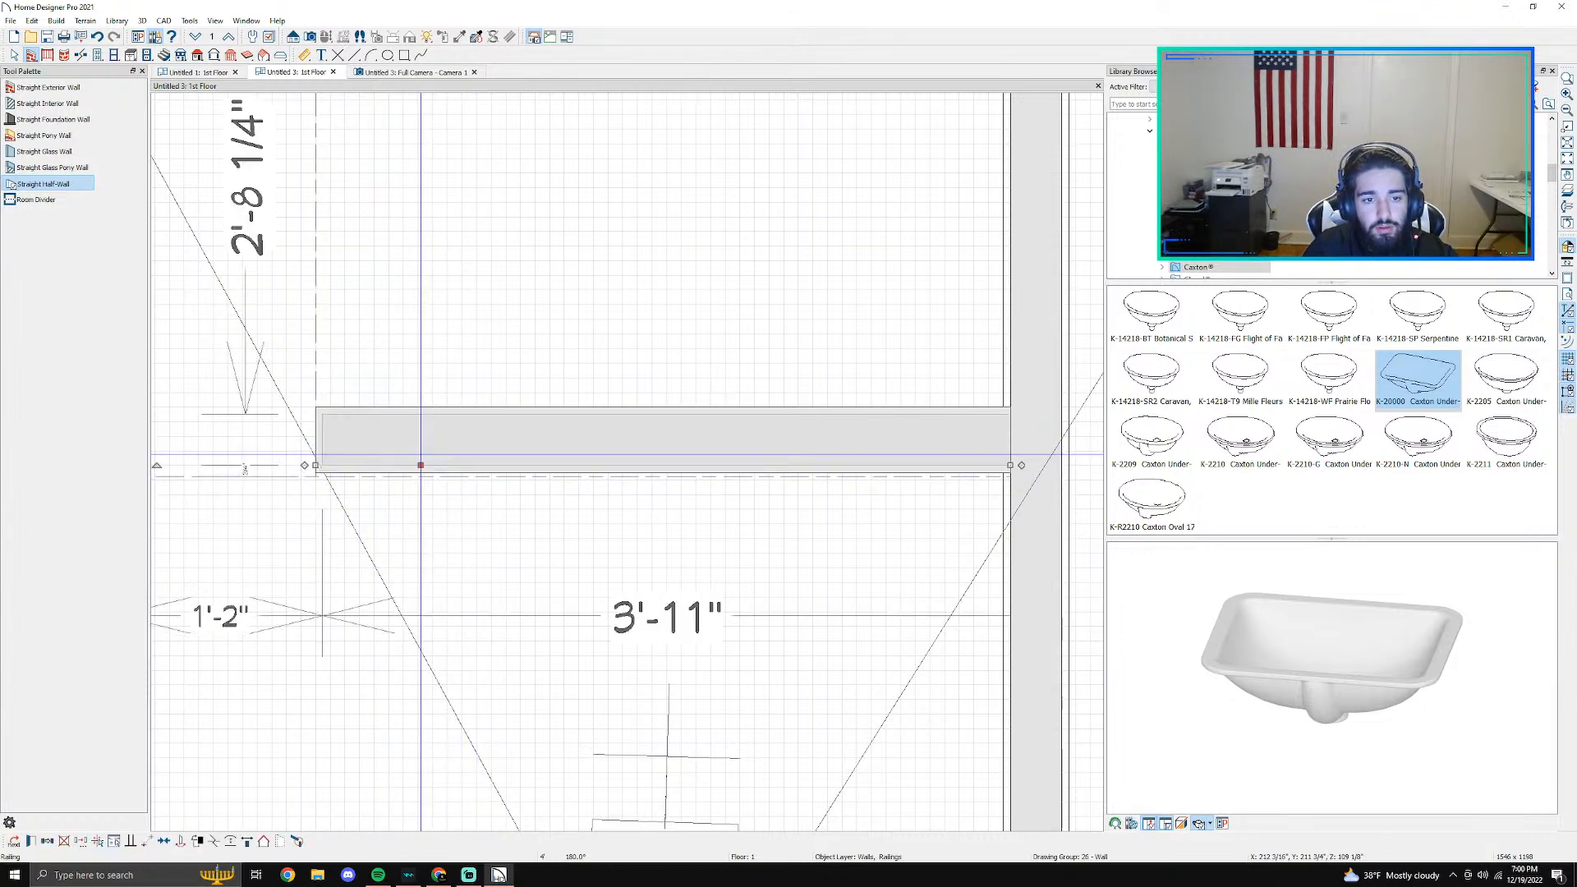
drag(420, 465, 421, 478)
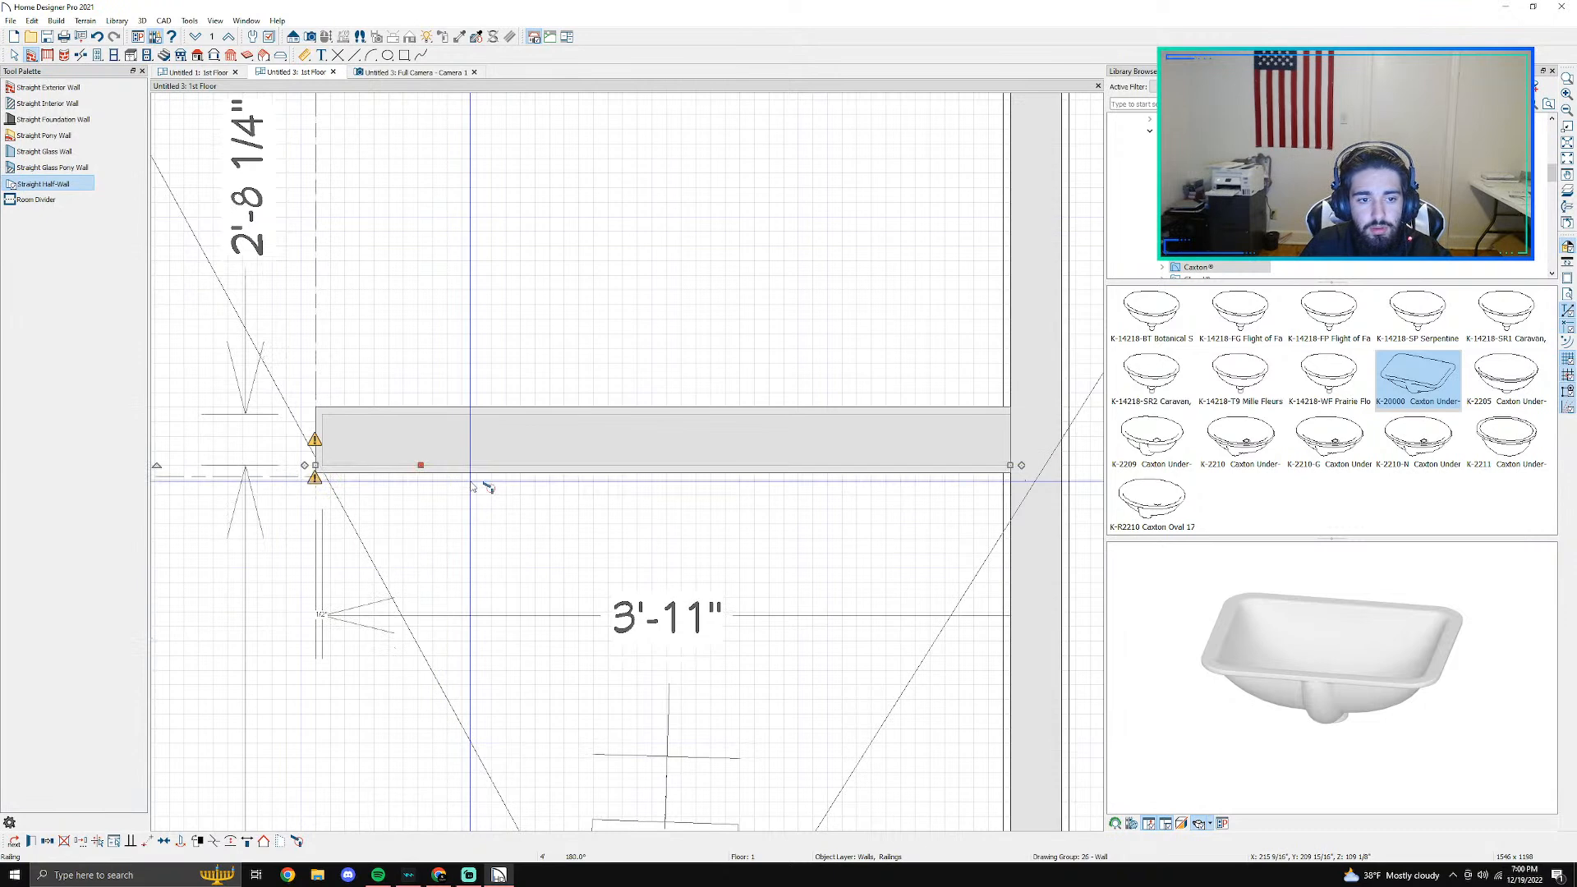
scroll(468, 480, up, 1)
scroll(466, 484, up, 1)
key(Escape)
click(369, 449)
key(Delete)
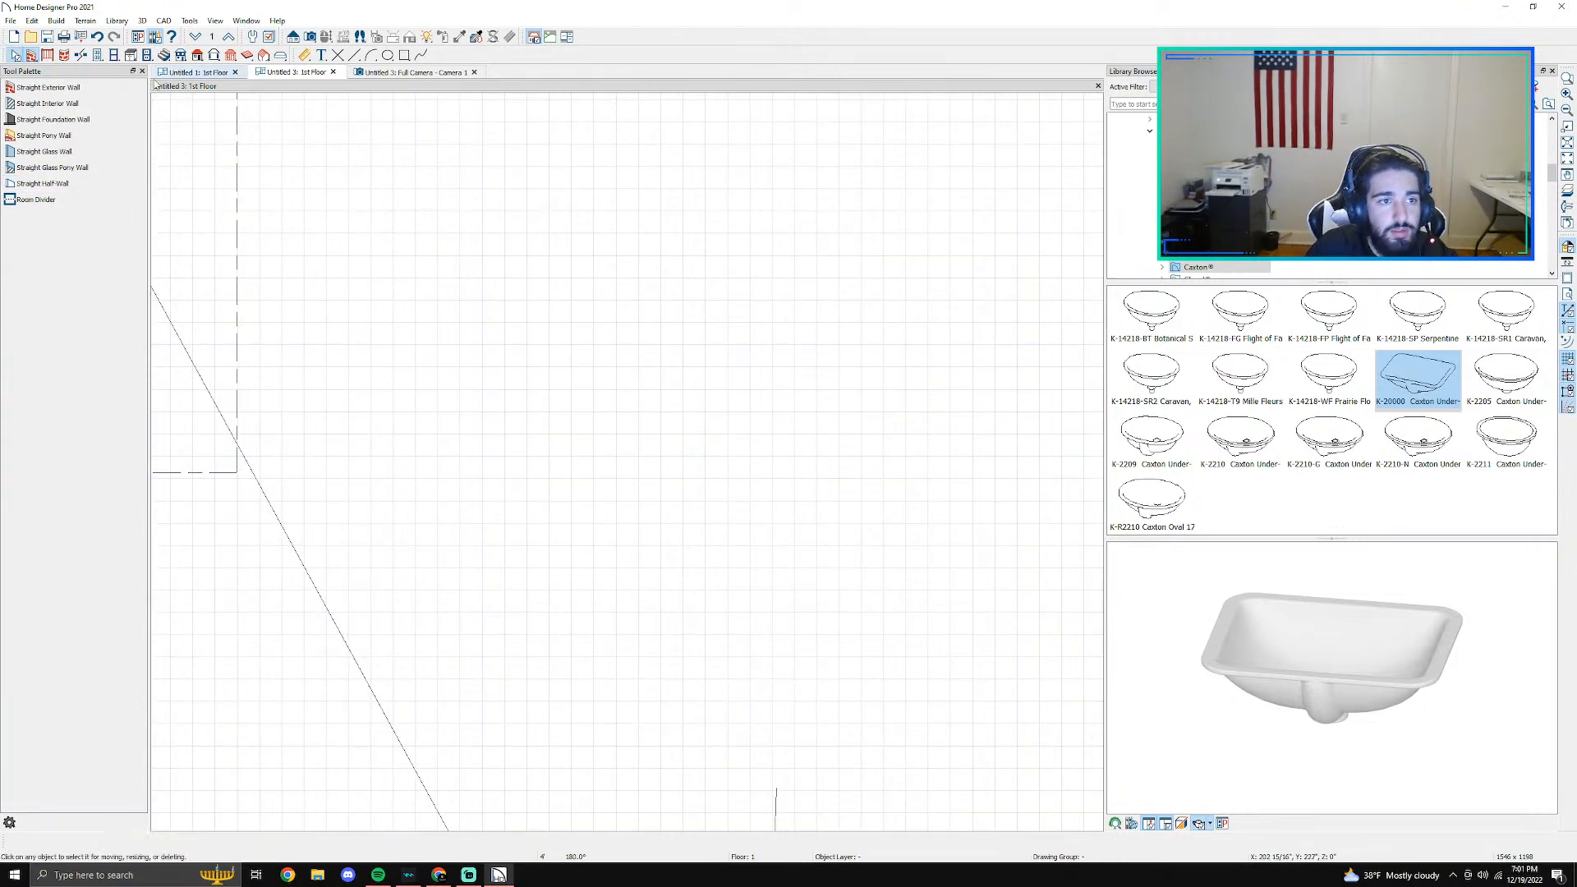
- Draw a straight half-wall about 3'-11" long from the bench's front corner to the opposite side wall
click(46, 169)
click(43, 198)
click(45, 186)
middle_drag(518, 441, 676, 382)
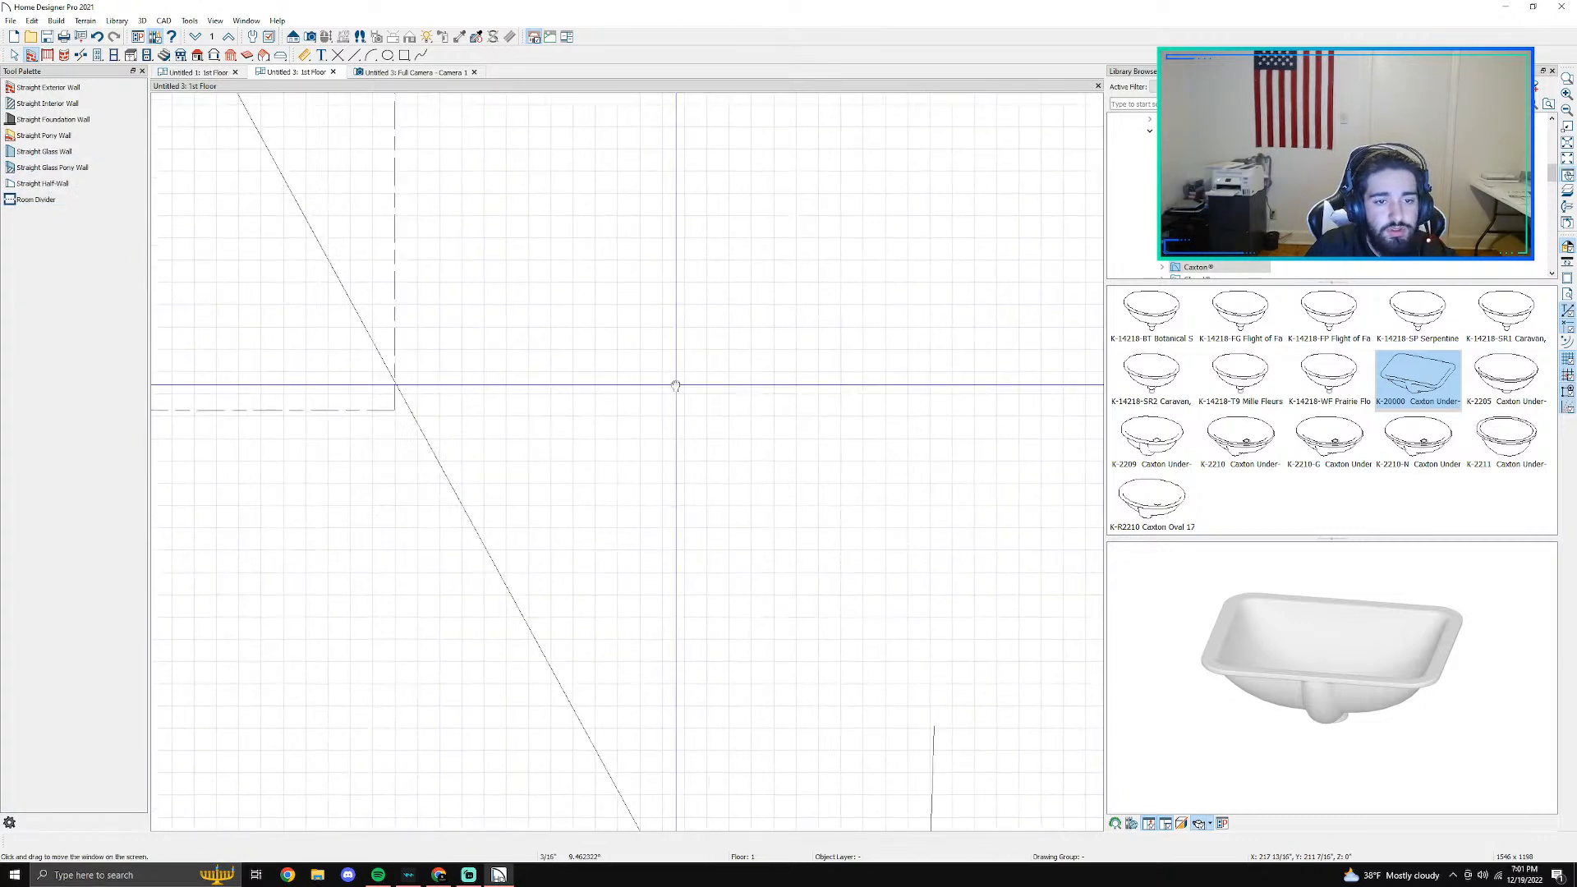
scroll(676, 380, down, 2)
scroll(675, 380, down, 2)
middle_drag(535, 393, 352, 400)
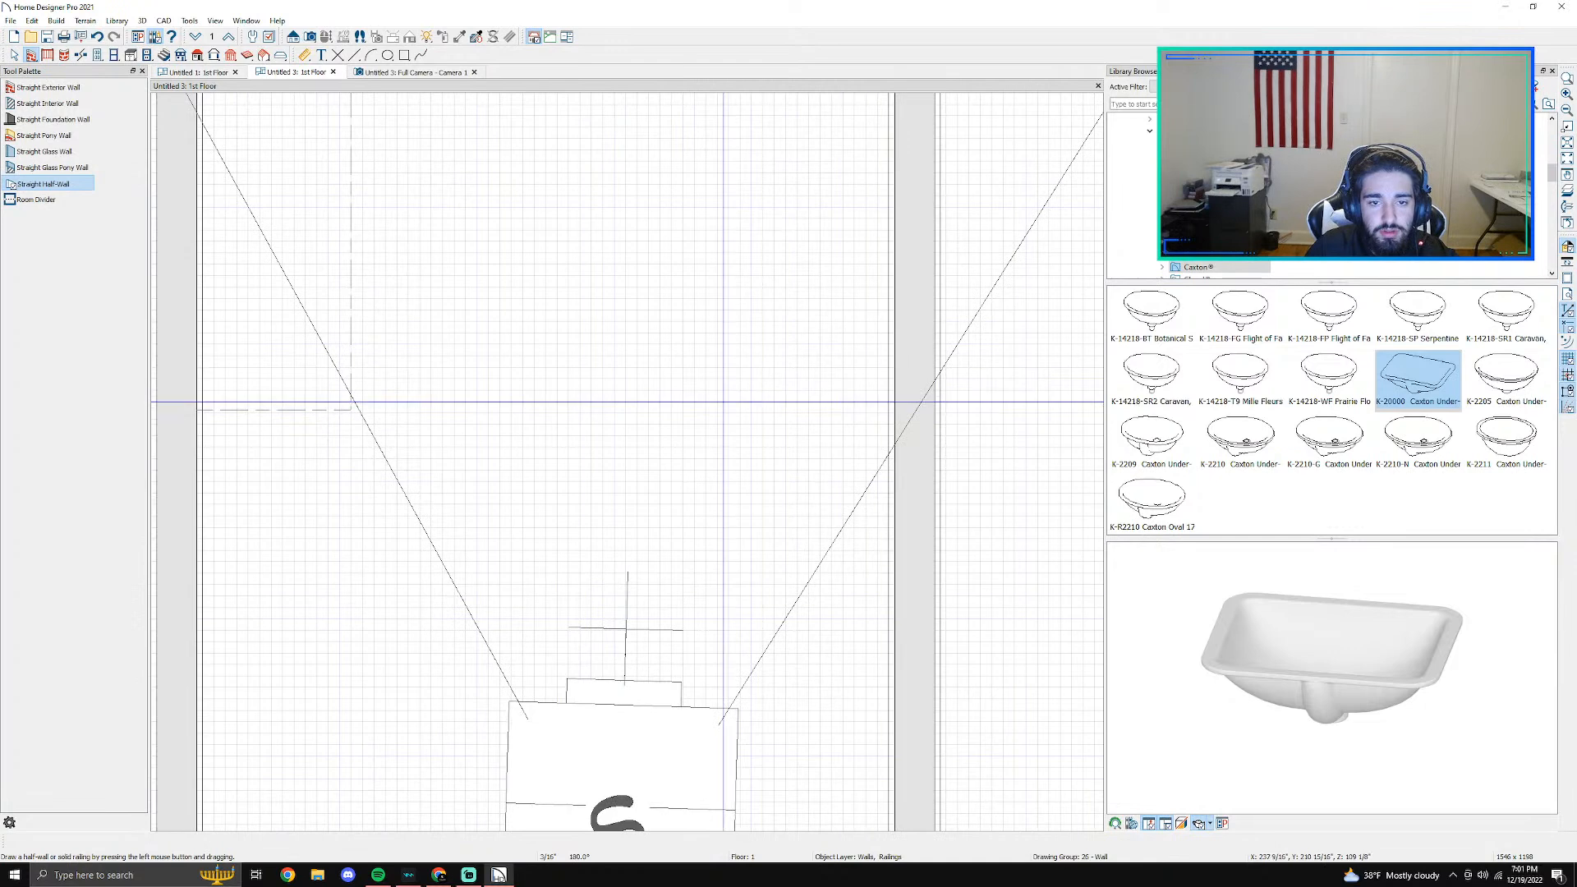
drag(351, 401, 899, 393)
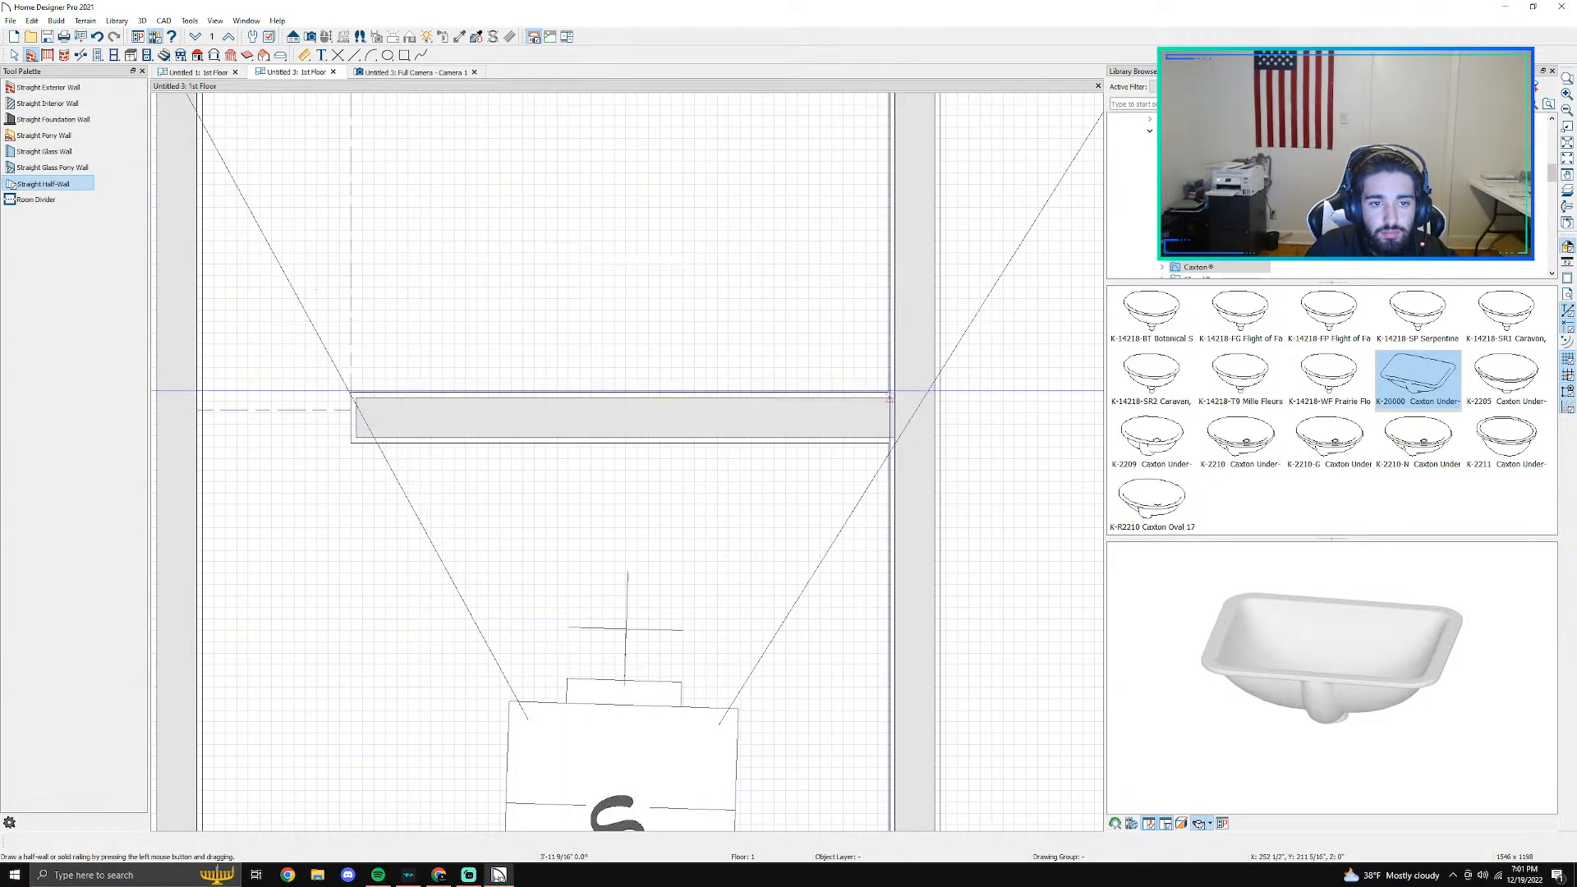
- Move the new half-wall back so its front face lines up with the front of the bench
click(620, 428)
key(Up)
key(Up)
key(Up)
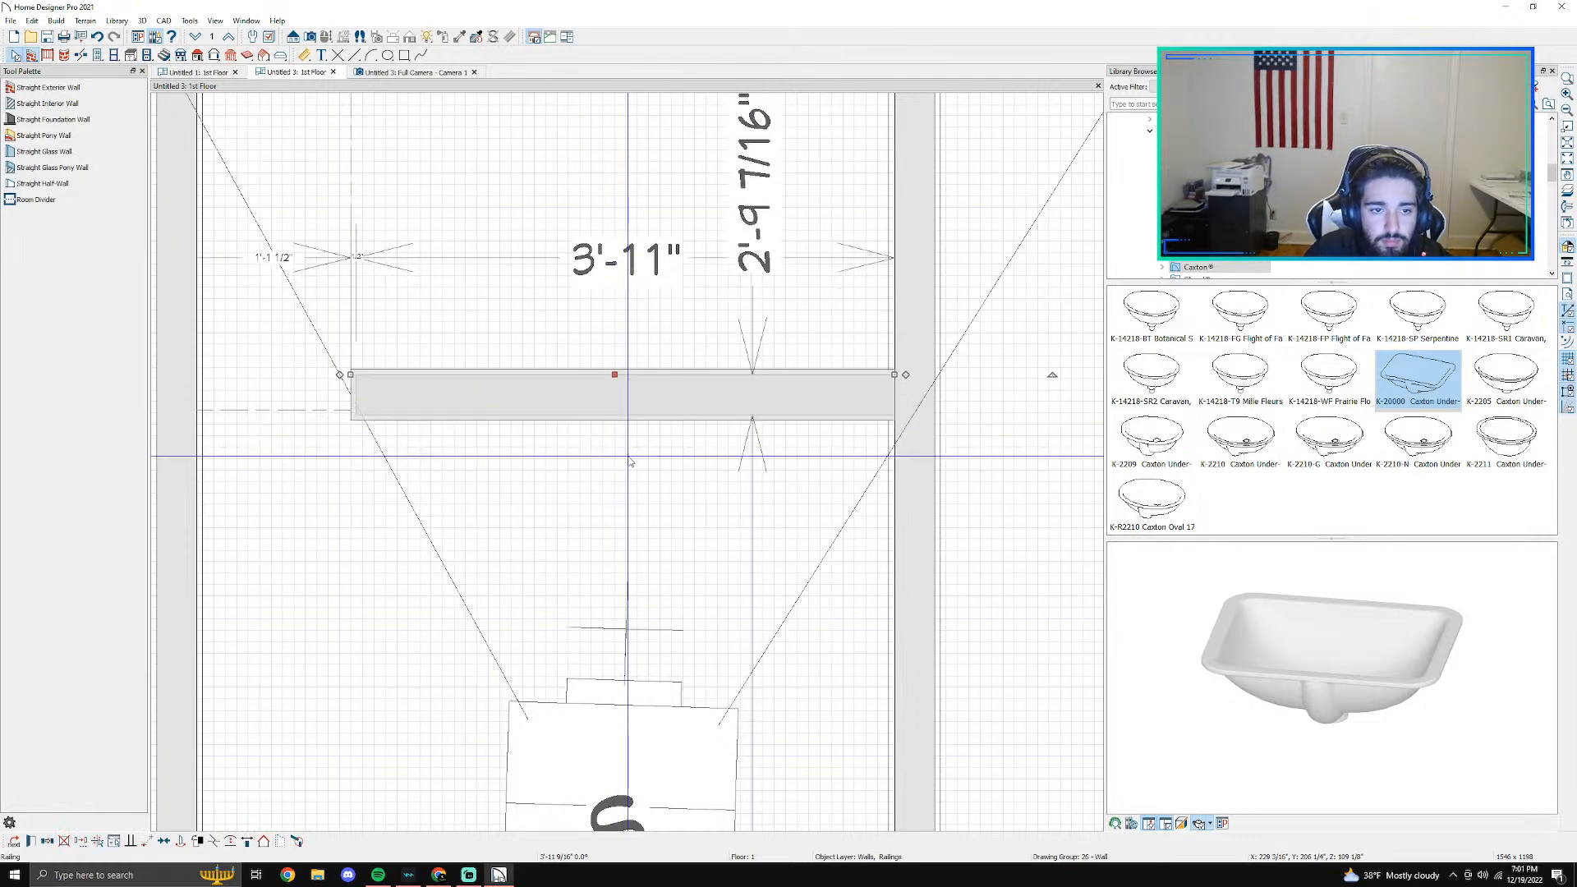
scroll(353, 404, up, 10)
click(606, 282)
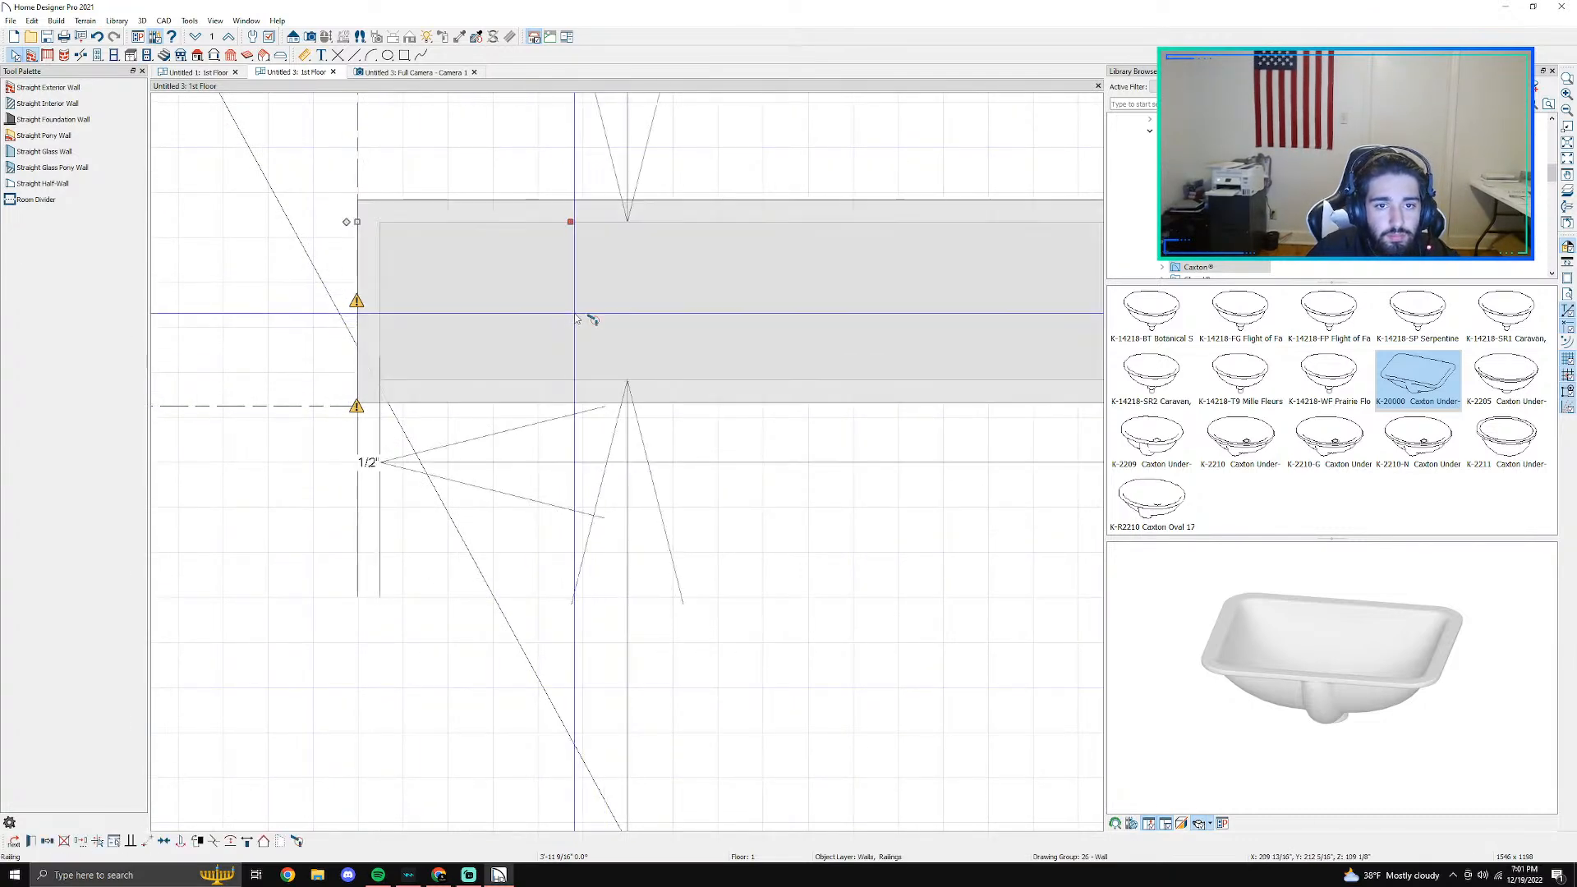
drag(573, 220, 570, 225)
key(Escape)
- In the camera view, lower the half-wall to a low curb level with the top of the baseboard
scroll(616, 328, down, 5)
middle_drag(863, 418, 464, 447)
scroll(456, 431, down, 1)
click(399, 73)
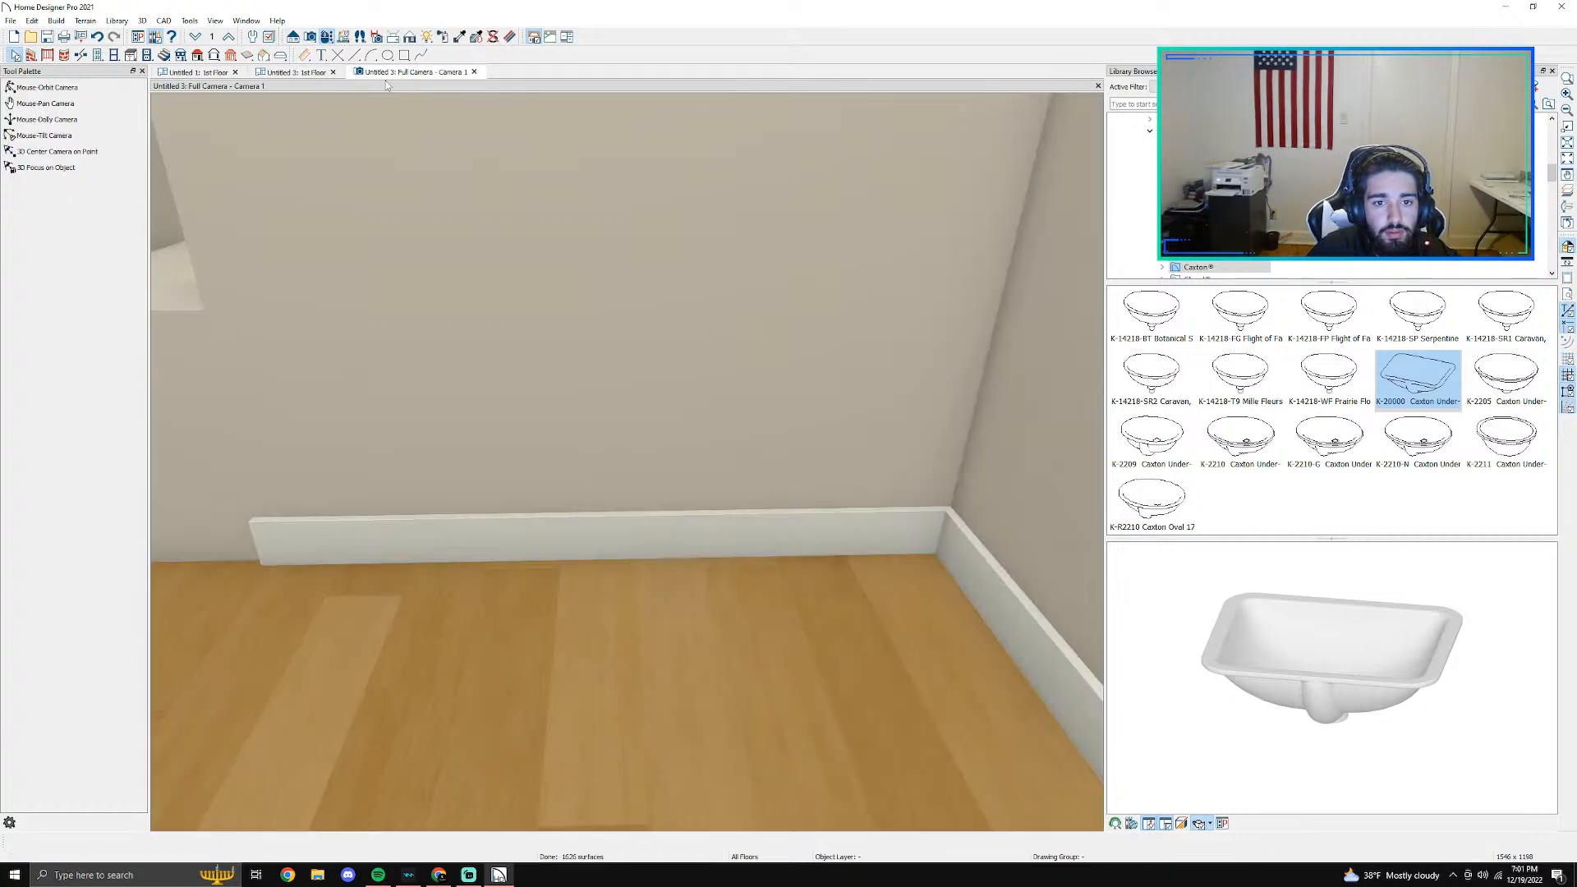
scroll(445, 274, down, 3)
middle_drag(446, 274, 633, 458)
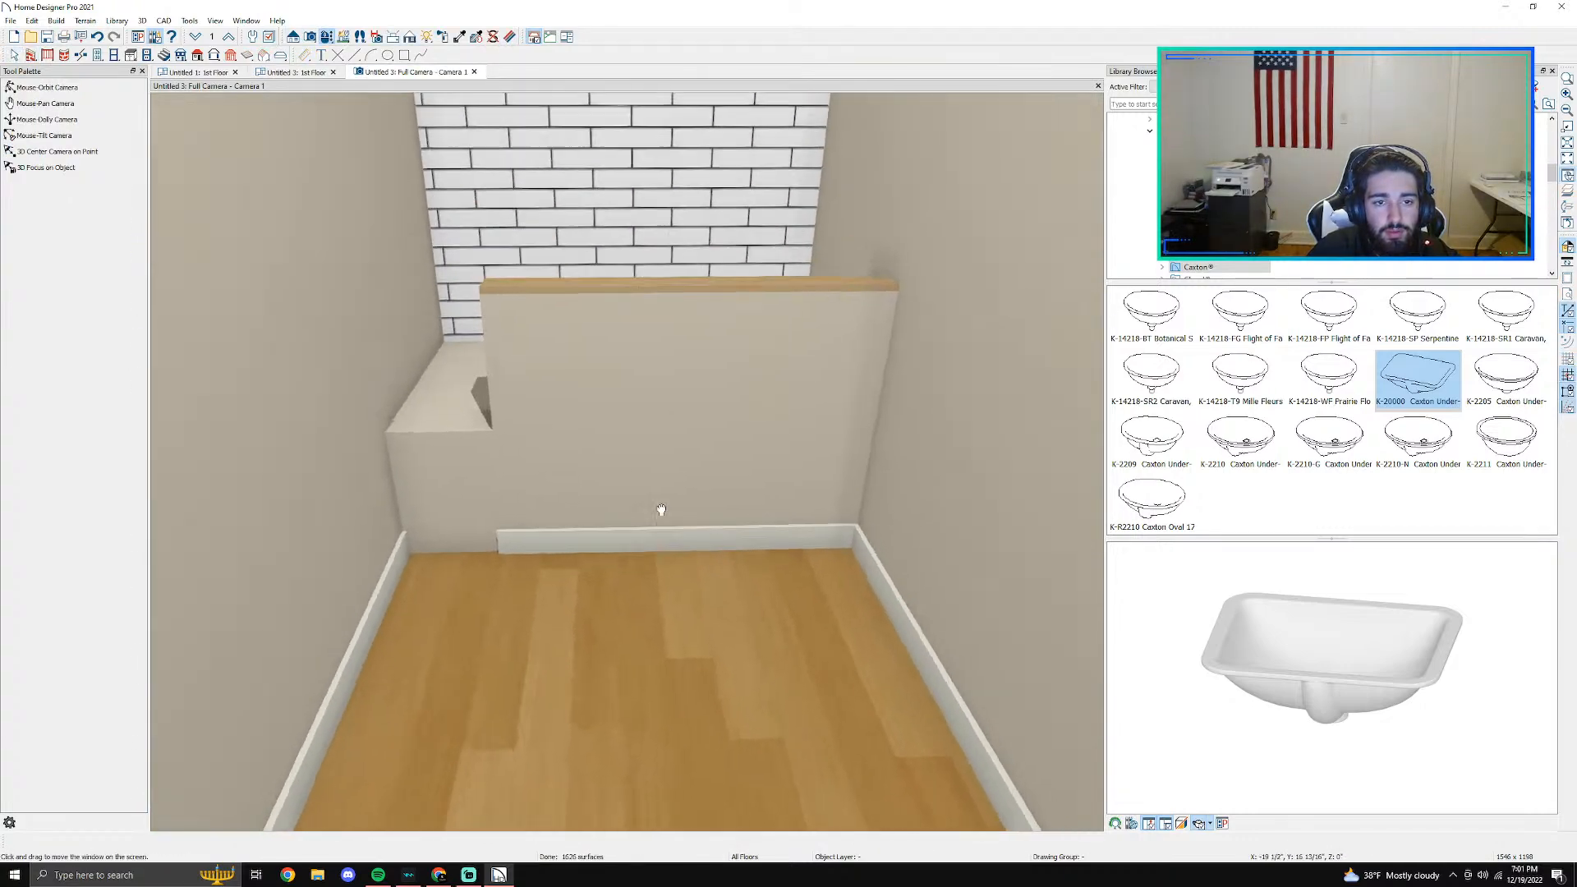
click(630, 398)
drag(632, 376, 615, 597)
scroll(616, 597, up, 2)
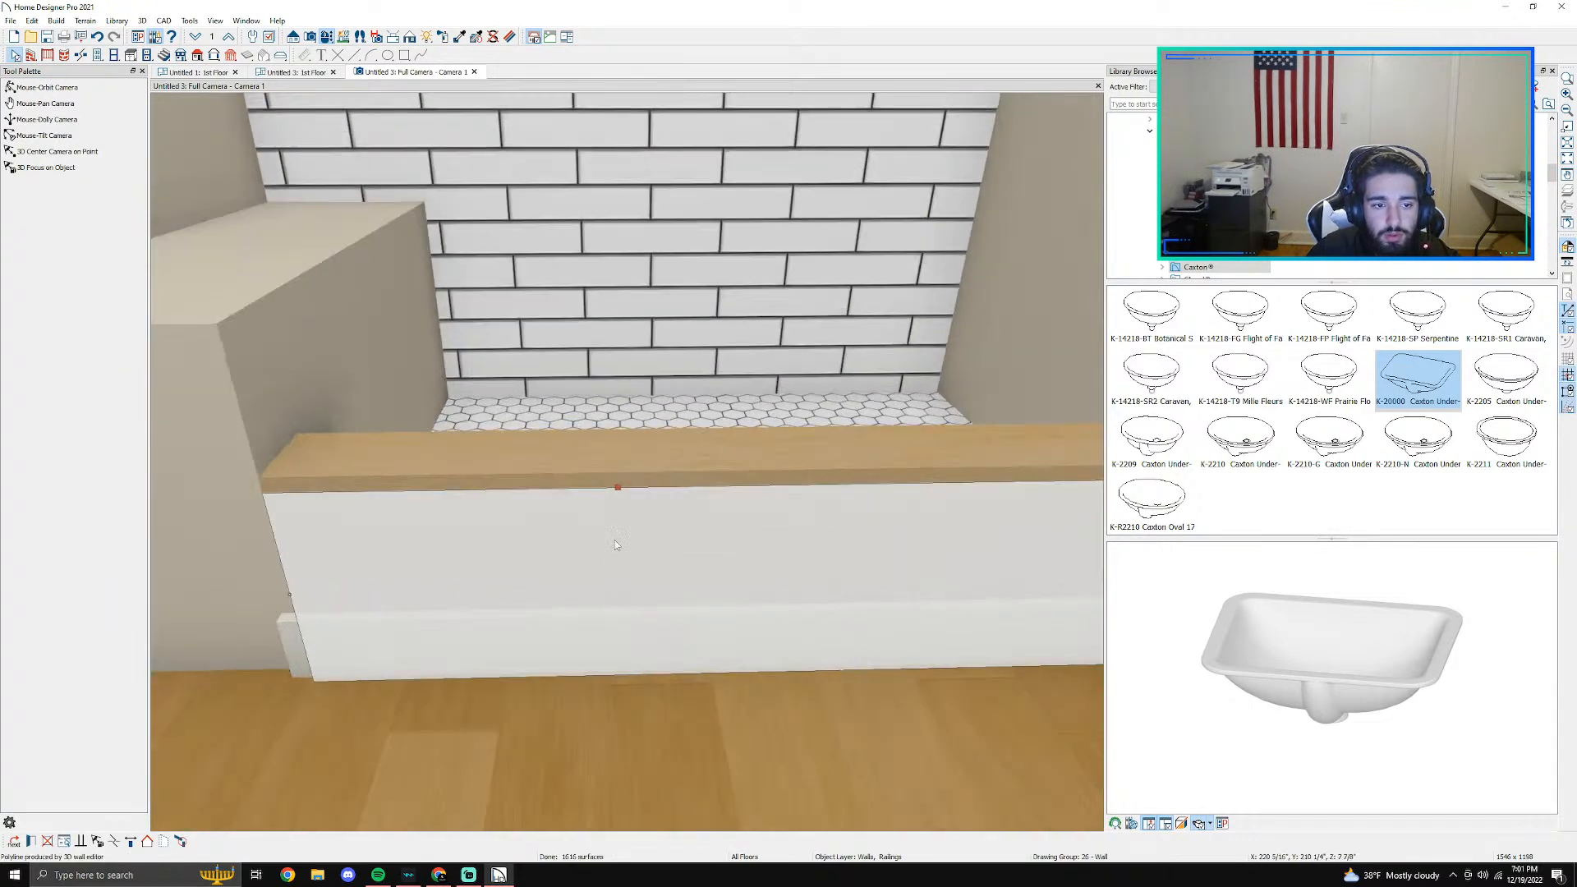
key(Escape)
click(599, 539)
drag(600, 480, 598, 605)
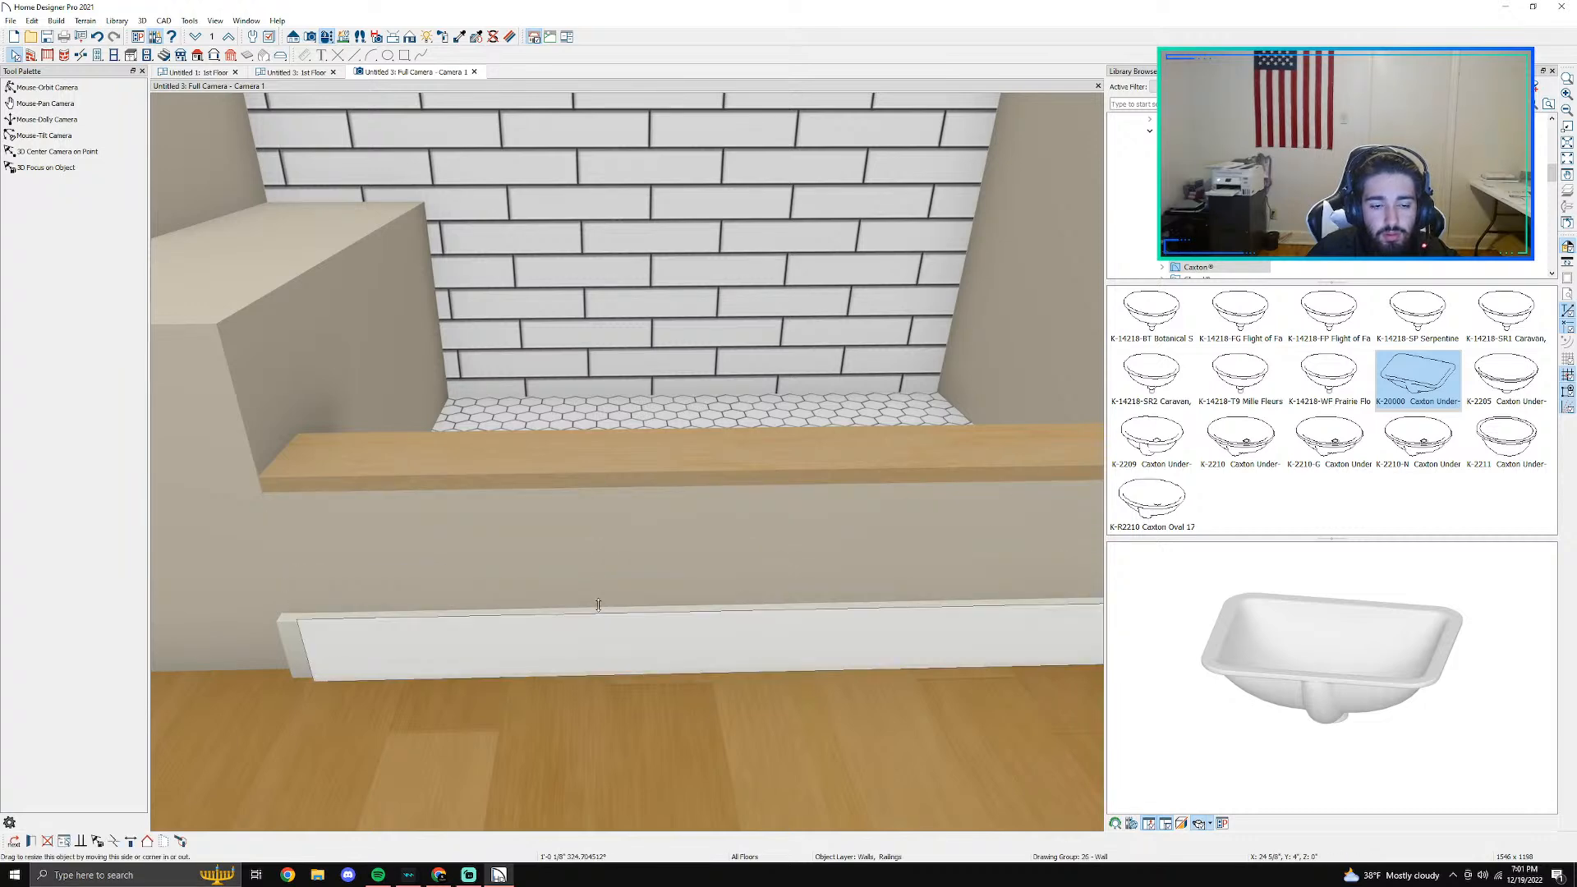
key(Escape)
- In the floor plan, open the specification of the room outside the shower and stop its moldings from using floor defaults
scroll(599, 609, down, 2)
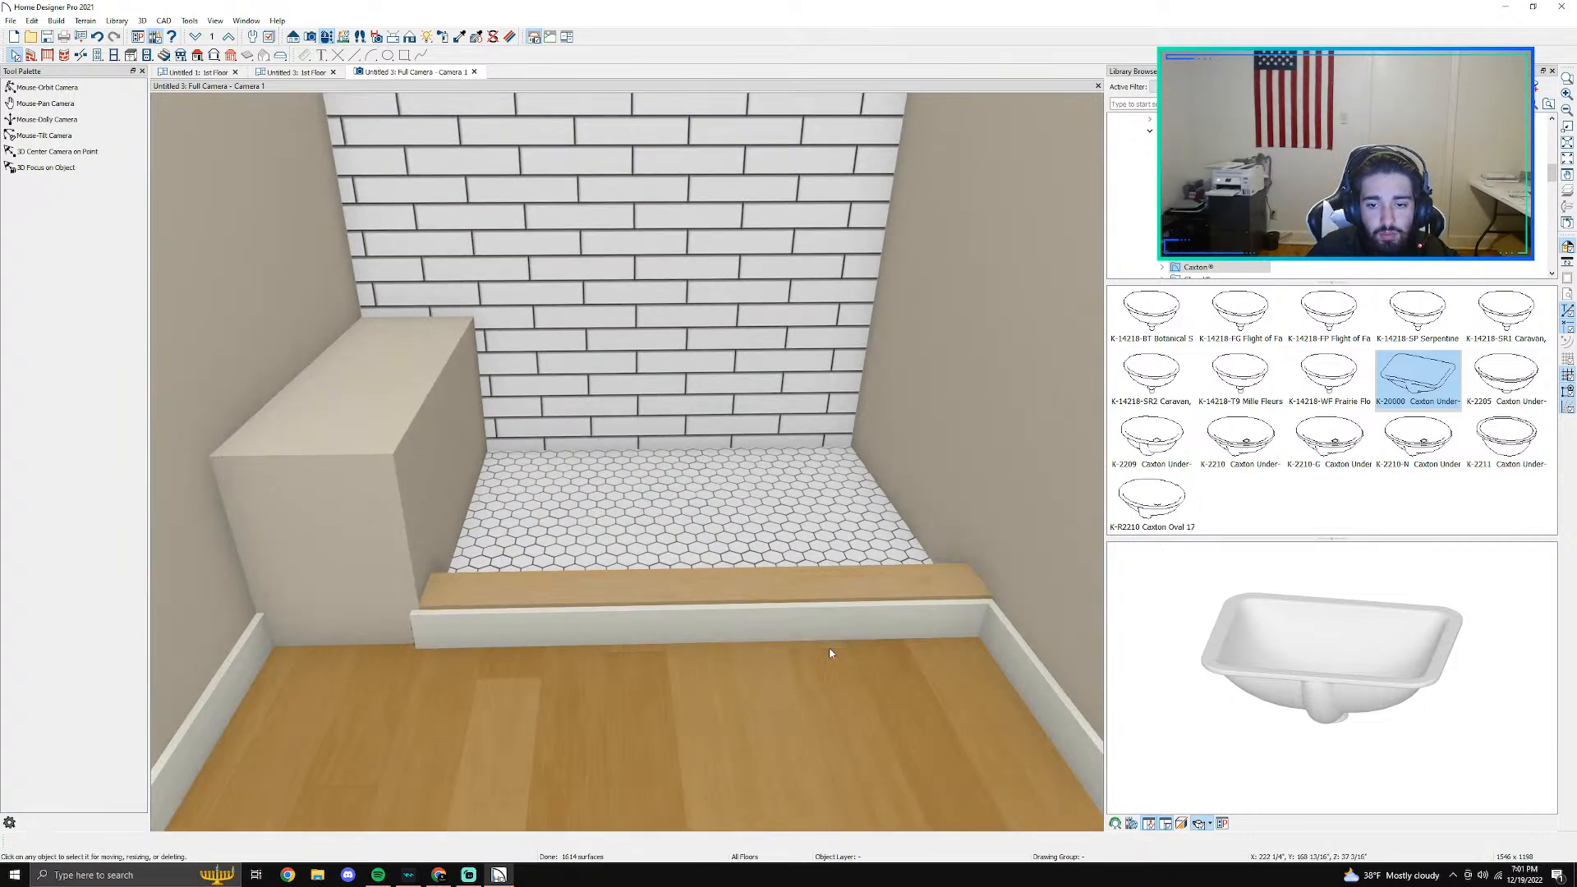
scroll(689, 690, down, 2)
click(675, 735)
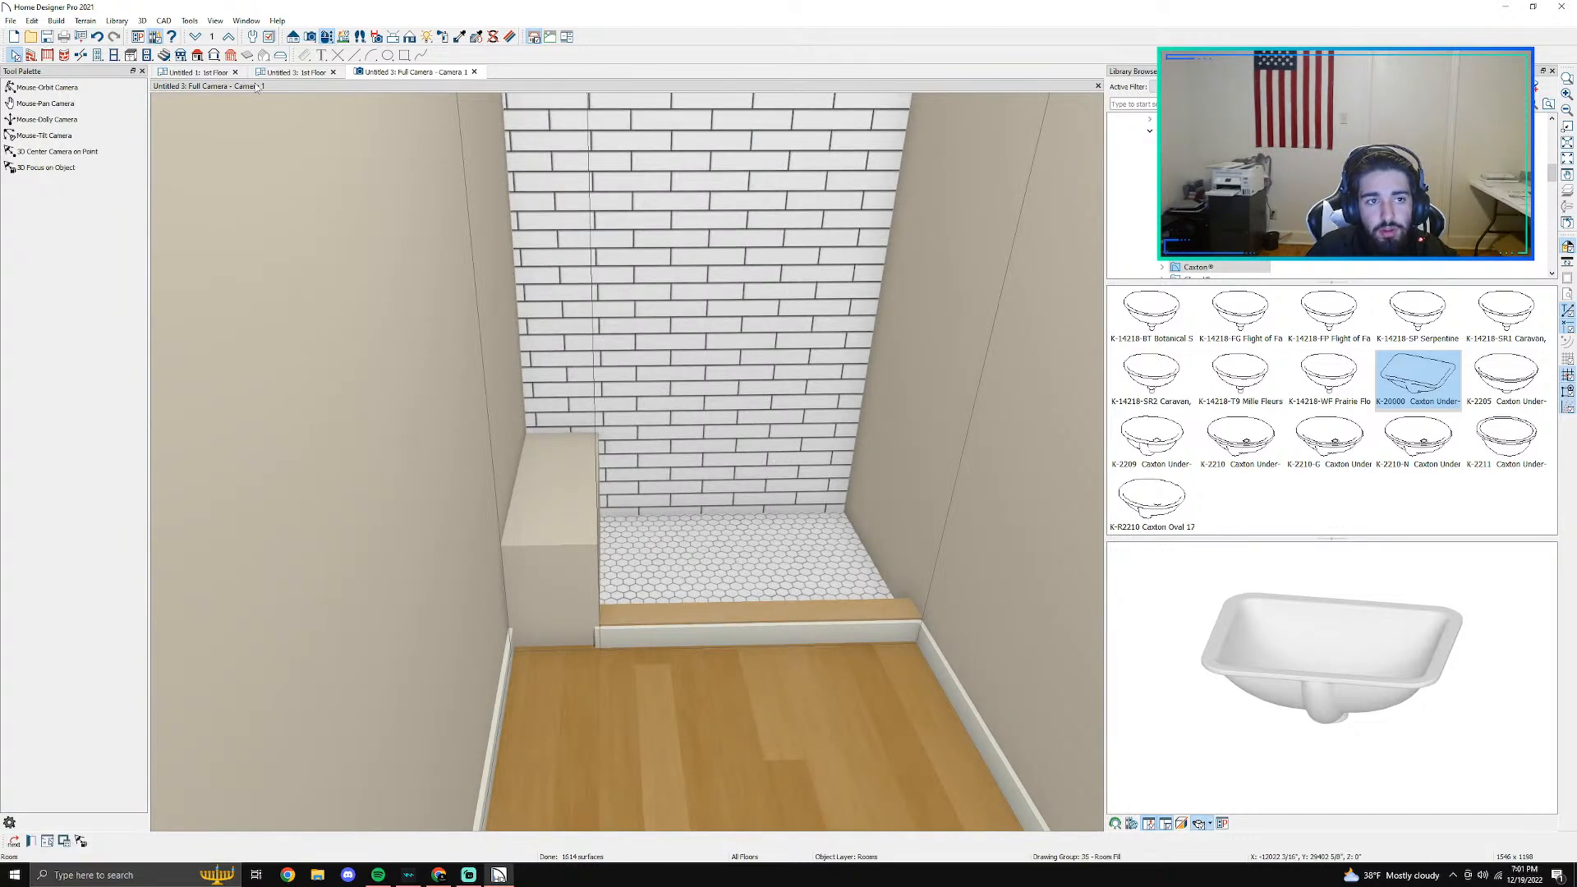
click(287, 75)
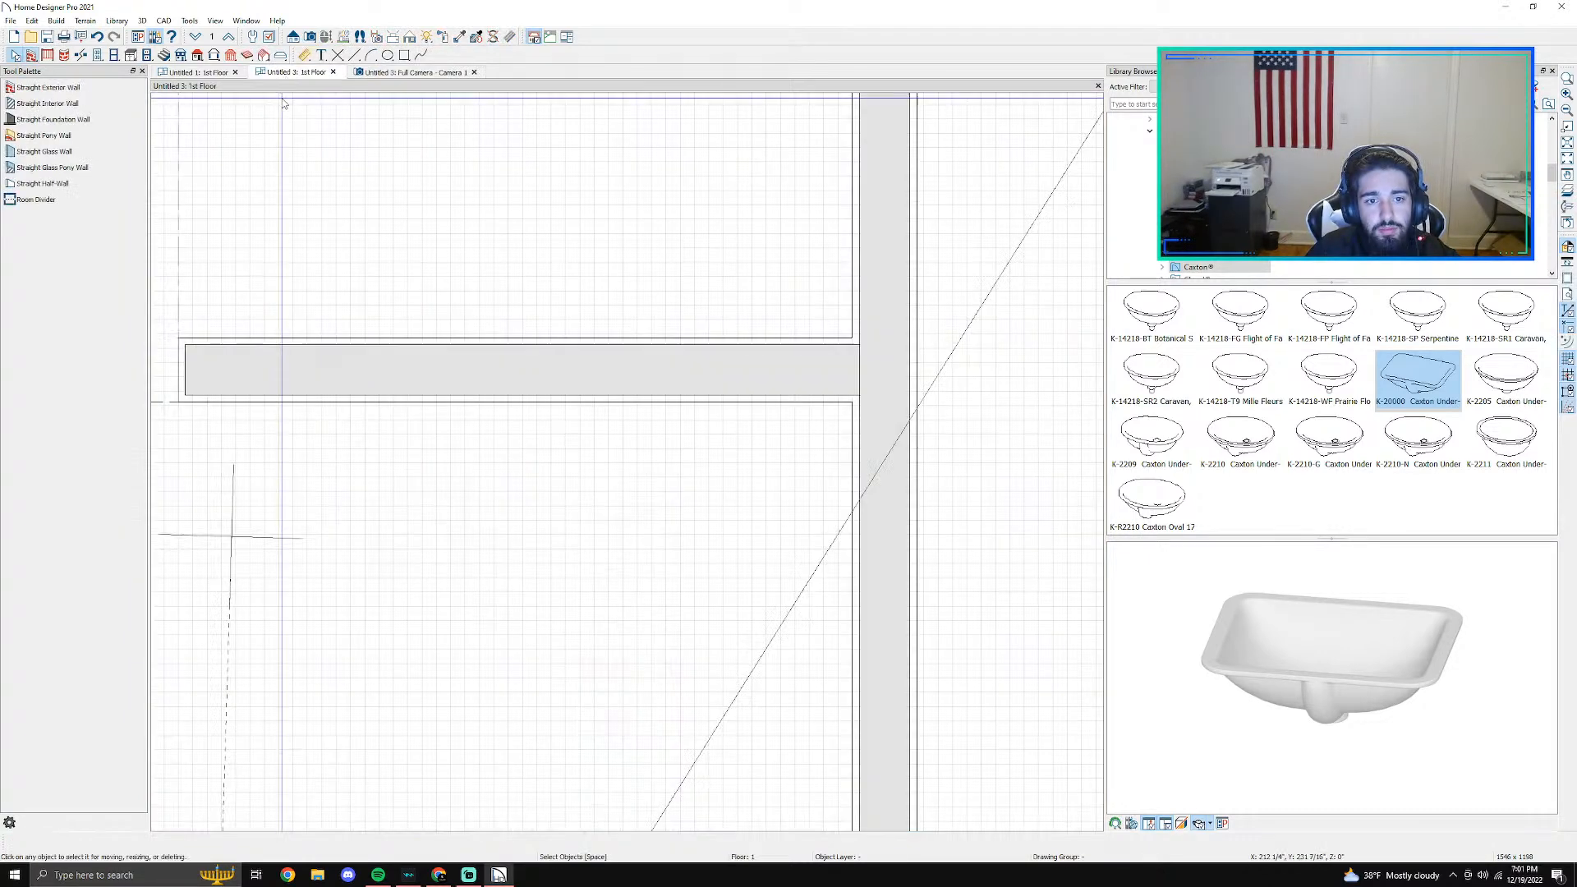
click(446, 572)
double_click(444, 567)
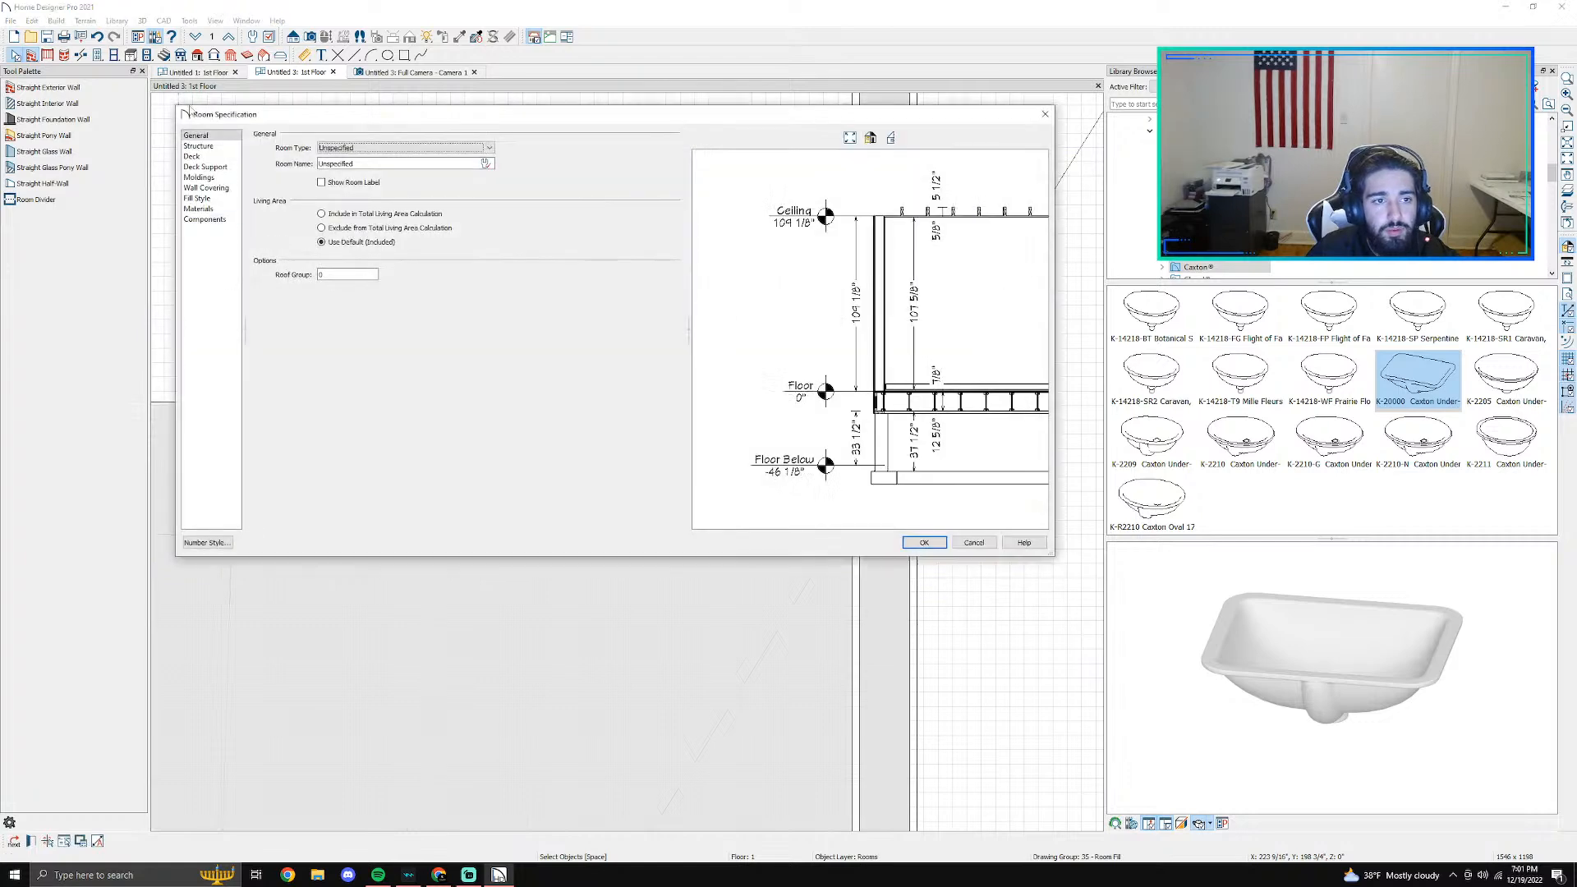
click(218, 188)
click(219, 179)
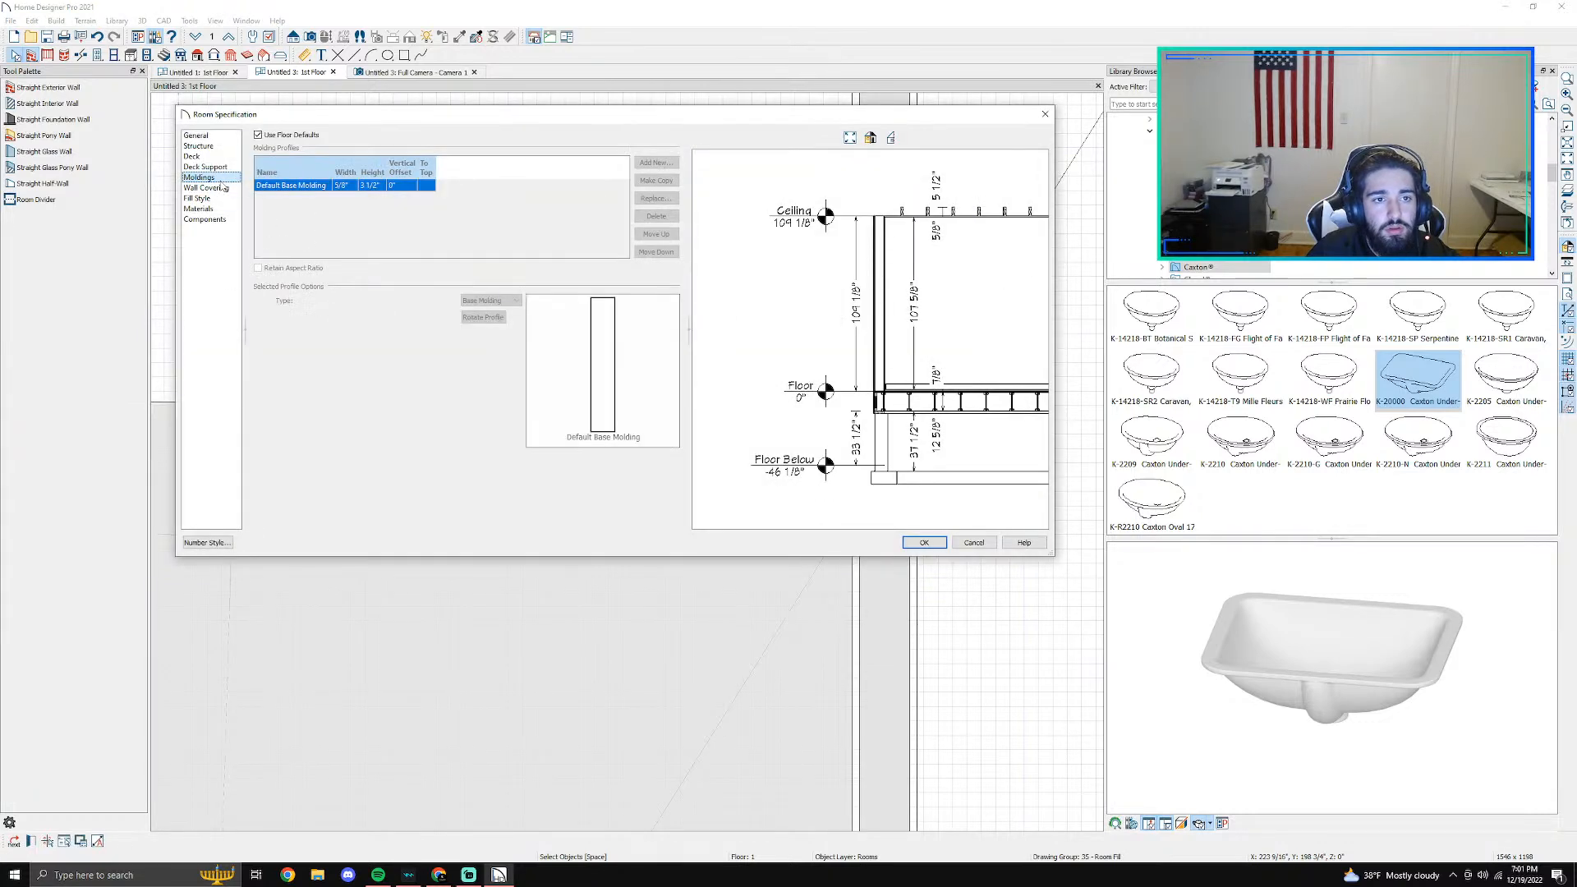
click(273, 136)
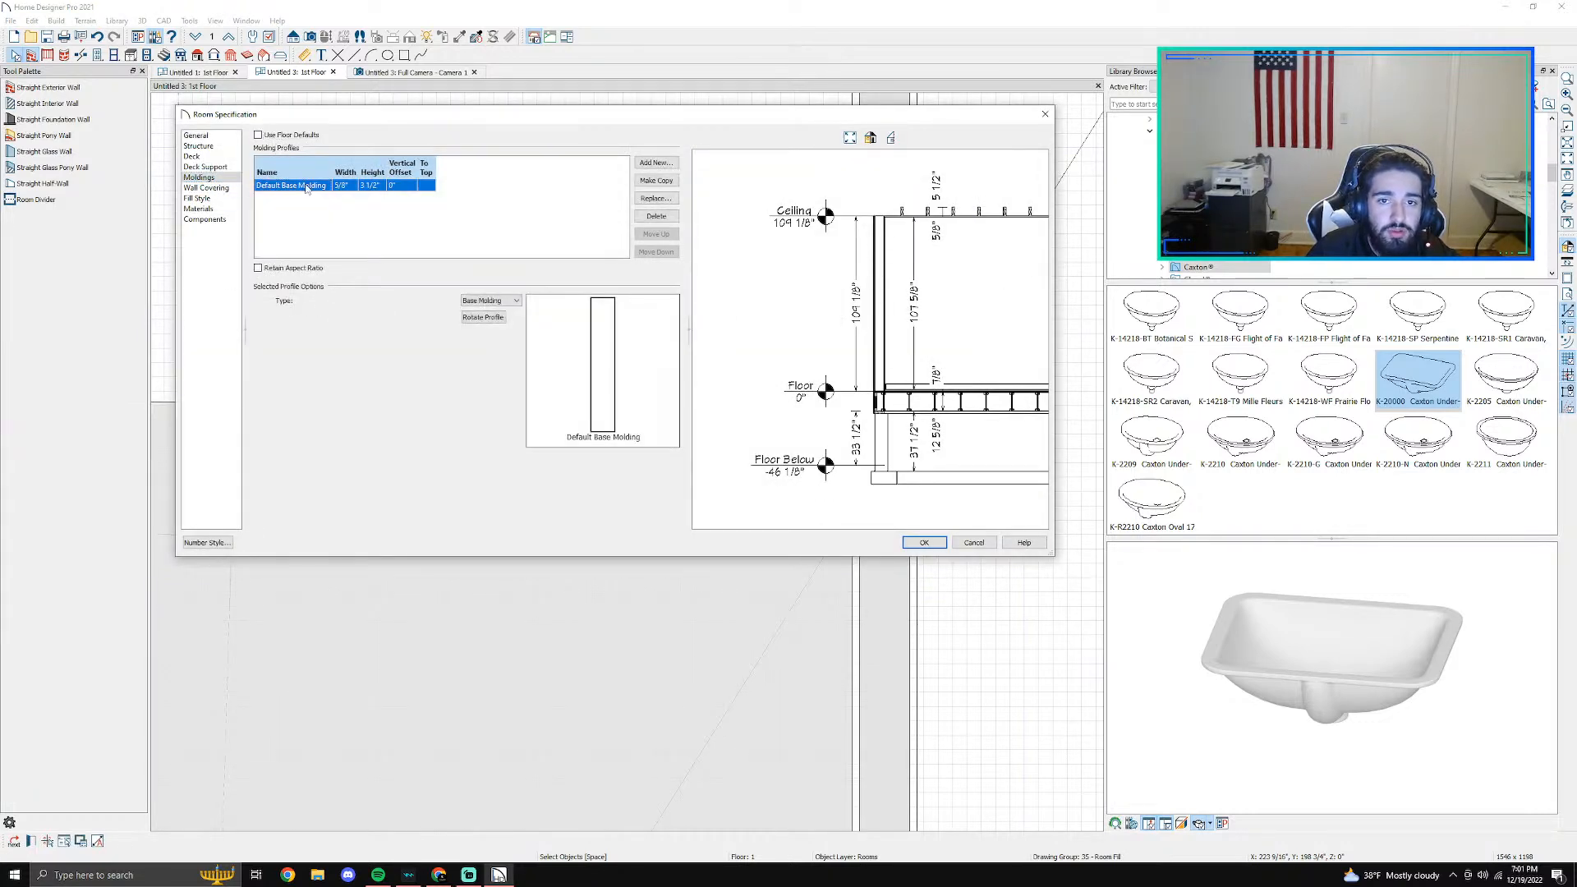
- Examine the Base Molding library profiles from CA-001 to CA-64 as replacements for the default base molding
click(655, 198)
click(12, 57)
click(24, 70)
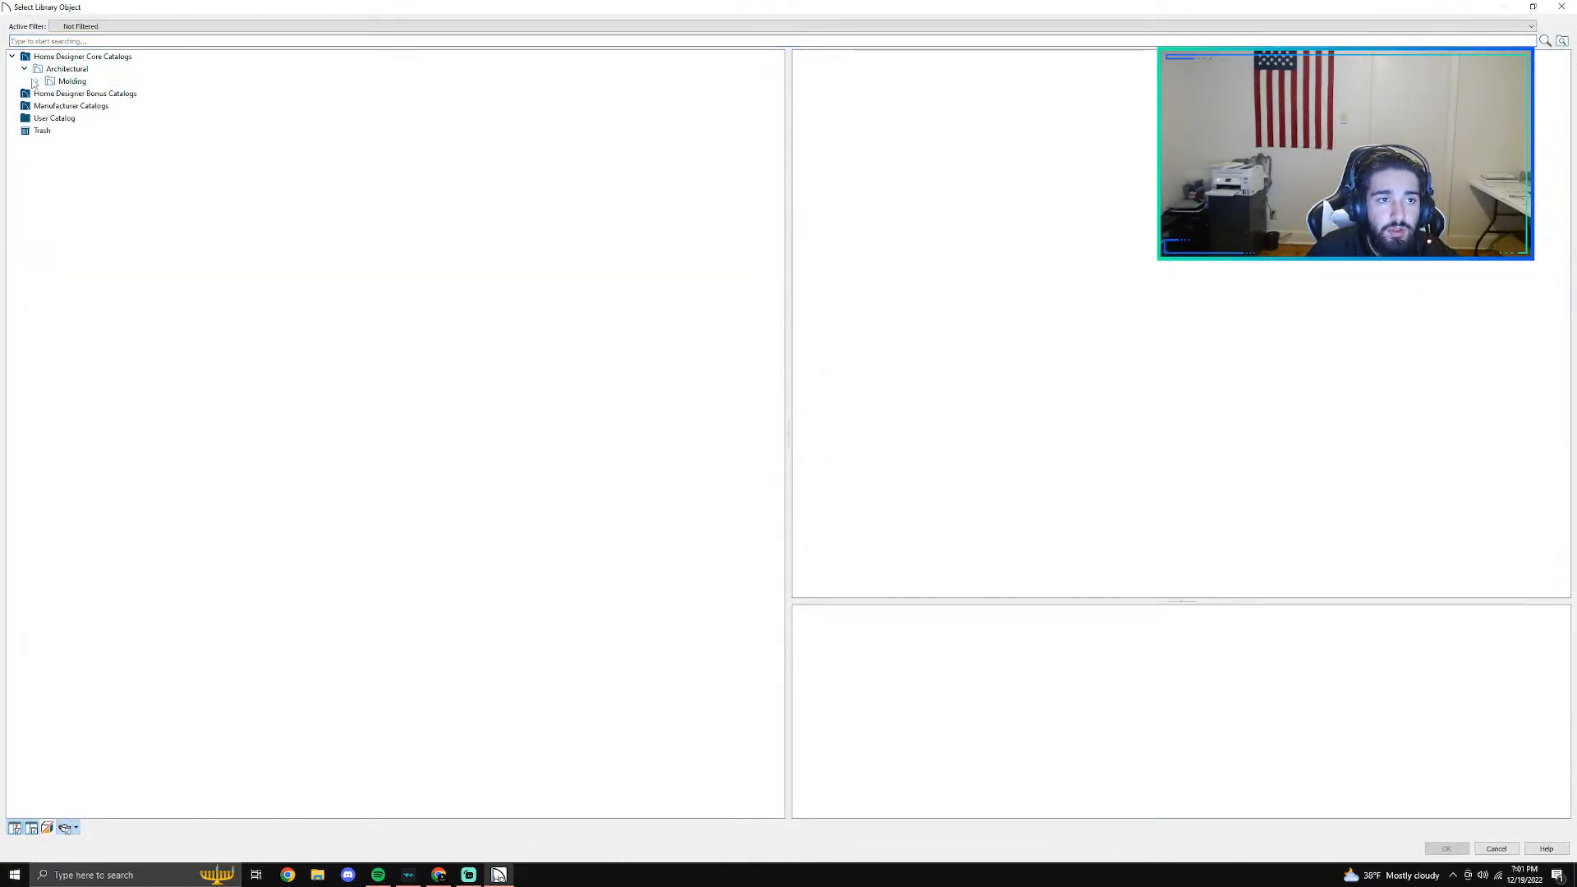
click(36, 82)
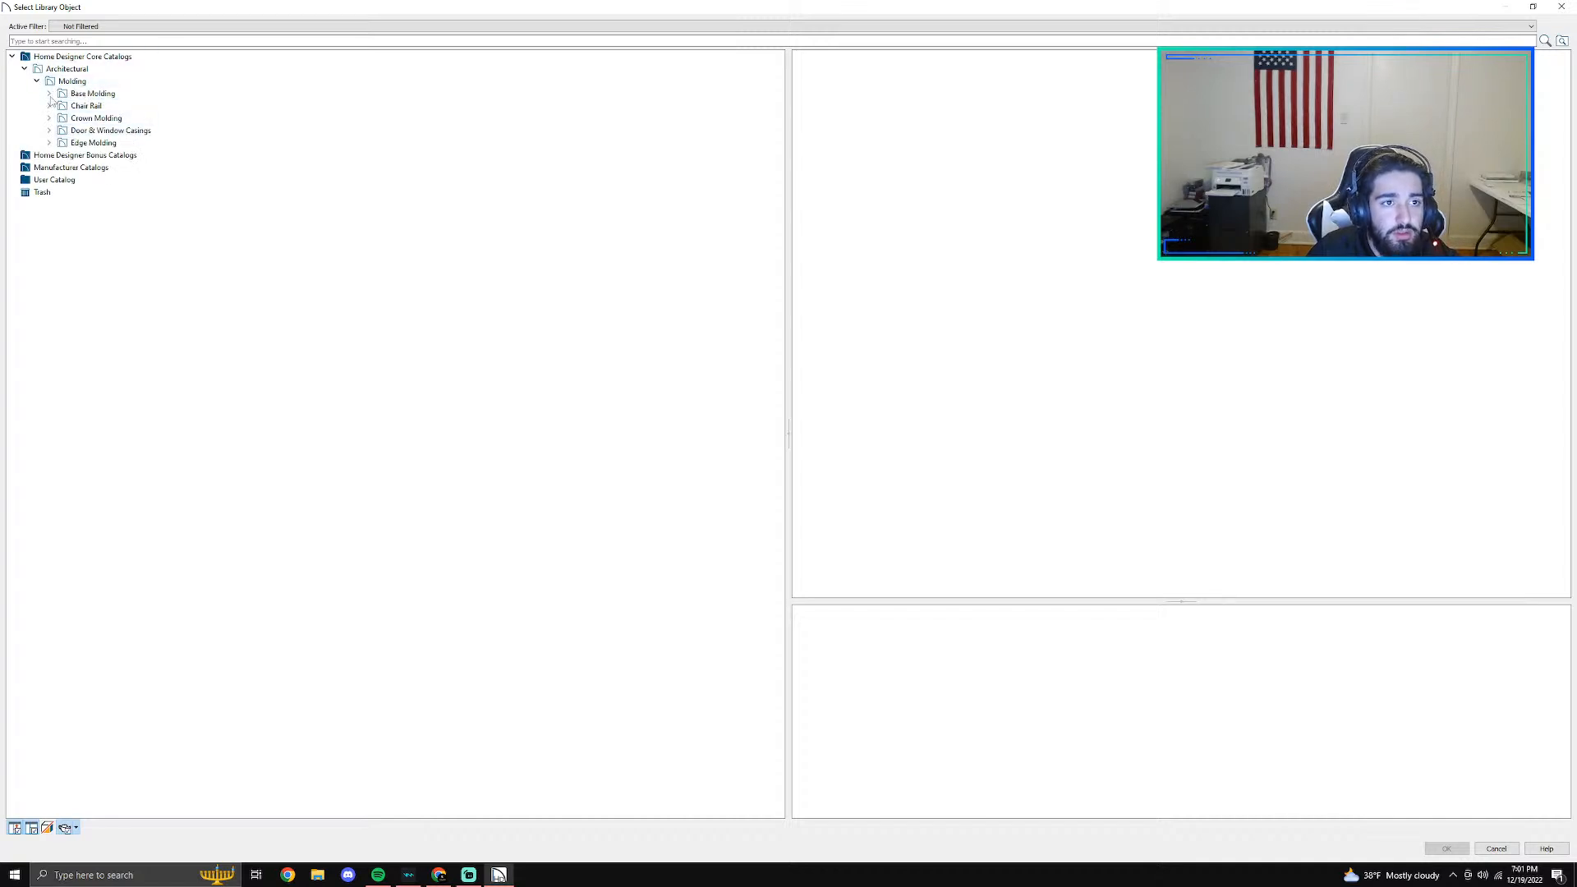
click(50, 93)
click(94, 106)
click(107, 131)
click(112, 156)
click(112, 143)
click(107, 131)
click(104, 181)
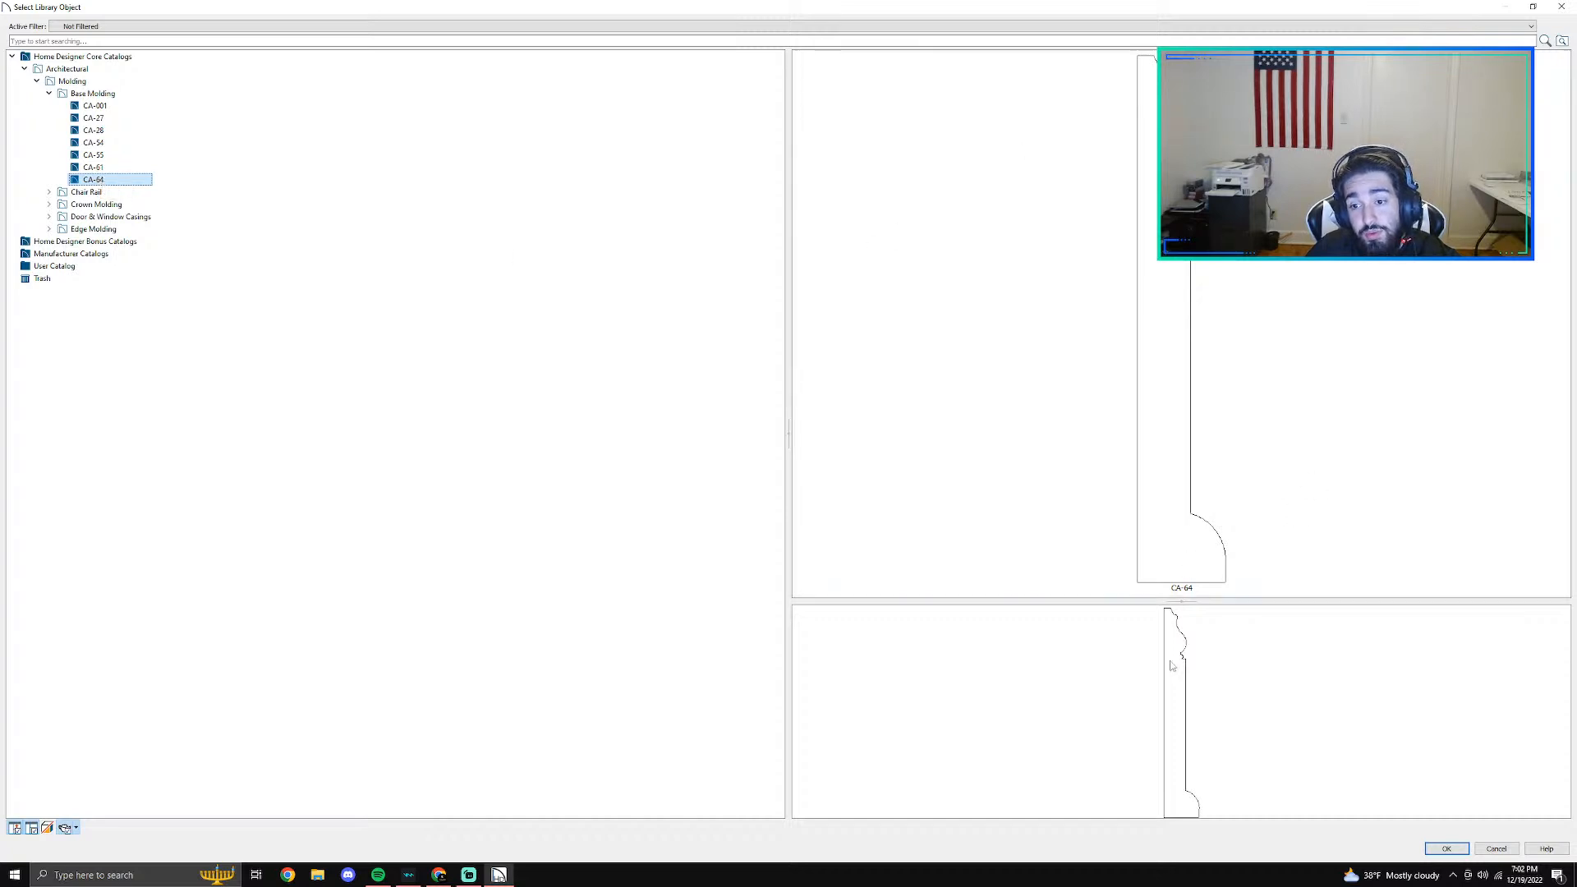
click(96, 167)
click(99, 156)
click(87, 143)
click(85, 131)
click(89, 107)
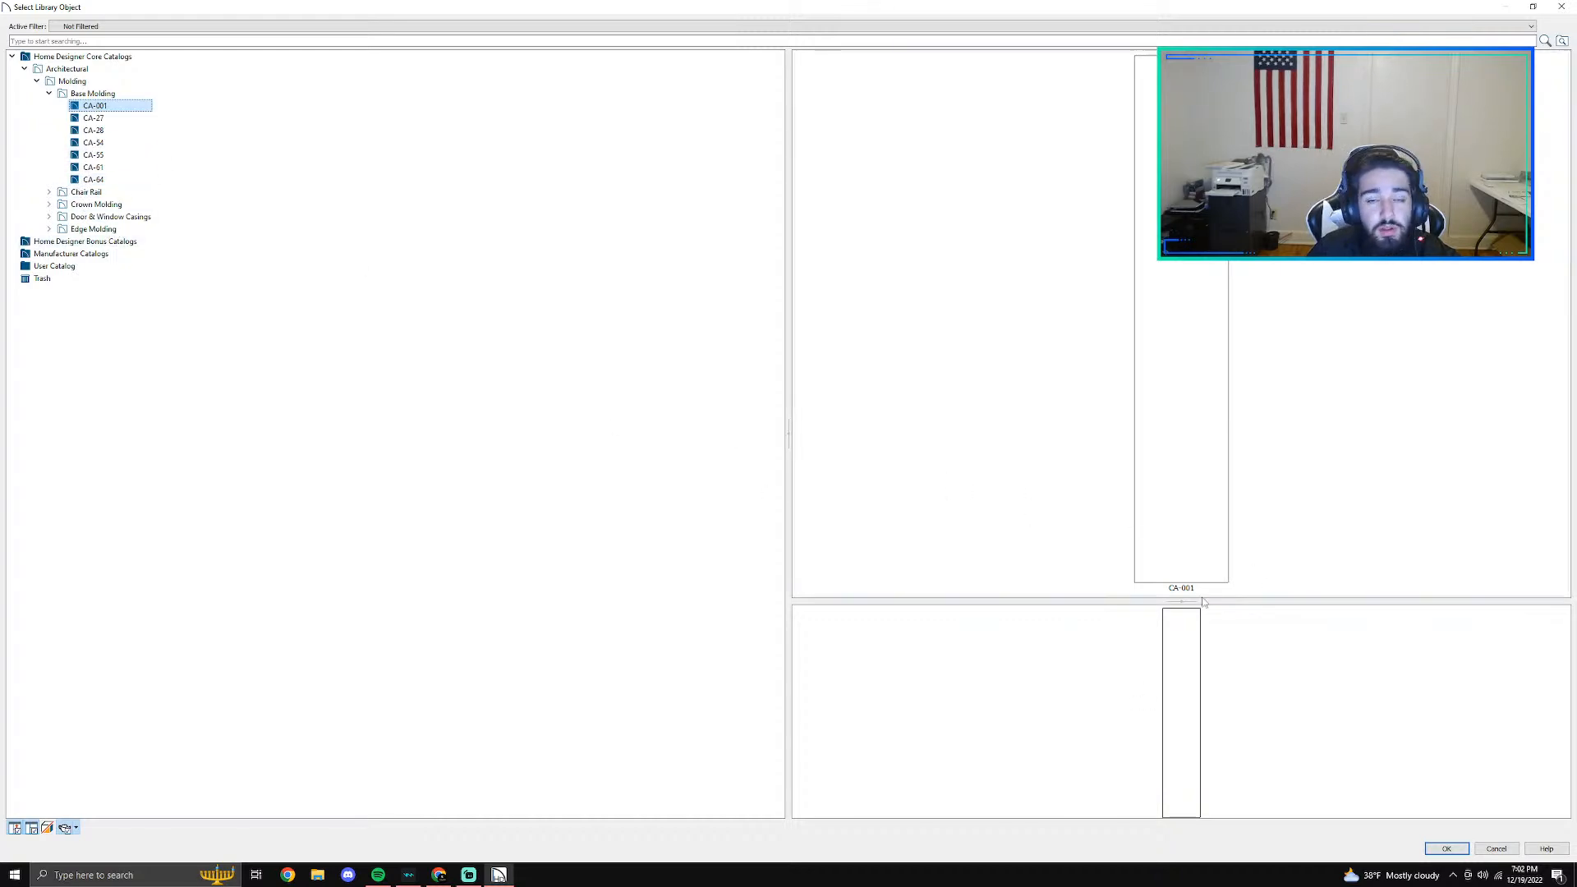
click(1497, 849)
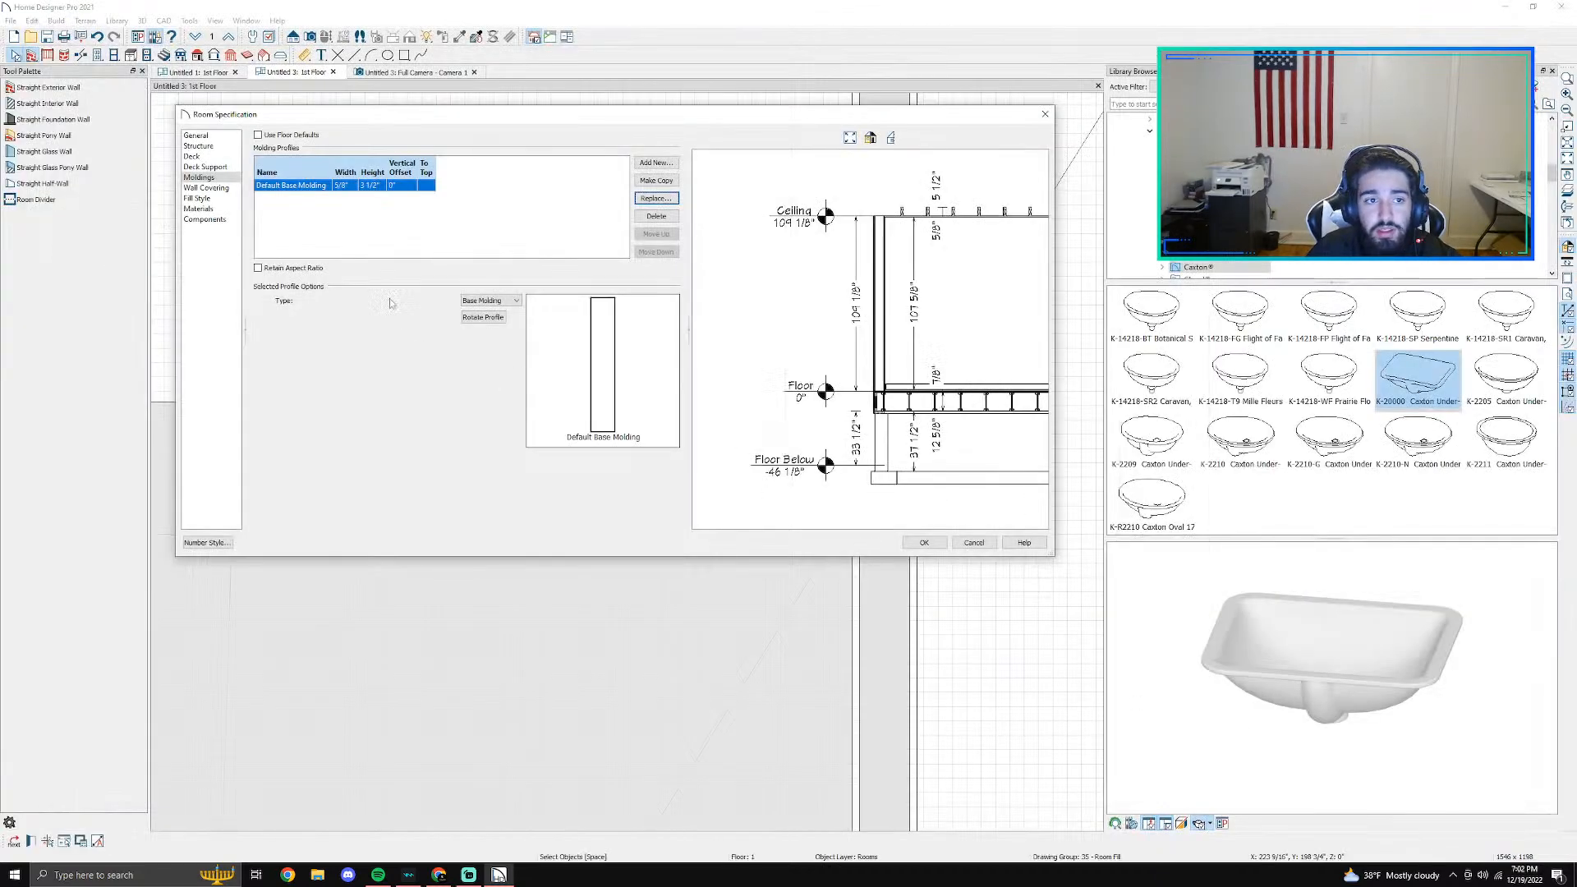
click(655, 198)
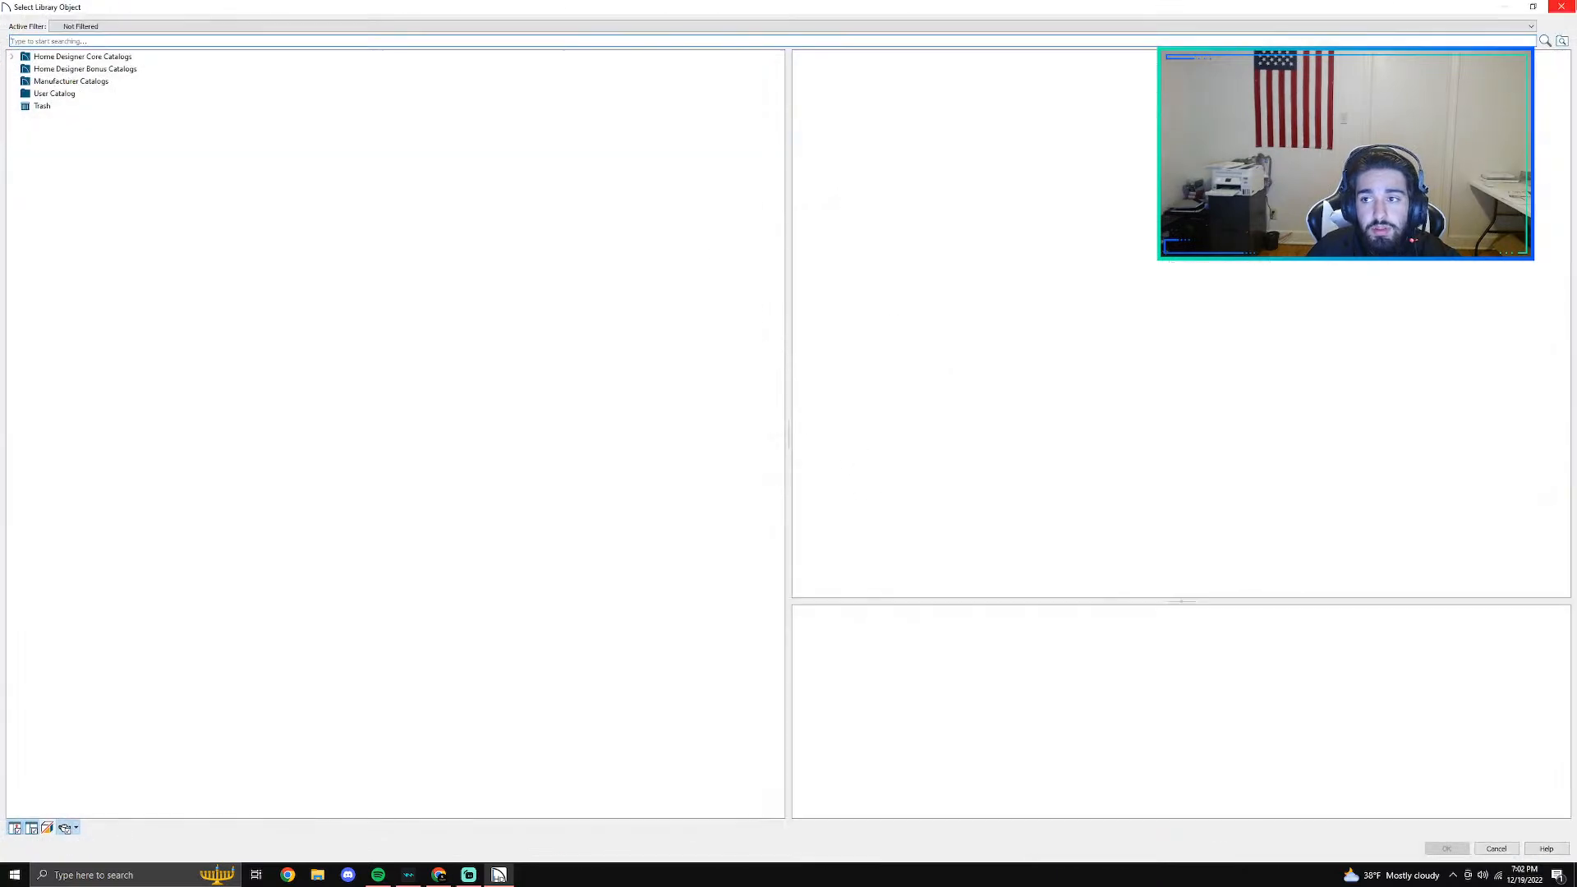
click(1561, 6)
click(656, 198)
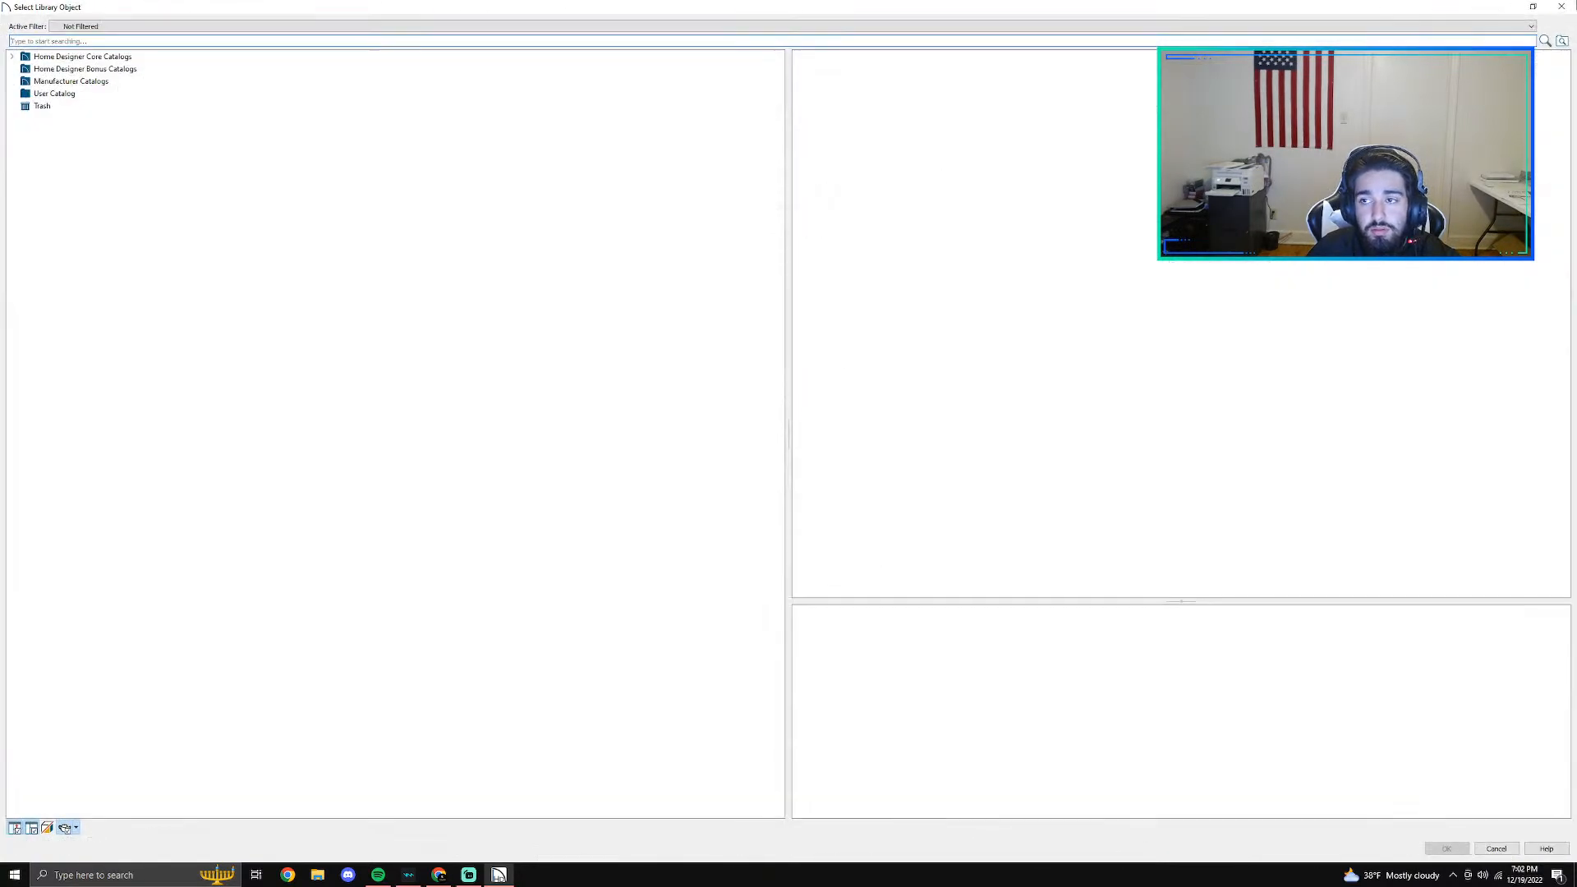
click(1559, 6)
- Delete the Default Base Molding from the room outside the shower and look around the room in the camera view
click(645, 218)
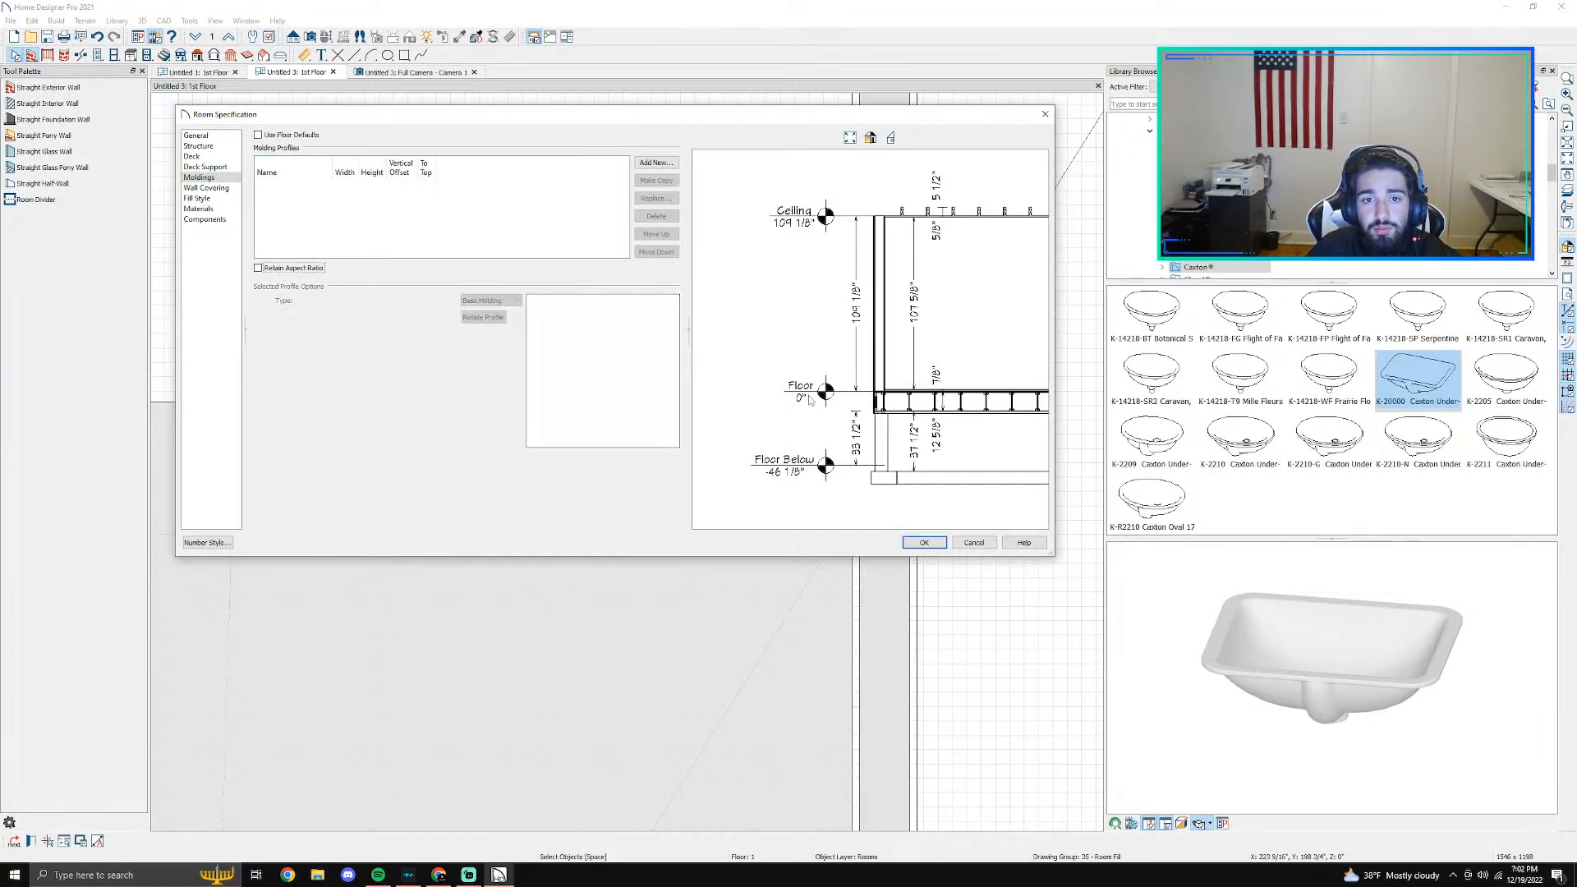
click(920, 542)
click(388, 55)
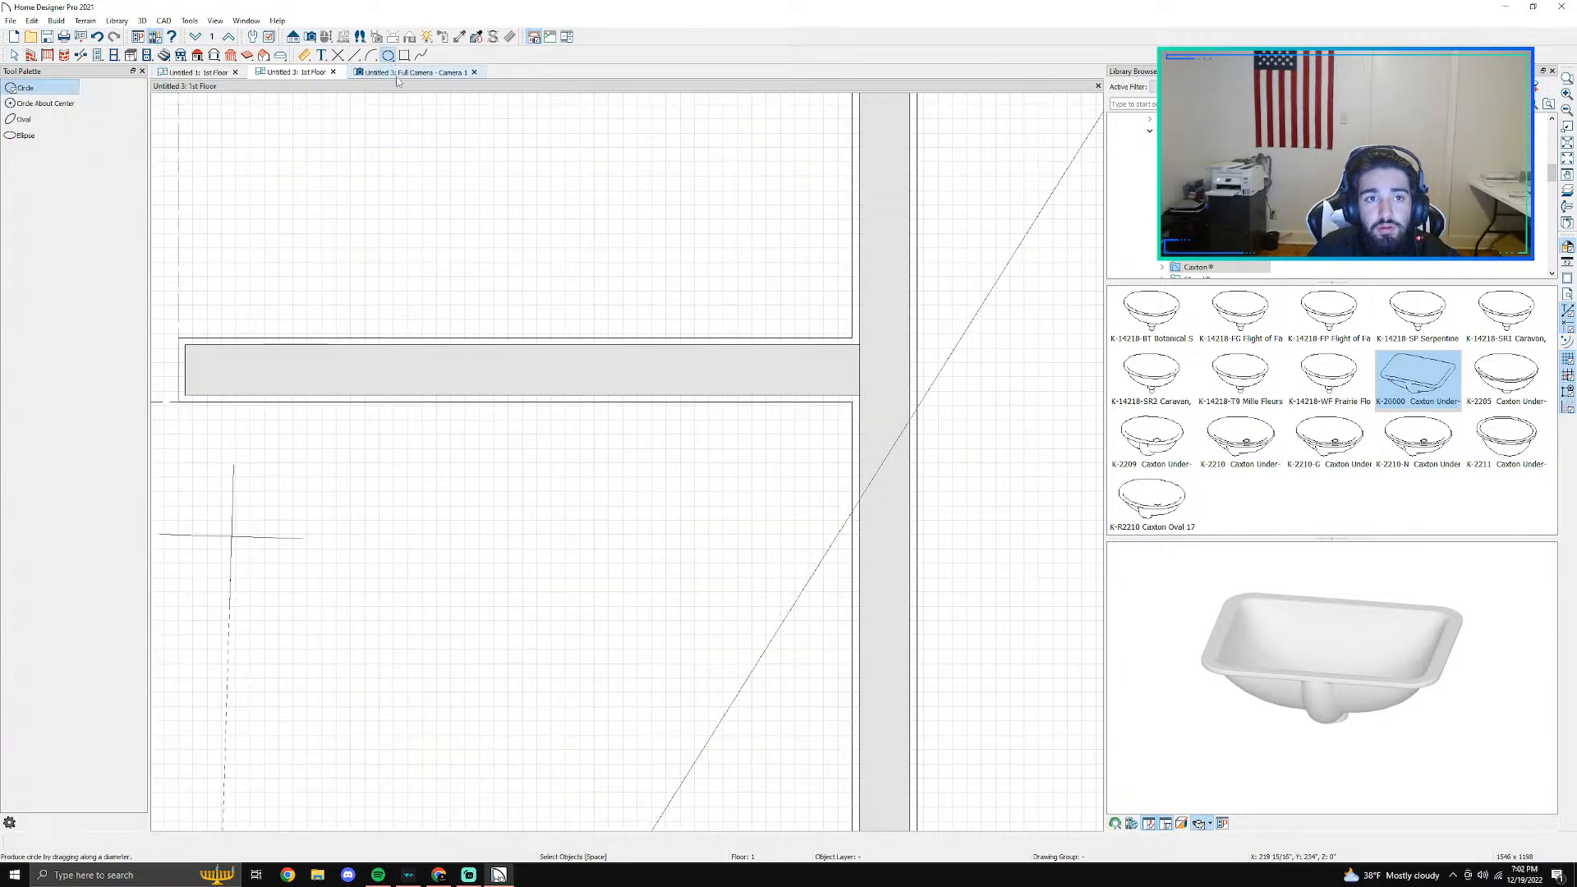
click(397, 75)
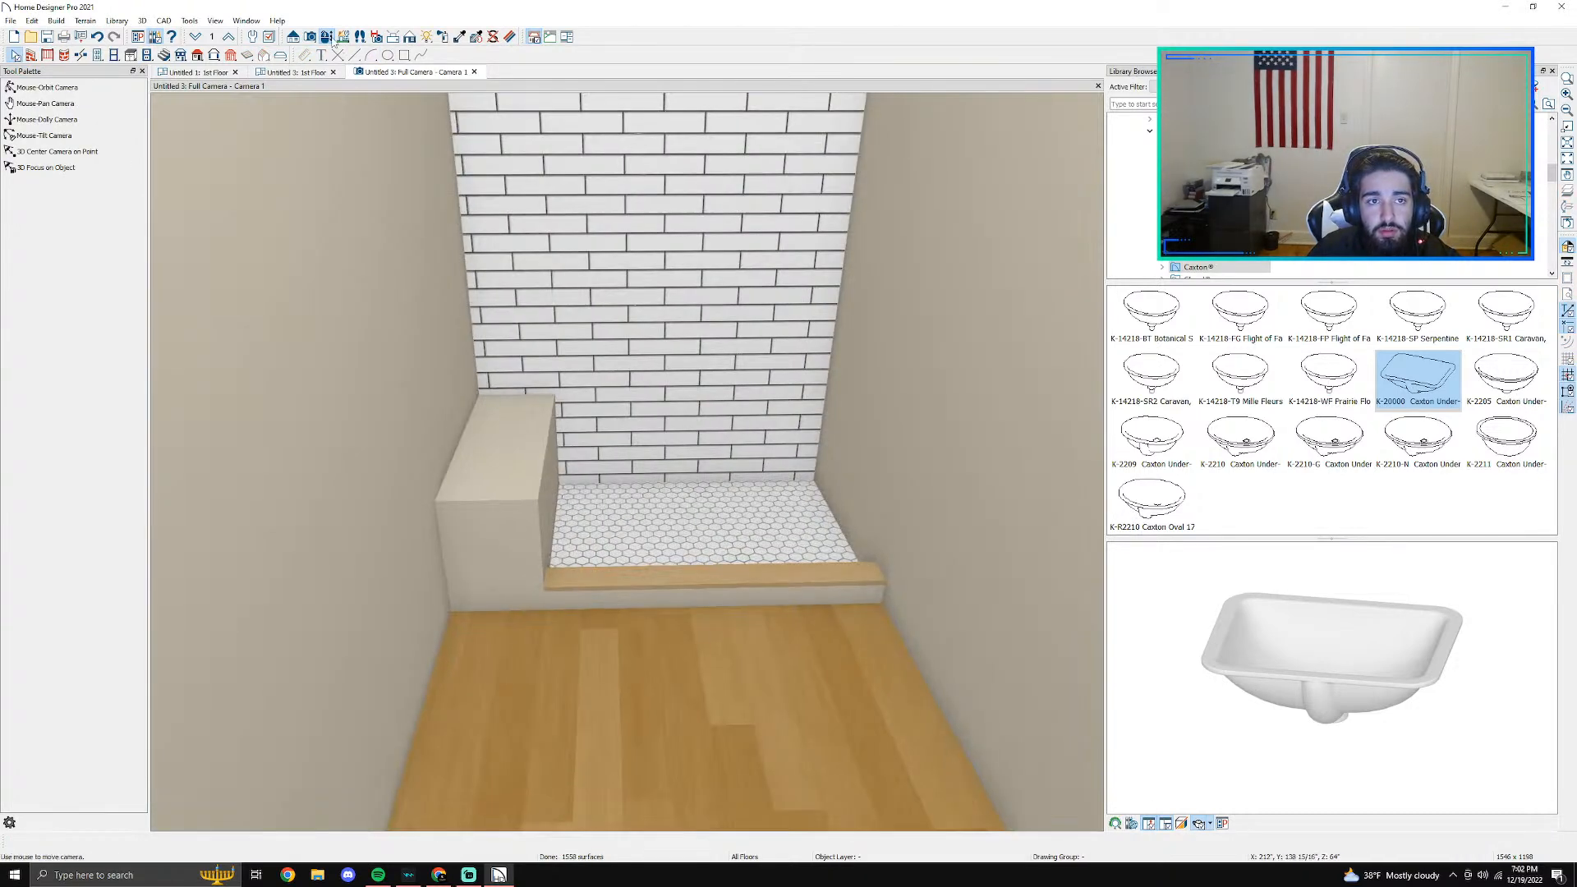
click(332, 41)
drag(723, 509, 258, 88)
- In the floor plan, place two base cabinets end to end along the side wall, starting in the corner beside the door
click(293, 73)
scroll(492, 258, down, 4)
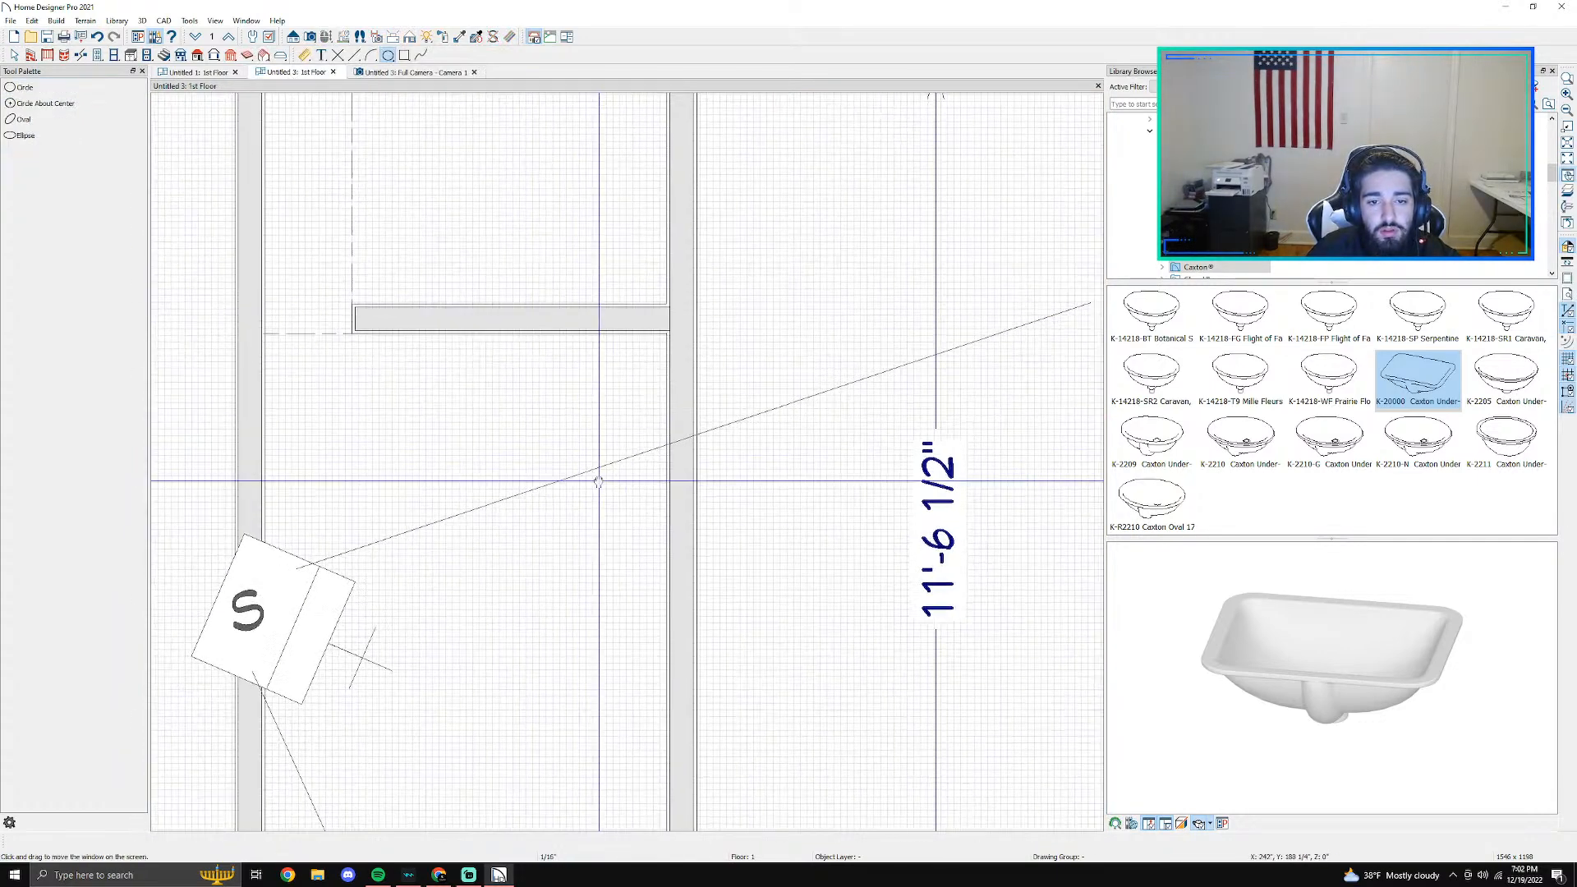
middle_drag(595, 479, 739, 355)
middle_drag(725, 645, 669, 329)
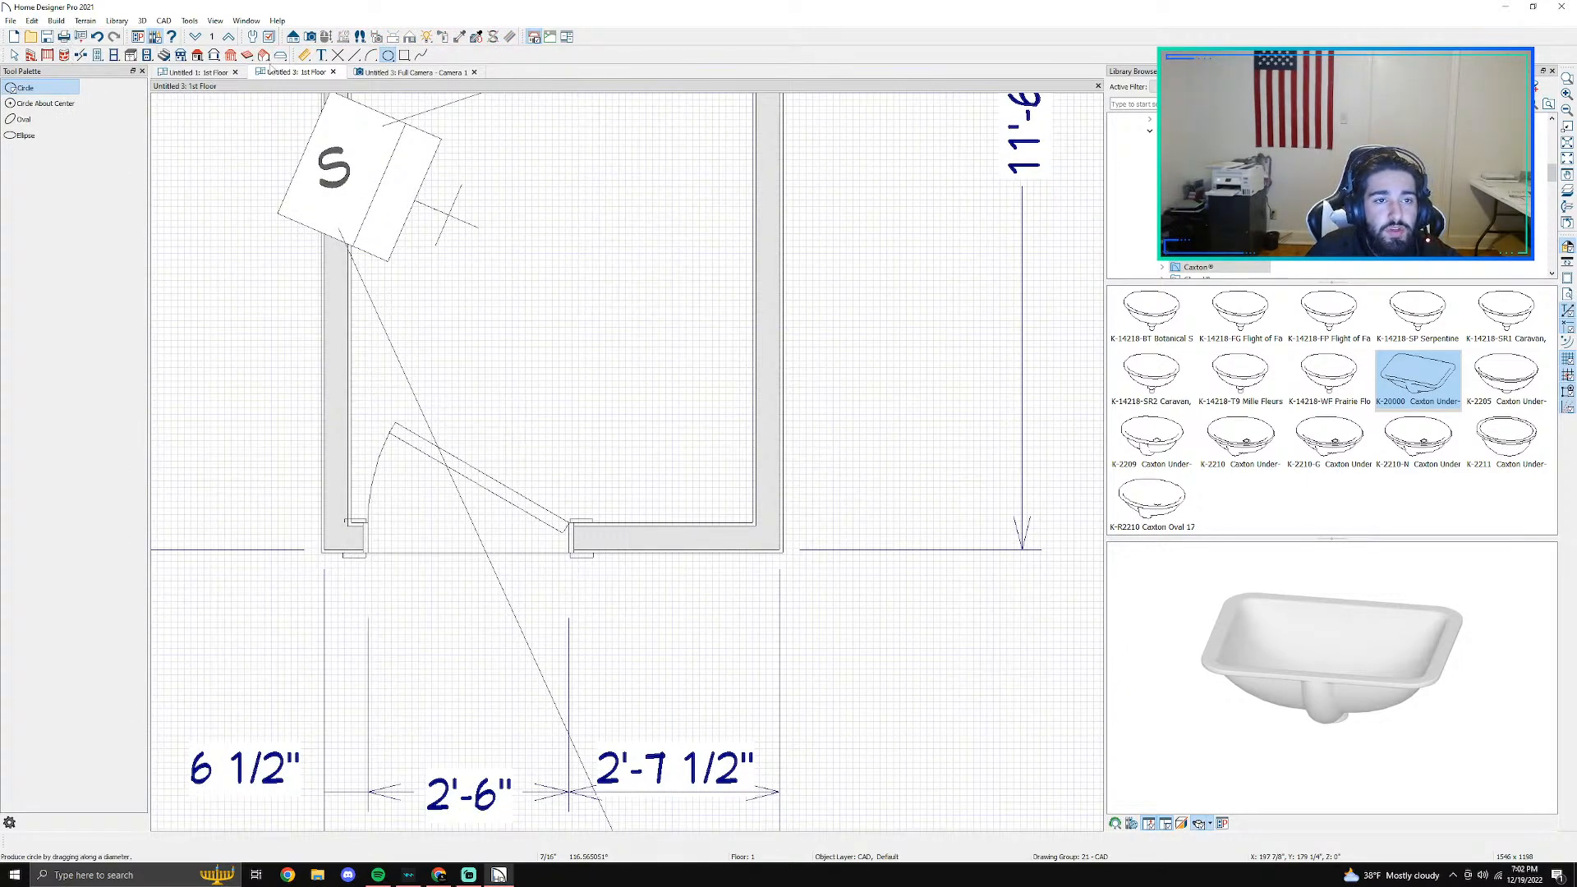
click(132, 56)
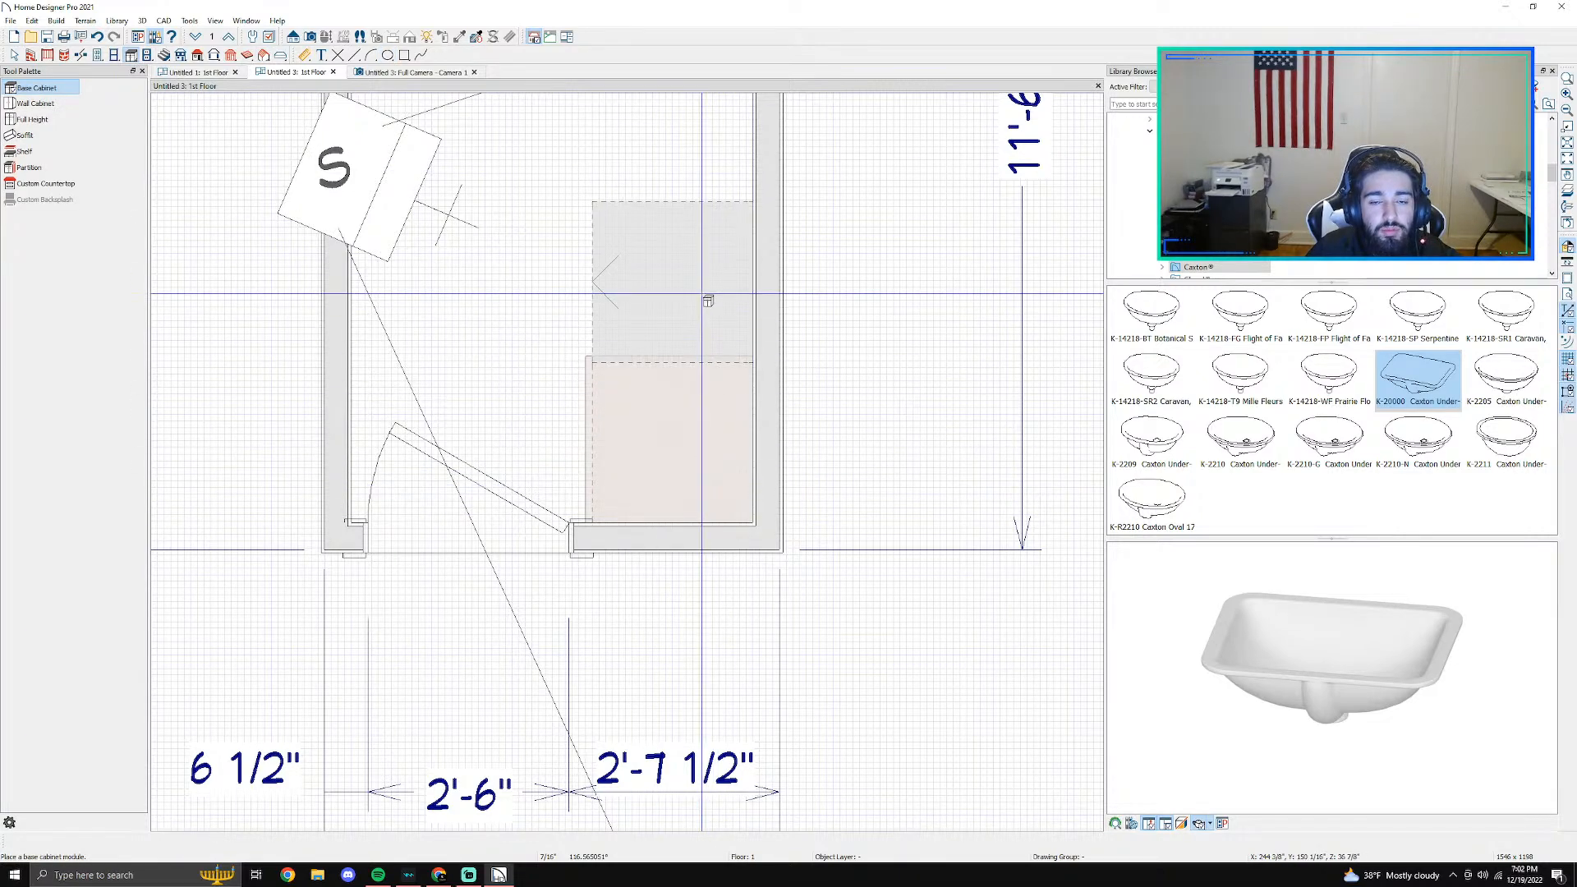
click(703, 296)
key(Escape)
- Set the width of the base cabinet in the corner beside the door to 24 inches
click(698, 412)
double_click(699, 416)
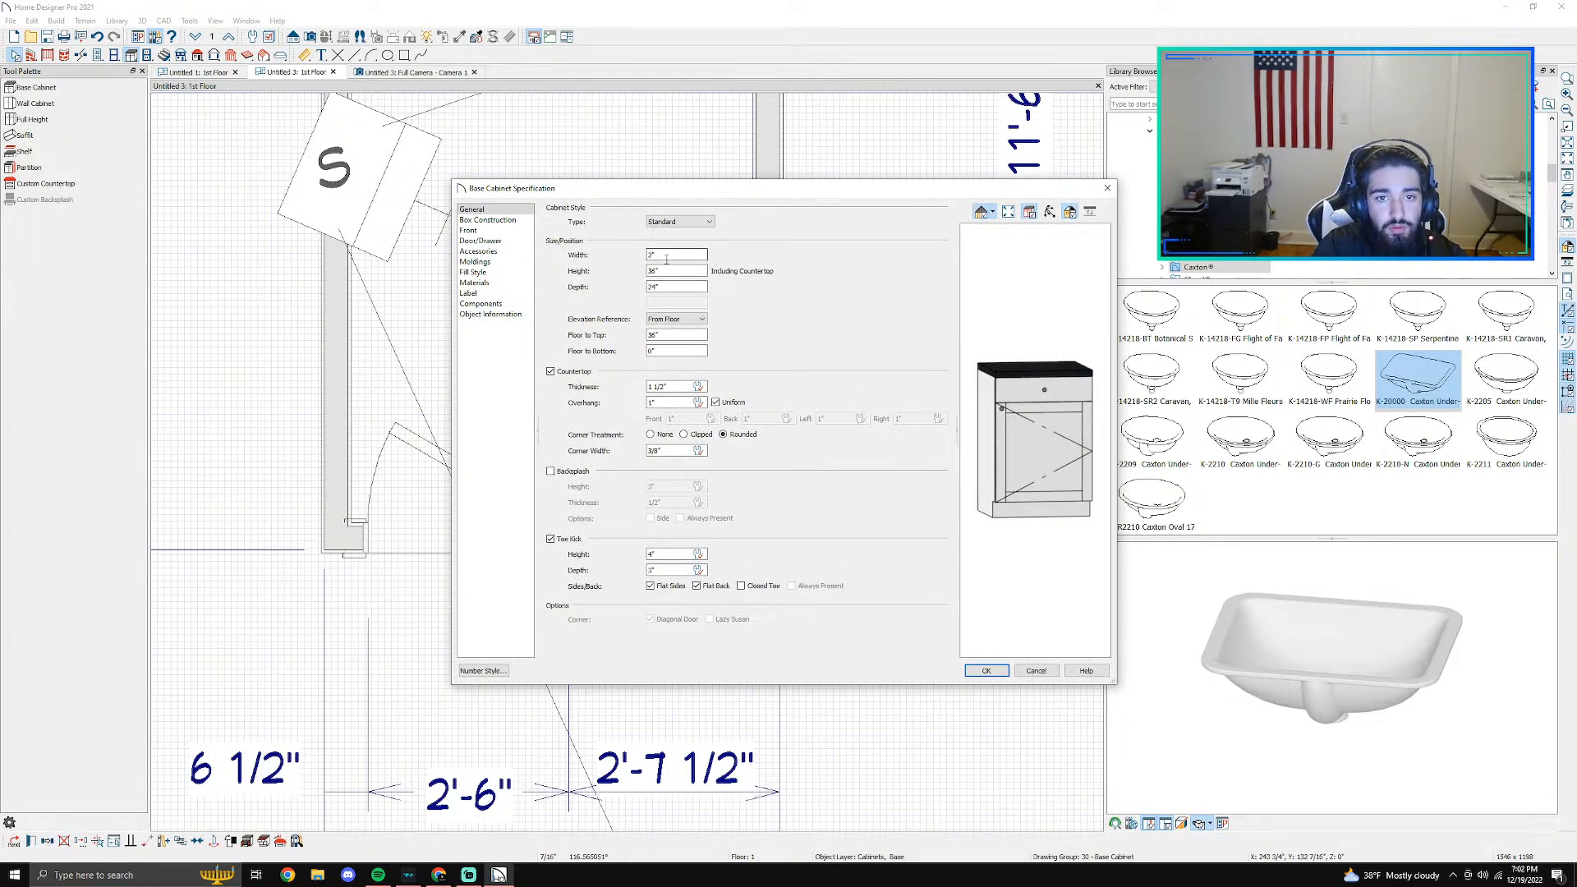
text(24)
key(Return)
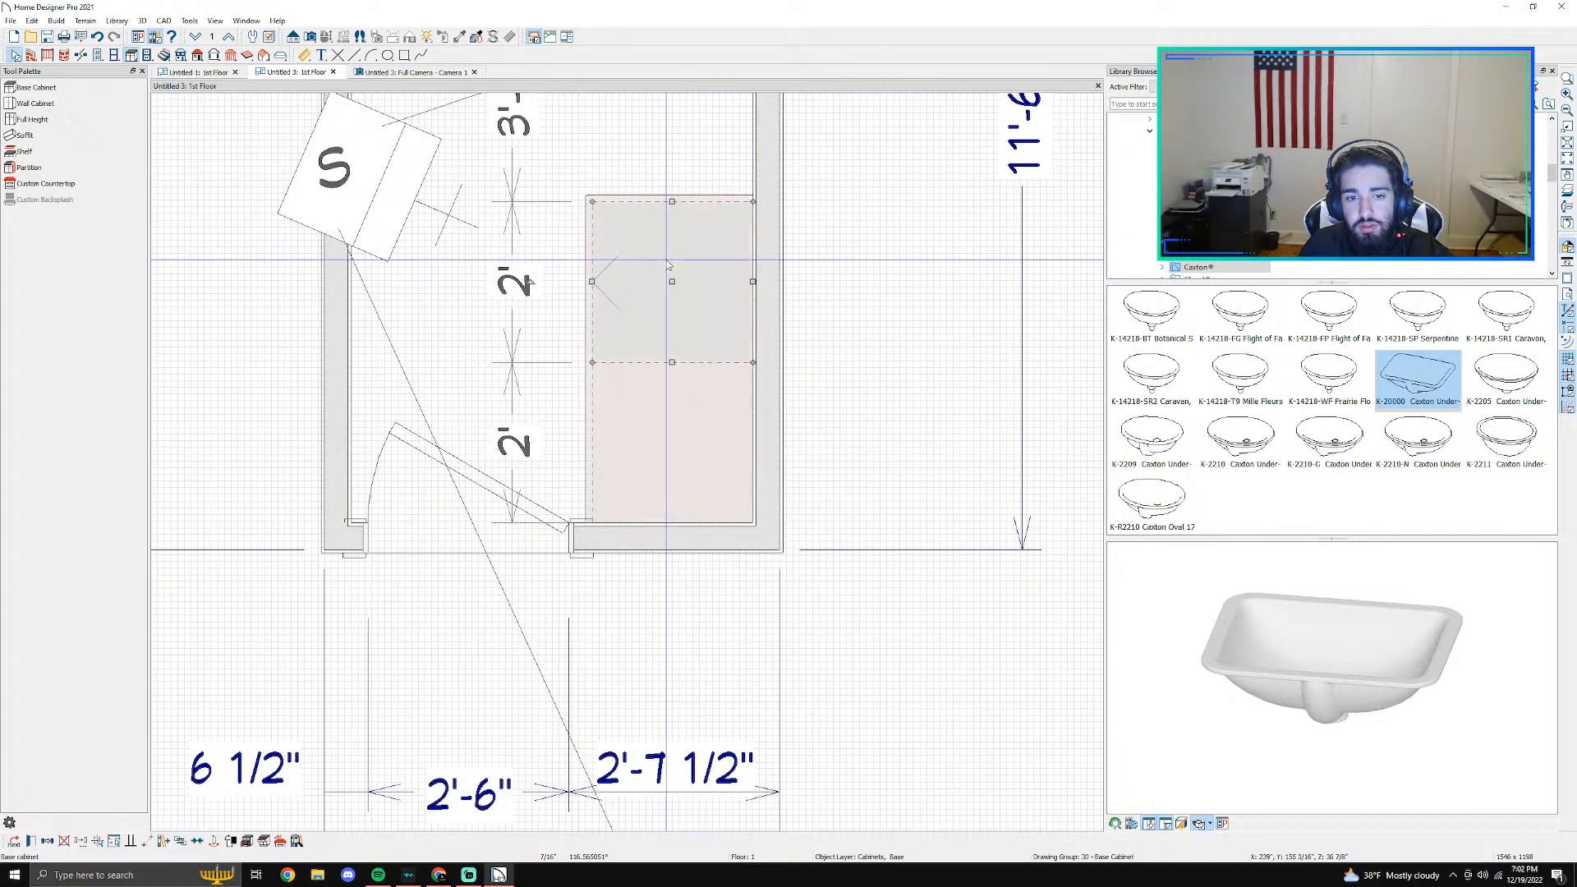
- Remove the base cabinet farther from the door and set the remaining corner cabinet's width to 30 inches
double_click(653, 482)
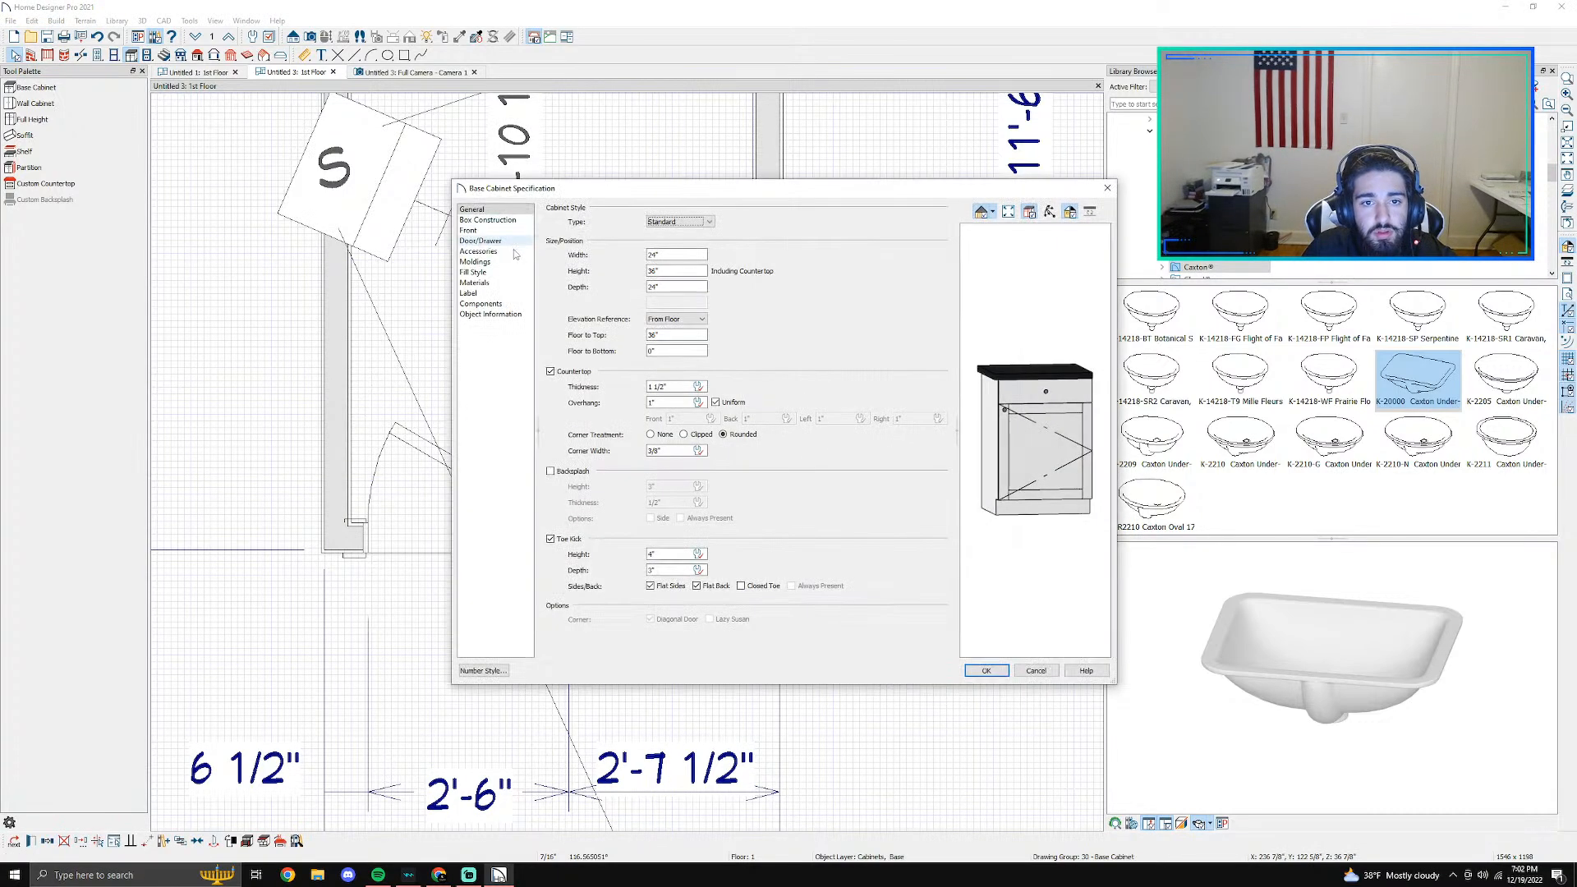
click(672, 254)
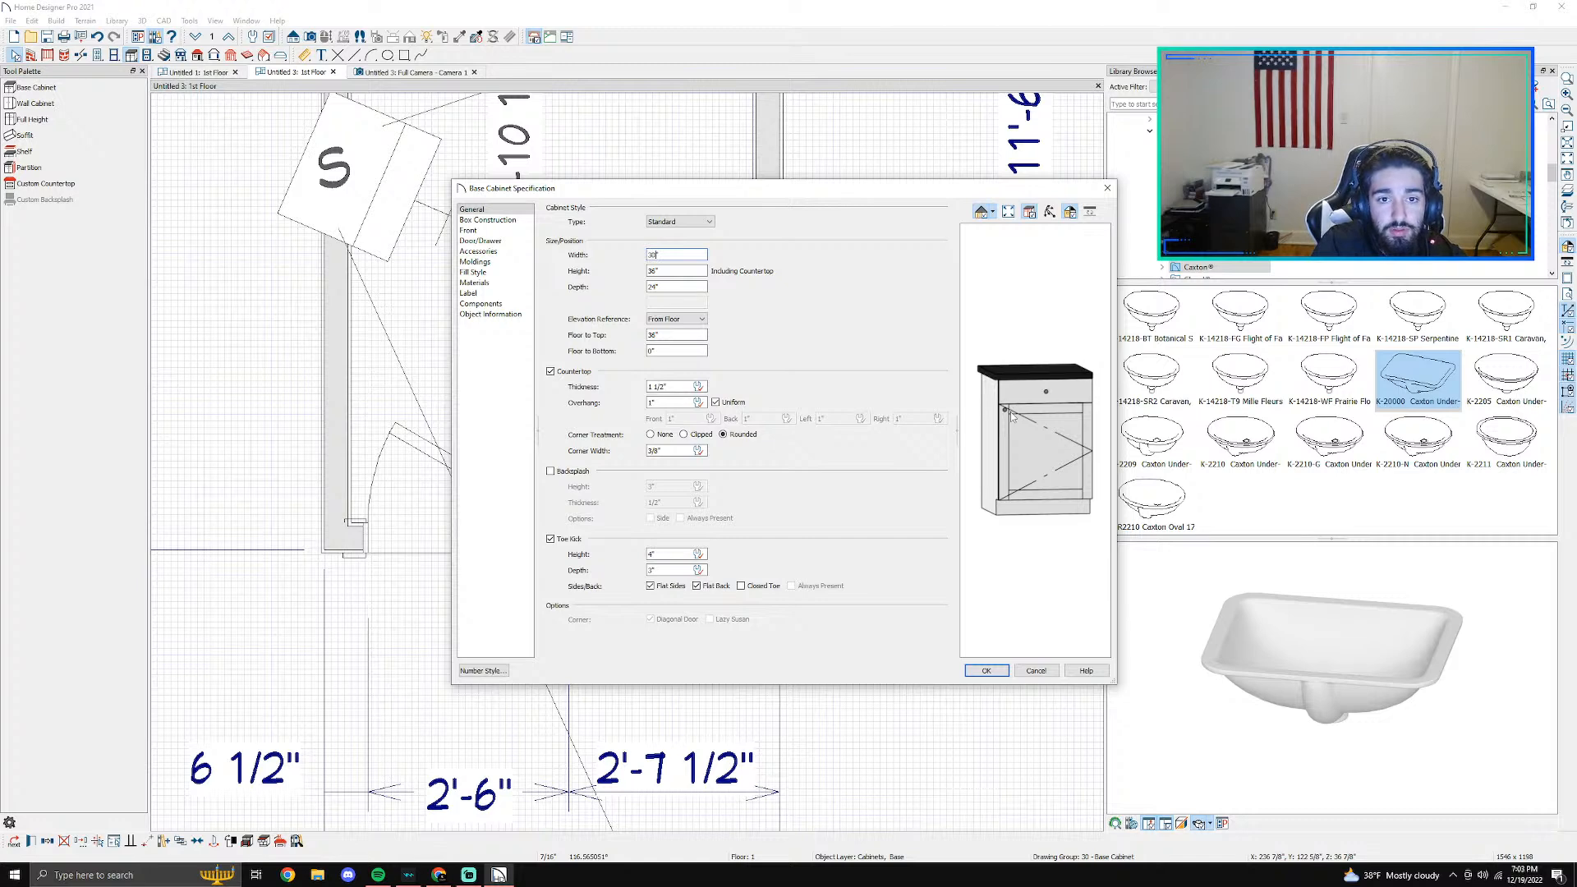
key(Return)
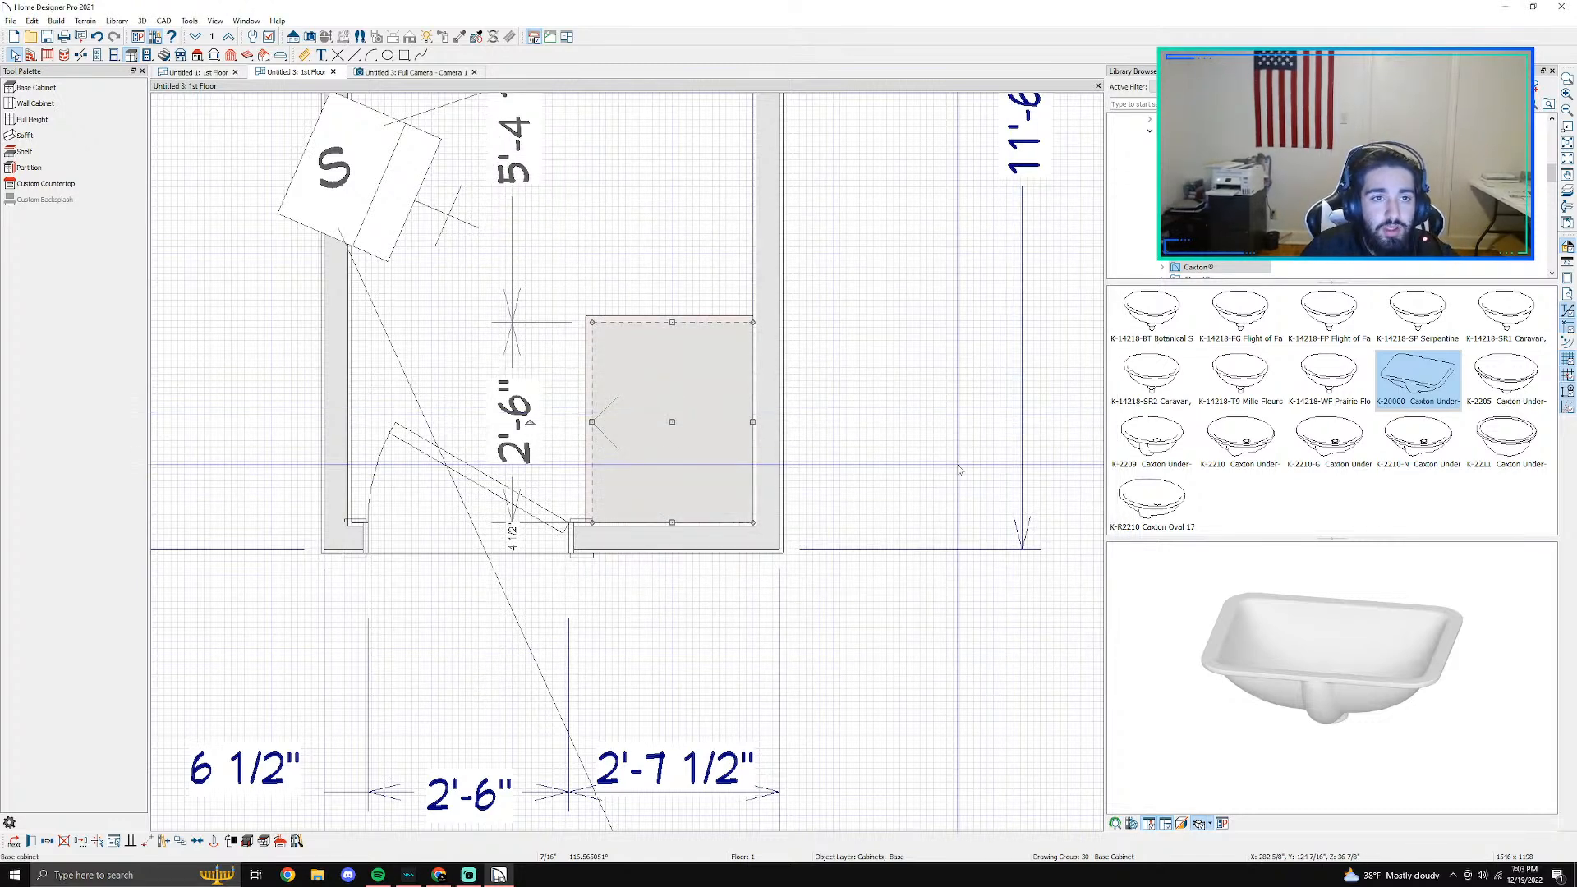
click(419, 72)
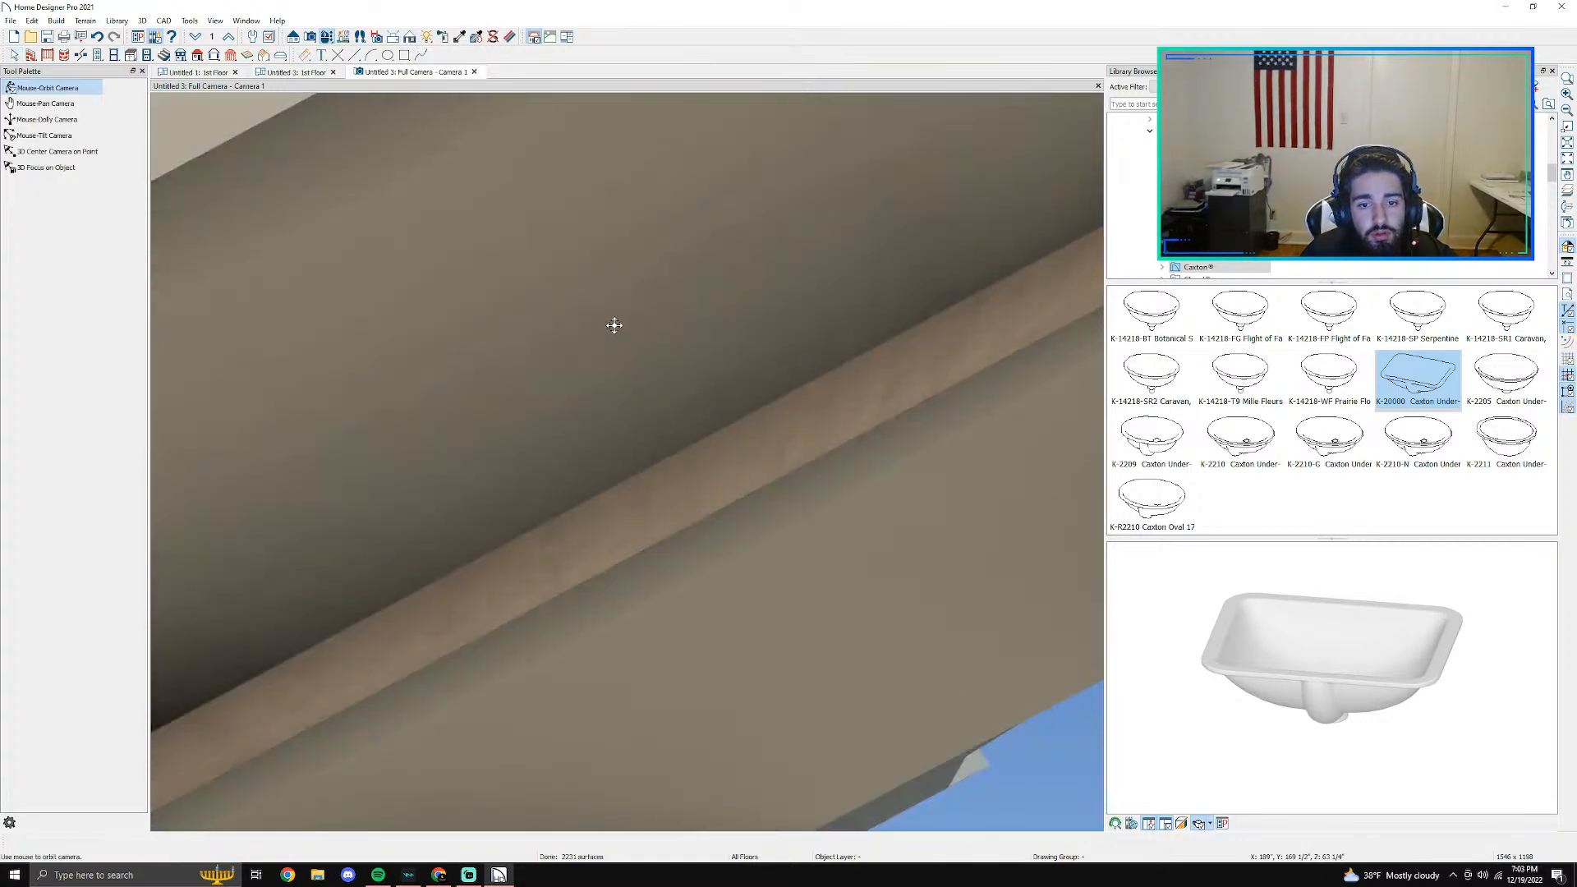
drag(751, 285, 496, 426)
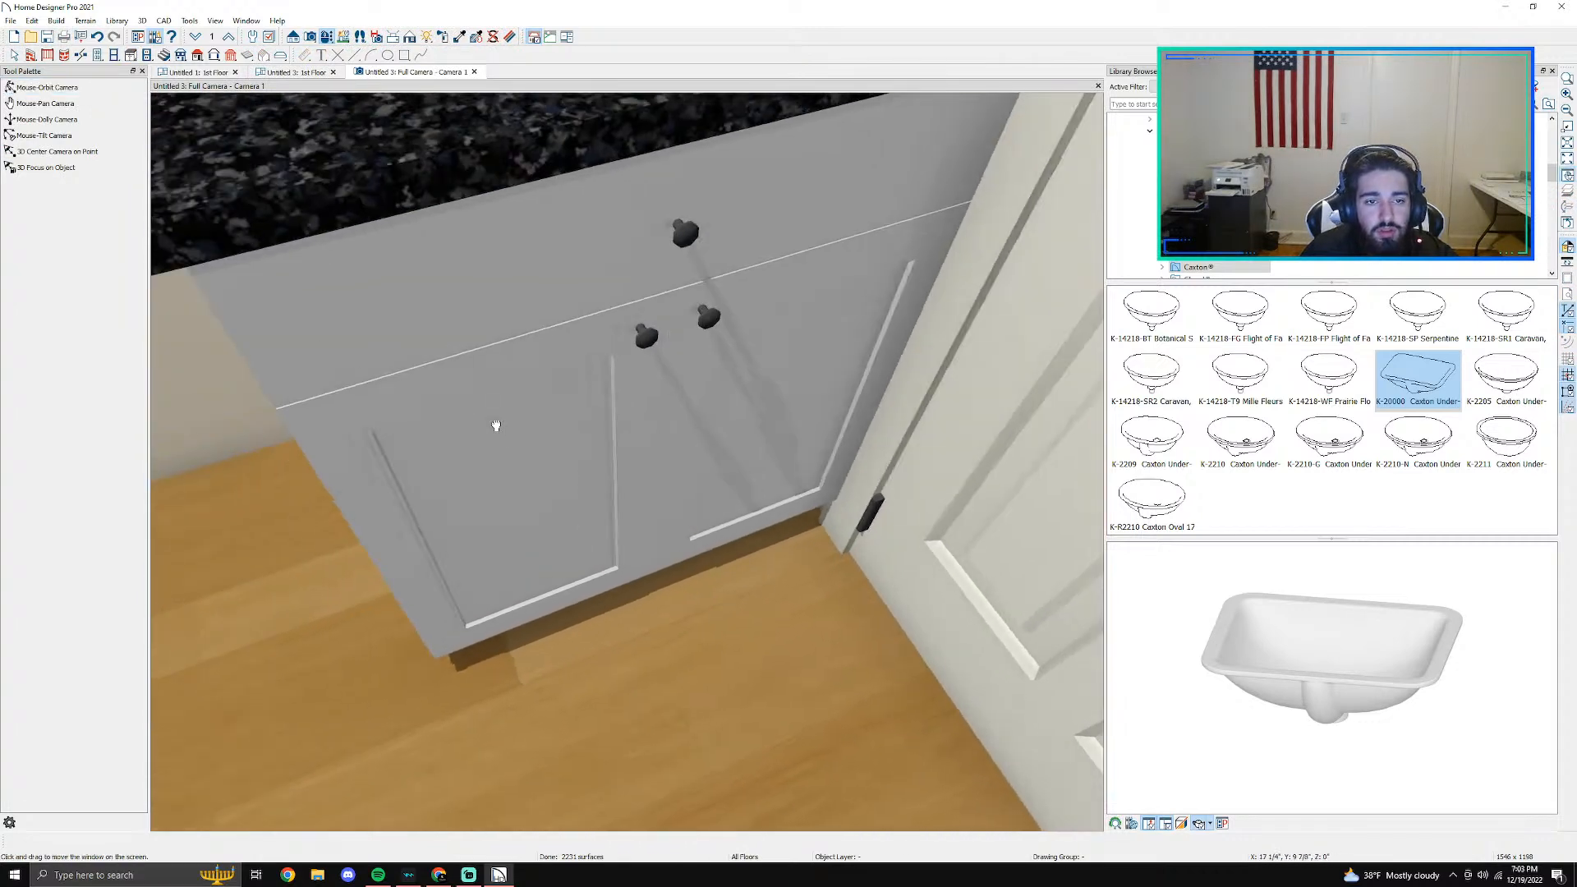
- Copy the 30-inch base cabinet and place the duplicate directly beside it, flush against the side wall
click(293, 73)
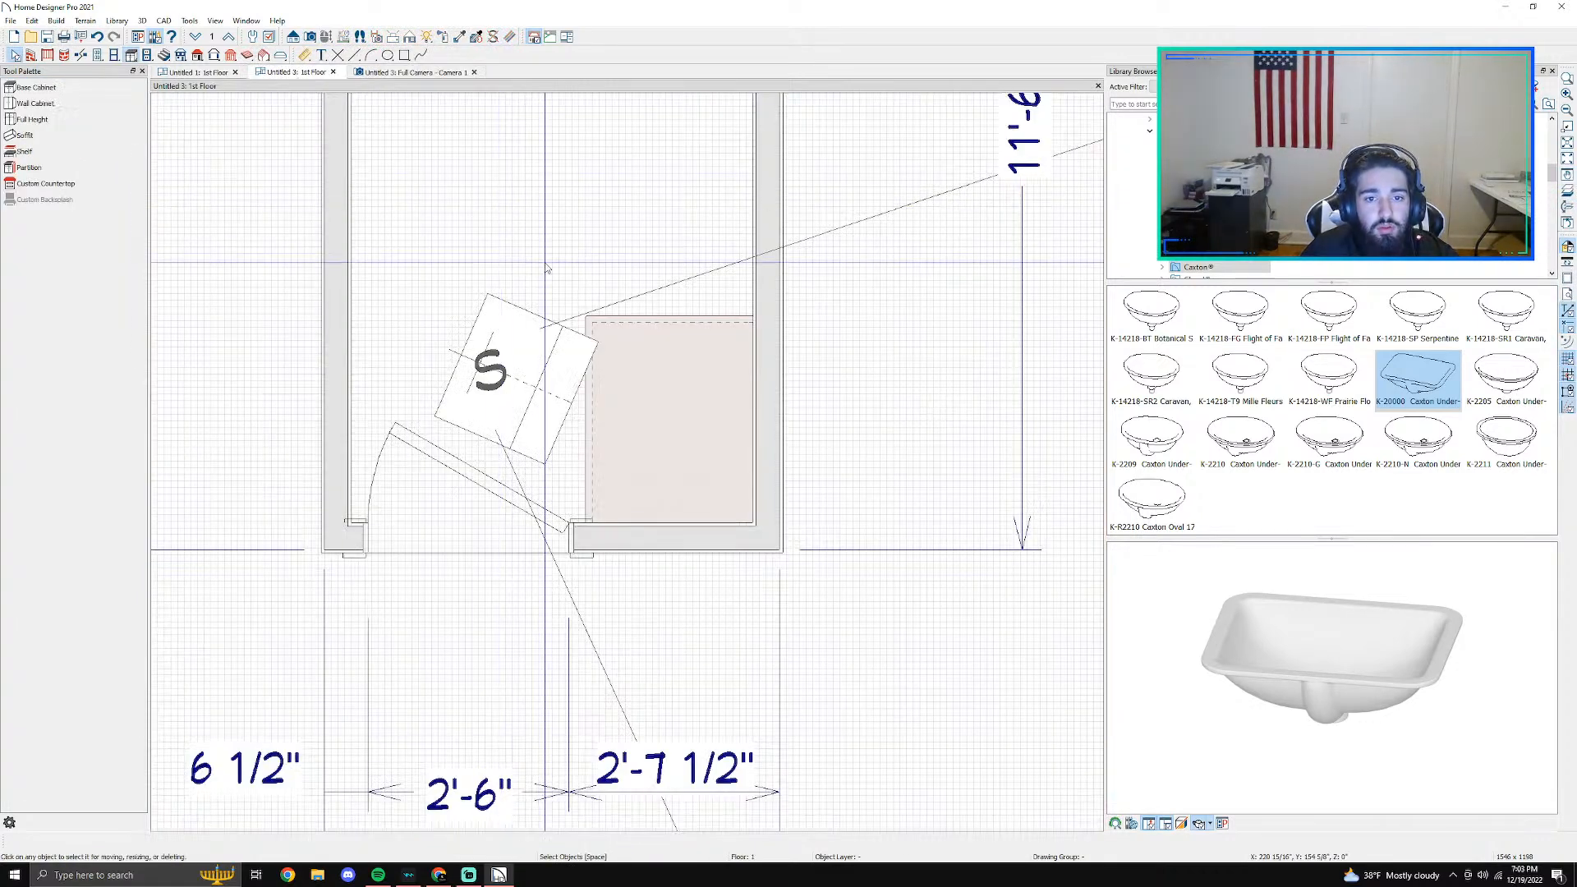
click(671, 387)
key(ctrl+v)
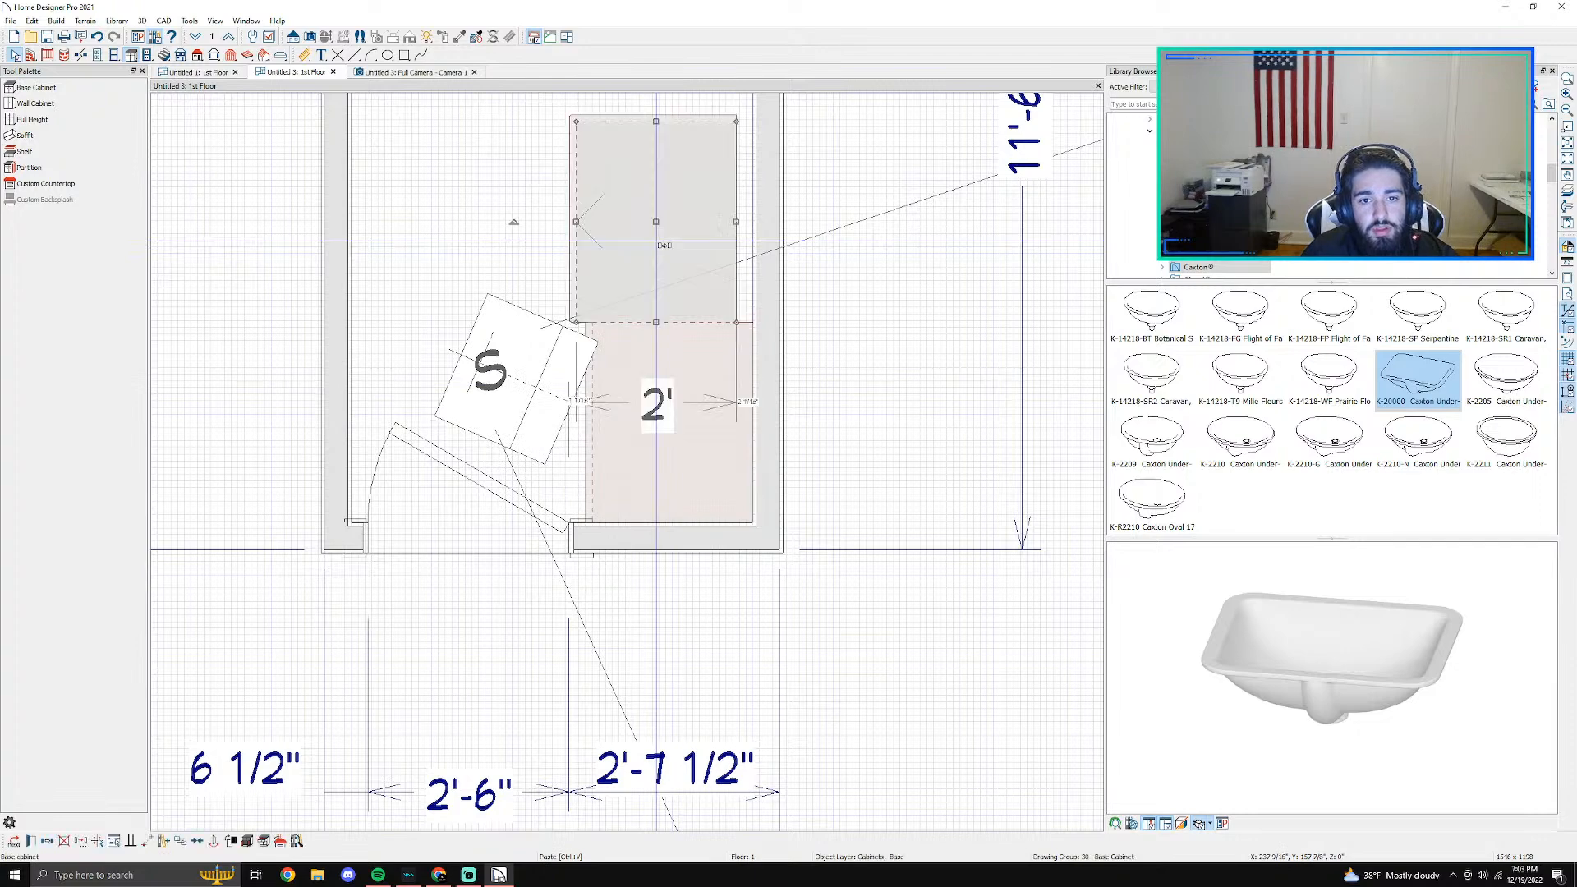
scroll(656, 221, down, 1)
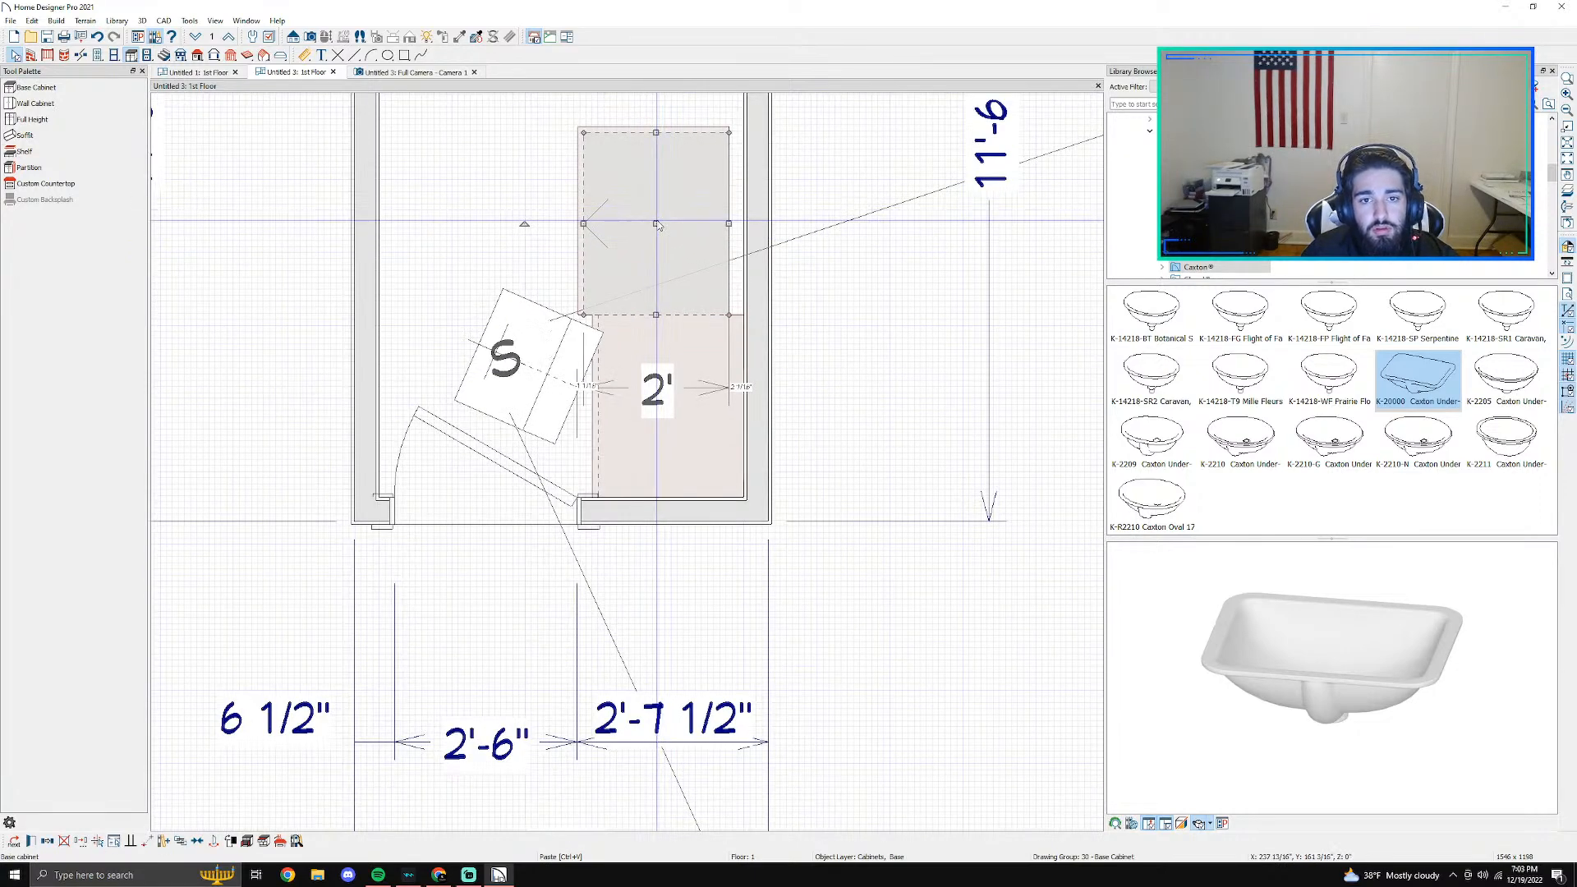
key(Right)
key(Right)
key(Right)
scroll(608, 253, down, 1)
middle_drag(557, 255, 749, 533)
- Search the library for a toilet and place the Composting Toilet against the side wall between the cabinets and the shower
text(toi)
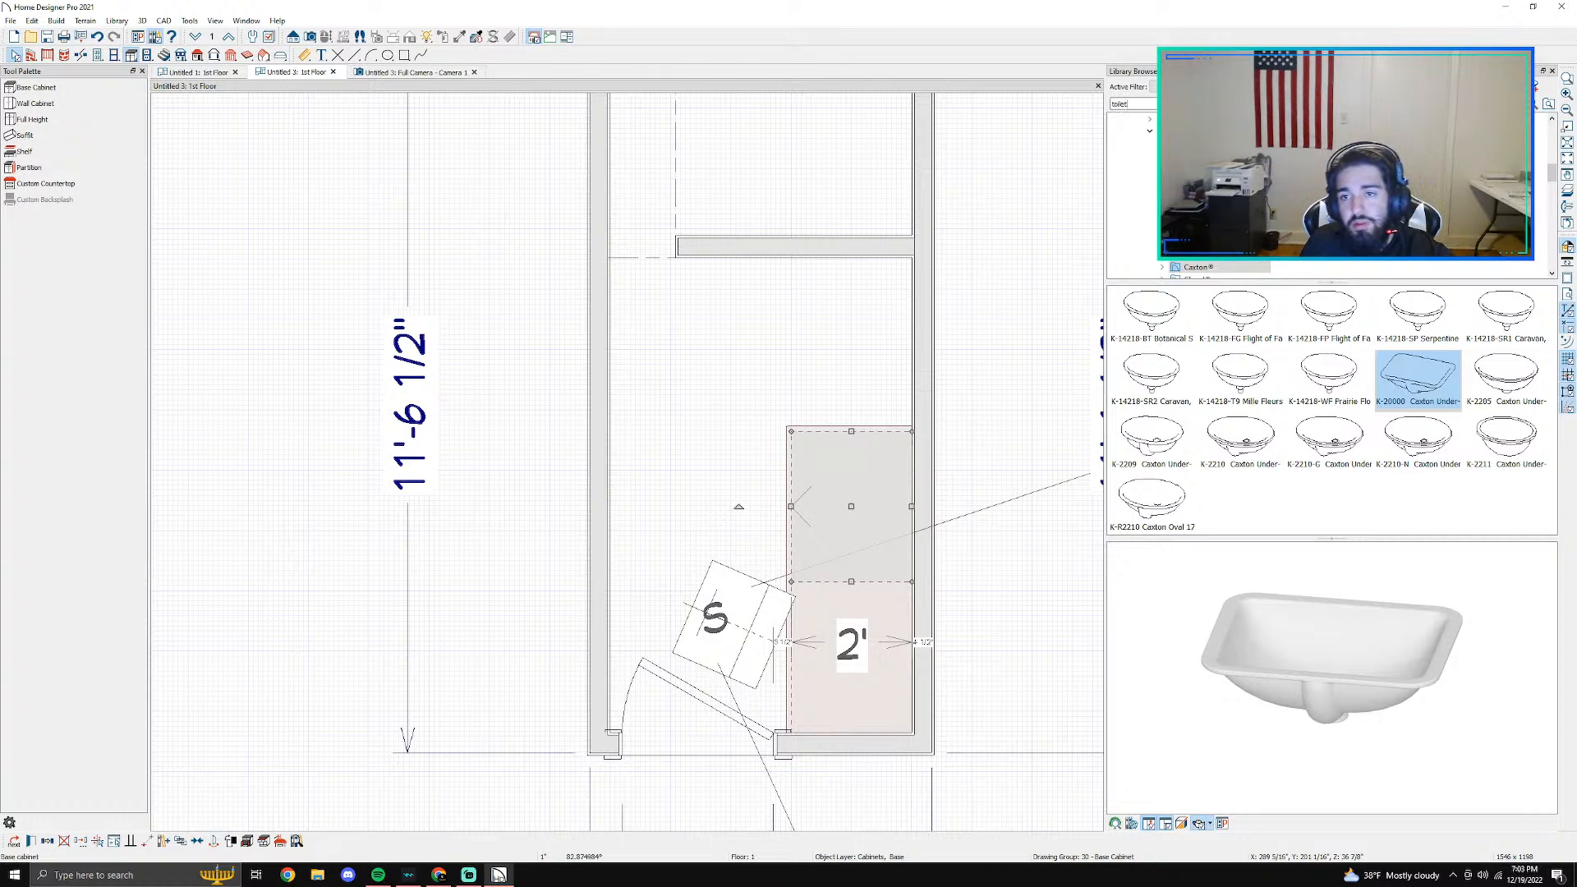
key(Return)
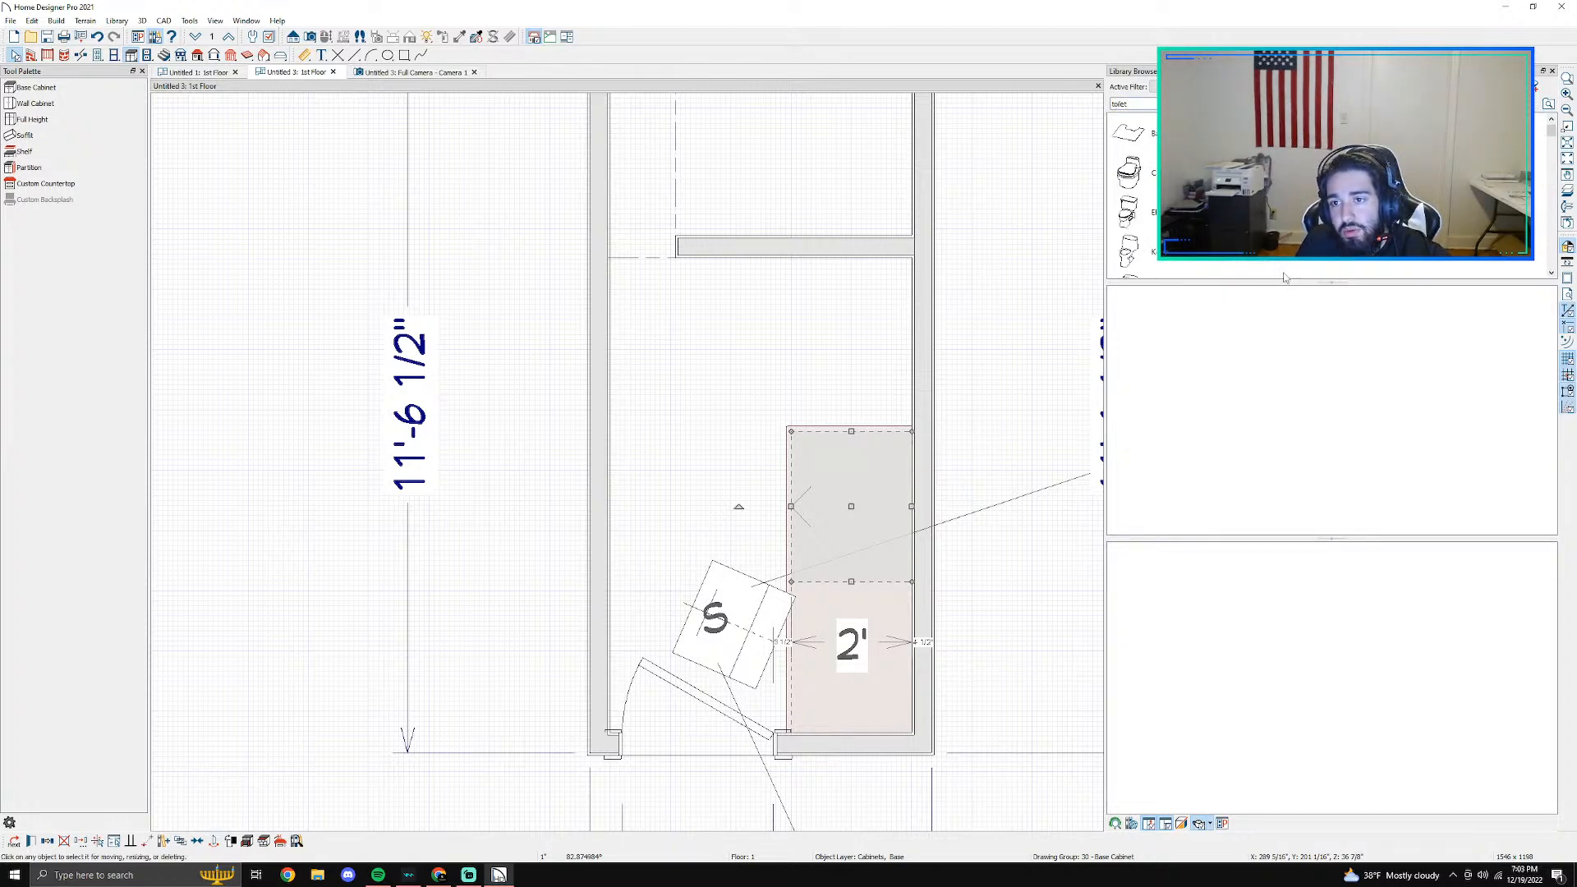
click(1128, 172)
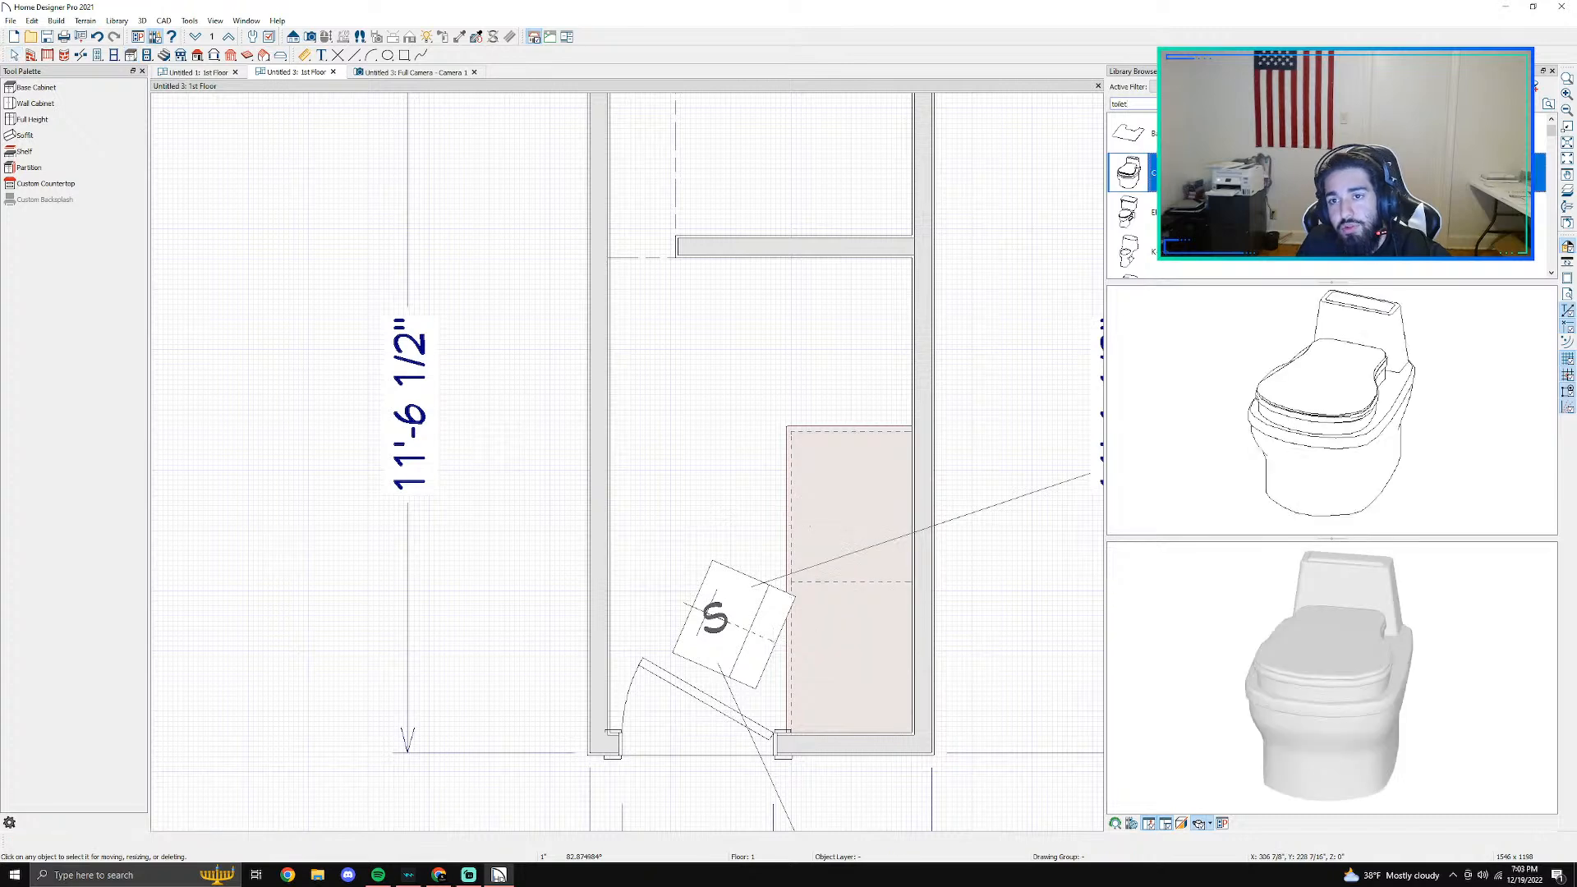
click(1309, 422)
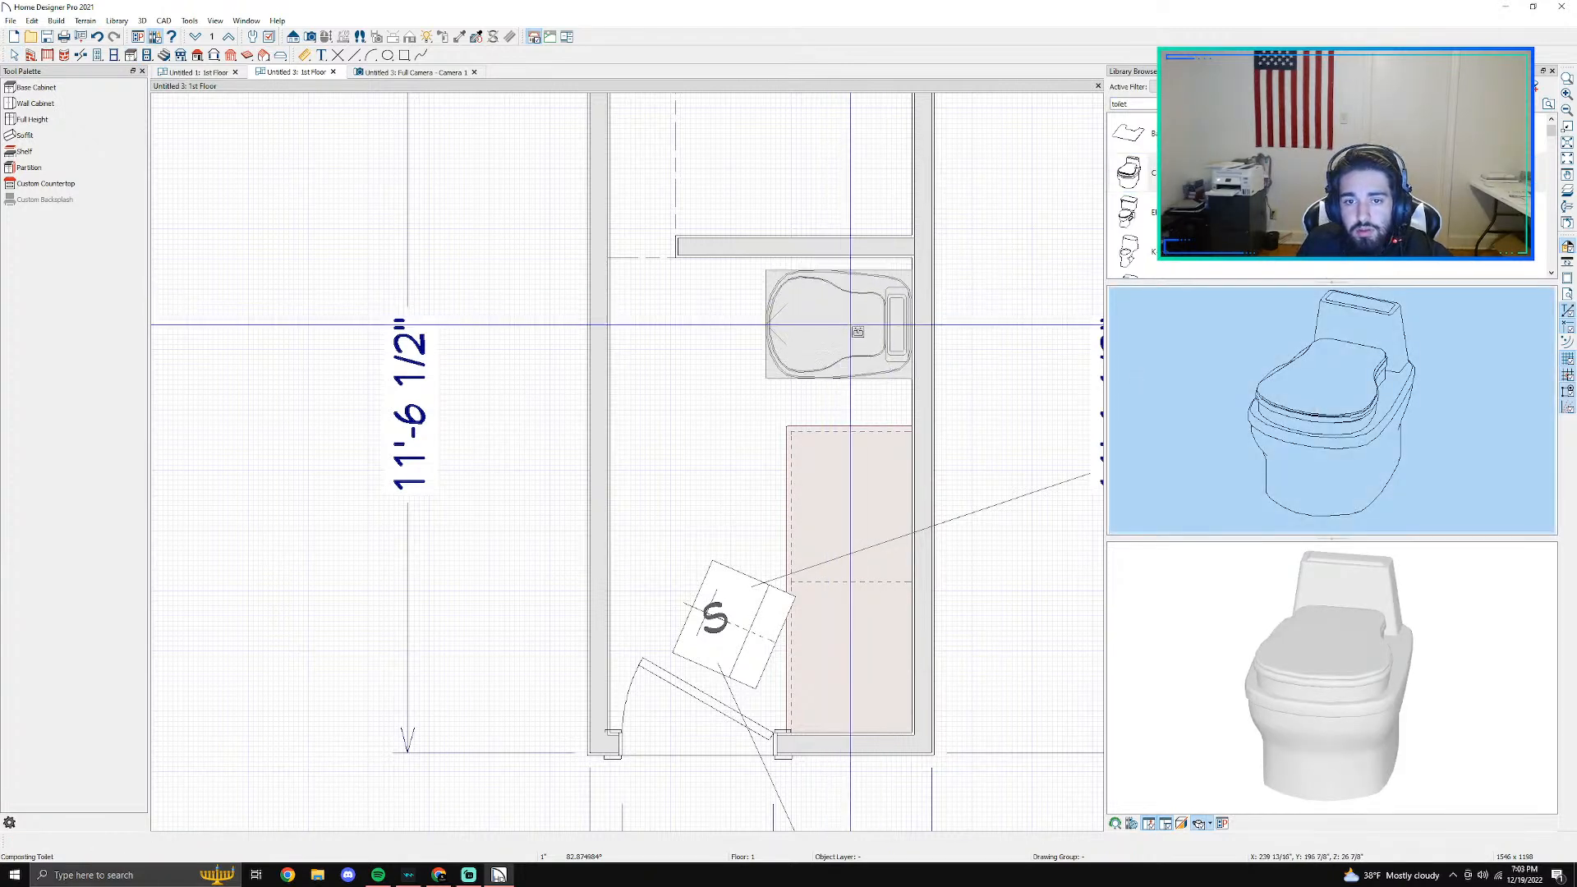
click(874, 337)
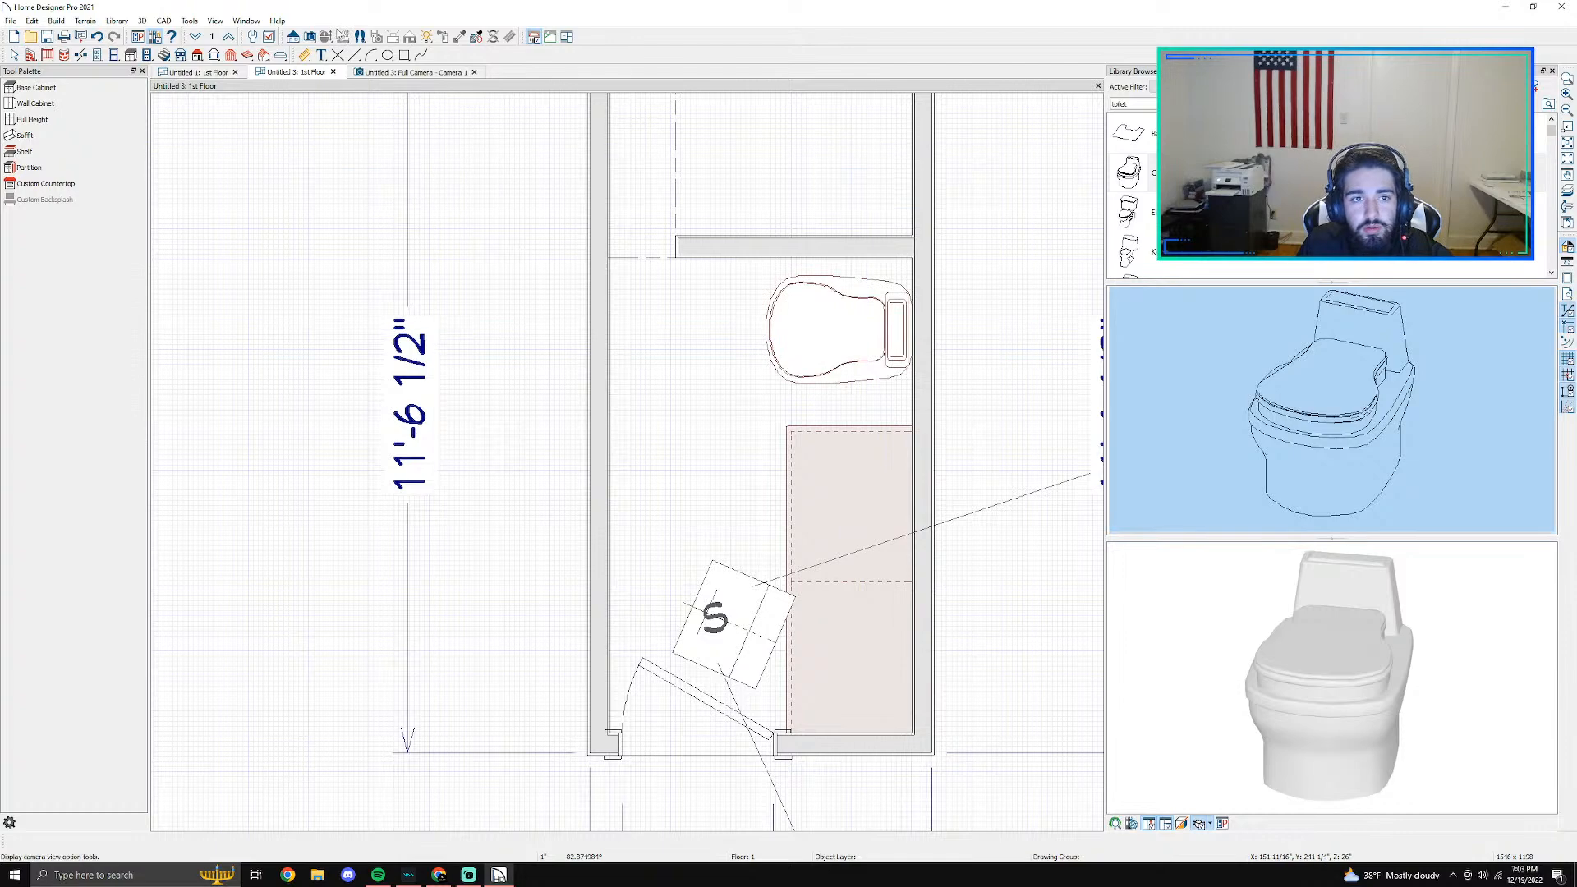
- Remove the shower curb and move the shower bench across to the side wall next to the toilet
click(387, 73)
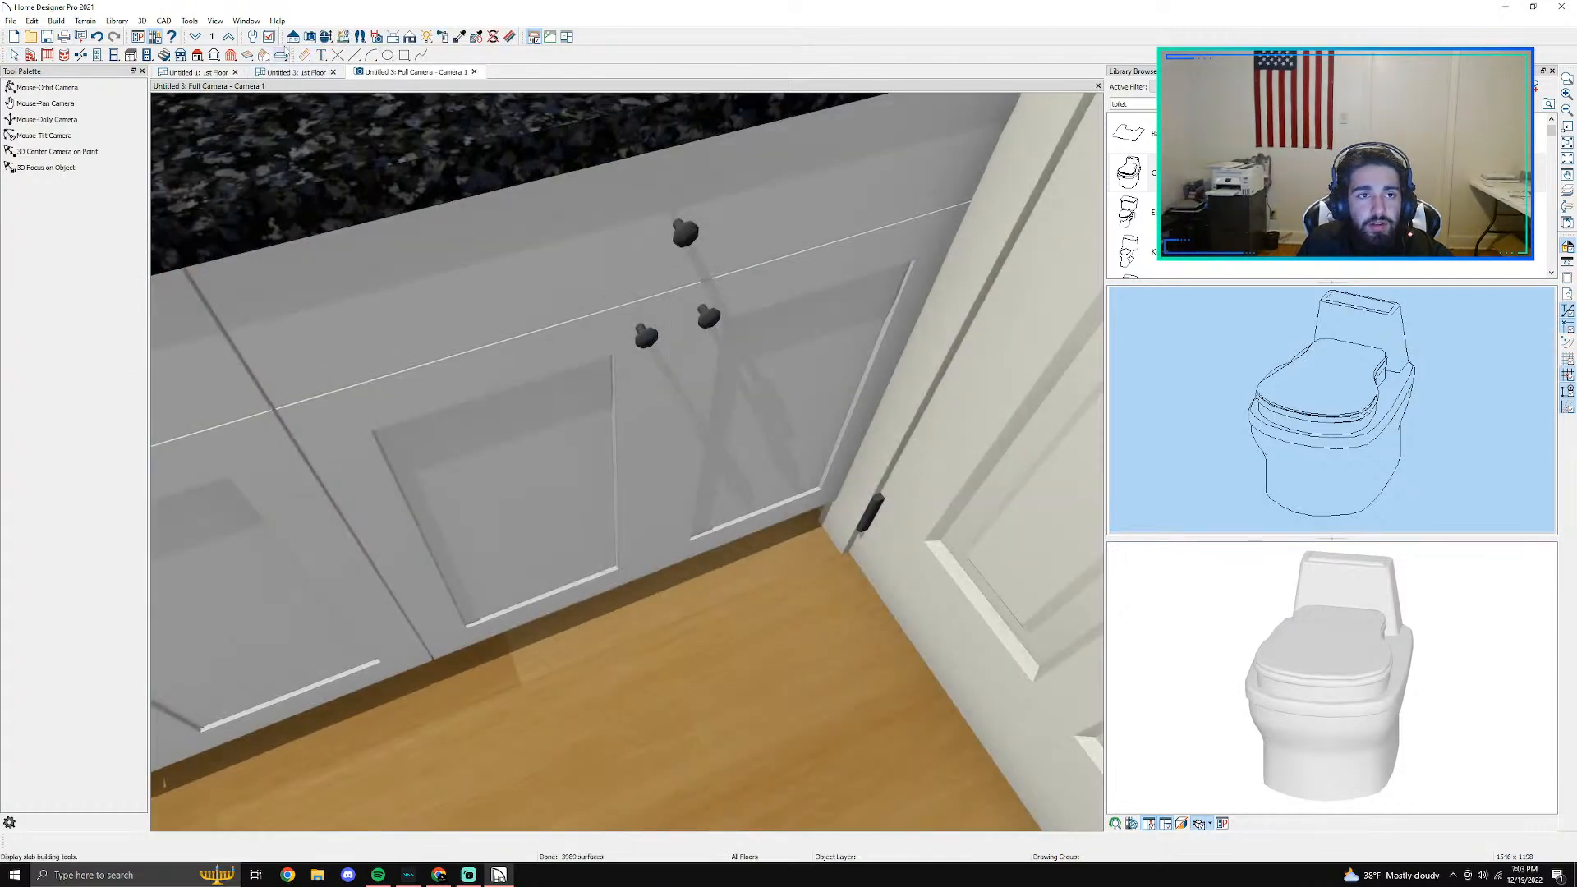
click(327, 37)
drag(307, 247, 587, 357)
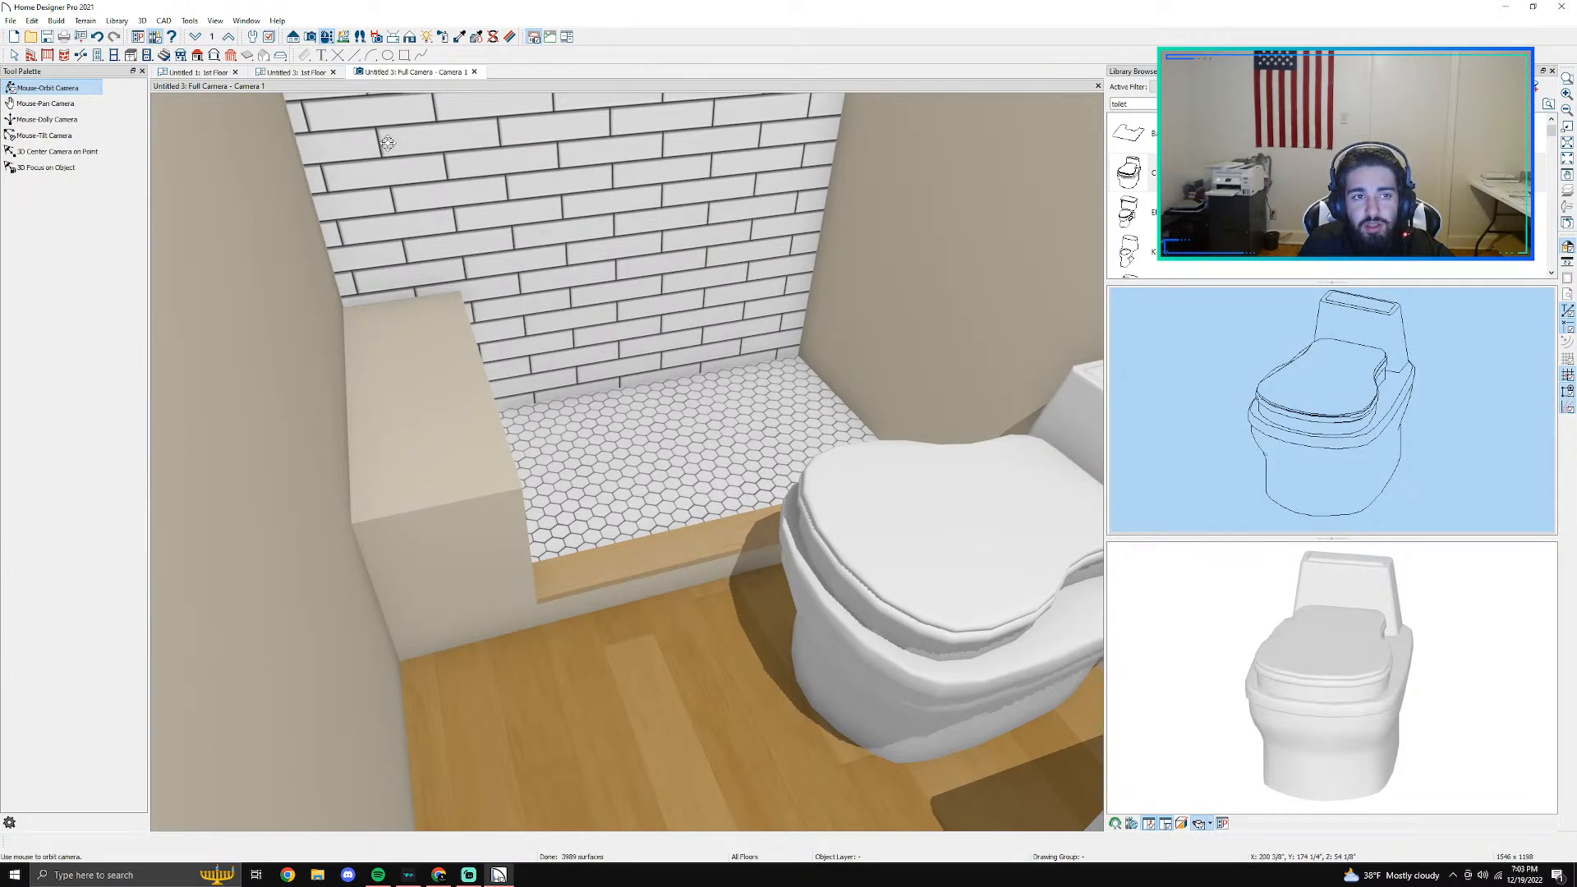
click(197, 73)
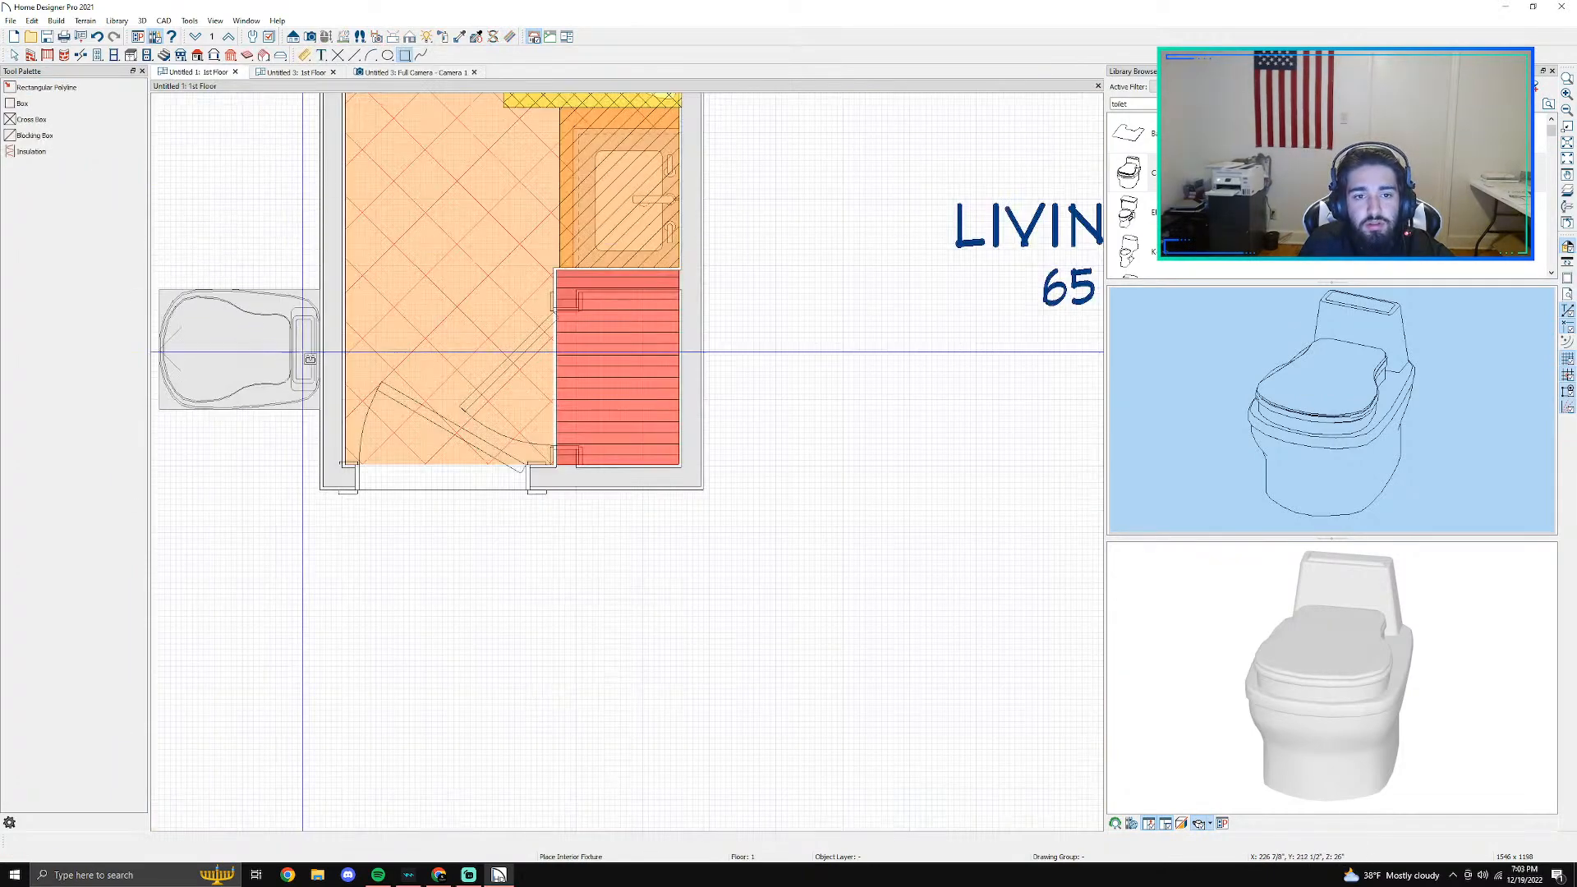
click(291, 73)
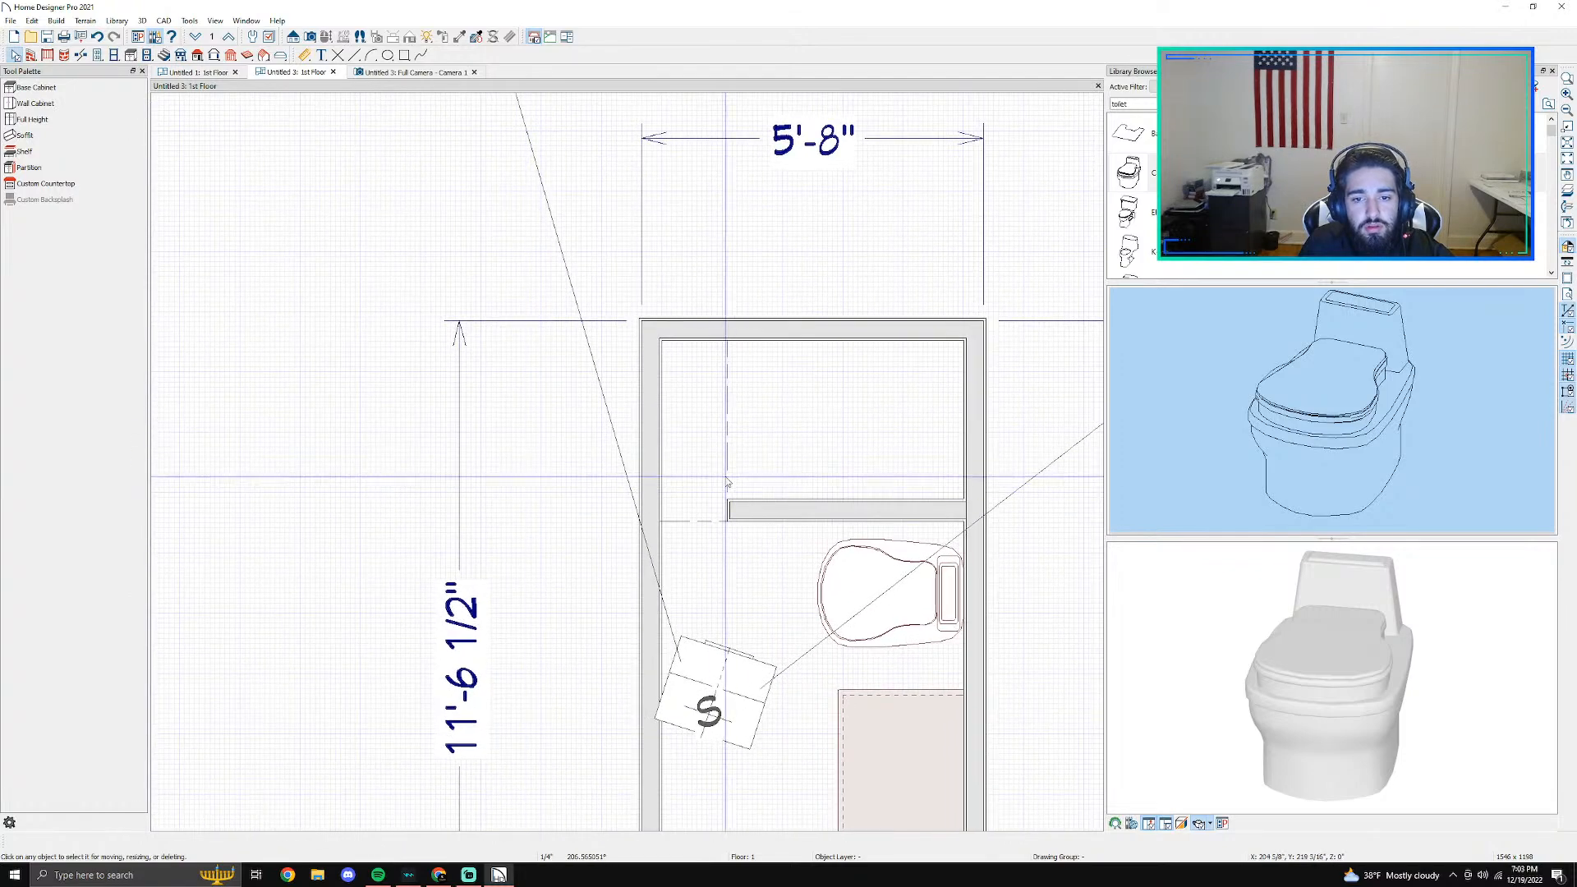
click(702, 464)
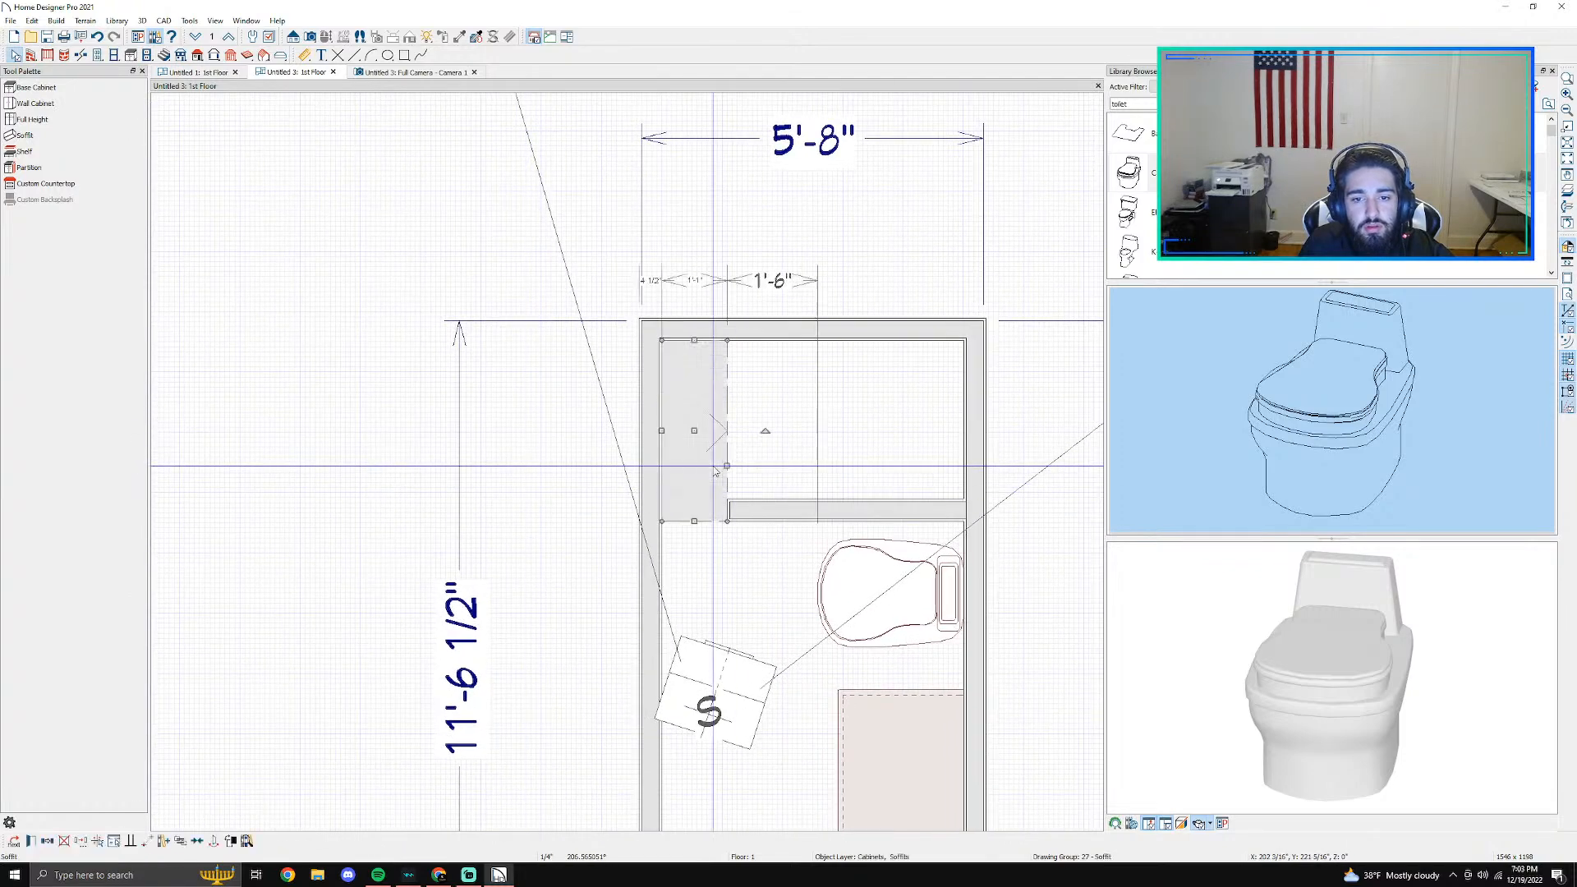
click(807, 508)
key(Delete)
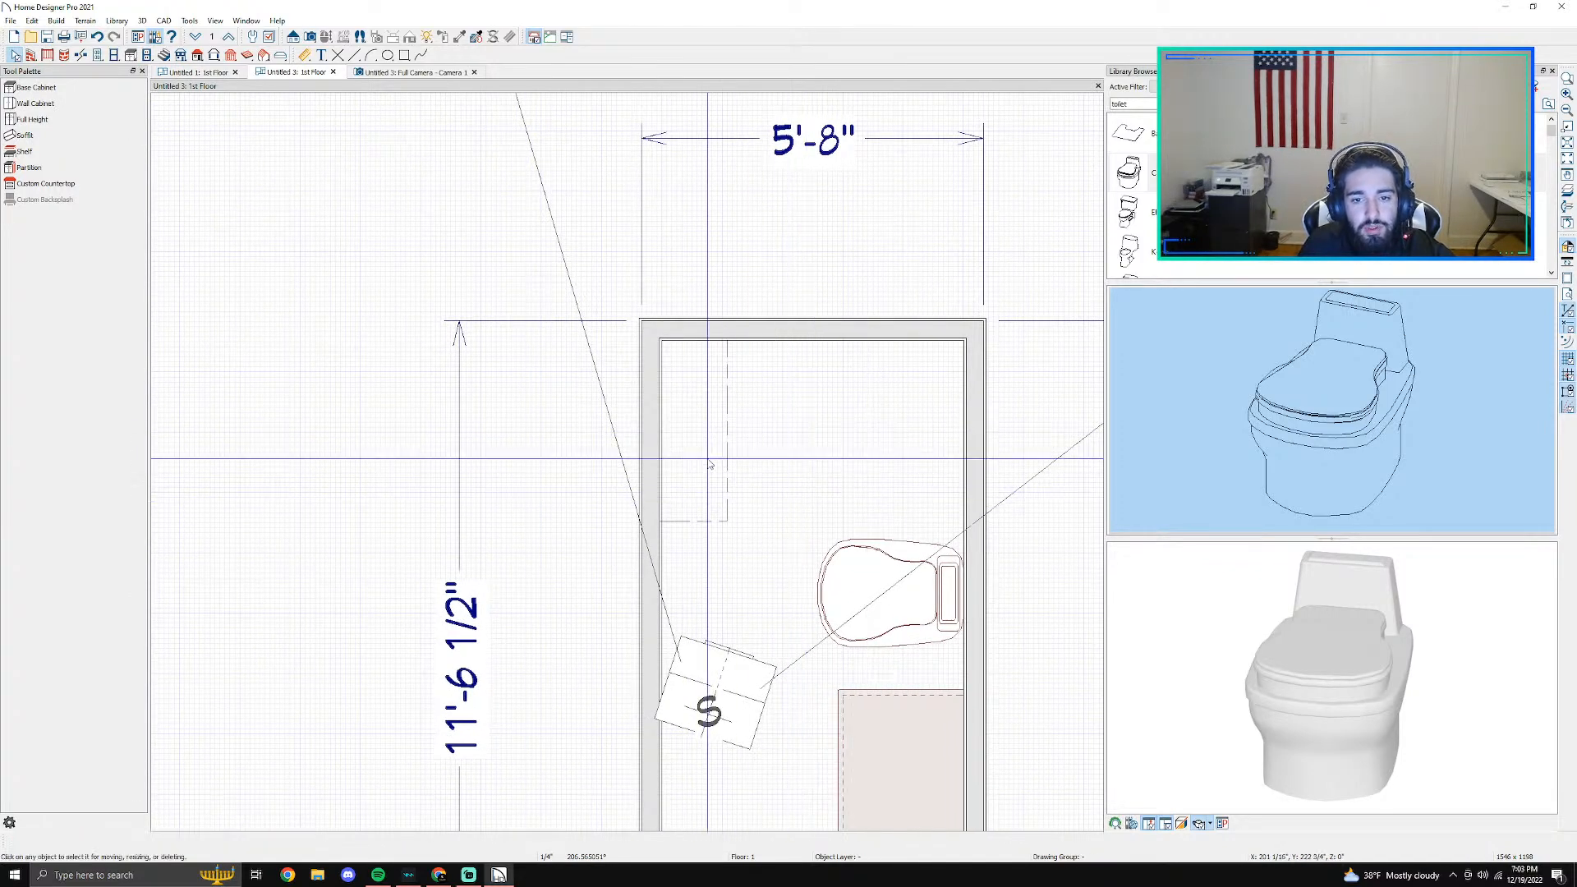
click(694, 432)
drag(695, 432, 928, 441)
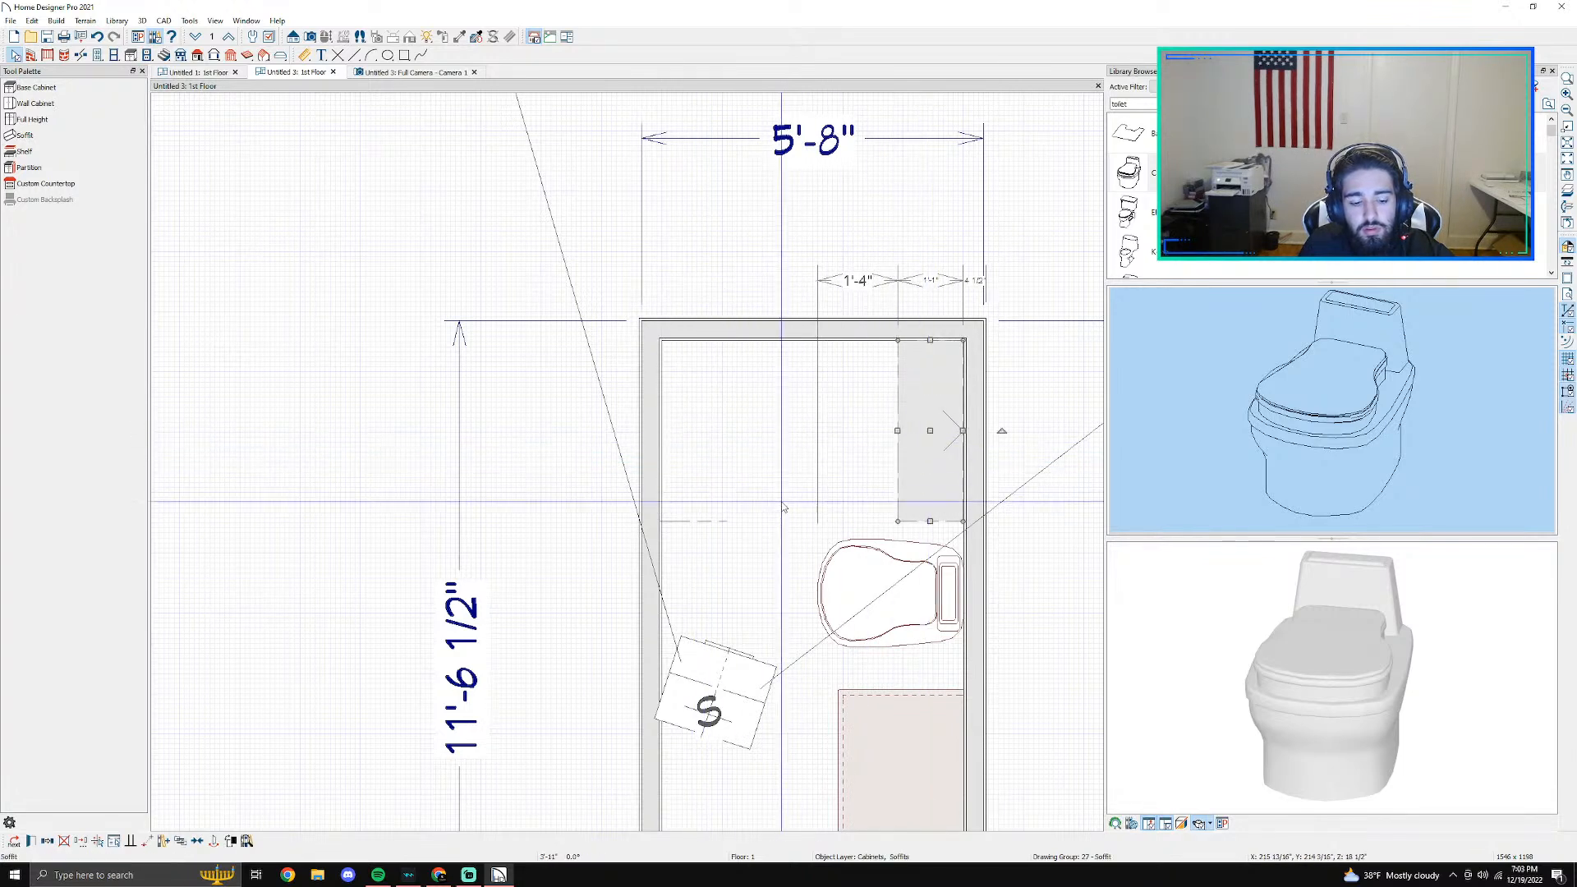
- Place the shower curb from the side wall opposite the bench and line up its free end with the bench's edge
click(729, 529)
click(744, 521)
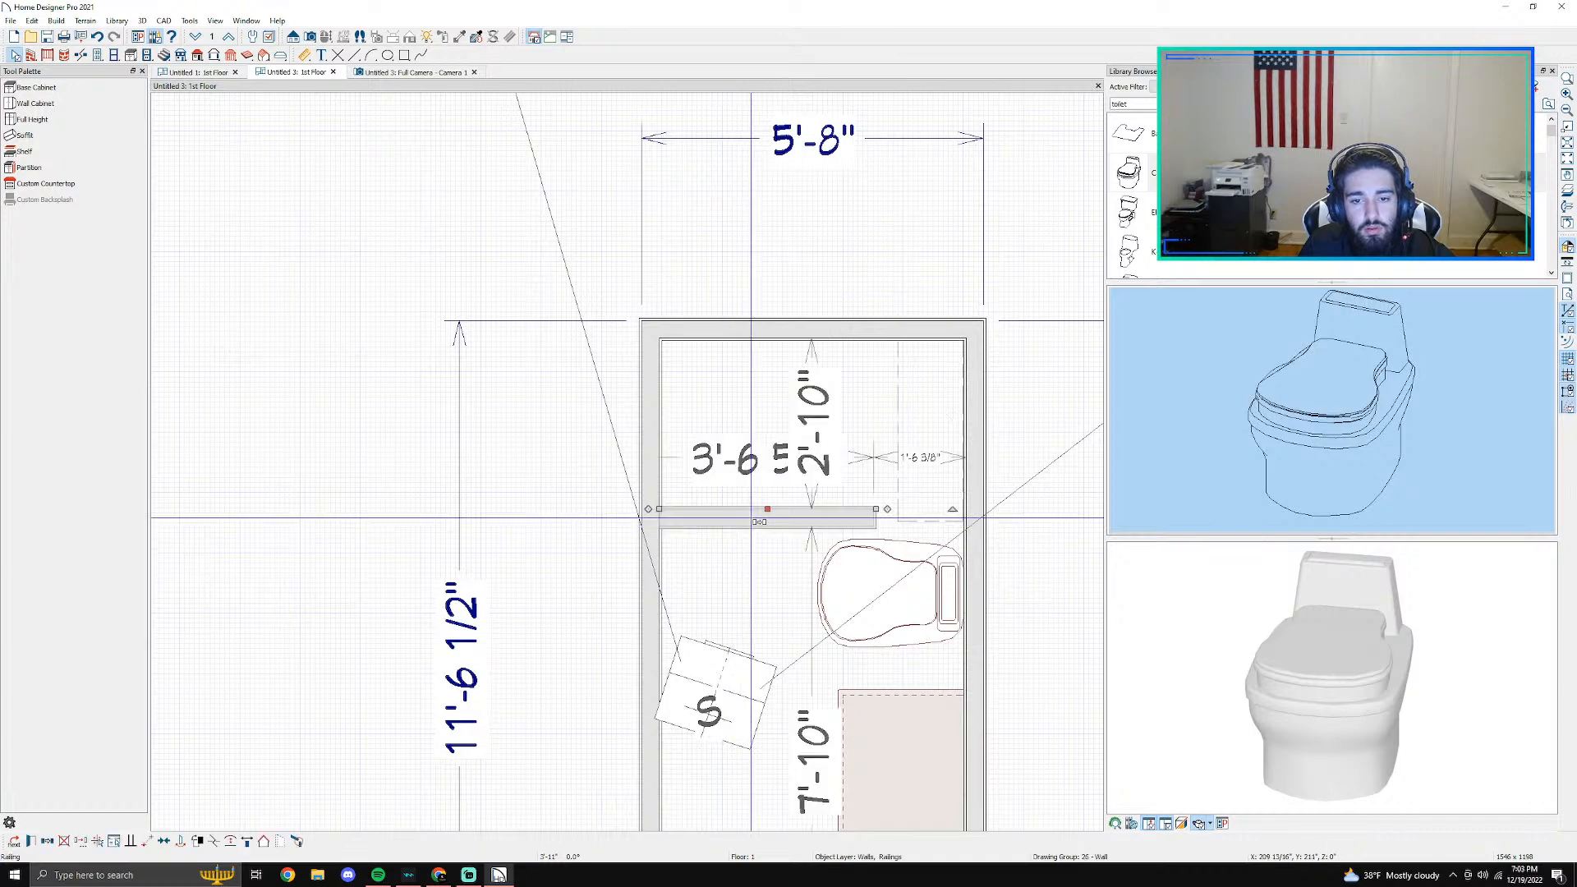
scroll(752, 528, up, 1)
drag(771, 511, 771, 493)
drag(904, 493, 930, 492)
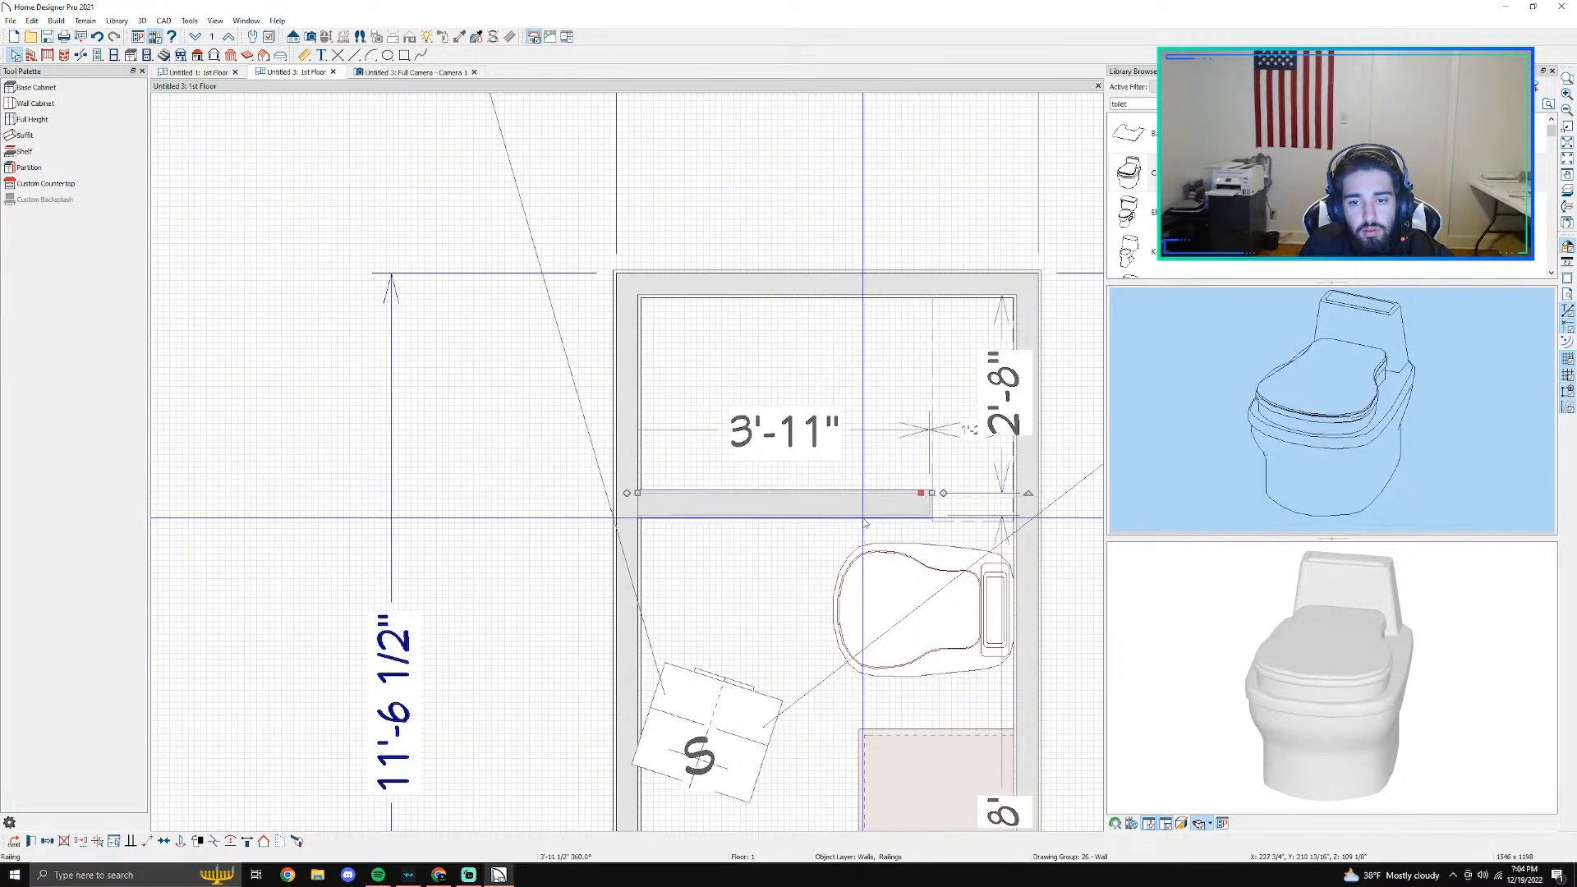
scroll(864, 522, up, 3)
click(1044, 456)
drag(1031, 456, 1030, 461)
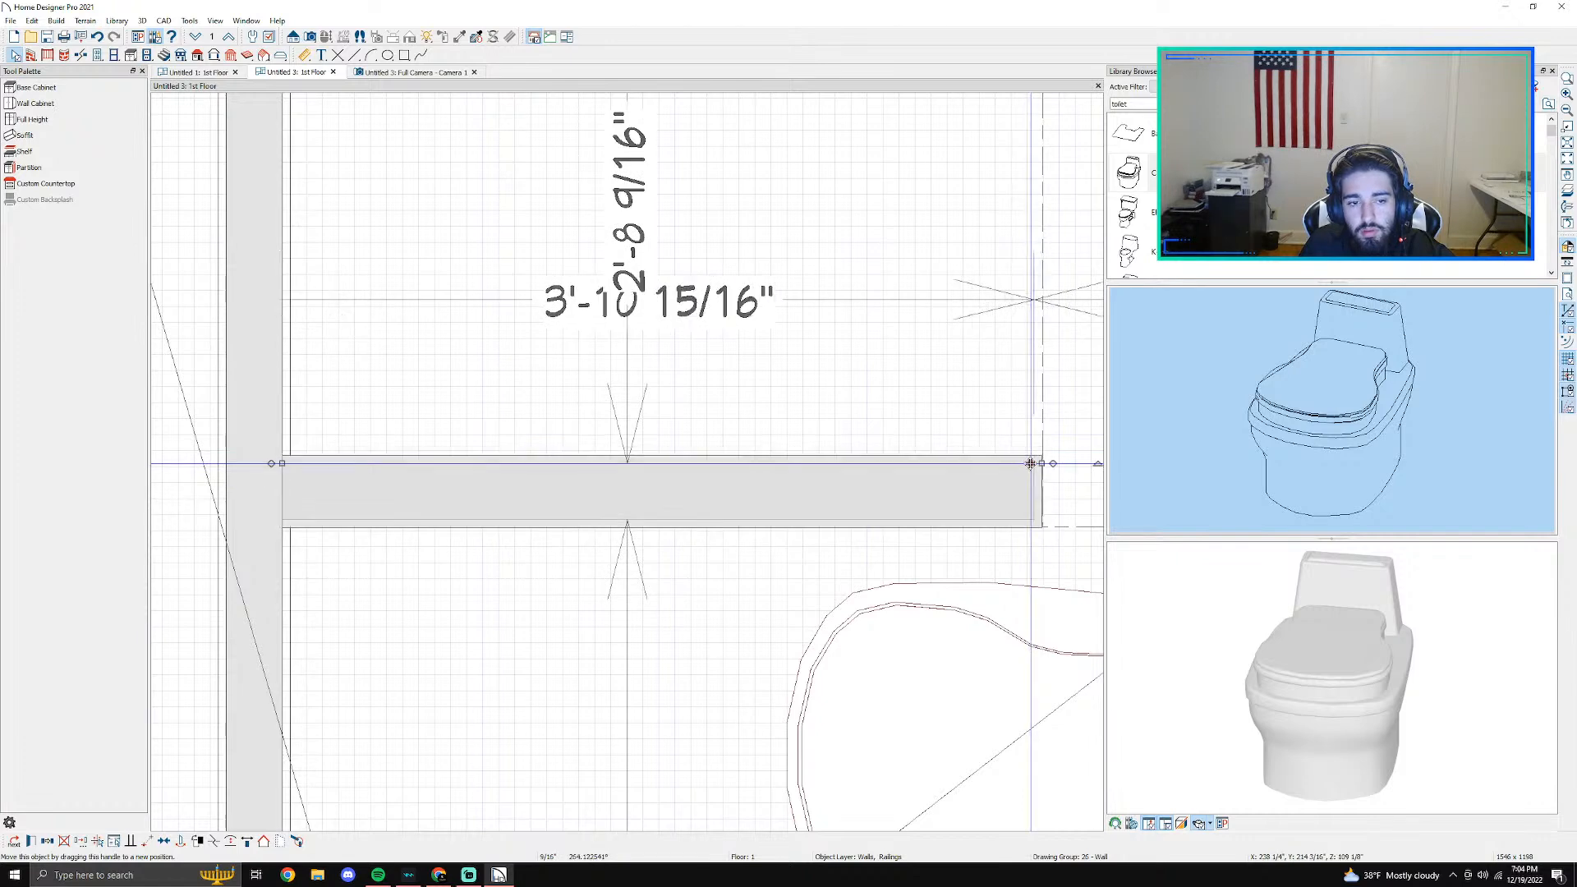
click(612, 175)
- Close off the shower room with a room divider running from the curb's free end to the side wall beneath the bench
click(434, 73)
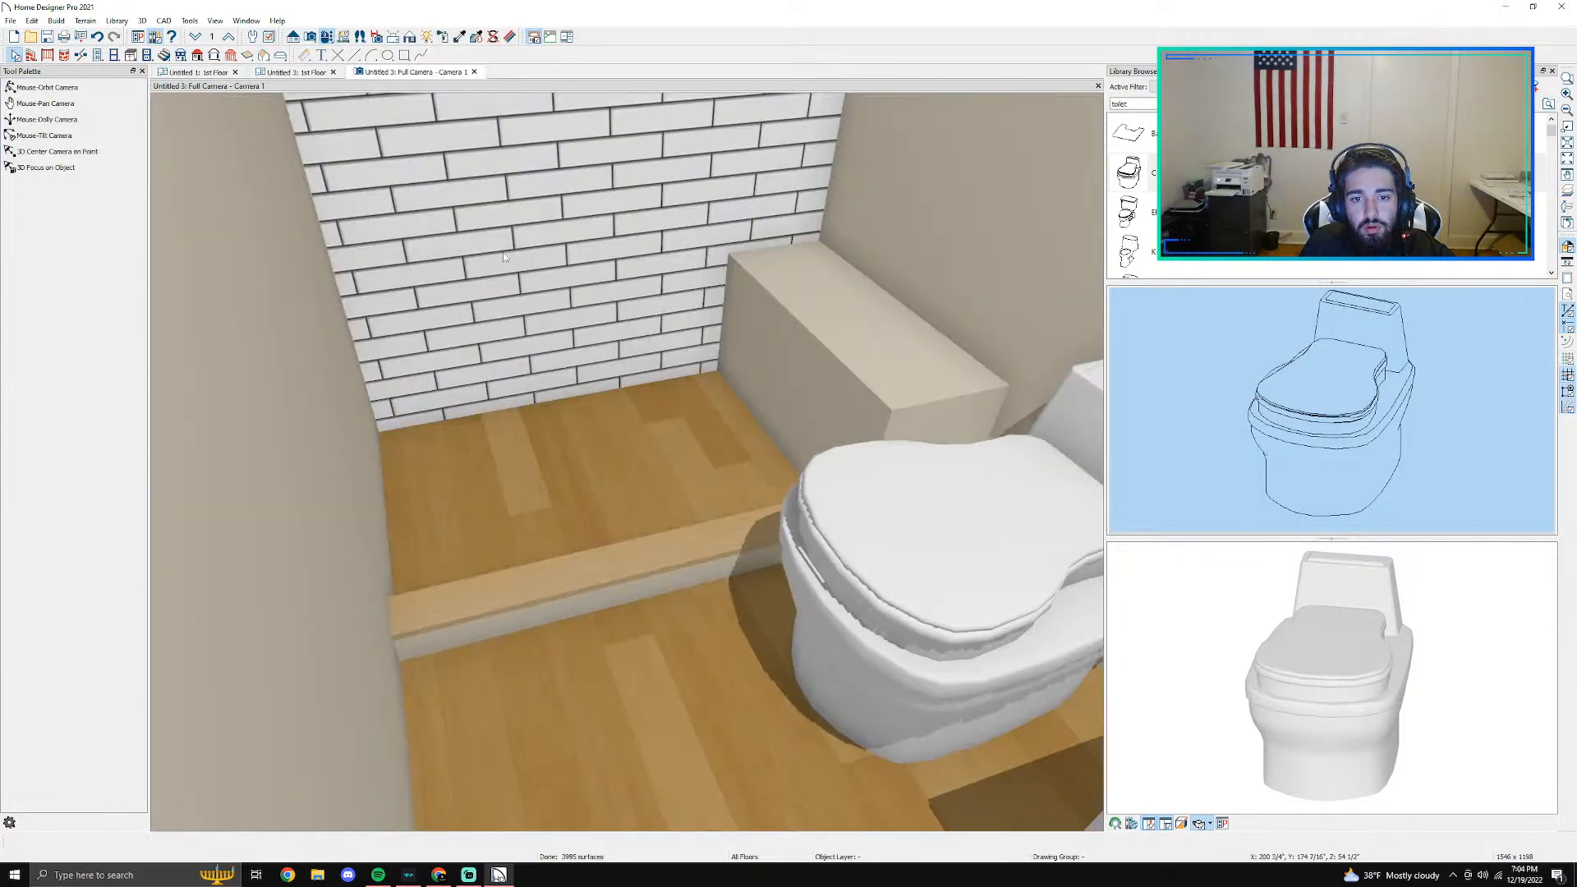
click(233, 71)
click(327, 70)
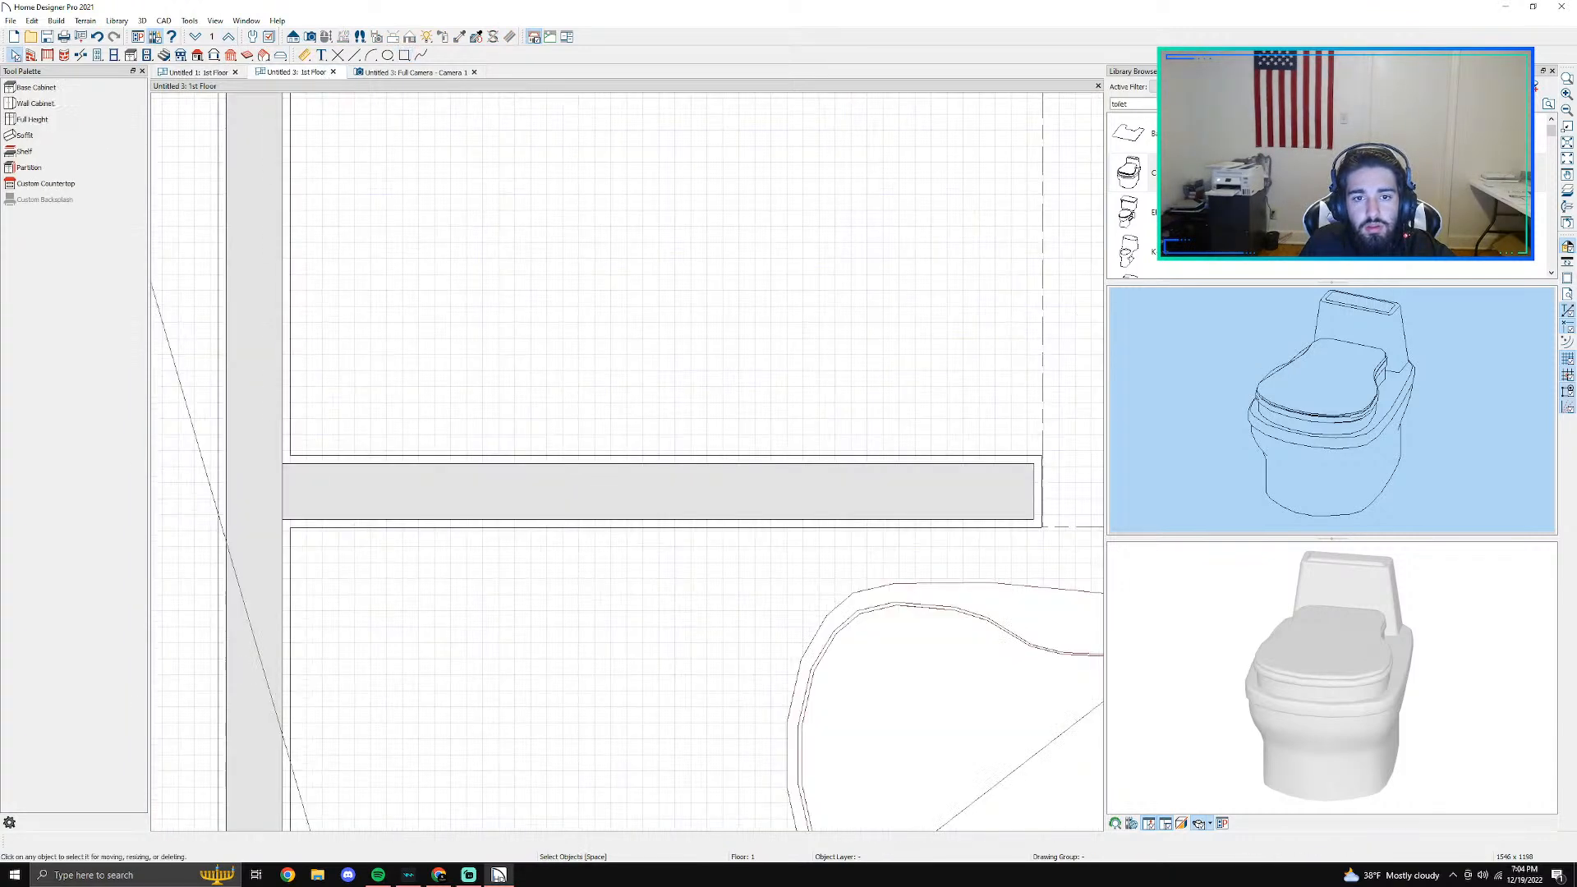
scroll(674, 462, down, 1)
middle_drag(901, 455, 521, 459)
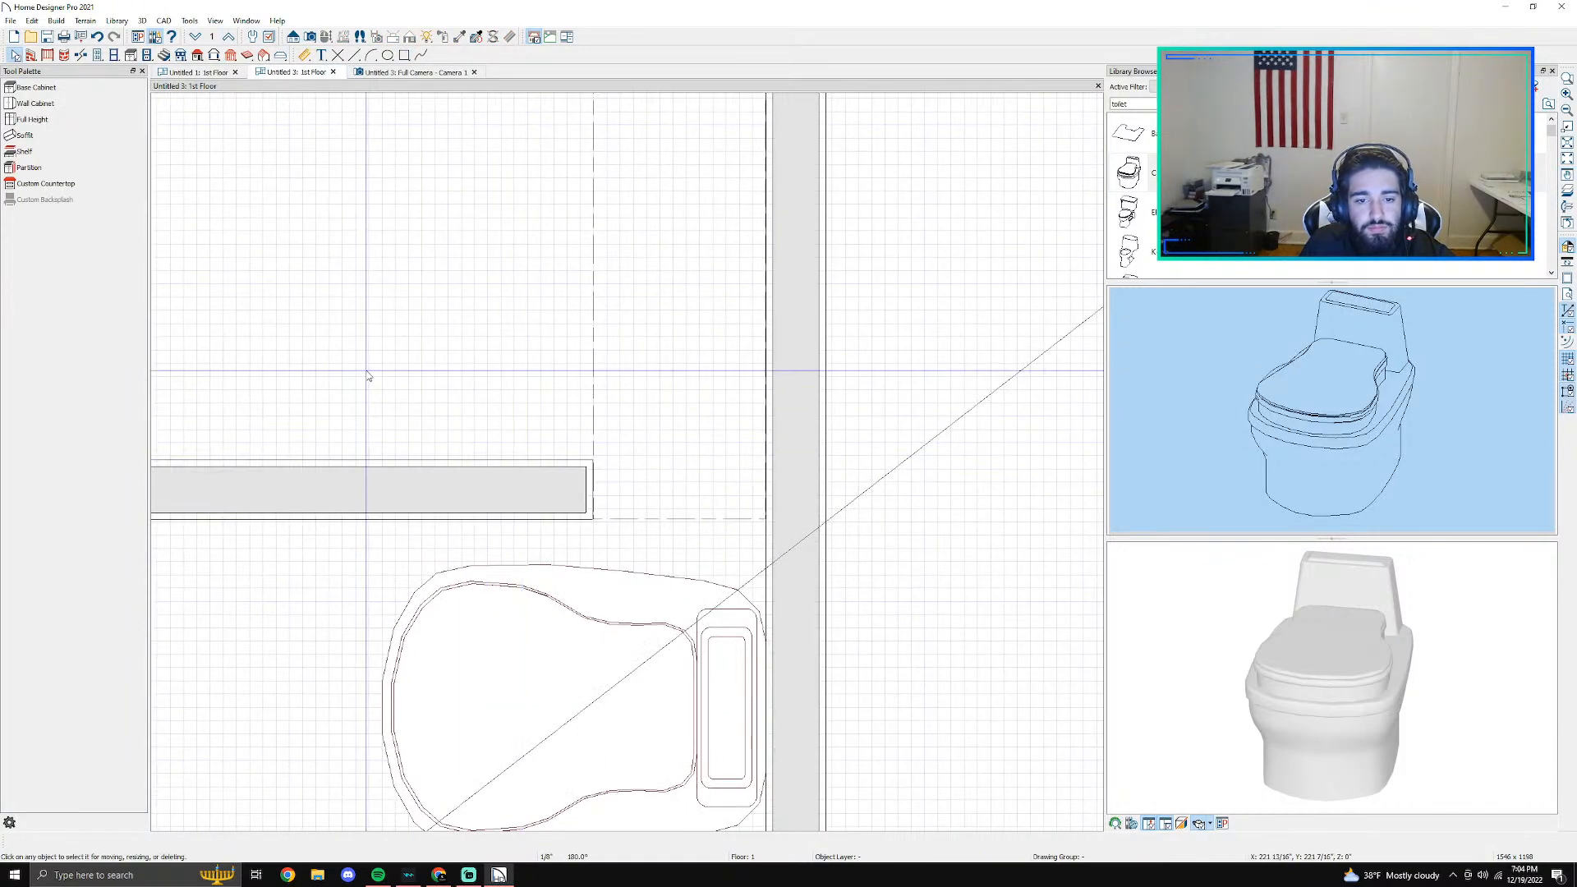
click(50, 184)
click(80, 55)
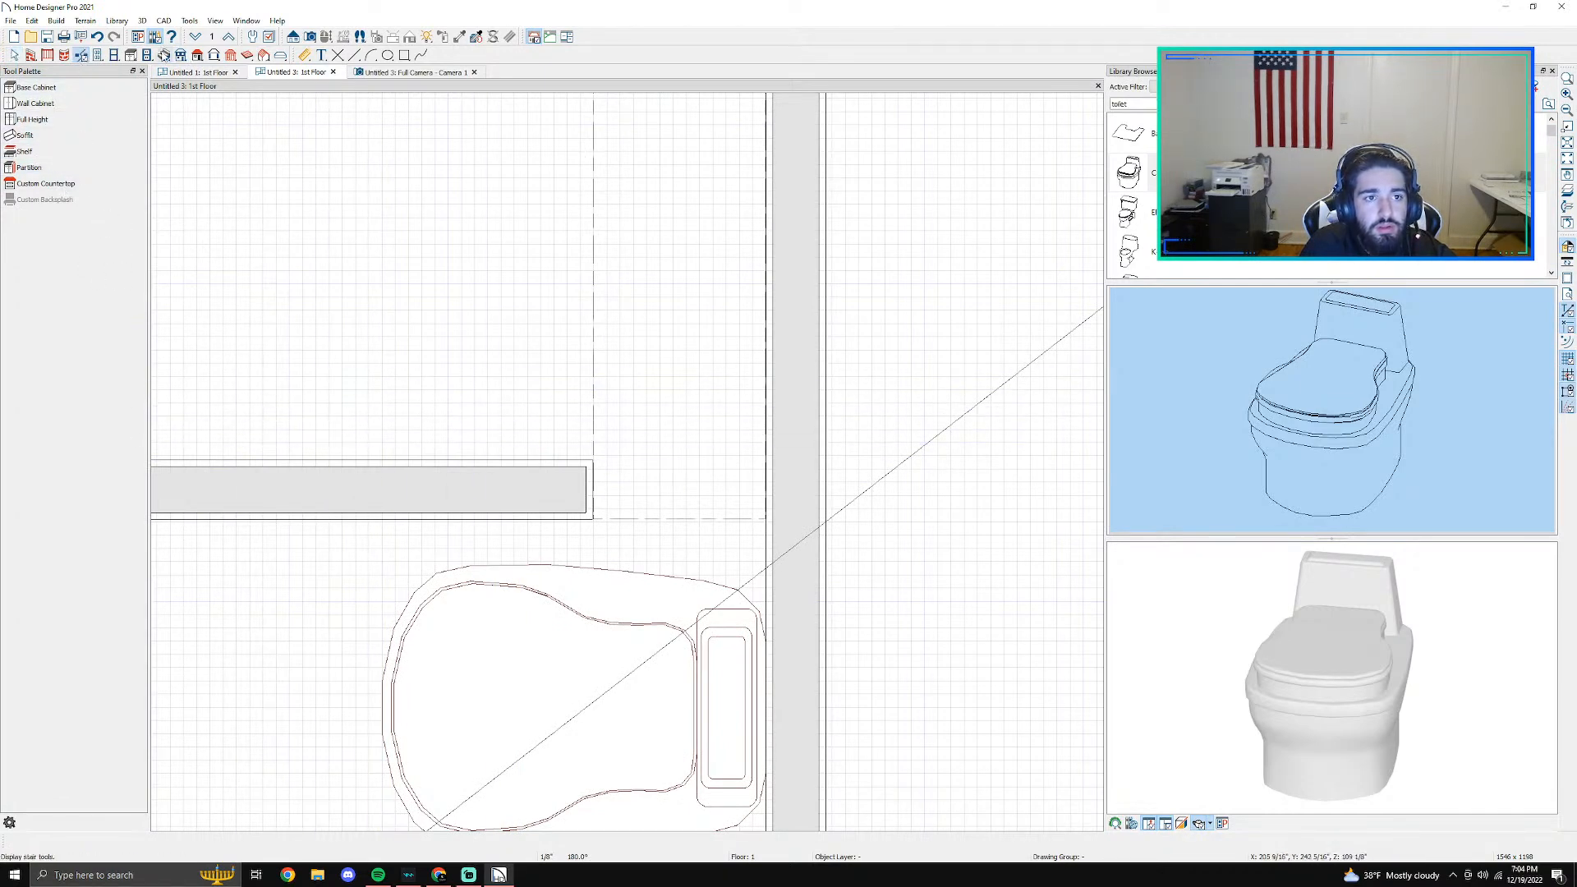
click(31, 55)
click(36, 198)
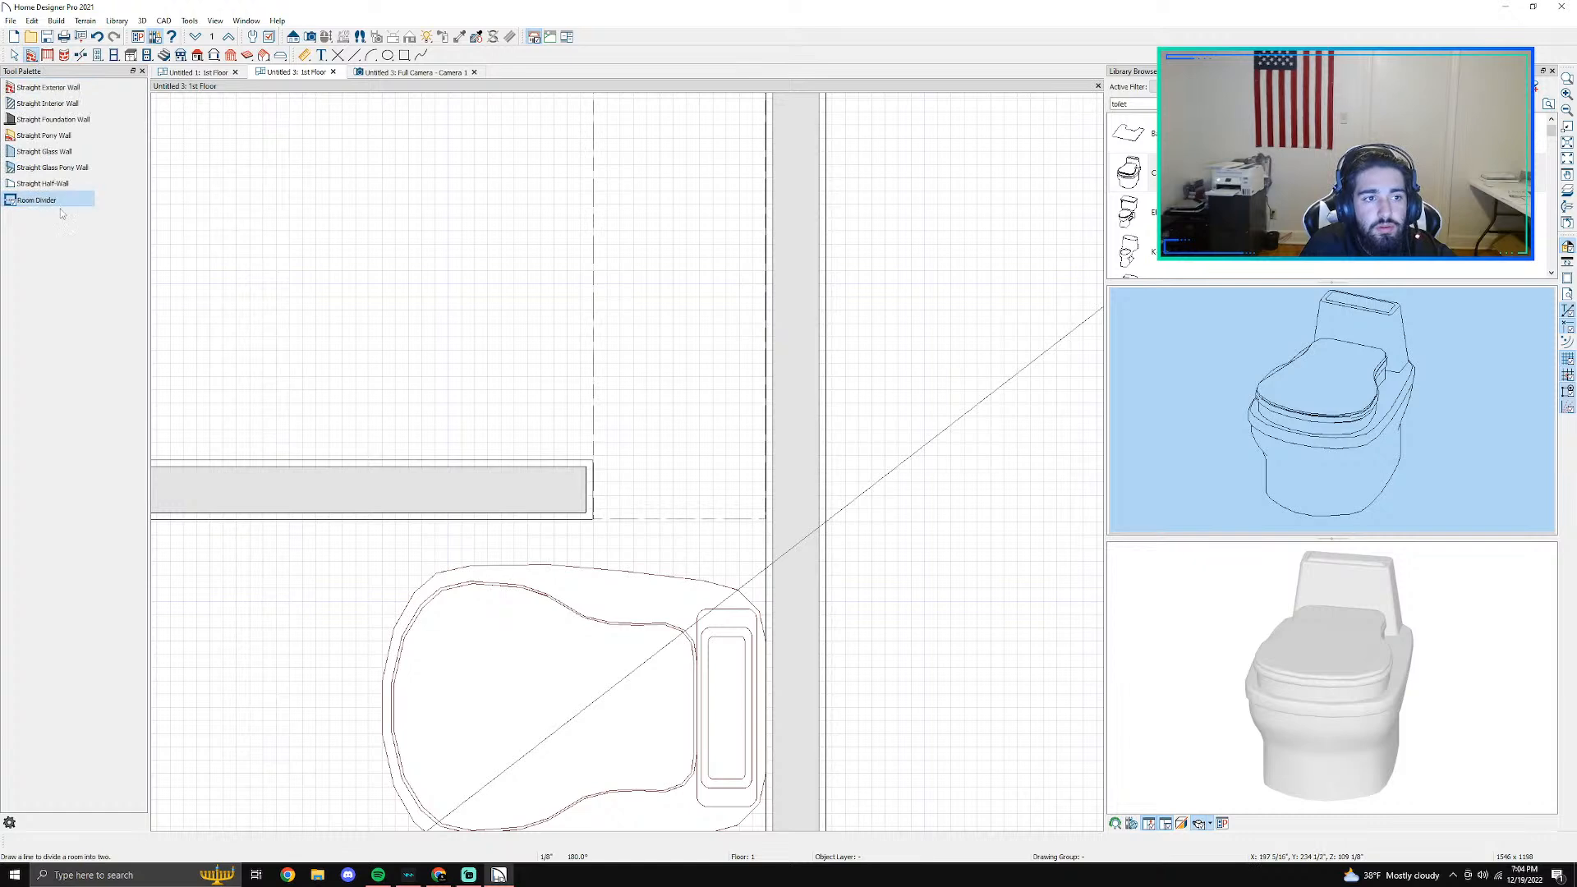
drag(620, 450, 771, 455)
key(Escape)
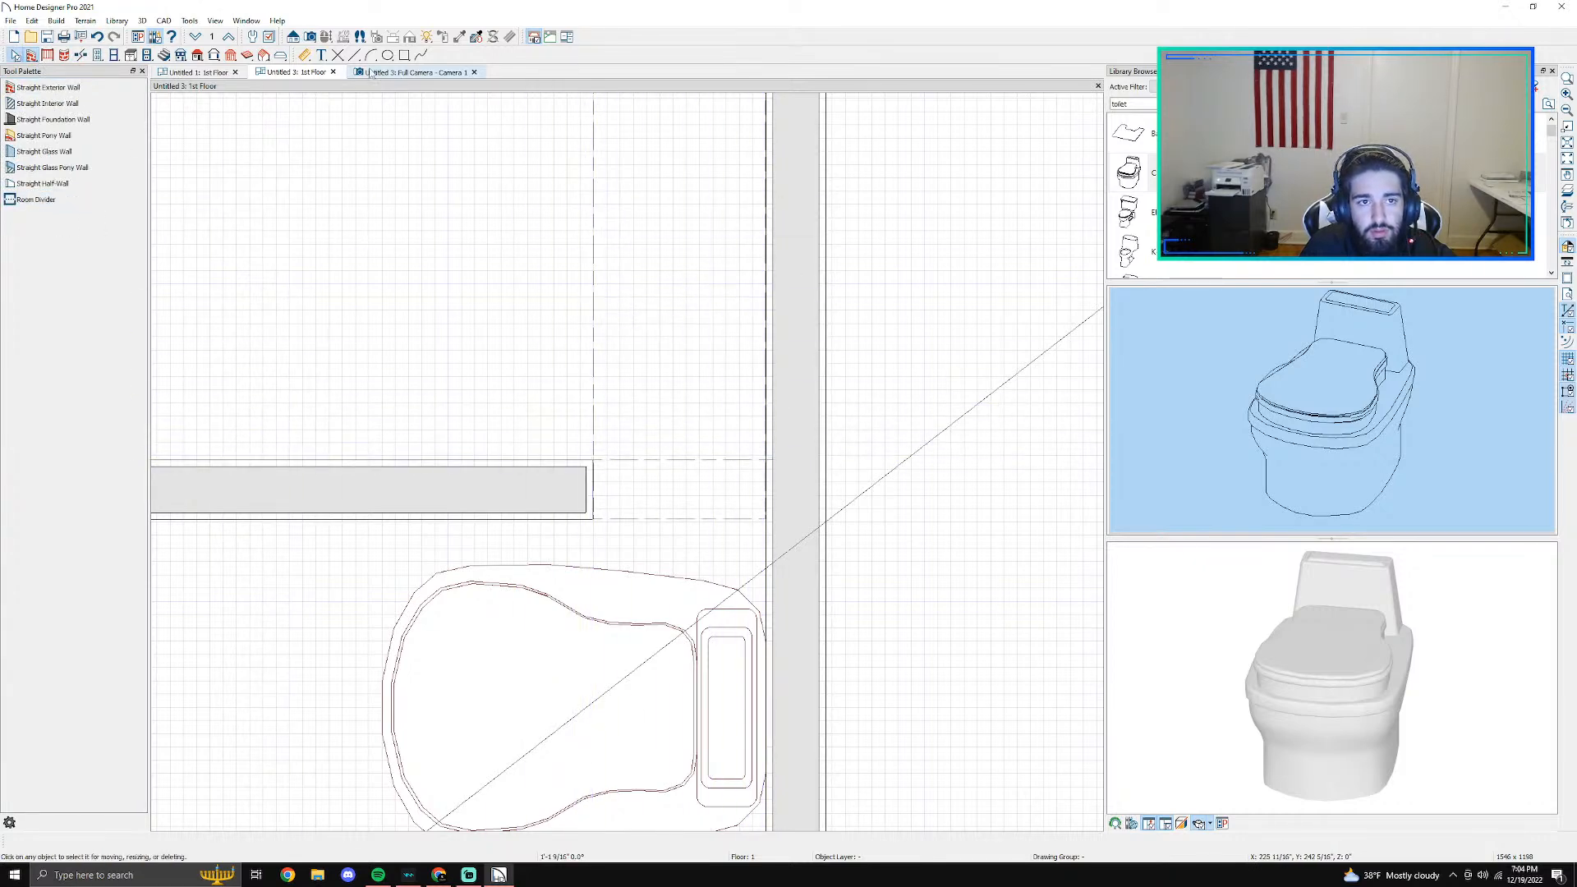
- Check the enclosed shower room's material settings and examine its tiled floor, curb and bench in the camera view
click(402, 260)
double_click(402, 260)
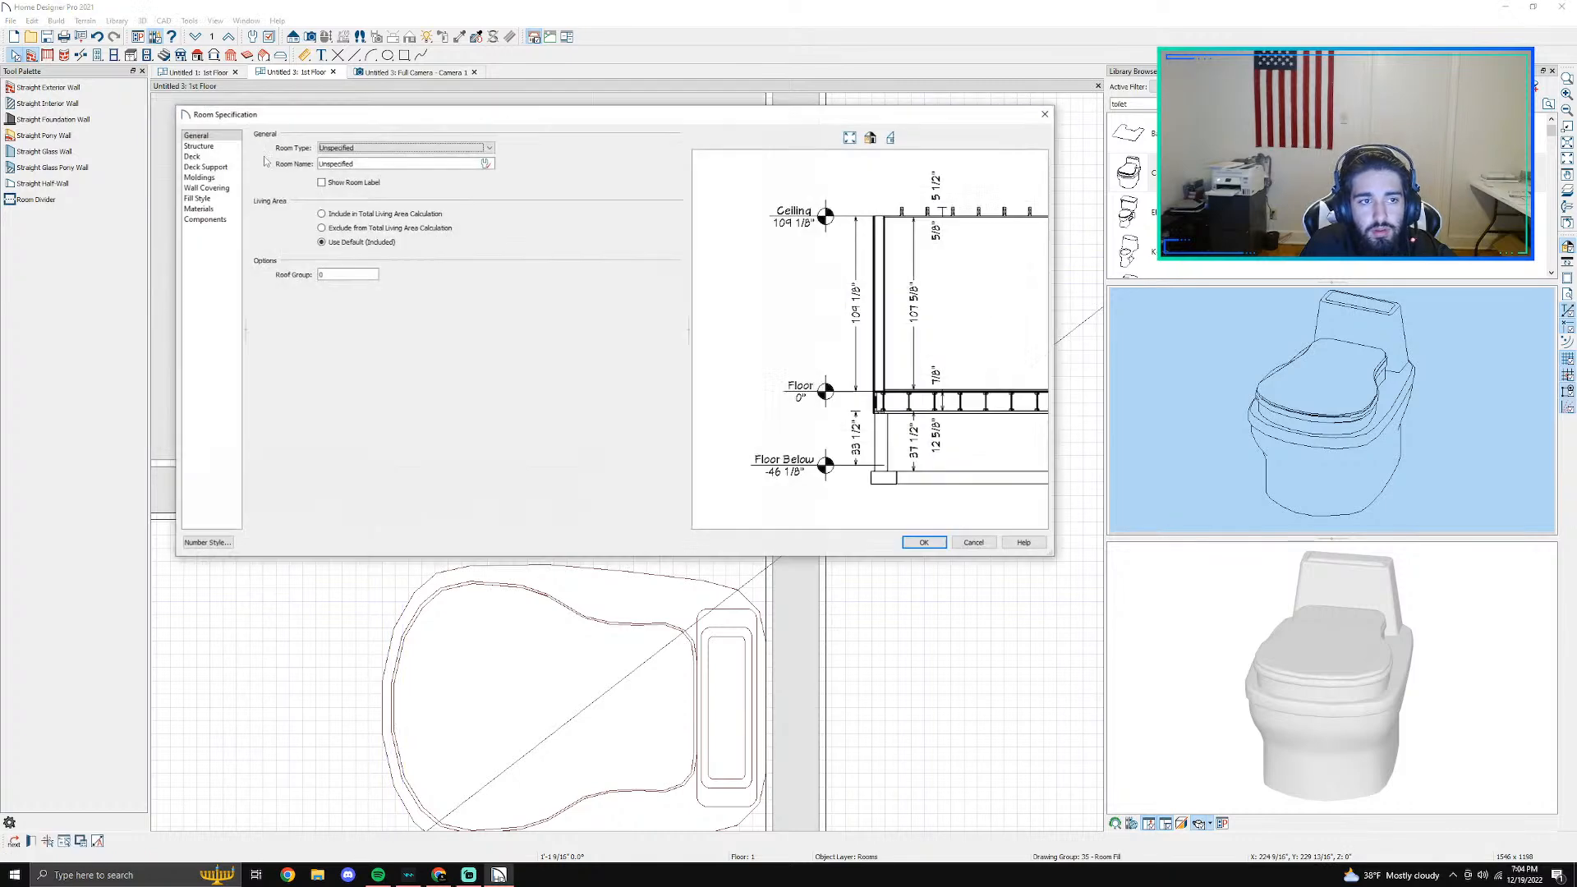
click(201, 209)
click(371, 188)
click(921, 542)
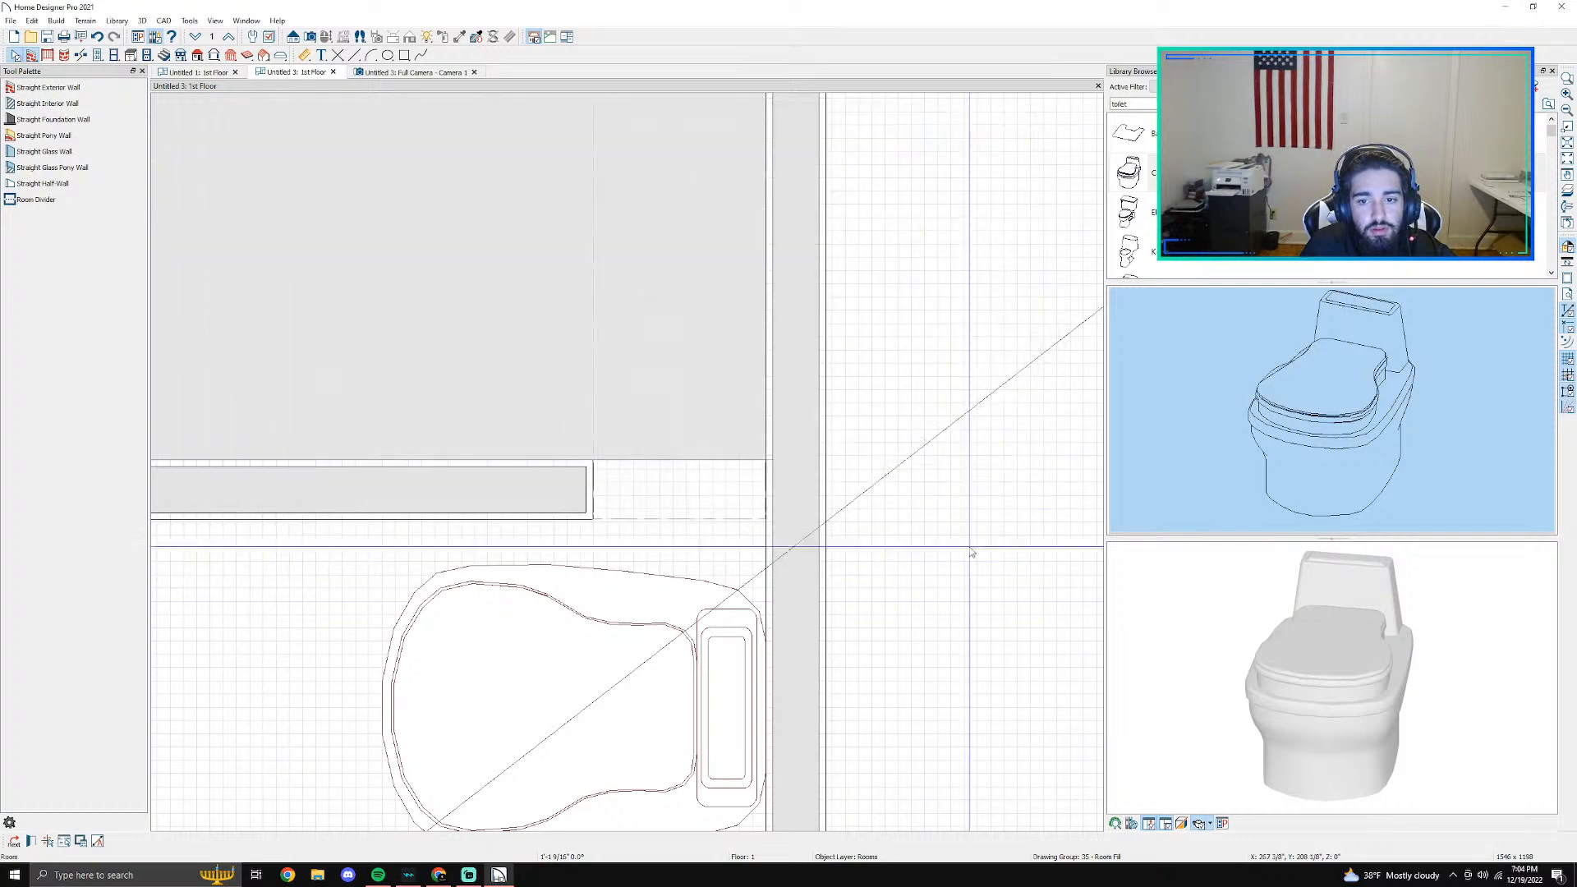
click(384, 72)
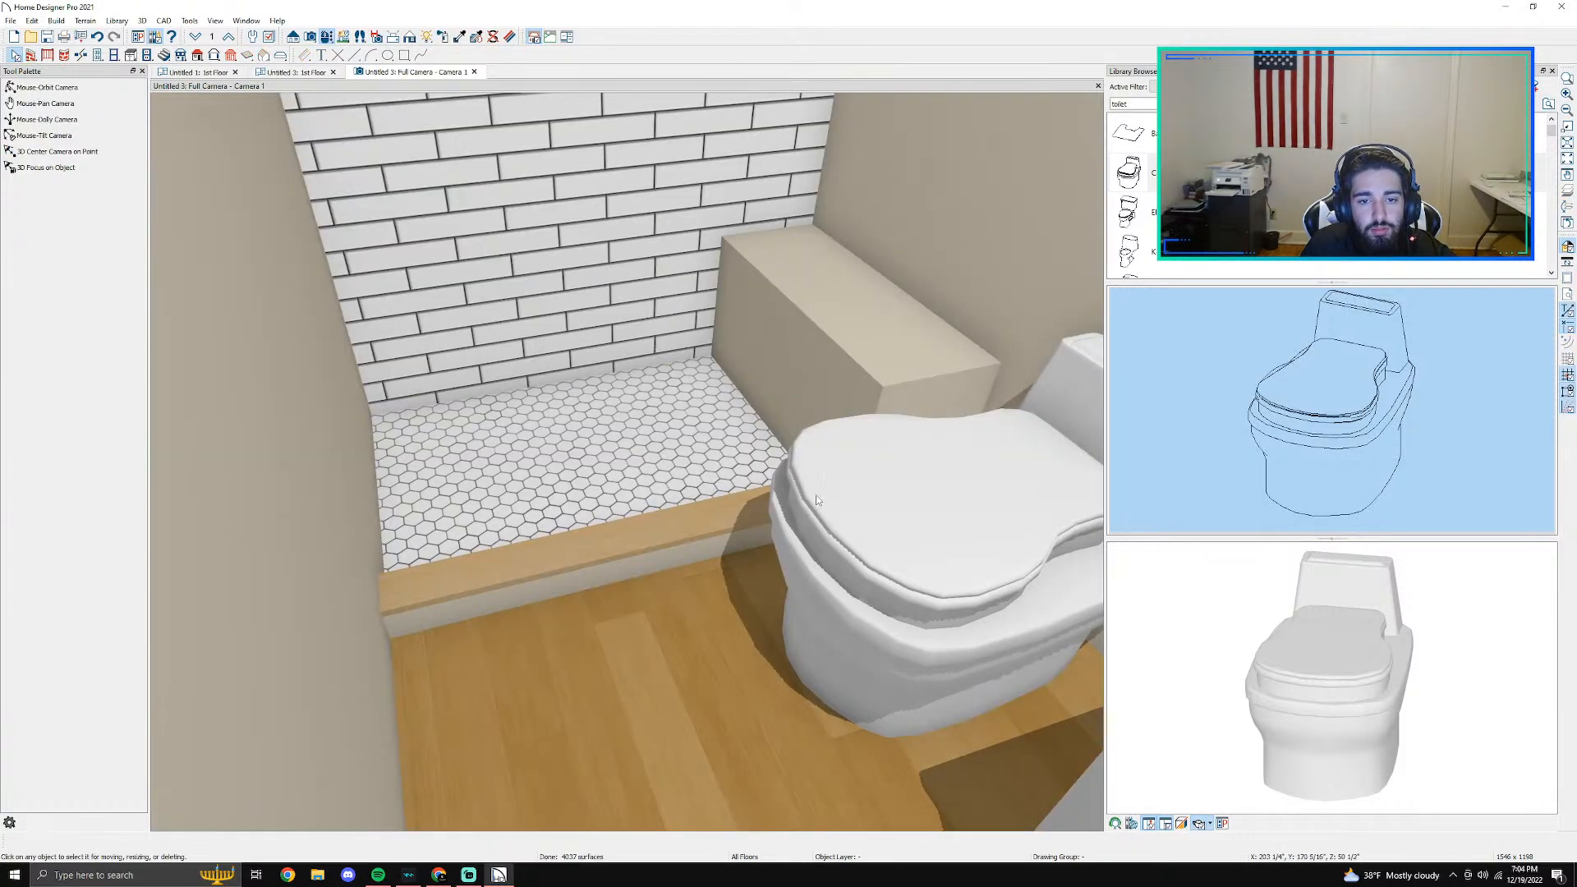
scroll(795, 489, down, 1)
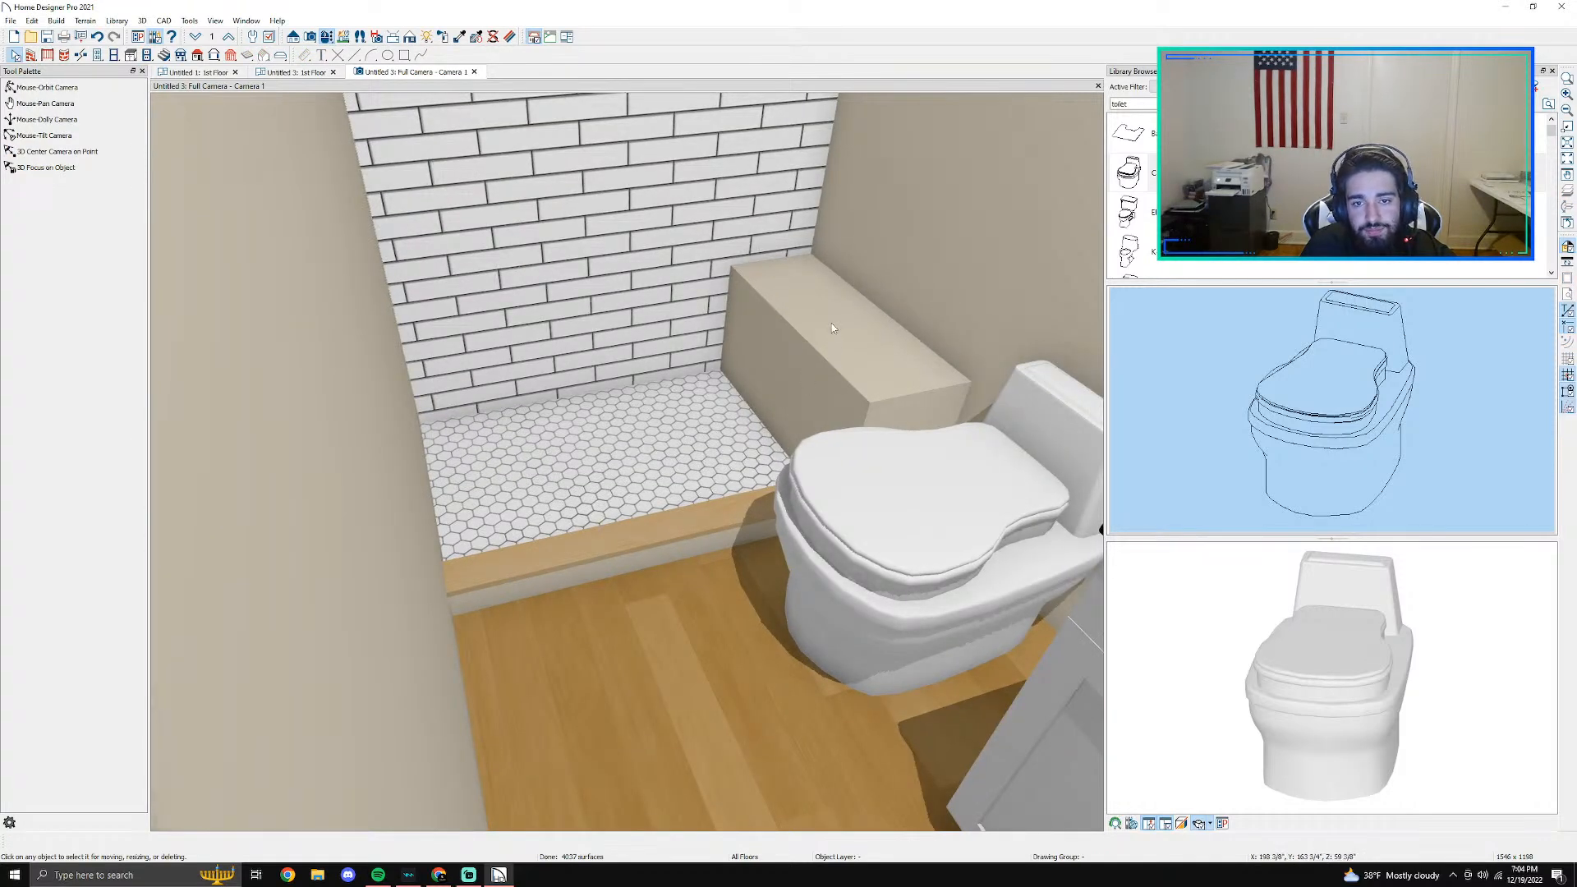
scroll(831, 323, down, 2)
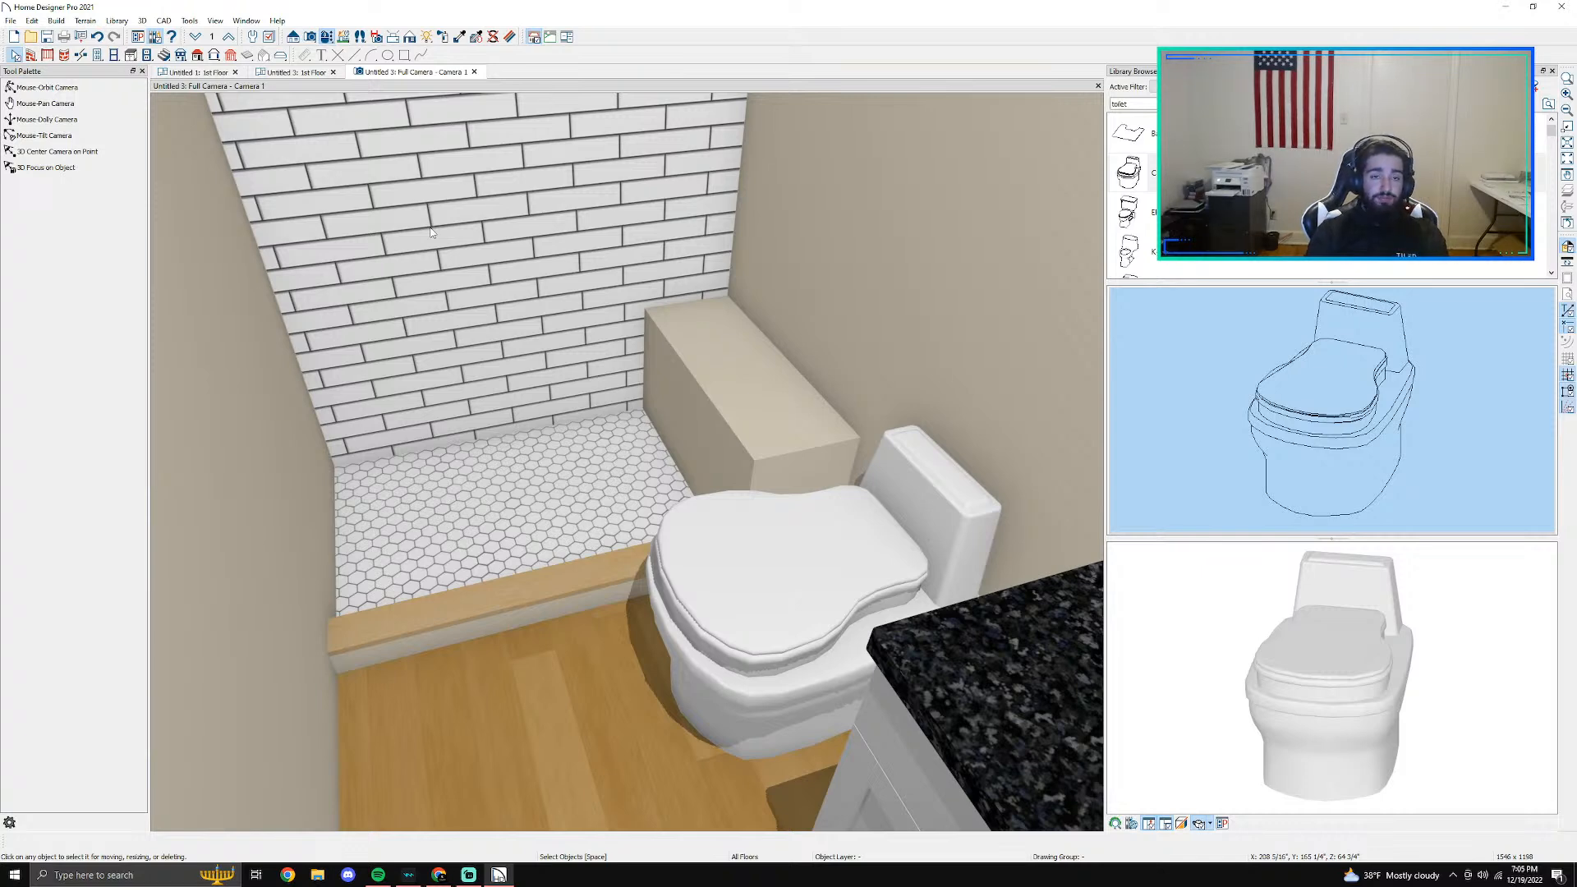
click(294, 72)
scroll(592, 540, down, 5)
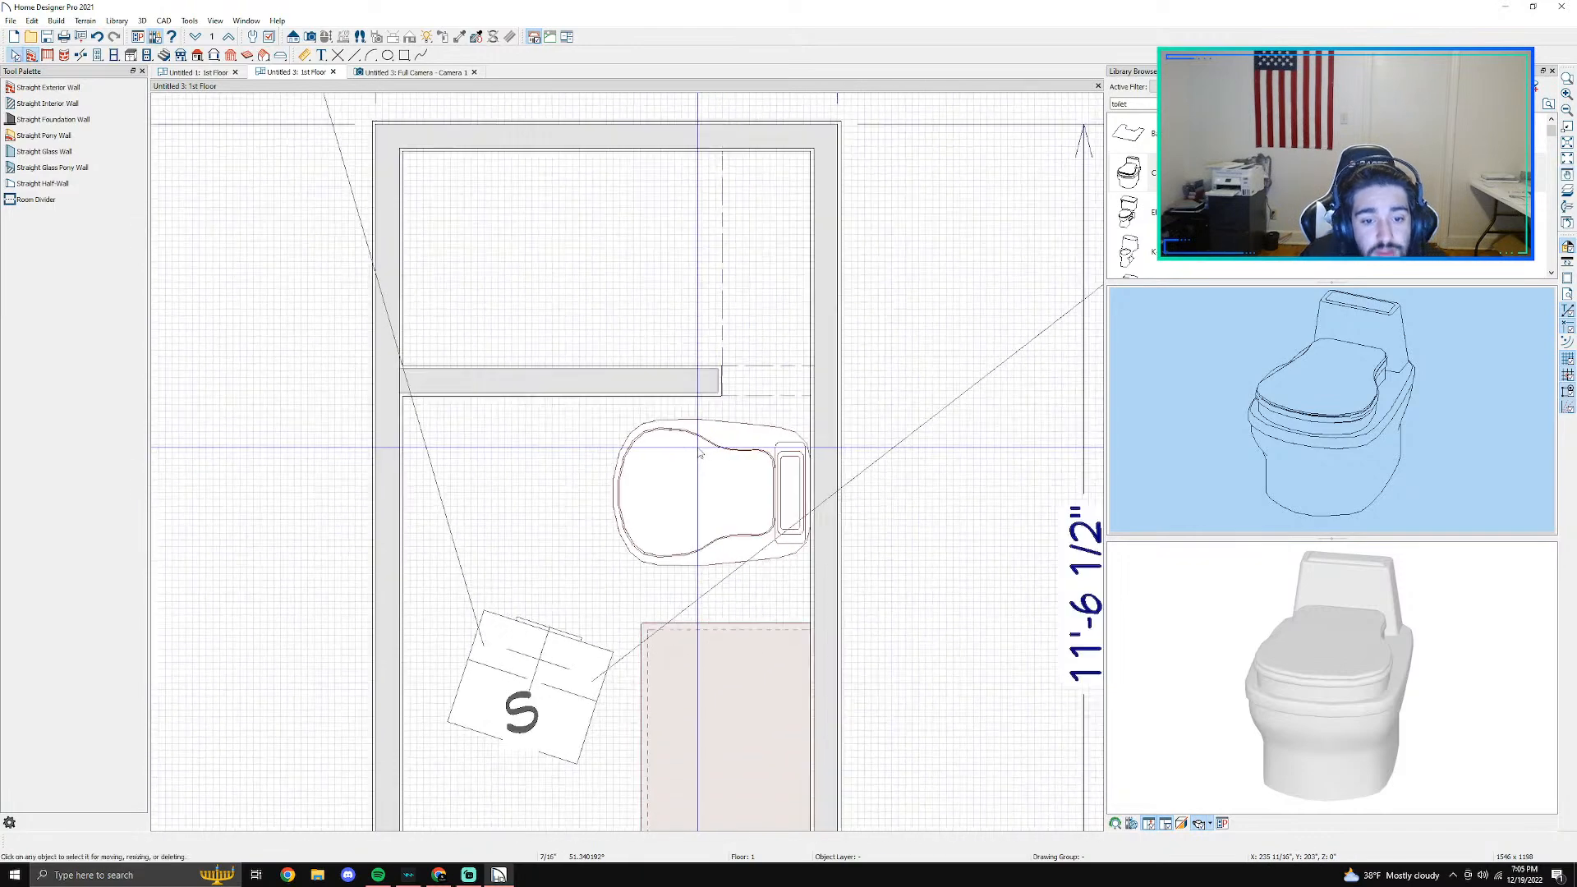
- Open the material choice for the floor finish of the main bathroom area containing the toilet and cabinets
double_click(591, 540)
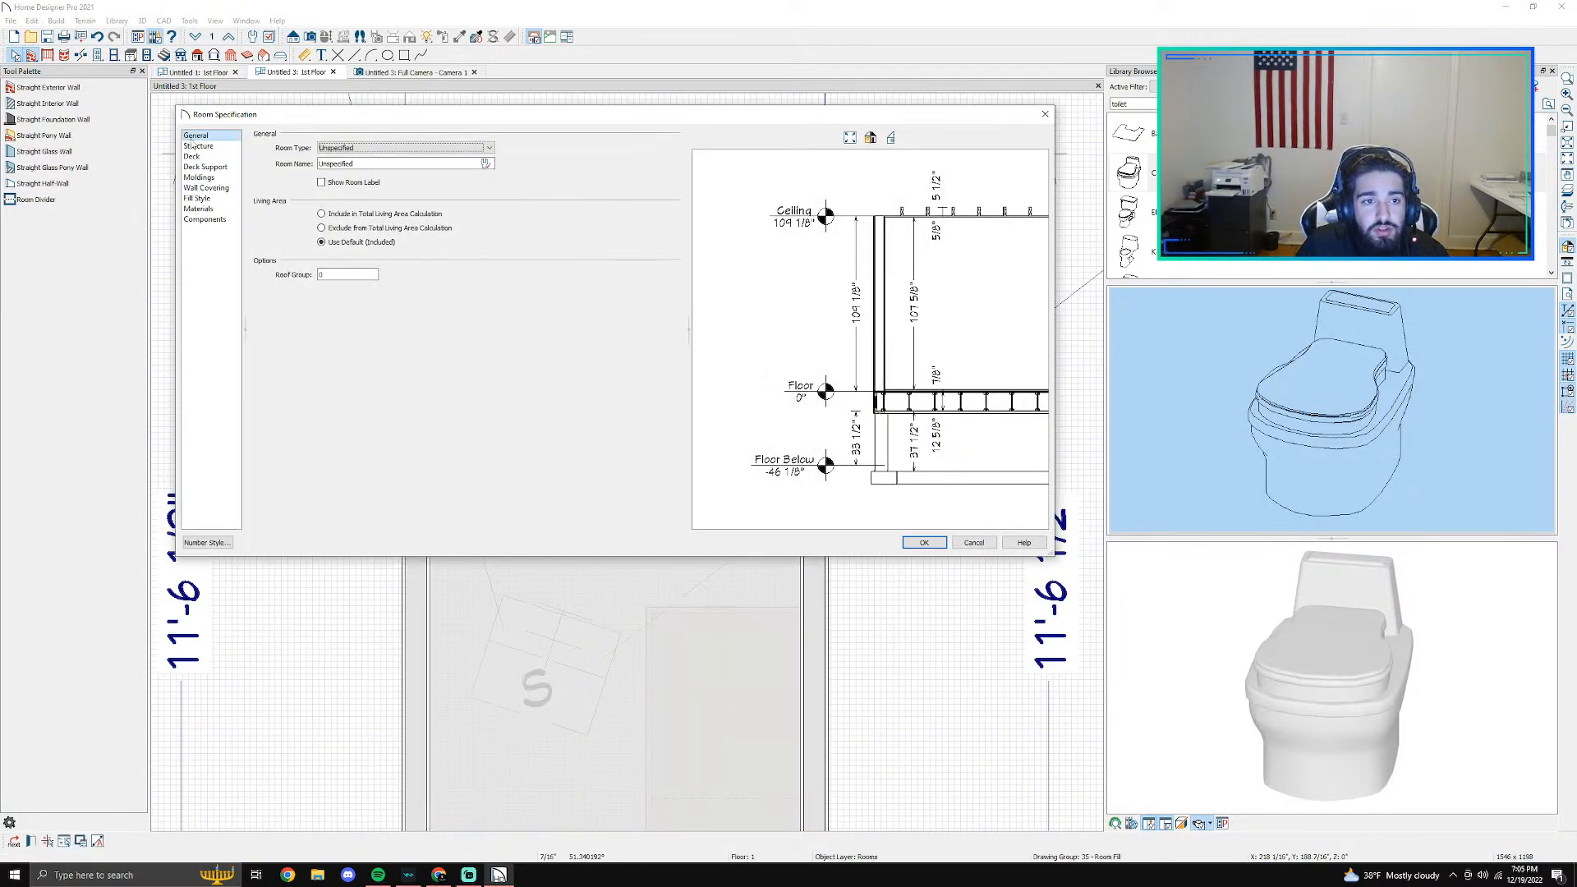
click(216, 208)
click(313, 187)
click(638, 301)
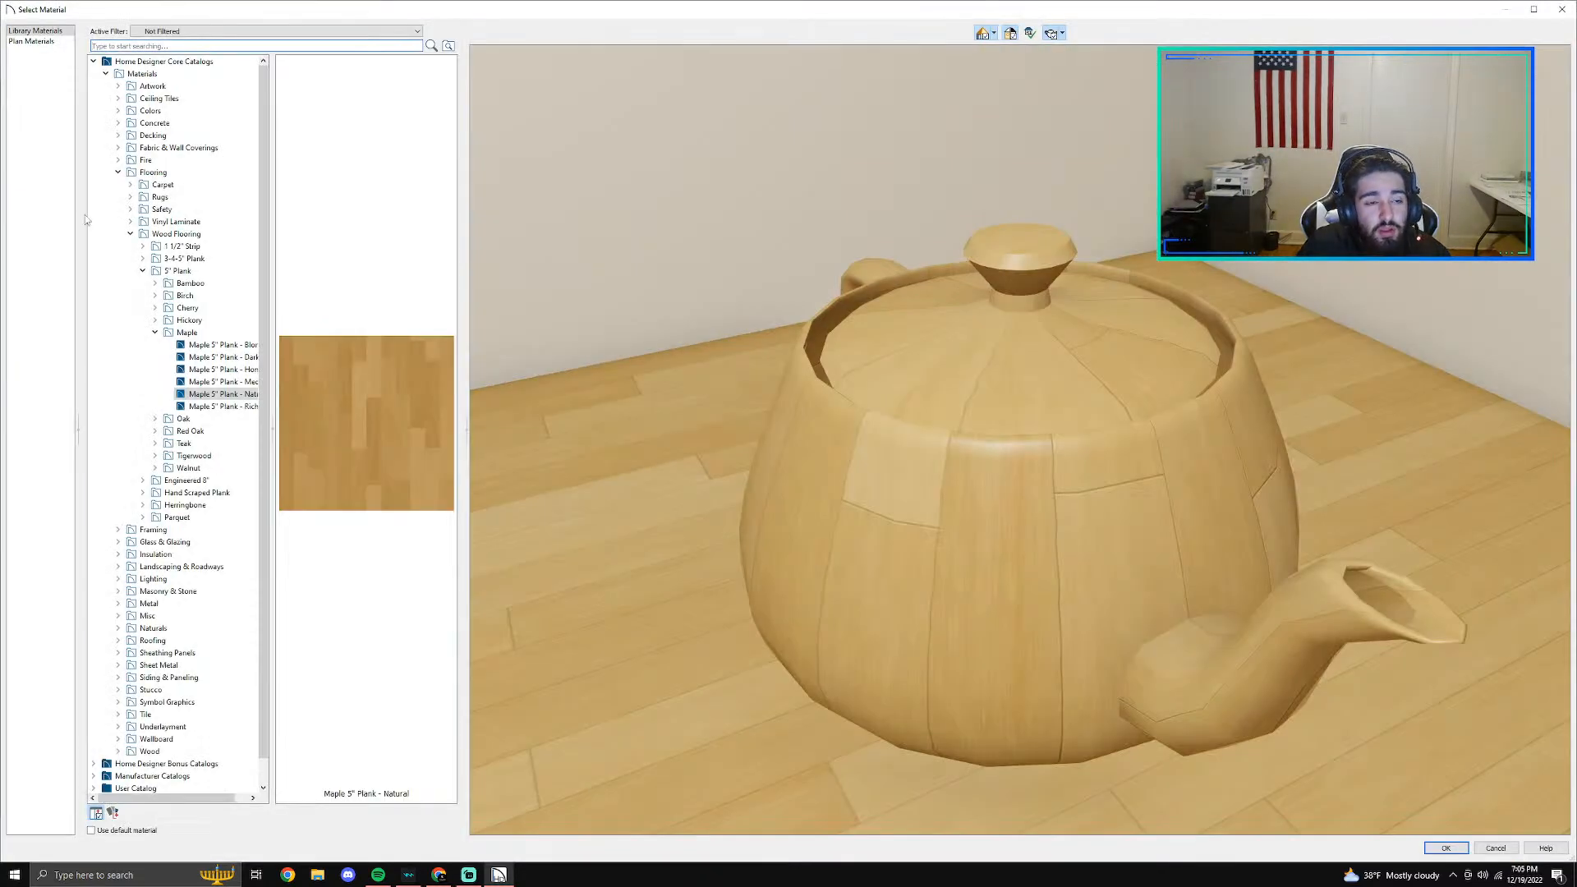
- Browse the manufacturer catalogs in the material library to DalTile's Porcelain collection
click(94, 62)
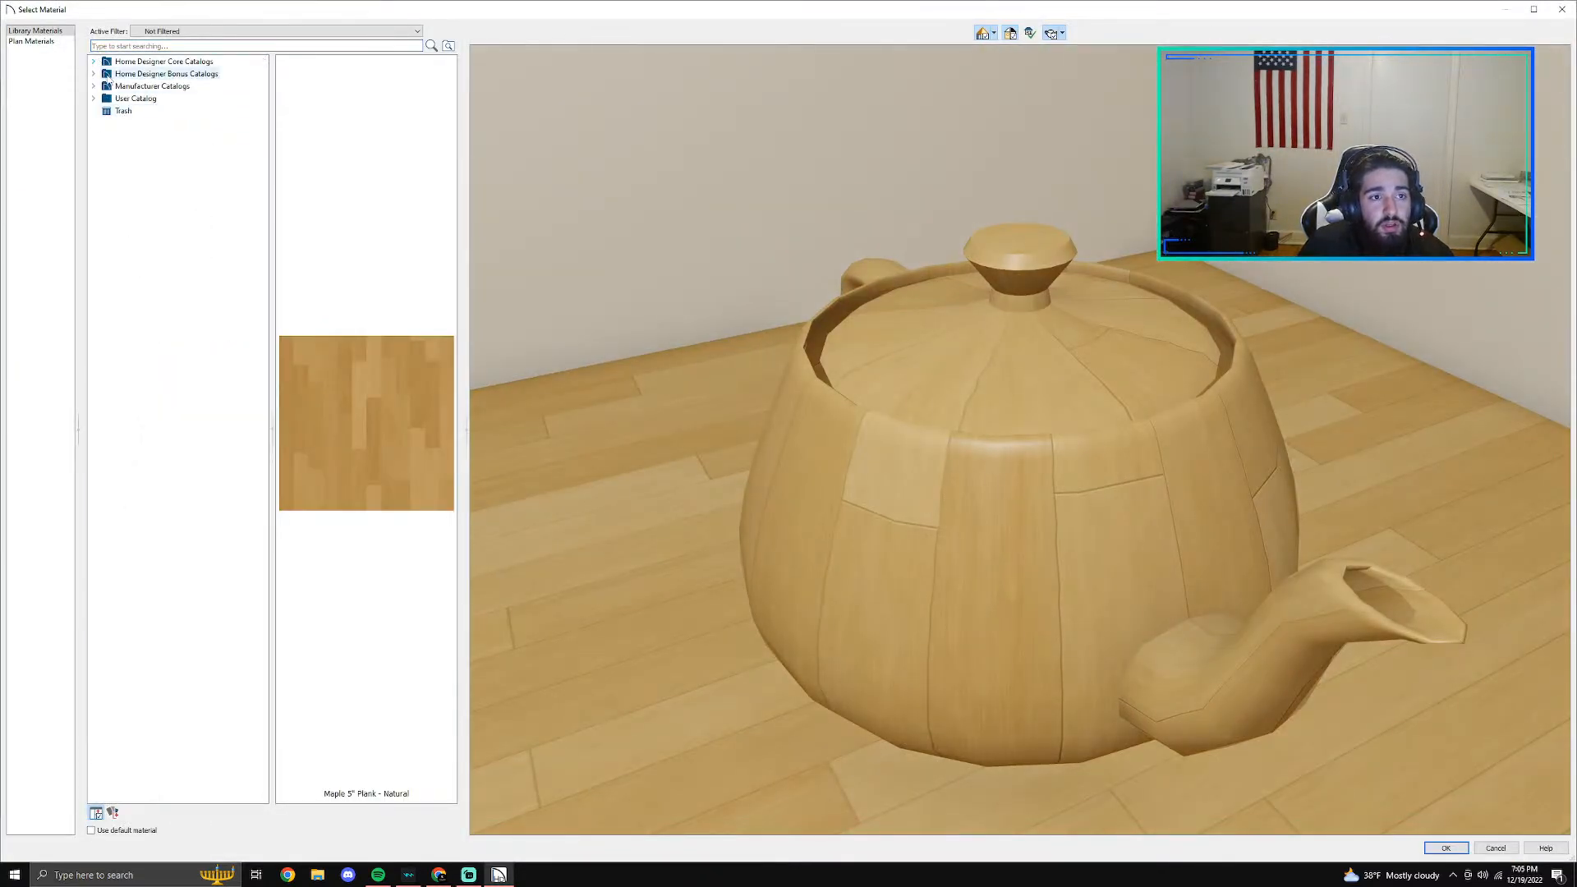
click(93, 74)
click(106, 86)
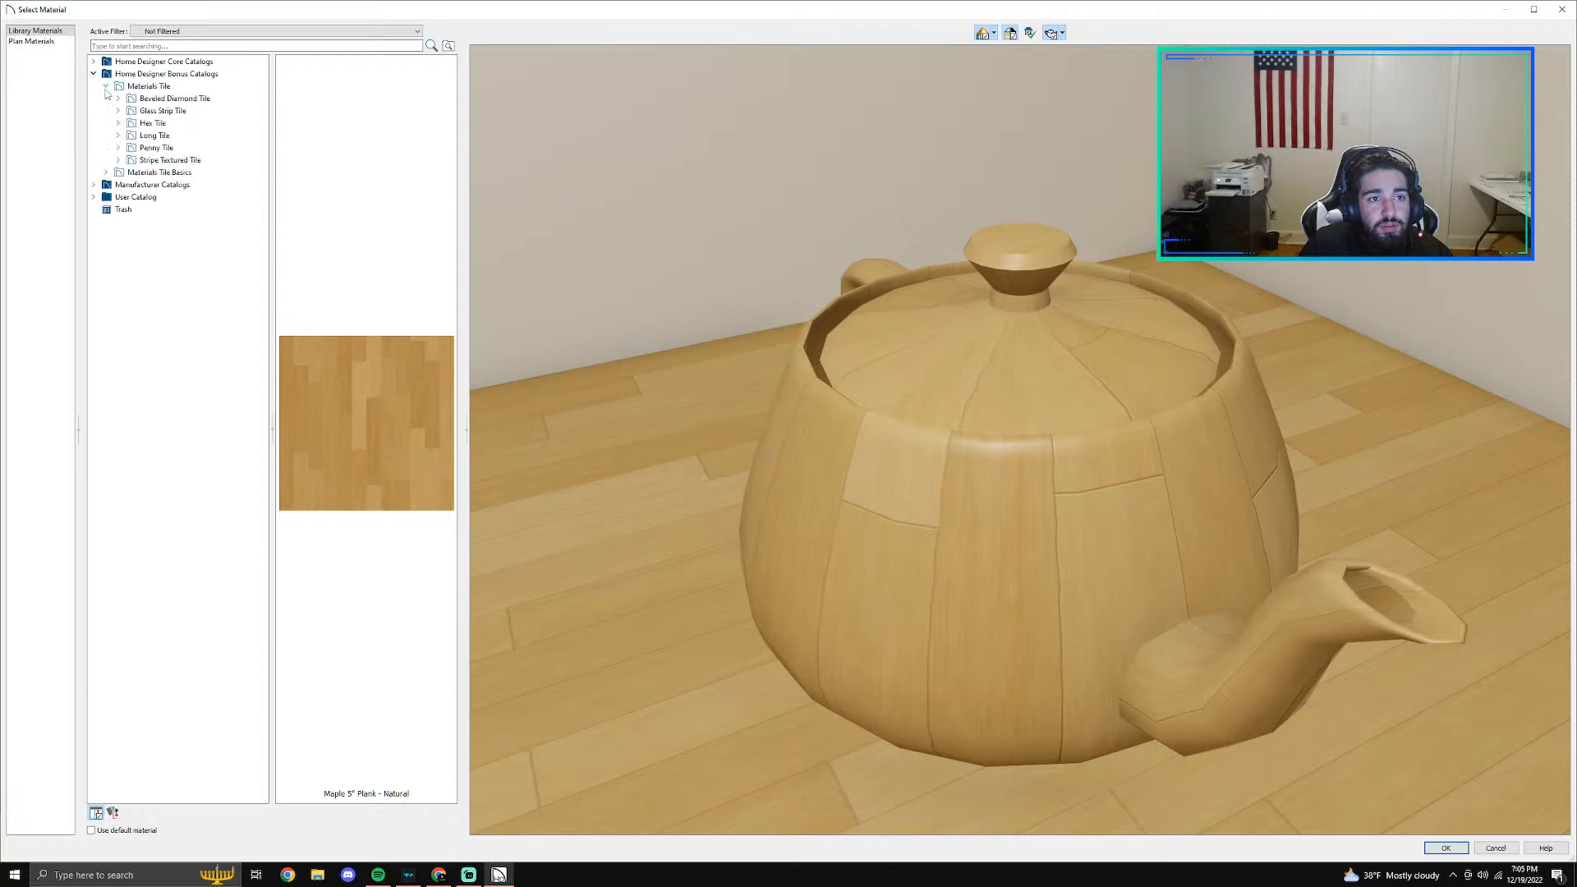
click(93, 184)
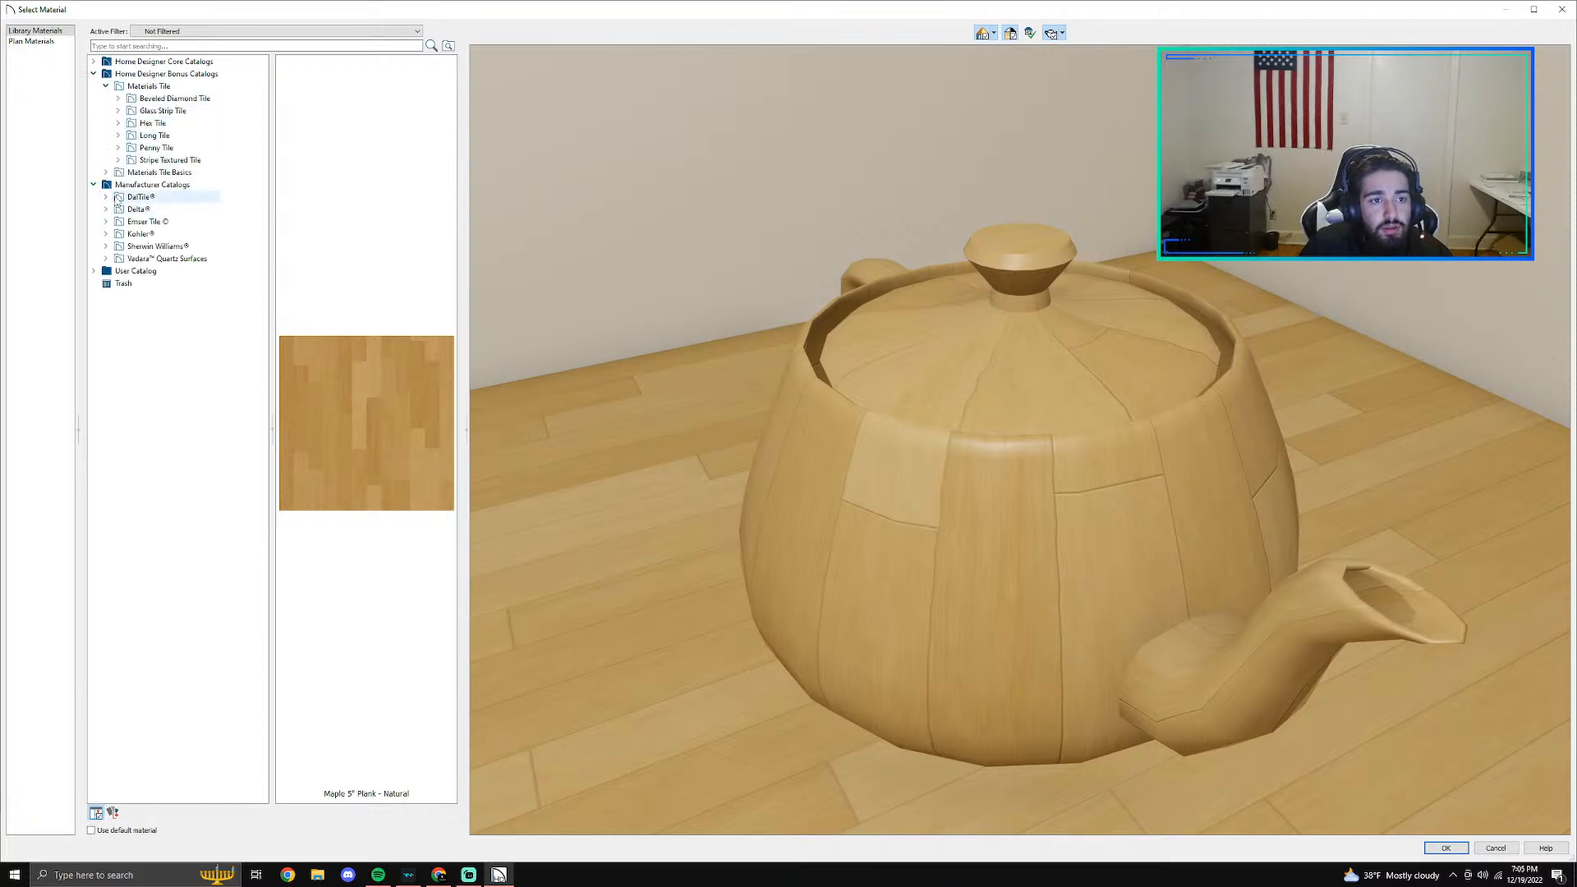
click(106, 197)
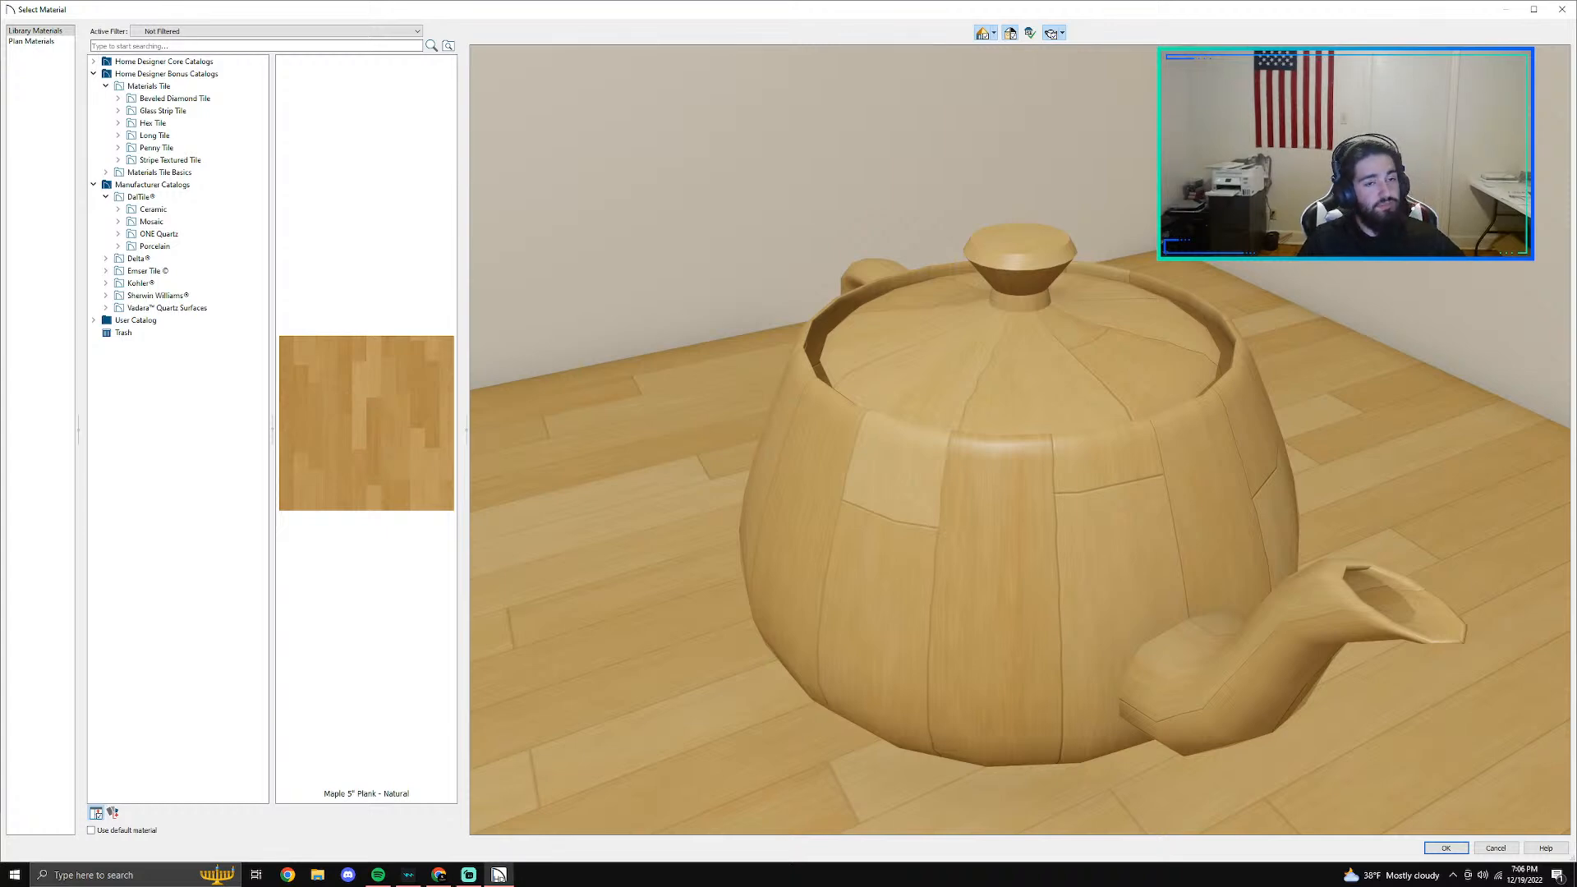
drag(842, 419, 225, 408)
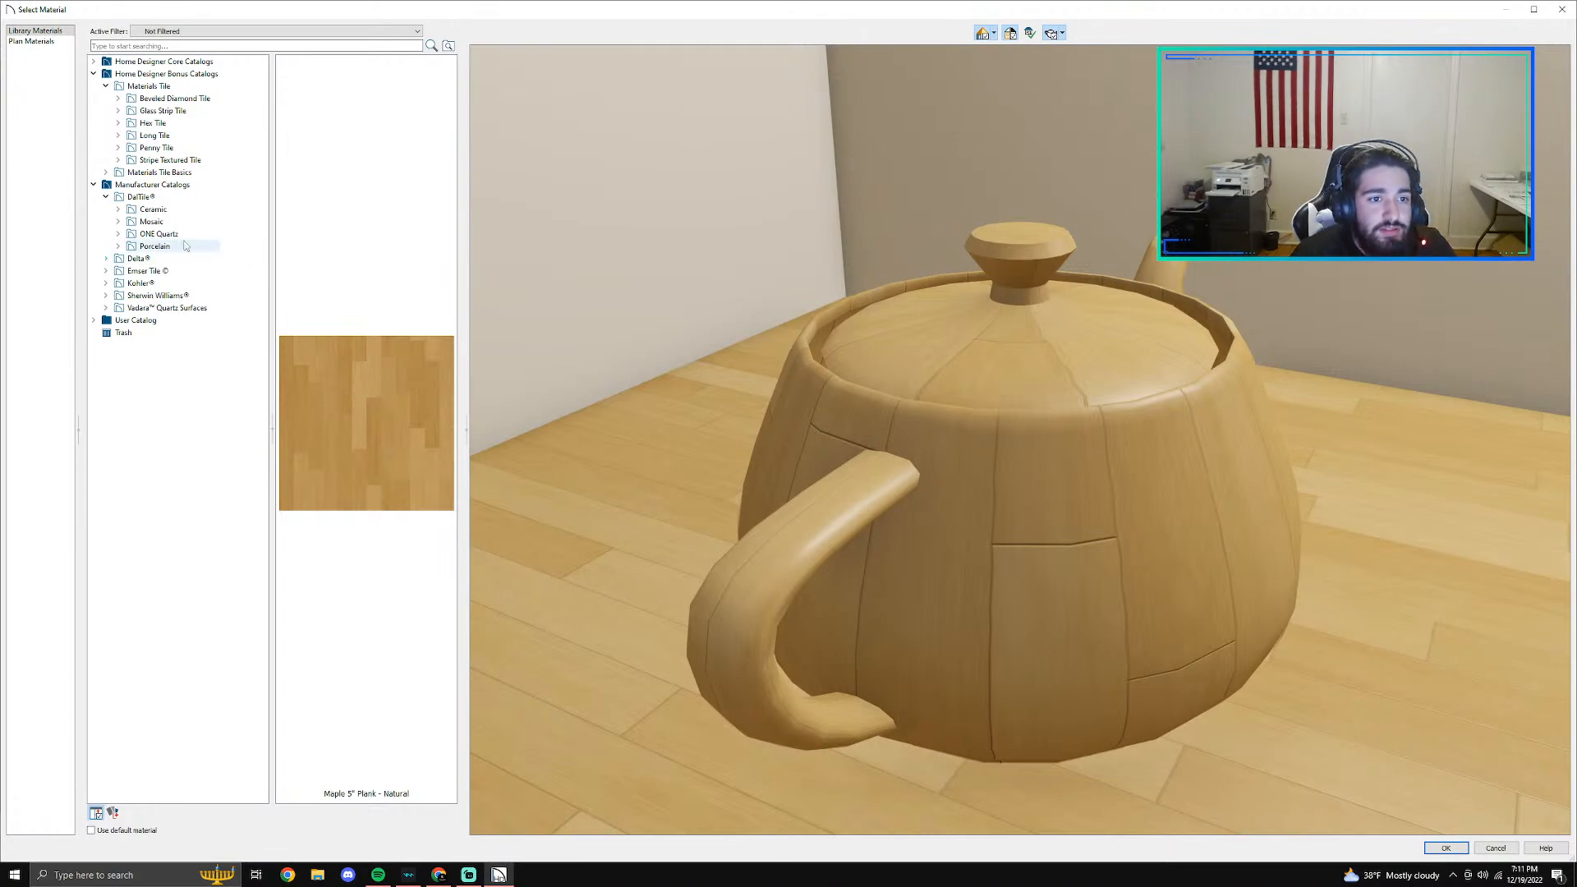
click(133, 247)
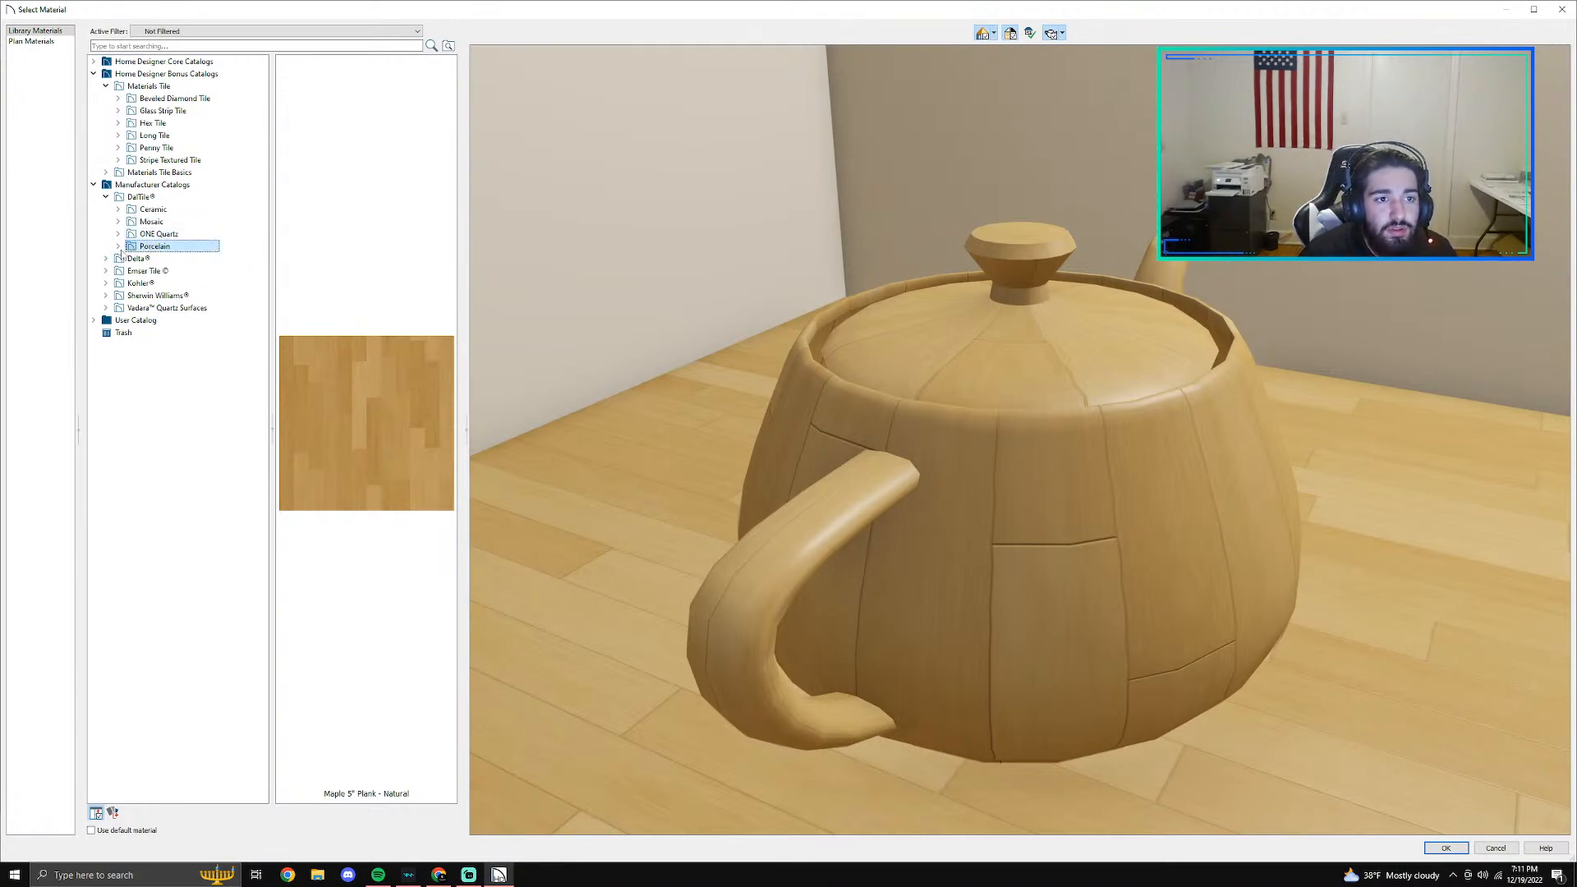
click(119, 246)
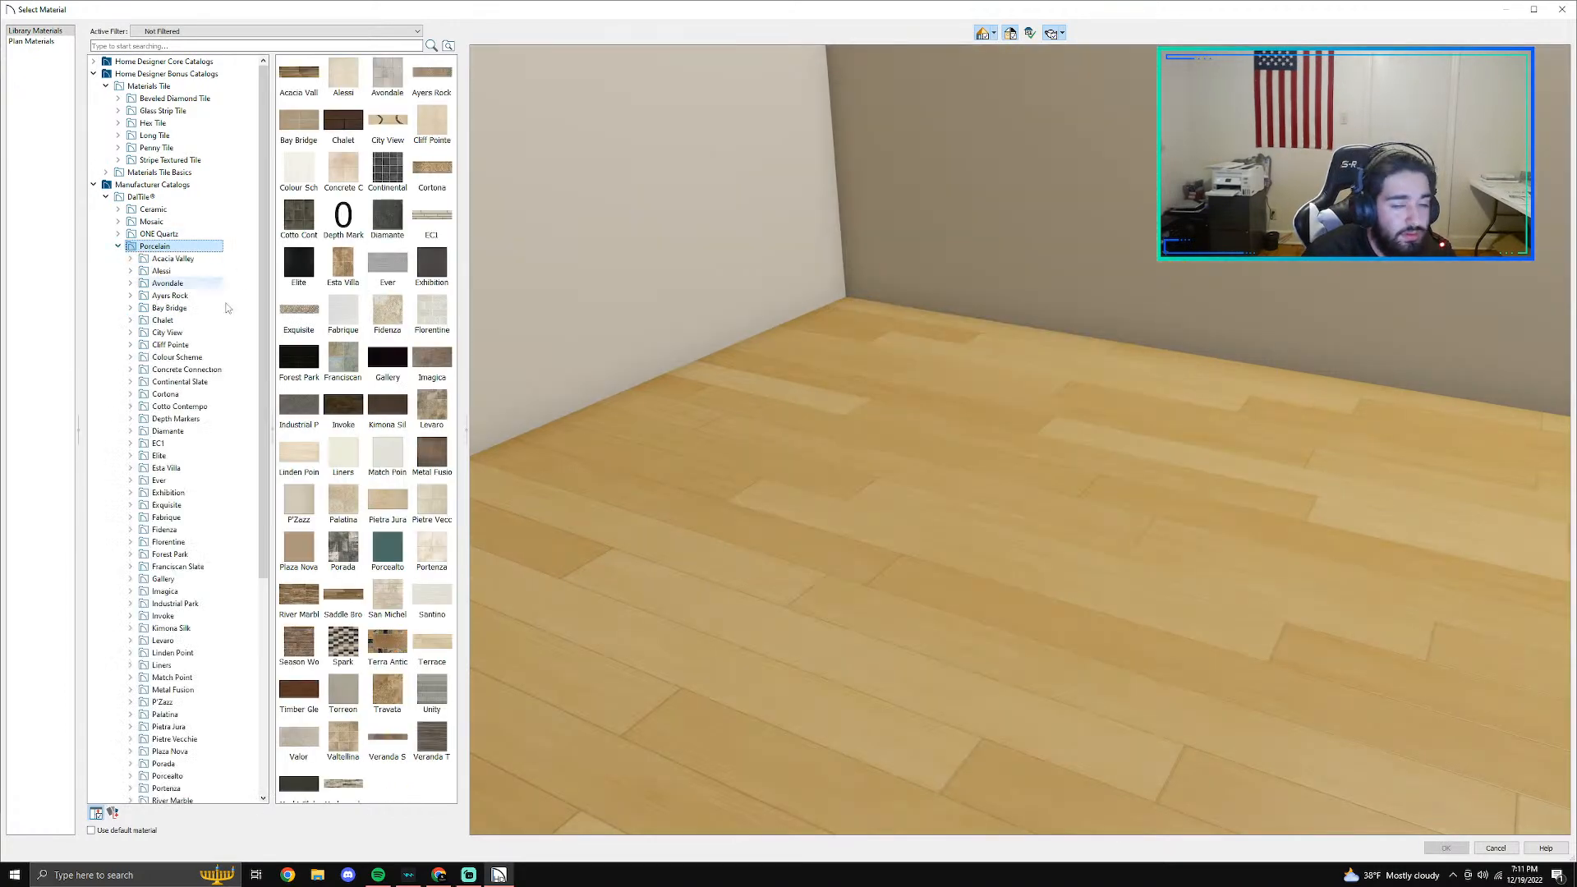
- Apply the Linden Point porcelain tile Bianco LP19 as the main bathroom's floor finish
scroll(380, 726, down, 1)
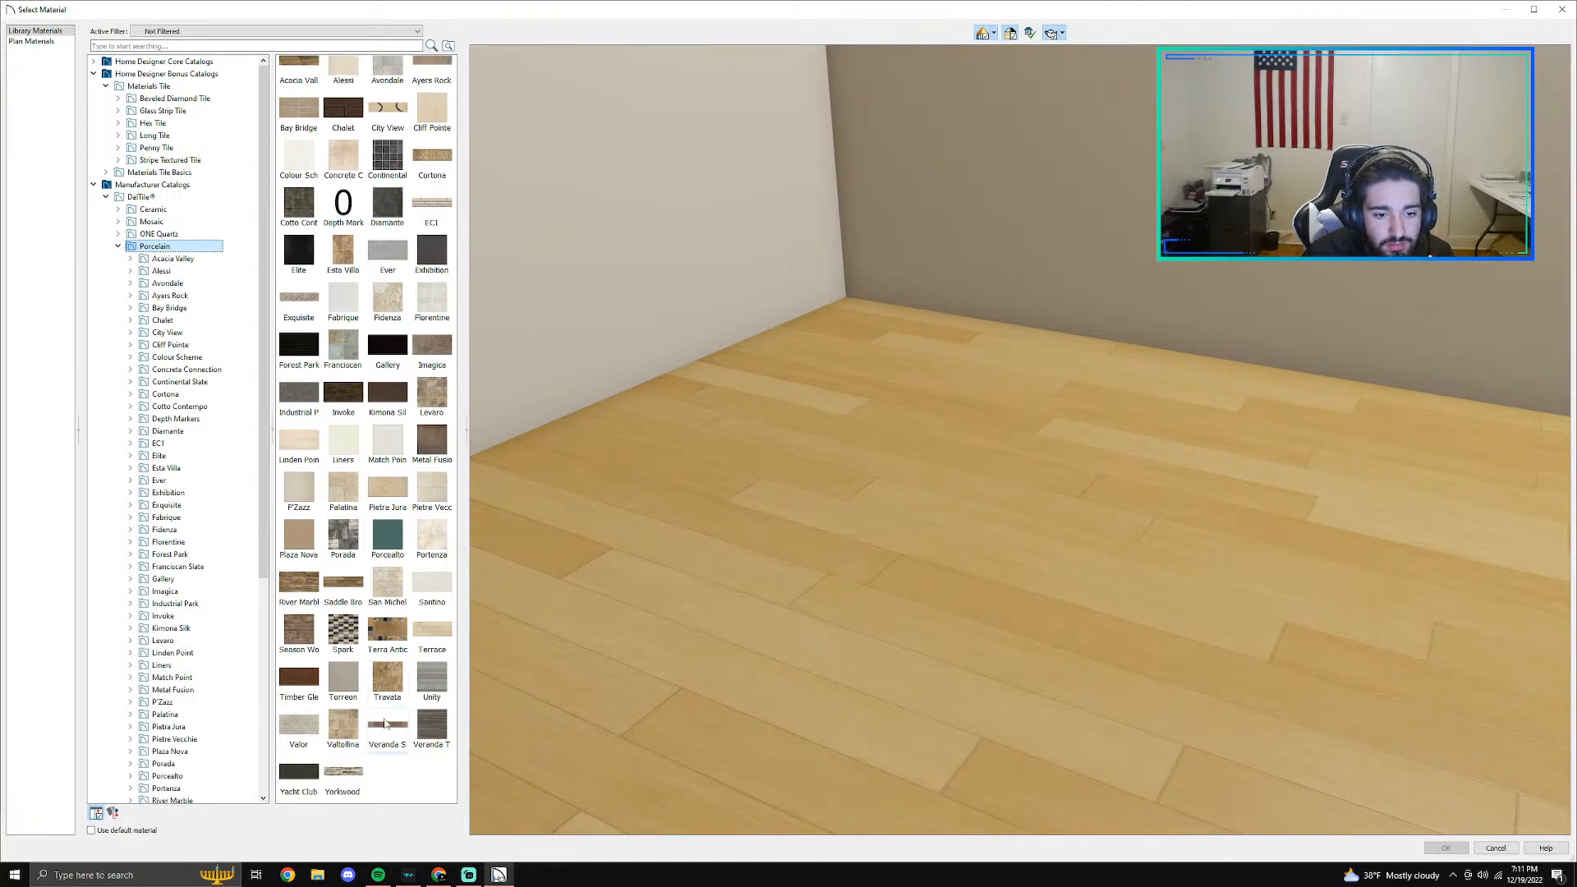
double_click(323, 769)
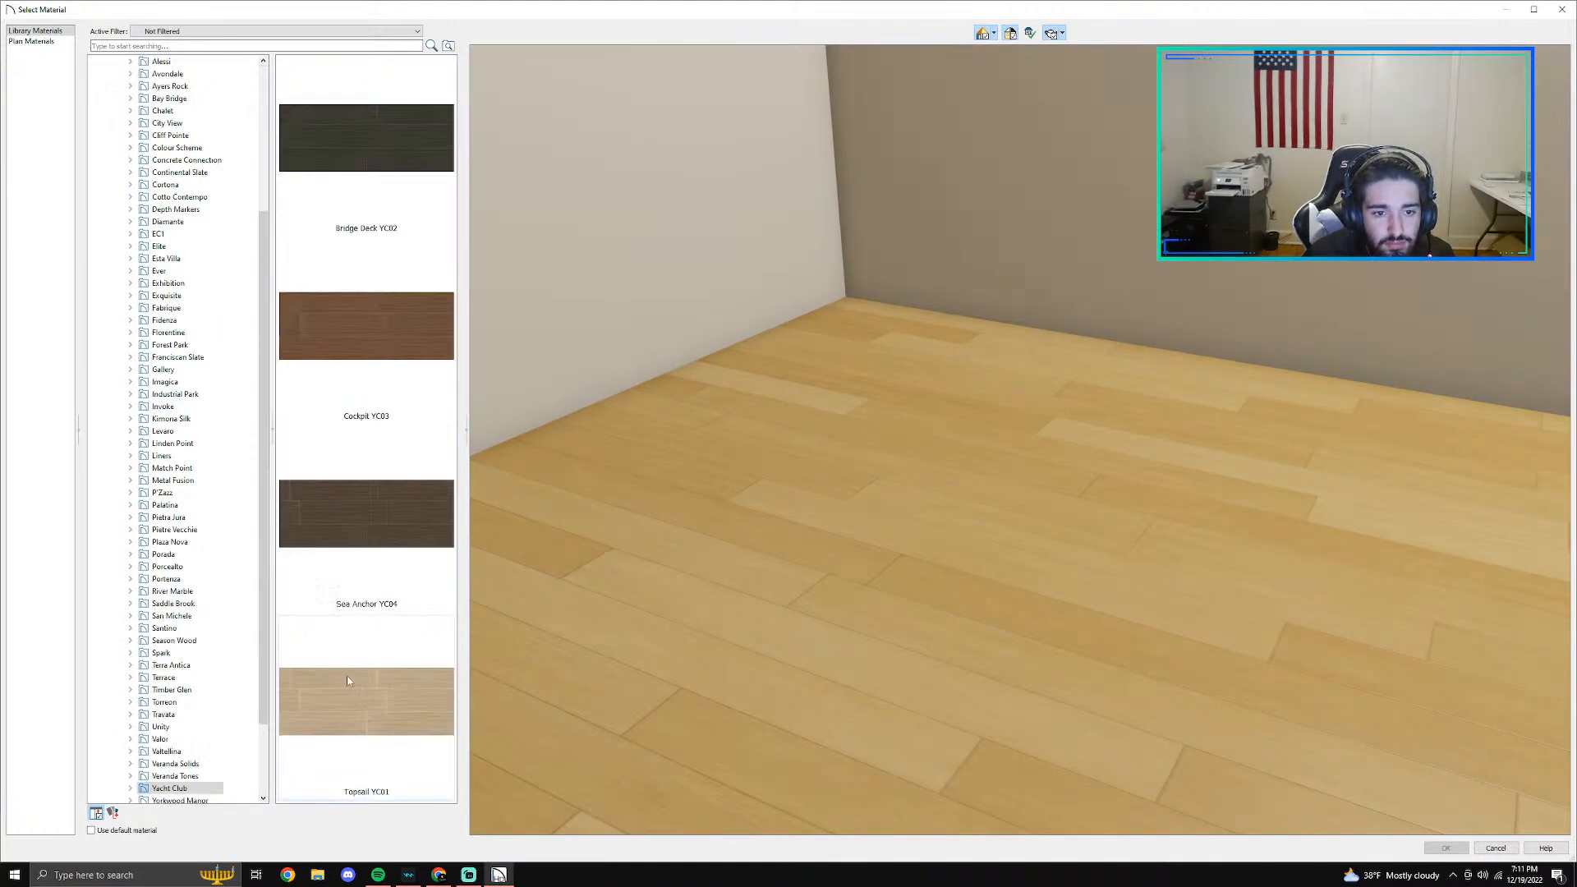
click(172, 443)
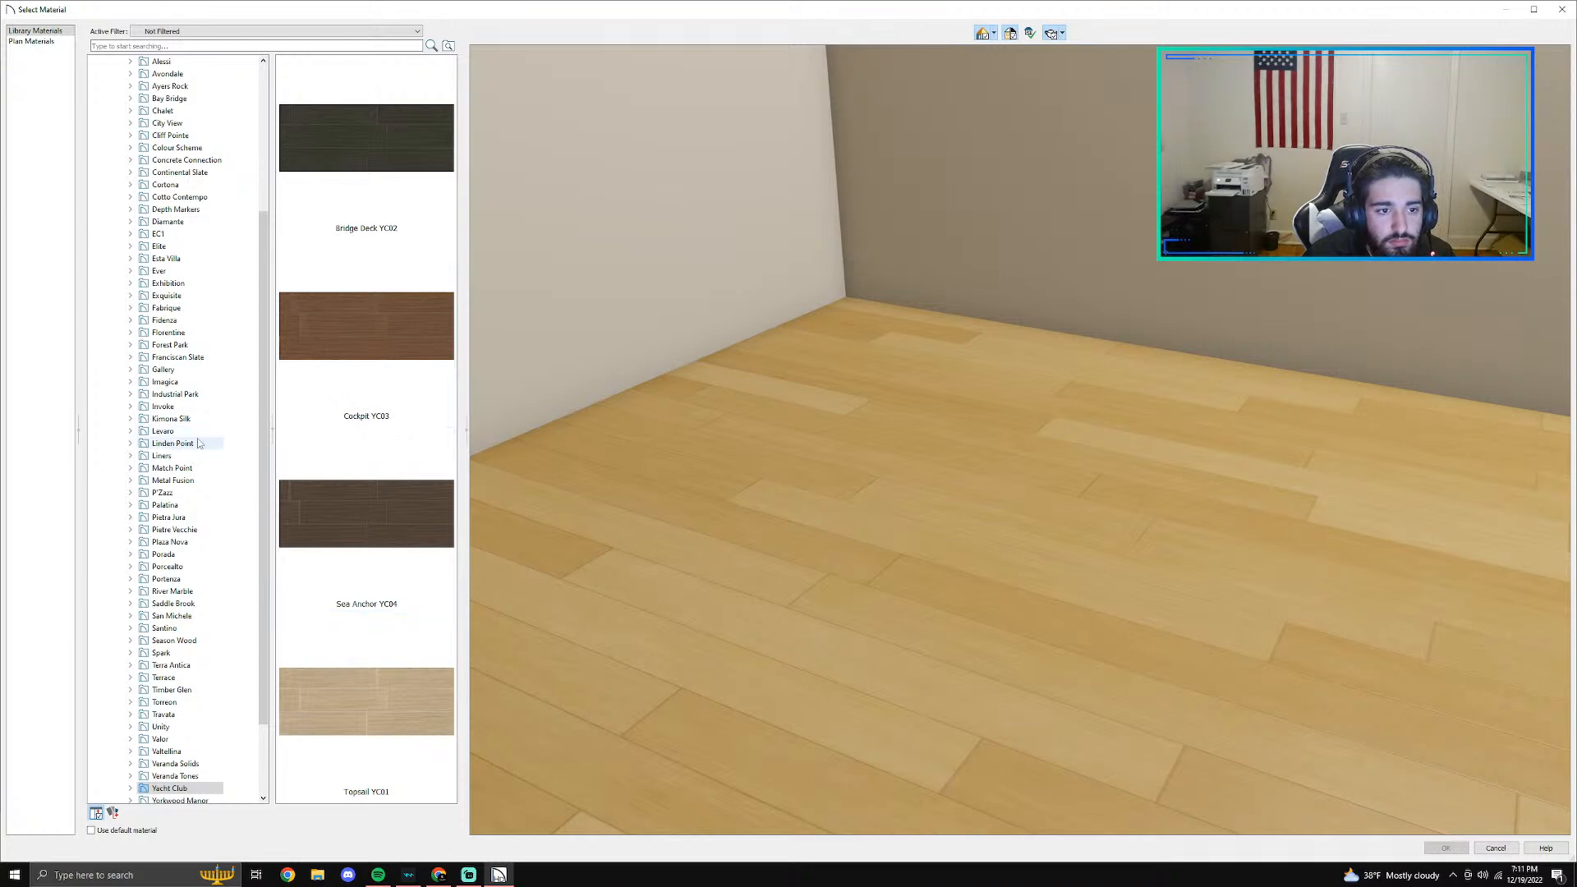
click(319, 417)
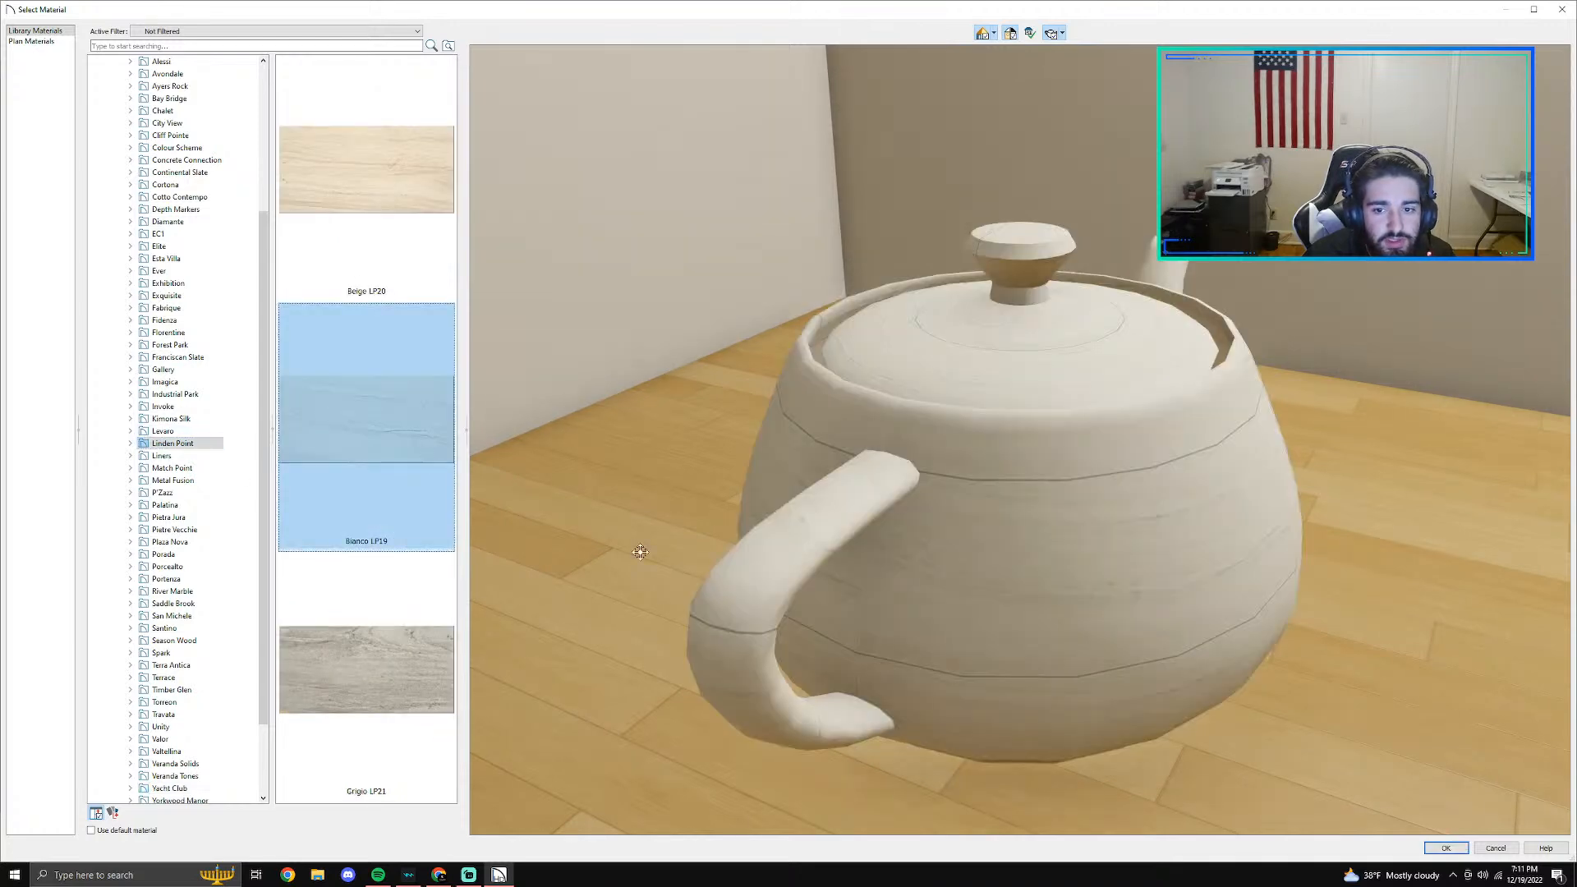
click(1443, 847)
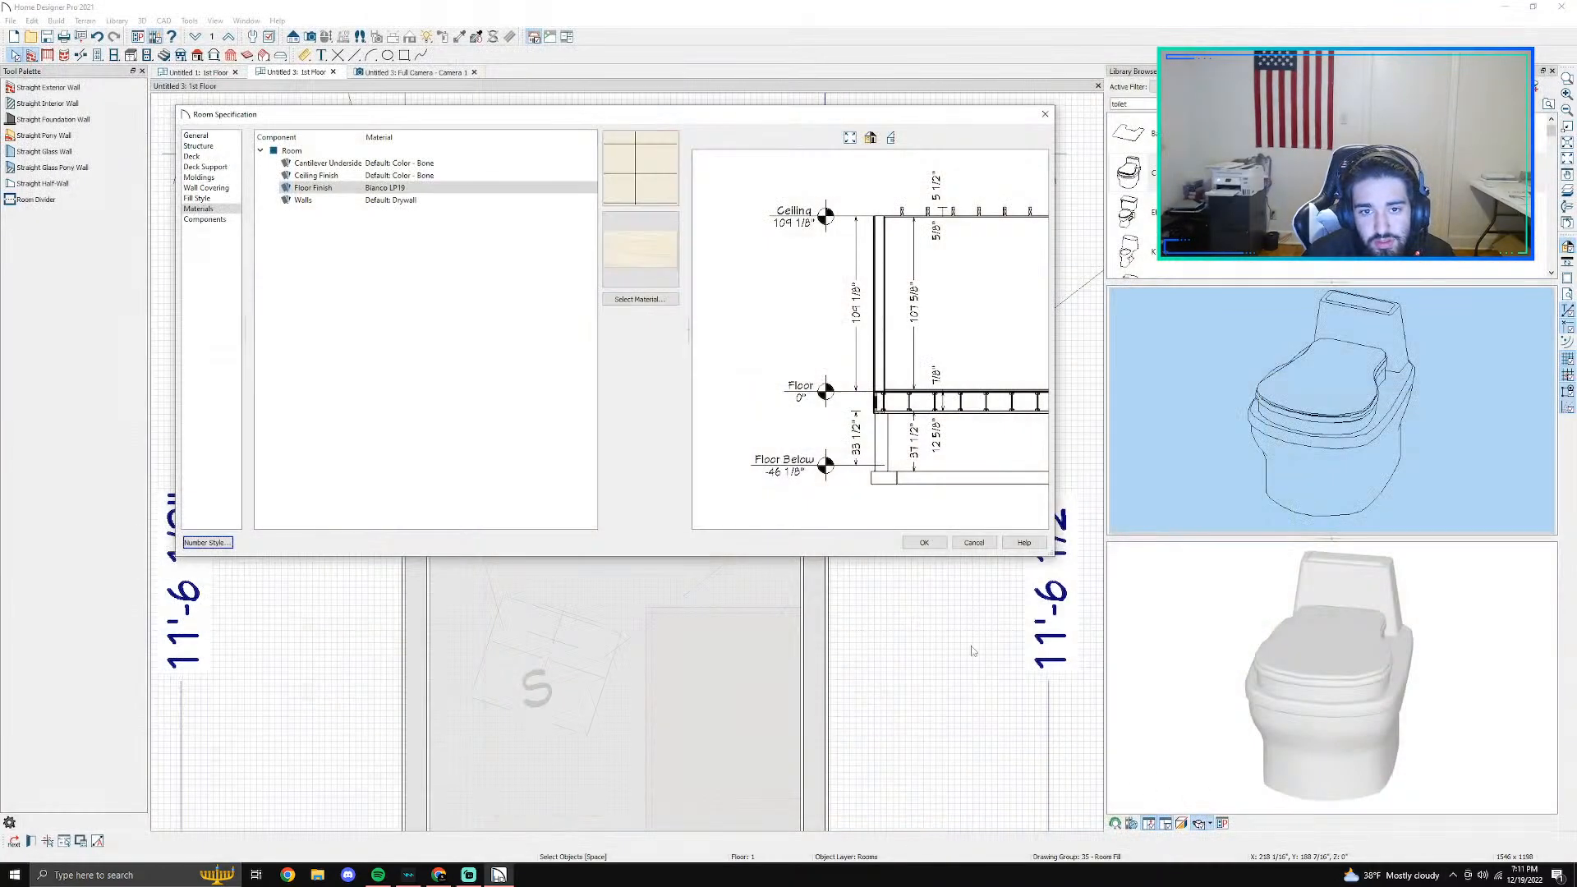
click(921, 542)
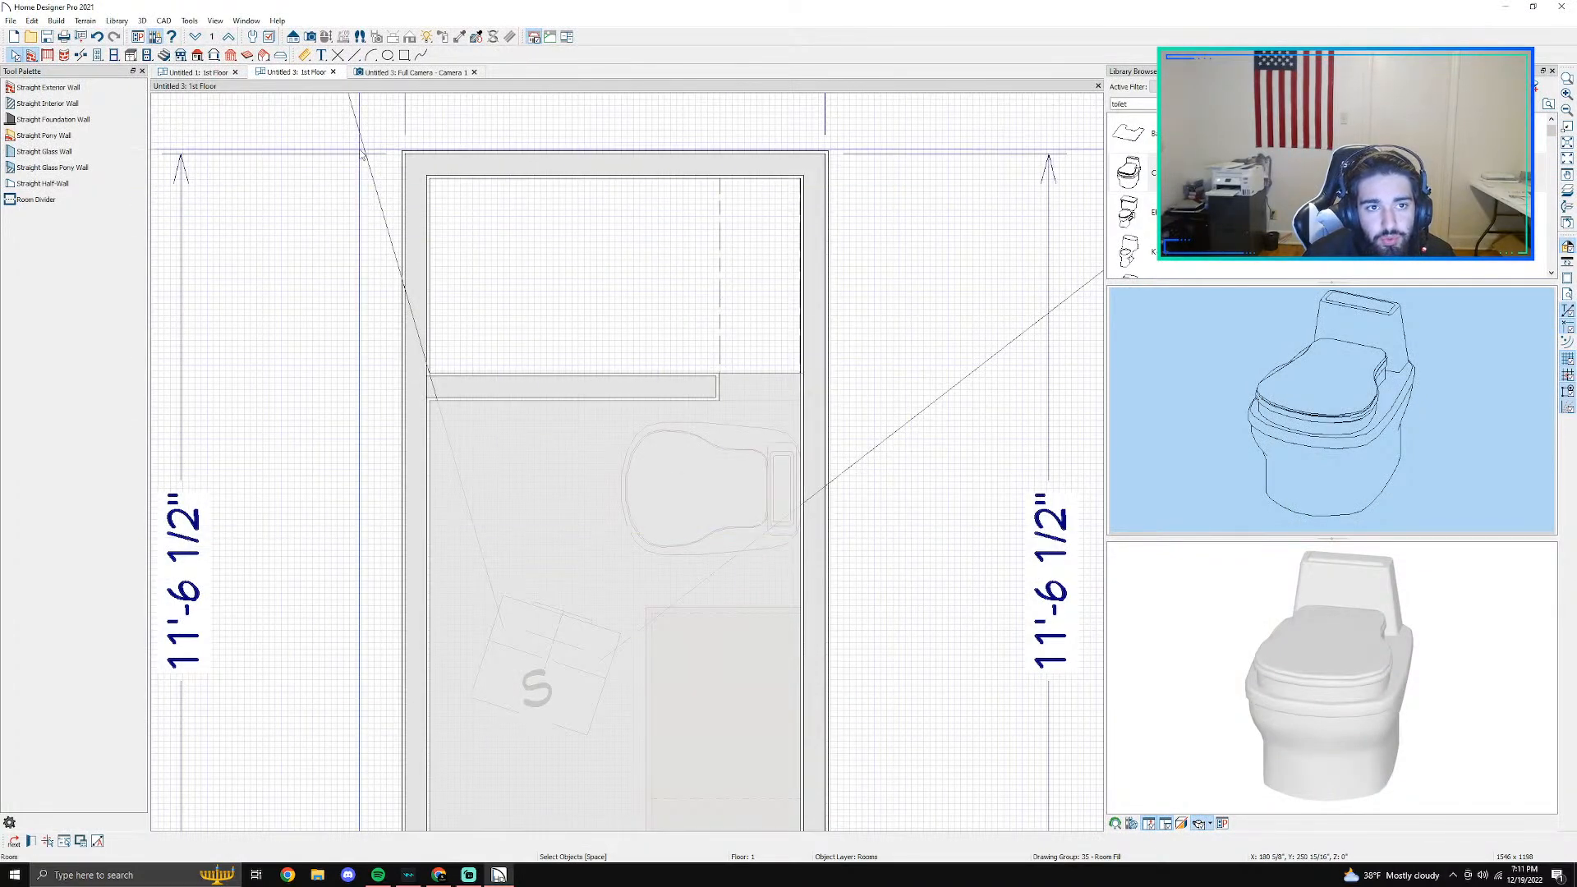
- In the camera view, open the material choice for the countertop of the base cabinet next to the toilet
click(395, 72)
scroll(620, 616, down, 2)
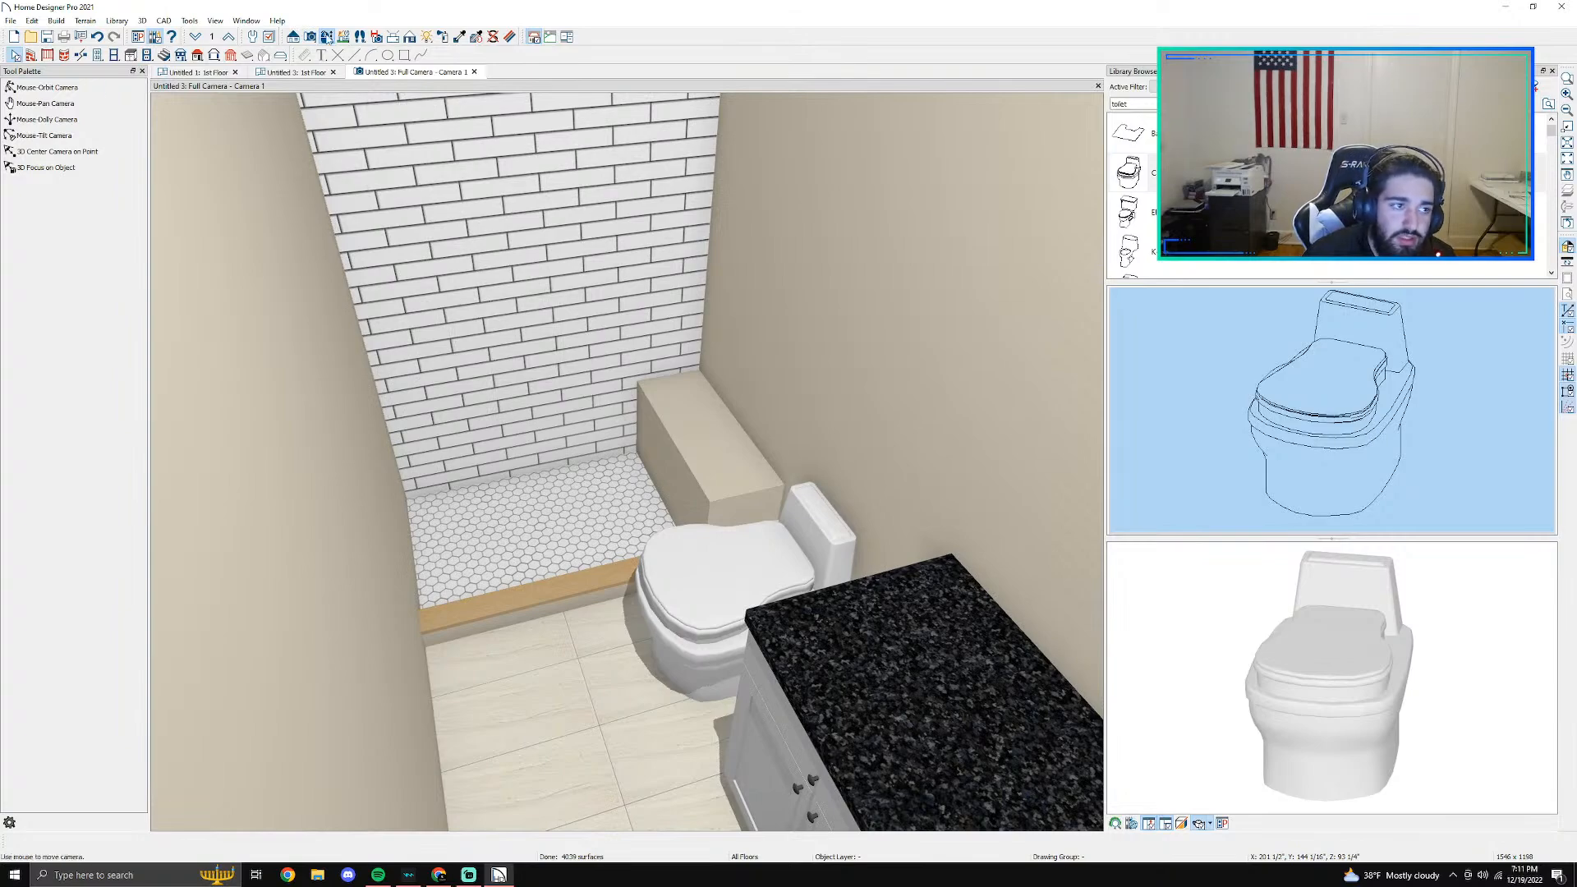
click(47, 87)
drag(584, 542, 74, 609)
middle_drag(579, 493, 451, 447)
middle_drag(698, 524, 609, 501)
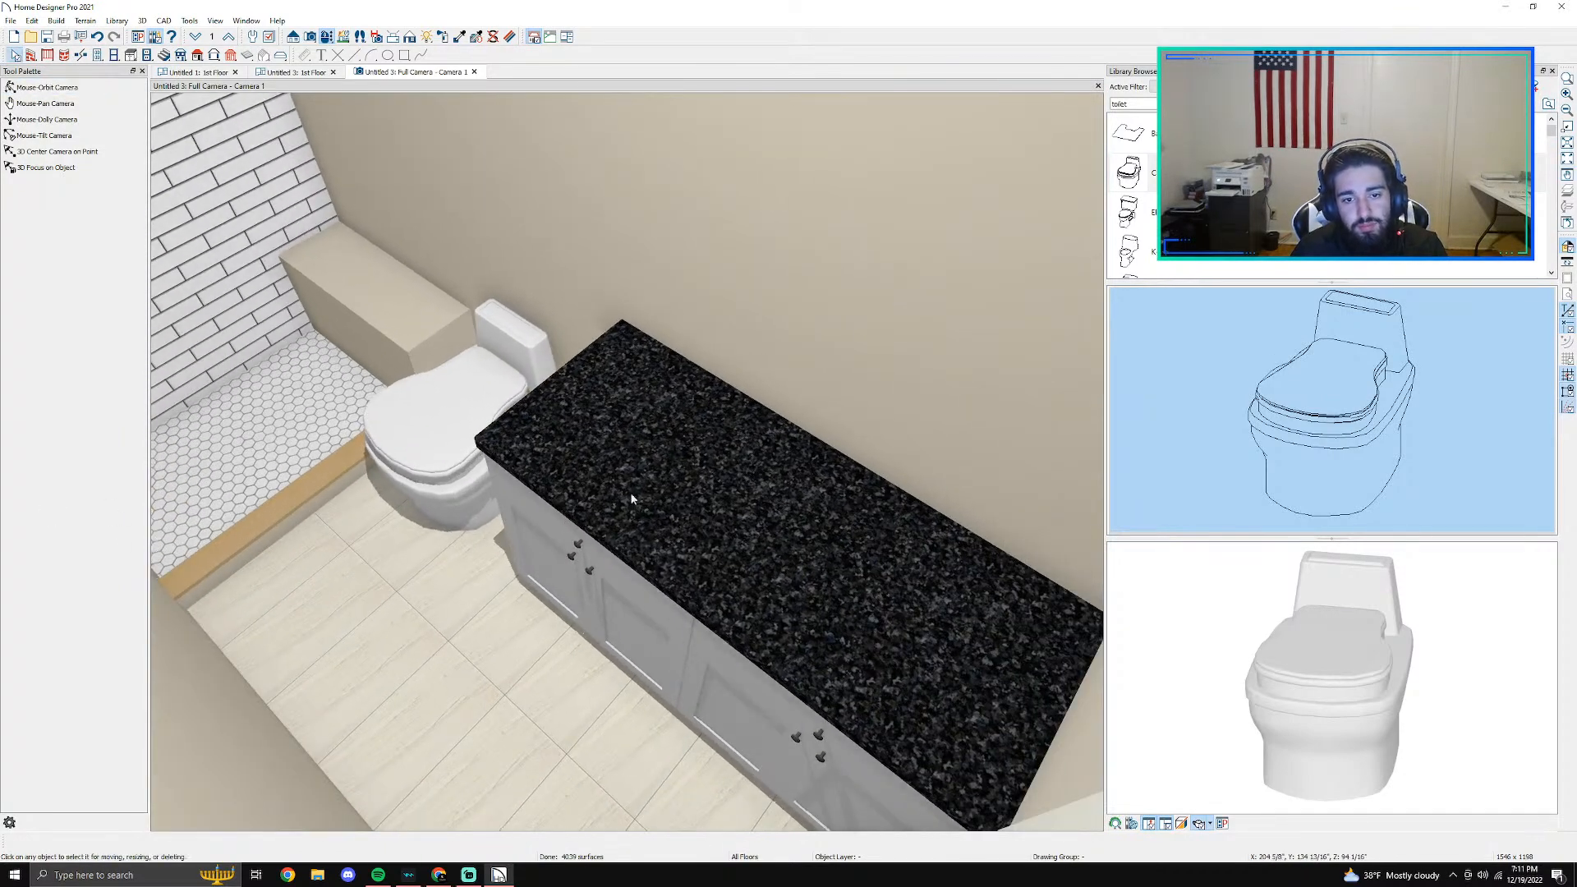
double_click(707, 460)
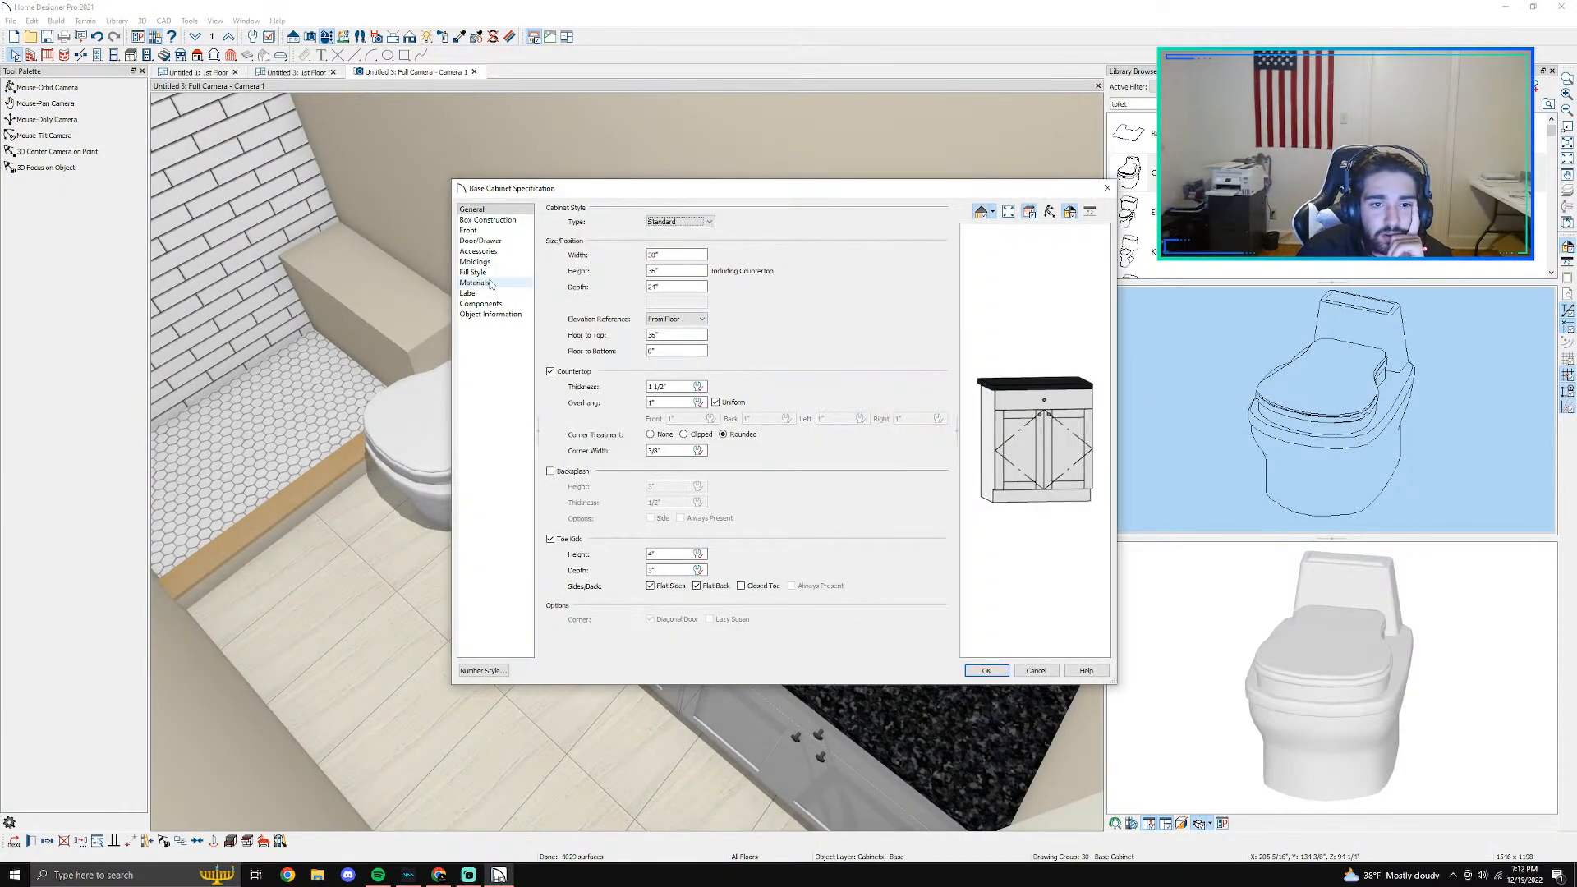
click(476, 283)
click(703, 288)
click(697, 273)
click(909, 374)
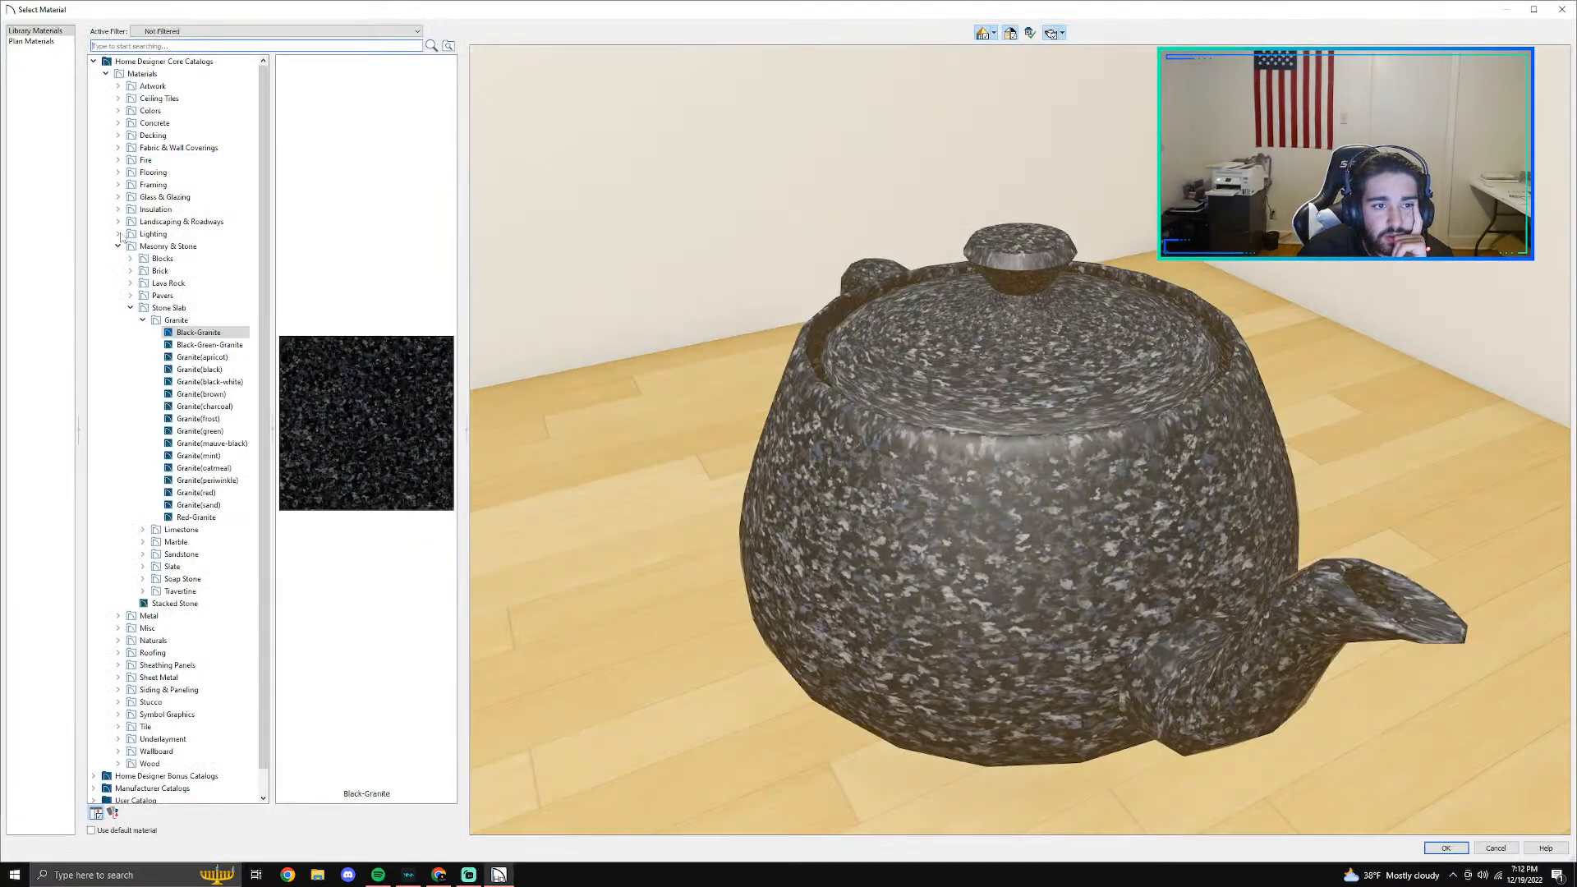
- Set the countertop of the cabinet next to the toilet to Laneve from the Vadara Quartz Surfaces catalog
click(101, 73)
click(94, 61)
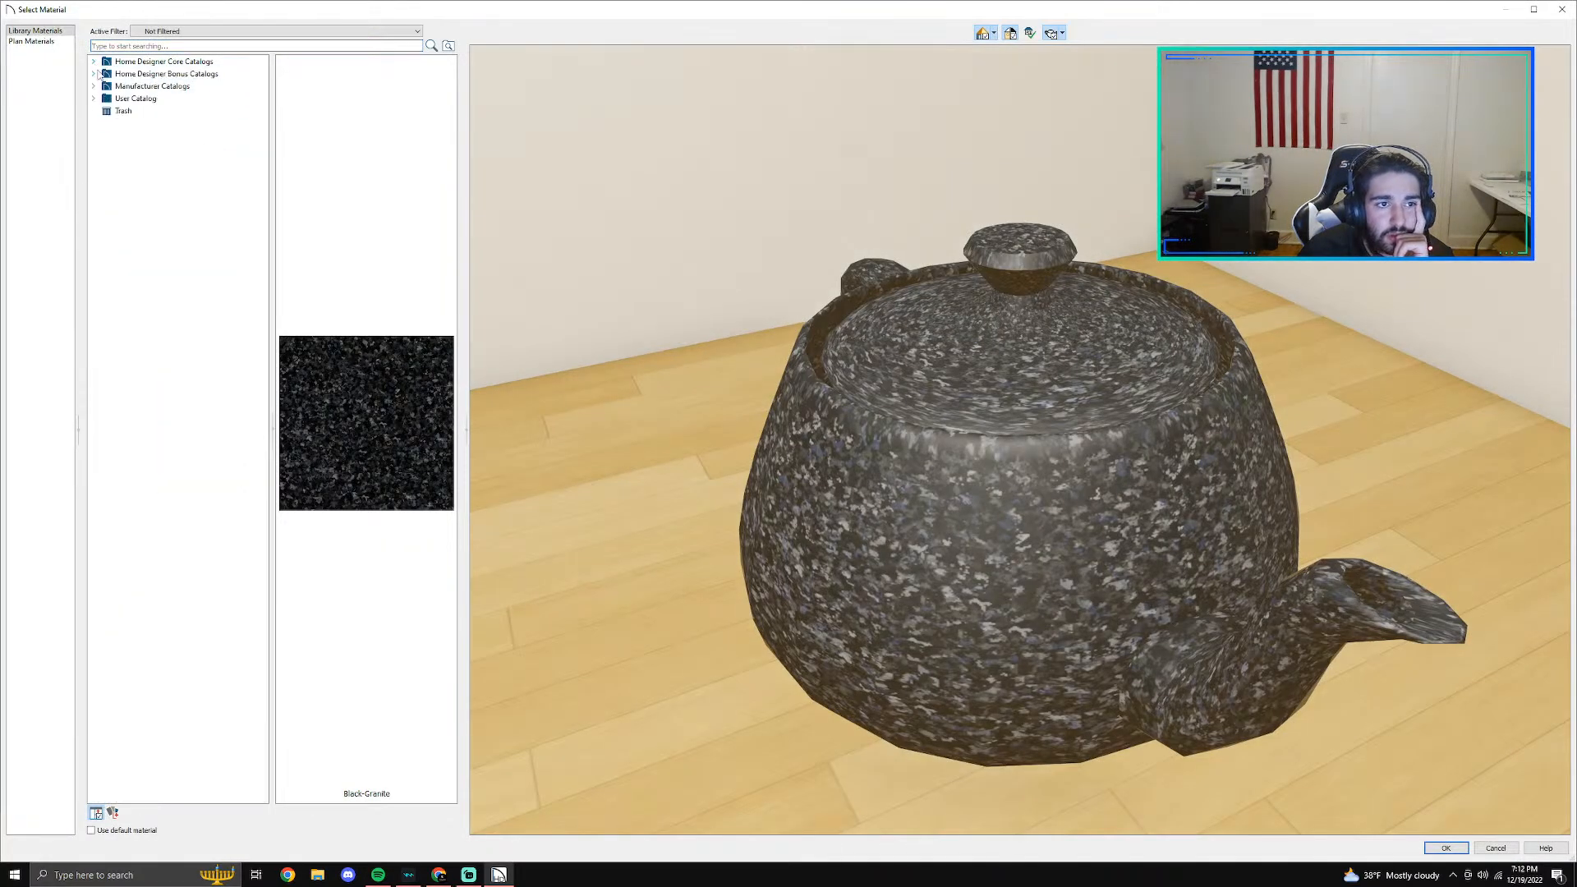
click(93, 86)
click(106, 160)
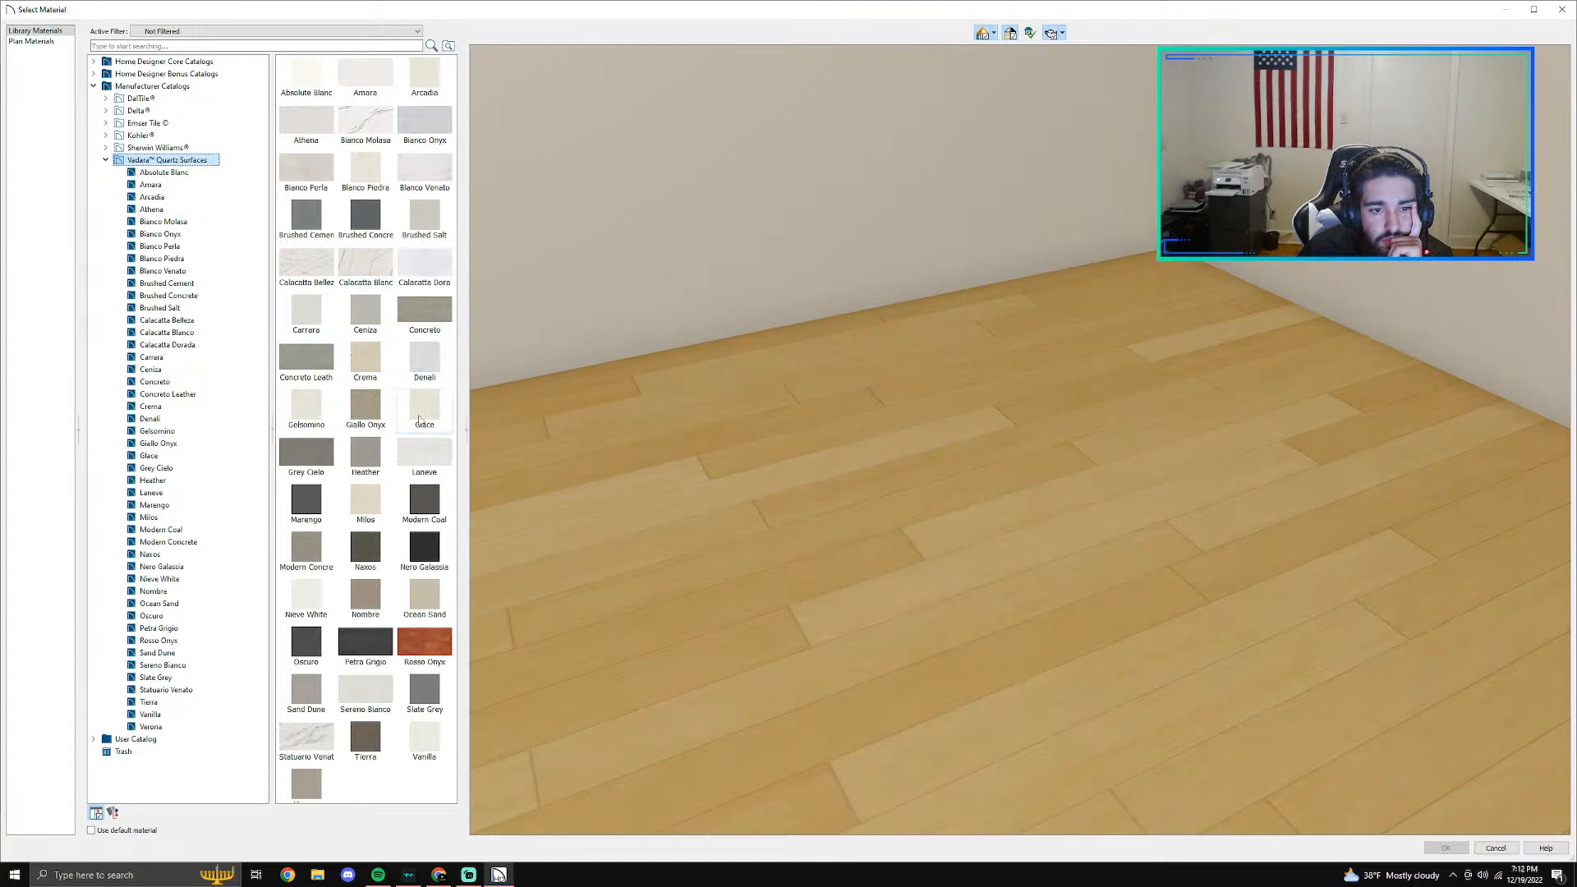
click(424, 450)
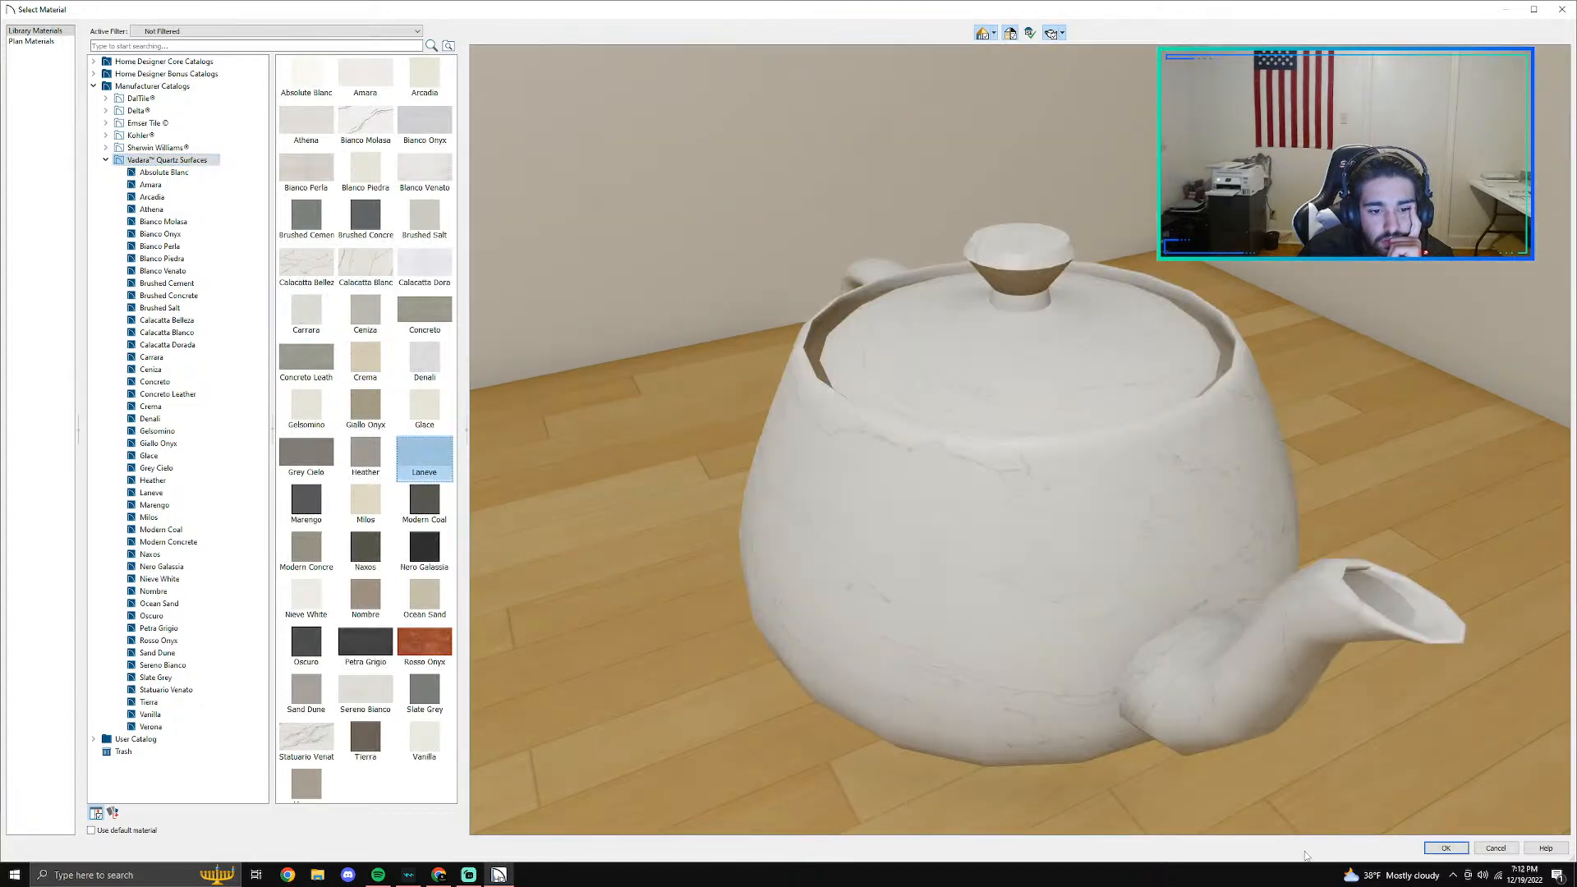
click(1445, 848)
click(990, 666)
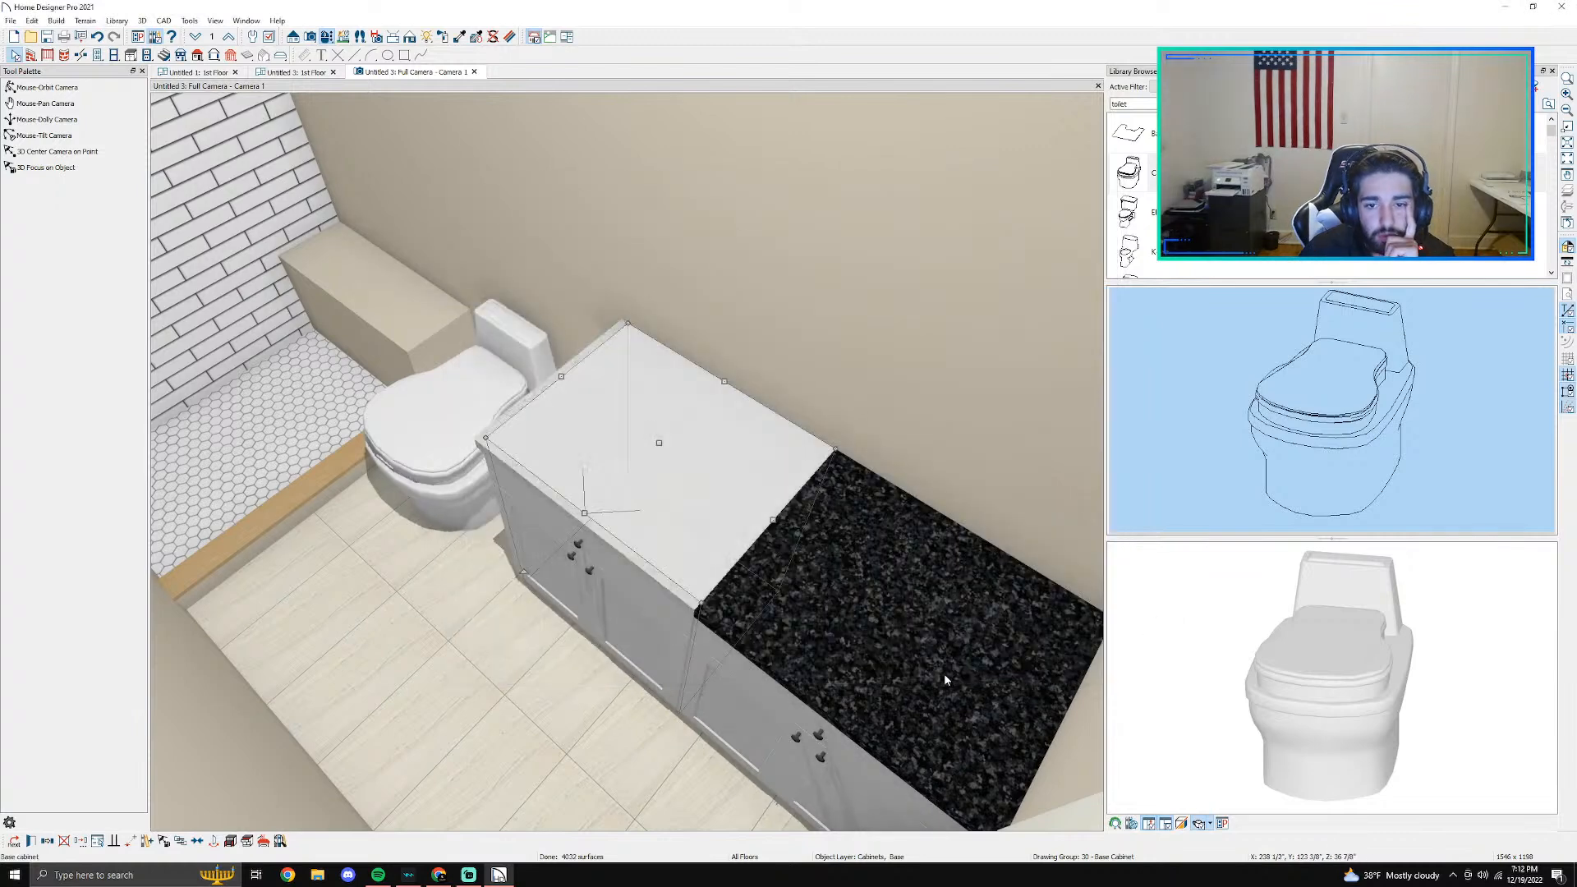
- Open the countertop material choice for the other base cabinet, the one farther from the toilet
double_click(887, 639)
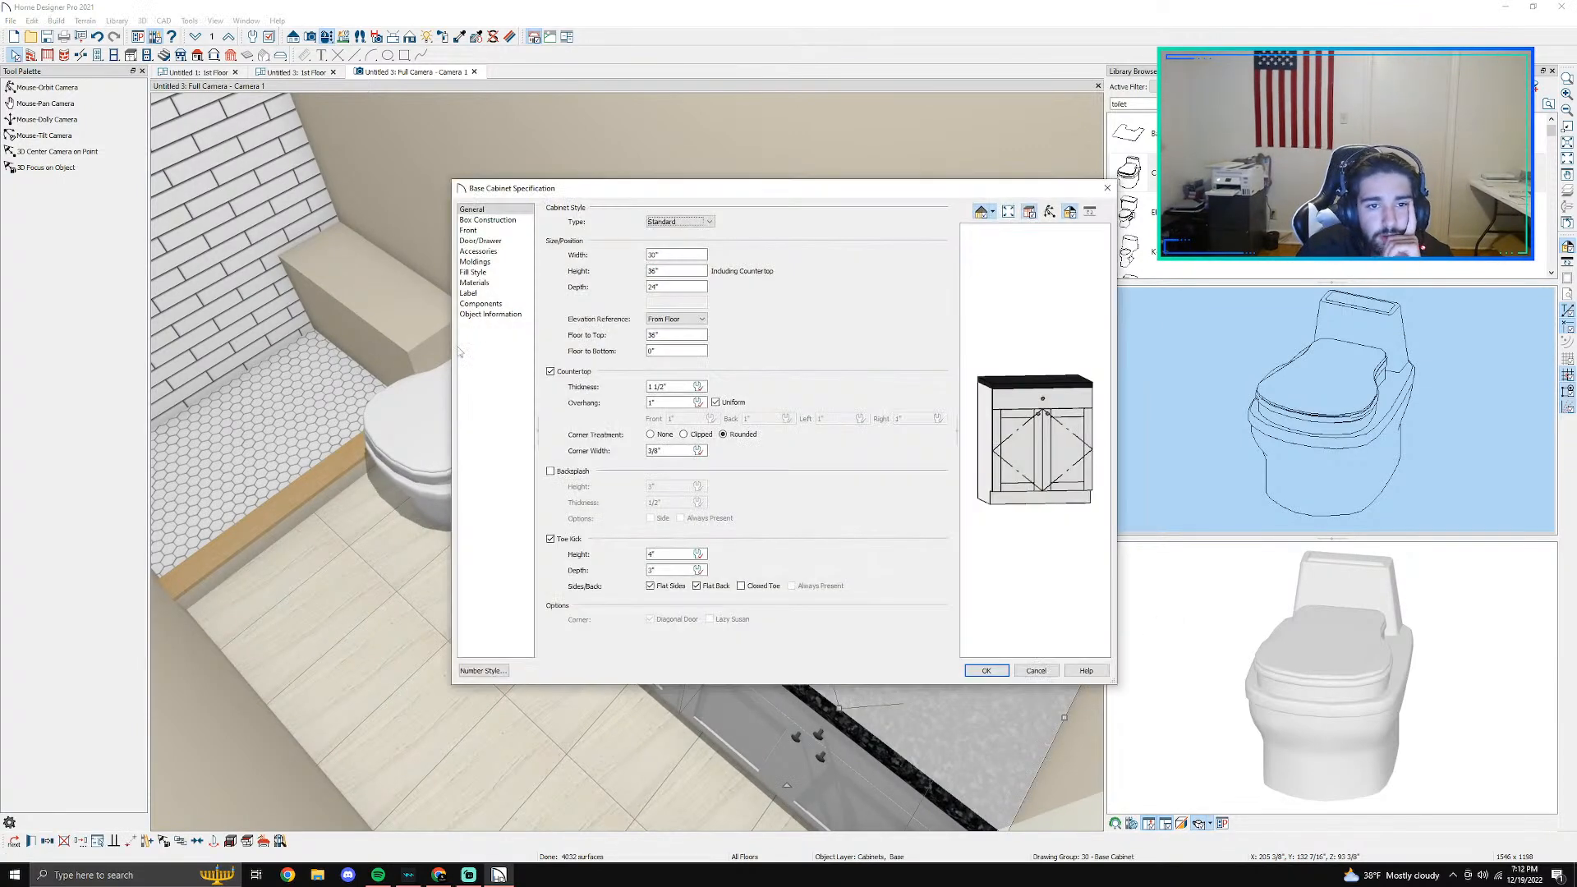
click(486, 303)
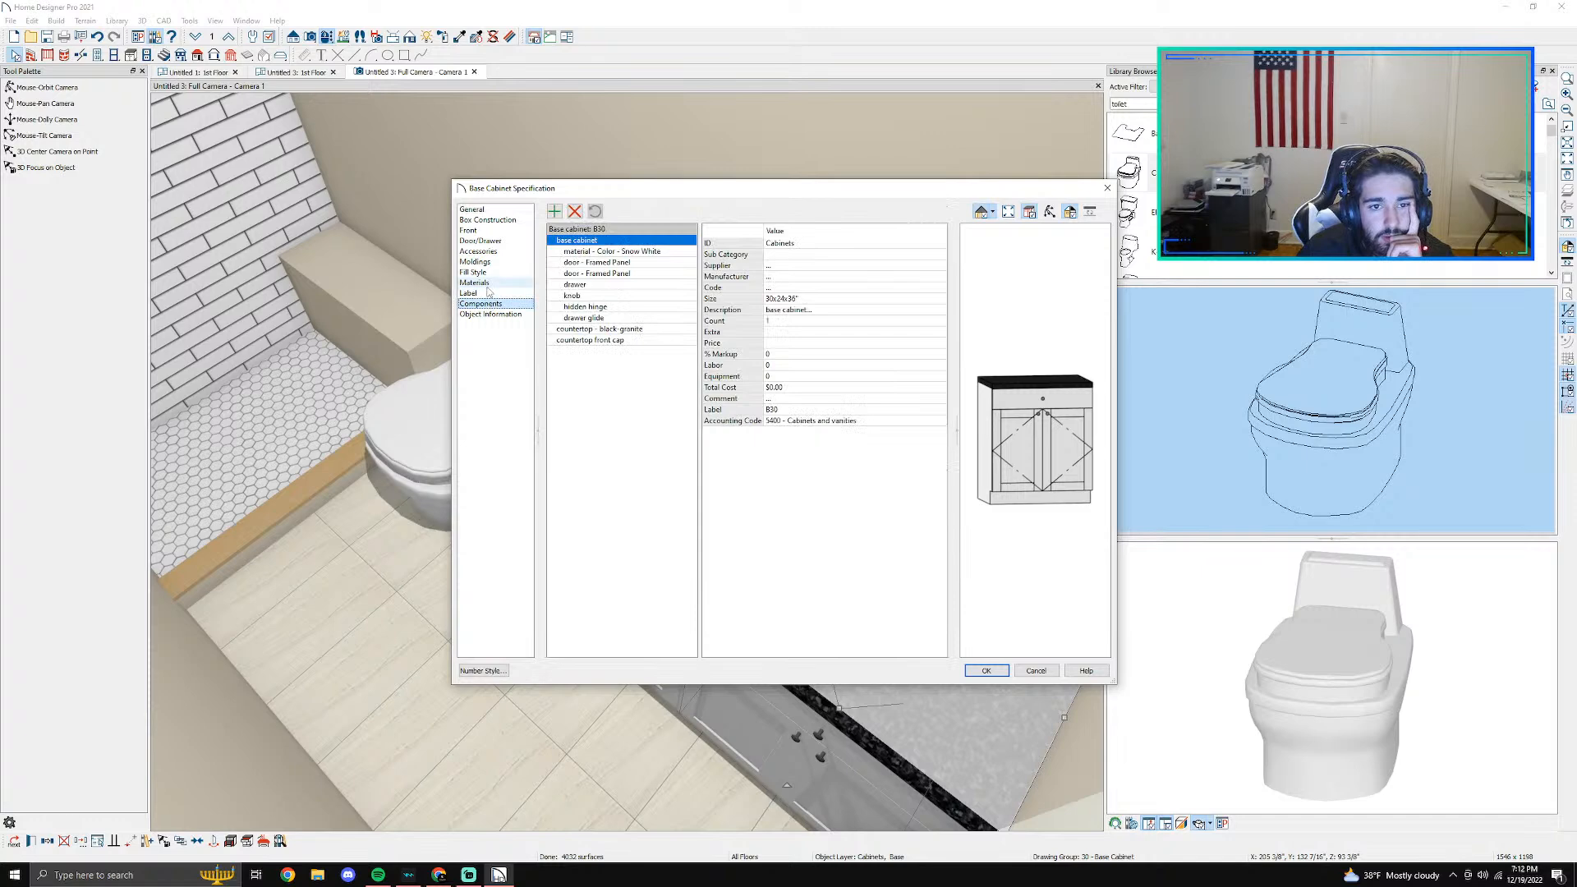
click(475, 282)
click(605, 274)
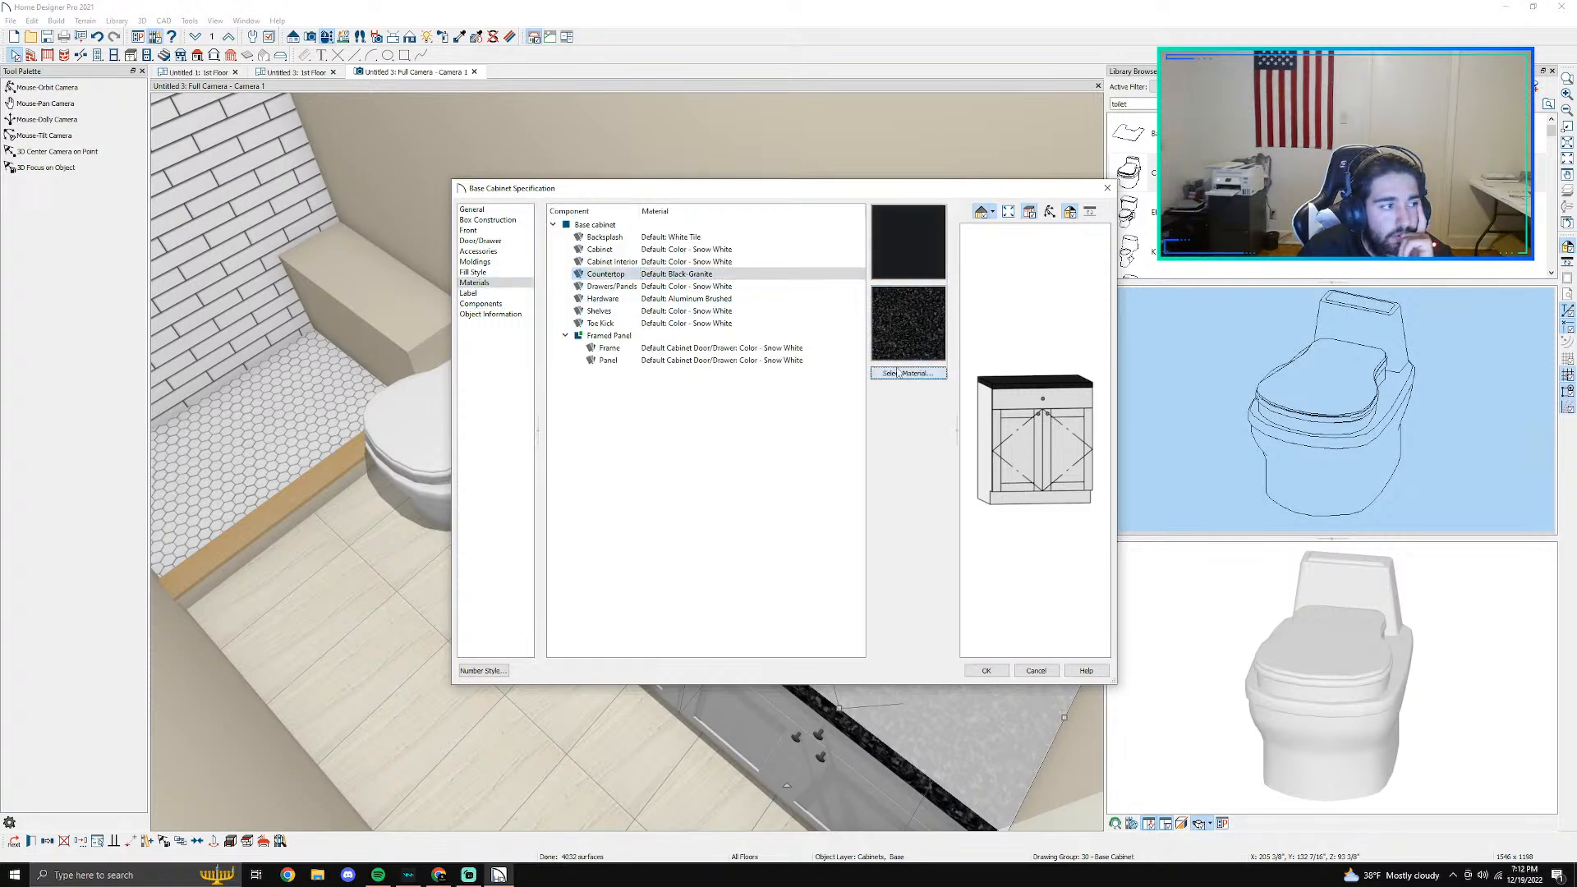
click(898, 373)
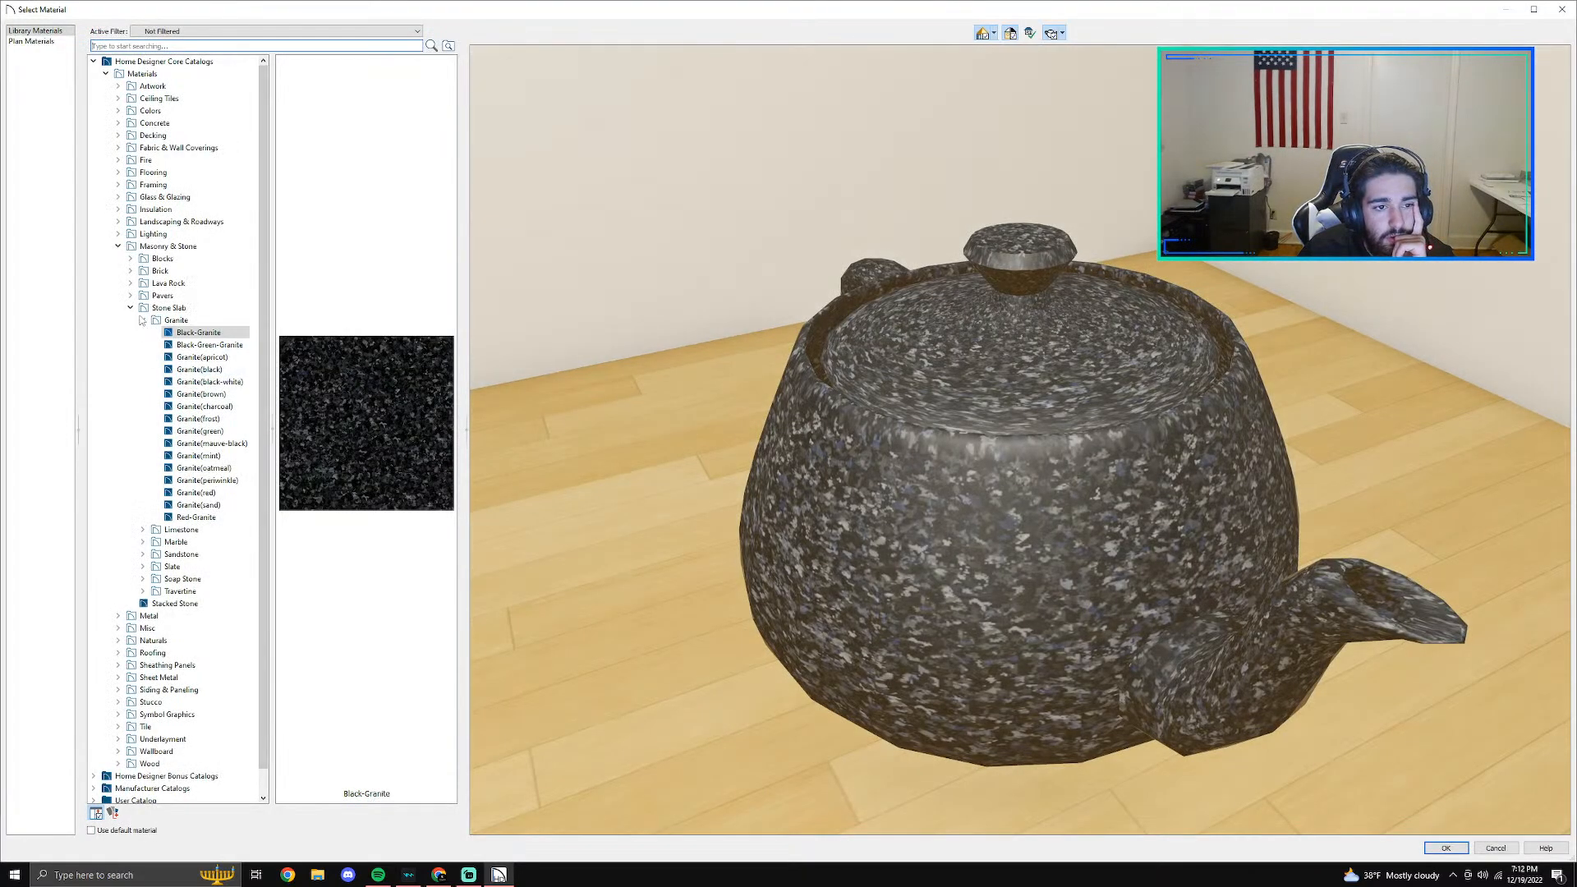
- Apply Laneve from Vadara Quartz Surfaces to the second cabinet's countertop and deselect the cabinet
click(143, 320)
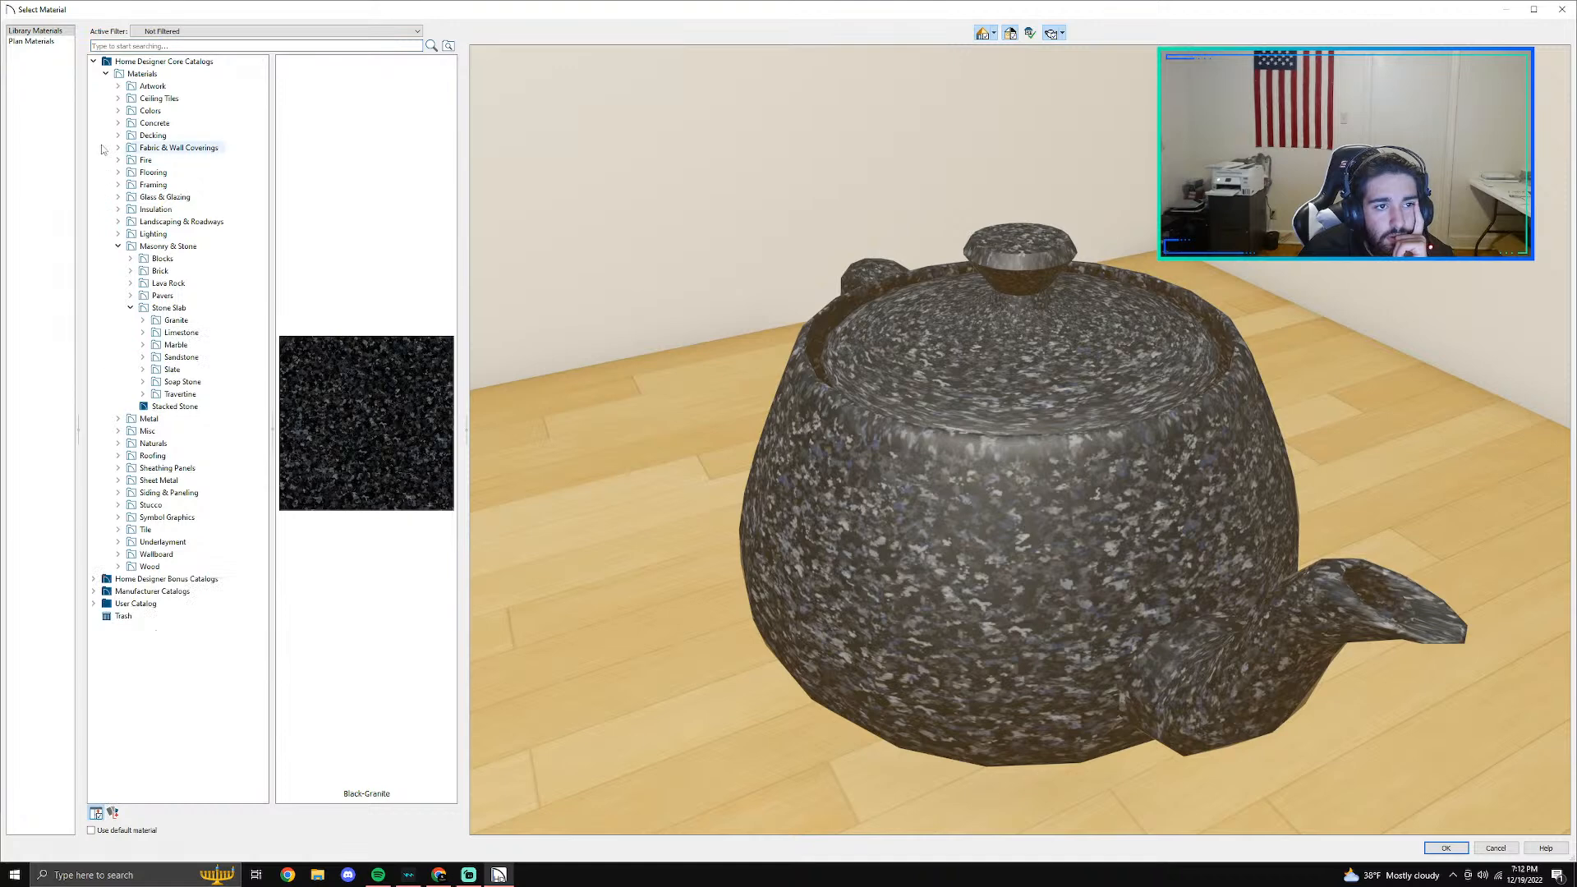
click(105, 74)
click(93, 99)
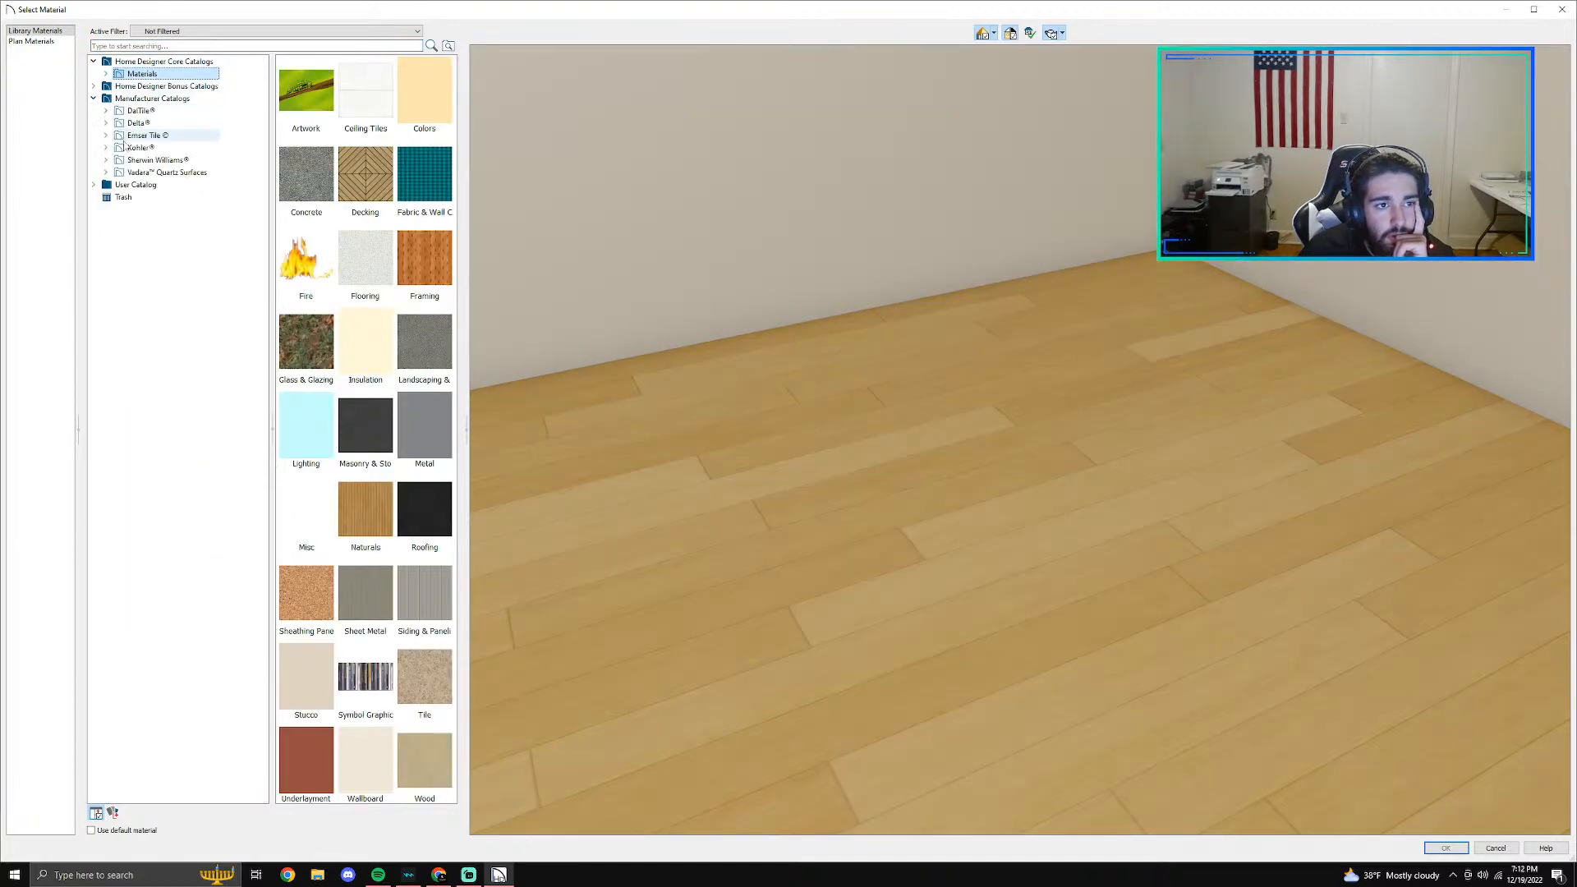
click(105, 172)
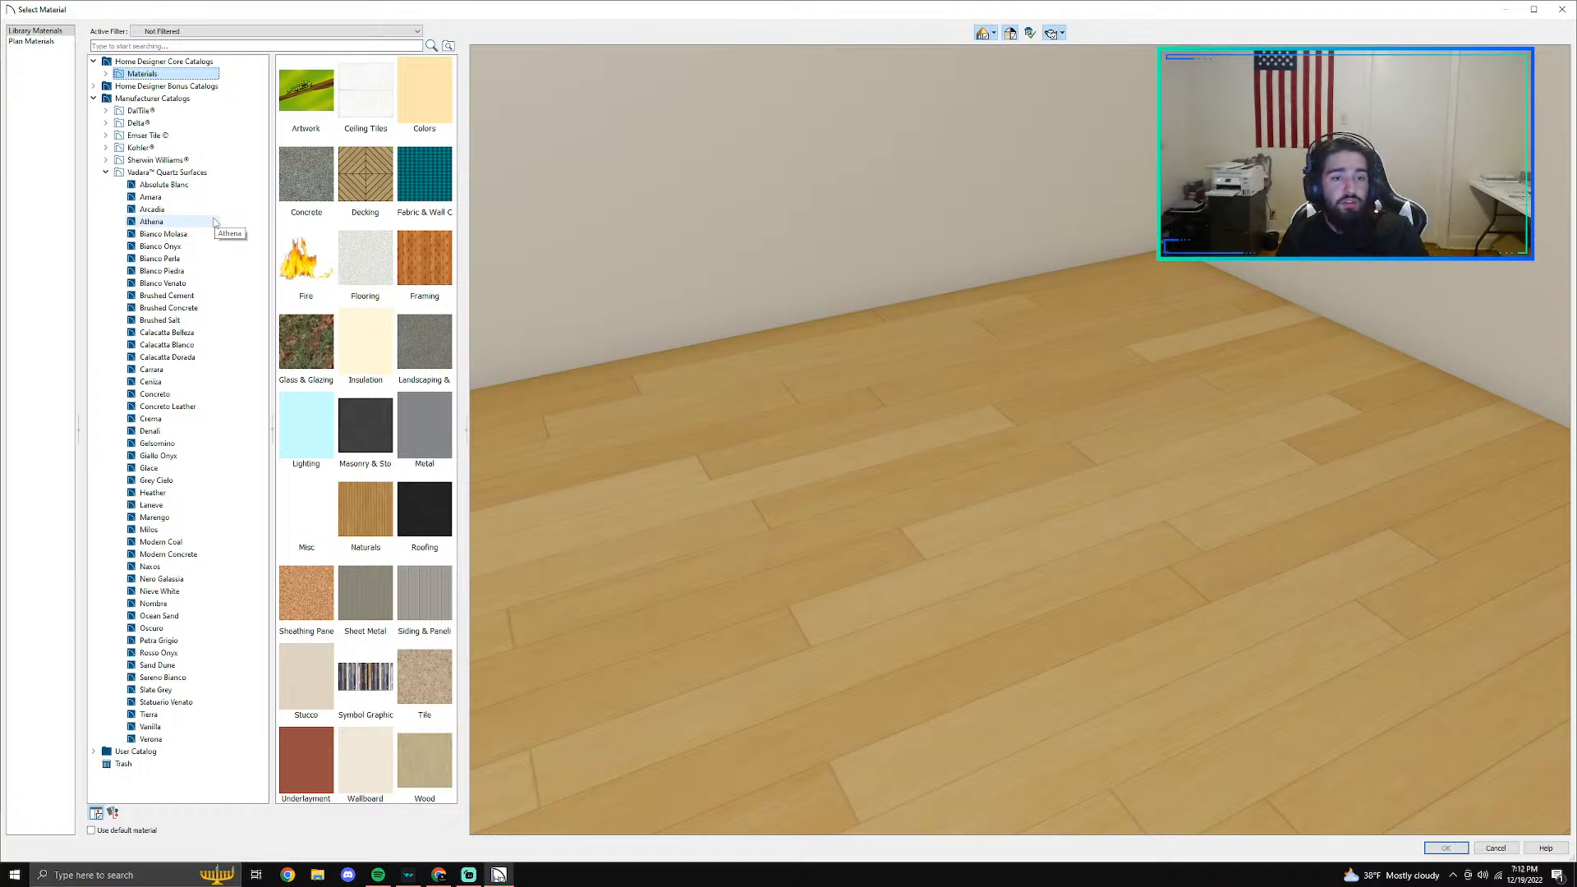
click(106, 172)
click(106, 172)
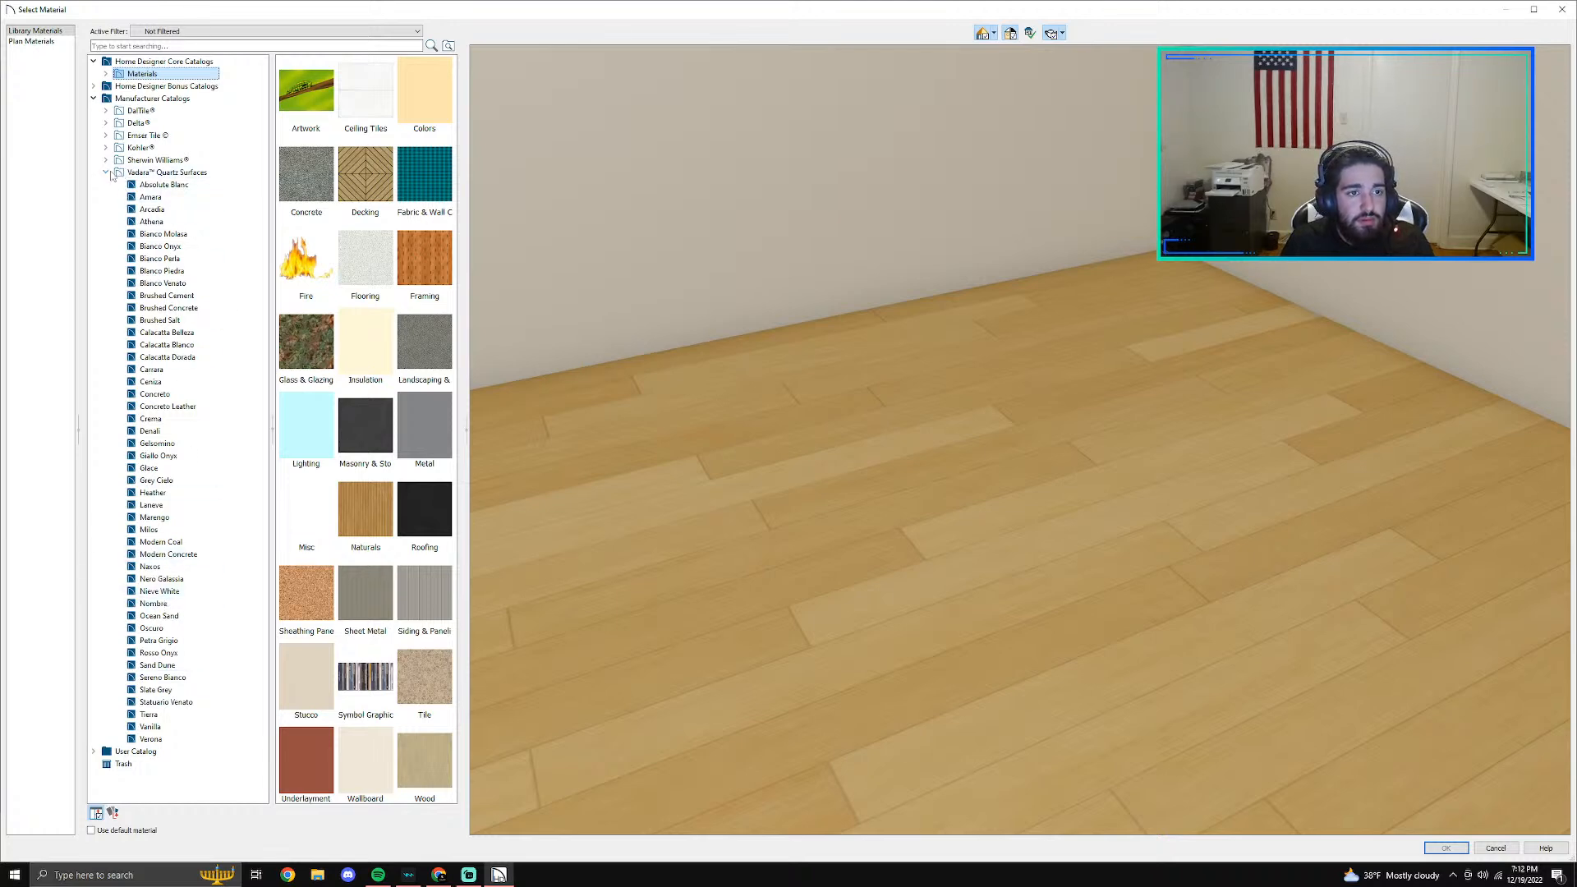
click(163, 509)
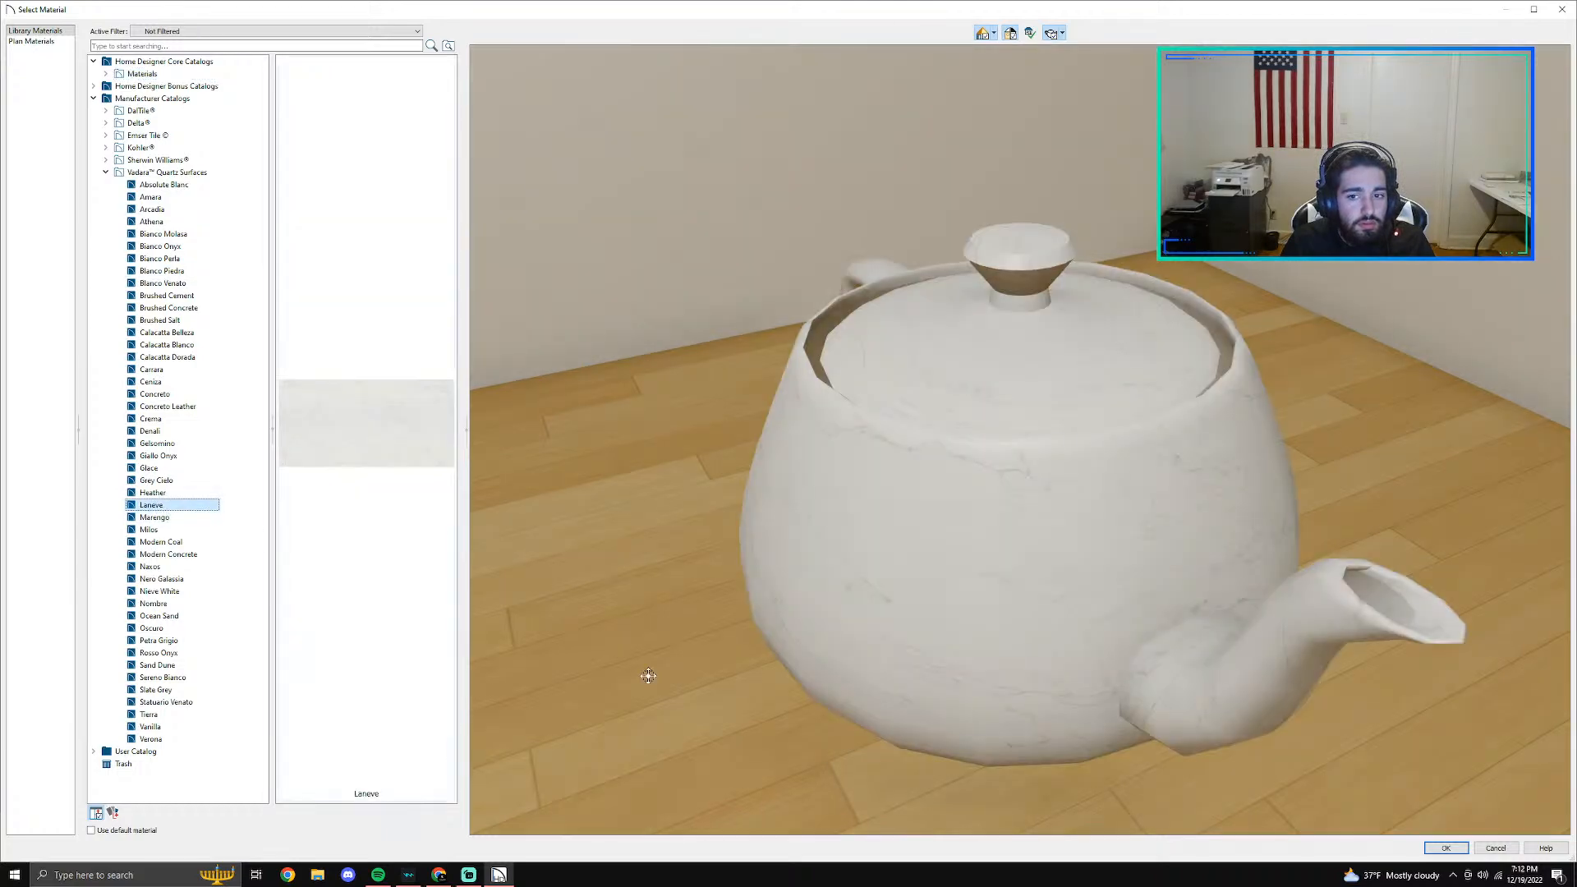
click(1446, 848)
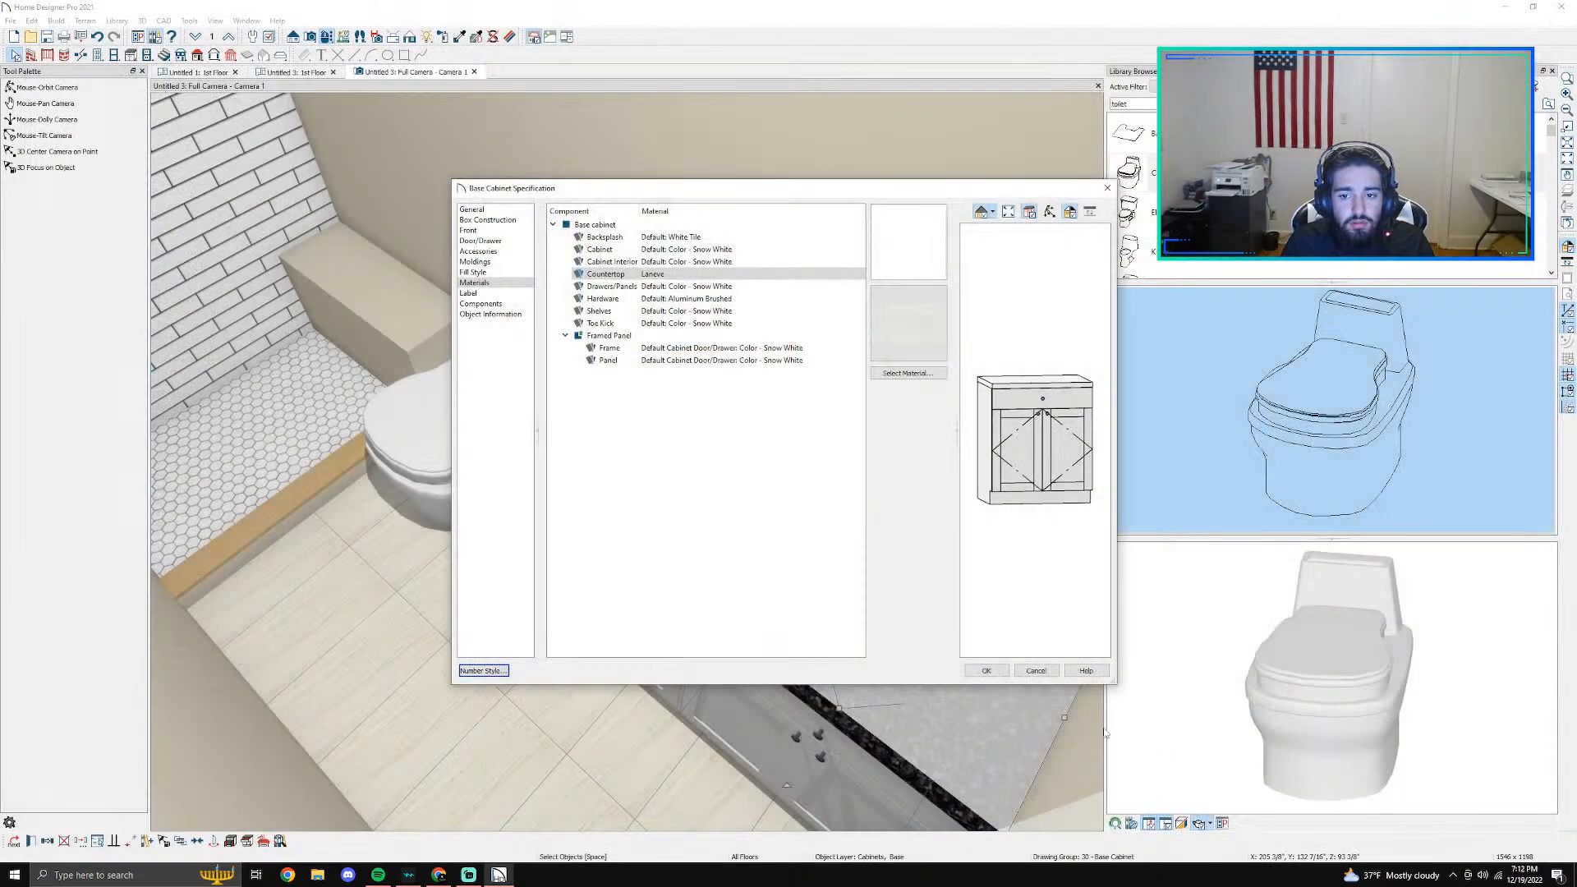
click(986, 670)
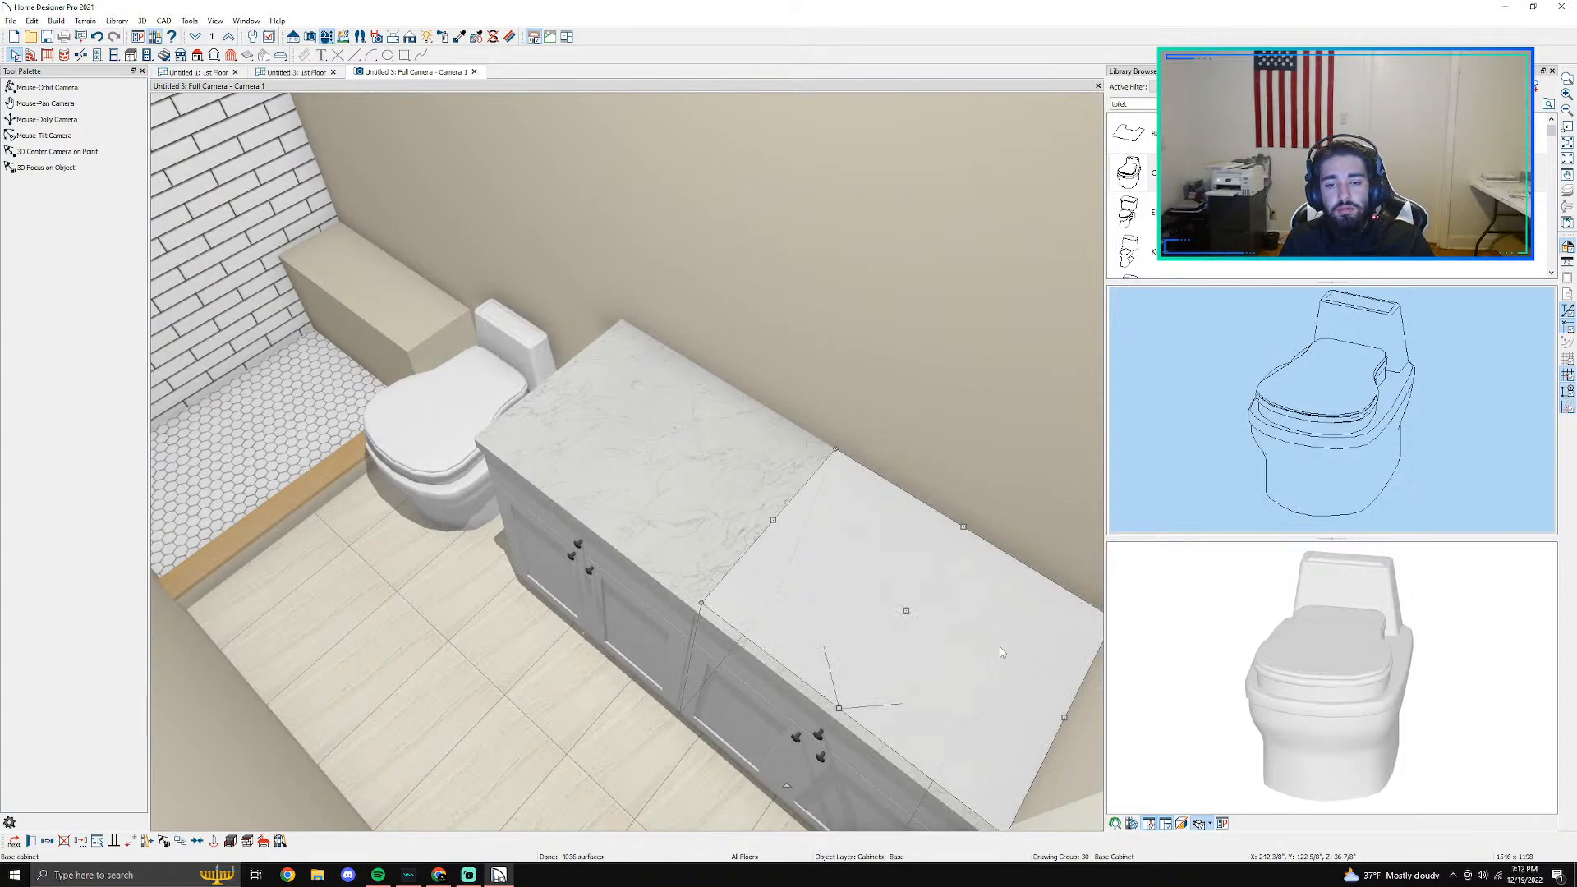
key(Escape)
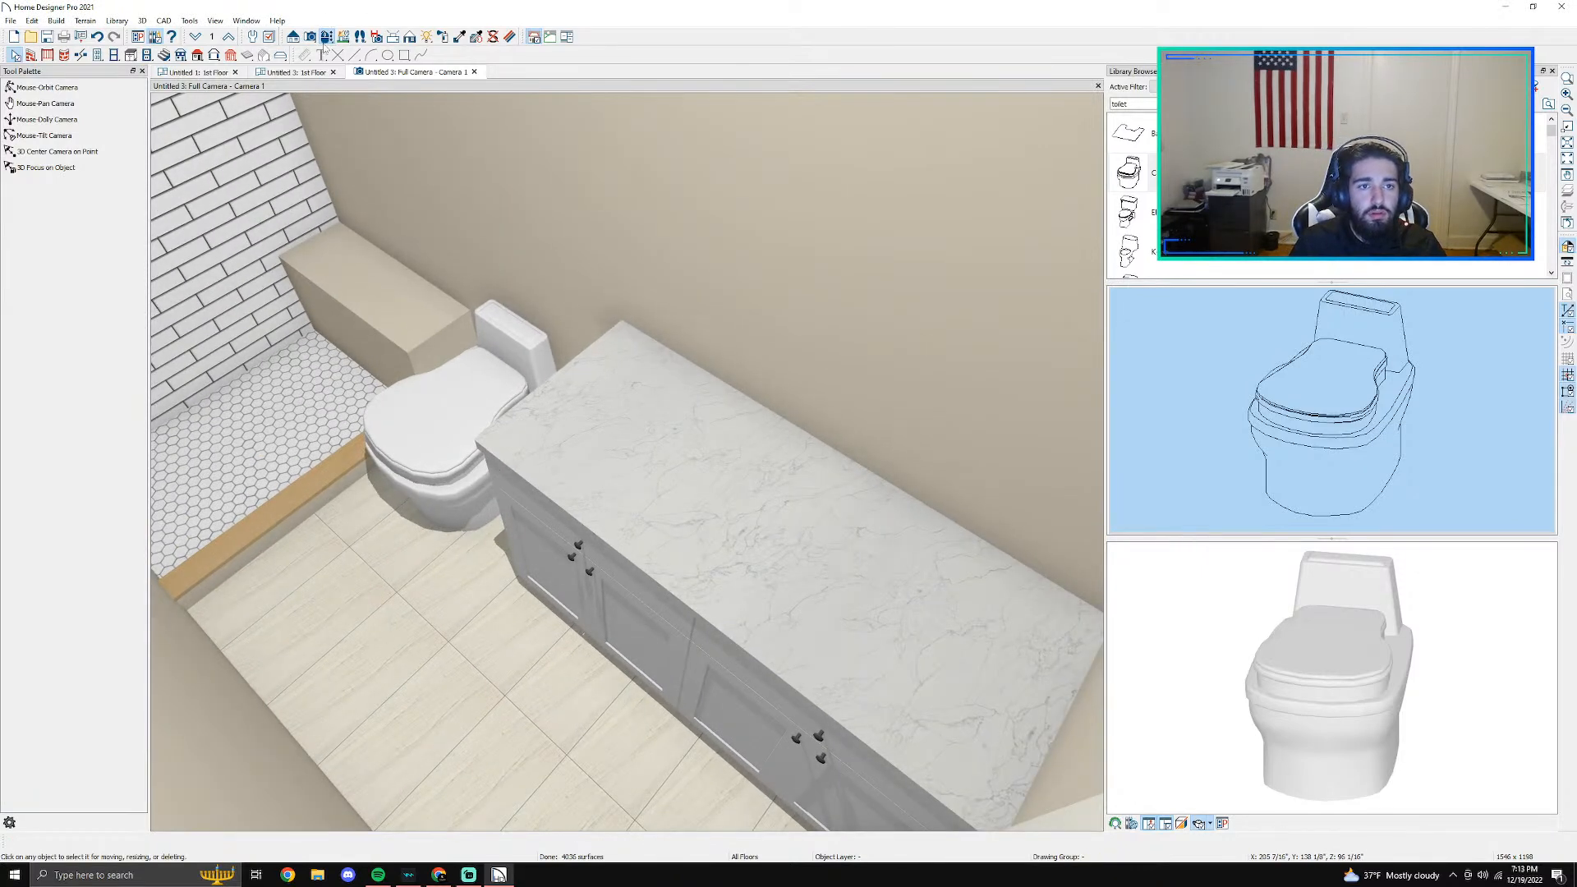
- Open the specification of the base cabinet next to the toilet and look through its front, molding, accessory and box construction settings
click(606, 450)
double_click(606, 451)
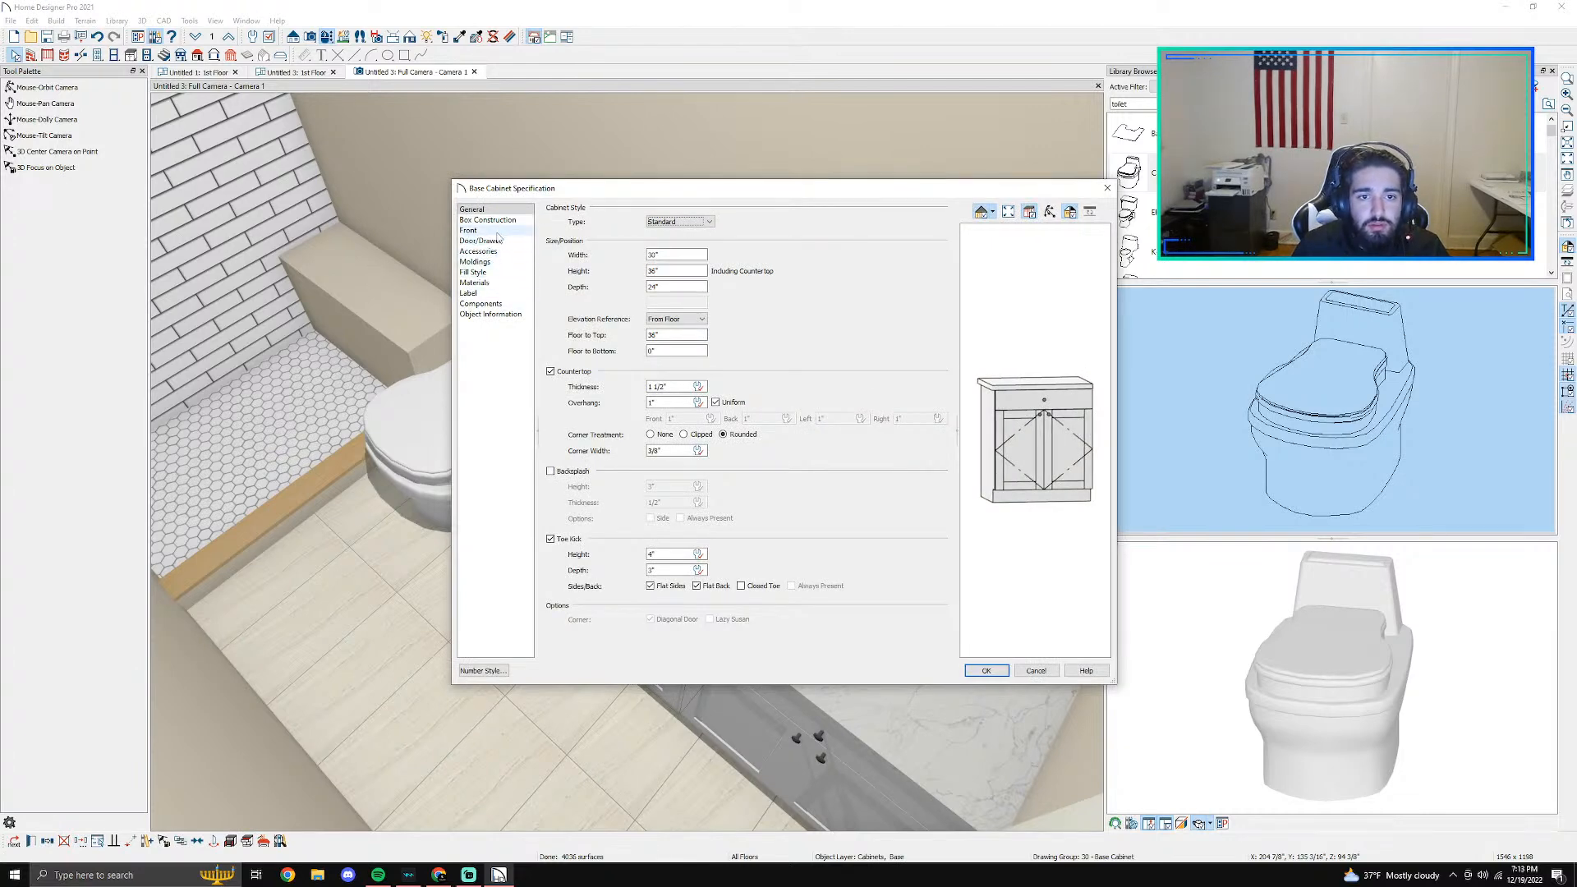
click(491, 231)
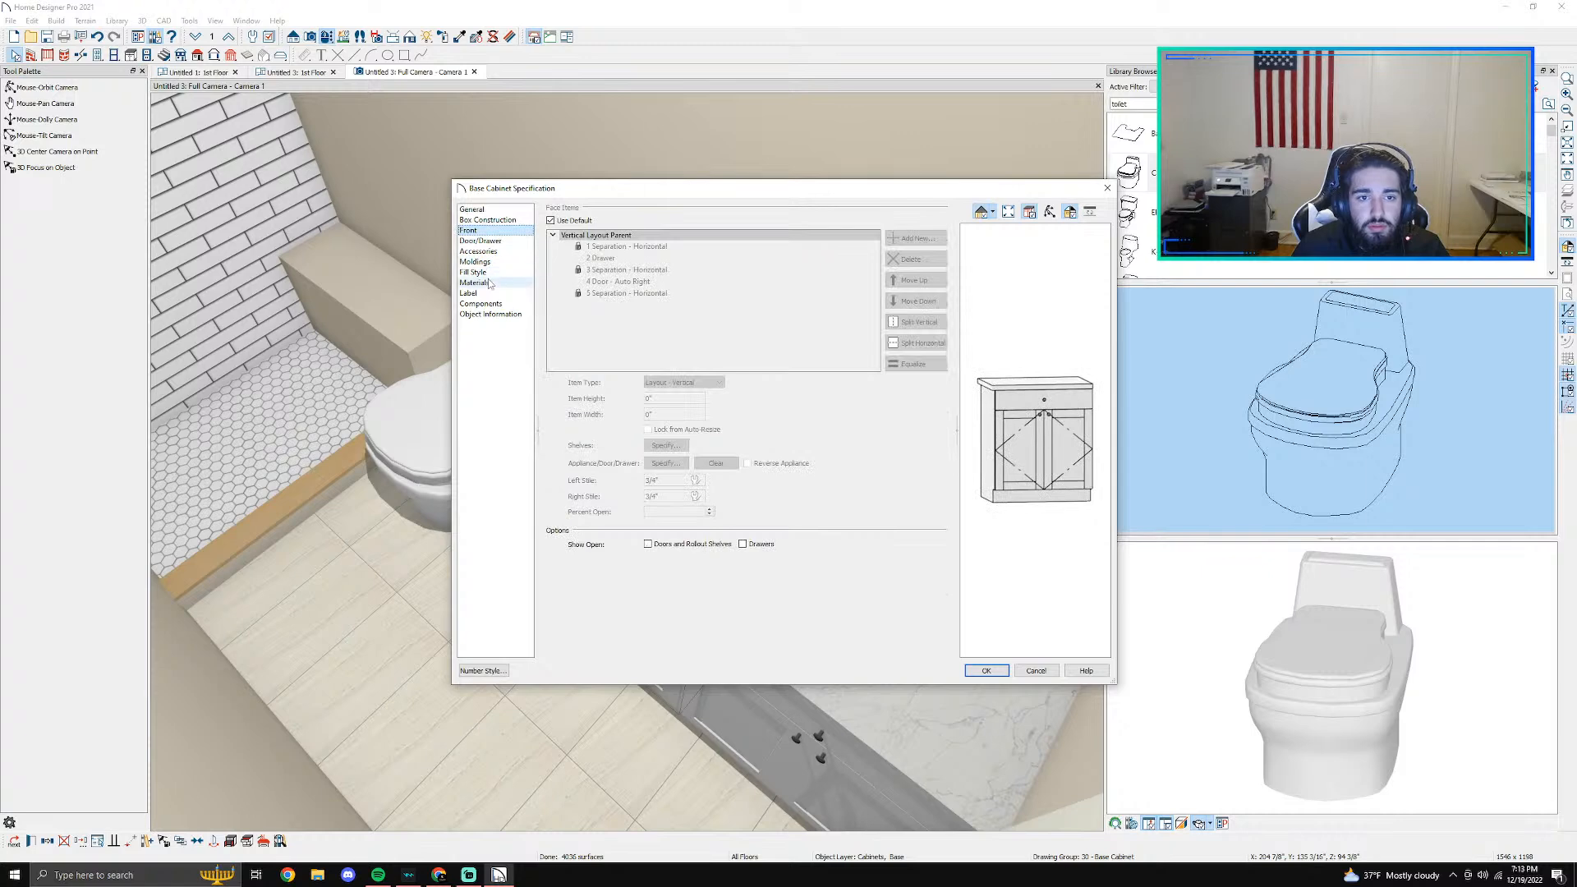
click(485, 263)
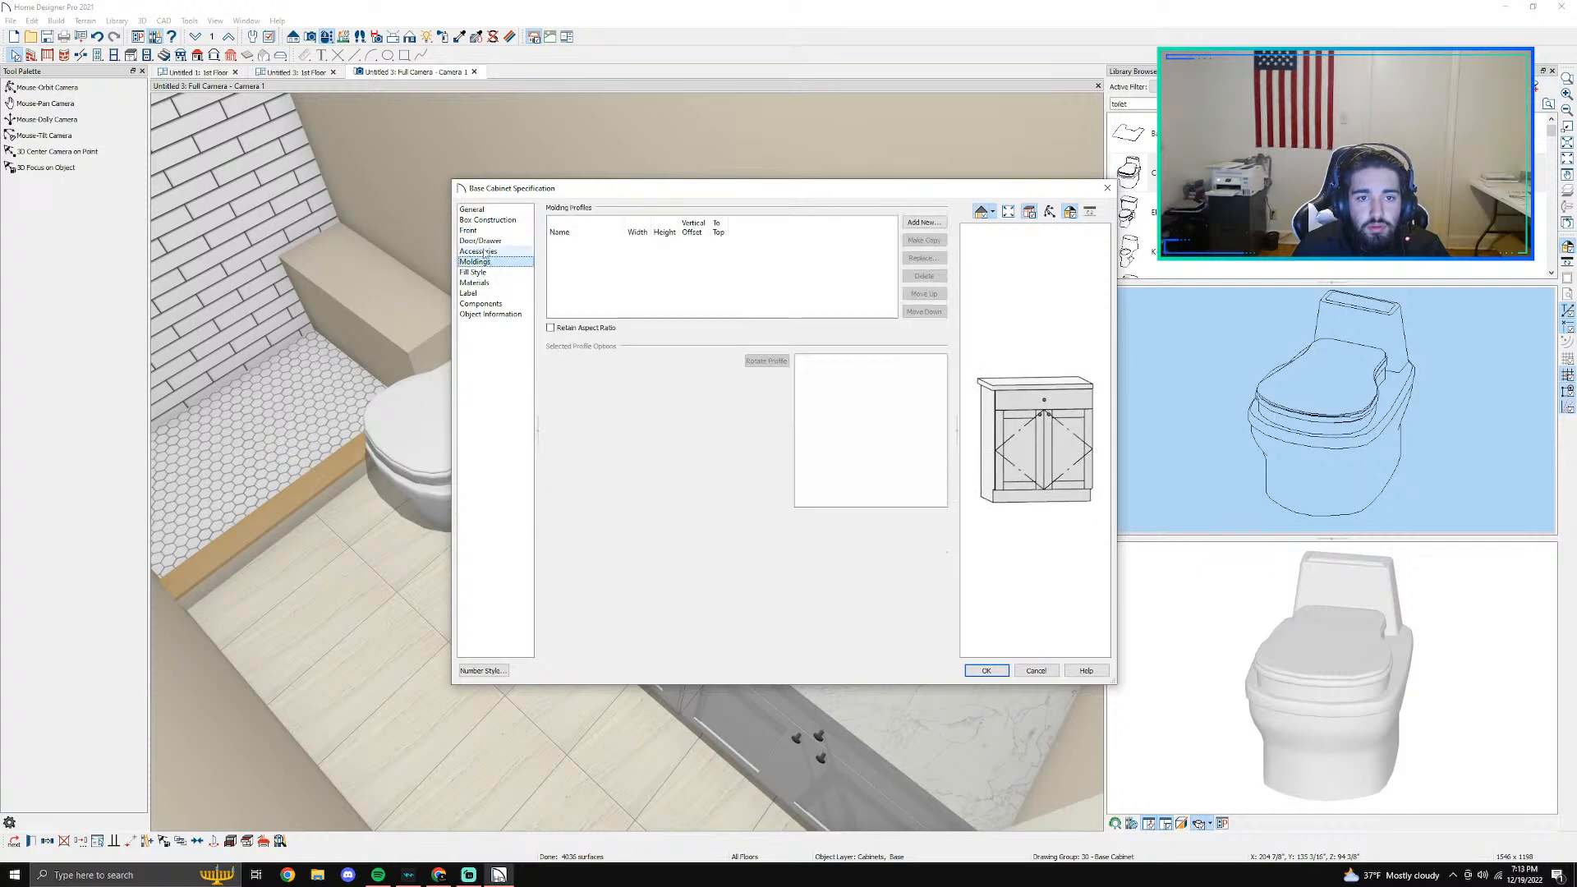
click(482, 251)
click(487, 220)
click(487, 211)
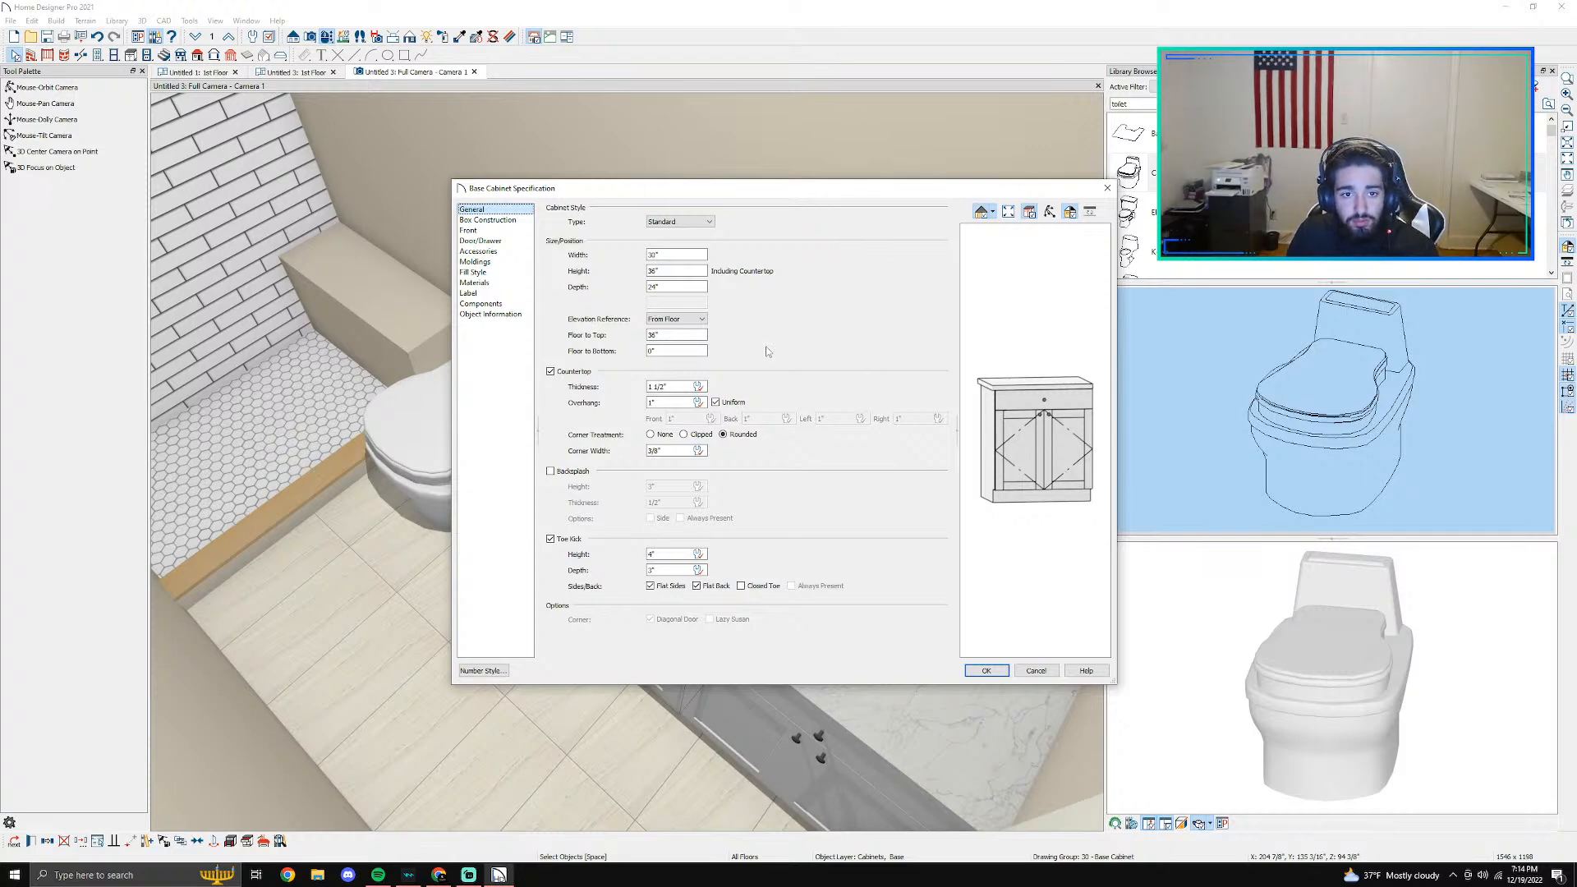
- Add a backsplash to the cabinet next to the toilet, 4" high and 1.25" thick
click(585, 474)
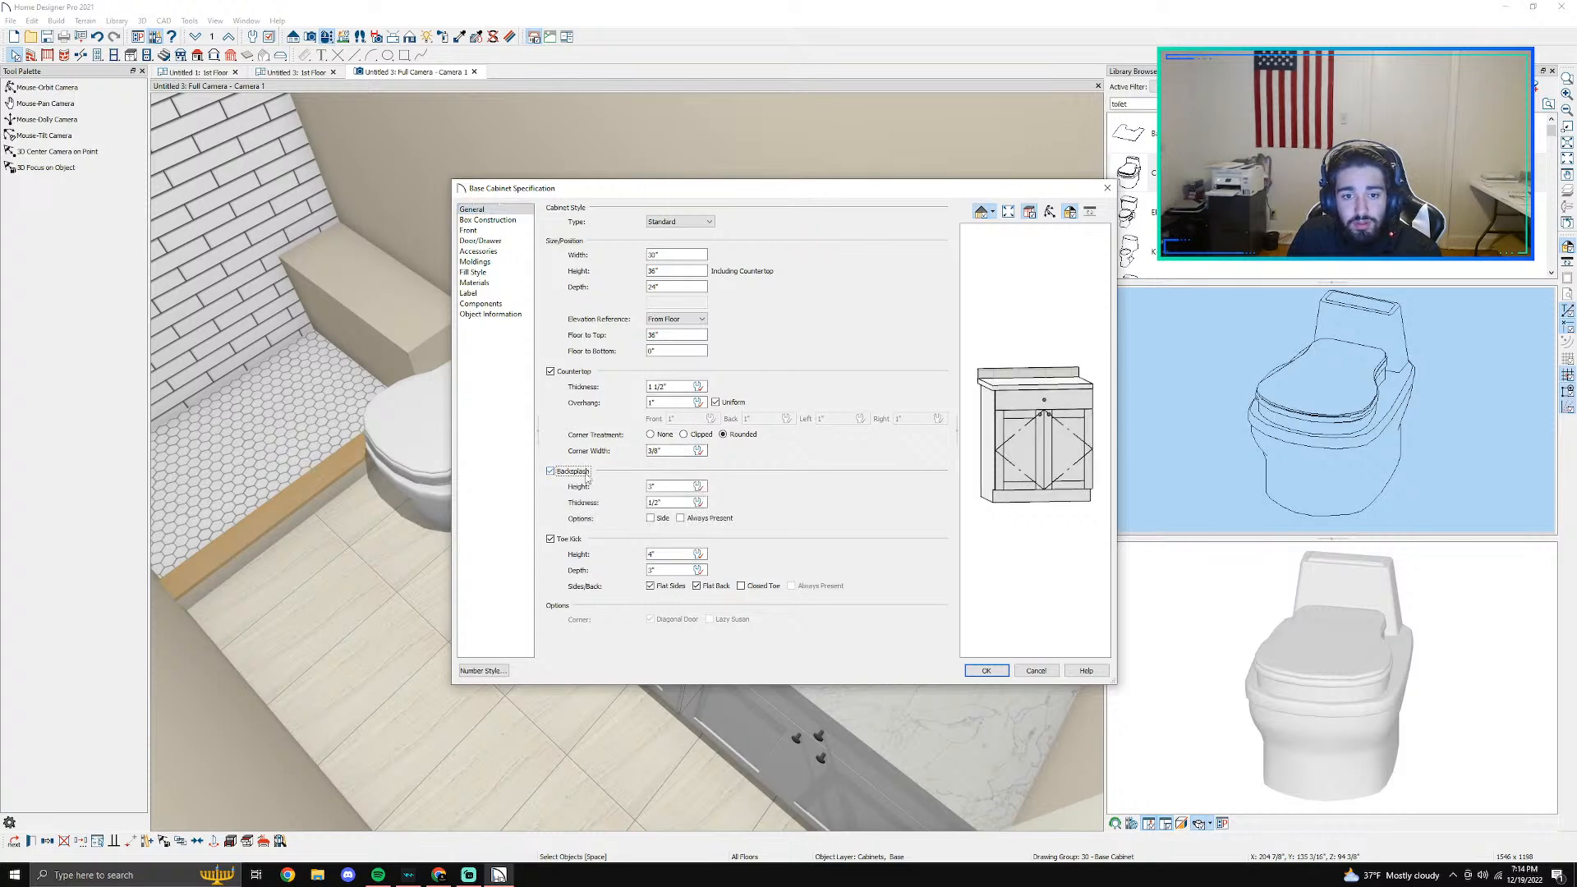
click(666, 487)
text(4)
click(669, 504)
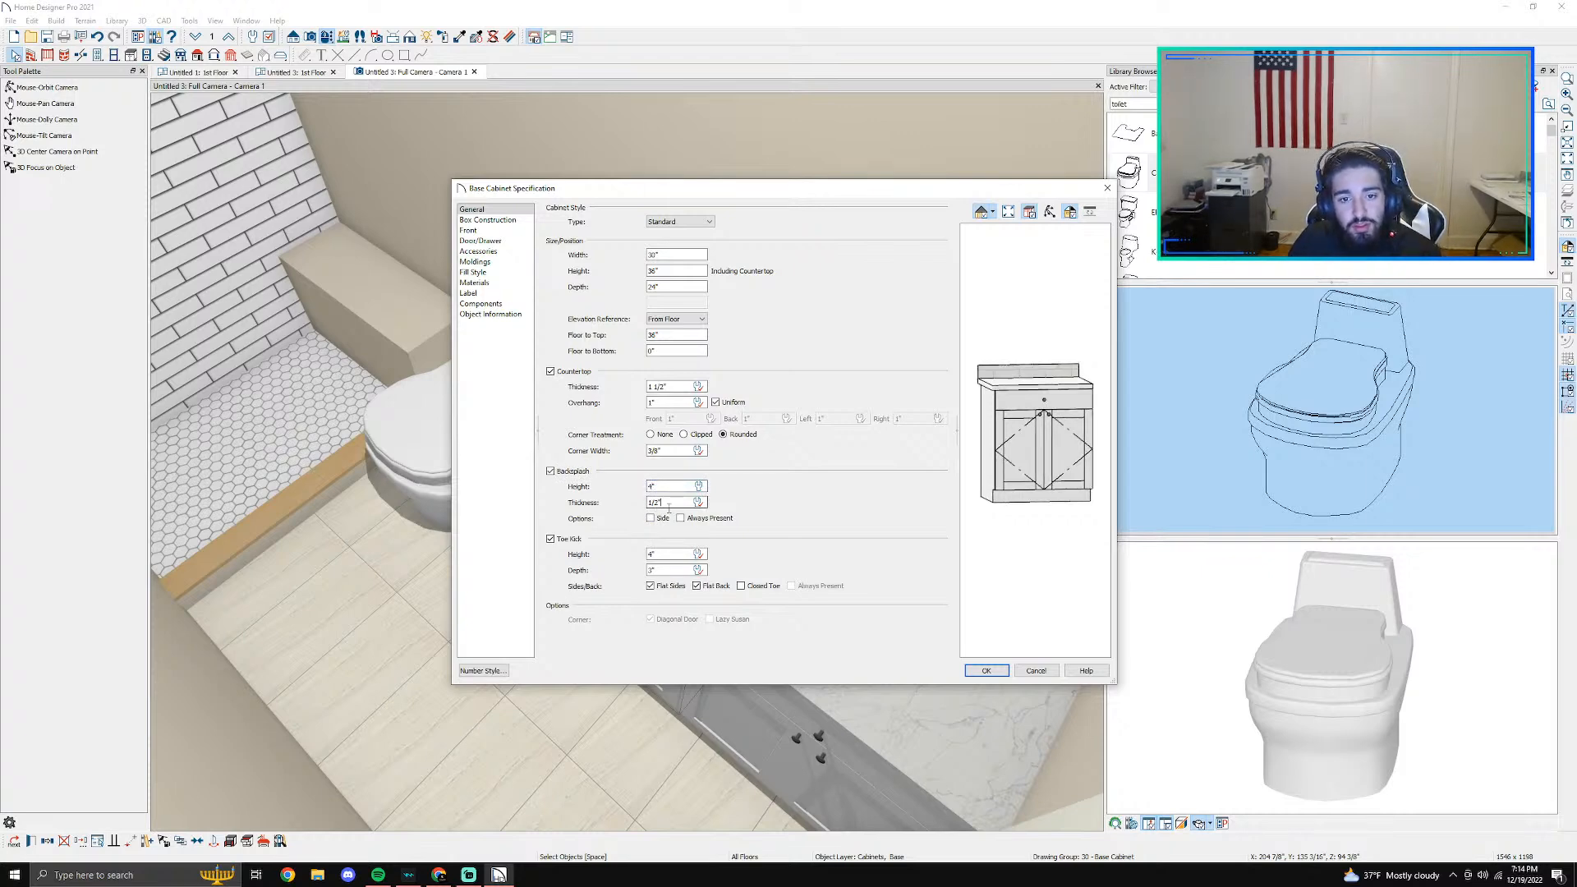
key(BackSpace)
key(BackSpace)
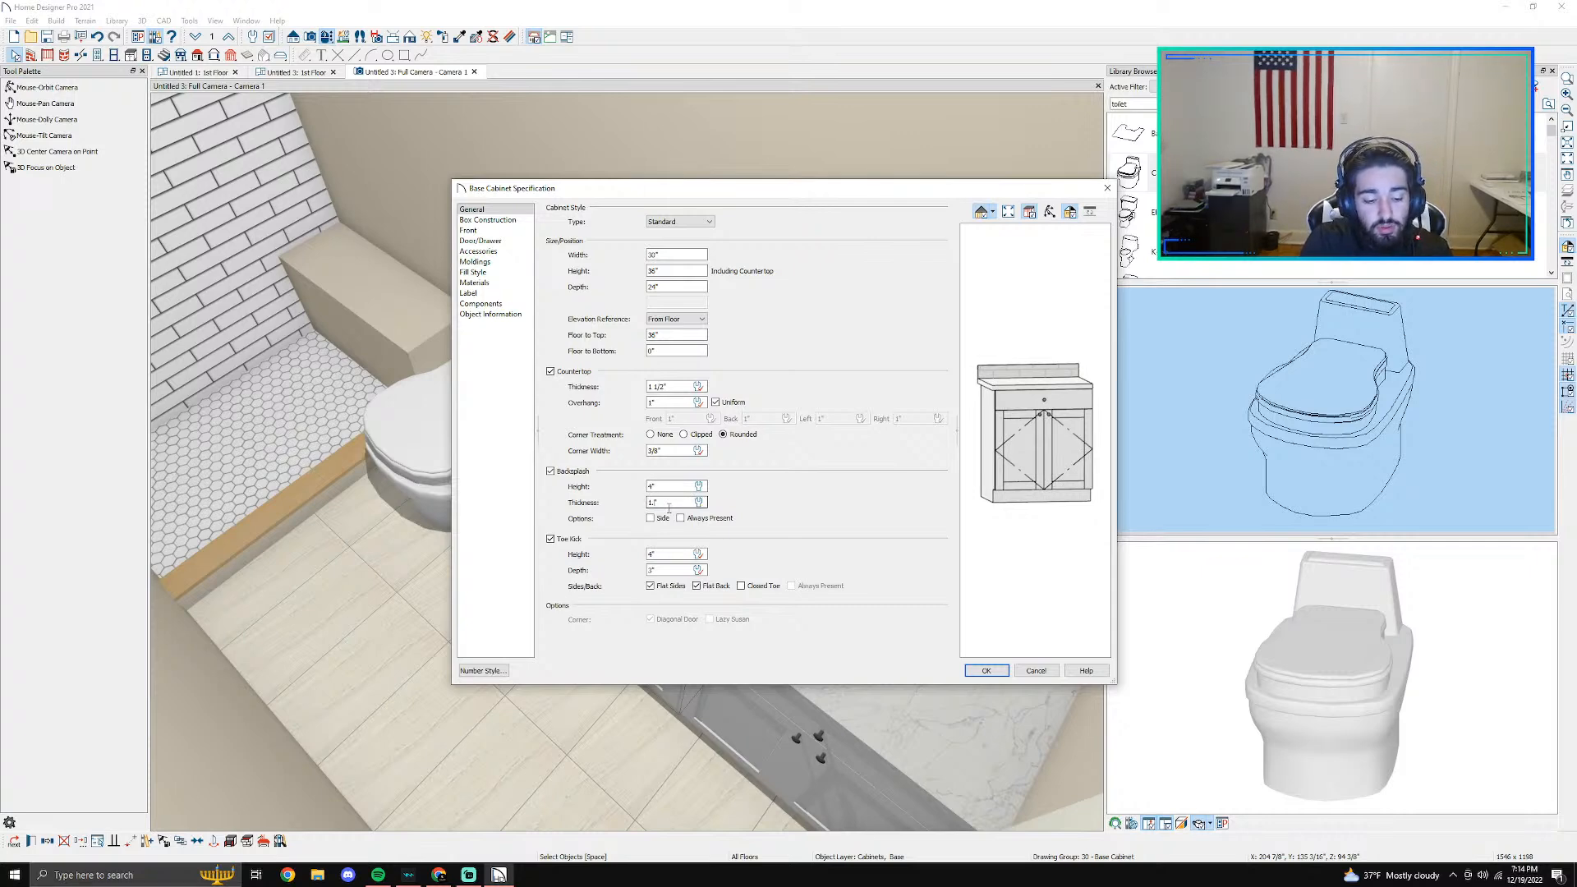
text(.25)
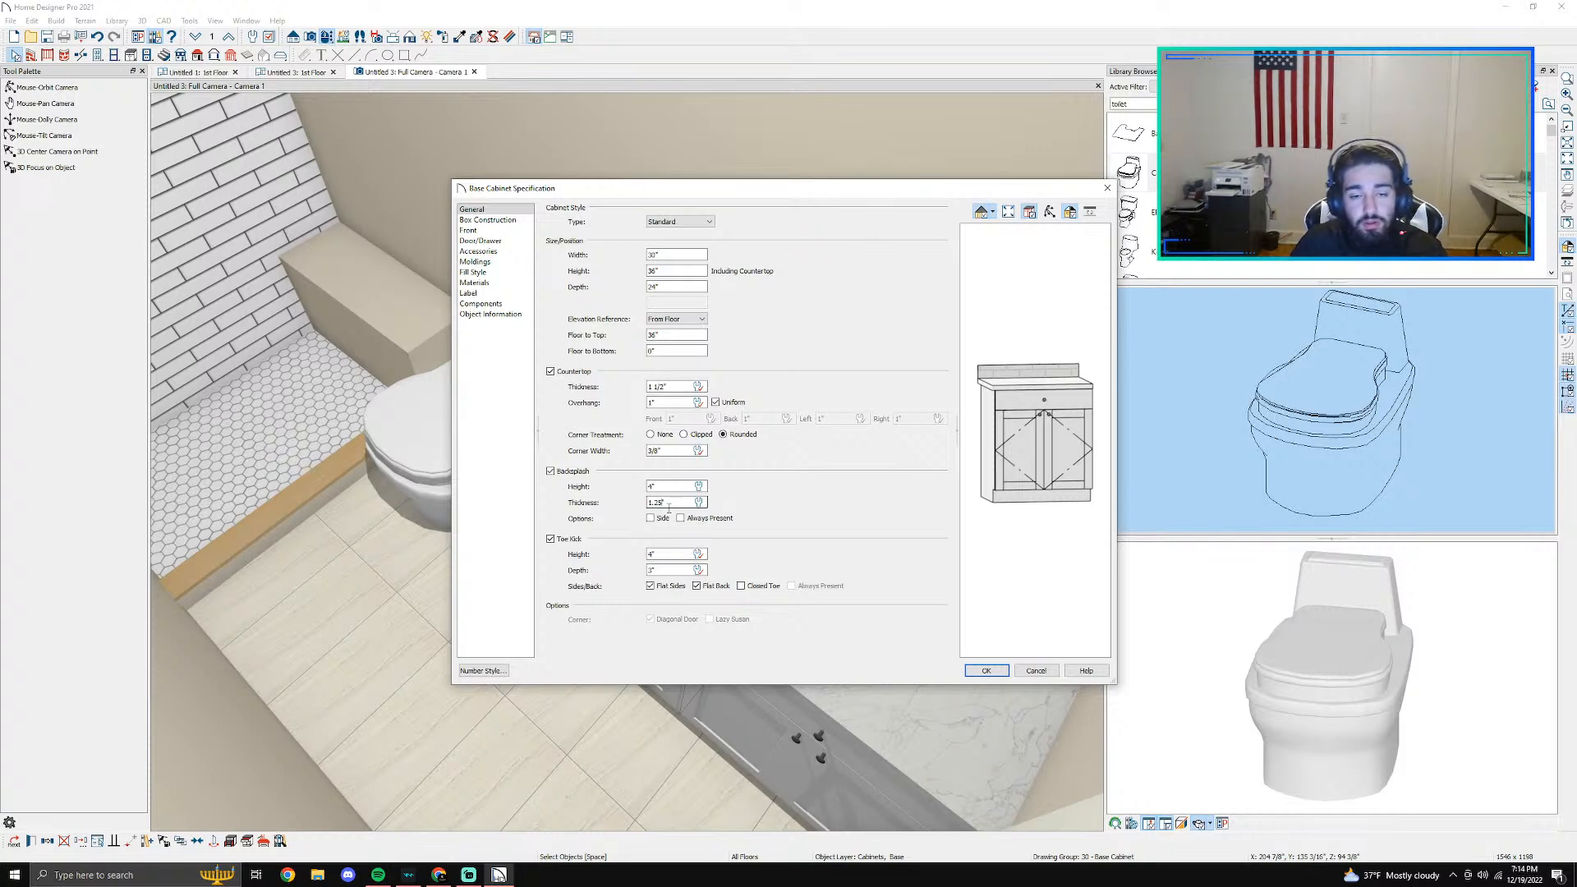
- Open the material choice for the backsplash of the cabinet next to the toilet
click(483, 231)
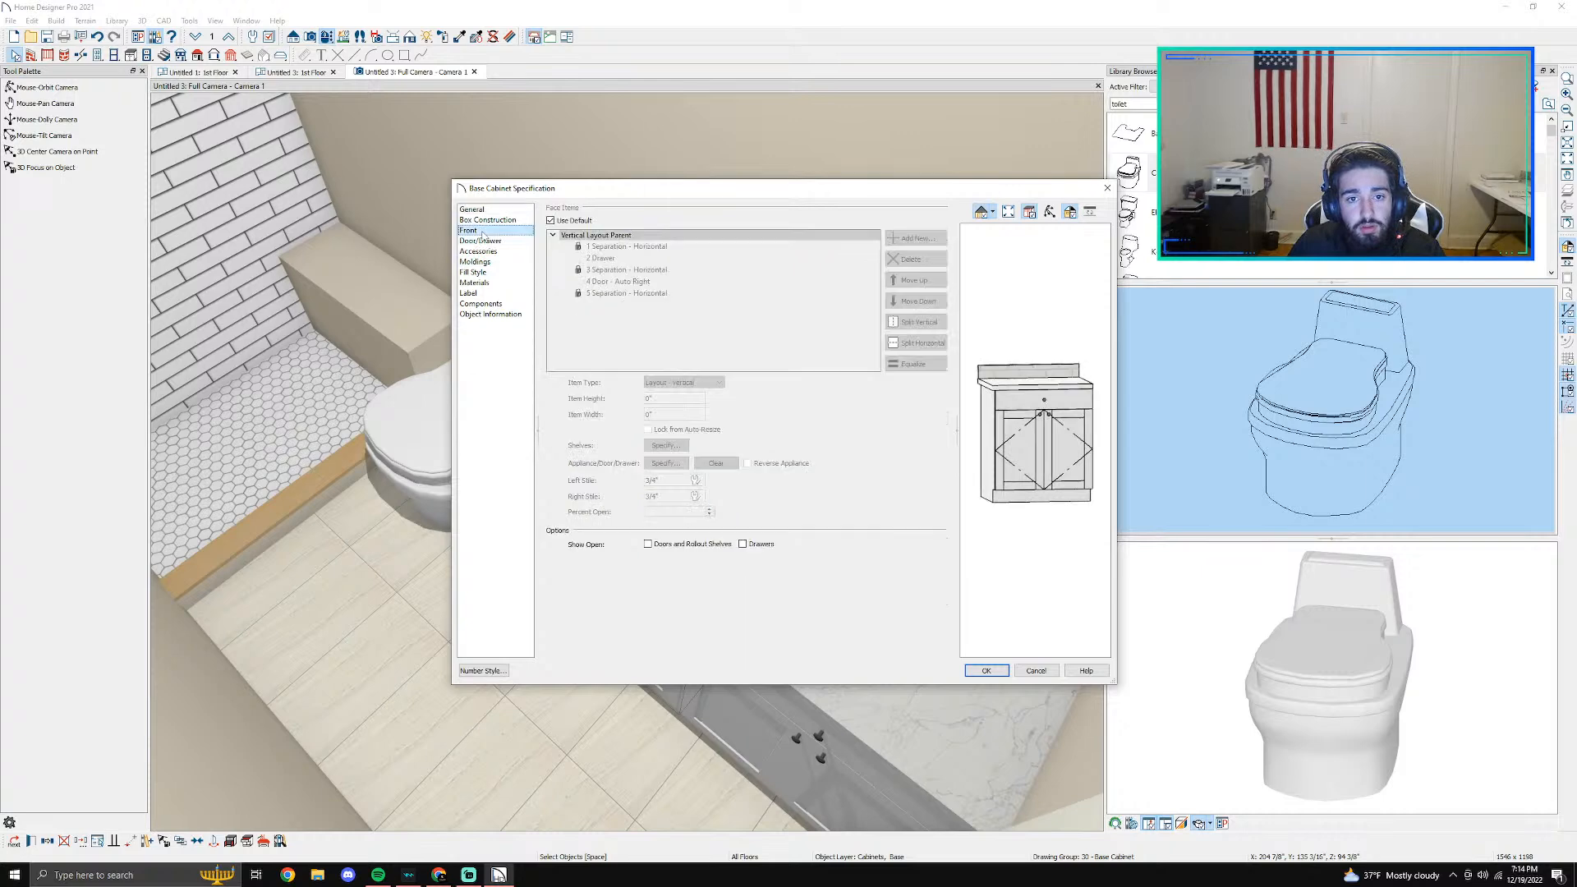
click(483, 240)
click(485, 292)
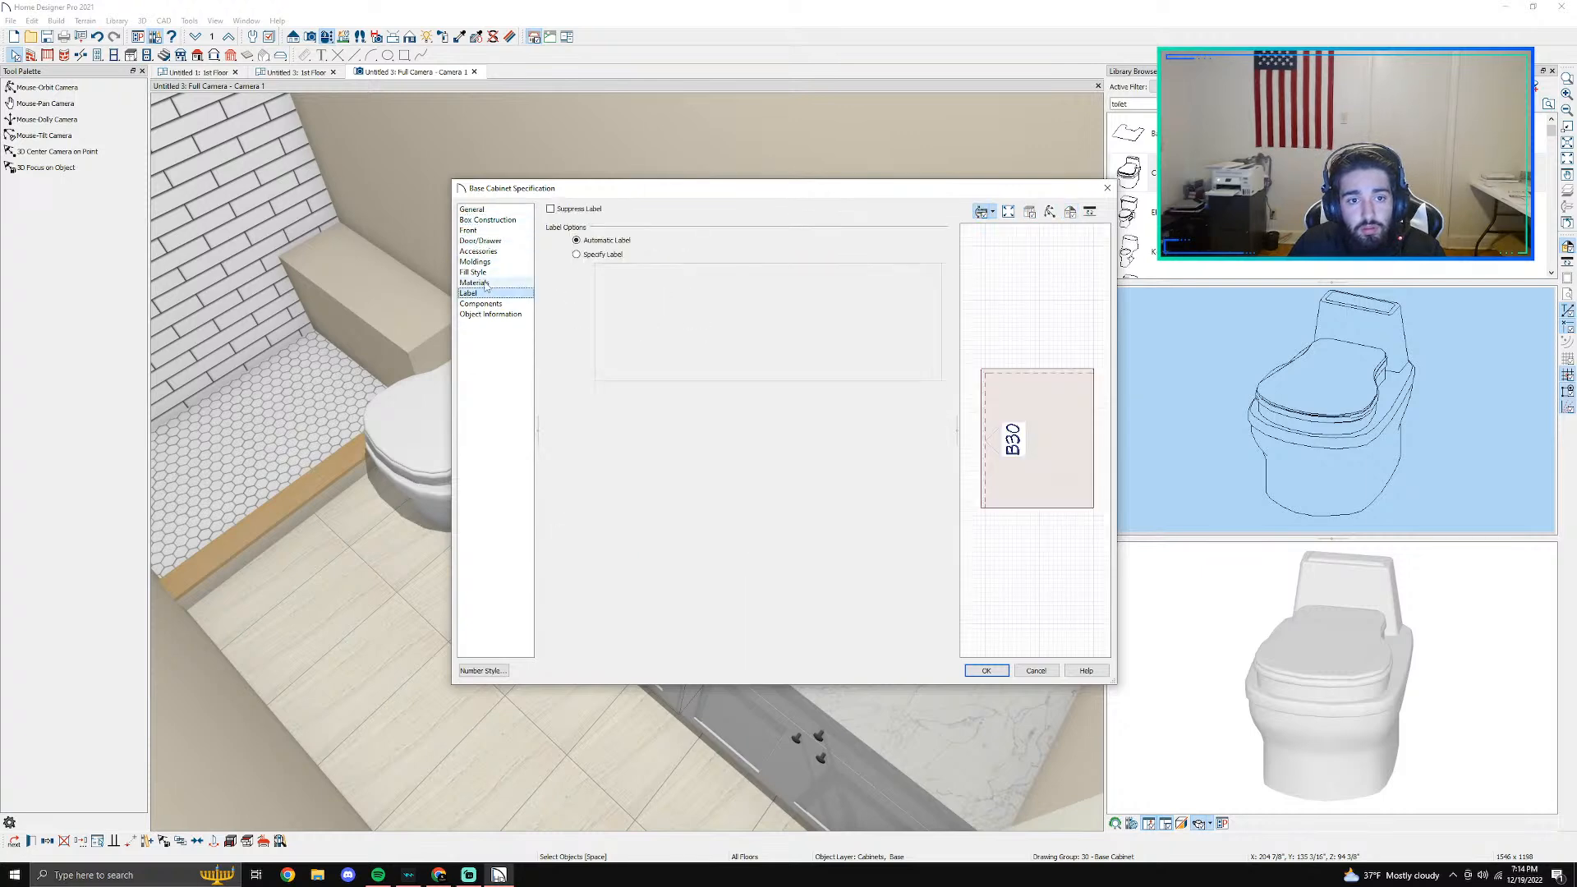
click(484, 283)
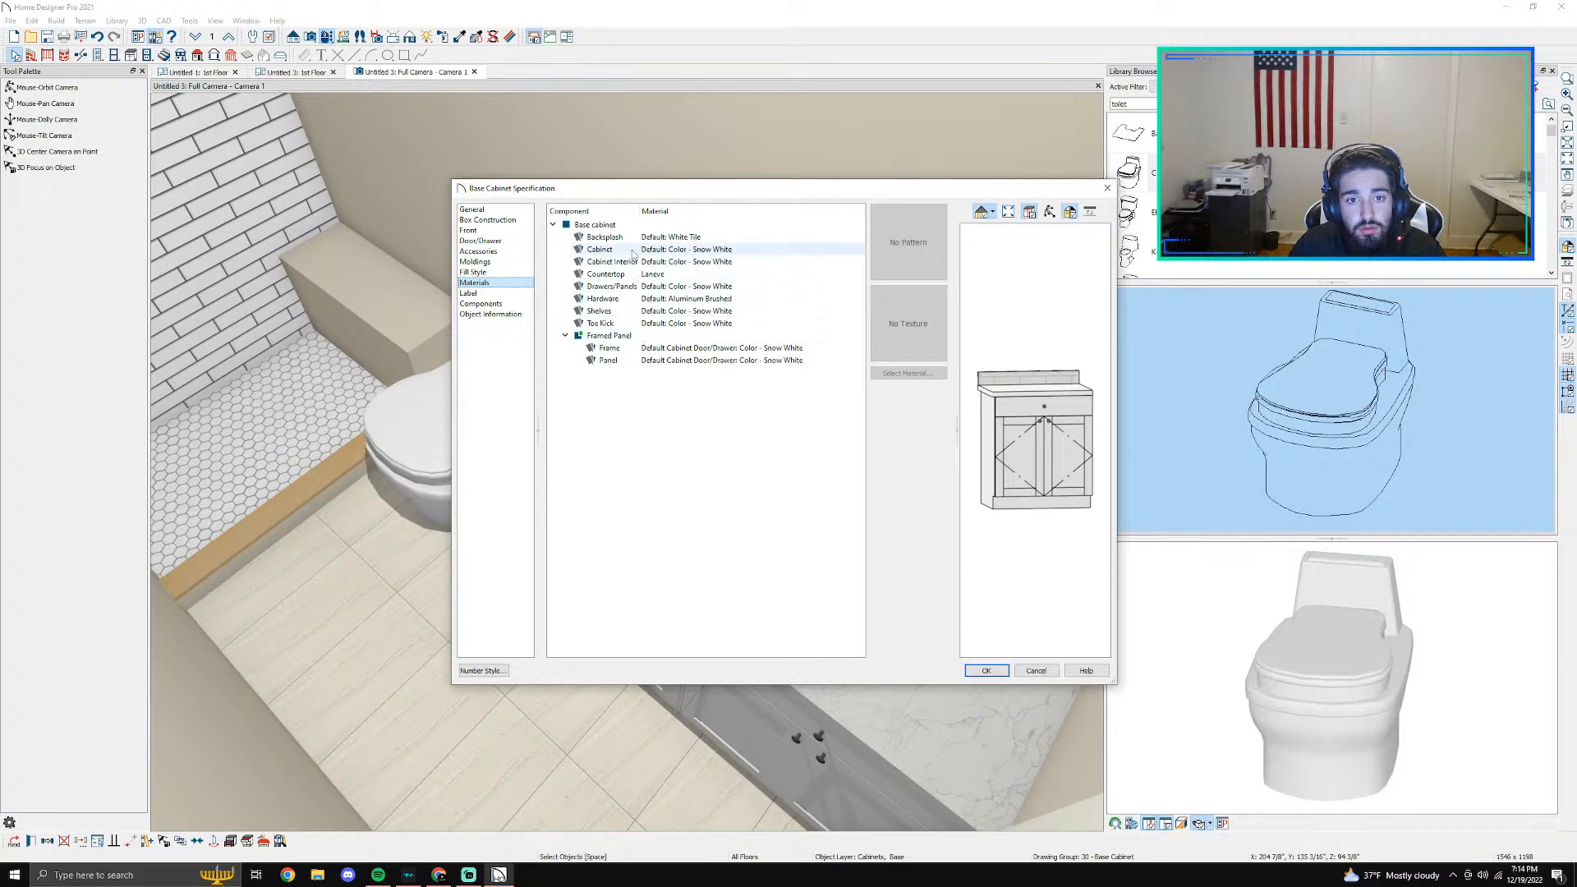
click(608, 237)
click(902, 374)
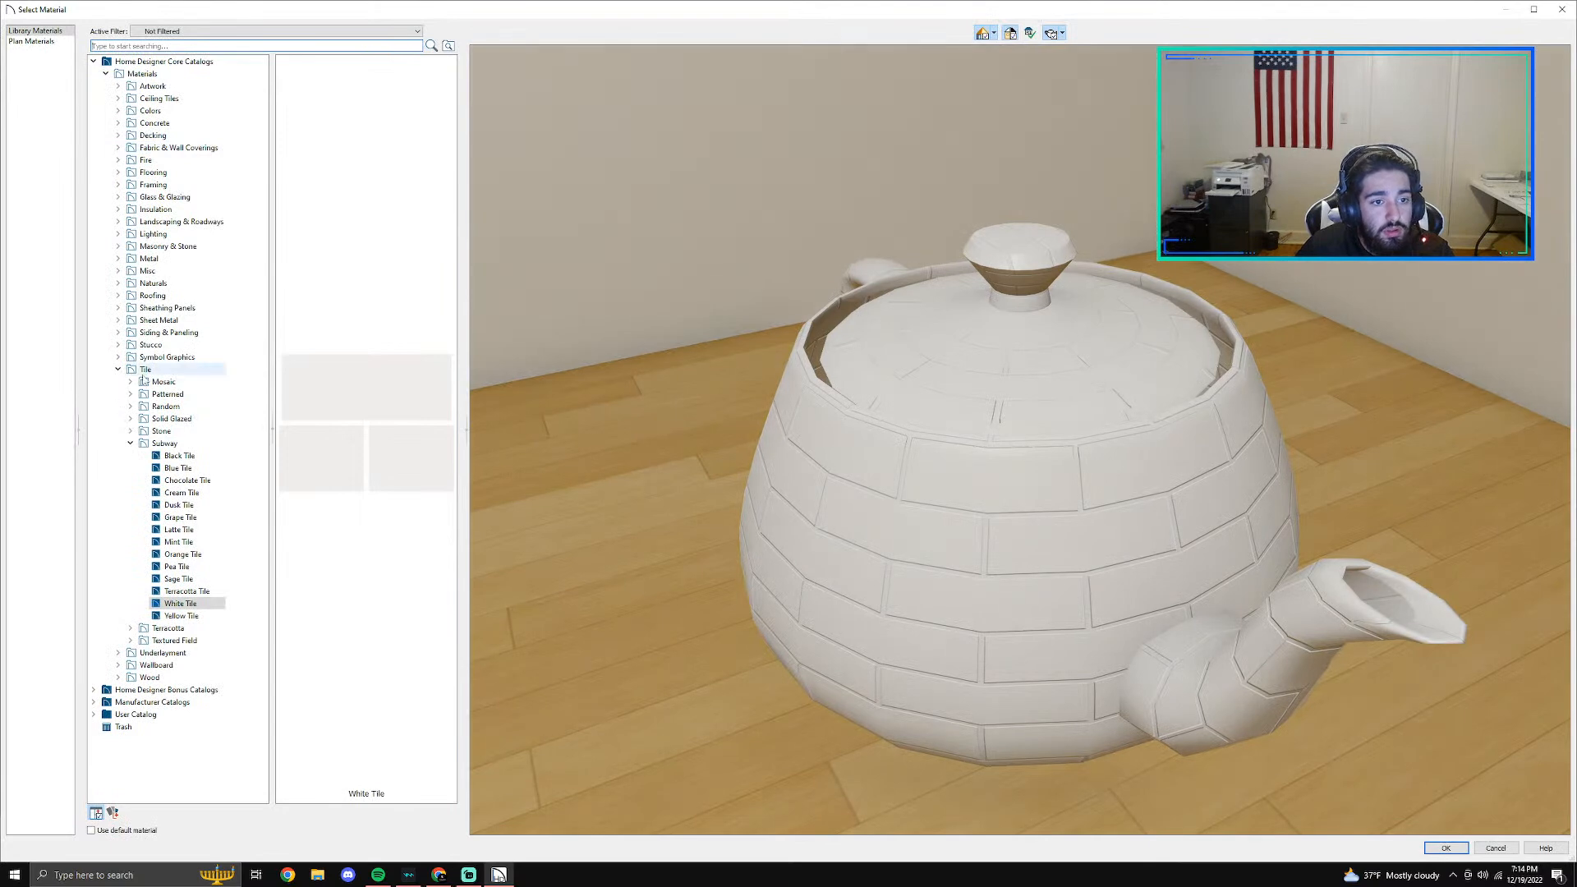
- Set that backsplash to Laneve from the Vadara Quartz Surfaces manufacturer catalog and accept the cabinet specification
click(119, 369)
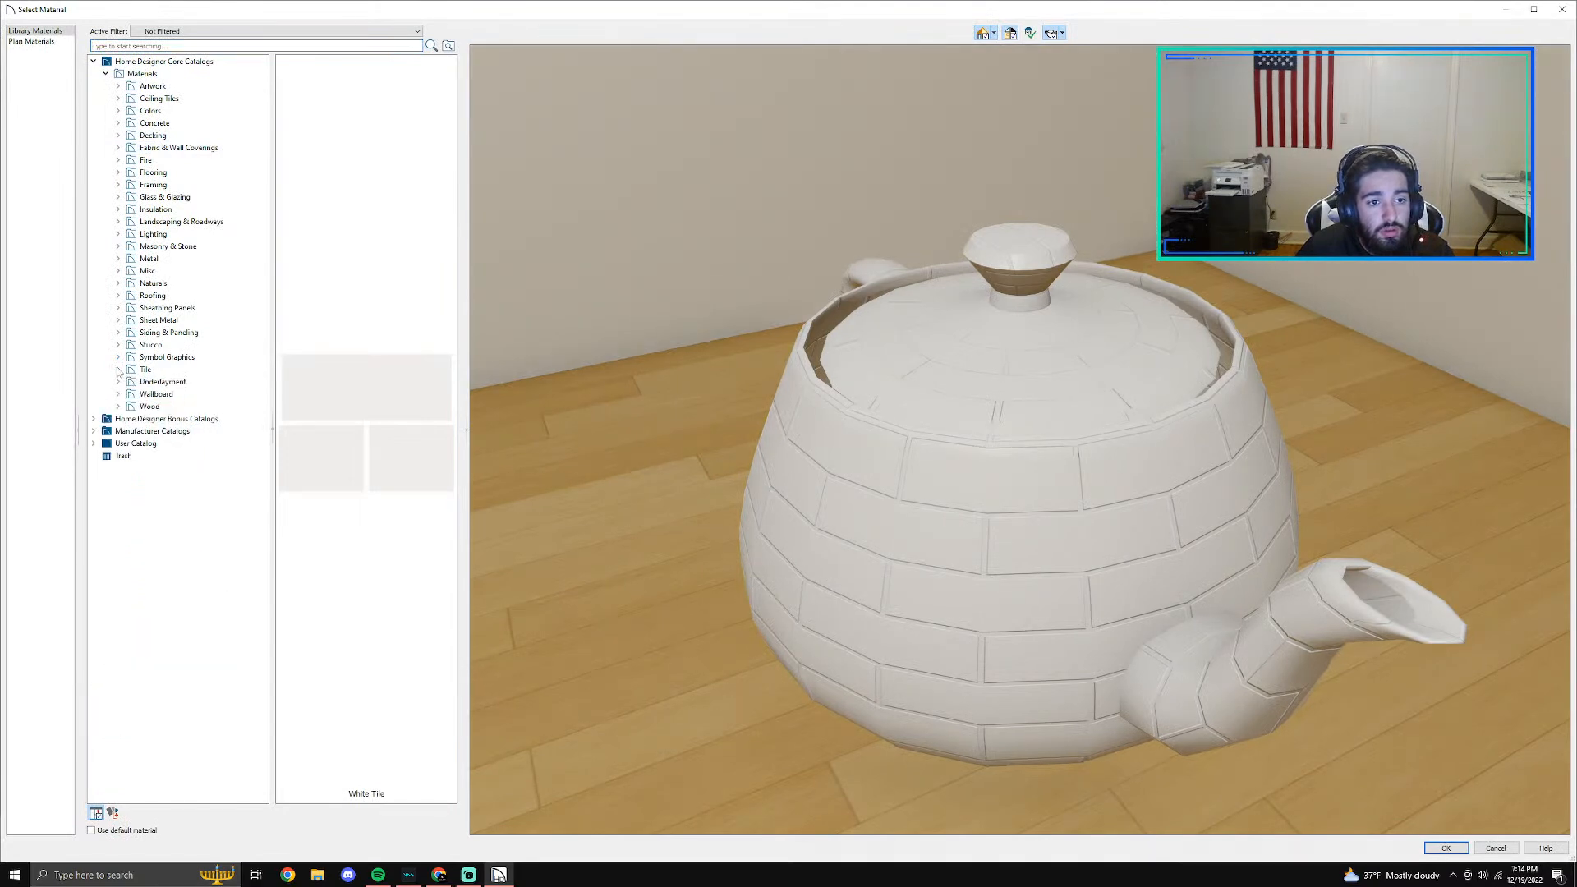
click(105, 74)
click(93, 62)
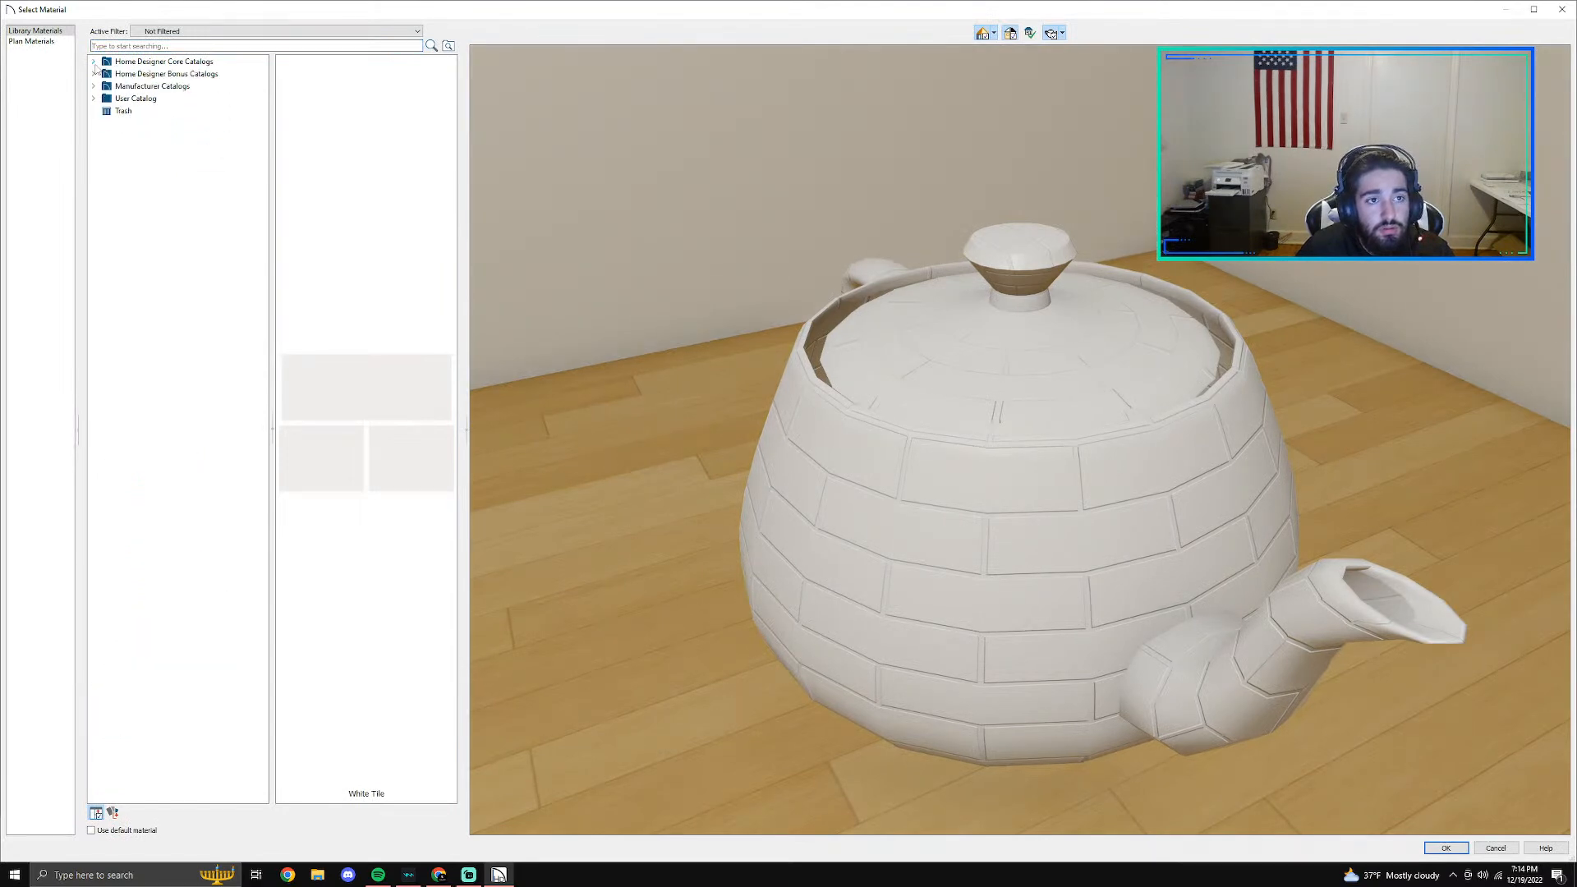
click(94, 74)
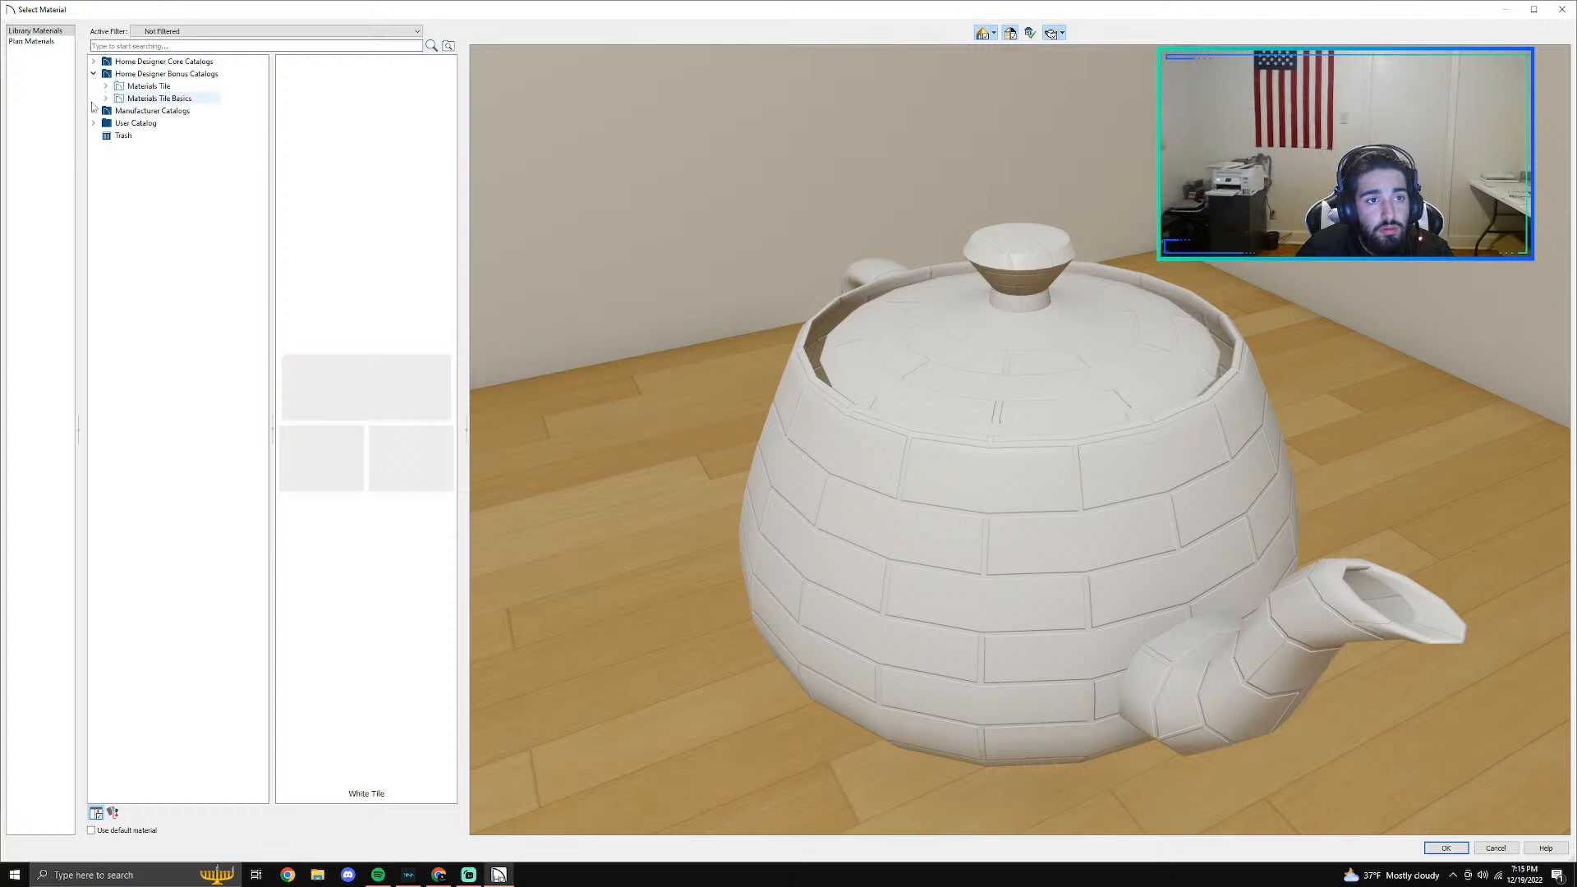
click(94, 110)
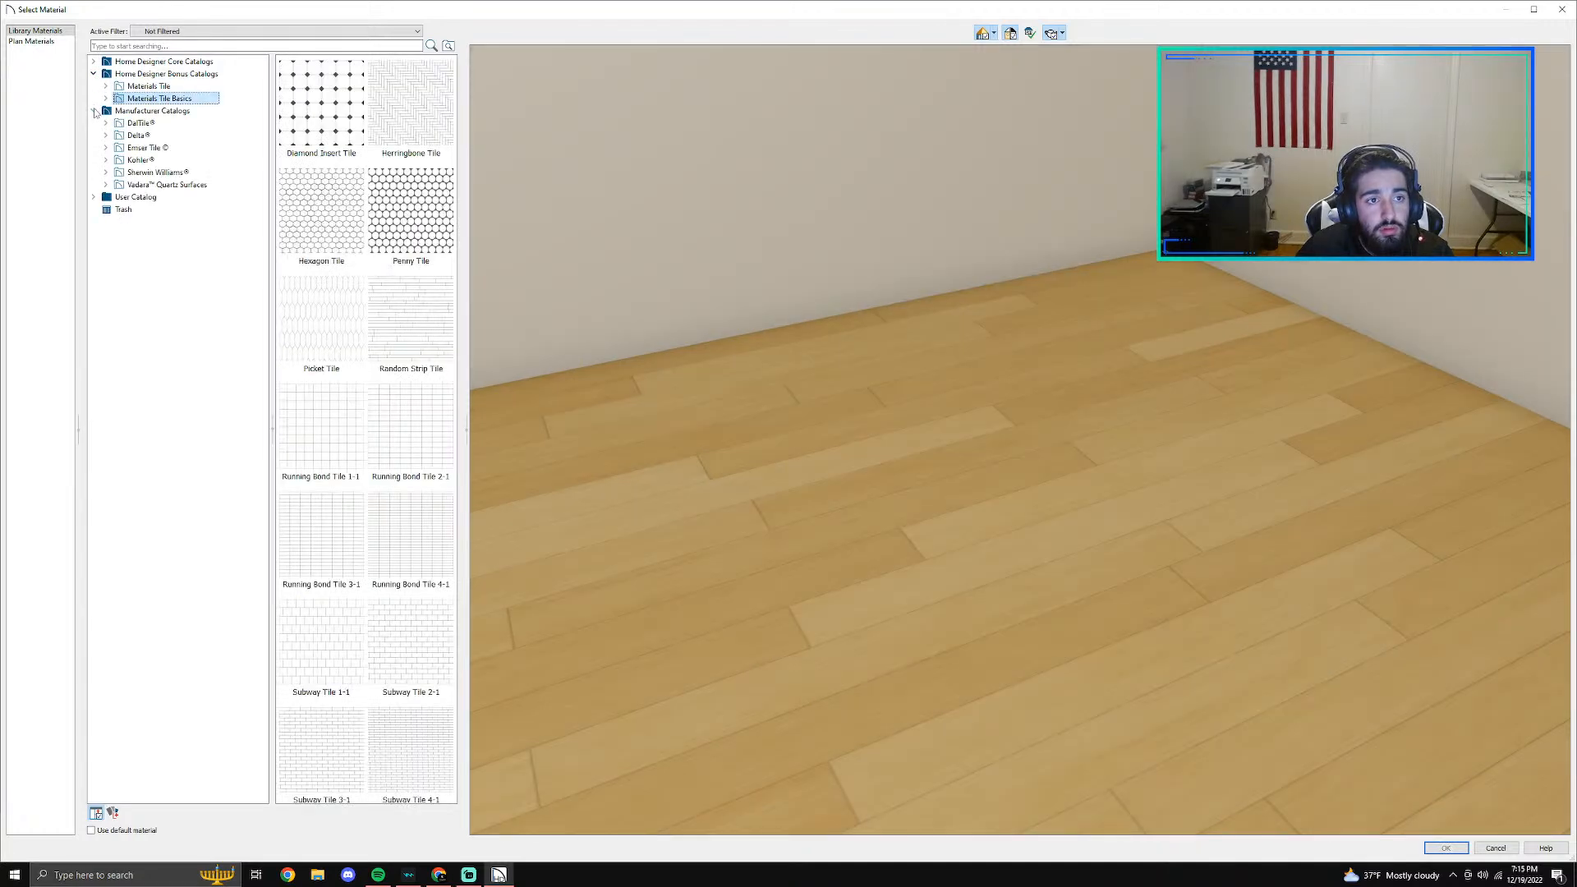
click(105, 184)
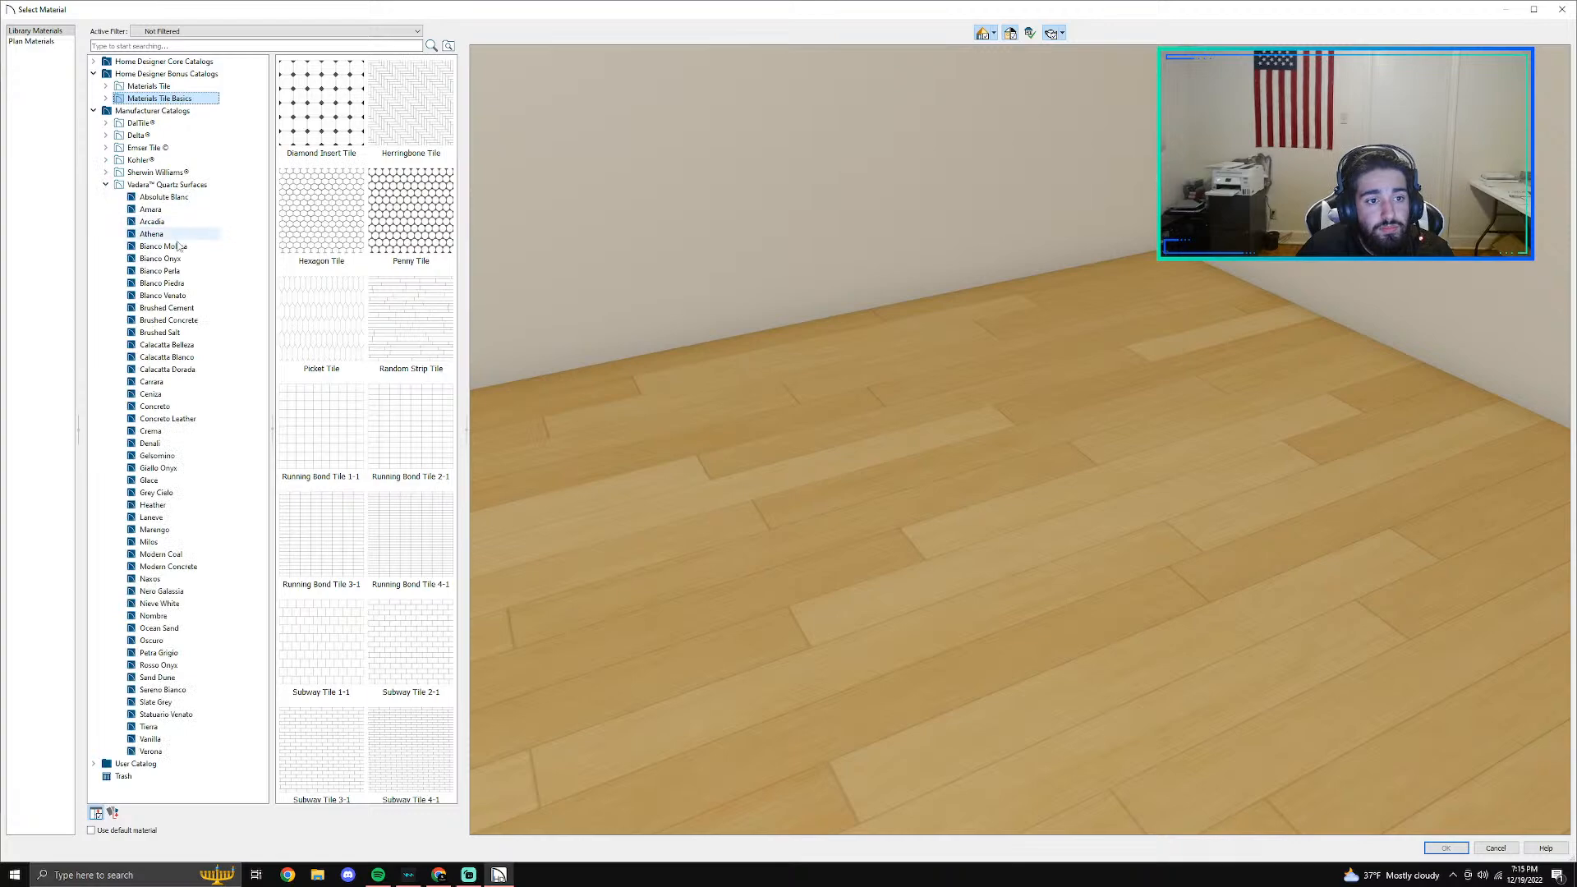
click(151, 517)
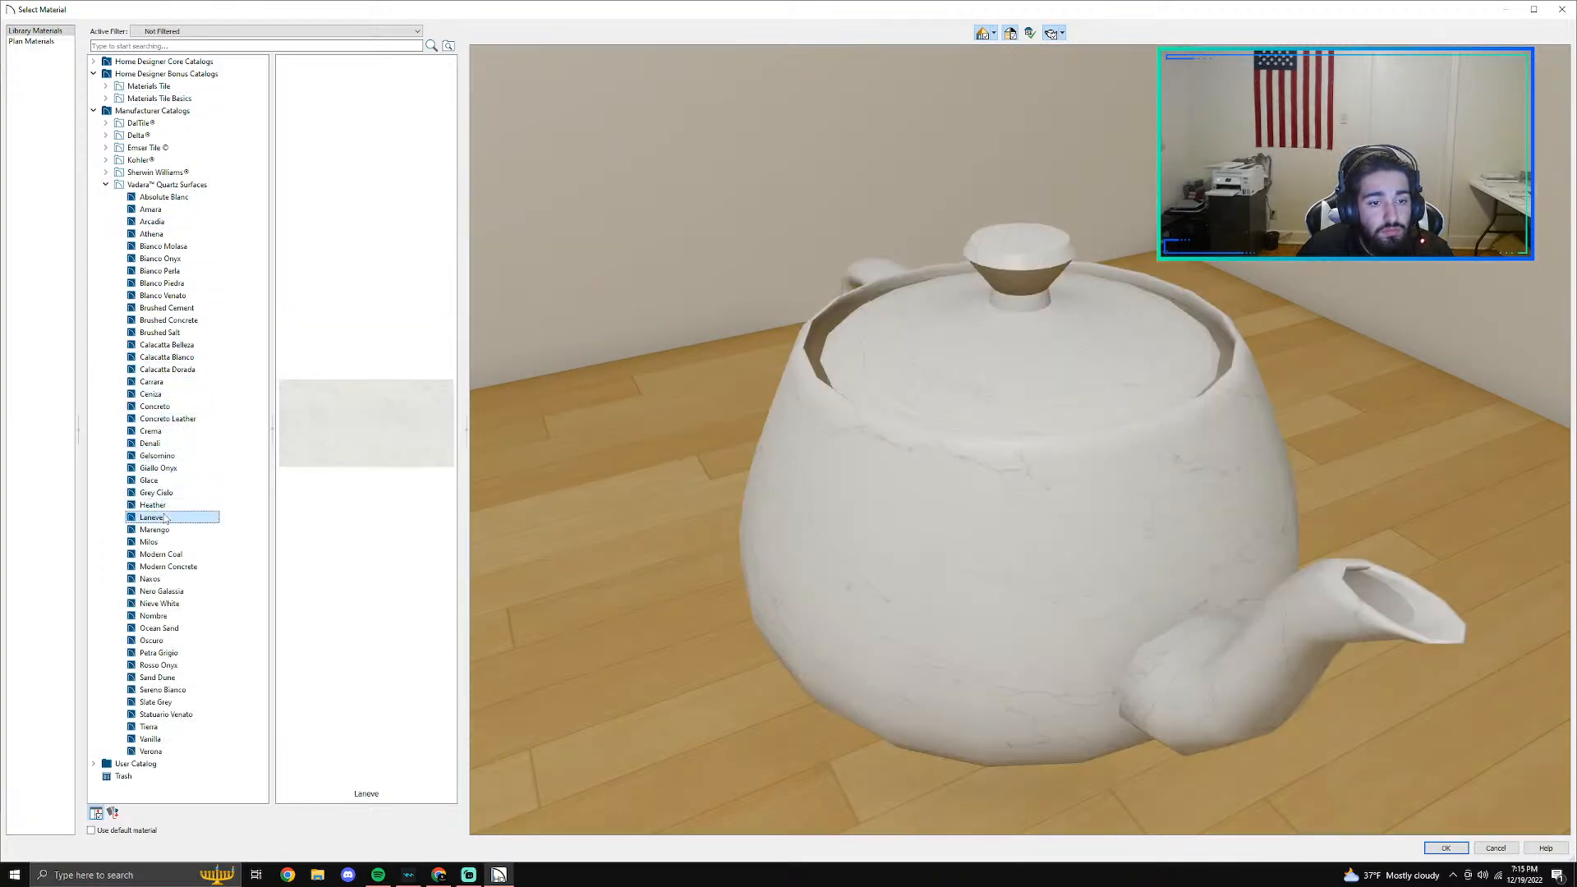
click(1443, 848)
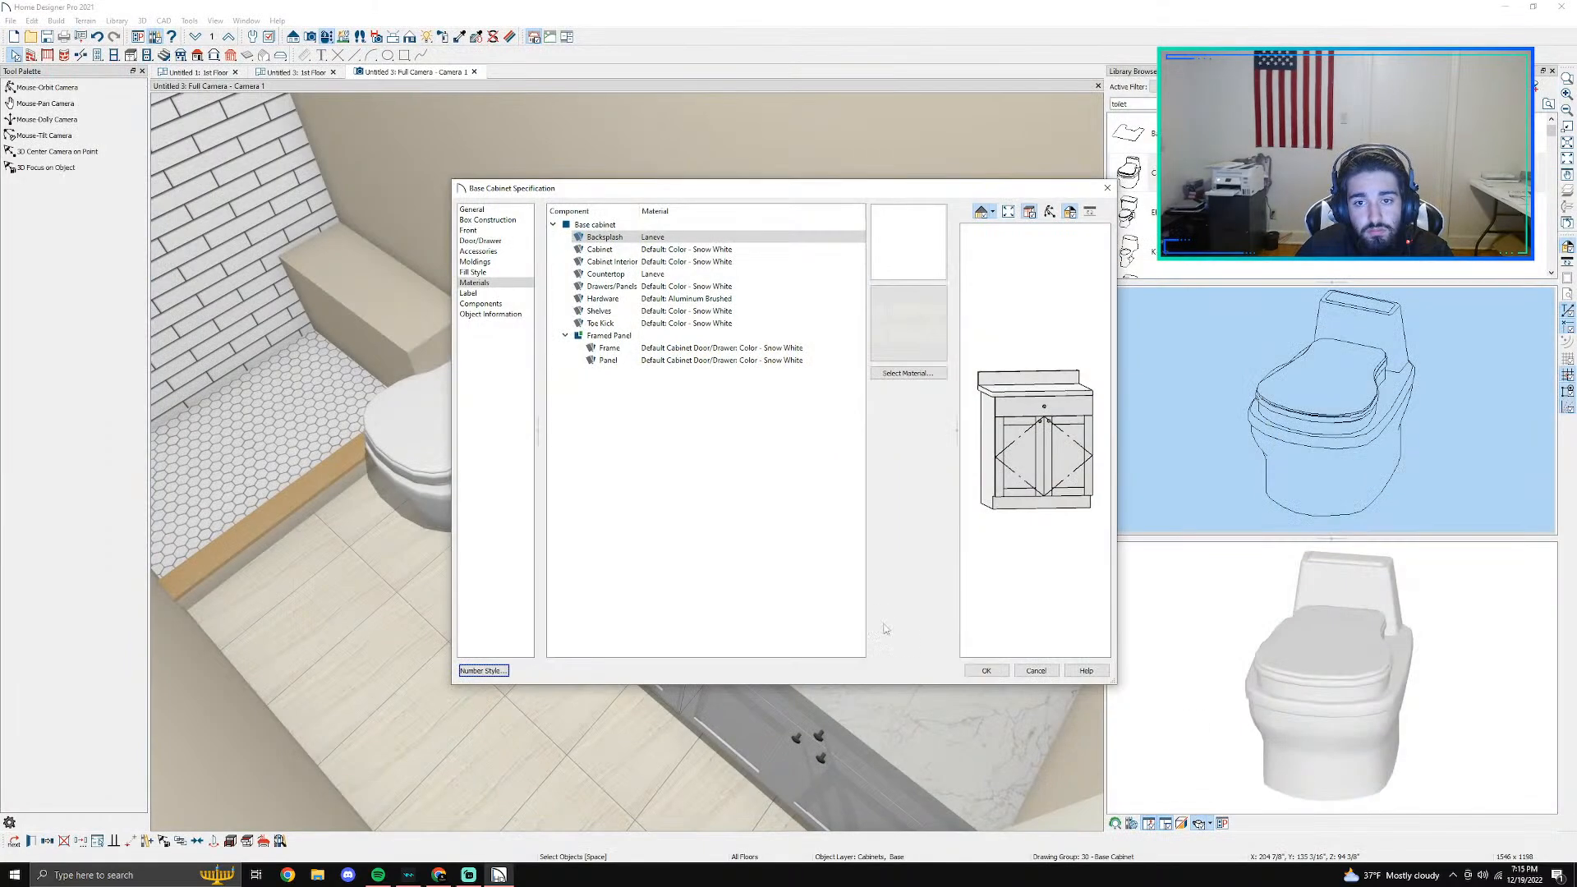
click(993, 669)
- Add a backsplash 4" high and 1 1/4" thick to the base cabinet farther from the toilet
double_click(835, 596)
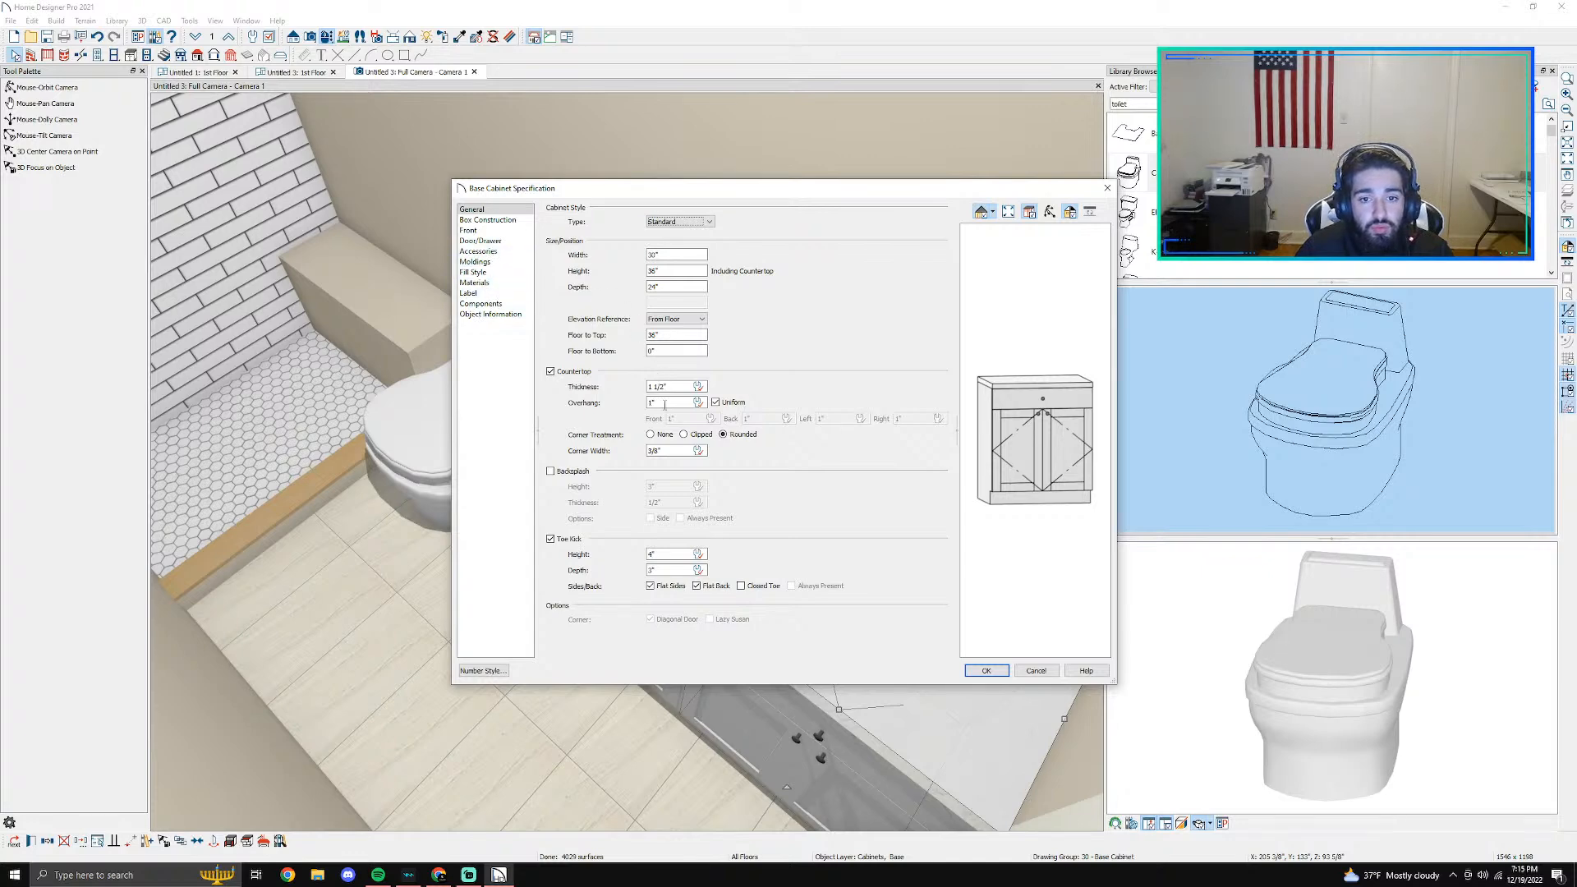
click(568, 471)
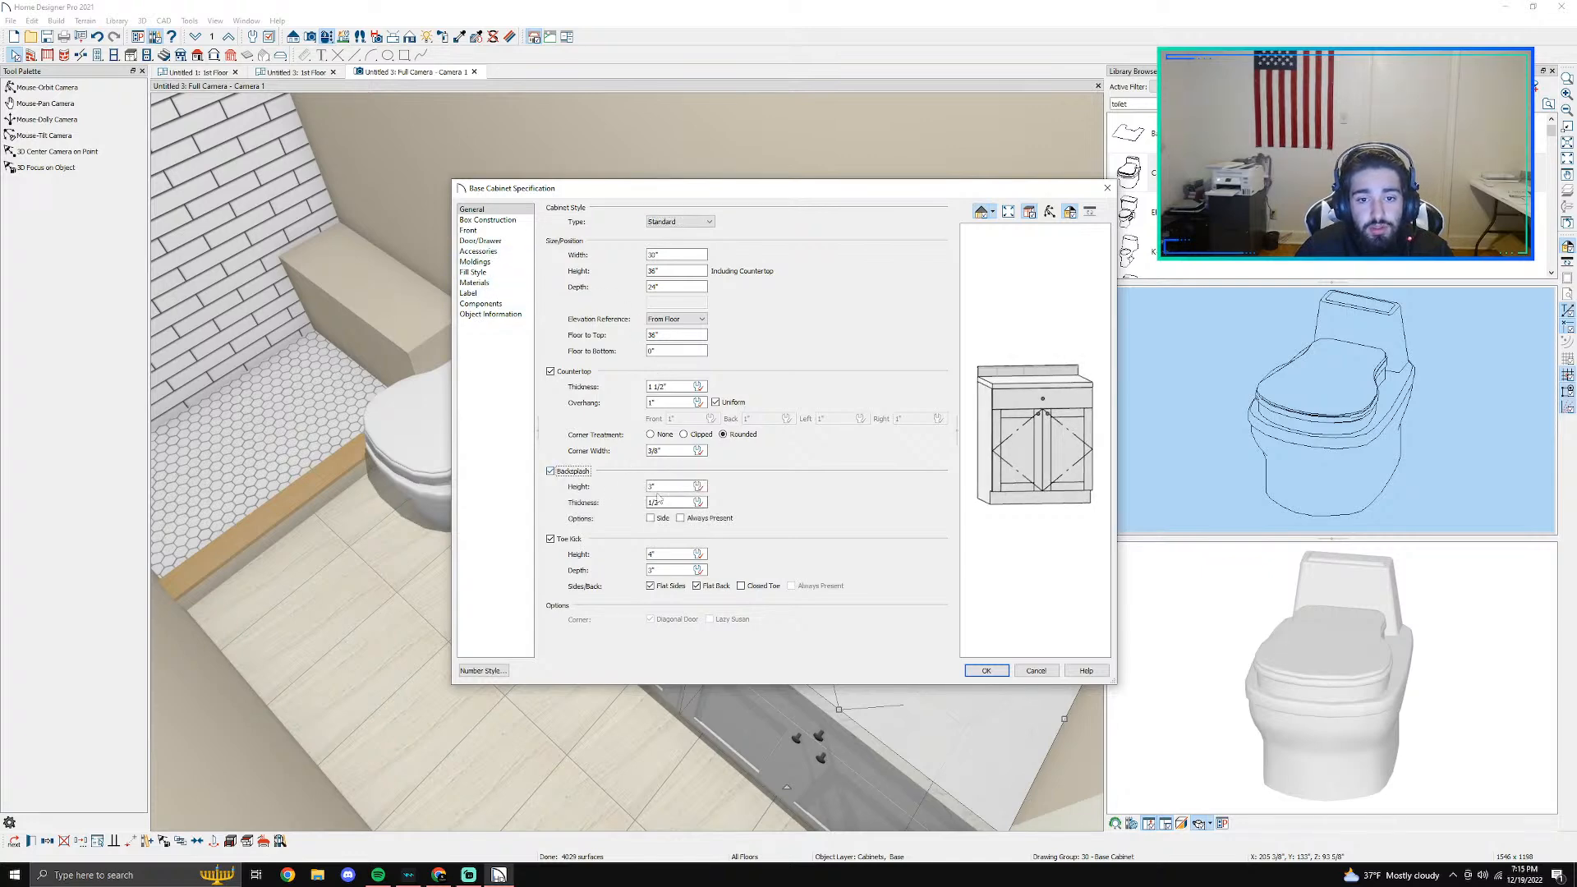
key(BackSpace)
text(4)
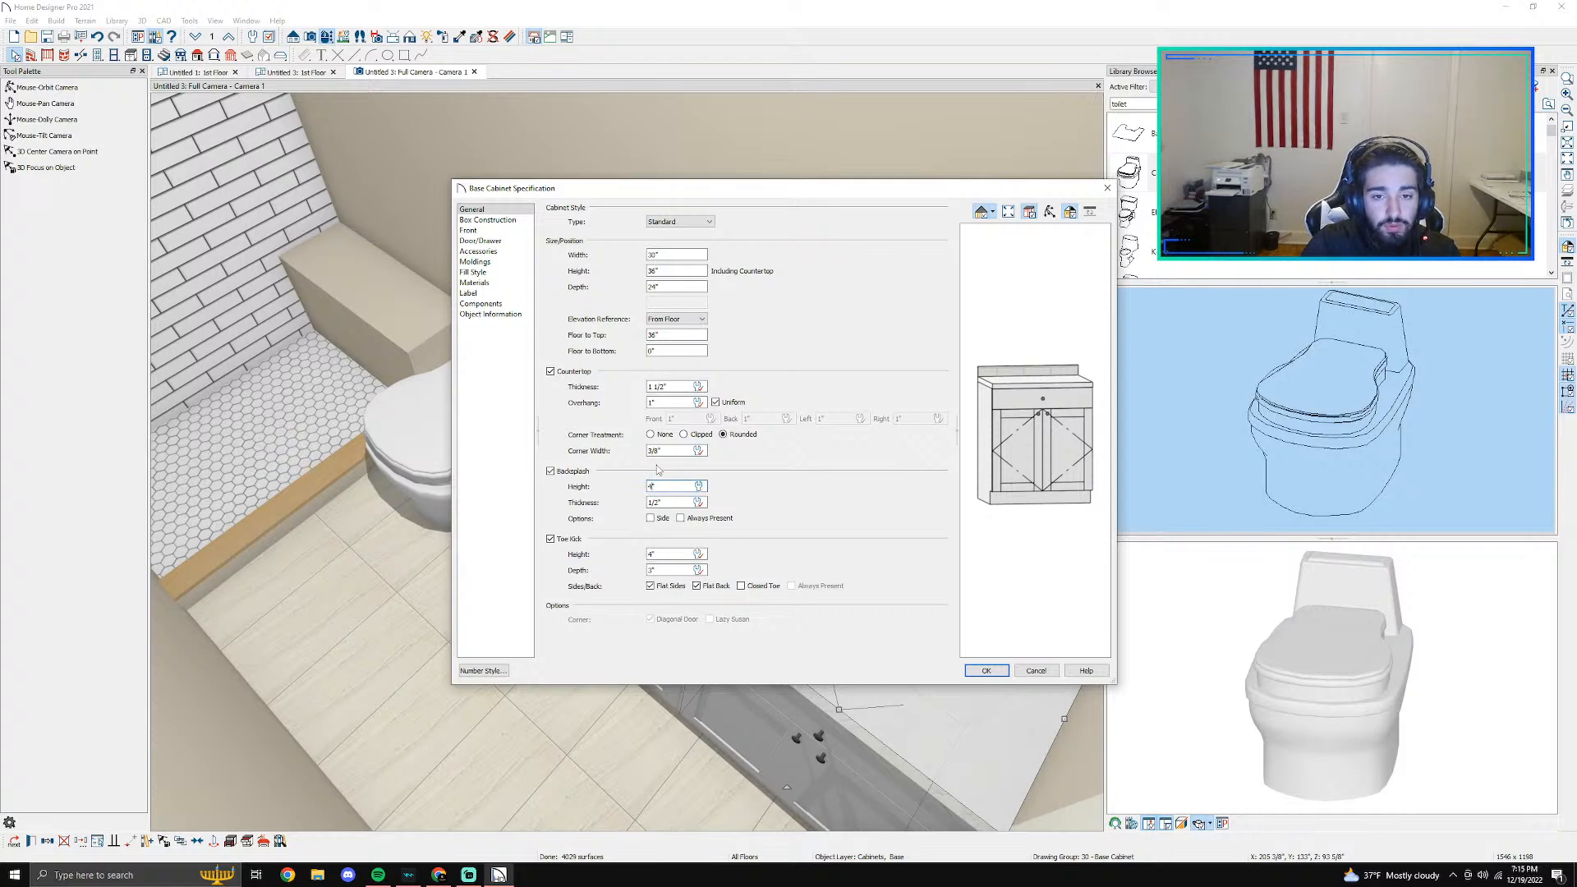
double_click(667, 502)
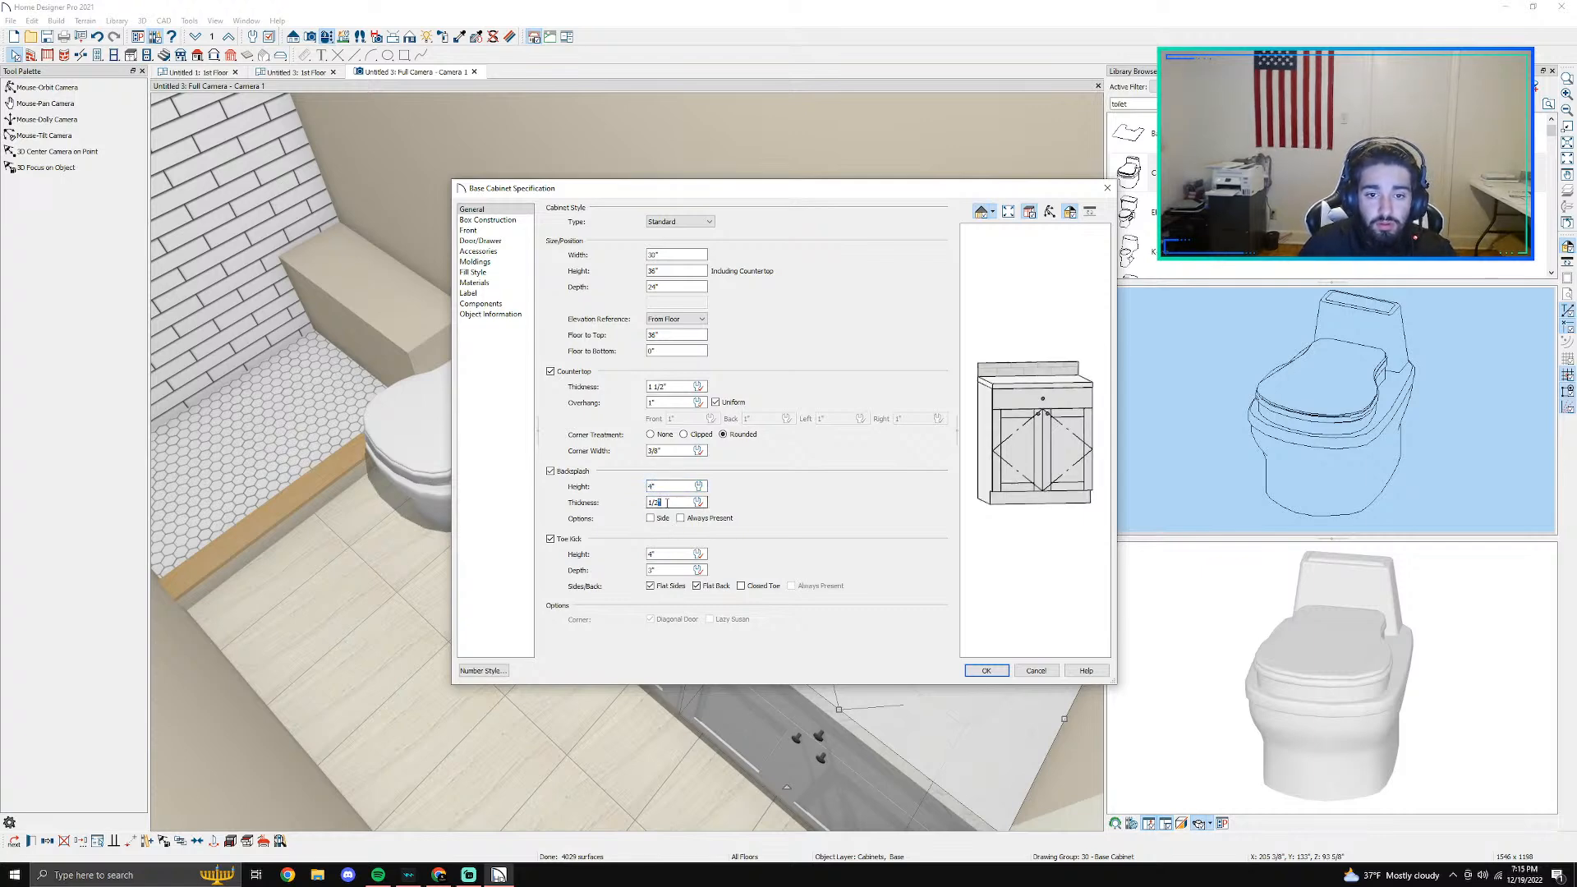
text(1/2)
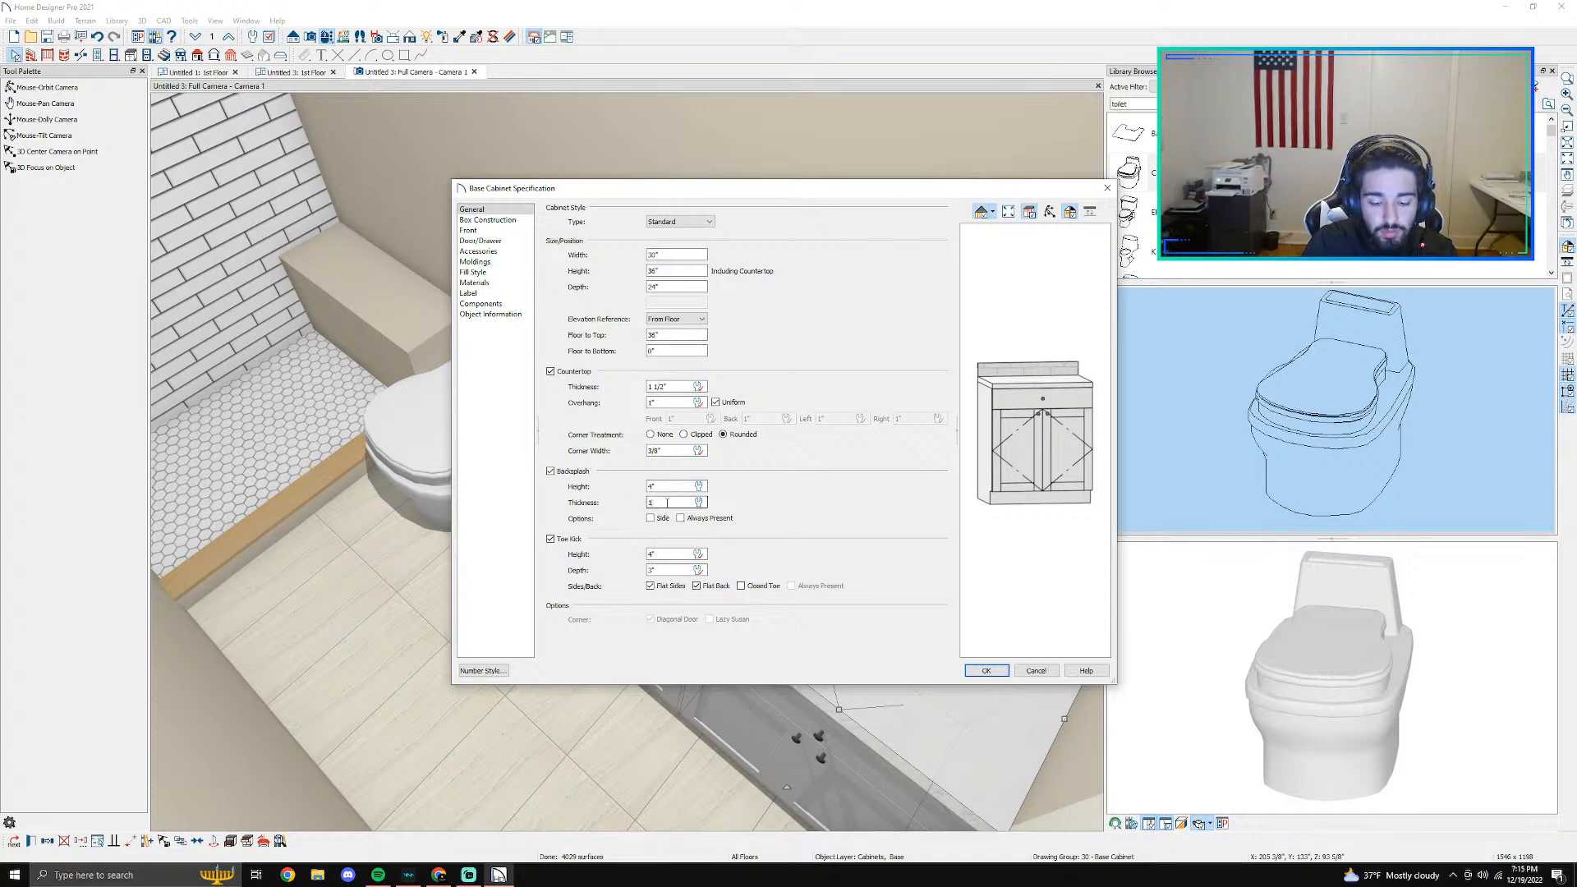
key(Return)
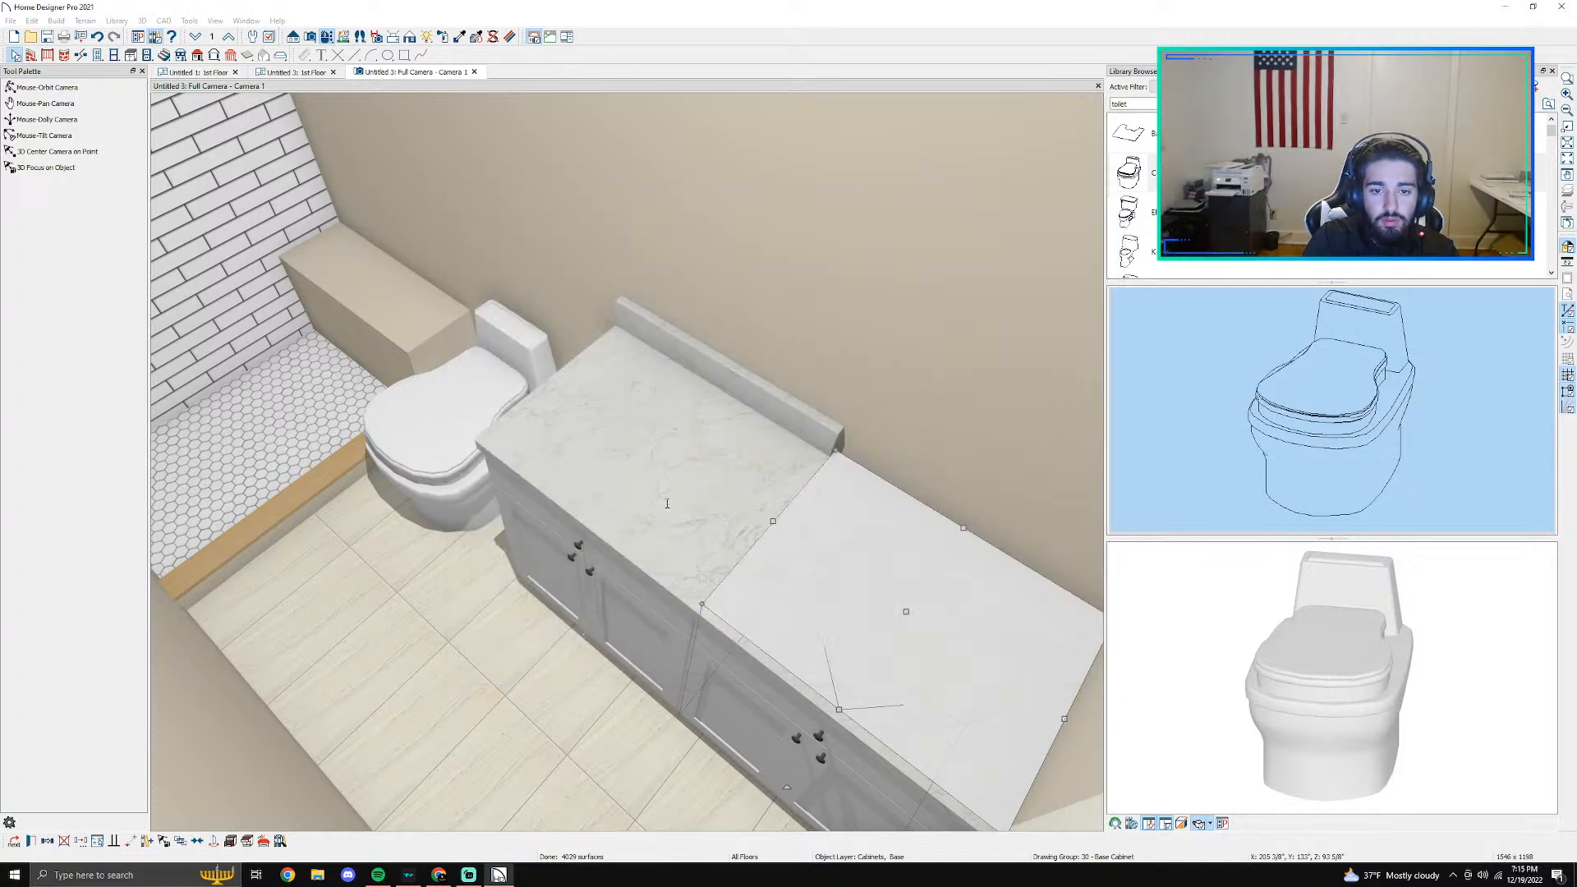
- Turn on the side backsplash for the cabinet farther from the toilet and open the material choice for its backsplash
double_click(798, 527)
click(661, 521)
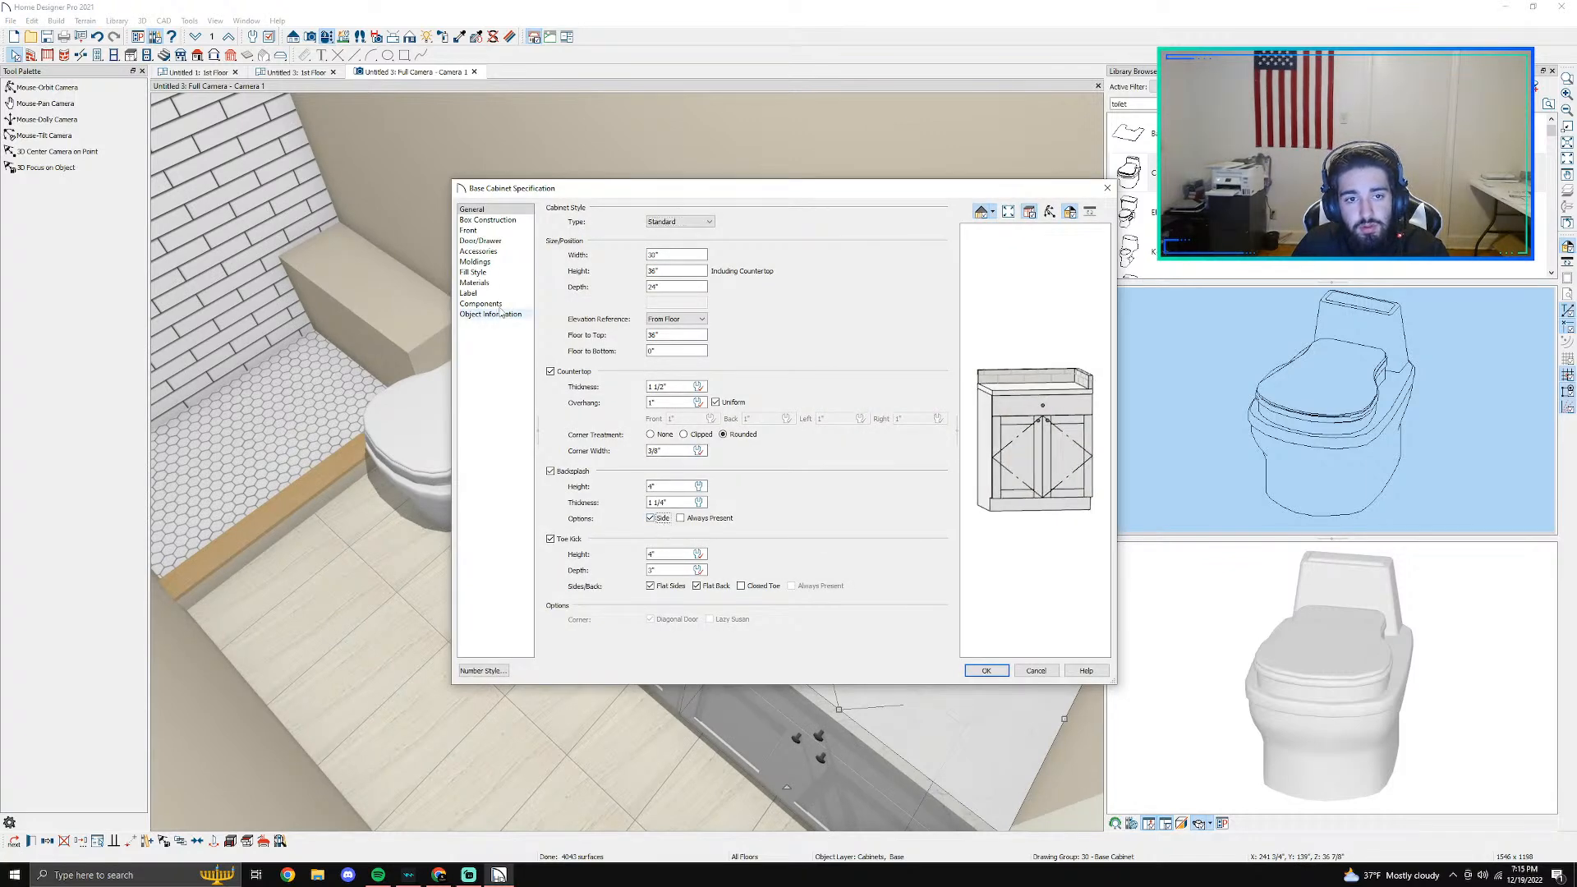
click(482, 284)
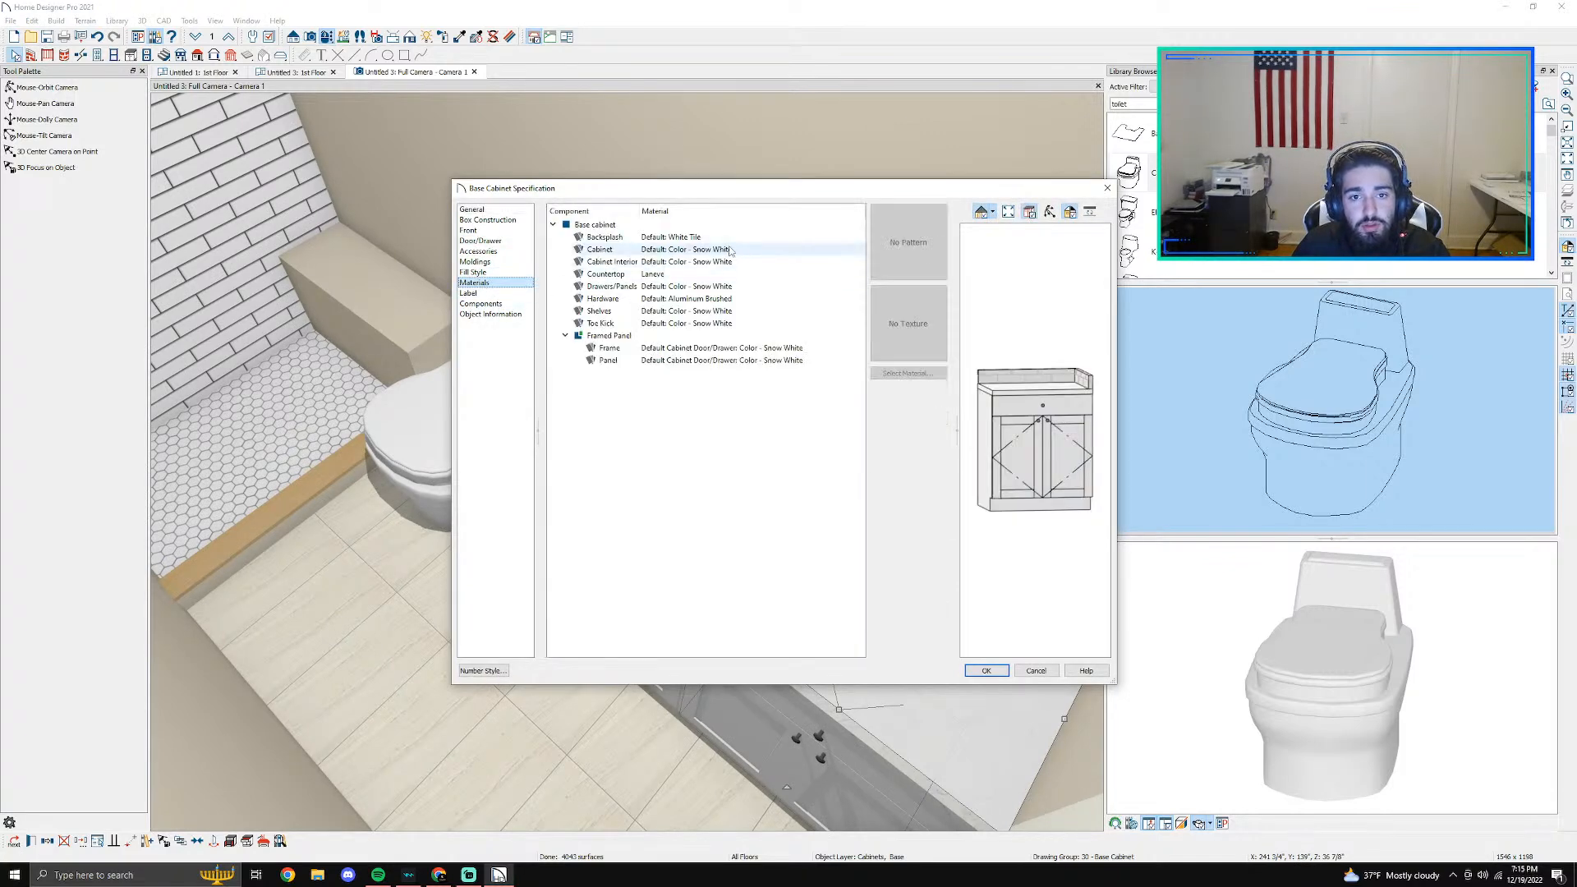
click(607, 237)
click(912, 374)
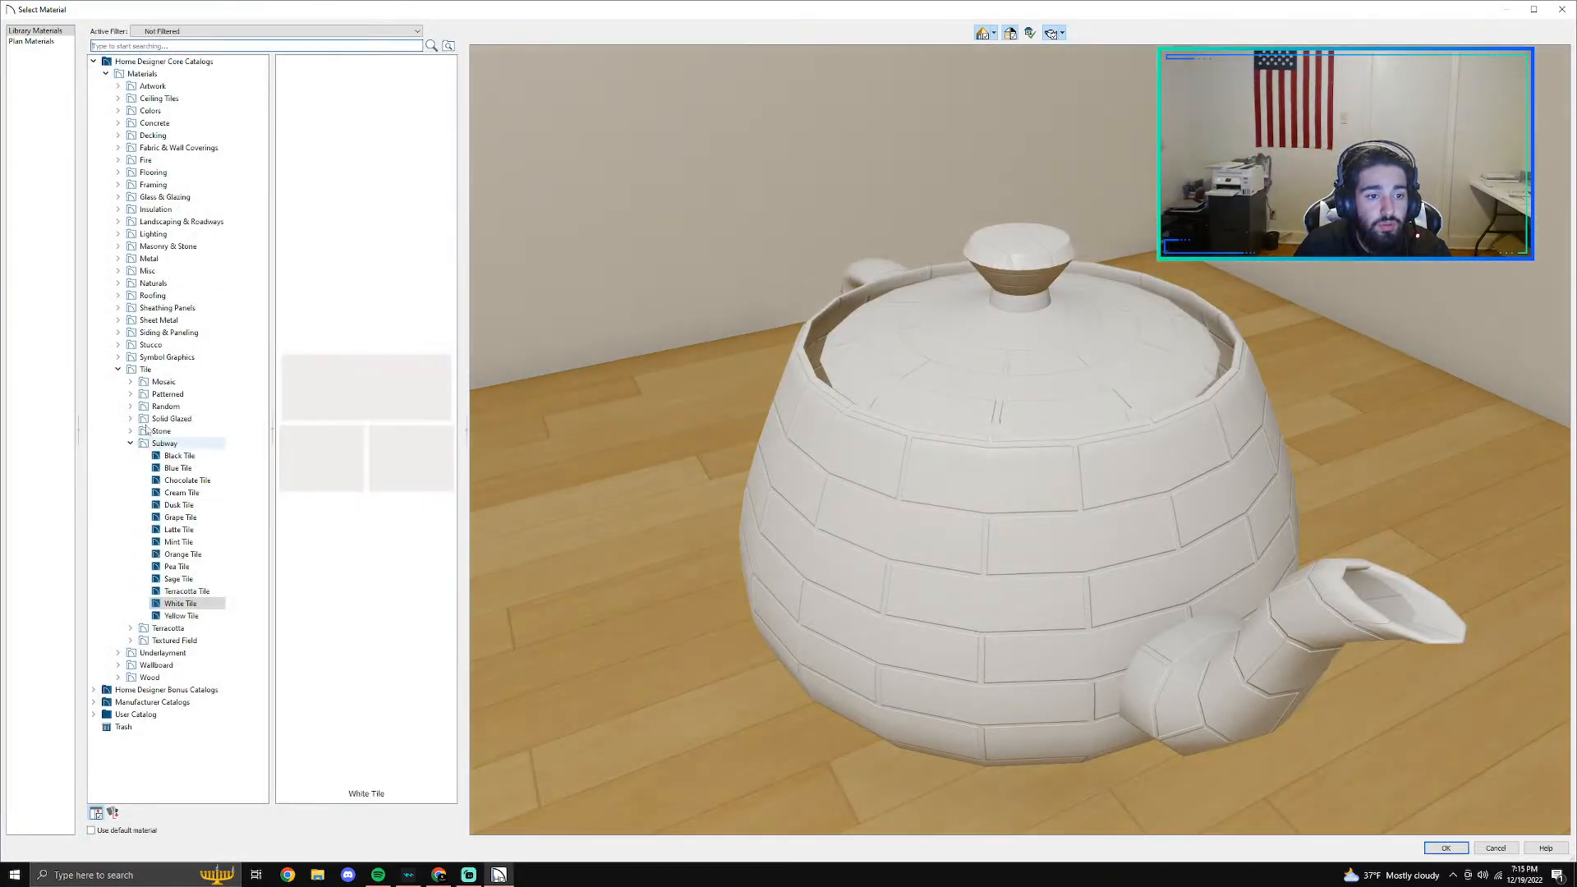
- Look through the Home Designer core and bonus catalogs for the backsplash material
click(105, 74)
click(93, 61)
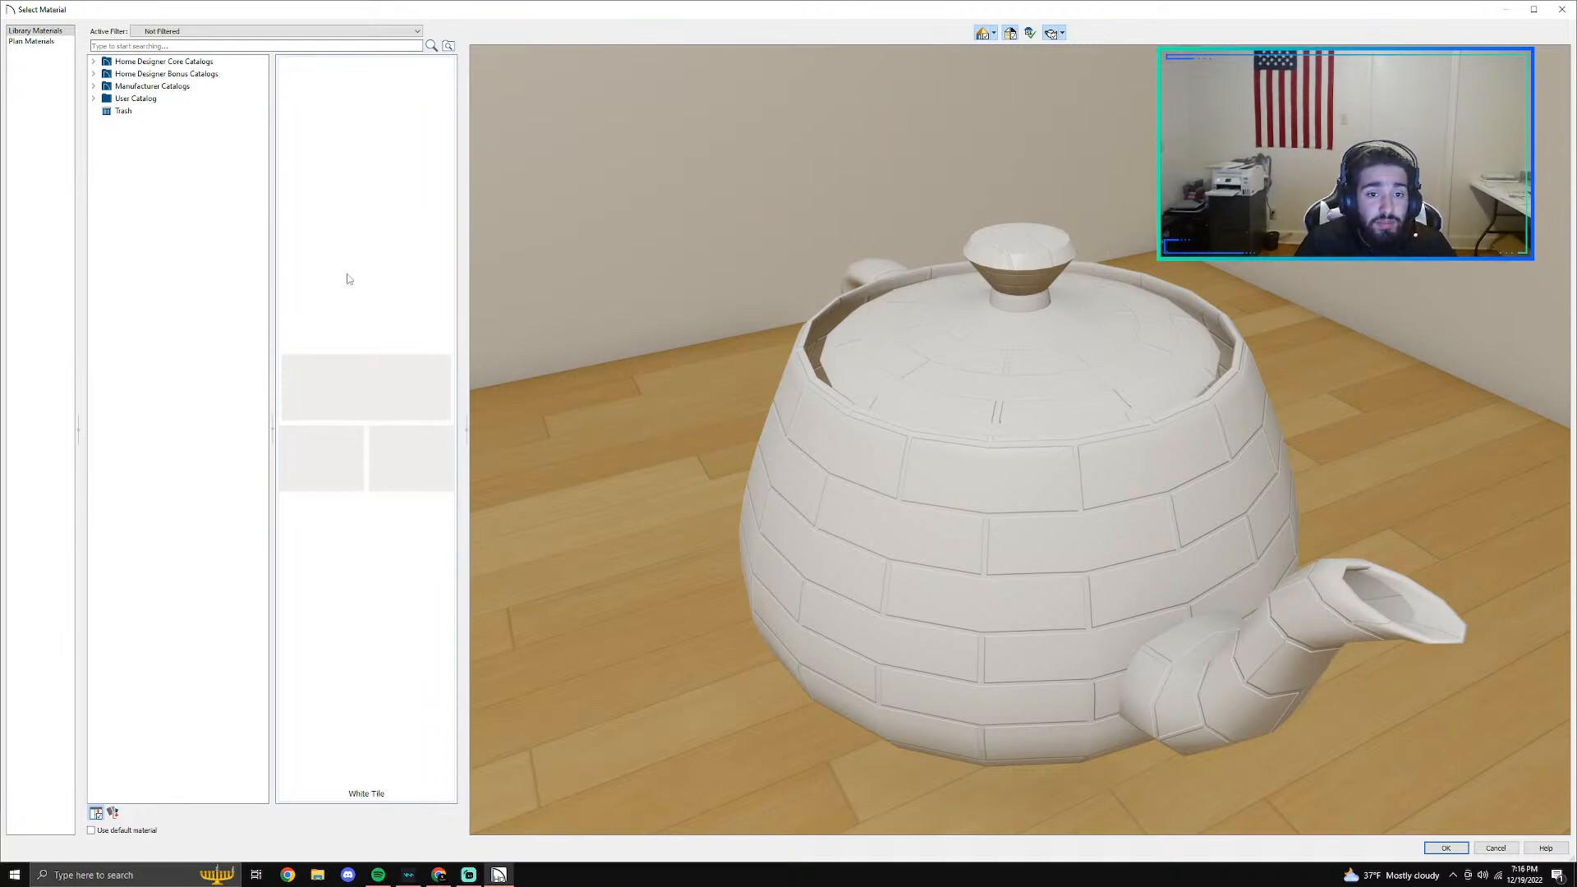
click(93, 62)
click(105, 74)
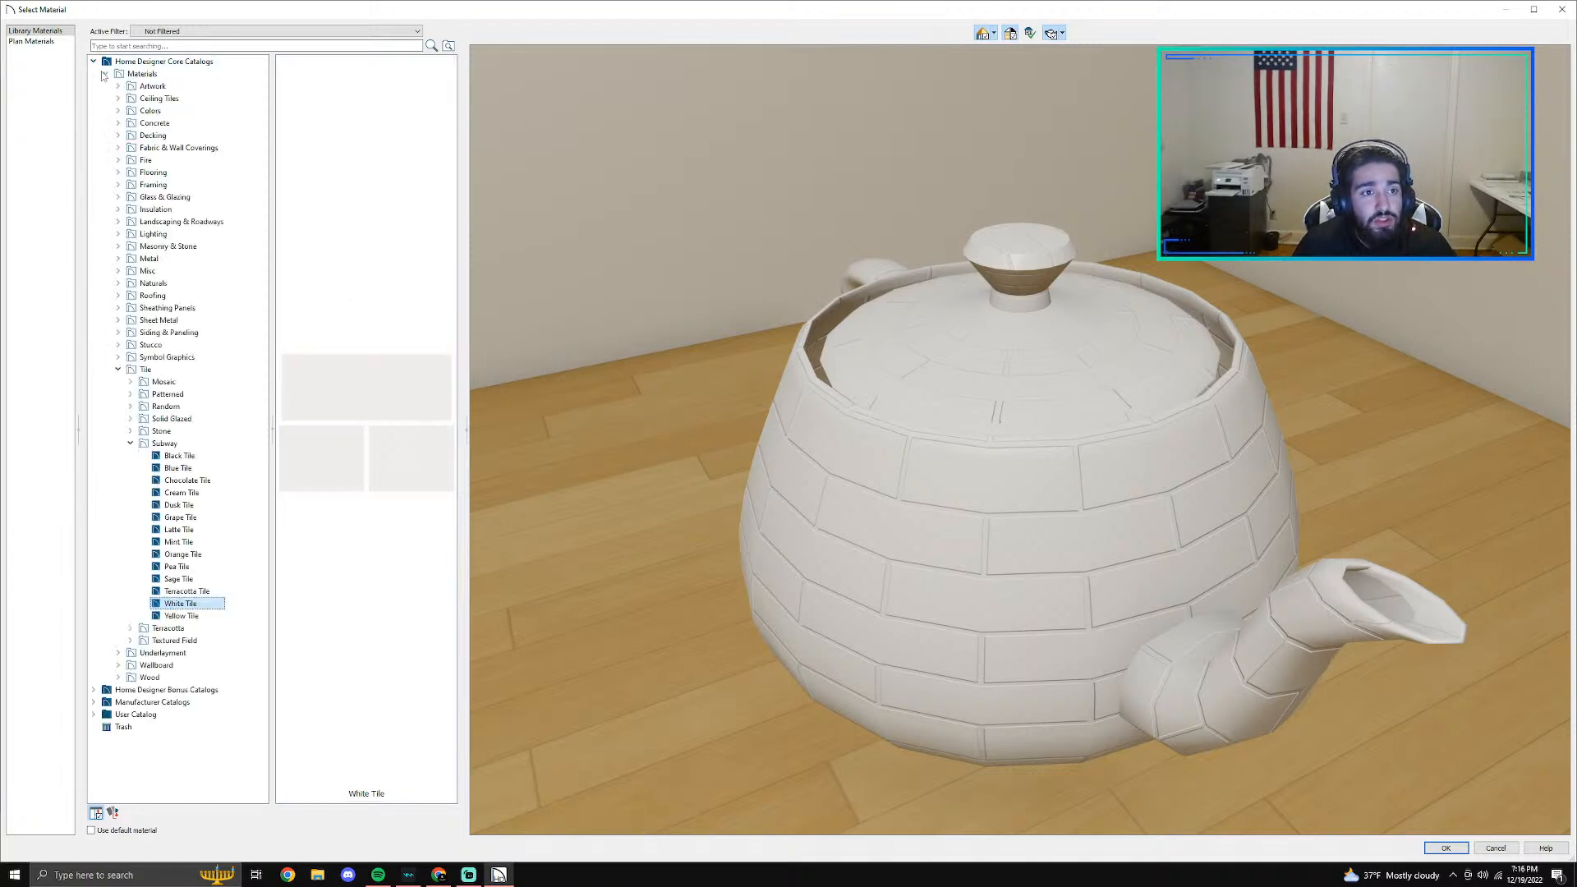
click(106, 74)
click(93, 62)
click(94, 74)
click(105, 86)
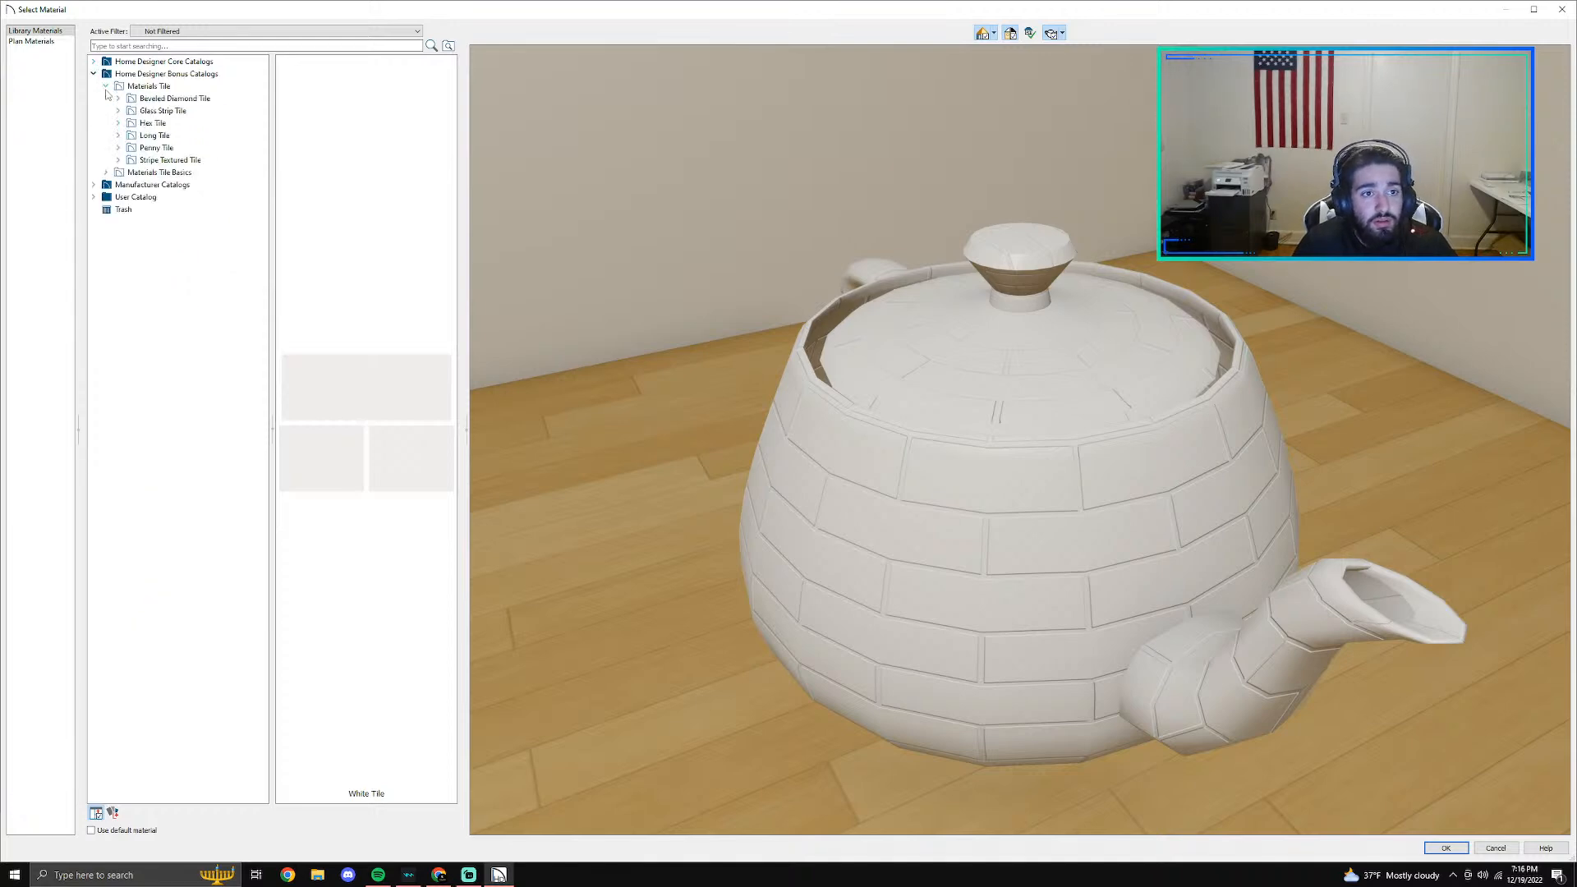
click(105, 86)
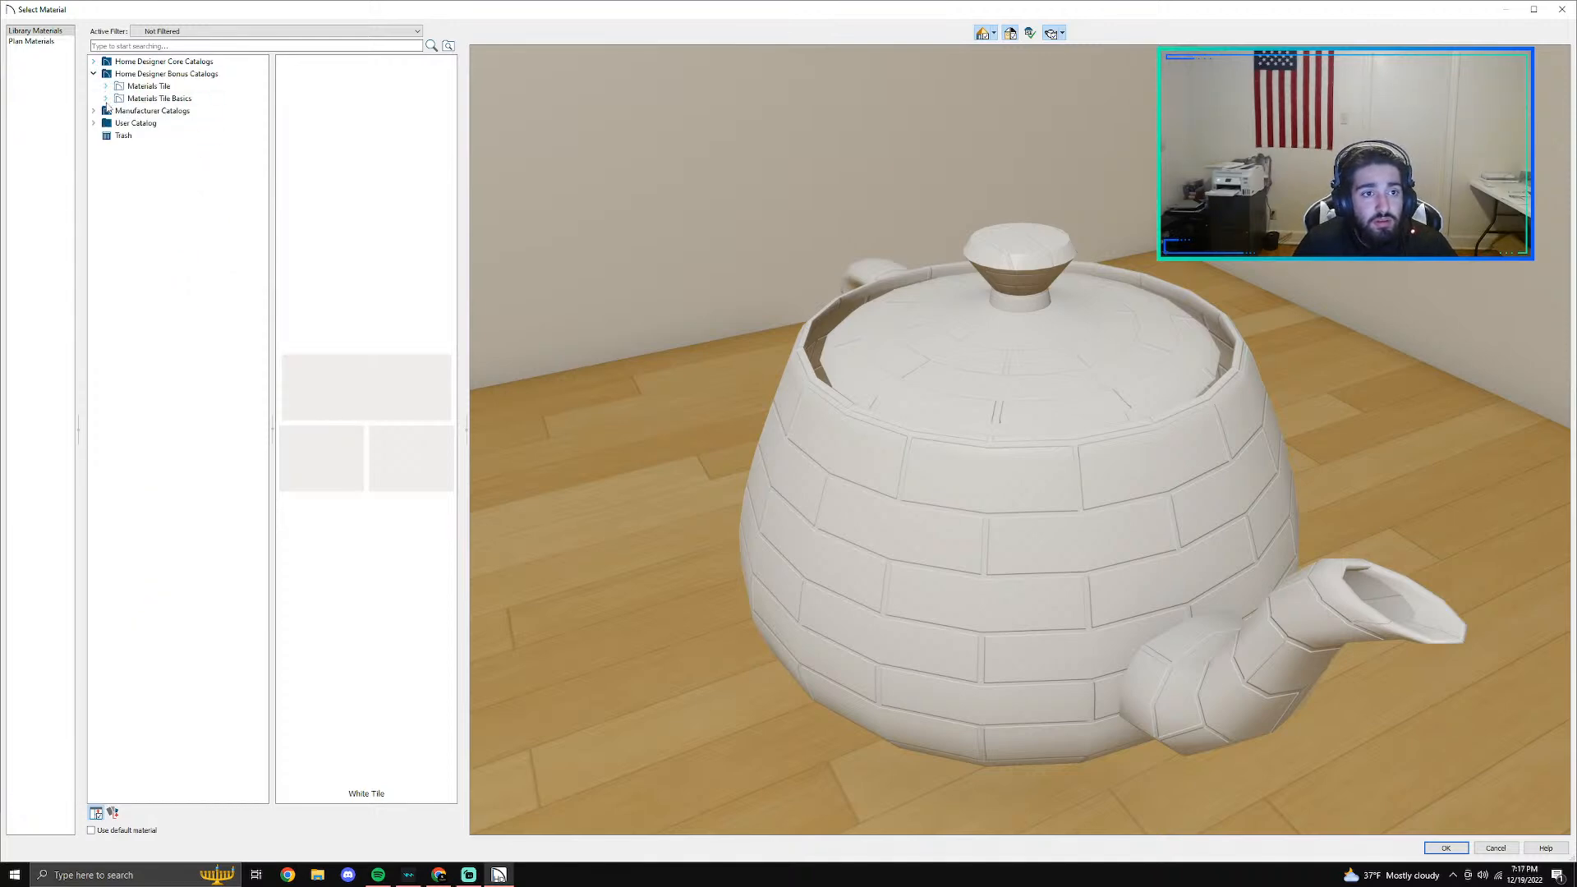
- Set the backsplash of the cabinet farther from the toilet to Laneve from Vadara Quartz Surfaces and accept the cabinet specification
click(94, 111)
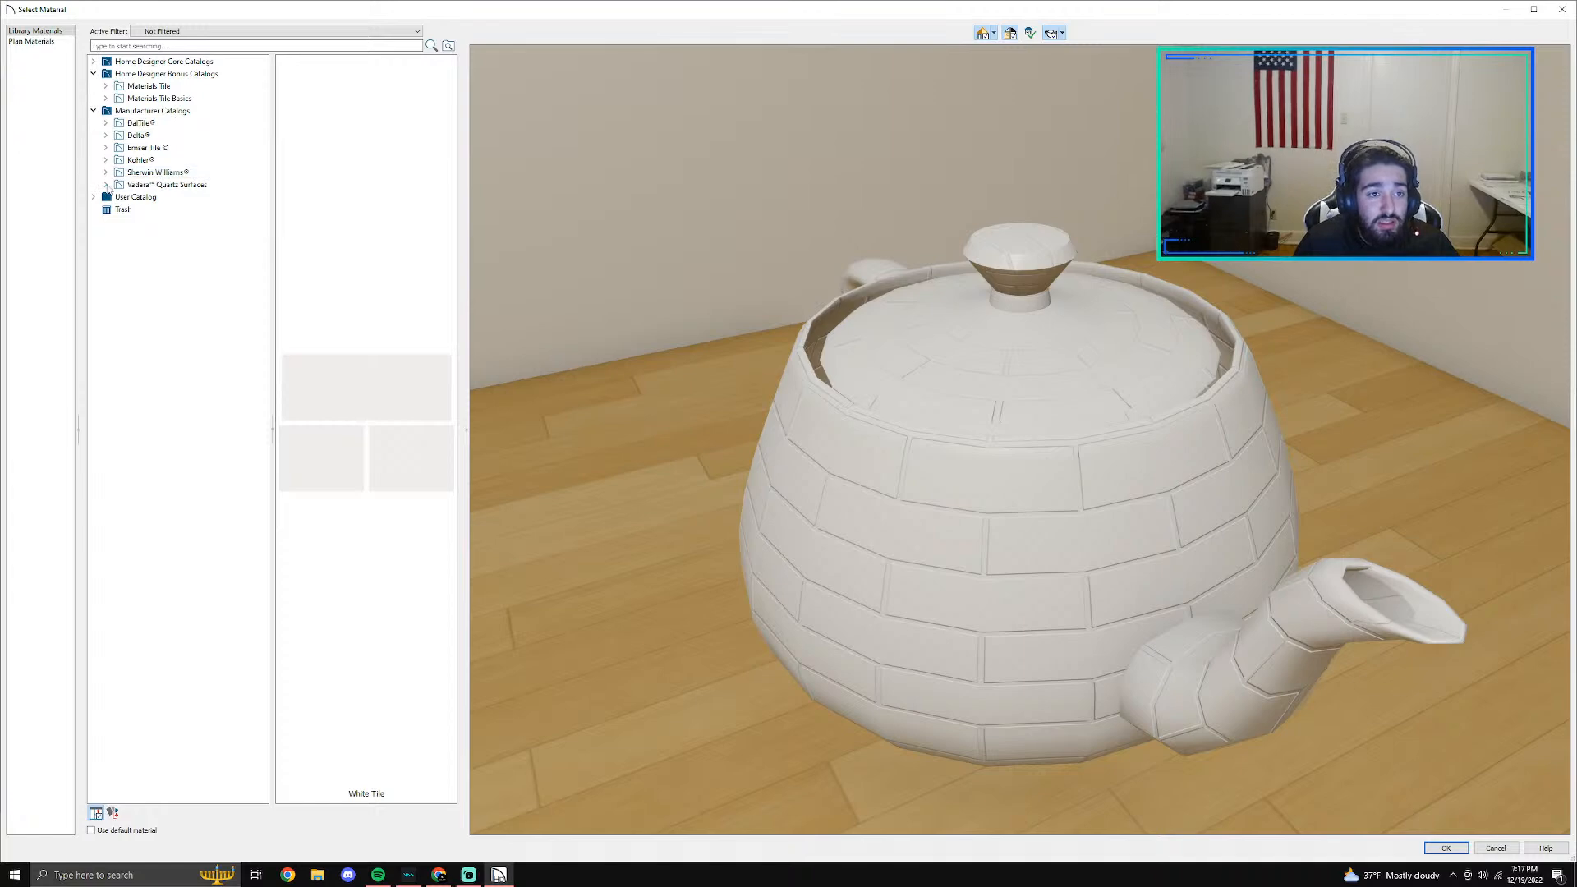
click(106, 185)
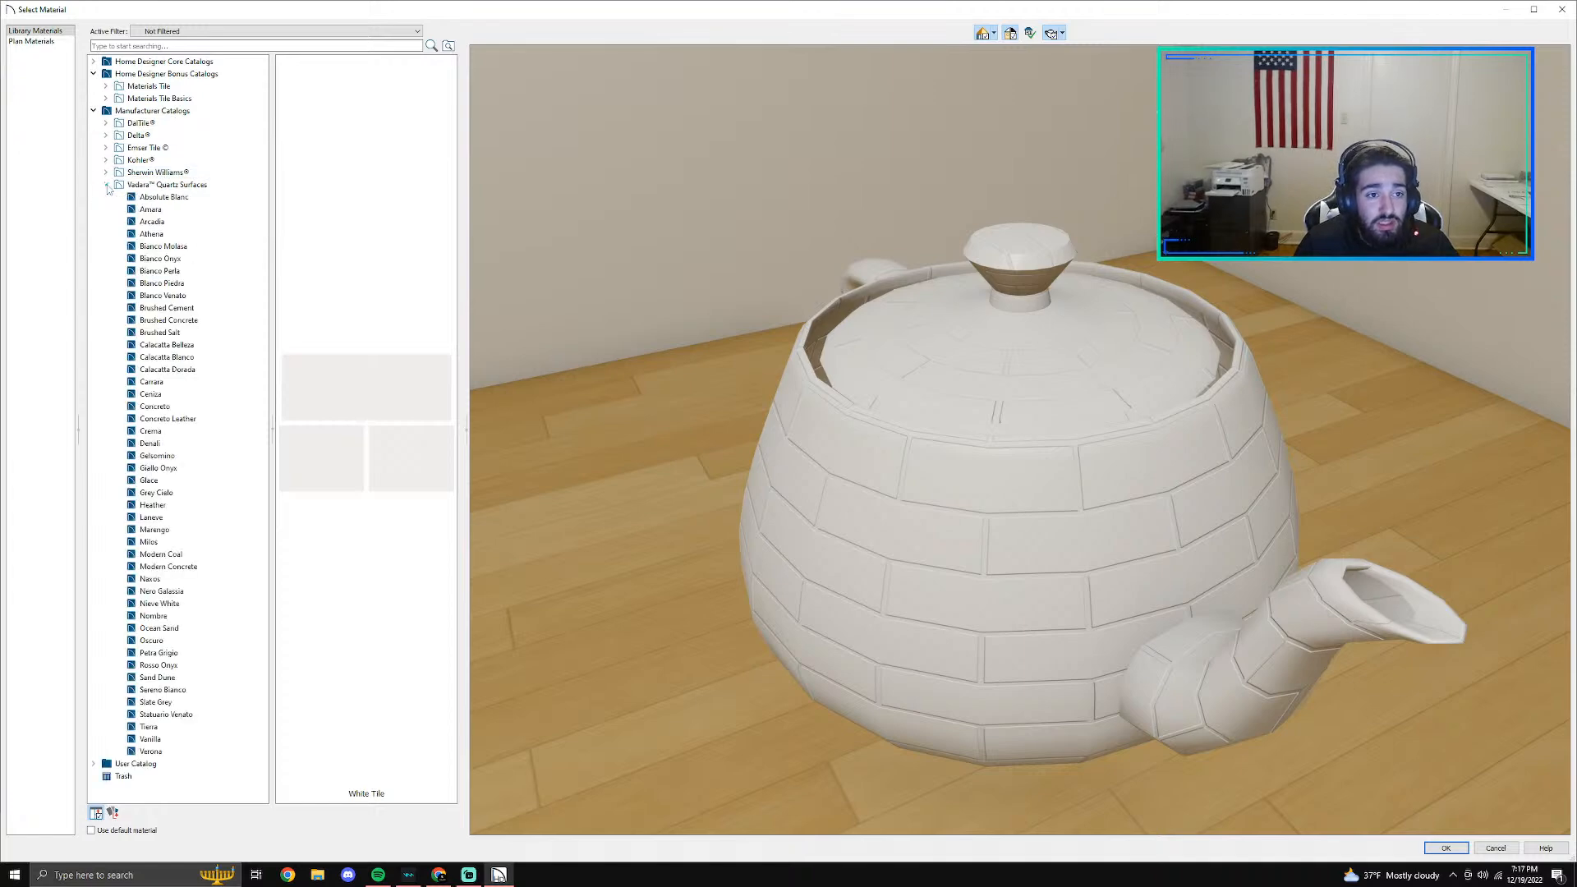
click(152, 517)
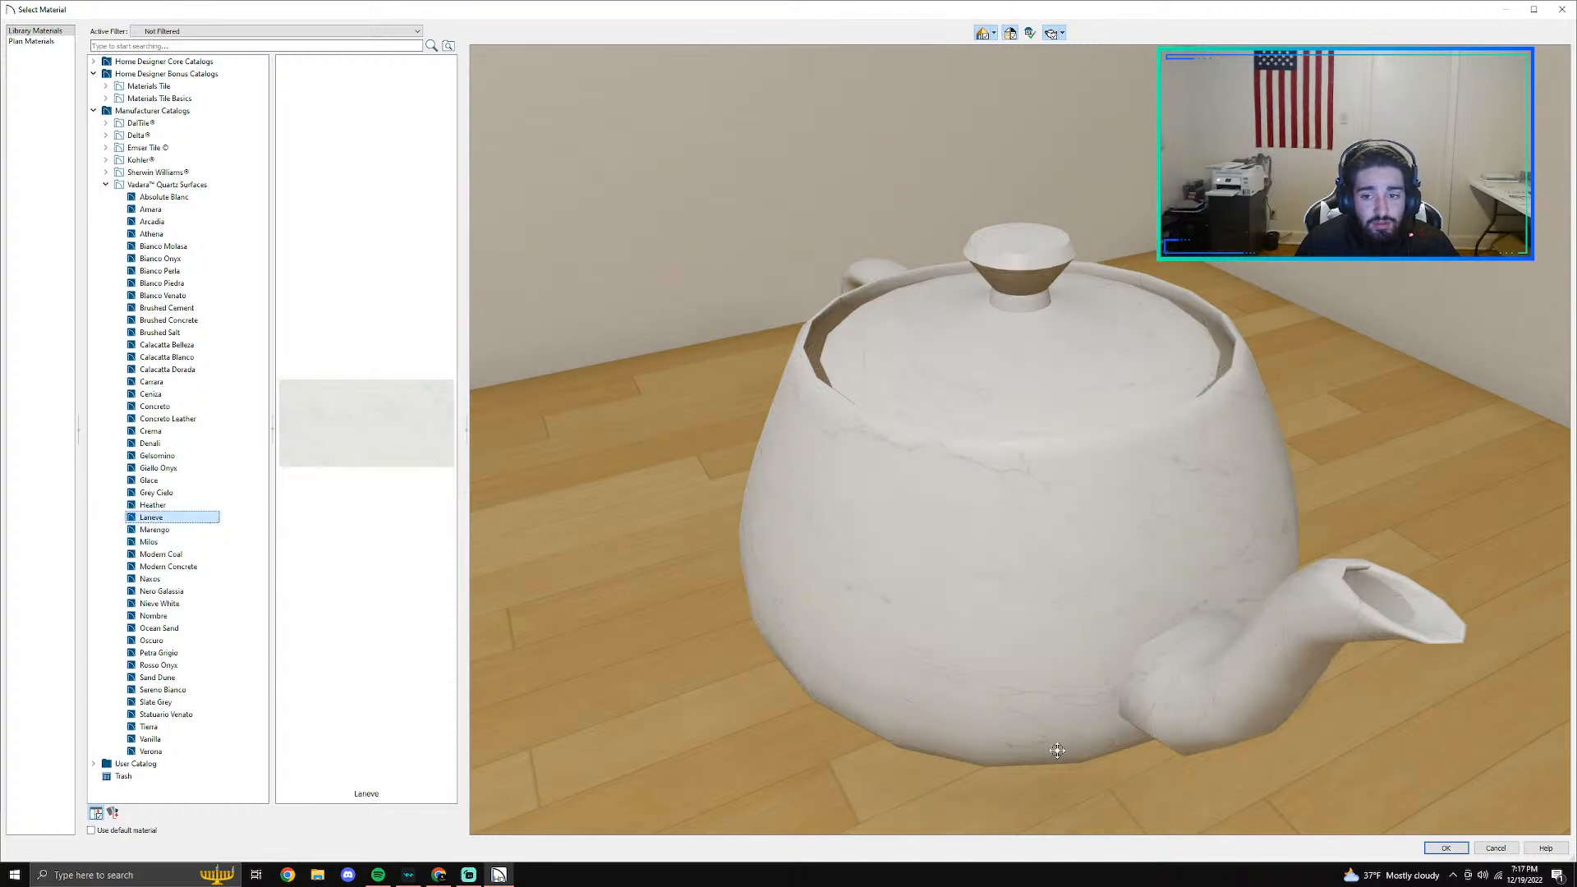
click(1448, 849)
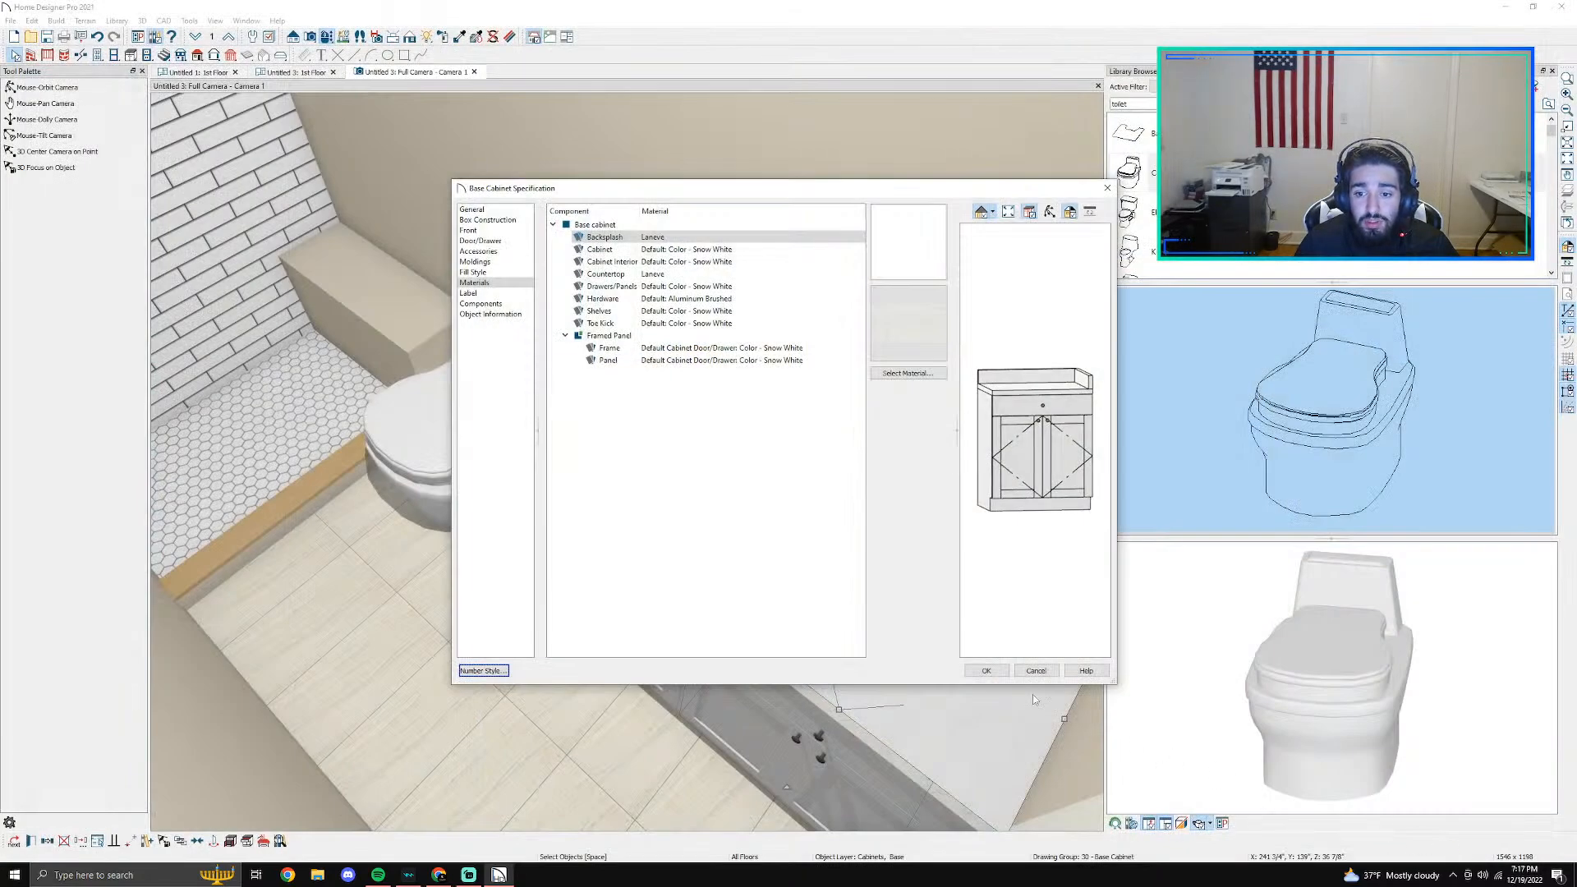
click(991, 679)
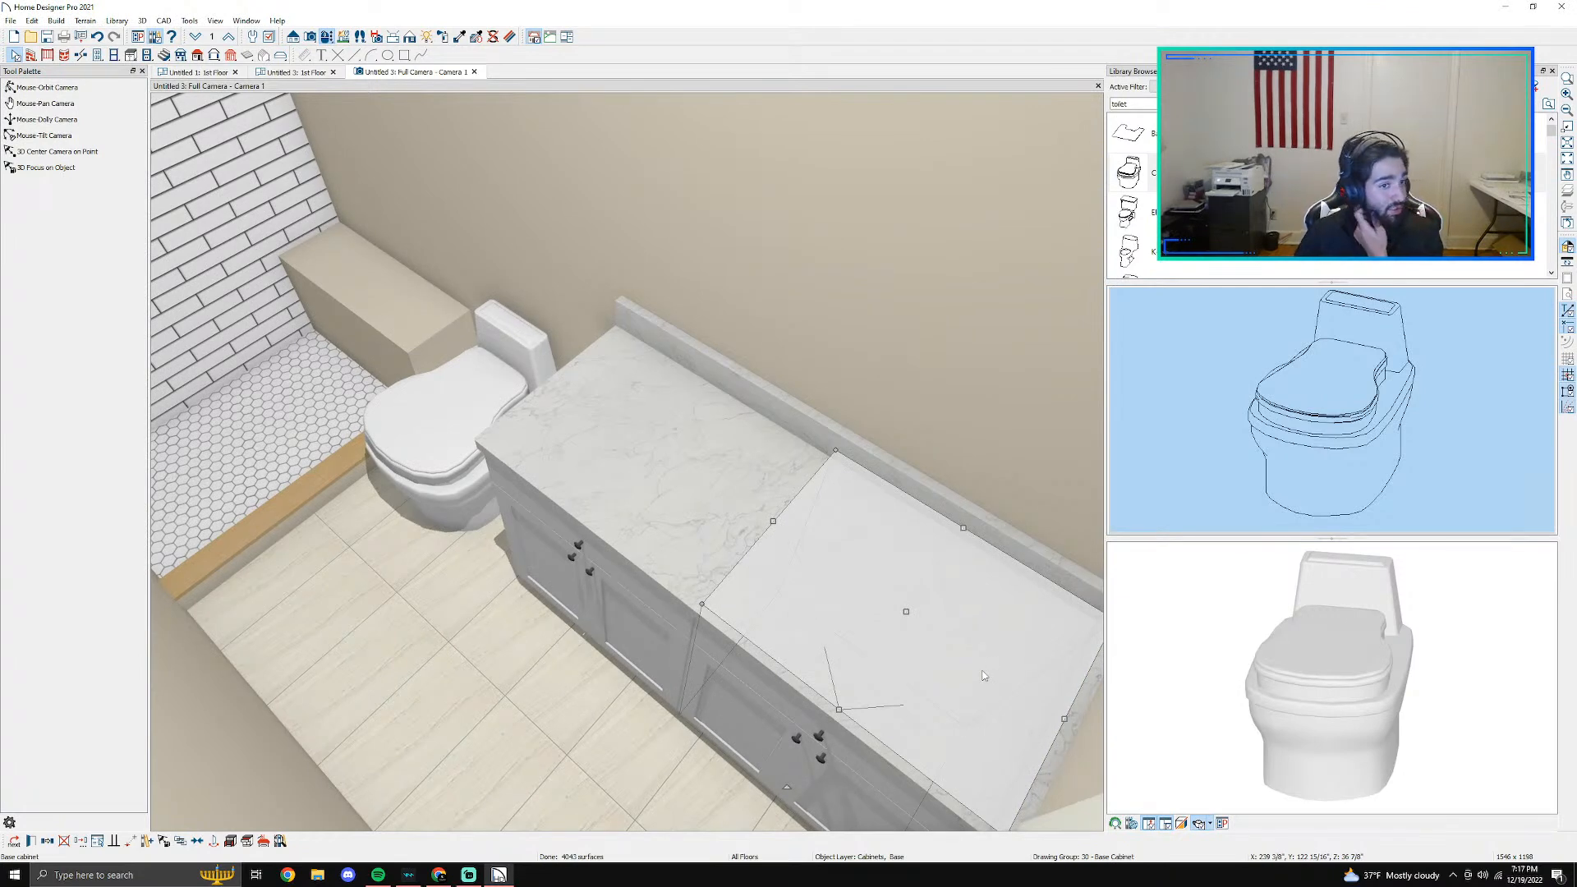
key(Escape)
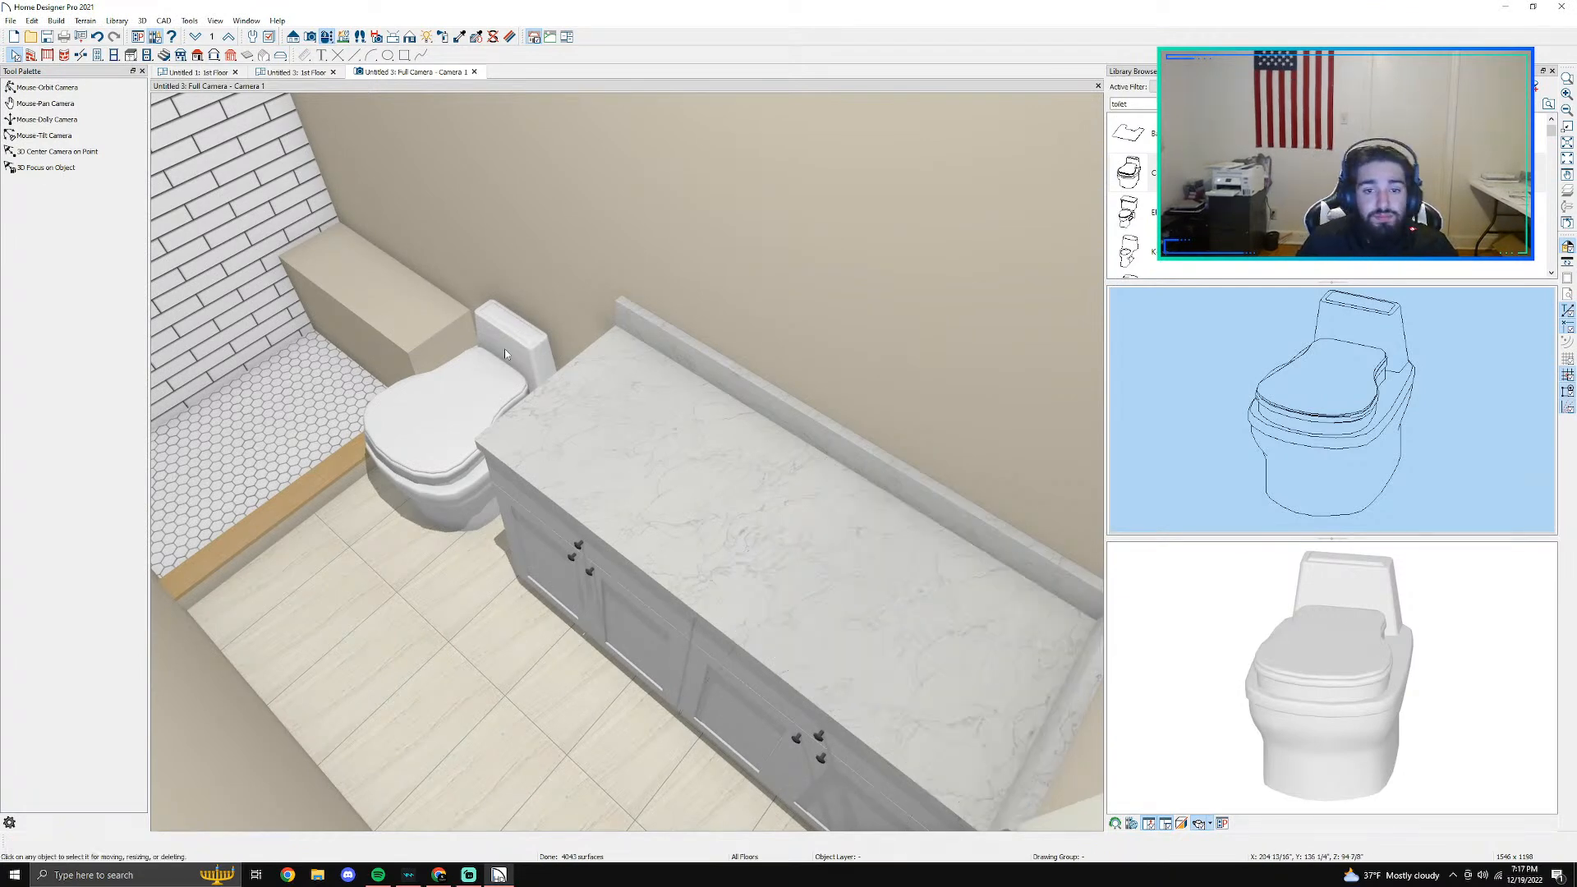
- Search the library for "sink"
click(51, 87)
drag(616, 378, 813, 419)
double_click(1174, 104)
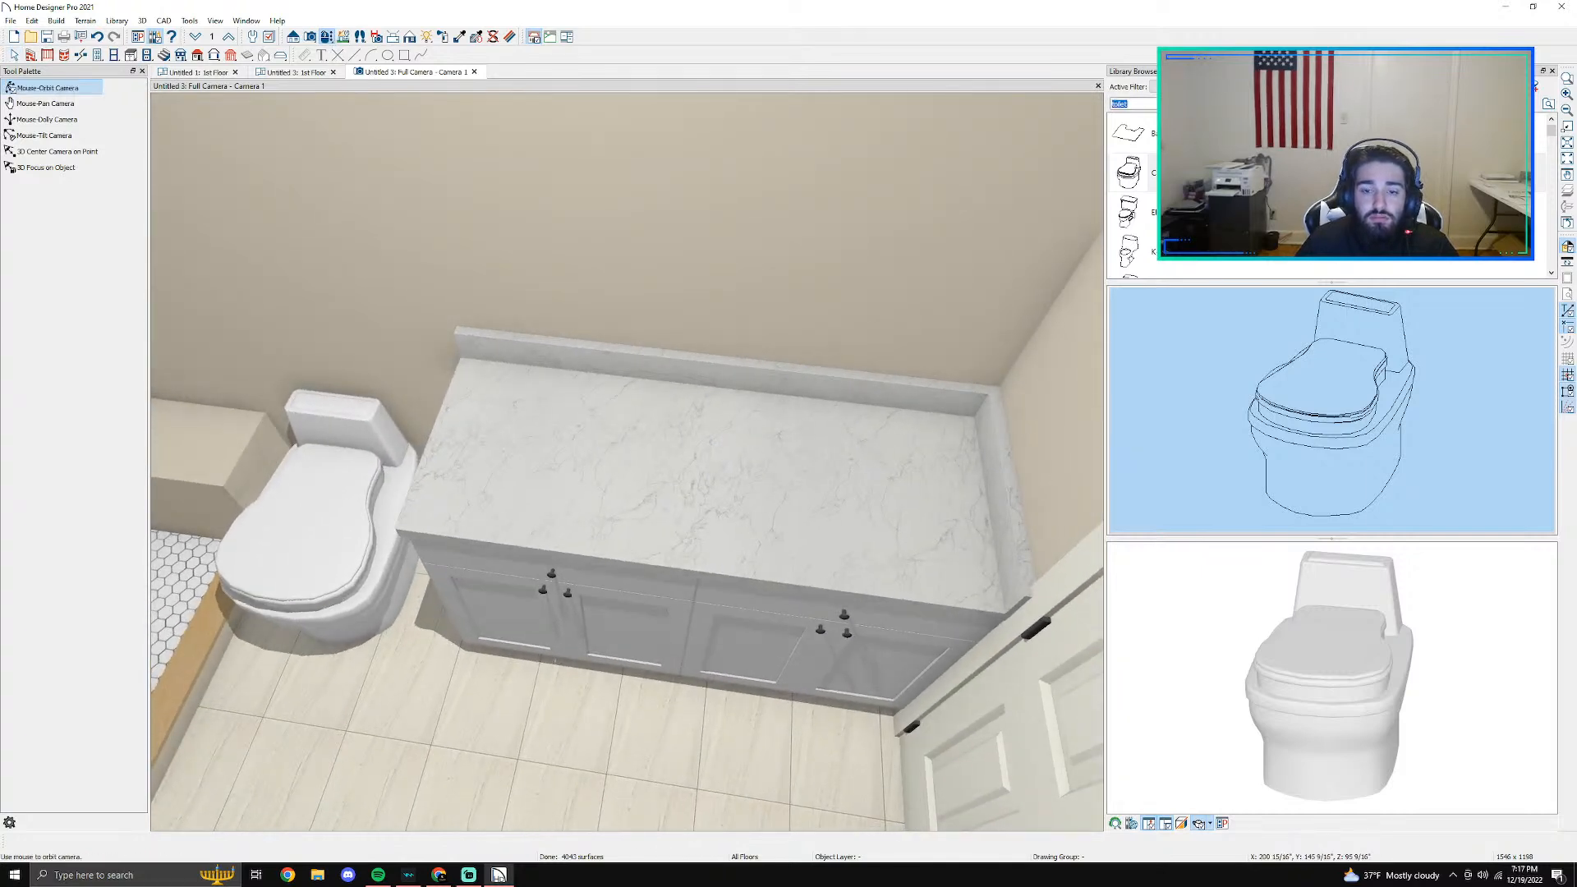
text(sink)
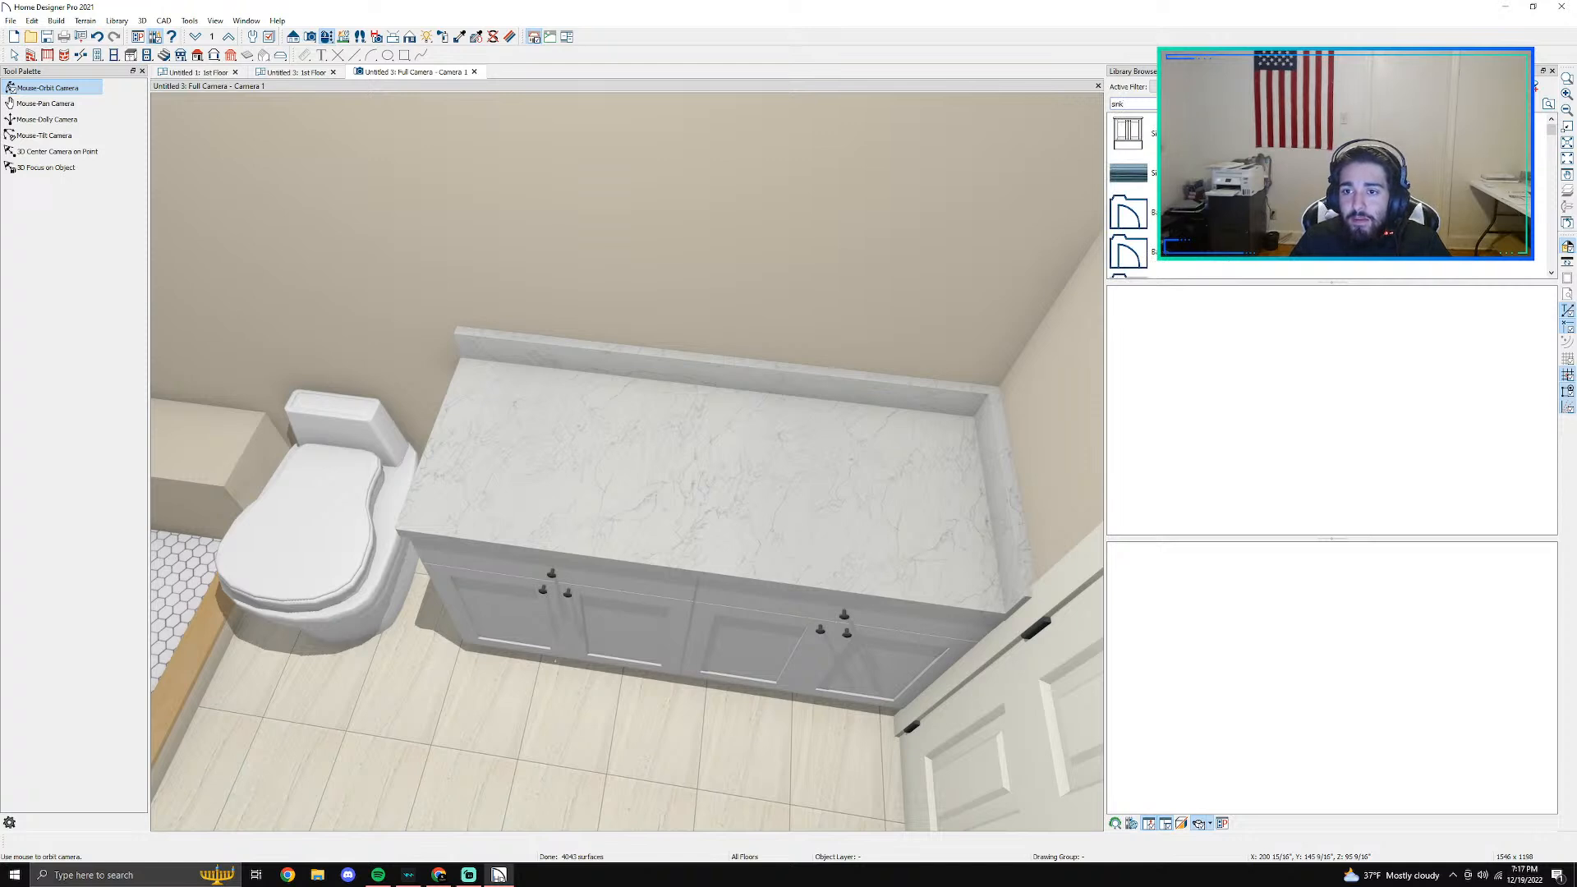
- Try a Kohler search in the library, clear it, and browse the Caxton bathroom sinks
double_click(1117, 104)
text(k)
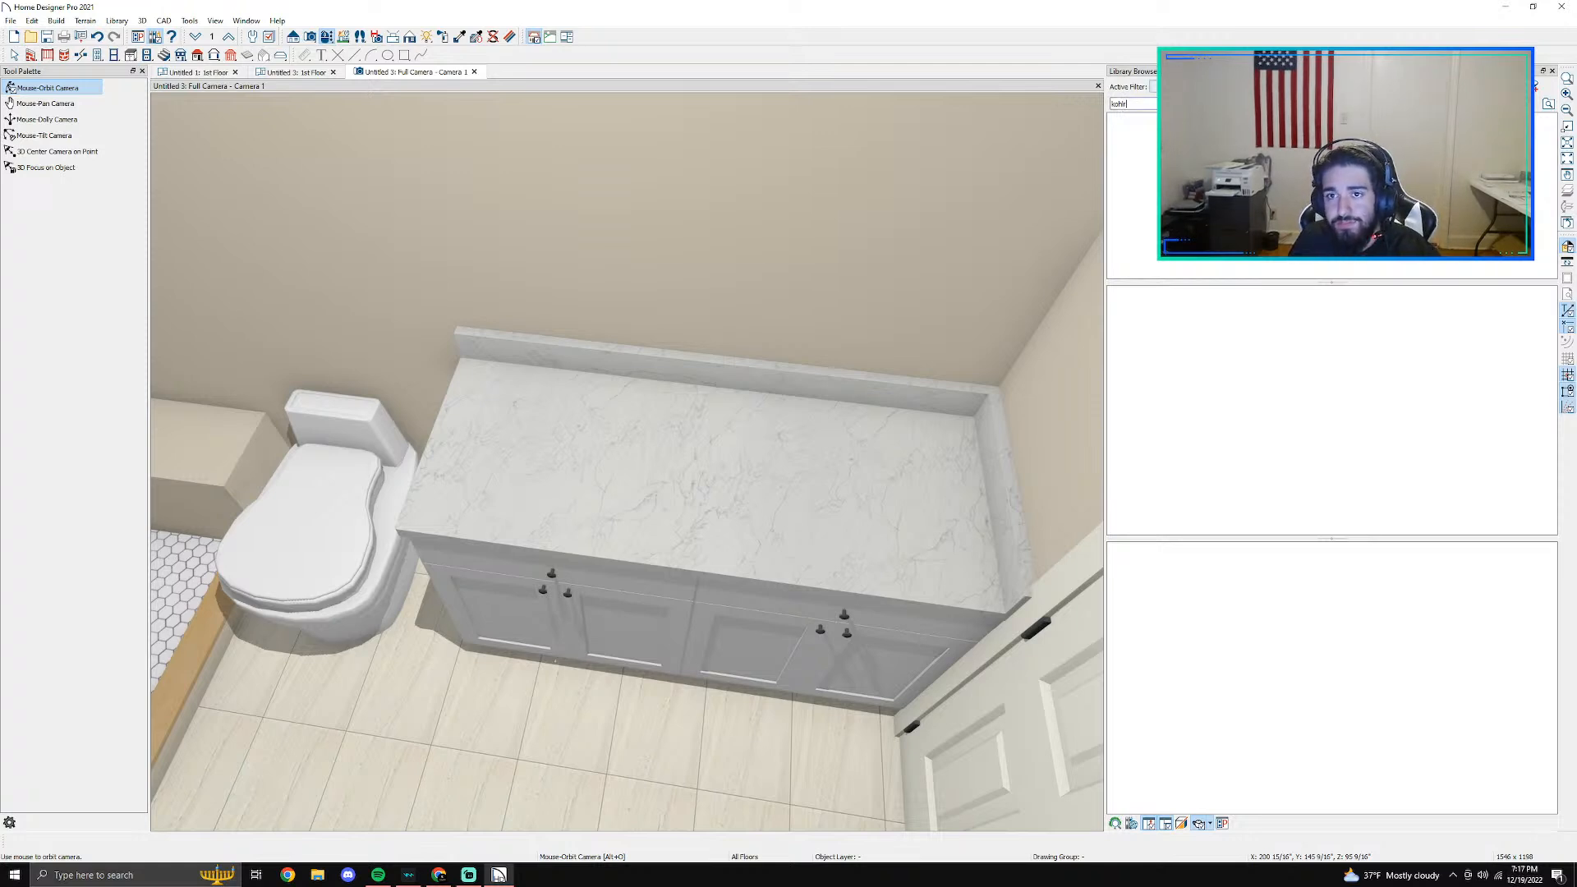
key(BackSpace)
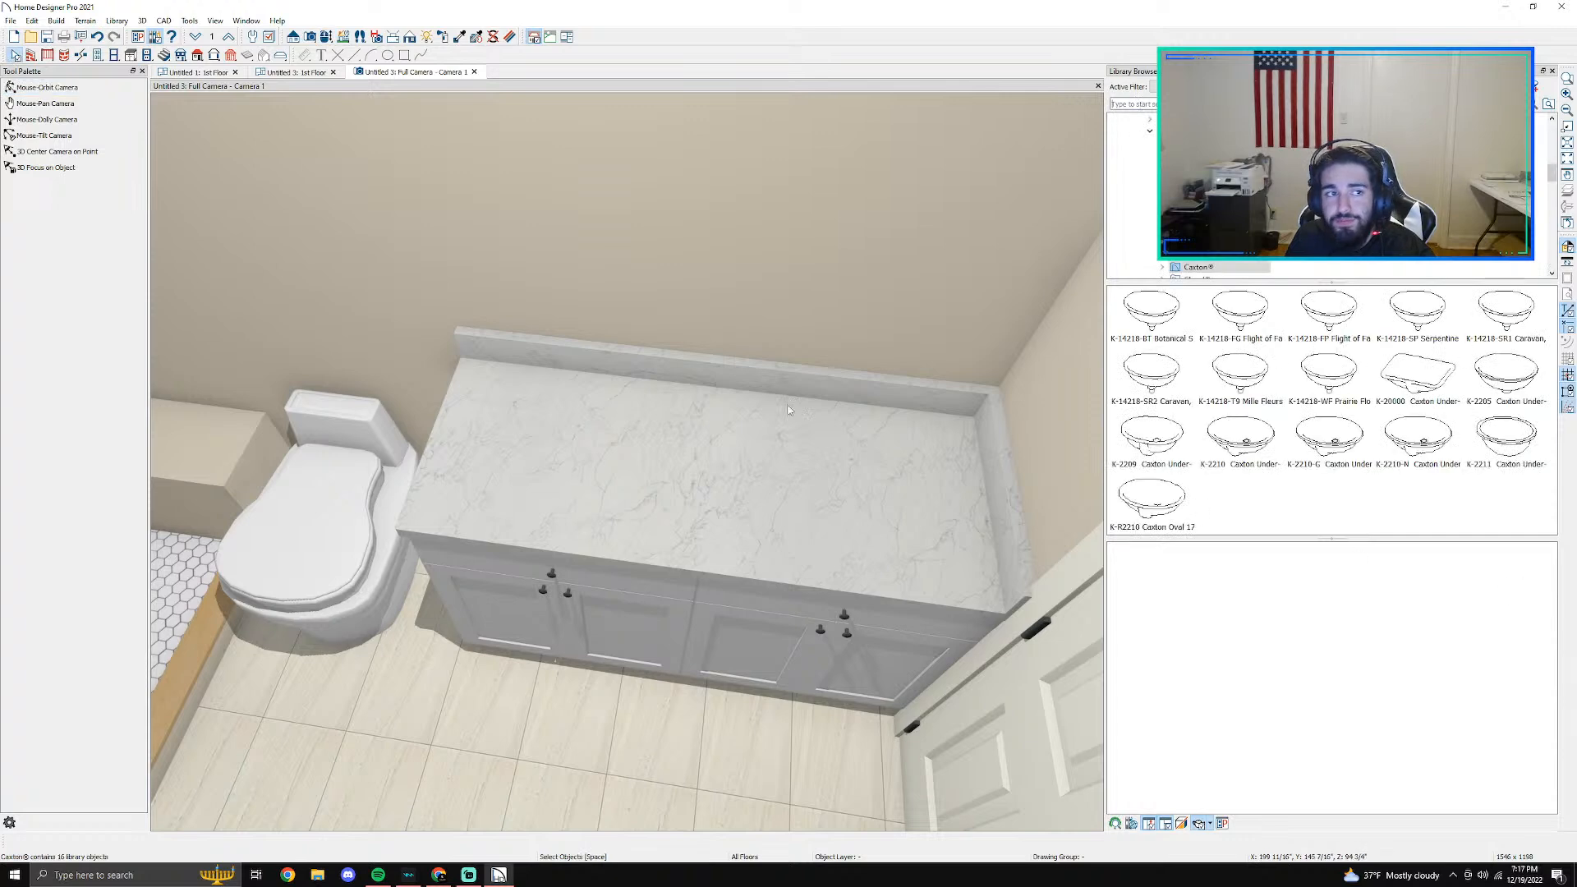
scroll(1331, 197, down, 2)
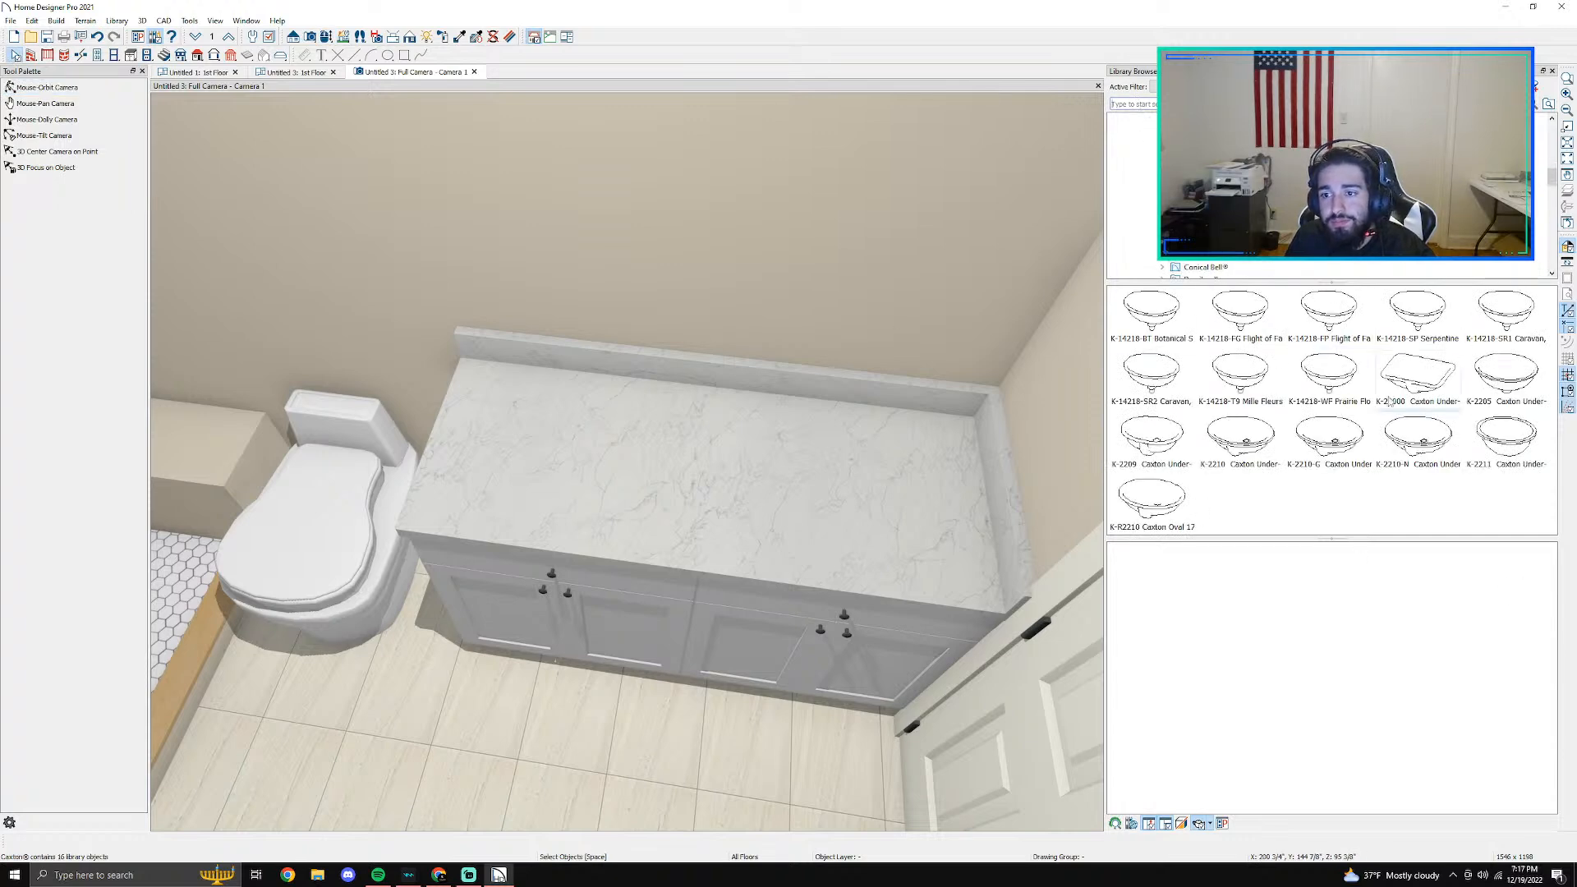
scroll(1281, 213, up, 3)
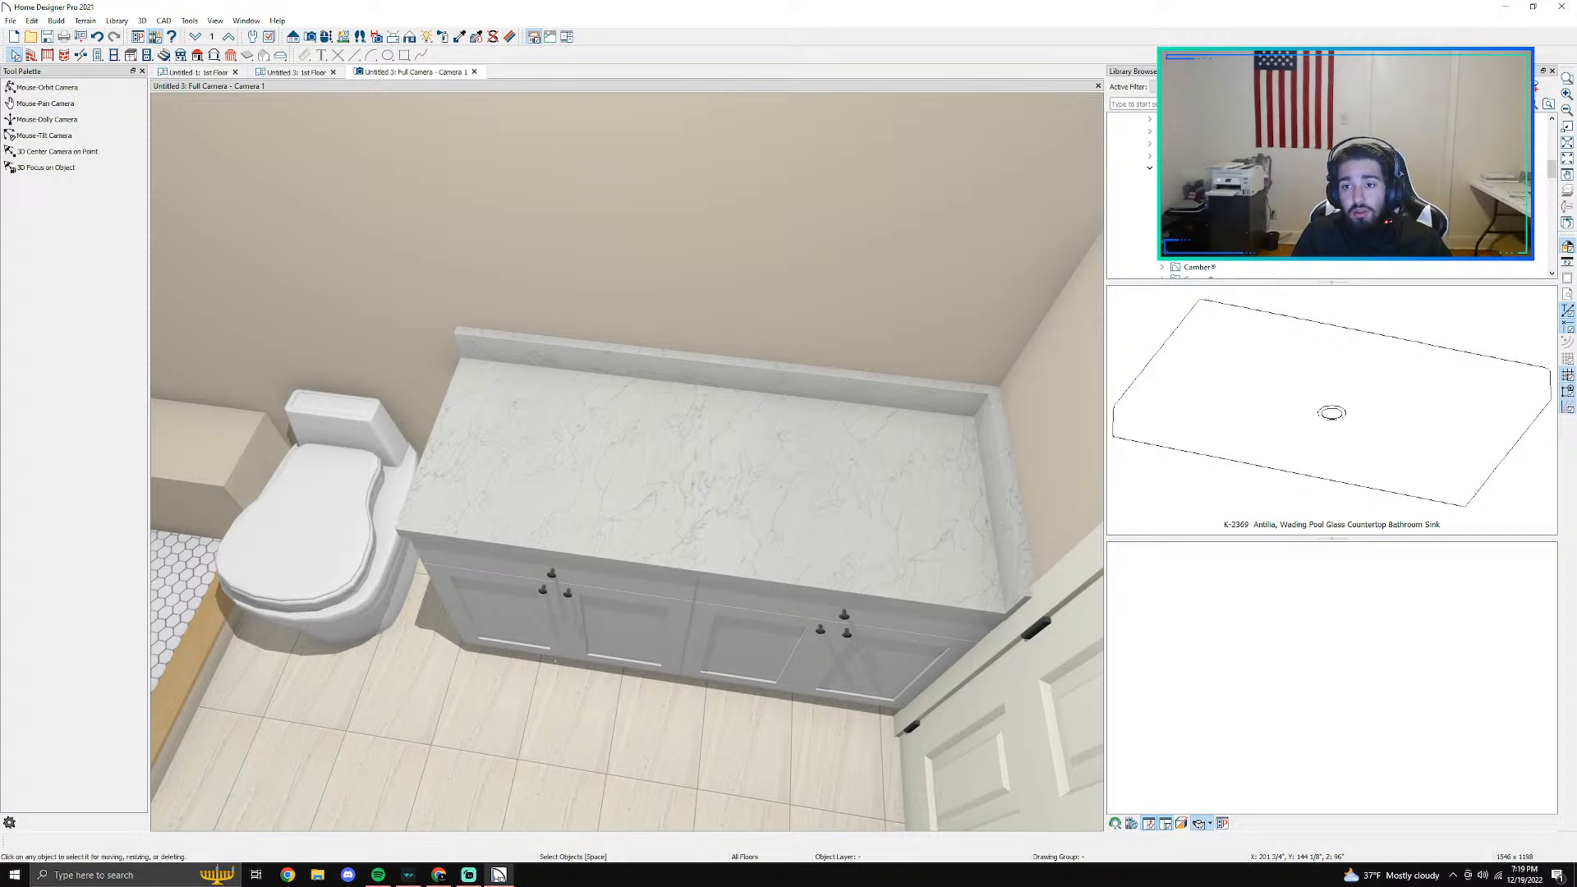
- Examine the Archer, Bachata, Briolette and Bryant bathroom sink collections, previewing the K-2699-1 and K-2714-4 Bryant drop-in sinks
click(1198, 193)
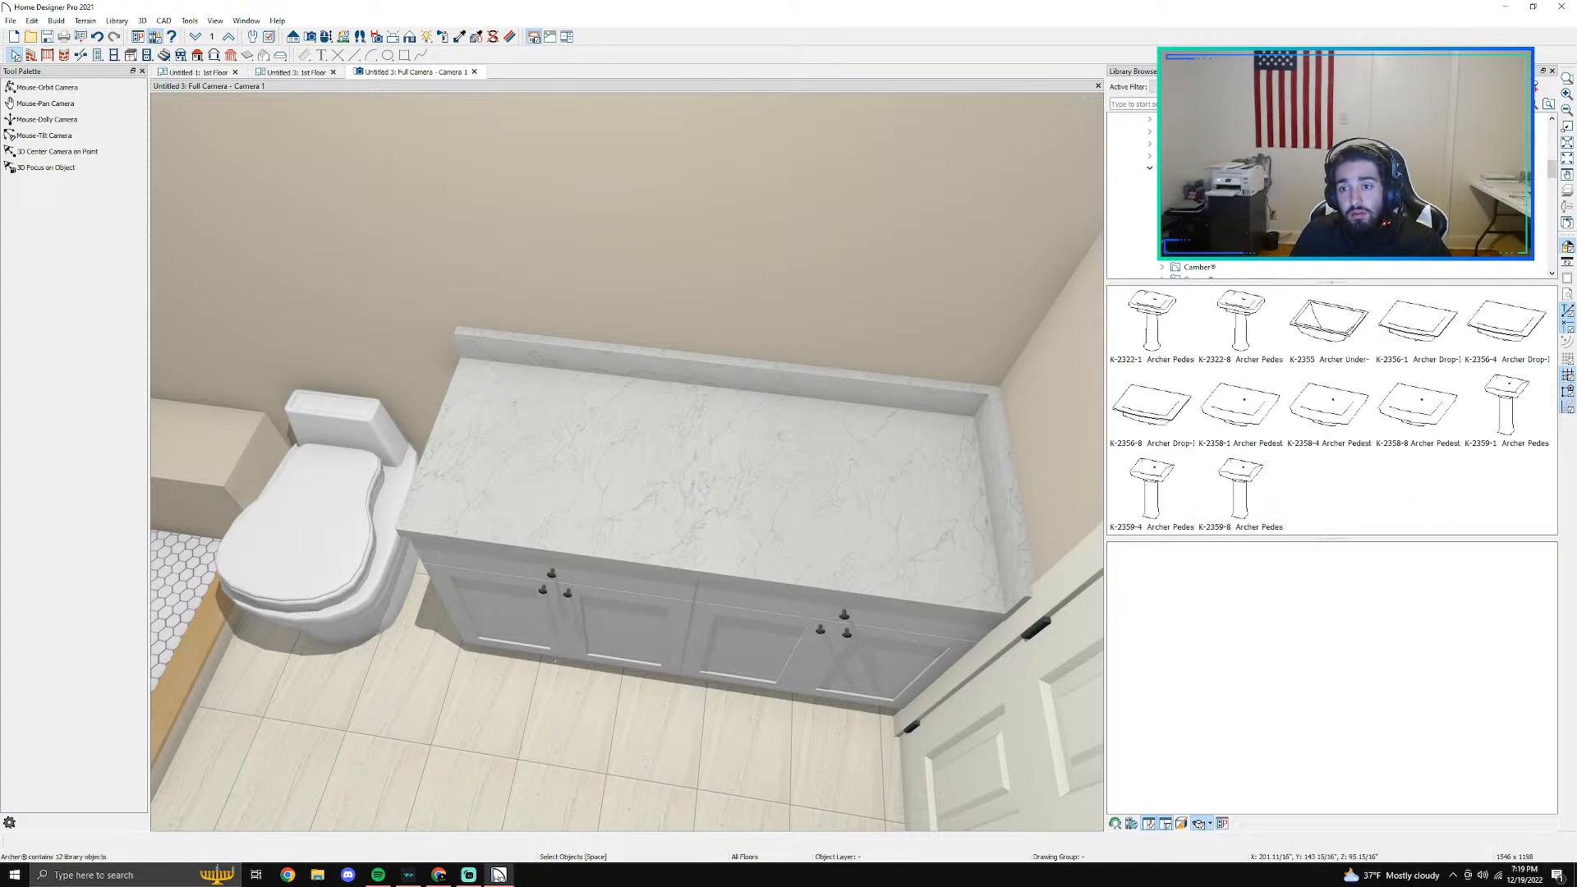
click(1200, 205)
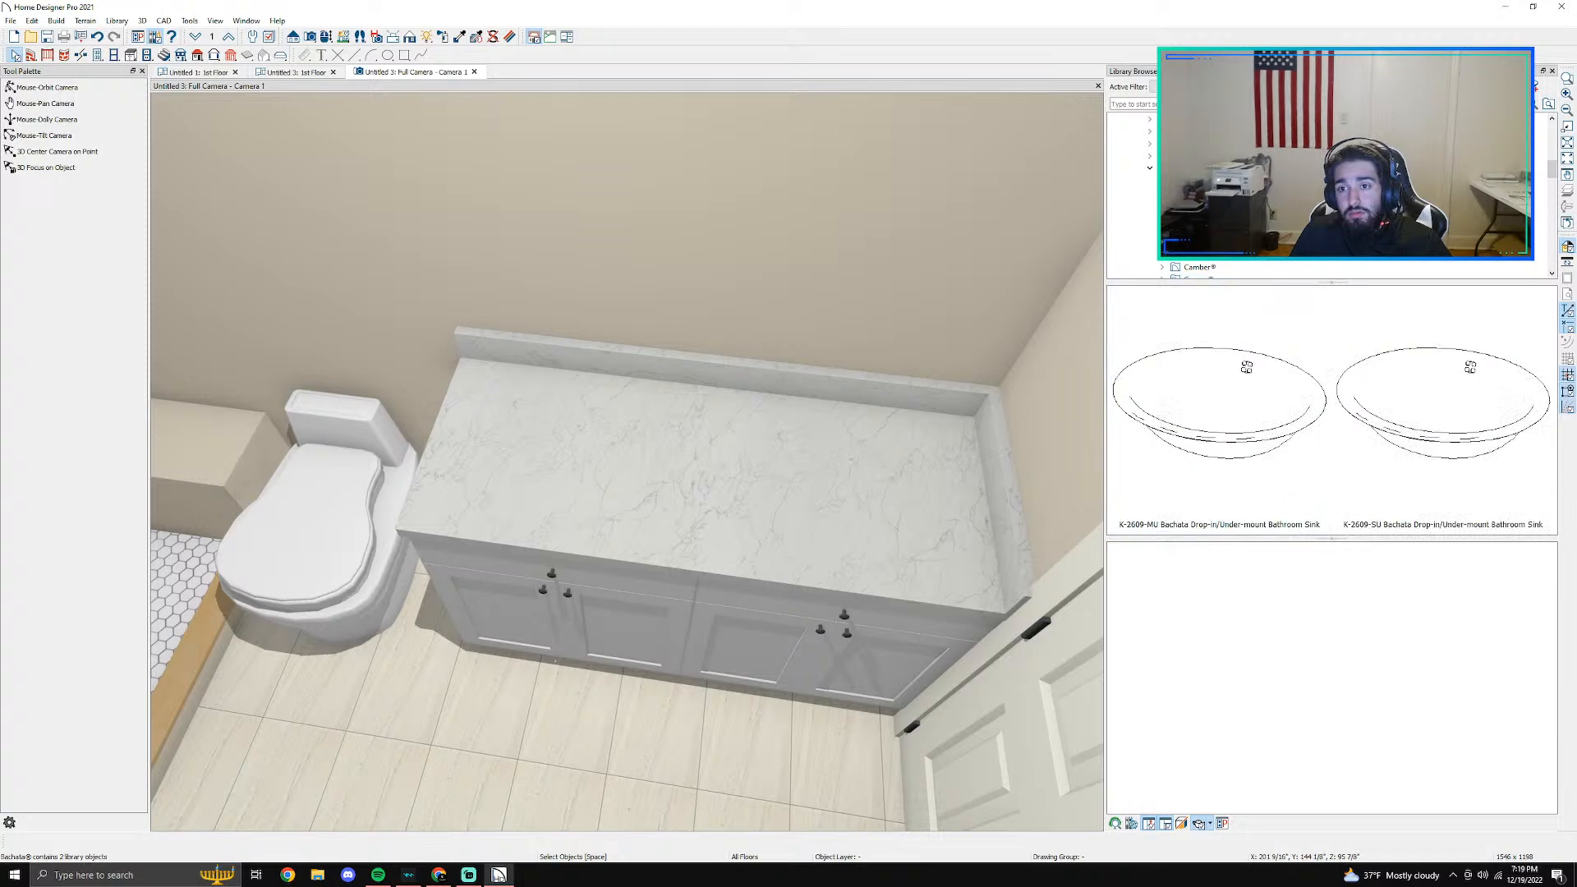
click(1200, 217)
click(1200, 230)
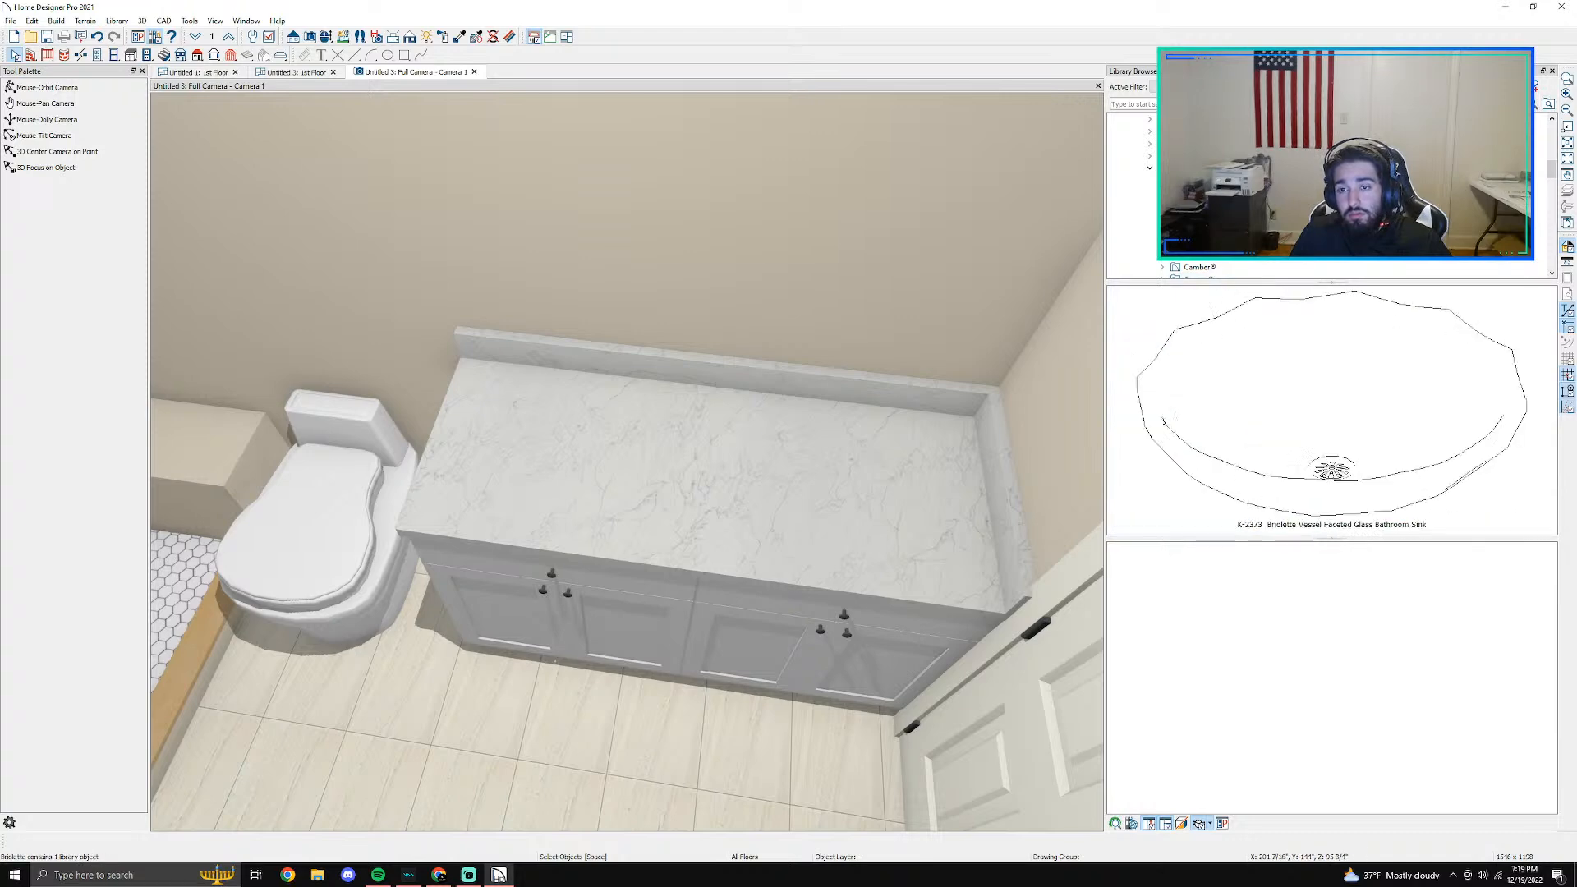
click(1200, 243)
click(1202, 256)
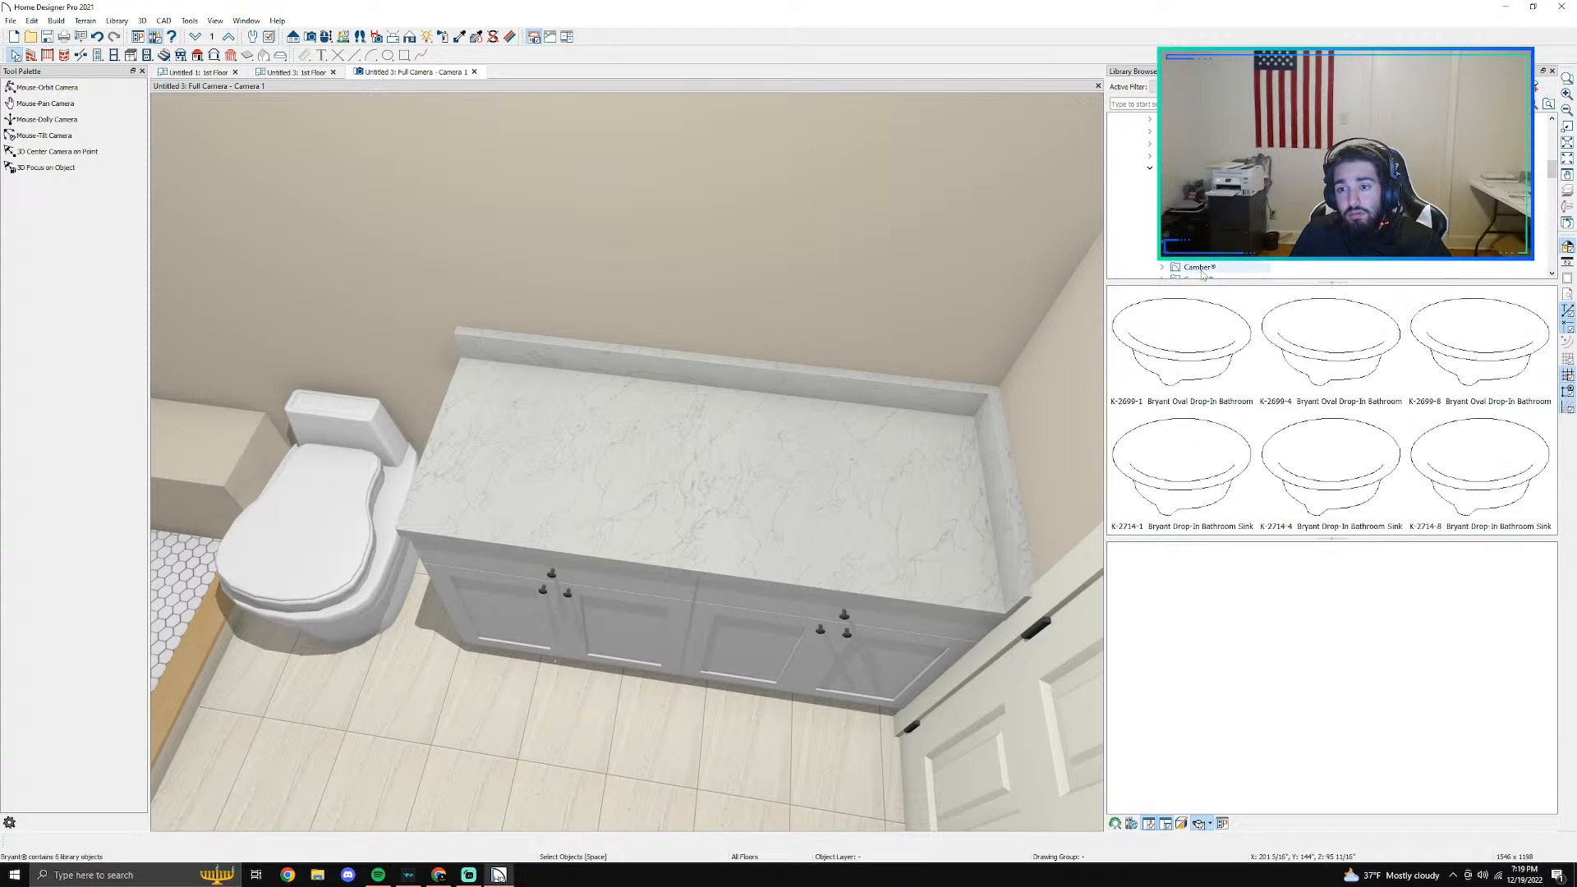
click(1194, 320)
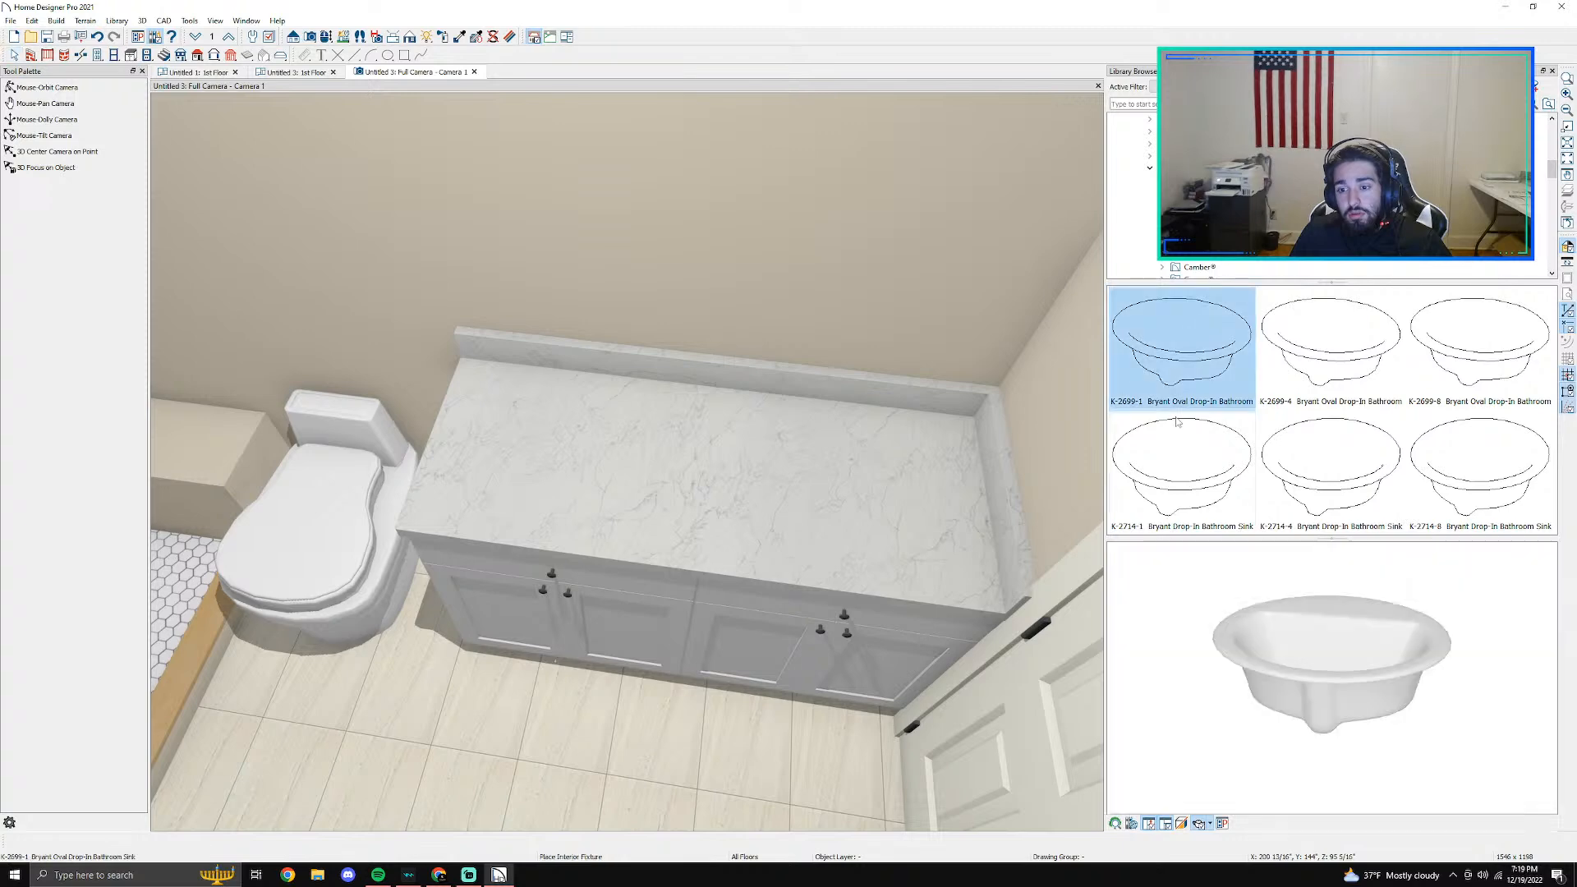
click(1310, 455)
scroll(1208, 205, down, 1)
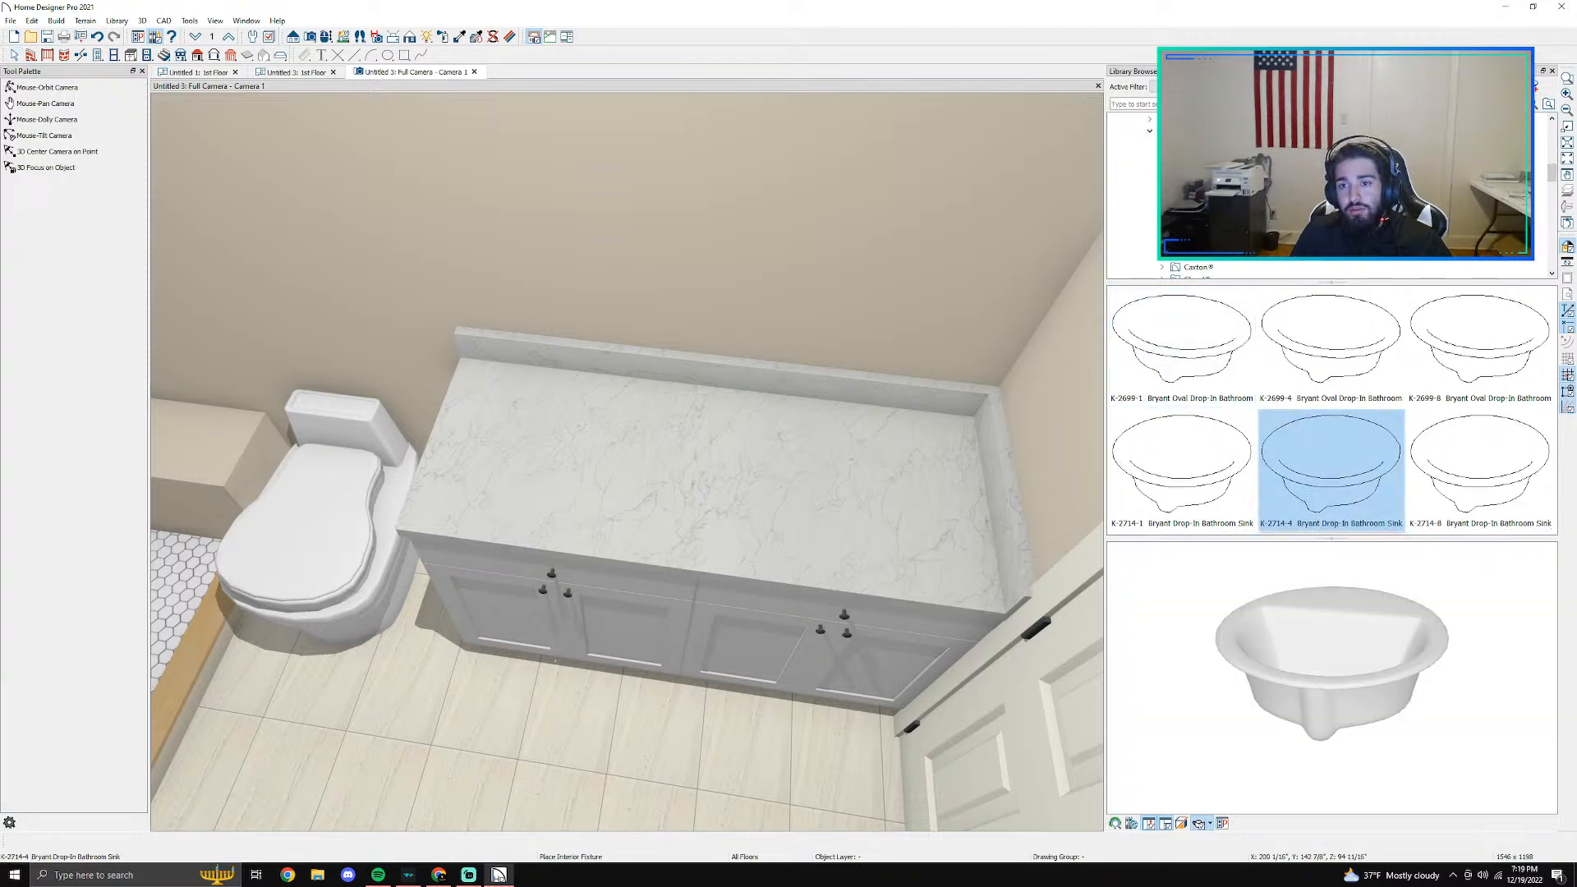
- Compare the two under-mount sinks in the Camber collection and choose K-14218-VB Imperial Blue, Caxton, Oval Under-Mount for placement
click(1201, 233)
click(1245, 433)
click(1459, 479)
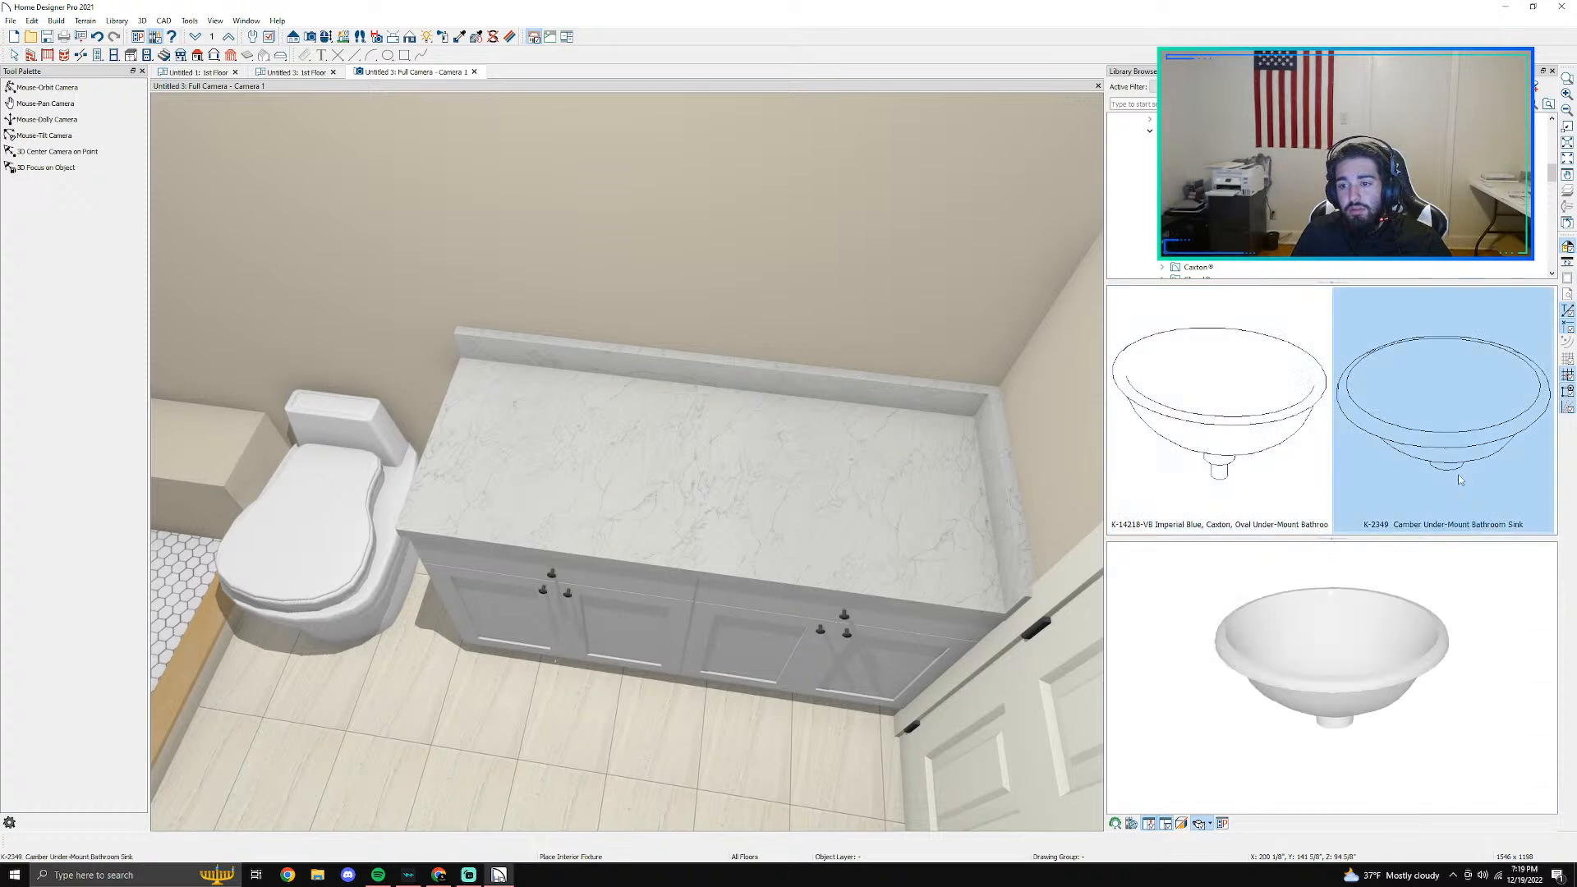
click(1281, 441)
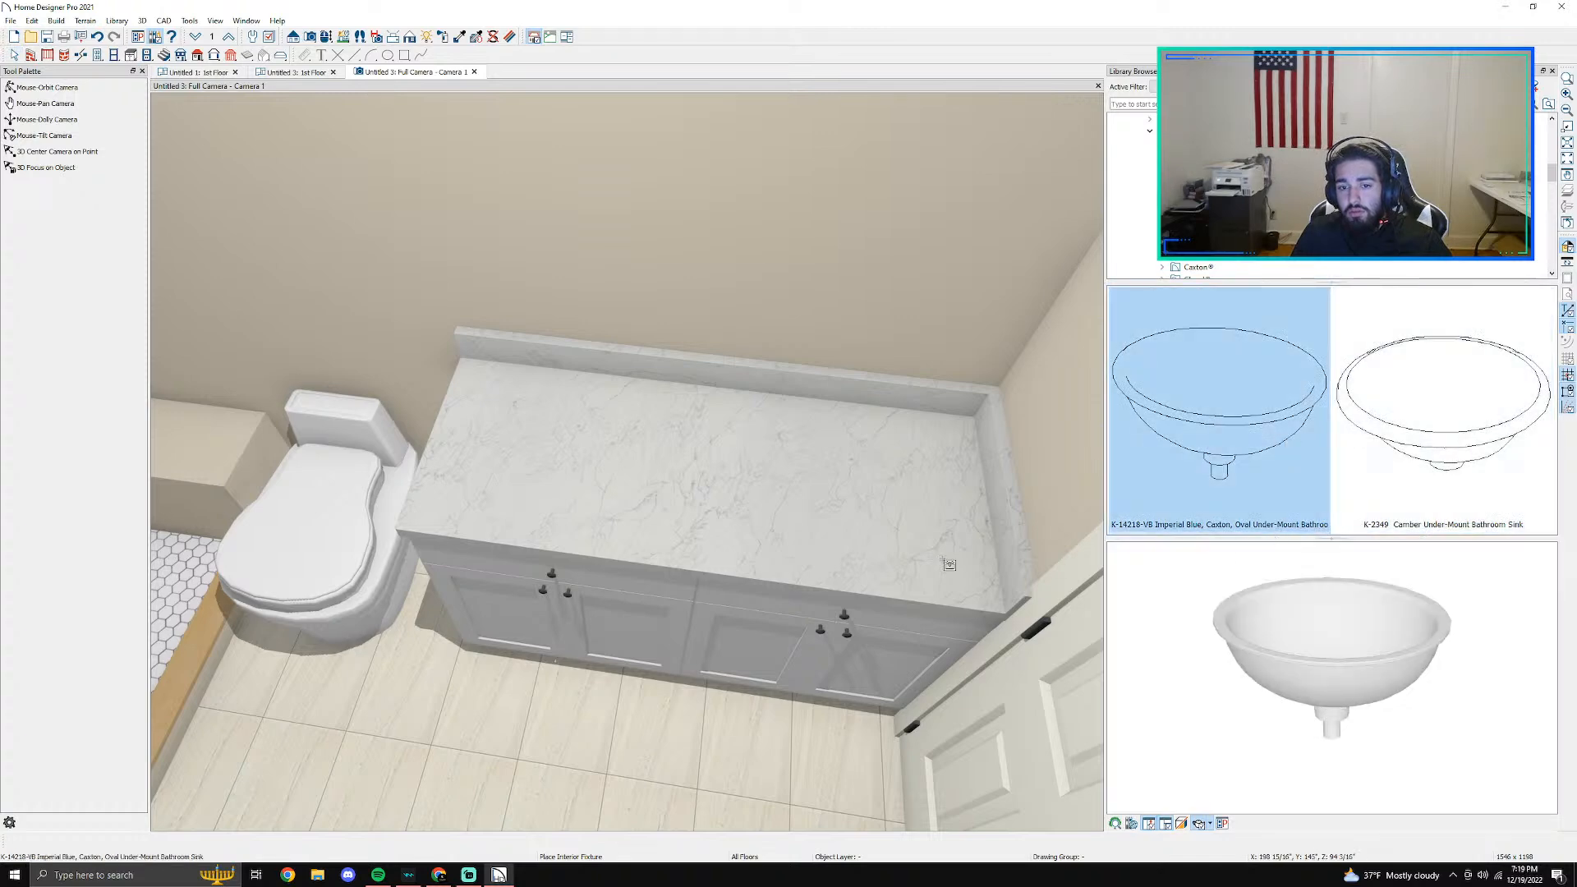
- In the Untitled 3 floor plan, place one of the chosen oval under-mount sinks at the middle of each base cabinet
click(199, 73)
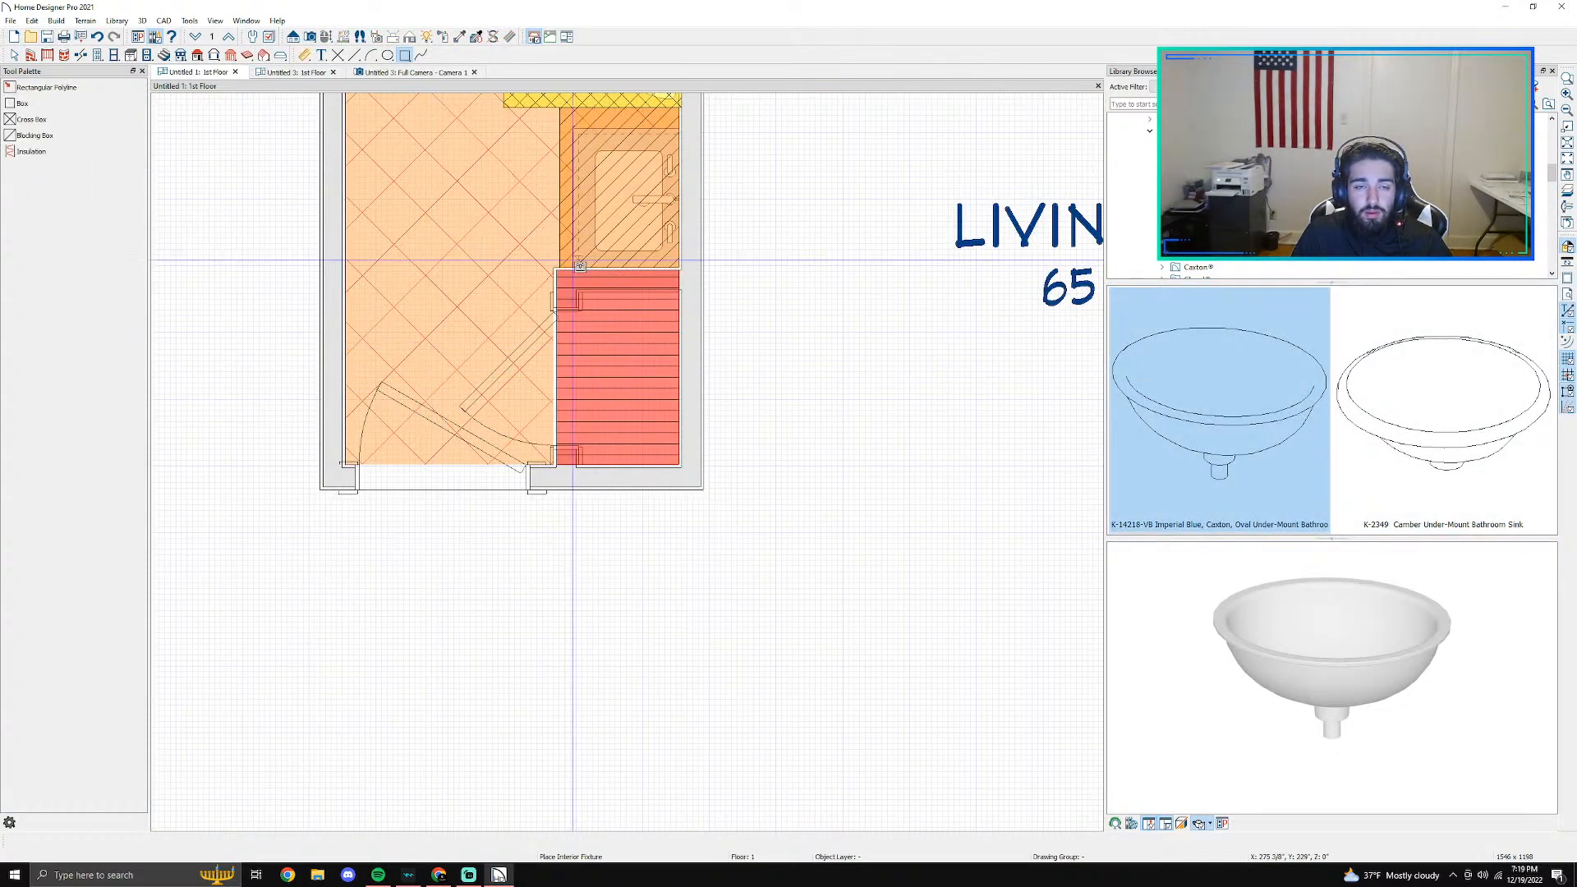
click(294, 72)
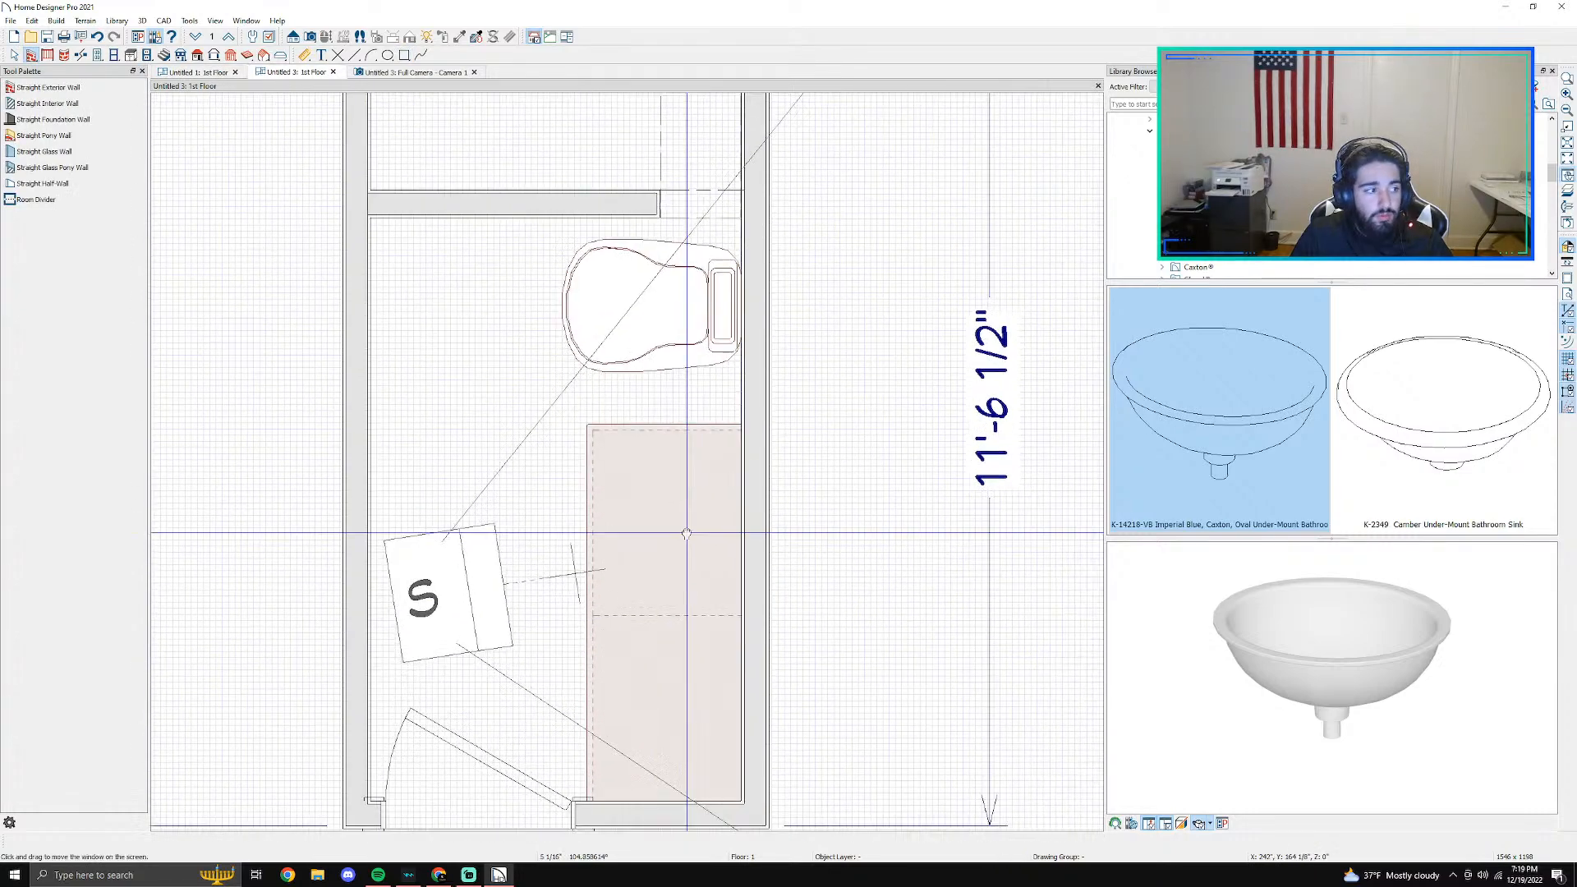
middle_drag(694, 564, 659, 408)
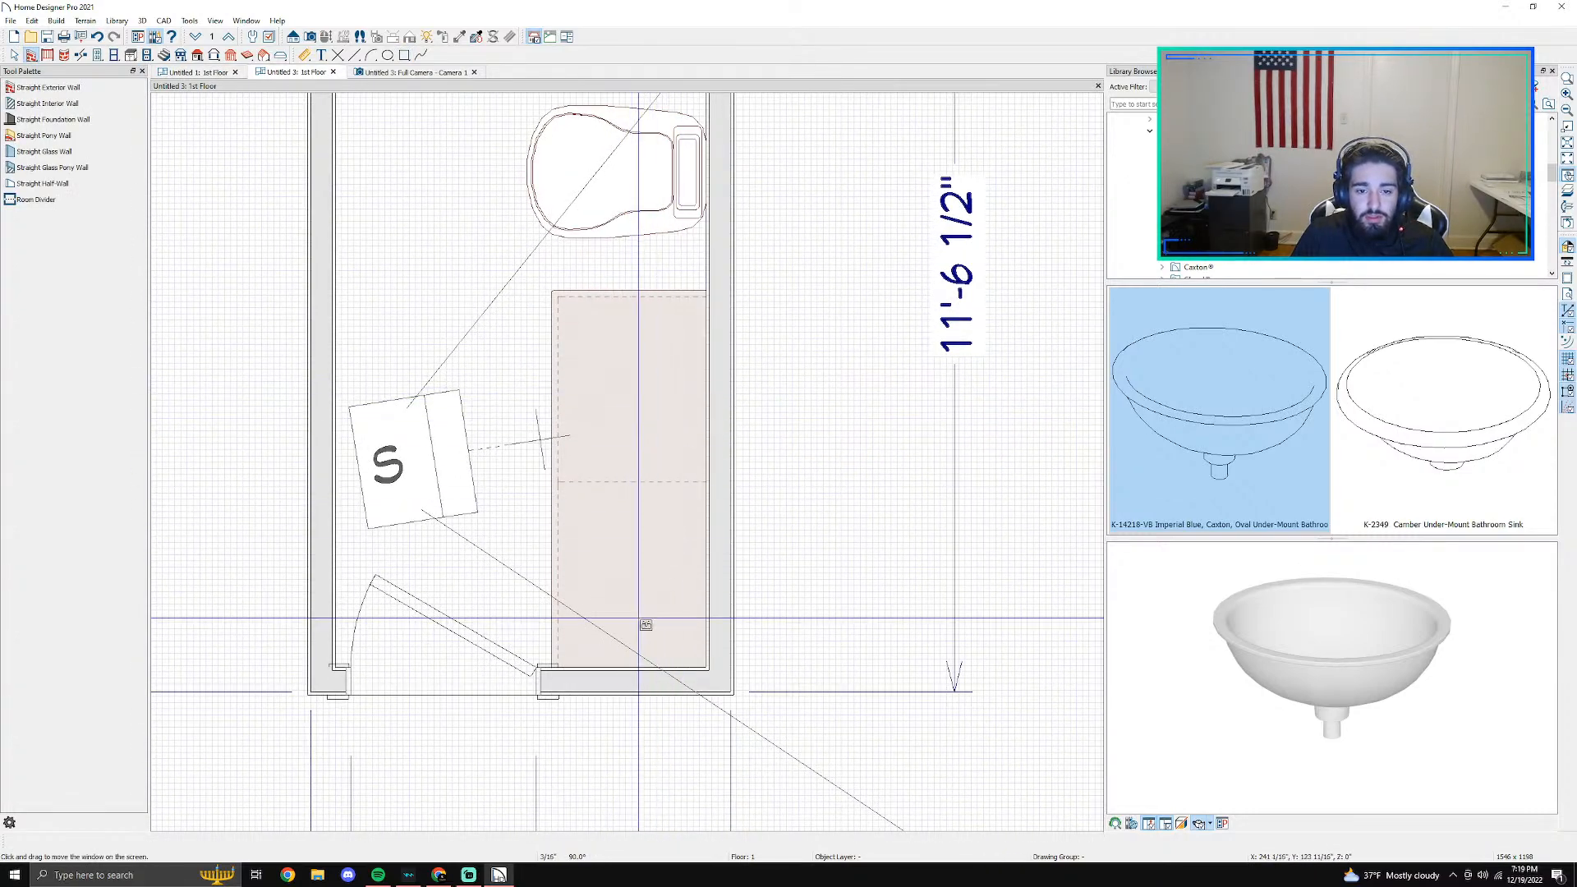
click(633, 574)
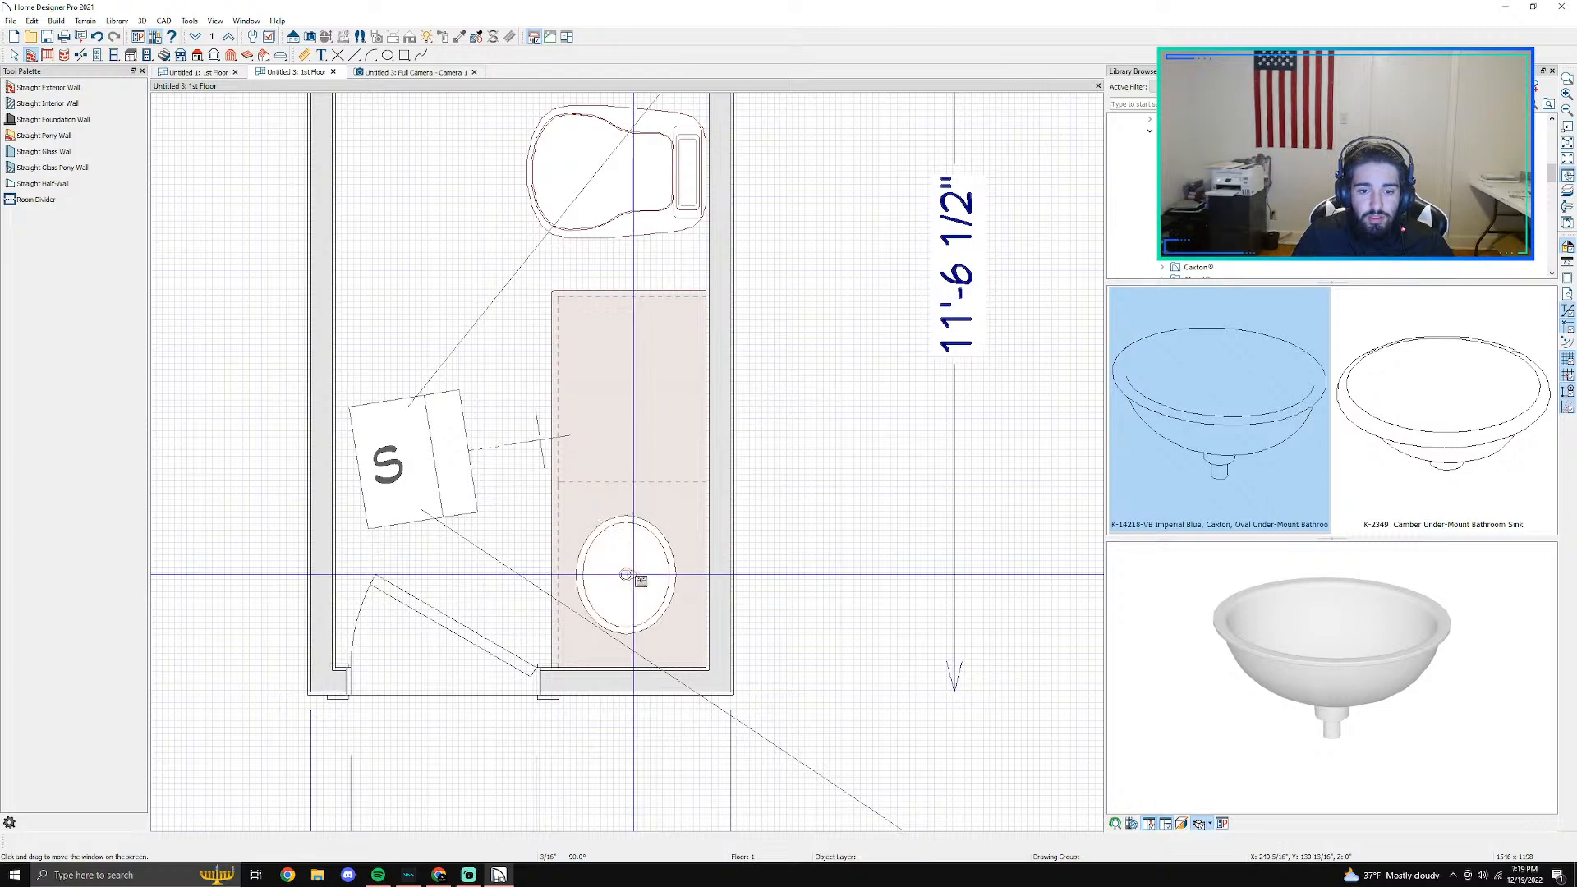
click(626, 390)
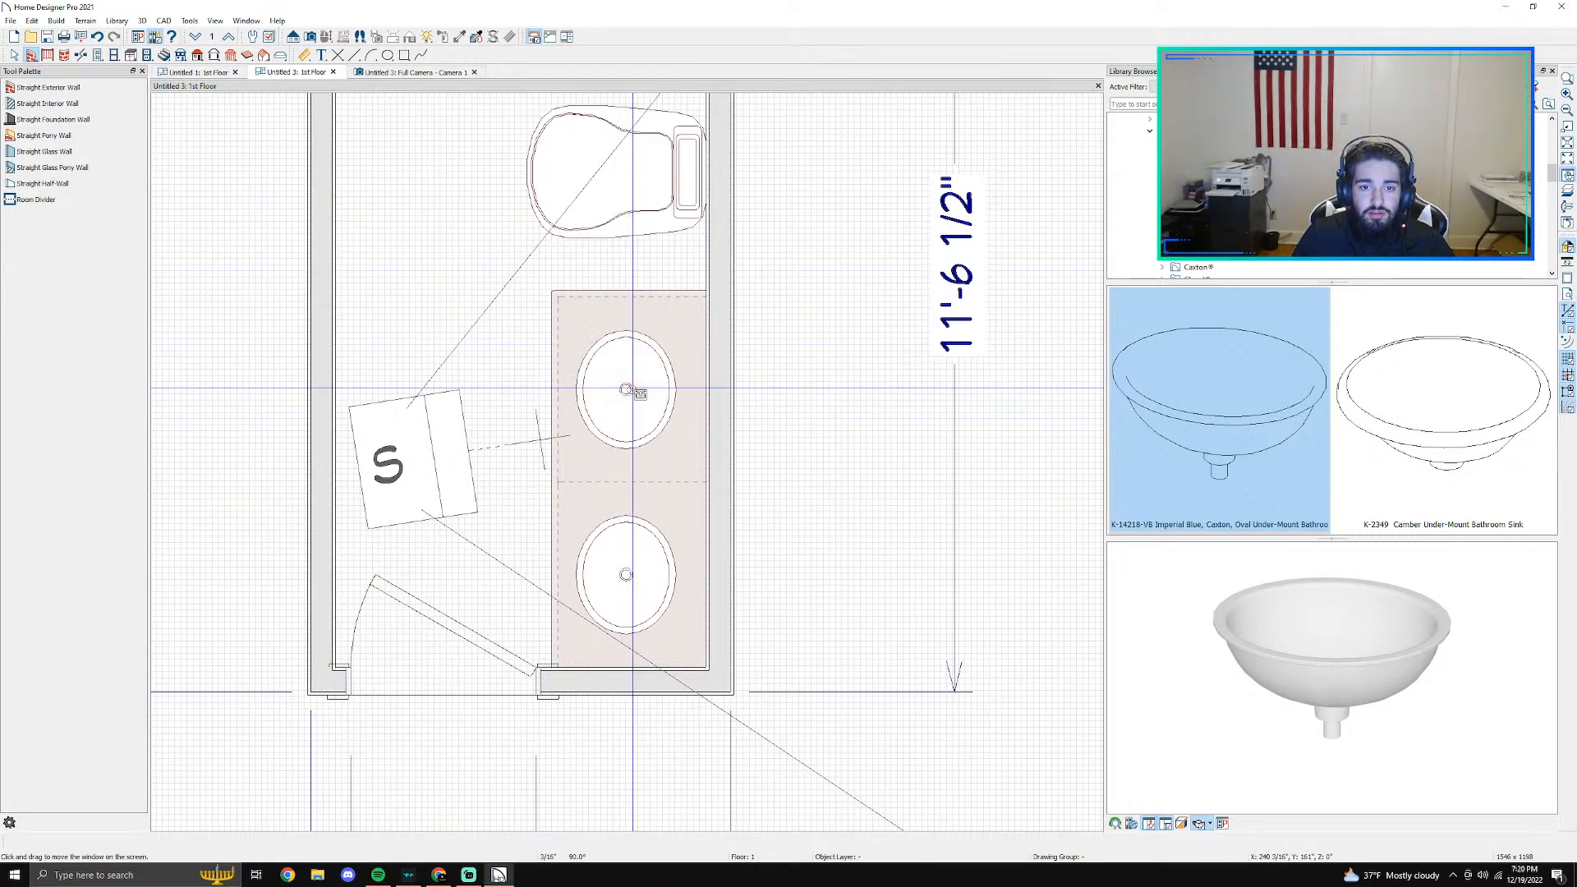
- Return to the 3D camera view and inspect both sinks in the countertop
click(374, 72)
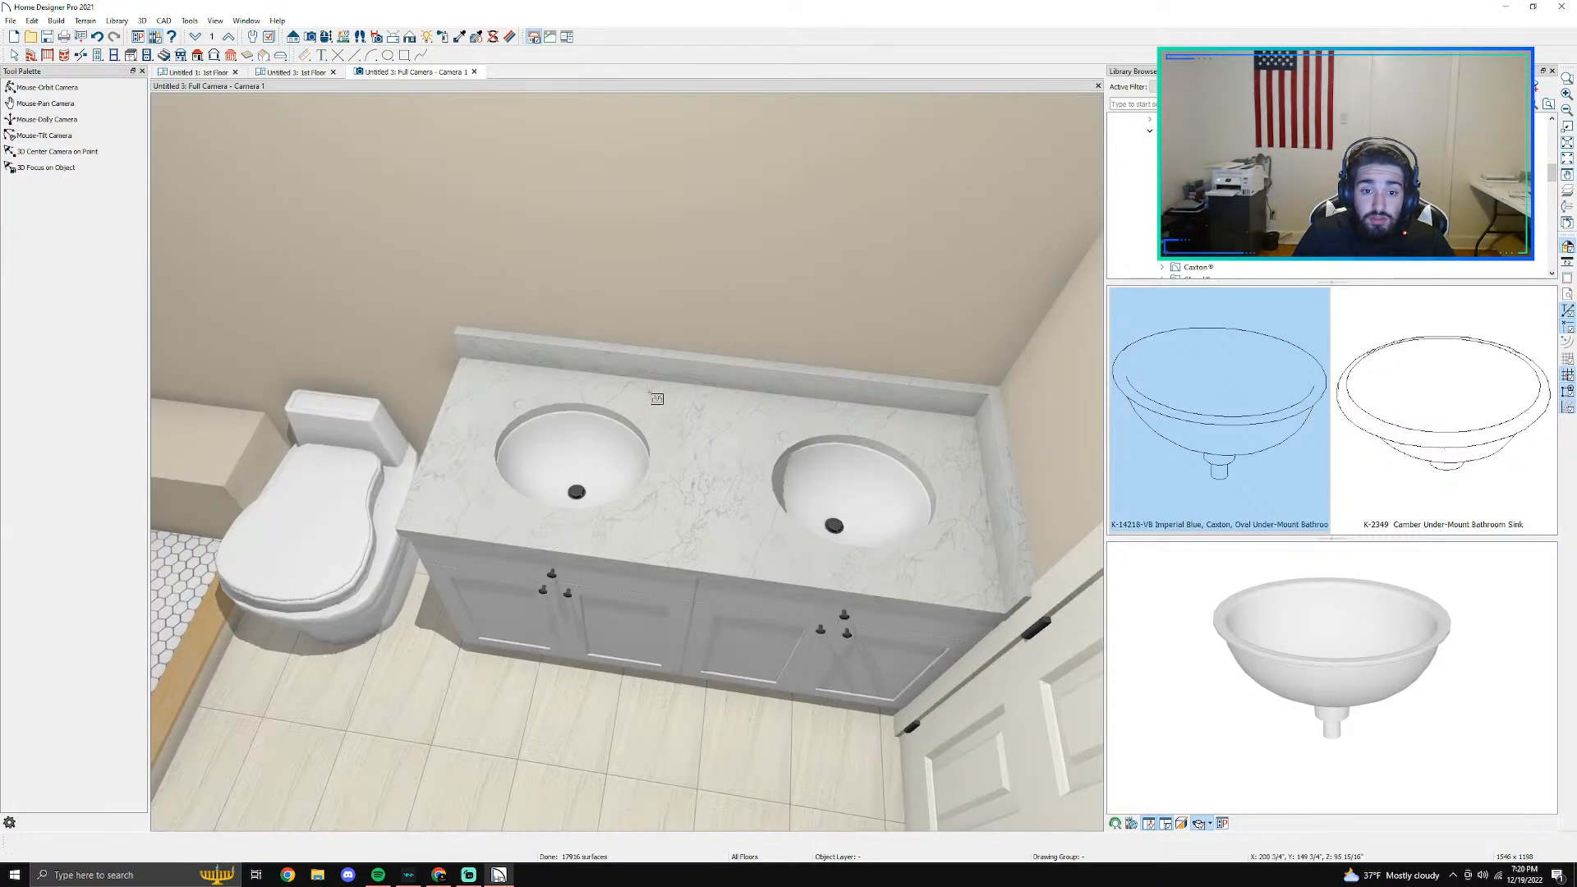
scroll(648, 557, up, 3)
scroll(896, 498, down, 2)
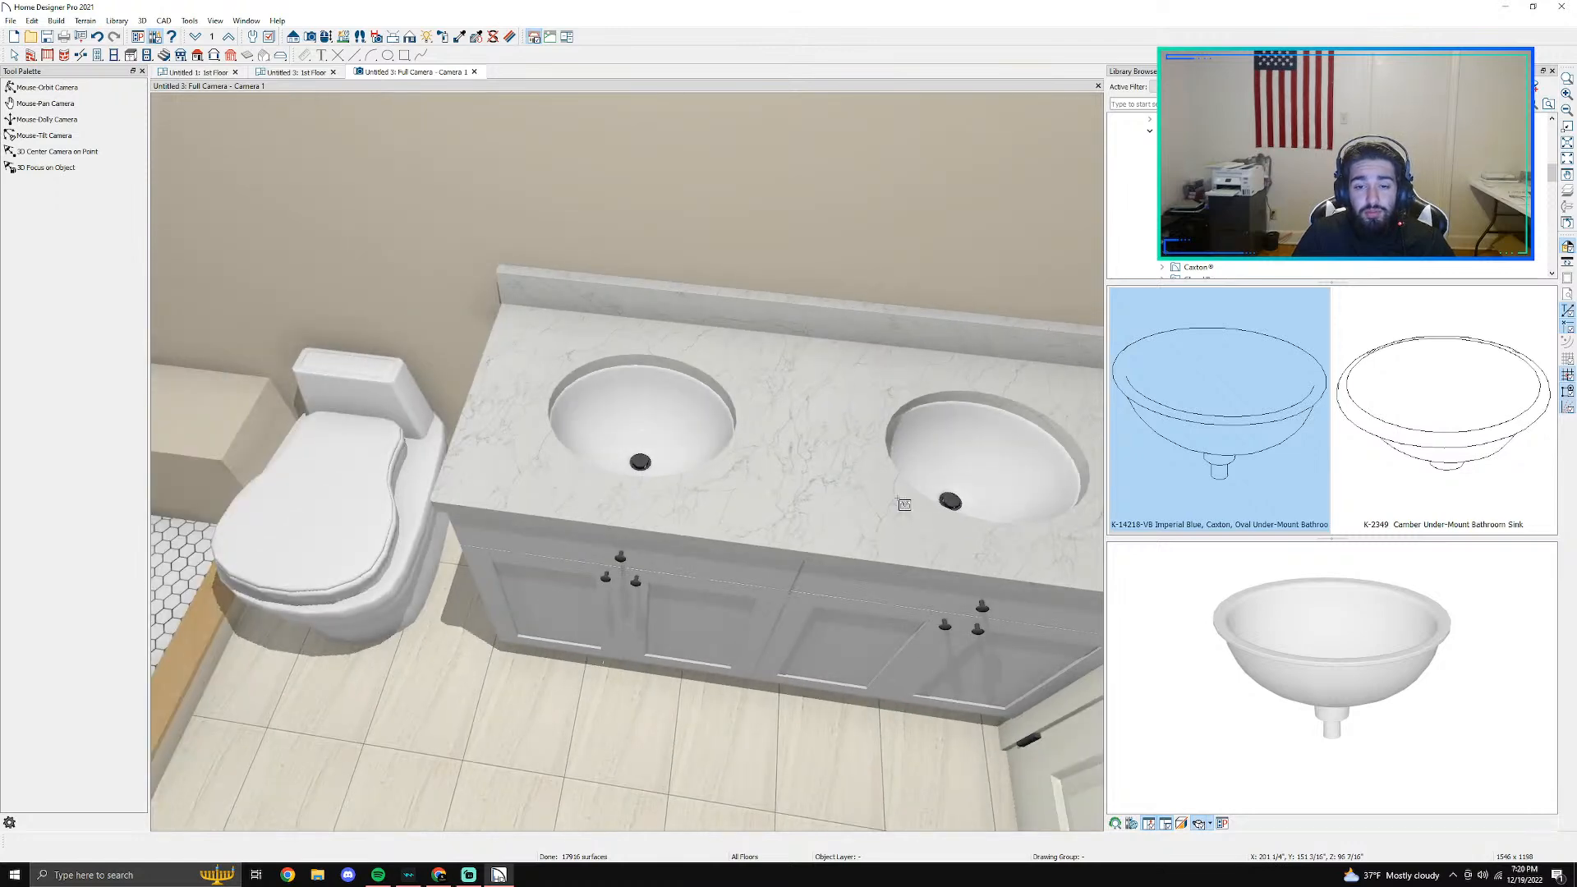
click(895, 492)
click(913, 461)
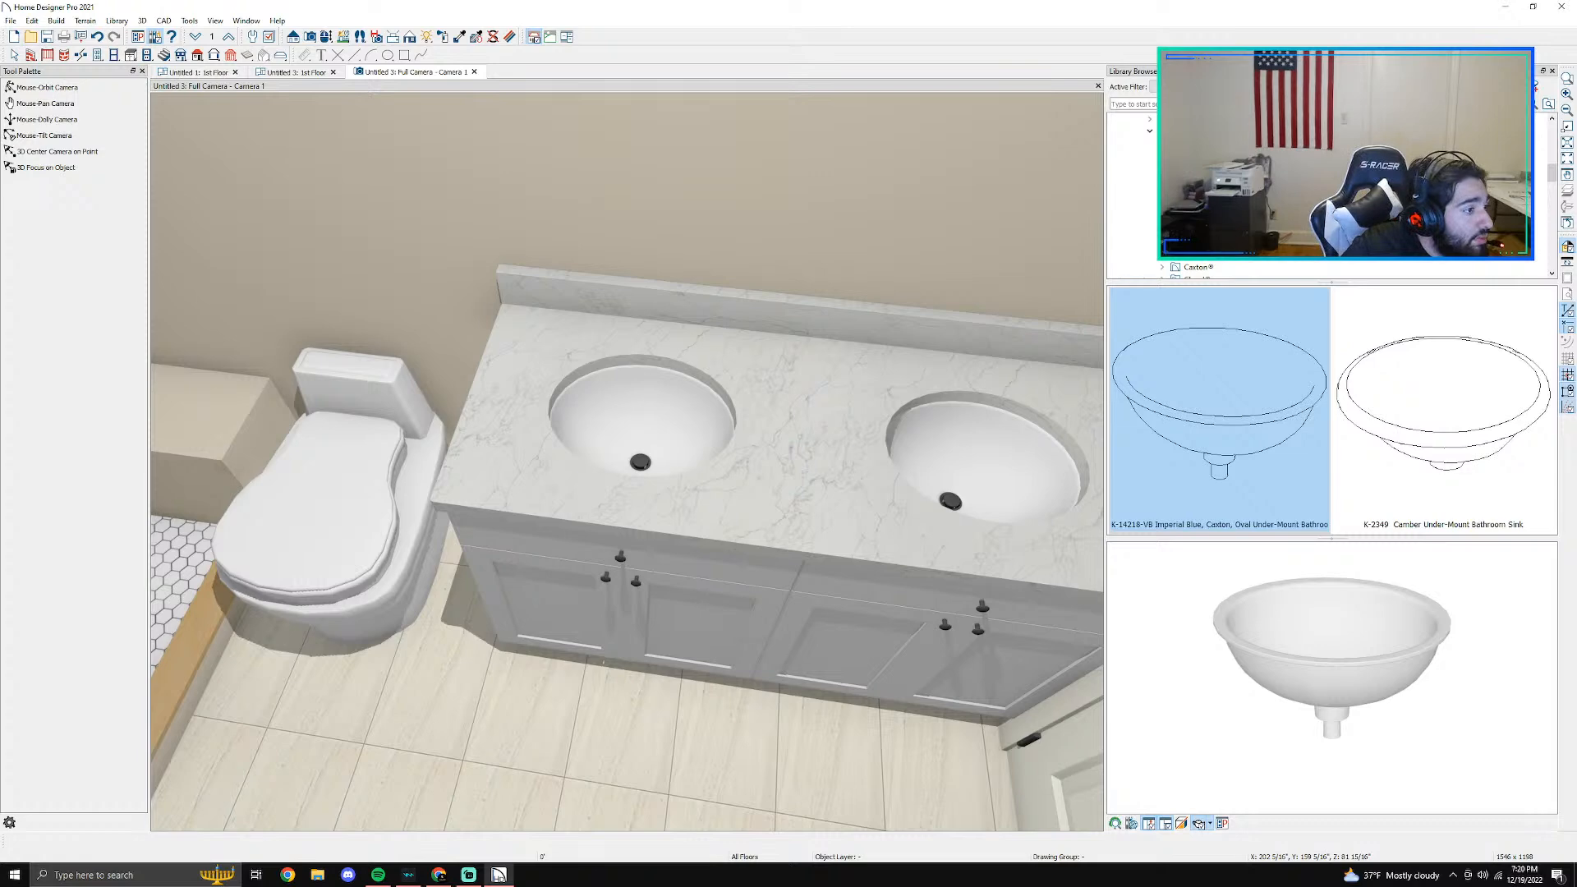
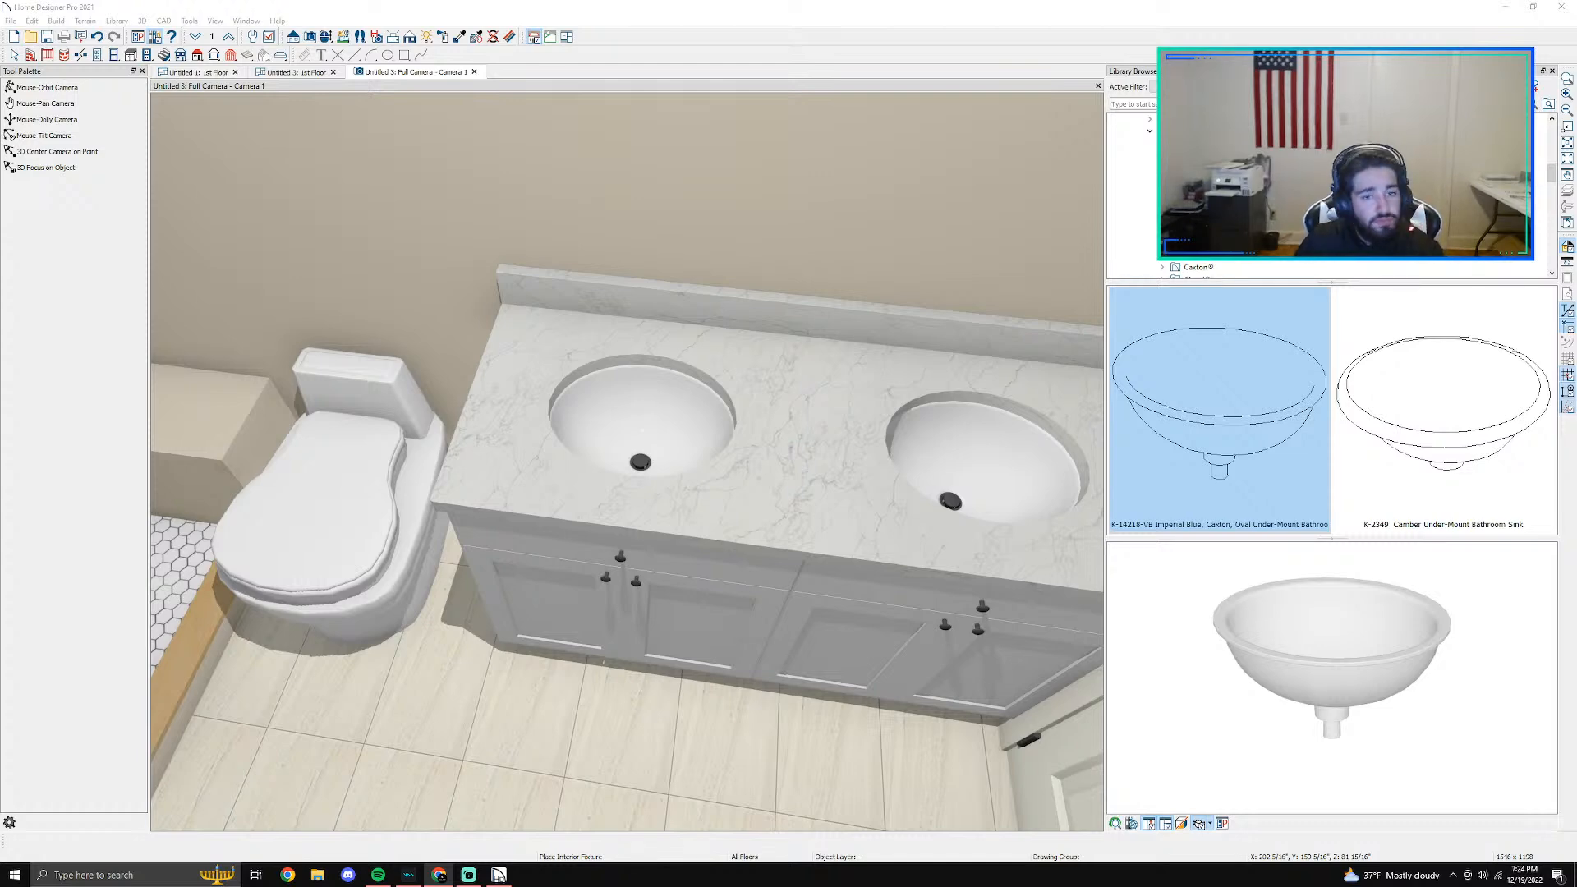
- Open the railing specification of the low shower curb wall in the 3D camera view
click(326, 36)
drag(417, 256, 277, 282)
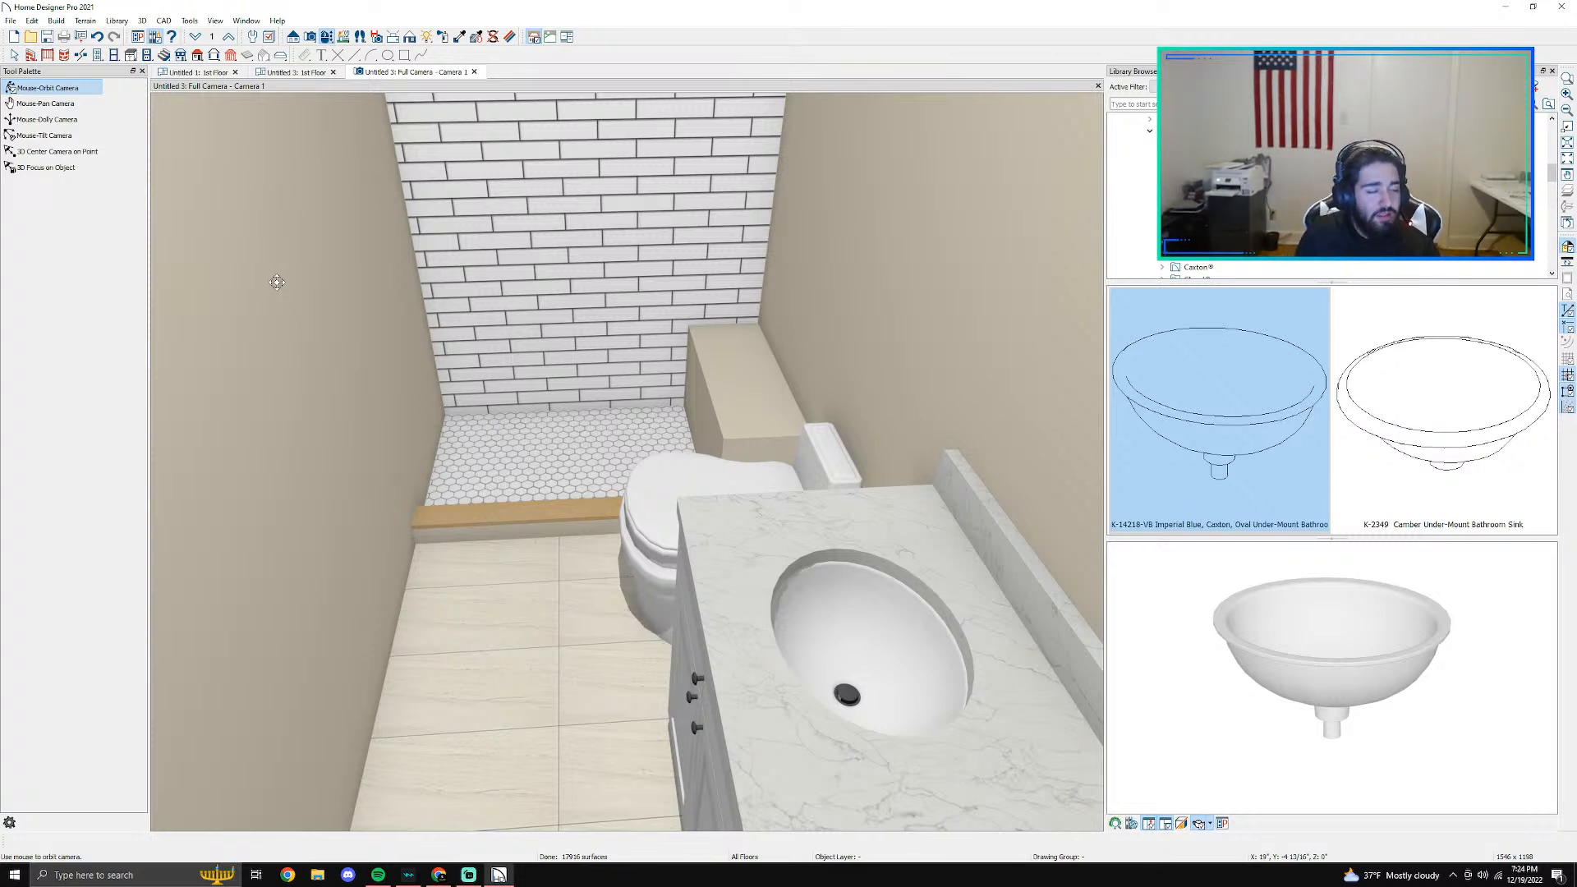
scroll(729, 429, up, 2)
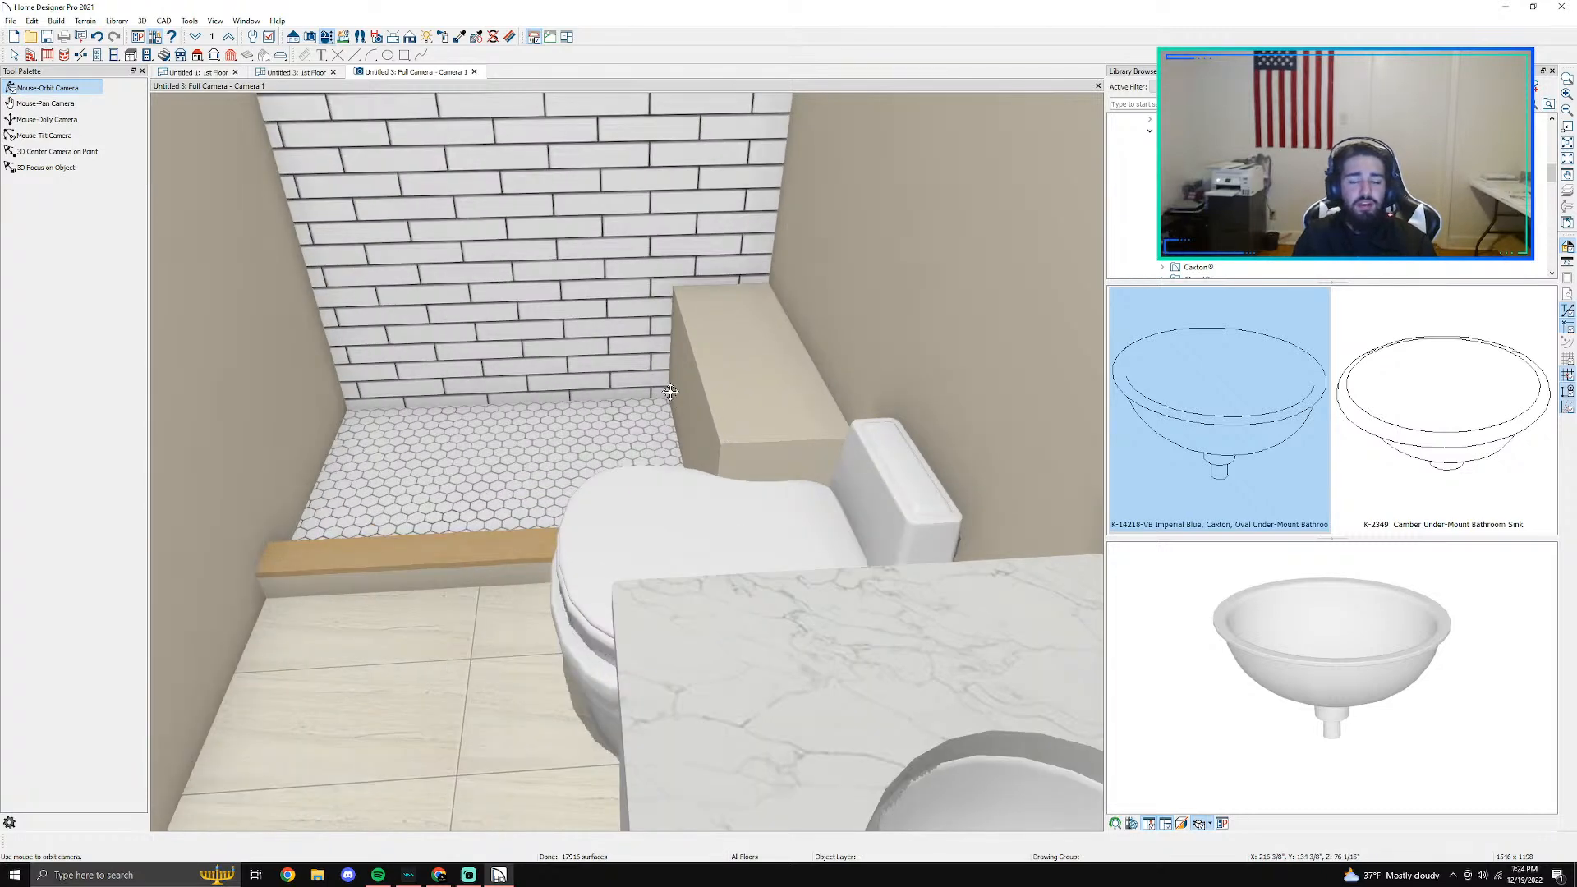
scroll(670, 392, up, 2)
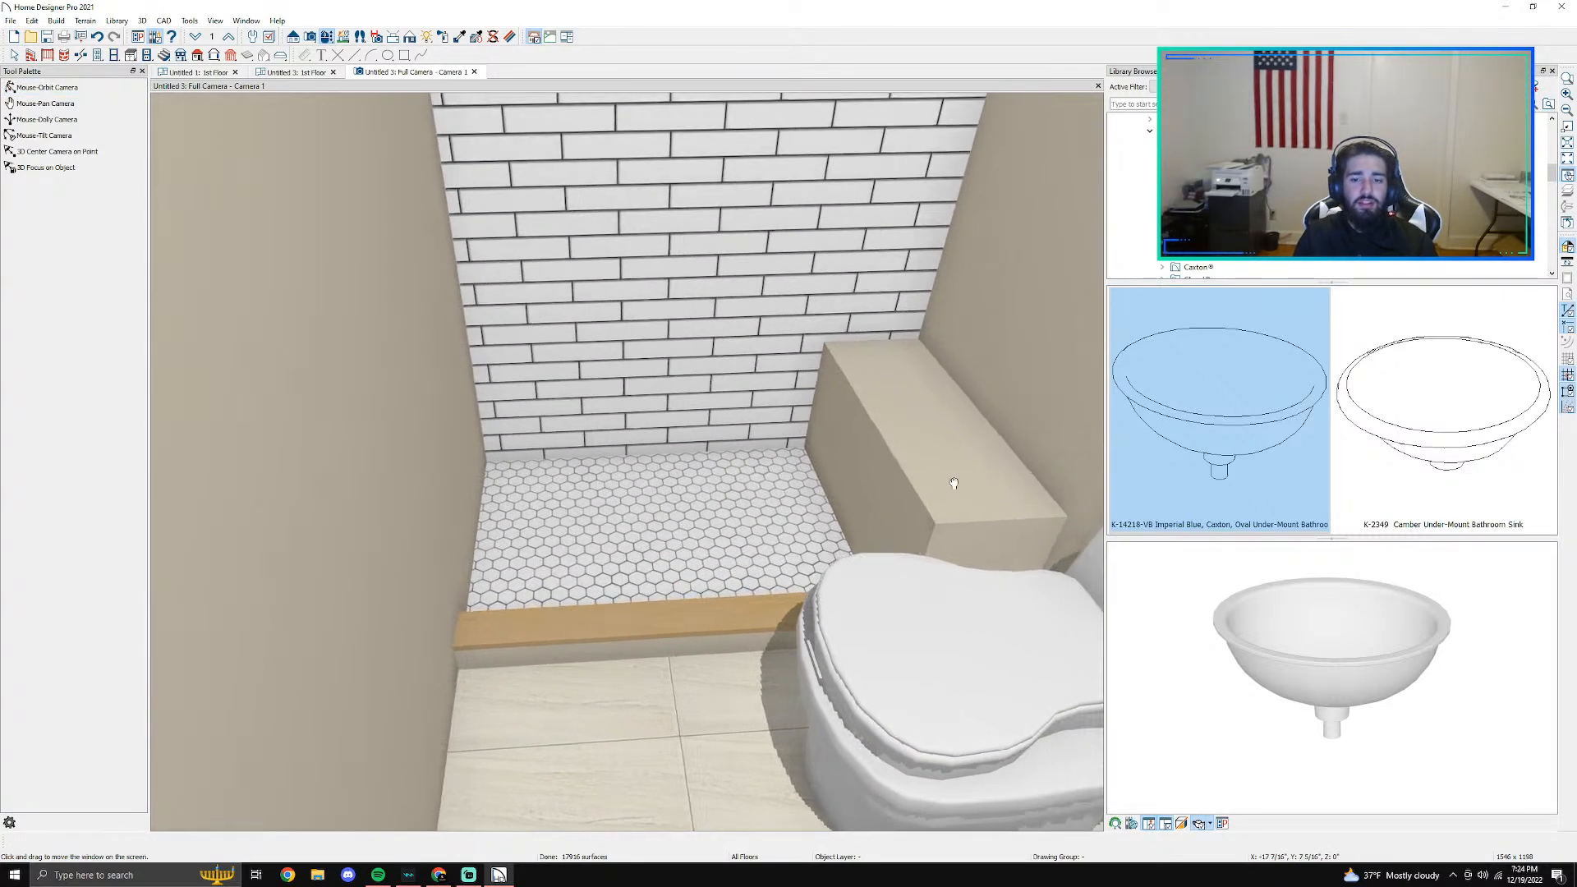
scroll(798, 418, up, 2)
drag(797, 418, 742, 473)
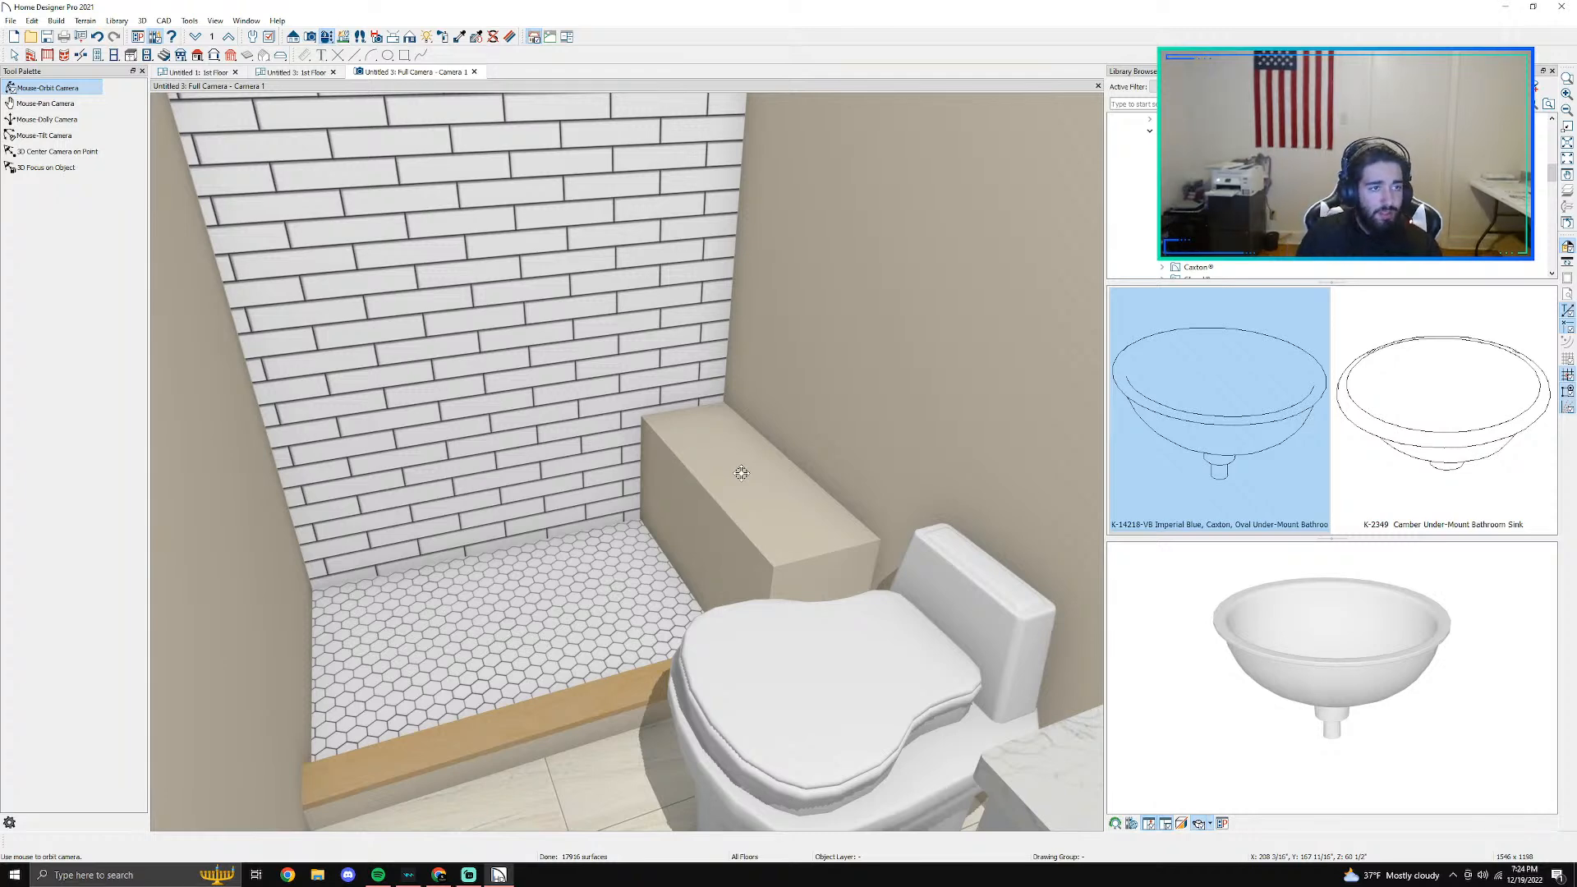
drag(870, 640, 790, 652)
key(Escape)
double_click(779, 643)
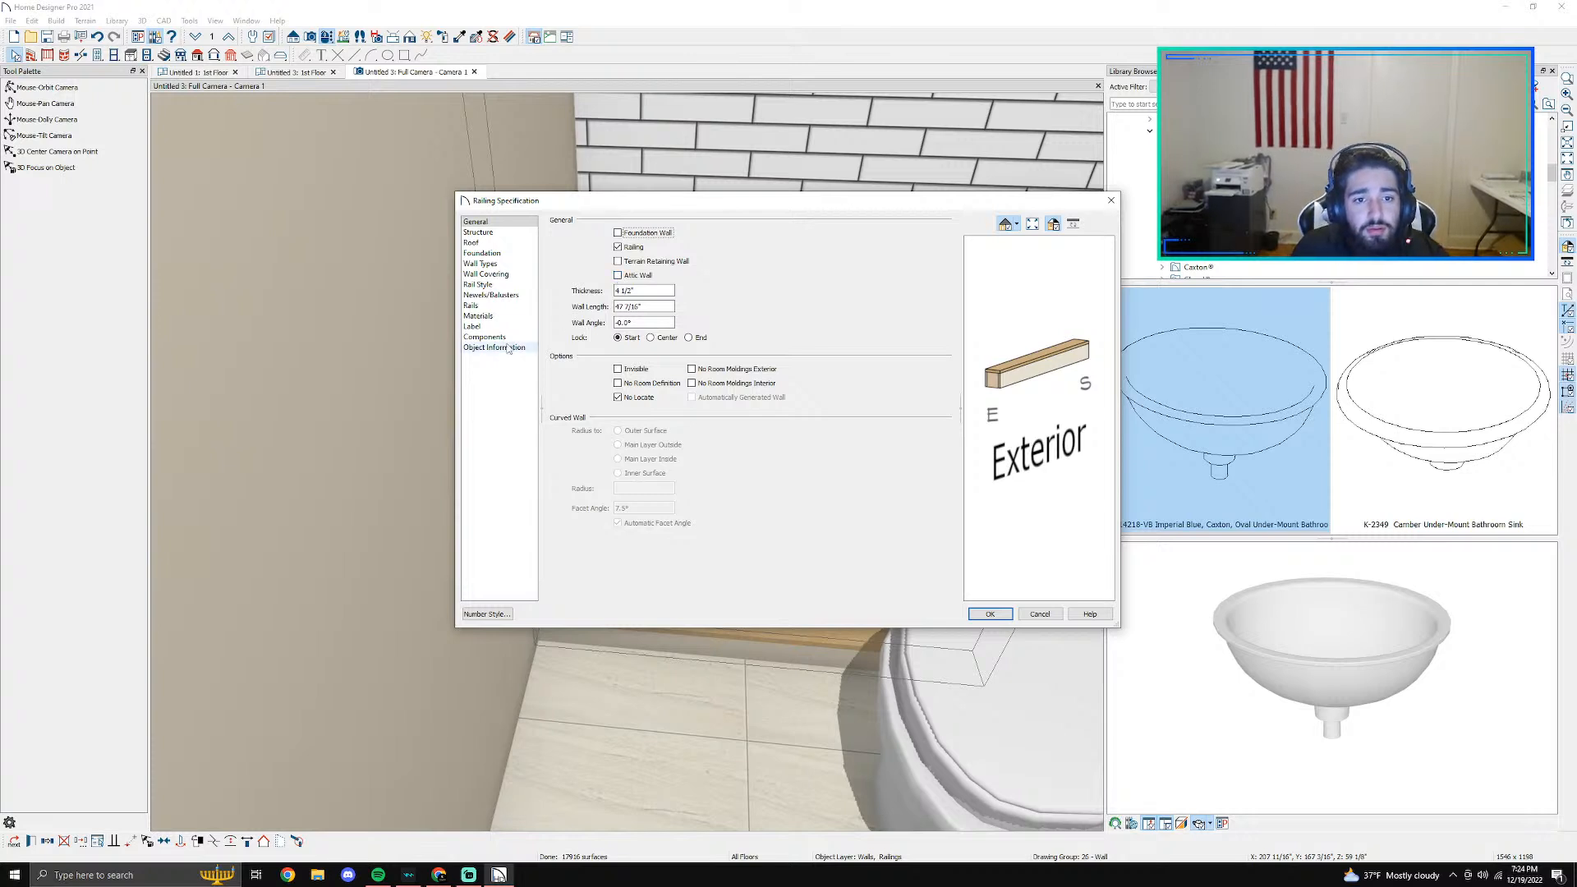
- Set the curb railing's Newel material to Laneve from the Vadara Quartz Surfaces manufacturer catalog
click(478, 315)
click(711, 274)
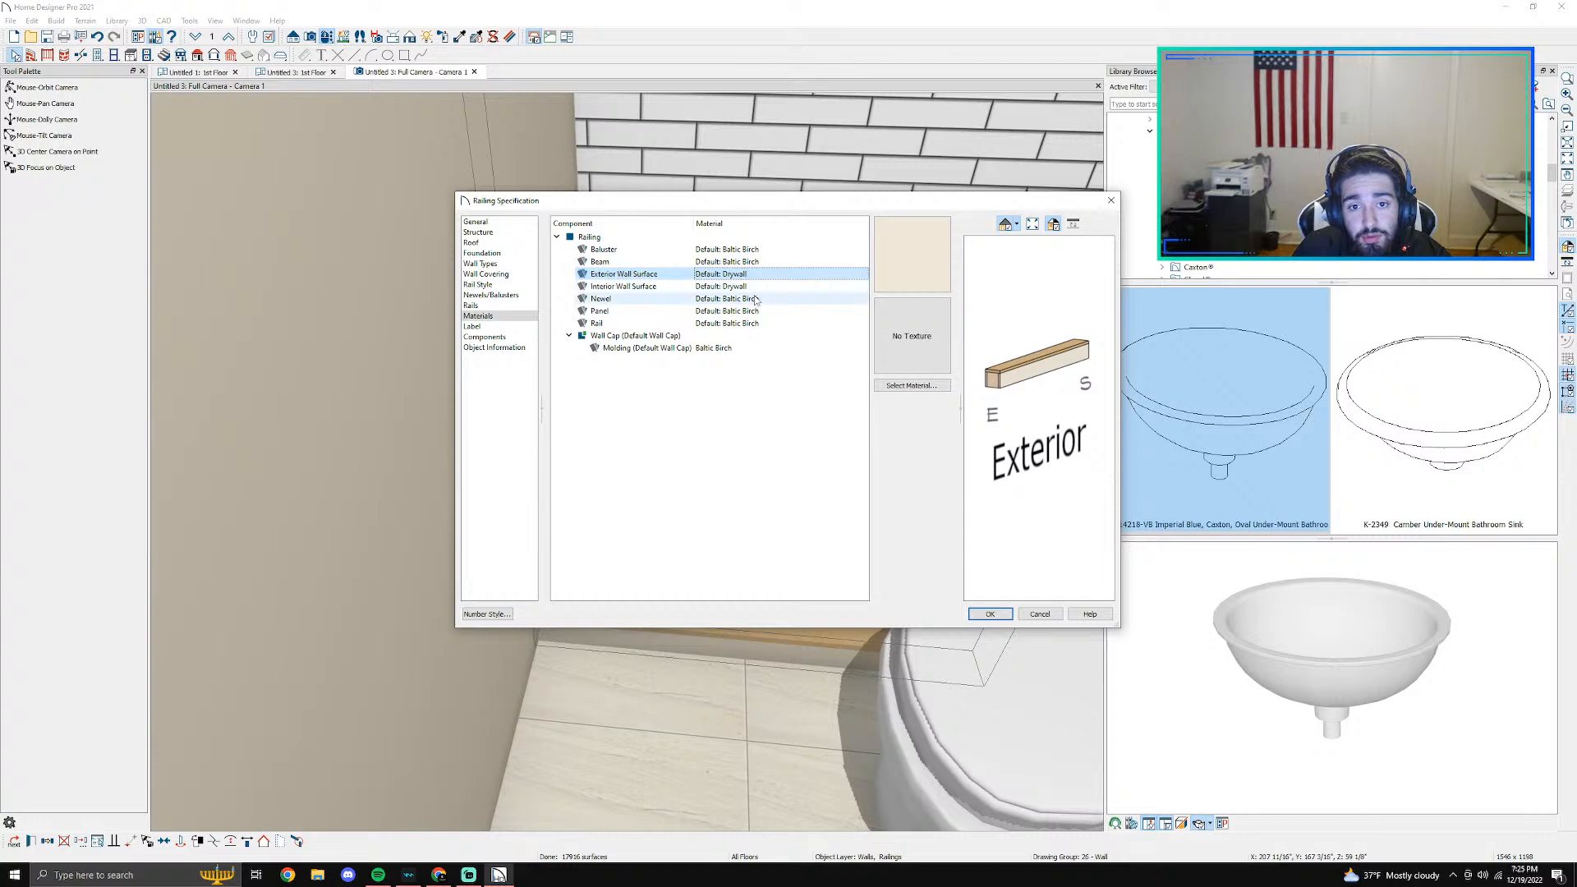
click(756, 299)
click(912, 385)
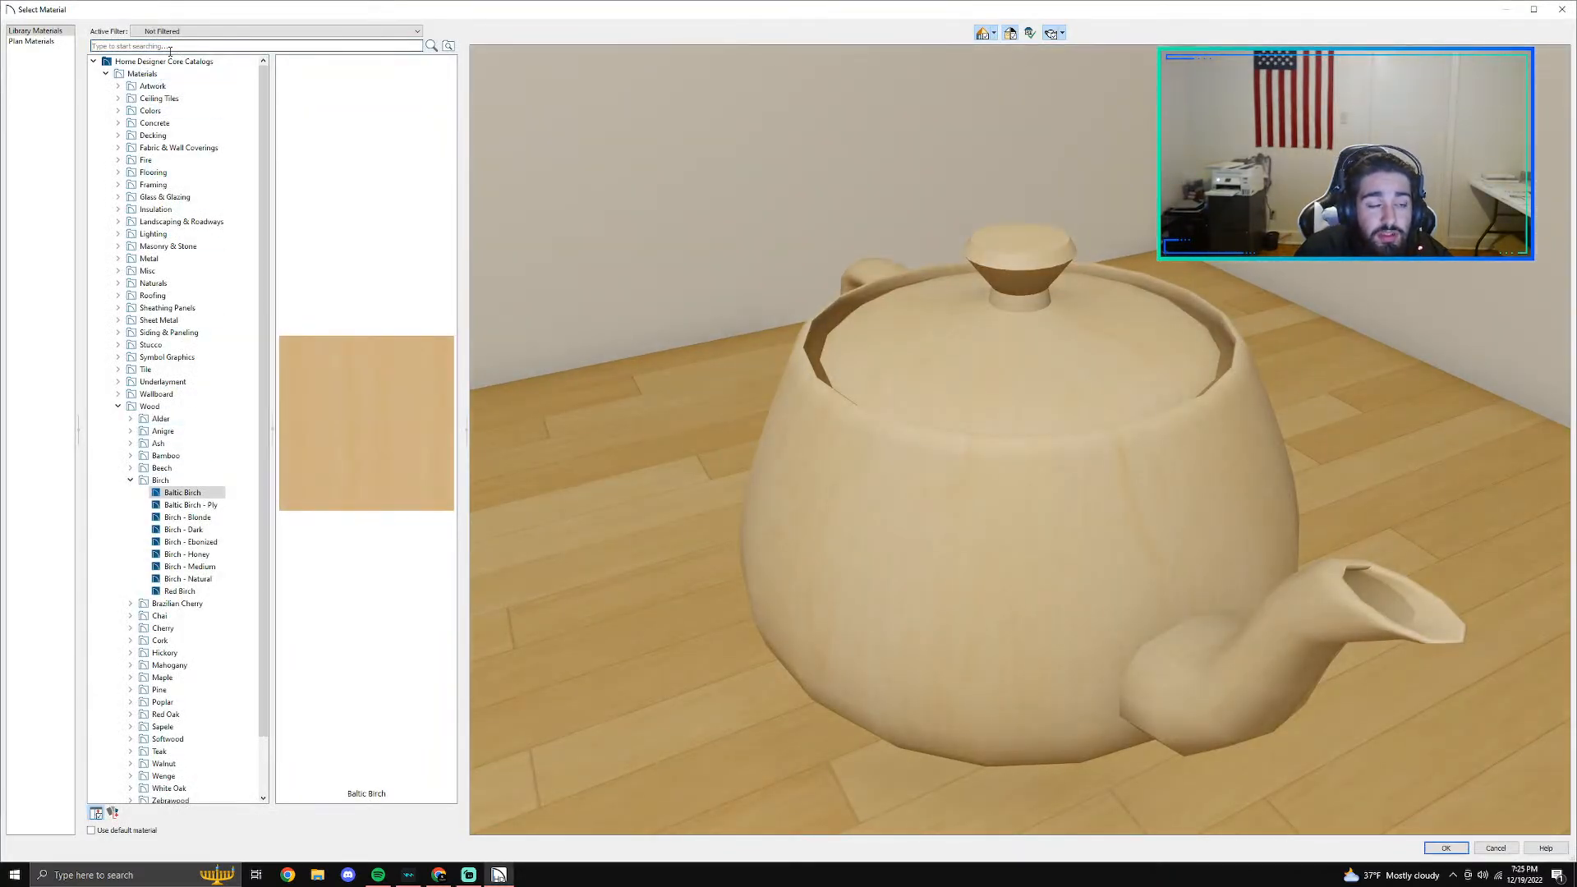
click(93, 61)
click(94, 86)
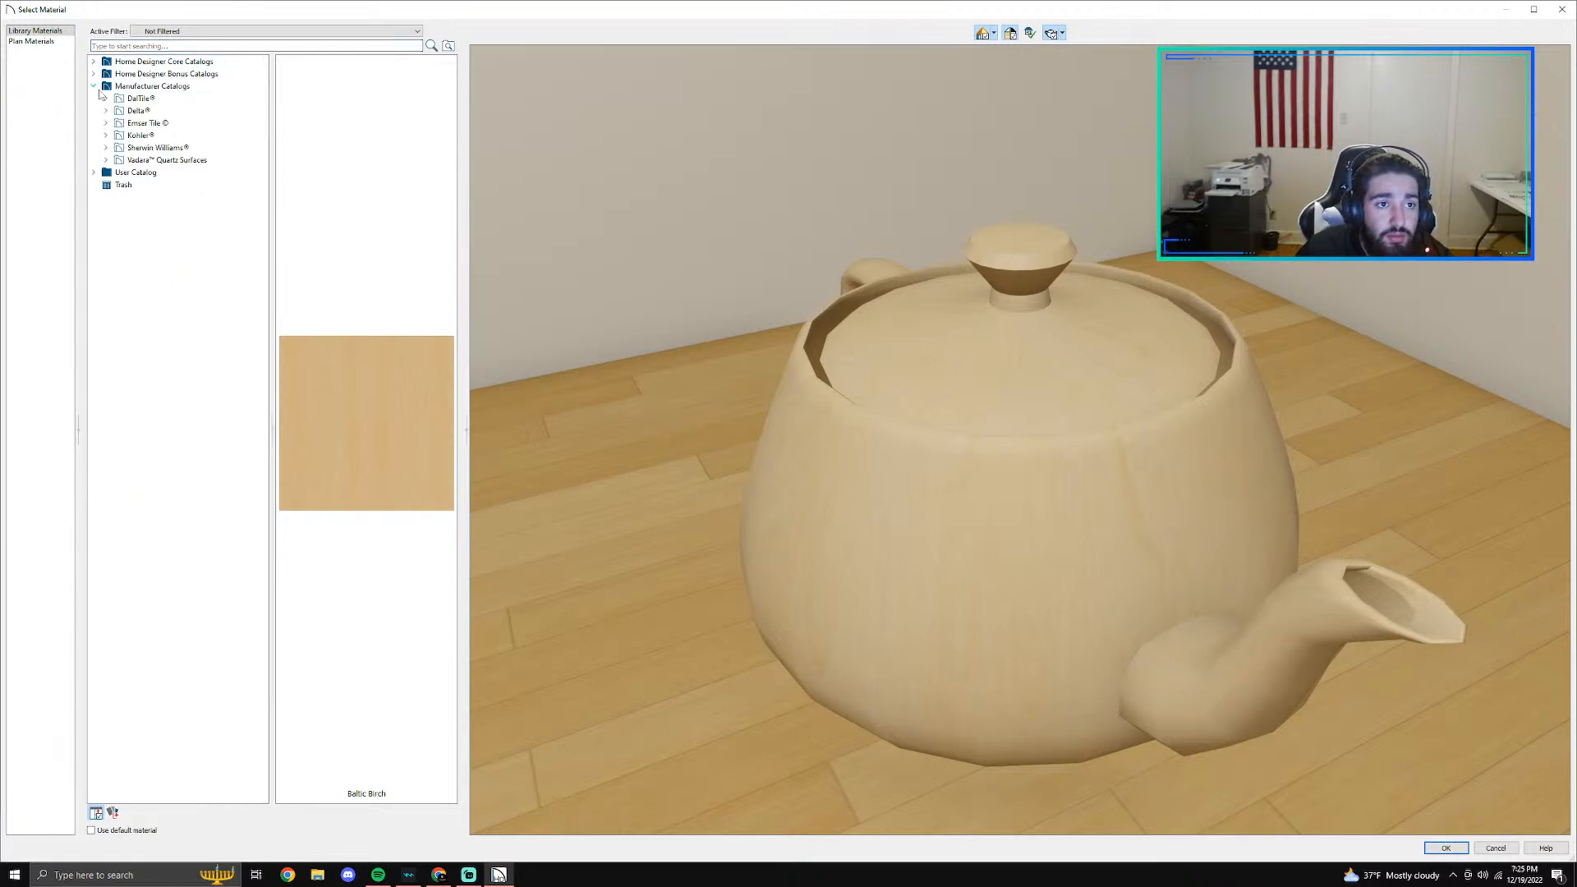
click(105, 160)
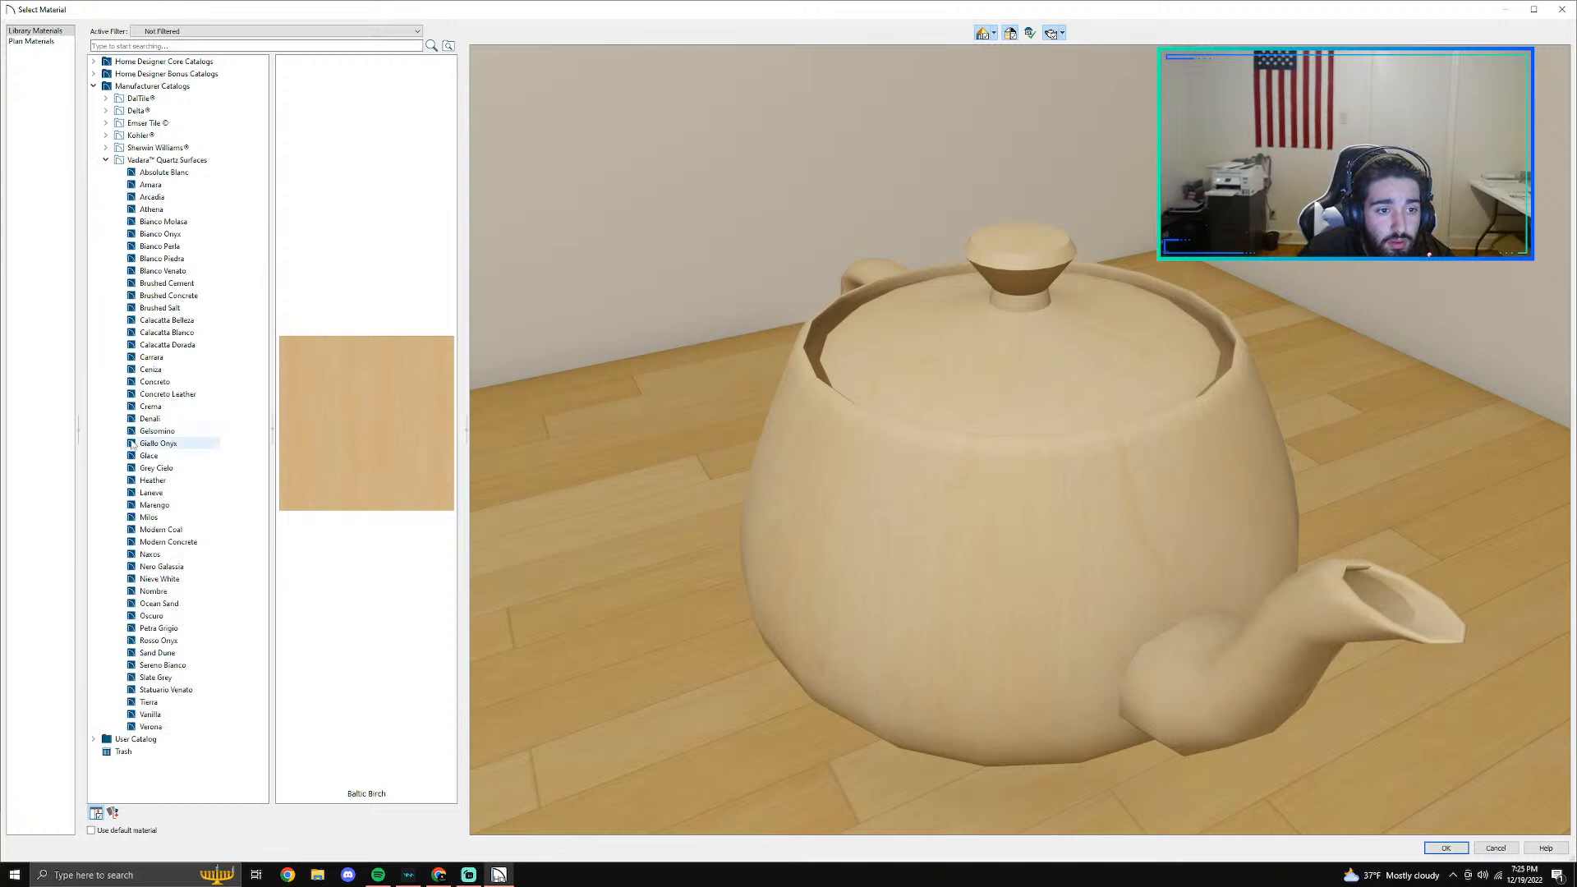
click(151, 492)
click(1445, 847)
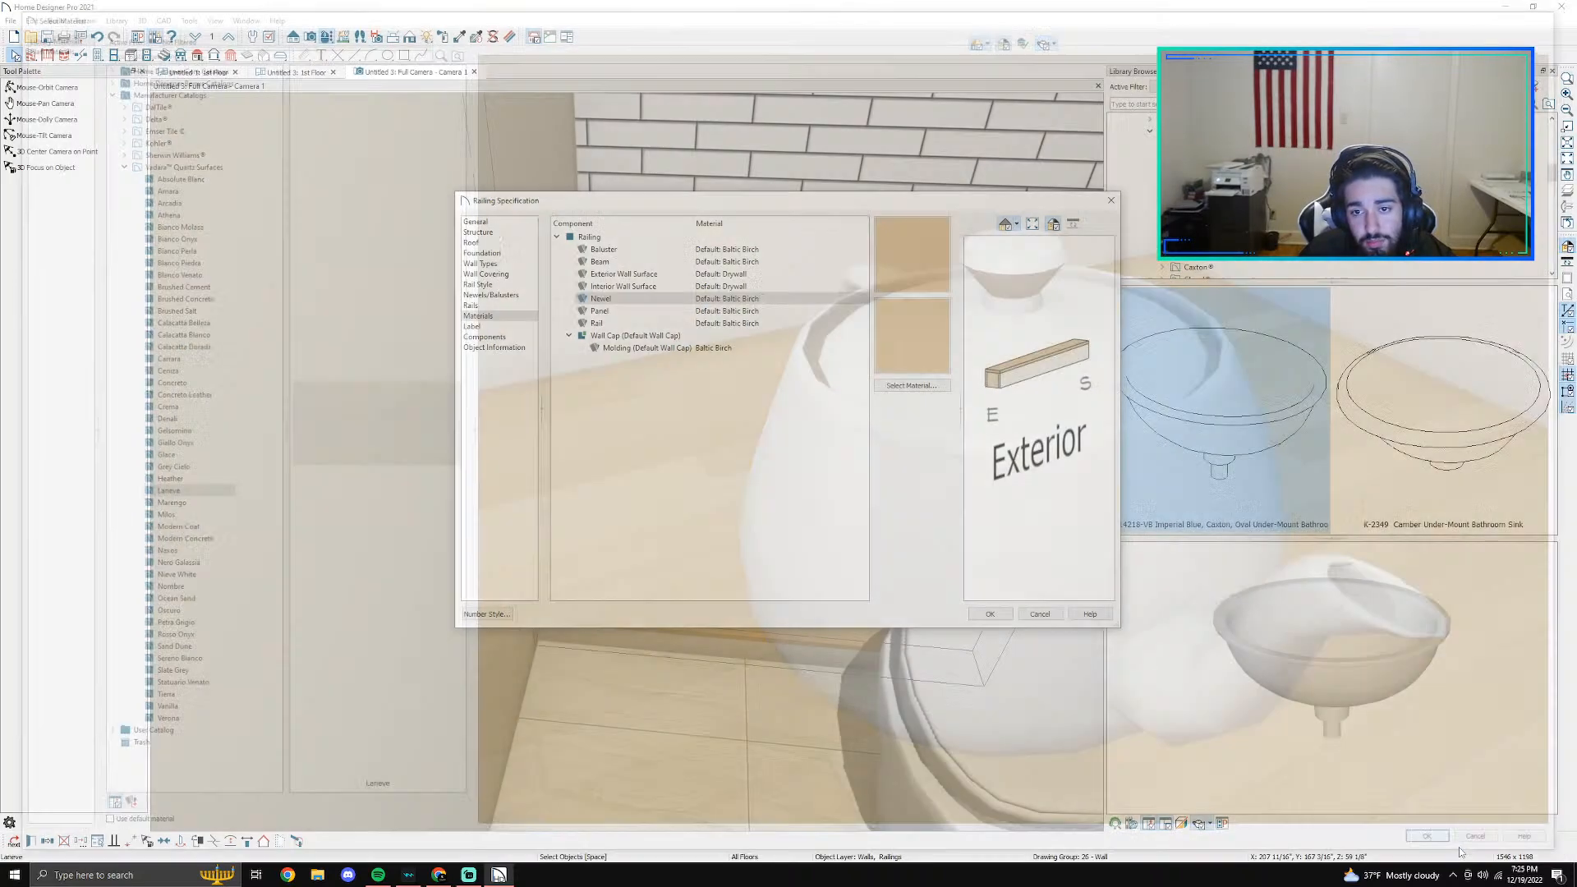
click(989, 614)
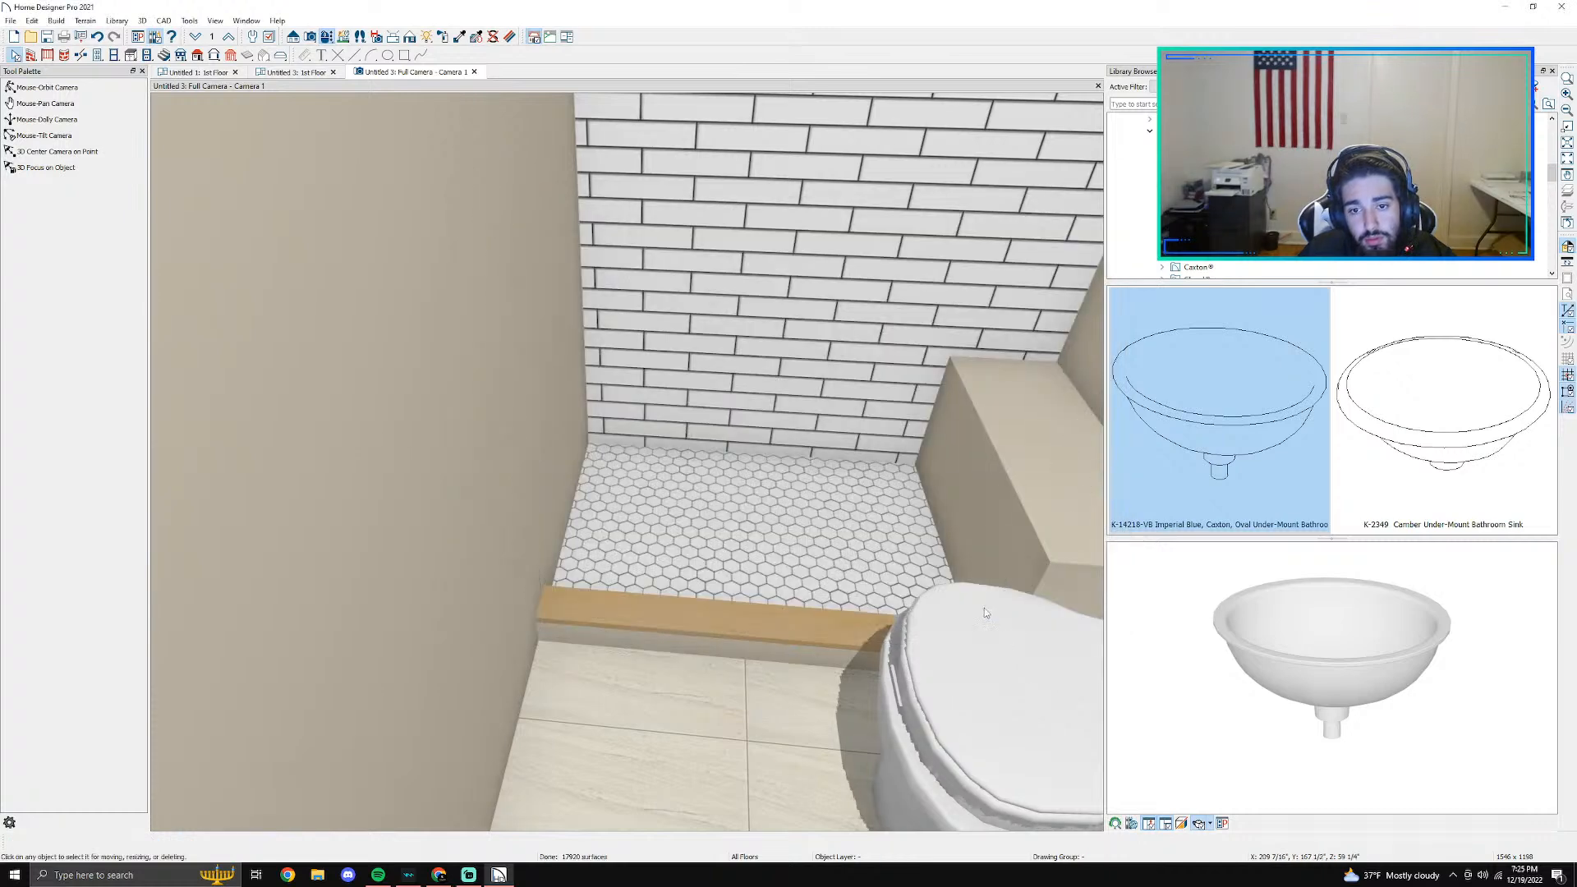
- Reopen the shower curb's railing specification and open the material selection for its wall cap molding
click(657, 608)
double_click(657, 607)
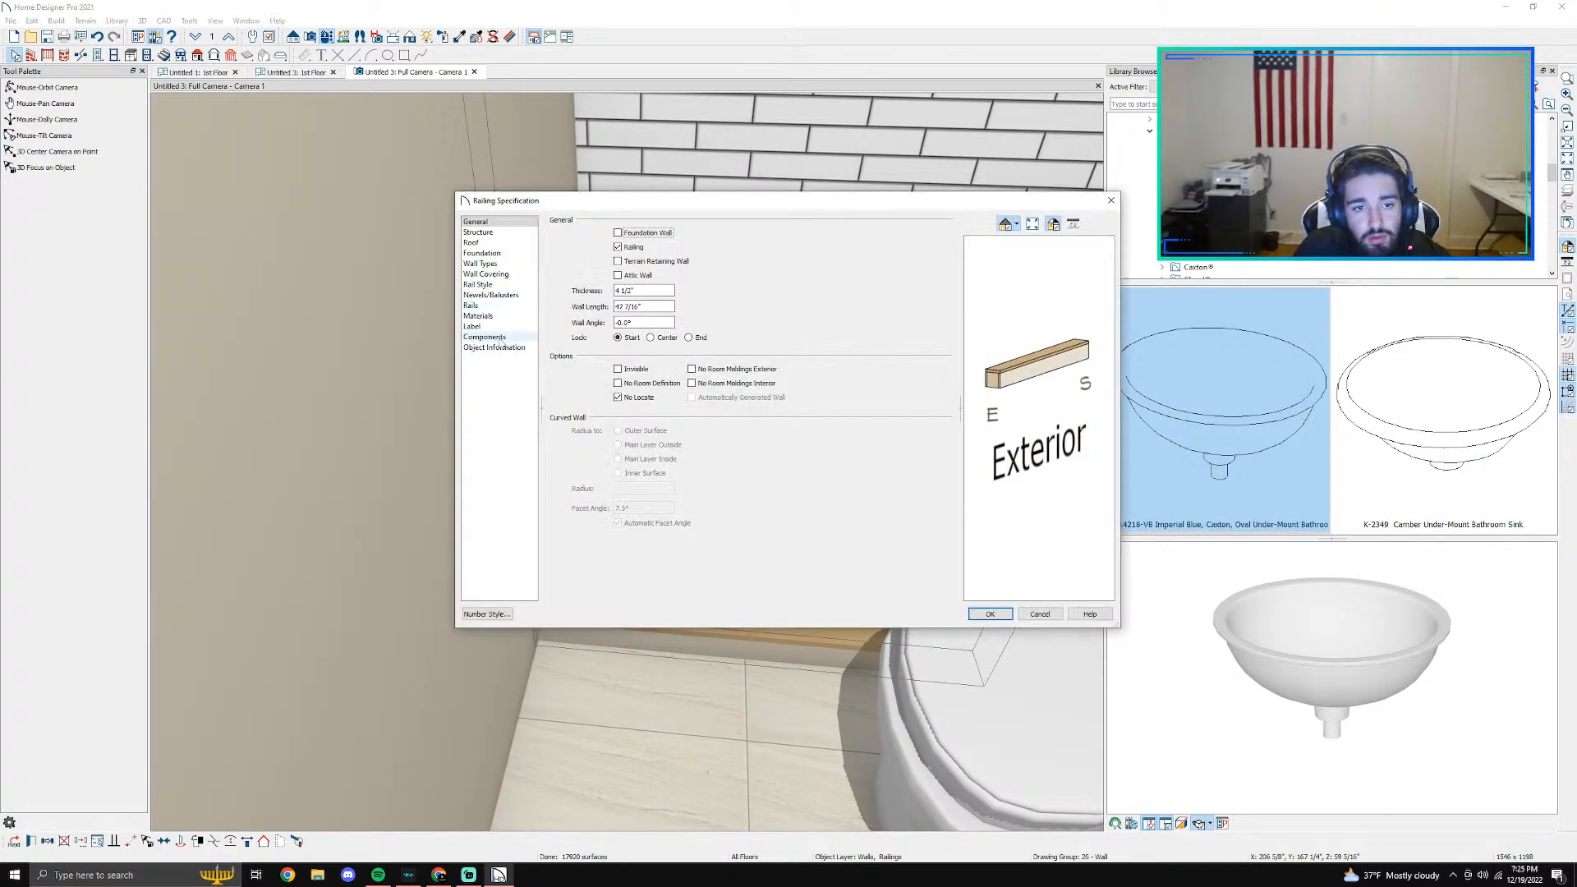
click(480, 316)
click(711, 300)
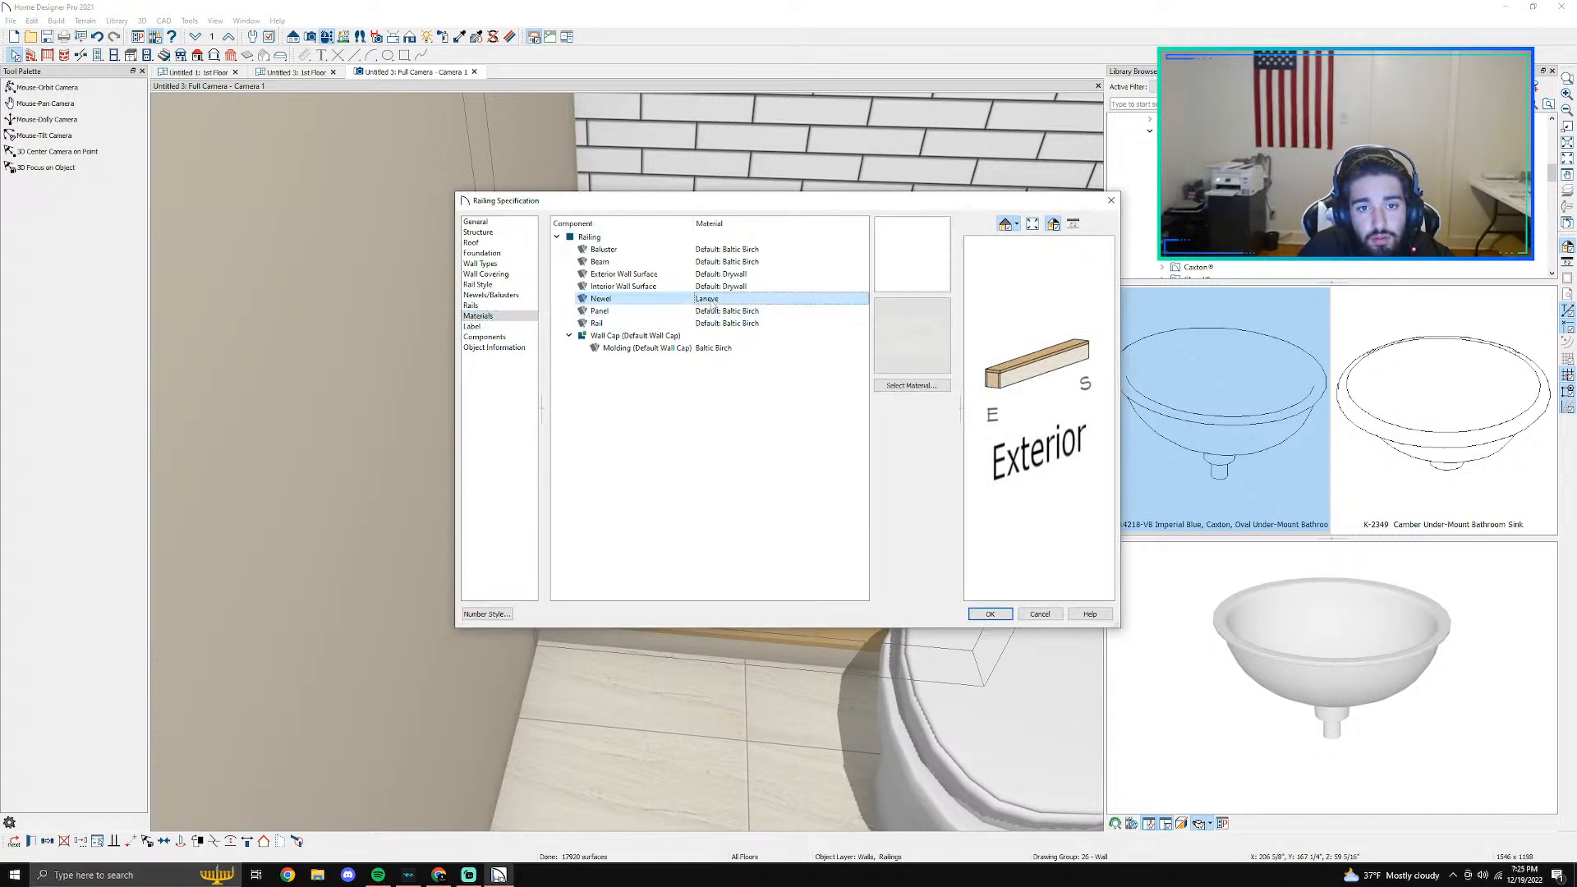
click(733, 312)
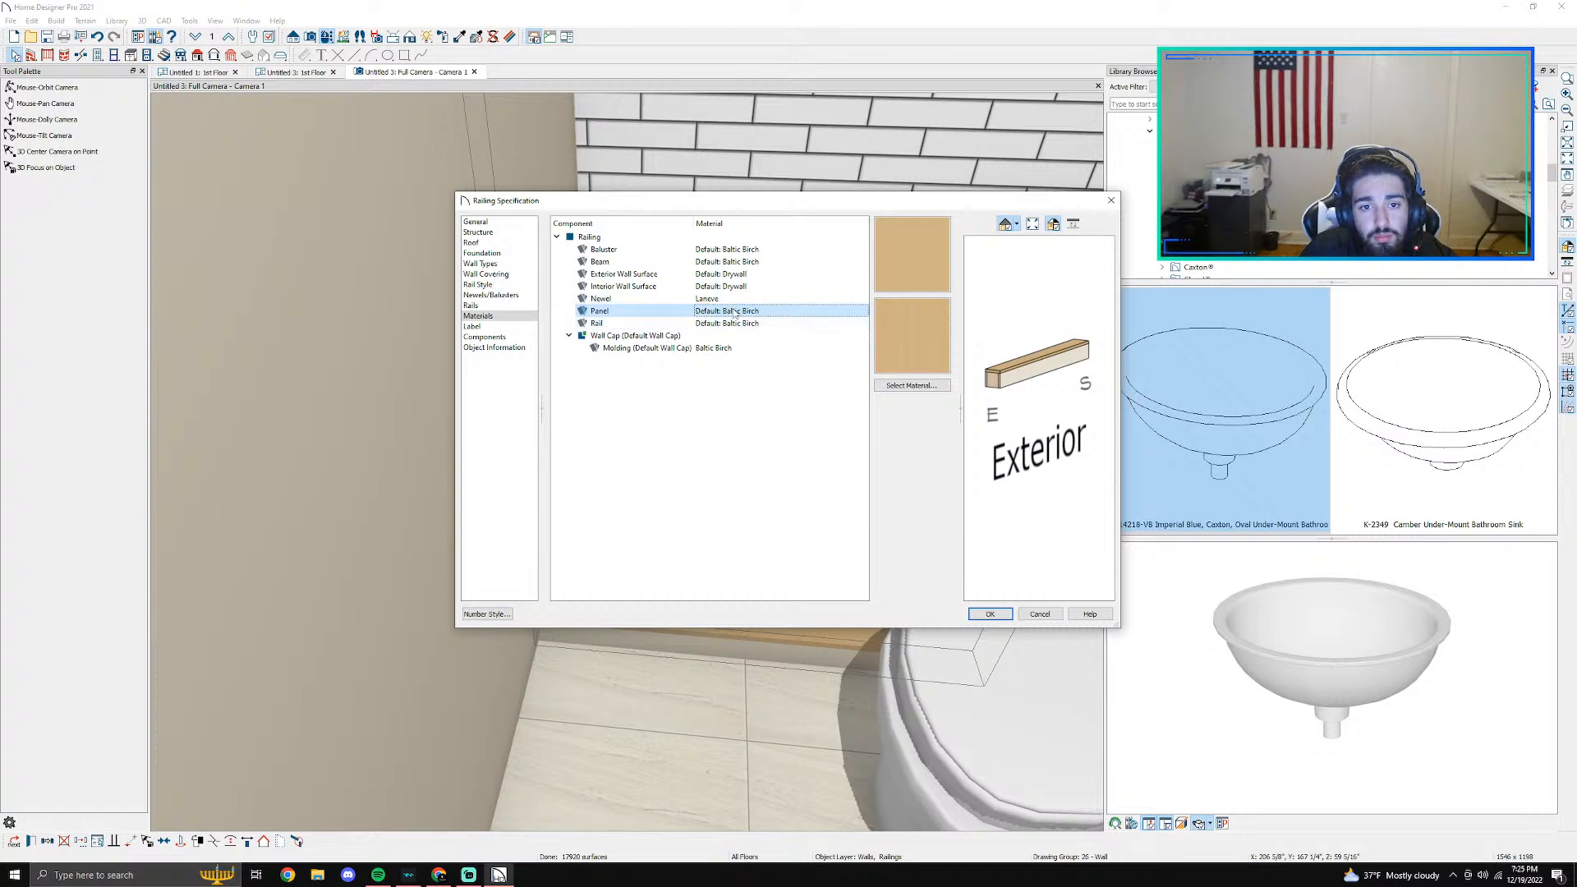
click(740, 346)
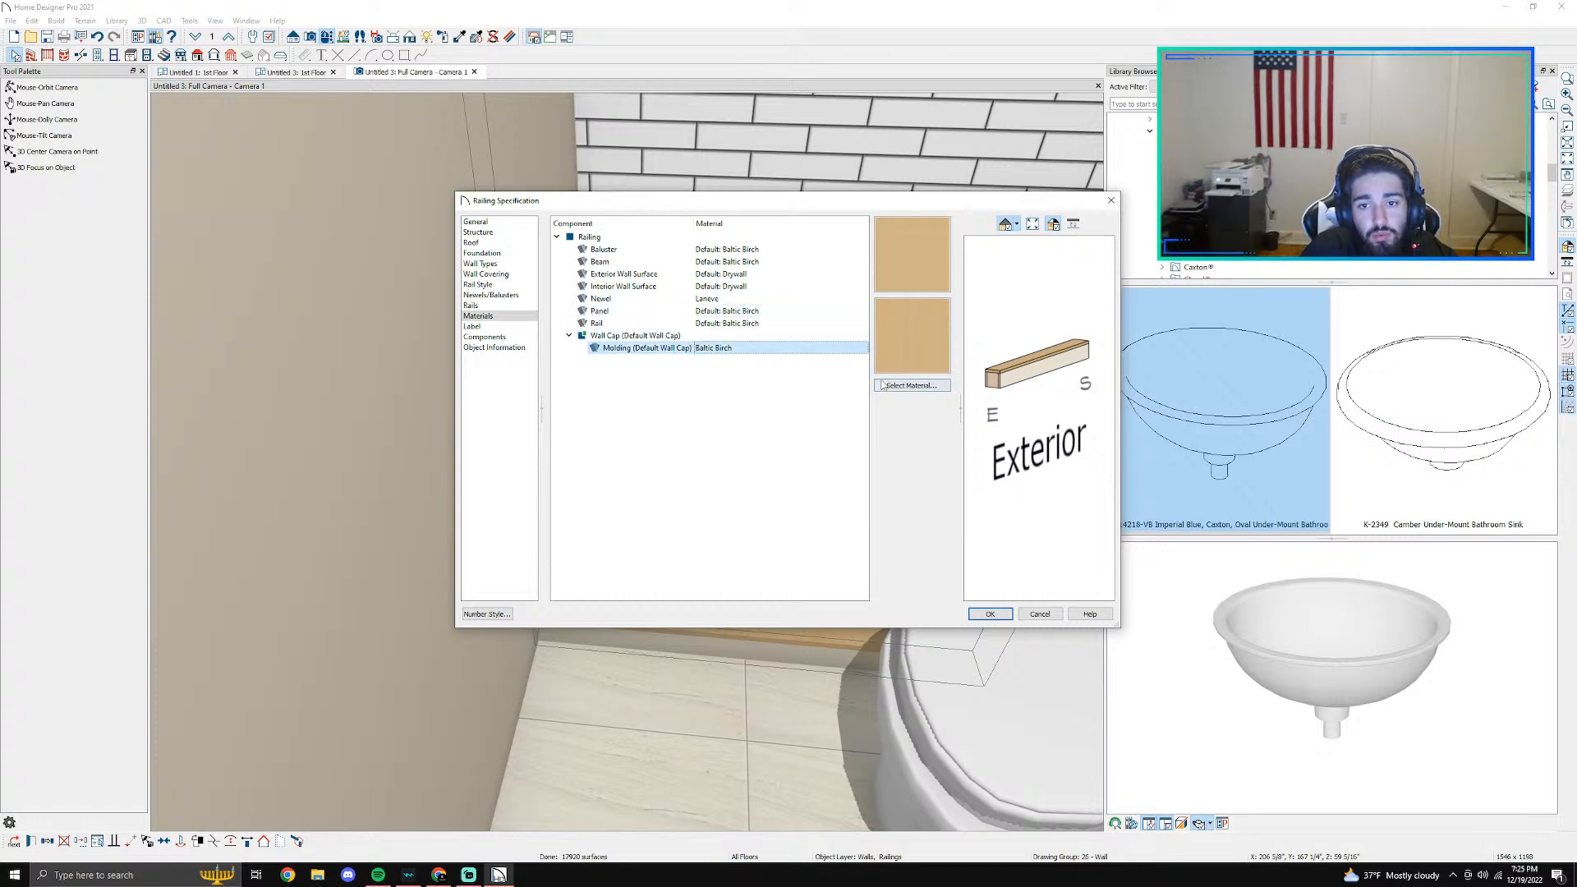
click(911, 385)
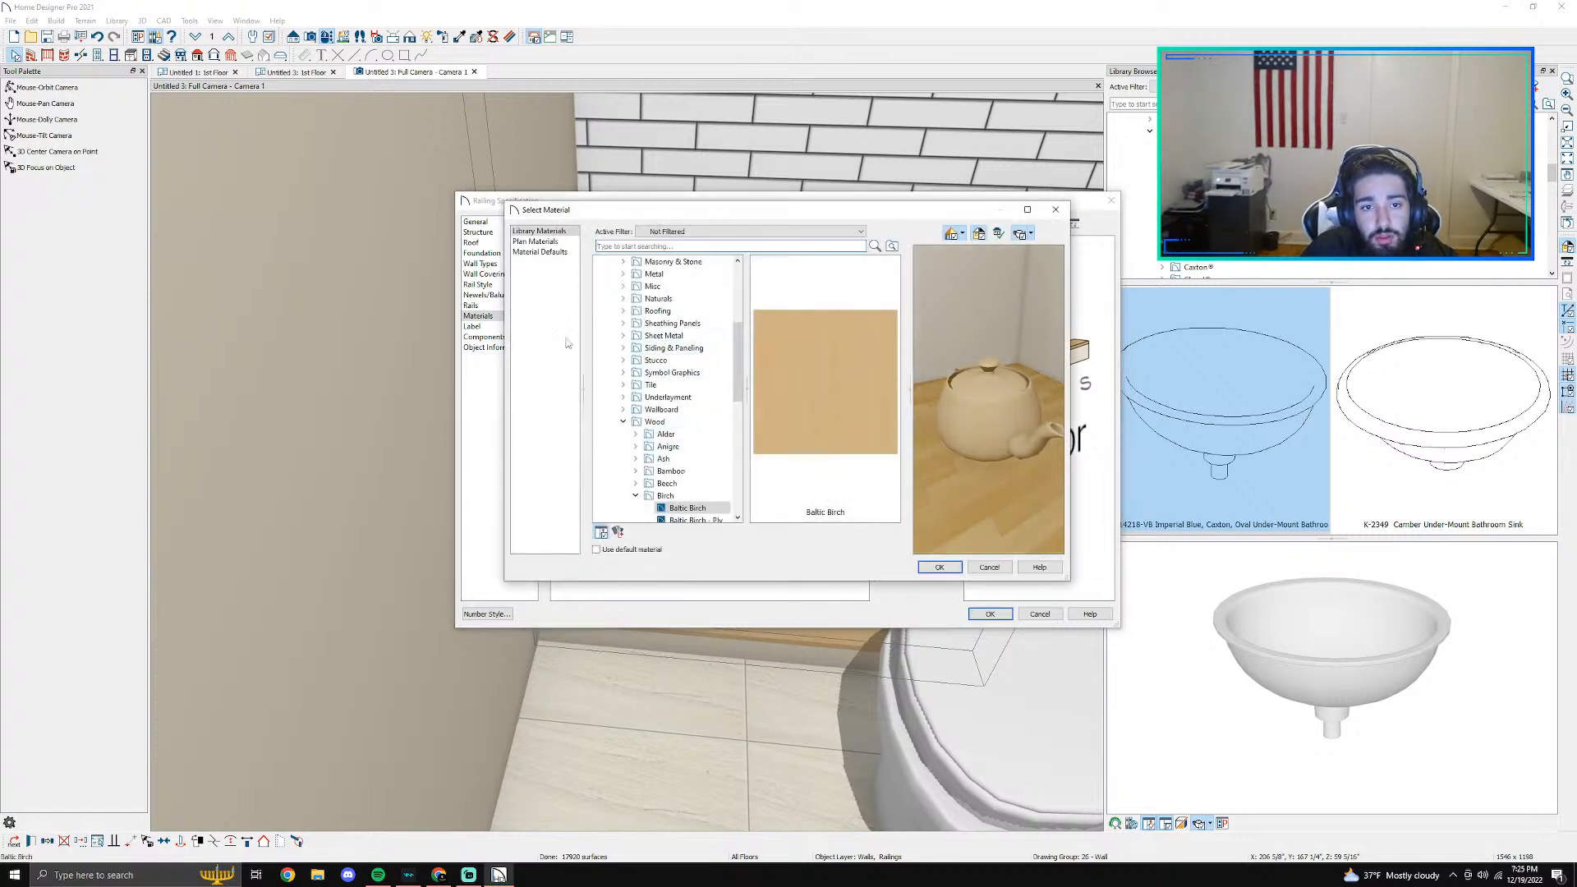
- Assign Laneve from the Vadara Quartz Surfaces manufacturer catalog to the curb's wall cap molding
scroll(605, 262, up, 10)
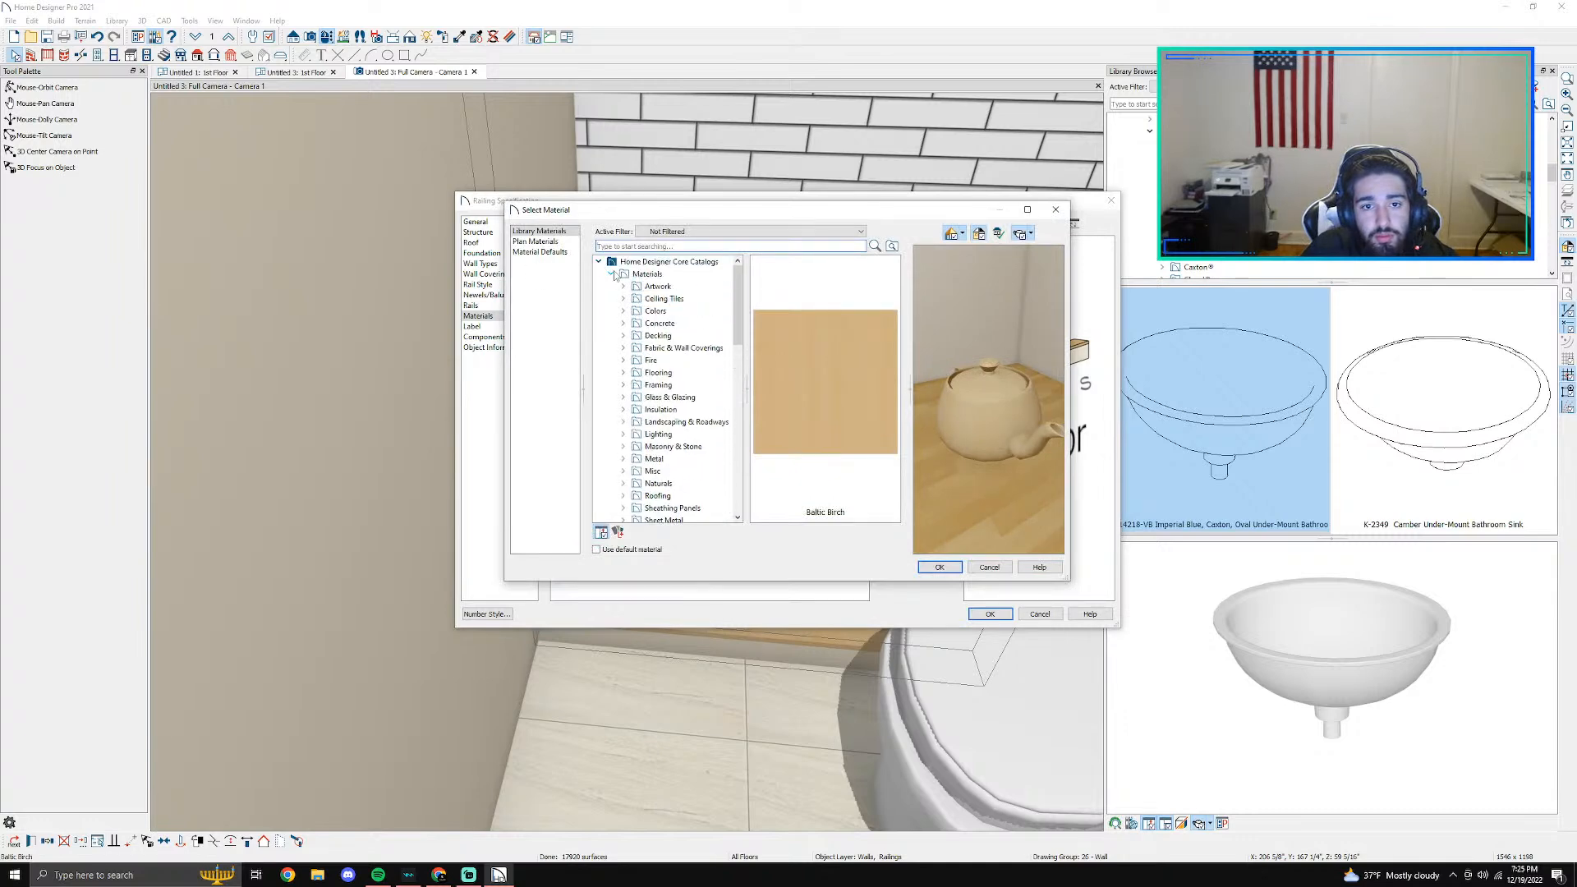
click(598, 262)
click(599, 274)
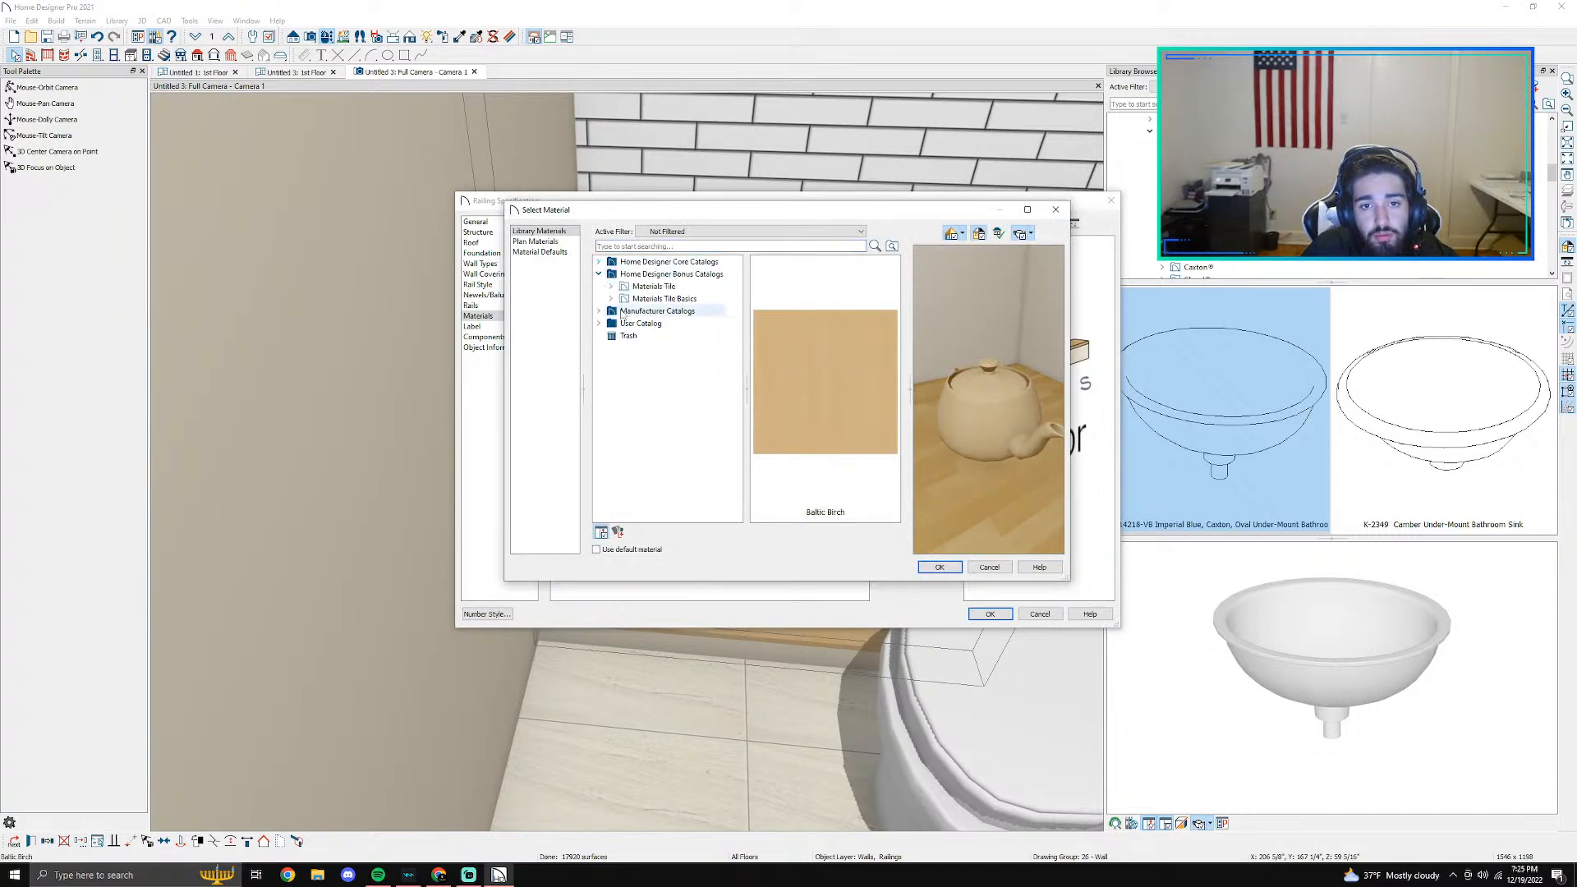
click(600, 310)
click(649, 384)
click(611, 384)
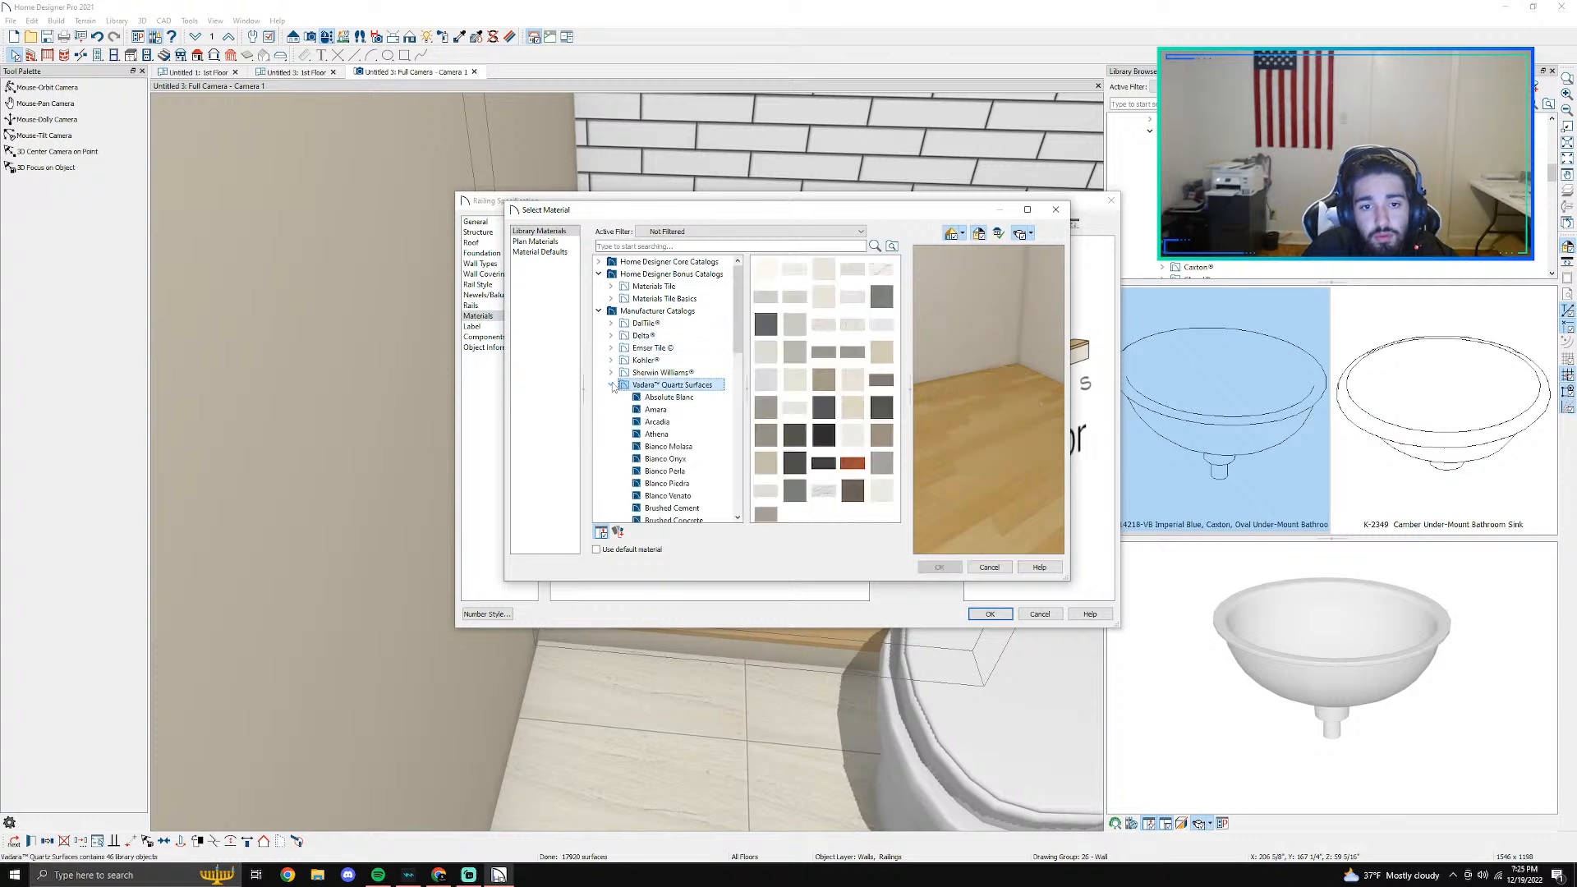
scroll(624, 394, down, 6)
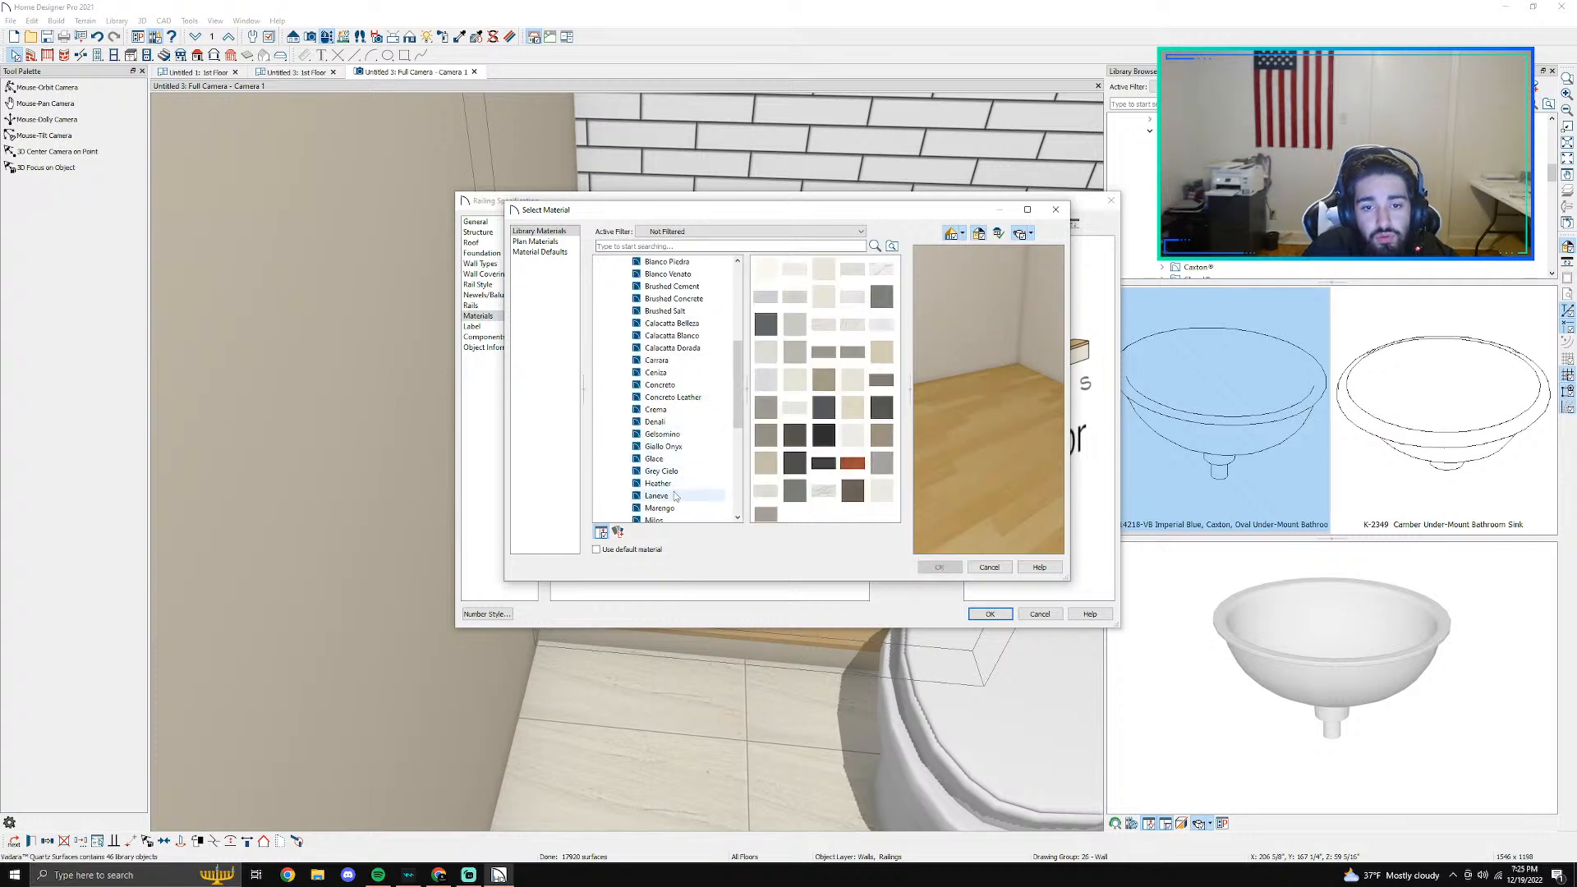
click(674, 496)
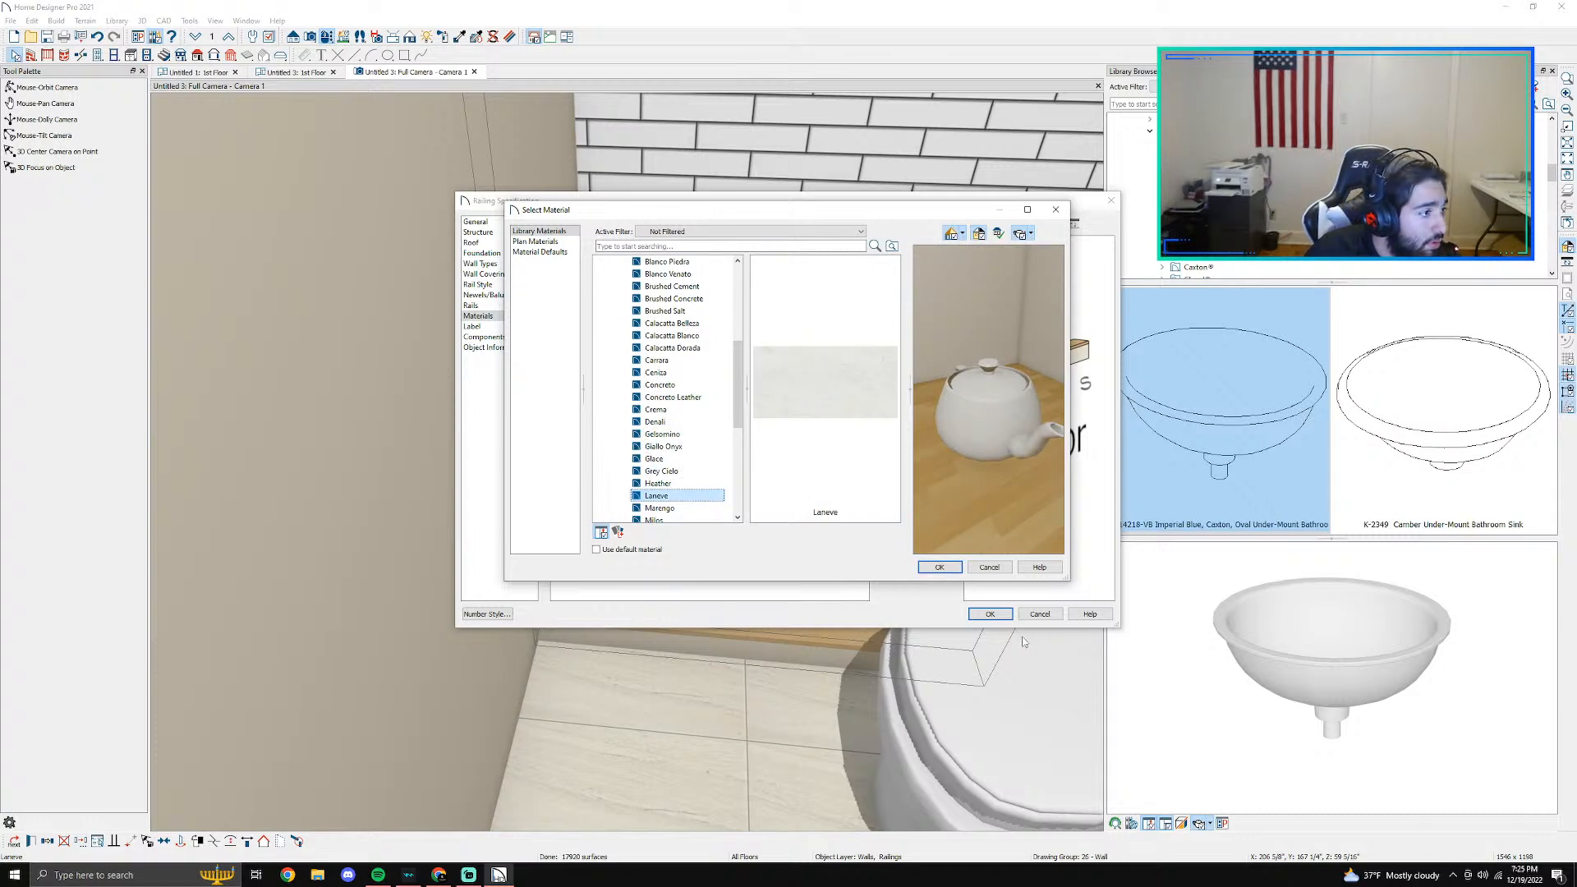
key(Return)
click(987, 614)
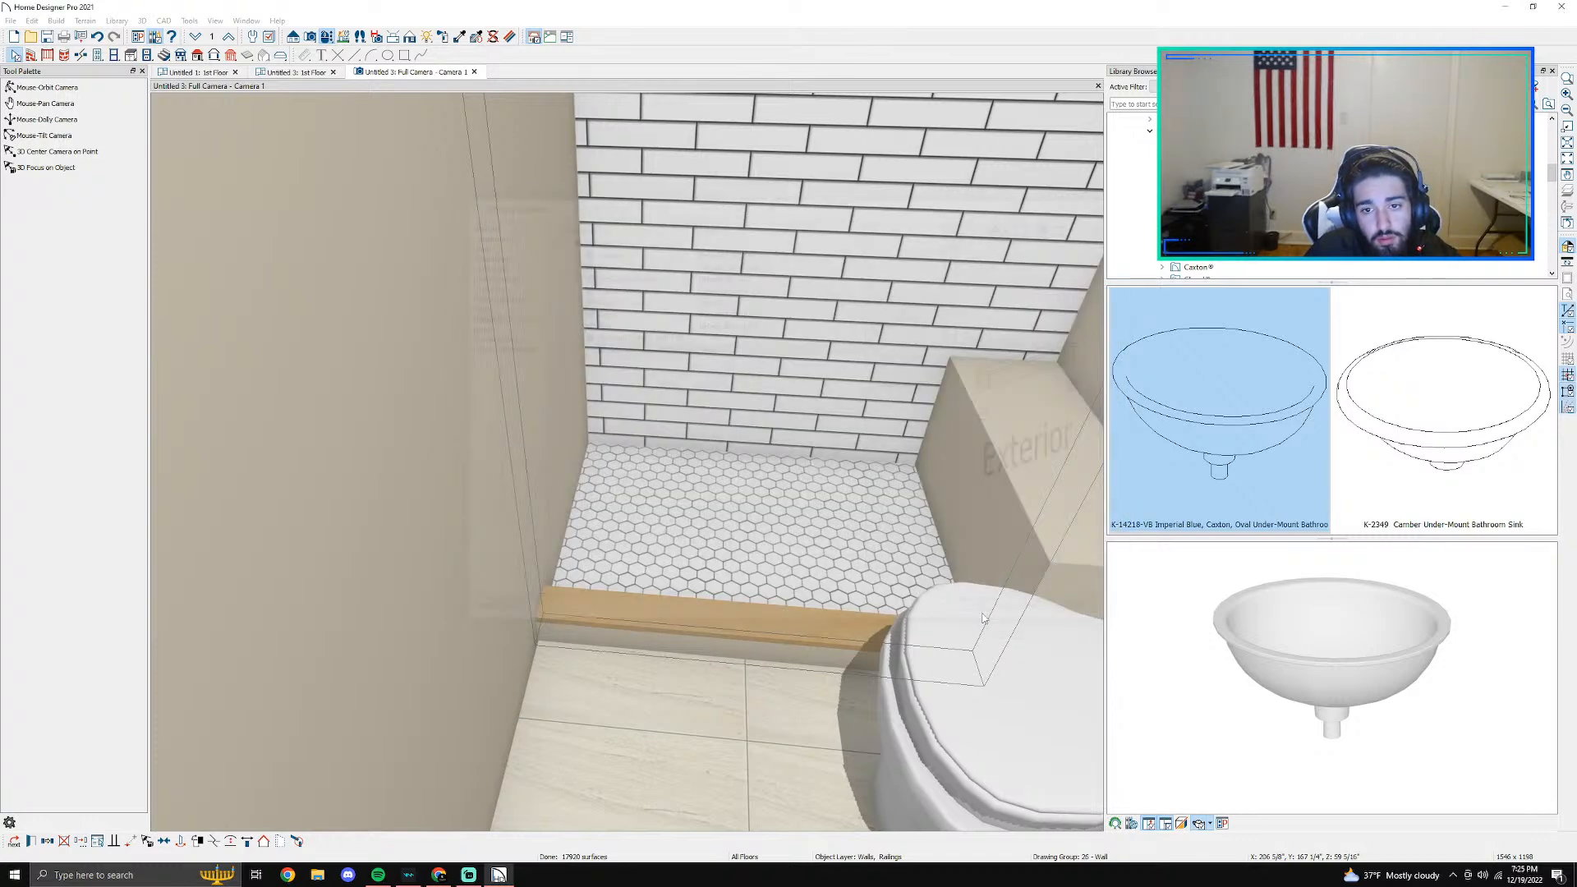
key(Escape)
middle_drag(757, 517, 642, 534)
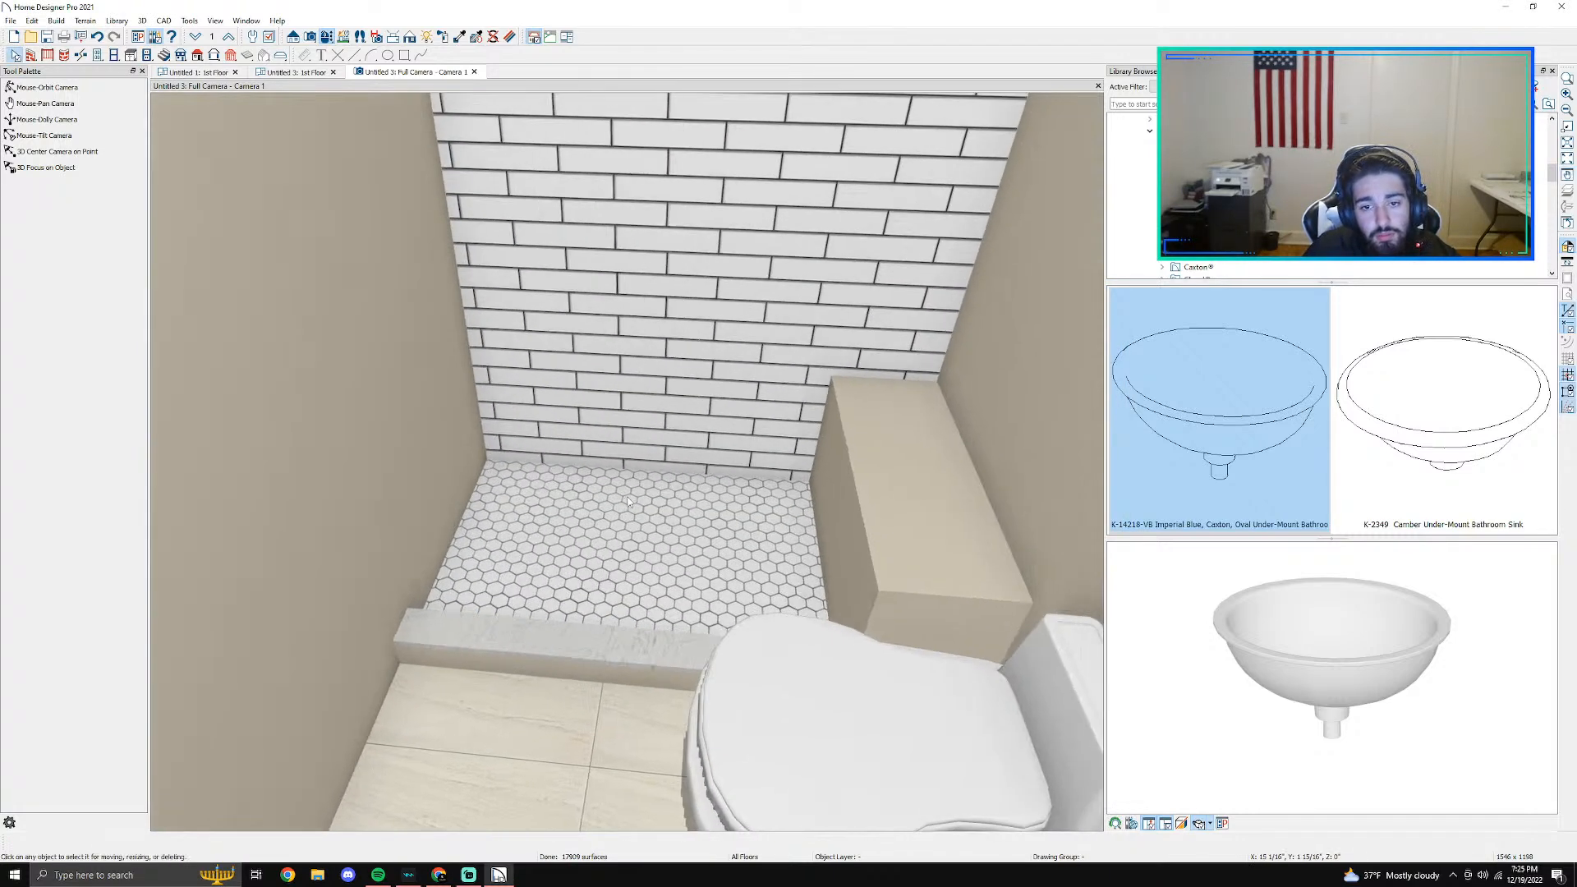
- Check the Untitled 1 and Untitled 3 first-floor plans against the camera view of the shower
click(261, 74)
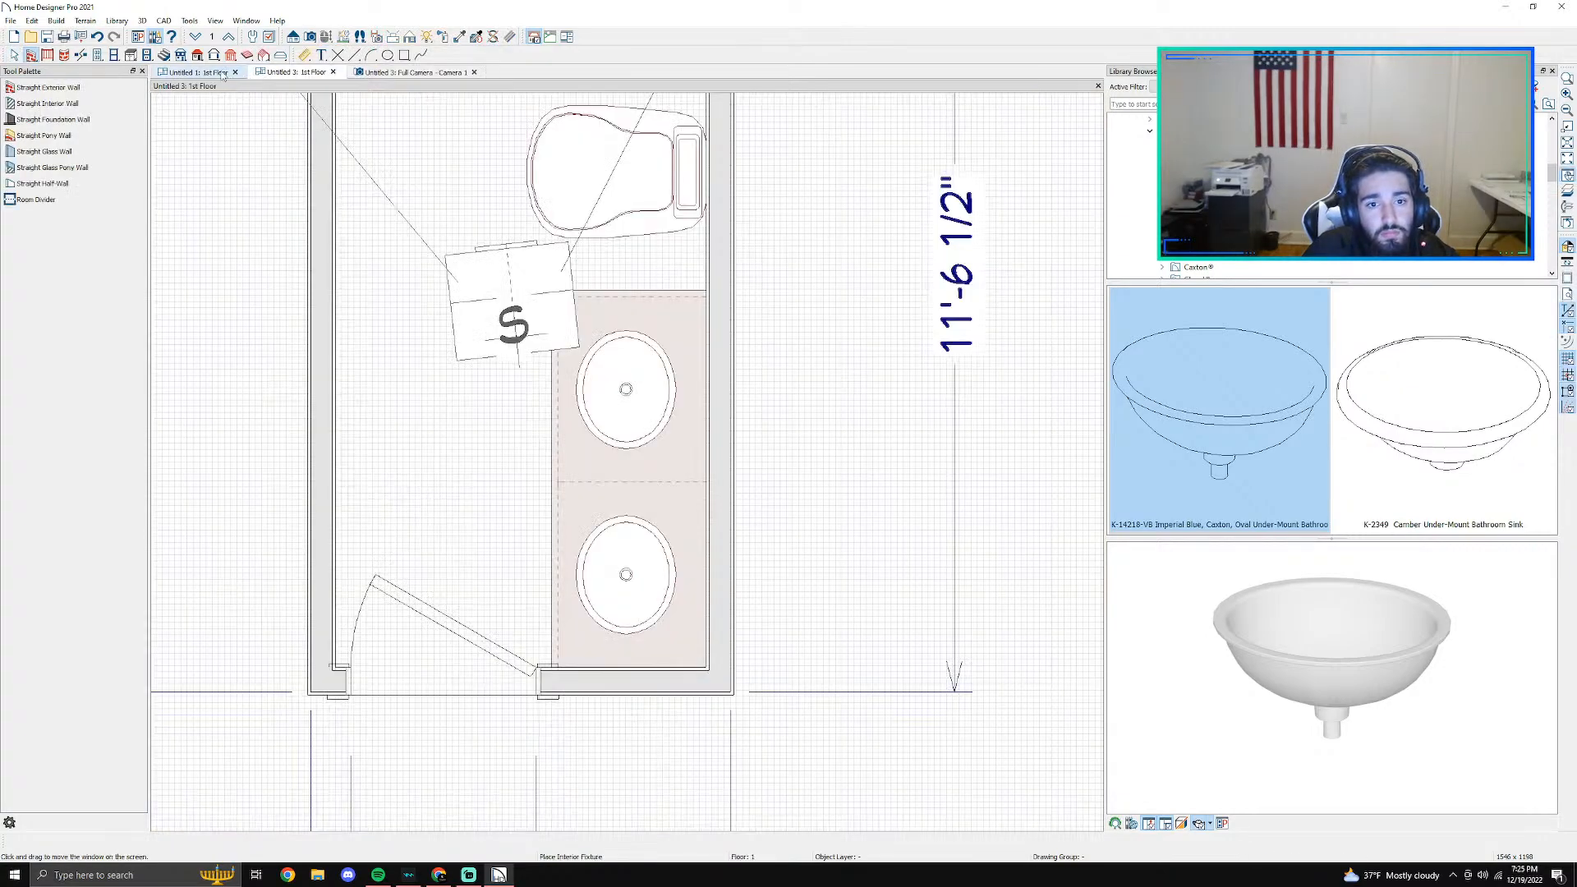
click(221, 73)
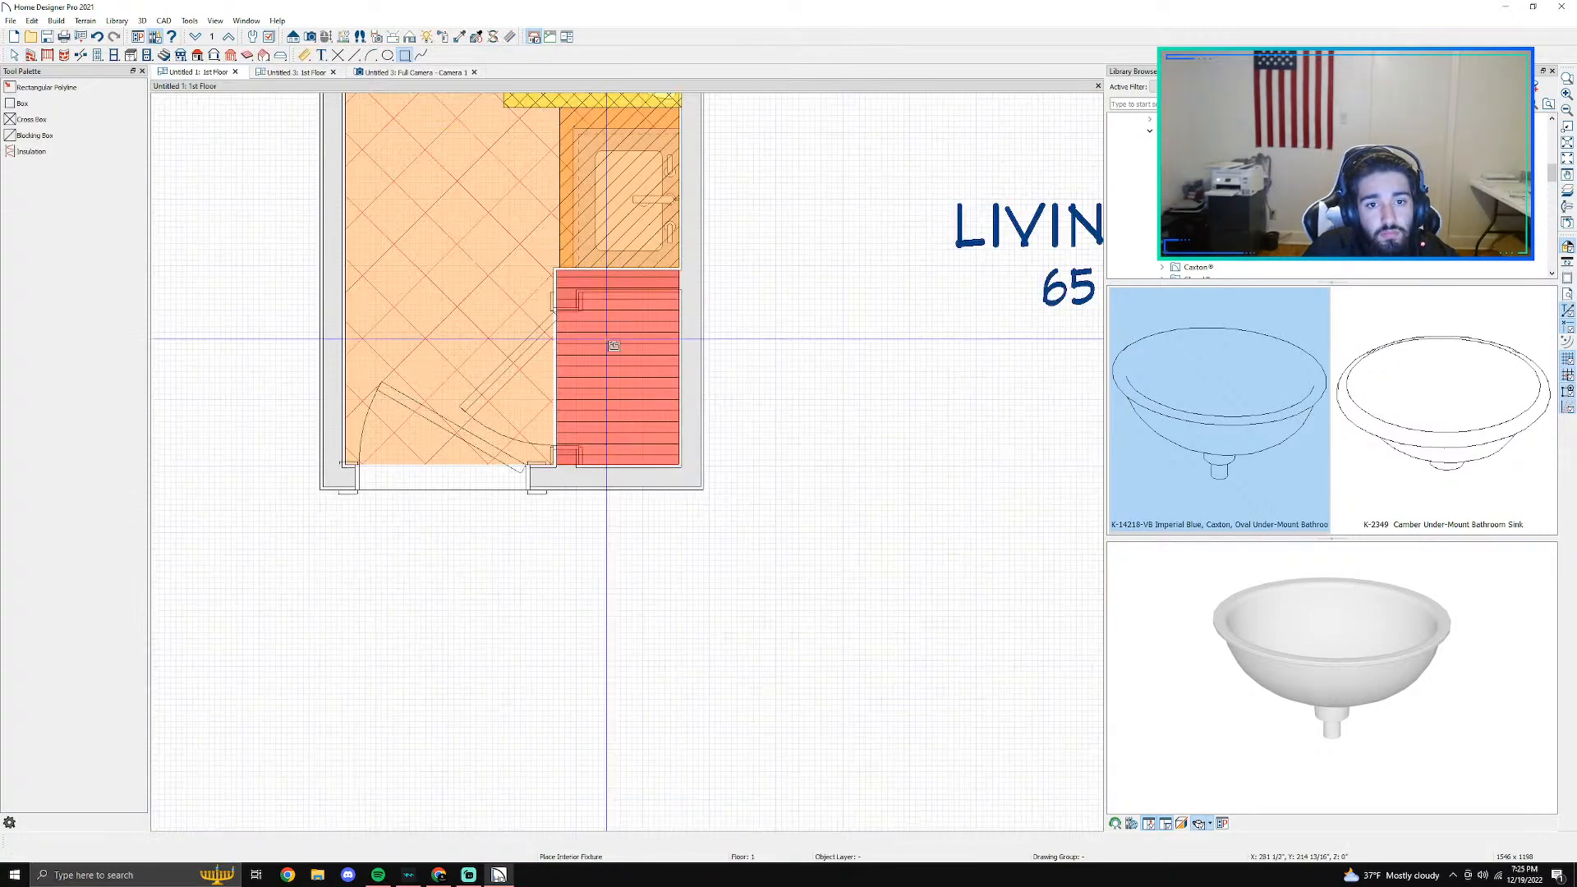
click(284, 78)
middle_drag(697, 296, 569, 769)
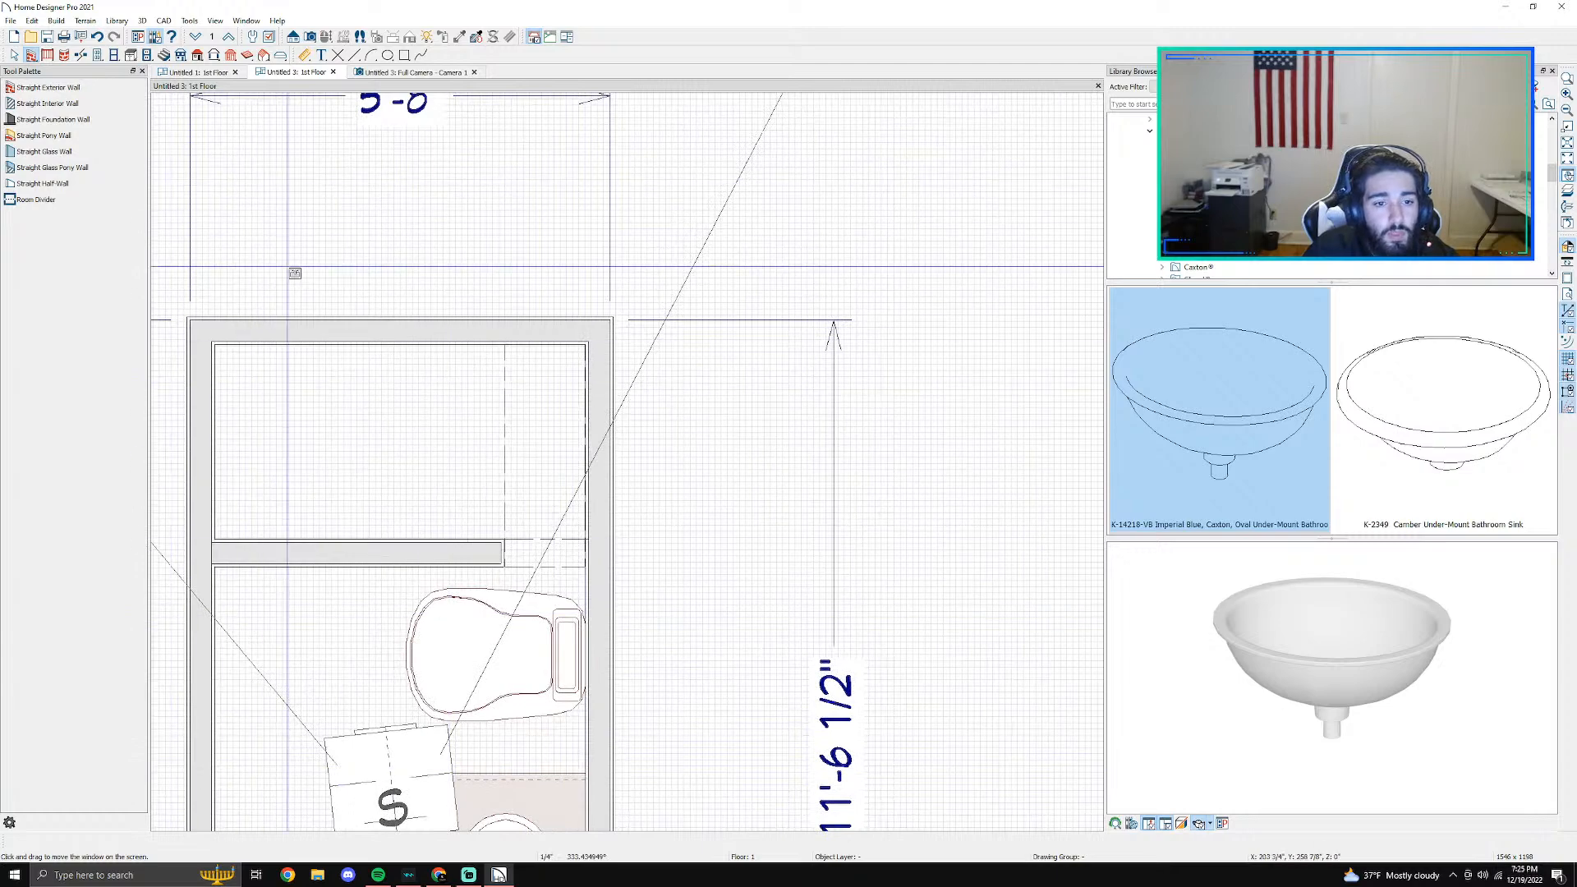
click(204, 73)
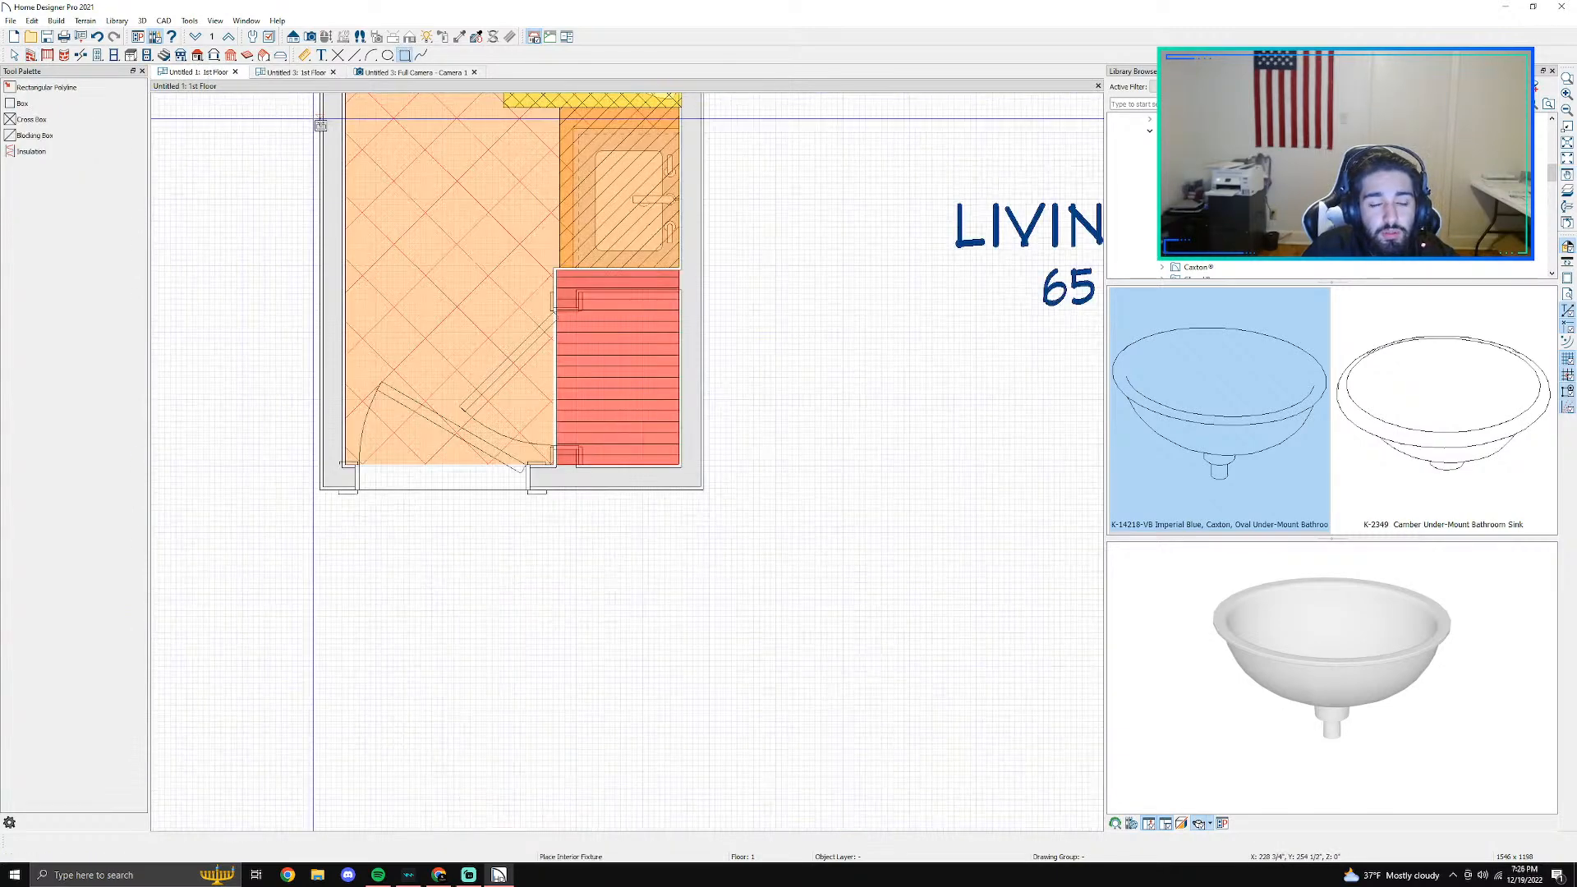
click(427, 72)
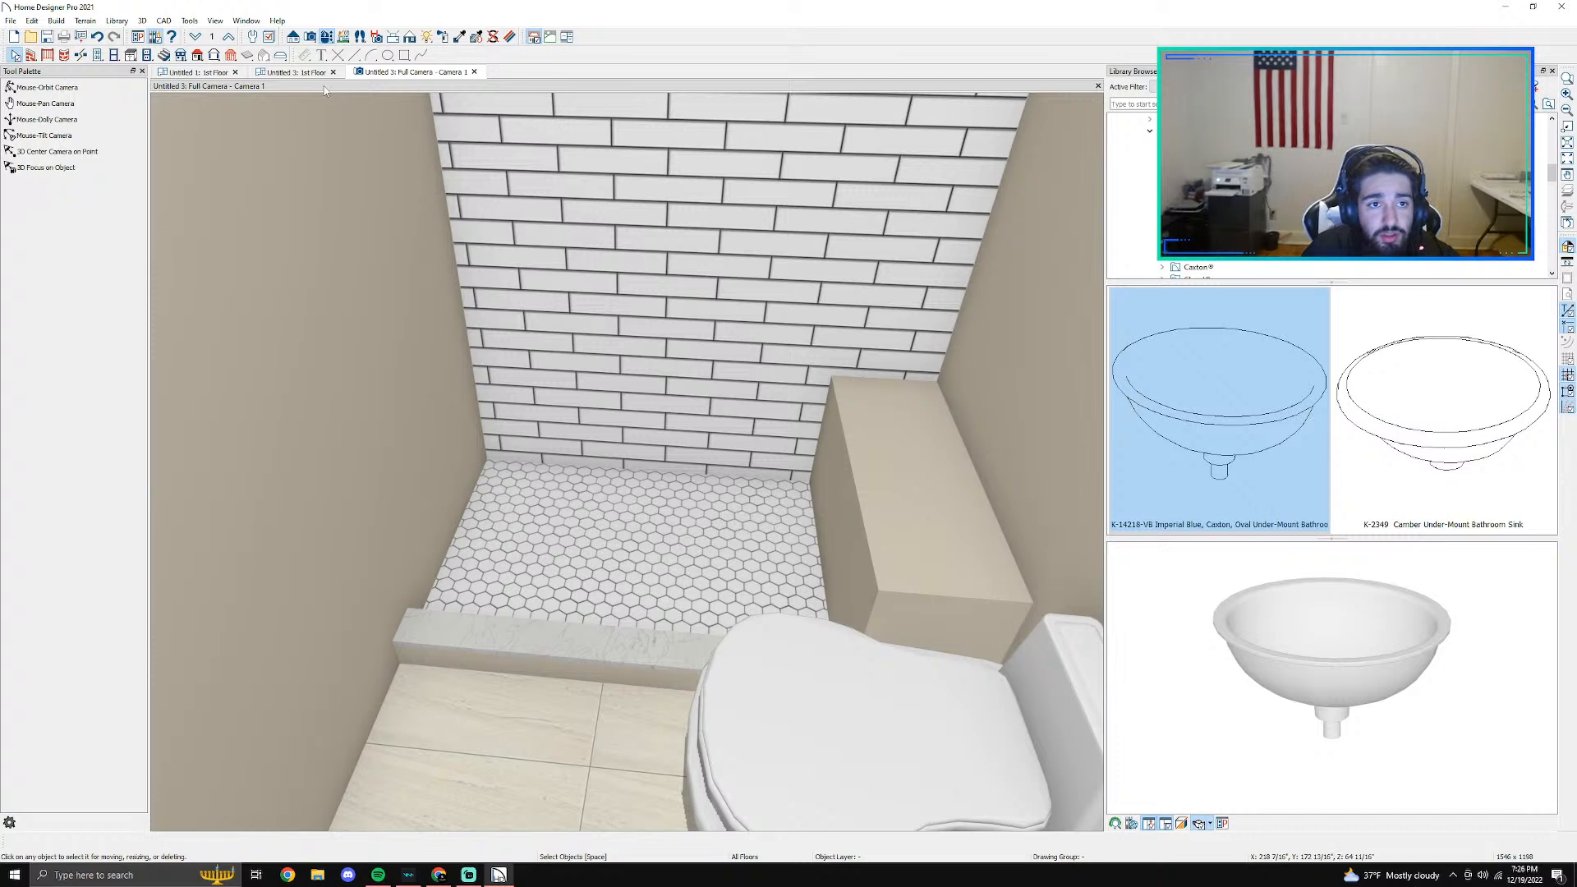
- Draw a custom countertop over the shower bench in the Untitled 3 floor plan, slightly overhanging the bench's front edge
click(295, 72)
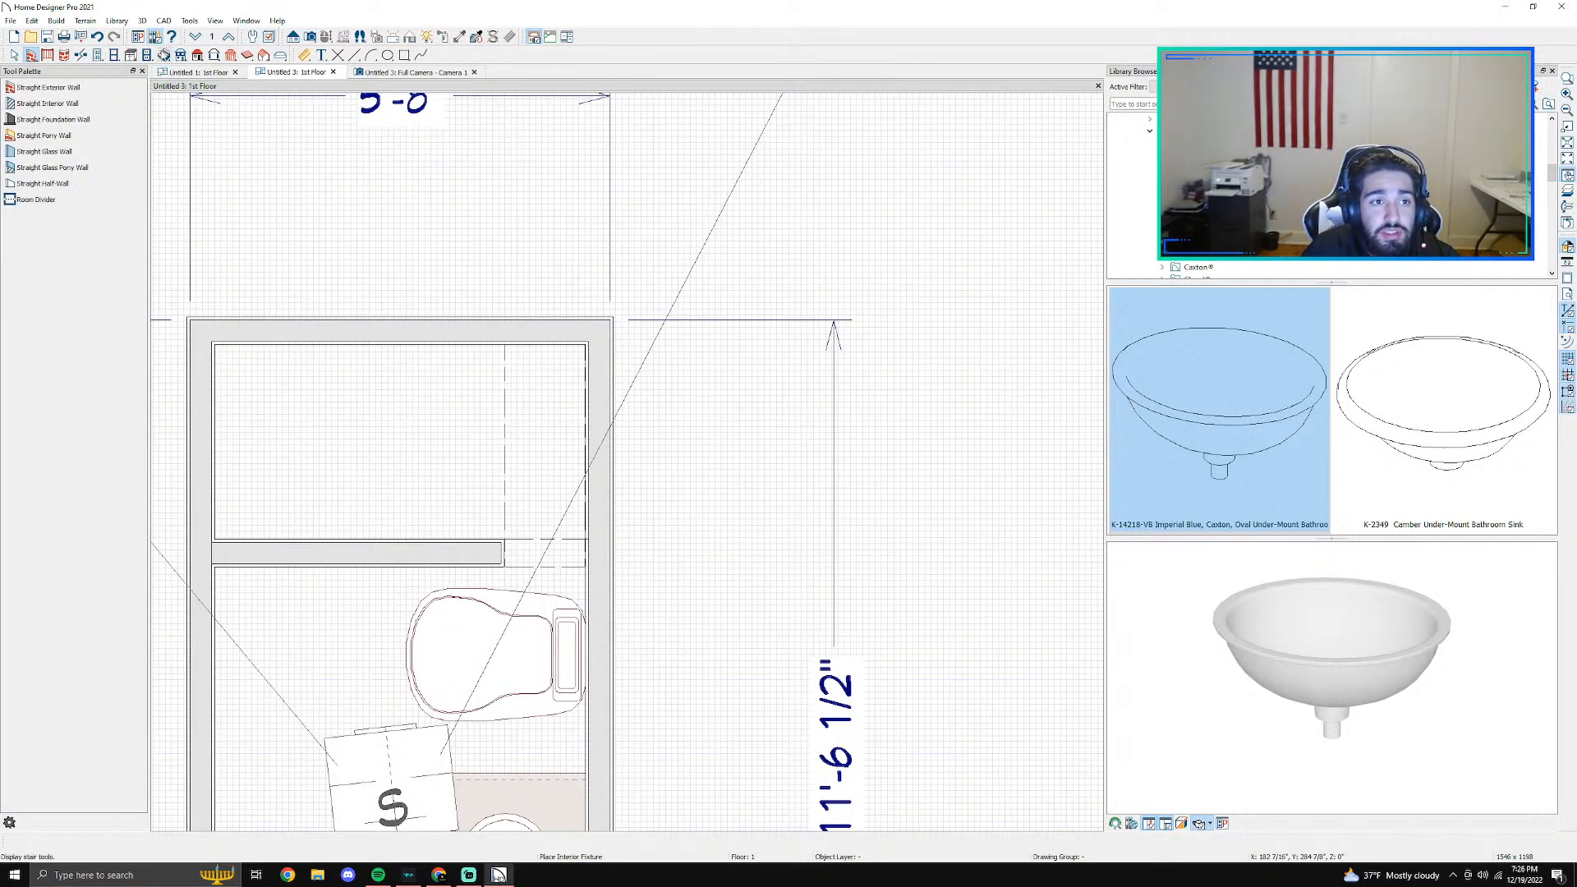
click(131, 55)
click(54, 188)
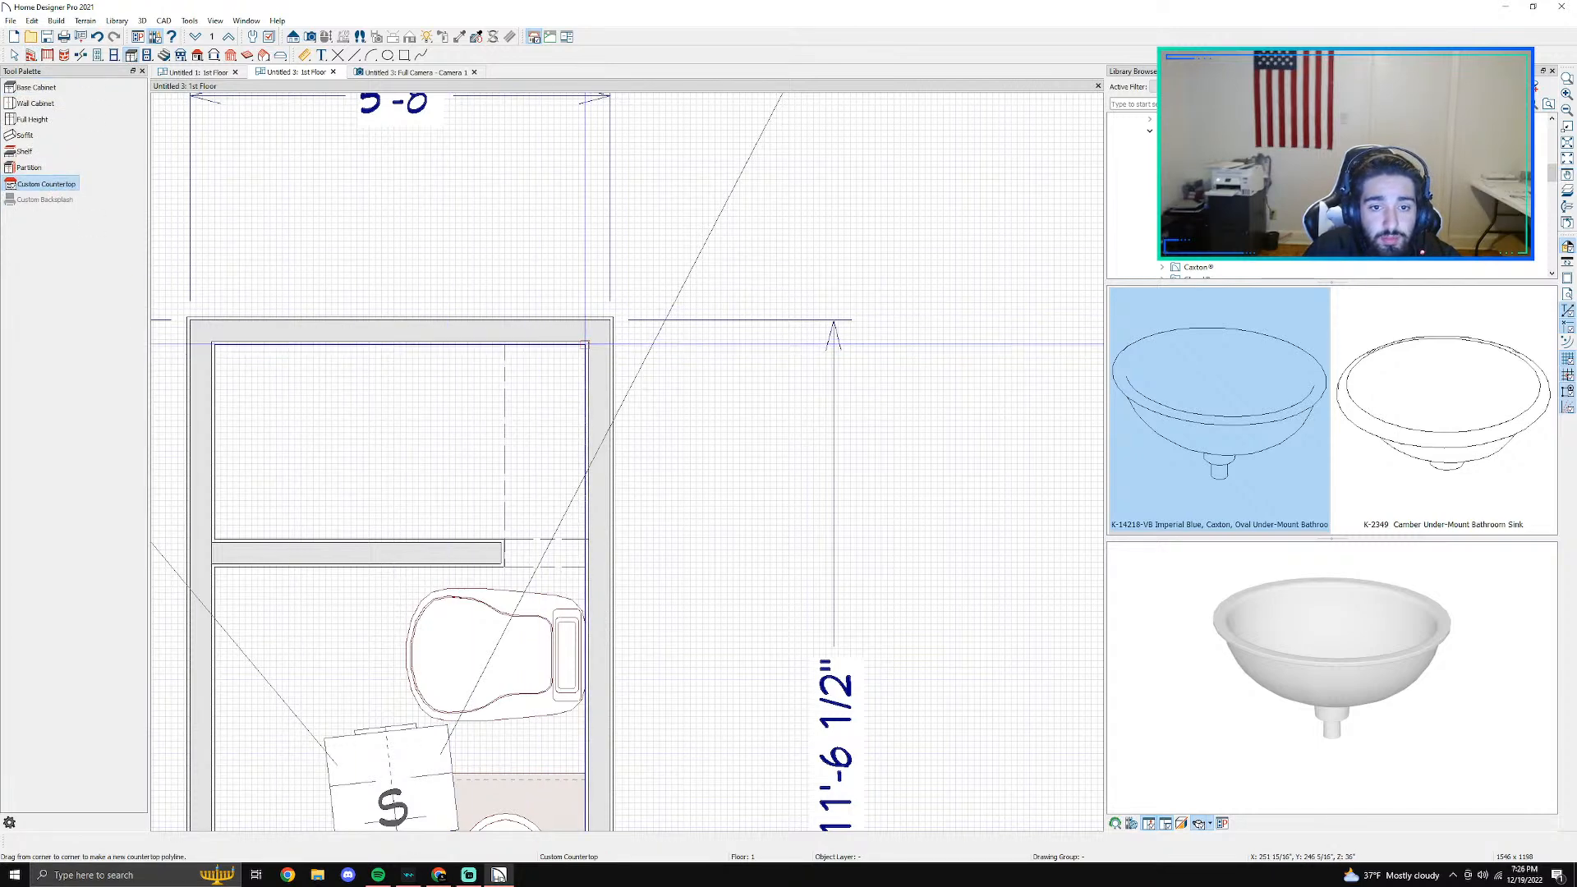
drag(585, 345, 509, 573)
scroll(494, 563, up, 5)
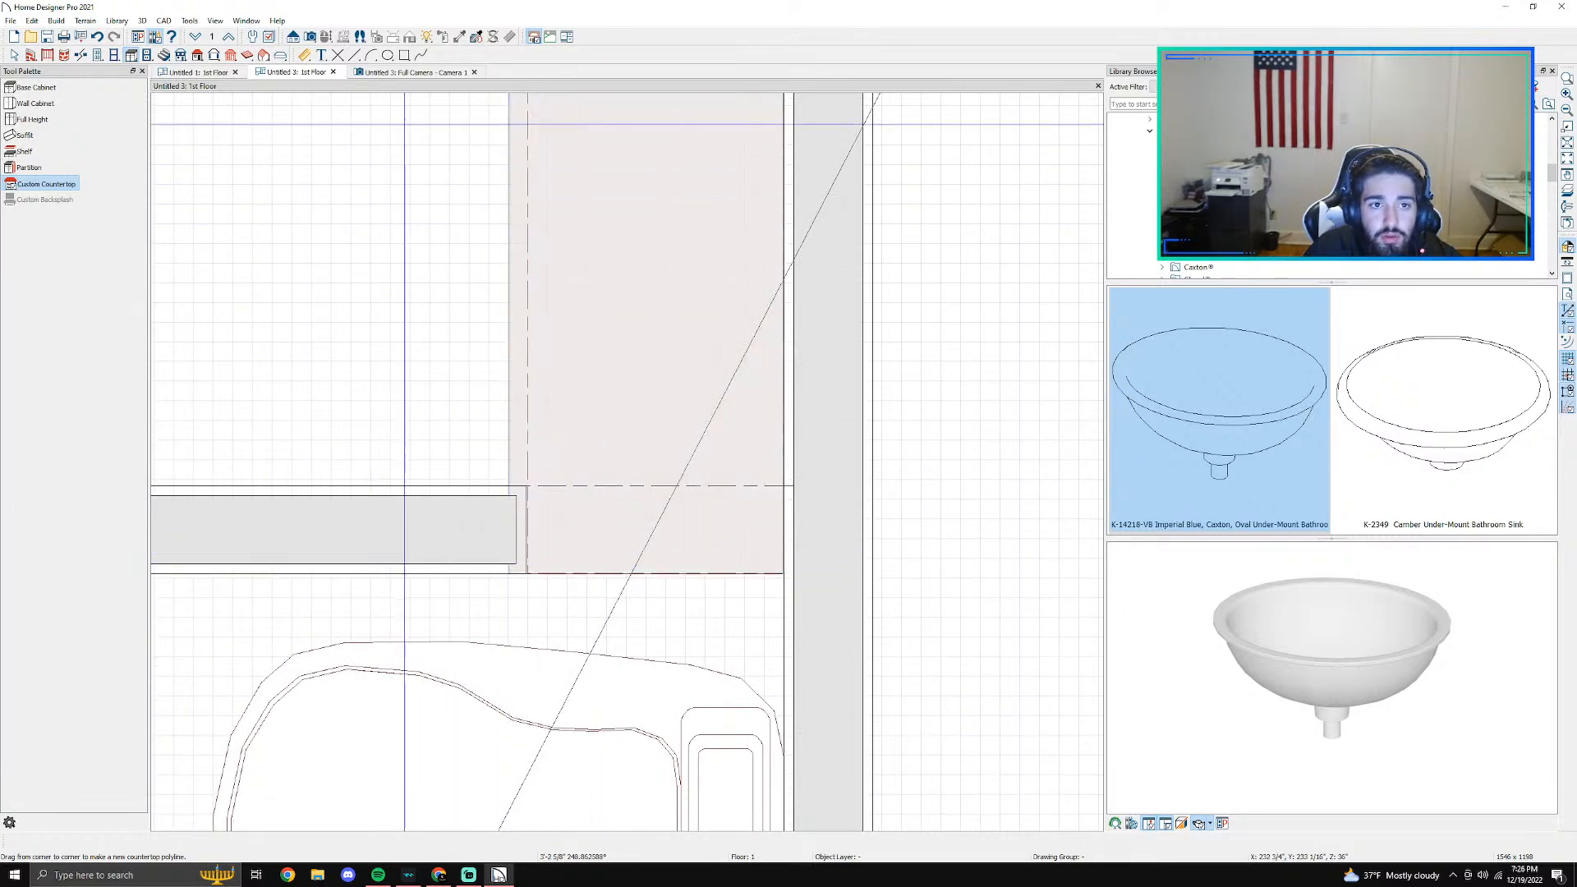
- Switch to the 3D camera view and select the new countertop above the shower bench
click(382, 74)
scroll(361, 151, up, 3)
mouse_move(288, 158)
middle_down()
mouse_move(177, 190)
mouse_move(289, 158)
middle_up()
click(51, 87)
drag(641, 312, 614, 345)
key(space)
click(492, 429)
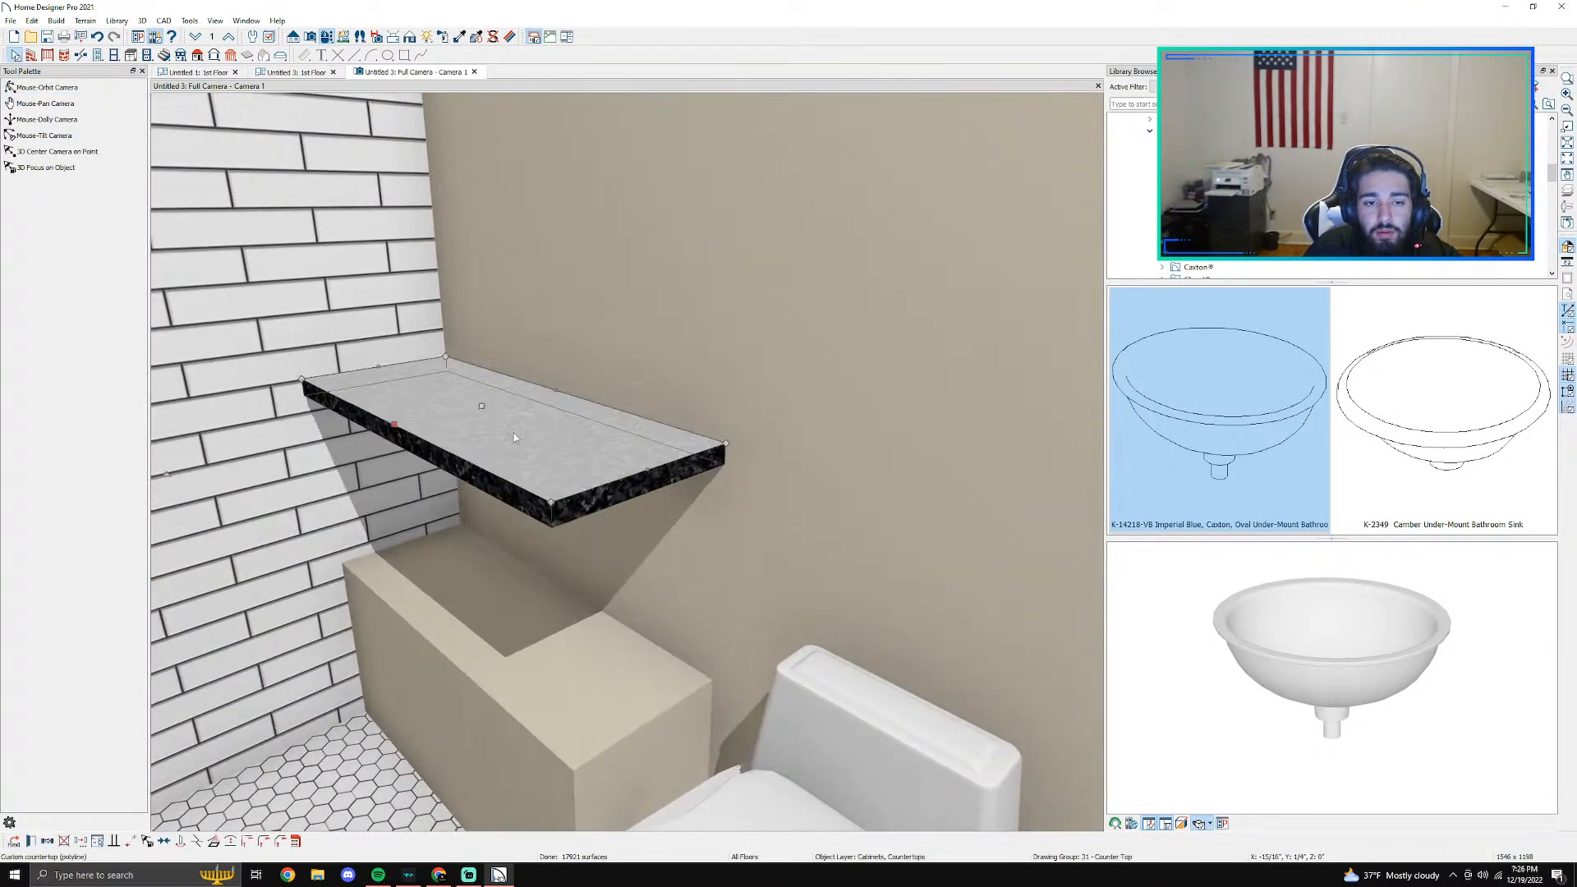
- Lower the custom countertop onto the top of the shower bench, undoing the first attempt
drag(403, 424, 414, 627)
key(ctrl+z)
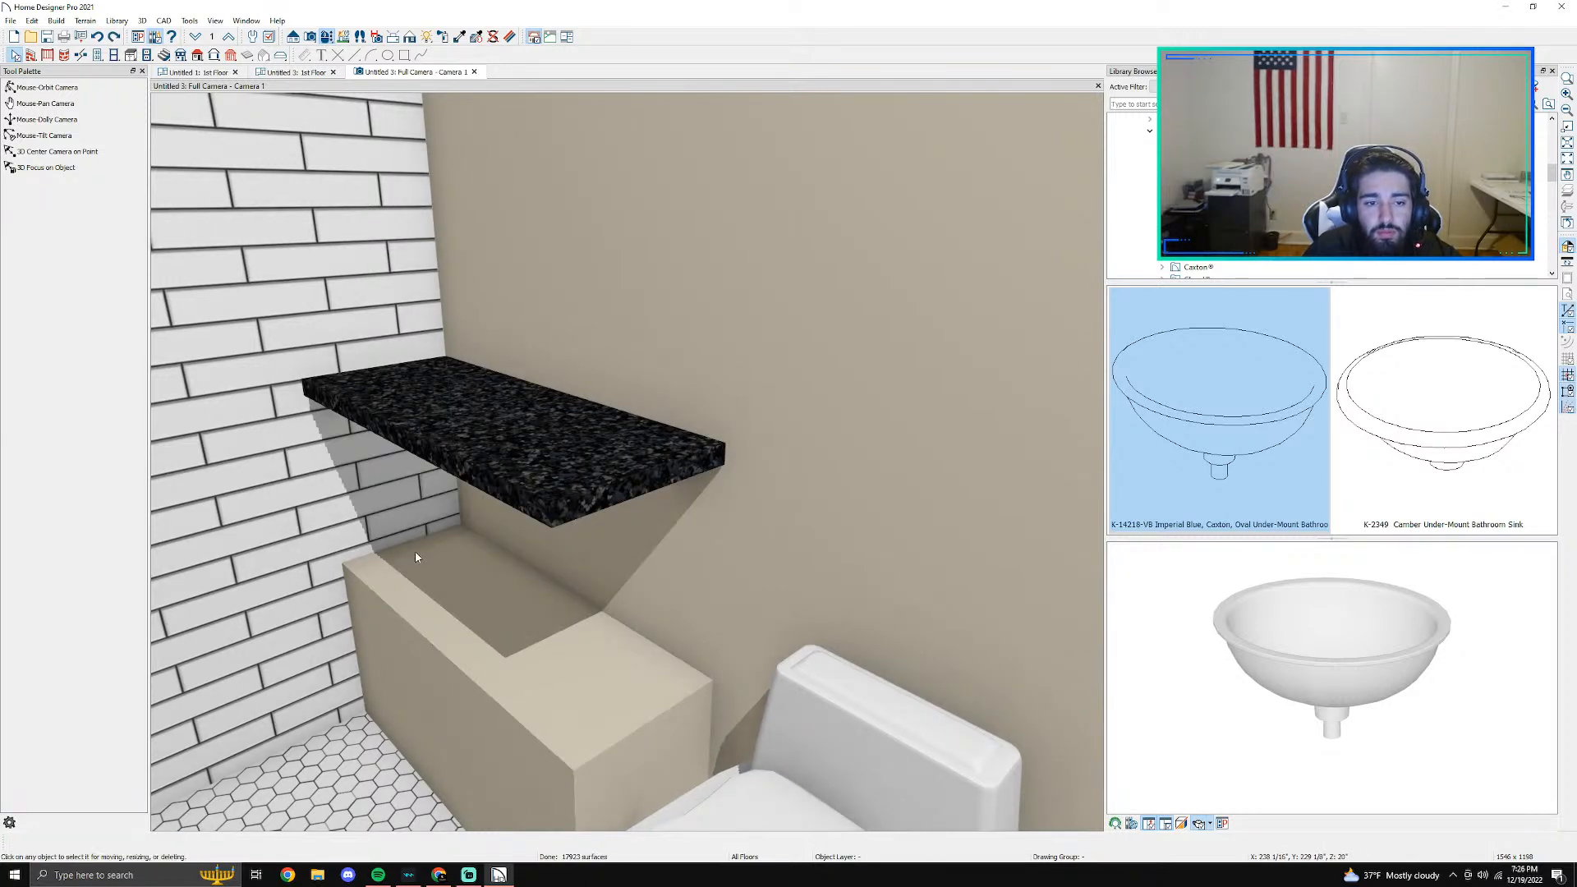
drag(395, 433, 420, 647)
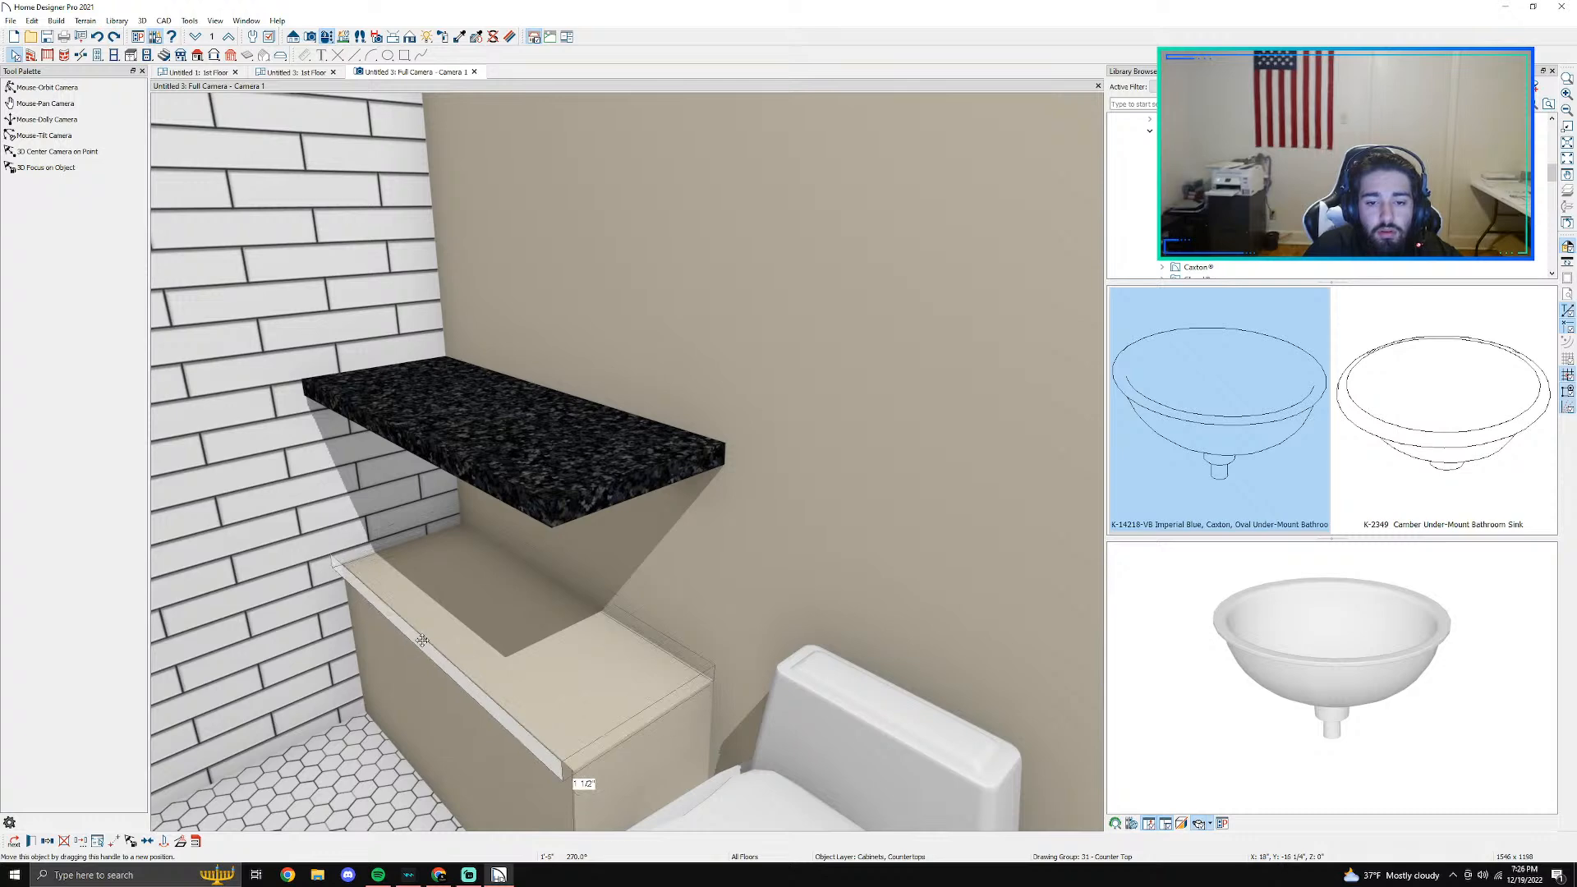
scroll(570, 576, up, 3)
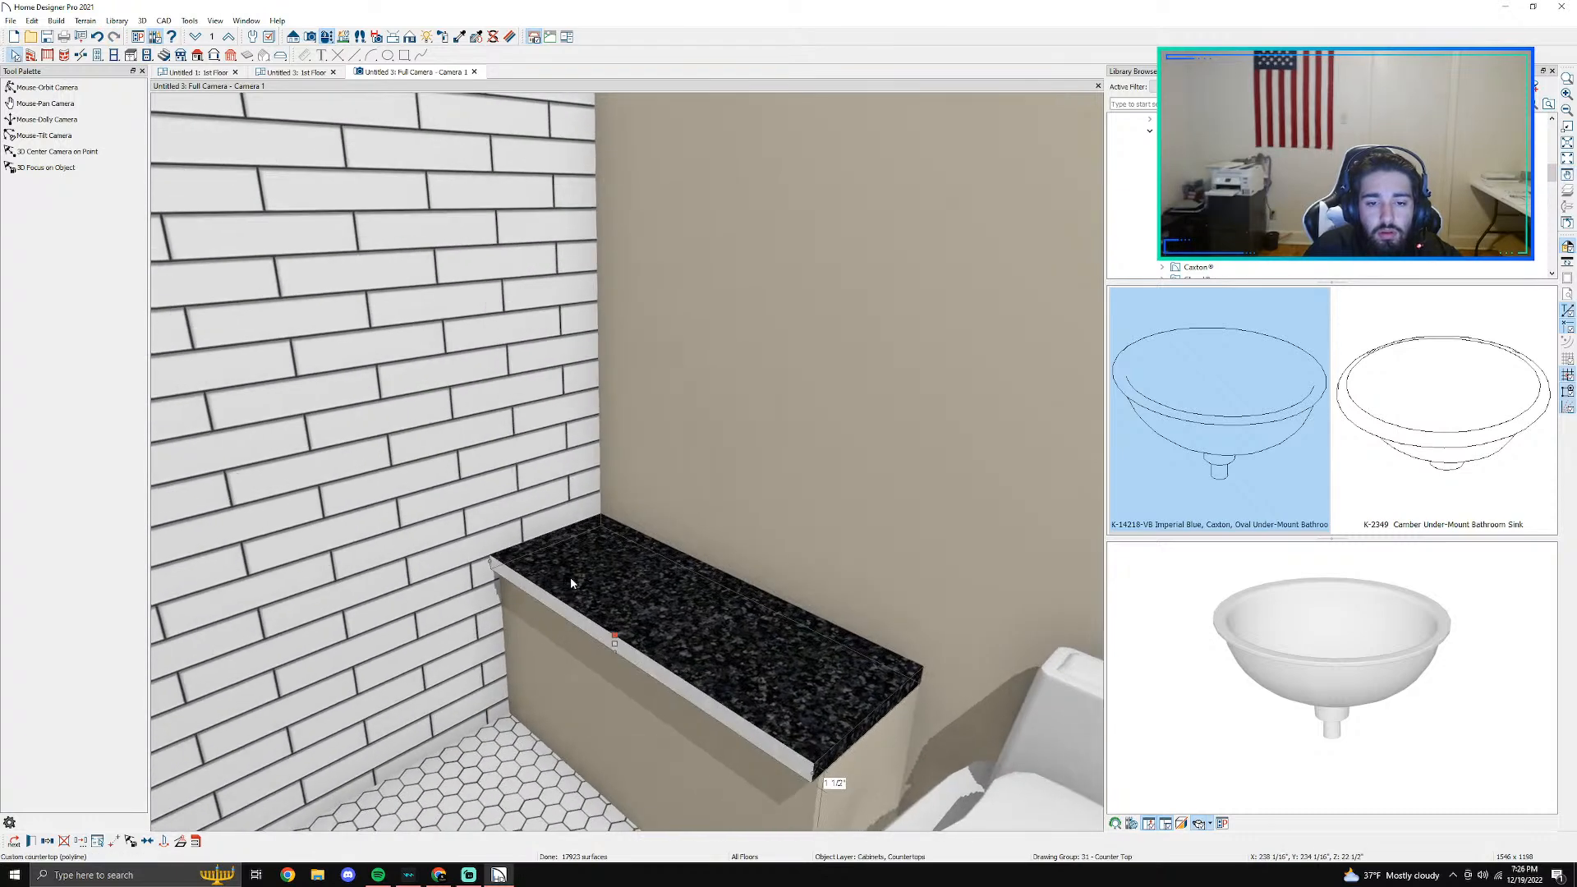
scroll(570, 577, up, 3)
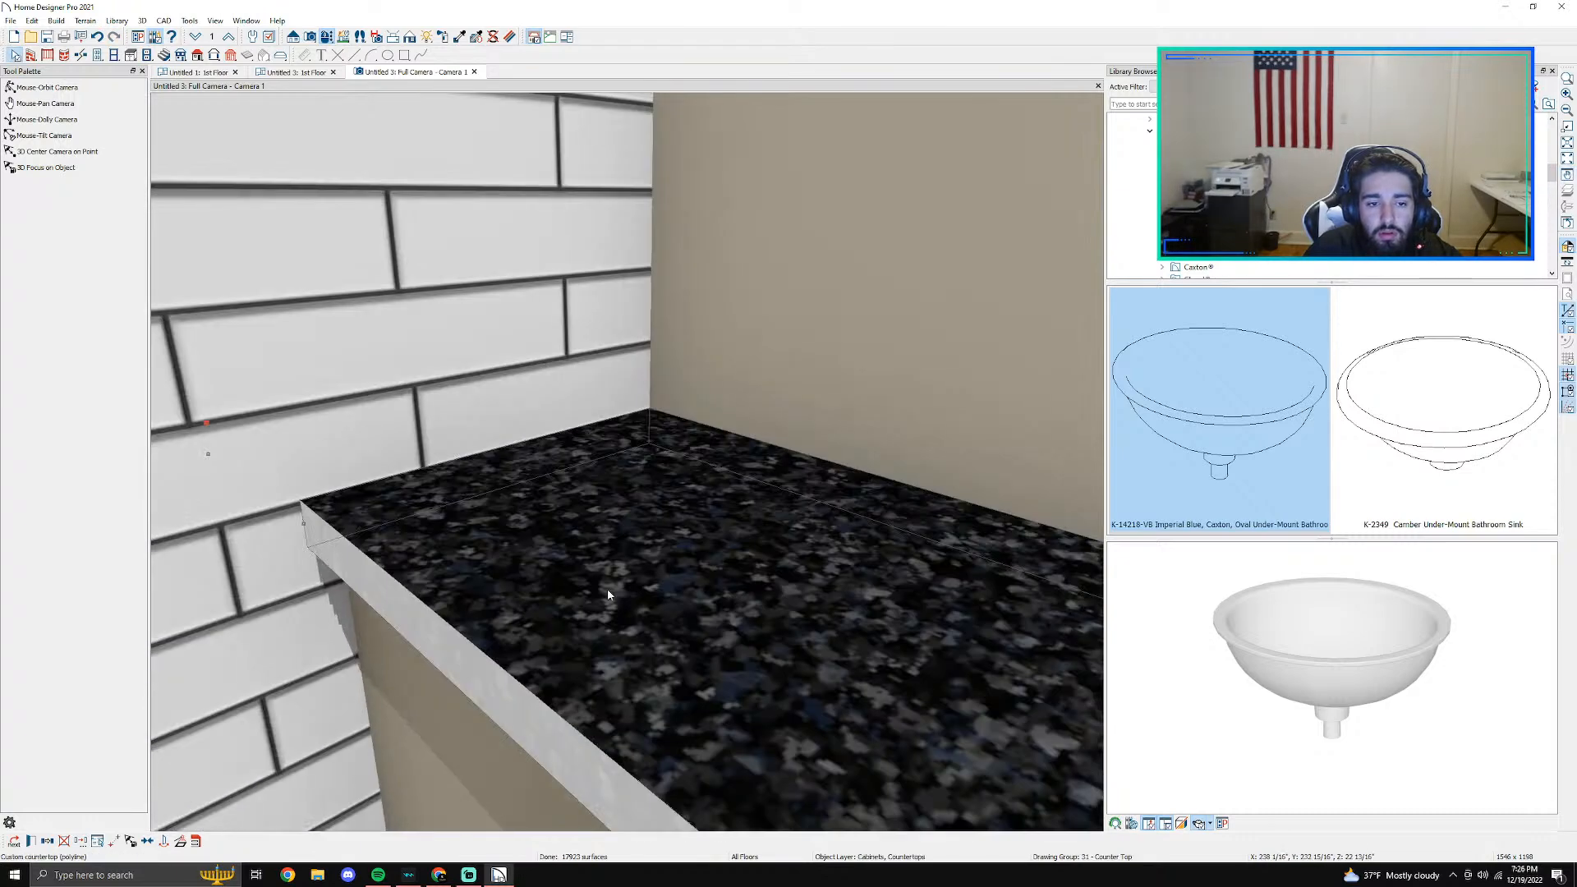
middle_drag(607, 589, 673, 580)
key(Escape)
scroll(683, 581, down, 2)
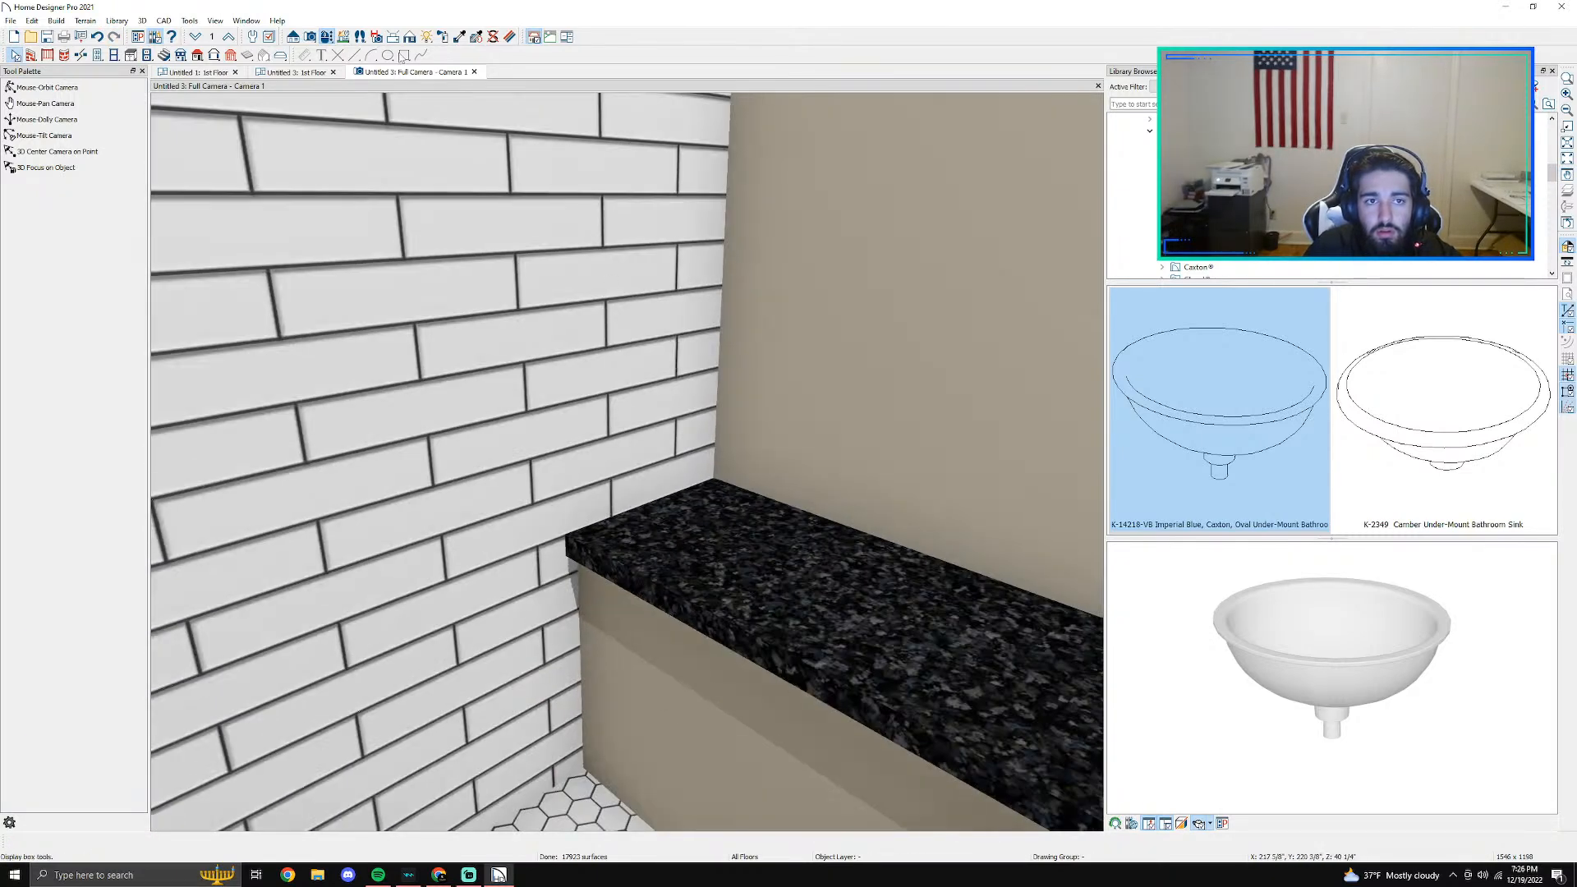
- Bring the shower bench into view and open the material selection for its custom countertop
click(48, 88)
drag(767, 520, 708, 551)
scroll(746, 614, down, 2)
middle_drag(774, 644, 598, 426)
key(Escape)
double_click(634, 481)
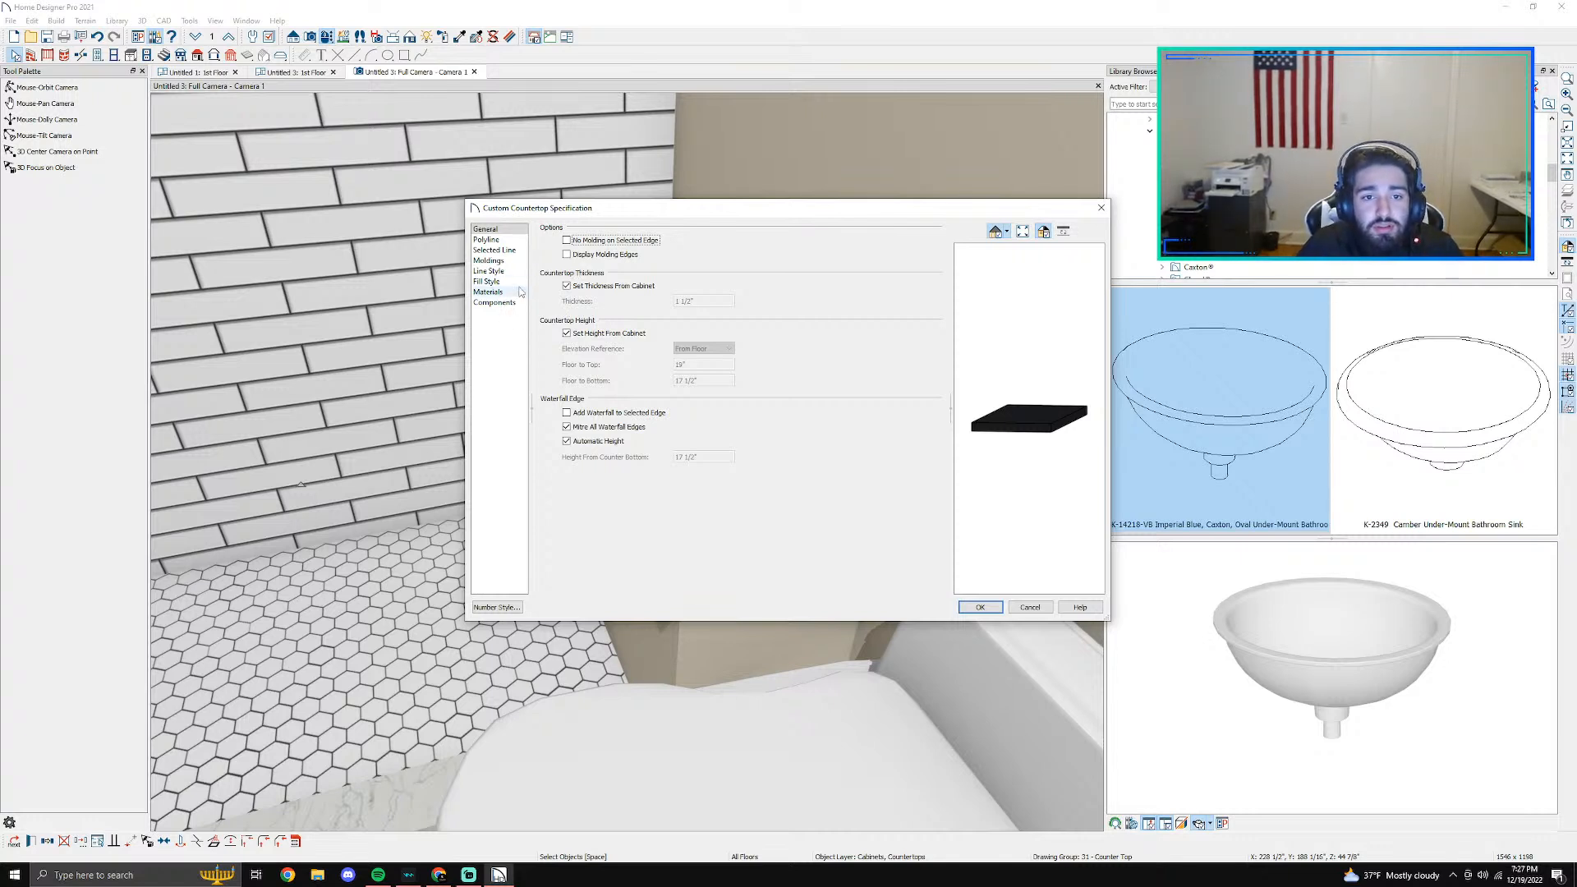
click(492, 291)
click(743, 257)
click(902, 393)
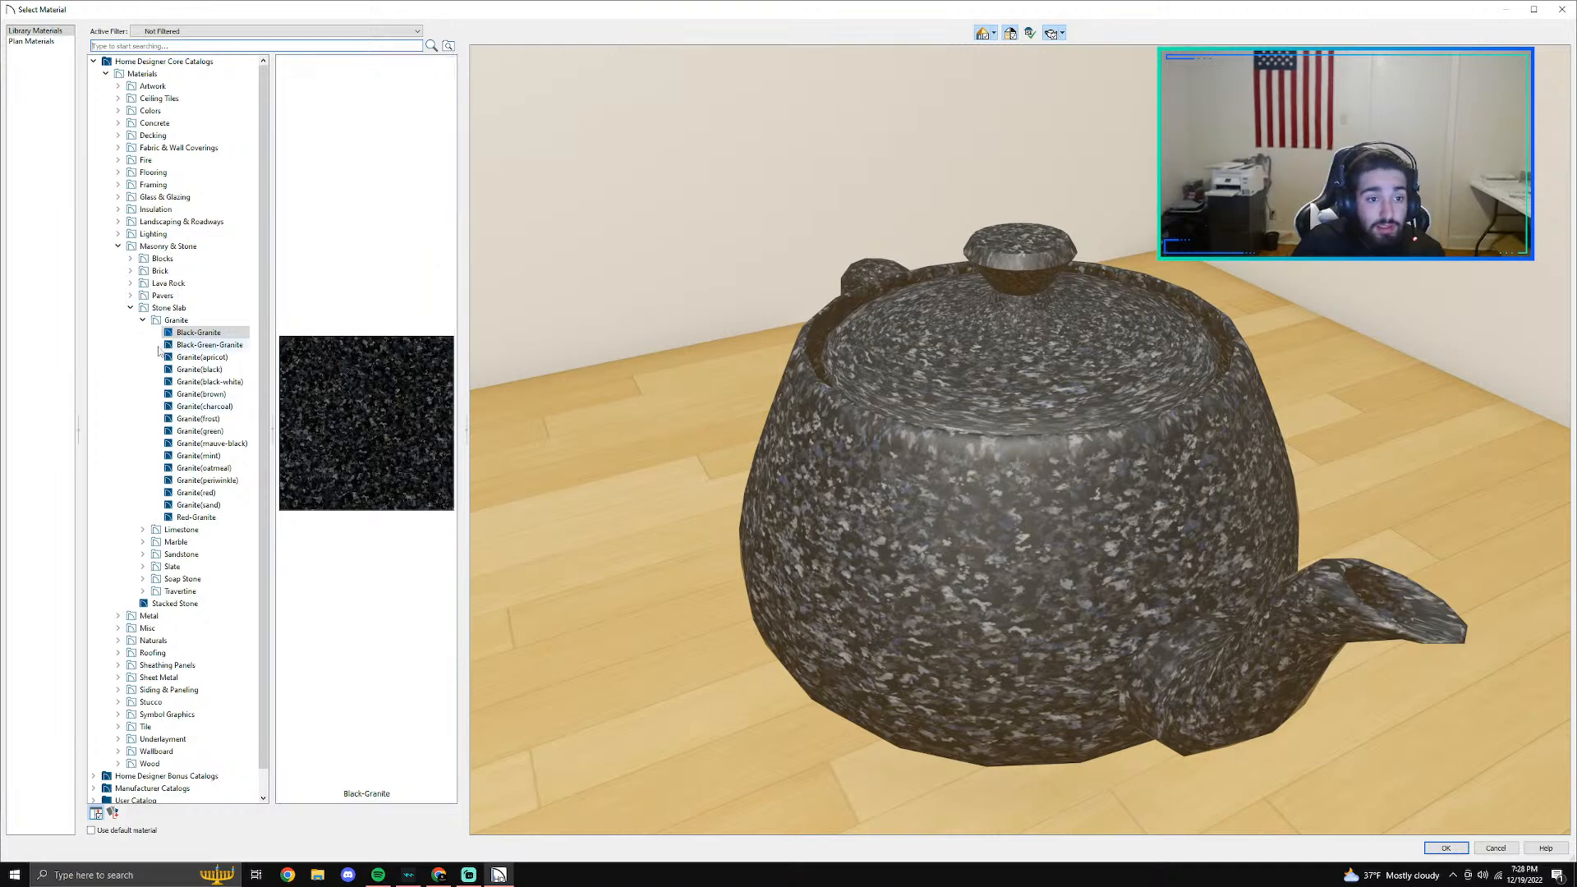
- Assign the Laneve material from the Vadara Quartz Surfaces manufacturer catalog to the bench countertop
click(142, 320)
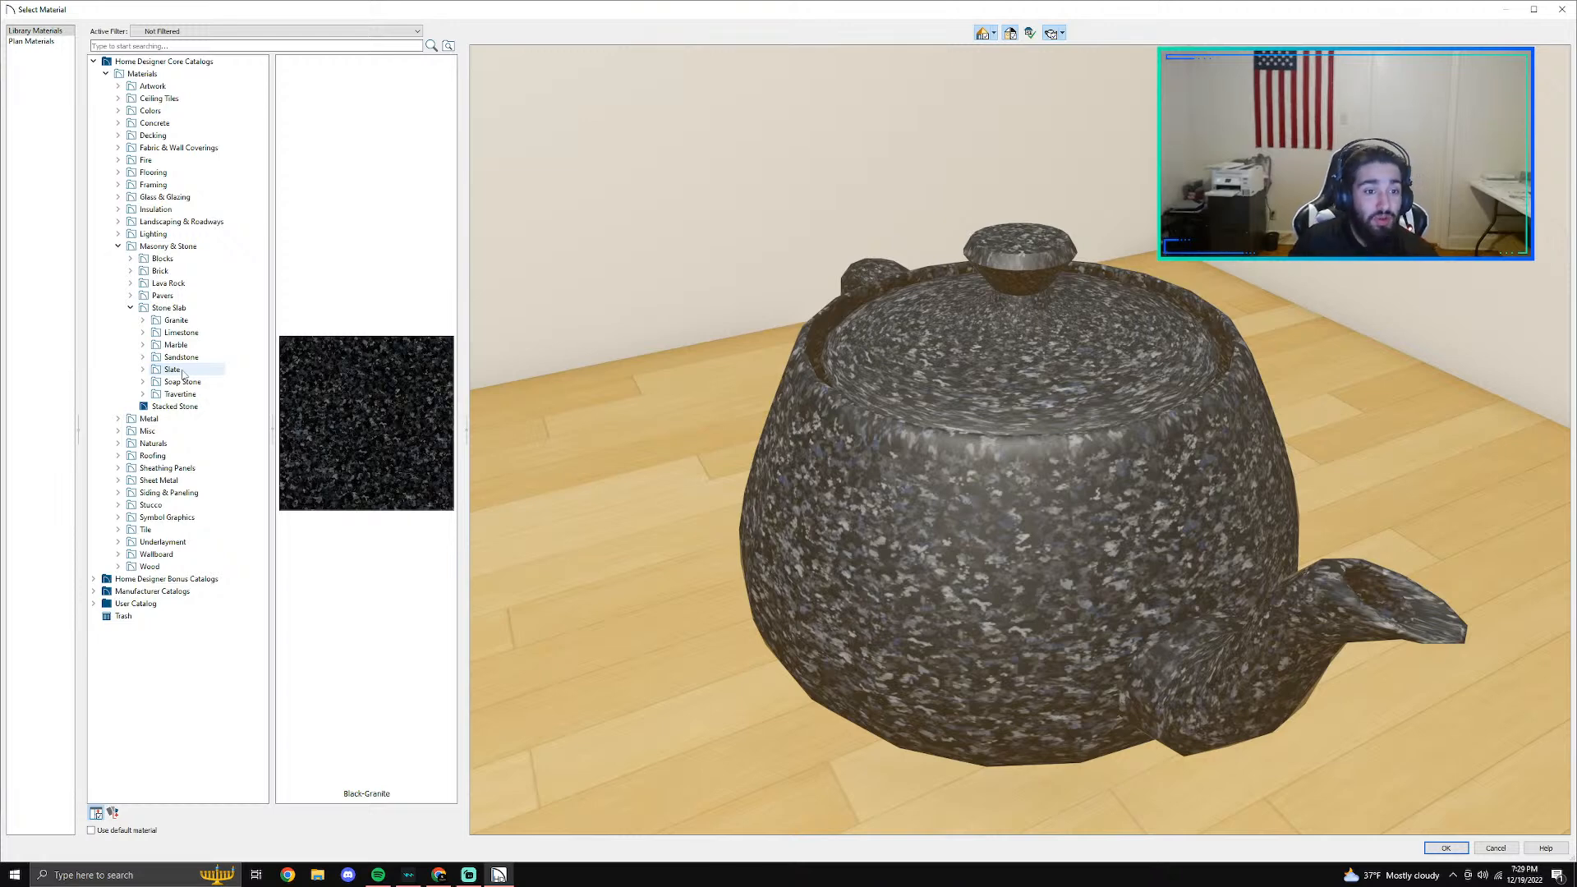
click(131, 308)
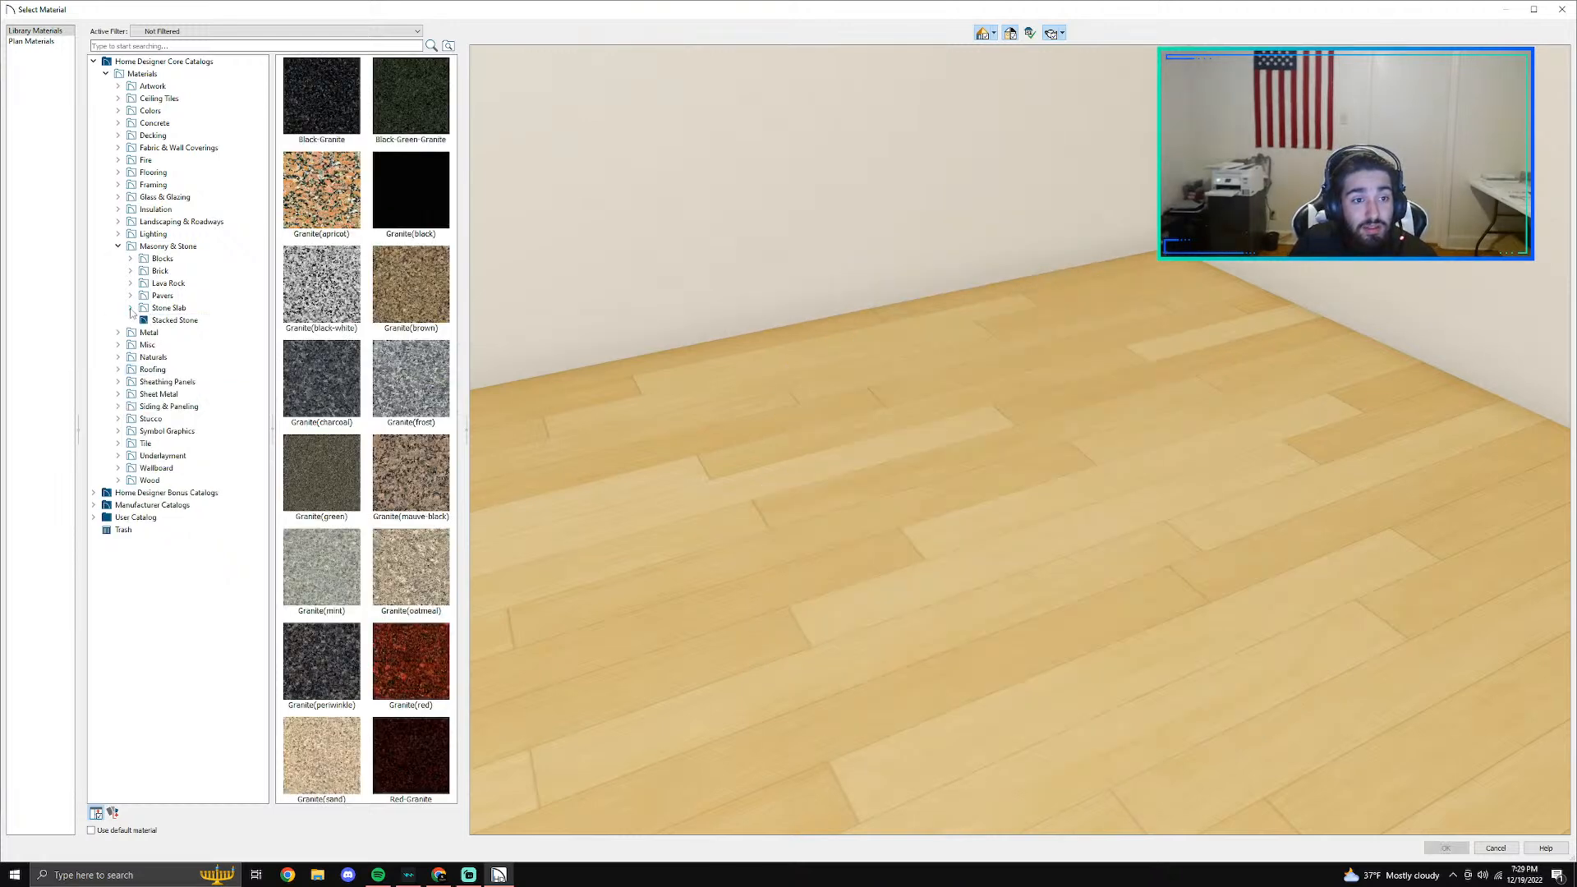
click(118, 247)
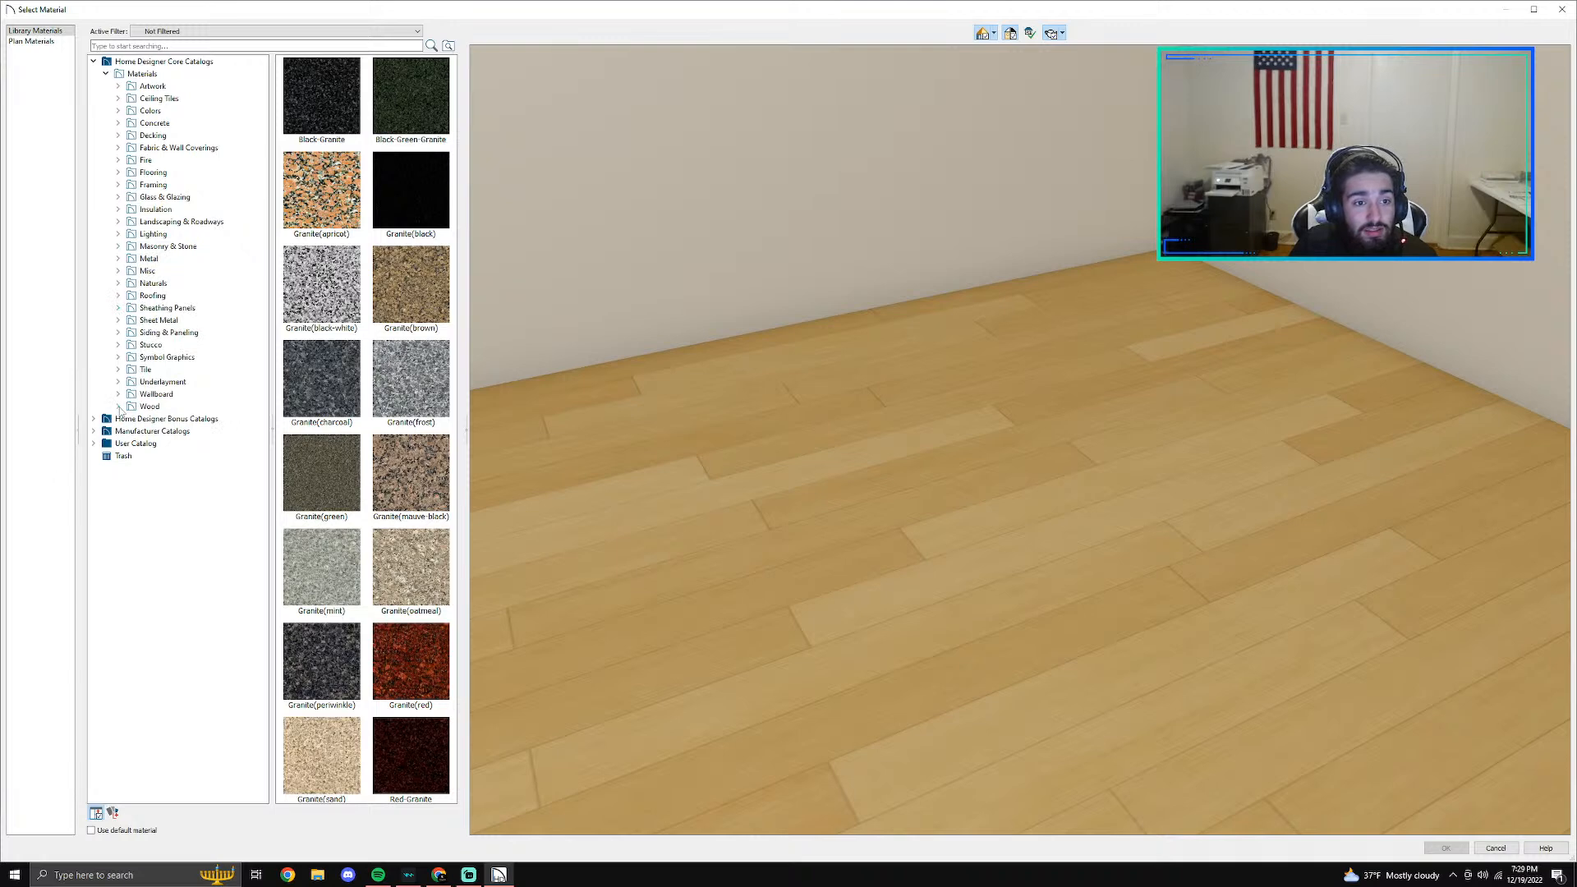
click(106, 74)
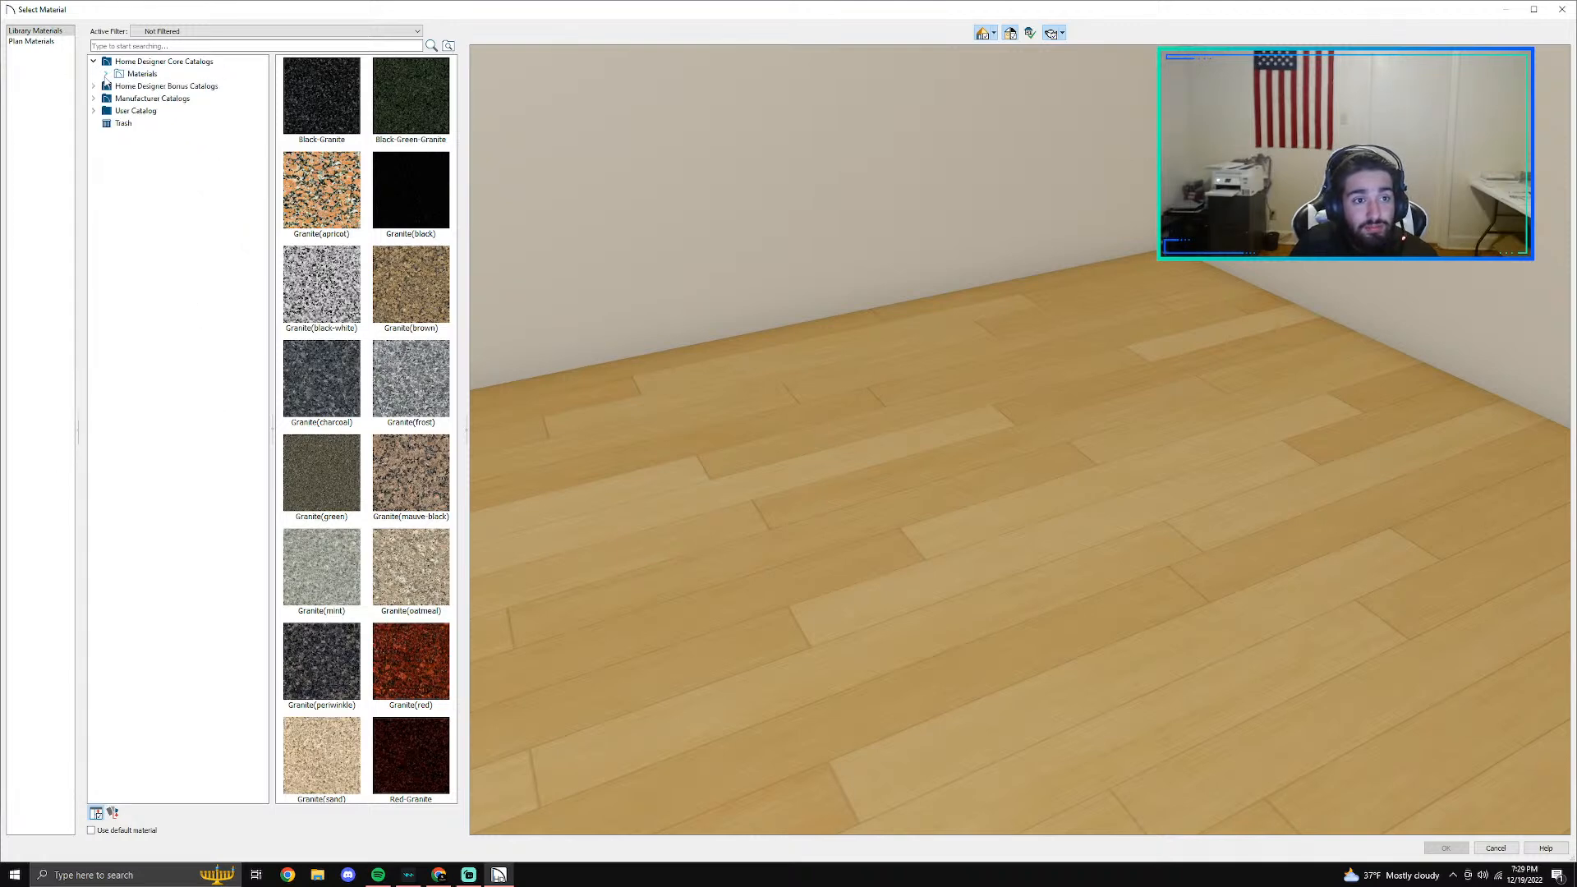
click(93, 98)
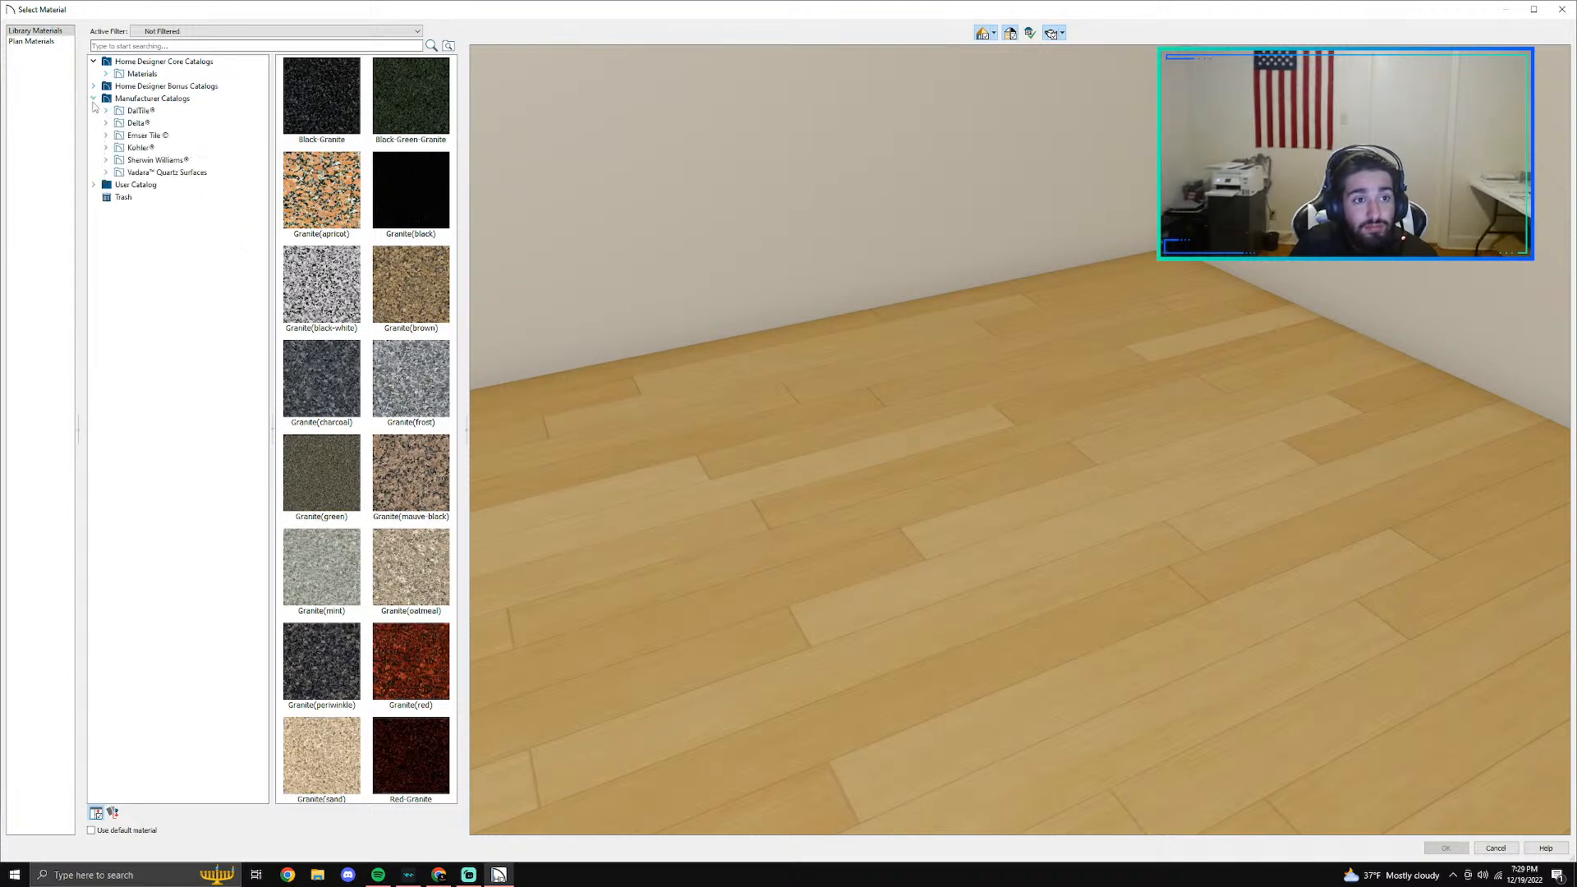
click(106, 173)
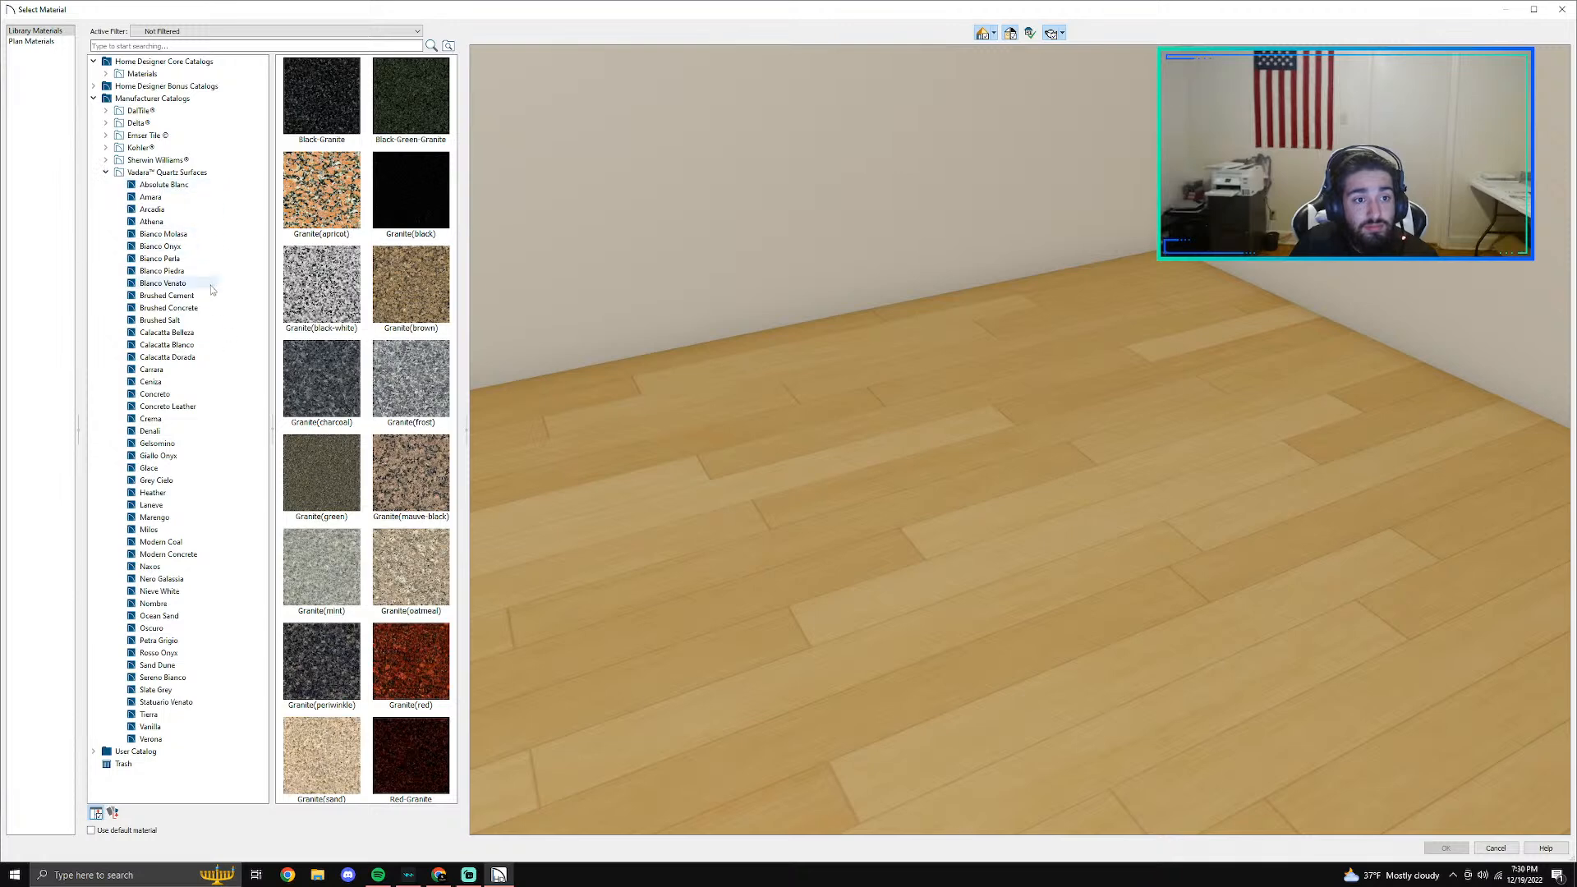
click(151, 504)
click(1445, 848)
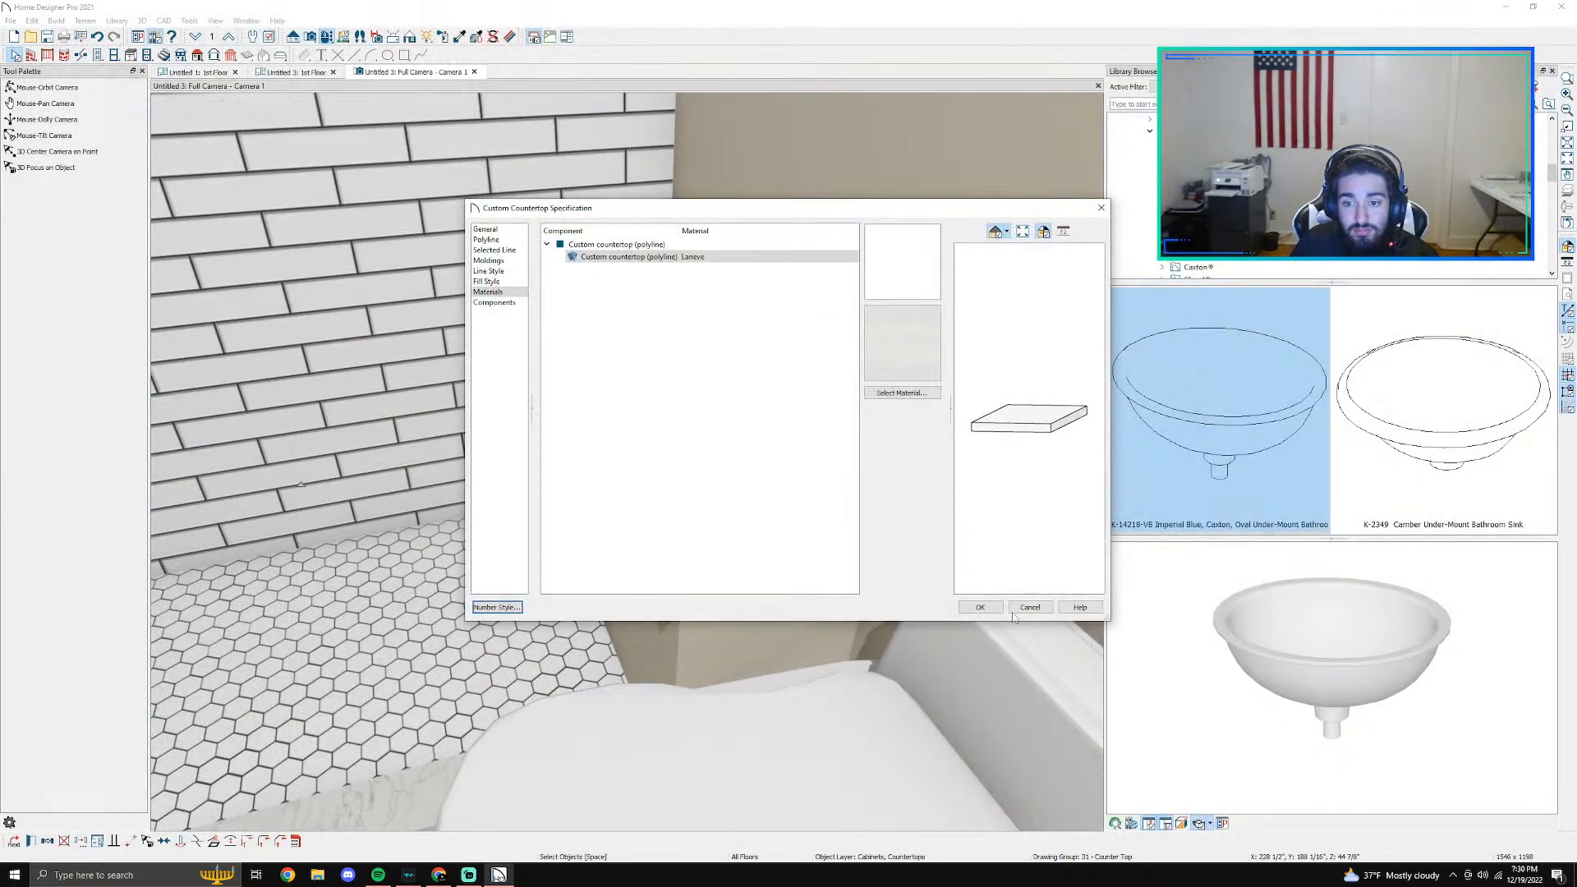
click(980, 607)
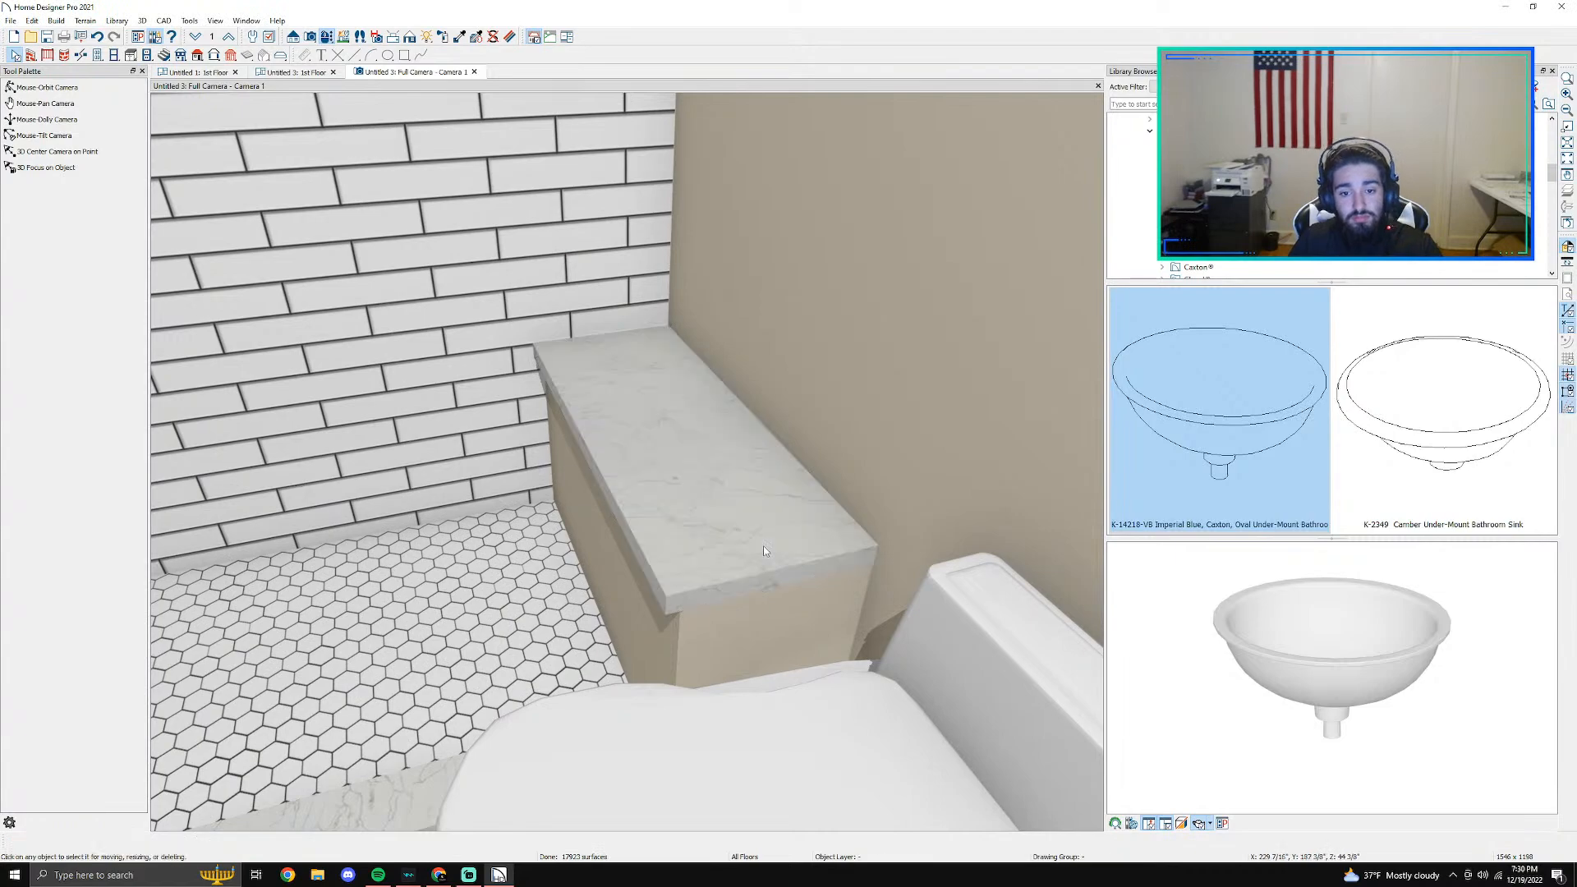
- Examine the finished bench slab and the surrounding shower from several camera angles
scroll(762, 545, down, 2)
middle_drag(723, 544, 746, 544)
scroll(727, 514, down, 2)
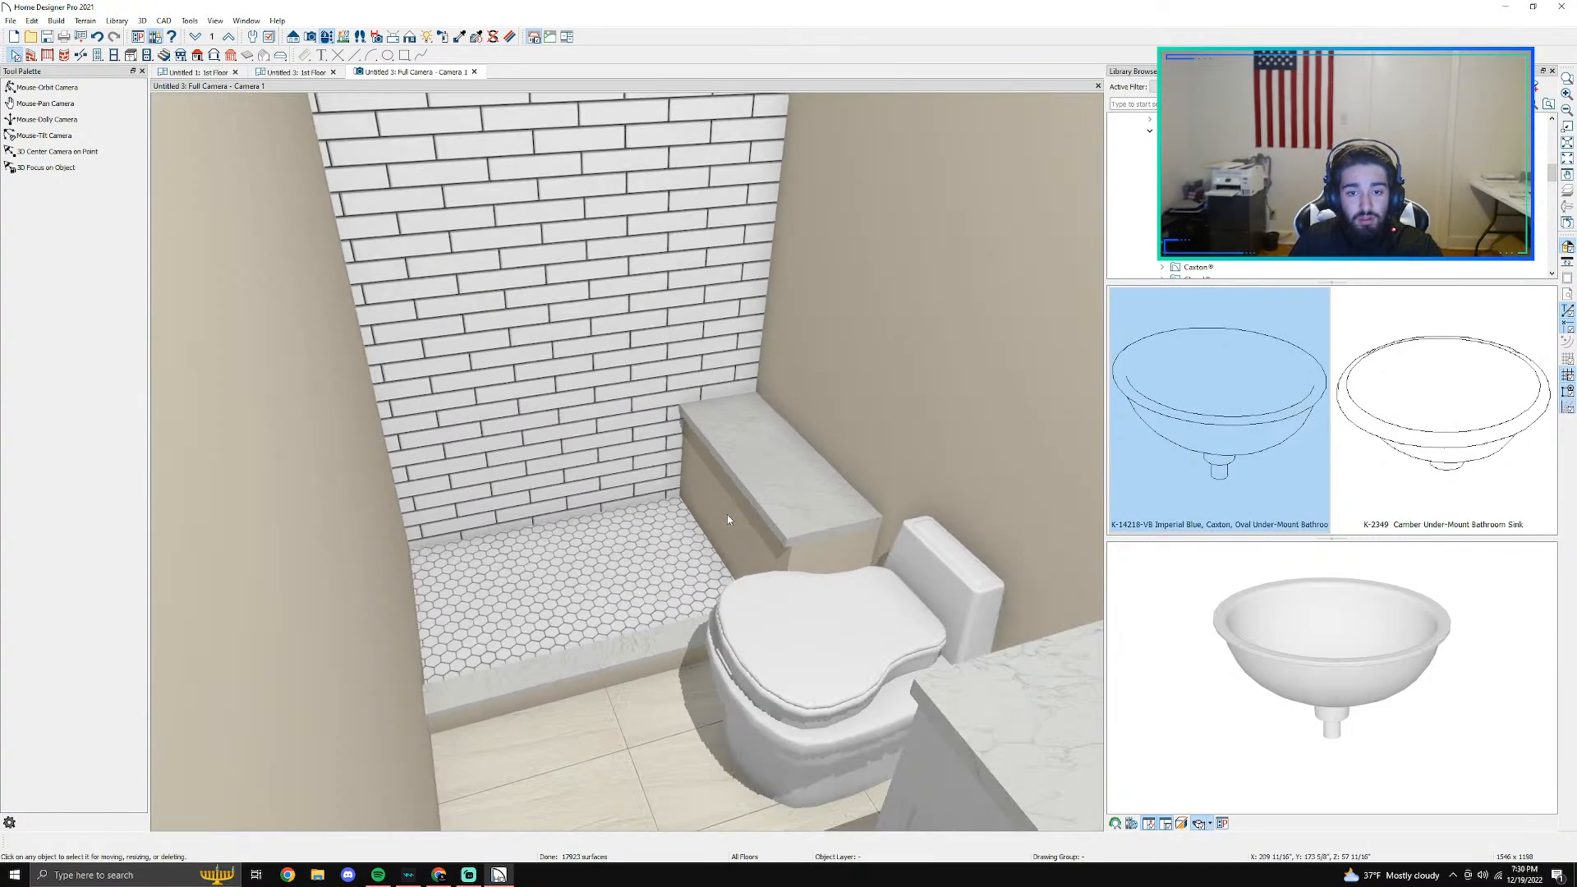
scroll(719, 506, down, 2)
scroll(718, 505, up, 3)
click(327, 40)
drag(590, 358, 483, 345)
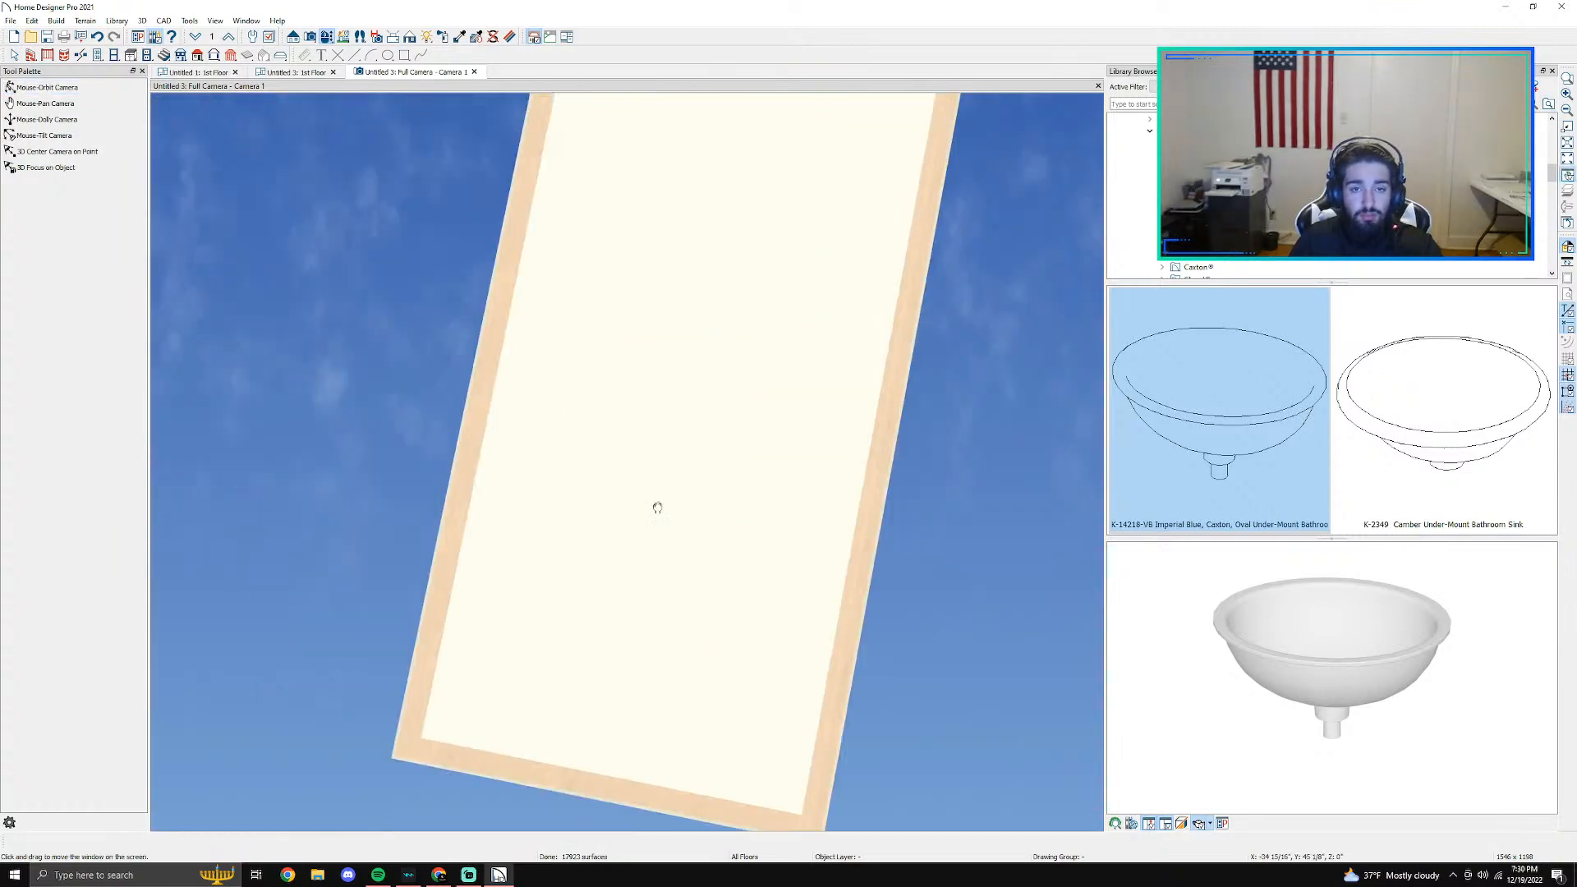
- Turn off the roof and the flat ceiling over the main bathroom area in the Untitled 3 floor plan
click(197, 72)
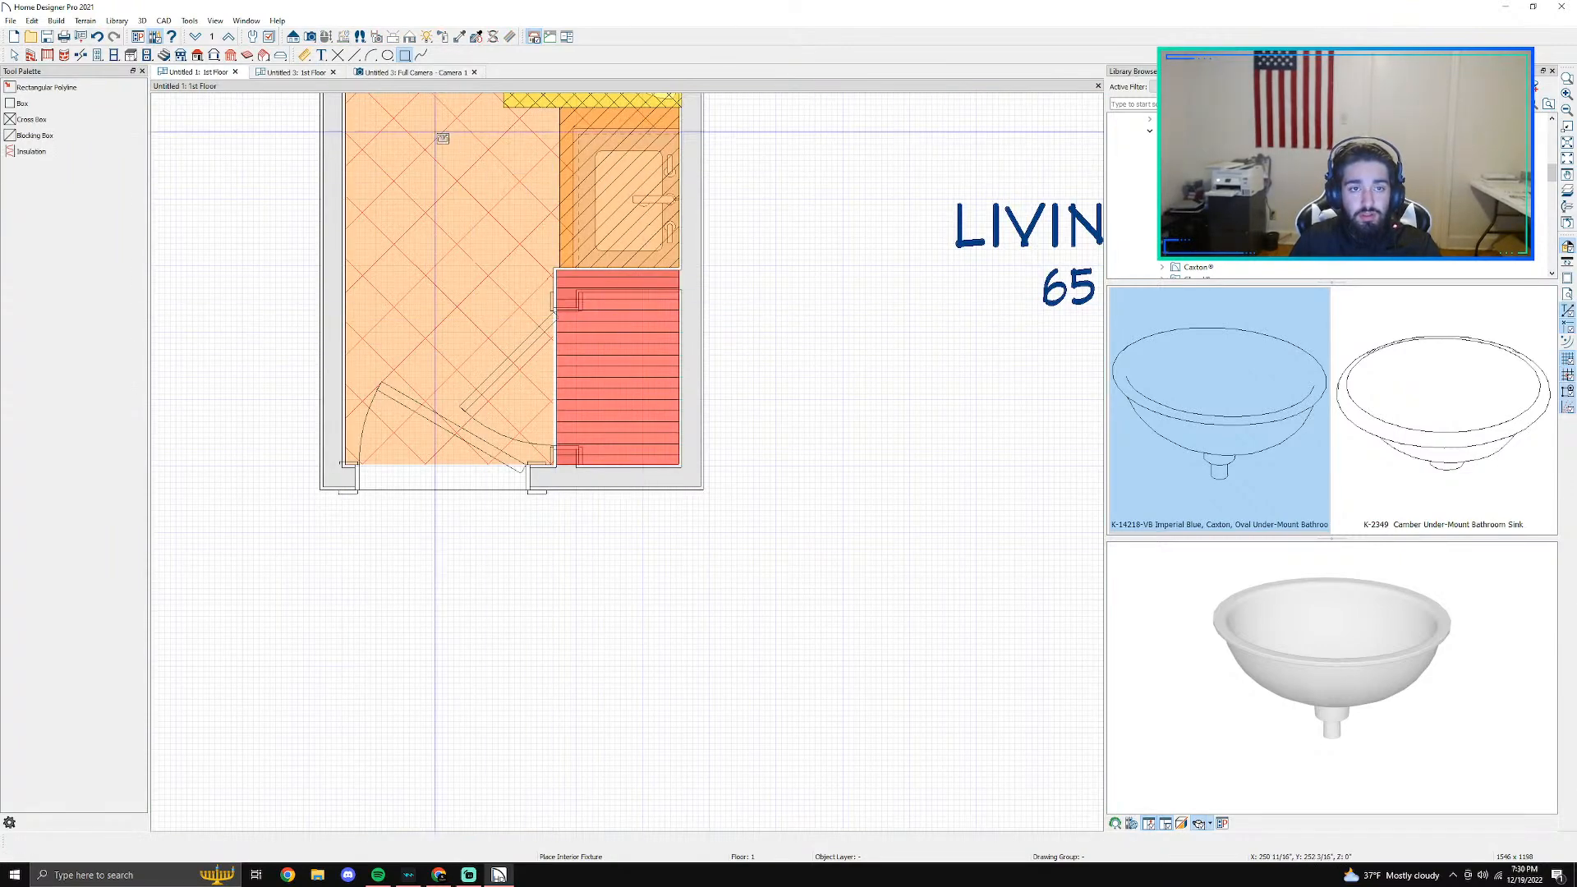
click(296, 73)
scroll(444, 352, down, 2)
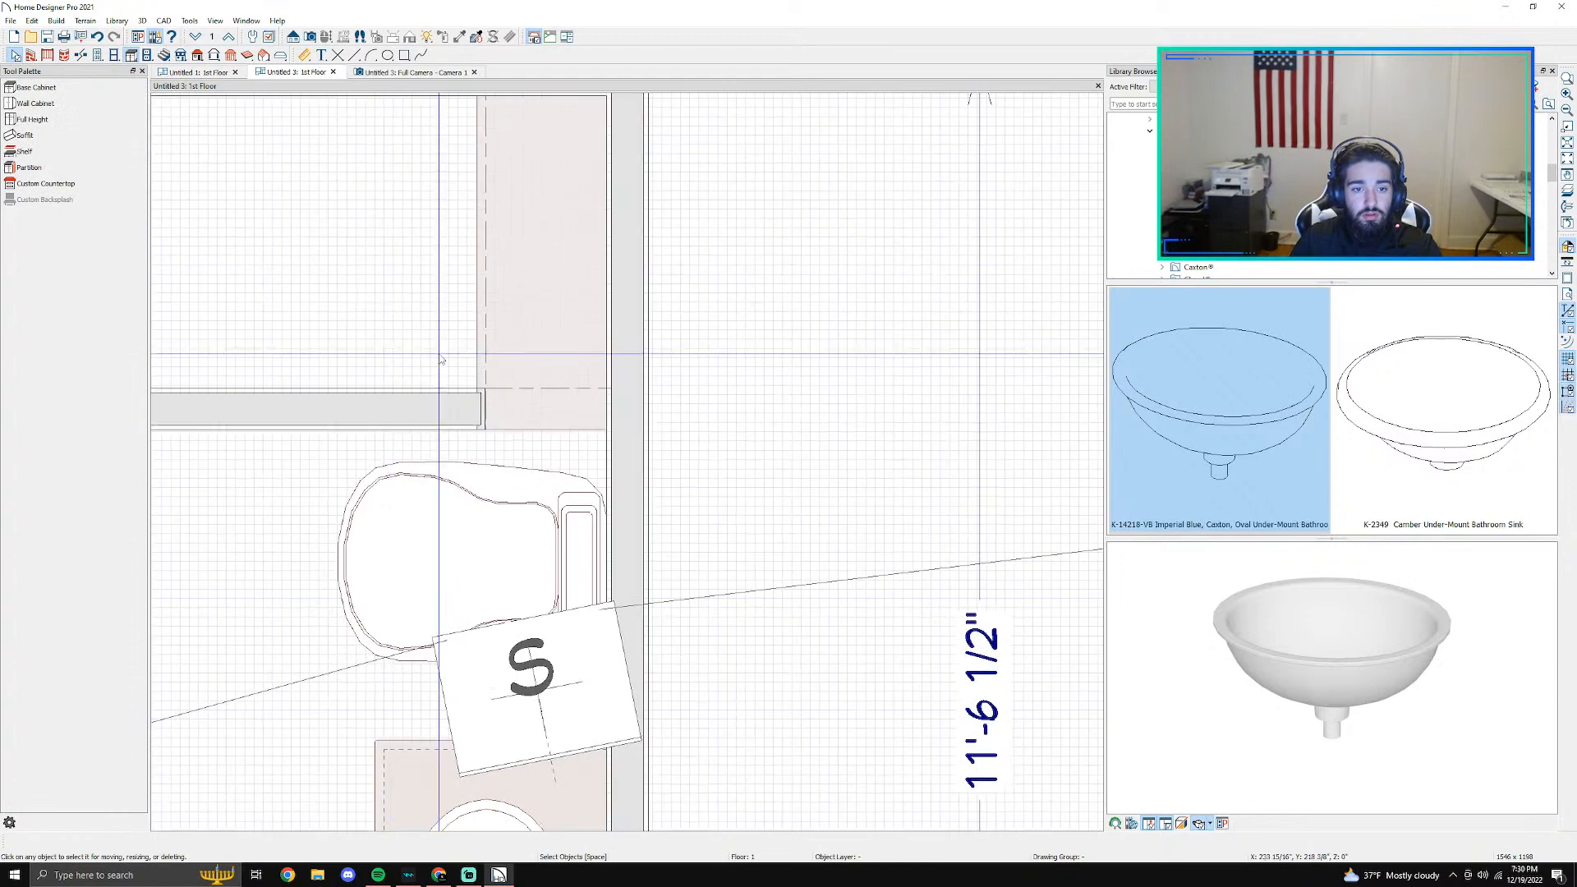
double_click(462, 510)
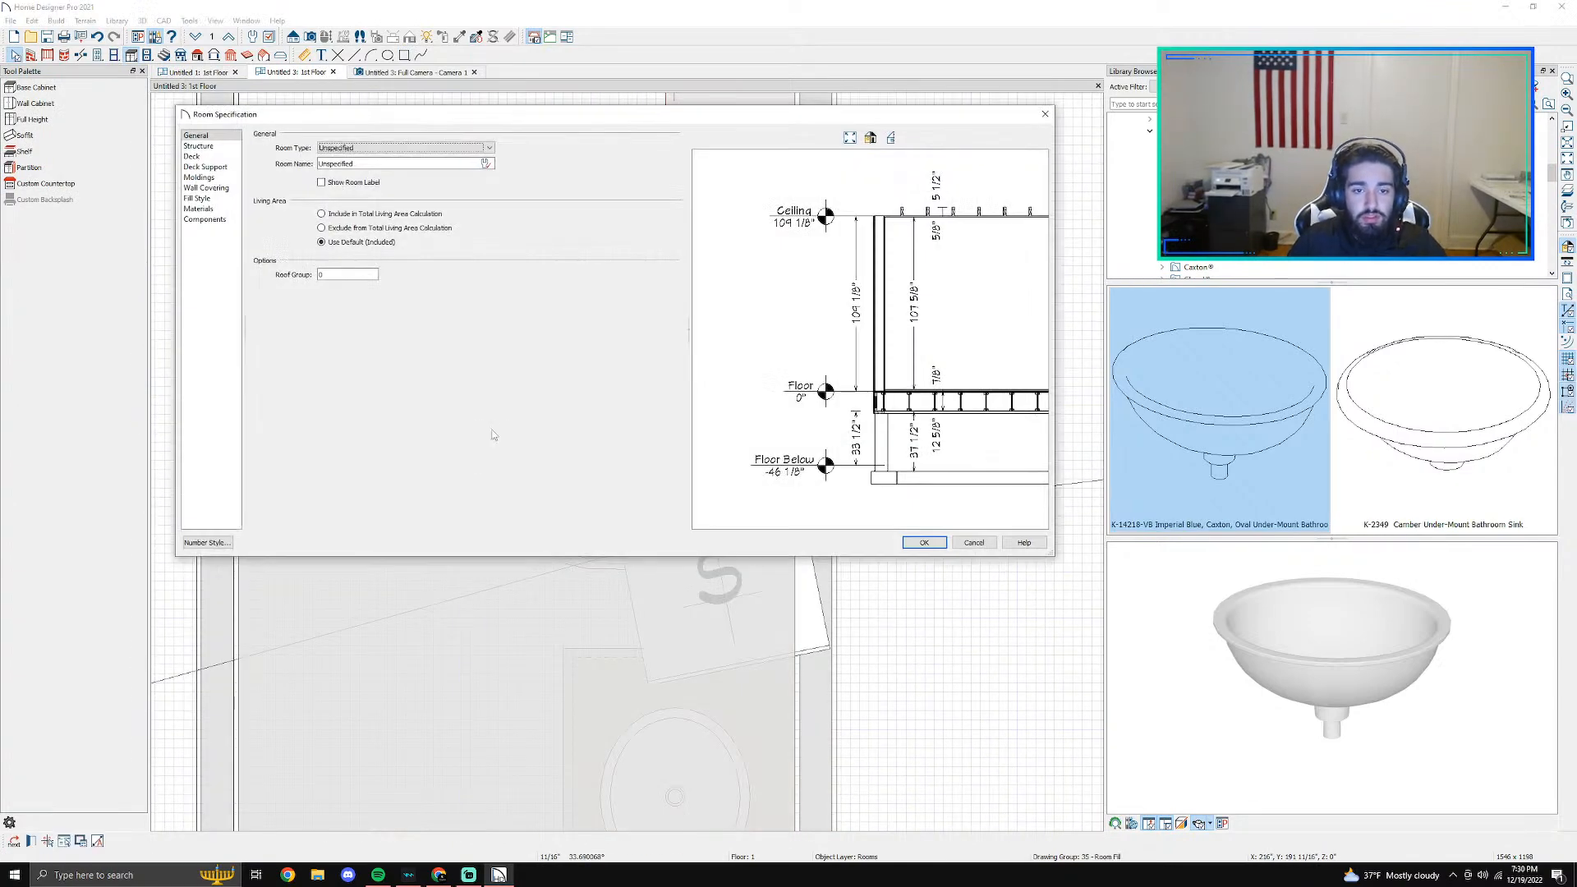
click(197, 198)
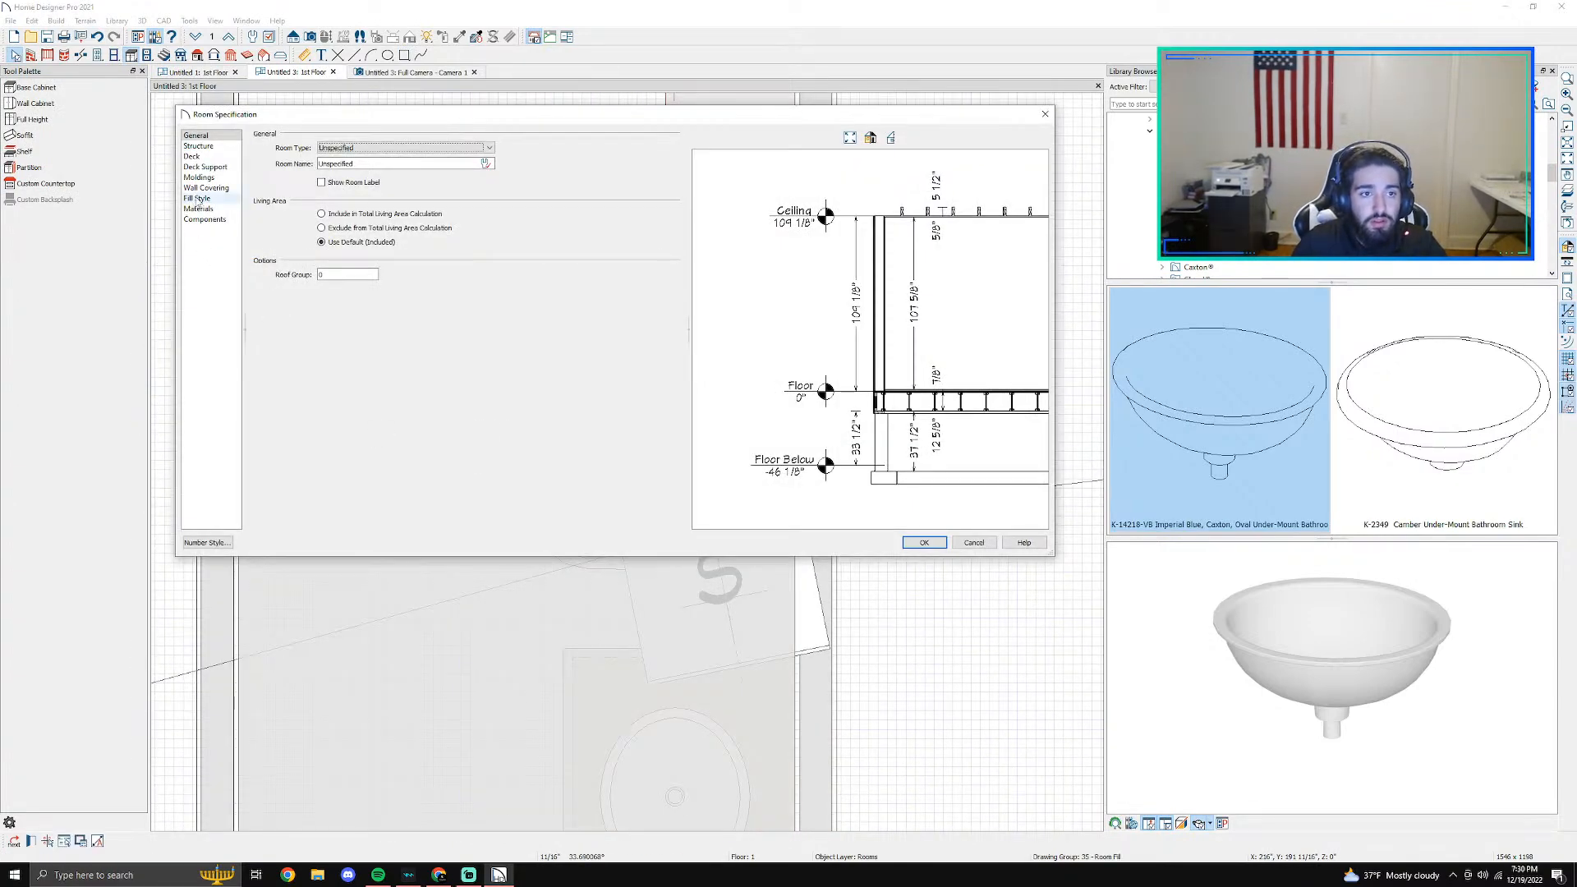
click(197, 137)
click(198, 146)
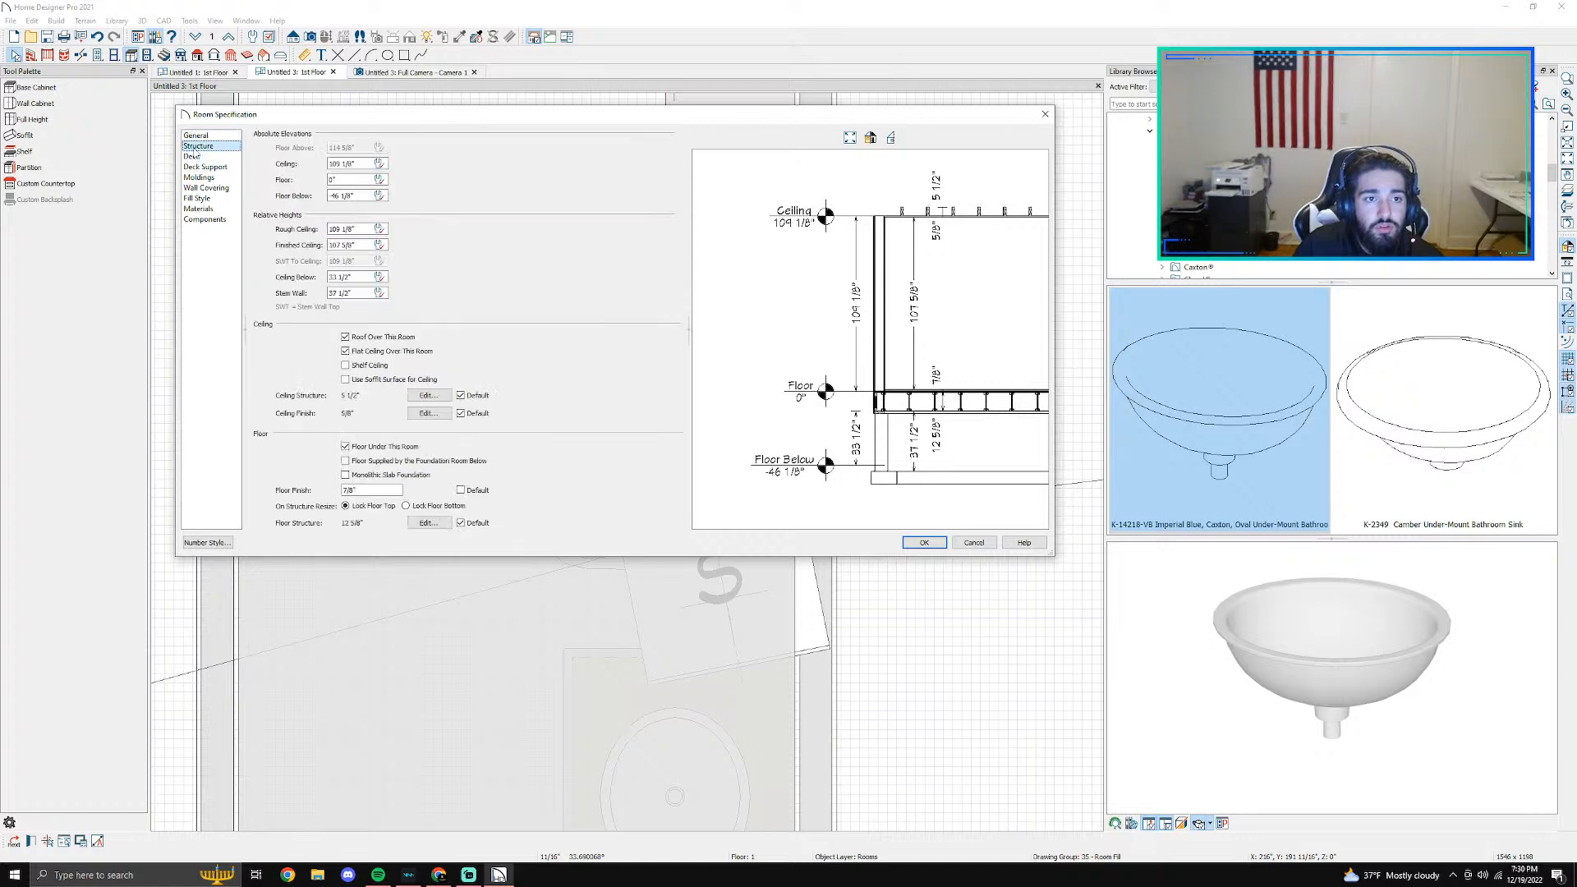
click(924, 542)
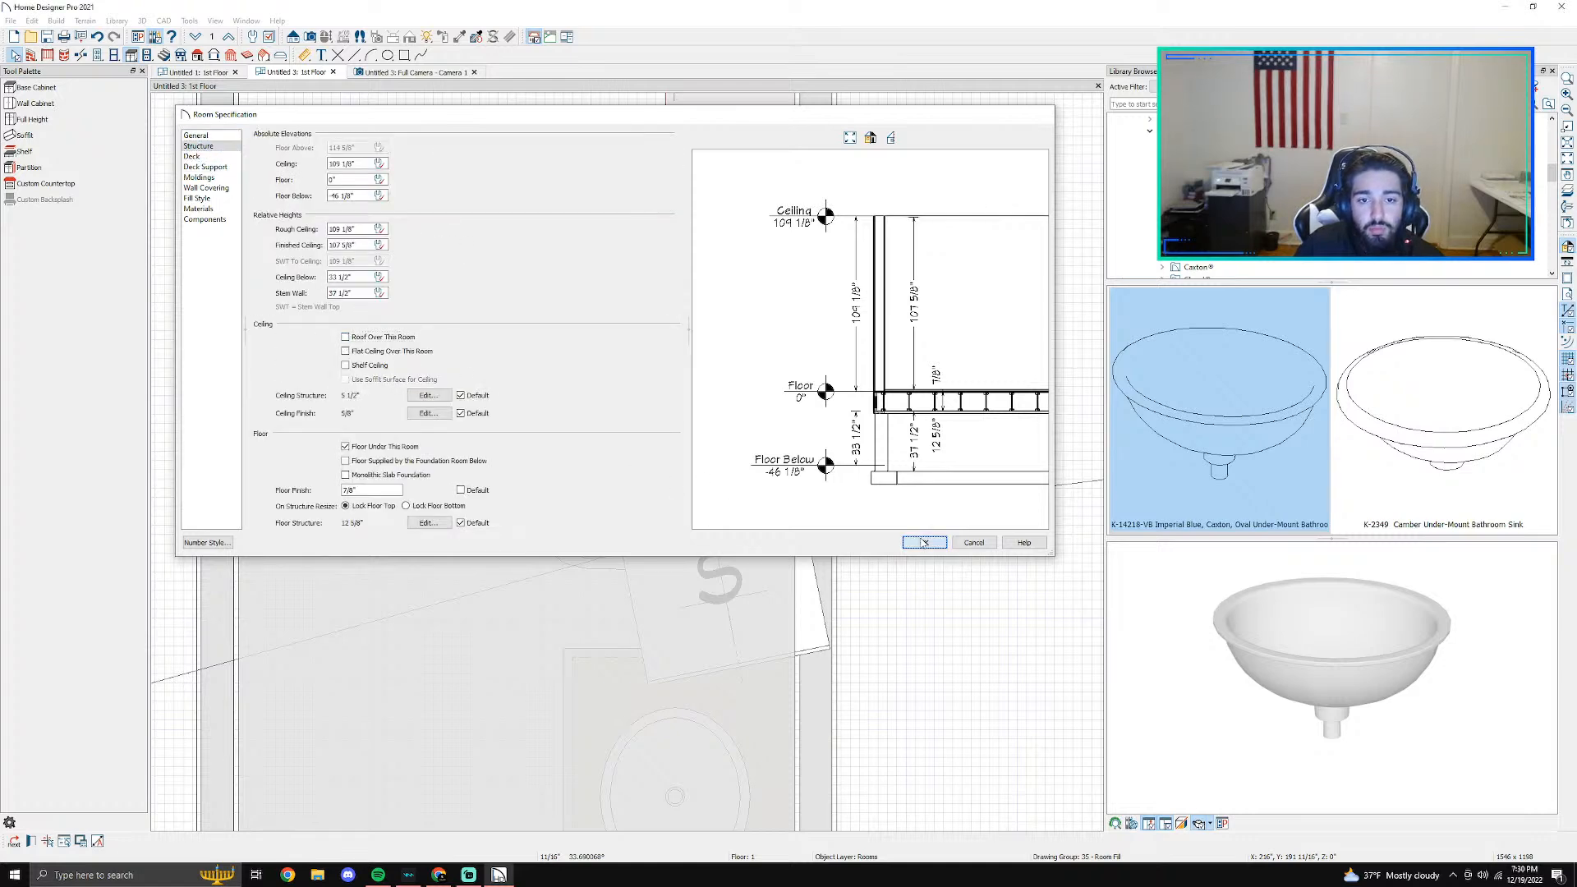
- Turn off the flat ceiling and the roof over the shower room as well
double_click(416, 254)
click(197, 146)
click(345, 351)
click(345, 337)
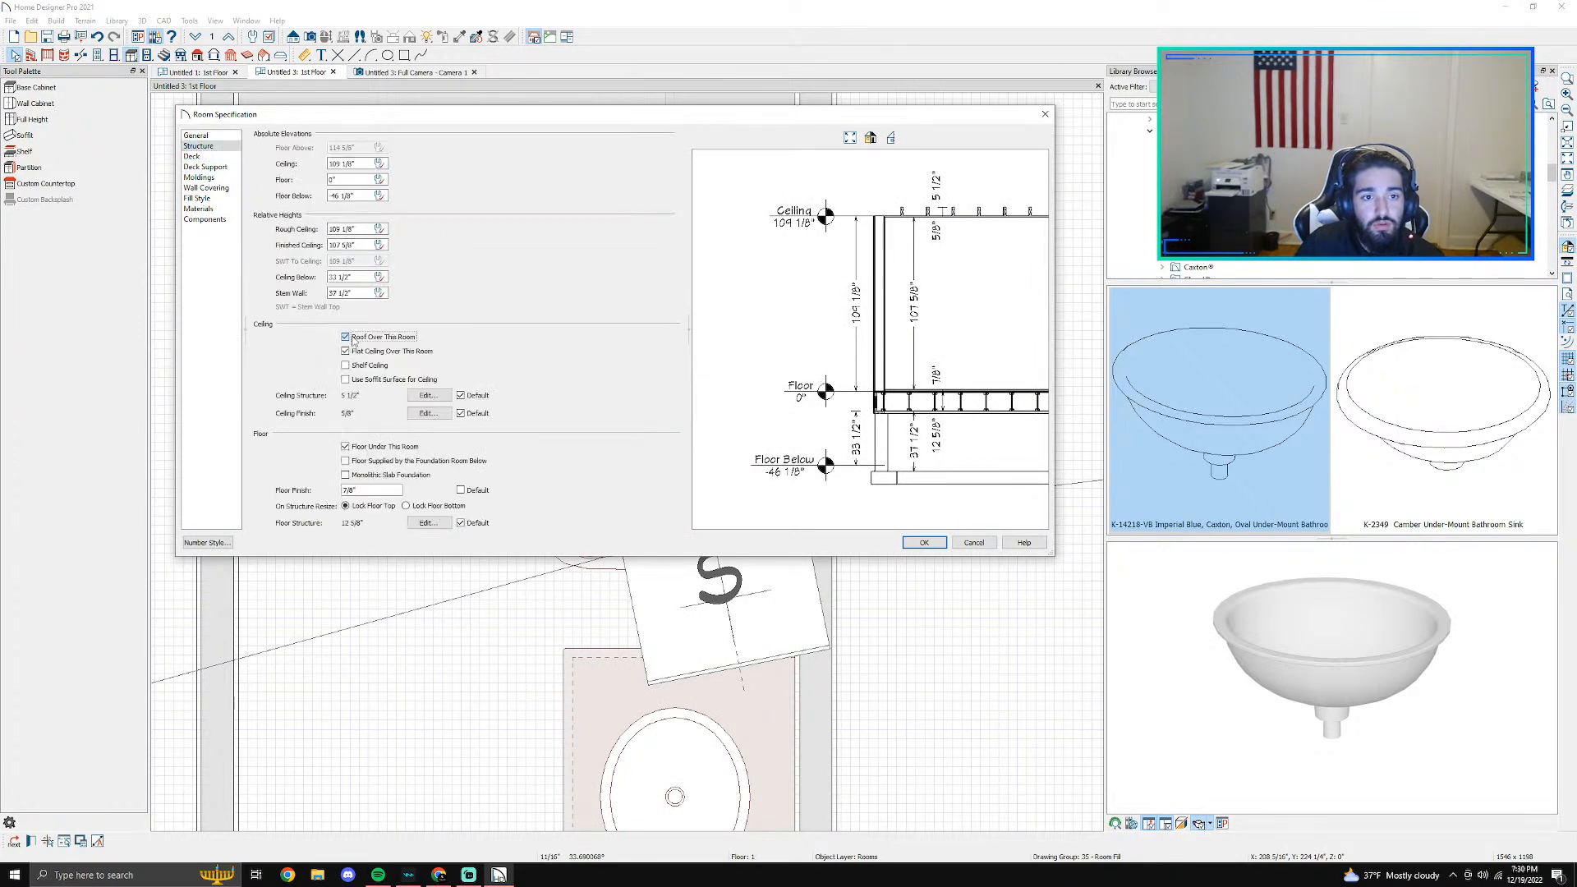
click(922, 543)
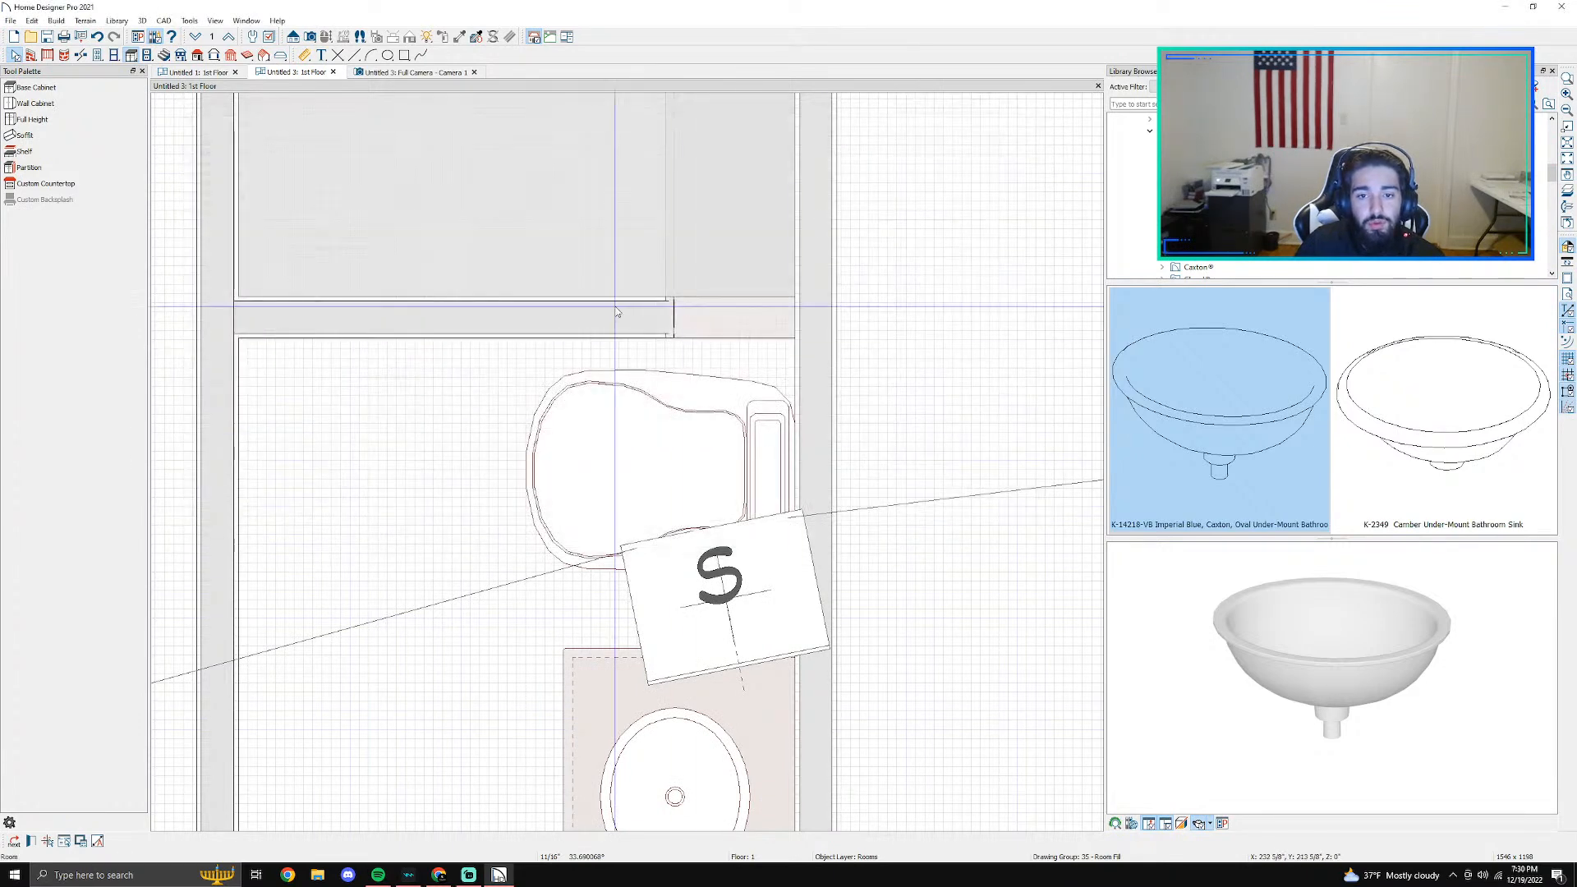
- Inspect the open-topped bathroom from above and from outside in the 3D camera view
click(392, 75)
scroll(649, 318, down, 3)
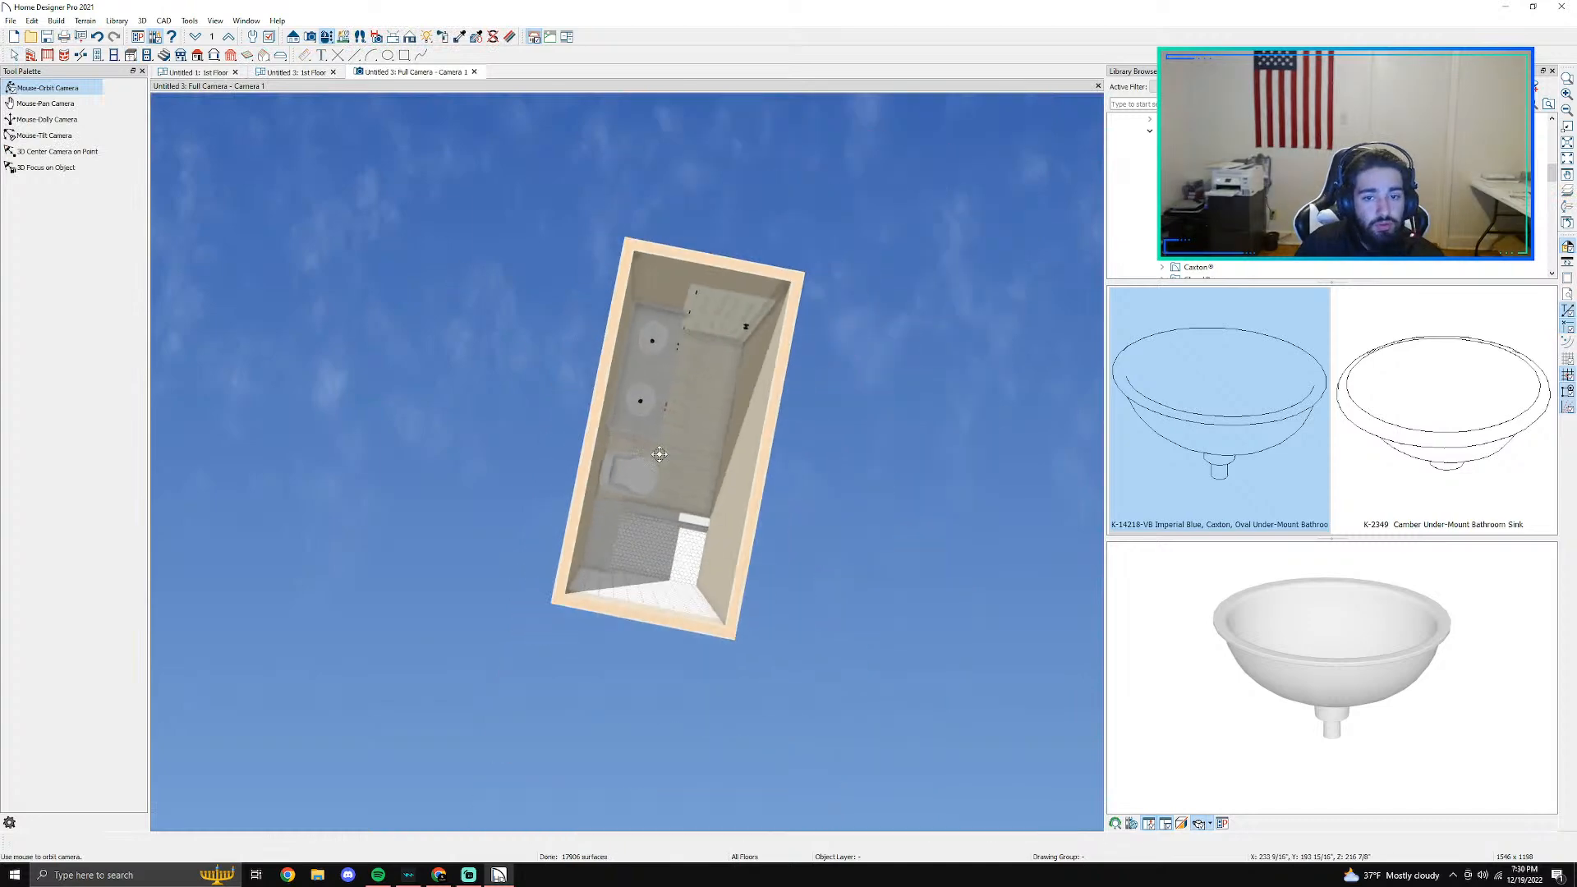
scroll(681, 470, up, 3)
middle_drag(763, 521, 630, 328)
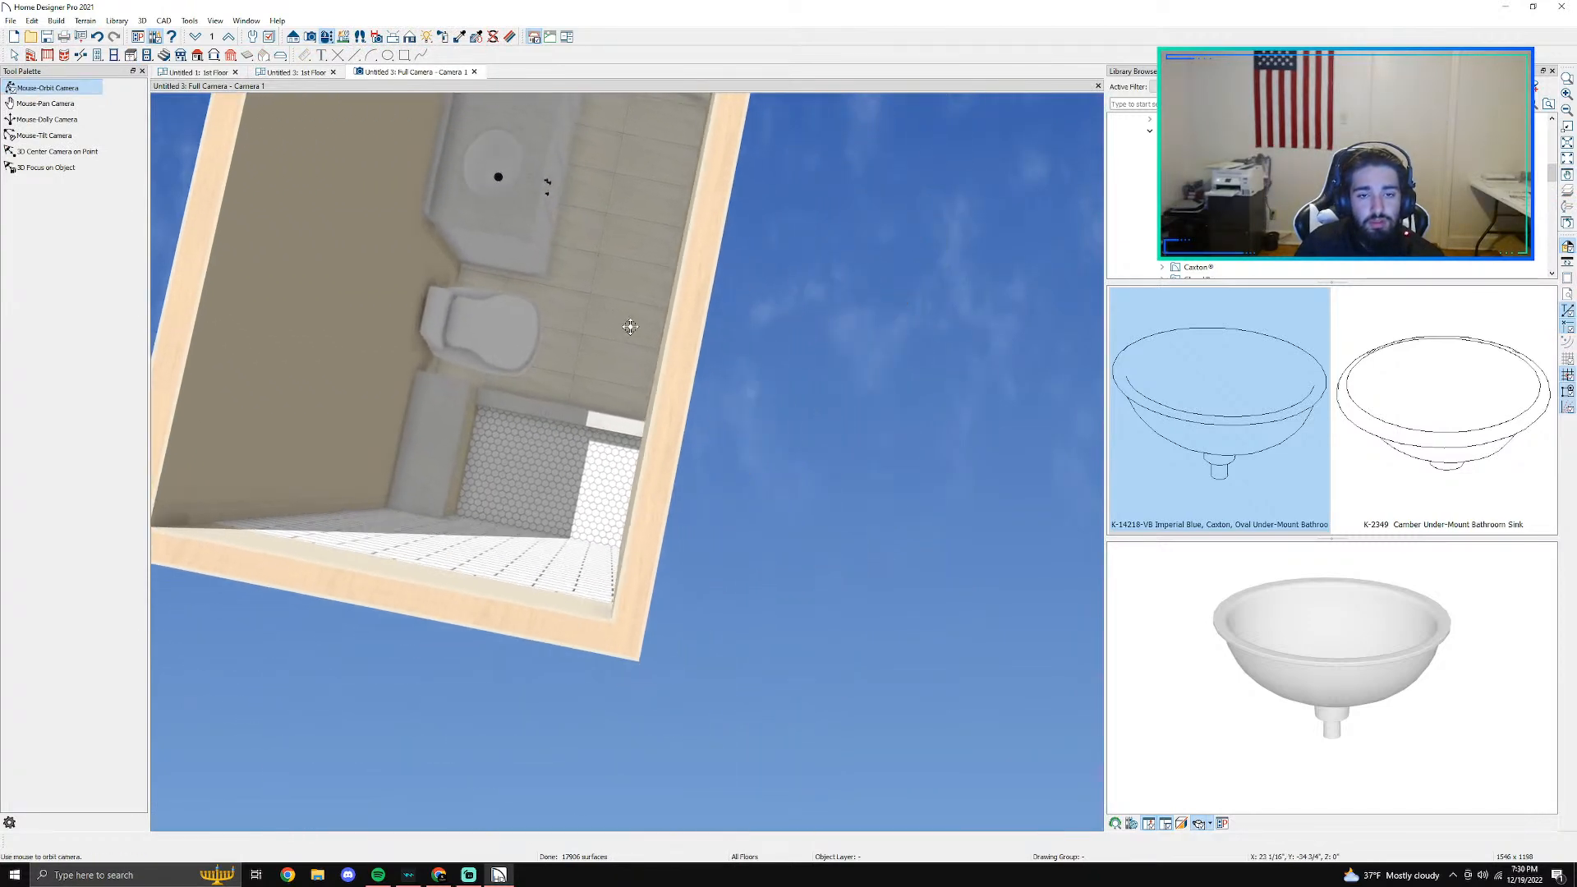
drag(652, 243, 520, 148)
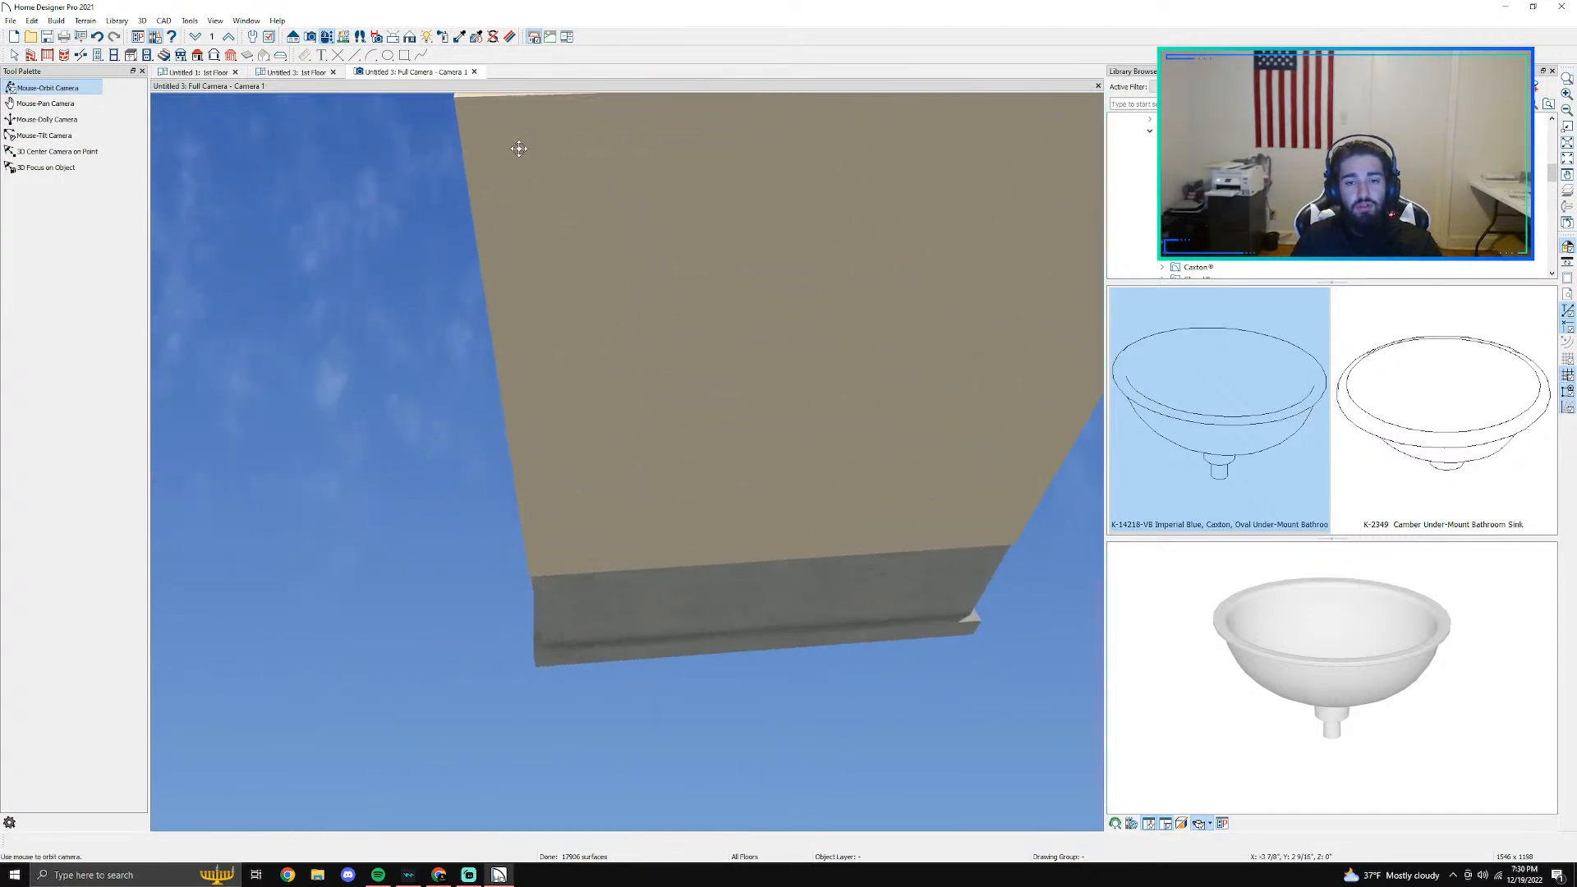
- Break the long wall opposite the toilet at the shower curb's outer edge in the Untitled 3 plan, undoing a first break
click(294, 72)
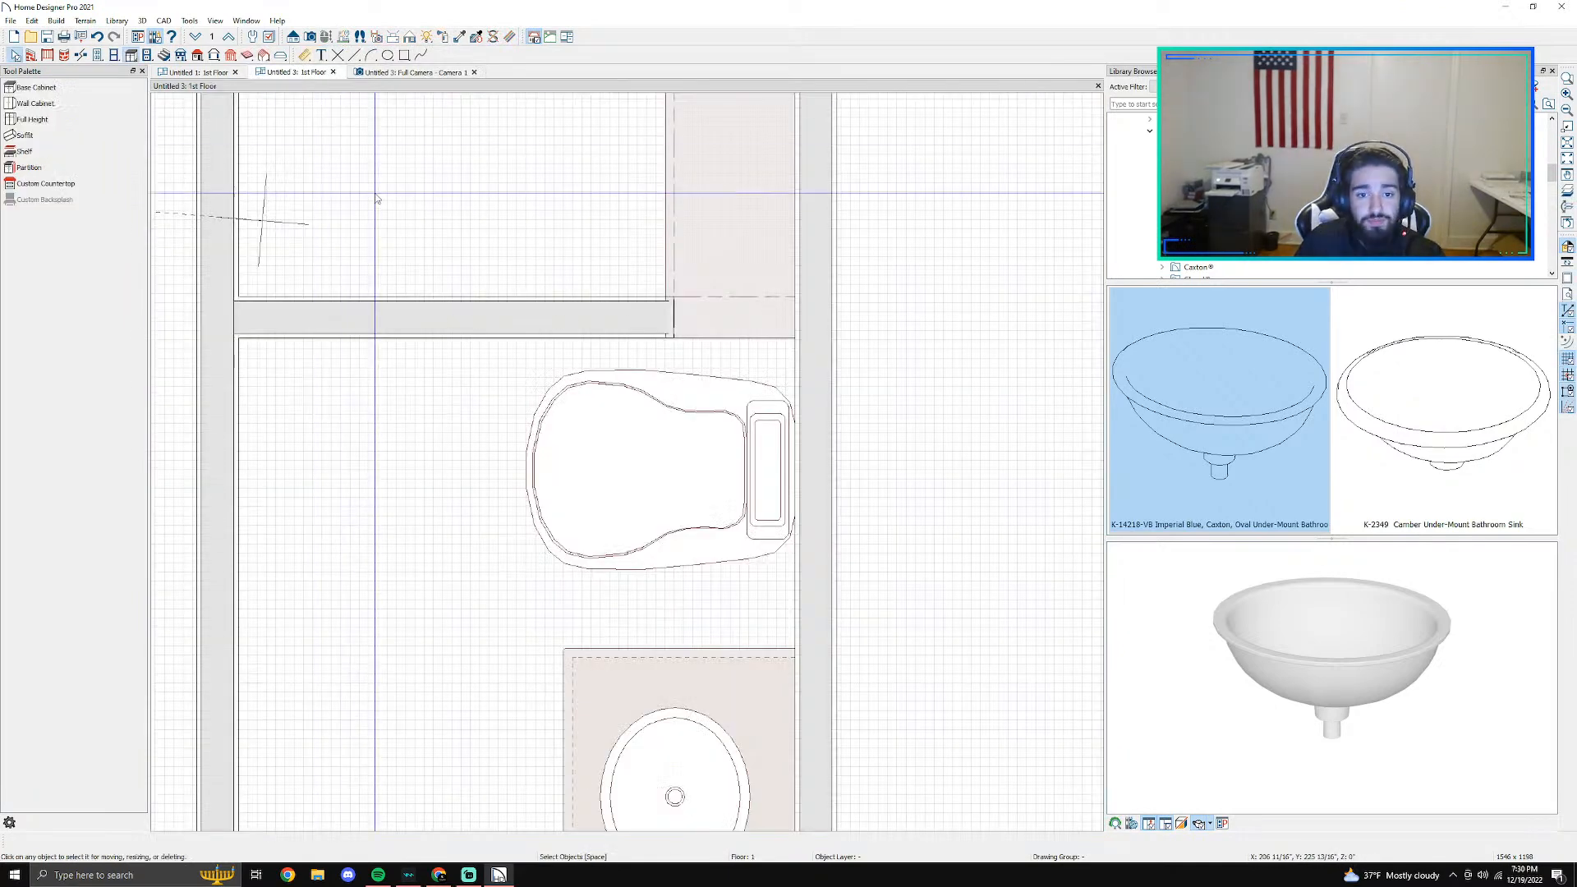
scroll(690, 308, up, 2)
click(80, 55)
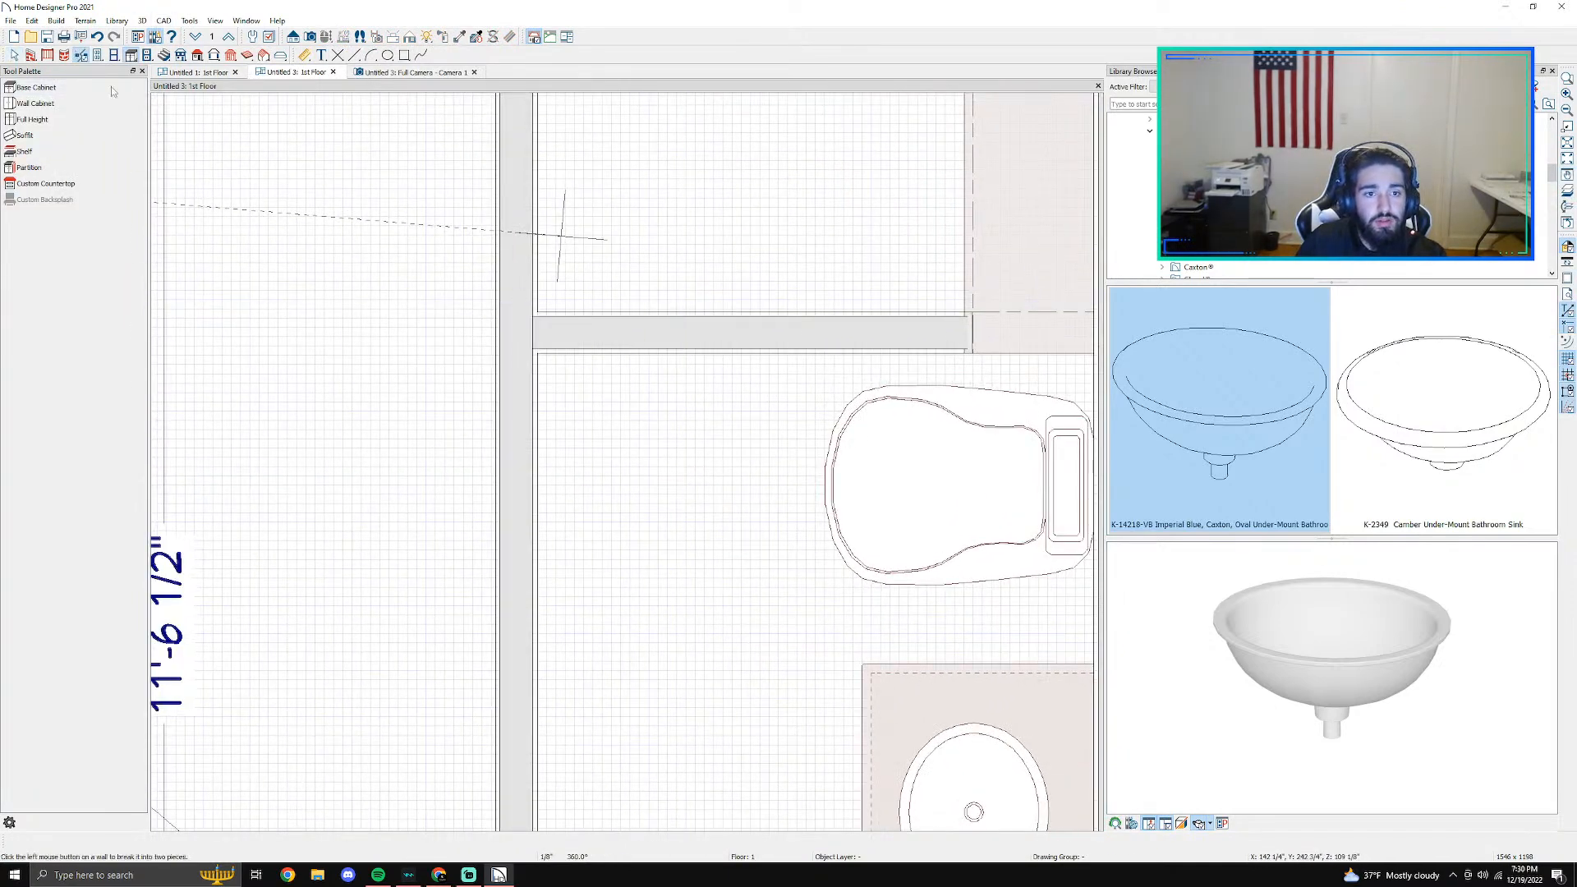
click(516, 334)
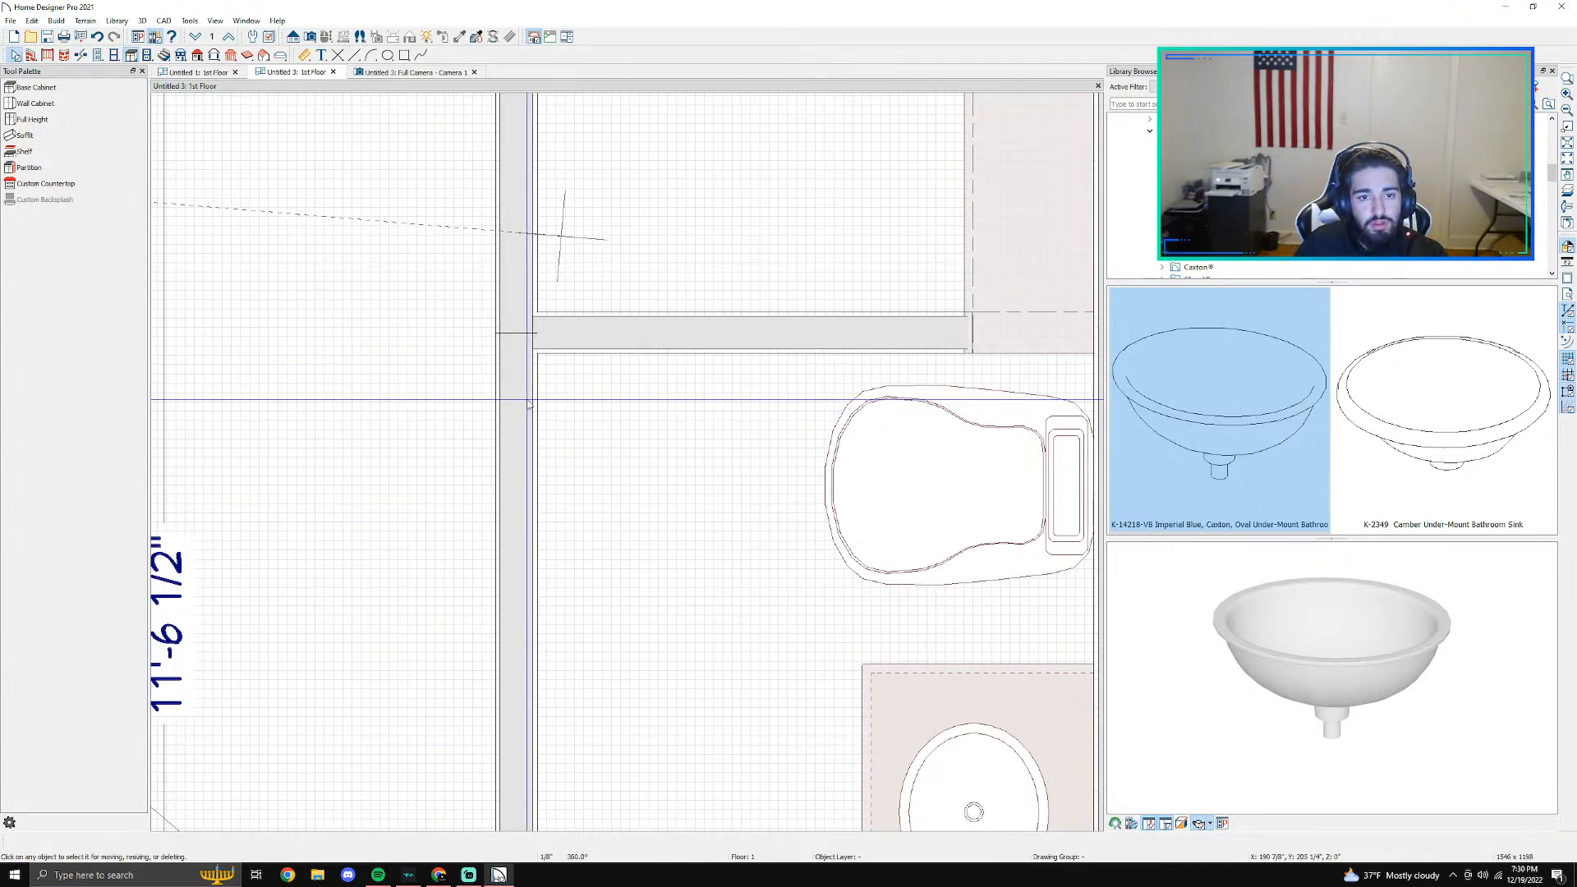
scroll(514, 316, up, 1)
click(81, 56)
key(ctrl+z)
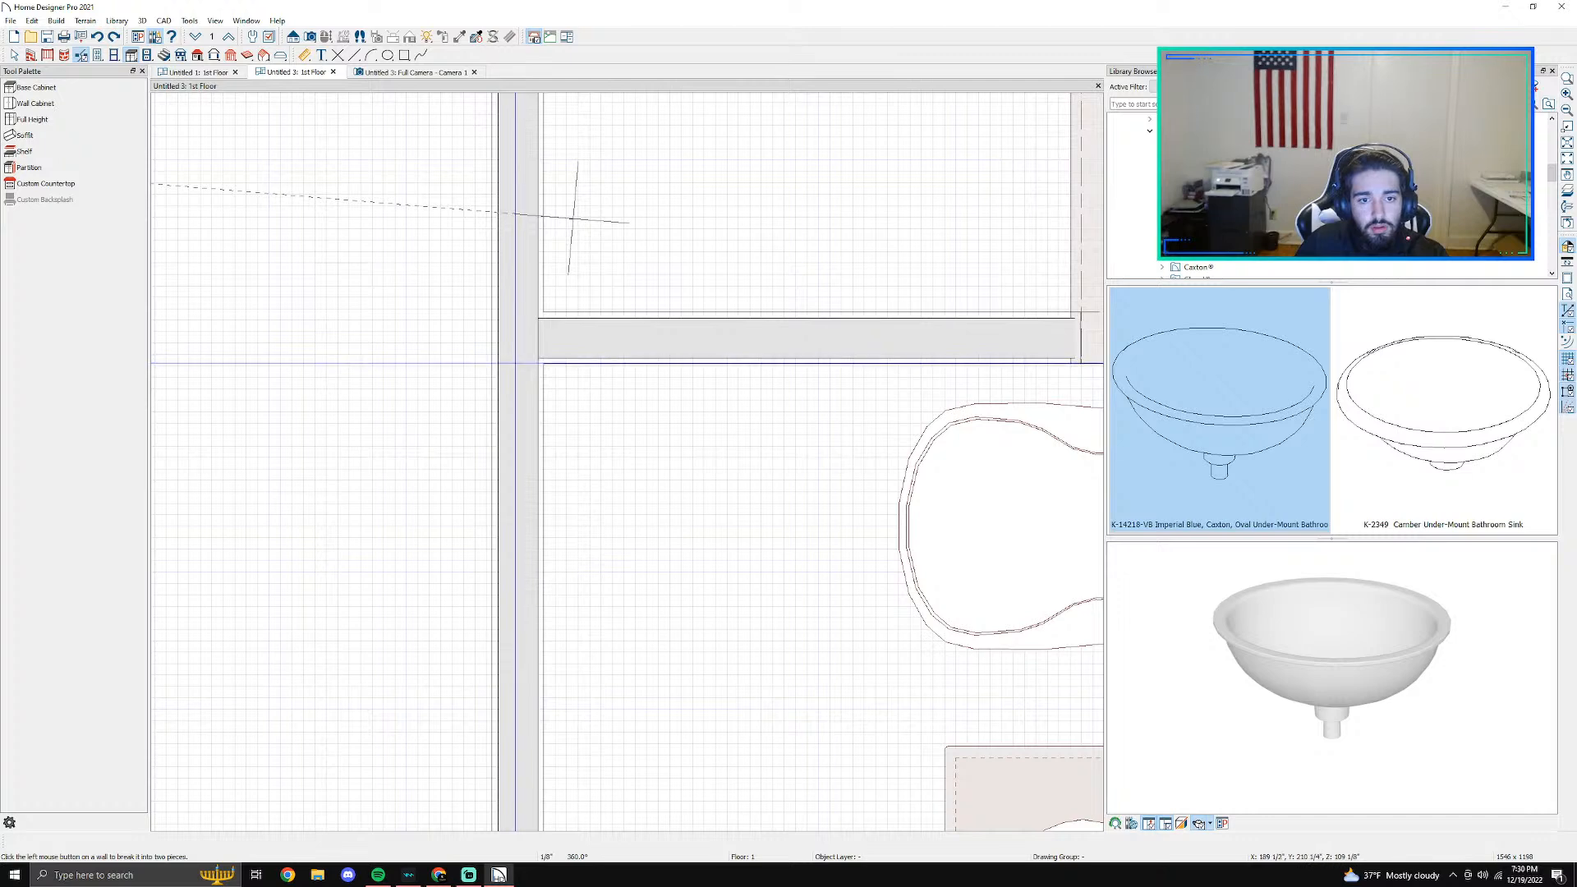
key(space)
click(515, 369)
- Make the section of the broken long wall opposite the toilet and vanity invisible
right_click(496, 402)
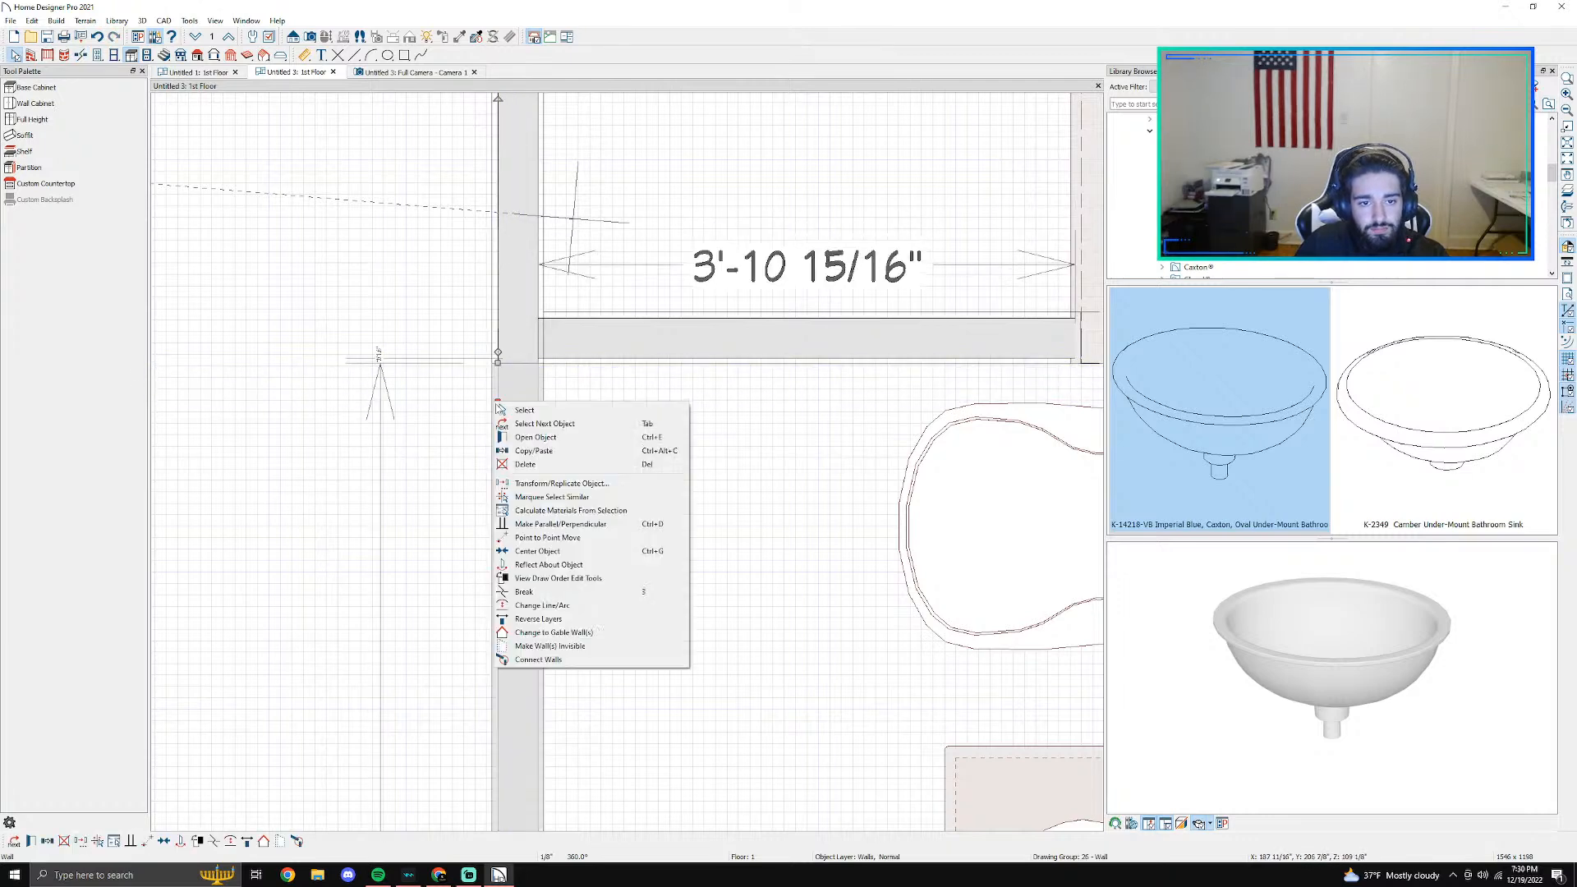
click(549, 645)
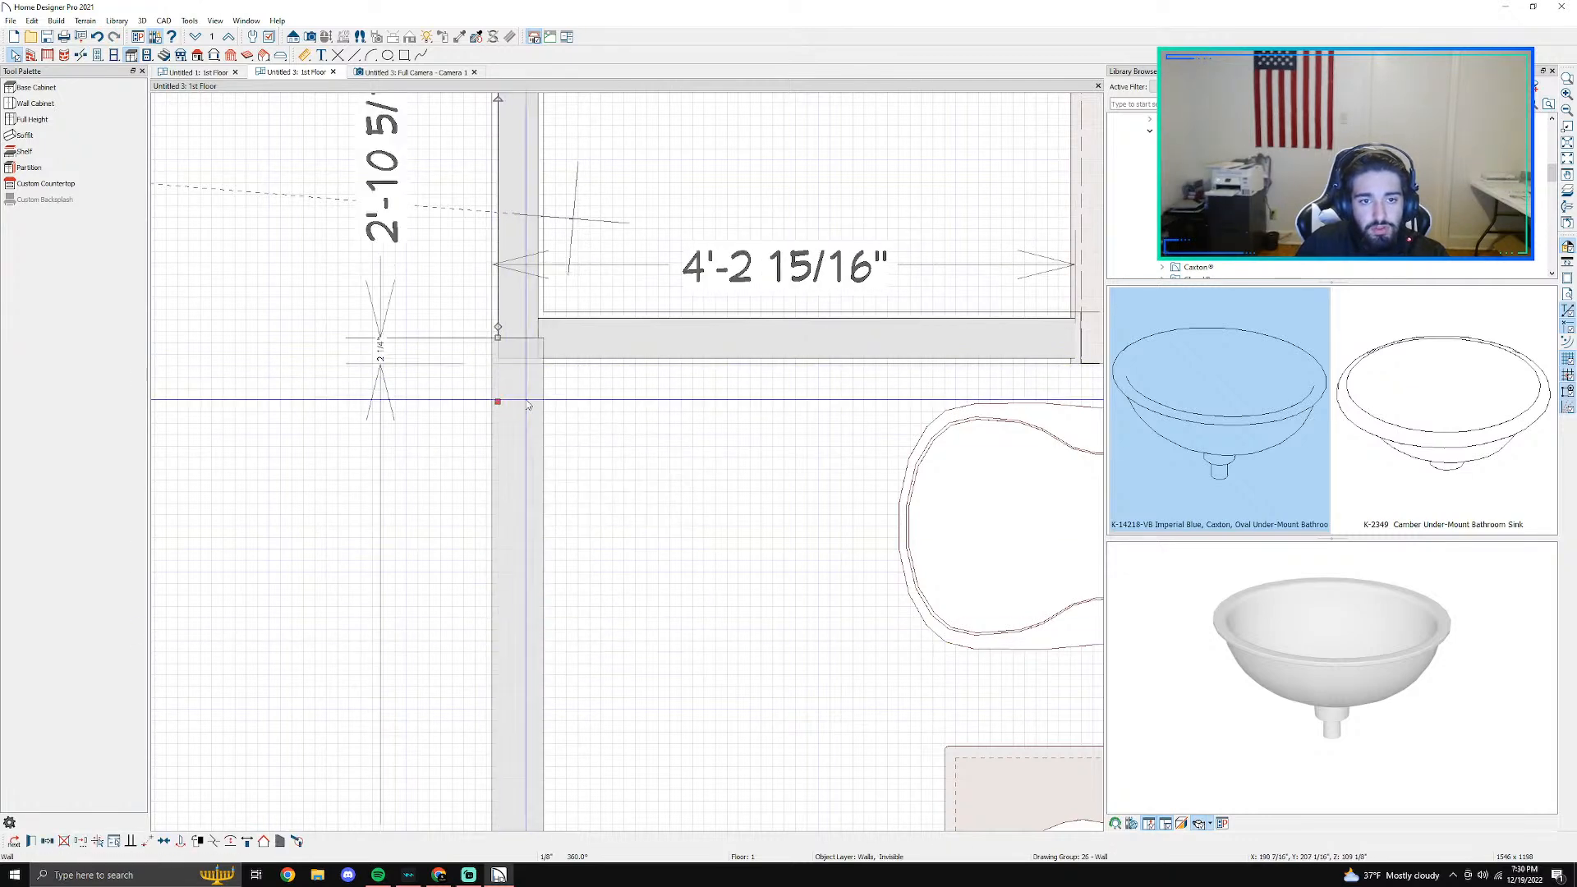
click(458, 171)
- Examine the shower and bench through the hidden wall in the camera view and compare them with the Untitled 3 floor plan
click(411, 73)
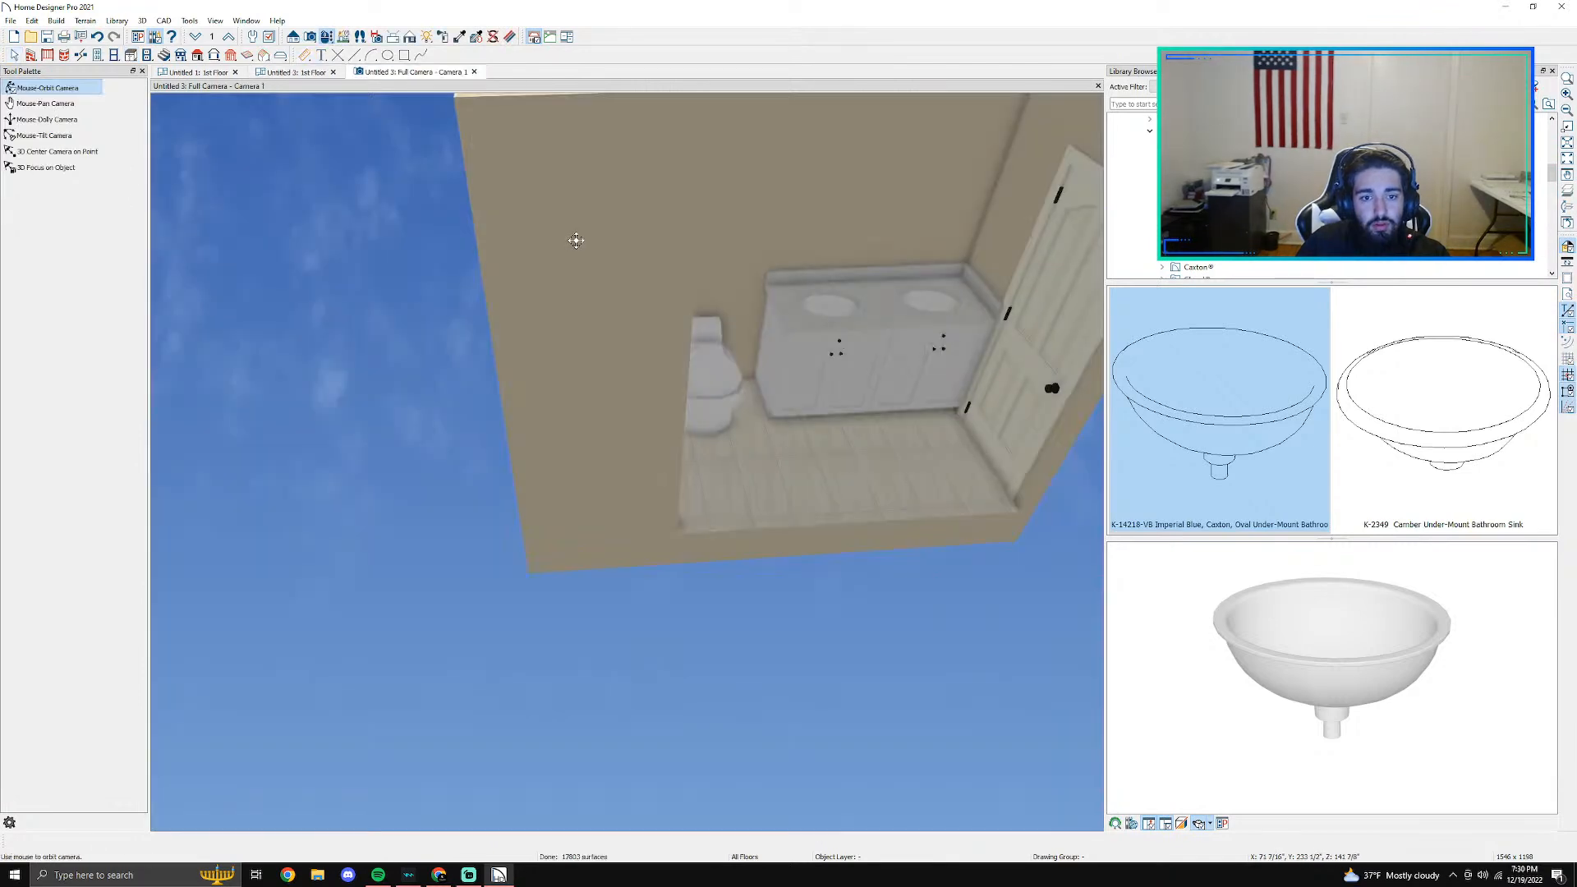
drag(805, 355, 727, 327)
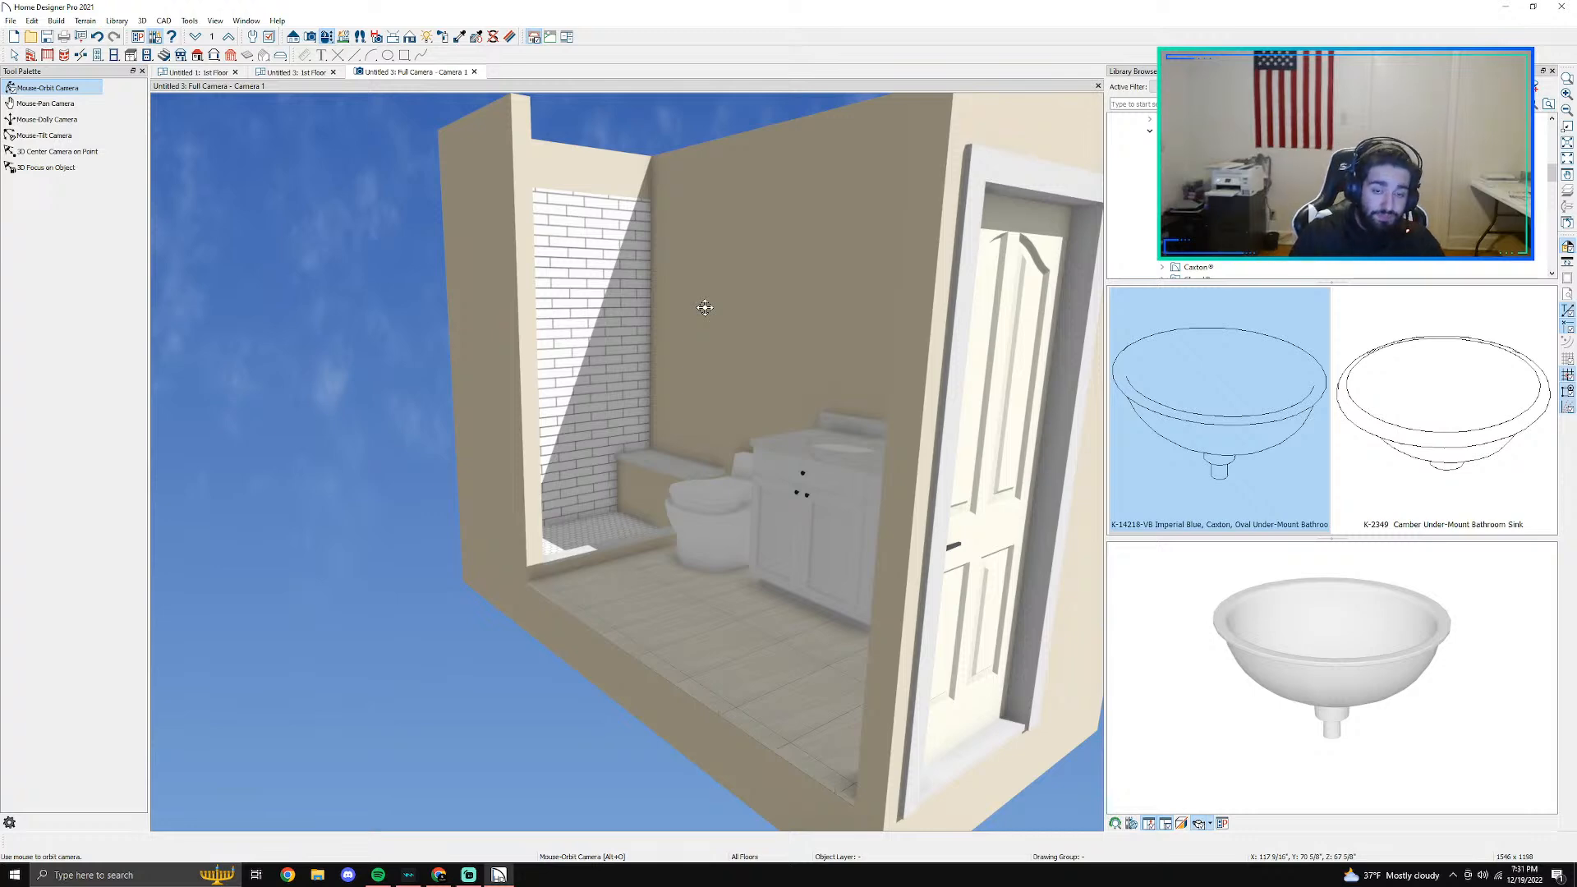
scroll(705, 307, up, 3)
scroll(644, 415, up, 2)
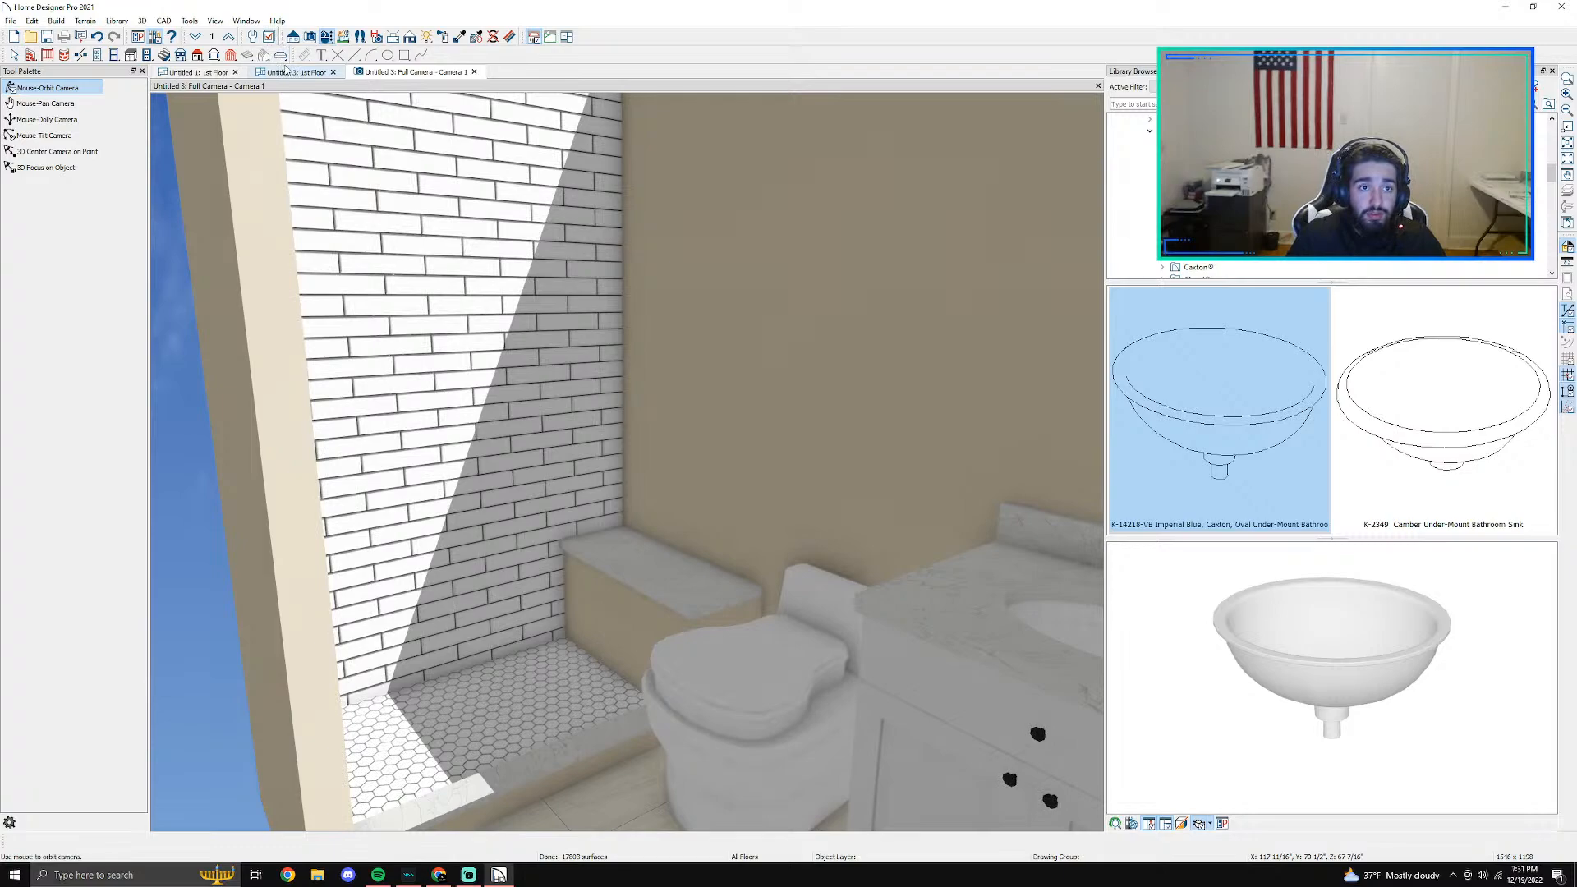
click(293, 73)
scroll(508, 559, down, 5)
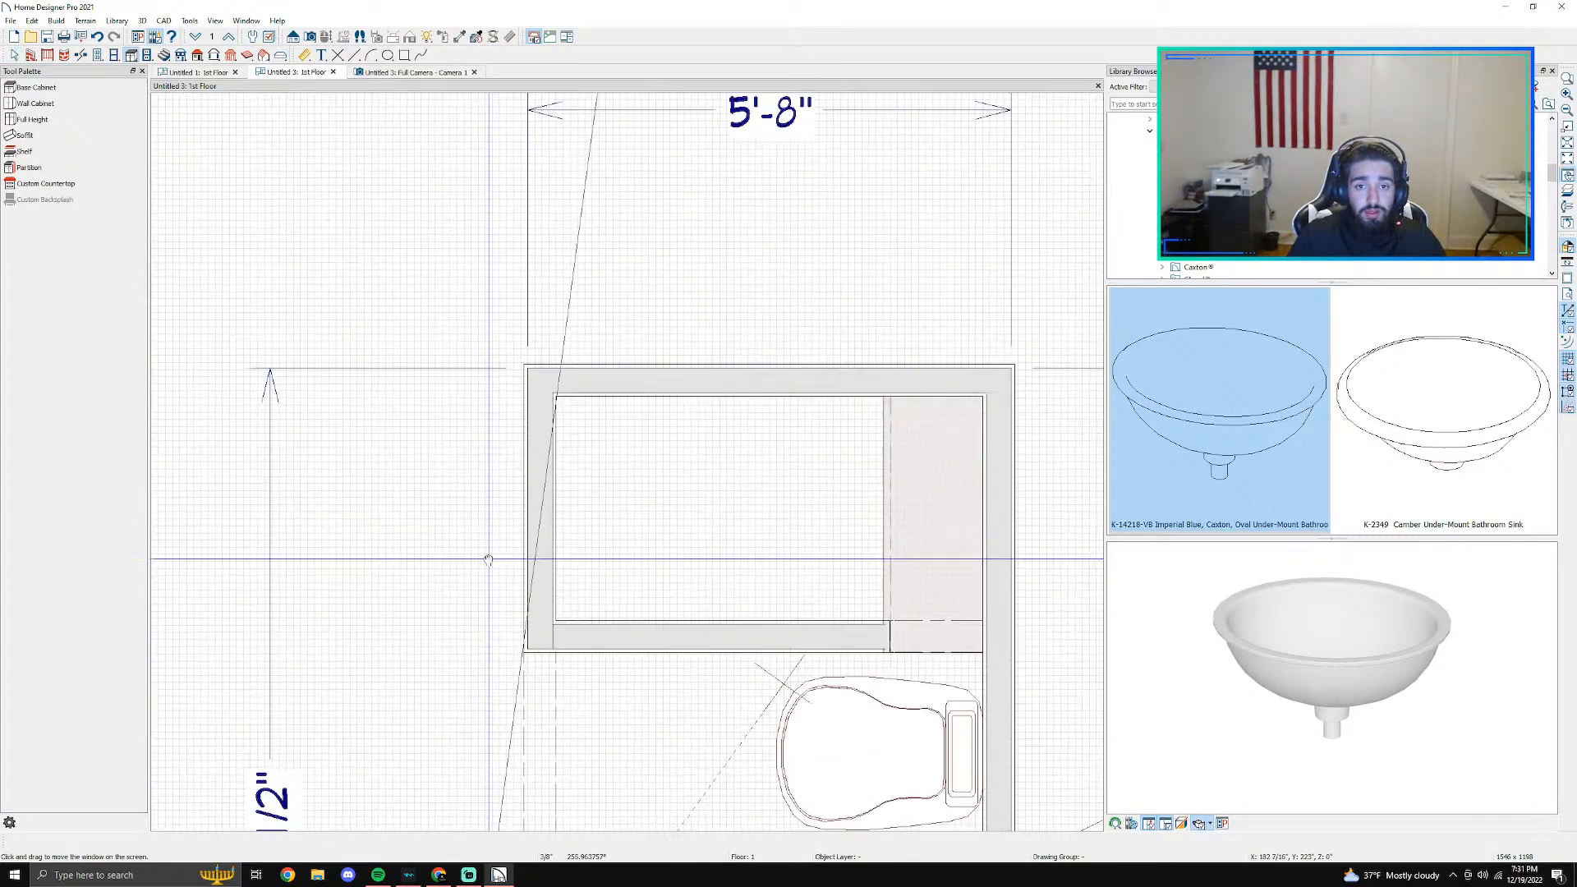
scroll(508, 558, up, 2)
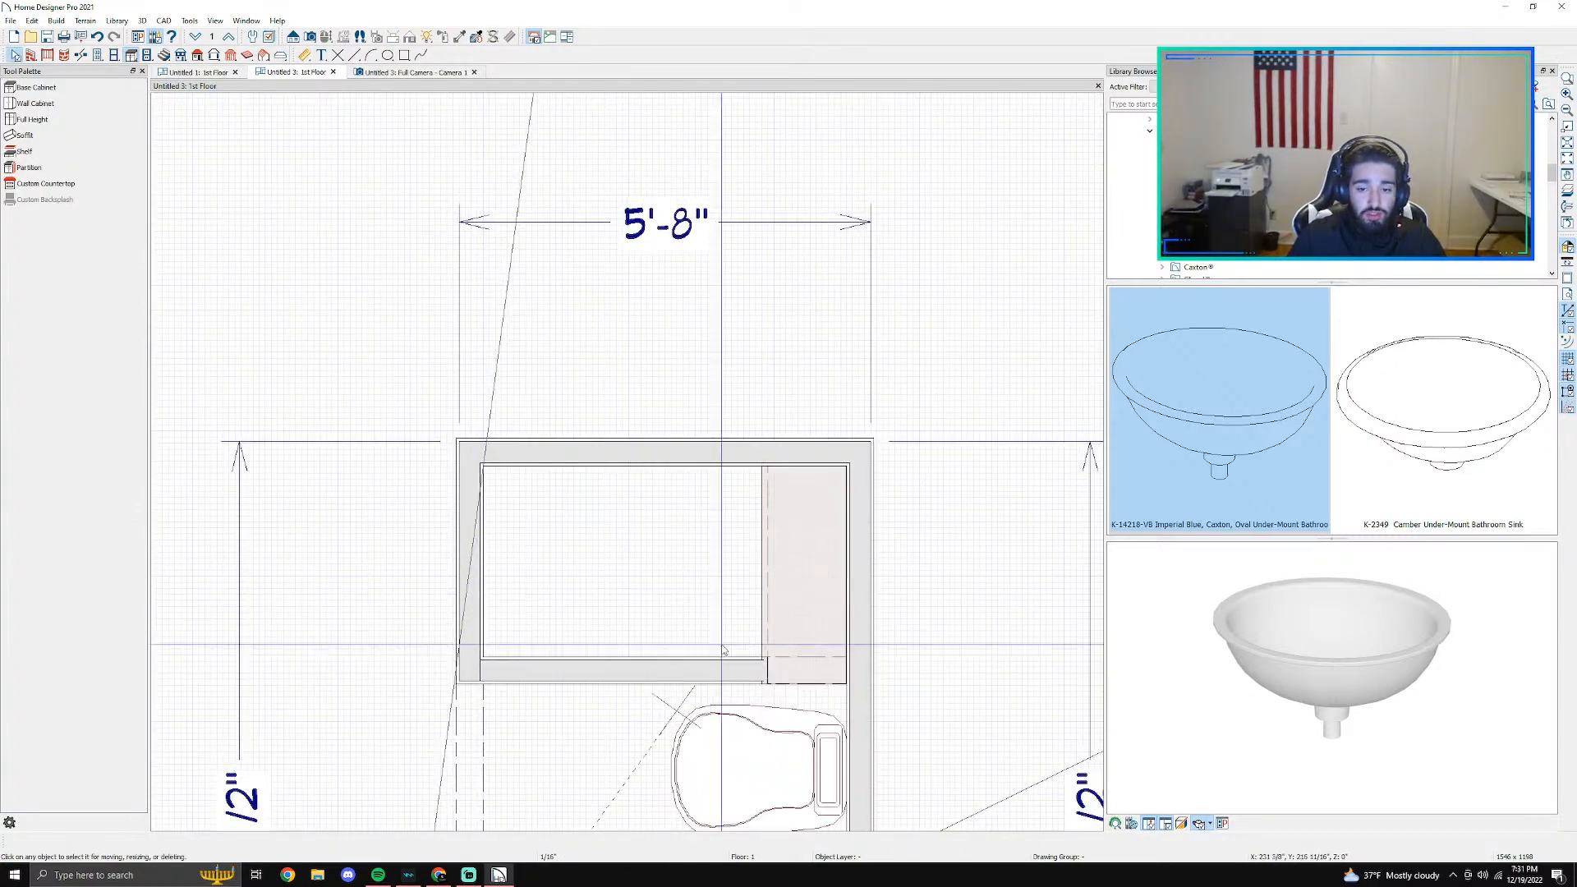
middle_drag(657, 591, 511, 346)
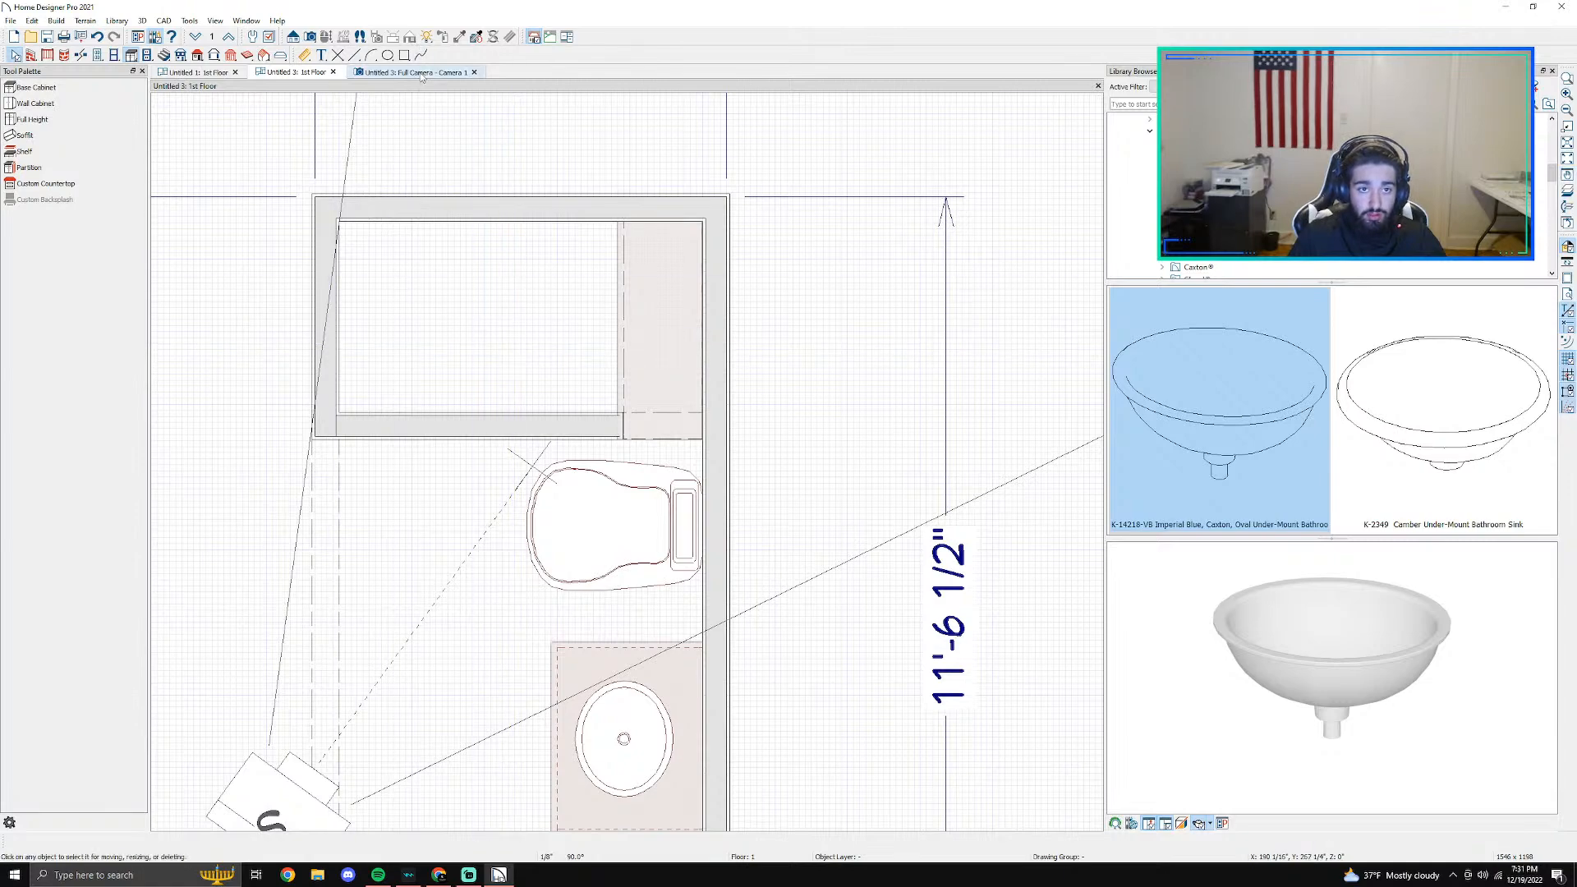
click(410, 73)
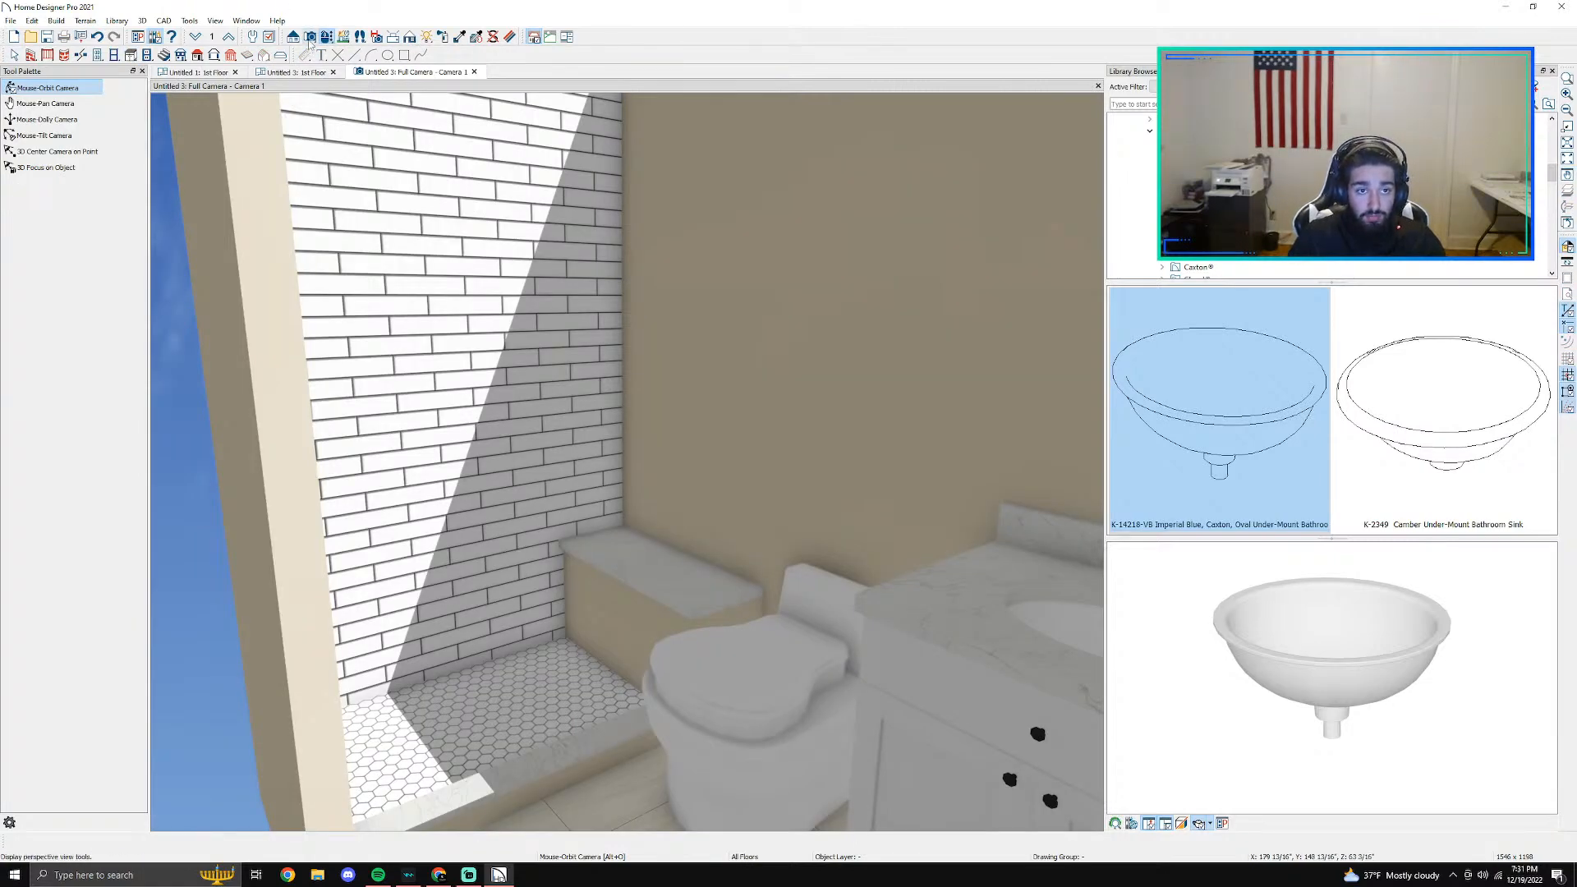
drag(565, 347, 459, 272)
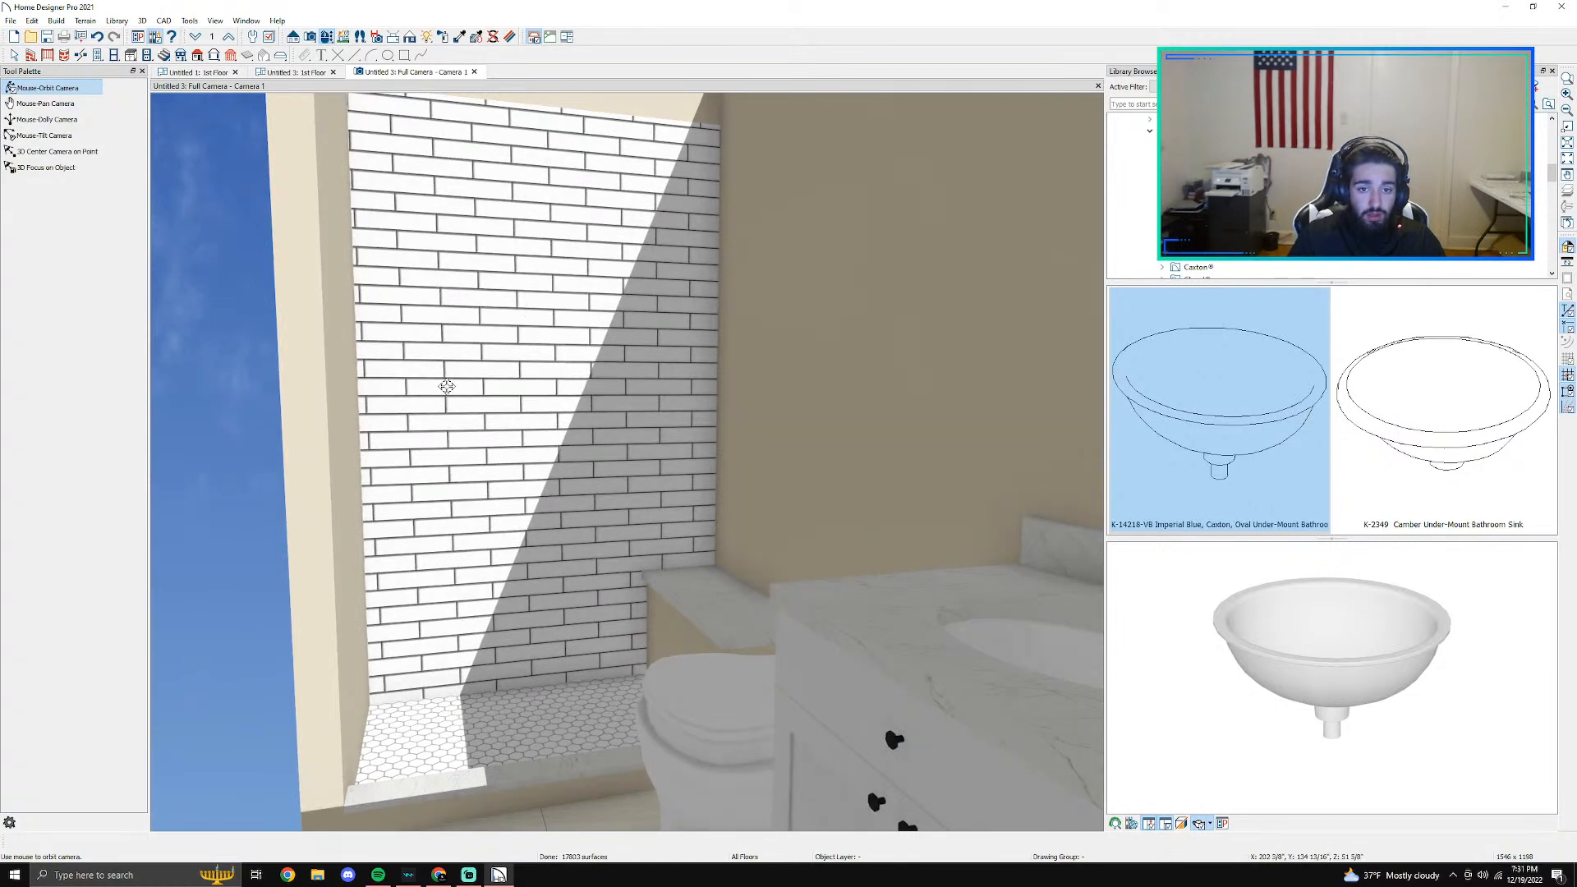
- Break the long wall behind the toilet and vanity at the shower curb's outer edge in the Untitled 3 plan
drag(451, 362, 311, 114)
click(294, 72)
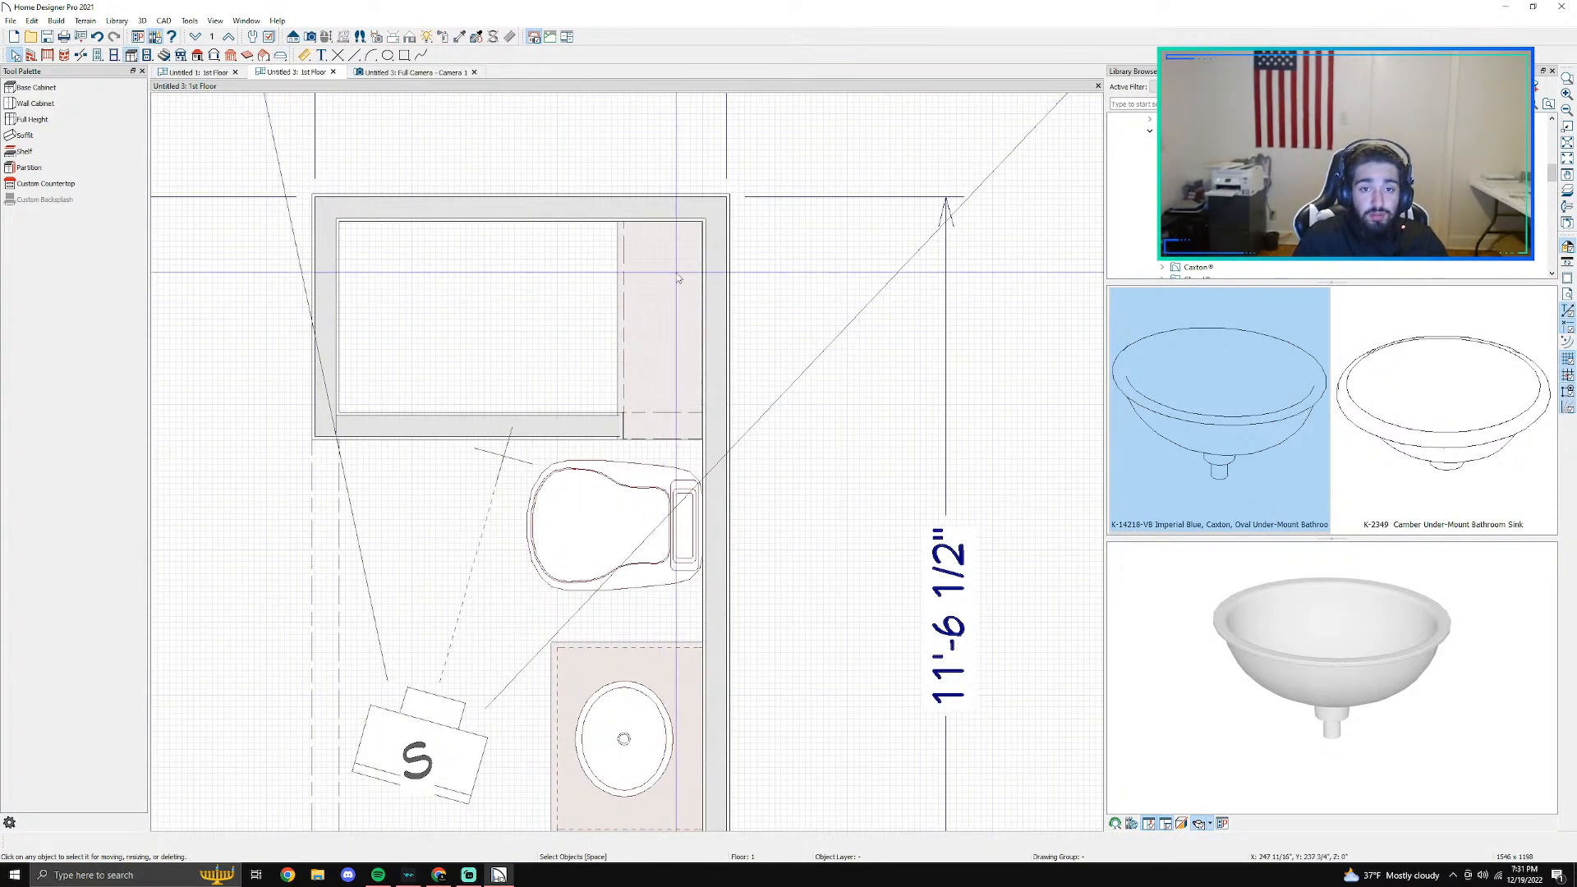
click(80, 56)
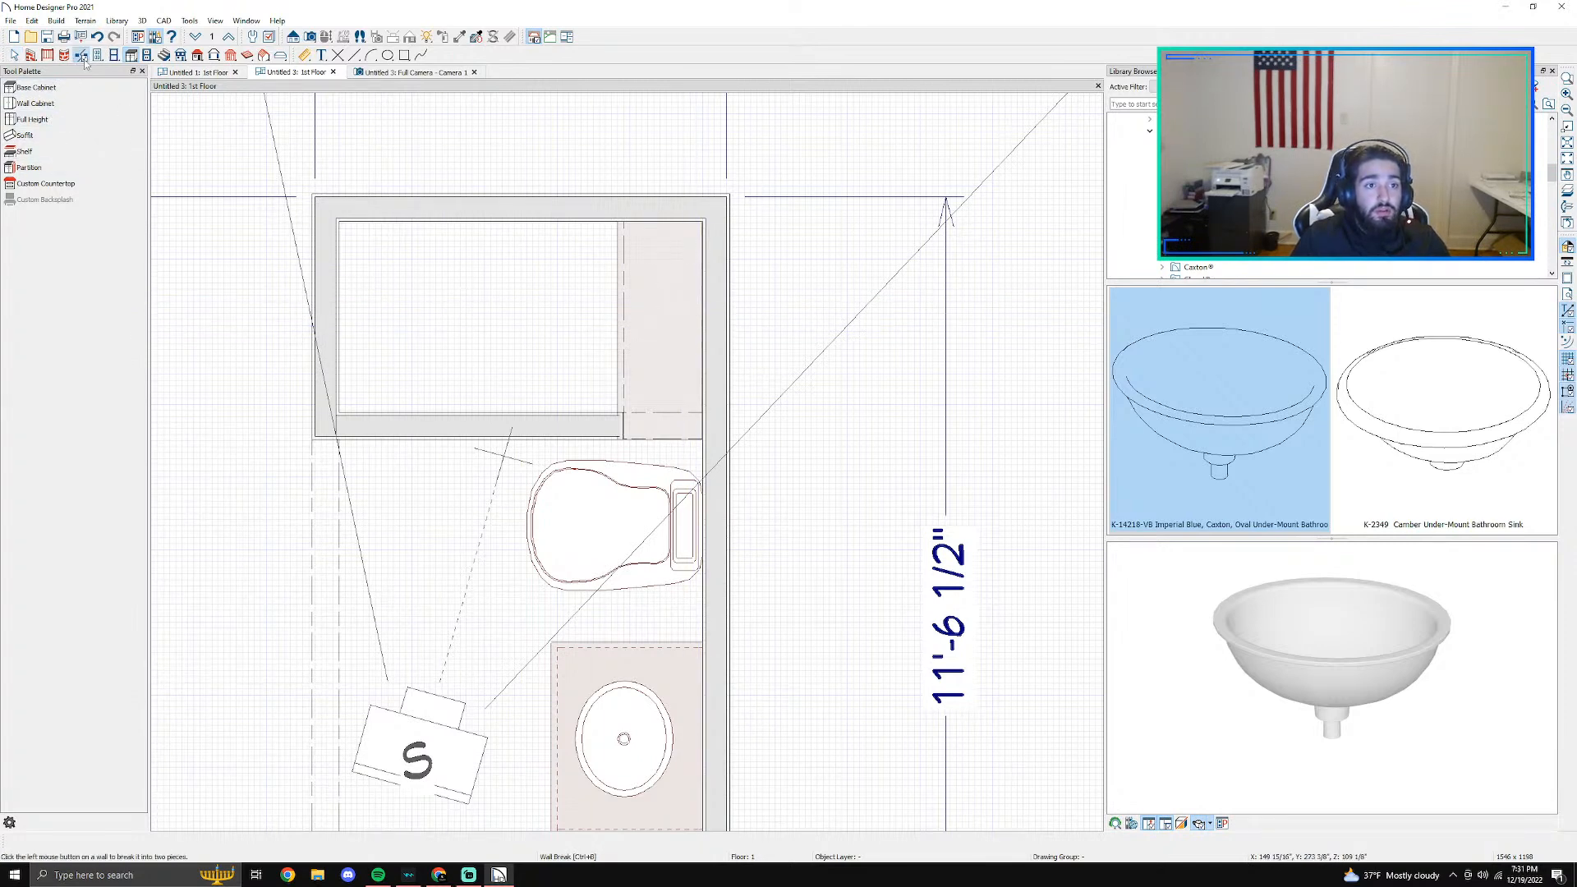
click(713, 440)
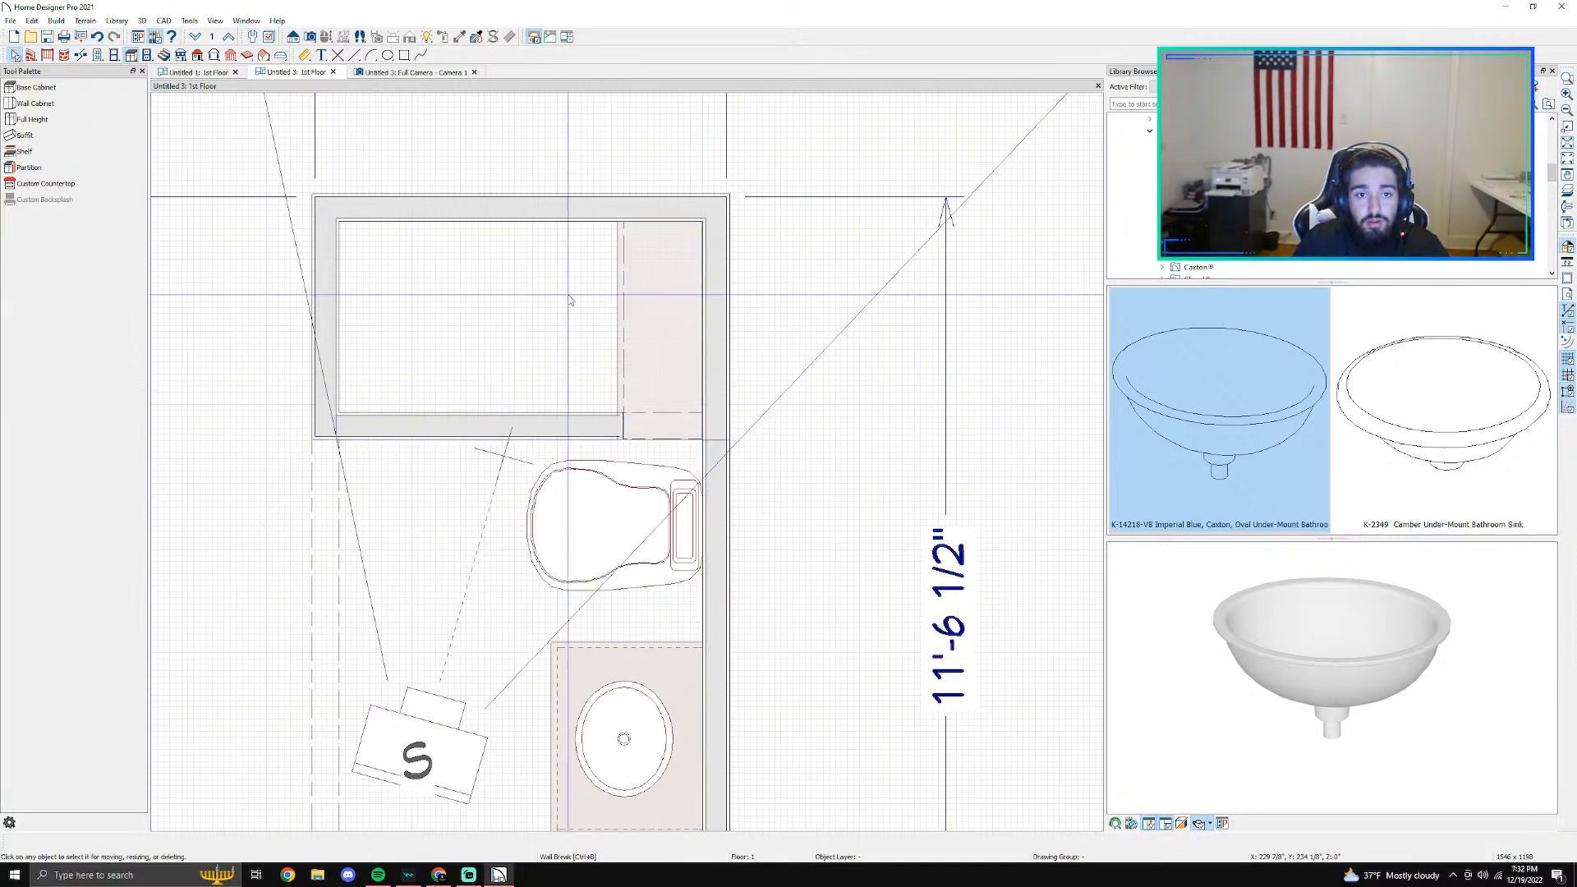
- Open the material selection for the Subway Tile 4-1 covering on the shower's end wall opposite the curb
double_click(495, 223)
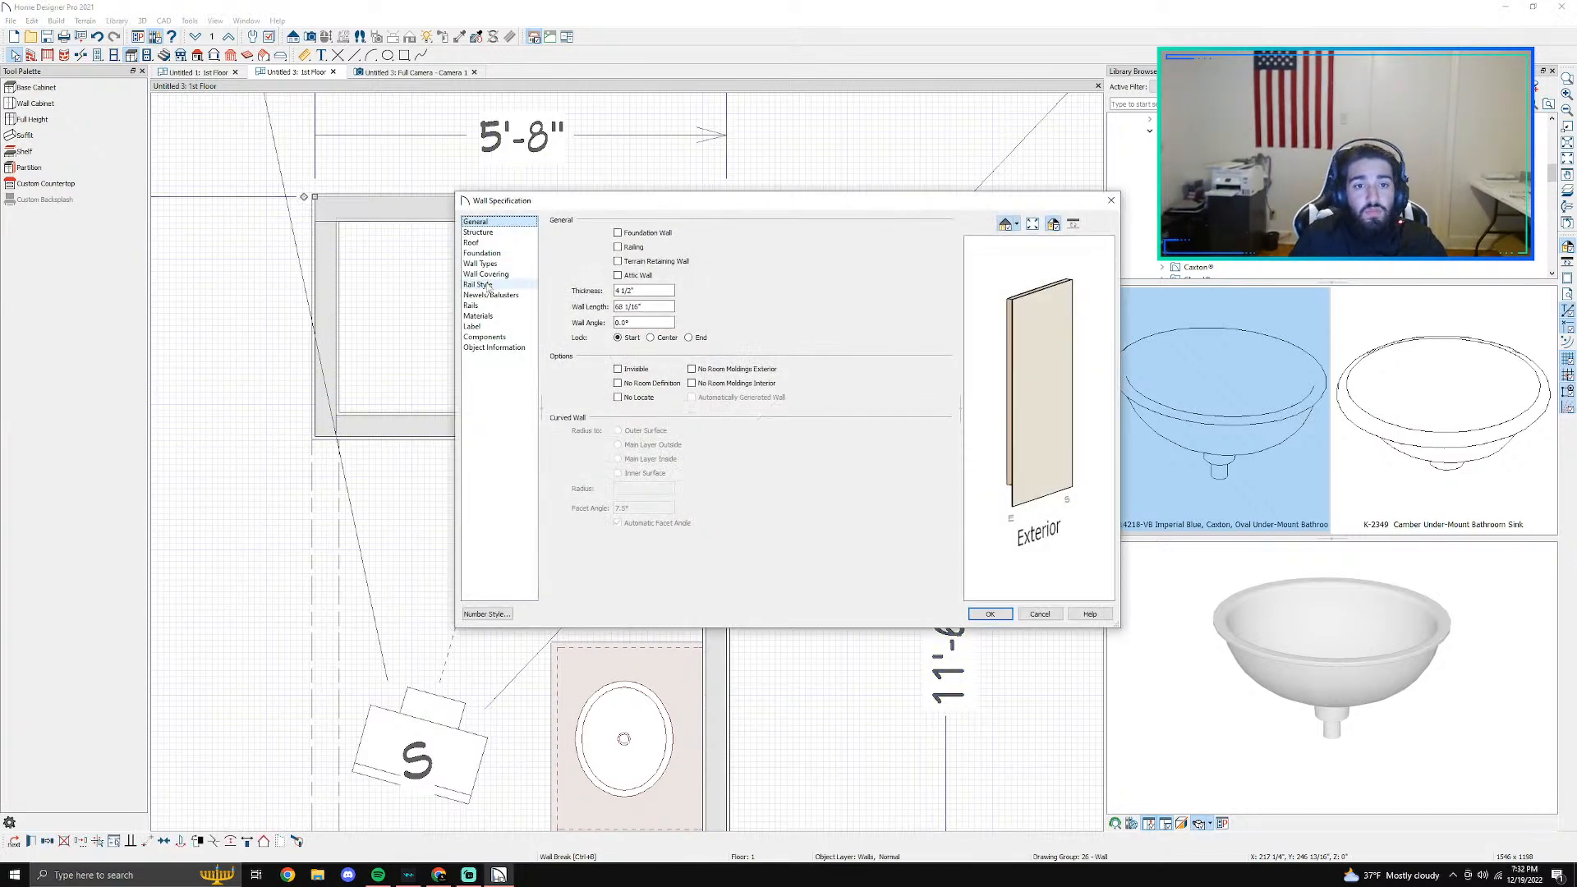
click(491, 275)
click(763, 234)
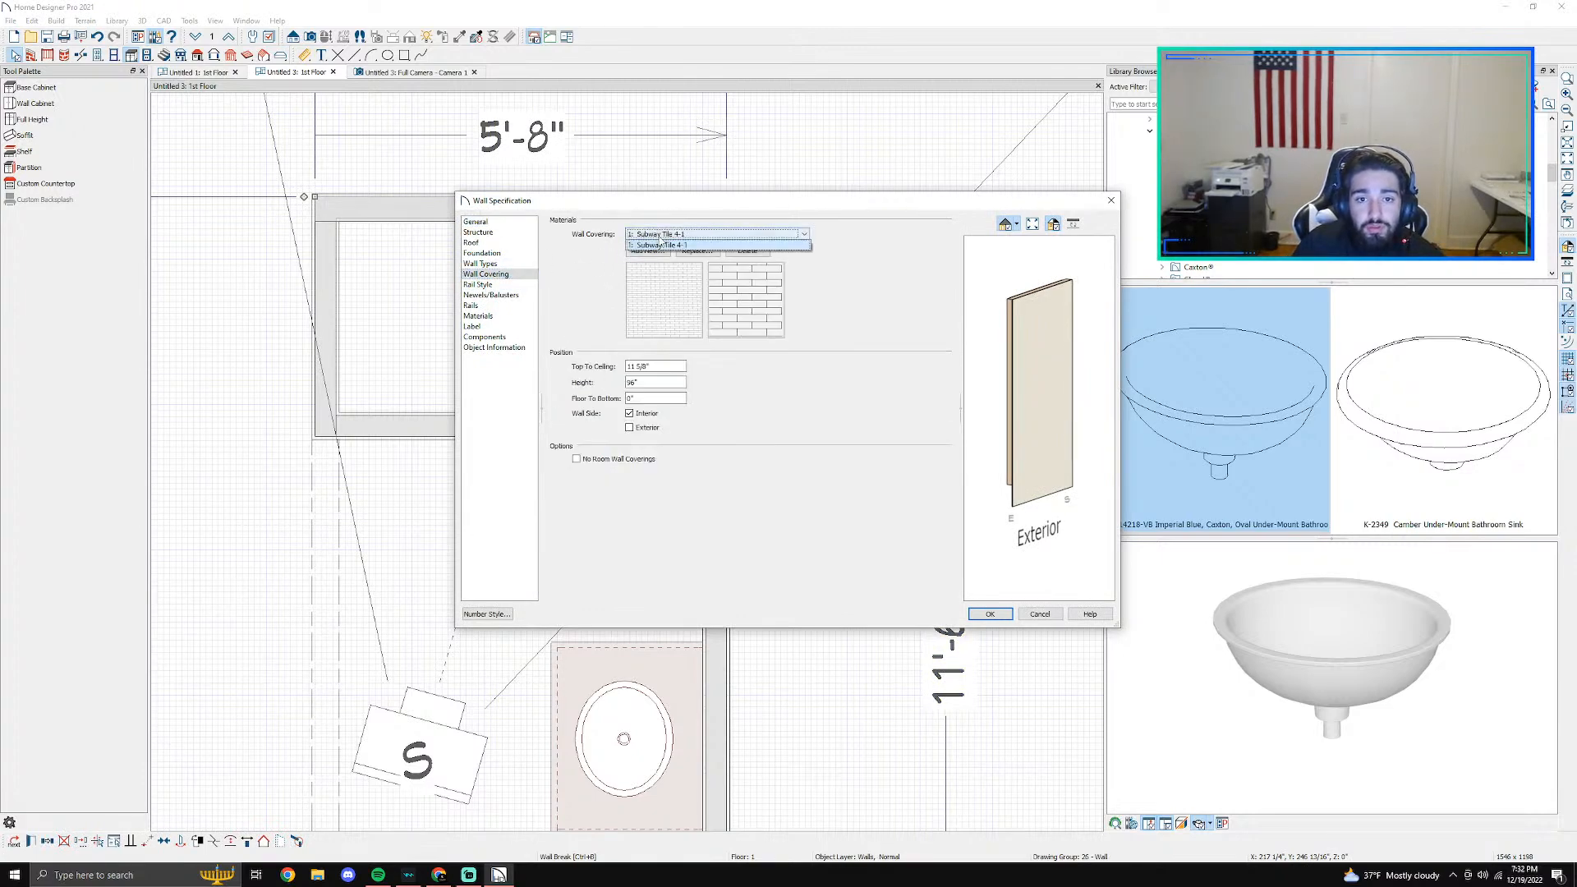
click(716, 245)
click(697, 252)
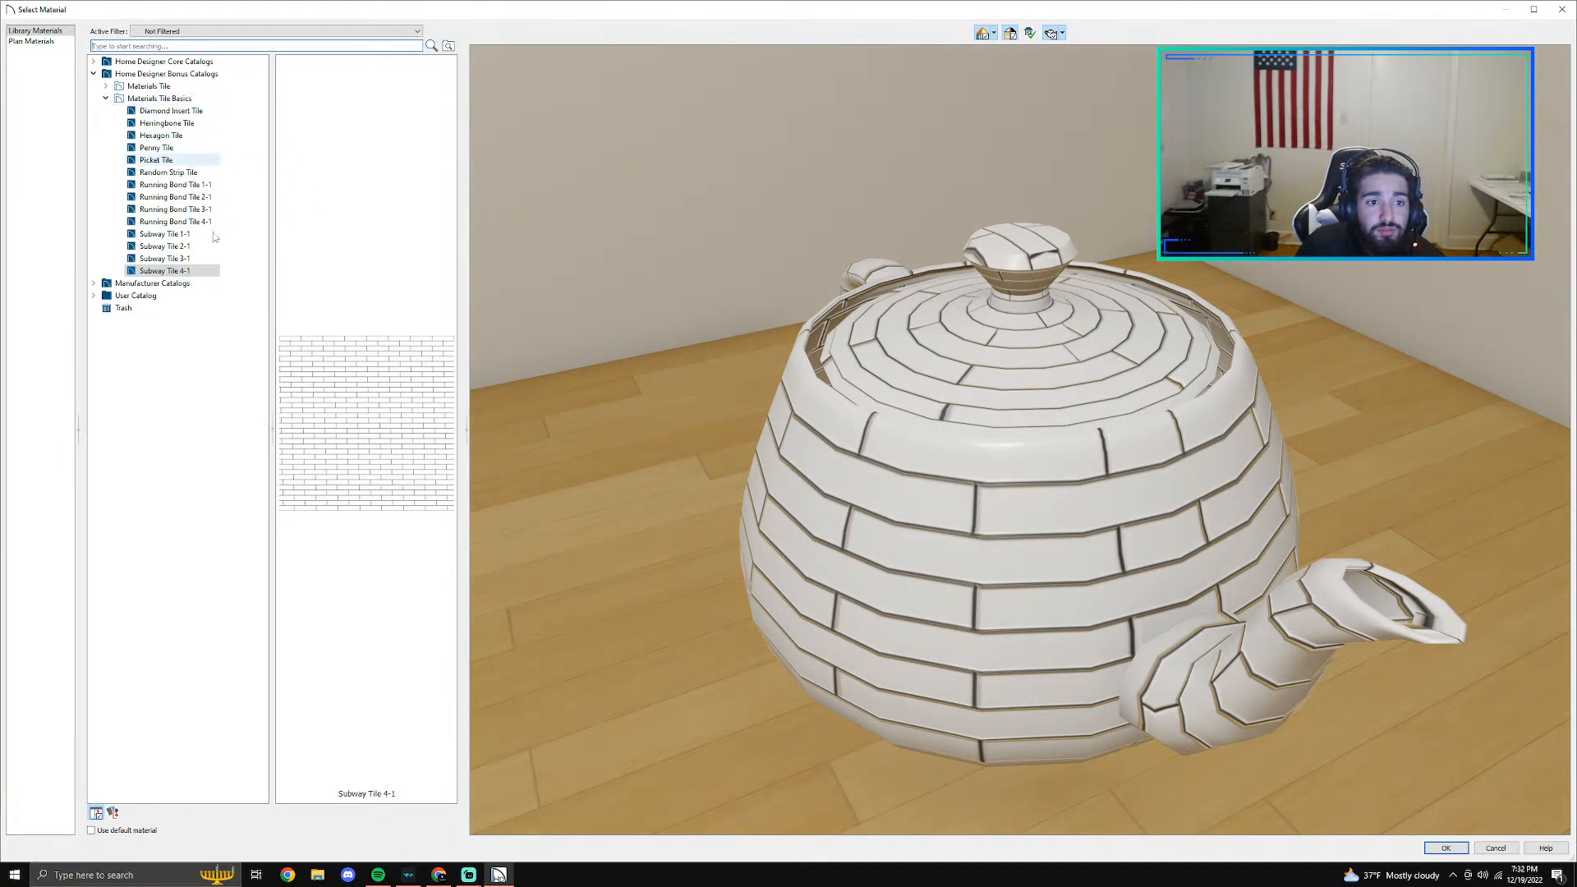
- Preview the Materials Tile Basics patterns for the wall covering, including Picket, Random Strip, Diamond Insert, Hexagon, Penny and Running Bond tiles
click(186, 160)
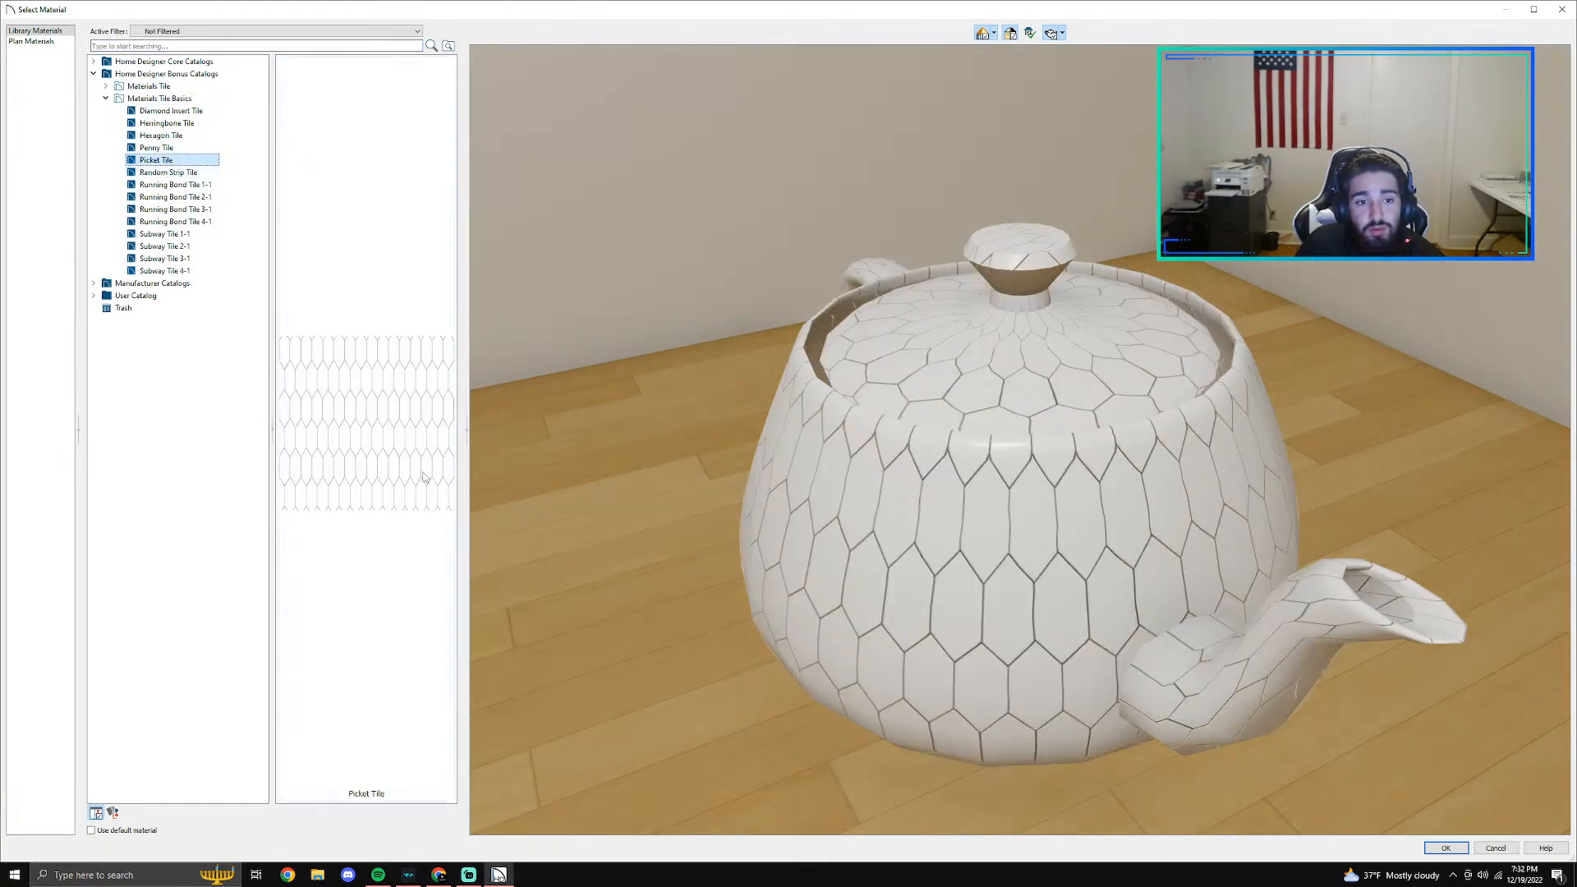
click(181, 172)
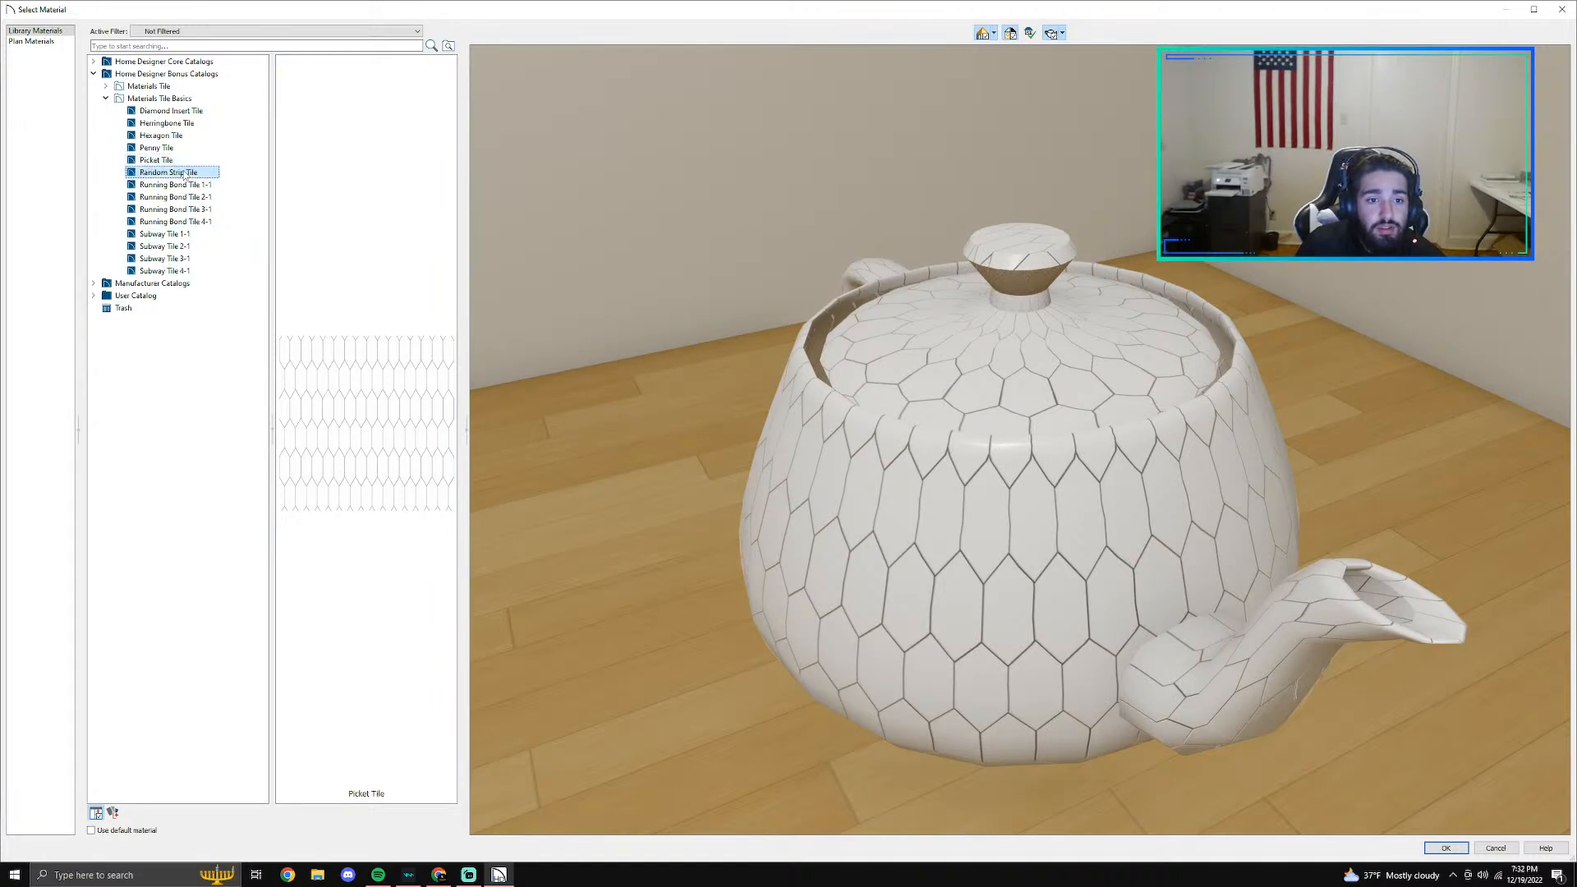
click(170, 111)
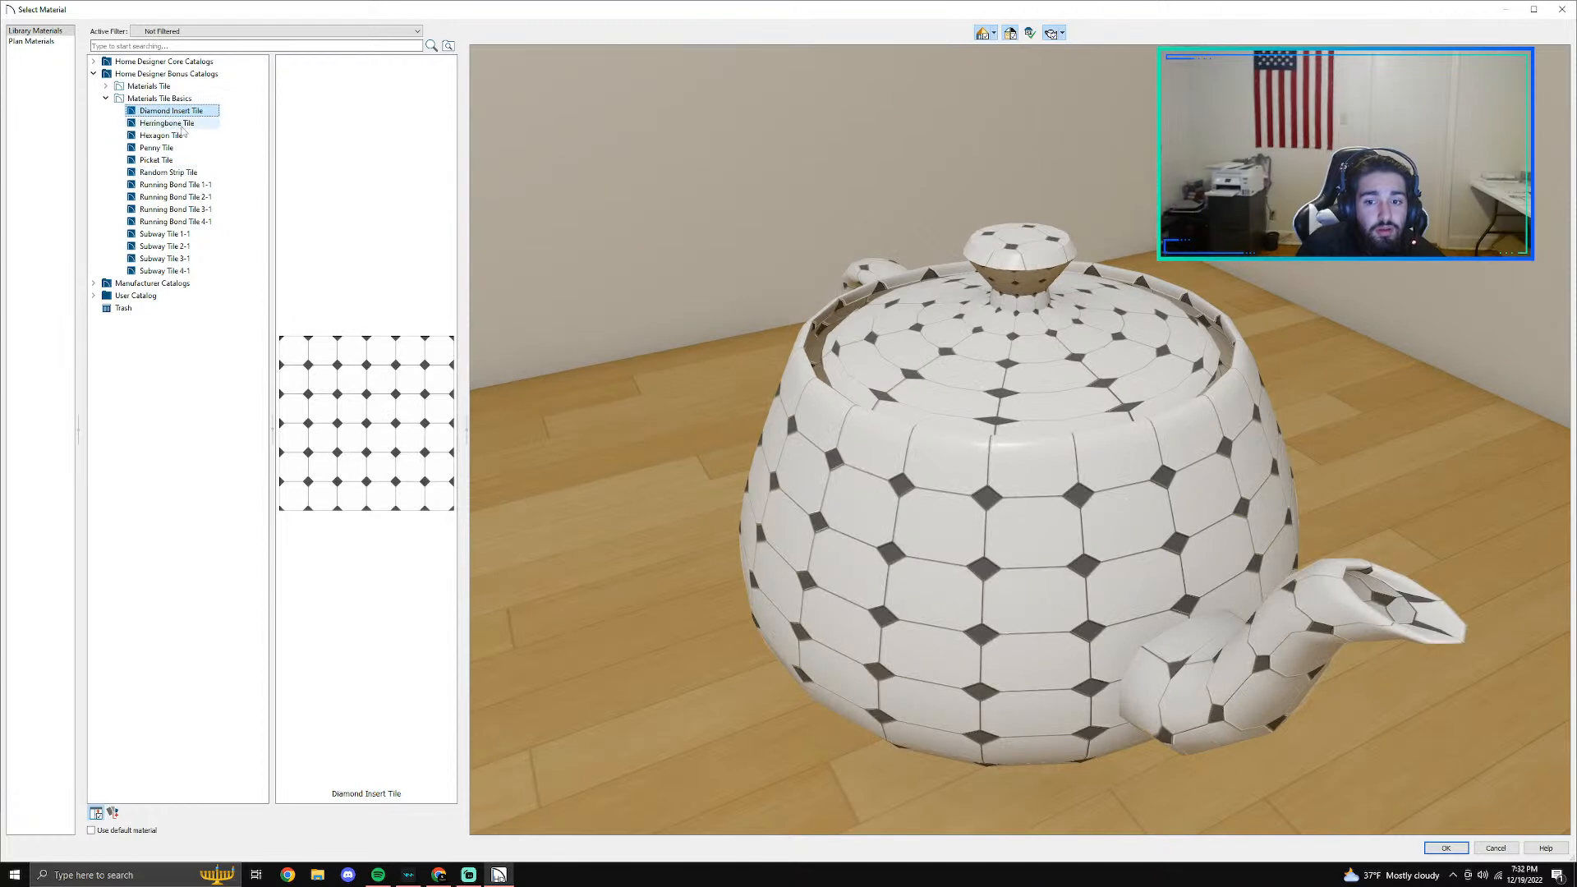
click(174, 136)
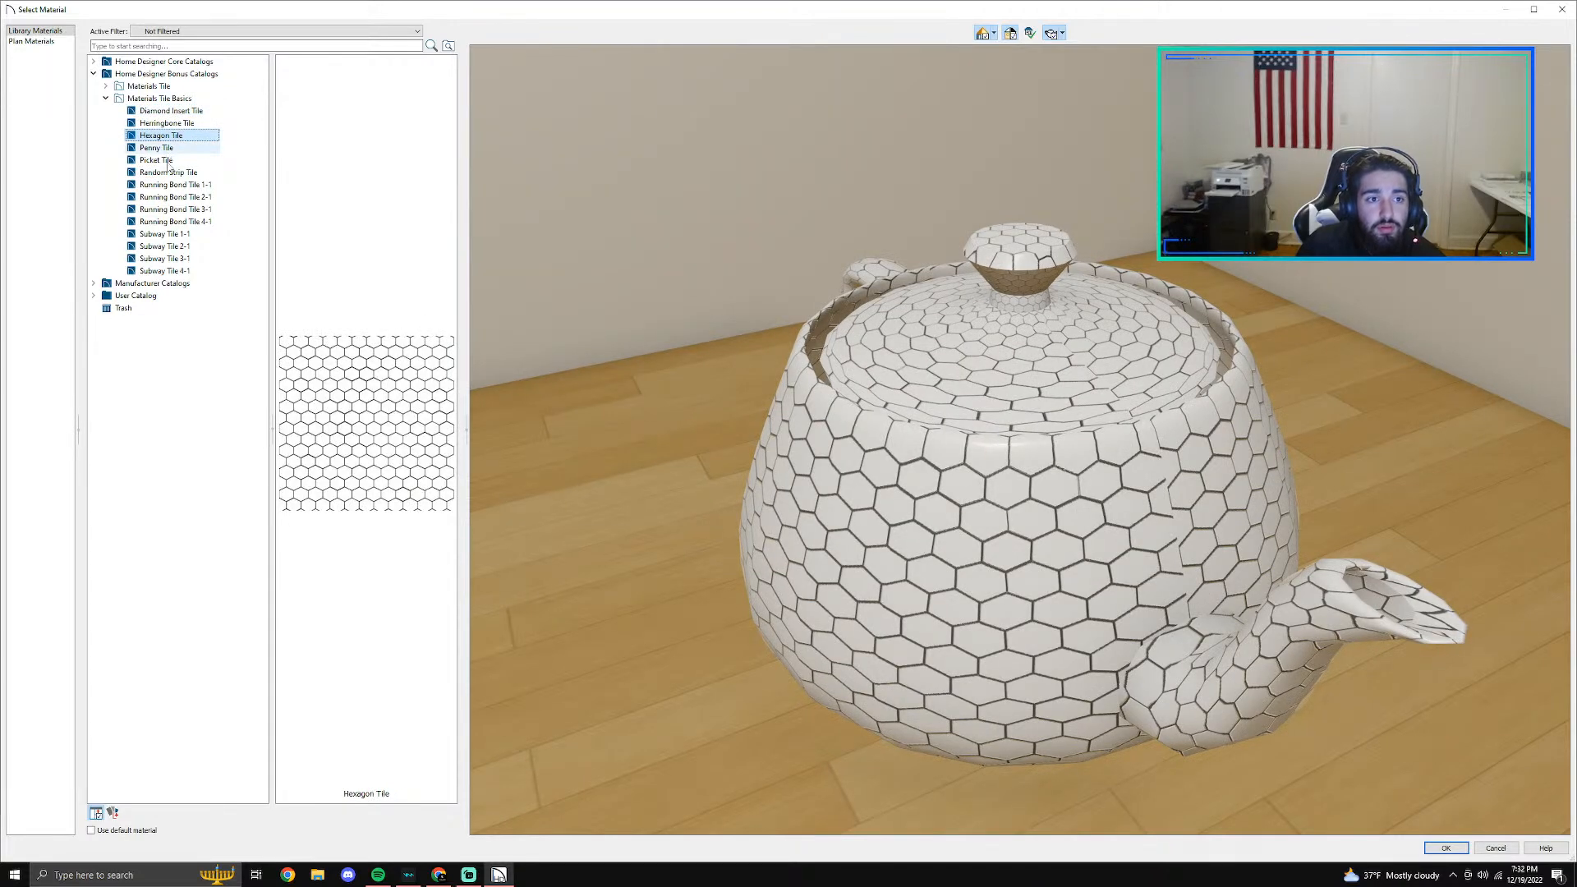
click(156, 148)
click(164, 173)
click(182, 222)
click(191, 210)
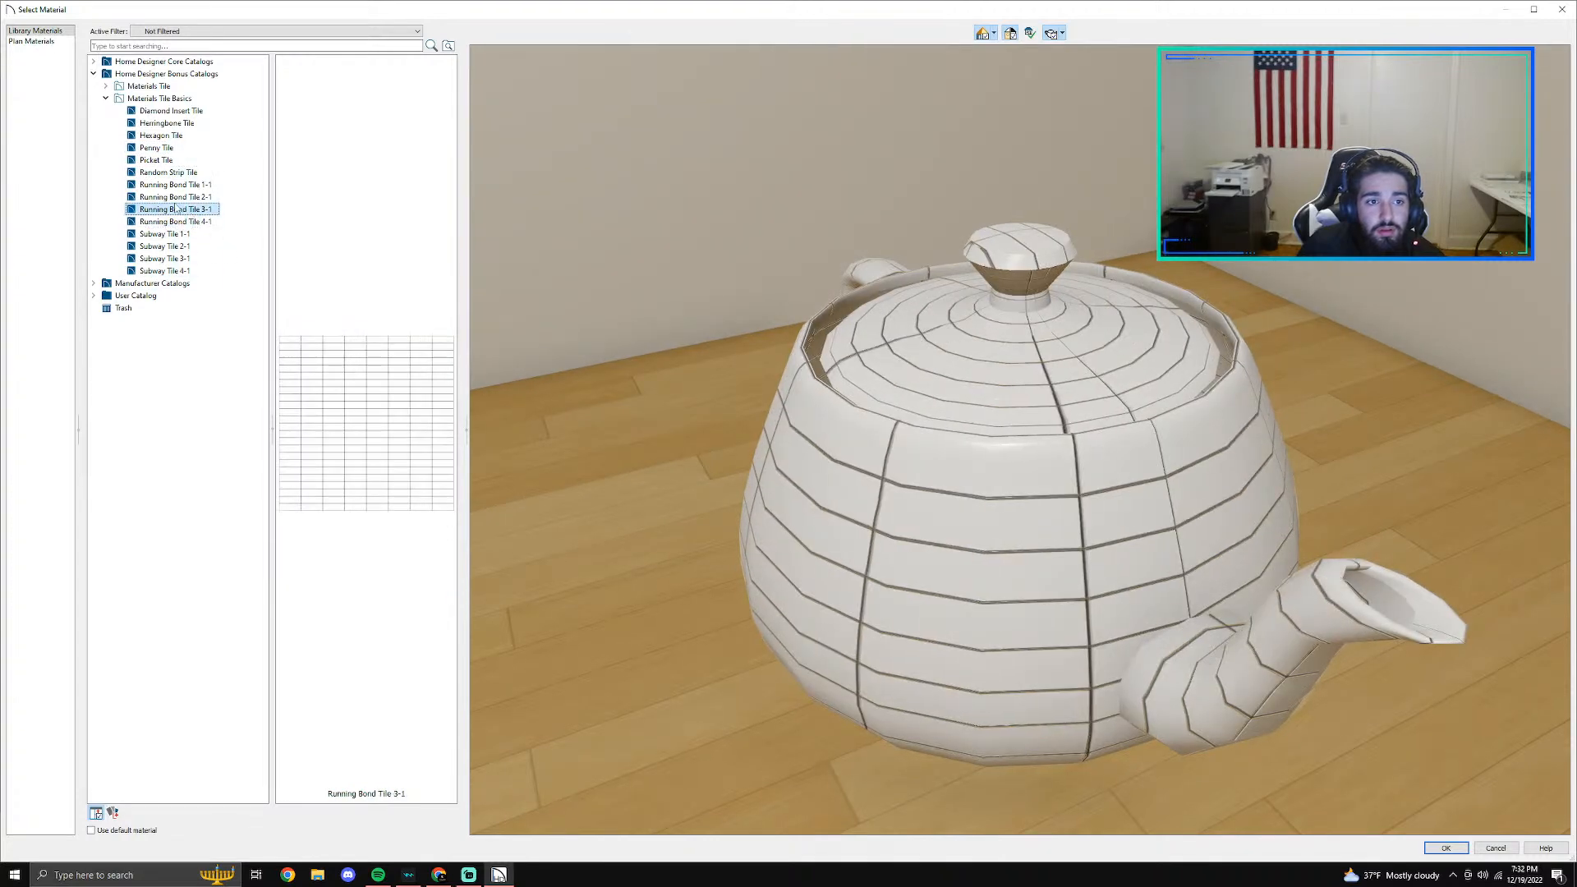
click(174, 197)
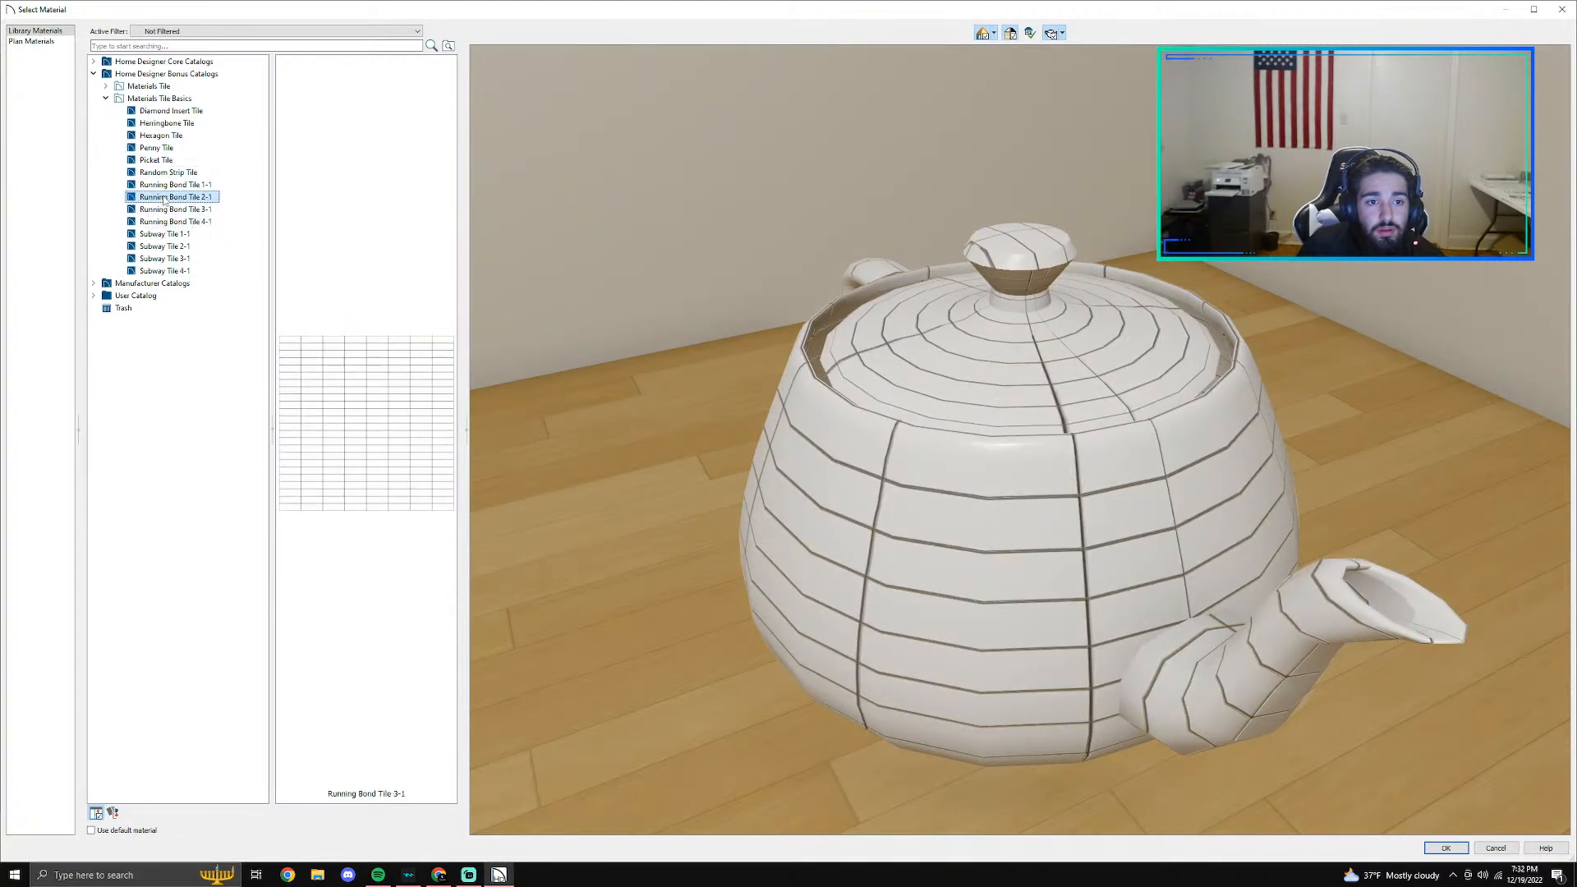
- Examine the Materials Tile collections in the Bonus Catalogs, from Stripe Textured to Beveled Diamond, previewing the Slate stripe textured tile
click(105, 97)
click(105, 85)
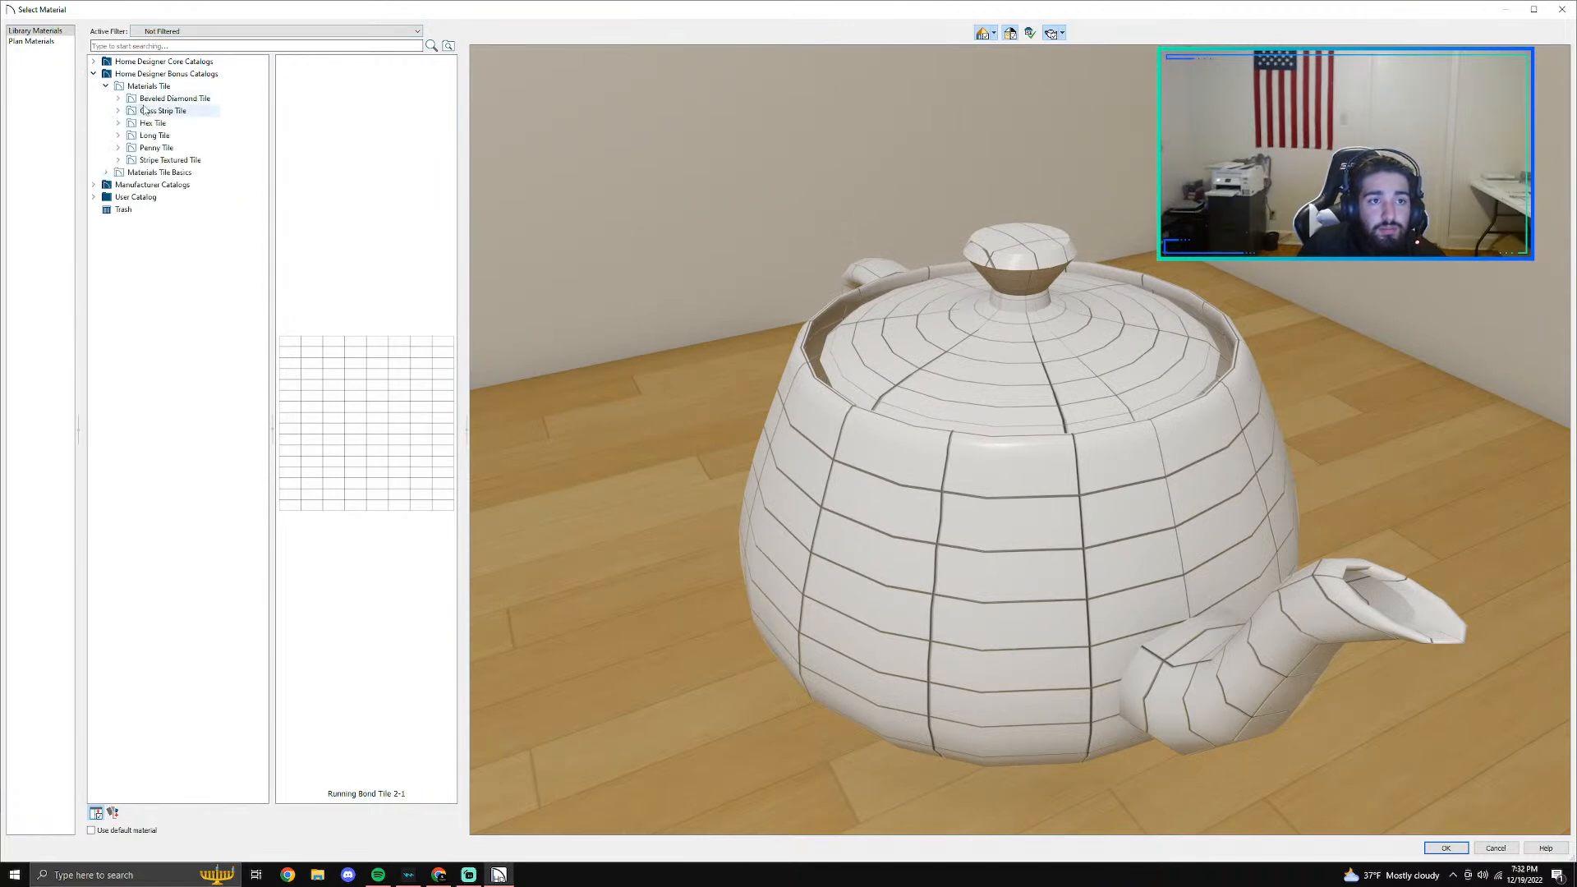
click(164, 159)
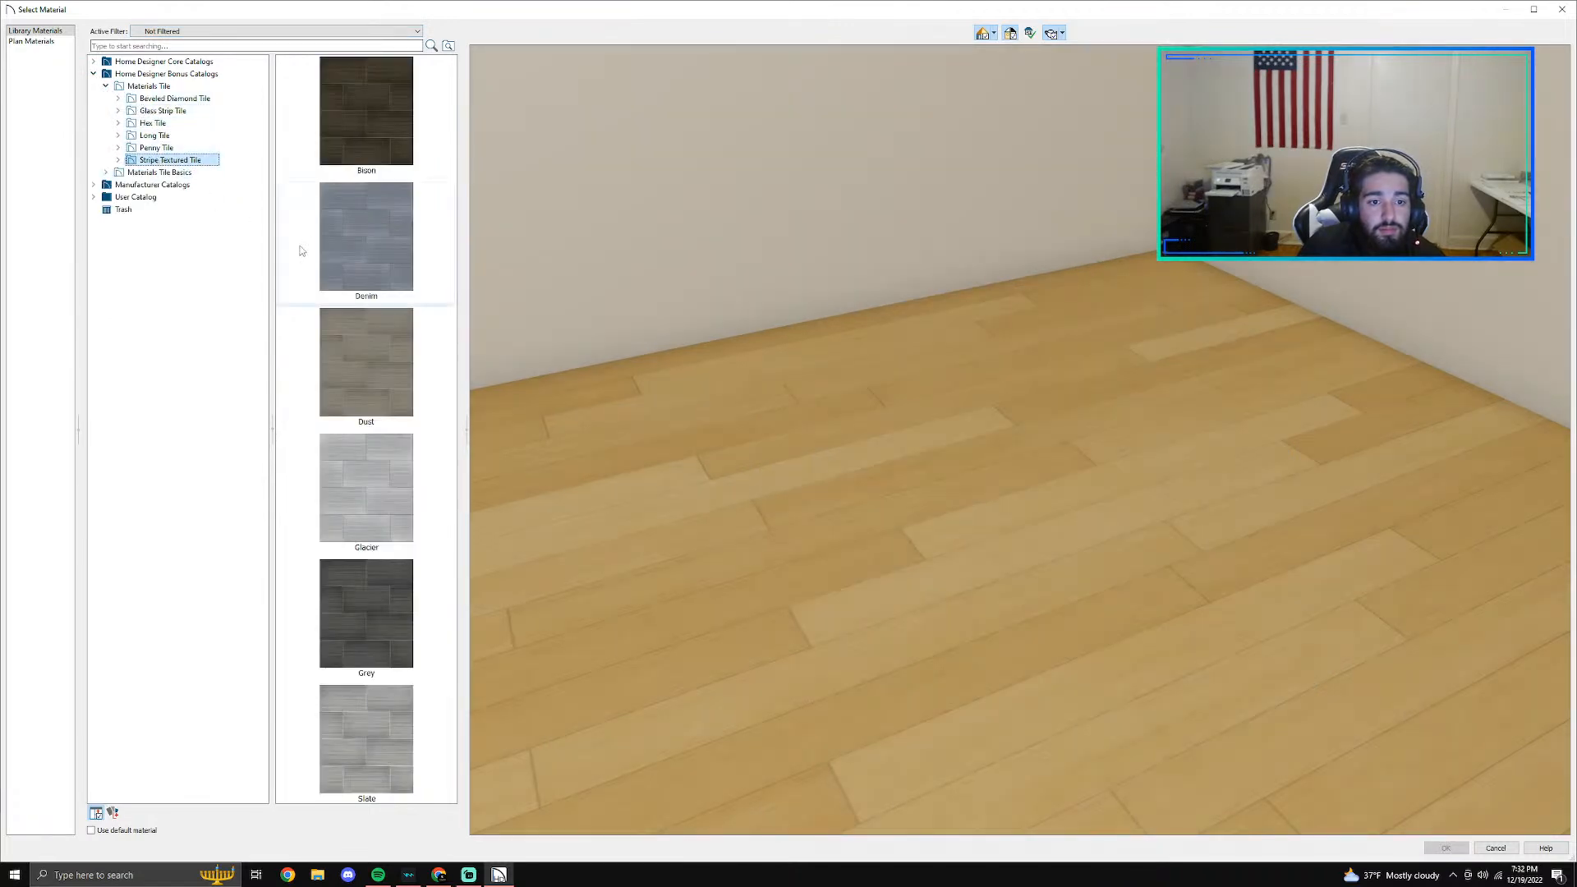
click(366, 739)
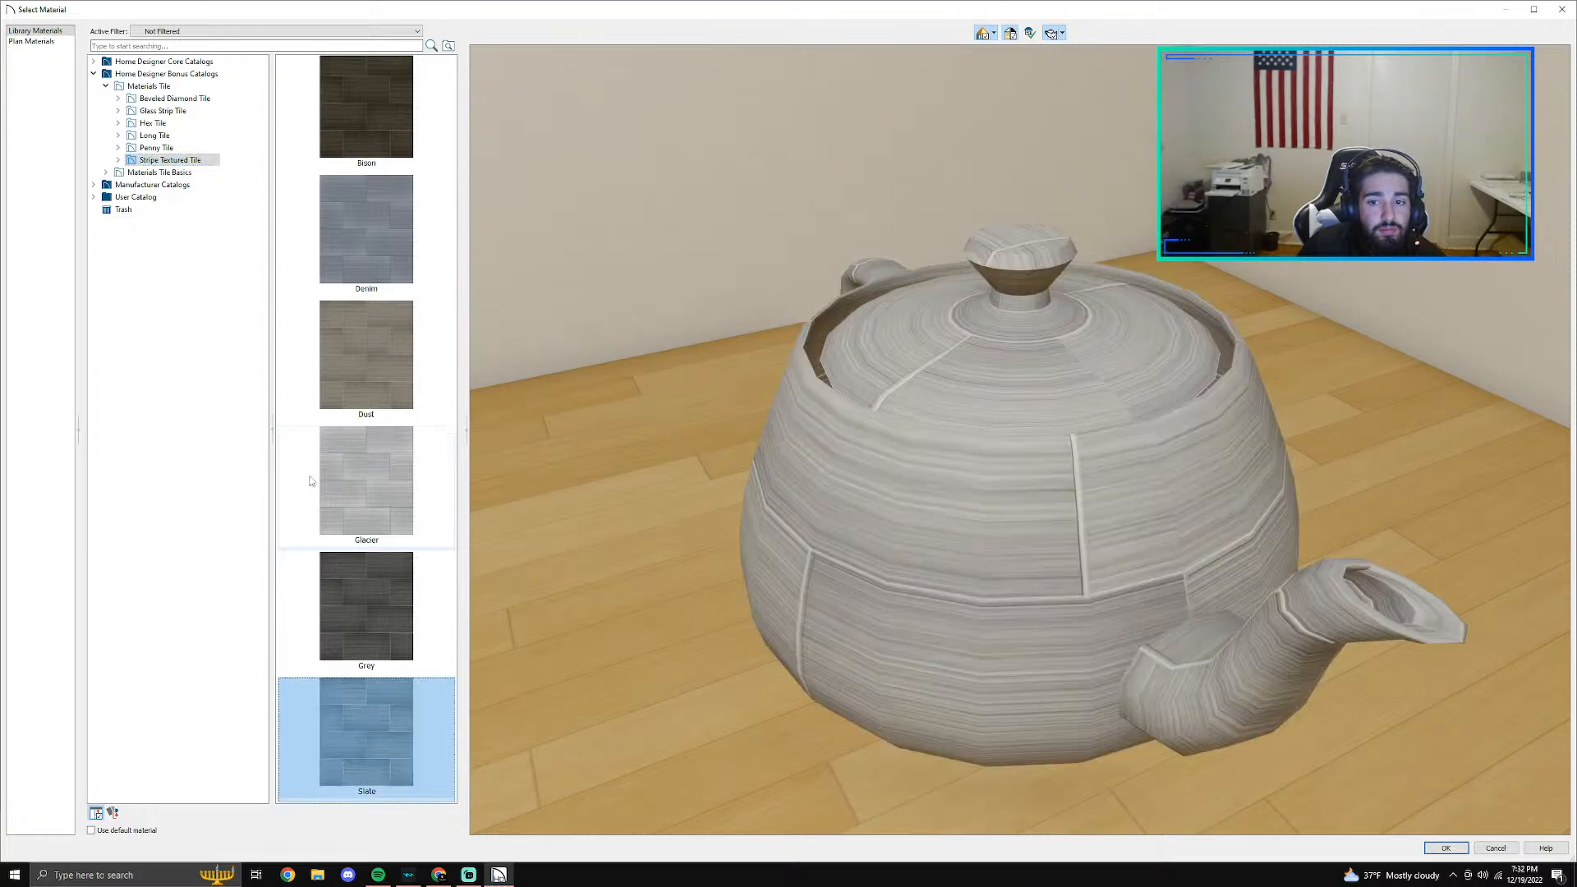
click(160, 148)
click(169, 136)
click(152, 123)
click(162, 111)
click(161, 98)
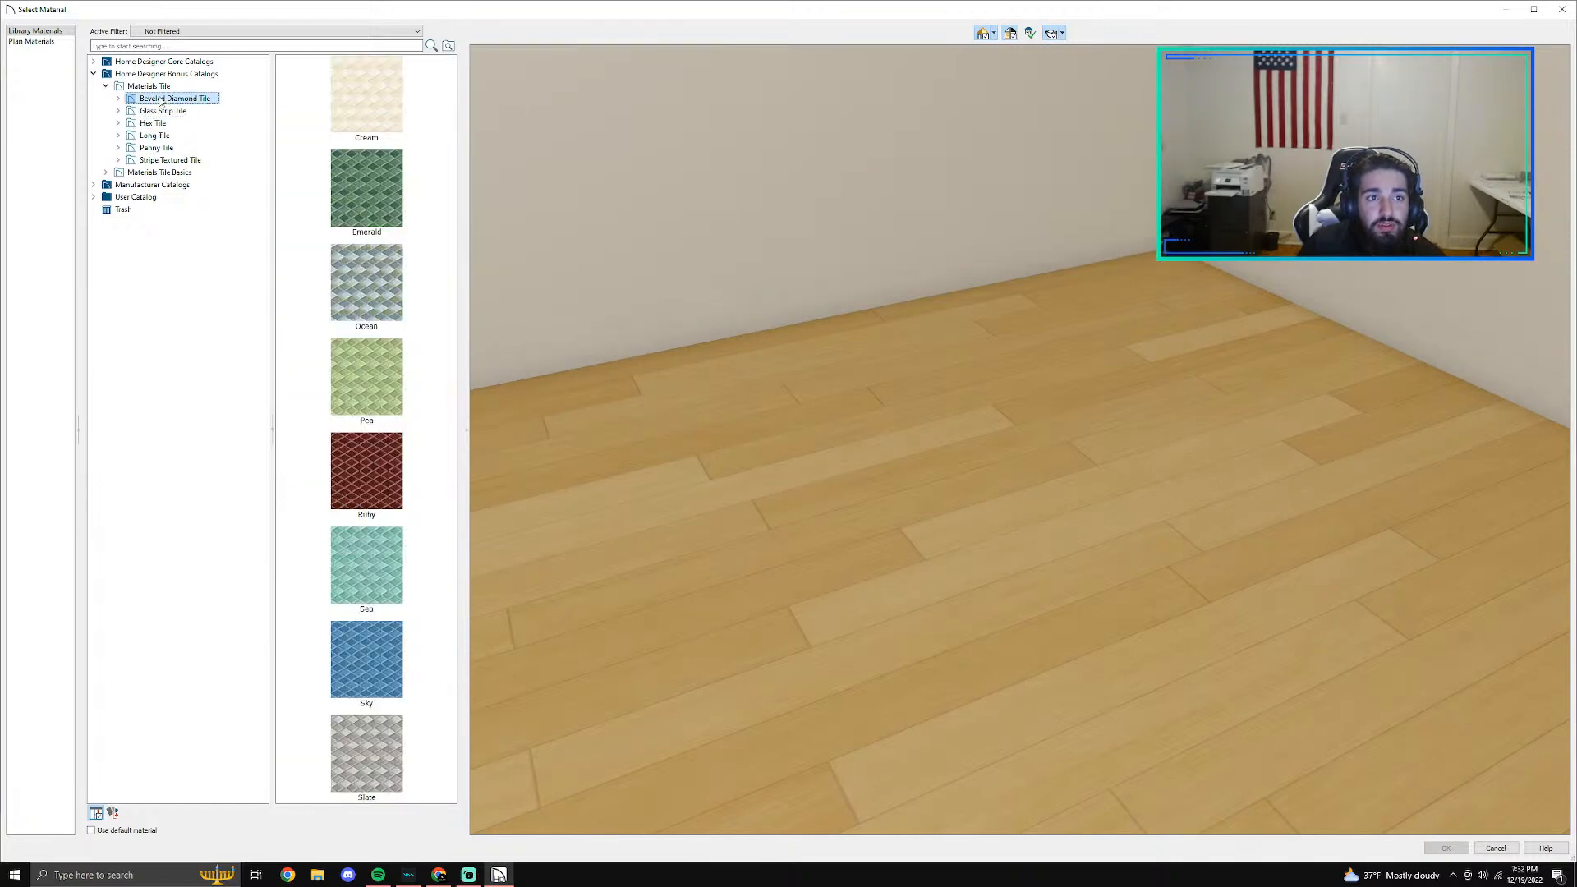
- Check the framing and flooring material categories in the Home Designer Core Catalogs for a suitable wall covering
click(104, 87)
click(94, 74)
click(94, 63)
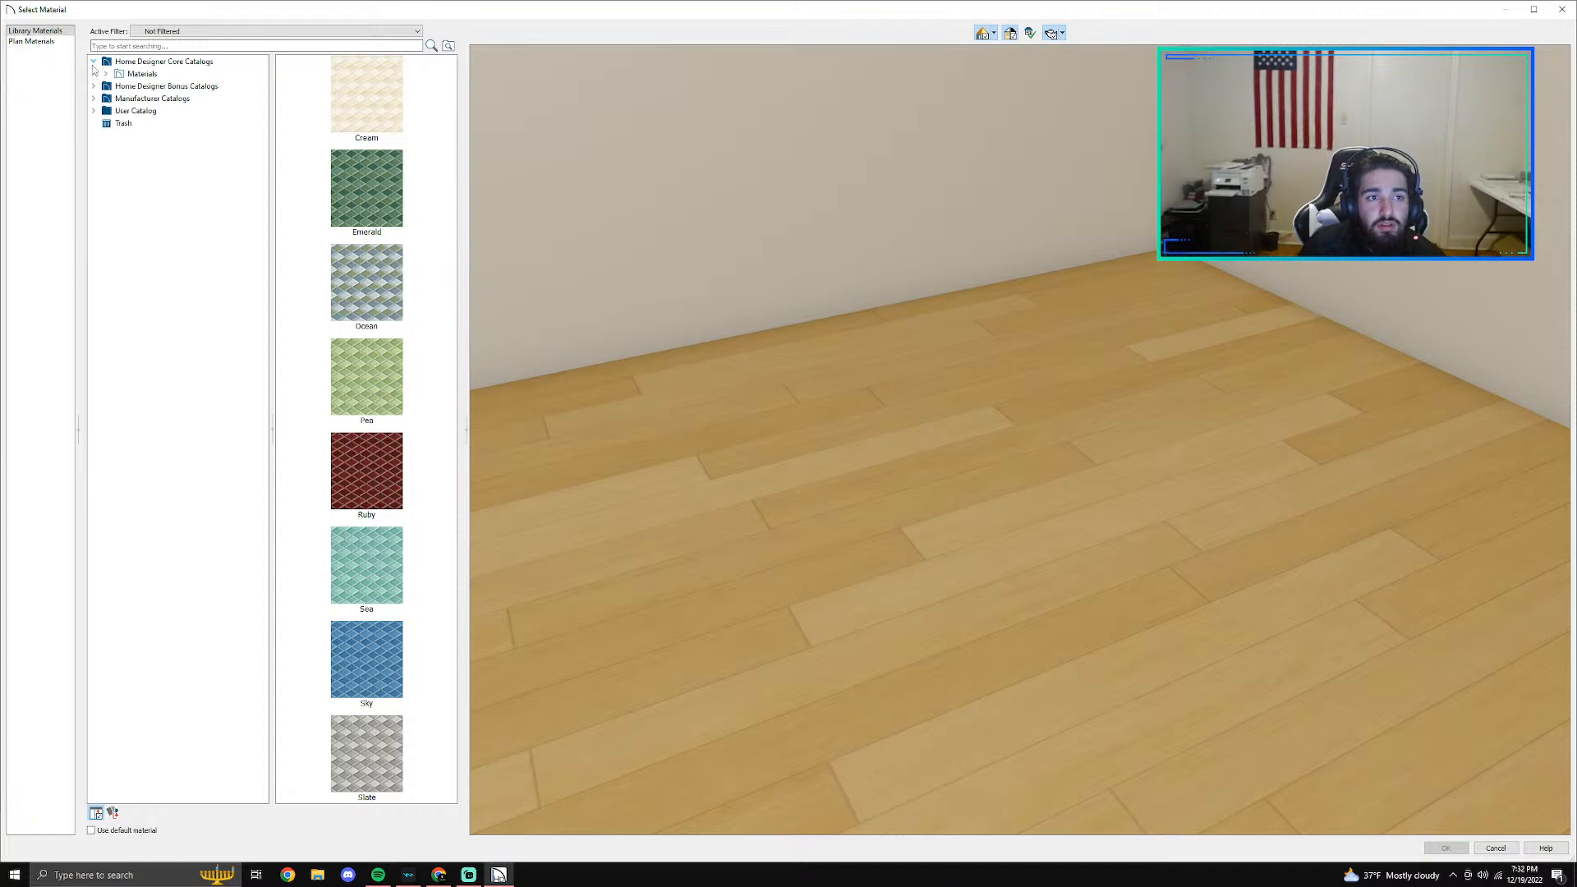
click(105, 74)
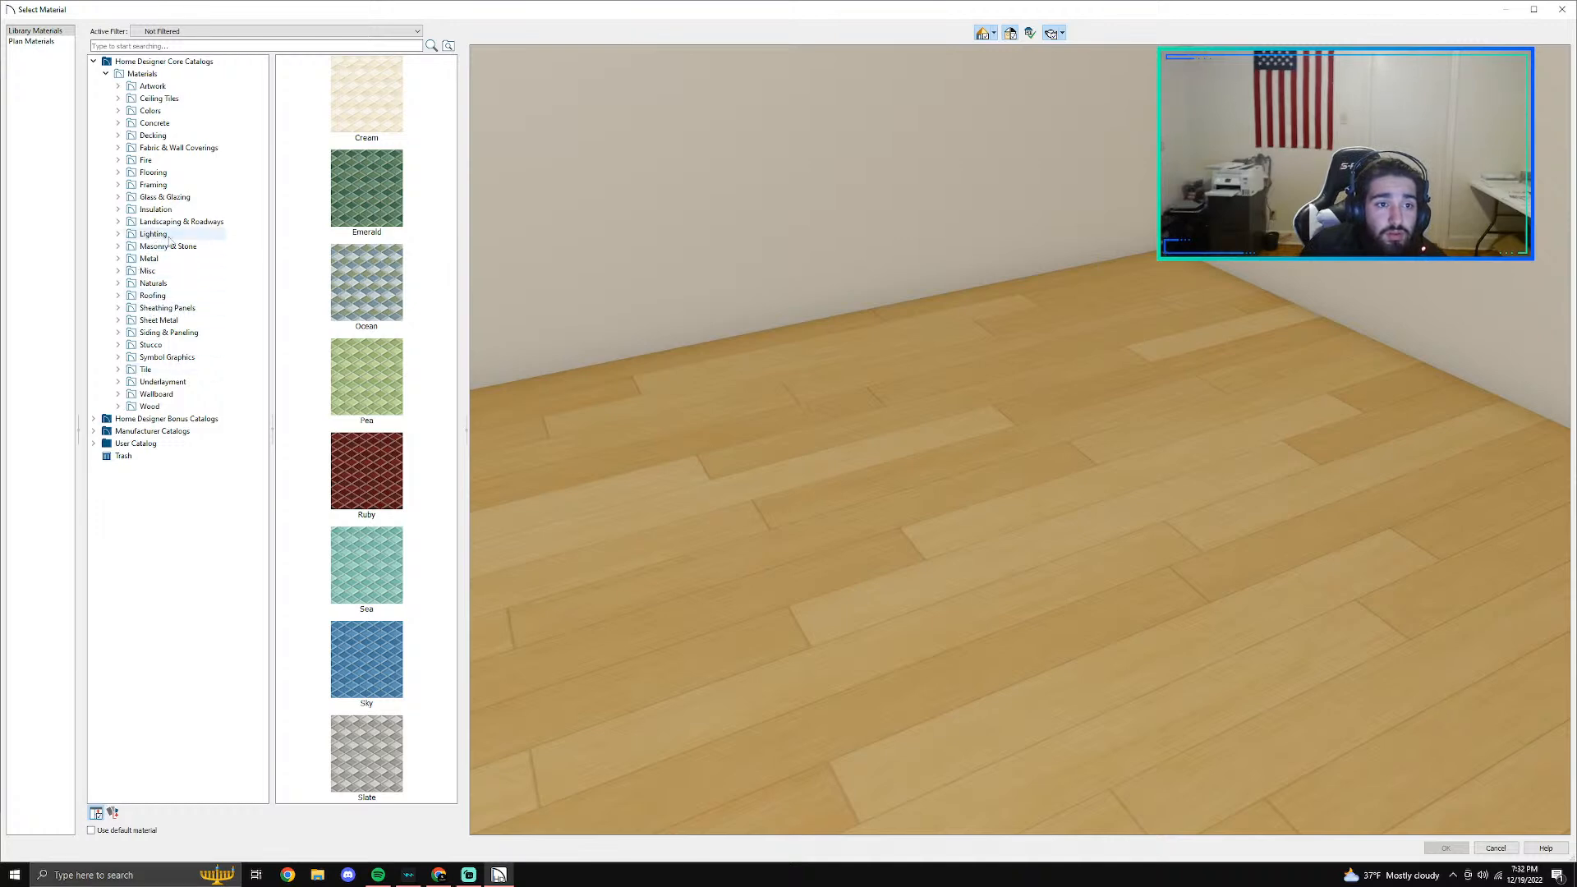
click(118, 184)
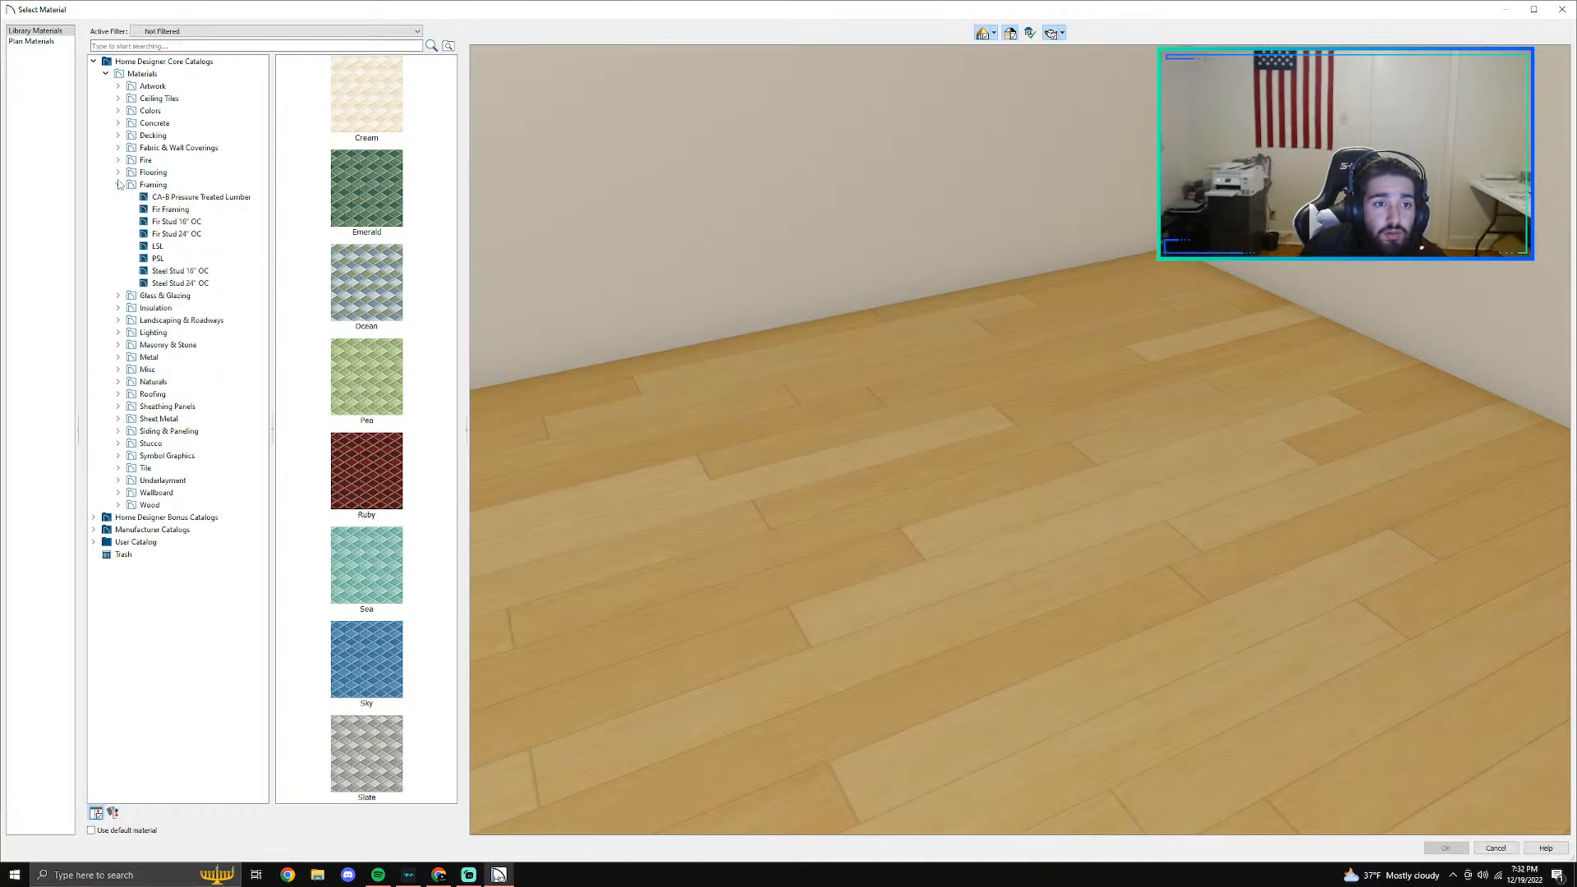
click(119, 171)
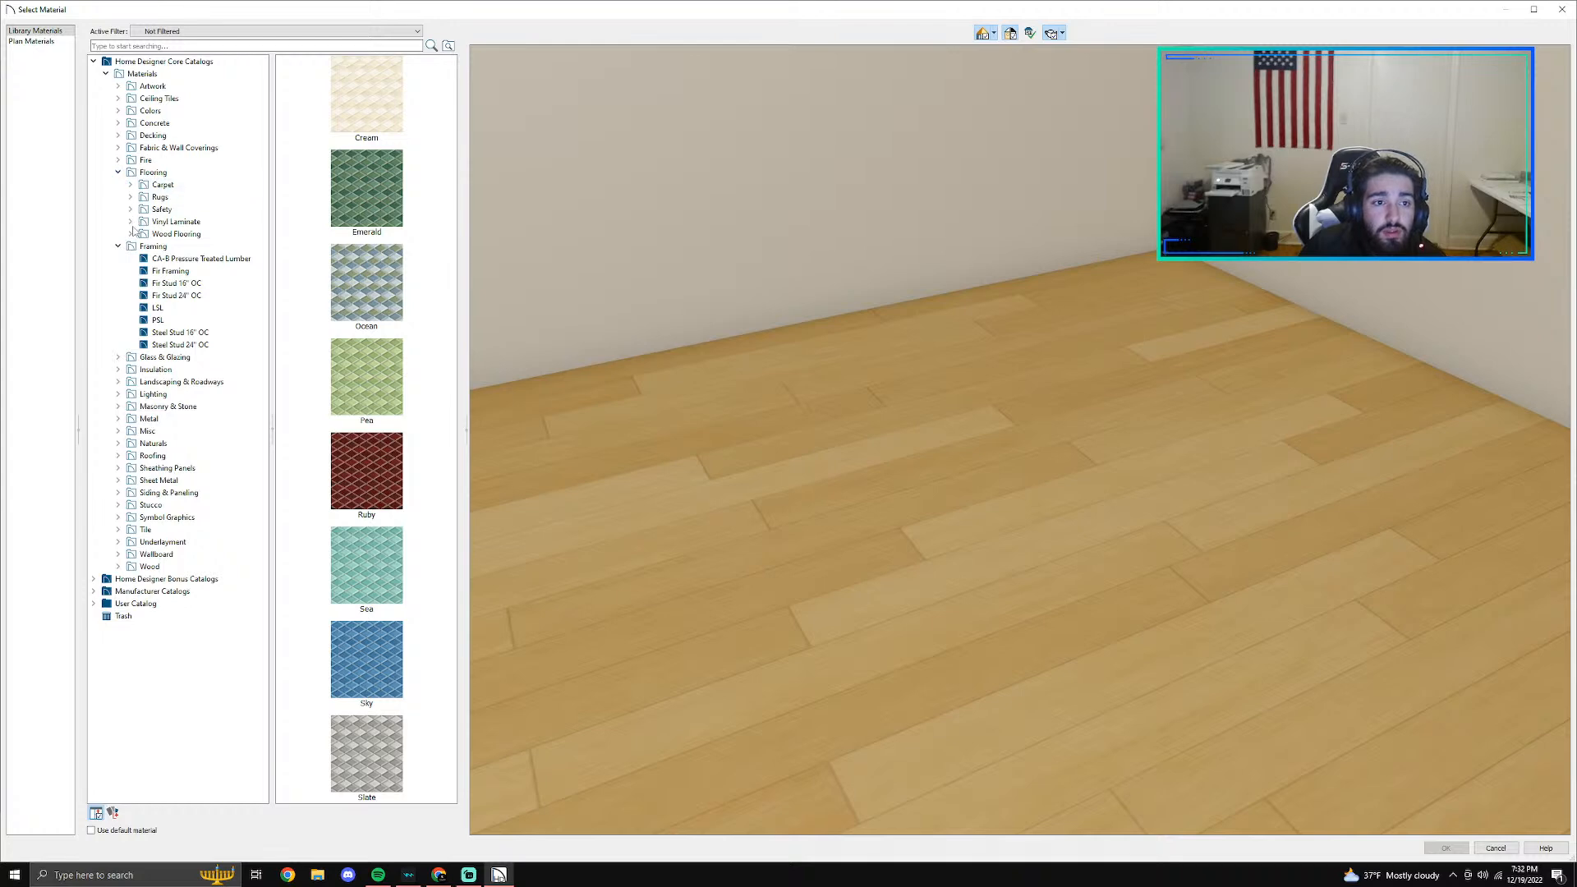
click(118, 172)
click(119, 185)
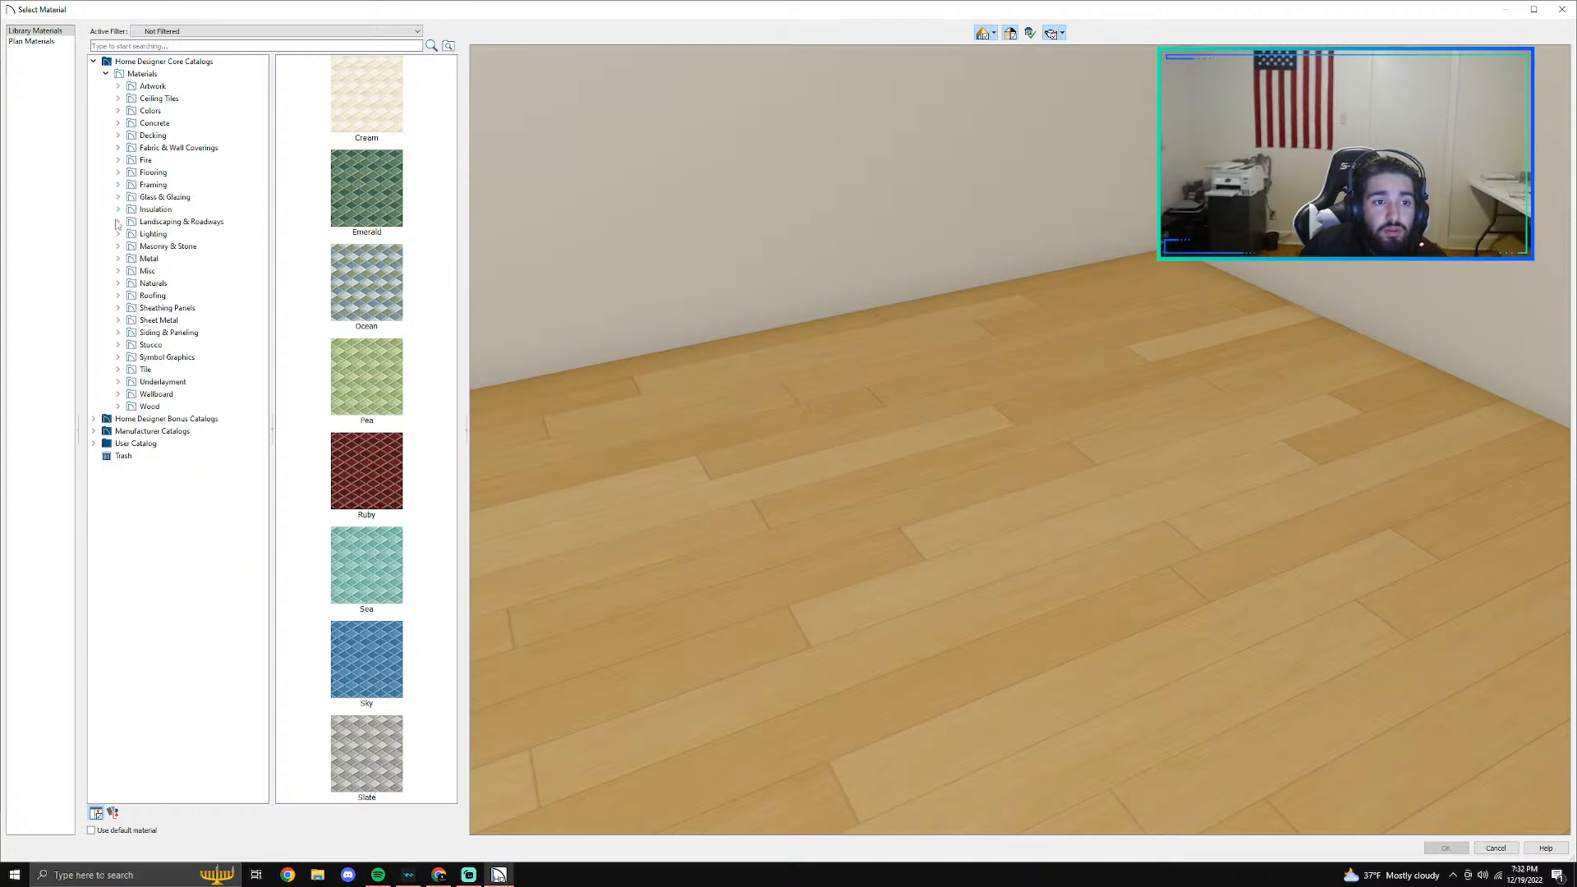
- Examine the Core Catalogs' tile collections, including Mosaic, Patterned, Solid Glazed, Stone, Subway, Terracotta and Textured Field
click(118, 381)
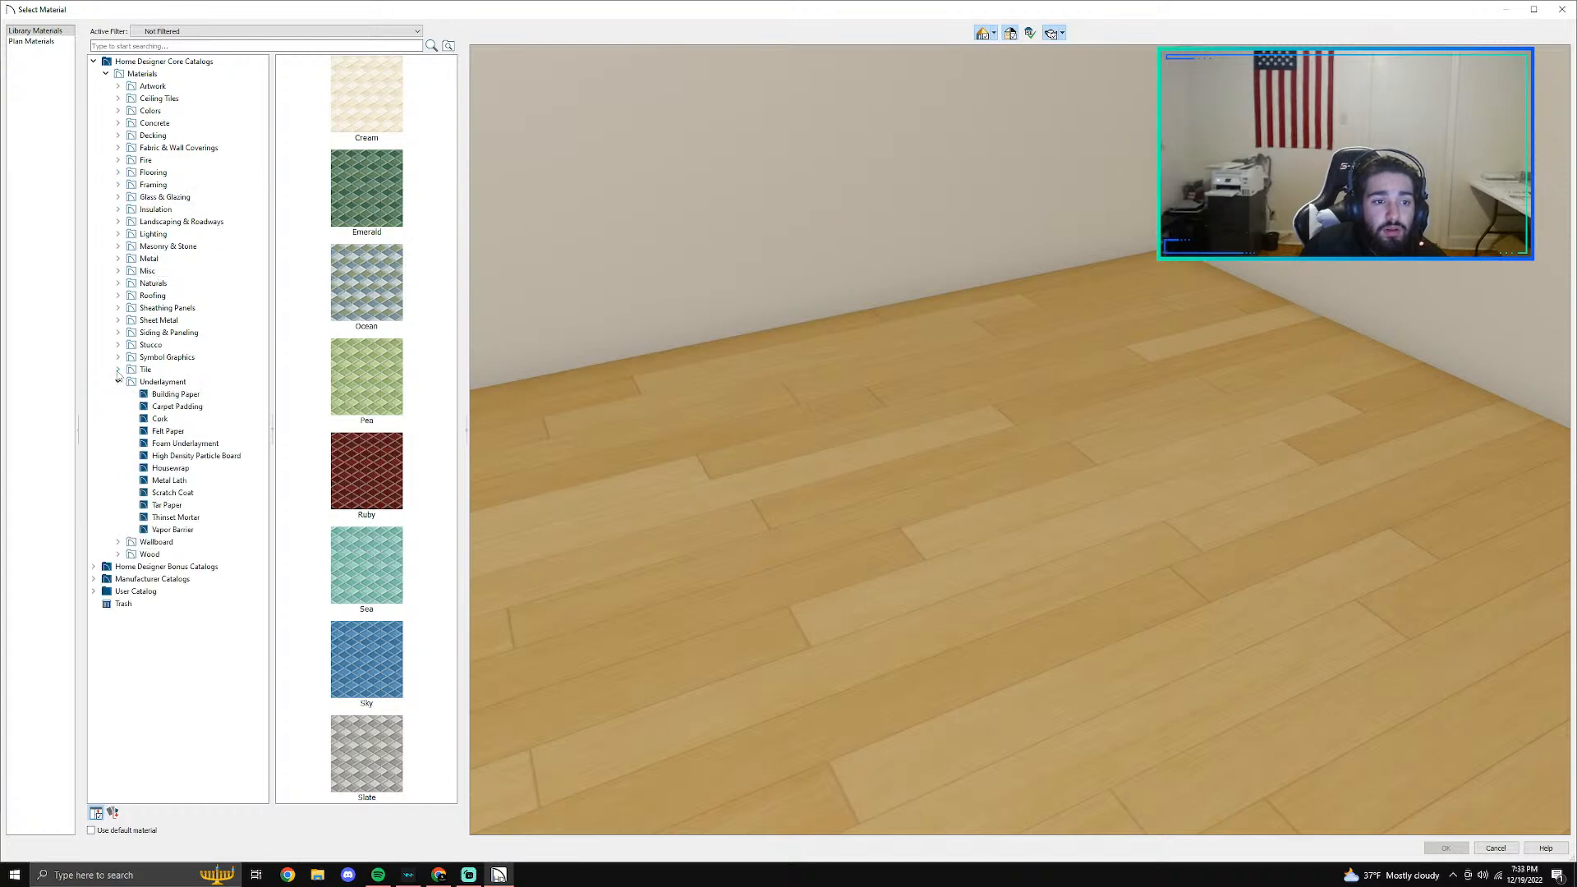
click(118, 370)
click(163, 382)
click(164, 395)
click(170, 419)
click(172, 431)
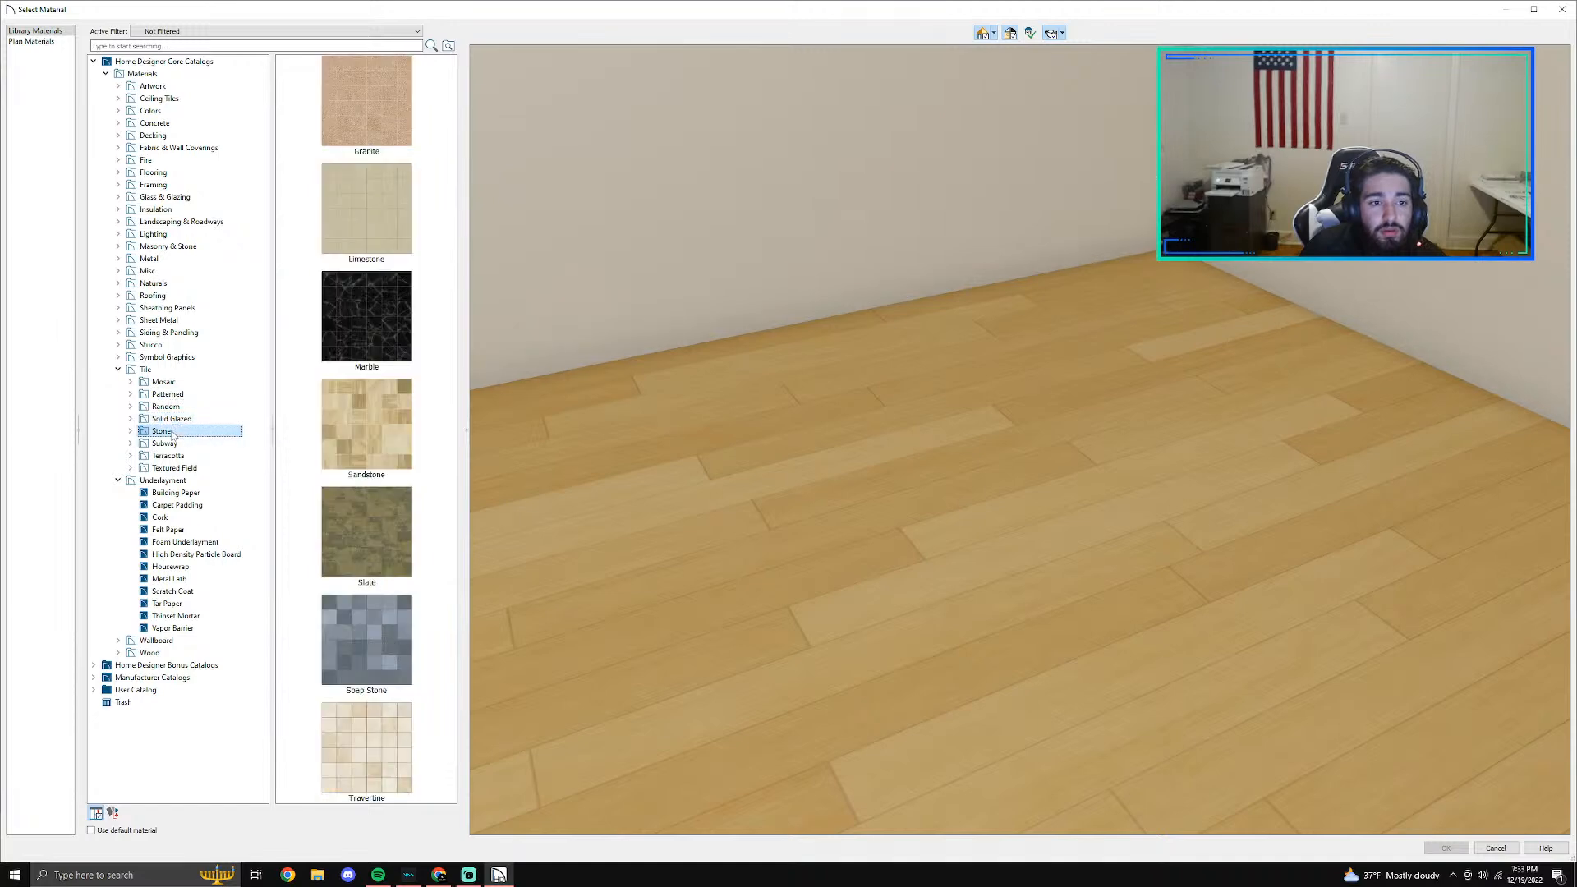
click(178, 444)
click(180, 456)
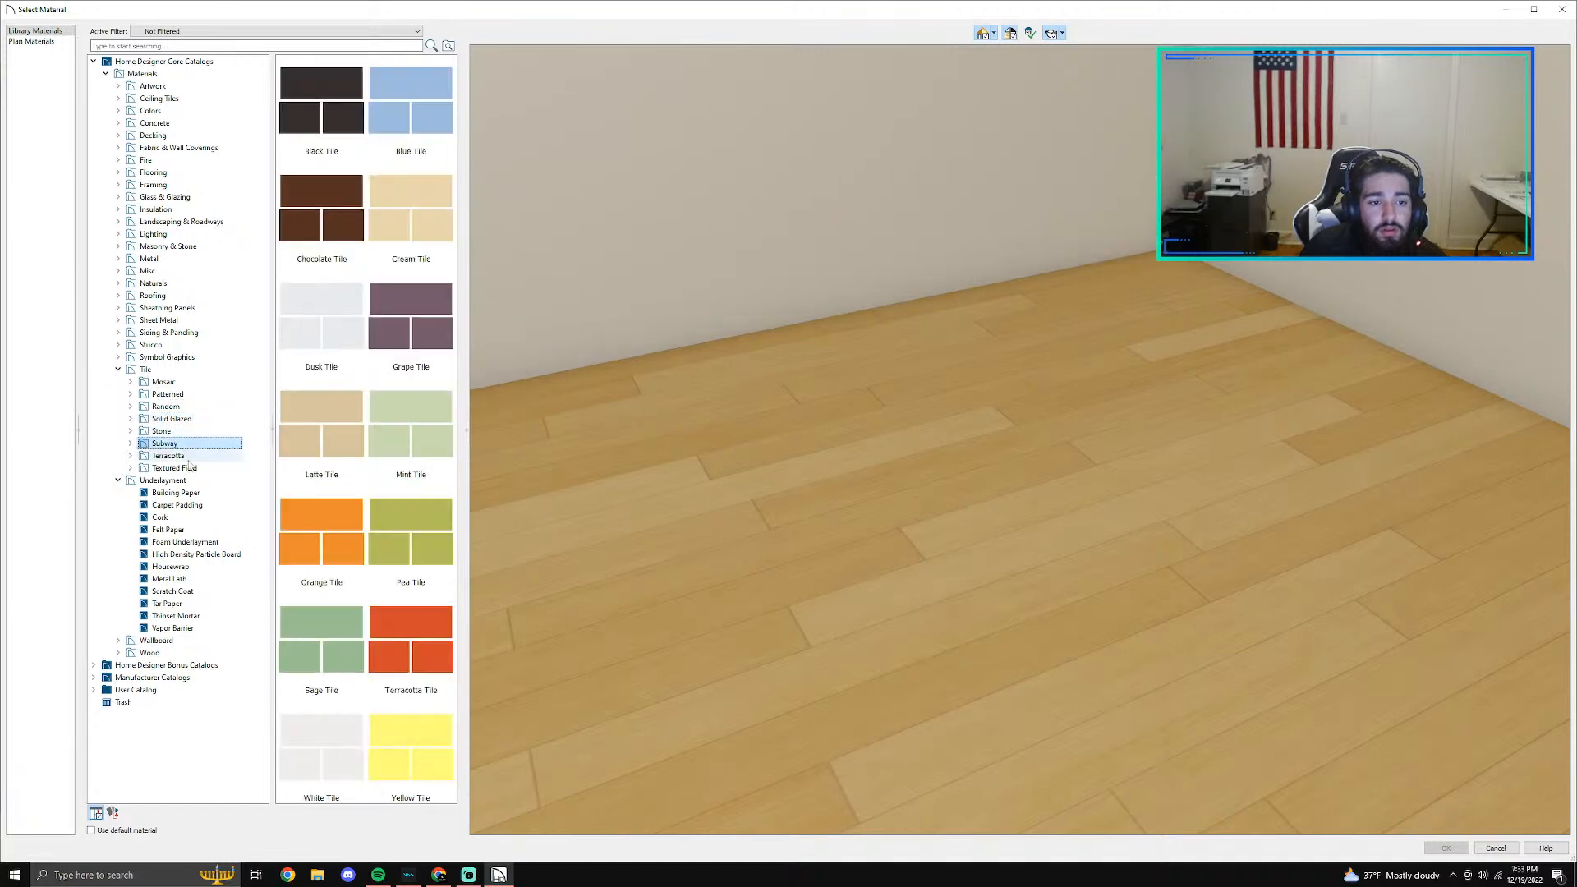
click(179, 468)
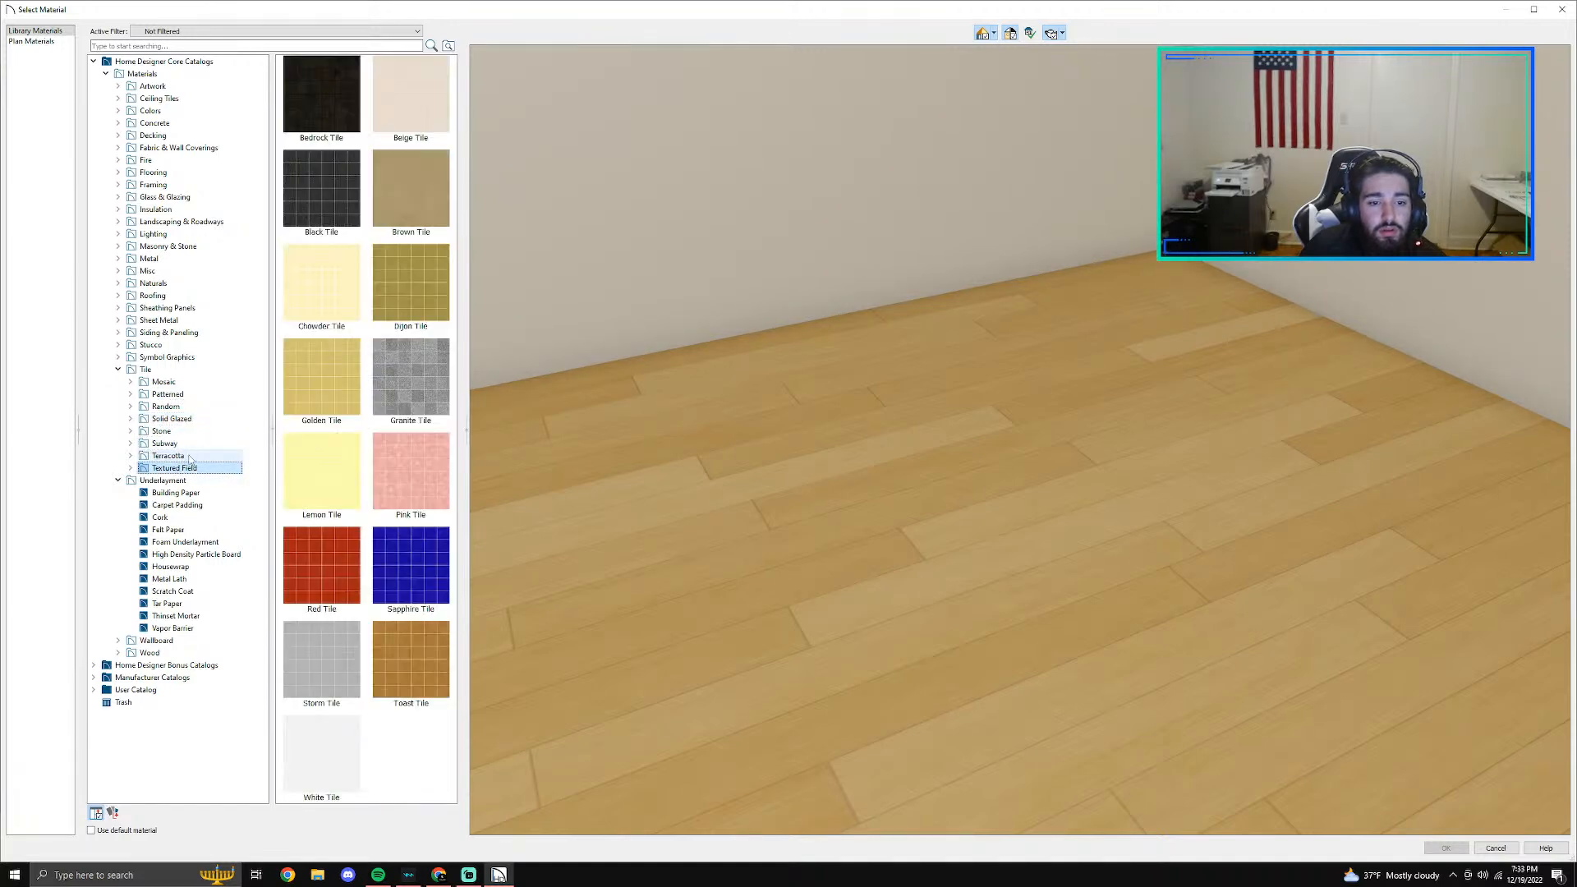
- Look through DalTile's ceramic range in the Manufacturer Catalogs and examine the Emblem tiles
click(106, 74)
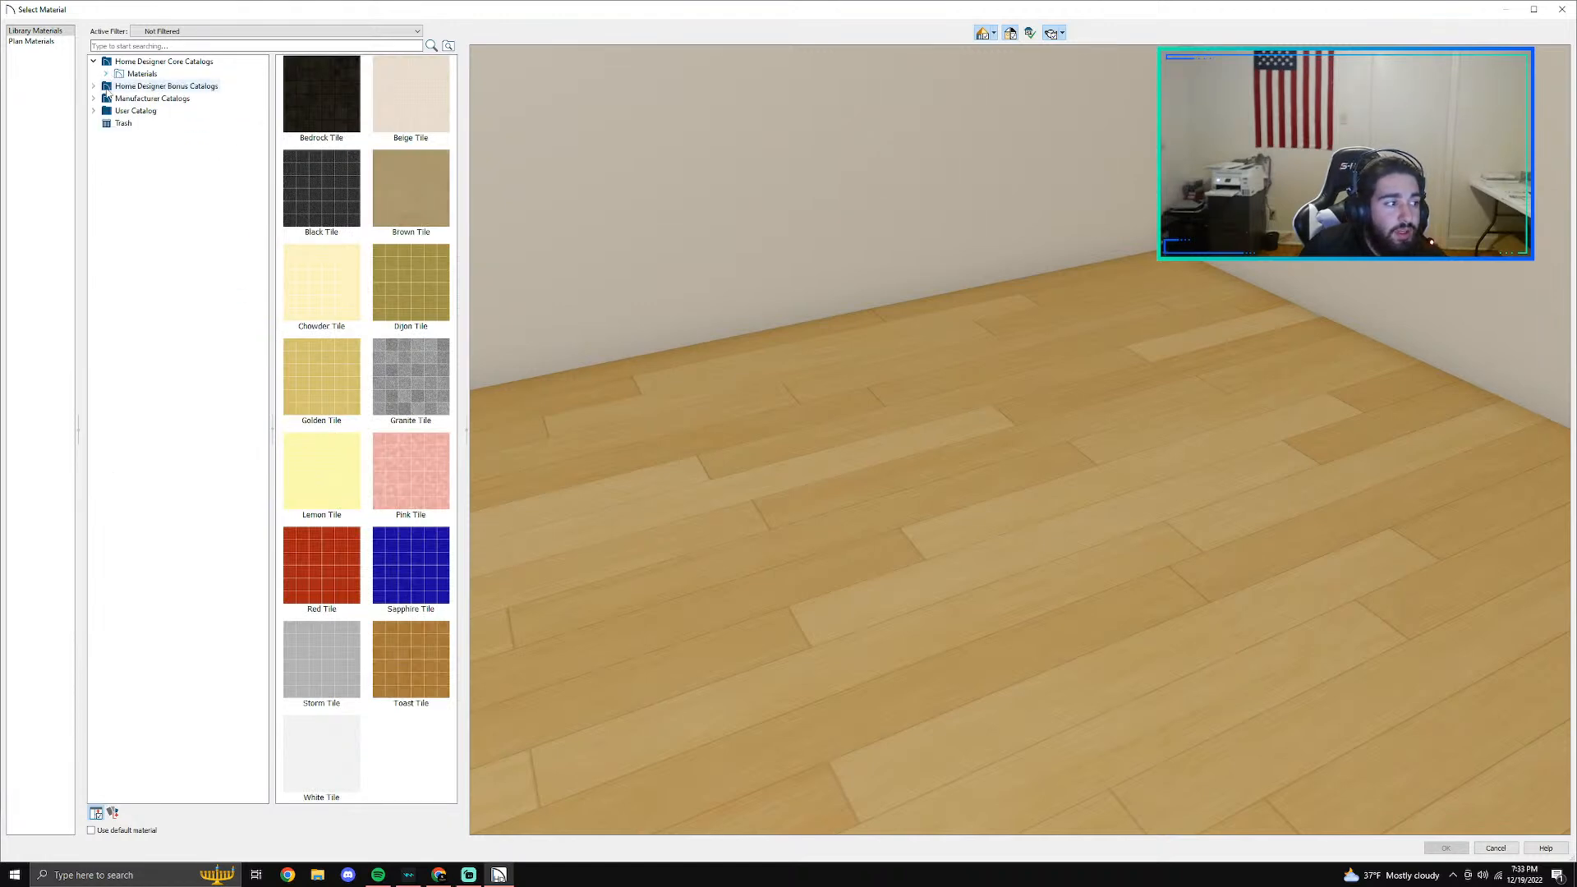
click(94, 98)
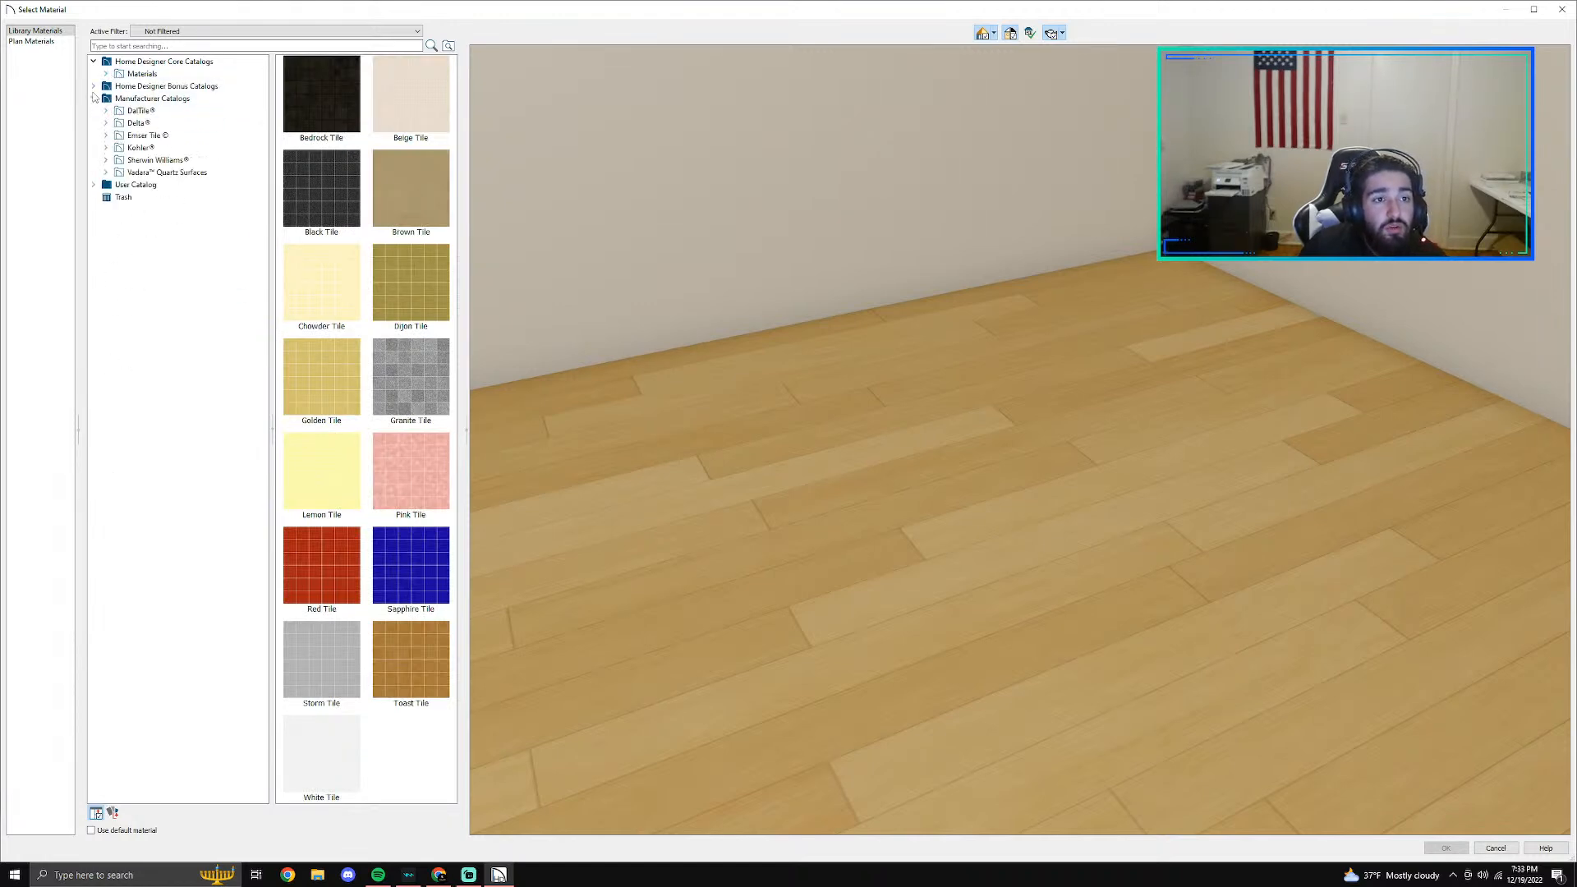
click(106, 111)
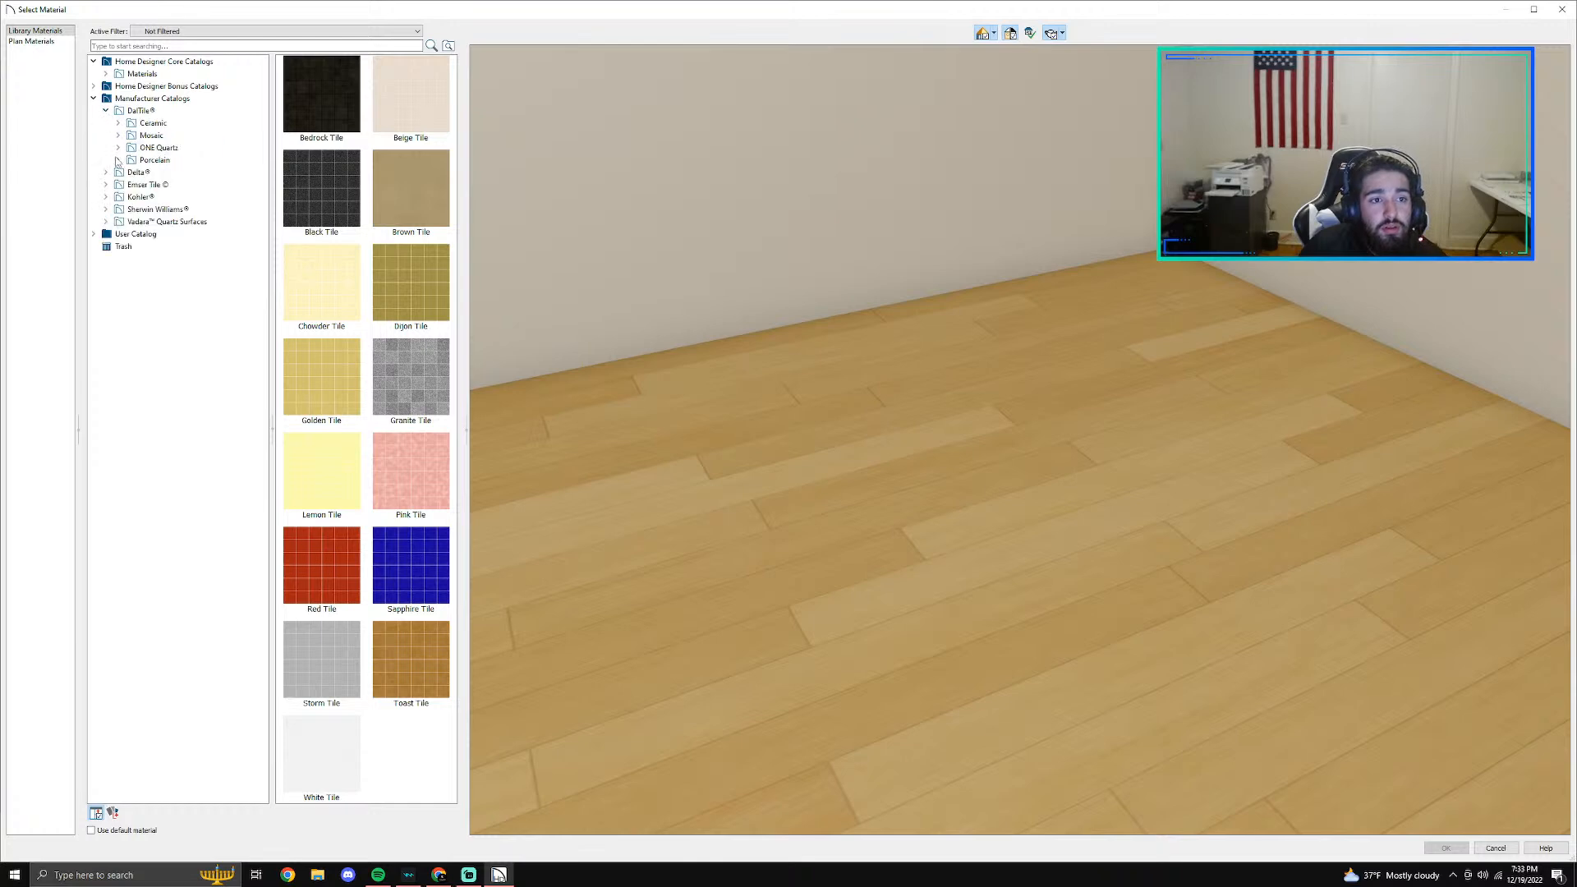
click(152, 123)
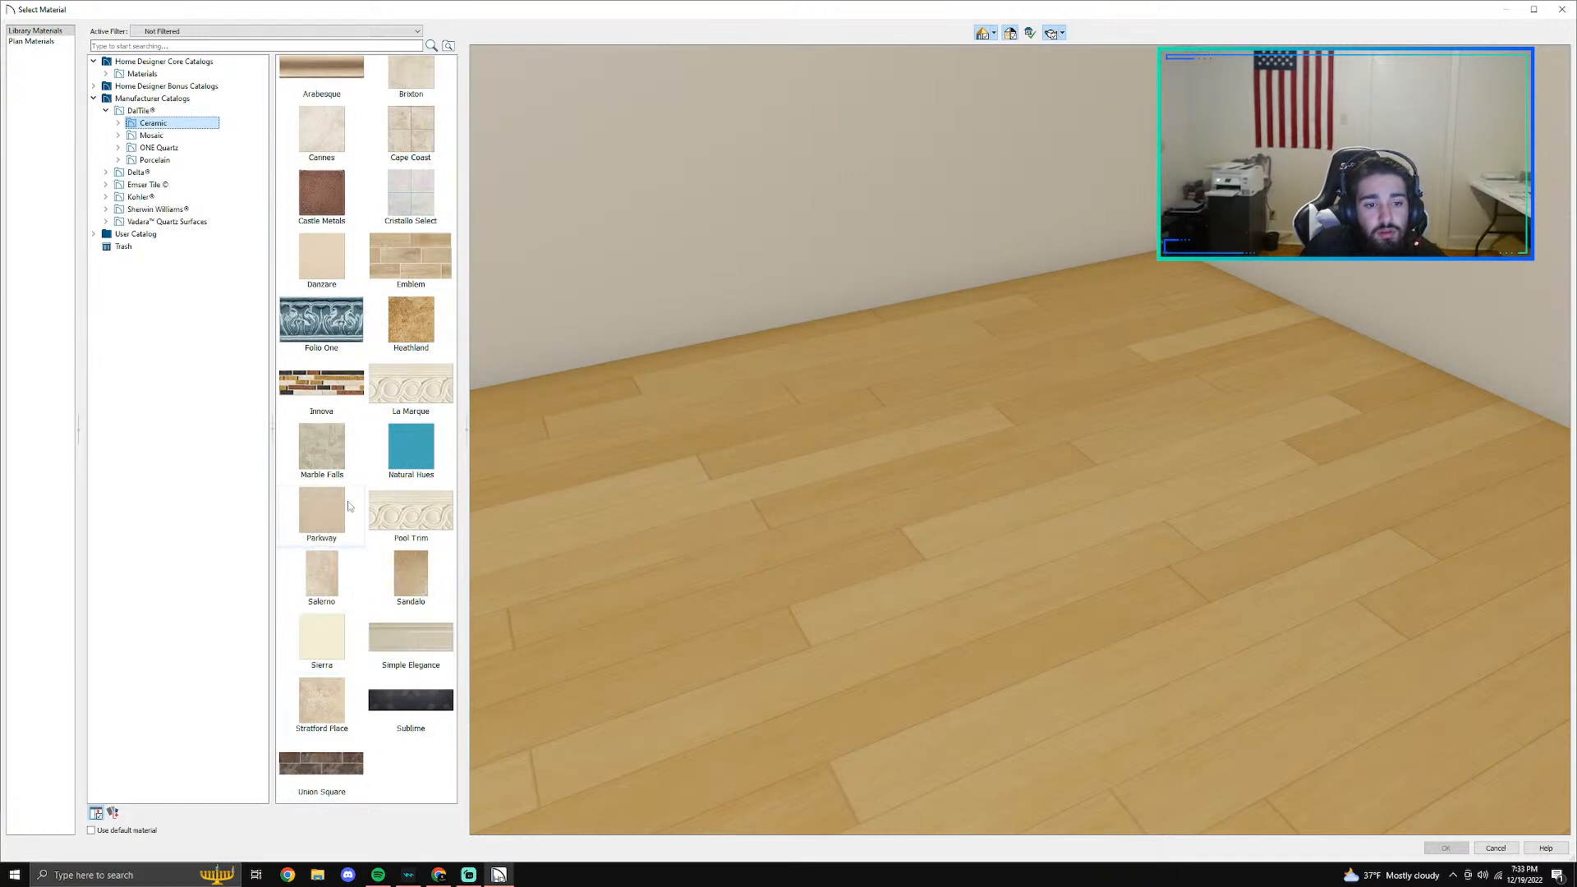
double_click(411, 256)
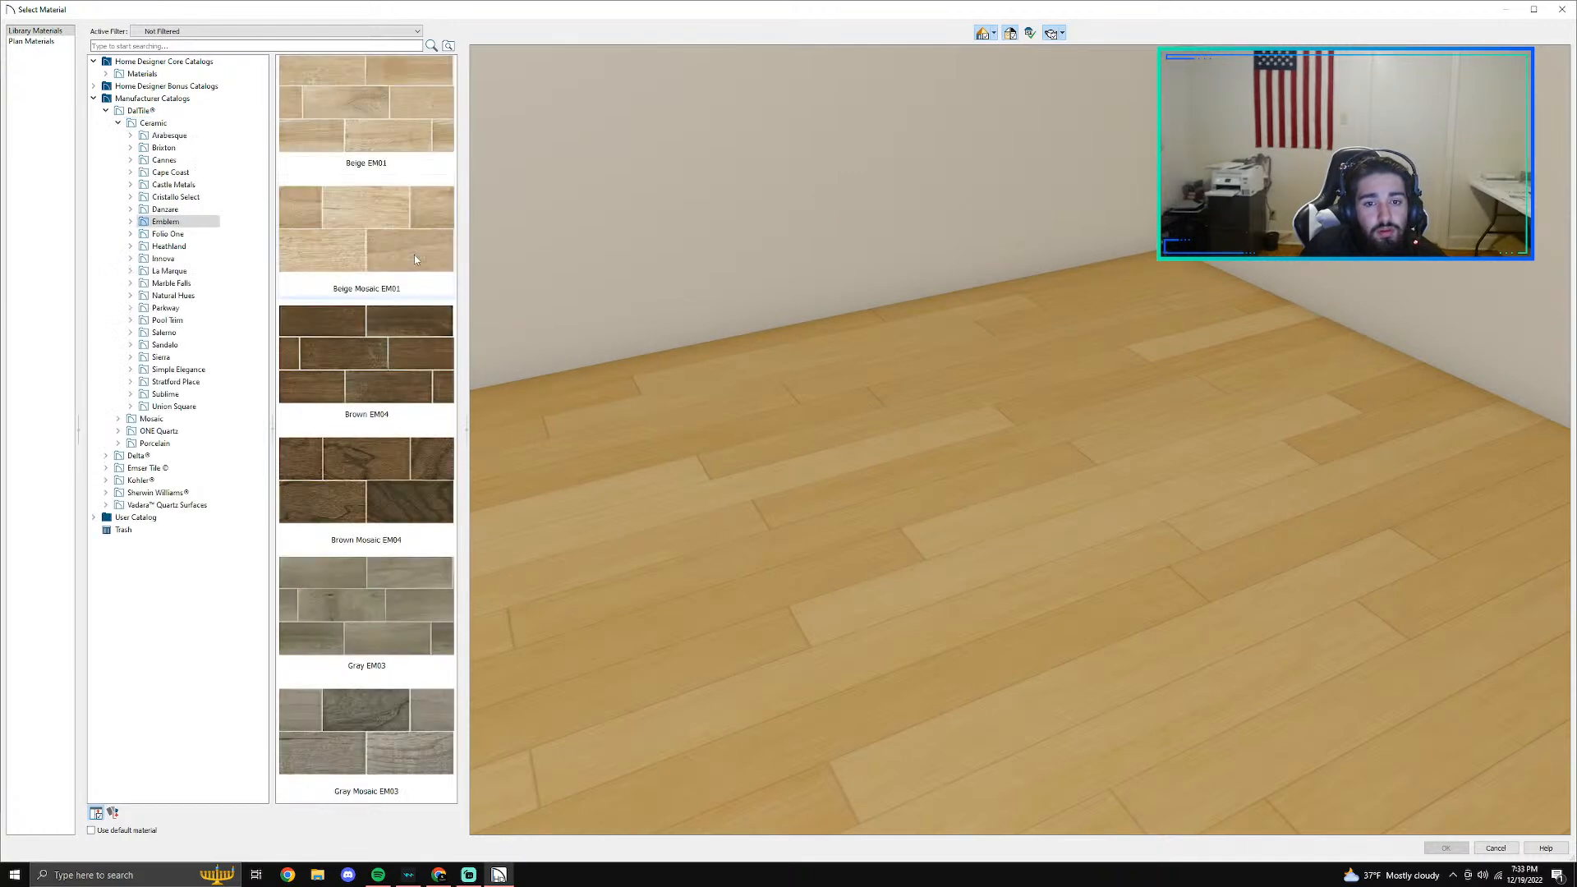
scroll(396, 462, up, 1)
scroll(396, 462, down, 1)
scroll(396, 462, up, 1)
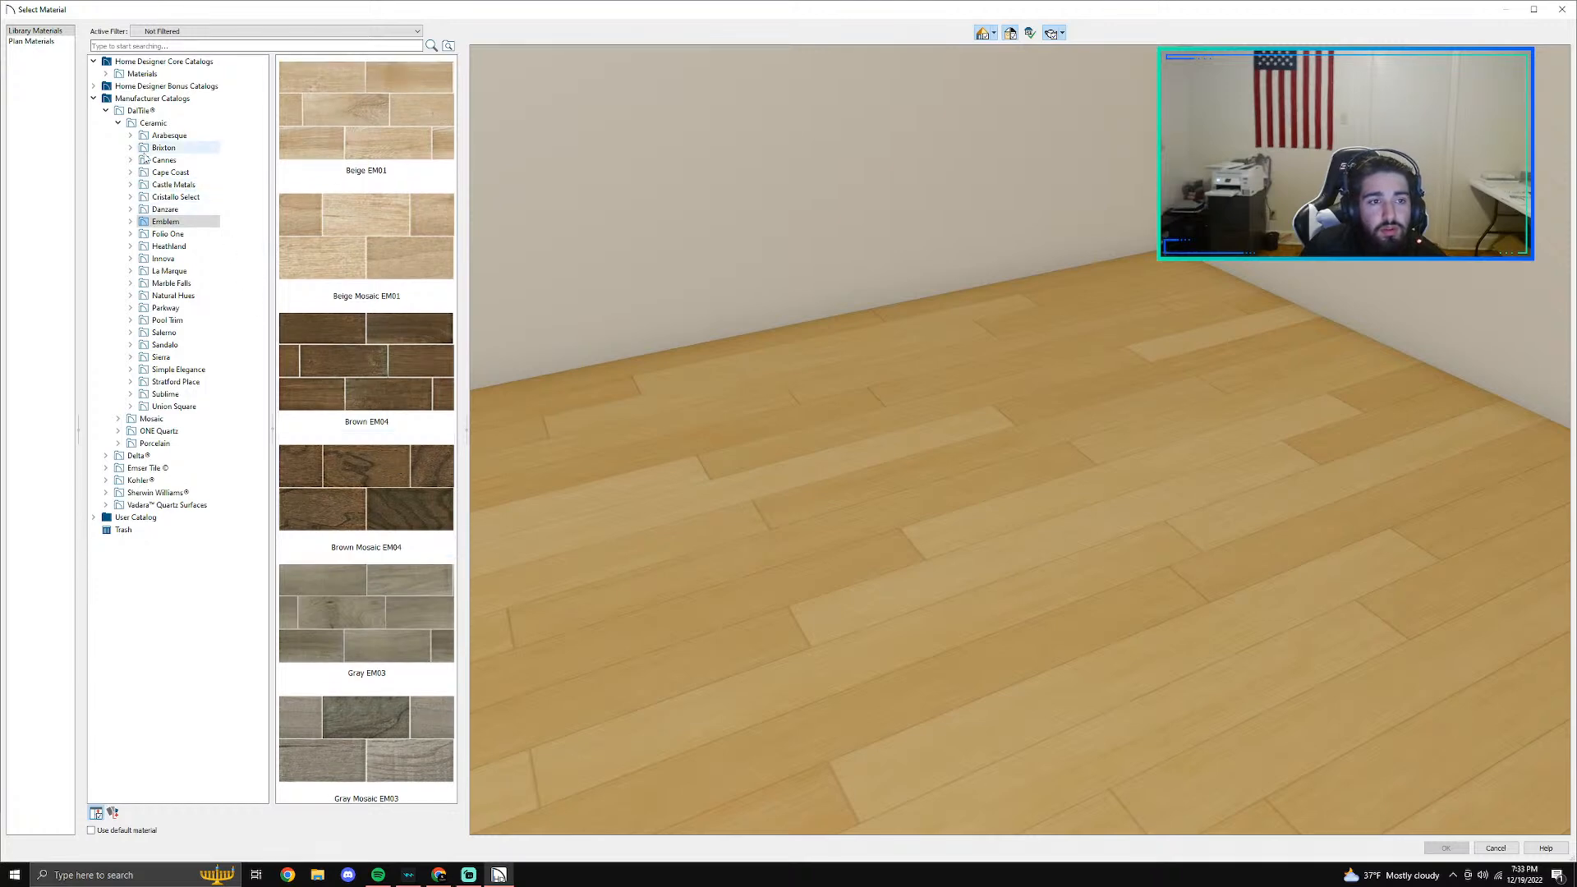
- Examine DalTile's ceramic collections Arabesque, Simple Elegance, Stratford Place, Sublime and Union Square for a shower wall tile
click(163, 136)
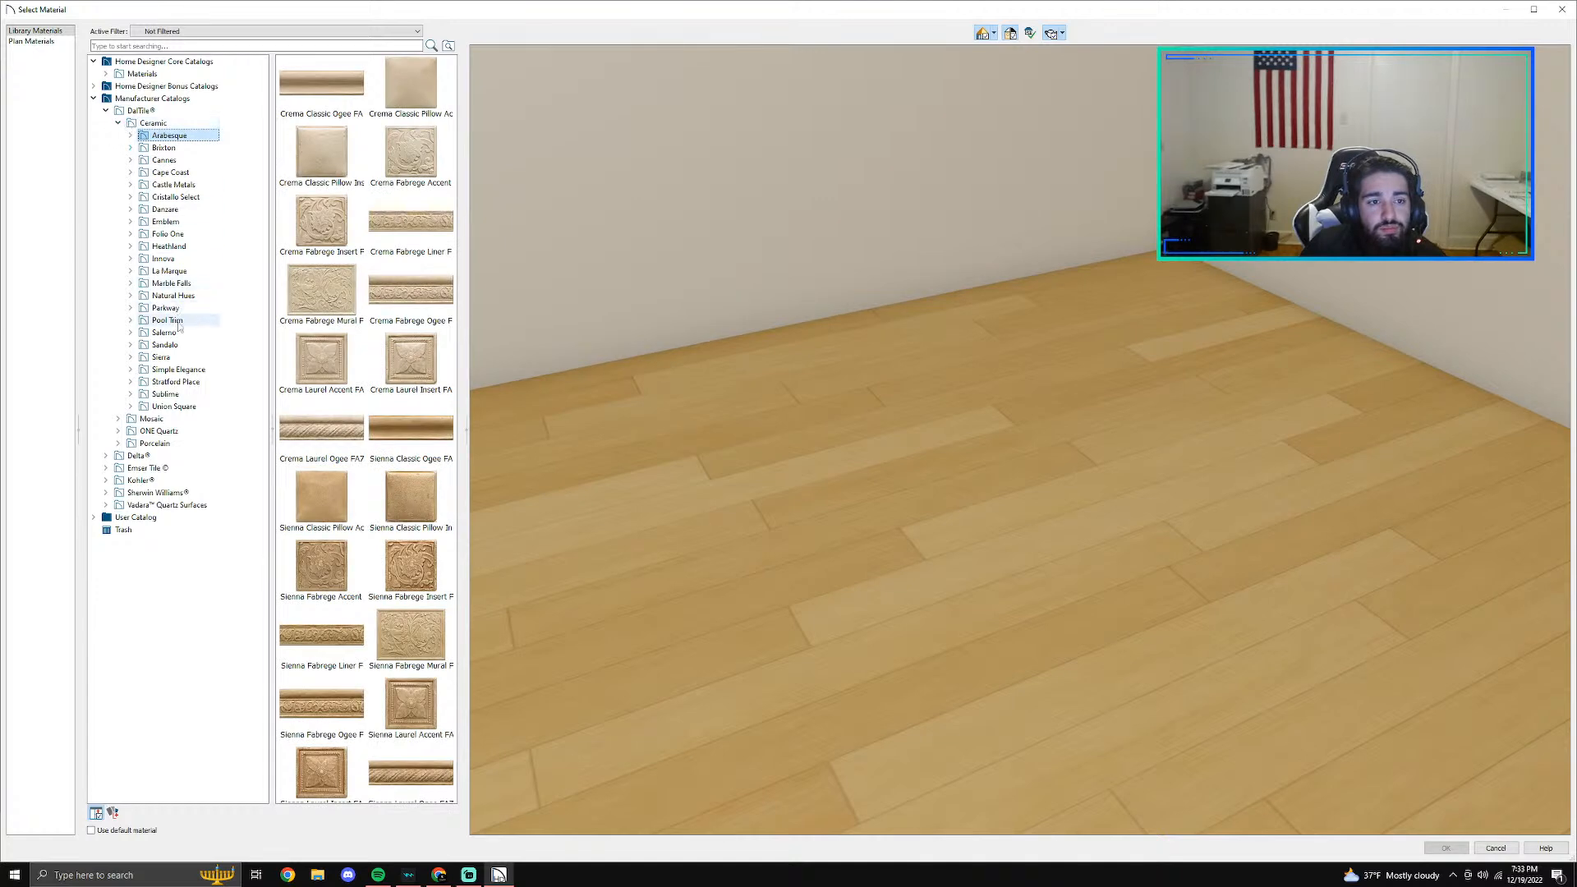
click(189, 357)
click(186, 371)
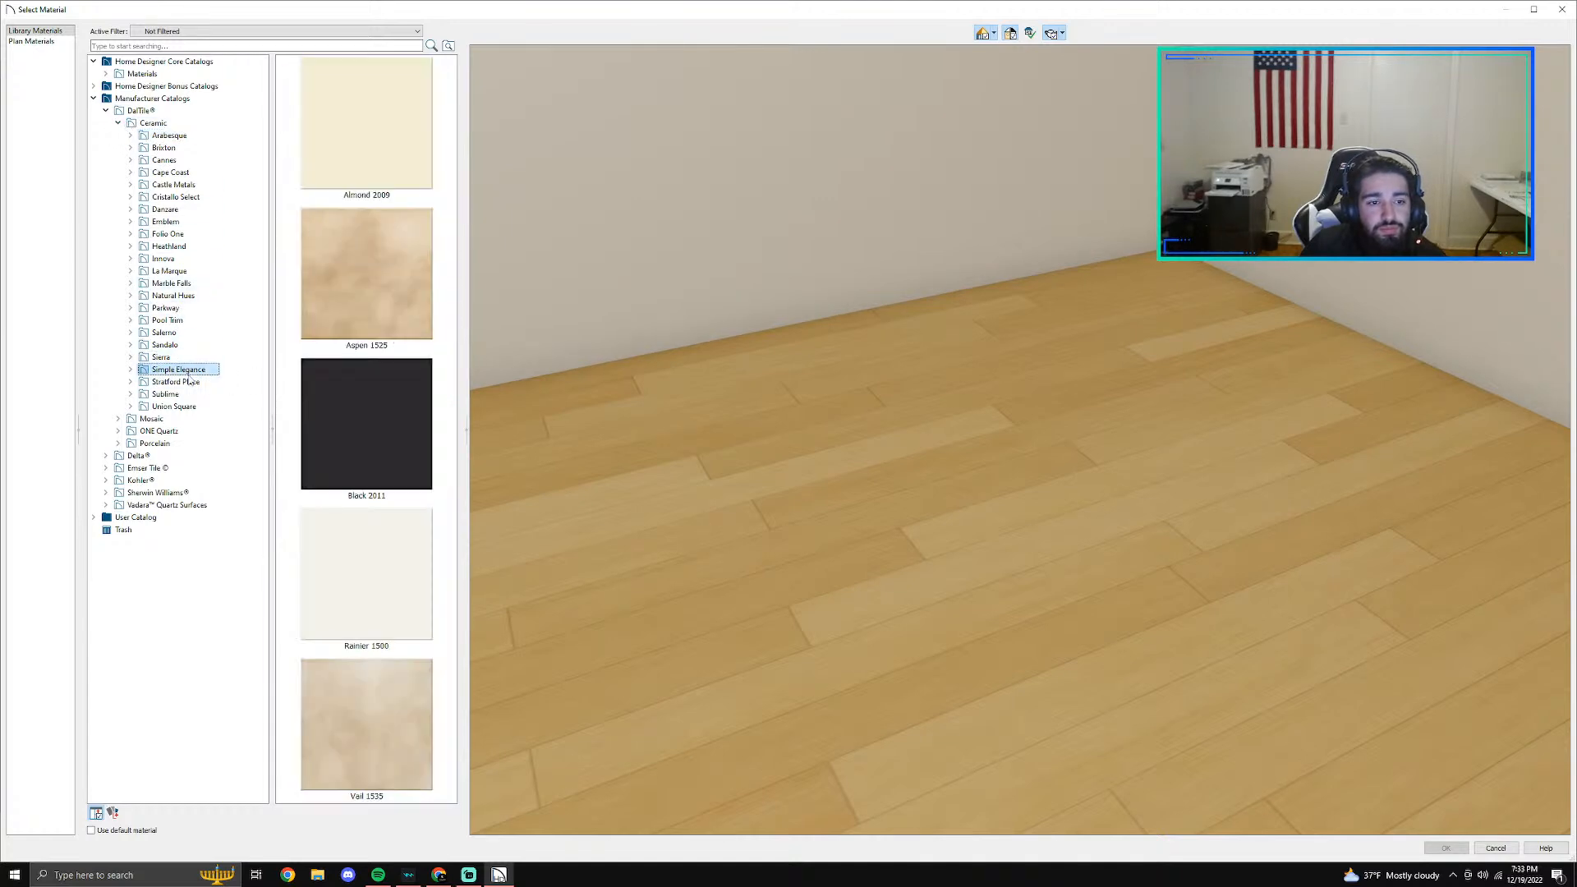
click(194, 384)
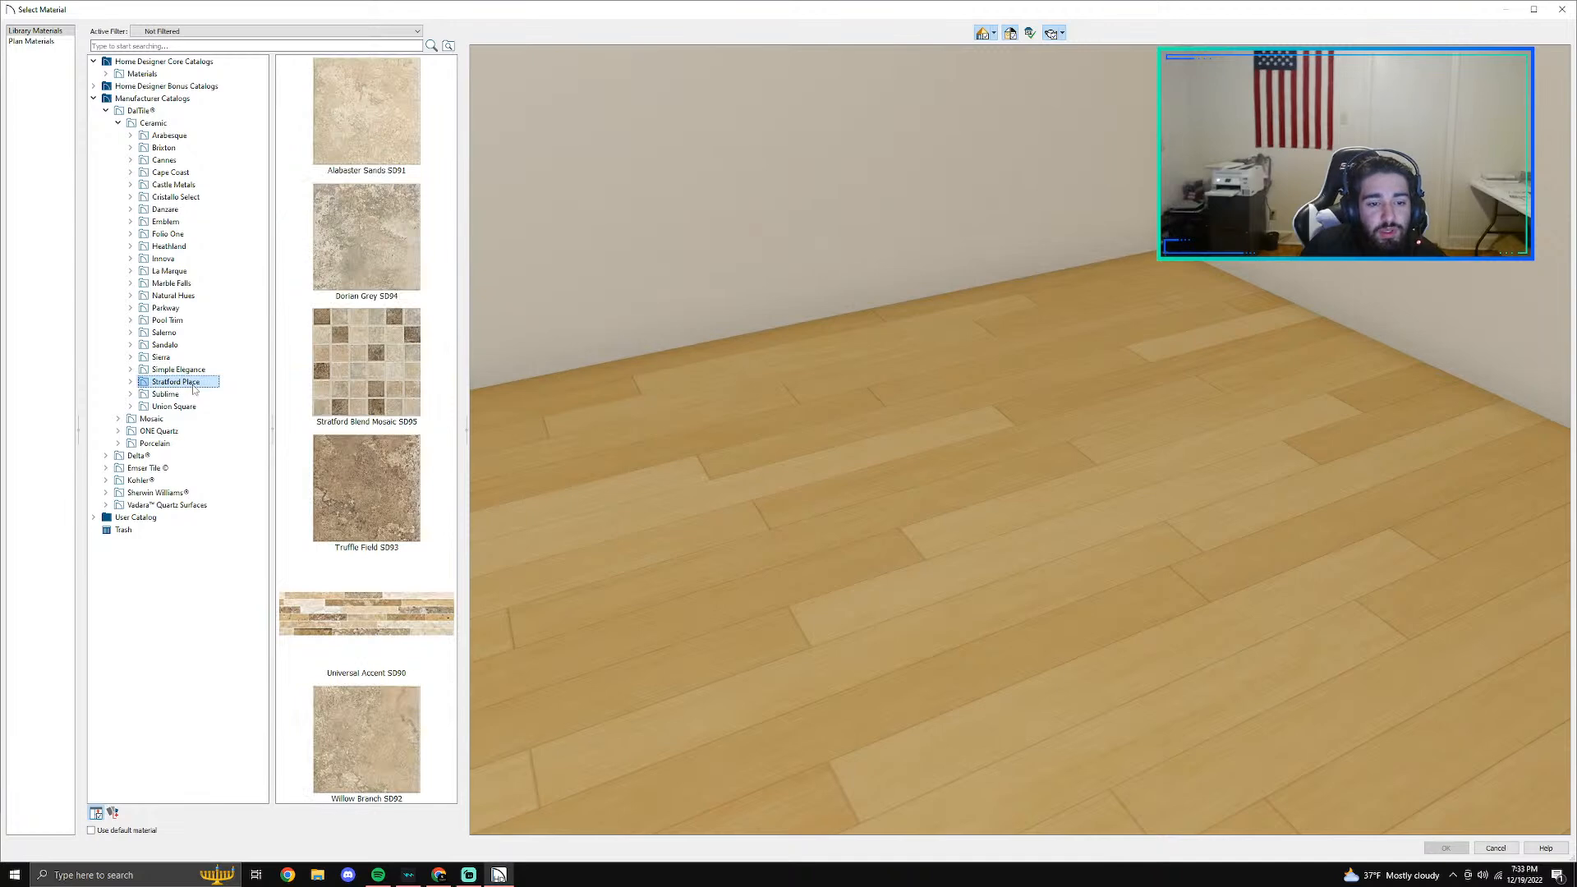
click(193, 394)
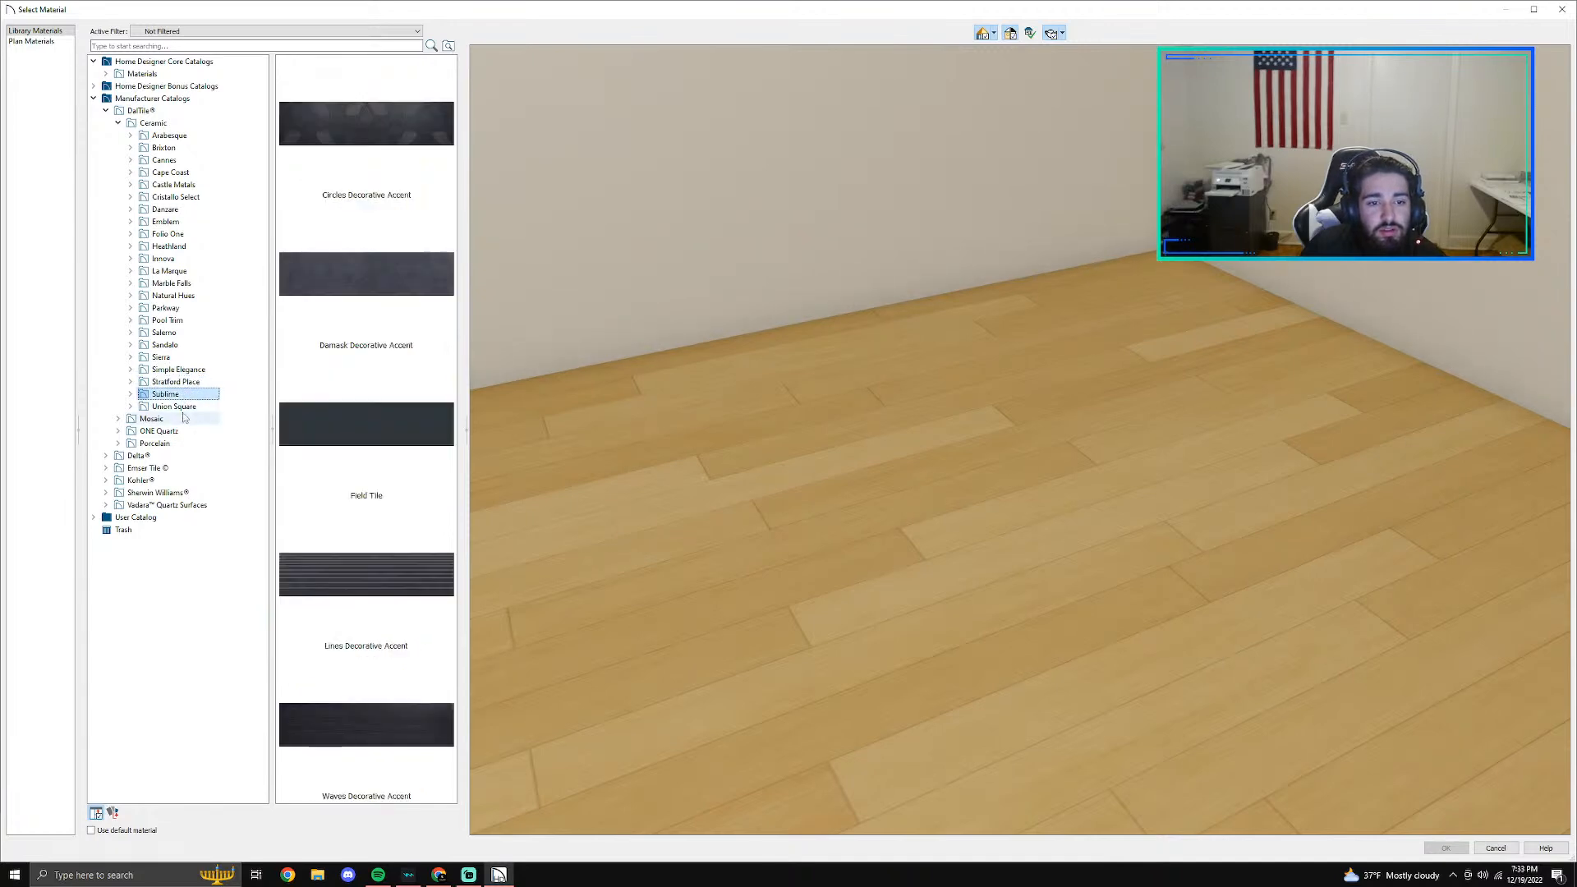
click(184, 418)
click(176, 407)
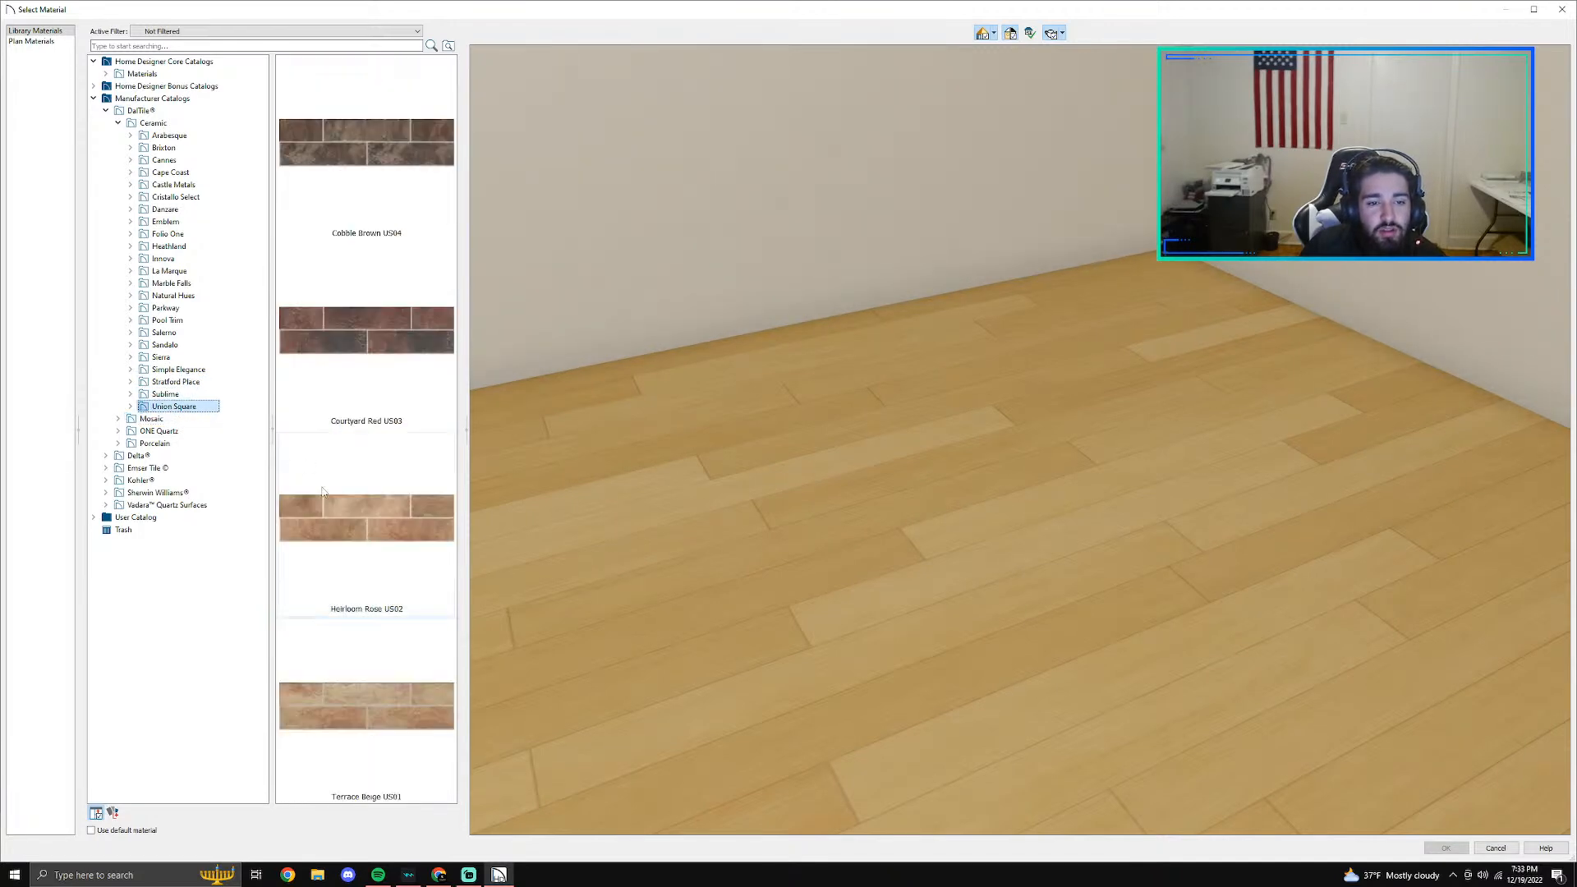
click(119, 135)
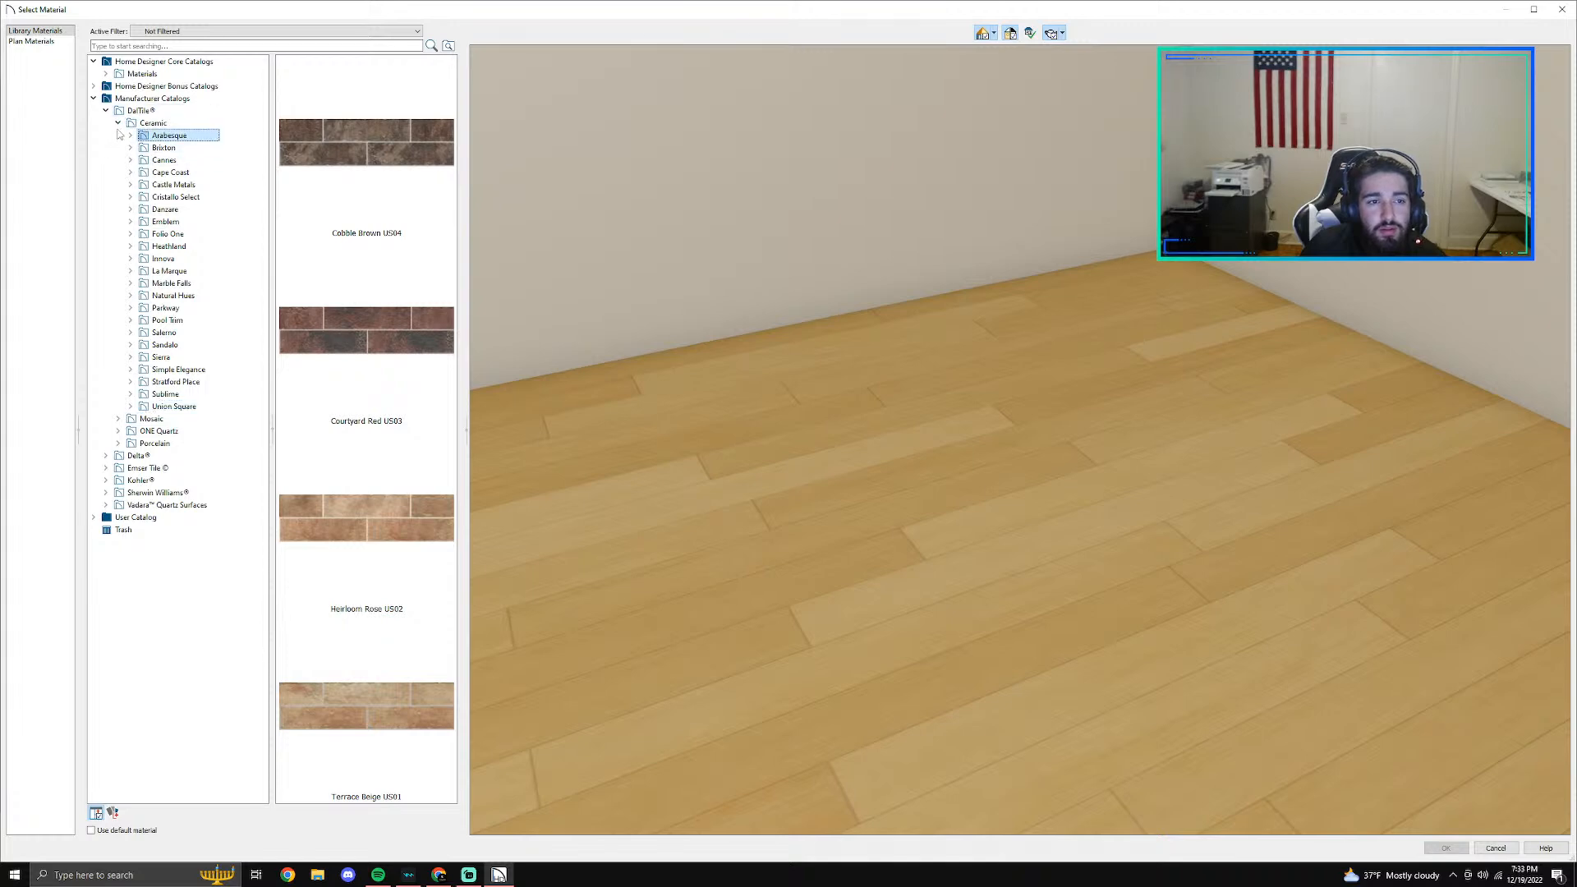
click(119, 123)
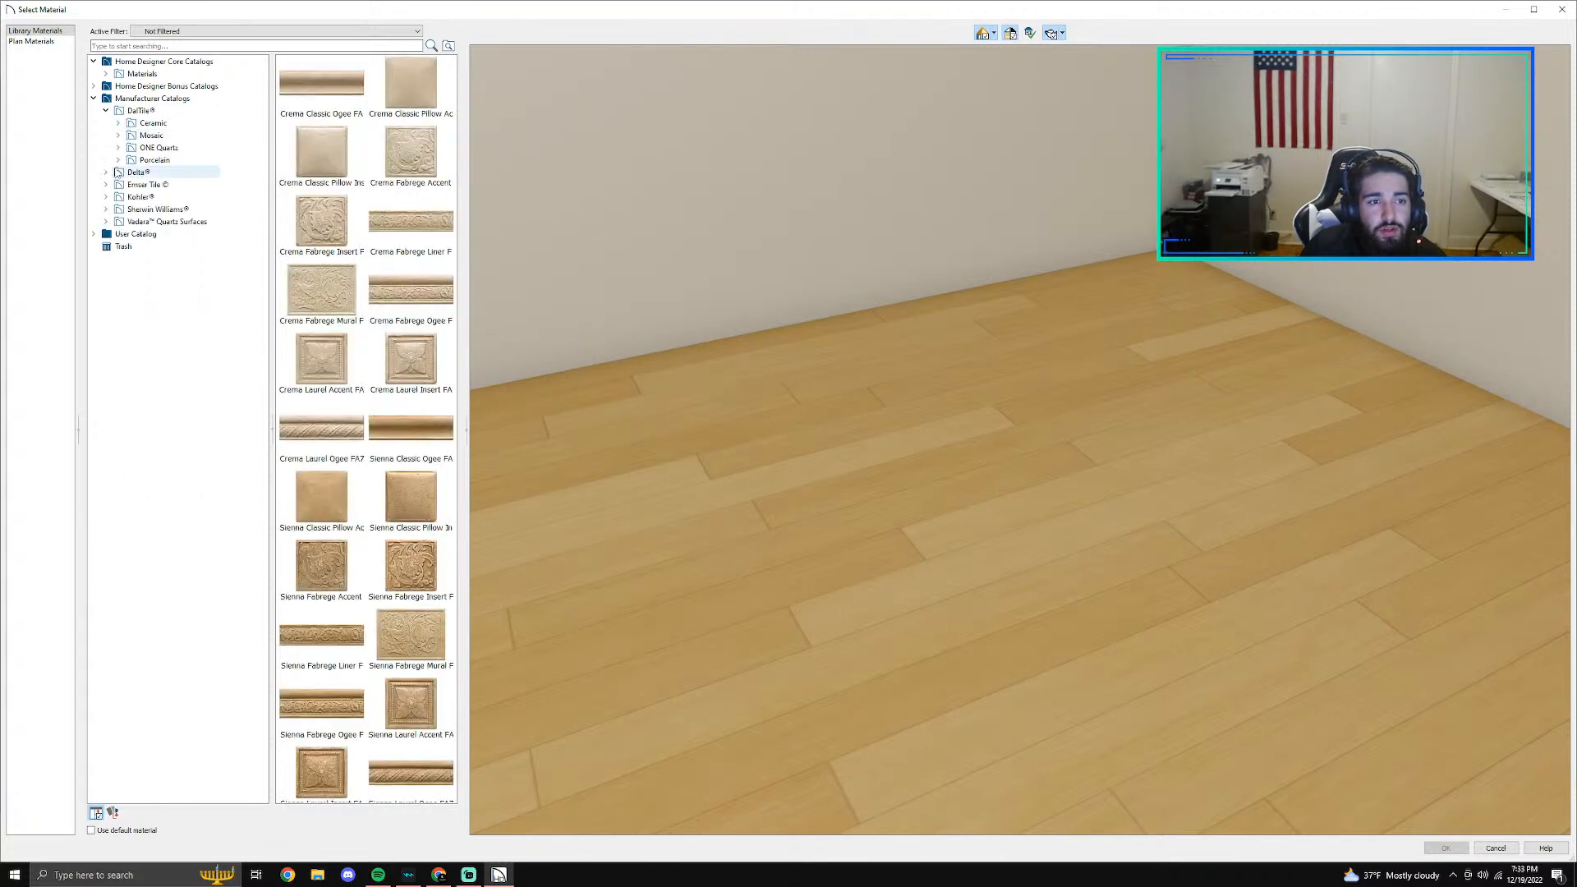
- Look through DalTile's porcelain collections and examine the Season Wood tiles
click(119, 160)
click(160, 160)
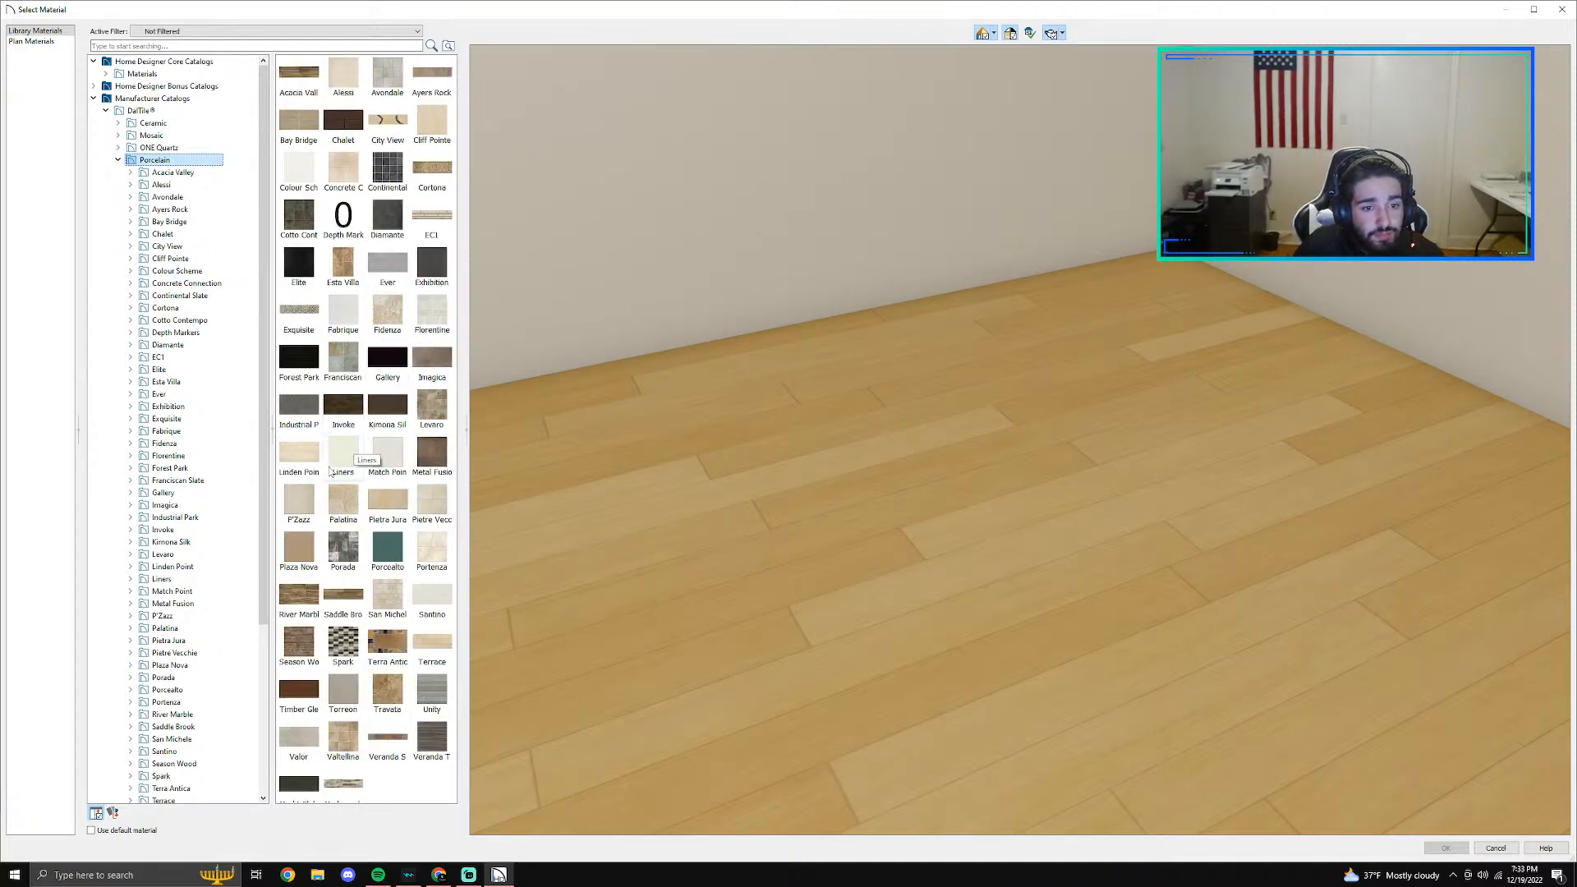
scroll(310, 534, down, 1)
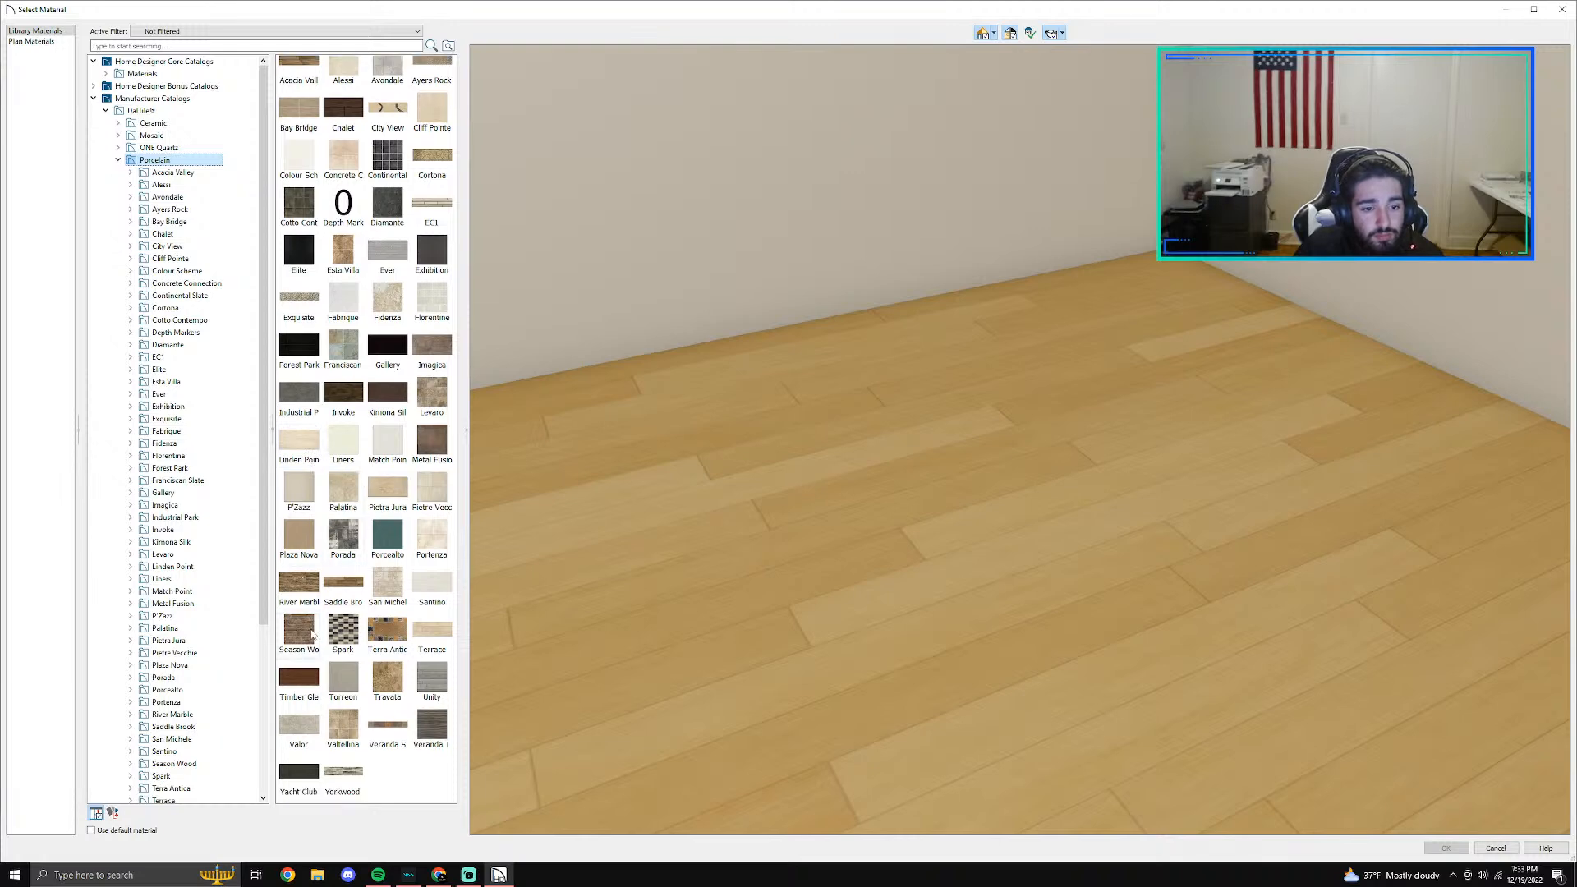
double_click(298, 632)
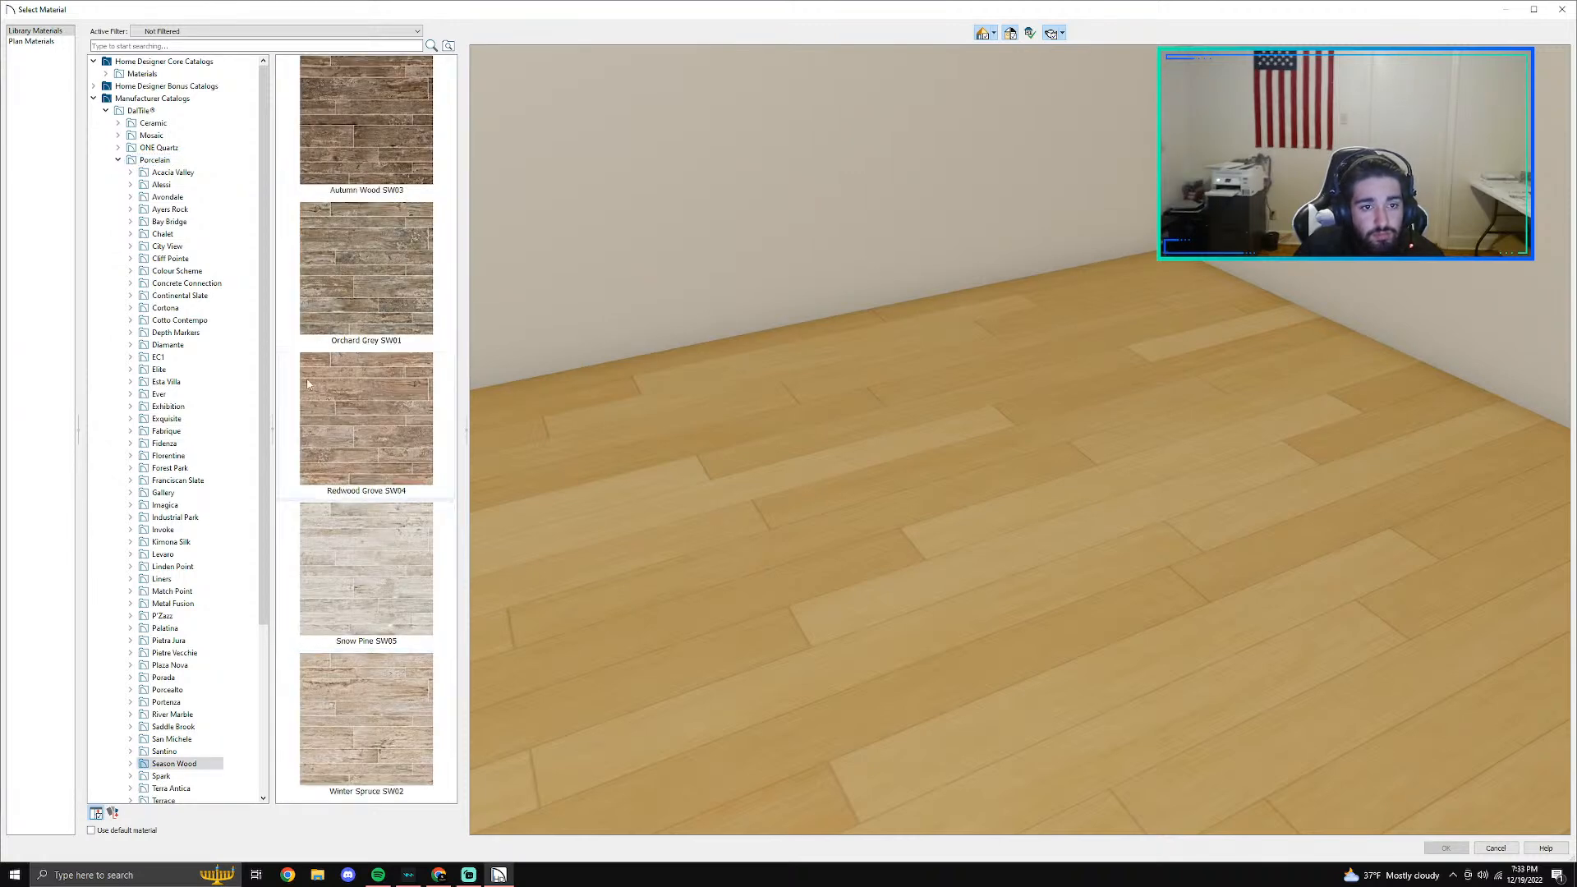
click(154, 159)
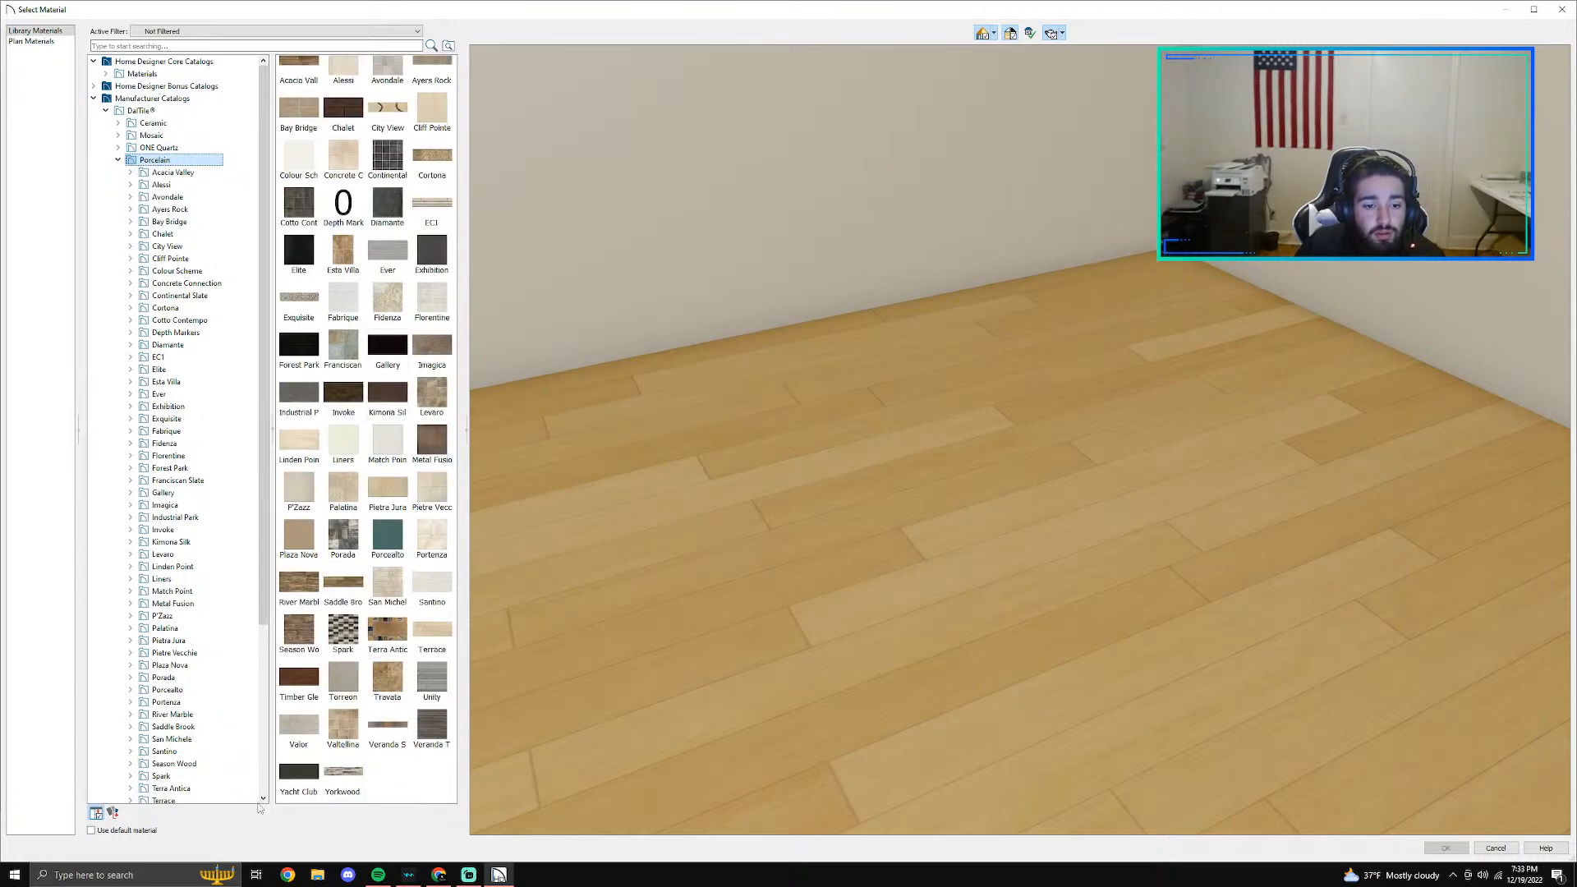
- Preview DalTile's Santino porcelain tiles and choose Grigio SN08 as the replacement wall covering material
double_click(432, 585)
click(433, 597)
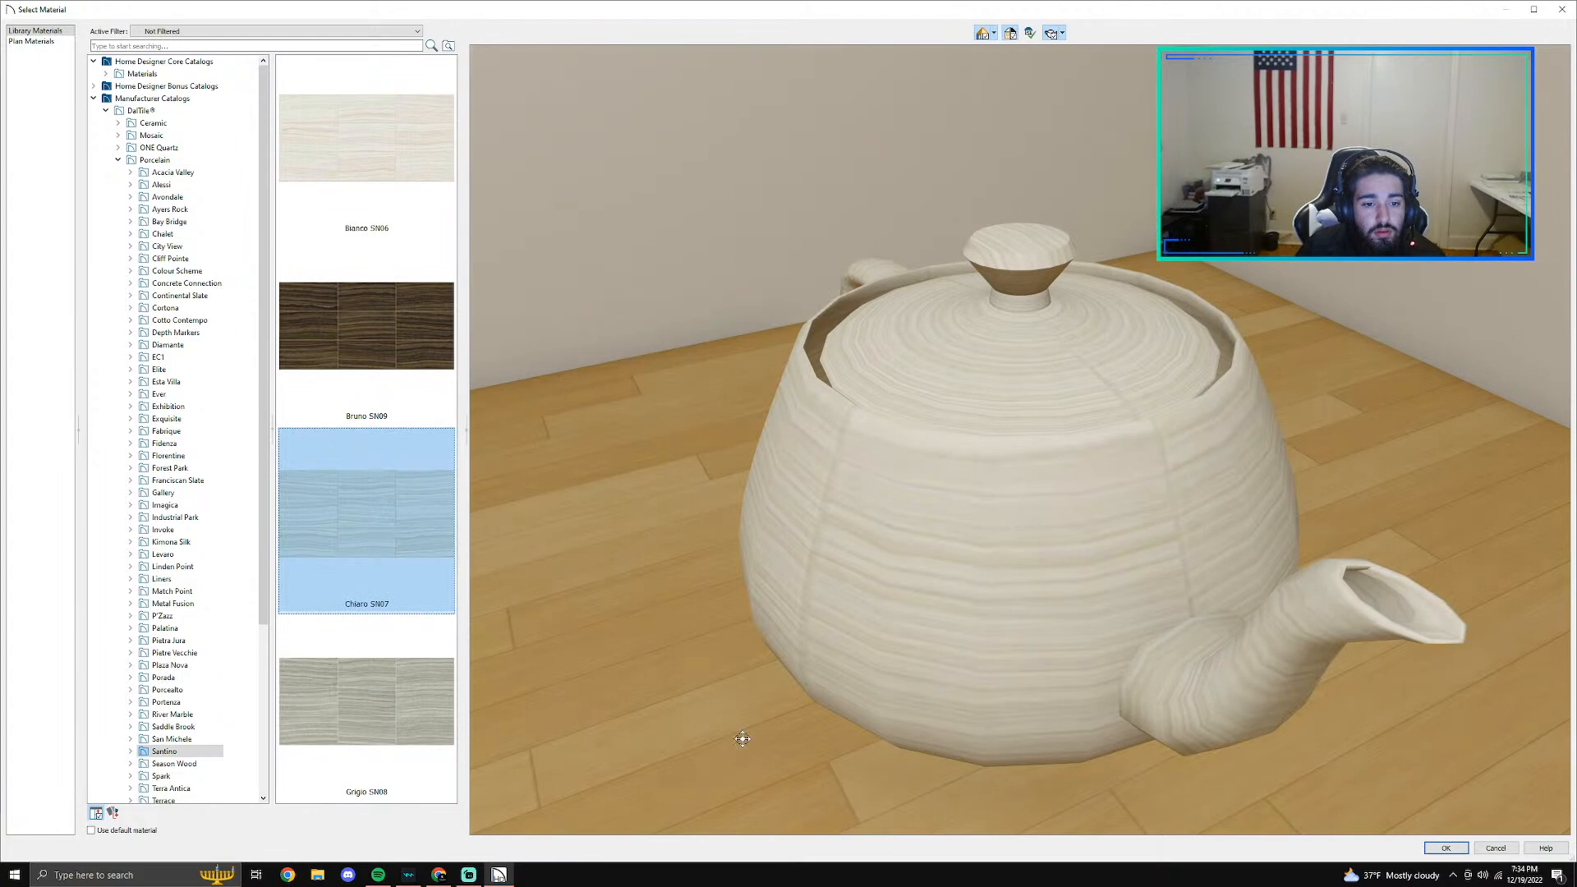
click(412, 694)
click(403, 494)
click(368, 678)
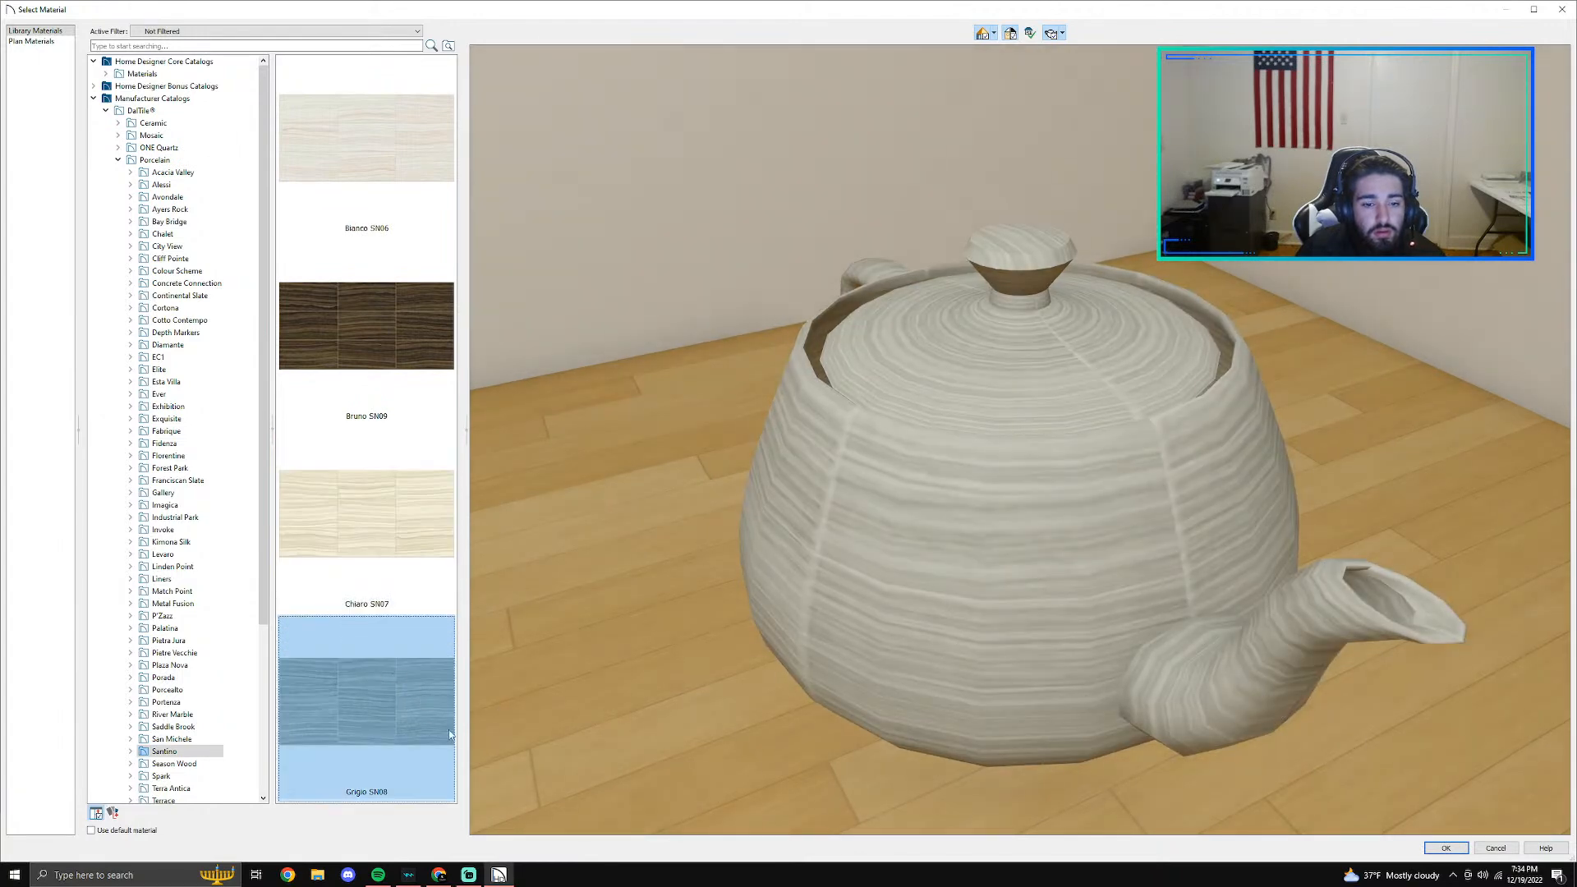
click(1430, 847)
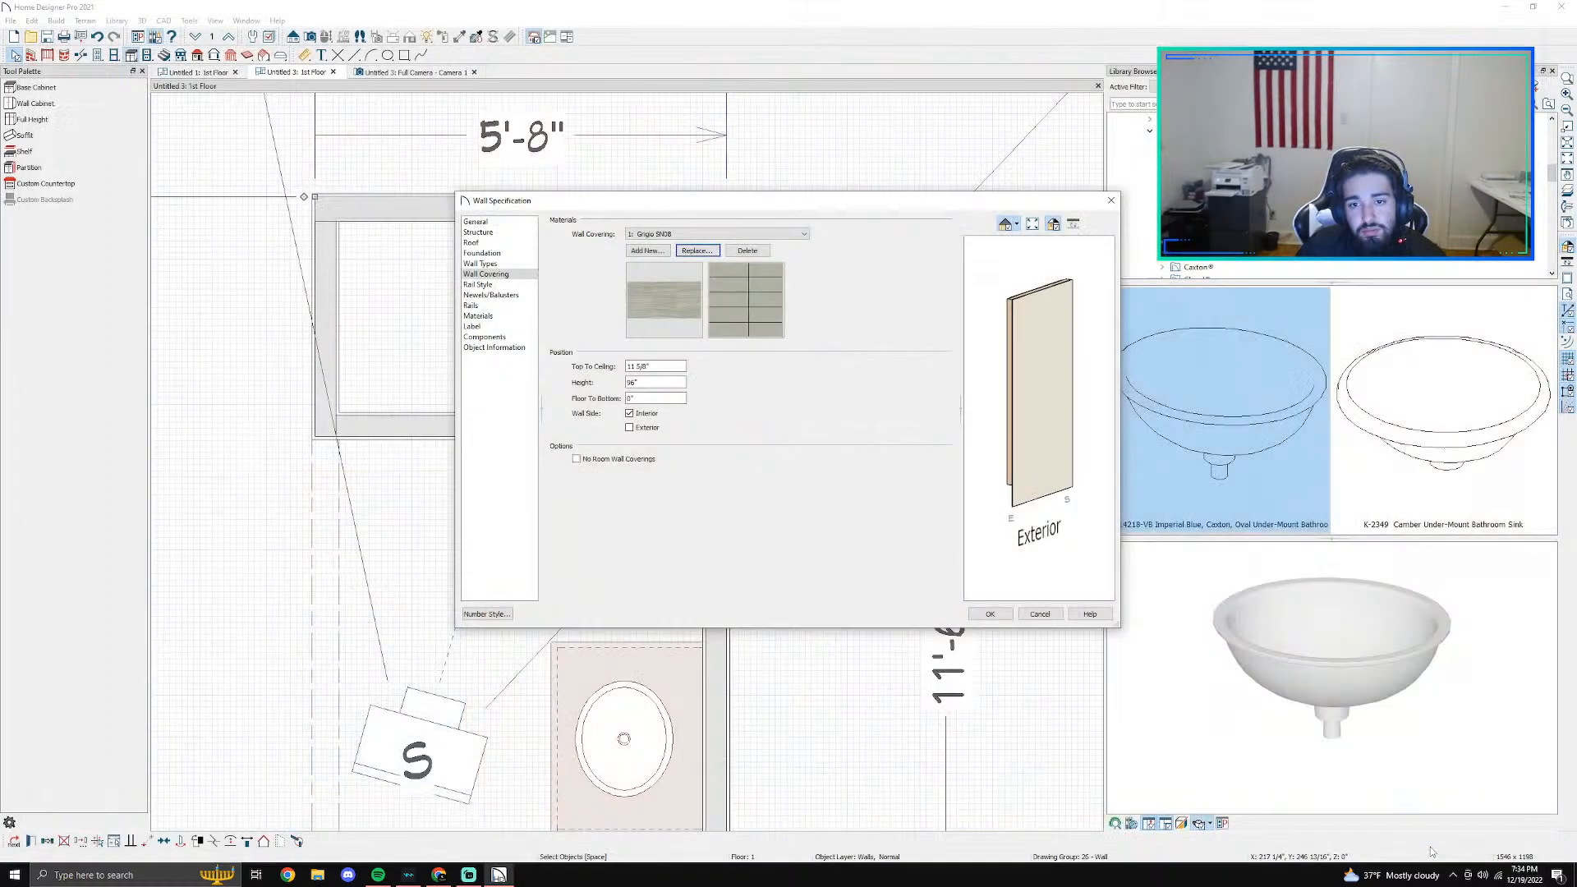
- Apply the new covering to the shower's back wall and check it in the Full Camera view
double_click(754, 299)
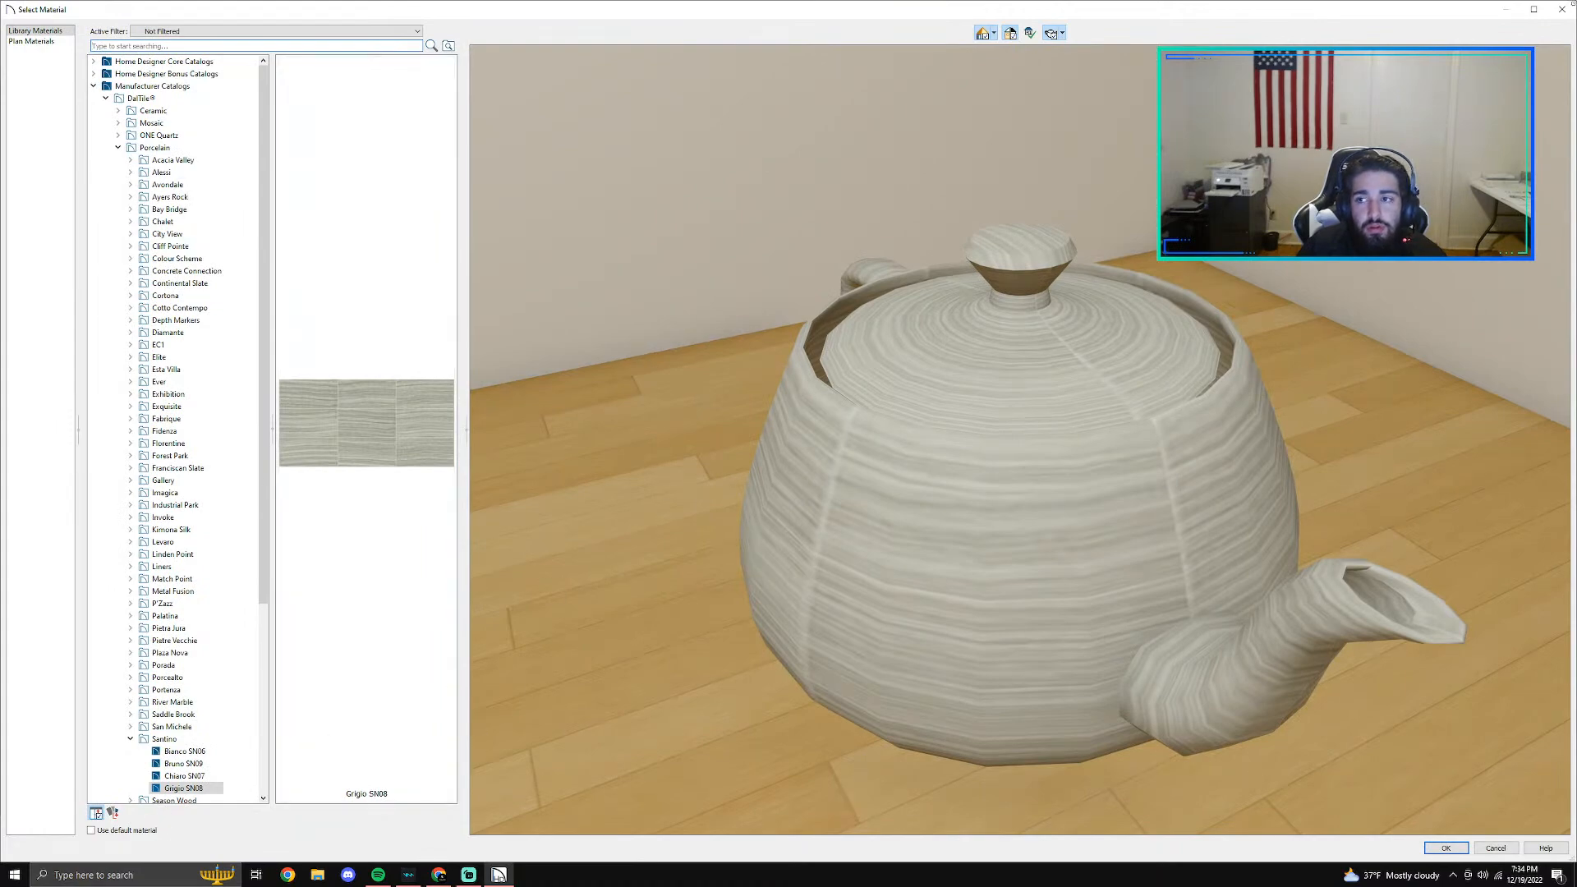
click(1496, 851)
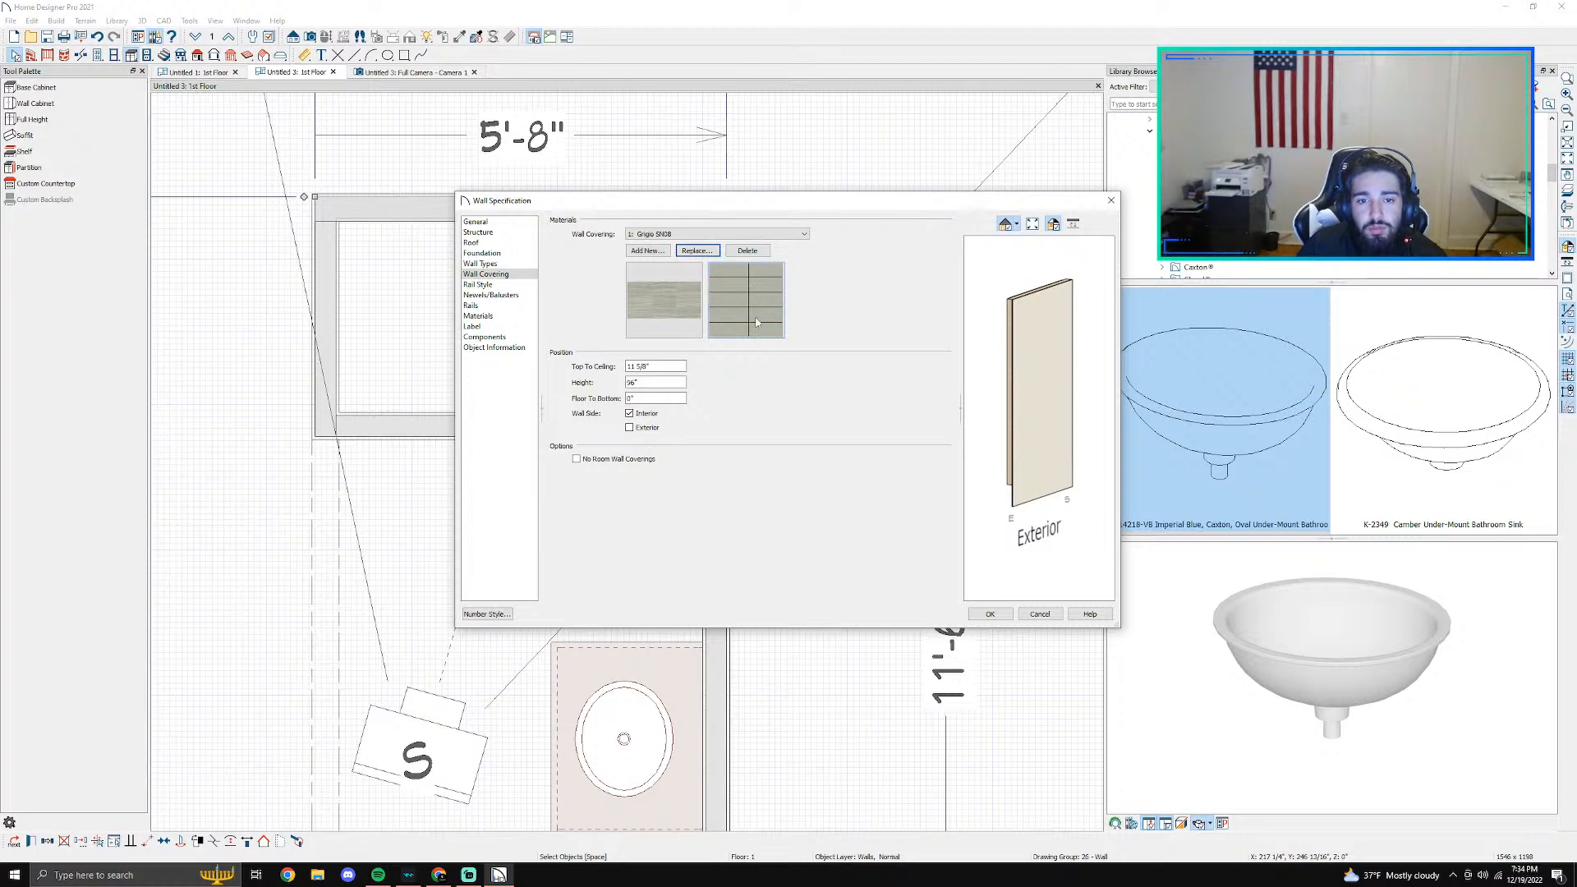
click(993, 616)
click(412, 72)
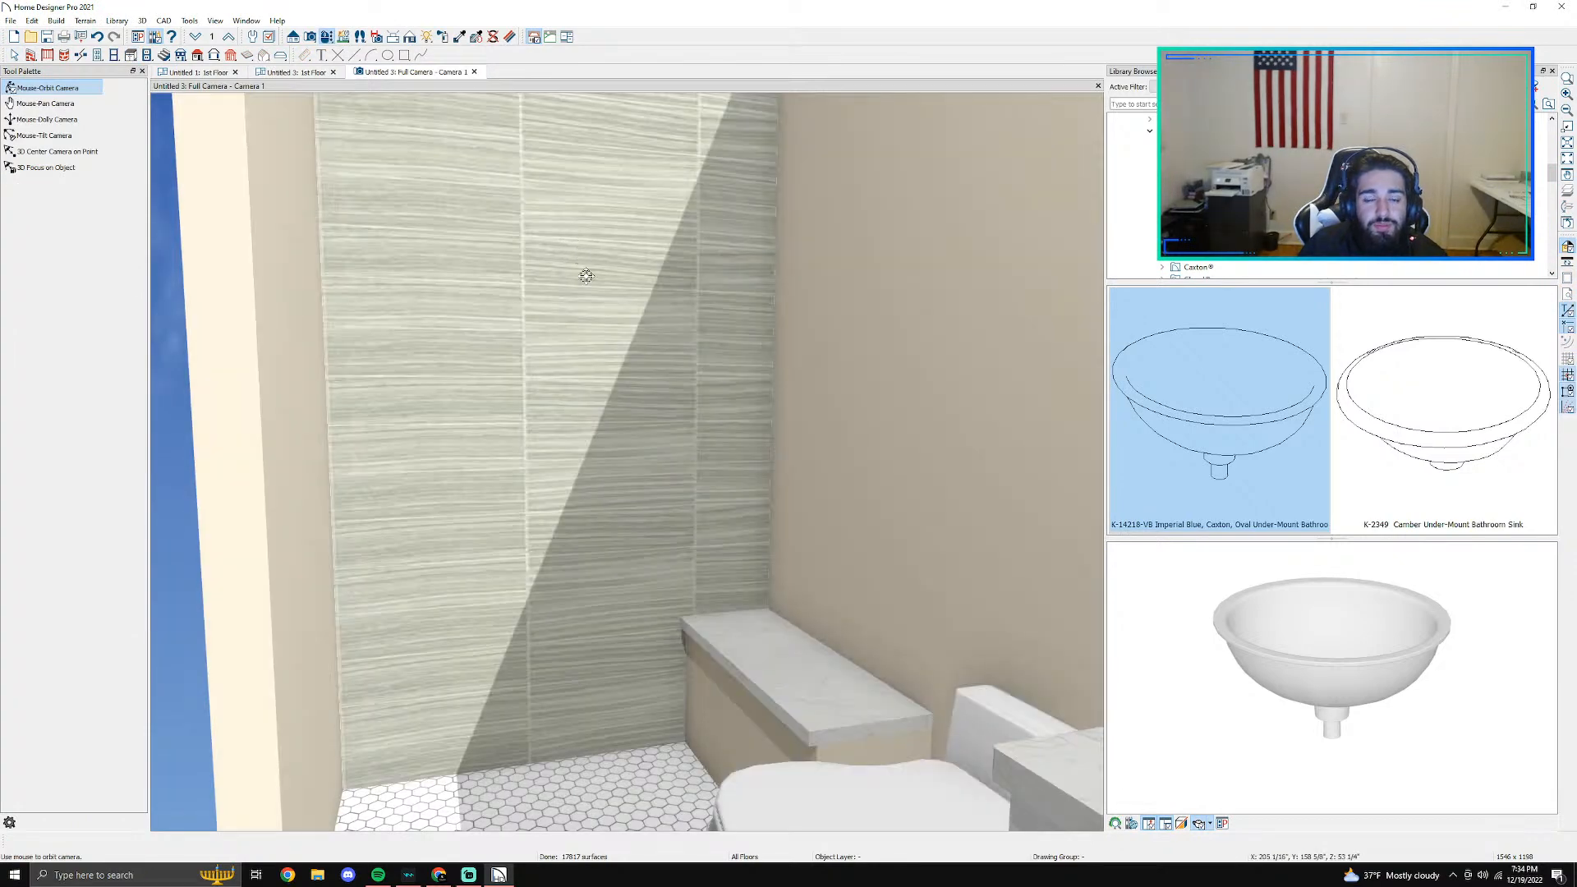
scroll(587, 276, down, 3)
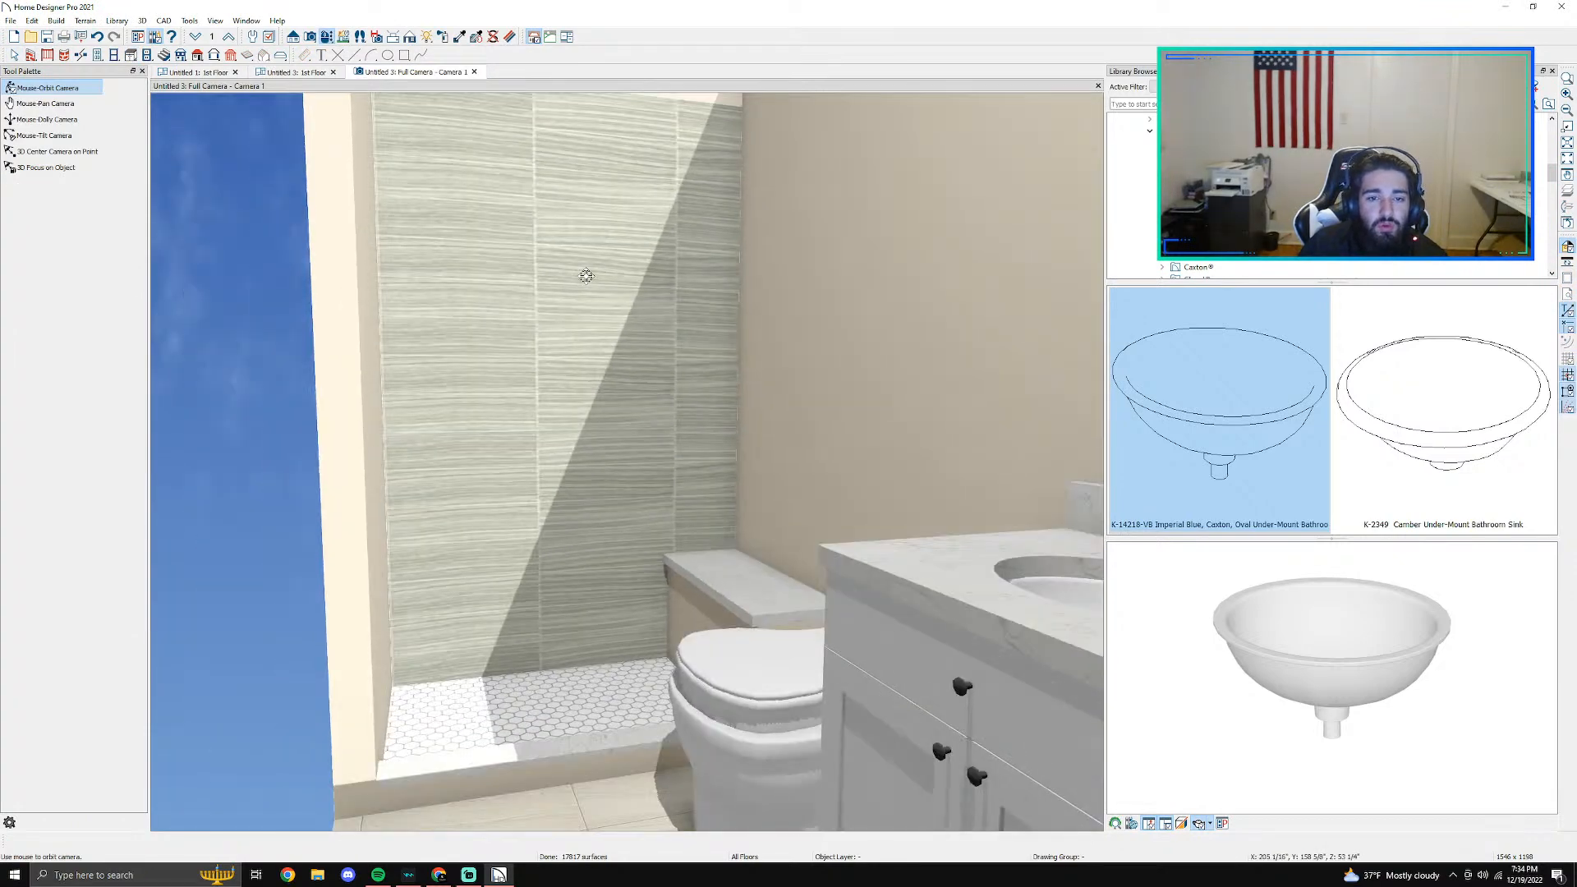
- Open the shower back wall's covering for replacement and preview the Rovere J301 tile from DalTile's porcelain Chalet collection
key(space)
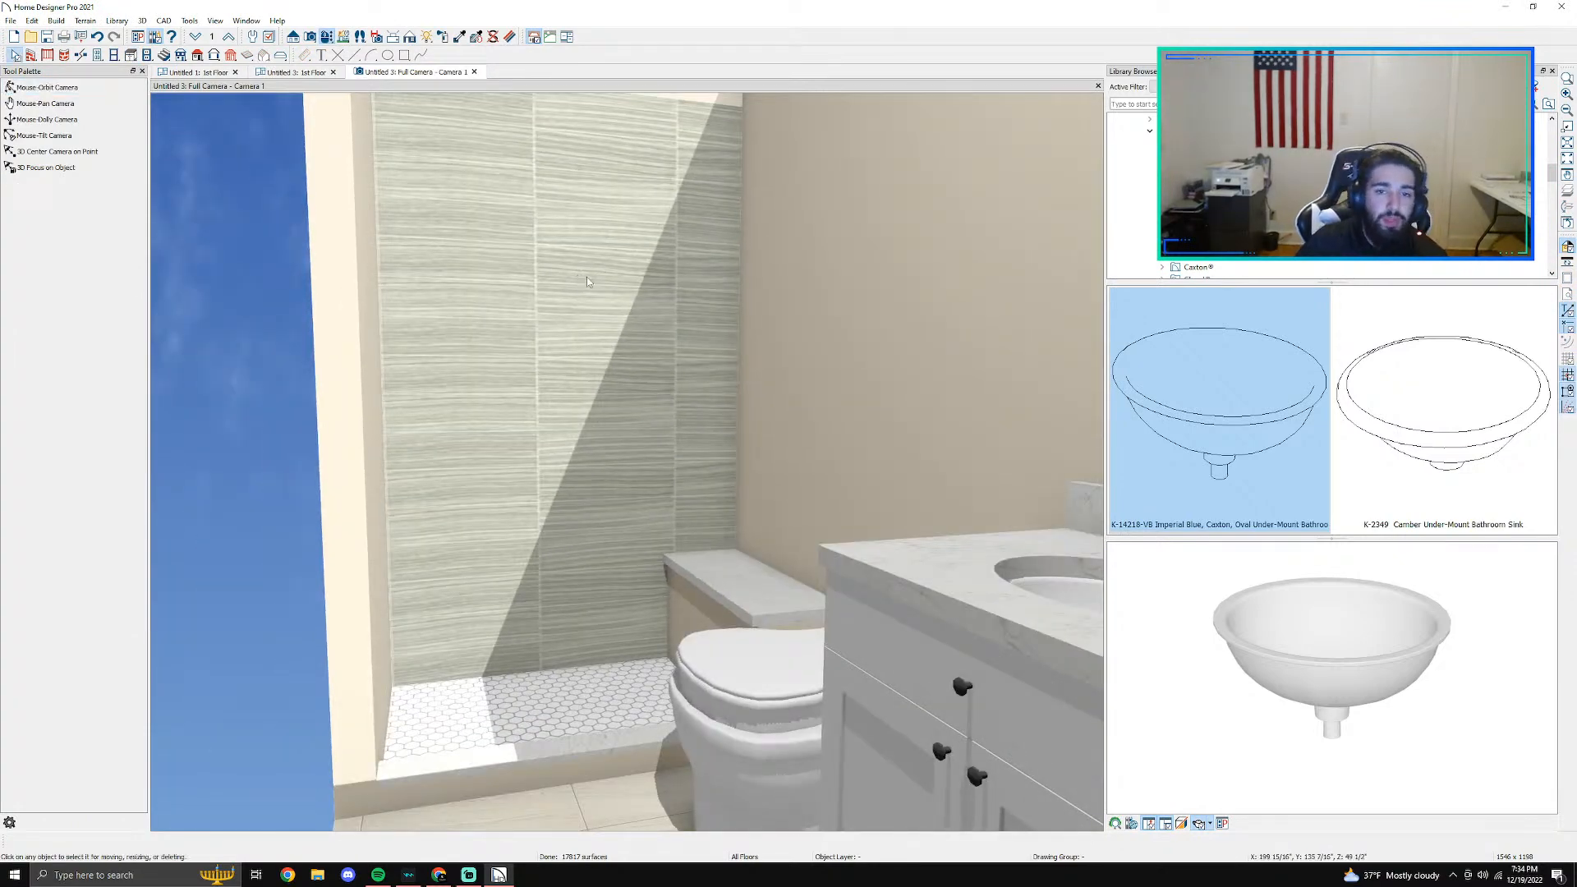
double_click(587, 281)
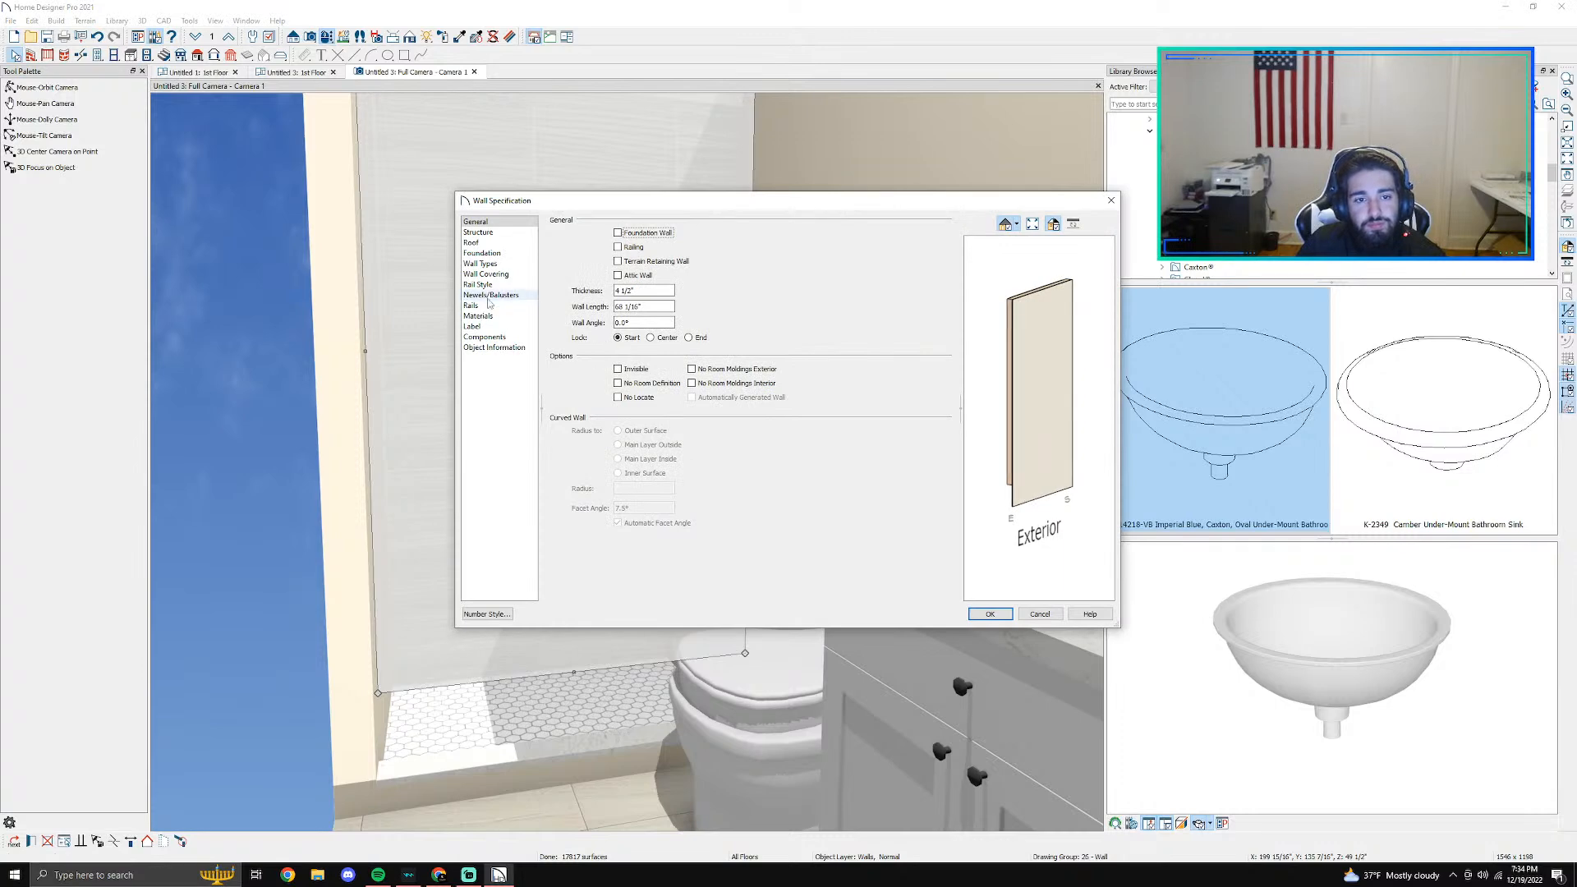
click(487, 274)
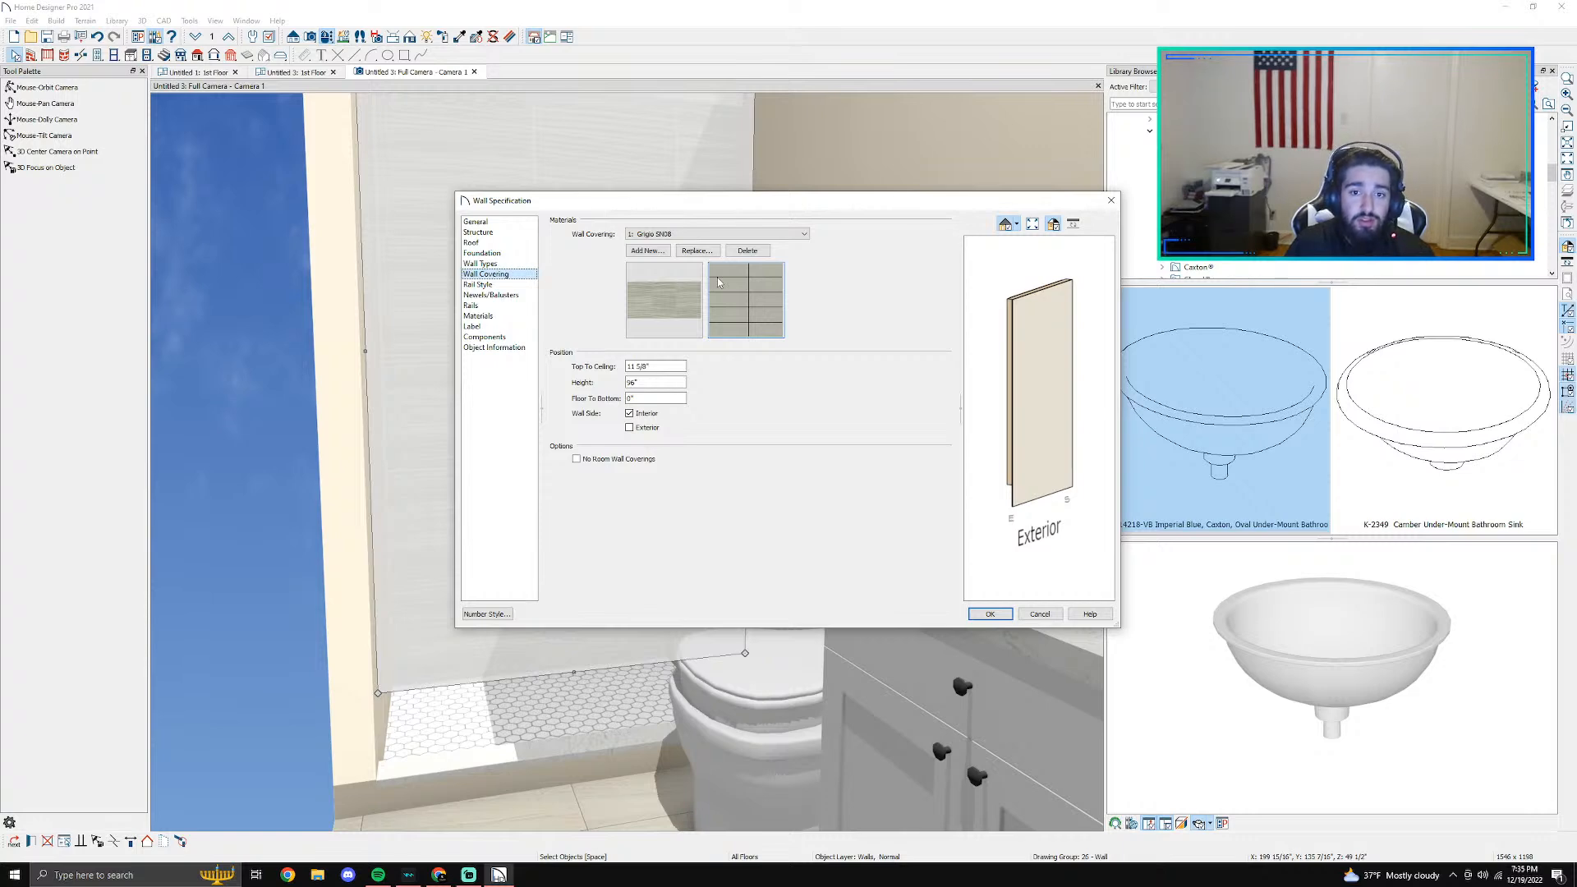
click(697, 251)
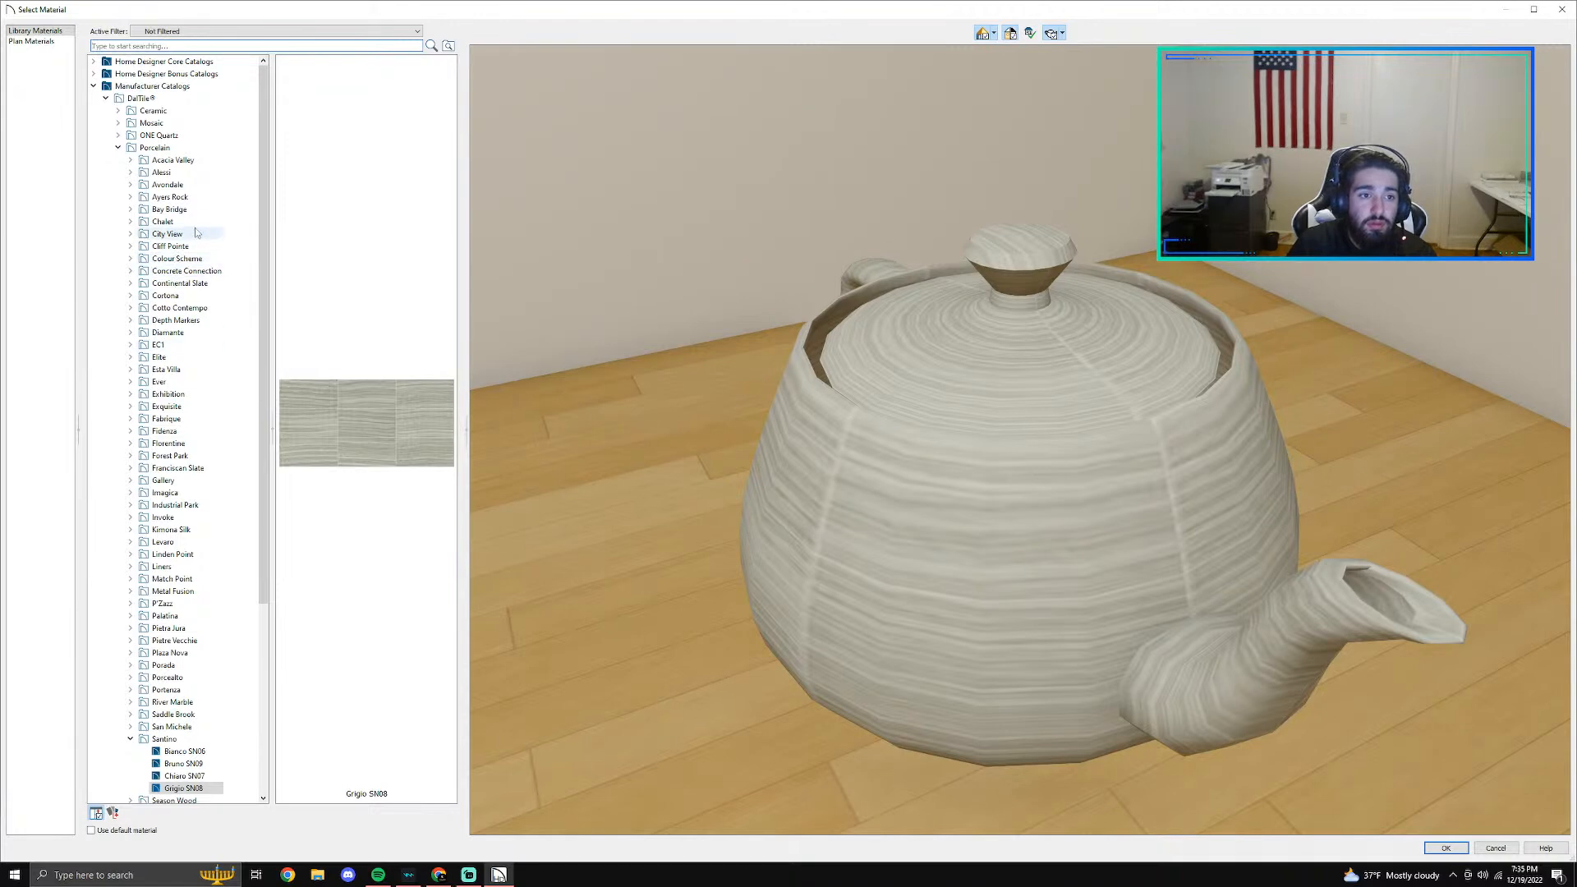
click(196, 222)
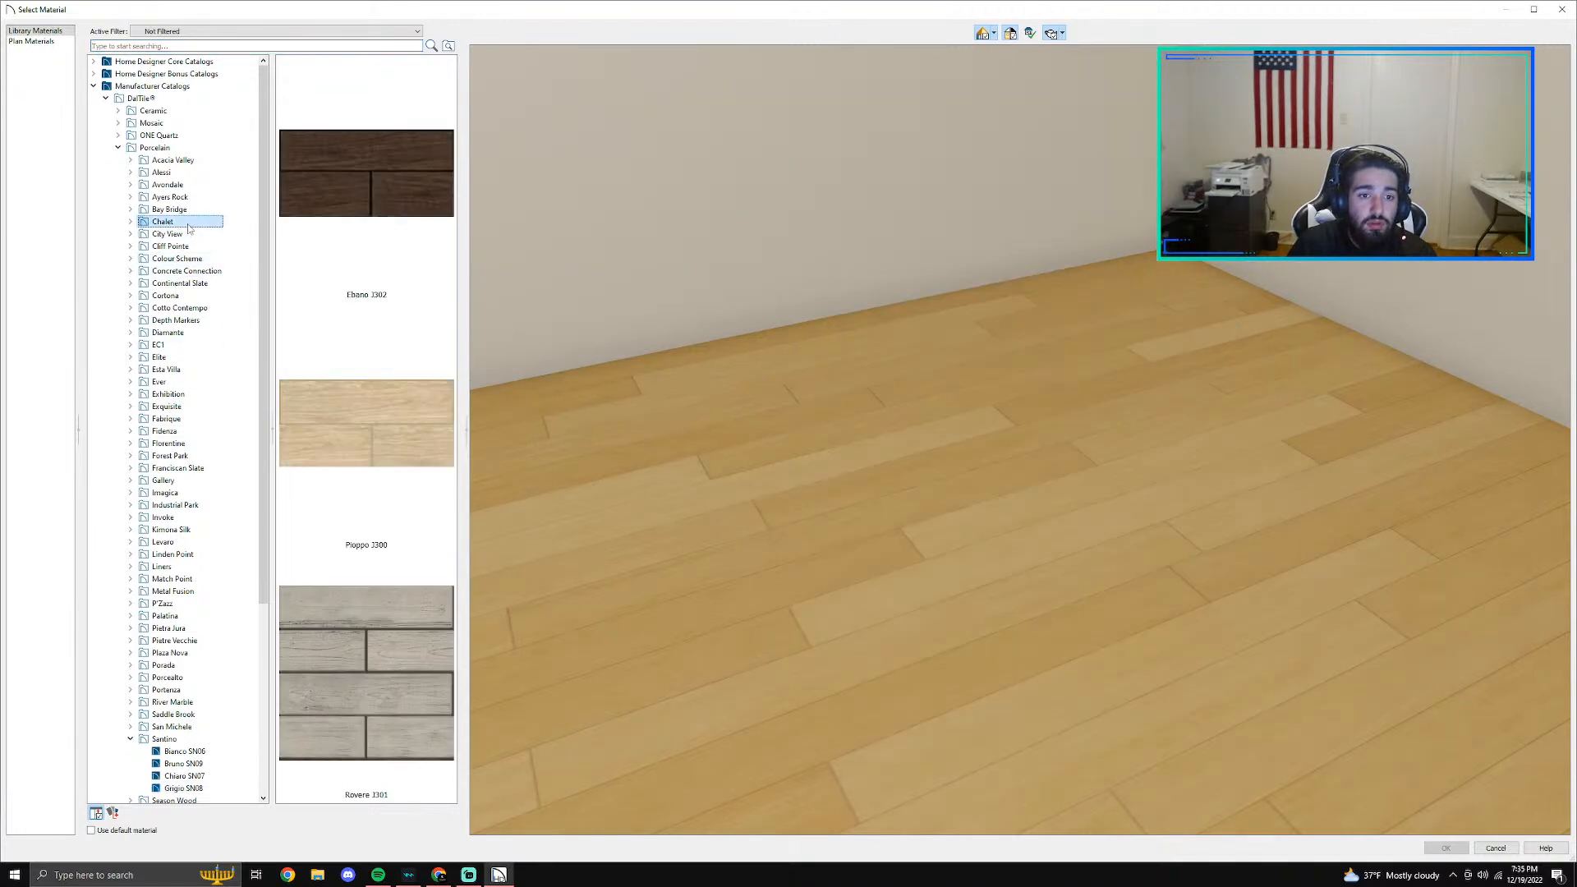
click(422, 602)
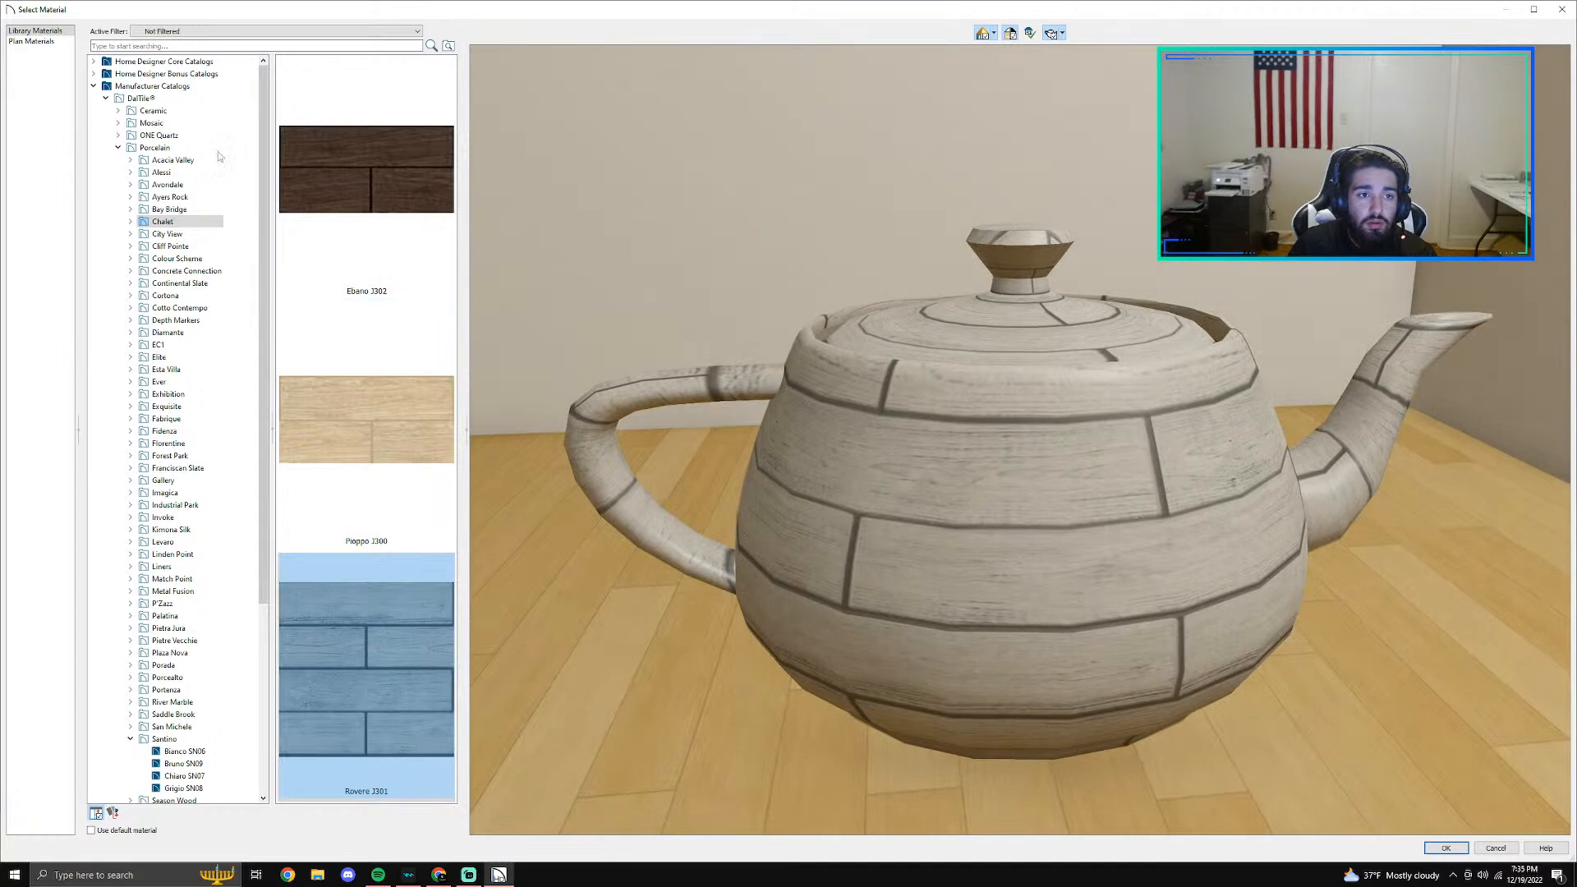
- Look through DalTile's porcelain collections from Acacia Valley to Esta Villa for a suitable shower wall tile
click(174, 160)
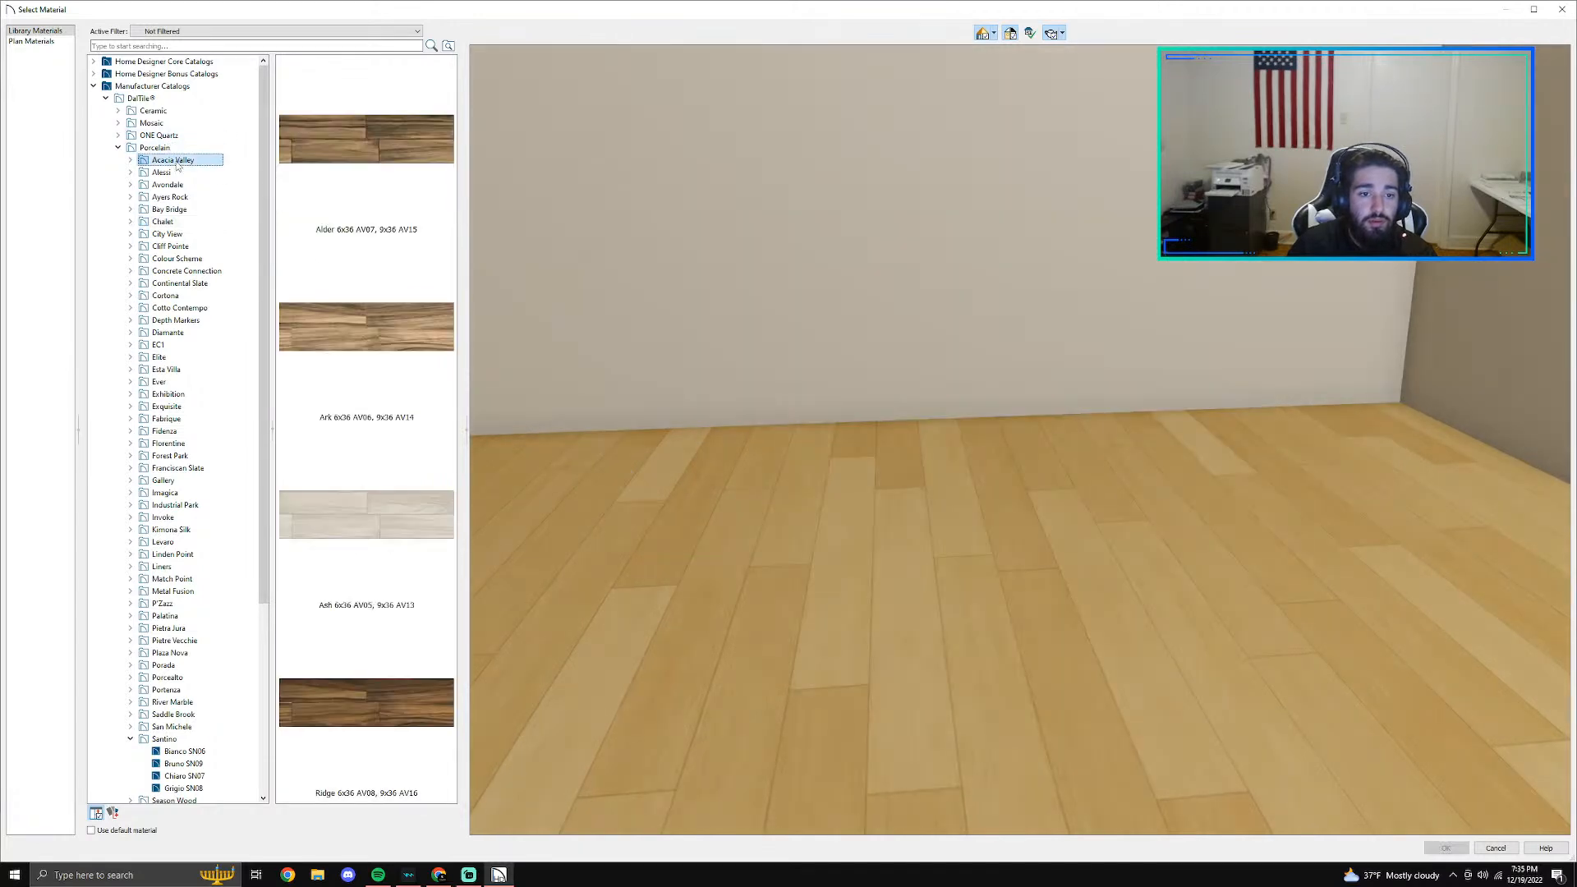
key(Down)
key(Down)
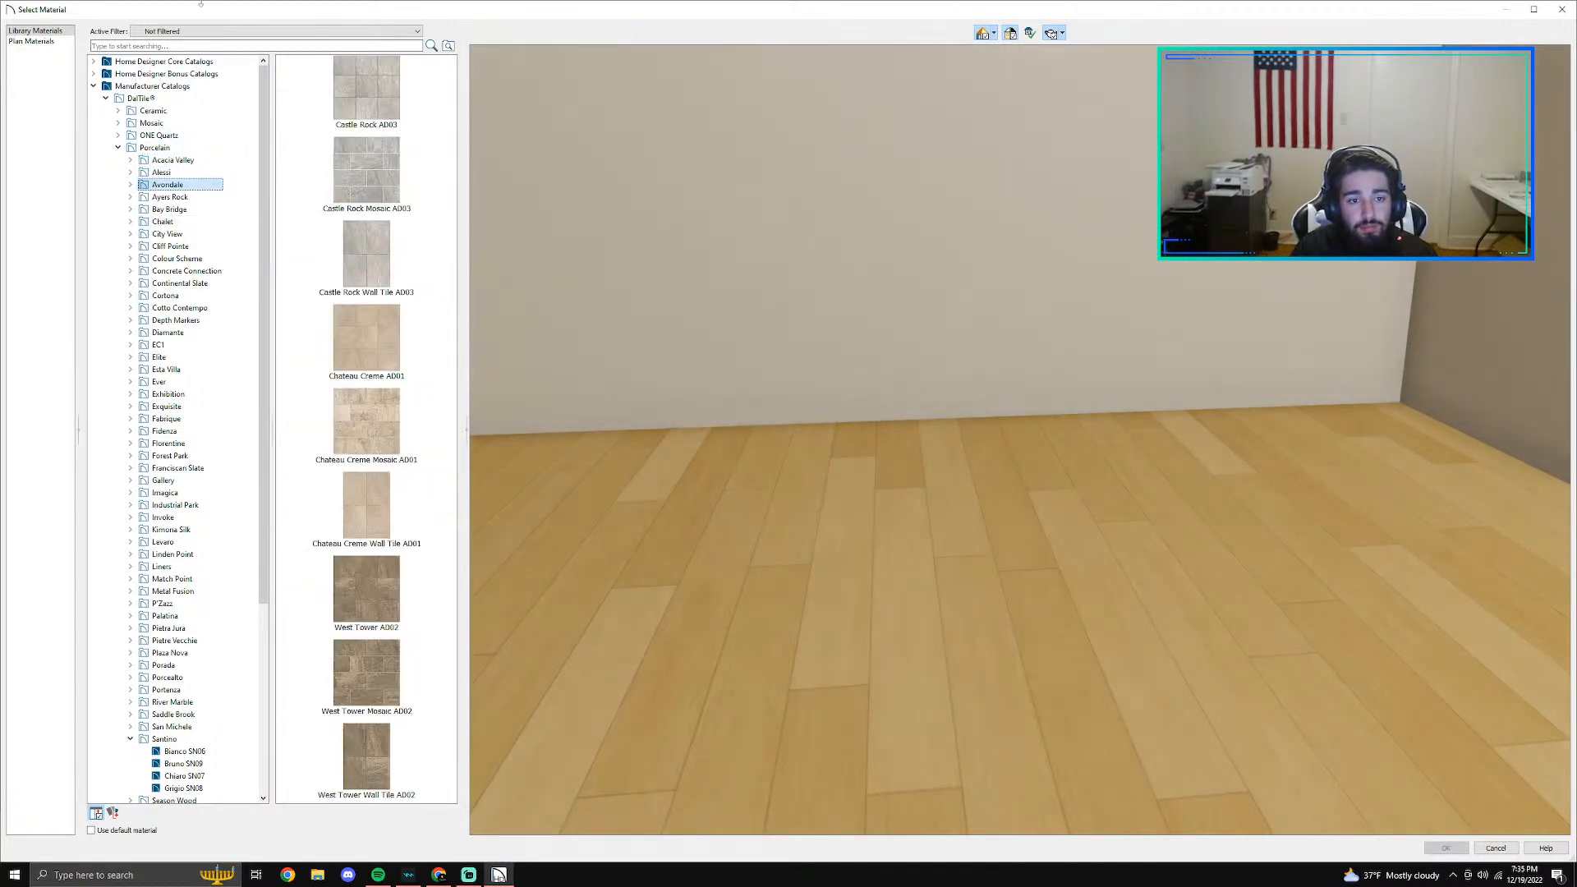
key(Down)
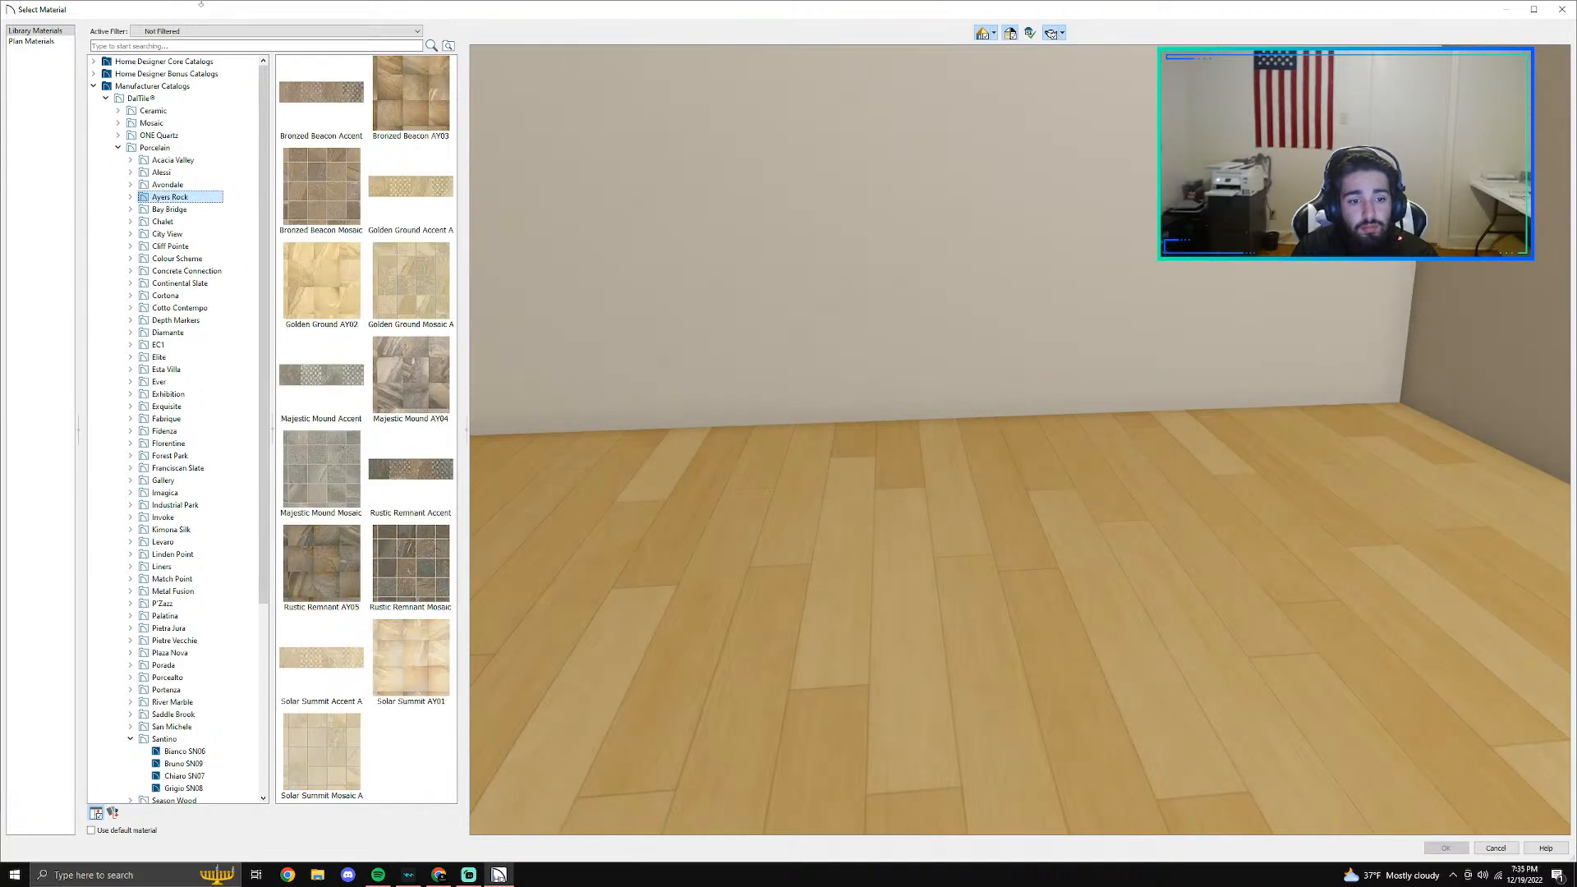
key(Down)
key(Down)
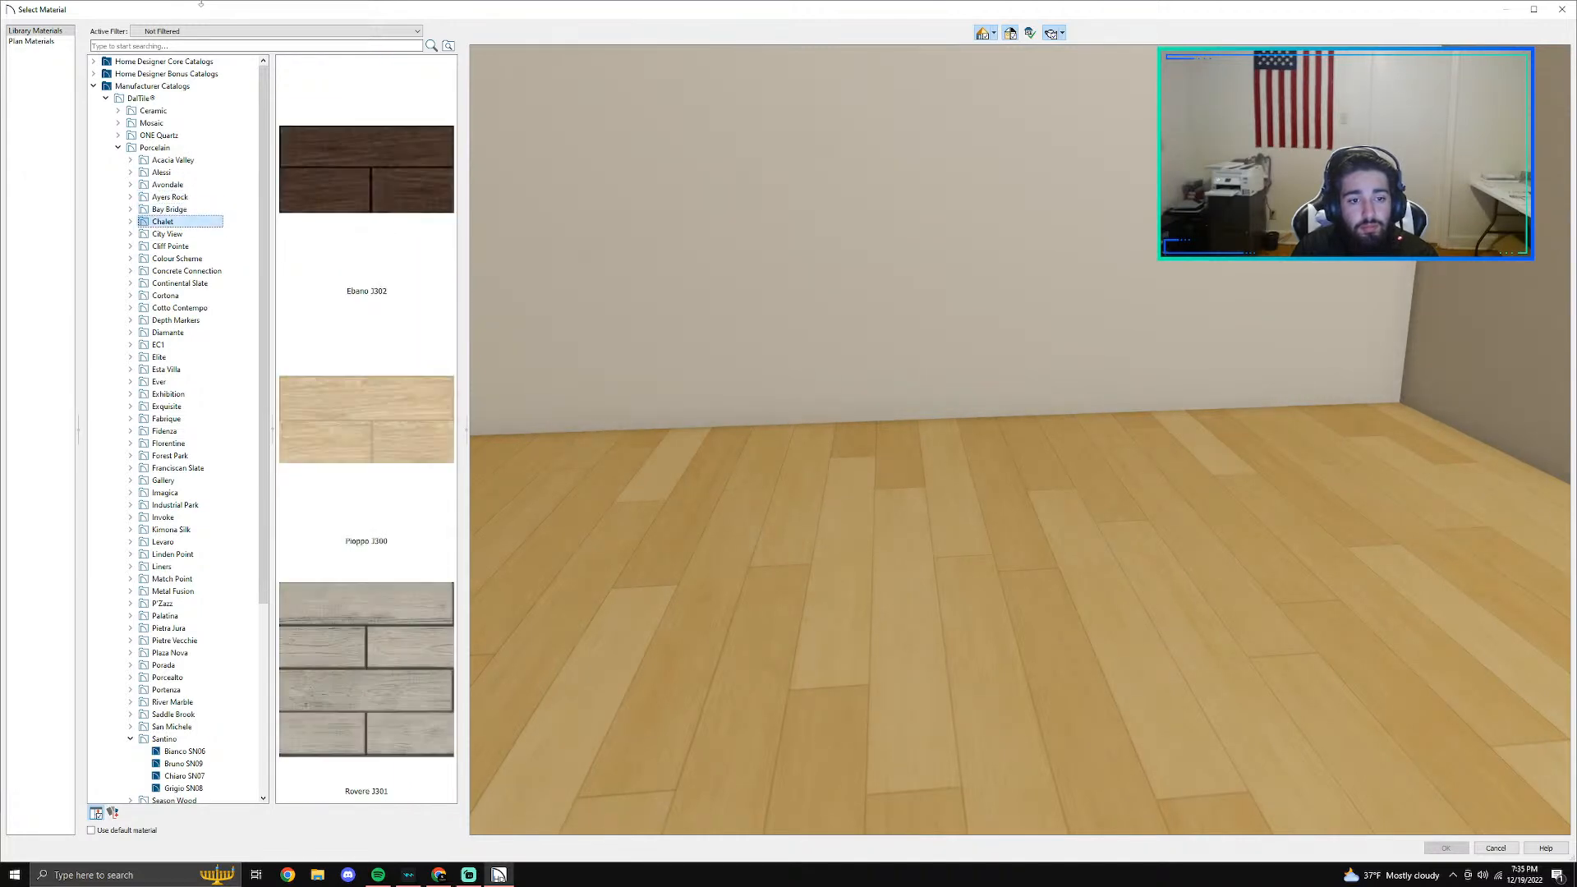
key(Down)
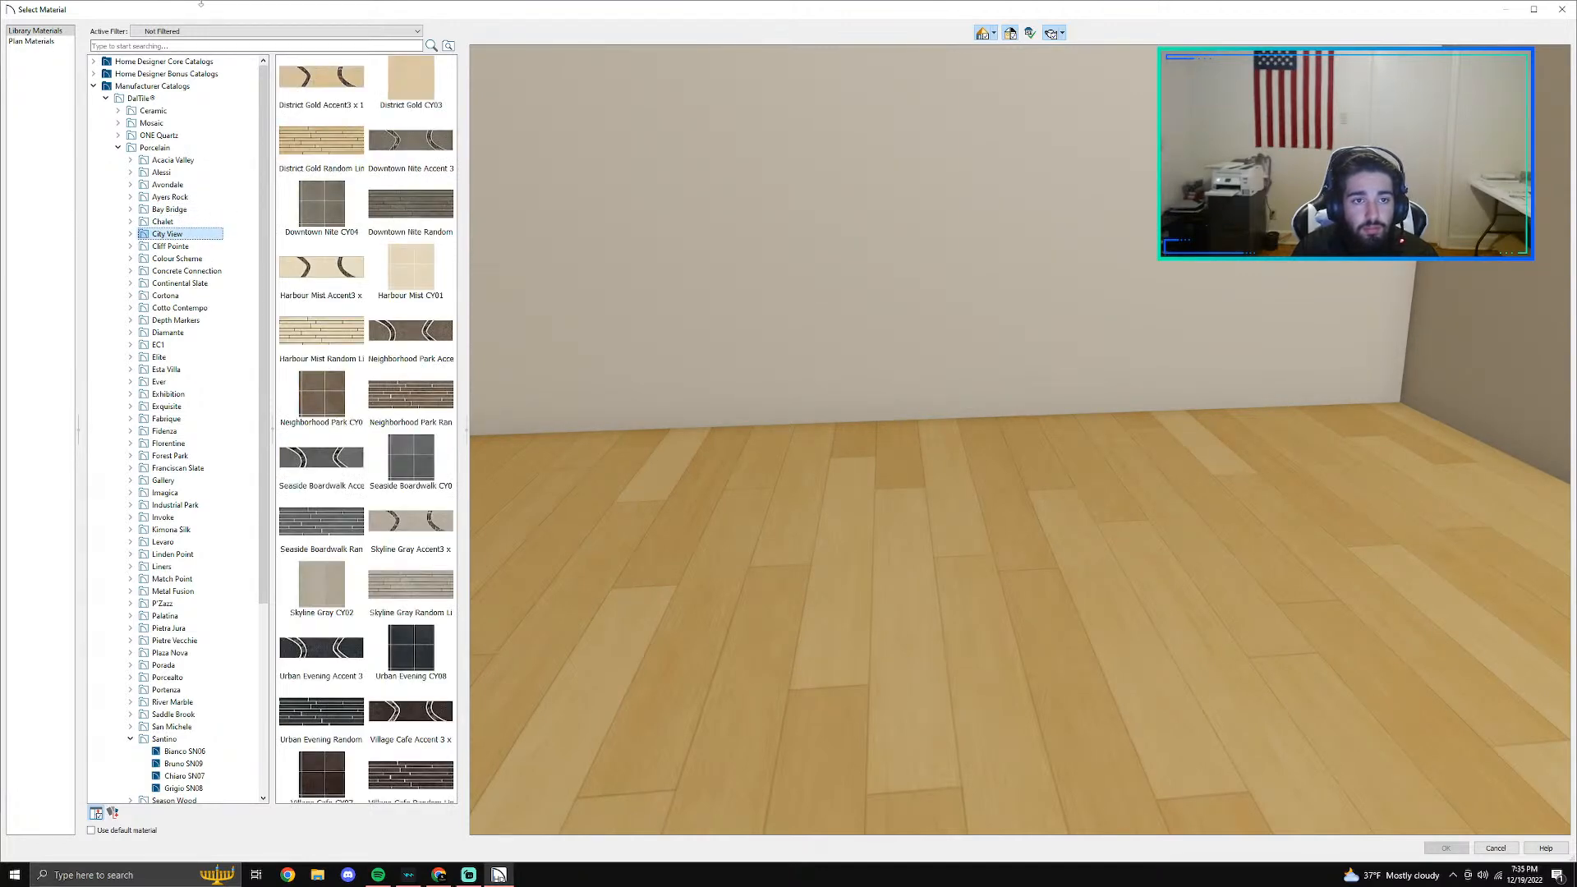
key(Down)
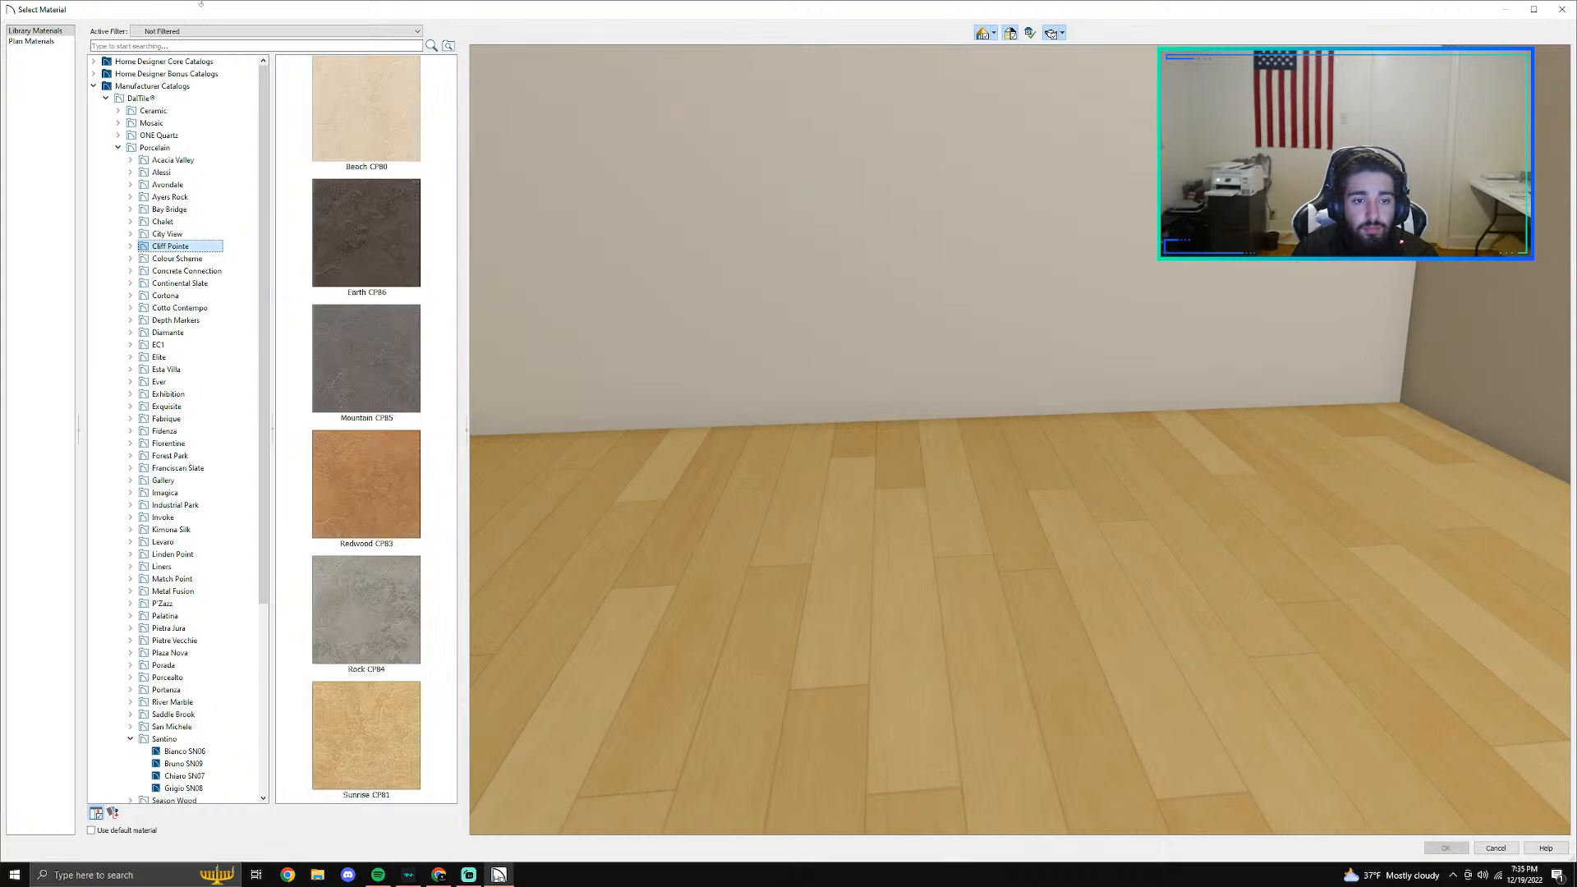
key(Down)
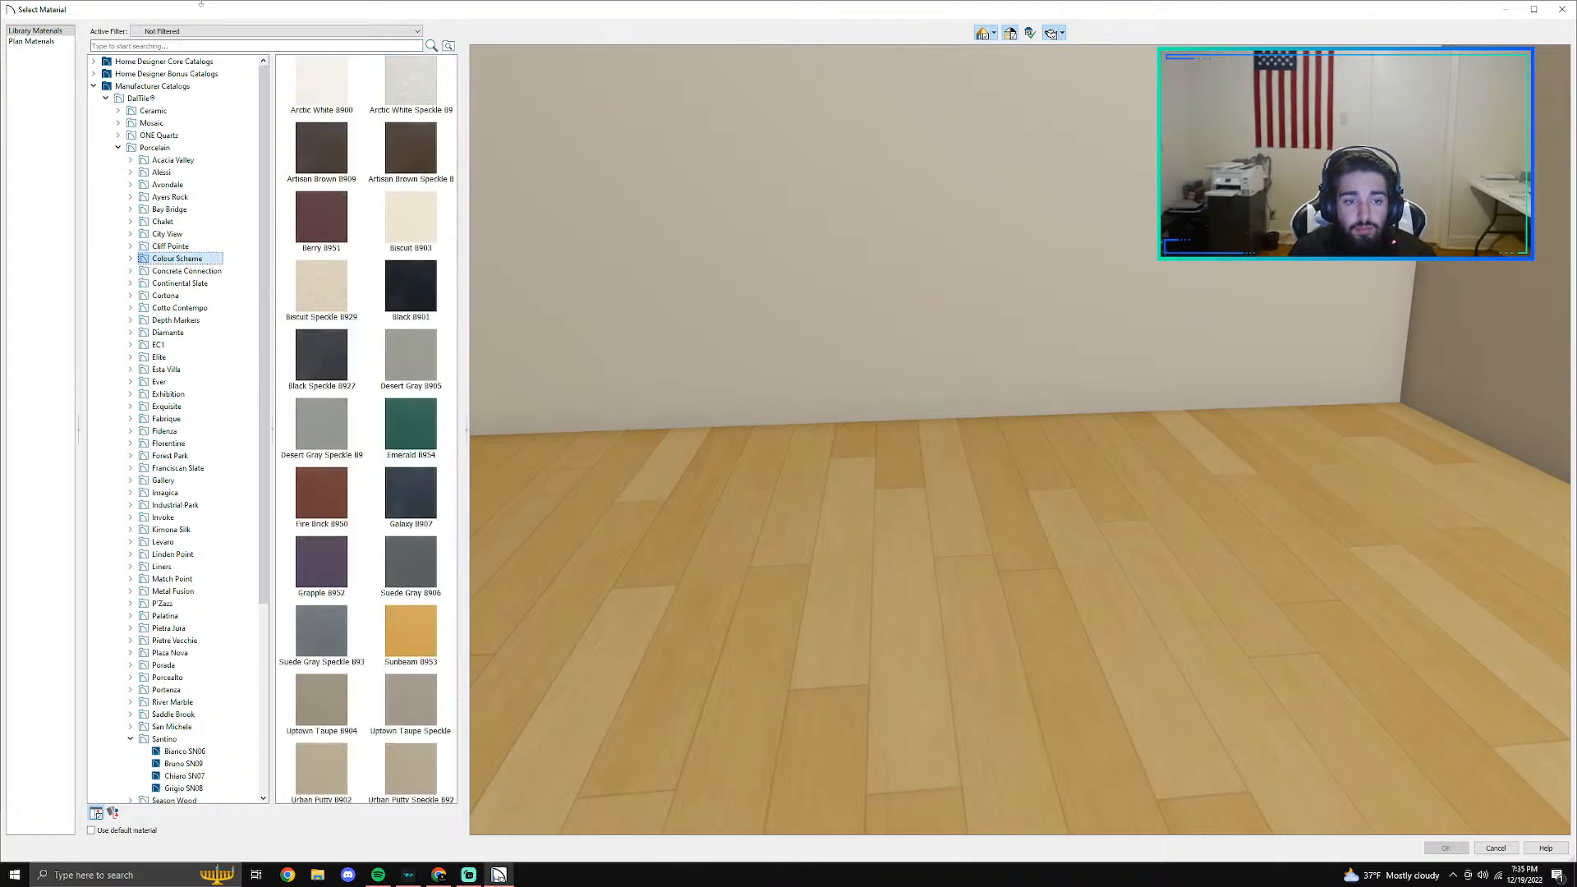
key(Down)
key(Down)
key(Down)
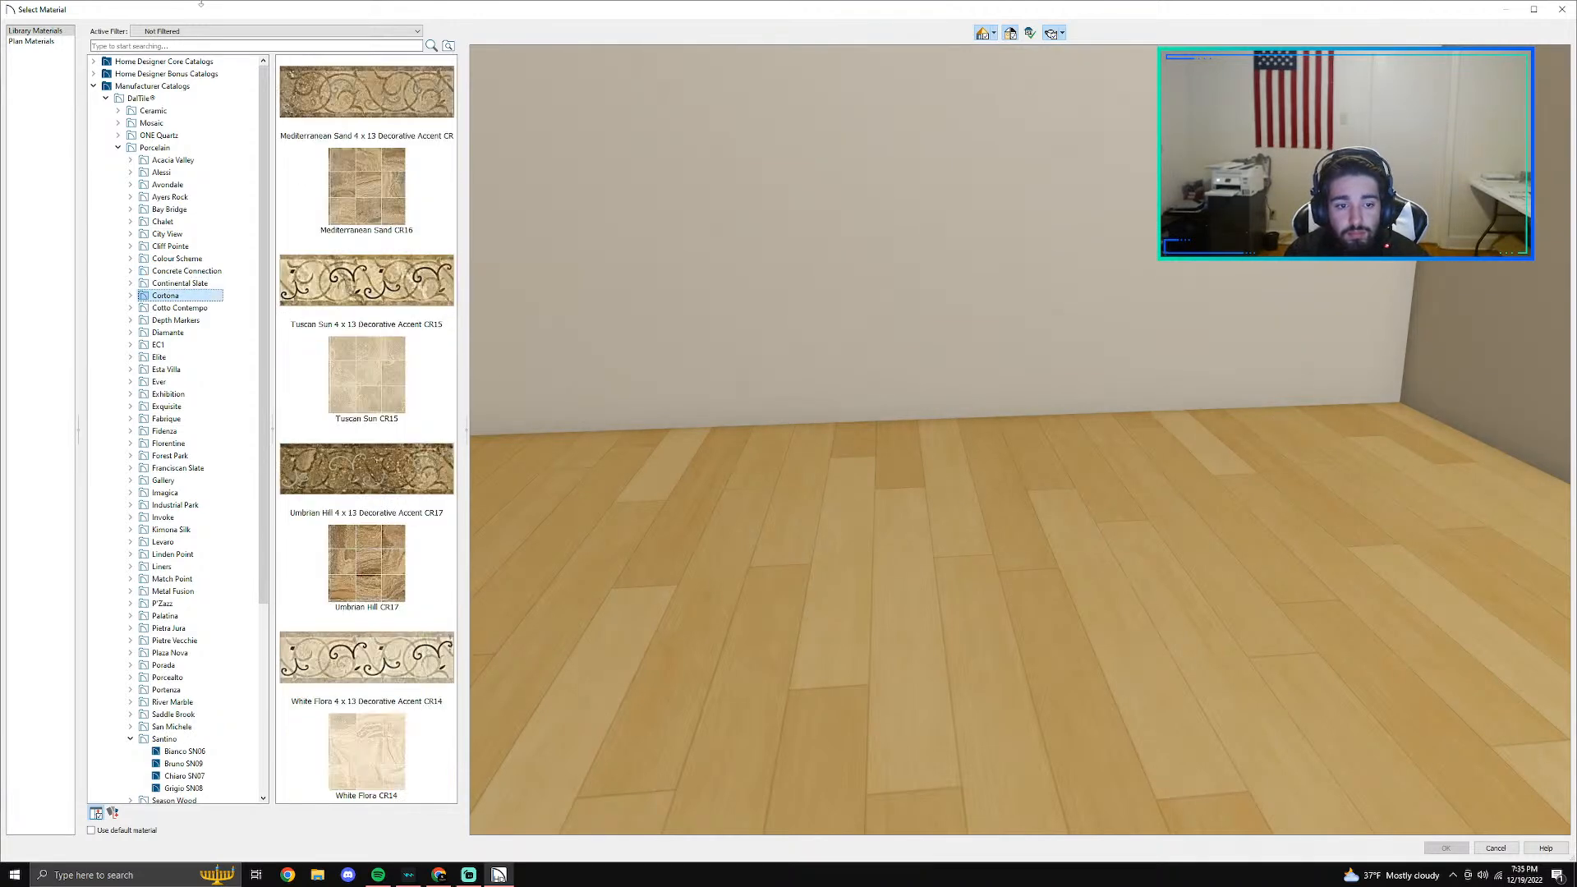
key(Down)
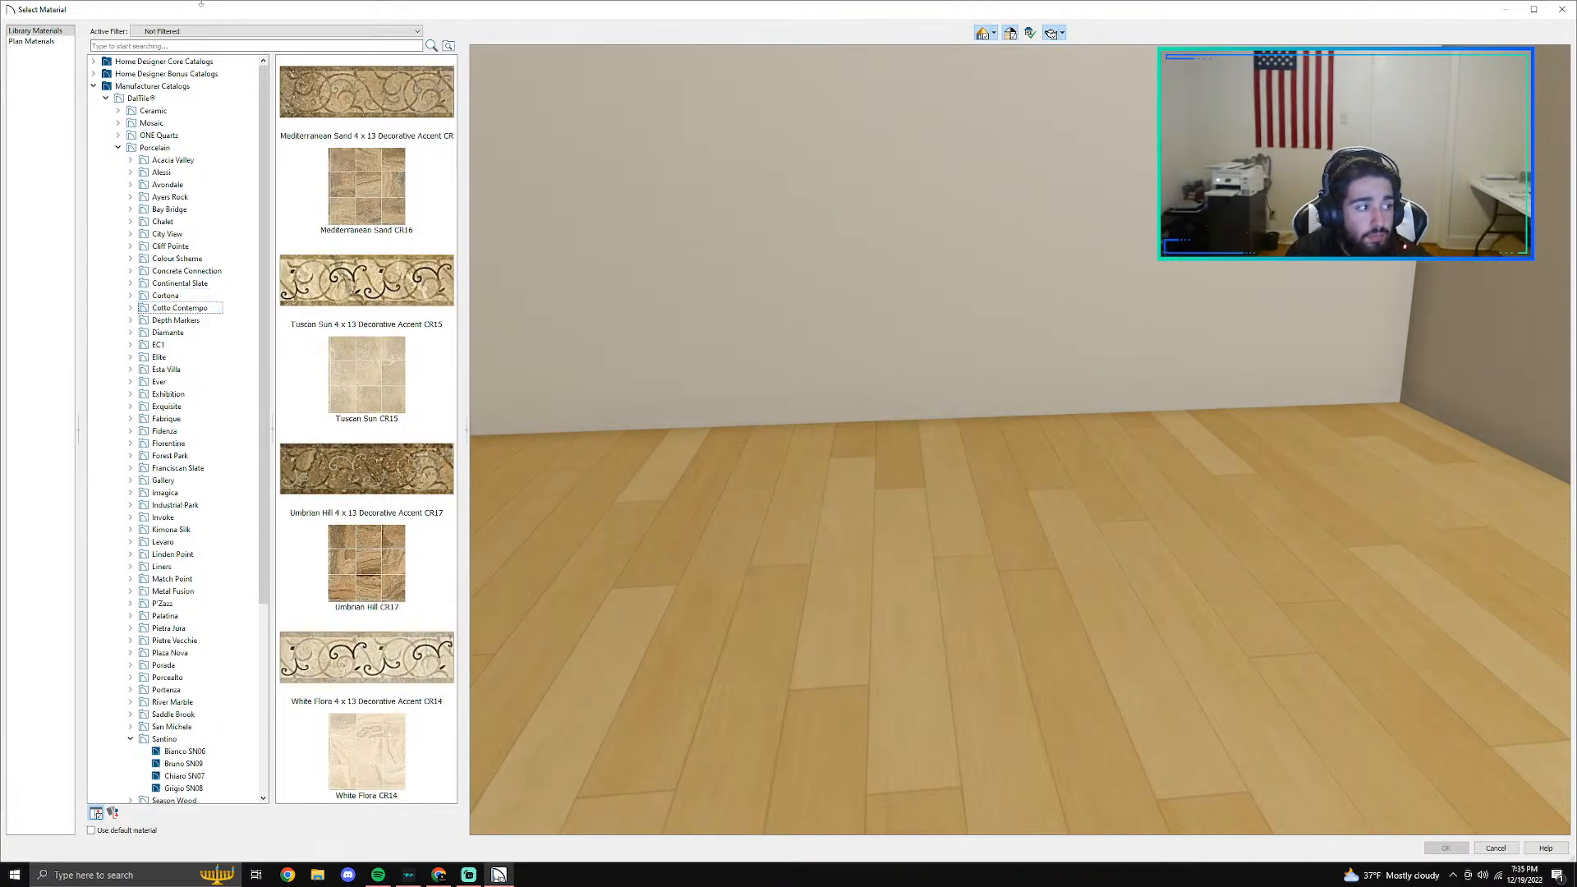
key(Down)
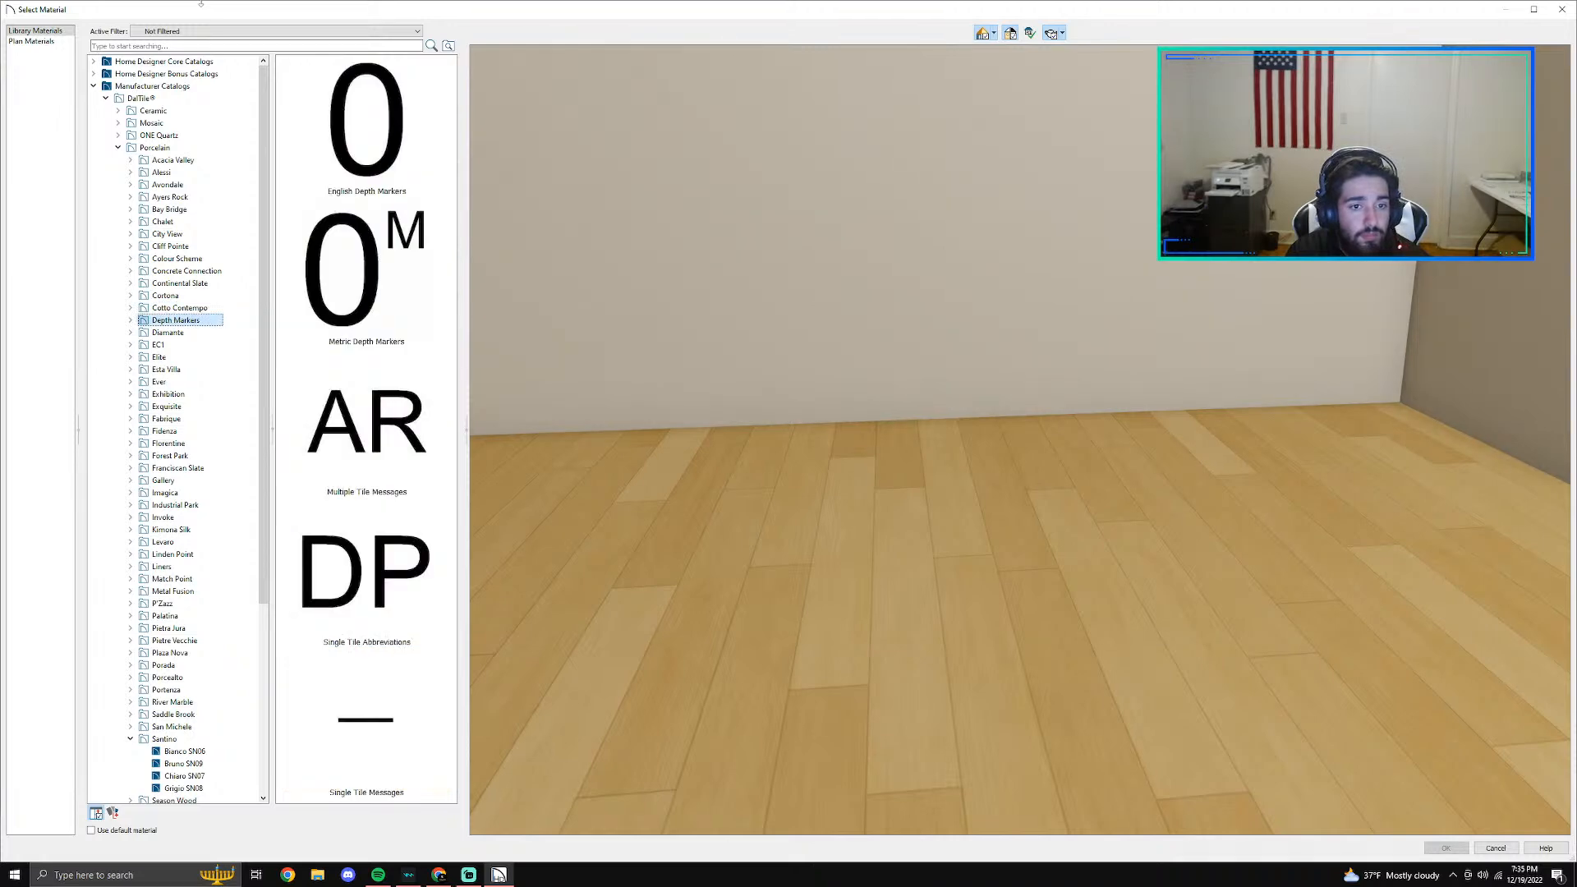
key(Down)
key(Down)
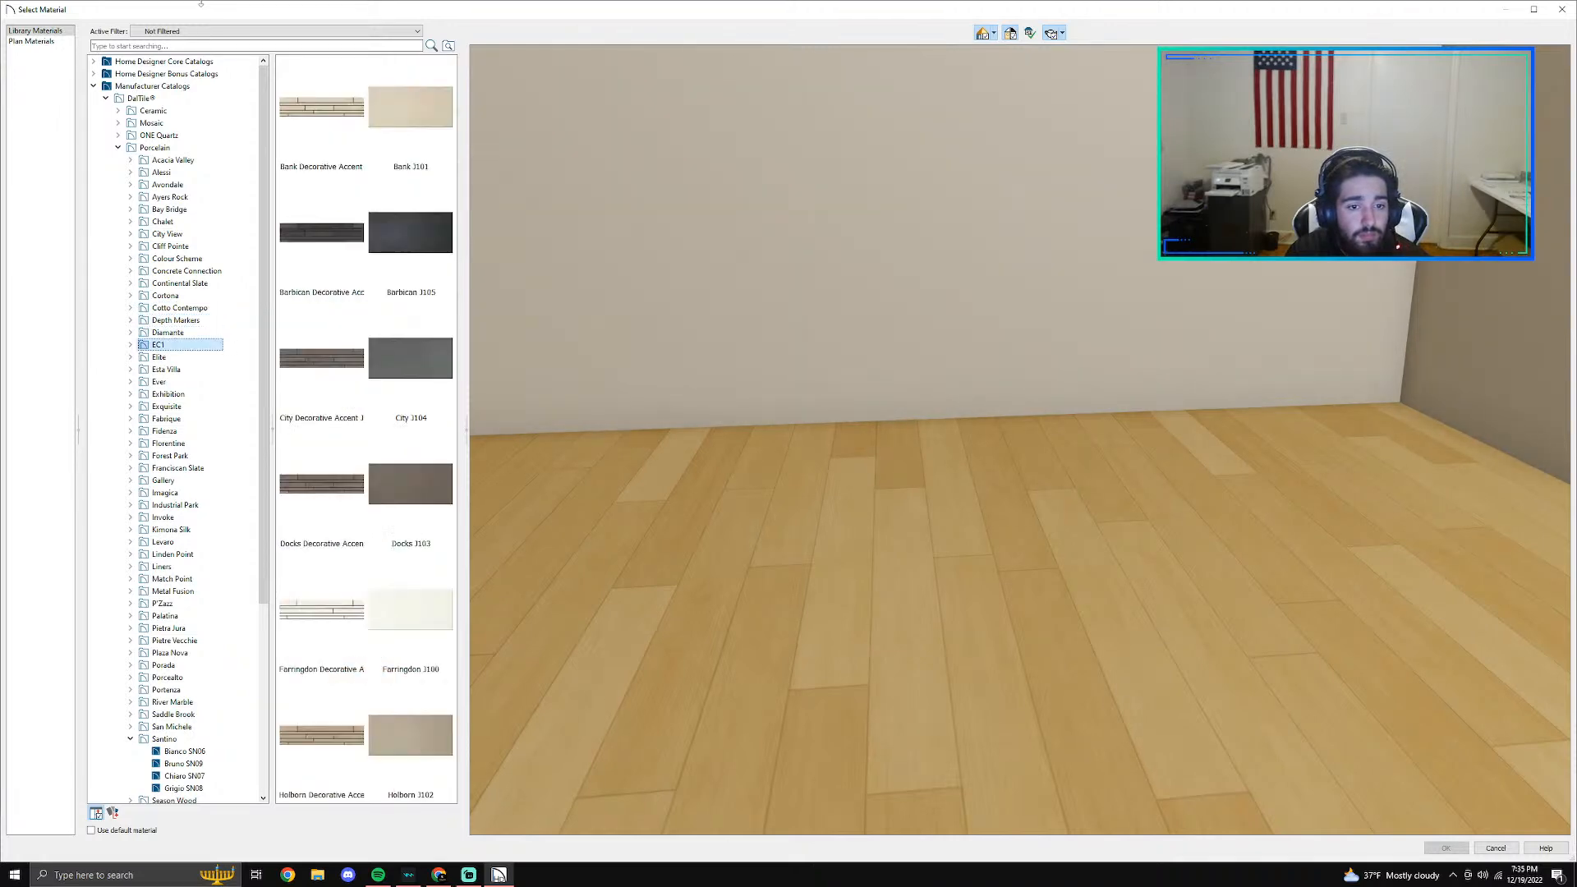
key(Down)
key(Down)
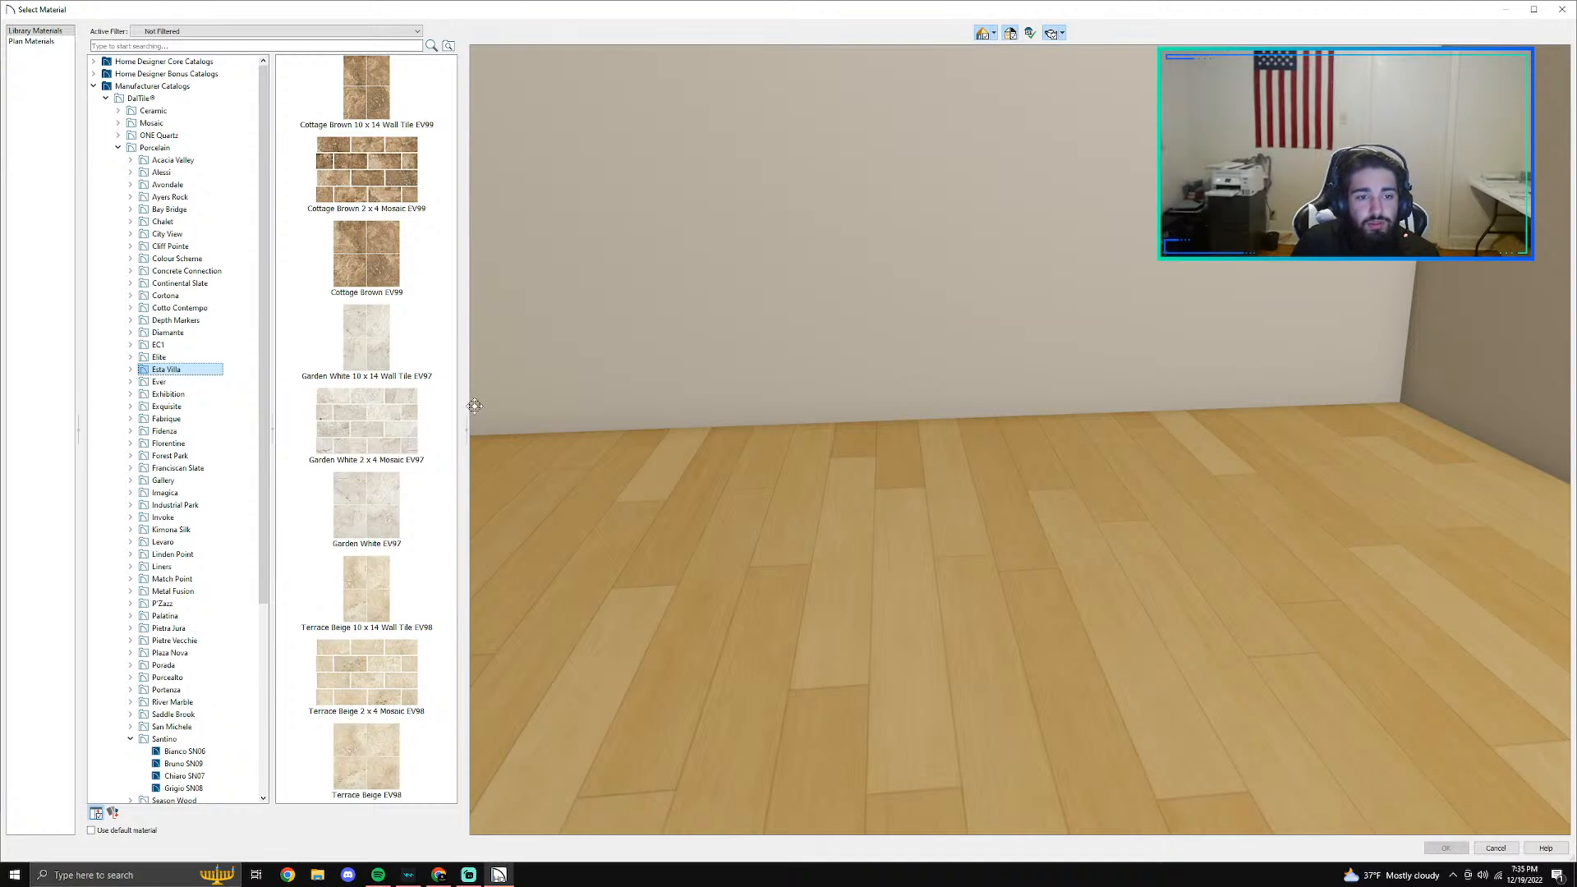
- Replace the shower back wall's covering with Garden White 2 x 4 Mosaic EV97 and apply the change
click(410, 420)
click(1435, 848)
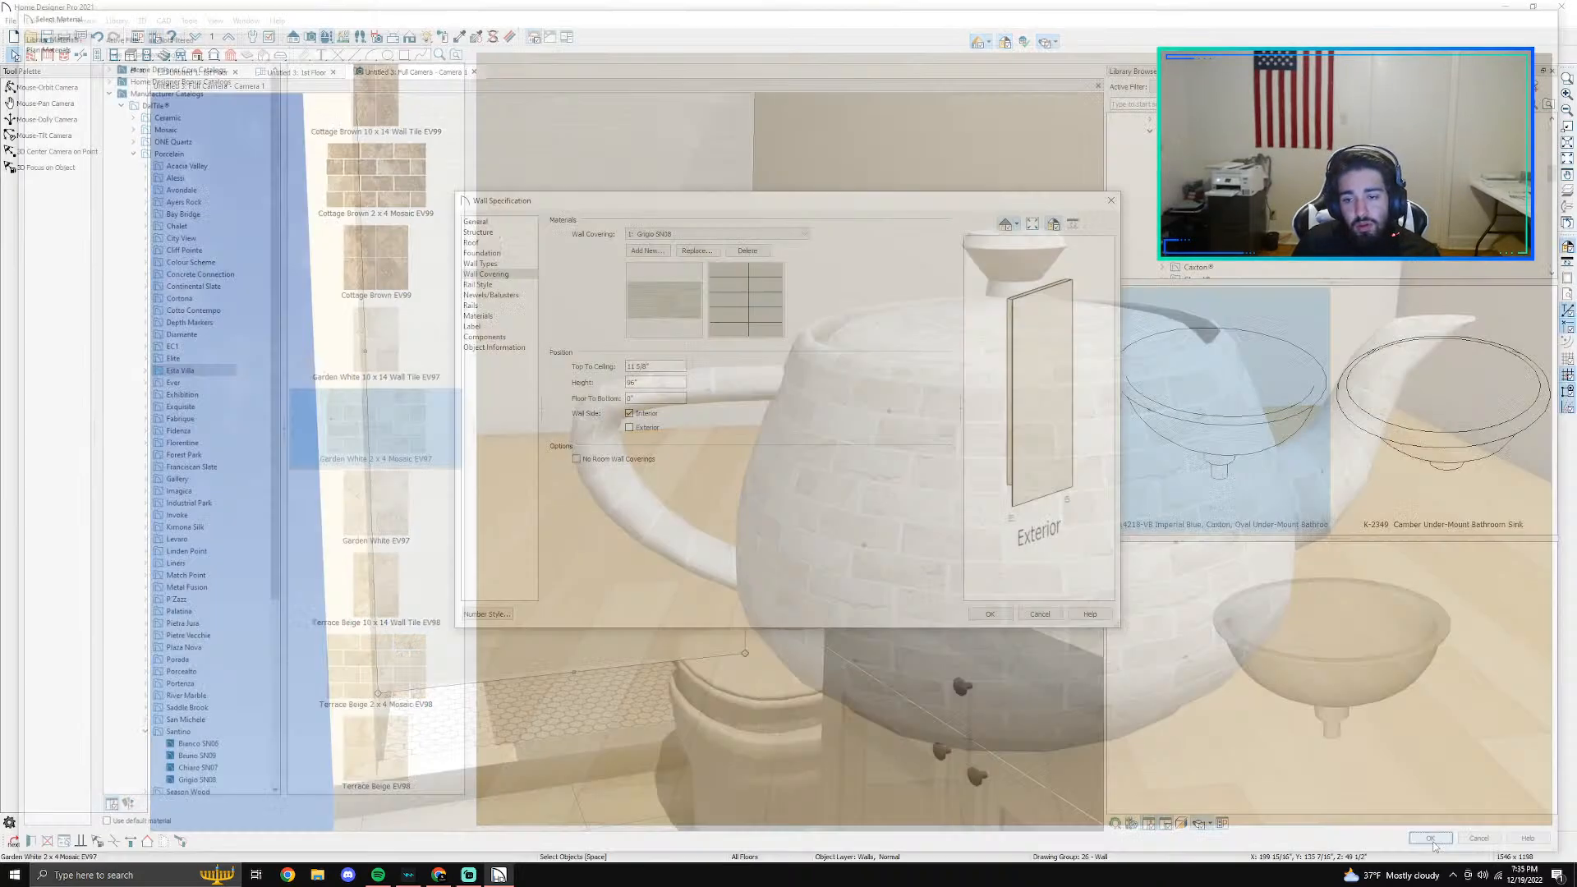
click(1003, 614)
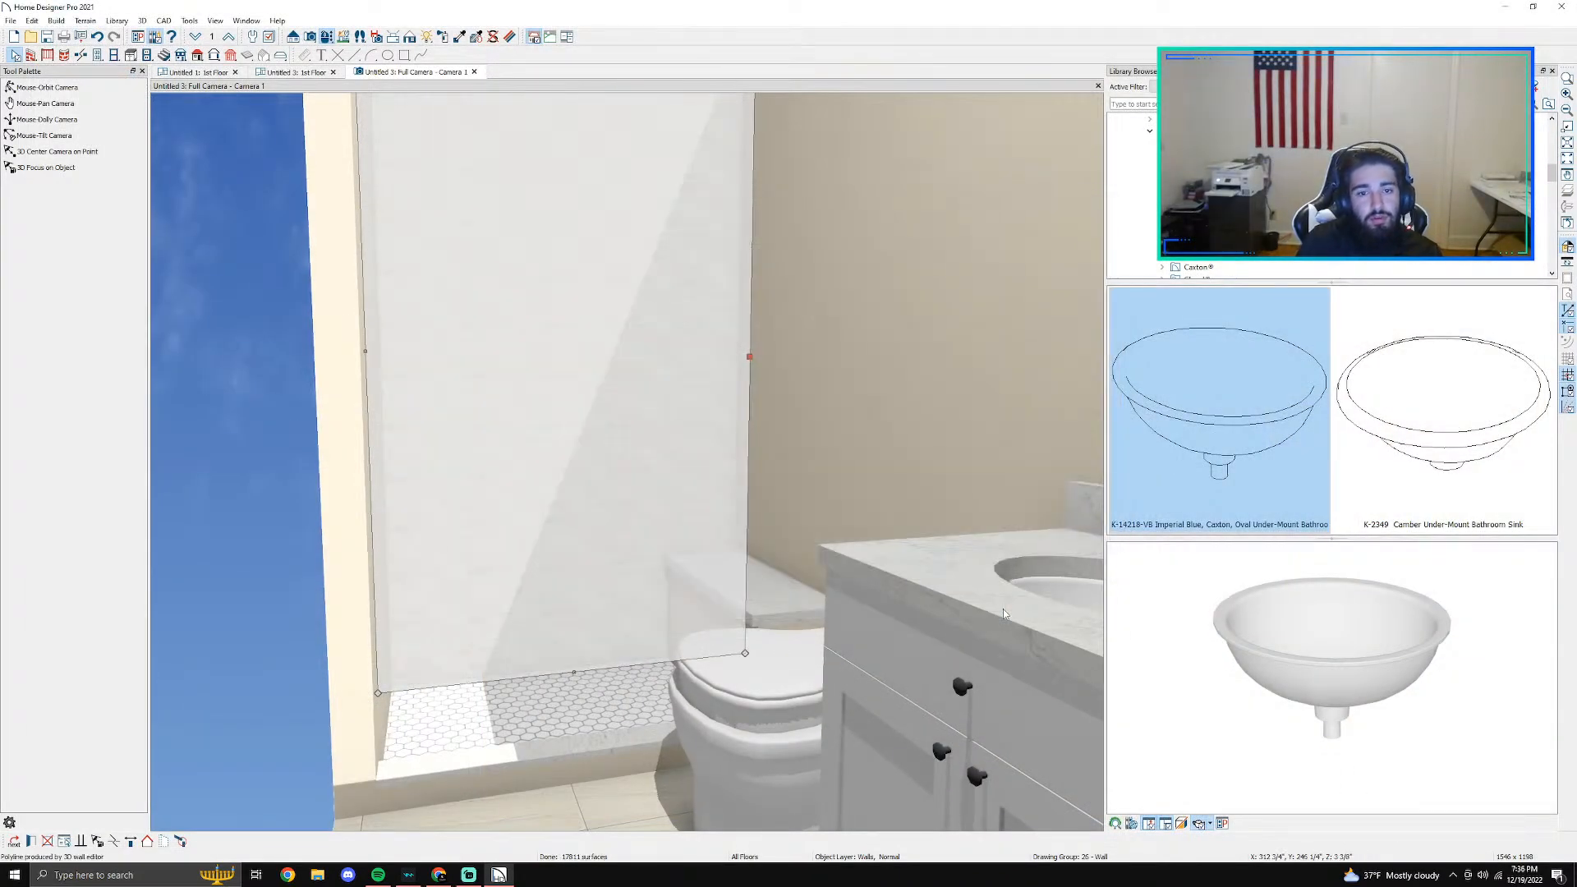
- Examine the new tile on the shower's back wall in the Full Camera view and return to the 1st Floor plan
scroll(855, 506, up, 2)
scroll(723, 190, down, 3)
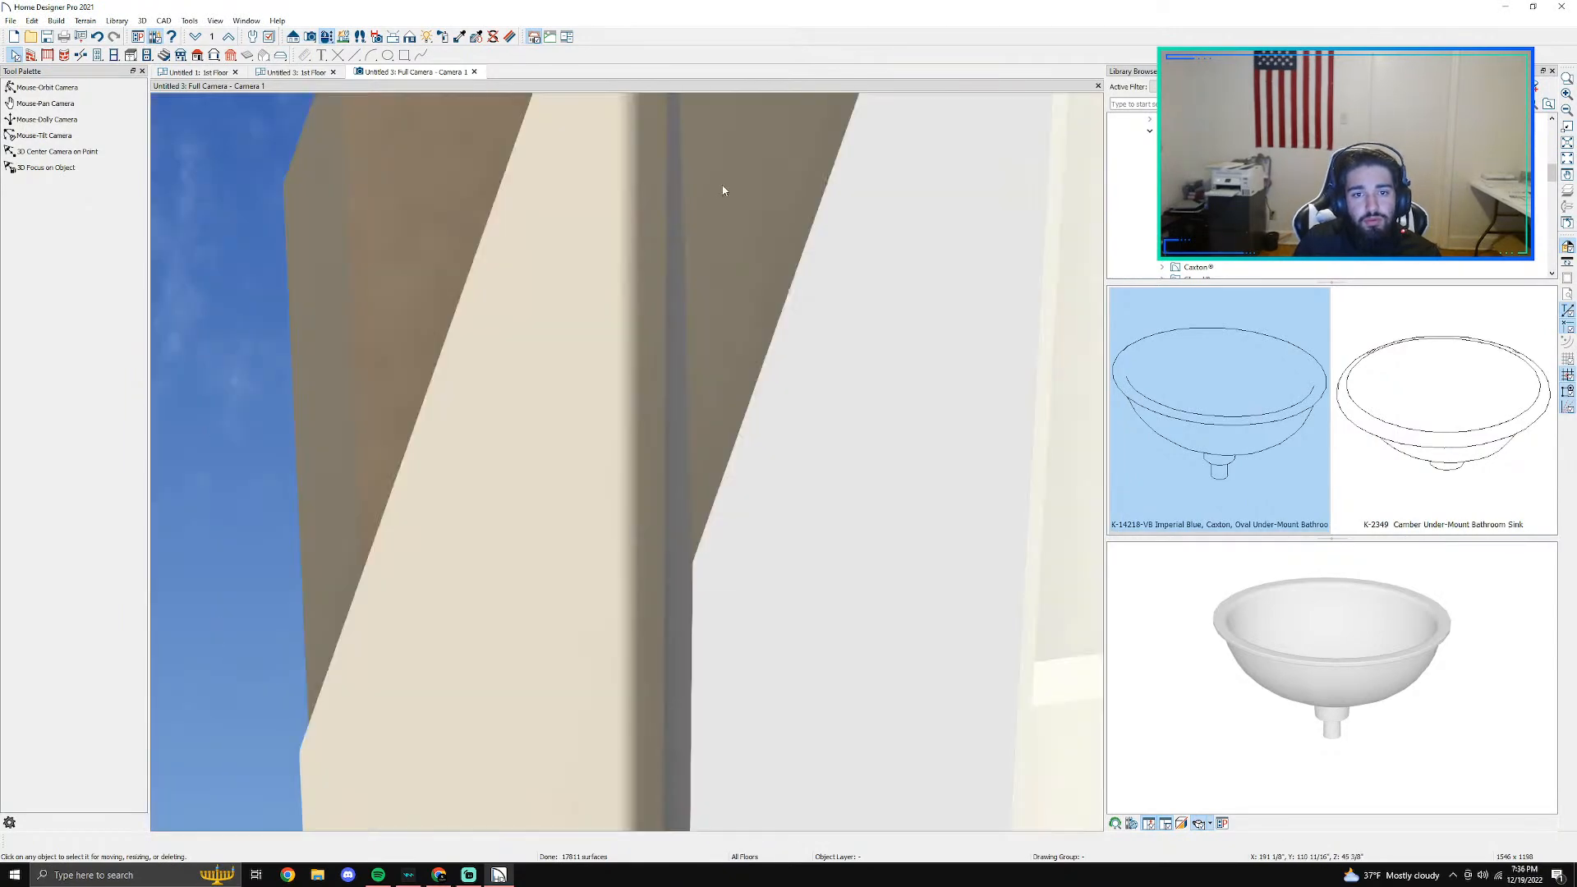
scroll(723, 185, up, 2)
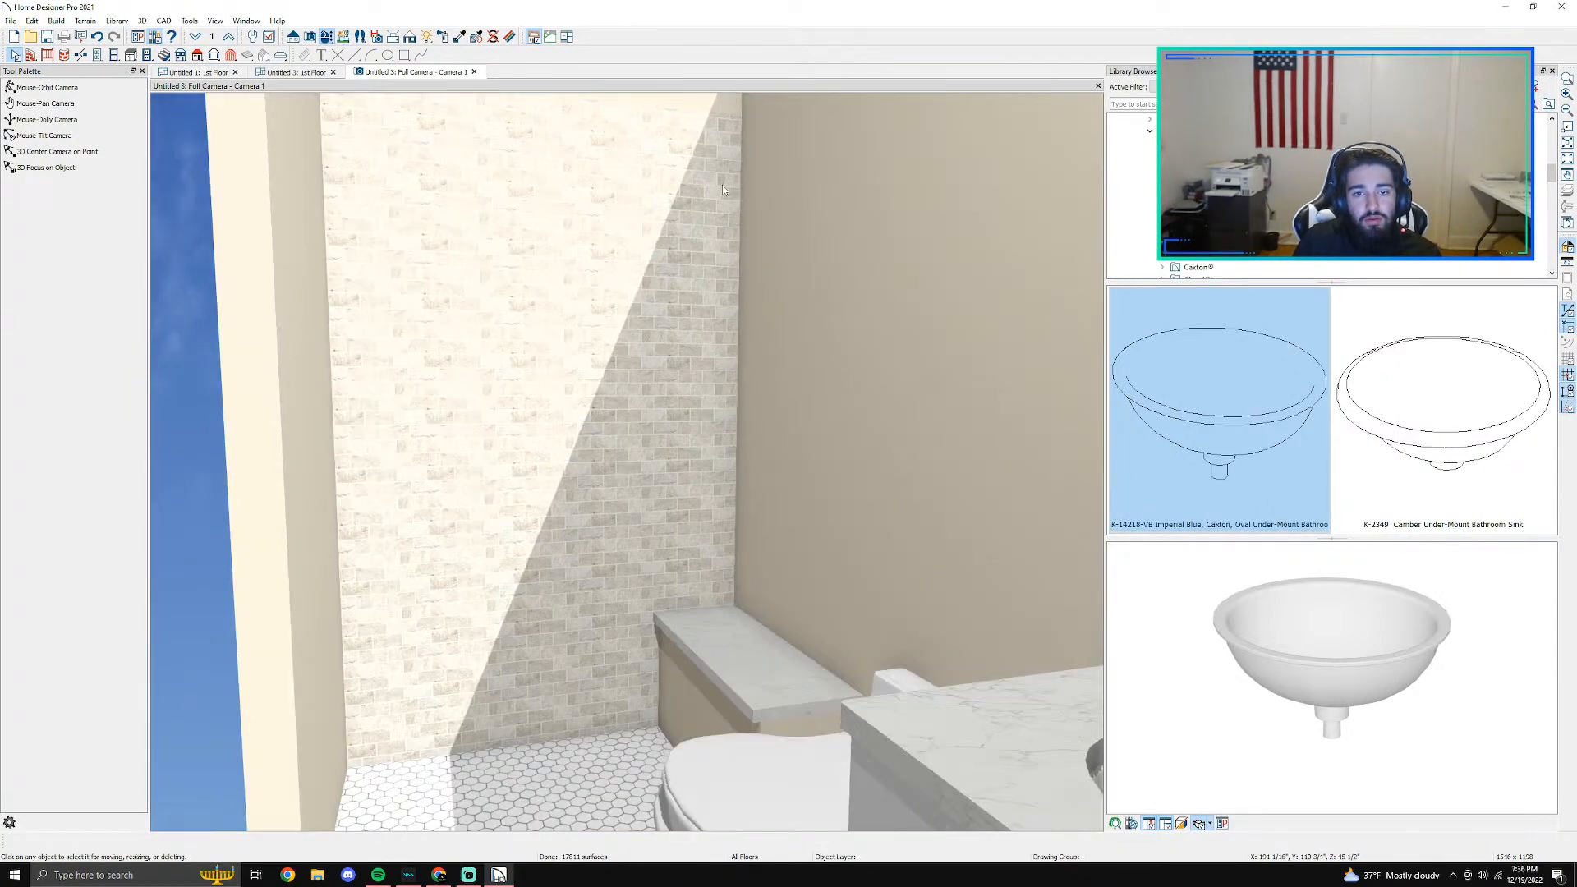
middle_drag(722, 187, 693, 415)
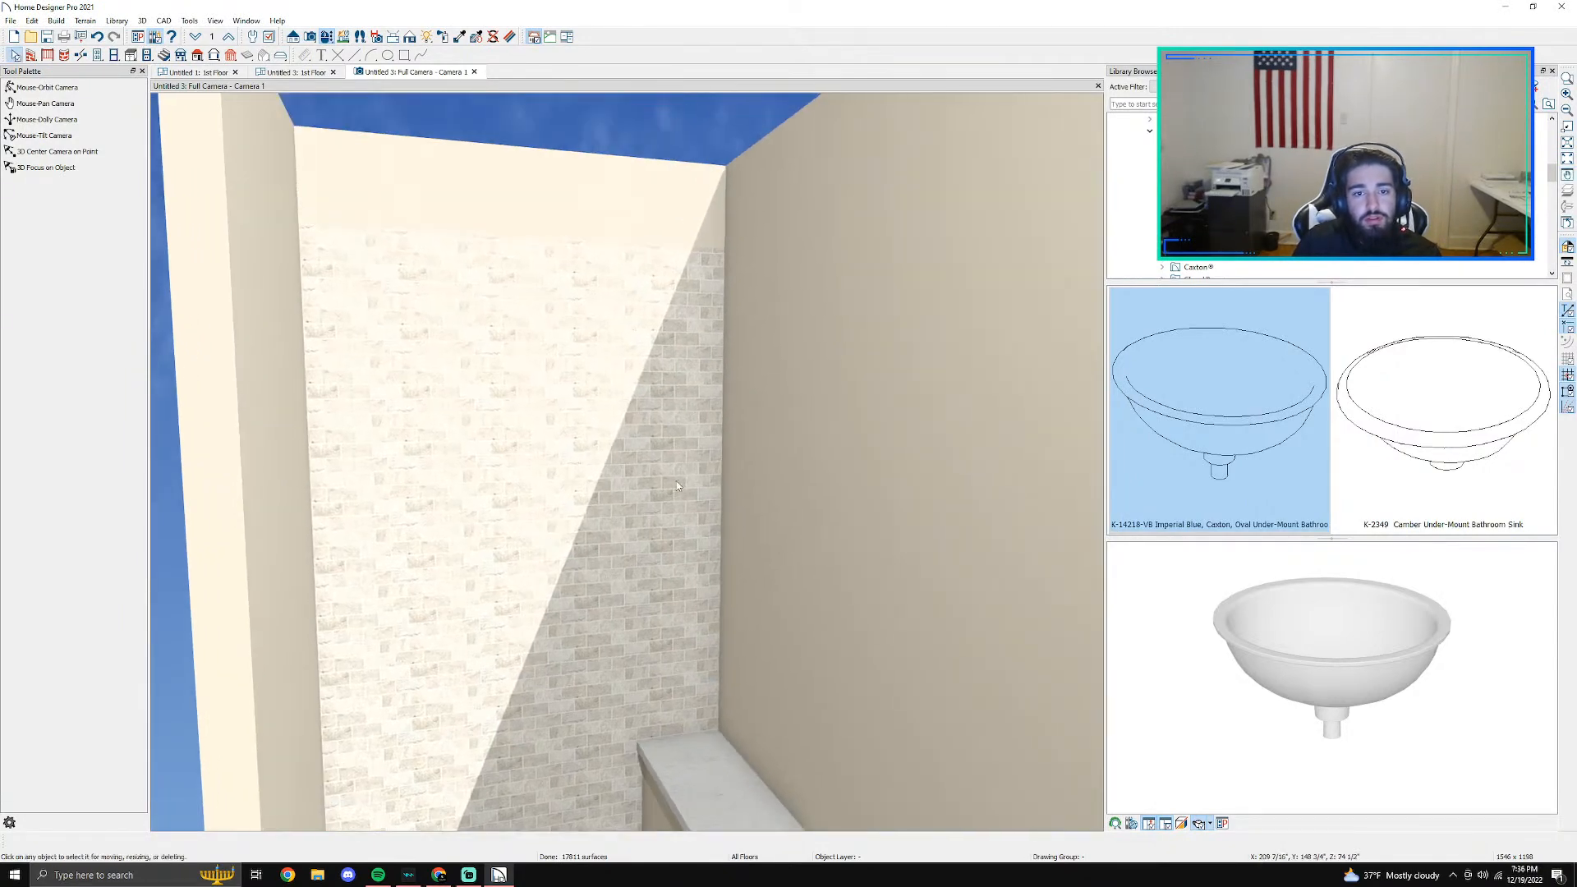
scroll(677, 479, up, 1)
click(296, 72)
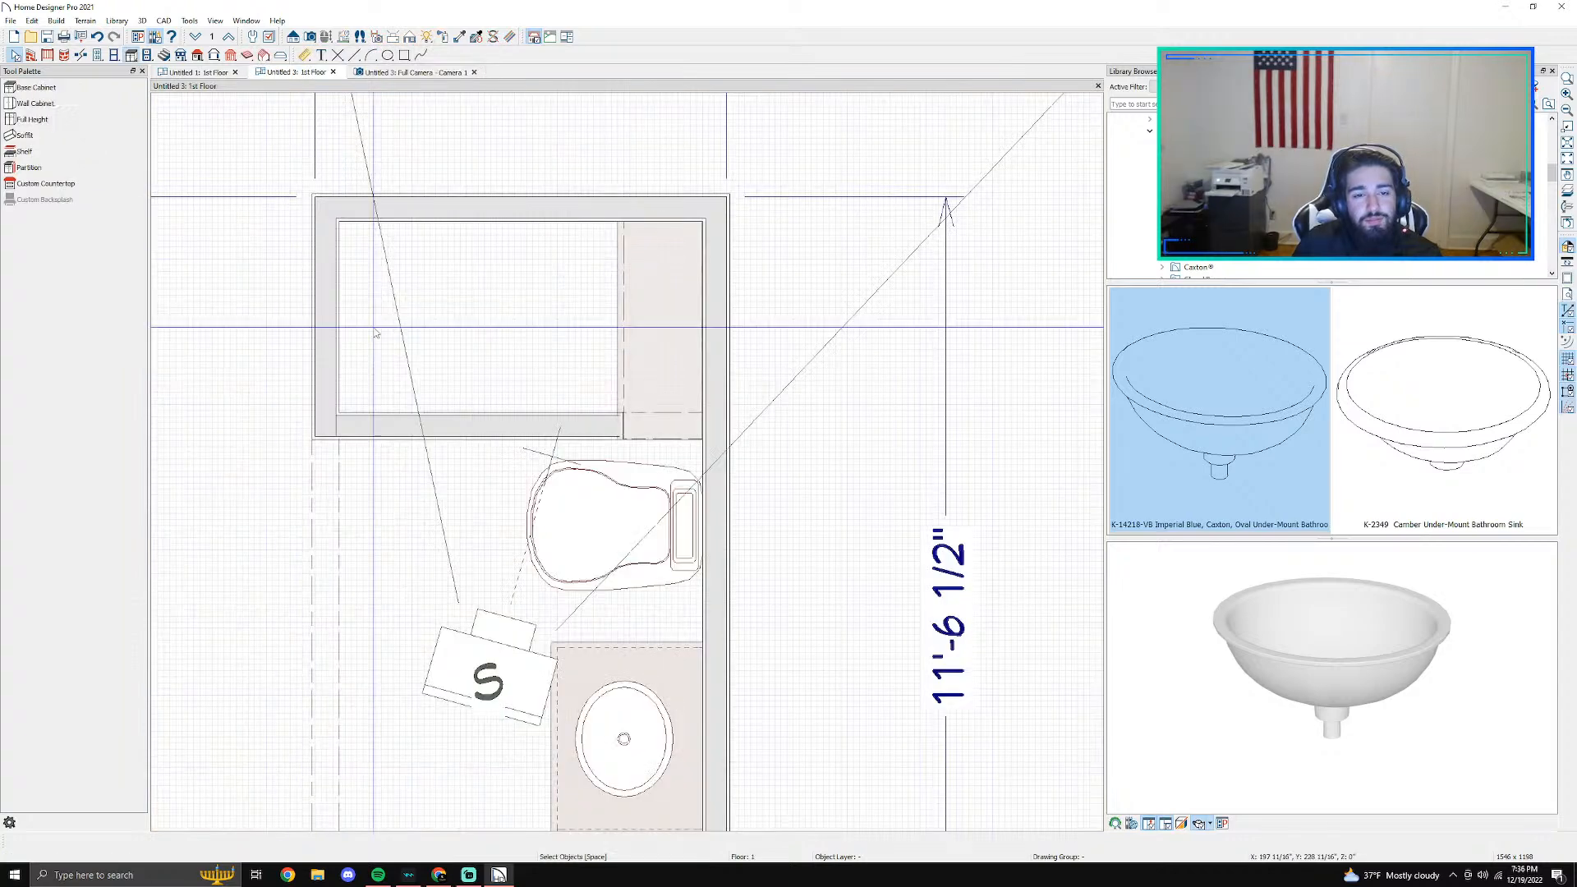
scroll(368, 344, up, 2)
click(310, 321)
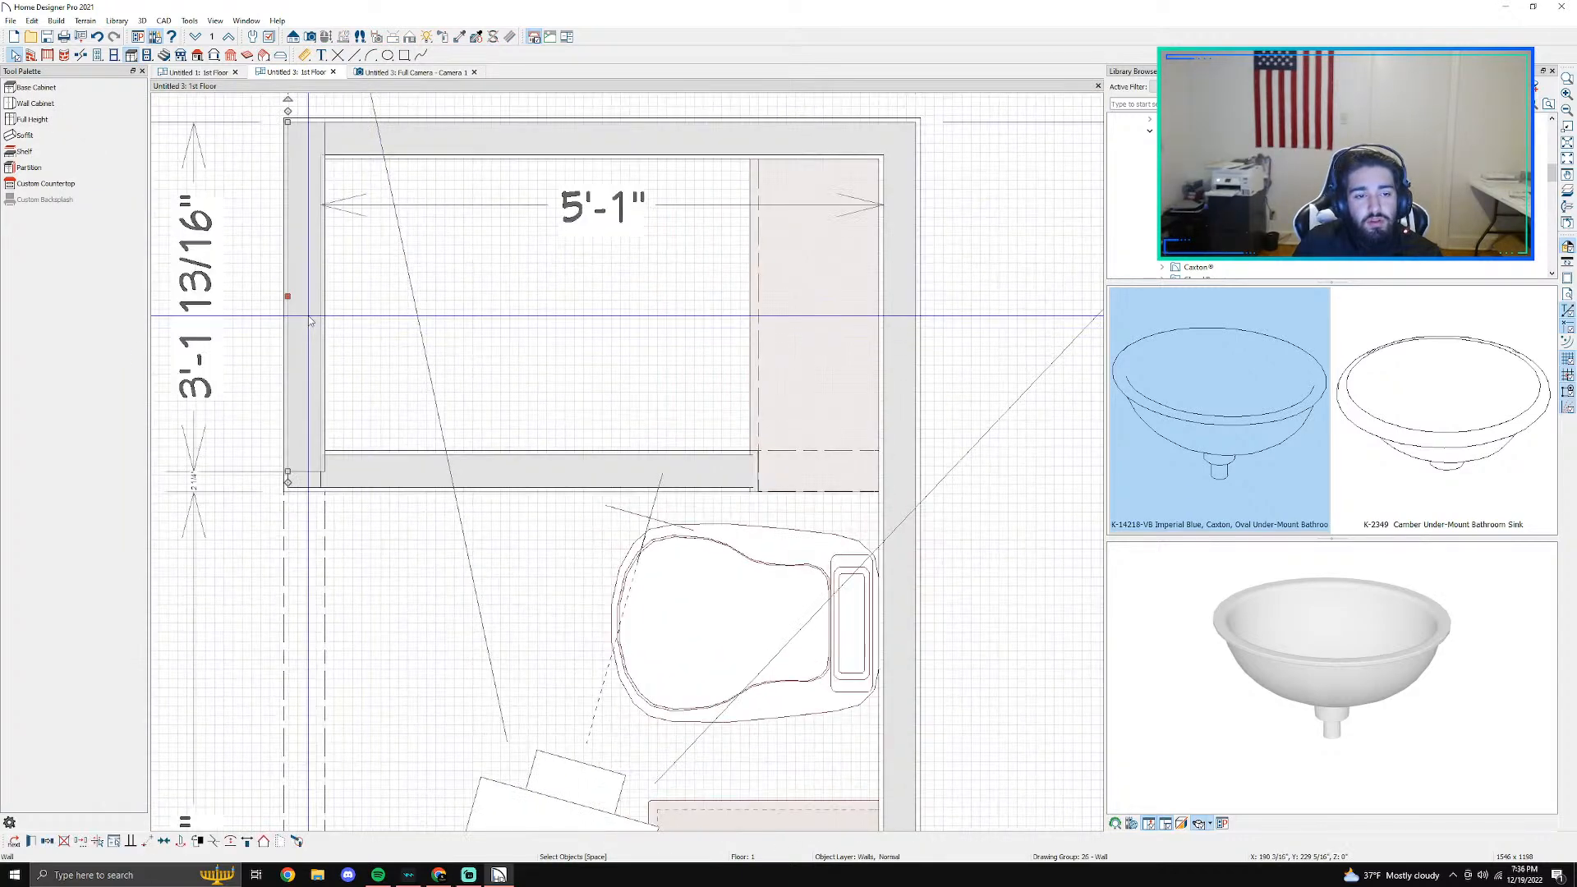
double_click(310, 321)
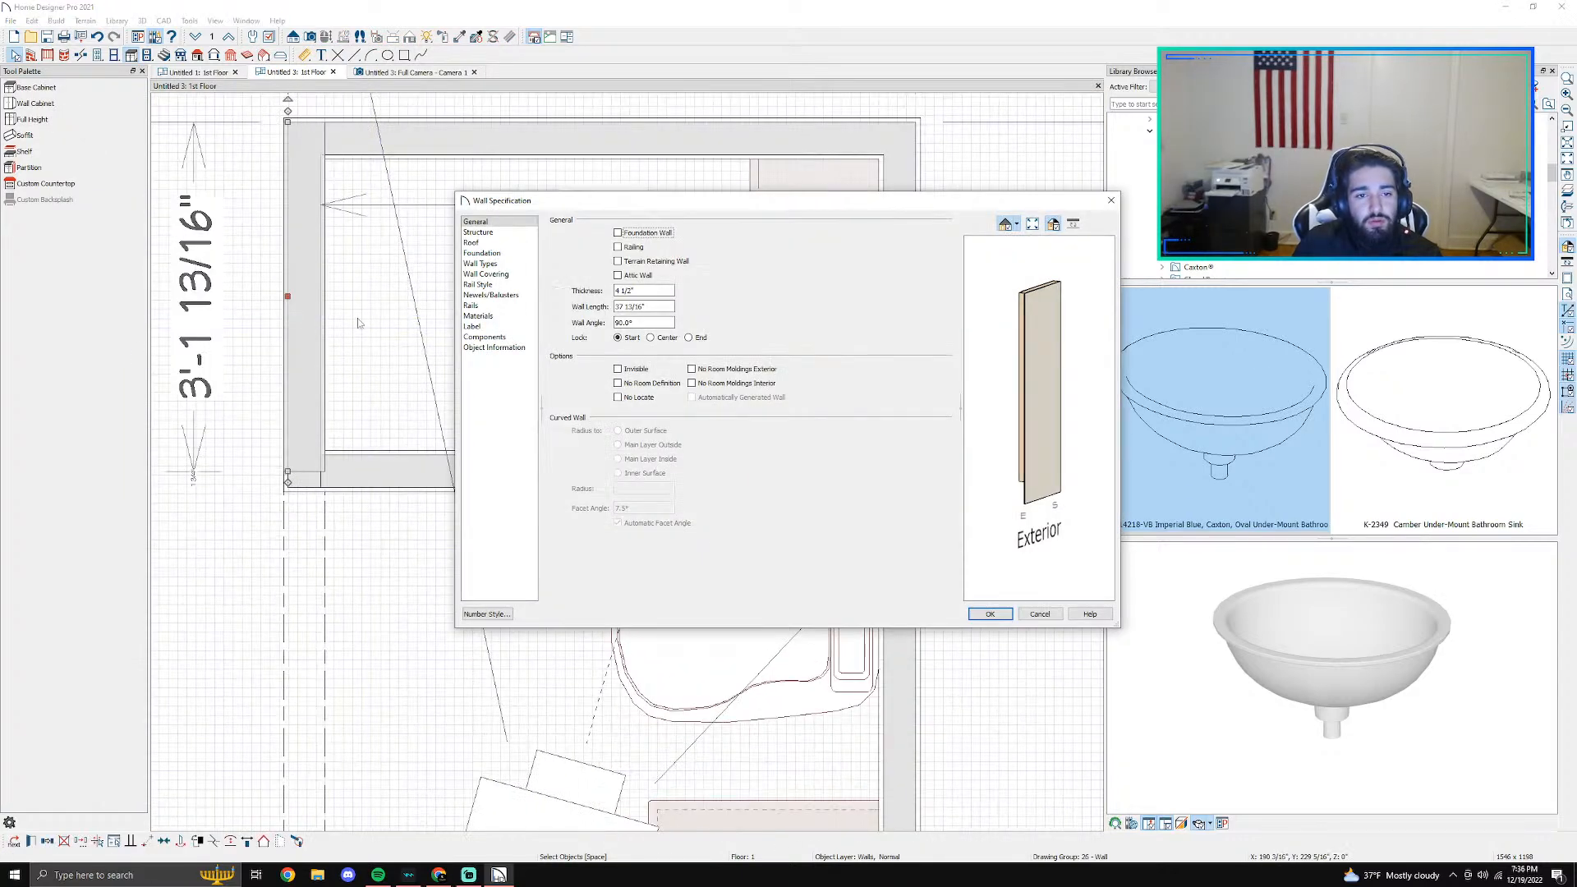
click(500, 316)
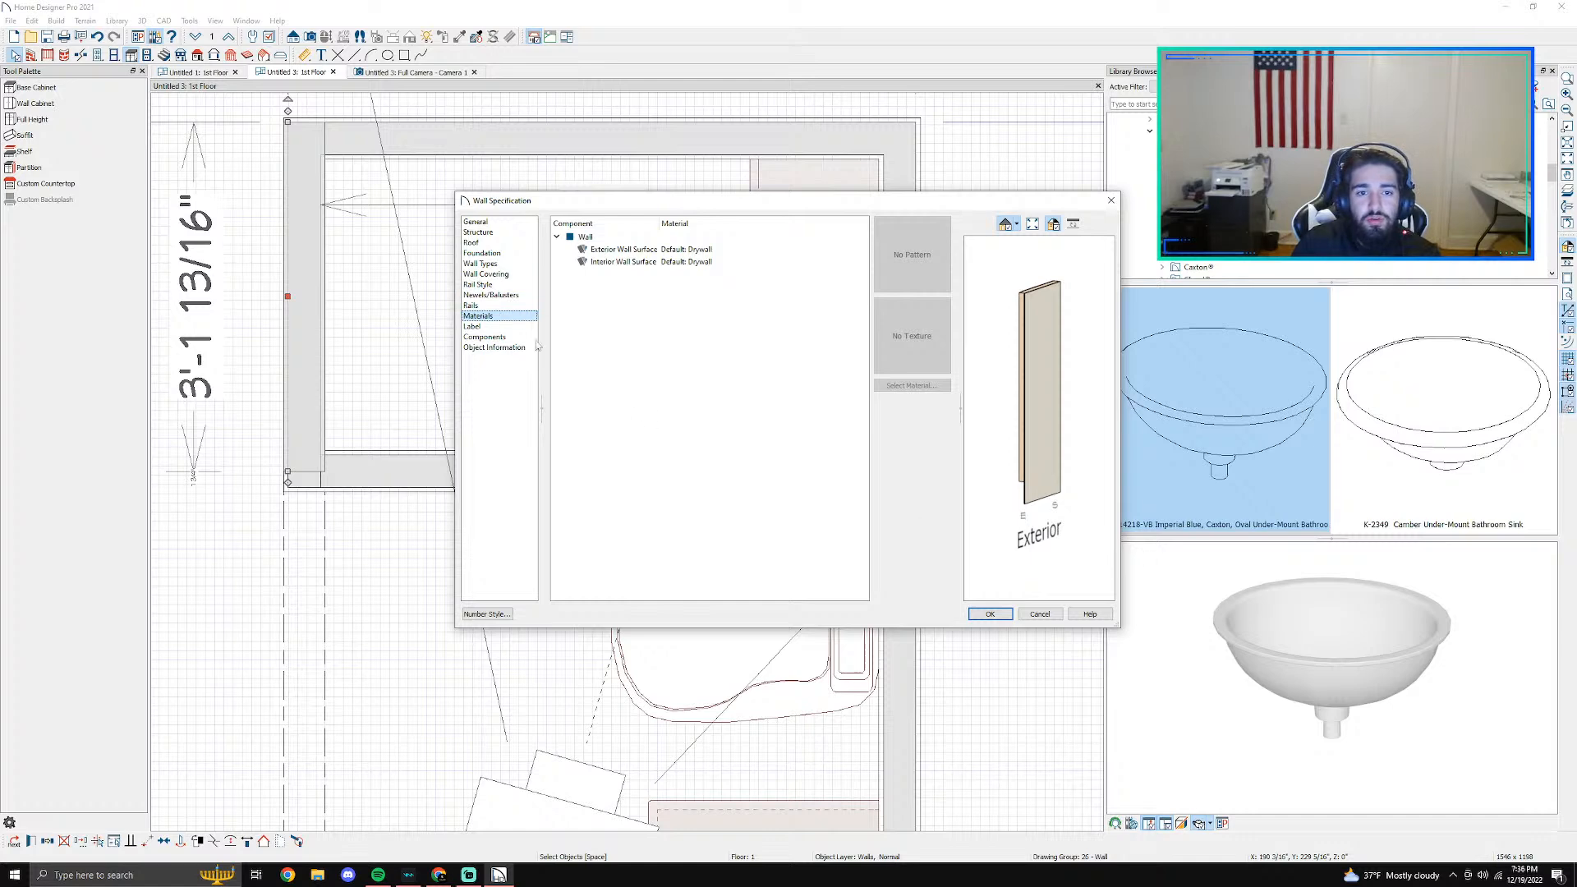
click(501, 274)
click(650, 252)
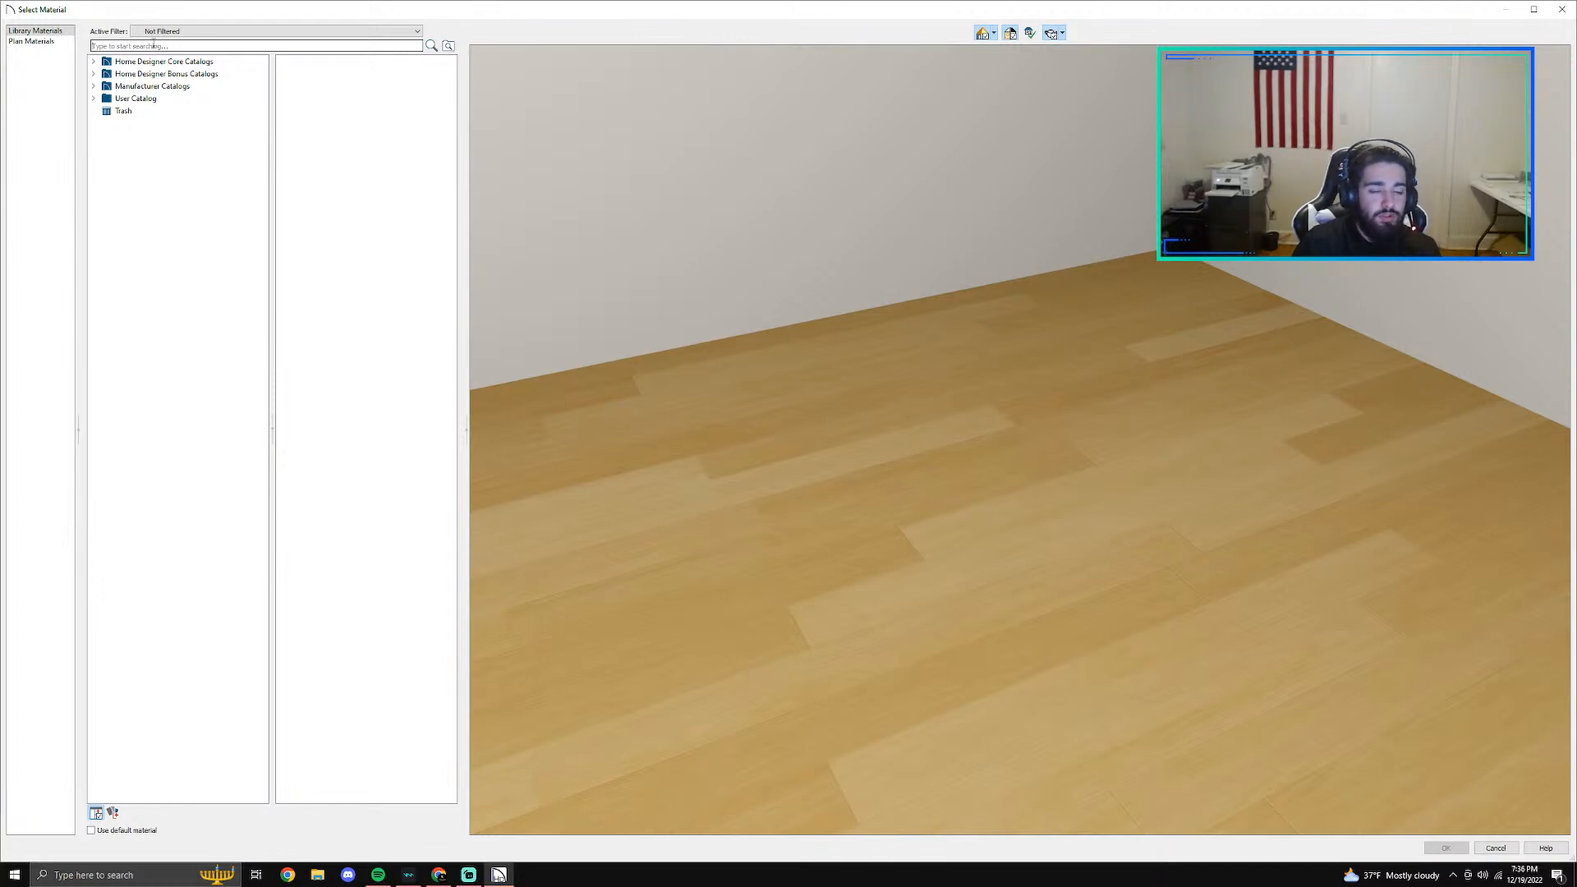
click(1561, 9)
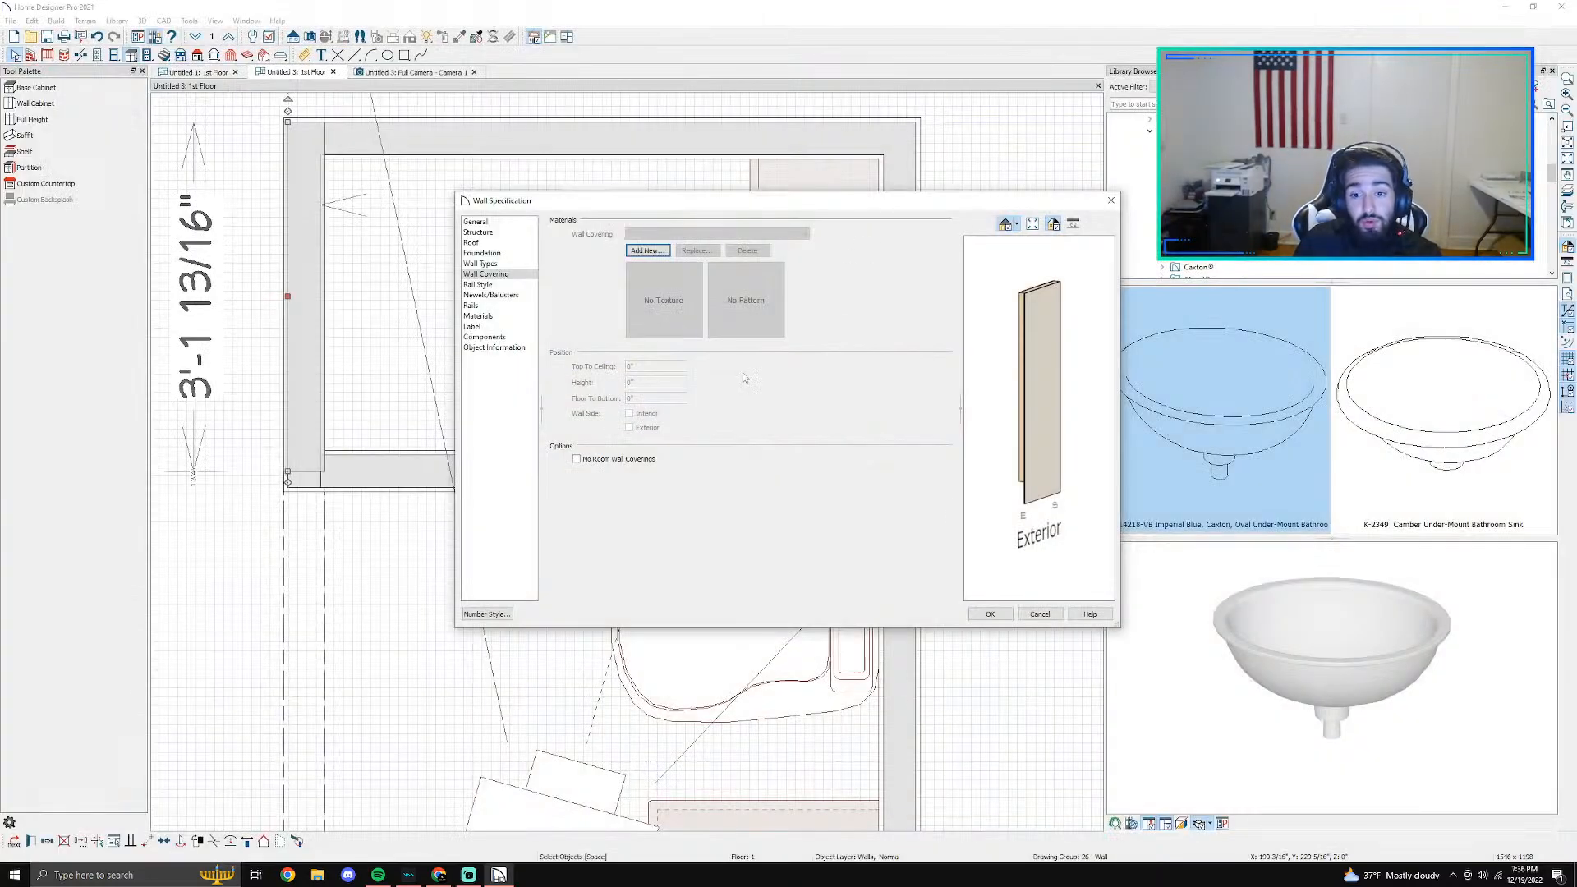
click(1039, 614)
- Look up the name of the wall covering material used on the shower's back wall and leave its specification unchanged
double_click(515, 136)
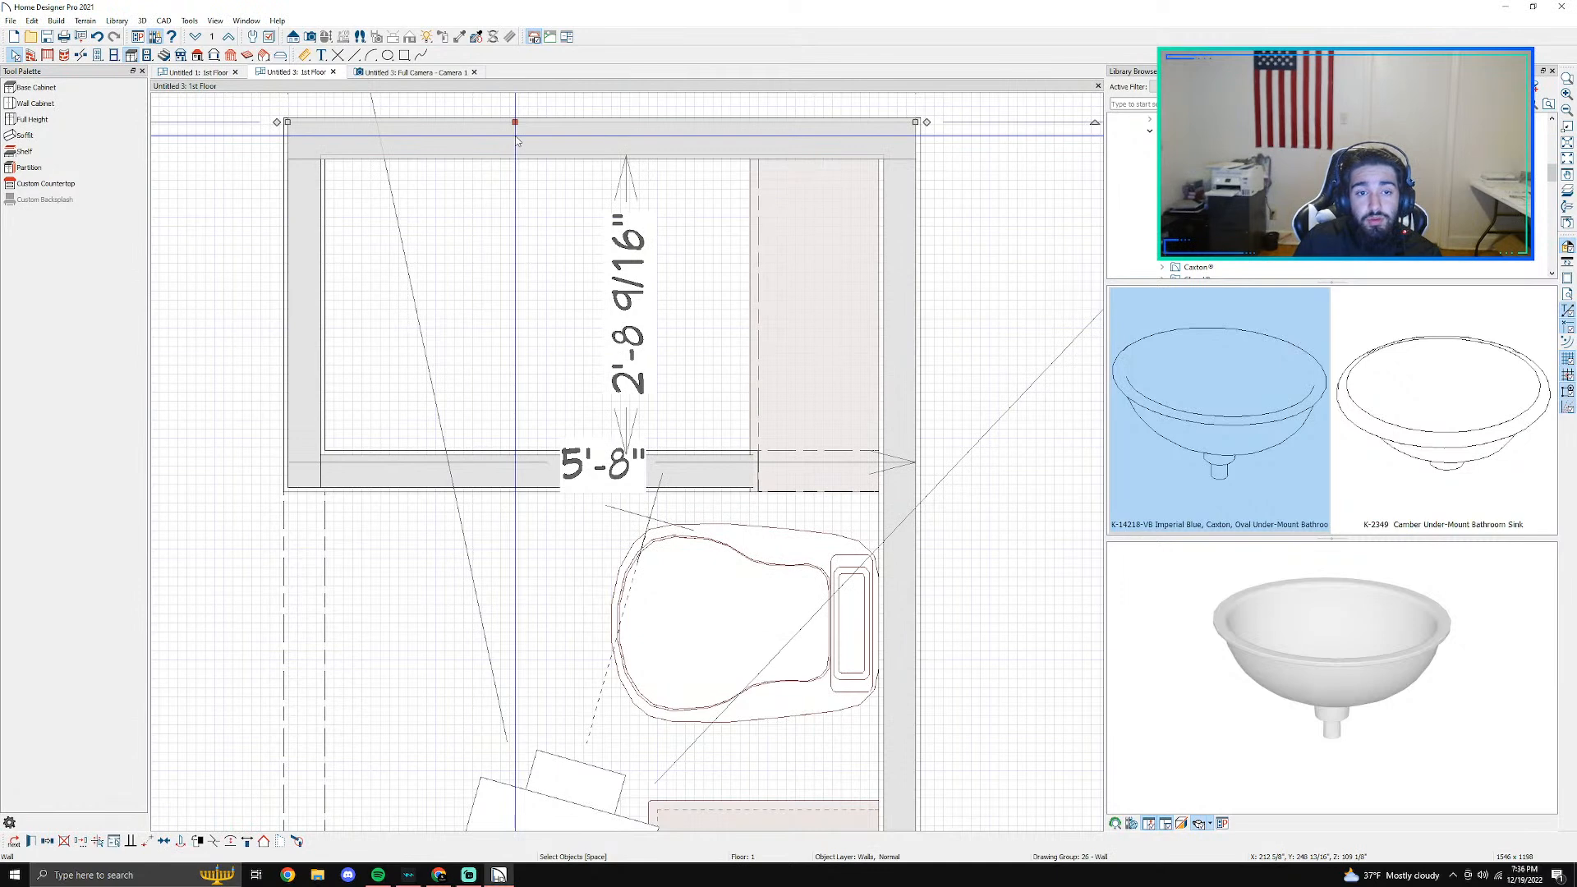
click(492, 253)
click(508, 263)
click(509, 274)
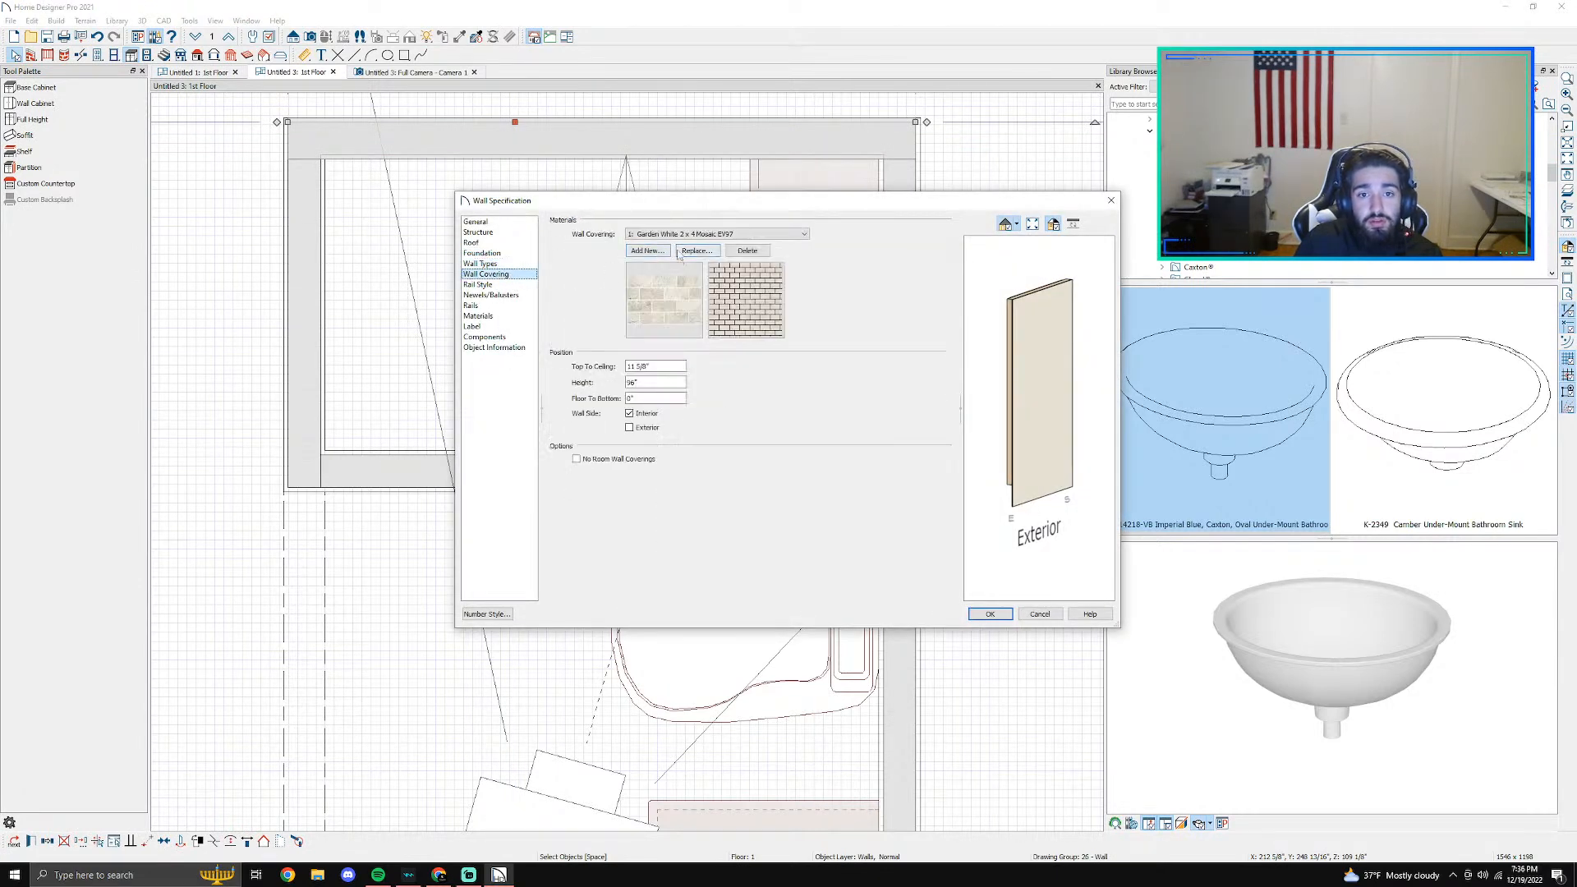
click(1111, 200)
- Add Garden White 2 x 4 Mosaic EV97, found by searching ev97, to the shower's left wall, starting at 0" from the floor, and set its height
click(310, 265)
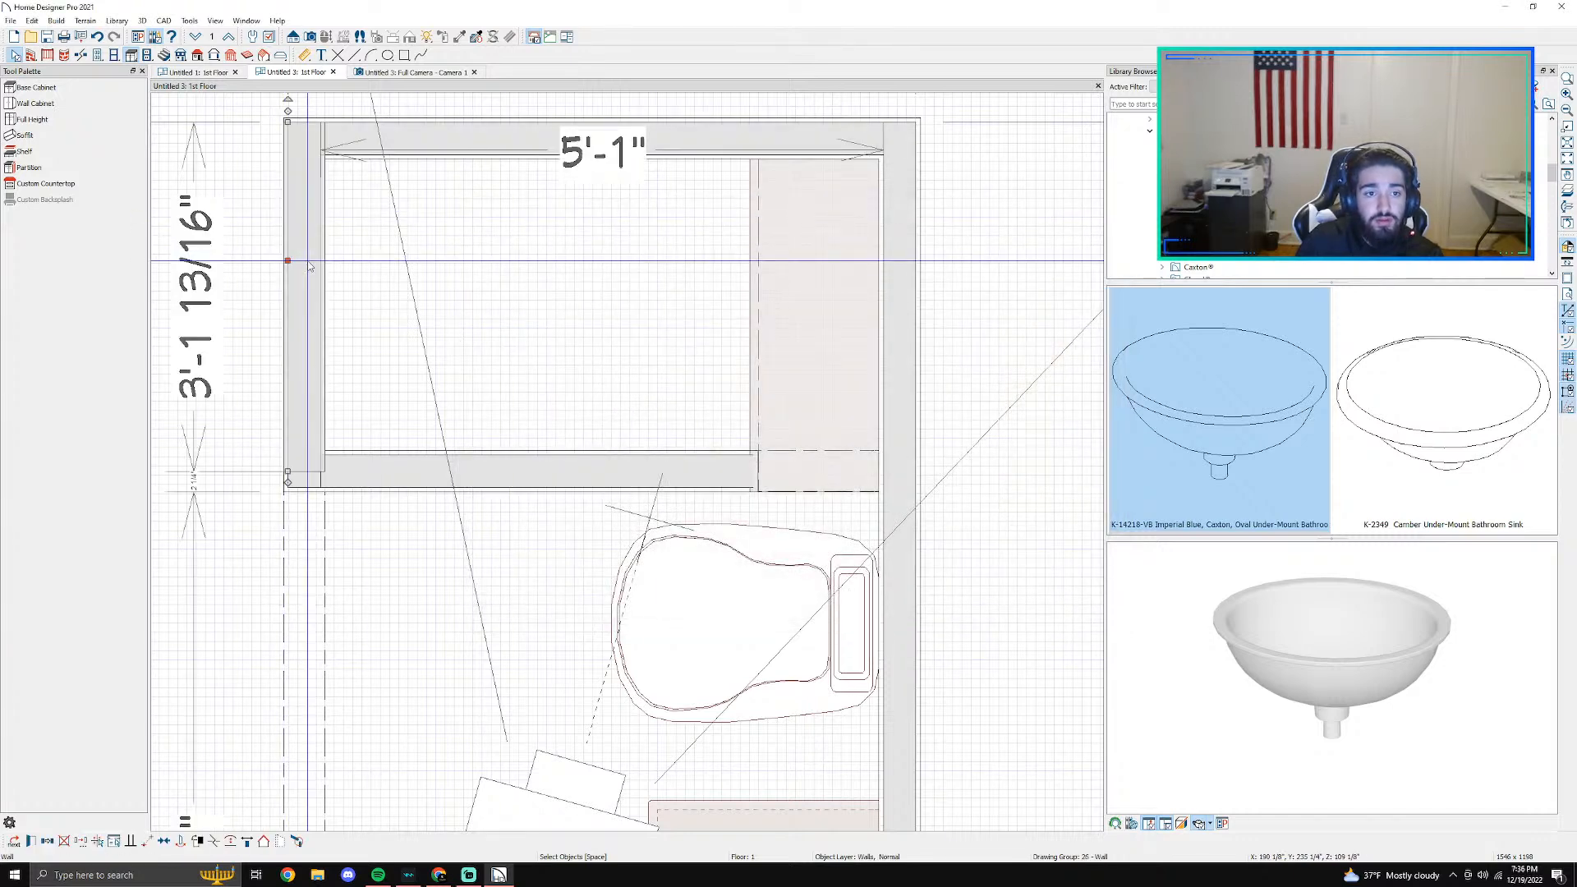
double_click(310, 265)
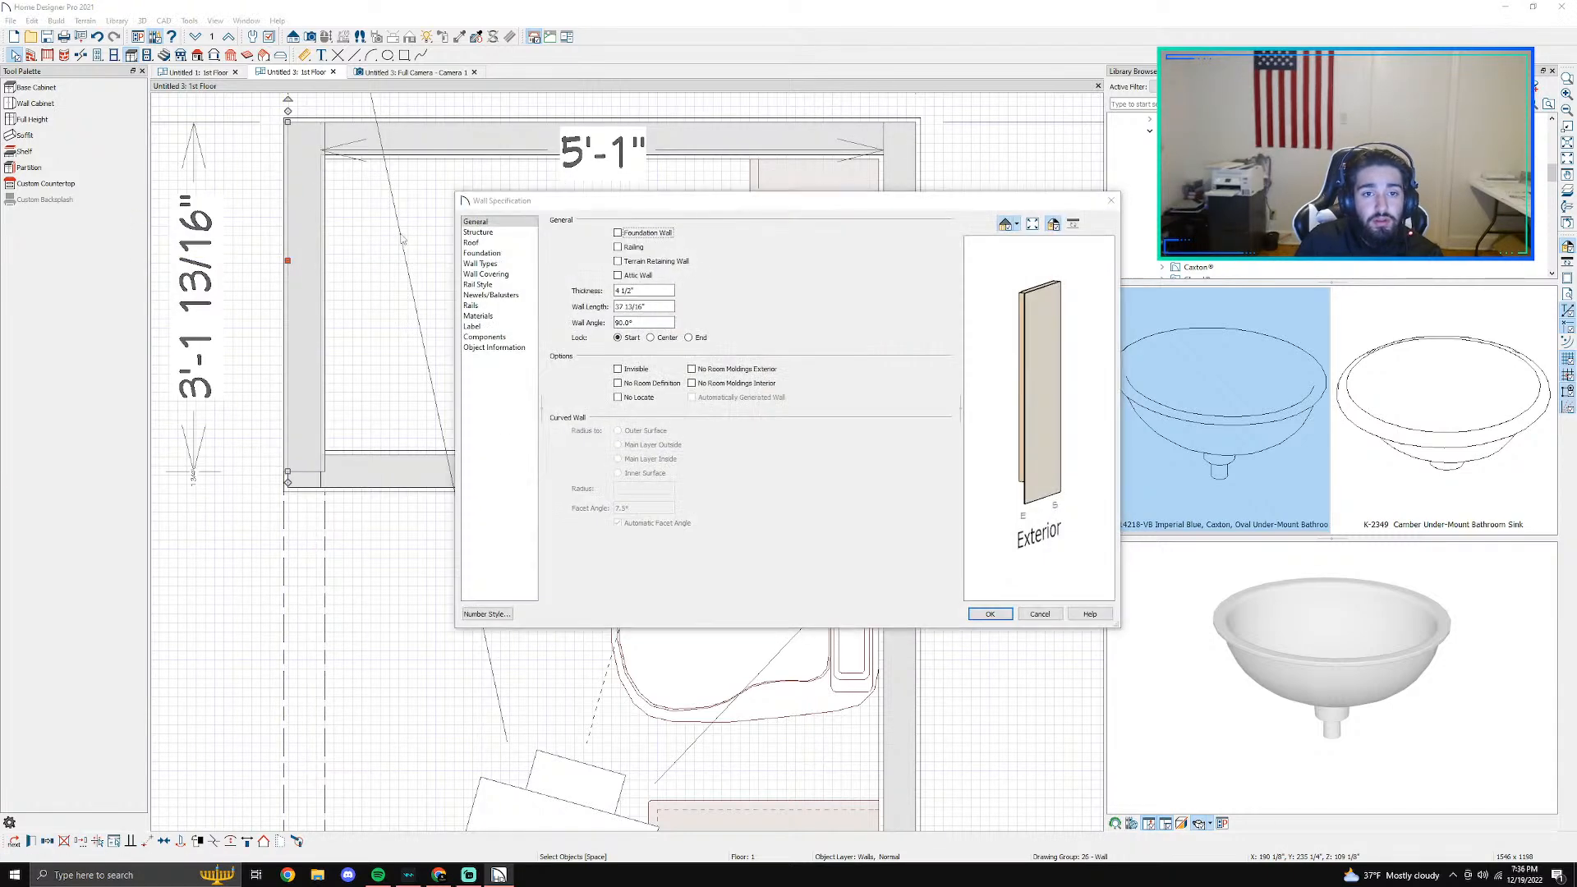
click(496, 274)
click(661, 249)
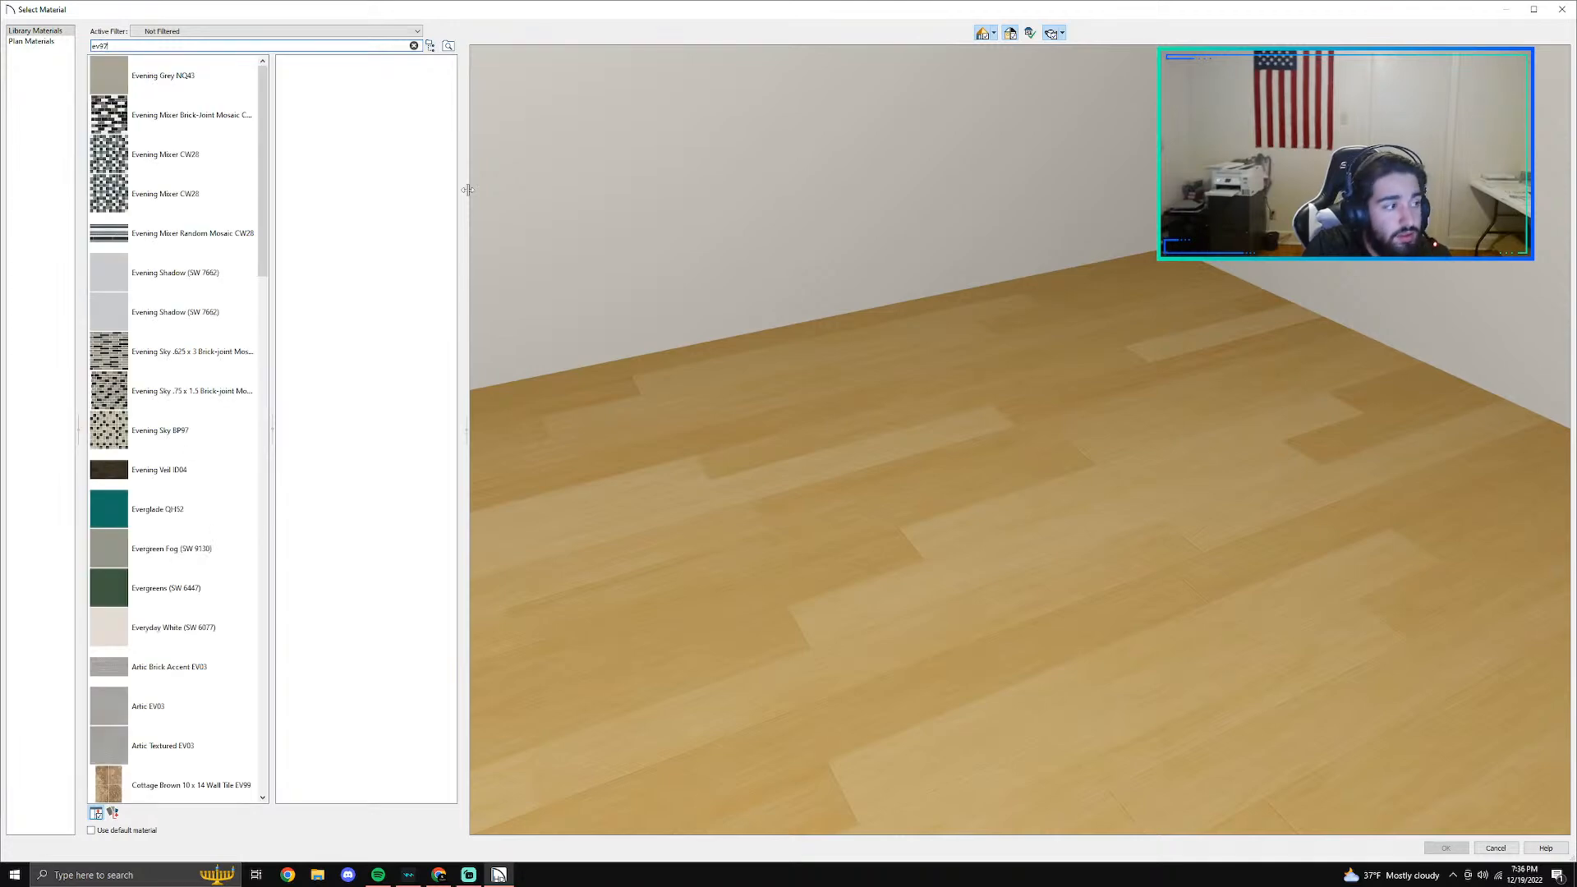
click(149, 115)
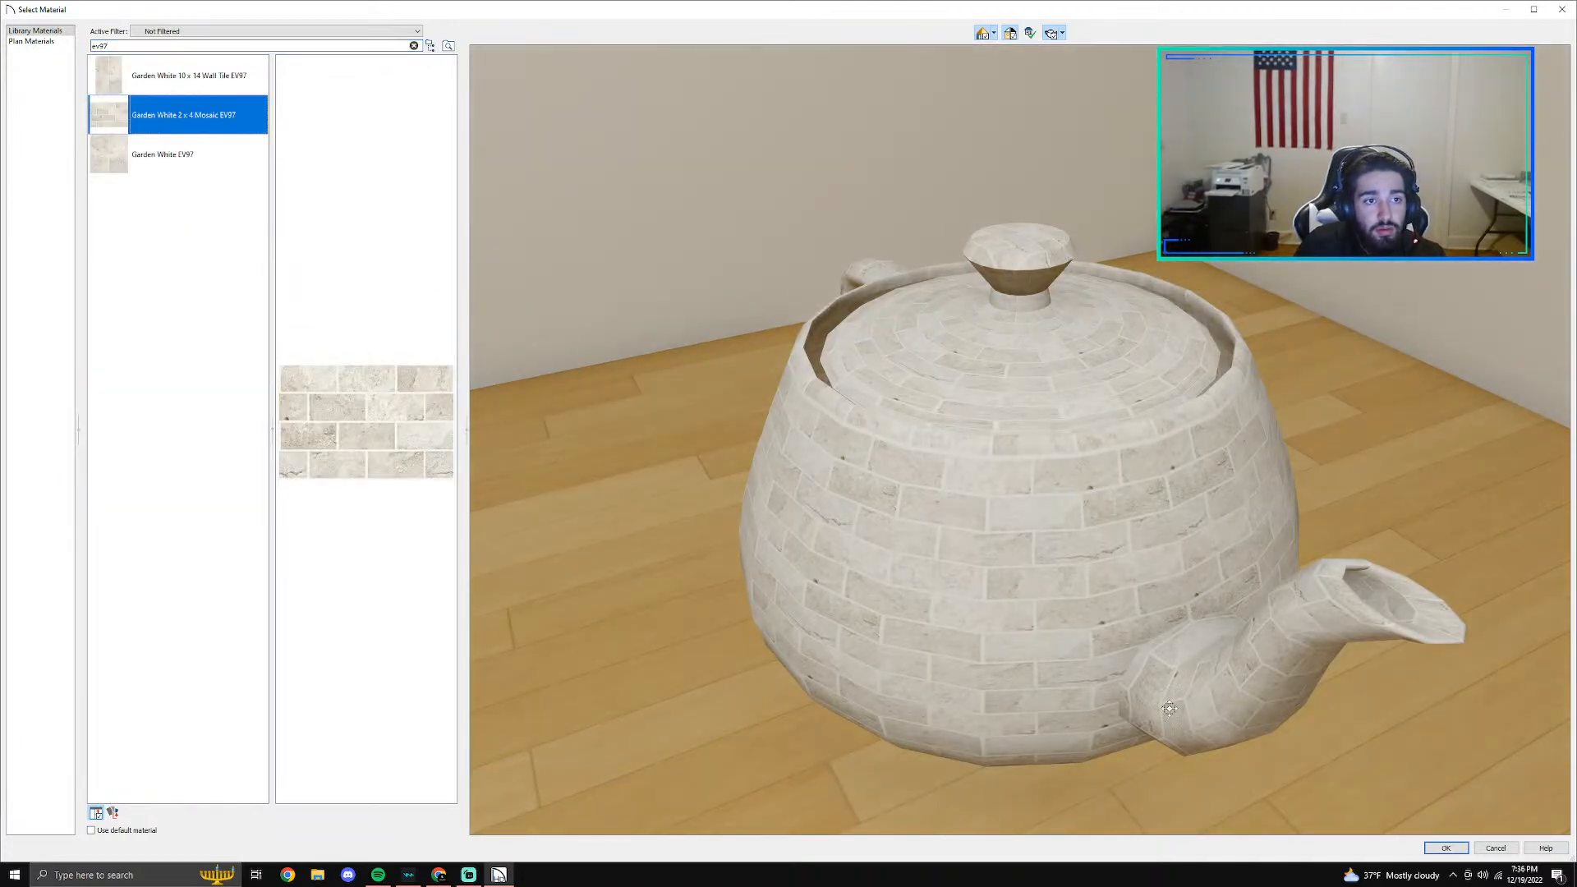
click(1445, 848)
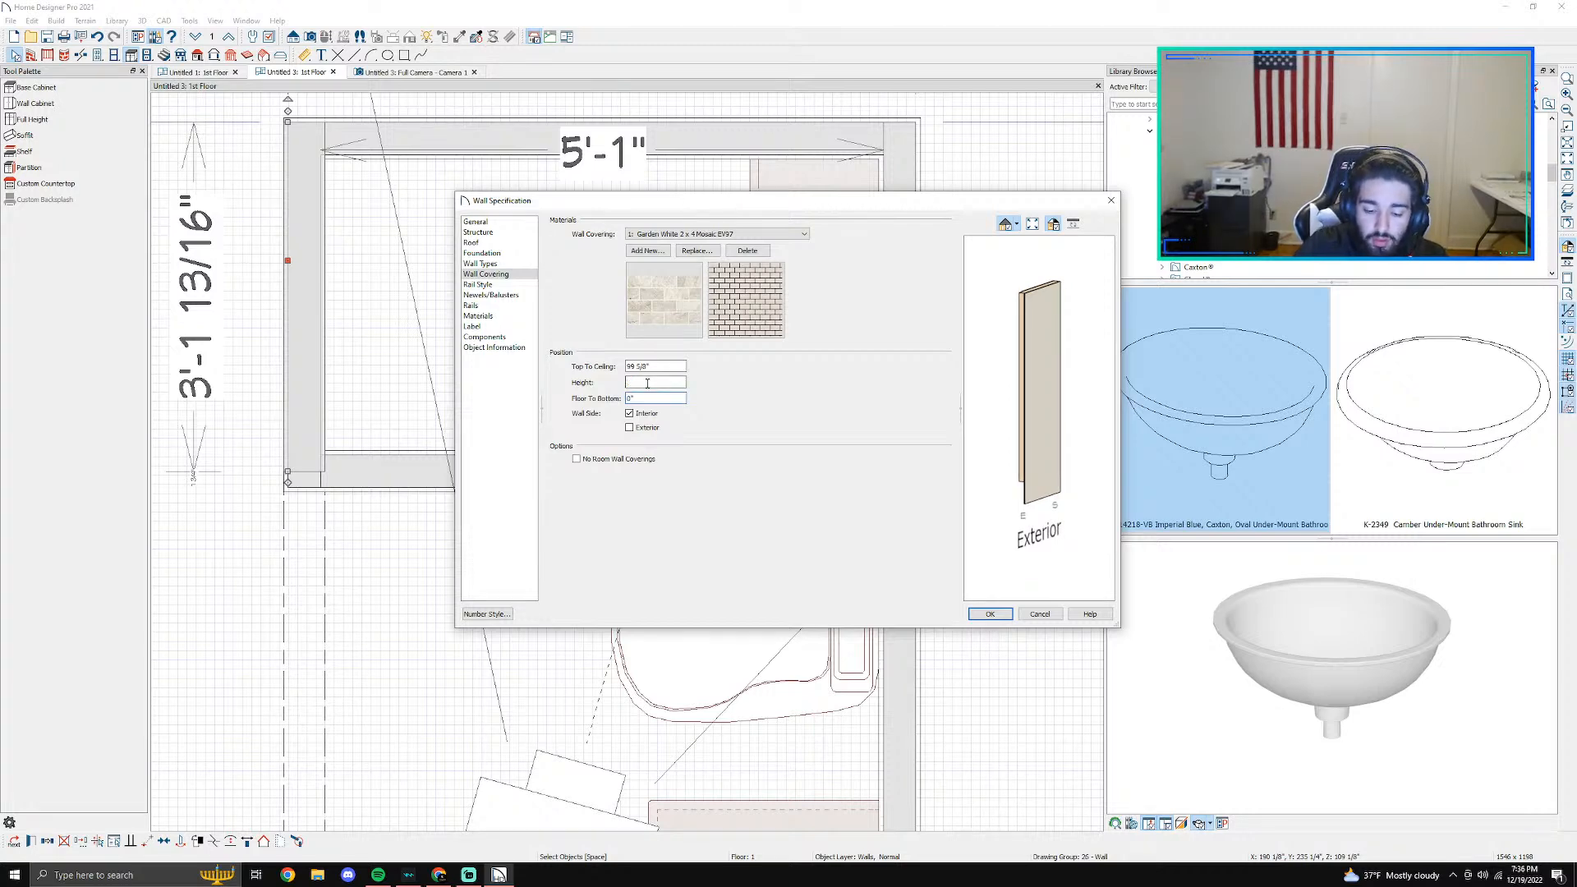
key(Return)
- Add a Garden White 2 x 4 Mosaic EV97 covering to the right wall beside the shower, finding it with the search ev97
click(898, 323)
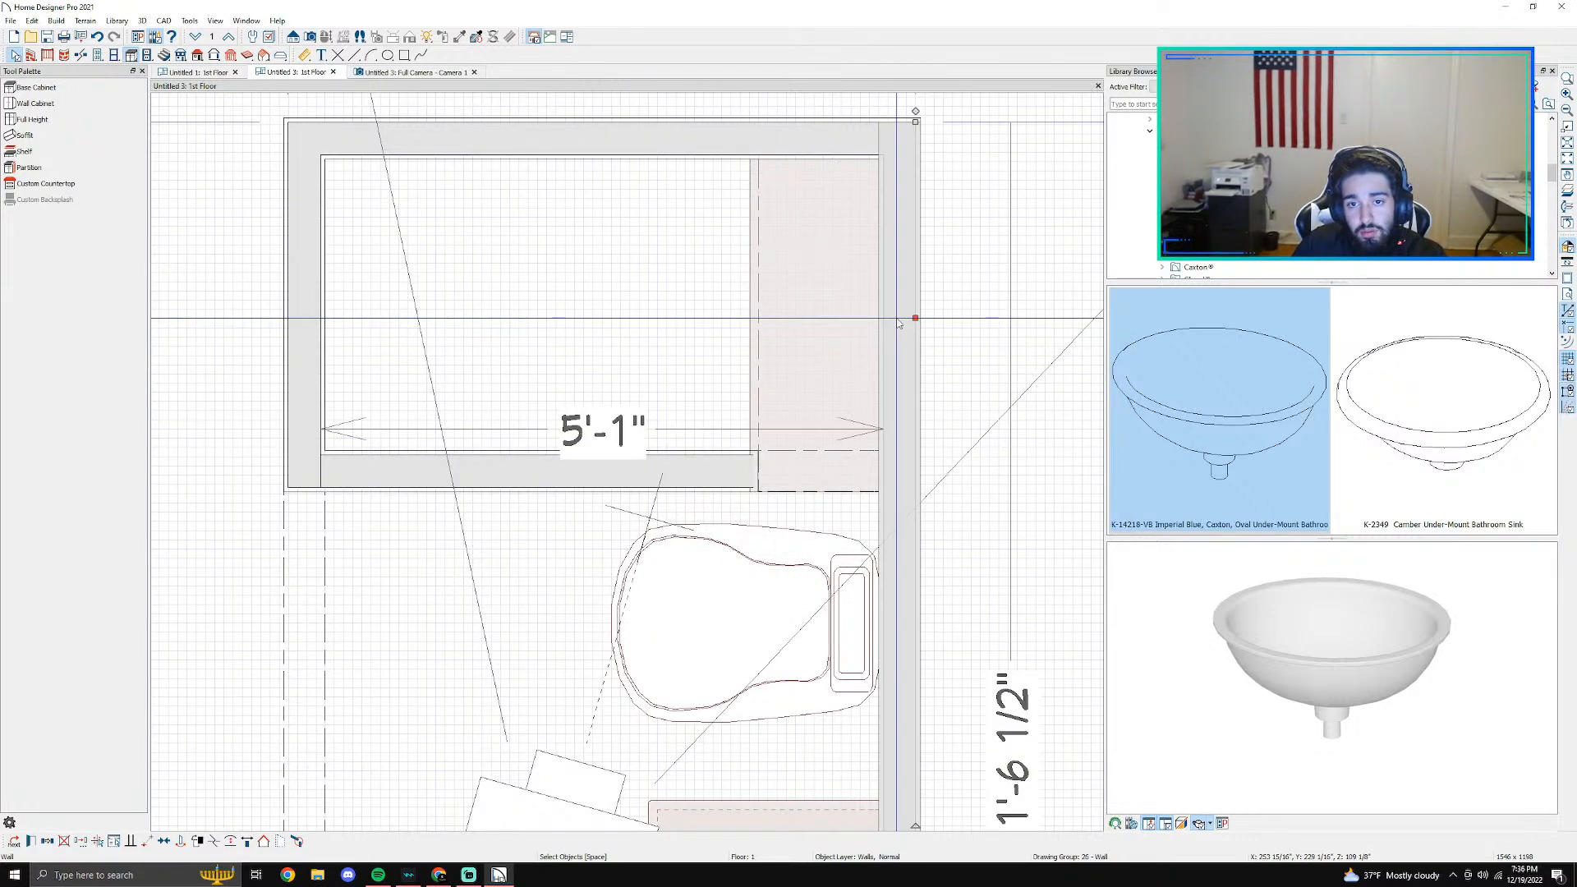
double_click(899, 322)
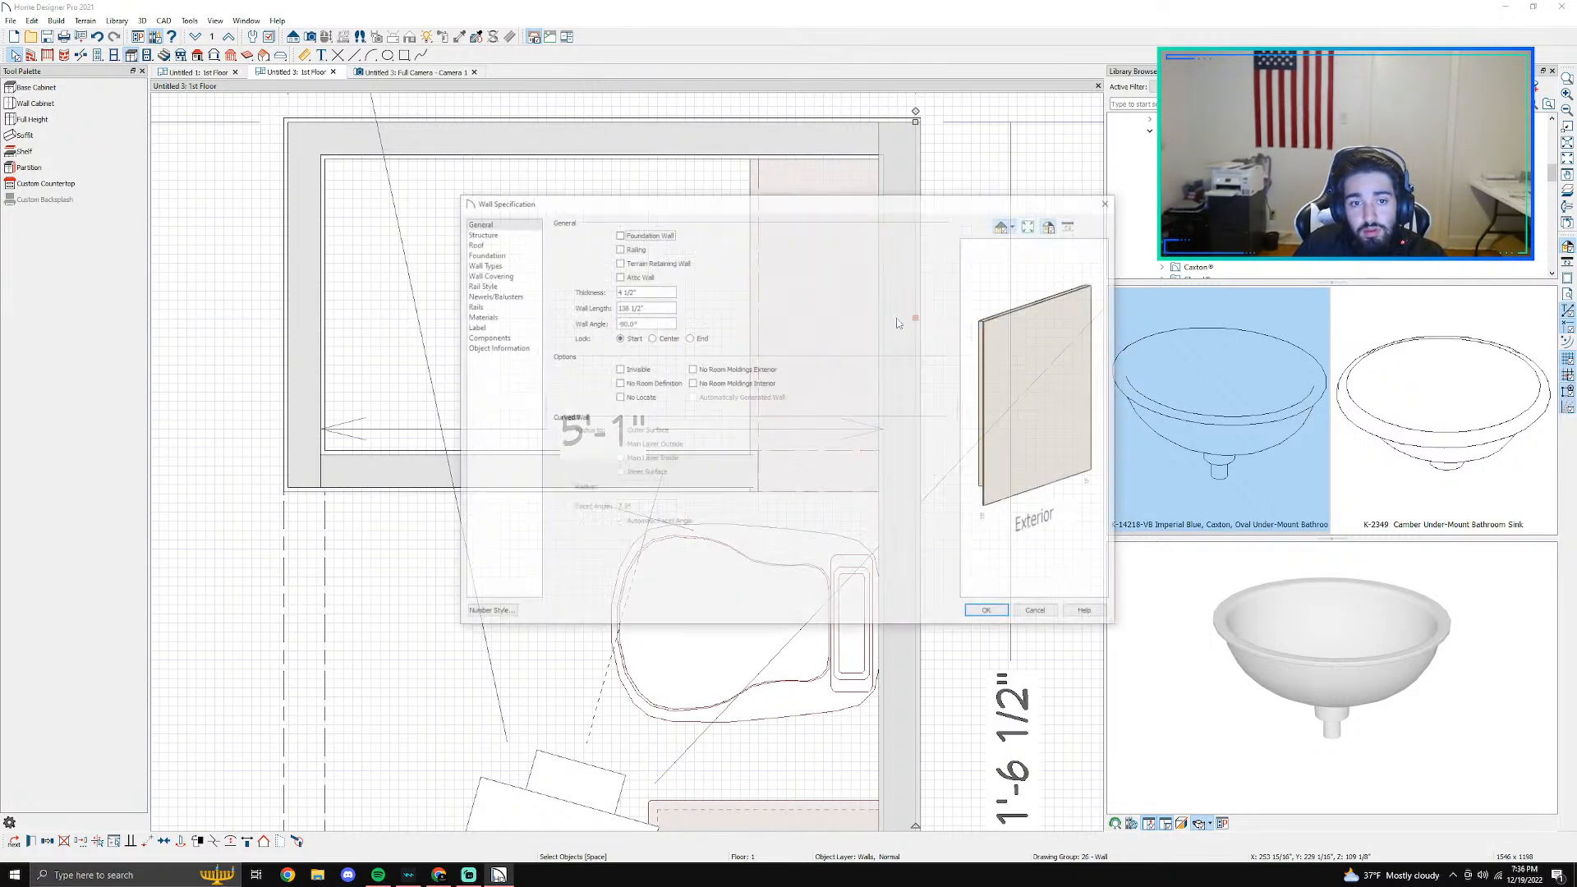
click(504, 274)
click(648, 250)
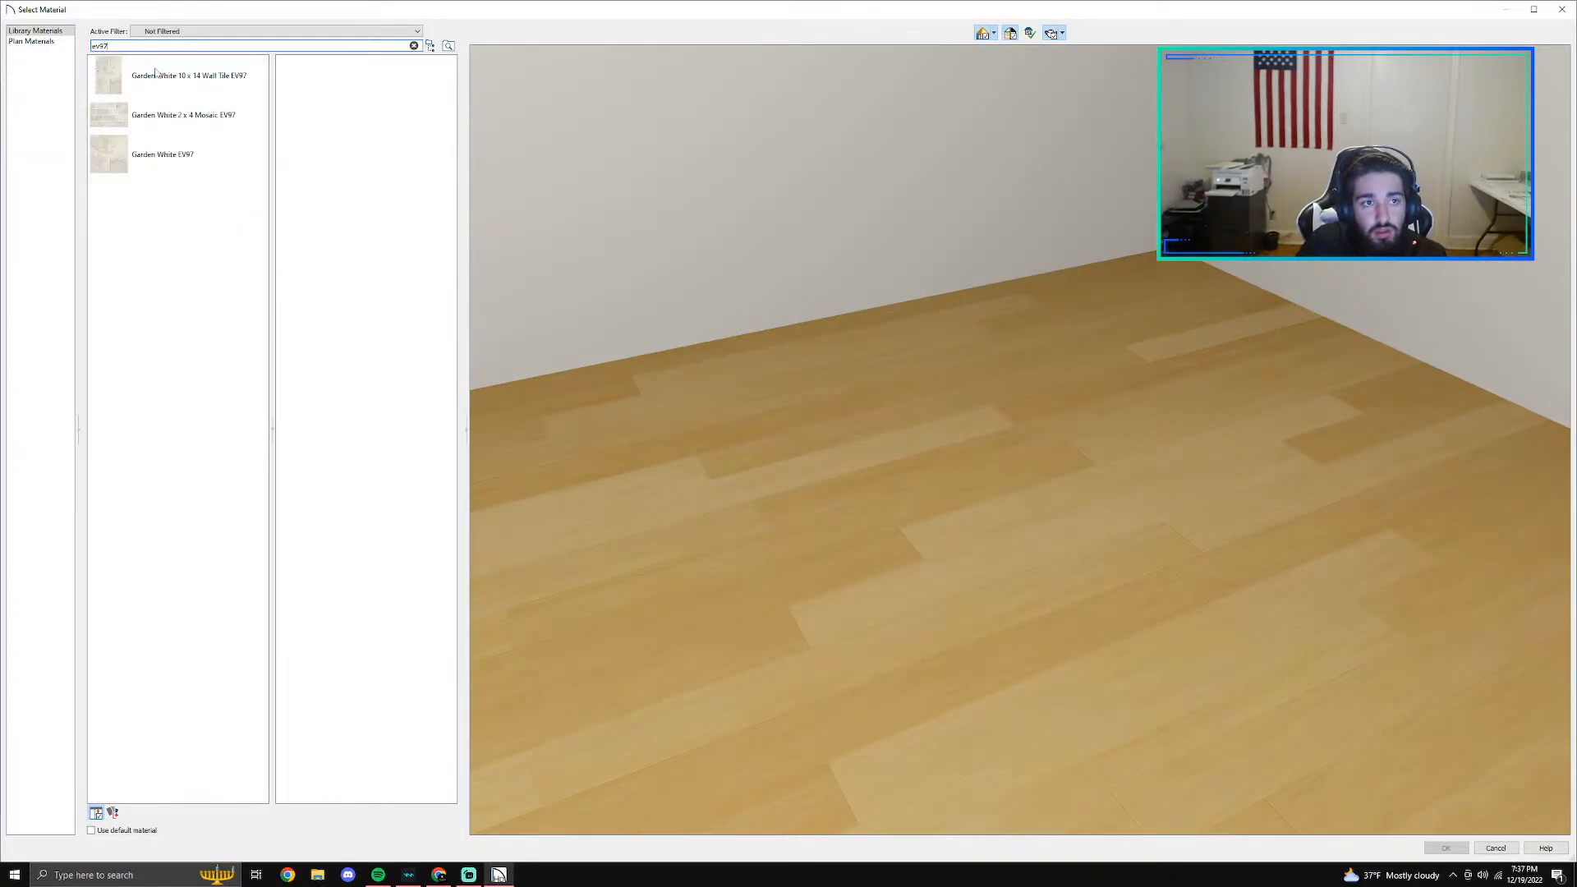
click(173, 115)
click(1447, 848)
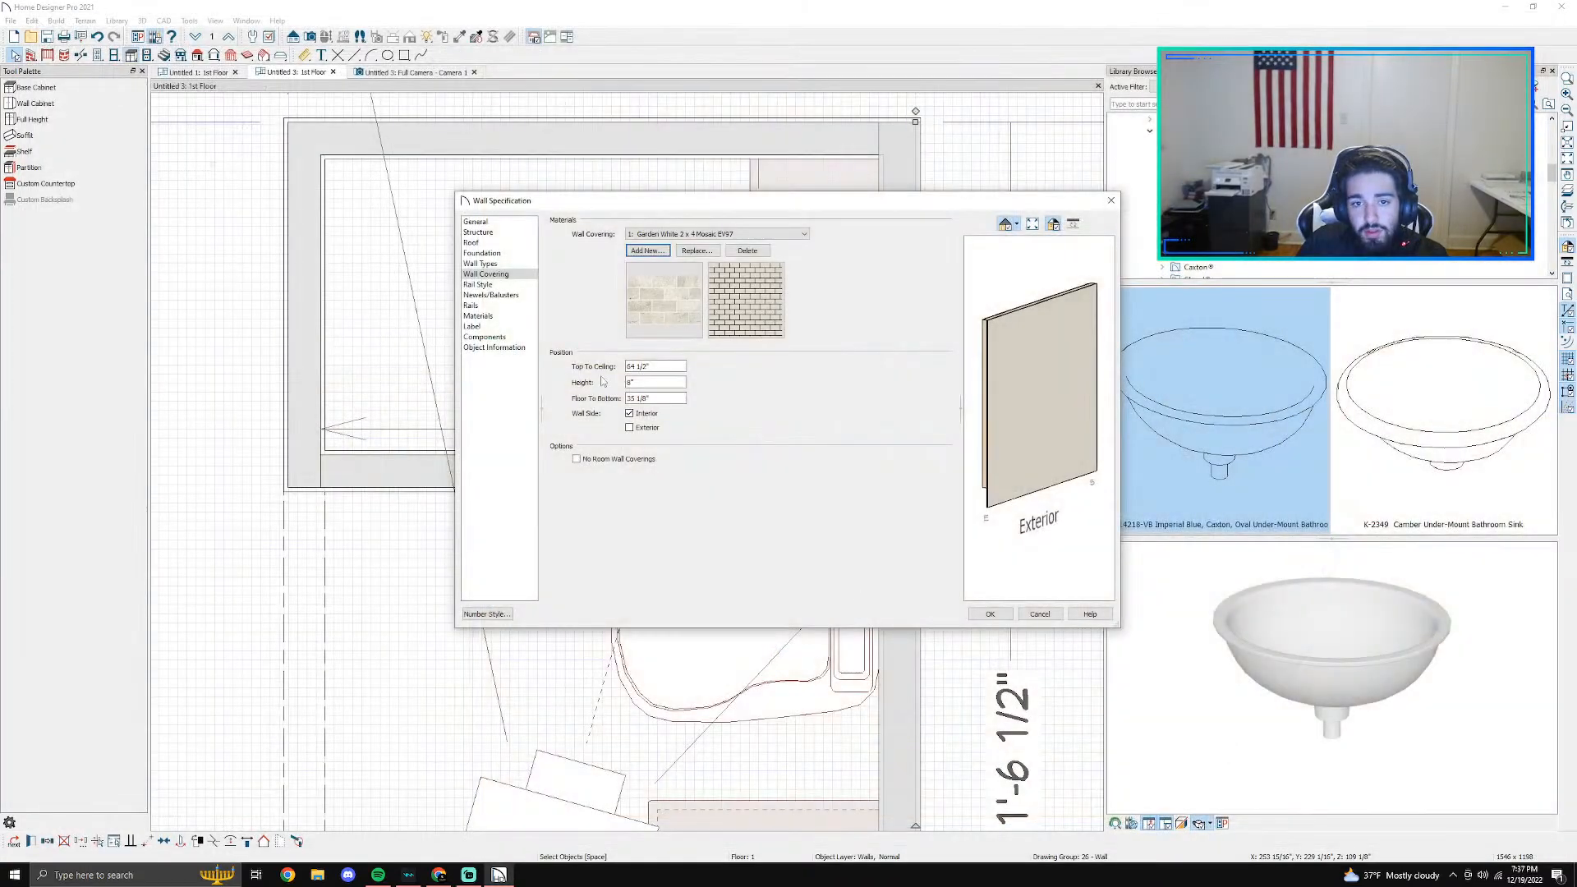
- Change the right wall covering's distance from the floor and its height, and apply them to the wall
click(653, 399)
key(BackSpace)
key(BackSpace)
key(BackSpace)
key(BackSpace)
click(639, 382)
key(Return)
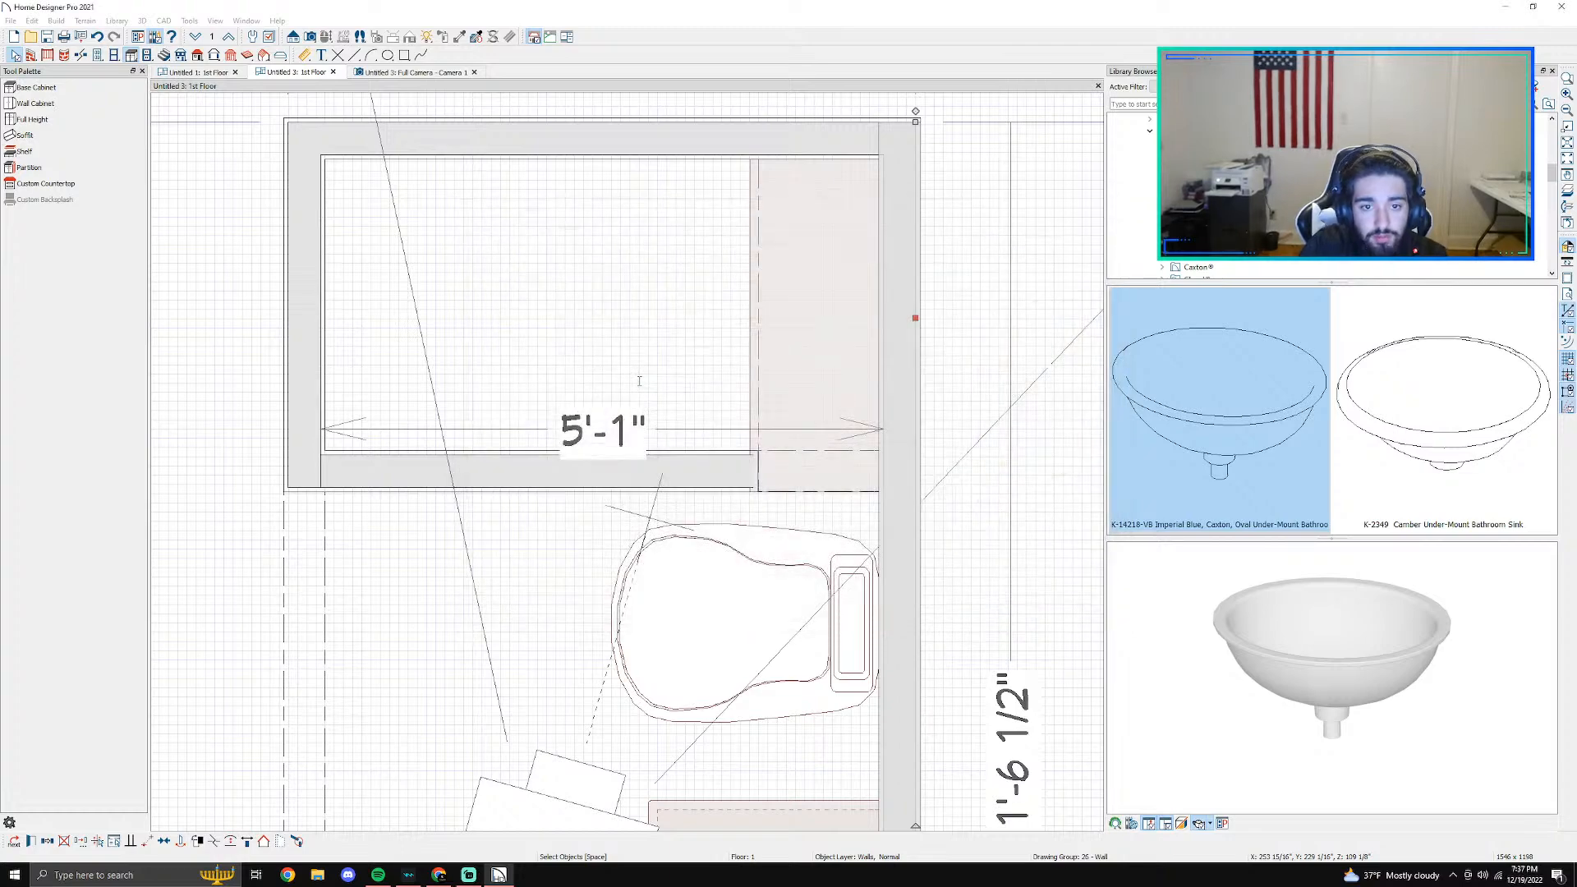
scroll(804, 408, up, 3)
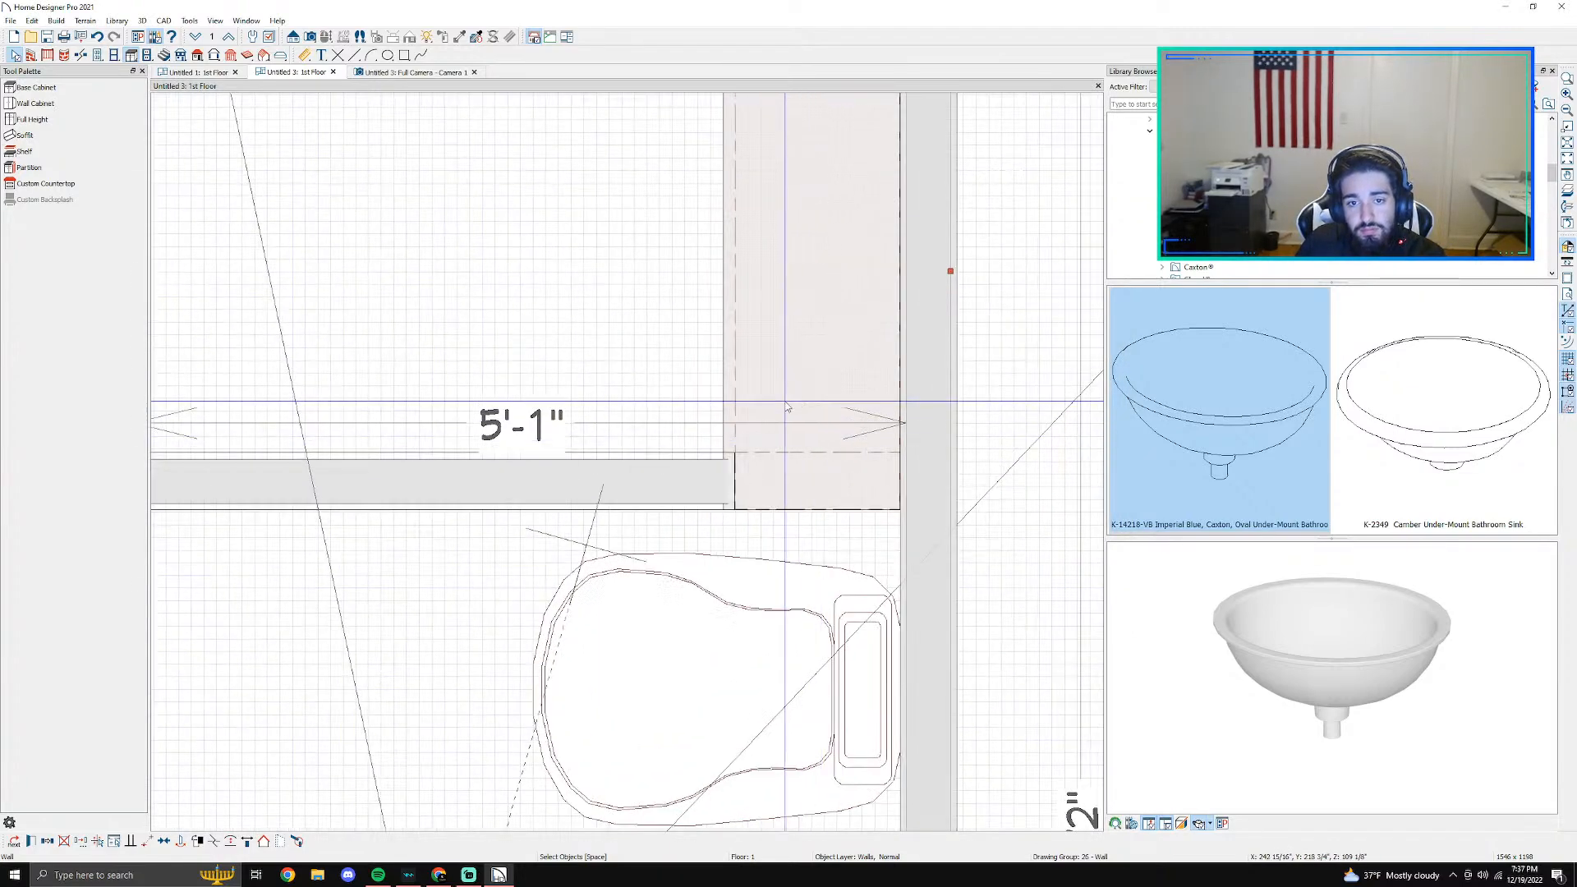
- Check in the 3D camera view how far the tile covering extends along the right wall beside the shower
click(390, 73)
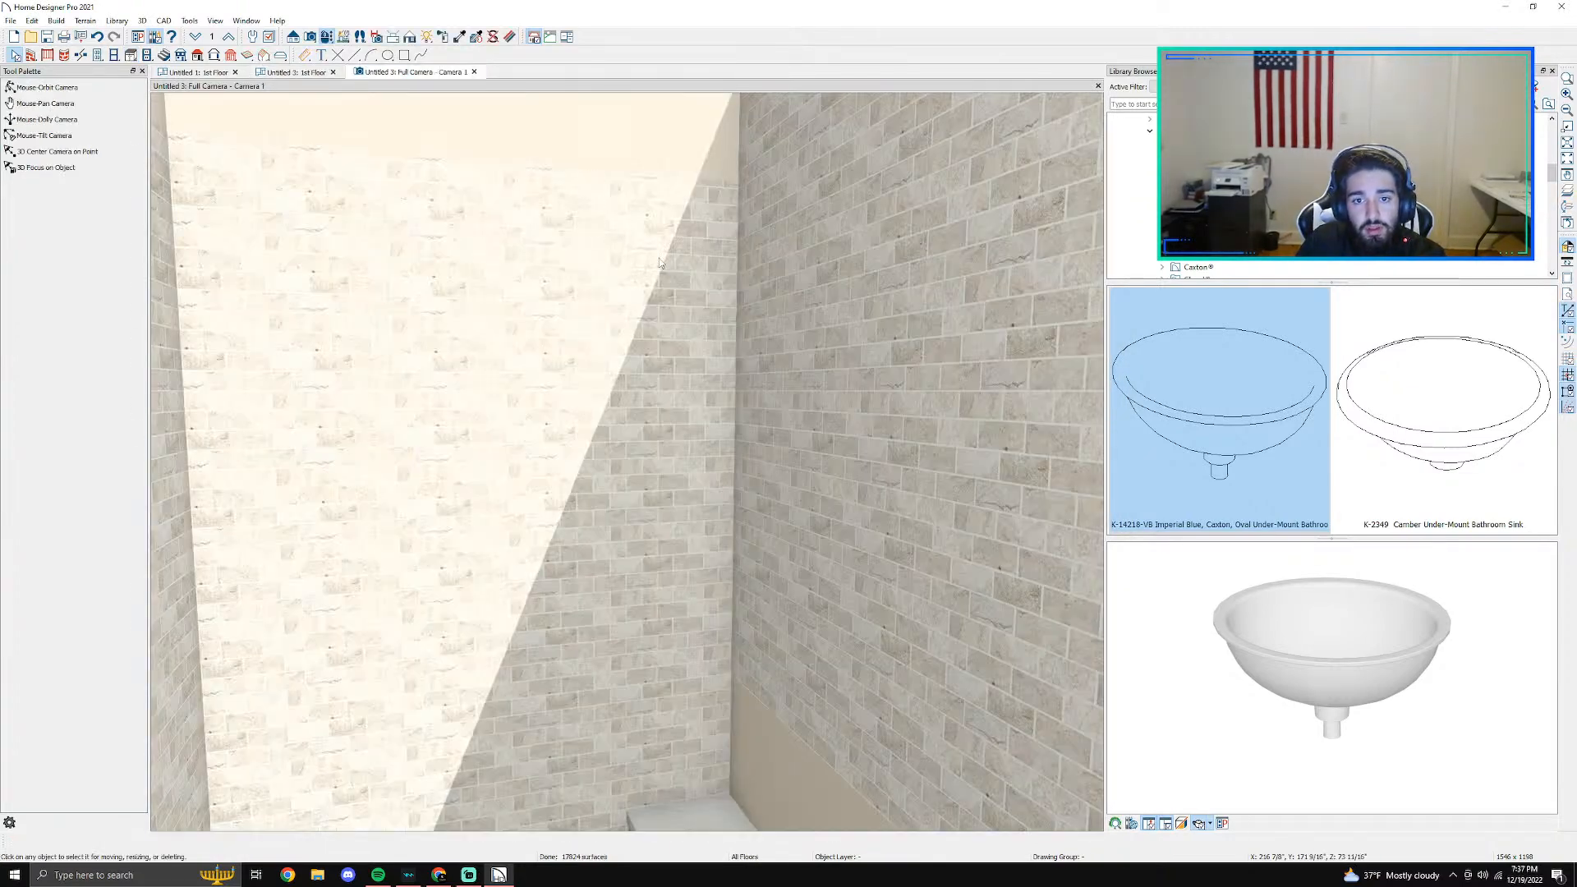
scroll(640, 549, down, 2)
middle_drag(734, 653, 844, 522)
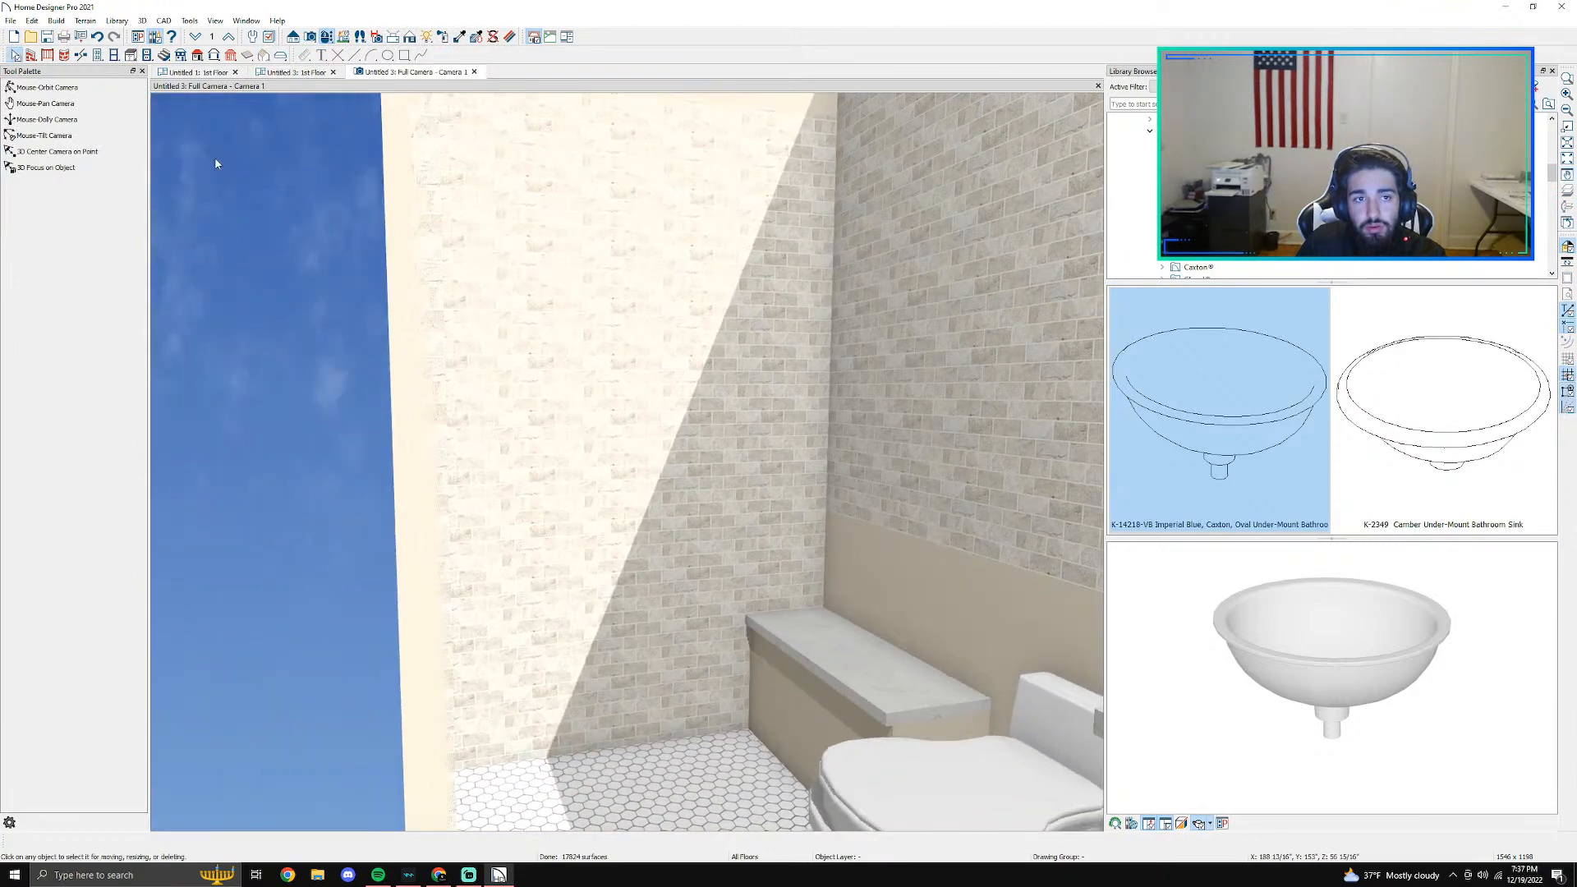
click(222, 73)
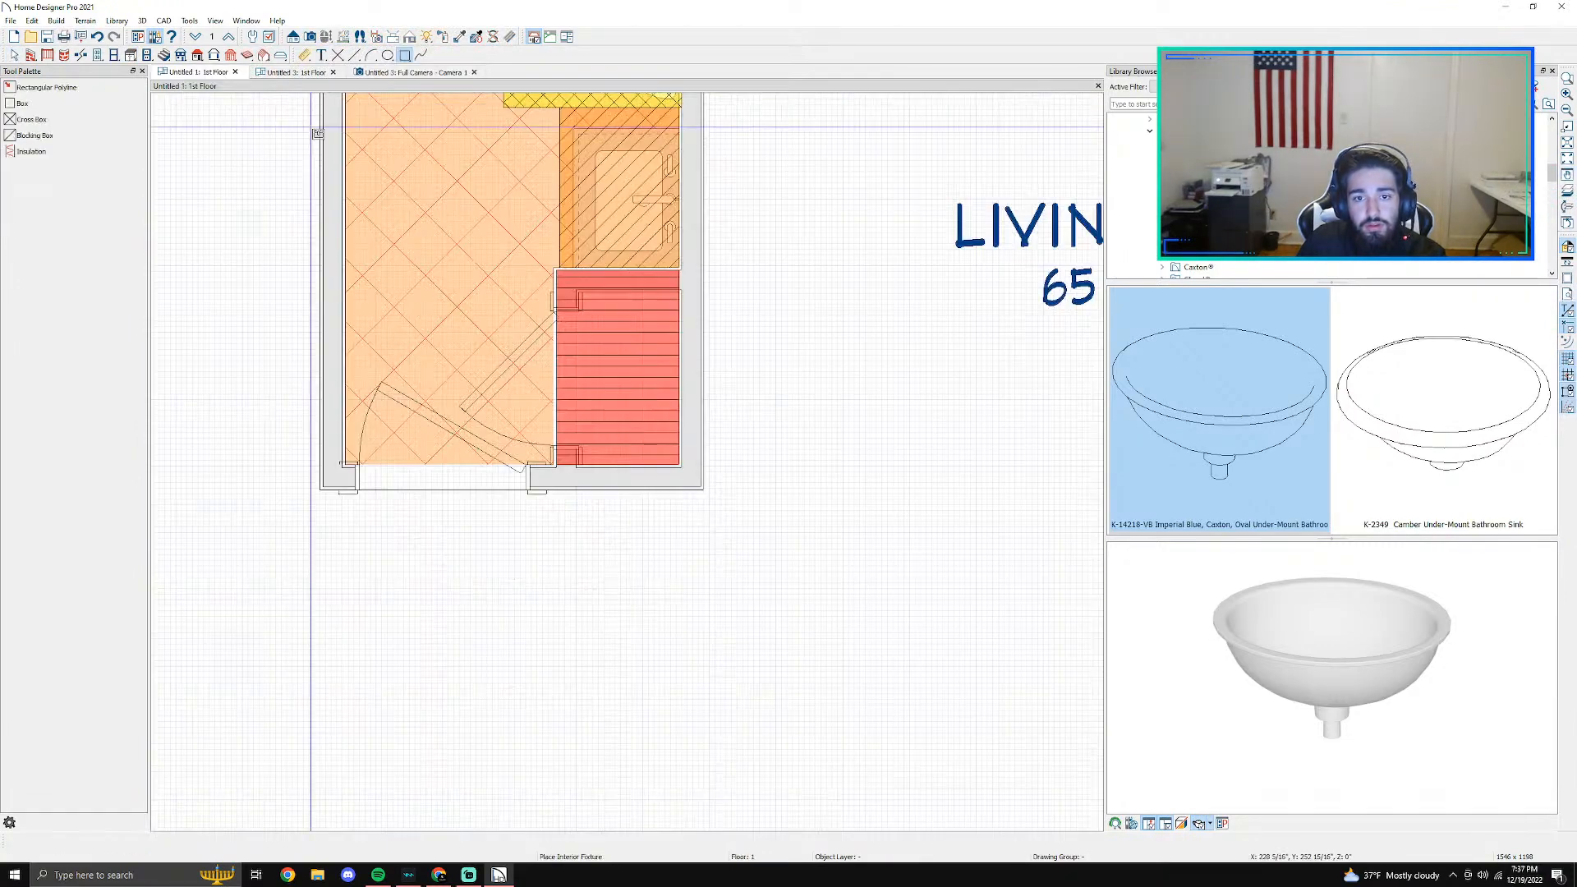
click(370, 73)
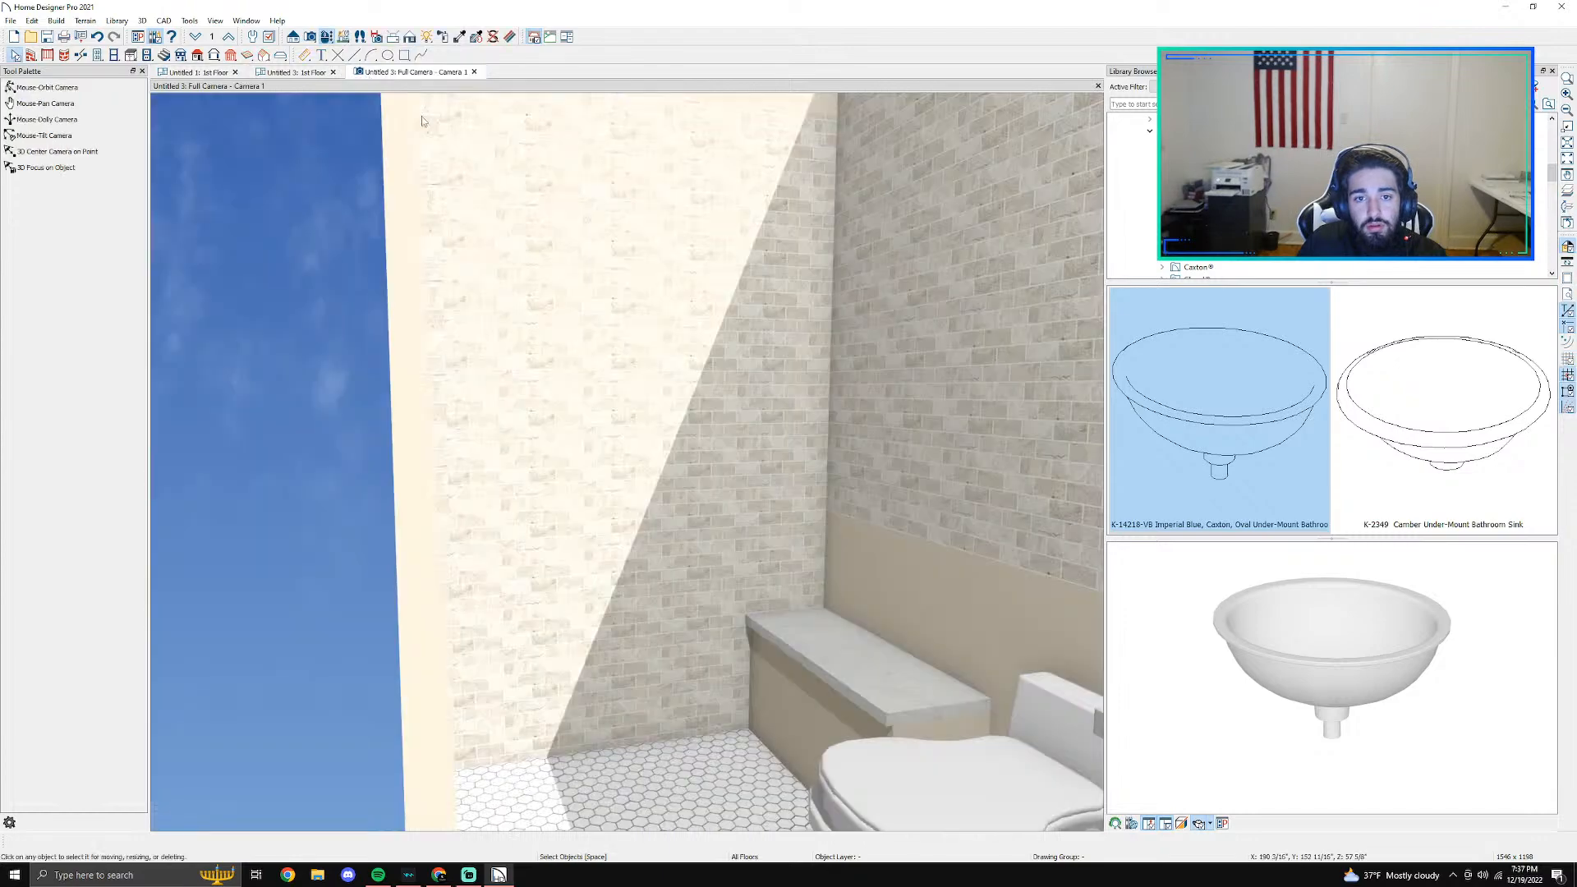
click(345, 37)
drag(369, 134, 309, 216)
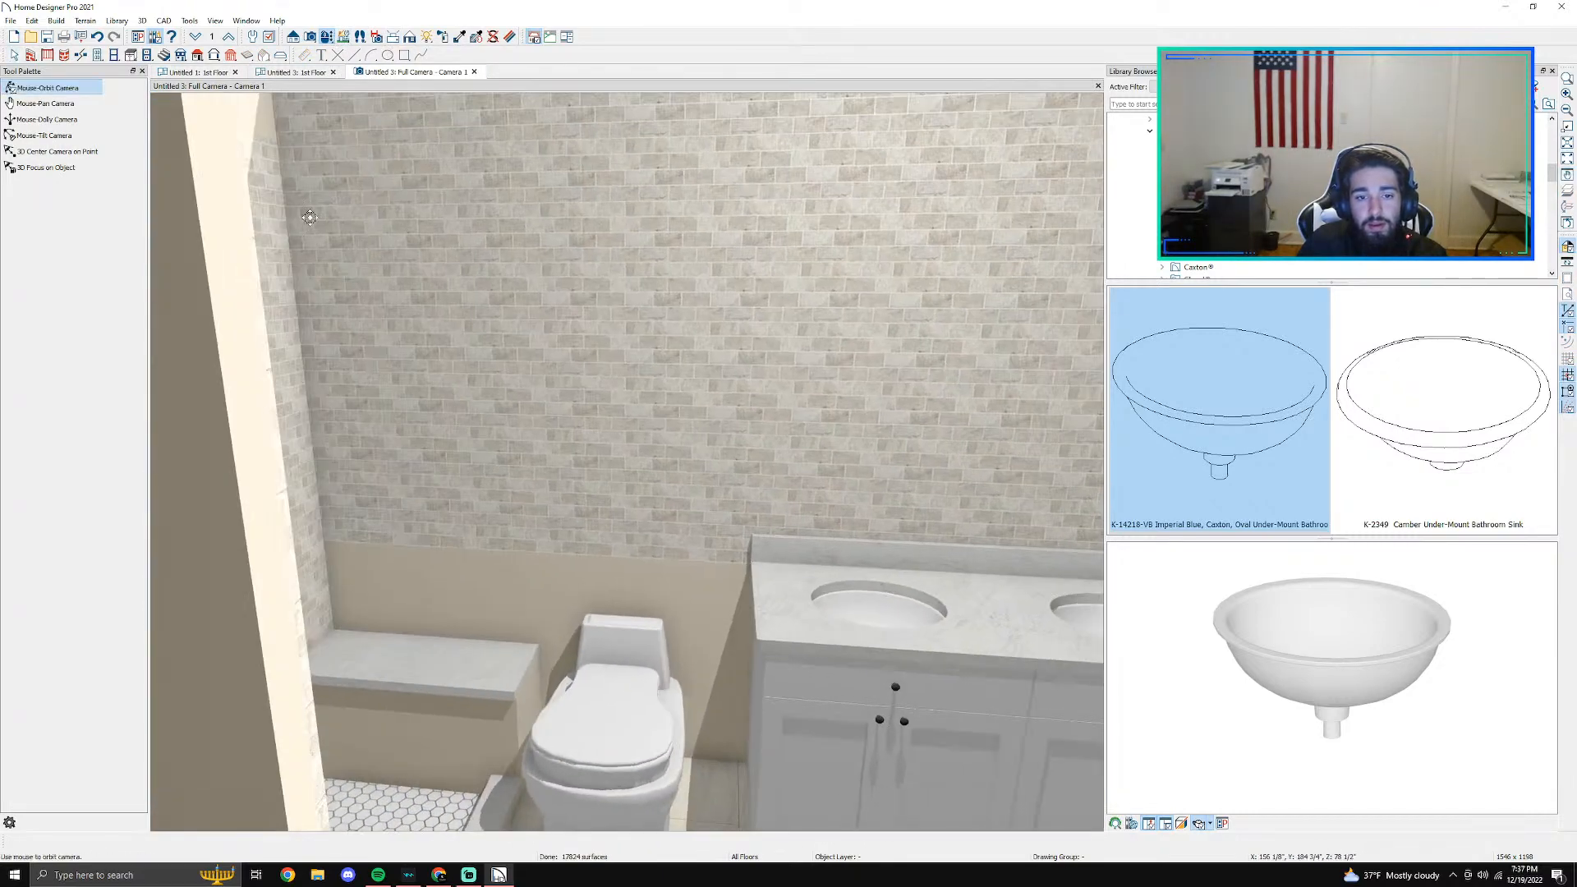
- Try to break the right wall in plan where the shower ends, and open the shower-side segment's specification
click(276, 73)
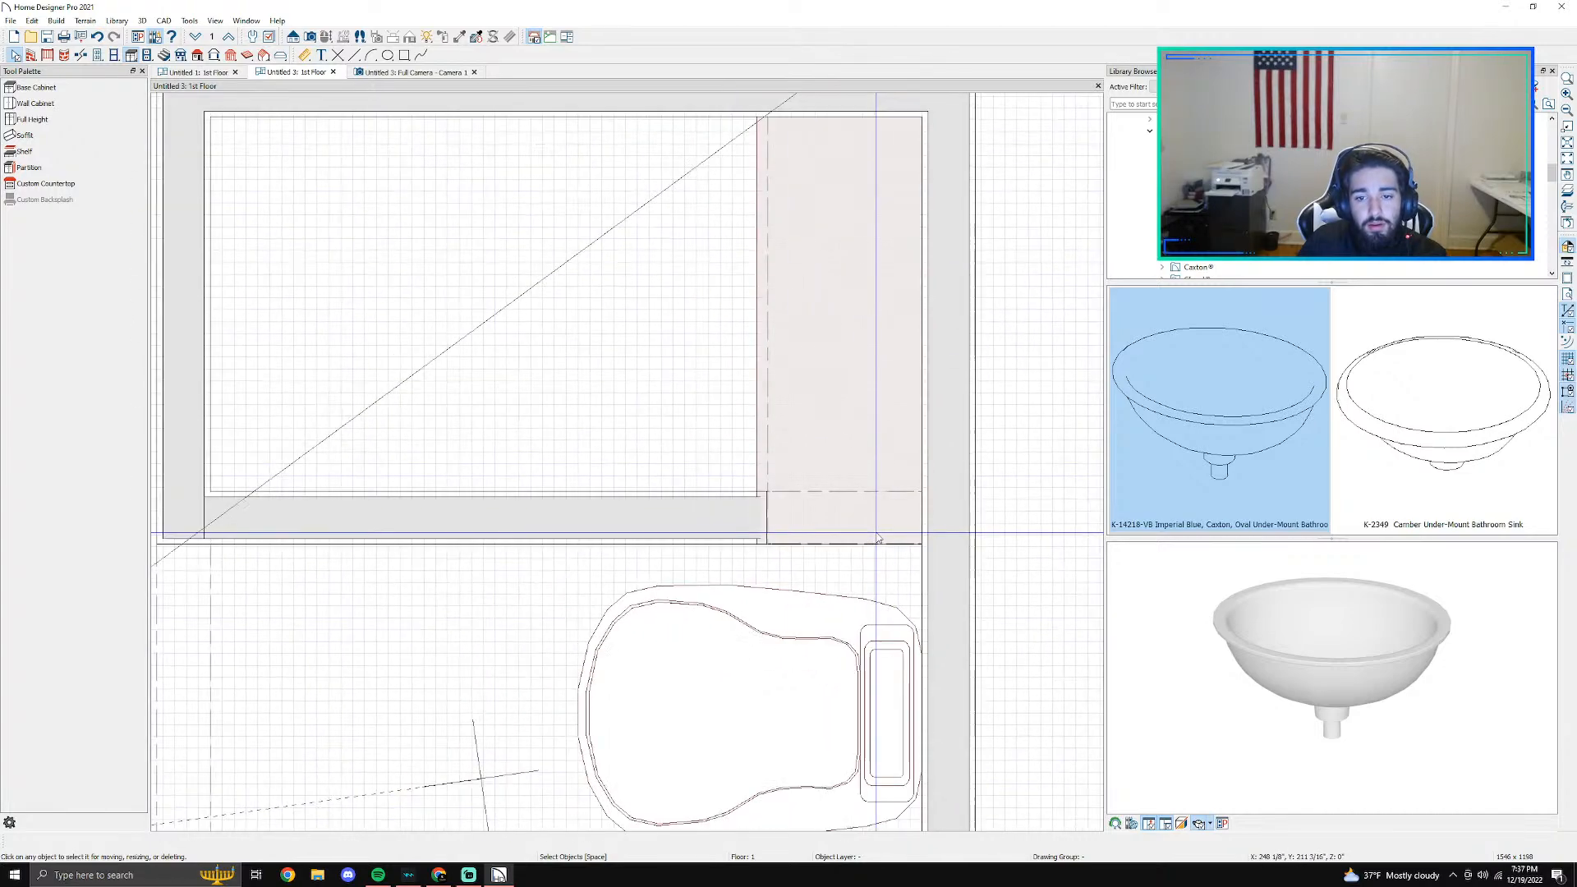
click(953, 394)
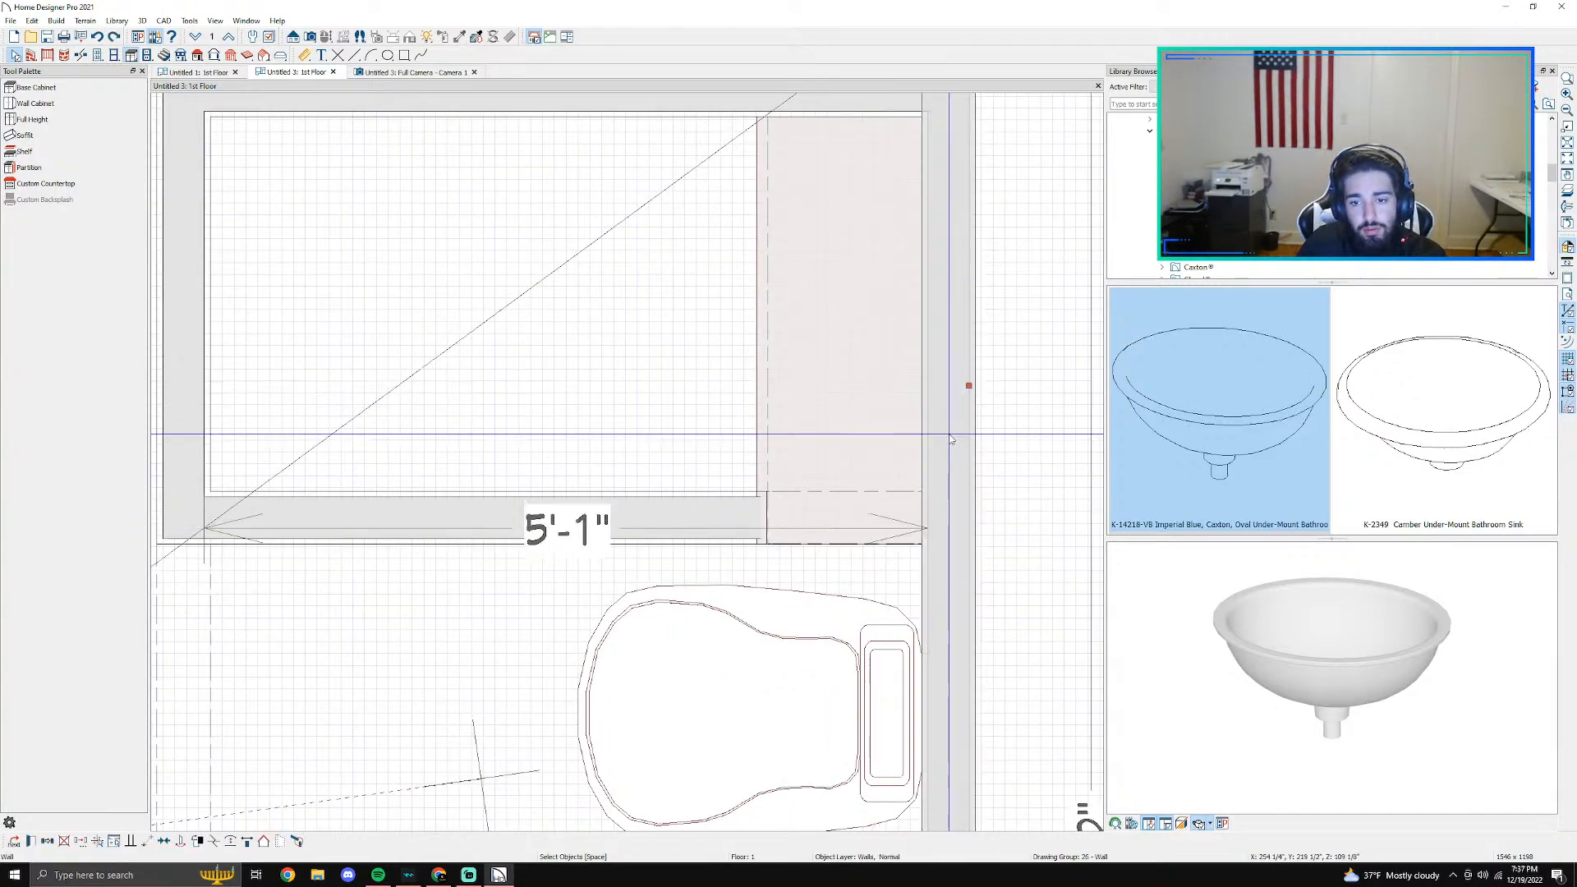
scroll(951, 528, down, 1)
scroll(949, 524, down, 2)
middle_drag(906, 514, 591, 437)
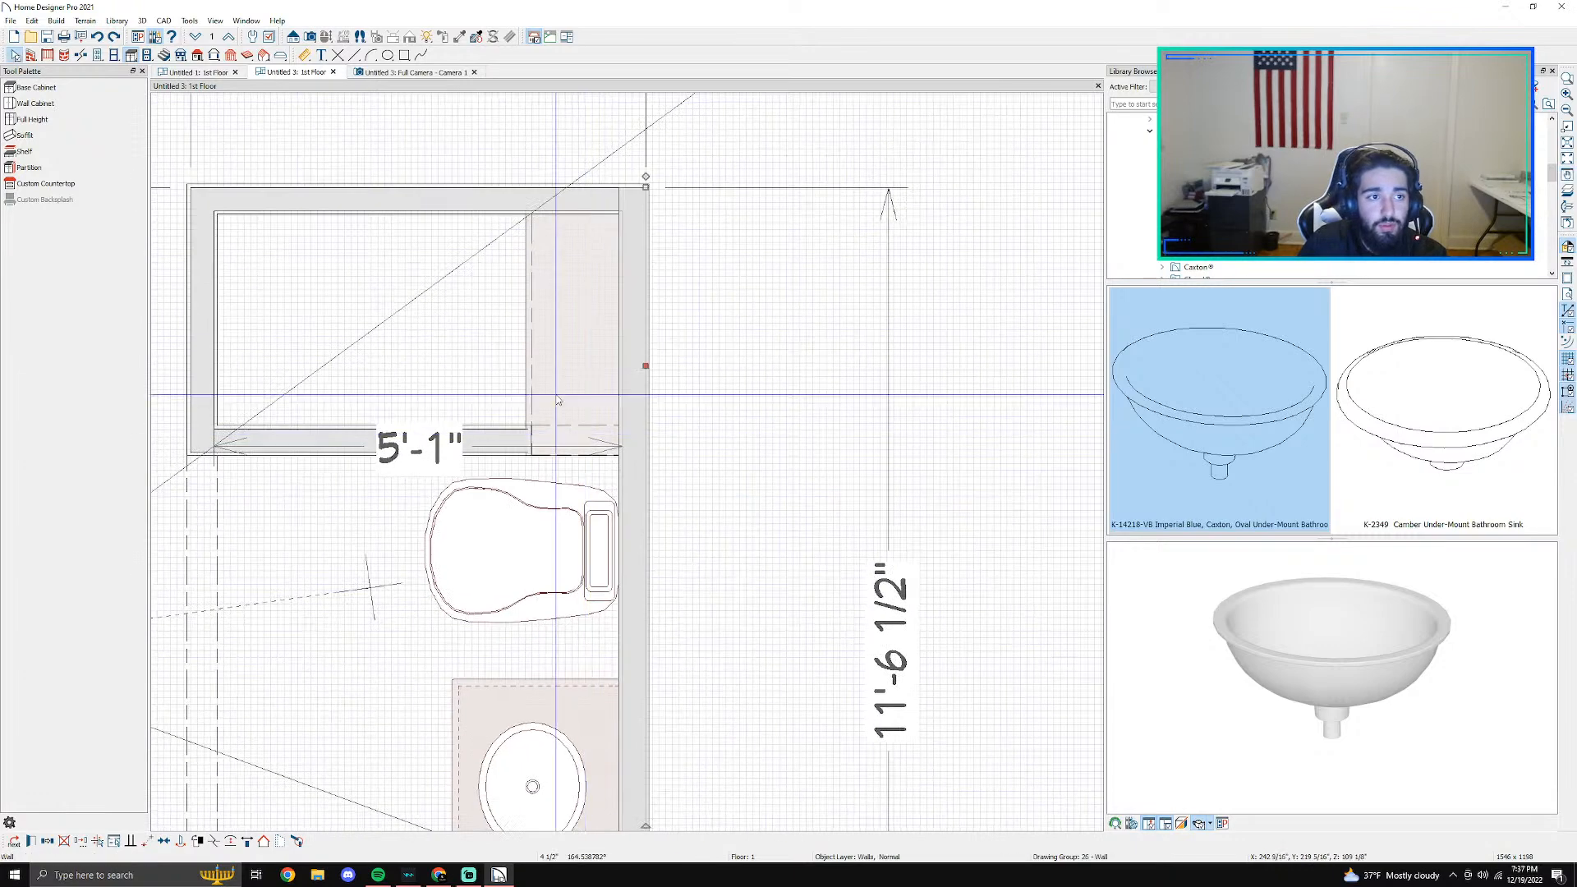
click(81, 55)
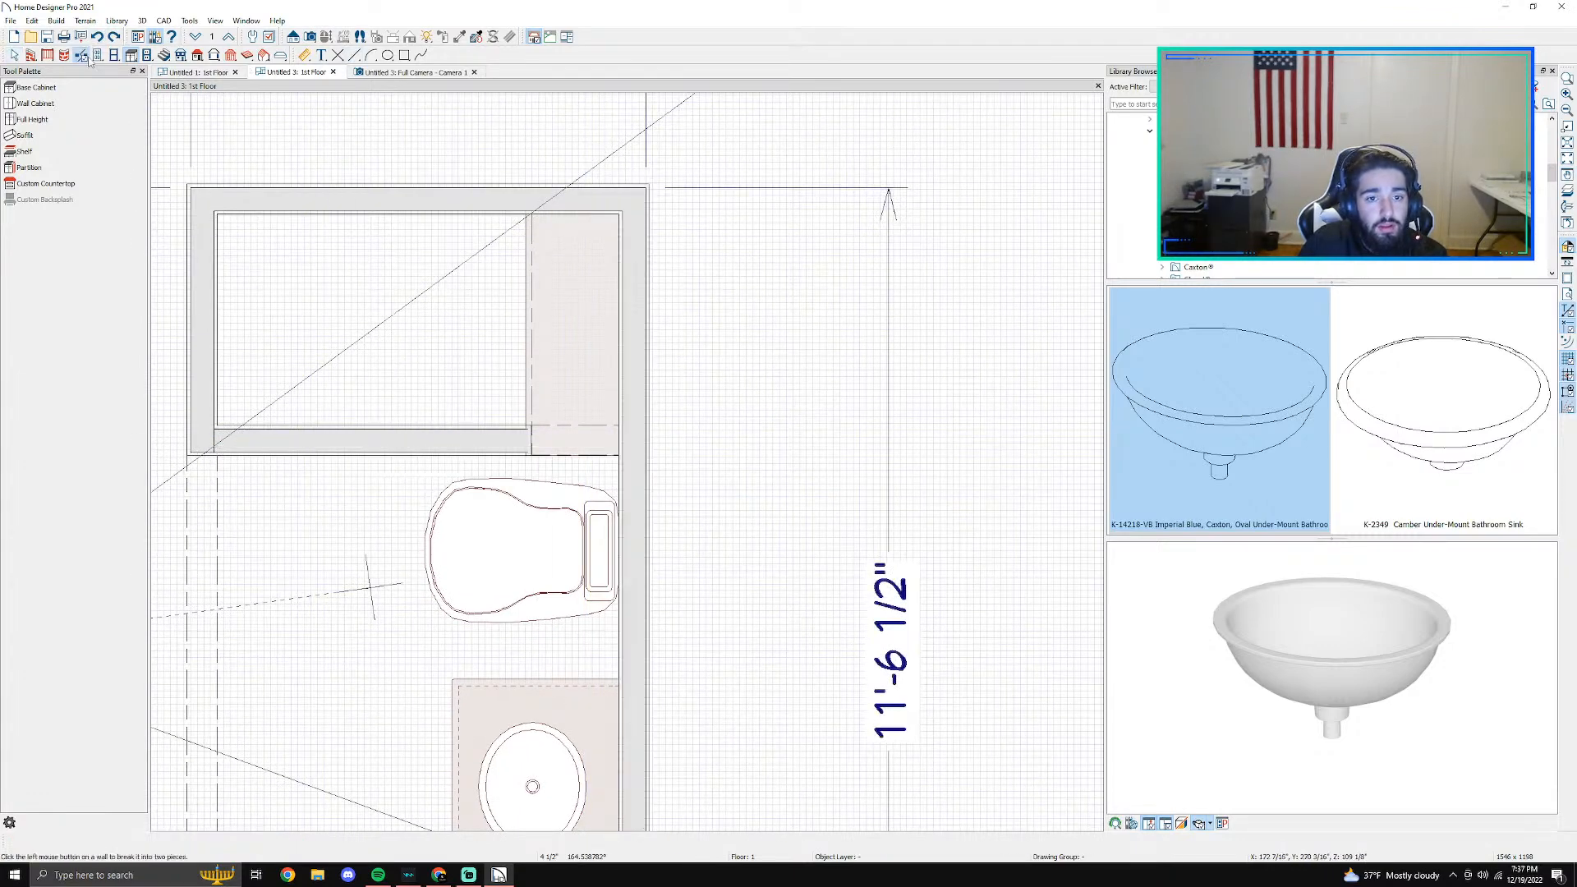
click(633, 441)
double_click(644, 435)
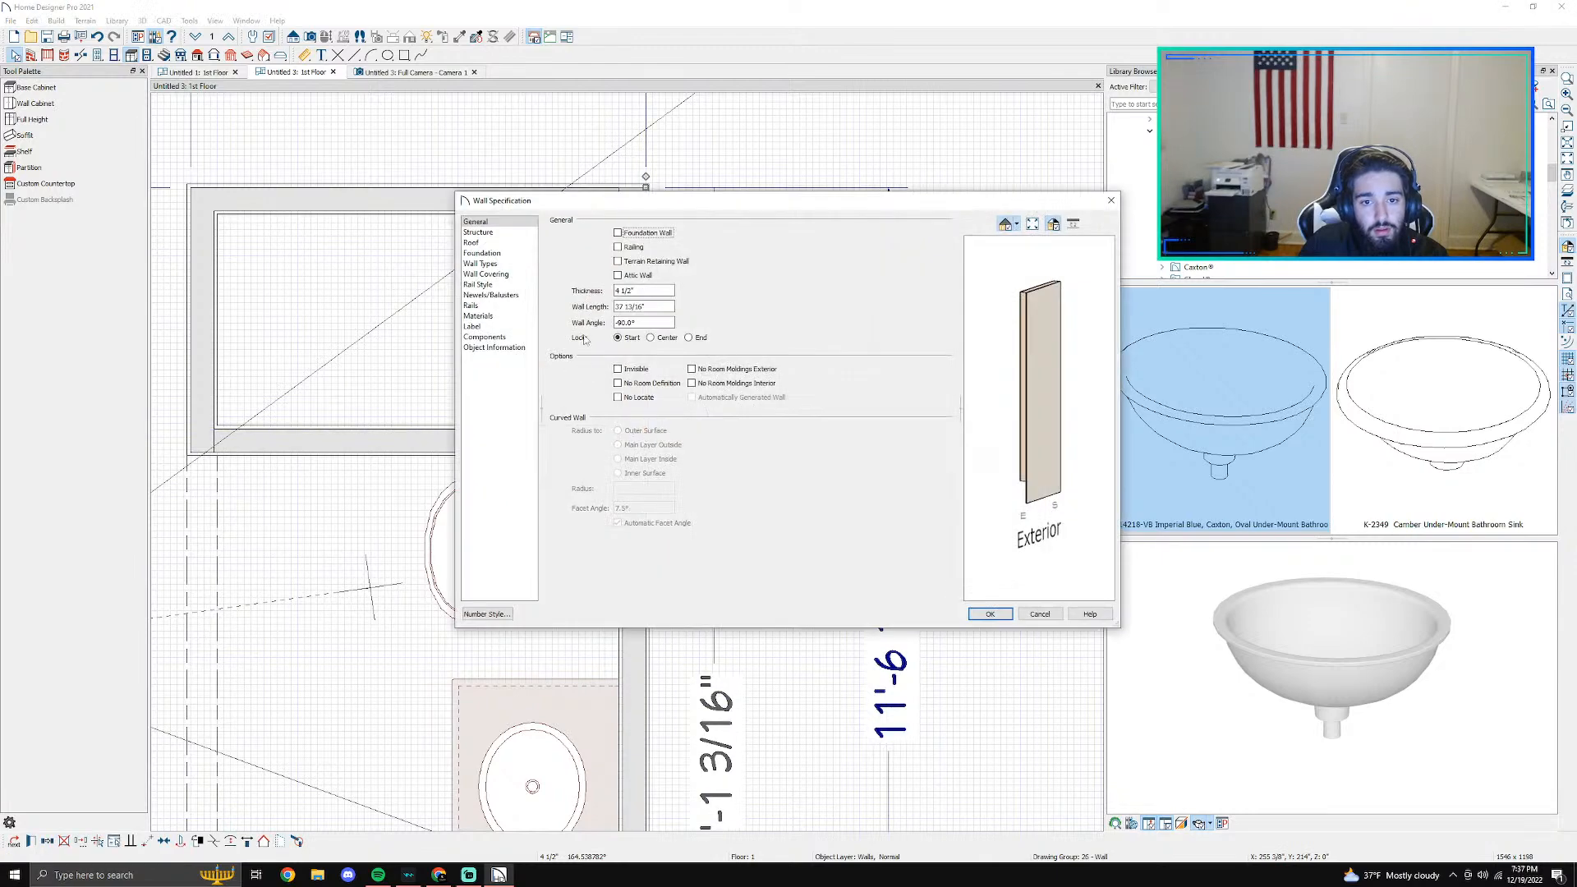
click(1040, 616)
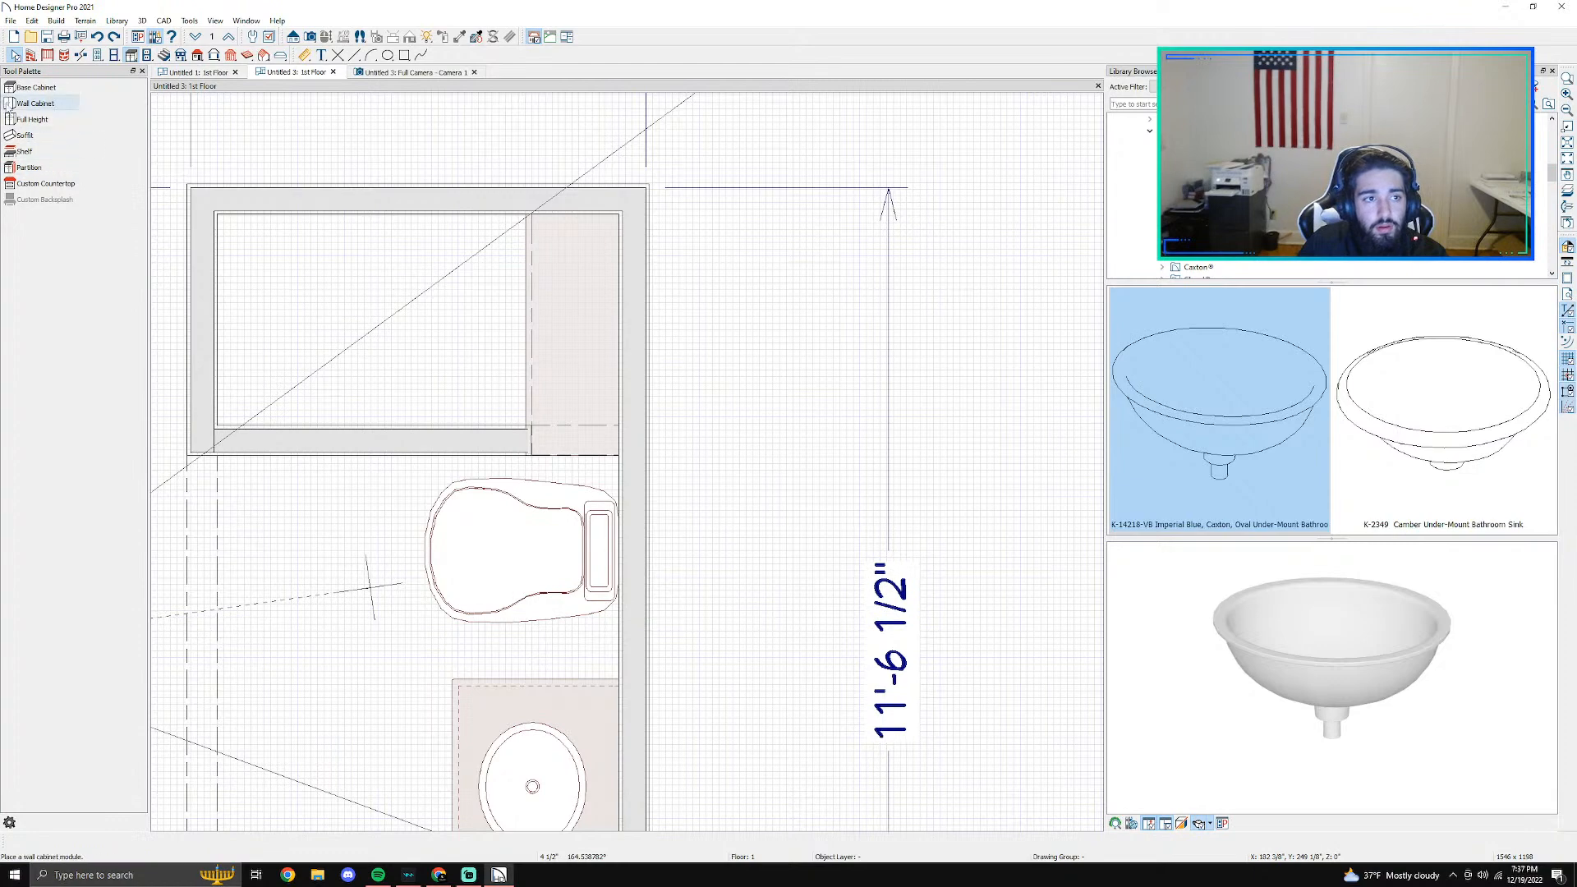
- Break the right wall in plan level with the shower's front wall, just above the toilet
click(80, 56)
scroll(542, 485, up, 3)
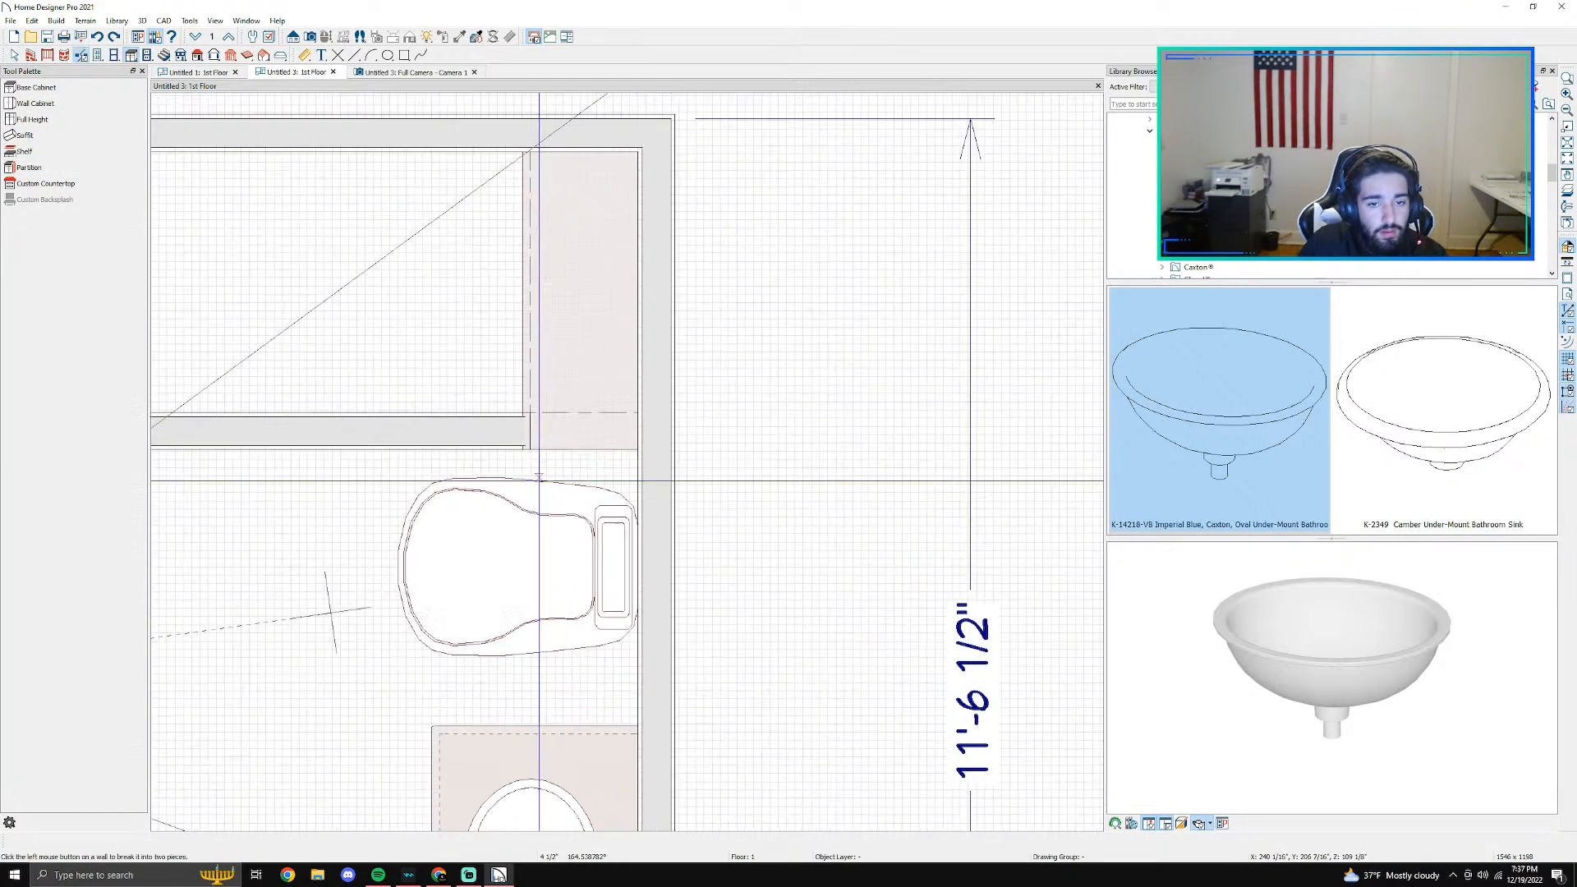
click(699, 446)
key(Escape)
- Add Garden White 2 x 4 Mosaic EV97, searched as ev97, to the shower-side wall segment's interior, starting at 0" from the floor, and set its height
double_click(705, 408)
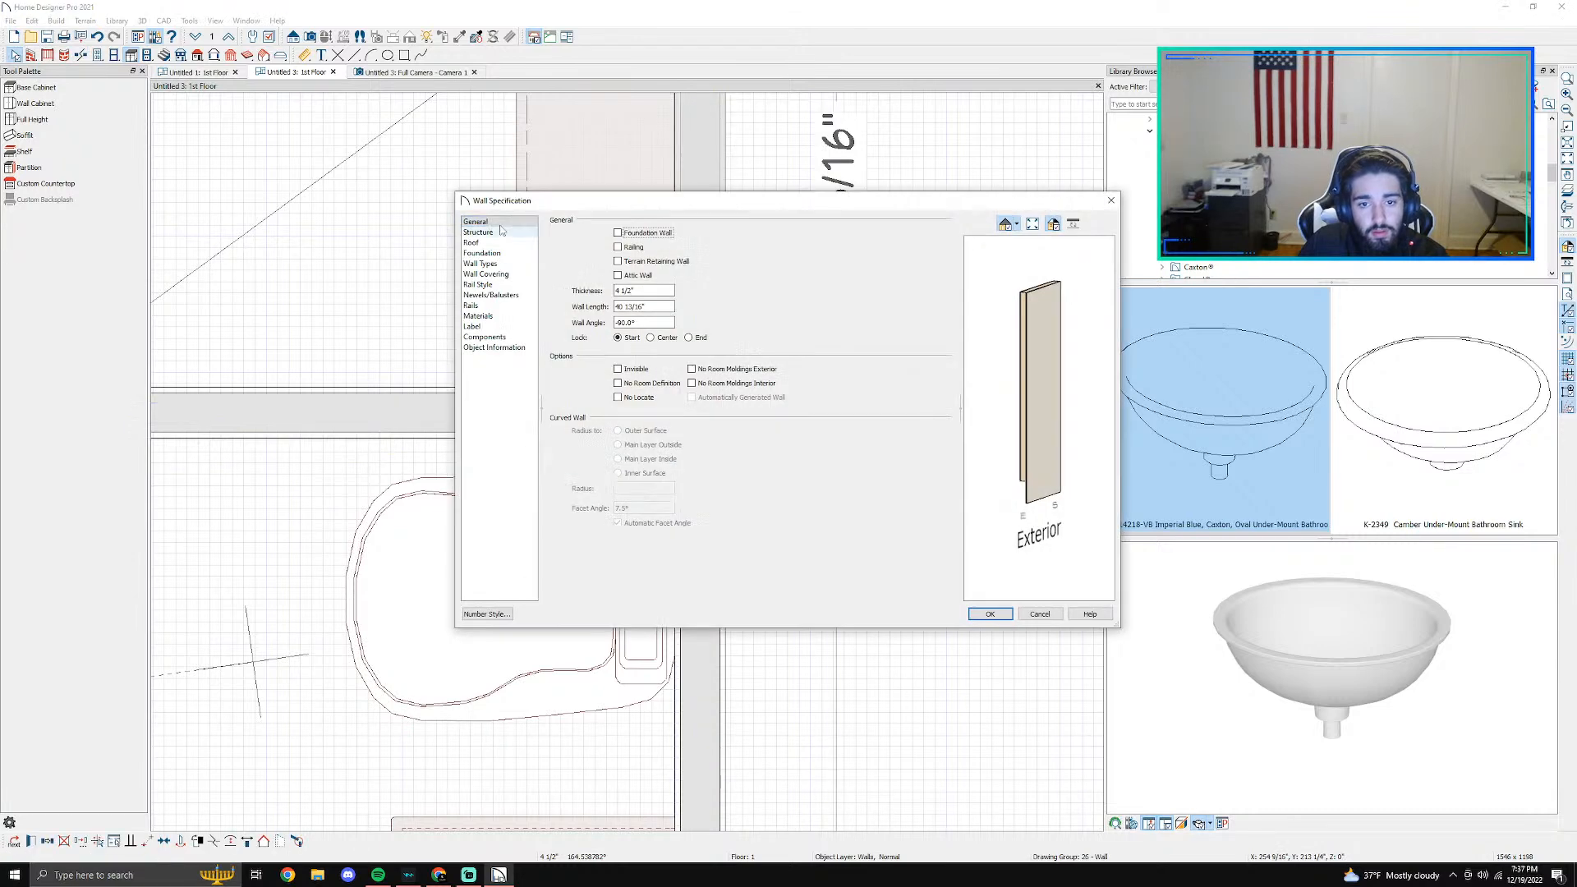
click(493, 274)
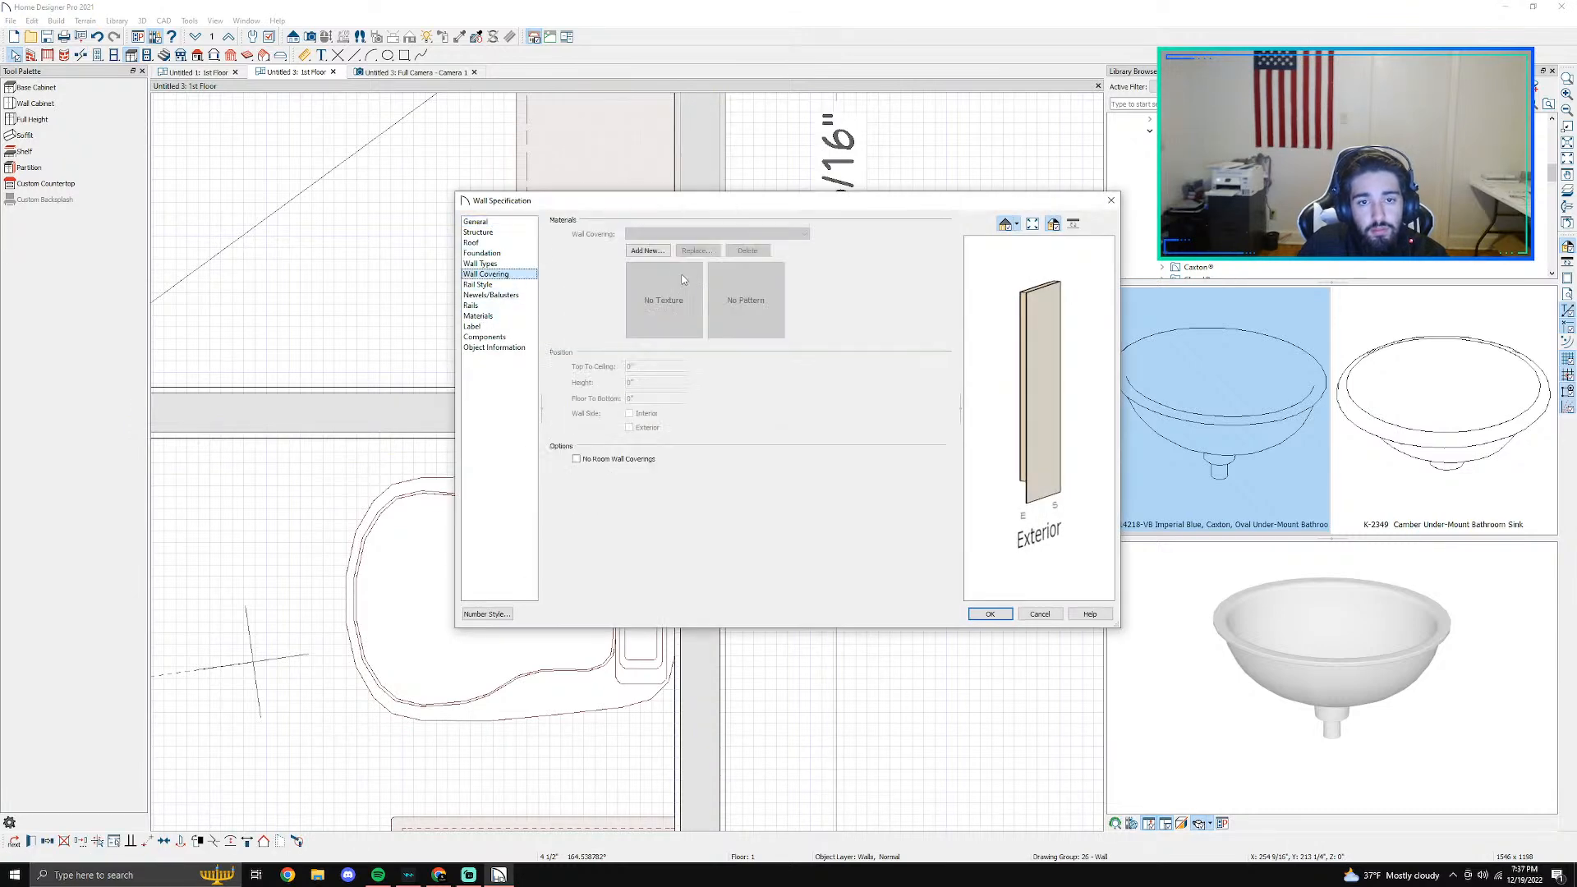
click(648, 251)
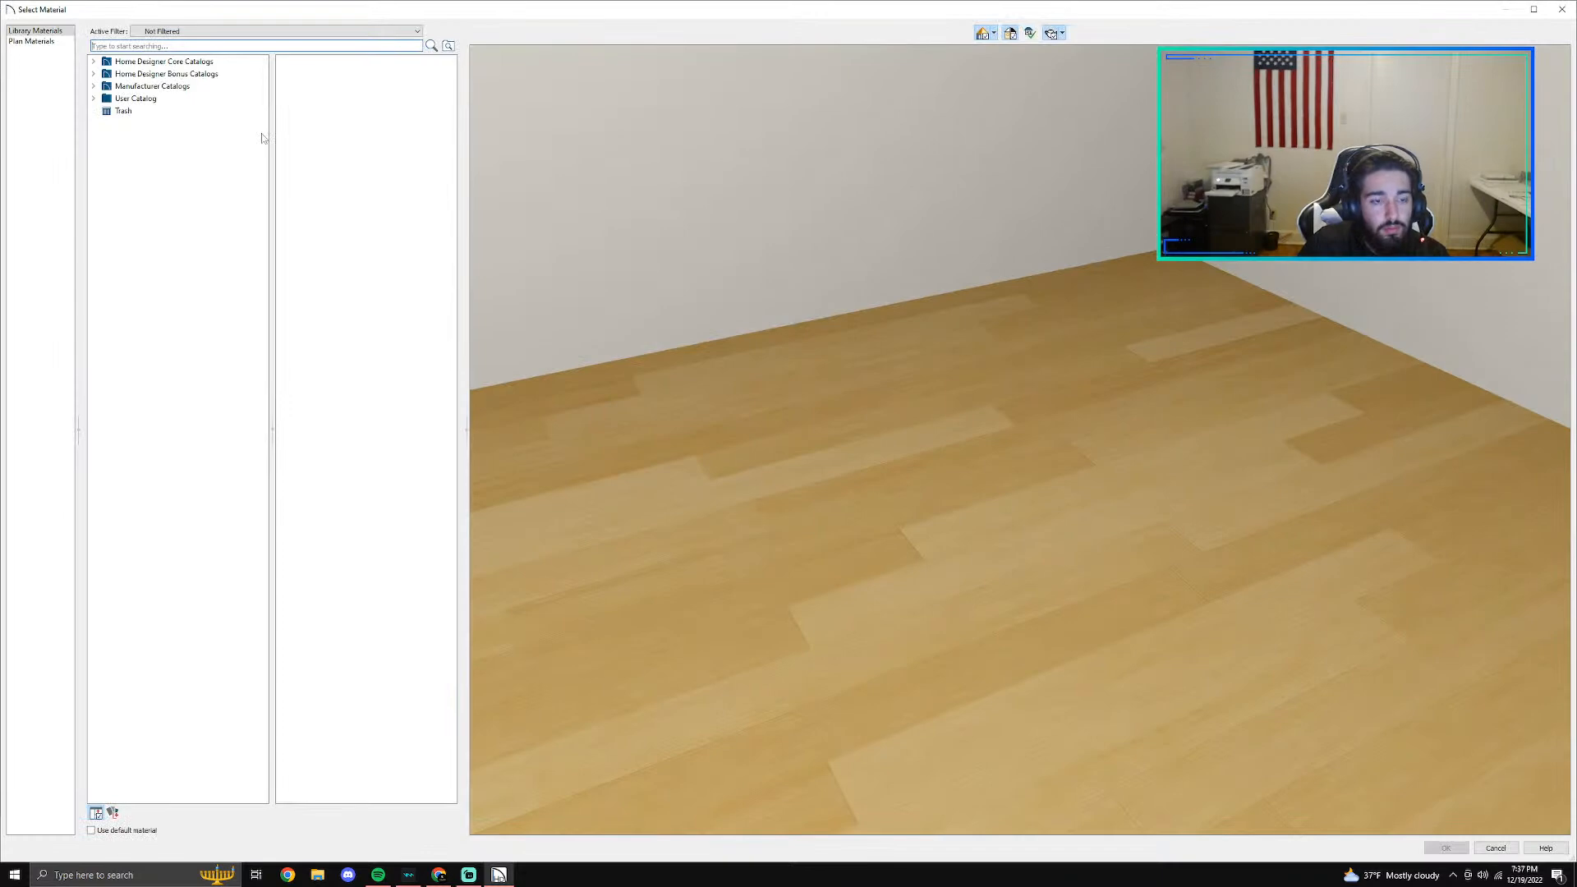
text(ev)
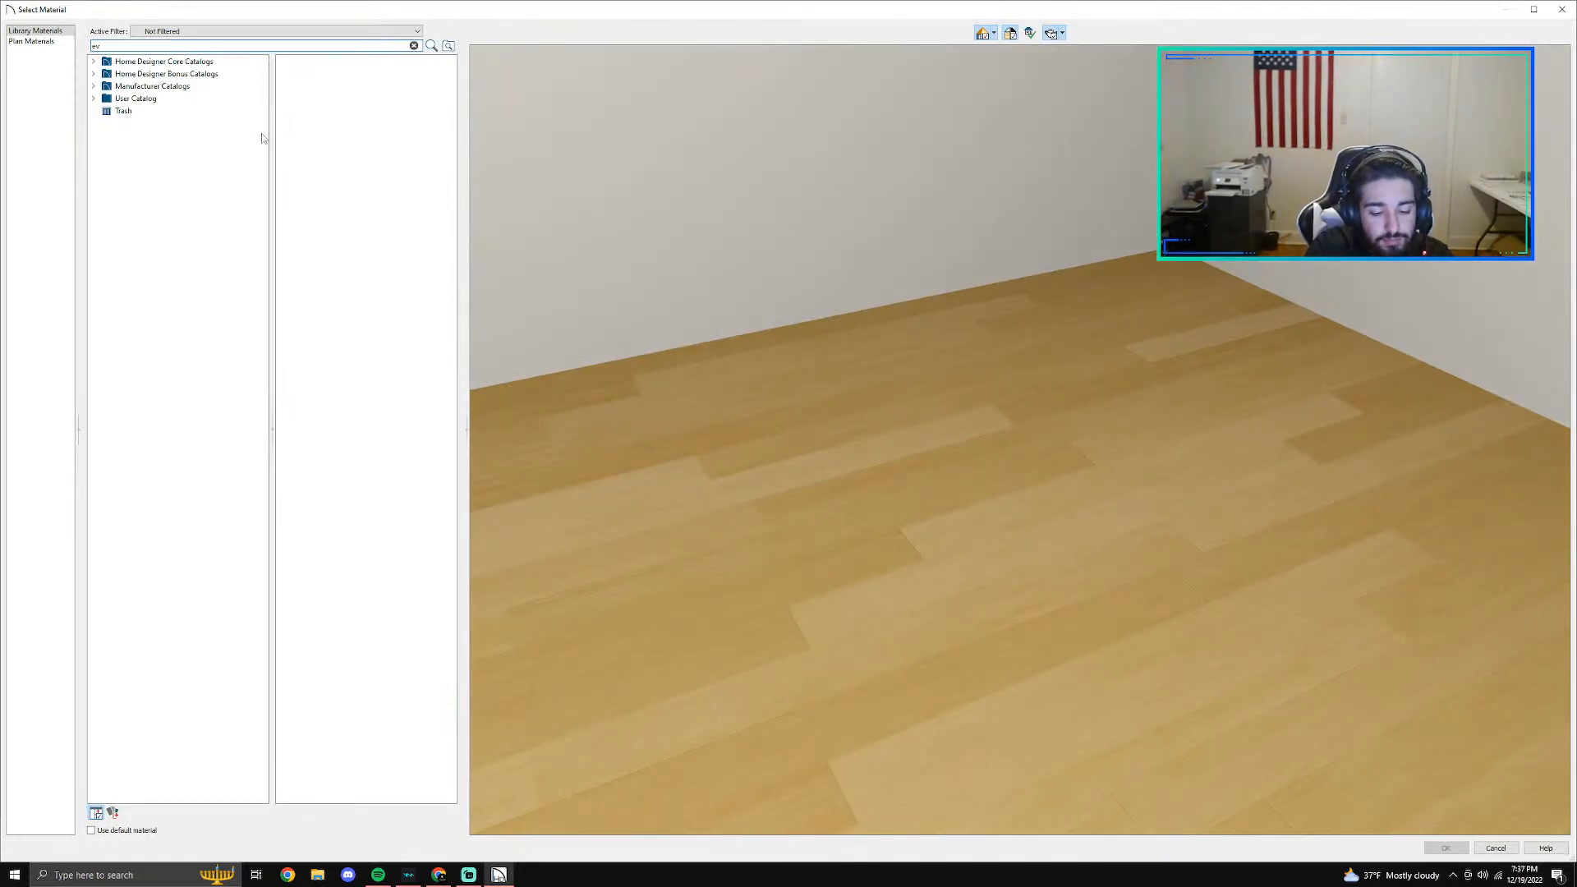
text(97)
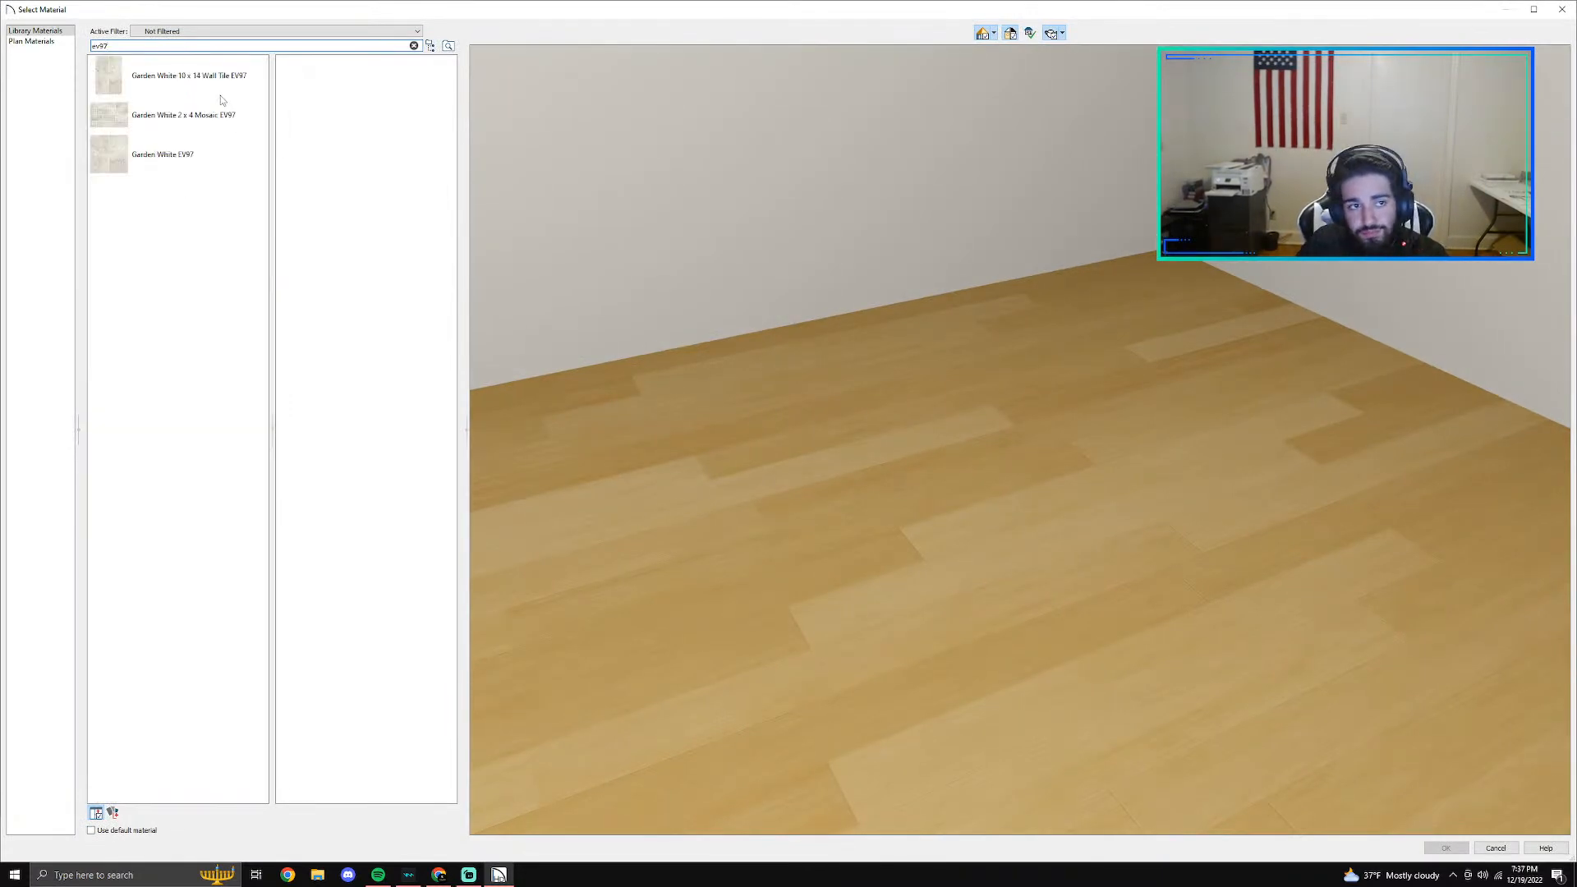
click(174, 120)
click(1445, 847)
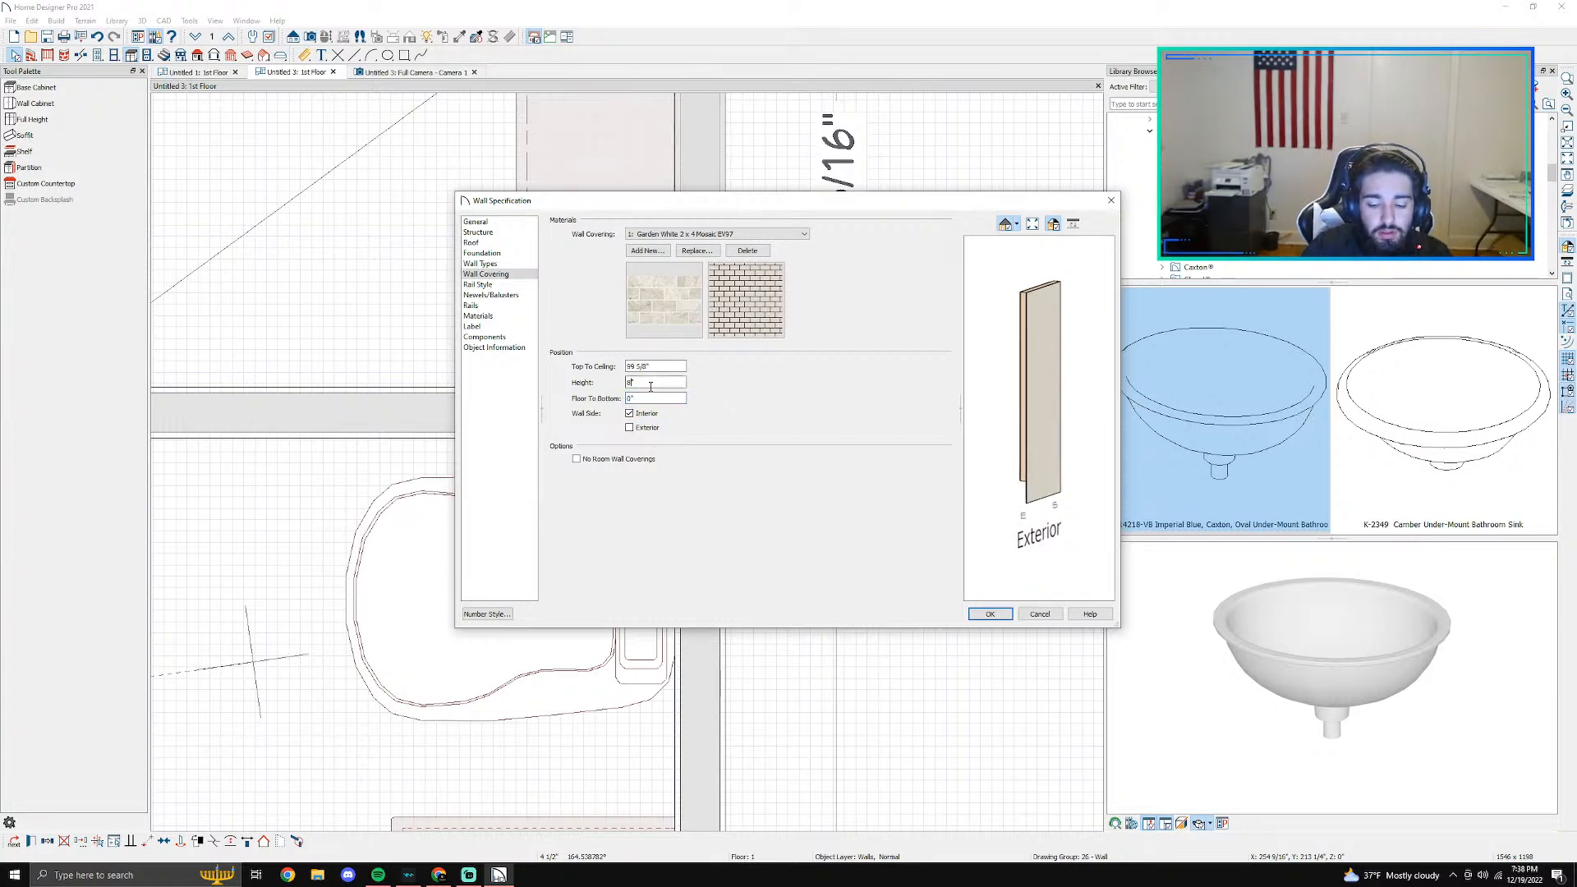
key(Return)
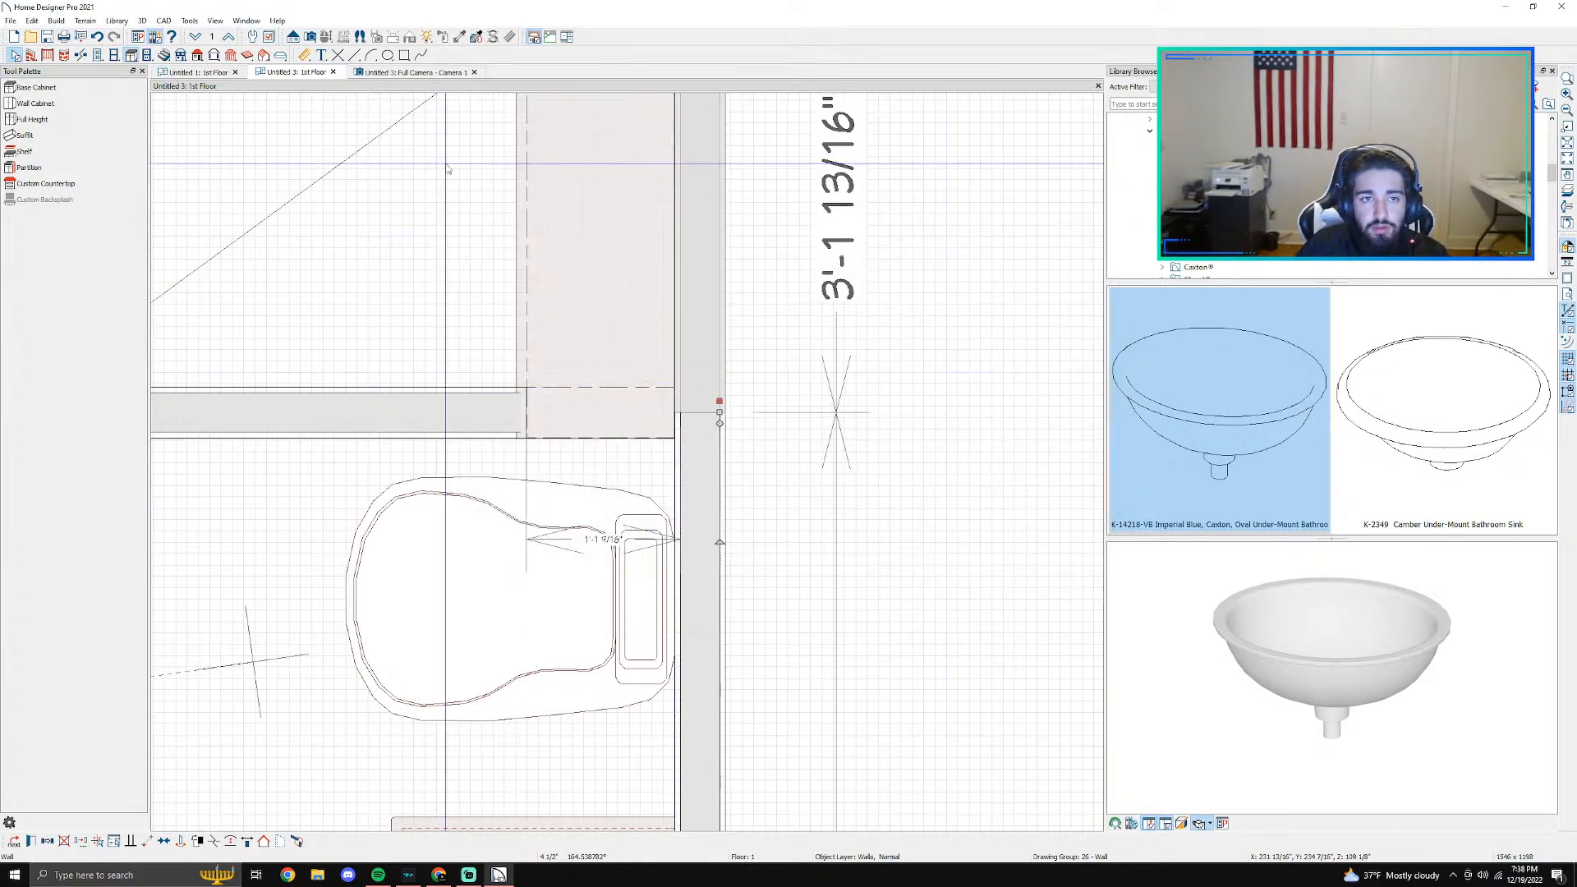
- Check the tiled wall segment in 3D, select its covering and try to shift the covering's edge toward the toilet
click(398, 73)
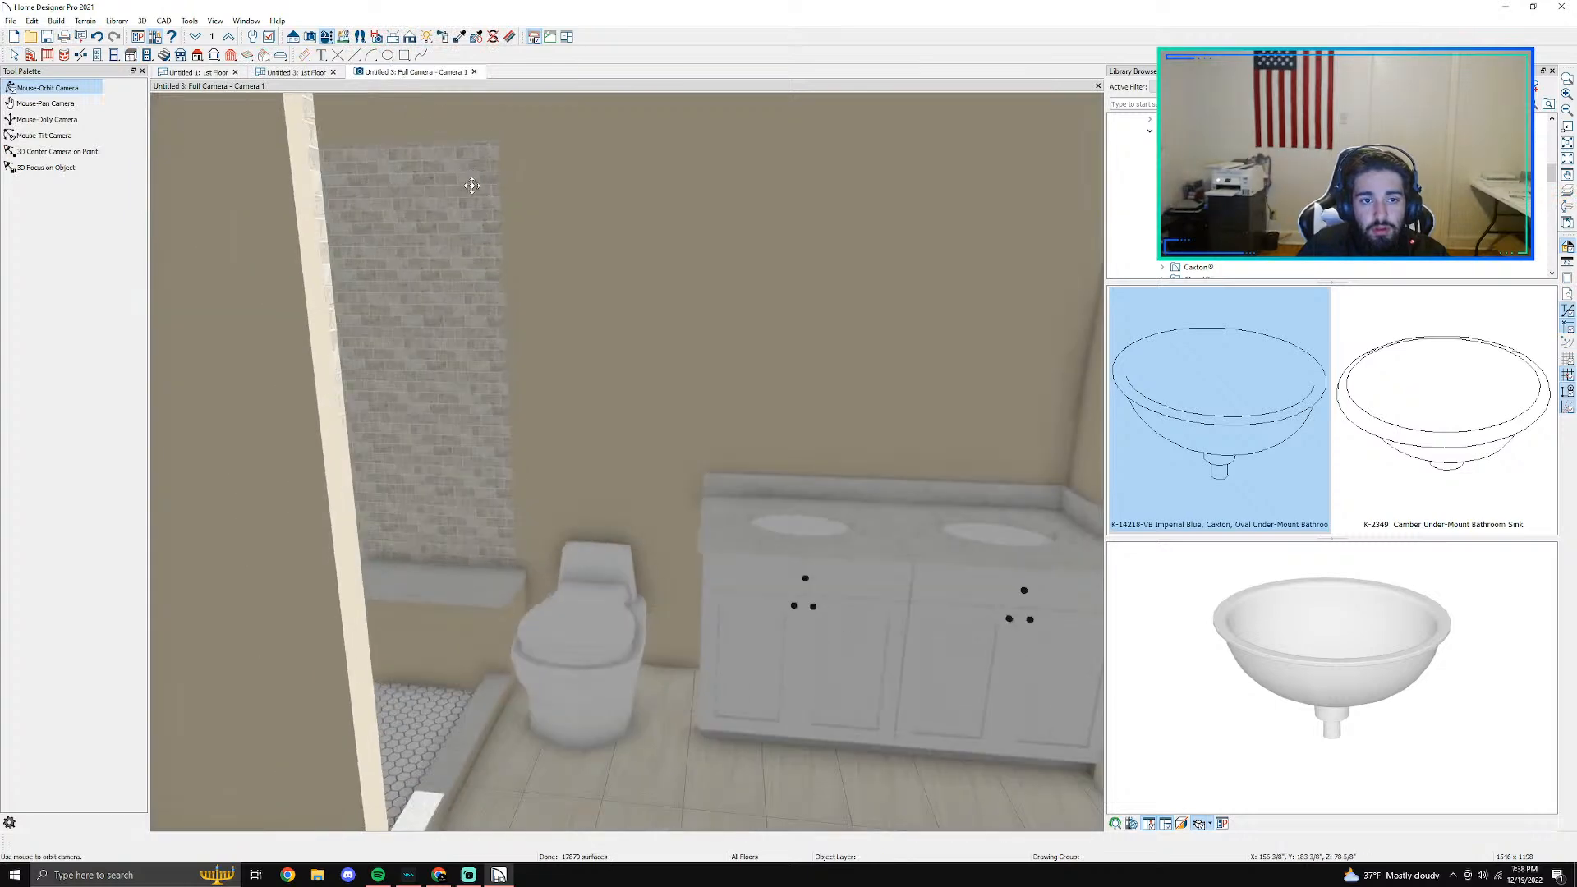
scroll(468, 297, up, 3)
key(space)
click(452, 440)
drag(541, 443, 558, 480)
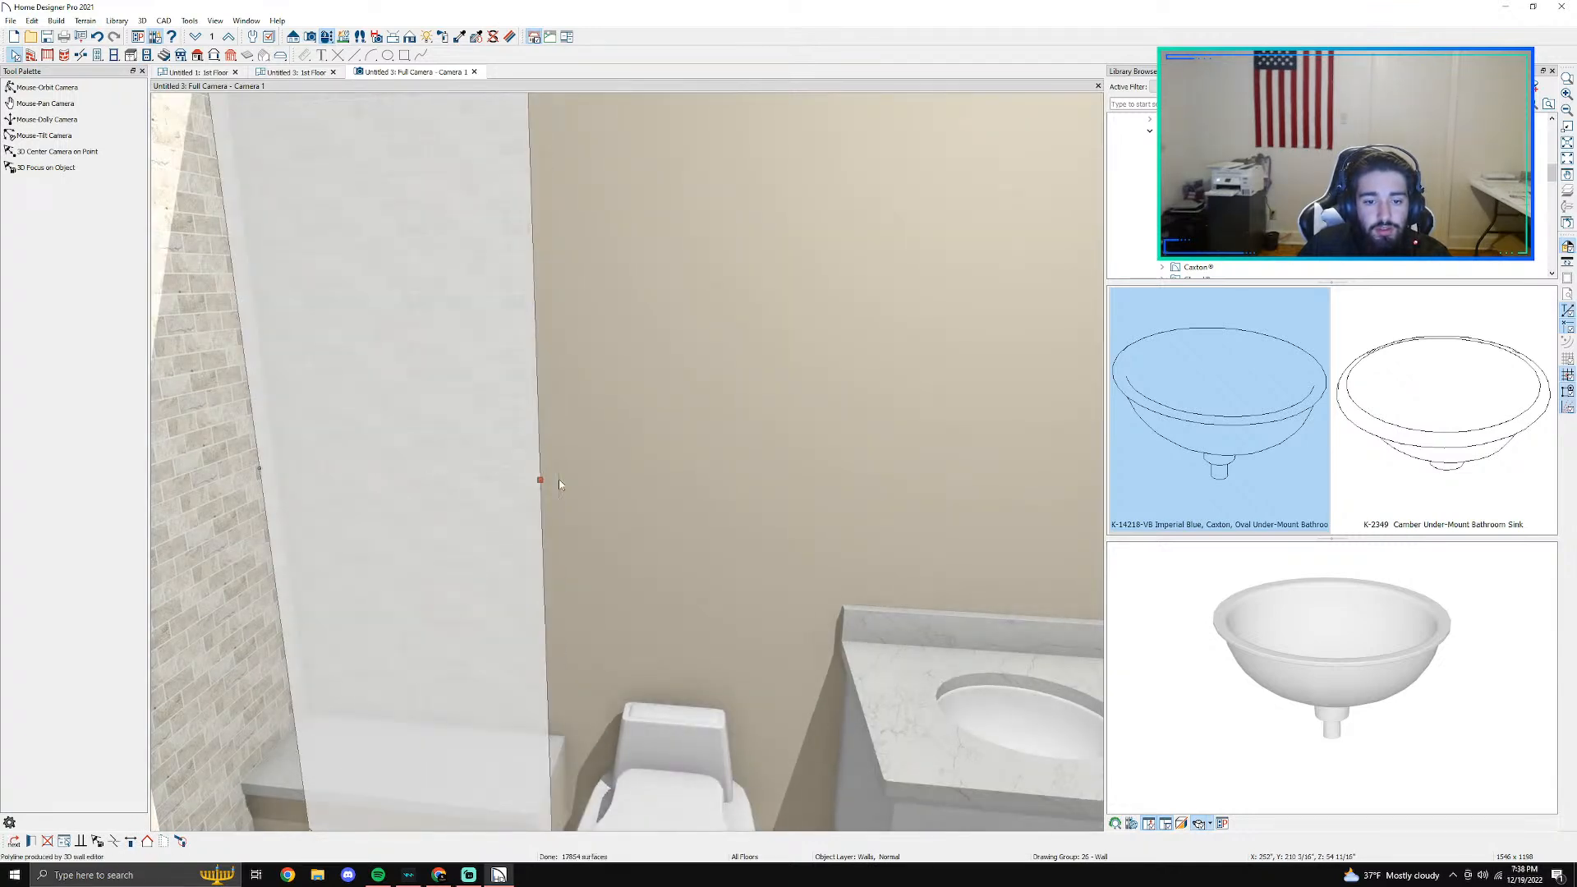
- Lengthen the right wall's shower-side segment to 3'-6 1/2" in plan and check the tile's width in 3D
click(294, 72)
click(722, 408)
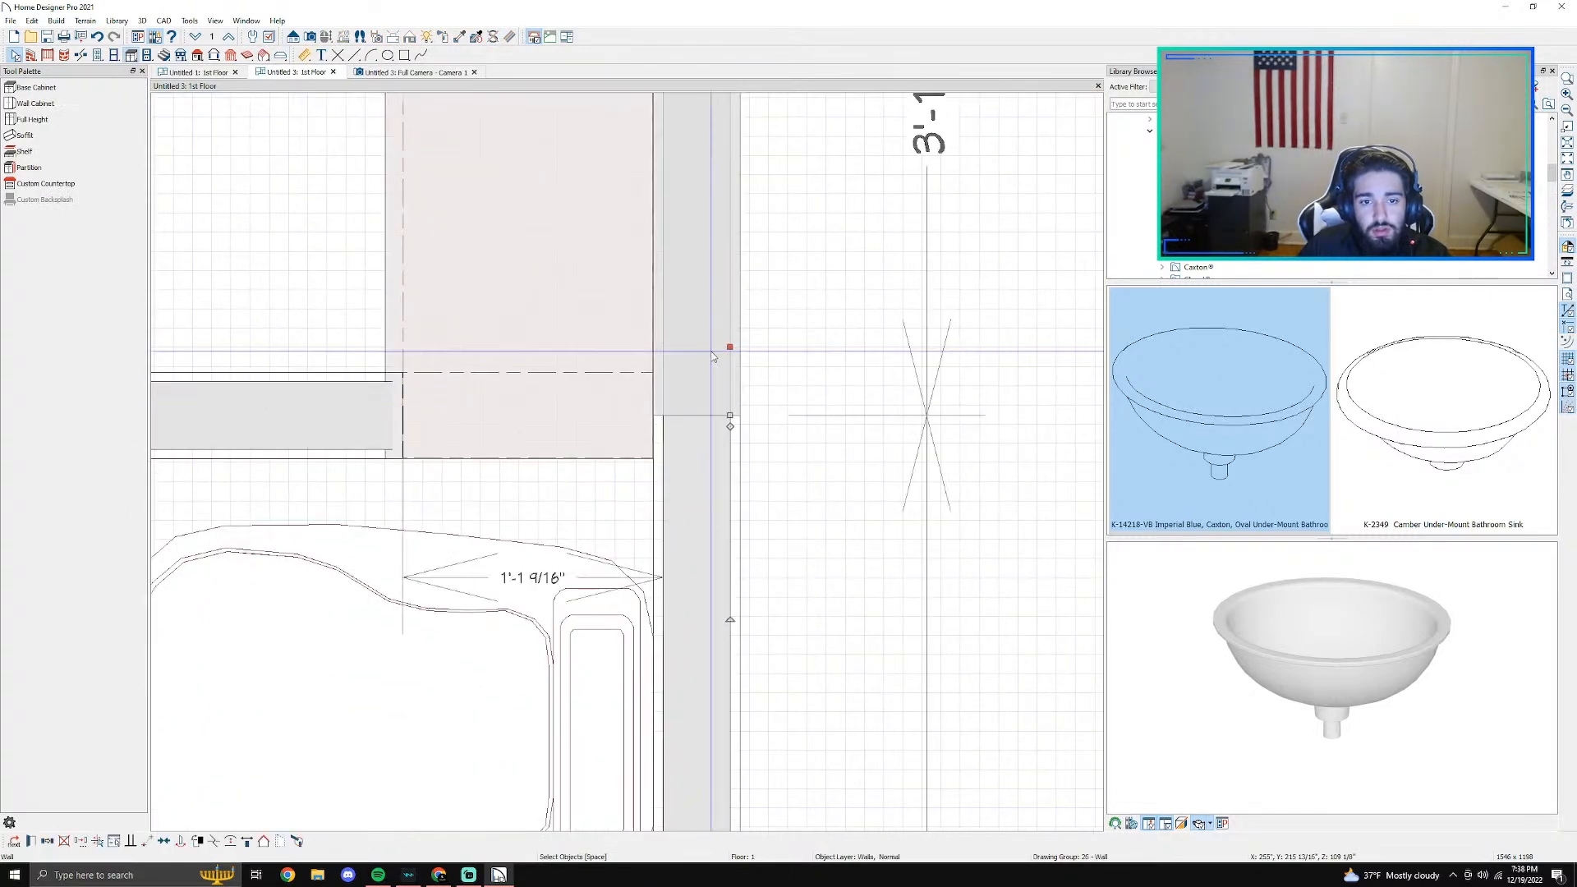
drag(723, 408, 723, 460)
key(ctrl+z)
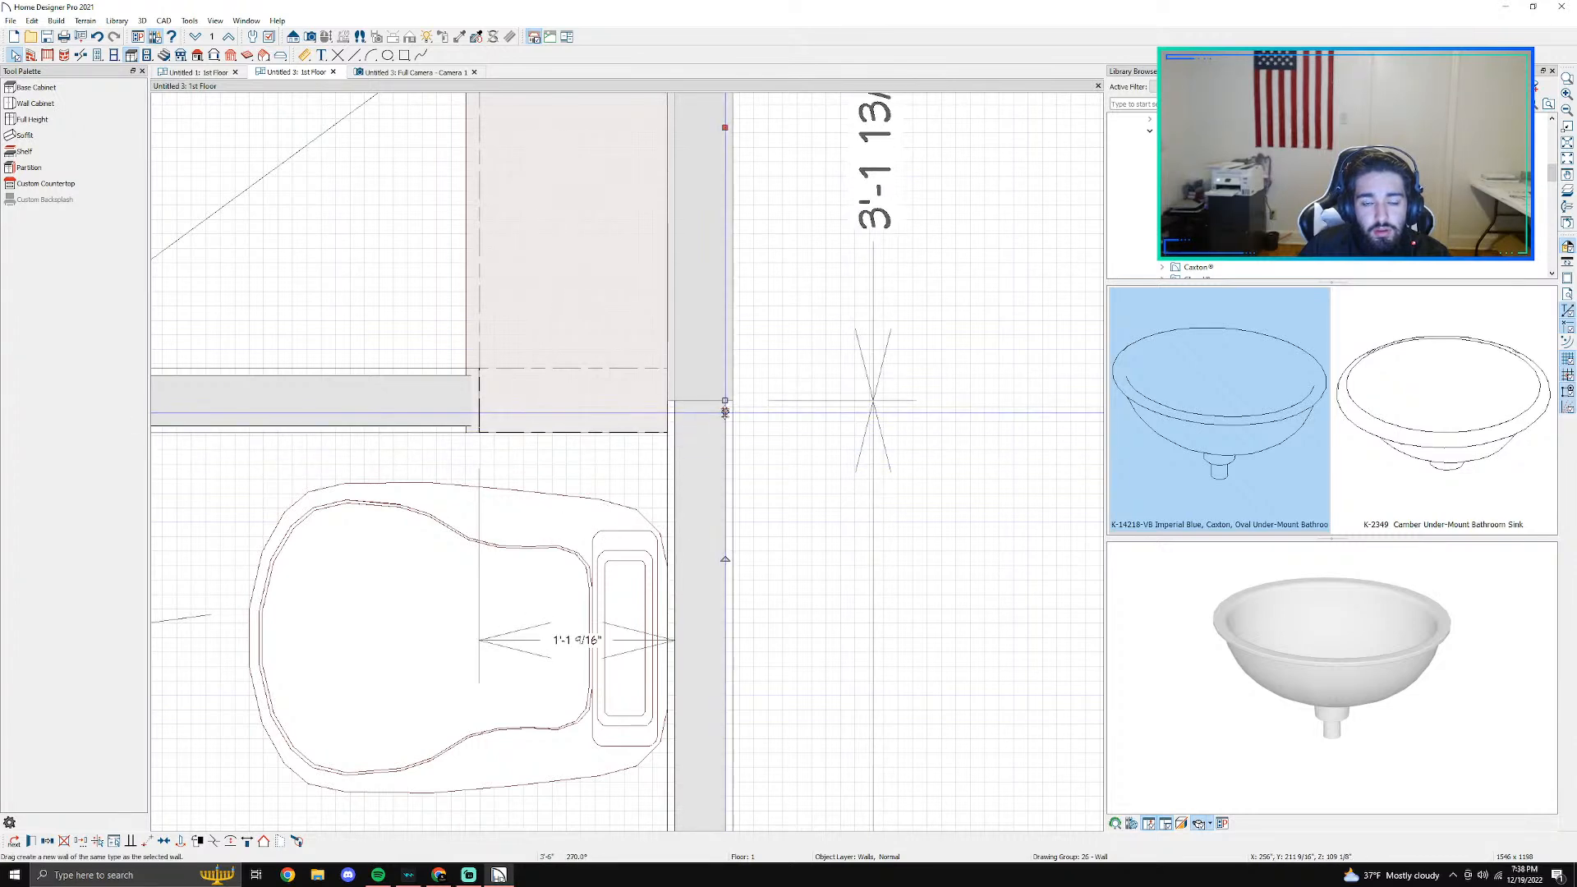
mouse_move(724, 411)
mouse_down()
mouse_move(727, 475)
mouse_move(726, 387)
mouse_move(725, 408)
mouse_move(822, 281)
mouse_move(723, 415)
mouse_move(743, 440)
mouse_move(719, 428)
mouse_up()
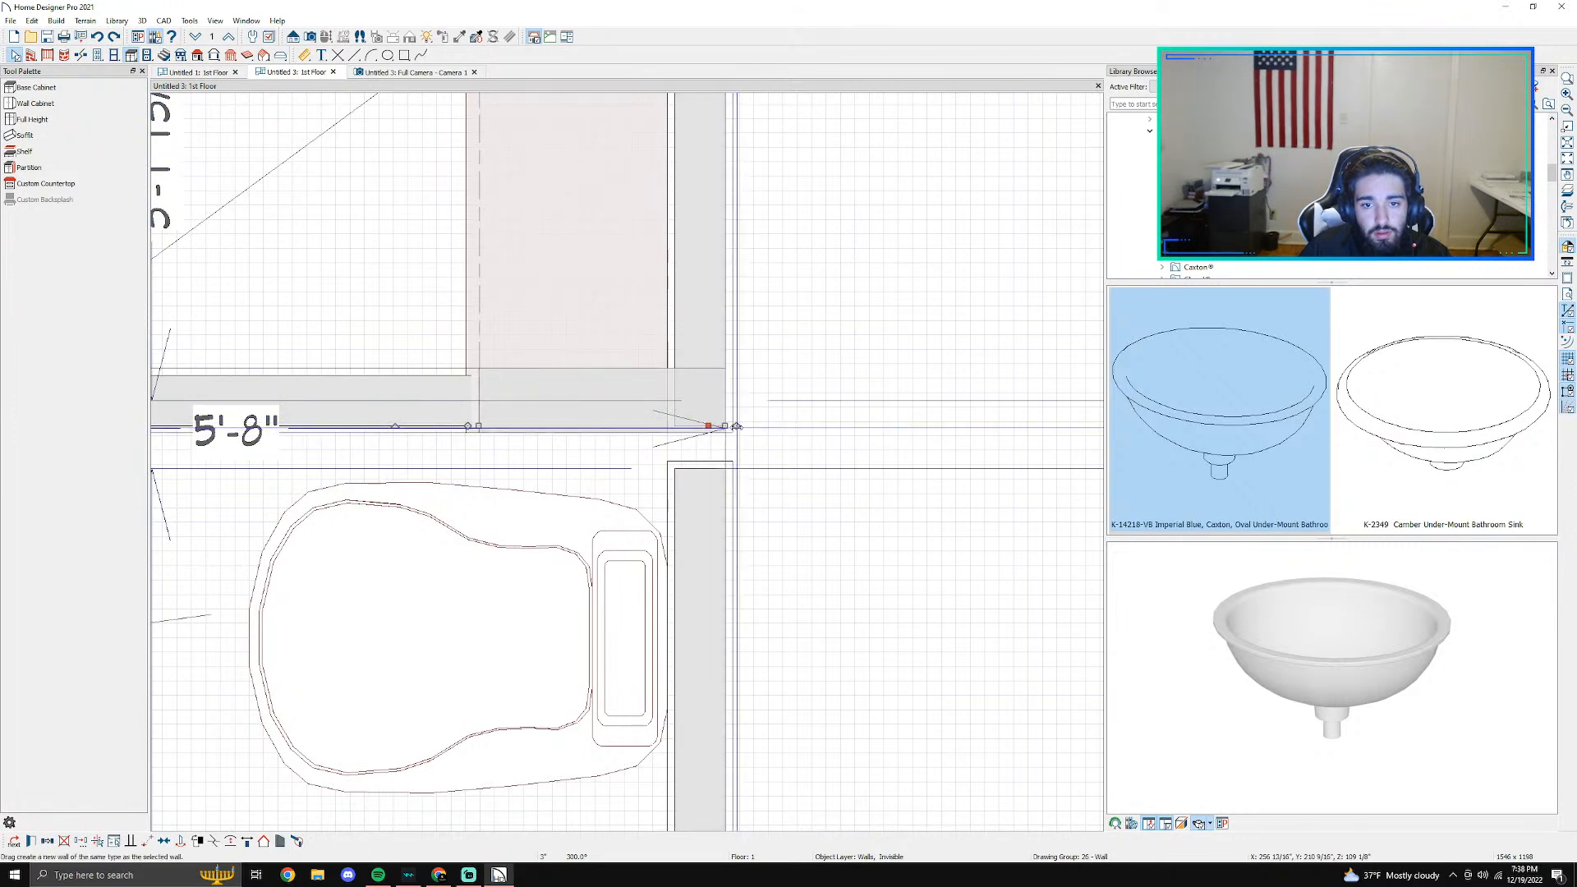
click(719, 377)
drag(719, 377, 723, 455)
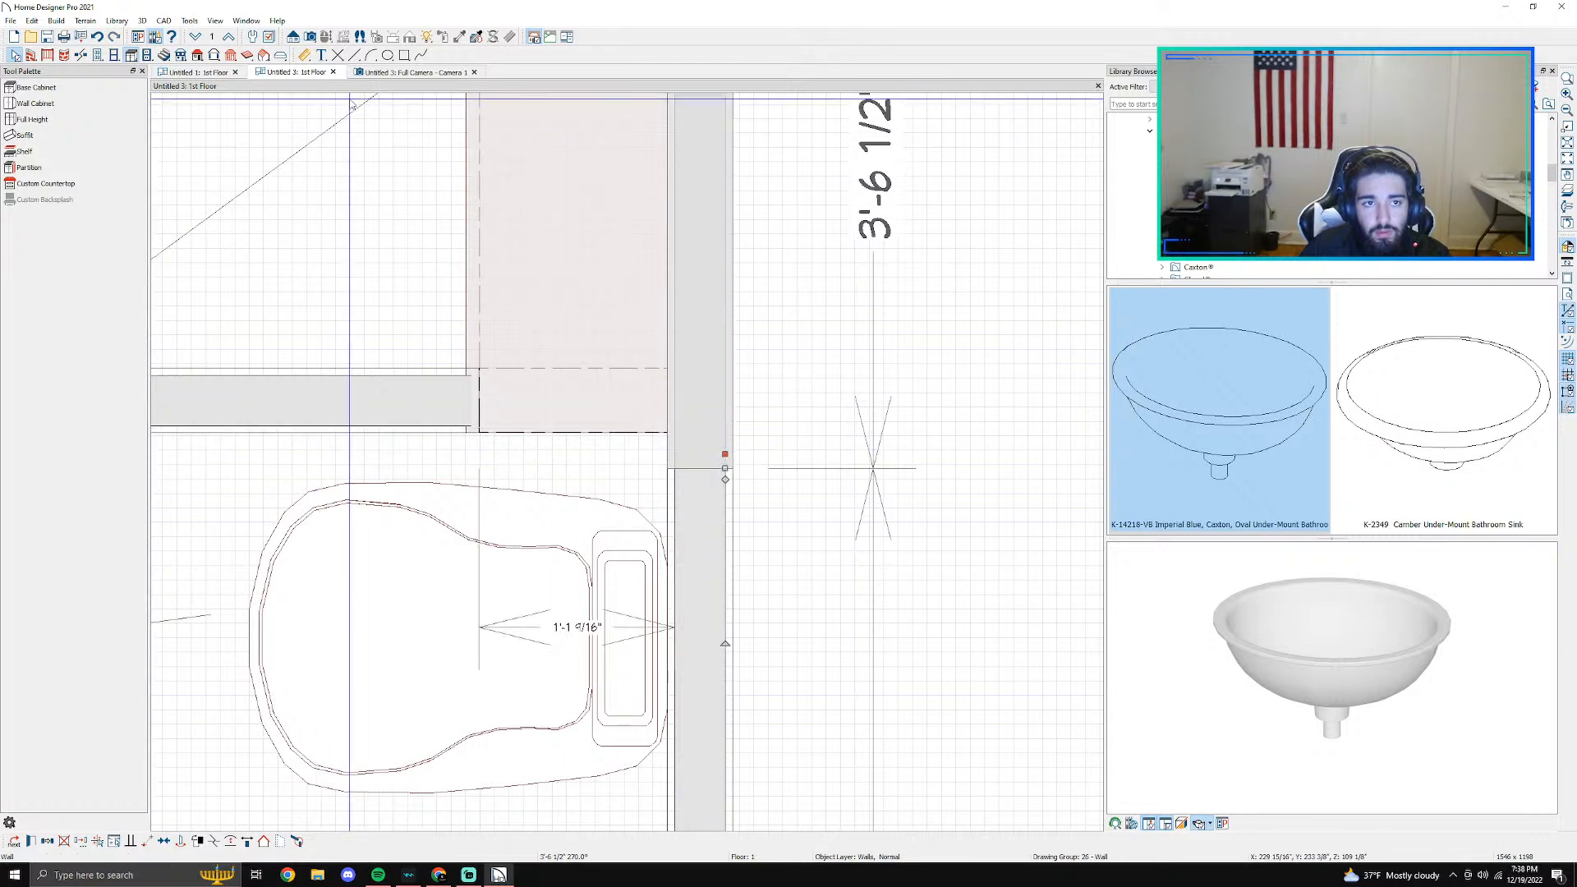
click(409, 74)
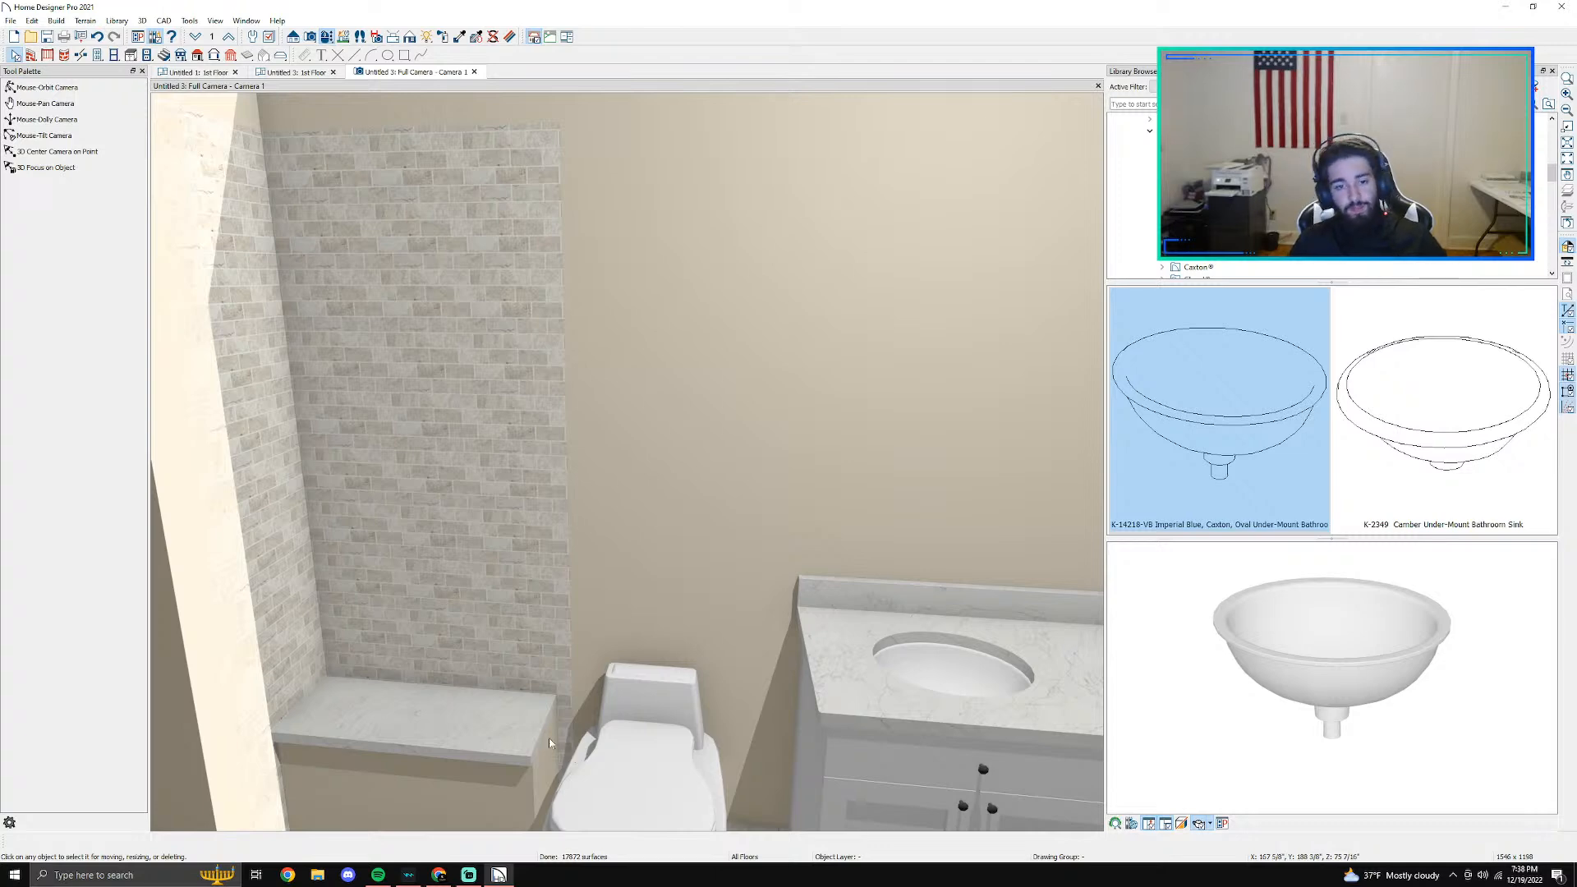
scroll(546, 448, up, 3)
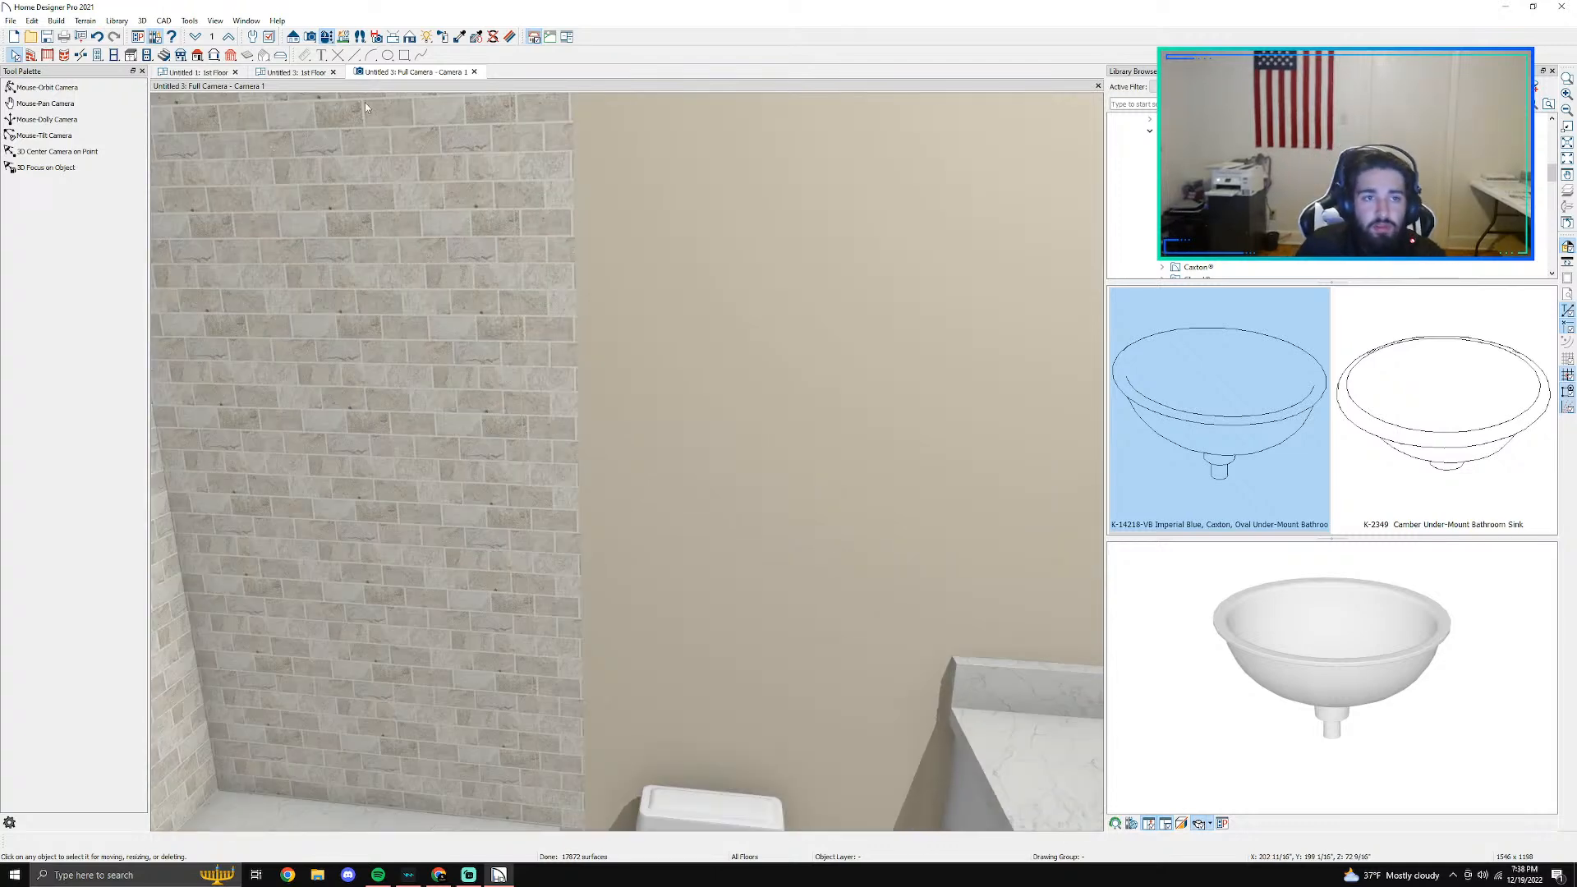
- Move the right wall's break back to the shower's front wall in plan and check the tile's edge in 3D
click(295, 72)
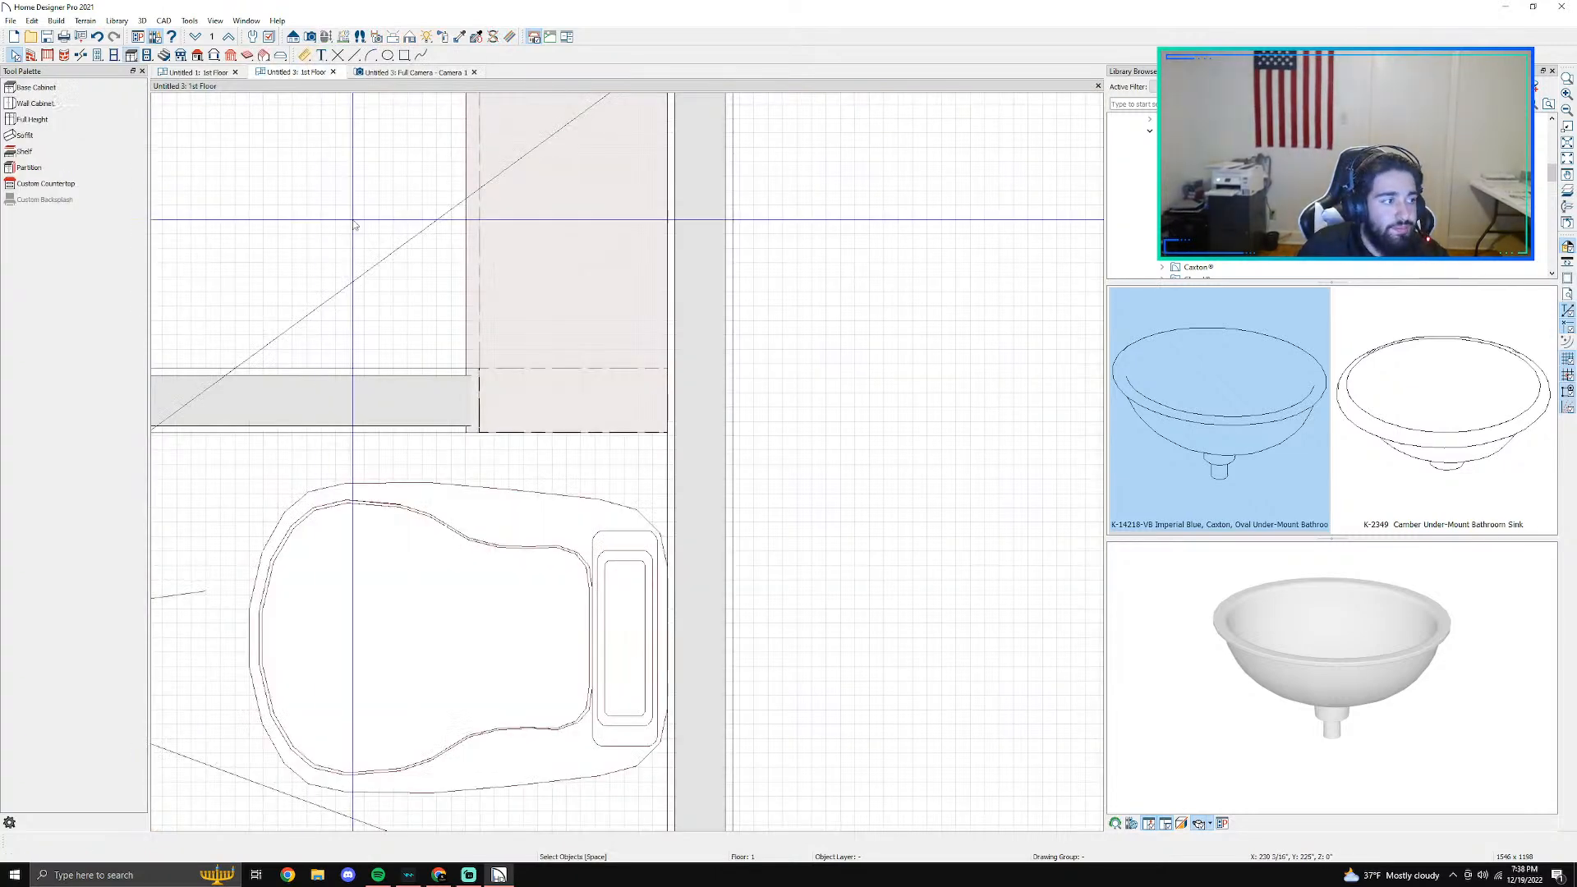
scroll(614, 573, up, 1)
click(771, 432)
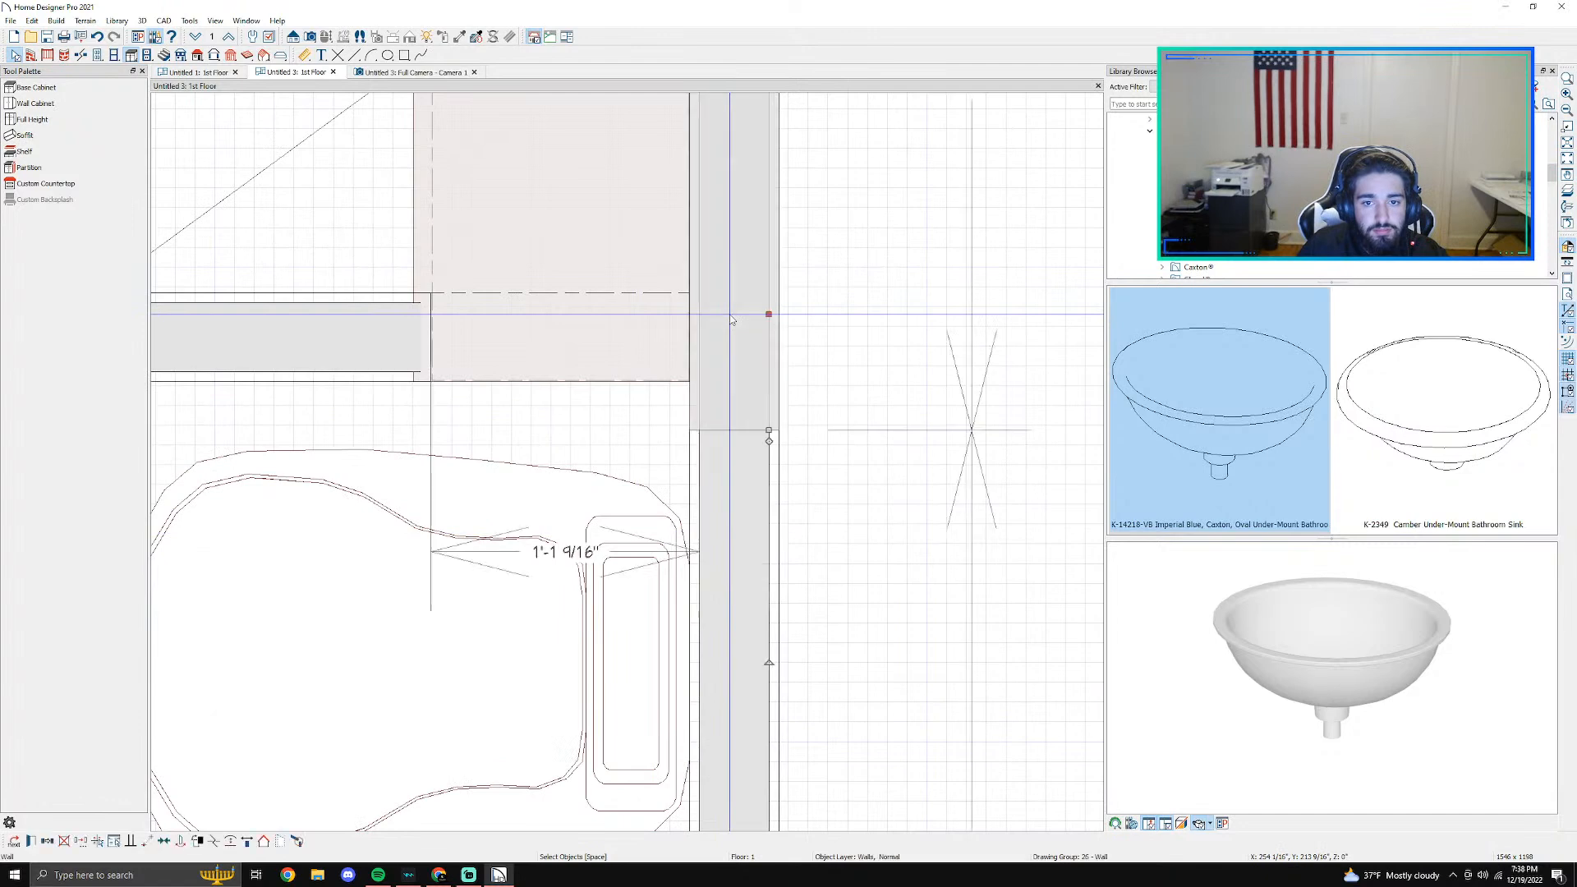
drag(771, 432, 766, 400)
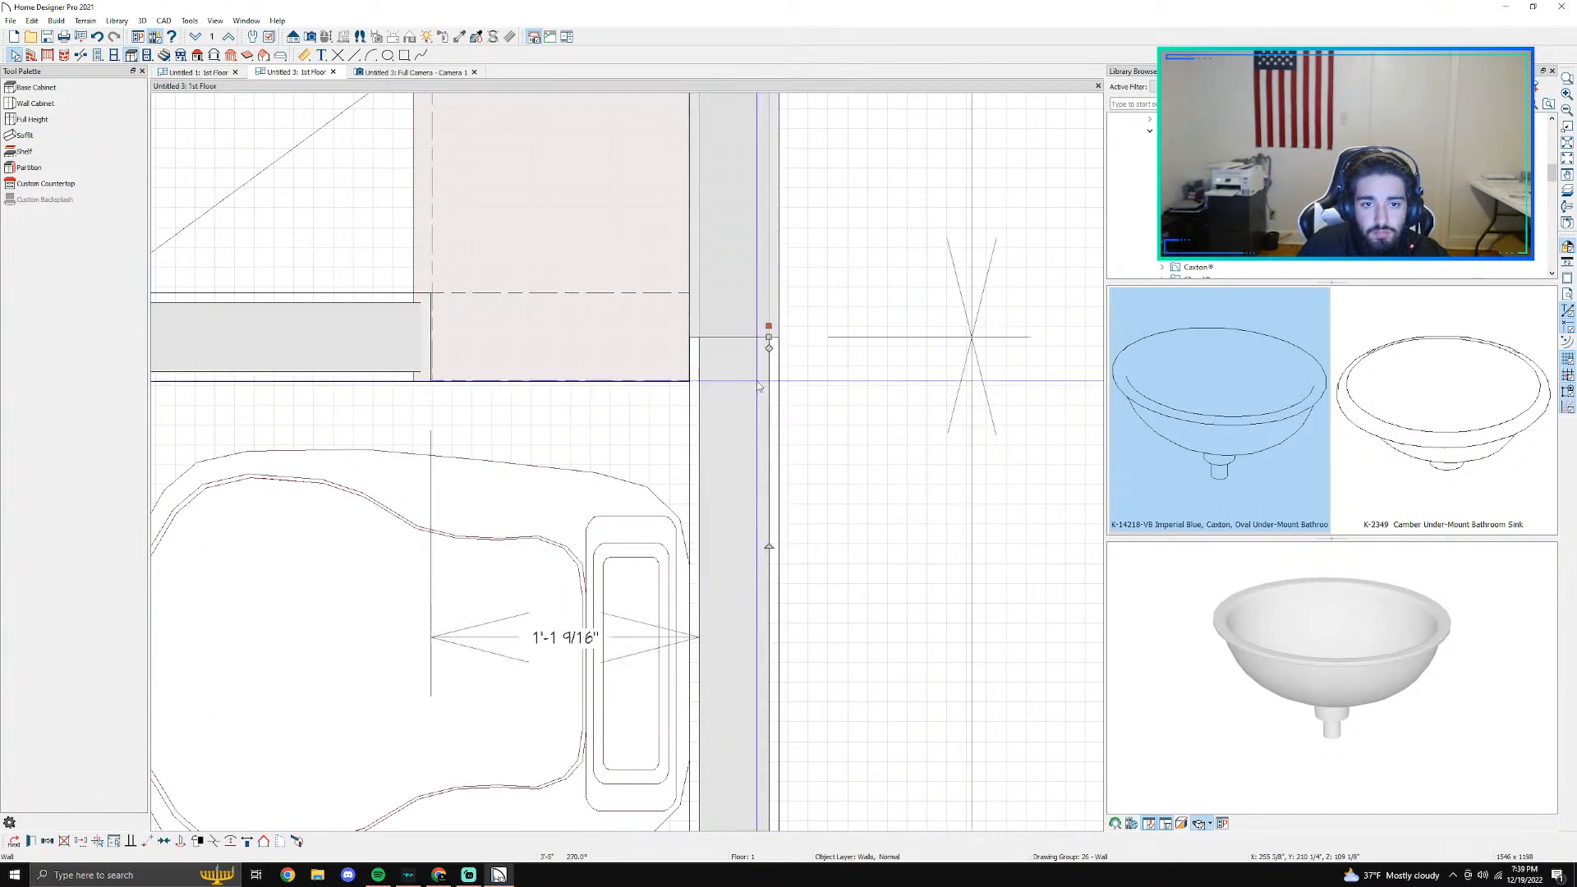
drag(769, 337, 767, 398)
drag(770, 338, 768, 388)
key(Escape)
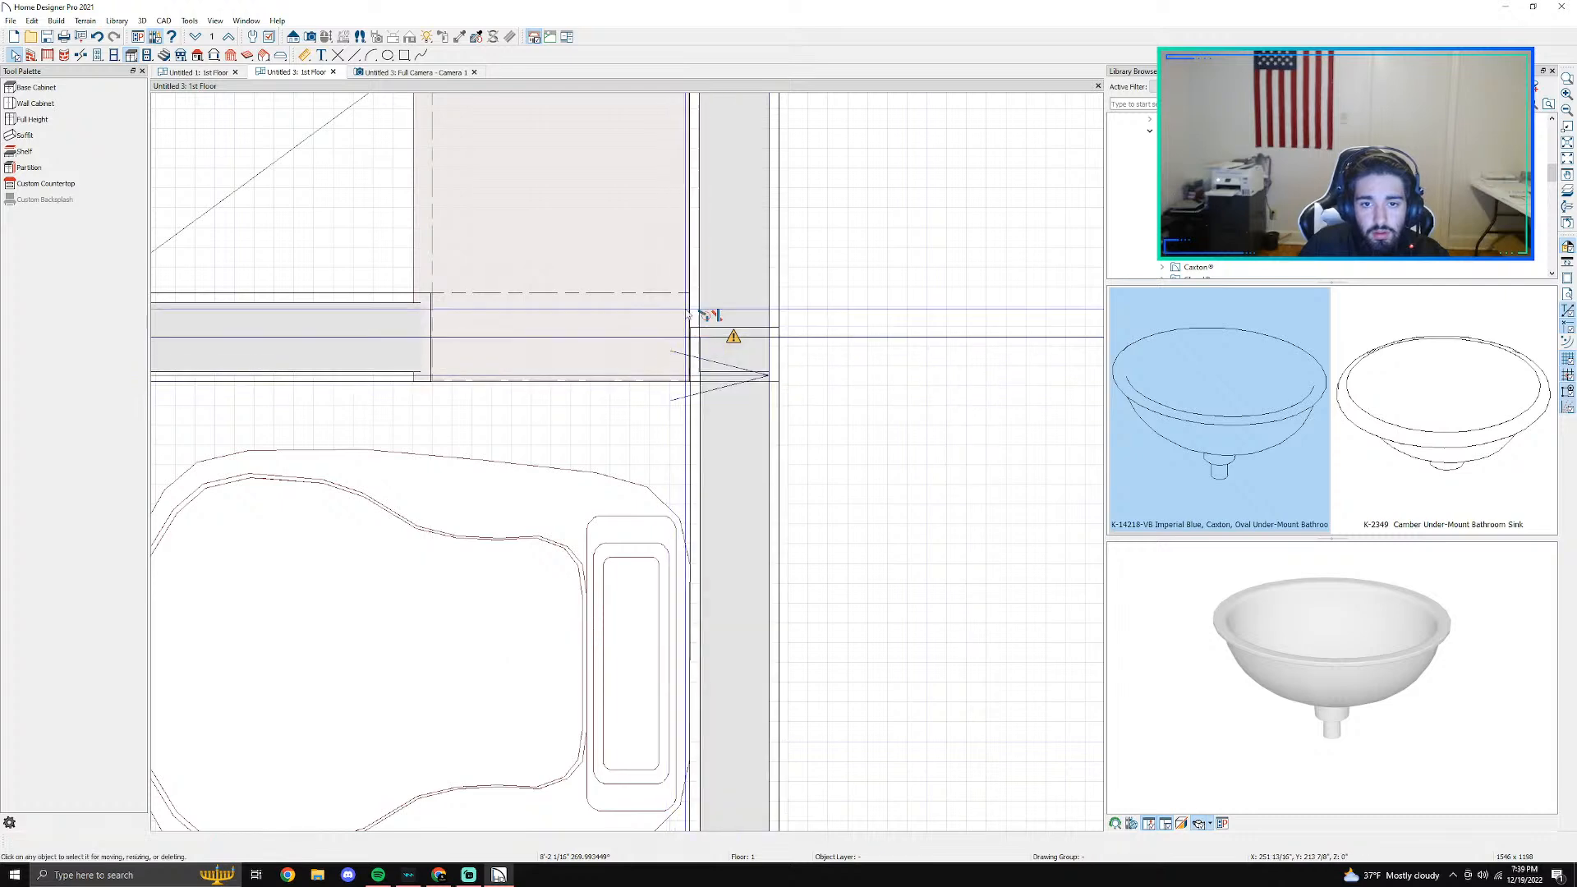
click(414, 76)
scroll(559, 419, down, 3)
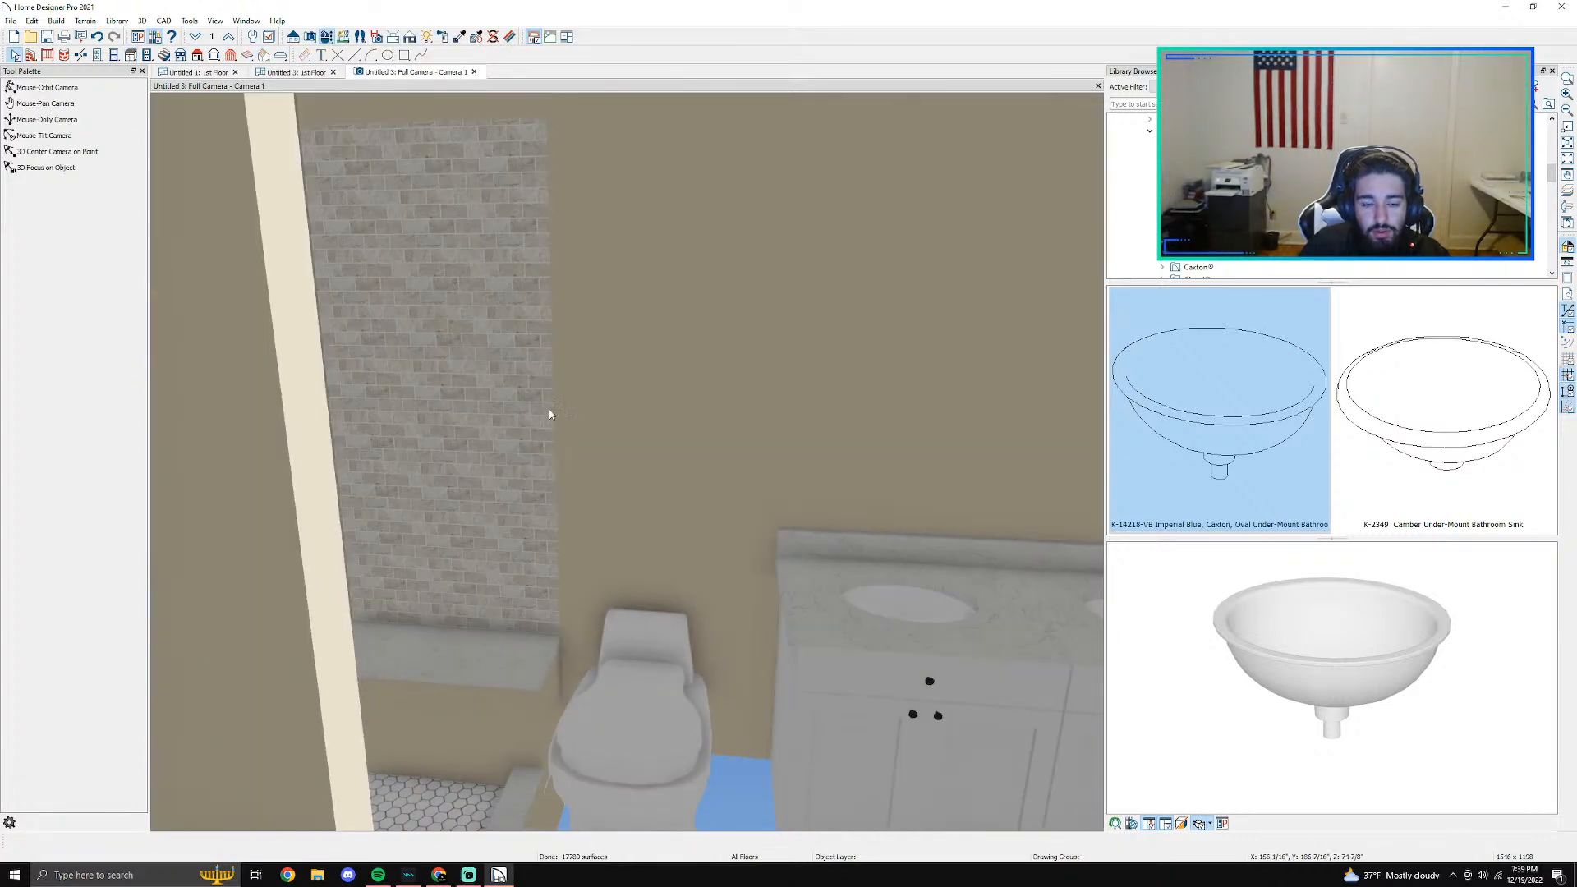
scroll(554, 574, down, 3)
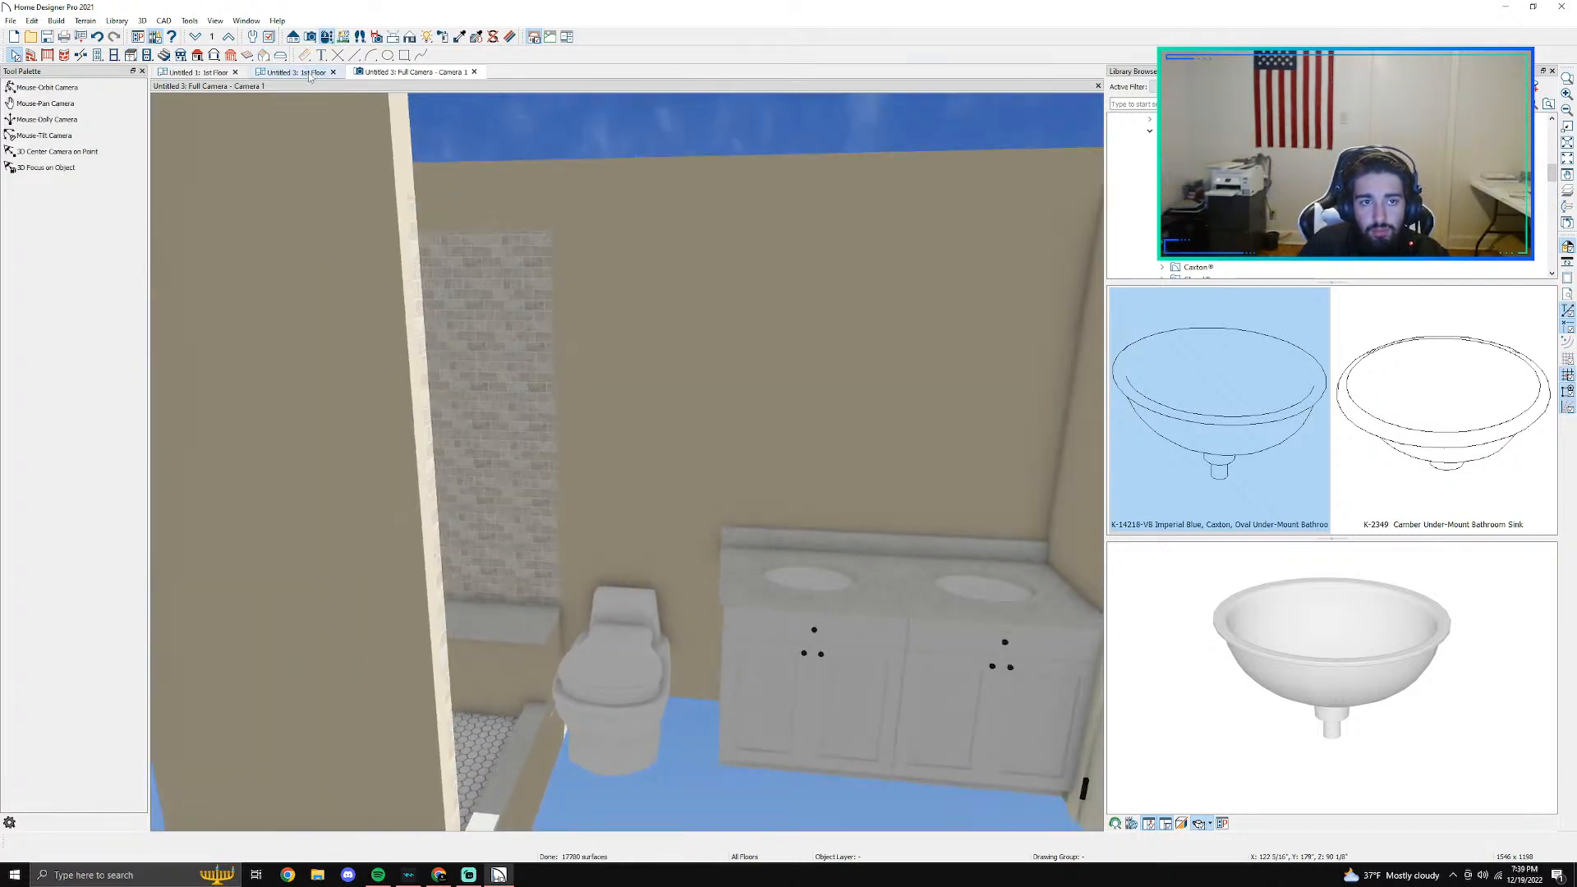
- Delete the wall segment flagged as unconnected at the shower's front corner beside the toilet
click(310, 75)
mouse_move(733, 337)
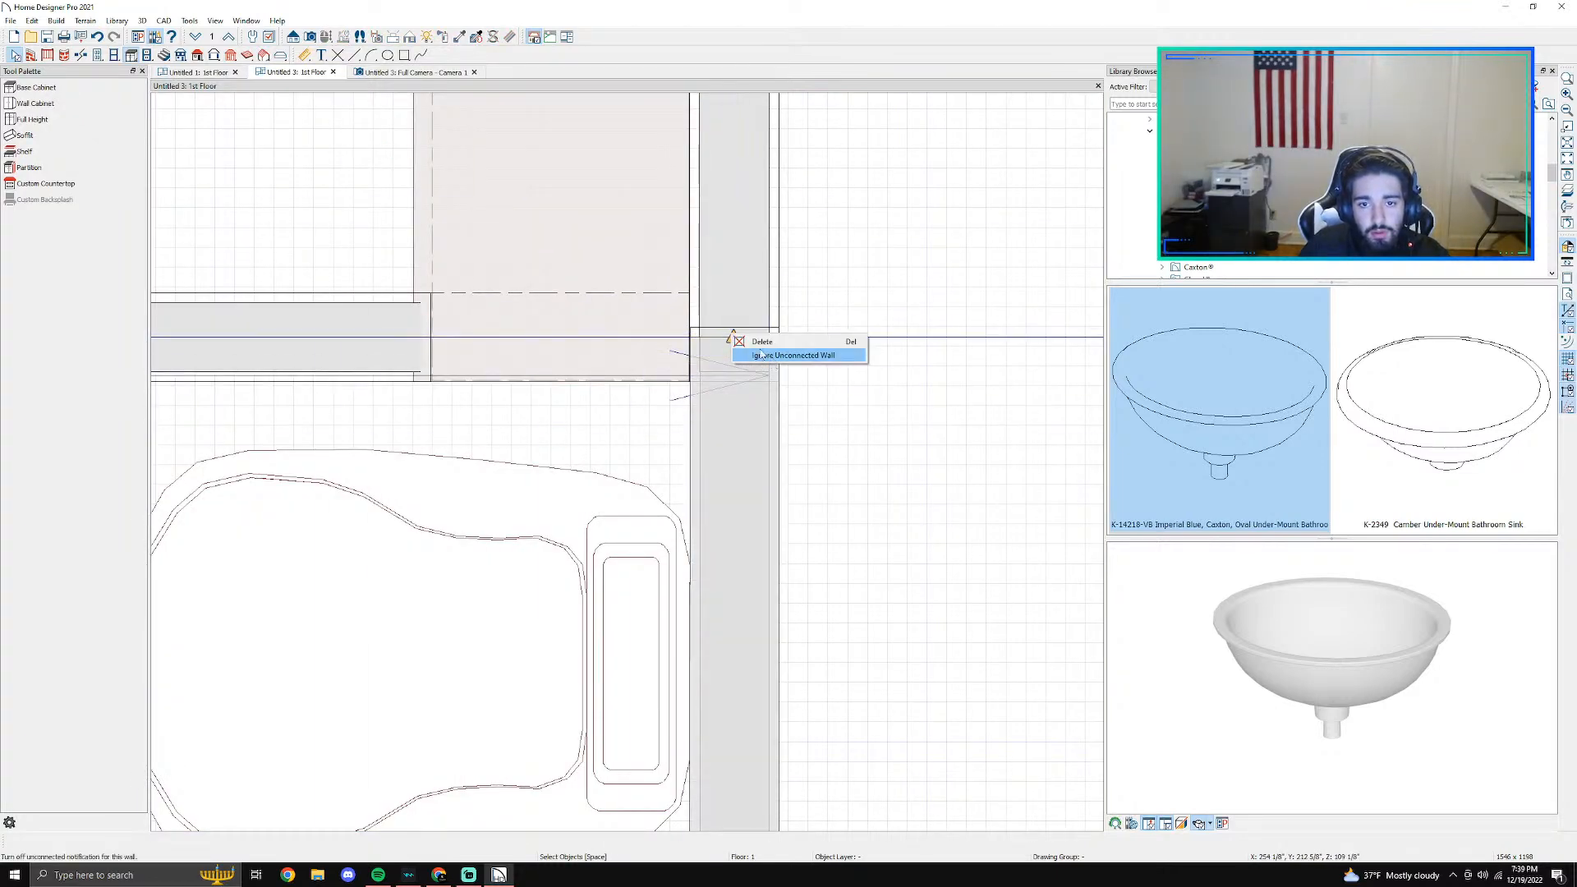
click(762, 356)
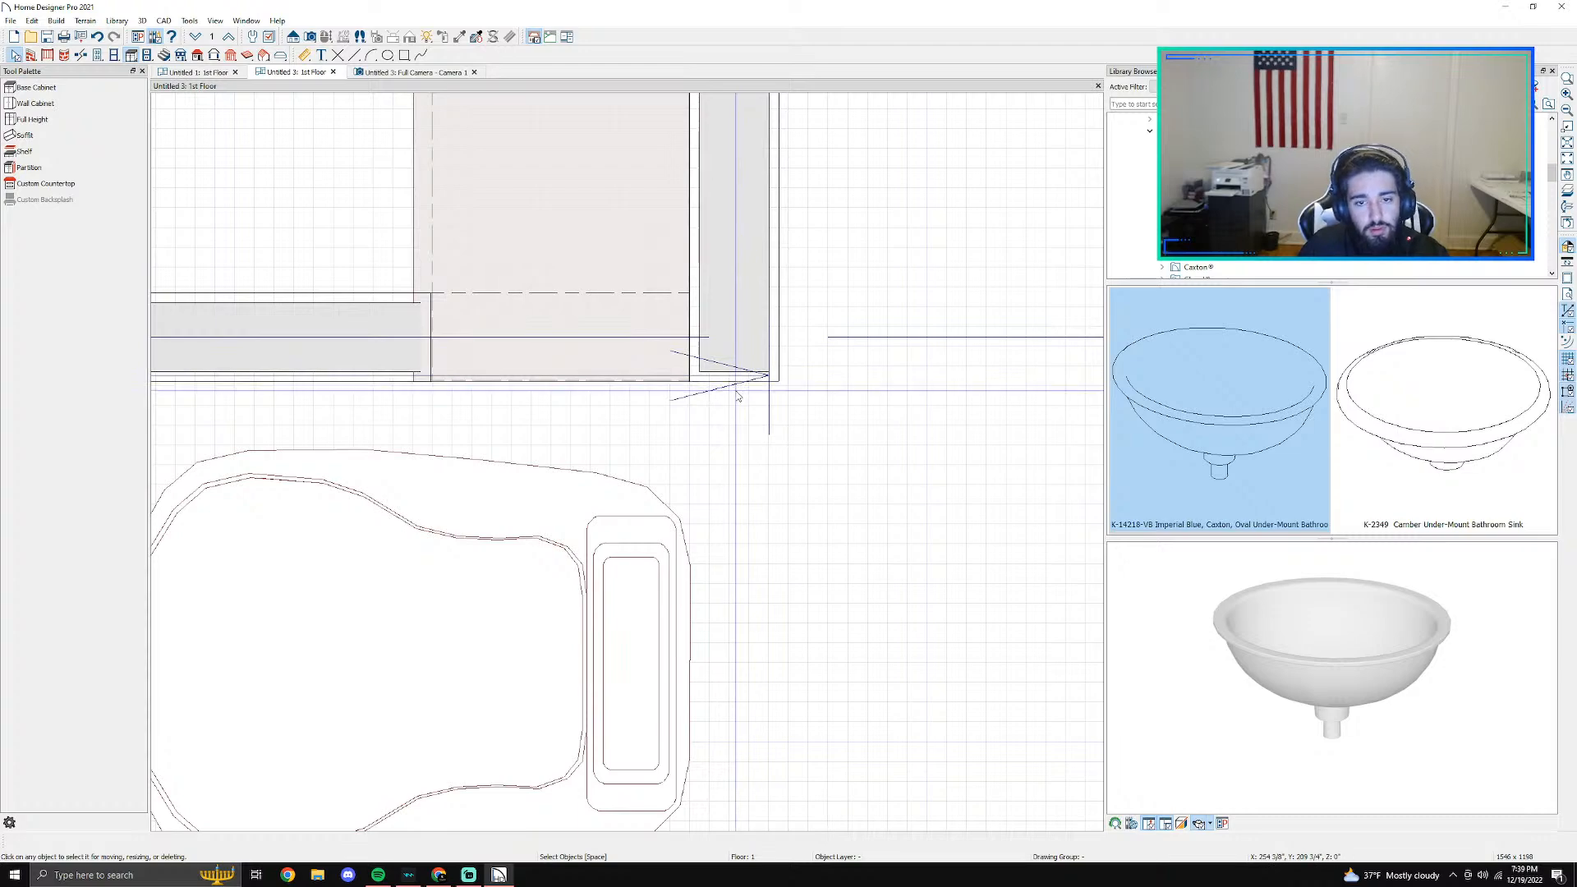
scroll(736, 396, down, 5)
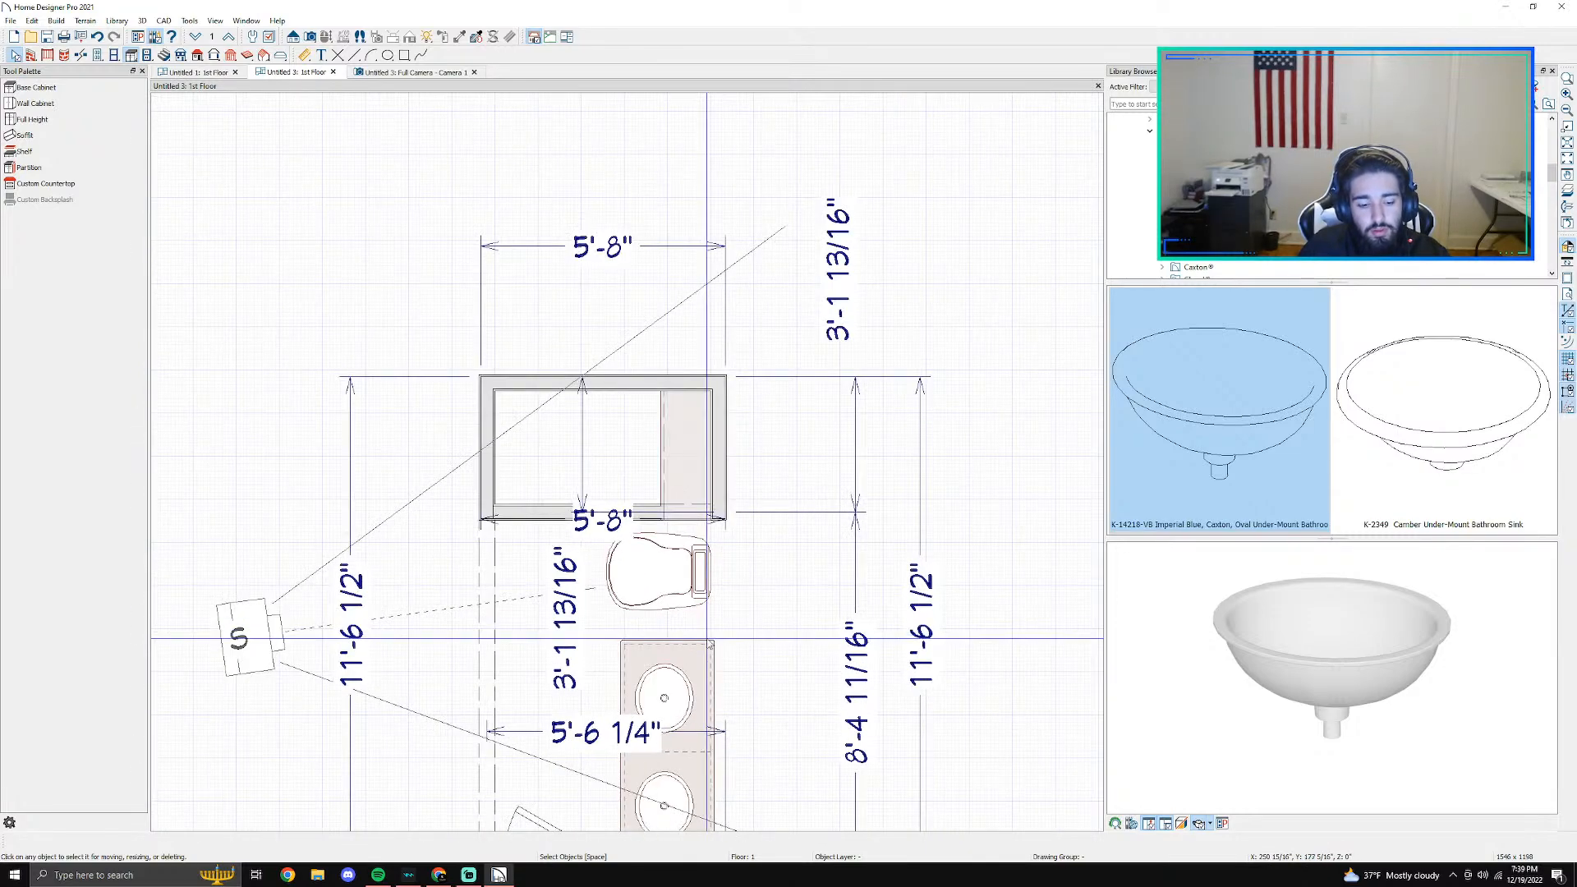
- Try to move the right wall's break past the shower's front wall toward the toilet in plan
scroll(737, 581, up, 4)
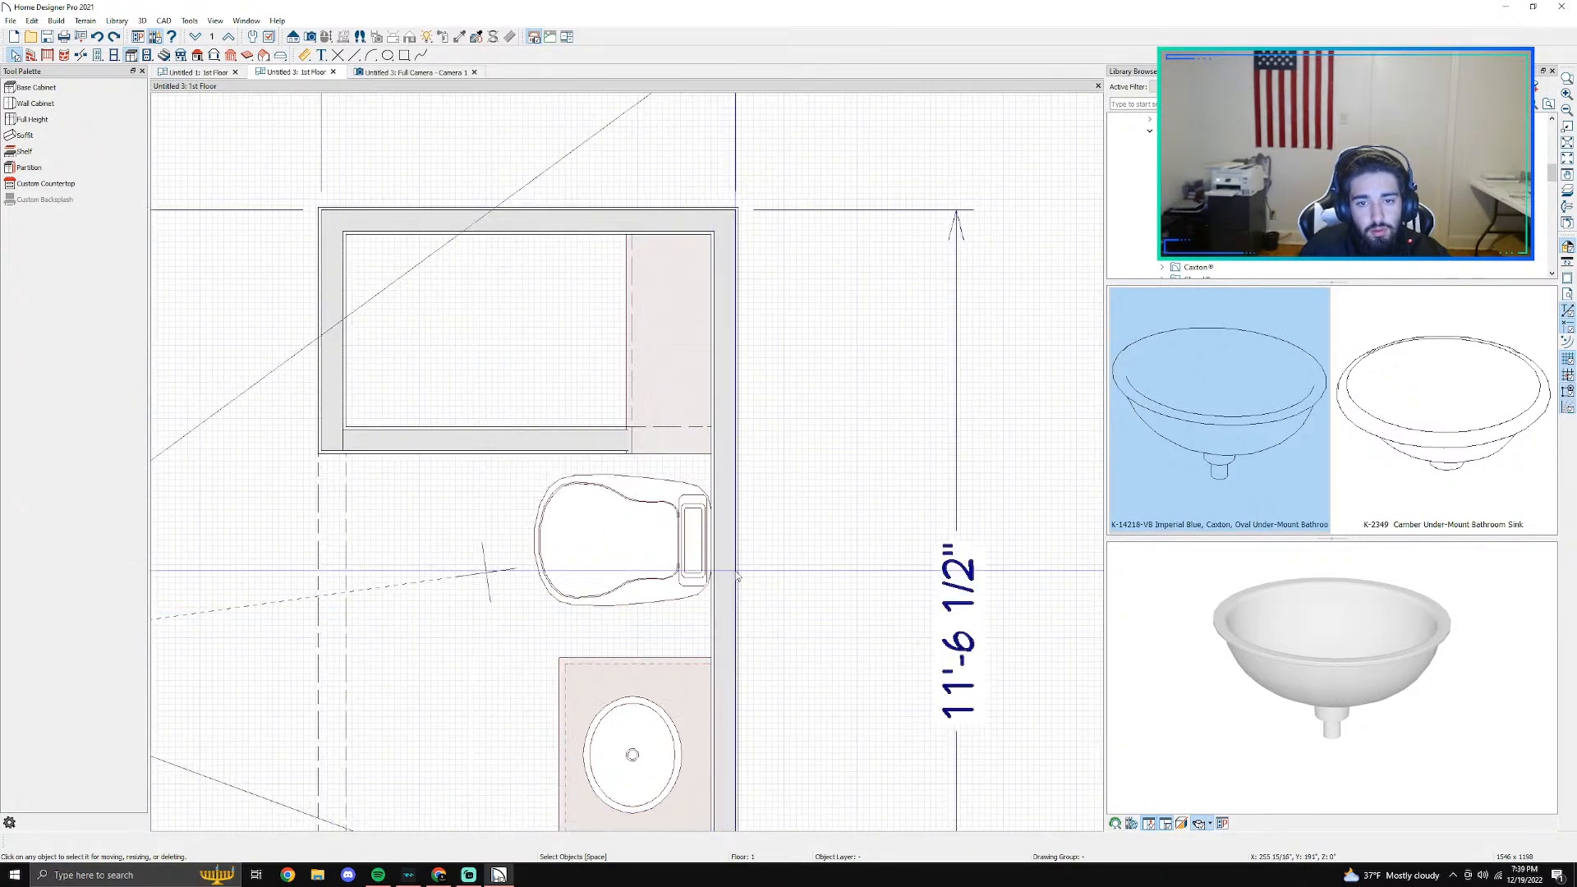
scroll(736, 581, up, 2)
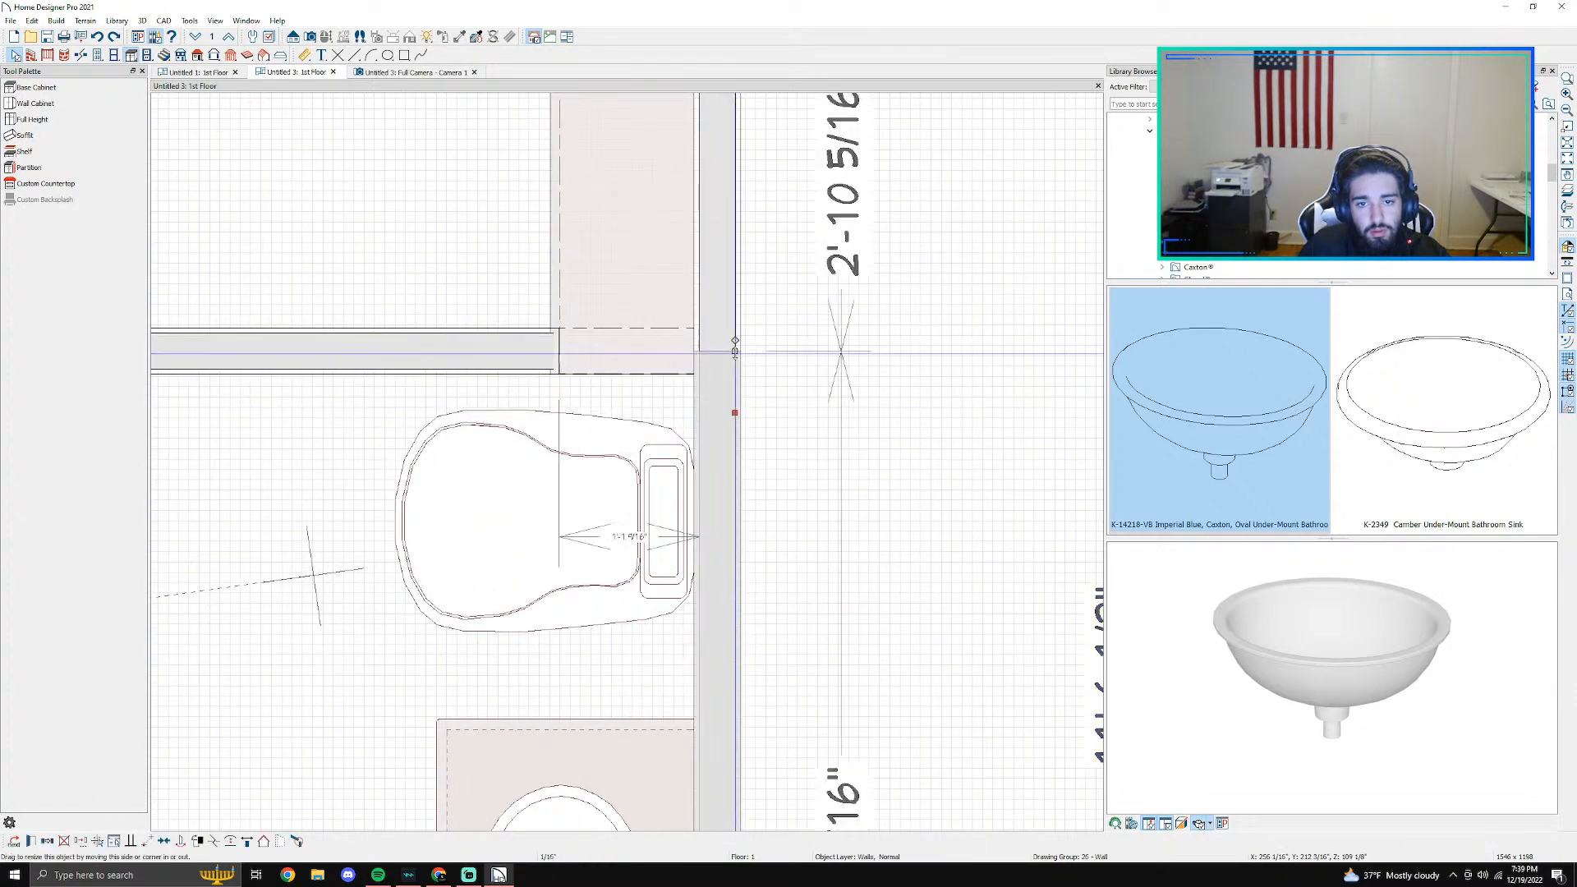
drag(737, 352, 737, 389)
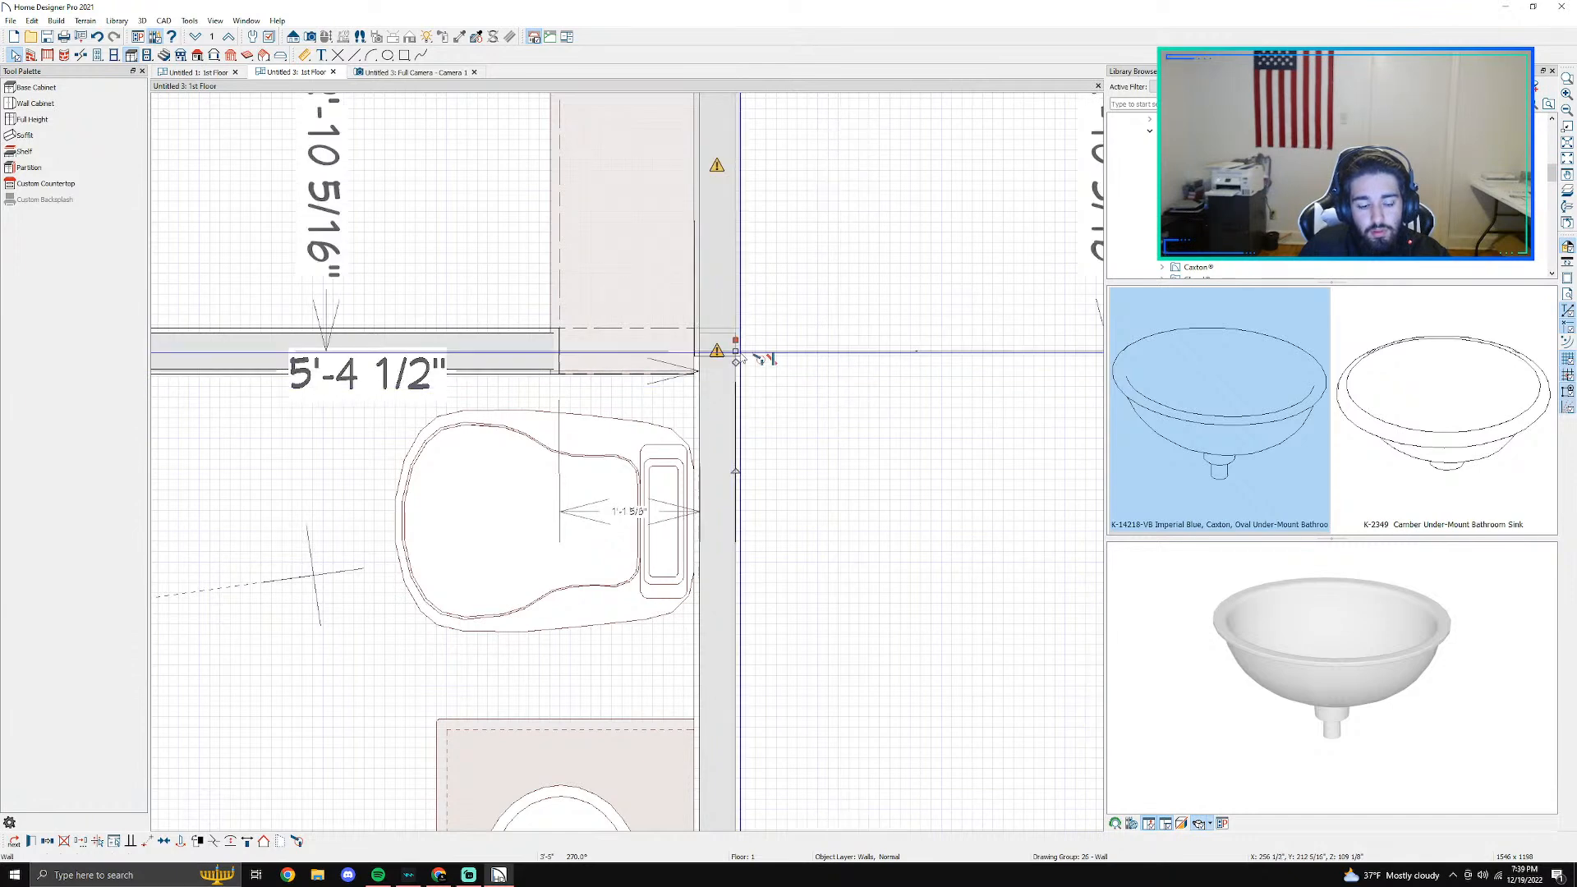
scroll(736, 355, up, 2)
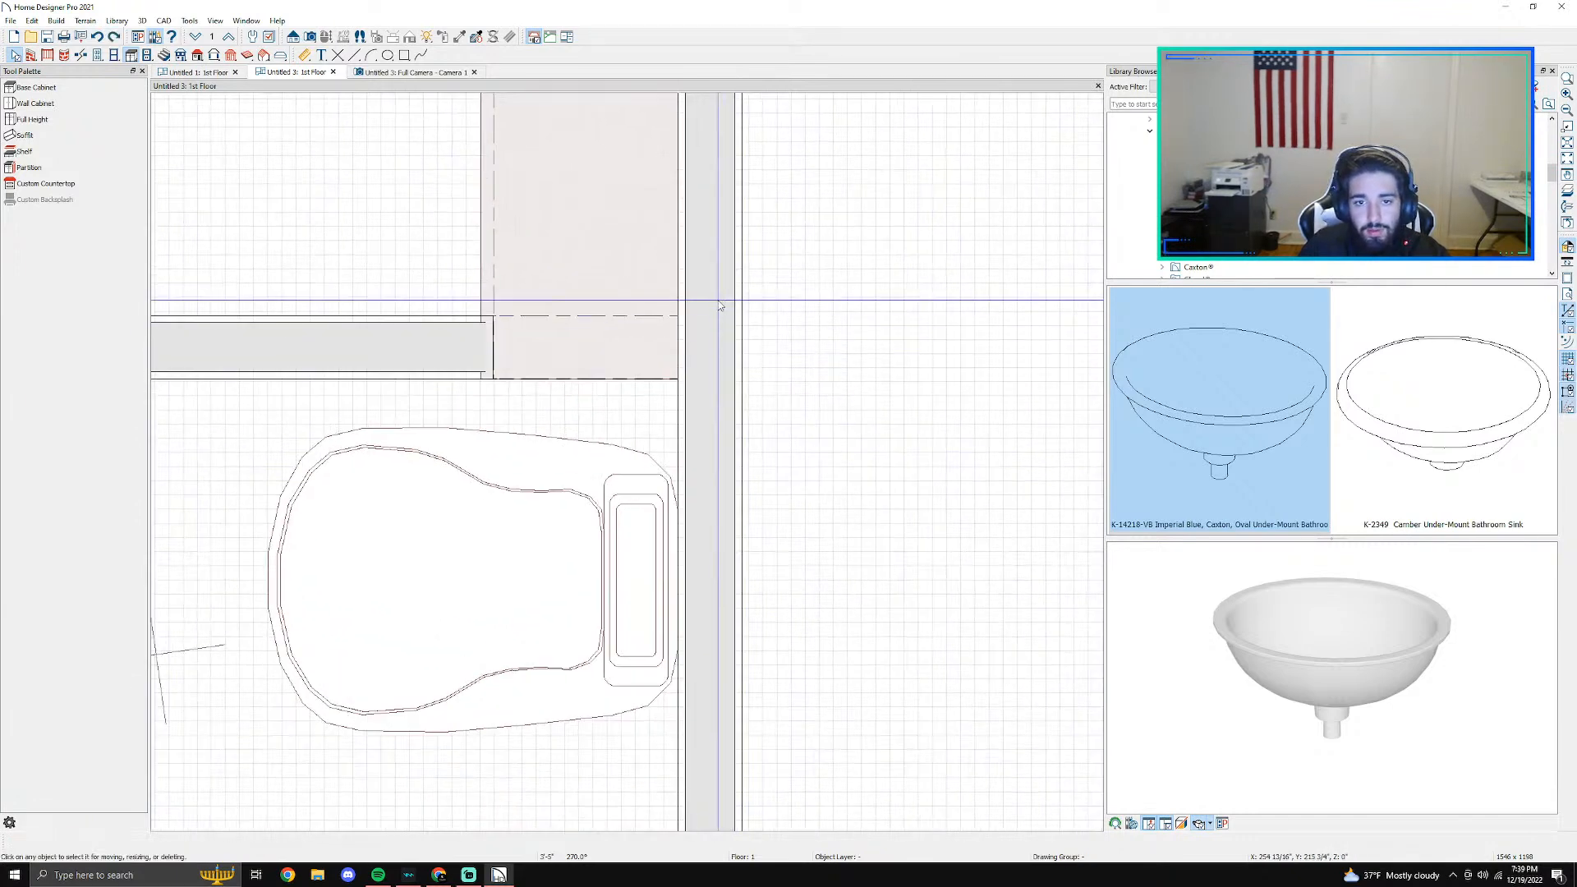
drag(734, 349, 736, 402)
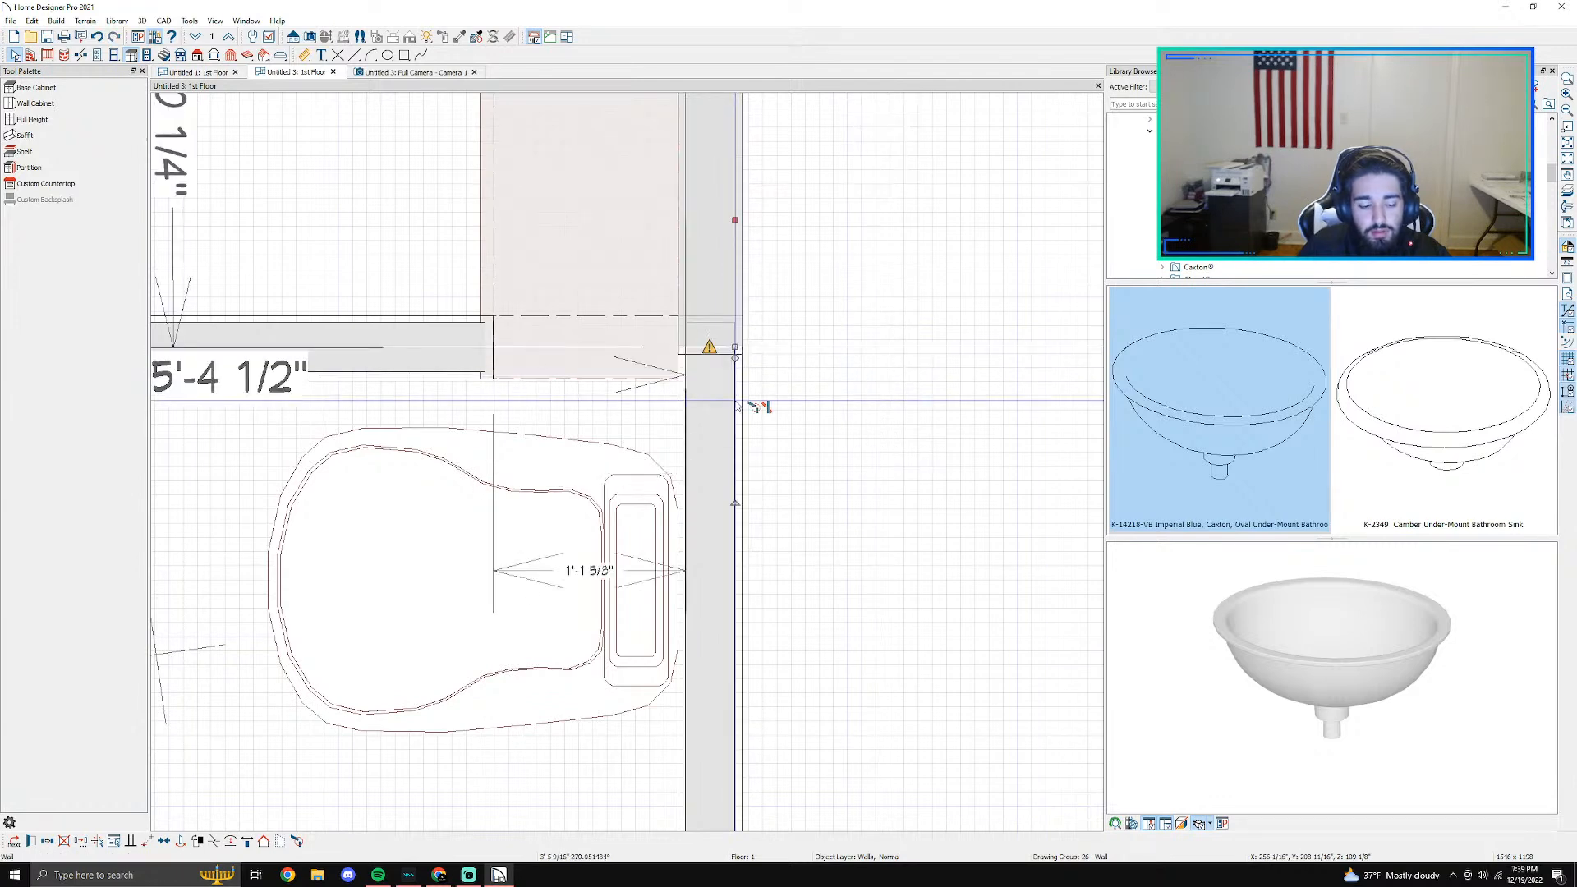
click(736, 405)
click(731, 326)
drag(734, 345, 735, 415)
key(ctrl+z)
click(735, 351)
drag(735, 350, 729, 407)
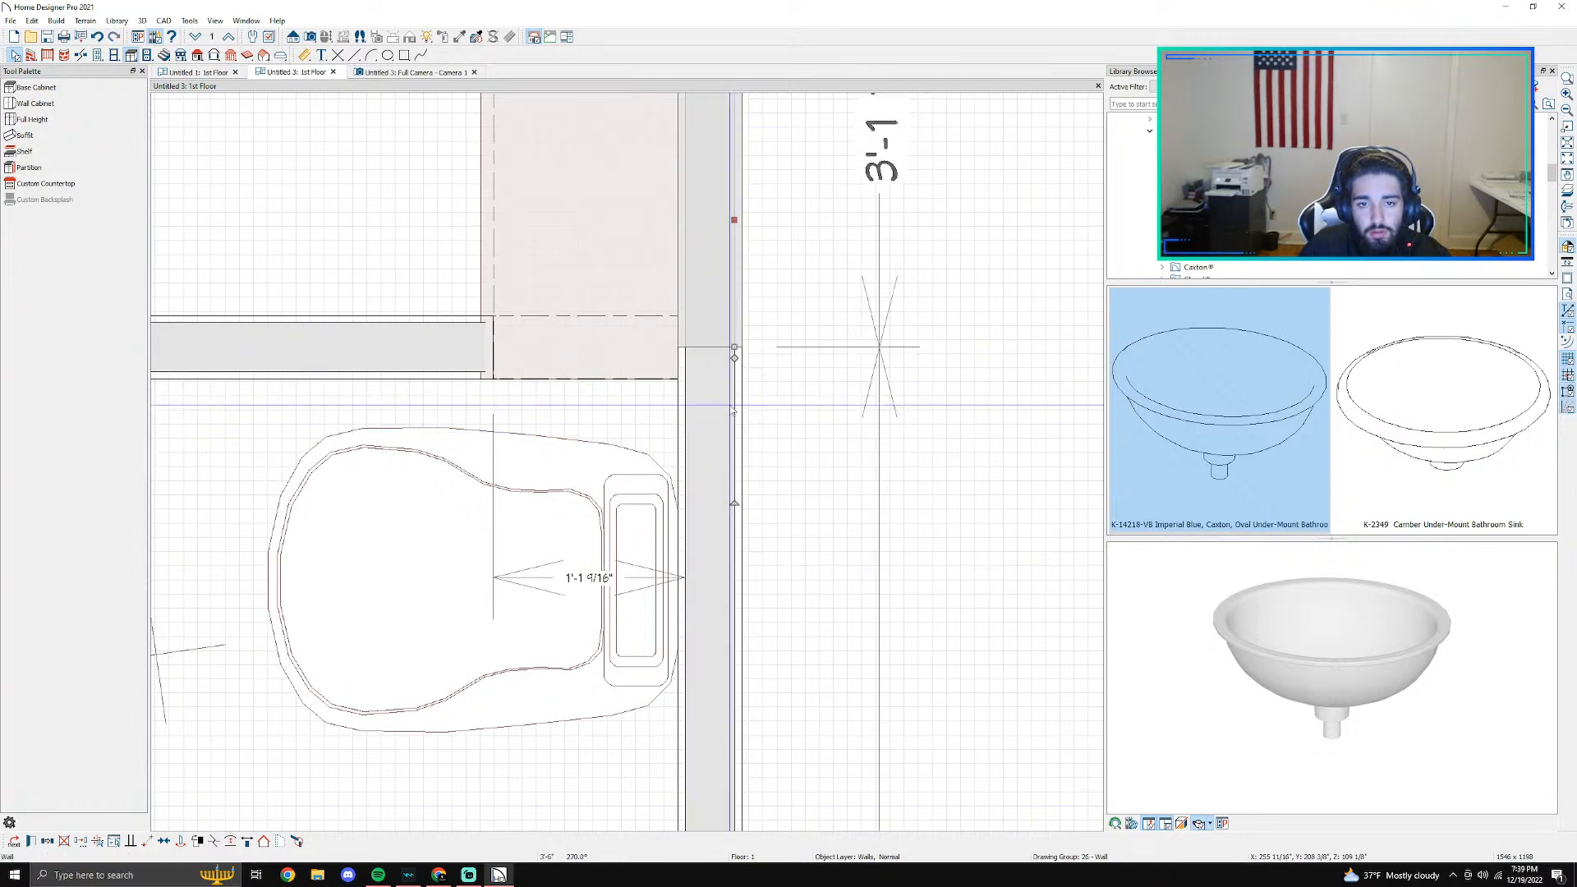
click(604, 349)
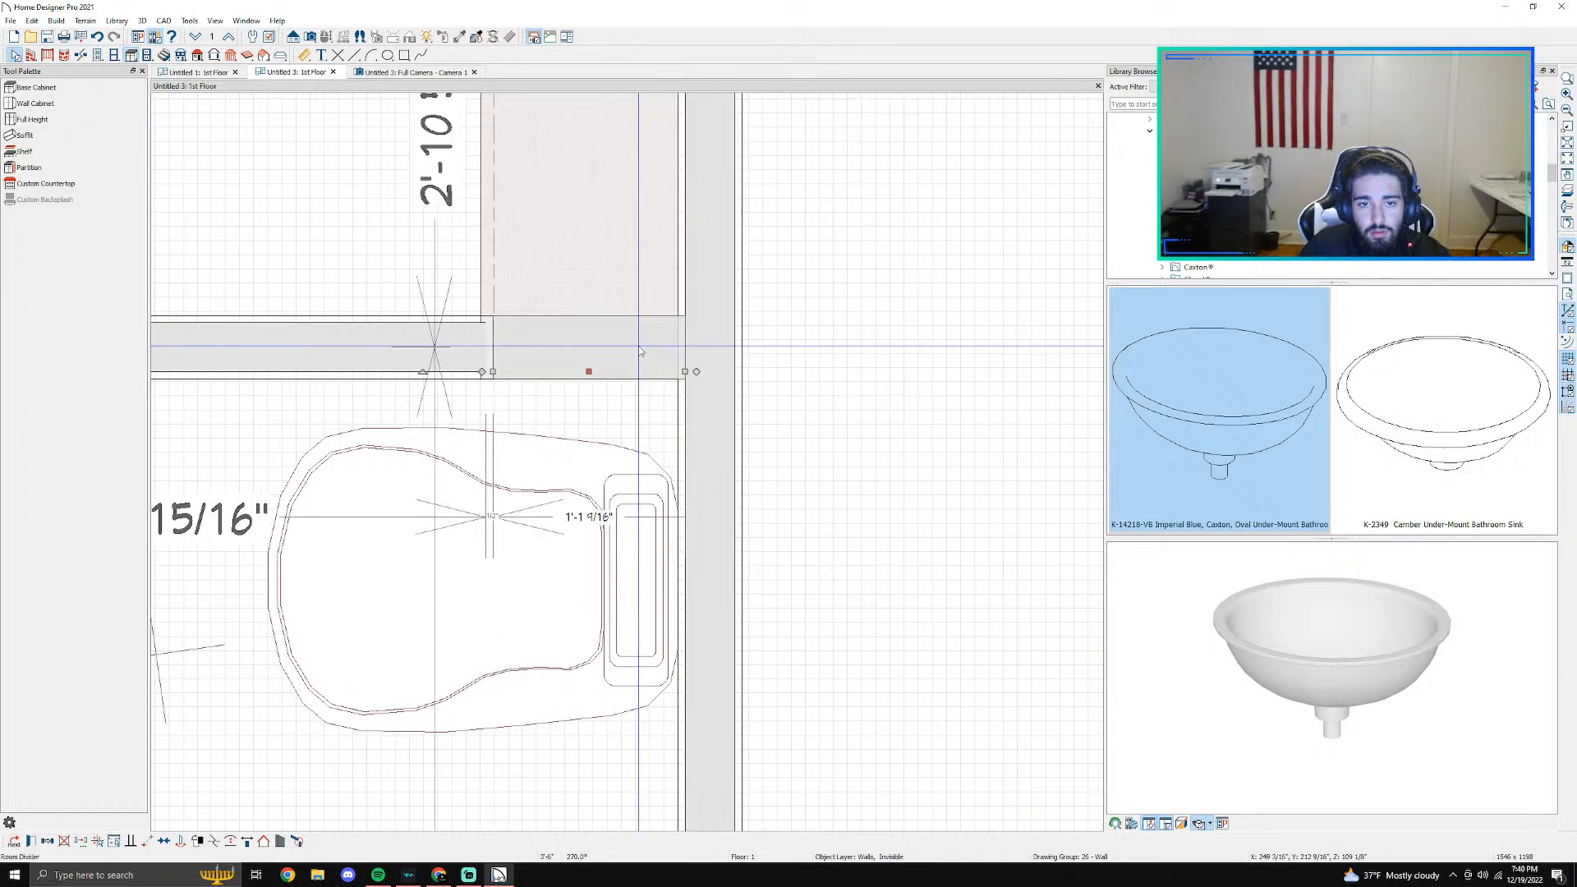
- In the 3D view, change the shower bench soffit's material to Garden White 2 x 4 Mosaic EV97
click(410, 73)
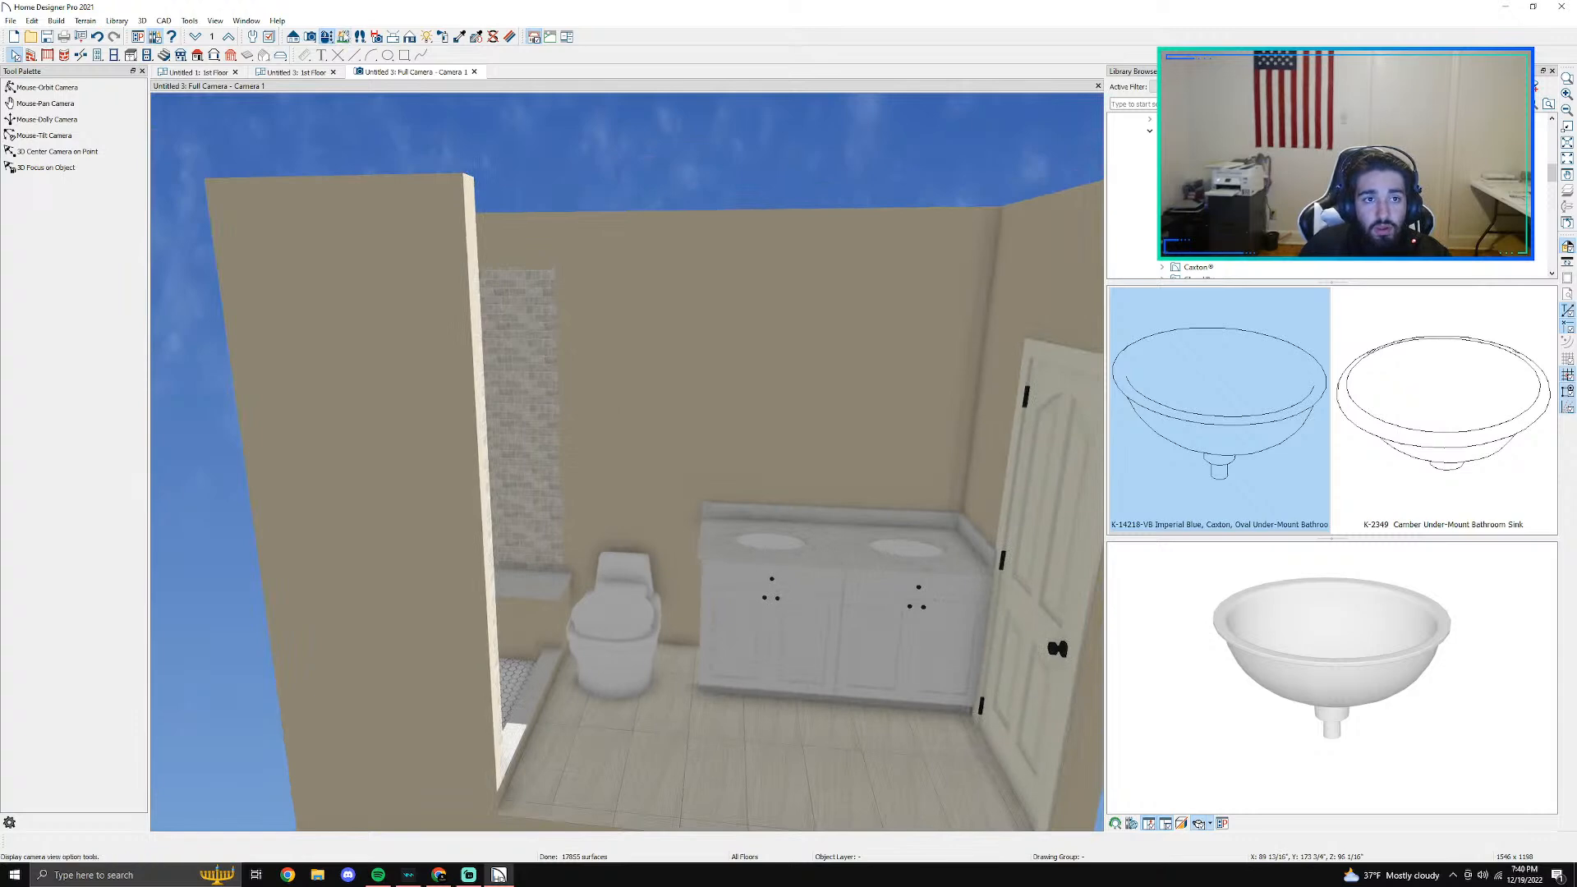
click(48, 88)
drag(595, 432, 601, 472)
scroll(600, 472, up, 5)
key(Escape)
double_click(803, 520)
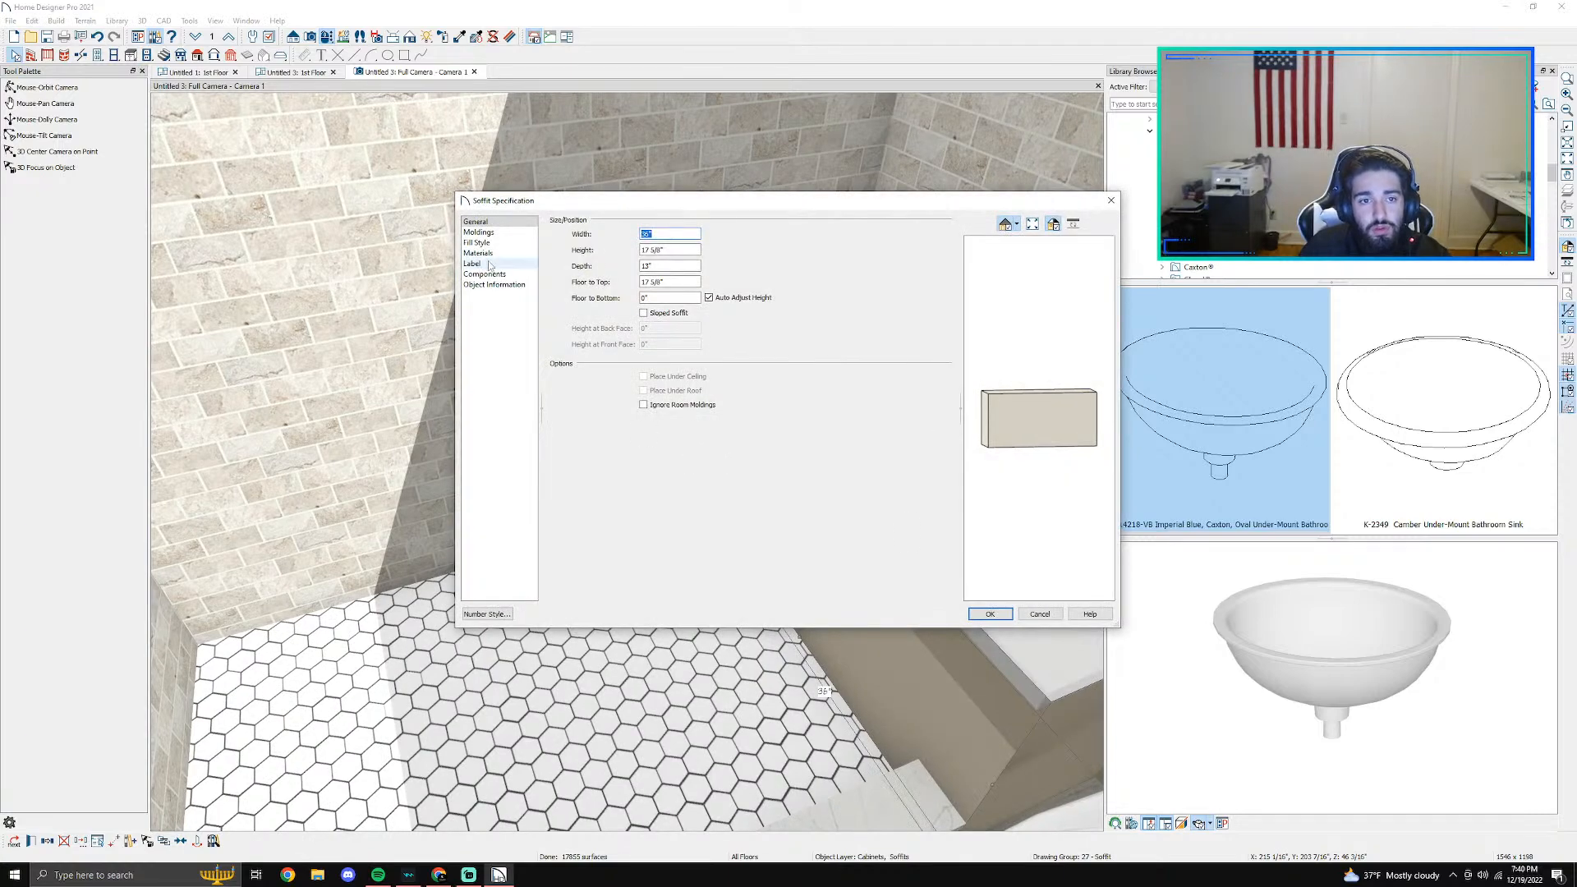
click(478, 253)
click(638, 251)
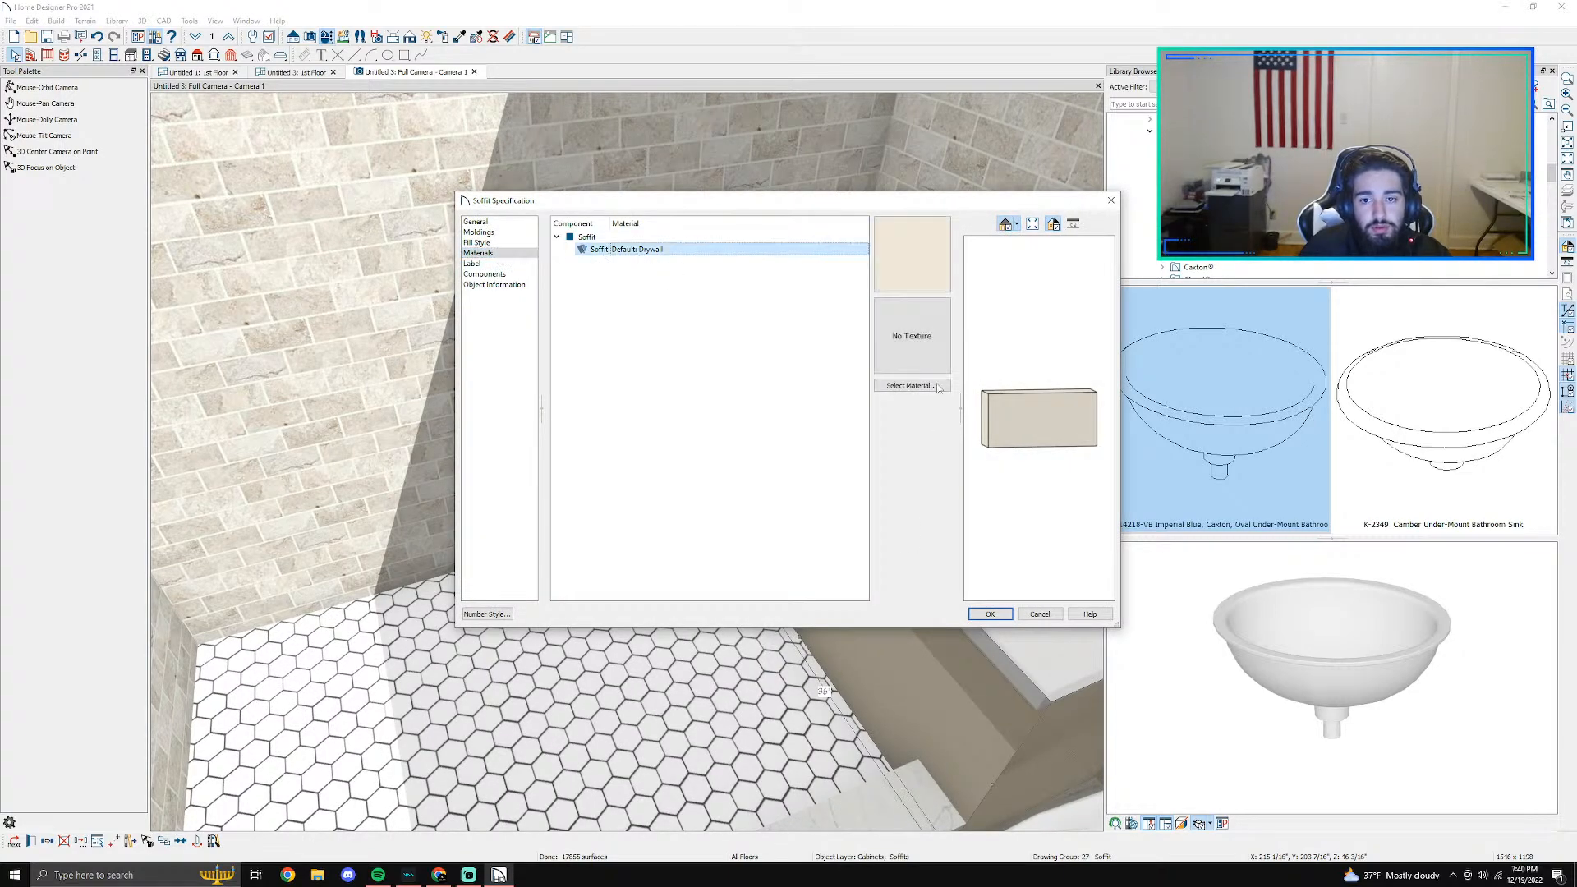
click(908, 386)
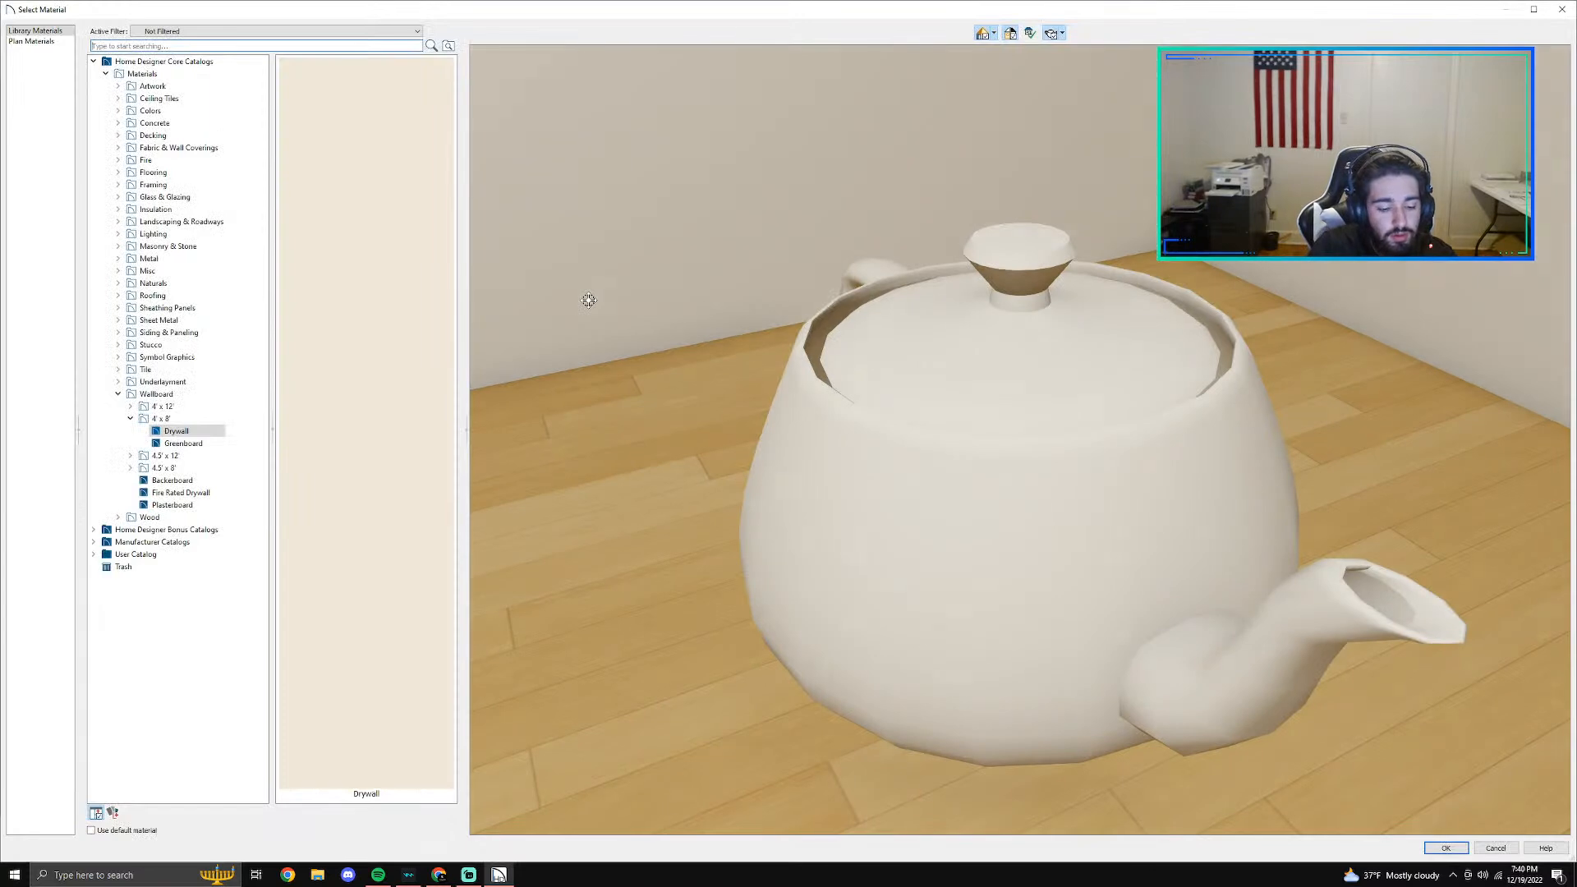
text(ev97)
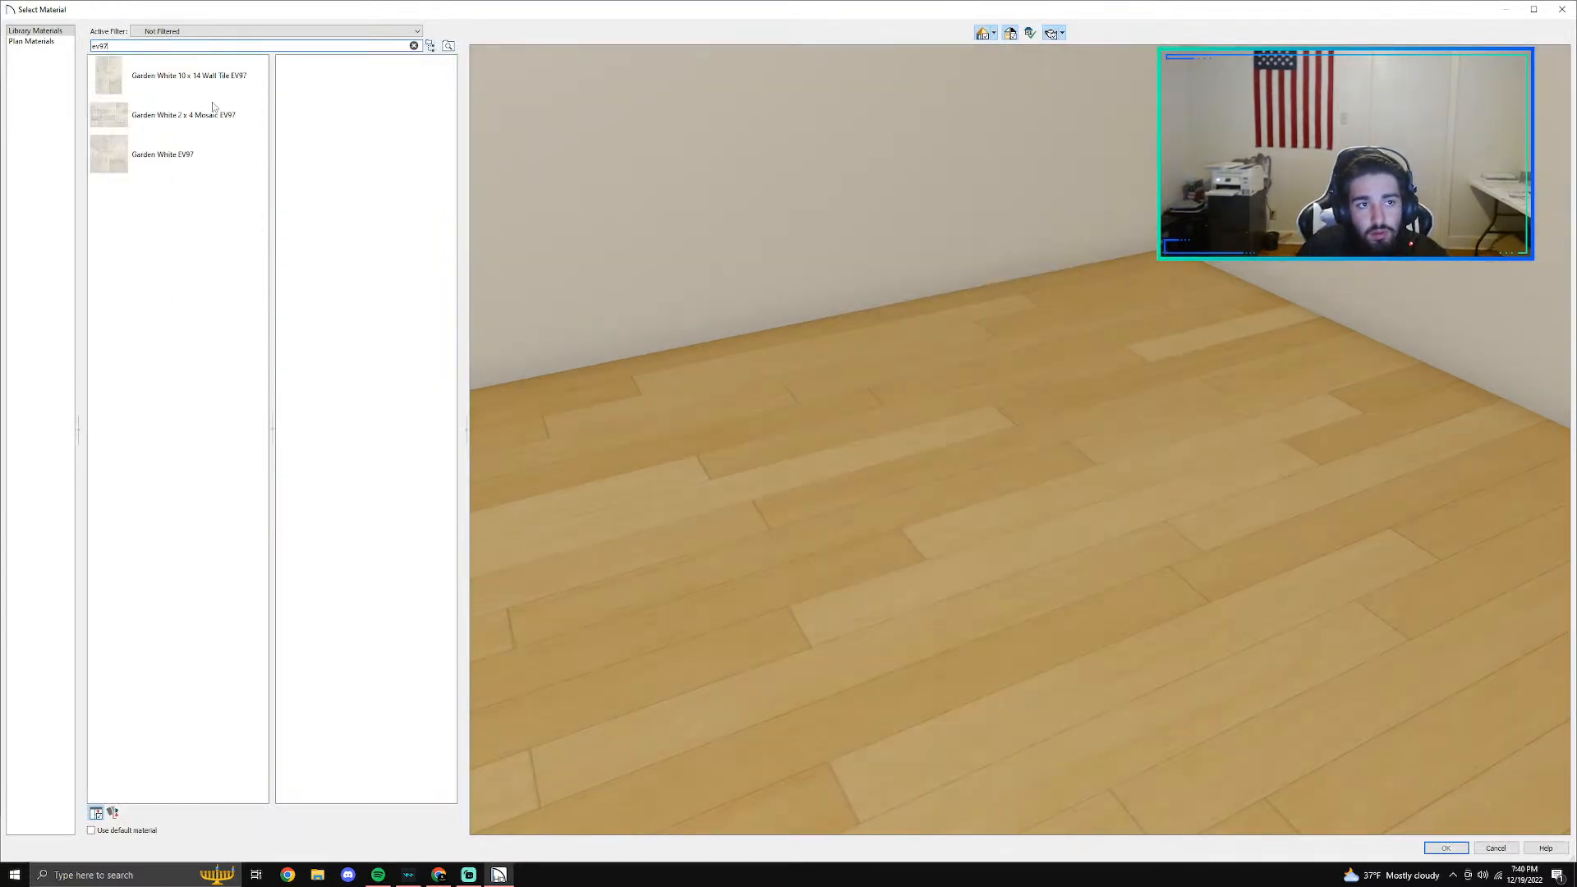
click(216, 108)
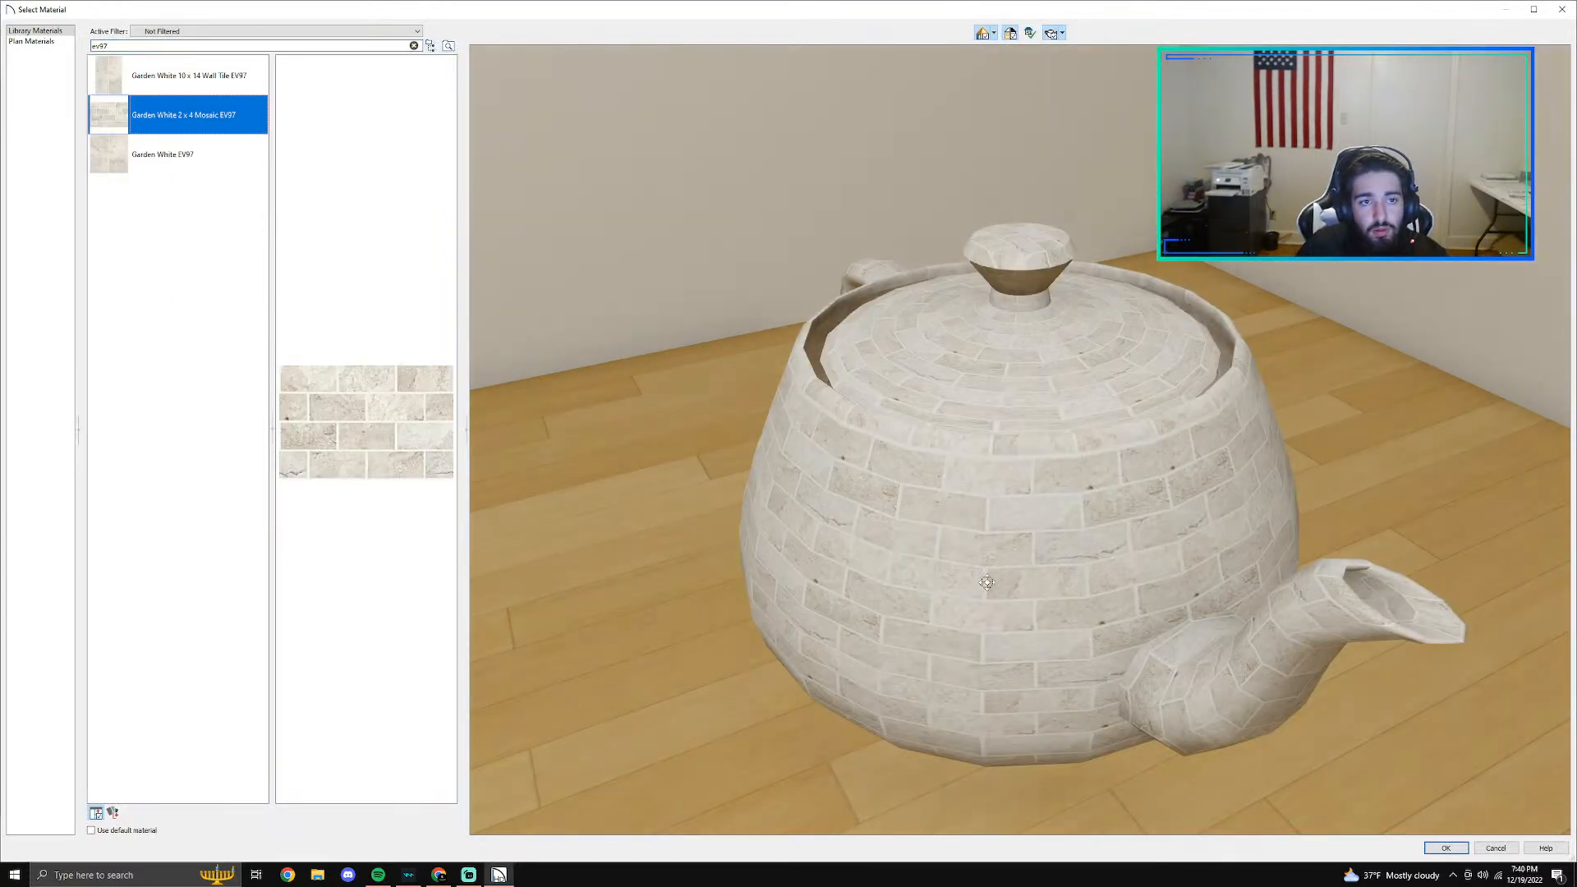
click(1446, 851)
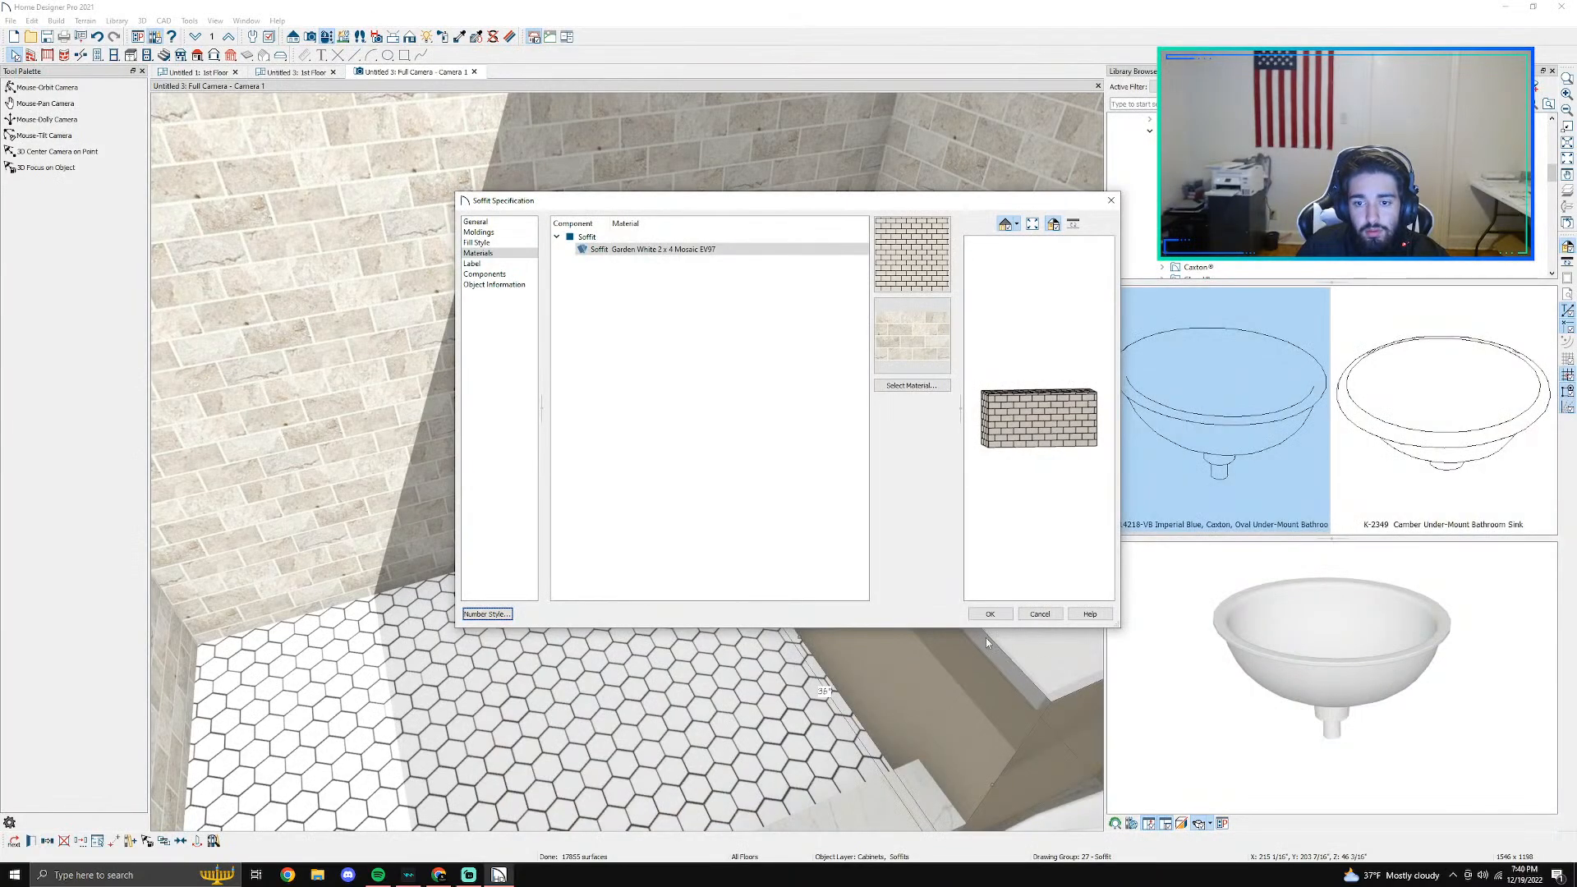
click(979, 614)
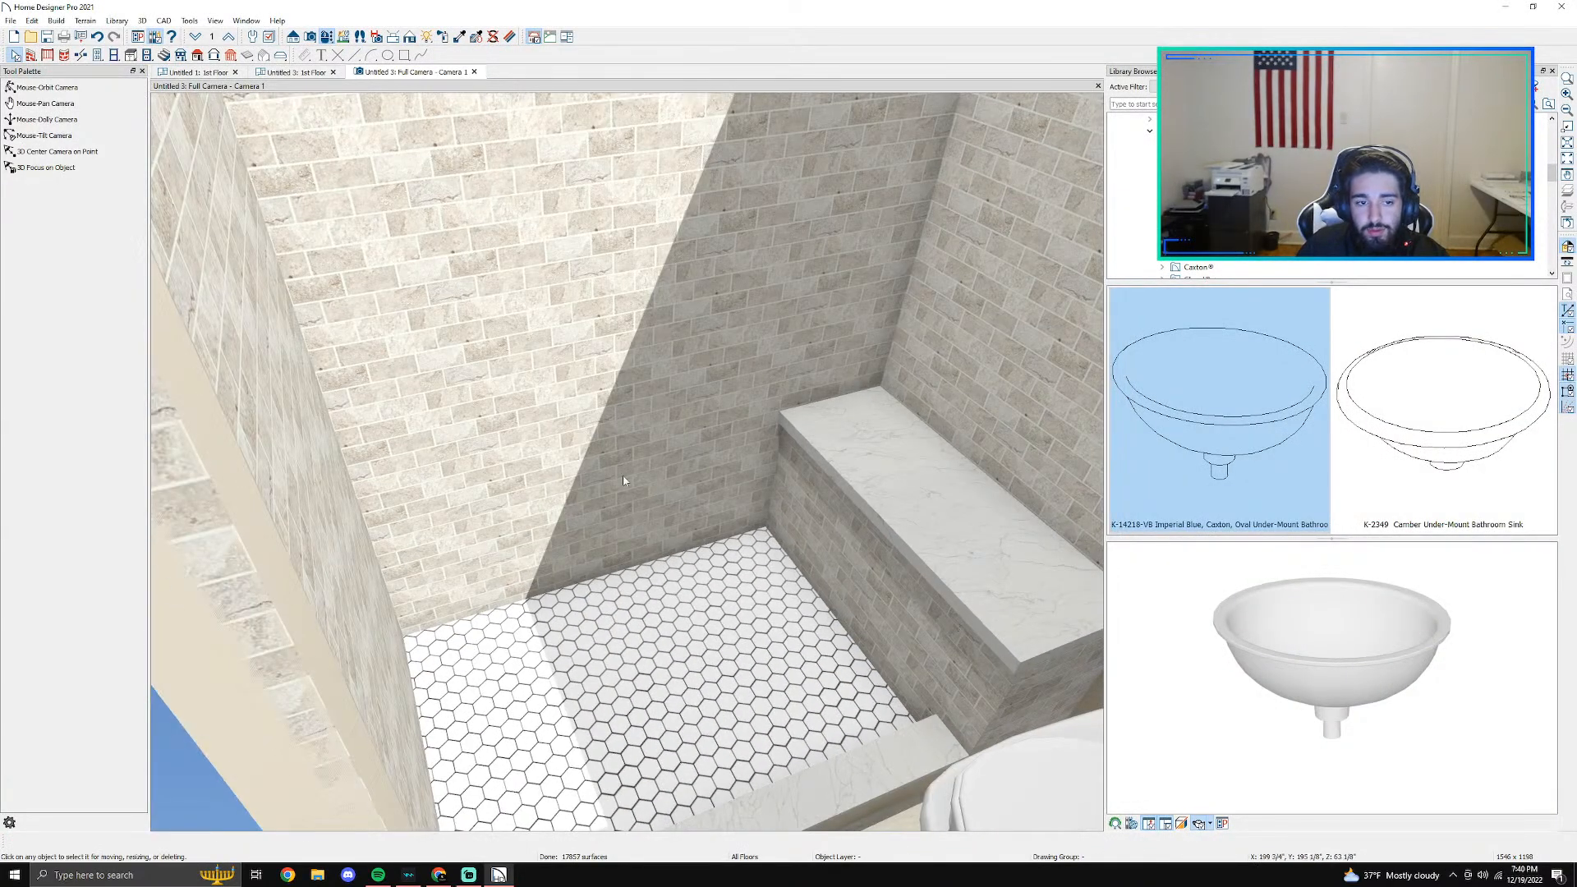
- Examine the shower's tiled walls and bench from several angles in 3D
scroll(531, 481, down, 2)
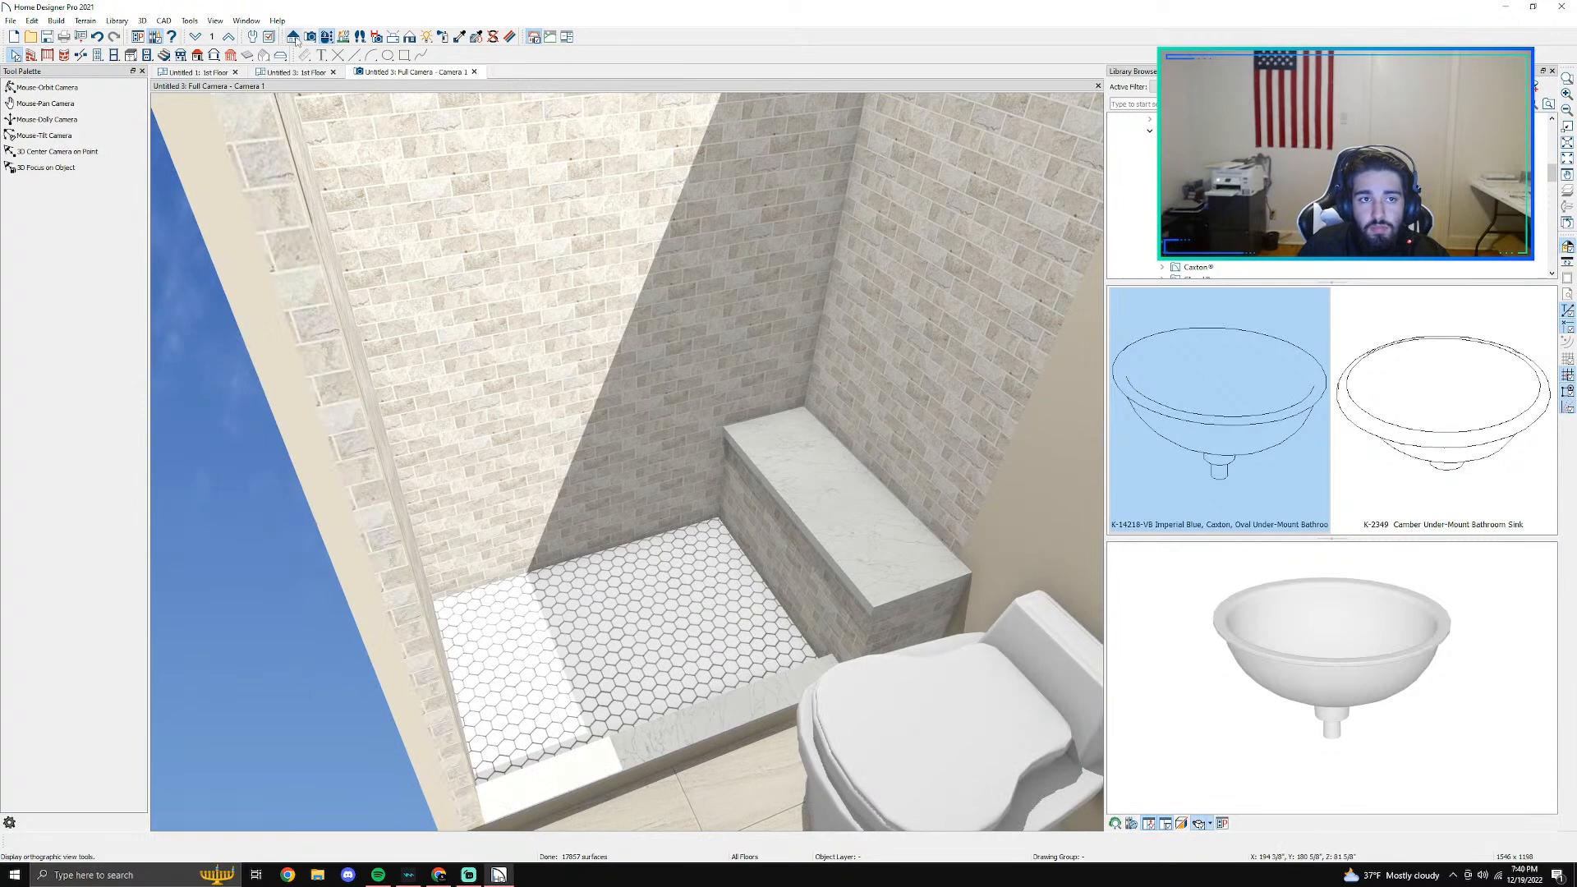
click(47, 88)
drag(796, 549, 997, 511)
middle_drag(997, 511, 566, 463)
drag(612, 436, 395, 415)
middle_drag(732, 465, 443, 616)
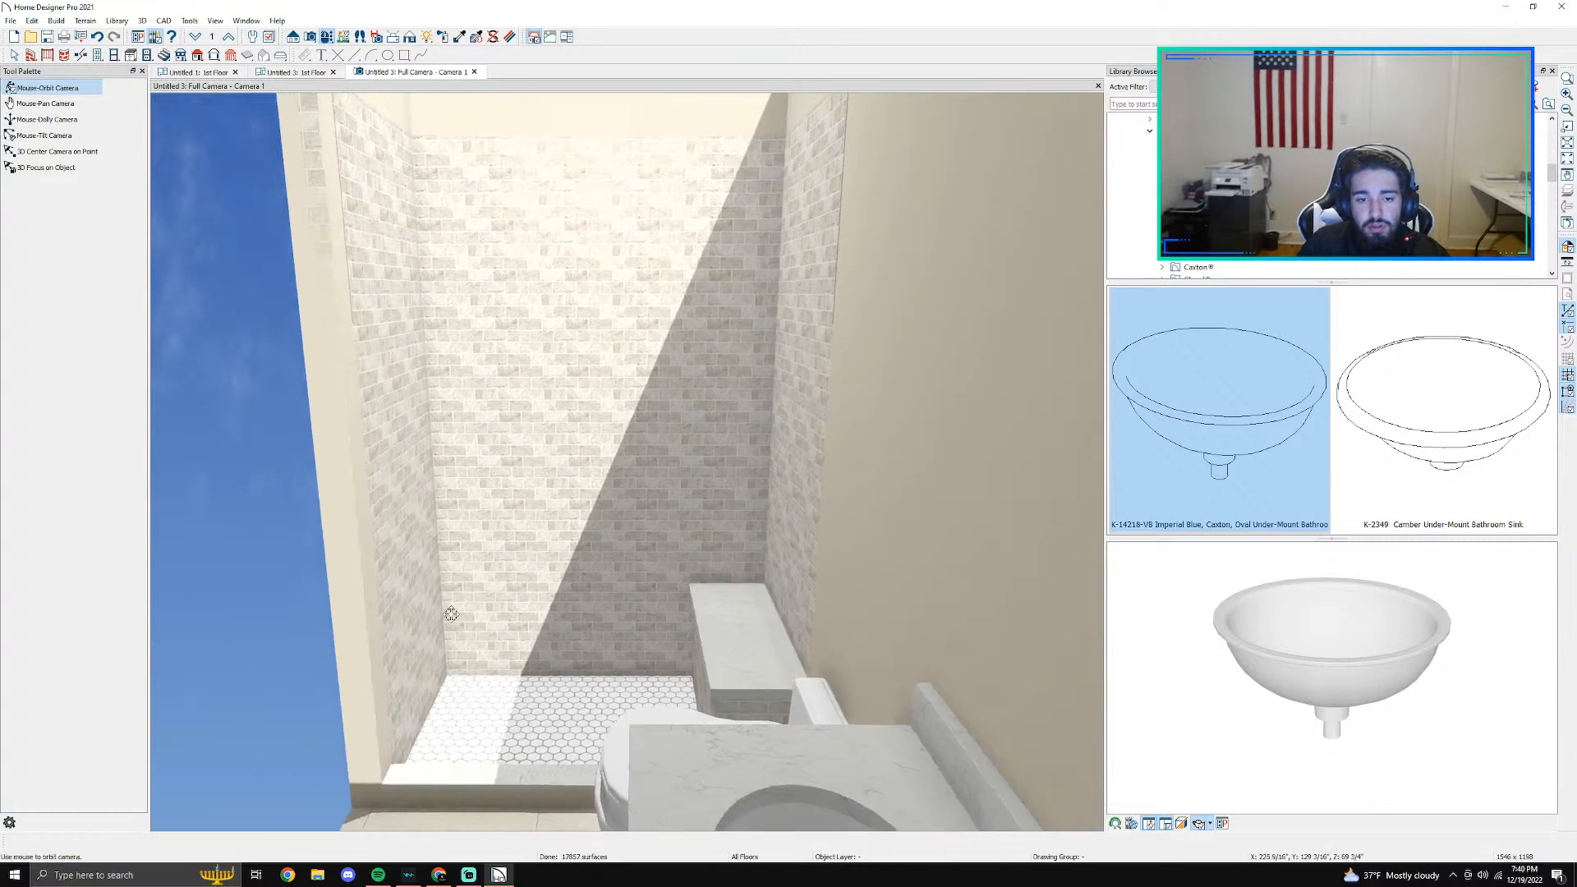
scroll(460, 609, up, 3)
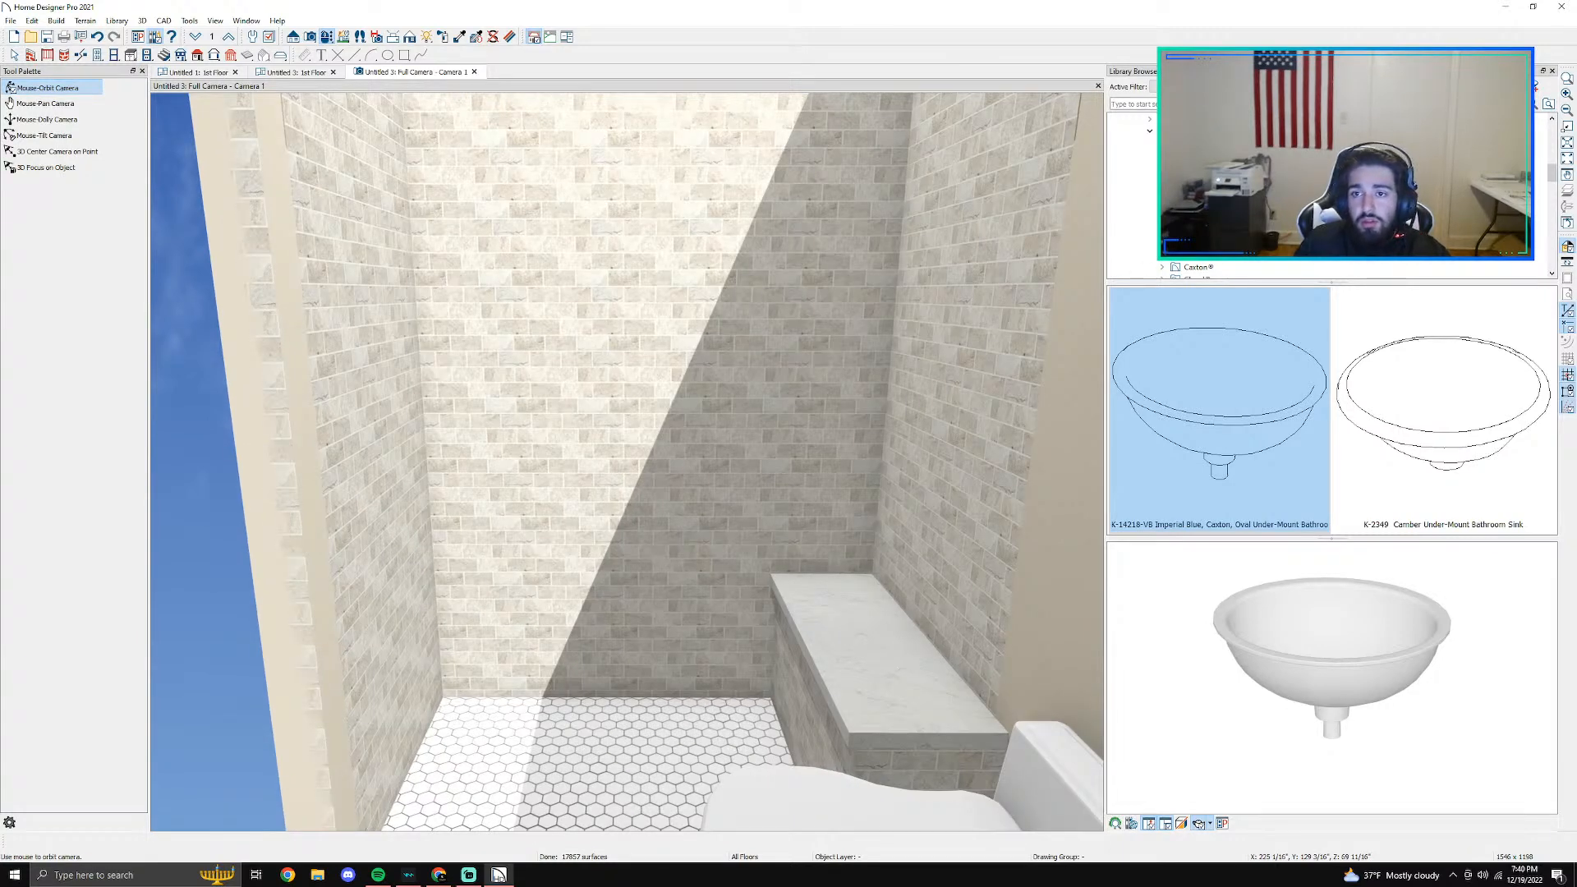
- Browse the Kohler library catalog to its bathroom Shower Components
scroll(1148, 129, up, 5)
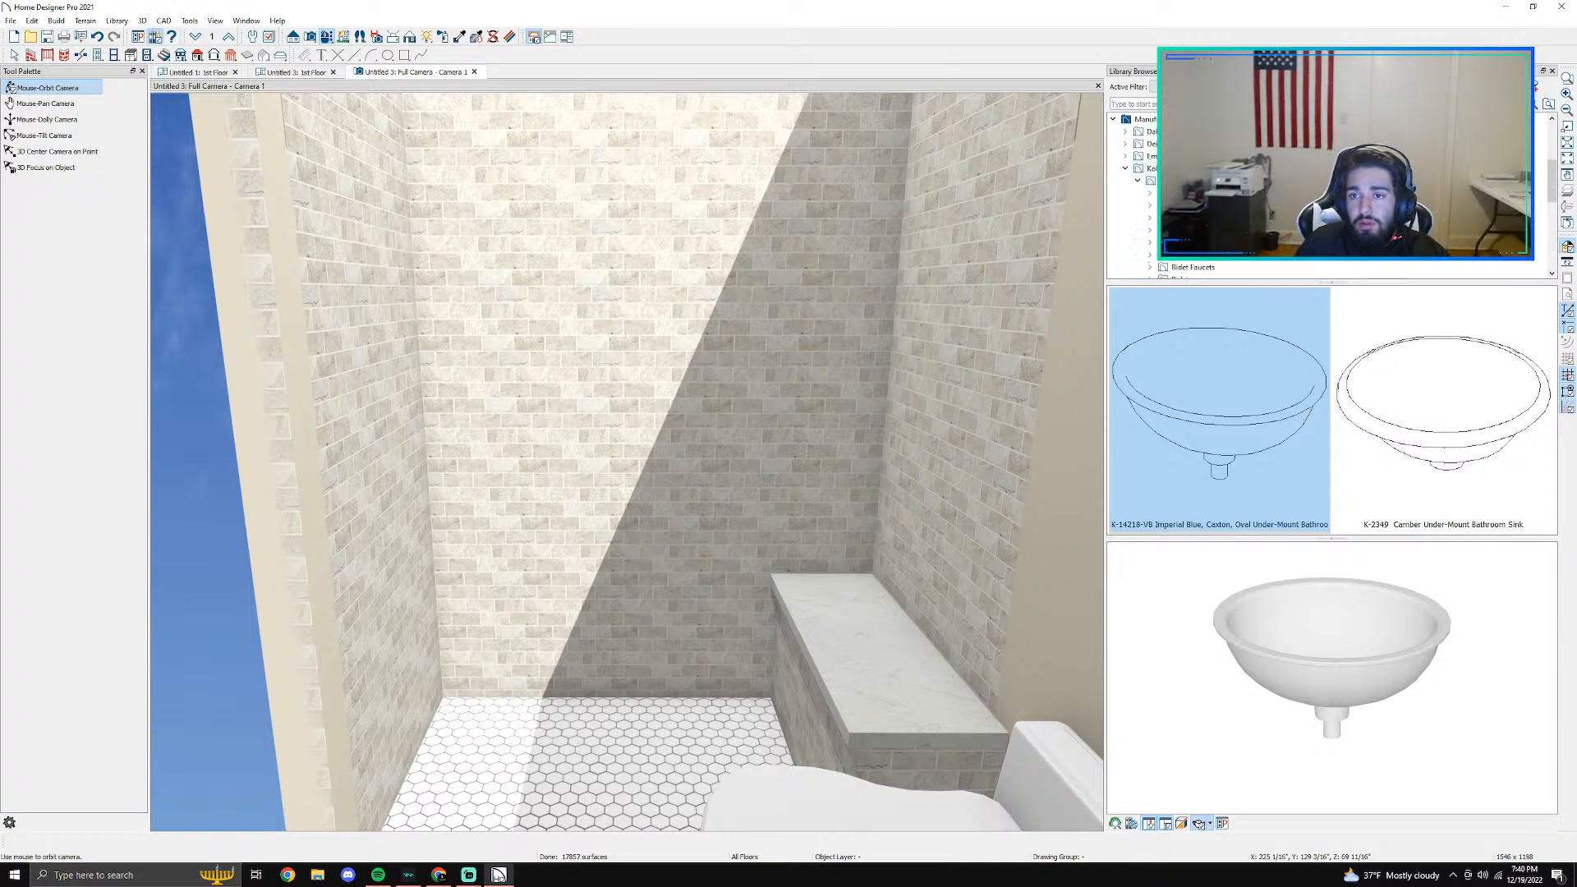
click(1150, 169)
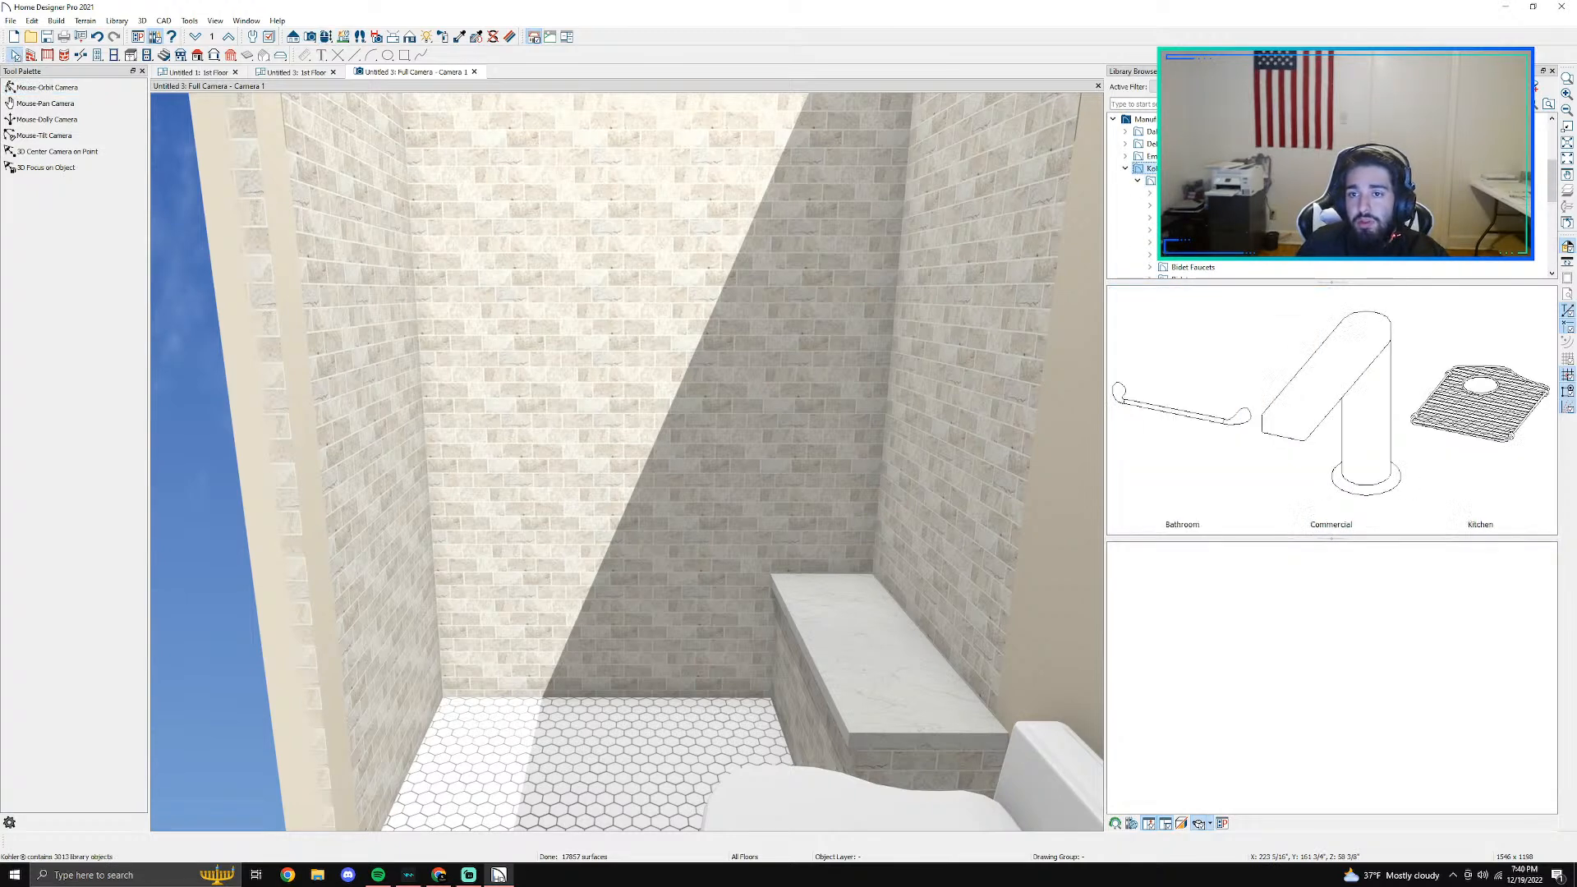
click(1138, 182)
click(1152, 206)
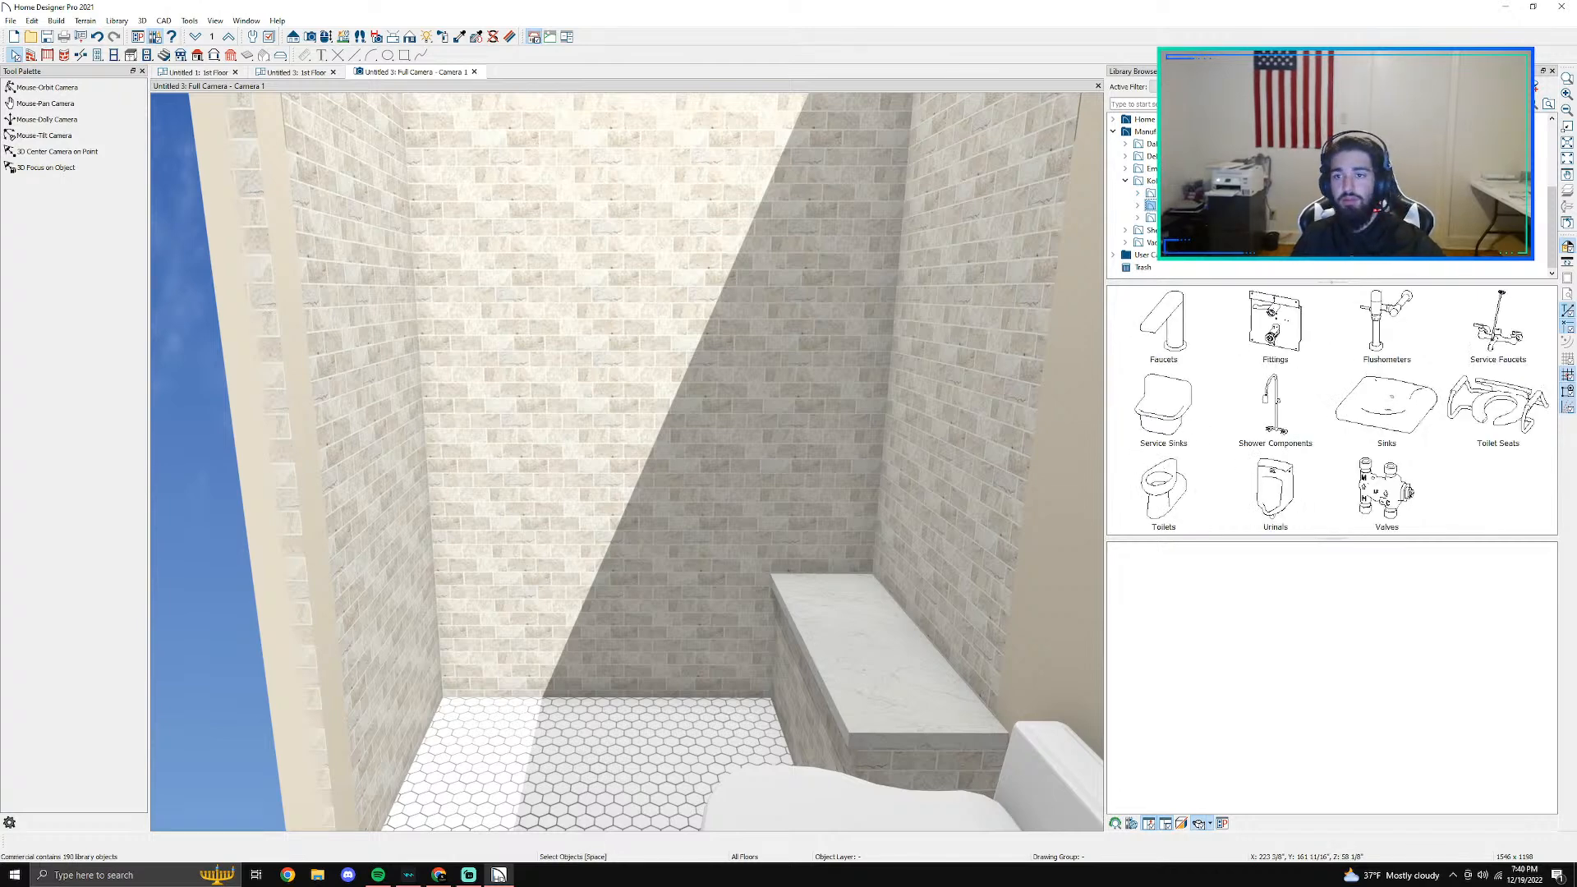
click(1152, 193)
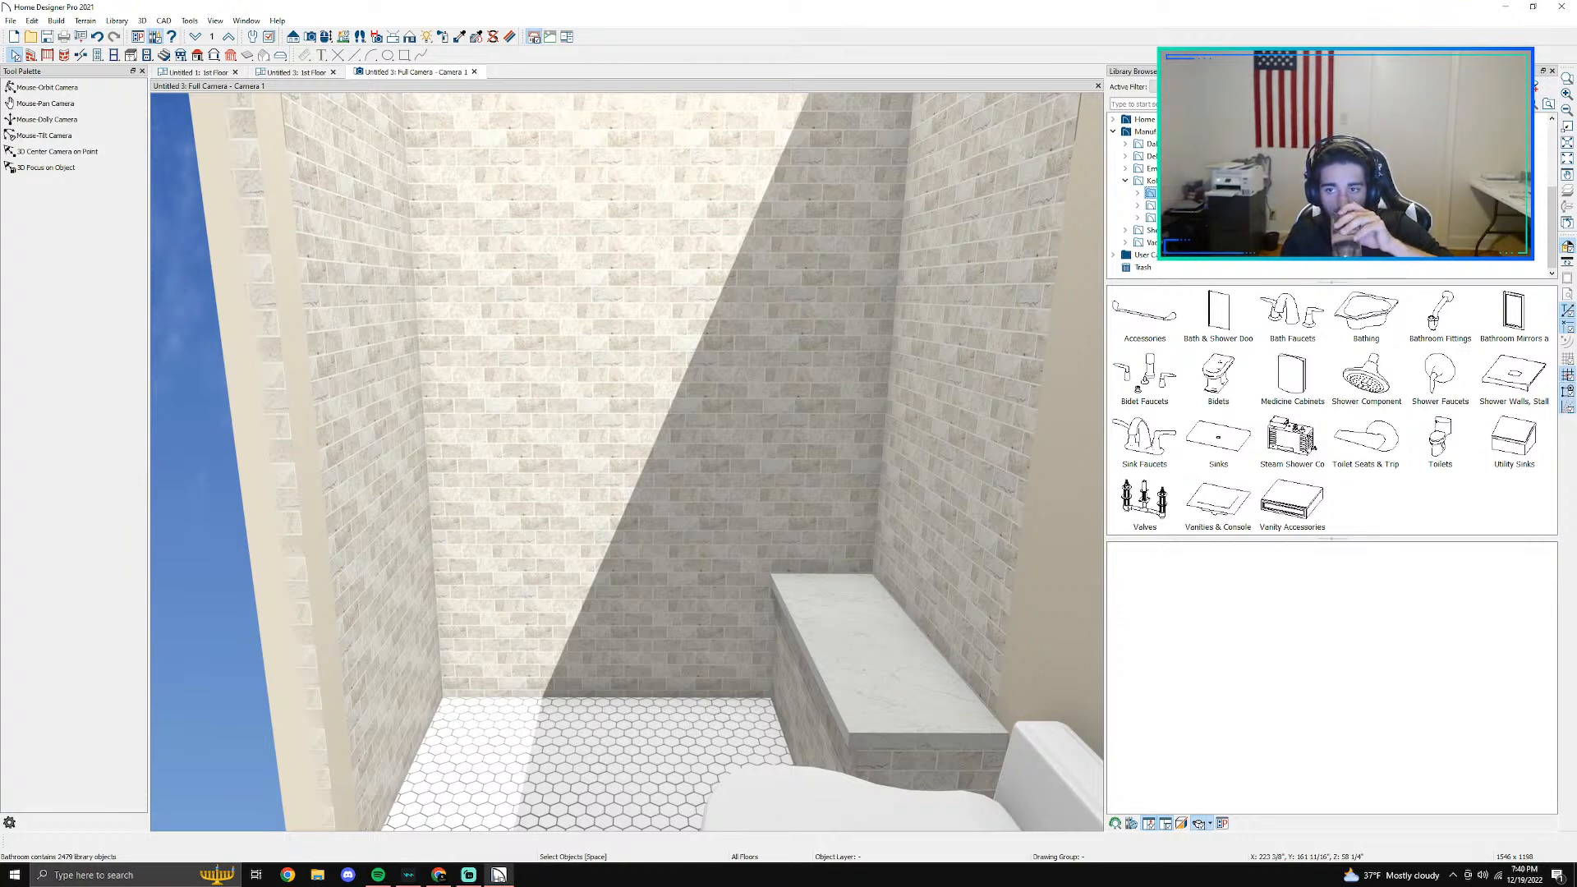
click(1376, 371)
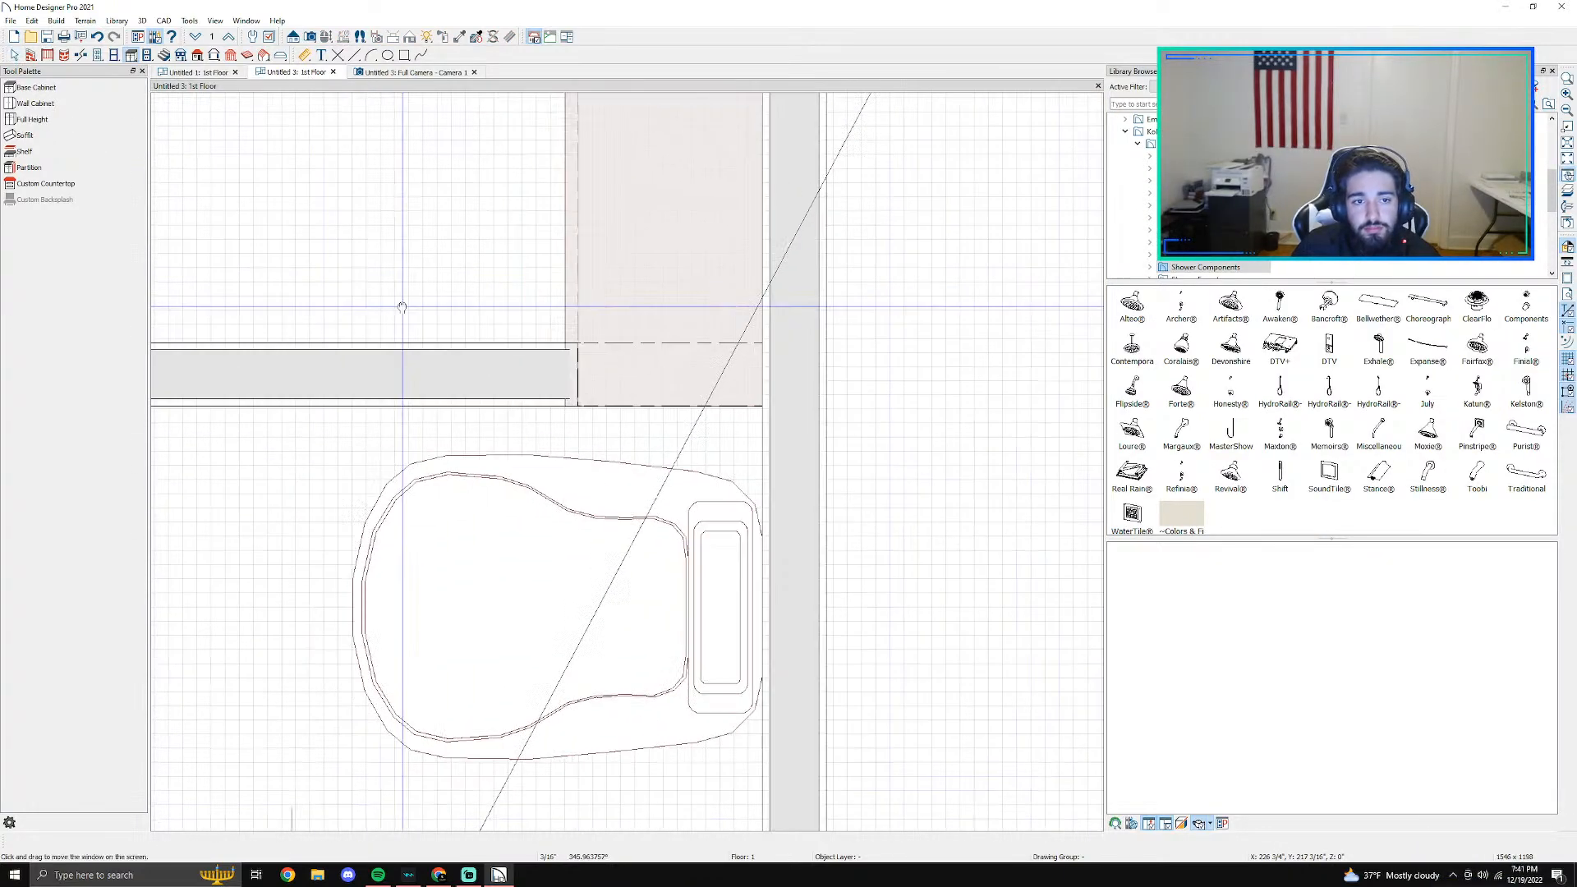
- Show the shower in the floor plan and choose the K-72775 Artifacts Shower Arm And Flange for placement
middle_drag(402, 307, 747, 416)
scroll(651, 253, down, 1)
middle_drag(650, 253, 648, 494)
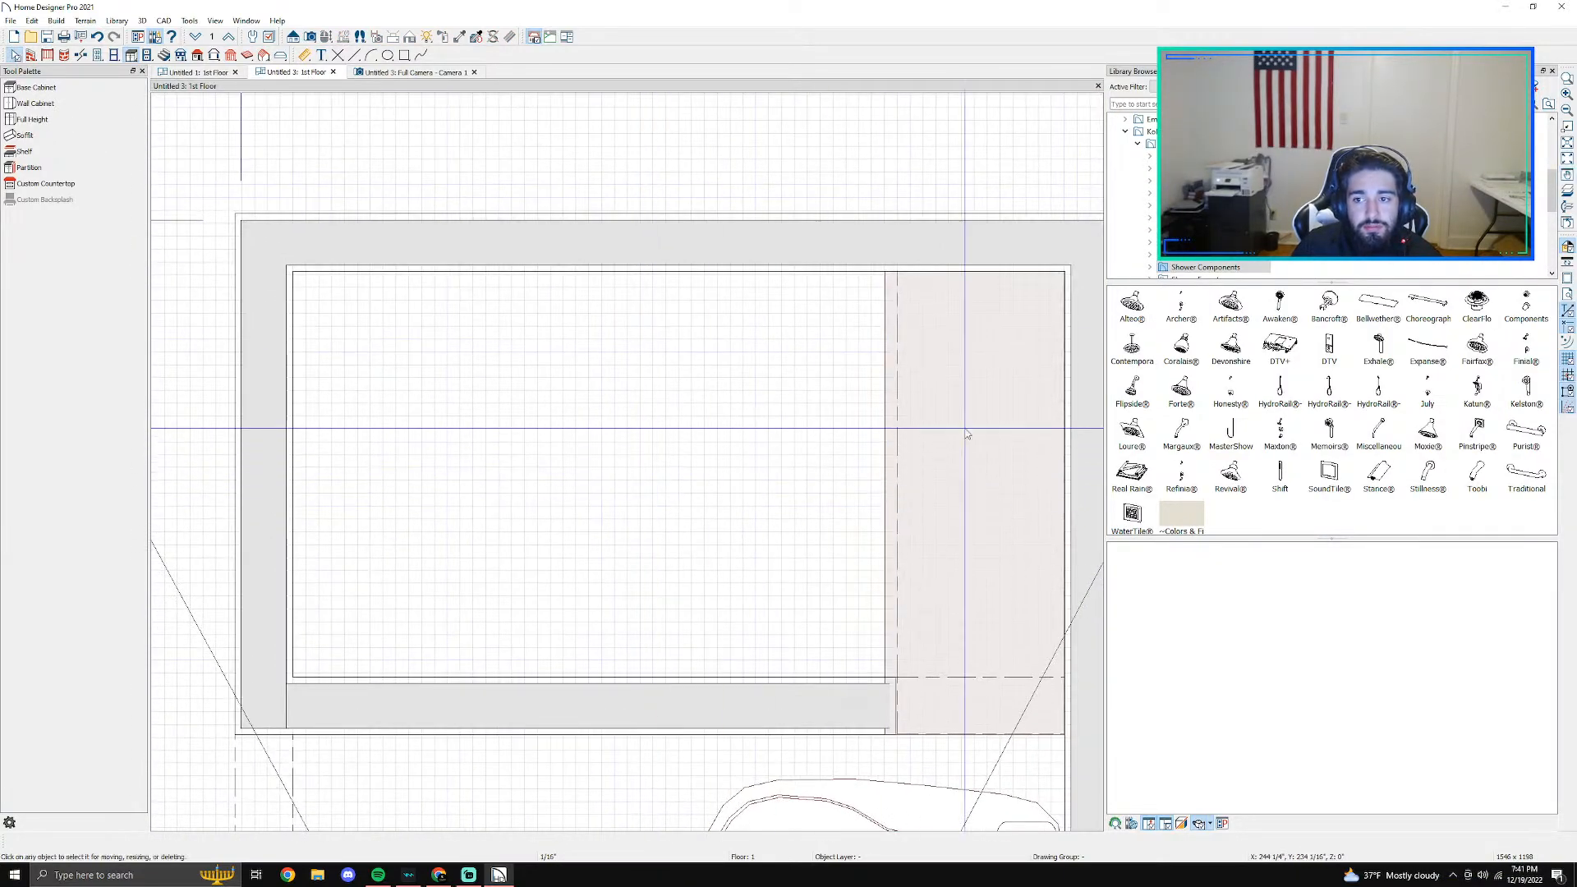
click(1230, 305)
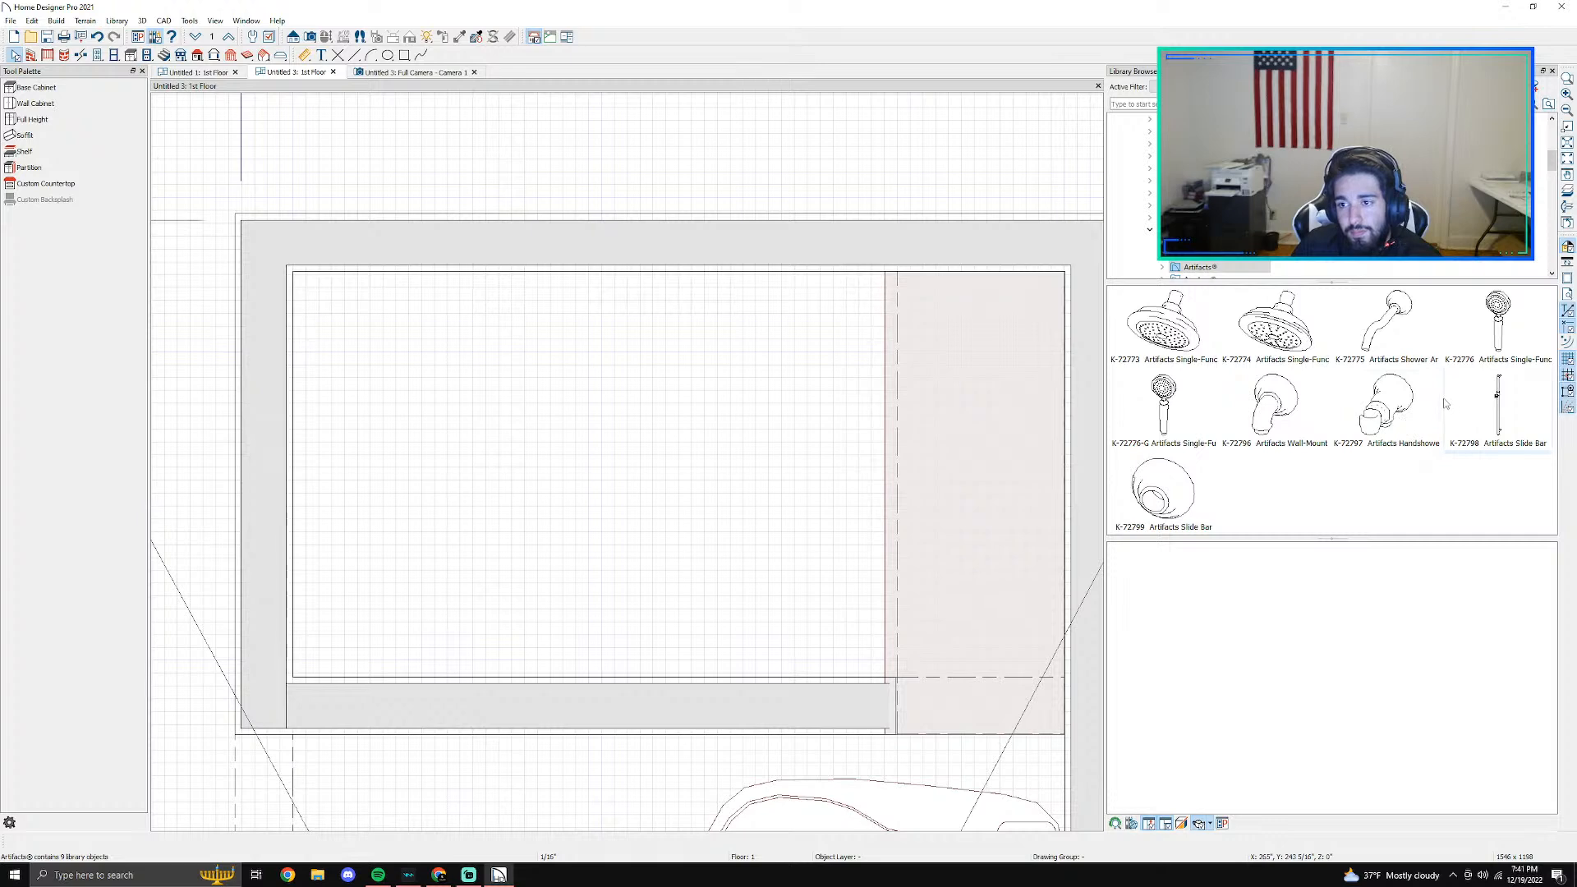
click(1396, 338)
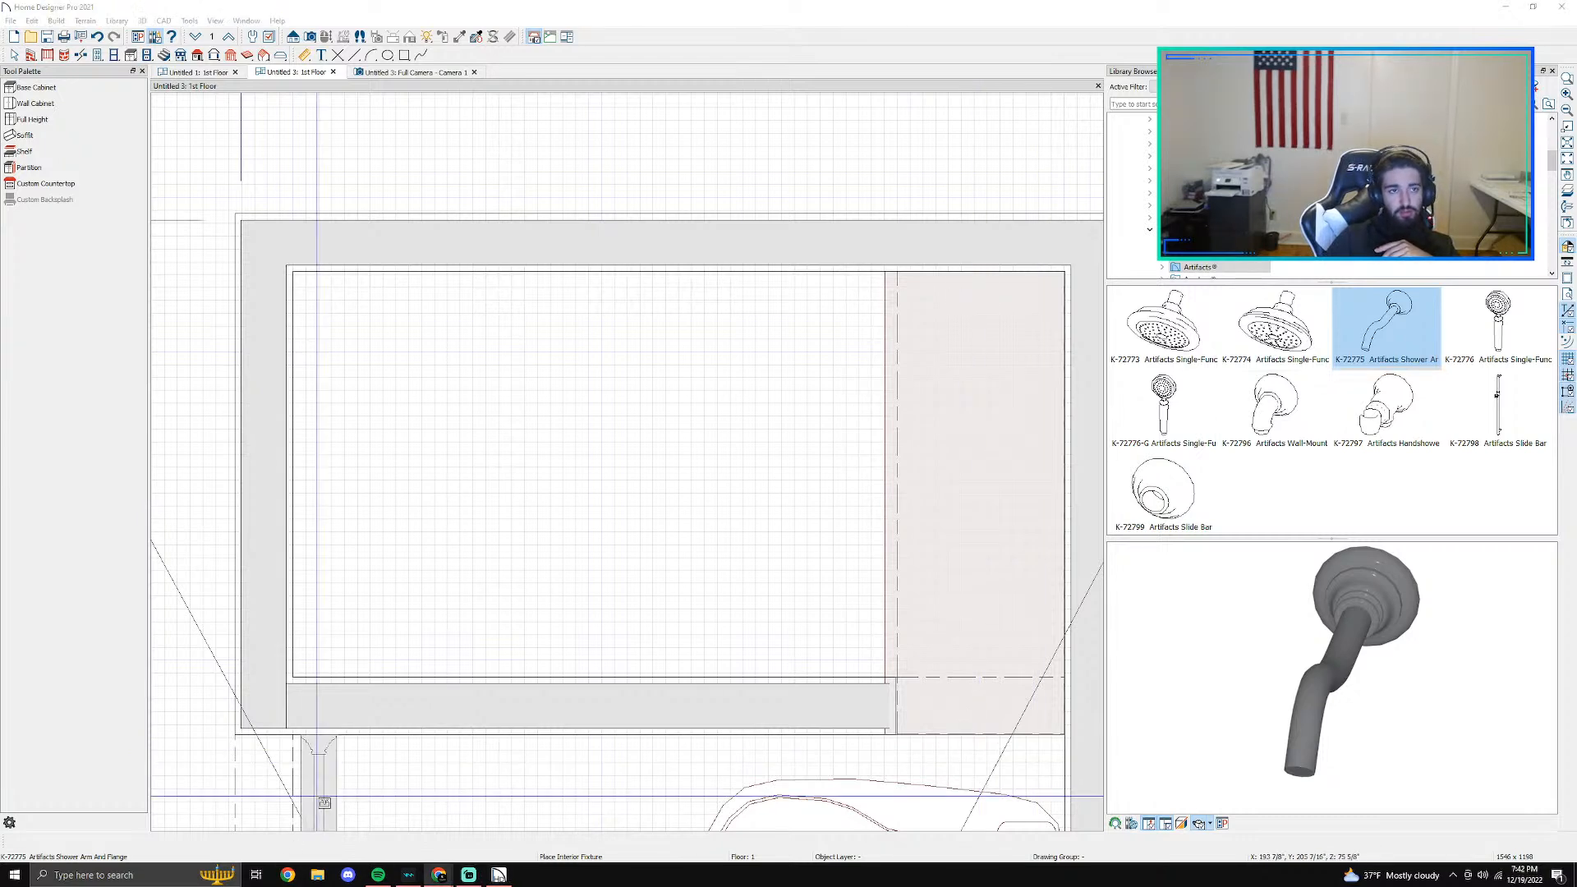
- Switch to Chrome, search for chief architect and open the Chief Architect website to look at its products
click(439, 875)
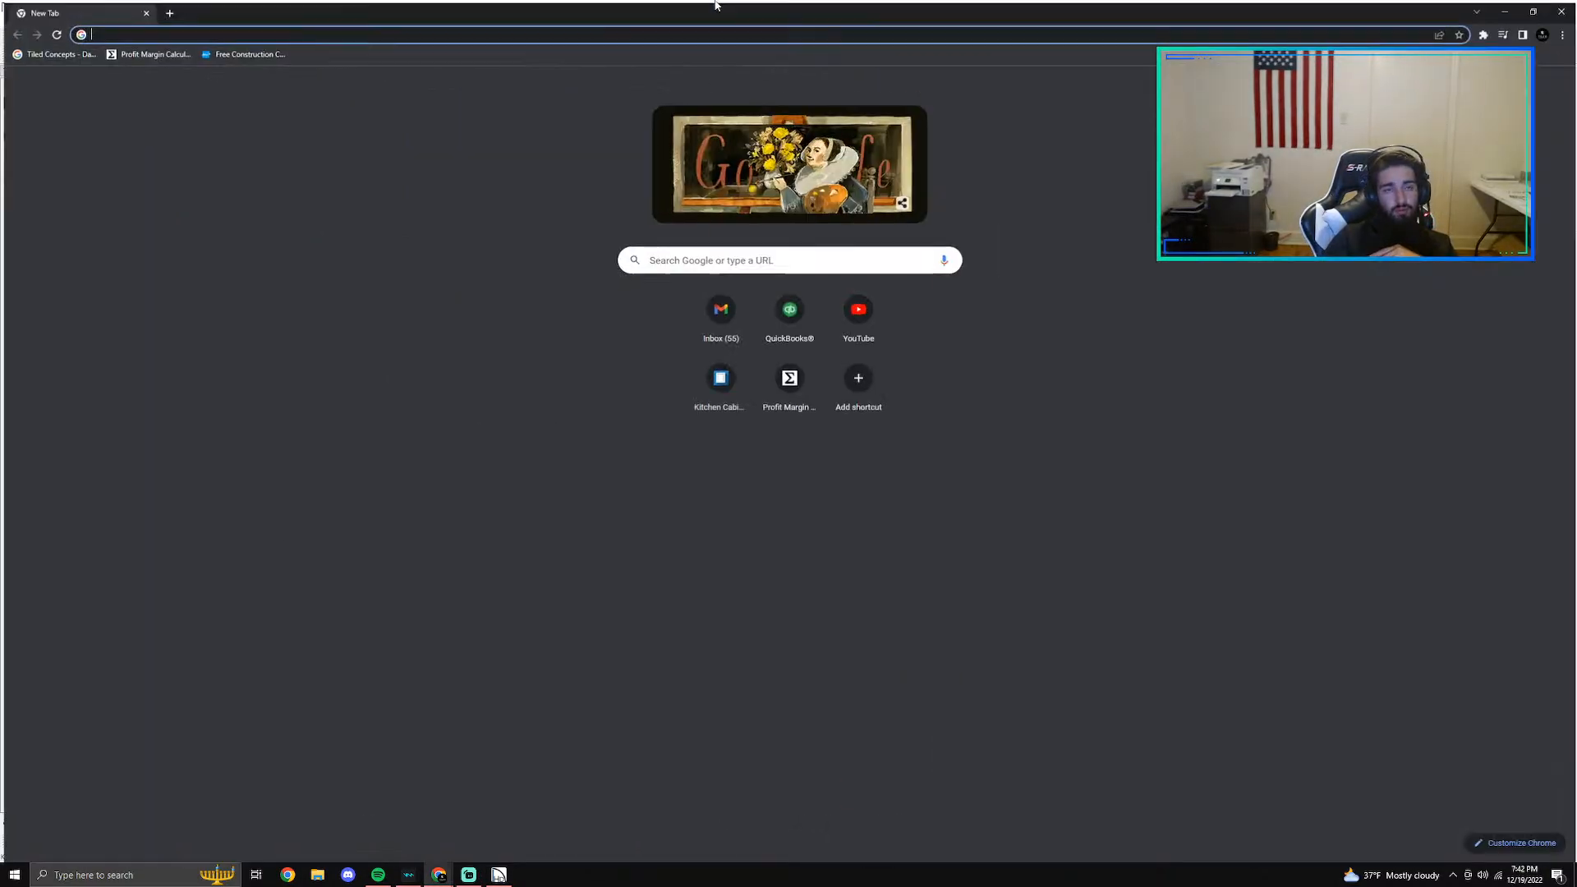
double_click(714, 6)
text(chei)
key(BackSpace)
key(BackSpace)
text(ief architect)
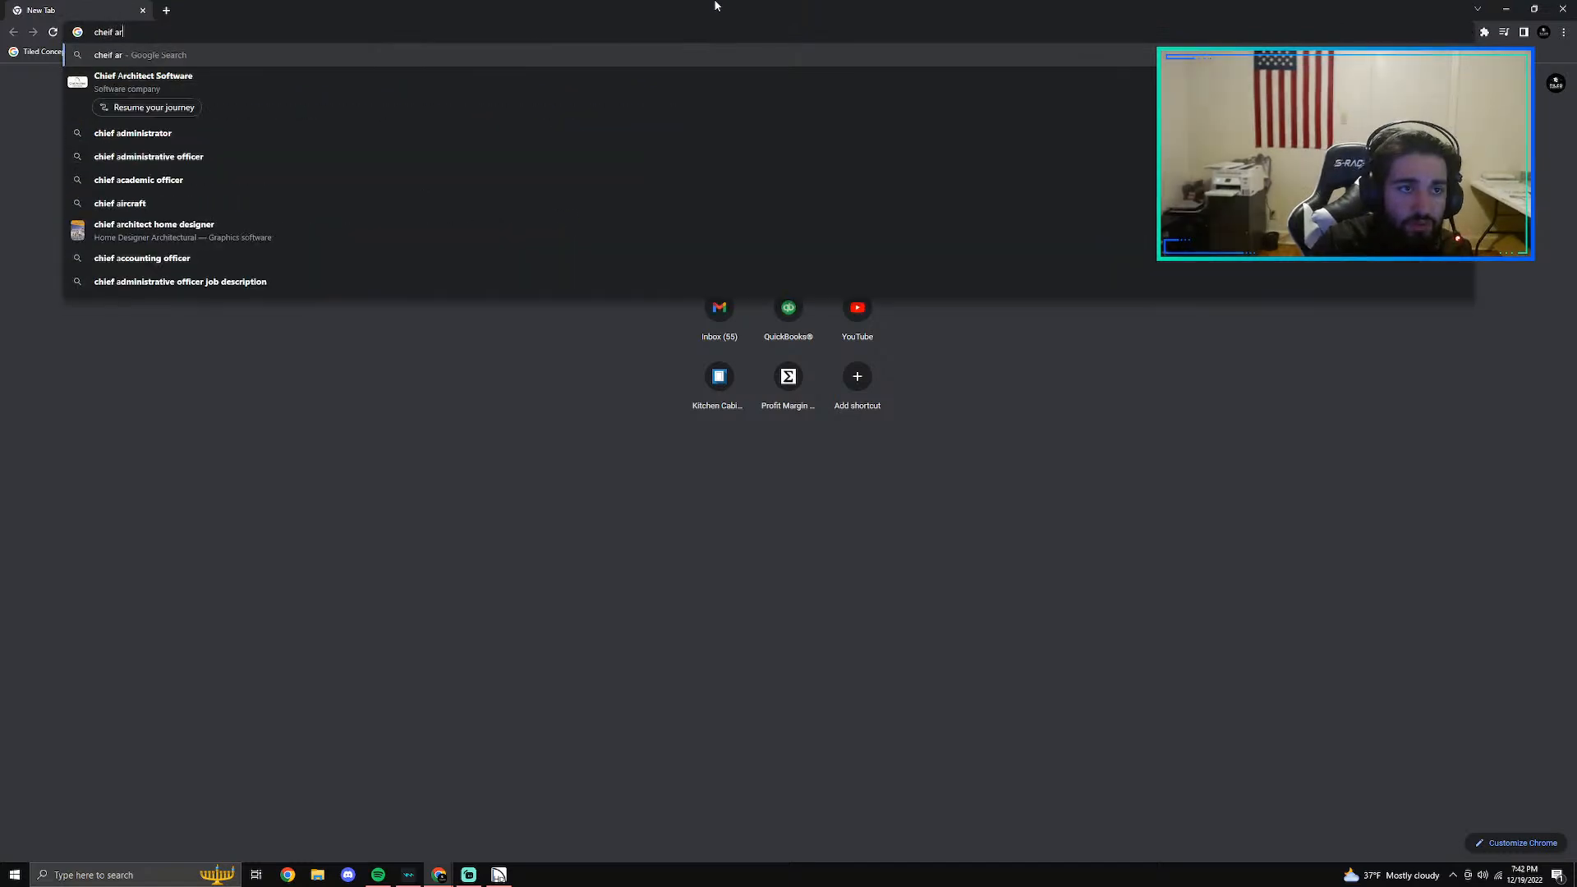
key(Return)
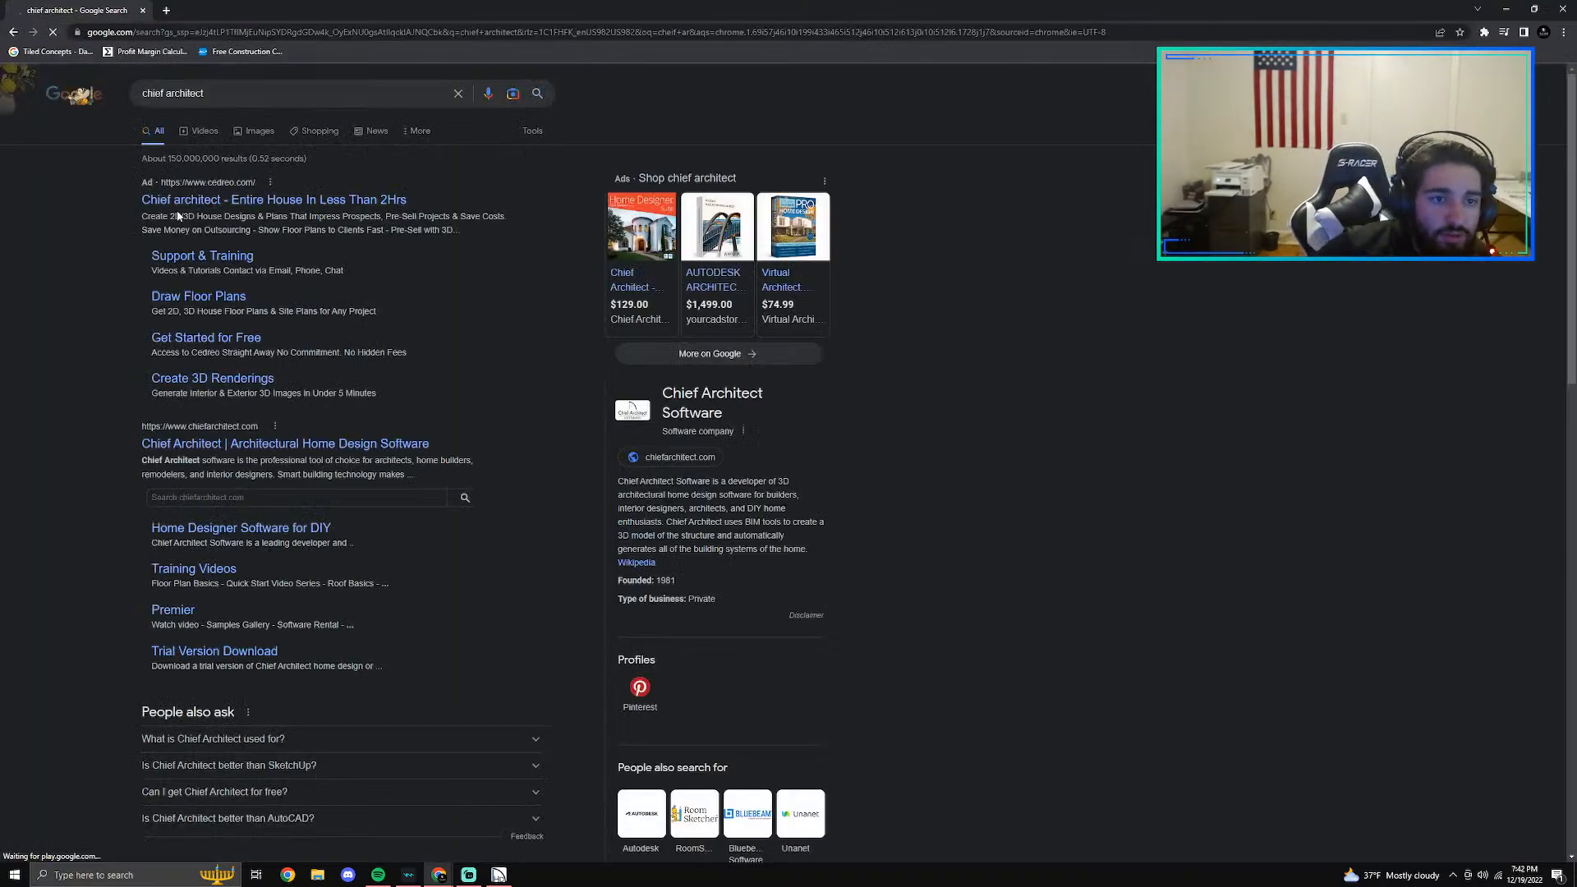
click(216, 442)
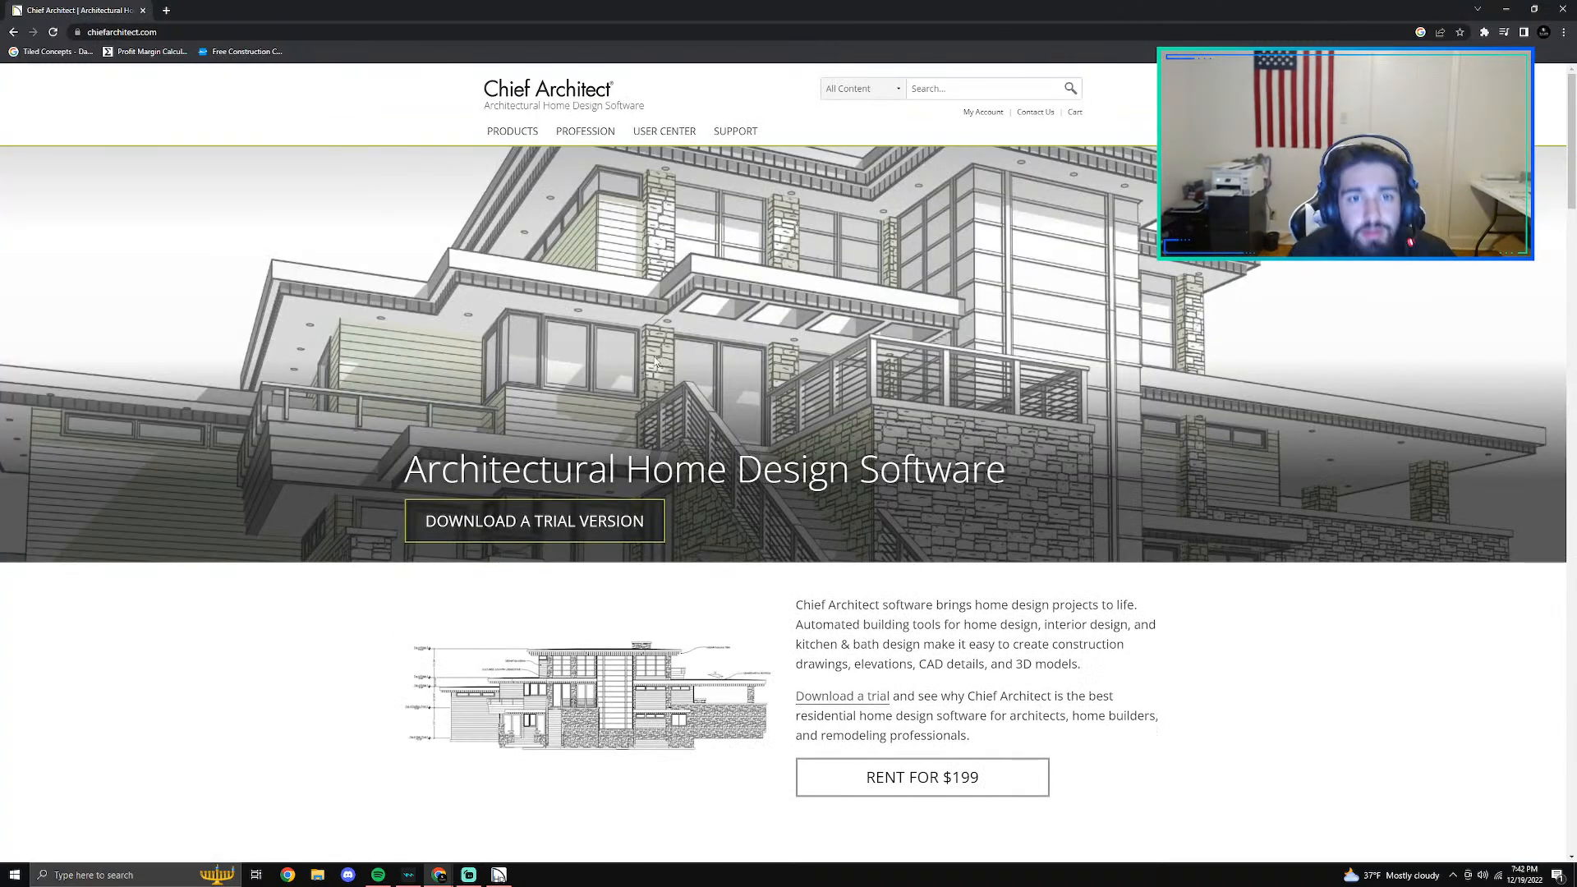
click(522, 129)
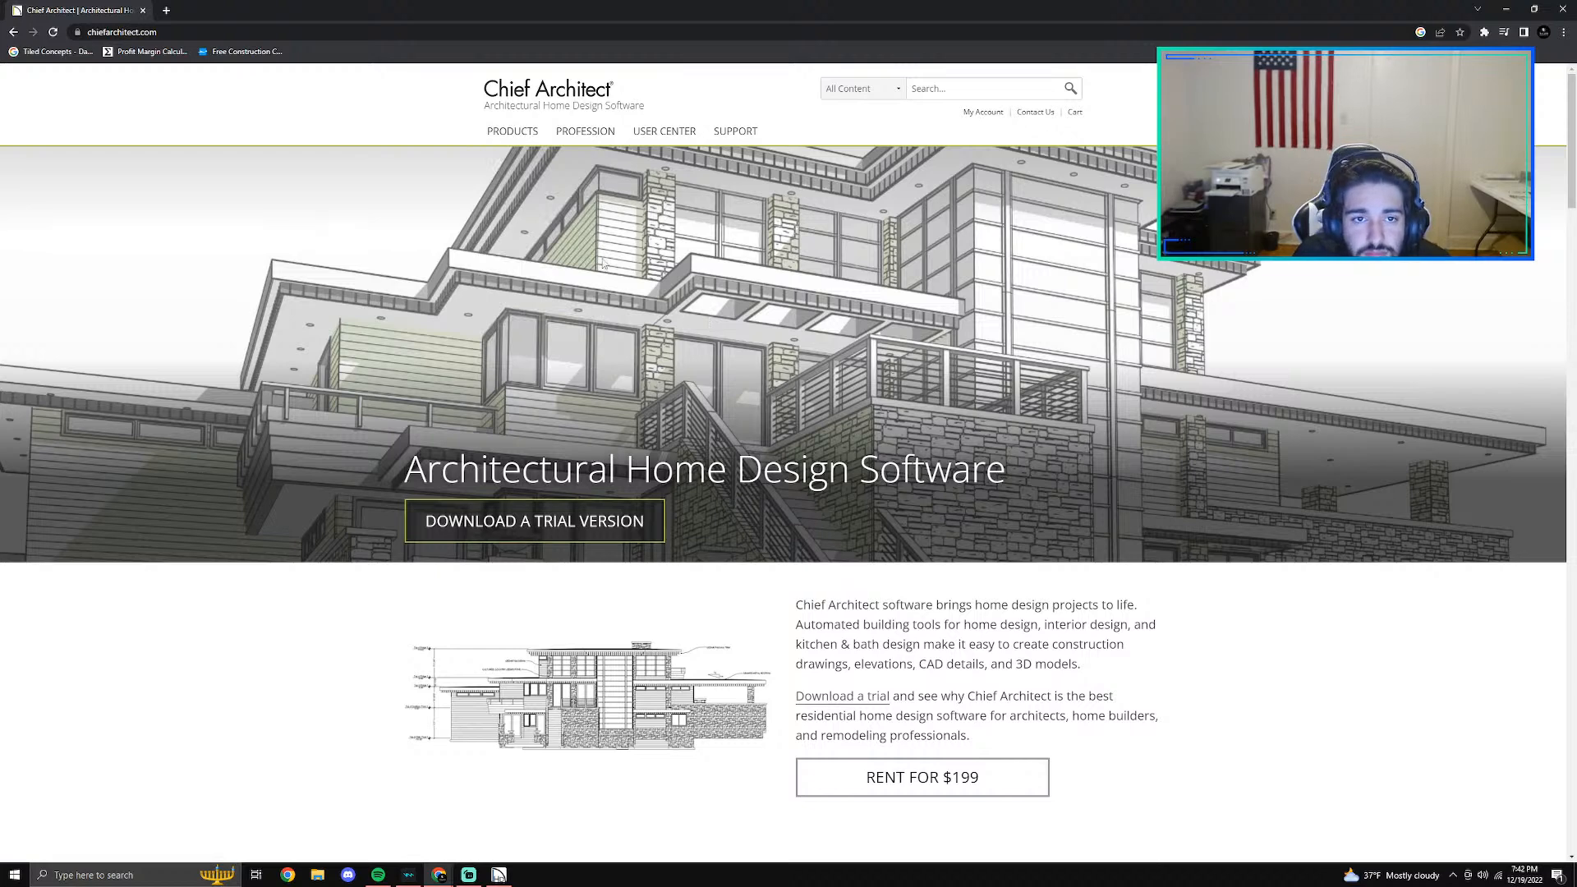
mouse_move(538, 160)
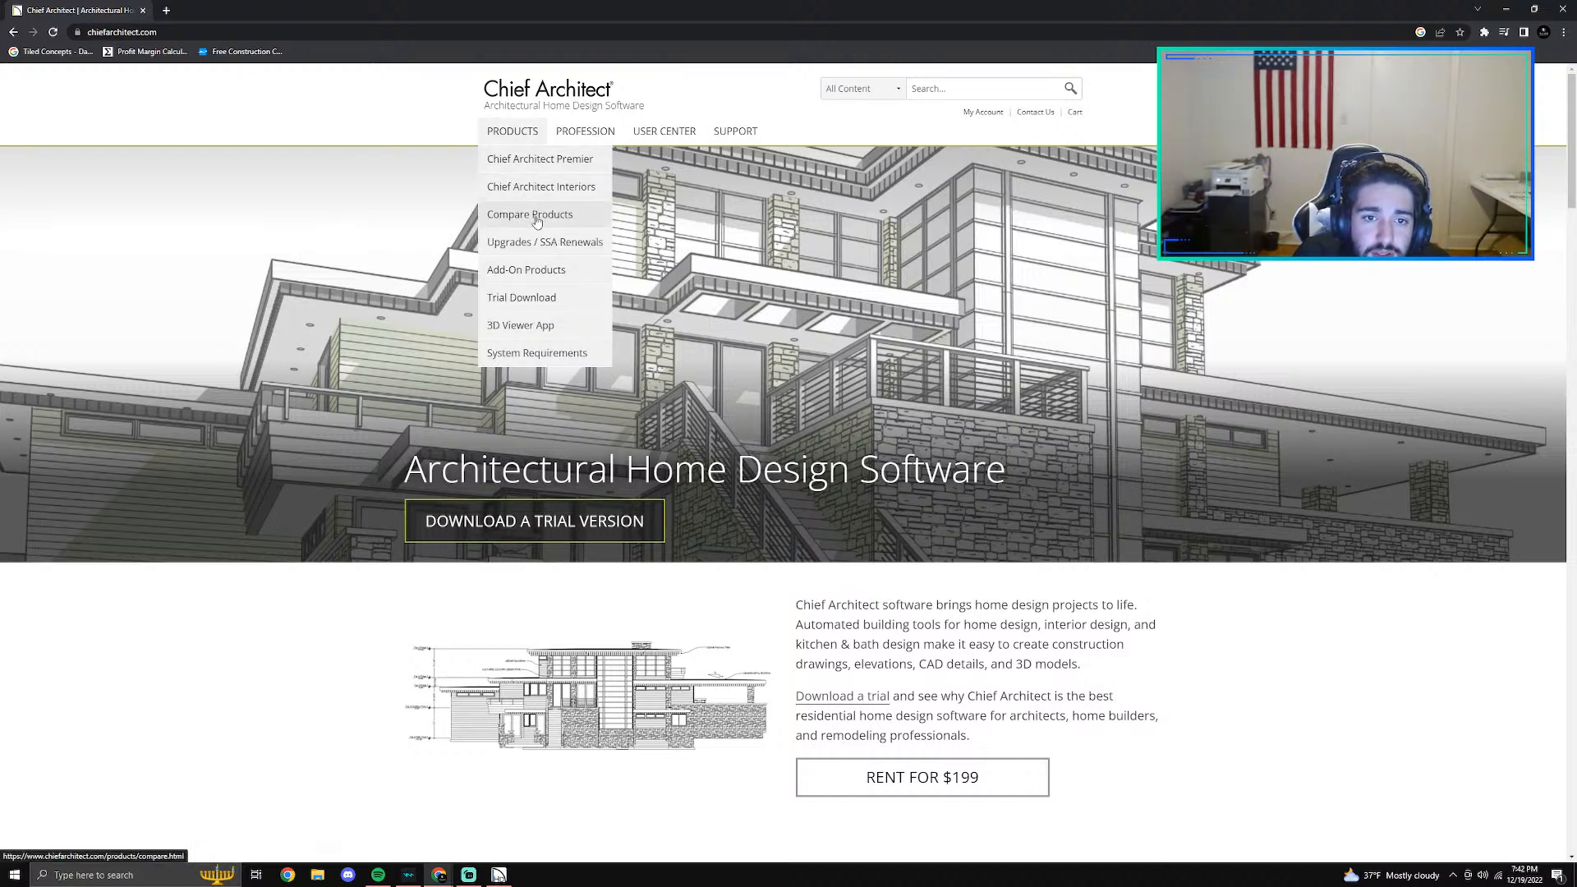
- Search for home designer pro tutorials in a new tab and shorten the query to home designer pro
click(166, 11)
text(home designer pro tutorials)
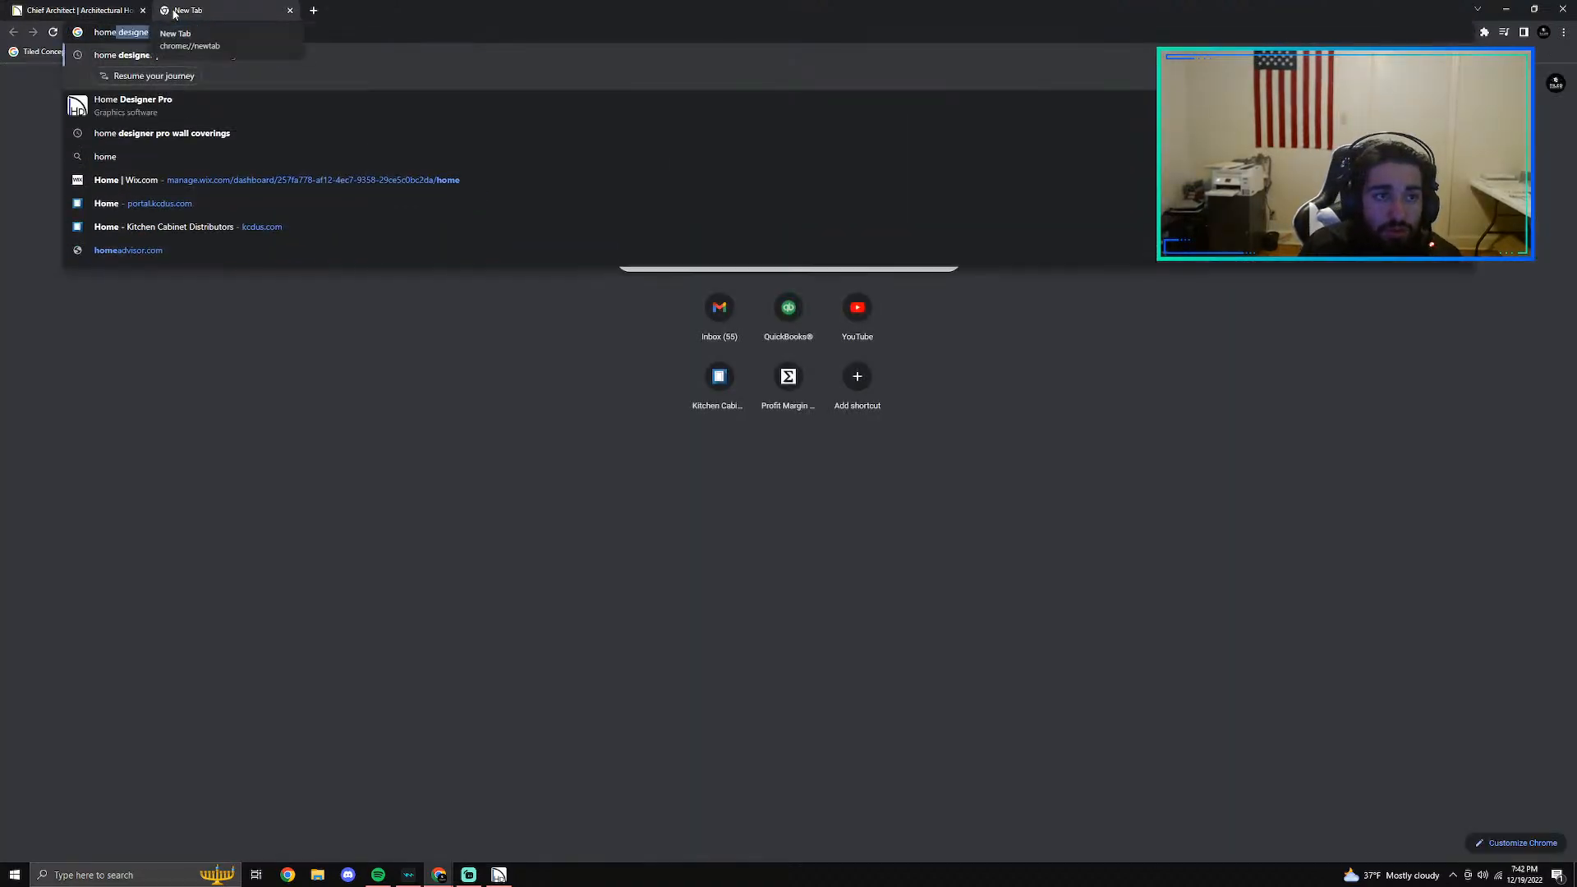
key(Return)
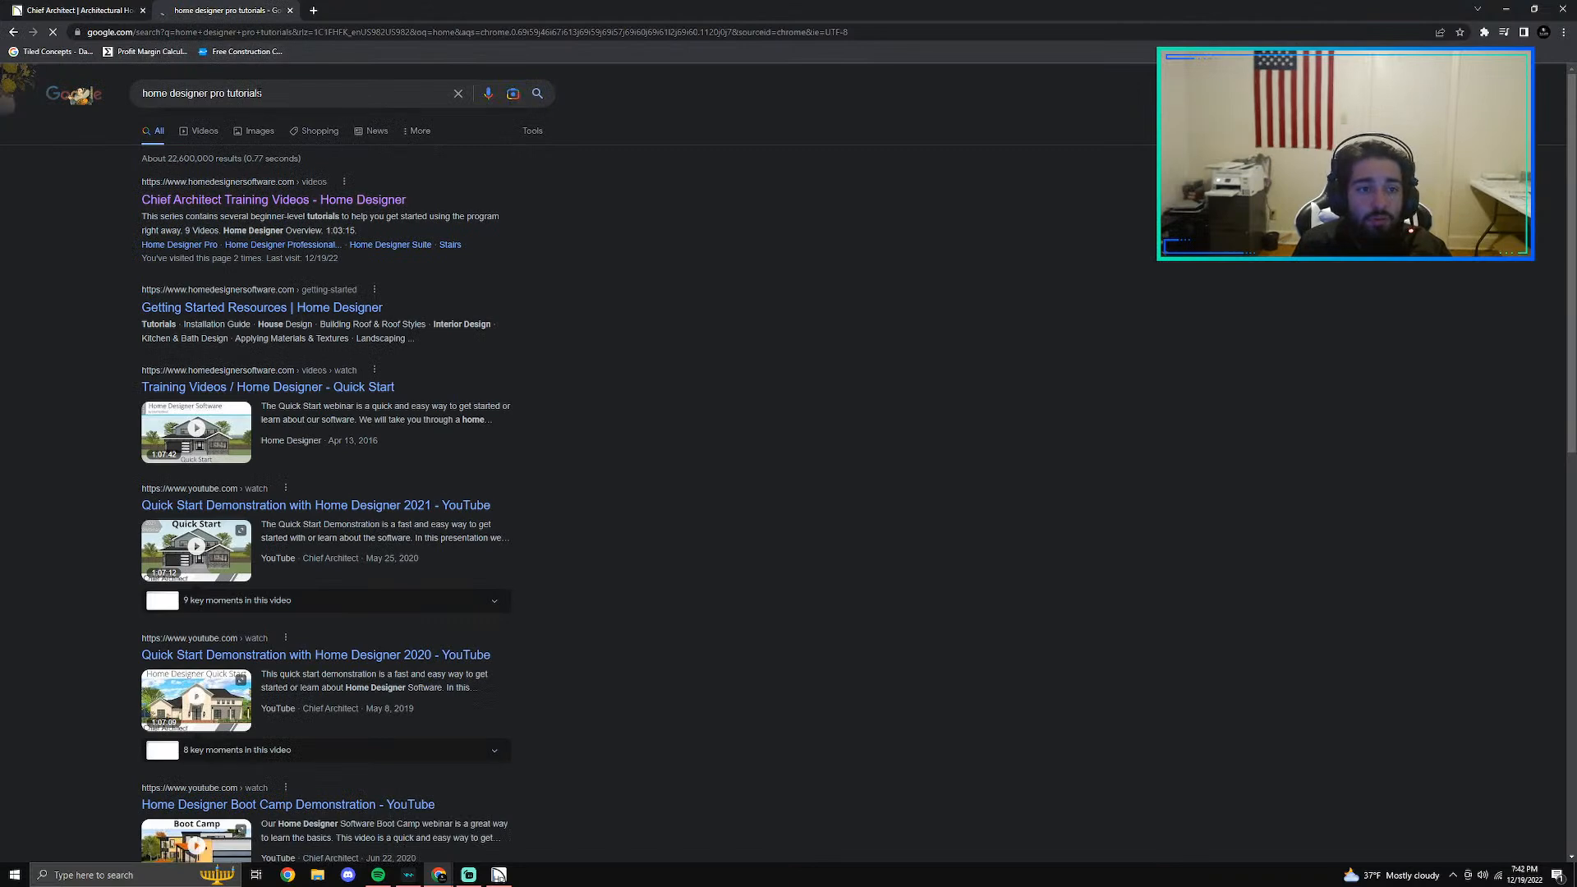
double_click(261, 93)
key(BackSpace)
key(Return)
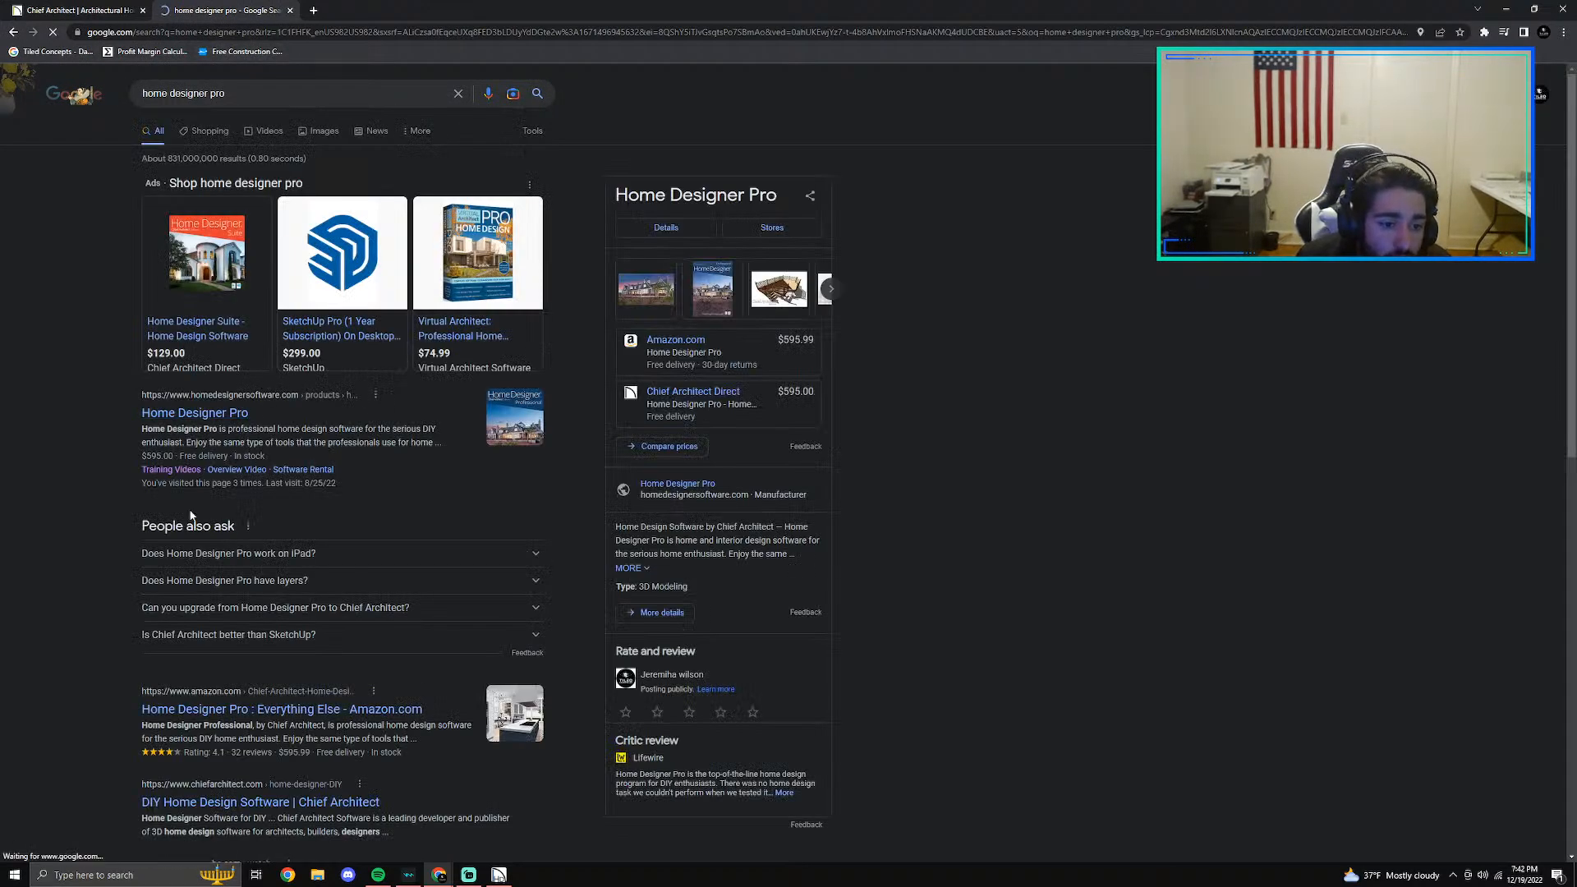
- Open the Home Designer Pro product page from the search results and go to the Home Designer Software home page
scroll(189, 517, down, 2)
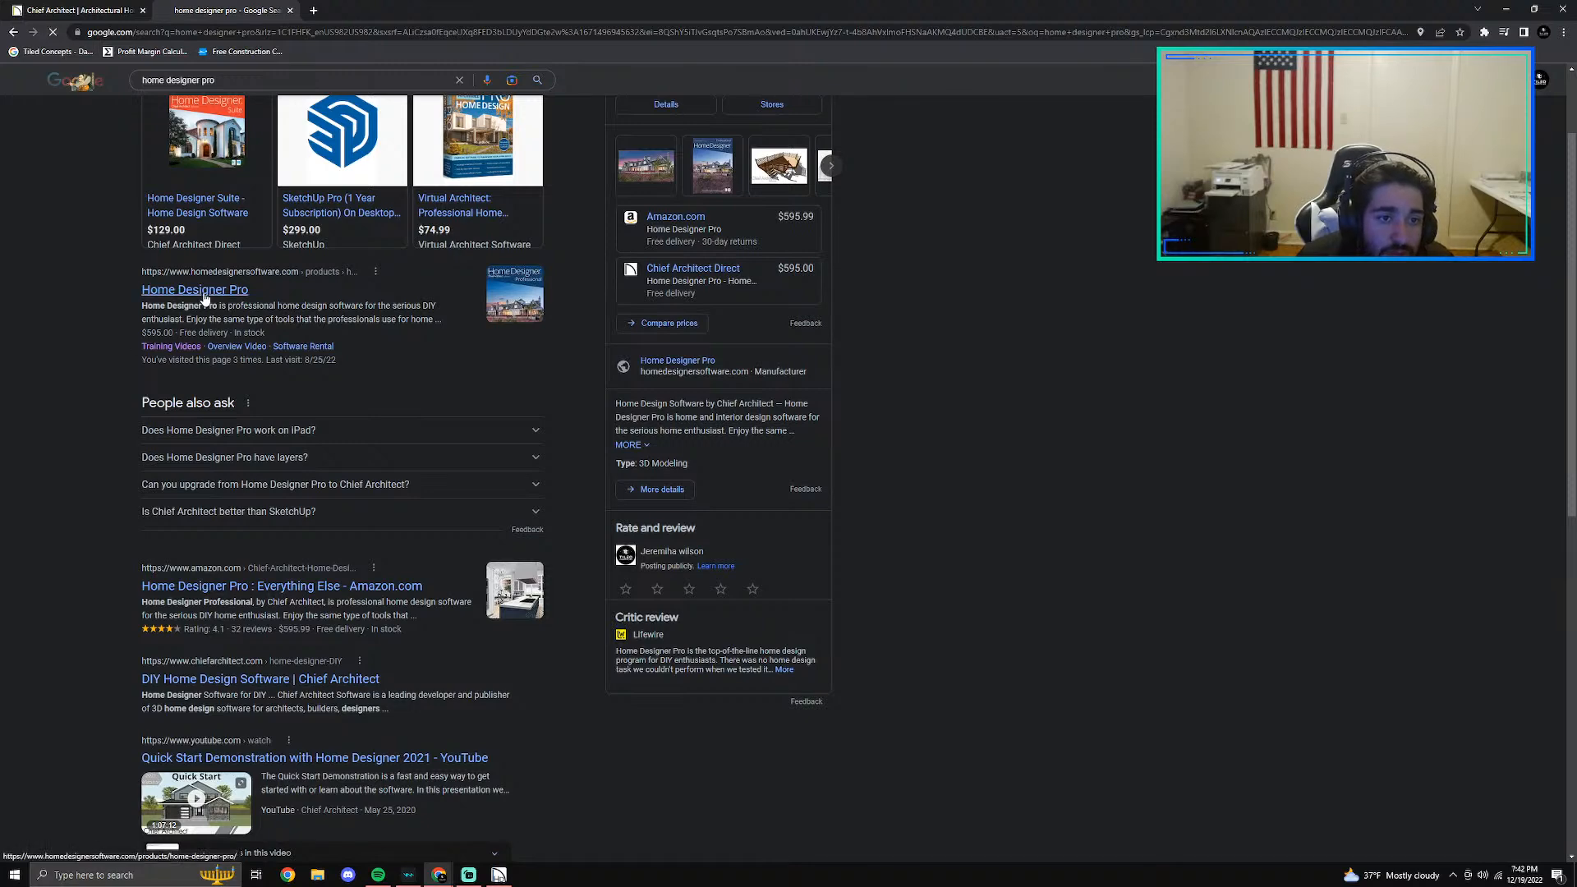
click(673, 371)
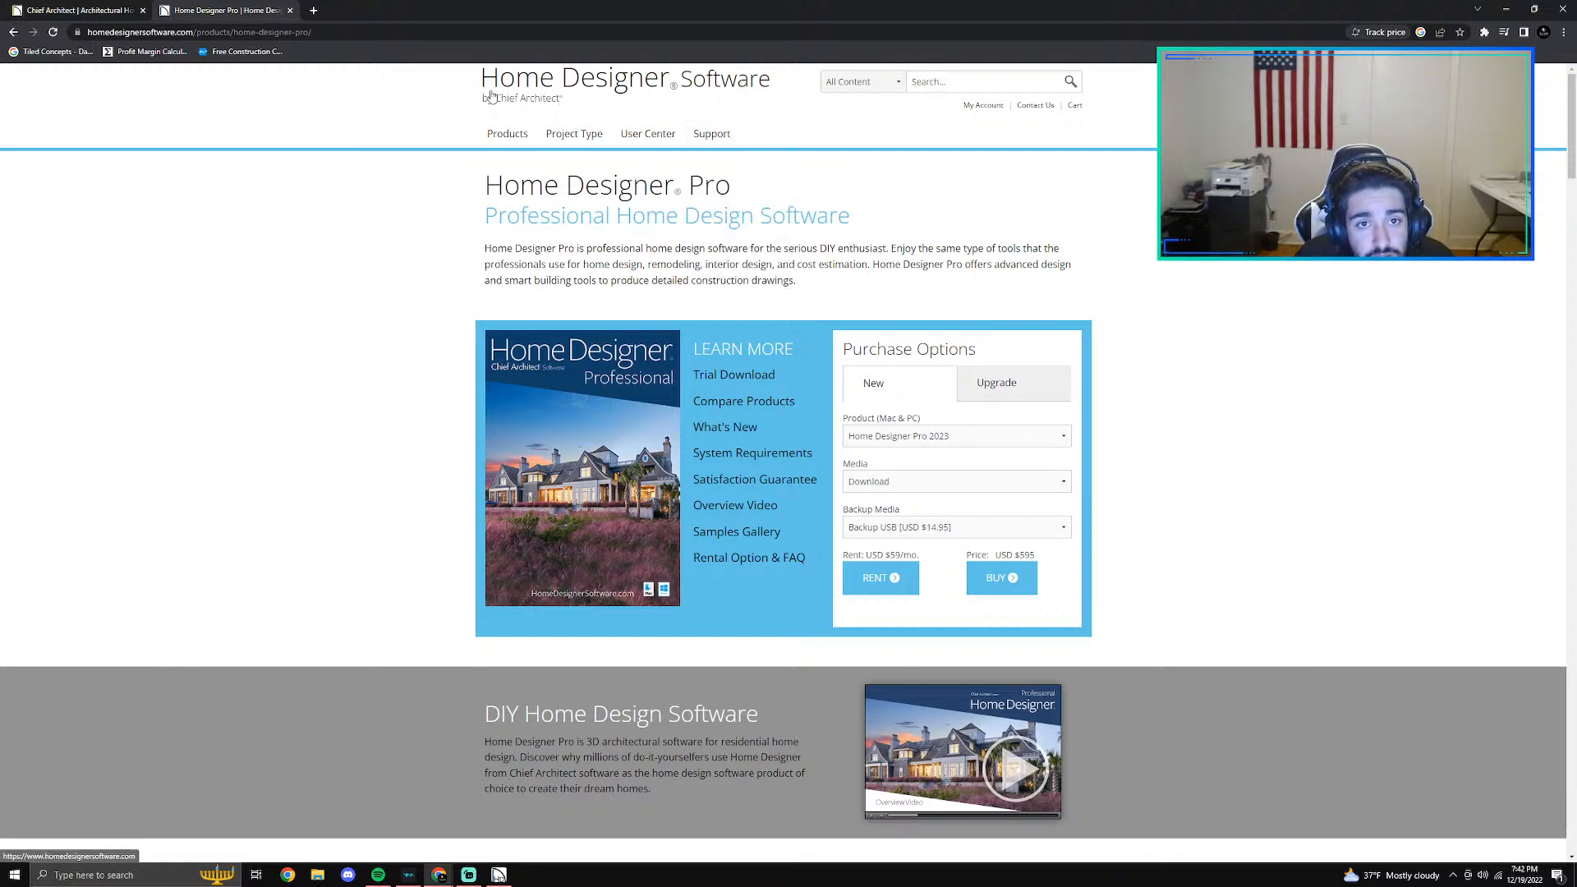
click(544, 107)
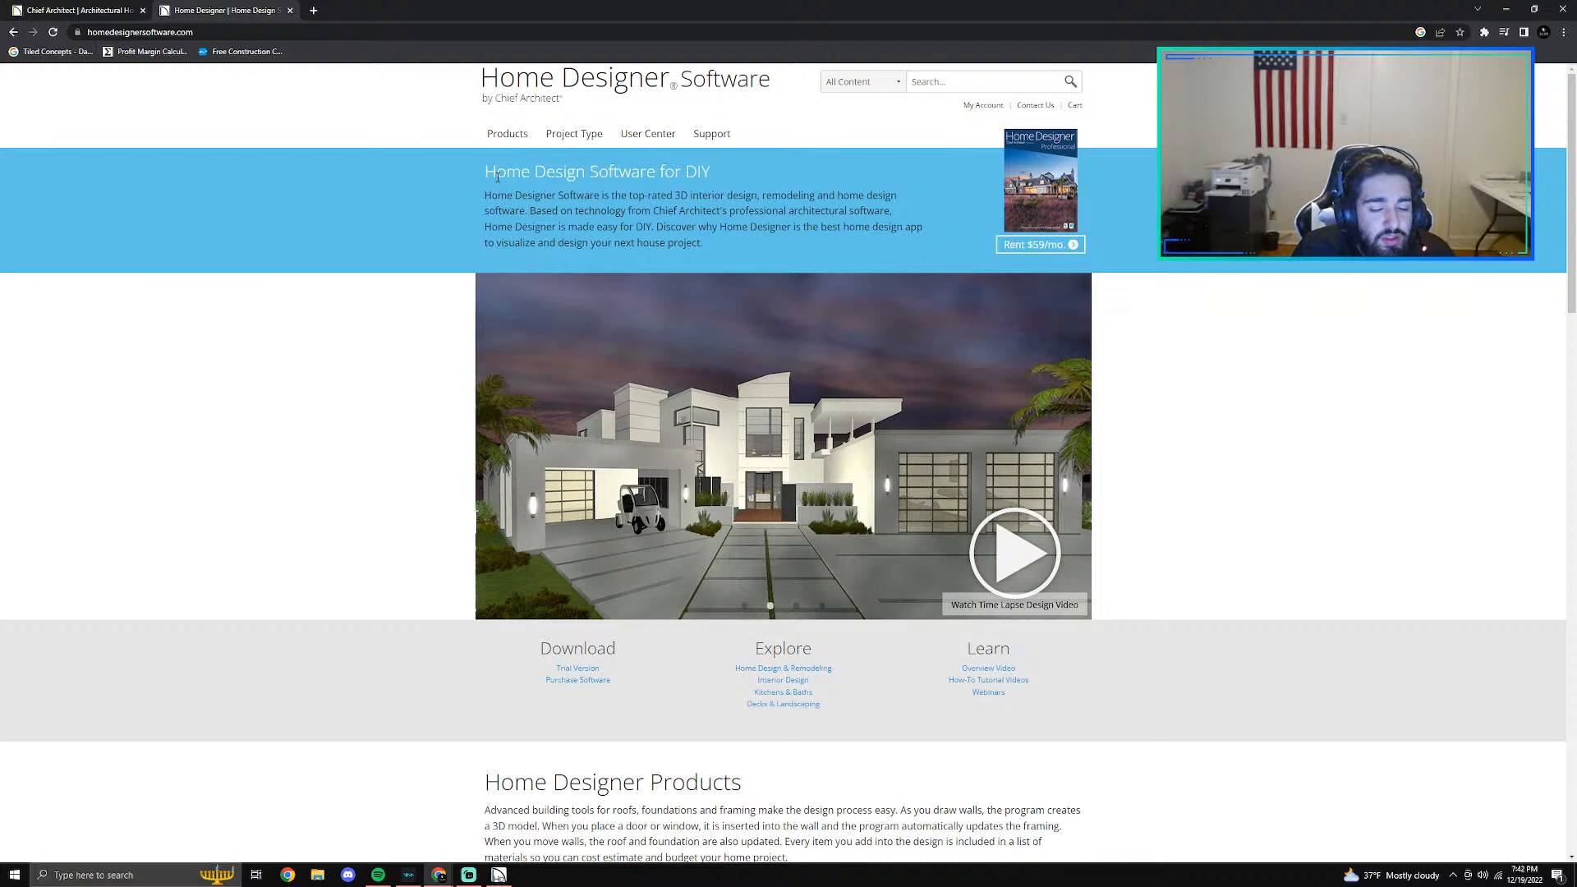
- Compare the Chief Architect and Home Designer home pages and look at the products Home Designer offers
click(30, 6)
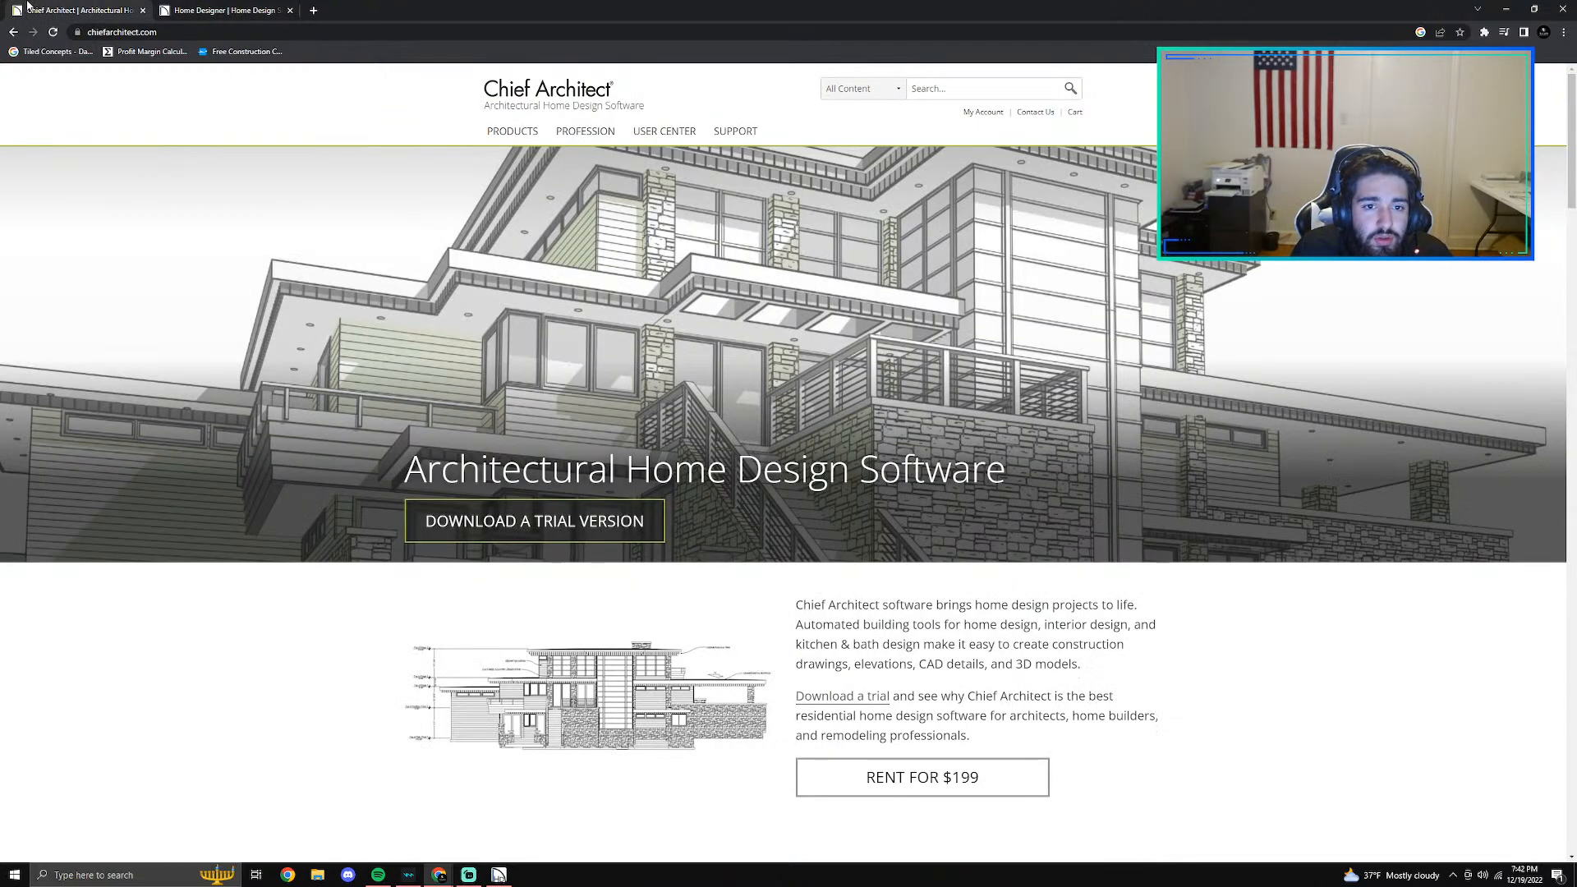
click(243, 14)
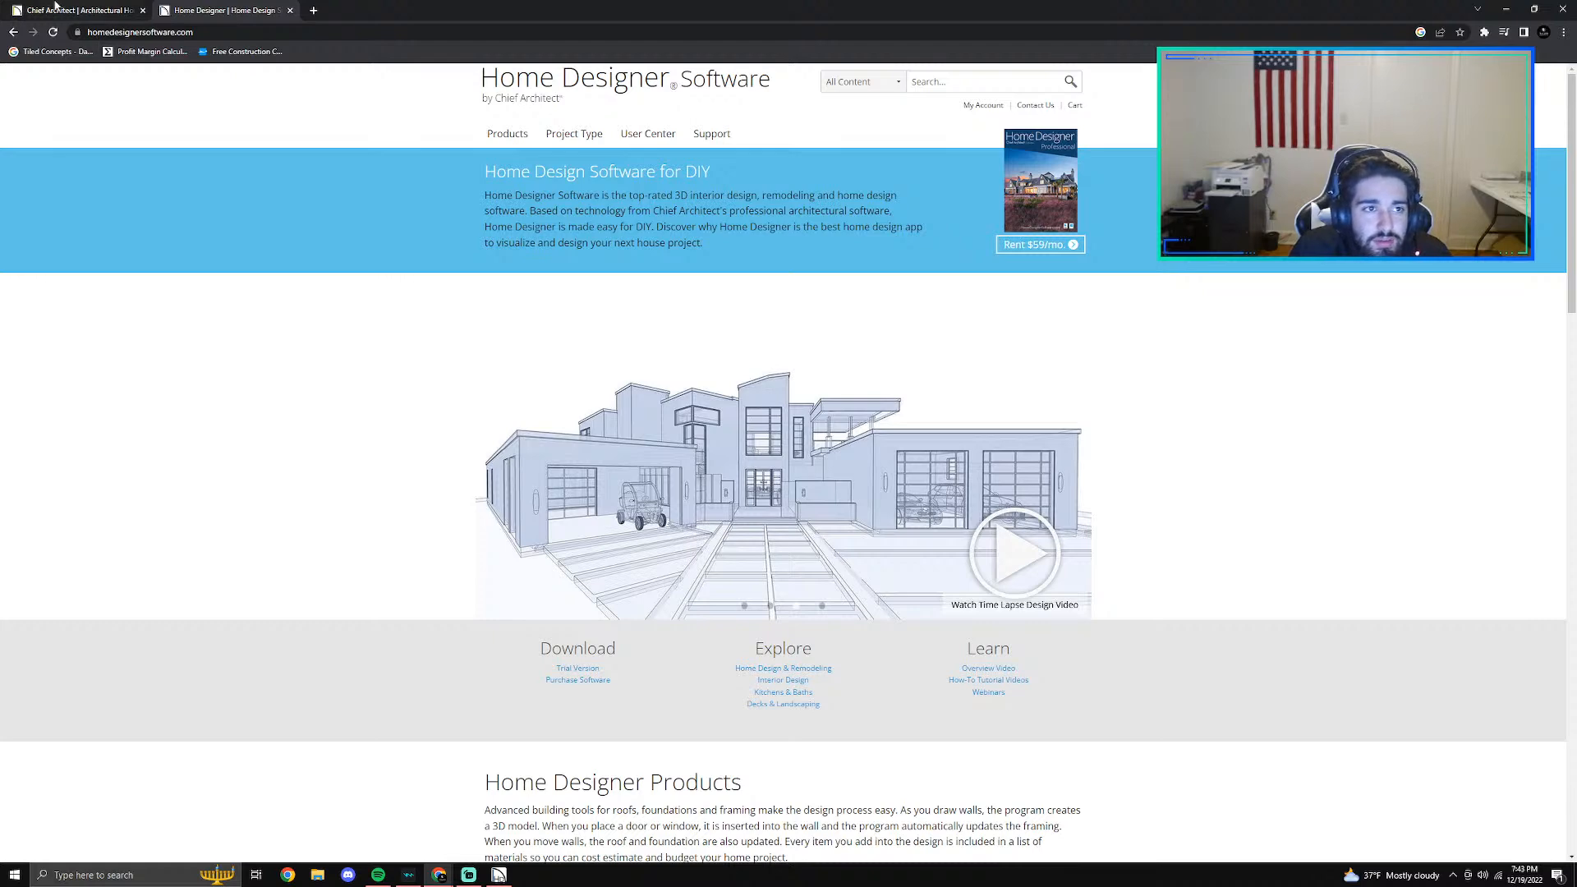
click(103, 5)
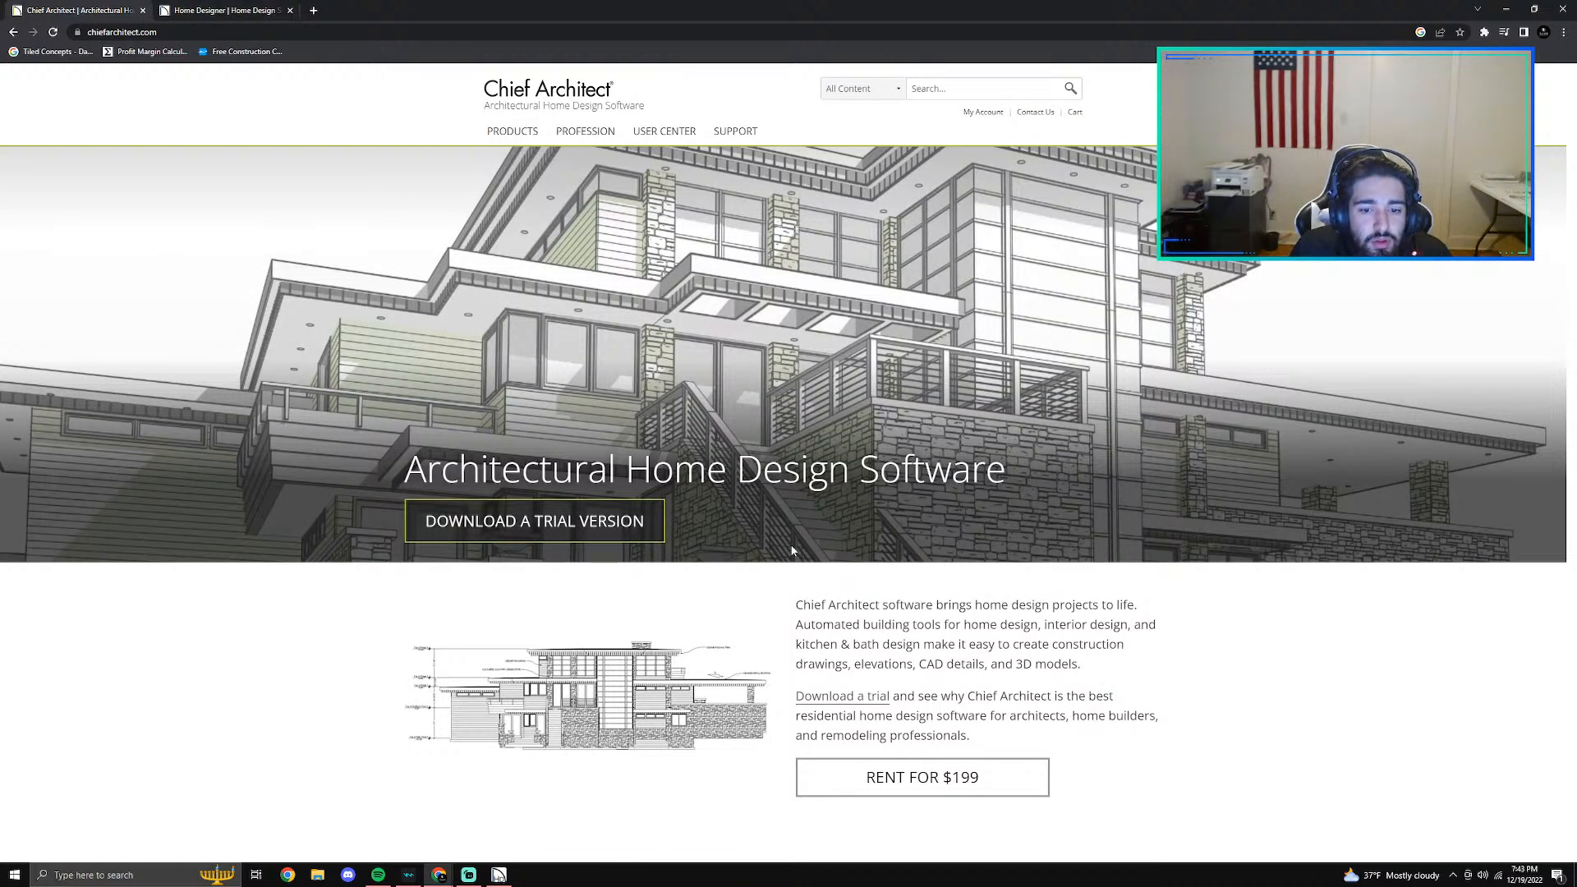
mouse_move(517, 132)
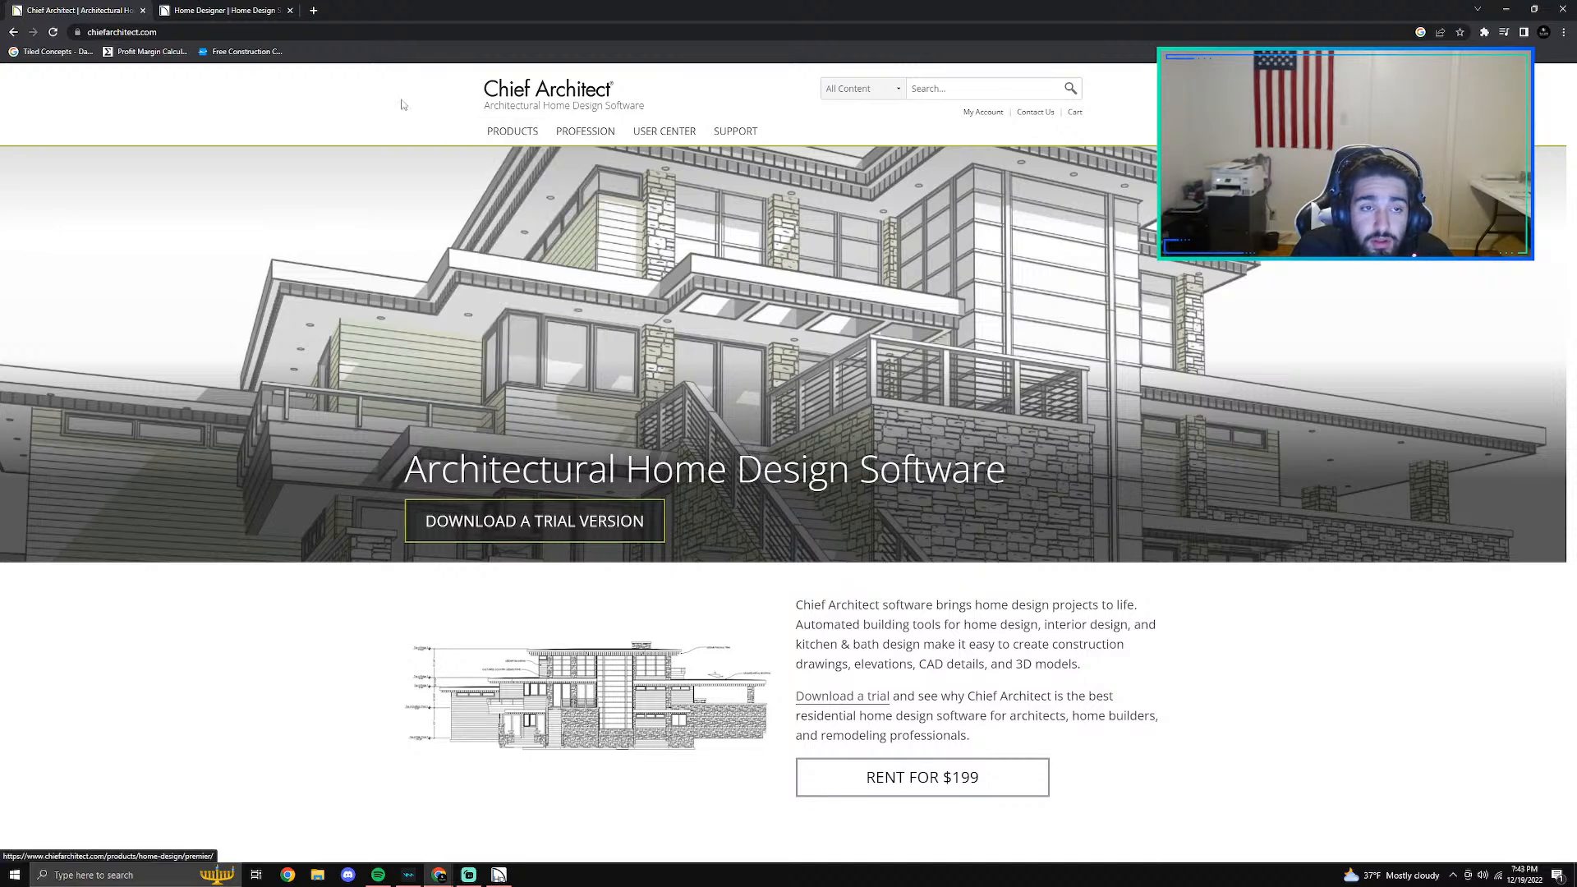
click(222, 10)
mouse_move(508, 137)
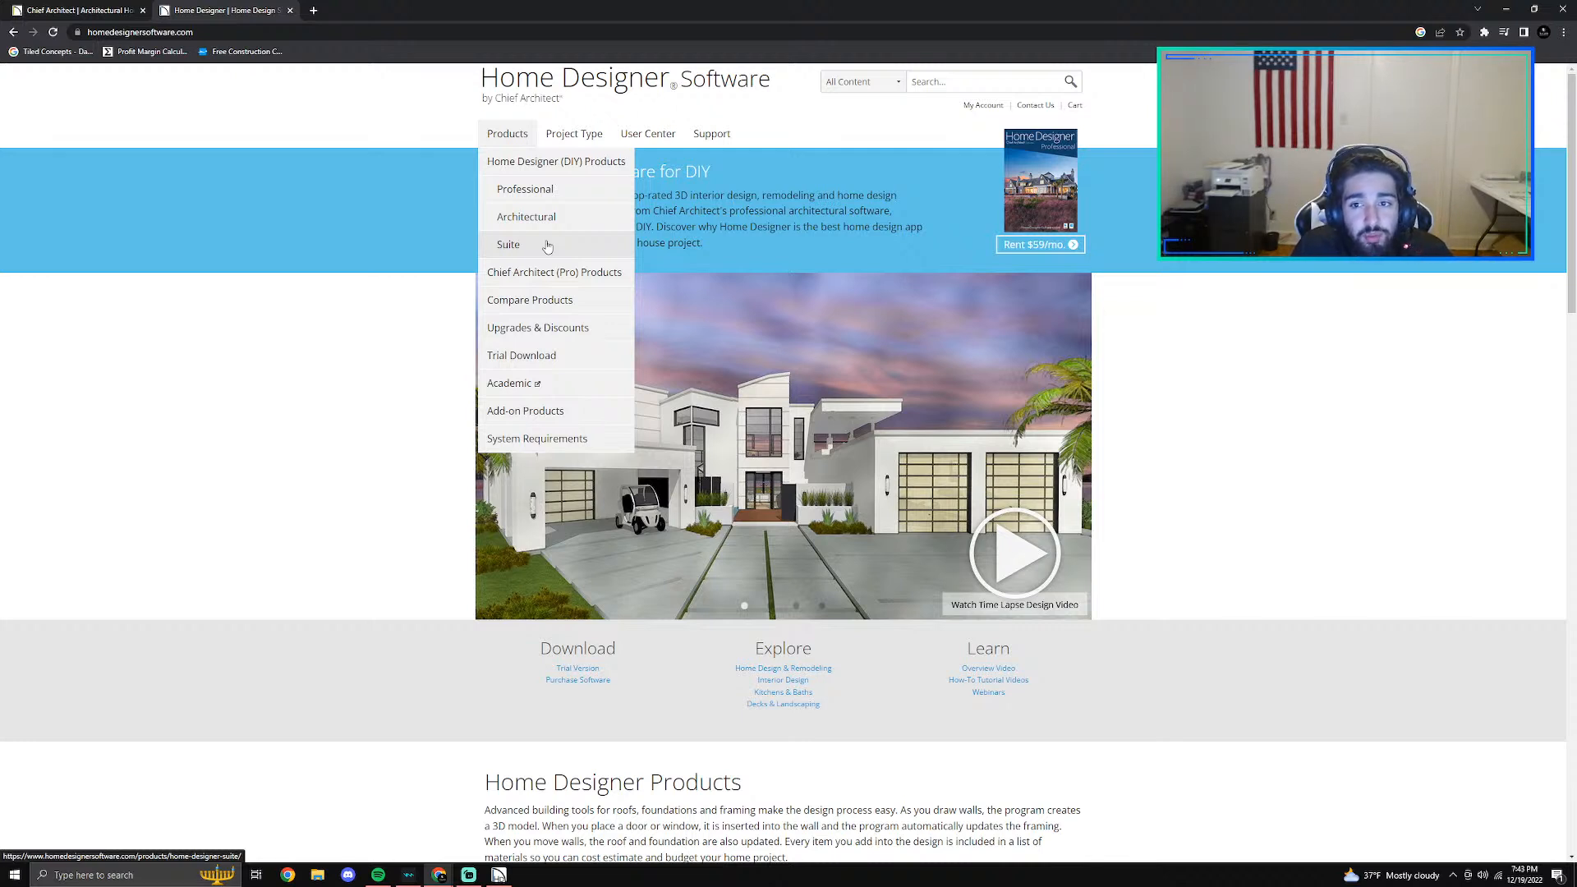
- Open the Professional product page and review its new-purchase options with Home Designer Pro 2023 and No Backup USB
click(543, 192)
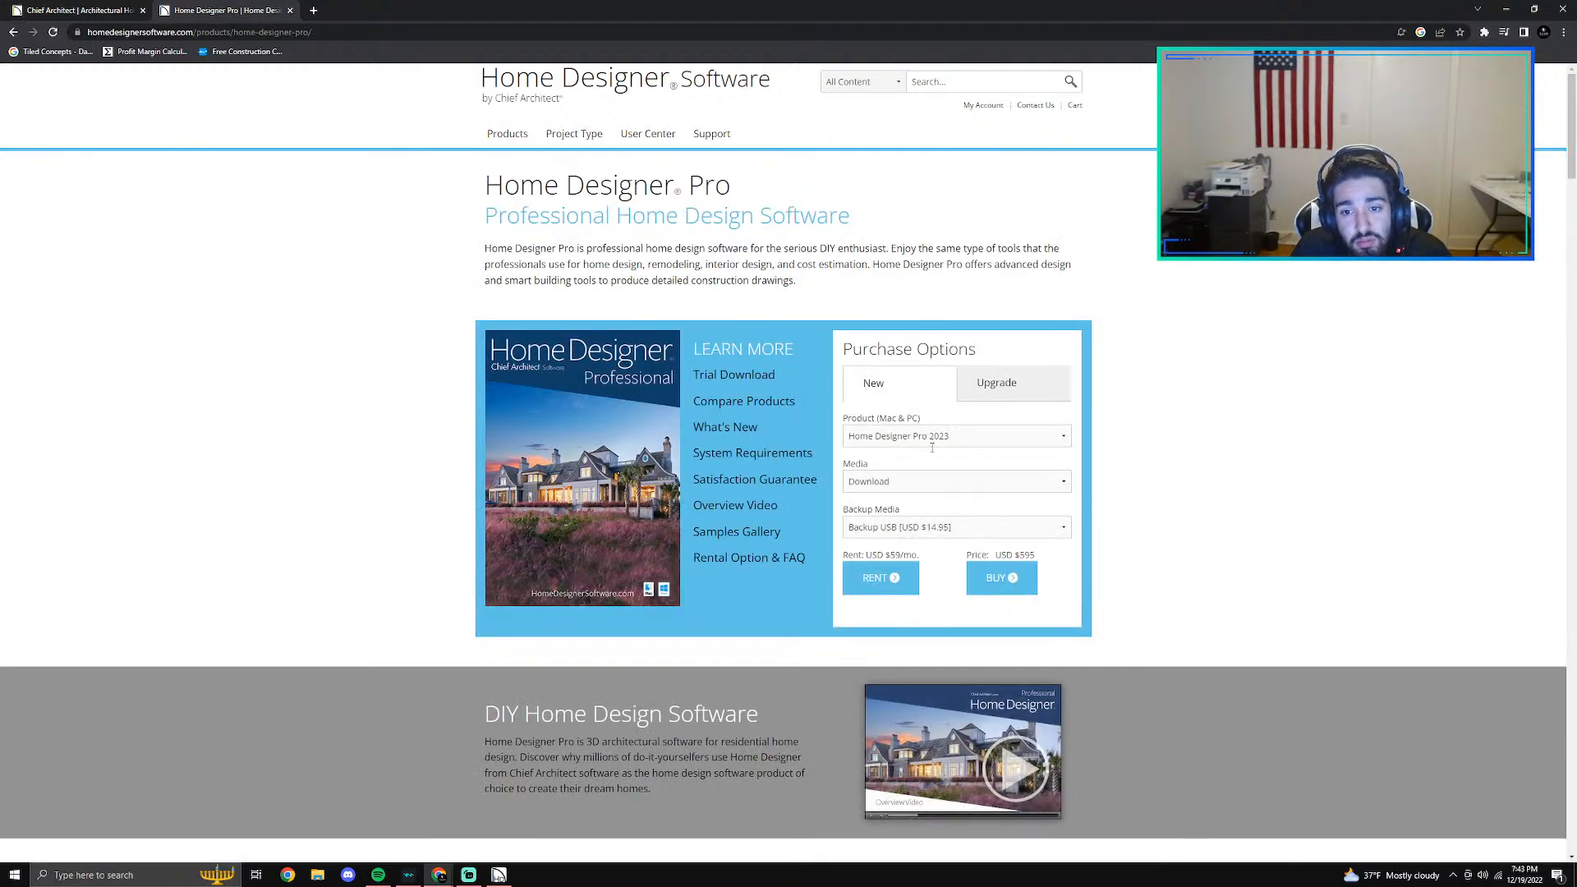
click(953, 436)
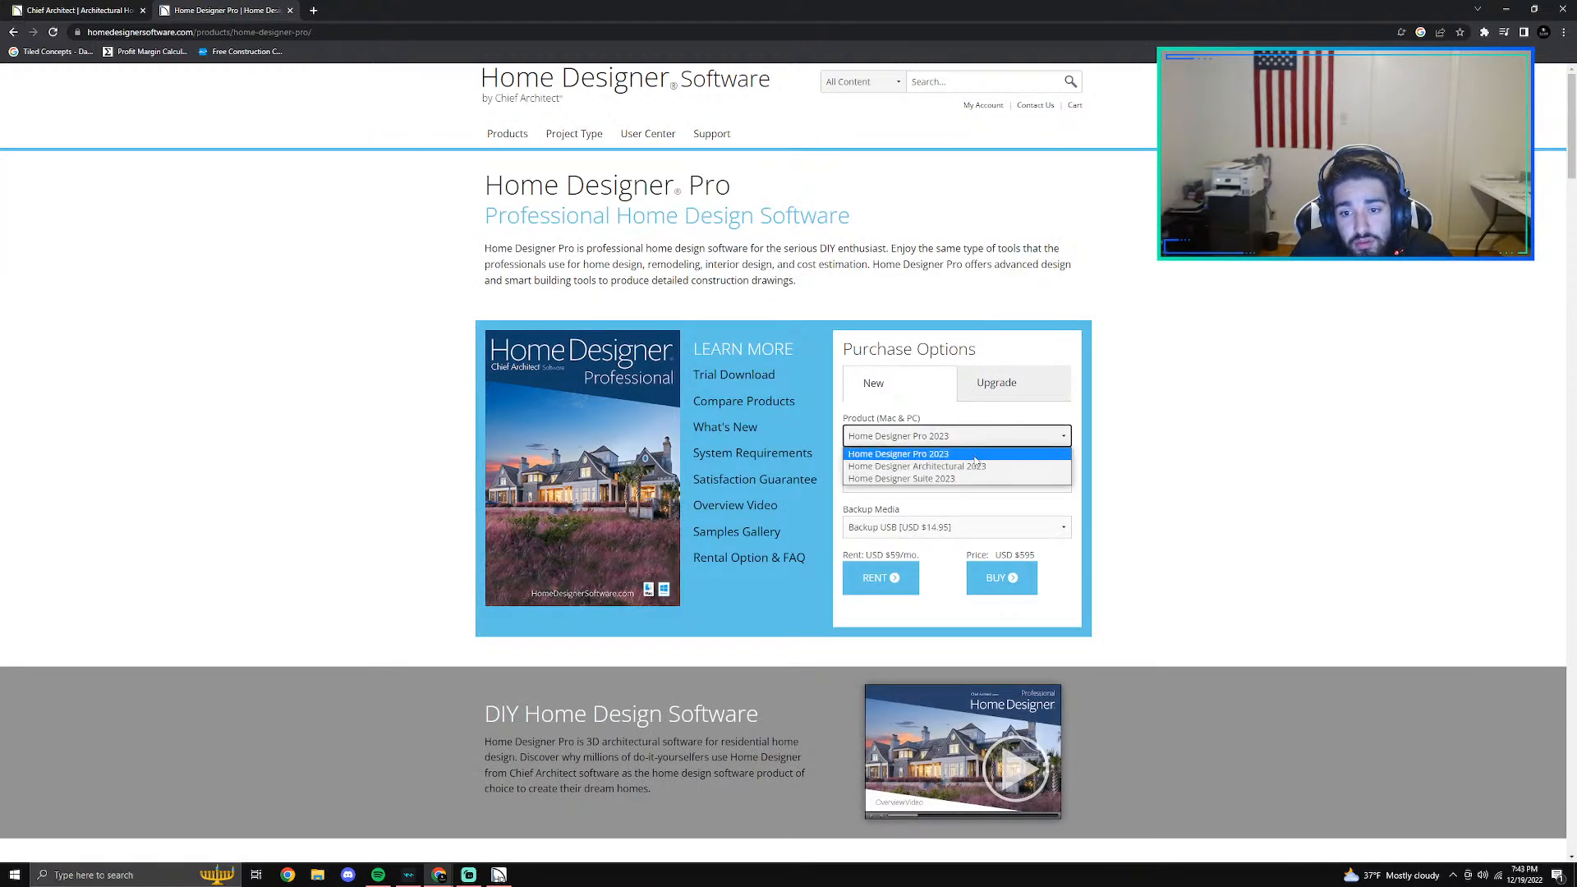
click(975, 454)
click(1025, 484)
click(1191, 513)
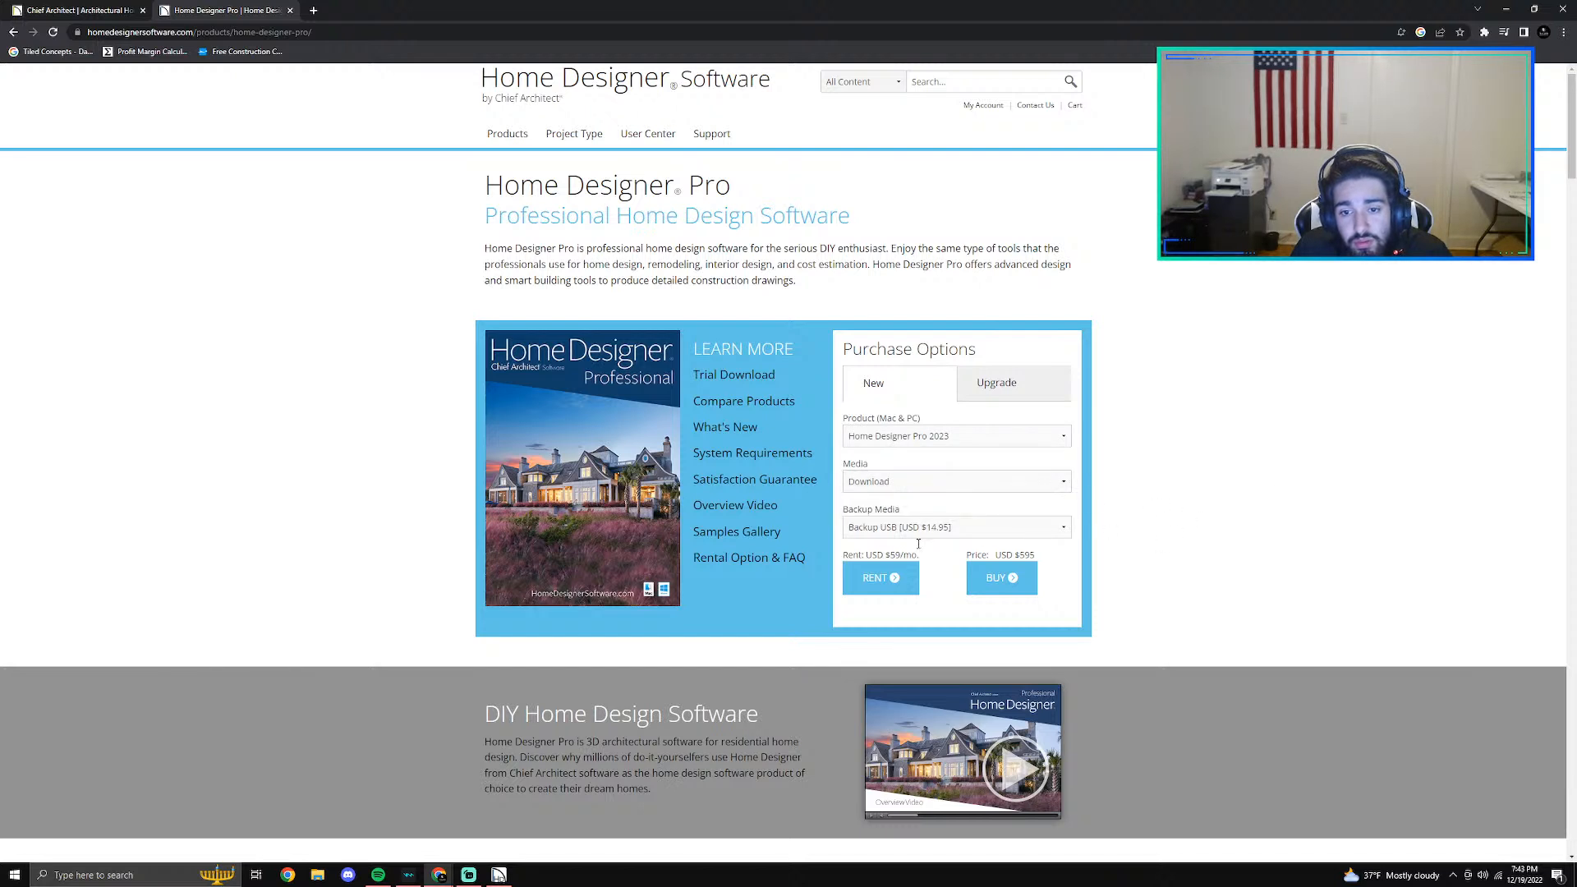
click(921, 530)
click(954, 555)
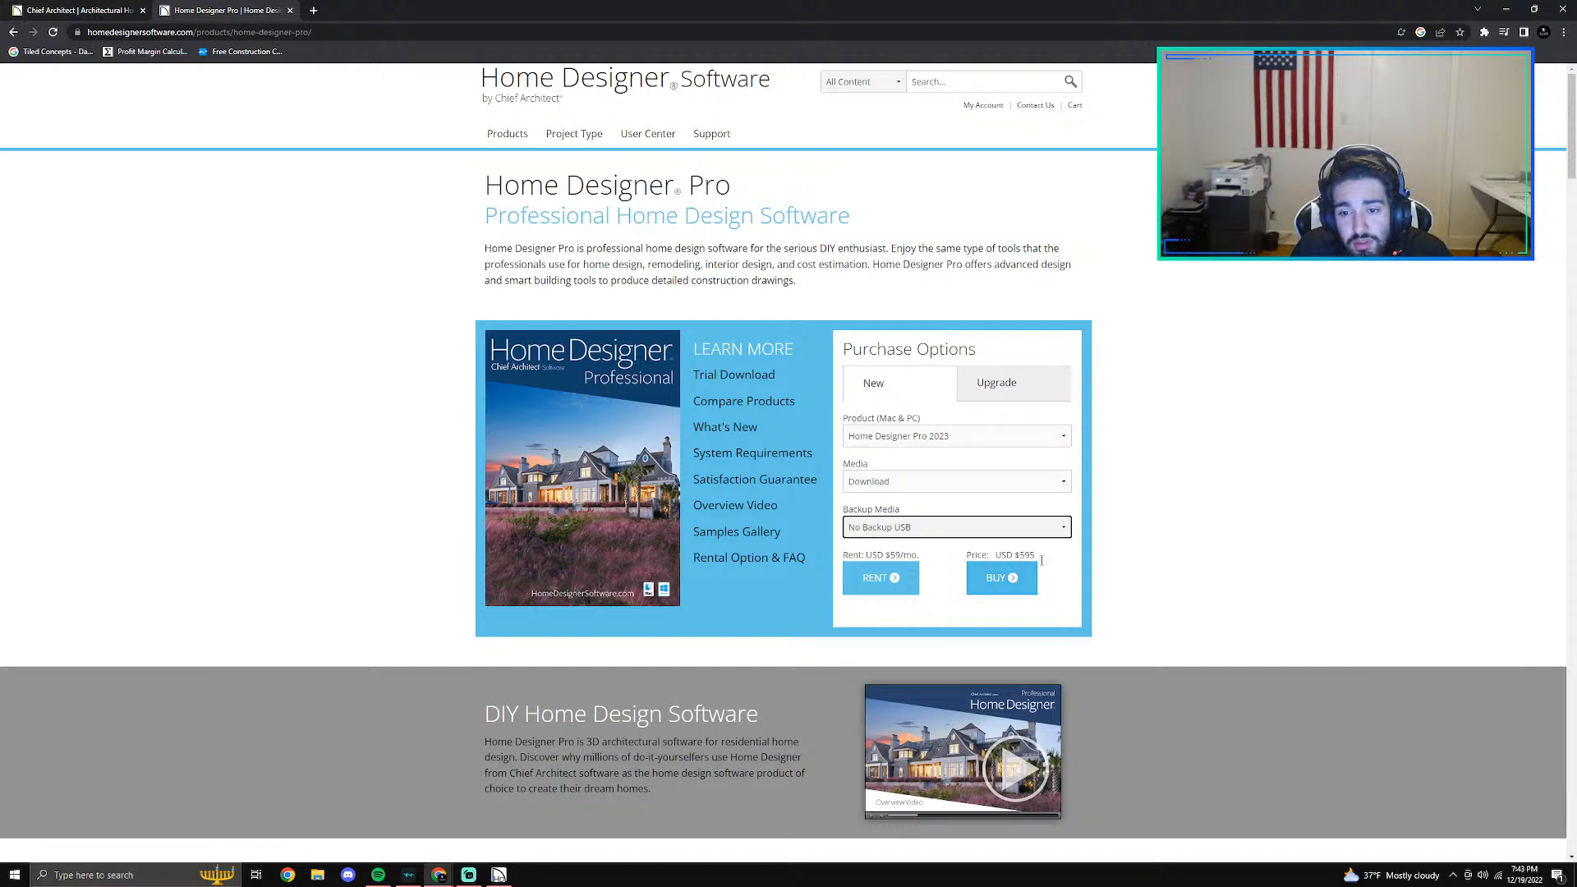
- Show the upgrade purchase options for upgrading from Professional version 2021
click(996, 382)
click(920, 436)
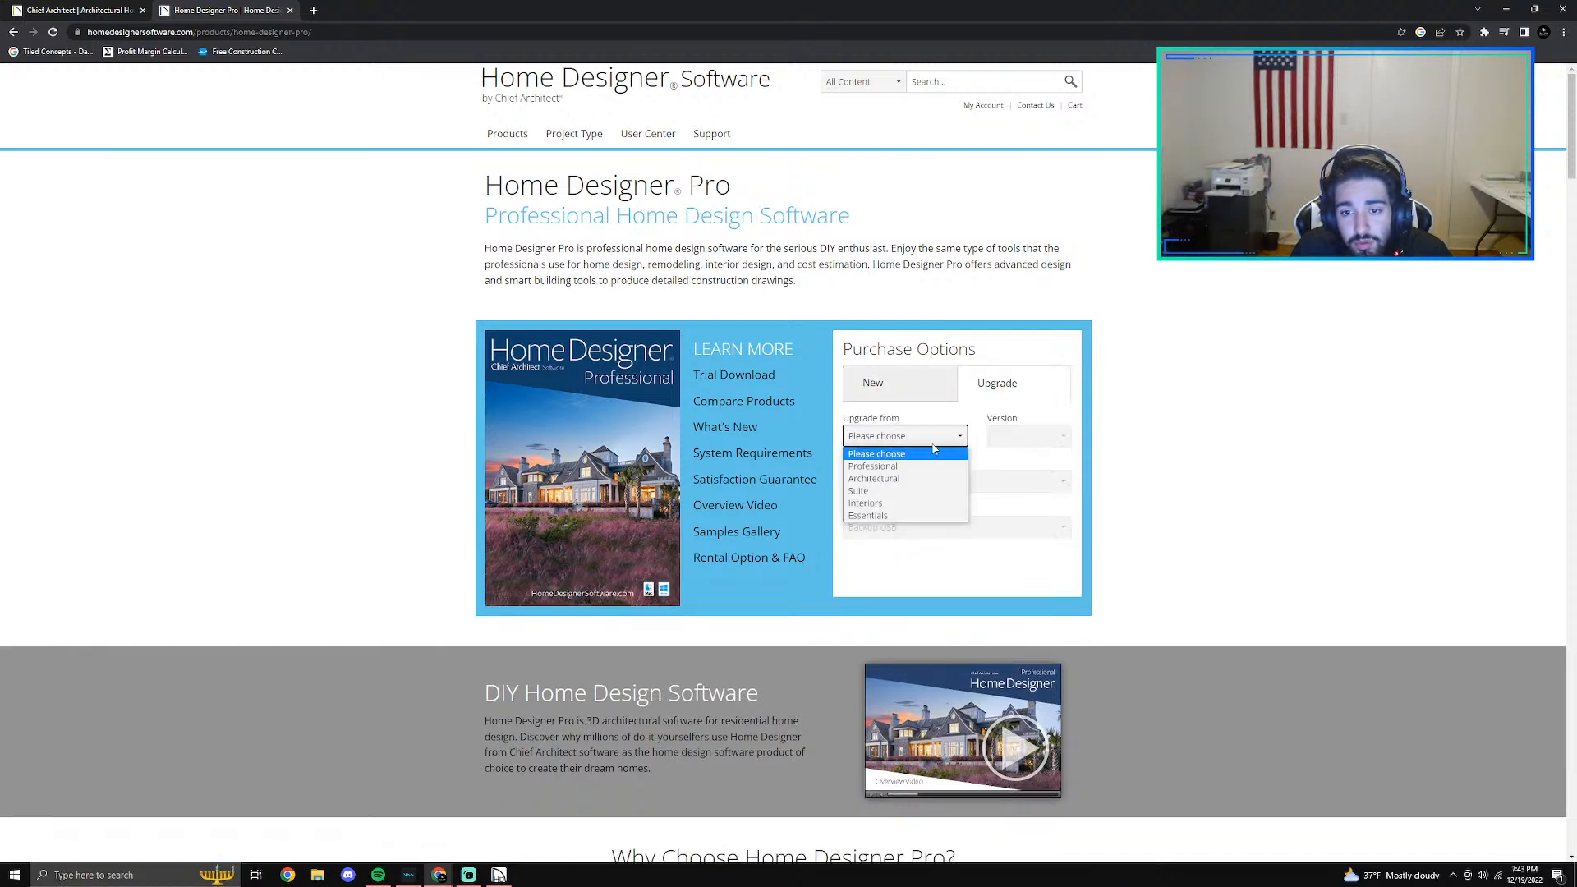
click(887, 465)
click(1027, 436)
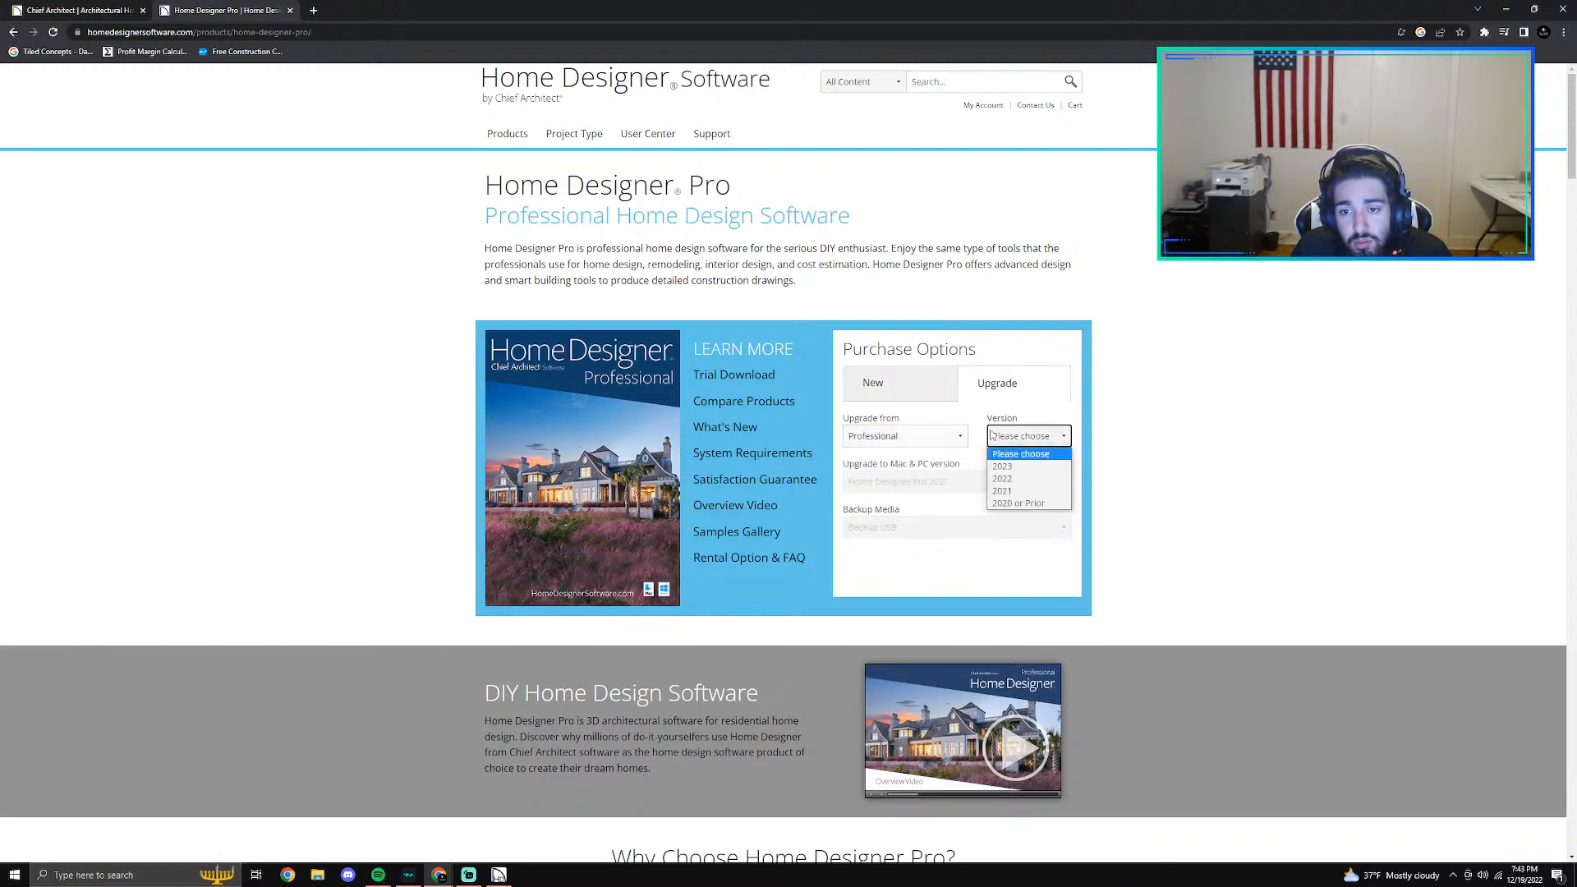
click(1003, 491)
- Compare the upgrade prices for Chief Architect Premier X14 and Home Designer Pro 2023
click(957, 482)
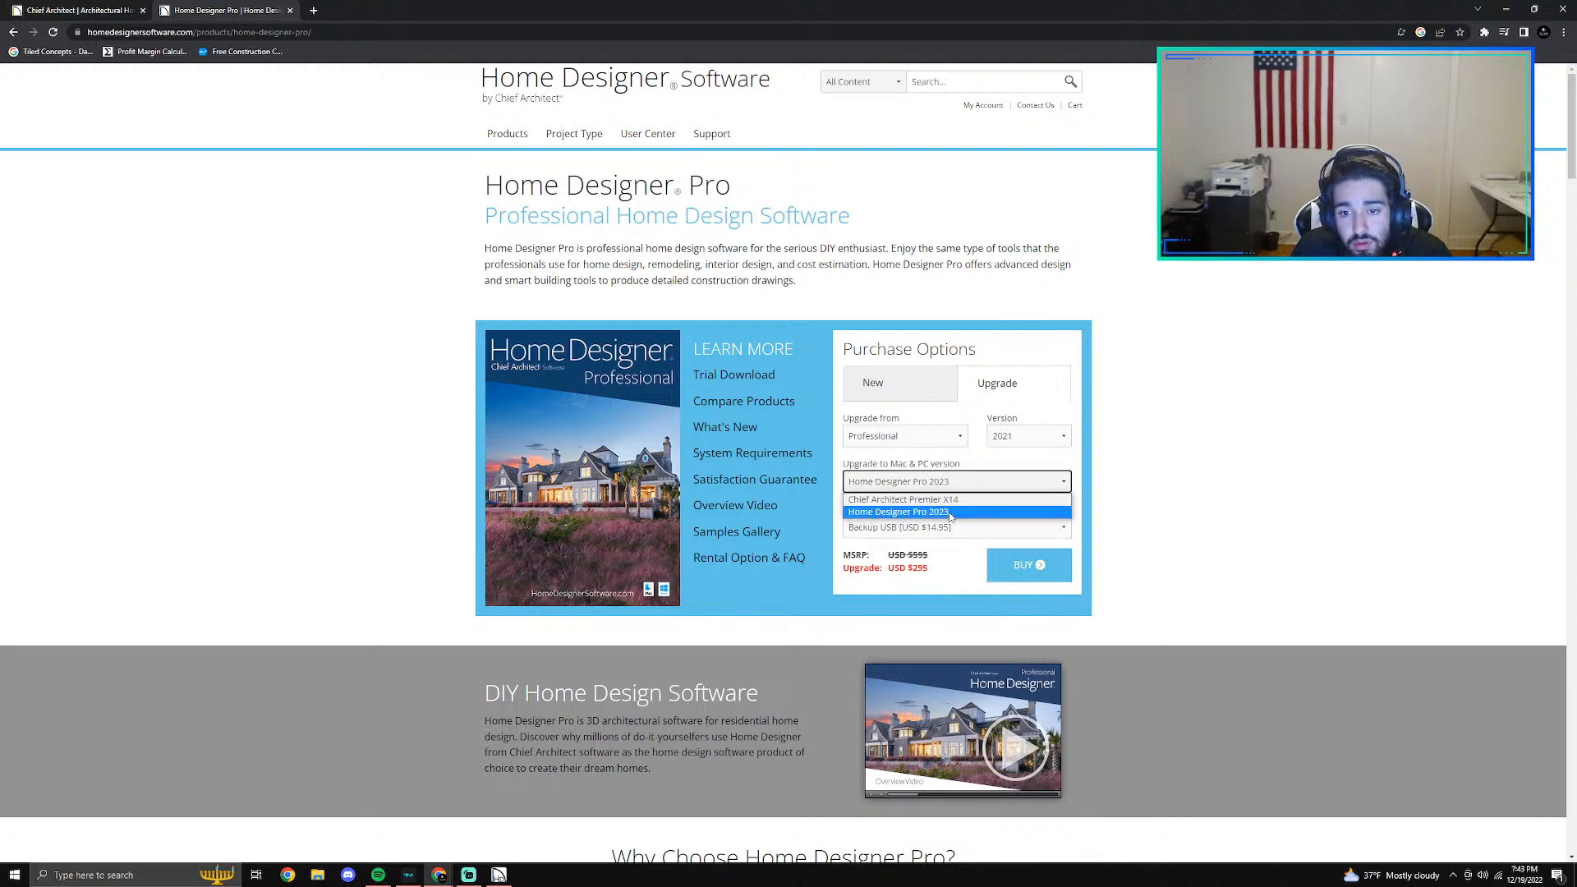
click(952, 499)
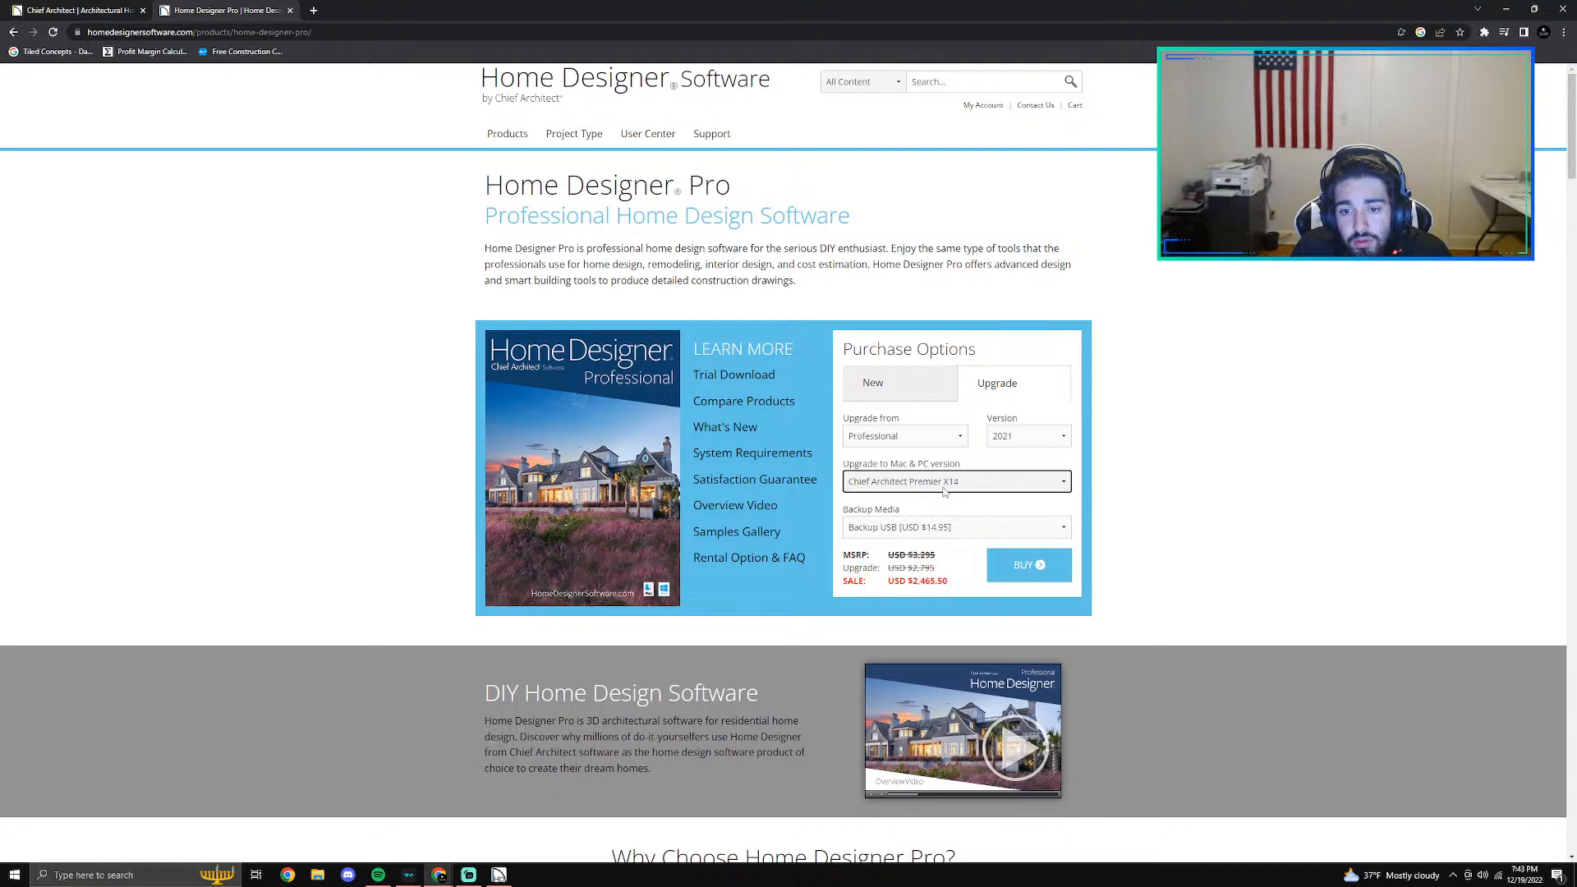
click(943, 484)
click(944, 512)
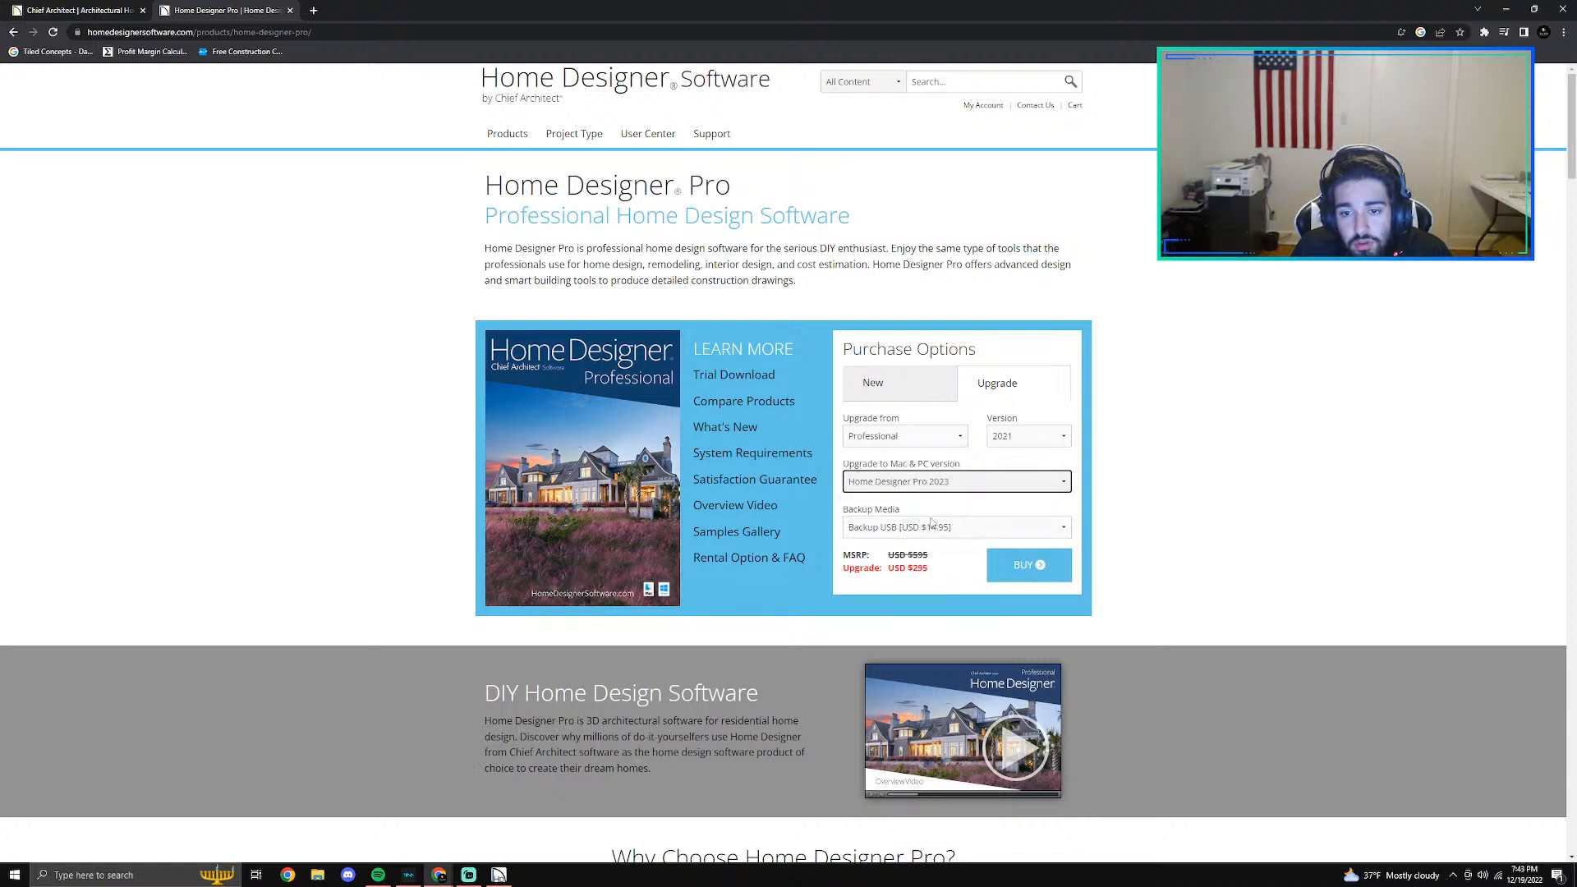
click(935, 486)
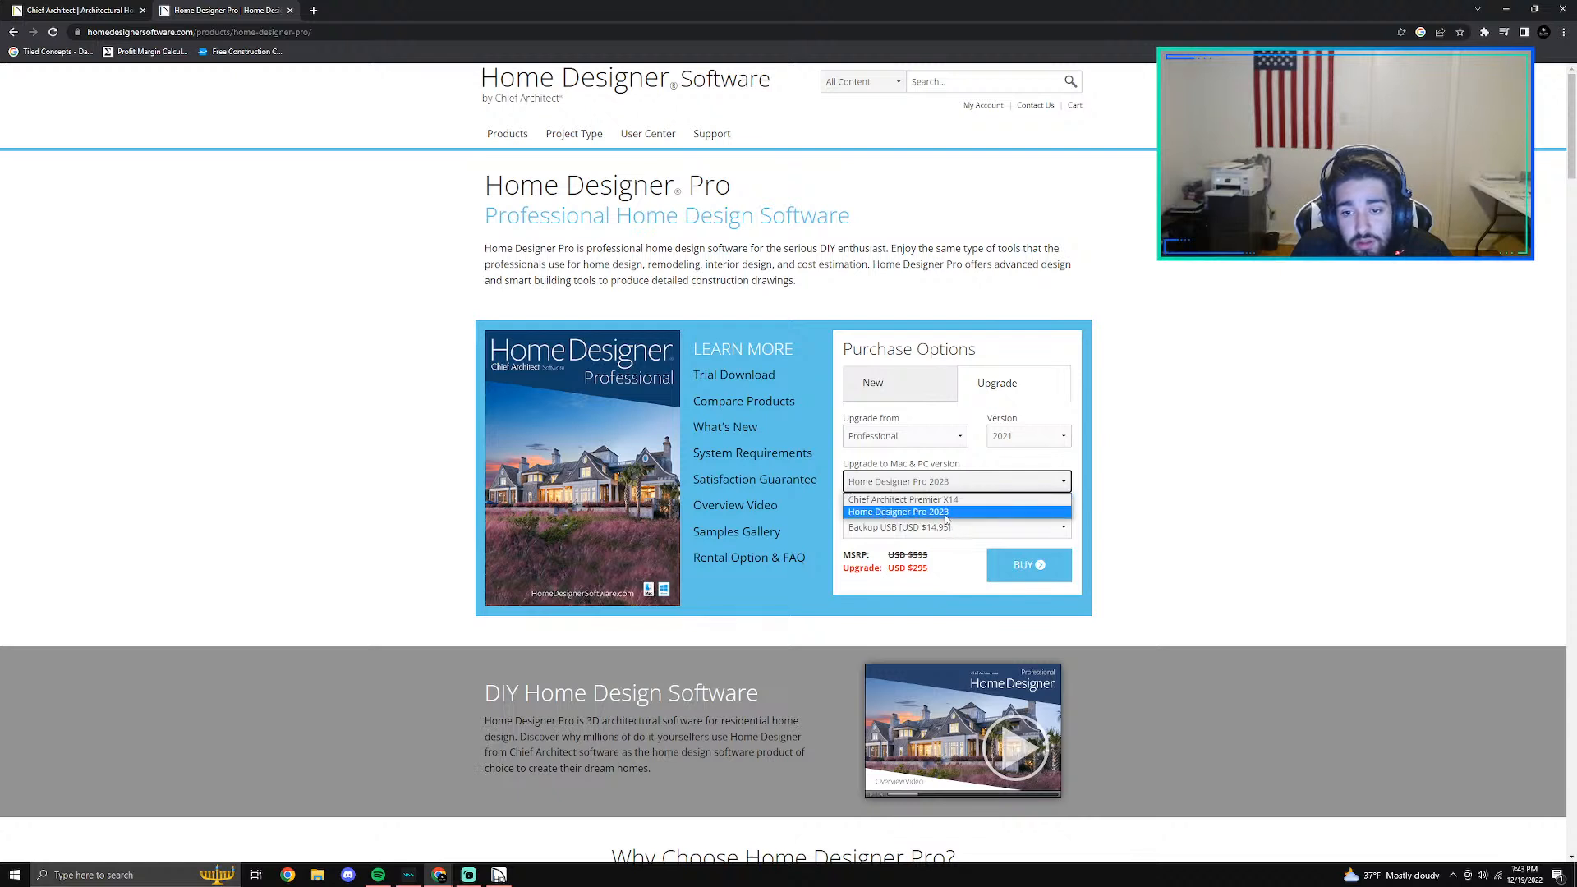
click(946, 514)
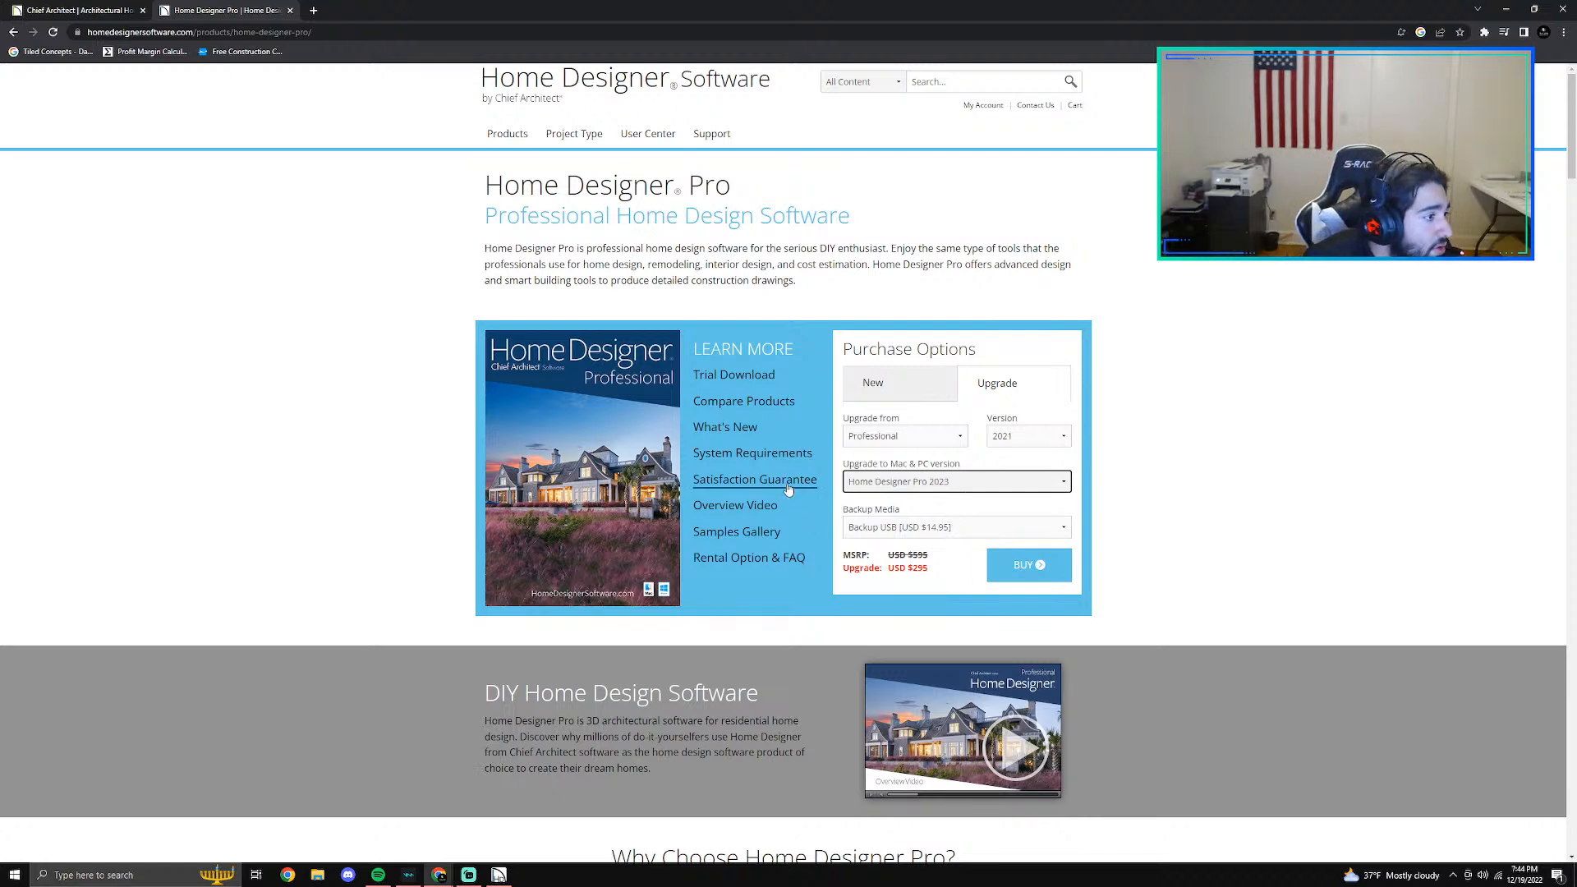
click(917, 488)
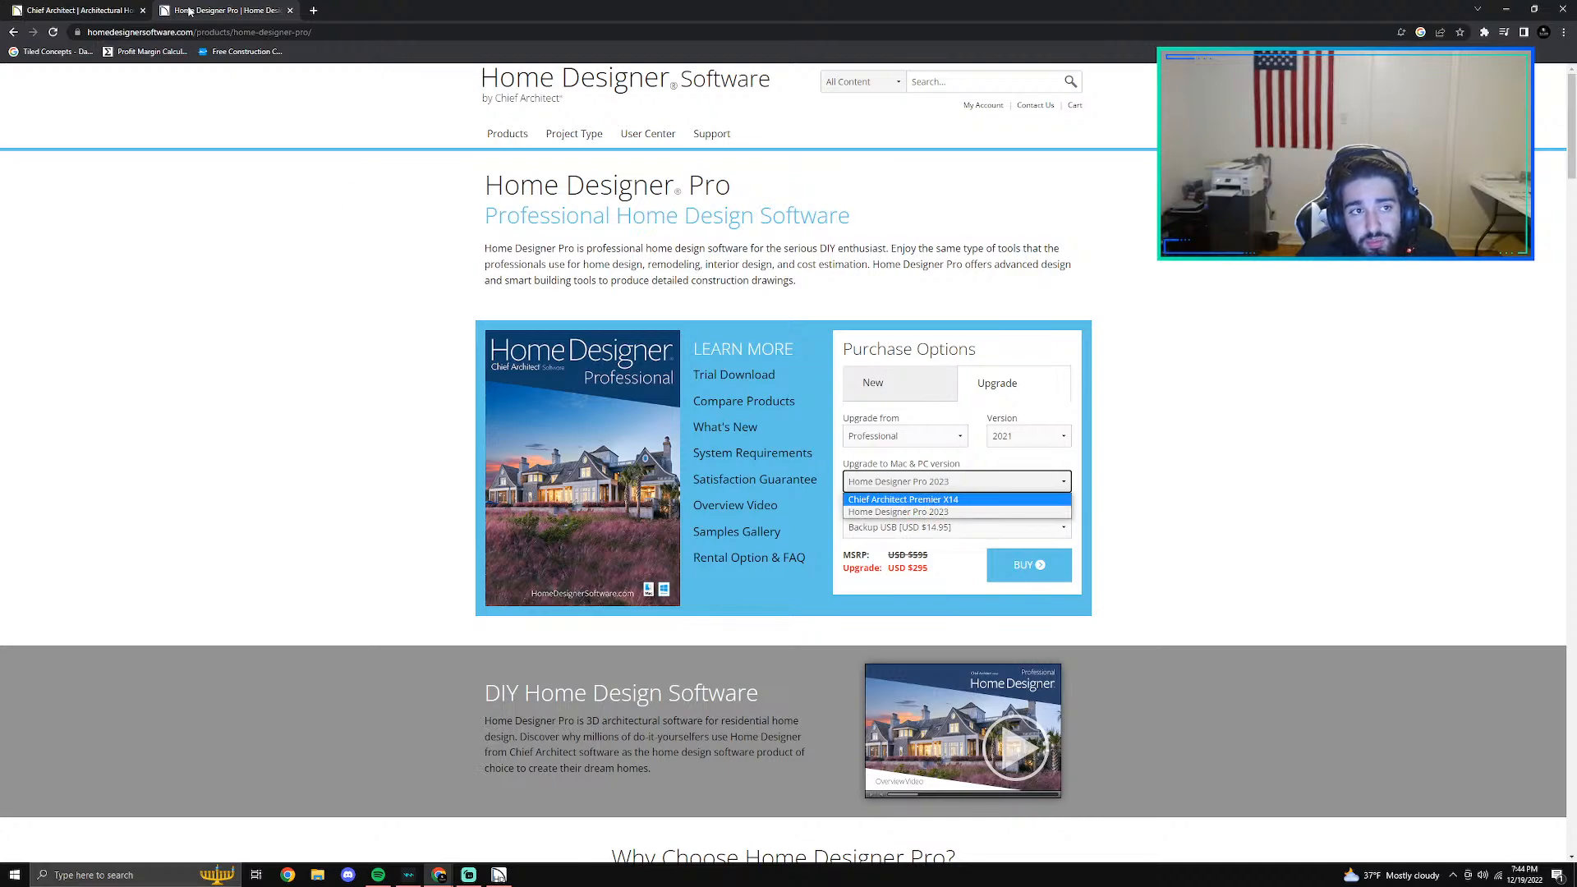
- Close Chrome to return to Home Designer Pro and place the Artifacts shower arm on the shower's left wall in the floor plan
click(78, 10)
click(1564, 8)
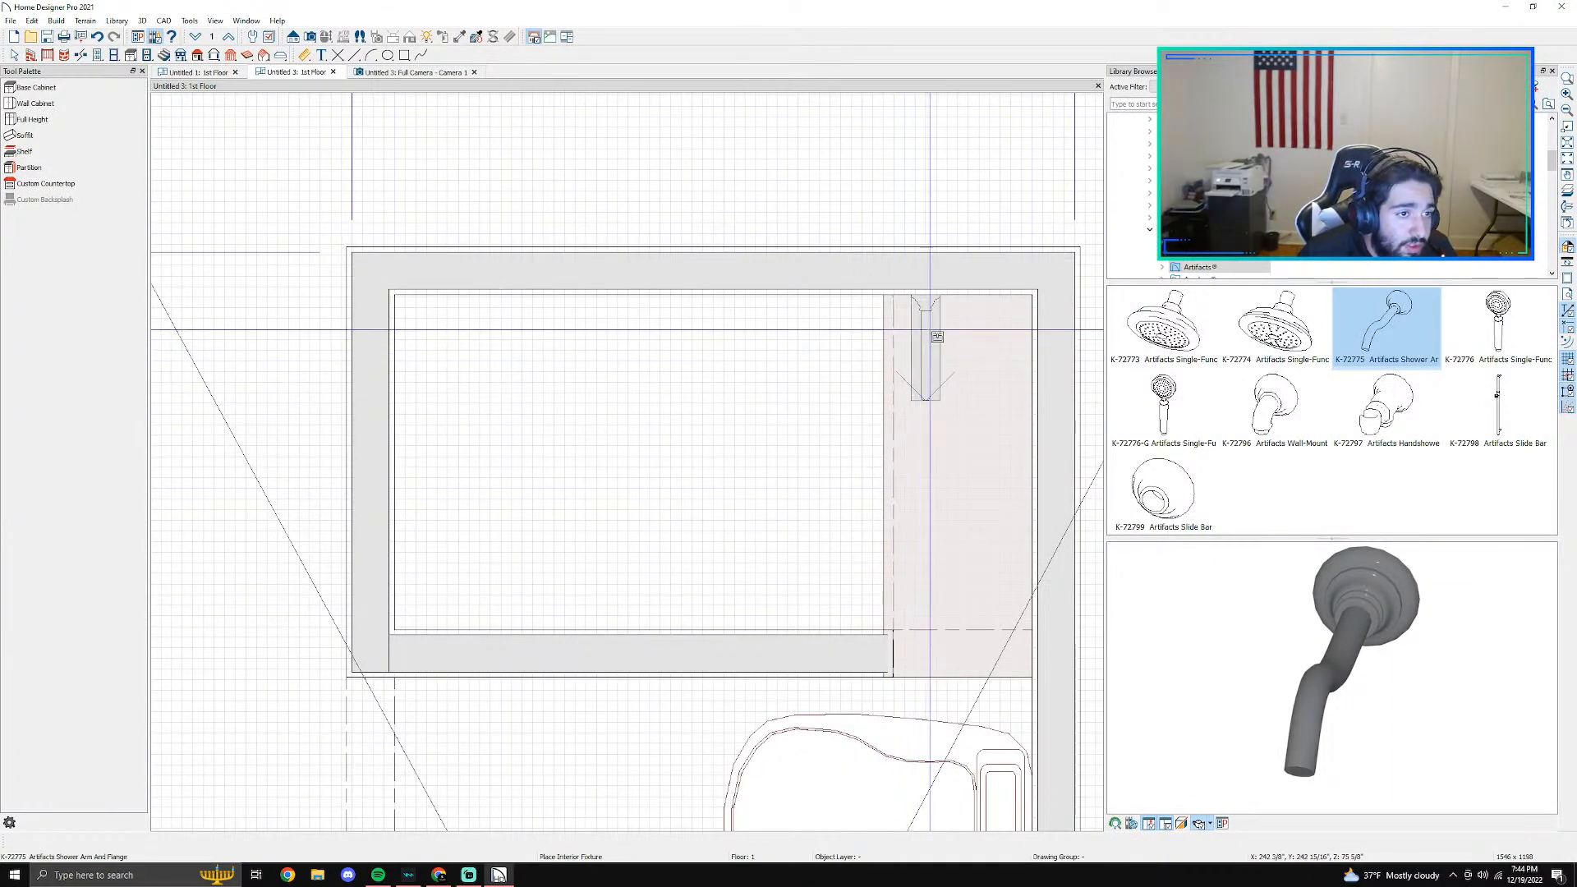
click(395, 466)
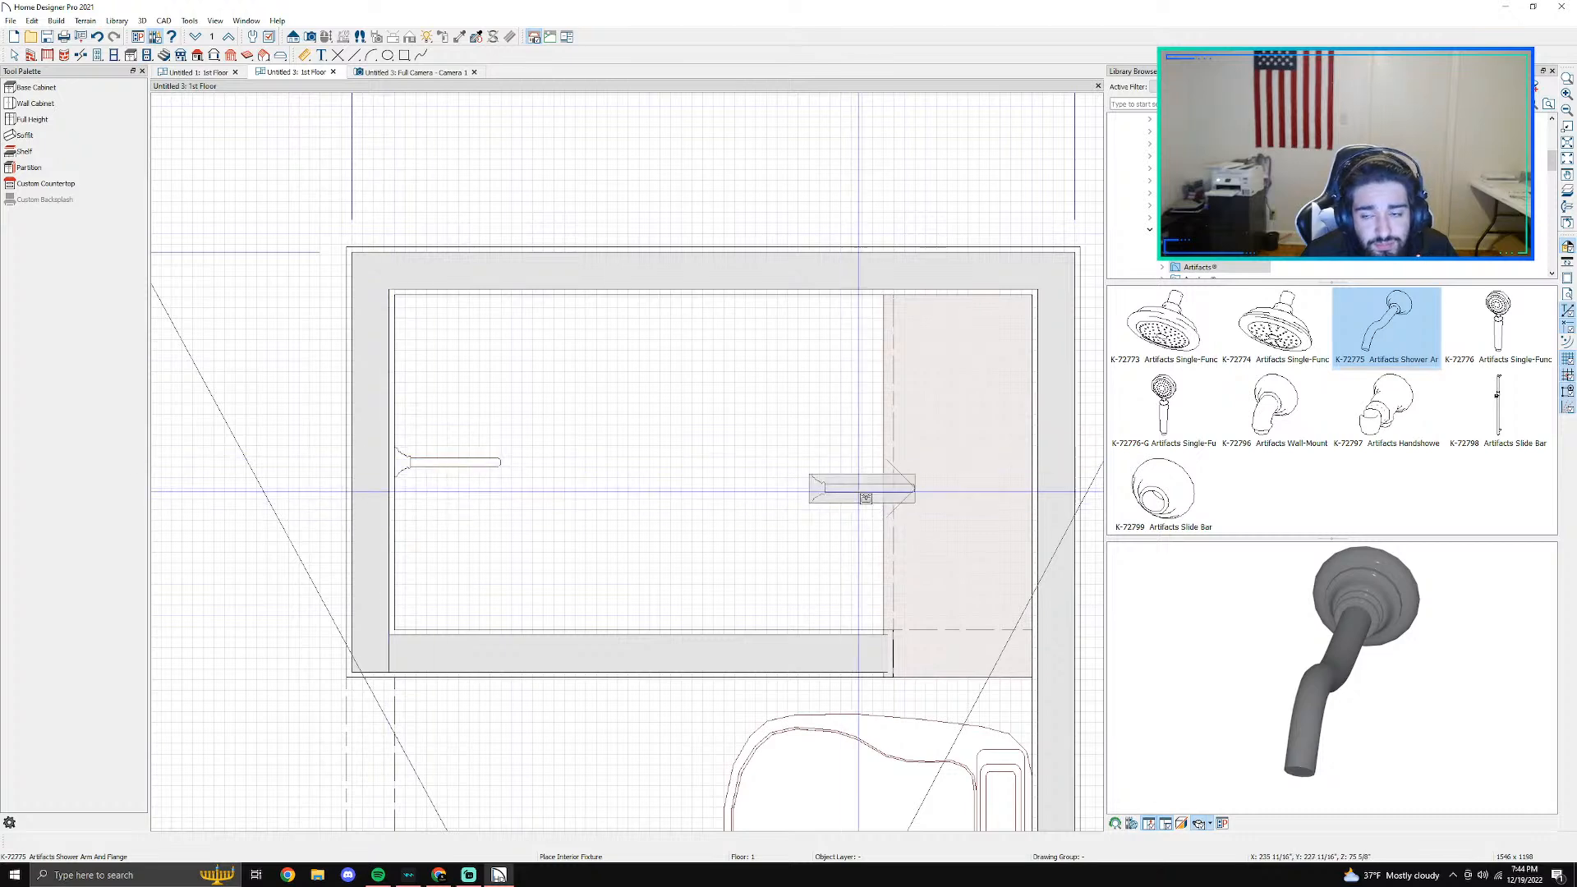
- Place the K-72773 Artifacts Single-Function Showerhead at the free end of the shower arm in the floor plan
click(1196, 325)
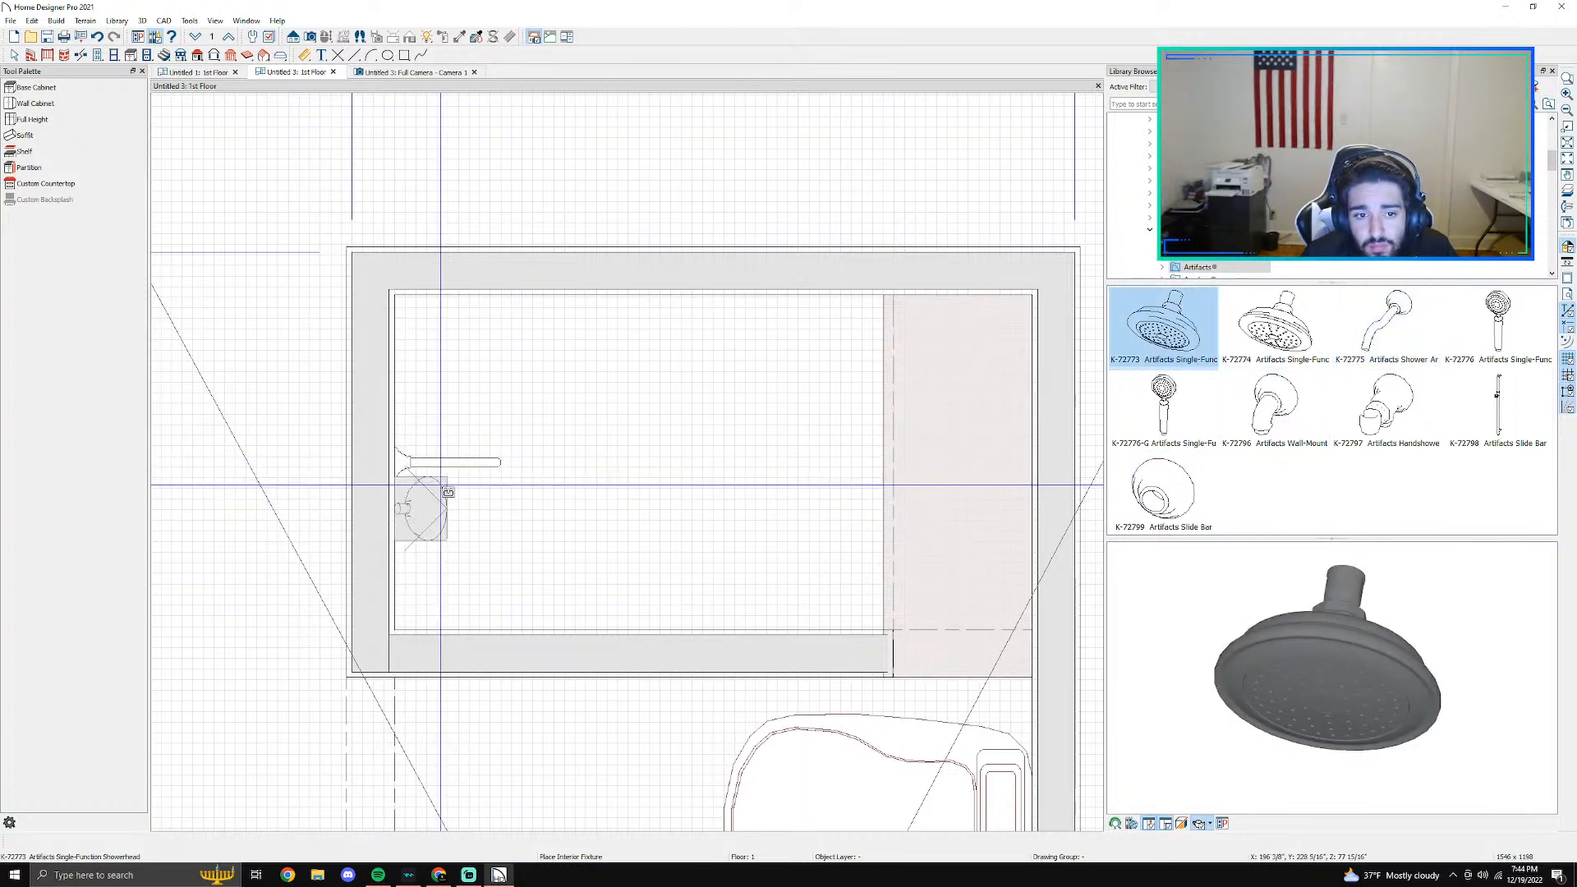
click(502, 466)
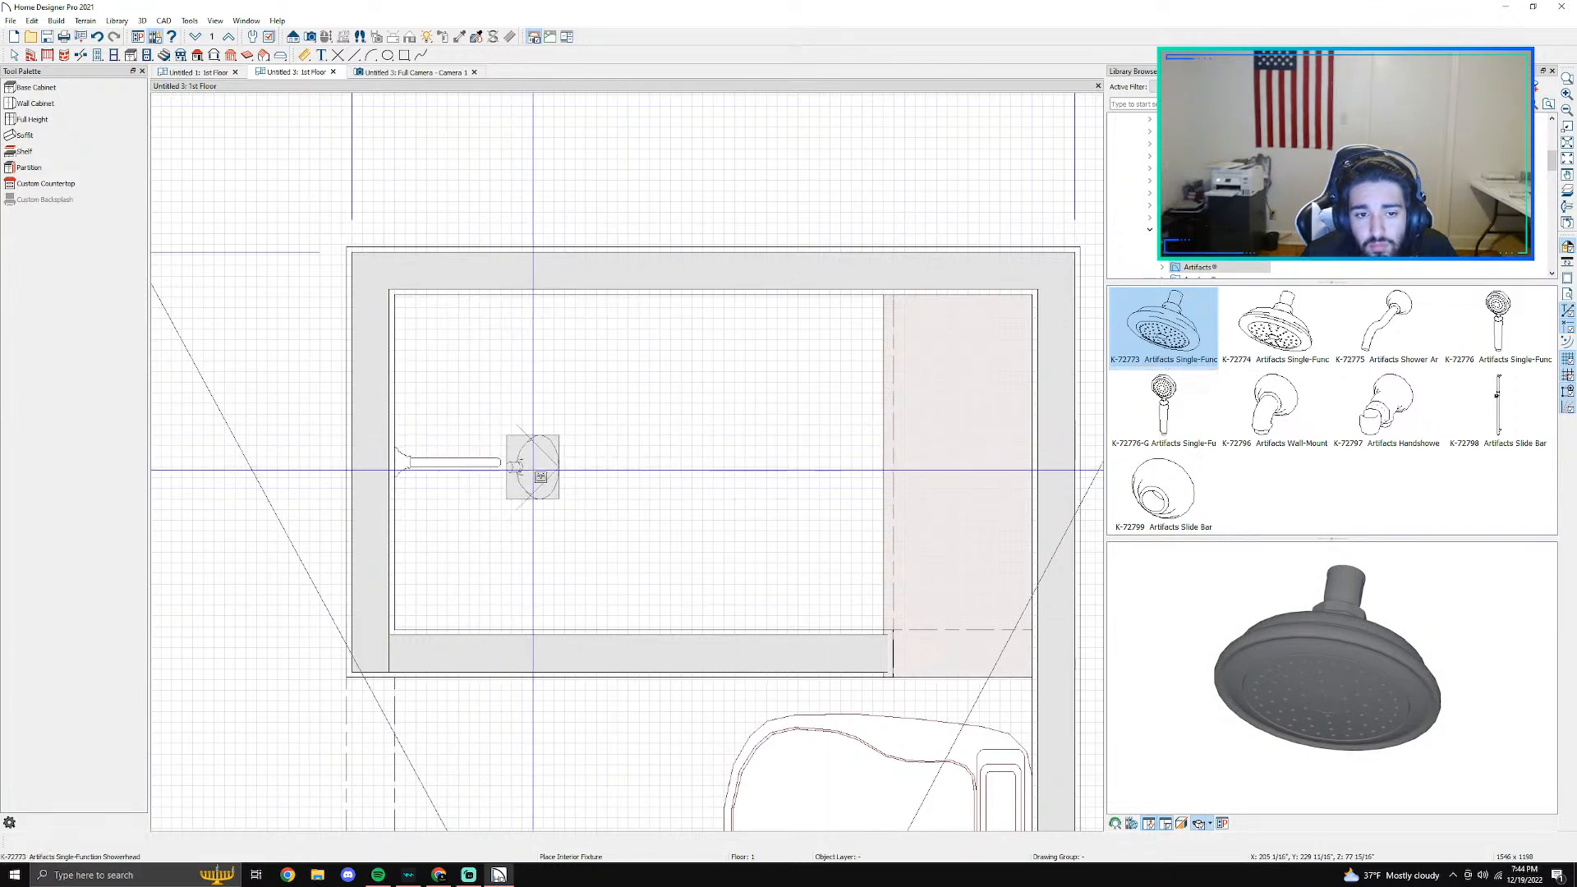
click(501, 465)
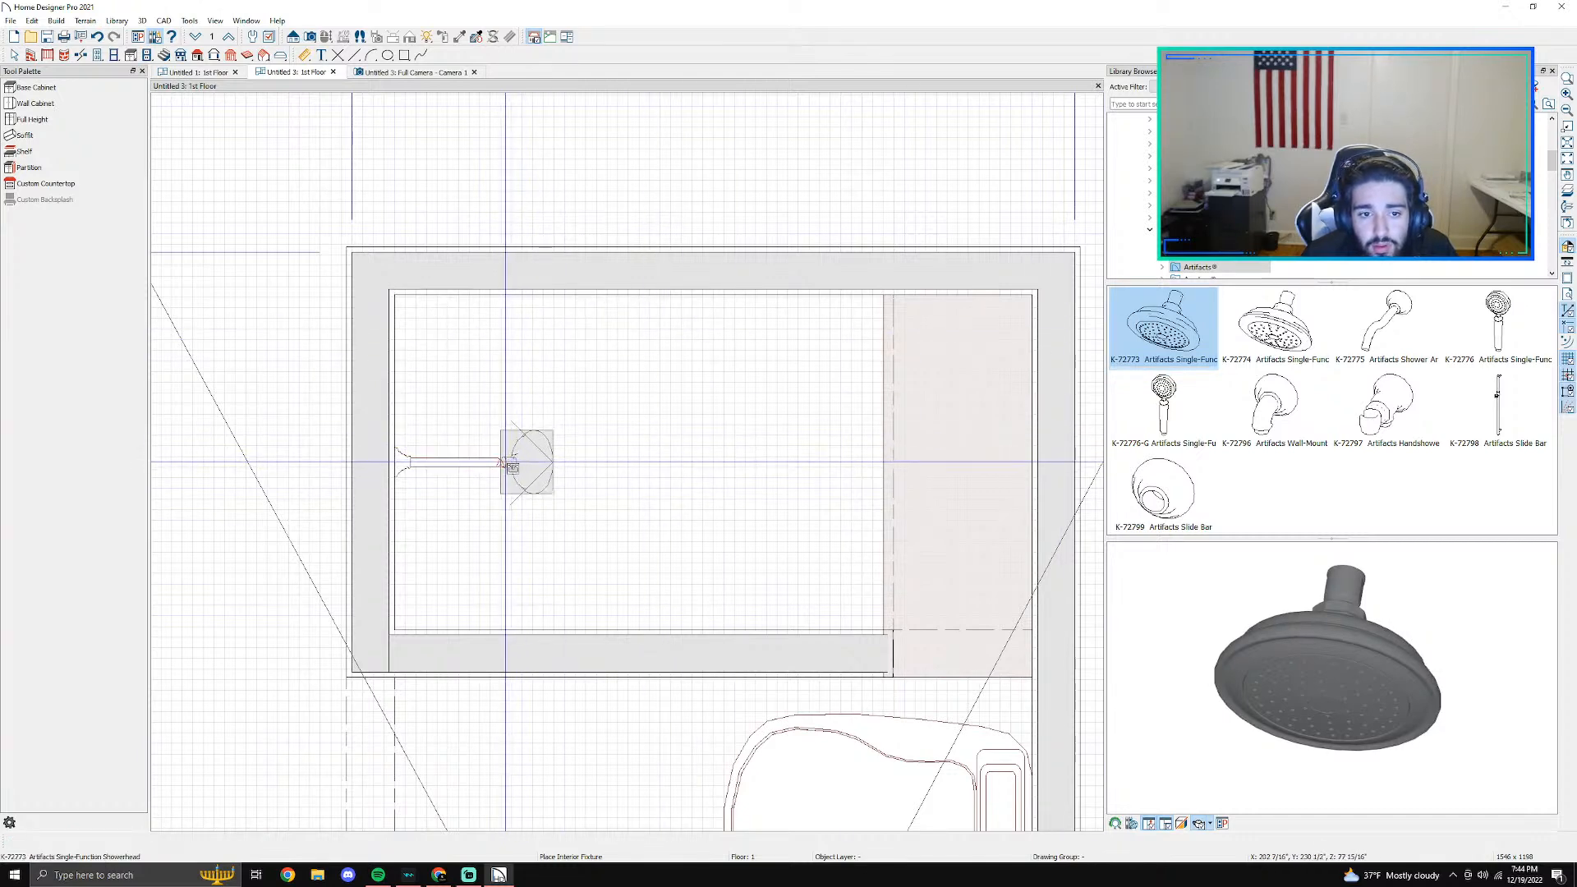
- Show the shower in the camera view and lower the showerhead to just below the shower arm's outlet
click(382, 74)
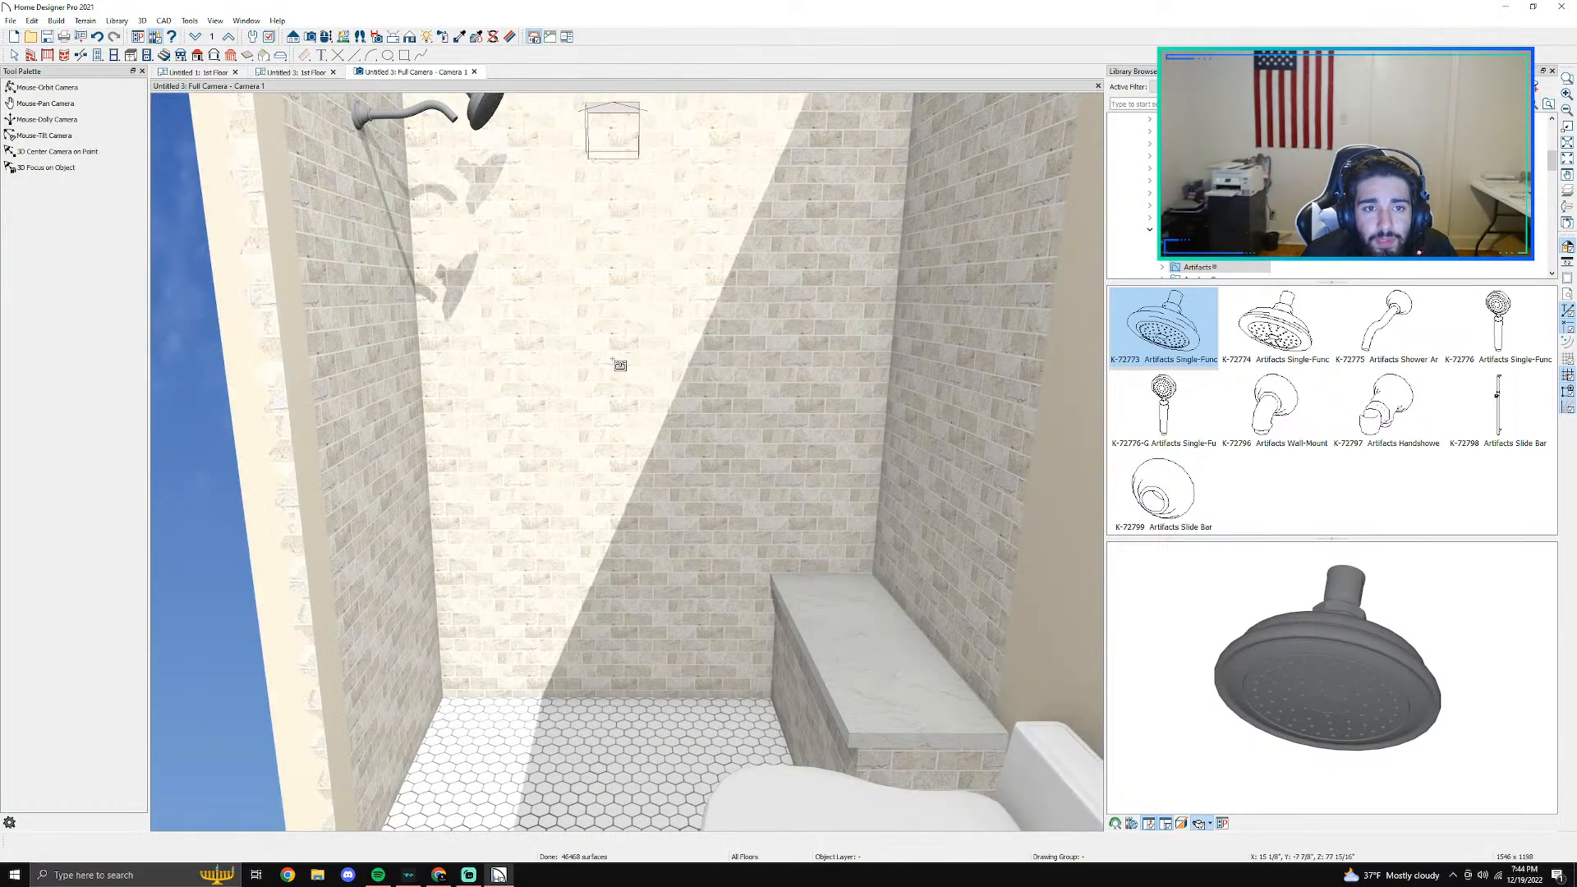
middle_drag(493, 258, 514, 372)
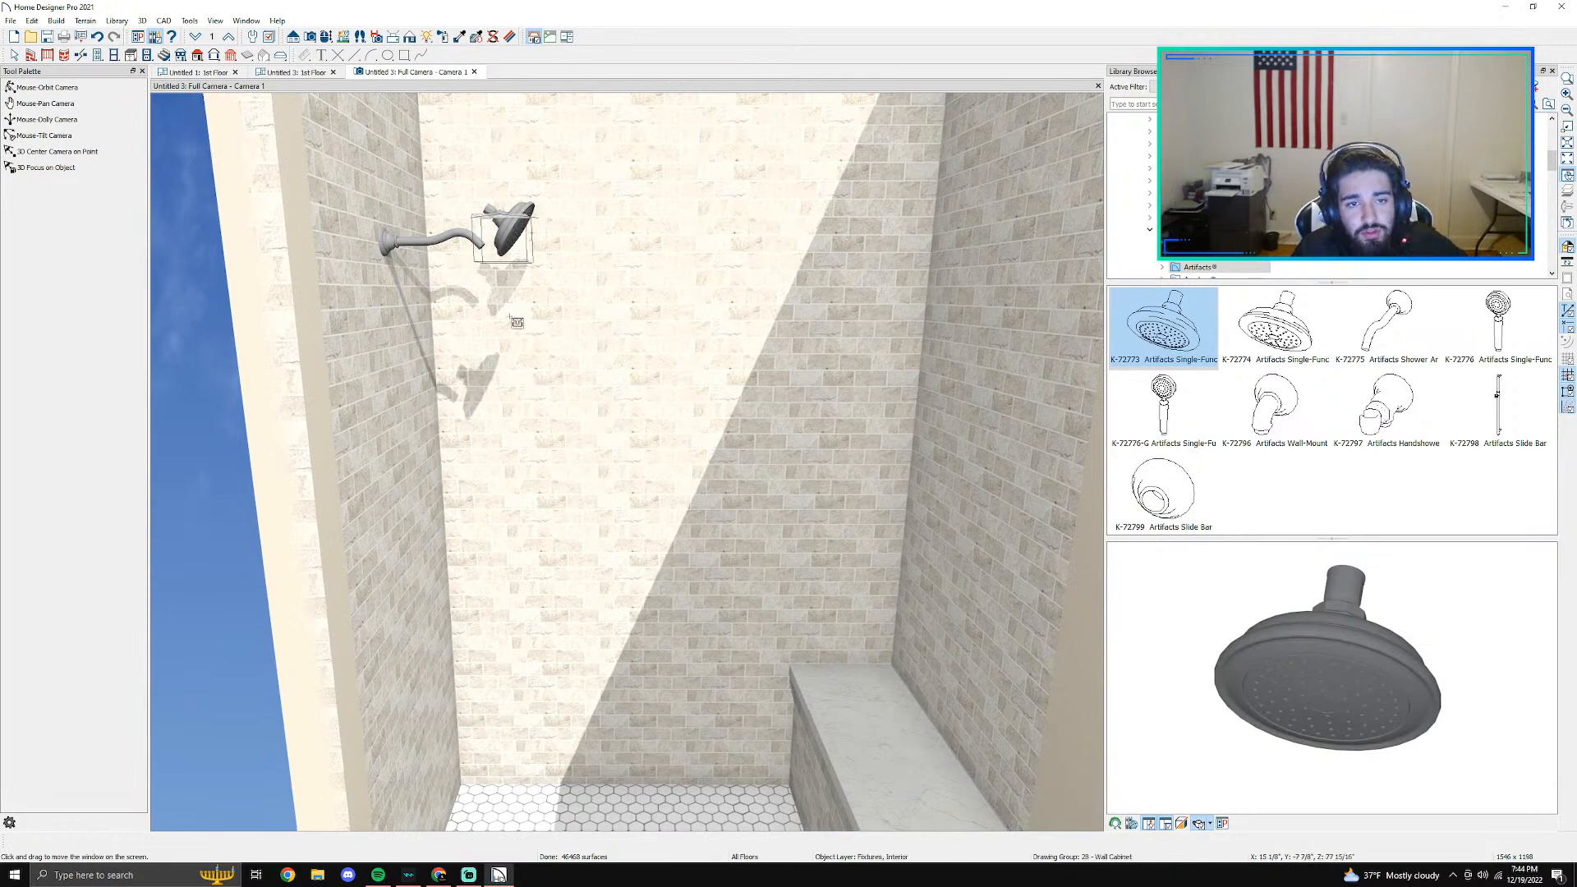
key(space)
click(514, 232)
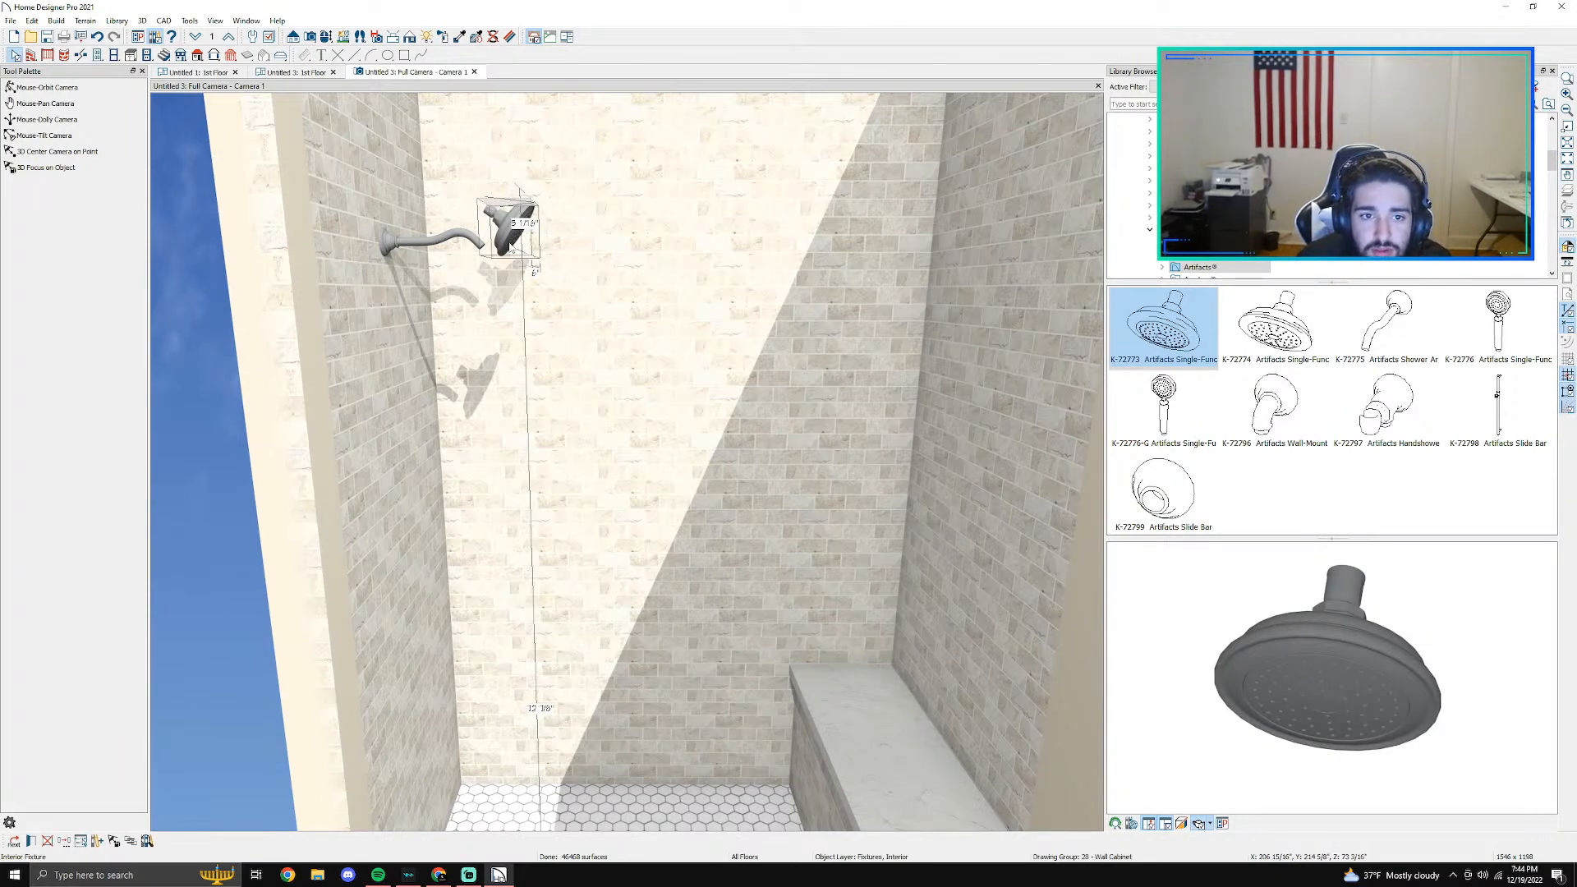
scroll(510, 240, up, 3)
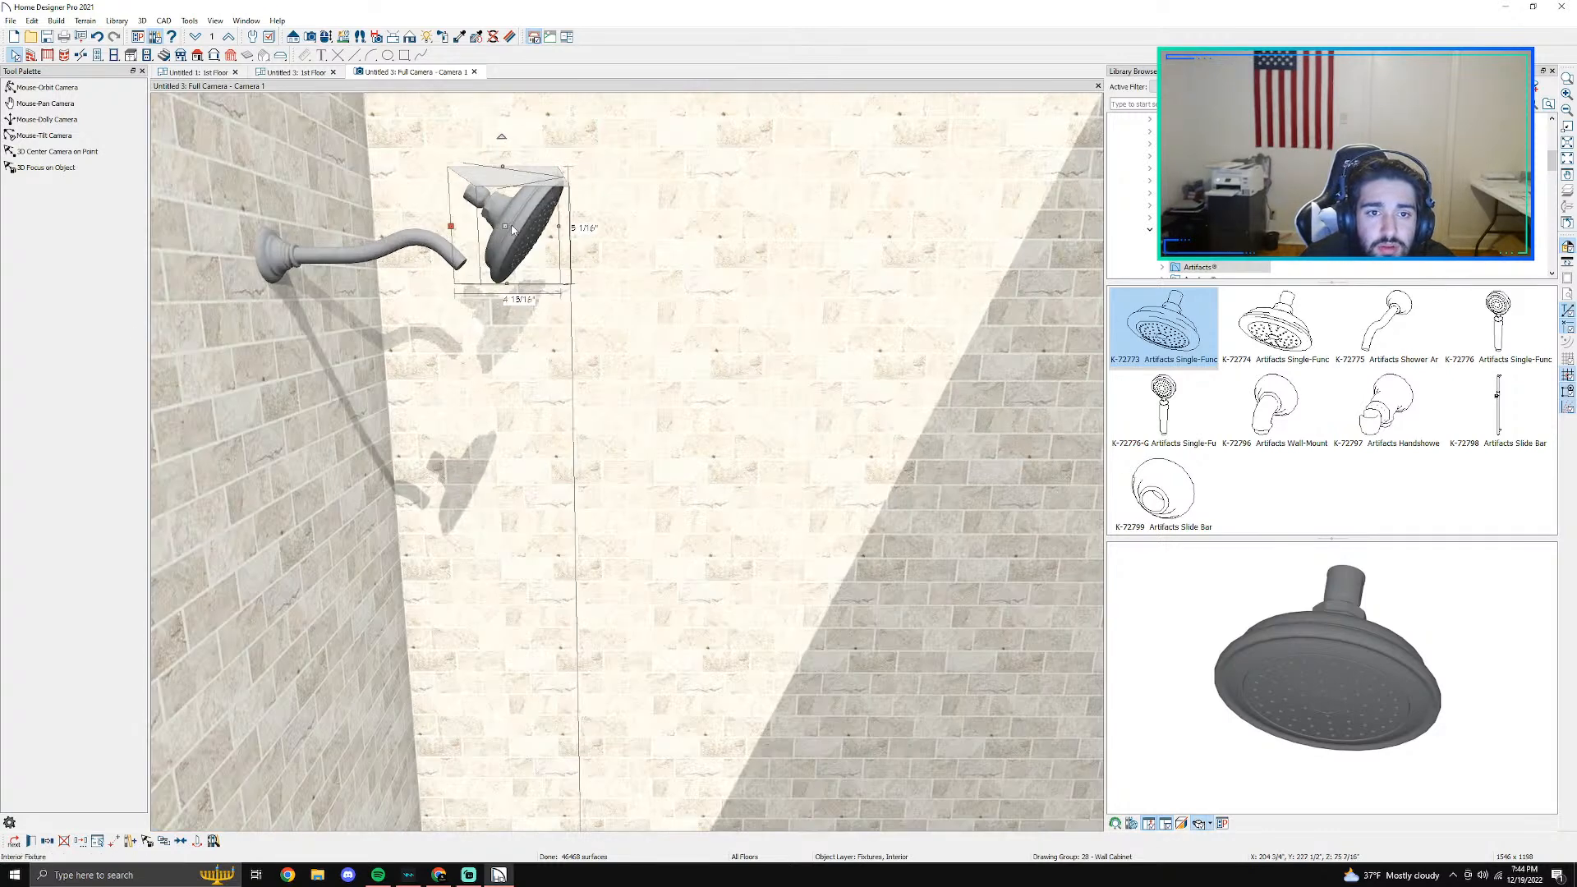
drag(512, 230, 511, 317)
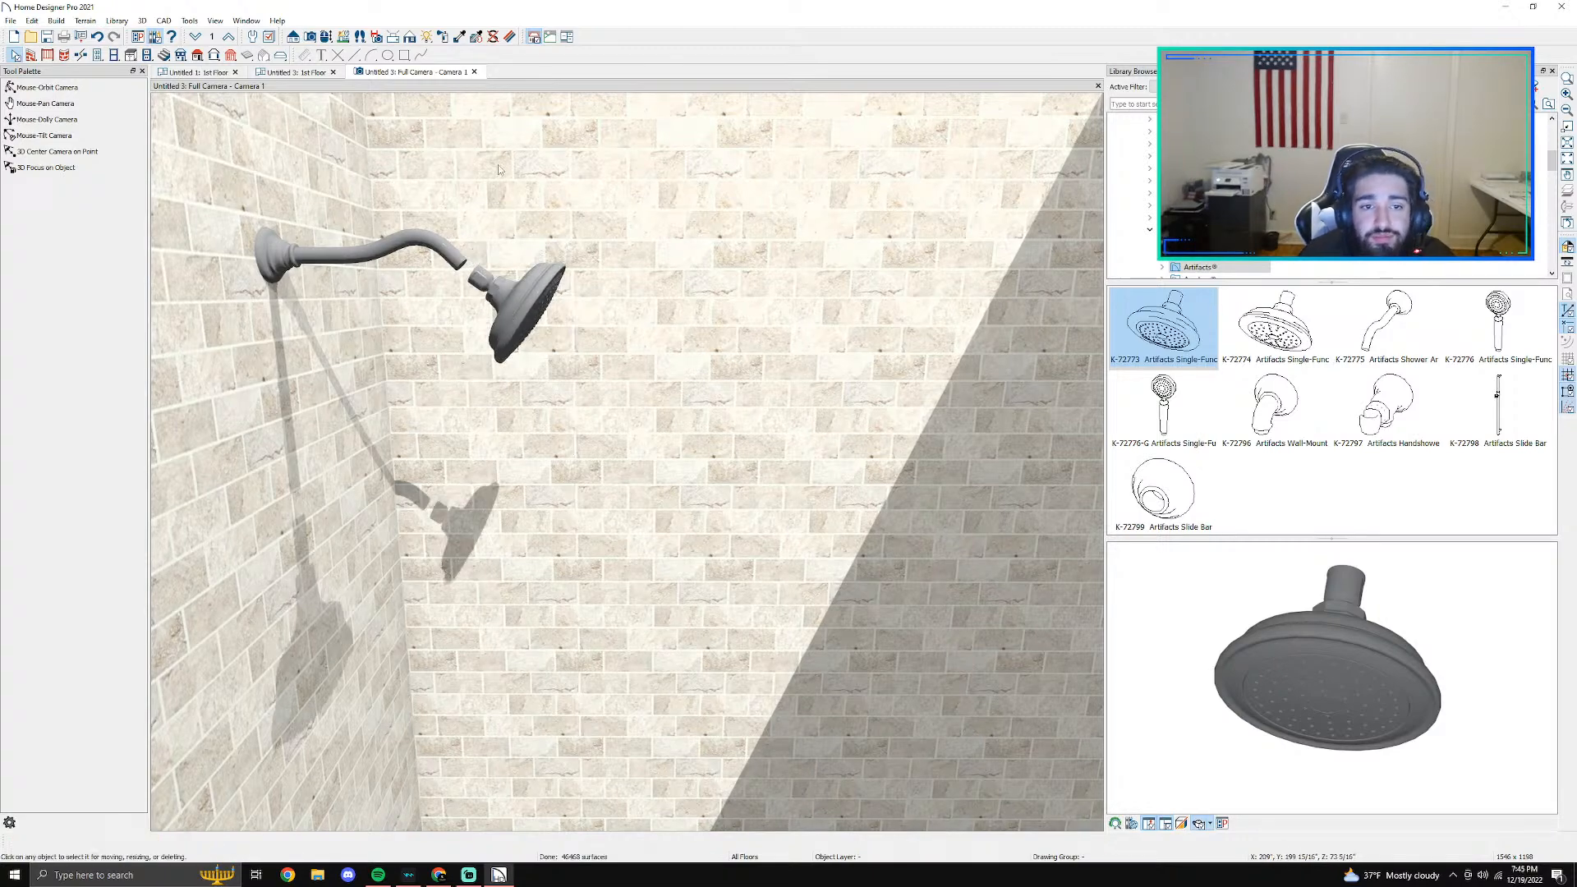
- Move the showerhead up and toward the wall so it joins the end of the shower arm
scroll(494, 327, down, 4)
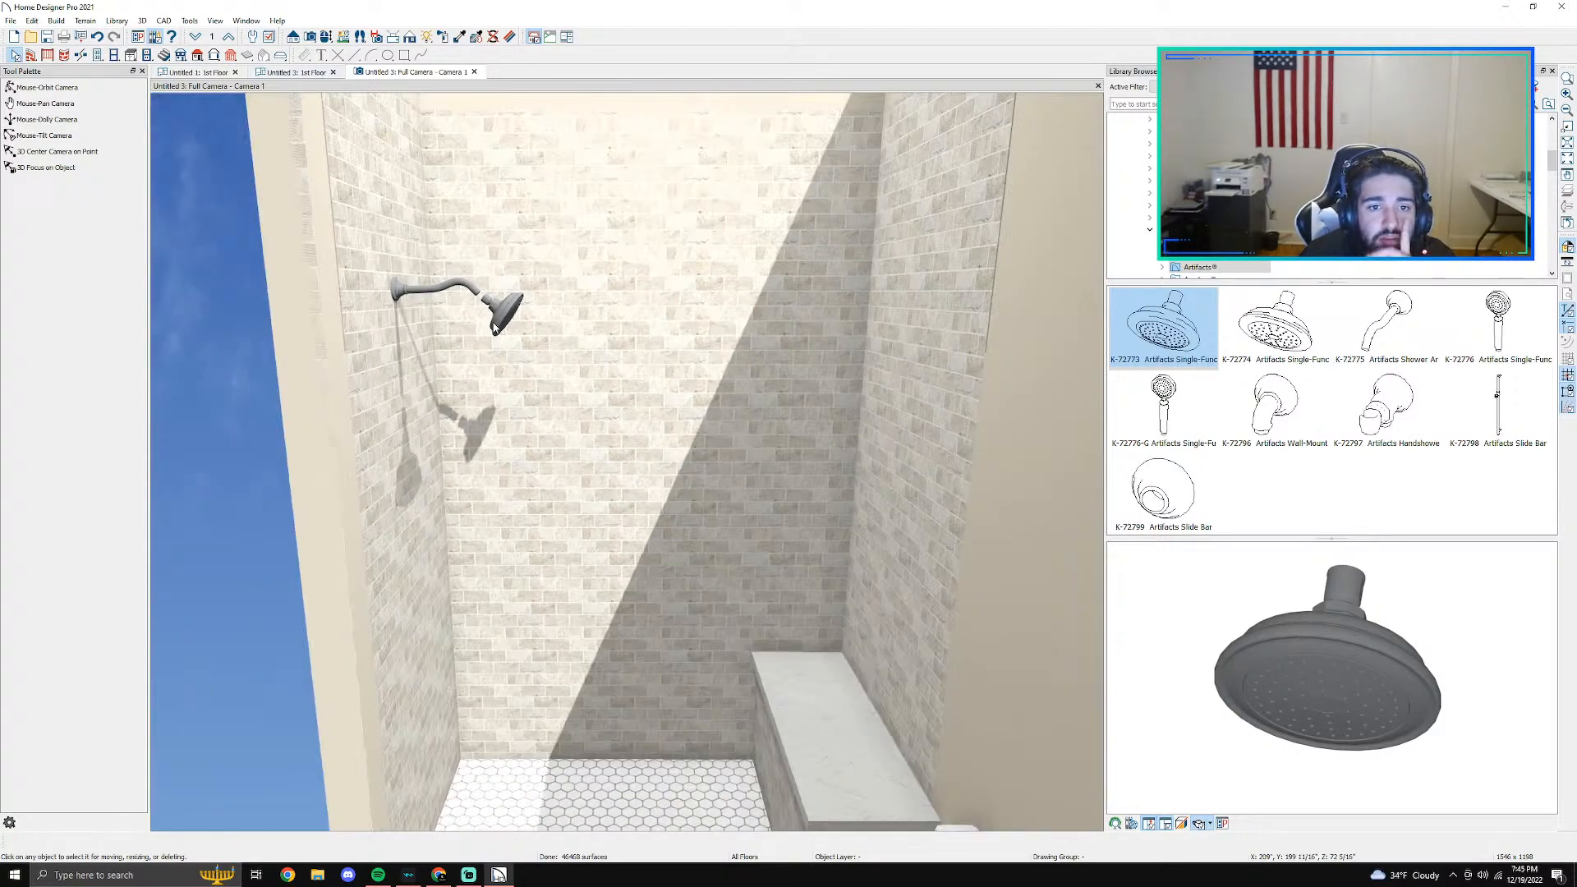
scroll(495, 327, down, 3)
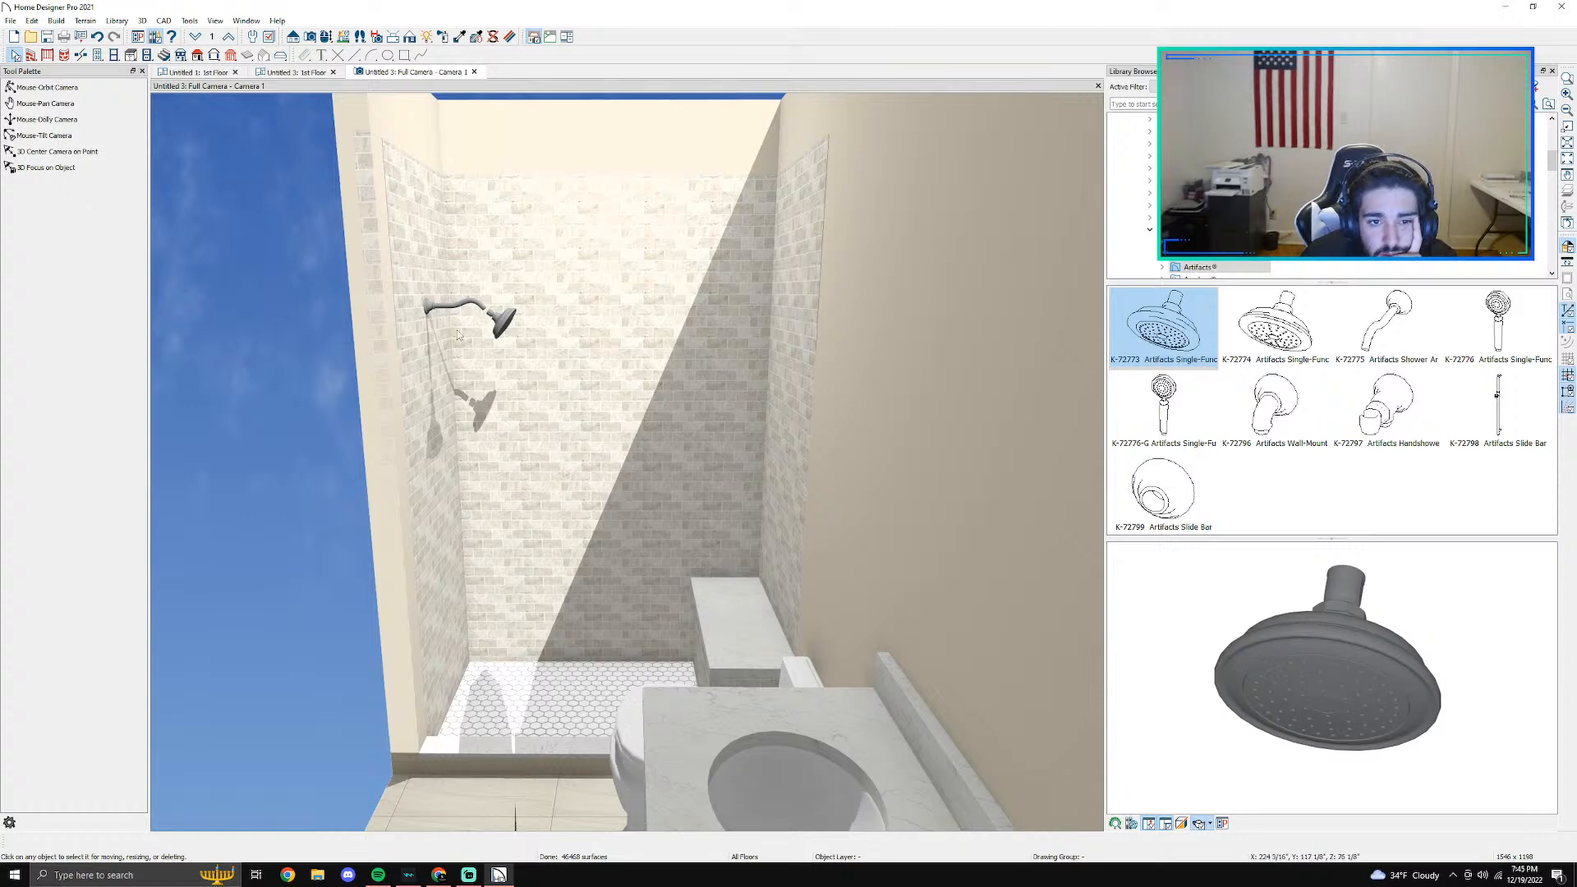
scroll(493, 321, up, 4)
click(496, 326)
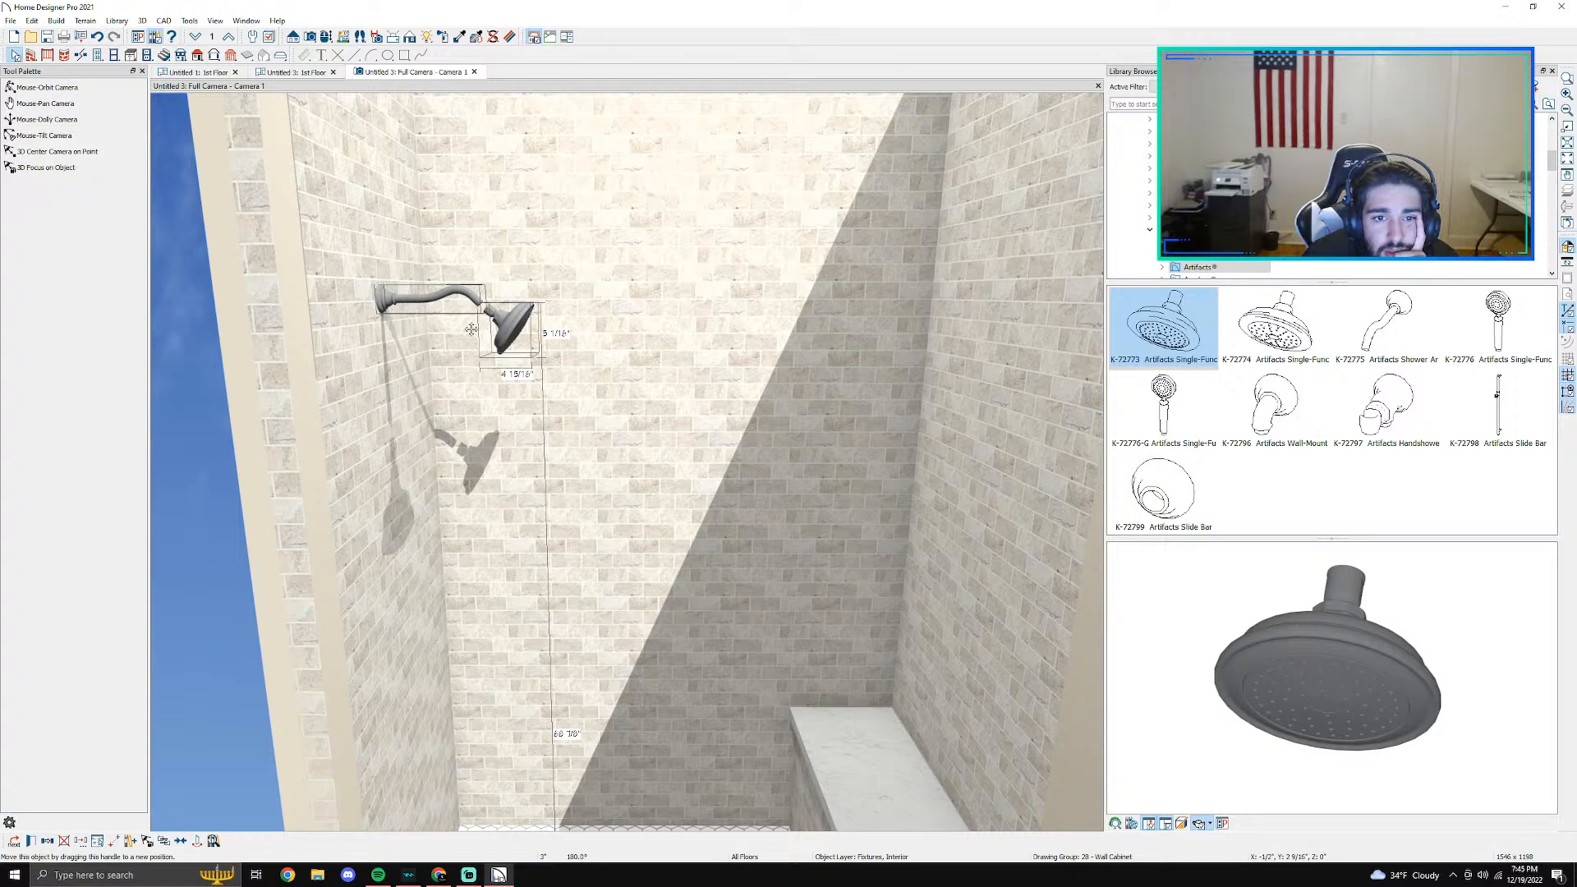
click(504, 340)
drag(504, 340, 490, 325)
key(Escape)
- Browse the Kohler bathroom library, including shower components and shower walls, stalls and bases, for a shower valve
scroll(690, 398, down, 2)
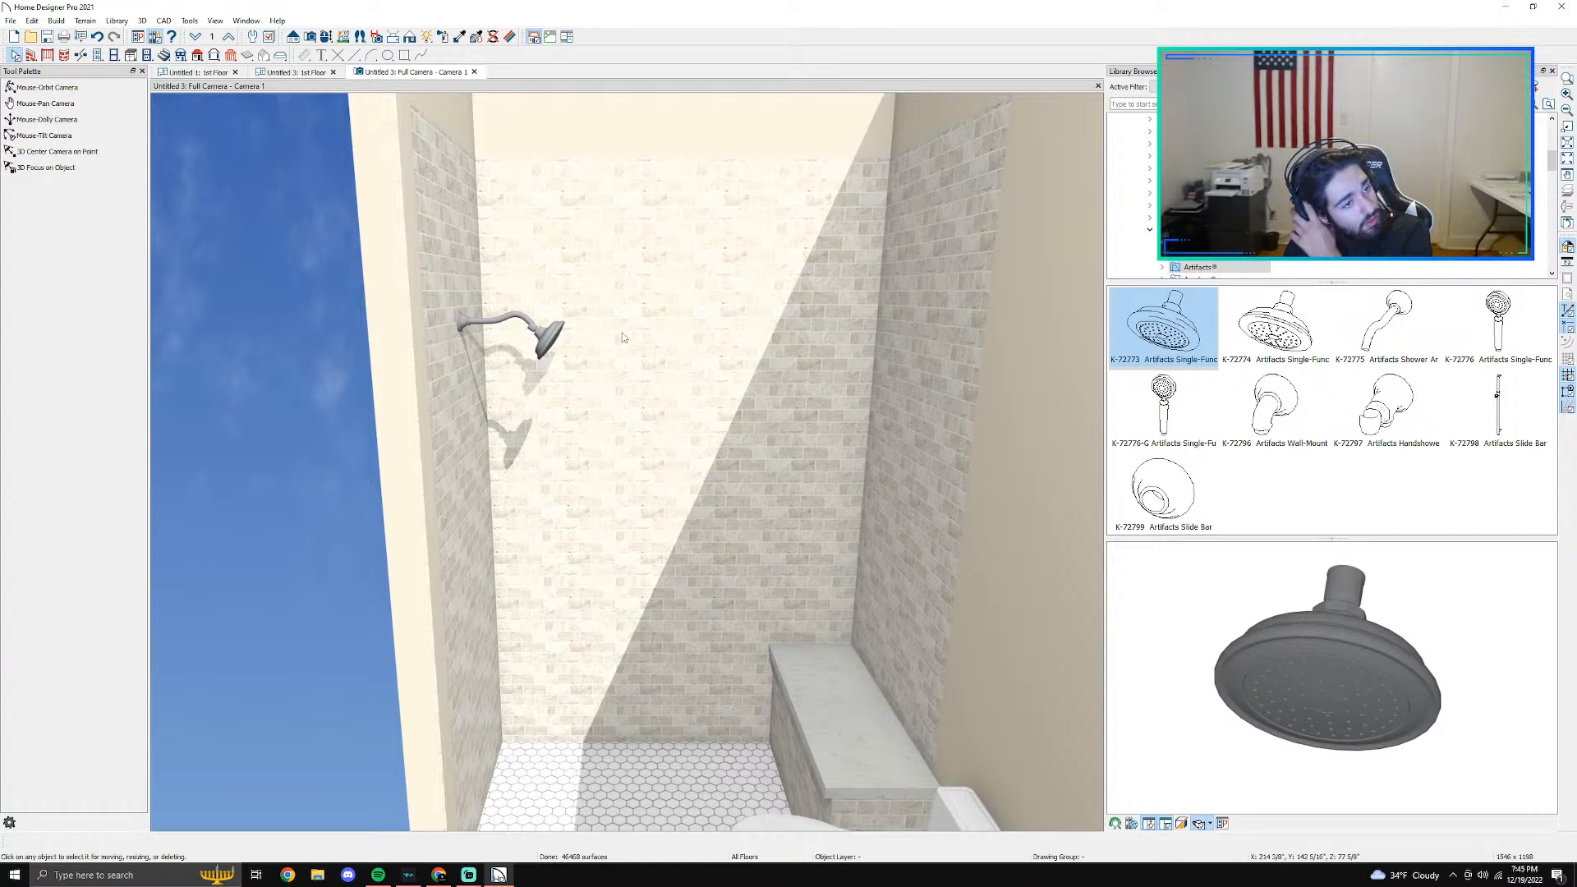
scroll(609, 332, down, 2)
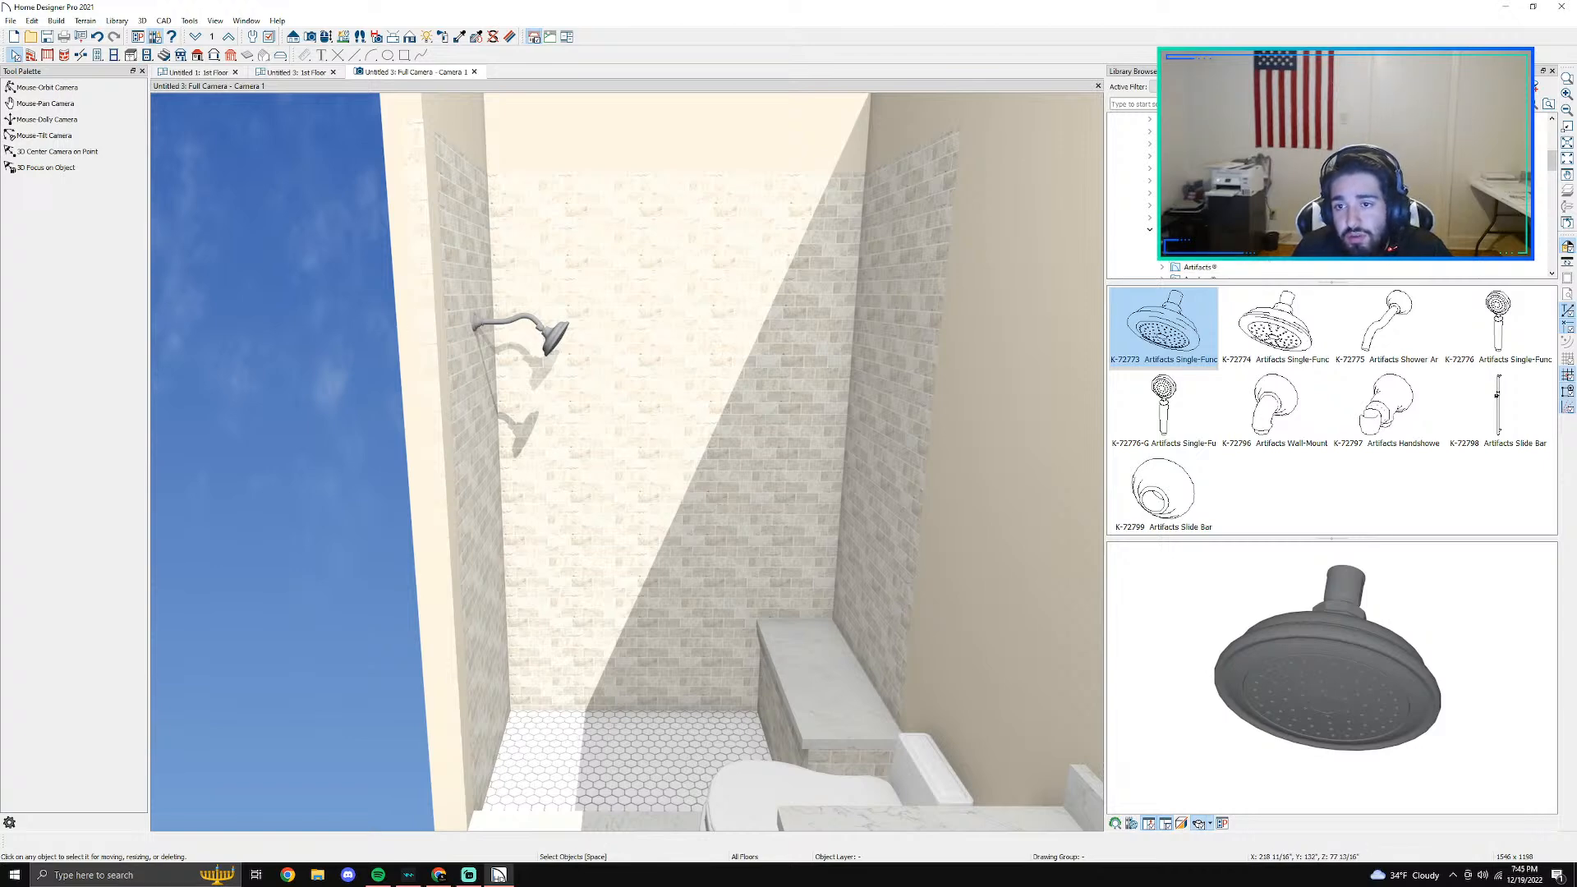
click(1196, 246)
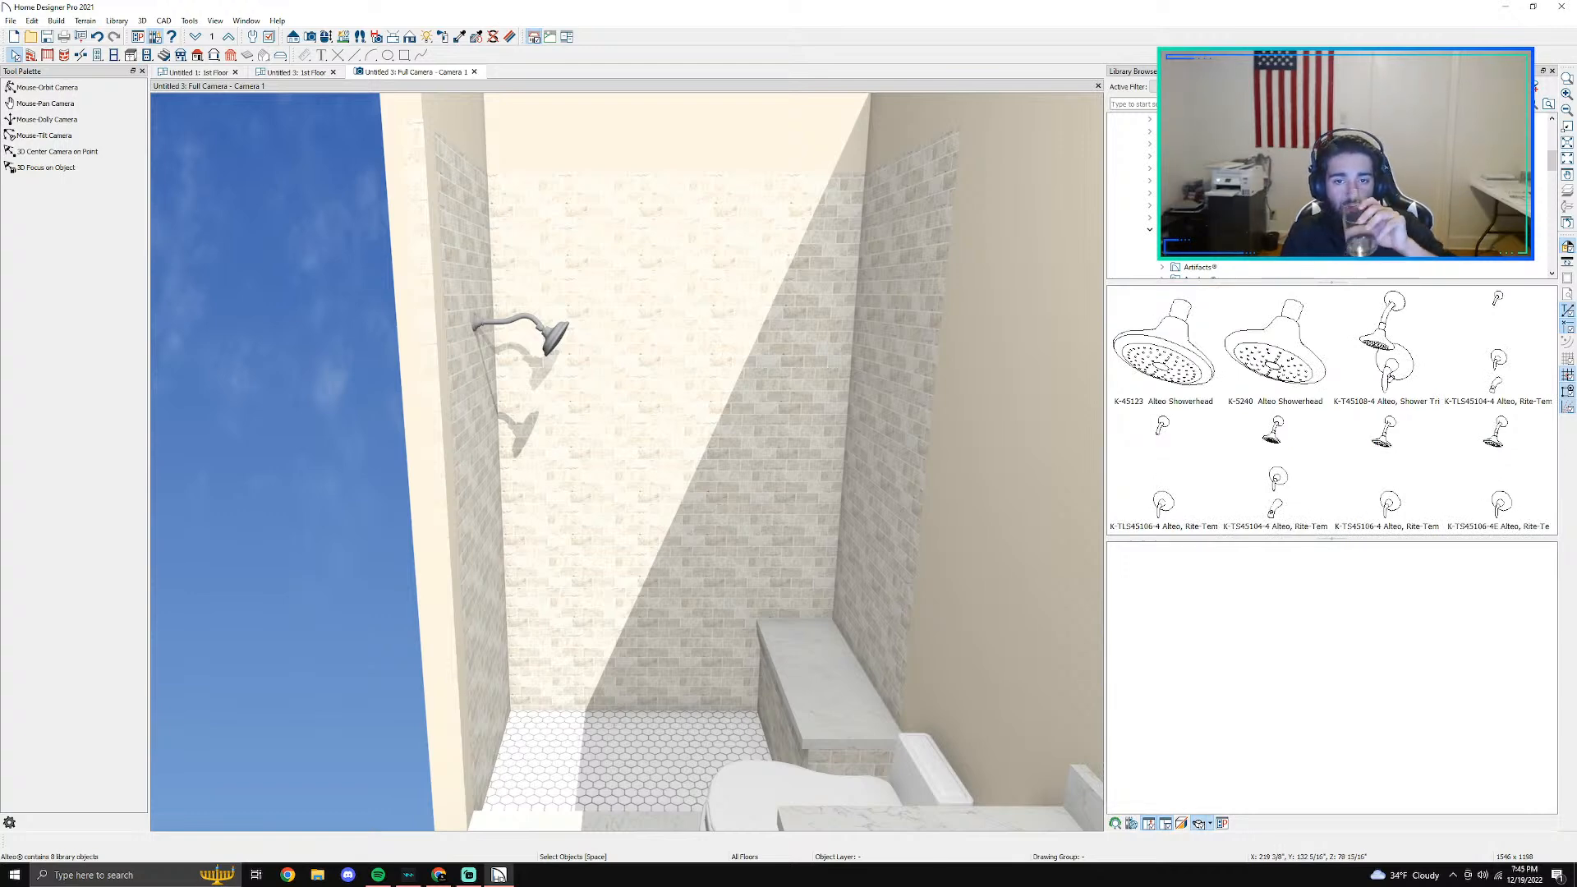
click(1196, 230)
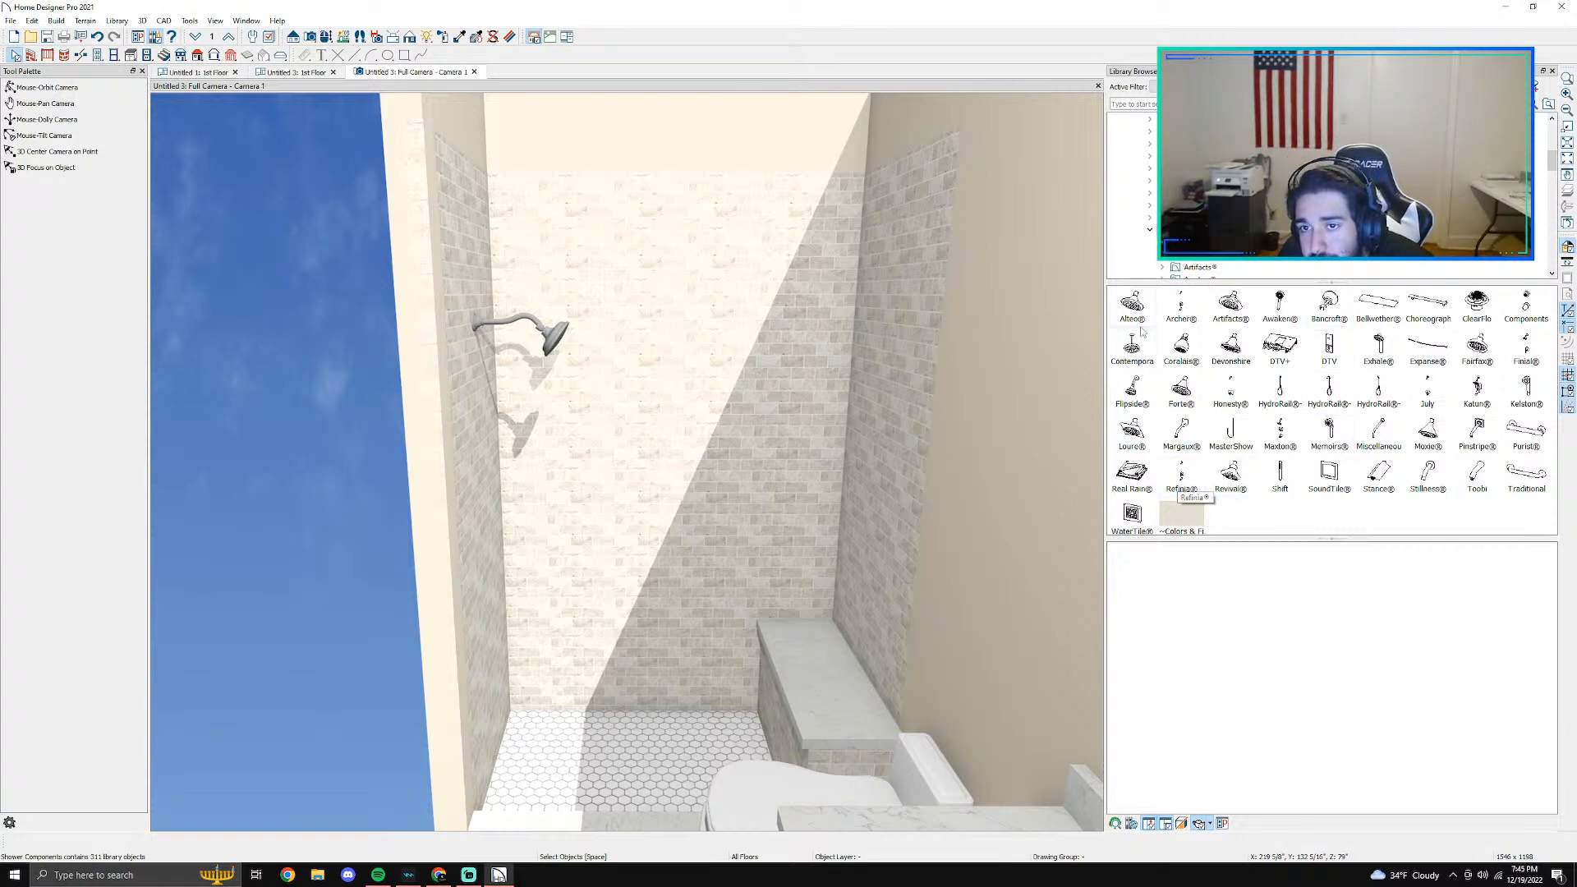
scroll(1149, 235, down, 10)
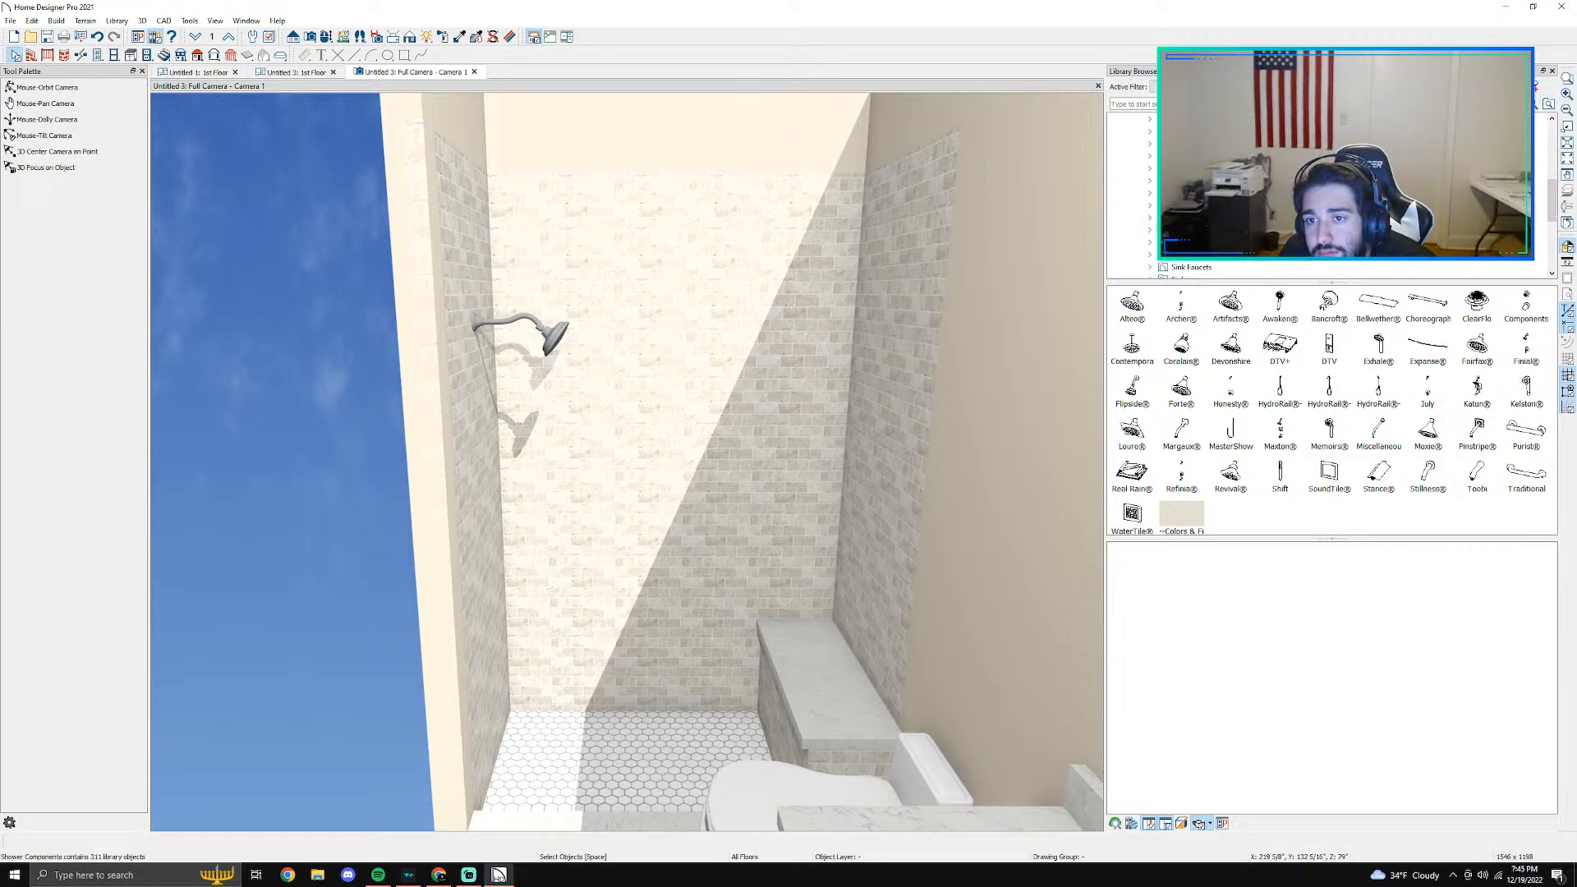
scroll(1149, 236, down, 3)
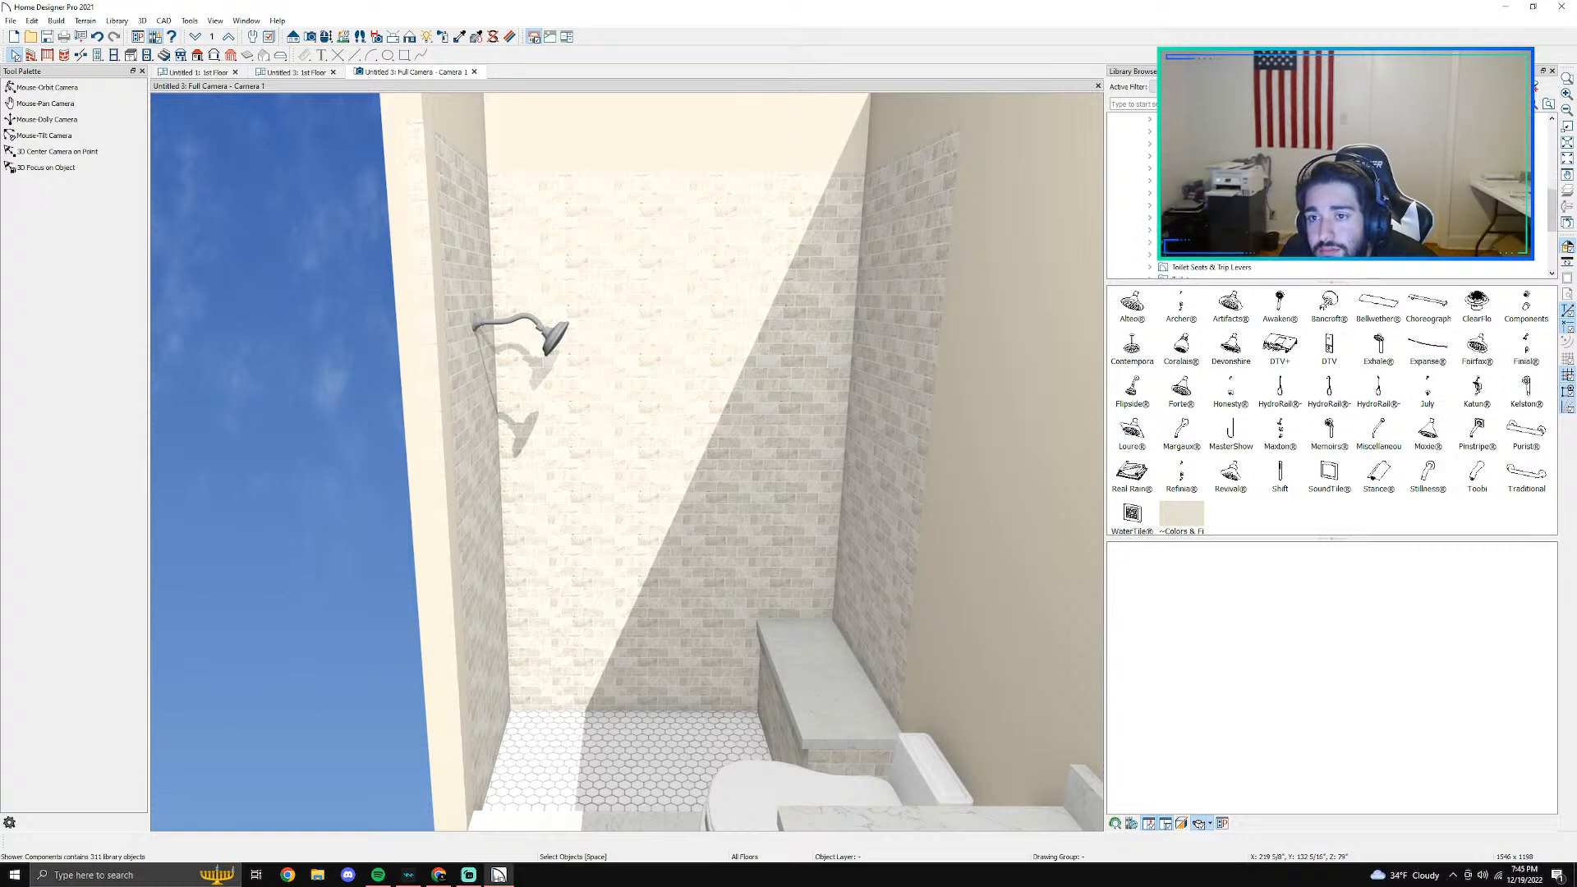
click(1200, 218)
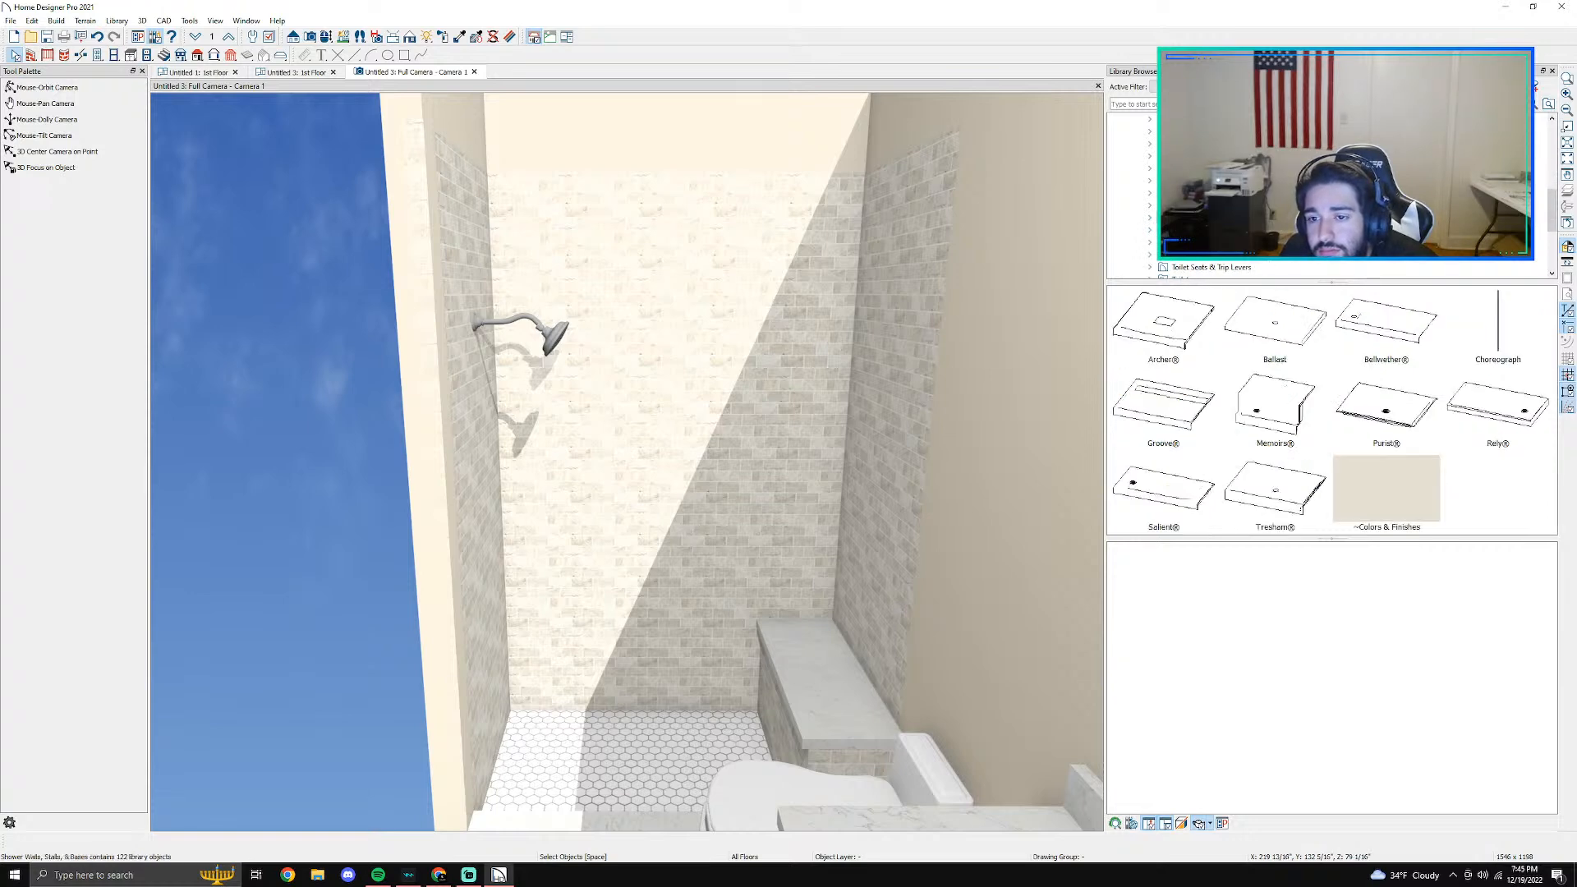
scroll(1201, 262, down, 1)
scroll(1269, 263, down, 1)
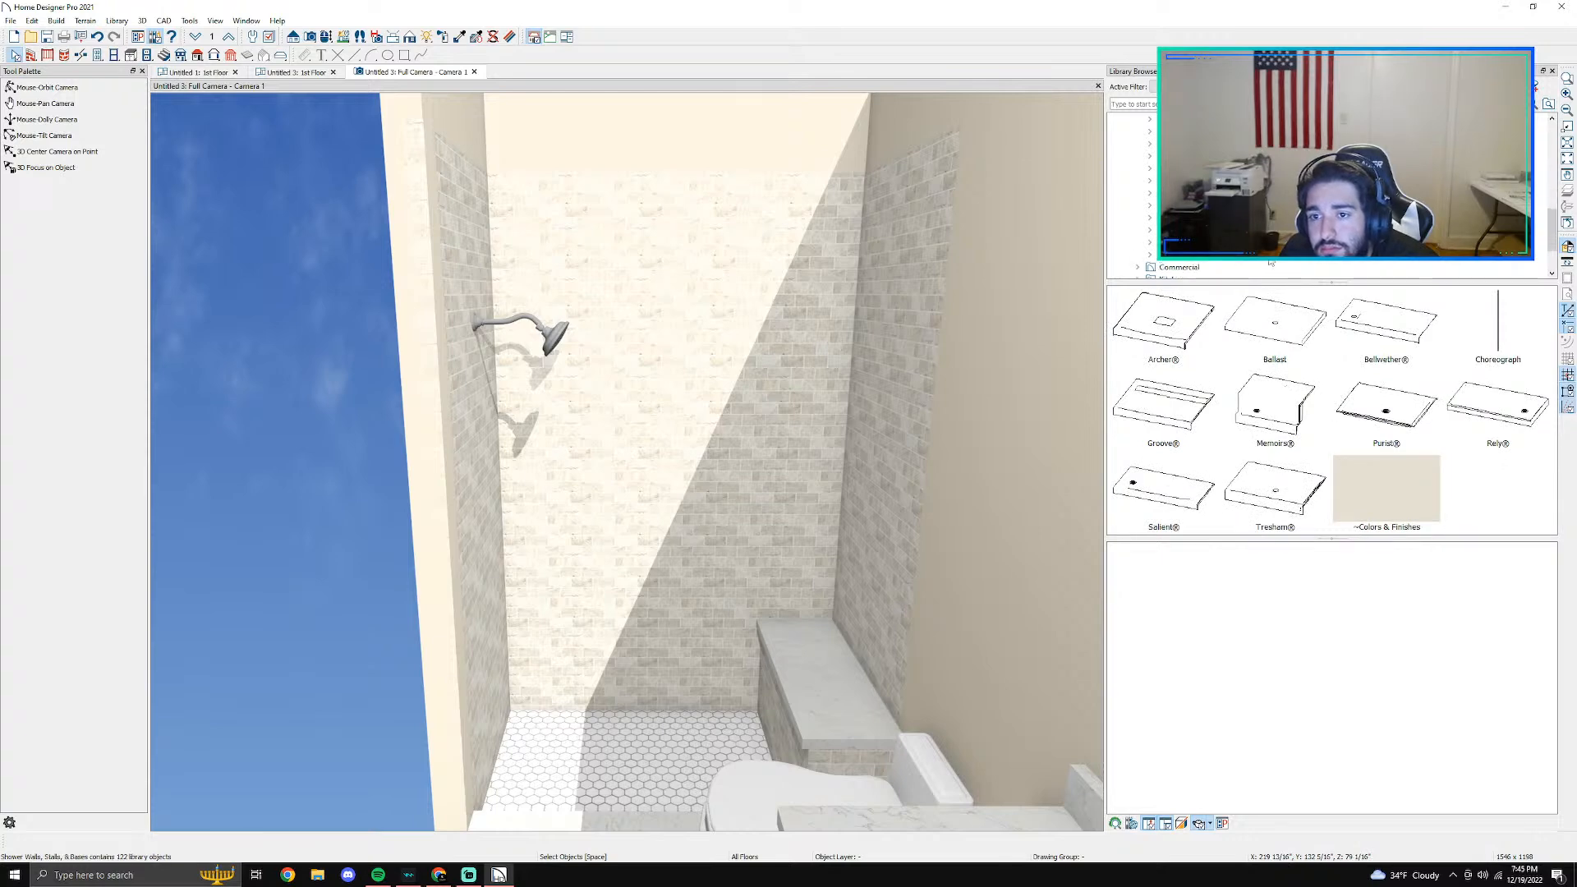
scroll(1269, 263, up, 5)
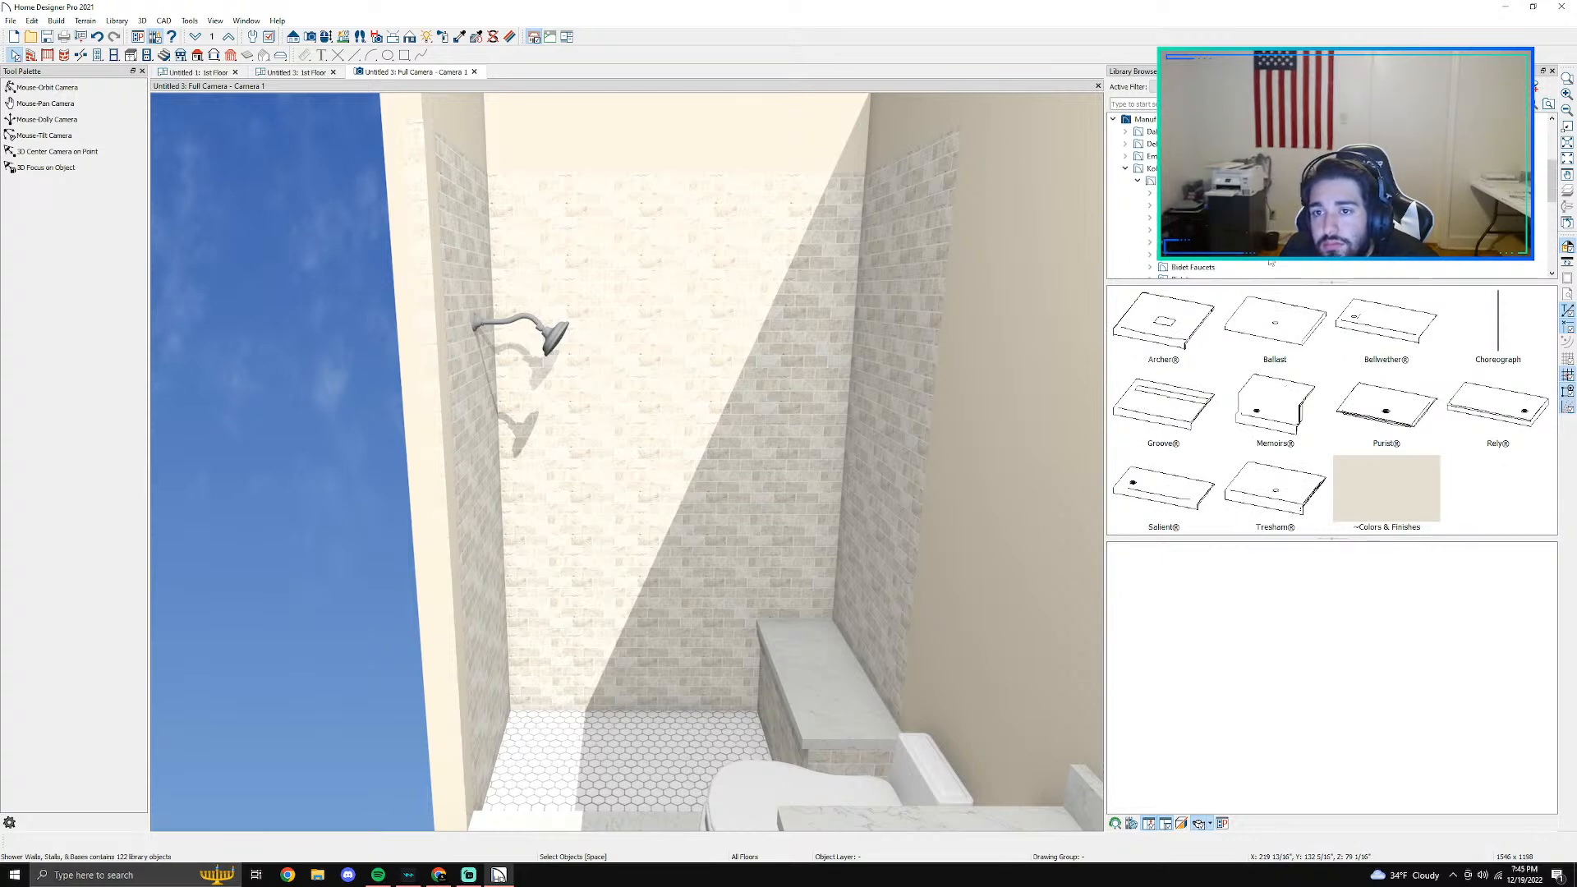
- Find the K-T14673-4 Loure Transfer Valve Trim among Kohler's bathroom shower faucets and choose it for placement
click(1170, 180)
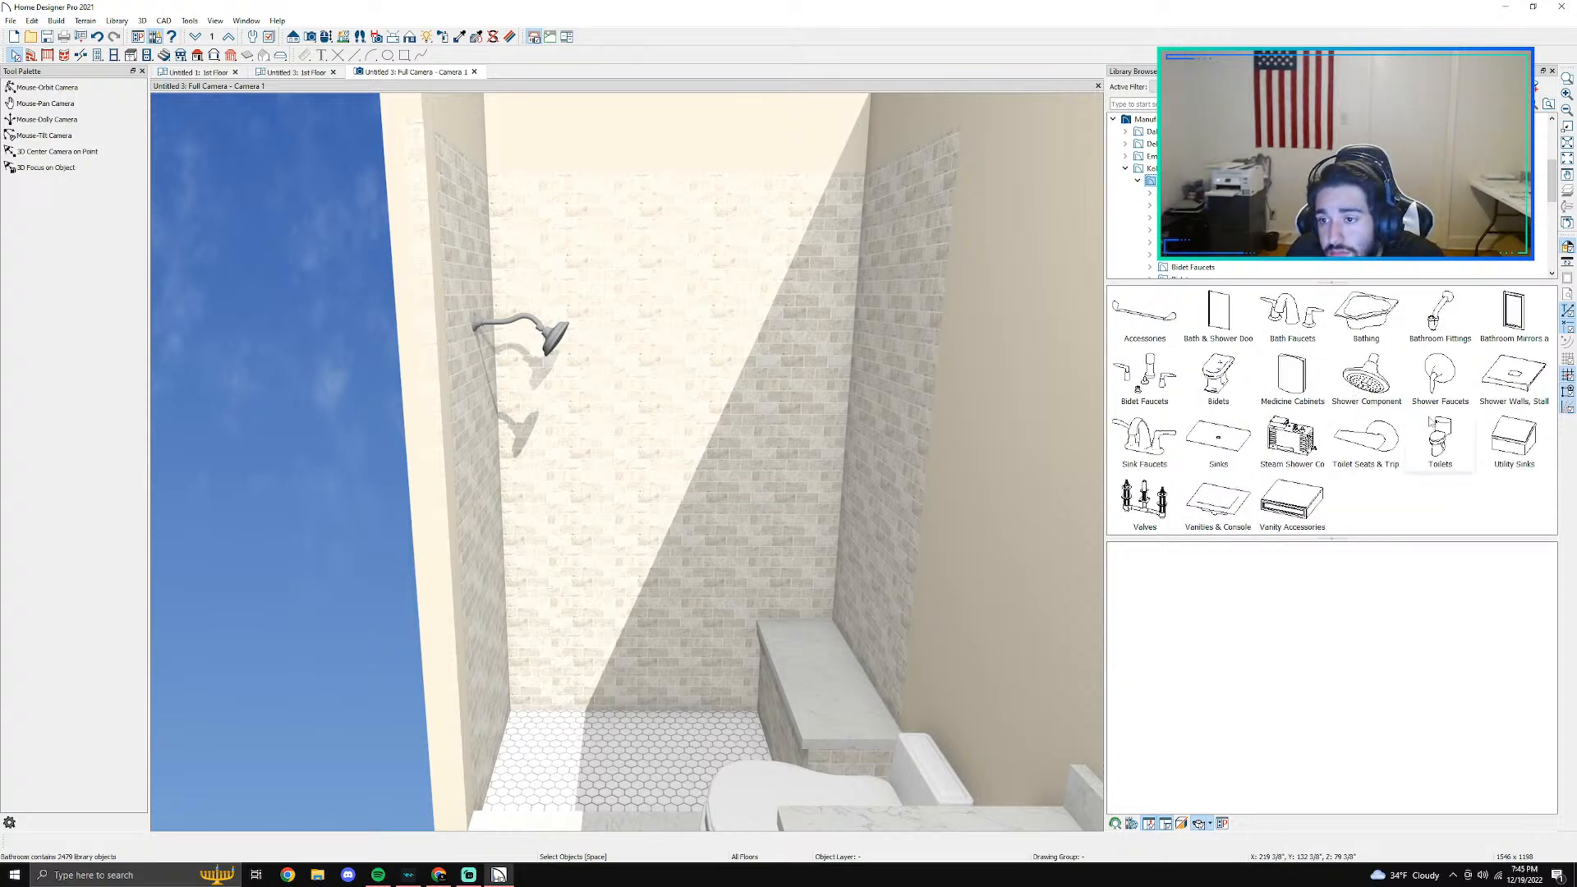
click(1445, 394)
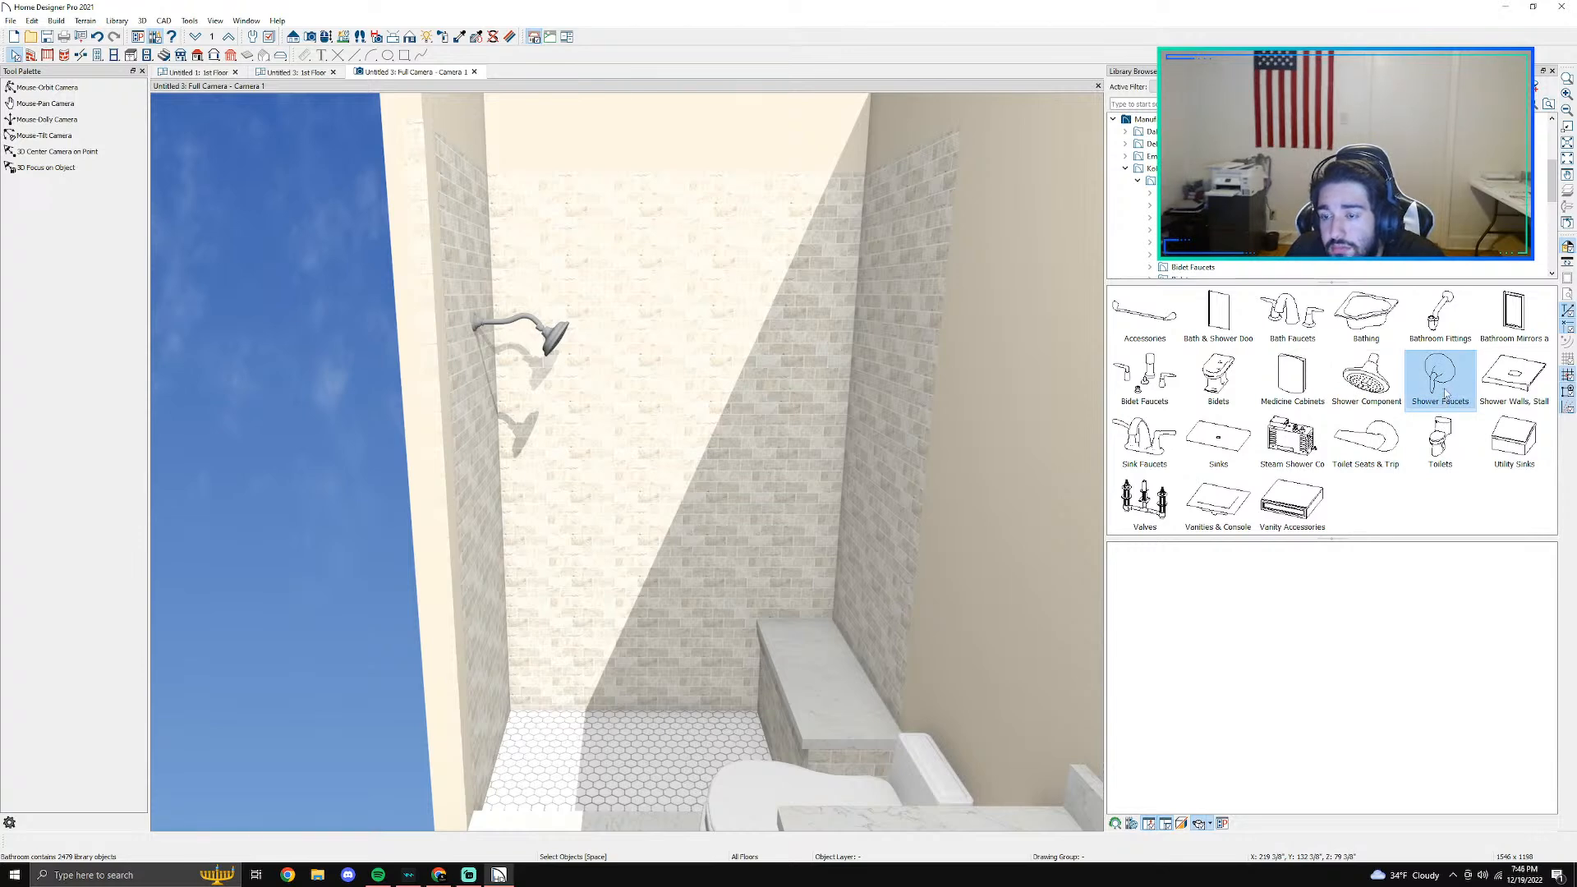
double_click(1445, 394)
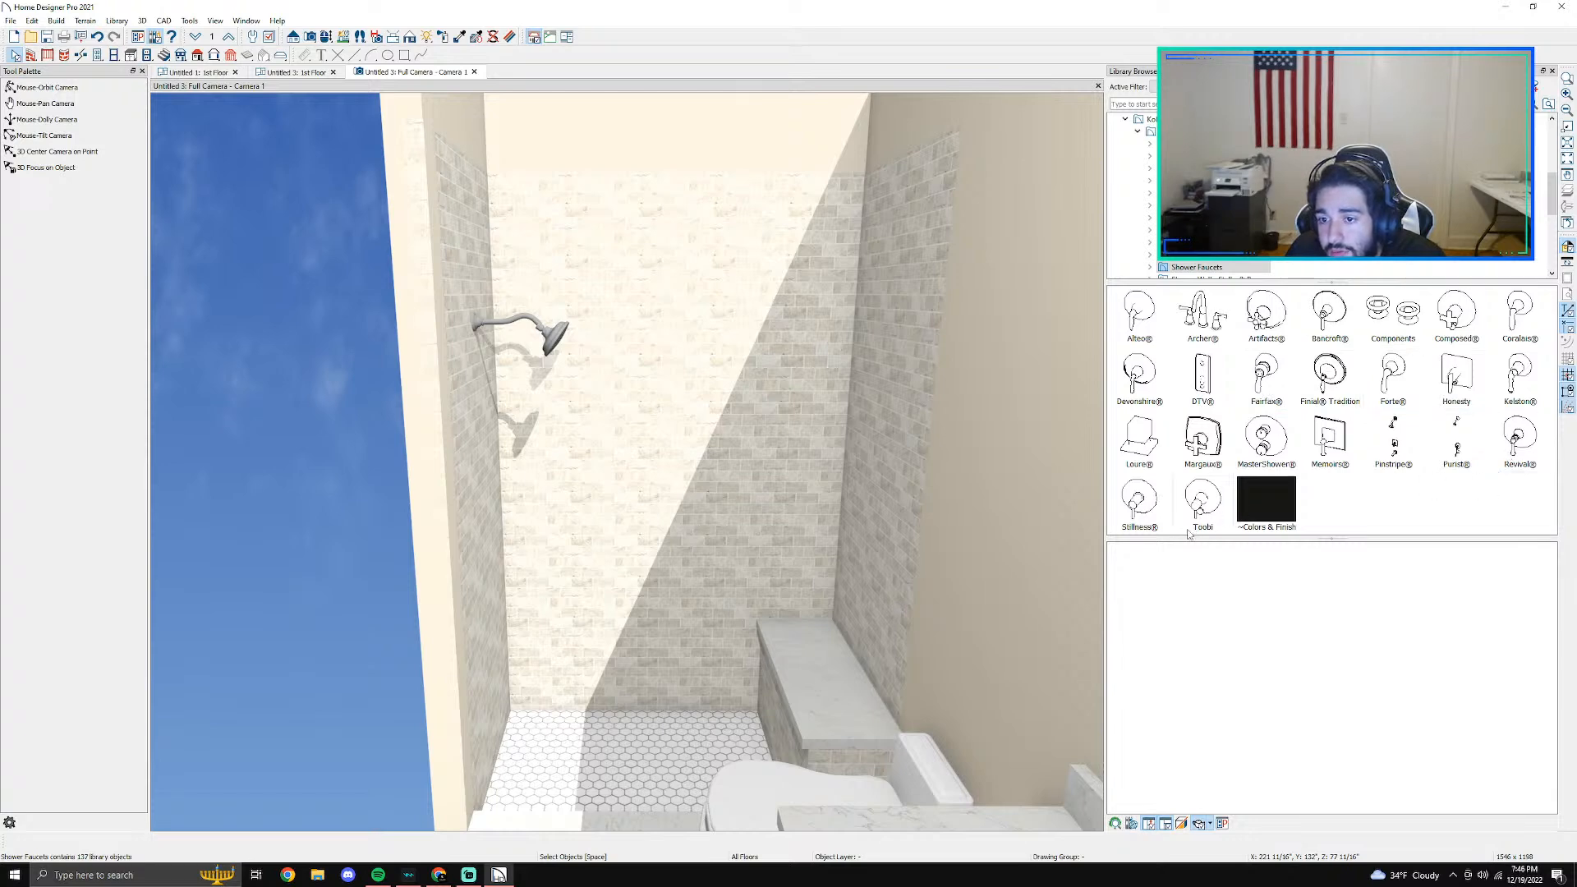
double_click(1265, 447)
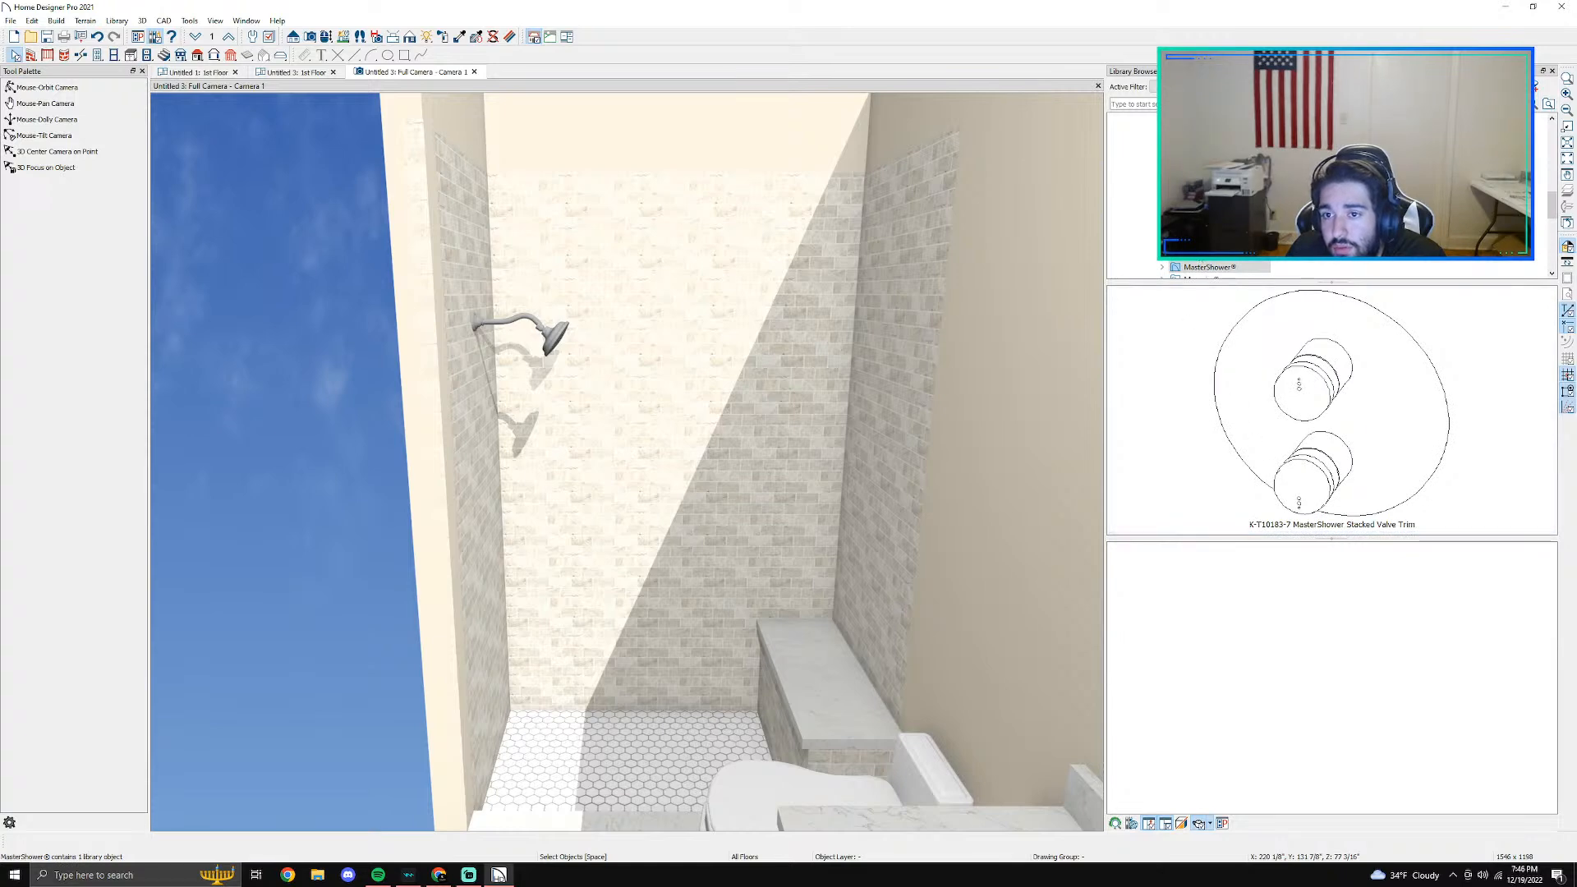
click(1199, 255)
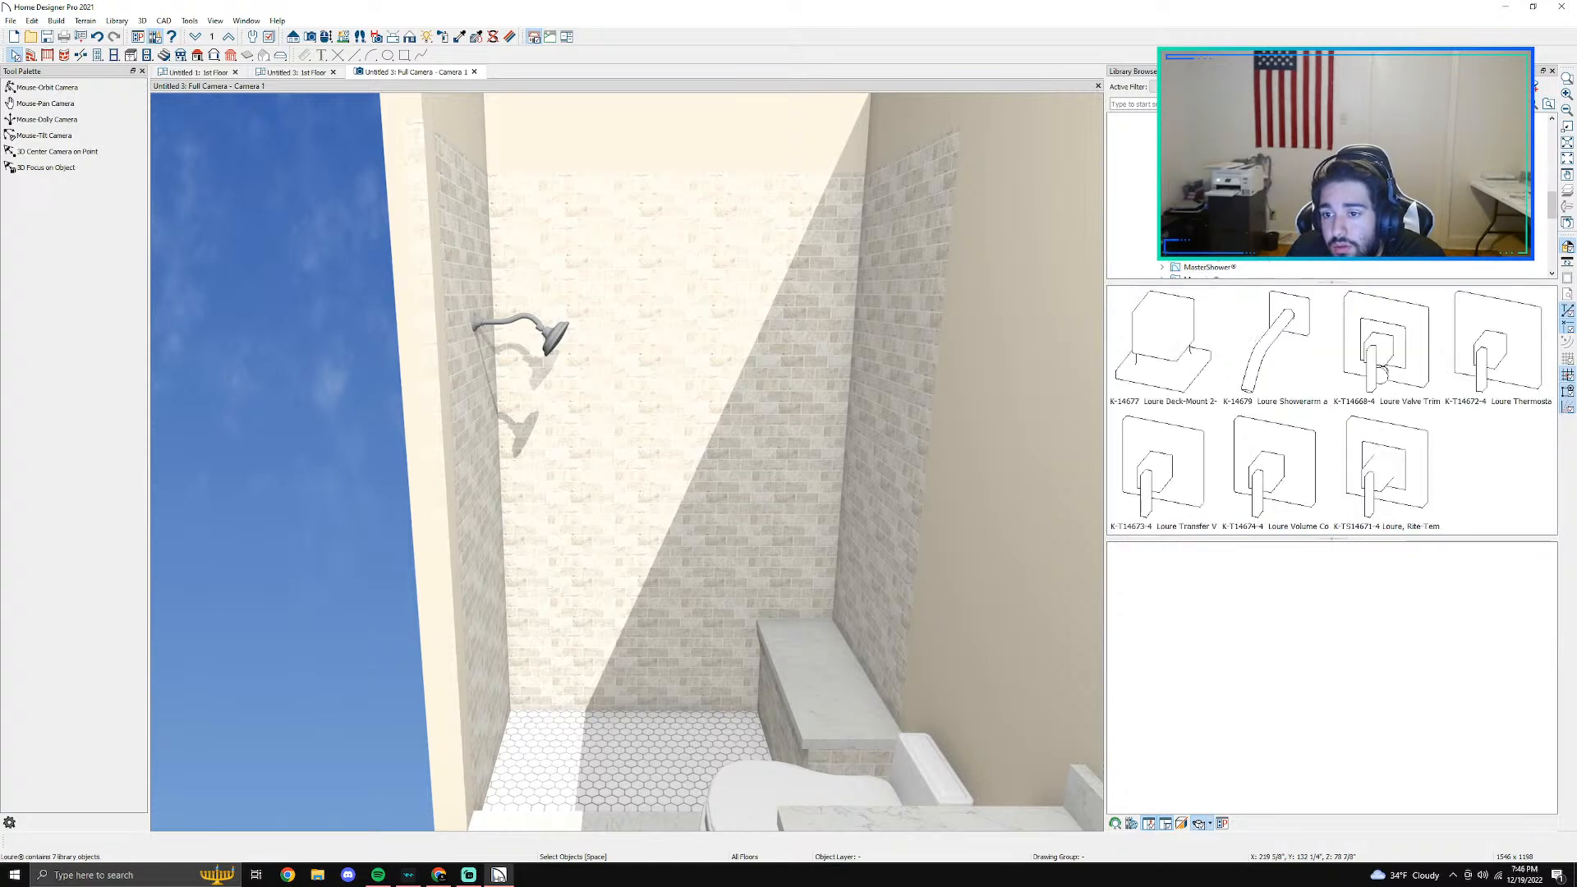
click(1202, 486)
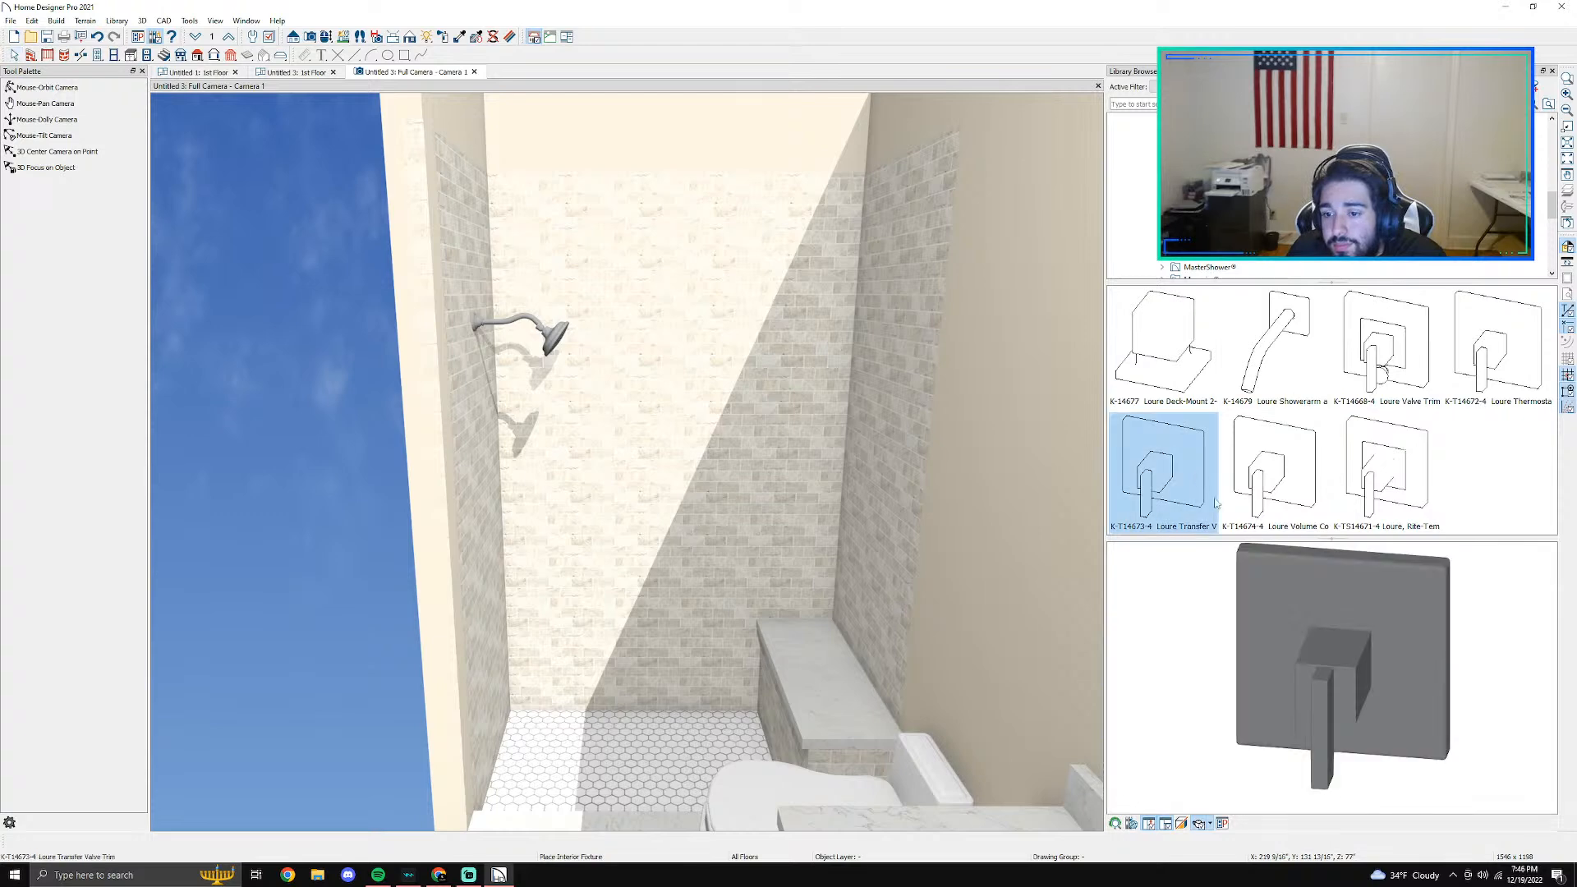
- Place the Loure valve trim on the shower's left wall in line with the shower arm, and check it in the camera view
click(289, 72)
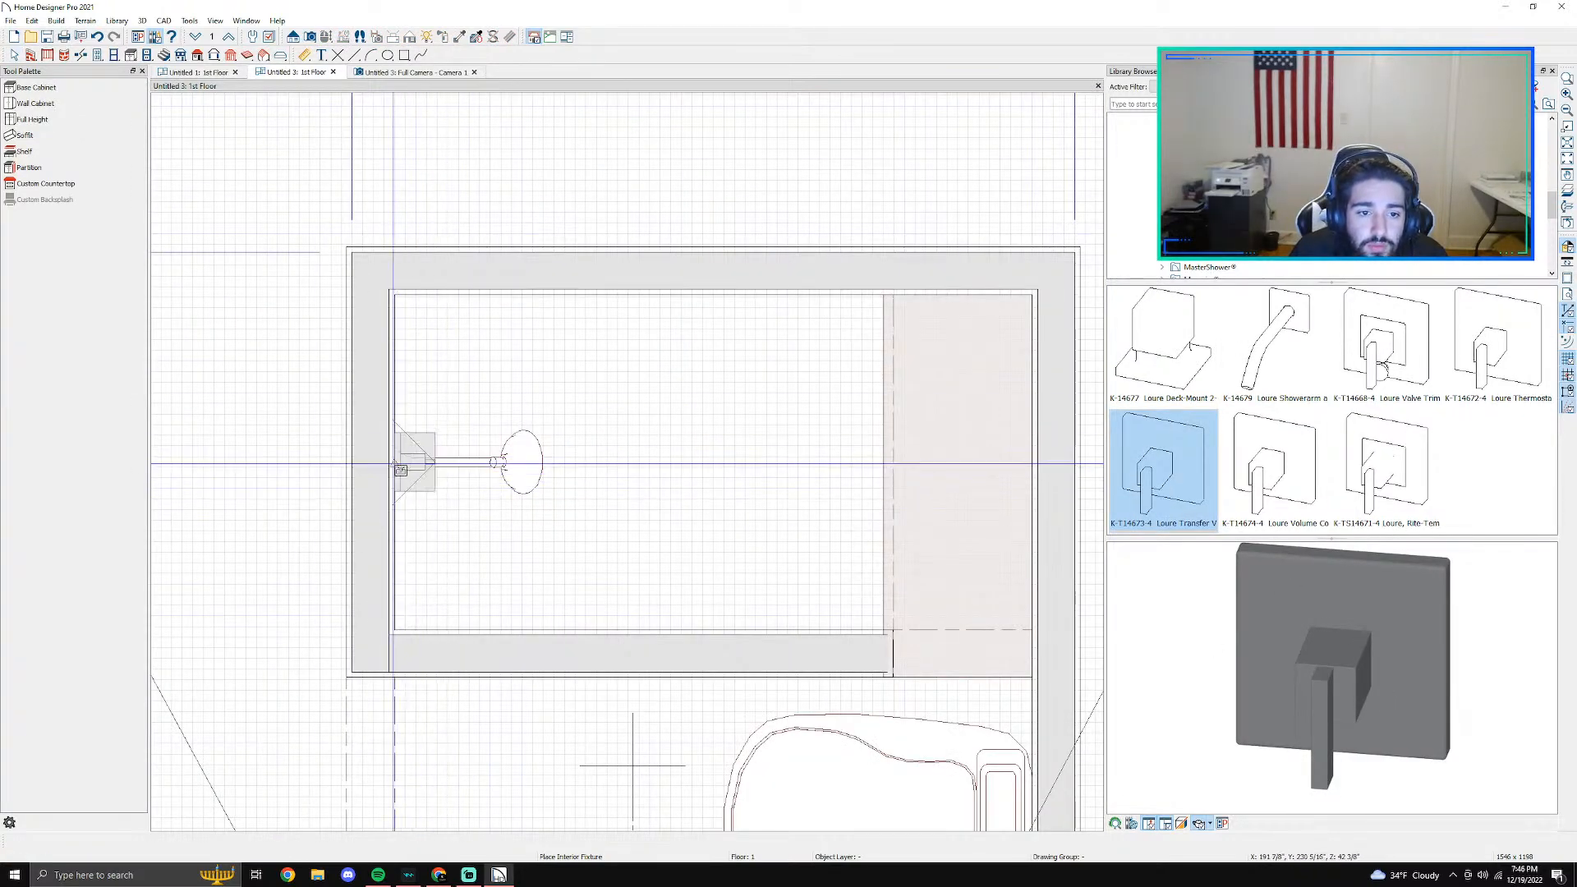
click(409, 468)
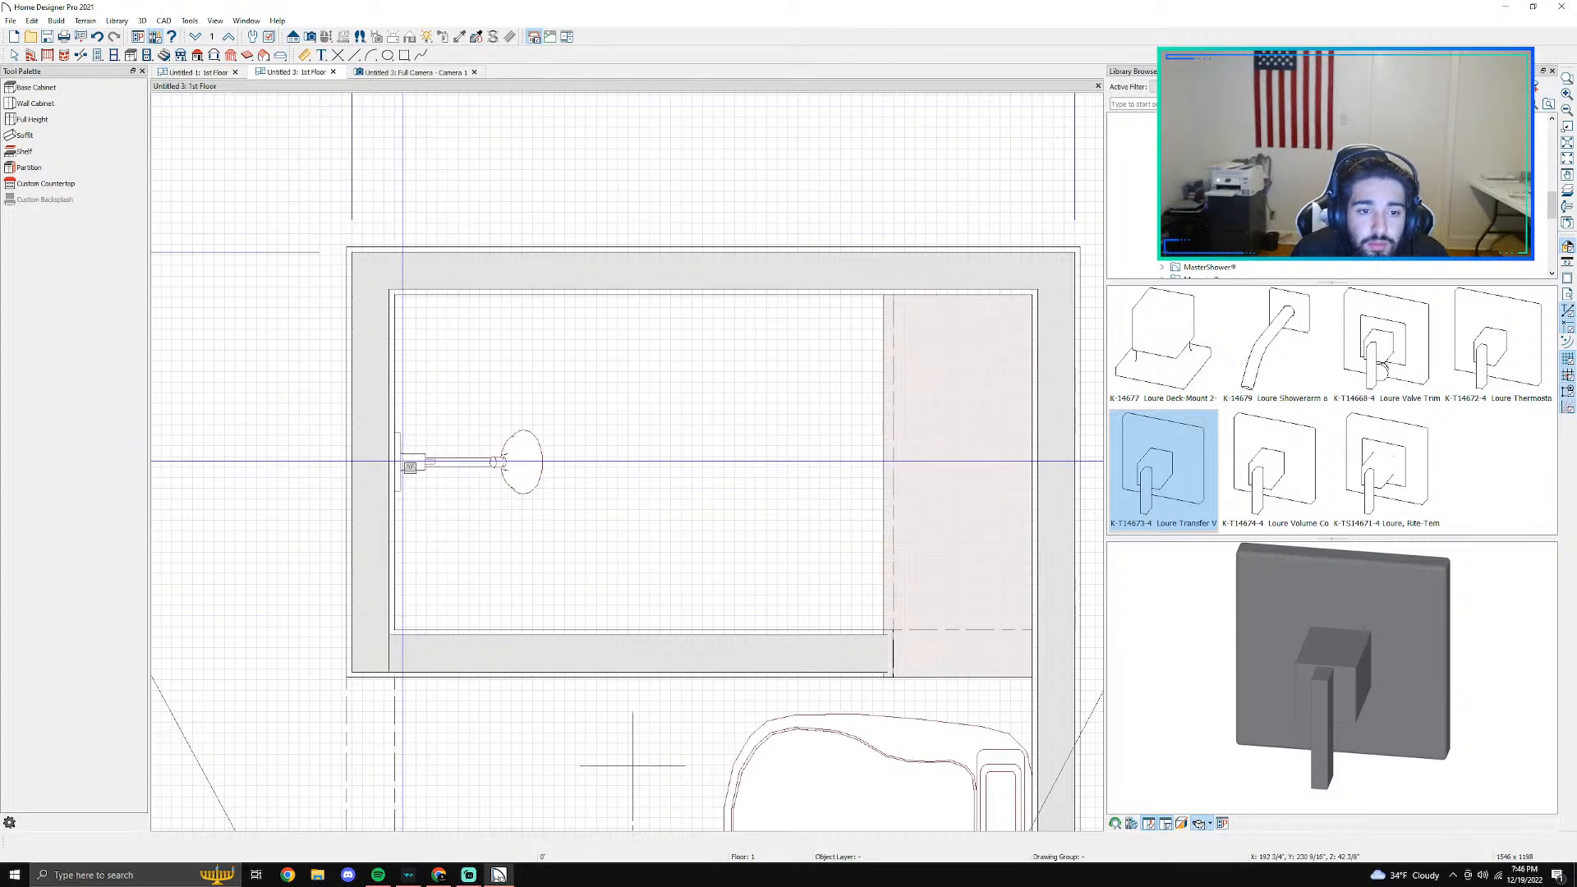
click(397, 465)
click(389, 73)
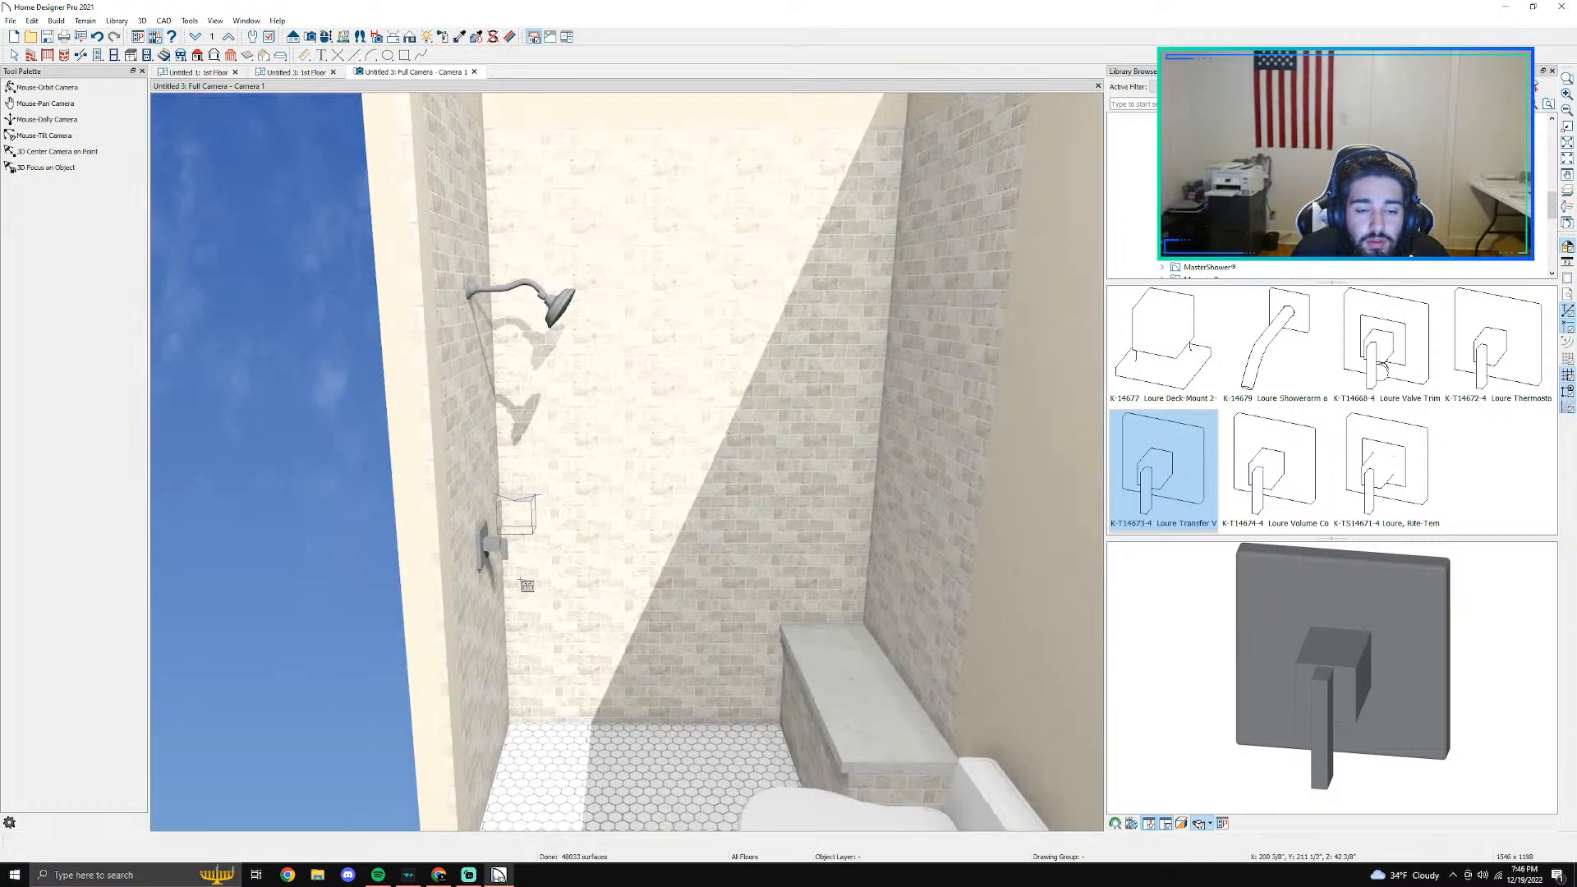
scroll(520, 580, up, 2)
scroll(522, 580, down, 3)
key(Escape)
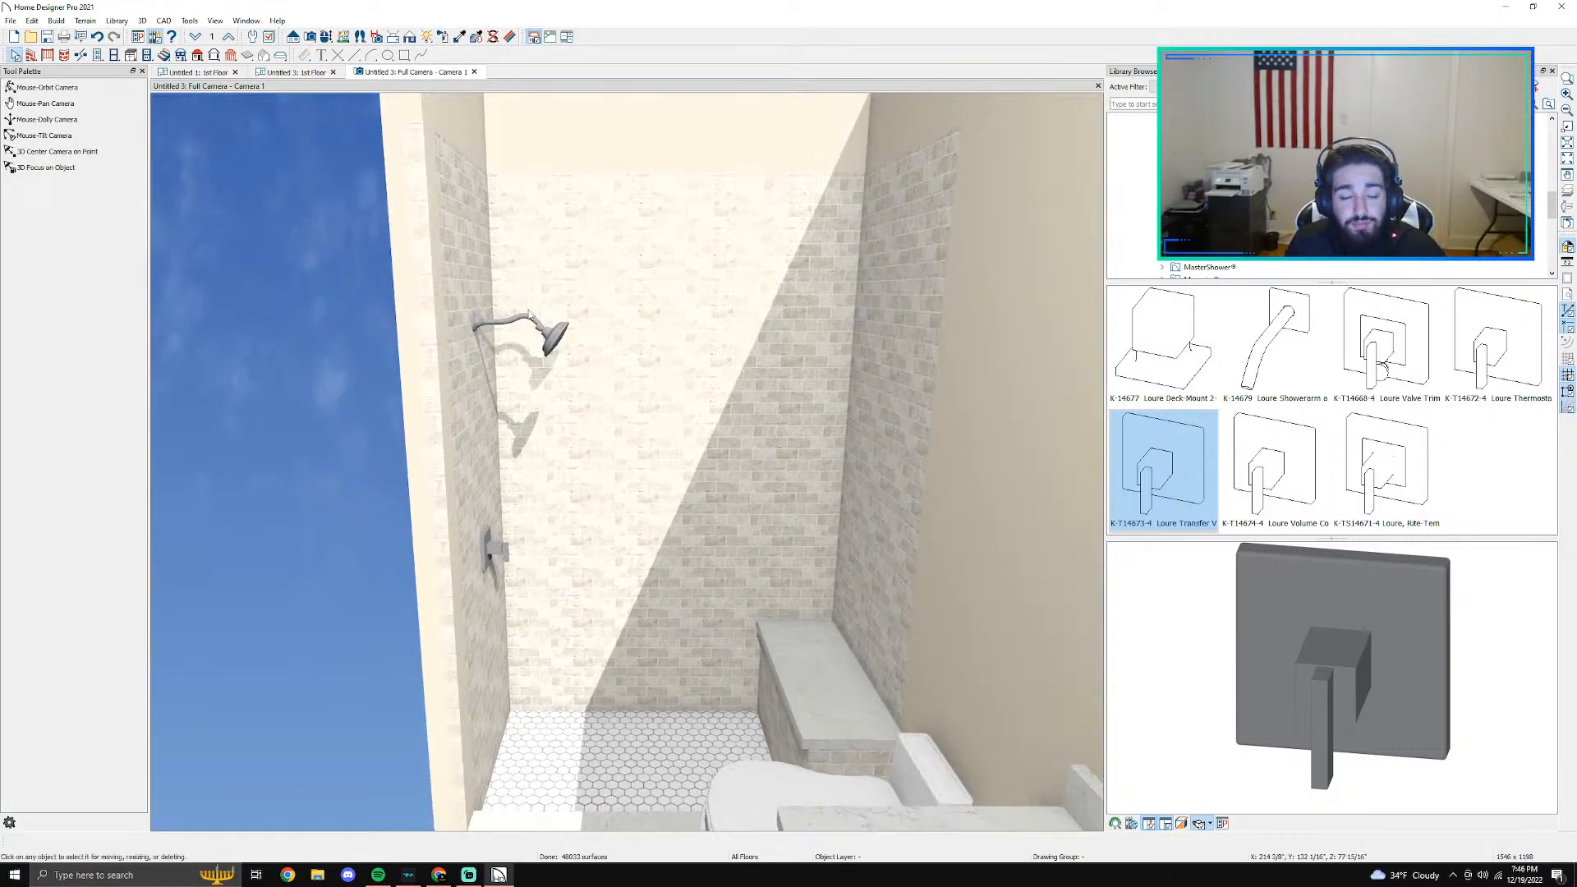
- Review the demolition floor plan with its tub, toilet, vanity and floor tile legend
click(226, 74)
scroll(716, 546, down, 5)
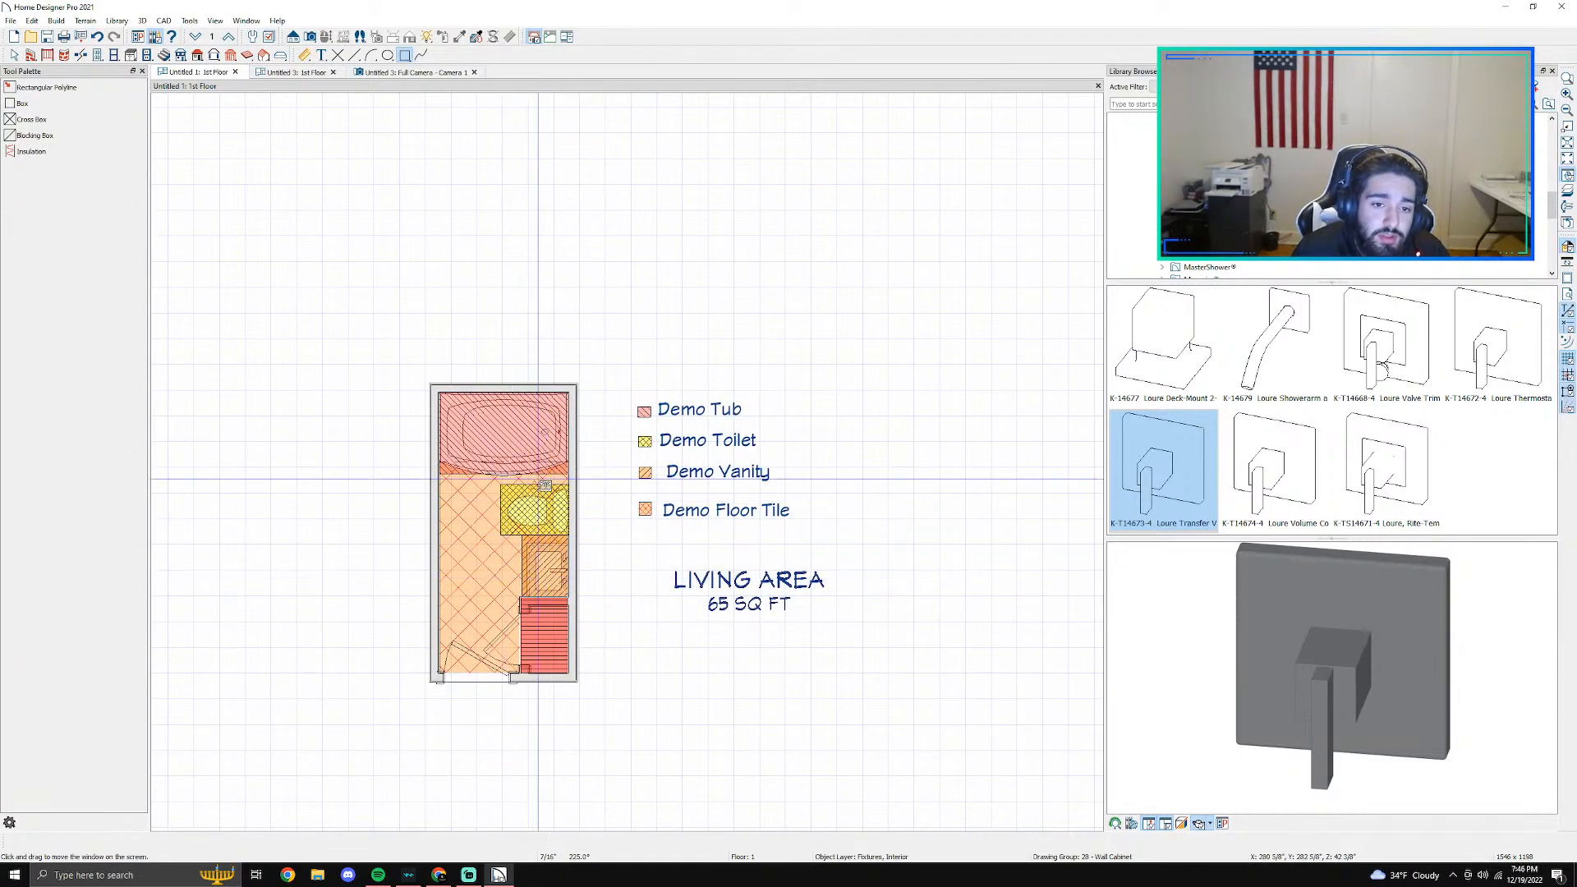
scroll(507, 446, up, 2)
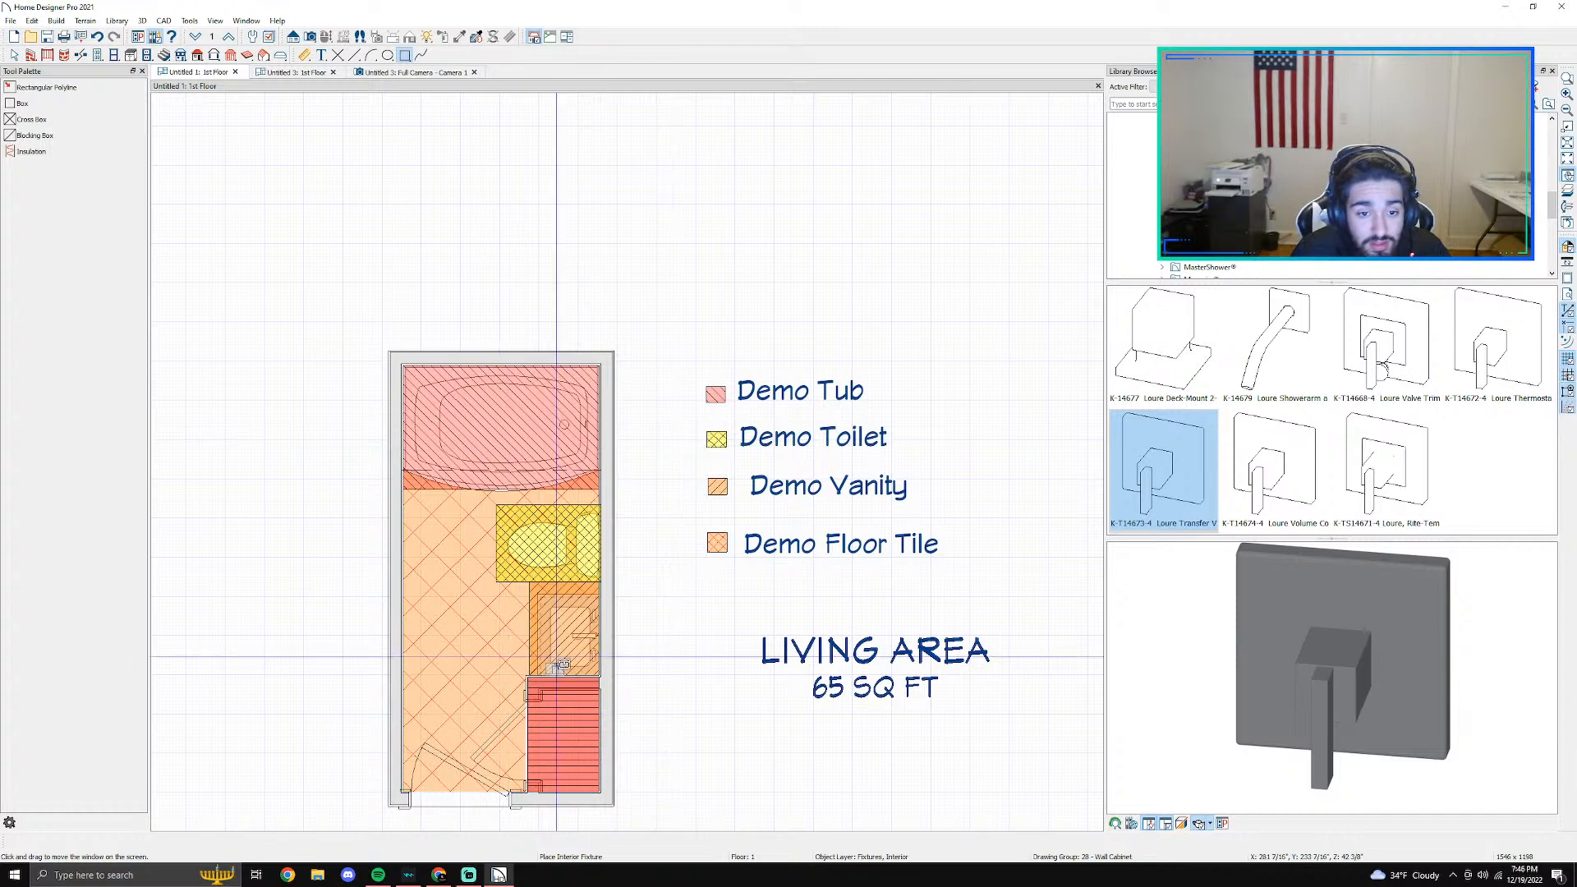
- Create a second full camera from outside the lower-left of the remodel floor plan and orbit it to look down on the vanity and door
click(296, 72)
scroll(474, 203, down, 3)
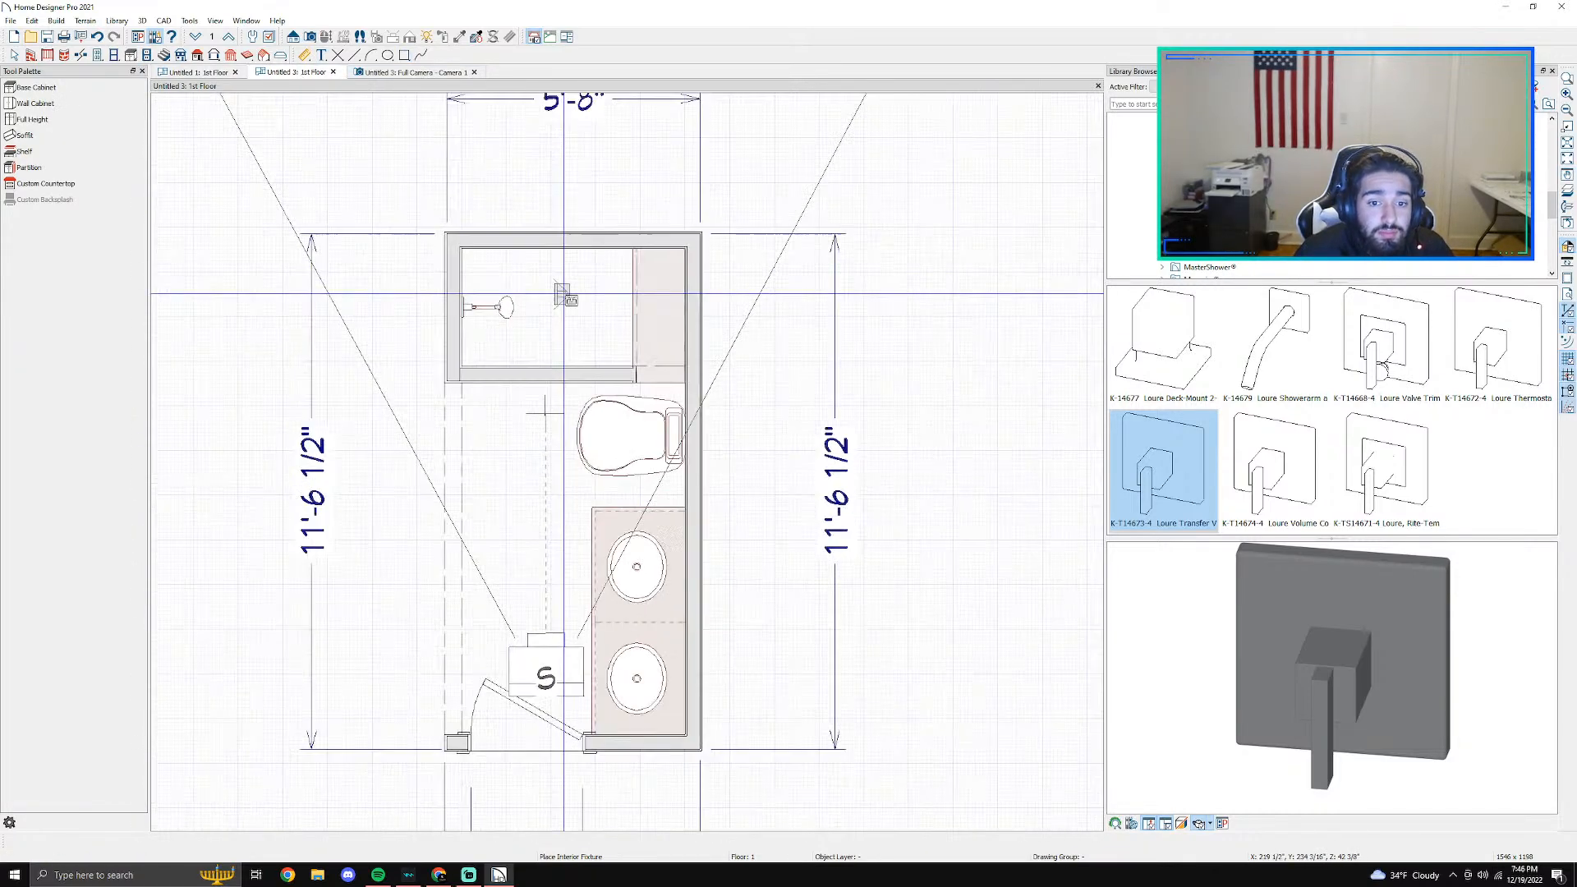
key(space)
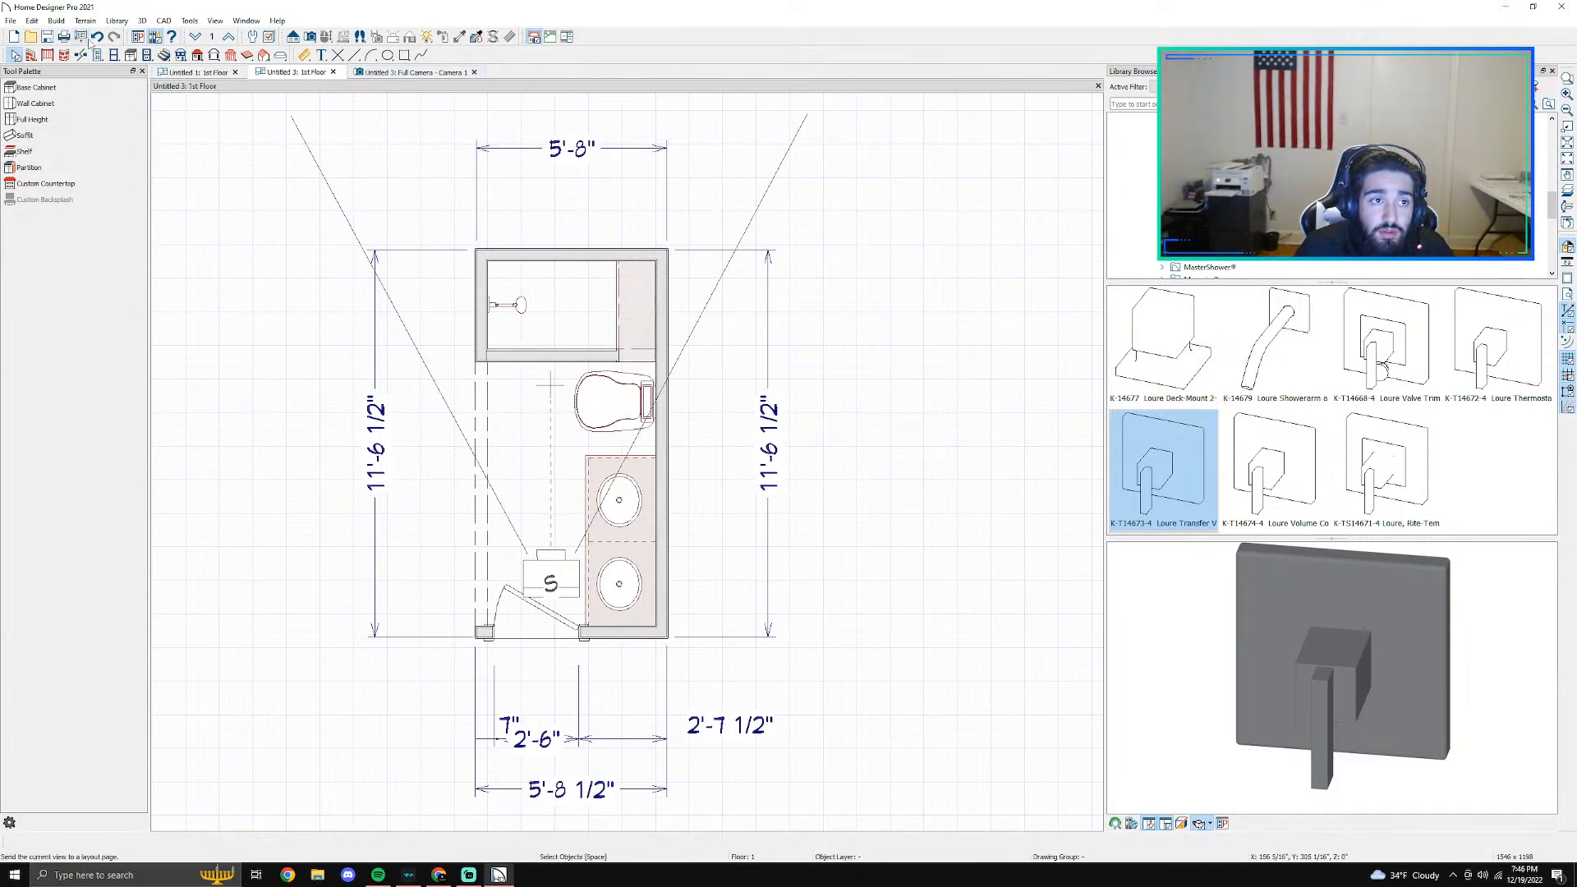
click(312, 39)
drag(312, 632, 507, 492)
drag(676, 548, 747, 363)
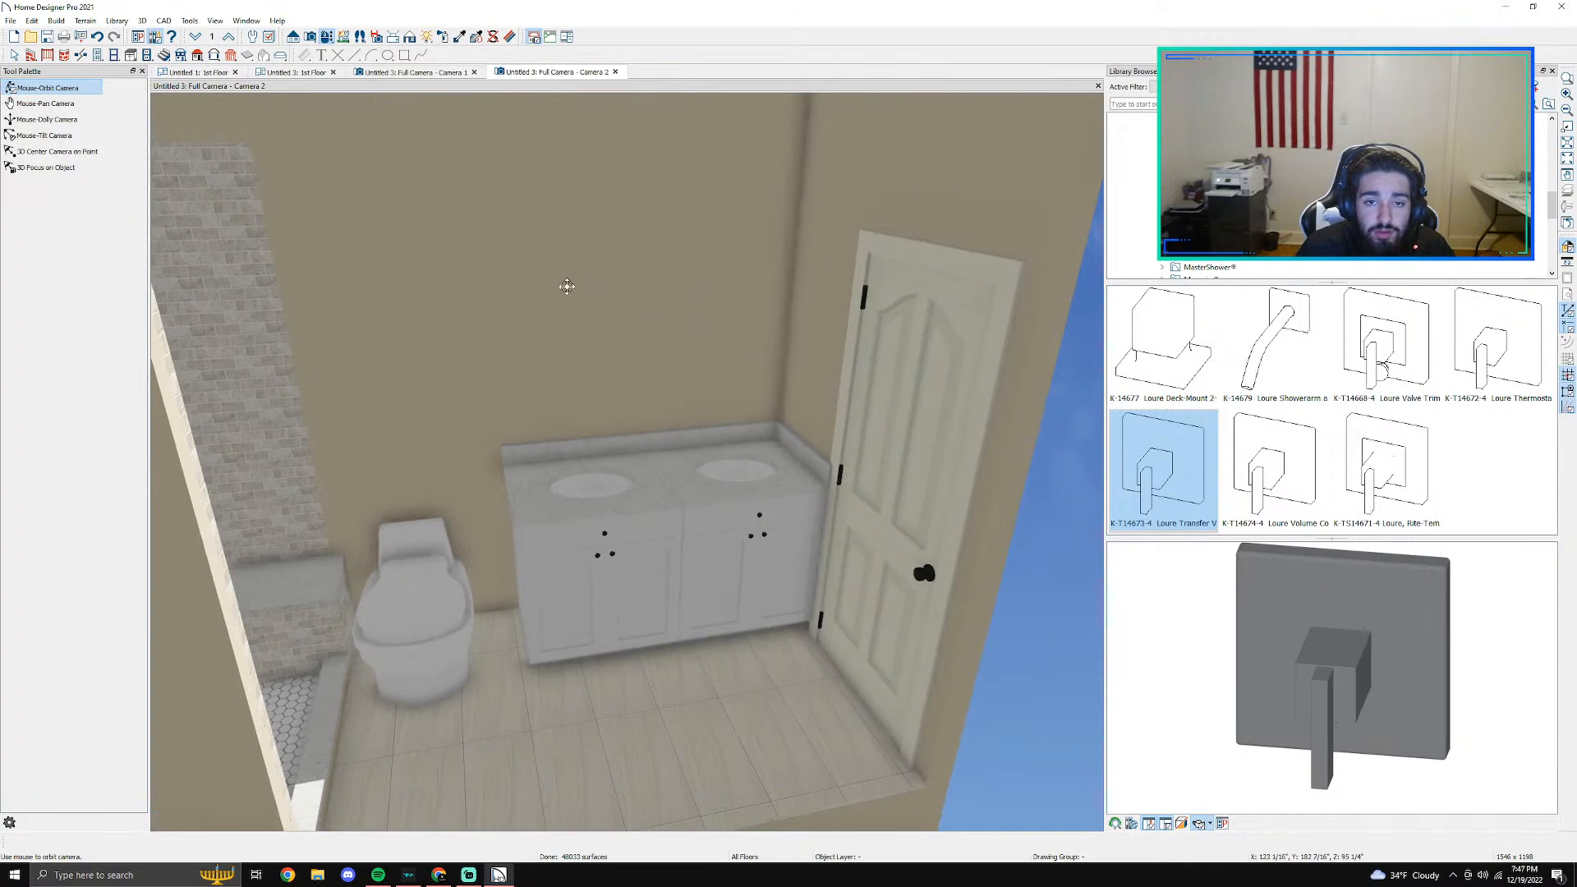
drag(891, 440, 810, 640)
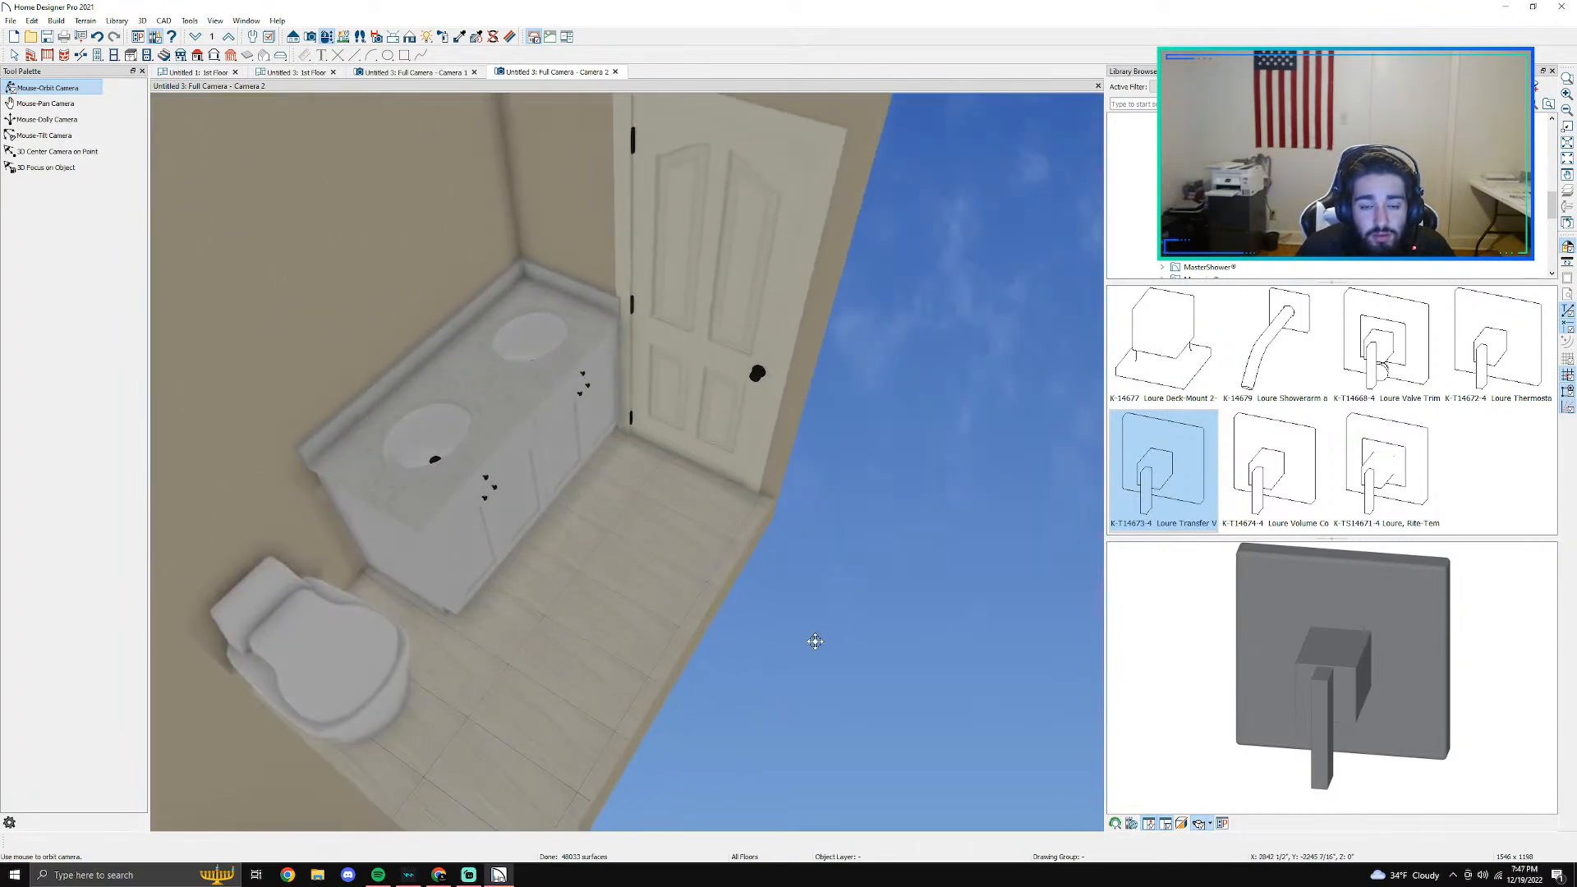
- Show the bathroom's entry door open in the camera view
key(space)
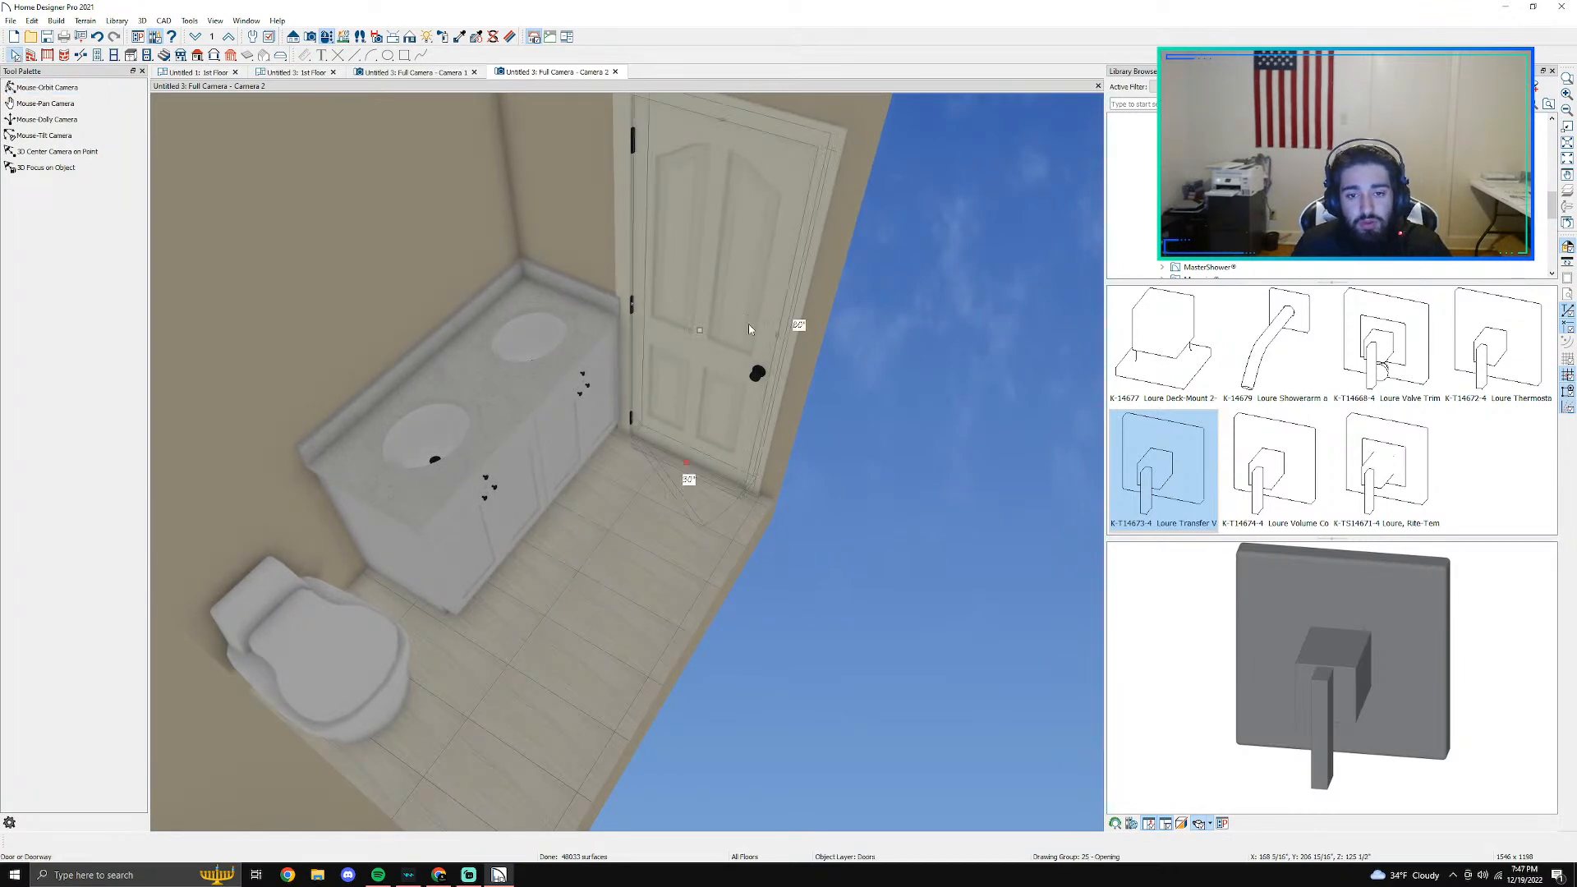
right_click(747, 324)
click(823, 541)
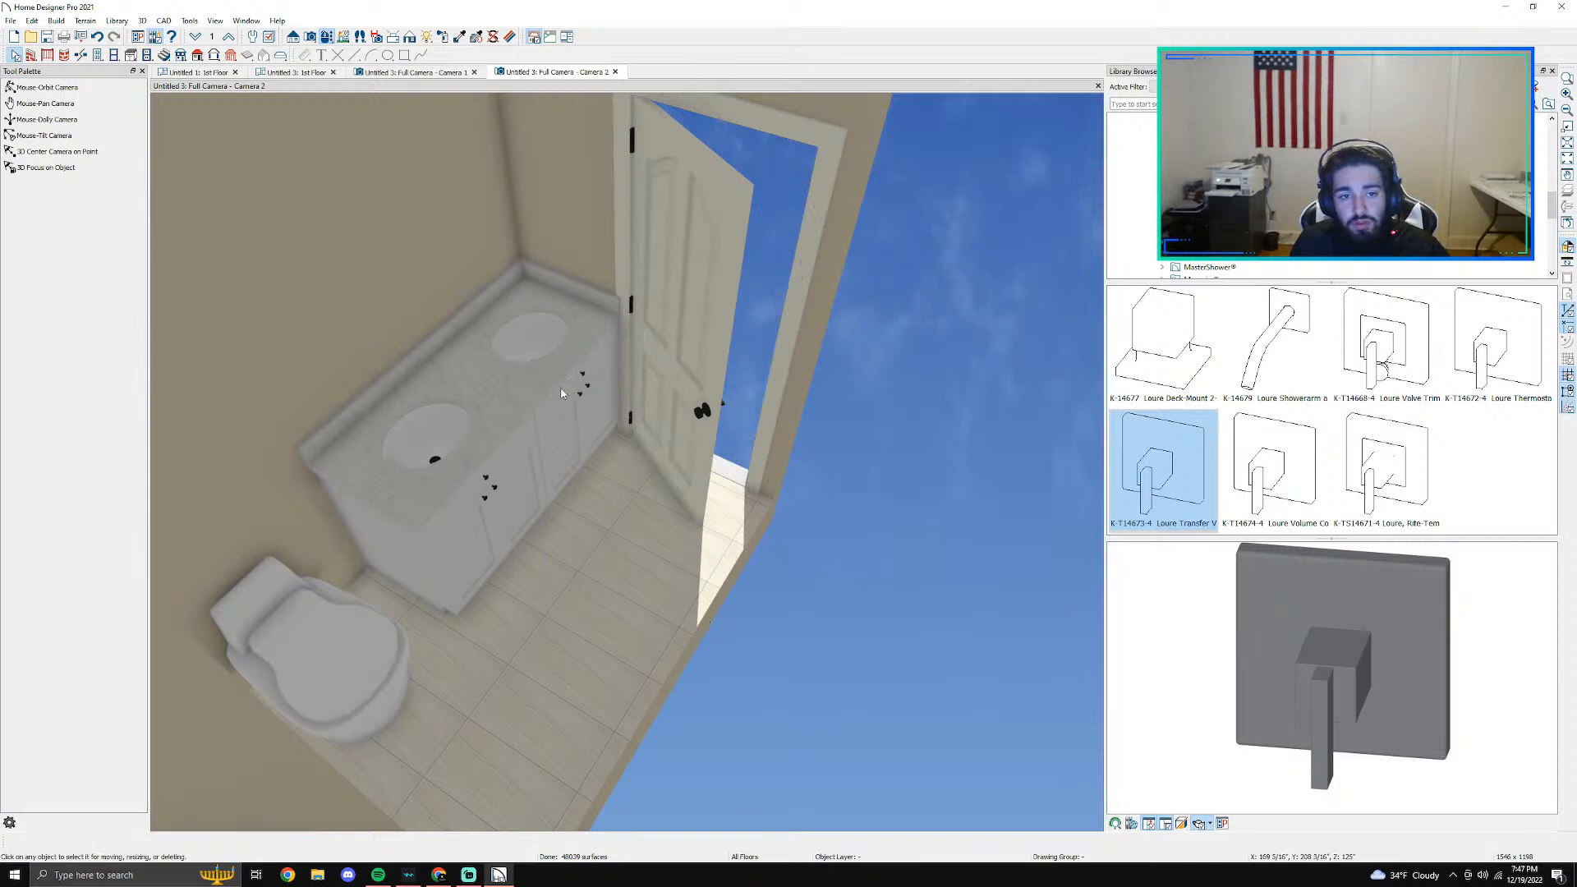
- Open the drawers of the vanity cabinet beside the toilet and the cabinet doors of both vanity base cabinets
right_click(526, 488)
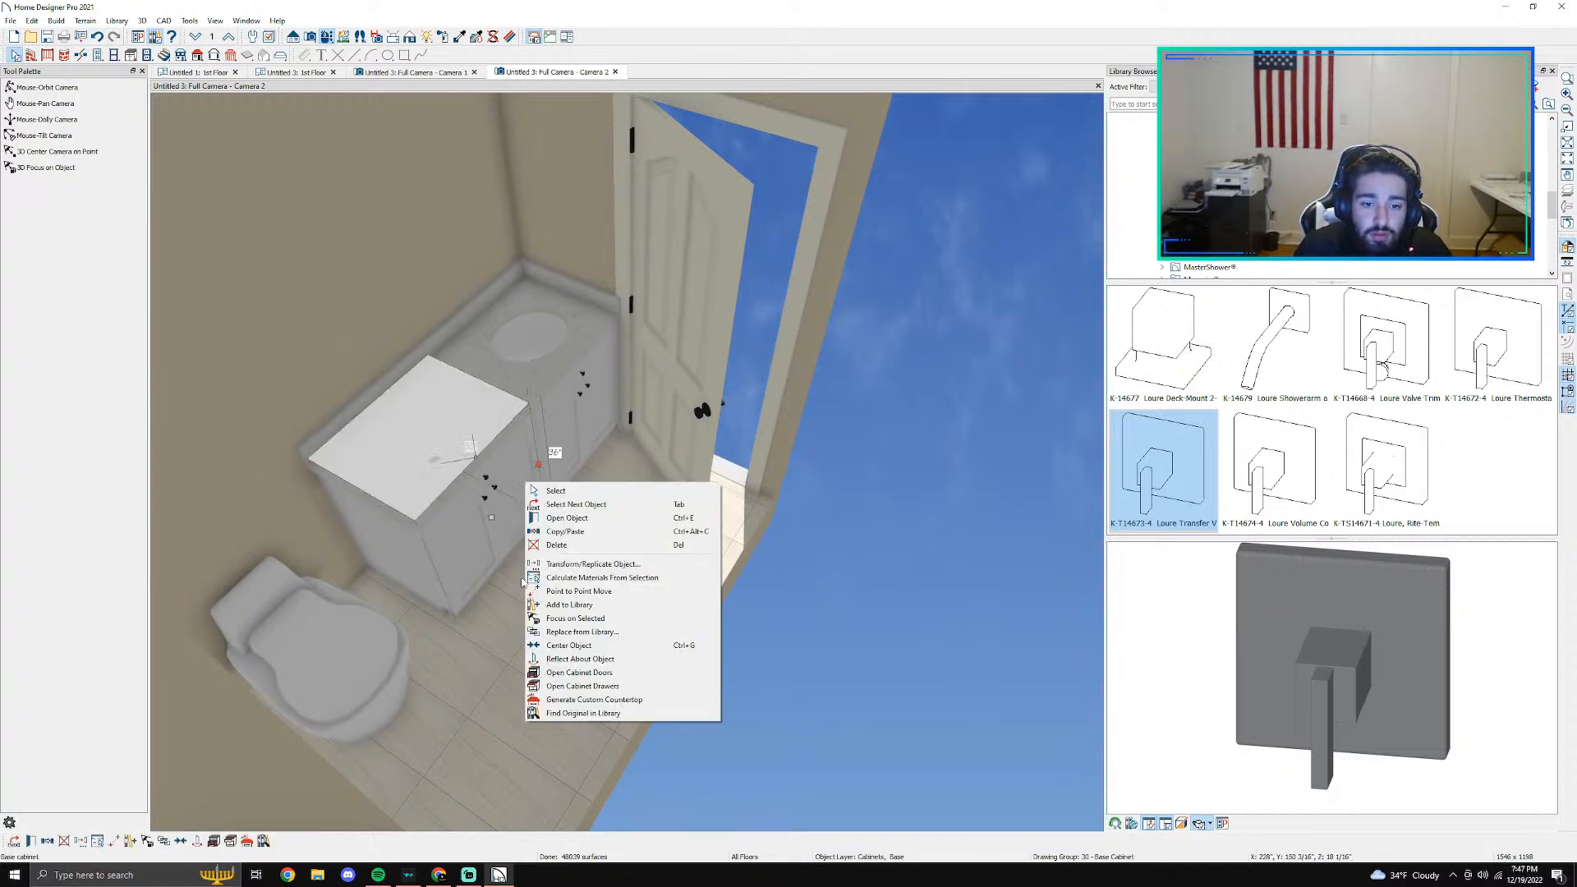
click(567, 691)
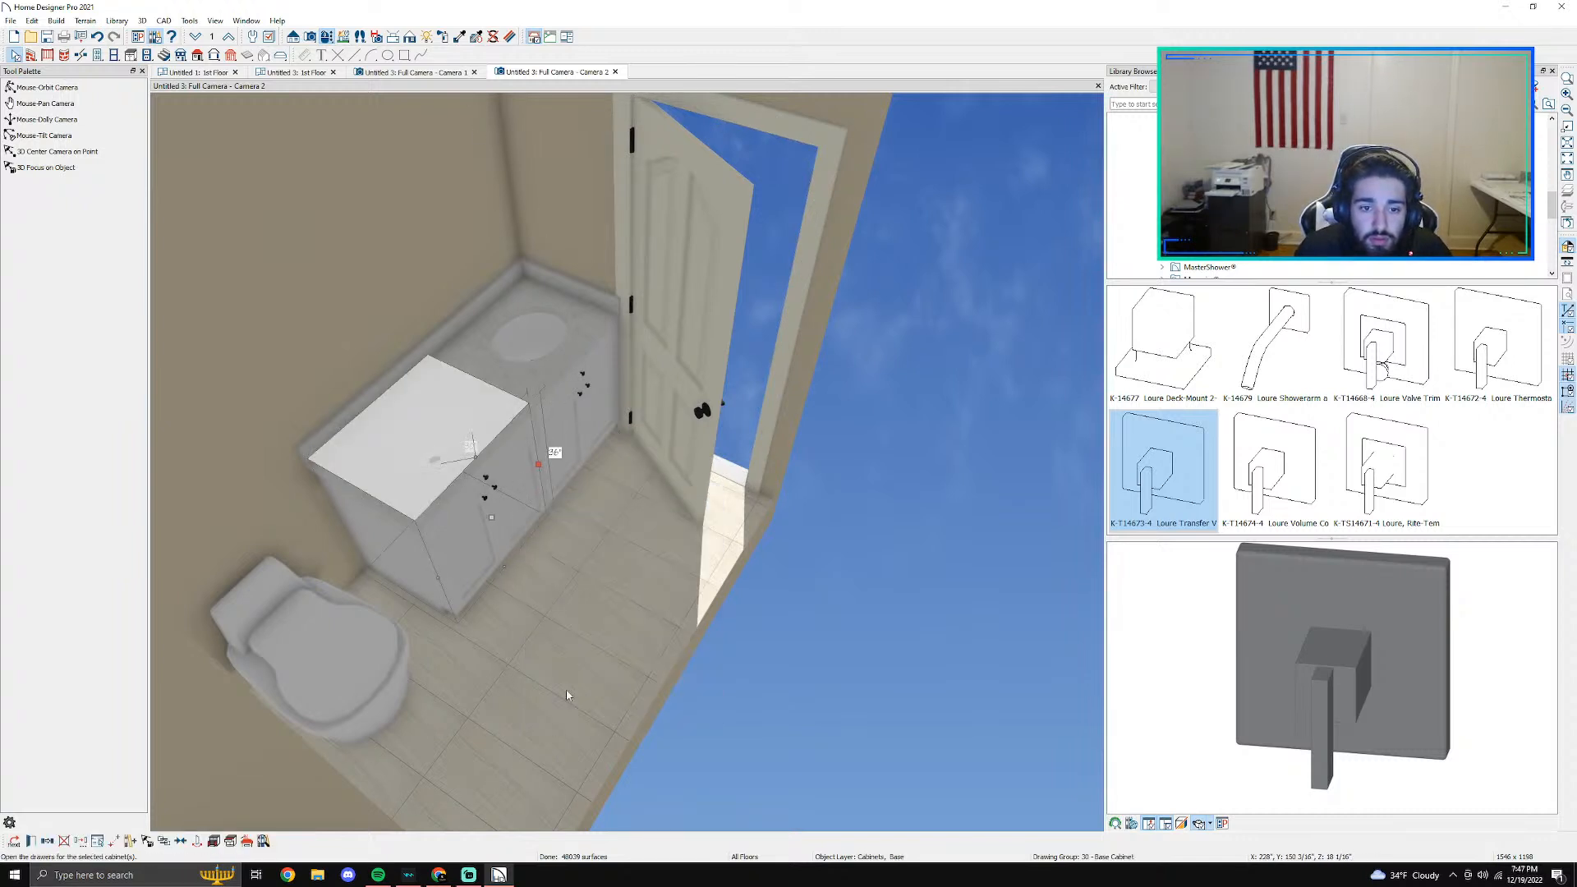
right_click(594, 432)
click(653, 623)
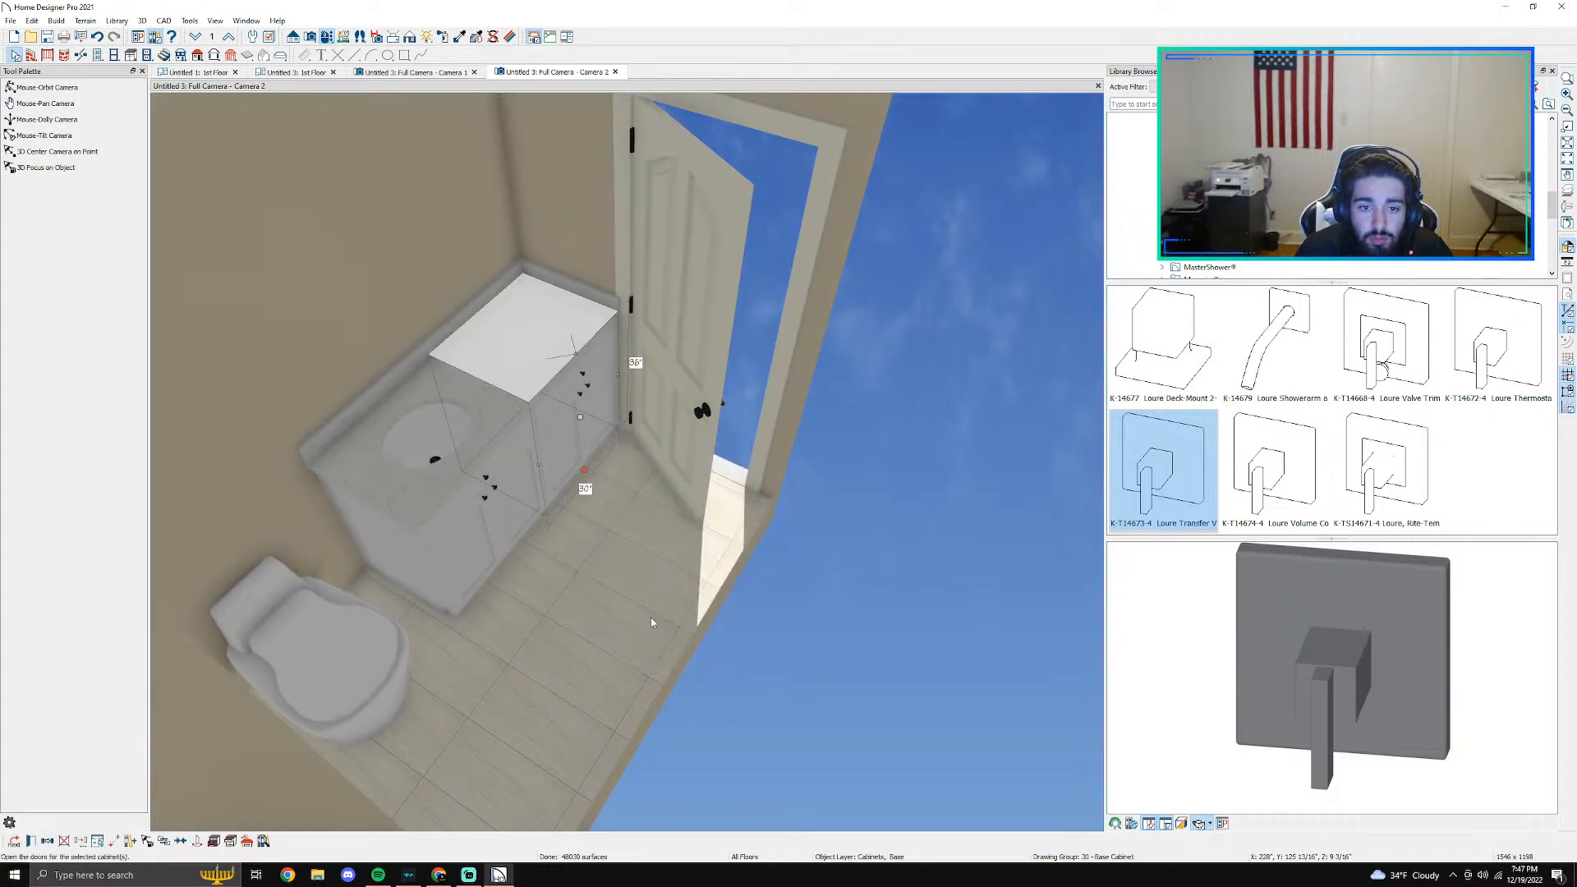
right_click(522, 512)
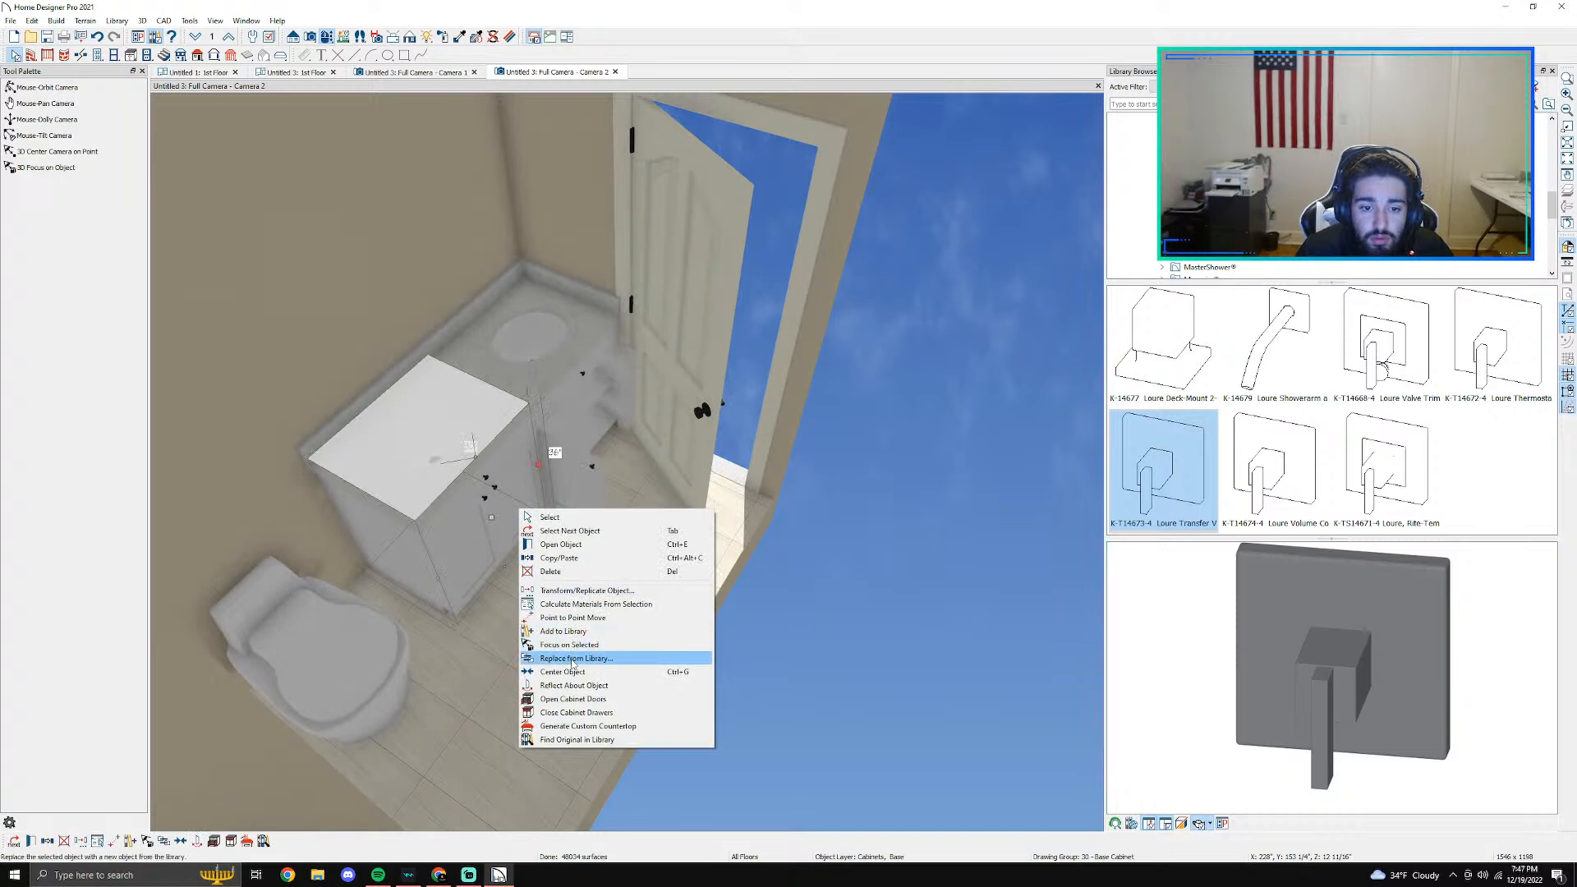
click(585, 698)
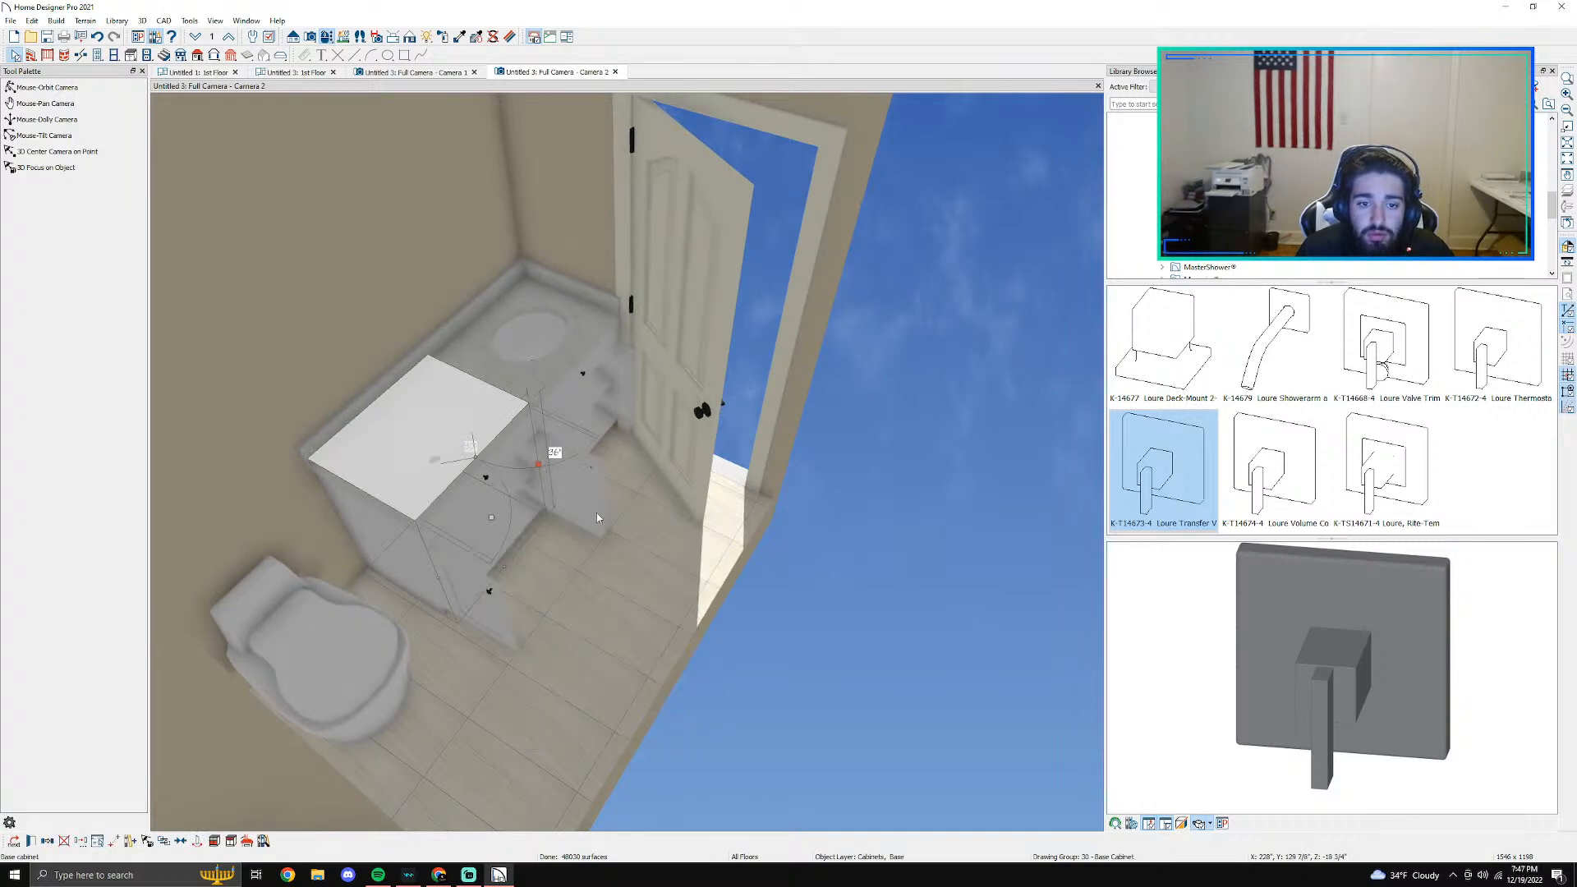
key(Escape)
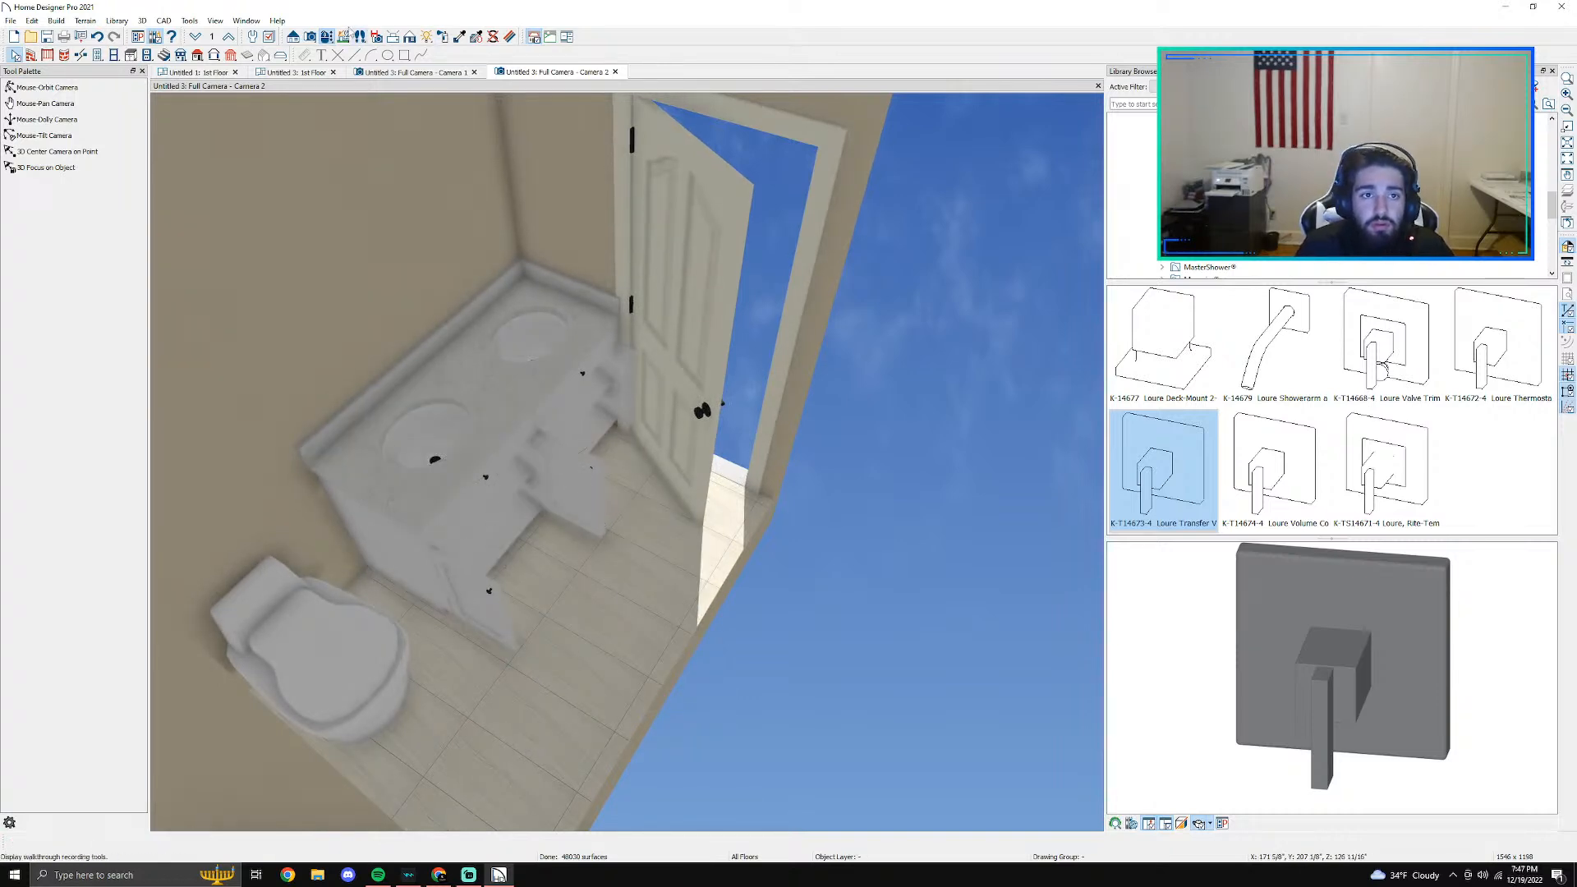
- Orbit the camera around the bathroom to examine the shower, toilet, opened vanity cabinets and entry door together
click(326, 36)
drag(718, 582, 736, 665)
mouse_move(708, 273)
mouse_down()
mouse_move(679, 382)
mouse_move(749, 294)
mouse_move(721, 285)
mouse_up()
middle_drag(719, 284, 712, 294)
drag(712, 294, 882, 489)
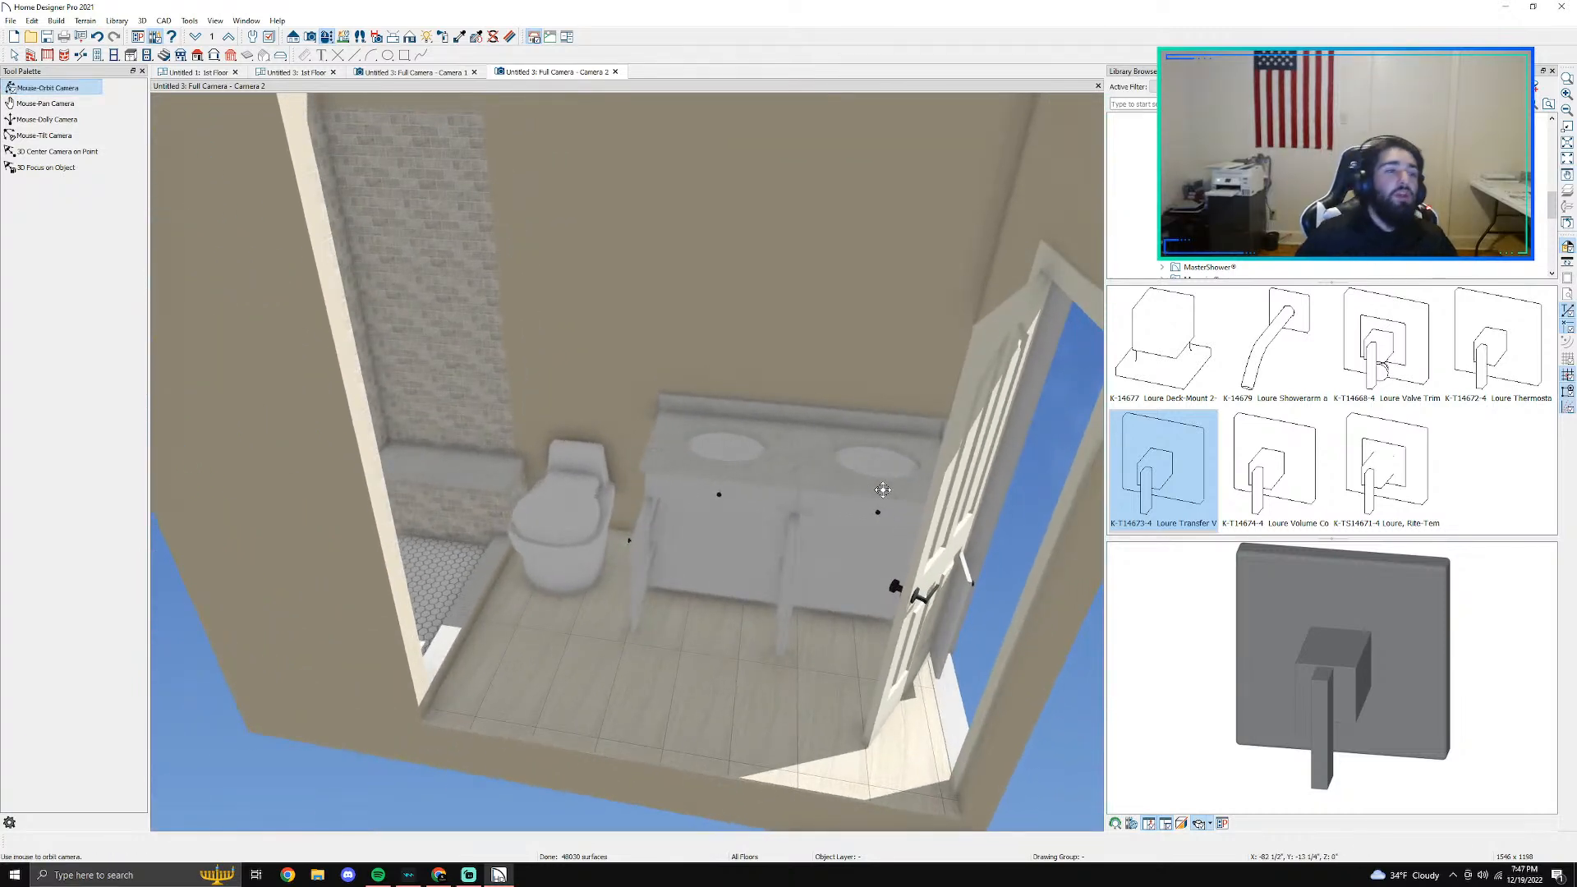